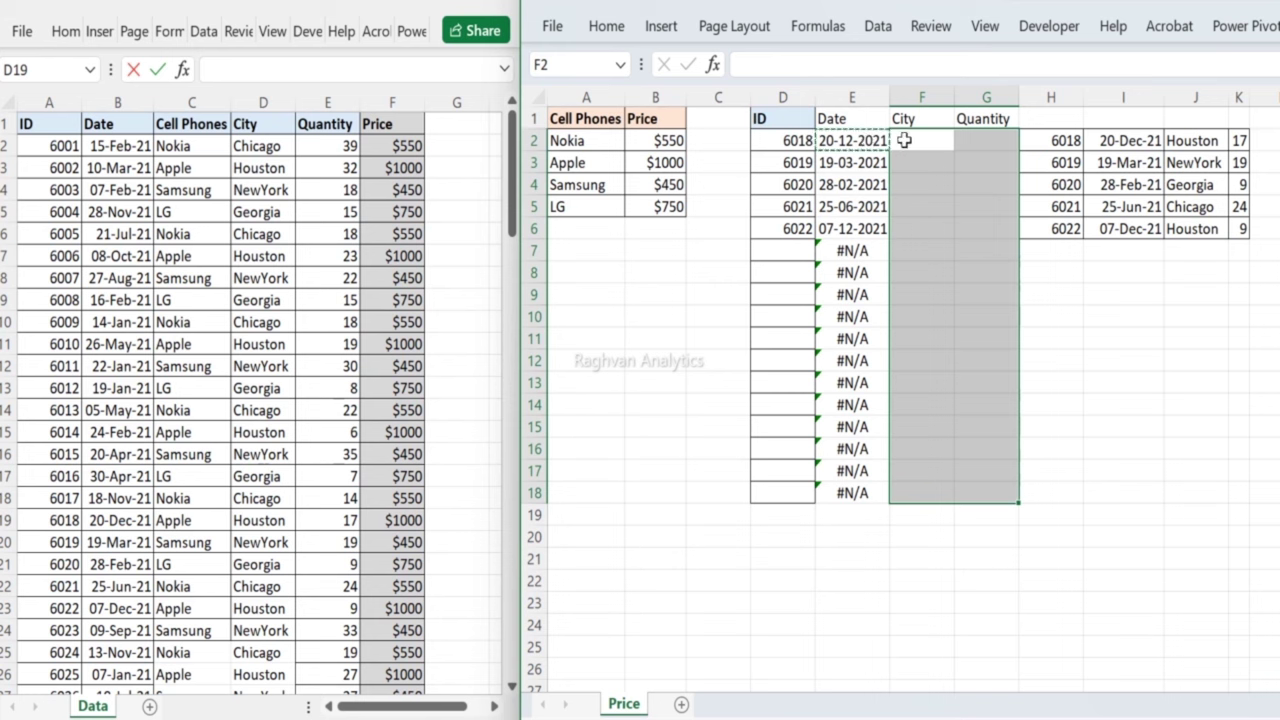
Step: Paste Special only the copied VLOOKUP formulas into F2:G18, then select F2
{"action": "right_click", "coordinate": [903, 140]}
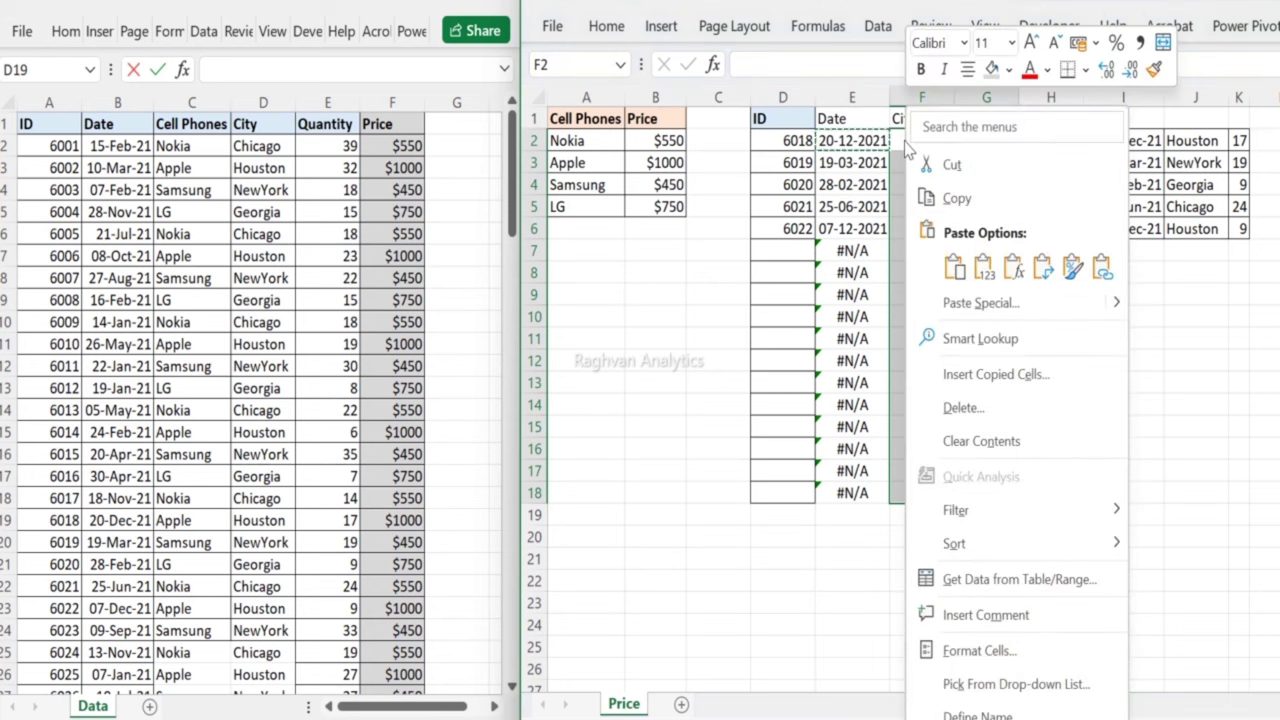
{"action": "left_click", "coordinate": [975, 302]}
{"action": "left_click", "coordinate": [806, 230]}
{"action": "left_click", "coordinate": [1060, 492]}
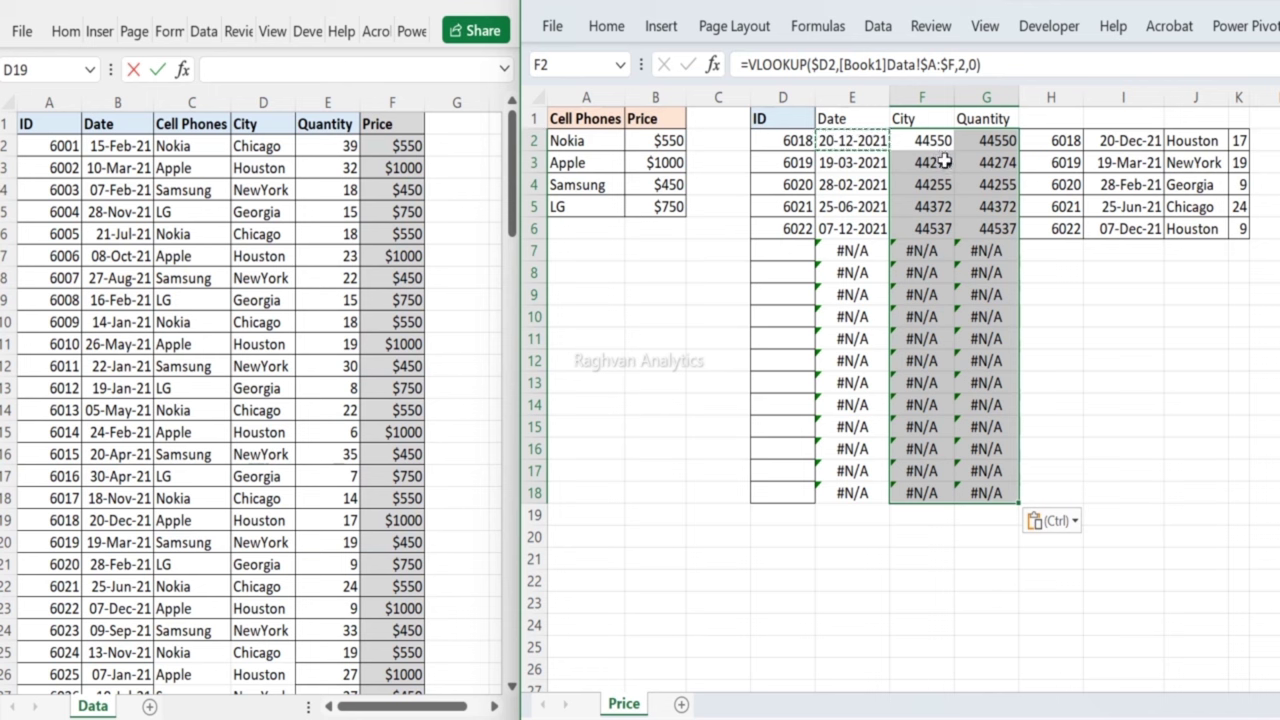
{"action": "left_click", "coordinate": [943, 142]}
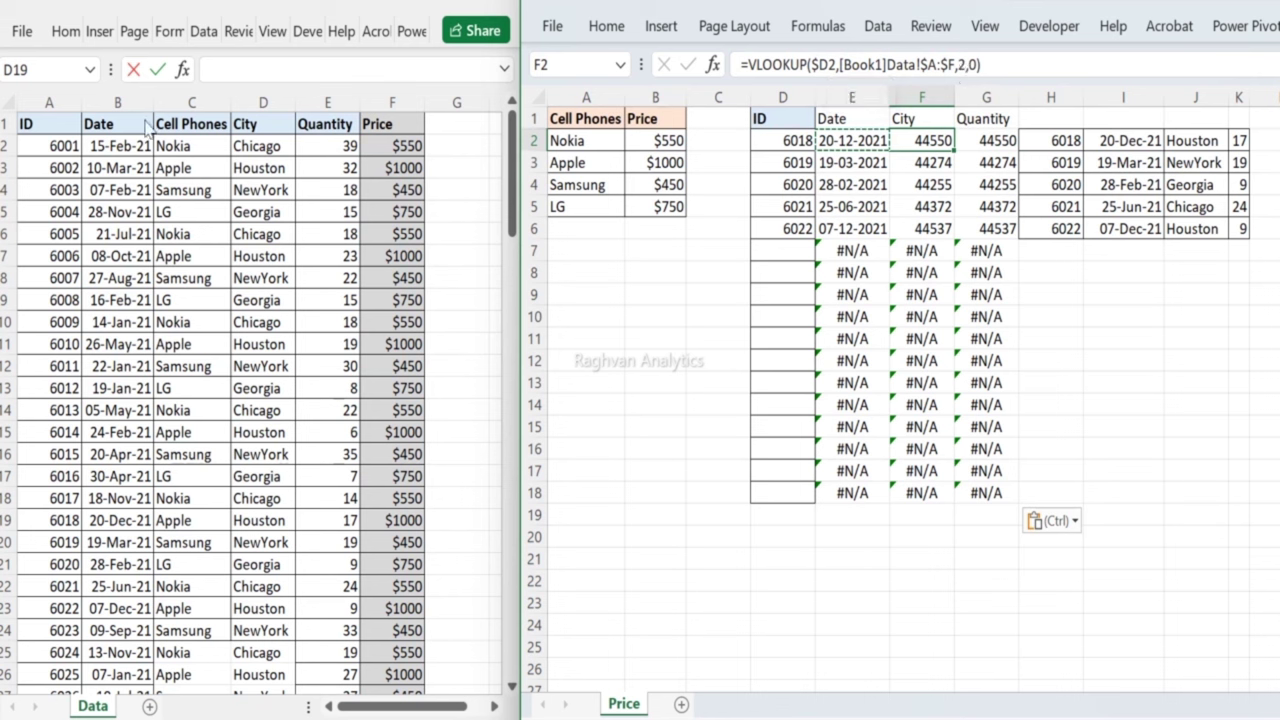
Step: Change the column index to 4 in F2's lookup and 5 in G2's lookup
{"action": "left_click", "coordinate": [968, 64]}
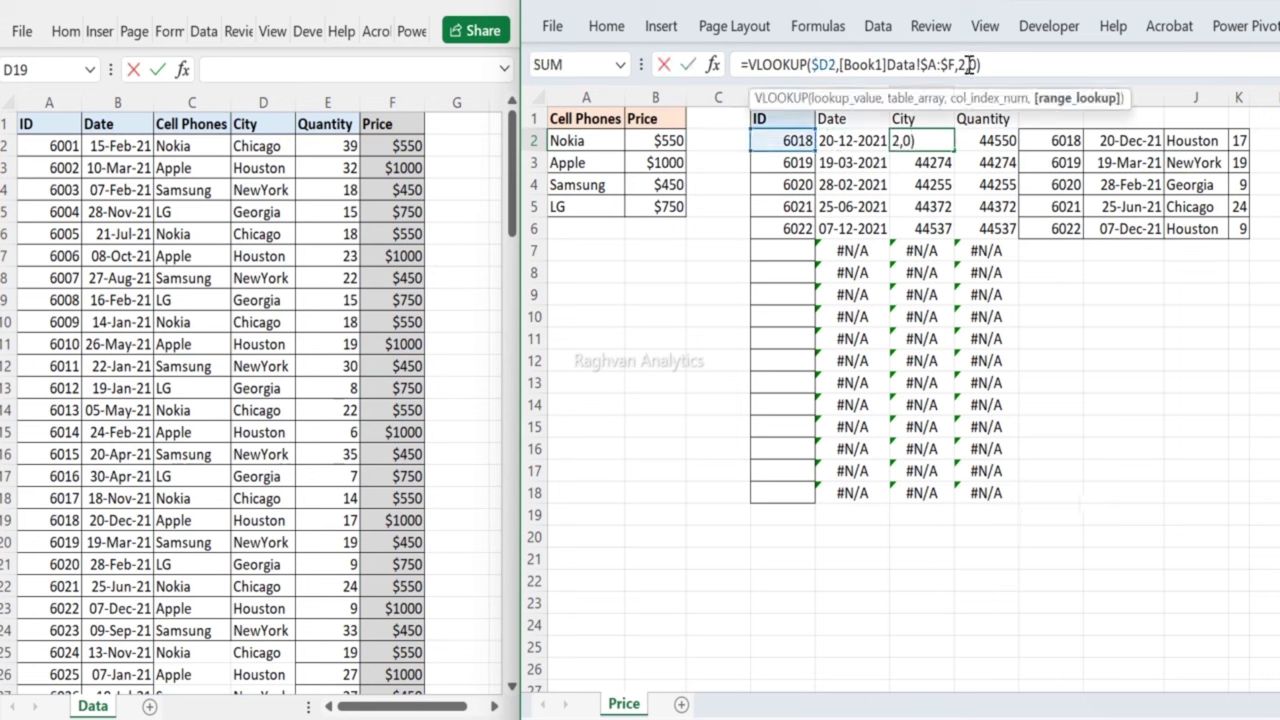
{"action": "key", "text": "Left"}
{"action": "key", "text": "BackSpace"}
{"action": "type", "text": "4"}
{"action": "key", "text": "Return"}
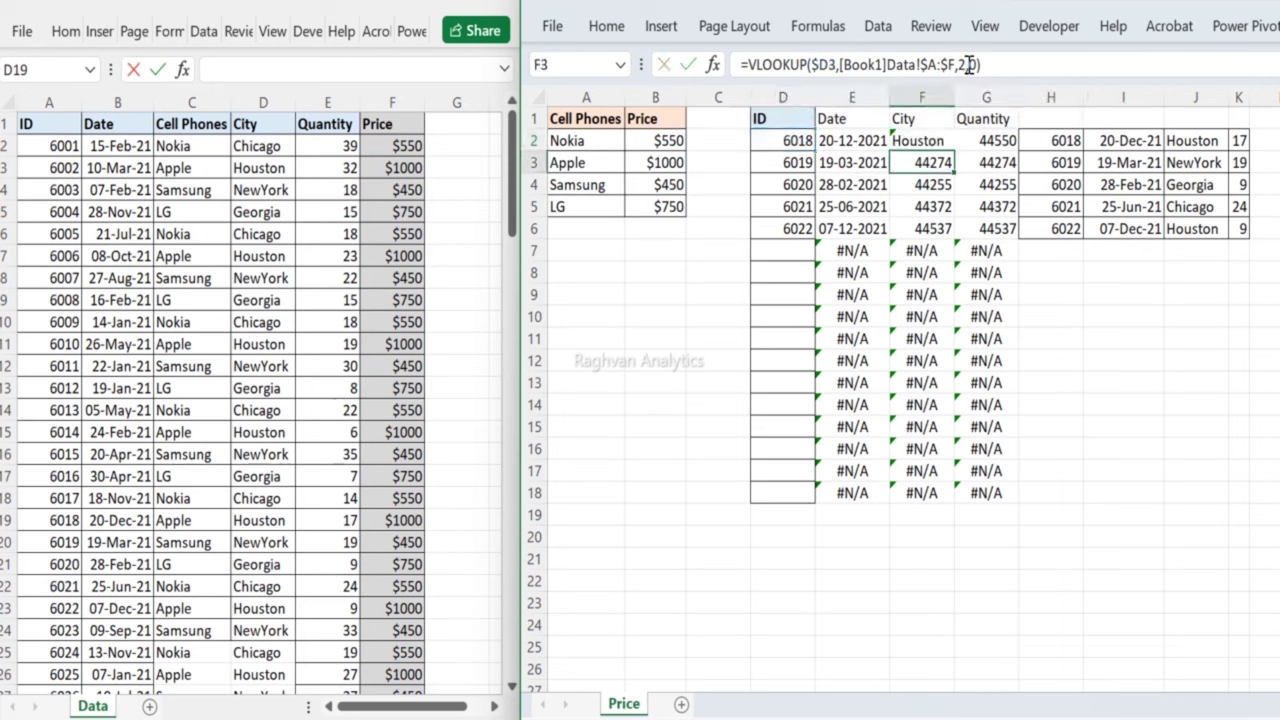
{"action": "left_click", "coordinate": [993, 143]}
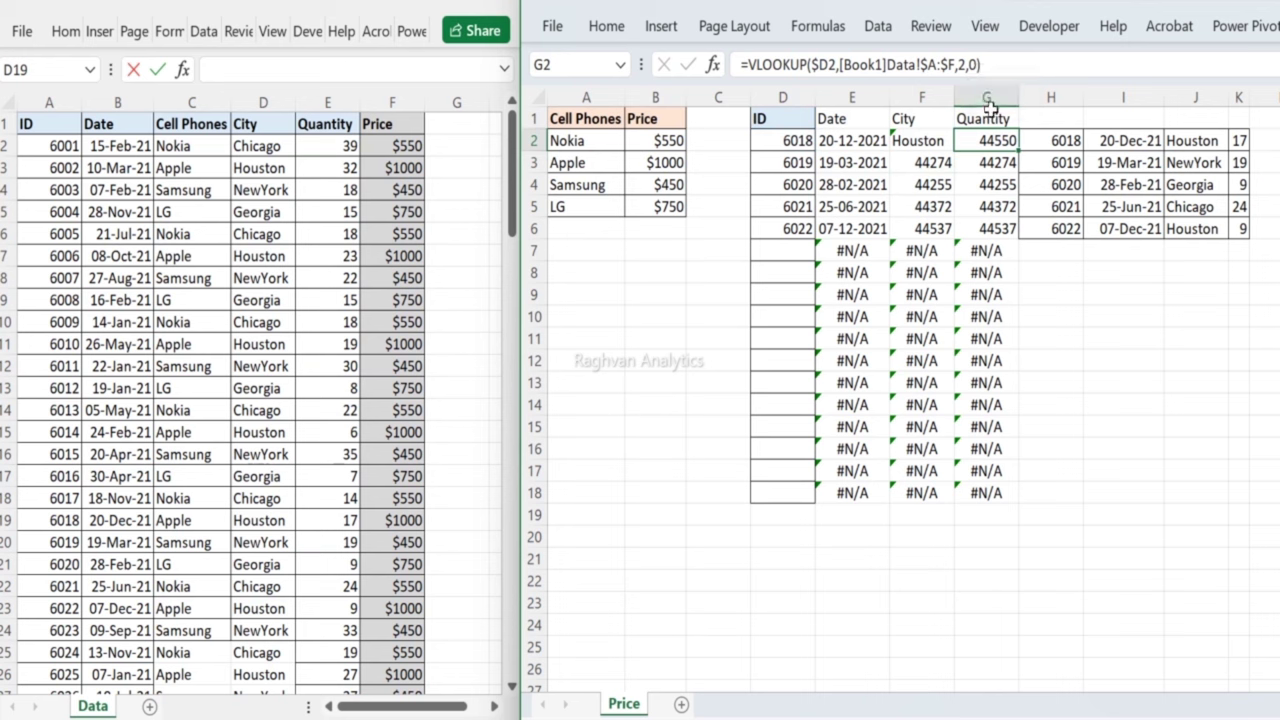
{"action": "left_click", "coordinate": [967, 66]}
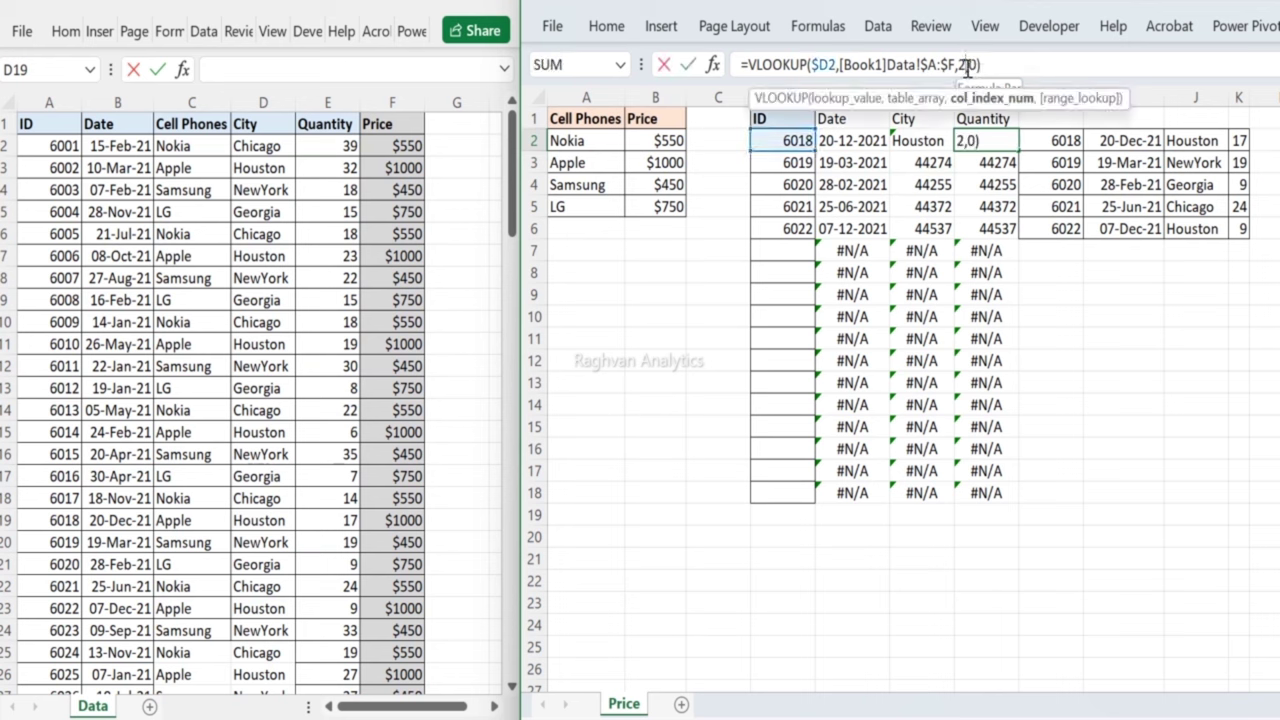
{"action": "key", "text": "BackSpace"}
{"action": "type", "text": "5"}
{"action": "key", "text": "Return"}
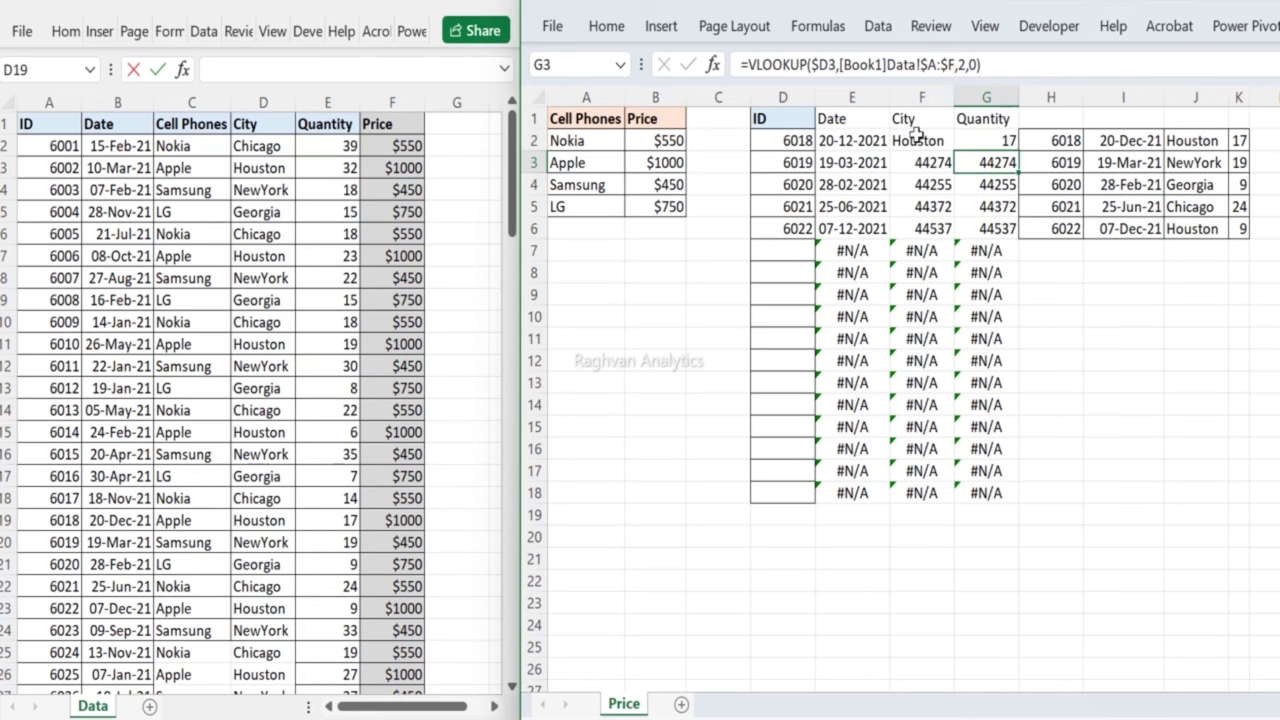
Step: Fill the F2:G2 lookups down through F3:G18, showing Houston, NewYork, Georgia and 17, 19, 9
{"action": "left_click_drag", "start_coordinate": [916, 140], "coordinate": [985, 141]}
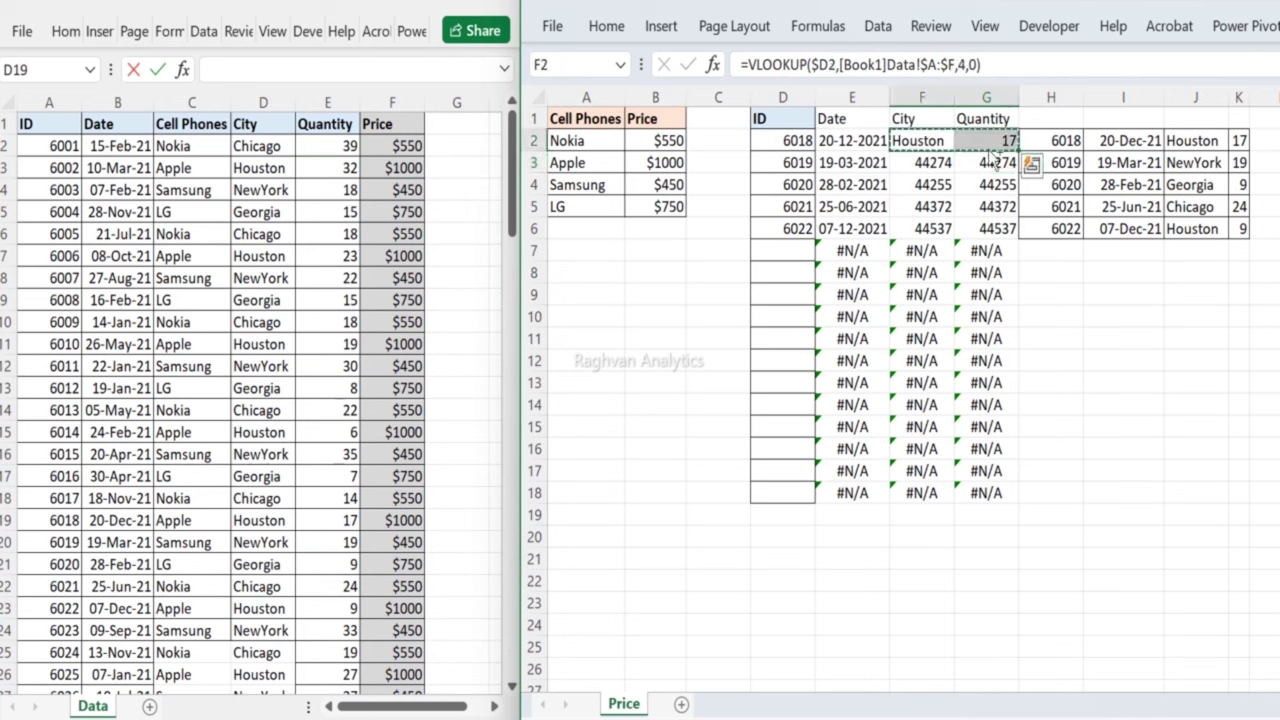
{"action": "left_click", "coordinate": [945, 168]}
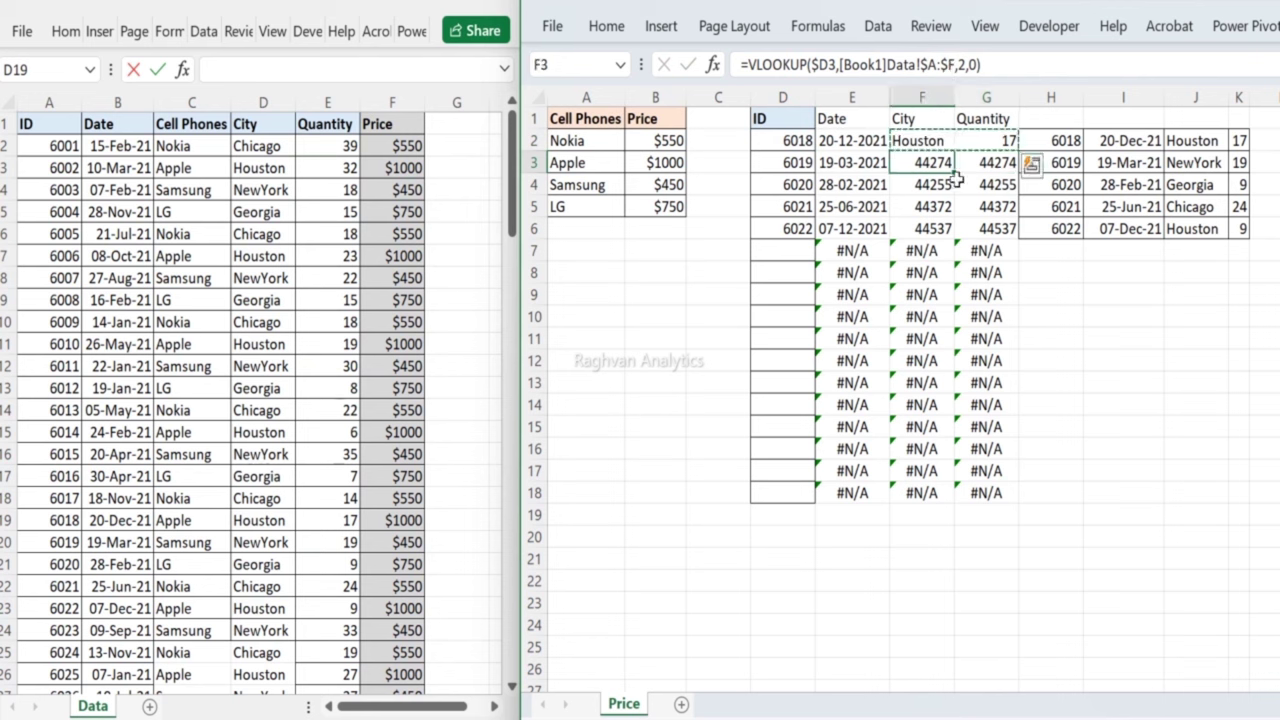
{"action": "left_click_drag", "start_coordinate": [956, 176], "coordinate": [983, 473]}
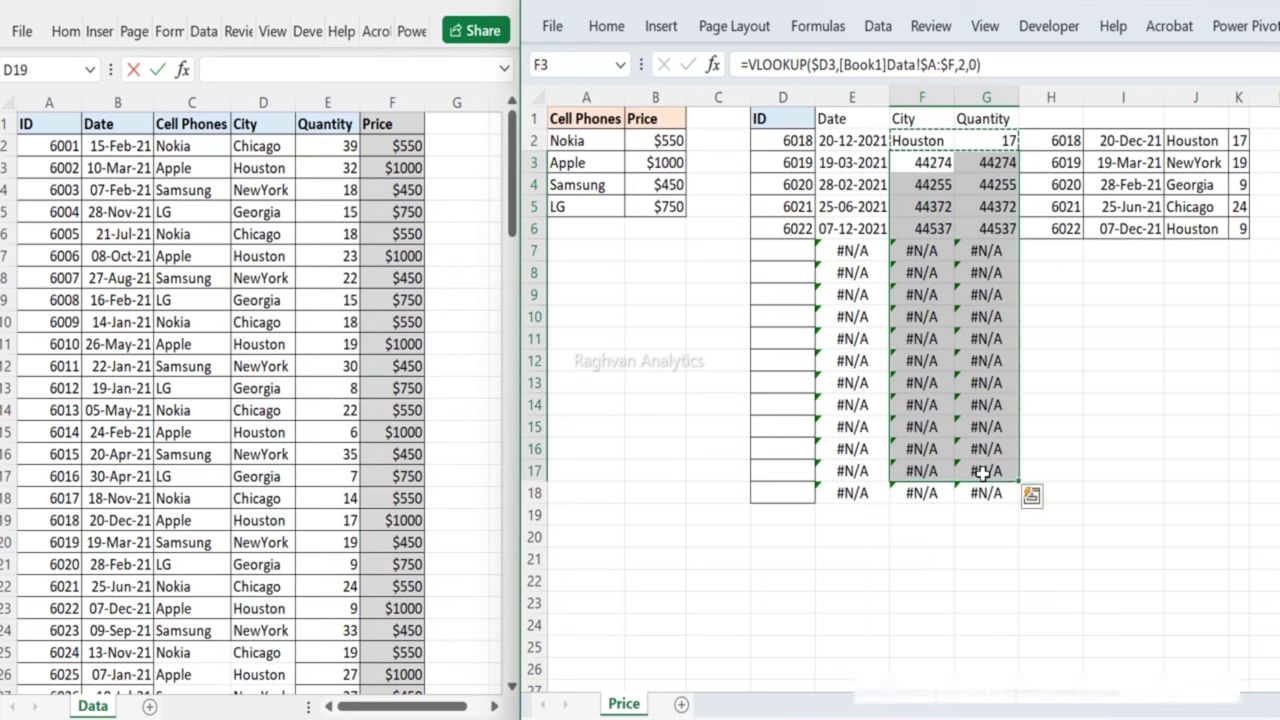
{"action": "key", "text": "ctrl+q"}
{"action": "key", "text": "Escape"}
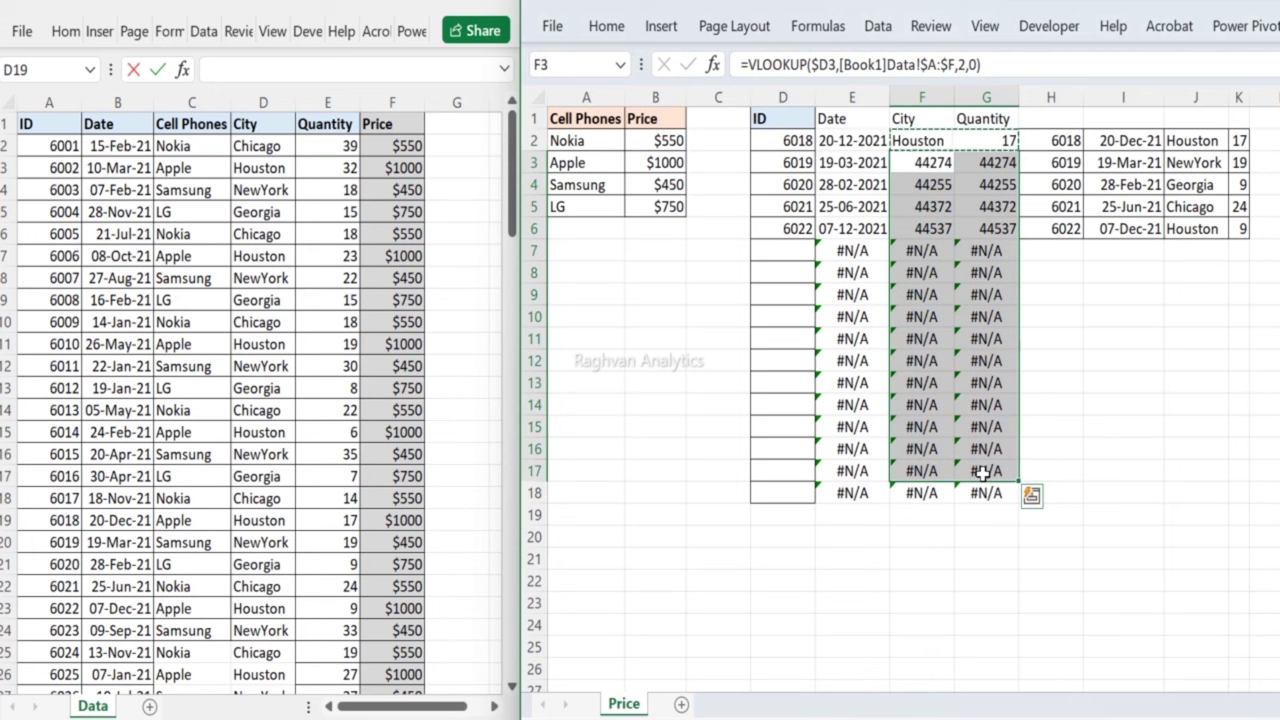
{"action": "key", "text": "shift+Down"}
{"action": "key", "text": "ctrl+v"}
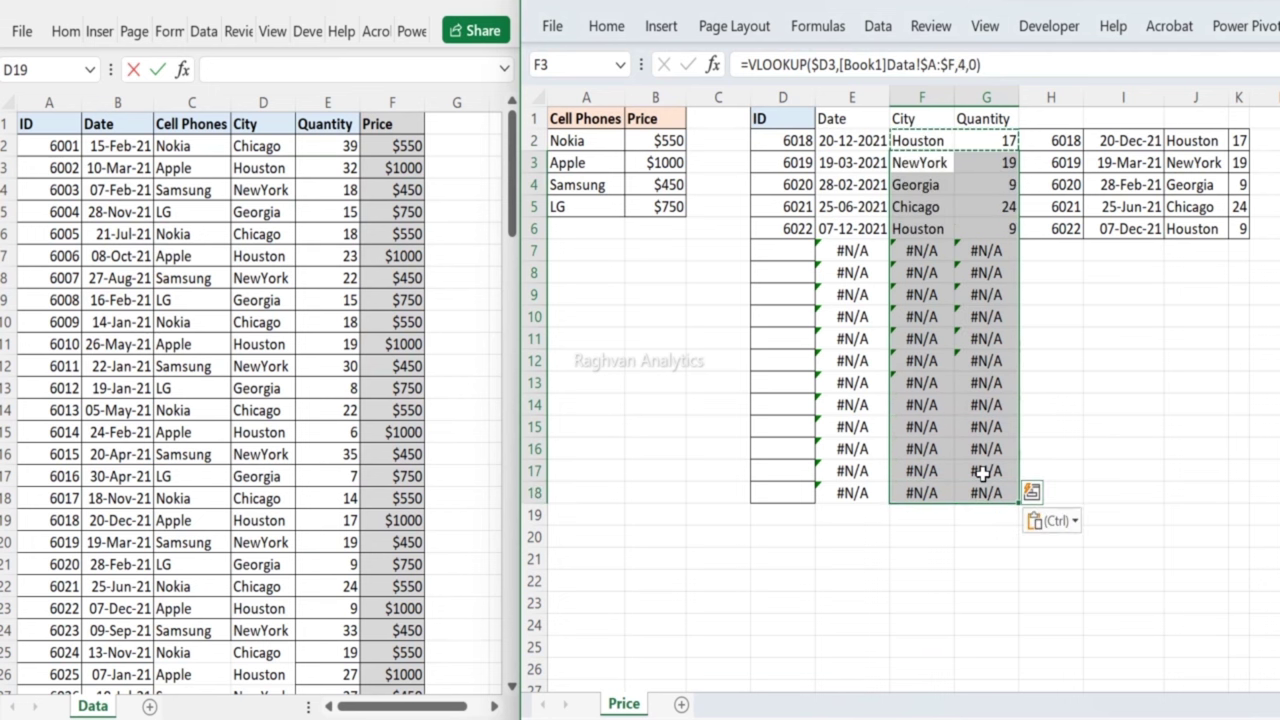
{"action": "left_click", "coordinate": [945, 162]}
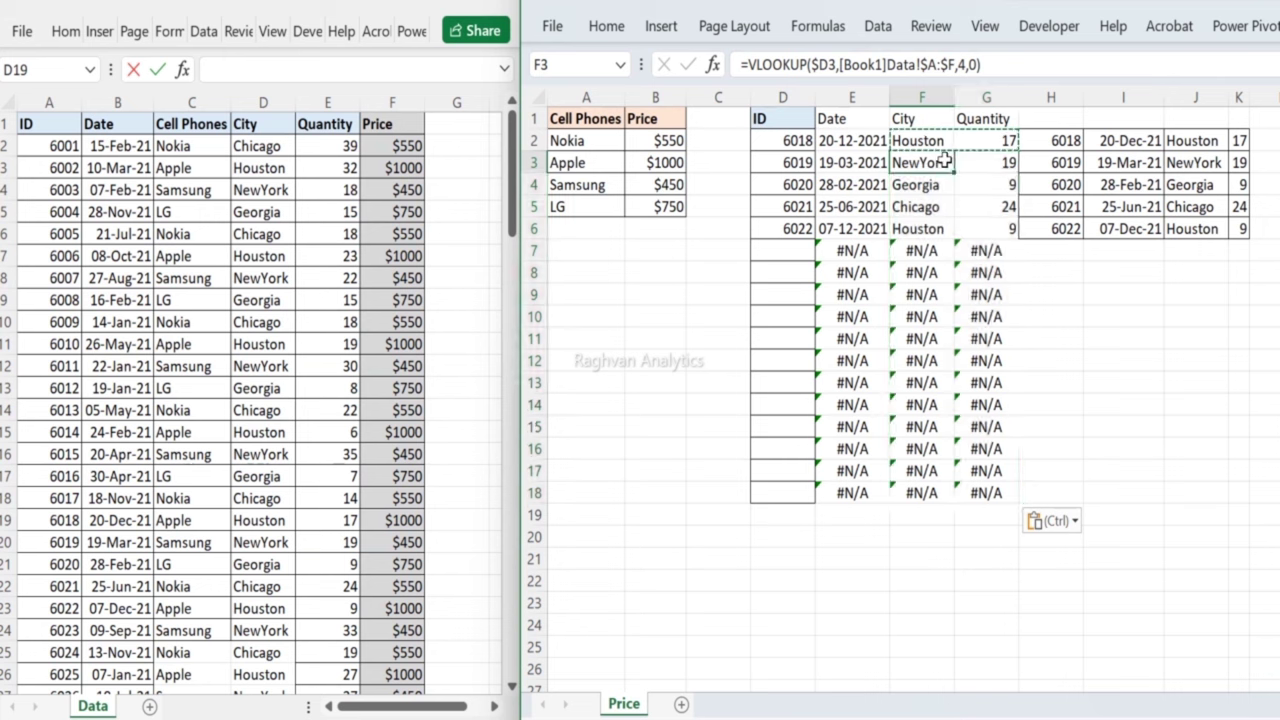
{"action": "key", "text": "Escape"}
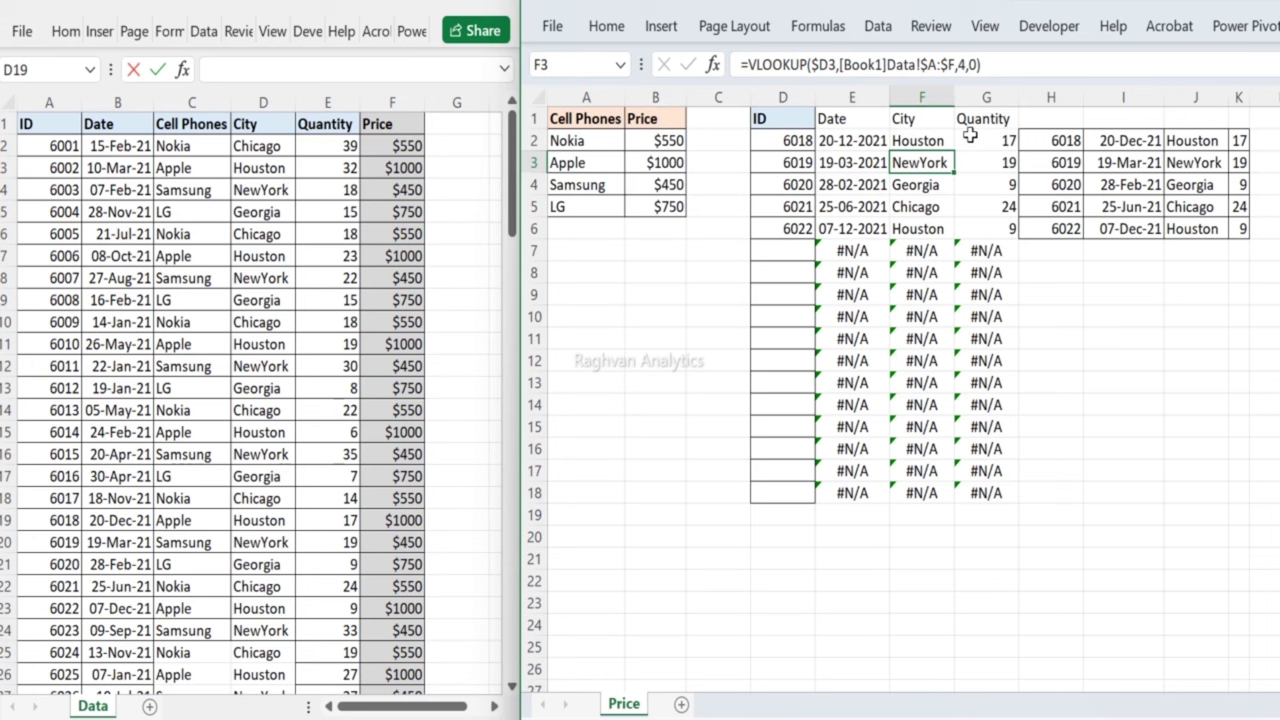
{"action": "left_click", "coordinate": [903, 140]}
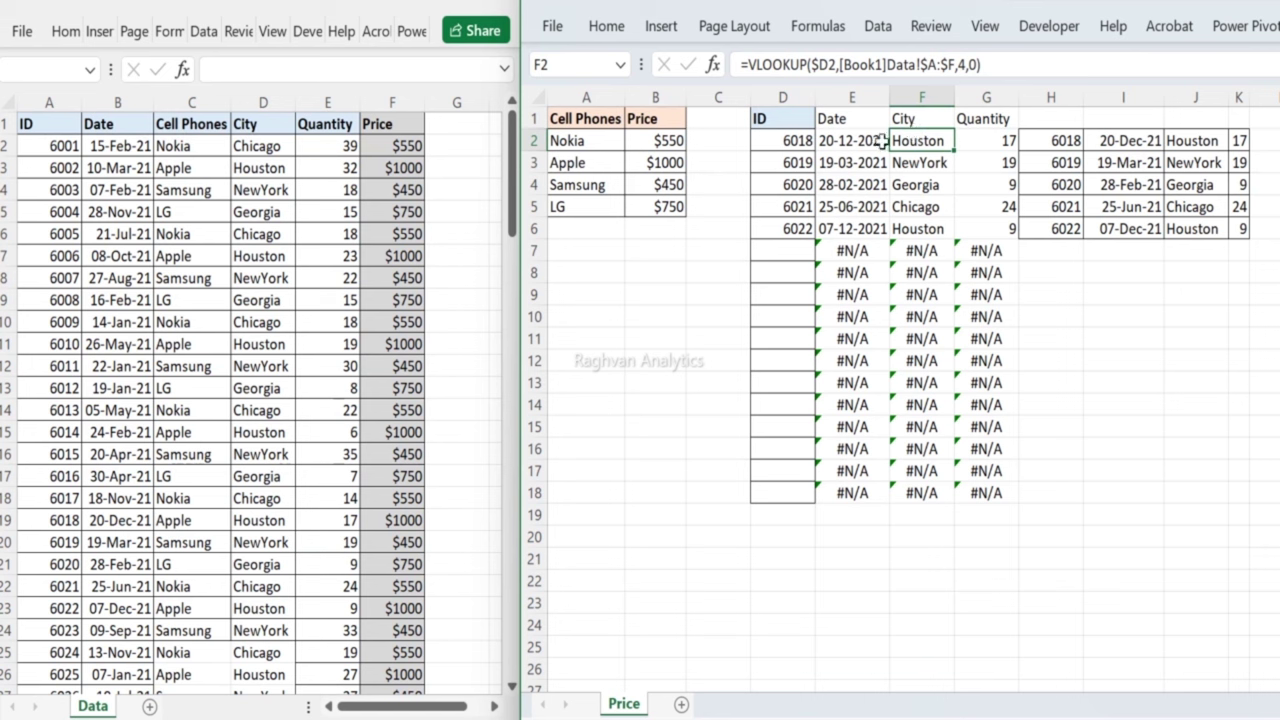
{"action": "left_click", "coordinate": [880, 142]}
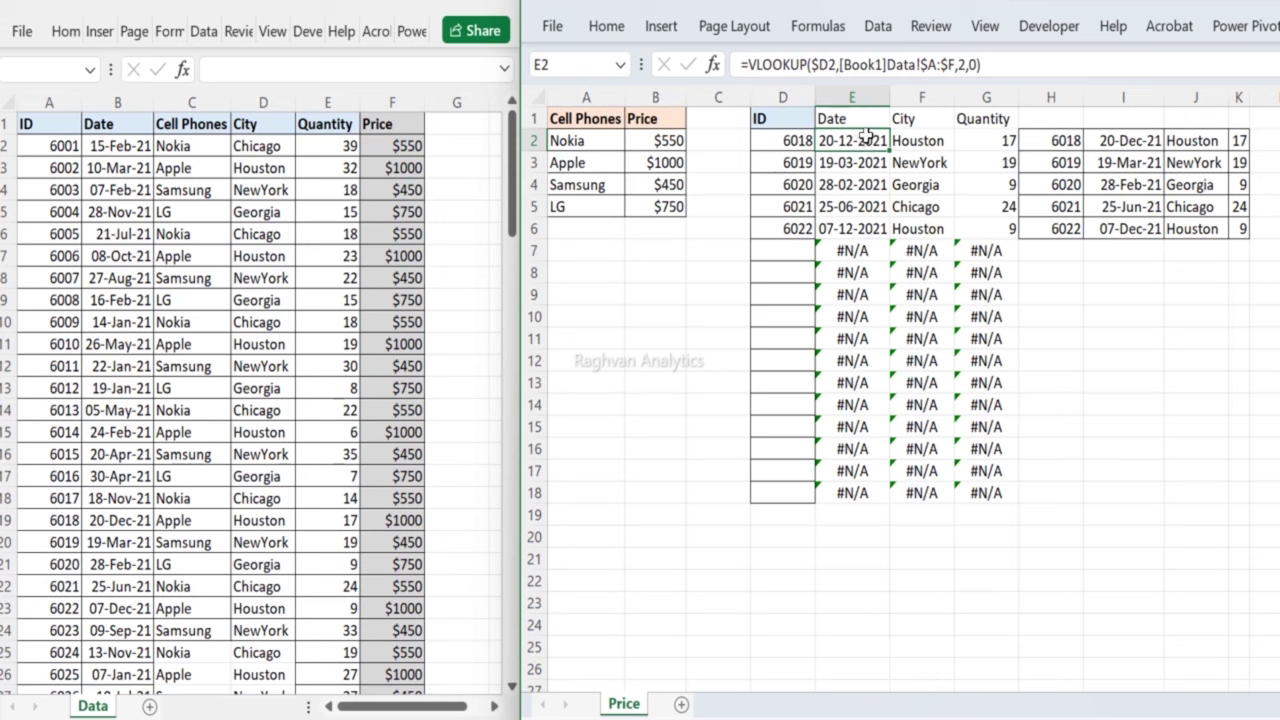
{"action": "left_click", "coordinate": [926, 136]}
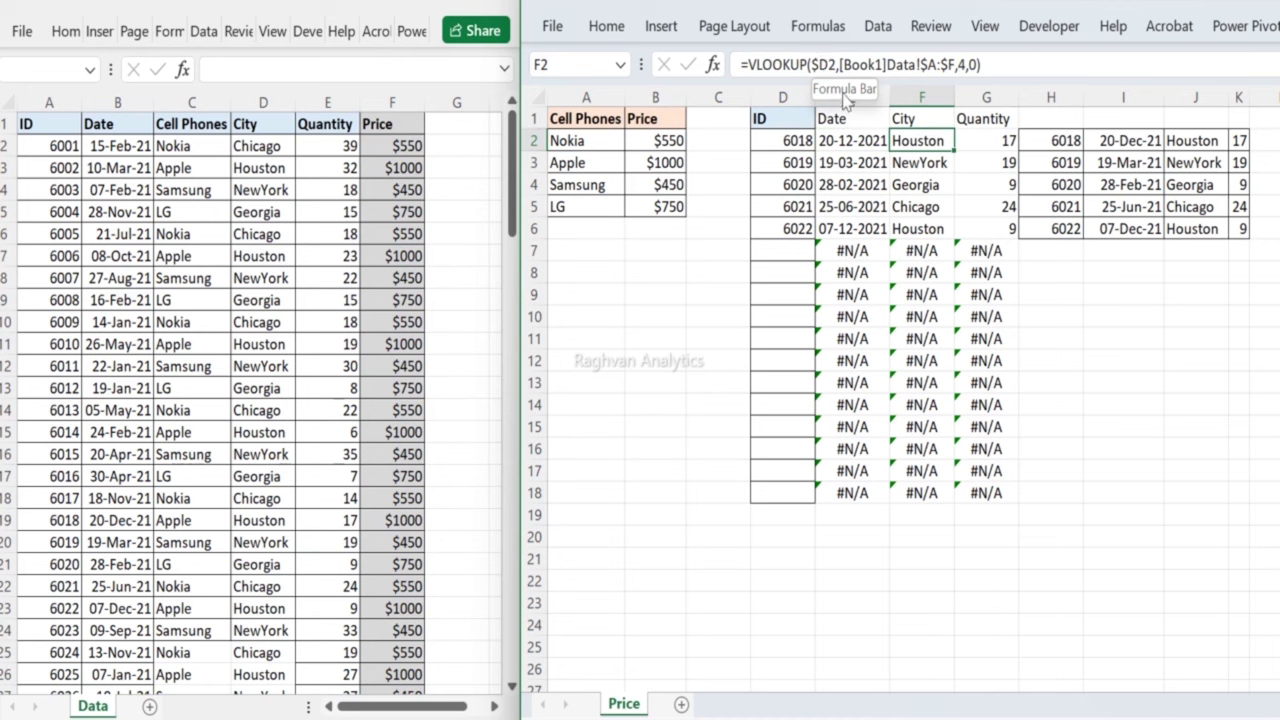
Step: Inspect the lookup formulas in E2, F2 and G2
{"action": "left_click", "coordinate": [845, 146]}
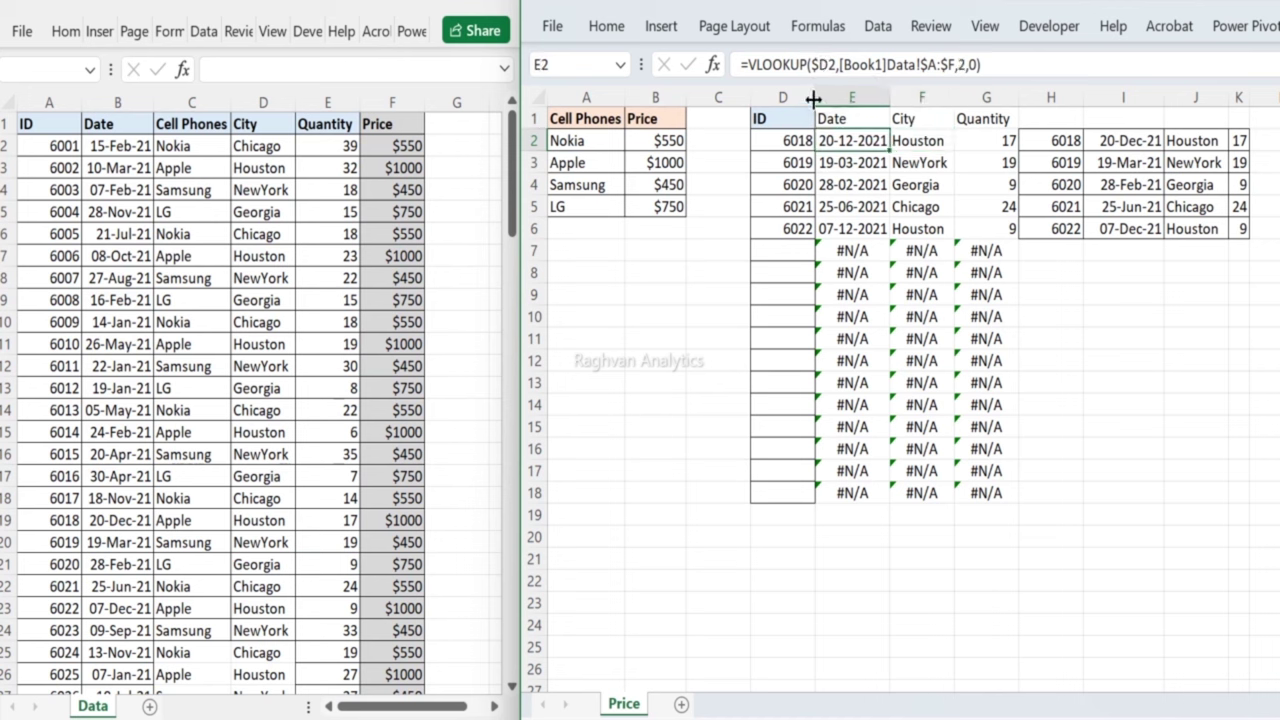
{"action": "left_click", "coordinate": [820, 64]}
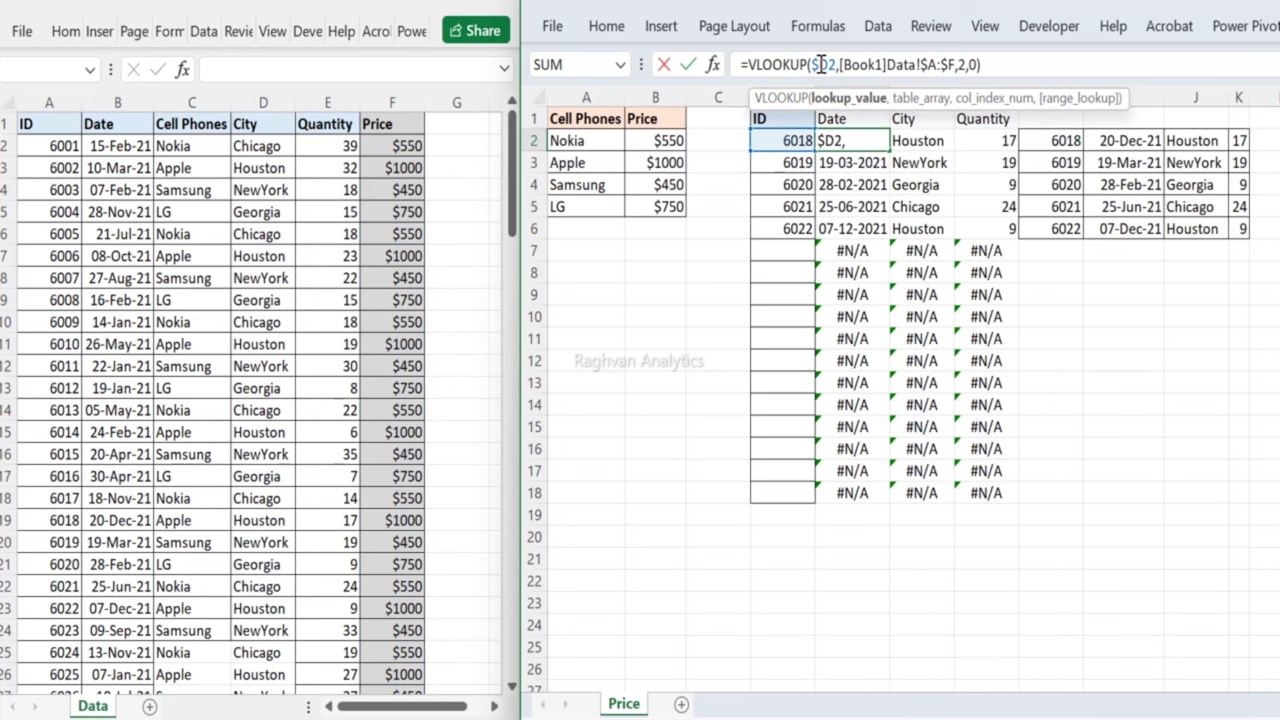
{"action": "key", "text": "Escape"}
{"action": "left_click", "coordinate": [899, 140]}
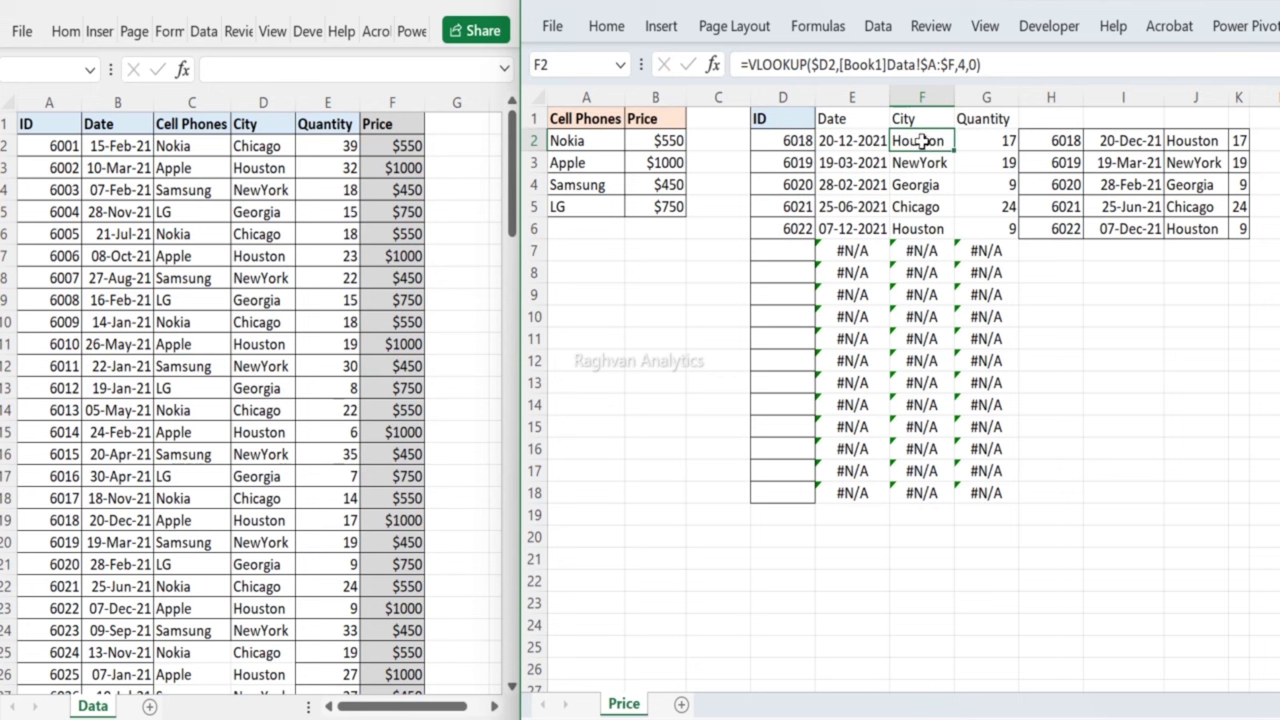
{"action": "left_click", "coordinate": [985, 139]}
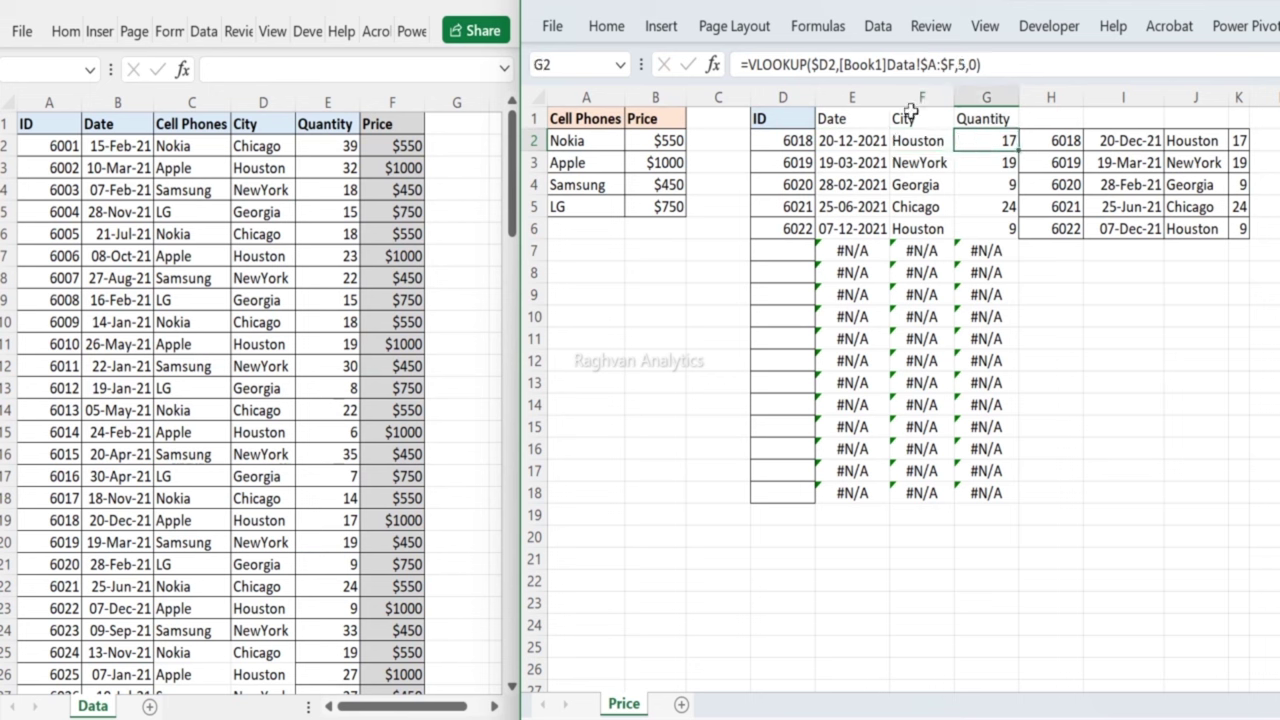
{"action": "left_click", "coordinate": [905, 140]}
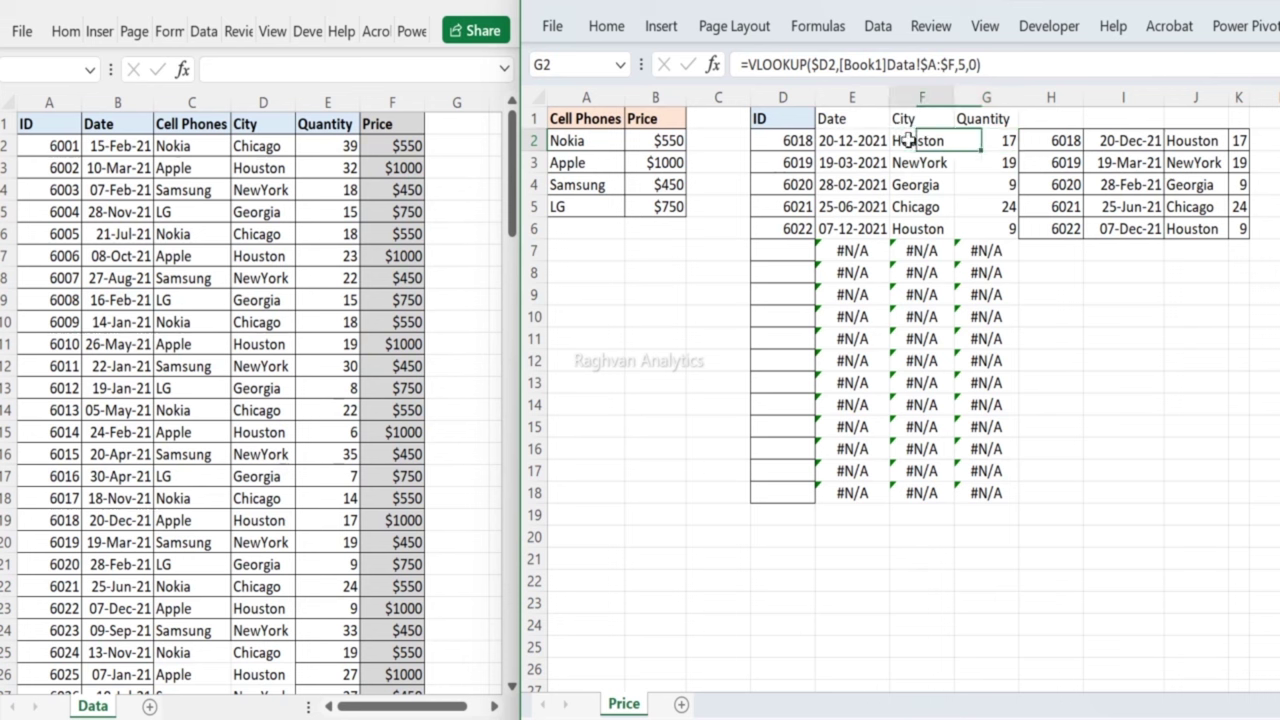
Step: Change F2's reference from $D2 to D2 and copy the formula into G2
{"action": "left_click", "coordinate": [818, 64]}
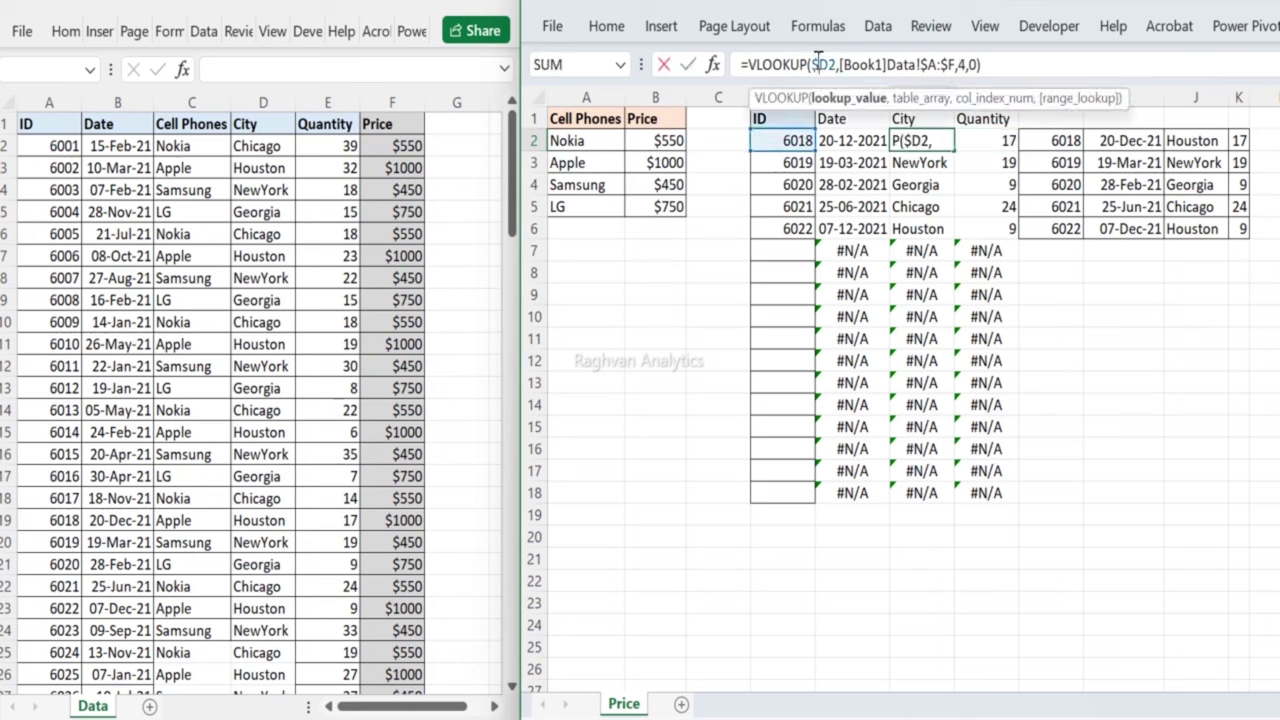
{"action": "key", "text": "Return"}
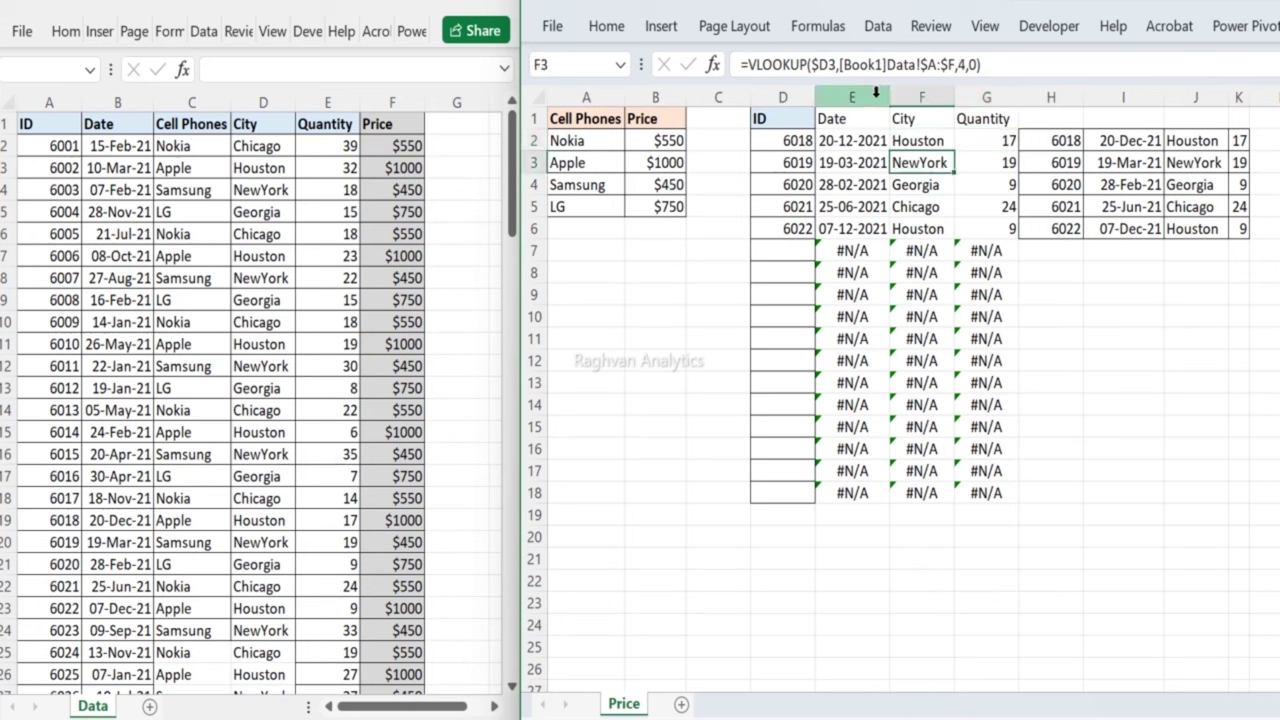
{"action": "left_click", "coordinate": [917, 142]}
{"action": "key", "text": "ctrl+c"}
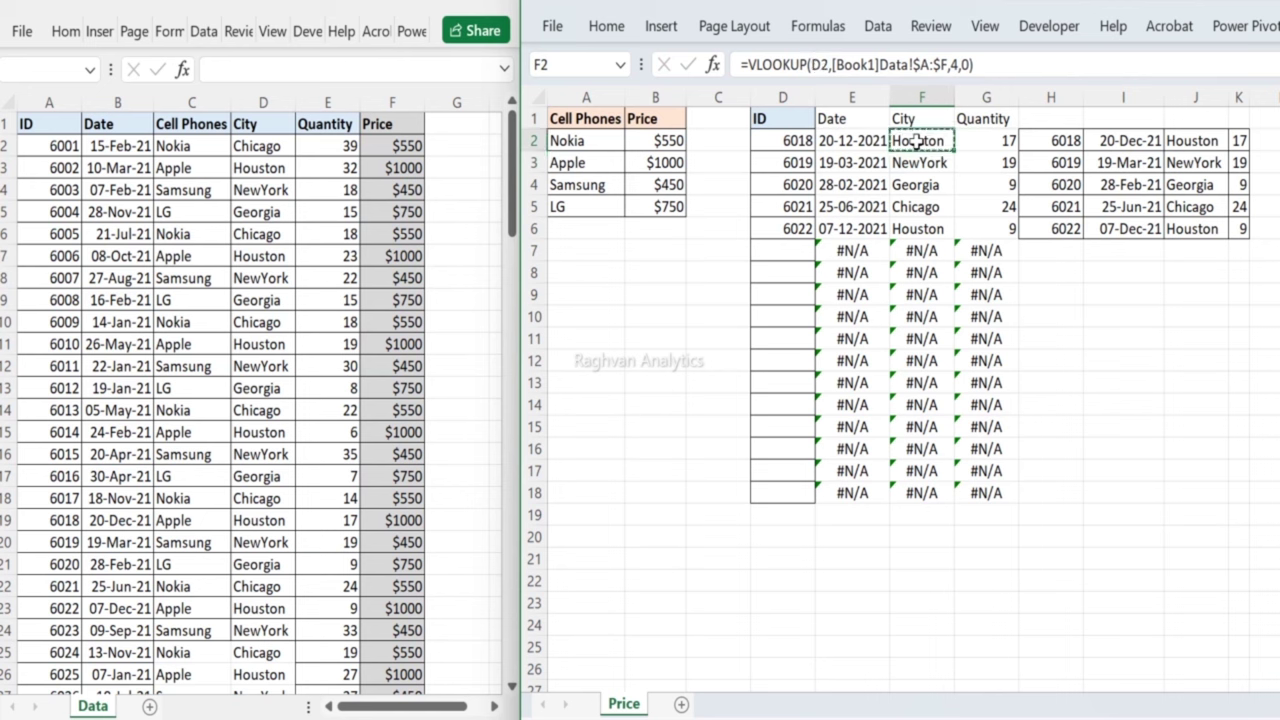
{"action": "left_click", "coordinate": [990, 139]}
{"action": "key", "text": "ctrl+v"}
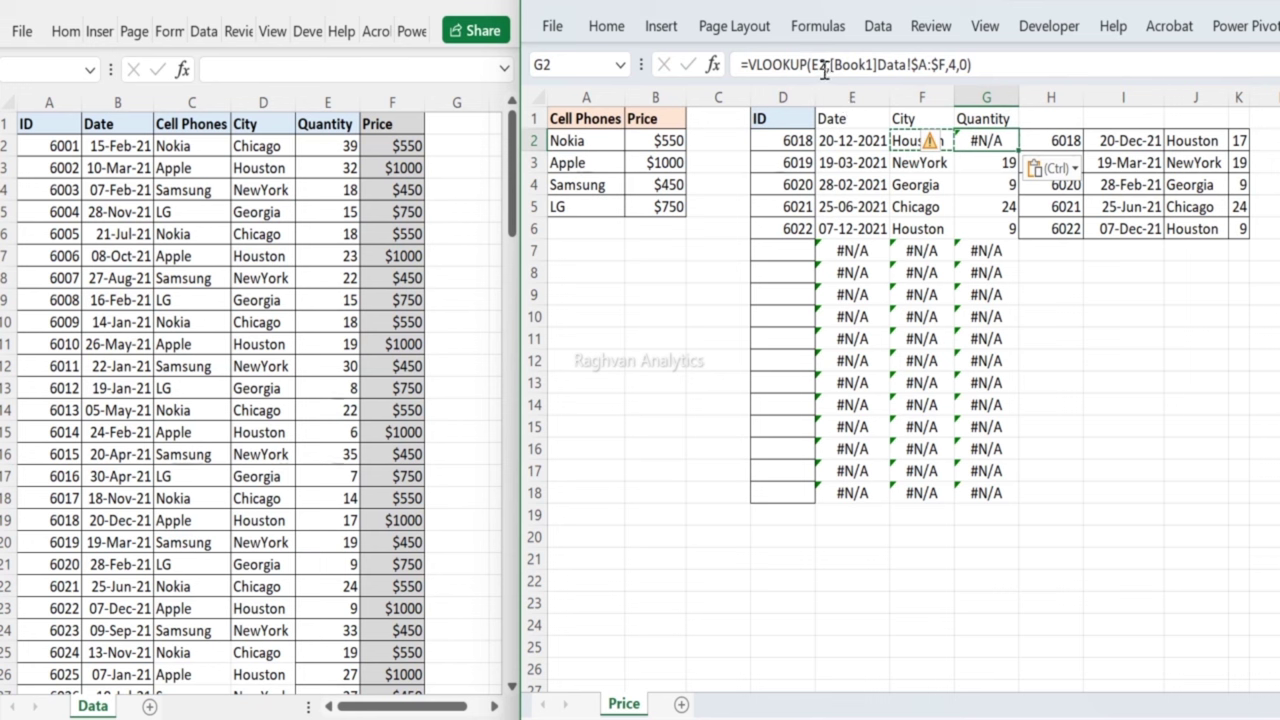
Step: Shade the Quantity cell G2 light gold
{"action": "left_click", "coordinate": [910, 185]}
{"action": "left_click", "coordinate": [975, 140]}
{"action": "left_click", "coordinate": [603, 27]}
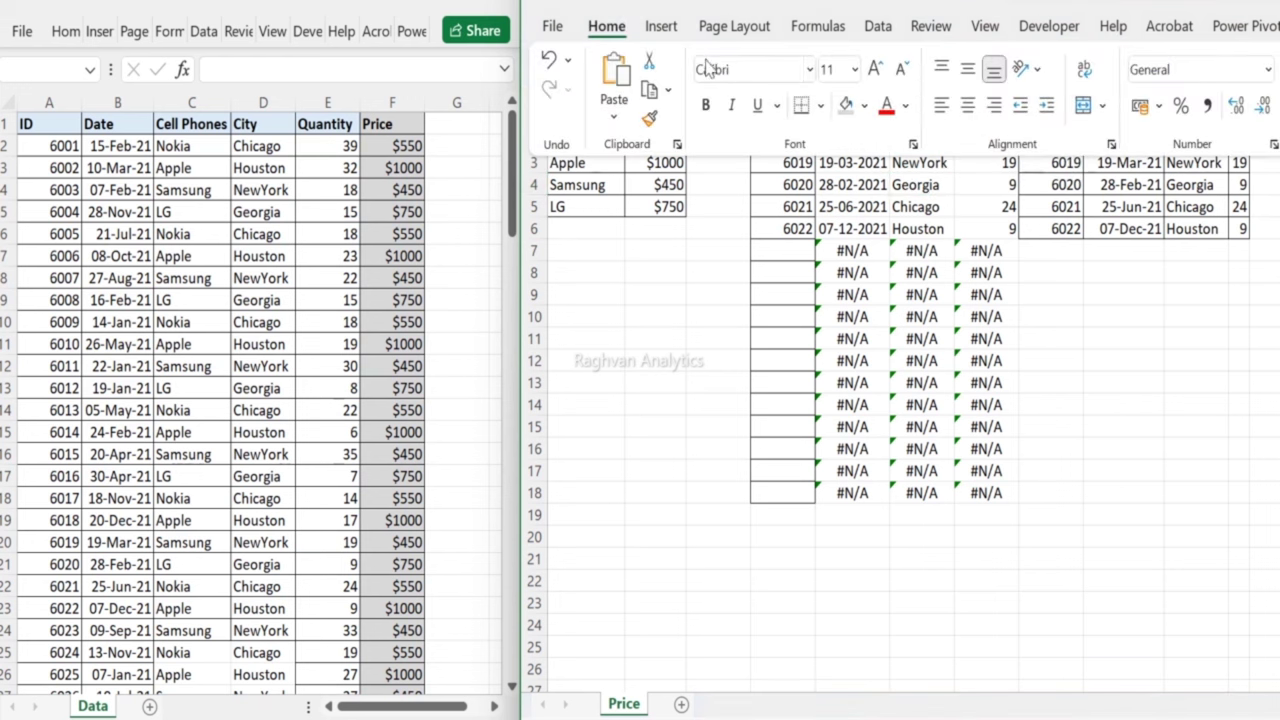
{"action": "left_click", "coordinate": [865, 105]}
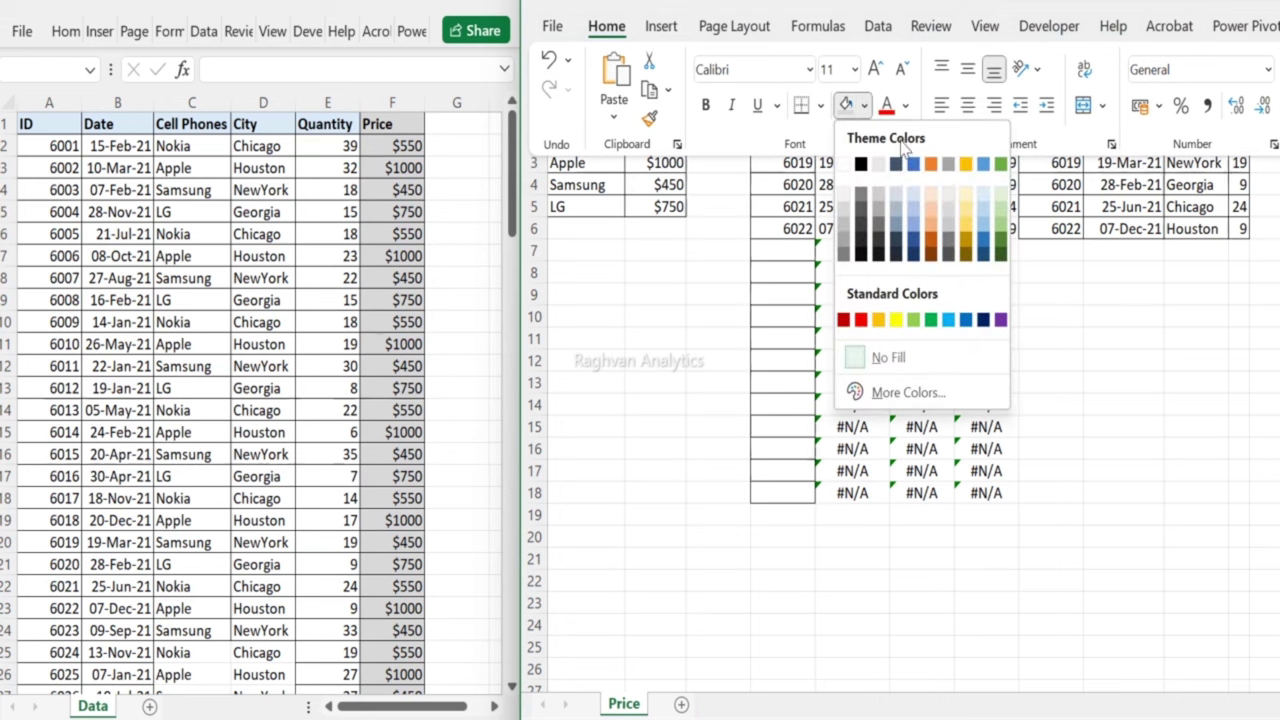
{"action": "left_click", "coordinate": [968, 196]}
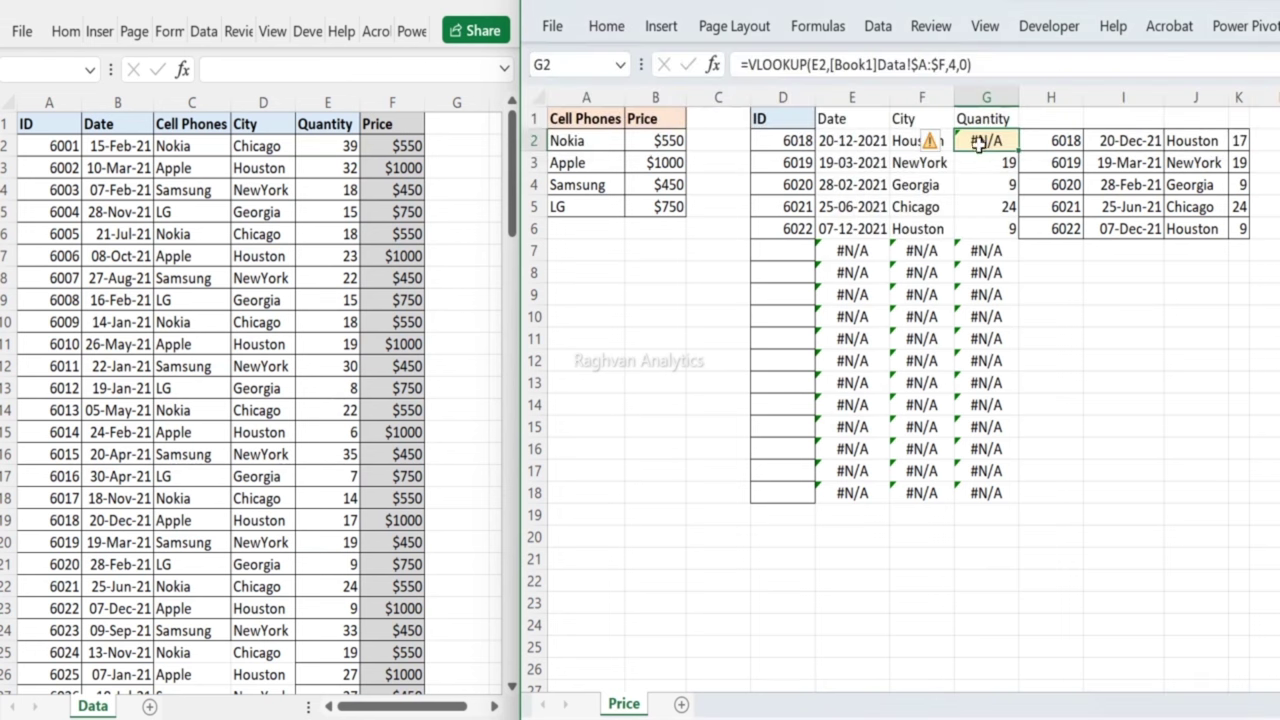
Step: Fill the City cell F2 (Houston) green
{"action": "mouse_move", "coordinate": [905, 140]}
{"action": "left_mouse_down"}
{"action": "mouse_move", "coordinate": [785, 122]}
{"action": "mouse_move", "coordinate": [910, 122]}
{"action": "mouse_move", "coordinate": [926, 140]}
{"action": "left_mouse_up"}
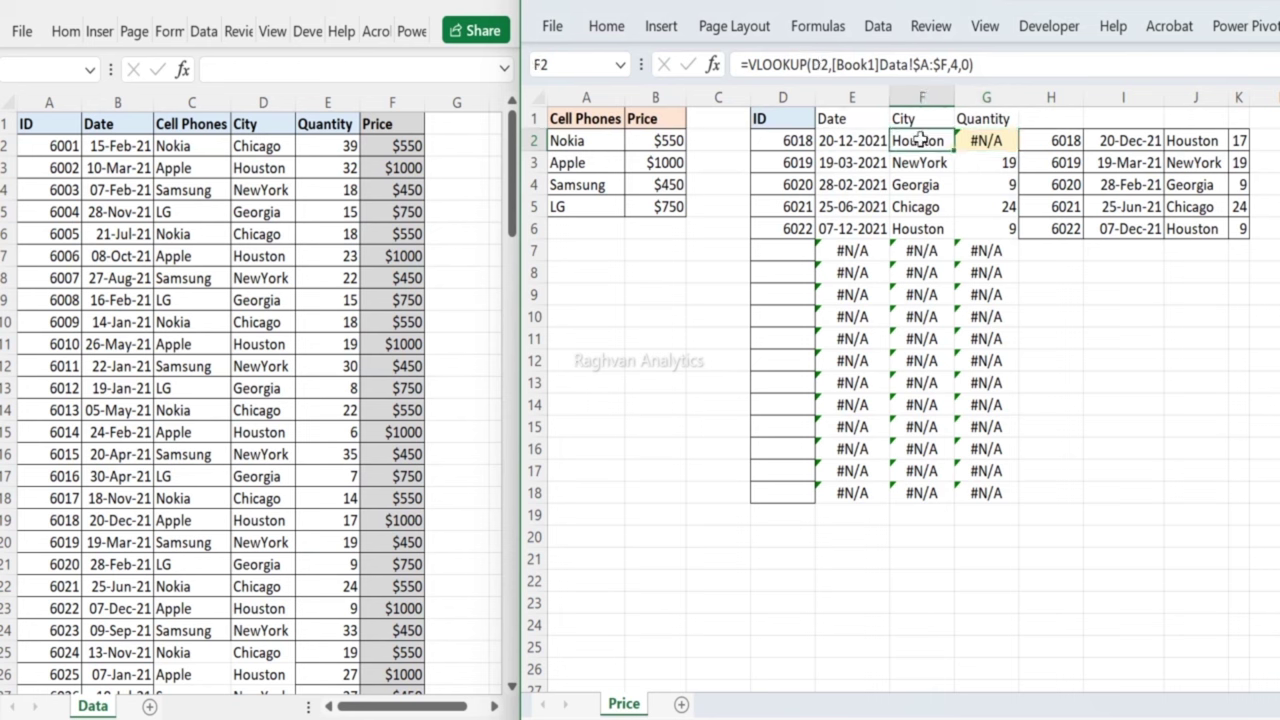
{"action": "left_click", "coordinate": [604, 30]}
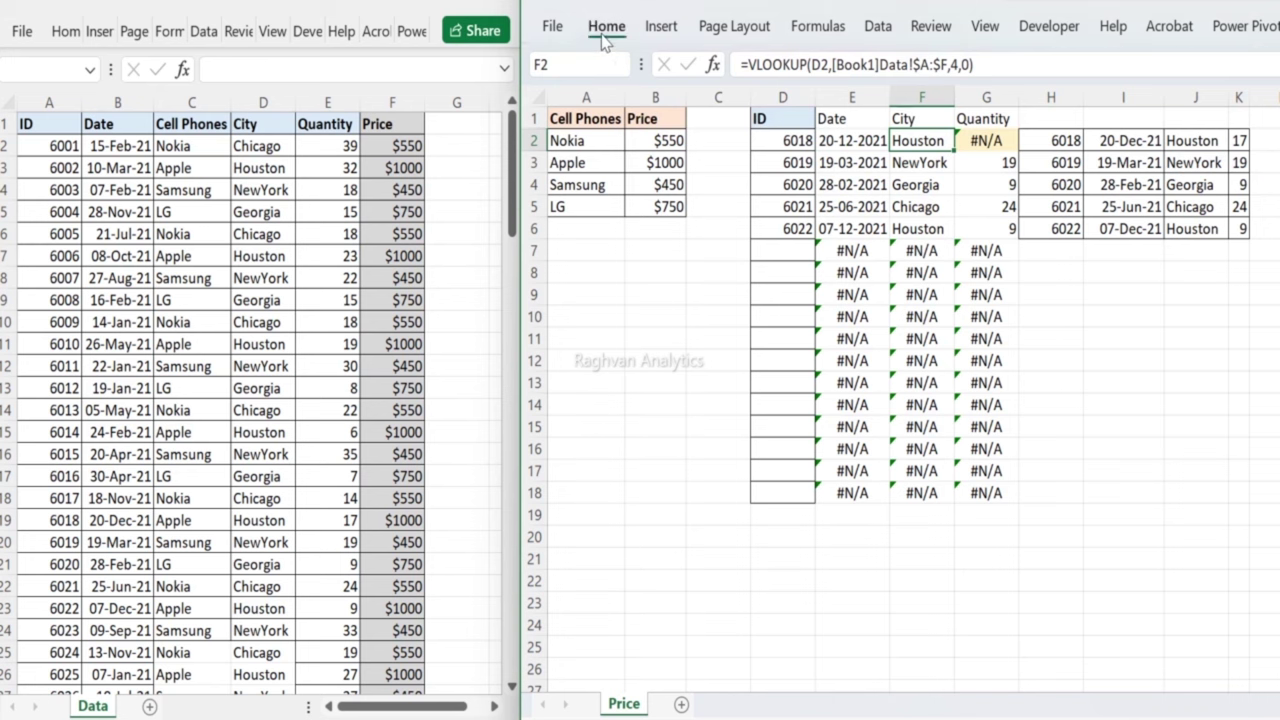
{"action": "left_click", "coordinate": [863, 106]}
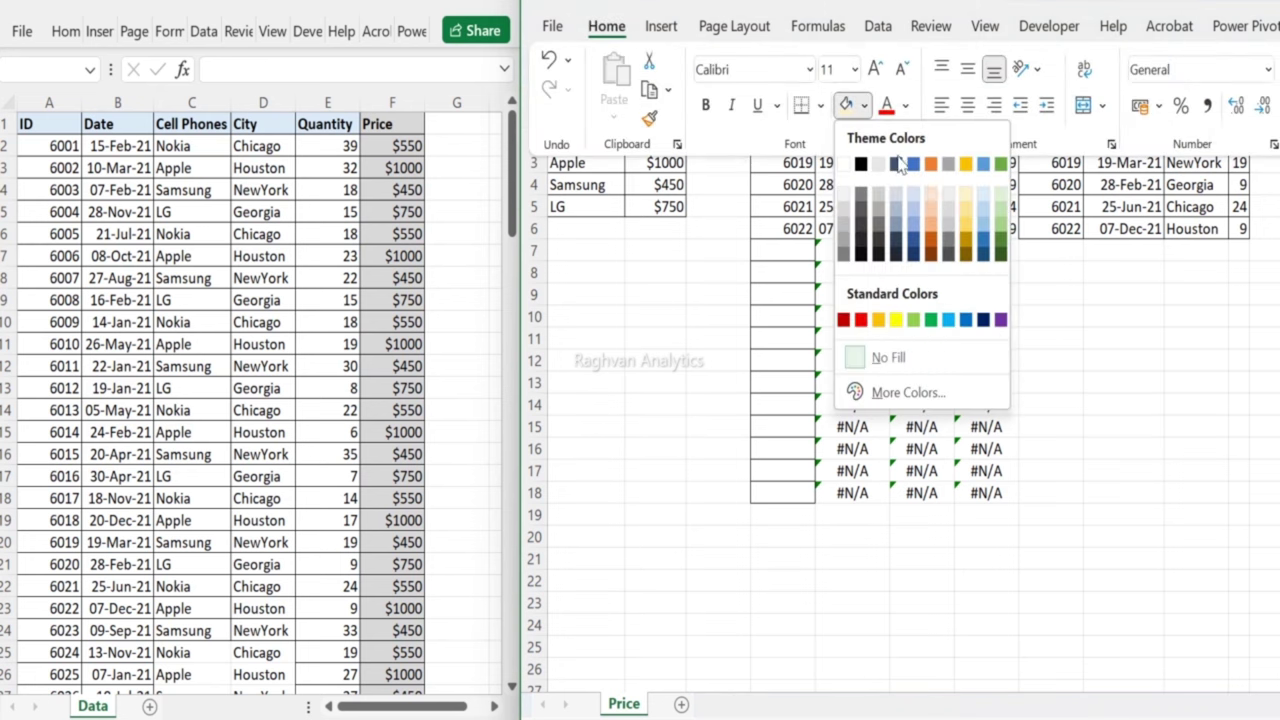
{"action": "left_click", "coordinate": [1000, 230]}
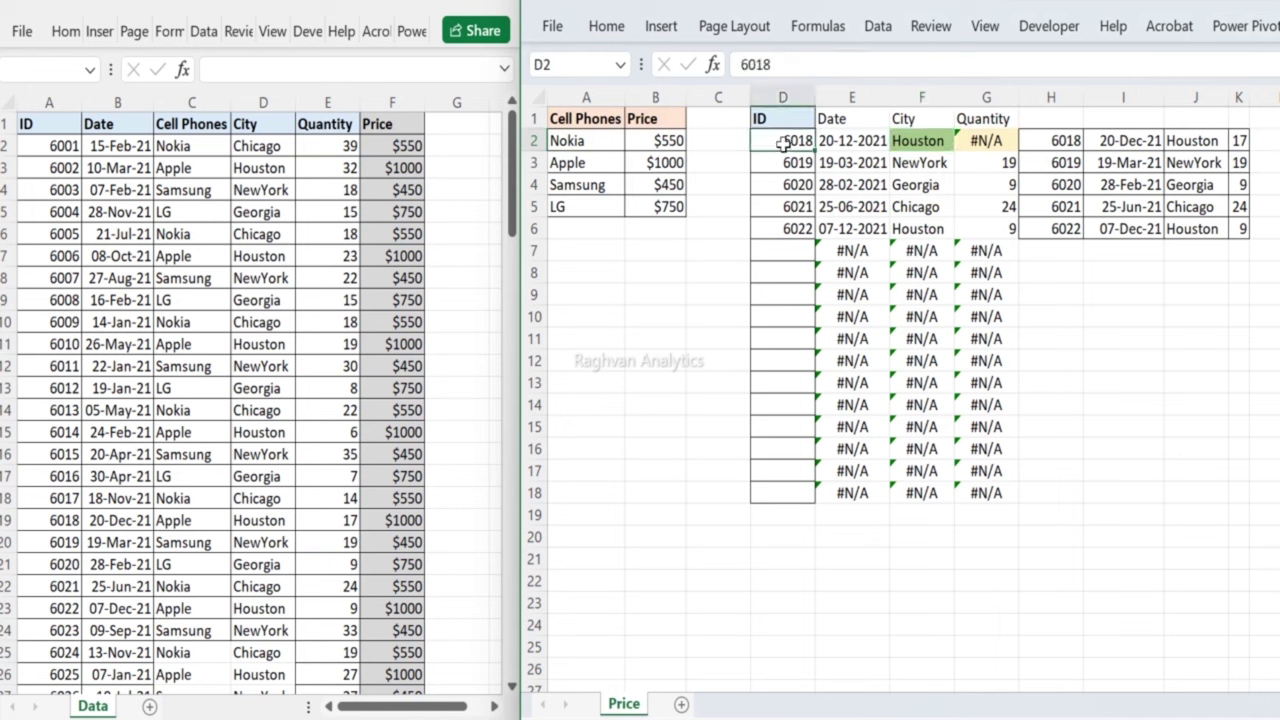
Step: Anchor column D in F2's lookup so it references $D2
{"action": "left_click", "coordinate": [910, 142]}
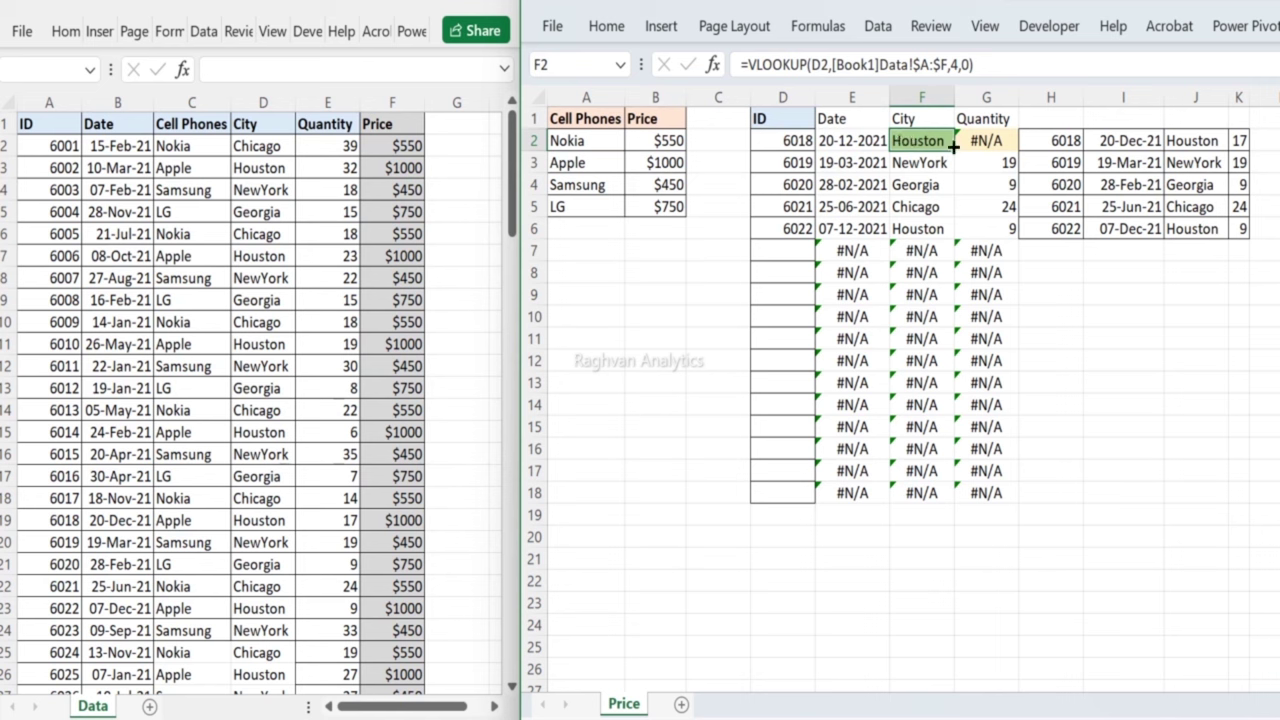
{"action": "left_click", "coordinate": [972, 142]}
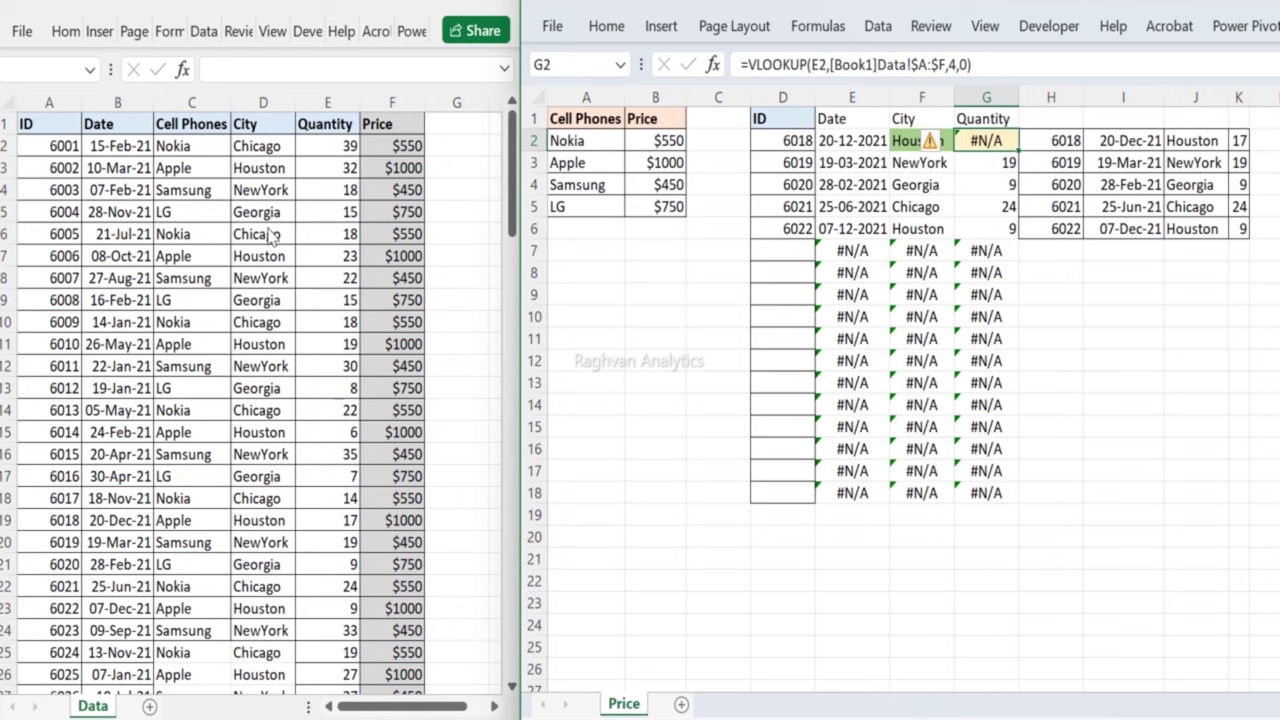
{"action": "left_click", "coordinate": [903, 140]}
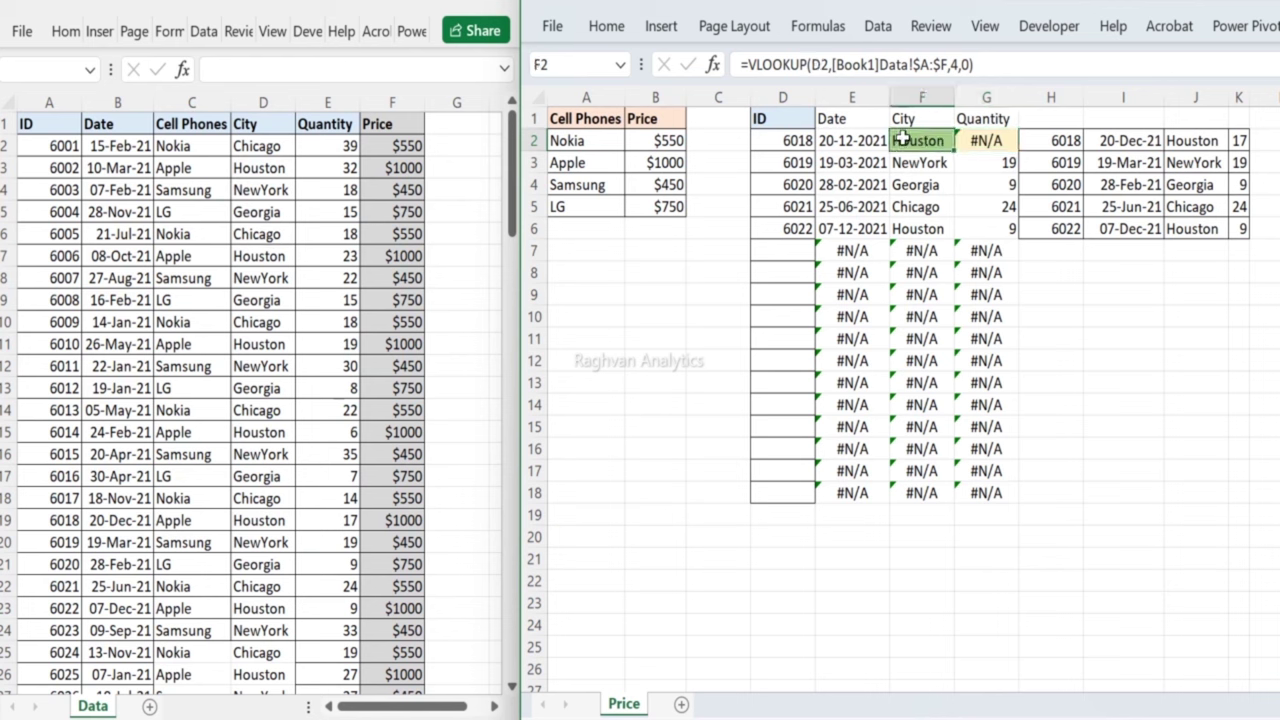
{"action": "left_click", "coordinate": [812, 64]}
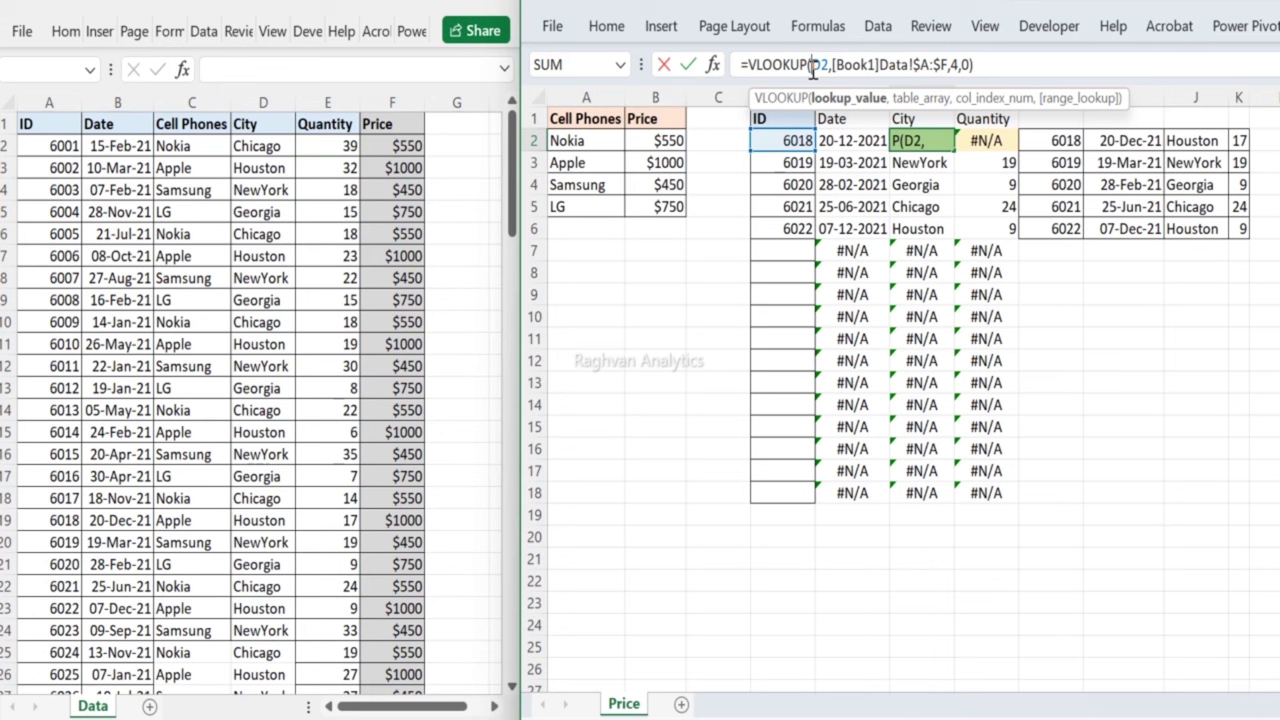
{"action": "type", "text": "$"}
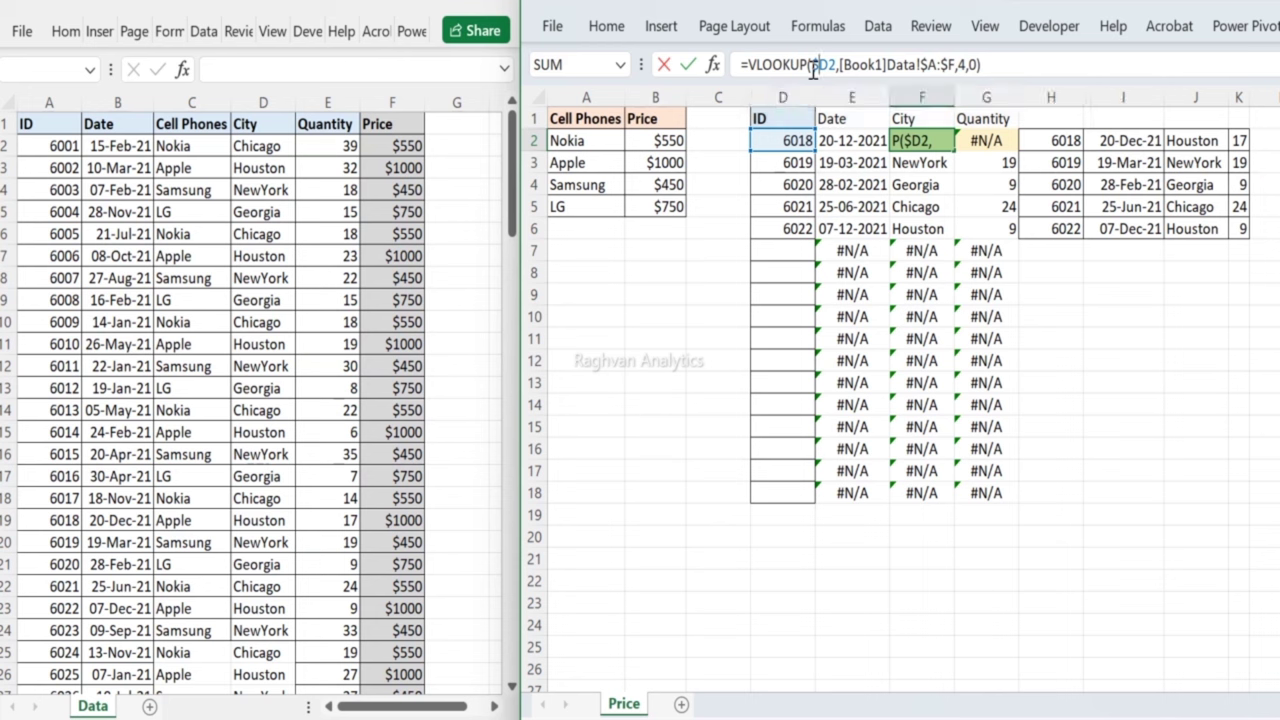
{"action": "key", "text": "Return"}
Step: Copy F2's formula into G2 and change its column index to 5, returning 17
{"action": "left_click", "coordinate": [916, 139]}
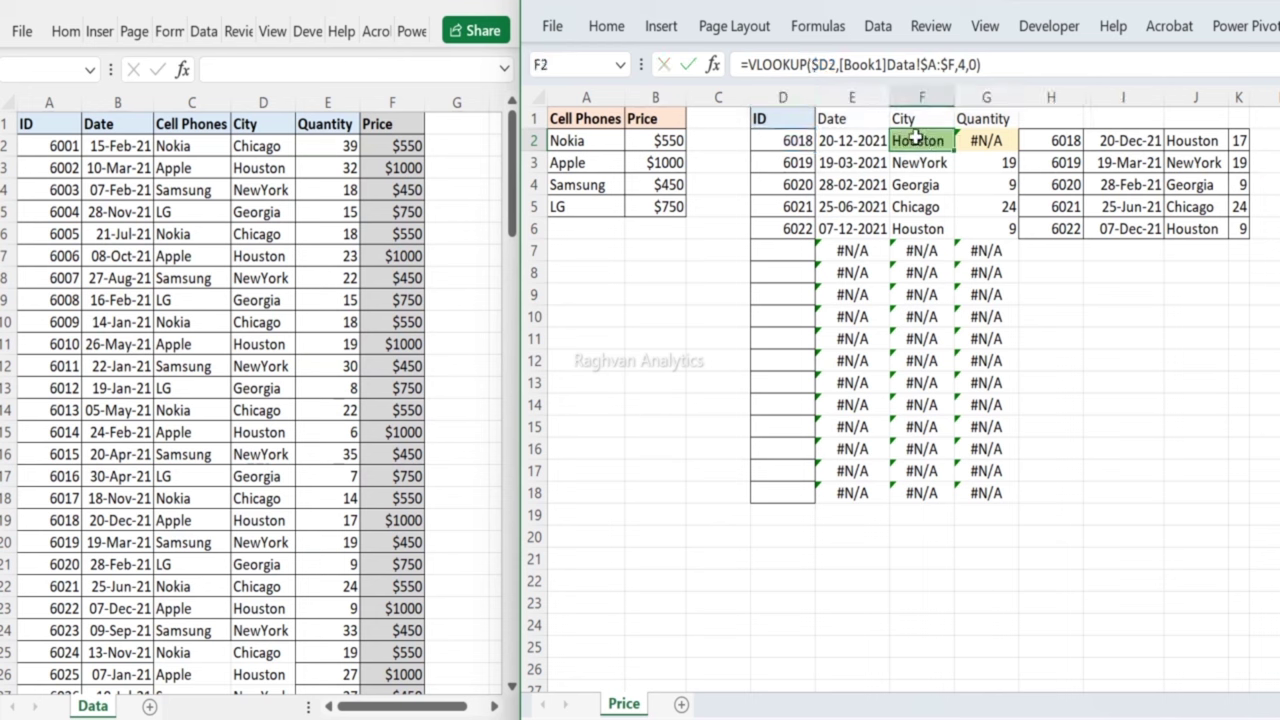
{"action": "key", "text": "ctrl+c"}
{"action": "left_click", "coordinate": [986, 141]}
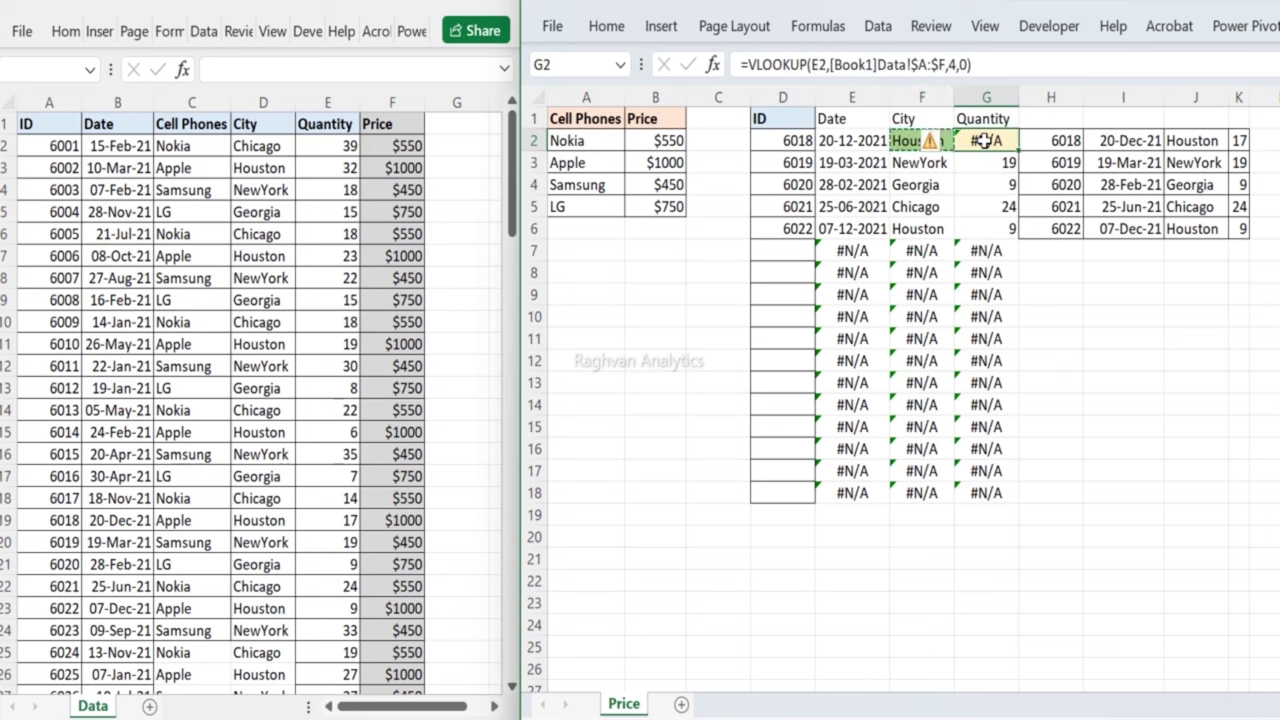
{"action": "key", "text": "ctrl+v"}
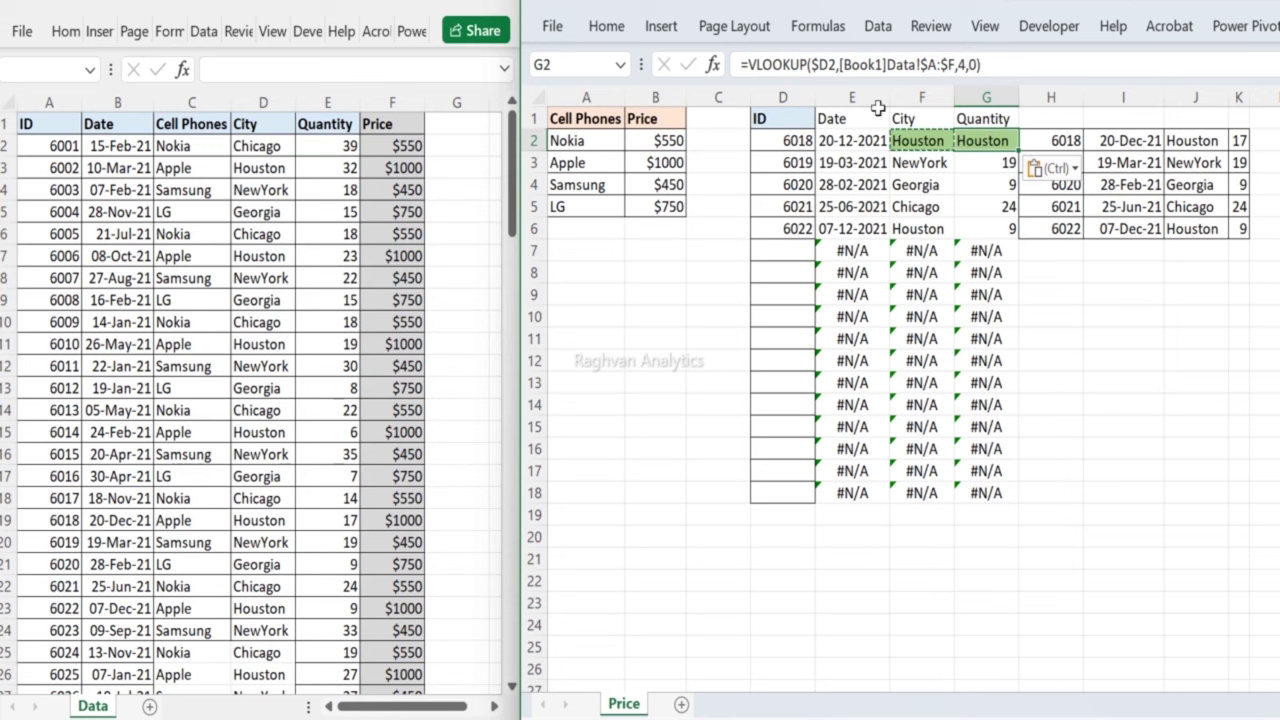
{"action": "left_click", "coordinate": [968, 65]}
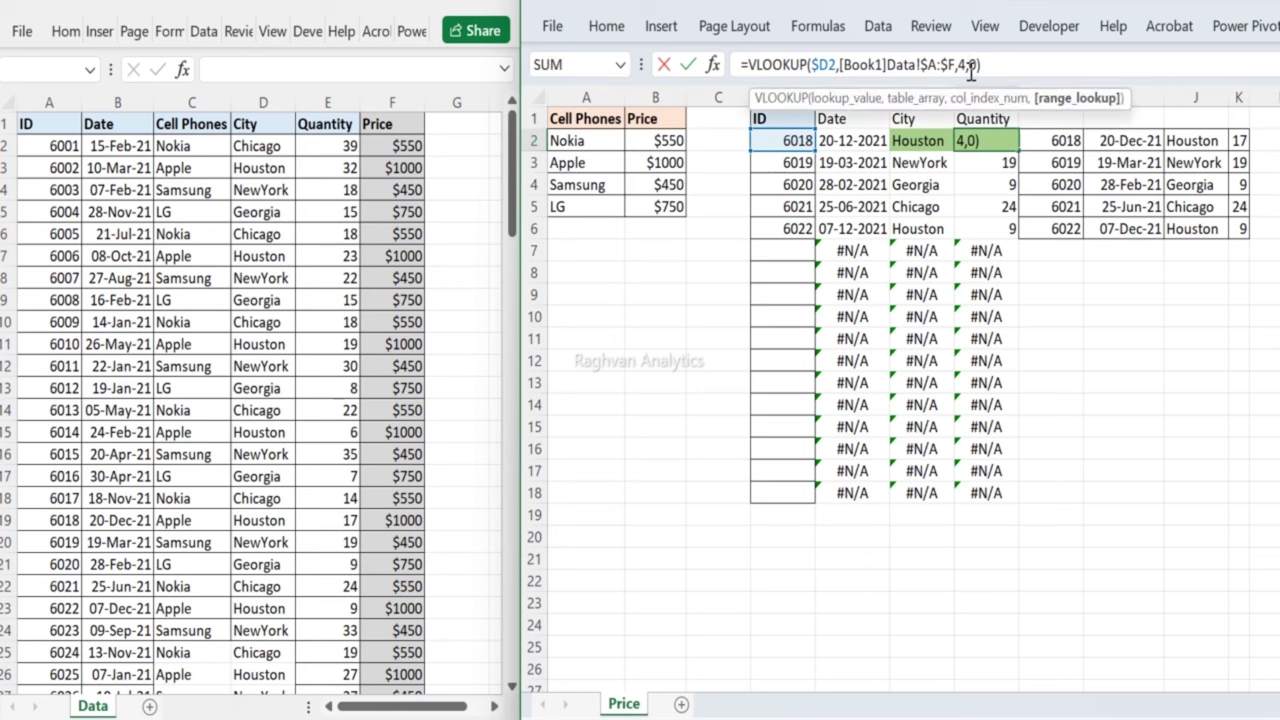
{"action": "left_click", "coordinate": [965, 64]}
{"action": "key", "text": "Delete"}
{"action": "type", "text": "5"}
{"action": "key", "text": "Return"}
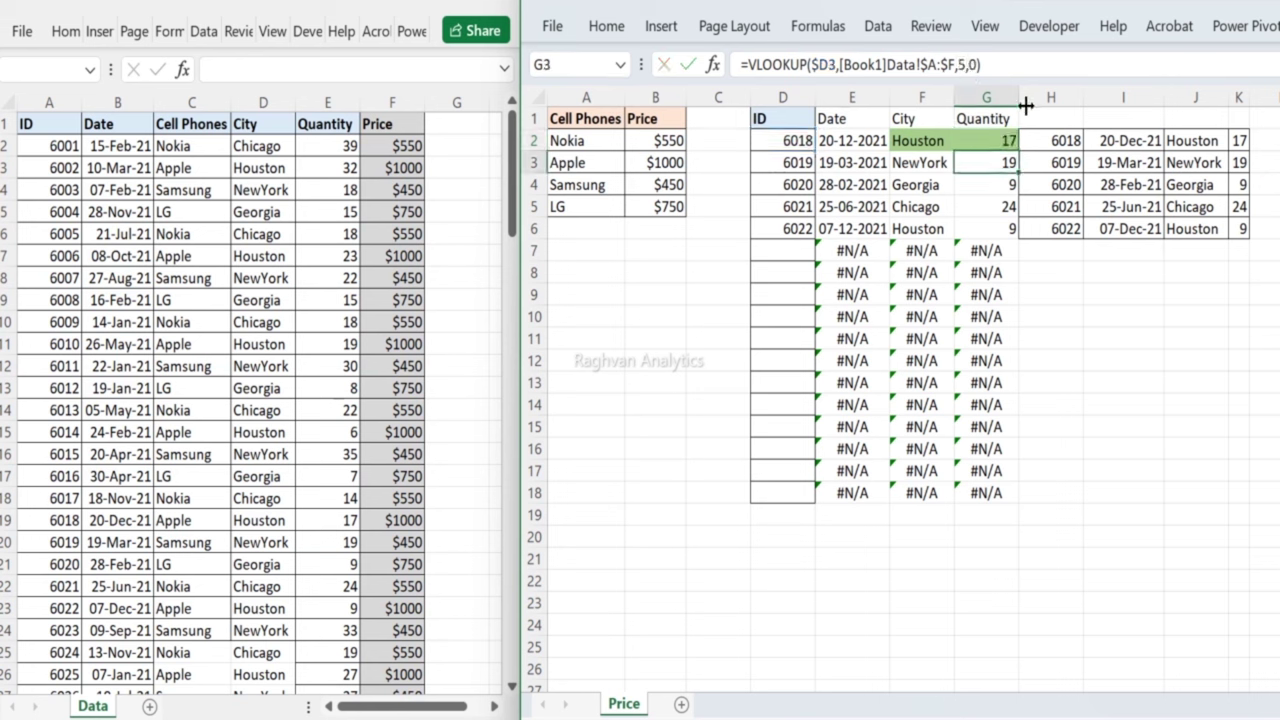
Step: Fill the F2:G2 lookups down through row 18
{"action": "left_click_drag", "start_coordinate": [910, 140], "coordinate": [990, 484]}
{"action": "key", "text": "ctrl+v"}
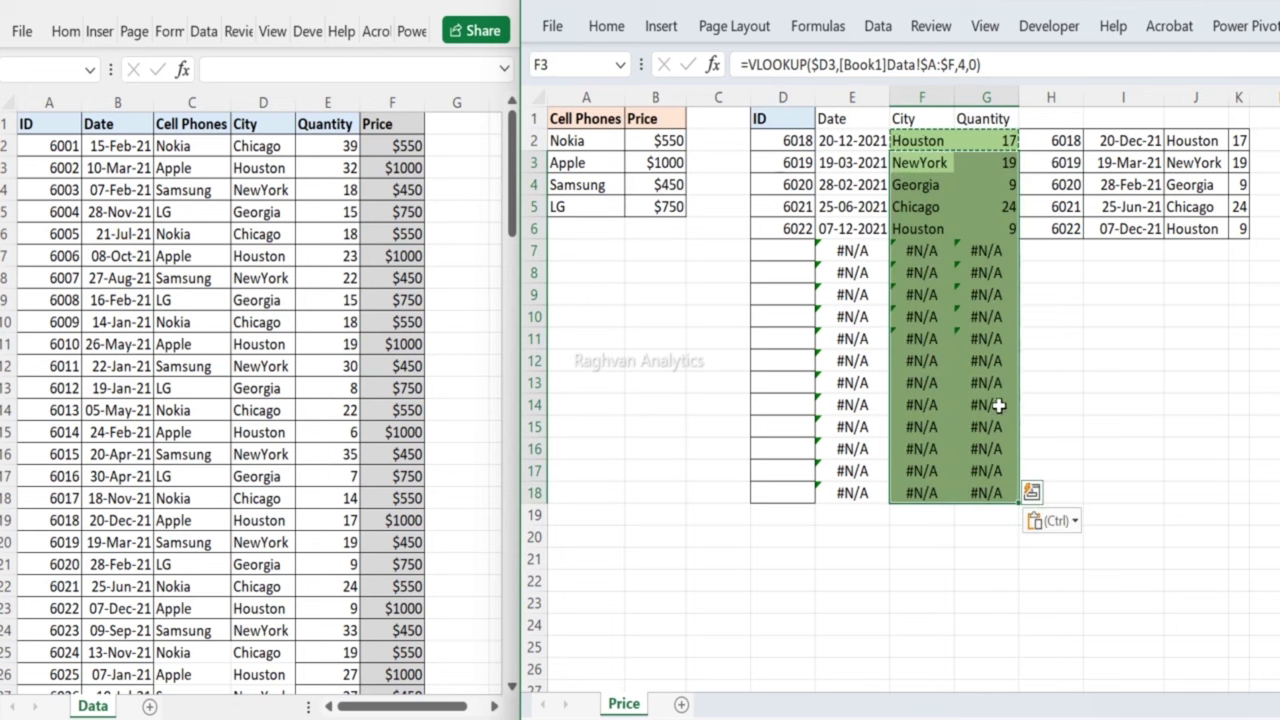
{"action": "left_click_drag", "start_coordinate": [988, 182], "coordinate": [927, 187]}
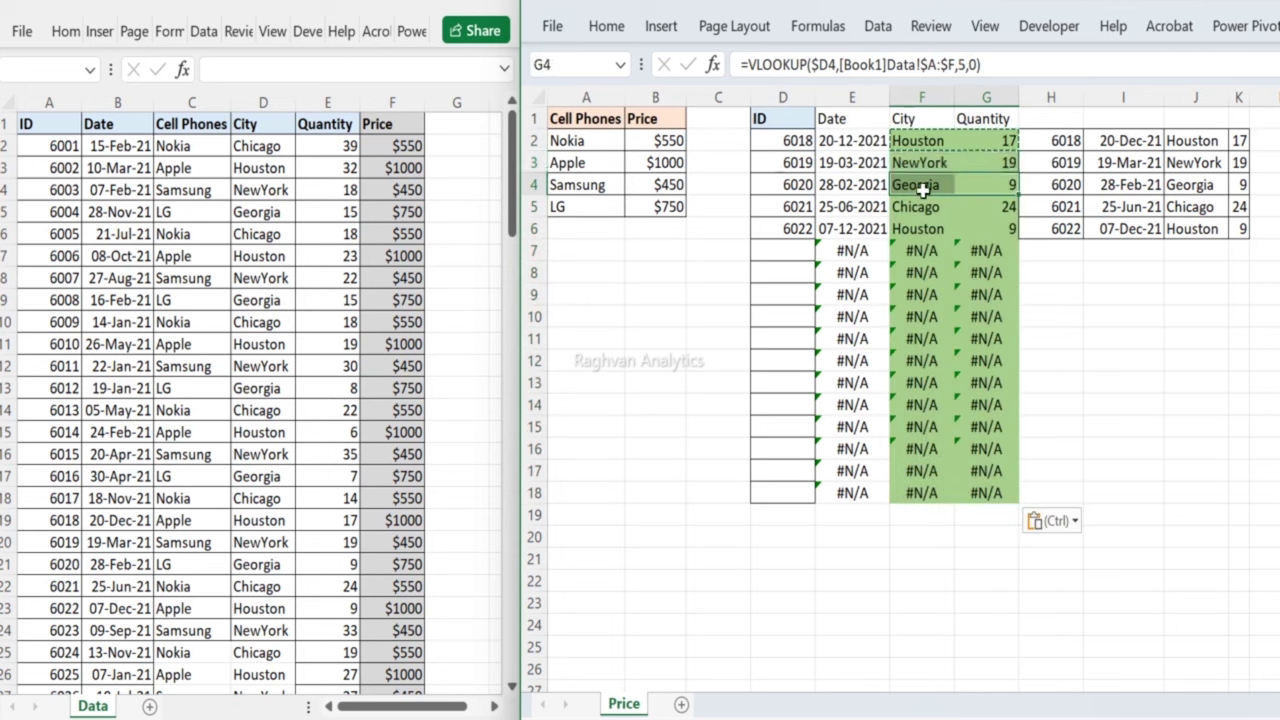
Step: Set F2:G18 to No Fill, then select D7
{"action": "left_click_drag", "start_coordinate": [927, 140], "coordinate": [990, 497]}
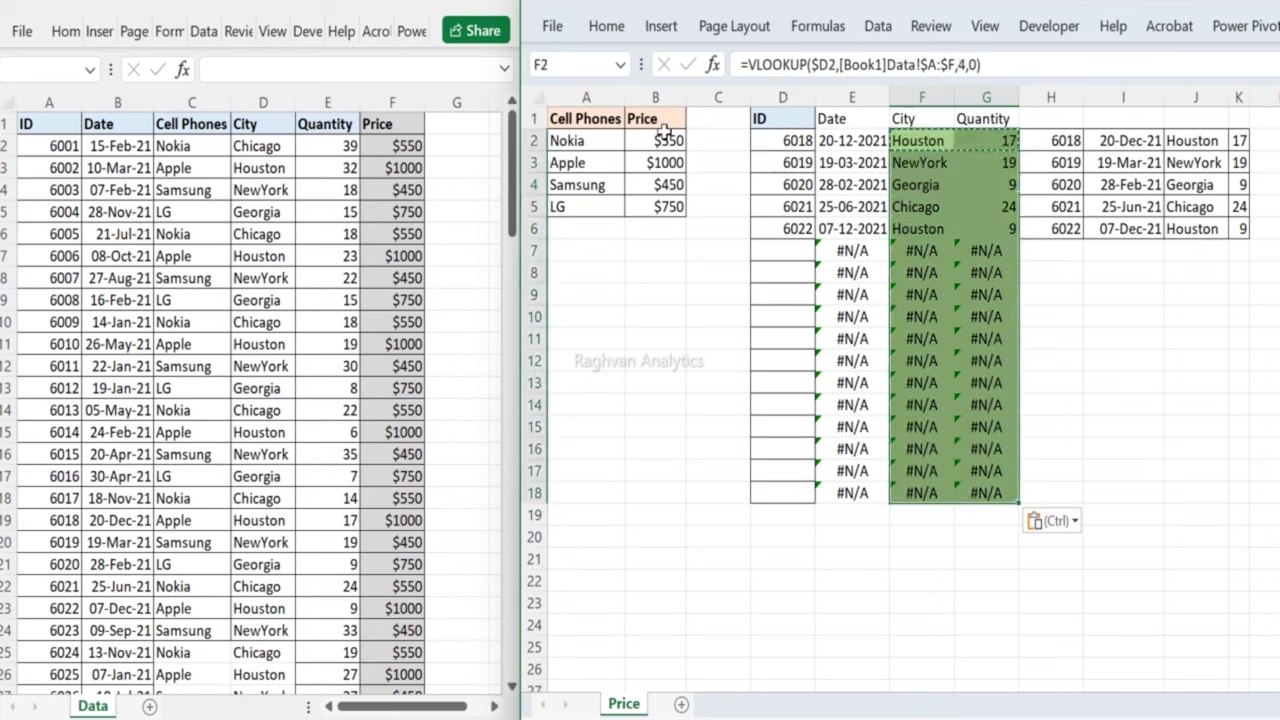
{"action": "left_click", "coordinate": [606, 27]}
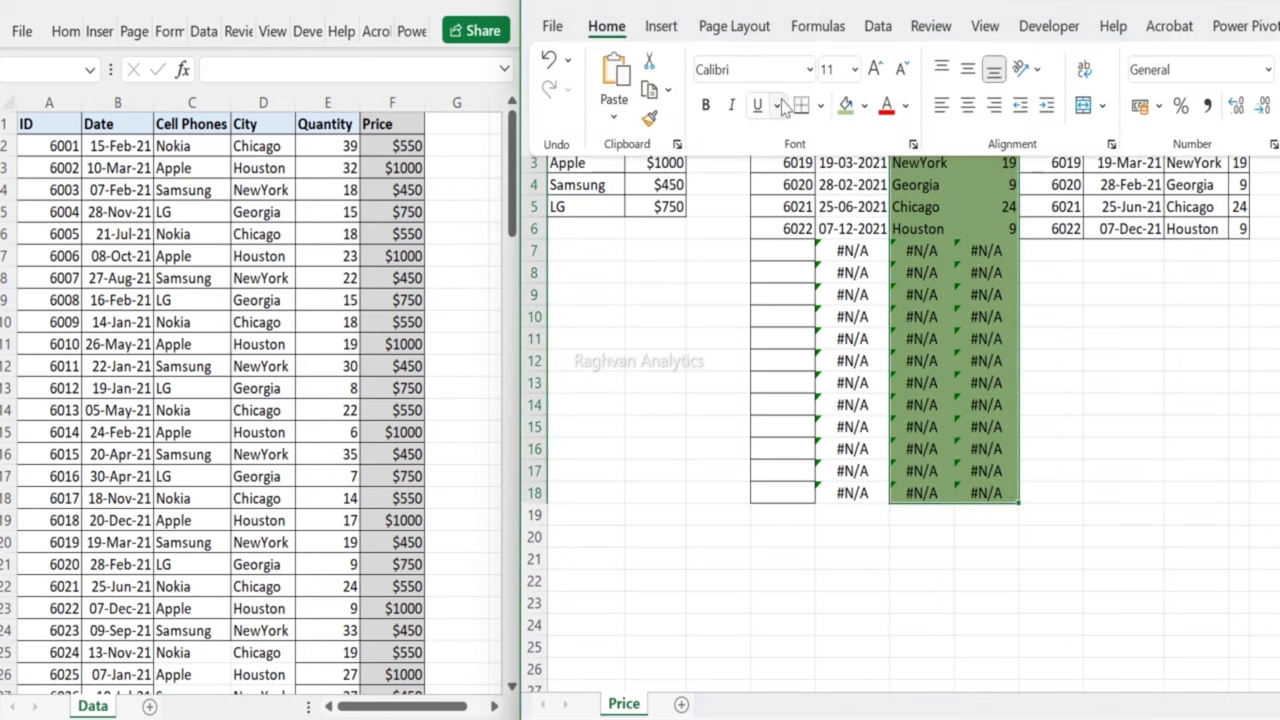
{"action": "left_click", "coordinate": [864, 106]}
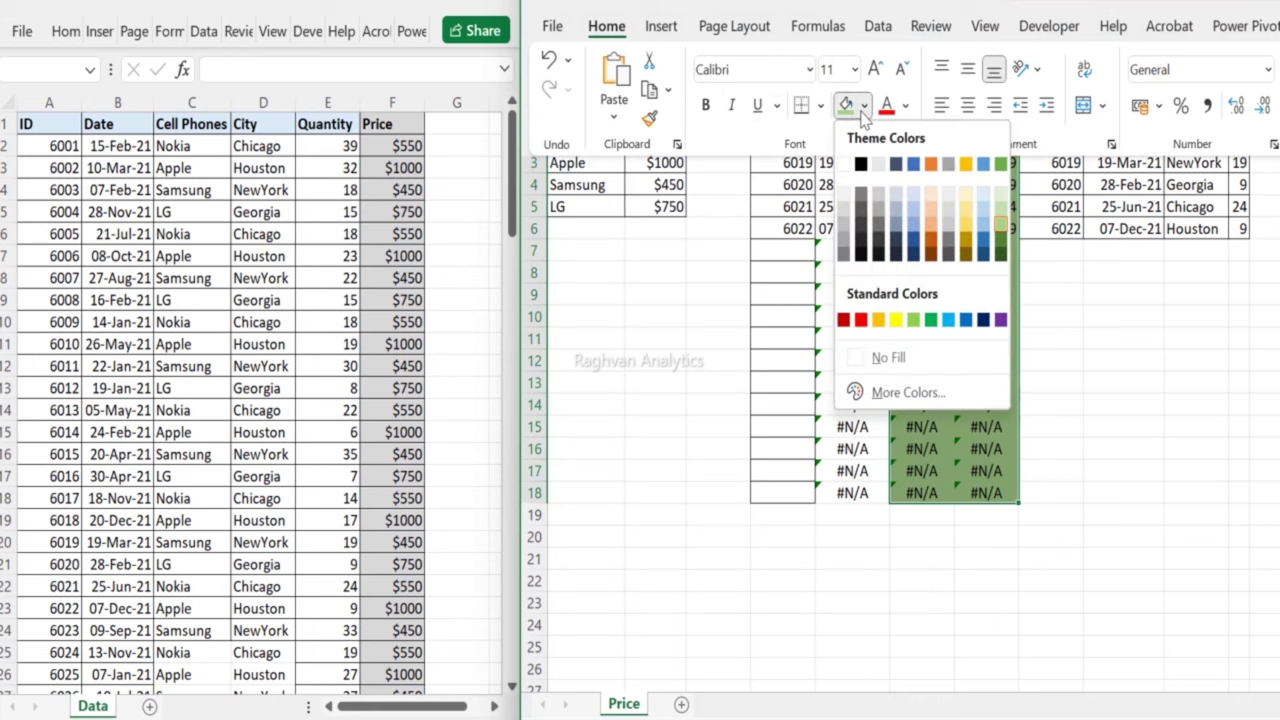
{"action": "left_click", "coordinate": [861, 364]}
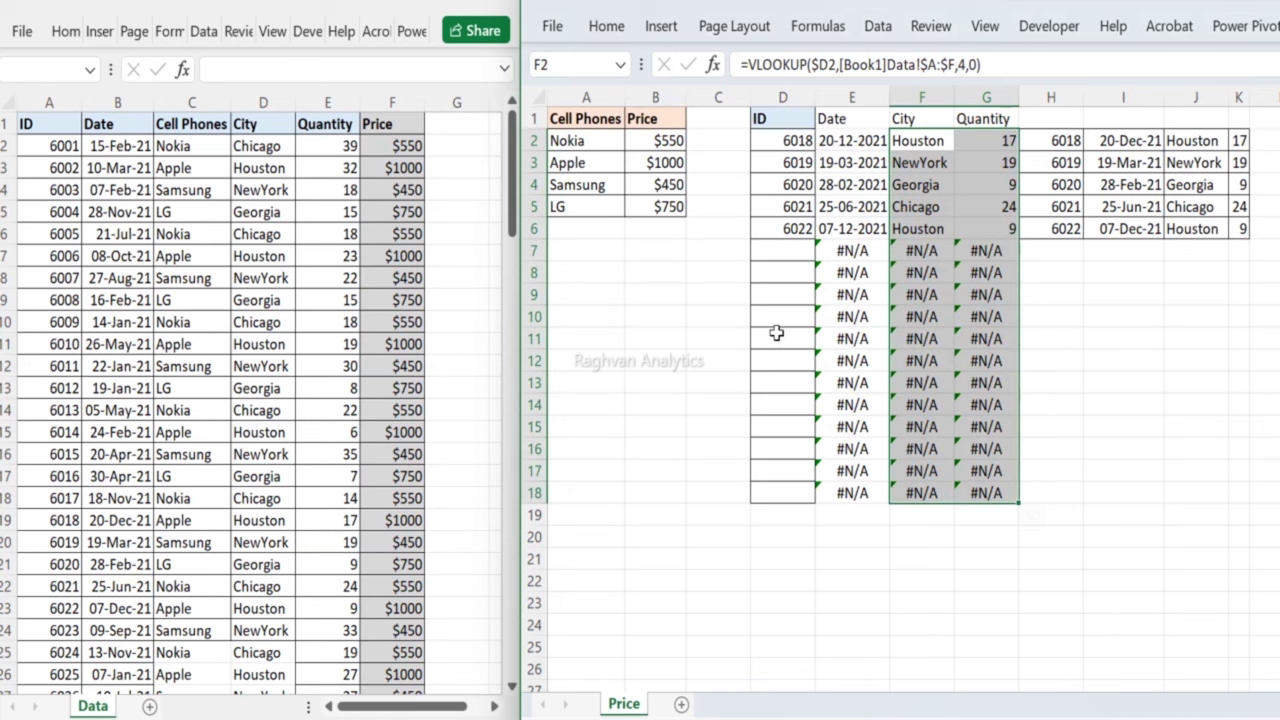
{"action": "left_click", "coordinate": [805, 254]}
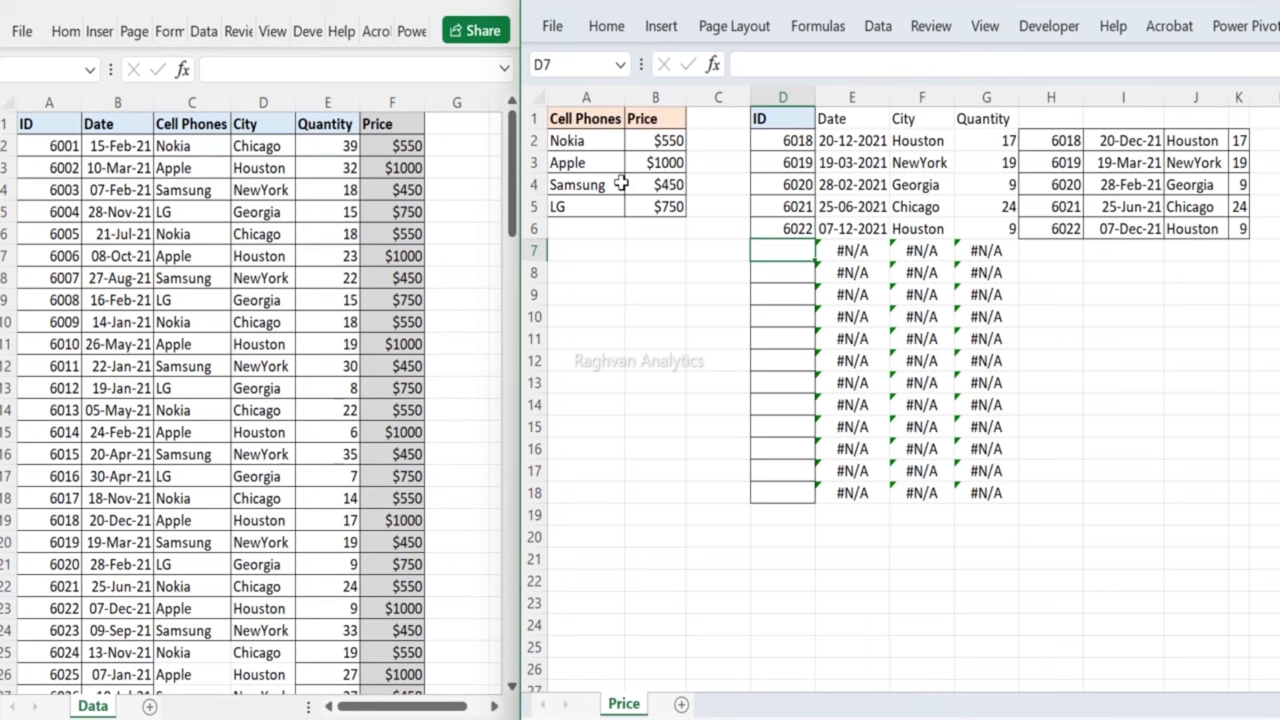
Step: Select the ID cells in column D to review the existing IDs
{"action": "left_click", "coordinate": [776, 141]}
{"action": "left_click_drag", "start_coordinate": [776, 141], "coordinate": [791, 338]}
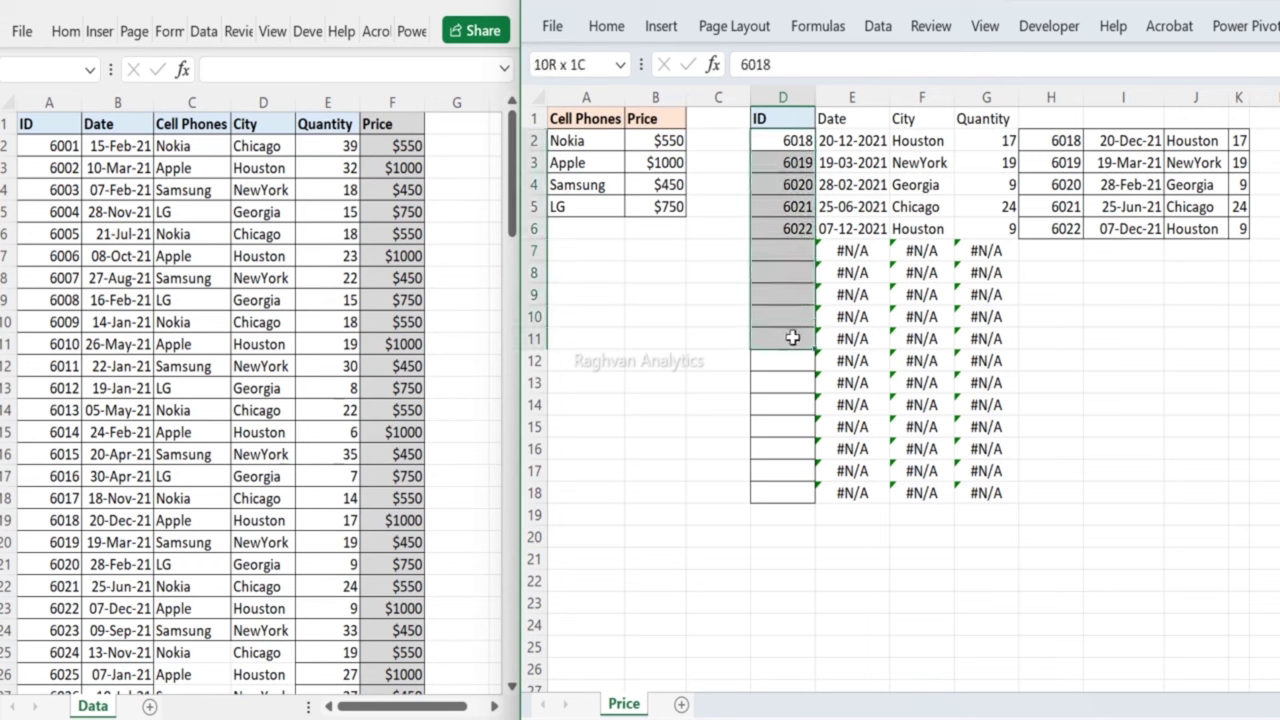
{"action": "left_click_drag", "start_coordinate": [792, 338], "coordinate": [792, 338]}
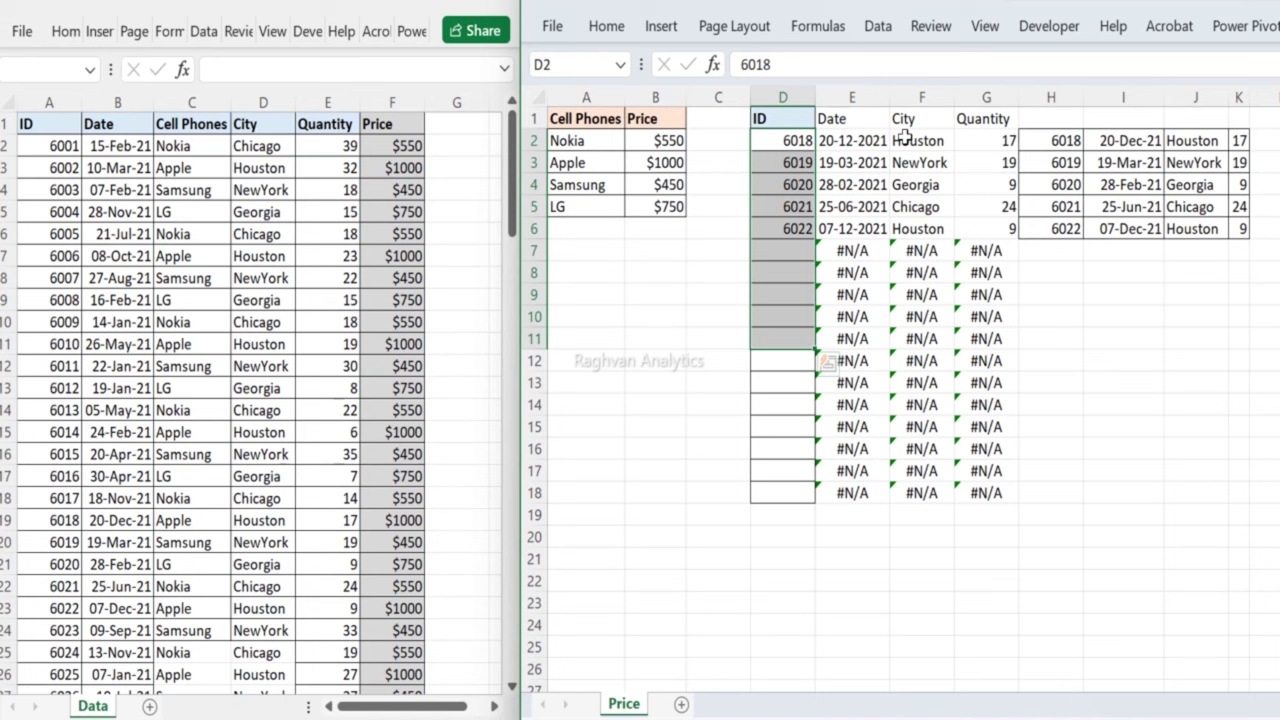
{"action": "left_click", "coordinate": [808, 140]}
{"action": "left_click_drag", "start_coordinate": [808, 140], "coordinate": [812, 312]}
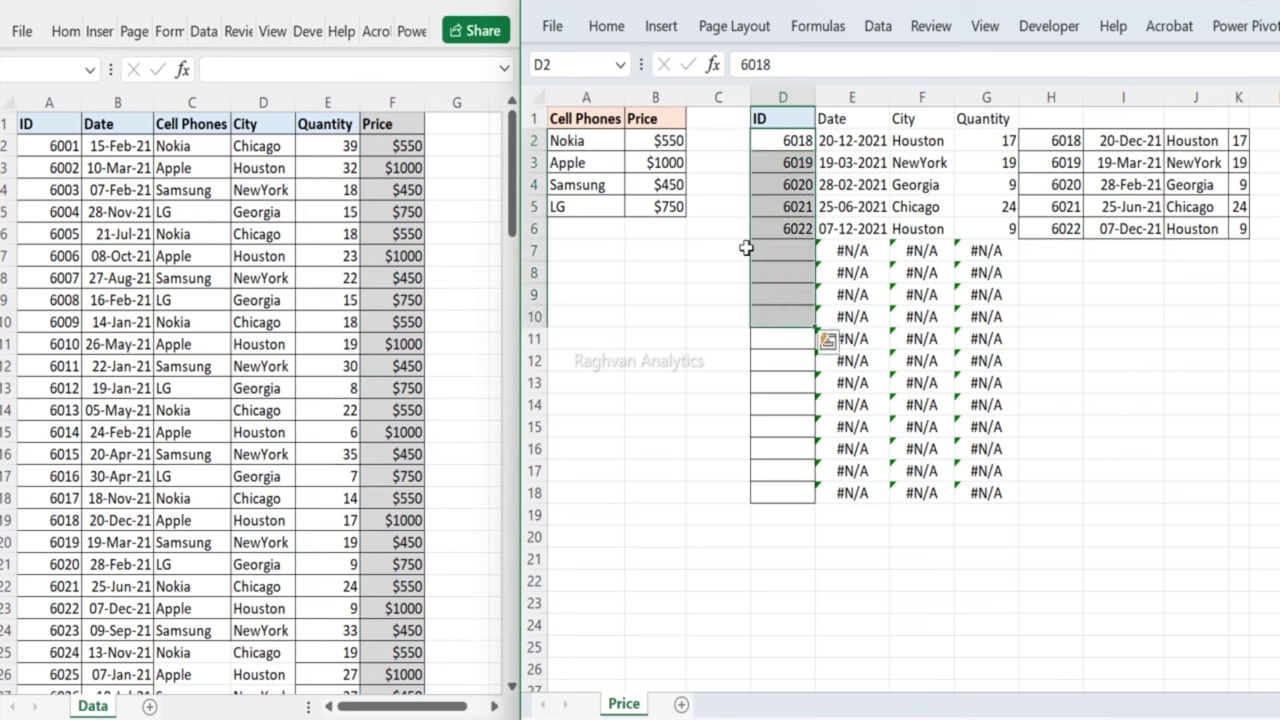
Step: Enter ID 70234 in D7 and 3456 in D8, then select both
{"action": "left_click", "coordinate": [784, 253]}
{"action": "type", "text": "70234"}
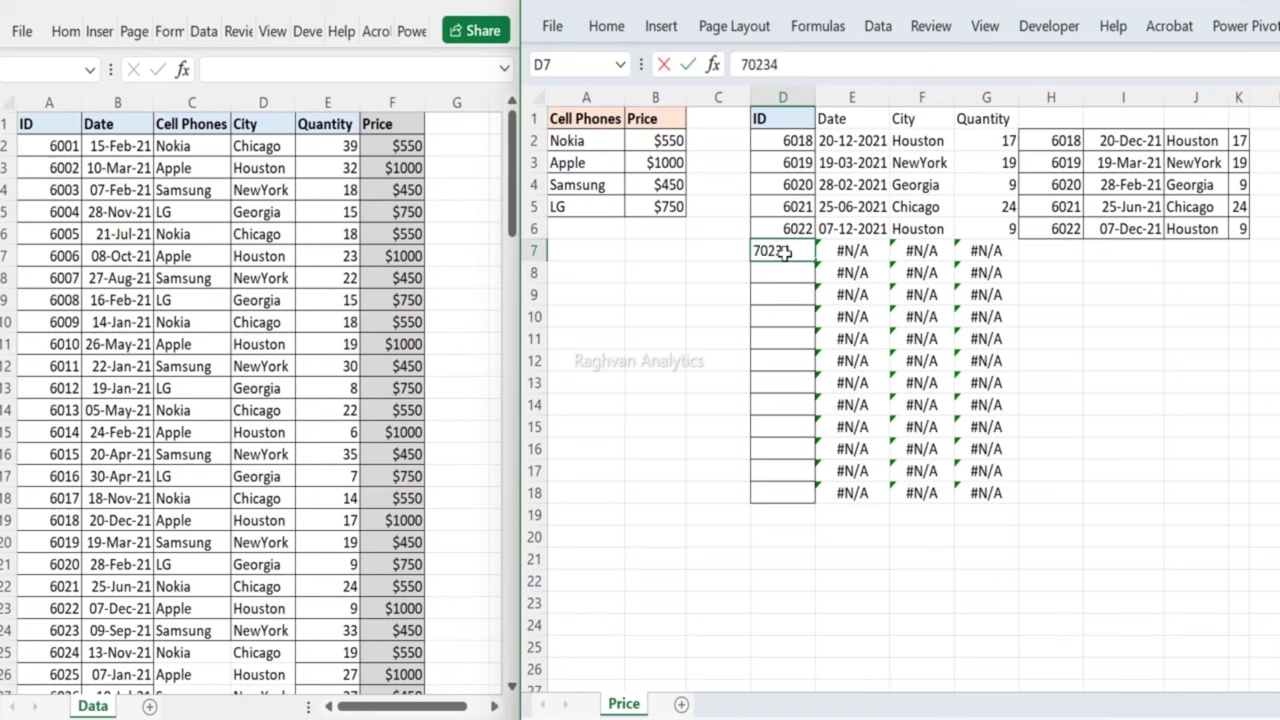
{"action": "key", "text": "Return"}
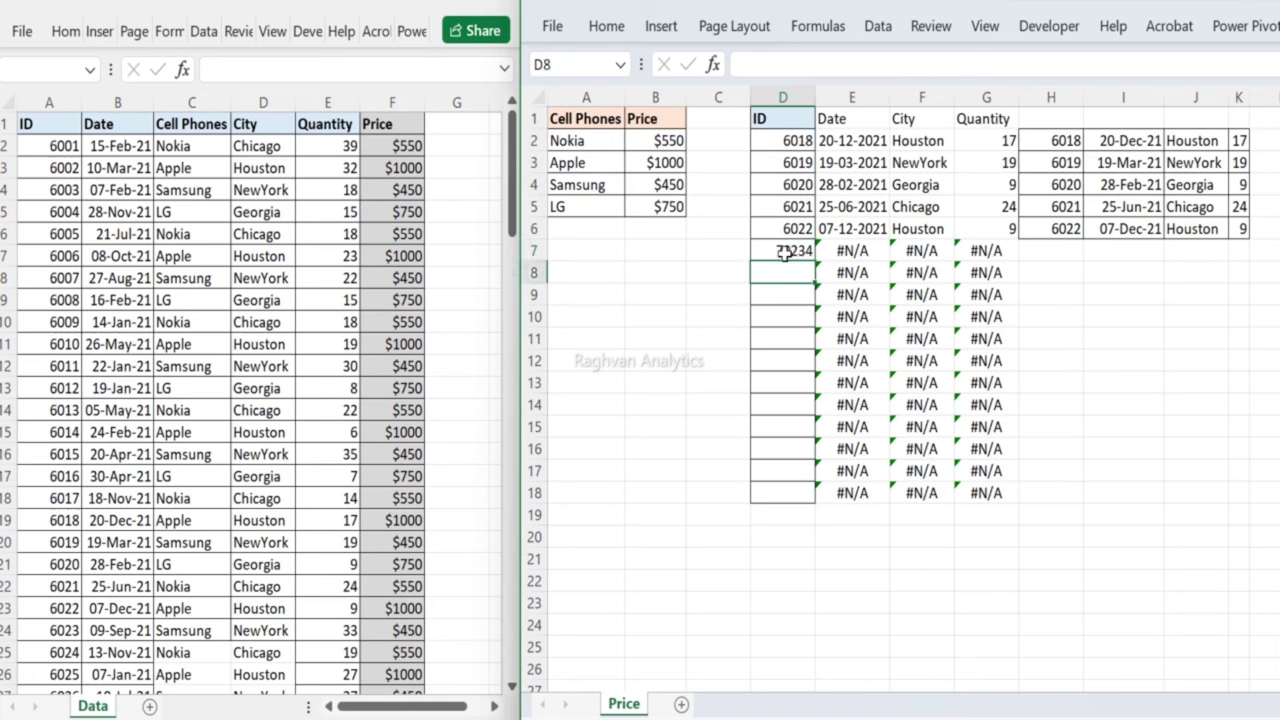
{"action": "type", "text": "3456"}
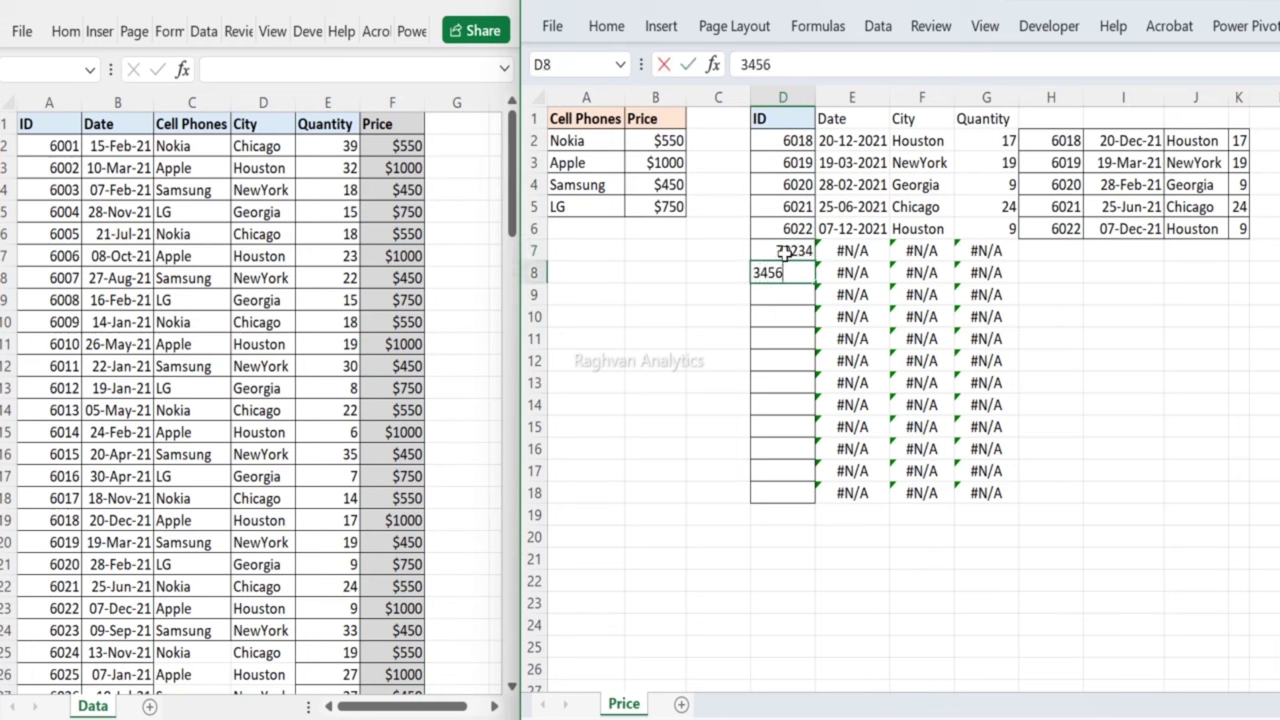
{"action": "key", "text": "Return"}
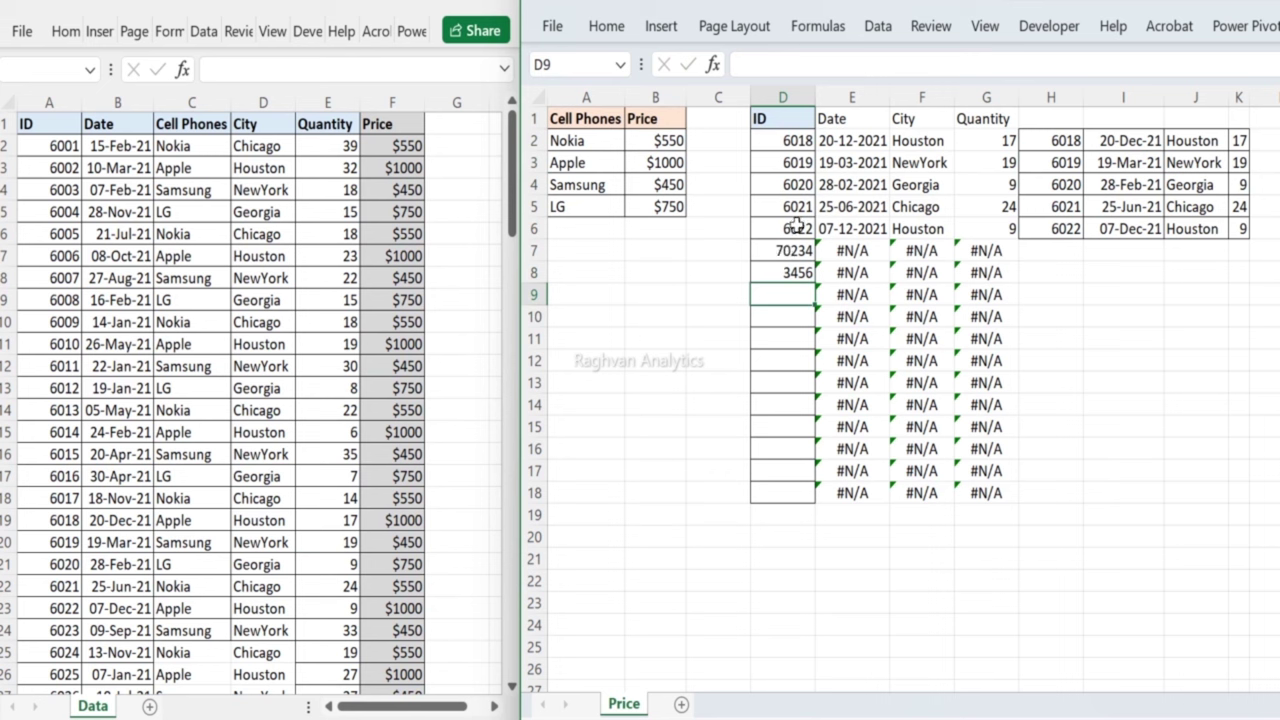
{"action": "left_click_drag", "start_coordinate": [786, 247], "coordinate": [788, 274]}
{"action": "key", "text": "ctrl+c"}
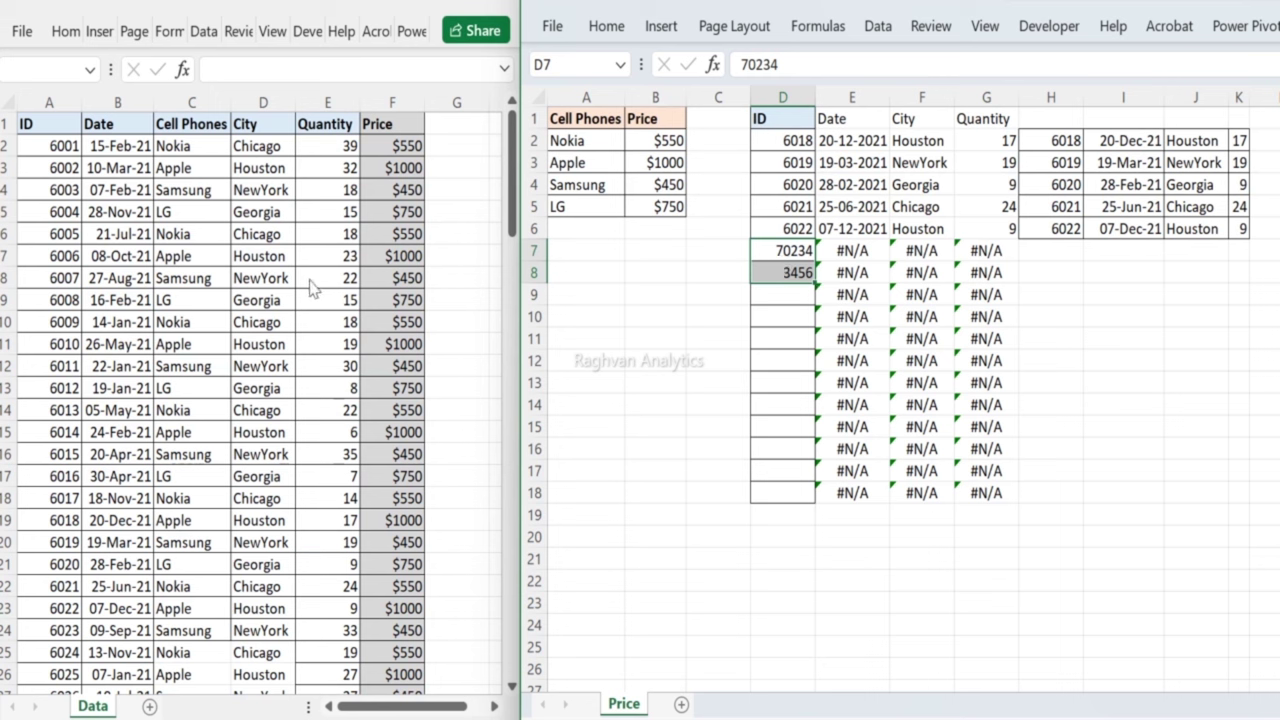
Step: Switch between the Data and Price workbooks, reselect D7:D8 and check E4's VLOOKUP
{"action": "key", "text": "alt+Tab"}
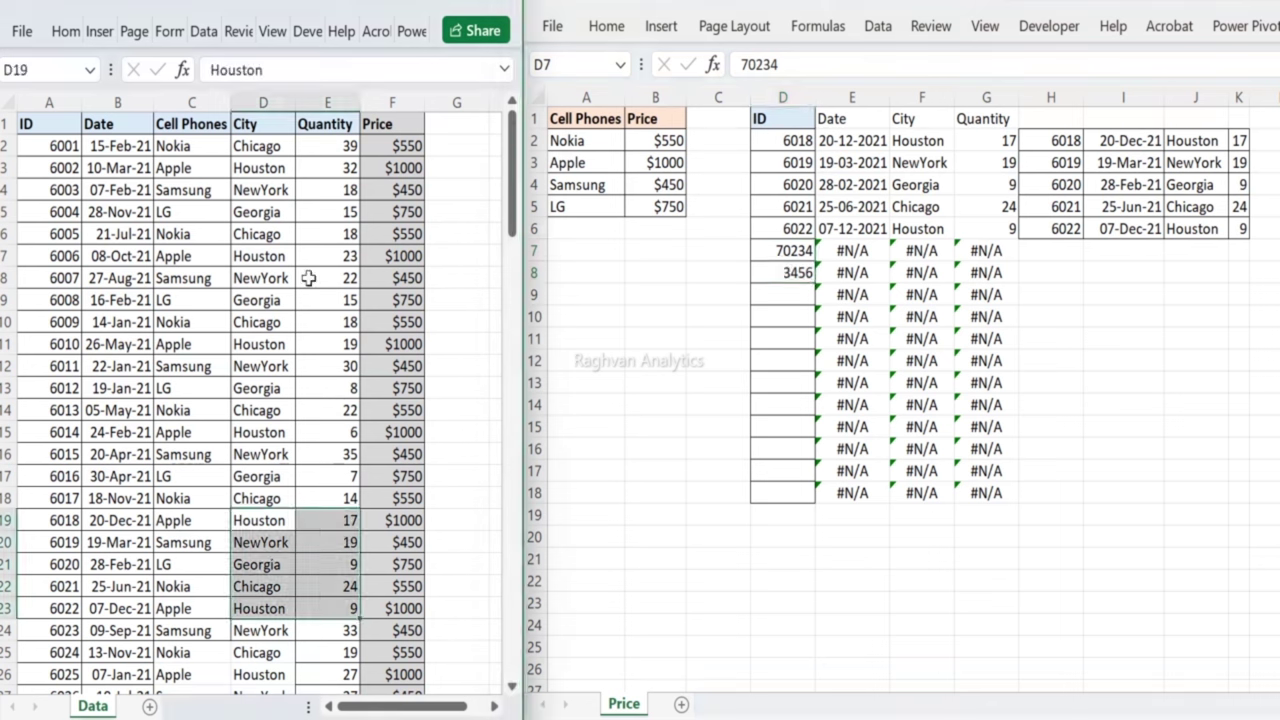
{"action": "left_click", "coordinate": [309, 278]}
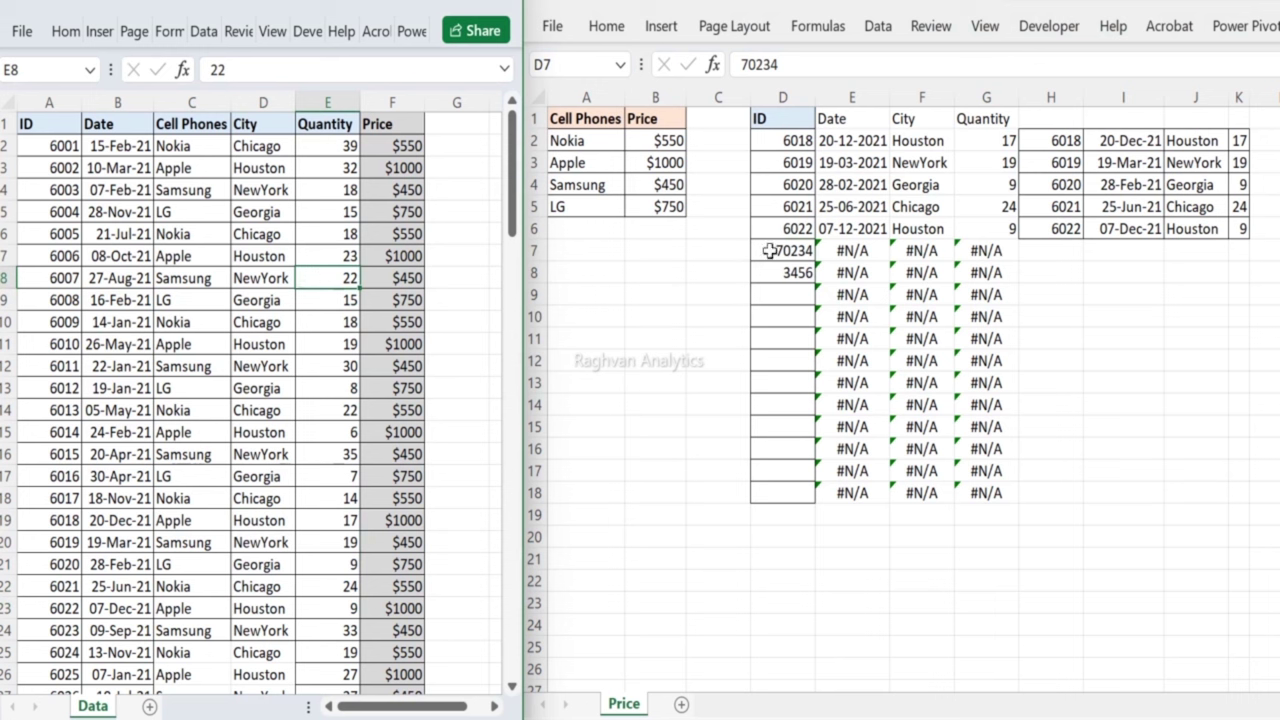
{"action": "key", "text": "alt+Tab"}
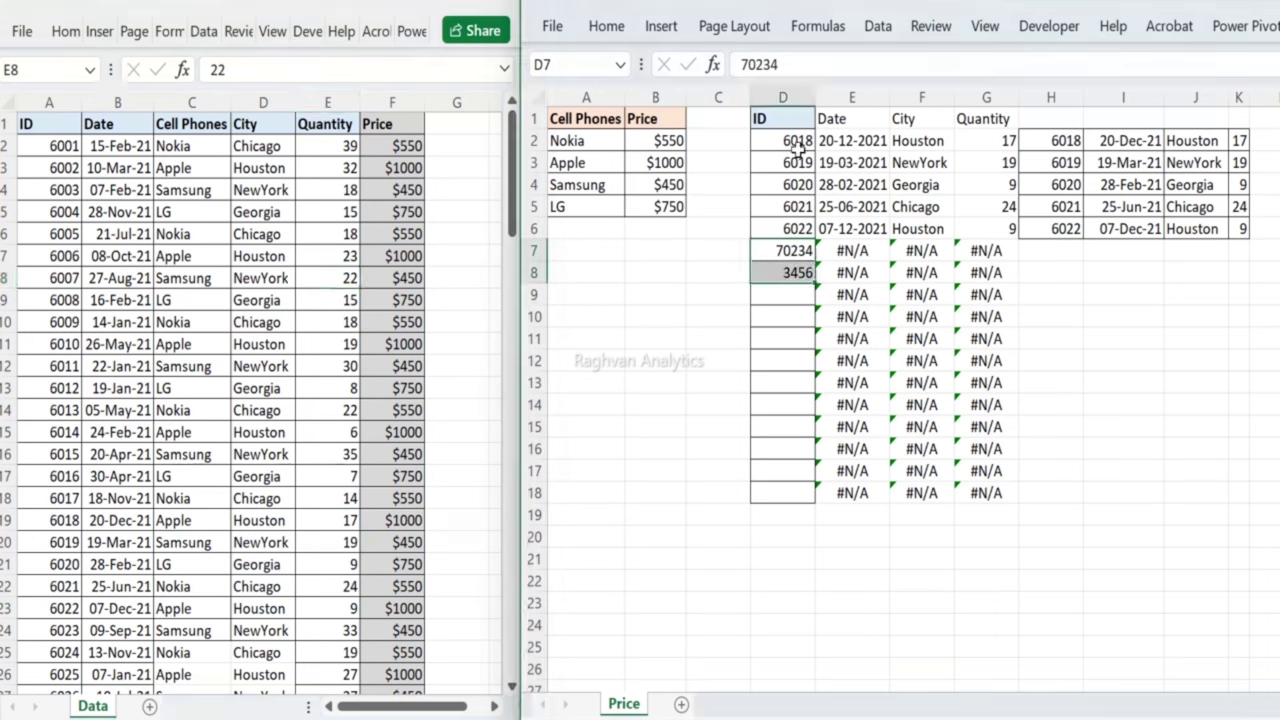
{"action": "left_click", "coordinate": [788, 290]}
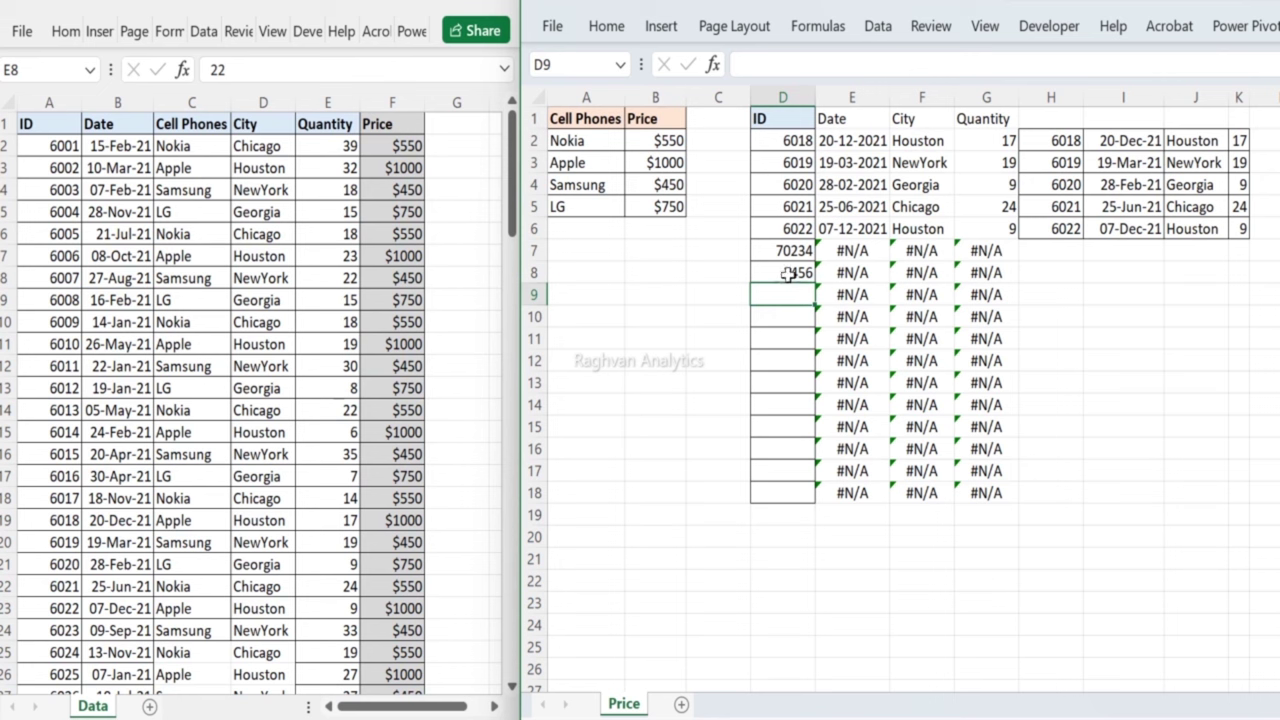
{"action": "left_click_drag", "start_coordinate": [786, 251], "coordinate": [790, 272]}
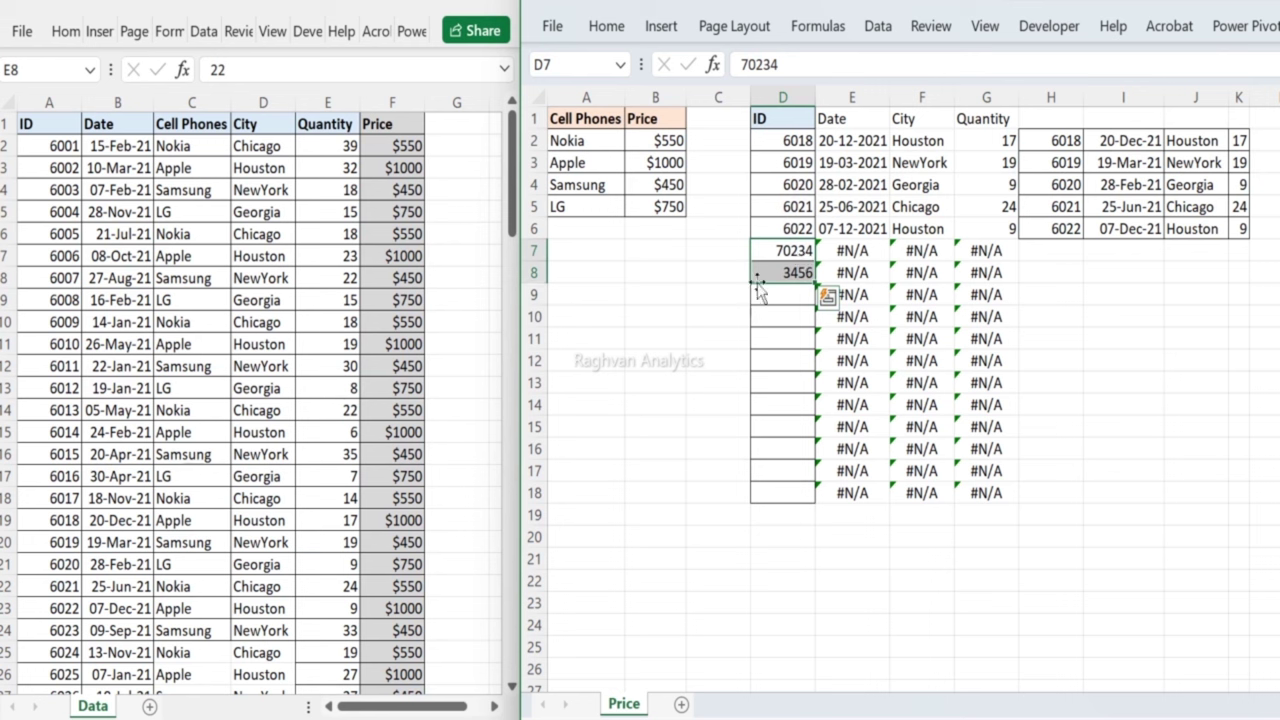
{"action": "key", "text": "Escape"}
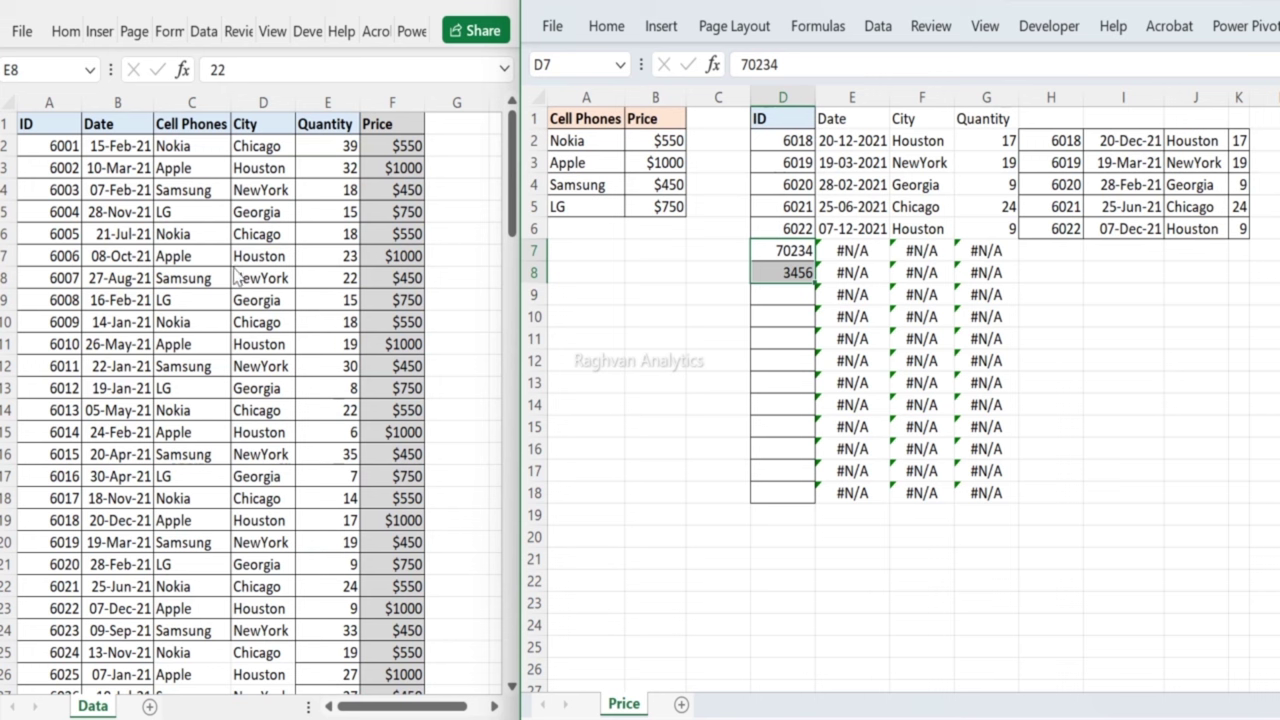
{"action": "key", "text": "ctrl+v"}
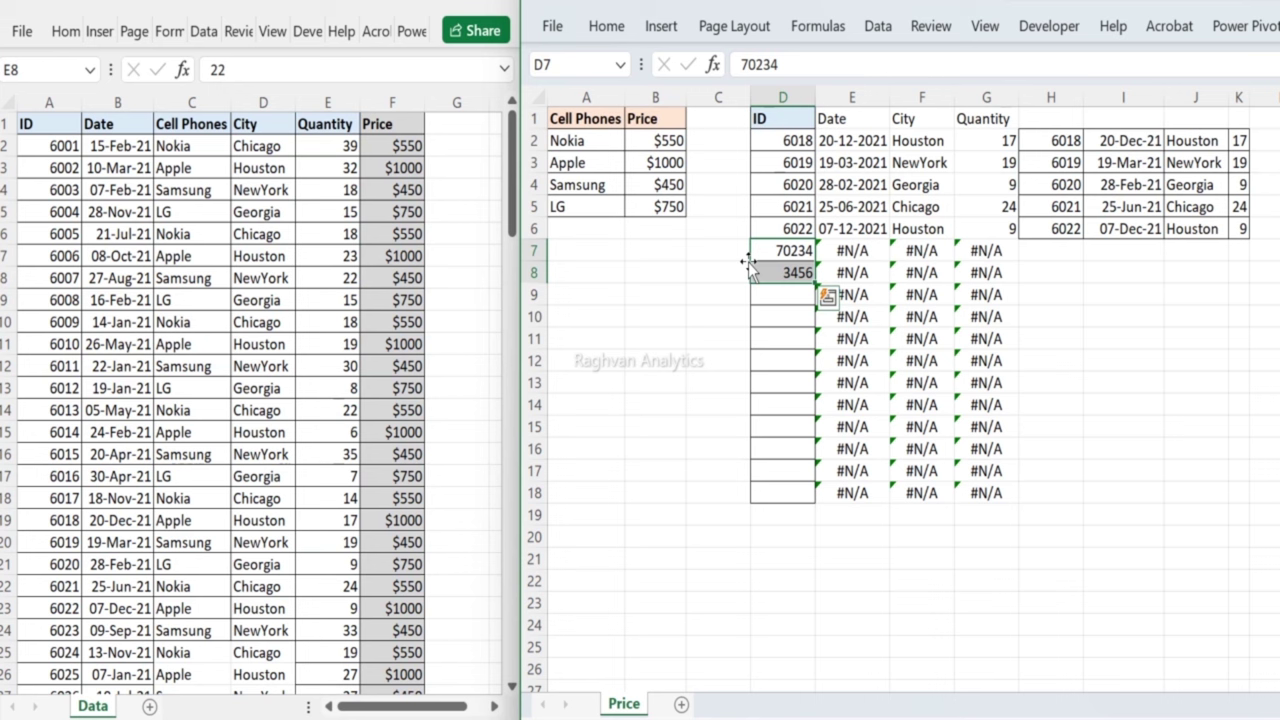
{"action": "left_click", "coordinate": [843, 185]}
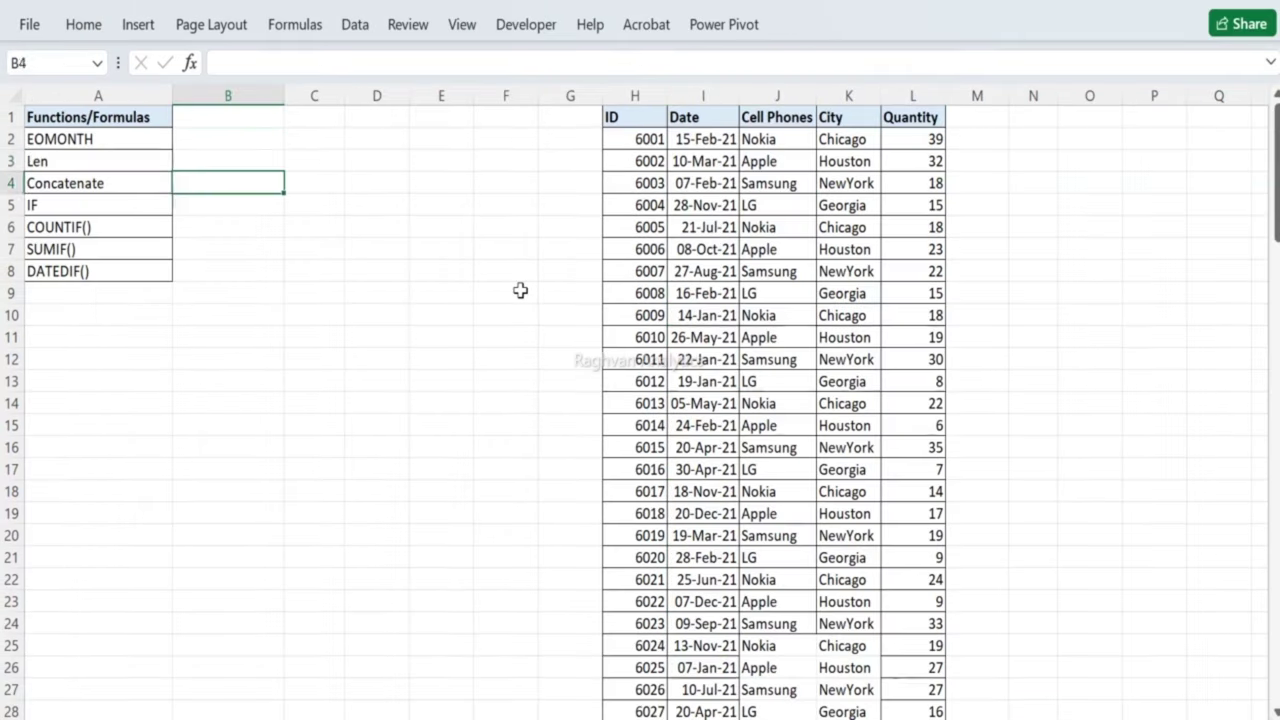
Step: Enter =EOMONTH(I2,0) in B2, returning 44255
{"action": "key", "text": "Up"}
{"action": "key", "text": "Up"}
{"action": "key", "text": "Up"}
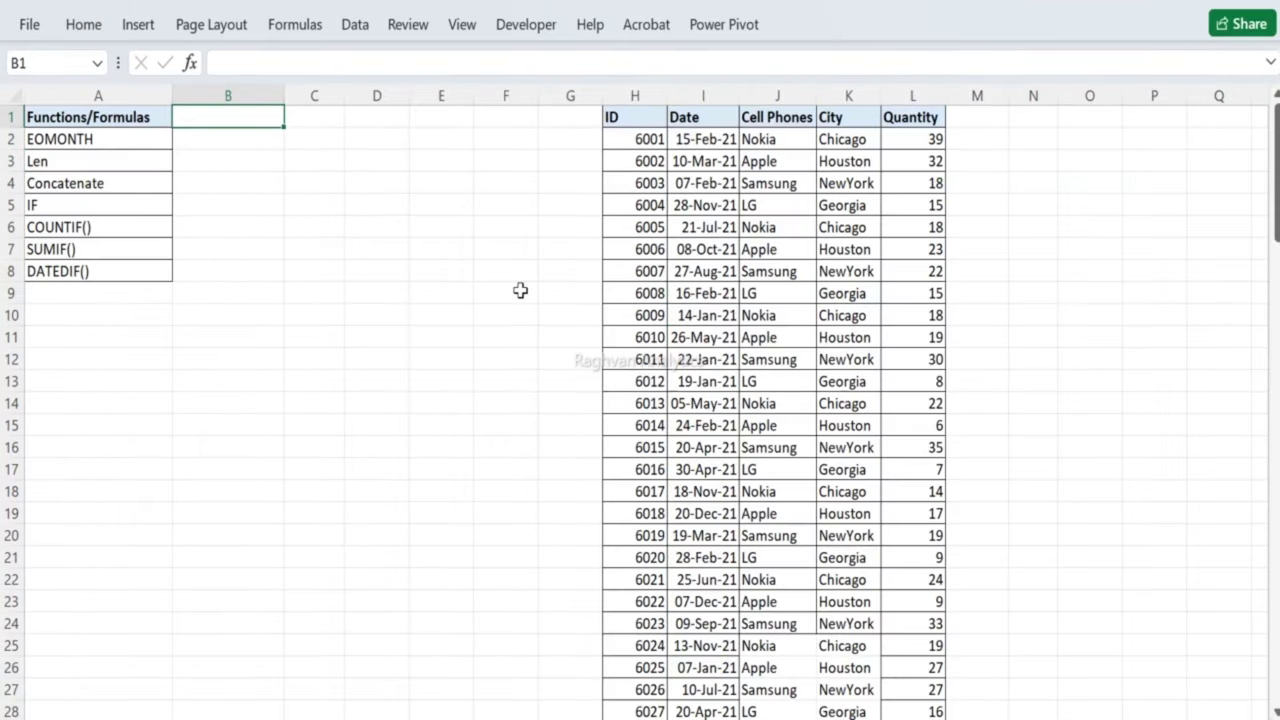
{"action": "key", "text": "Down"}
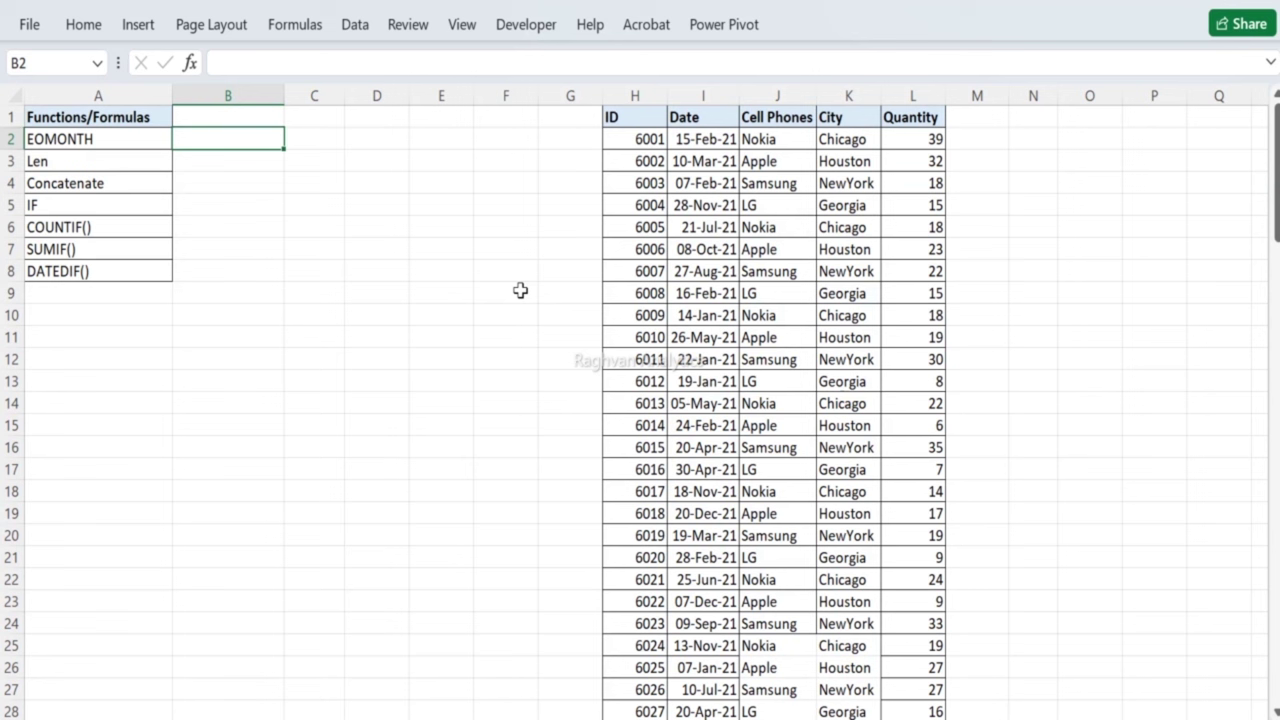
{"action": "key", "text": "Down"}
{"action": "key", "text": "Up"}
{"action": "key", "text": "Right"}
{"action": "key", "text": "Right"}
{"action": "key", "text": "Right"}
{"action": "key", "text": "Right"}
{"action": "key", "text": "Right"}
{"action": "key", "text": "Right"}
{"action": "key", "text": "Right"}
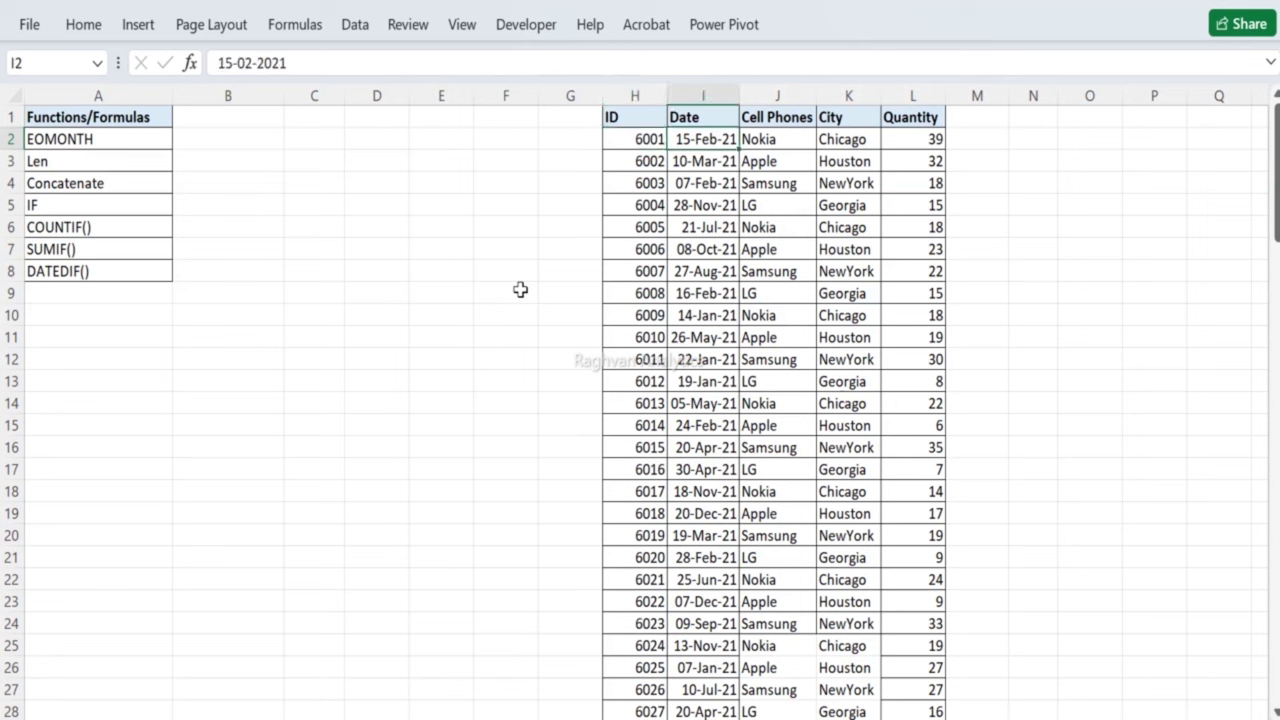
{"action": "left_click", "coordinate": [251, 137]}
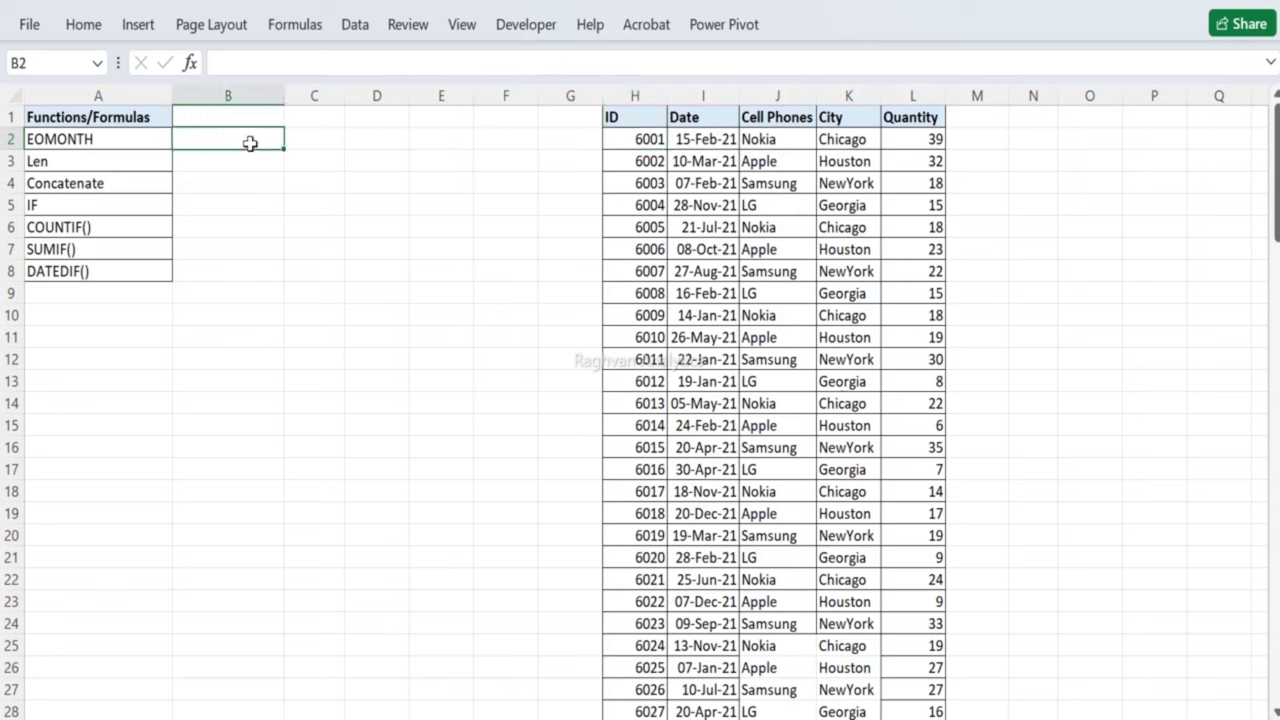
{"action": "type", "text": "=E"}
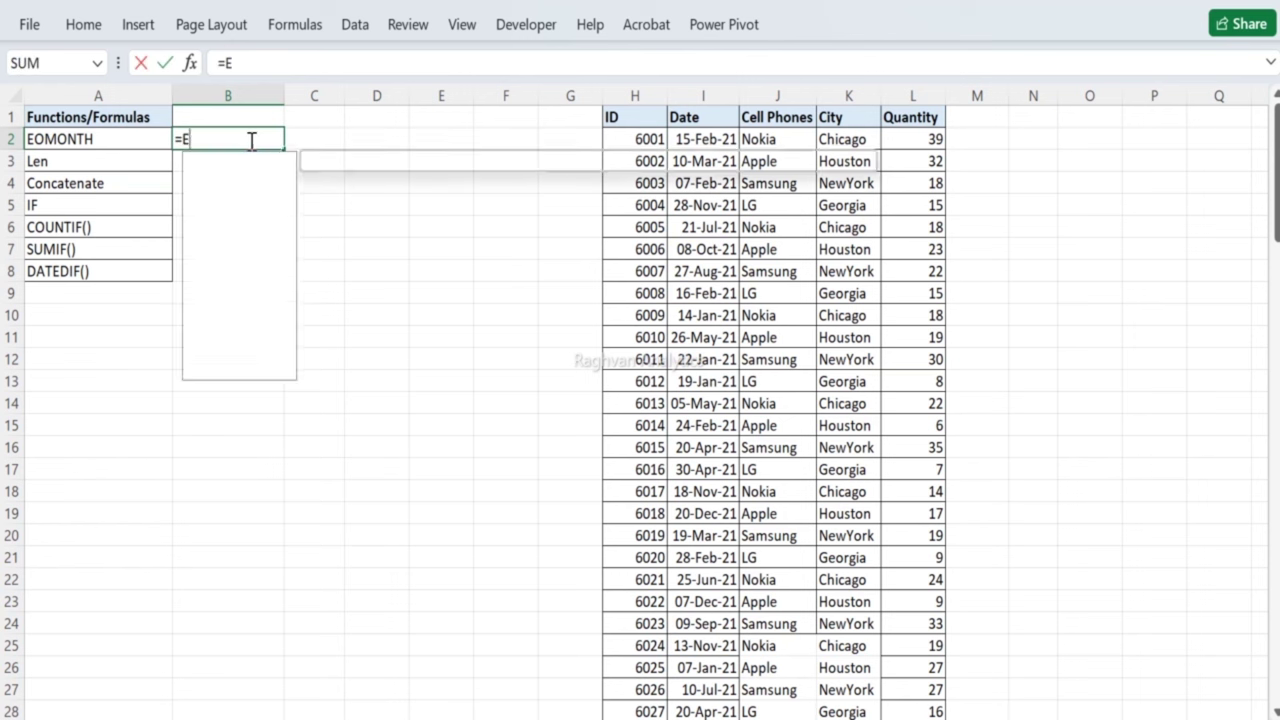
{"action": "type", "text": "OMON"}
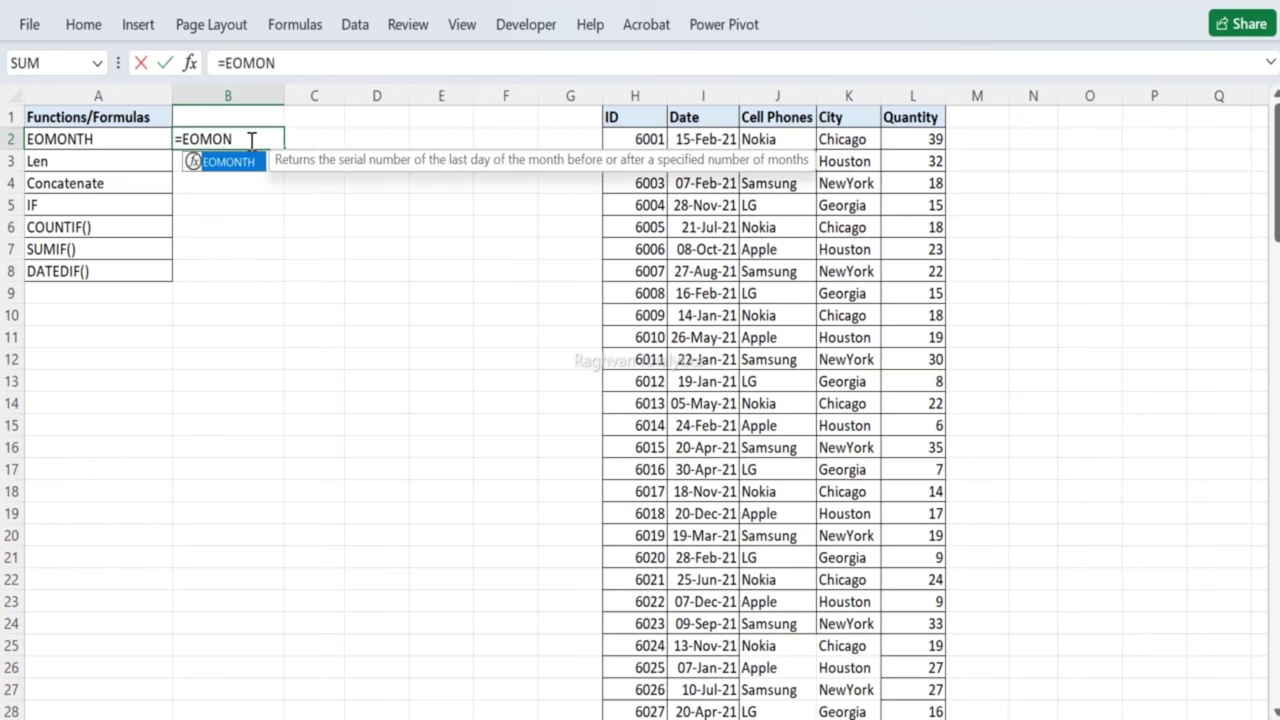
{"action": "type", "text": "TH("}
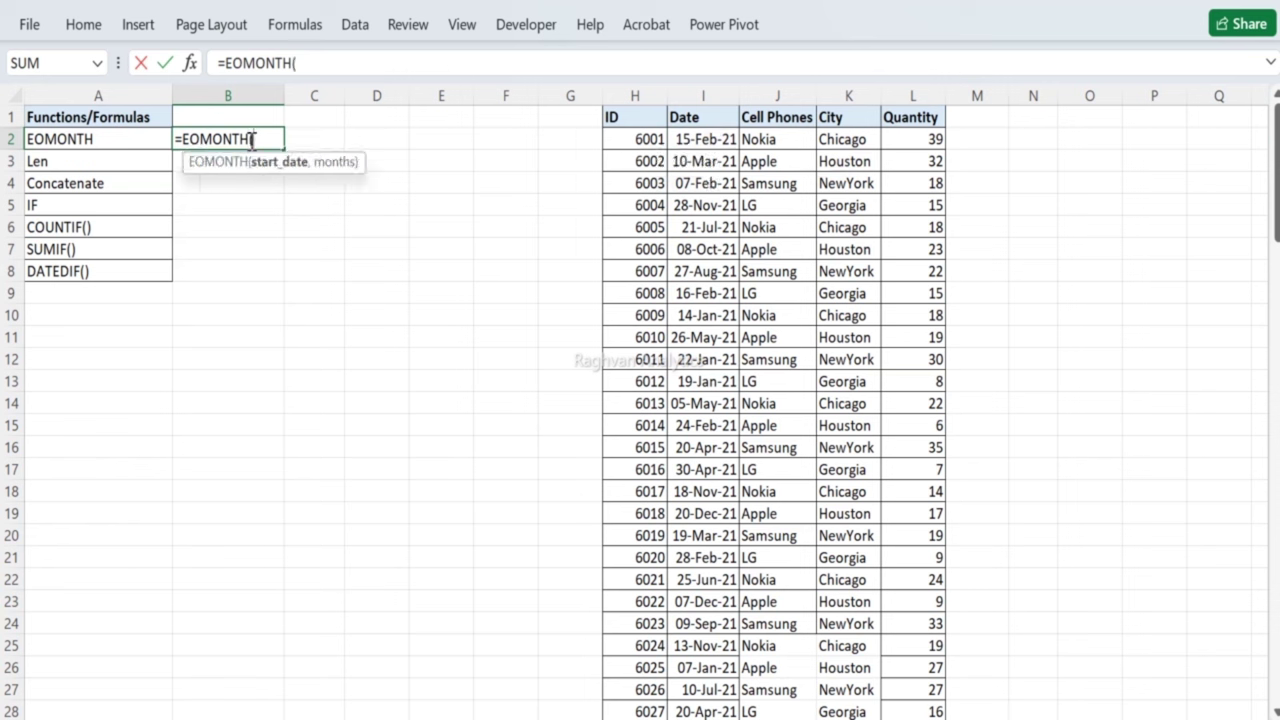
{"action": "left_click", "coordinate": [706, 138]}
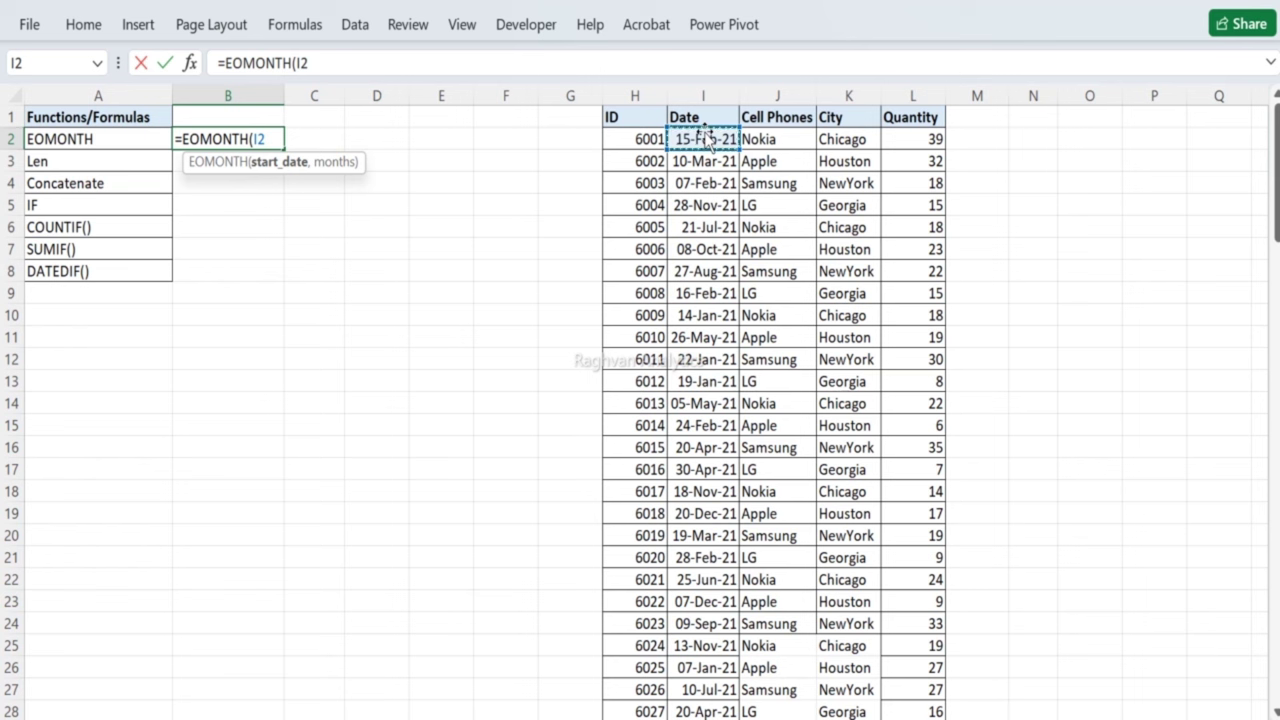
{"action": "type", "text": ","}
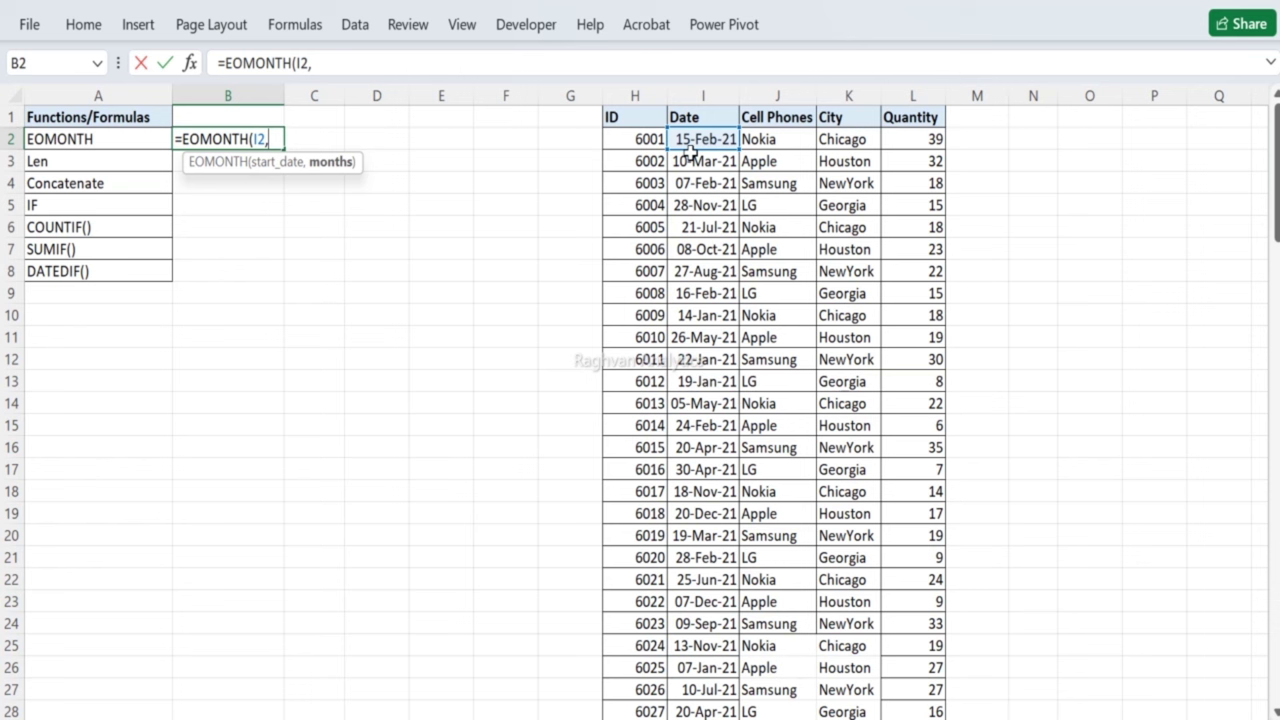
{"action": "type", "text": "0"}
{"action": "type", "text": ")"}
{"action": "key", "text": "Return"}
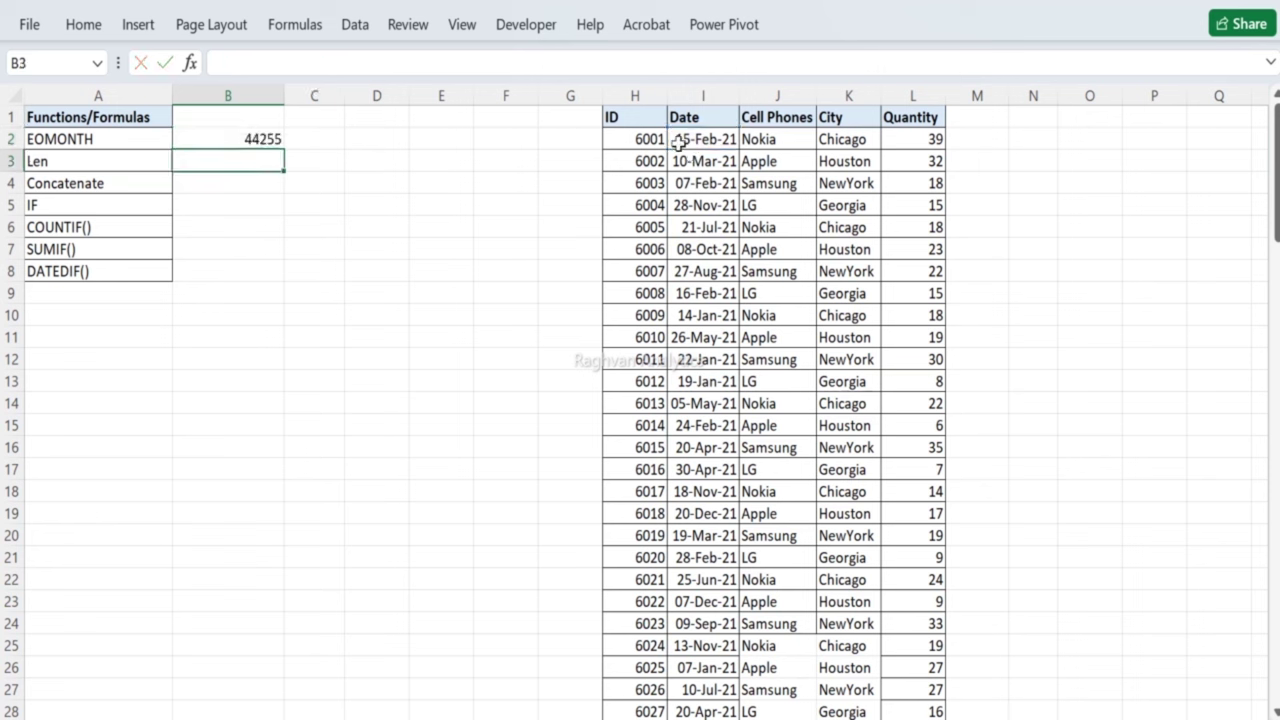
Step: Format the order date in I2 as a Short Date
{"action": "left_click", "coordinate": [697, 140]}
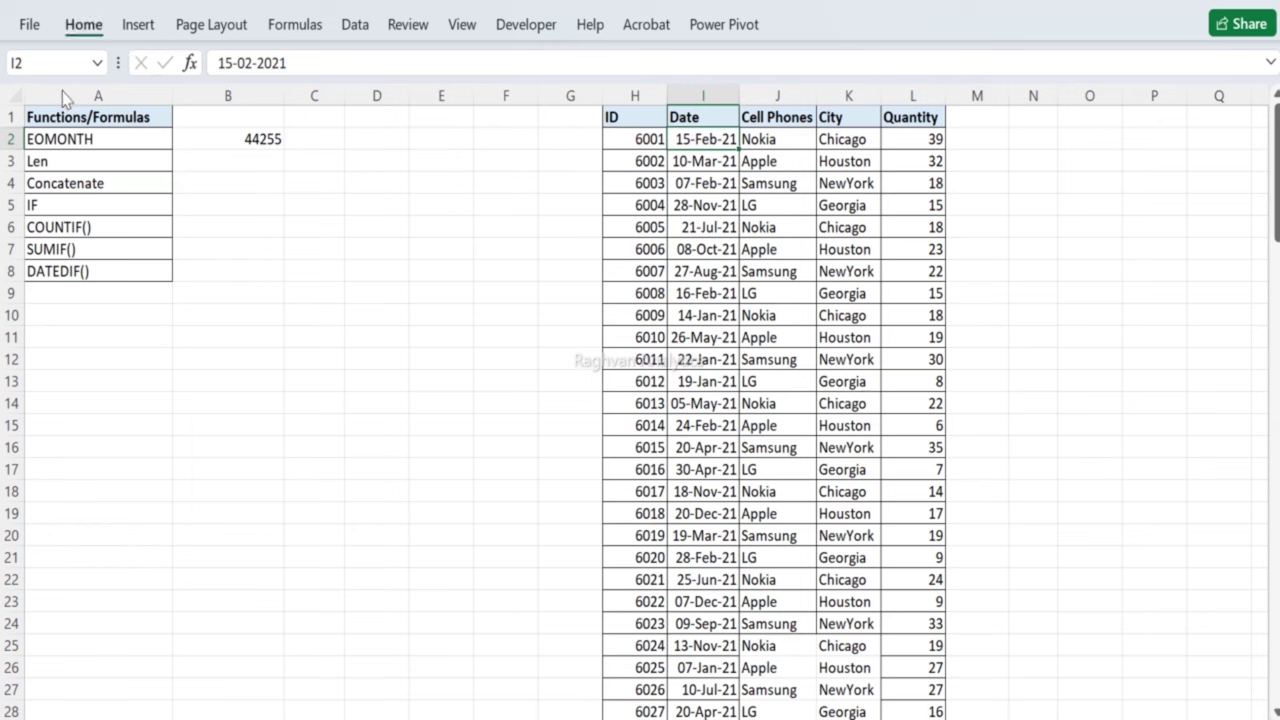
{"action": "left_click", "coordinate": [111, 28]}
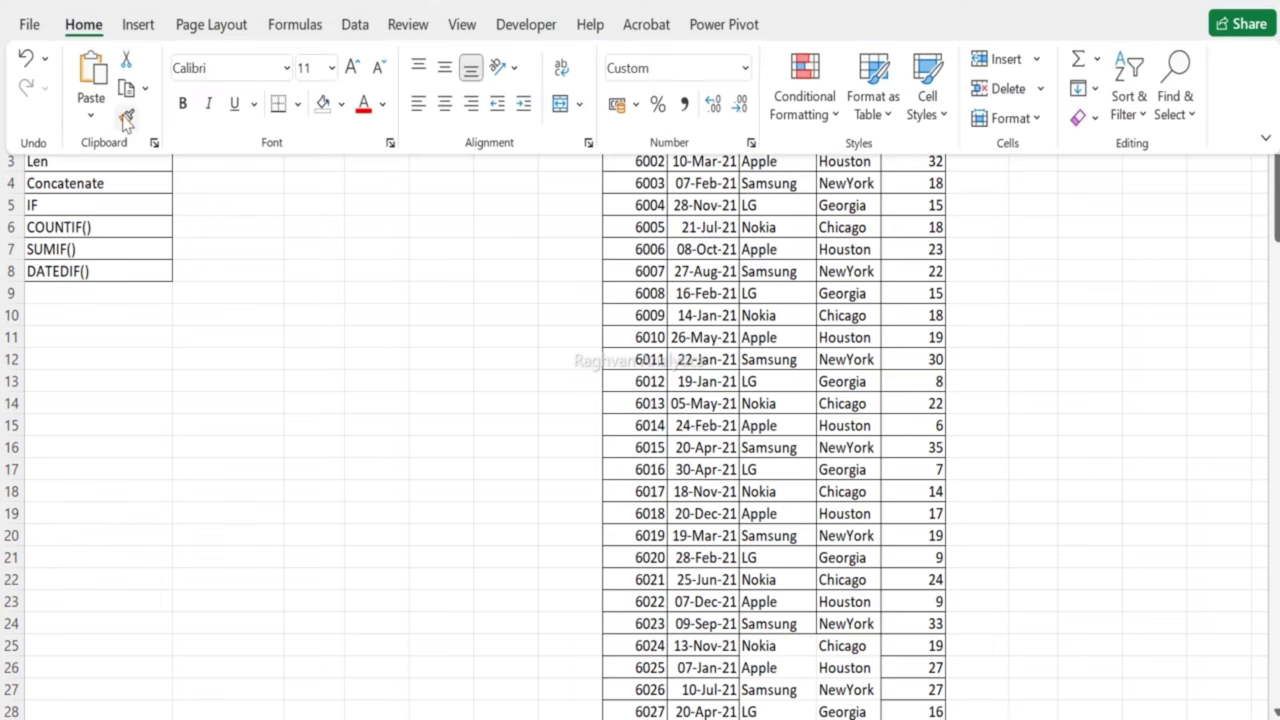
{"action": "left_click", "coordinate": [745, 70]}
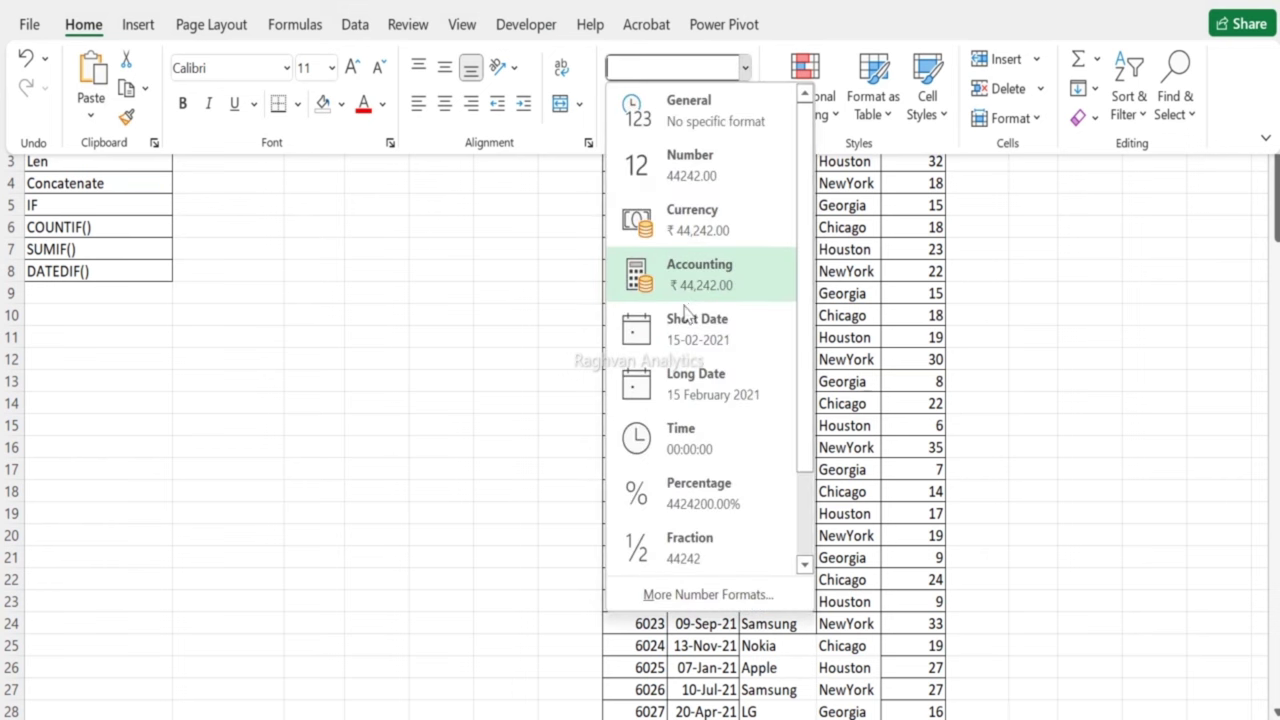
{"action": "left_click", "coordinate": [683, 325]}
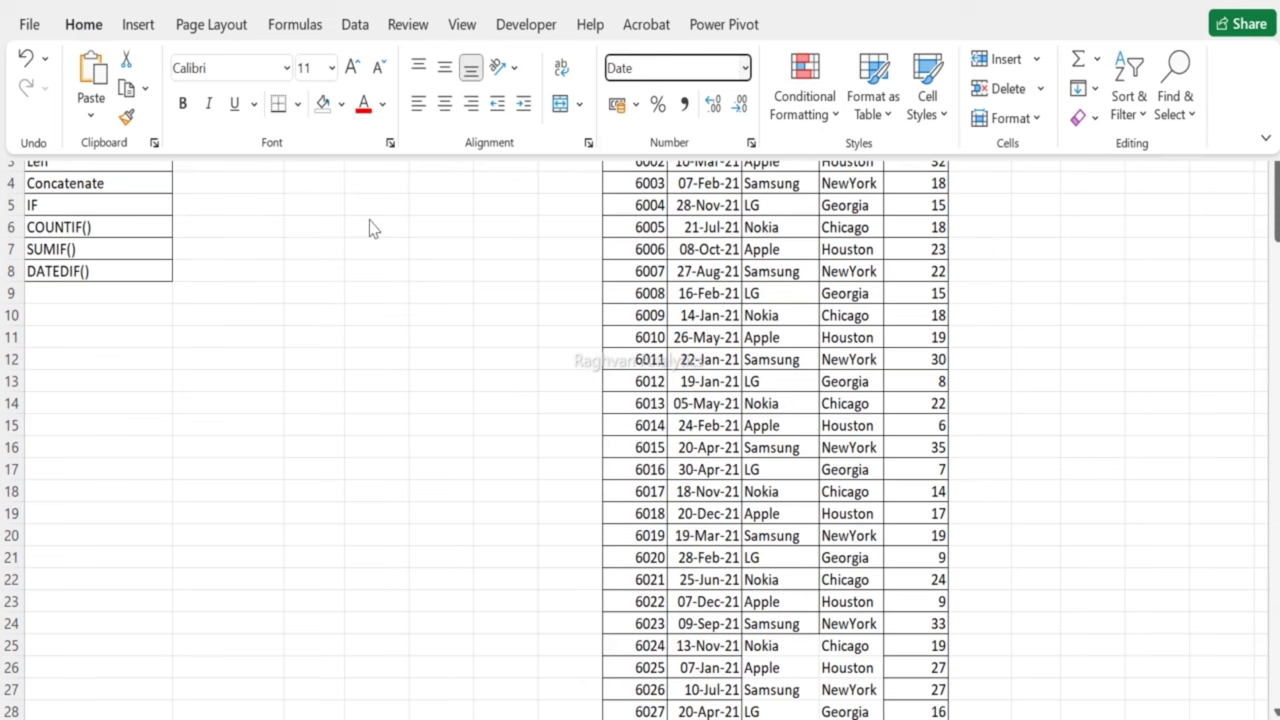
{"action": "key", "text": "Escape"}
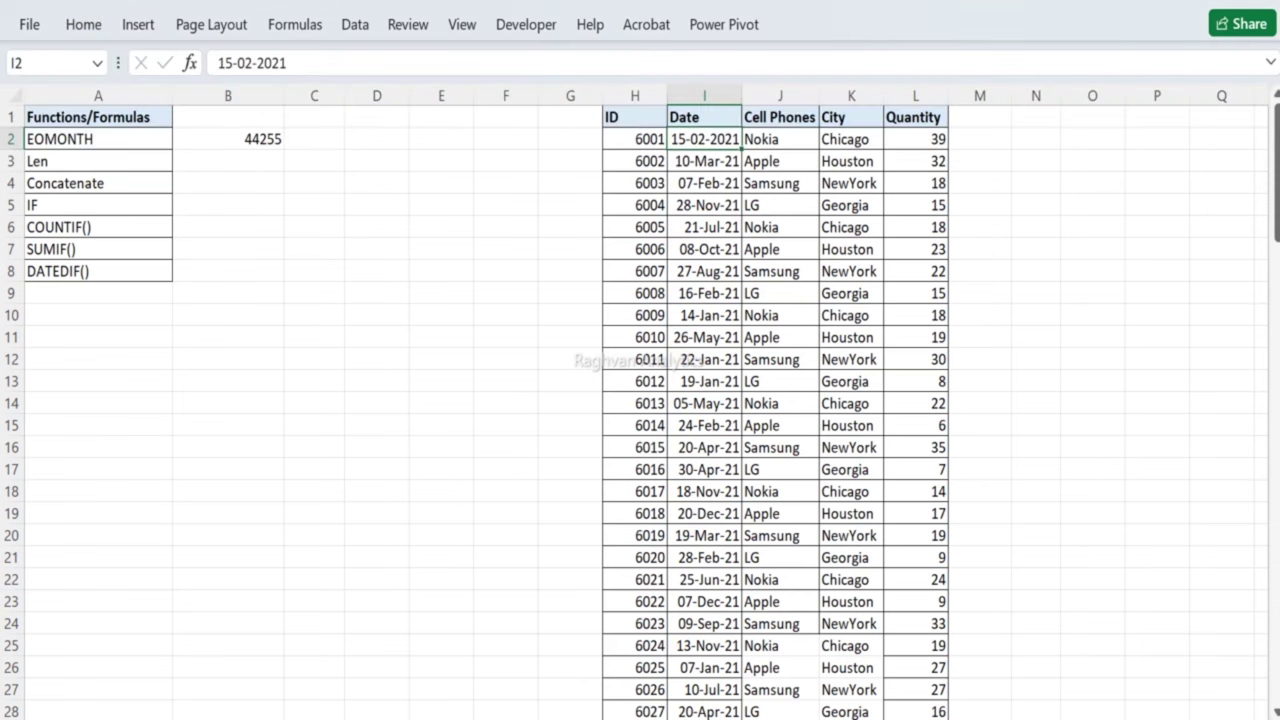
{"action": "key", "text": "Right"}
Step: Format B2's EOMONTH result as a Short Date, showing 28-02-2021
{"action": "left_click", "coordinate": [451, 206]}
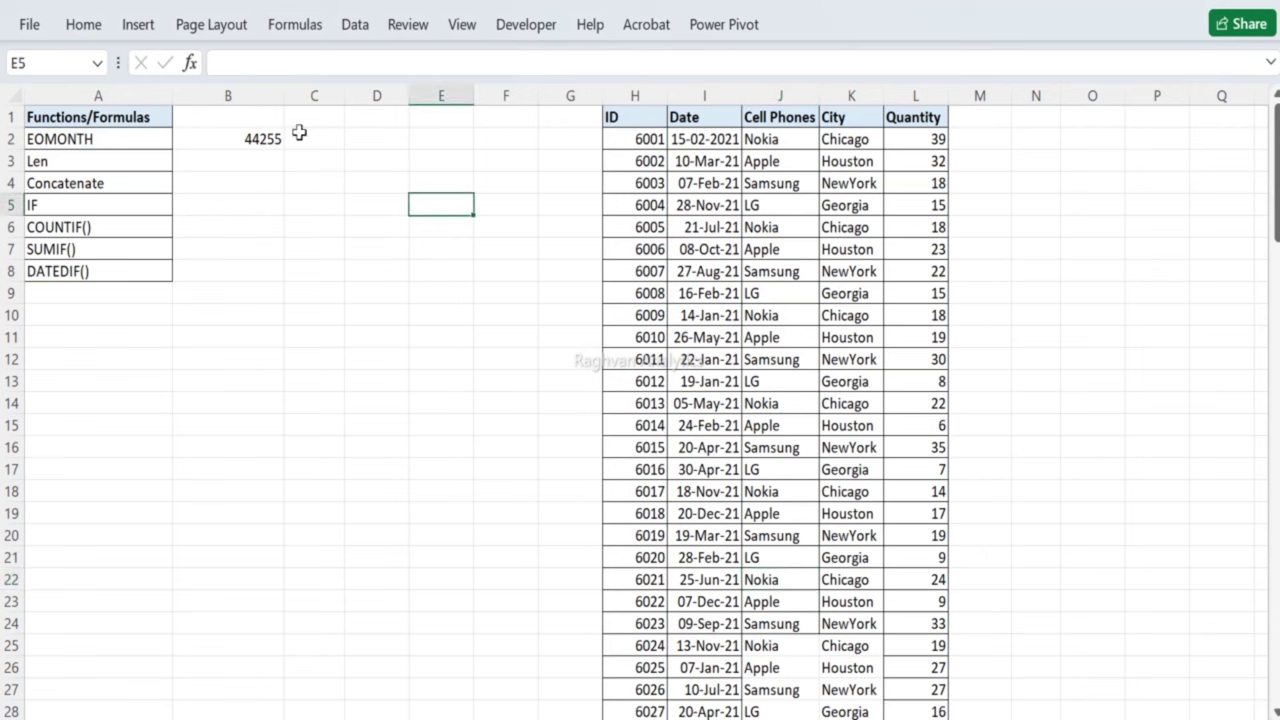
{"action": "left_click", "coordinate": [241, 134]}
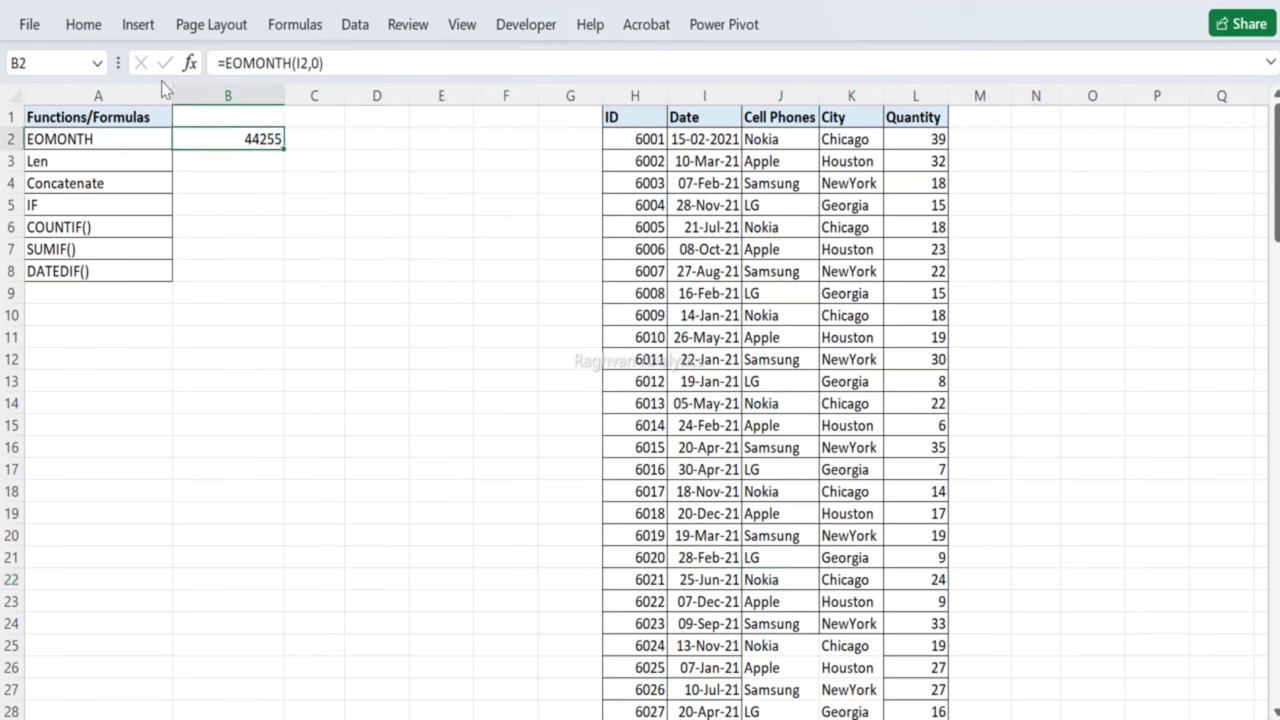
{"action": "left_click", "coordinate": [95, 35]}
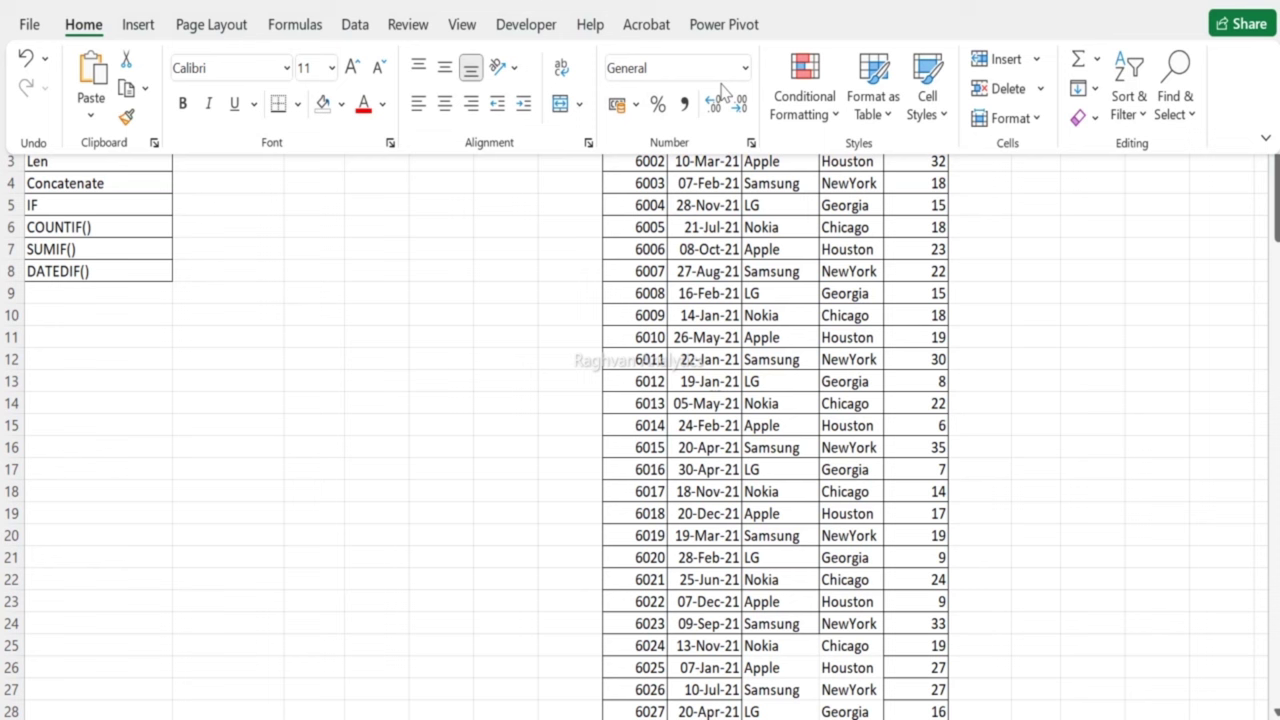
{"action": "left_click", "coordinate": [745, 68]}
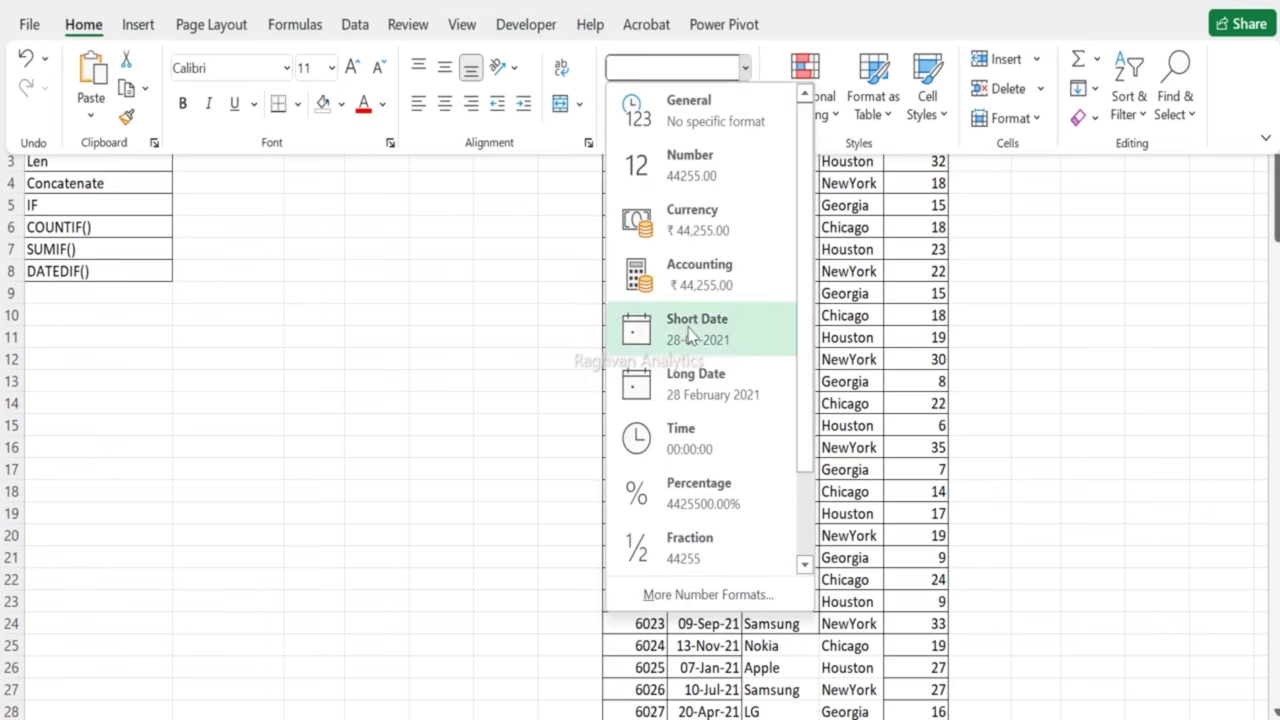
{"action": "left_click", "coordinate": [725, 322]}
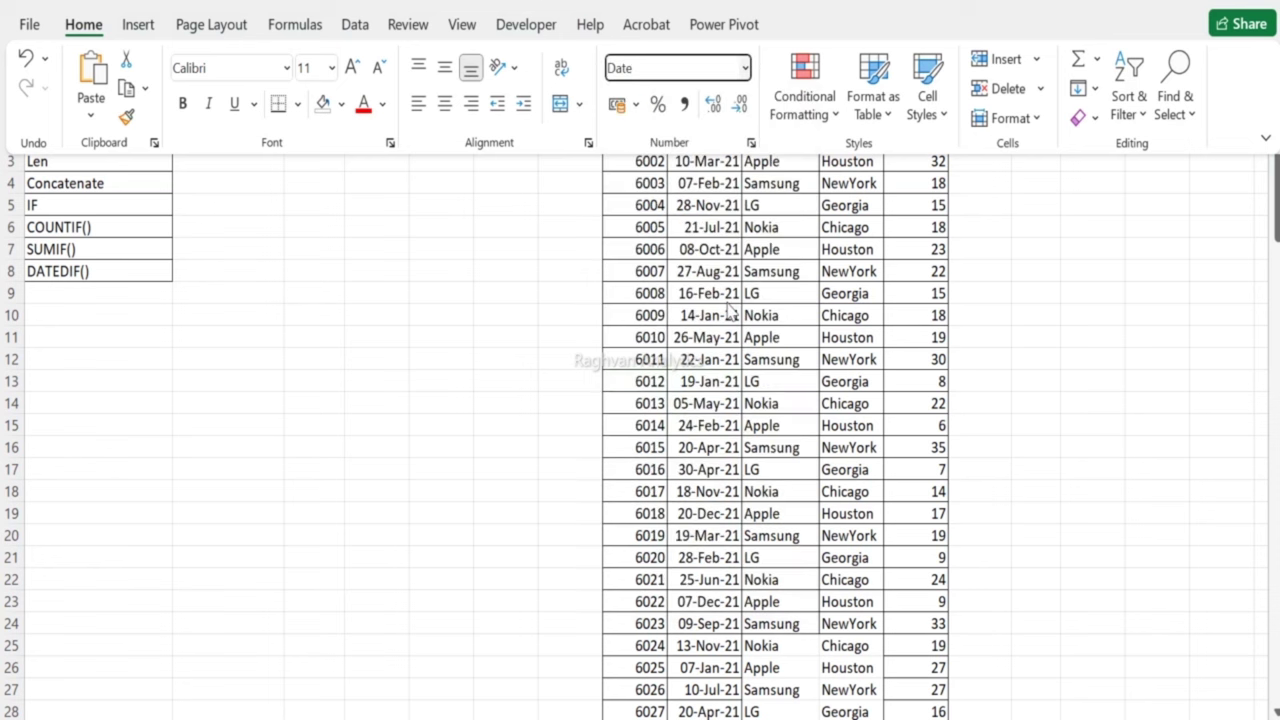
{"action": "left_click", "coordinate": [349, 304]}
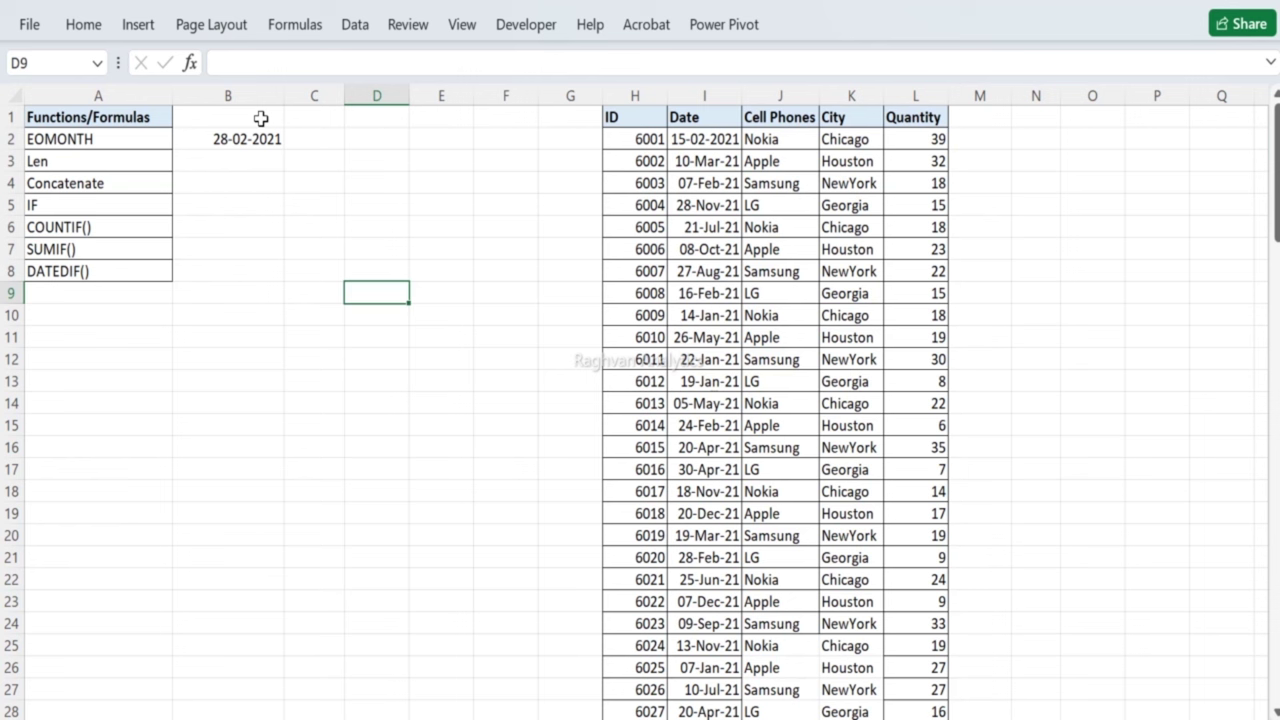
Step: Change the EOMONTH months argument in B2 from 0 to 1
{"action": "left_click", "coordinate": [240, 137]}
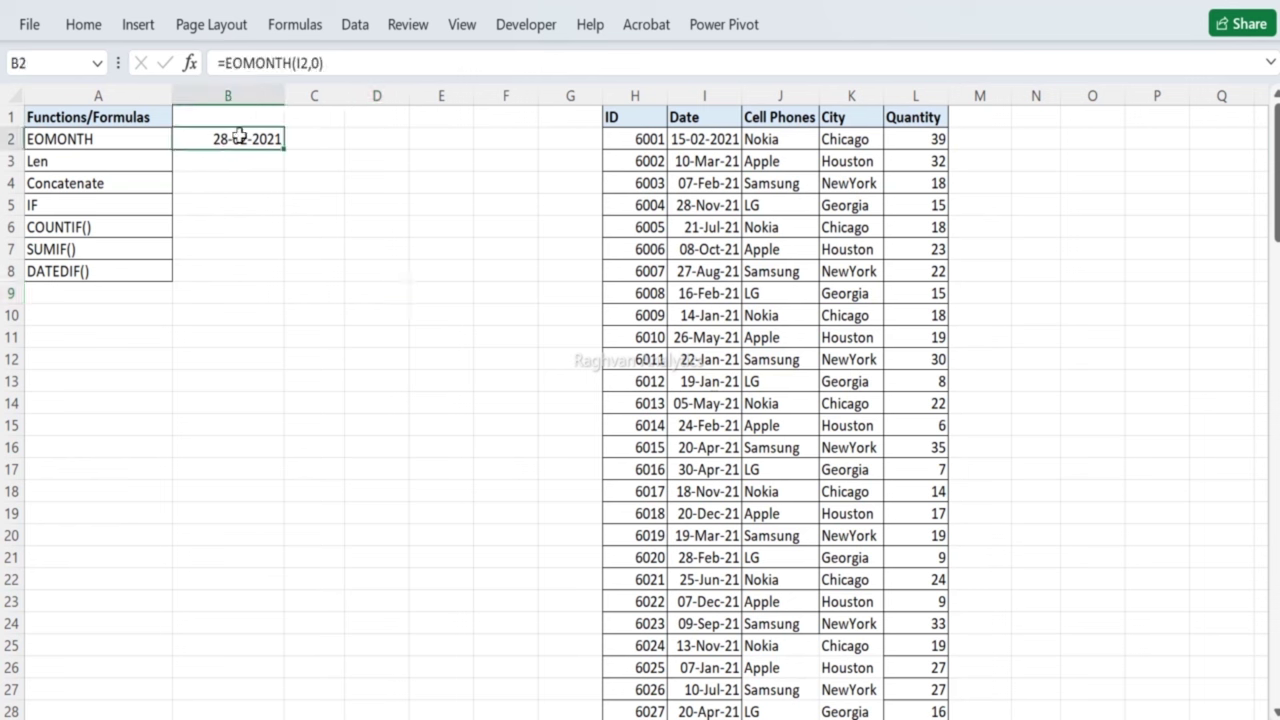
{"action": "left_click", "coordinate": [320, 63]}
{"action": "key", "text": "BackSpace"}
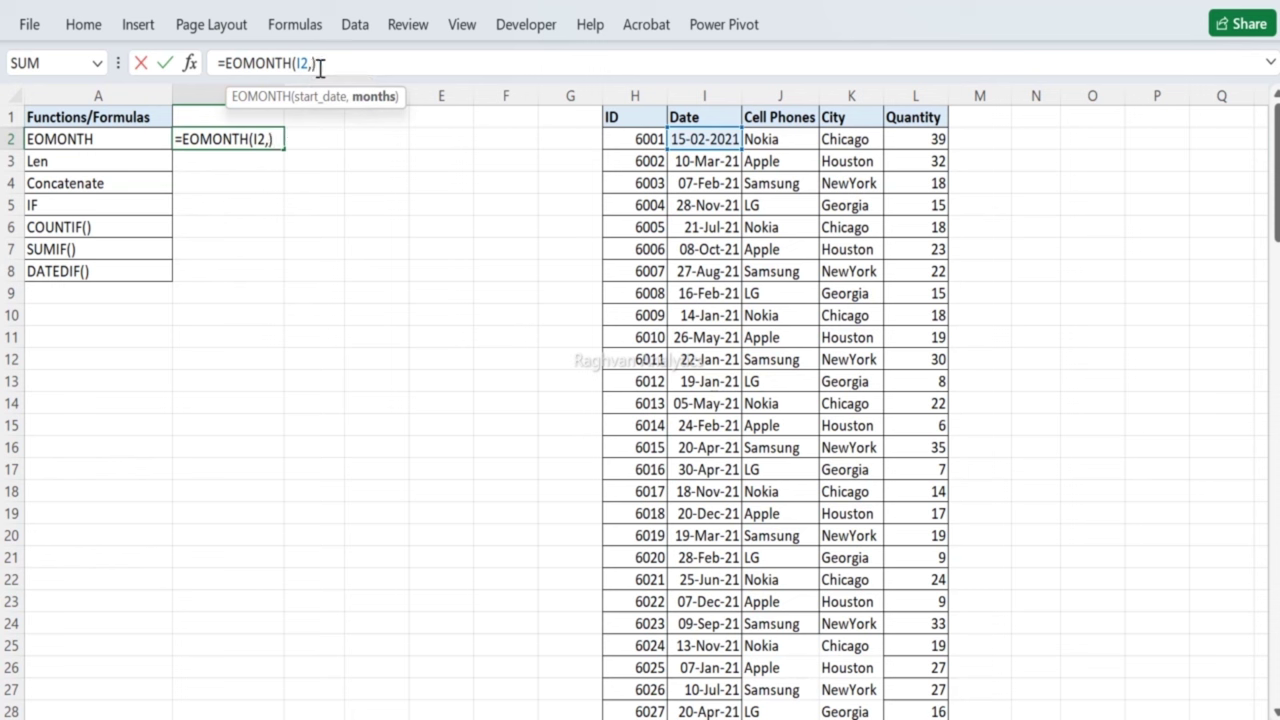
{"action": "type", "text": "1"}
{"action": "key", "text": "Return"}
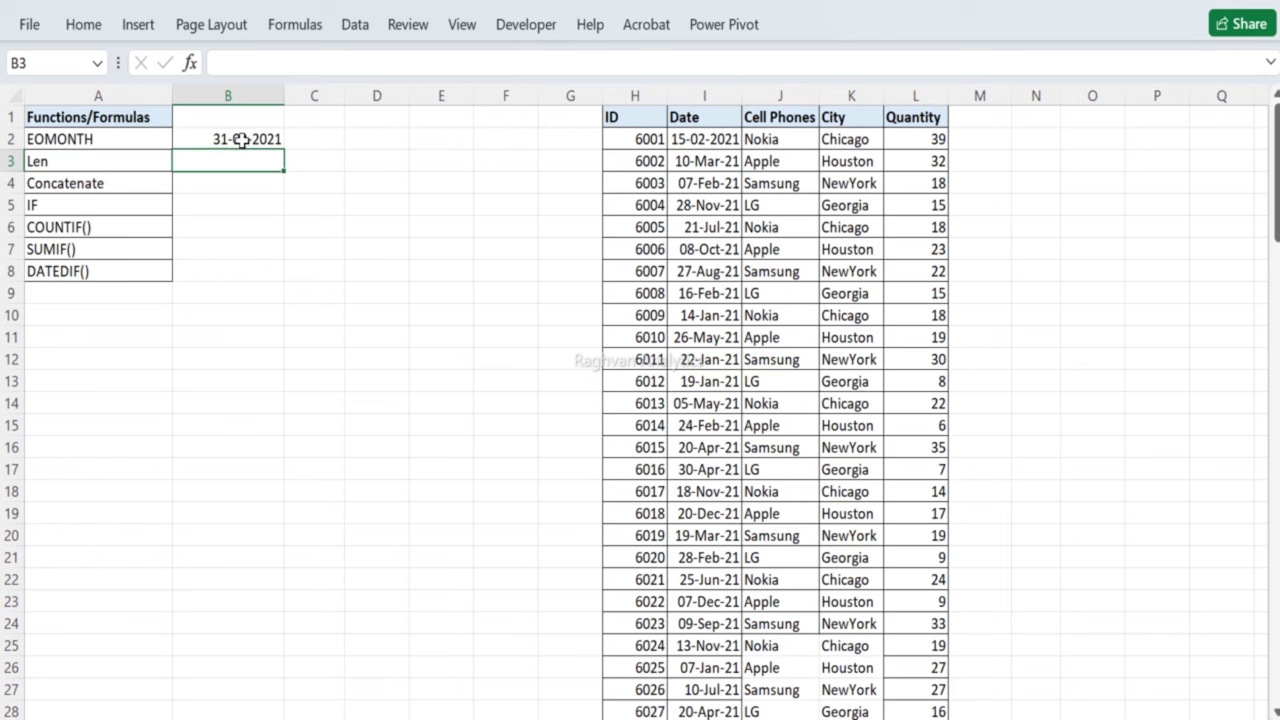
Step: Raise B2's EOMONTH months argument to 2, then 3, so it shows 31-05-2021
{"action": "left_click", "coordinate": [238, 139]}
{"action": "left_click", "coordinate": [319, 63]}
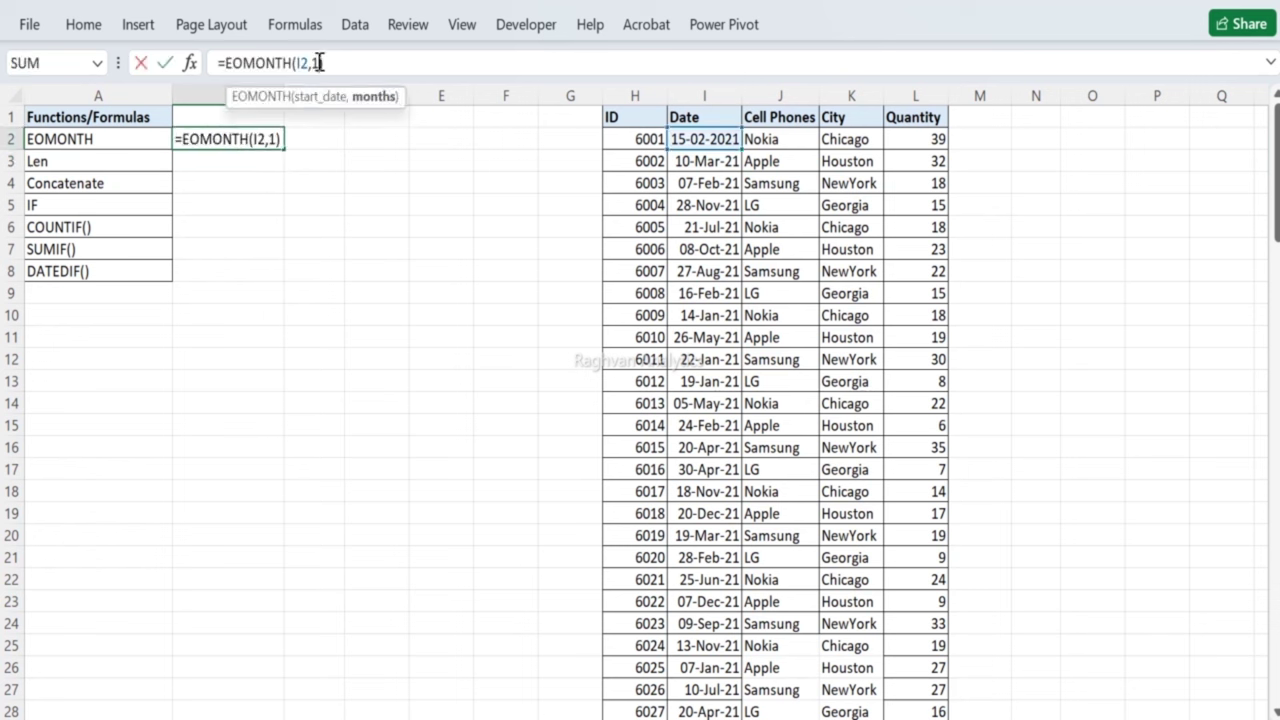
{"action": "key", "text": "BackSpace"}
{"action": "type", "text": "2"}
{"action": "key", "text": "Return"}
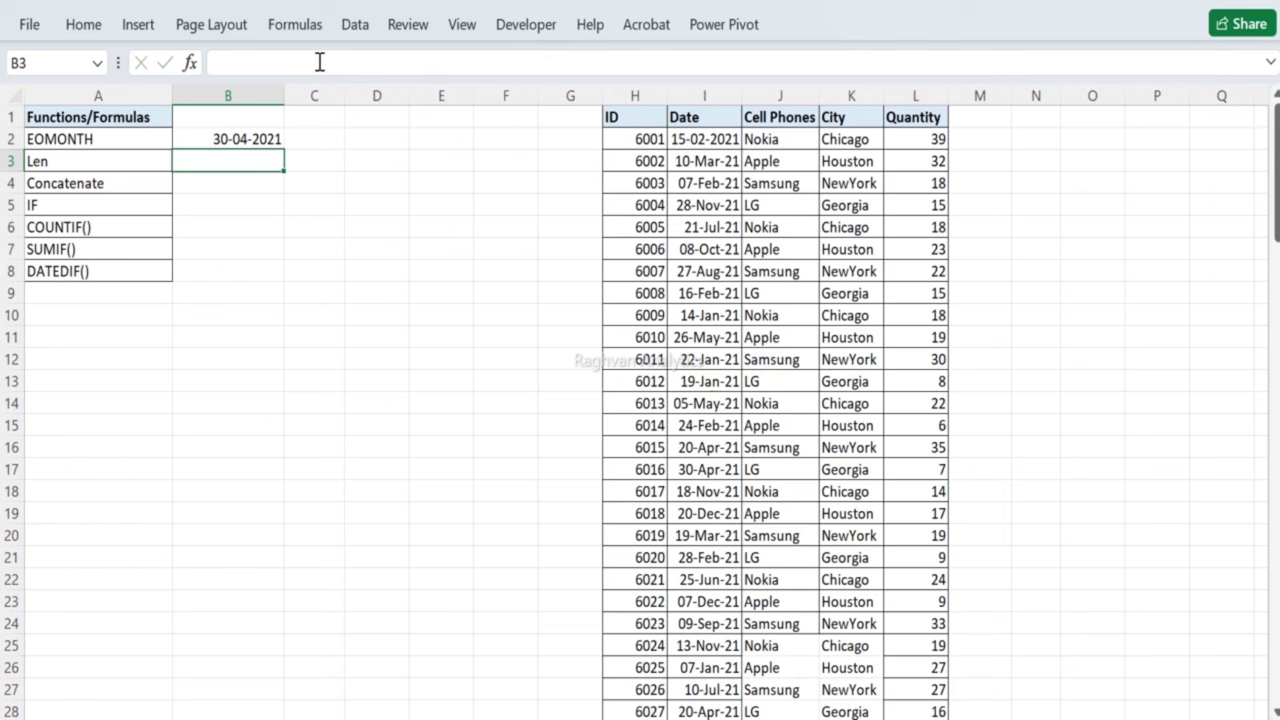
{"action": "key", "text": "Up"}
{"action": "left_click", "coordinate": [319, 63]}
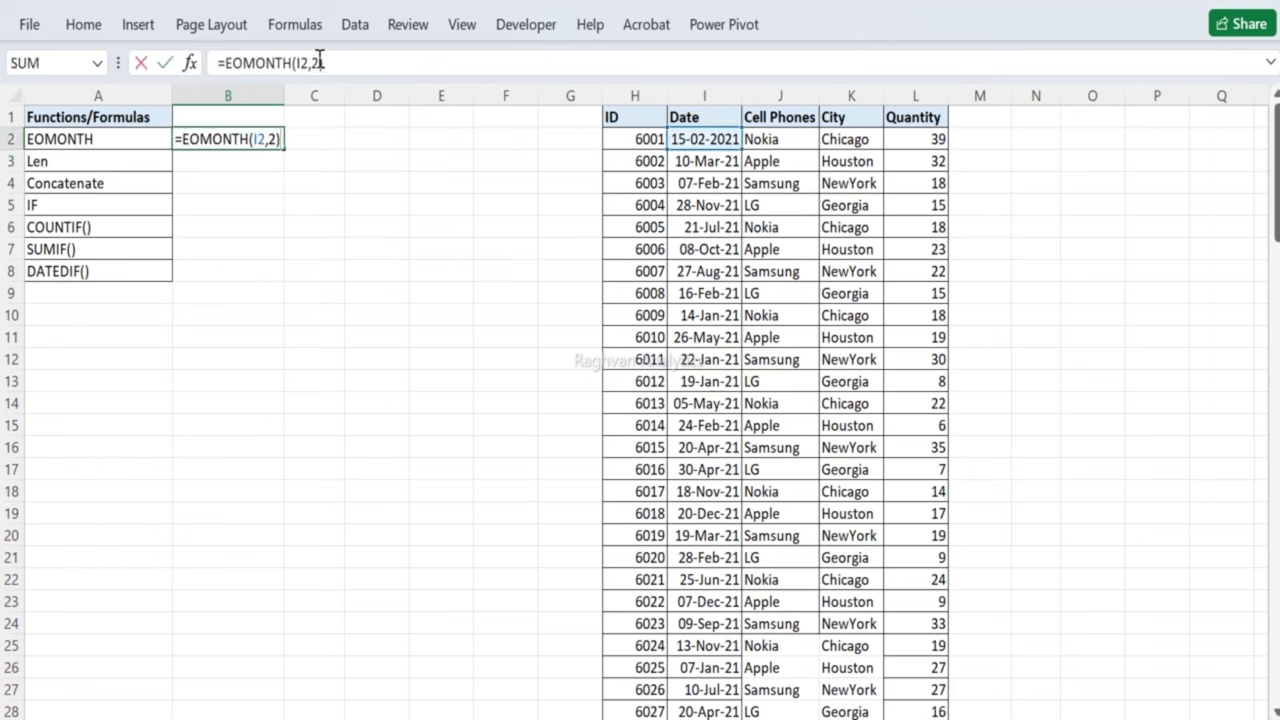
{"action": "key", "text": "BackSpace"}
{"action": "type", "text": "3"}
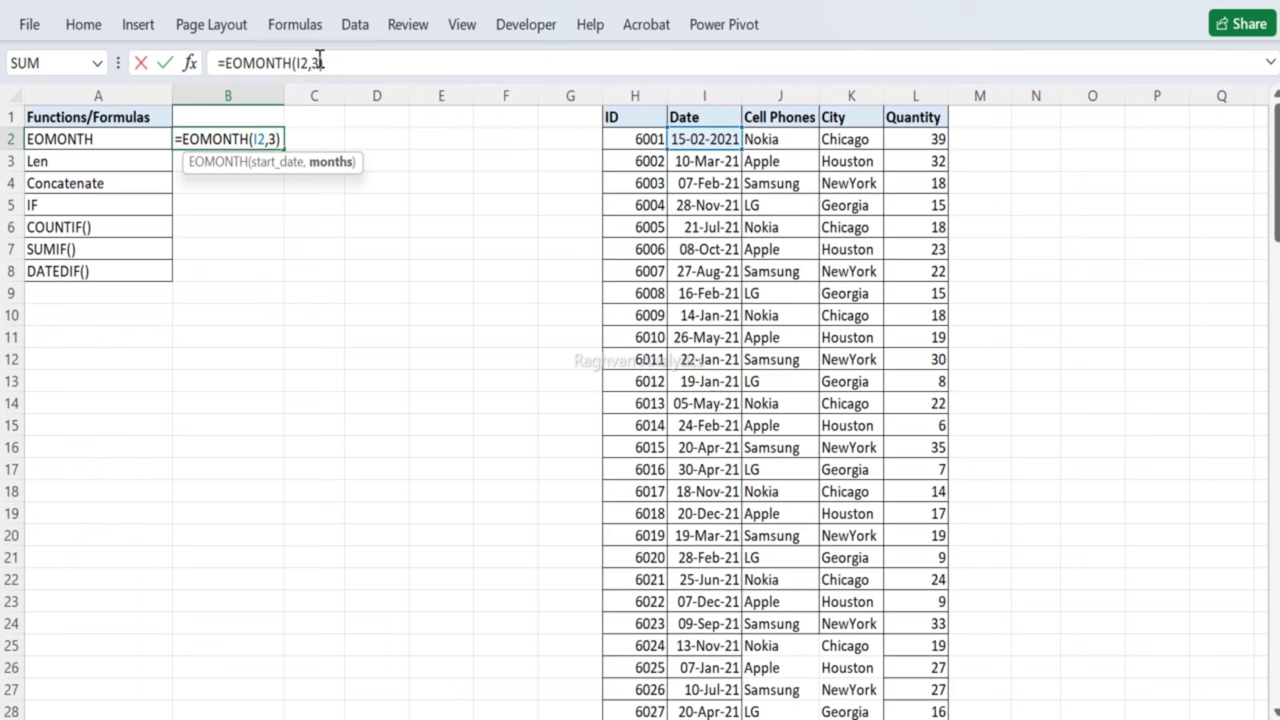
{"action": "key", "text": "Return"}
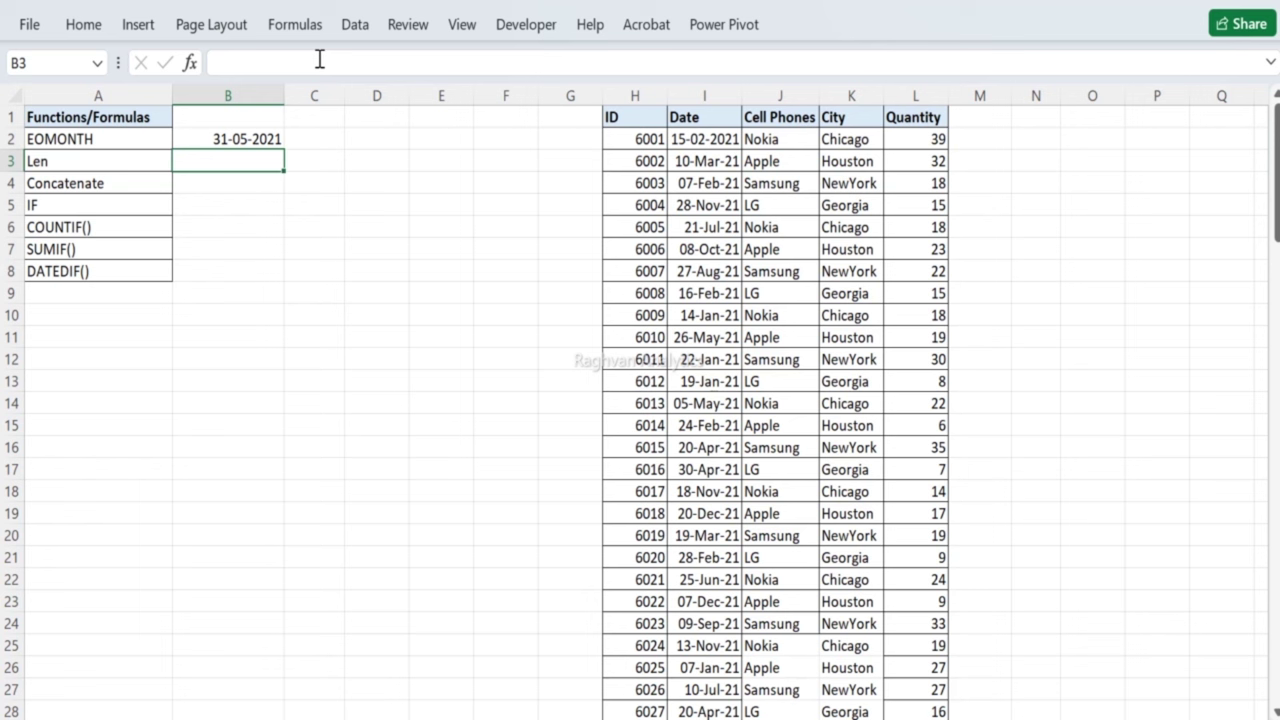
Step: Enter =LEN(H2) in B3 to count the characters of ID 6001, giving 4
{"action": "type", "text": "=len"}
{"action": "key", "text": "Tab"}
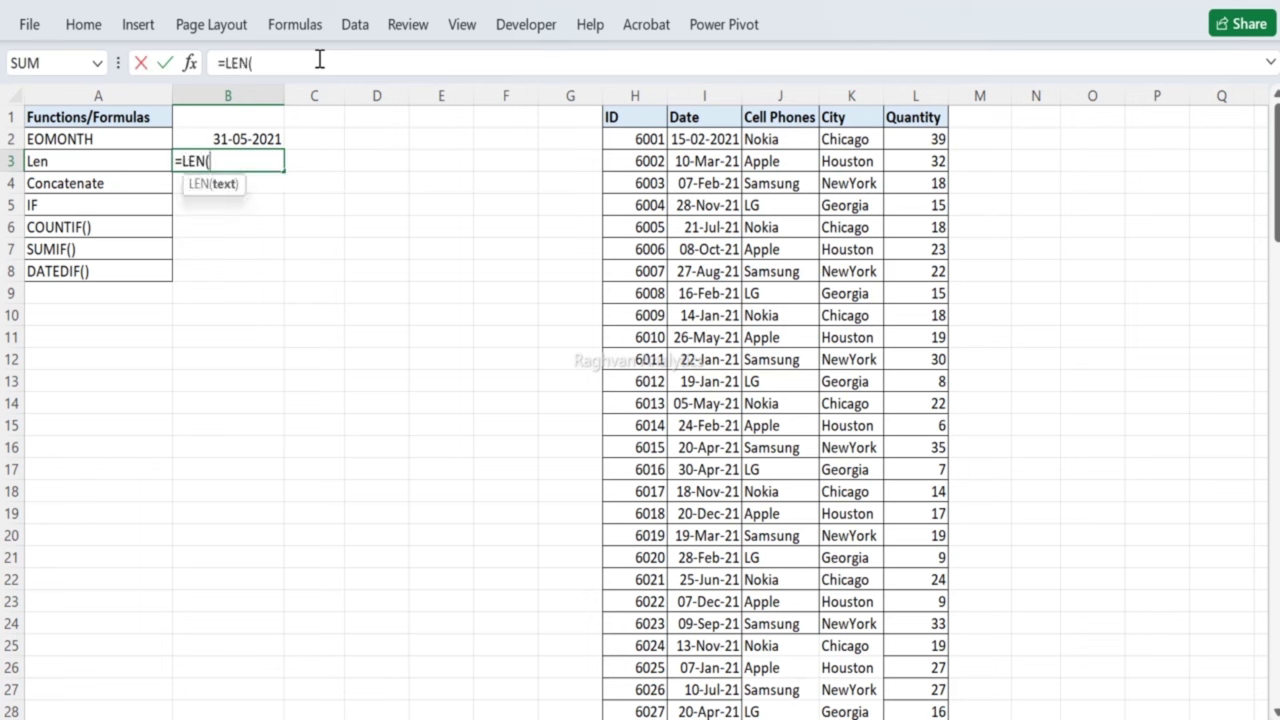
{"action": "left_click", "coordinate": [627, 137]}
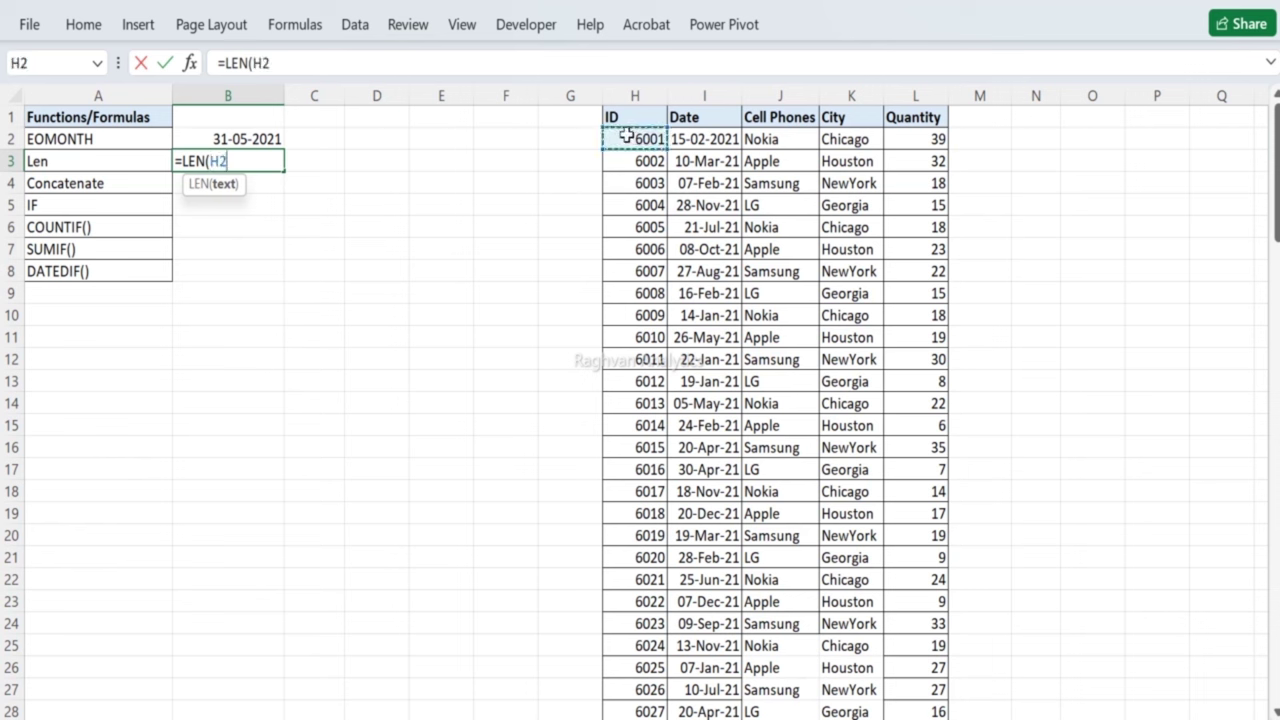
{"action": "type", "text": ")"}
{"action": "key", "text": "Return"}
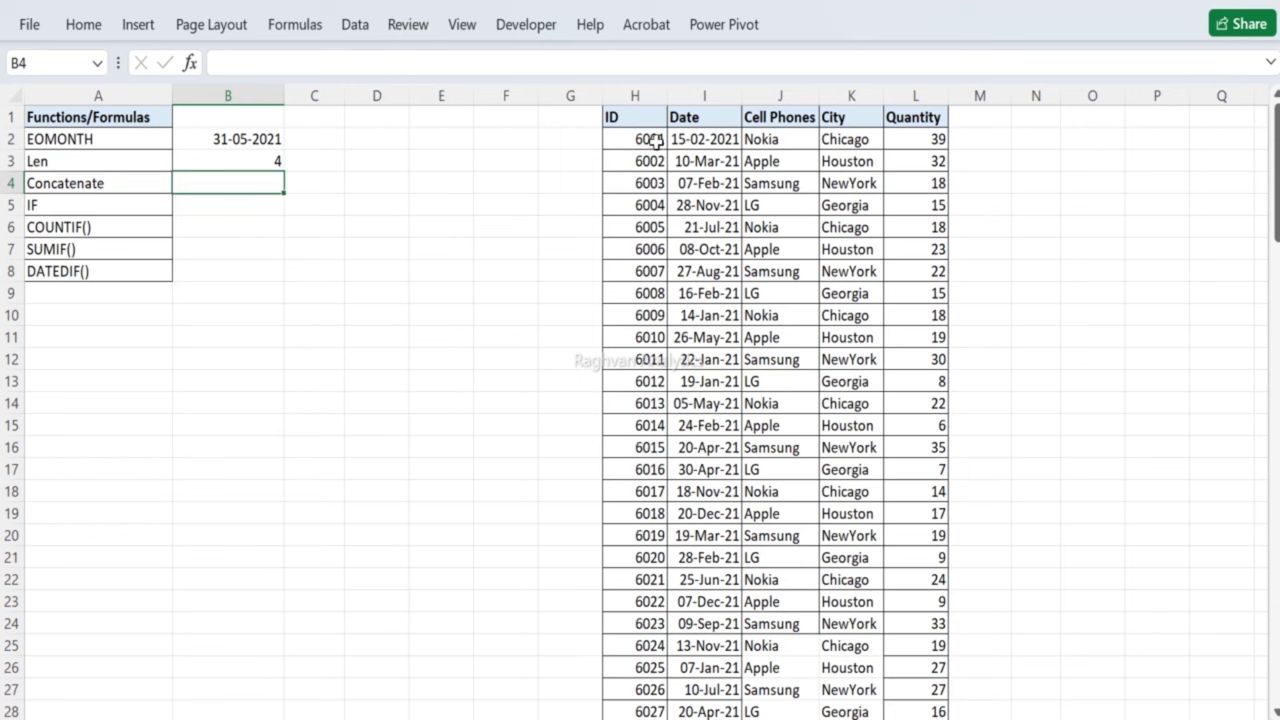
Step: Enter =LEN(K3) in C3 to count the letters of Houston, giving 7
{"action": "left_click", "coordinate": [305, 161]}
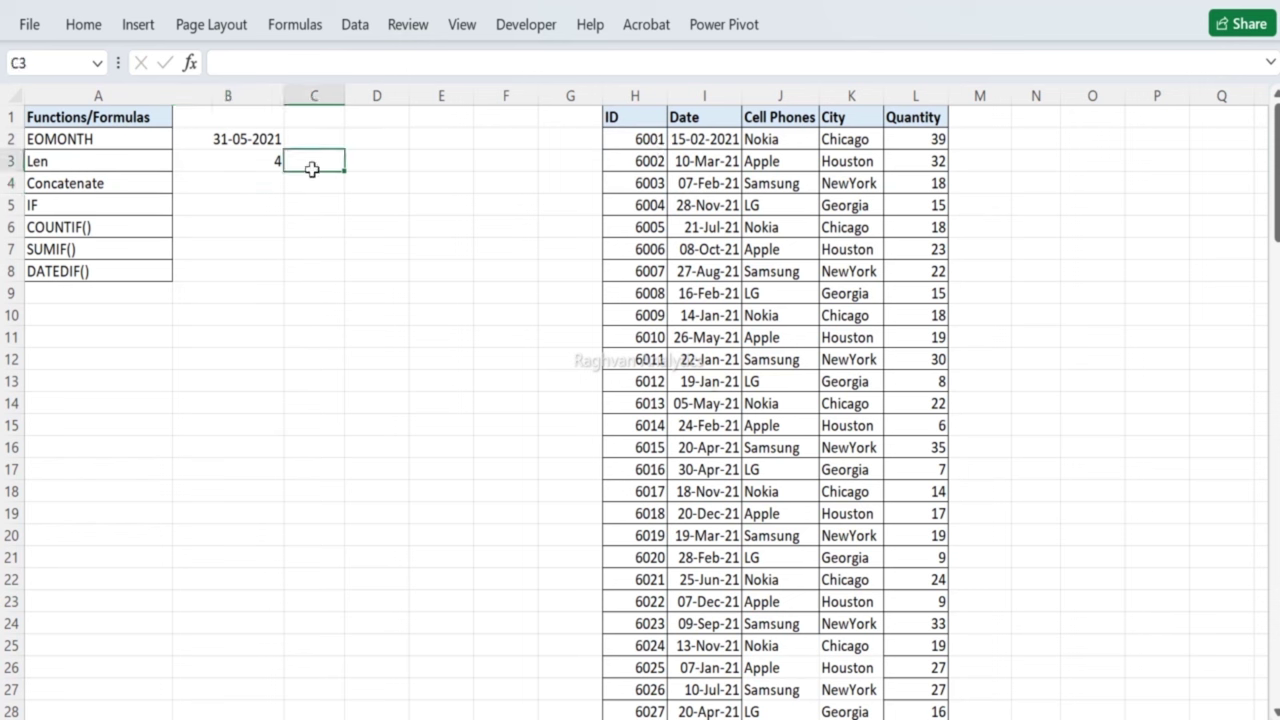
{"action": "type", "text": "=len"}
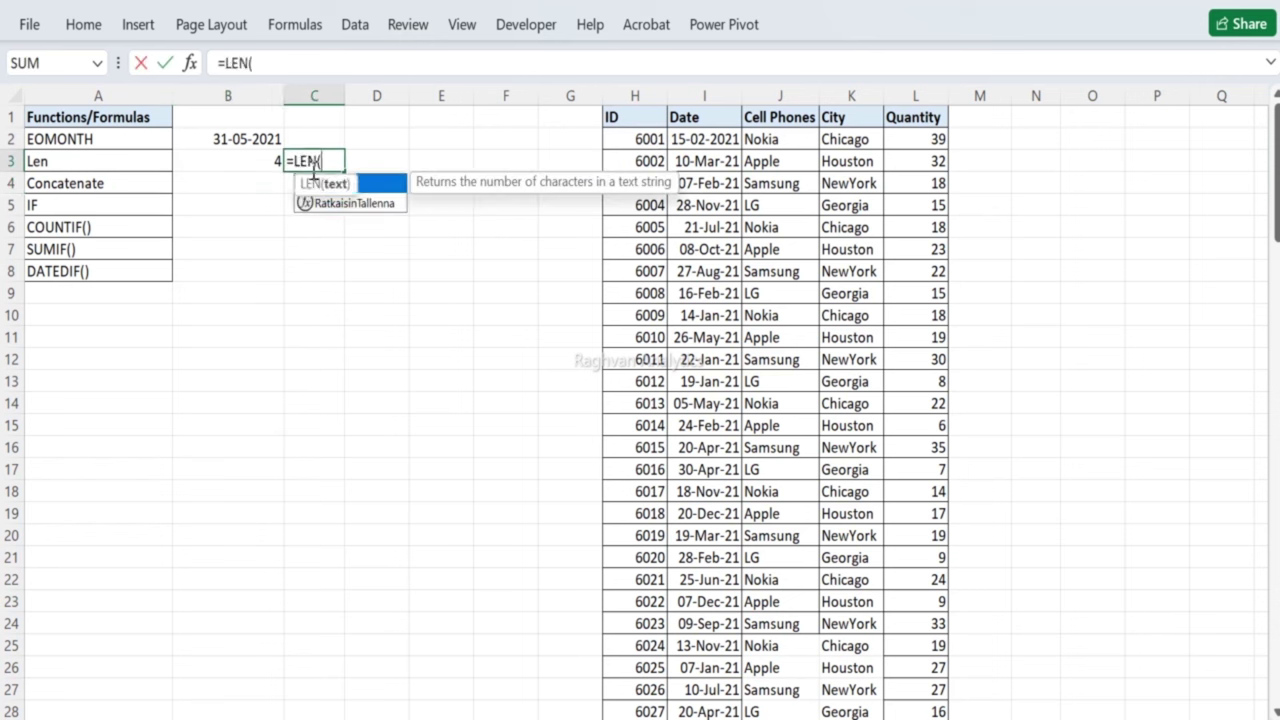
{"action": "key", "text": "Tab"}
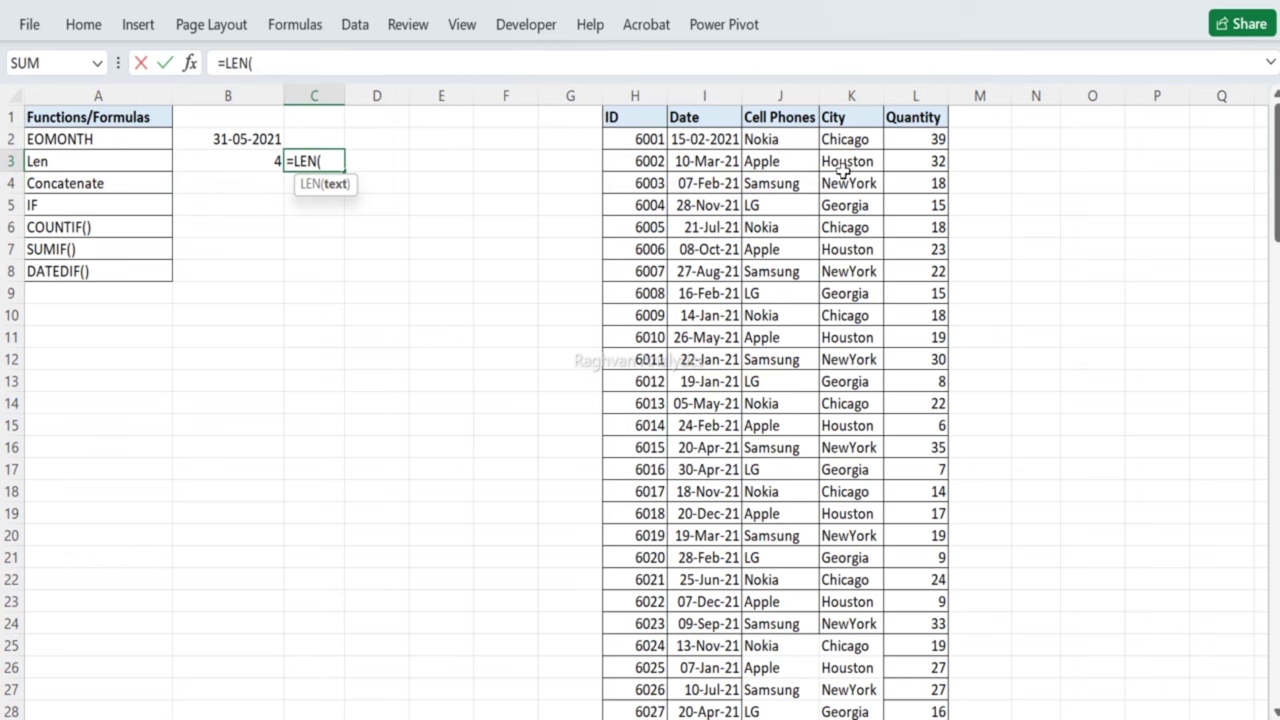
{"action": "left_click", "coordinate": [871, 161]}
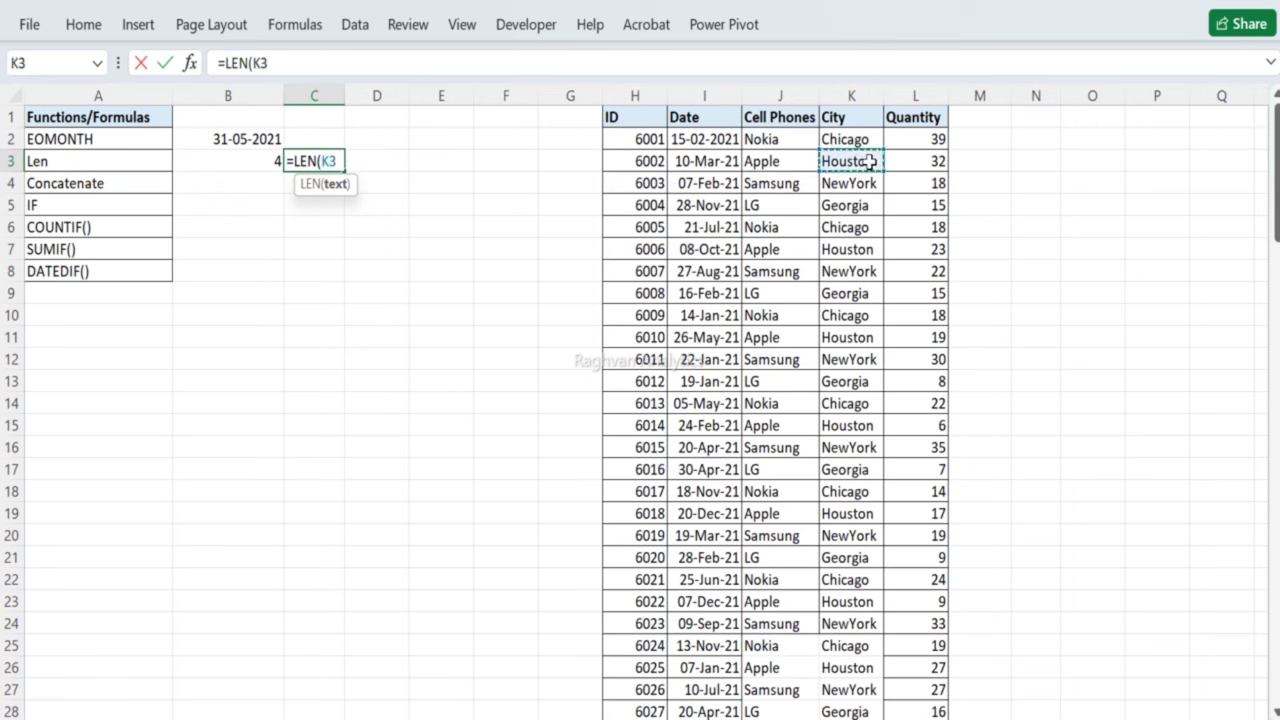
{"action": "type", "text": ")"}
{"action": "key", "text": "Return"}
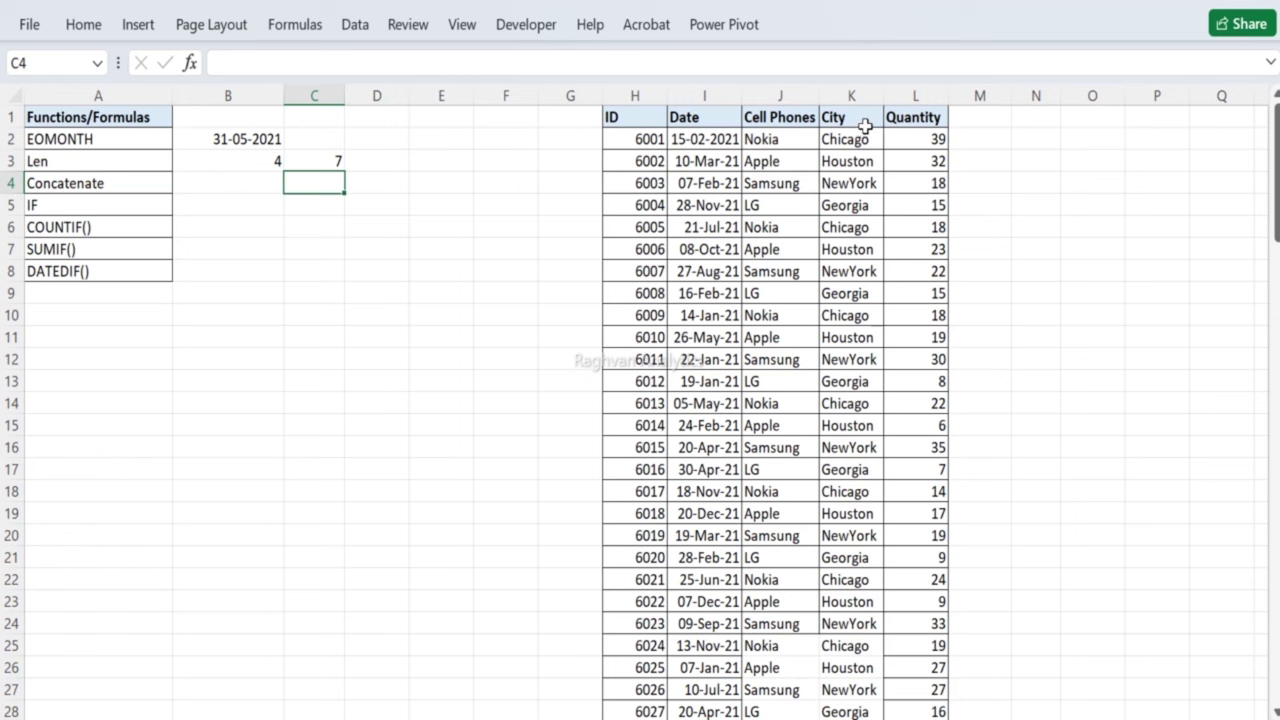
Step: Enter =CONCATENATE(J4,K4) in B4 using the function autocomplete
{"action": "key", "text": "Left"}
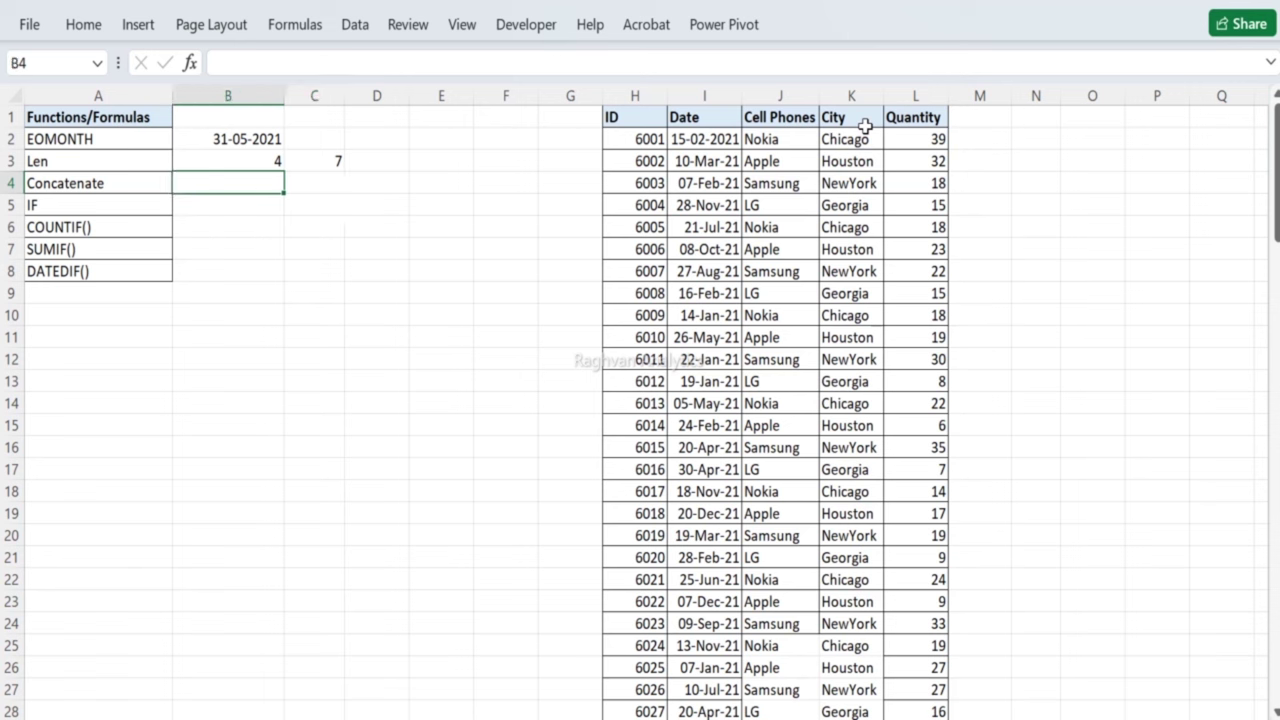
{"action": "type", "text": "=con"}
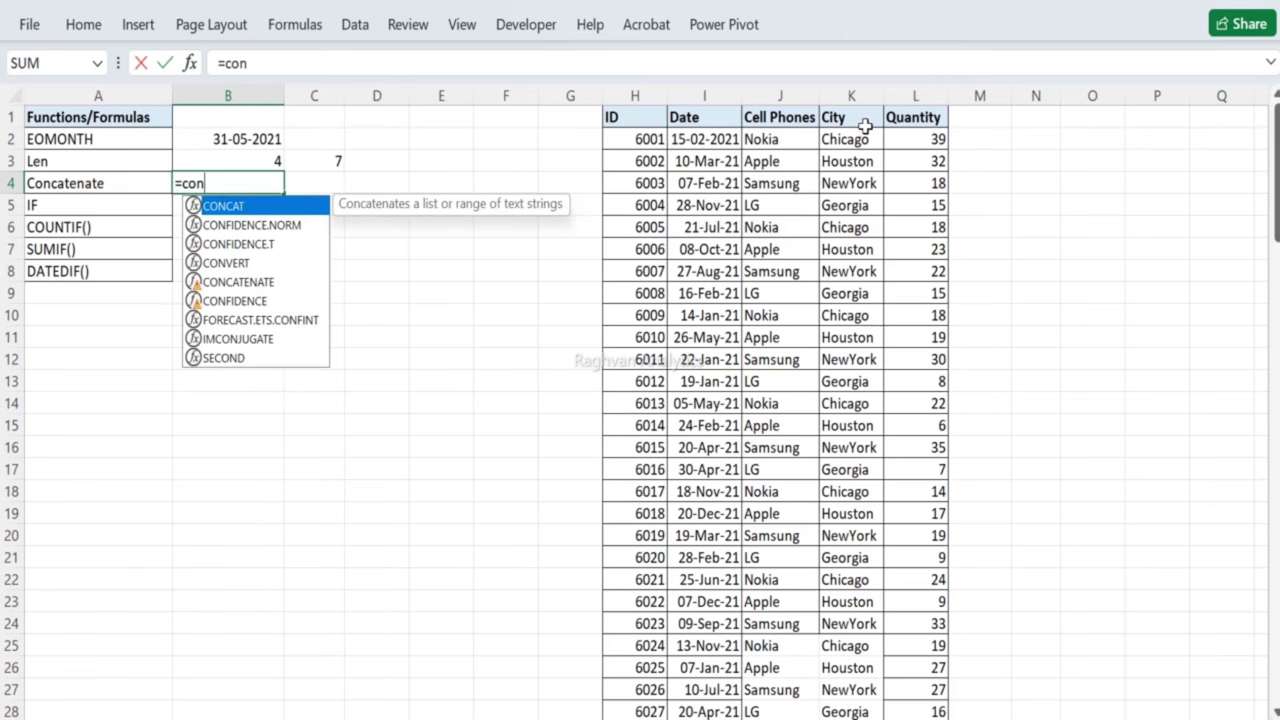
{"action": "key", "text": "Down"}
{"action": "key", "text": "Down"}
{"action": "key", "text": "Down"}
{"action": "key", "text": "Down"}
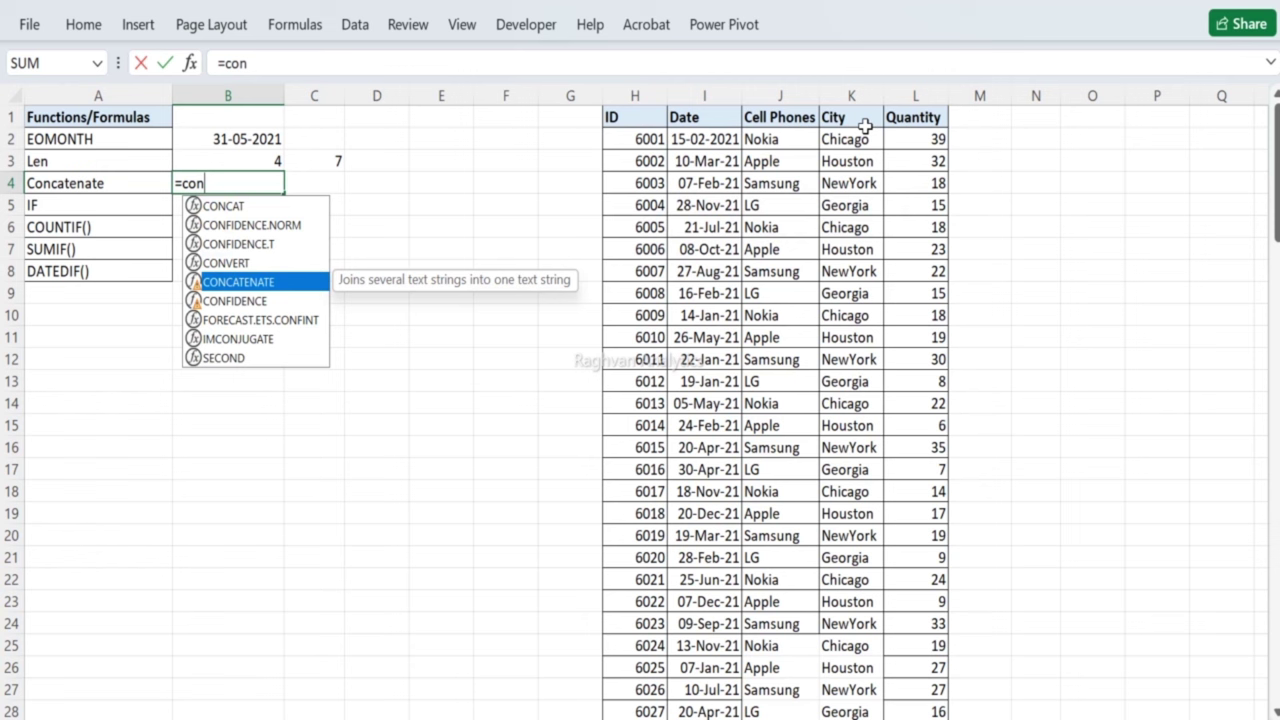
{"action": "key", "text": "Tab"}
{"action": "key", "text": "Right"}
{"action": "key", "text": "Right"}
{"action": "key", "text": "Right"}
{"action": "key", "text": "Right"}
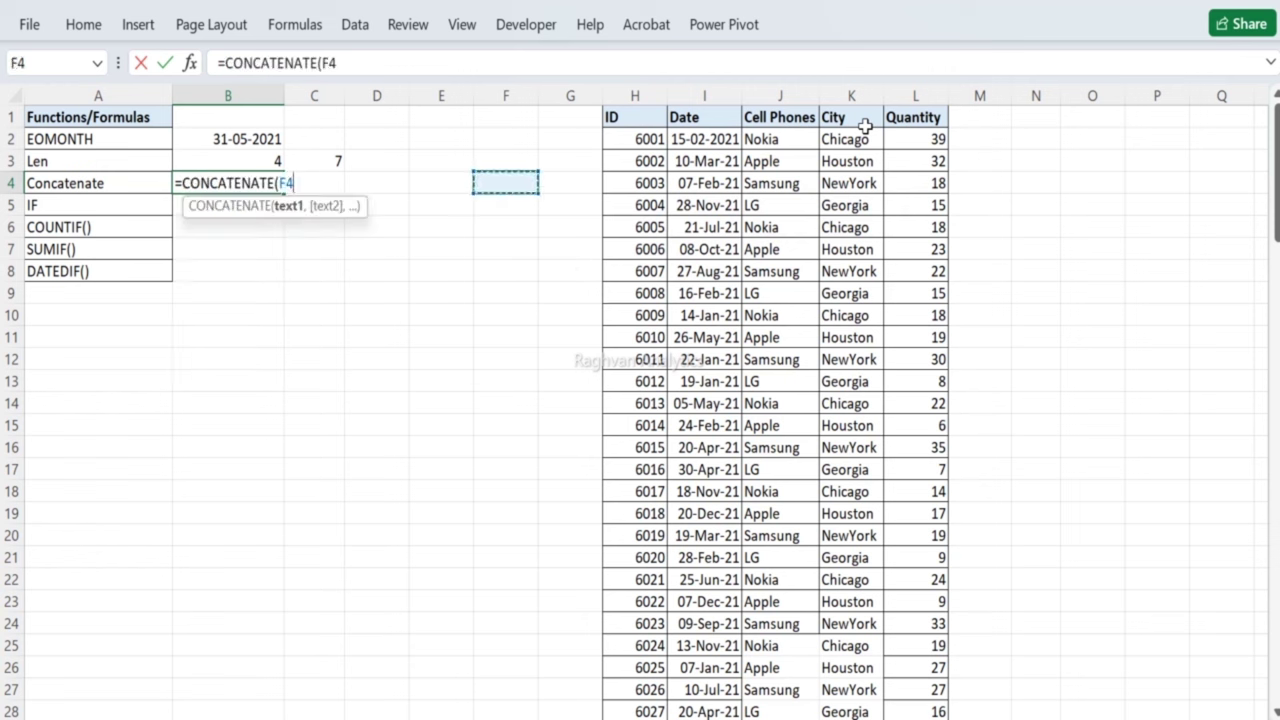
{"action": "key", "text": "Right"}
{"action": "key", "text": "Right"}
{"action": "key", "text": "Right"}
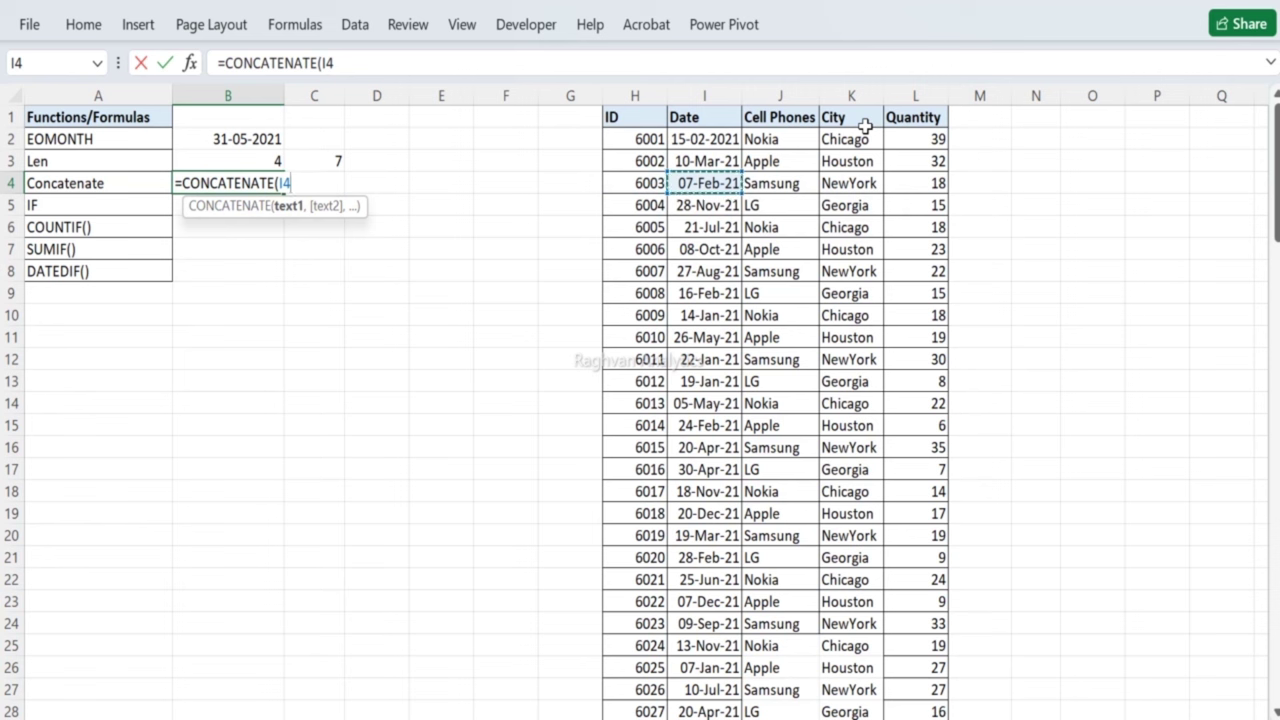
{"action": "key", "text": "Right"}
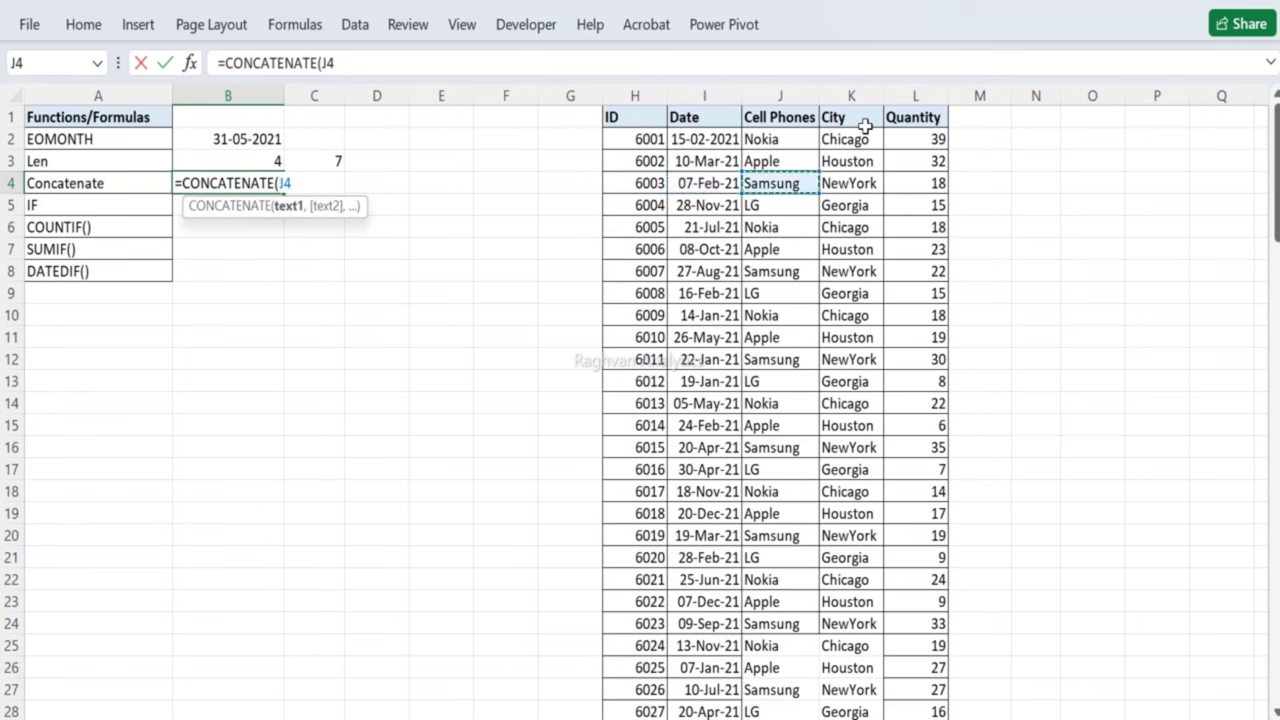
{"action": "type", "text": ","}
{"action": "key", "text": "Right"}
{"action": "key", "text": "Right"}
{"action": "key", "text": "Right"}
{"action": "key", "text": "Right"}
{"action": "key", "text": "Right"}
{"action": "key", "text": "Right"}
{"action": "key", "text": "Right"}
{"action": "key", "text": "Right"}
{"action": "key", "text": "Right"}
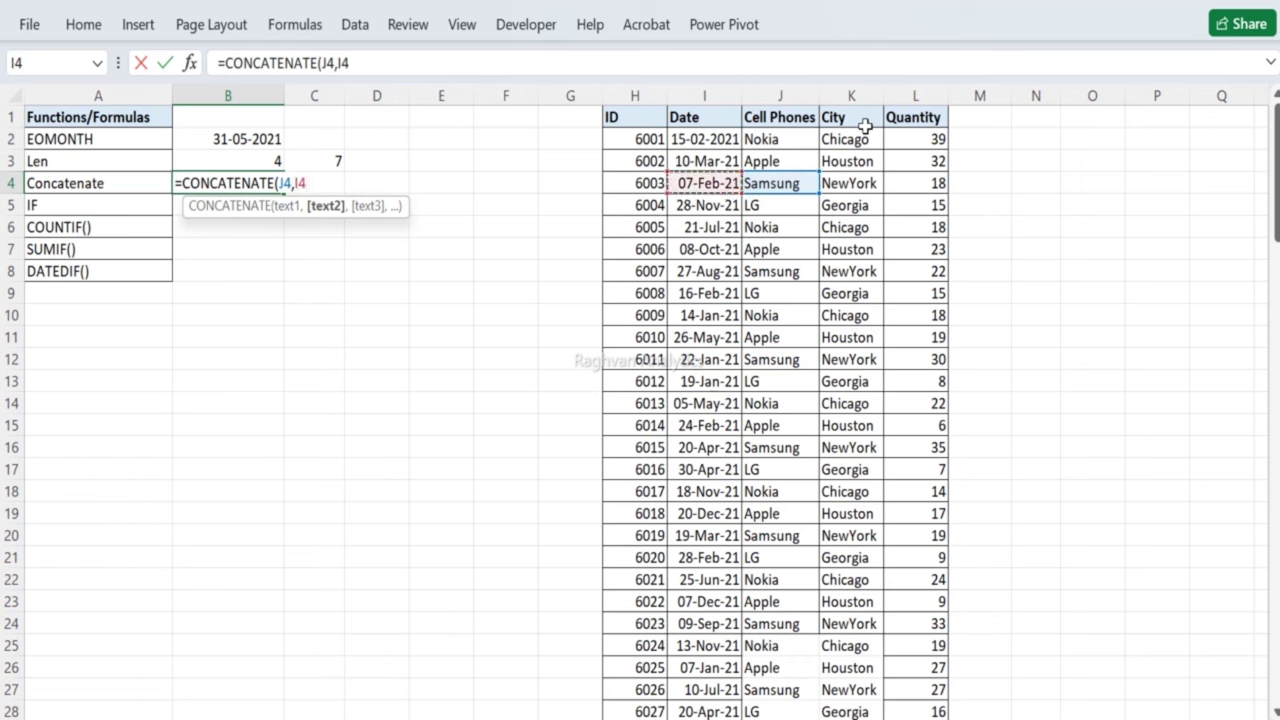
{"action": "key", "text": "Return"}
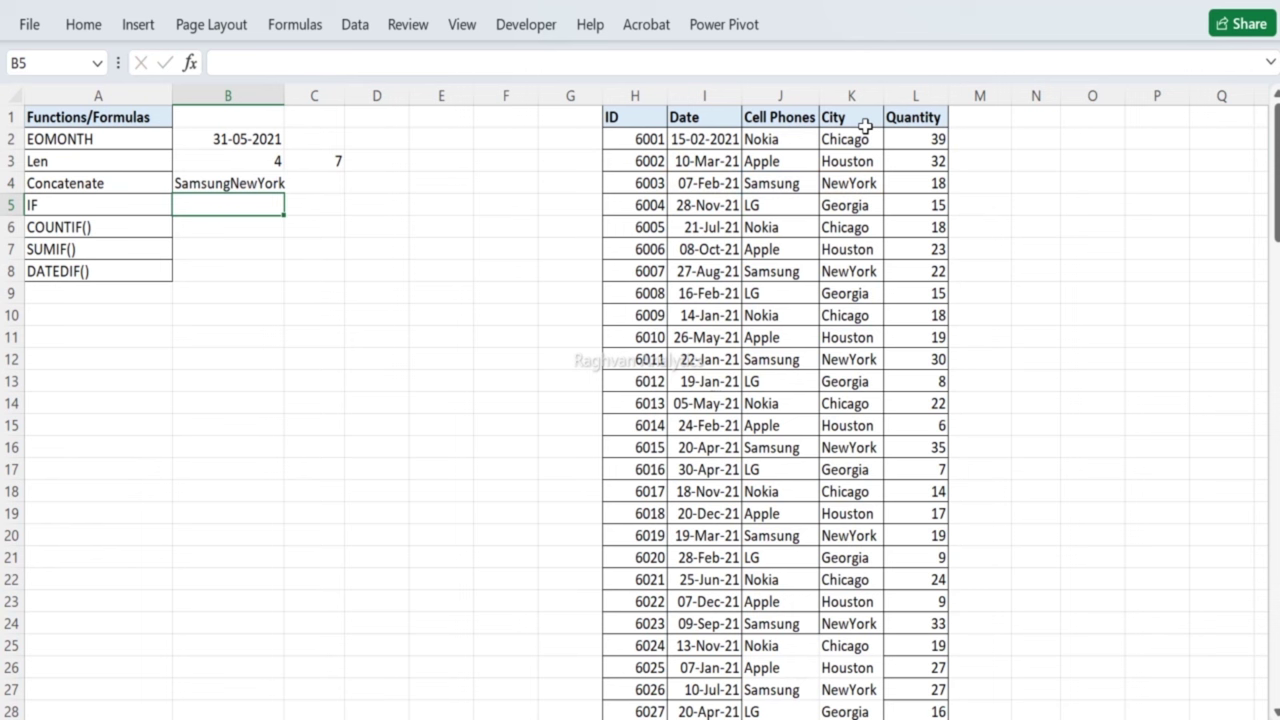
Step: Change B4's references to J5 and K5 so it shows LGGeorgia
{"action": "key", "text": "Up"}
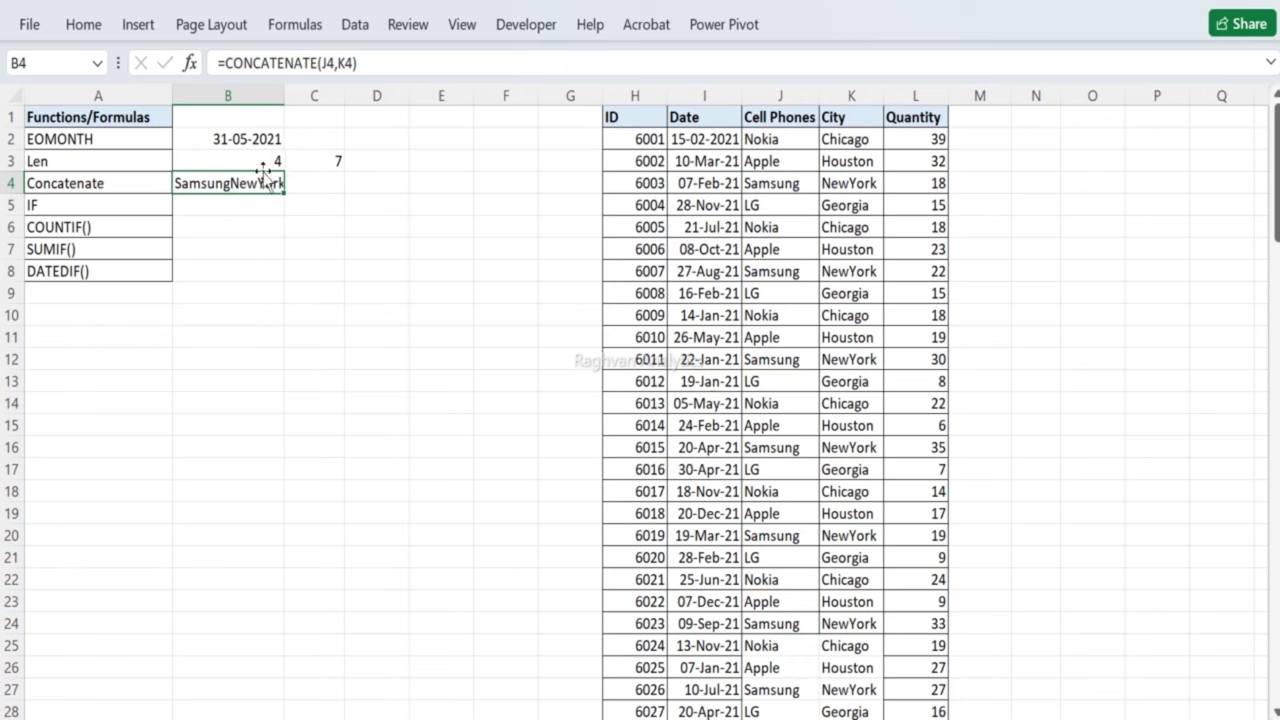
{"action": "left_click", "coordinate": [331, 65]}
{"action": "key", "text": "BackSpace"}
{"action": "type", "text": "5"}
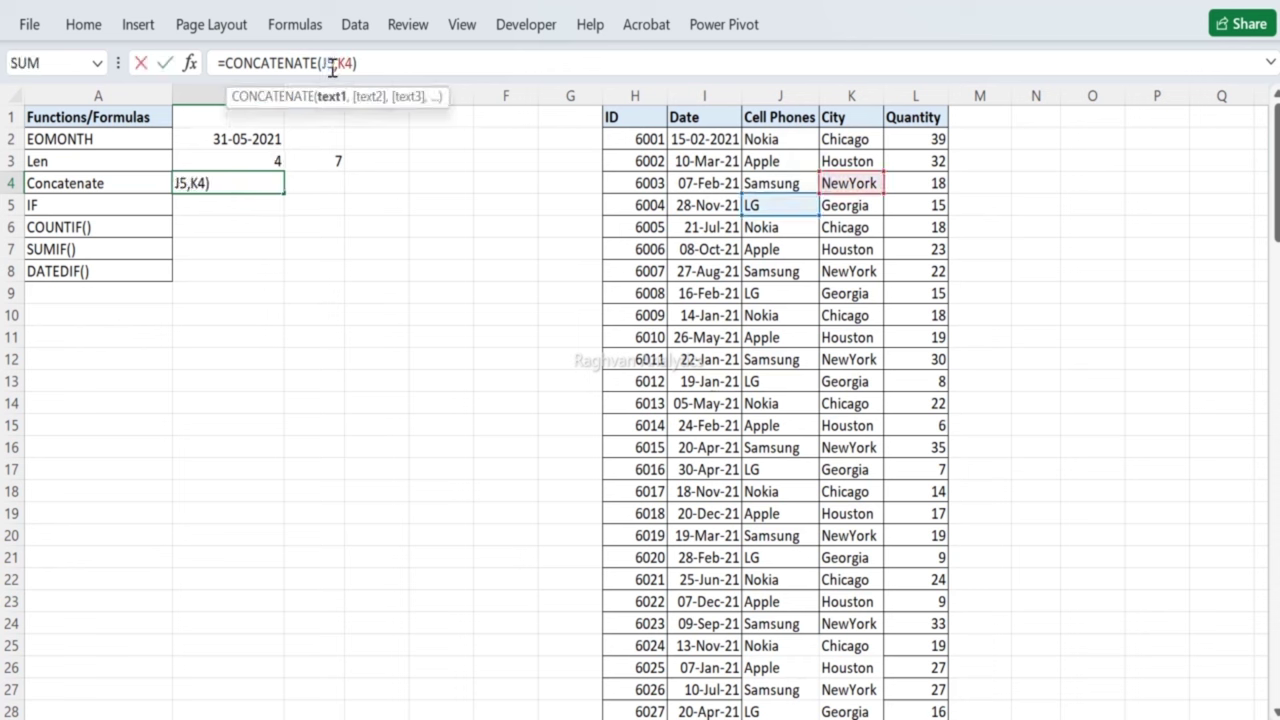
{"action": "left_click", "coordinate": [353, 64]}
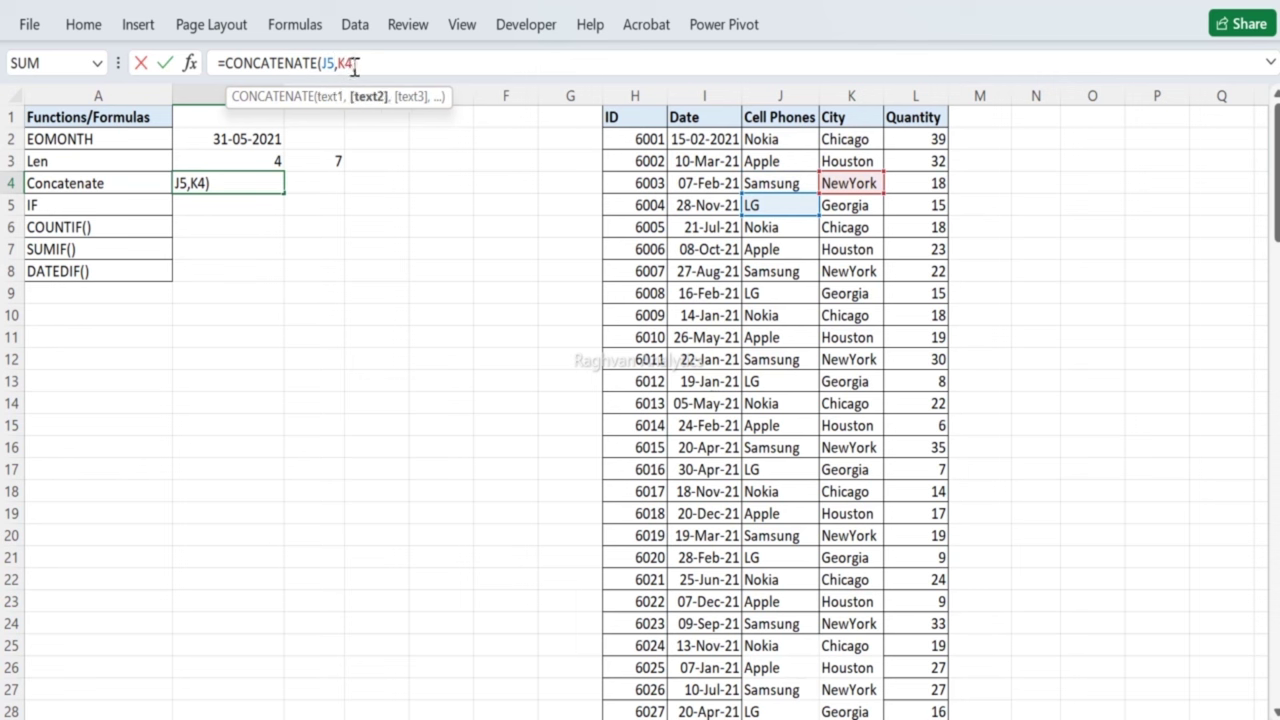
{"action": "key", "text": "BackSpace"}
{"action": "type", "text": "5"}
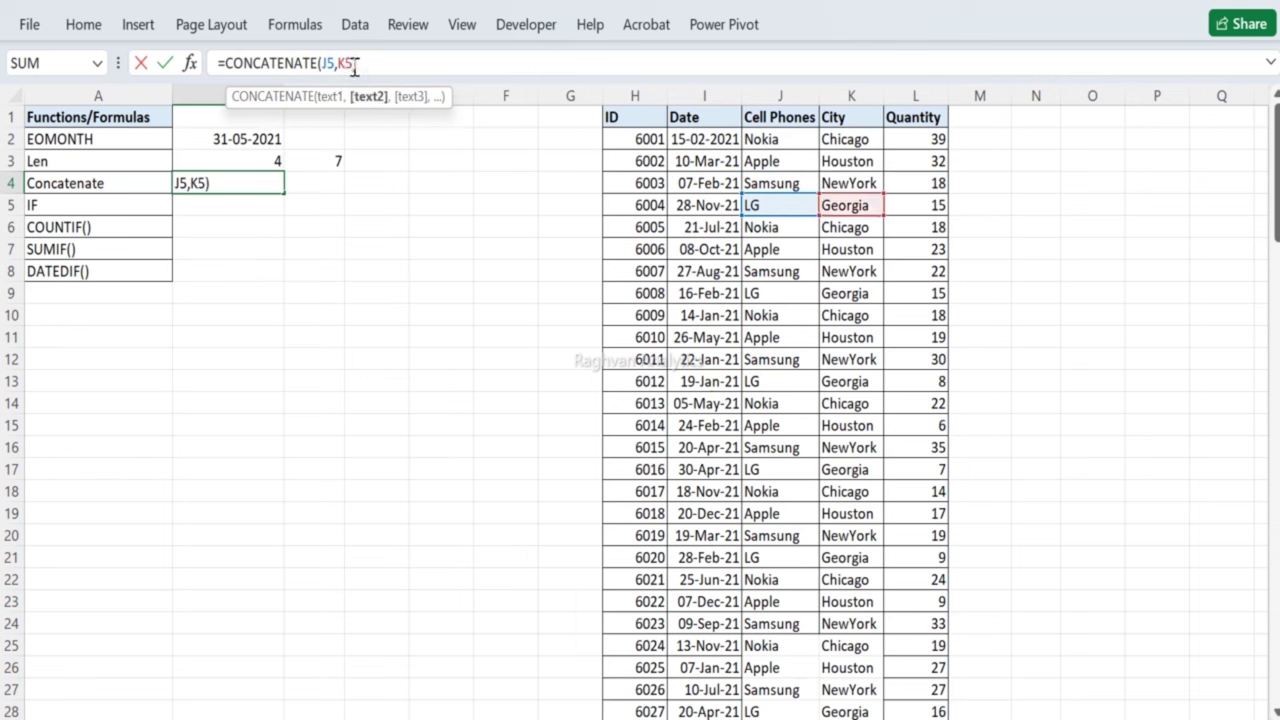
{"action": "key", "text": "Return"}
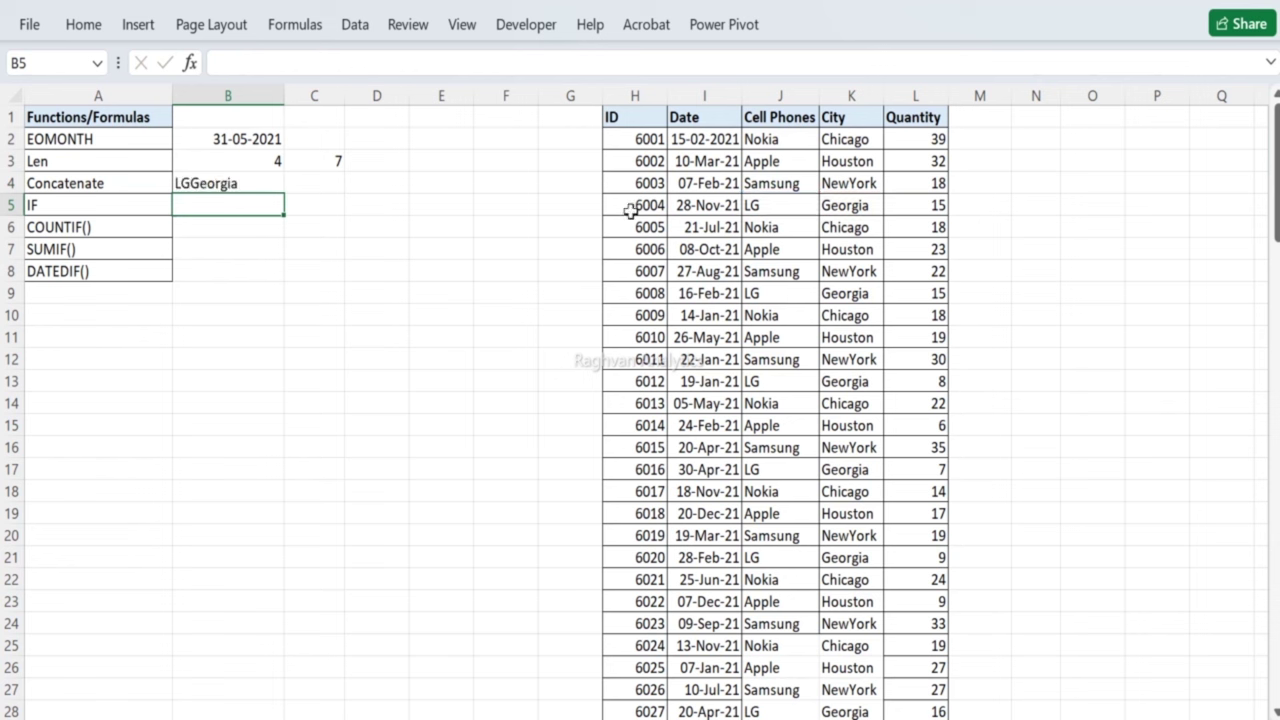
Step: Insert a quoted @ separator between J5 and K5 in B4's CONCATENATE formula
{"action": "left_click", "coordinate": [261, 177]}
{"action": "double_click", "coordinate": [261, 177]}
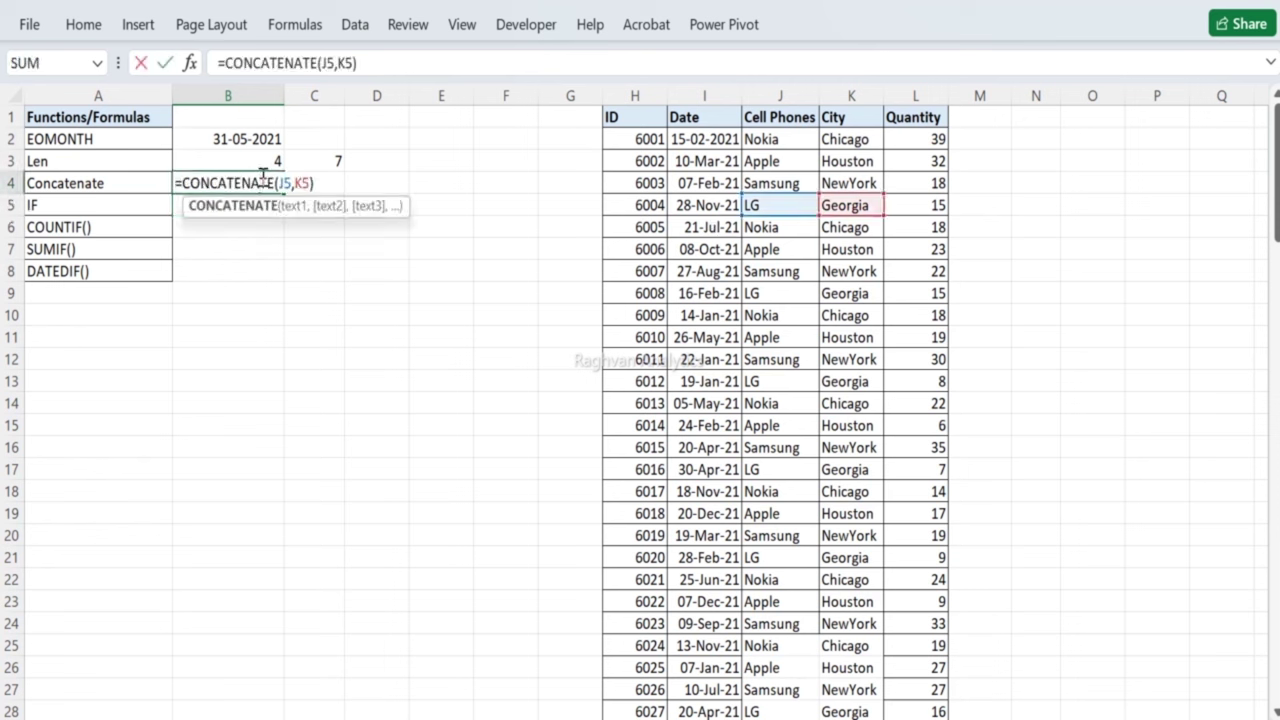
{"action": "left_click", "coordinate": [296, 185]}
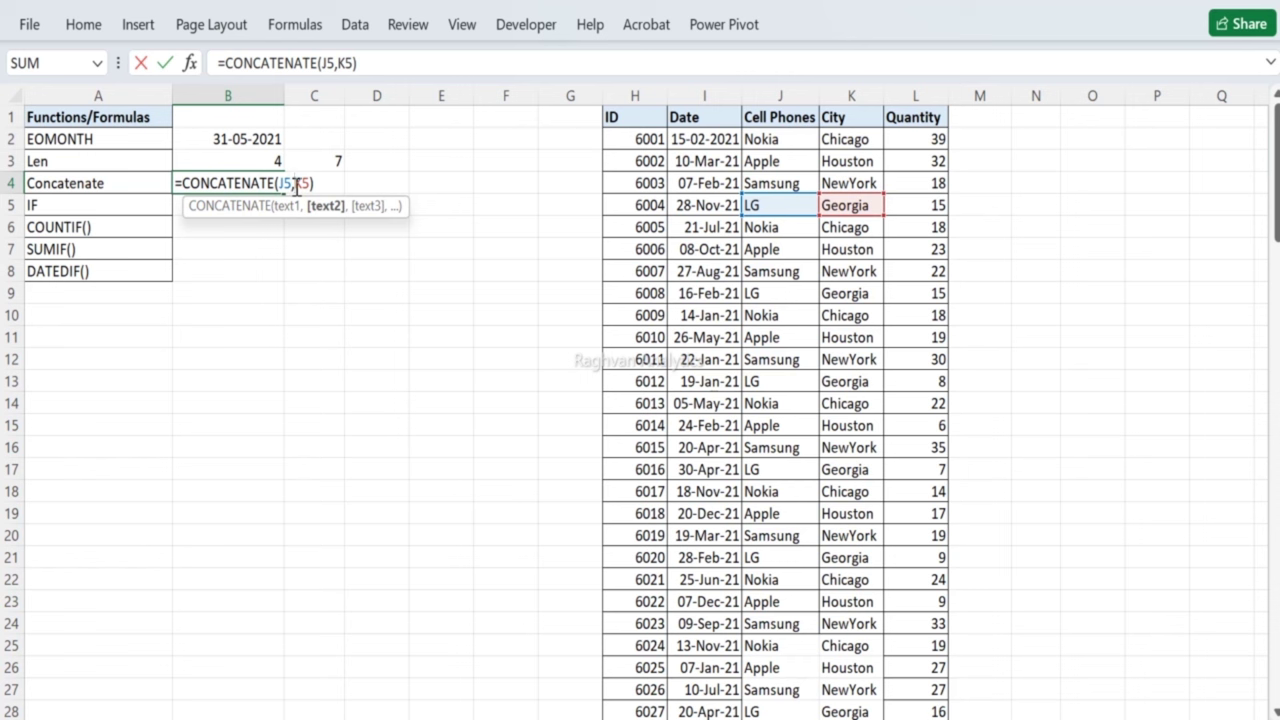
{"action": "type", "text": ","}
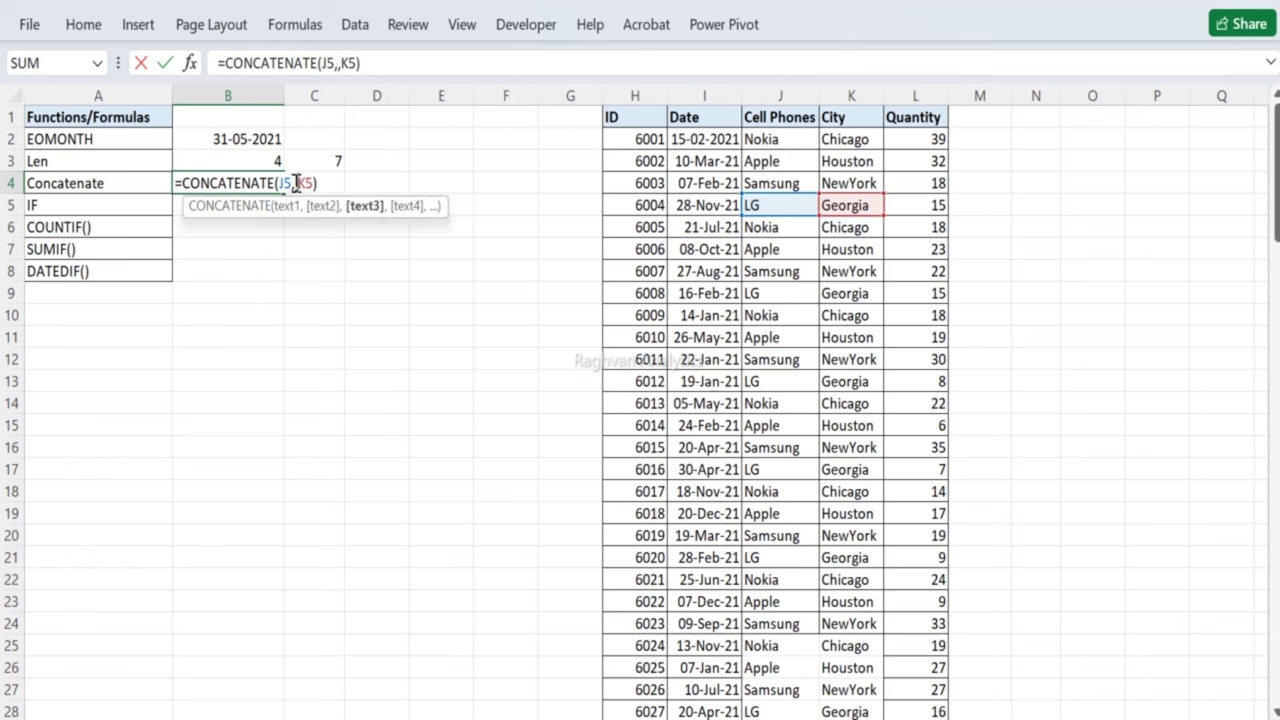
{"action": "left_click", "coordinate": [296, 185]}
{"action": "type", "text": "\"\""}
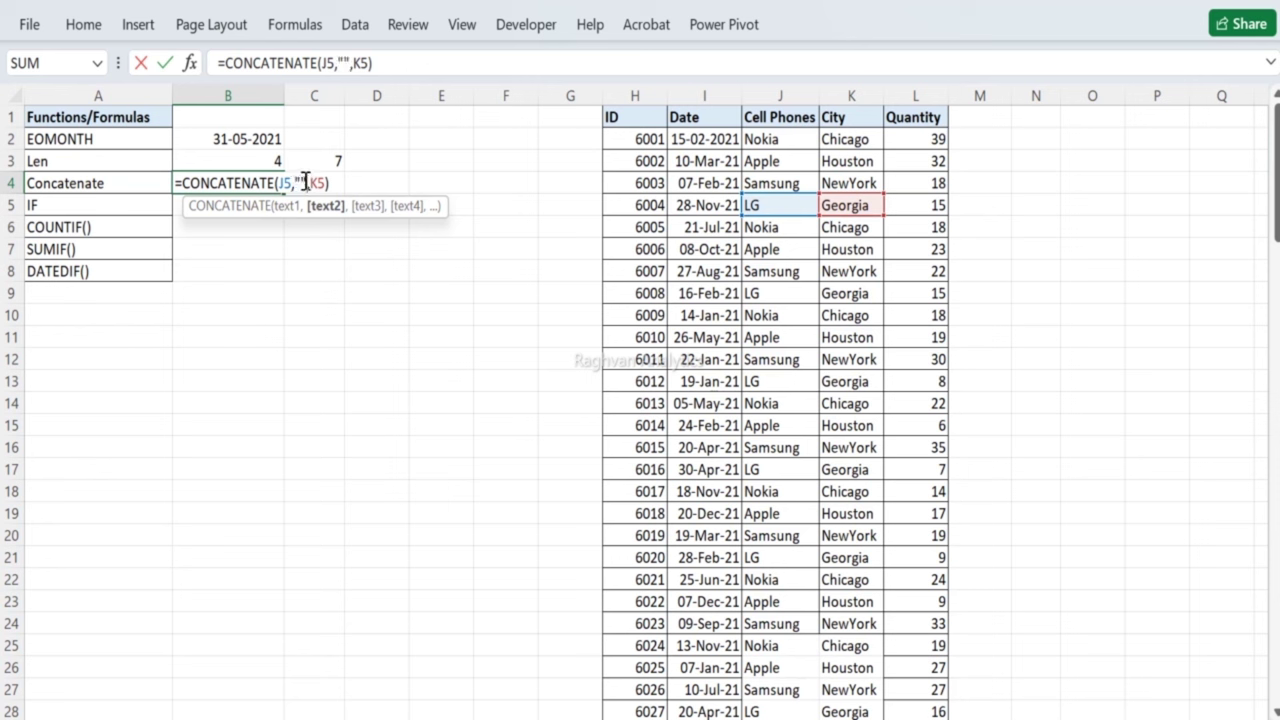
{"action": "left_click", "coordinate": [302, 183]}
{"action": "type", "text": "@"}
{"action": "key", "text": "Return"}
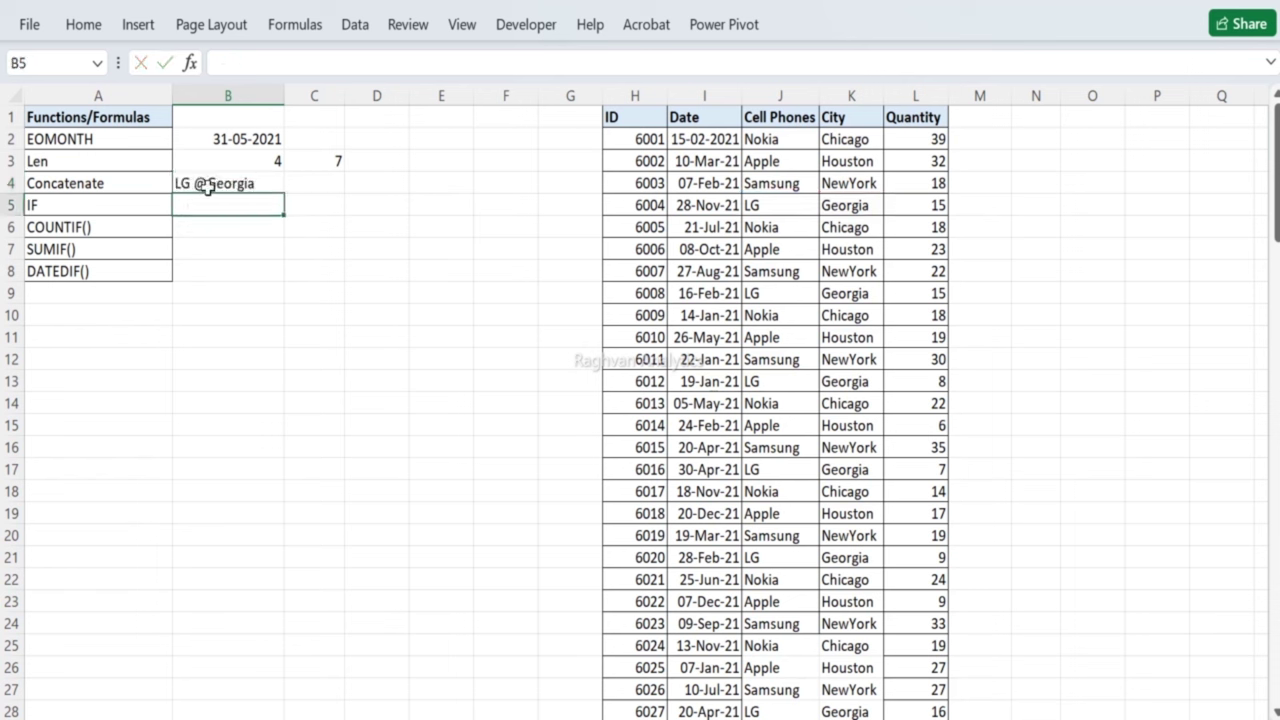
Step: Adjust the spaces around the @ separator, showing LG@Georgia and then LG @ Georgia
{"action": "double_click", "coordinate": [208, 186]}
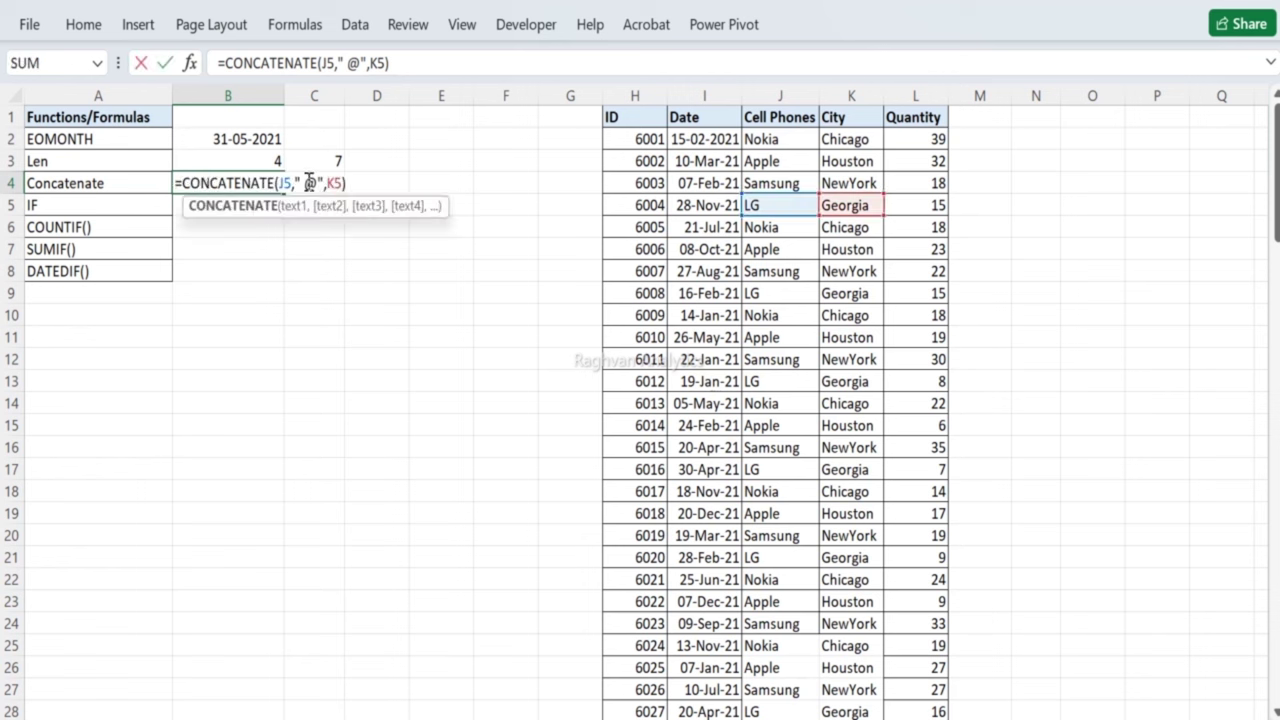
{"action": "left_click", "coordinate": [307, 183]}
{"action": "key", "text": "BackSpace"}
{"action": "key", "text": "Return"}
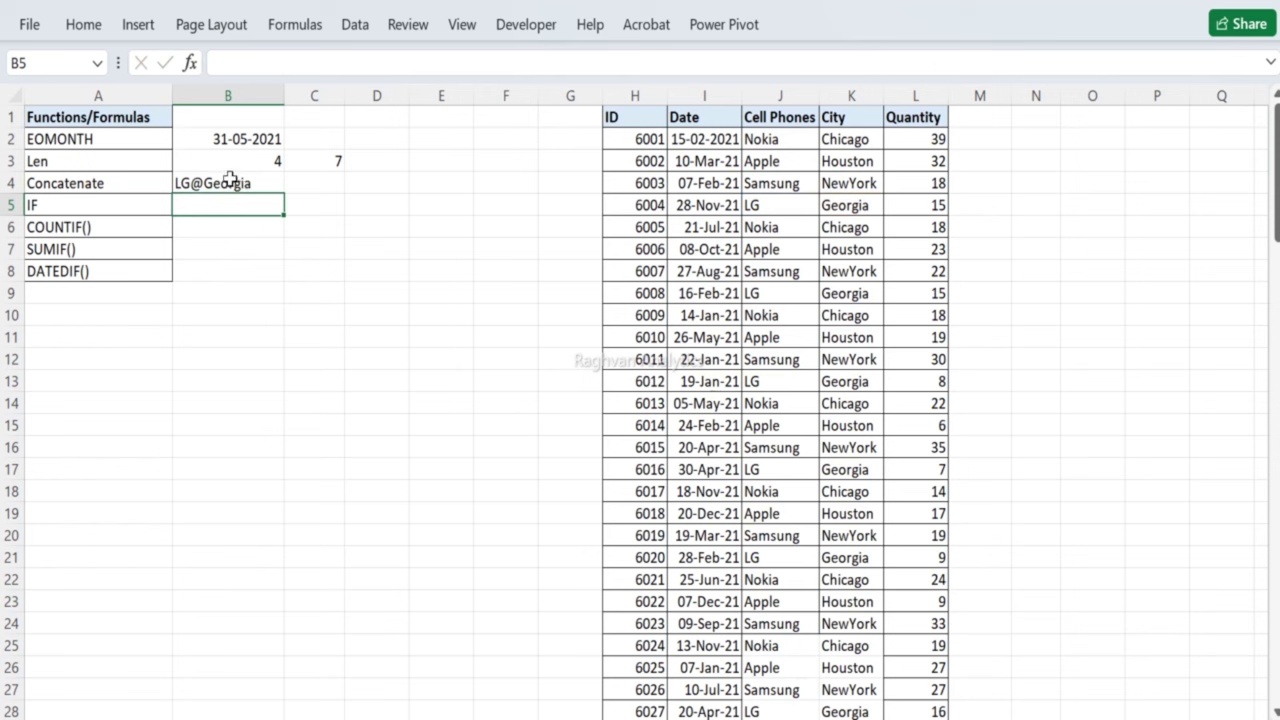
{"action": "double_click", "coordinate": [230, 180]}
{"action": "left_click", "coordinate": [300, 183]}
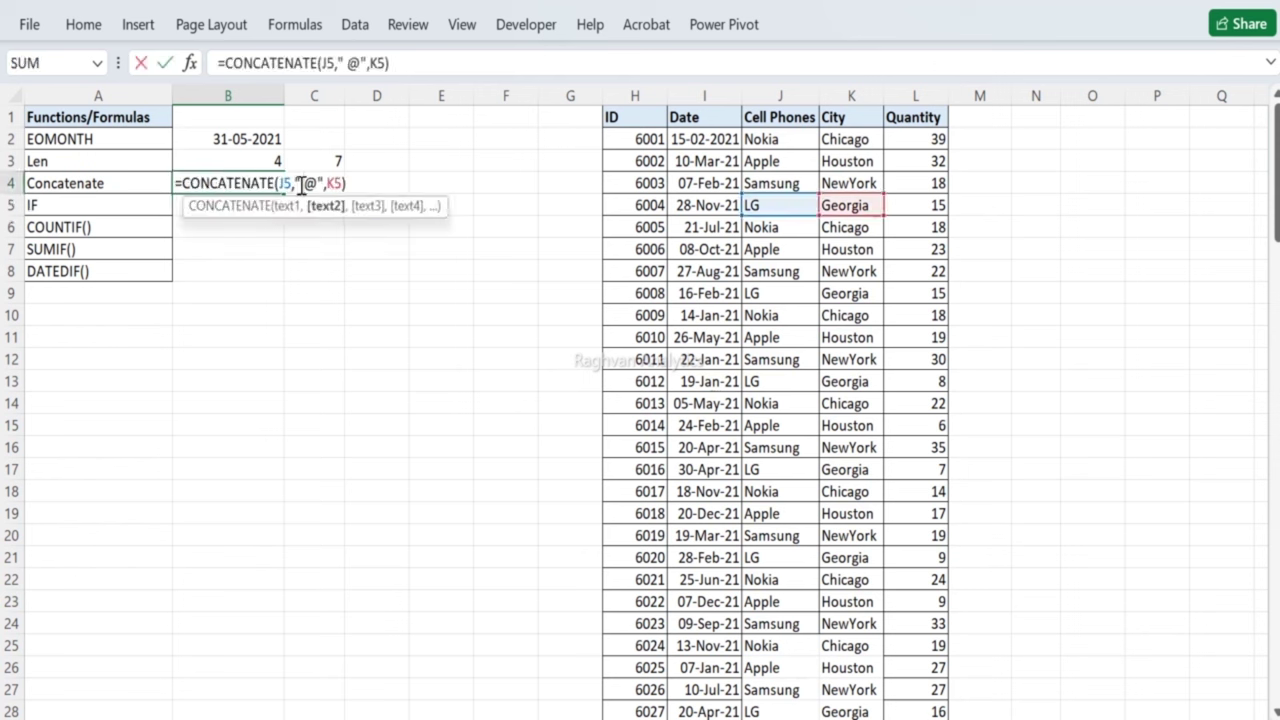
{"action": "key", "text": "Right"}
{"action": "key", "text": "Return"}
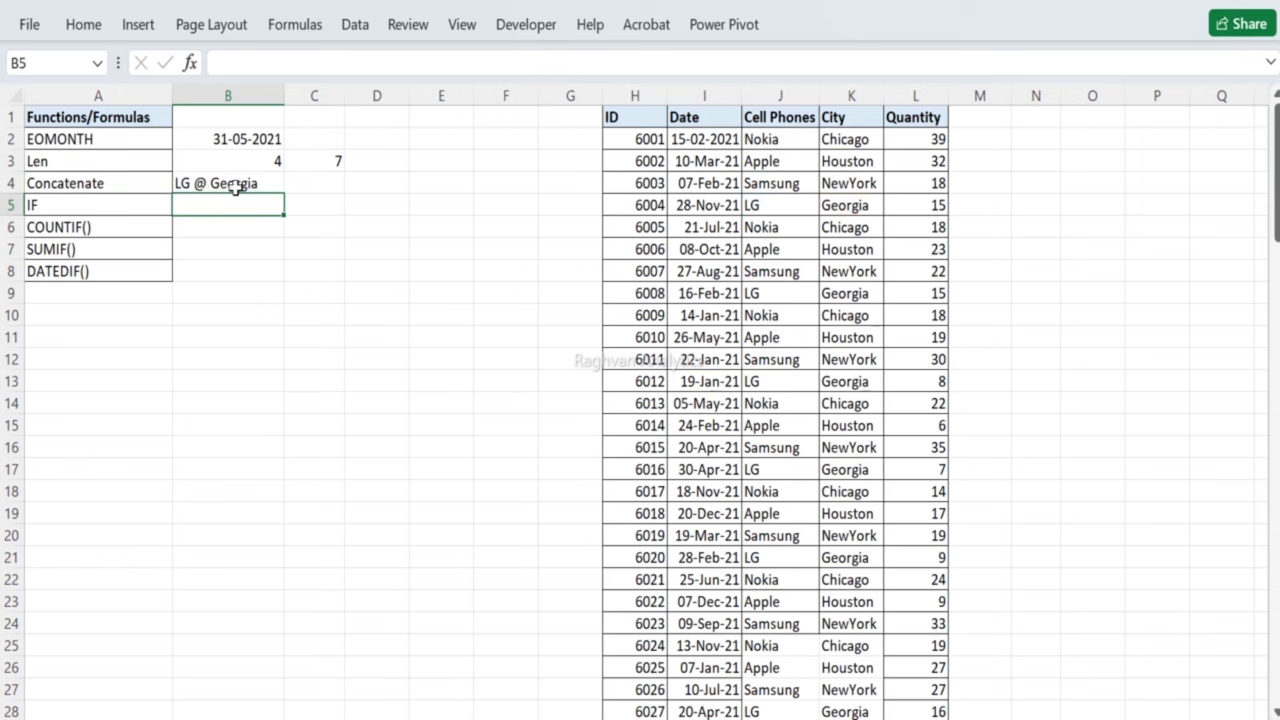
Step: Delete the @ so B4 joins J5 and K5 with a single space, showing LG Georgia
{"action": "left_click", "coordinate": [232, 185]}
{"action": "double_click", "coordinate": [257, 183]}
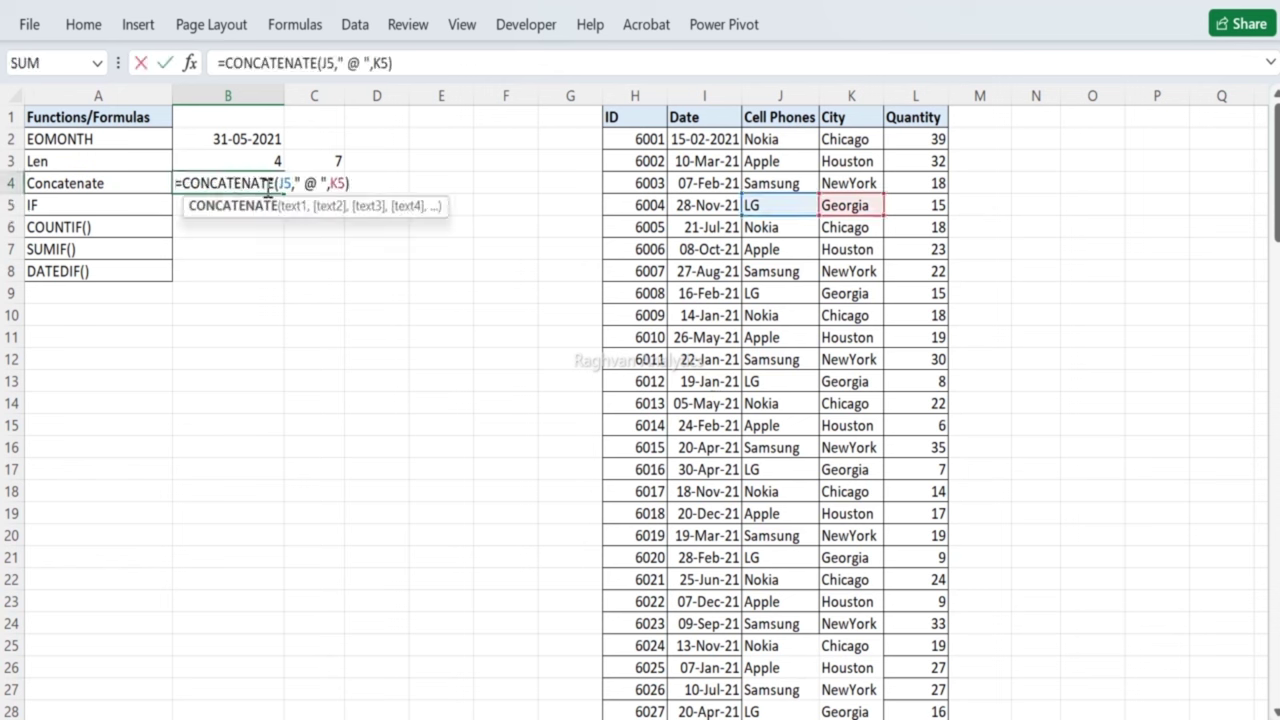
{"action": "left_click", "coordinate": [316, 183]}
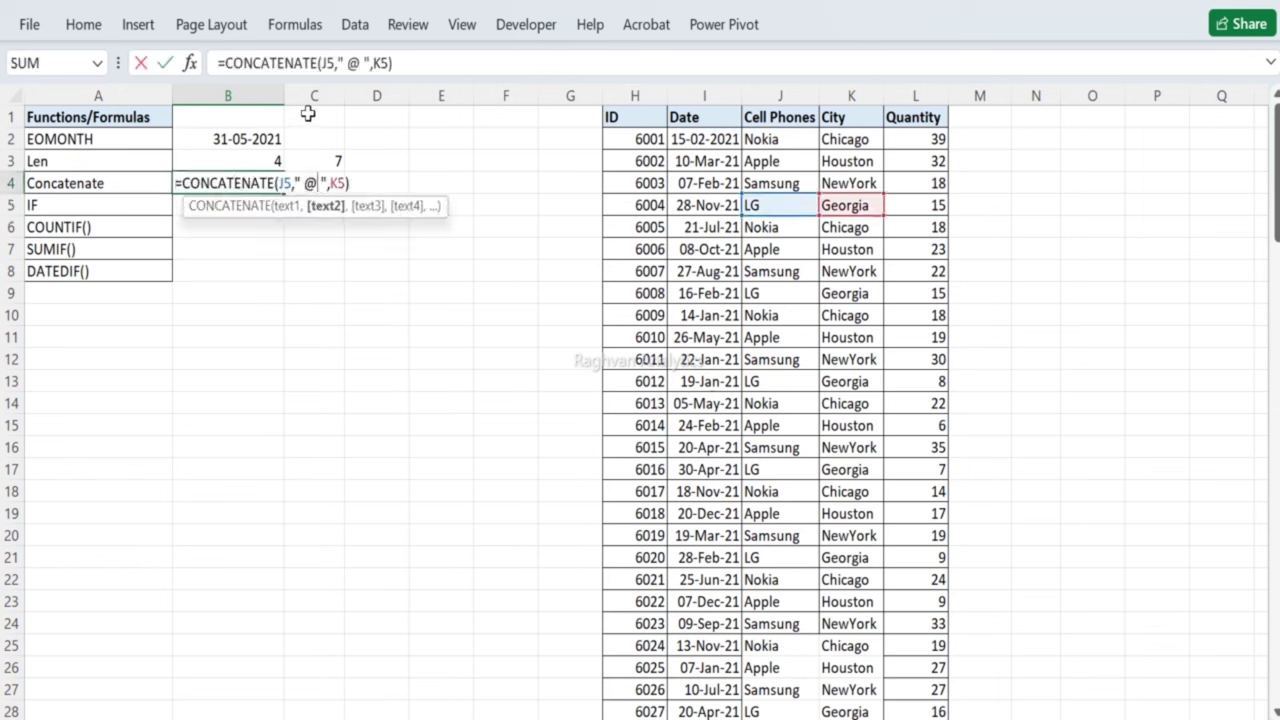
{"action": "key", "text": "Down"}
{"action": "key", "text": "Down"}
{"action": "key", "text": "Down"}
{"action": "key", "text": "Down"}
{"action": "key", "text": "Down"}
{"action": "key", "text": "Down"}
{"action": "key", "text": "Down"}
{"action": "key", "text": "Down"}
{"action": "key", "text": "Down"}
{"action": "key", "text": "Down"}
{"action": "key", "text": "Down"}
{"action": "key", "text": "Down"}
{"action": "key", "text": "Down"}
{"action": "key", "text": "Down"}
{"action": "key", "text": "Down"}
{"action": "key", "text": "Down"}
{"action": "key", "text": "Down"}
{"action": "key", "text": "Down"}
{"action": "key", "text": "Down"}
{"action": "key", "text": "Down"}
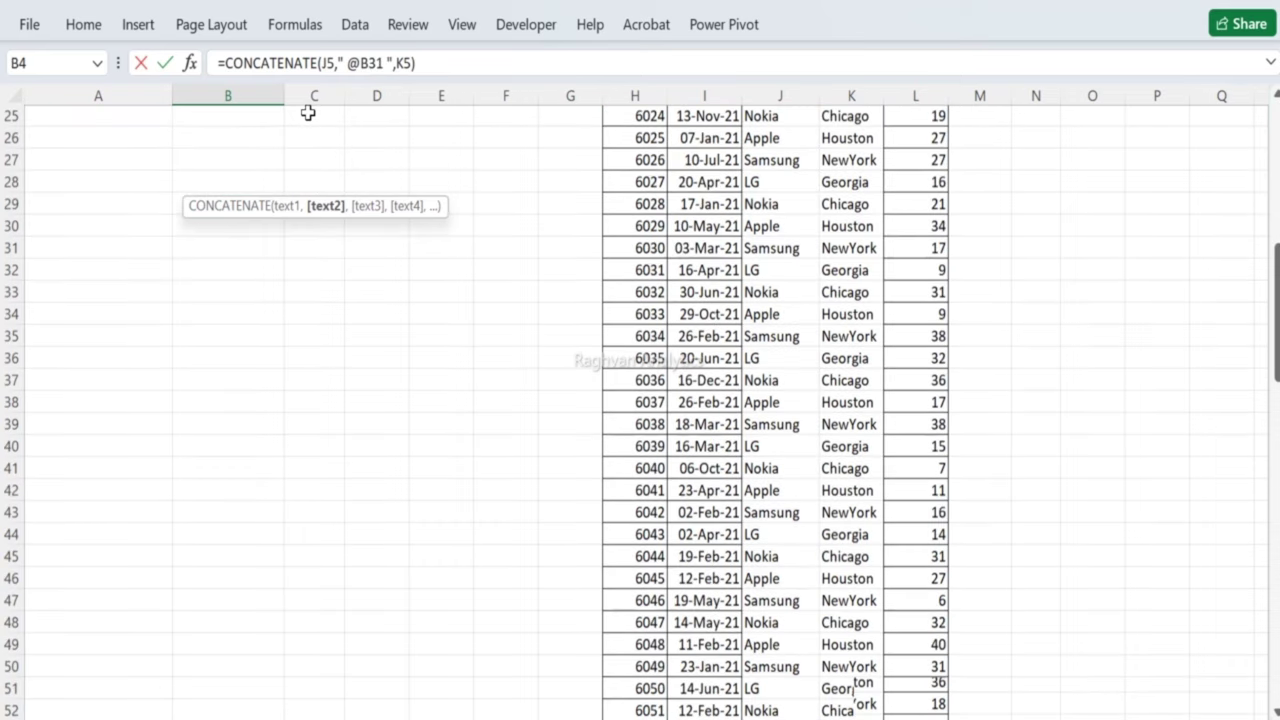
{"action": "key", "text": "Escape"}
{"action": "left_click", "coordinate": [362, 63]}
{"action": "key", "text": "BackSpace"}
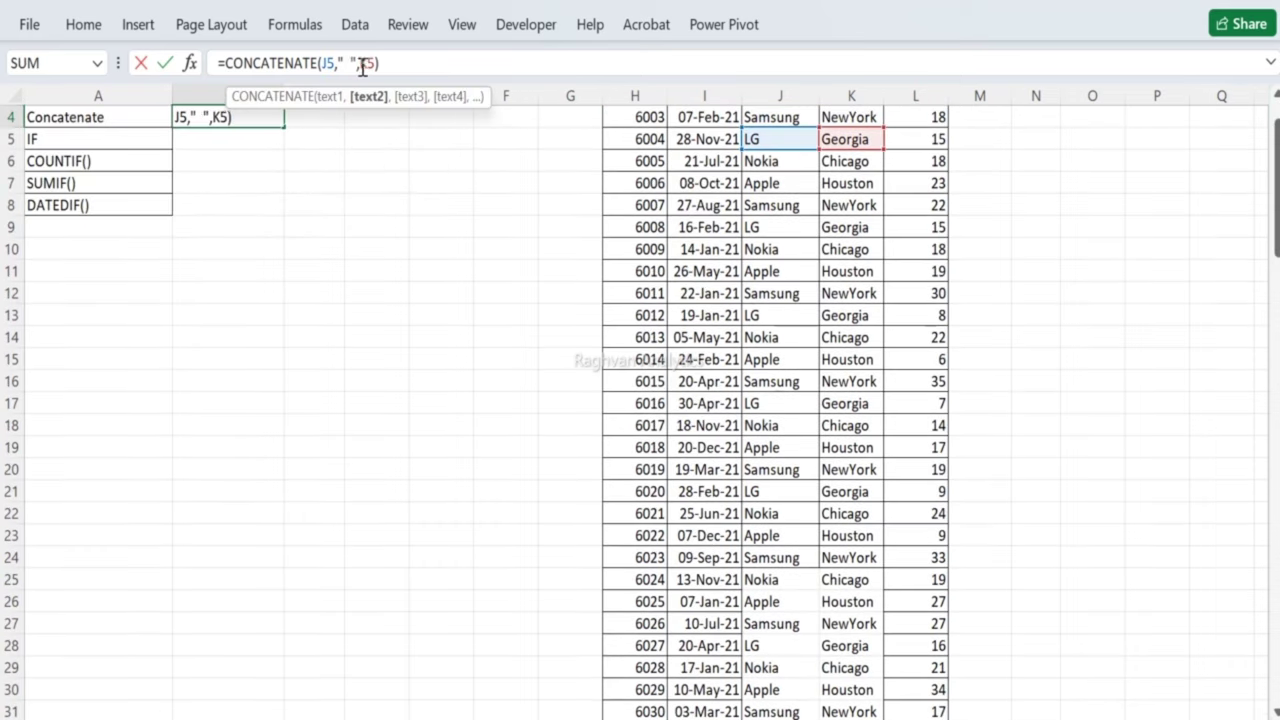
{"action": "key", "text": "Return"}
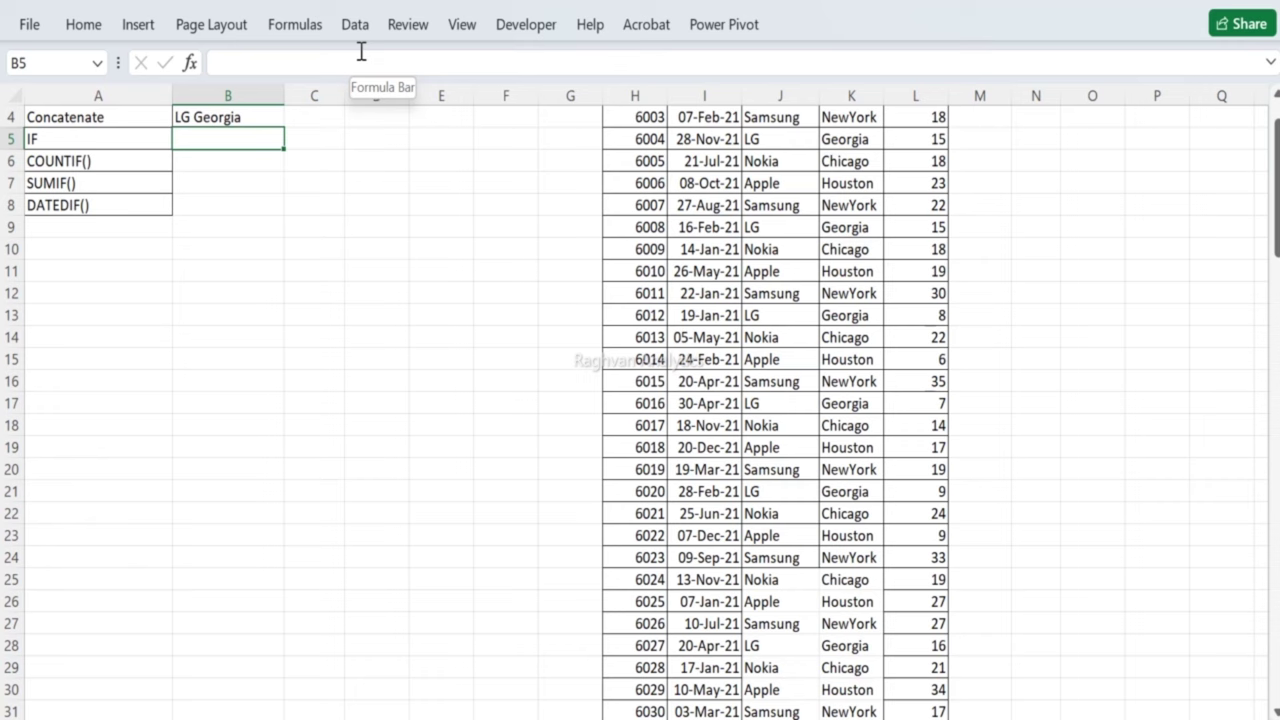
{"action": "key", "text": "Up"}
{"action": "key", "text": "Up"}
{"action": "key", "text": "Up"}
{"action": "key", "text": "Up"}
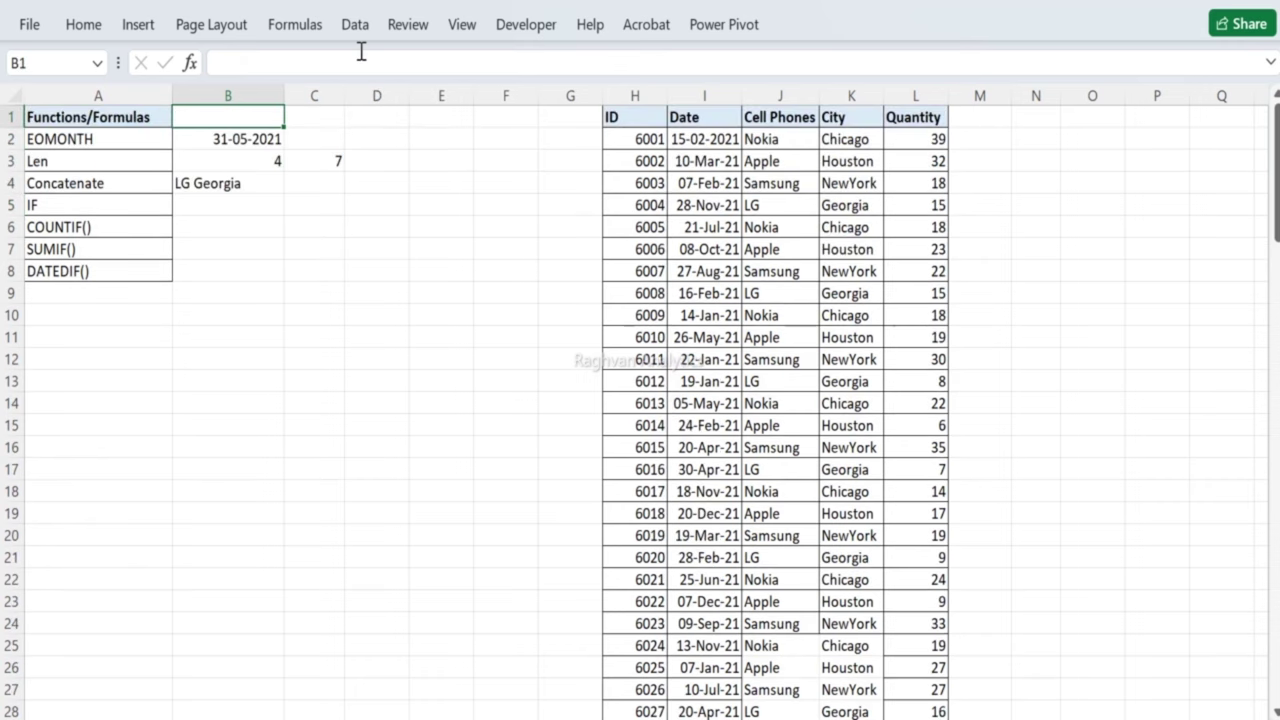
Step: Enter IF in B14 and True,False in B15
{"action": "key", "text": "Down"}
{"action": "key", "text": "Down"}
{"action": "key", "text": "Down"}
{"action": "key", "text": "Down"}
{"action": "key", "text": "Down"}
{"action": "key", "text": "Down"}
{"action": "key", "text": "Down"}
{"action": "key", "text": "Down"}
{"action": "key", "text": "Down"}
{"action": "key", "text": "Down"}
{"action": "key", "text": "Down"}
{"action": "key", "text": "Down"}
{"action": "key", "text": "Down"}
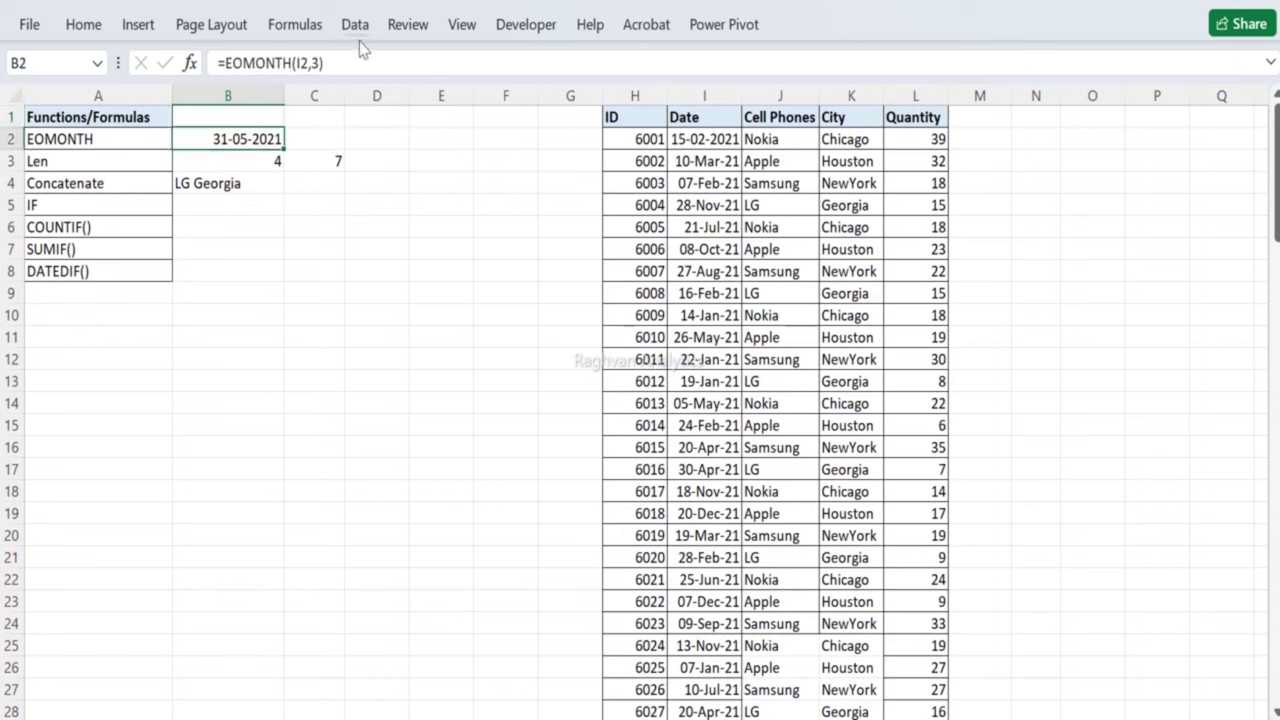
{"action": "type", "text": "IF"}
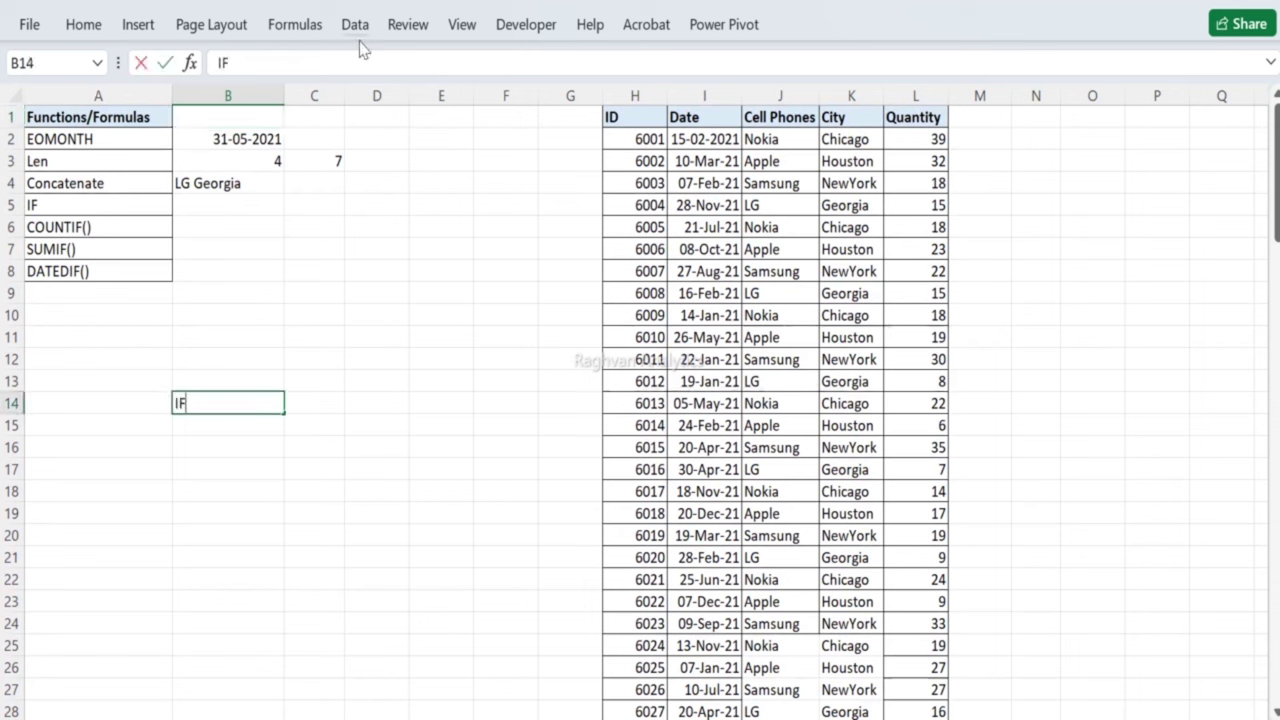
{"action": "key", "text": "Return"}
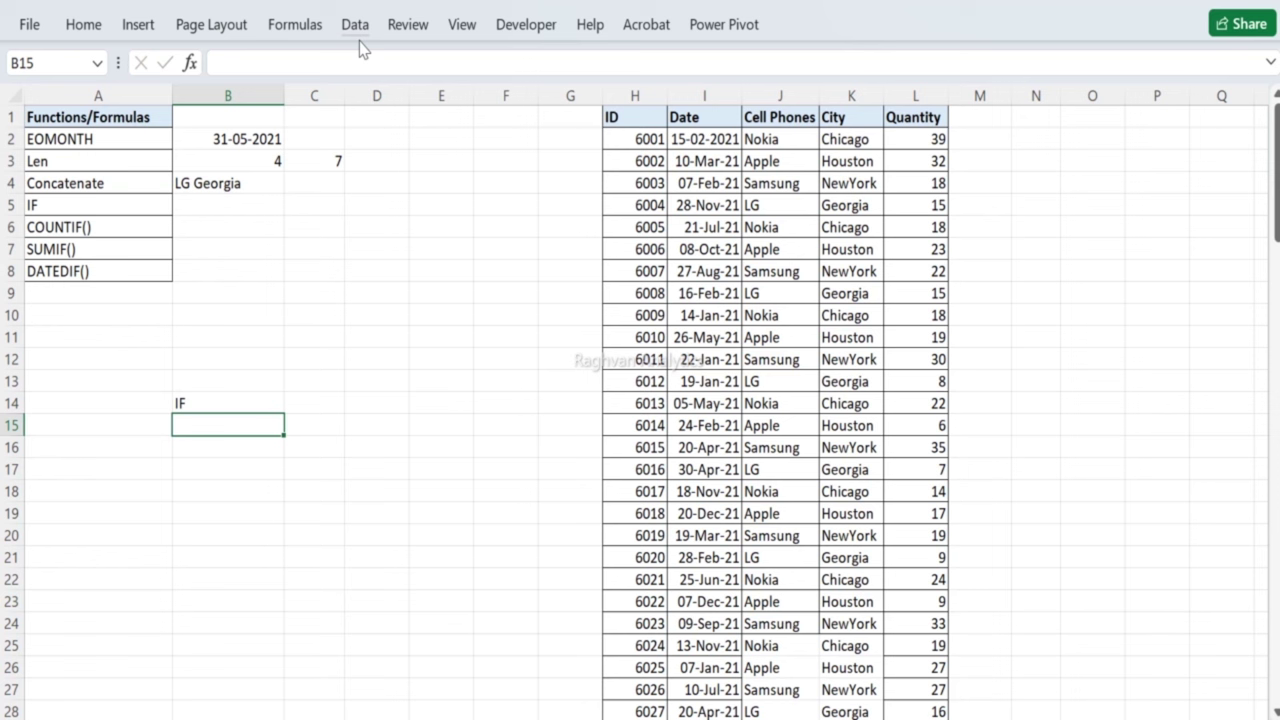
{"action": "type", "text": "True,False"}
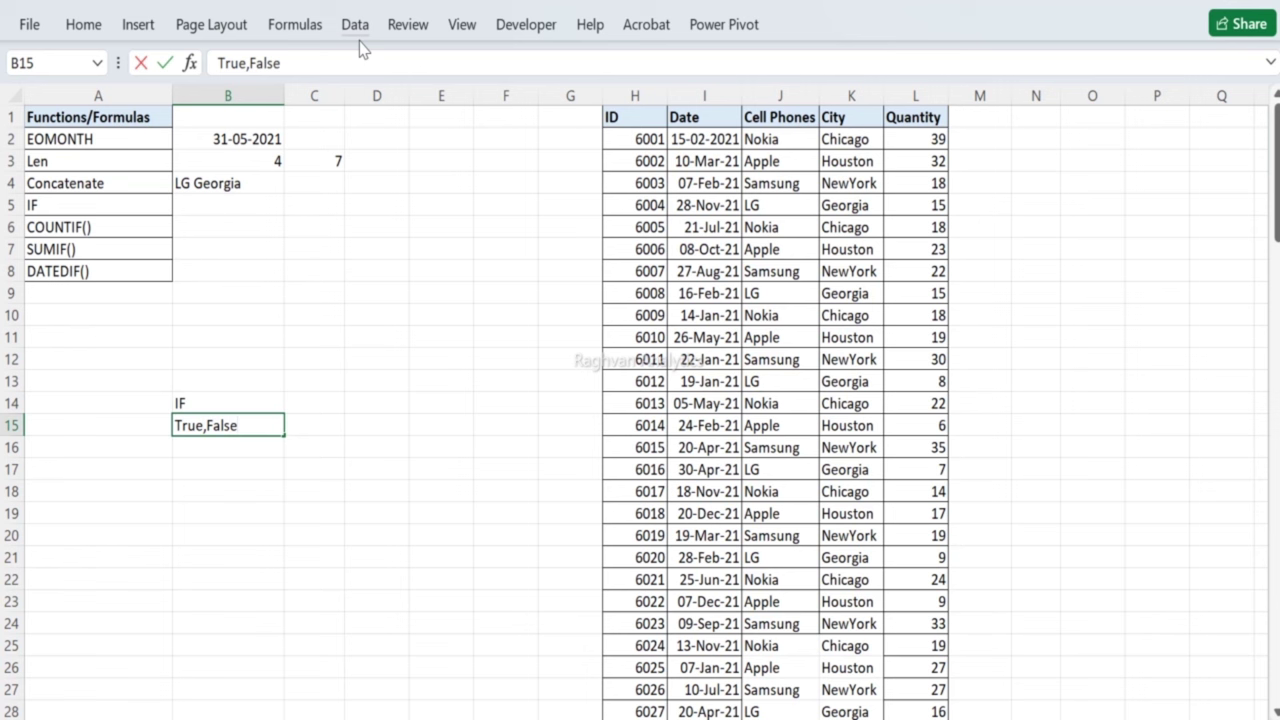
{"action": "key", "text": "Return"}
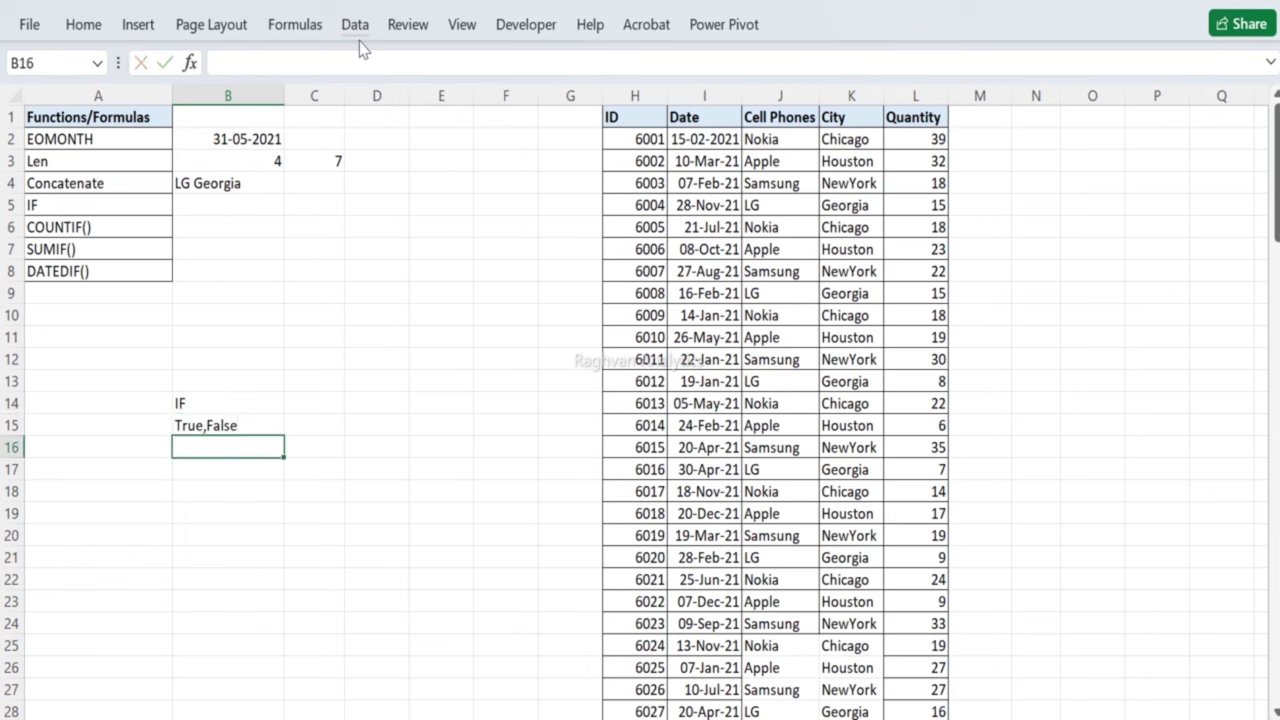
Step: Label cell A15 Condition
{"action": "key", "text": "Left"}
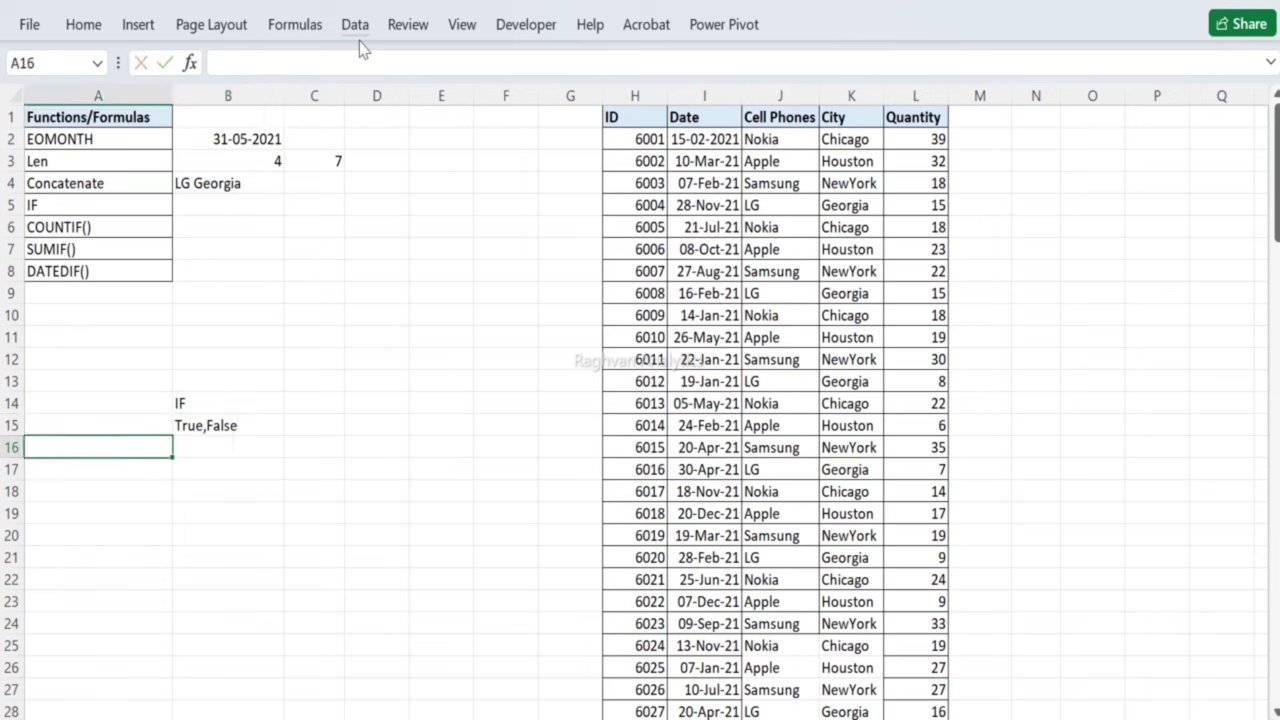
{"action": "key", "text": "Up"}
{"action": "type", "text": "Q"}
{"action": "key", "text": "Escape"}
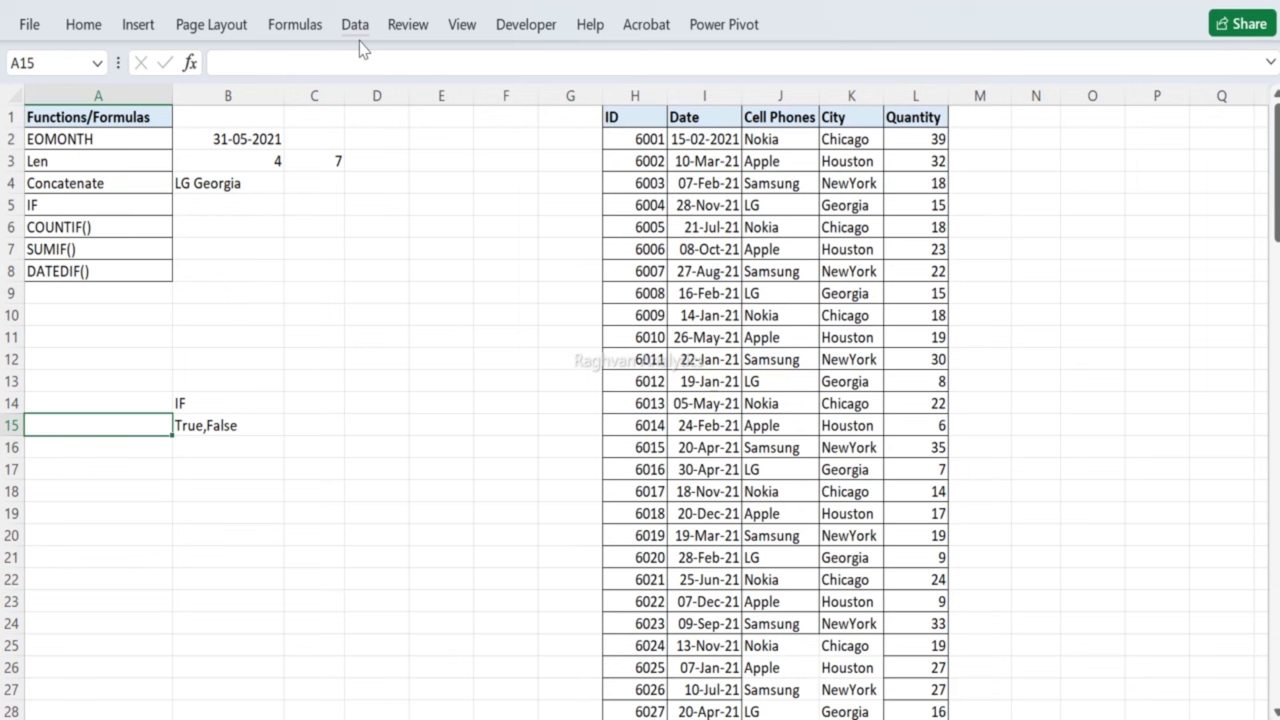
{"action": "key", "text": "Right"}
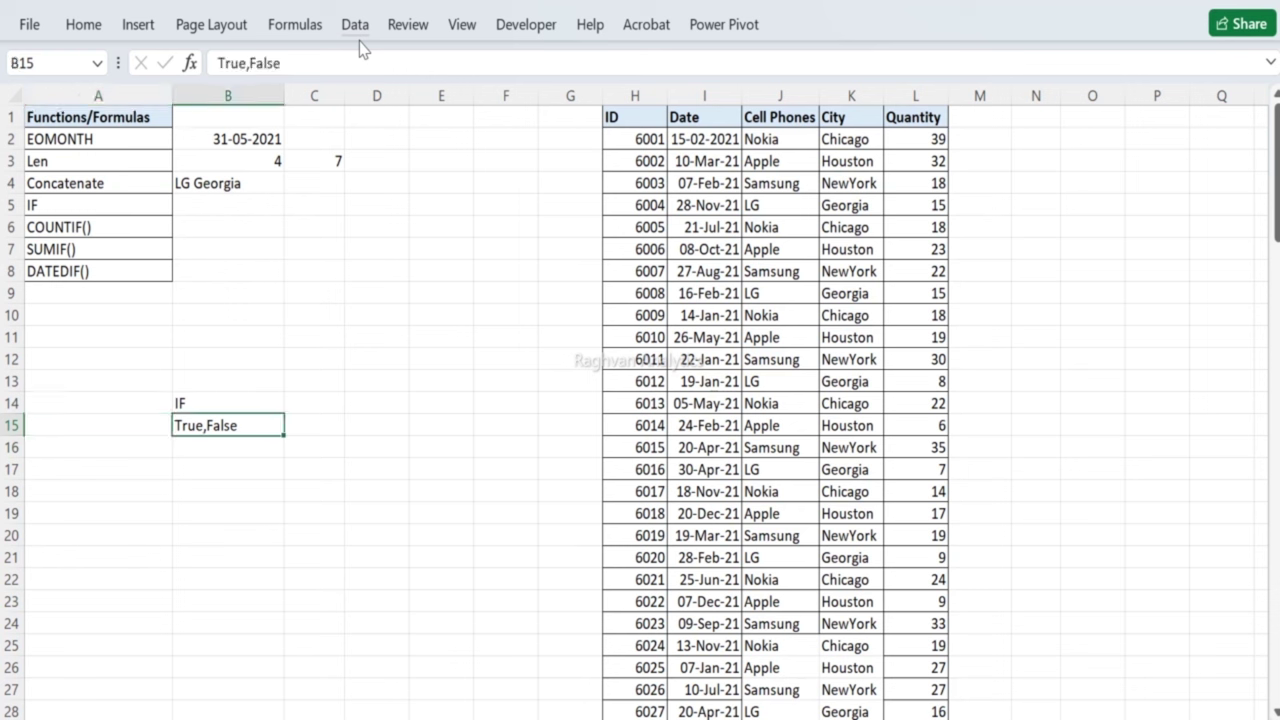
{"action": "key", "text": "Left"}
{"action": "type", "text": "Condition"}
{"action": "key", "text": "Return"}
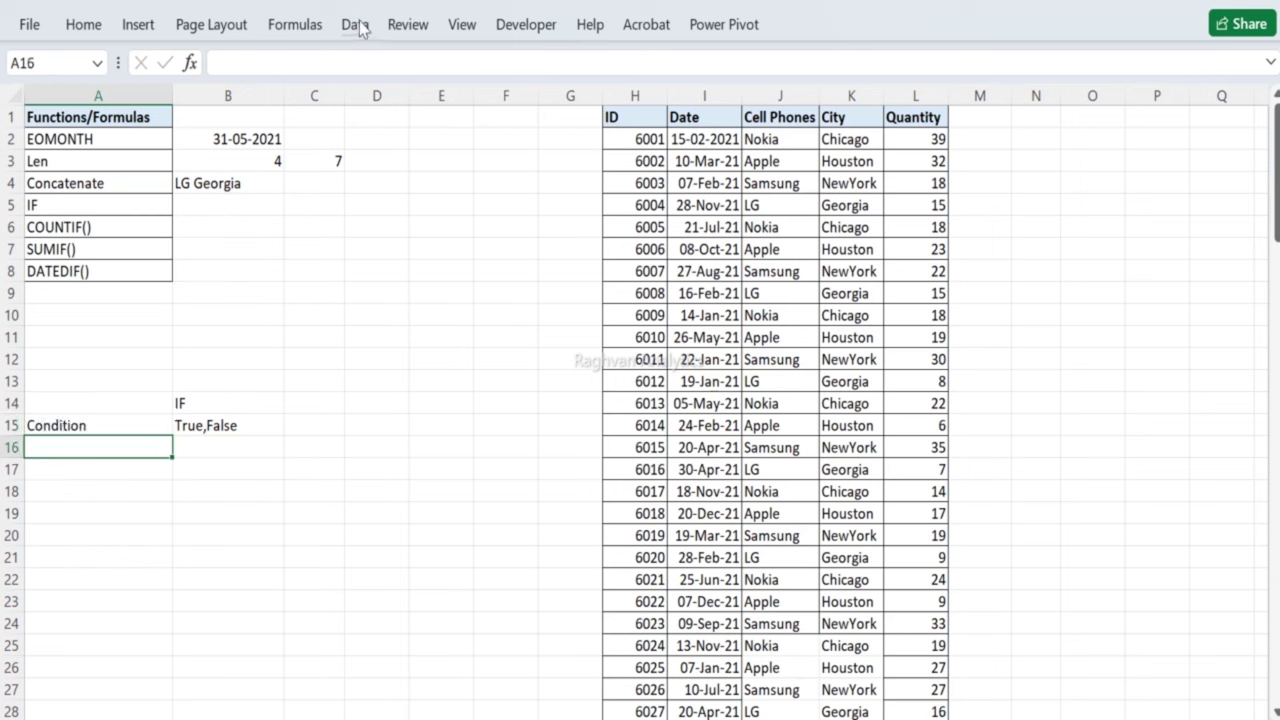
Step: Enter TRUE in B17 and Output1 beneath it in B18
{"action": "key", "text": "Right"}
{"action": "key", "text": "Down"}
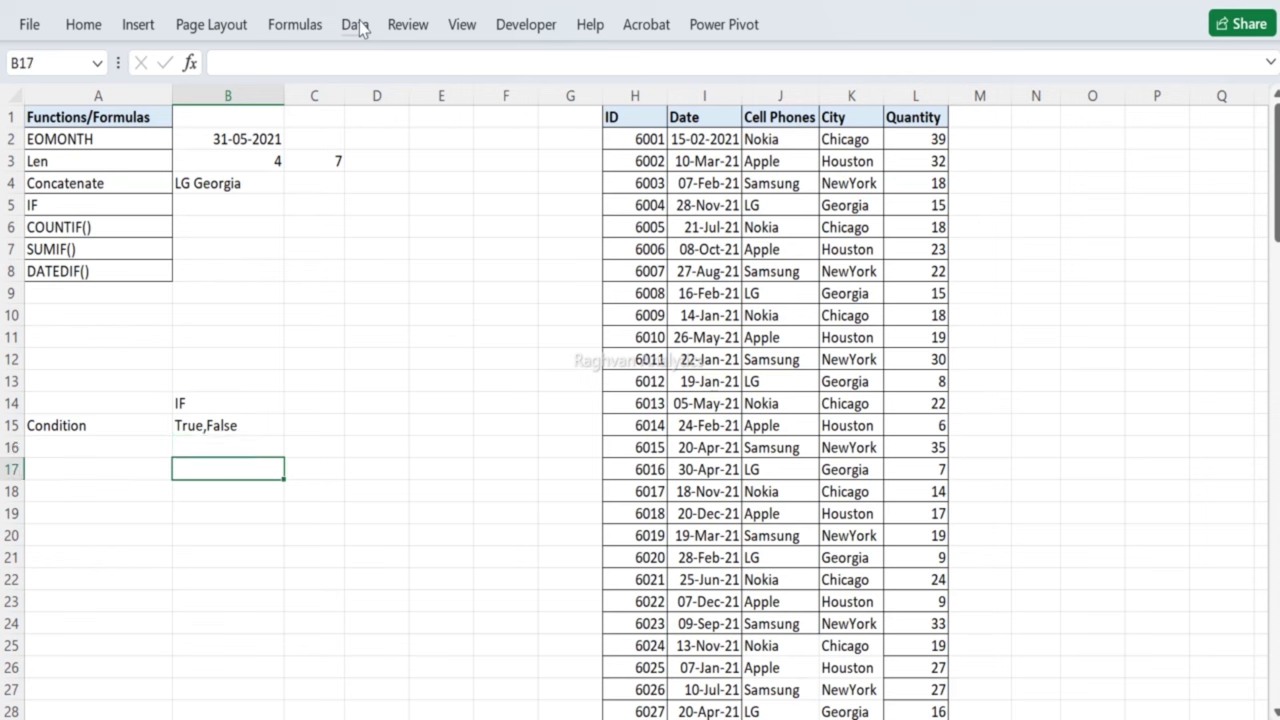
{"action": "type", "text": "TRUE"}
{"action": "key", "text": "Return"}
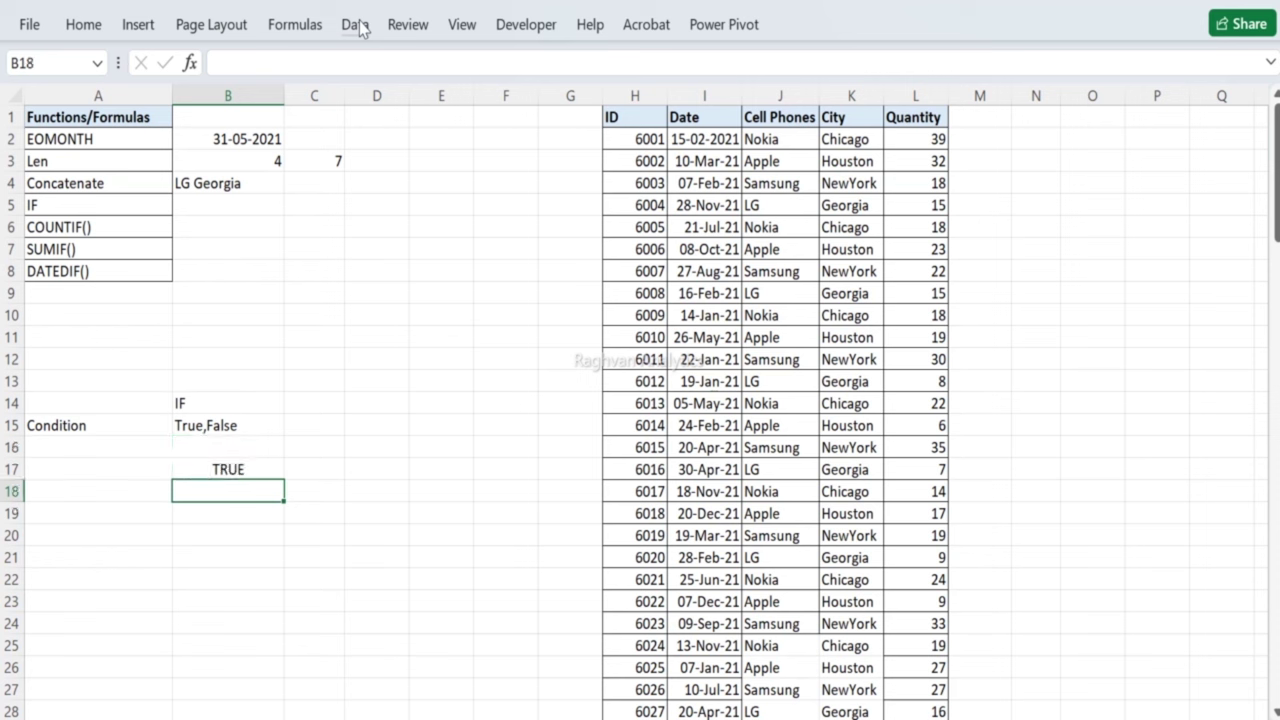
{"action": "type", "text": "Output1"}
{"action": "key", "text": "Return"}
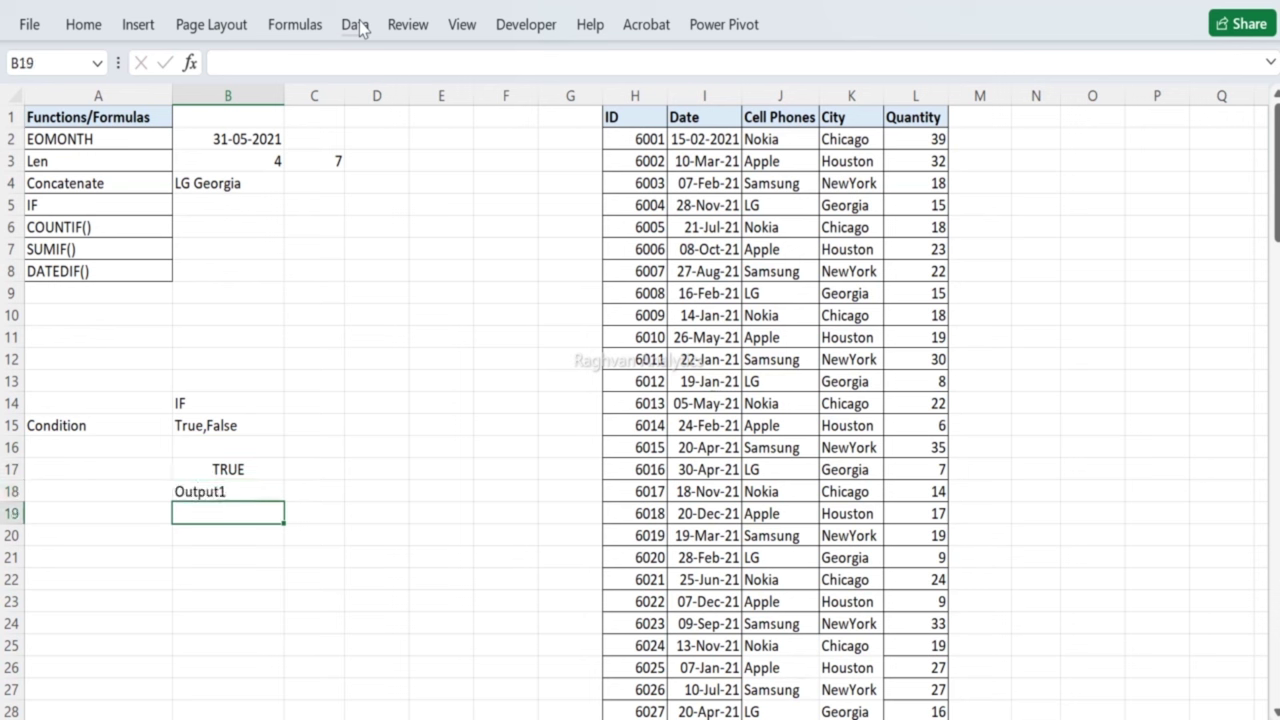
Step: Enter FALSE in C17 and Output2 in C18, then select C17:C18
{"action": "key", "text": "Up"}
{"action": "key", "text": "Up"}
{"action": "key", "text": "Right"}
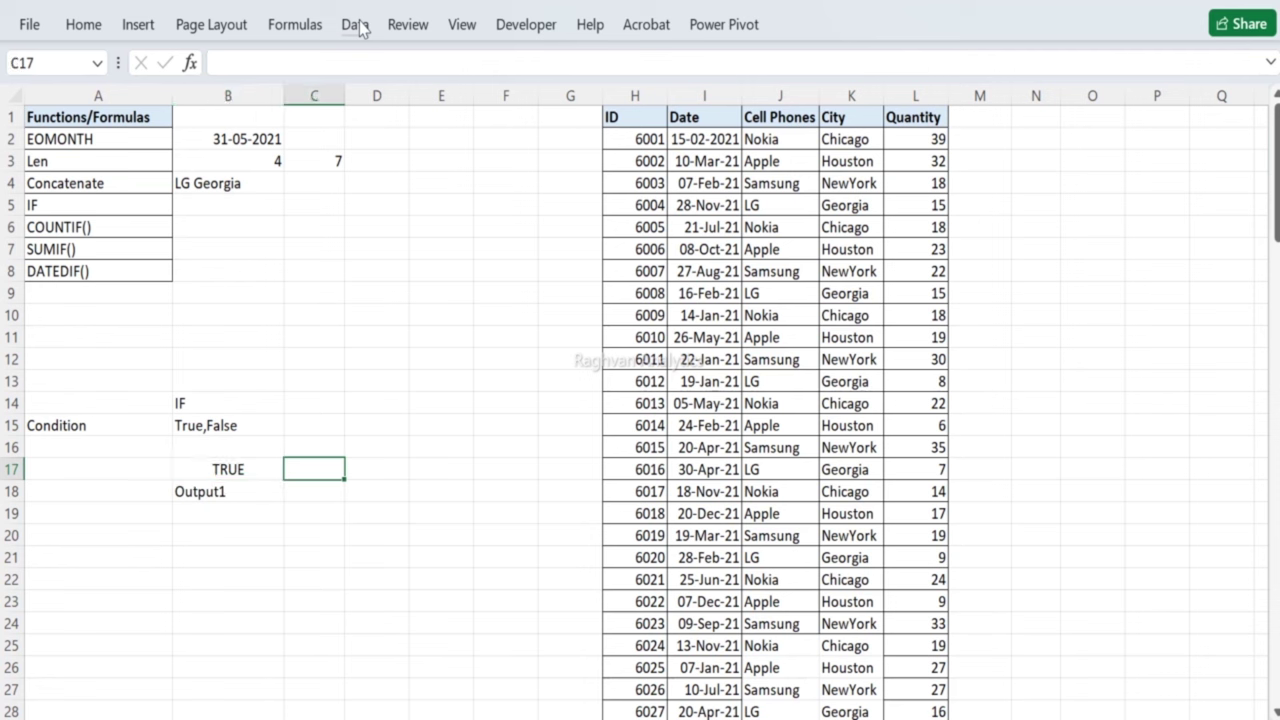
{"action": "type", "text": "False"}
{"action": "key", "text": "Return"}
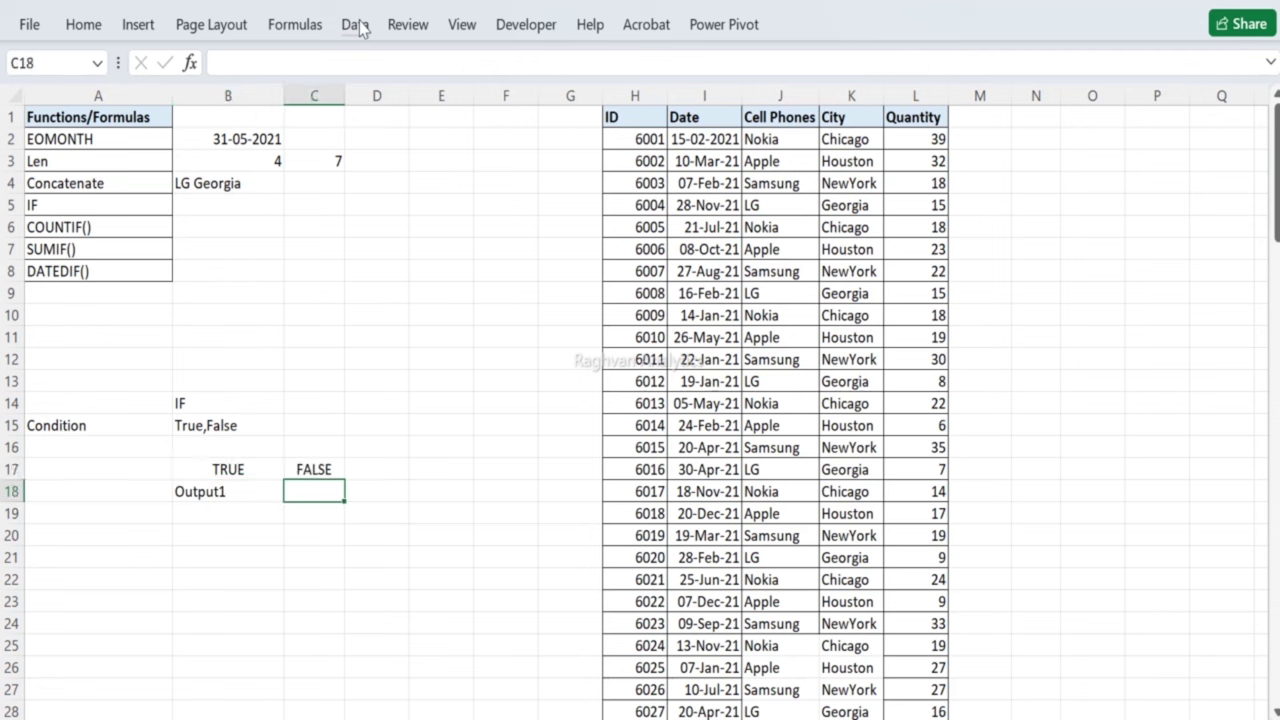
{"action": "type", "text": "Output2"}
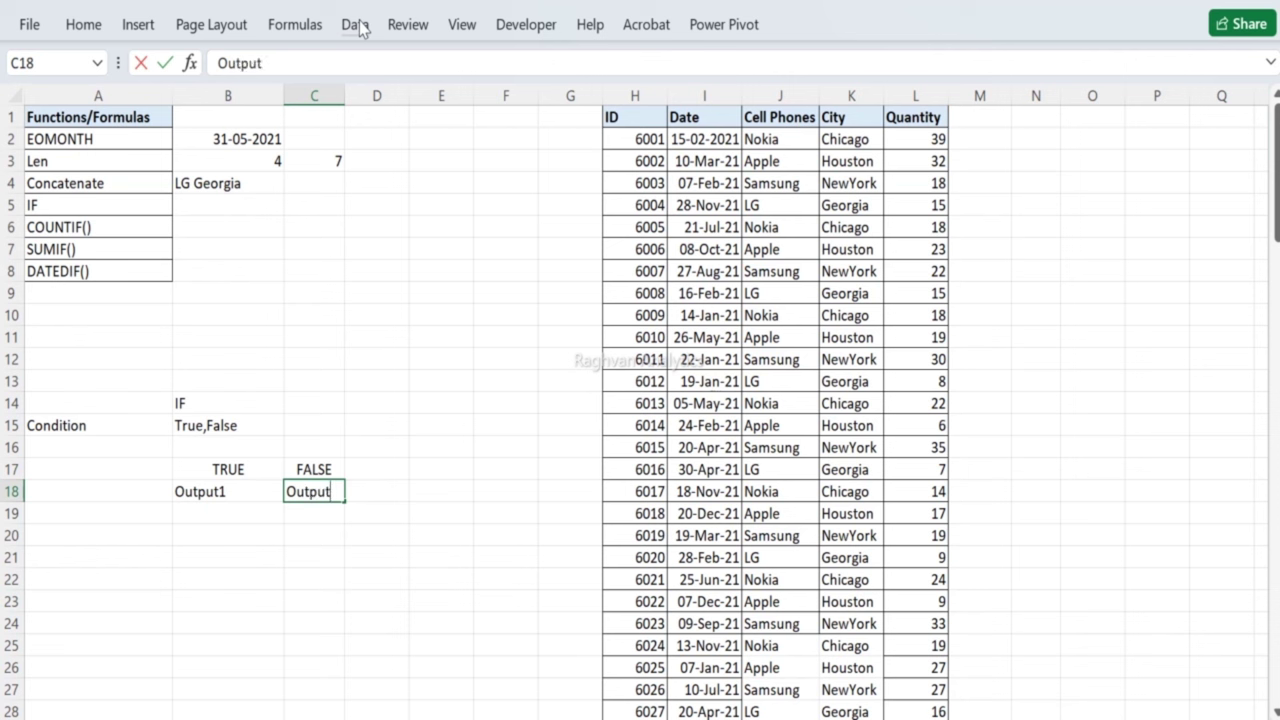
{"action": "key", "text": "Return"}
{"action": "key", "text": "Up"}
{"action": "key", "text": "Up"}
{"action": "key", "text": "shift+Down"}
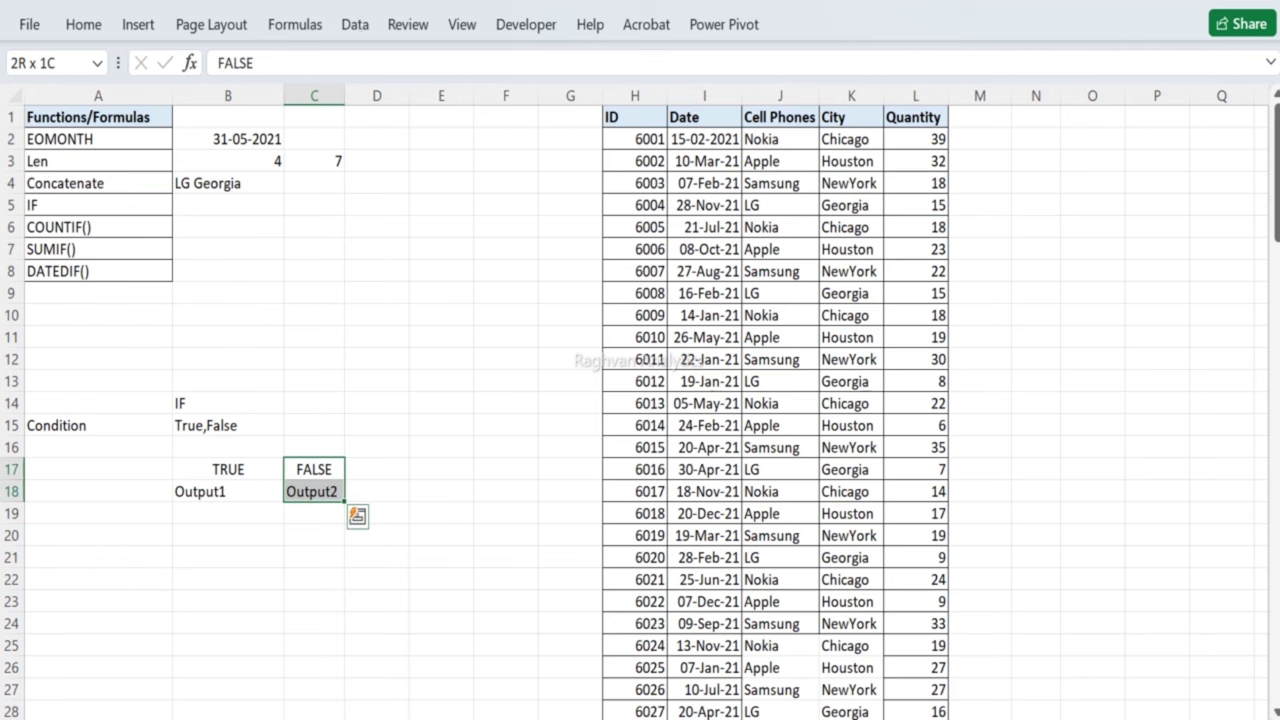
Step: Fill the FALSE and Output2 cells C17:C18 with light orange
{"action": "left_click", "coordinate": [98, 32]}
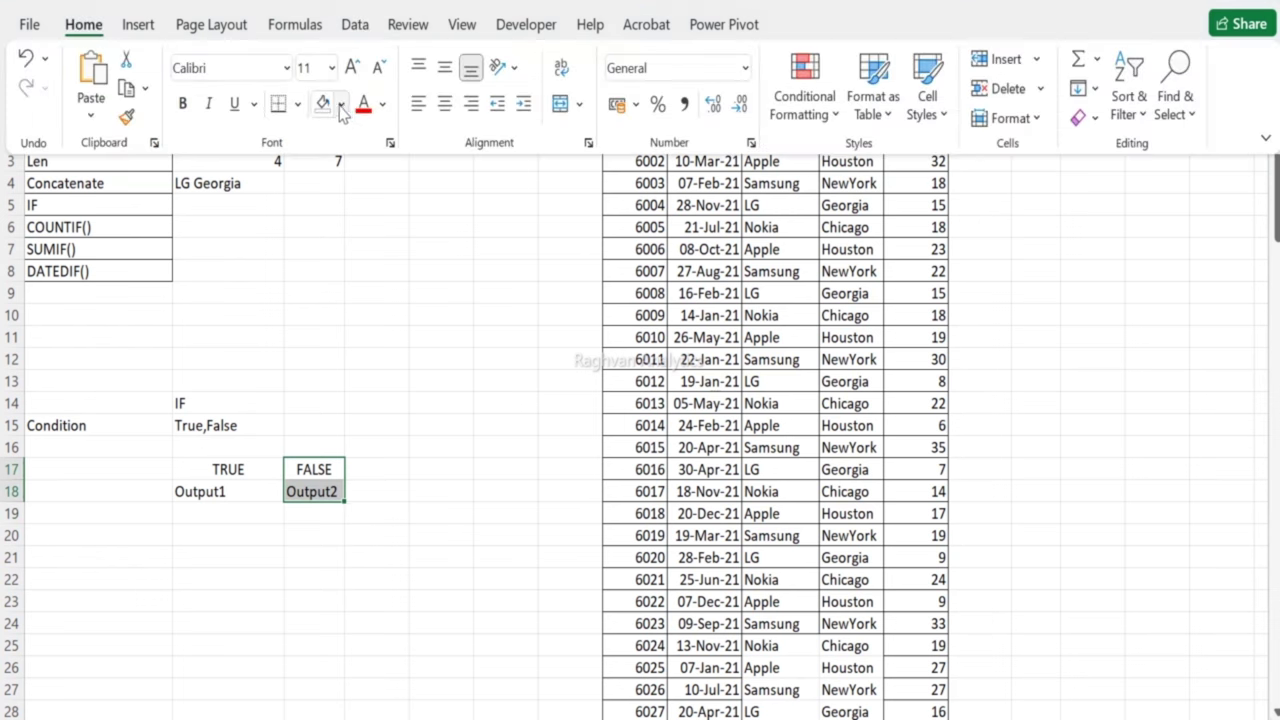
{"action": "left_click", "coordinate": [323, 104]}
{"action": "left_click", "coordinate": [341, 104]}
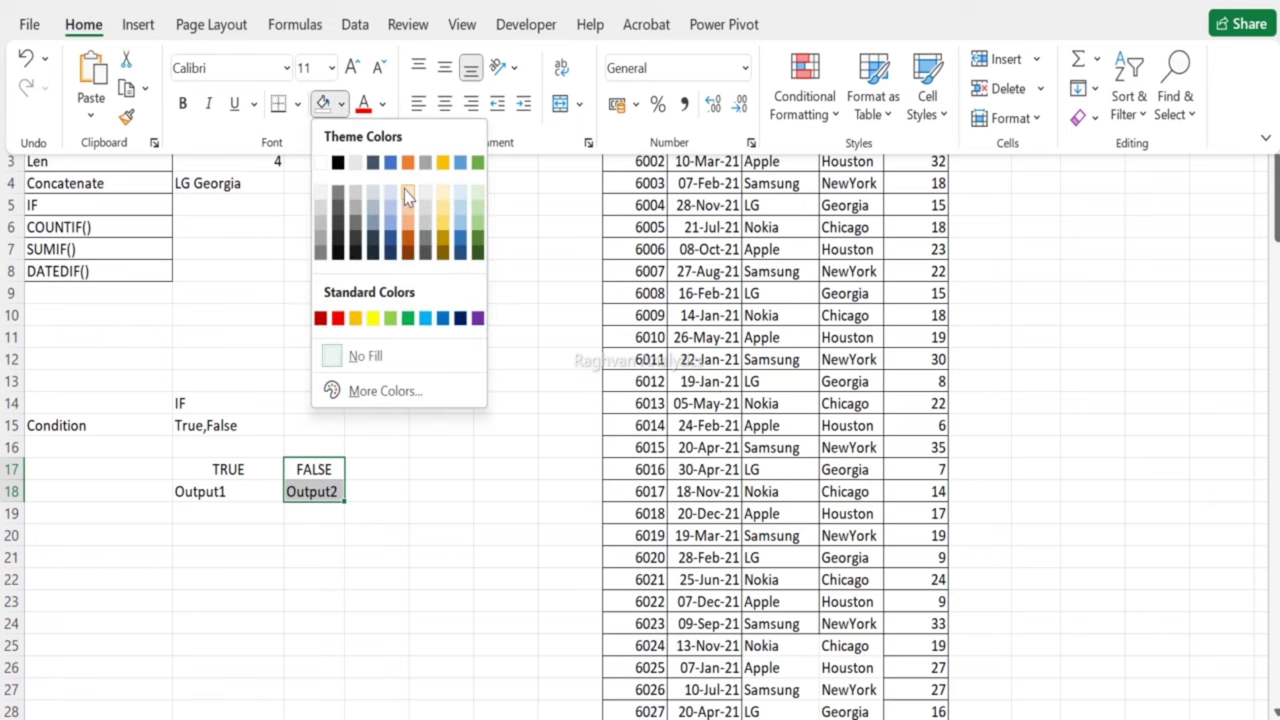
{"action": "left_click", "coordinate": [406, 189]}
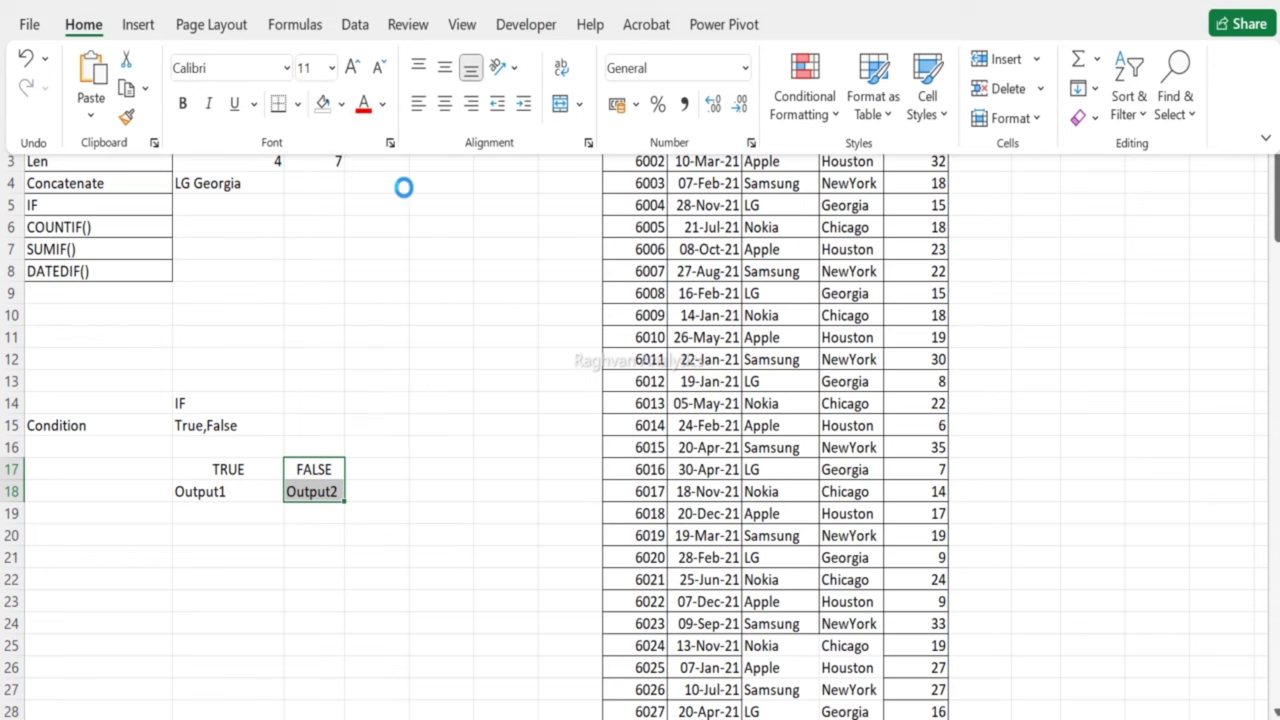
Step: Fill the TRUE and Output1 cells B17:B18 with light green
{"action": "left_click", "coordinate": [247, 466]}
{"action": "left_click_drag", "start_coordinate": [229, 467], "coordinate": [229, 491]}
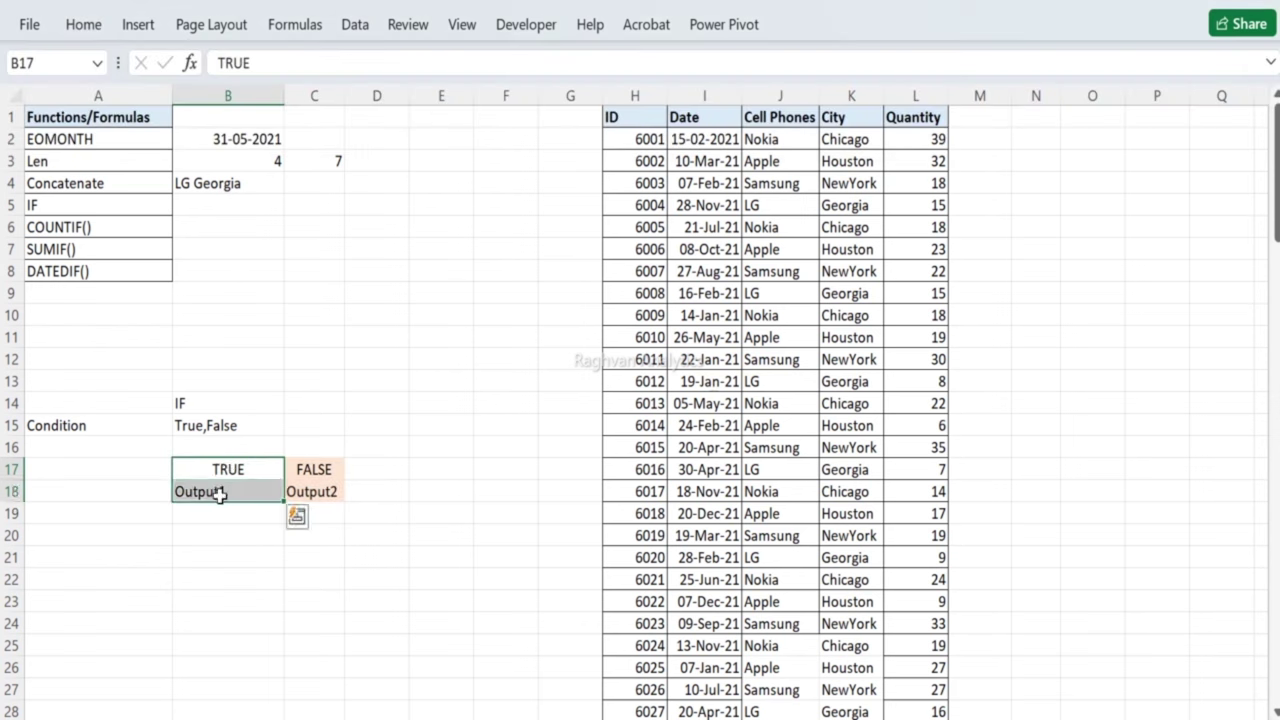
{"action": "left_click", "coordinate": [83, 24]}
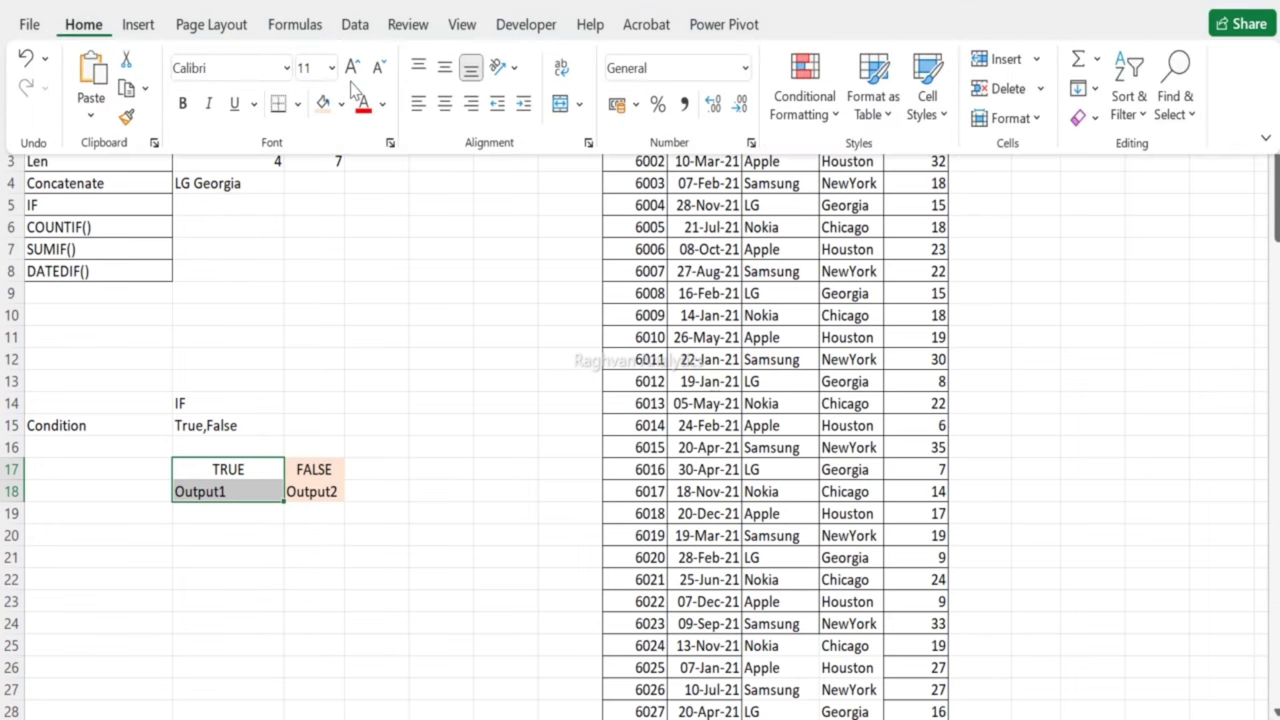
{"action": "left_click", "coordinate": [341, 103]}
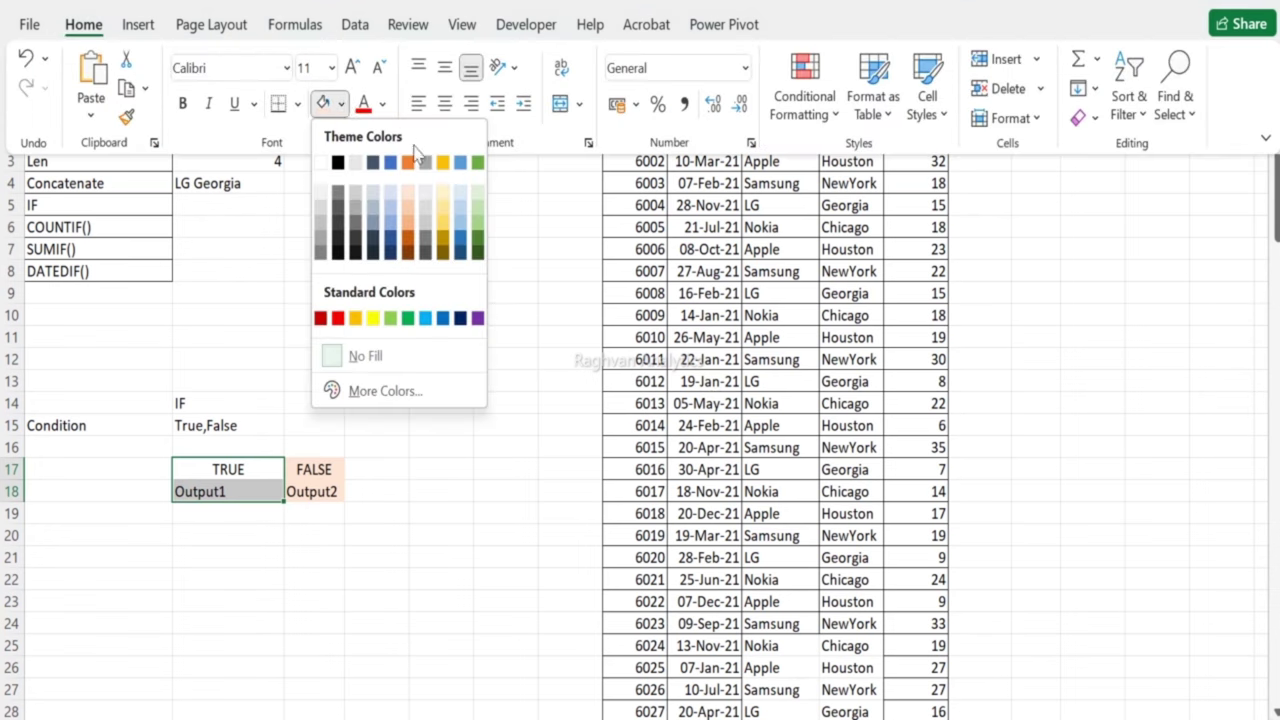
{"action": "left_click", "coordinate": [481, 204]}
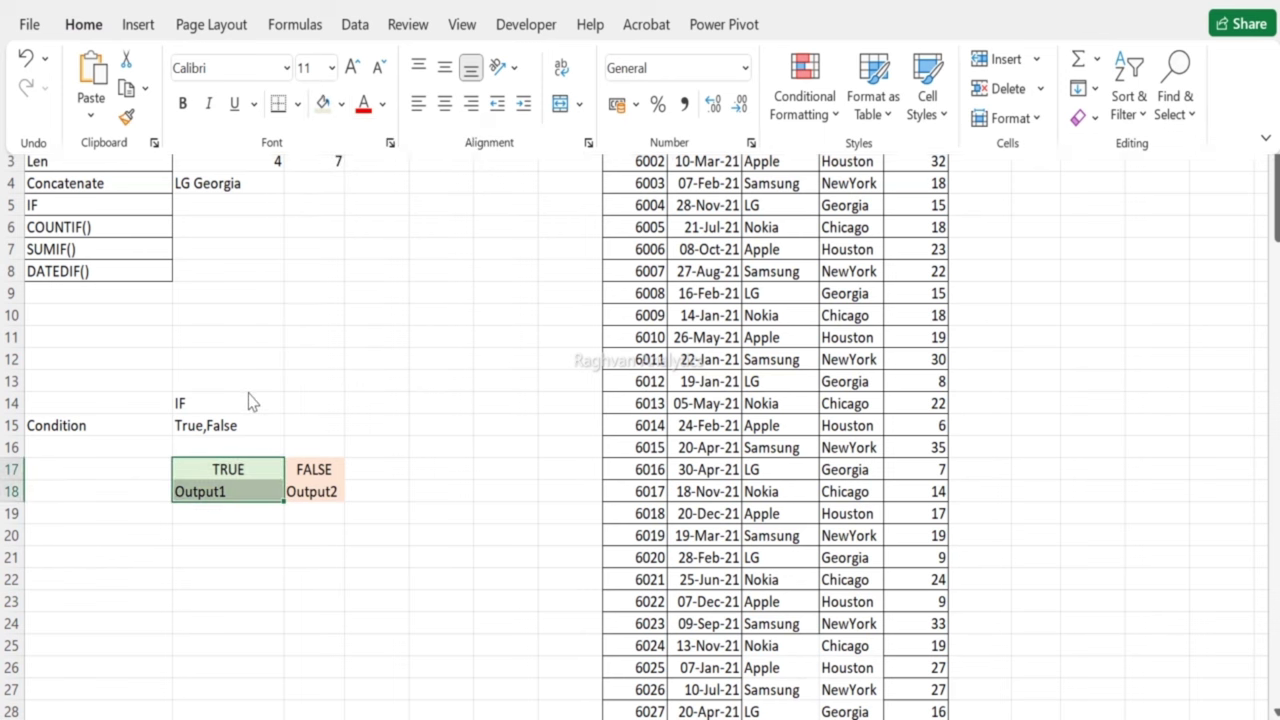
{"action": "key", "text": "Down"}
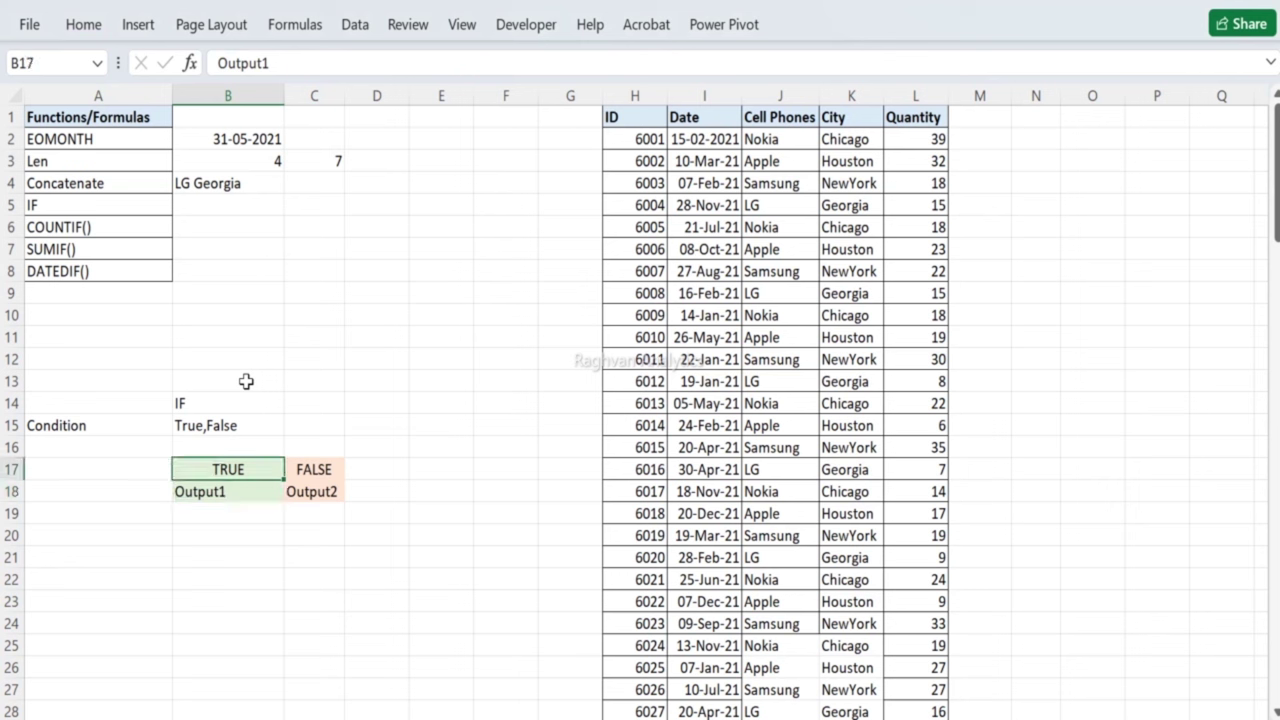
{"action": "key", "text": "Up"}
{"action": "key", "text": "Up"}
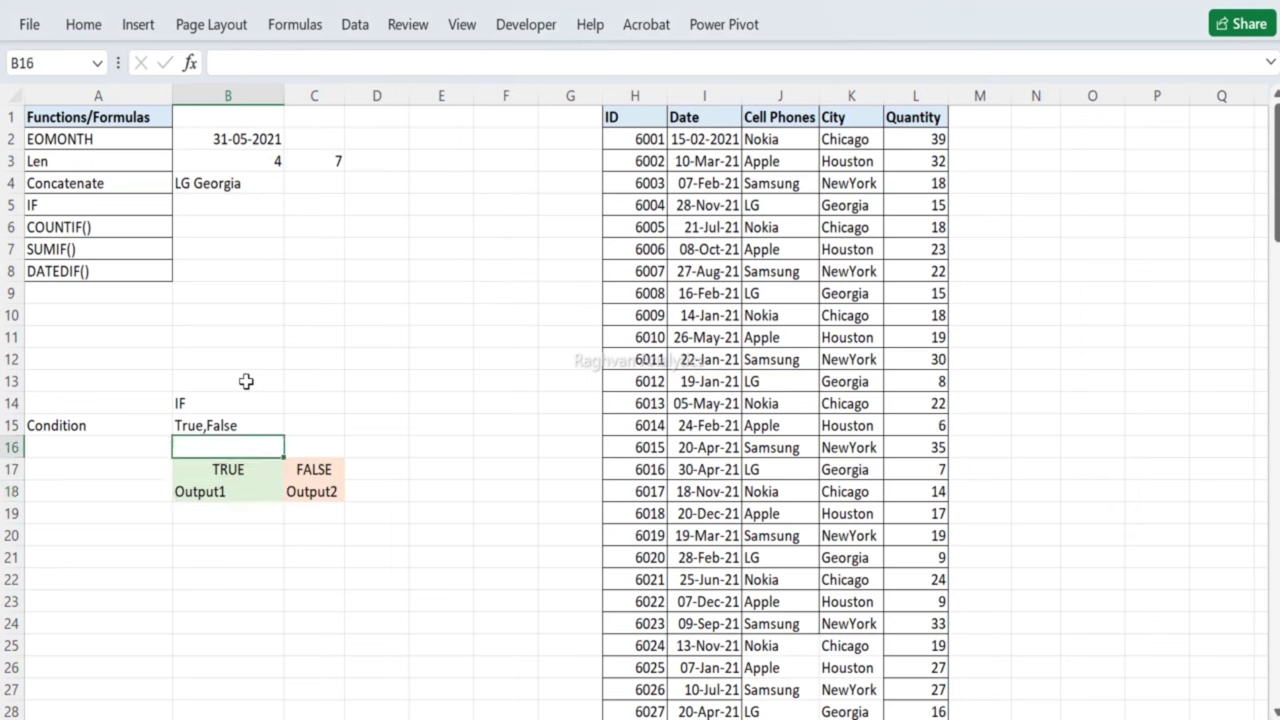
{"action": "key", "text": "Up"}
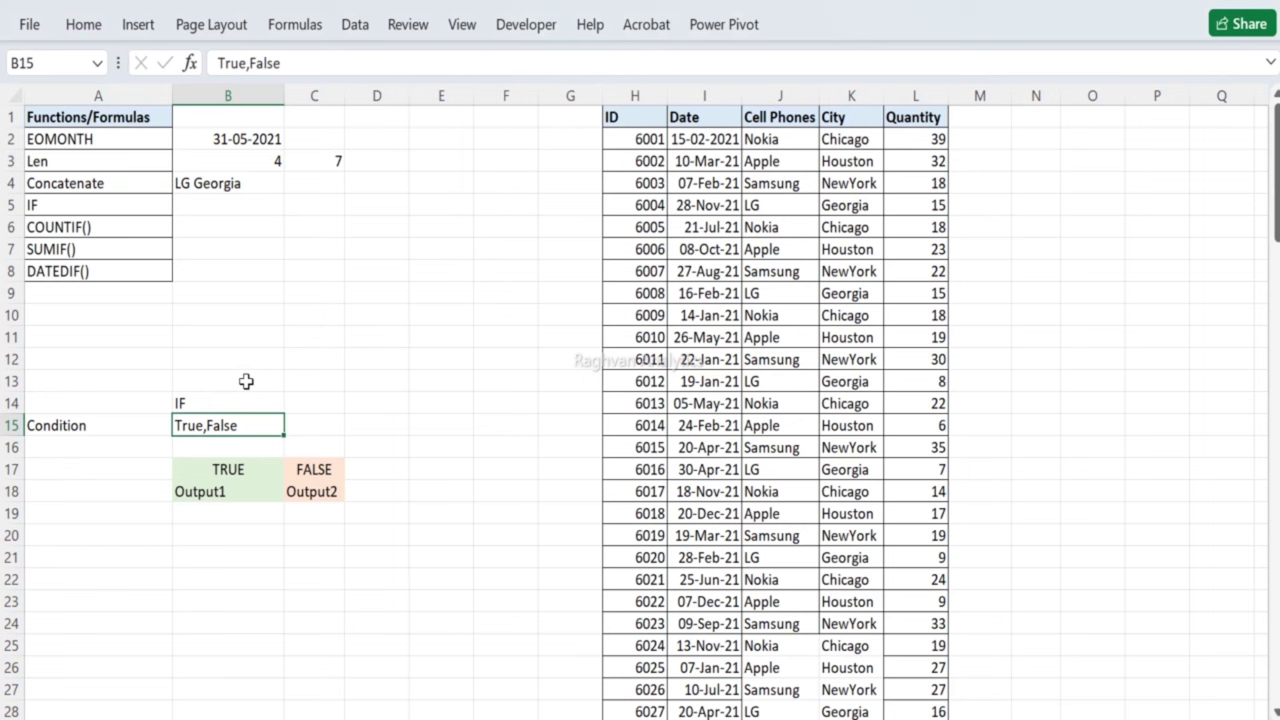
{"action": "key", "text": "Down"}
{"action": "key", "text": "Down"}
{"action": "key", "text": "Down"}
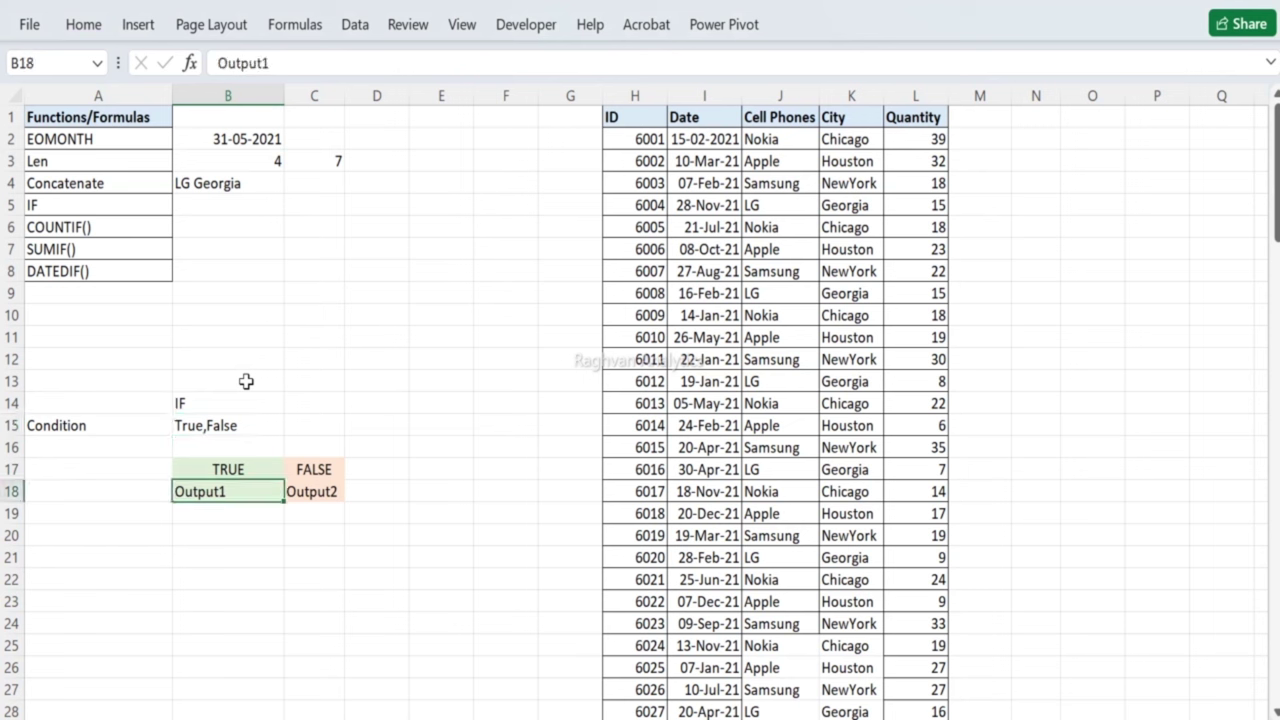
{"action": "key", "text": "Right"}
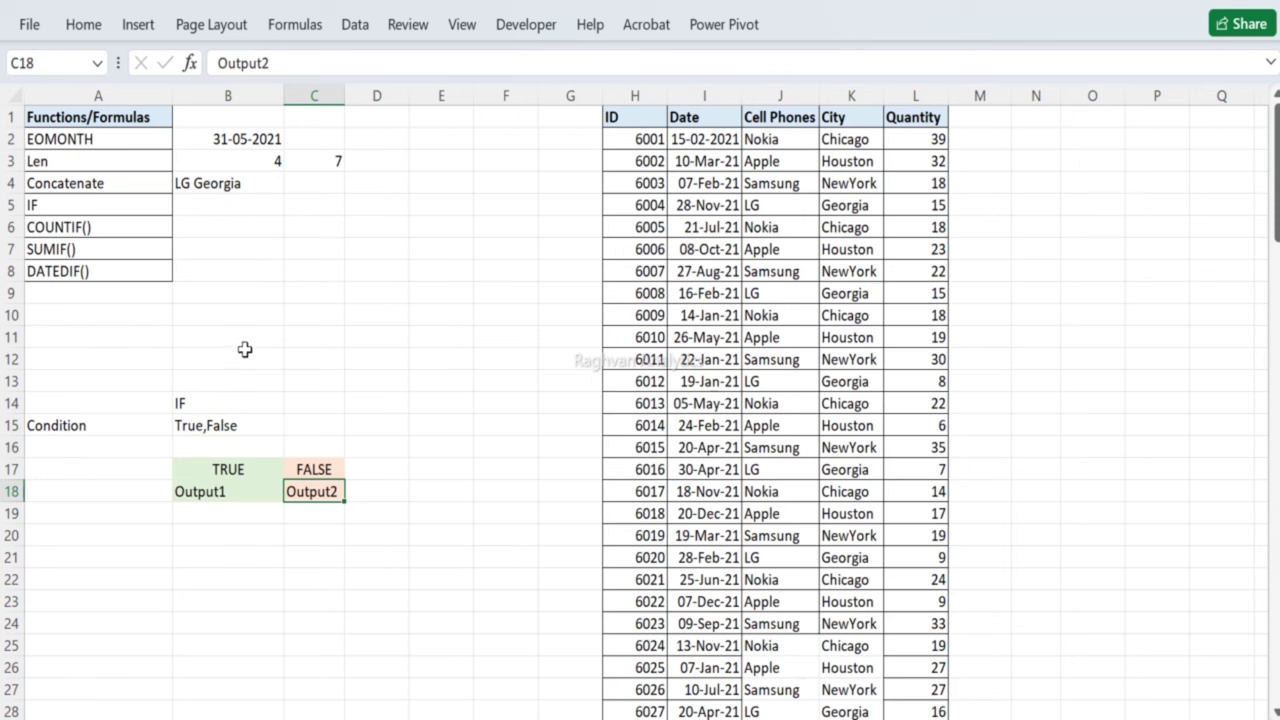
{"action": "key", "text": "Up"}
{"action": "key", "text": "Up"}
{"action": "key", "text": "Up"}
{"action": "key", "text": "Up"}
{"action": "key", "text": "Up"}
{"action": "key", "text": "Up"}
{"action": "key", "text": "Up"}
{"action": "key", "text": "Up"}
{"action": "key", "text": "Up"}
{"action": "key", "text": "Up"}
{"action": "key", "text": "Up"}
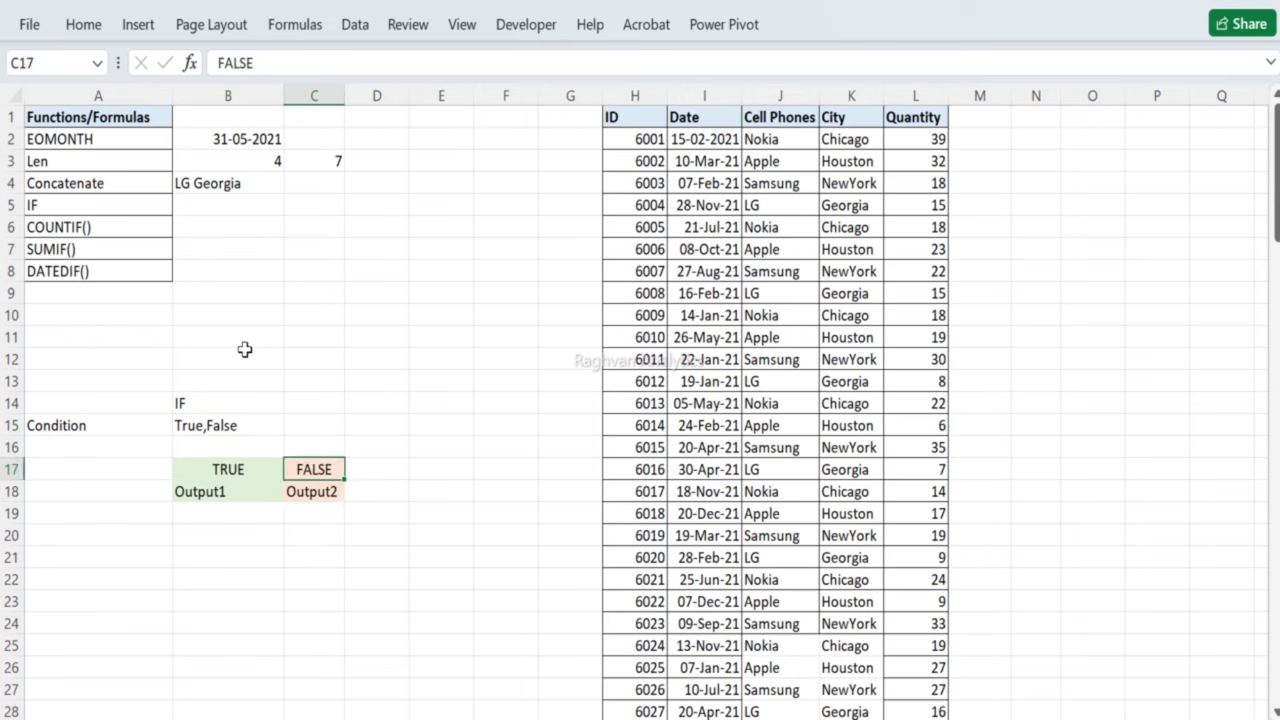
{"action": "key", "text": "Left"}
{"action": "key", "text": "Up"}
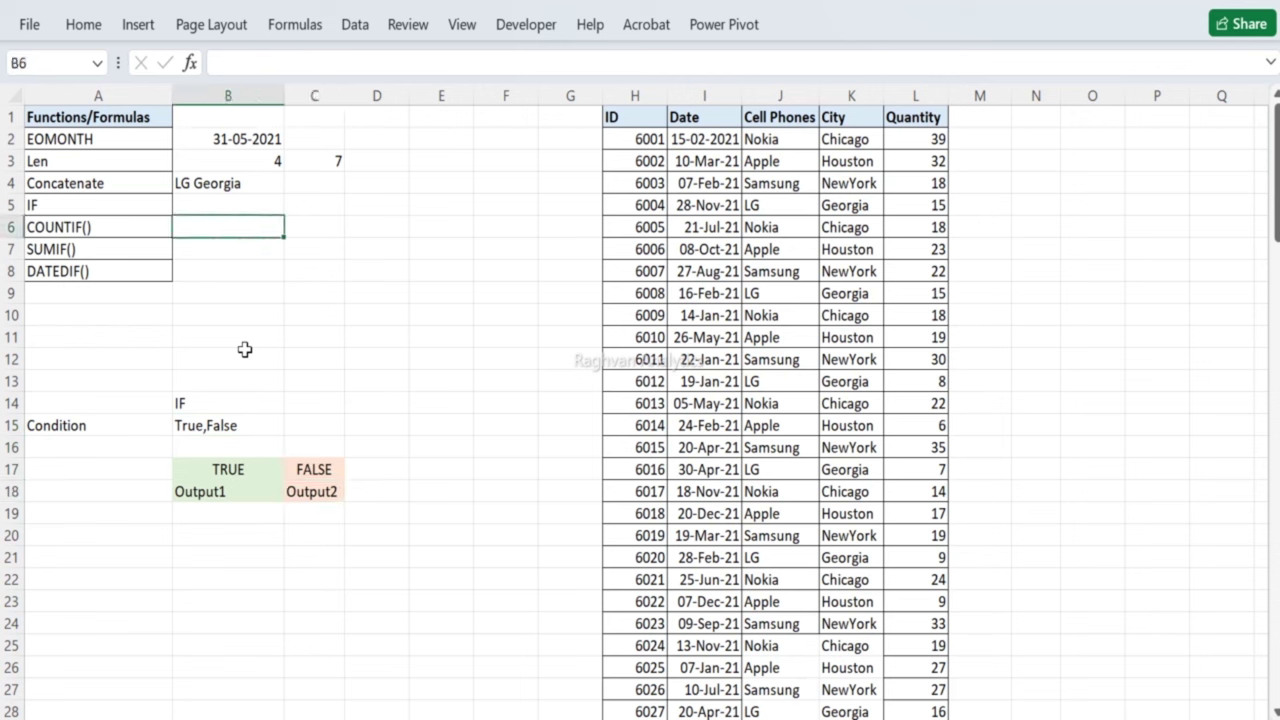
Step: Enter =IF(C5="Nokia",1,0) in B5, which returns 0 because C5 is empty
{"action": "key", "text": "Up"}
{"action": "type", "text": "=if"}
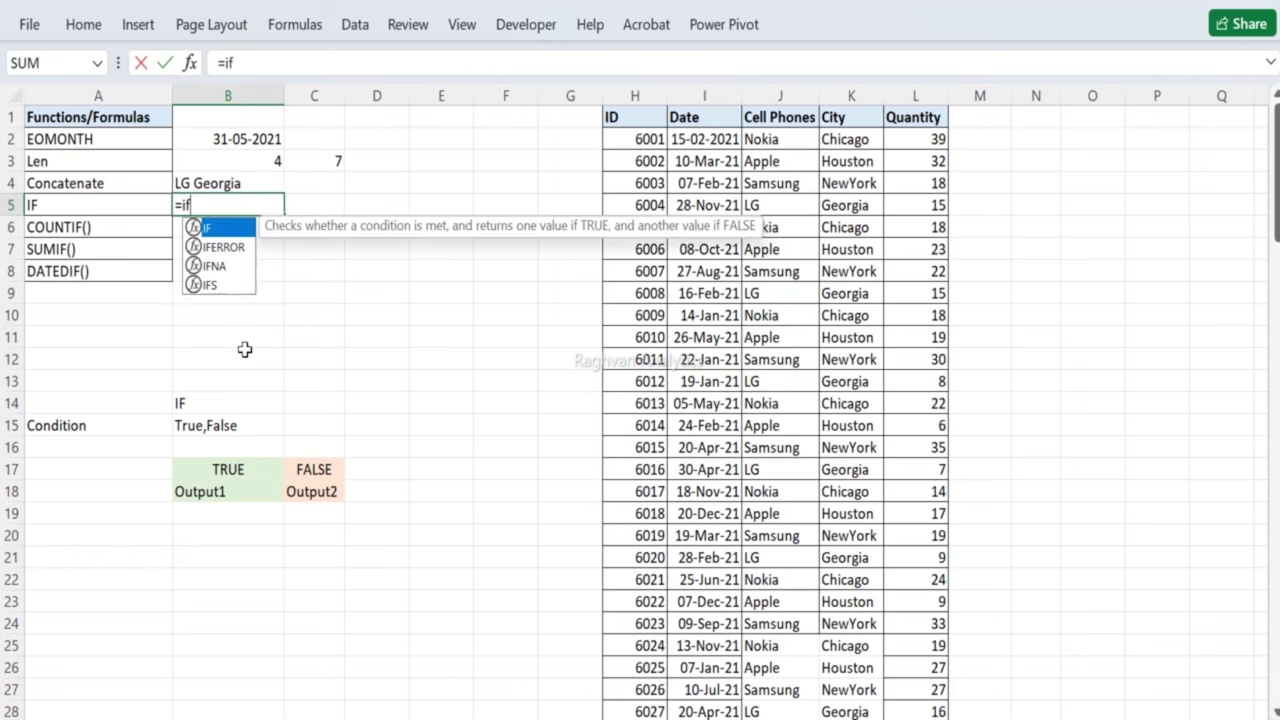
{"action": "type", "text": "("}
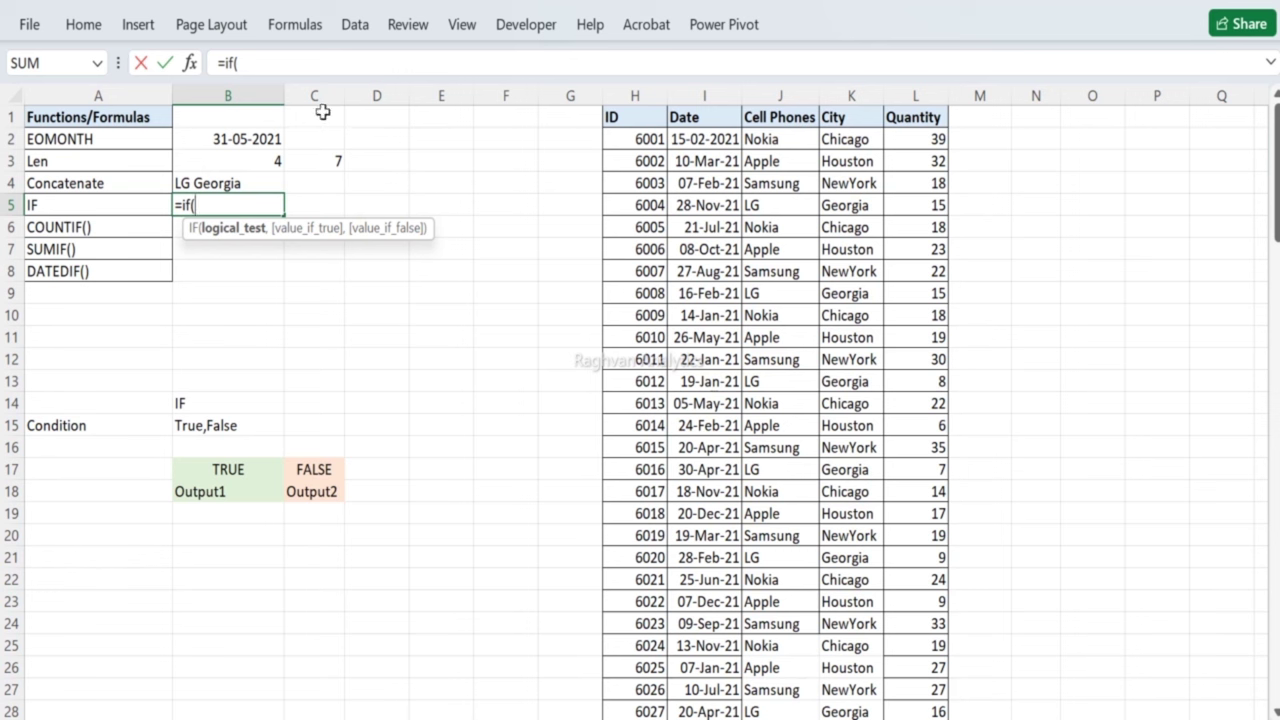
{"action": "left_click", "coordinate": [315, 202]}
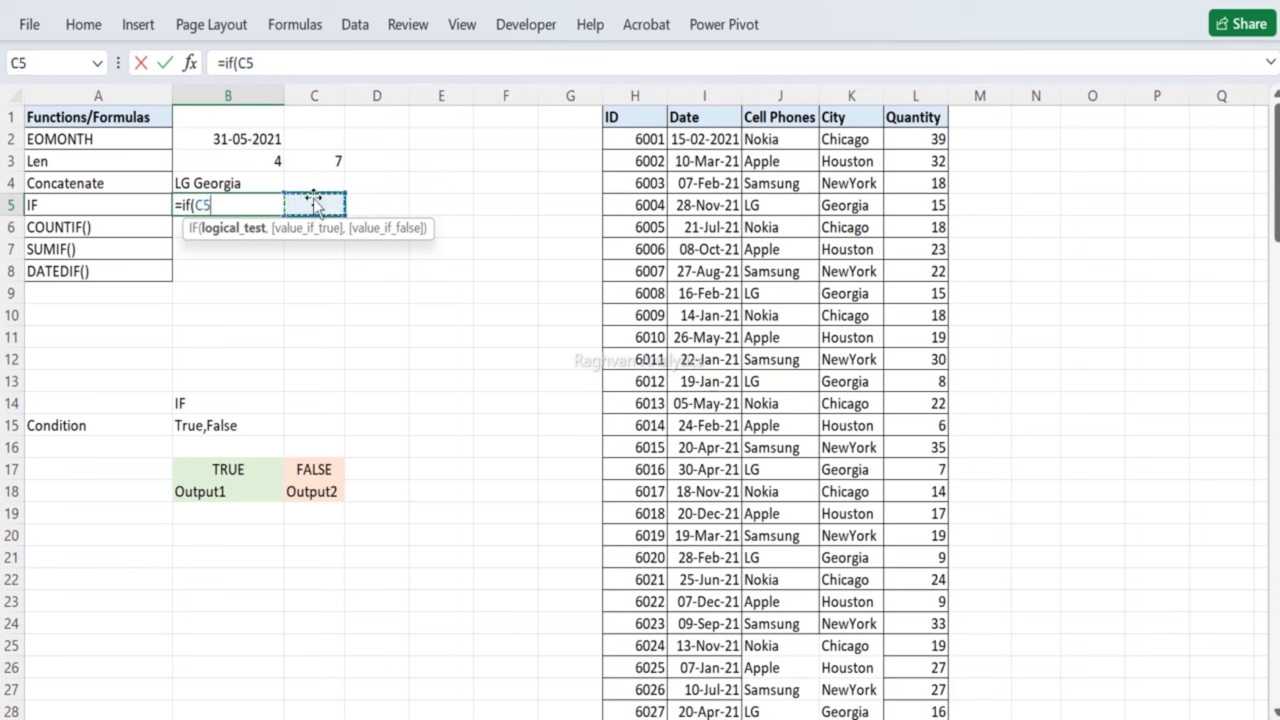
{"action": "type", "text": "=\"\""}
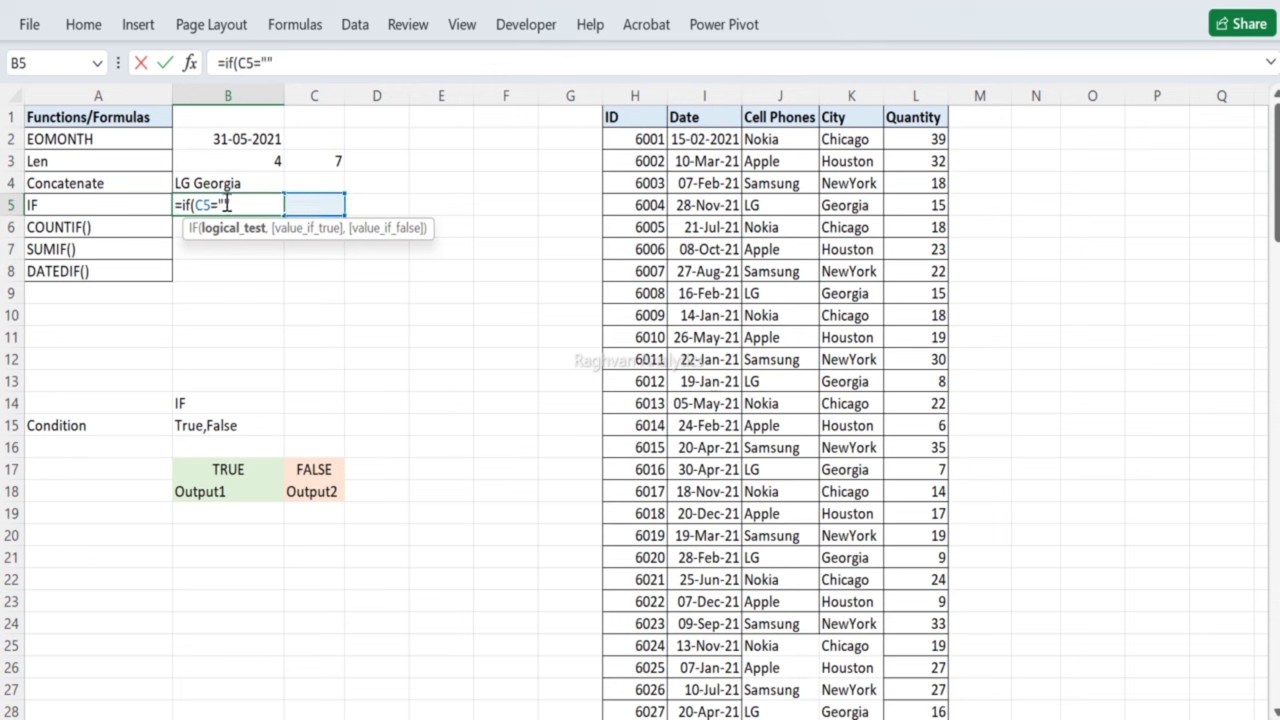
{"action": "type", "text": "Nokia"}
{"action": "type", "text": ",1"}
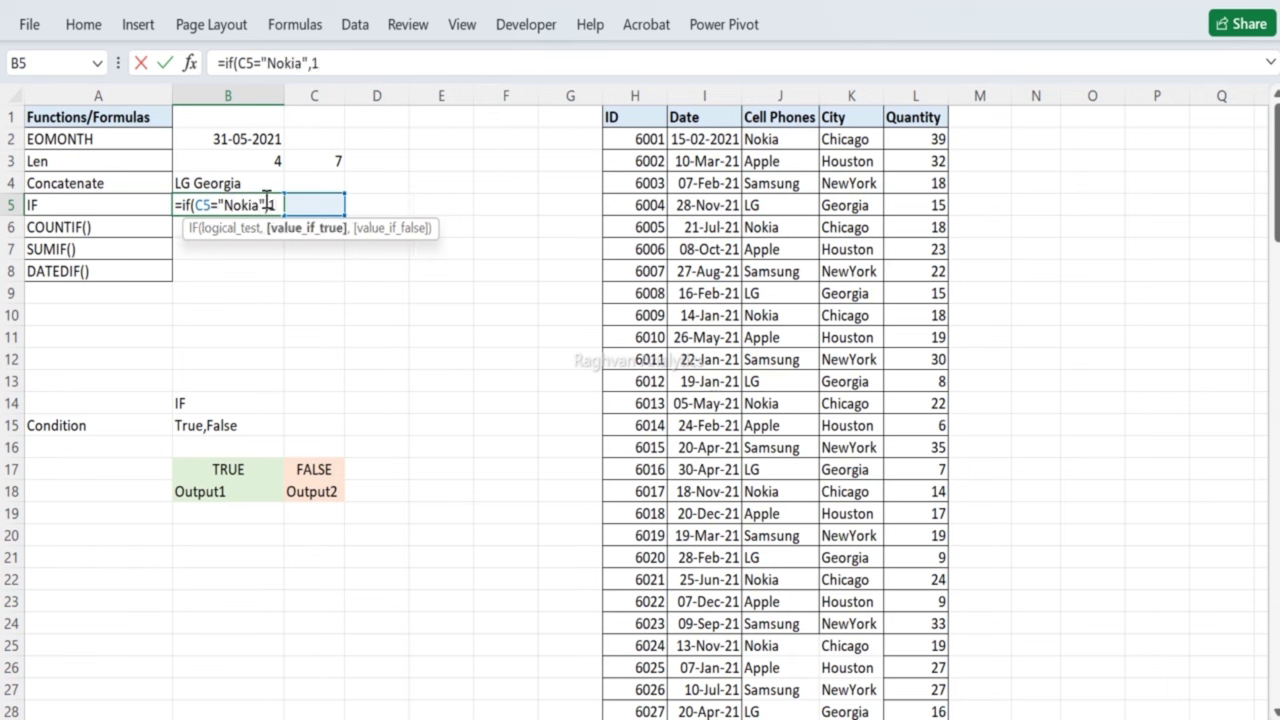
{"action": "type", "text": ","}
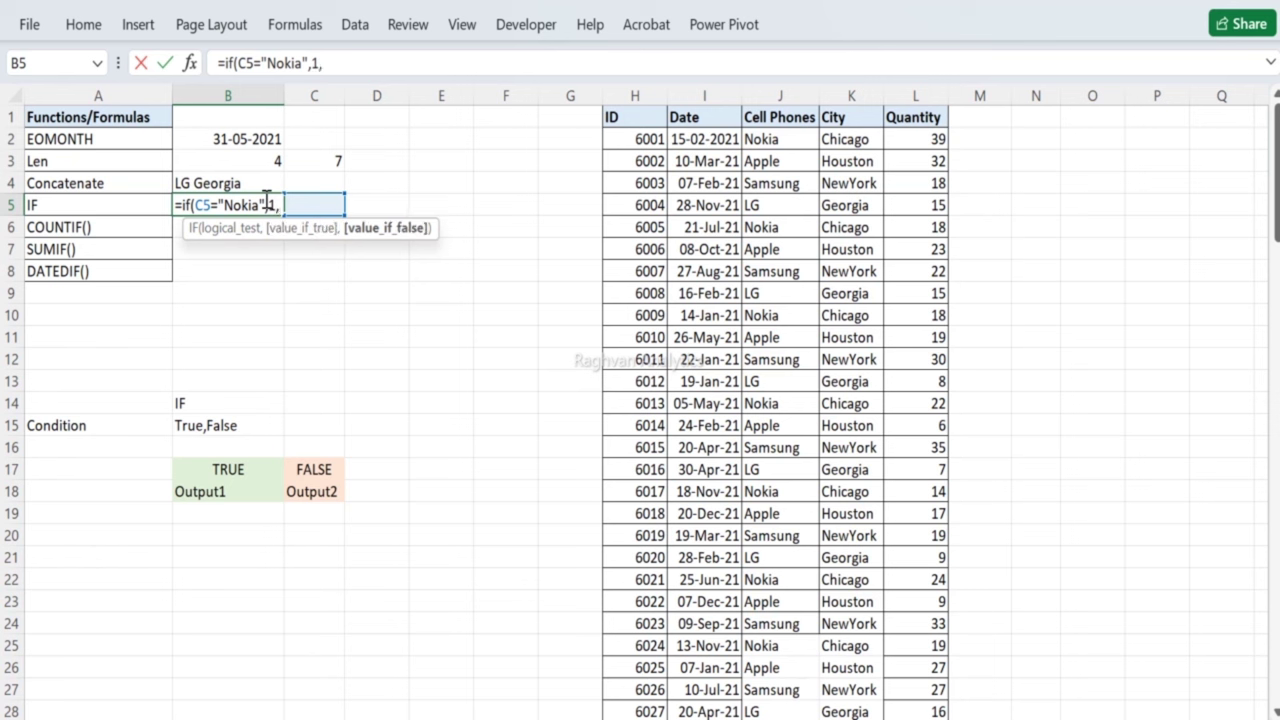
{"action": "type", "text": "0"}
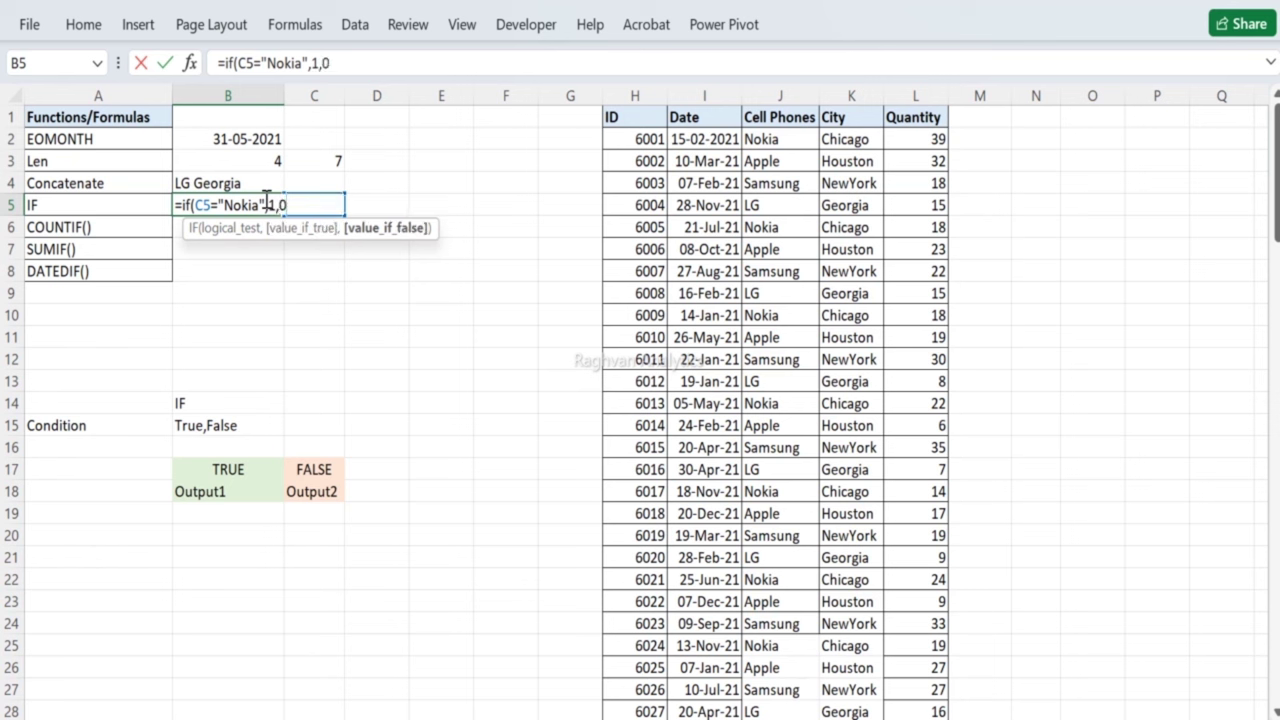
{"action": "key", "text": "Return"}
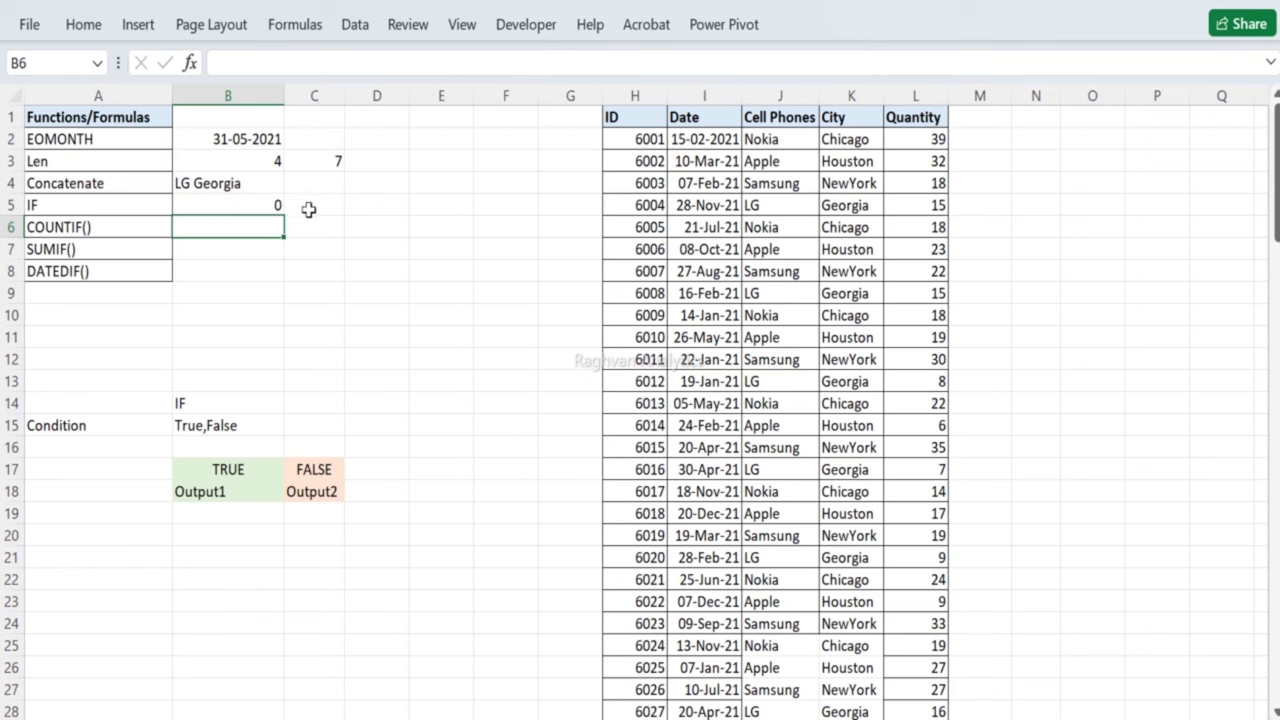
{"action": "left_click", "coordinate": [256, 207]}
Step: Fill the results cells B2:B8 light blue
{"action": "left_click_drag", "start_coordinate": [247, 139], "coordinate": [243, 266]}
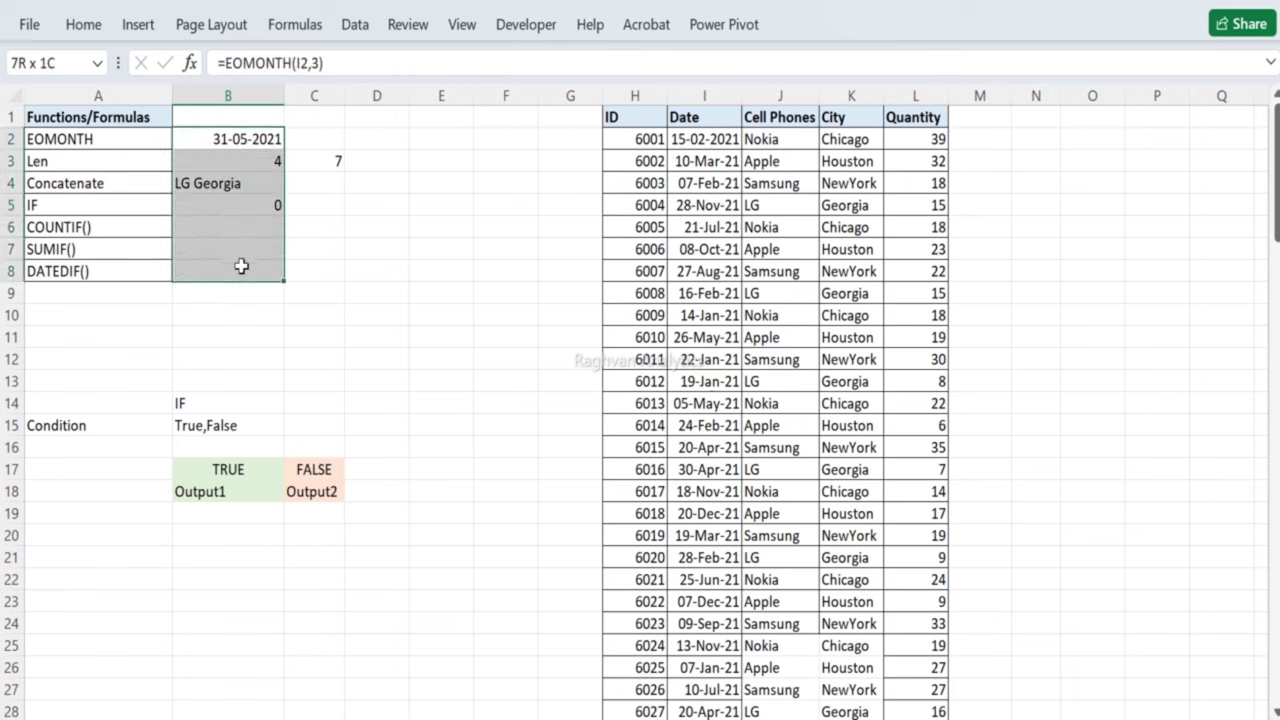
{"action": "left_click", "coordinate": [89, 20]}
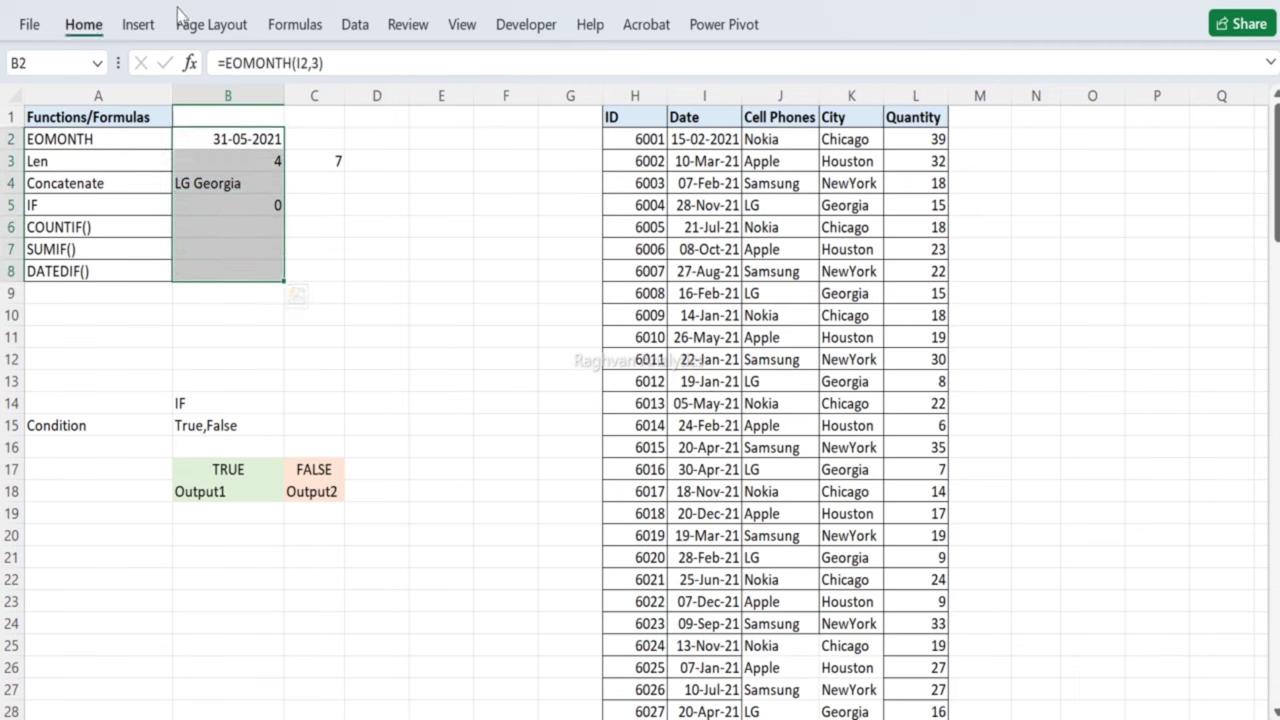
{"action": "left_click", "coordinate": [342, 108]}
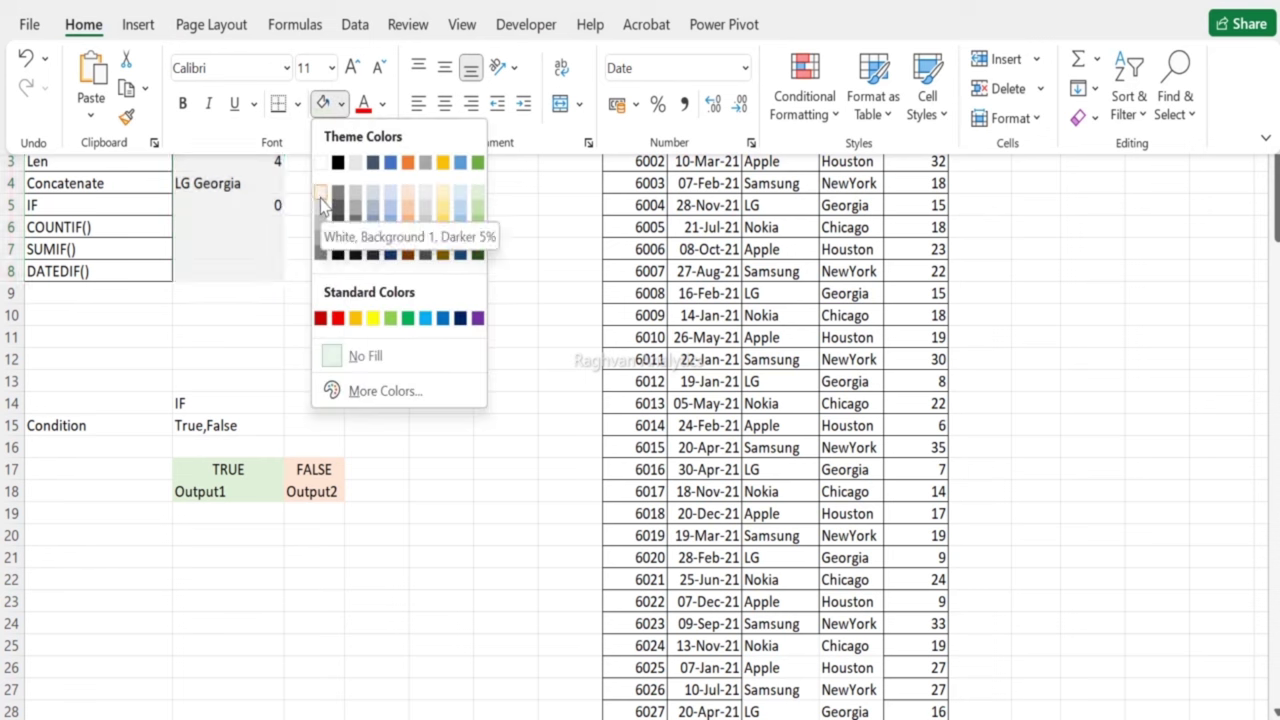
{"action": "left_click", "coordinate": [459, 194]}
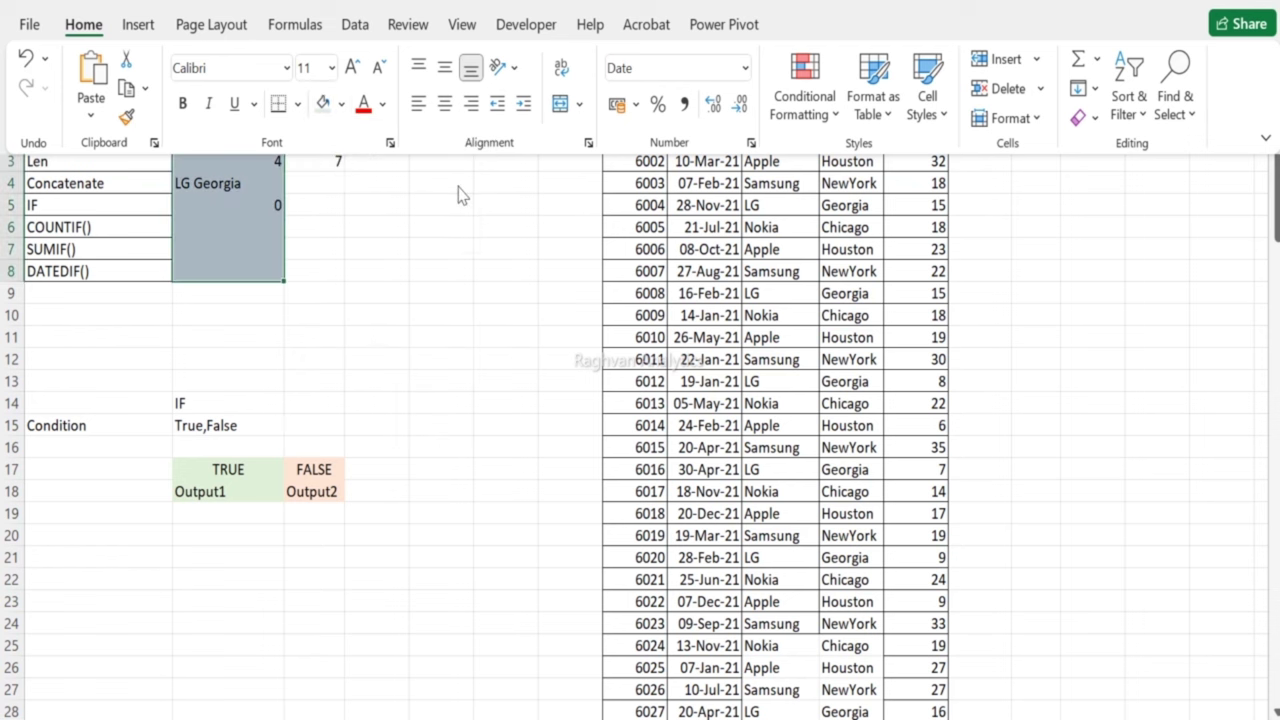
{"action": "left_click", "coordinate": [342, 105]}
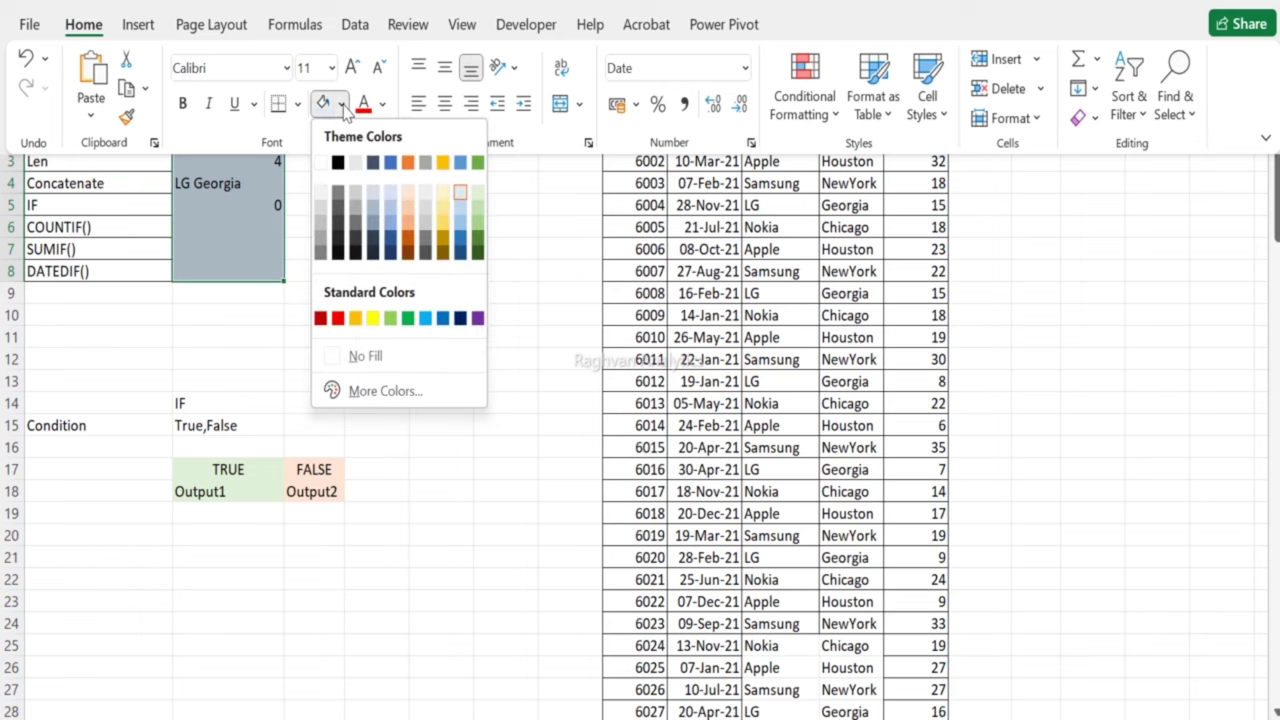
{"action": "left_click", "coordinate": [461, 195]}
{"action": "left_click", "coordinate": [318, 200]}
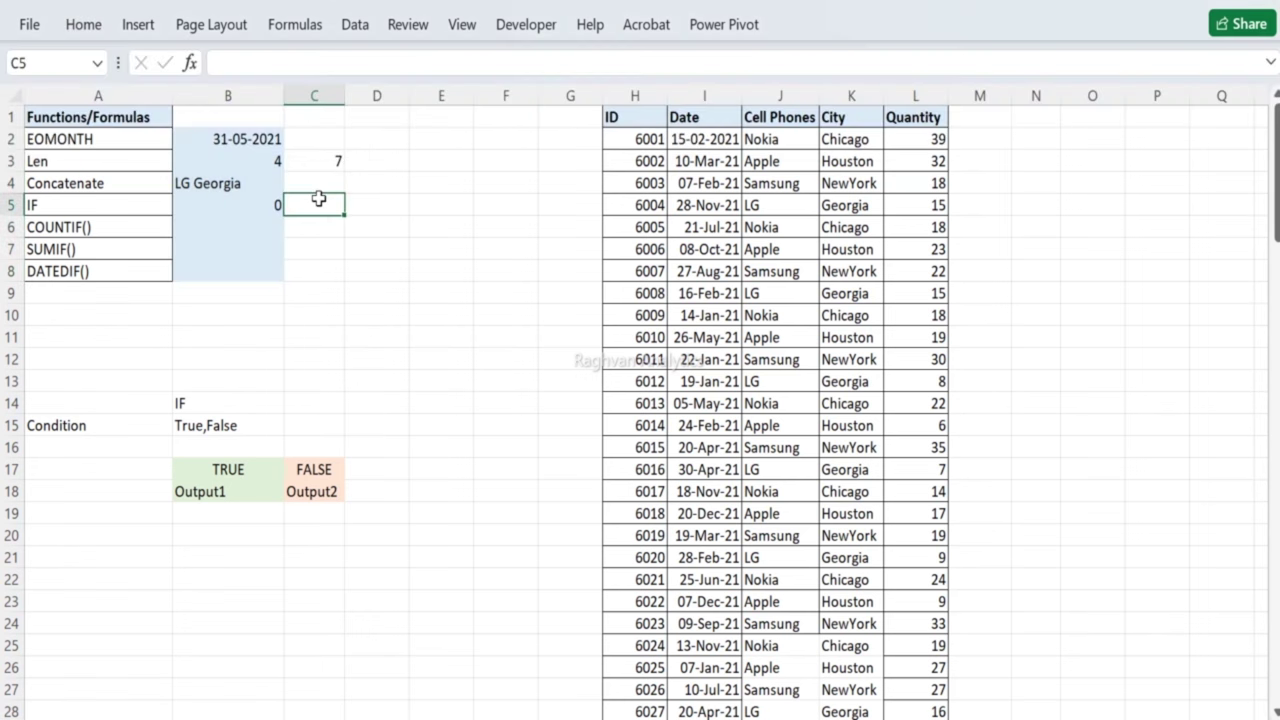
Step: Apply All Borders to the results cells B2:B8
{"action": "left_click_drag", "start_coordinate": [266, 134], "coordinate": [263, 268]}
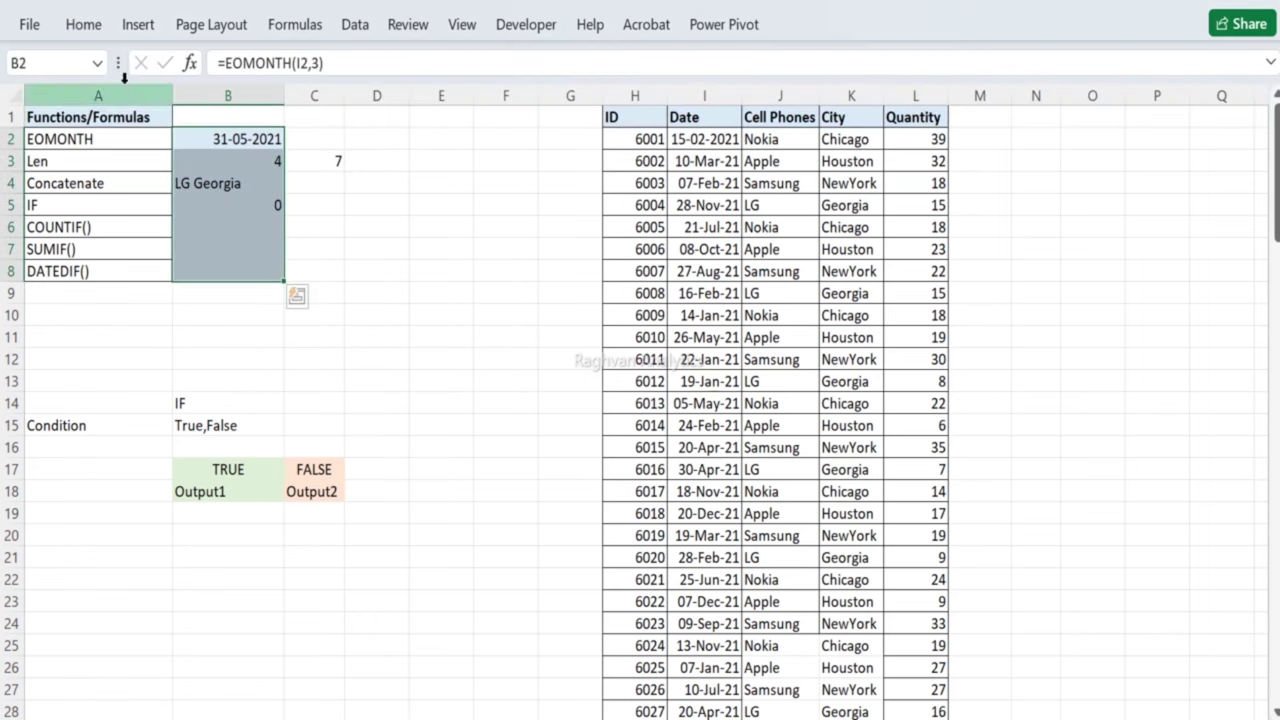
{"action": "left_click", "coordinate": [83, 24]}
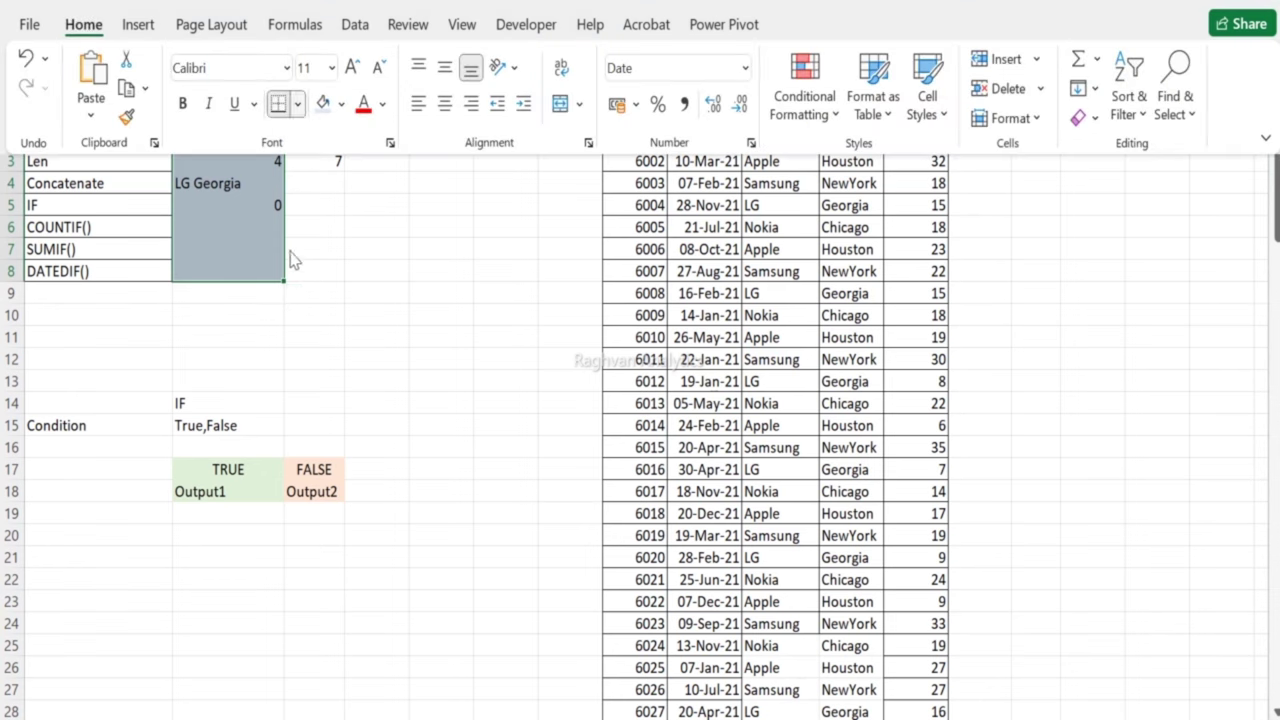
{"action": "left_click", "coordinate": [297, 104]}
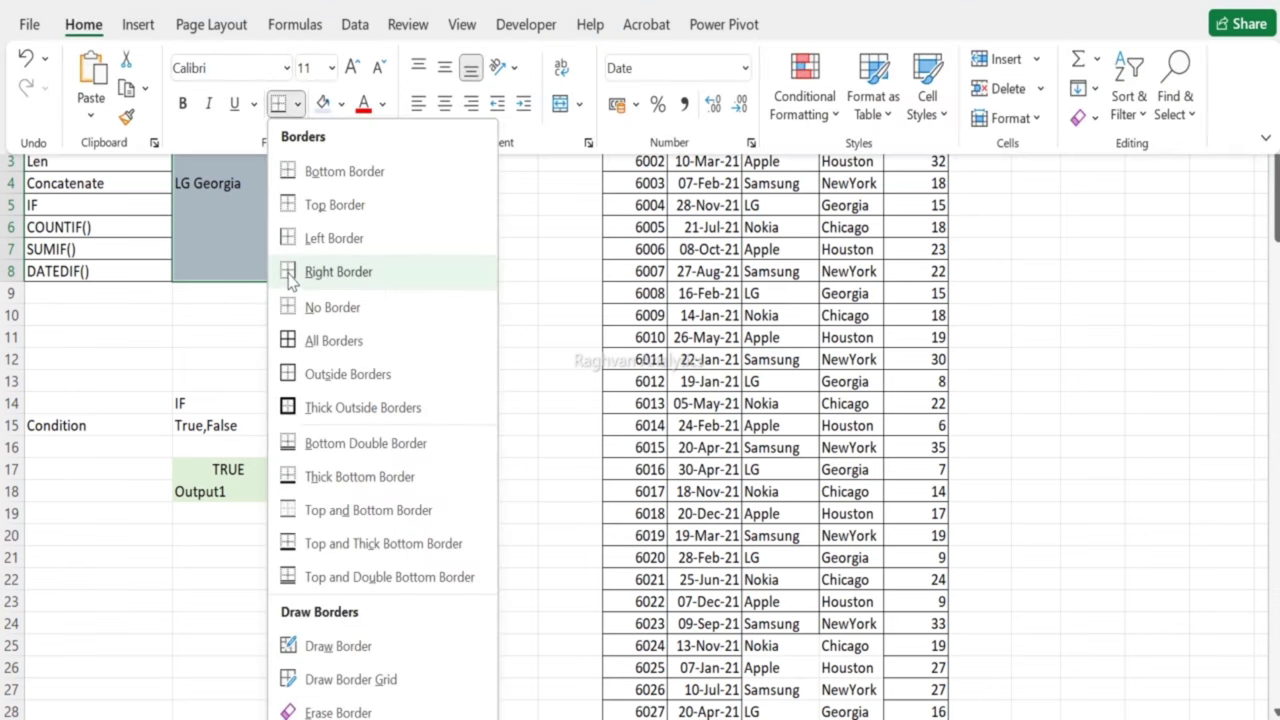
{"action": "left_click", "coordinate": [313, 343]}
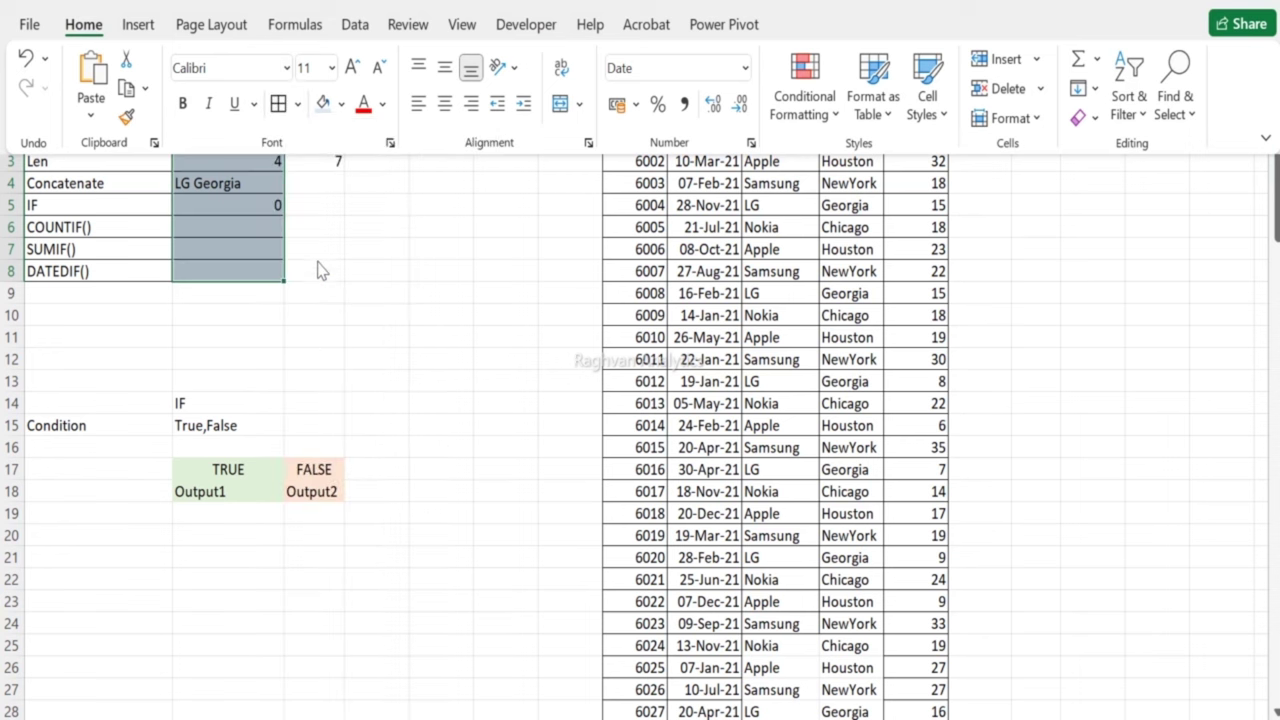
Step: Shade C5 yellow and enter Nokia in it
{"action": "left_click", "coordinate": [311, 207]}
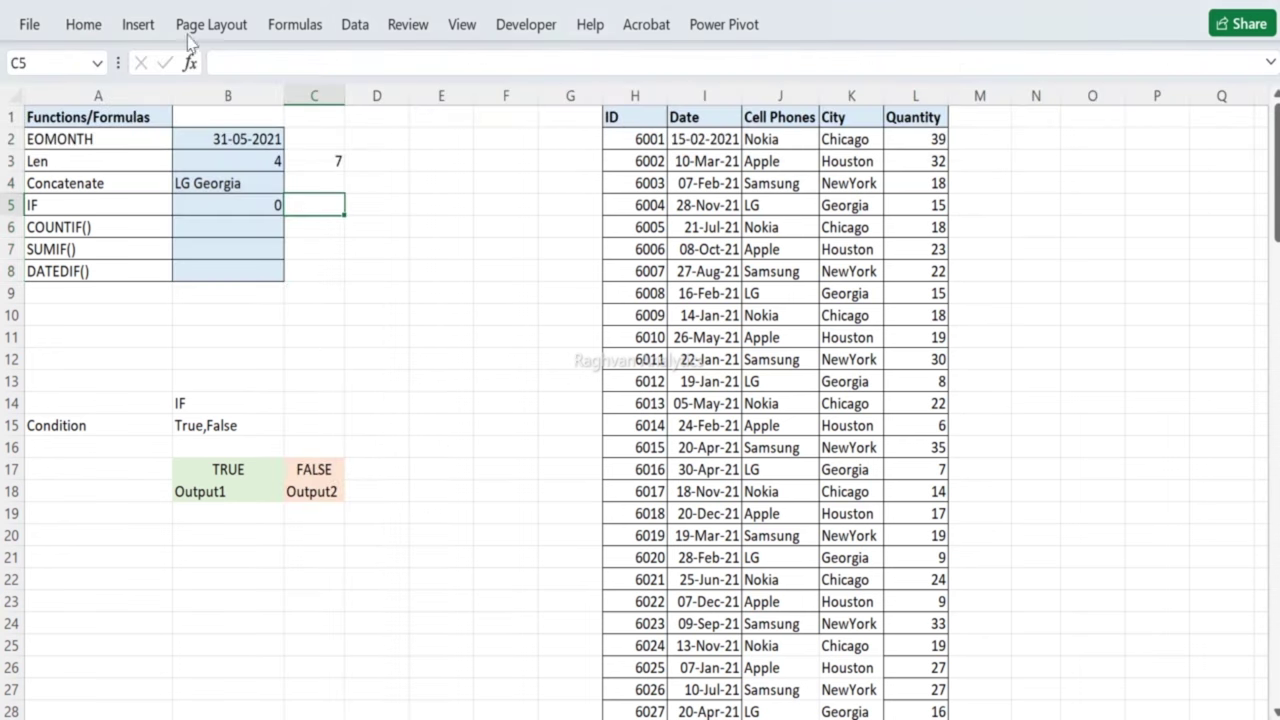
{"action": "left_click", "coordinate": [80, 24]}
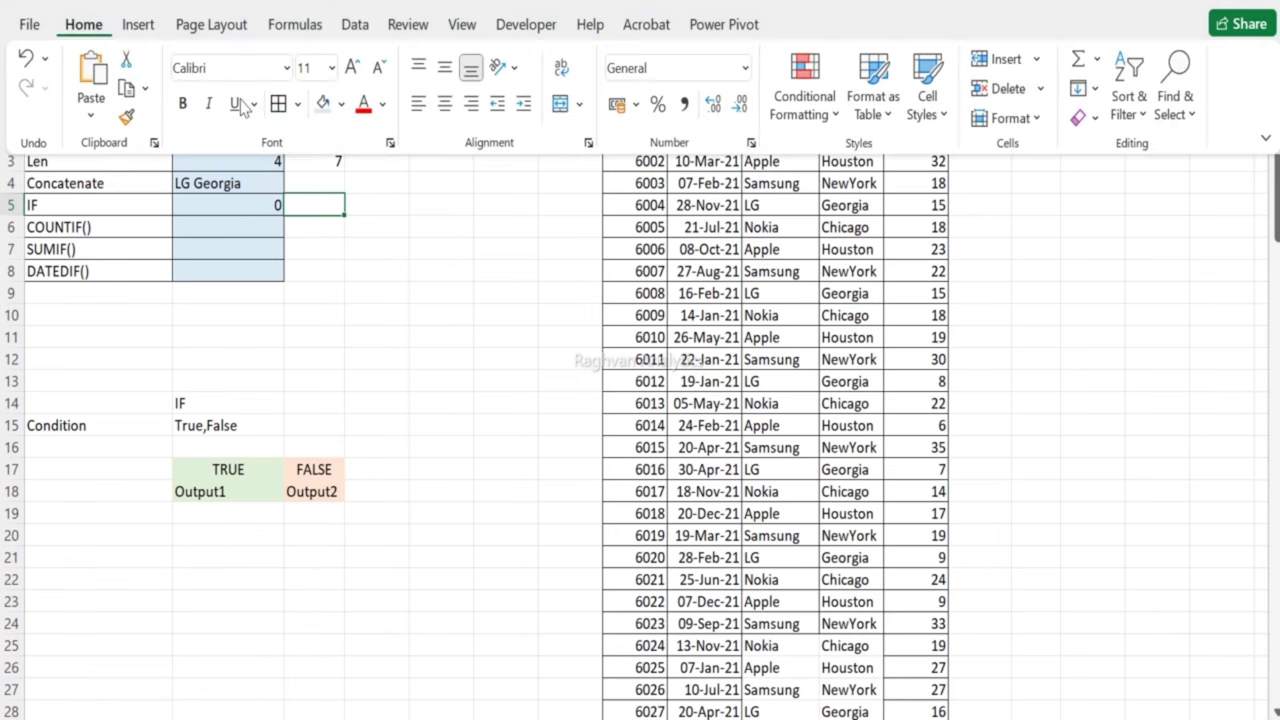
{"action": "left_click", "coordinate": [342, 106]}
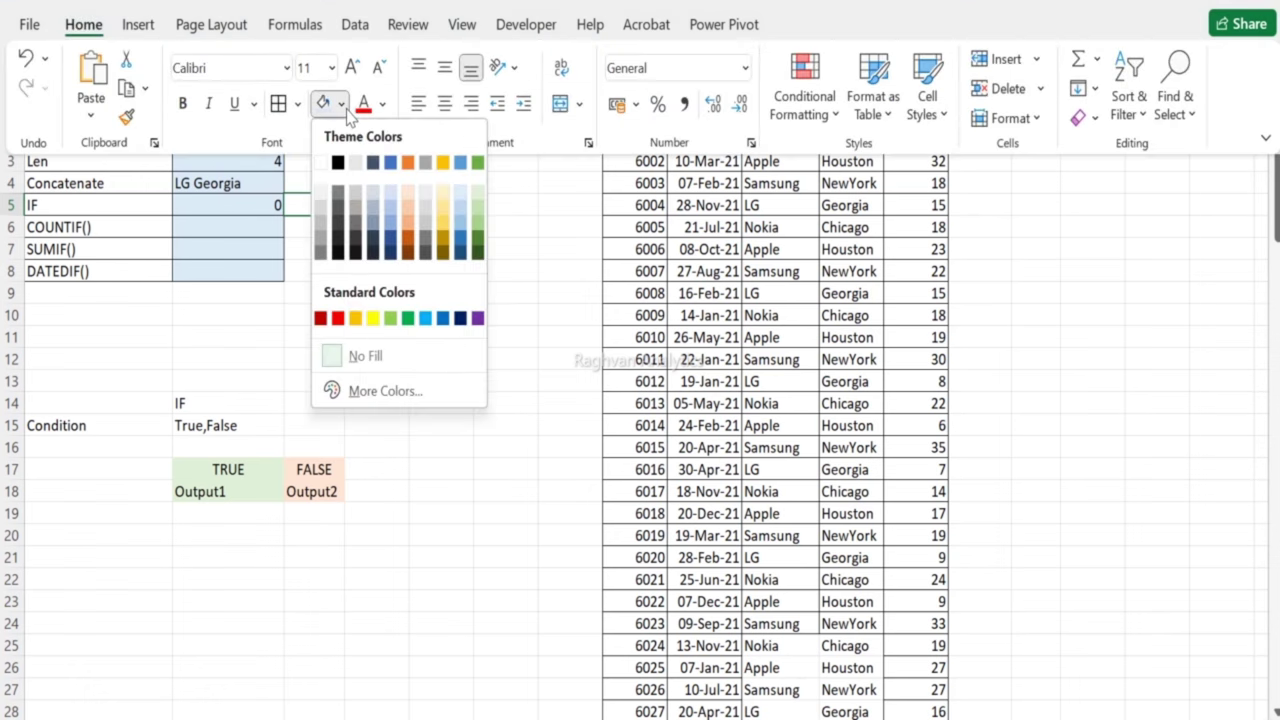
{"action": "left_click", "coordinate": [372, 318]}
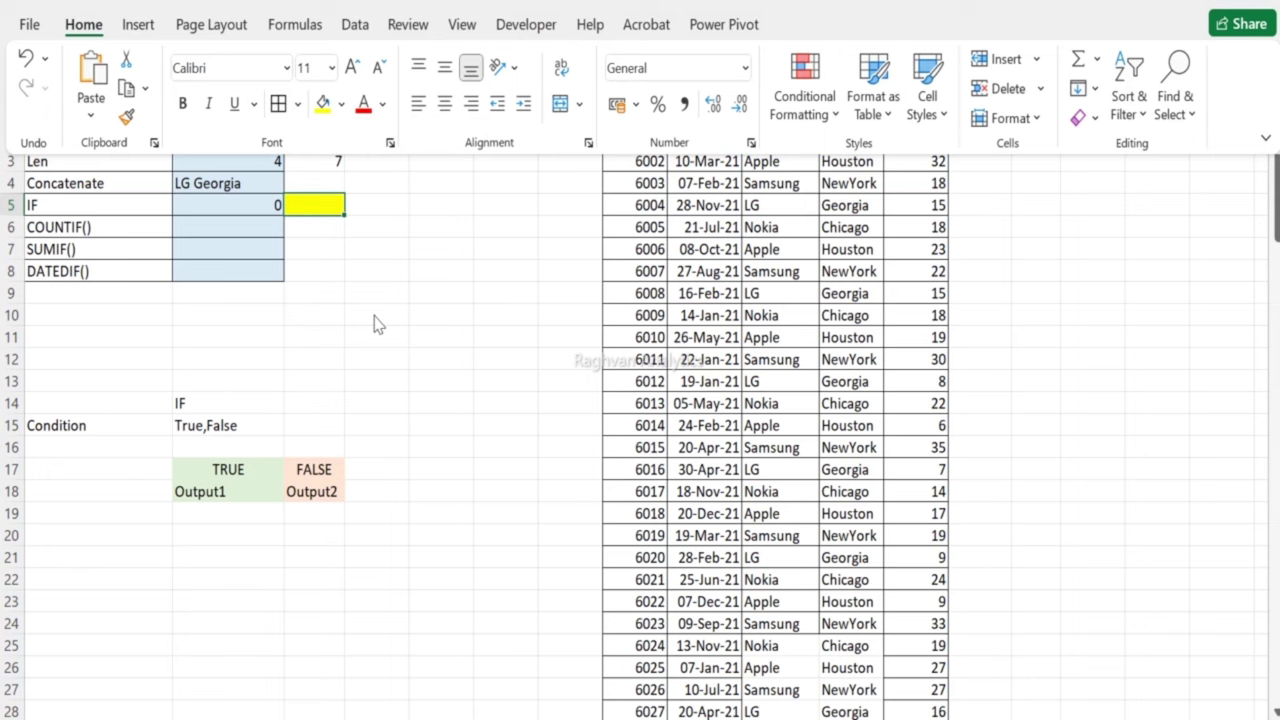
{"action": "type", "text": "Nokia"}
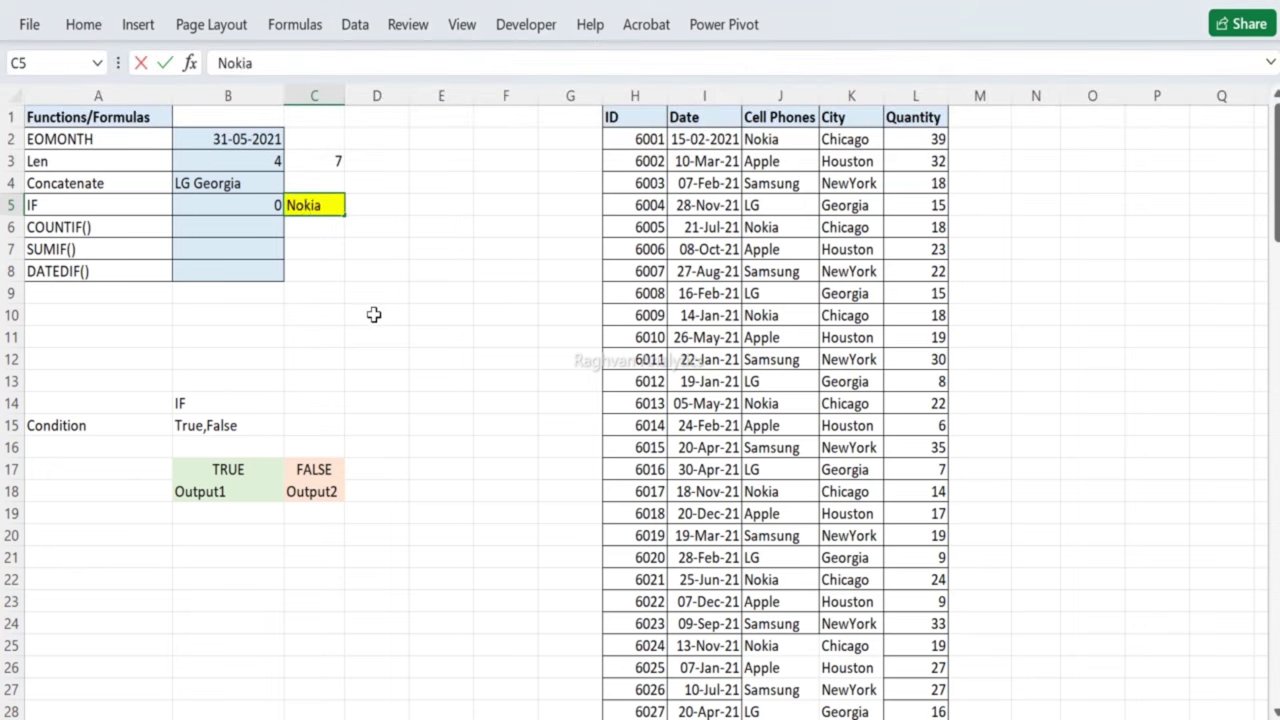
{"action": "key", "text": "Return"}
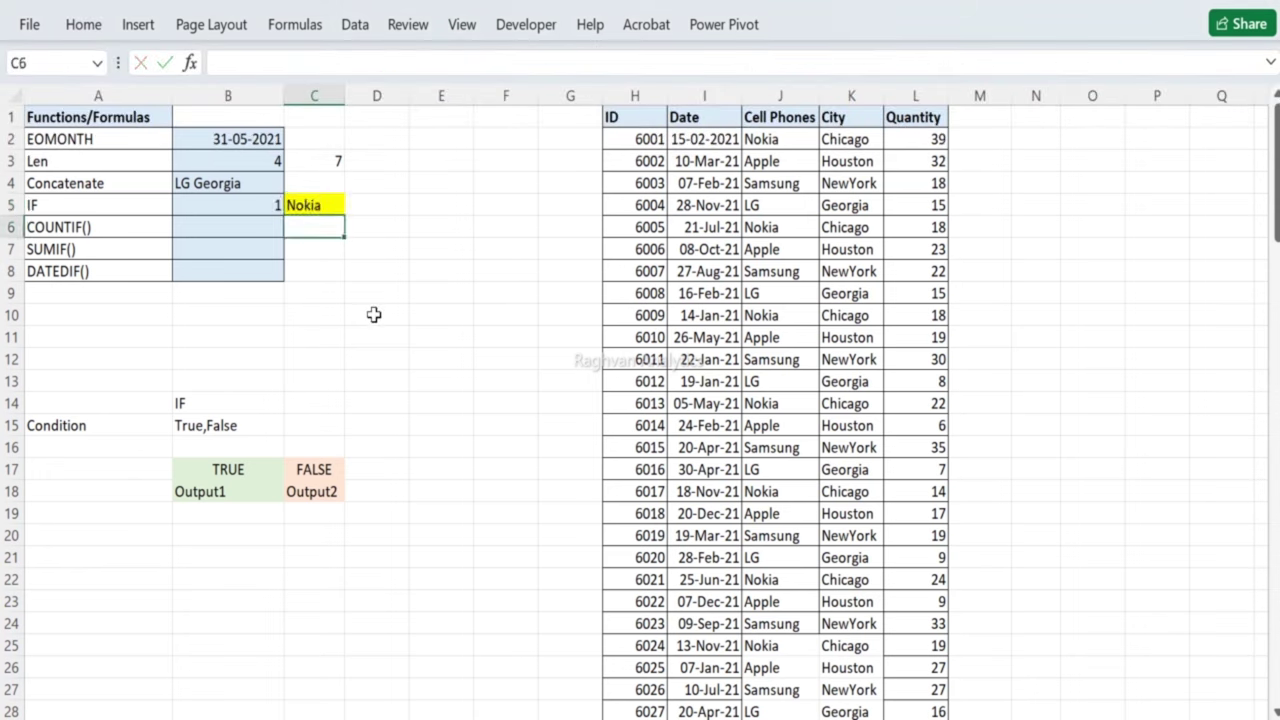
{"action": "key", "text": "Up"}
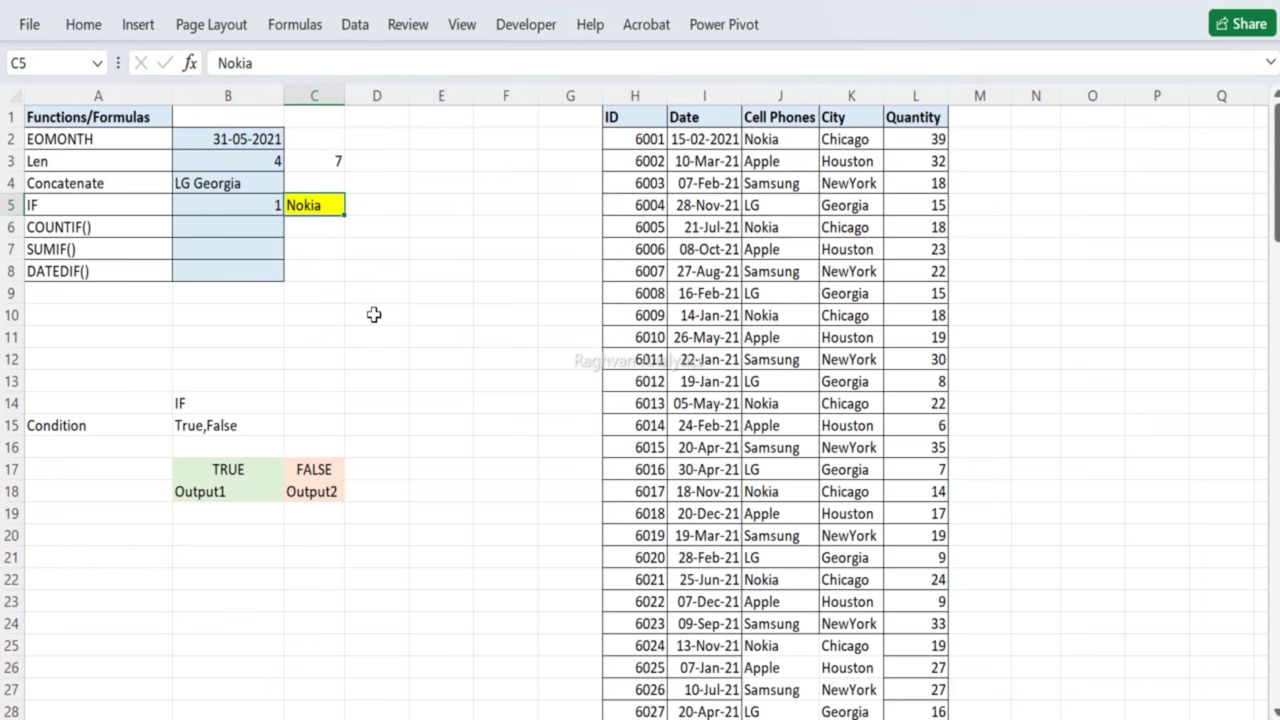
Step: Enter Apple, then 1, then 2 in C5, and select B5, which now shows 0
{"action": "type", "text": "Apple"}
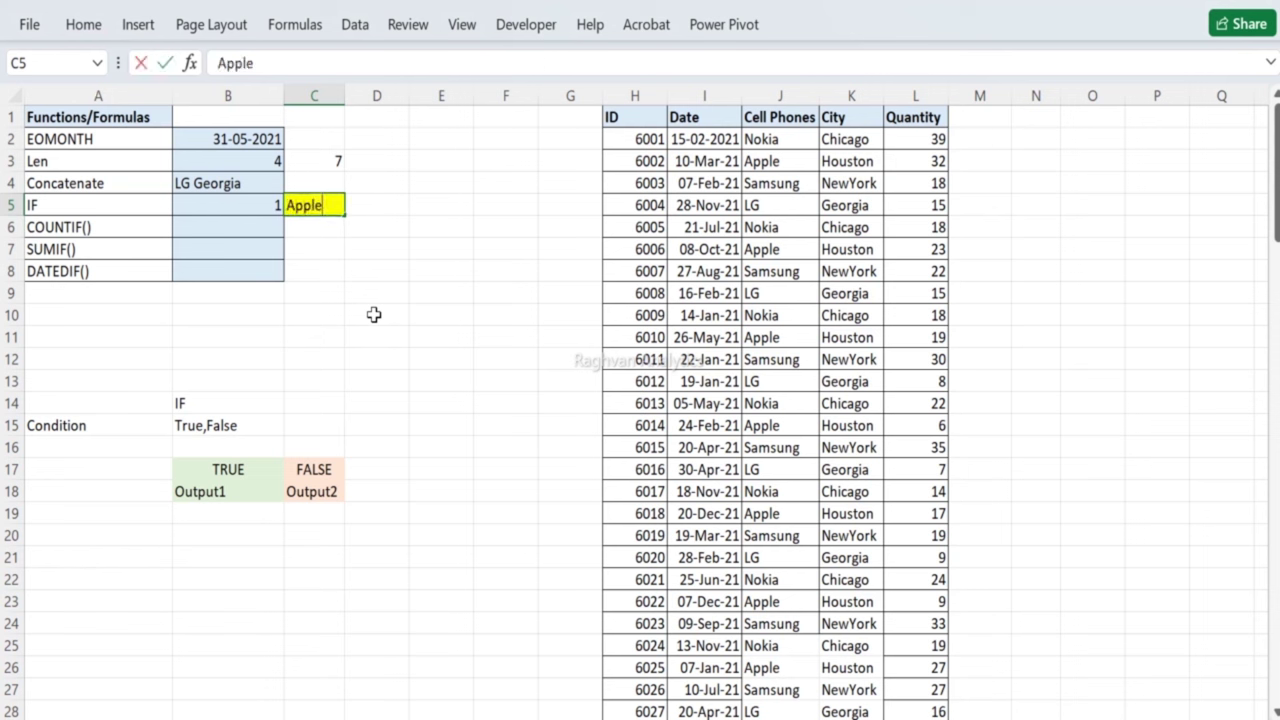
{"action": "key", "text": "Return"}
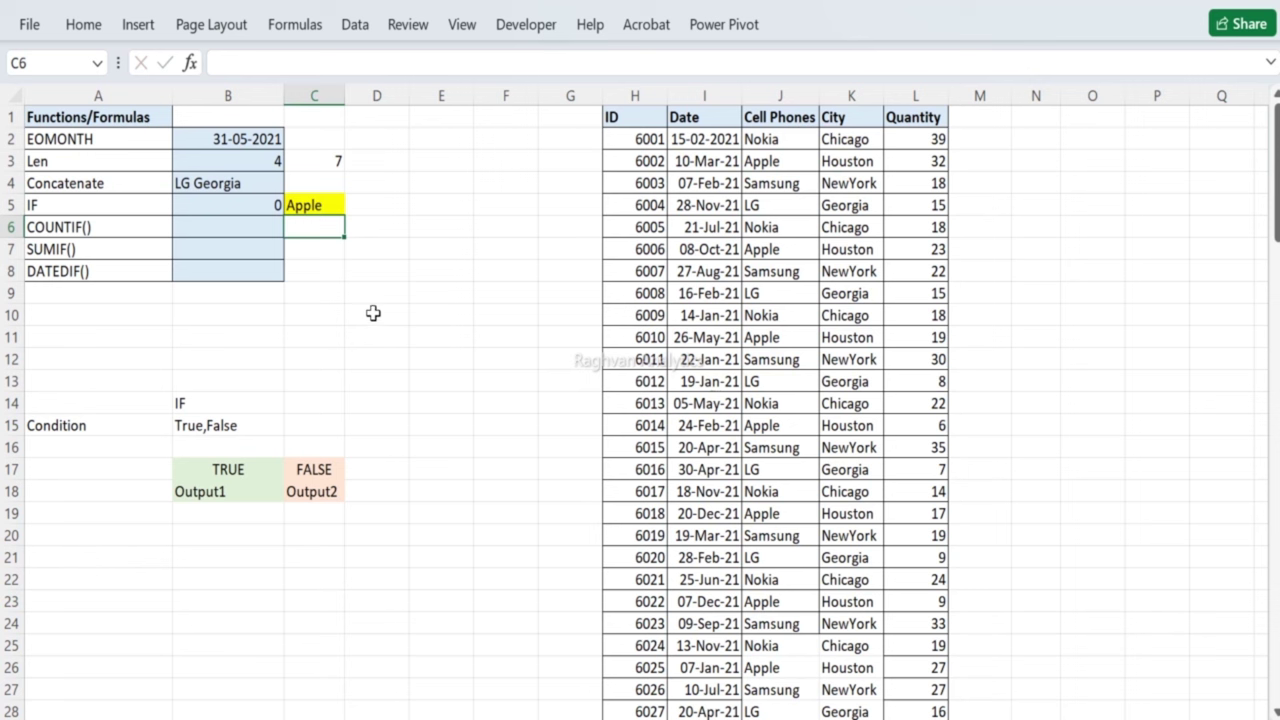
{"action": "key", "text": "Up"}
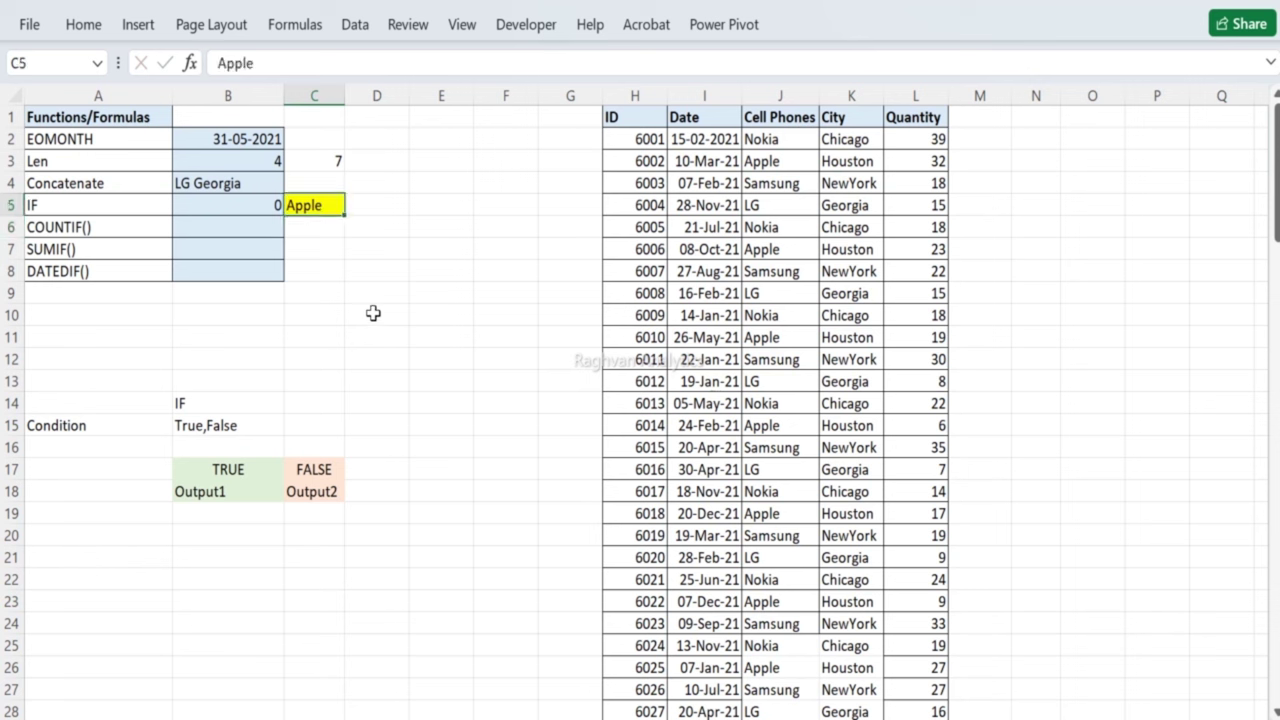
{"action": "type", "text": "1"}
{"action": "key", "text": "Return"}
{"action": "key", "text": "Up"}
{"action": "type", "text": "2"}
{"action": "key", "text": "Return"}
{"action": "key", "text": "Left"}
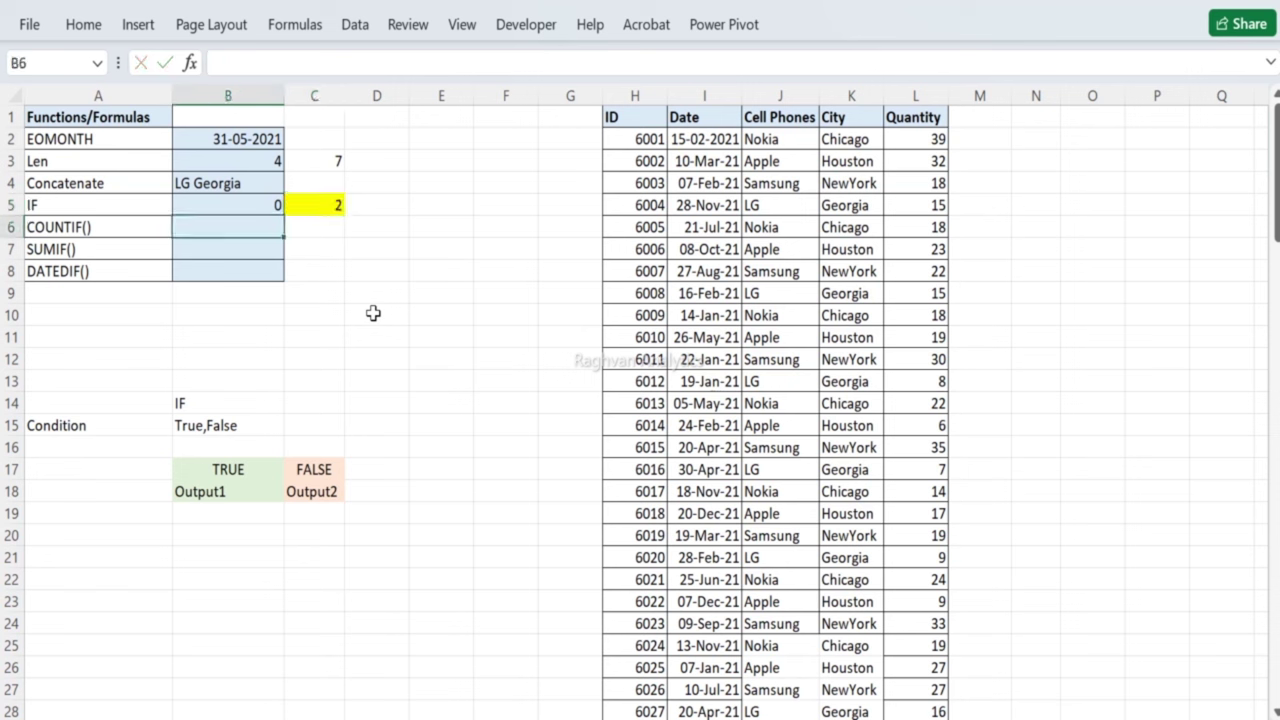
{"action": "key", "text": "Up"}
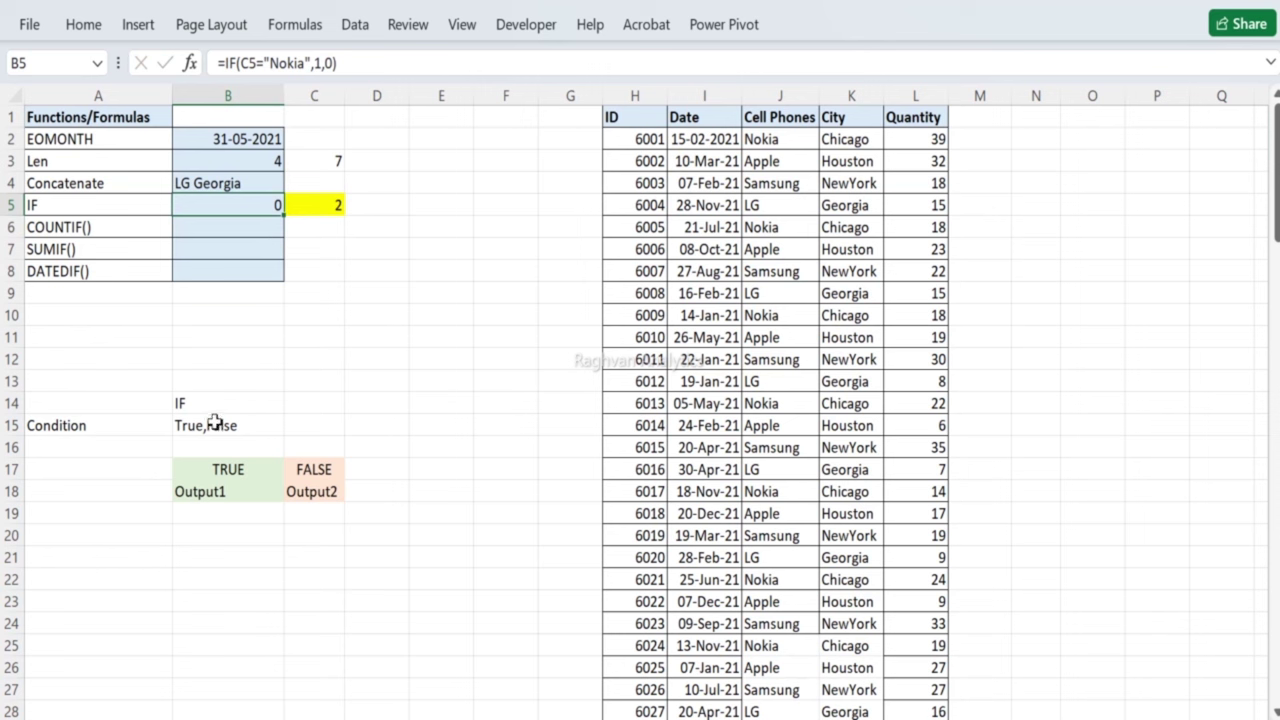
Step: Enter 1 in B19 under Output1 and 0 in C19 under Output2
{"action": "left_click", "coordinate": [211, 513]}
{"action": "type", "text": "1"}
{"action": "key", "text": "Return"}
{"action": "key", "text": "Right"}
{"action": "key", "text": "Up"}
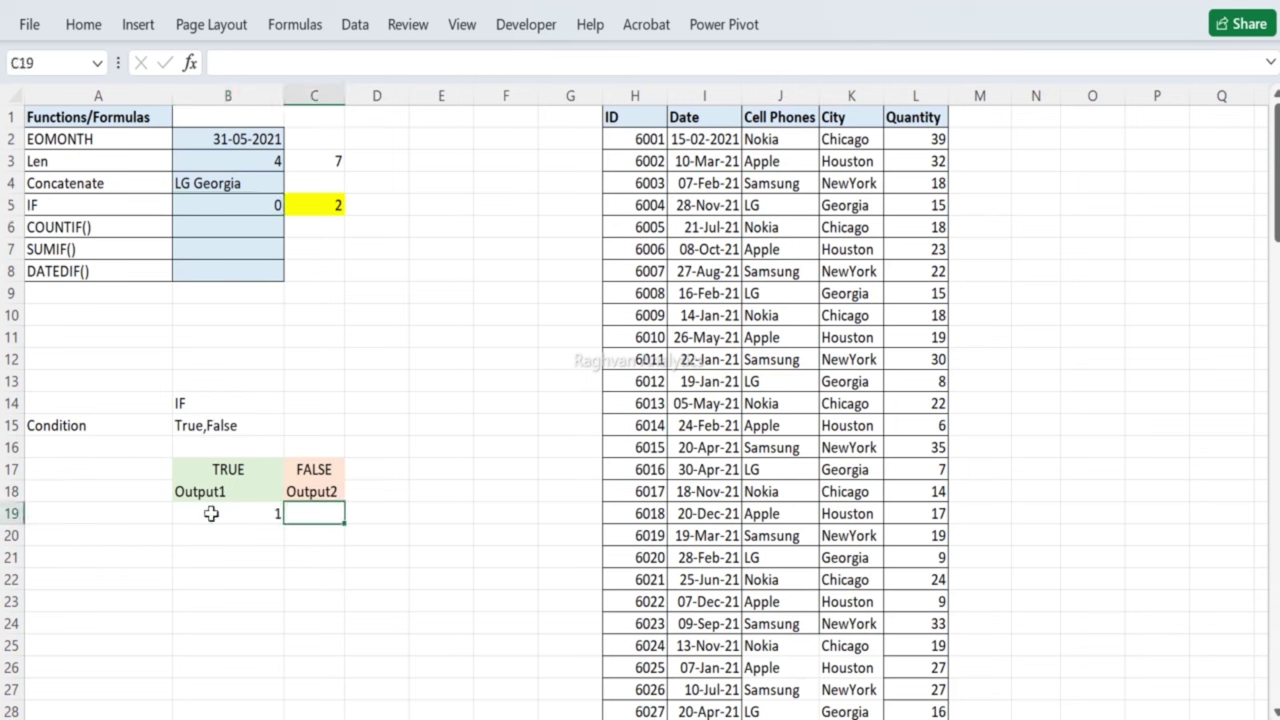
{"action": "type", "text": "0"}
{"action": "key", "text": "Left"}
{"action": "key", "text": "shift+Right"}
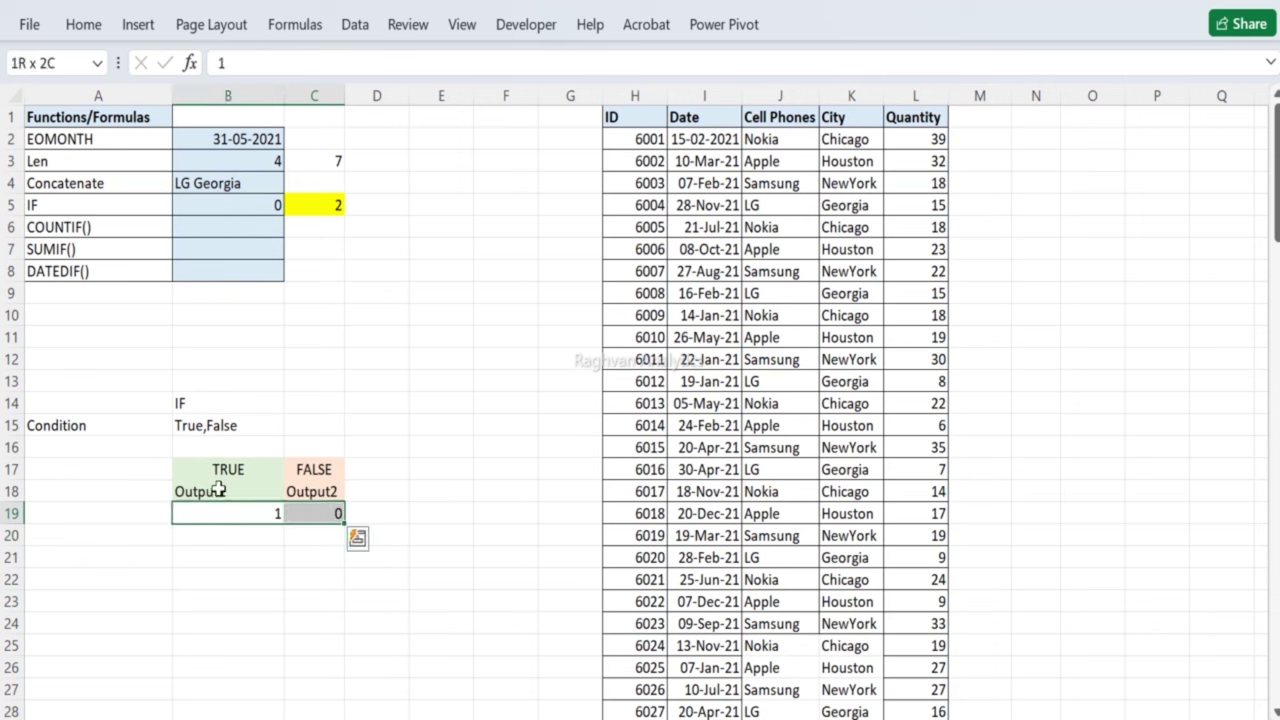
Step: Fill B19:C19 light green
{"action": "left_click_drag", "start_coordinate": [218, 490], "coordinate": [326, 489]}
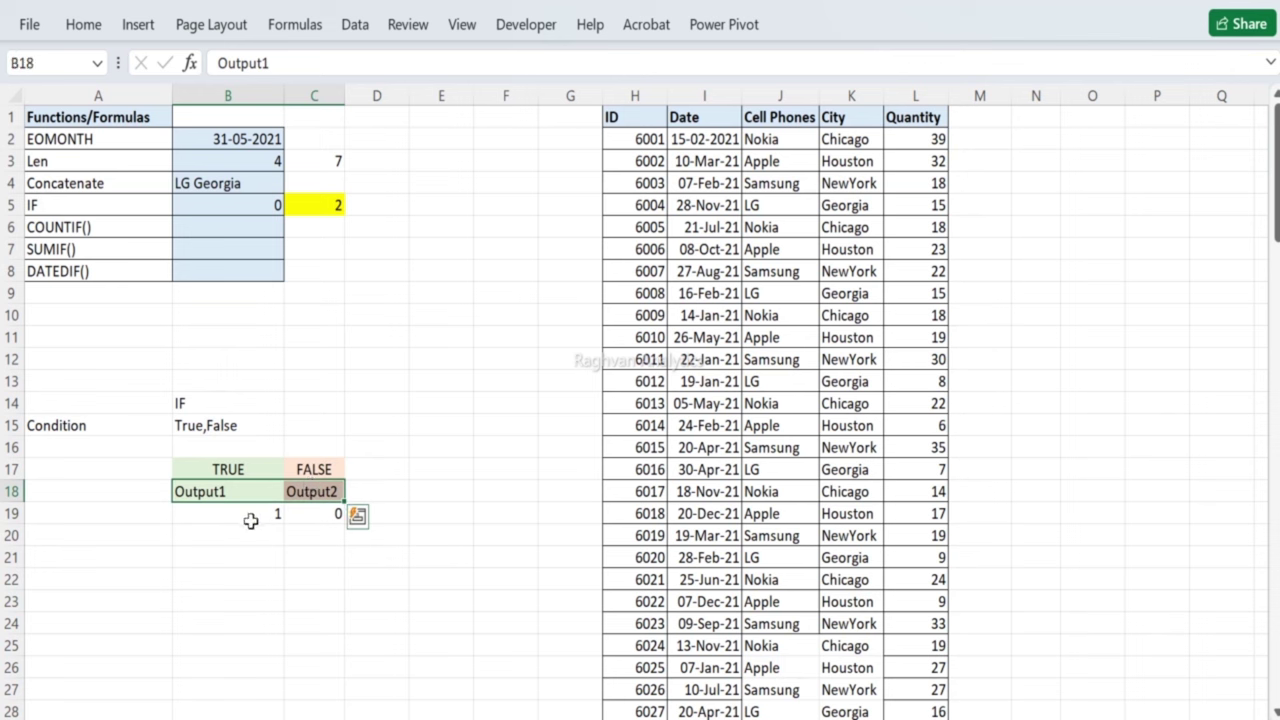
{"action": "left_click_drag", "start_coordinate": [251, 517], "coordinate": [310, 517]}
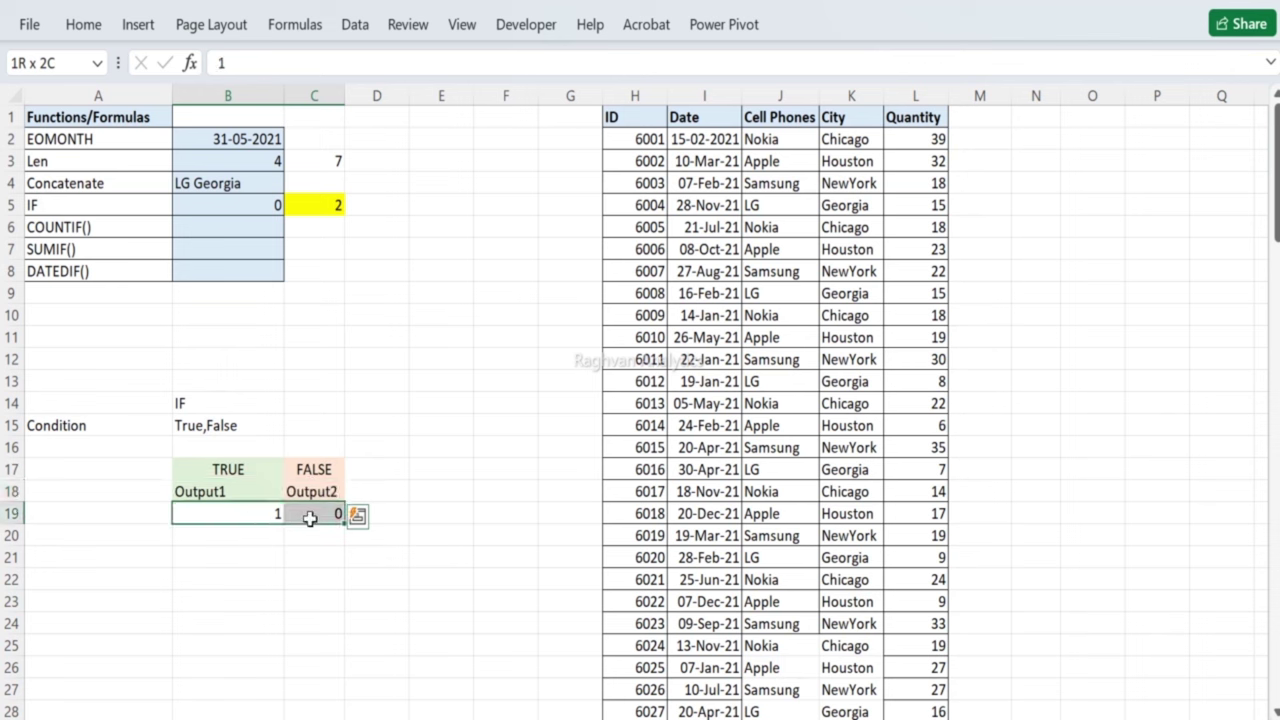
{"action": "left_click", "coordinate": [83, 24]}
{"action": "left_click", "coordinate": [341, 103]}
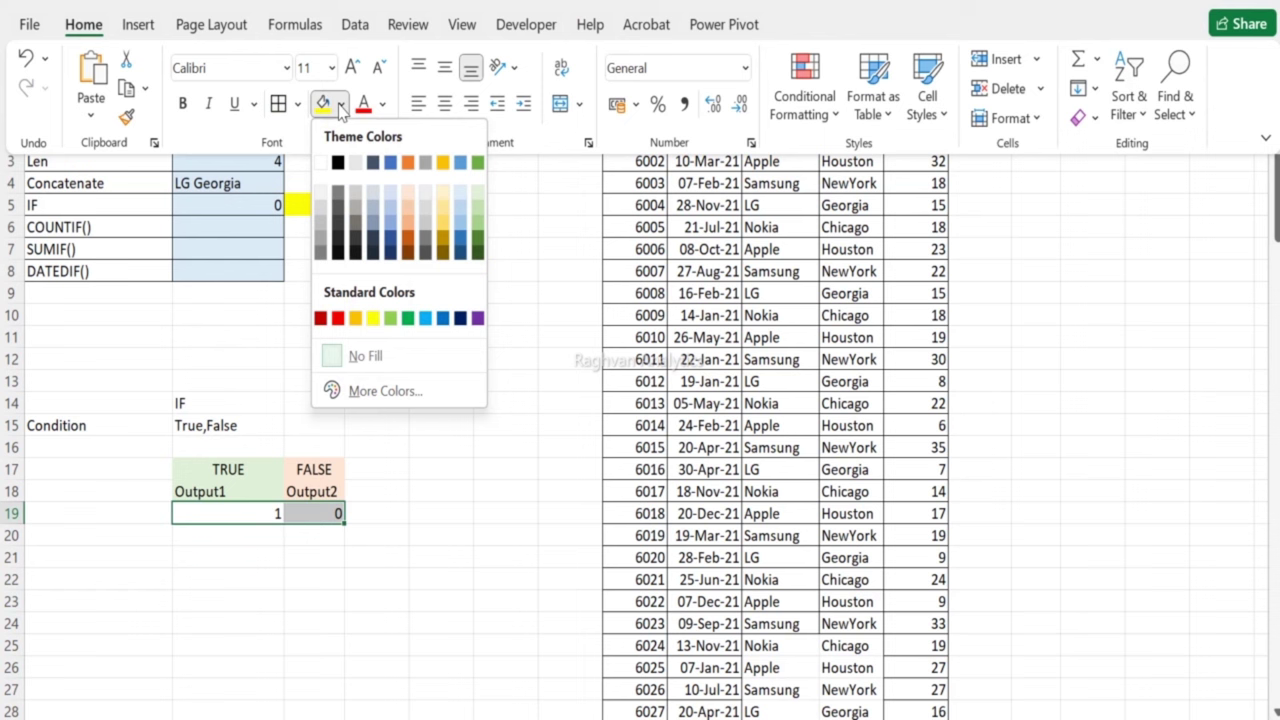
{"action": "left_click", "coordinate": [477, 200]}
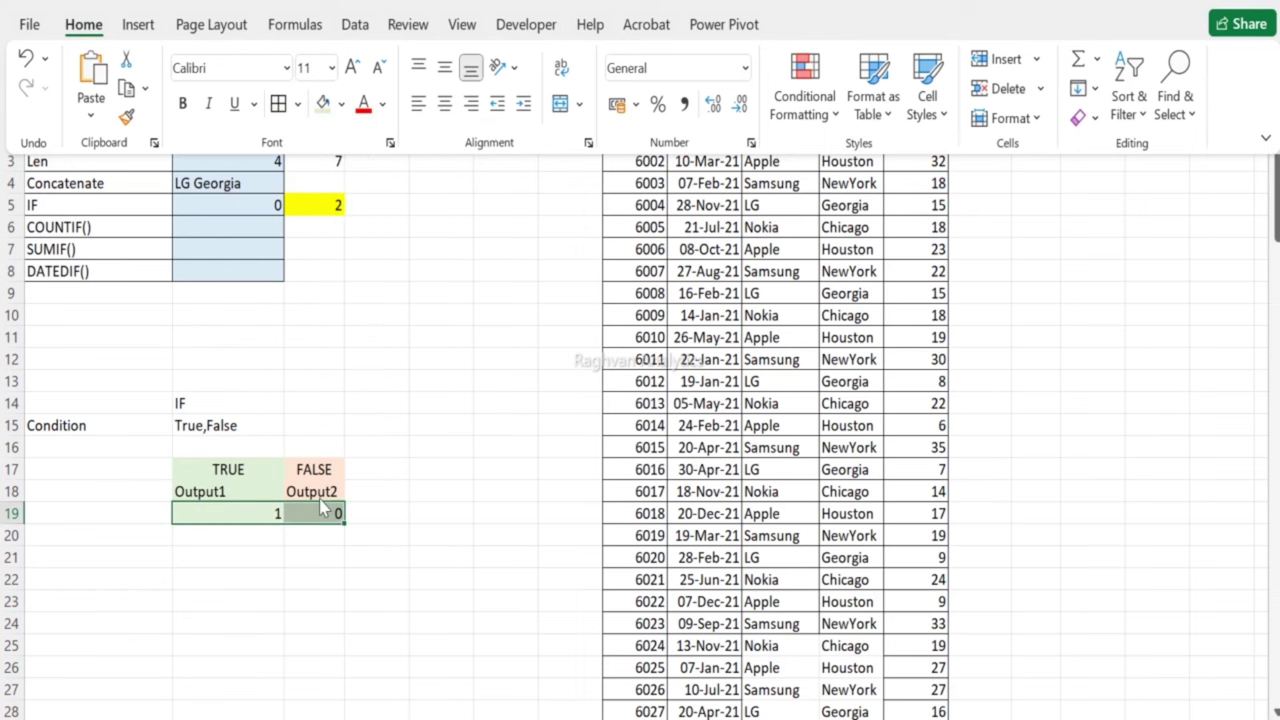
Step: Change C19's fill to light orange to match Output2
{"action": "left_click", "coordinate": [322, 510]}
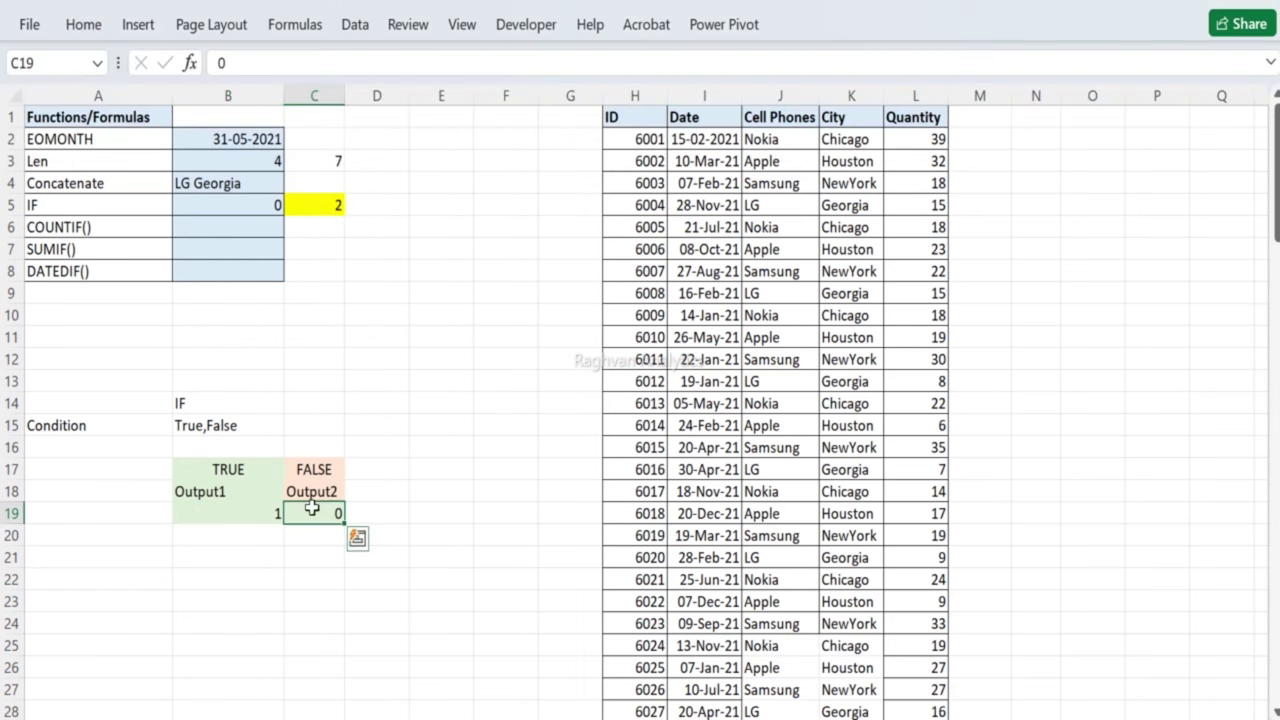
{"action": "left_click", "coordinate": [84, 24]}
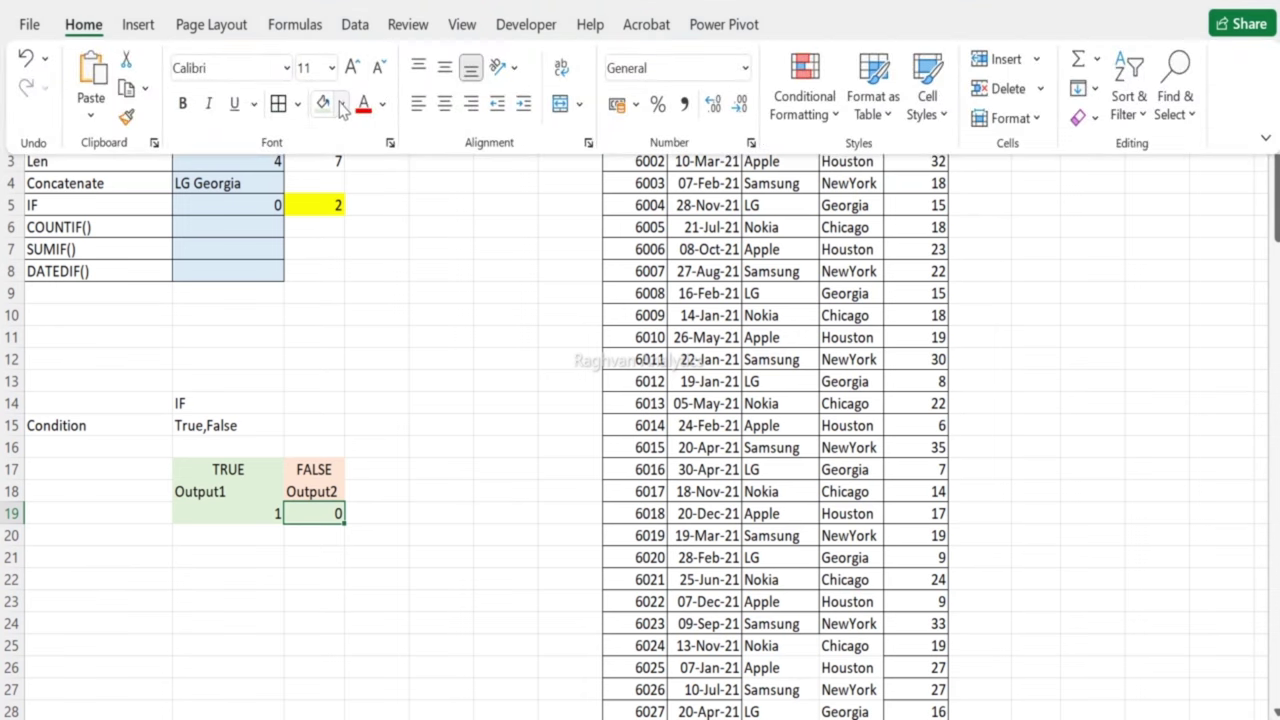
{"action": "left_click", "coordinate": [341, 103]}
{"action": "left_click", "coordinate": [406, 193]}
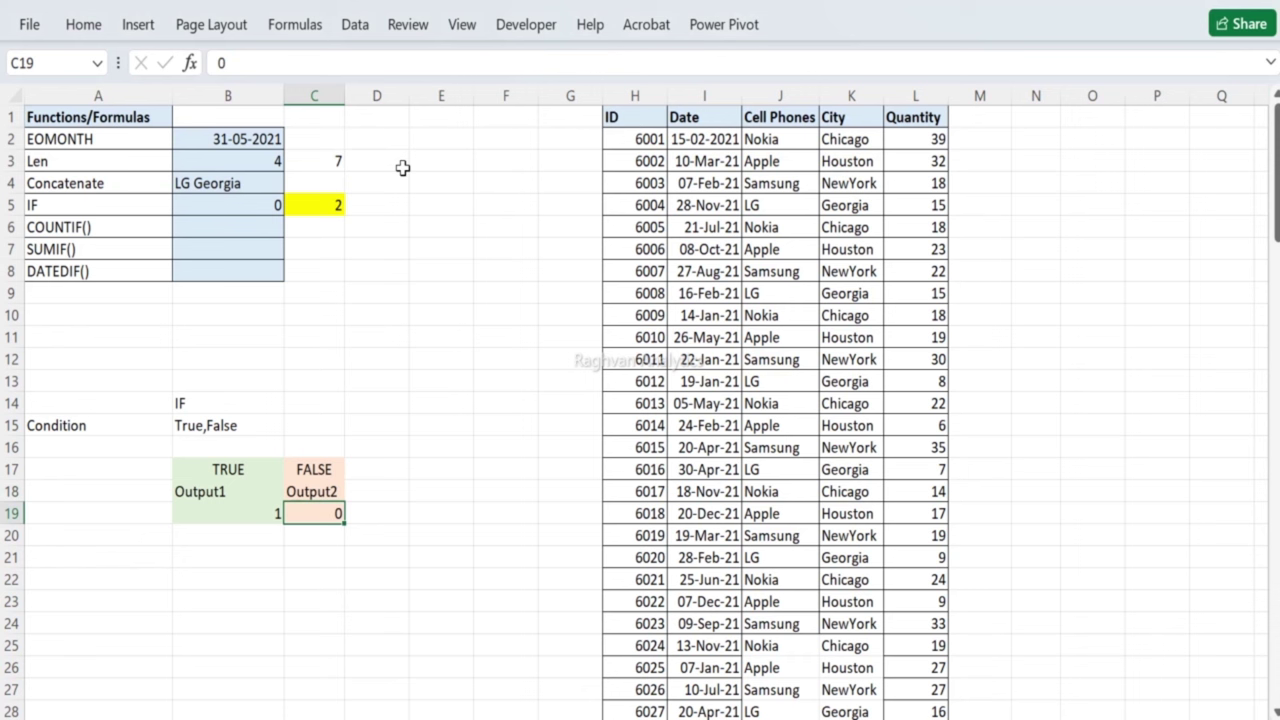
{"action": "key", "text": "shift+Left"}
Step: Edit the IF formula in B5 to test C5 for "Red" instead of Nokia
{"action": "left_click", "coordinate": [269, 400]}
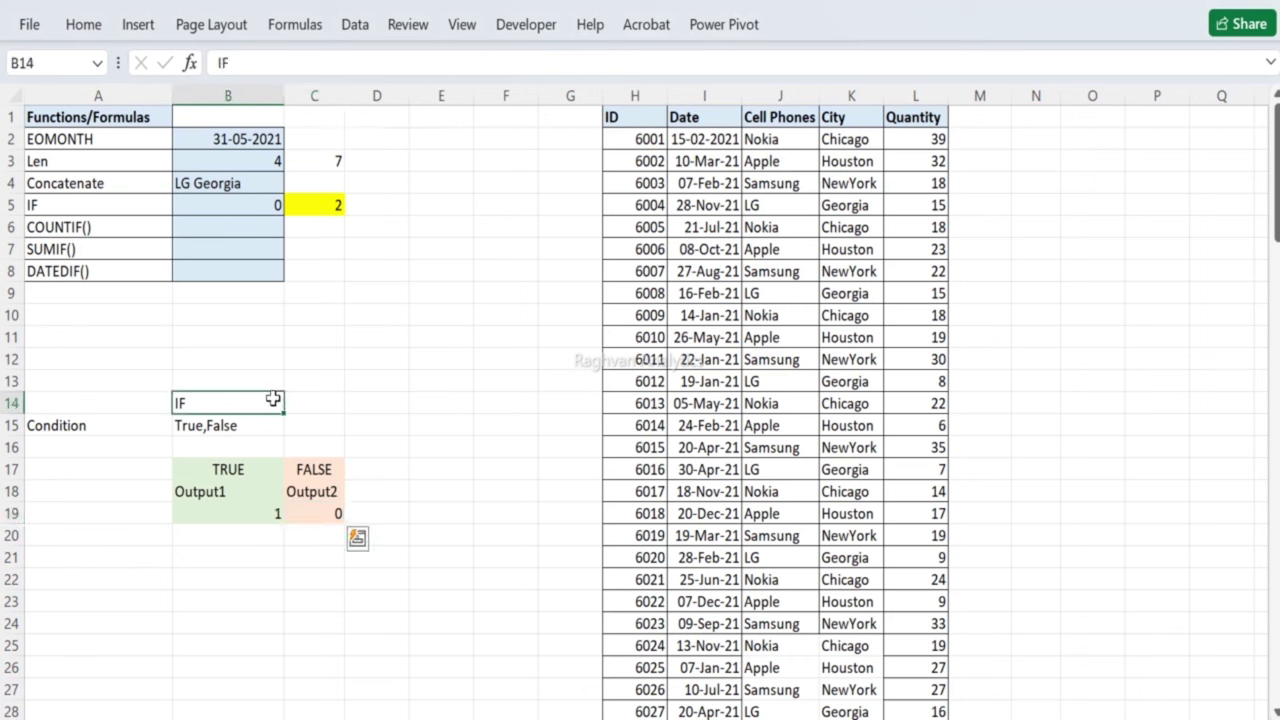
{"action": "key", "text": "Up"}
{"action": "key", "text": "Up"}
{"action": "key", "text": "Up"}
{"action": "key", "text": "Up"}
{"action": "key", "text": "Up"}
{"action": "key", "text": "Up"}
{"action": "key", "text": "Up"}
{"action": "key", "text": "Up"}
{"action": "key", "text": "Up"}
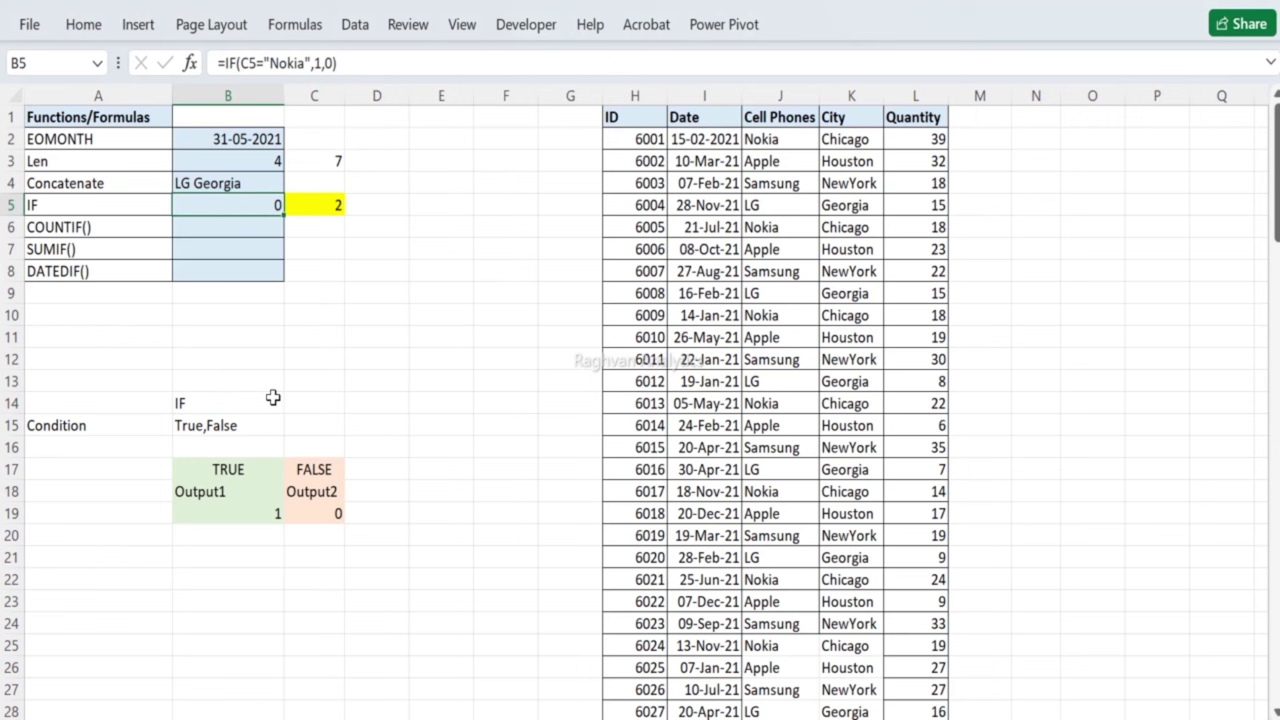
{"action": "key", "text": "F2"}
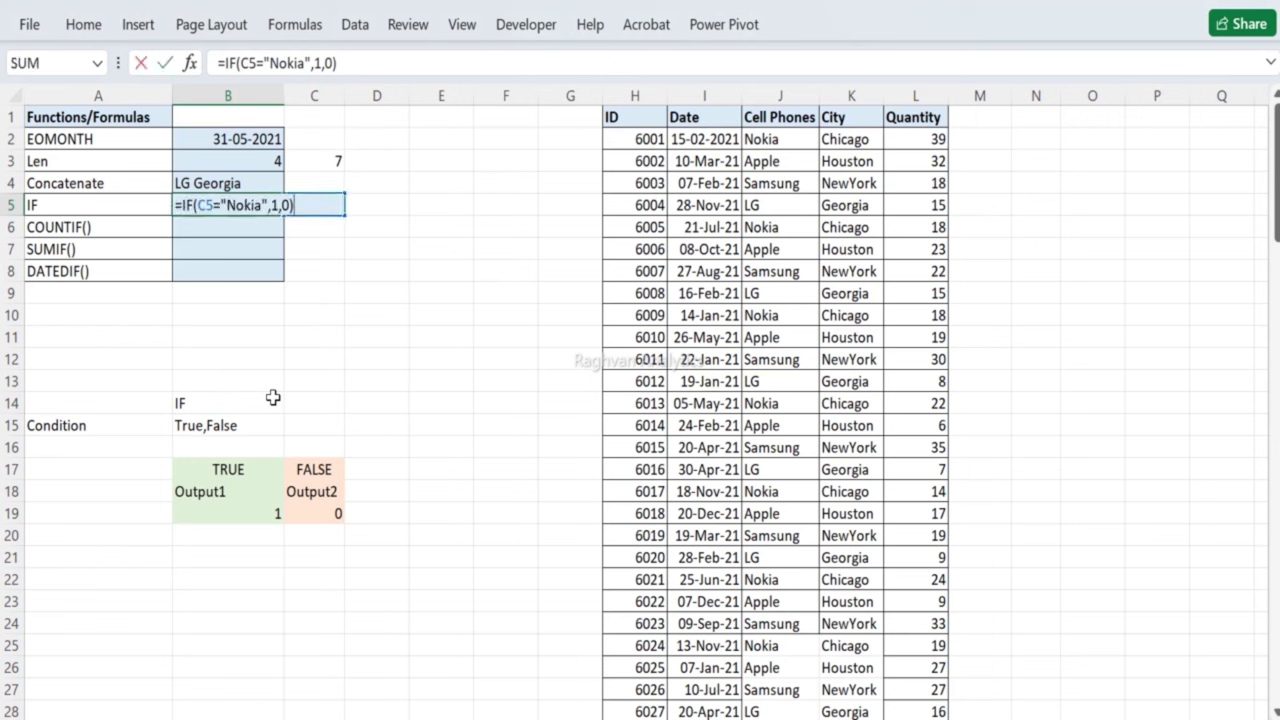
{"action": "key", "text": "Left"}
{"action": "key", "text": "Left"}
{"action": "key", "text": "Left"}
{"action": "key", "text": "Left"}
{"action": "key", "text": "Left"}
{"action": "key", "text": "Left"}
{"action": "key", "text": "Left"}
{"action": "key", "text": "Left"}
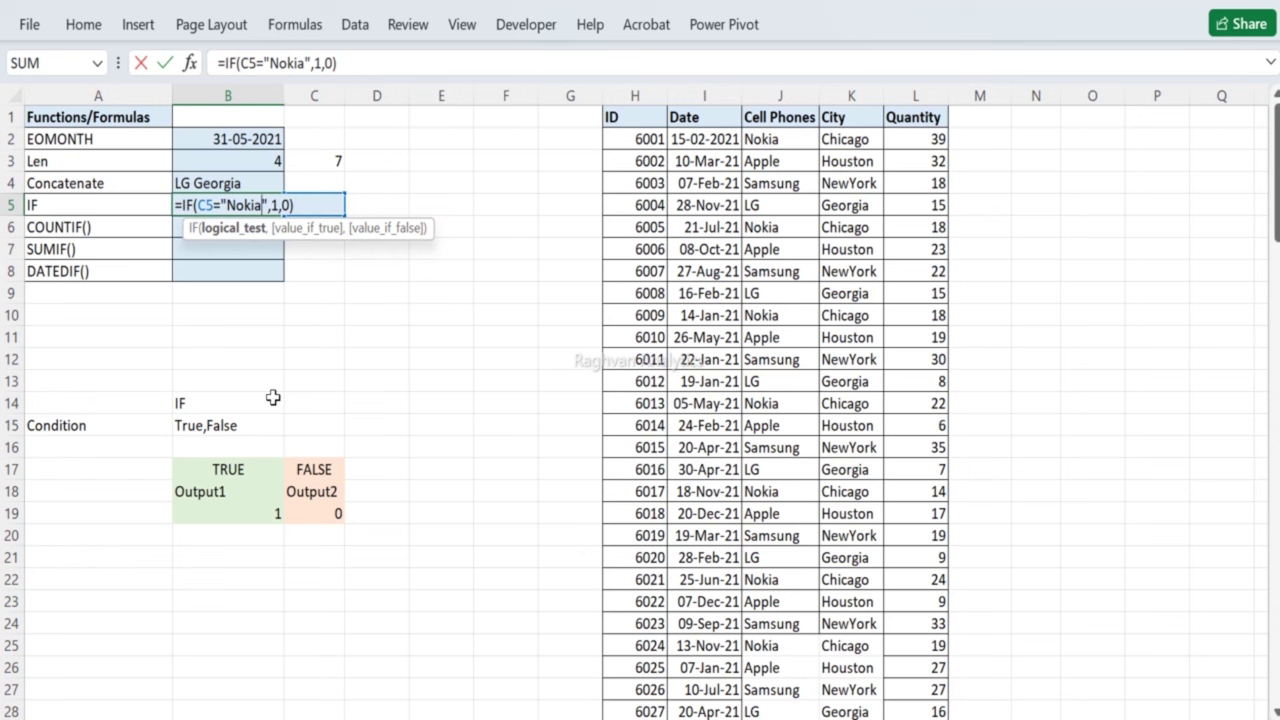
{"action": "key", "text": "shift+Left"}
{"action": "key", "text": "shift+Left"}
{"action": "key", "text": "shift+Left"}
{"action": "key", "text": "shift+Left"}
{"action": "key", "text": "shift+Left"}
{"action": "type", "text": "Apple"}
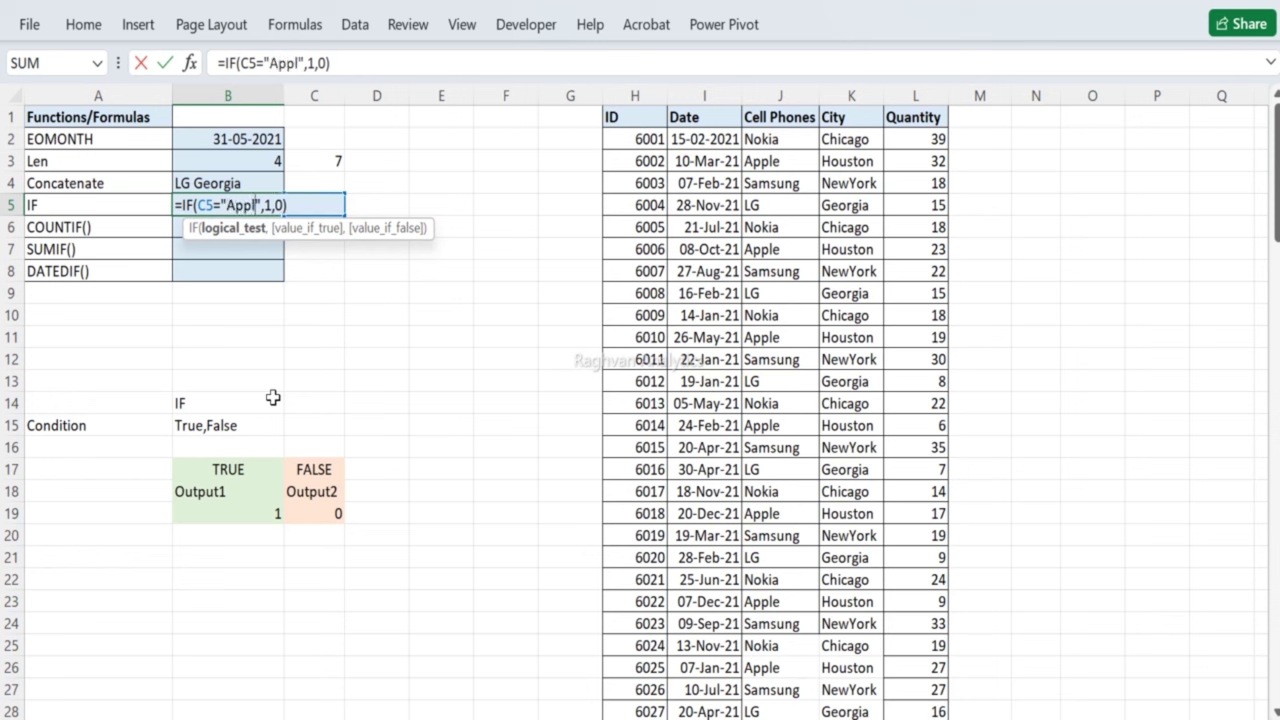
{"action": "key", "text": "BackSpace"}
{"action": "key", "text": "BackSpace"}
{"action": "key", "text": "BackSpace"}
{"action": "key", "text": "BackSpace"}
{"action": "key", "text": "BackSpace"}
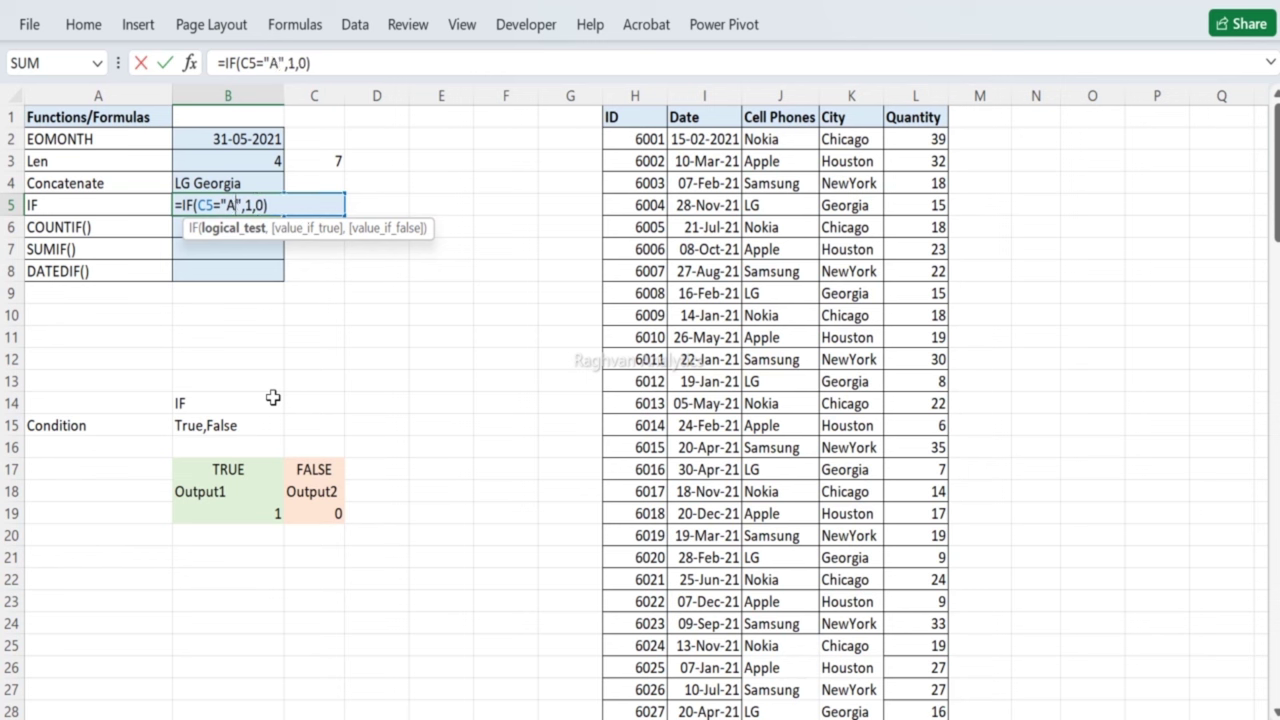
{"action": "type", "text": "Red"}
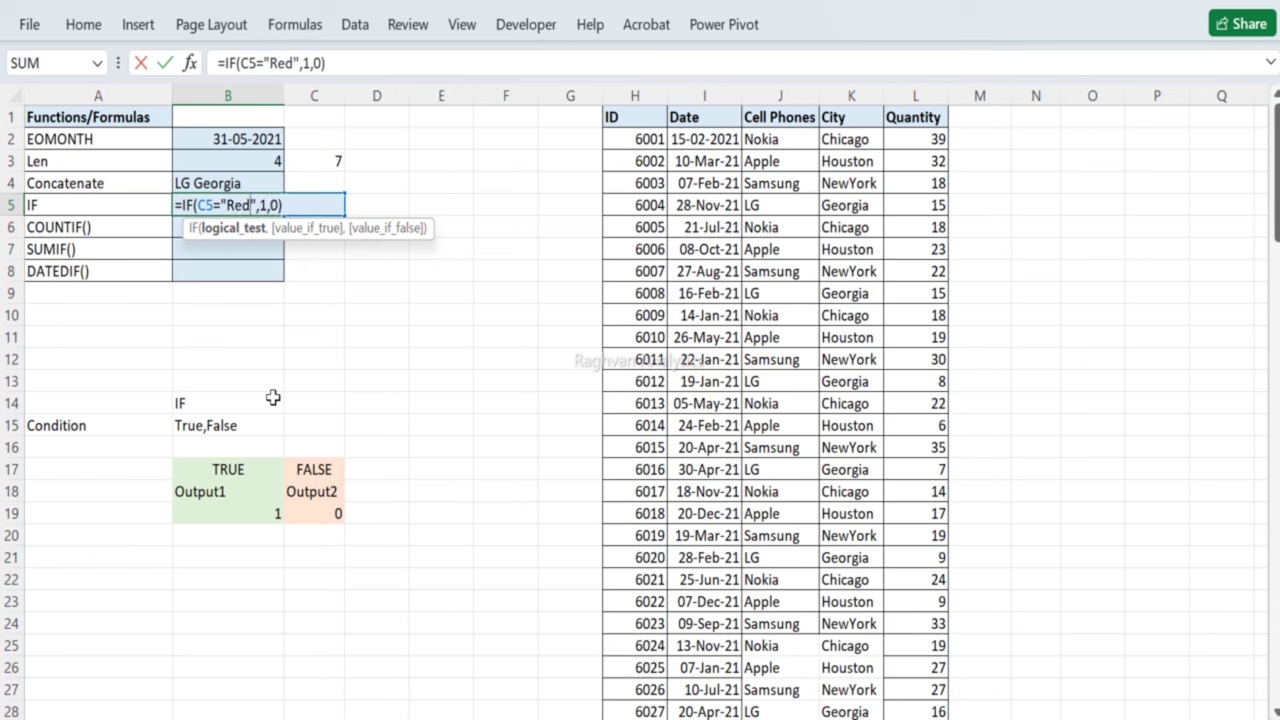
{"action": "key", "text": "Tab"}
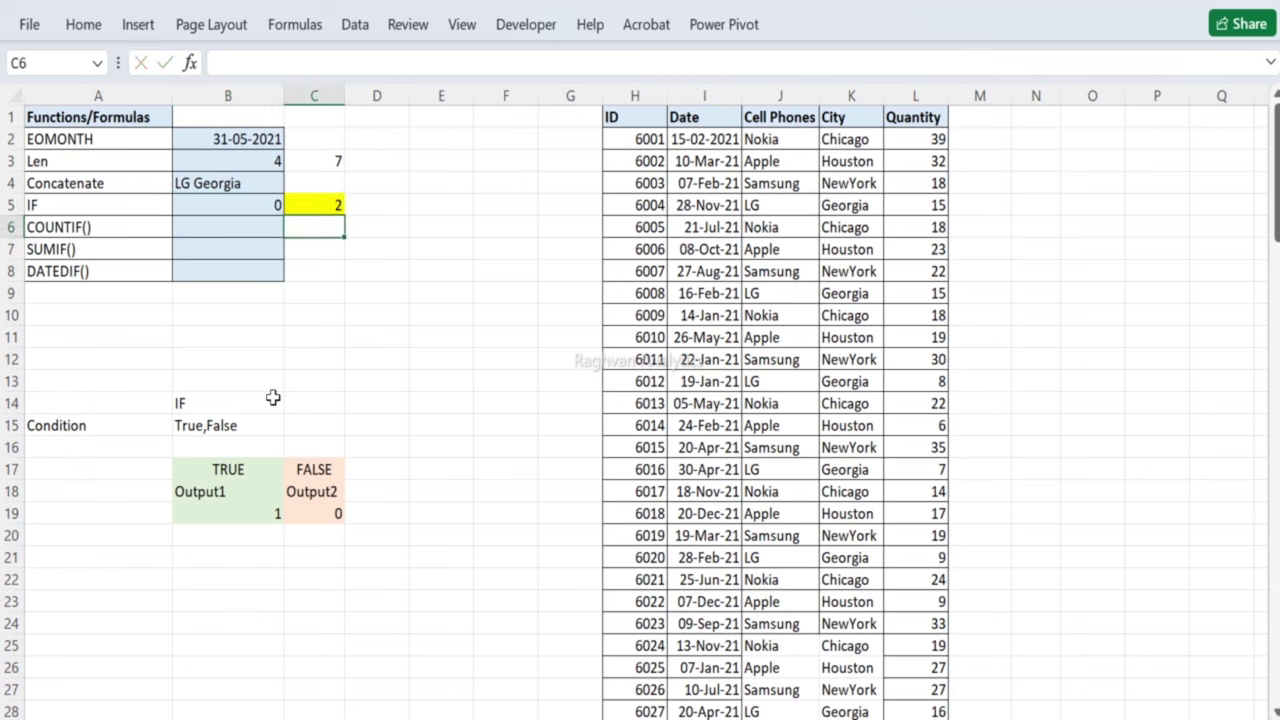
Step: Enter red in C5 and review B5's formula, which now returns 1
{"action": "type", "text": "red"}
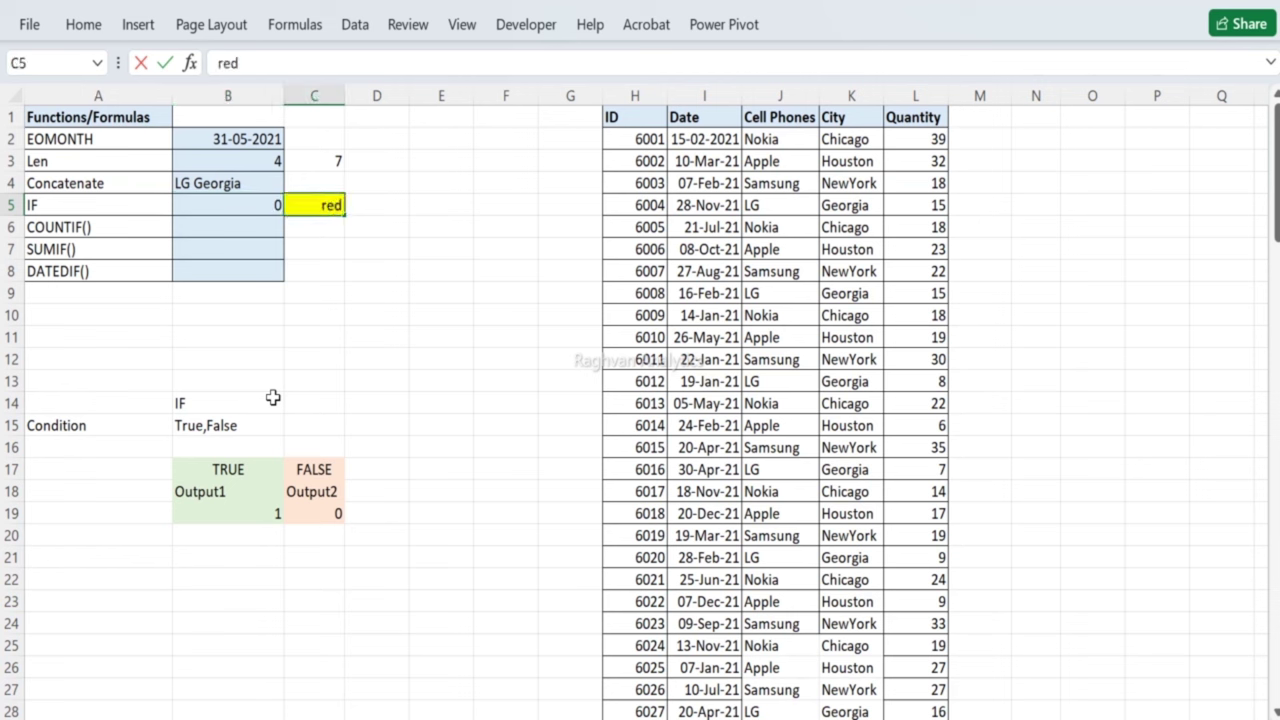
{"action": "key", "text": "Return"}
{"action": "key", "text": "Left"}
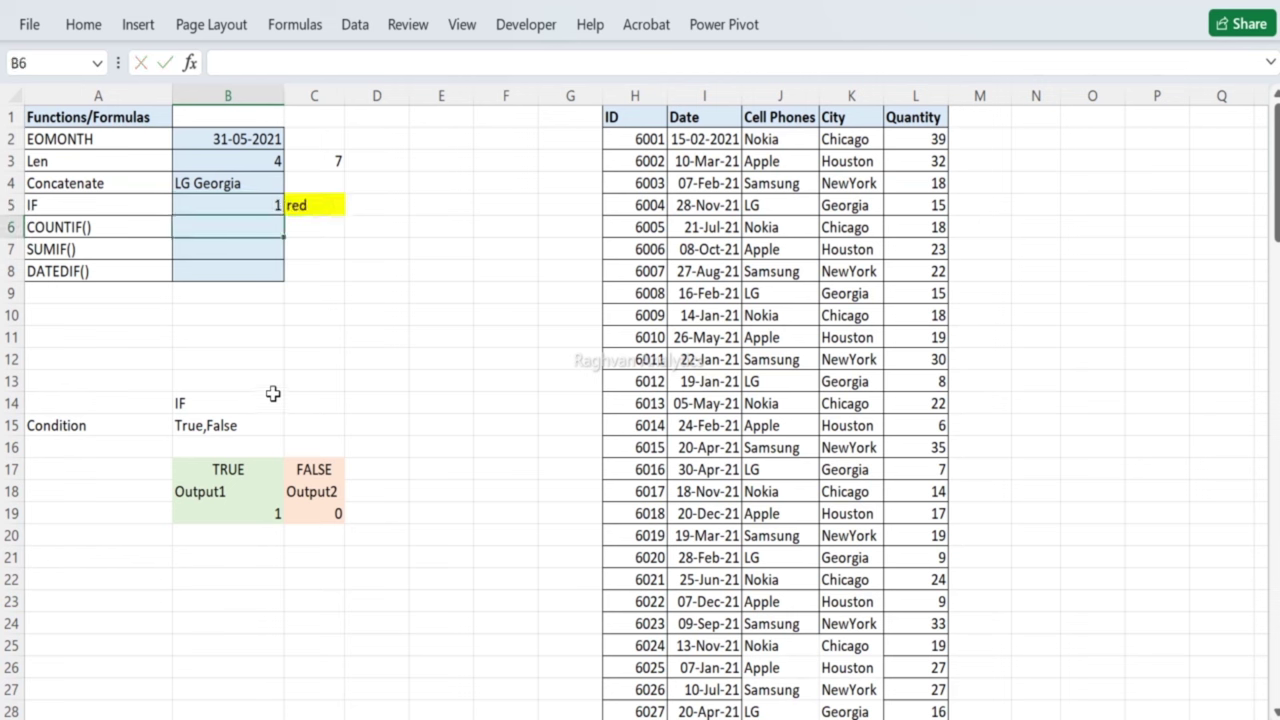
{"action": "key", "text": "Up"}
{"action": "key", "text": "F2"}
{"action": "key", "text": "Escape"}
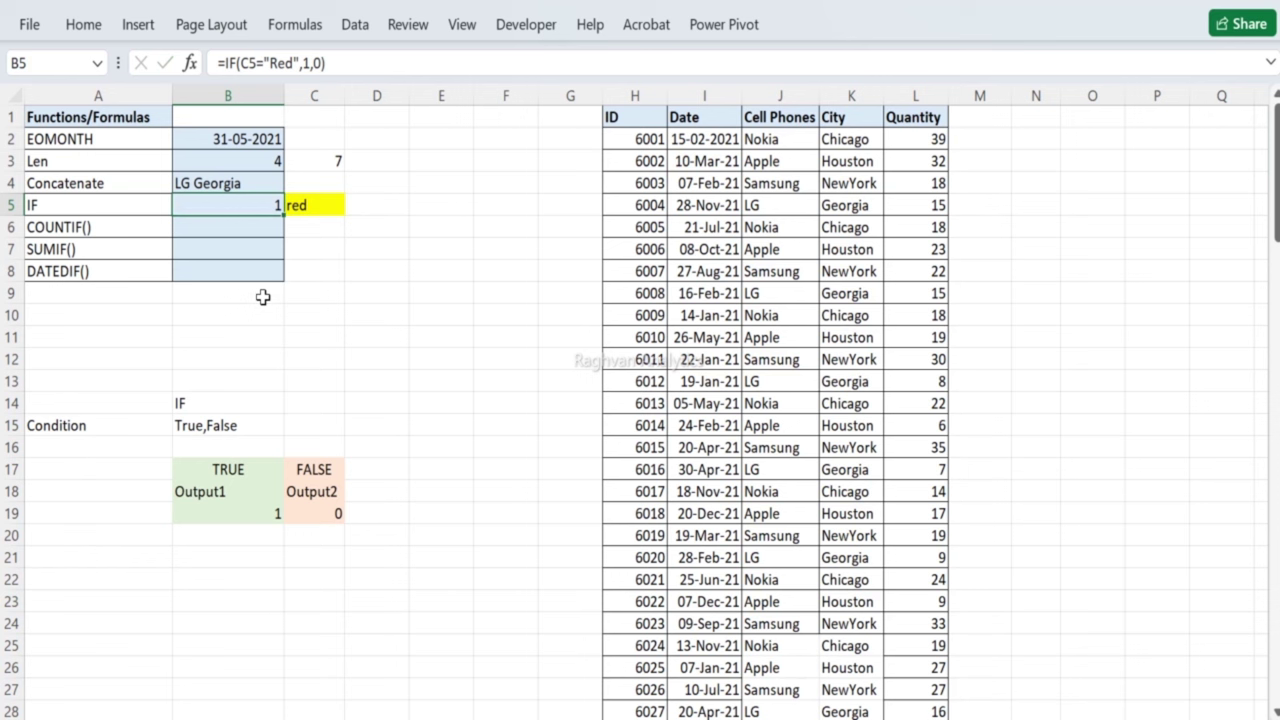
Step: Copy the COUNTIF(), SUMIF() and DATEDIF() labels from A6:A8 one row down to A7
{"action": "key", "text": "Left"}
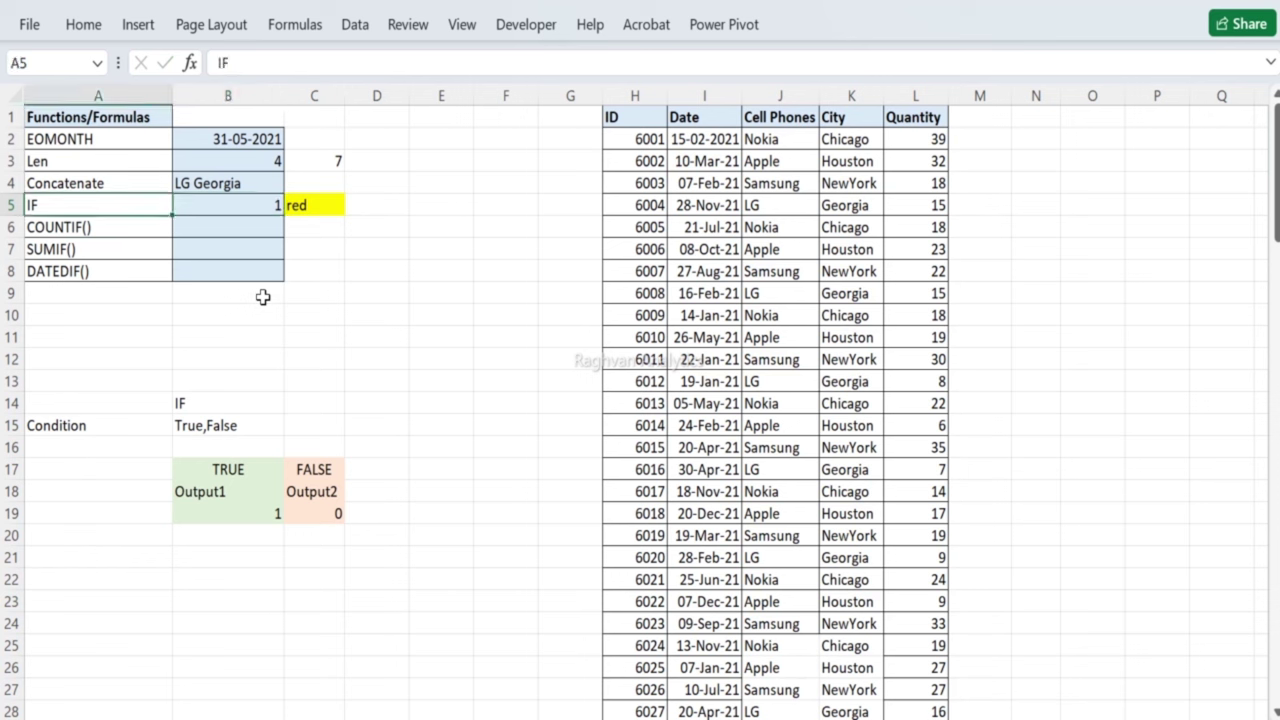
{"action": "key", "text": "Down"}
{"action": "key", "text": "Up"}
{"action": "key", "text": "Right"}
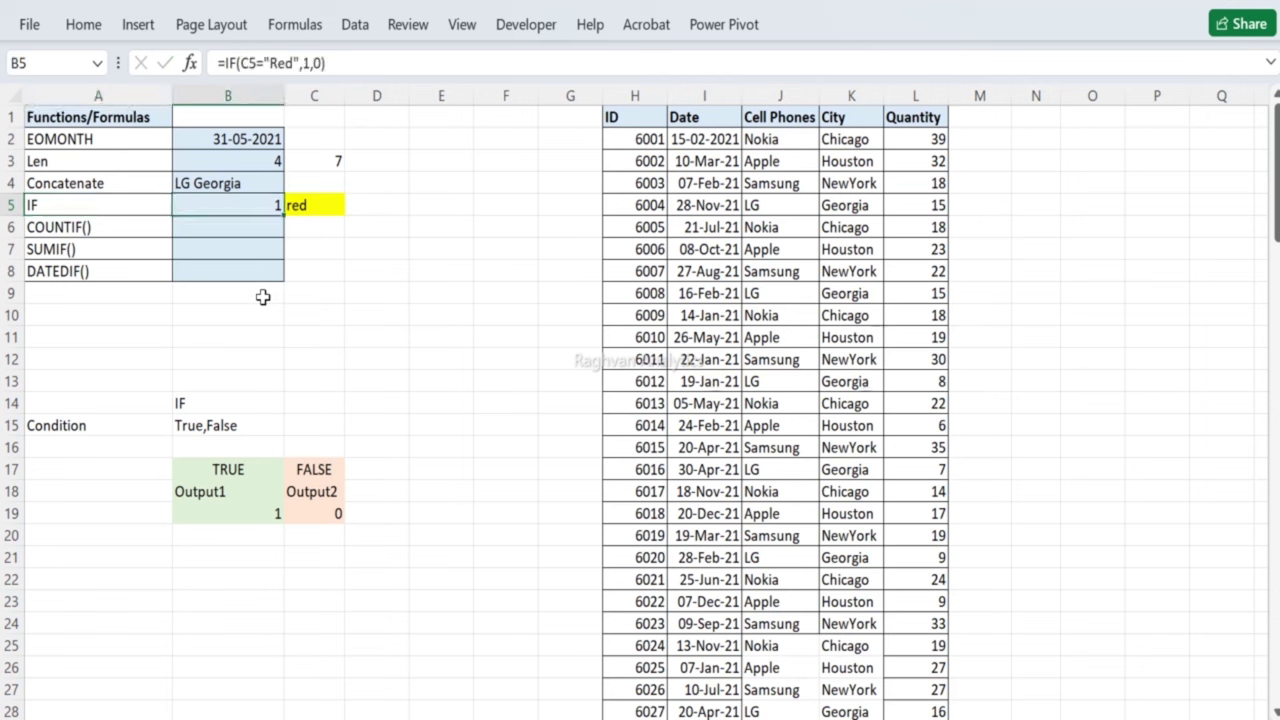
{"action": "key", "text": "Down"}
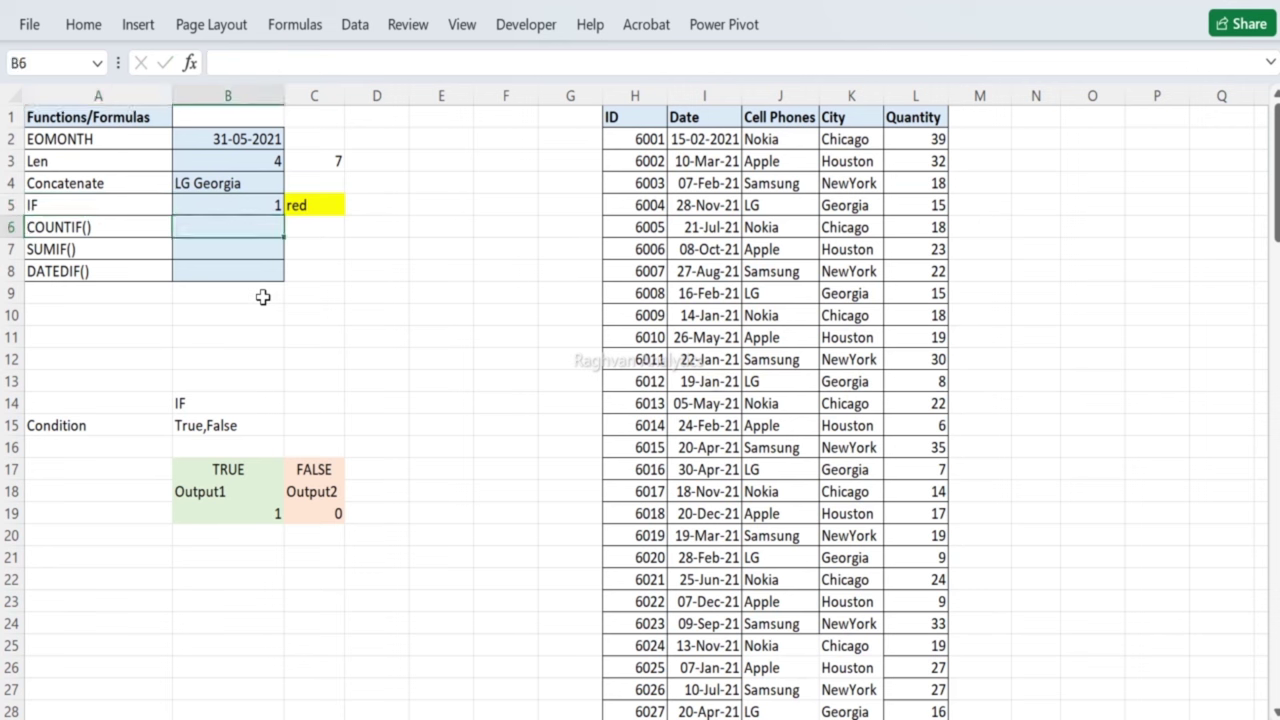
{"action": "key", "text": "Left"}
{"action": "key", "text": "shift+Down"}
{"action": "key", "text": "shift+Down"}
{"action": "key", "text": "ctrl+c"}
{"action": "key", "text": "ctrl+v"}
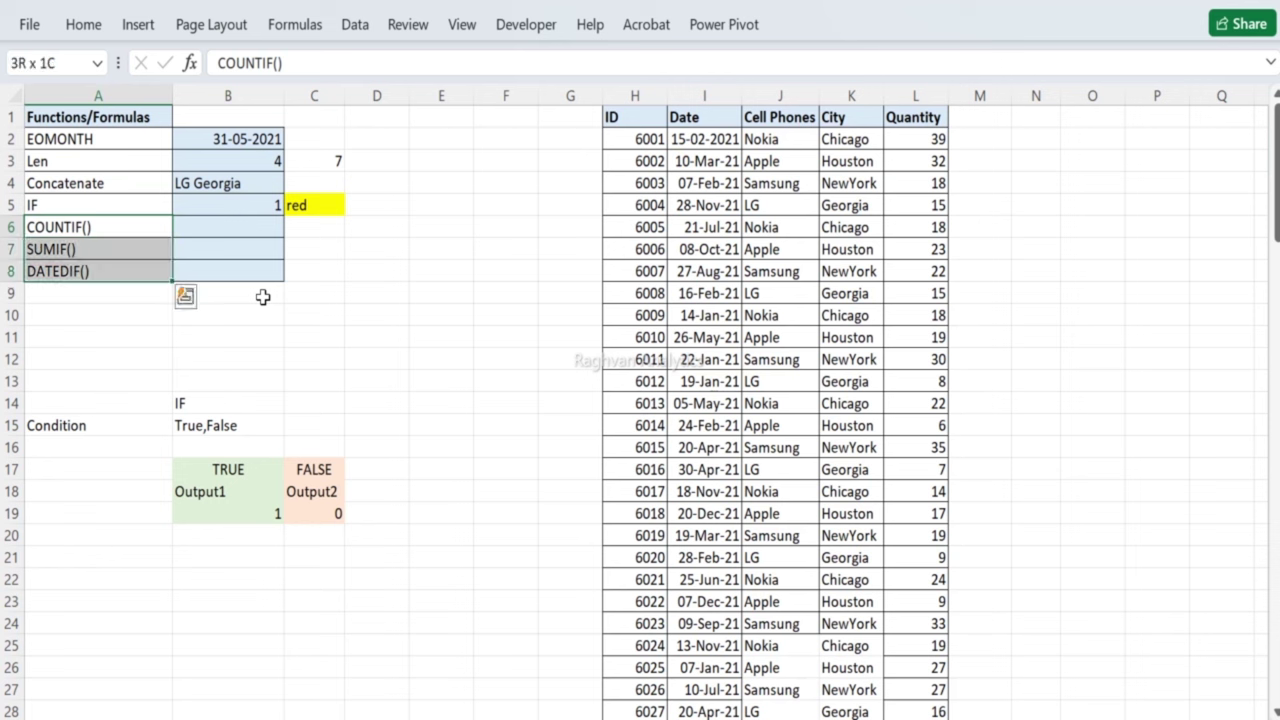
{"action": "key", "text": "Down"}
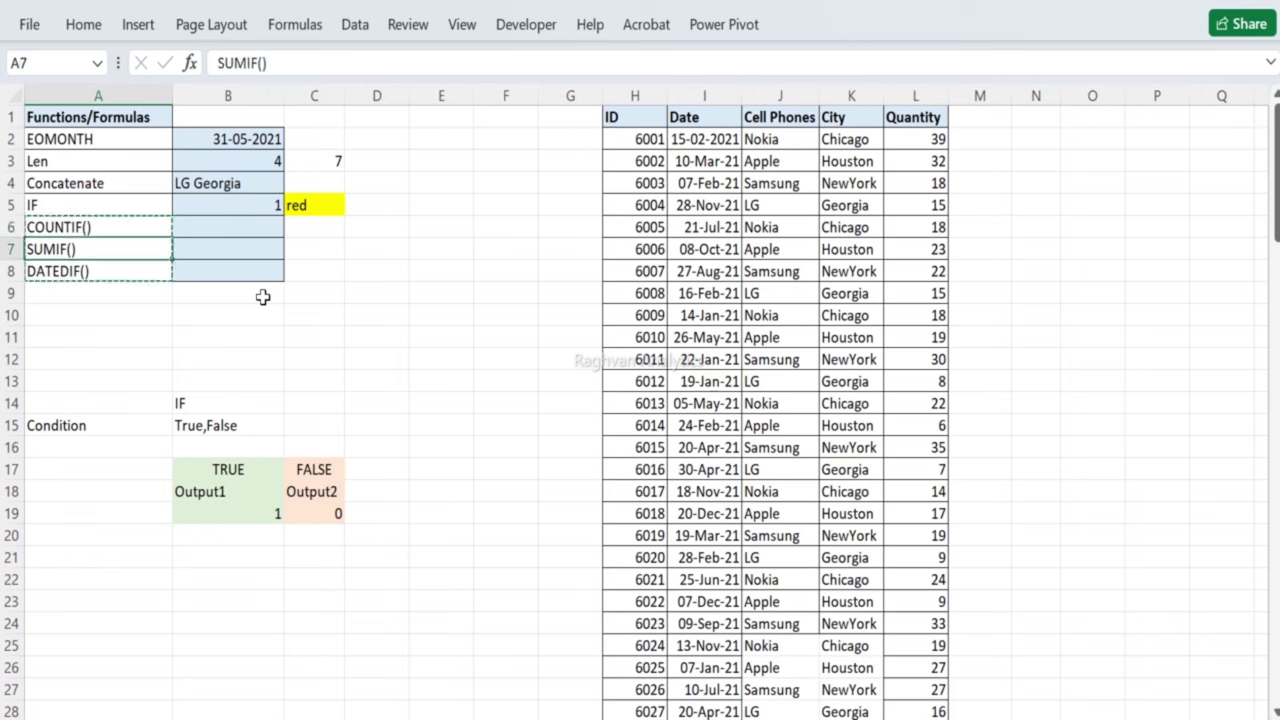
{"action": "key", "text": "ctrl+v"}
{"action": "key", "text": "Up"}
{"action": "key", "text": "Up"}
Step: Relabel A6 as "Nested if ()"
{"action": "key", "text": "Down"}
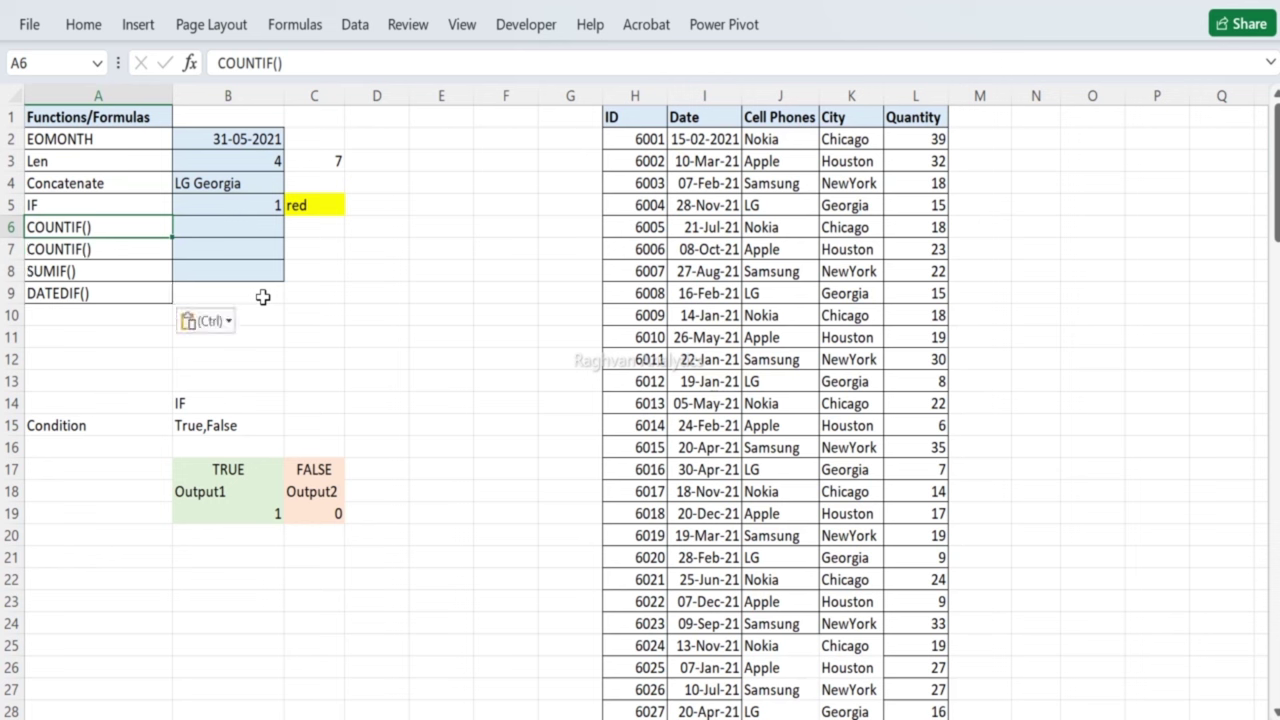
{"action": "type", "text": "Nested if"}
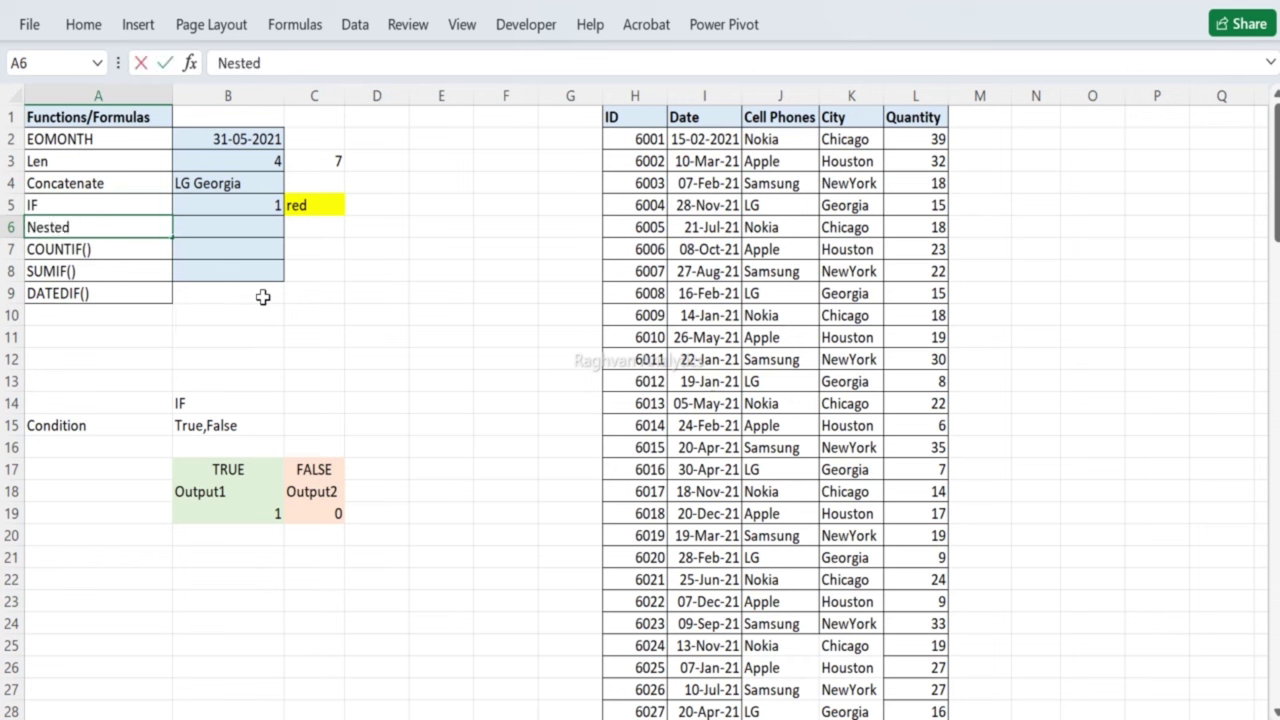
{"action": "key", "text": "Return"}
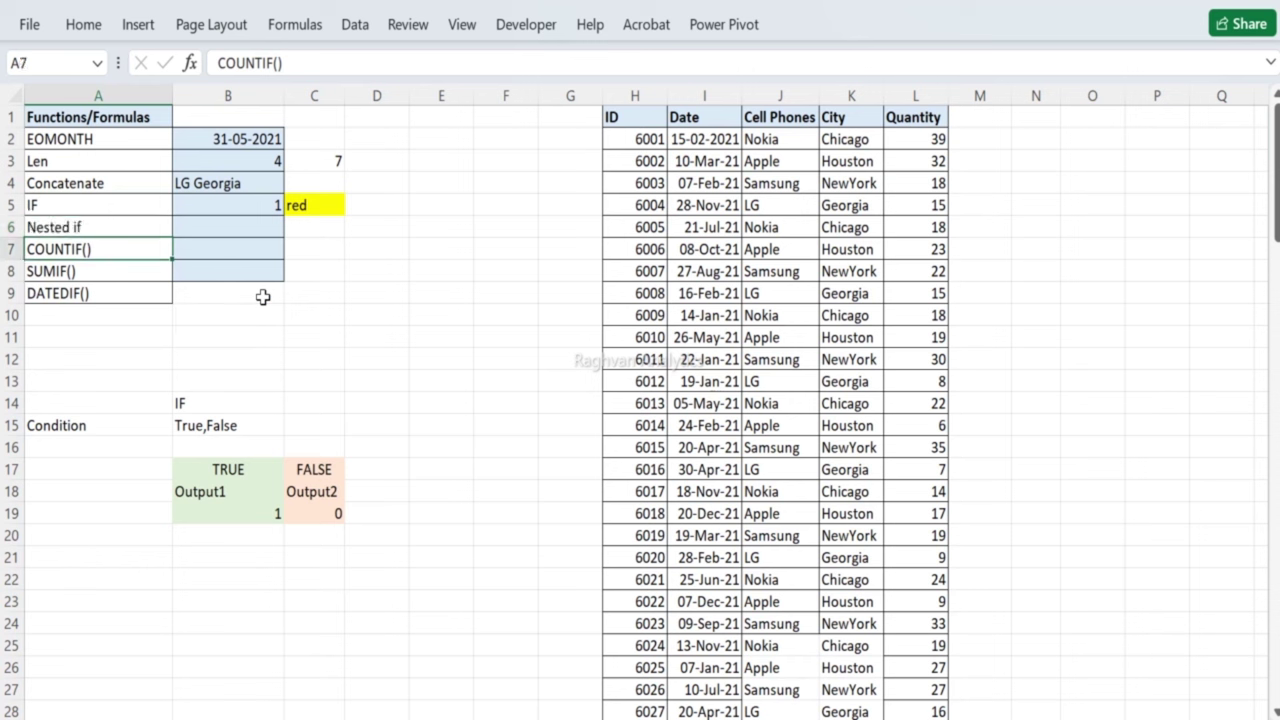
{"action": "key", "text": "Up"}
{"action": "key", "text": "F2"}
{"action": "type", "text": "()"}
{"action": "key", "text": "Return"}
Step: Change A5's label to "IF()"
{"action": "key", "text": "Up"}
{"action": "key", "text": "Up"}
{"action": "key", "text": "F2"}
{"action": "type", "text": "()"}
{"action": "key", "text": "Return"}
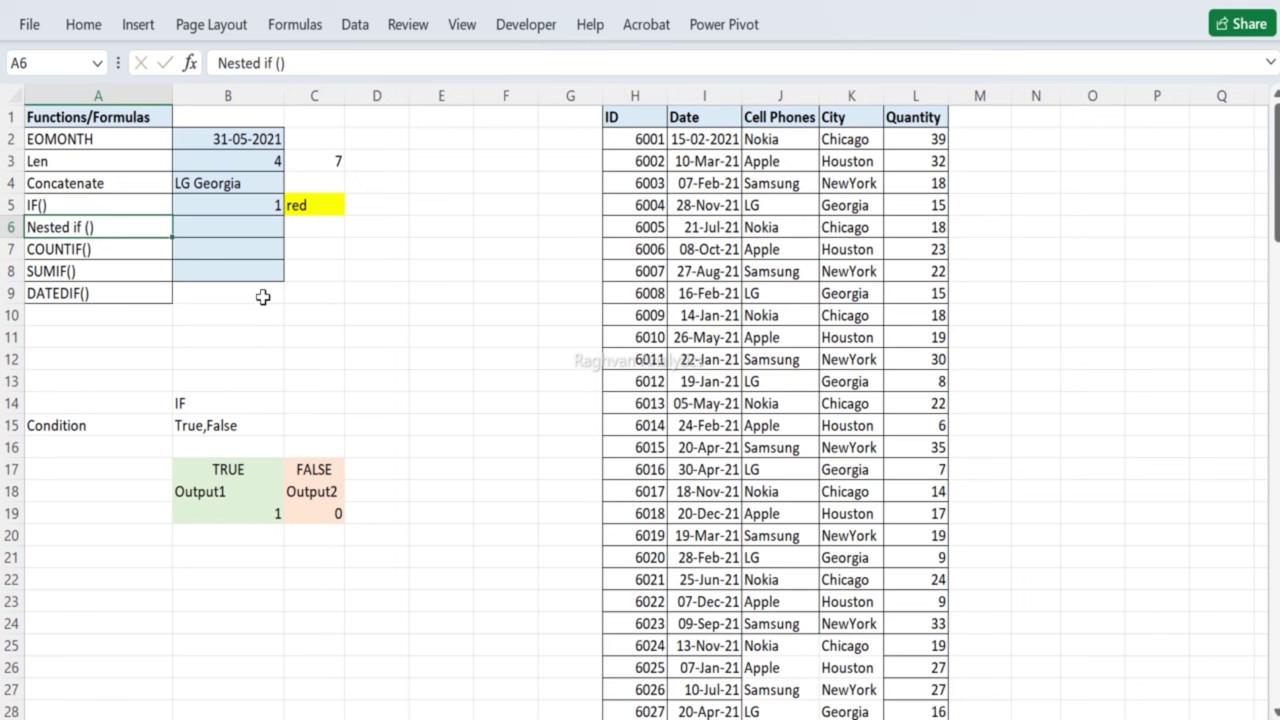
{"action": "key", "text": "Up"}
{"action": "key", "text": "Right"}
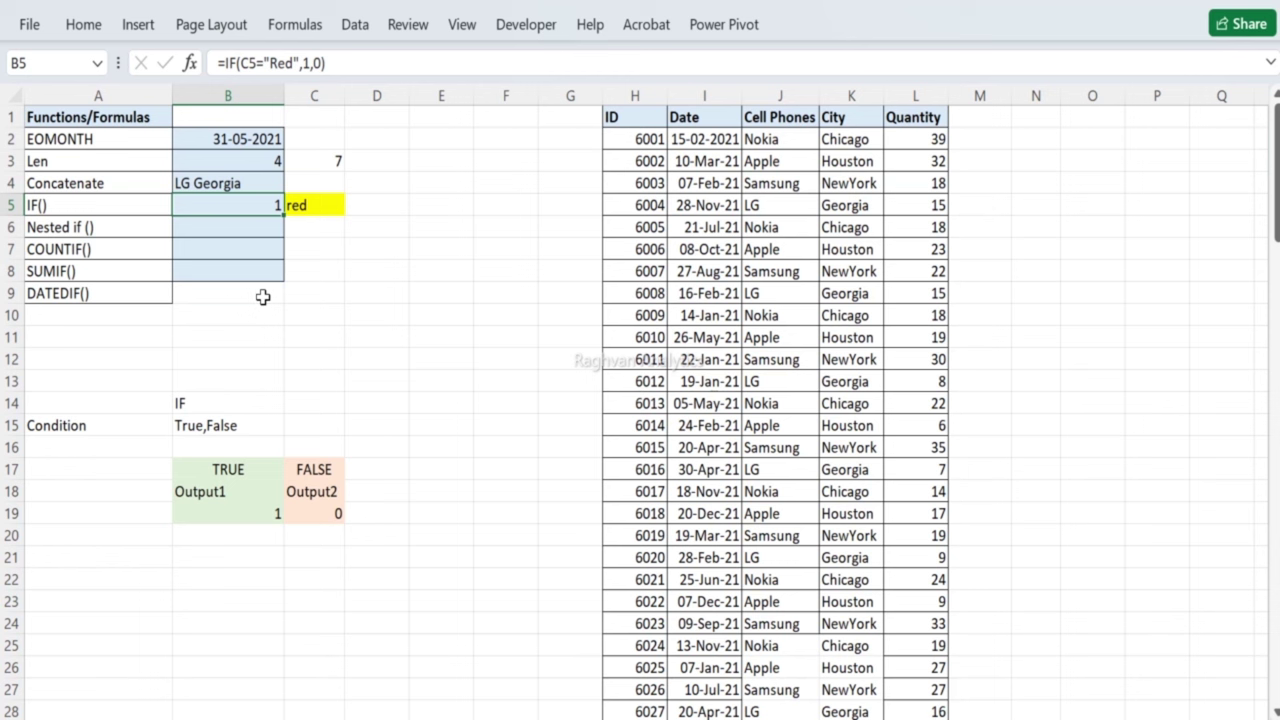
{"action": "key", "text": "Down"}
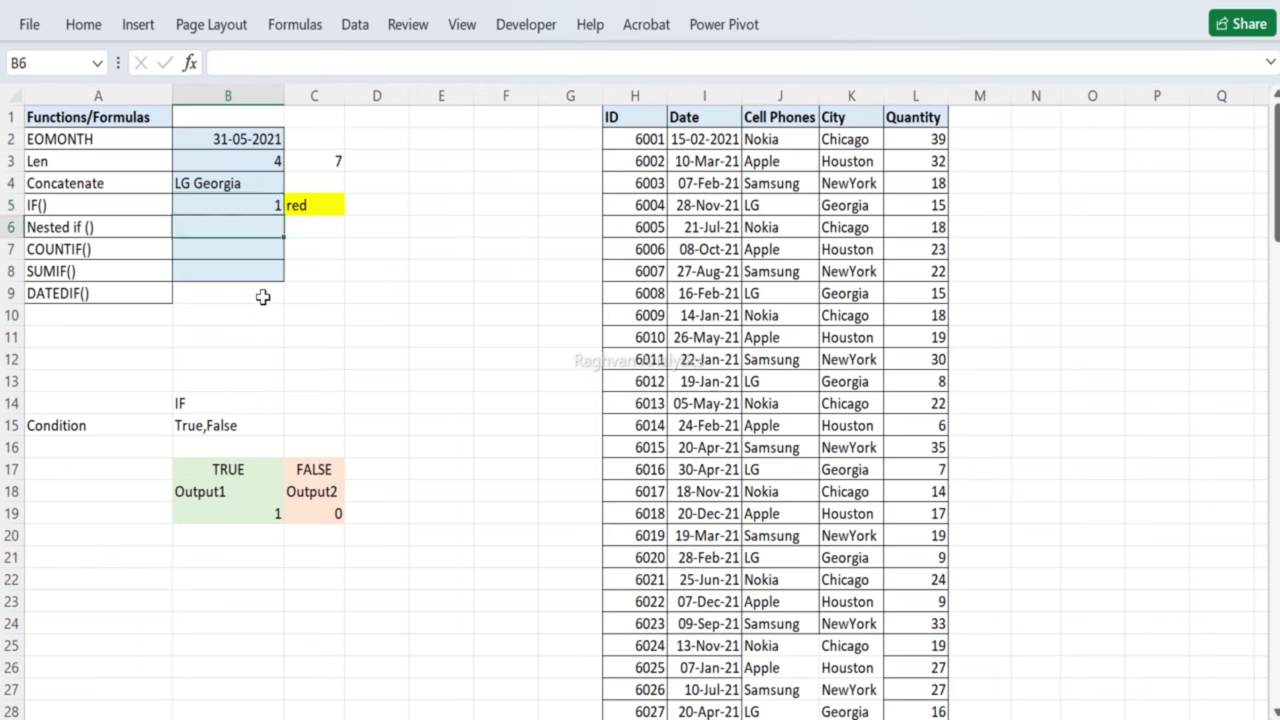
Step: Start B6's formula with =IF(C5="red",1, and open an inner IF
{"action": "type", "text": "=if"}
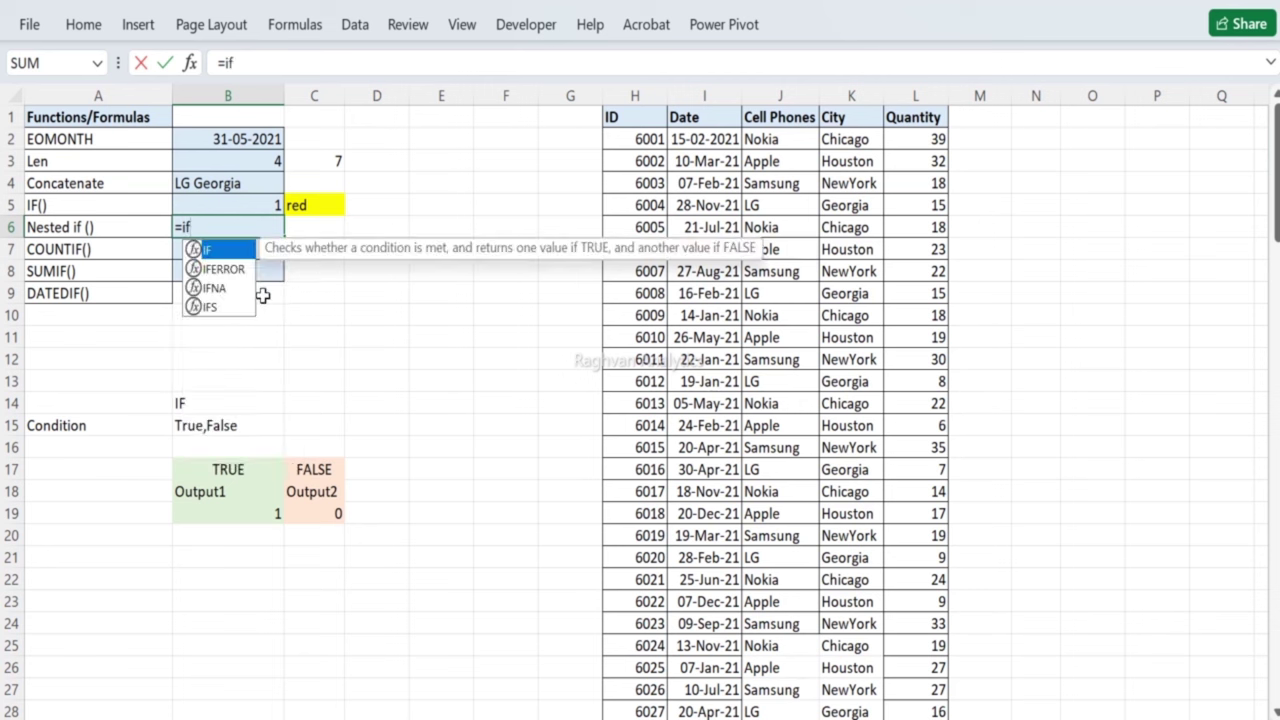
{"action": "key", "text": "Tab"}
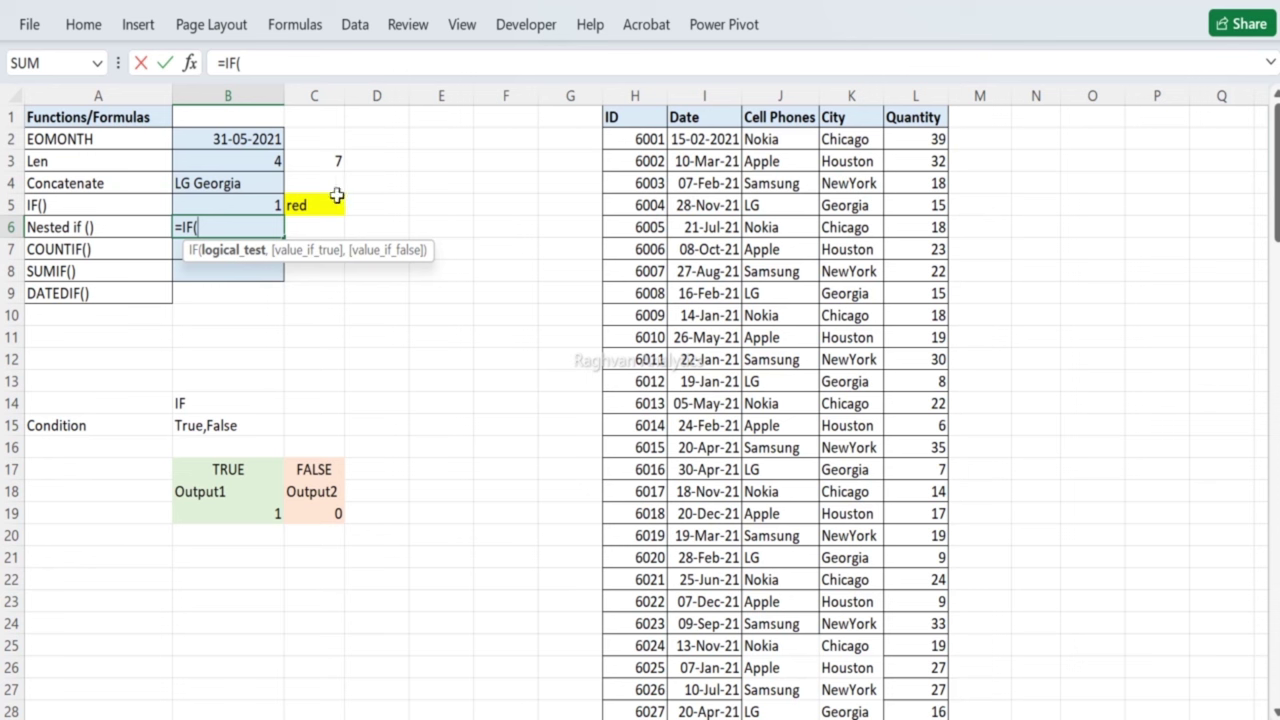
{"action": "left_click", "coordinate": [315, 203]}
{"action": "type", "text": "="}
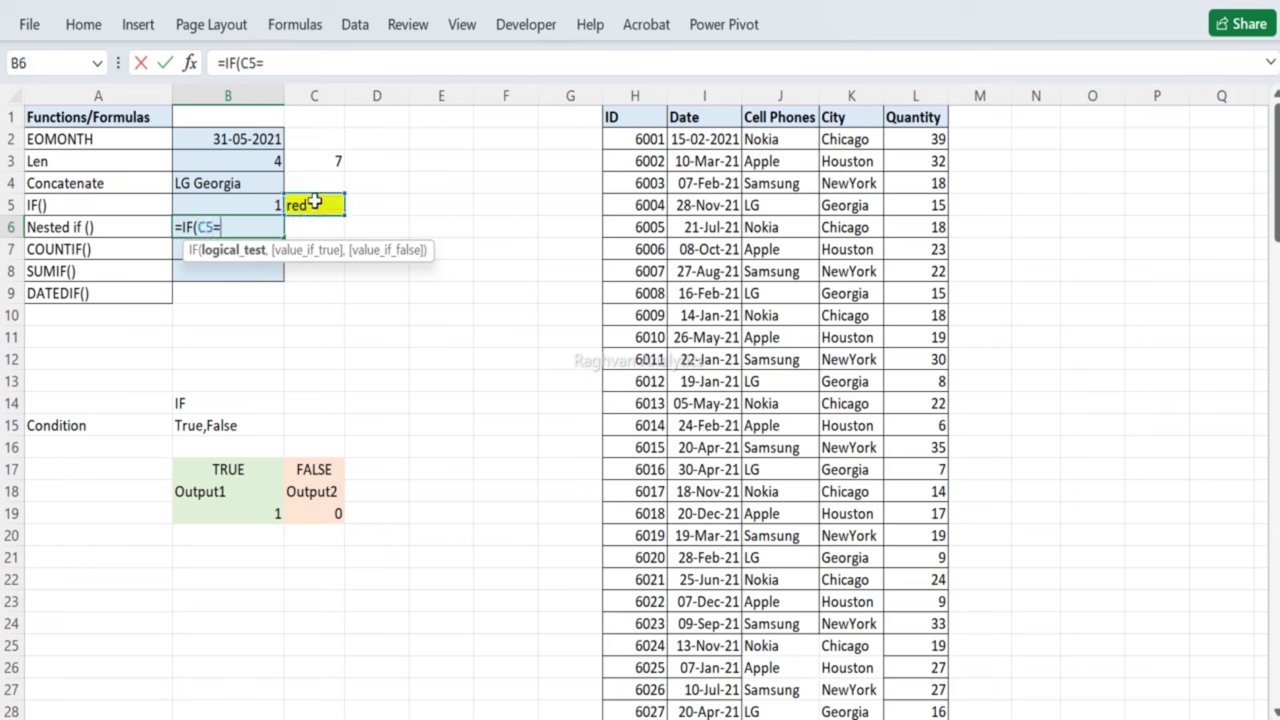
{"action": "type", "text": "\"\""}
{"action": "type", "text": "red"}
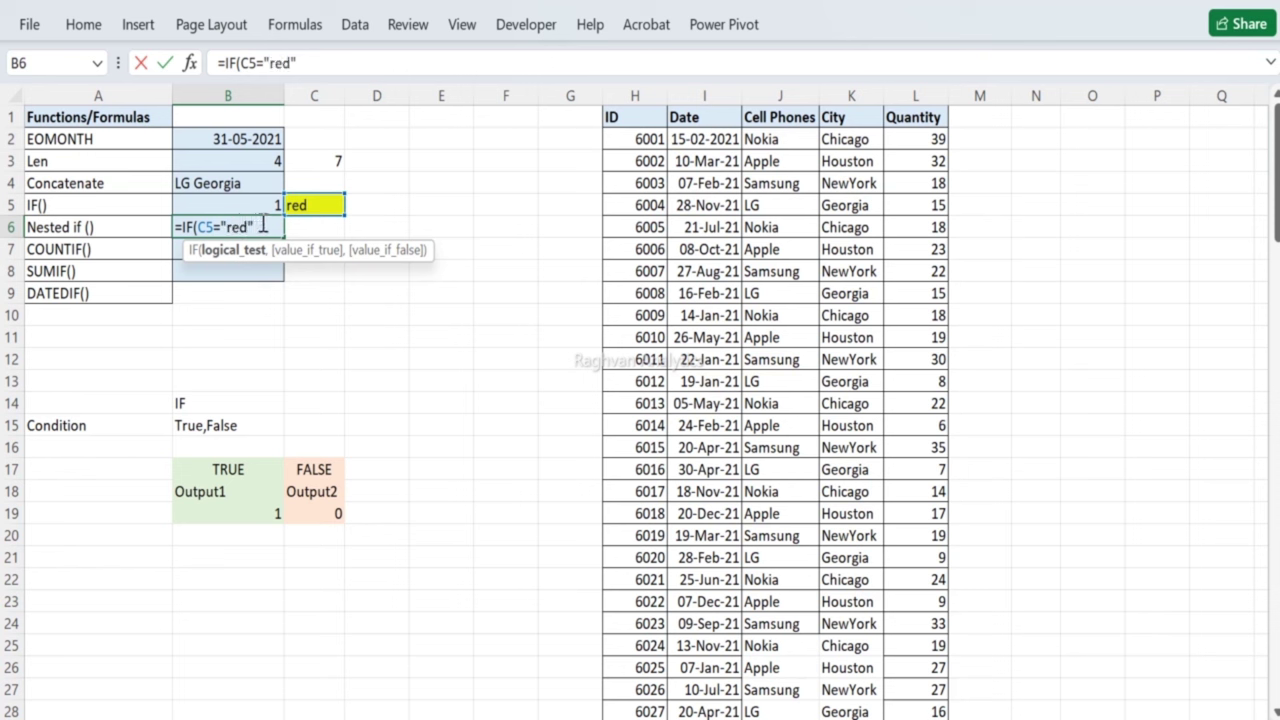
{"action": "type", "text": ","}
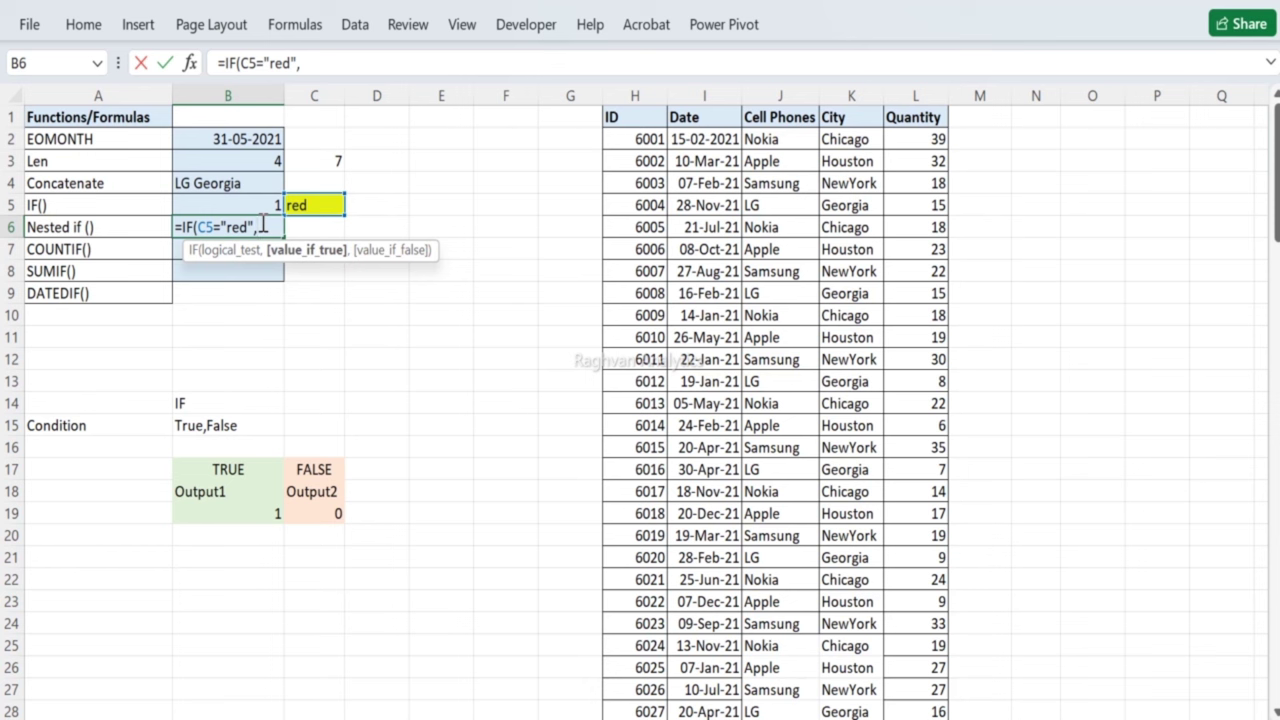
{"action": "type", "text": "1"}
{"action": "type", "text": ","}
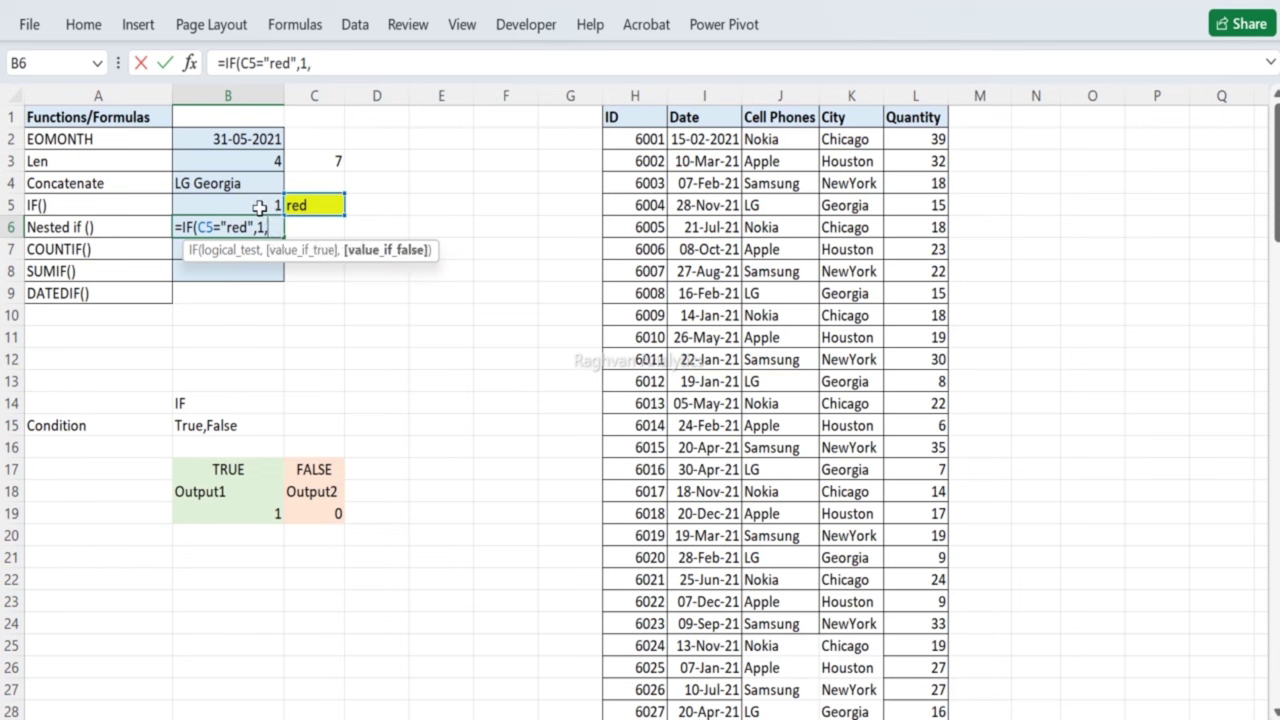
{"action": "type", "text": "IF("}
Step: Add the inner test C5="nokia" returning 2 to the nested formula
{"action": "left_click", "coordinate": [310, 204]}
{"action": "type", "text": "="}
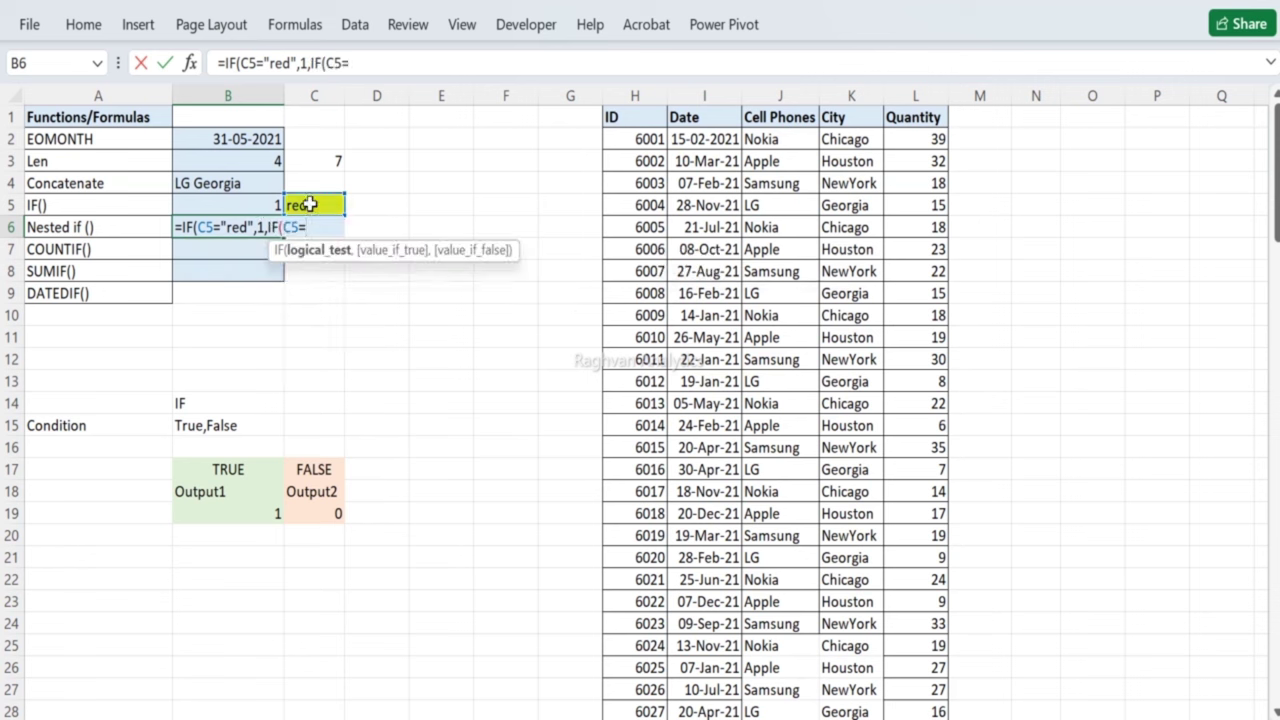
{"action": "type", "text": "\"\""}
{"action": "type", "text": "nok"}
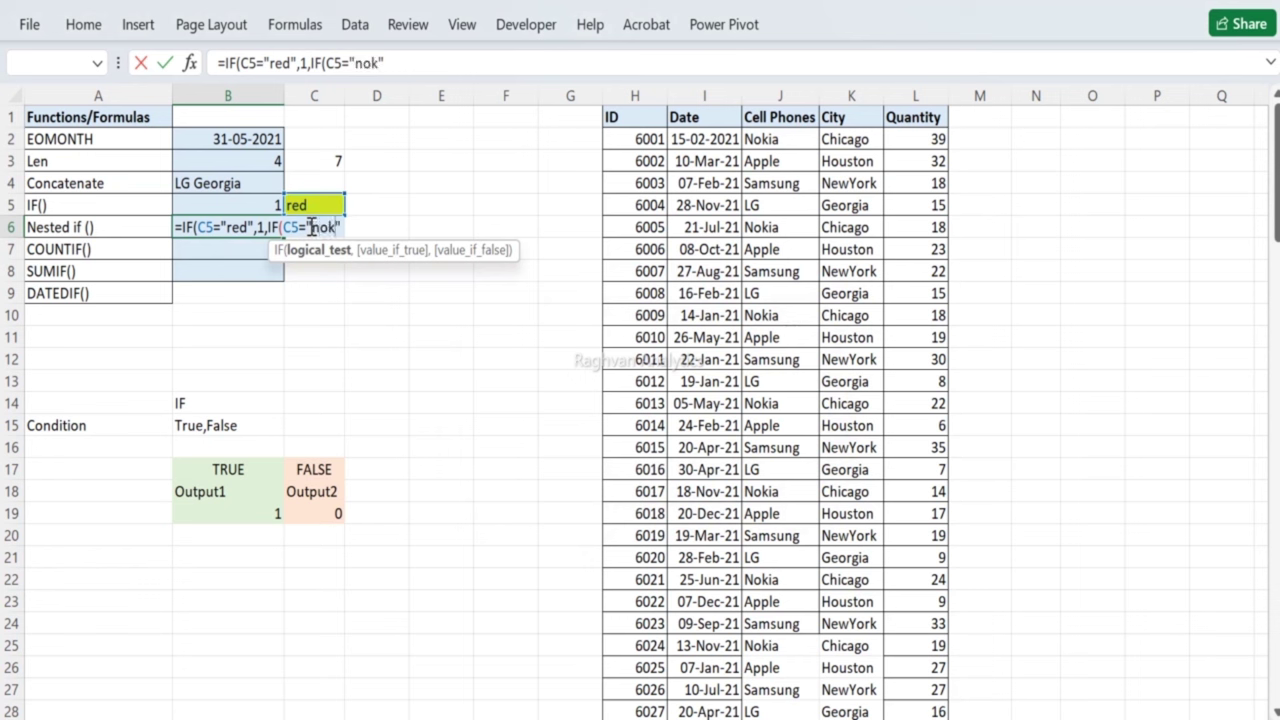
{"action": "type", "text": "ia\",1"}
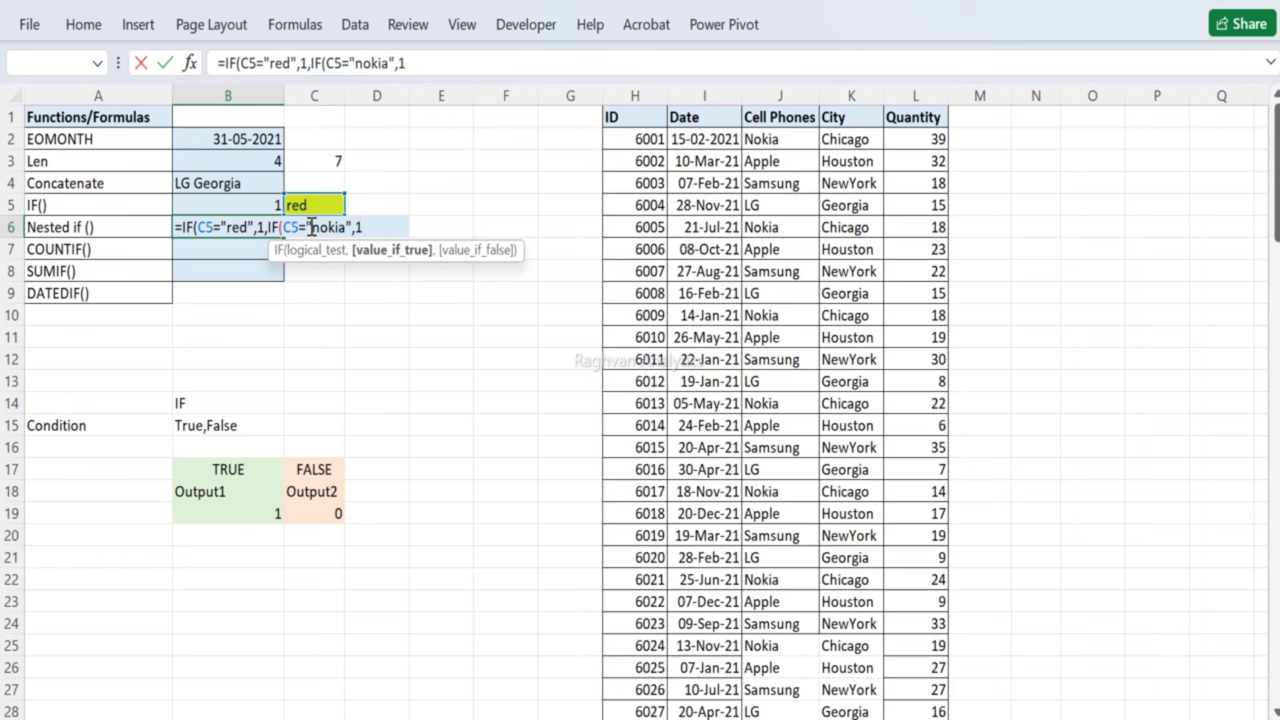
{"action": "key", "text": "BackSpace"}
{"action": "type", "text": "2"}
{"action": "type", "text": ",\"zero"}
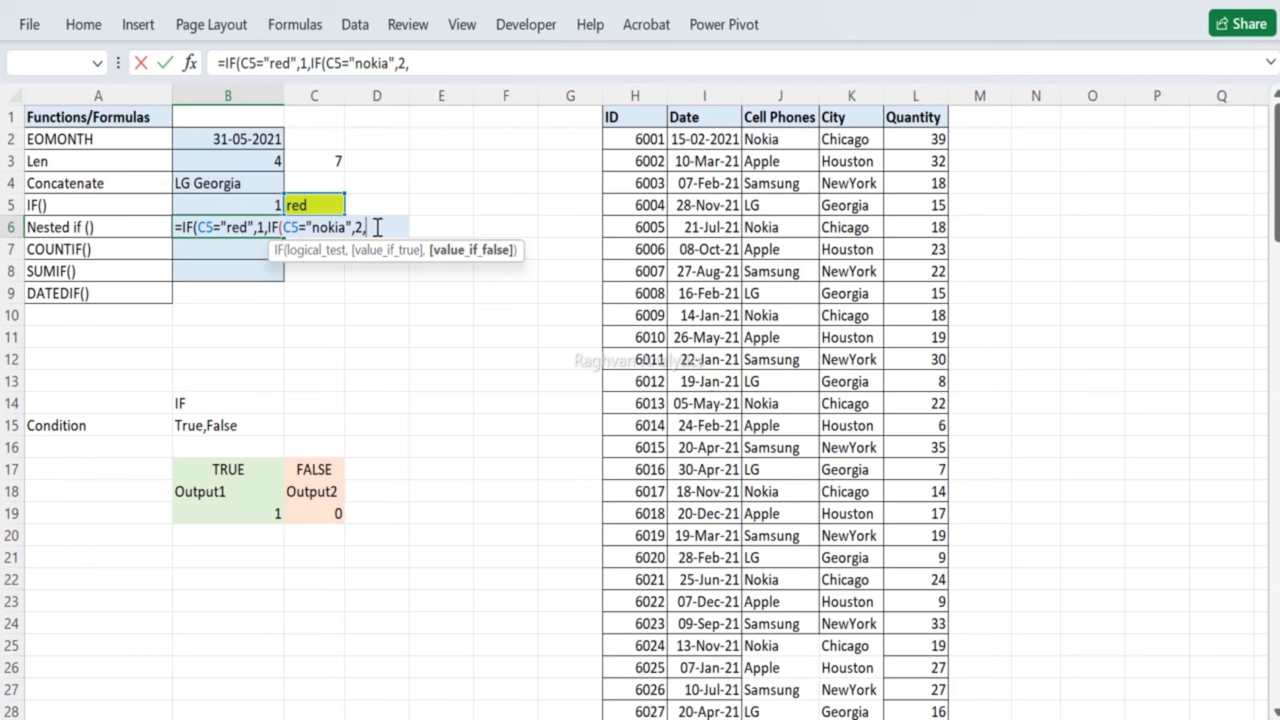
Step: Finish B6's nested IF with ,2,"zero" and accept Excel's suggested correction
{"action": "type", "text": "\",2,\"zero"}
{"action": "key", "text": "Return"}
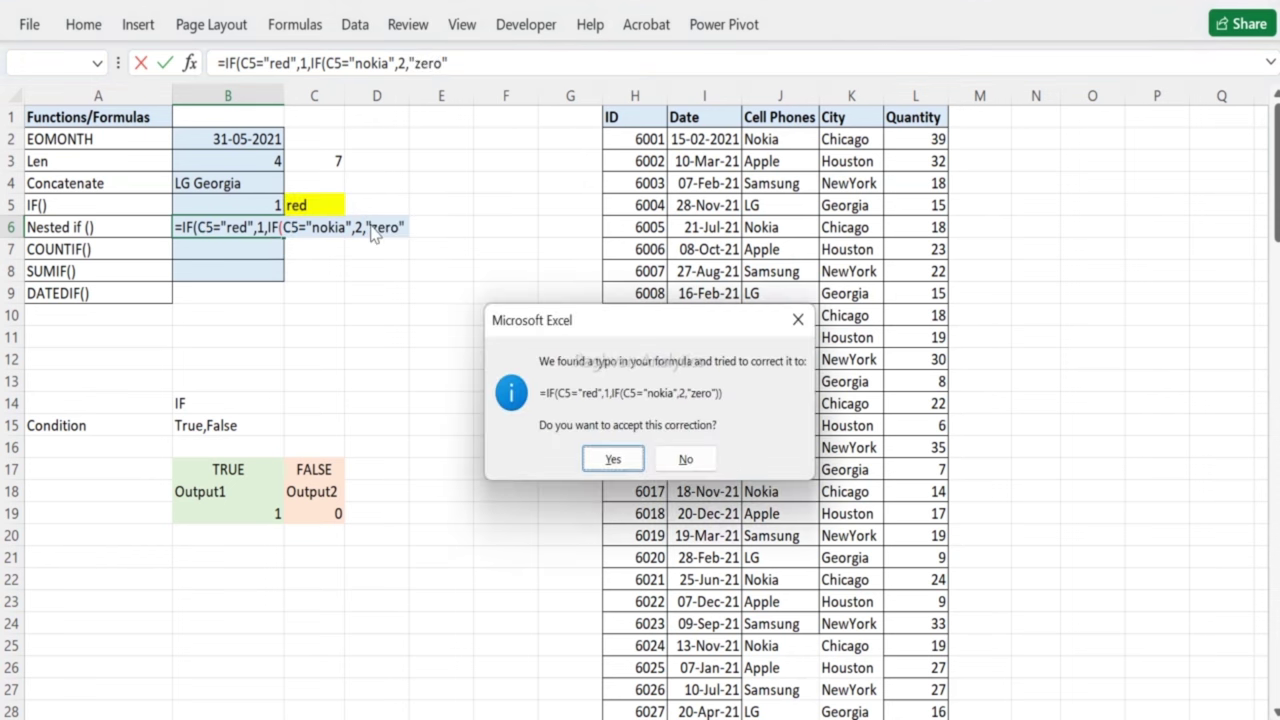
{"action": "key", "text": "Return"}
Step: Delete and retype the final closing parenthesis of B6's formula, then commit it
{"action": "left_click", "coordinate": [273, 231]}
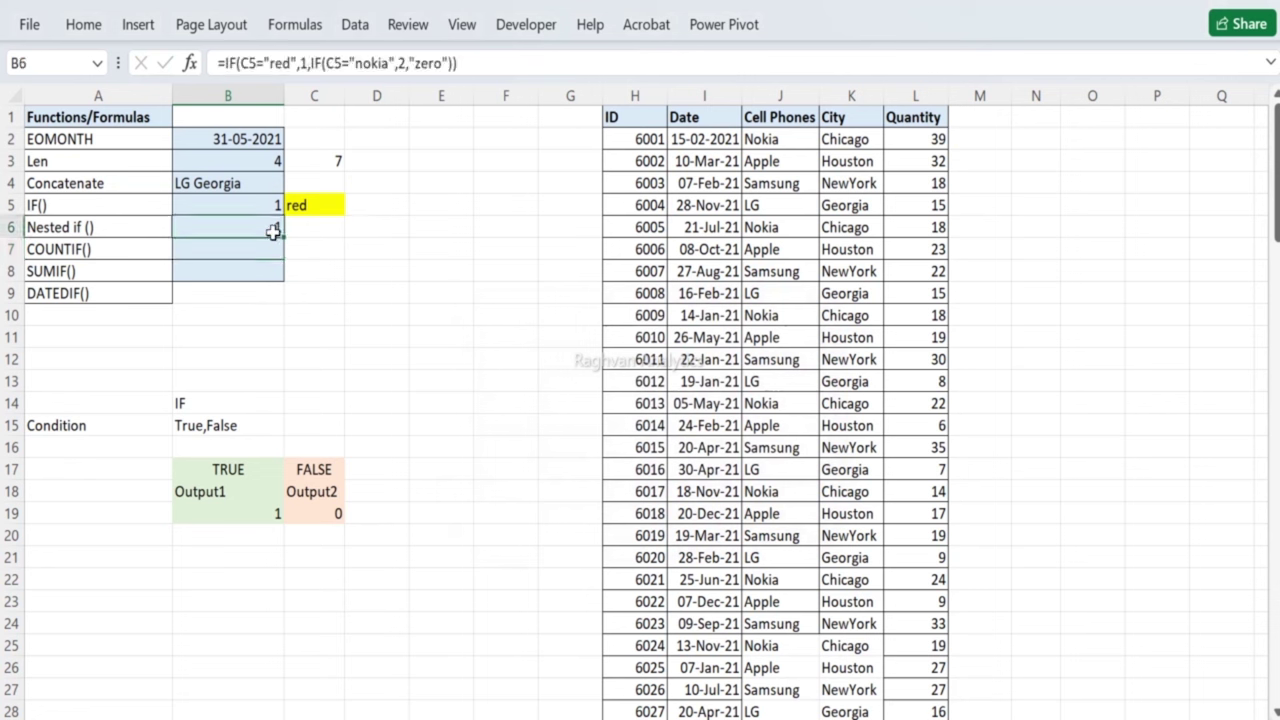
{"action": "double_click", "coordinate": [273, 231]}
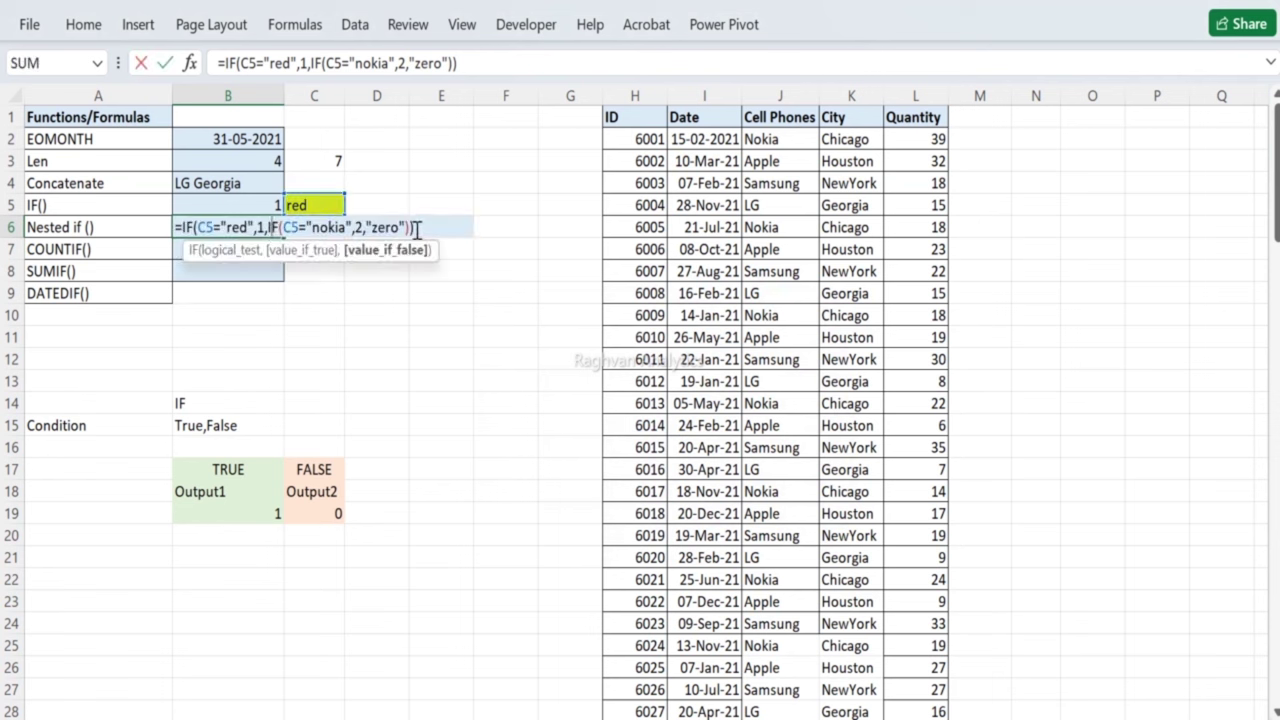
{"action": "left_click", "coordinate": [419, 228]}
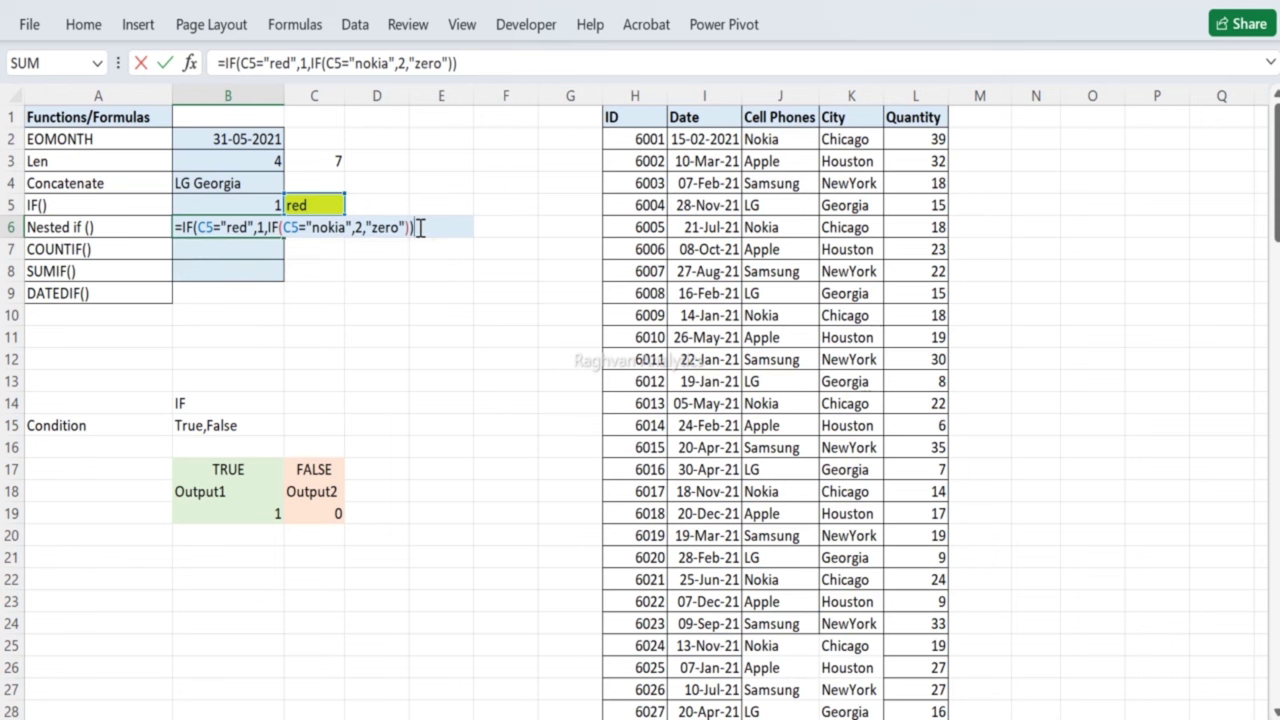
{"action": "key", "text": "BackSpace"}
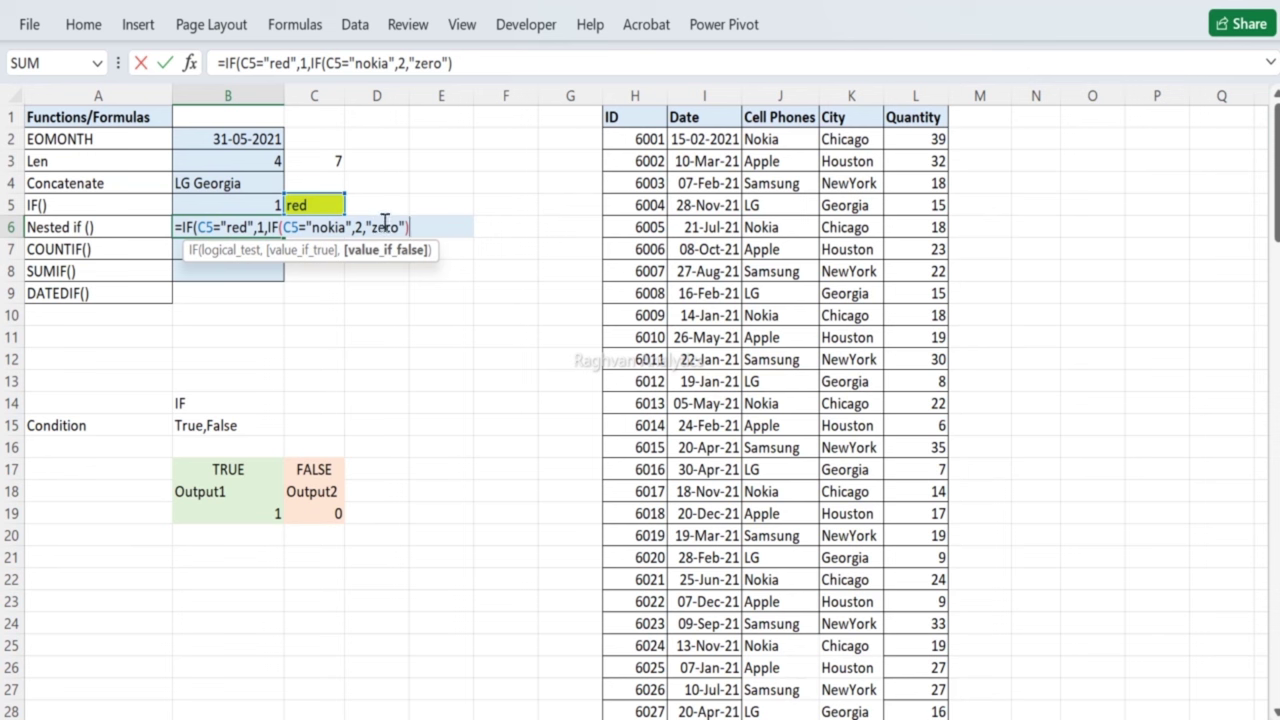
{"action": "type", "text": ")"}
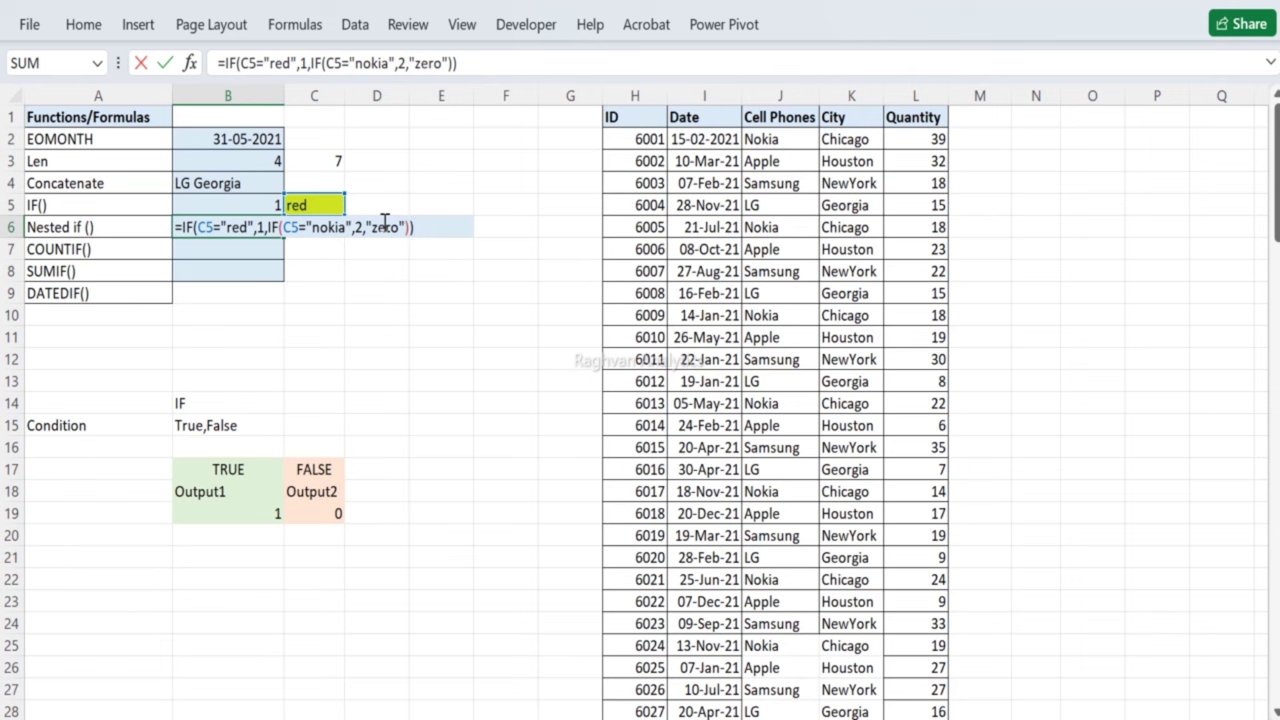
{"action": "key", "text": "Return"}
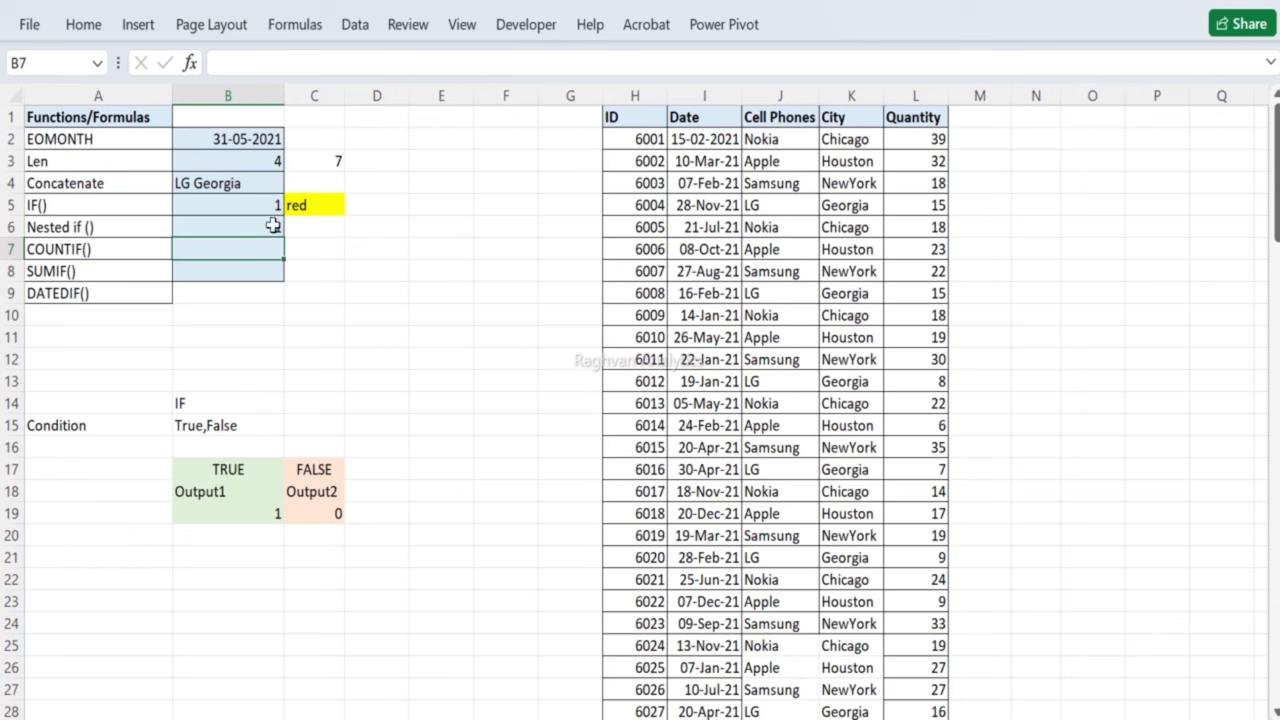
Step: Remove B6's two closing parentheses and let Excel's correction restore them
{"action": "double_click", "coordinate": [272, 226]}
{"action": "left_click", "coordinate": [426, 228]}
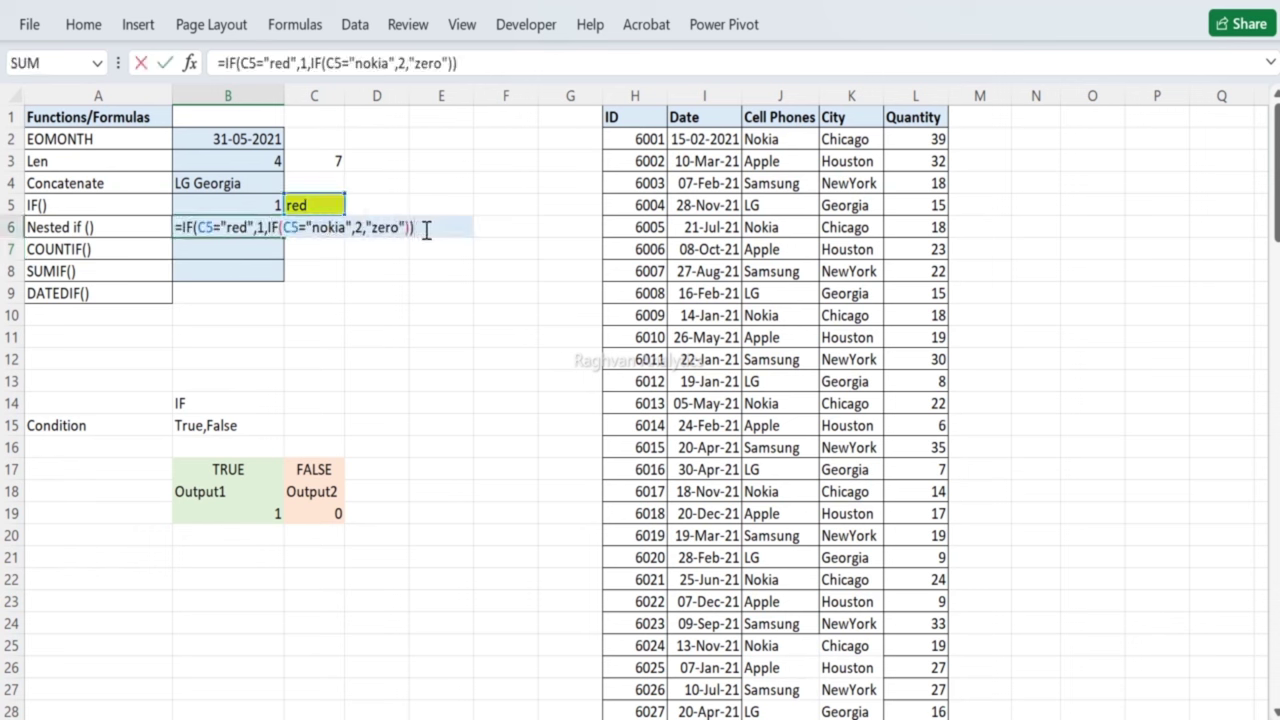
{"action": "key", "text": "BackSpace"}
{"action": "key", "text": "BackSpace"}
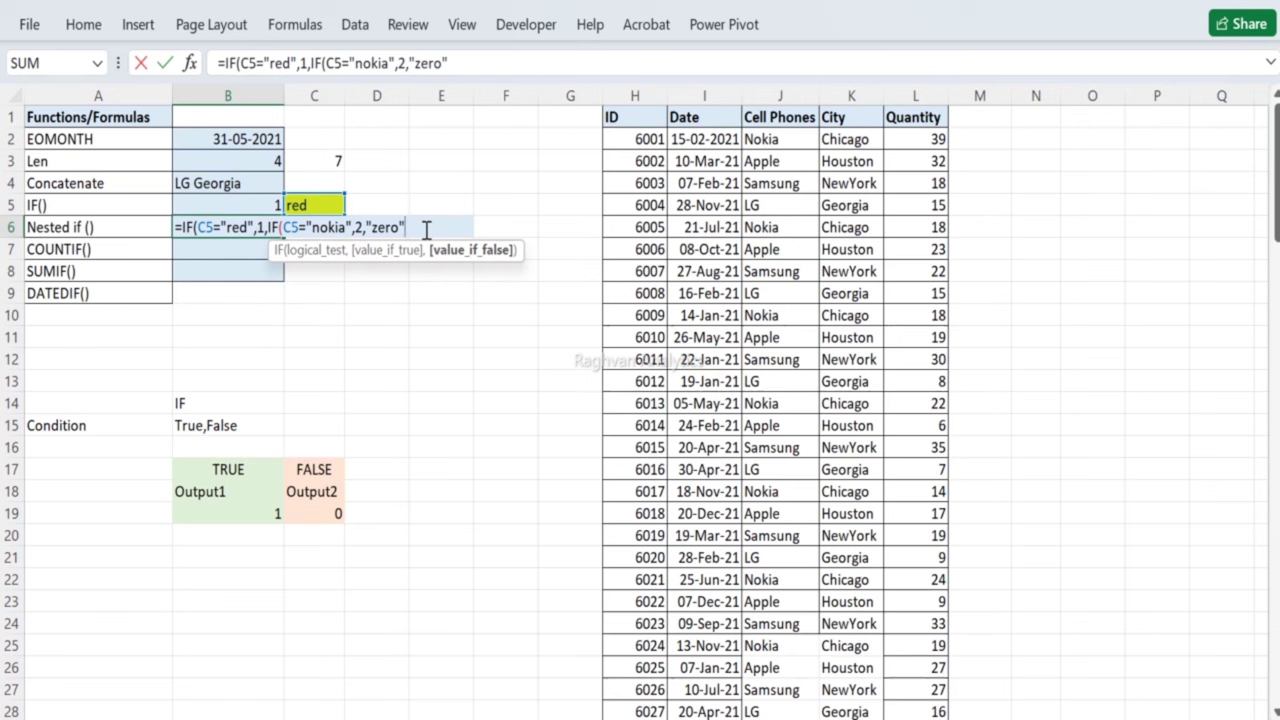
{"action": "key", "text": "Return"}
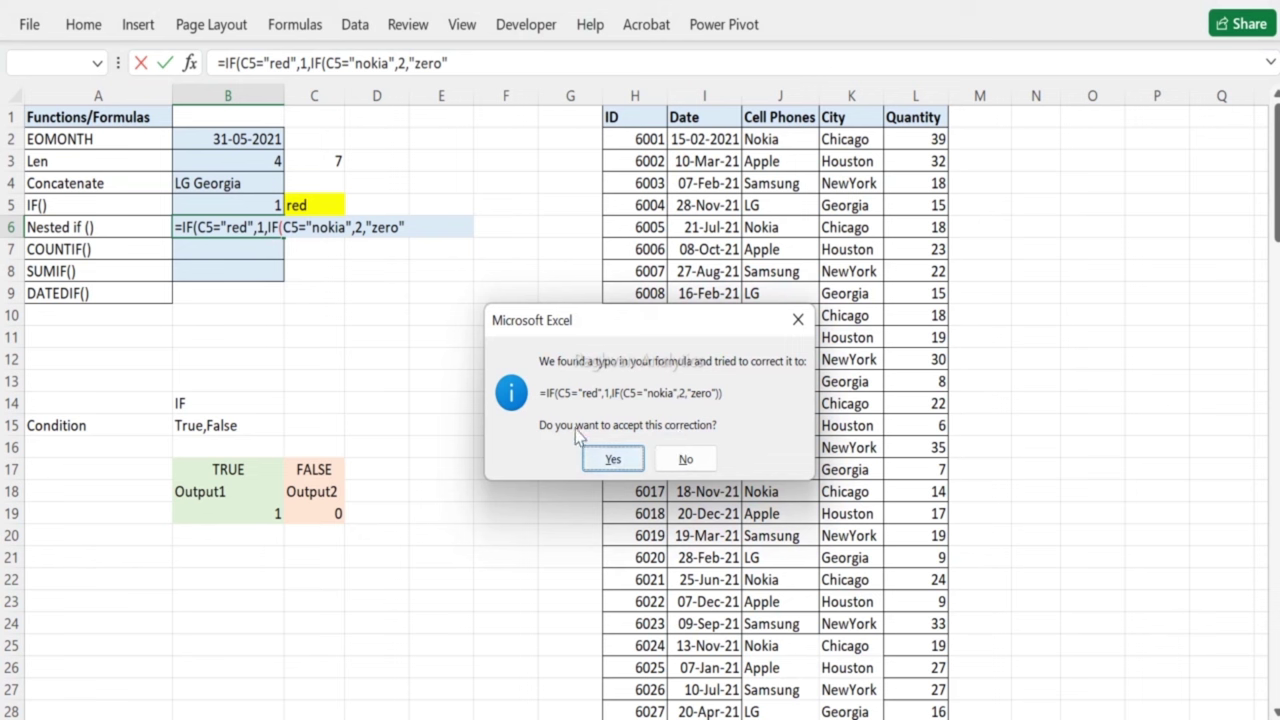
{"action": "left_click", "coordinate": [608, 459]}
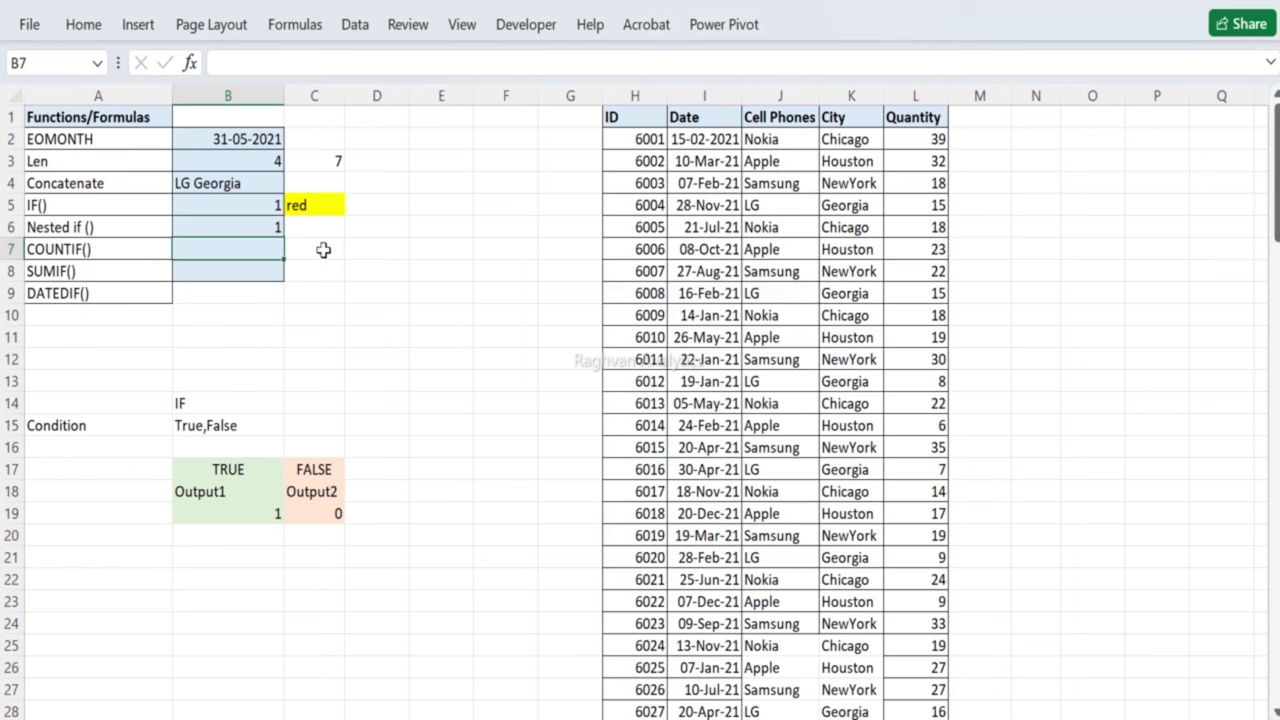
Step: Reopen B6's nested IF formula and commit it unchanged, twice
{"action": "double_click", "coordinate": [272, 229]}
{"action": "left_click", "coordinate": [412, 229]}
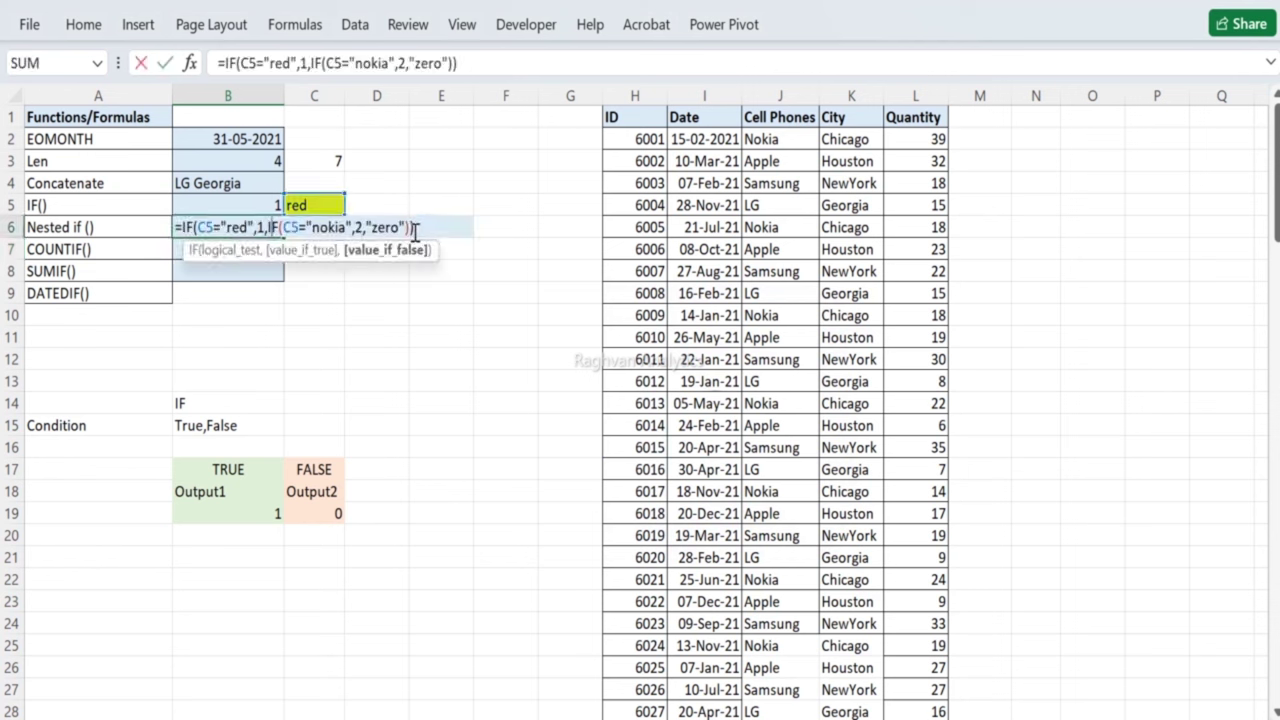
{"action": "key", "text": "Right"}
{"action": "key", "text": "Return"}
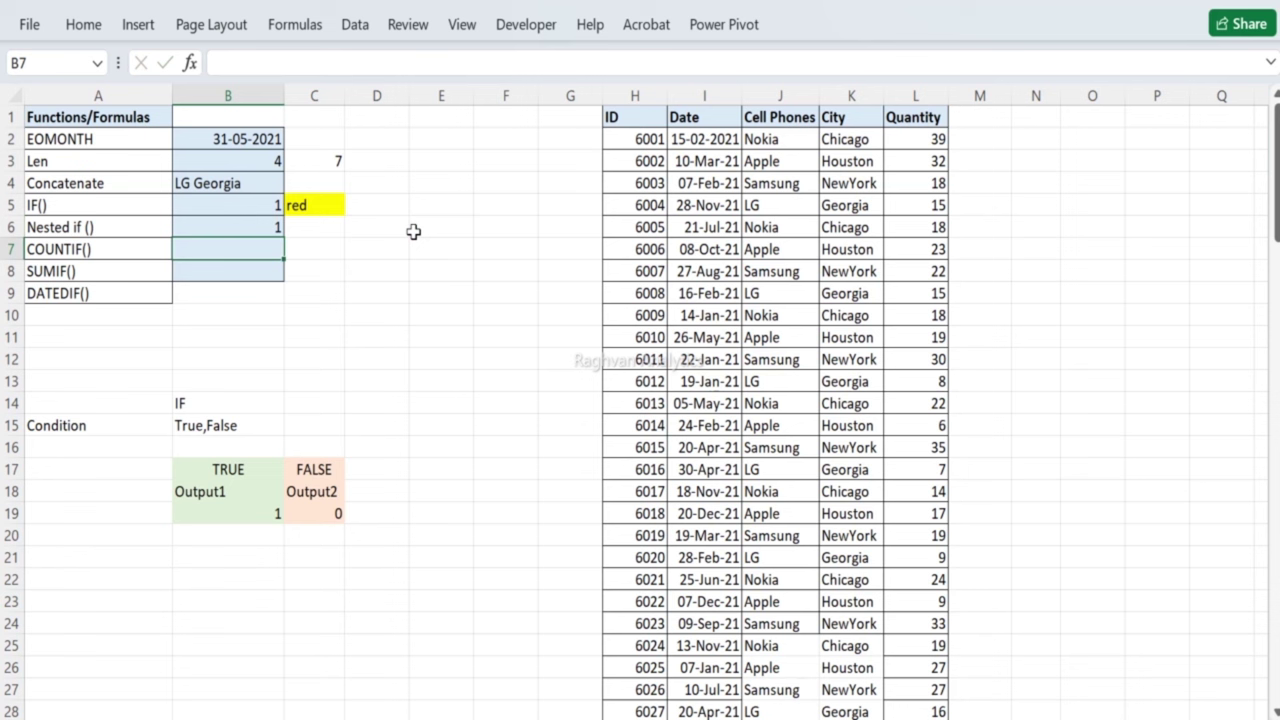
{"action": "left_click", "coordinate": [272, 224]}
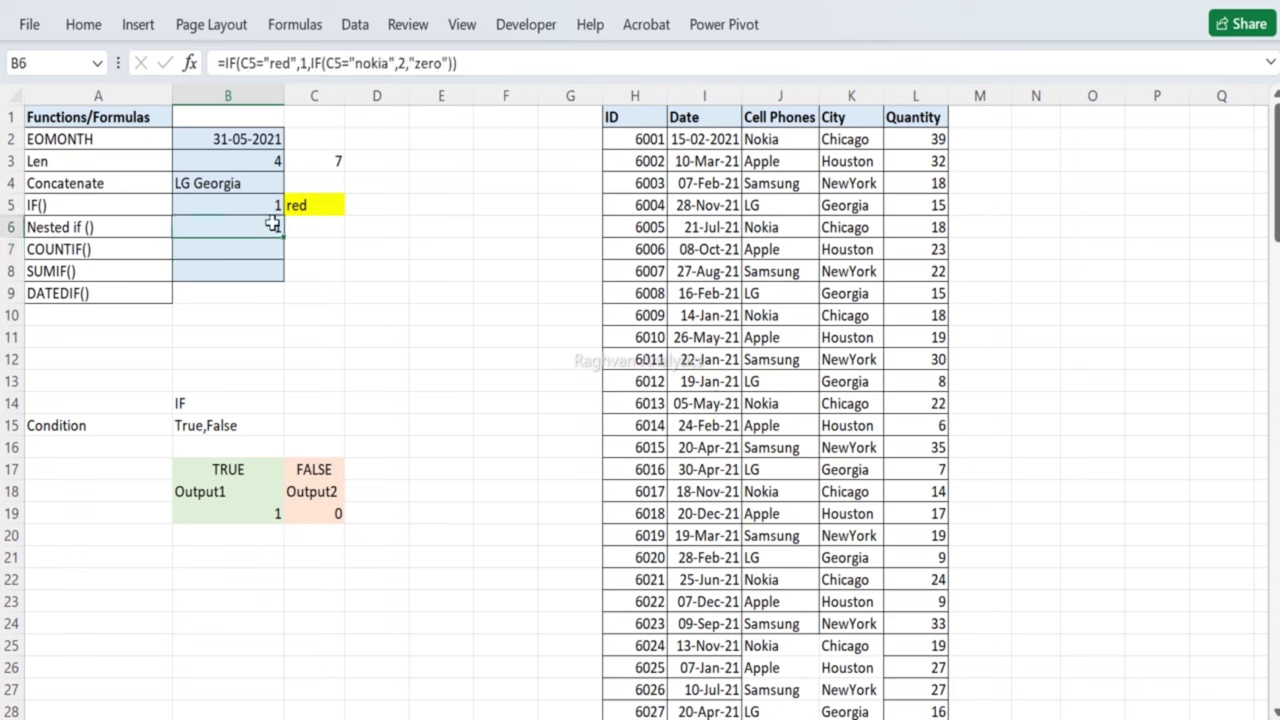
{"action": "double_click", "coordinate": [272, 224]}
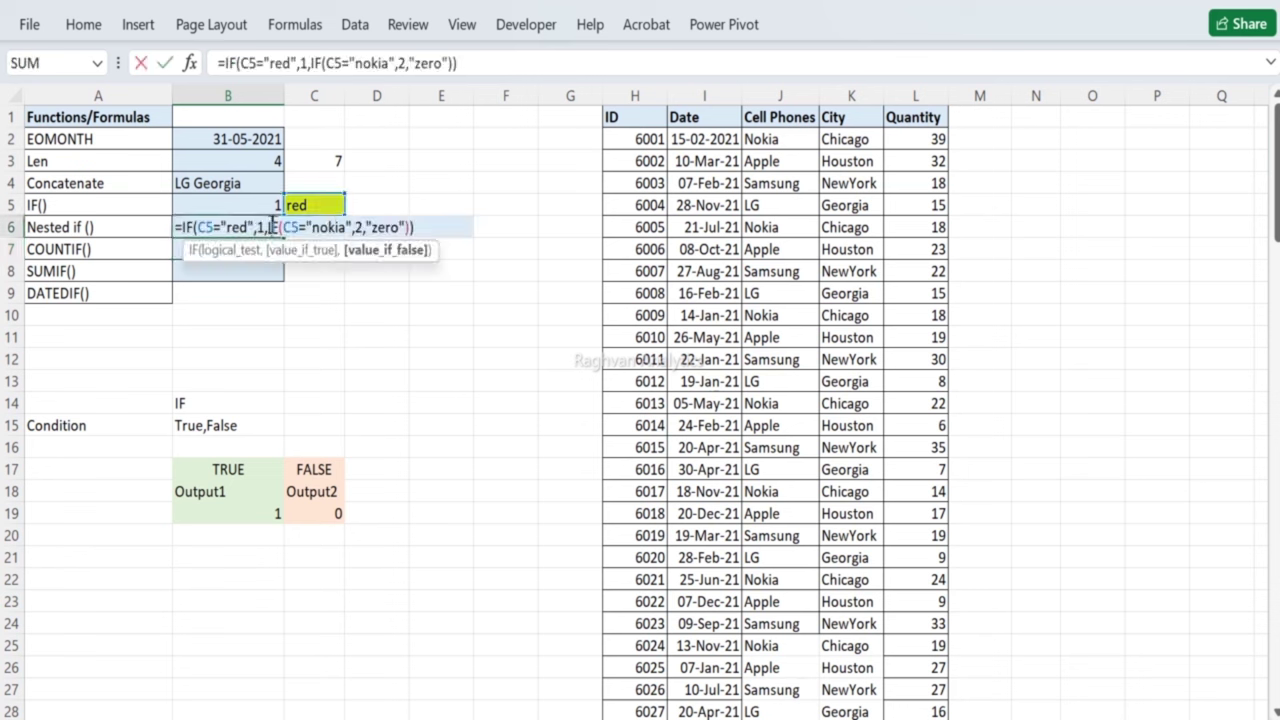
{"action": "left_click", "coordinate": [413, 228]}
{"action": "key", "text": "Return"}
{"action": "key", "text": "Up"}
Step: Move between B6, C6 and criteria cell C5 to compare the formula with its input
{"action": "key", "text": "Right"}
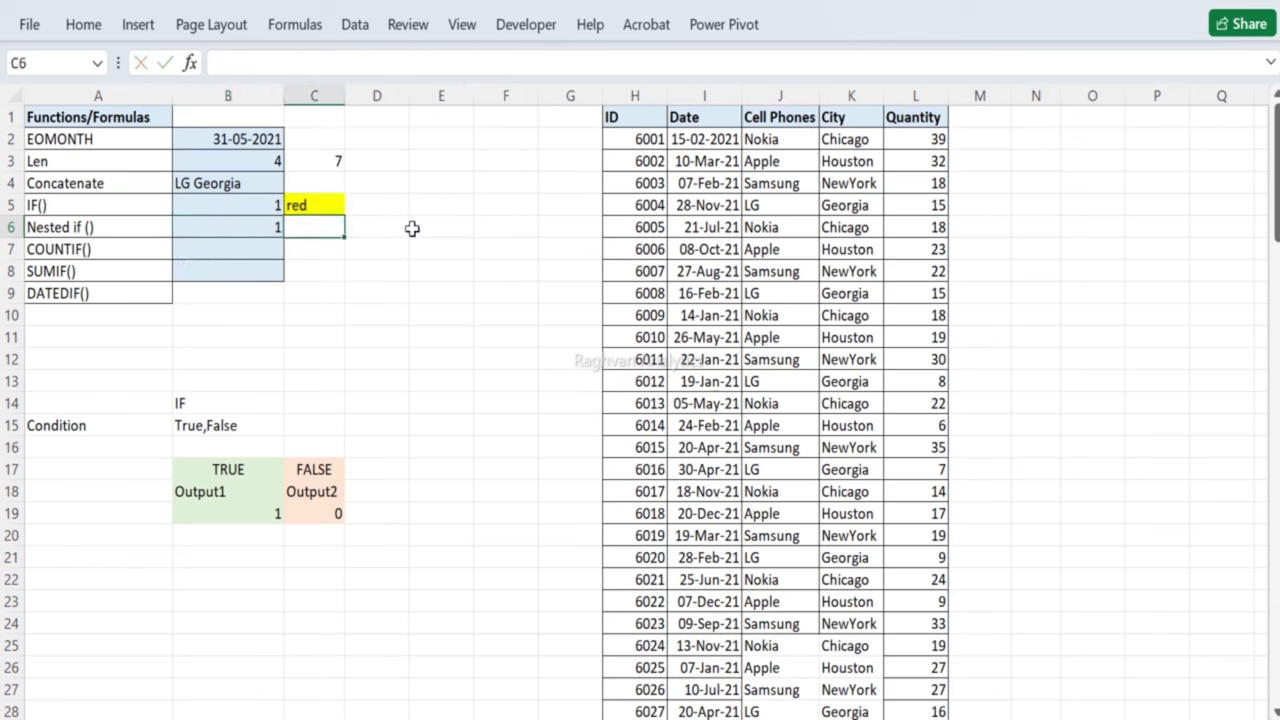
{"action": "key", "text": "Up"}
{"action": "key", "text": "Down"}
{"action": "key", "text": "Left"}
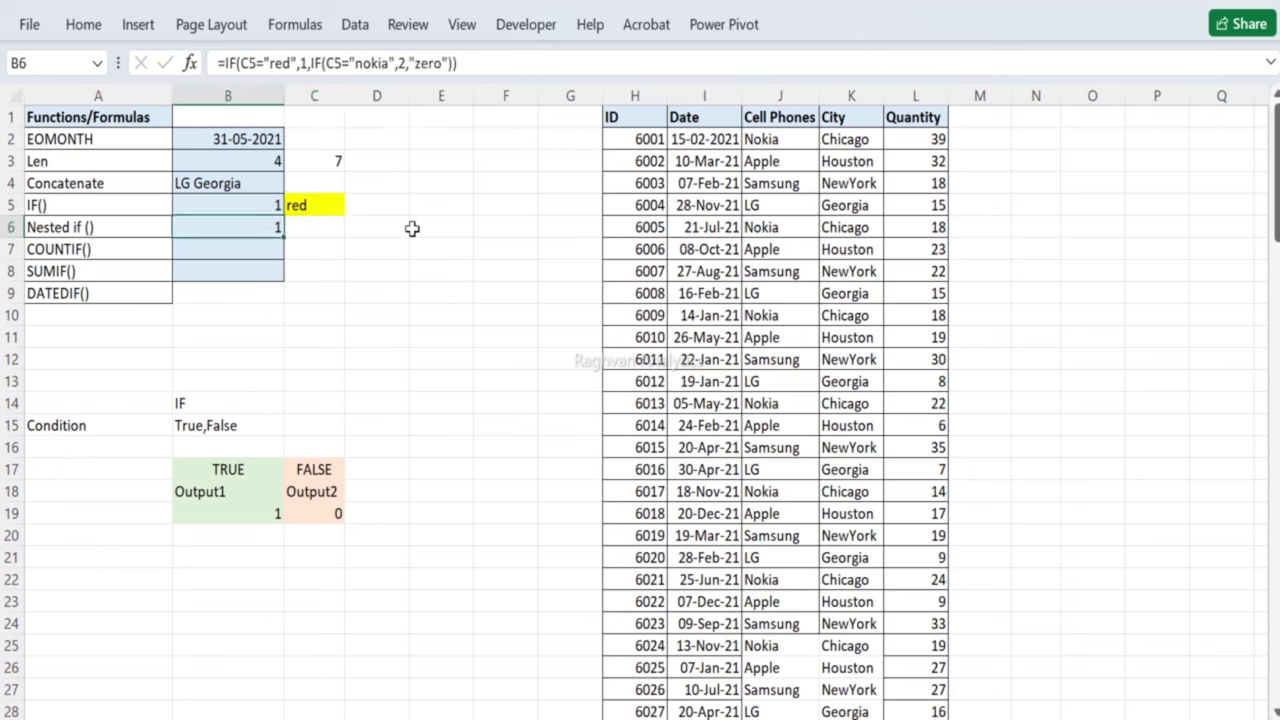
{"action": "key", "text": "Right"}
{"action": "key", "text": "Up"}
{"action": "key", "text": "Down"}
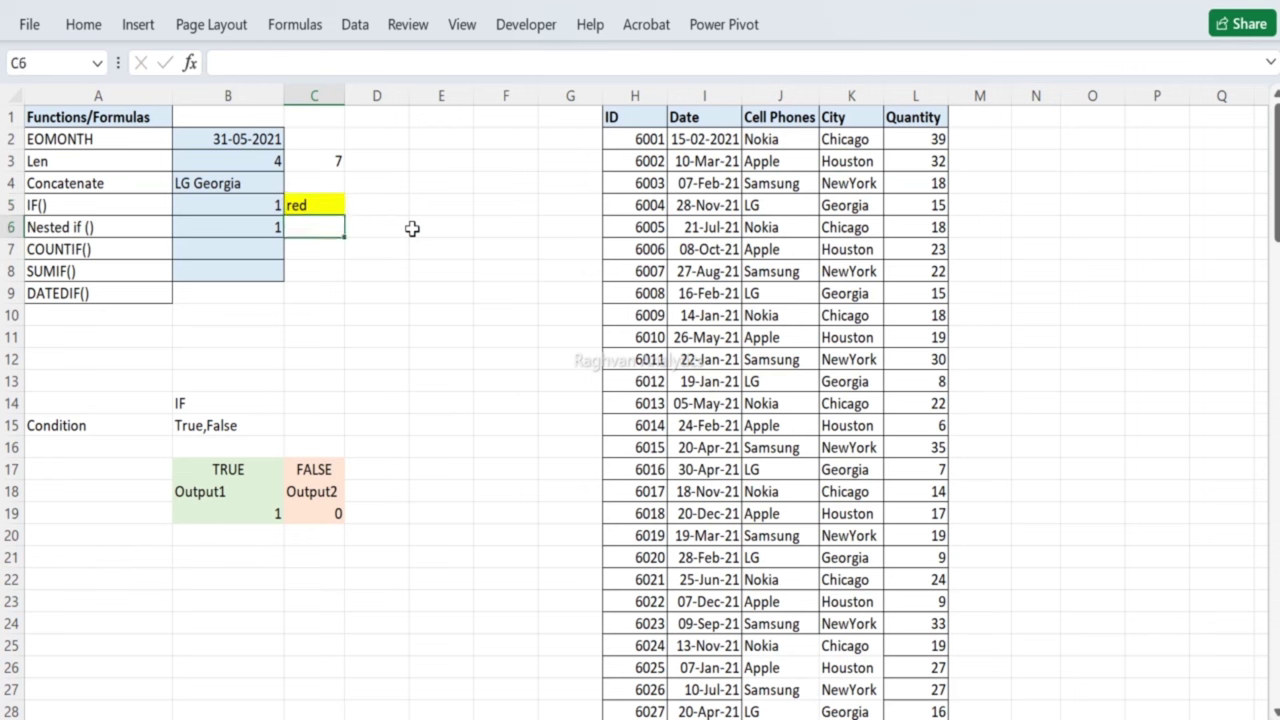
{"action": "key", "text": "Left"}
{"action": "key", "text": "Right"}
{"action": "key", "text": "Up"}
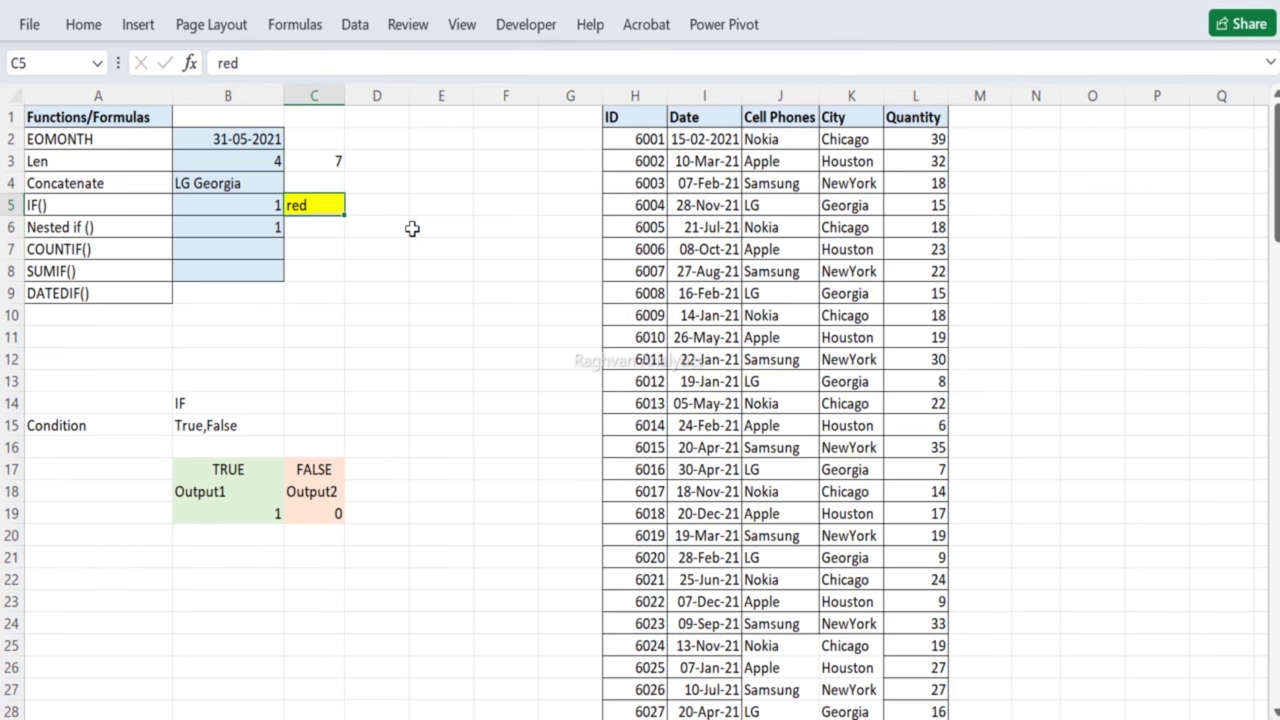
{"action": "left_click", "coordinate": [412, 229]}
{"action": "type", "text": "no"}
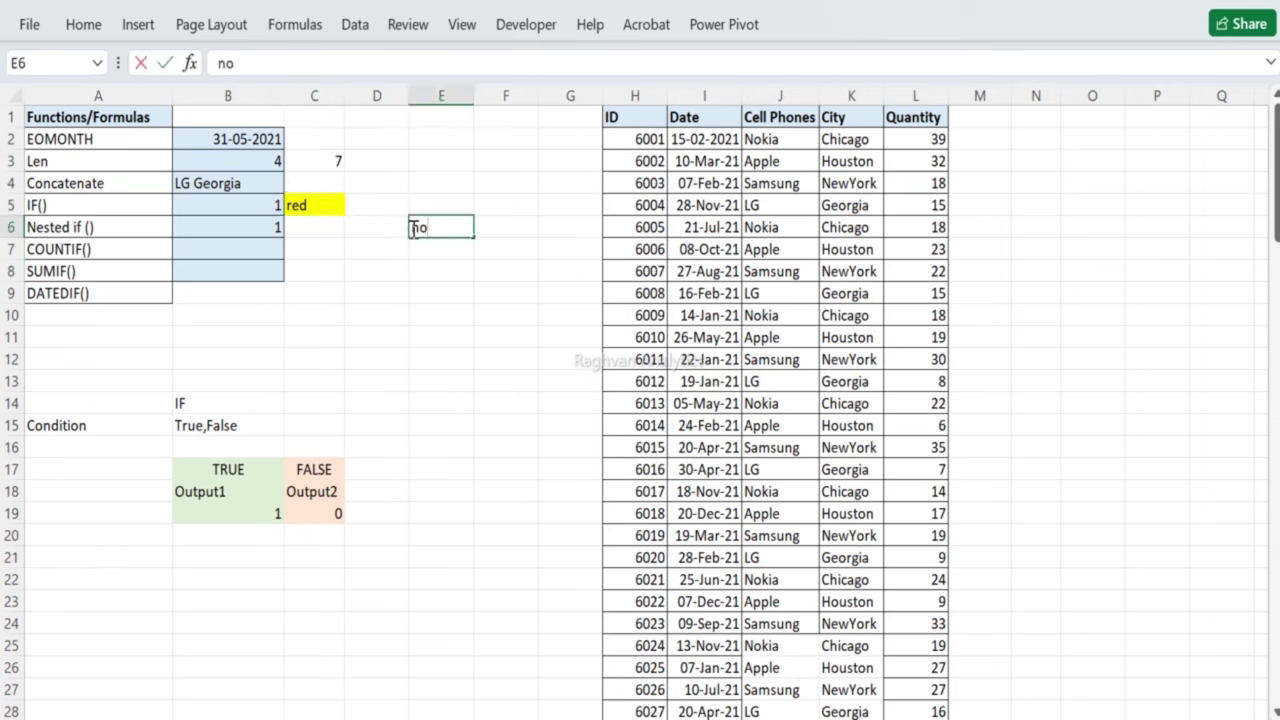
{"action": "key", "text": "Escape"}
{"action": "key", "text": "Up"}
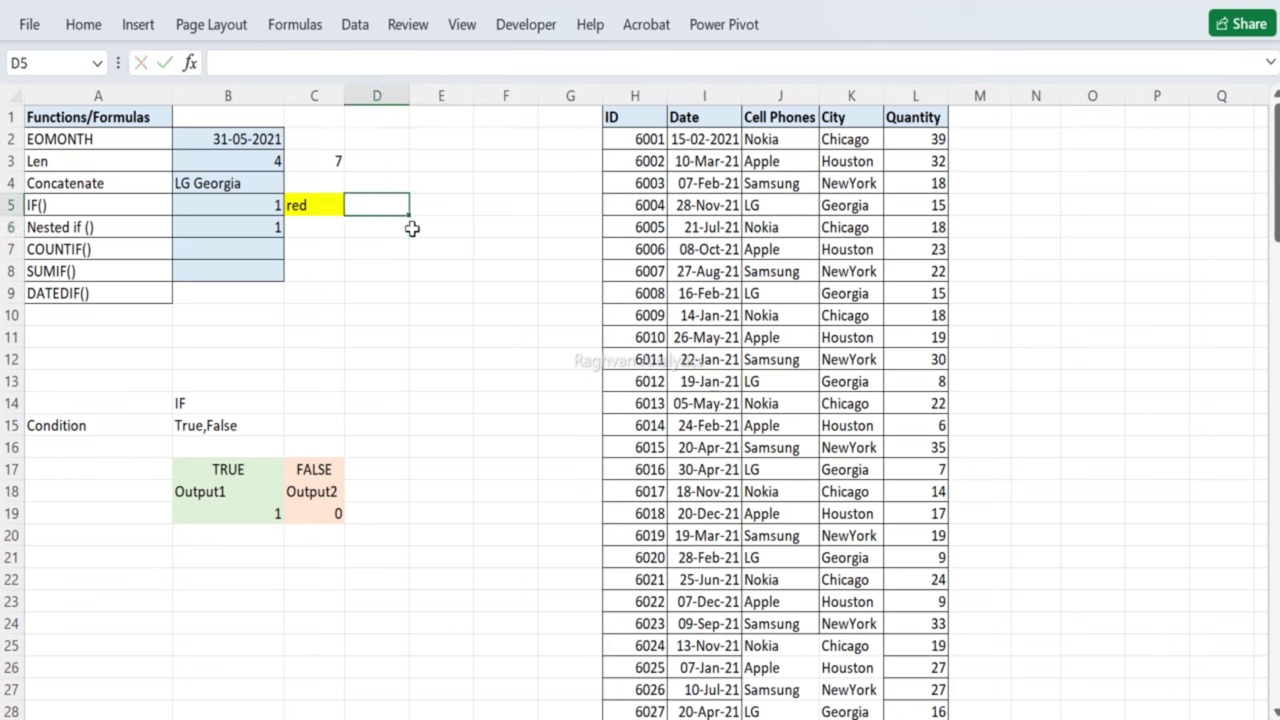
{"action": "key", "text": "Left"}
{"action": "key", "text": "Left"}
{"action": "type", "text": "no"}
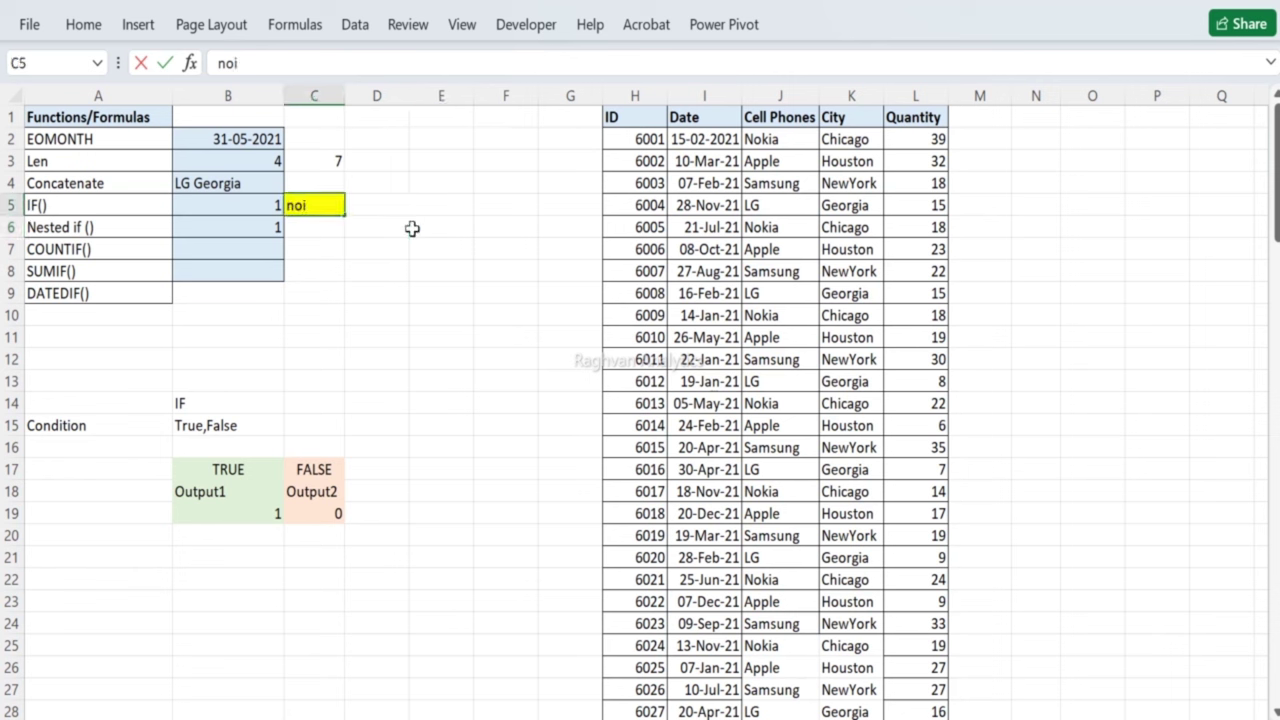
{"action": "key", "text": "Return"}
{"action": "key", "text": "Left"}
{"action": "key", "text": "Right"}
{"action": "key", "text": "Up"}
{"action": "type", "text": "a"}
{"action": "key", "text": "Escape"}
{"action": "type", "text": "lg"}
{"action": "key", "text": "Return"}
{"action": "key", "text": "Up"}
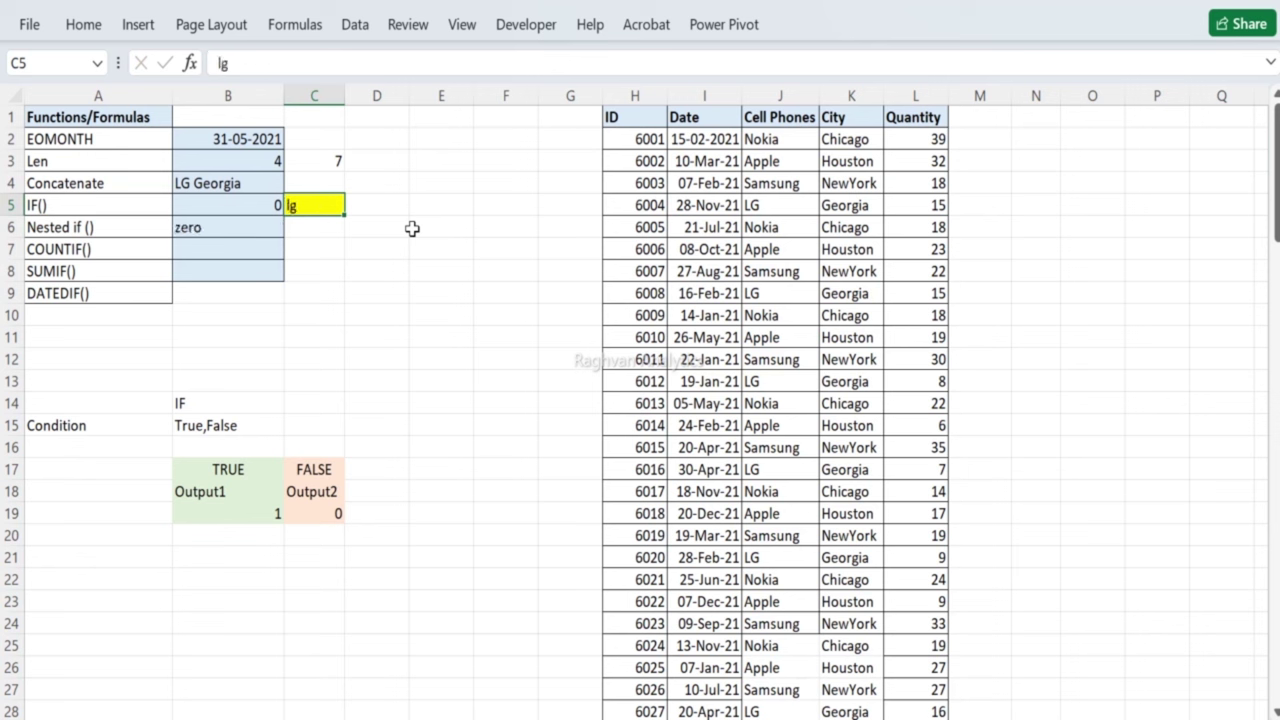
{"action": "type", "text": "343"}
{"action": "key", "text": "ctrl+Return"}
{"action": "type", "text": "1"}
{"action": "key", "text": "ctrl+Return"}
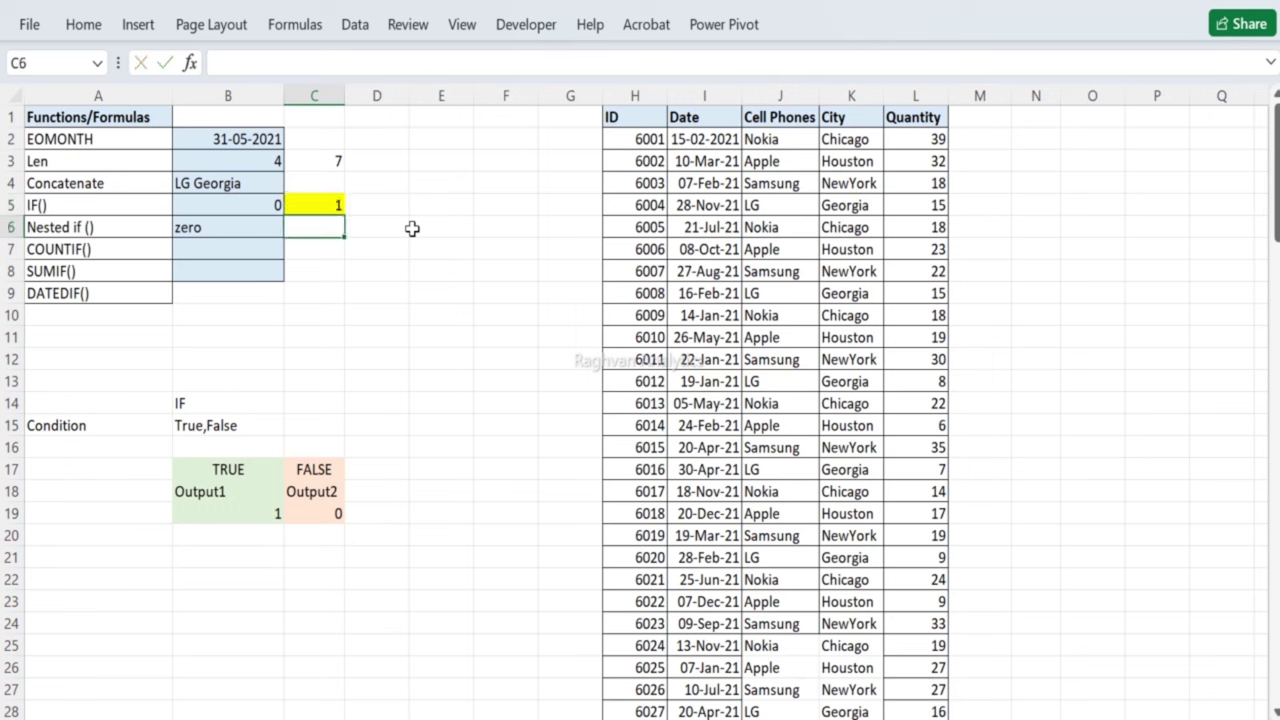
{"action": "type", "text": "red"}
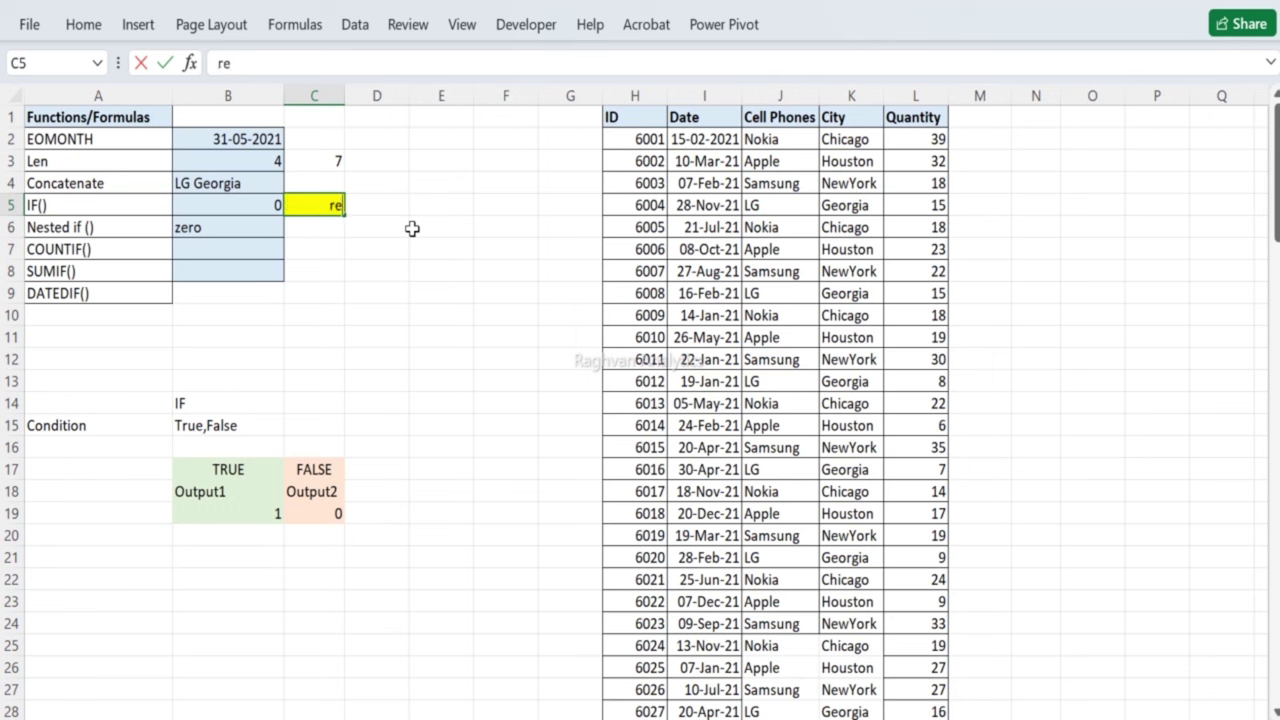
{"action": "key", "text": "Return"}
{"action": "key", "text": "Left"}
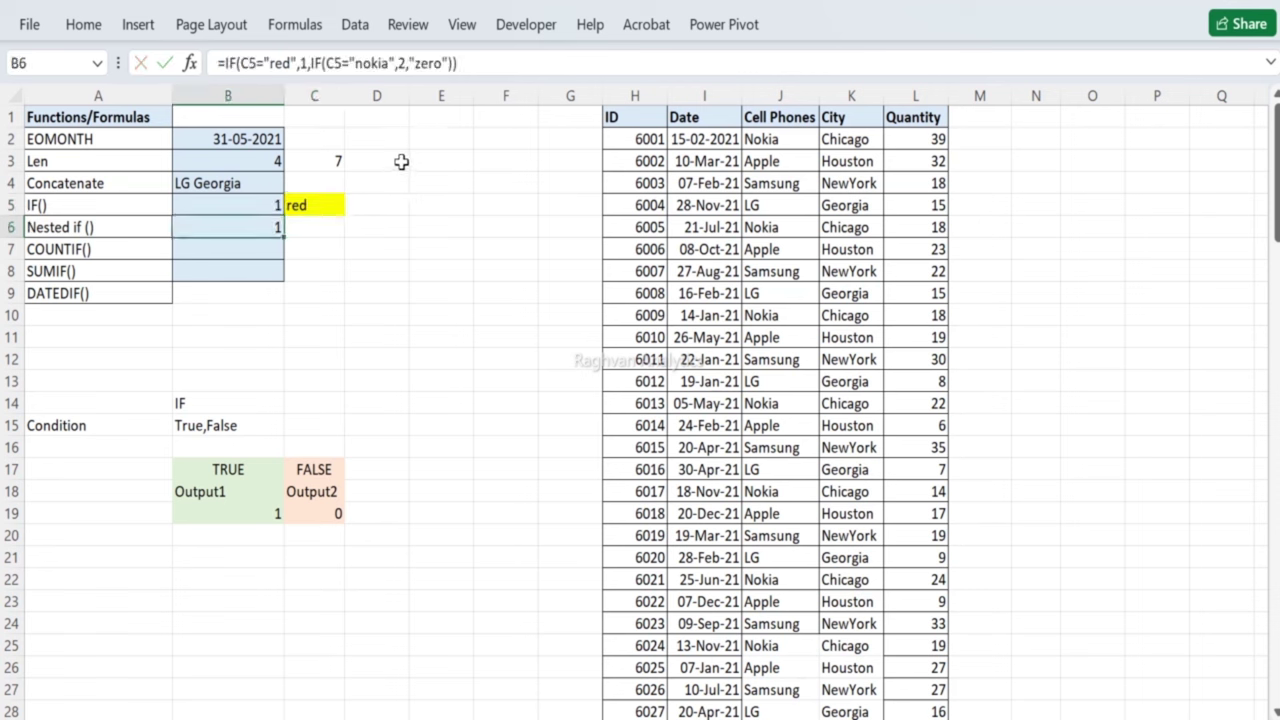
{"action": "left_click", "coordinate": [315, 232]}
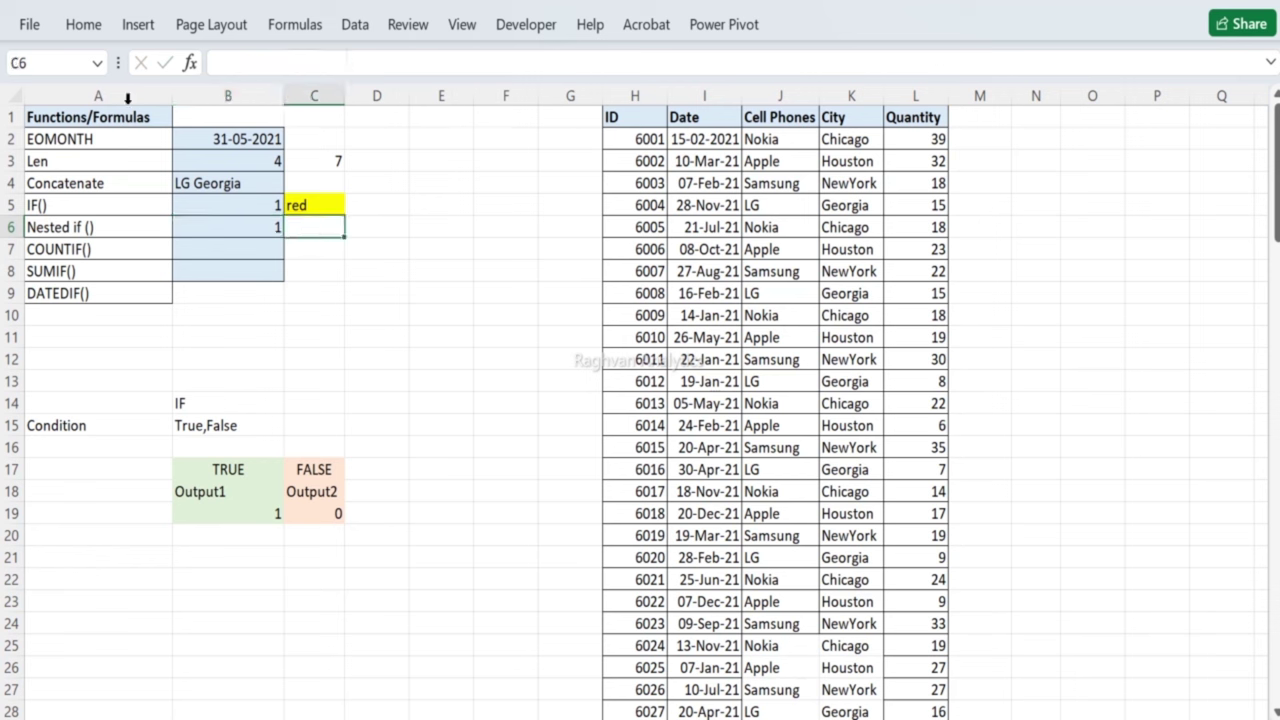
Step: Select C6 and browse the fill colour choices without applying one
{"action": "left_click", "coordinate": [226, 224]}
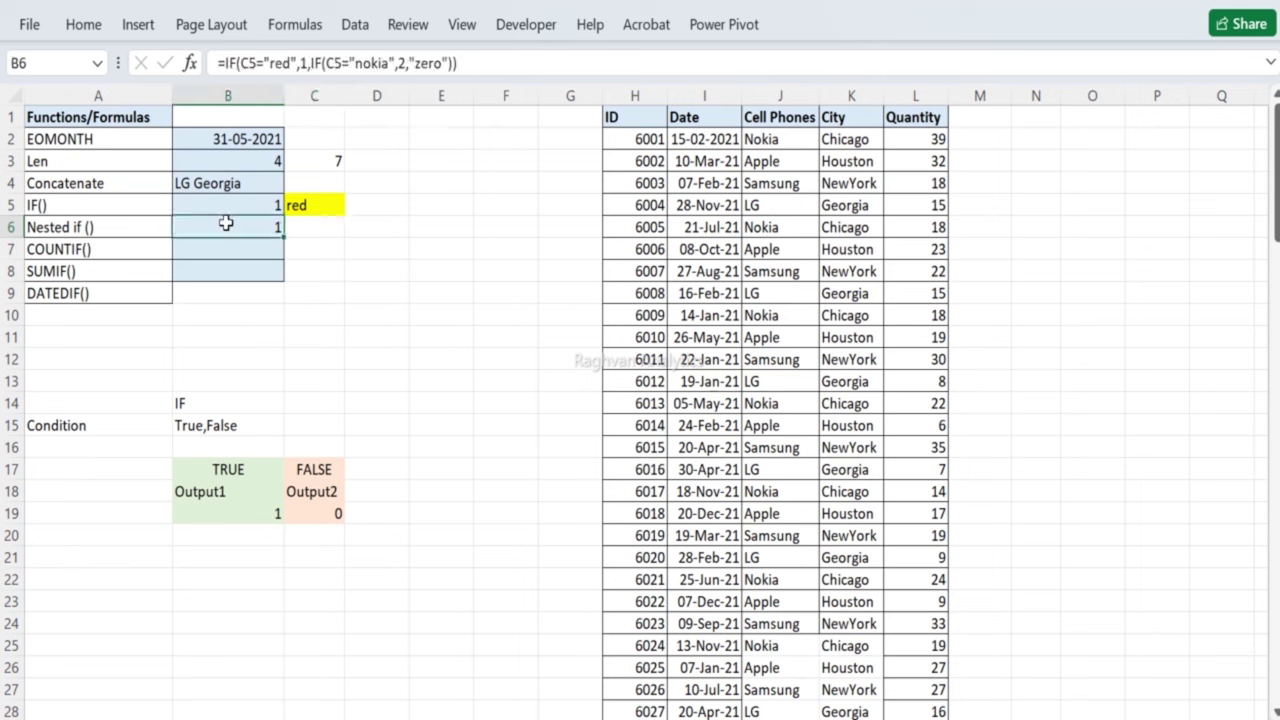
{"action": "left_click", "coordinate": [316, 224]}
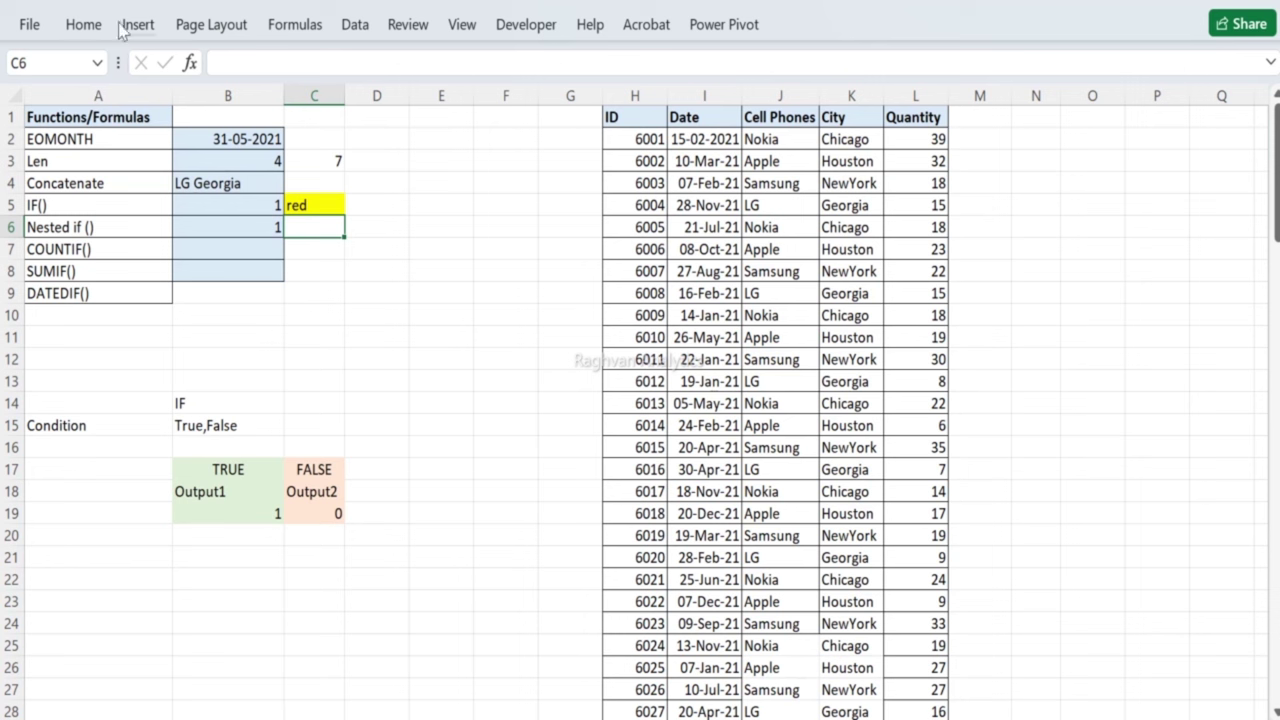
{"action": "left_click", "coordinate": [84, 24]}
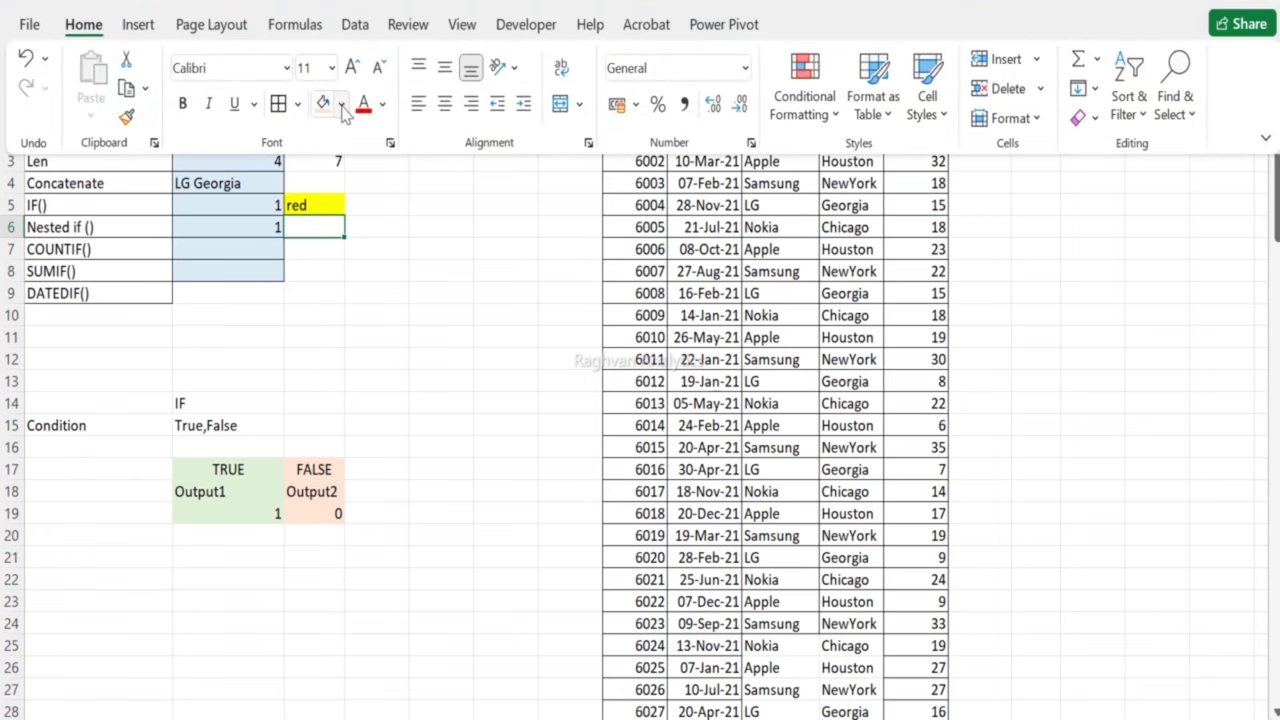
{"action": "left_click", "coordinate": [341, 104]}
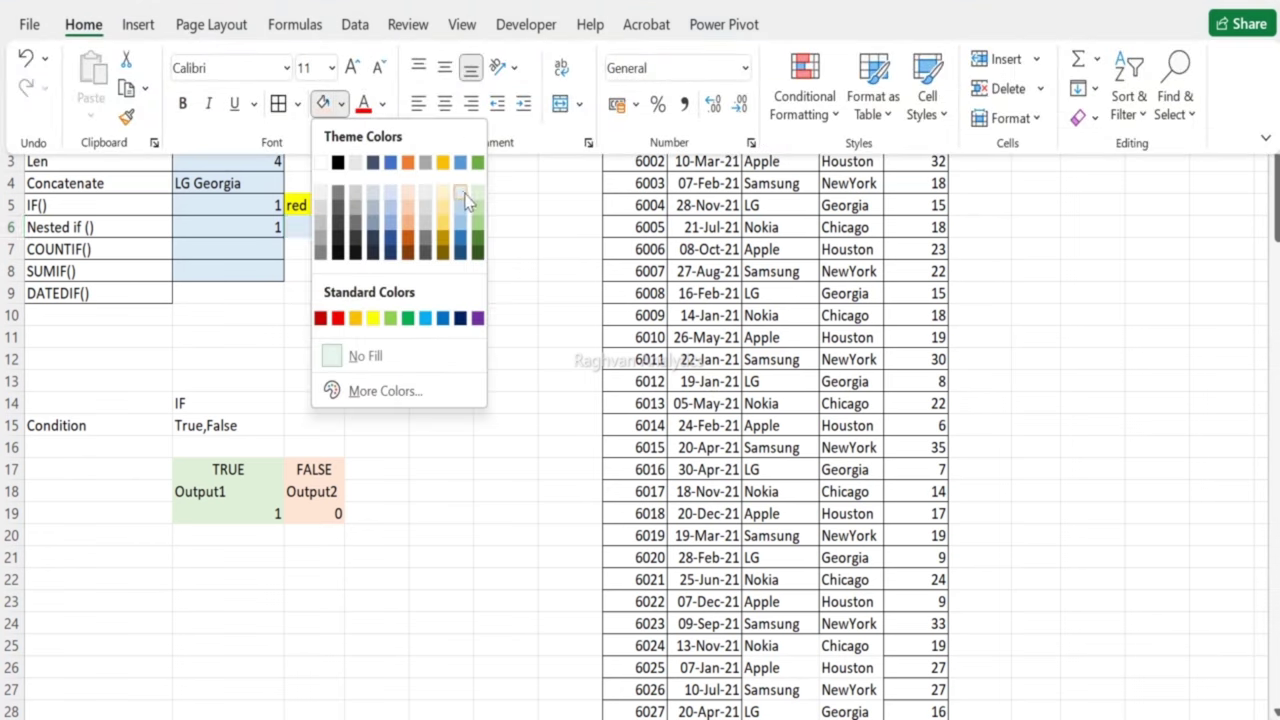
{"action": "key", "text": "Escape"}
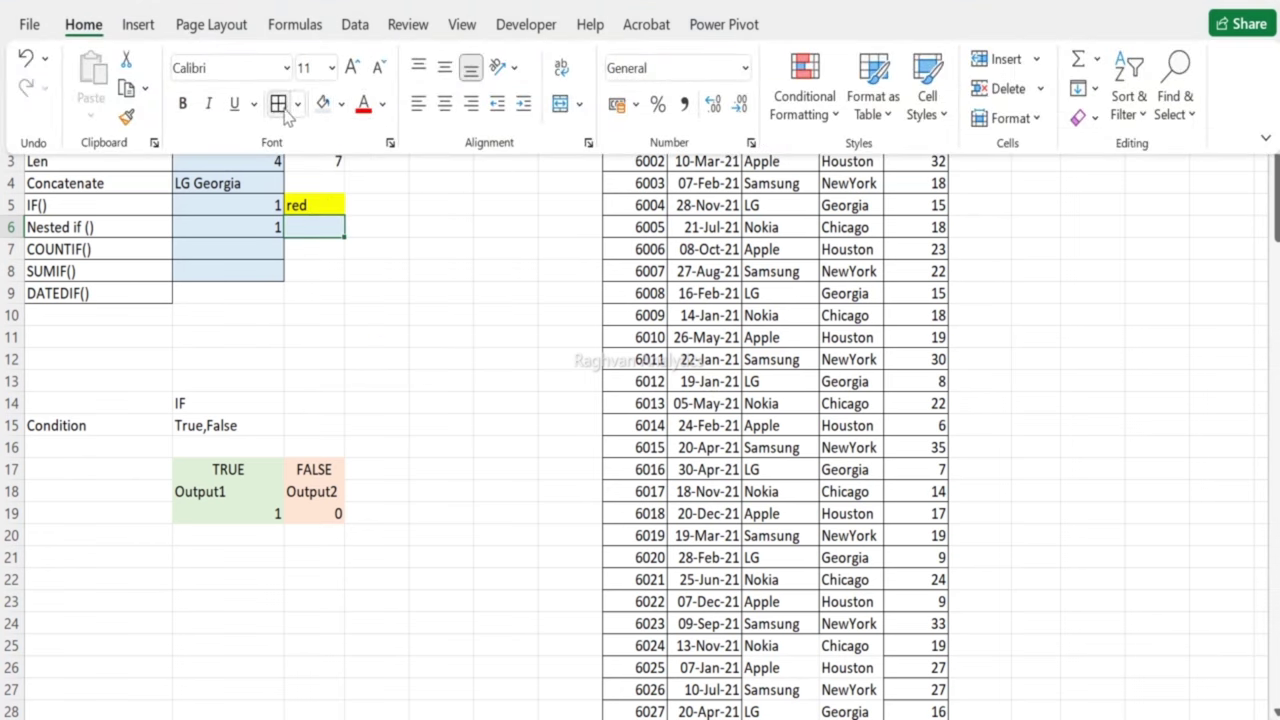
{"action": "key", "text": "Escape"}
Step: Start C6's formula as =IF(C5="red",1,IF( with an inner IF
{"action": "type", "text": "=if"}
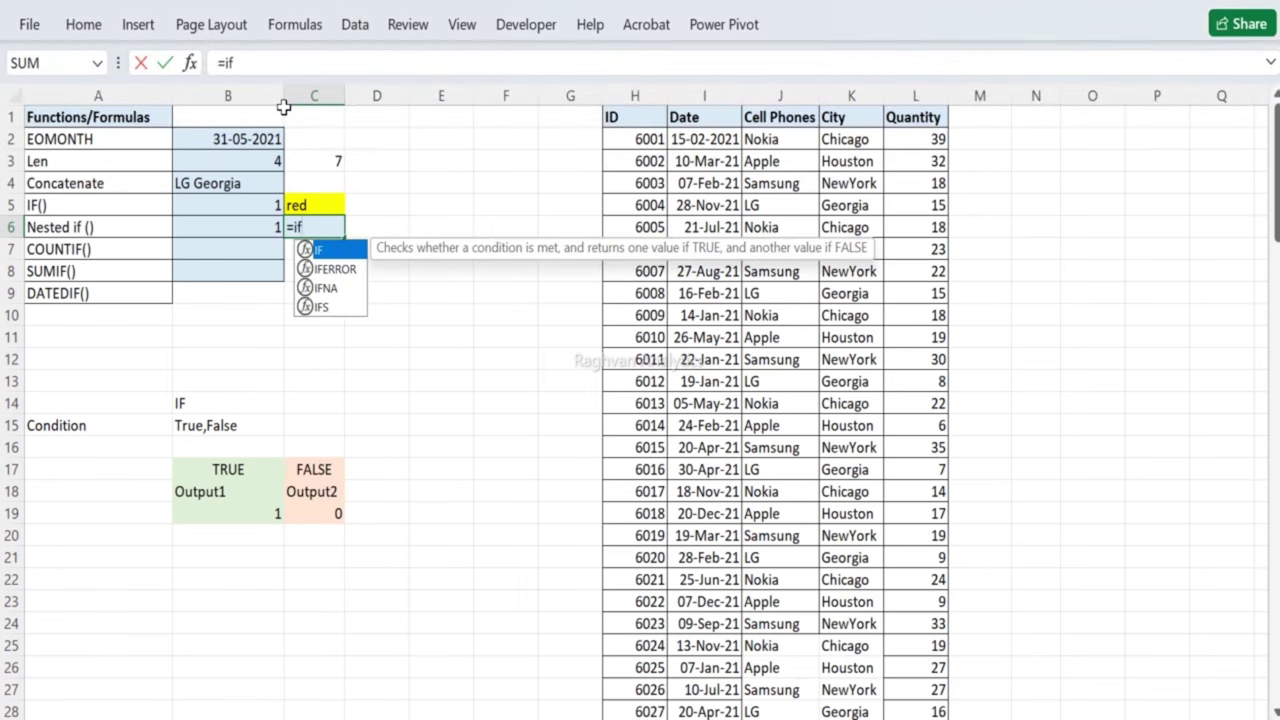
{"action": "key", "text": "Tab"}
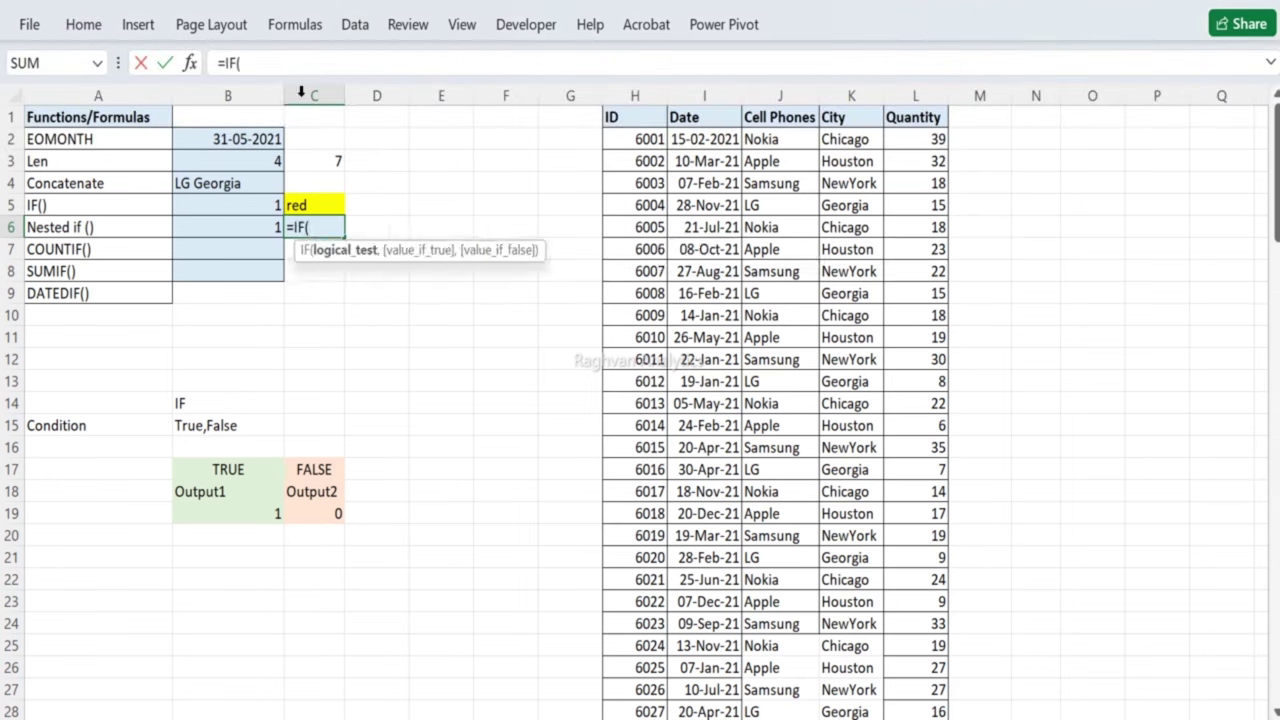
{"action": "left_click", "coordinate": [305, 205]}
{"action": "type", "text": "=\"\""}
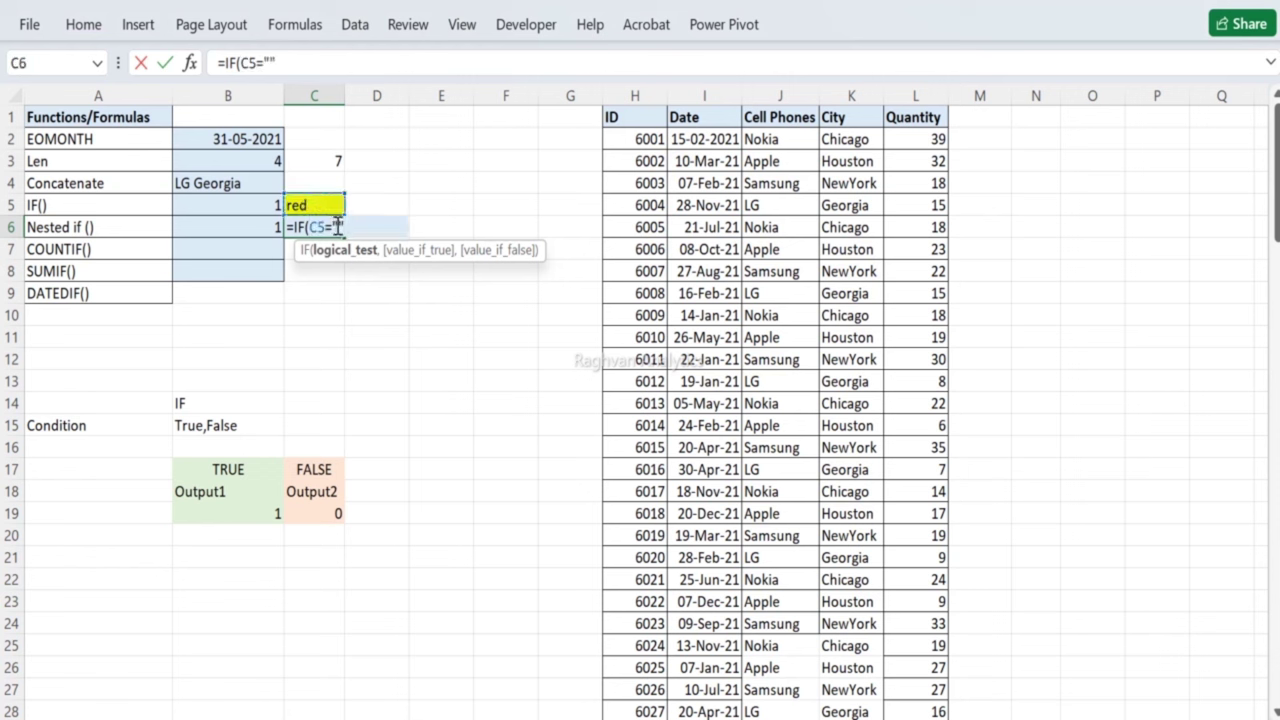
{"action": "type", "text": "red"}
{"action": "type", "text": ","}
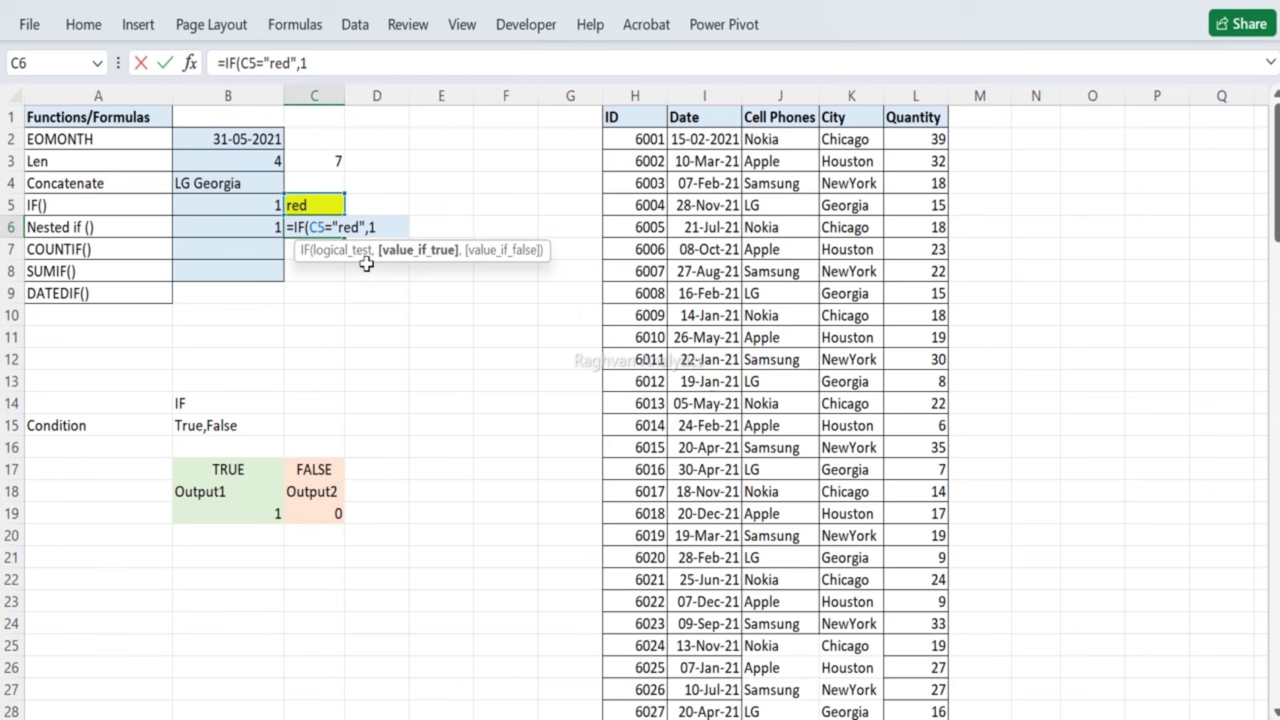
{"action": "type", "text": "1,"}
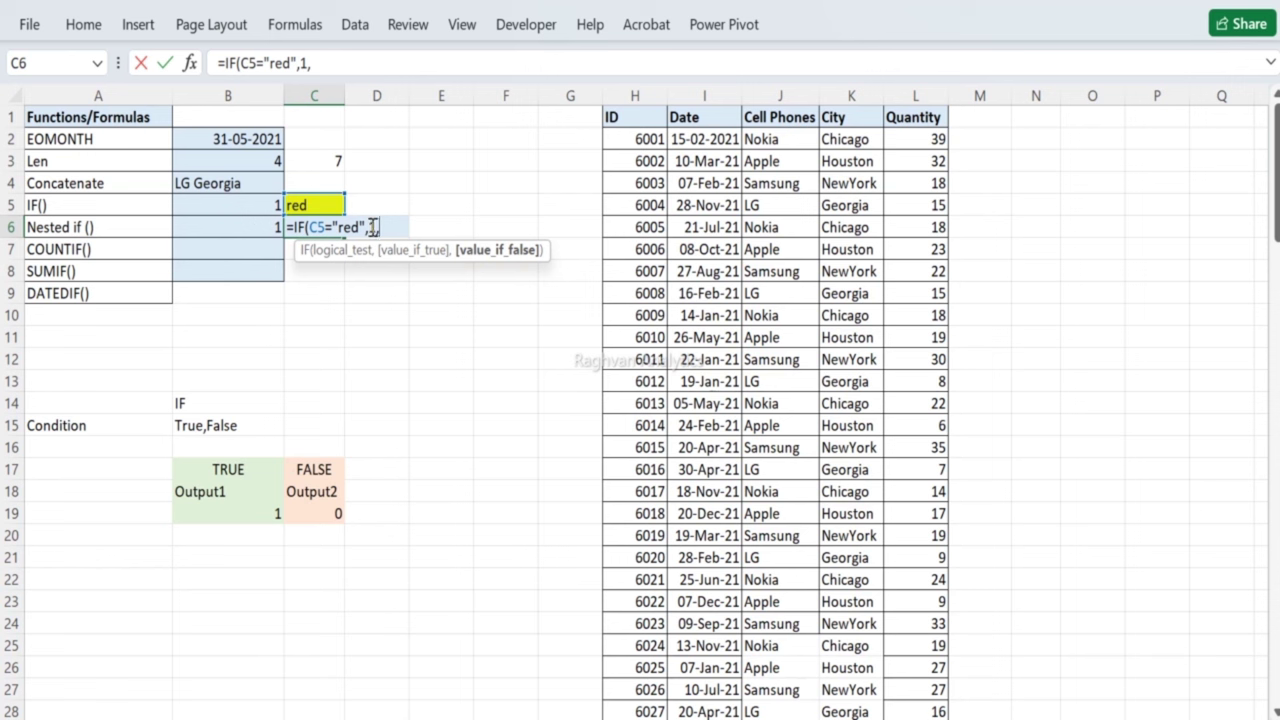
{"action": "type", "text": "IF("}
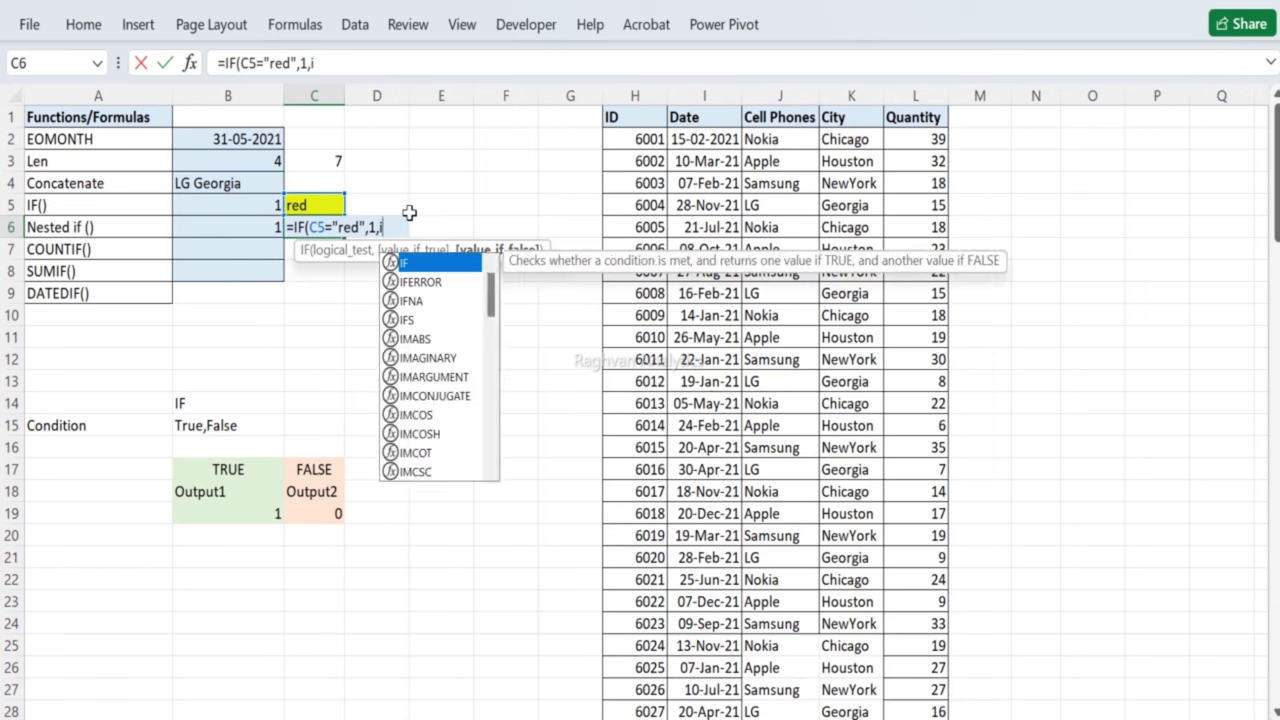
Step: Complete C6 so nokia returns 2 and LG returns 3, with 0 as fallback
{"action": "left_click", "coordinate": [300, 205]}
{"action": "type", "text": "="}
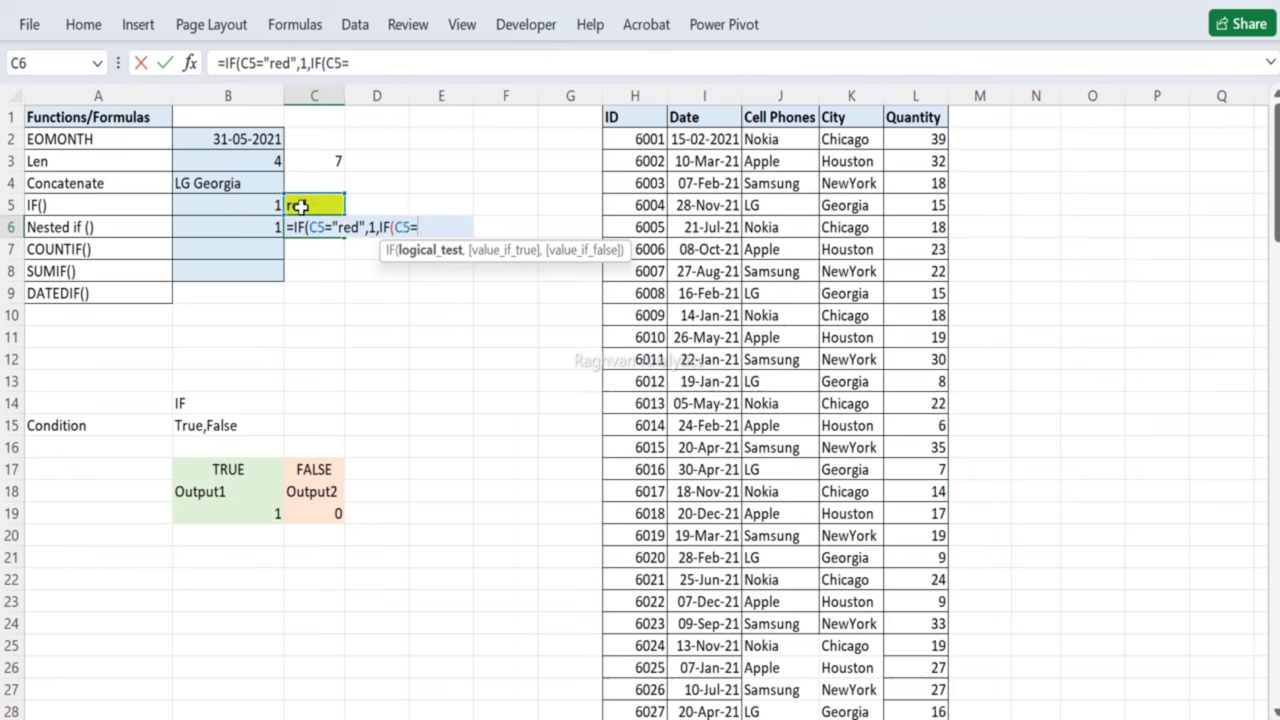
{"action": "type", "text": "\"\"nokia\""}
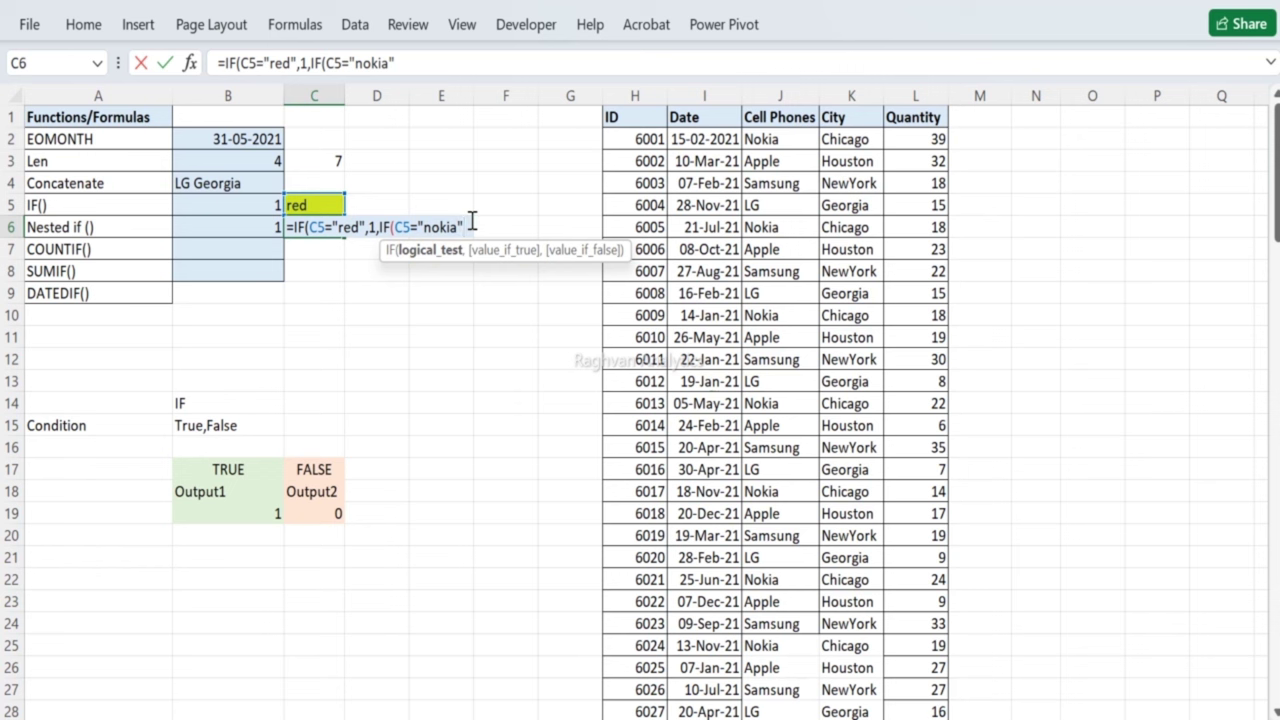
{"action": "key", "text": "Right"}
{"action": "type", "text": ",2,if"}
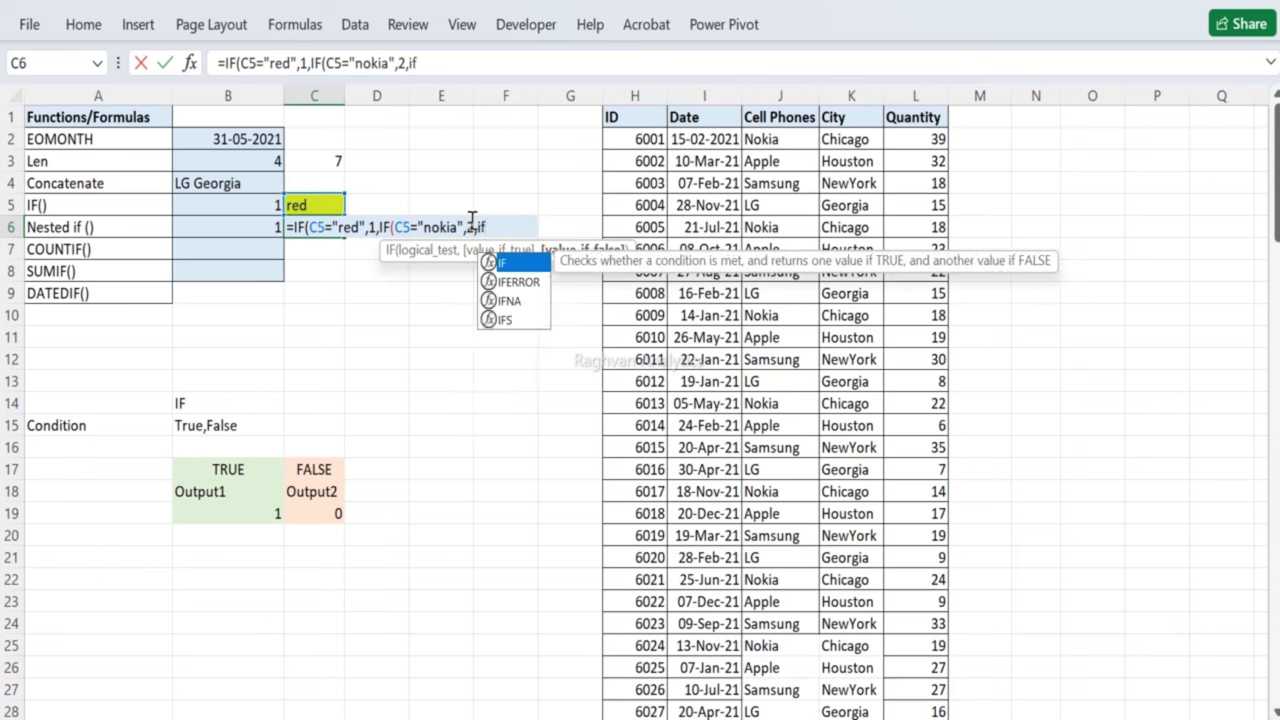
{"action": "key", "text": "Tab"}
{"action": "left_click", "coordinate": [318, 204]}
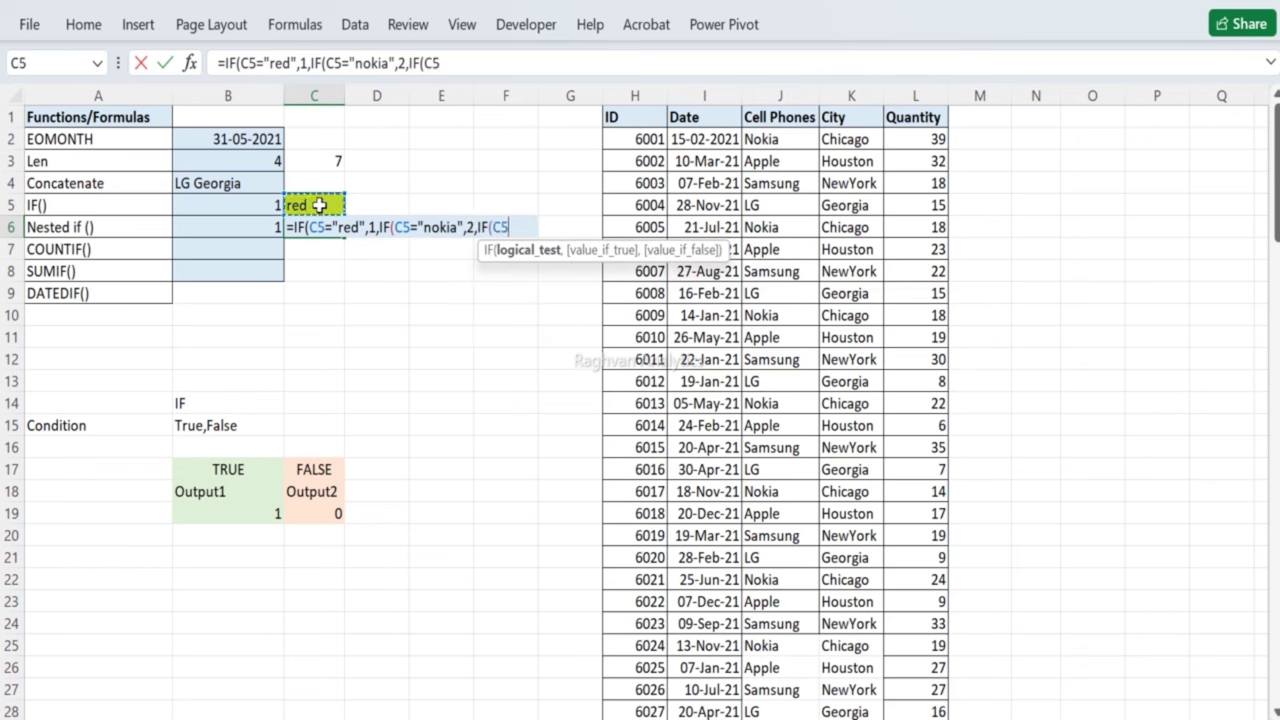
{"action": "type", "text": "=\"\""}
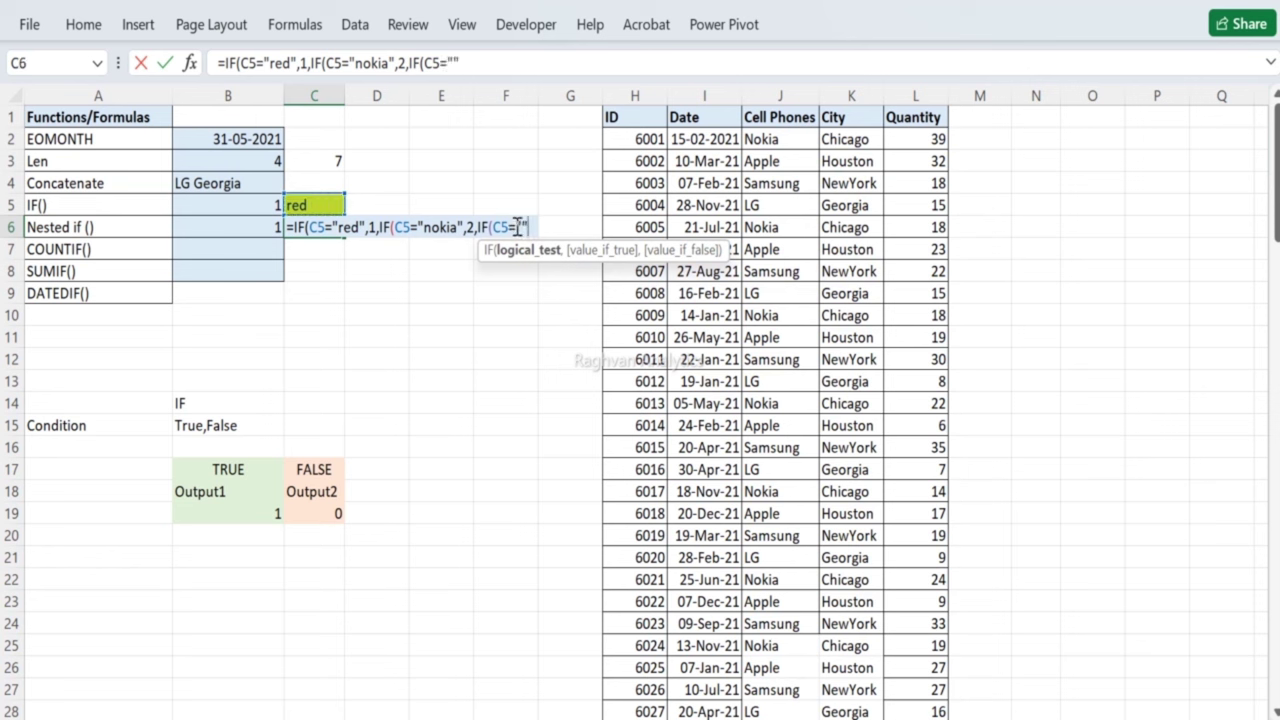
{"action": "type", "text": "LG"}
{"action": "type", "text": ","}
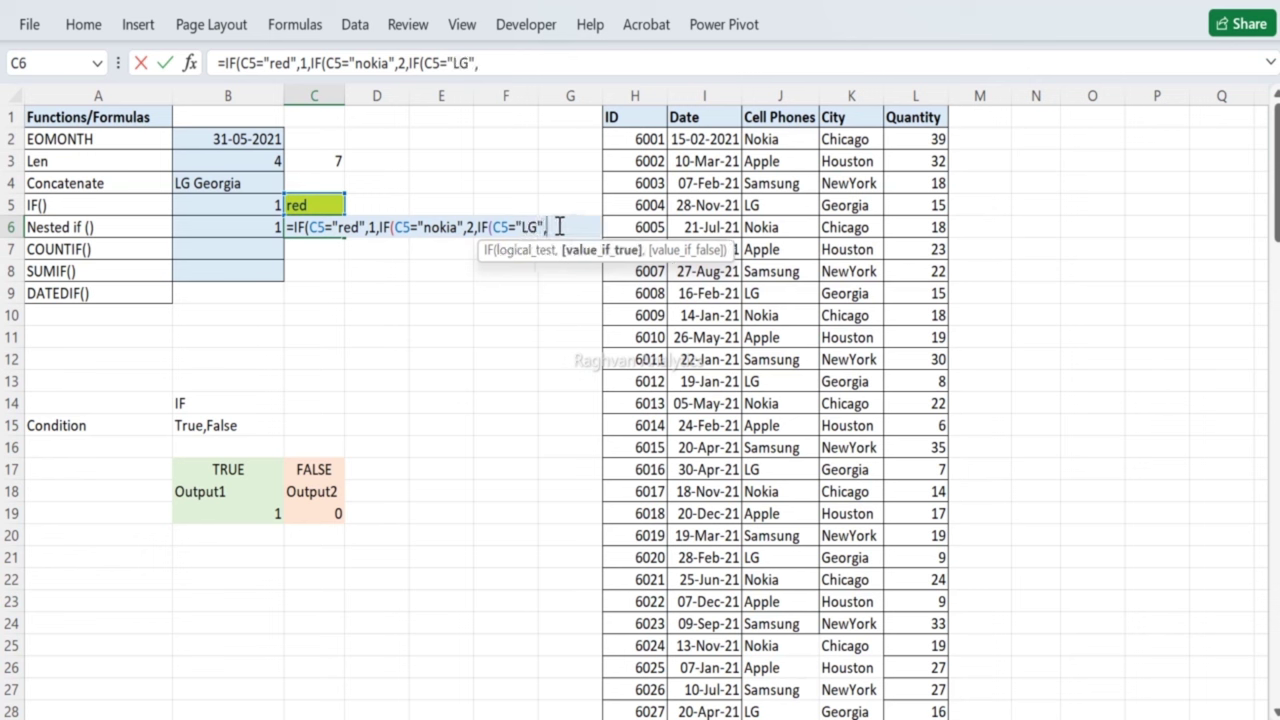
{"action": "type", "text": "3"}
{"action": "type", "text": ",0"}
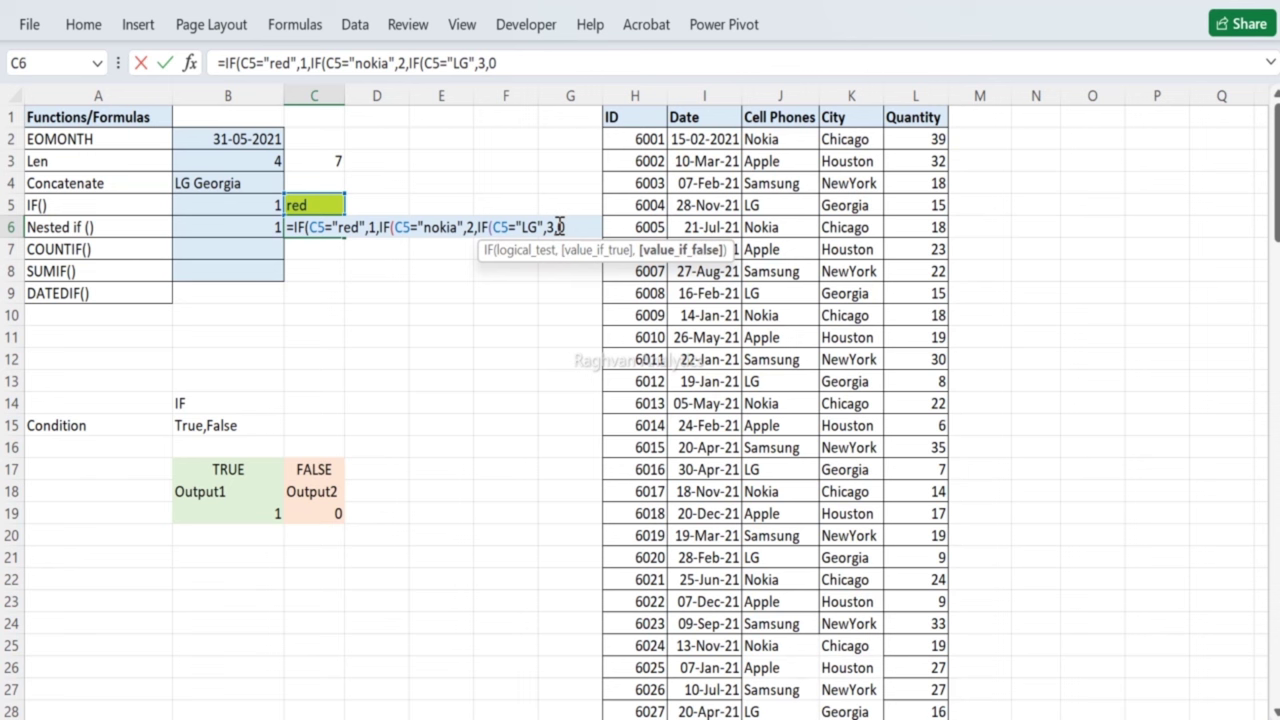
{"action": "type", "text": ")"}
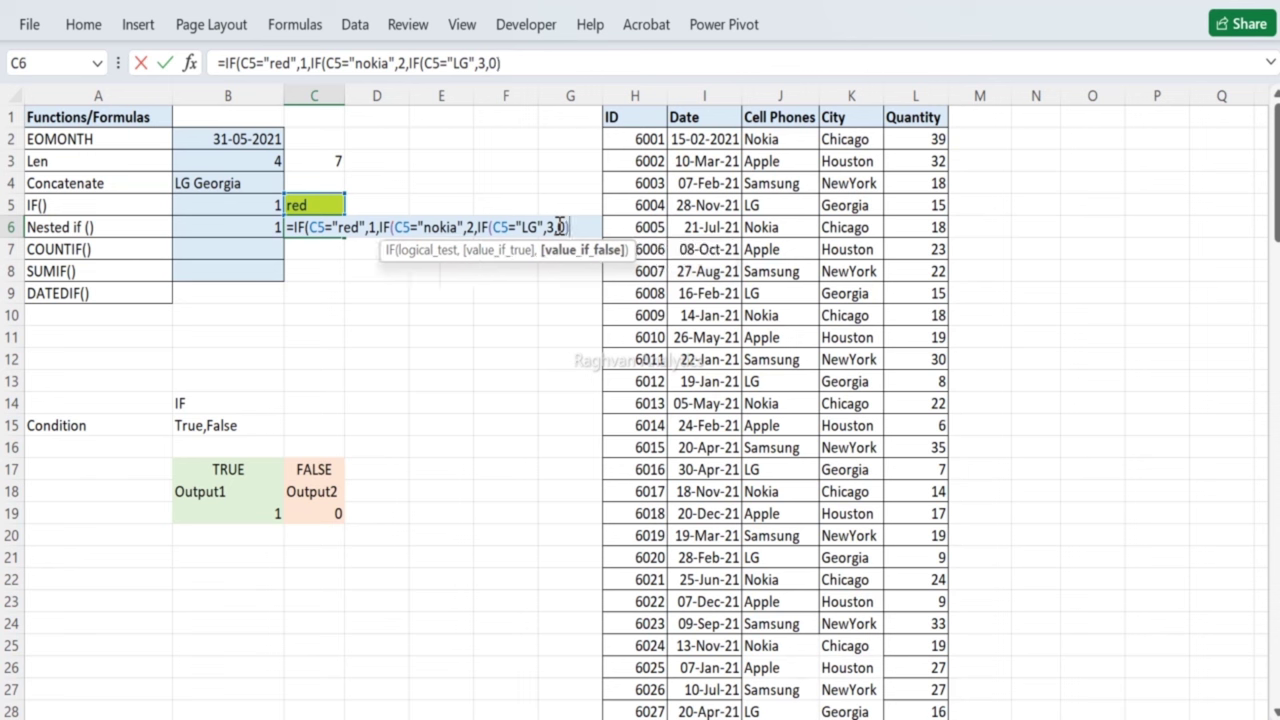
{"action": "type", "text": ")"}
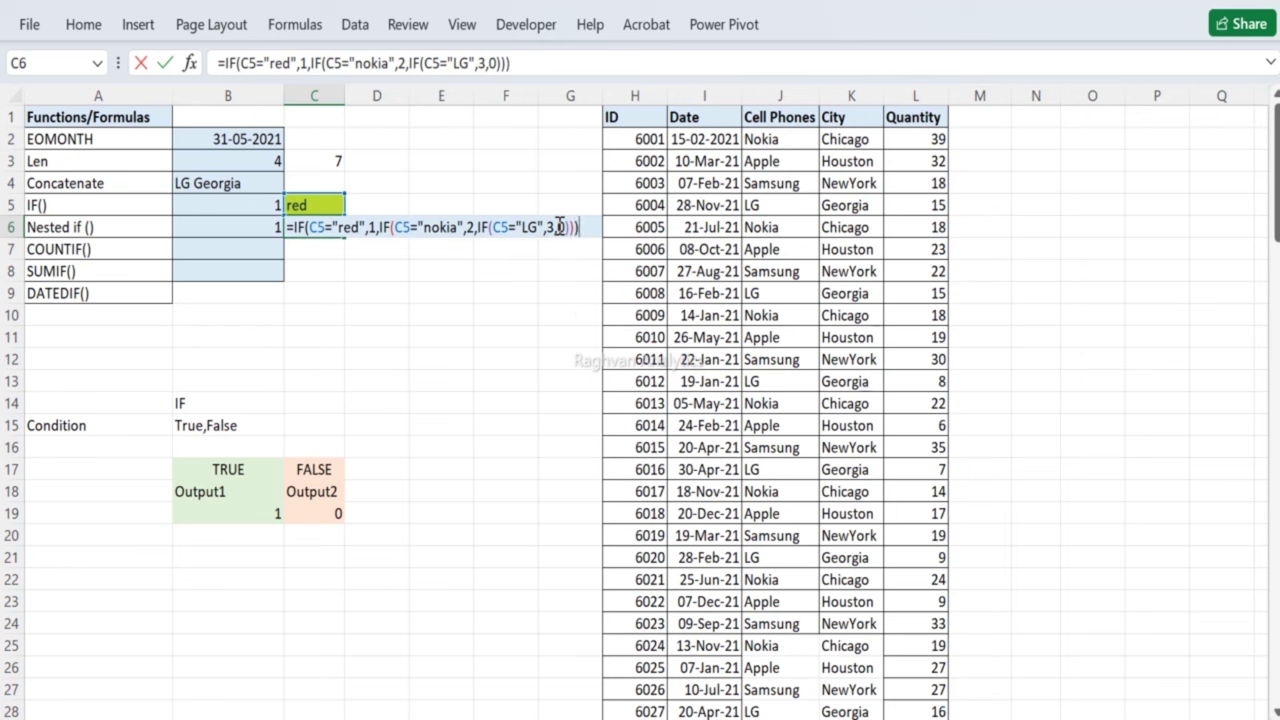
{"action": "key", "text": "Return"}
Step: Test C6 by entering nokia, LG and a nonsense value in C5
{"action": "key", "text": "Up"}
{"action": "key", "text": "Up"}
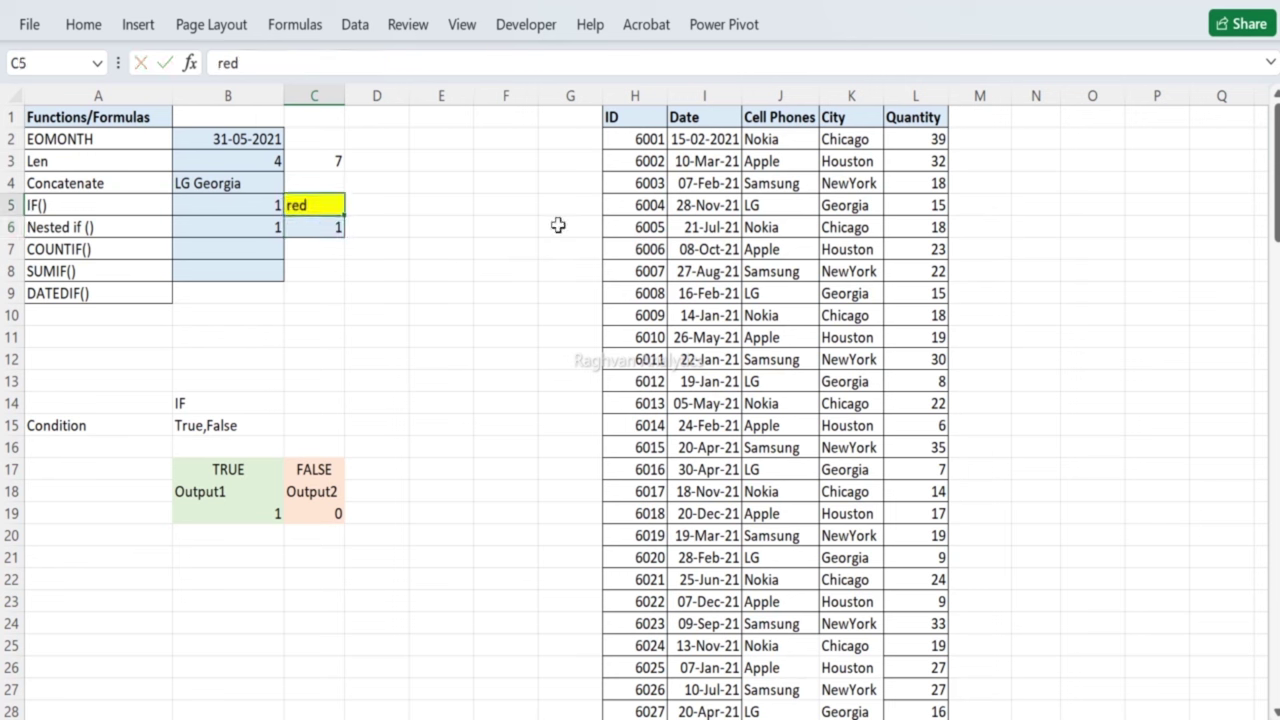
{"action": "type", "text": "nokia"}
{"action": "key", "text": "Return"}
{"action": "key", "text": "Up"}
{"action": "type", "text": "LG"}
{"action": "key", "text": "Return"}
{"action": "key", "text": "Up"}
{"action": "type", "text": "dfsdkfj"}
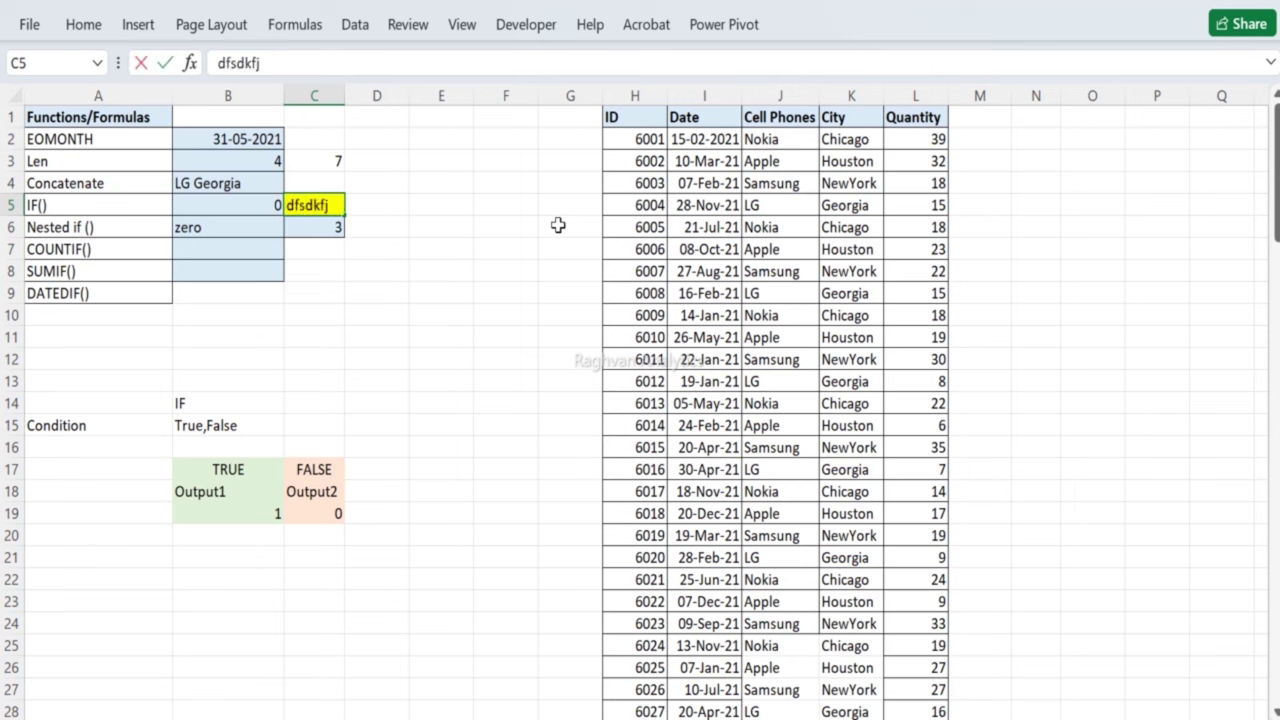
{"action": "key", "text": "Return"}
{"action": "key", "text": "Up"}
{"action": "key", "text": "Down"}
Step: Replace C6's final 0 fallback with the text "zero"
{"action": "key", "text": "F2"}
{"action": "left_click", "coordinate": [558, 227]}
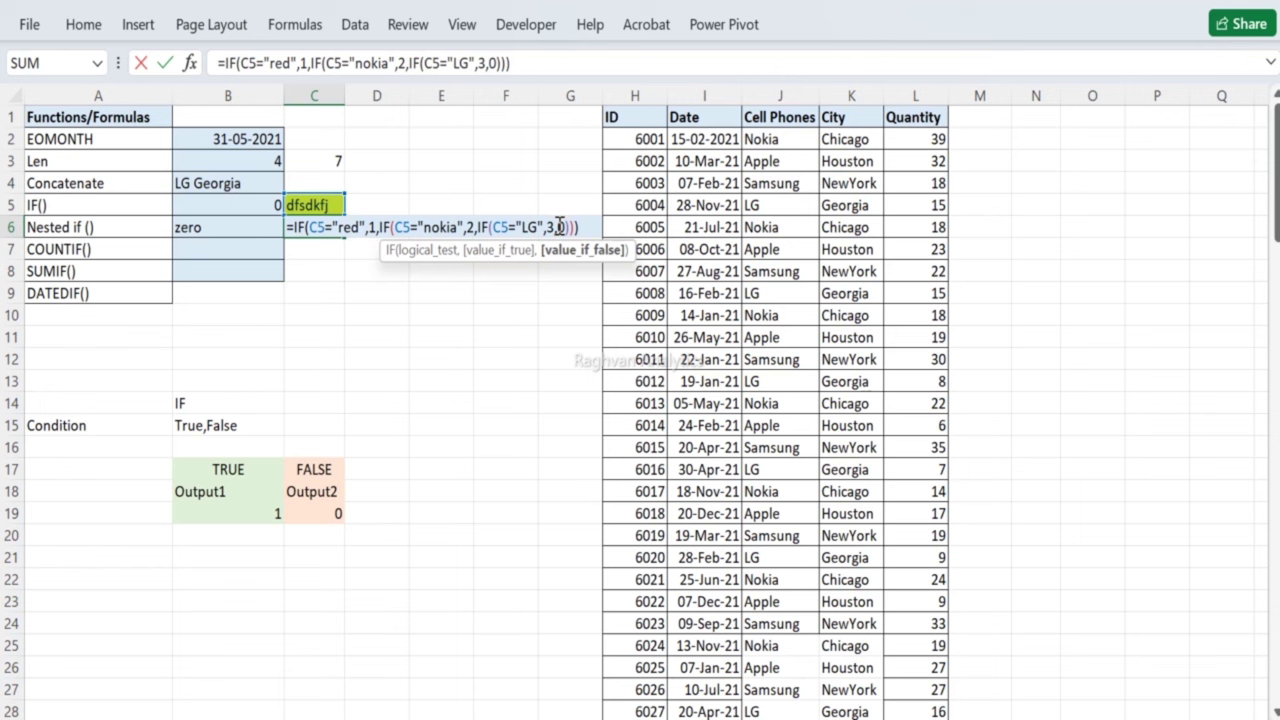
{"action": "key", "text": "Left"}
{"action": "key", "text": "BackSpace"}
{"action": "type", "text": "\"\"zer"}
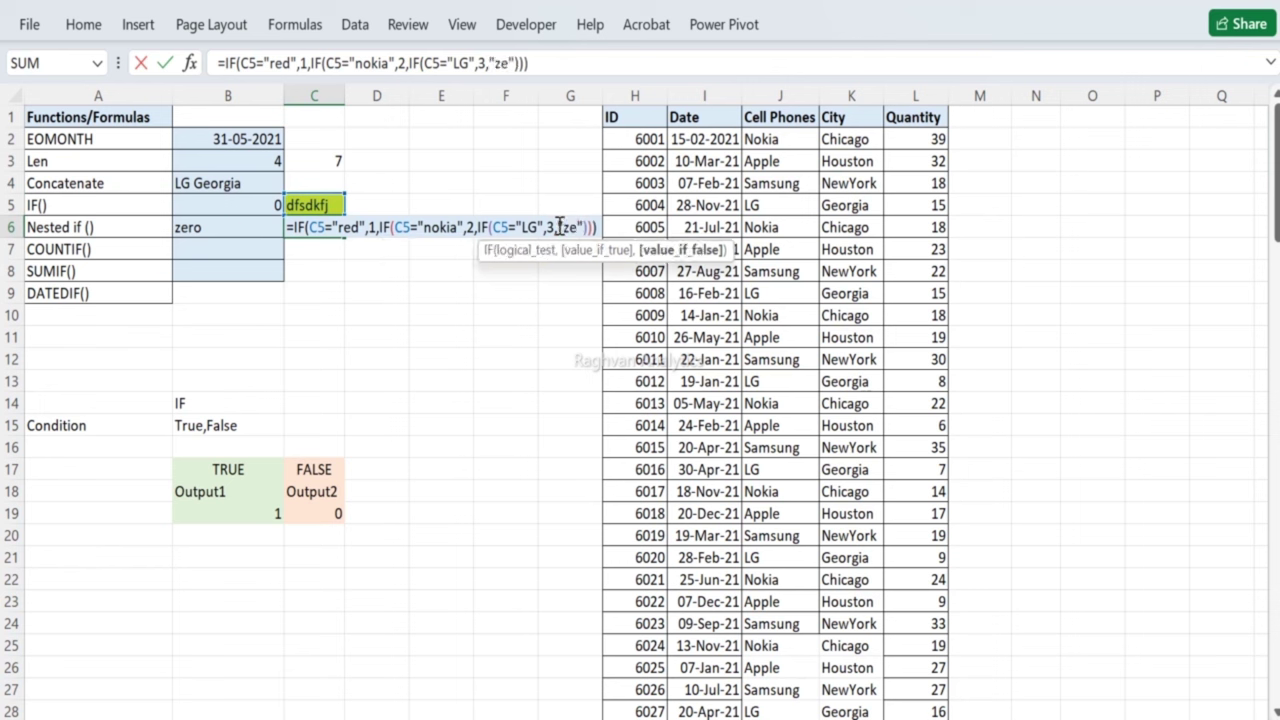
{"action": "type", "text": "o"}
{"action": "key", "text": "Return"}
{"action": "key", "text": "Left"}
Step: Restore red as the value in C5
{"action": "key", "text": "Right"}
{"action": "key", "text": "Up"}
{"action": "key", "text": "Up"}
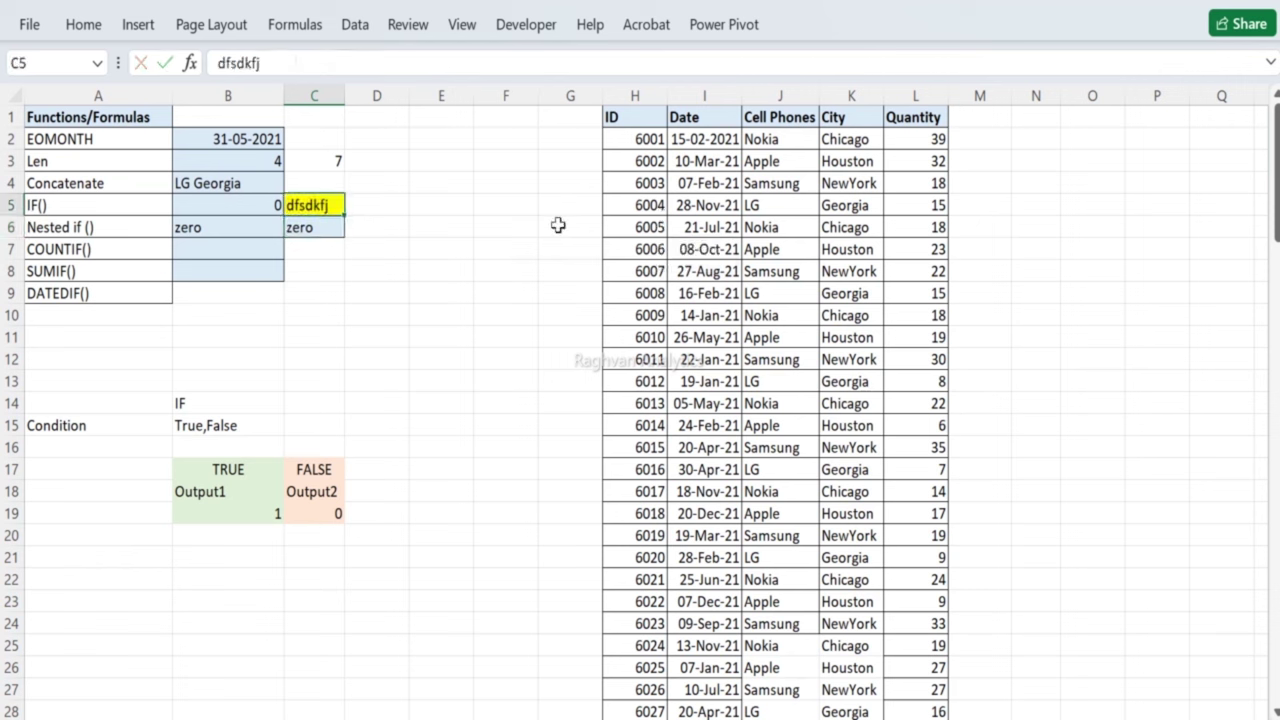
{"action": "key", "text": "Escape"}
{"action": "key", "text": "Down"}
{"action": "key", "text": "Up"}
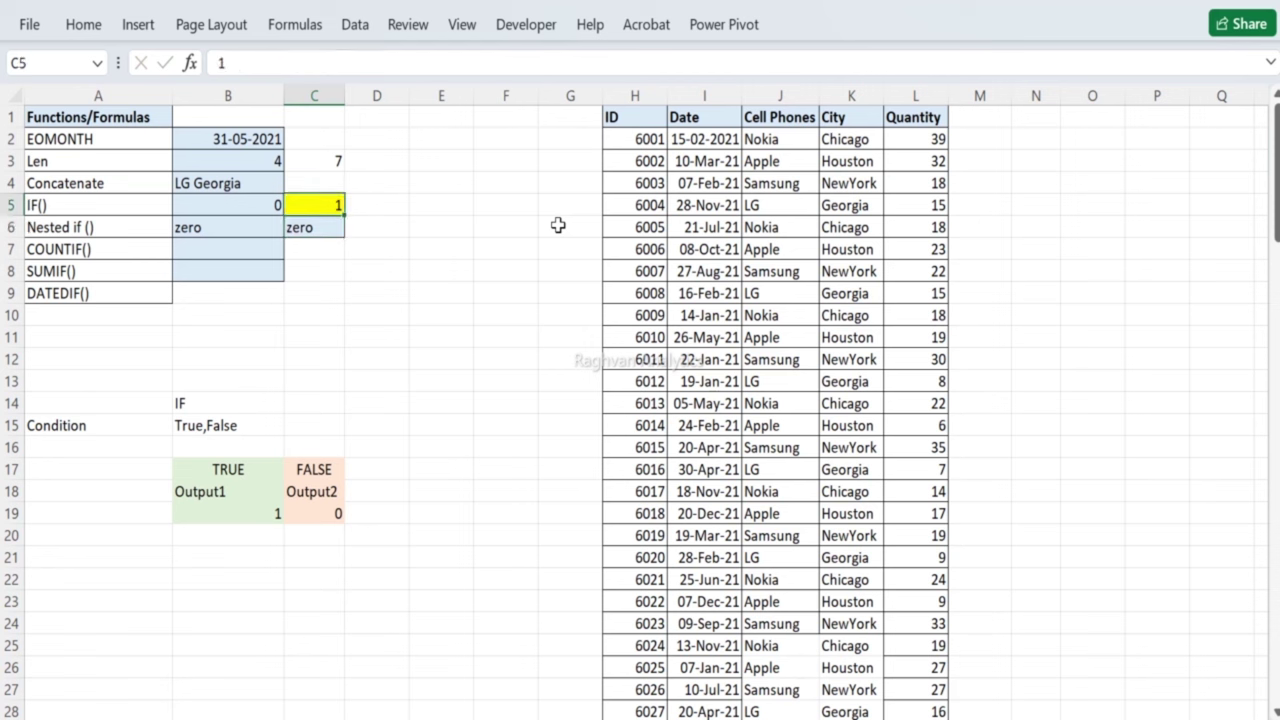
{"action": "type", "text": "red"}
{"action": "key", "text": "Return"}
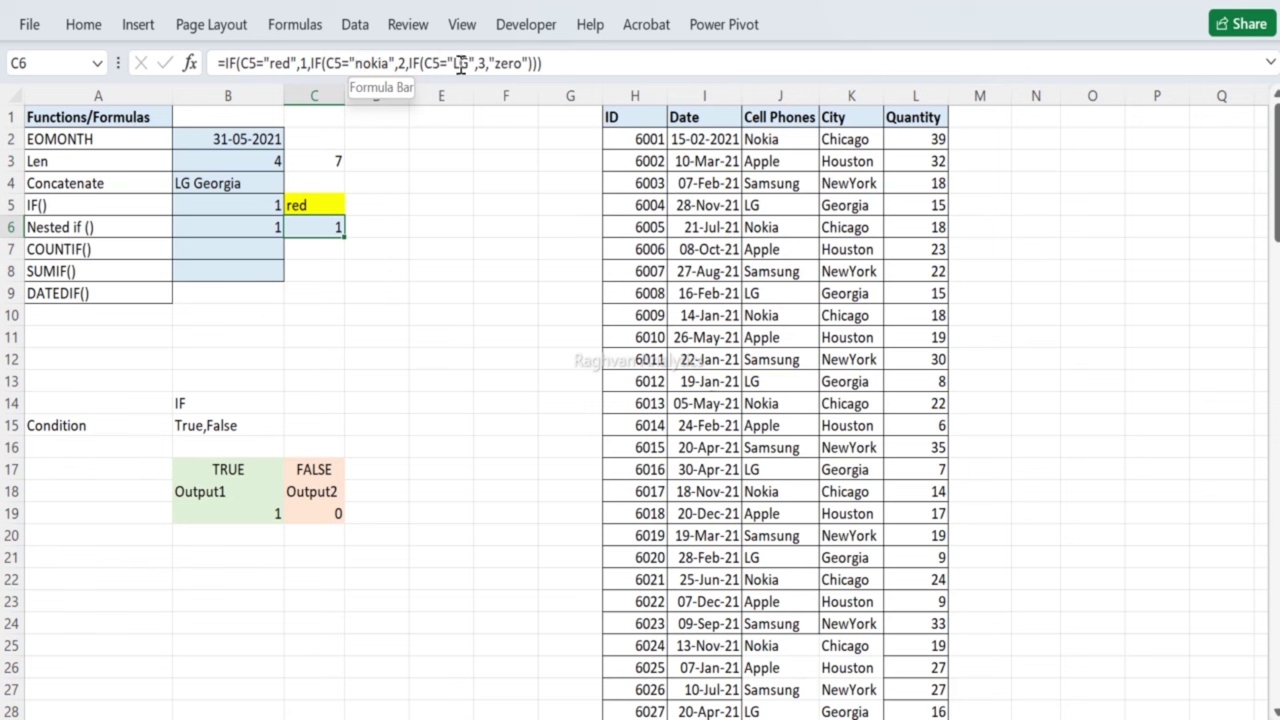
Step: Test C6's case handling by entering lg and then NOKIA in C5
{"action": "left_click", "coordinate": [322, 200]}
{"action": "type", "text": "lg"}
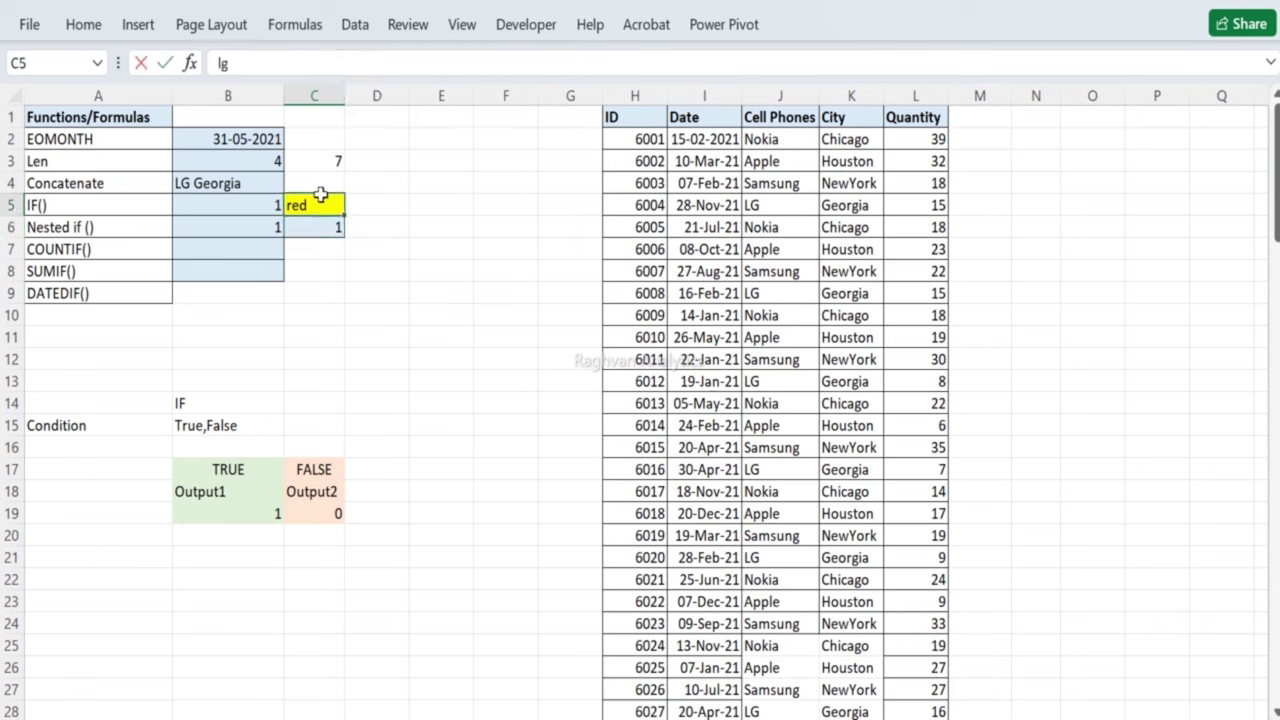
{"action": "key", "text": "Return"}
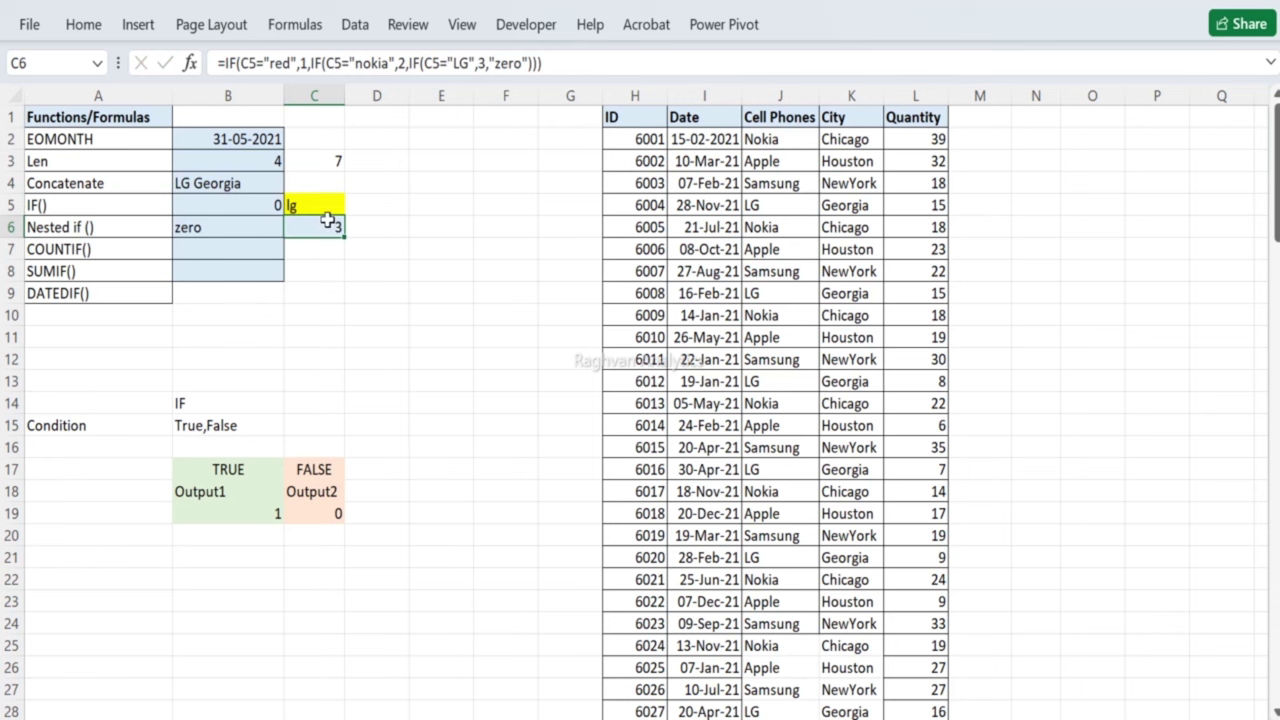
{"action": "left_click", "coordinate": [331, 207]}
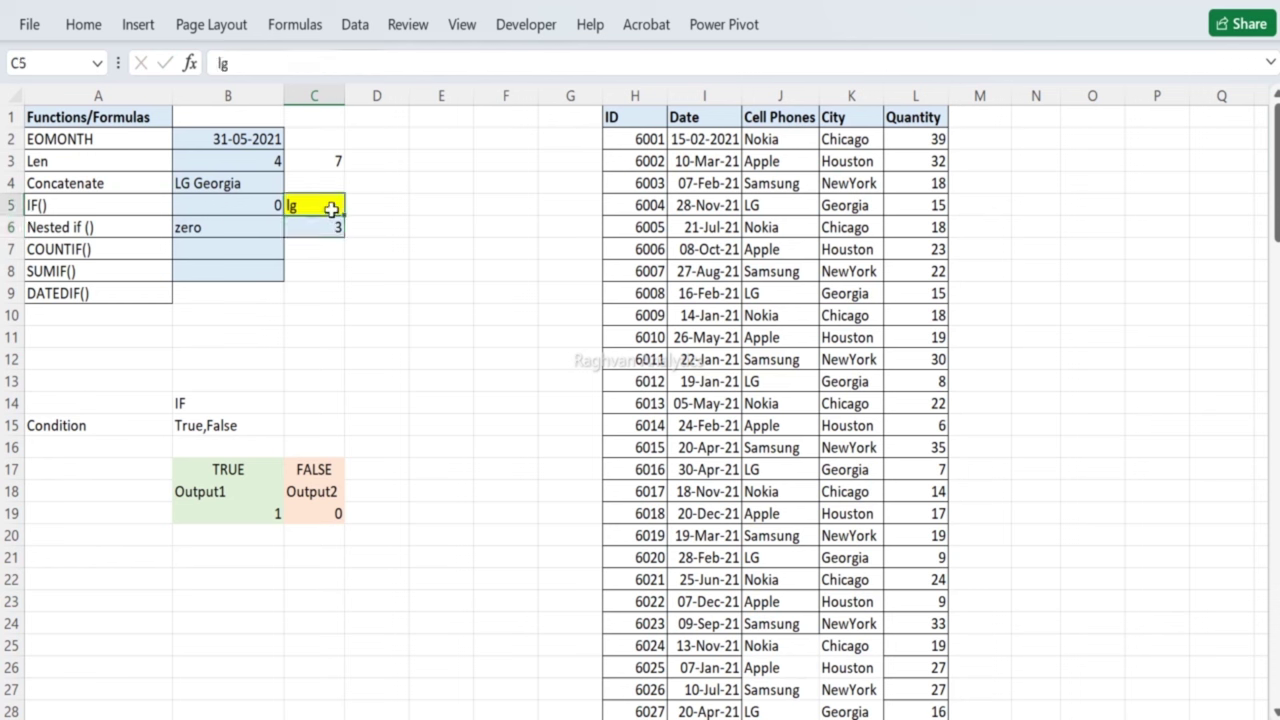
{"action": "type", "text": "NOKIA"}
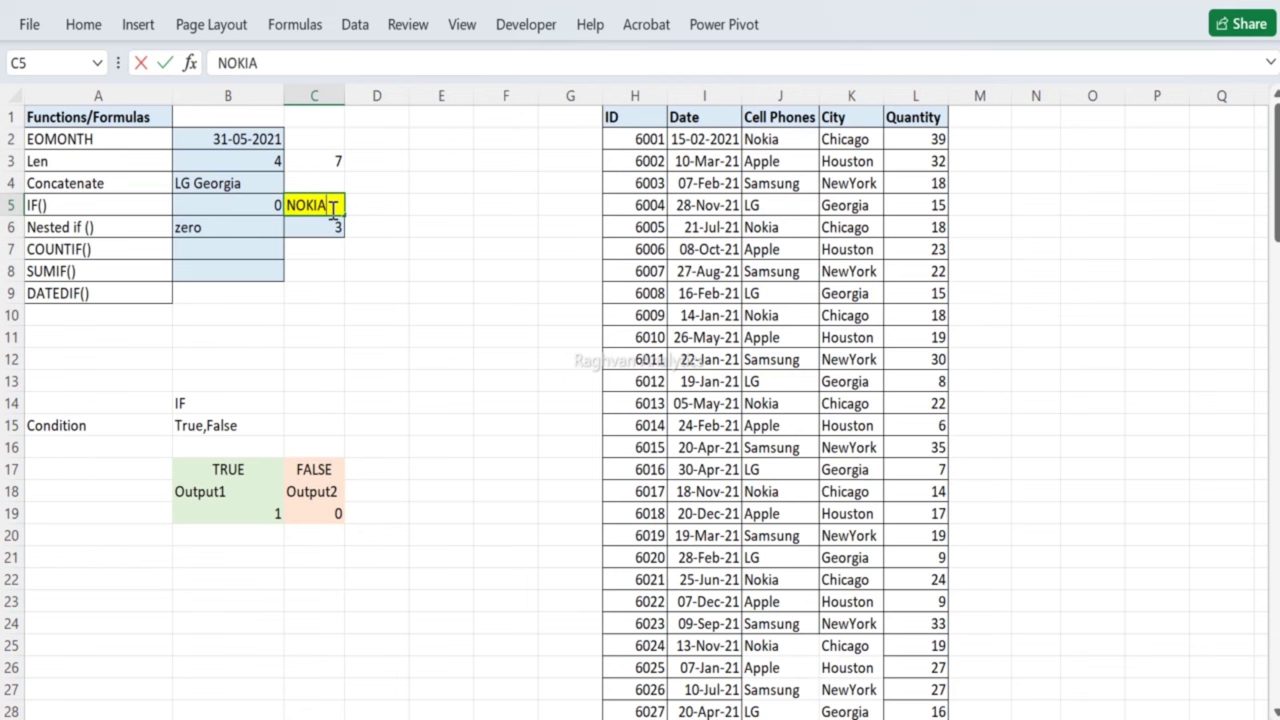
{"action": "key", "text": "Return"}
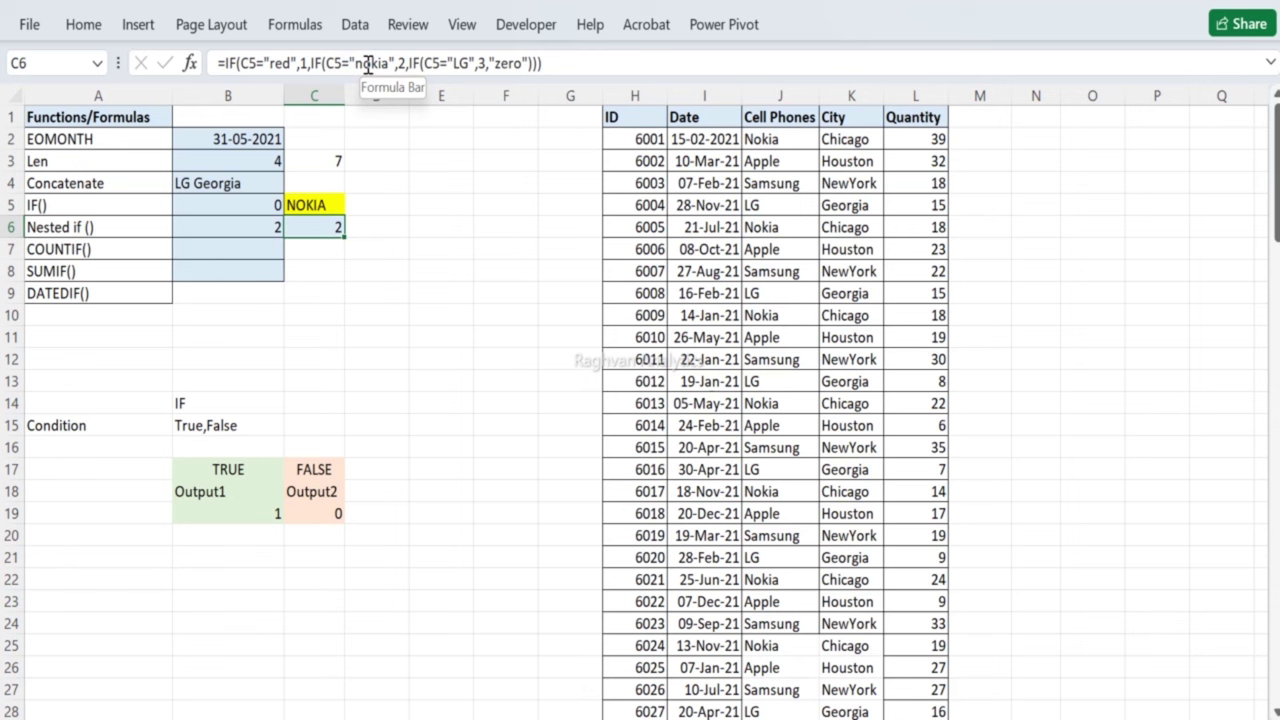
Step: Retype lowercase nokia in C5, check C6's formula, and move to B7
{"action": "left_click", "coordinate": [380, 185]}
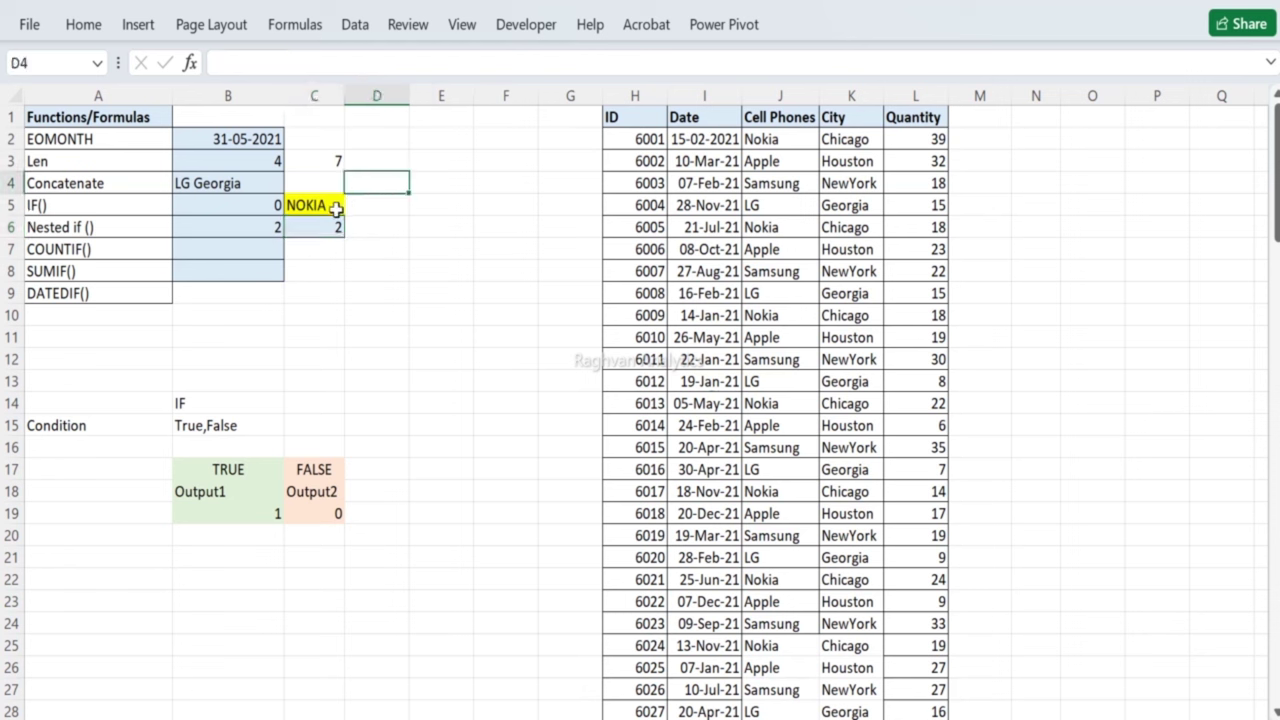
{"action": "left_click", "coordinate": [337, 207]}
{"action": "type", "text": "nokia"}
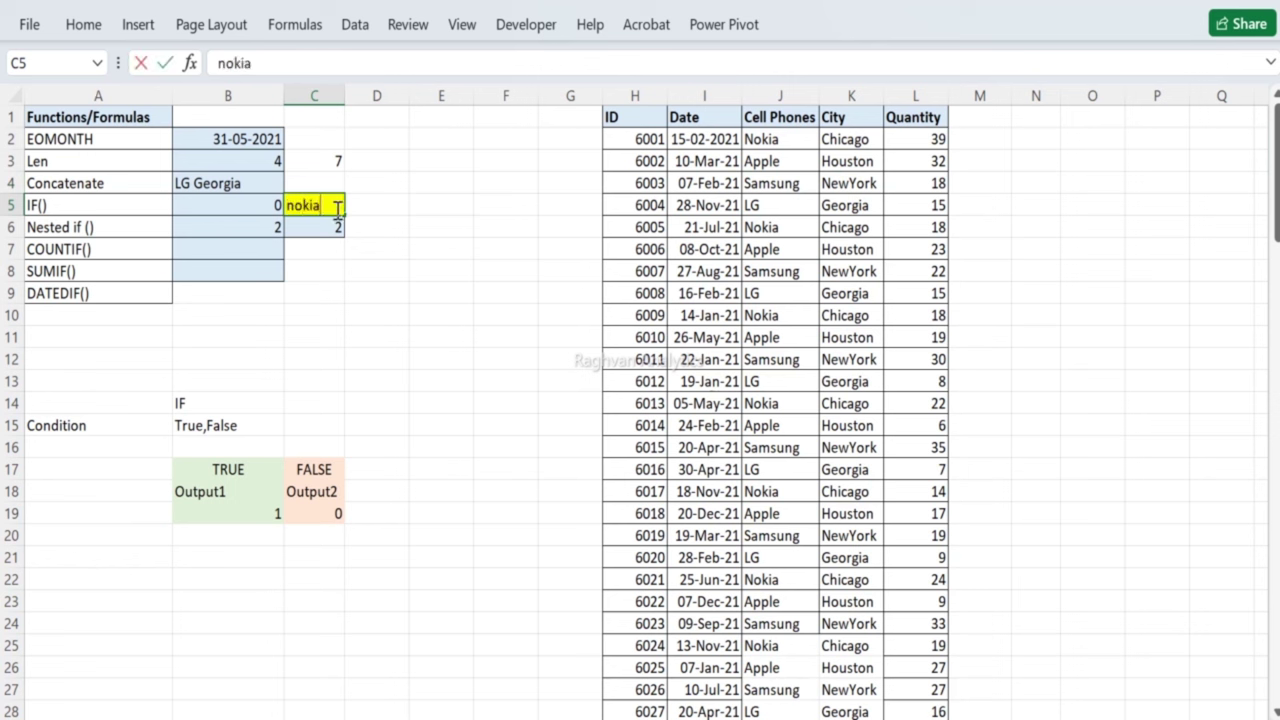
{"action": "key", "text": "Return"}
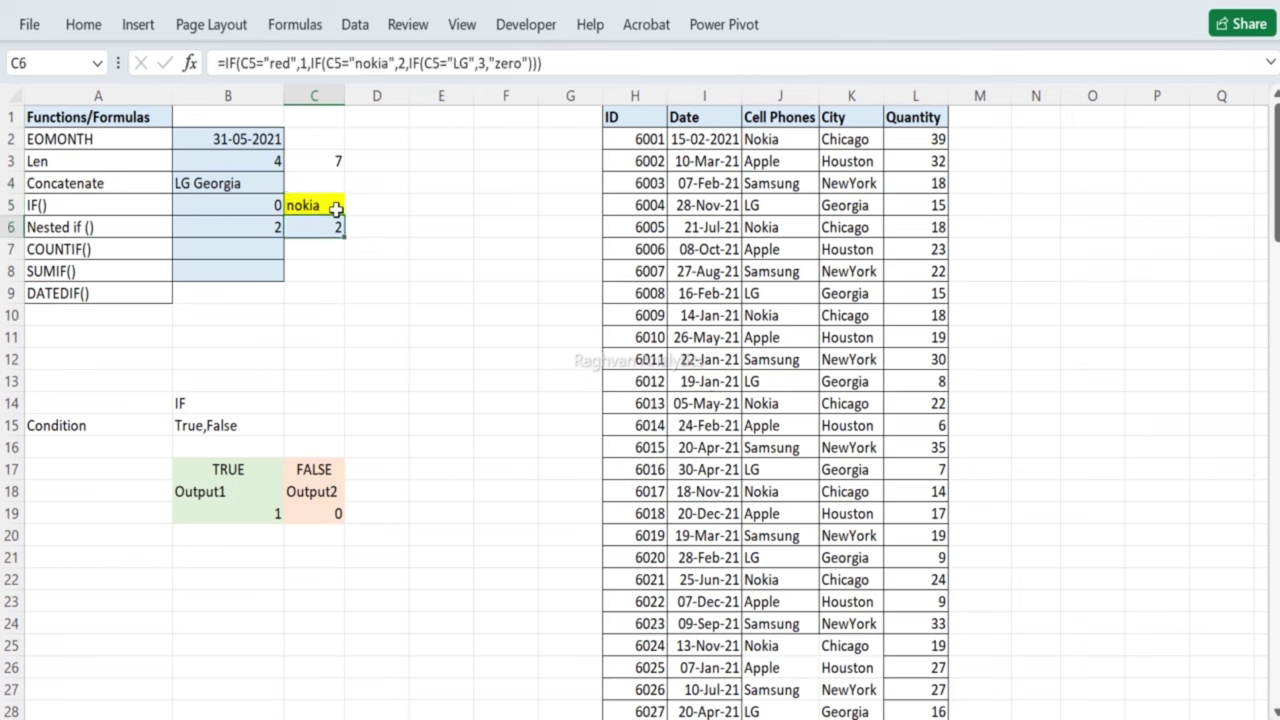
{"action": "left_click", "coordinate": [336, 207]}
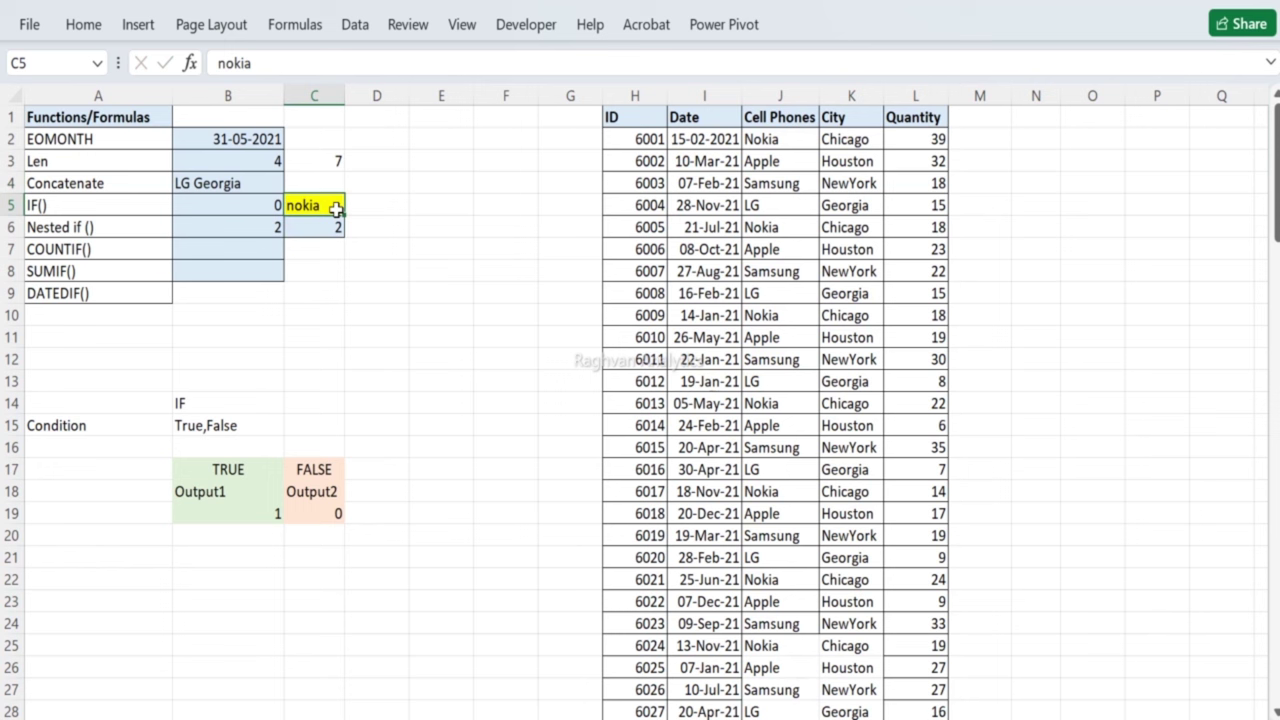
{"action": "key", "text": "Down"}
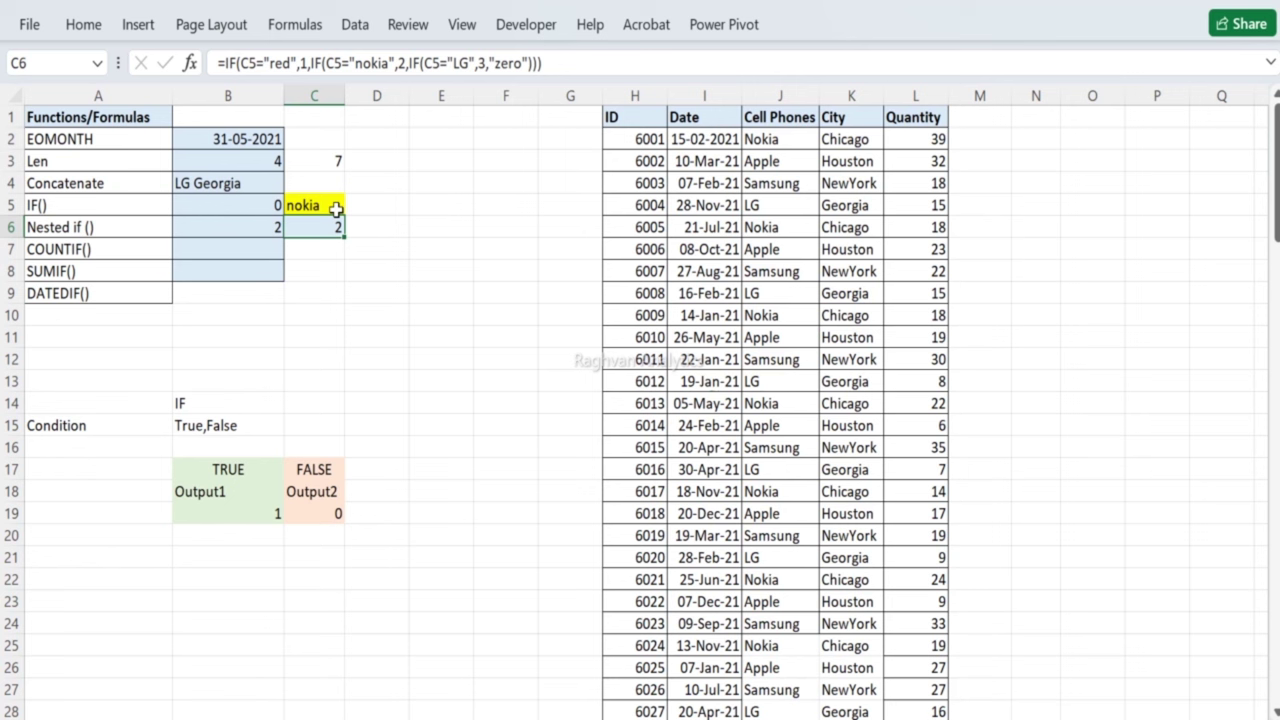
{"action": "key", "text": "Left"}
{"action": "key", "text": "Down"}
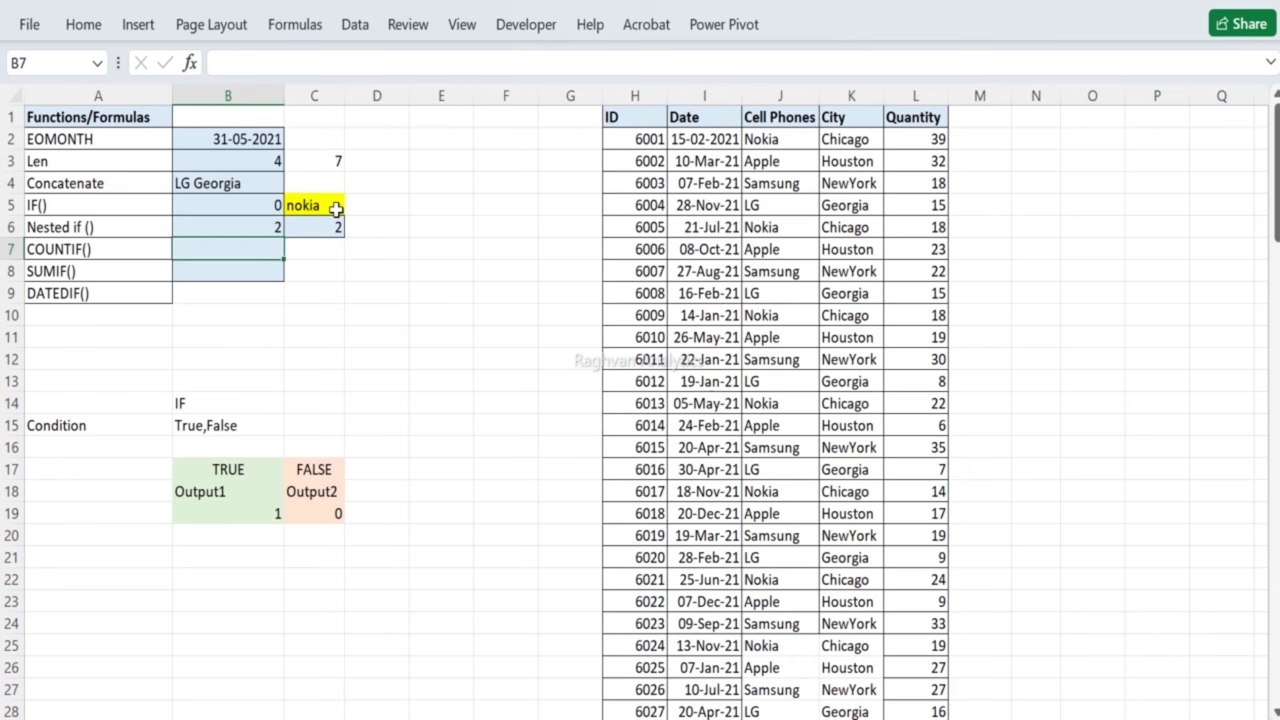
Step: Label cell A11 "count"
{"action": "key", "text": "Down"}
{"action": "key", "text": "Down"}
{"action": "key", "text": "Right"}
{"action": "key", "text": "Left"}
{"action": "key", "text": "Left"}
{"action": "key", "text": "Down"}
{"action": "key", "text": "Down"}
{"action": "key", "text": "Down"}
{"action": "key", "text": "Up"}
{"action": "type", "text": "count"}
{"action": "key", "text": "Return"}
Step: Enter =COUNT(H2:H11) in B11 to count the ten IDs
{"action": "key", "text": "Up"}
{"action": "key", "text": "Right"}
{"action": "type", "text": "=coun"}
{"action": "key", "text": "Tab"}
{"action": "key", "text": "Right"}
{"action": "key", "text": "Right"}
{"action": "key", "text": "Right"}
{"action": "key", "text": "Right"}
{"action": "key", "text": "Right"}
{"action": "key", "text": "Right"}
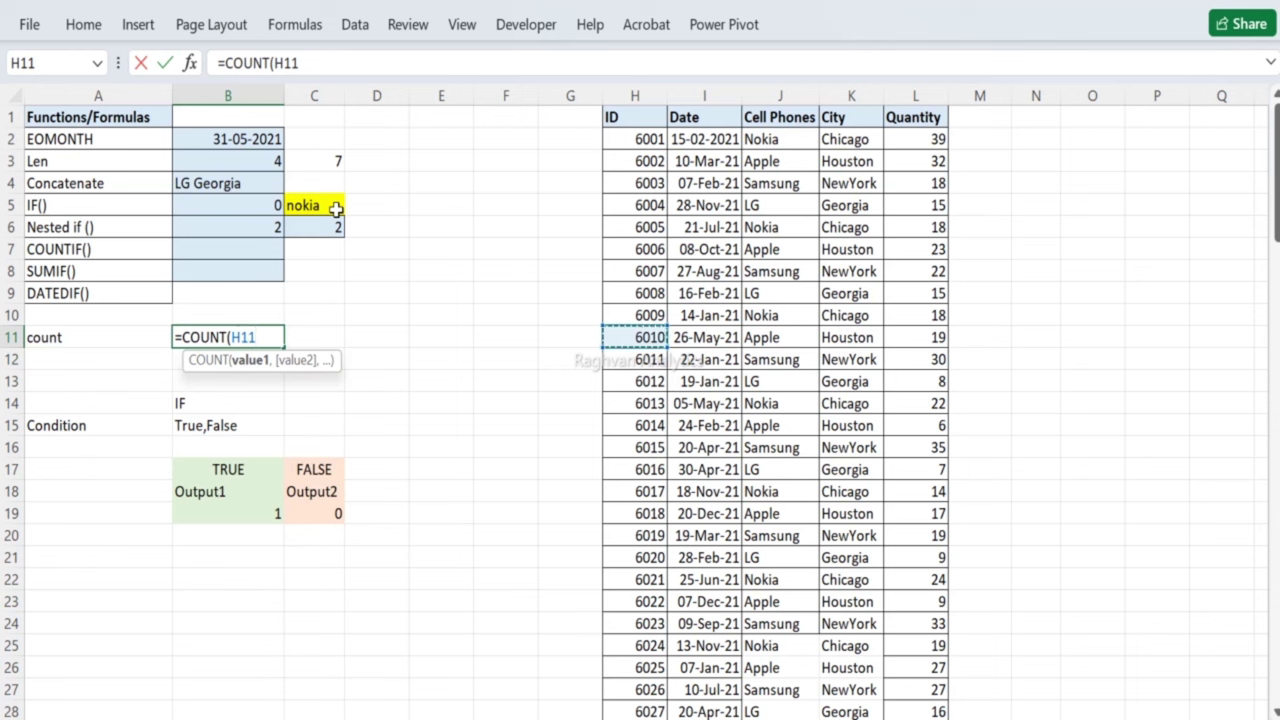
{"action": "key", "text": "shift+Up"}
{"action": "key", "text": "shift+Up"}
{"action": "key", "text": "shift+Up"}
{"action": "key", "text": "shift+Up"}
{"action": "key", "text": "shift+Up"}
{"action": "key", "text": "shift+Up"}
{"action": "key", "text": "shift+Up"}
{"action": "key", "text": "shift+Up"}
{"action": "key", "text": "shift+Up"}
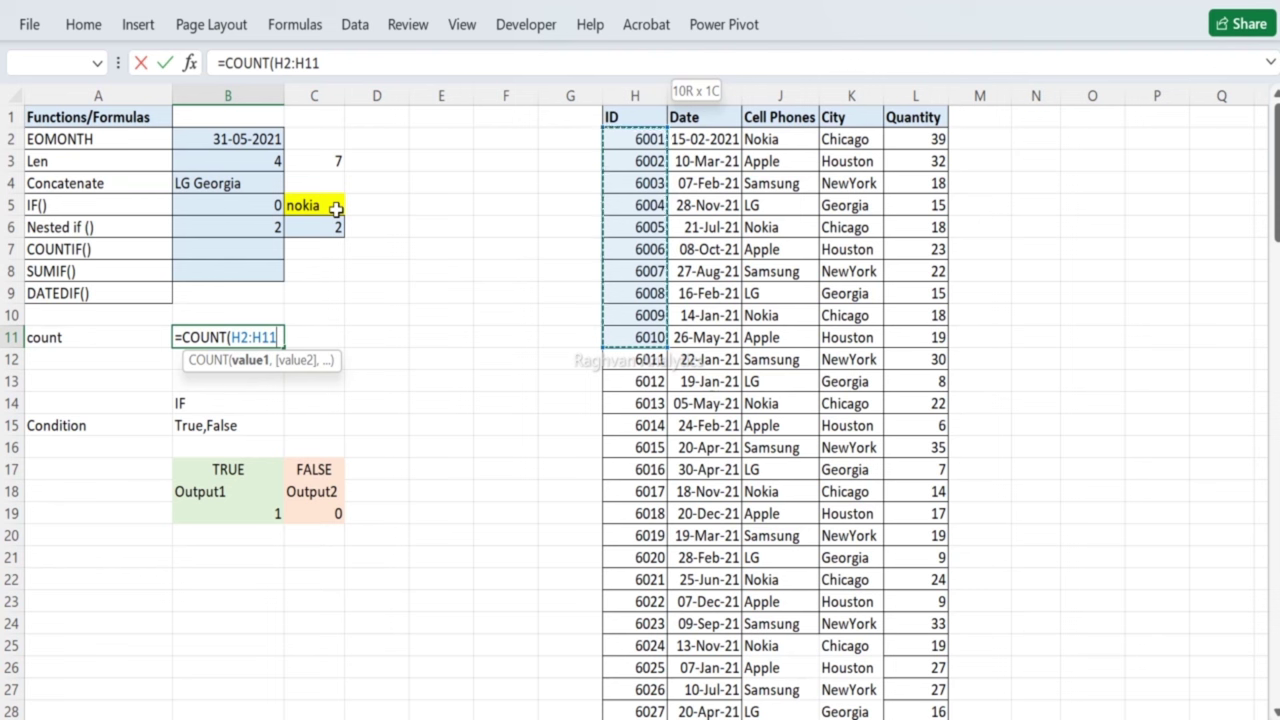
{"action": "key", "text": "Return"}
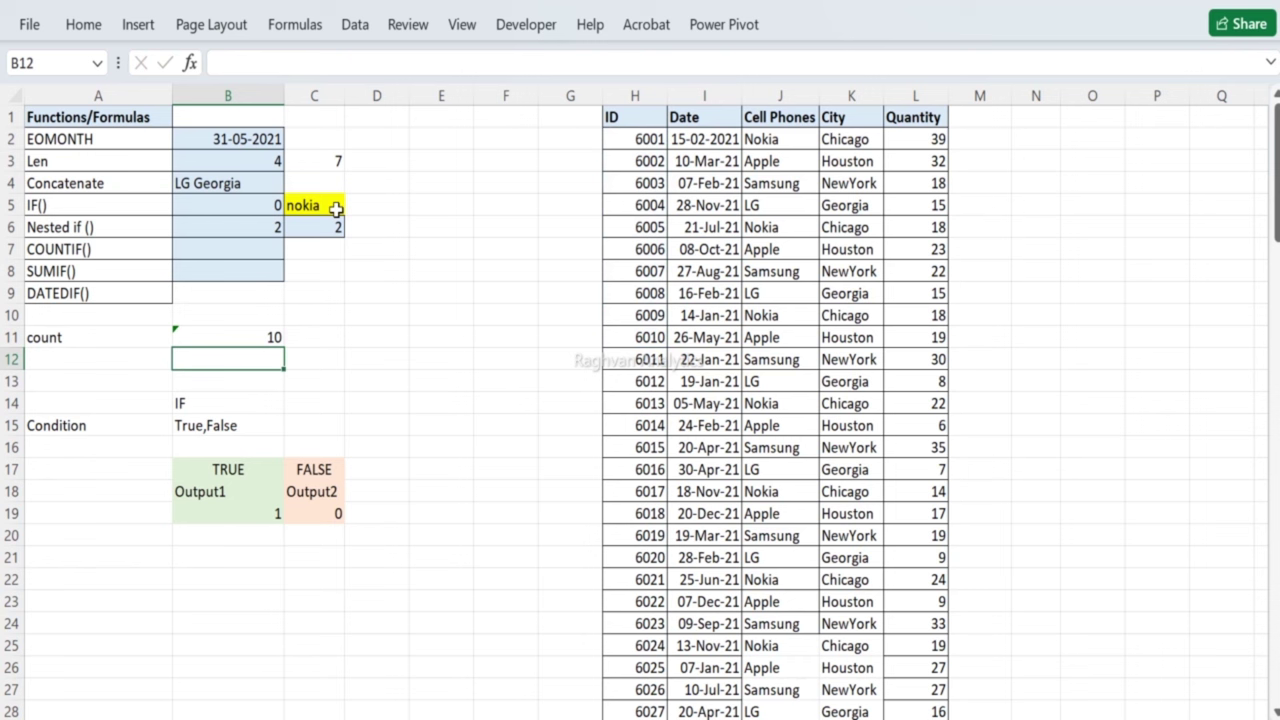
Step: Move around rows 11 and 12 to review the COUNT result, ending at A12
{"action": "key", "text": "Right"}
{"action": "key", "text": "Right"}
{"action": "key", "text": "Right"}
{"action": "key", "text": "Right"}
{"action": "key", "text": "Right"}
{"action": "key", "text": "Right"}
{"action": "key", "text": "Right"}
{"action": "key", "text": "Right"}
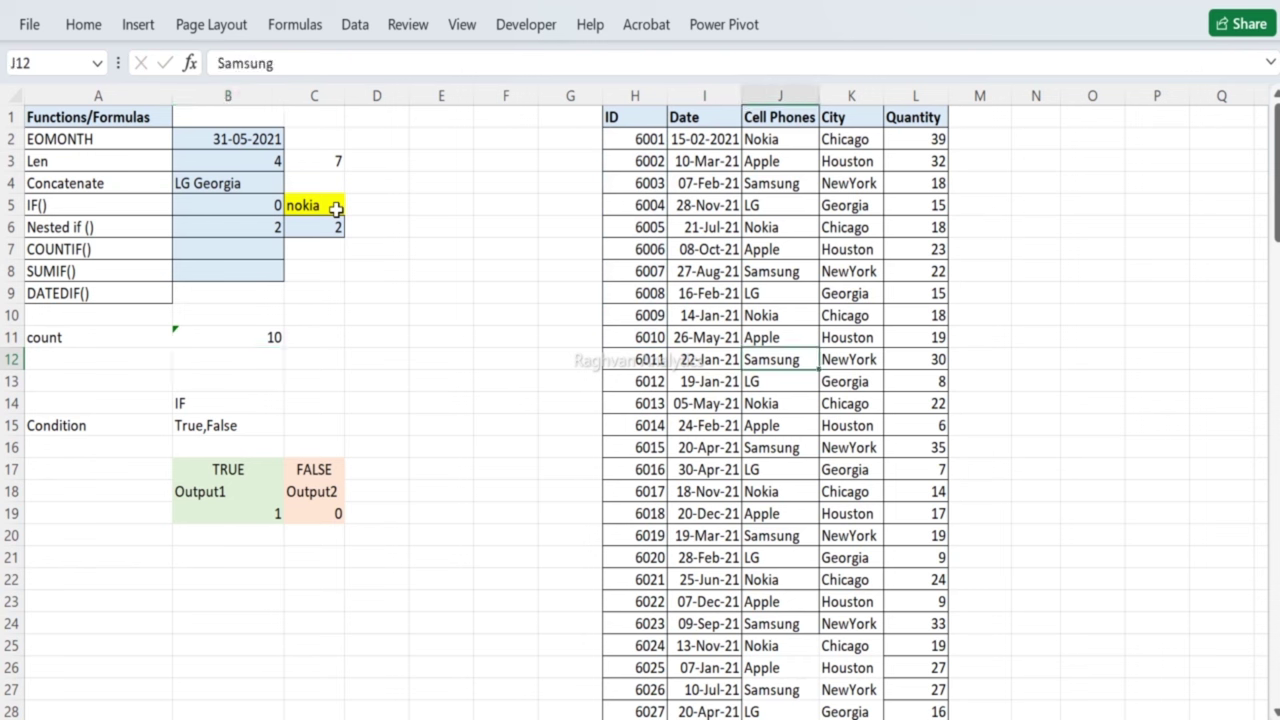
{"action": "key", "text": "Left"}
{"action": "key", "text": "Left"}
{"action": "key", "text": "Left"}
{"action": "key", "text": "Left"}
{"action": "key", "text": "Left"}
{"action": "key", "text": "Left"}
{"action": "key", "text": "Left"}
{"action": "key", "text": "Left"}
{"action": "key", "text": "Left"}
{"action": "key", "text": "Up"}
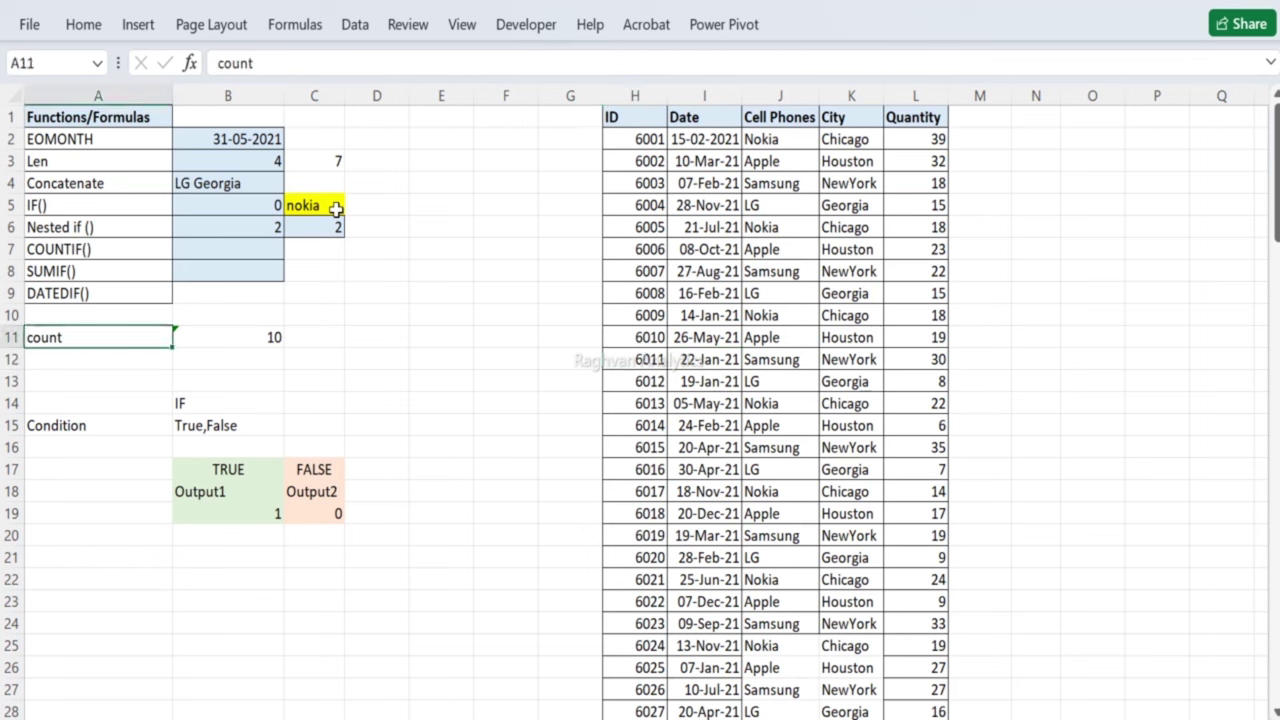
{"action": "key", "text": "Right"}
{"action": "key", "text": "Right"}
{"action": "key", "text": "Right"}
{"action": "key", "text": "Right"}
{"action": "key", "text": "Right"}
{"action": "key", "text": "Right"}
{"action": "key", "text": "Right"}
{"action": "key", "text": "Left"}
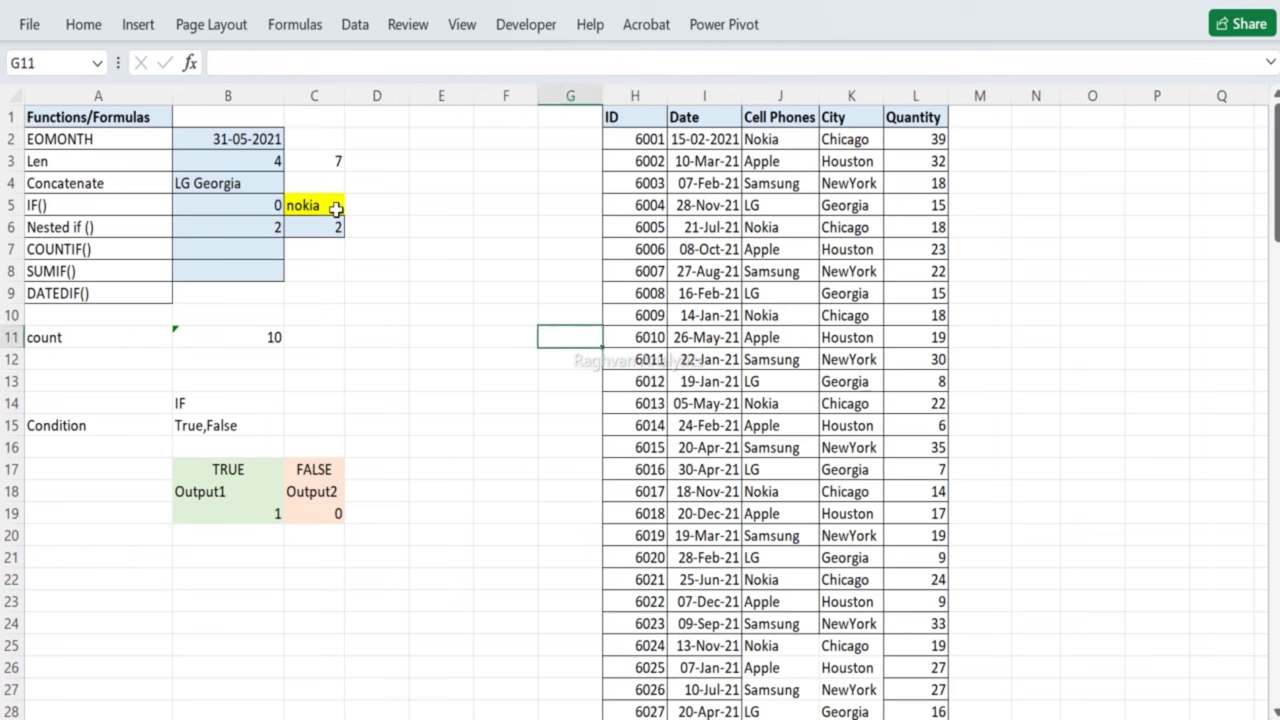
{"action": "key", "text": "Left"}
{"action": "key", "text": "Left"}
{"action": "key", "text": "Left"}
{"action": "key", "text": "Left"}
{"action": "key", "text": "Left"}
{"action": "key", "text": "Right"}
{"action": "key", "text": "Left"}
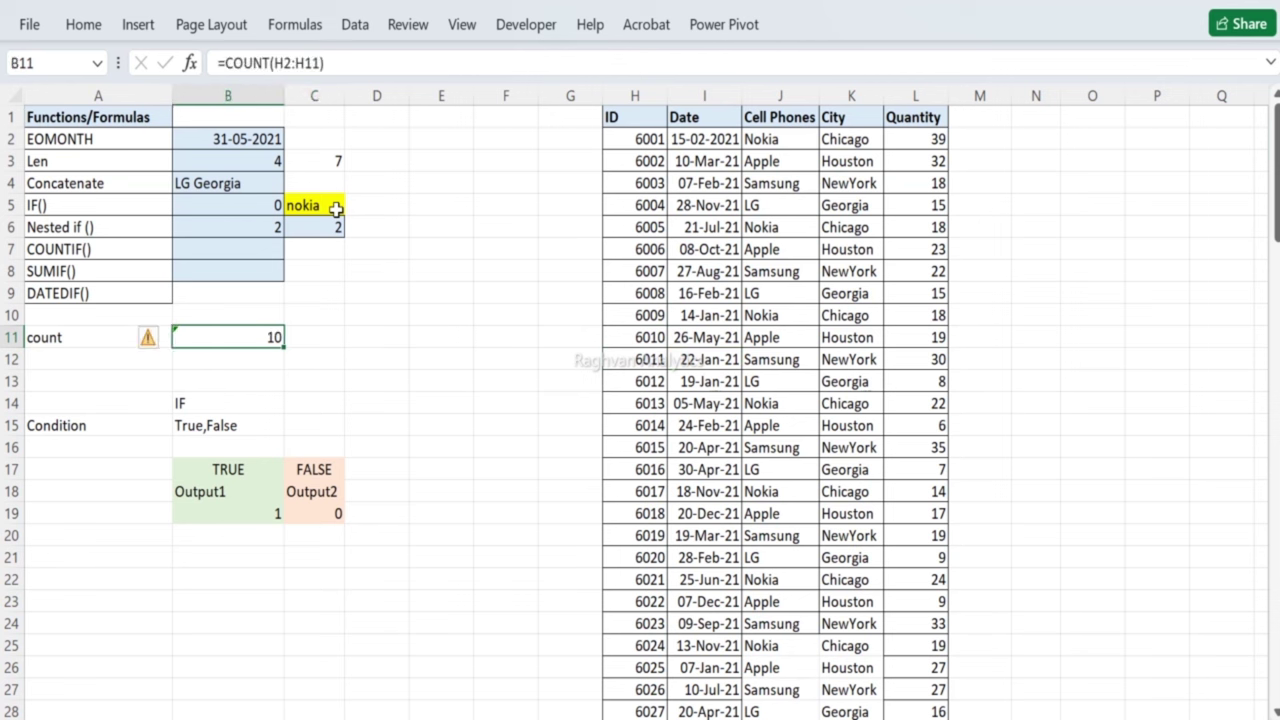
{"action": "key", "text": "Right"}
{"action": "key", "text": "Right"}
{"action": "key", "text": "Right"}
{"action": "key", "text": "Right"}
{"action": "key", "text": "Right"}
{"action": "key", "text": "Right"}
{"action": "key", "text": "Right"}
{"action": "key", "text": "Right"}
{"action": "key", "text": "Right"}
{"action": "key", "text": "Left"}
{"action": "key", "text": "Left"}
{"action": "key", "text": "Left"}
{"action": "key", "text": "Left"}
{"action": "key", "text": "Left"}
{"action": "key", "text": "Left"}
{"action": "key", "text": "Left"}
{"action": "key", "text": "Left"}
{"action": "key", "text": "Left"}
{"action": "key", "text": "Left"}
{"action": "key", "text": "Down"}
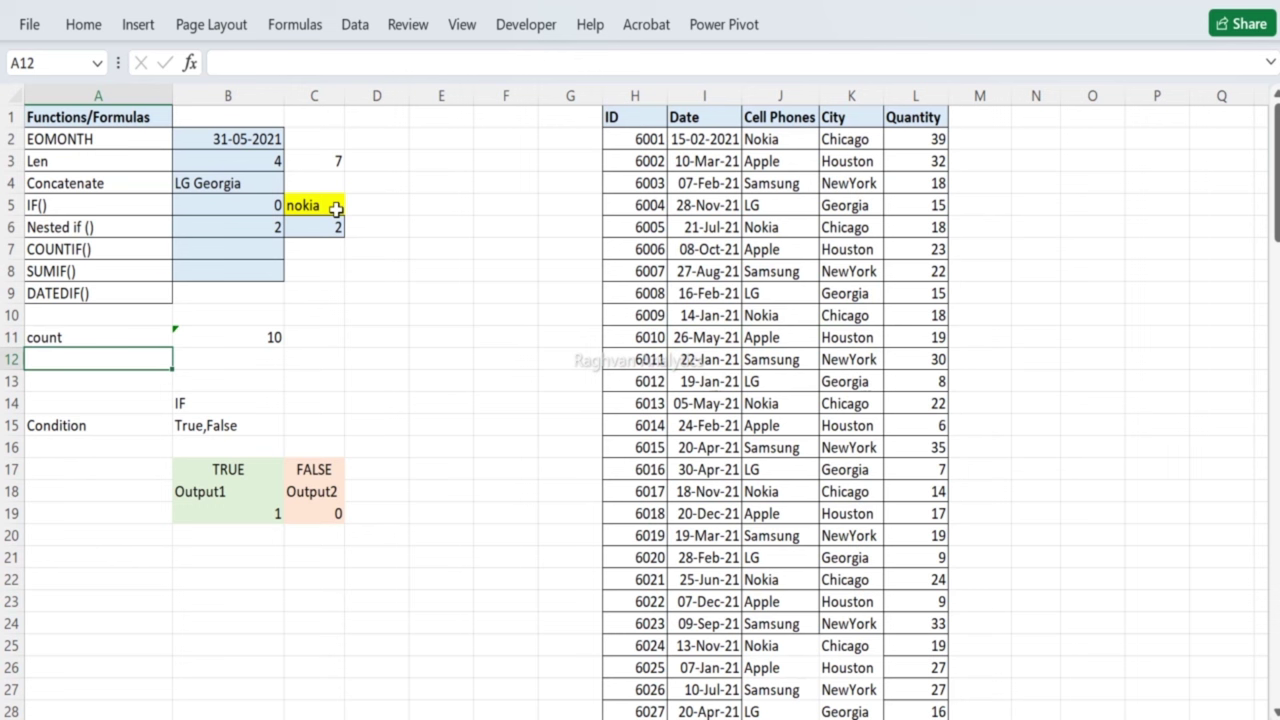
Step: Label A12 "counta" and enter =COUNTA(J2:J11) in B12, returning 10
{"action": "type", "text": "counta"}
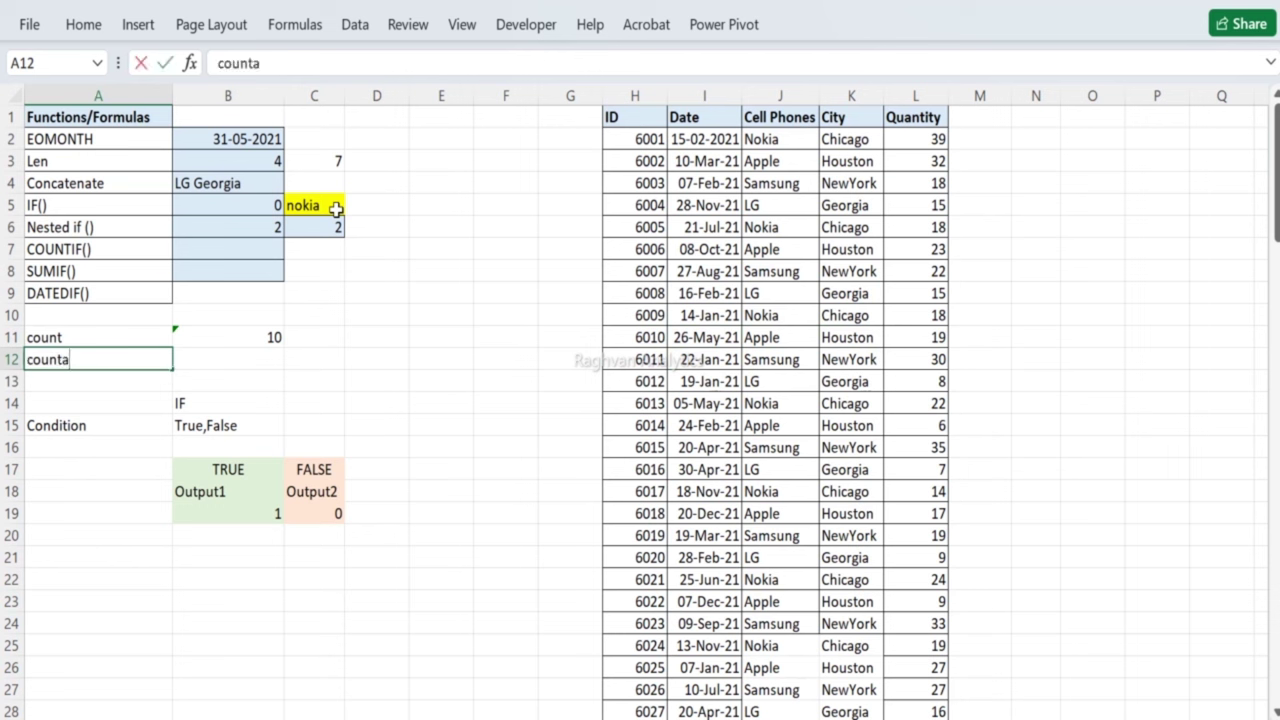
{"action": "key", "text": "Tab"}
{"action": "type", "text": "=counta"}
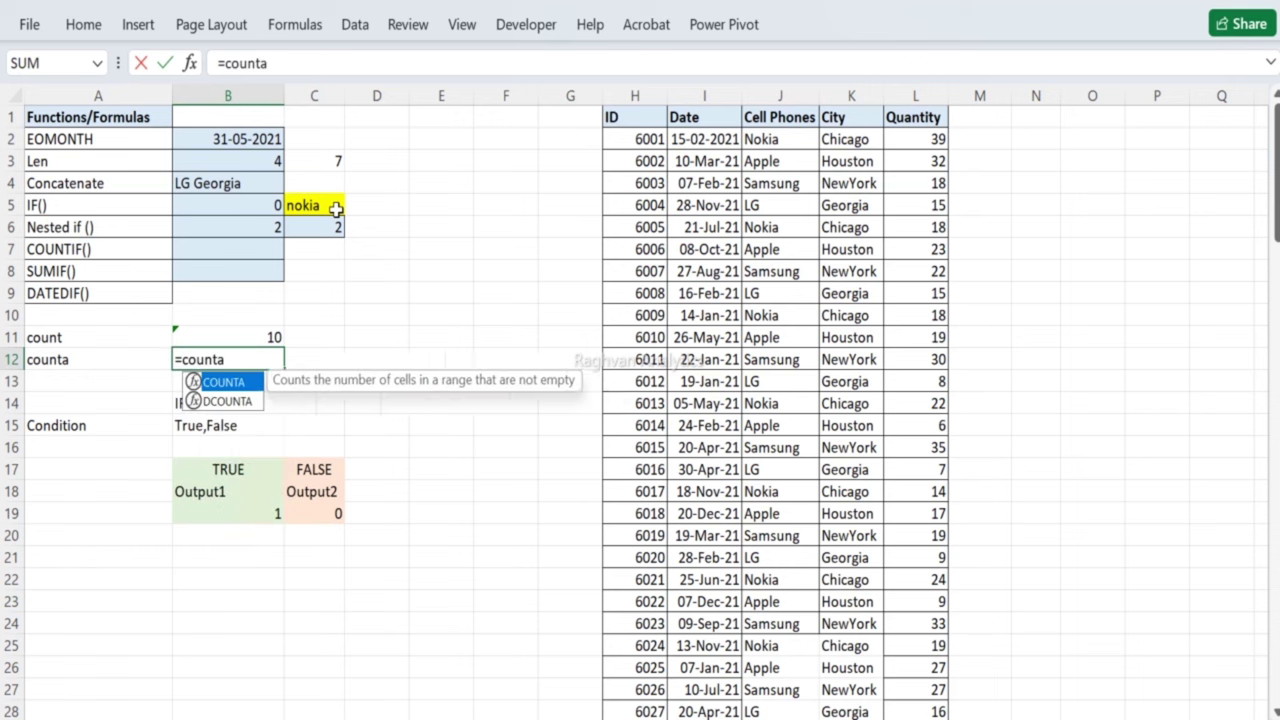
{"action": "key", "text": "Tab"}
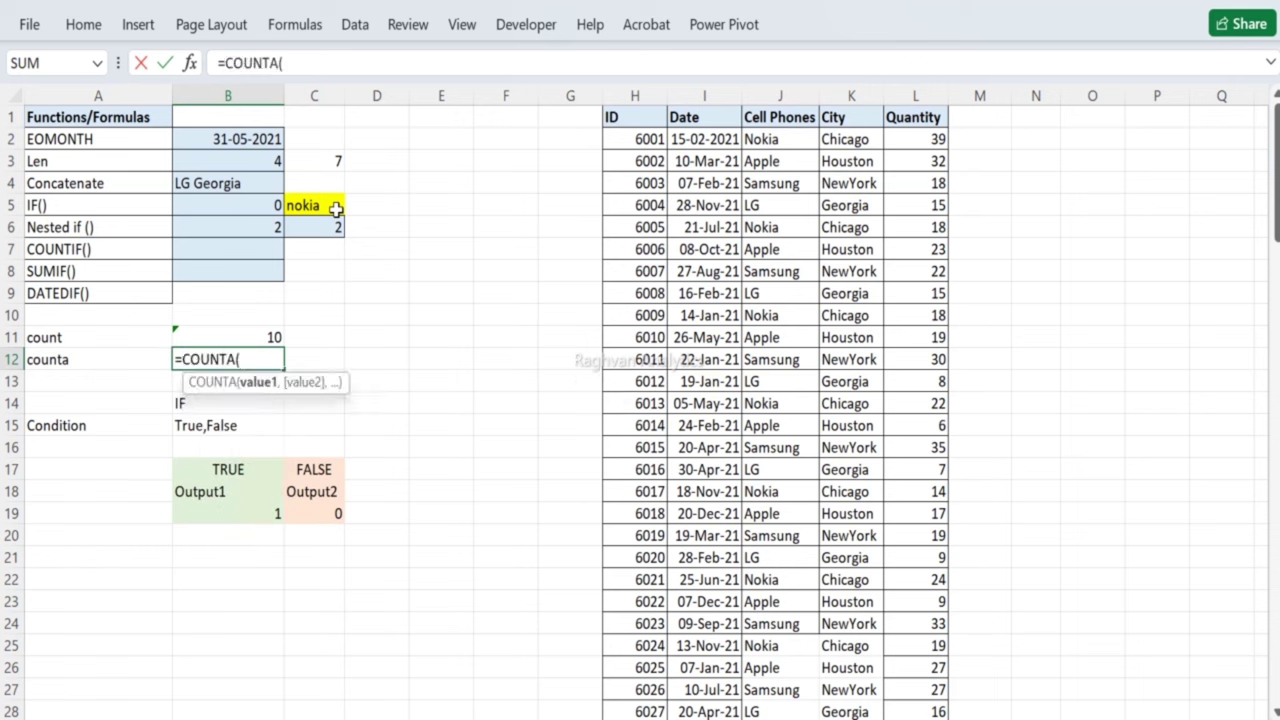
{"action": "left_click", "coordinate": [756, 141]}
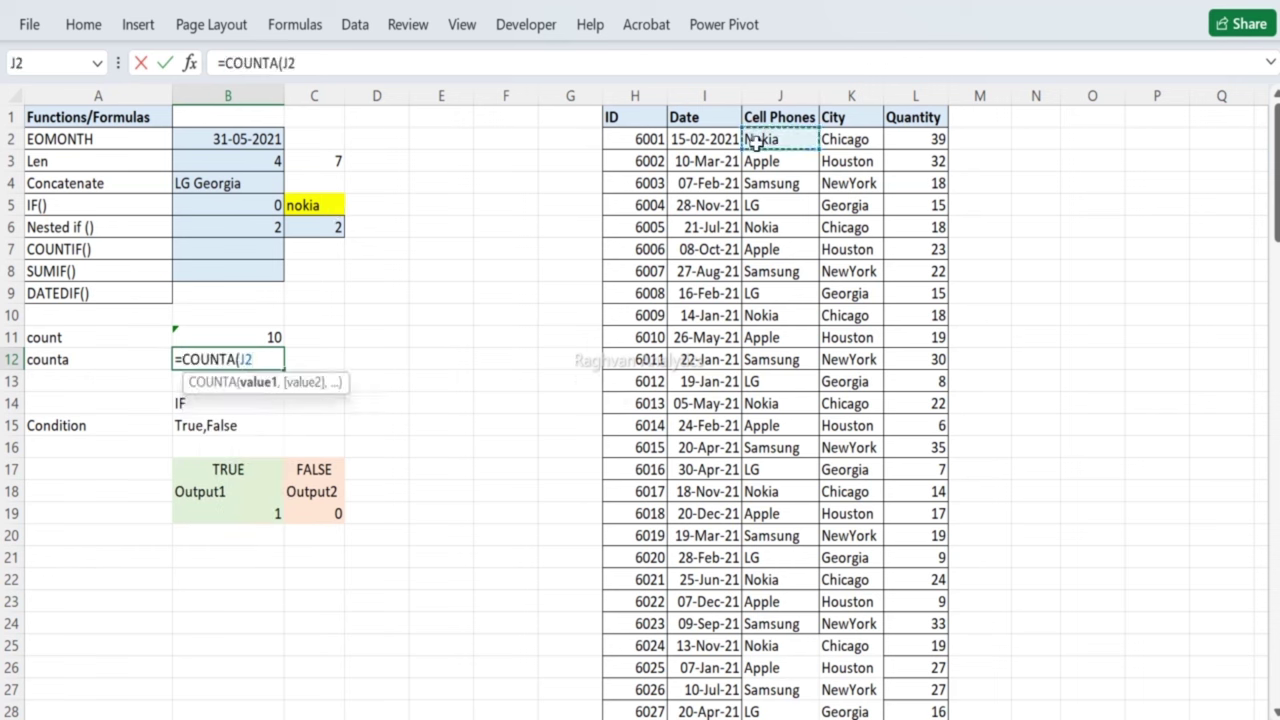
{"action": "left_click_drag", "start_coordinate": [758, 141], "coordinate": [760, 337]}
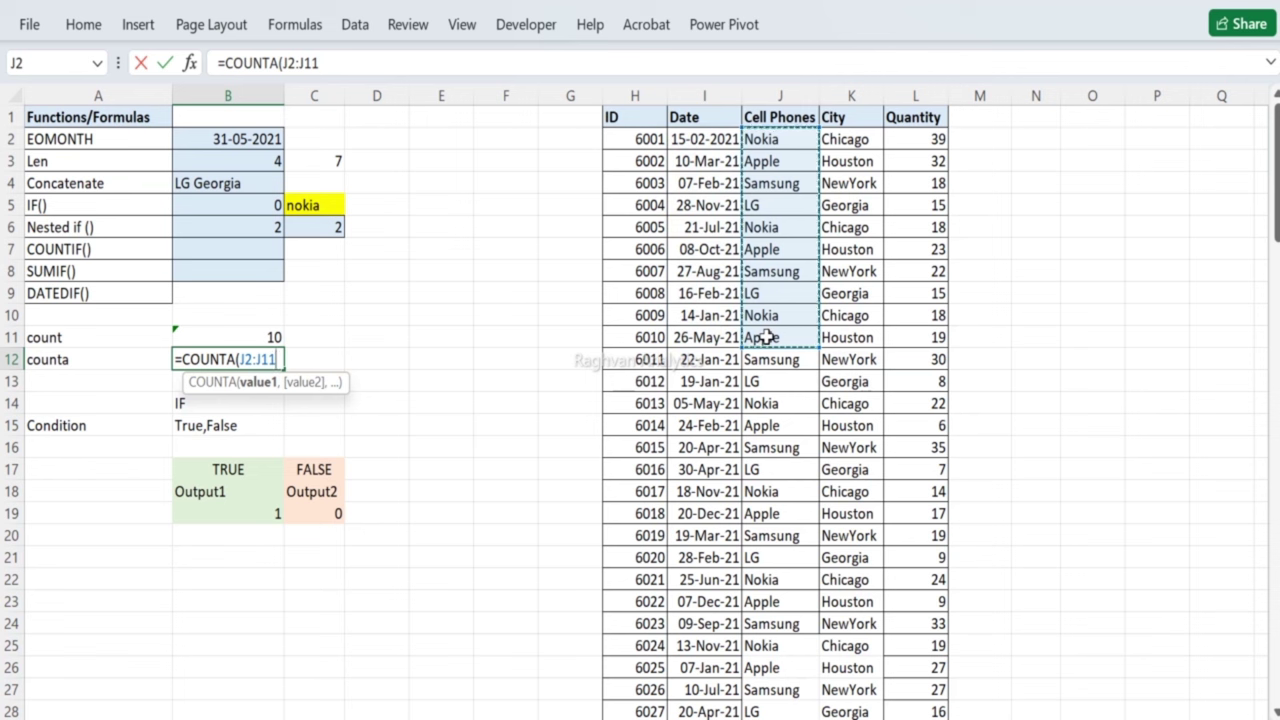
{"action": "type", "text": ")"}
{"action": "key", "text": "Return"}
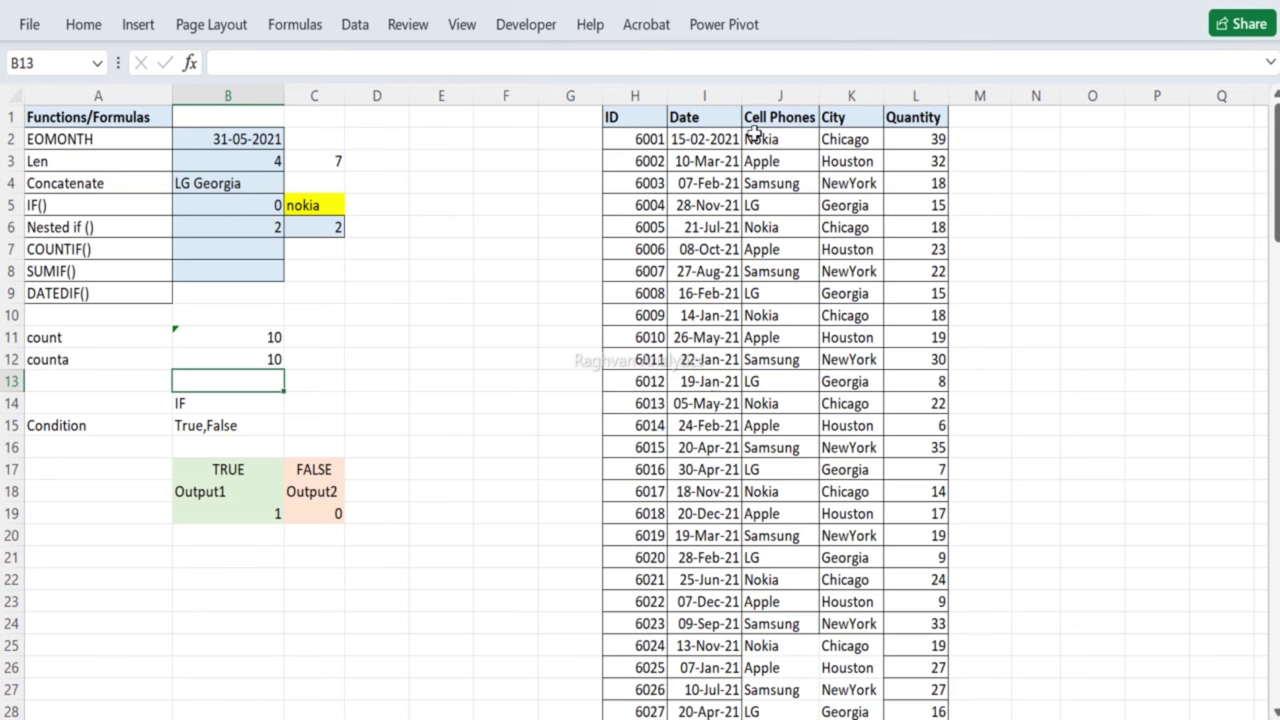
Step: Turn on AutoFilter for the phone table's header row
{"action": "left_click", "coordinate": [617, 119]}
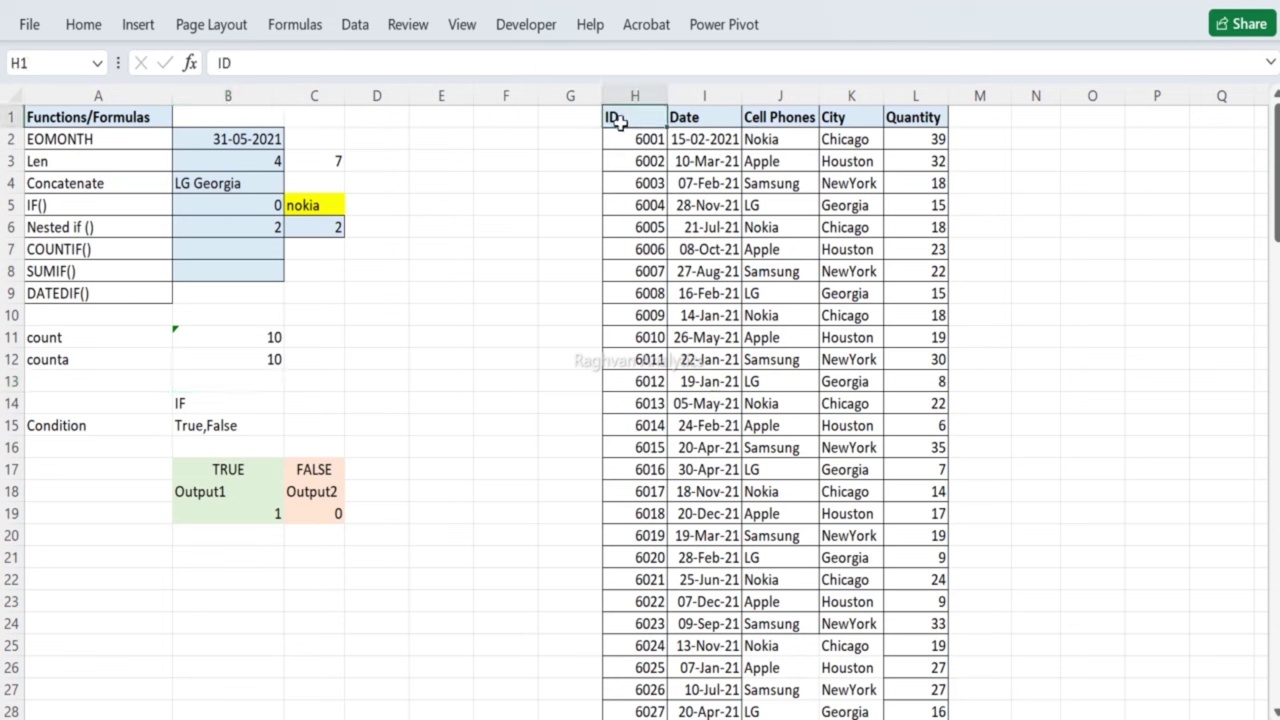
{"action": "key", "text": "ctrl+shift+l"}
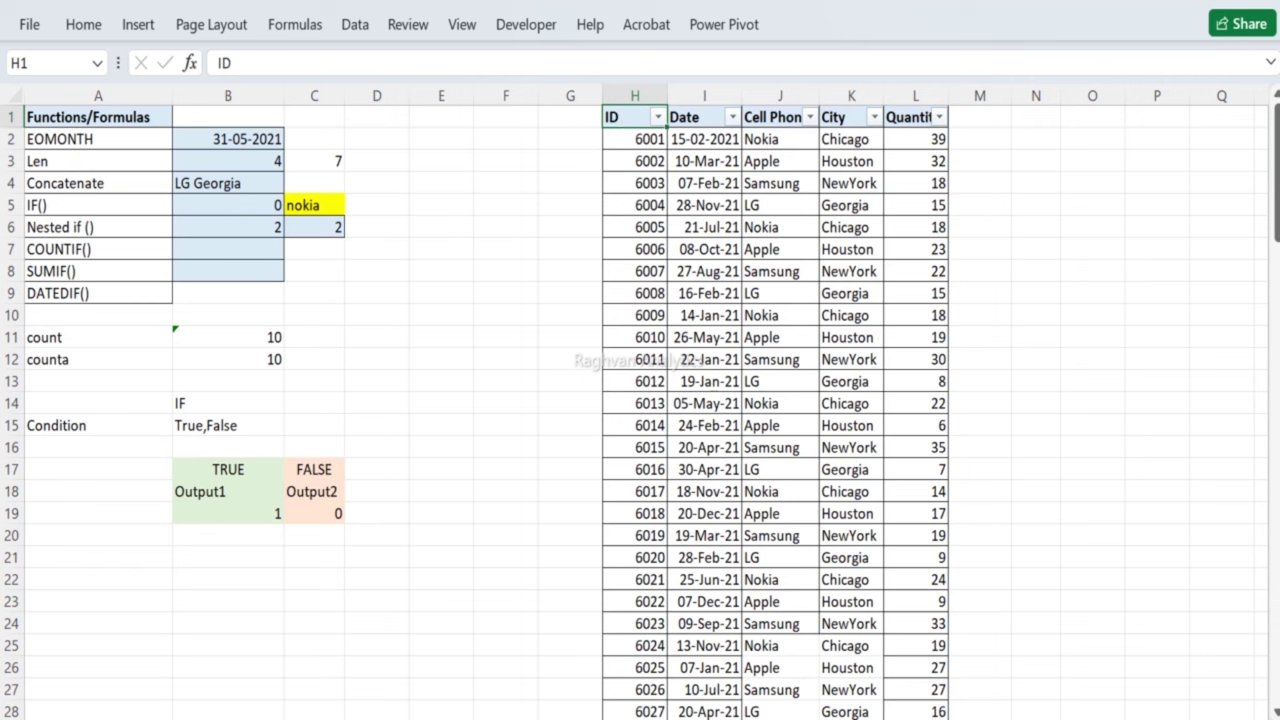
{"action": "key", "text": "ctrl+shift+l"}
{"action": "left_click_drag", "start_coordinate": [629, 117], "coordinate": [900, 98]}
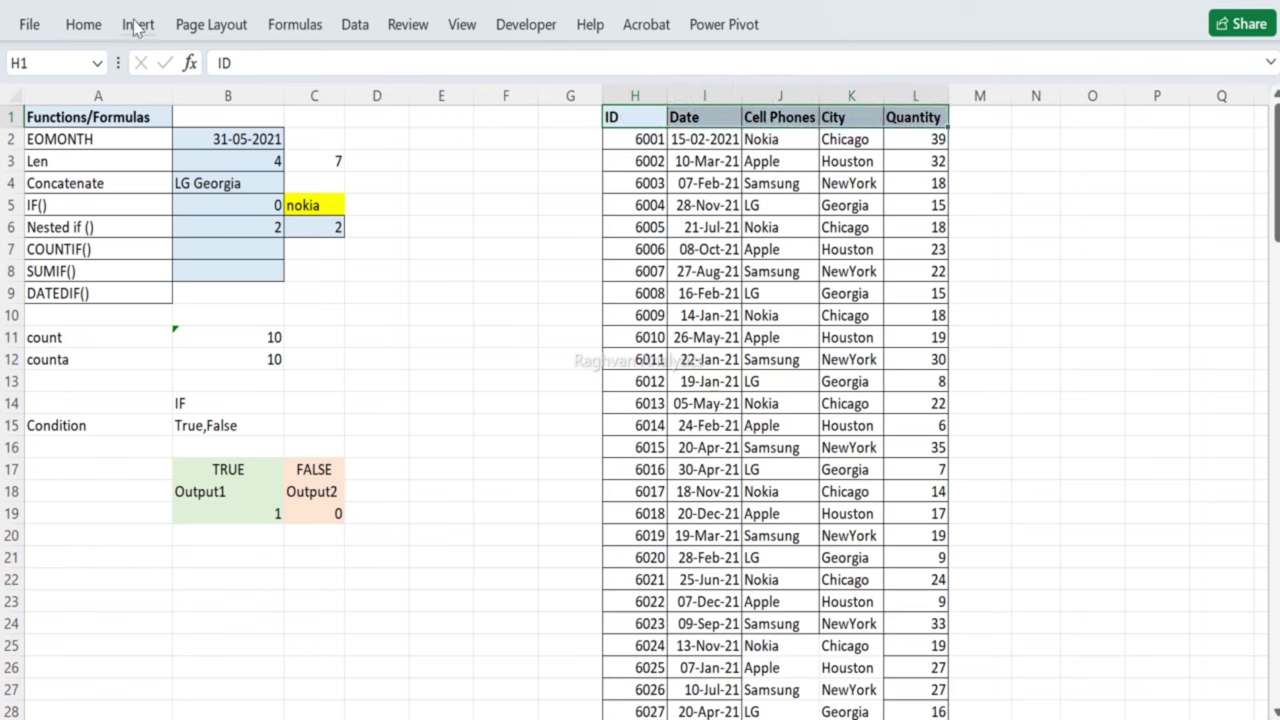
{"action": "left_click", "coordinate": [95, 24]}
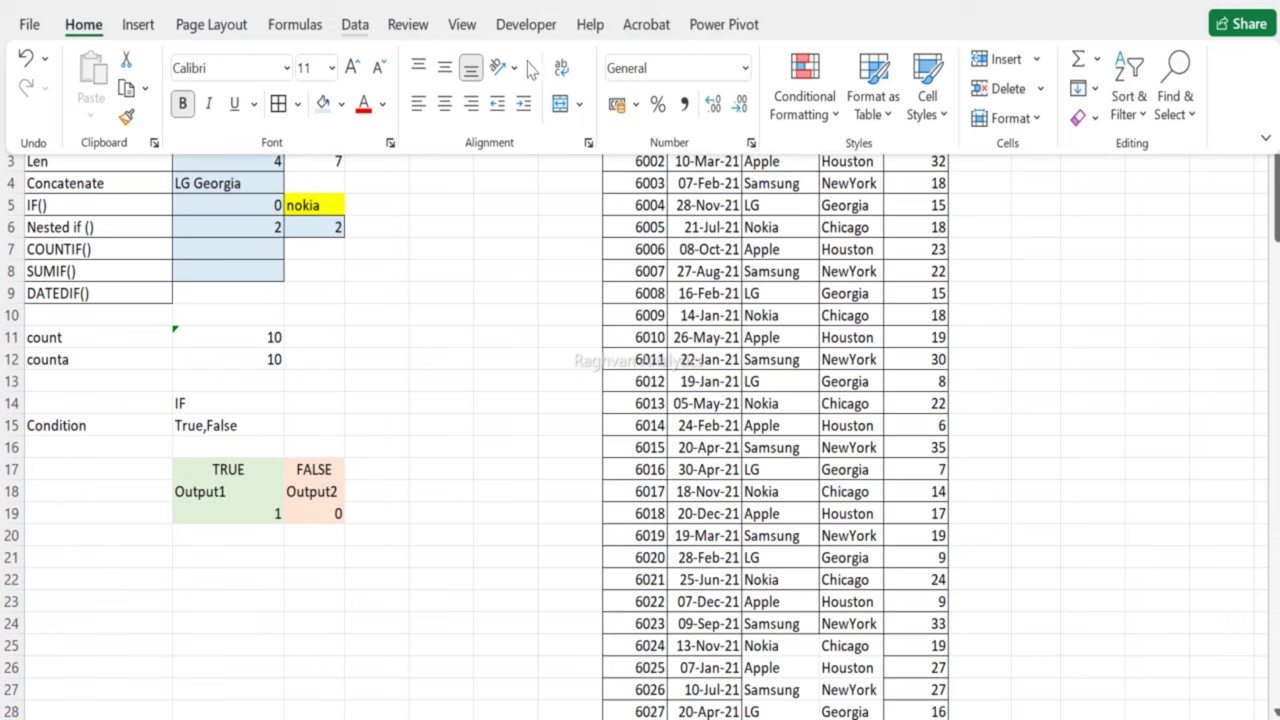
{"action": "scroll", "coordinate": [530, 68], "scroll_direction": "down", "scroll_amount": 4}
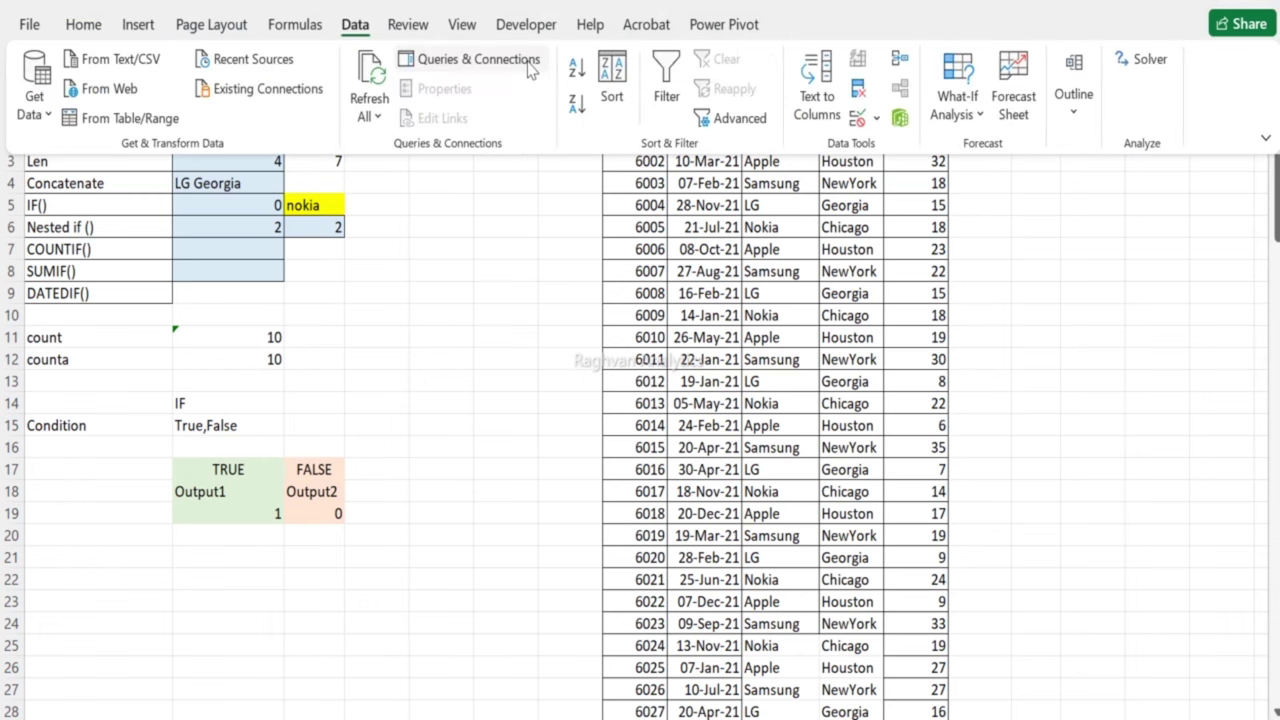
{"action": "left_click", "coordinate": [666, 95]}
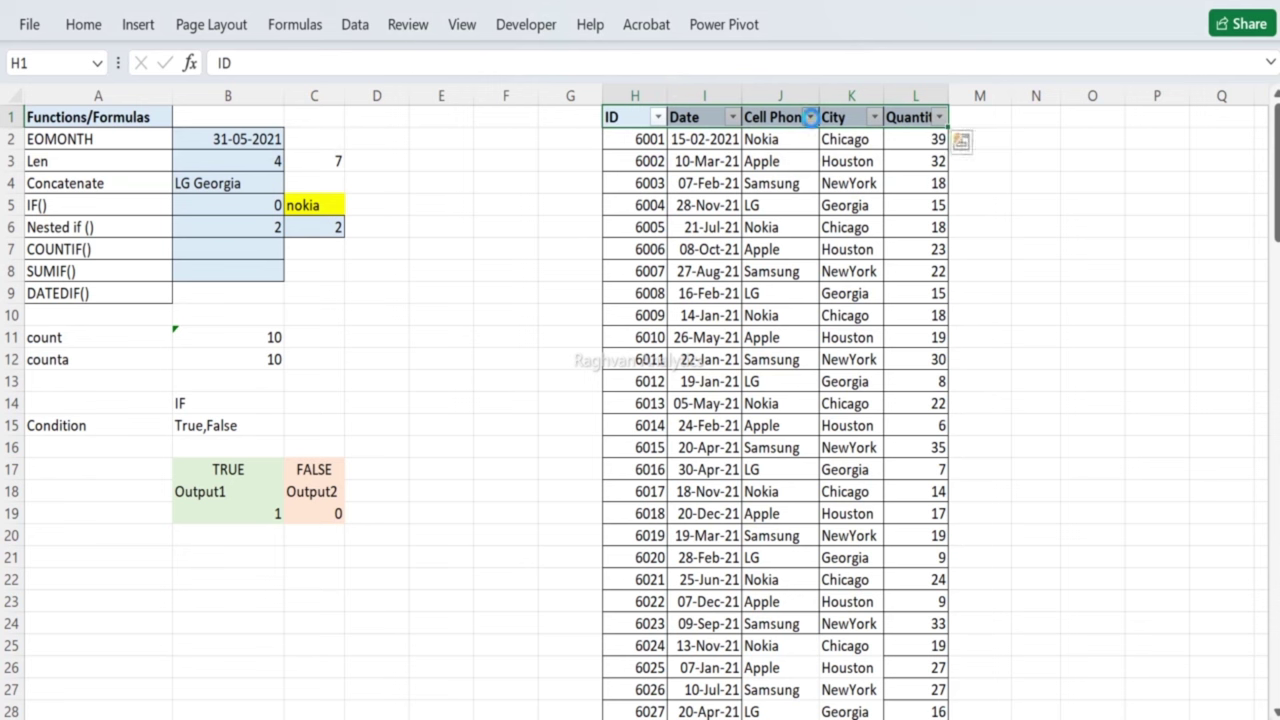
Step: Filter the Cell Phones column to show only Nokia rows
{"action": "left_click", "coordinate": [810, 117]}
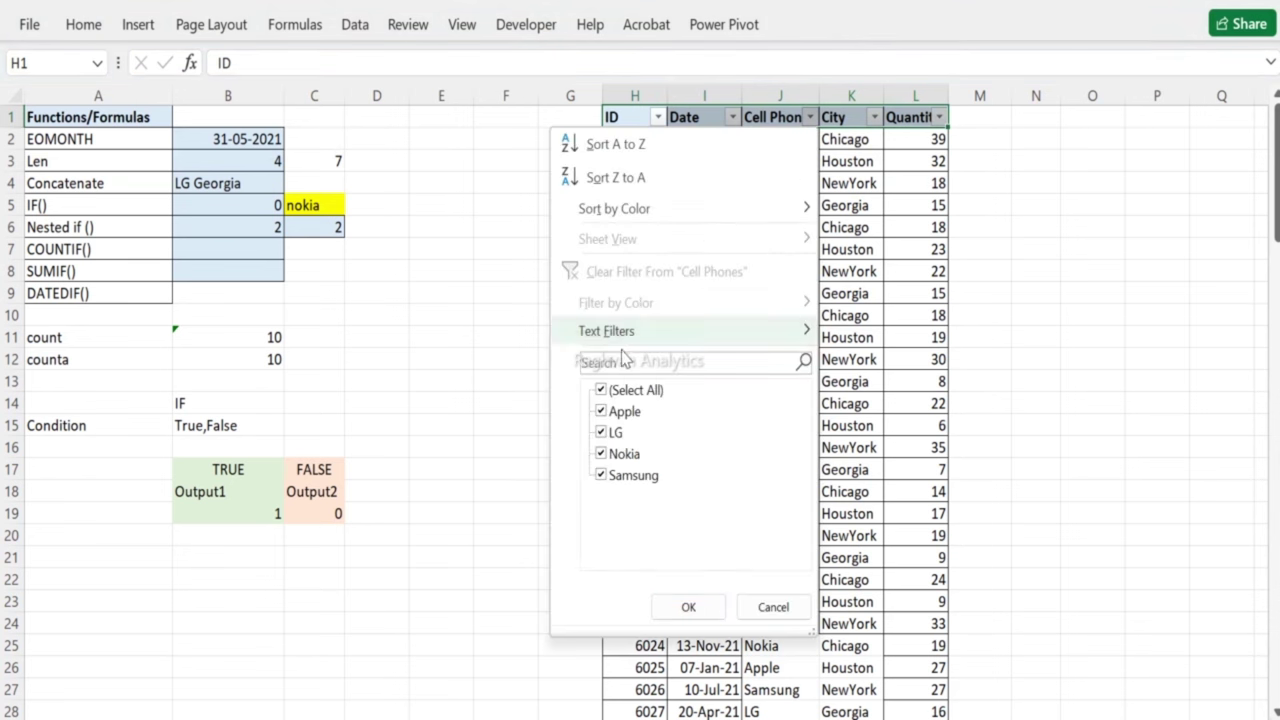
{"action": "left_click", "coordinate": [604, 391]}
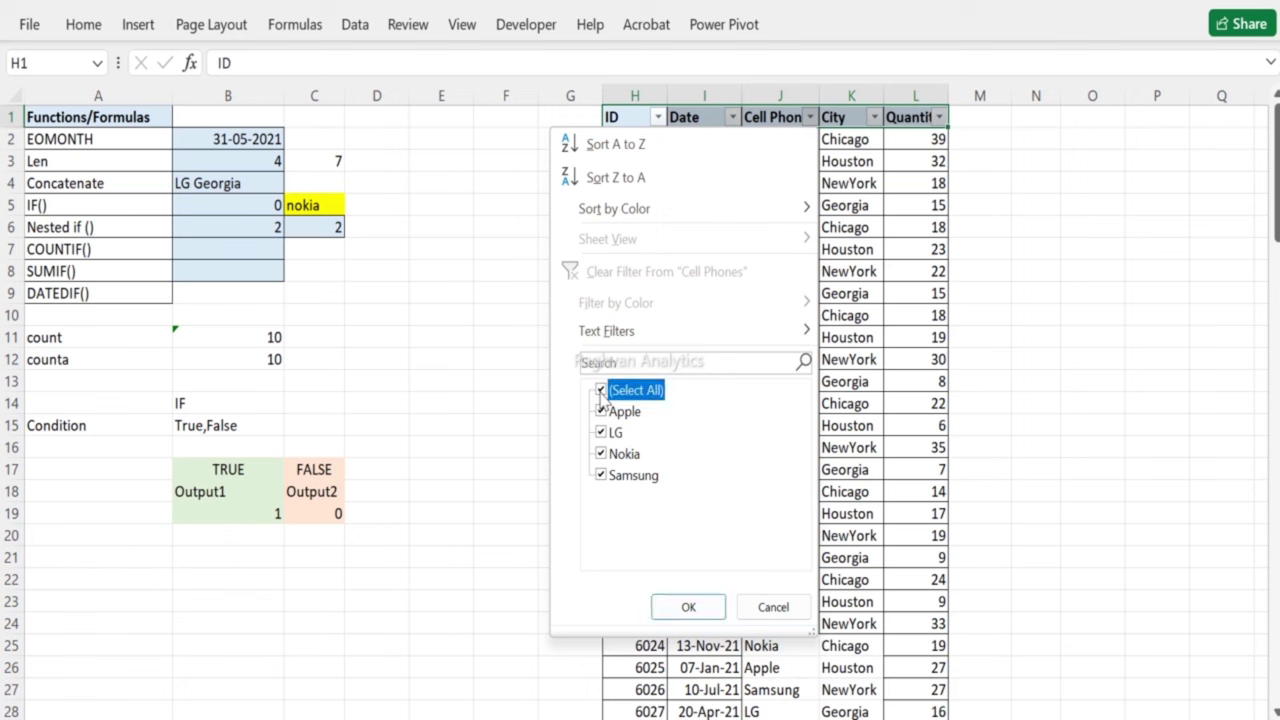
{"action": "left_click", "coordinate": [600, 458]}
{"action": "left_click", "coordinate": [688, 607]}
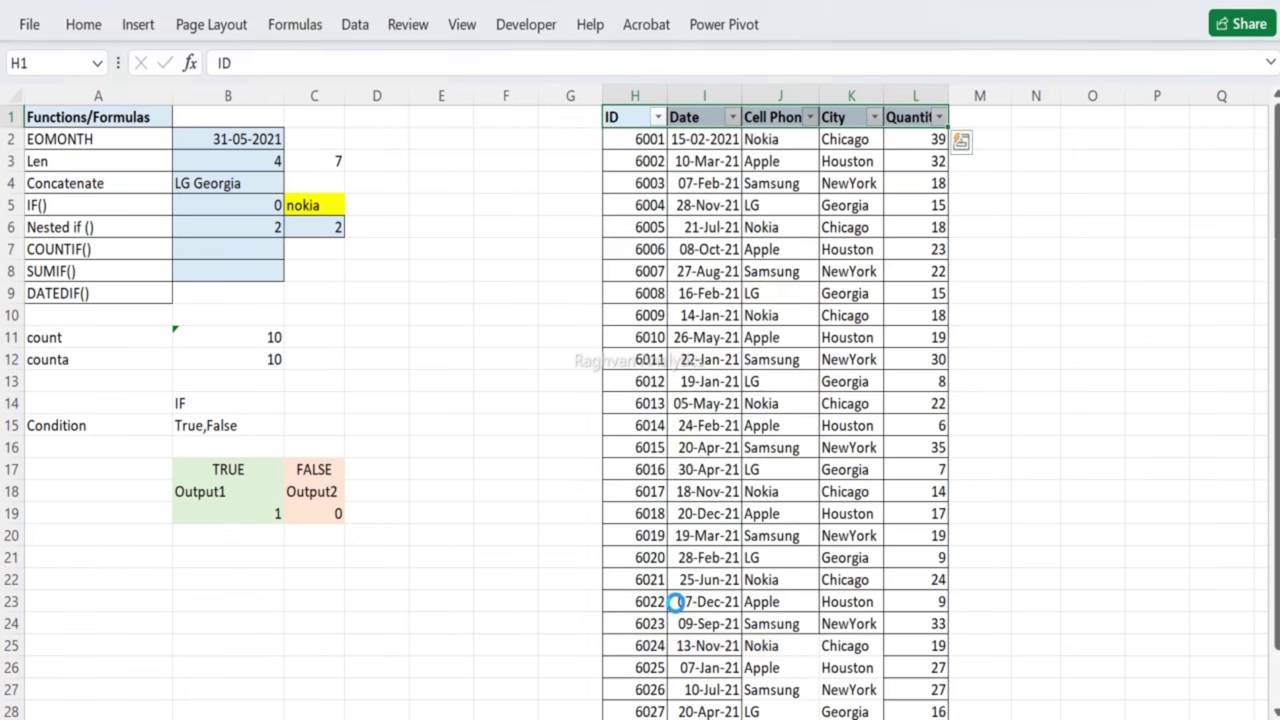
Step: Begin a =COUNTA( formula in the empty cell E1
{"action": "left_click_drag", "start_coordinate": [766, 139], "coordinate": [760, 669]}
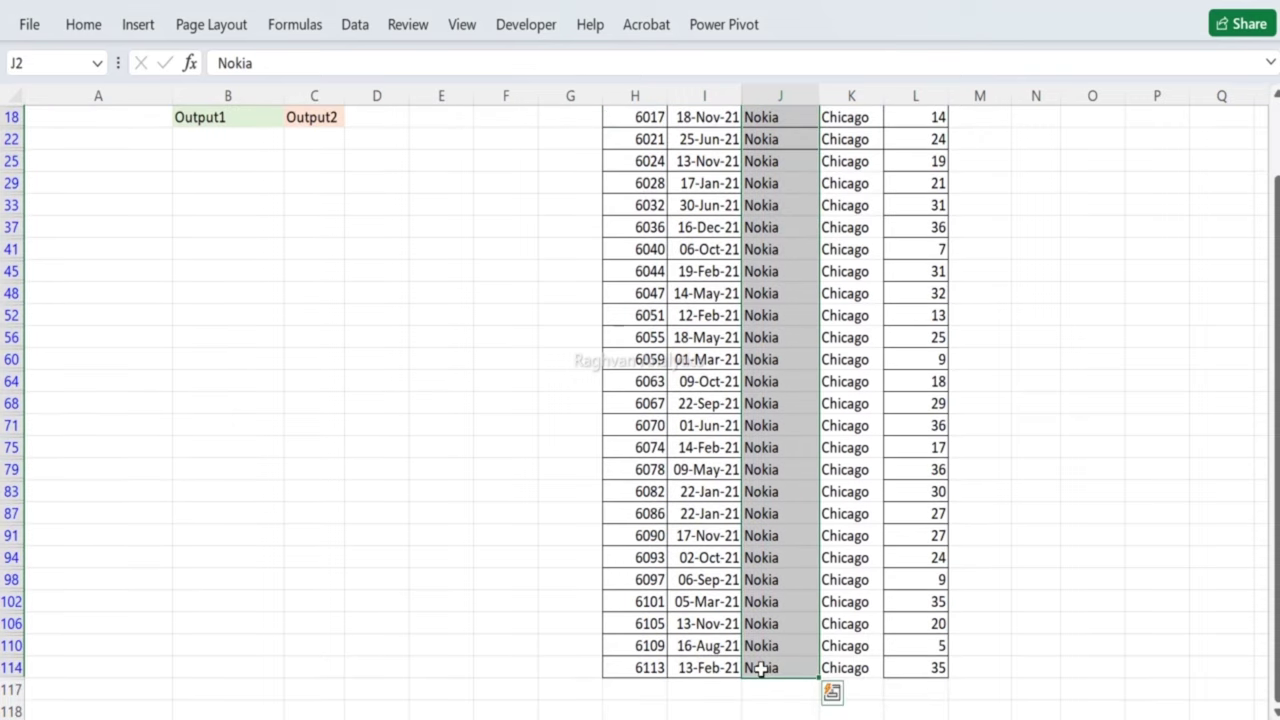
{"action": "key", "text": "shift+BackSpace"}
{"action": "key", "text": "Up"}
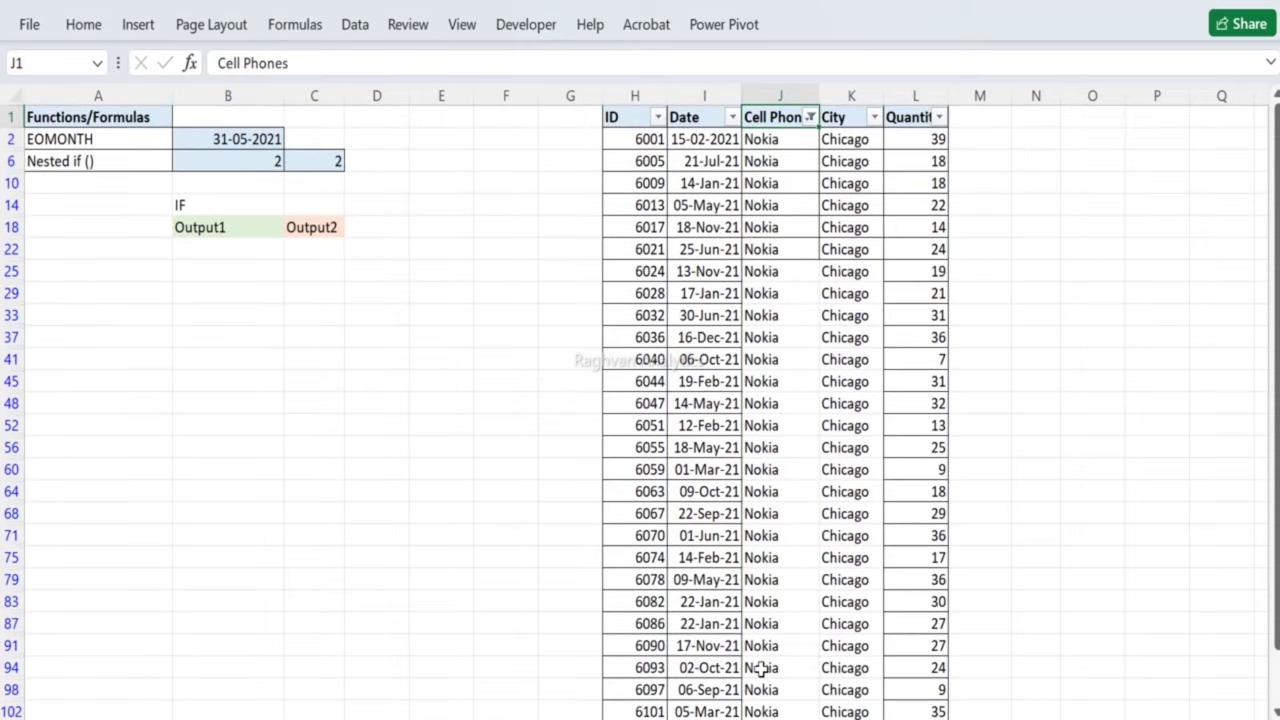
{"action": "key", "text": "Left"}
{"action": "key", "text": "Down"}
{"action": "key", "text": "Up"}
{"action": "key", "text": "Left"}
{"action": "key", "text": "Left"}
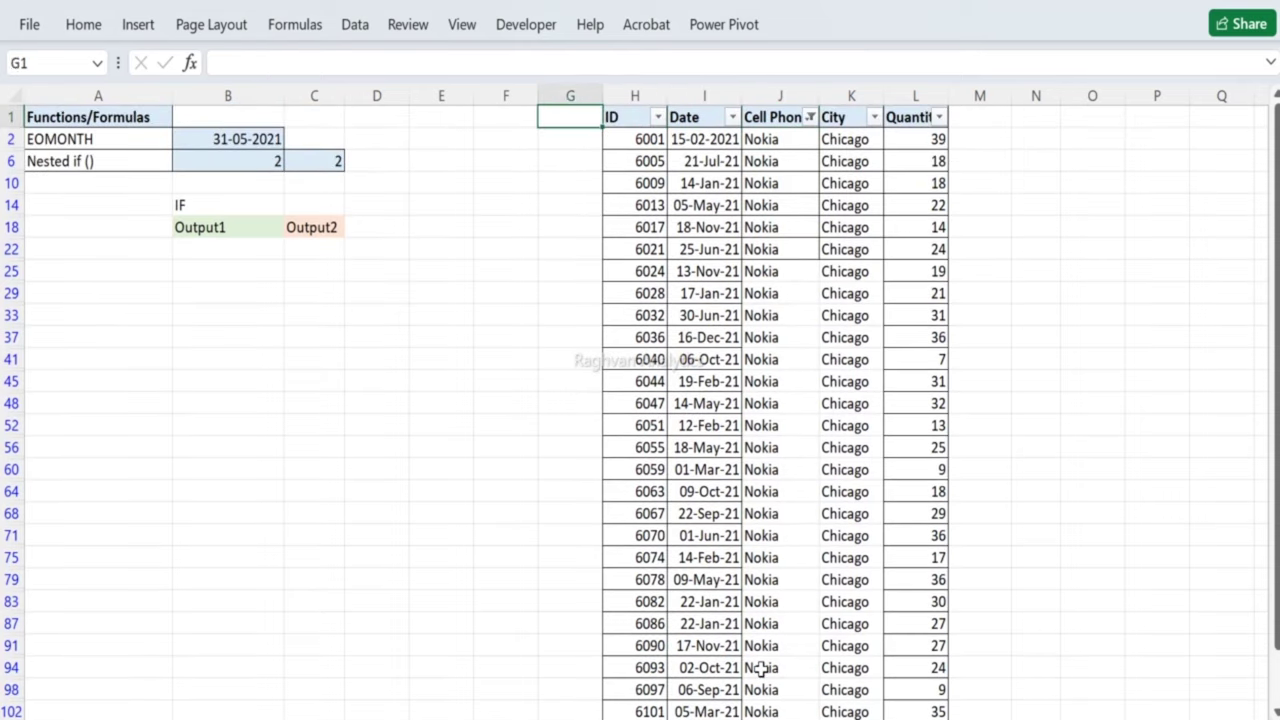
{"action": "key", "text": "Left"}
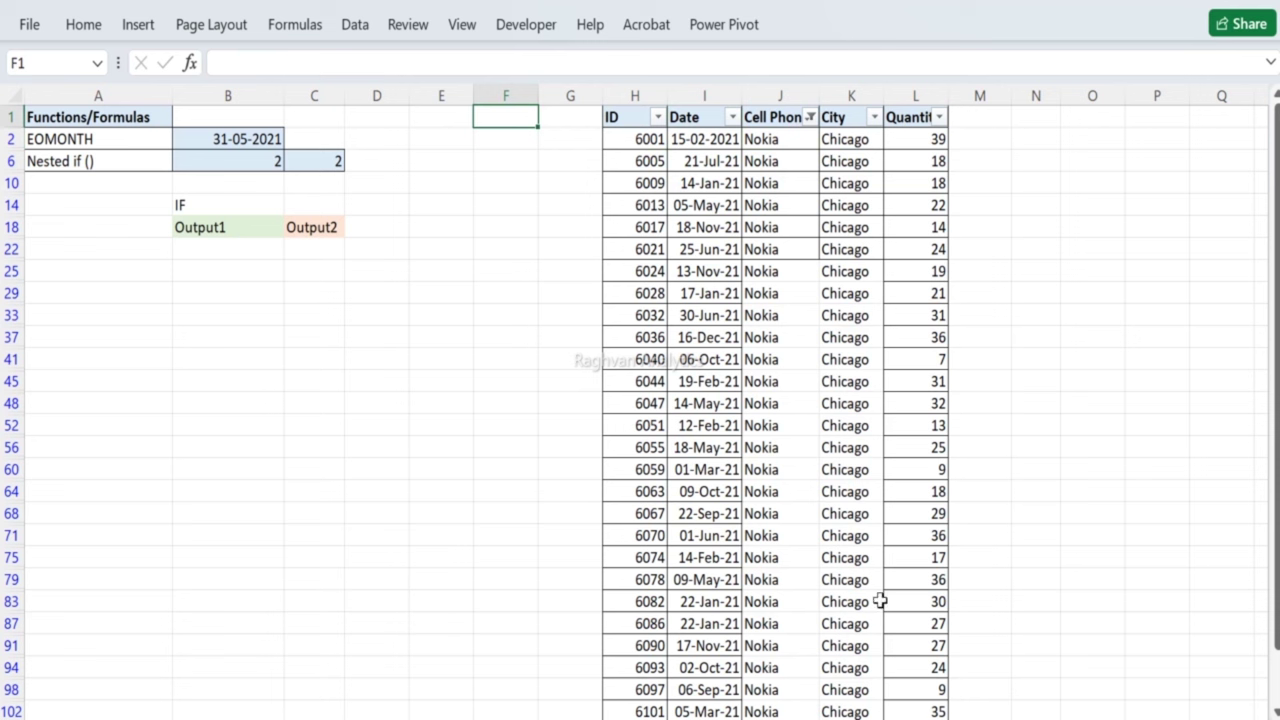
{"action": "key", "text": "Left"}
{"action": "type", "text": "=cou"}
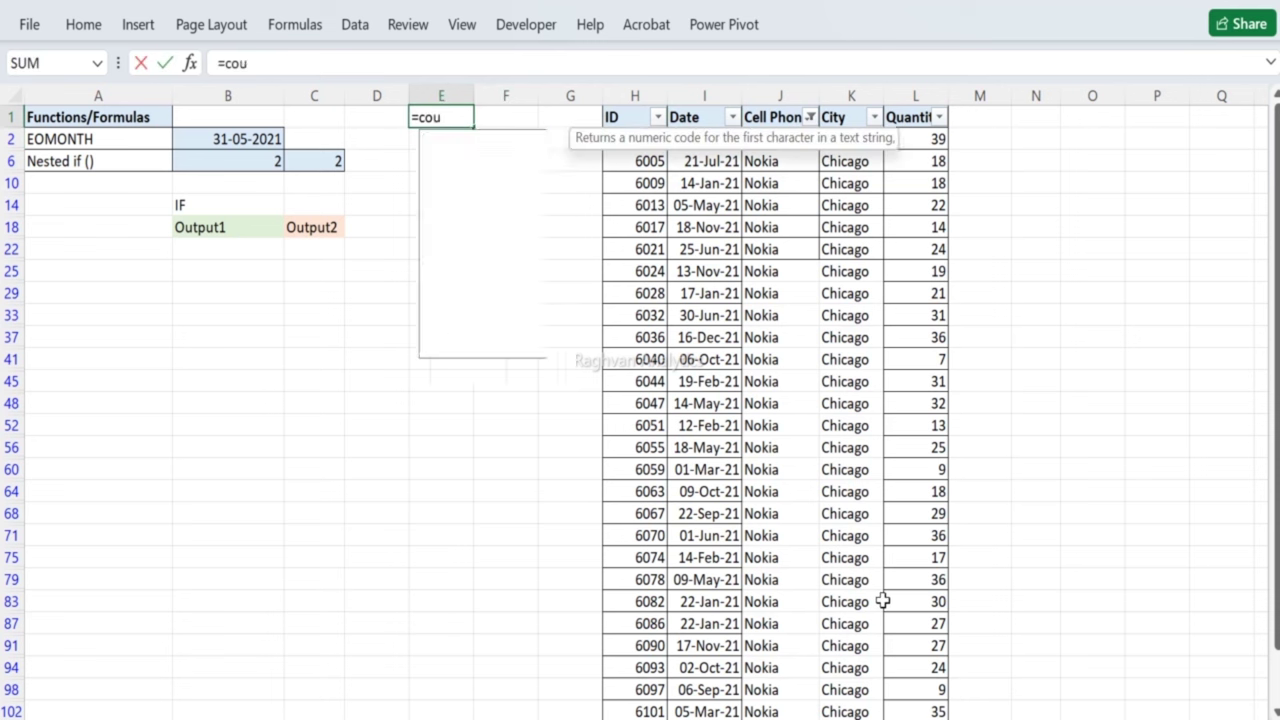
{"action": "type", "text": "nta("}
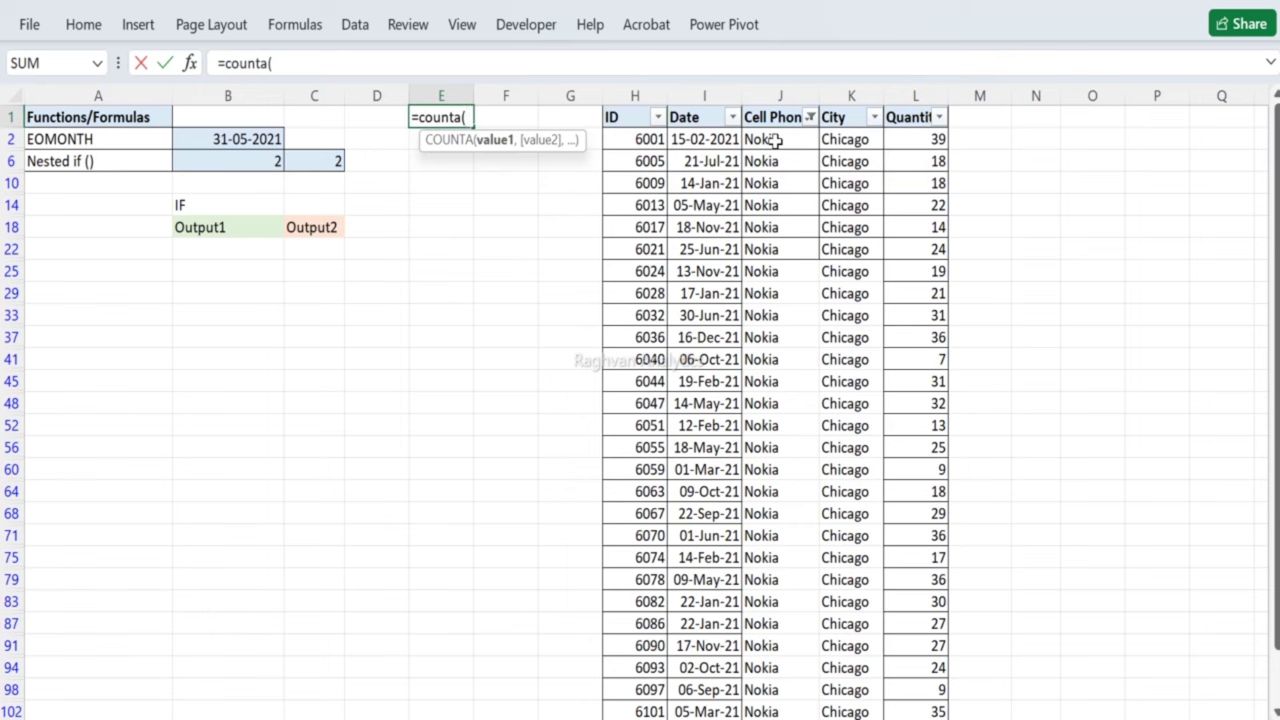
Step: Complete E1's COUNTA over the Cell Phones column from J2 downward
{"action": "left_click", "coordinate": [766, 139]}
{"action": "key", "text": "ctrl+shift+Down"}
{"action": "key", "text": "Return"}
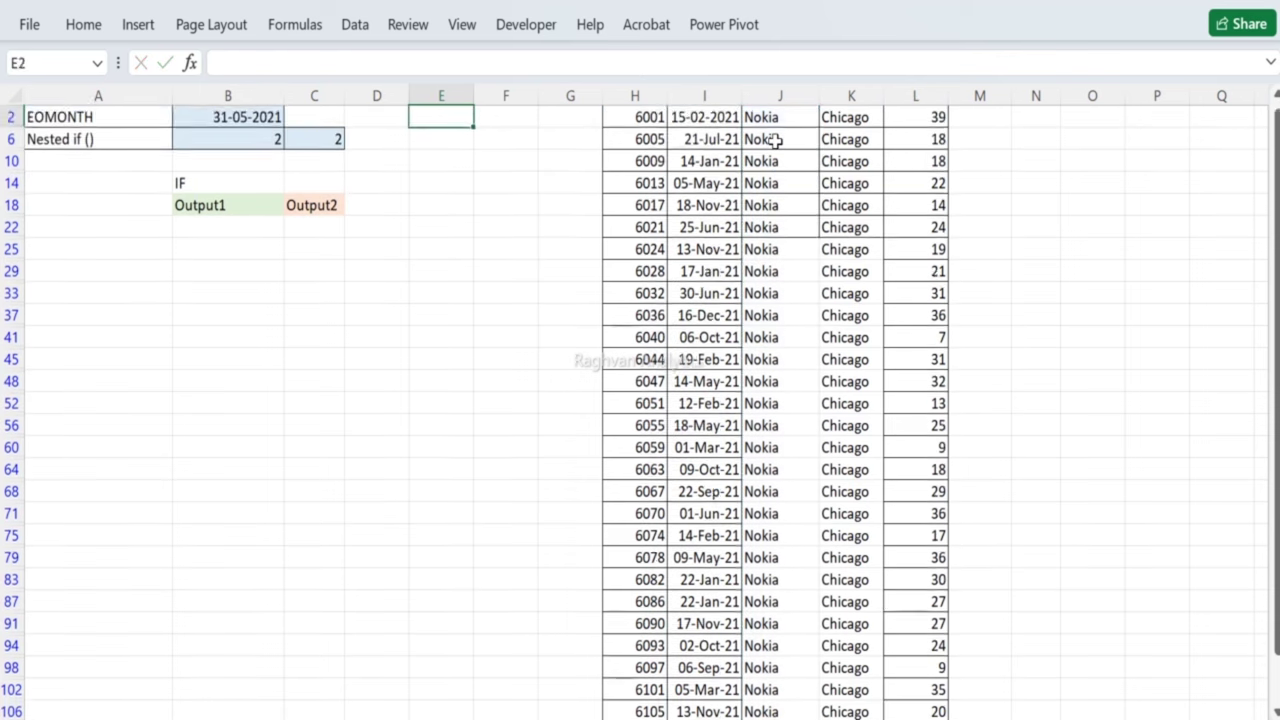
{"action": "key", "text": "Up"}
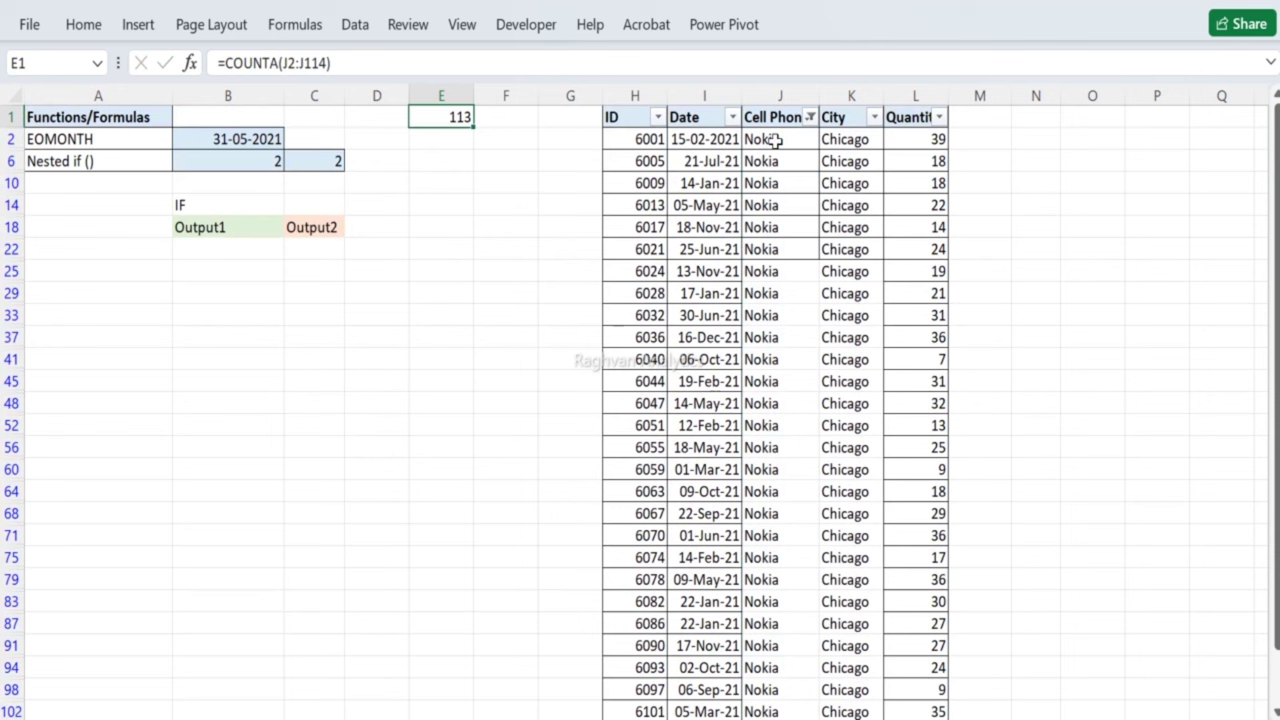
Step: Enter Nokia in D1 and give it a yellow fill
{"action": "key", "text": "Left"}
{"action": "type", "text": "Nokia"}
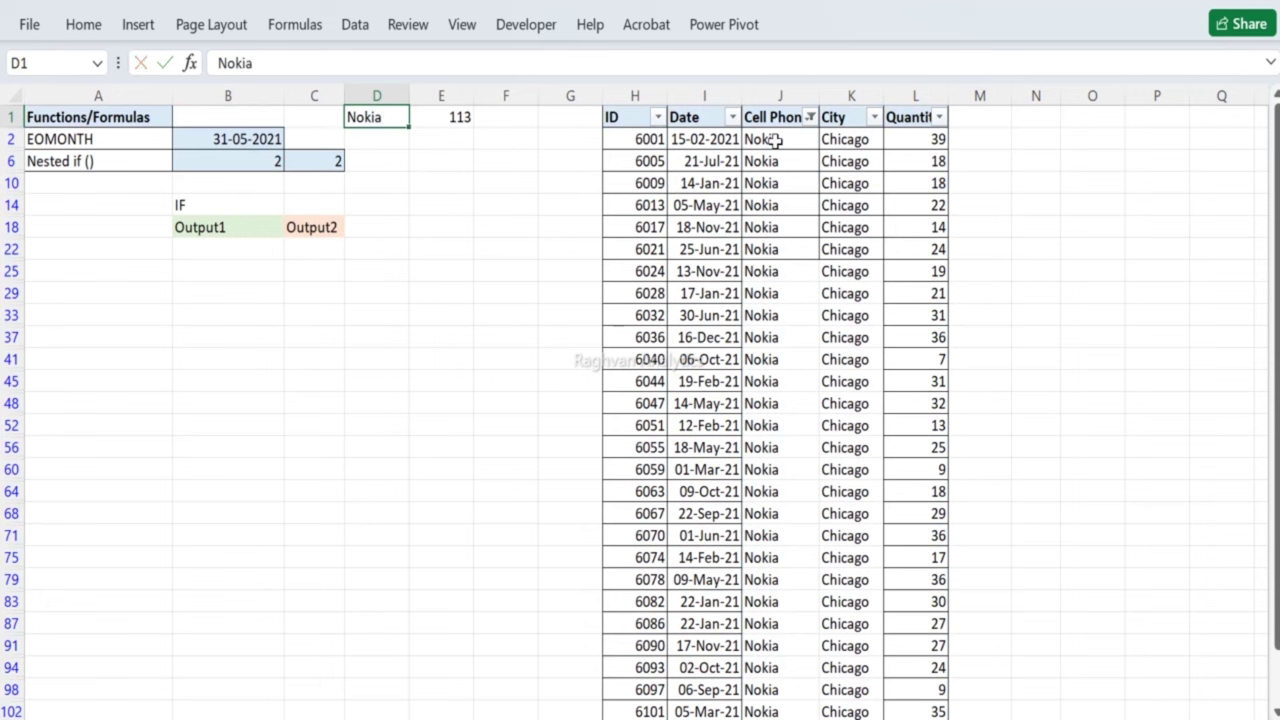
{"action": "left_click", "coordinate": [100, 30]}
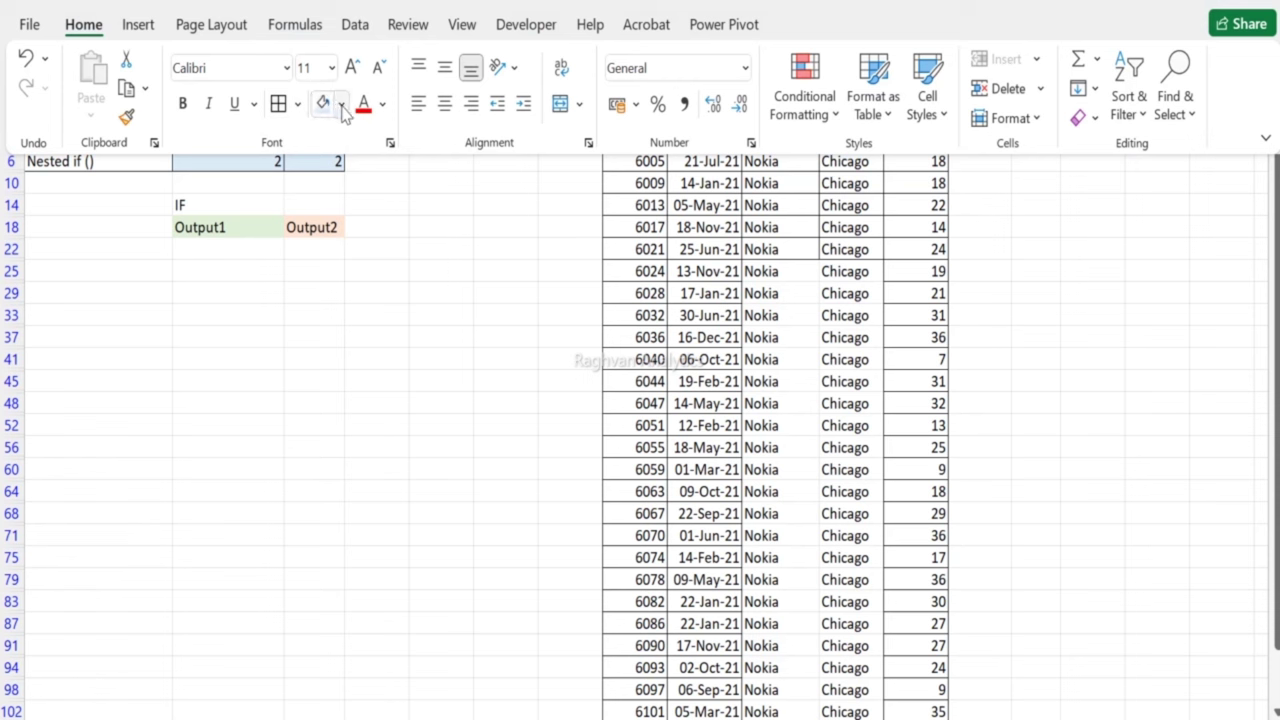
{"action": "left_click", "coordinate": [341, 104]}
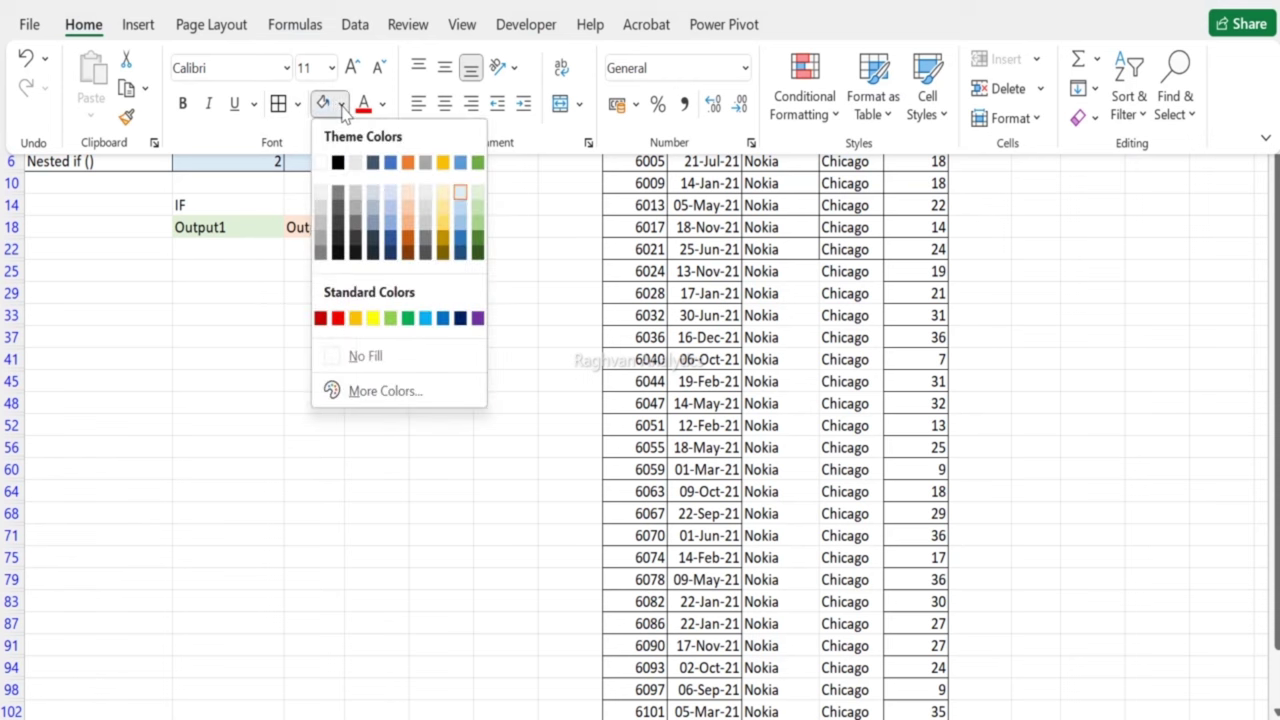
{"action": "left_click", "coordinate": [373, 318]}
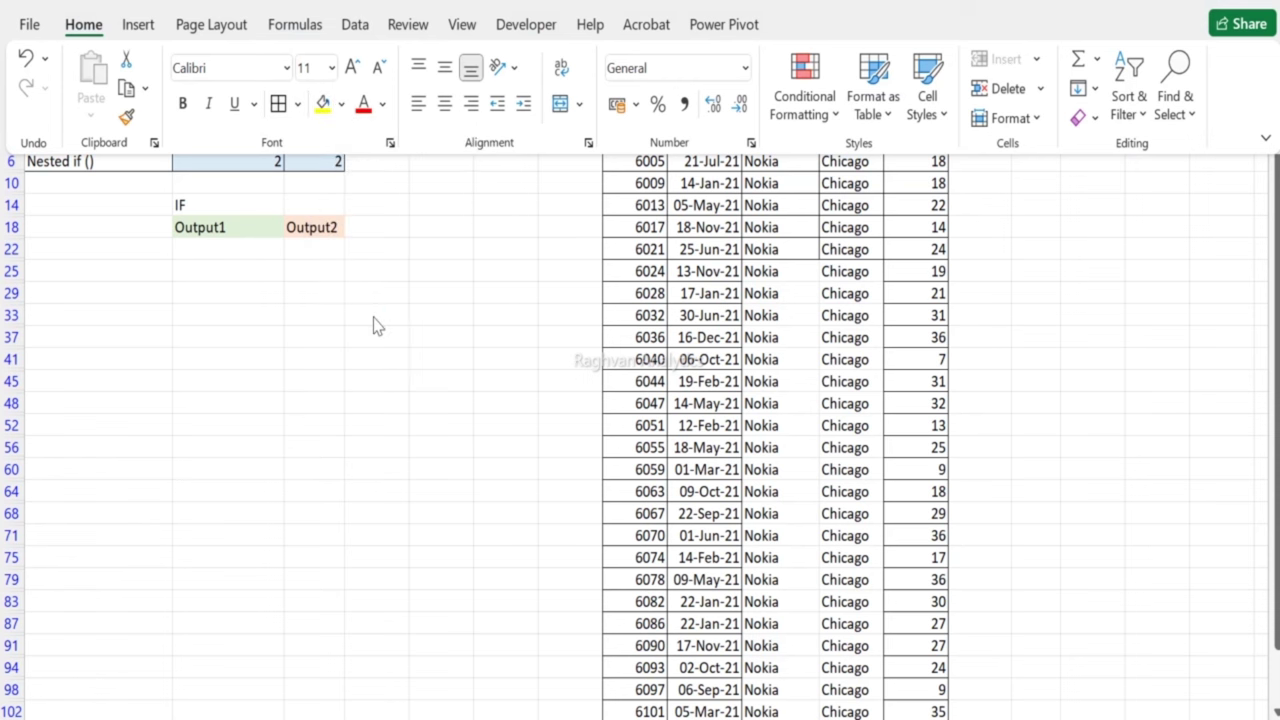
{"action": "left_click", "coordinate": [450, 290]}
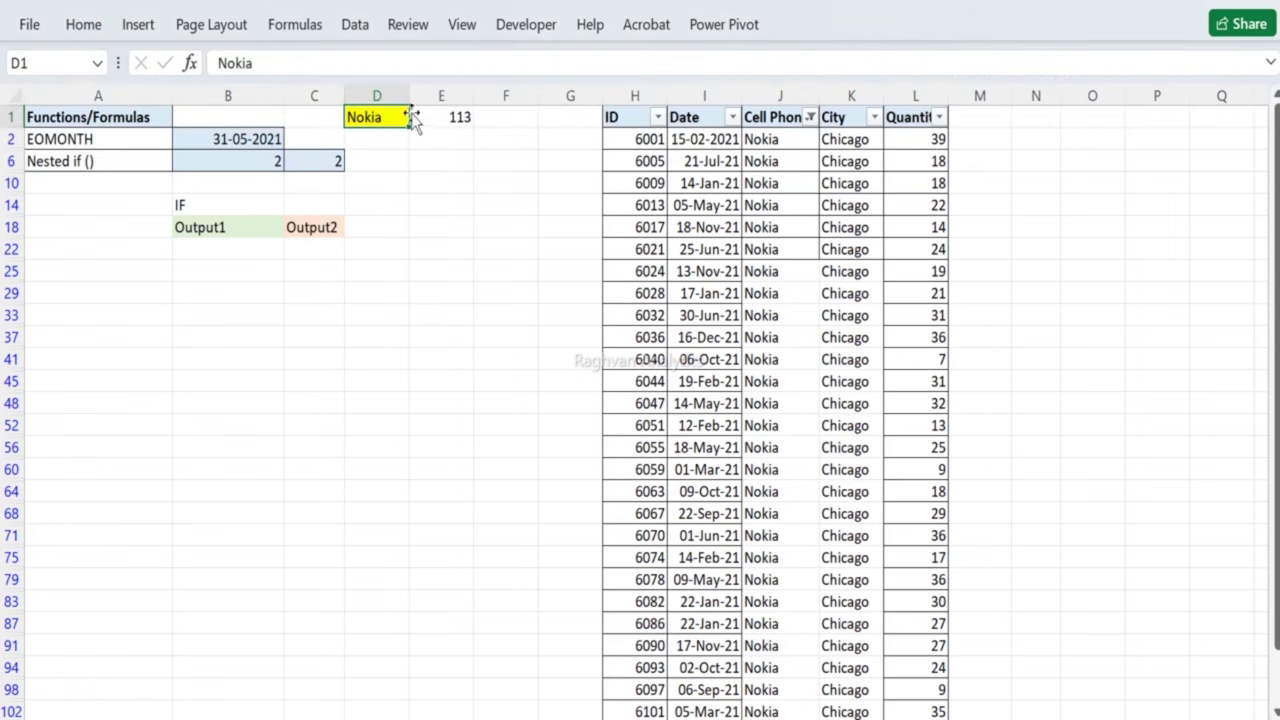
Step: Turn off the table filter so all rows show again
{"action": "key", "text": "ctrl+shift+l"}
{"action": "key", "text": "Right"}
{"action": "key", "text": "Left"}
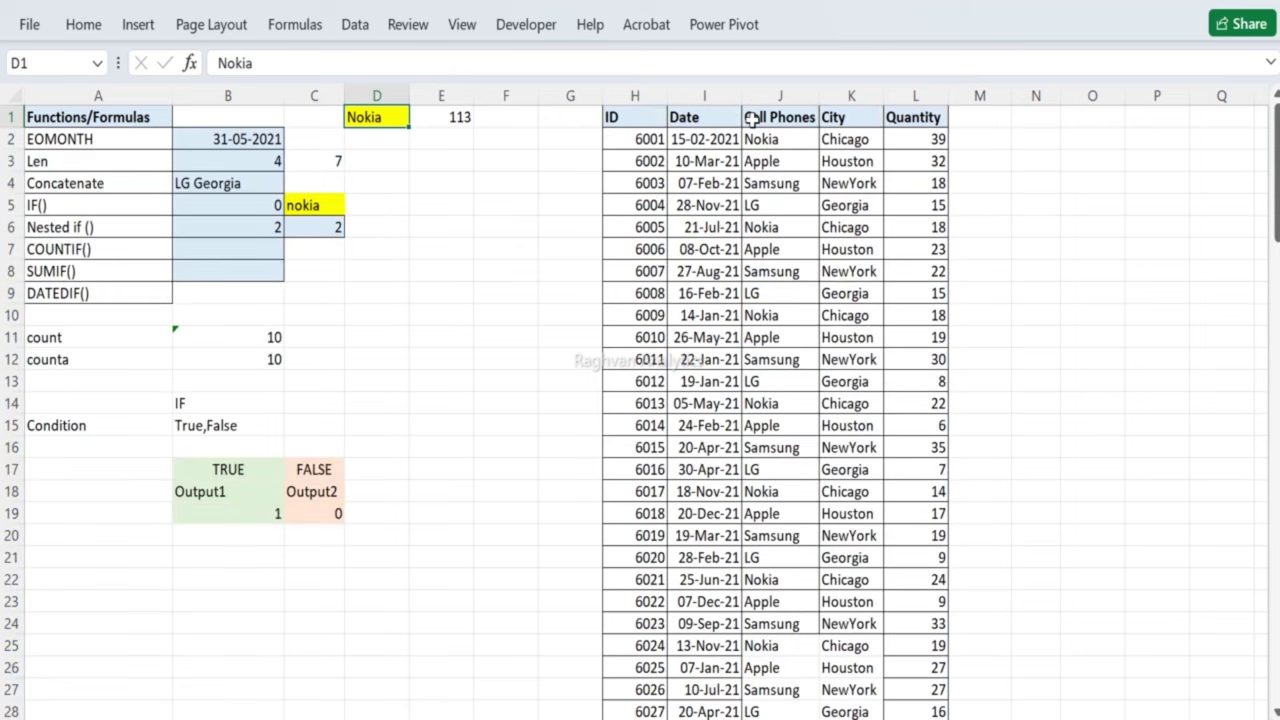
Step: Replace Nokia with Apple in criteria cell D1
{"action": "key", "text": "F2"}
{"action": "key", "text": "BackSpace"}
{"action": "key", "text": "BackSpace"}
{"action": "key", "text": "BackSpace"}
{"action": "key", "text": "BackSpace"}
{"action": "key", "text": "BackSpace"}
{"action": "type", "text": "Apple"}
{"action": "key", "text": "Return"}
{"action": "key", "text": "Up"}
Step: Re-enable table filtering and show only Apple rows in the Cell Phones column
{"action": "key", "text": "Right"}
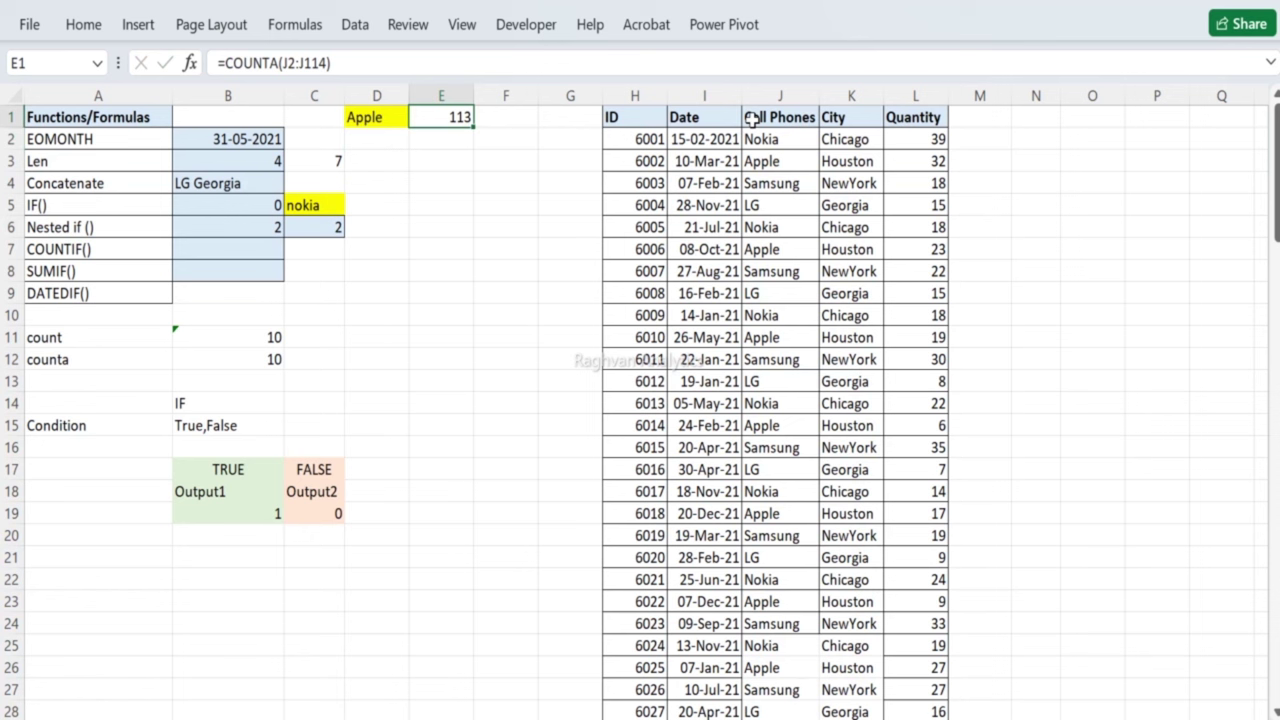
{"action": "key", "text": "Right"}
{"action": "key", "text": "Right"}
{"action": "key", "text": "Right"}
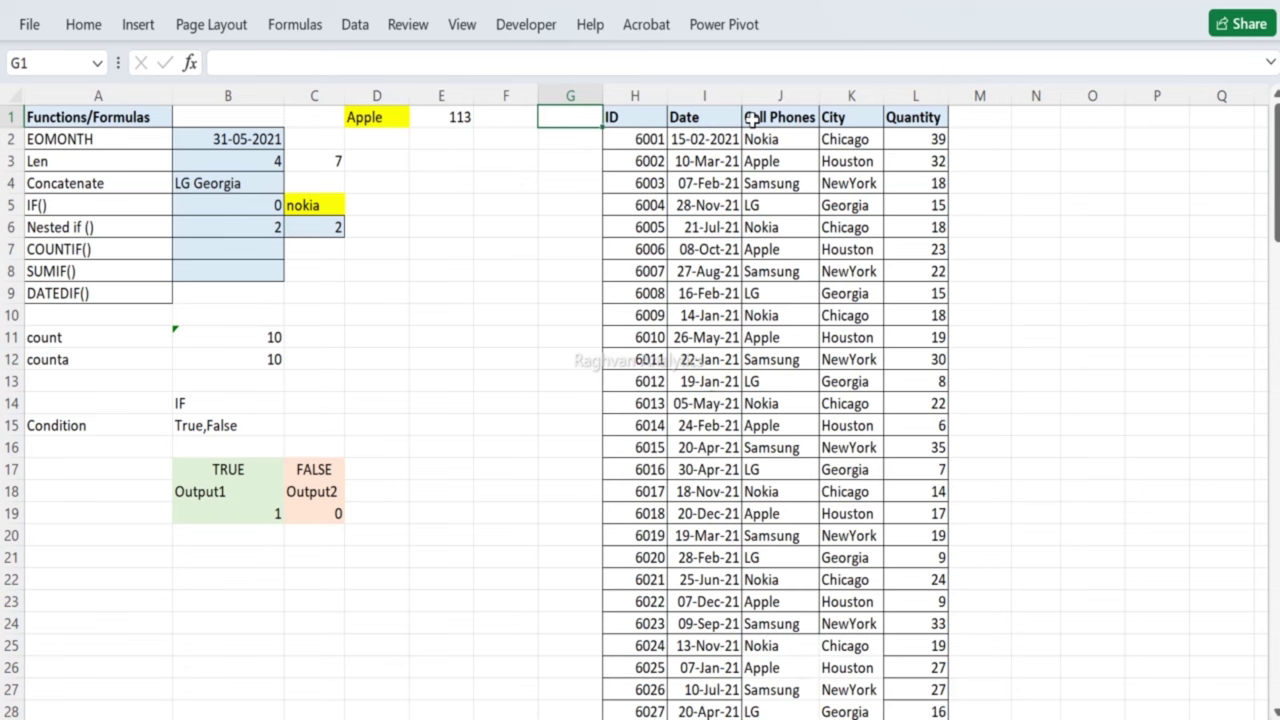
{"action": "key", "text": "ctrl+shift+Right"}
{"action": "key", "text": "ctrl+shift+Down"}
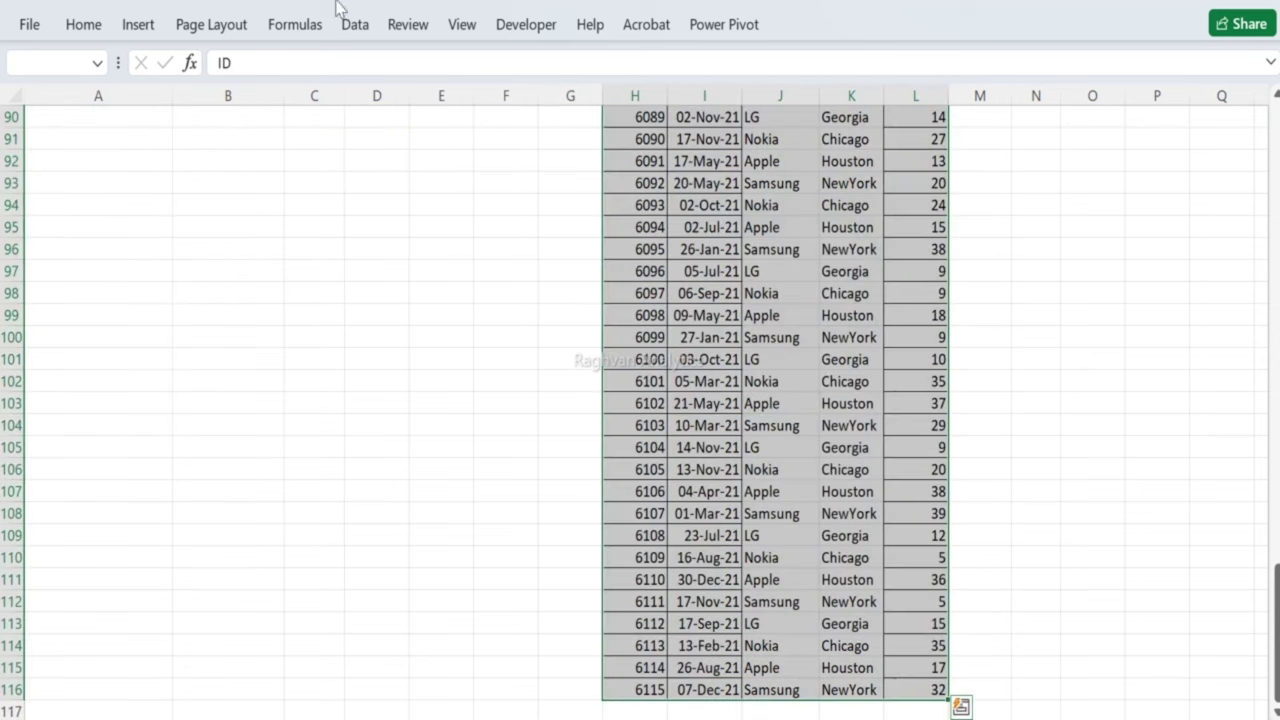
{"action": "left_click", "coordinate": [100, 35]}
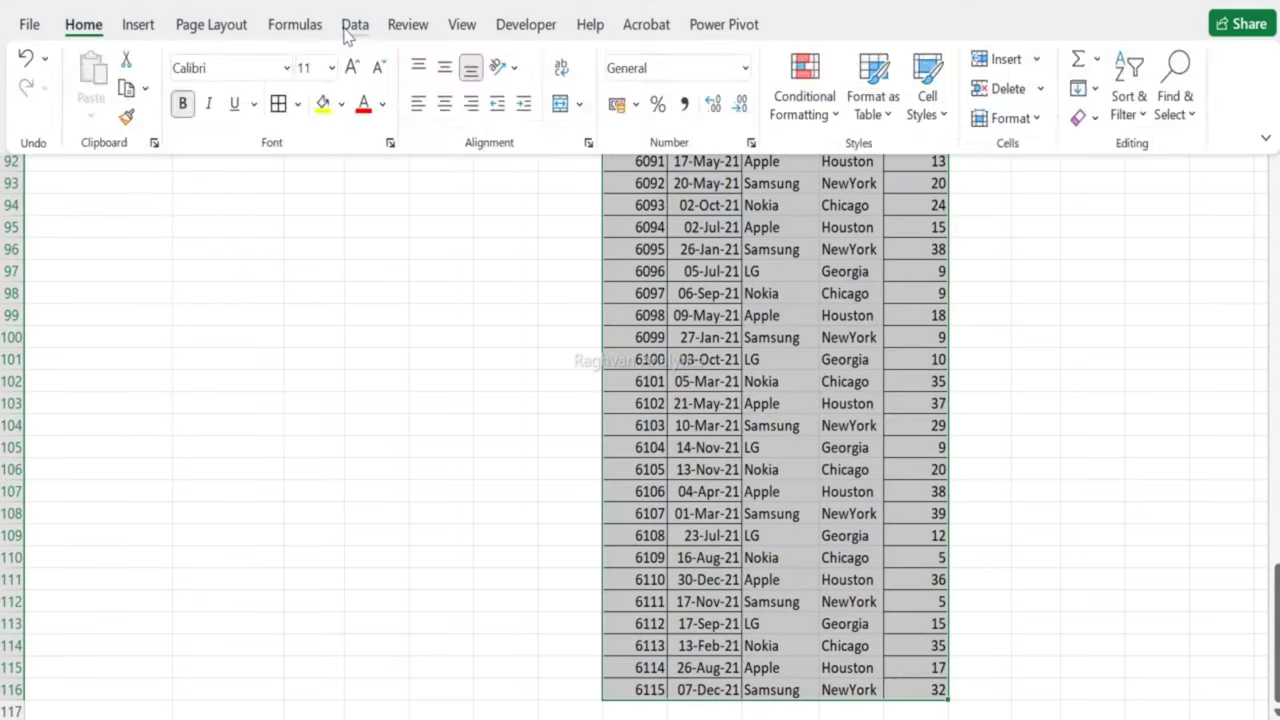
{"action": "left_click", "coordinate": [352, 28]}
{"action": "left_click", "coordinate": [665, 100]}
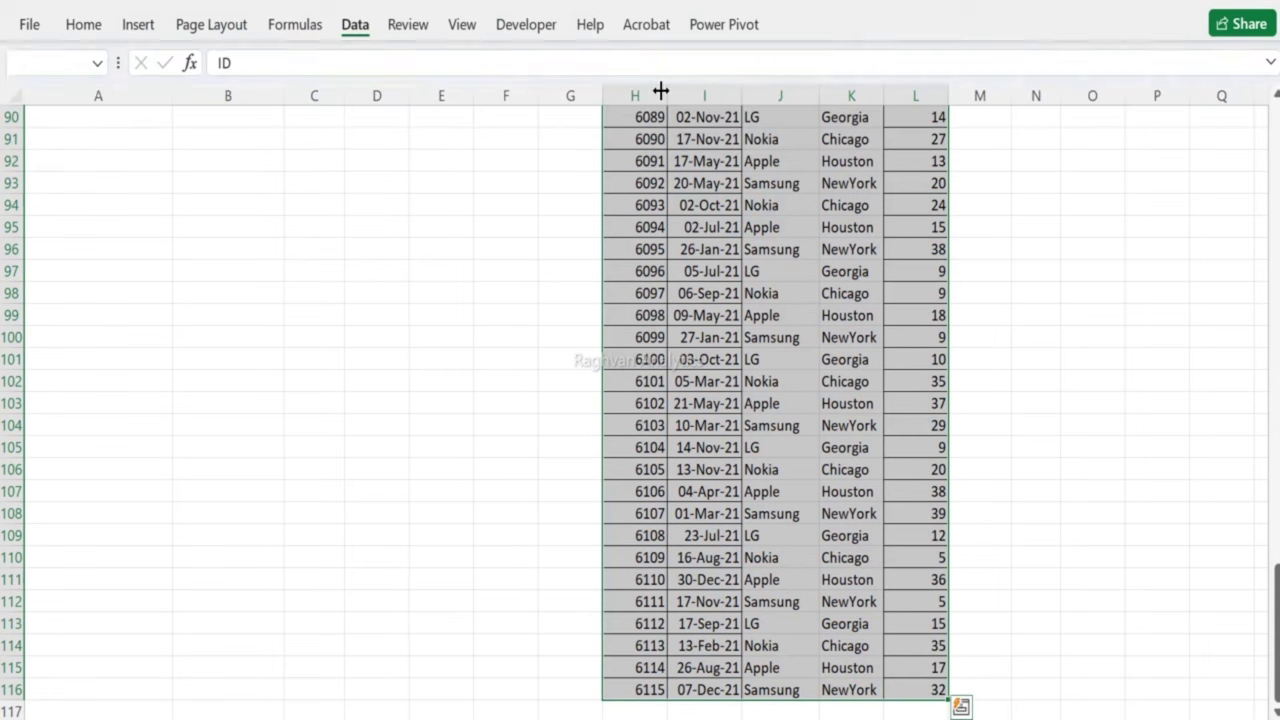
{"action": "left_click_drag", "start_coordinate": [1275, 588], "coordinate": [1275, 110]}
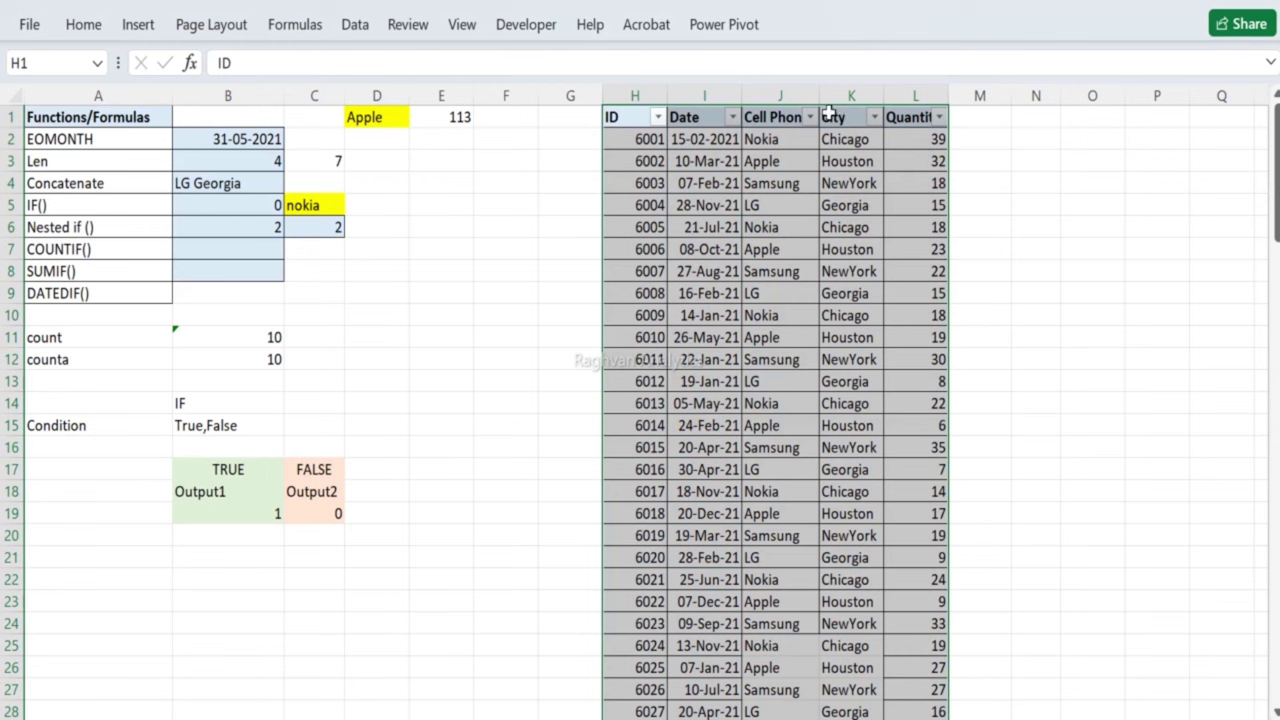
{"action": "left_click", "coordinate": [810, 117]}
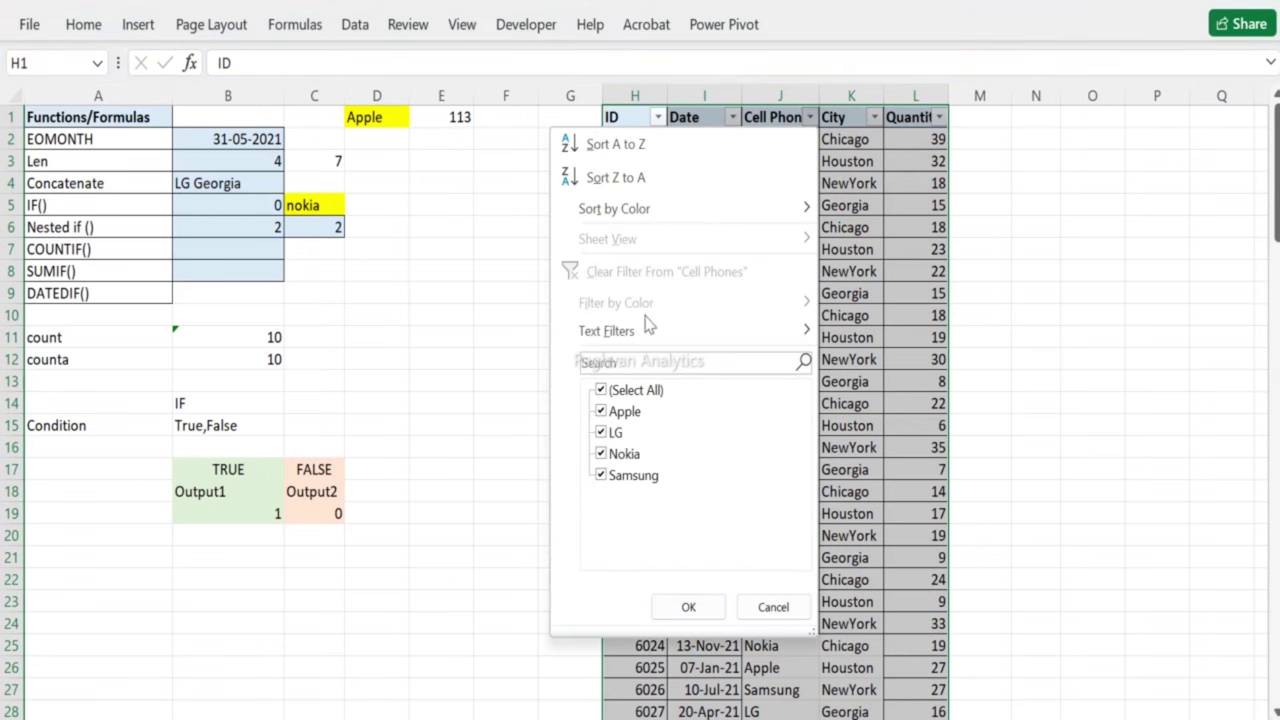
{"action": "left_click", "coordinate": [600, 390]}
{"action": "left_click", "coordinate": [600, 413]}
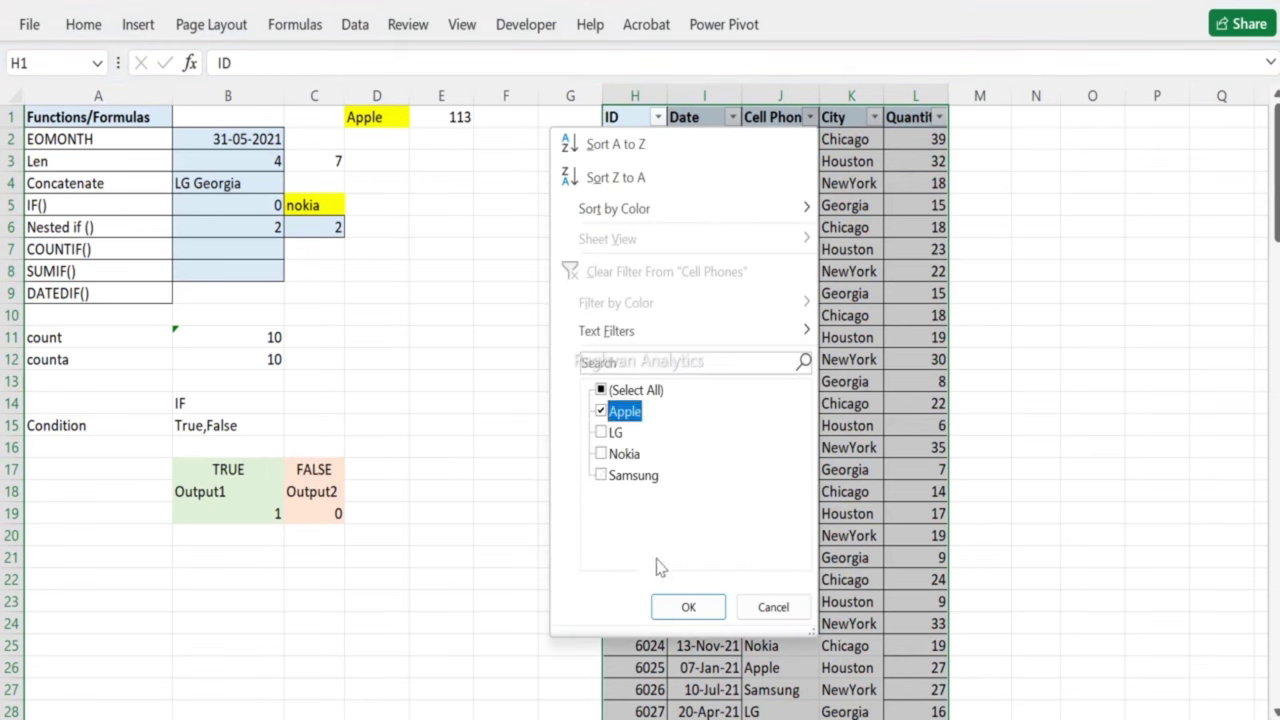
{"action": "left_click", "coordinate": [686, 606]}
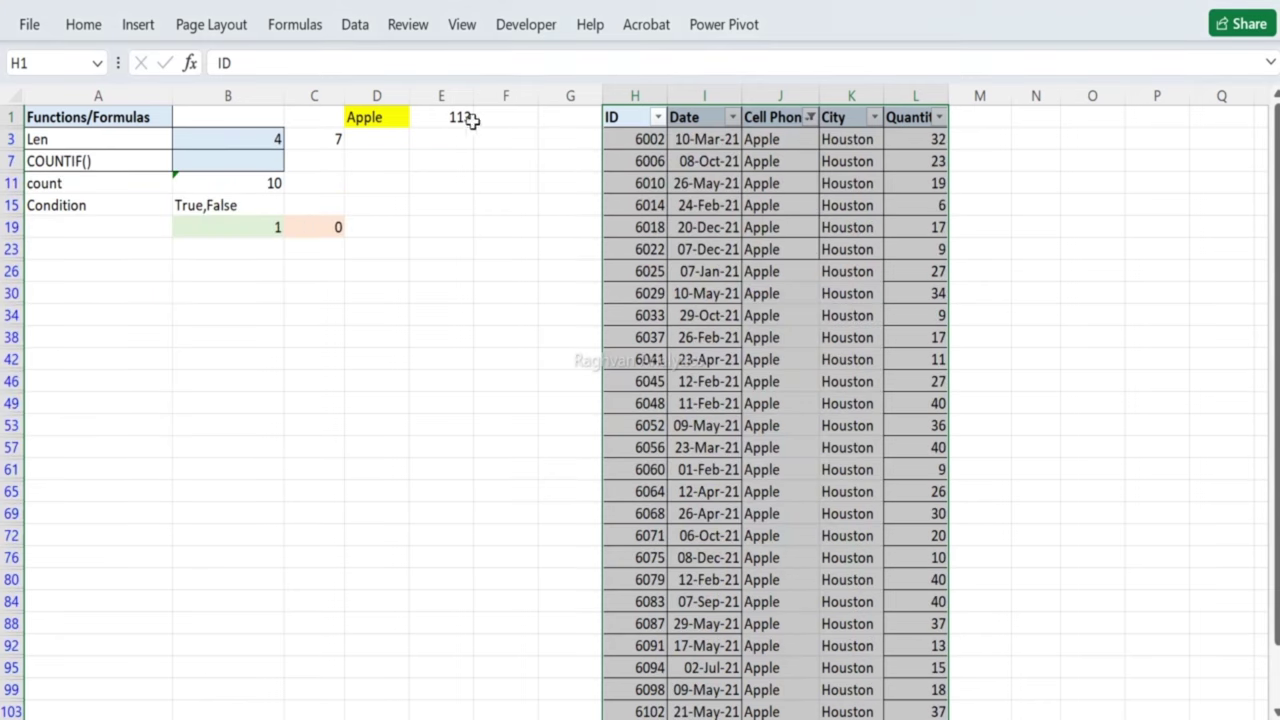
Step: Rewrite E1 as =COUNTA(J3:J115) over the visible Apple rows
{"action": "left_click", "coordinate": [460, 117]}
{"action": "double_click", "coordinate": [460, 117]}
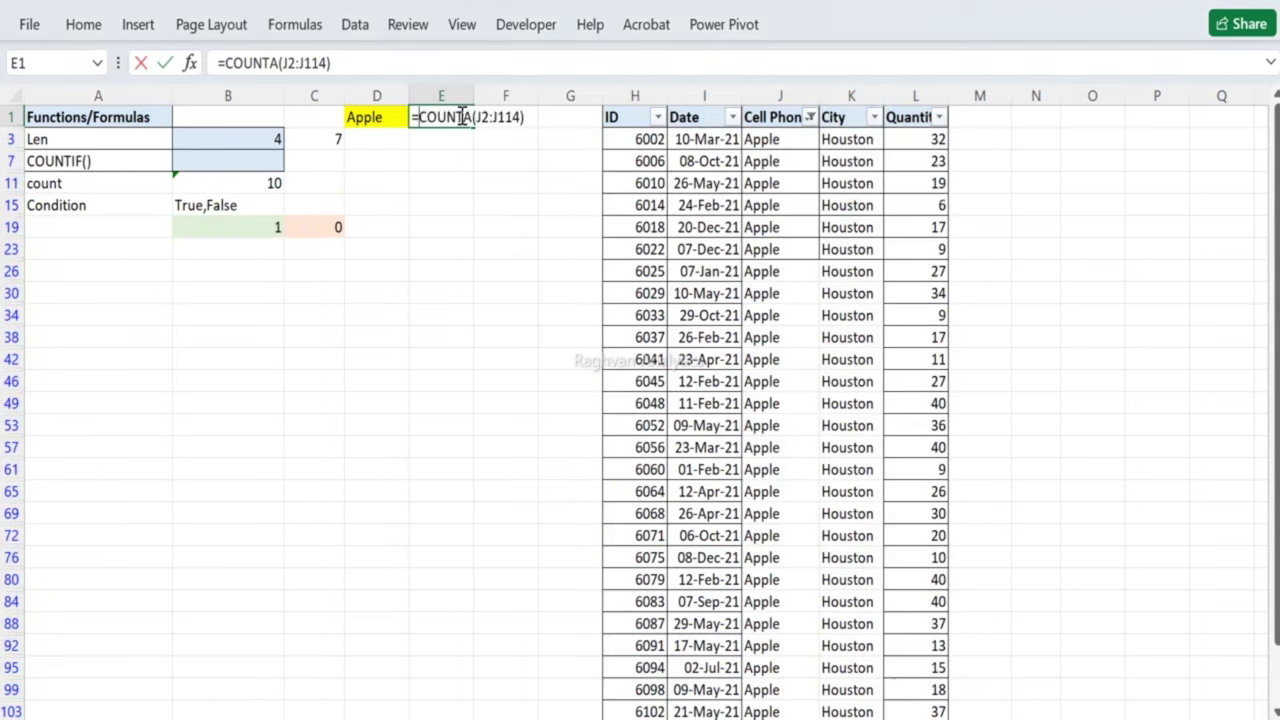
{"action": "key", "text": "Escape"}
{"action": "type", "text": "=counta"}
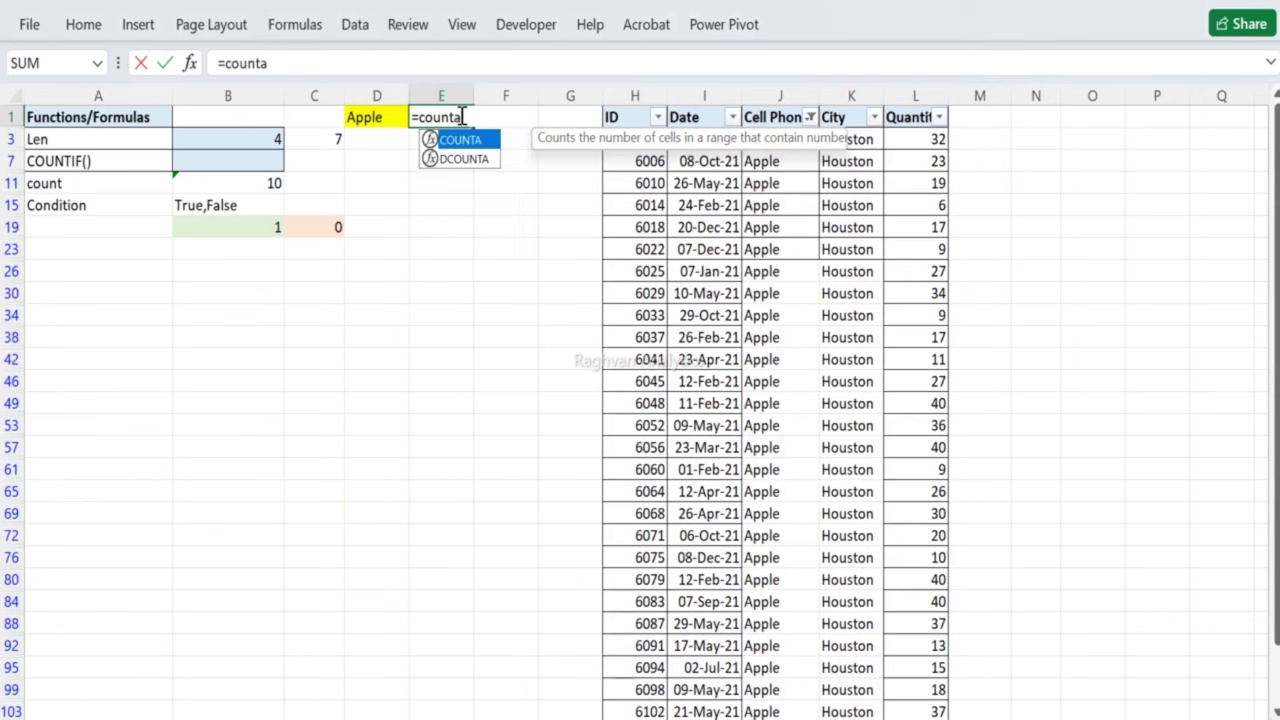
{"action": "type", "text": "("}
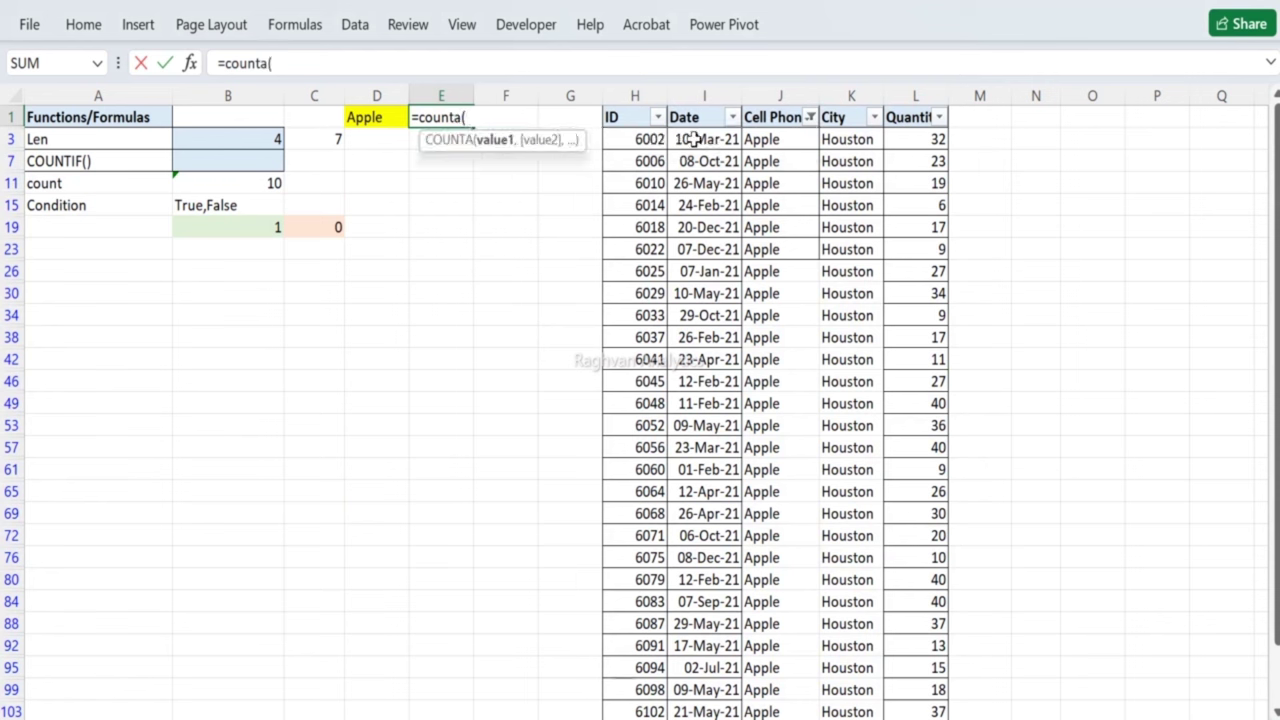
{"action": "left_click", "coordinate": [766, 139]}
{"action": "left_click_drag", "start_coordinate": [771, 197], "coordinate": [771, 228]}
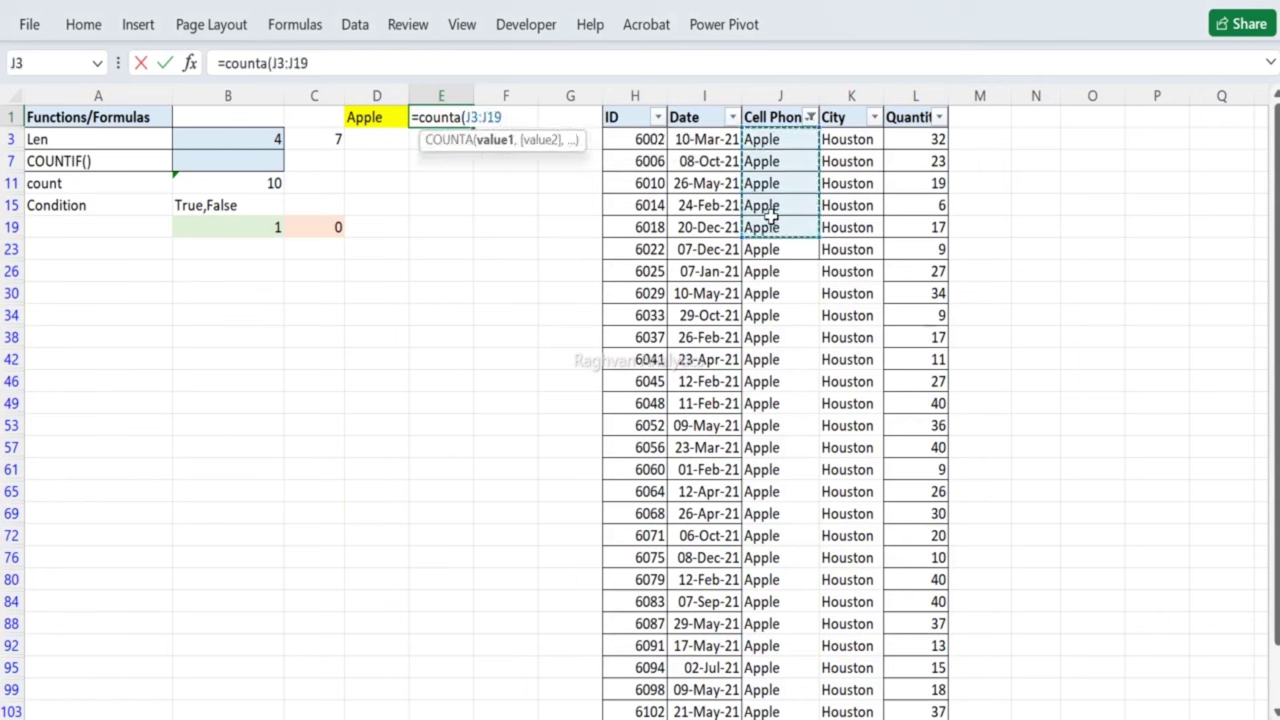
{"action": "left_click_drag", "start_coordinate": [766, 139], "coordinate": [785, 667]}
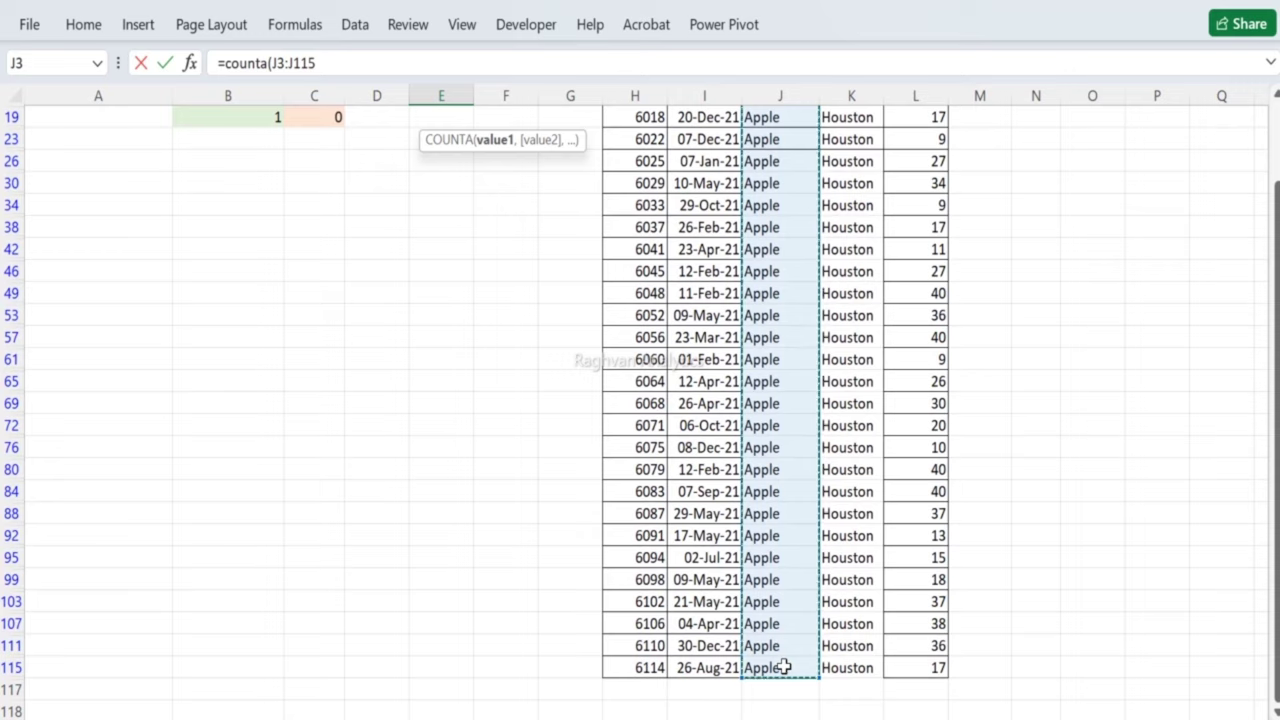
{"action": "key", "text": "ctrl+Return"}
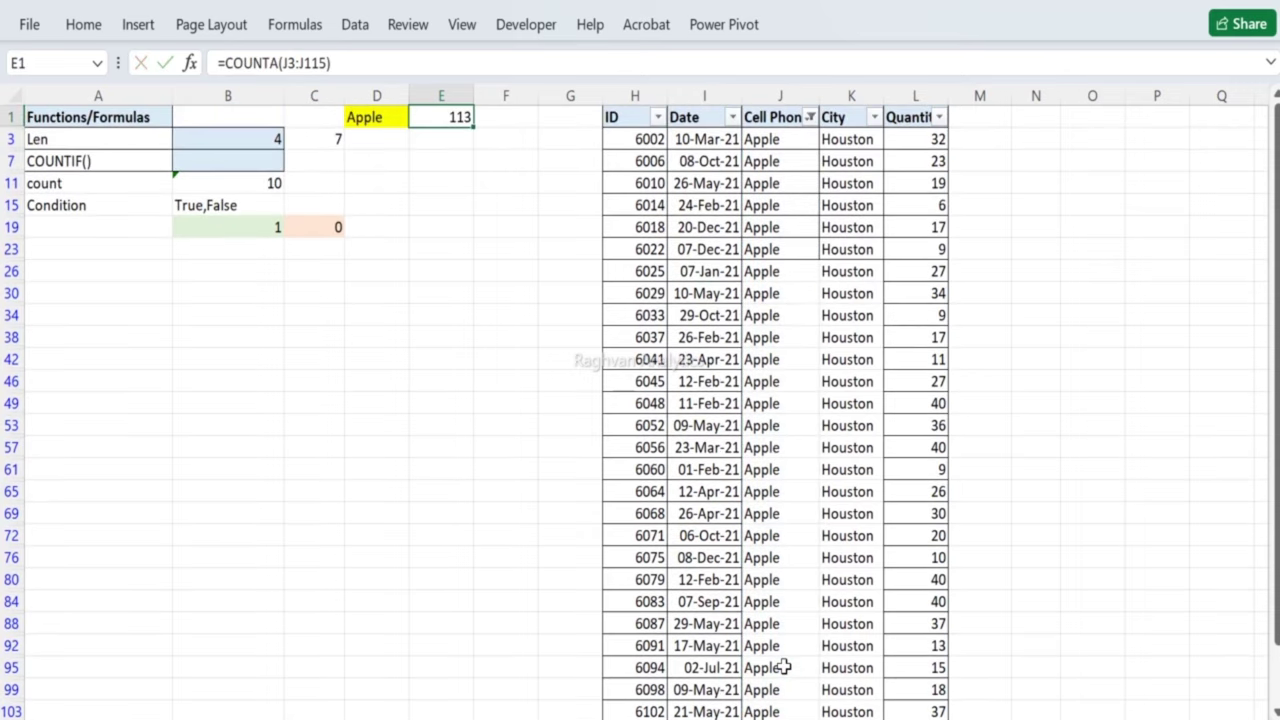
{"action": "key", "text": "Right"}
{"action": "key", "text": "Right"}
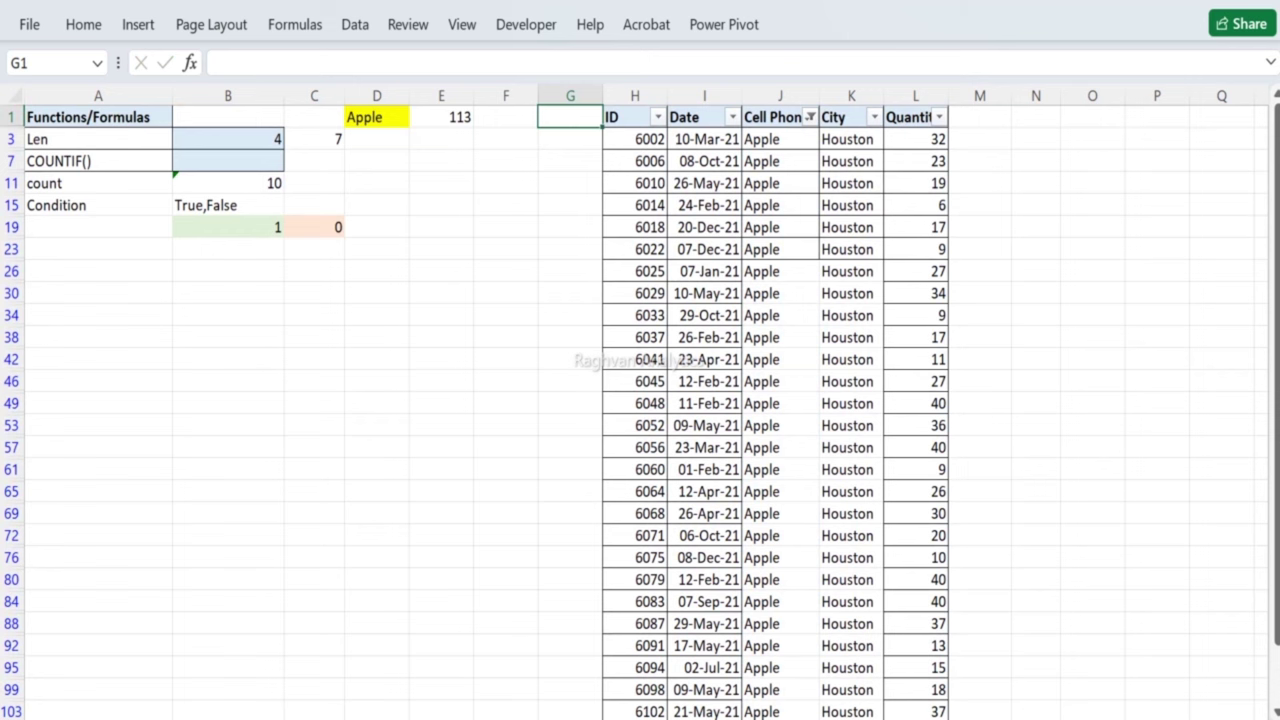
Step: Undo the Apple filter so every brand's rows show again
{"action": "key", "text": "ctrl+z"}
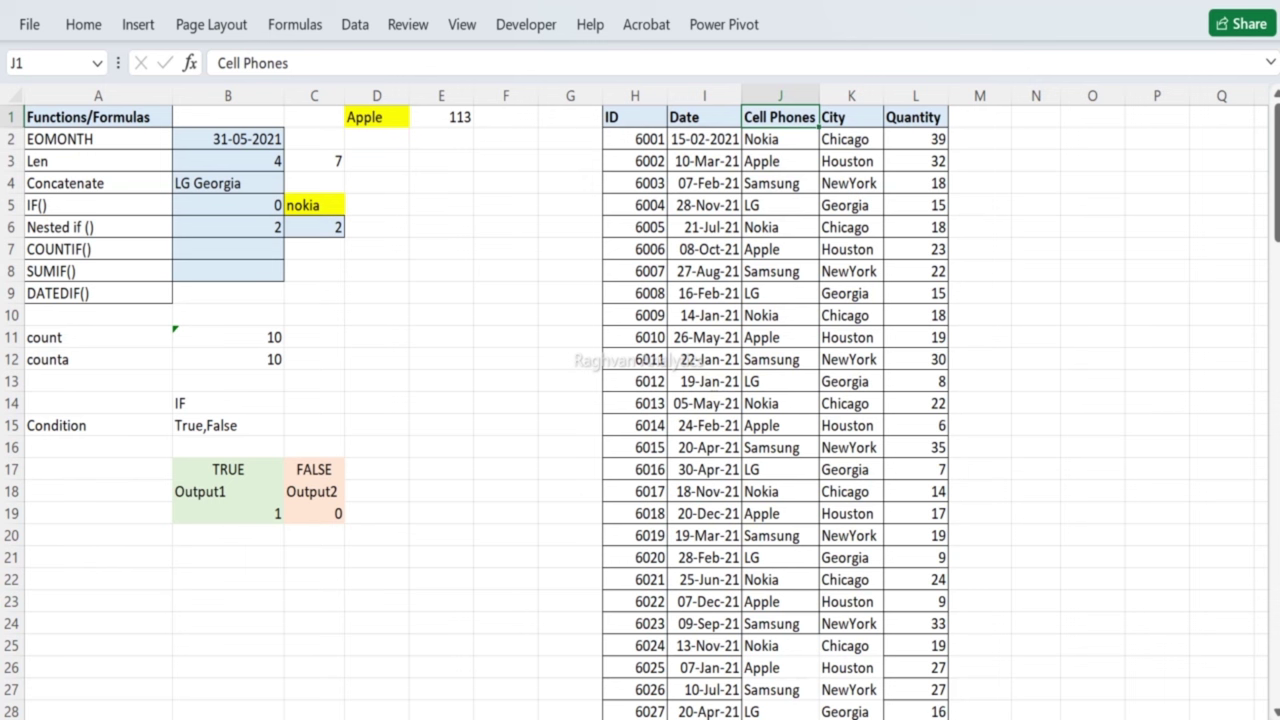
Step: Overwrite Apple with Houston in the yellow criteria cell D1
{"action": "left_click", "coordinate": [751, 469]}
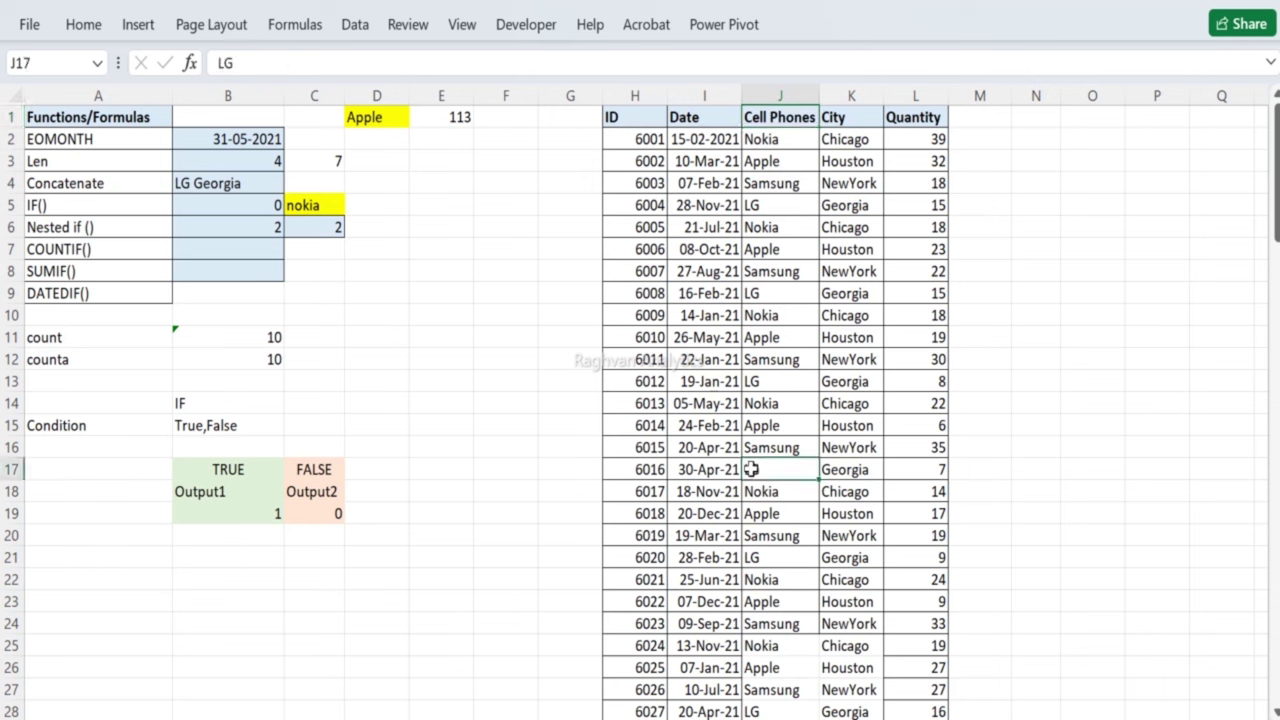
{"action": "key", "text": "ctrl+Down"}
{"action": "key", "text": "ctrl+Up"}
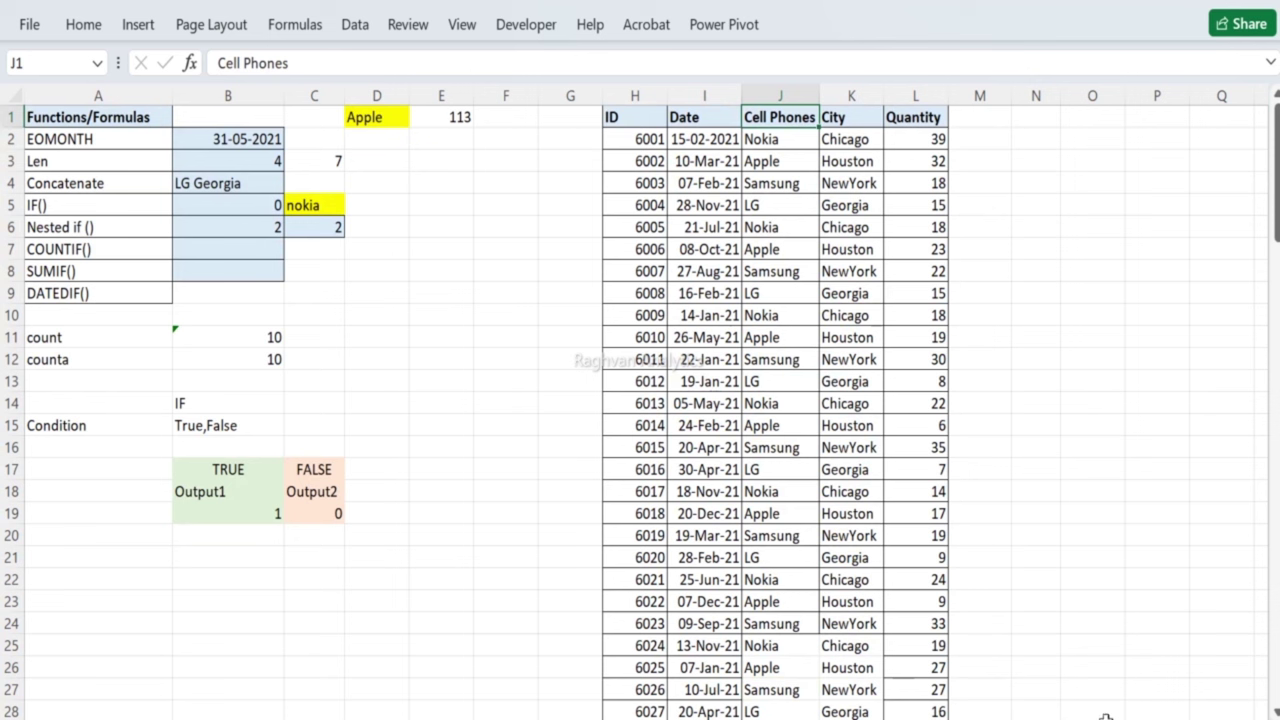
{"action": "left_click", "coordinate": [979, 205]}
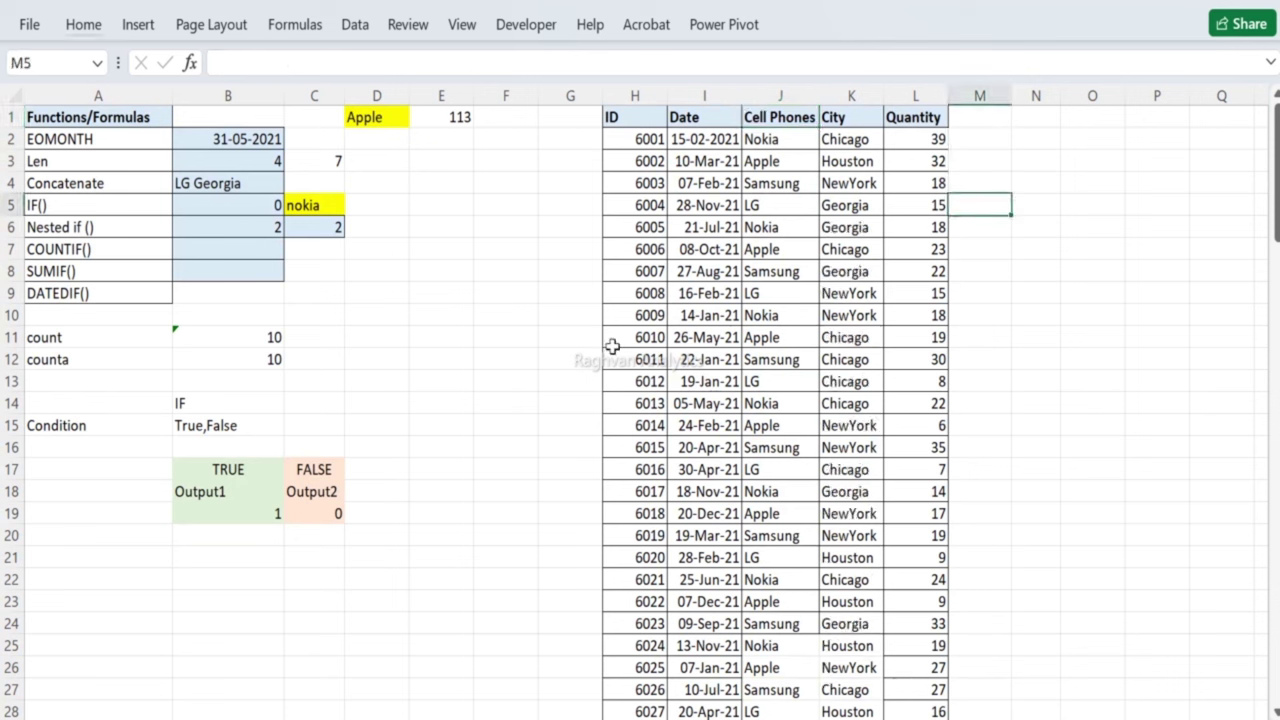
{"action": "left_click", "coordinate": [540, 224]}
{"action": "key", "text": "Right"}
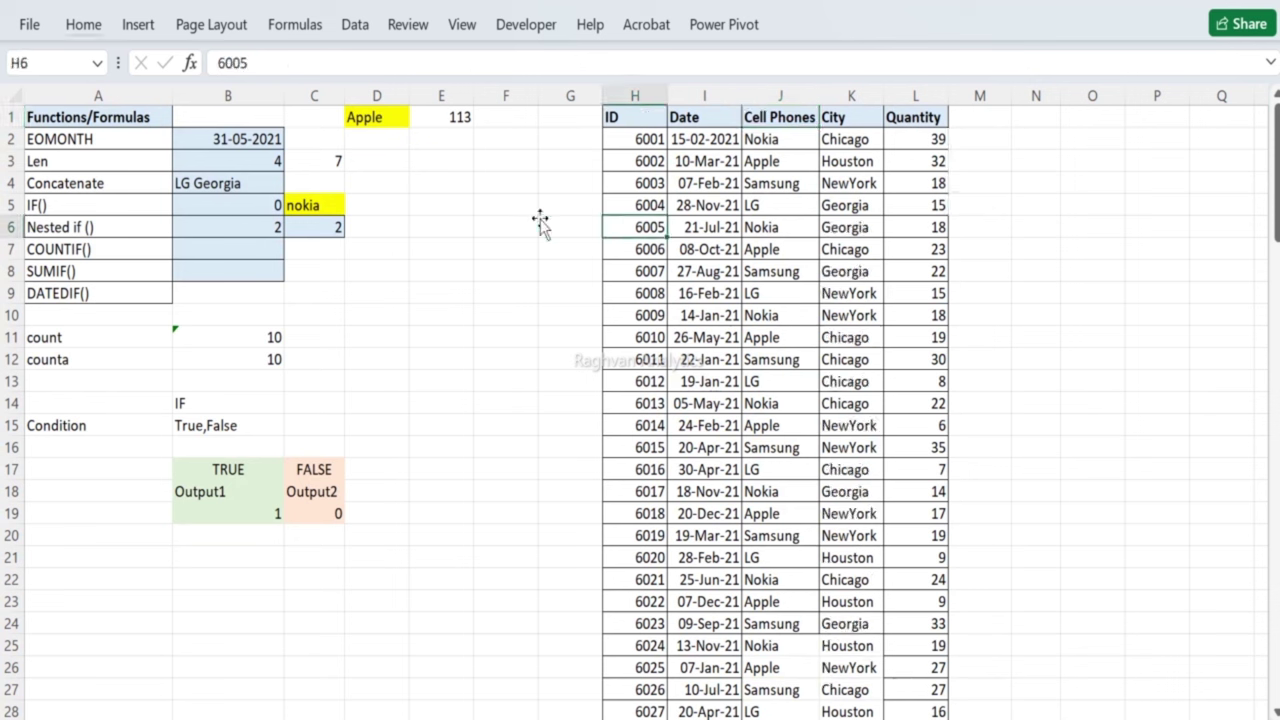
{"action": "key", "text": "Right"}
{"action": "key", "text": "Right"}
{"action": "key", "text": "Left"}
{"action": "key", "text": "Left"}
{"action": "key", "text": "Left"}
{"action": "key", "text": "Left"}
{"action": "key", "text": "Left"}
{"action": "key", "text": "Left"}
{"action": "key", "text": "Left"}
{"action": "key", "text": "Up"}
{"action": "key", "text": "Up"}
{"action": "key", "text": "Up"}
{"action": "key", "text": "Up"}
{"action": "key", "text": "Up"}
{"action": "key", "text": "Right"}
{"action": "key", "text": "Right"}
{"action": "key", "text": "Left"}
{"action": "type", "text": "Ho"}
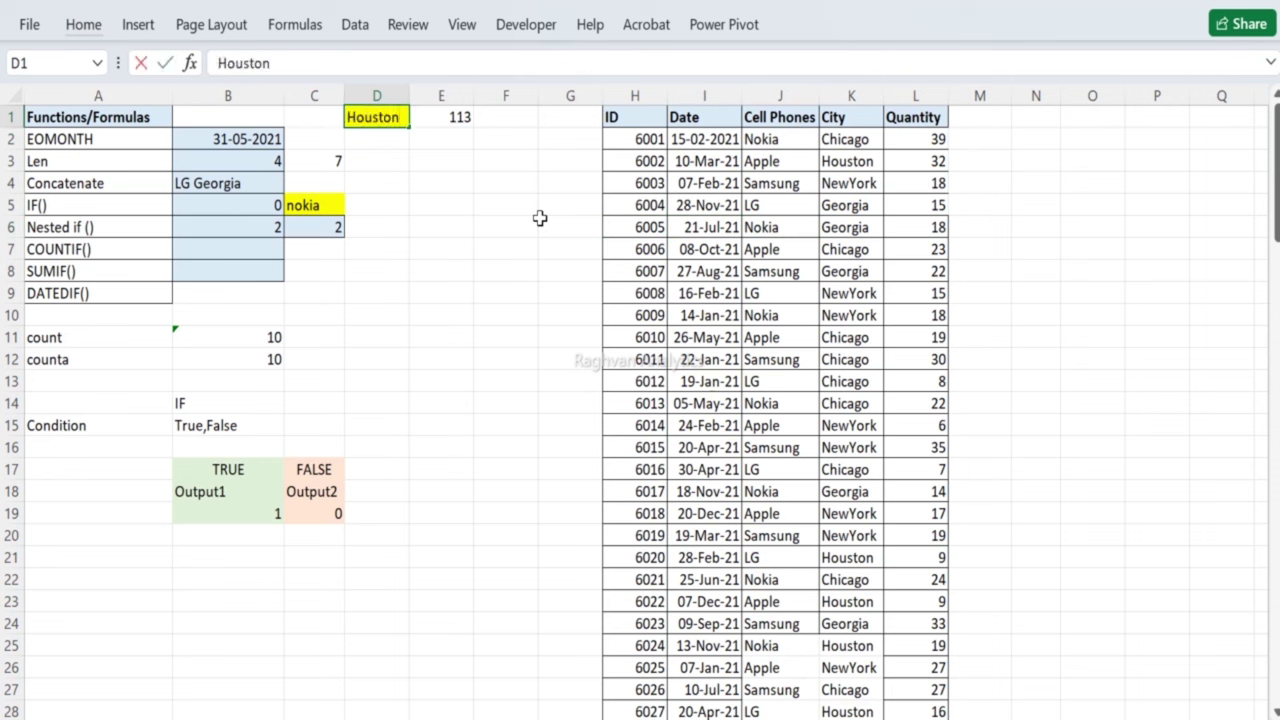
{"action": "key", "text": "Return"}
{"action": "key", "text": "Right"}
{"action": "key", "text": "Right"}
{"action": "key", "text": "Right"}
{"action": "key", "text": "Right"}
{"action": "key", "text": "Up"}
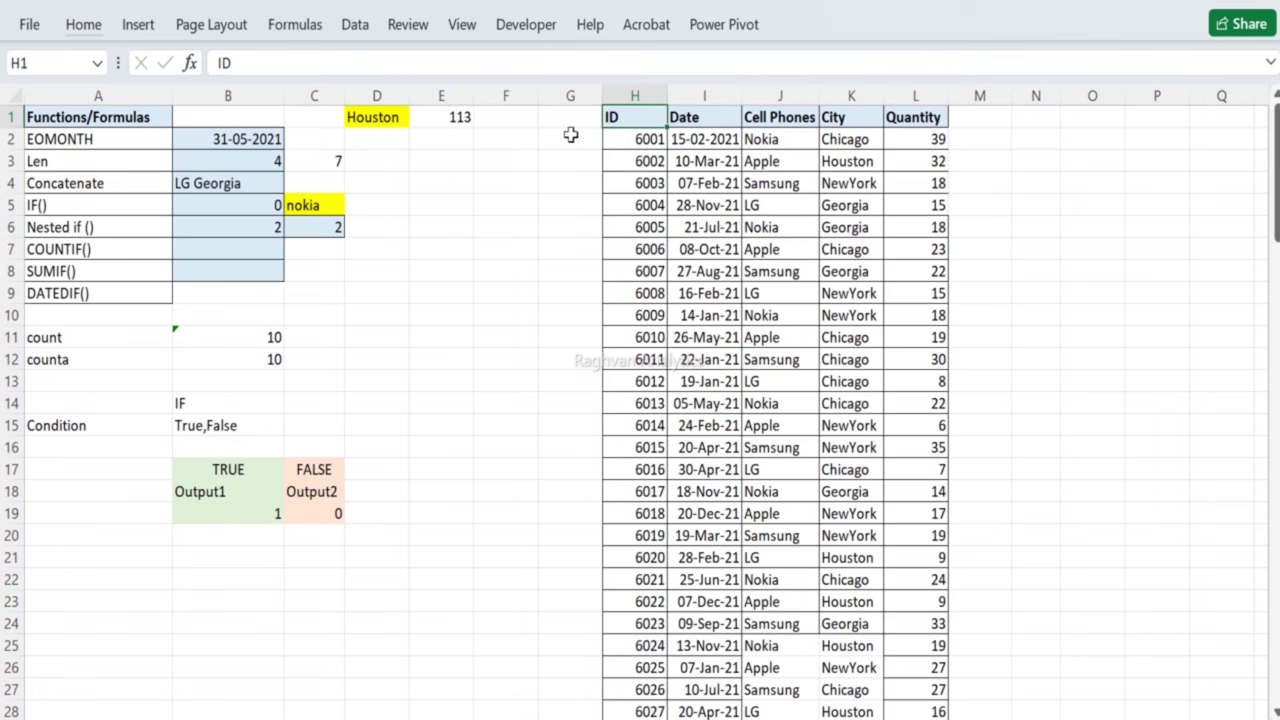
Step: Filter the table's City column to Houston only
{"action": "left_click_drag", "start_coordinate": [637, 87], "coordinate": [915, 94]}
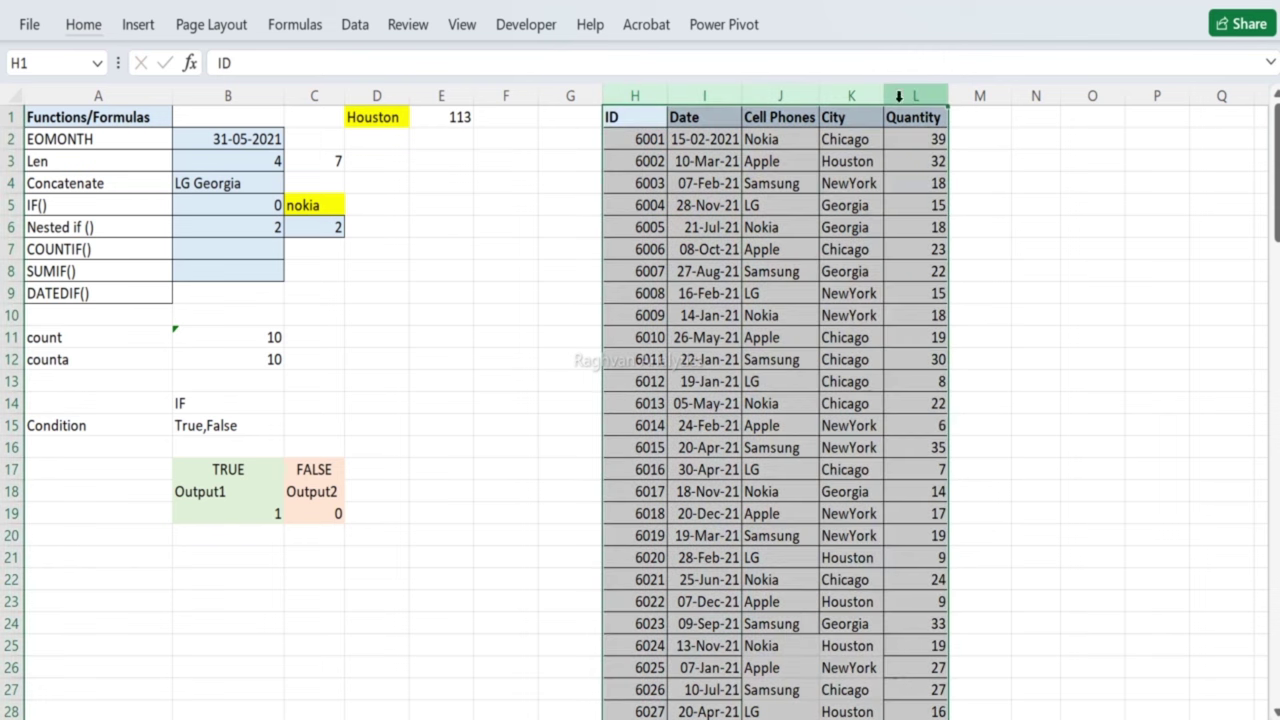
{"action": "left_click", "coordinate": [354, 25]}
{"action": "left_click", "coordinate": [667, 90]}
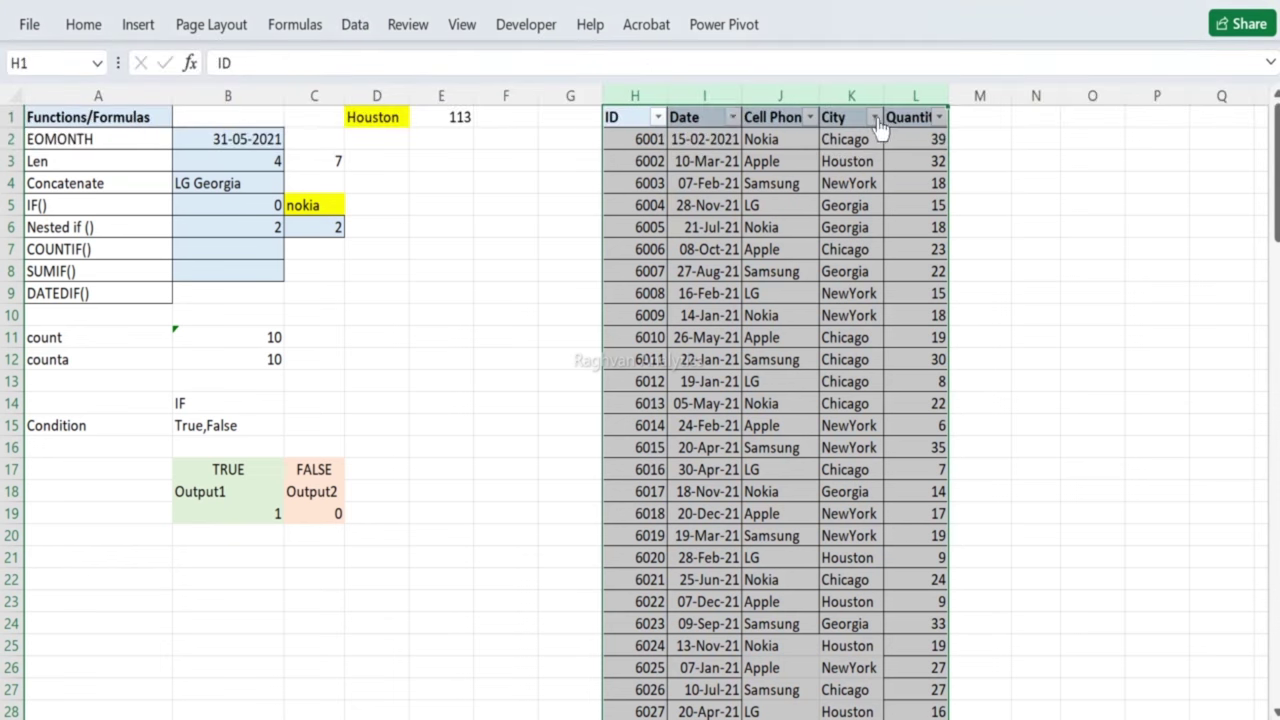
{"action": "left_click", "coordinate": [874, 118]}
{"action": "left_click", "coordinate": [678, 392]}
{"action": "left_click", "coordinate": [677, 456]}
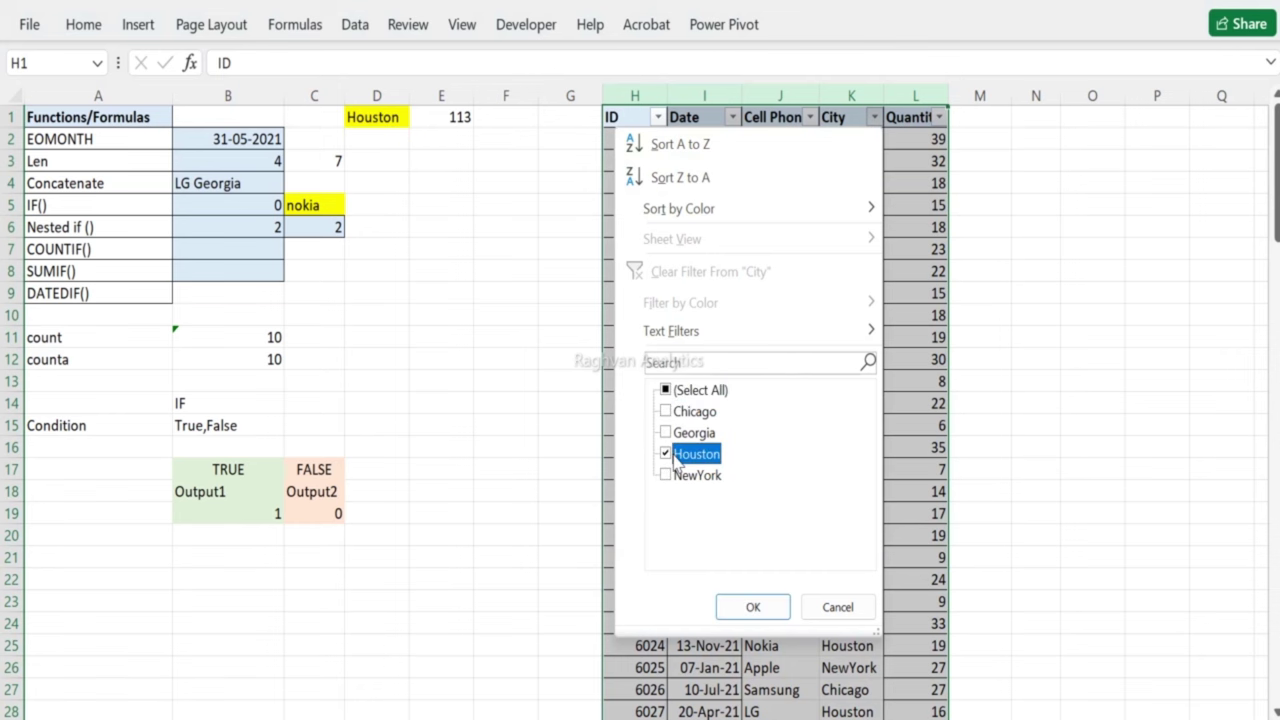
{"action": "left_click", "coordinate": [753, 607]}
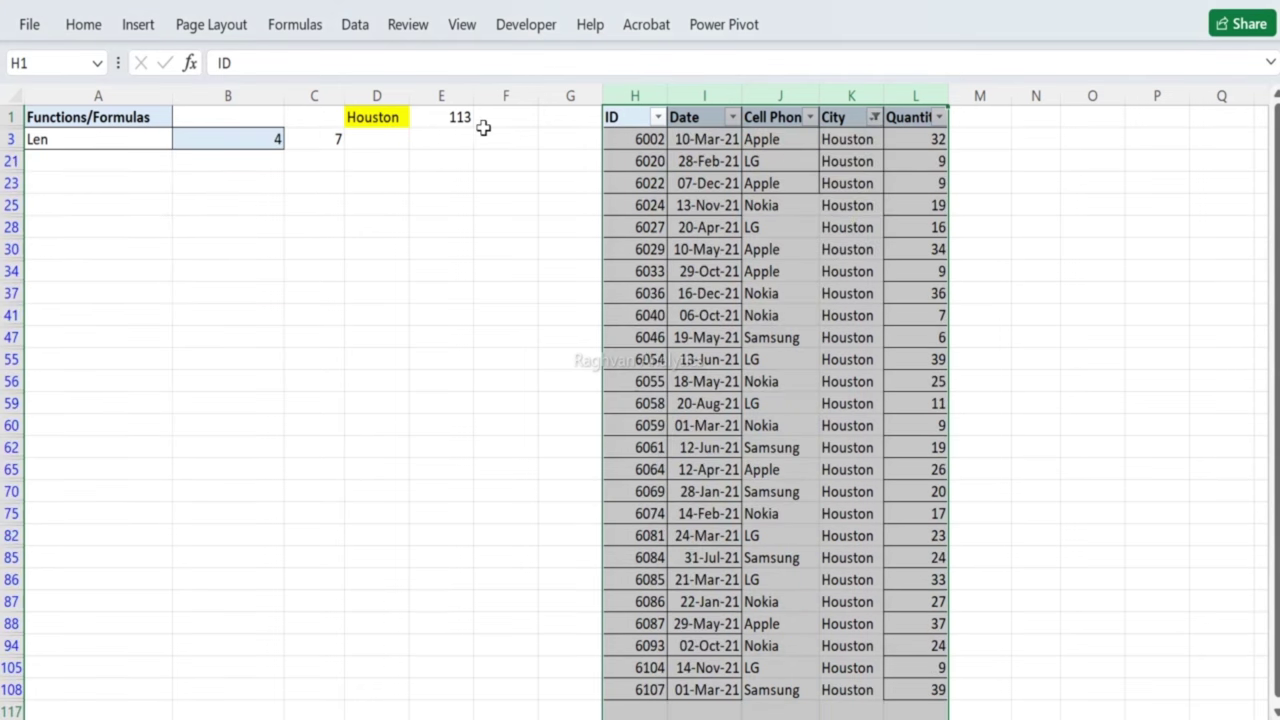
Step: Enter =COUNTA(K3:K108) in E1, then clear the filter
{"action": "left_click", "coordinate": [459, 118]}
{"action": "type", "text": "=c"}
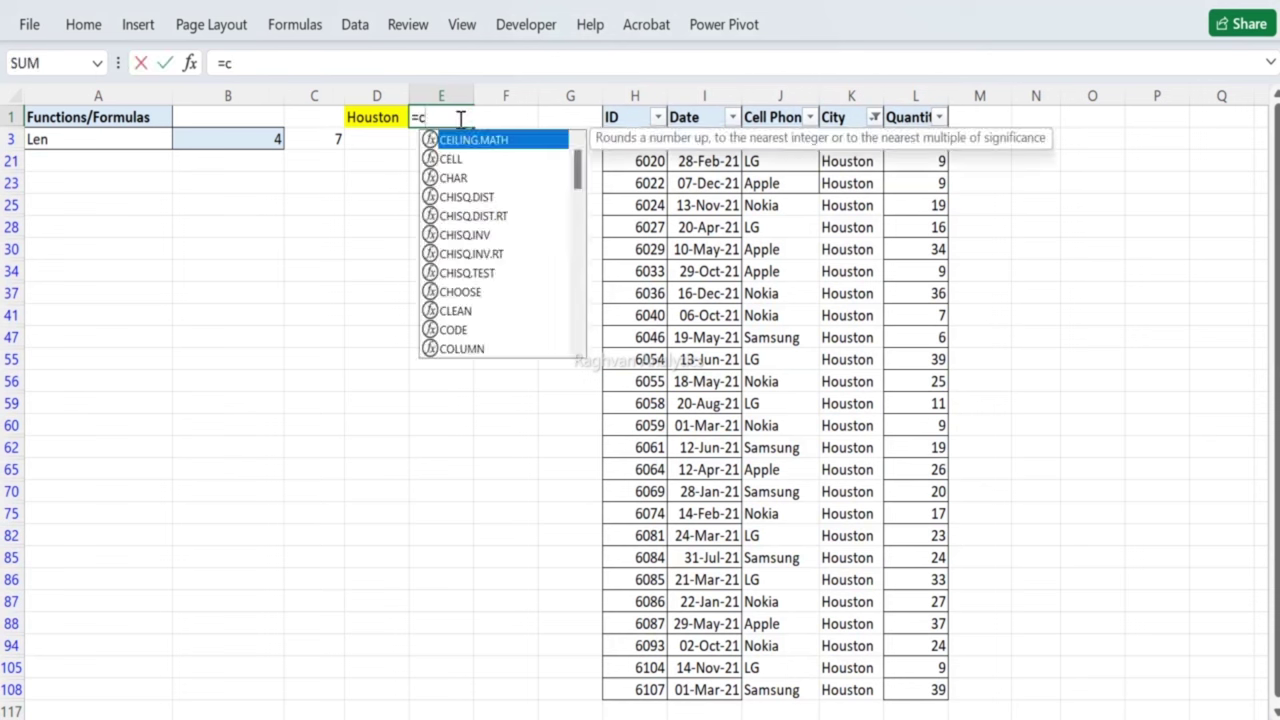
{"action": "type", "text": "ounta("}
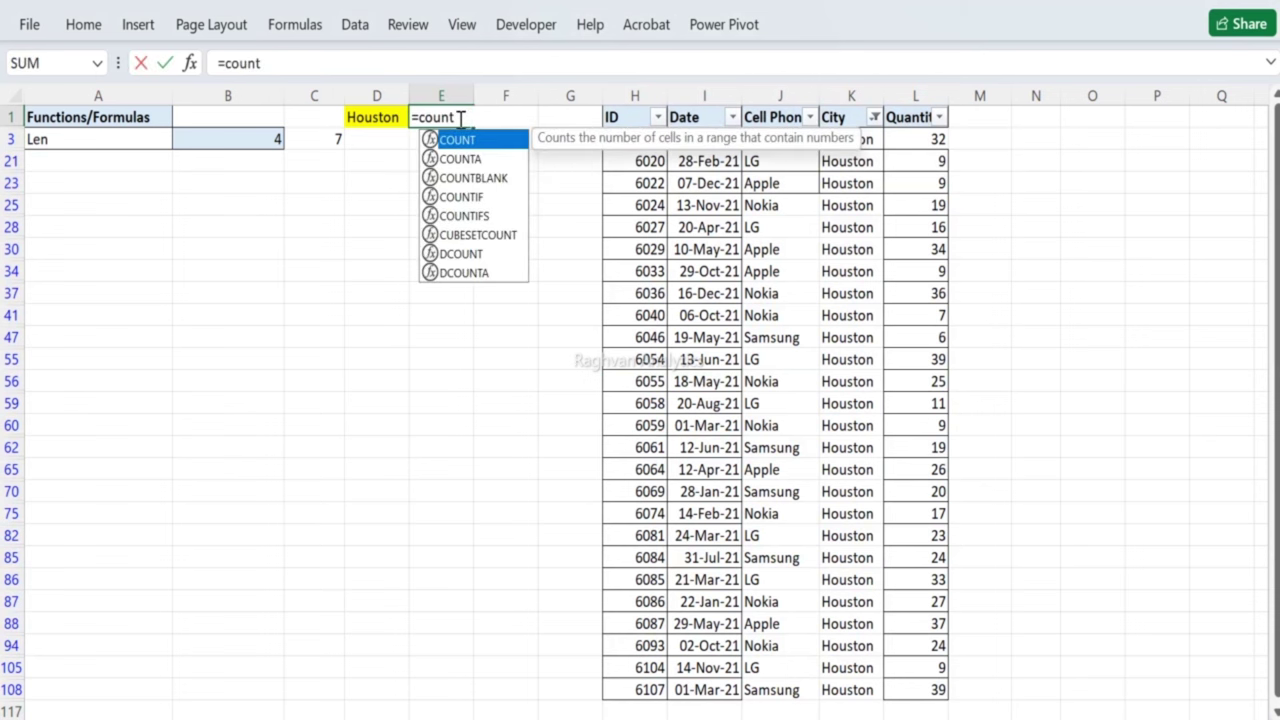
{"action": "left_click", "coordinate": [826, 141]}
{"action": "key", "text": "ctrl+shift+Down"}
{"action": "key", "text": "Return"}
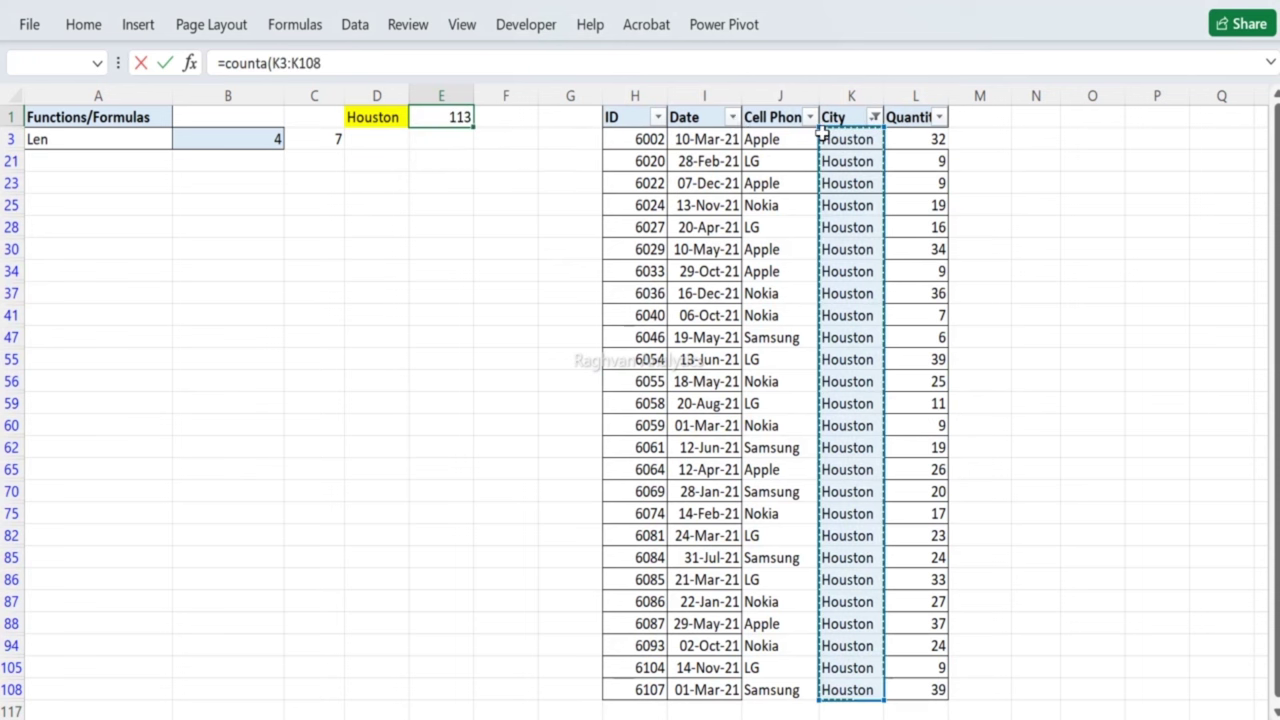
{"action": "key", "text": "Up"}
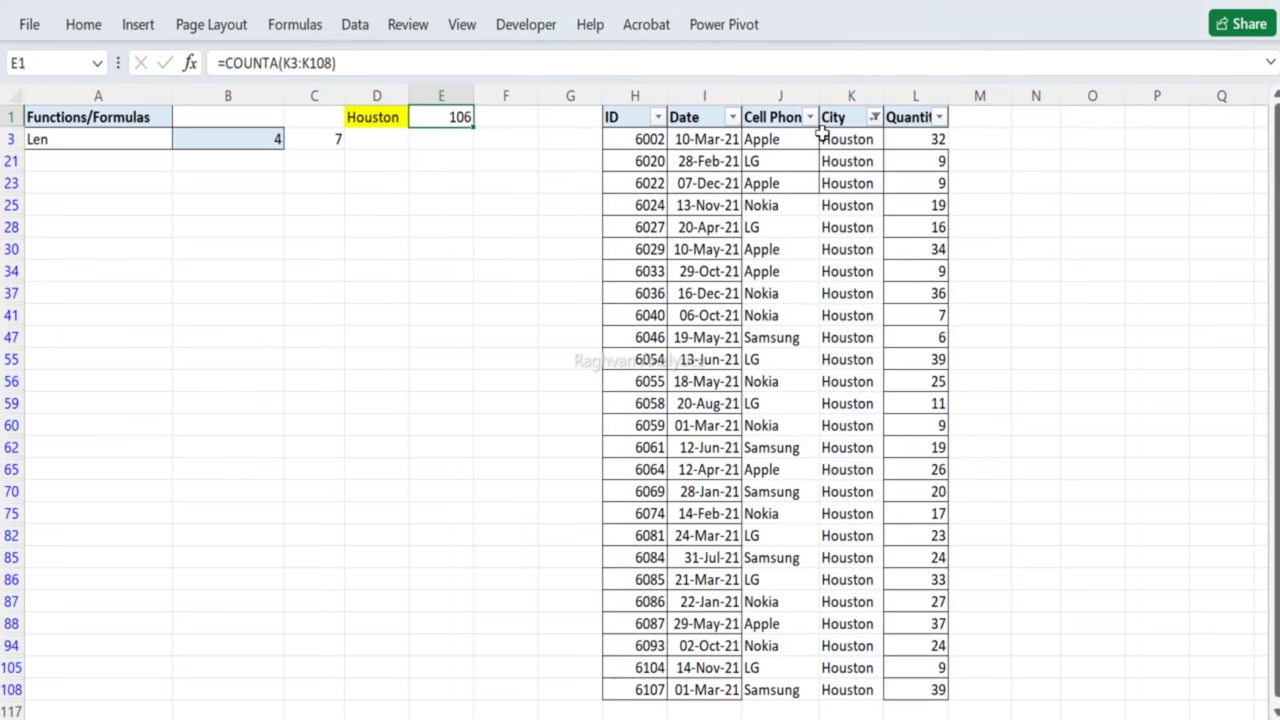
{"action": "key", "text": "ctrl+shift+l"}
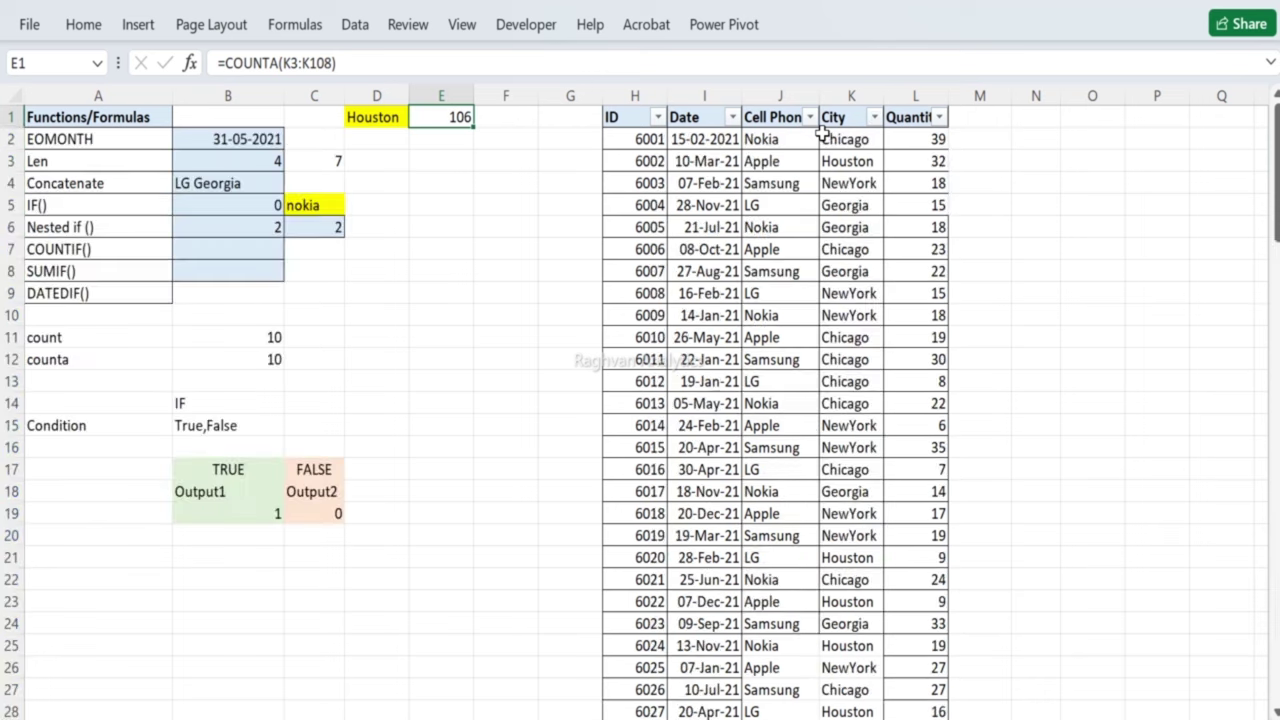
{"action": "key", "text": "Right"}
{"action": "key", "text": "Right"}
{"action": "key", "text": "Right"}
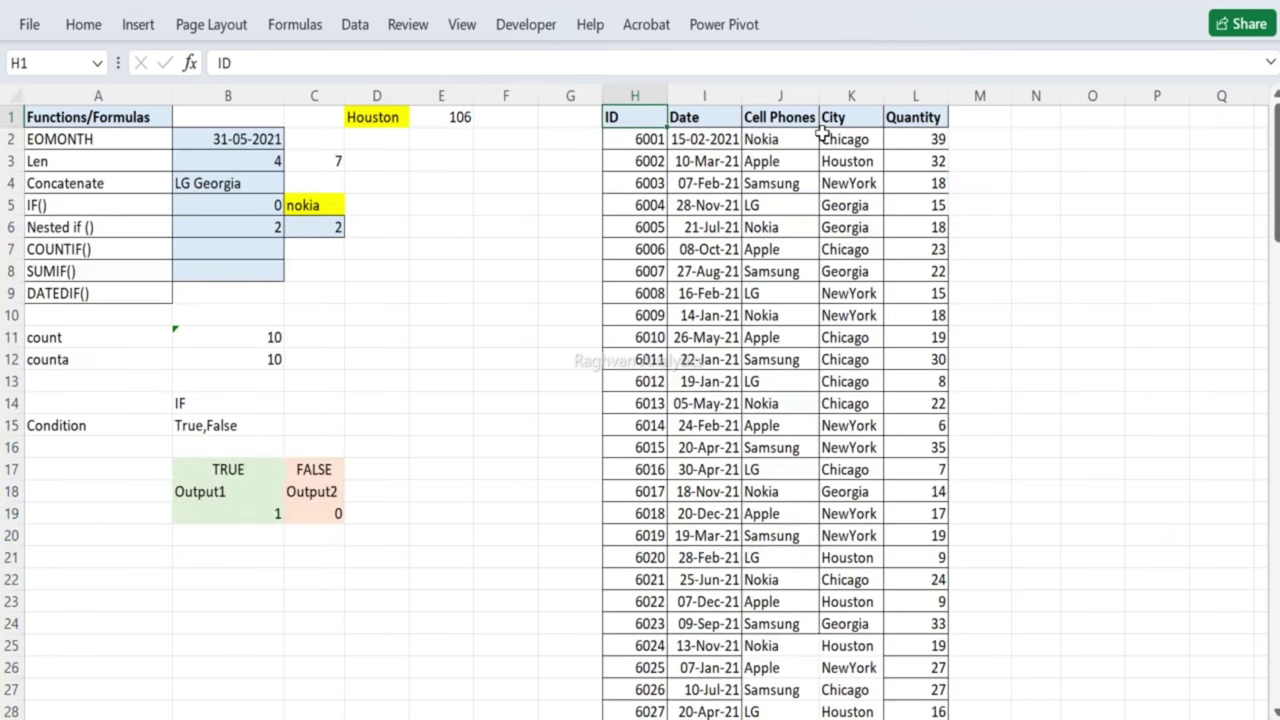
Step: Replace Houston with Georgia in criteria cell D1
{"action": "left_click", "coordinate": [380, 117]}
{"action": "type", "text": "Georgia"}
{"action": "key", "text": "Return"}
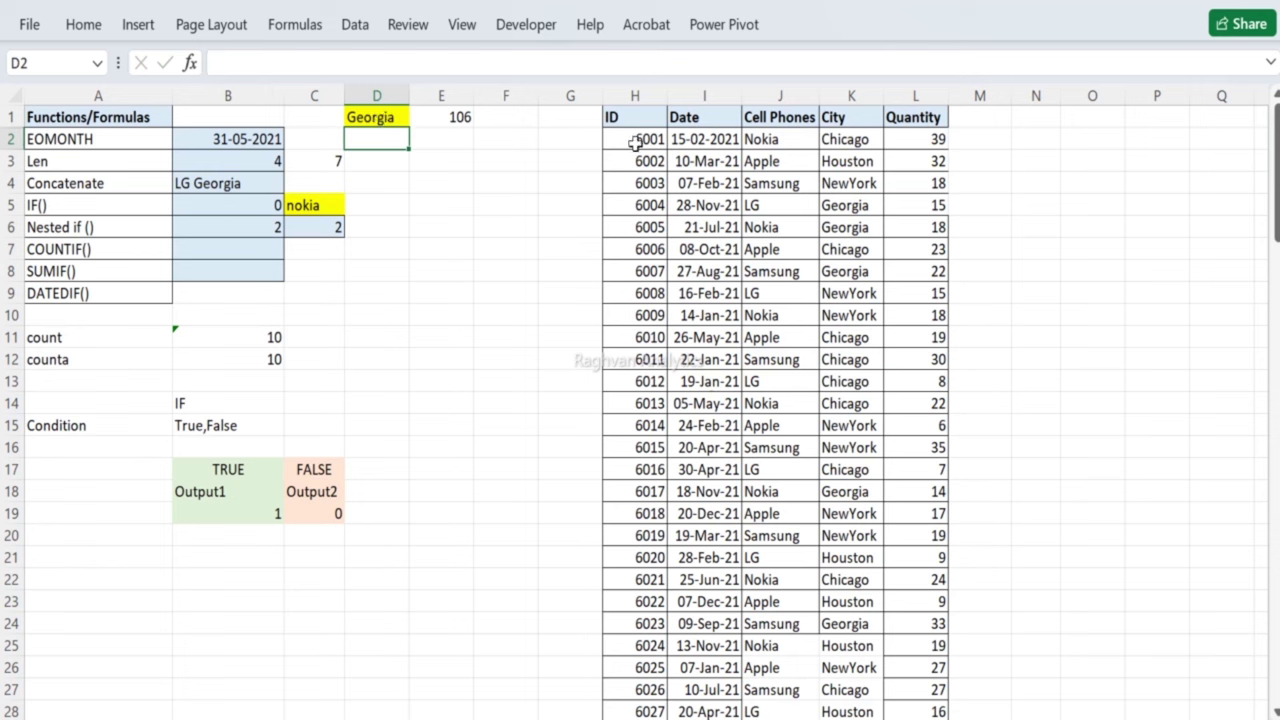
Step: Filter columns H–L so the City column shows only Georgia rows
{"action": "left_click_drag", "start_coordinate": [638, 95], "coordinate": [914, 80]}
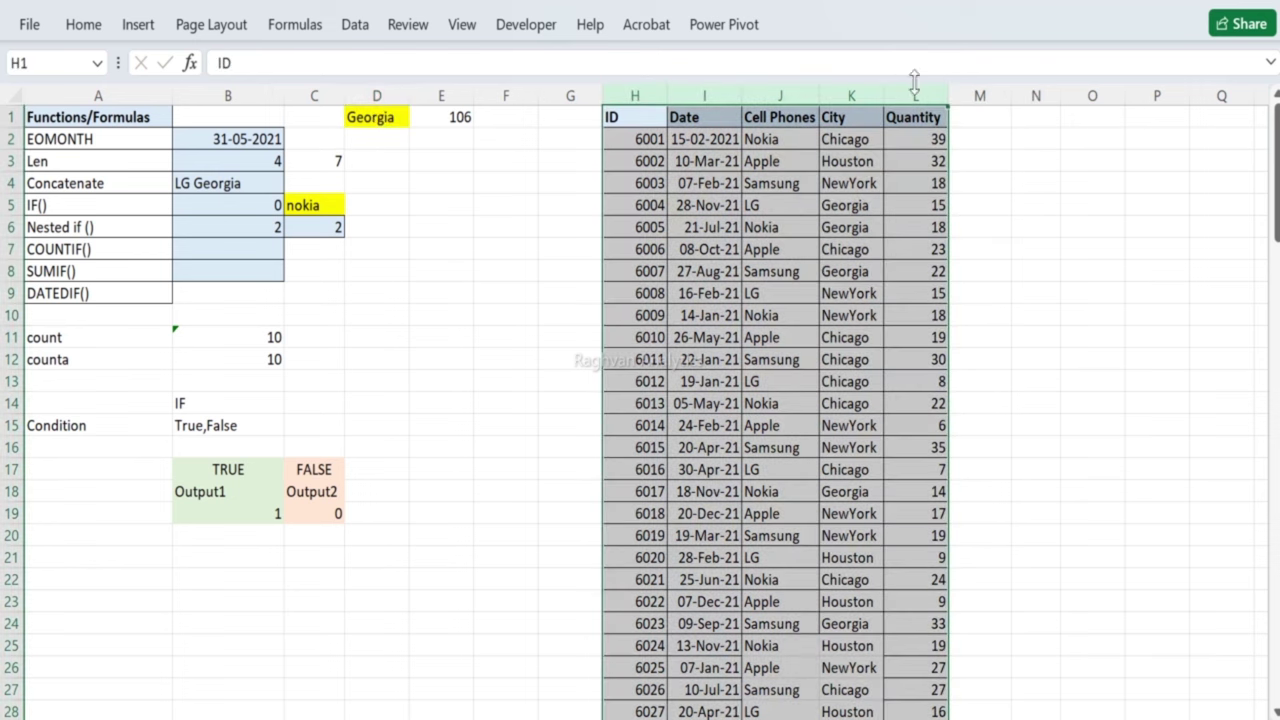
{"action": "left_click", "coordinate": [358, 26]}
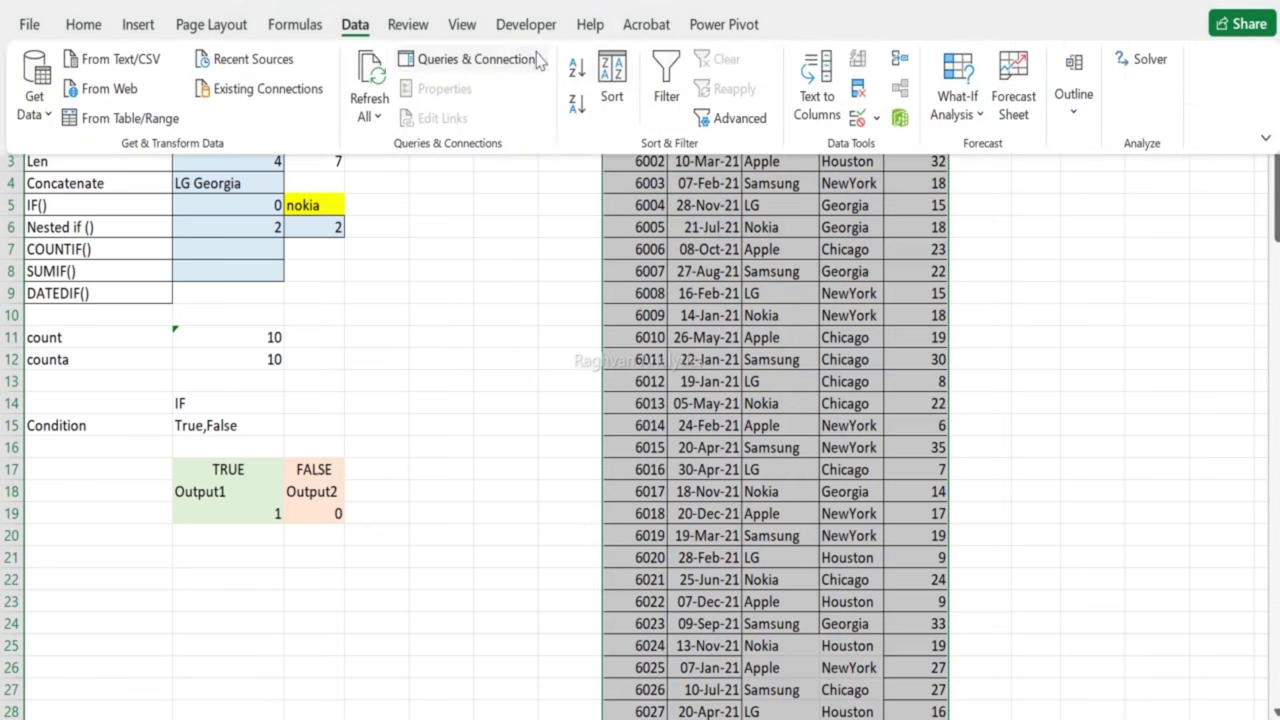
{"action": "left_click", "coordinate": [665, 96]}
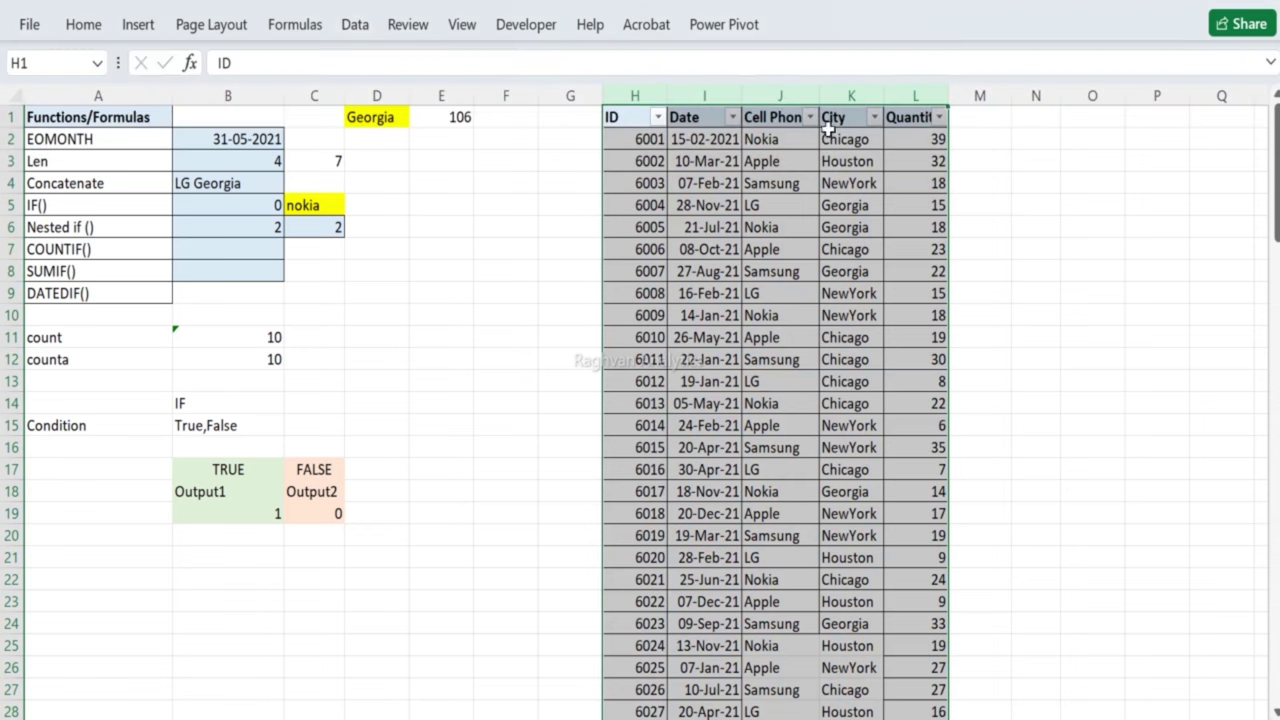
{"action": "left_click", "coordinate": [874, 118]}
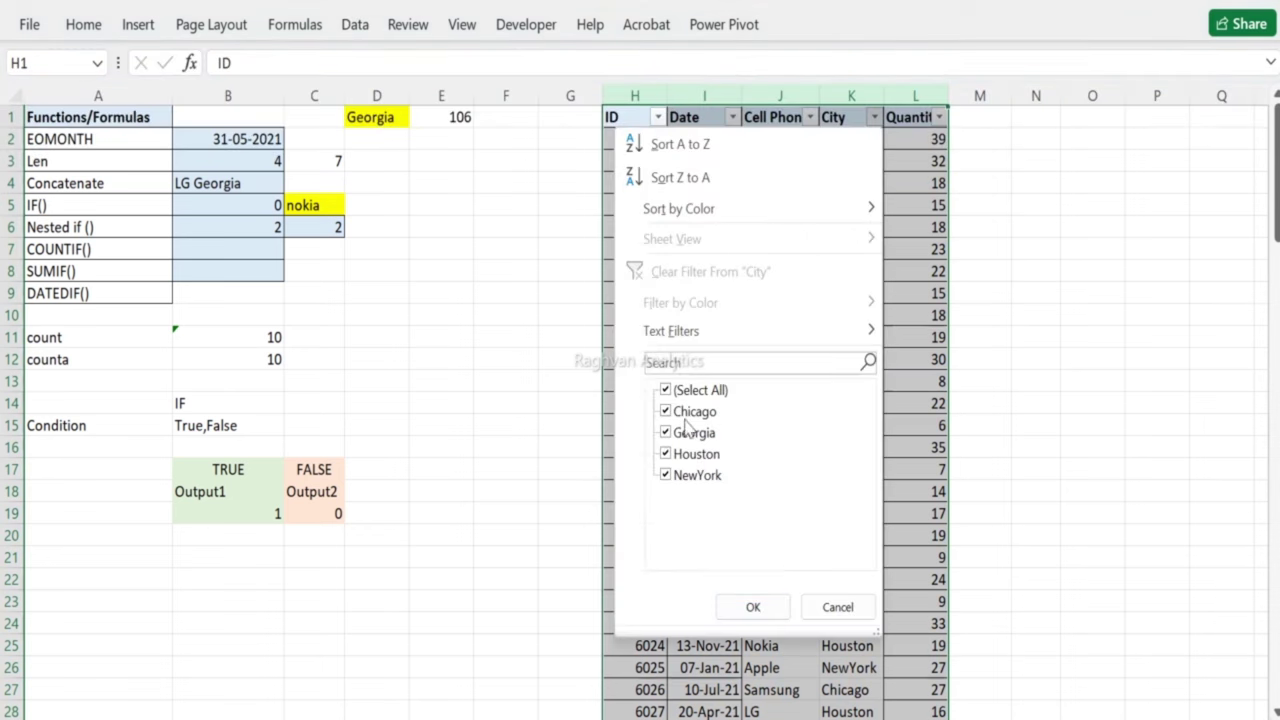
{"action": "left_click", "coordinate": [666, 390]}
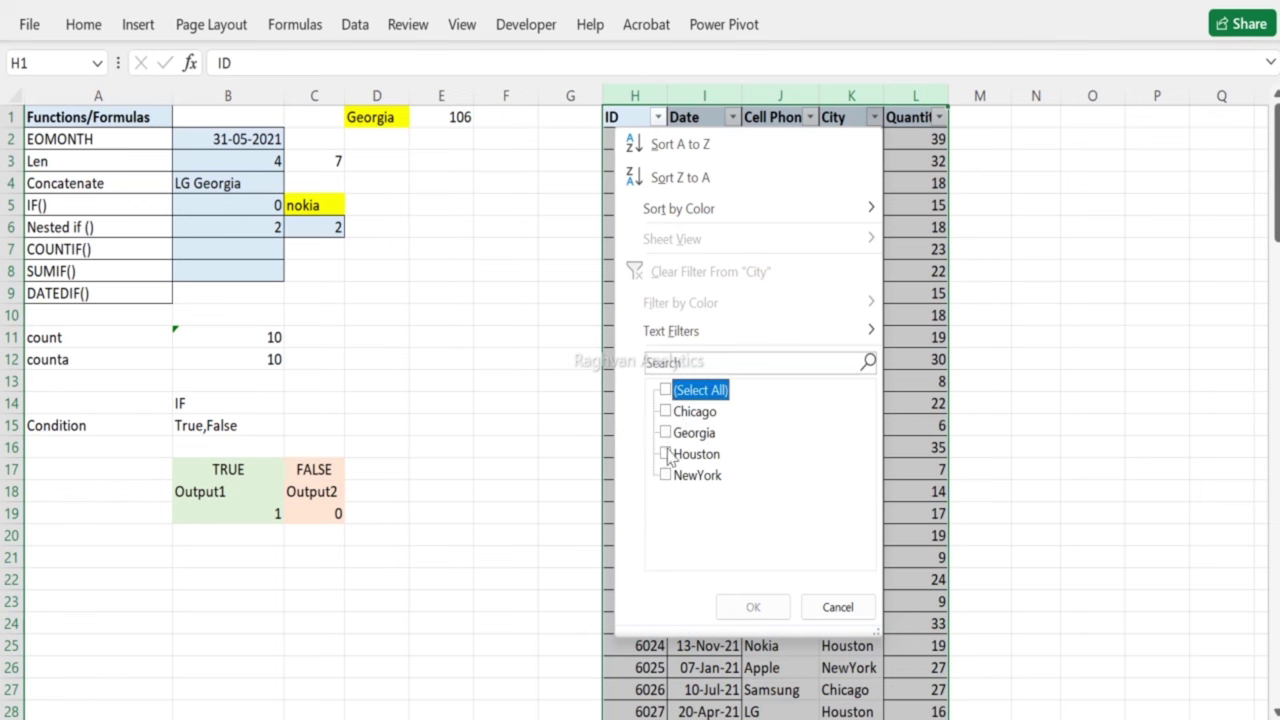
{"action": "left_click", "coordinate": [666, 434]}
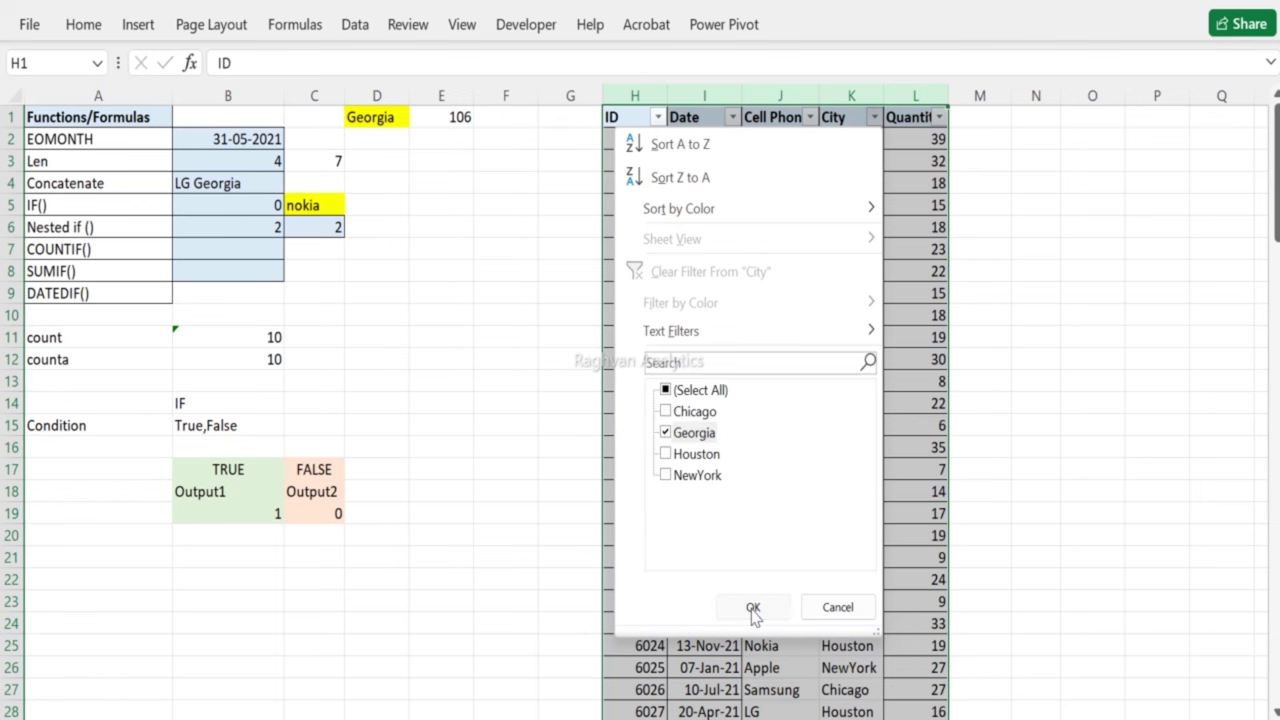
{"action": "left_click", "coordinate": [753, 607]}
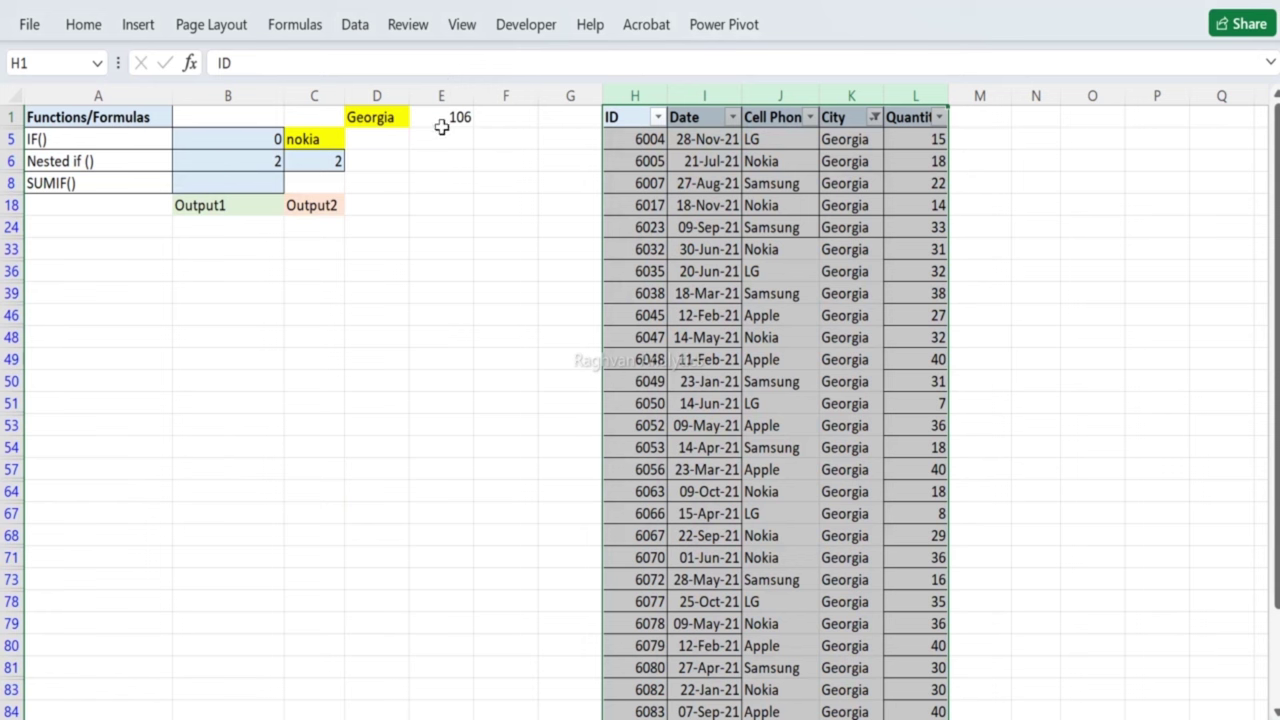
Step: Enter =COUNTA(K5:K106) in E1, which returns 102
{"action": "left_click", "coordinate": [441, 127]}
{"action": "type", "text": "=coun"}
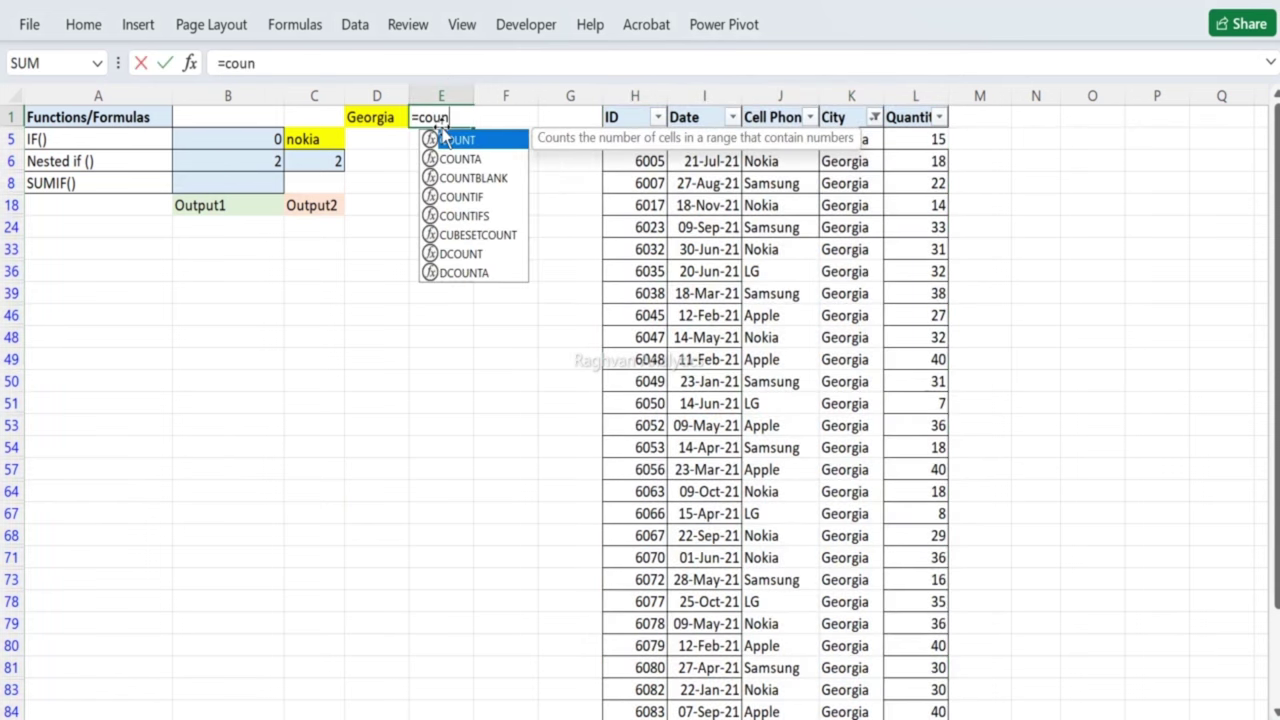
{"action": "type", "text": "ta("}
{"action": "left_click_drag", "start_coordinate": [832, 140], "coordinate": [824, 268]}
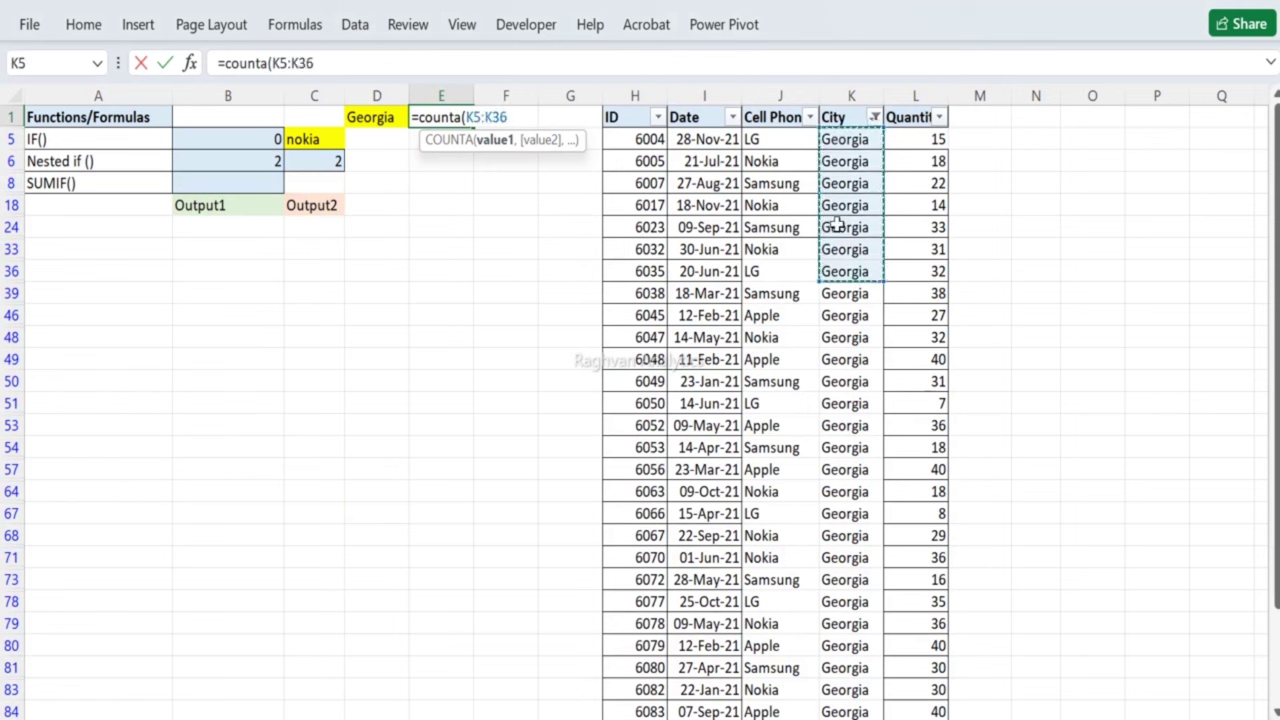
{"action": "left_click_drag", "start_coordinate": [855, 138], "coordinate": [858, 667]}
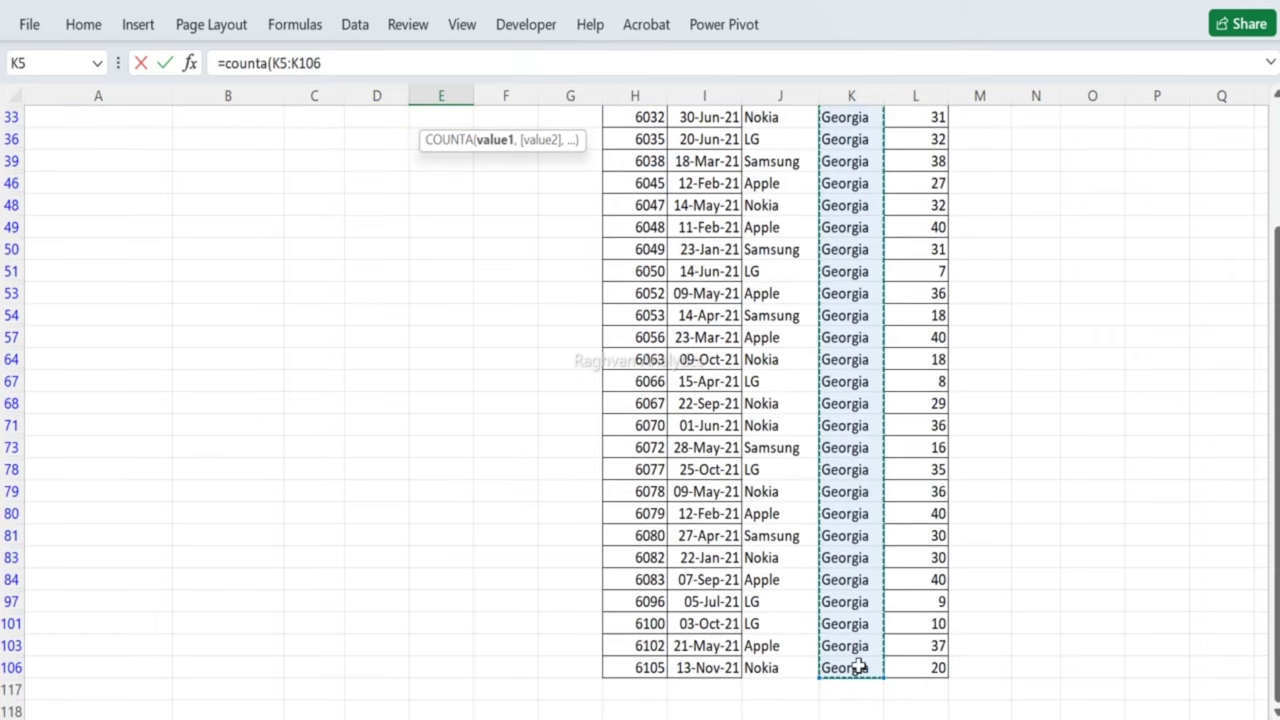
{"action": "key", "text": "Return"}
{"action": "key", "text": "Right"}
{"action": "key", "text": "Right"}
{"action": "key", "text": "Right"}
{"action": "key", "text": "Right"}
{"action": "key", "text": "Right"}
{"action": "key", "text": "Right"}
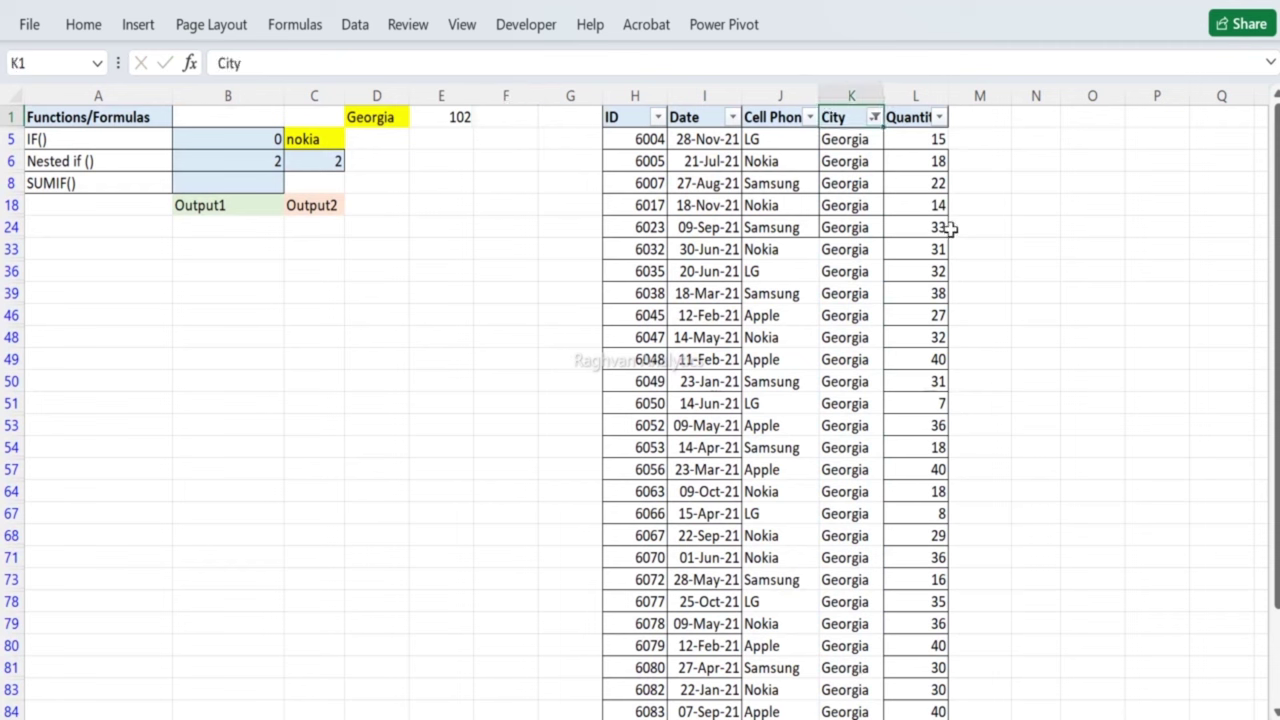
Step: Switch the City filter from Georgia to Chicago
{"action": "left_click", "coordinate": [876, 116]}
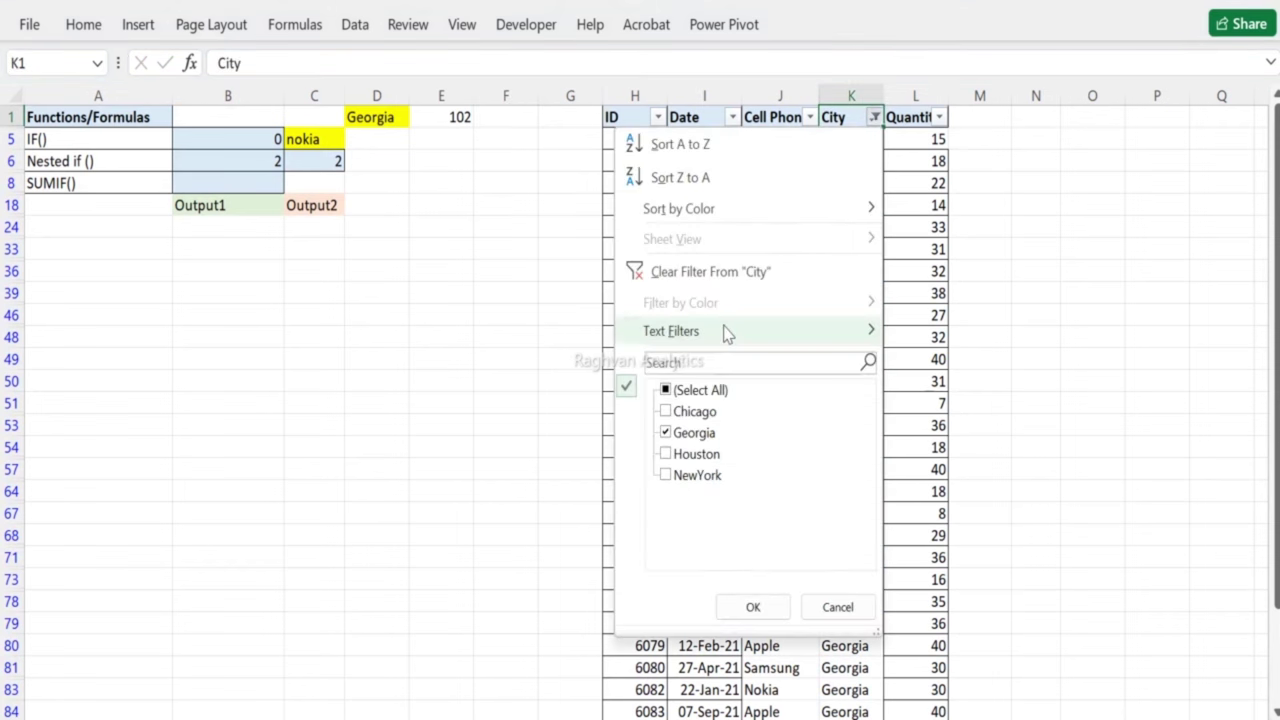
{"action": "left_click", "coordinate": [666, 433]}
{"action": "left_click", "coordinate": [676, 413]}
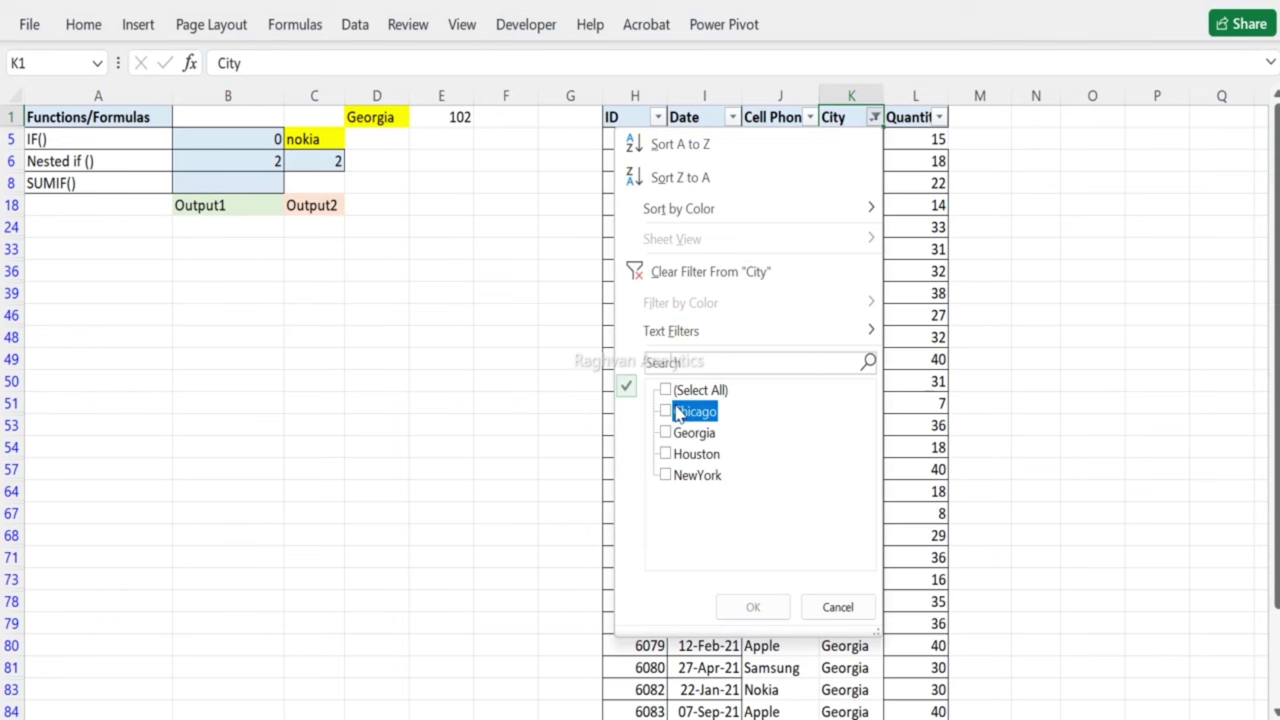
{"action": "left_click", "coordinate": [751, 606]}
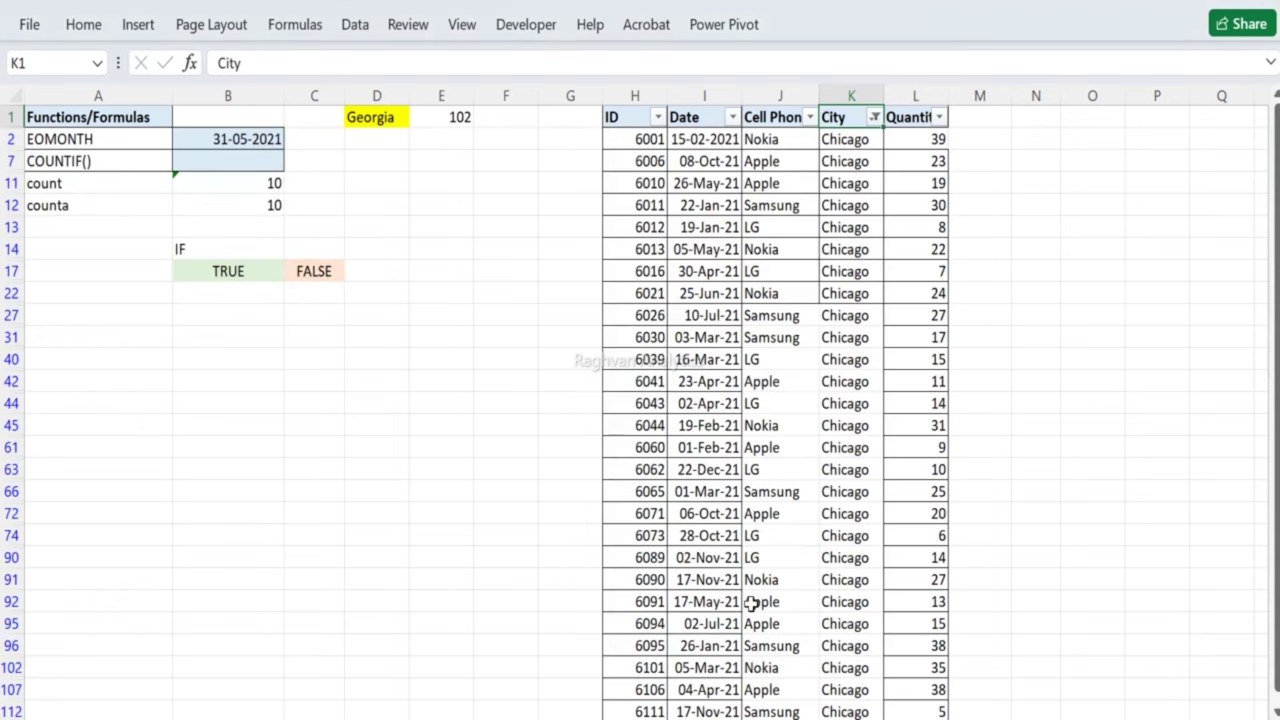
Step: Type =counta and drag down the City column for the count range
{"action": "left_click", "coordinate": [853, 132]}
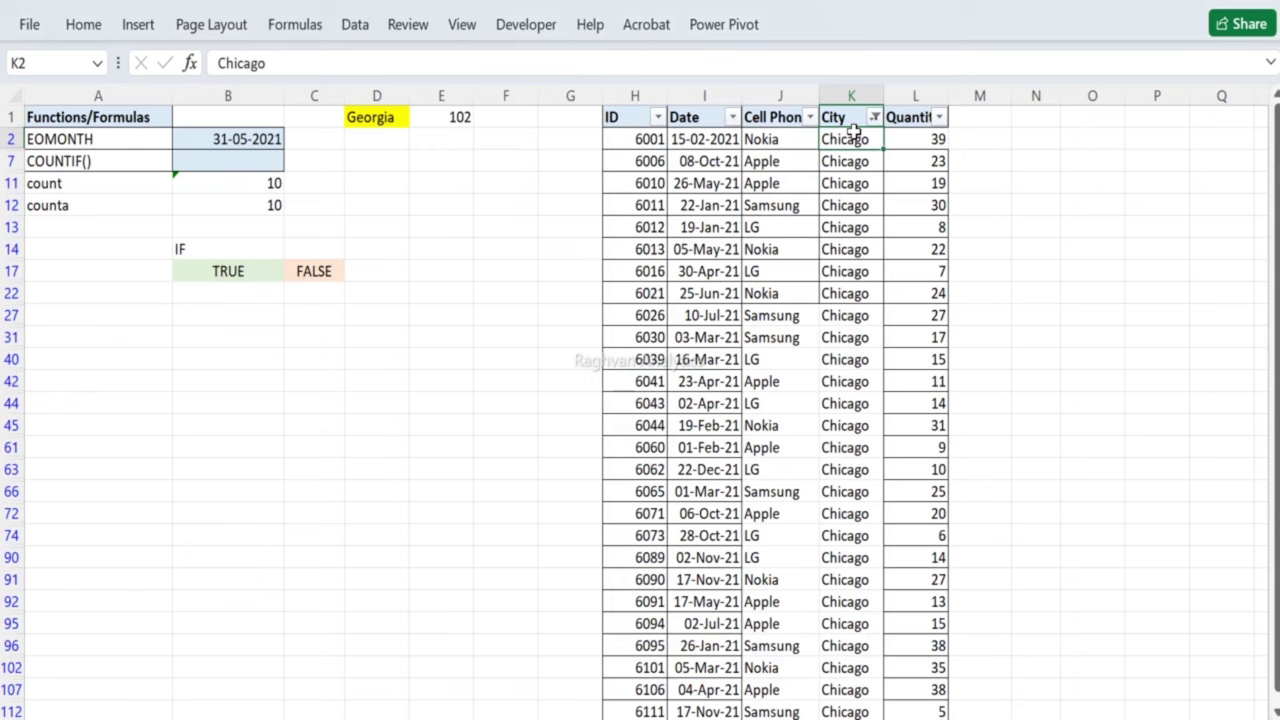
{"action": "left_click_drag", "start_coordinate": [849, 131], "coordinate": [826, 534]}
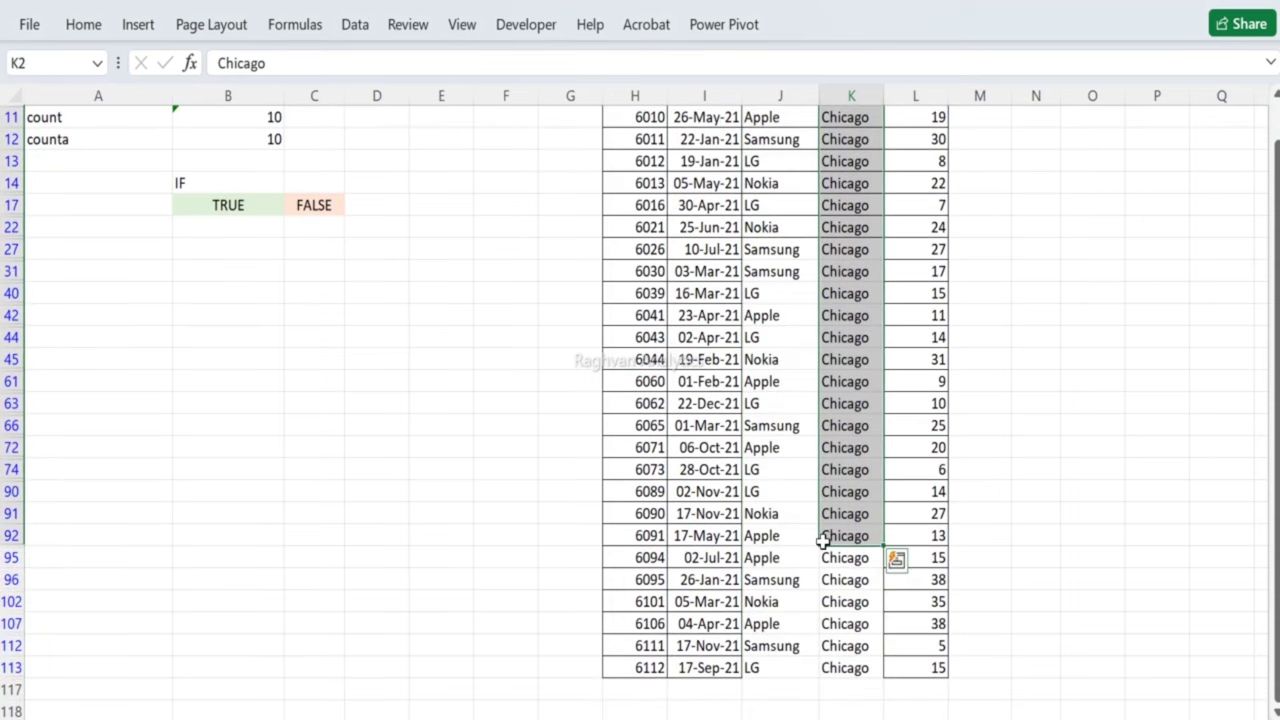
{"action": "key", "text": "Up"}
{"action": "key", "text": "Left"}
{"action": "key", "text": "Left"}
{"action": "key", "text": "Left"}
{"action": "key", "text": "Left"}
{"action": "key", "text": "Left"}
{"action": "key", "text": "Left"}
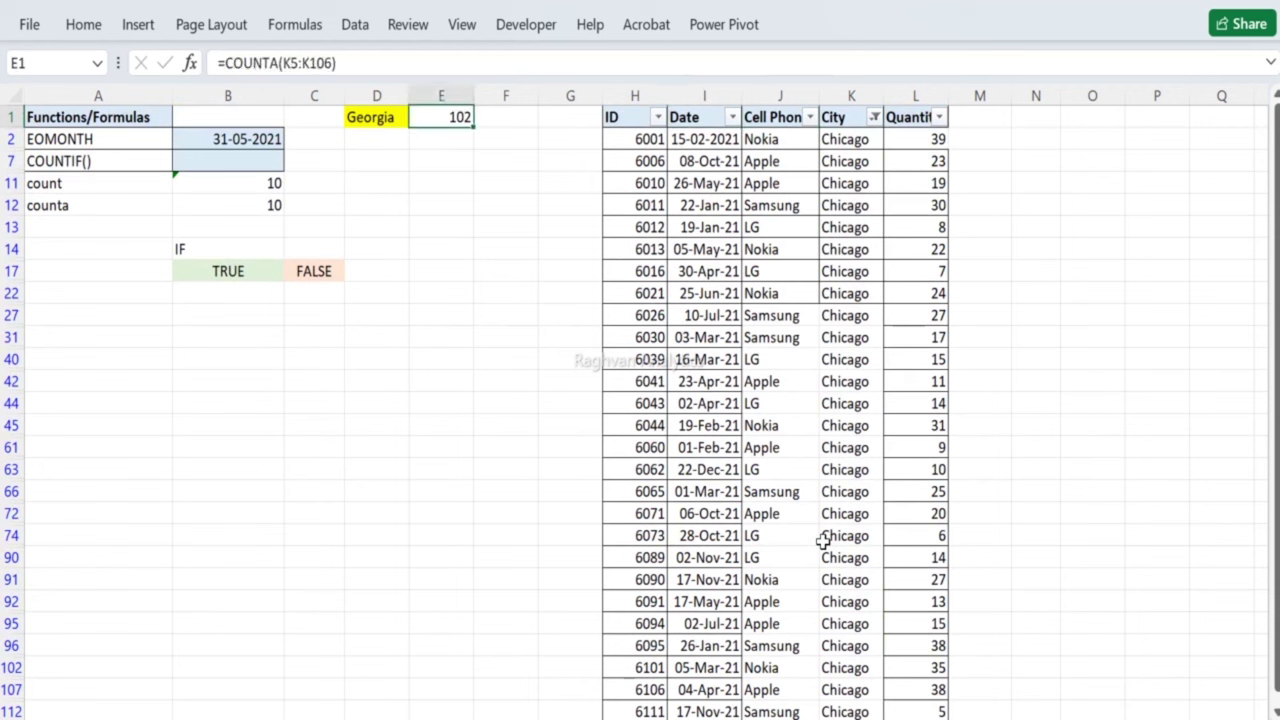
{"action": "type", "text": "=counta"}
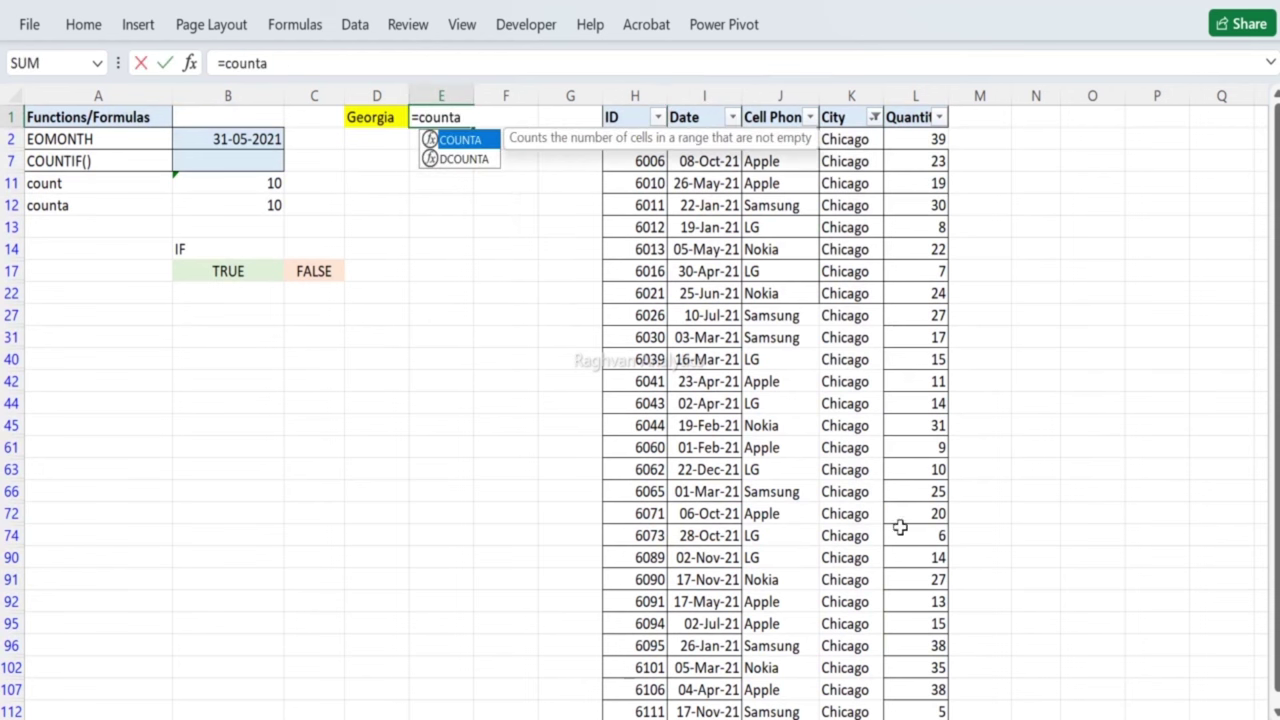
{"action": "left_click_drag", "start_coordinate": [857, 139], "coordinate": [863, 714]}
{"action": "key", "text": "Return"}
Step: Repair Chicago cell K2 by deleting the stray reference text
{"action": "key", "text": "Down"}
{"action": "key", "text": "Up"}
{"action": "key", "text": "Up"}
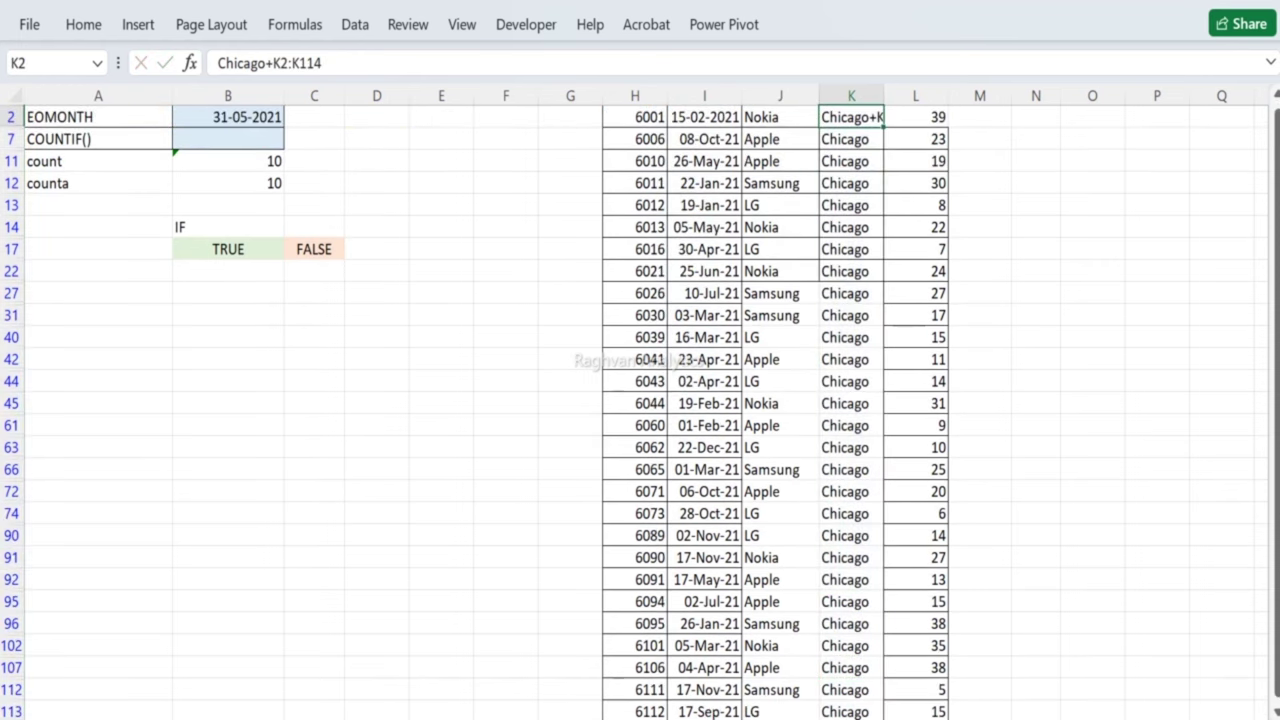
{"action": "key", "text": "Left"}
{"action": "key", "text": "Left"}
{"action": "key", "text": "Down"}
{"action": "key", "text": "Left"}
{"action": "key", "text": "Left"}
{"action": "key", "text": "Up"}
{"action": "key", "text": "Right"}
{"action": "key", "text": "Down"}
{"action": "key", "text": "Right"}
{"action": "key", "text": "Right"}
{"action": "key", "text": "Right"}
{"action": "key", "text": "F2"}
{"action": "key", "text": "BackSpace"}
{"action": "key", "text": "BackSpace"}
{"action": "key", "text": "BackSpace"}
{"action": "key", "text": "BackSpace"}
{"action": "key", "text": "BackSpace"}
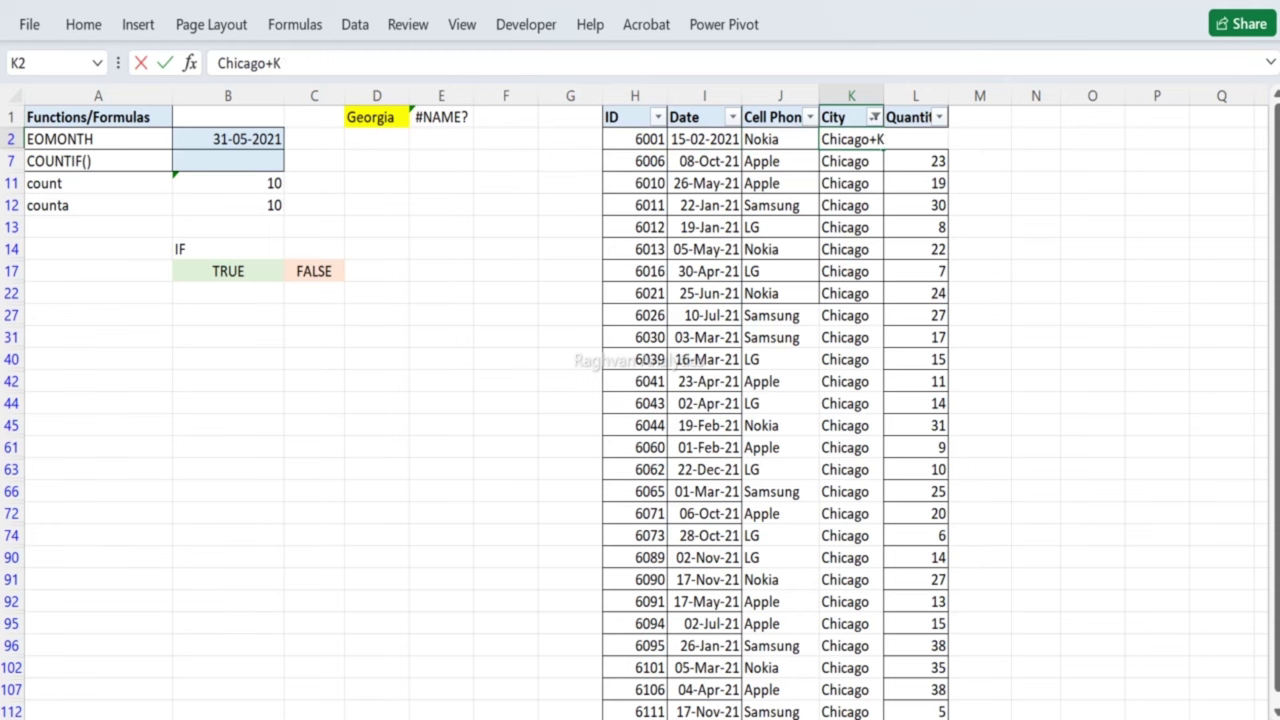
{"action": "key", "text": "Return"}
{"action": "key", "text": "Down"}
{"action": "key", "text": "Down"}
{"action": "key", "text": "Down"}
{"action": "key", "text": "Down"}
{"action": "key", "text": "Down"}
{"action": "key", "text": "Down"}
{"action": "key", "text": "Down"}
{"action": "key", "text": "Down"}
{"action": "key", "text": "Down"}
{"action": "key", "text": "Down"}
{"action": "key", "text": "Down"}
{"action": "key", "text": "Down"}
{"action": "key", "text": "Down"}
{"action": "key", "text": "Down"}
{"action": "key", "text": "Down"}
{"action": "key", "text": "Down"}
{"action": "key", "text": "Down"}
{"action": "key", "text": "Down"}
{"action": "key", "text": "Down"}
{"action": "key", "text": "Down"}
{"action": "key", "text": "Down"}
{"action": "key", "text": "Up"}
{"action": "key", "text": "Up"}
{"action": "key", "text": "Up"}
{"action": "key", "text": "Up"}
{"action": "key", "text": "Up"}
{"action": "key", "text": "Up"}
{"action": "key", "text": "Up"}
{"action": "key", "text": "Up"}
{"action": "key", "text": "Up"}
{"action": "key", "text": "Up"}
{"action": "key", "text": "Up"}
{"action": "key", "text": "Up"}
{"action": "key", "text": "Up"}
{"action": "key", "text": "Up"}
{"action": "key", "text": "Up"}
{"action": "key", "text": "Up"}
{"action": "key", "text": "Up"}
{"action": "key", "text": "Up"}
{"action": "key", "text": "Up"}
{"action": "key", "text": "Up"}
{"action": "key", "text": "Up"}
{"action": "key", "text": "Up"}
{"action": "key", "text": "Up"}
Step: Finish E1's formula as =COUNTA(K2:K114), returning 113
{"action": "key", "text": "Left"}
{"action": "key", "text": "Left"}
{"action": "key", "text": "Left"}
{"action": "key", "text": "Left"}
{"action": "key", "text": "Left"}
{"action": "key", "text": "Left"}
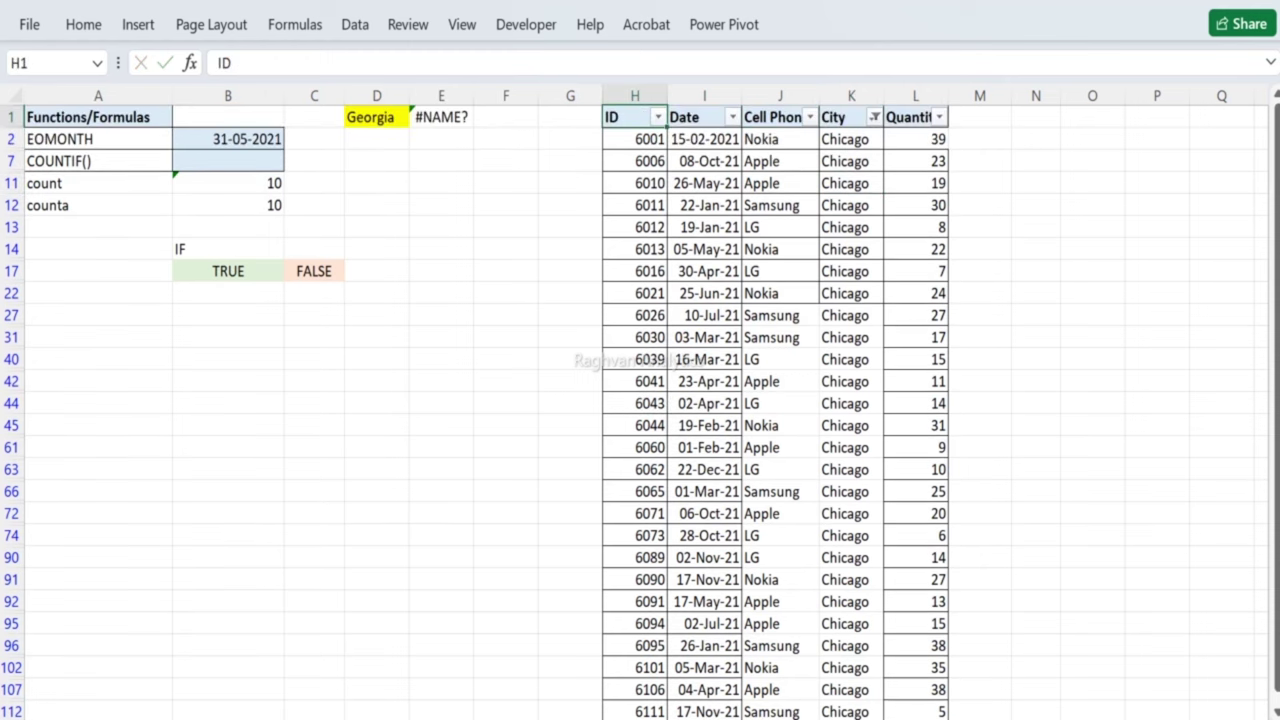
{"action": "key", "text": "F2"}
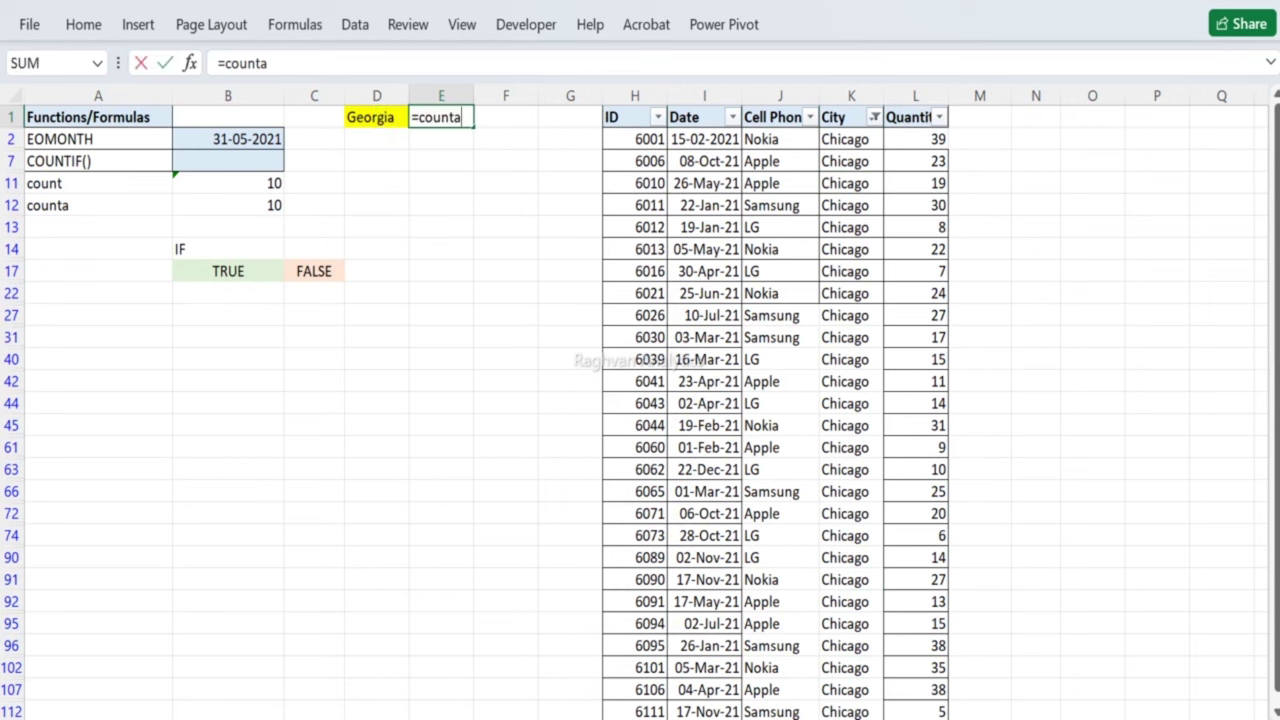
{"action": "type", "text": "(K2"}
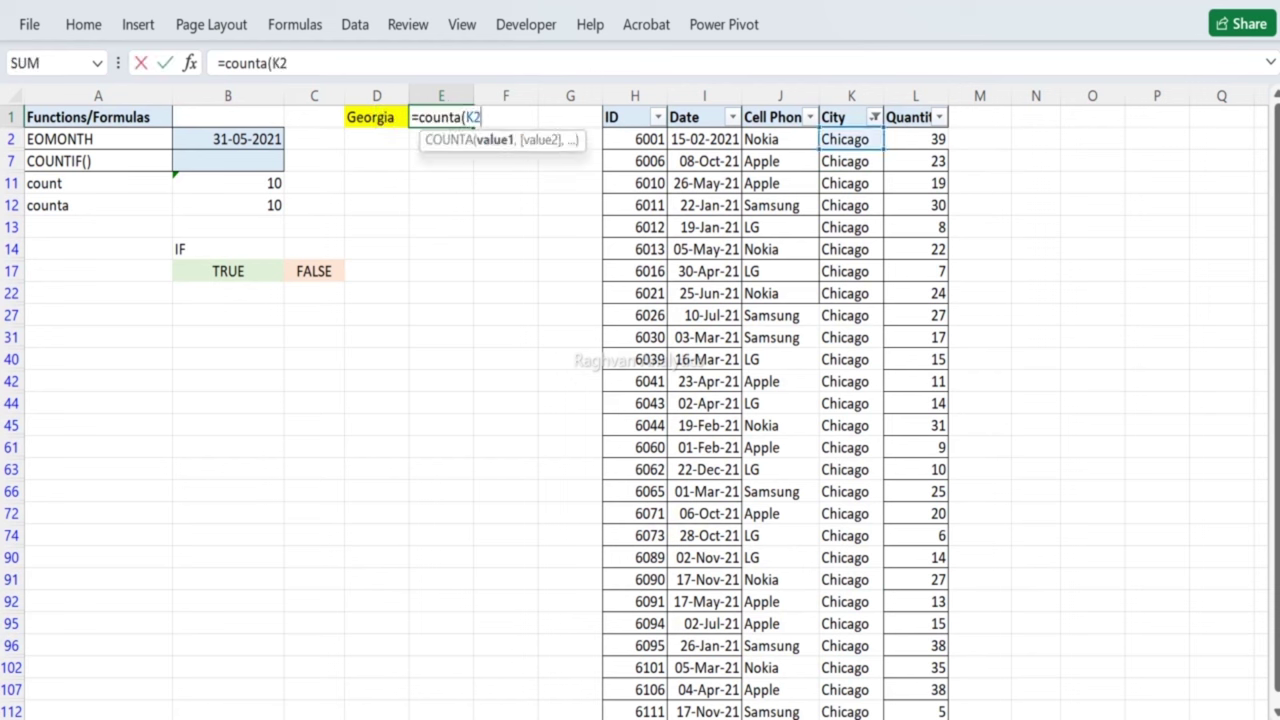
{"action": "type", "text": ":K114"}
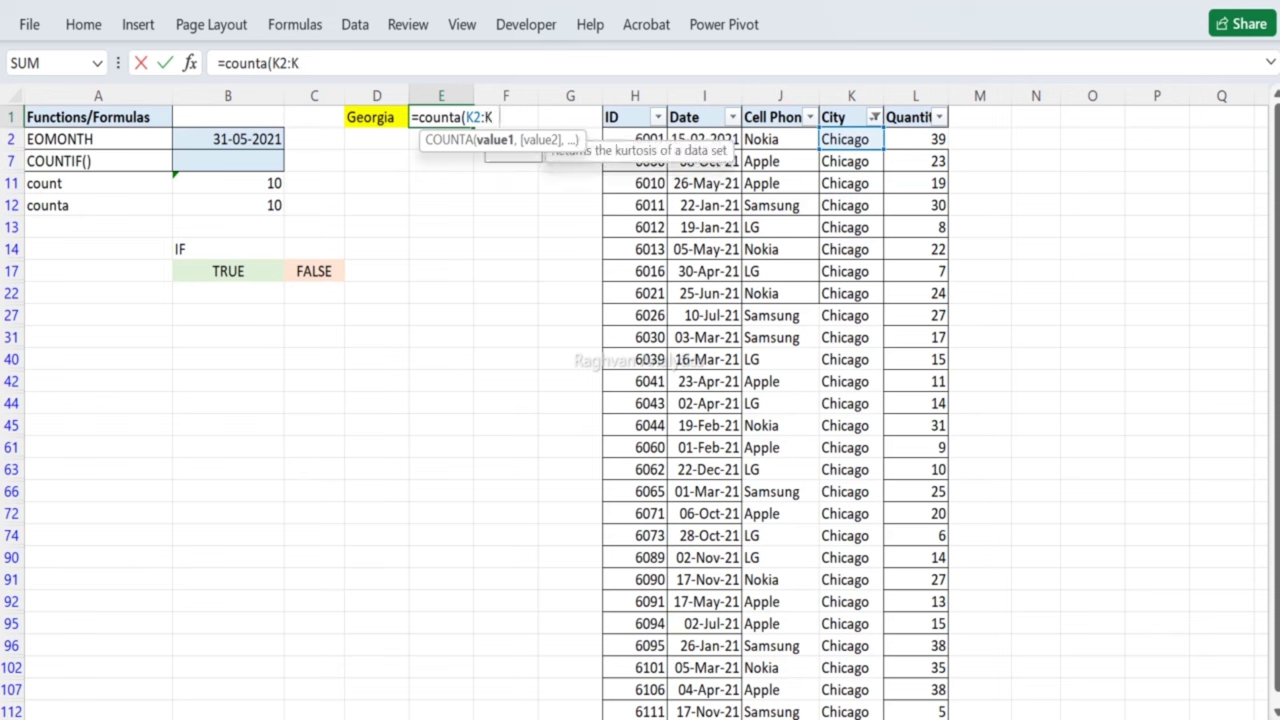
{"action": "key", "text": "Return"}
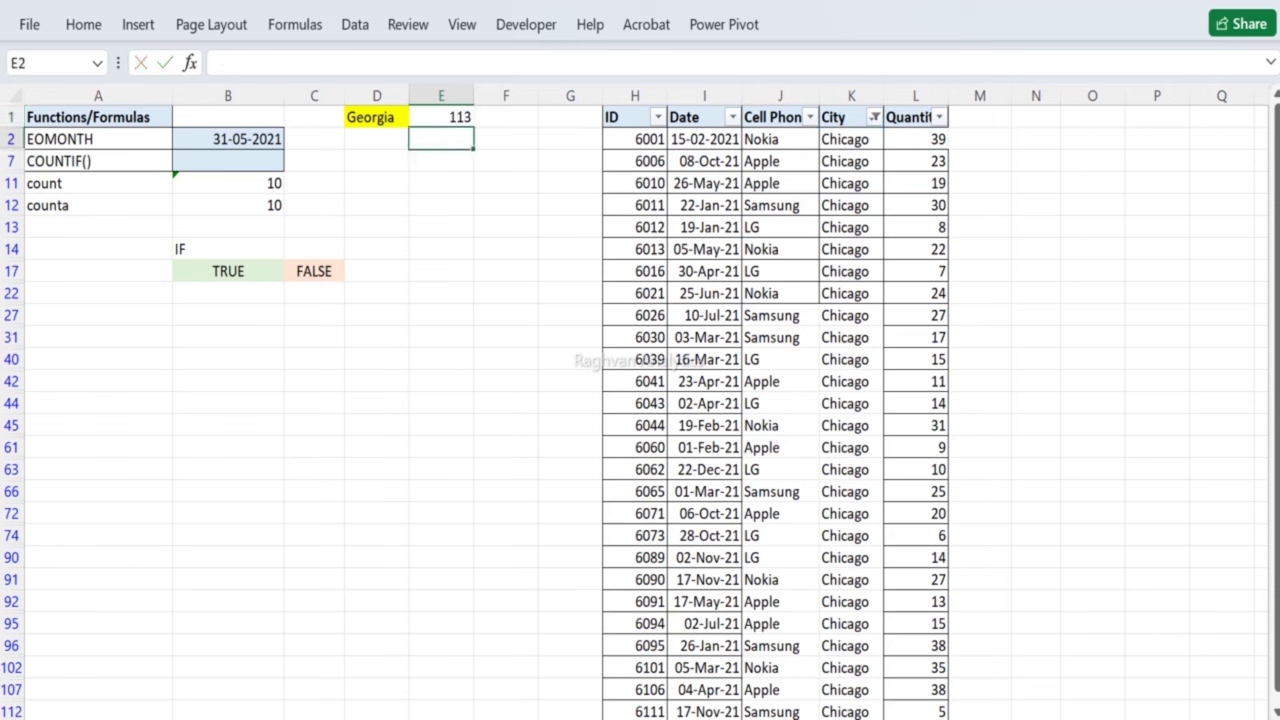
Step: Clear the City column filter so all cities' rows show again
{"action": "left_click", "coordinate": [441, 117]}
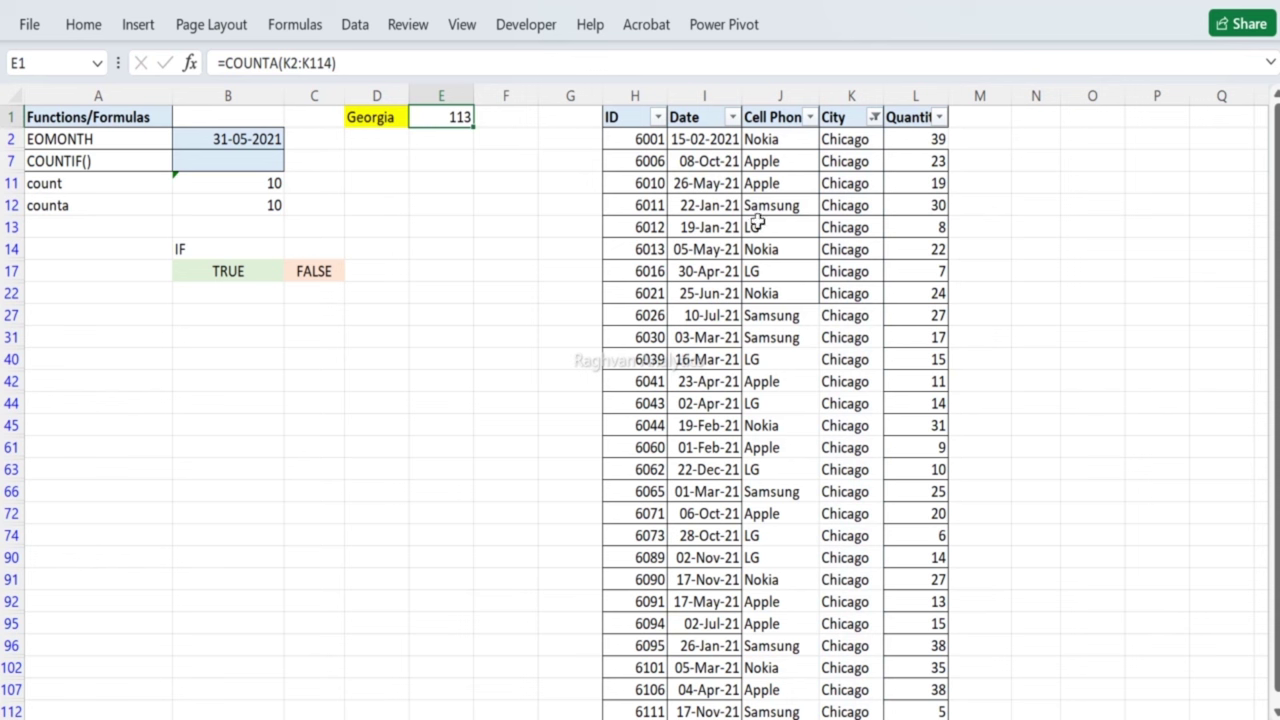
{"action": "left_click", "coordinate": [874, 118]}
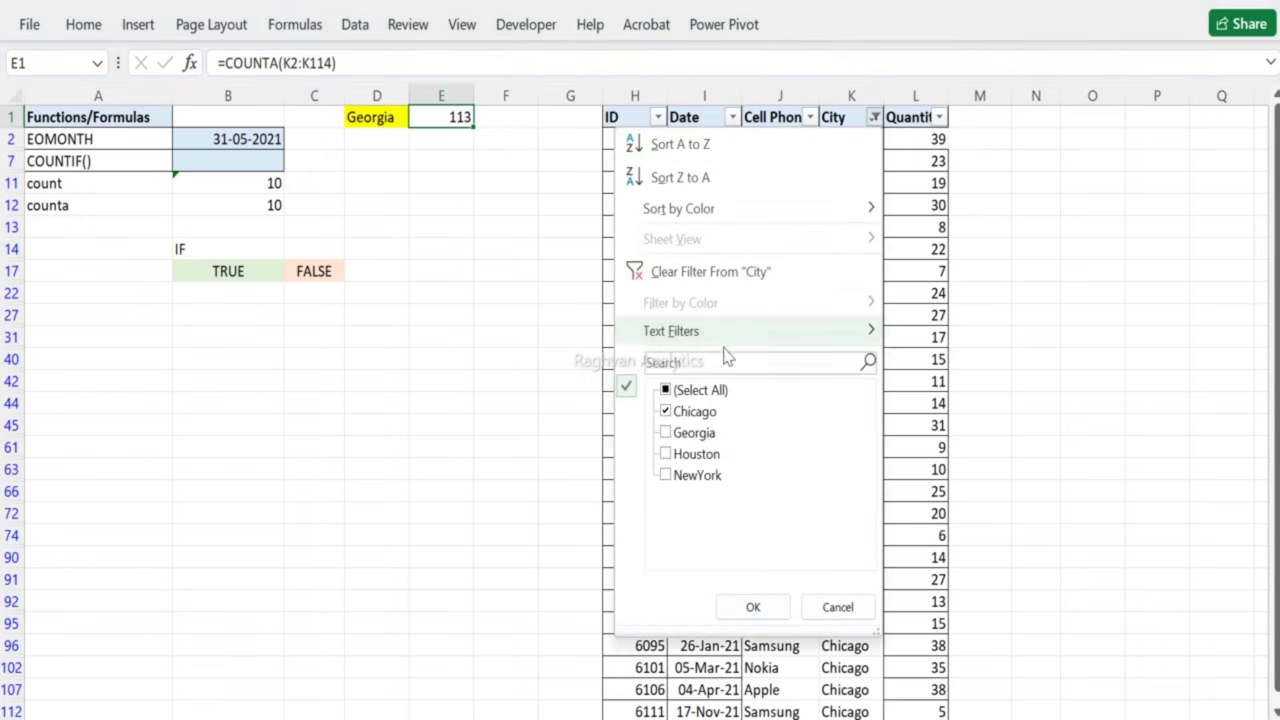
{"action": "left_click", "coordinate": [671, 397]}
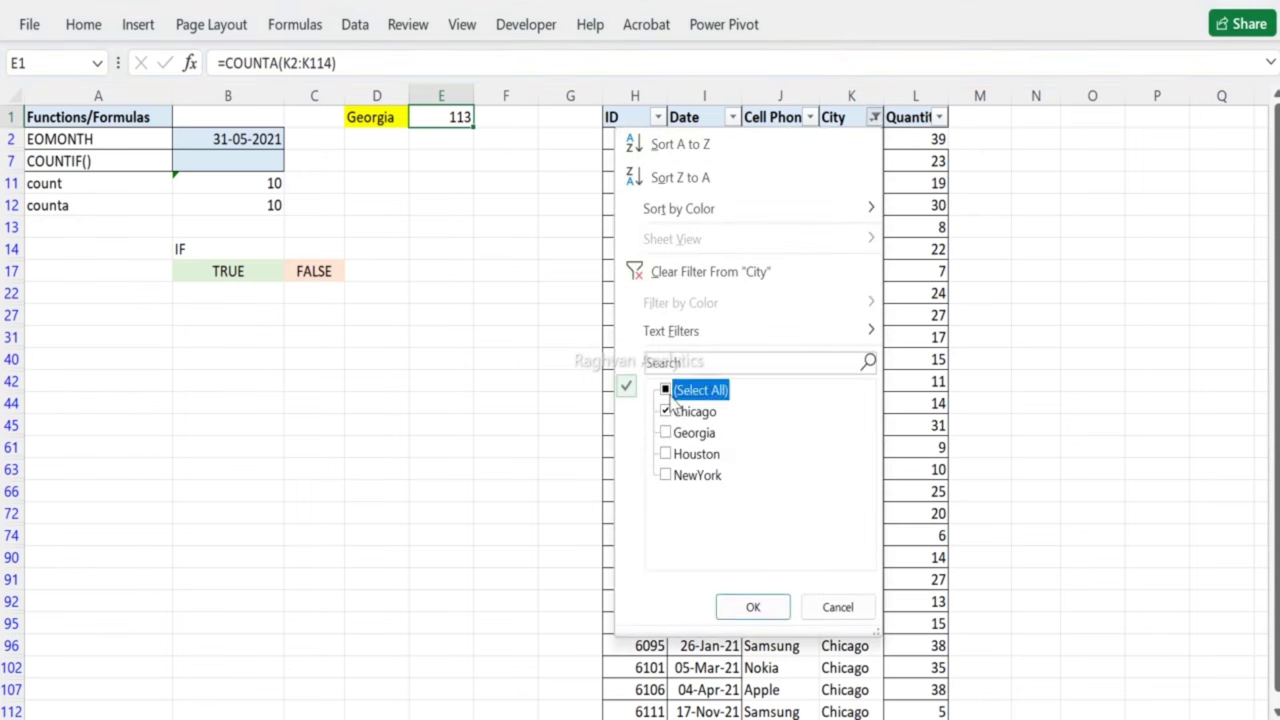
{"action": "left_click", "coordinate": [708, 273]}
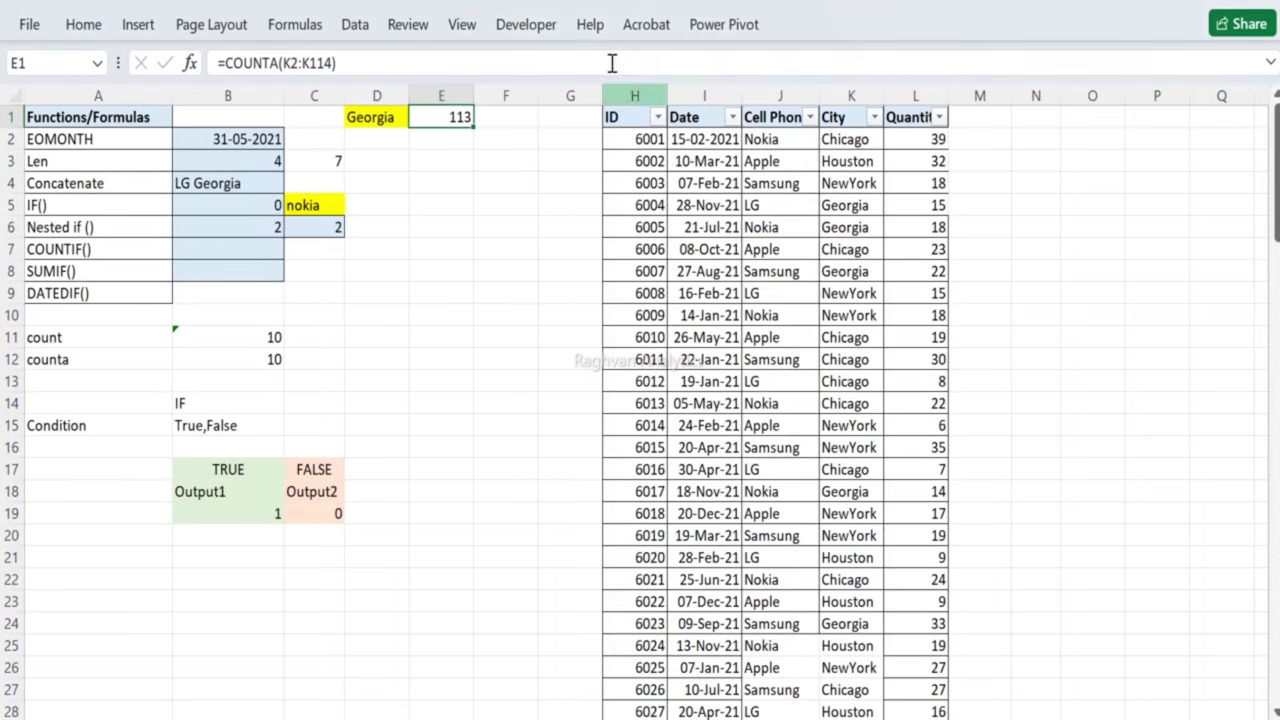
Step: Turn off filtering on the table and return to the COUNTA formula in E1
{"action": "left_click", "coordinate": [356, 24]}
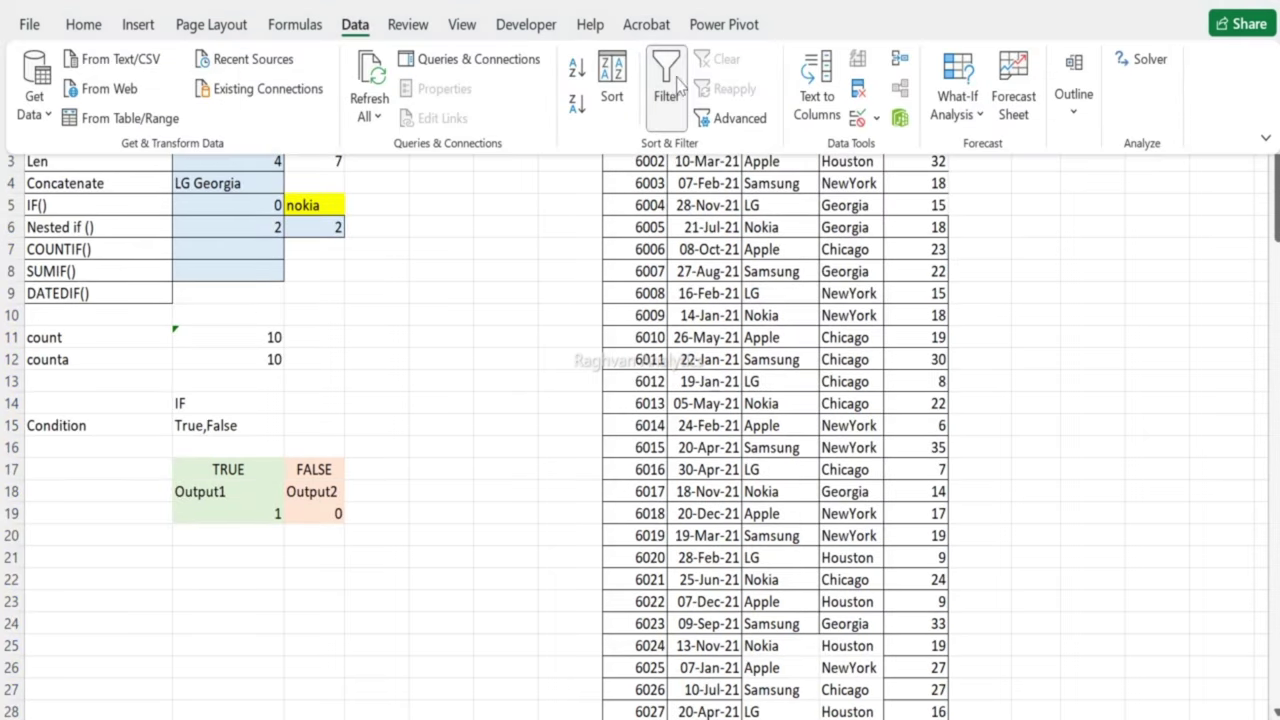
{"action": "left_click", "coordinate": [666, 100]}
{"action": "left_click", "coordinate": [638, 205]}
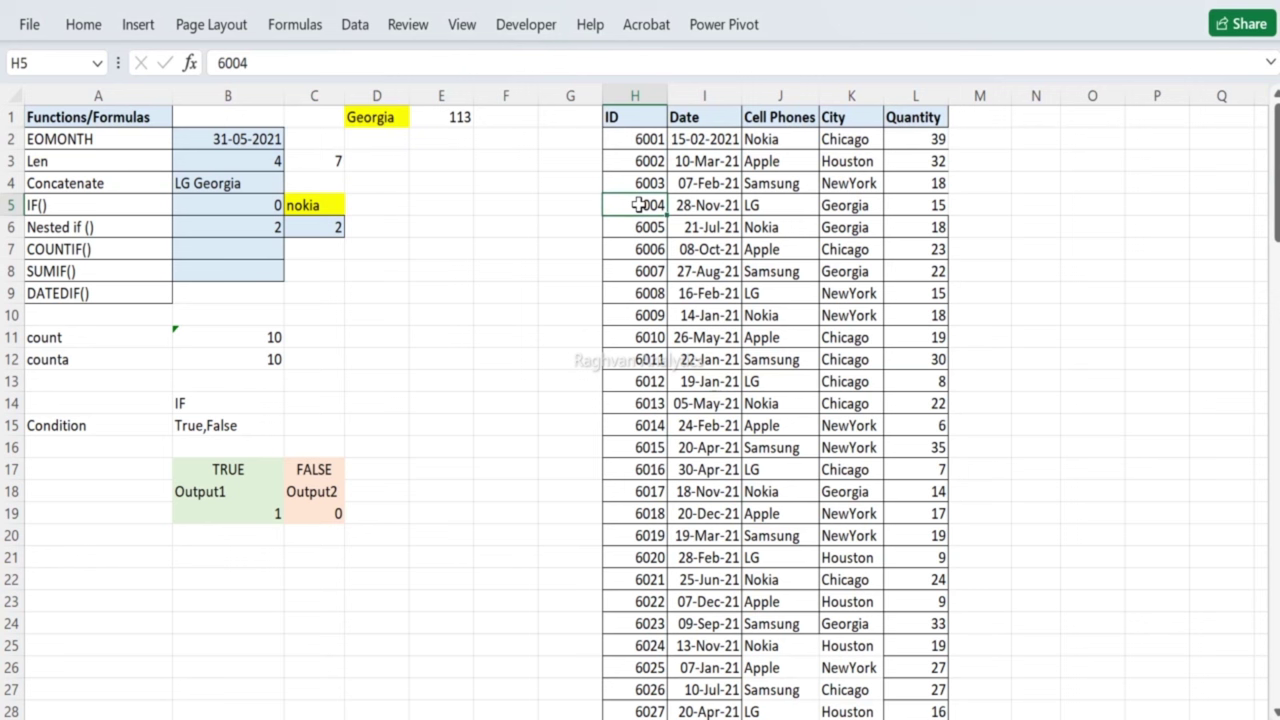
{"action": "key", "text": "Left"}
{"action": "key", "text": "Up"}
{"action": "key", "text": "Left"}
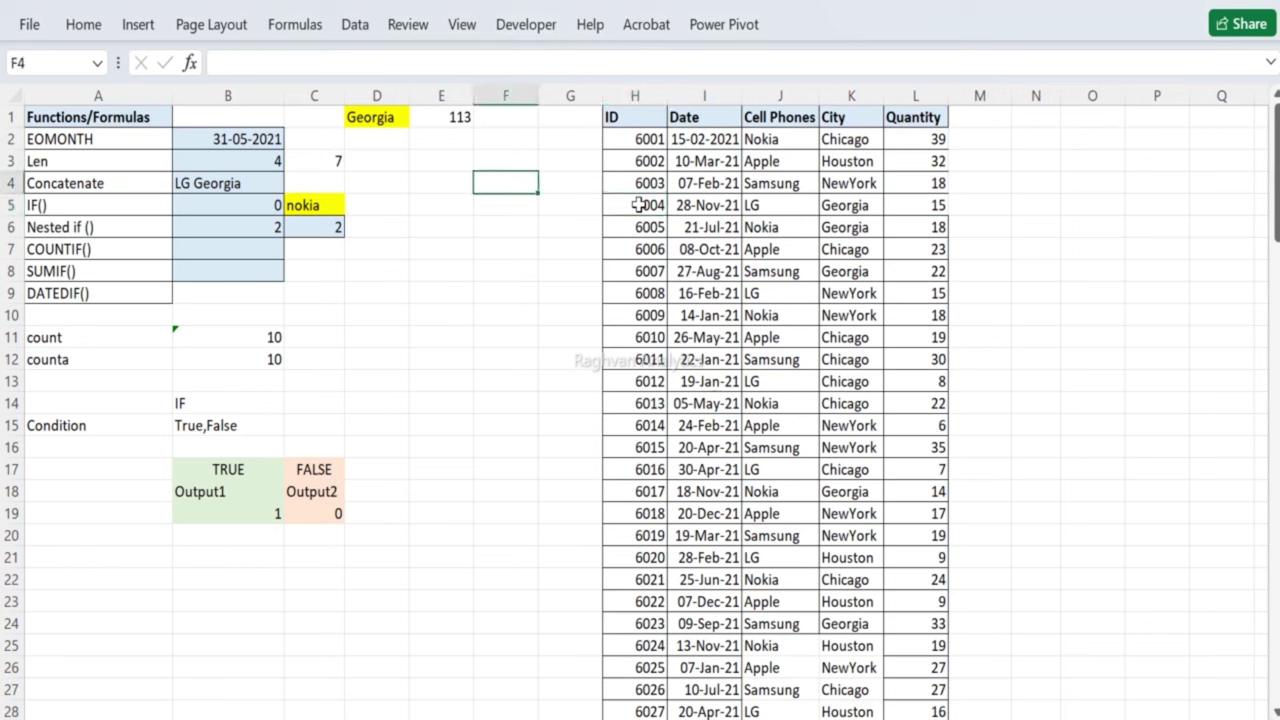
{"action": "key", "text": "Left"}
{"action": "key", "text": "Up"}
{"action": "key", "text": "Up"}
{"action": "key", "text": "Up"}
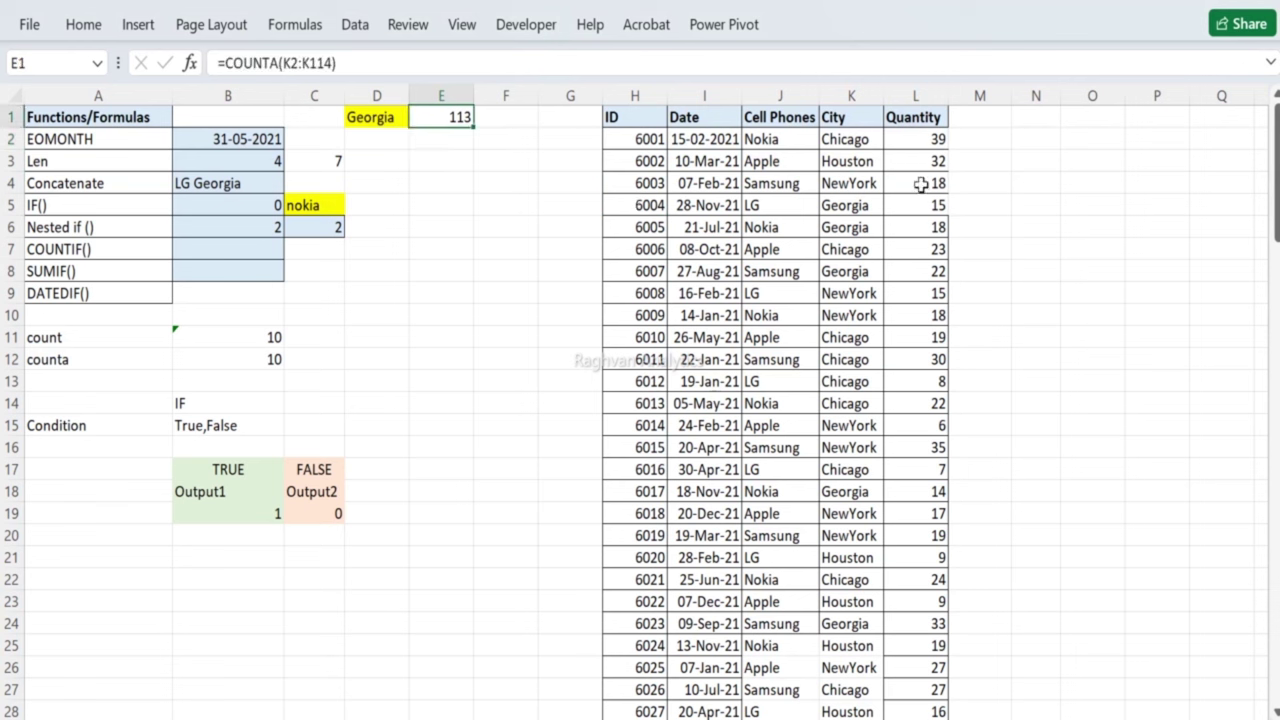
{"action": "left_click", "coordinate": [850, 178]}
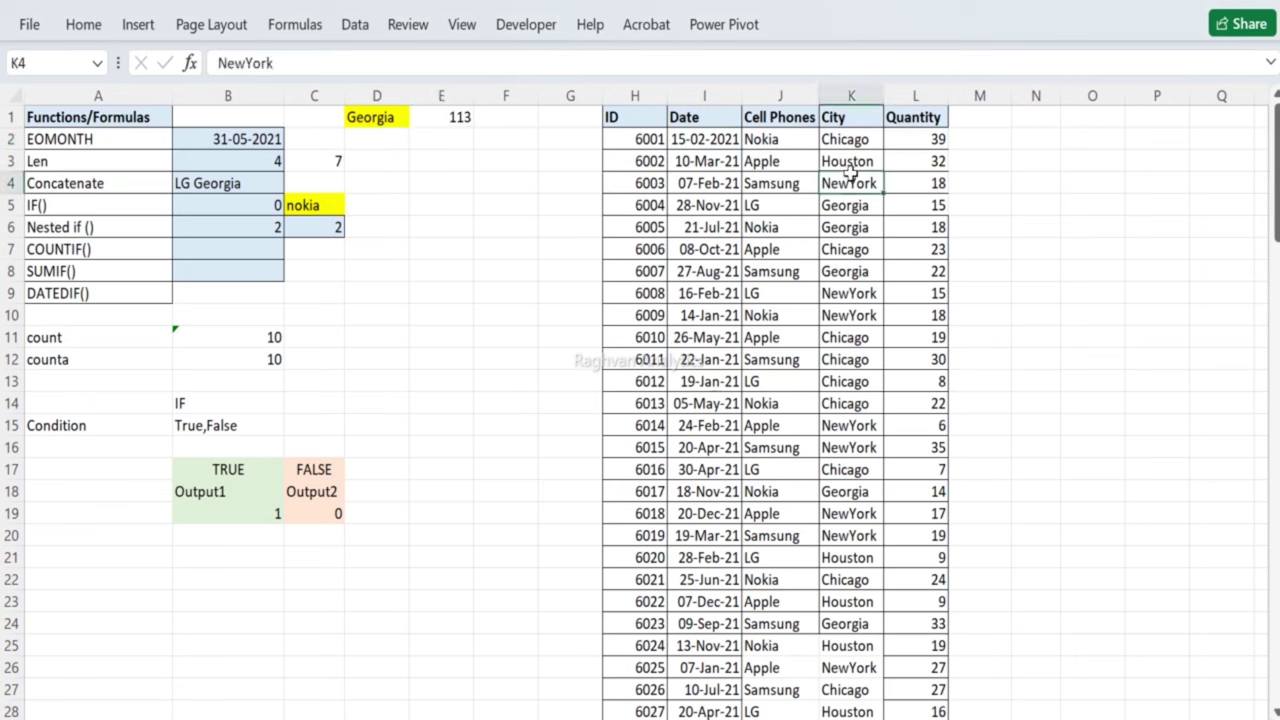
{"action": "left_click", "coordinate": [1026, 117]}
{"action": "type", "text": "10"}
{"action": "key", "text": "Return"}
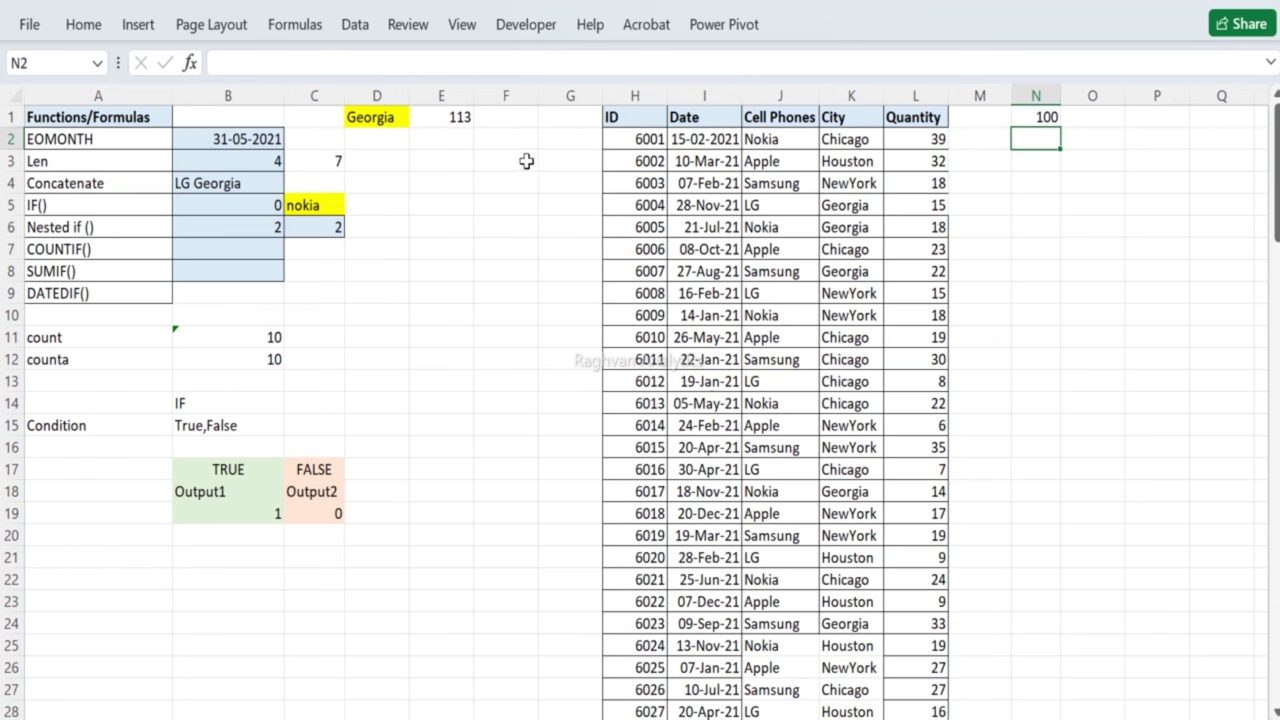
{"action": "left_click", "coordinate": [1025, 119]}
{"action": "key", "text": "Delete"}
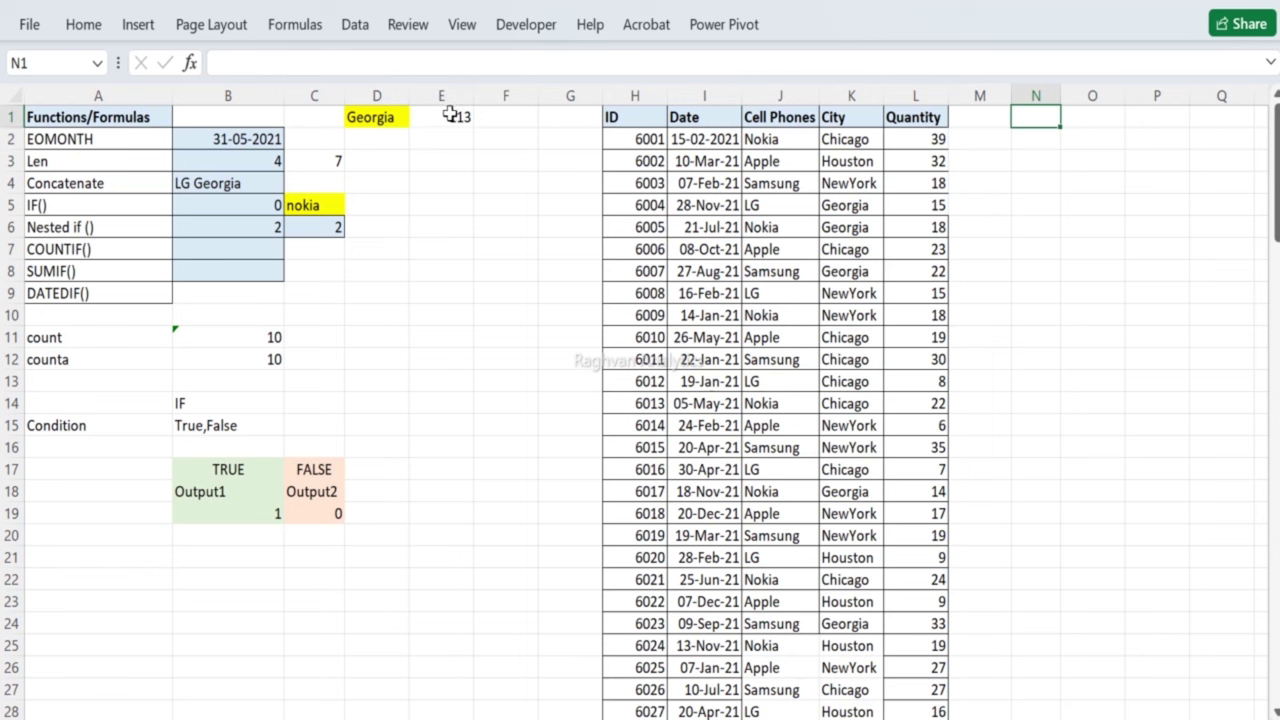
Step: Enter Chicago in criteria cell D1, then replace it with lowercase georgia
{"action": "left_click", "coordinate": [385, 113]}
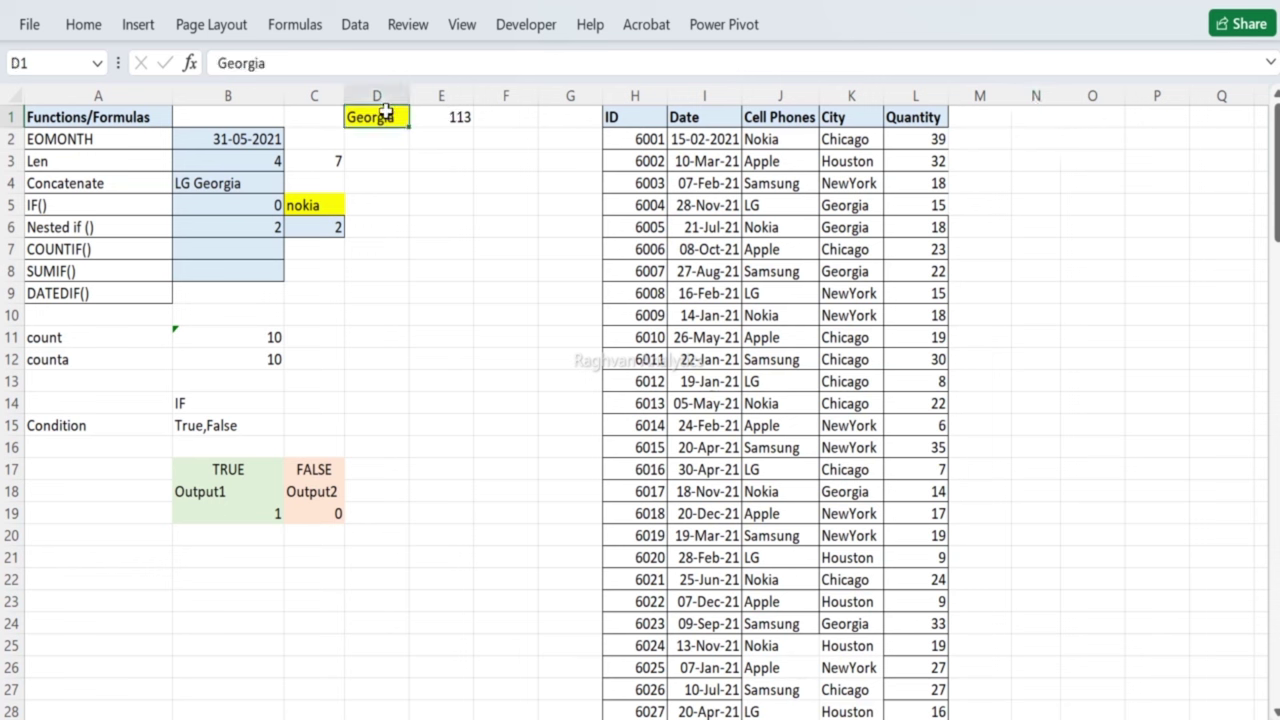
{"action": "type", "text": "Chicago"}
{"action": "key", "text": "Return"}
{"action": "left_click", "coordinate": [387, 113]}
{"action": "type", "text": "geor"}
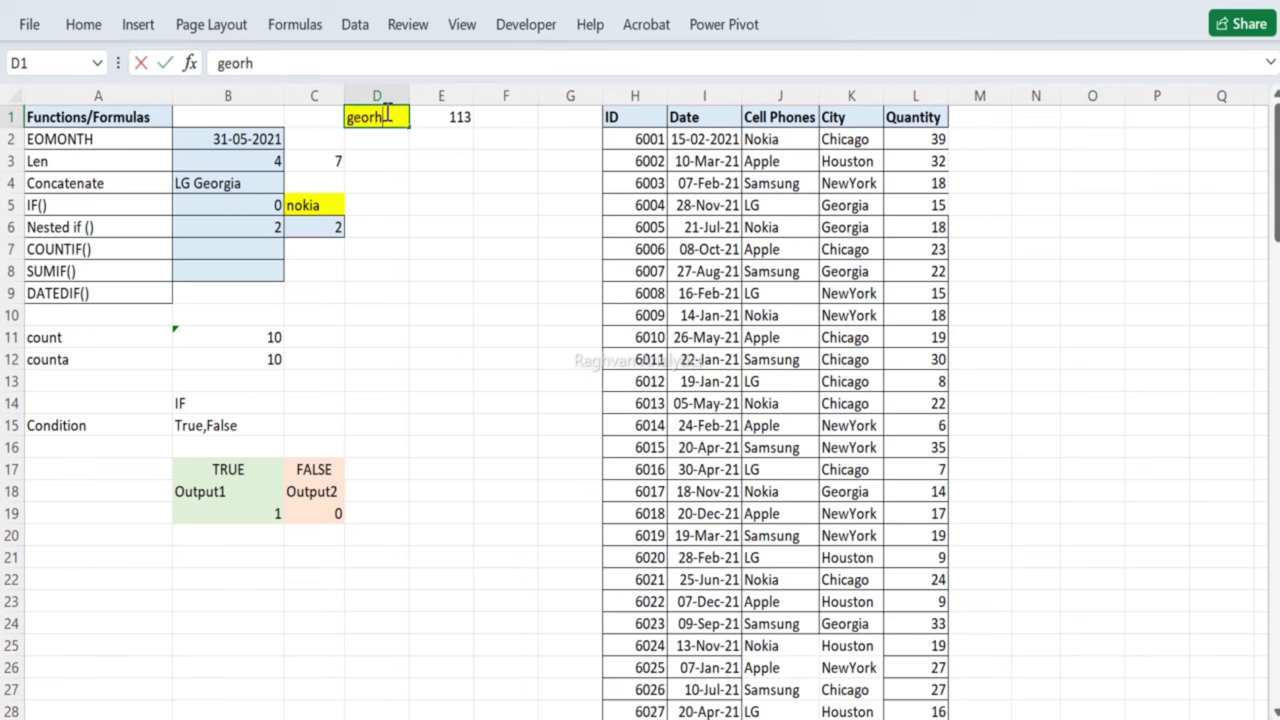
{"action": "type", "text": "gia"}
{"action": "key", "text": "Return"}
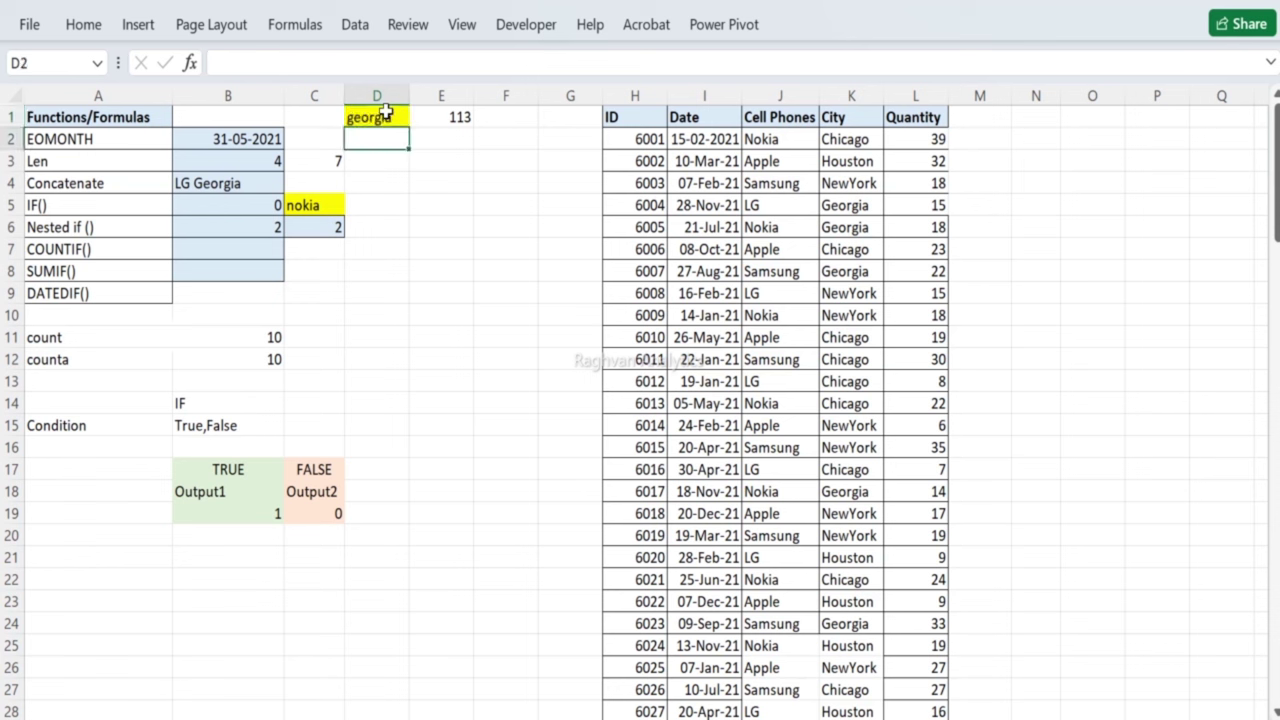
Step: Give the count of 113 in E1 a light-blue fill
{"action": "left_click", "coordinate": [447, 110]}
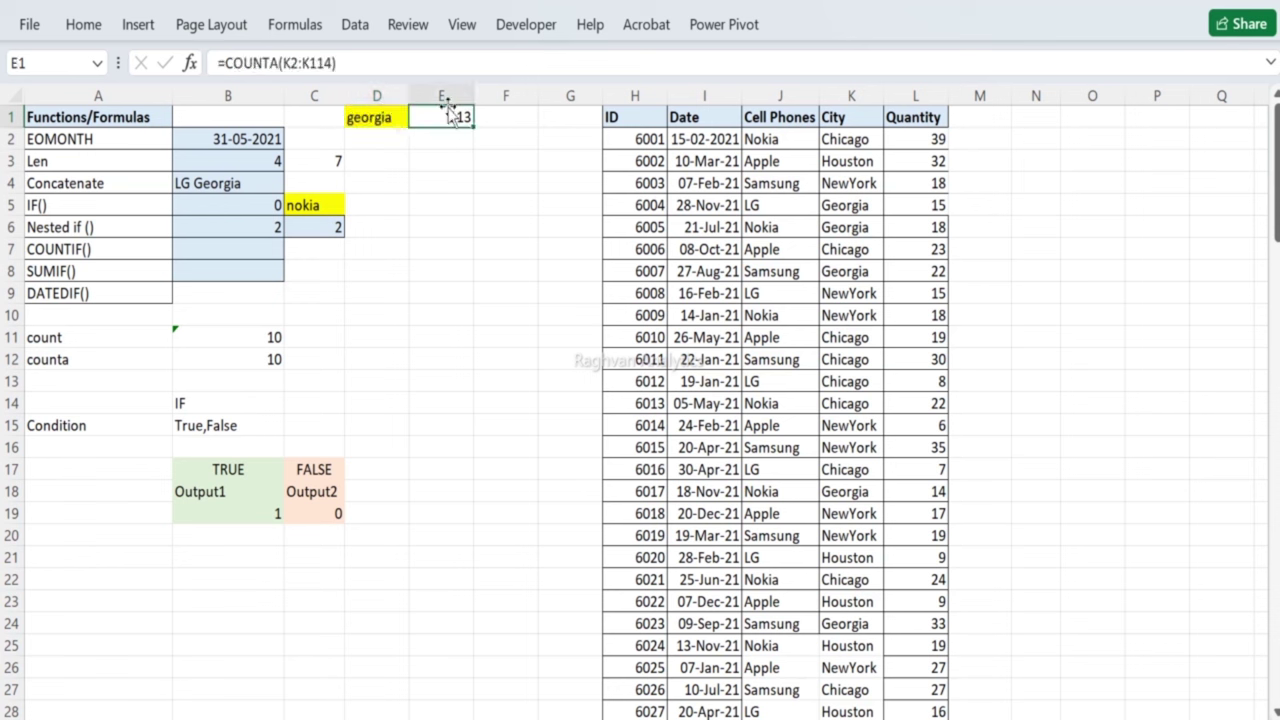
{"action": "left_click", "coordinate": [84, 25]}
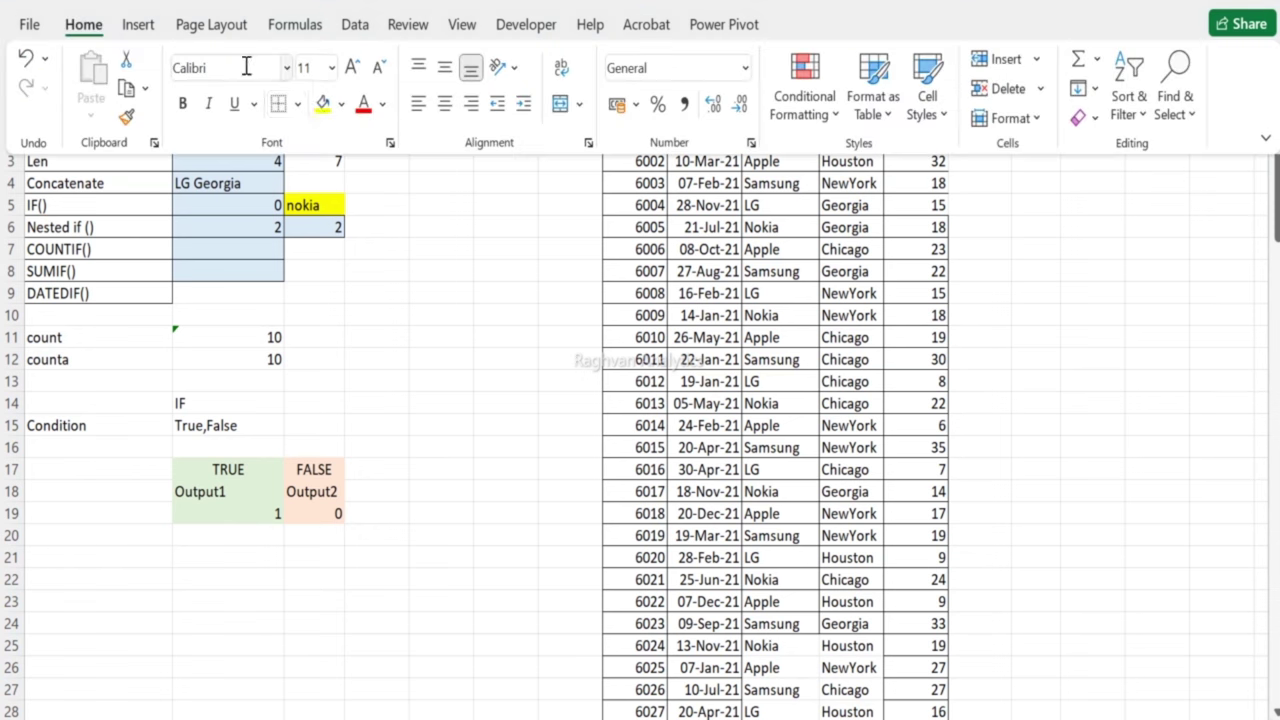
{"action": "left_click", "coordinate": [341, 103]}
{"action": "left_click", "coordinate": [460, 199]}
{"action": "left_click", "coordinate": [463, 199]}
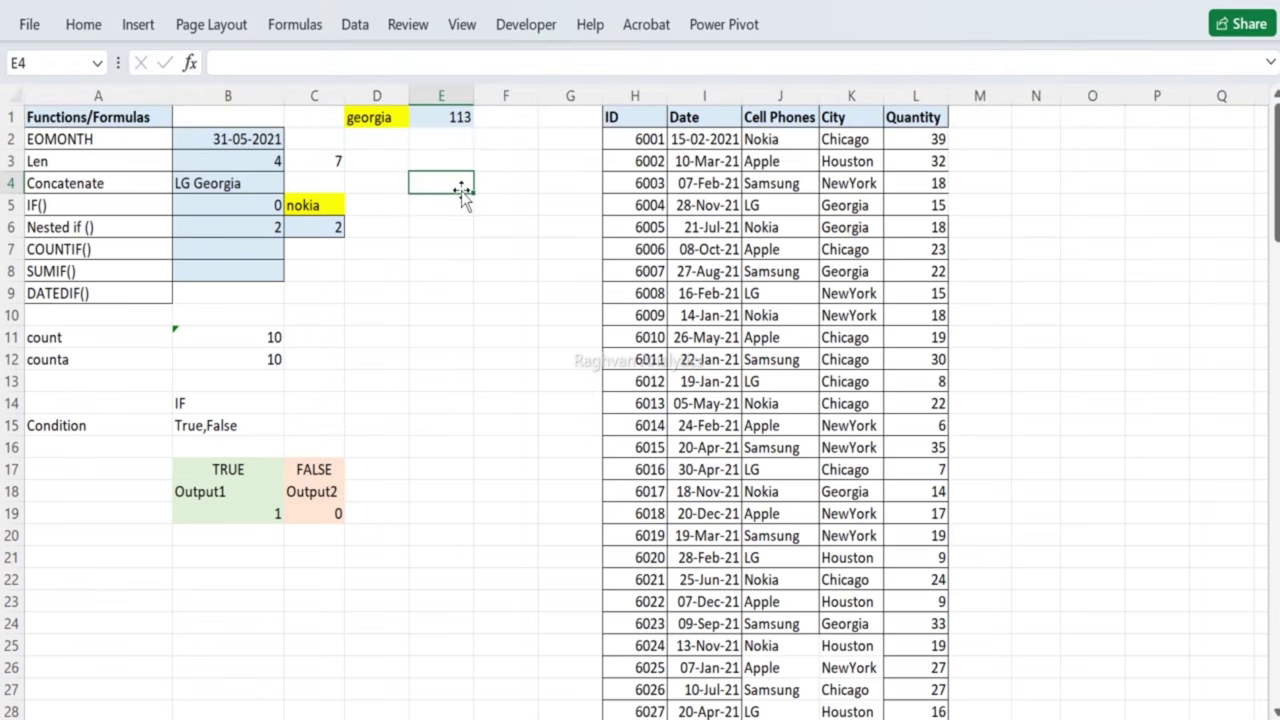
{"action": "left_click", "coordinate": [443, 117]}
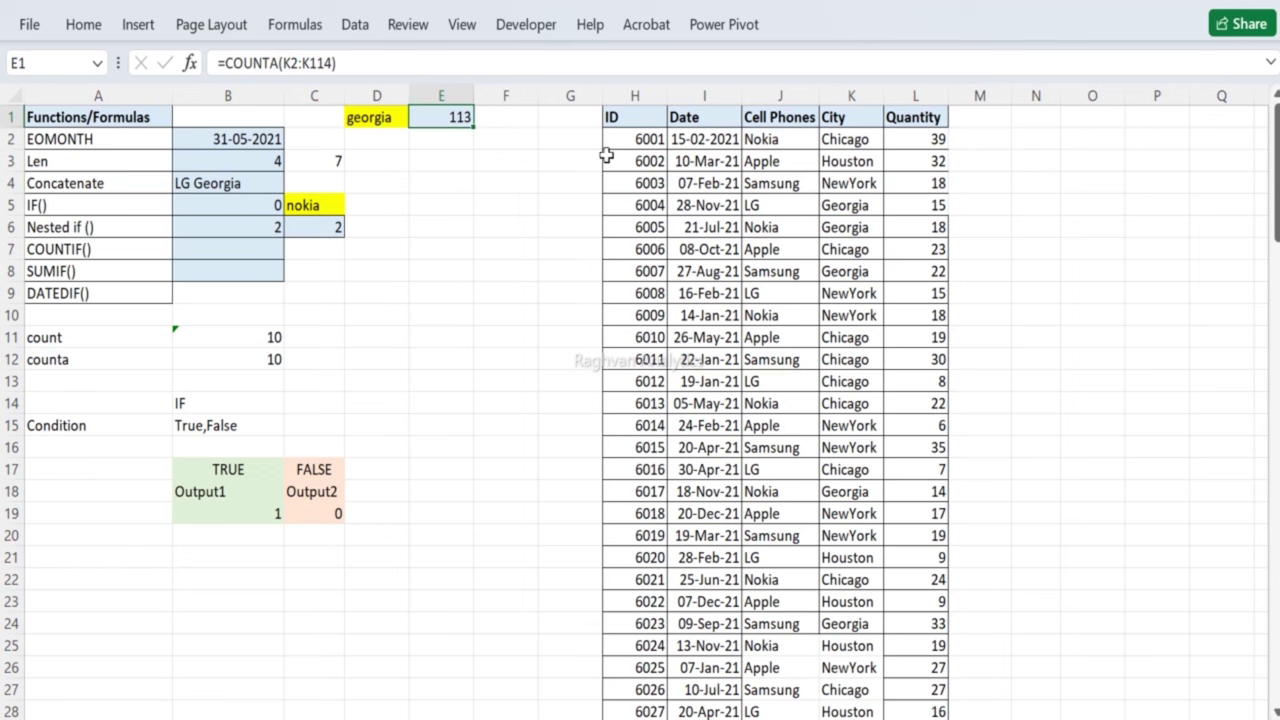
{"action": "left_click", "coordinate": [370, 121]}
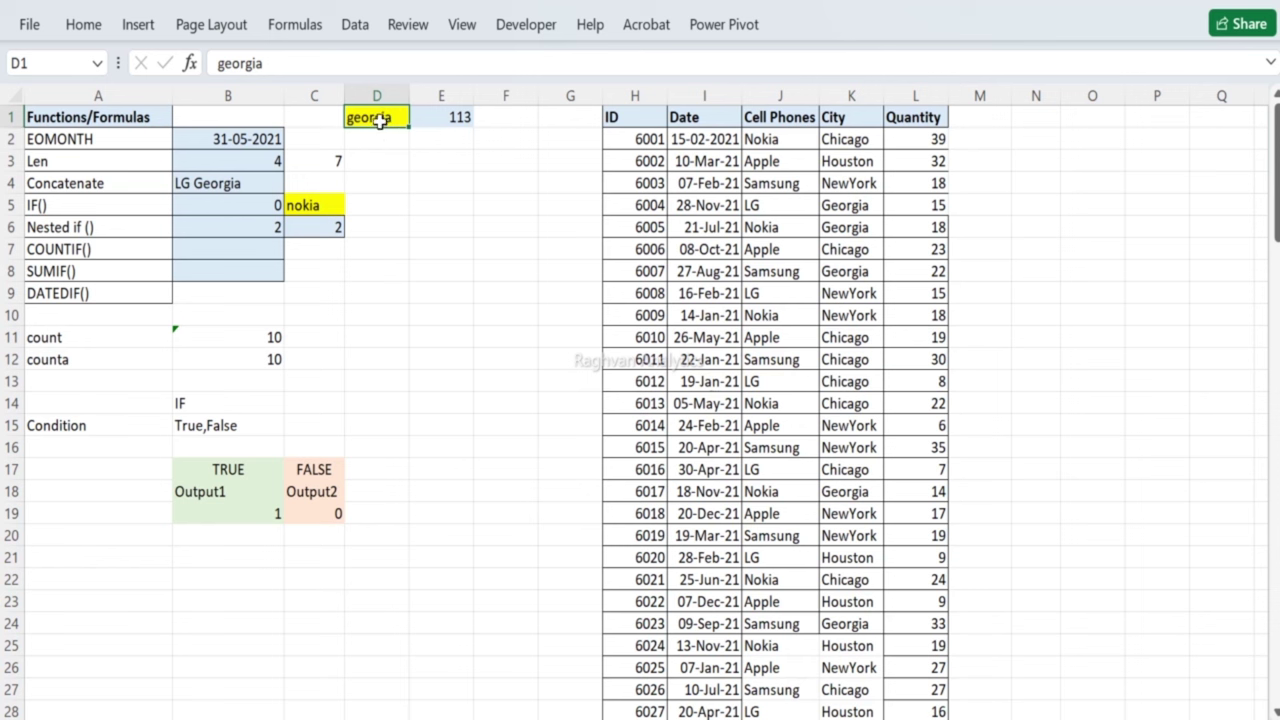
{"action": "left_click", "coordinate": [428, 124]}
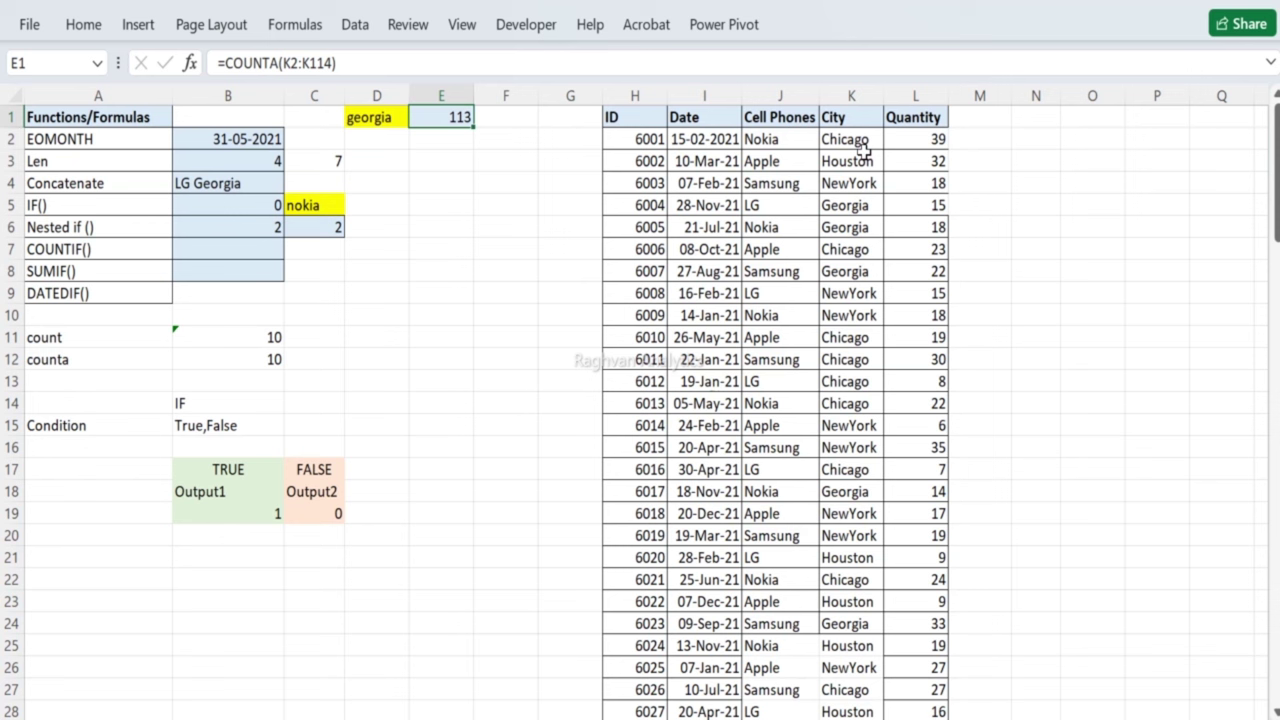
Step: Label the count by typing counta in E2
{"action": "left_click", "coordinate": [439, 143]}
{"action": "type", "text": "counta"}
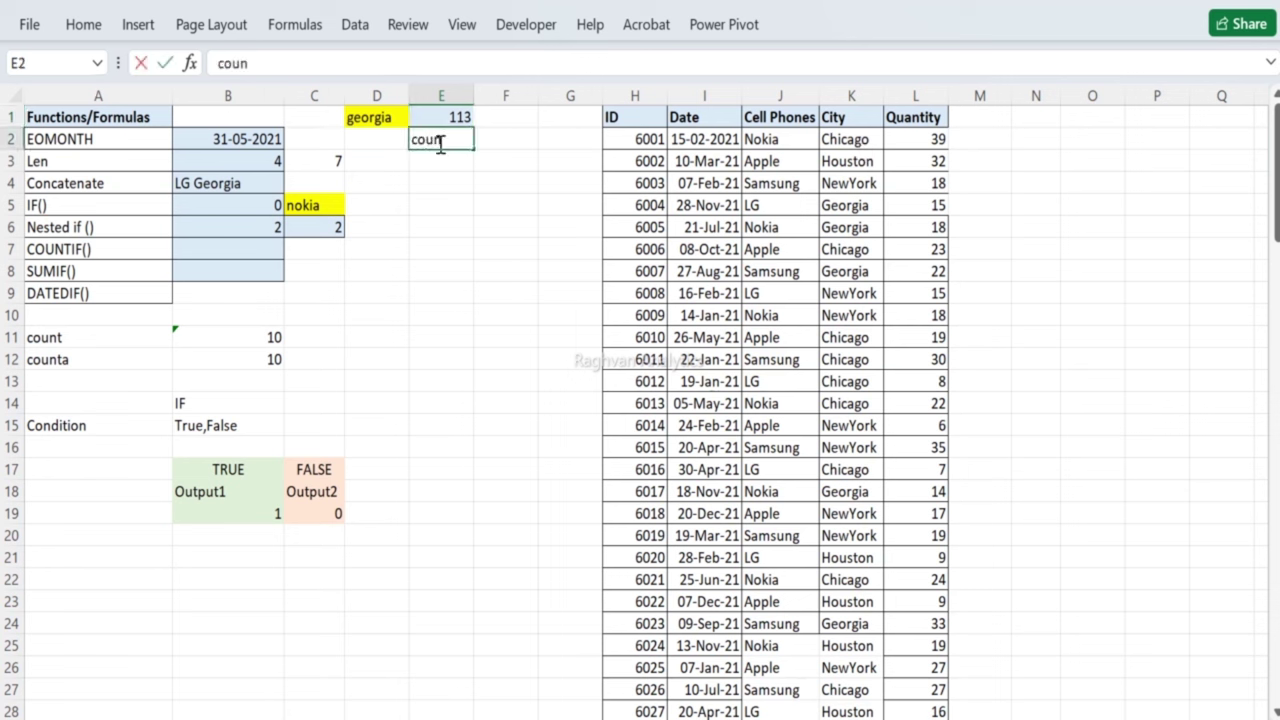
{"action": "key", "text": "Return"}
{"action": "key", "text": "Left"}
{"action": "key", "text": "Left"}
{"action": "key", "text": "Left"}
{"action": "key", "text": "Left"}
Step: Enter =COUNTIF(K:K,"Chicago") in B7 to count Chicago entries in the City column
{"action": "key", "text": "Down"}
{"action": "key", "text": "Down"}
{"action": "key", "text": "Down"}
{"action": "key", "text": "Down"}
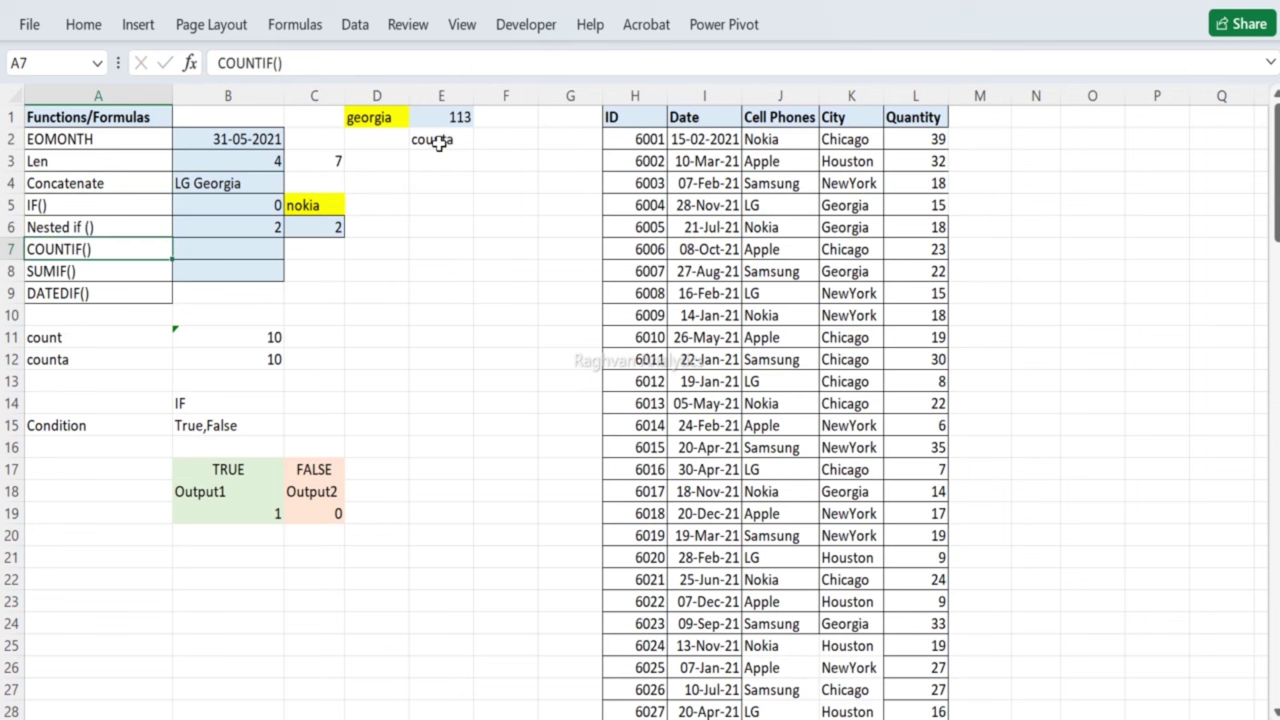
{"action": "key", "text": "Right"}
{"action": "type", "text": "="}
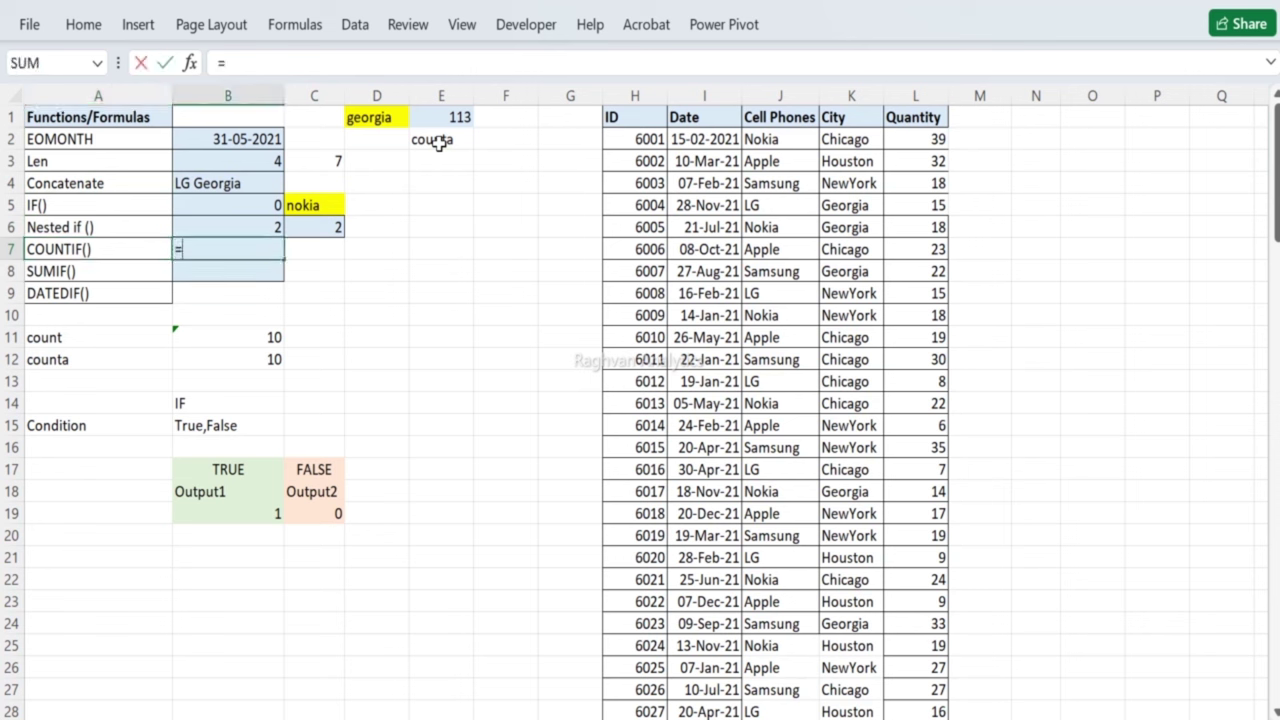
{"action": "type", "text": "count"}
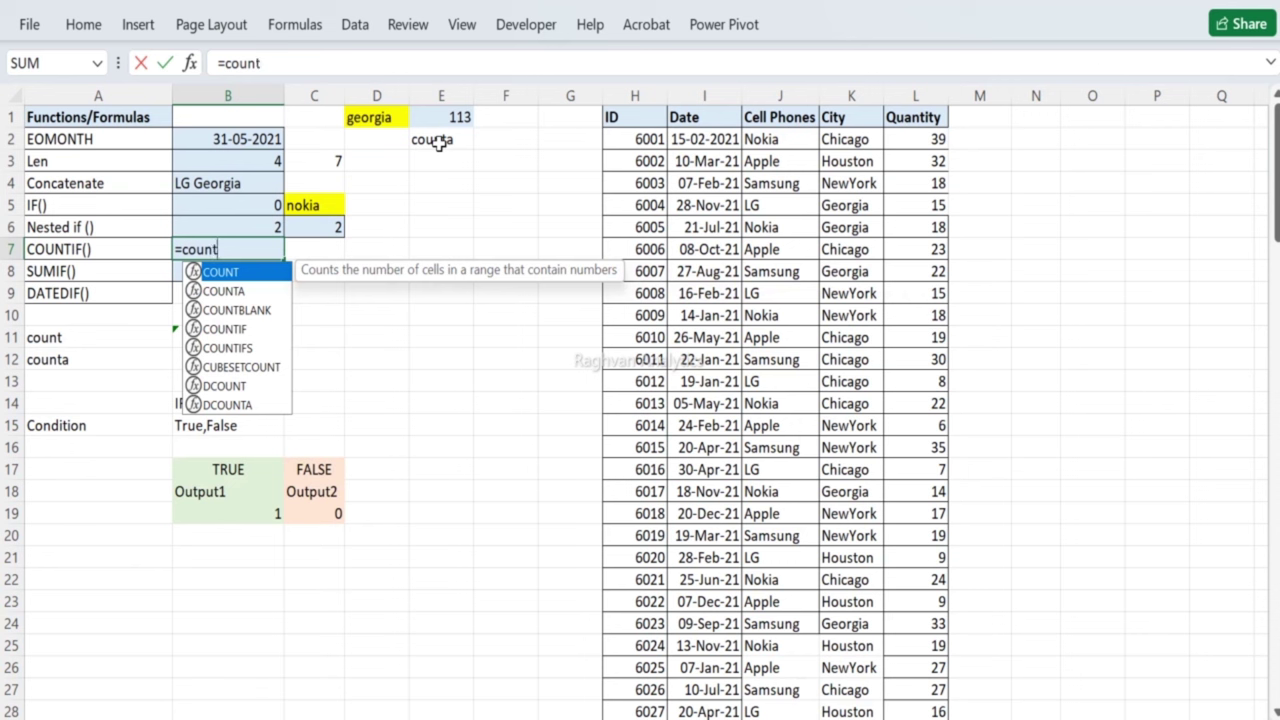
{"action": "type", "text": "if"}
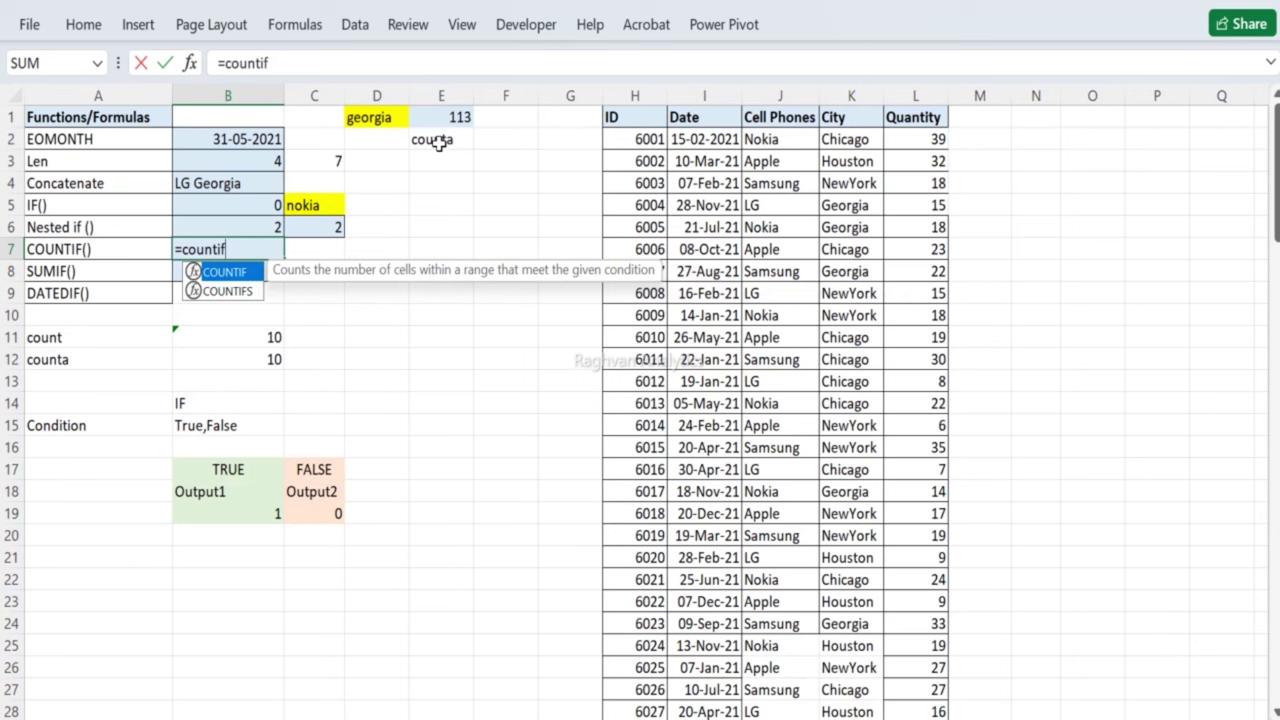
{"action": "key", "text": "Tab"}
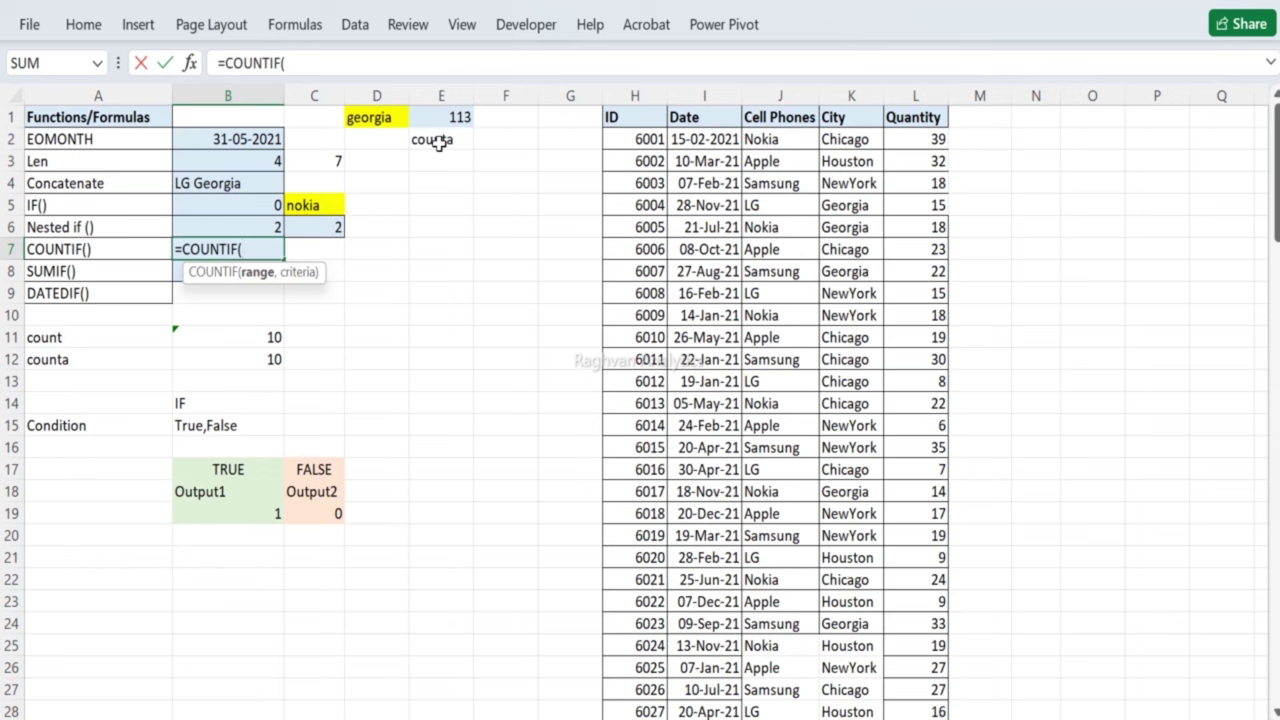
{"action": "left_click", "coordinate": [855, 93]}
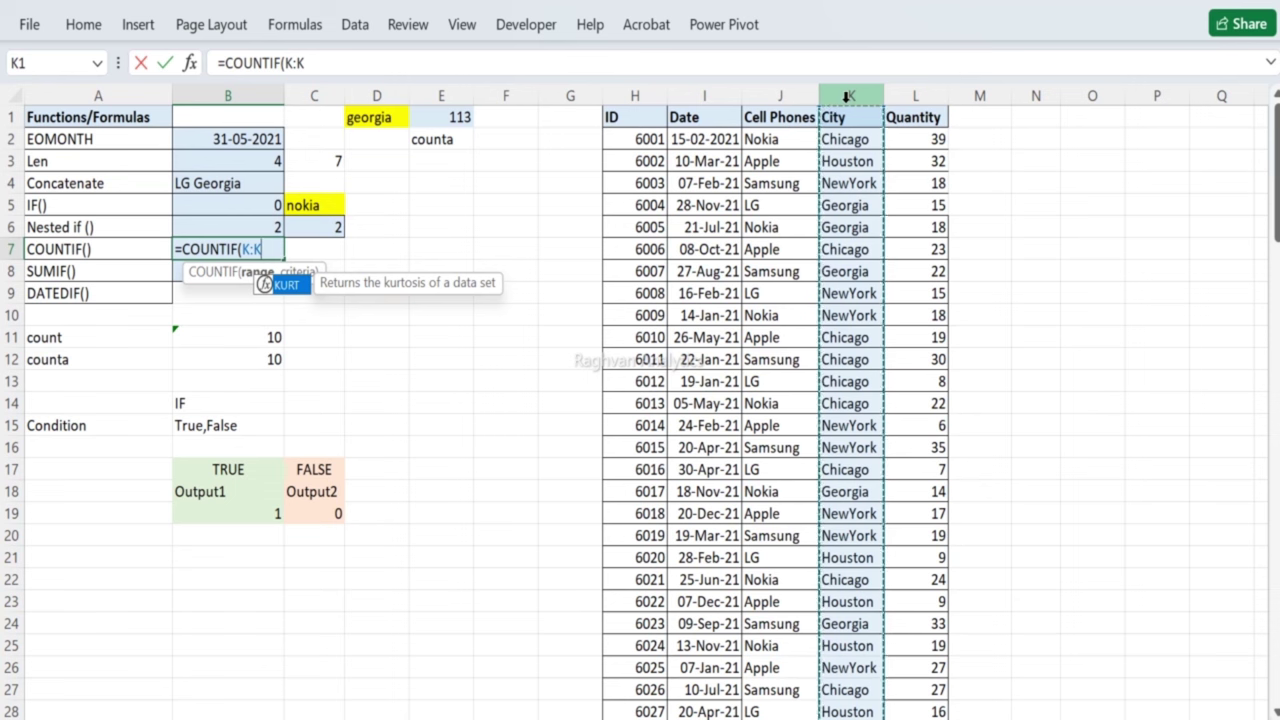
{"action": "key", "text": "Escape"}
{"action": "type", "text": ","}
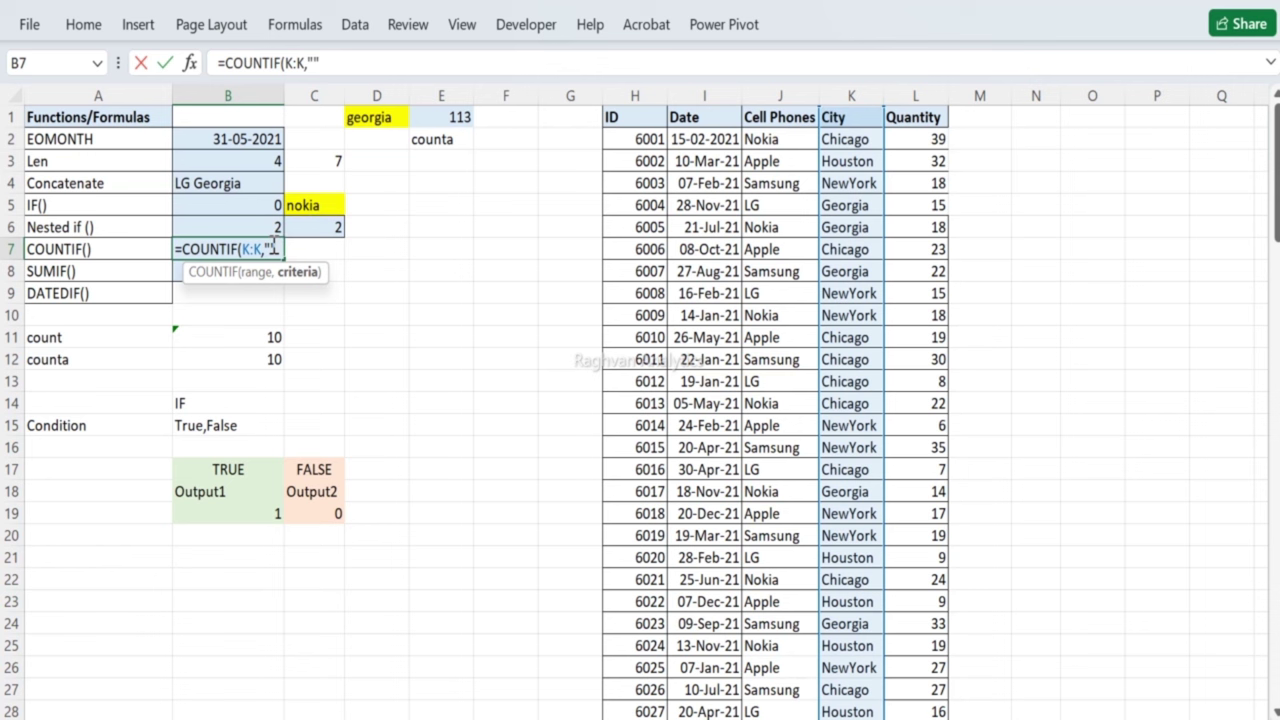
{"action": "type", "text": "Cho"}
{"action": "key", "text": "BackSpace"}
{"action": "type", "text": "icago"}
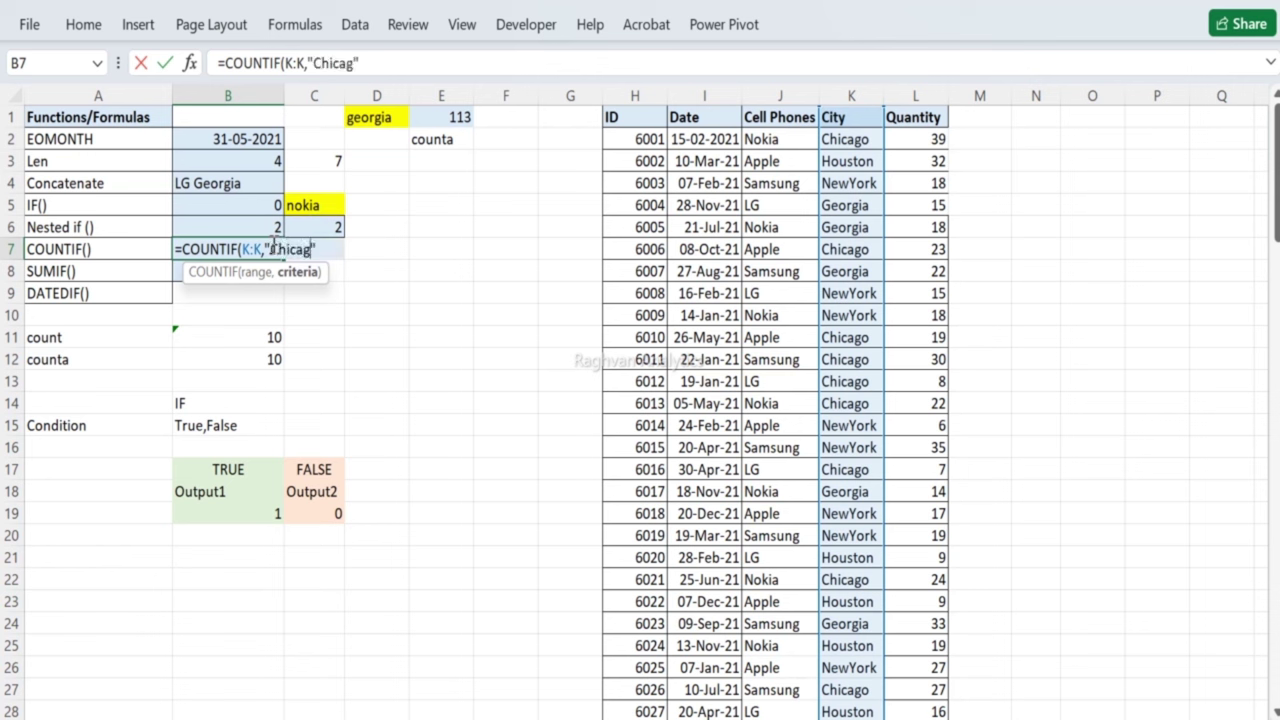
{"action": "type", "text": ")"}
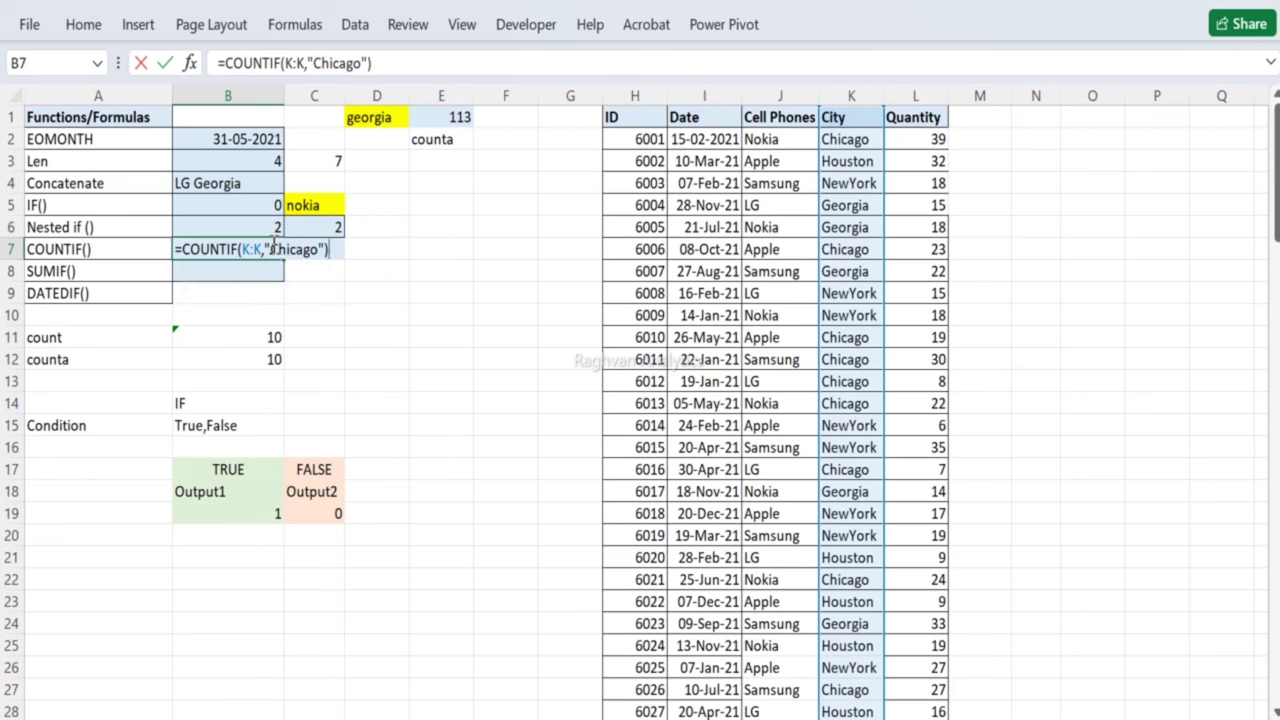
{"action": "key", "text": "Return"}
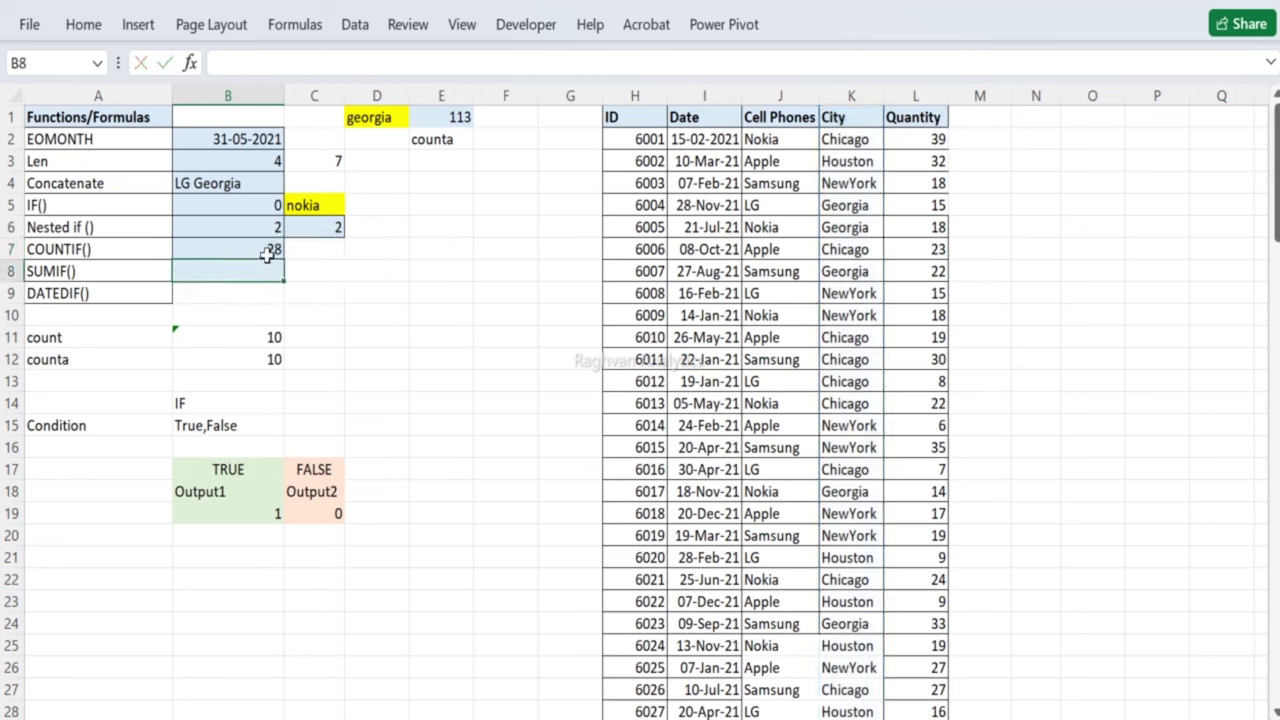
Step: Turn on table filters and filter the City column to Chicago only
{"action": "left_click", "coordinate": [649, 117]}
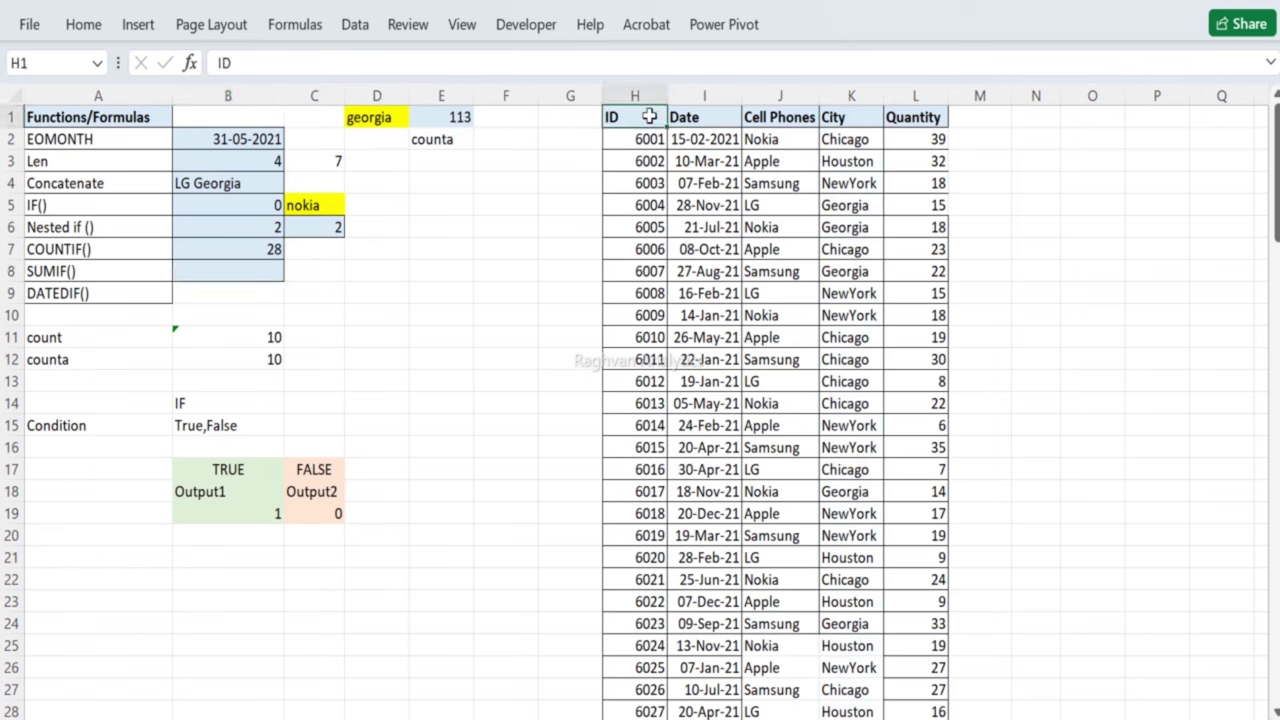
{"action": "left_click", "coordinate": [357, 26]}
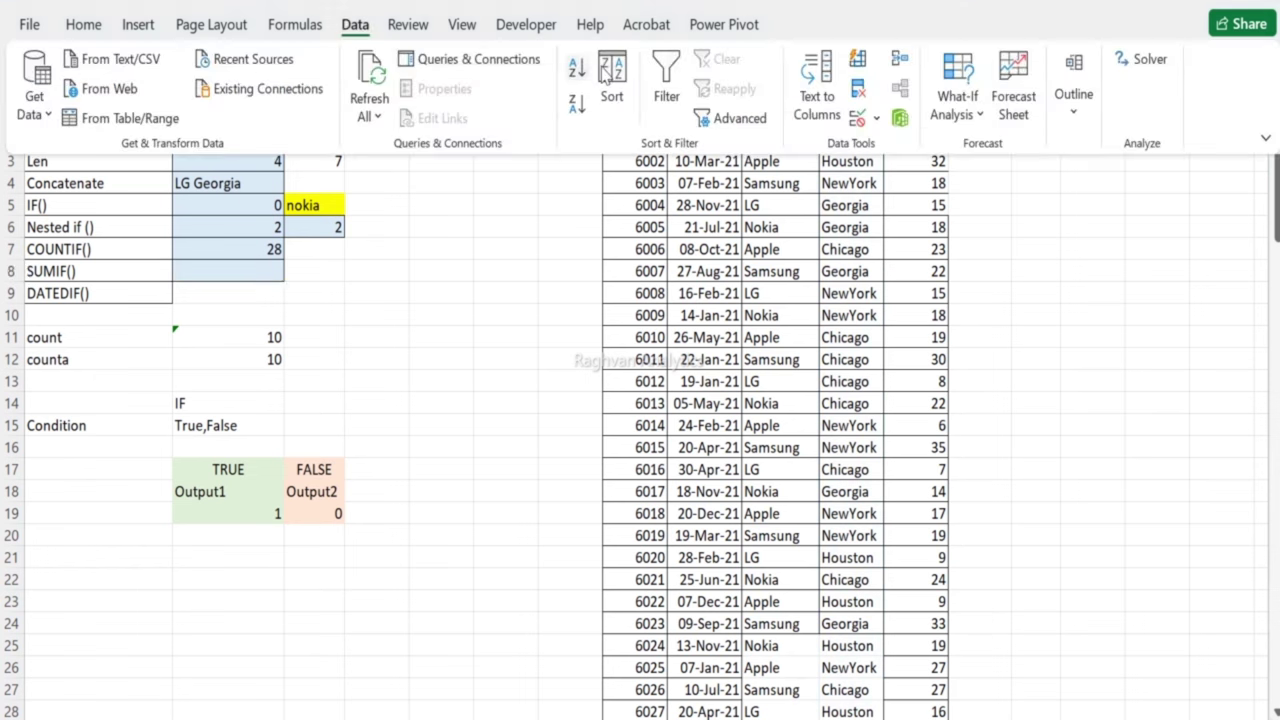
{"action": "left_click", "coordinate": [668, 92]}
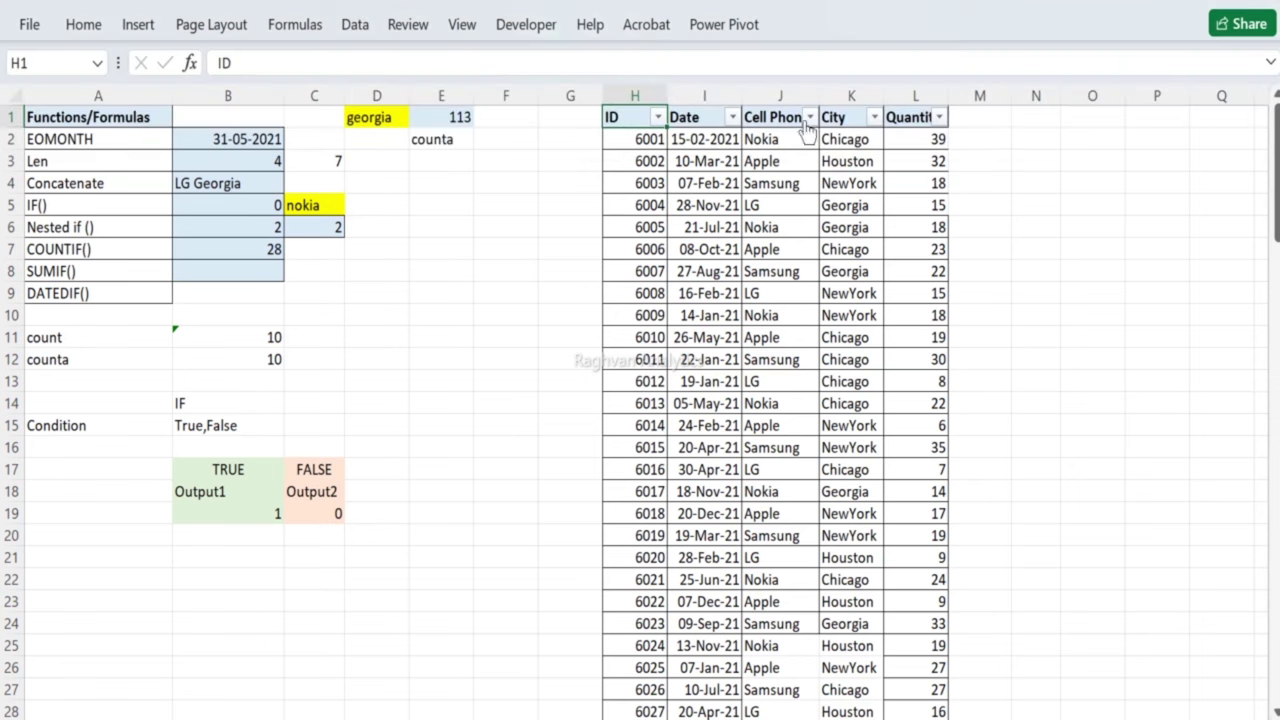
{"action": "left_click", "coordinate": [874, 117]}
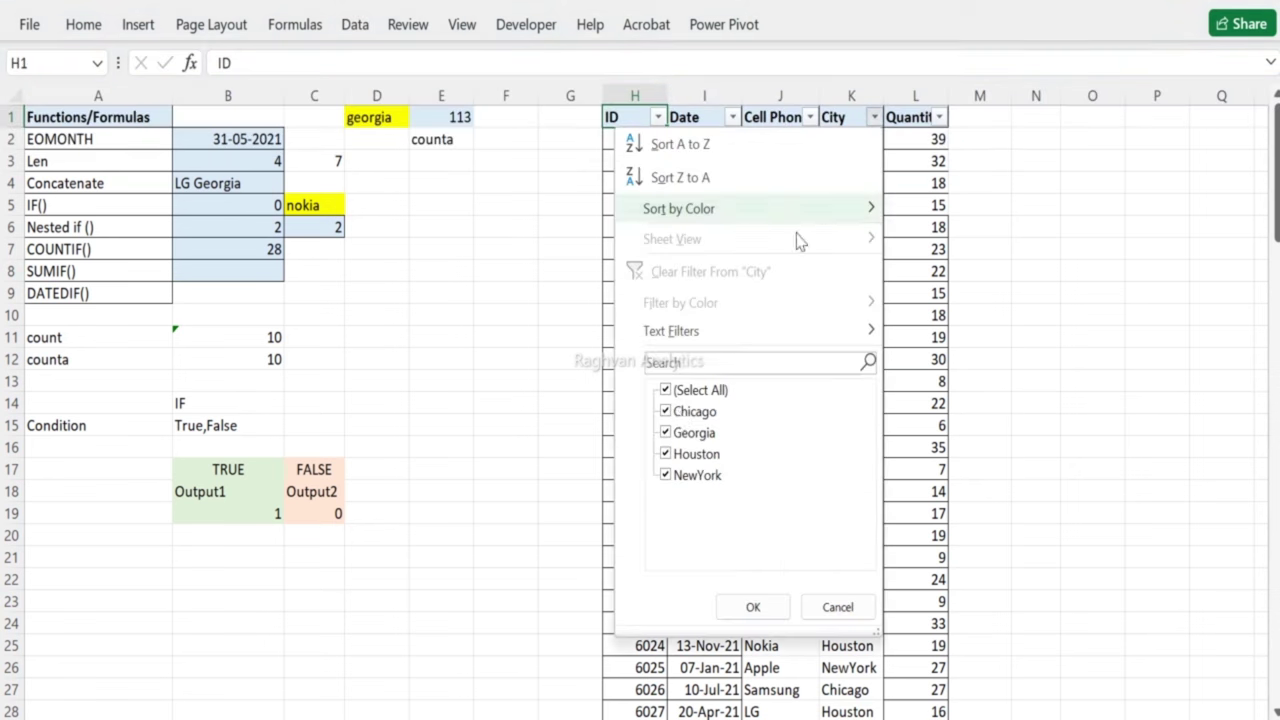
{"action": "left_click", "coordinate": [666, 391]}
{"action": "left_click", "coordinate": [666, 411]}
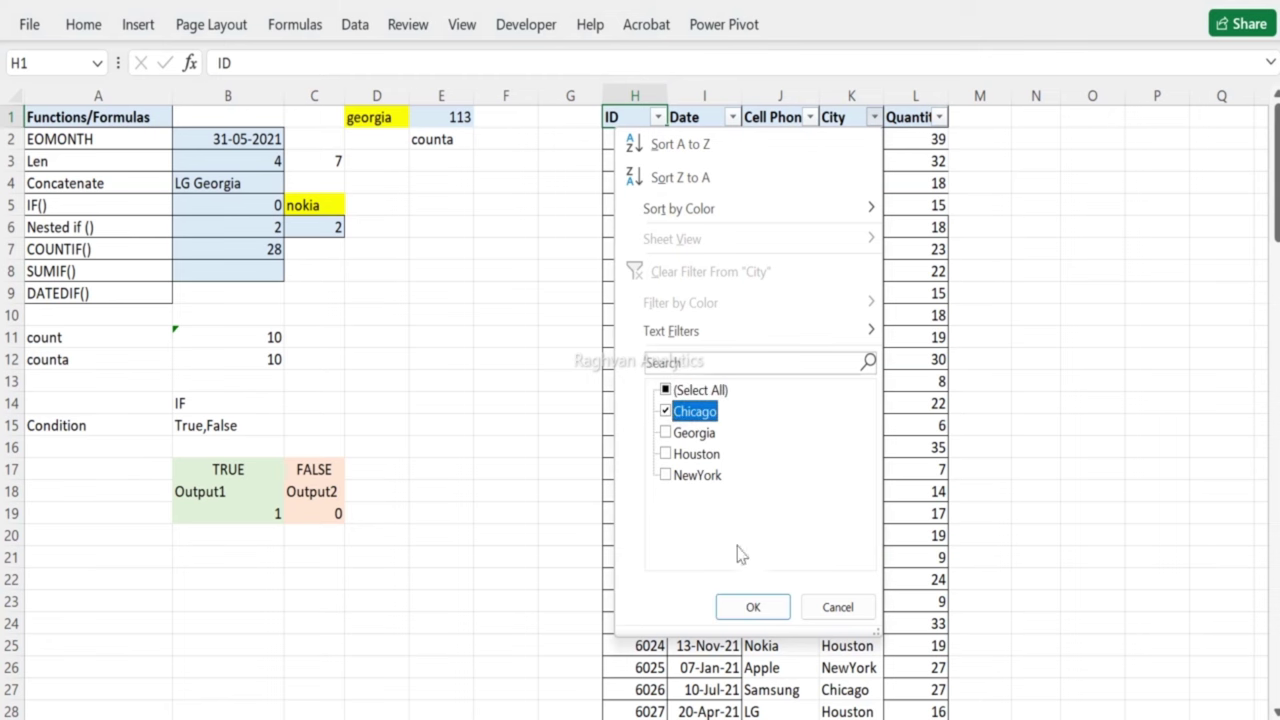
{"action": "left_click", "coordinate": [754, 609]}
{"action": "left_click_drag", "start_coordinate": [846, 139], "coordinate": [850, 667]}
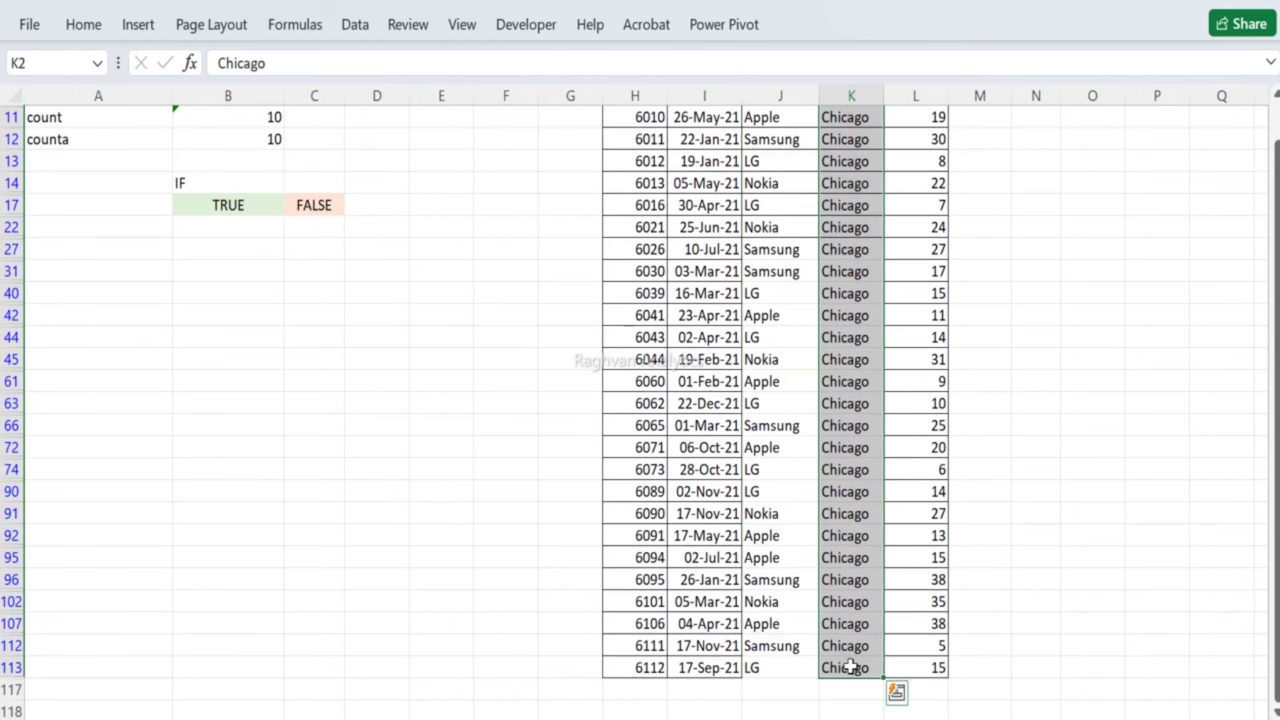
Step: Rewrite E1 as =COUNTA(K2:K113), returning 112
{"action": "key", "text": "Up"}
{"action": "key", "text": "Left"}
{"action": "key", "text": "Left"}
{"action": "key", "text": "Left"}
{"action": "key", "text": "Left"}
{"action": "key", "text": "Left"}
{"action": "key", "text": "Left"}
{"action": "type", "text": "=coun"}
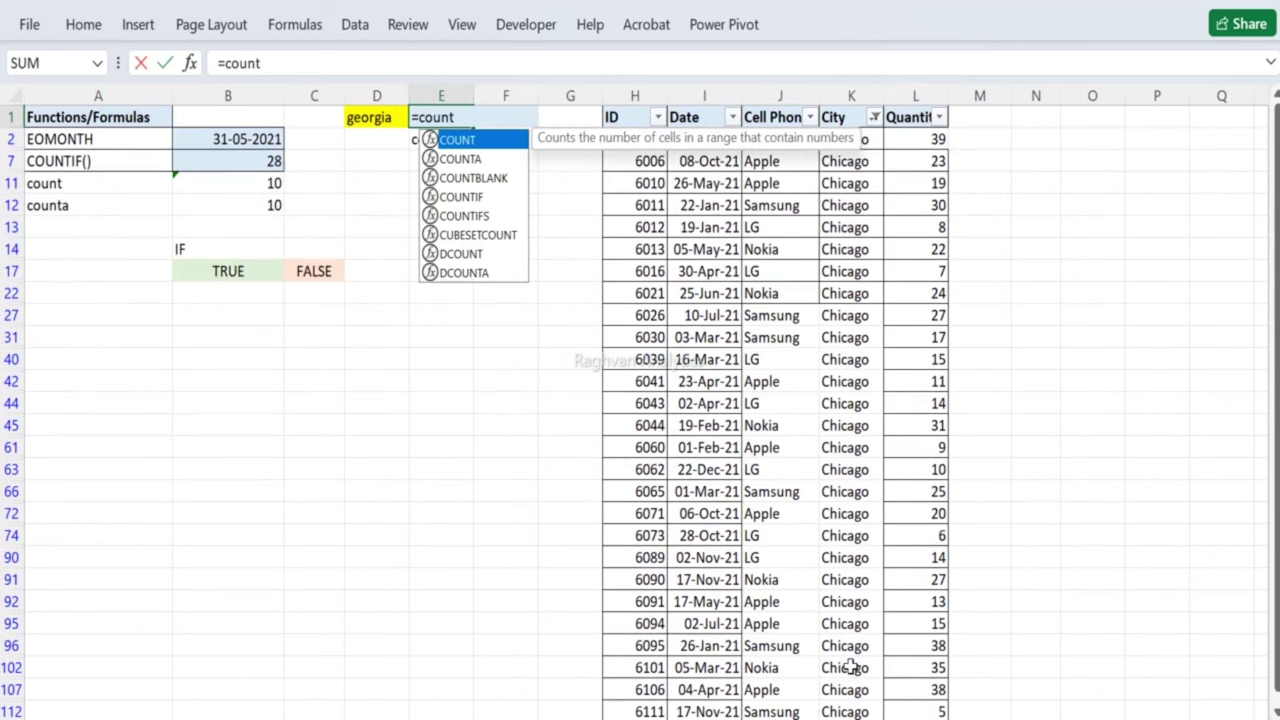
{"action": "type", "text": "ta("}
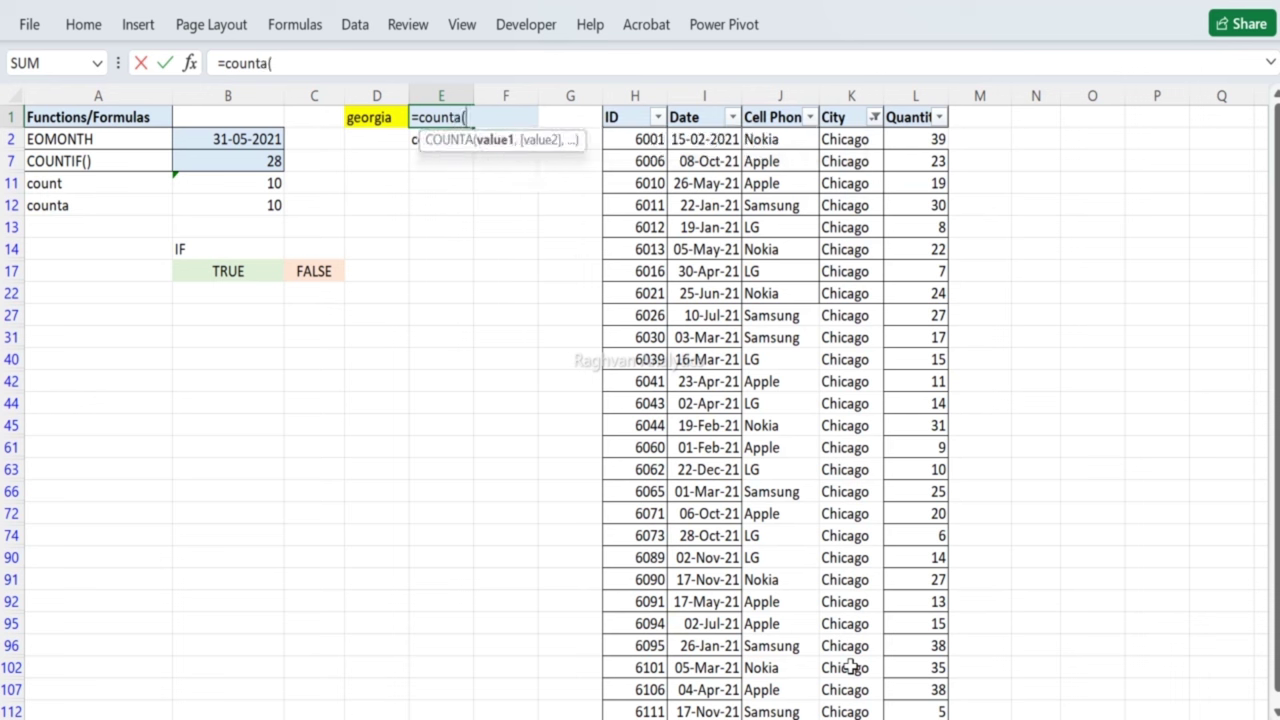
{"action": "left_click_drag", "start_coordinate": [848, 135], "coordinate": [831, 686]}
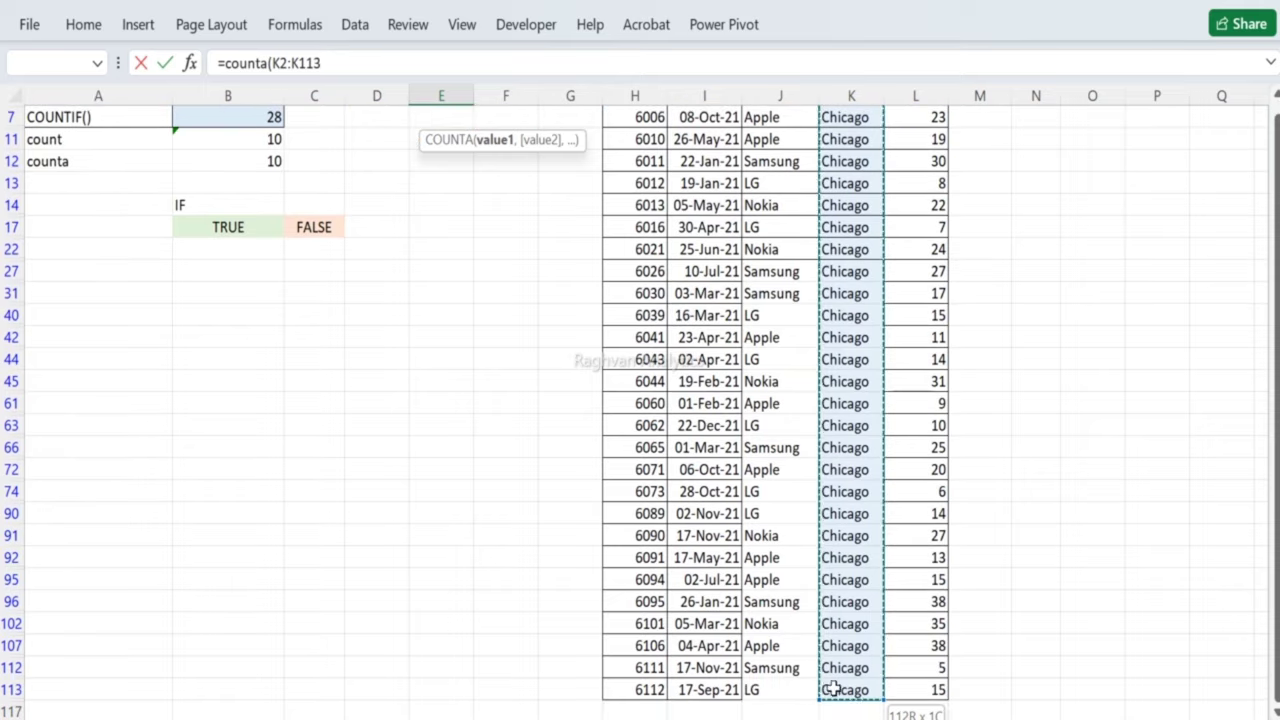
{"action": "key", "text": "Return"}
{"action": "key", "text": "Up"}
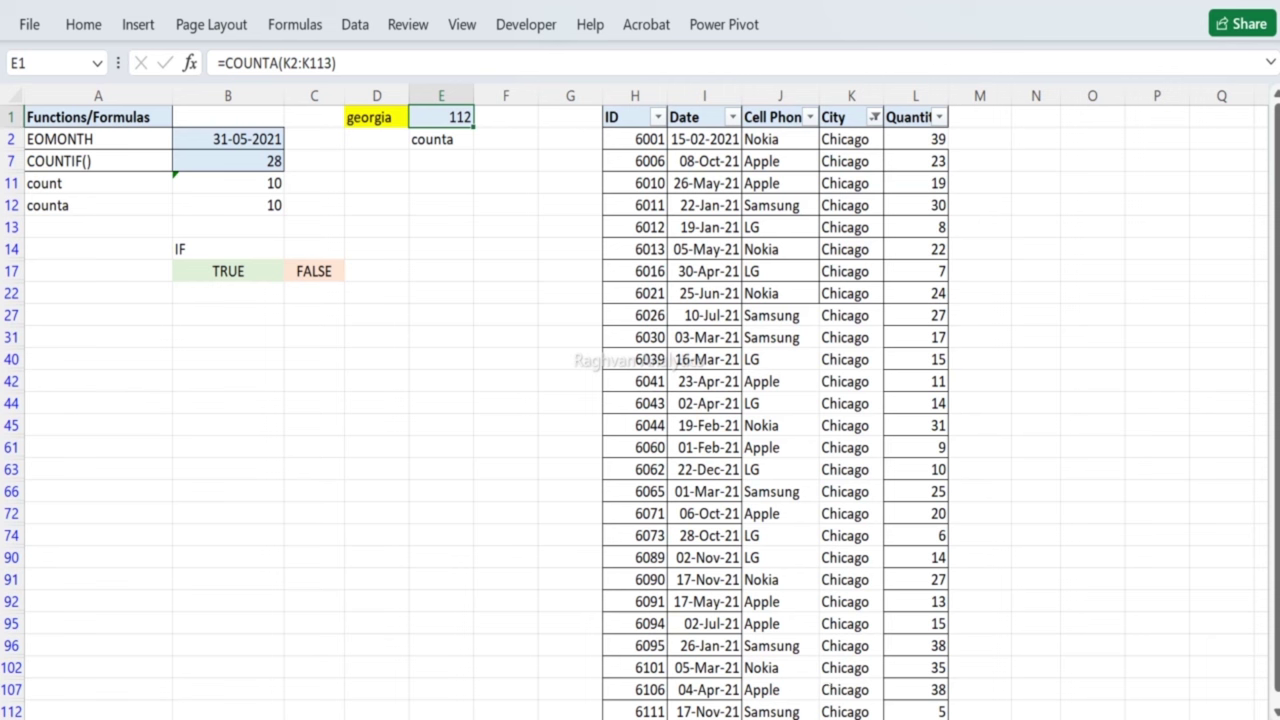
Step: Review E1's COUNTA, B7's COUNTIF and the filtered City and Quantity cells without changes
{"action": "left_click", "coordinate": [951, 376]}
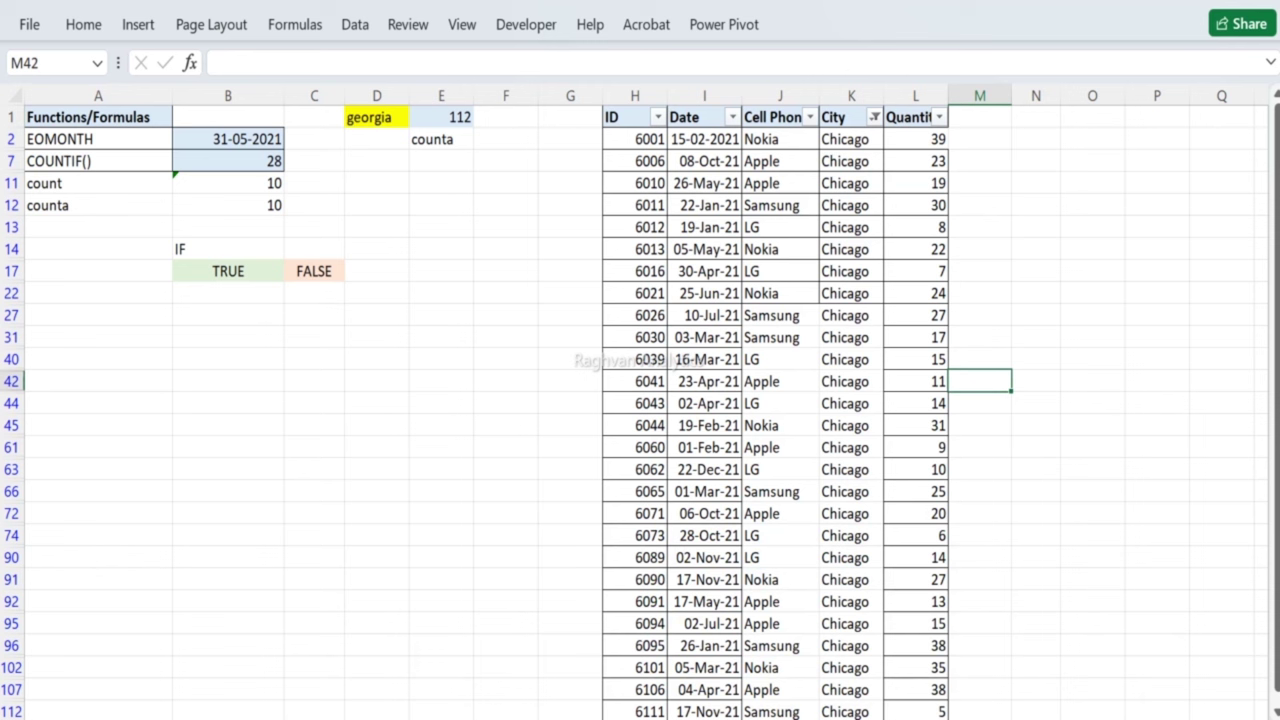
{"action": "left_click", "coordinate": [443, 117]}
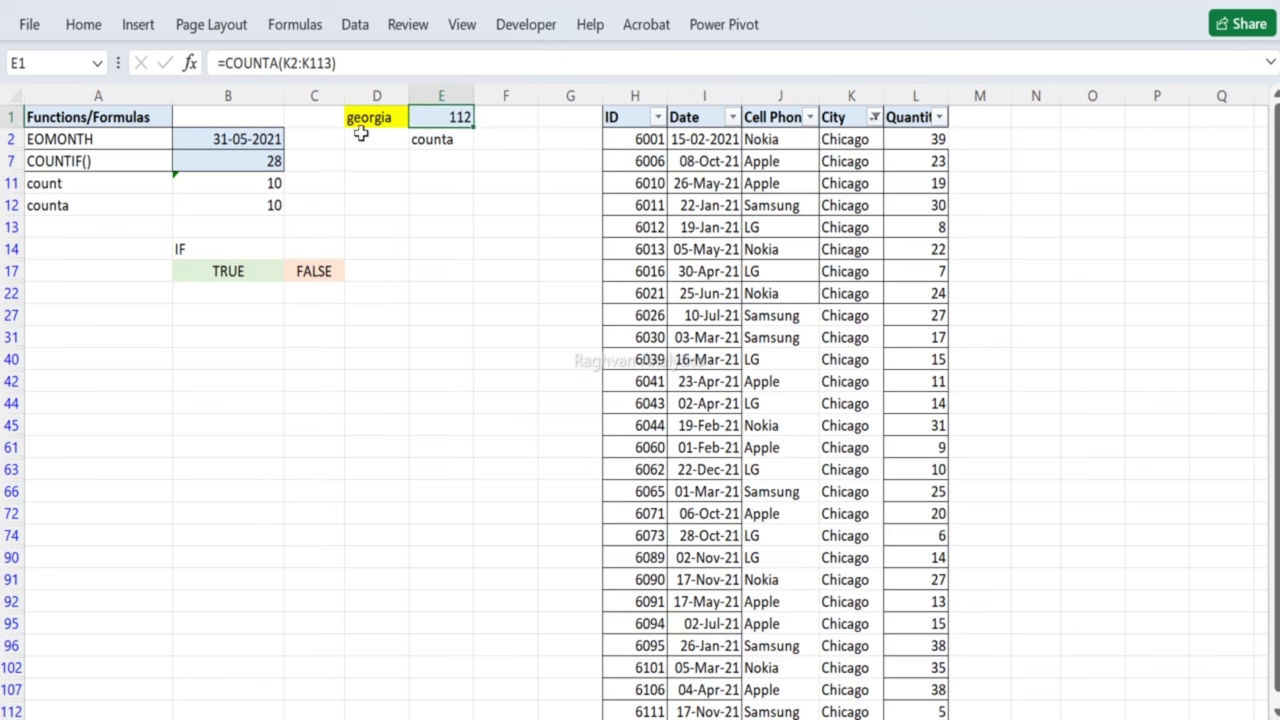
{"action": "left_click", "coordinate": [270, 158]}
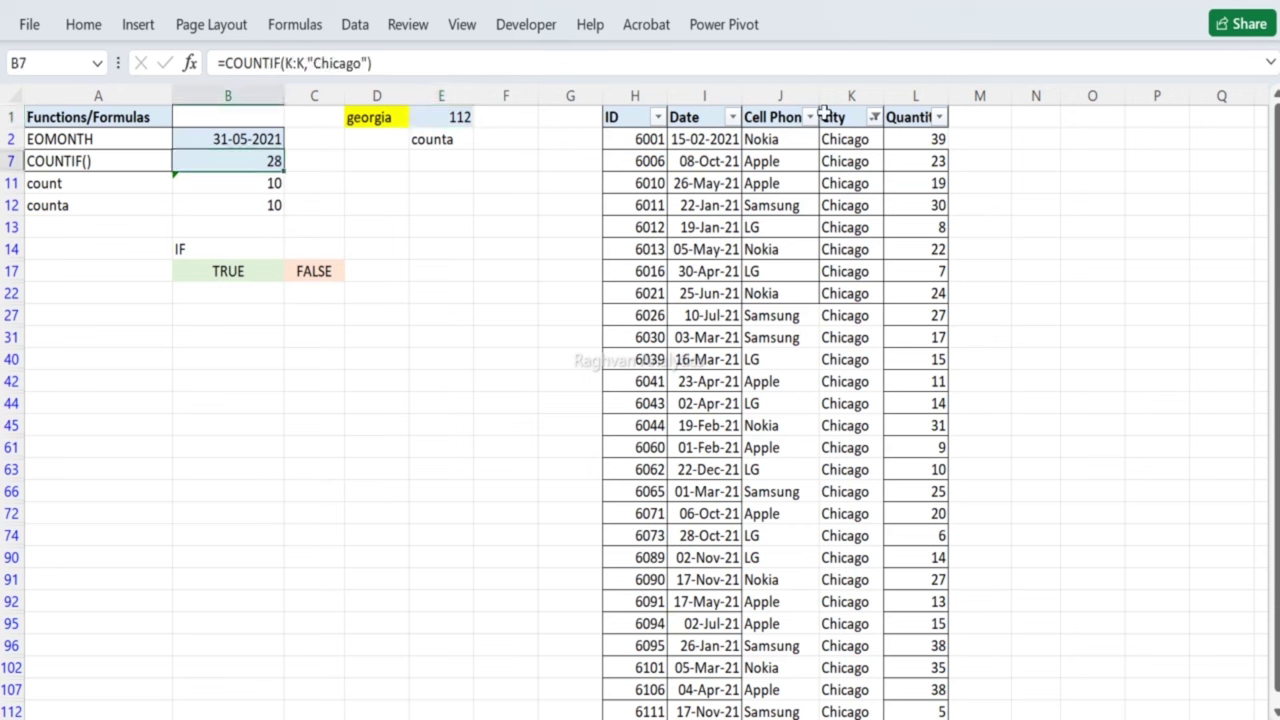
{"action": "left_click_drag", "start_coordinate": [849, 140], "coordinate": [894, 689]}
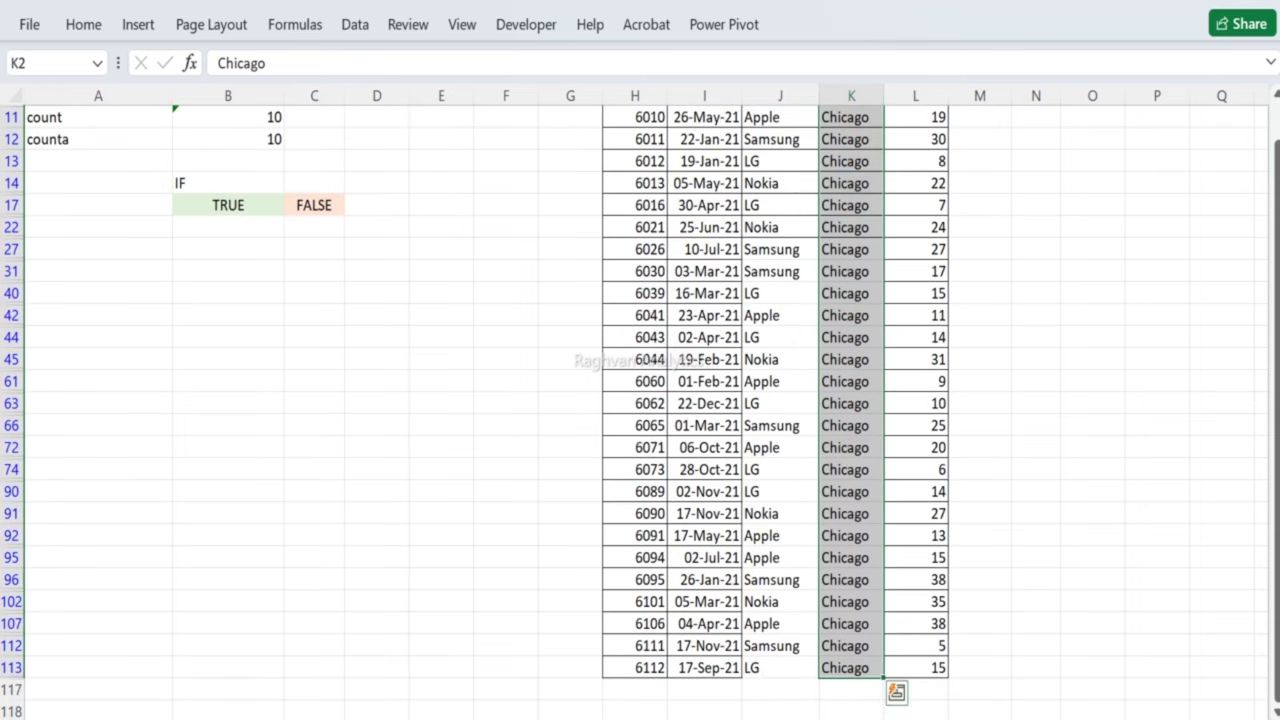
{"action": "left_click", "coordinate": [893, 452]}
{"action": "key", "text": "Up"}
{"action": "key", "text": "Up"}
{"action": "key", "text": "Up"}
{"action": "key", "text": "Up"}
{"action": "key", "text": "Up"}
{"action": "key", "text": "Up"}
{"action": "key", "text": "Up"}
{"action": "key", "text": "Up"}
{"action": "key", "text": "Up"}
{"action": "key", "text": "Up"}
{"action": "key", "text": "Up"}
{"action": "key", "text": "Up"}
{"action": "key", "text": "Up"}
{"action": "key", "text": "Up"}
{"action": "key", "text": "Up"}
{"action": "key", "text": "Up"}
{"action": "key", "text": "Up"}
{"action": "key", "text": "Up"}
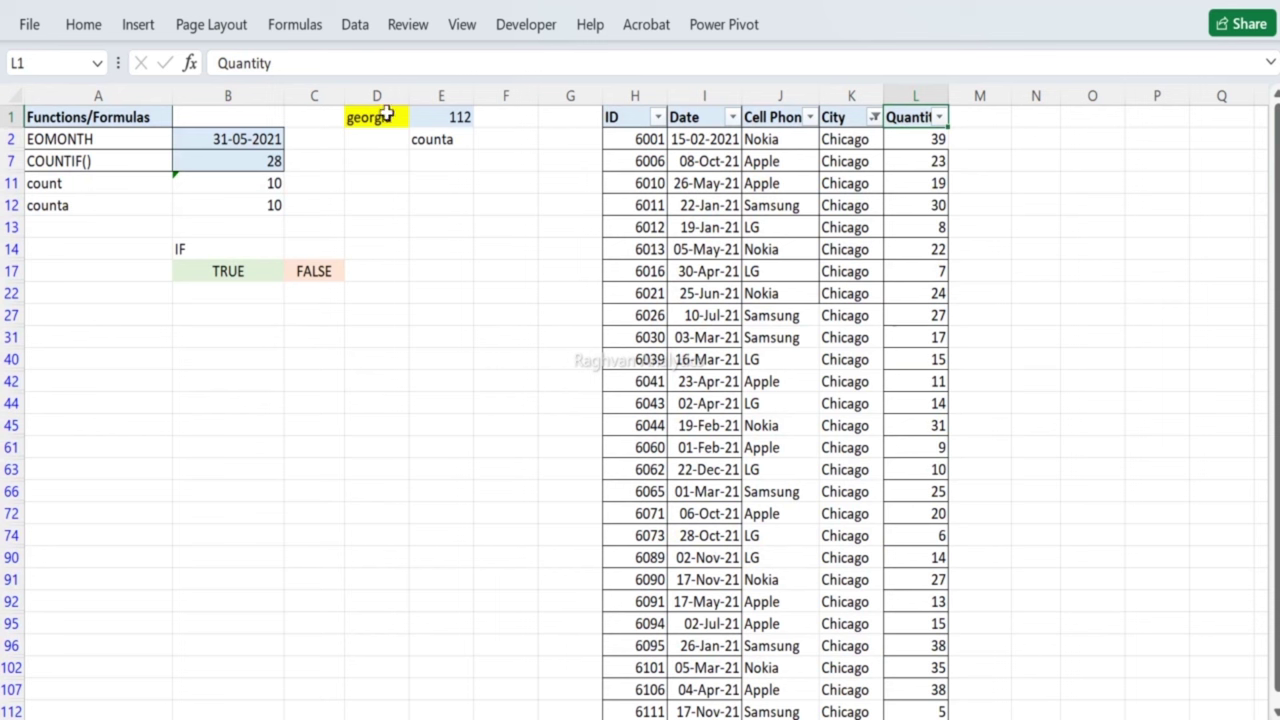
{"action": "left_click", "coordinate": [437, 116]}
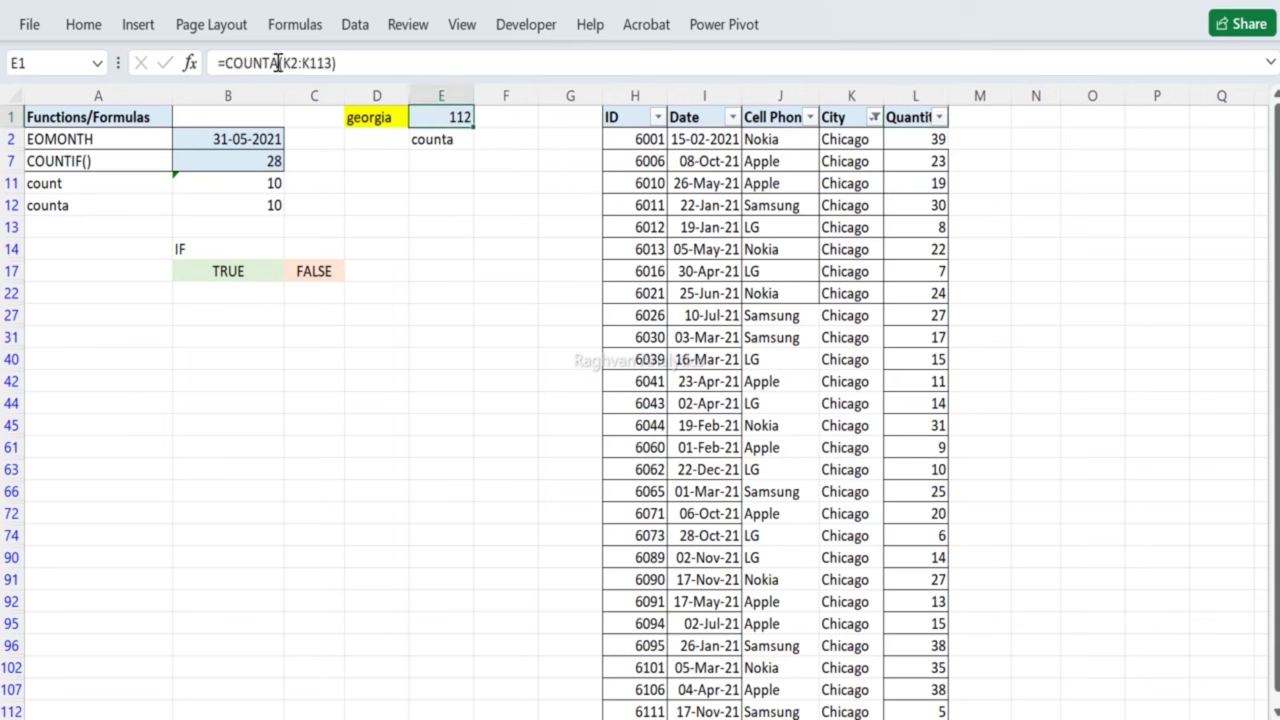
{"action": "left_click_drag", "start_coordinate": [281, 62], "coordinate": [332, 56]}
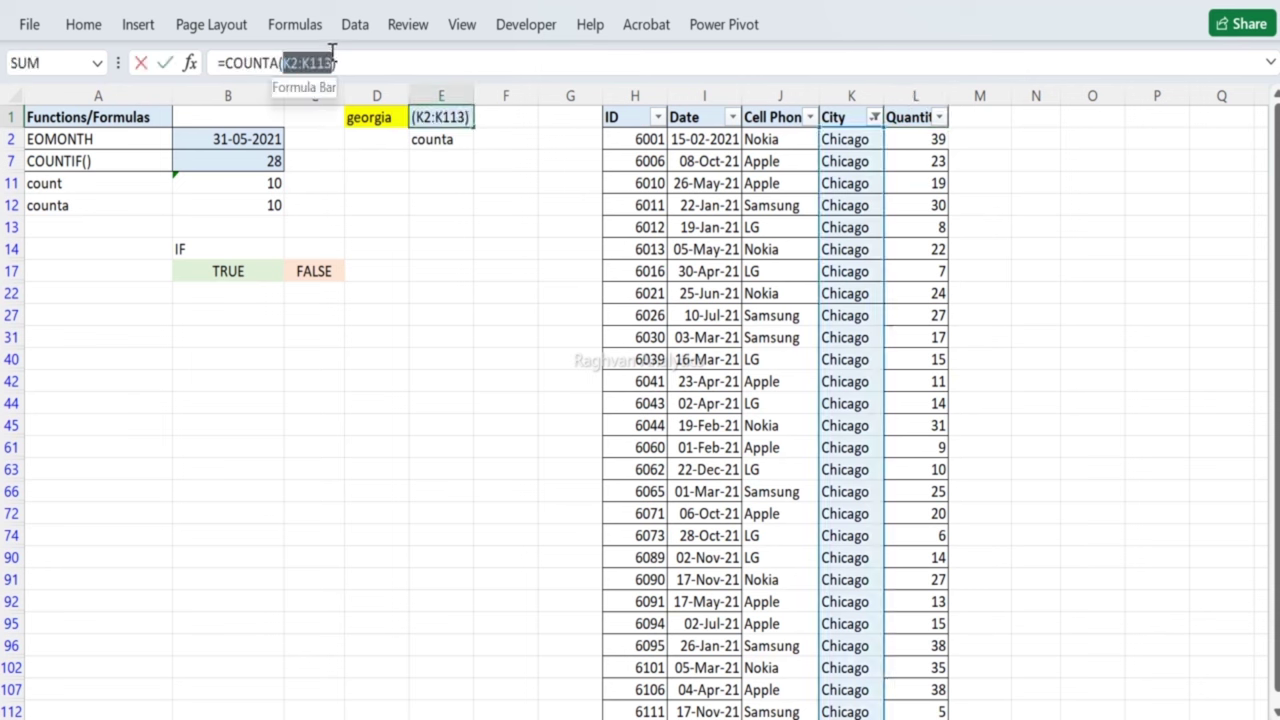
{"action": "key", "text": "Escape"}
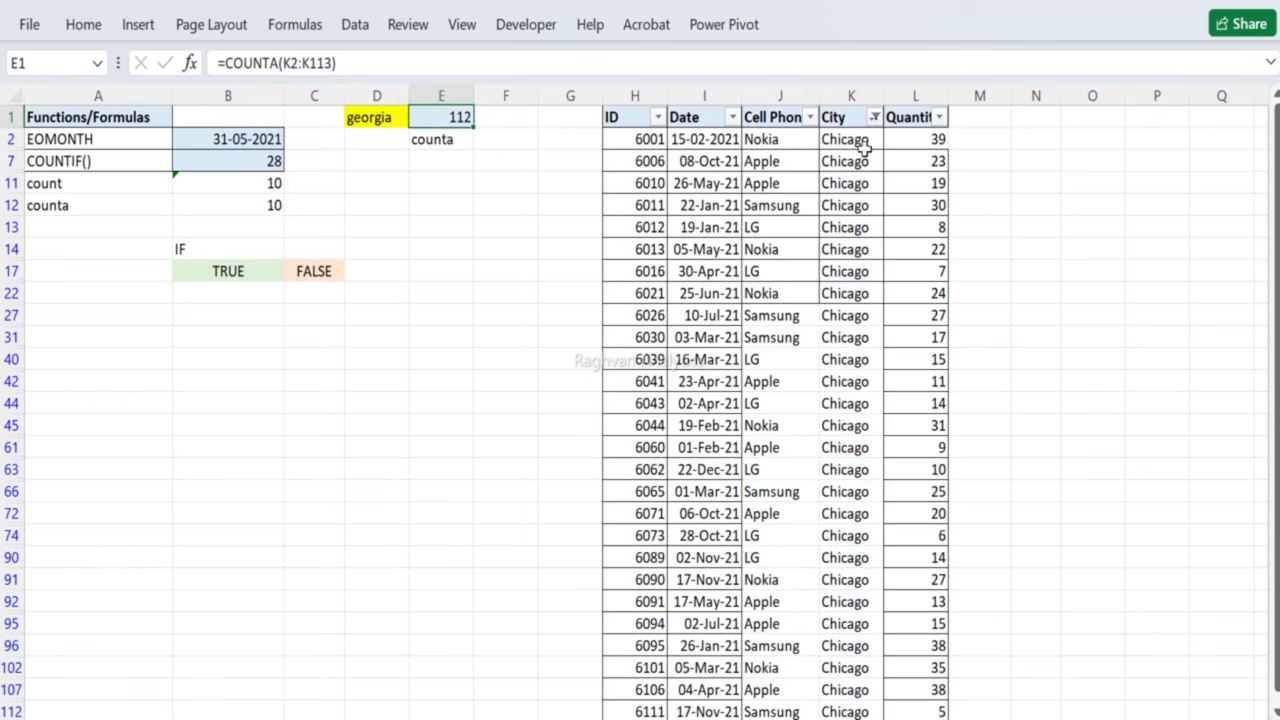
{"action": "left_click_drag", "start_coordinate": [860, 140], "coordinate": [866, 668]}
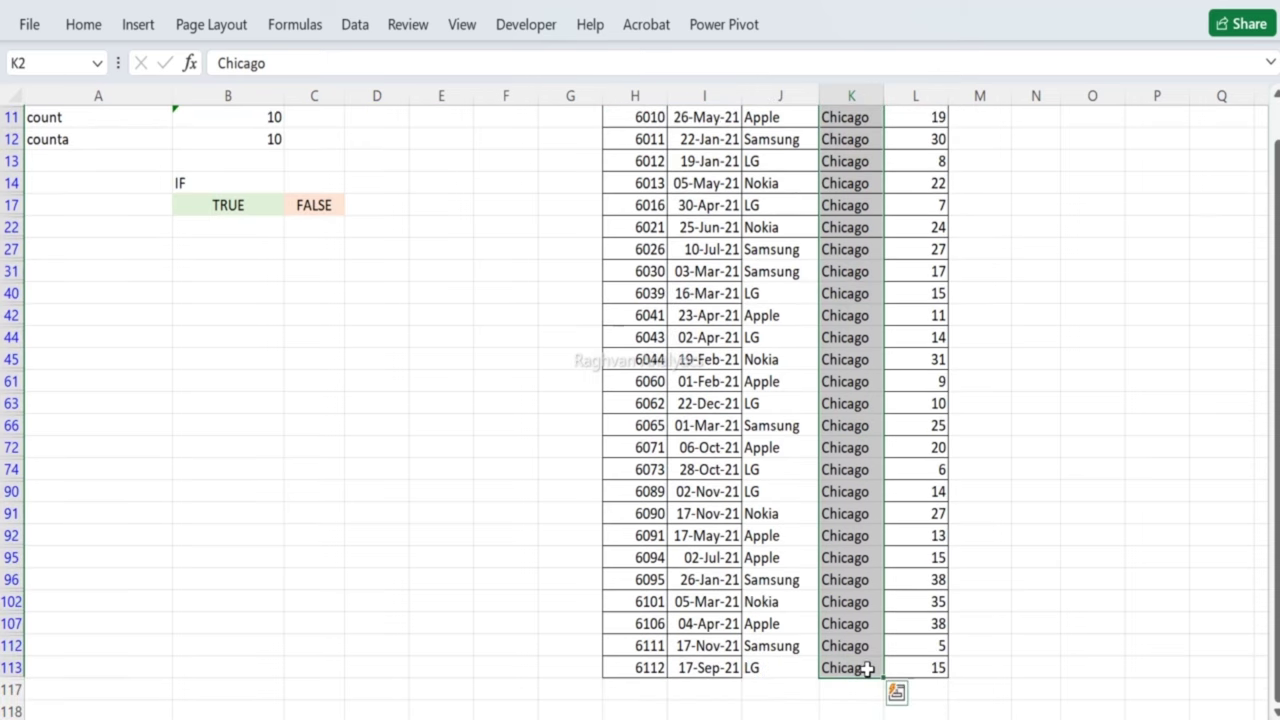
{"action": "left_click", "coordinate": [850, 291]}
{"action": "key", "text": "Up"}
{"action": "key", "text": "Up"}
{"action": "key", "text": "Up"}
{"action": "key", "text": "Up"}
{"action": "key", "text": "Up"}
{"action": "key", "text": "Up"}
{"action": "key", "text": "Up"}
{"action": "key", "text": "Up"}
{"action": "key", "text": "Up"}
{"action": "key", "text": "Up"}
{"action": "key", "text": "Up"}
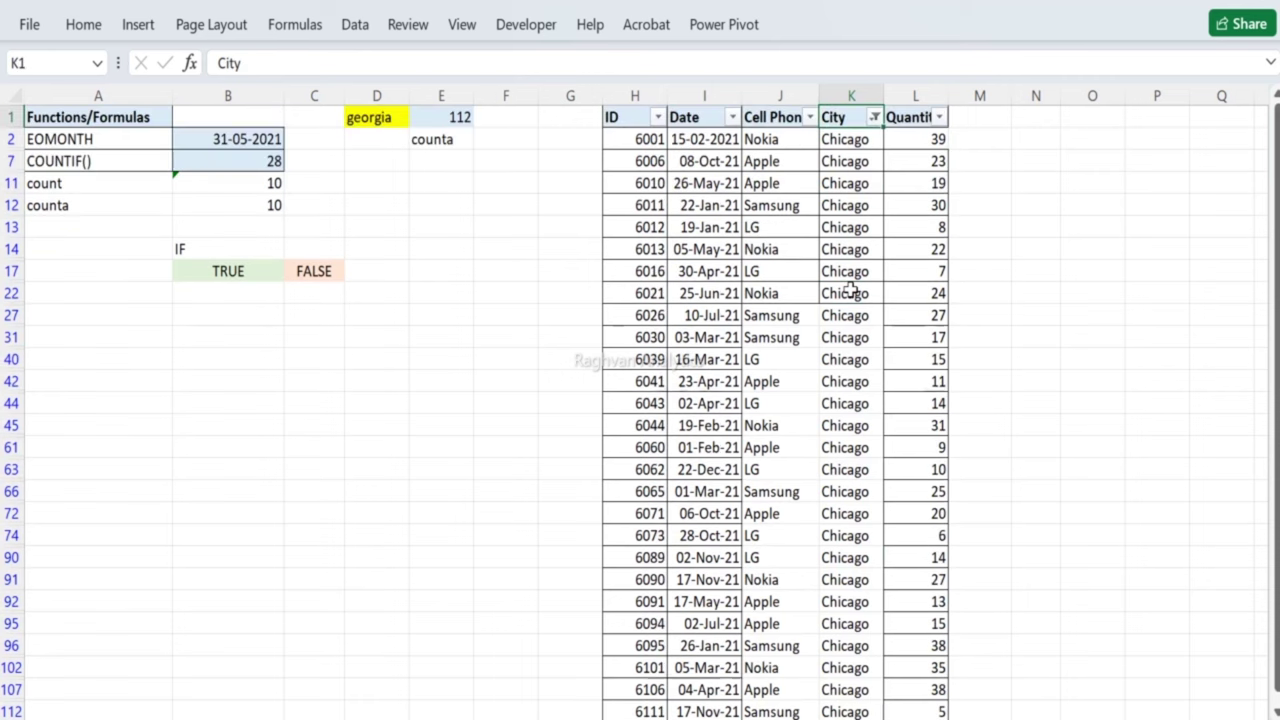
Step: Delete georgia from D1 and wipe contents and formatting from D1:F2
{"action": "left_click", "coordinate": [451, 135]}
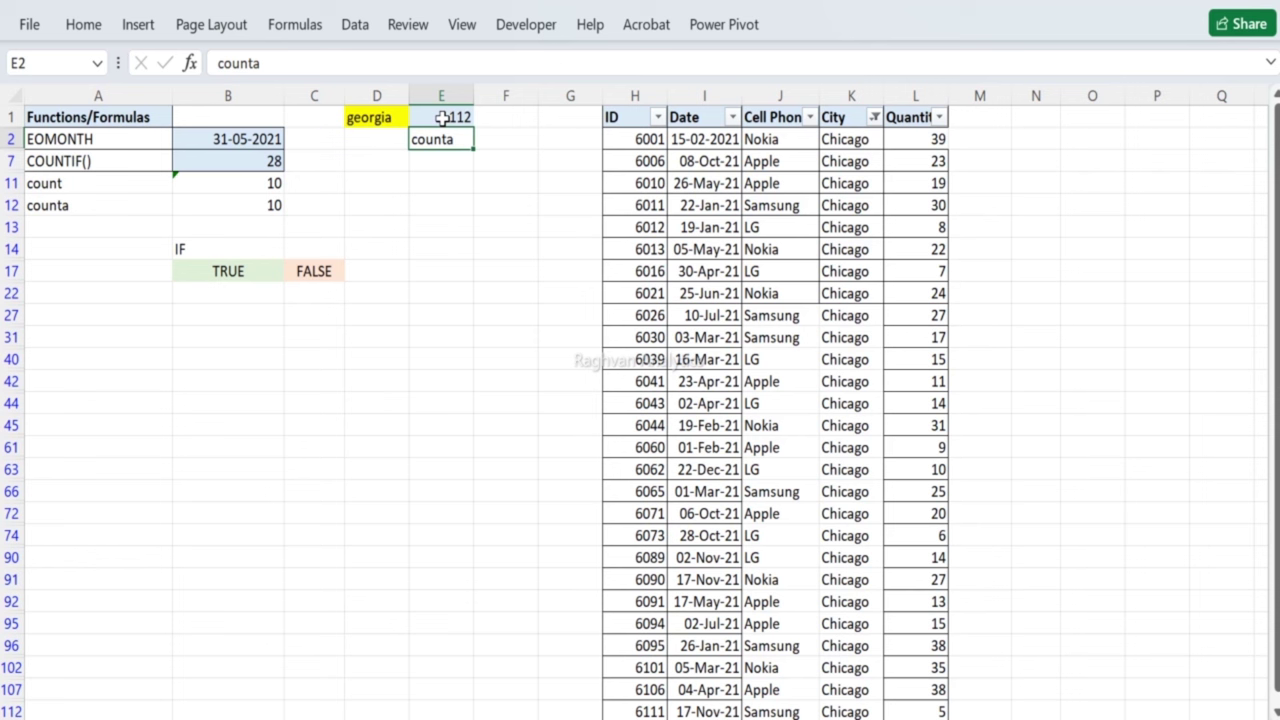
{"action": "left_click", "coordinate": [442, 118]}
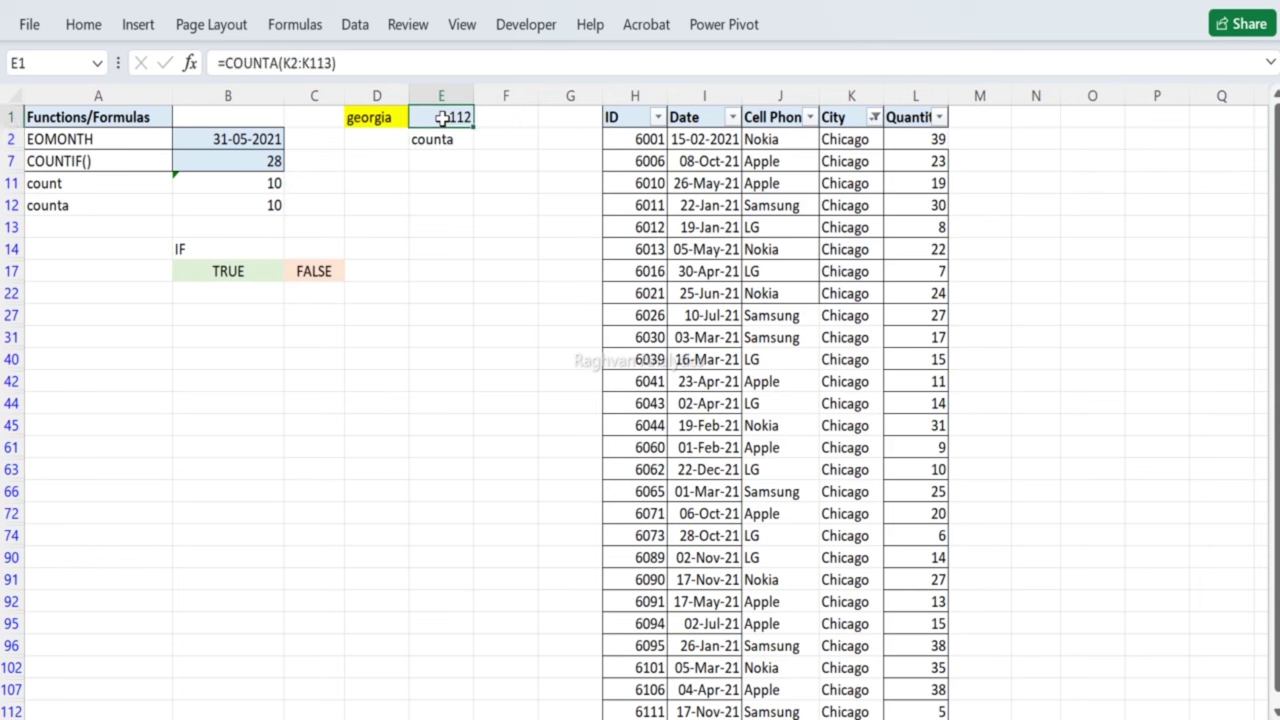
{"action": "left_click", "coordinate": [383, 118]}
{"action": "key", "text": "Delete"}
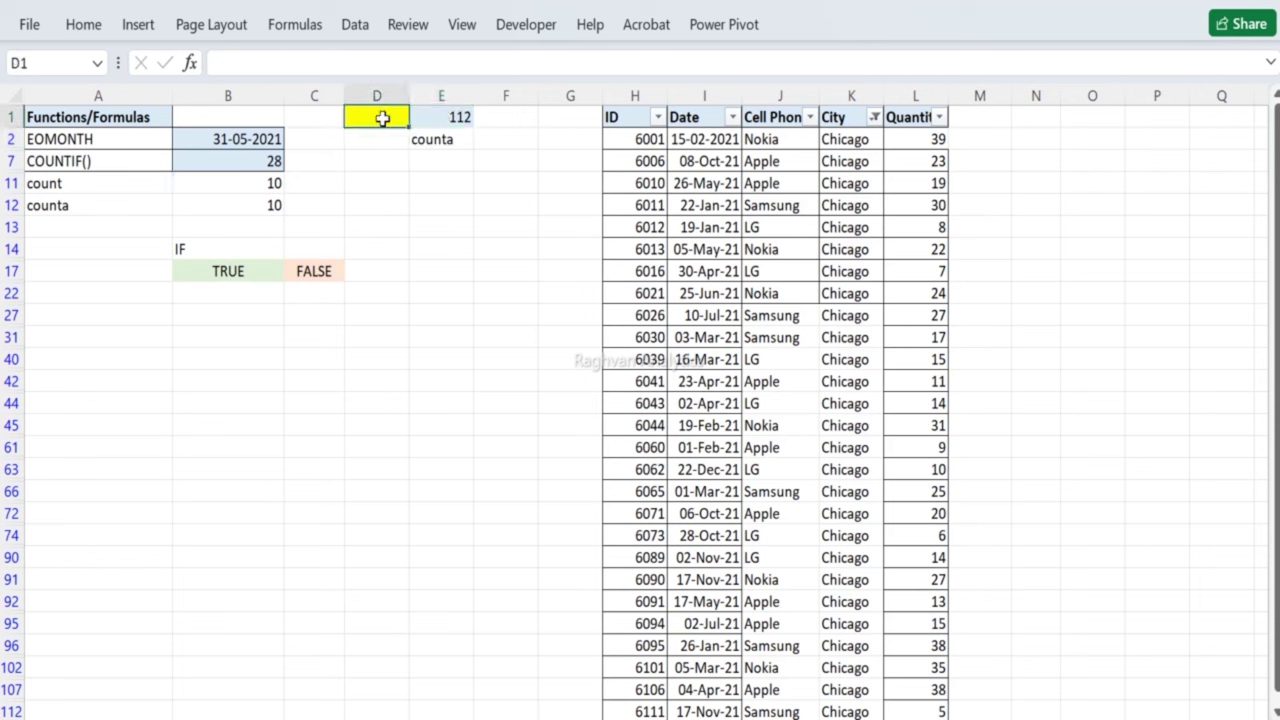
{"action": "left_click", "coordinate": [372, 148]}
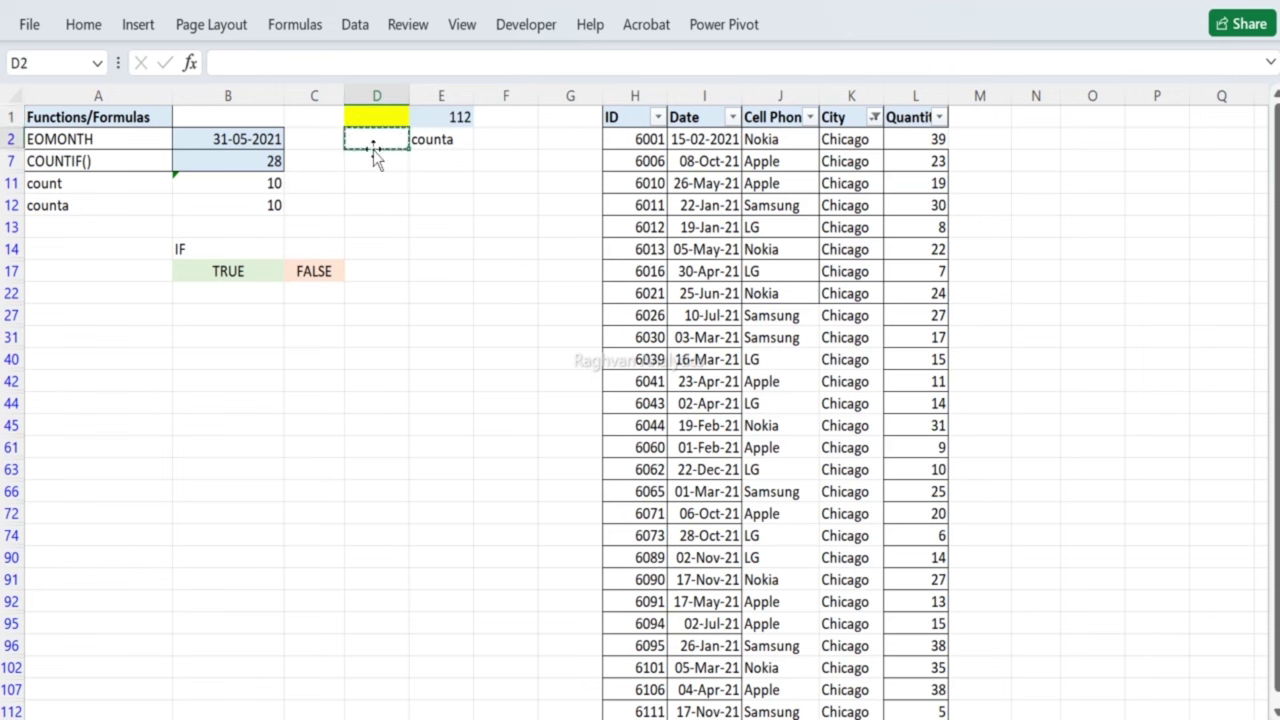
{"action": "left_click_drag", "start_coordinate": [373, 117], "coordinate": [471, 157]}
{"action": "key", "text": "ctrl+v"}
{"action": "key", "text": "Escape"}
Step: Open B7's COUNTIF formula for editing, then cancel leaving it unchanged
{"action": "left_click", "coordinate": [466, 158]}
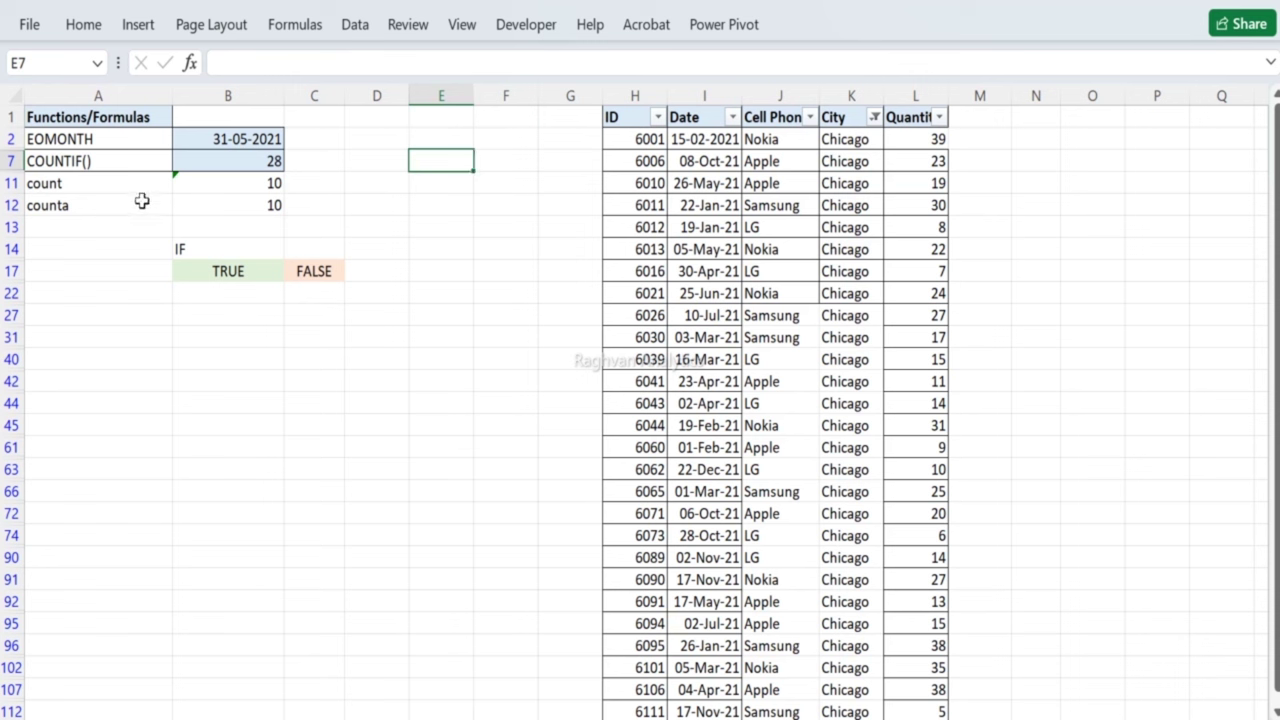
{"action": "left_click", "coordinate": [242, 162]}
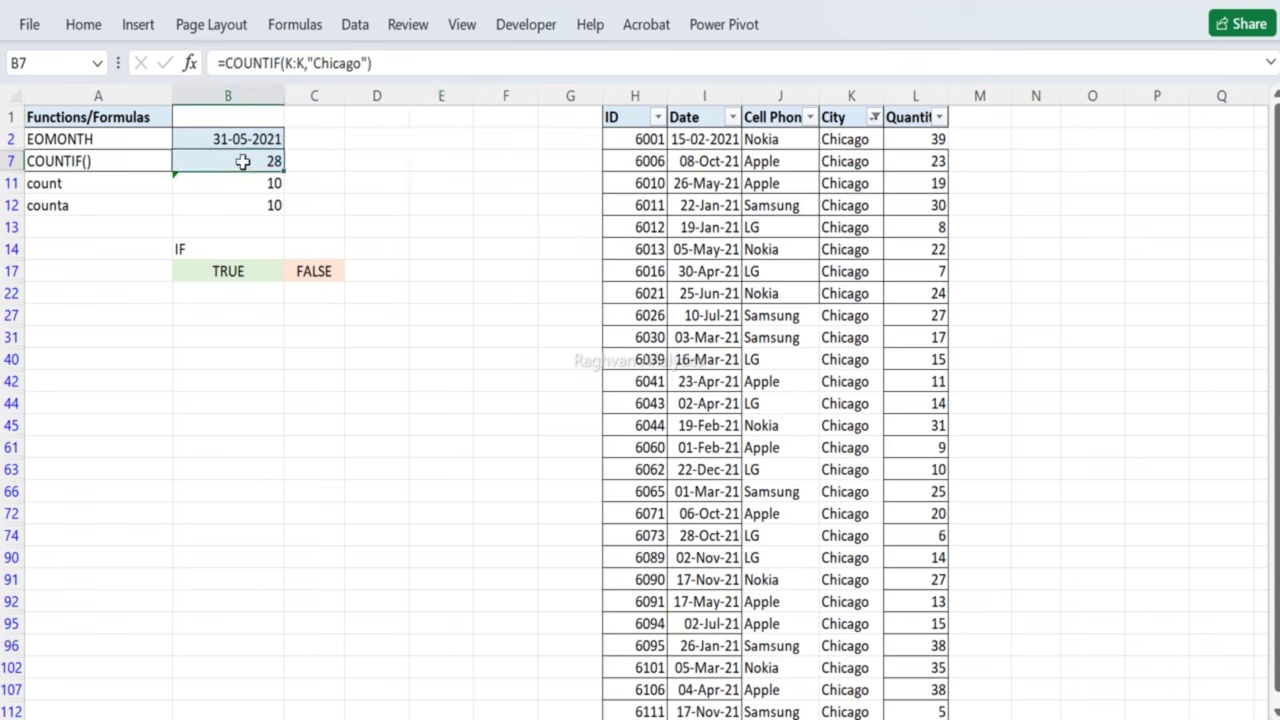
{"action": "double_click", "coordinate": [242, 162]}
{"action": "left_click", "coordinate": [642, 118]}
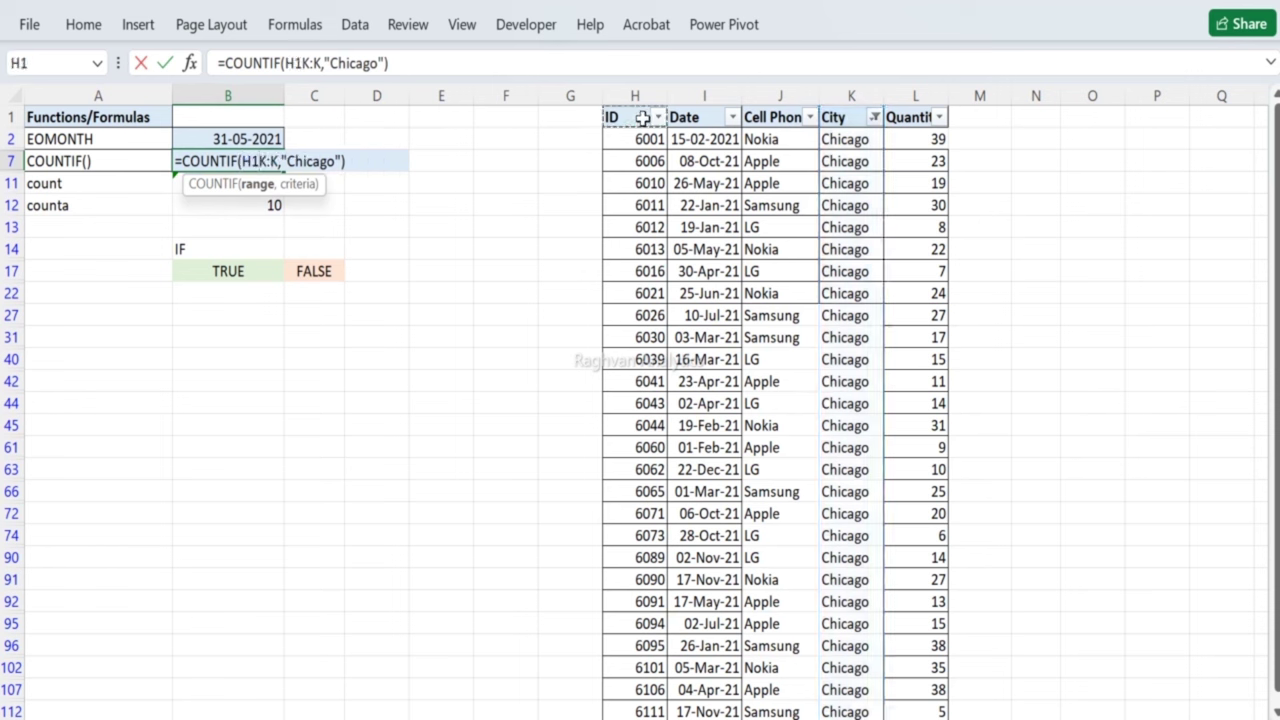
{"action": "key", "text": "Escape"}
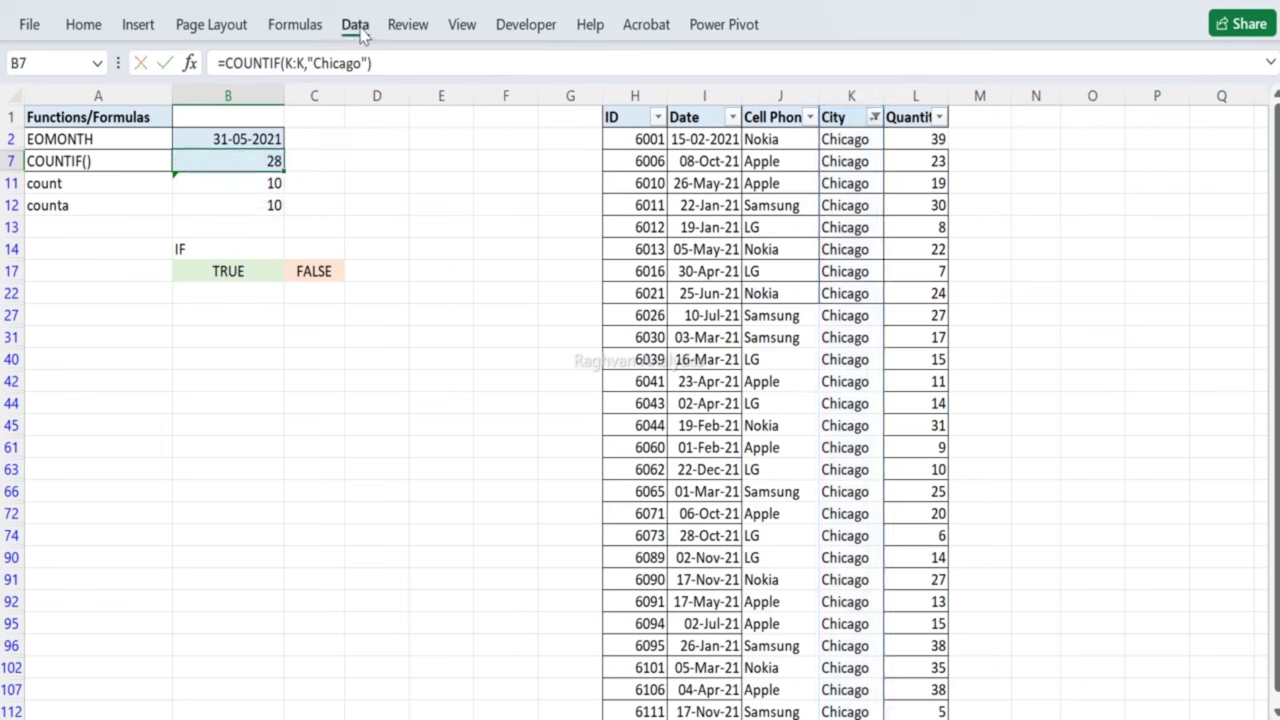
Step: Remove the Chicago filter so all table rows show
{"action": "left_click", "coordinate": [355, 24]}
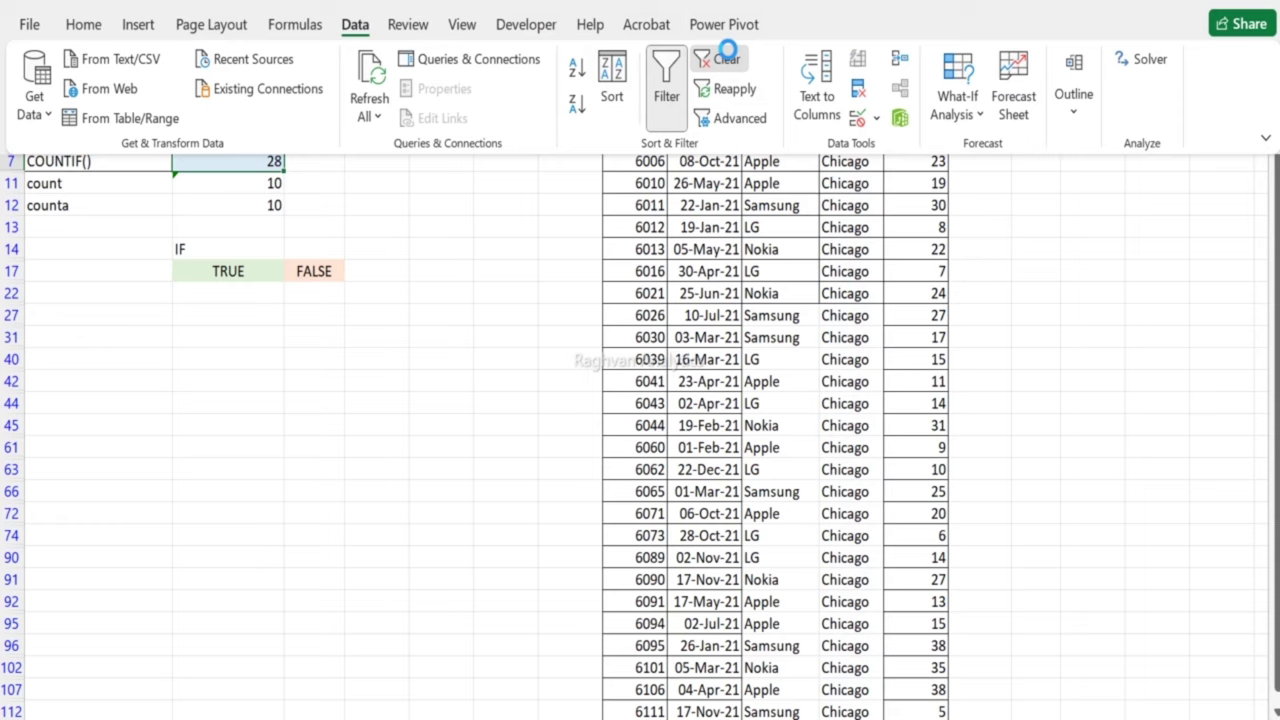
{"action": "left_click", "coordinate": [728, 55]}
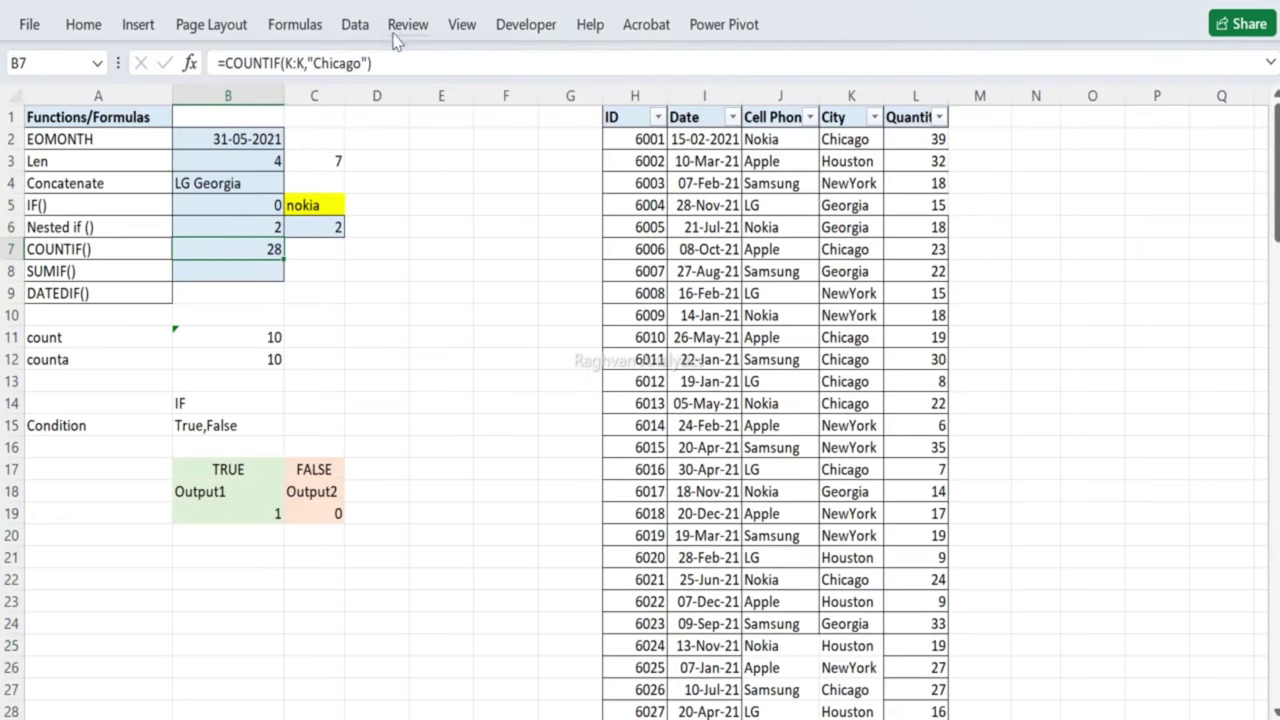
{"action": "left_click", "coordinate": [356, 24]}
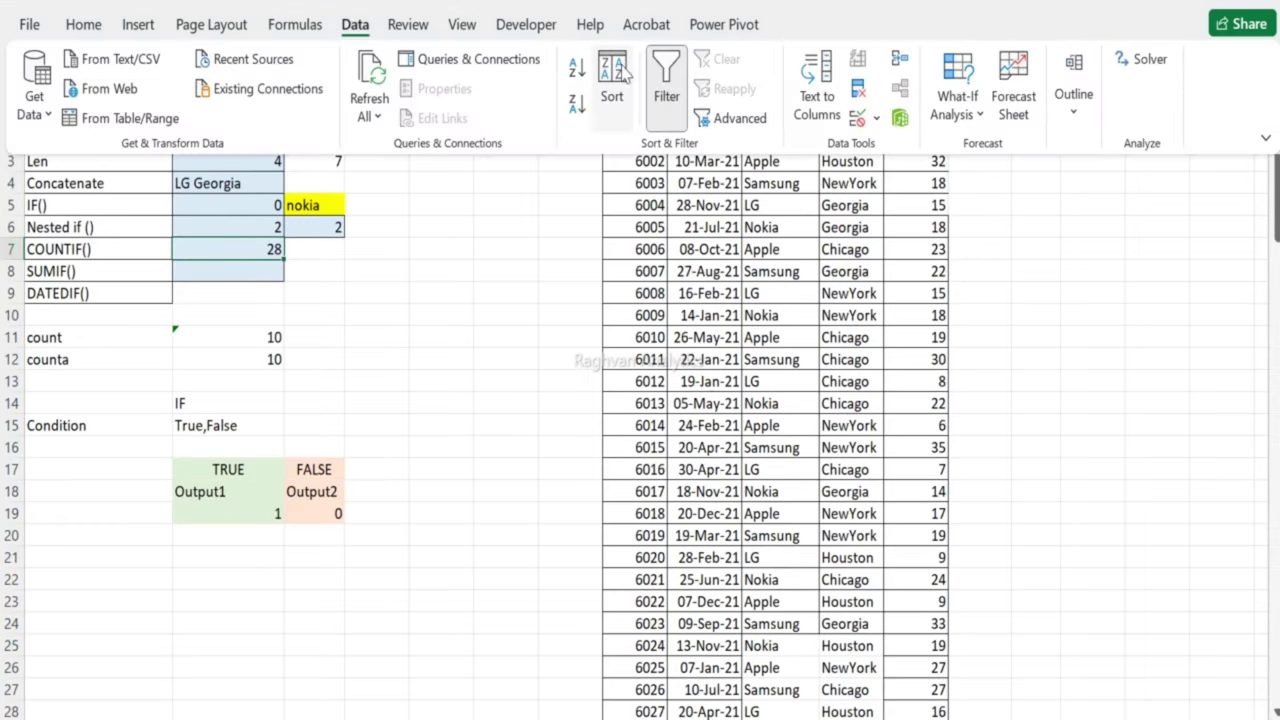
{"action": "left_click", "coordinate": [622, 72]}
{"action": "key", "text": "Escape"}
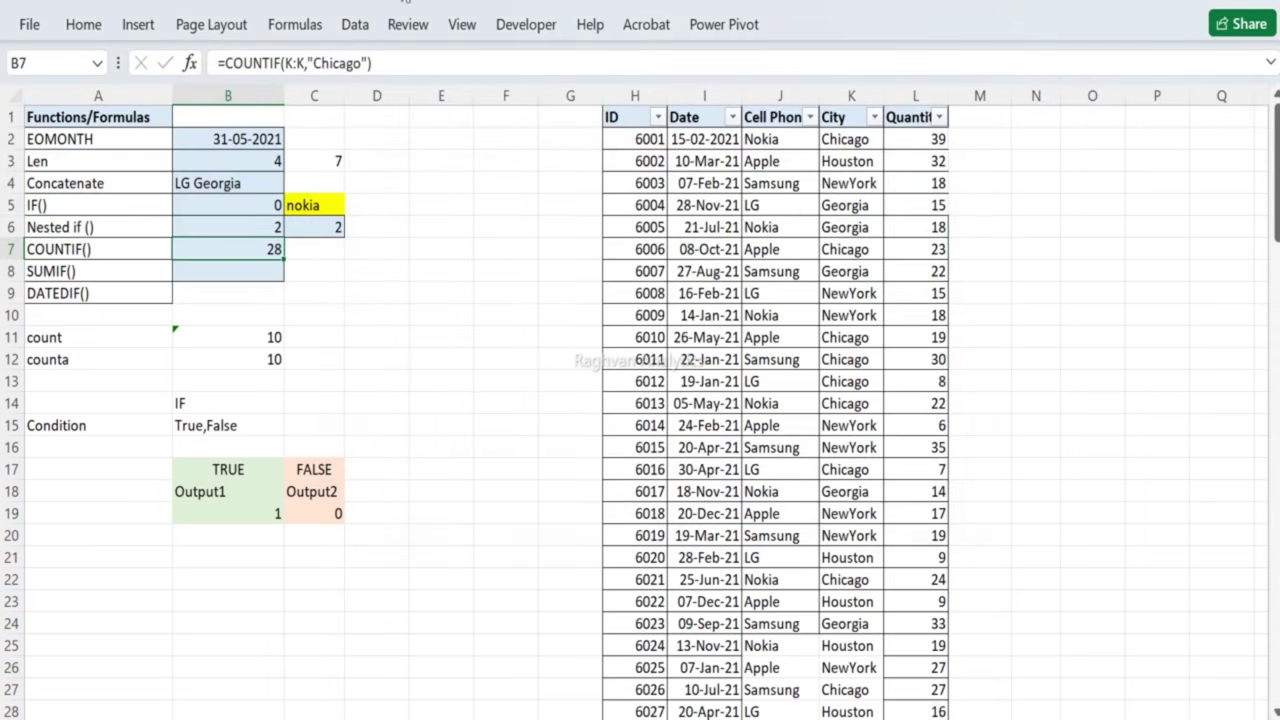
{"action": "left_click", "coordinate": [348, 25]}
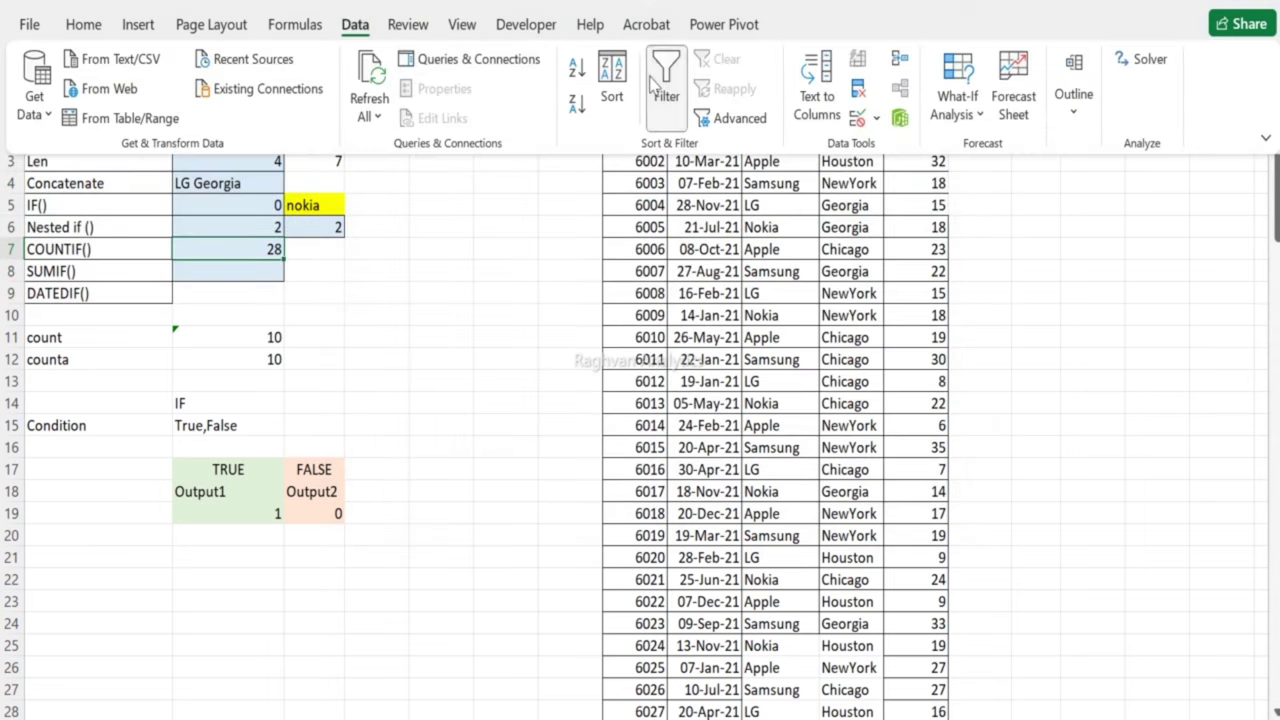
{"action": "left_click", "coordinate": [608, 222]}
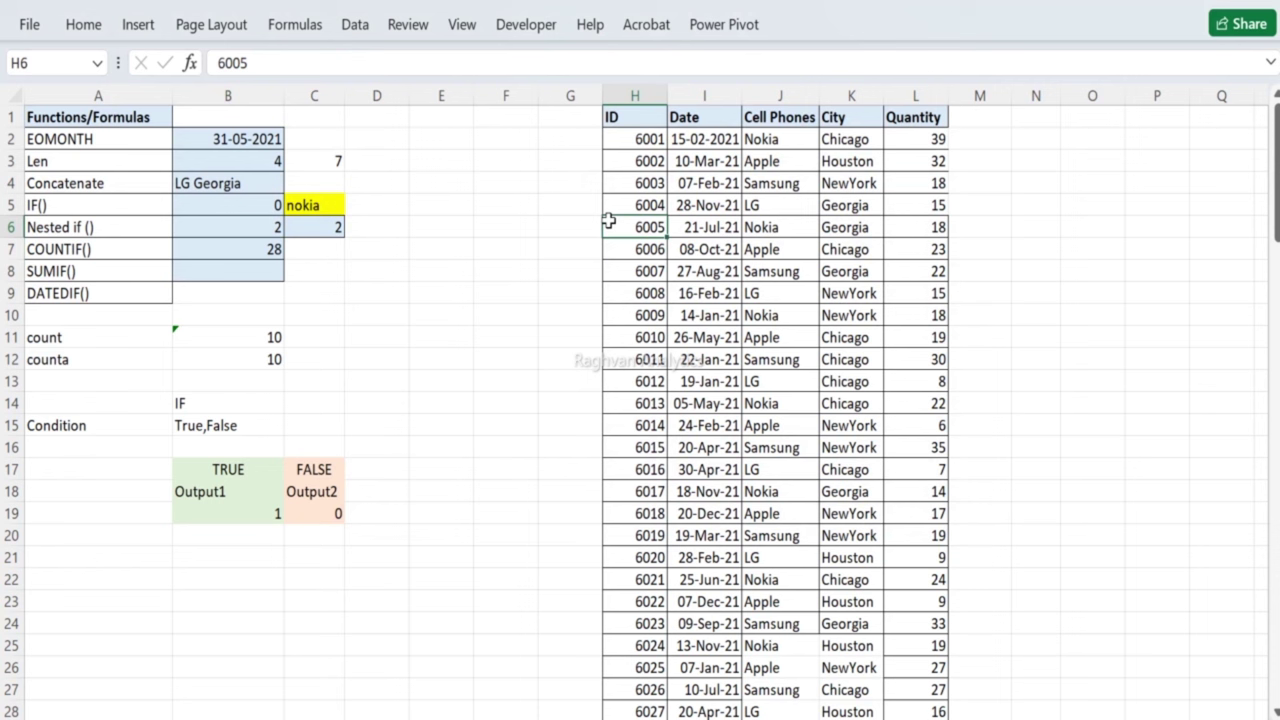
Step: Change B7's COUNTIF criterion from Chicago to newyork, returning 30
{"action": "left_click", "coordinate": [598, 222]}
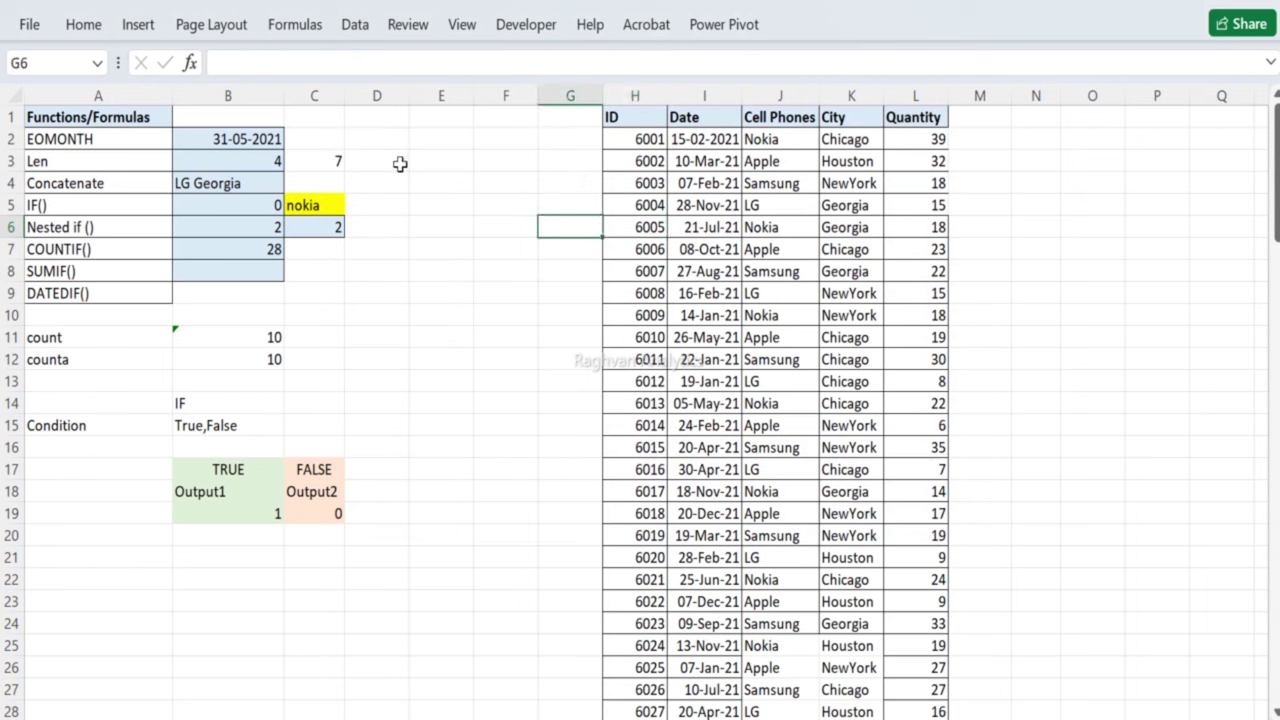
{"action": "left_click", "coordinate": [274, 250]}
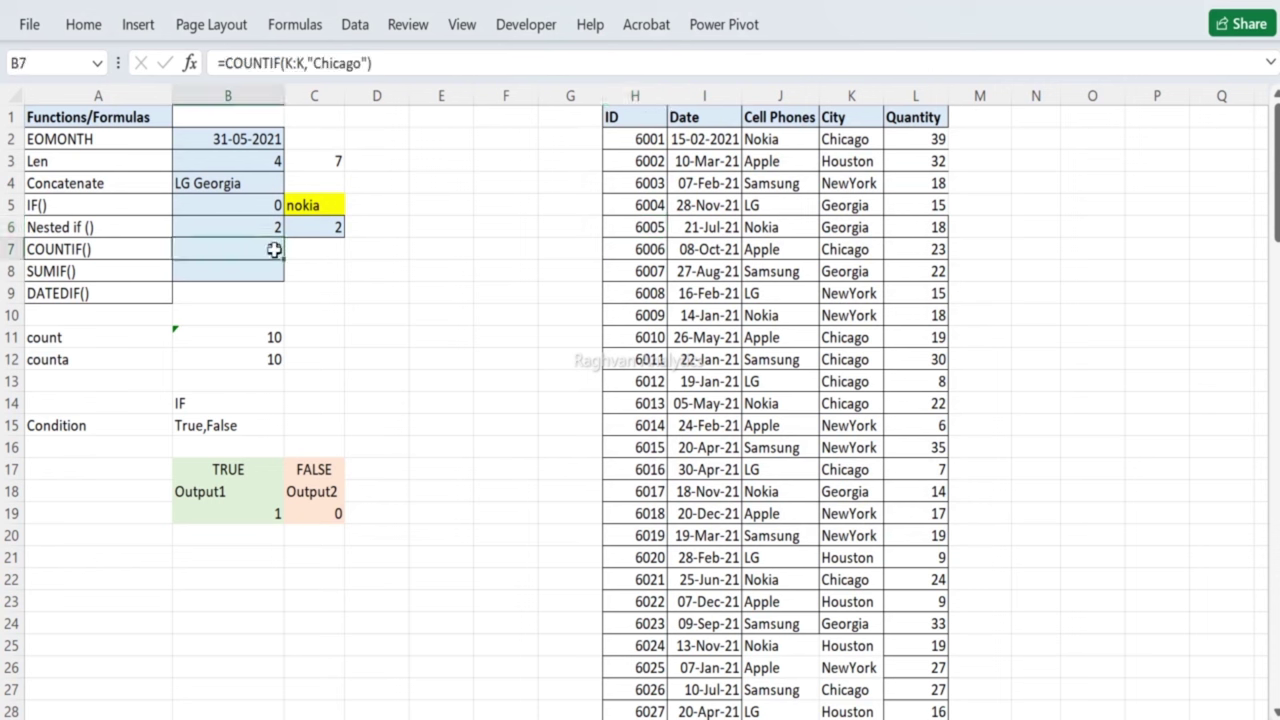
{"action": "double_click", "coordinate": [274, 250]}
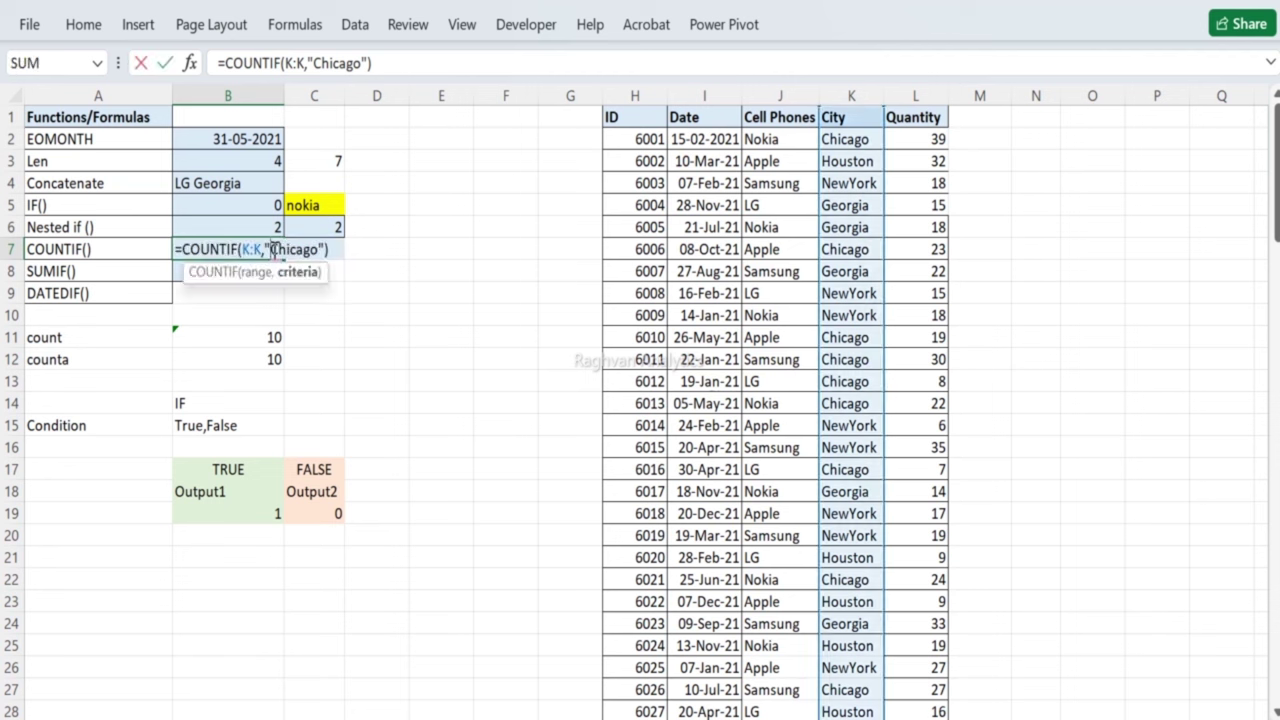
{"action": "left_click_drag", "start_coordinate": [274, 250], "coordinate": [319, 252]}
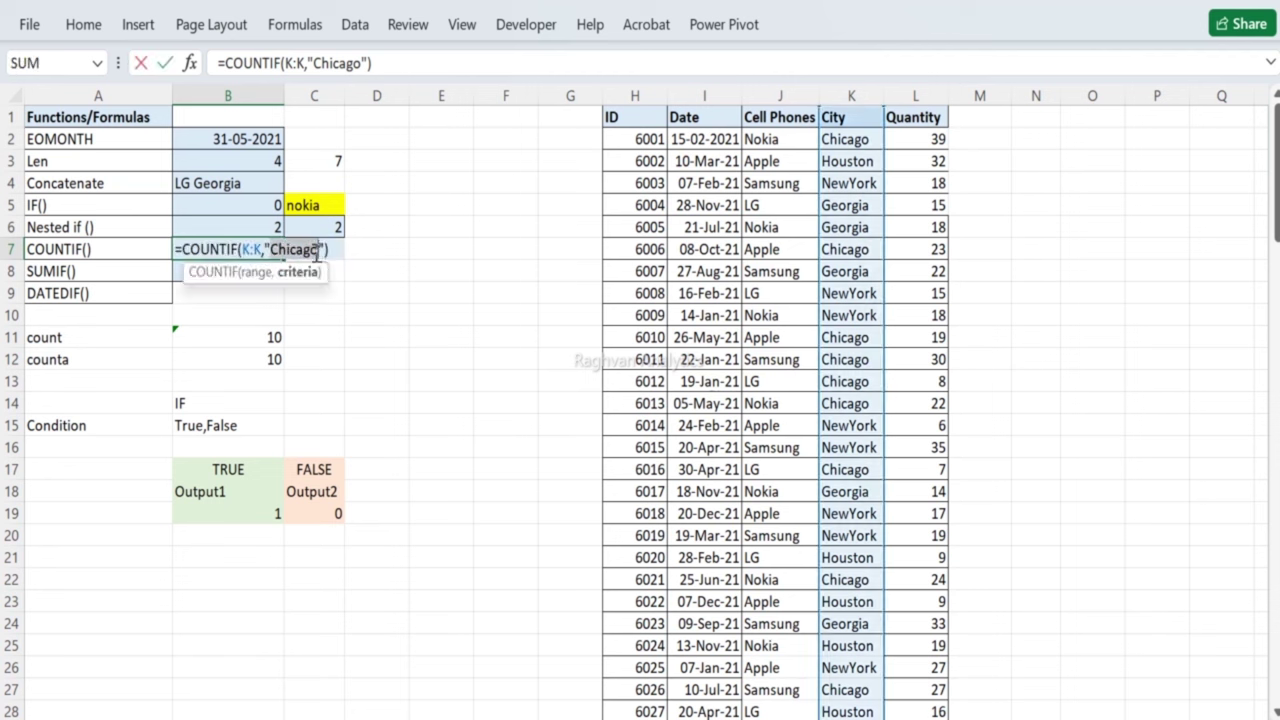
{"action": "type", "text": "ne"}
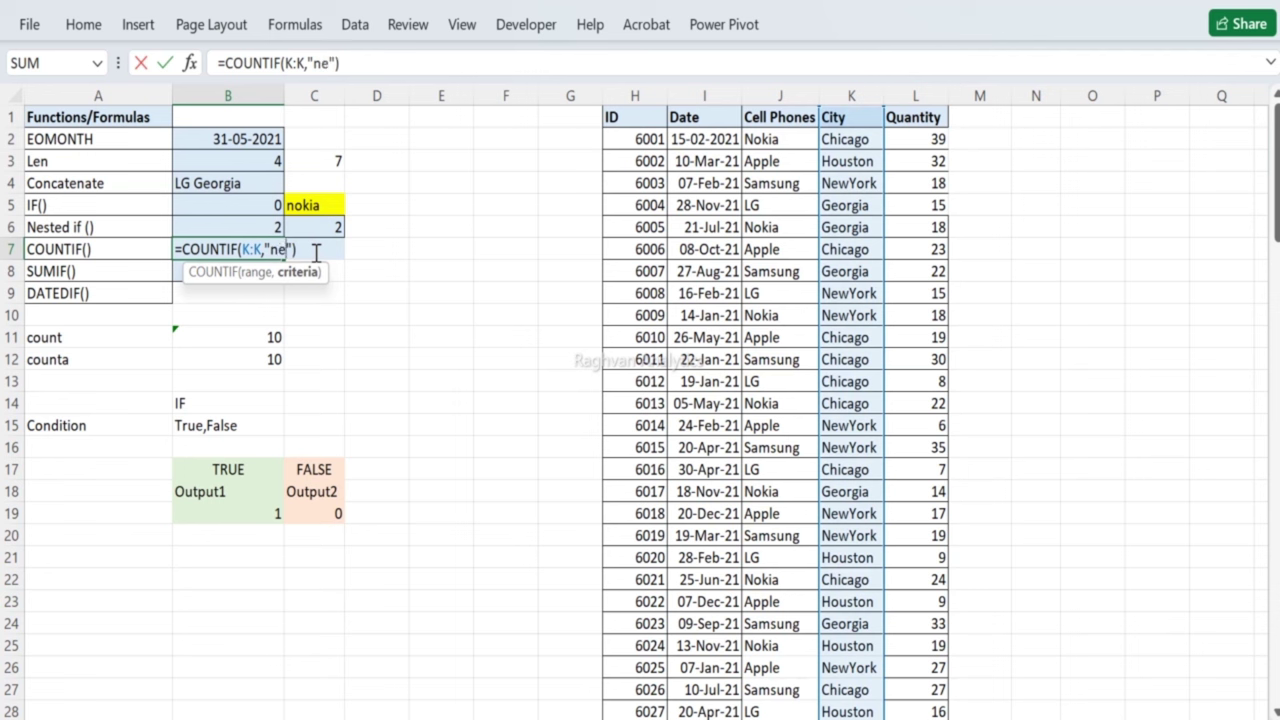
{"action": "type", "text": "wyork"}
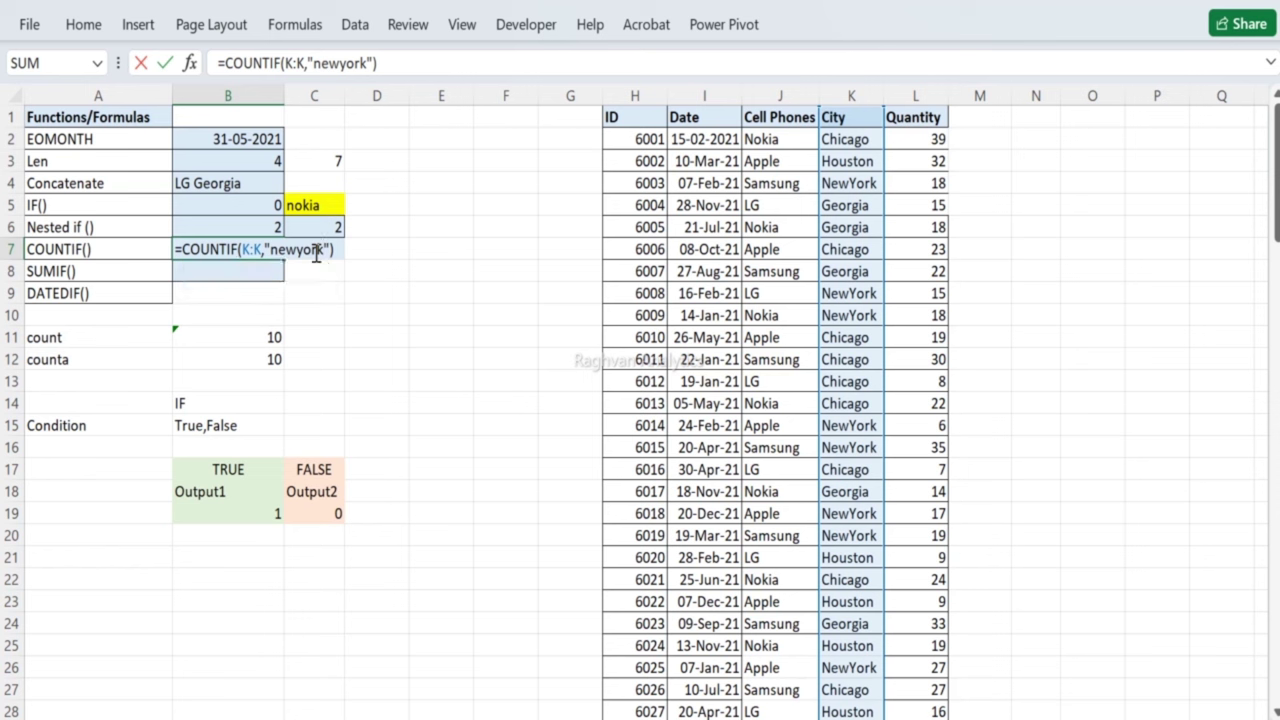
{"action": "key", "text": "Return"}
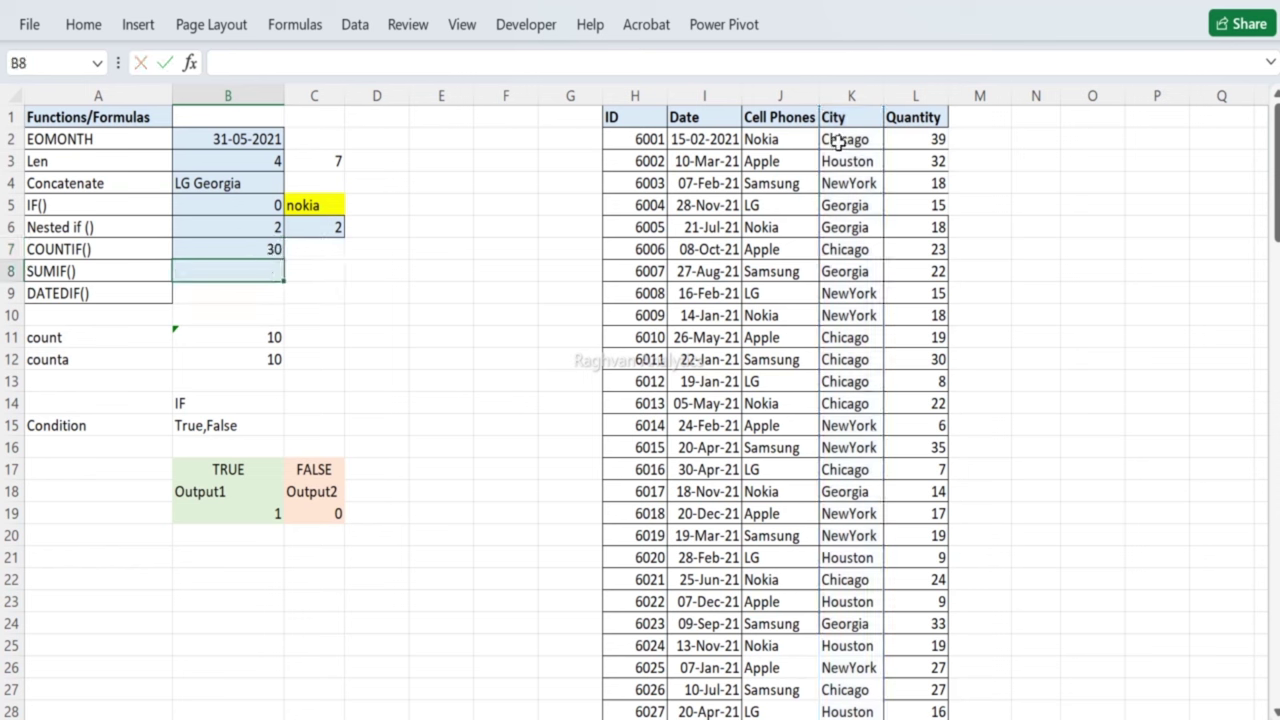
{"action": "left_click", "coordinate": [258, 248]}
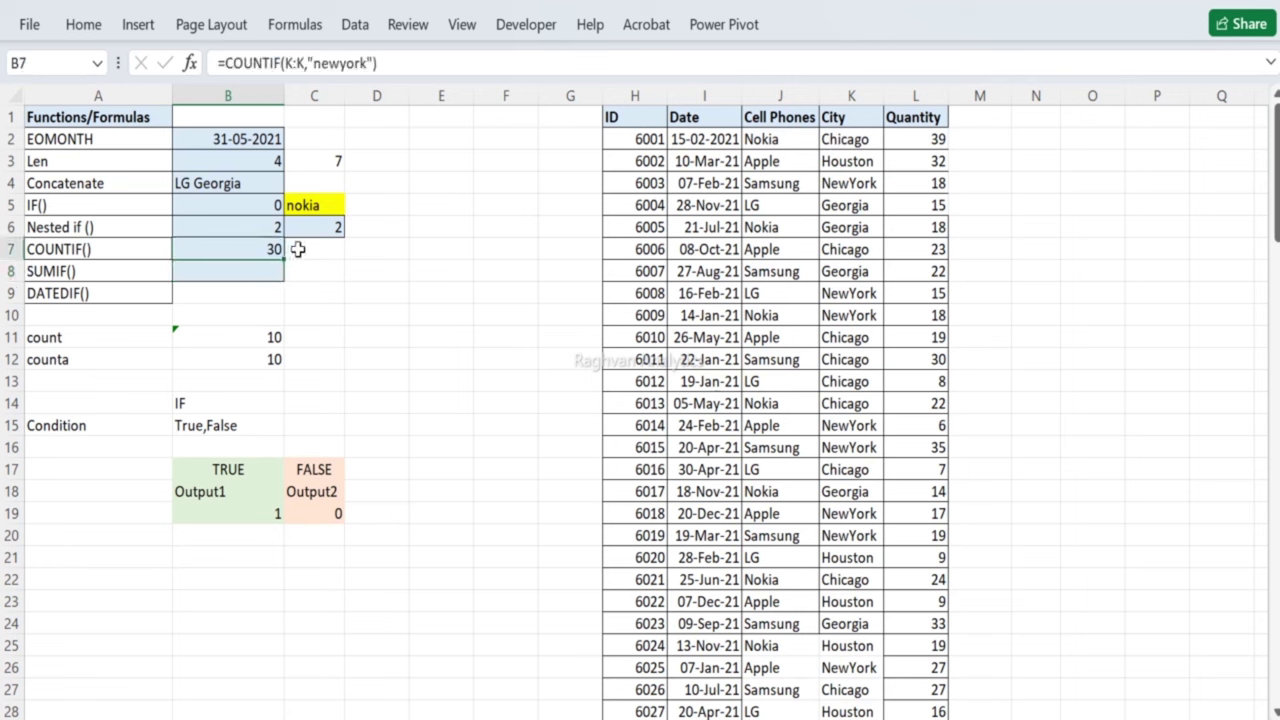
{"action": "left_click", "coordinate": [298, 249]}
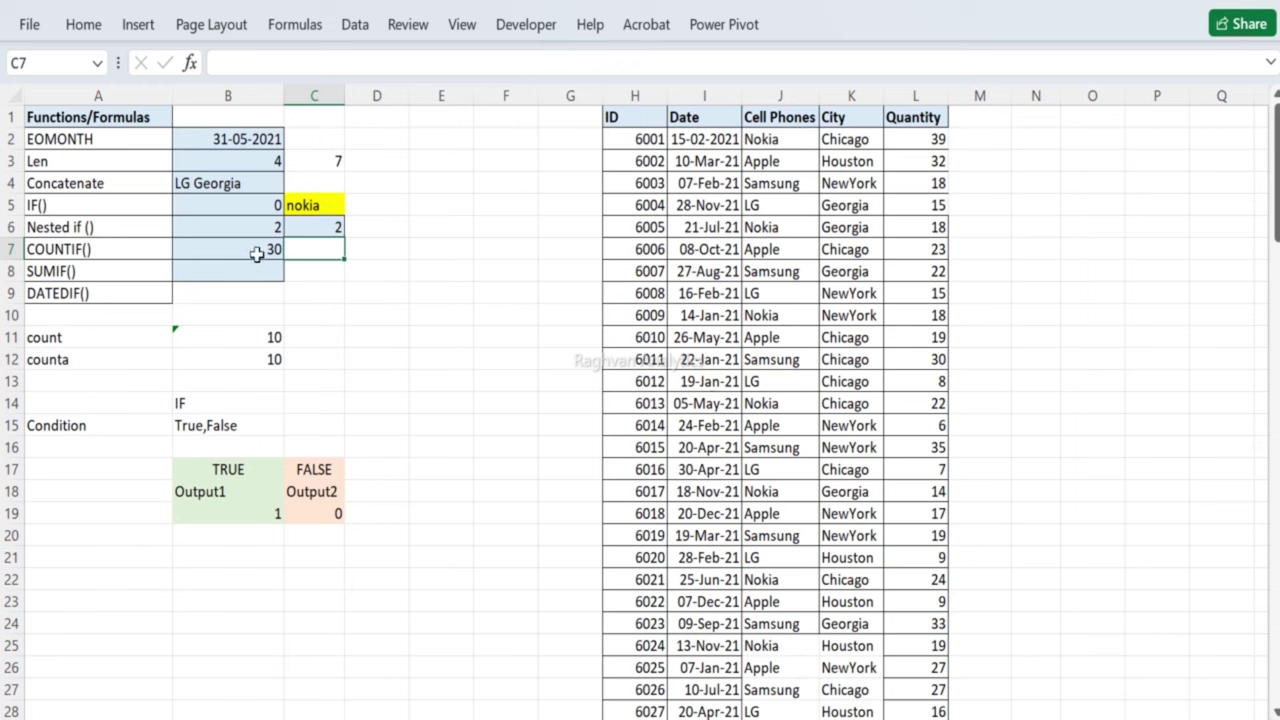
Step: Fill C7 yellow and enter chicago in it as the criteria
{"action": "left_click", "coordinate": [96, 30]}
{"action": "left_click", "coordinate": [340, 104]}
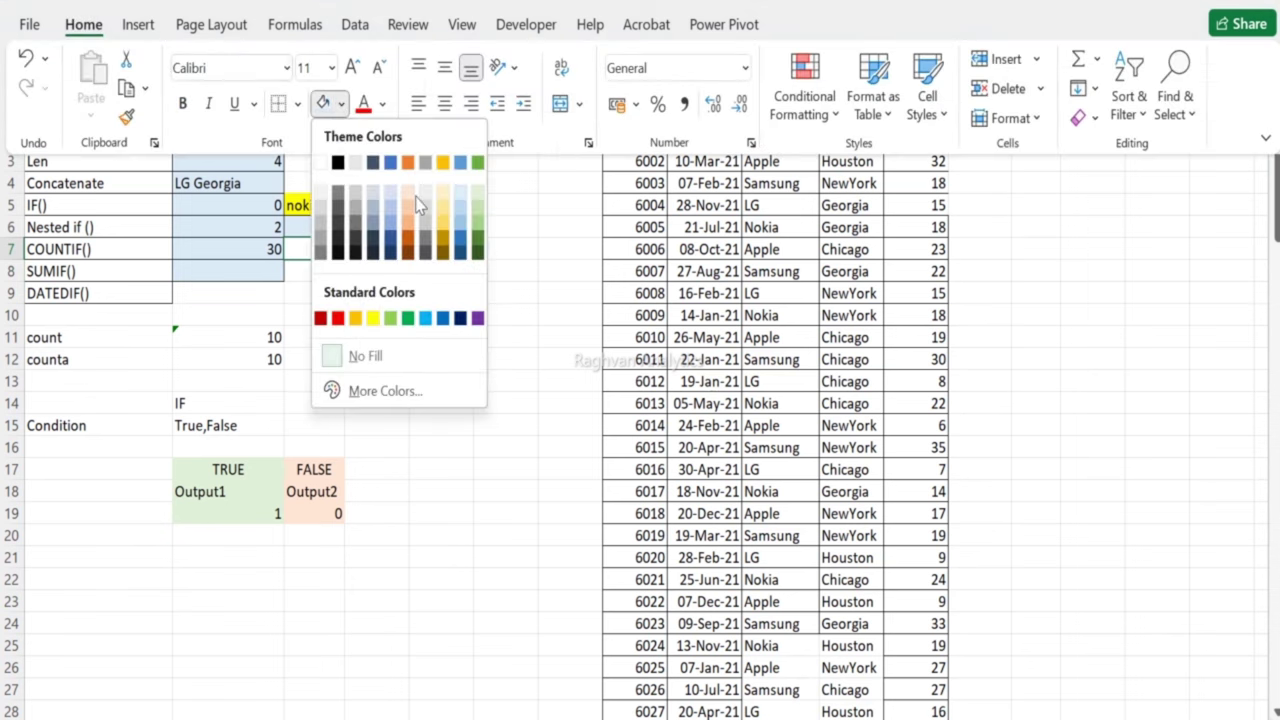
{"action": "left_click", "coordinate": [373, 314]}
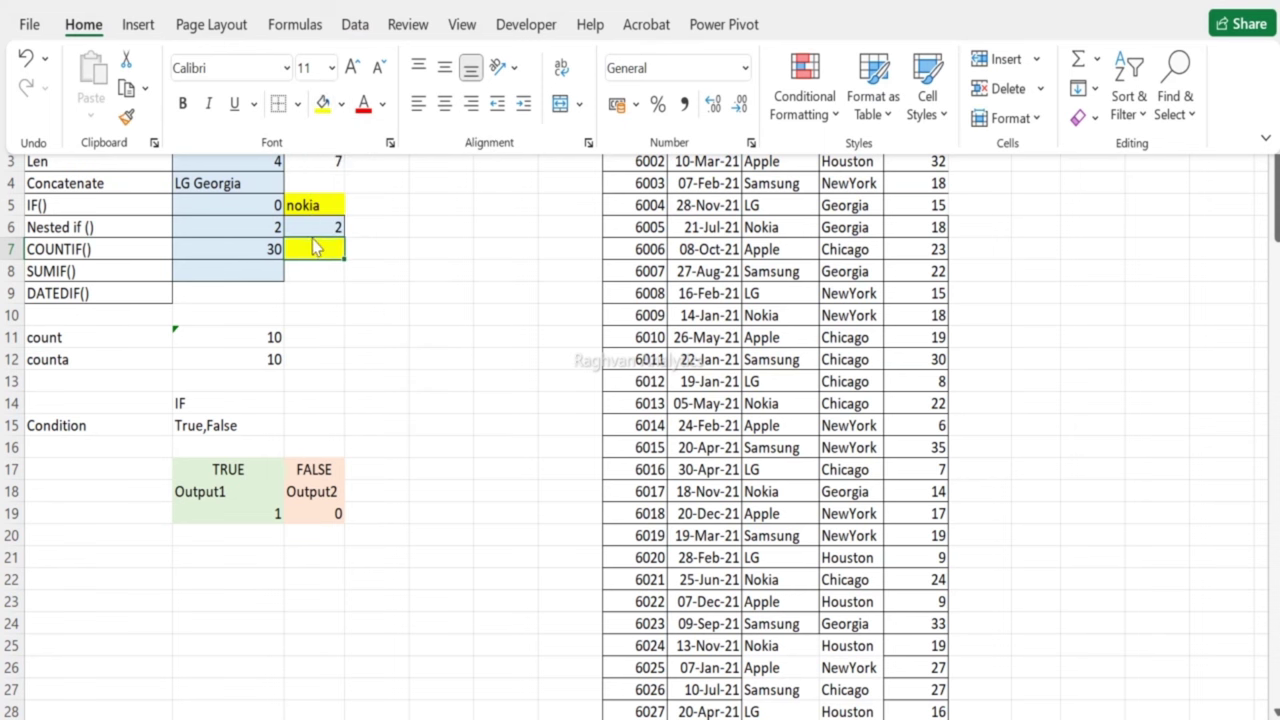
{"action": "key", "text": "Escape"}
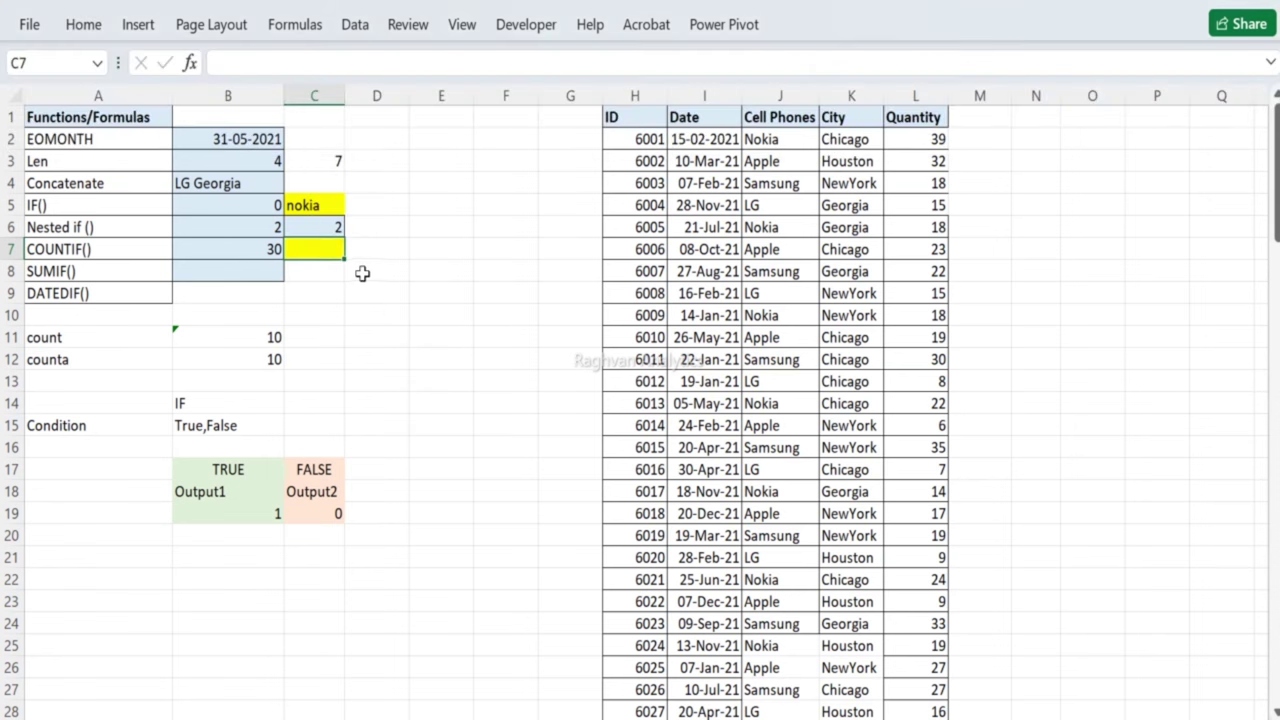
{"action": "type", "text": "chicago"}
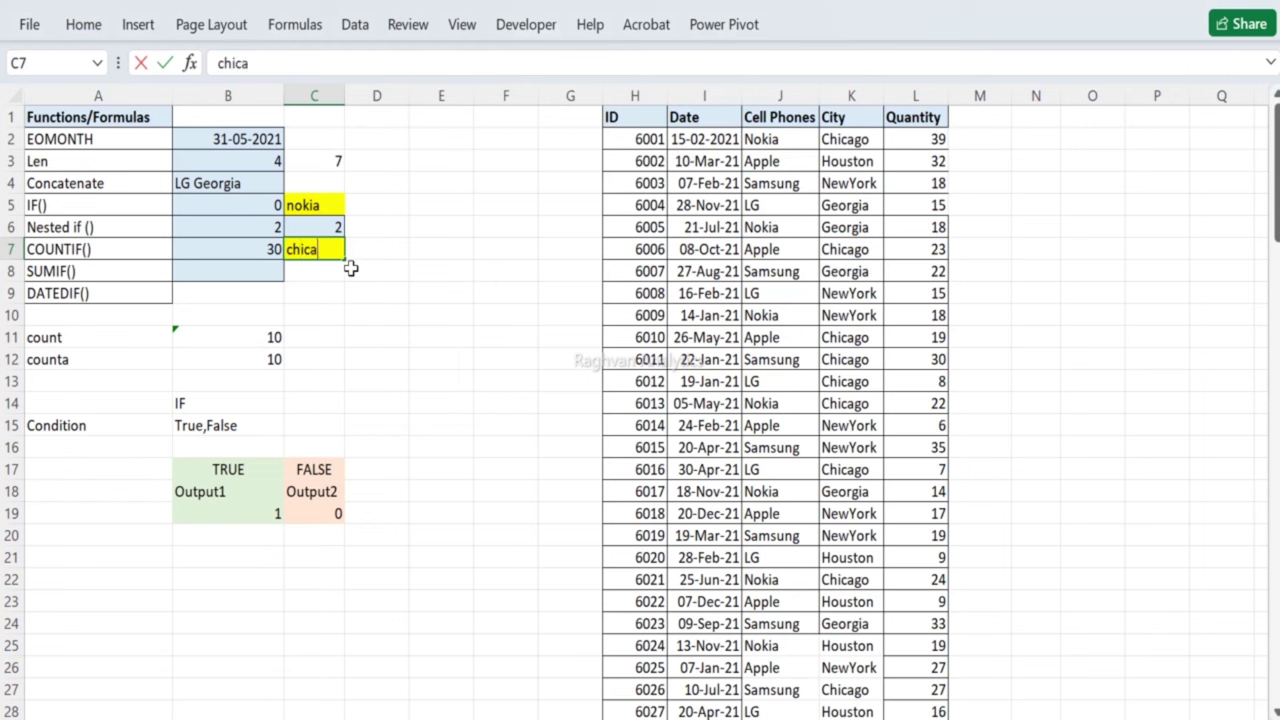
{"action": "key", "text": "Return"}
{"action": "key", "text": "Up"}
{"action": "key", "text": "Left"}
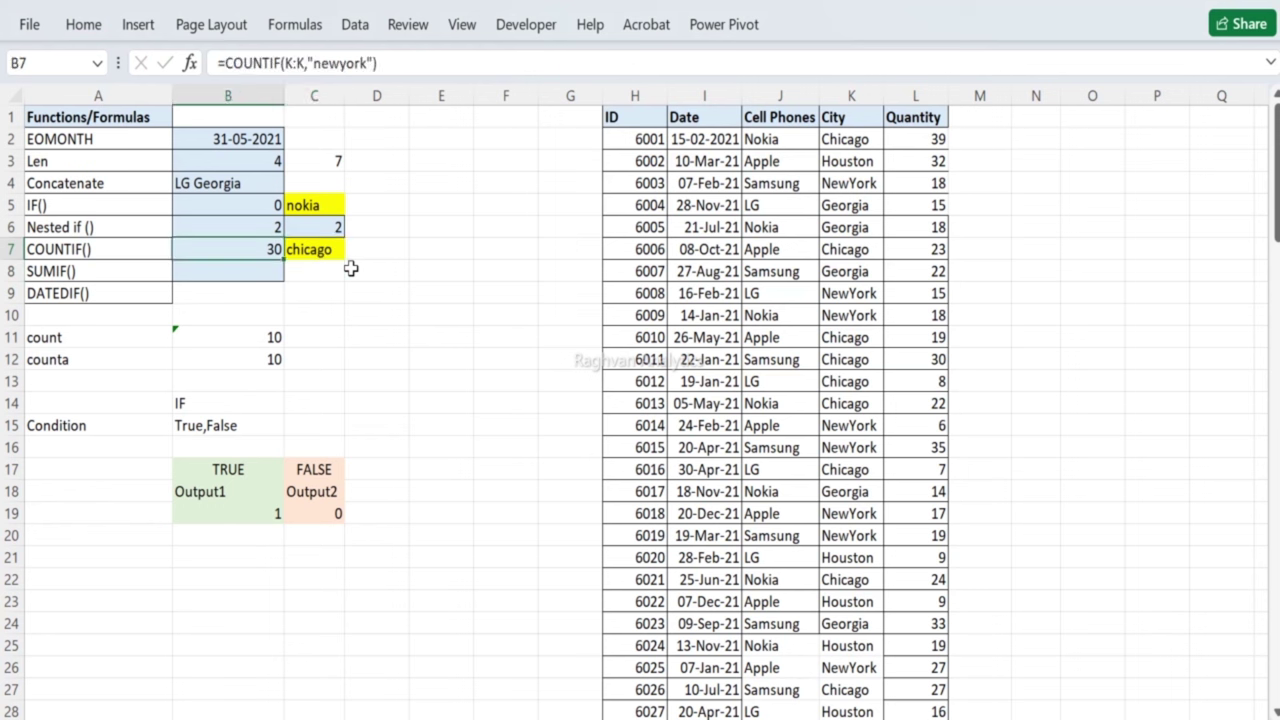
Step: Replace newyork in B7's formula with a C7 reference, giving =COUNTIF(K:K,C7) = 28
{"action": "left_click", "coordinate": [307, 63]}
{"action": "left_click_drag", "start_coordinate": [307, 63], "coordinate": [375, 63]}
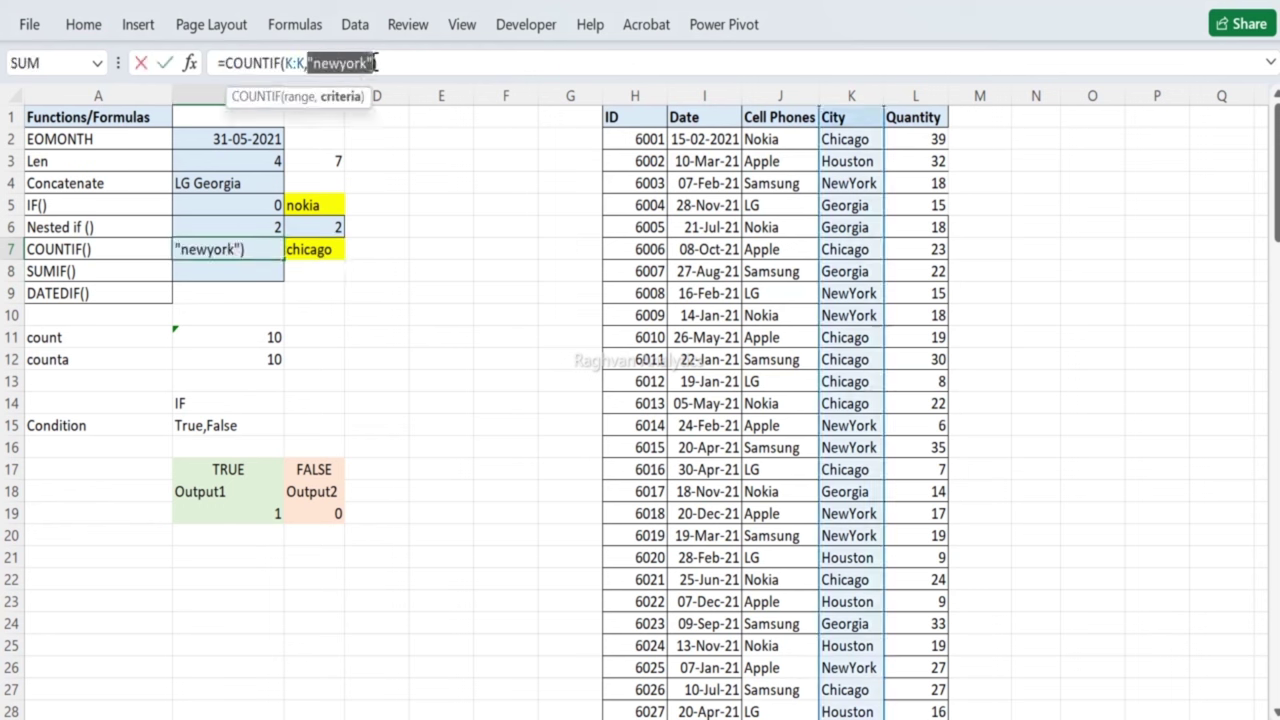
{"action": "key", "text": "BackSpace"}
{"action": "left_click", "coordinate": [305, 245]}
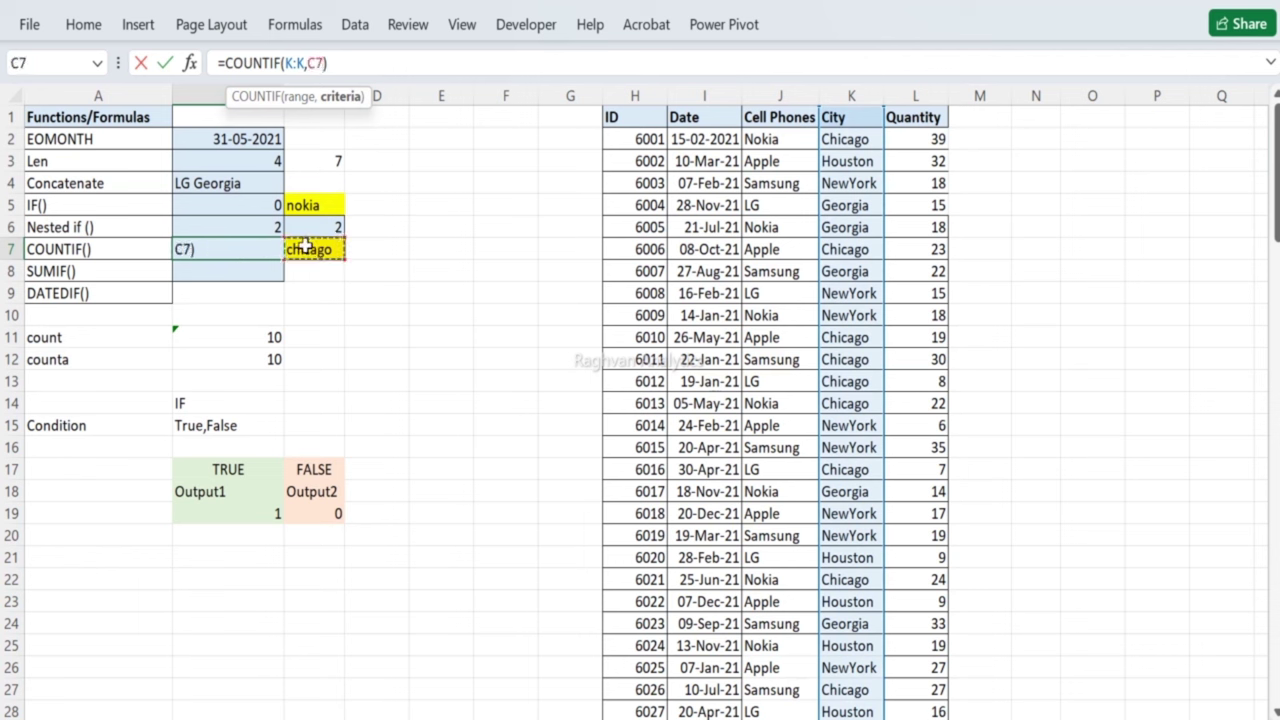
{"action": "key", "text": "Return"}
{"action": "key", "text": "Up"}
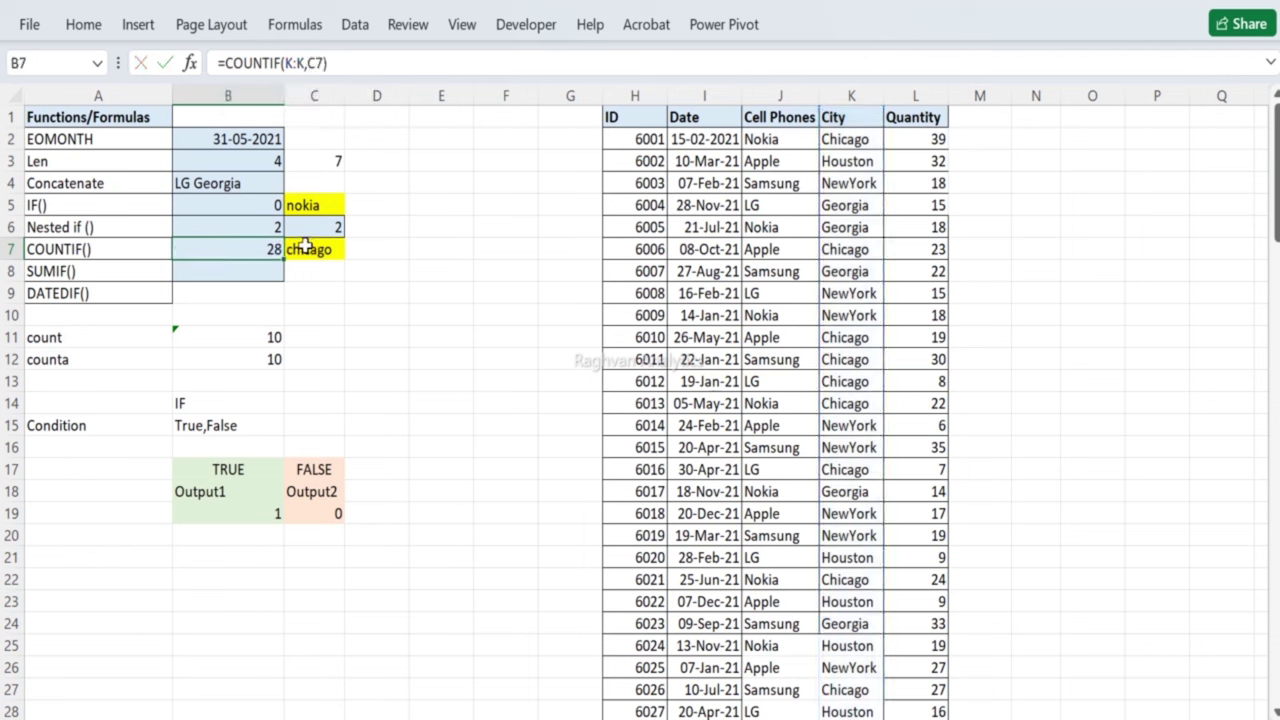
{"action": "left_click", "coordinate": [305, 247]}
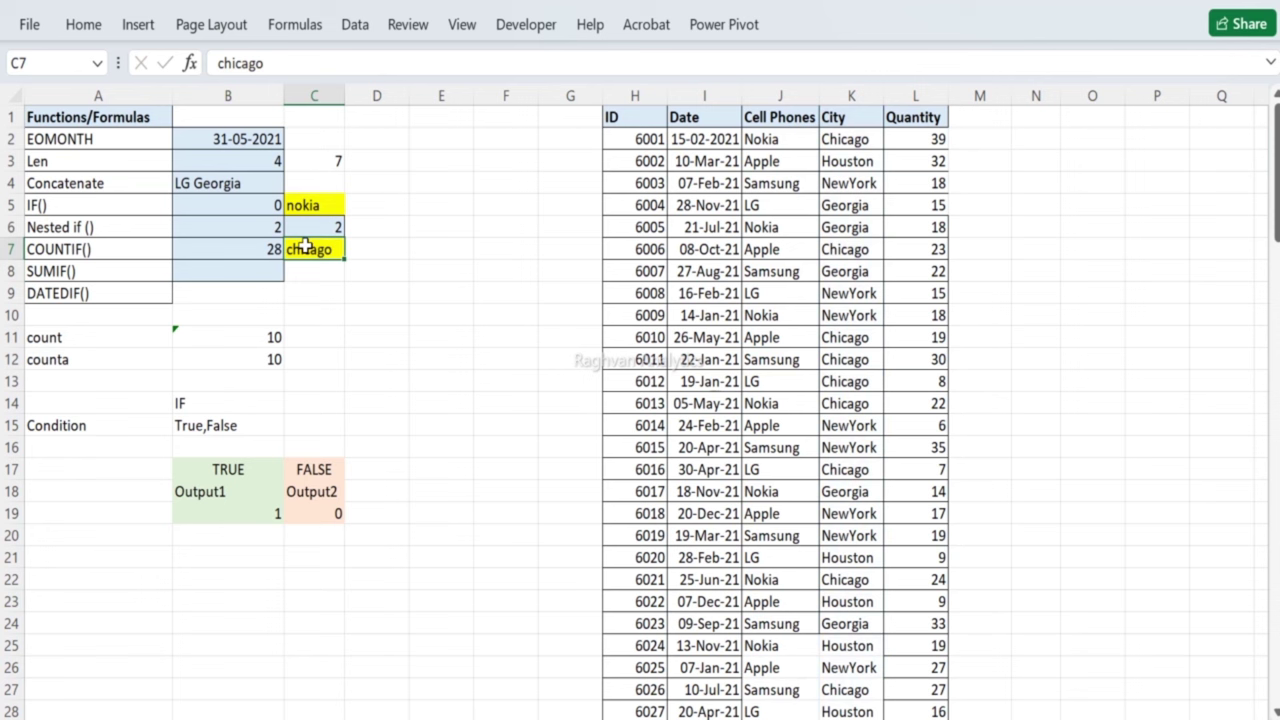
{"action": "key", "text": "Right"}
{"action": "key", "text": "Right"}
{"action": "type", "text": "="}
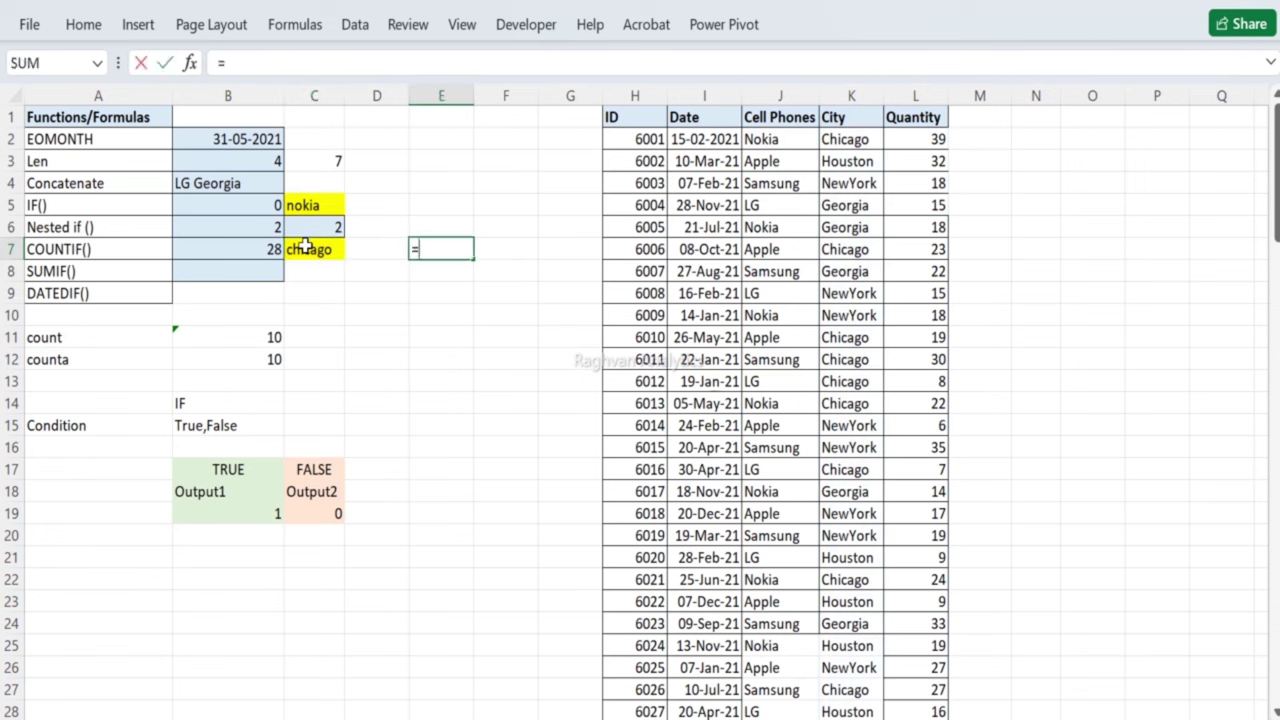
{"action": "key", "text": "Left"}
{"action": "key", "text": "Left"}
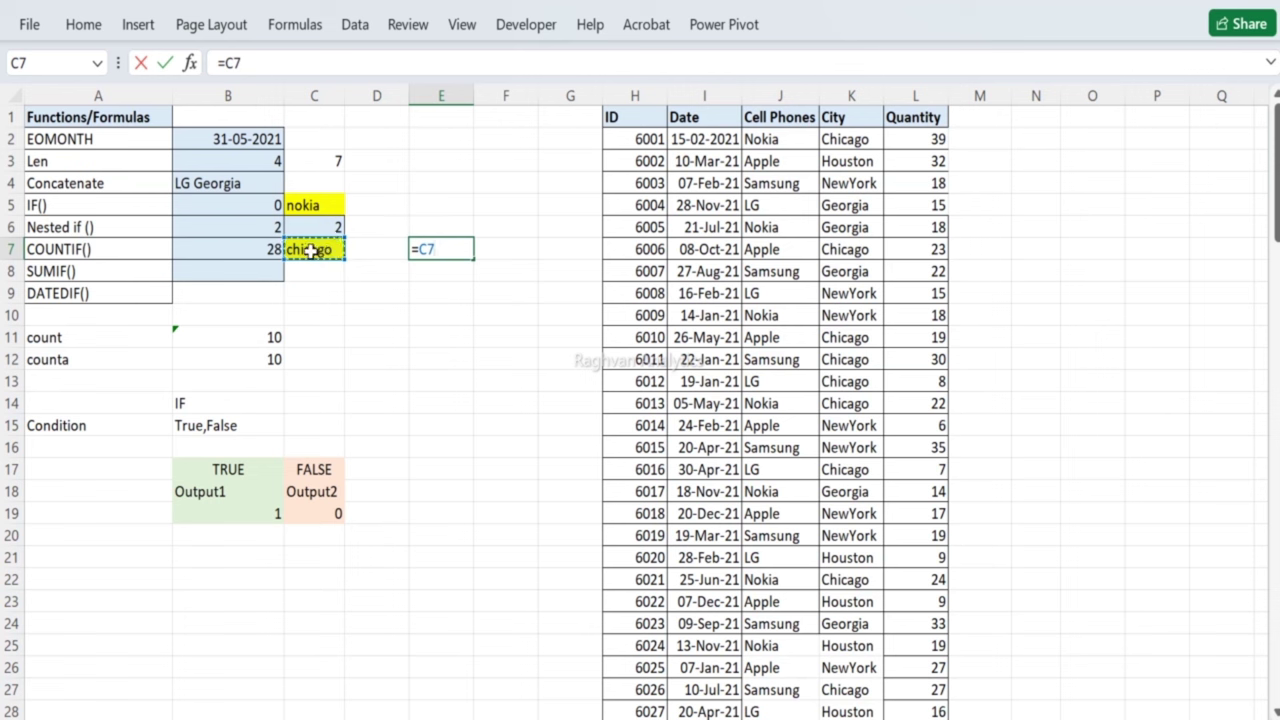
{"action": "key", "text": "Return"}
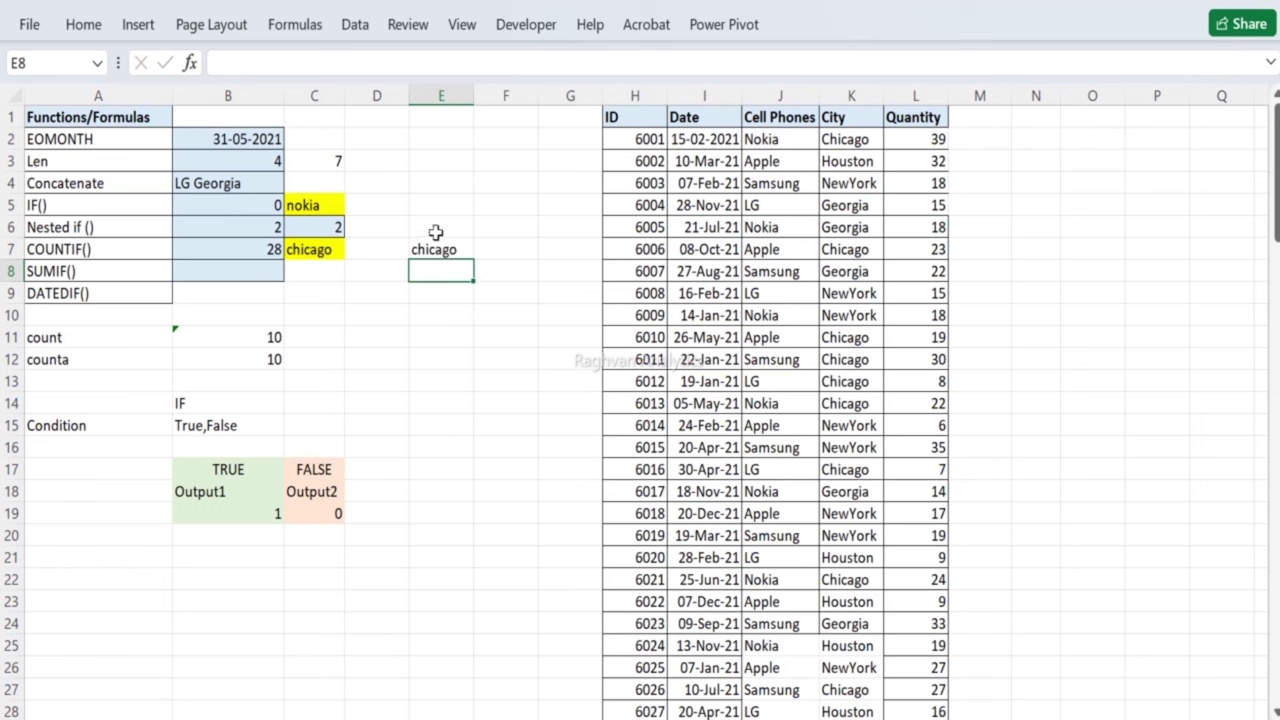
{"action": "left_click", "coordinate": [418, 250]}
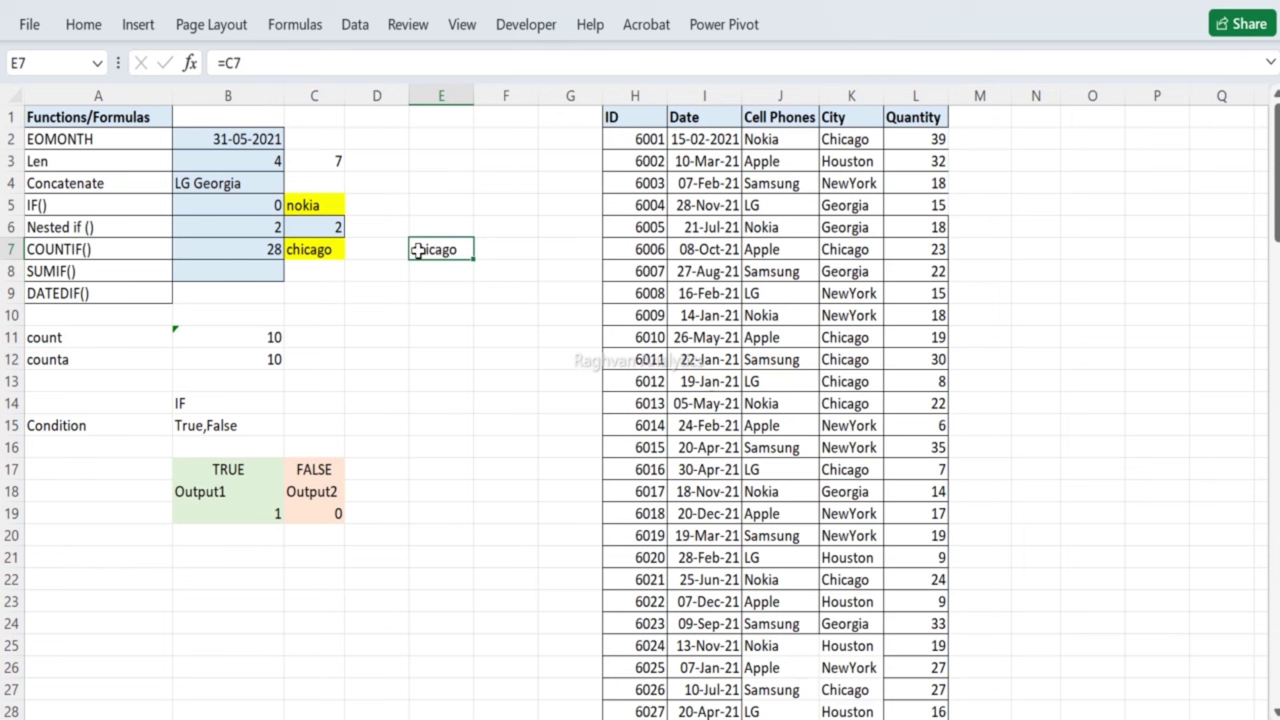
{"action": "key", "text": "Down"}
{"action": "type", "text": "="}
{"action": "key", "text": "Right"}
{"action": "key", "text": "Right"}
{"action": "key", "text": "Right"}
{"action": "key", "text": "Right"}
{"action": "key", "text": "Right"}
{"action": "key", "text": "Right"}
{"action": "key", "text": "Right"}
{"action": "key", "text": "Right"}
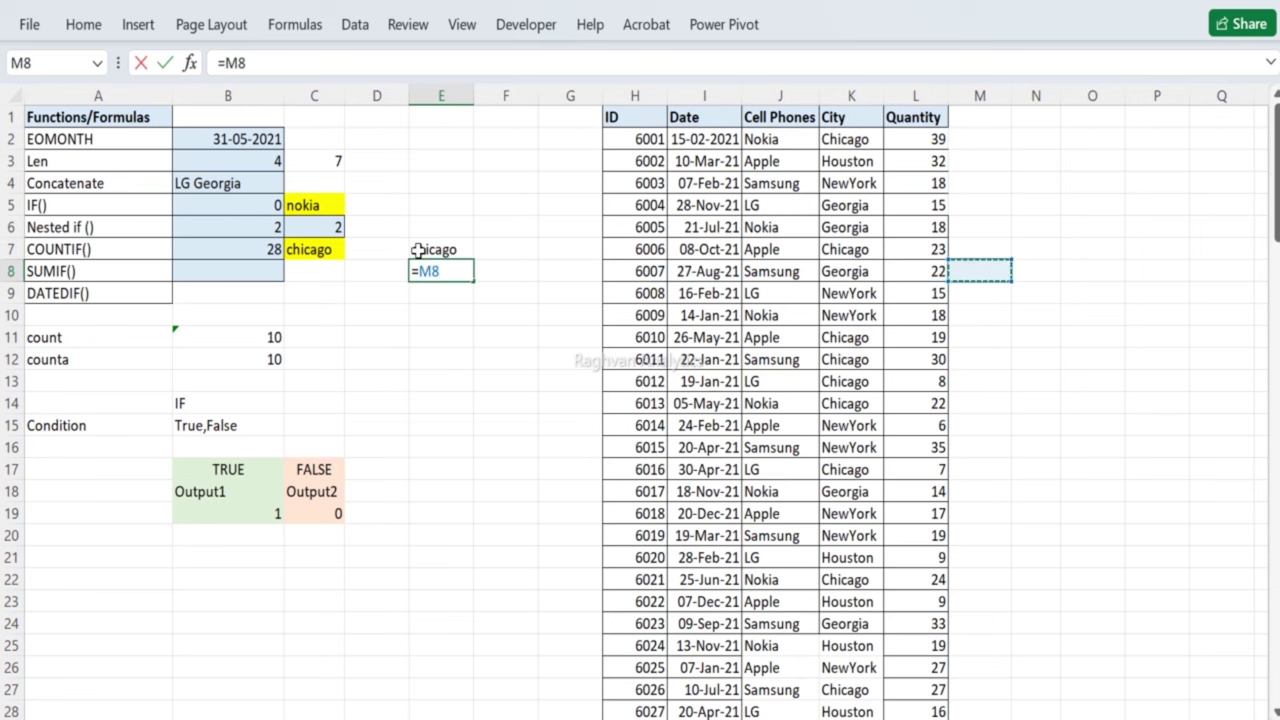
{"action": "key", "text": "Left"}
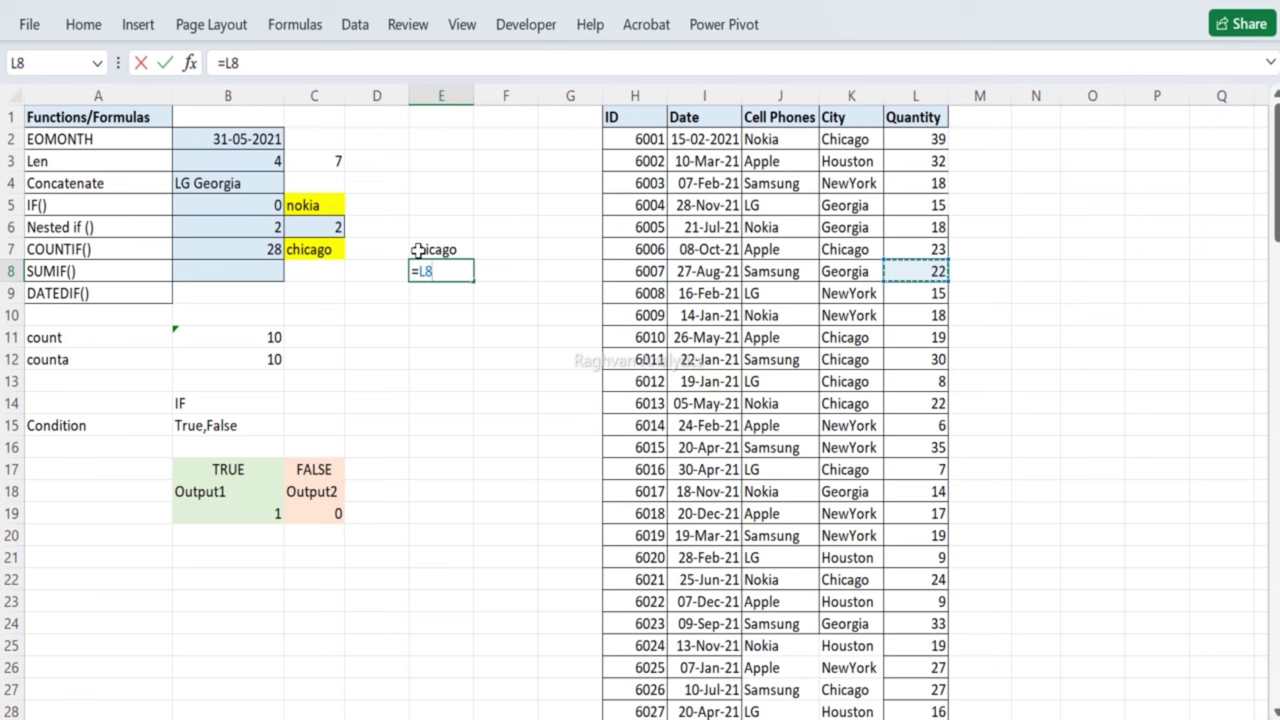
{"action": "key", "text": "Return"}
{"action": "left_click", "coordinate": [418, 251]}
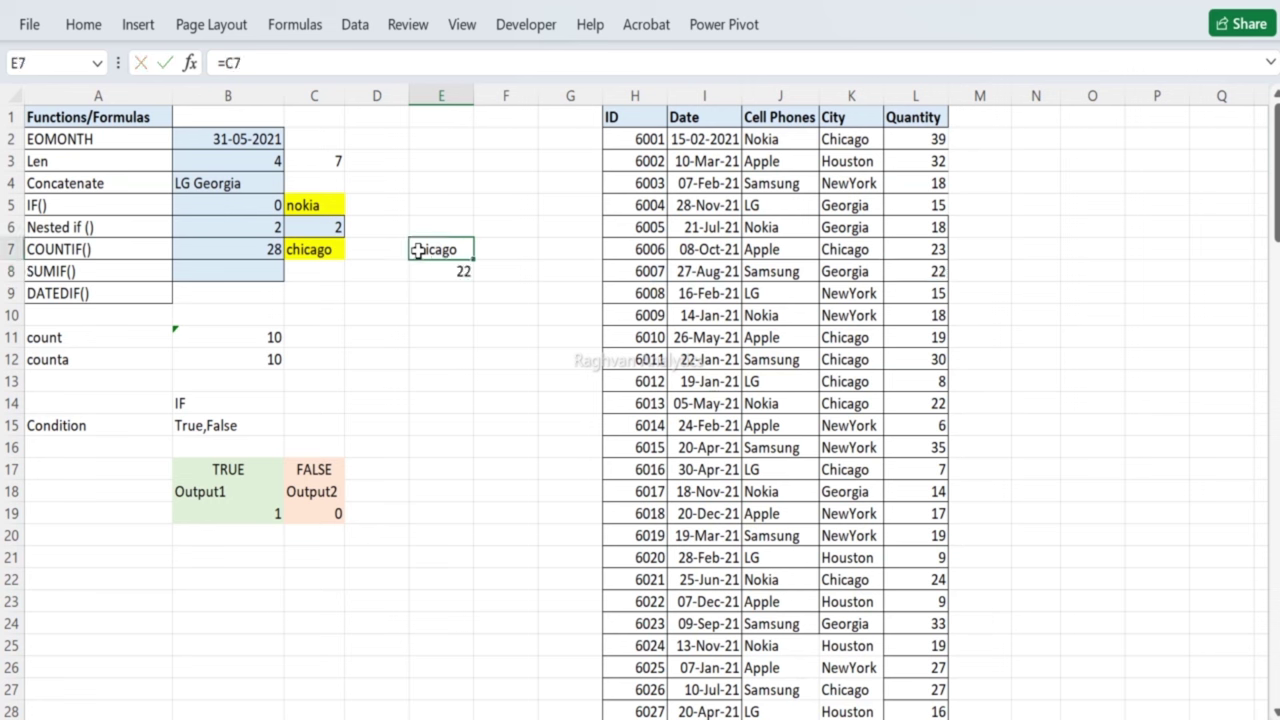
{"action": "left_click_drag", "start_coordinate": [418, 251], "coordinate": [420, 270]}
{"action": "key", "text": "Delete"}
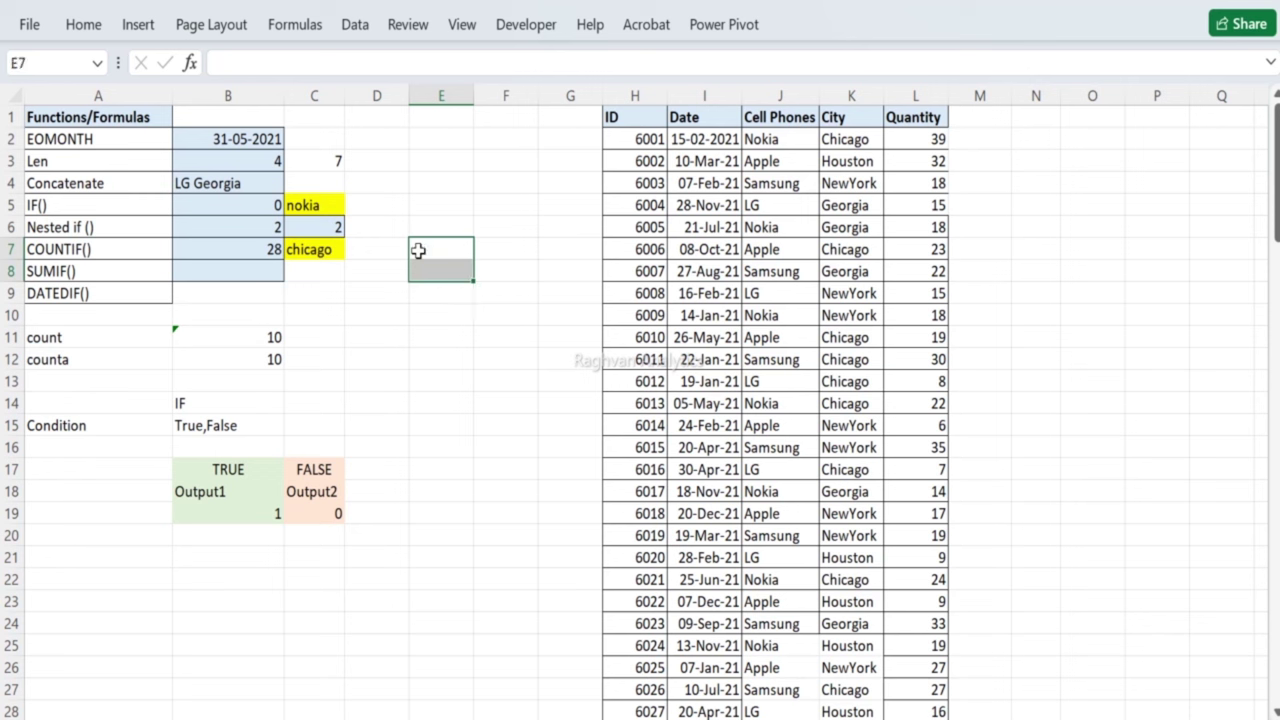
{"action": "key", "text": "Left"}
{"action": "key", "text": "Left"}
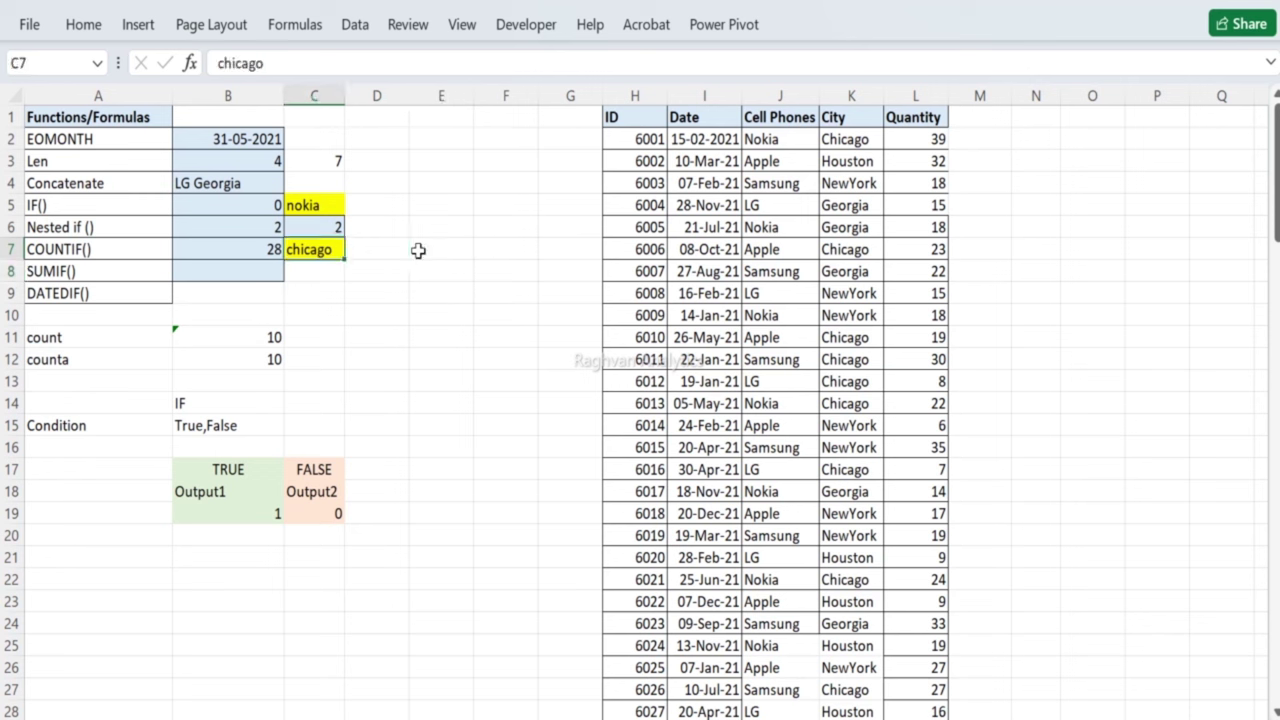
Step: Try houston as the C7 criteria, then clear the cell
{"action": "key", "text": "Left"}
{"action": "key", "text": "Right"}
{"action": "type", "text": "housto"}
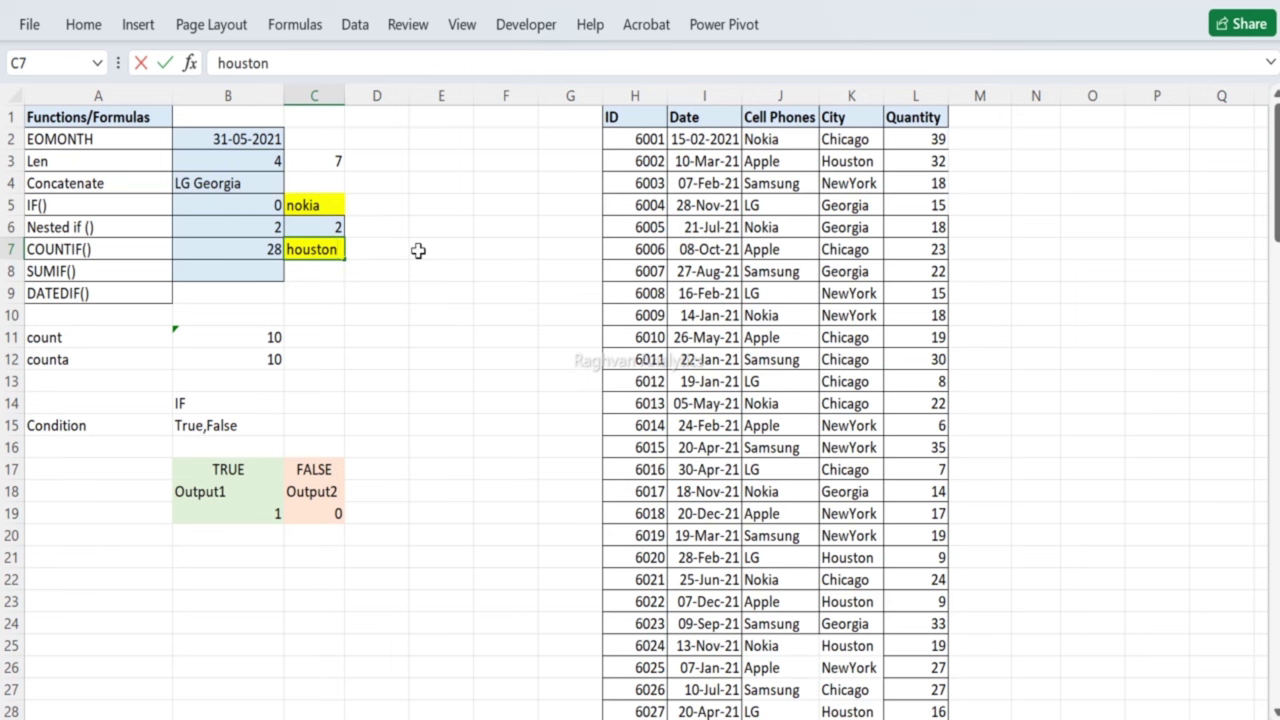
{"action": "key", "text": "Return"}
{"action": "key", "text": "Up"}
{"action": "key", "text": "Delete"}
{"action": "key", "text": "Left"}
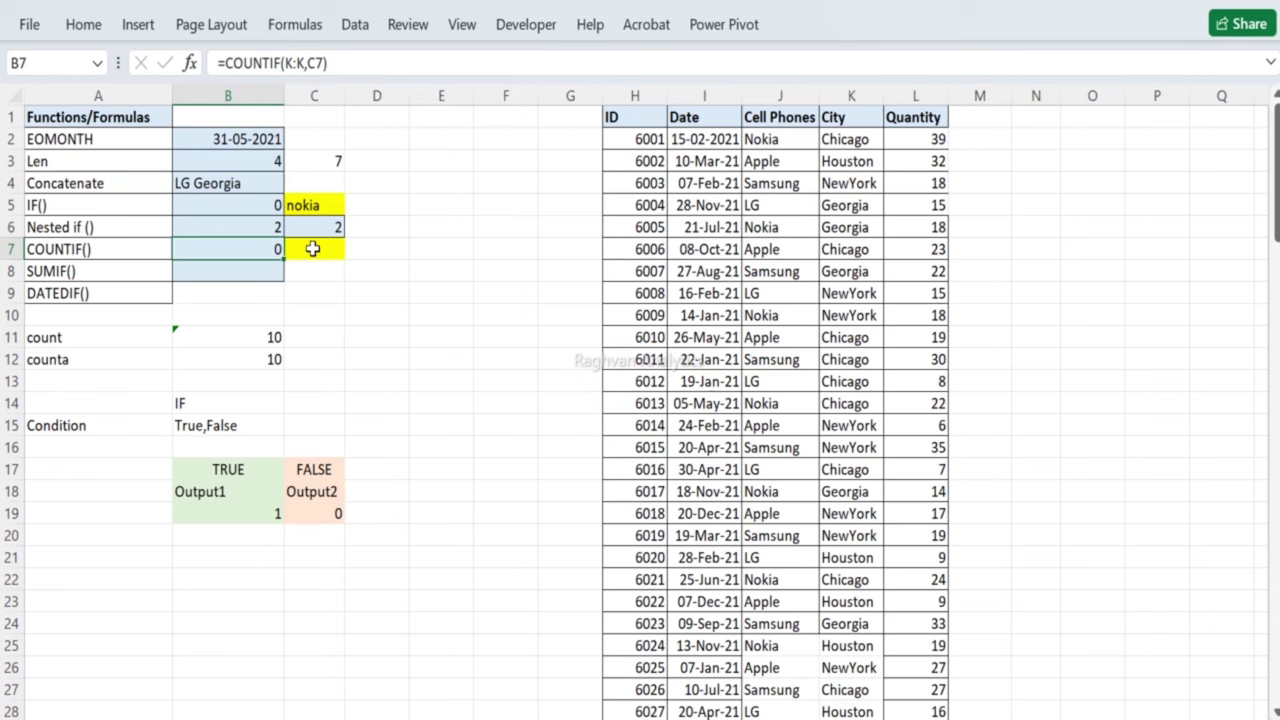
Step: Enter georgia as the criteria in C7
{"action": "left_click", "coordinate": [312, 249]}
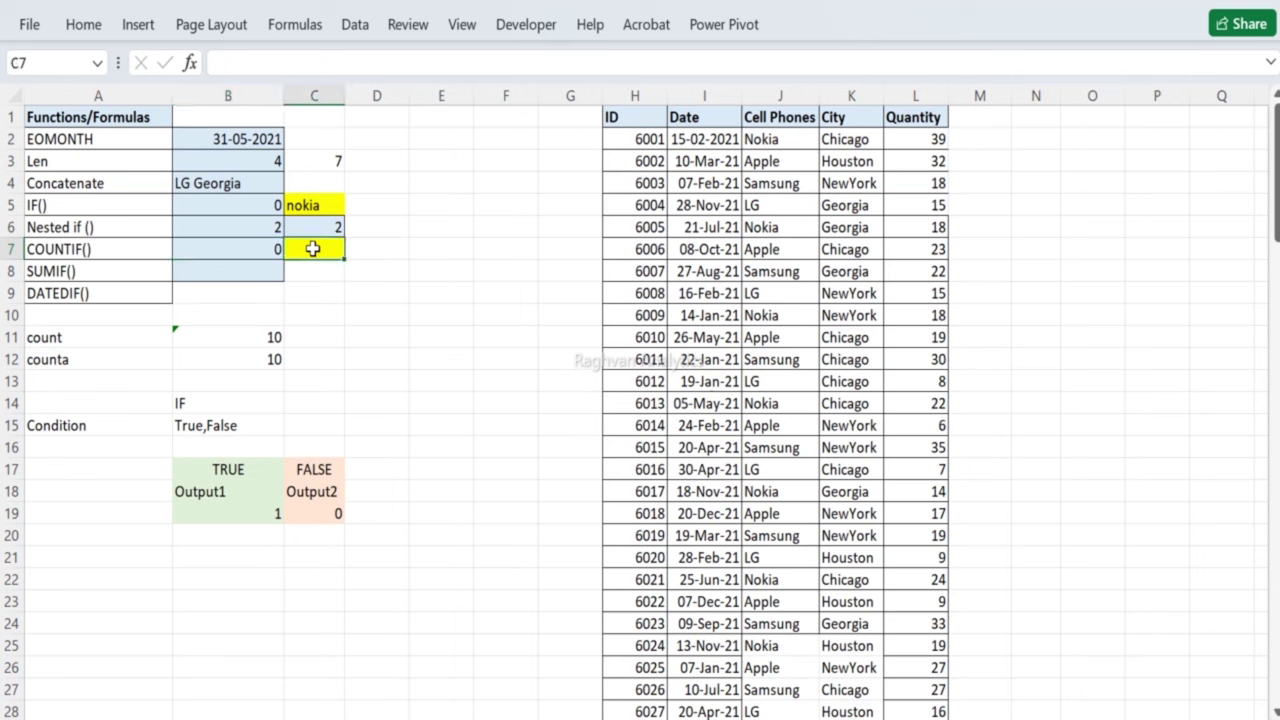
{"action": "left_click", "coordinate": [257, 251]}
{"action": "left_click", "coordinate": [308, 253]}
{"action": "type", "text": "georgia"}
{"action": "key", "text": "Return"}
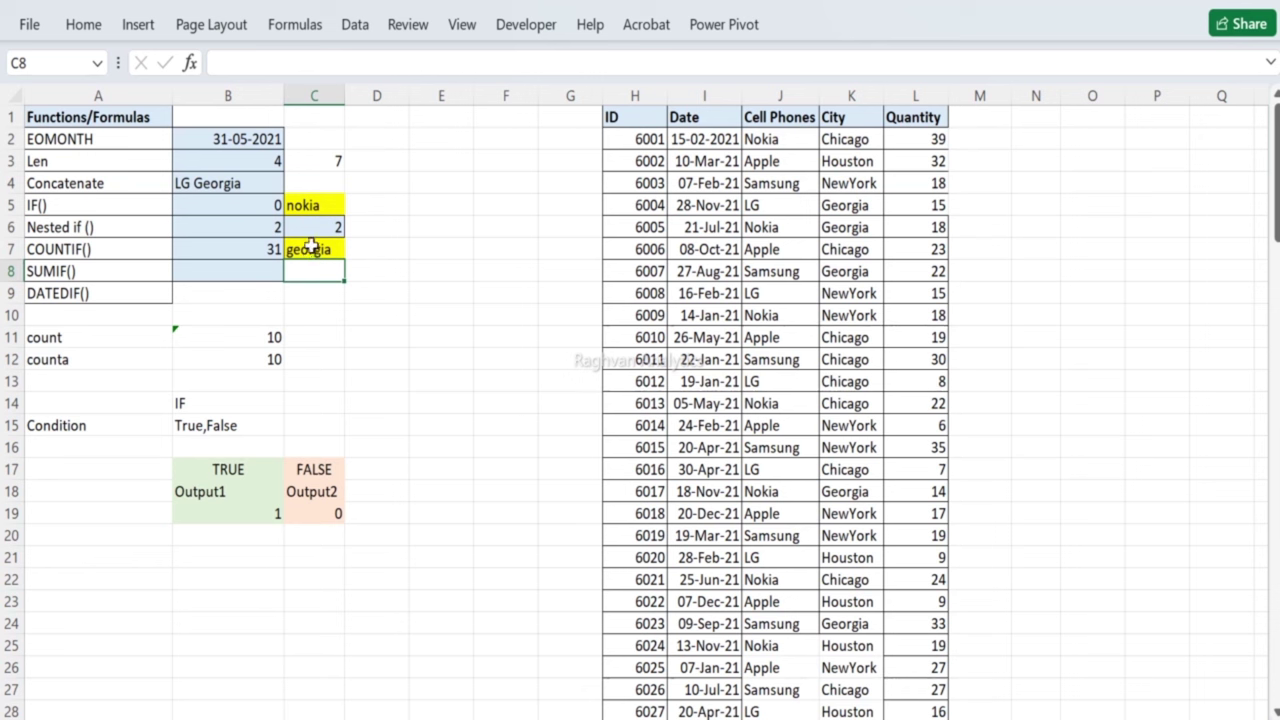
{"action": "left_click", "coordinate": [311, 246]}
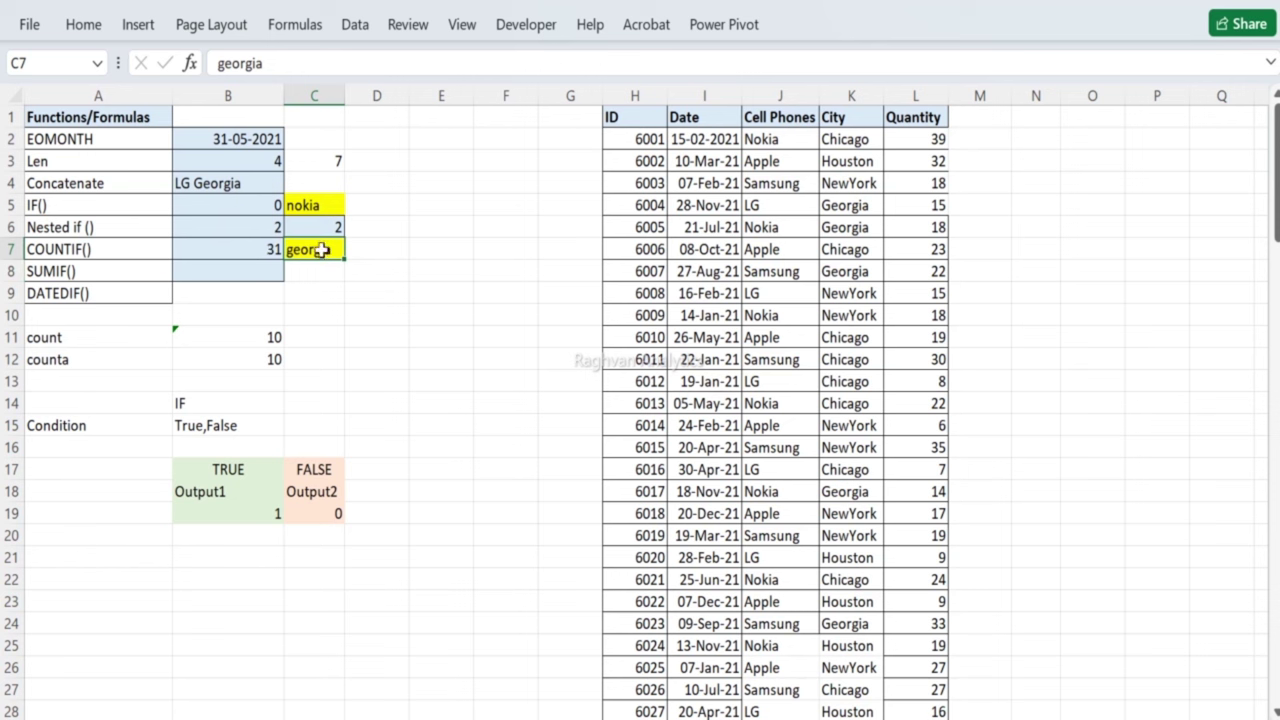
Step: Widen column C and change the C7 criteria to california
{"action": "left_click_drag", "start_coordinate": [345, 97], "coordinate": [383, 99]}
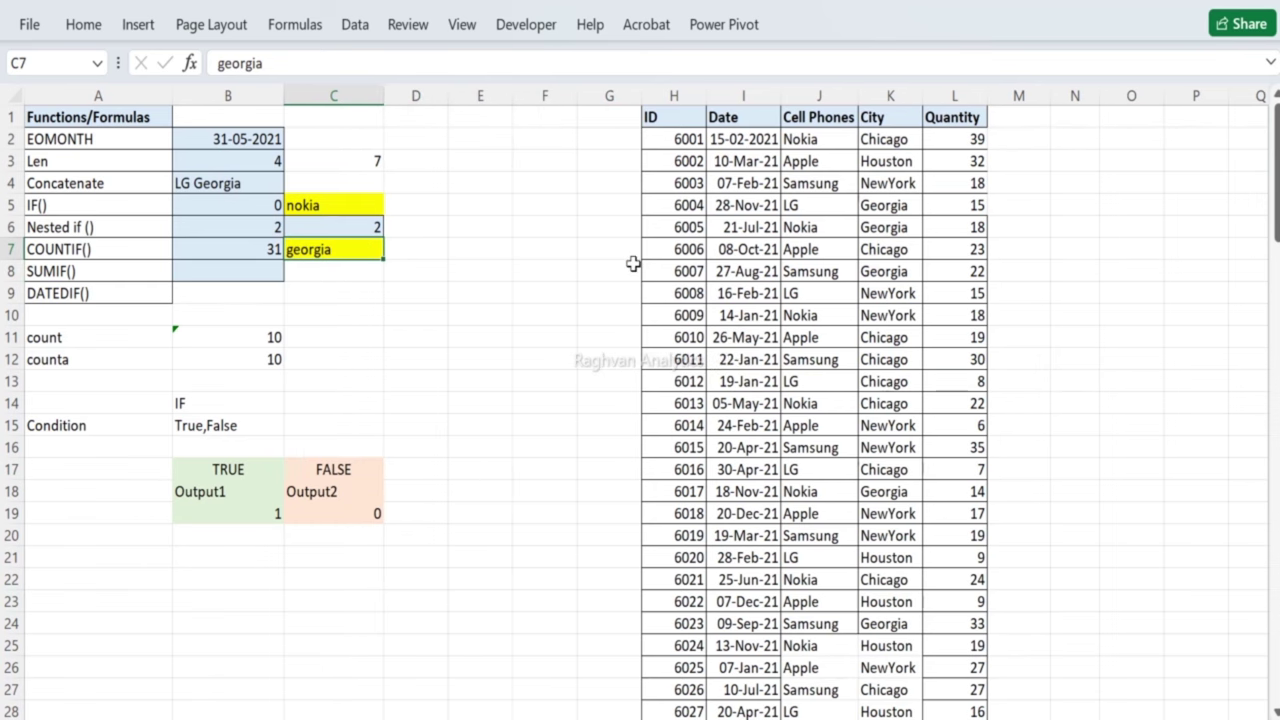
{"action": "type", "text": "calif"}
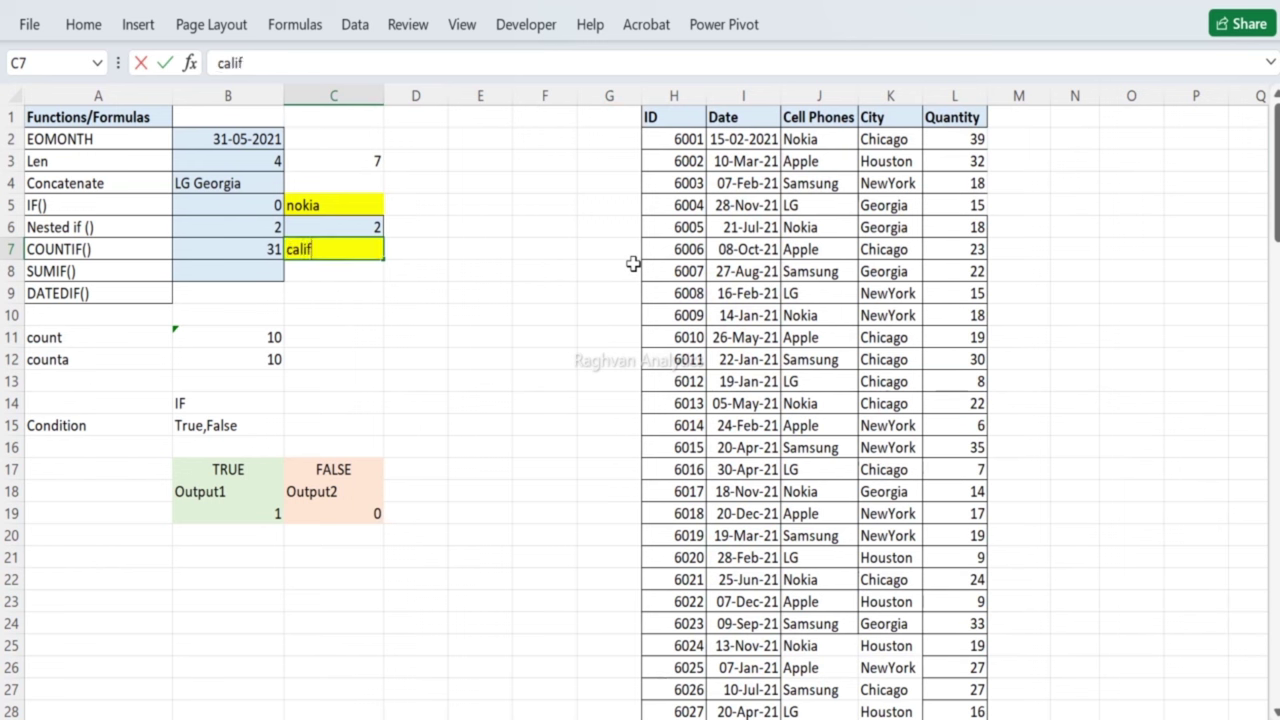
{"action": "type", "text": "ornia"}
{"action": "key", "text": "Return"}
{"action": "key", "text": "Up"}
{"action": "key", "text": "Right"}
{"action": "key", "text": "Right"}
{"action": "key", "text": "Right"}
{"action": "key", "text": "Right"}
{"action": "key", "text": "Right"}
{"action": "key", "text": "Right"}
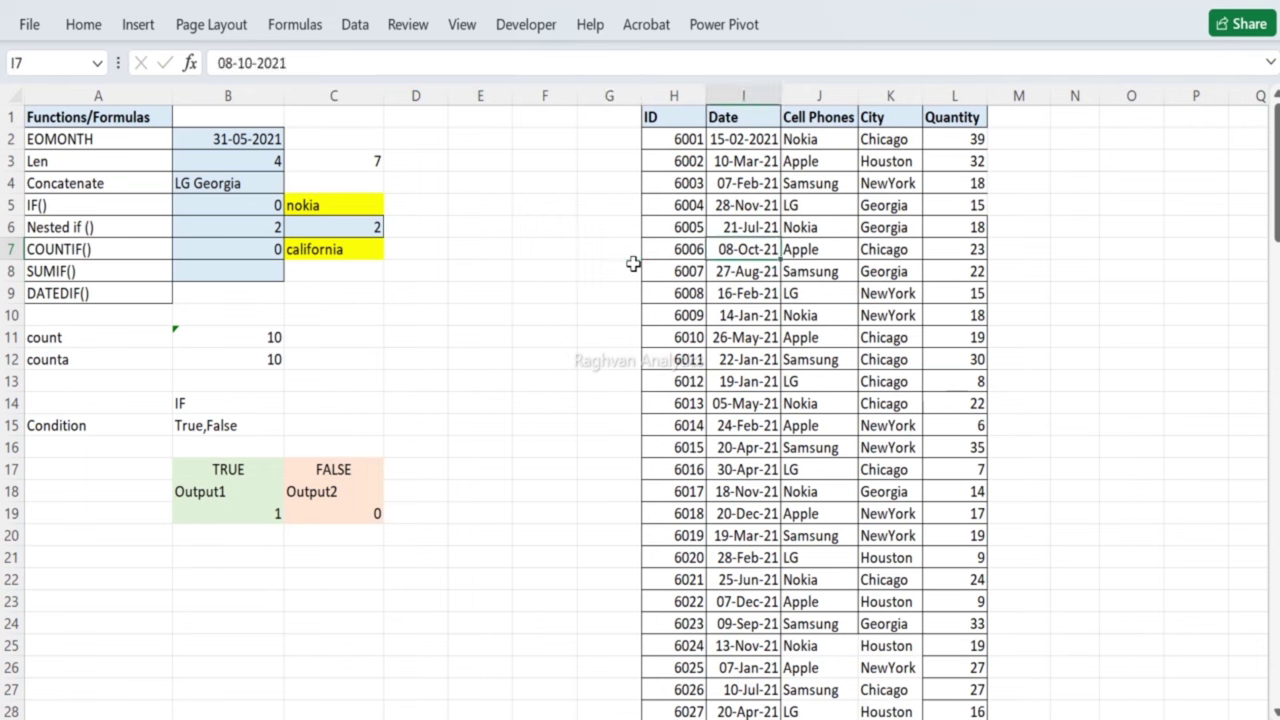
{"action": "key", "text": "Right"}
{"action": "key", "text": "Right"}
{"action": "key", "text": "Up"}
{"action": "key", "text": "ctrl+Up"}
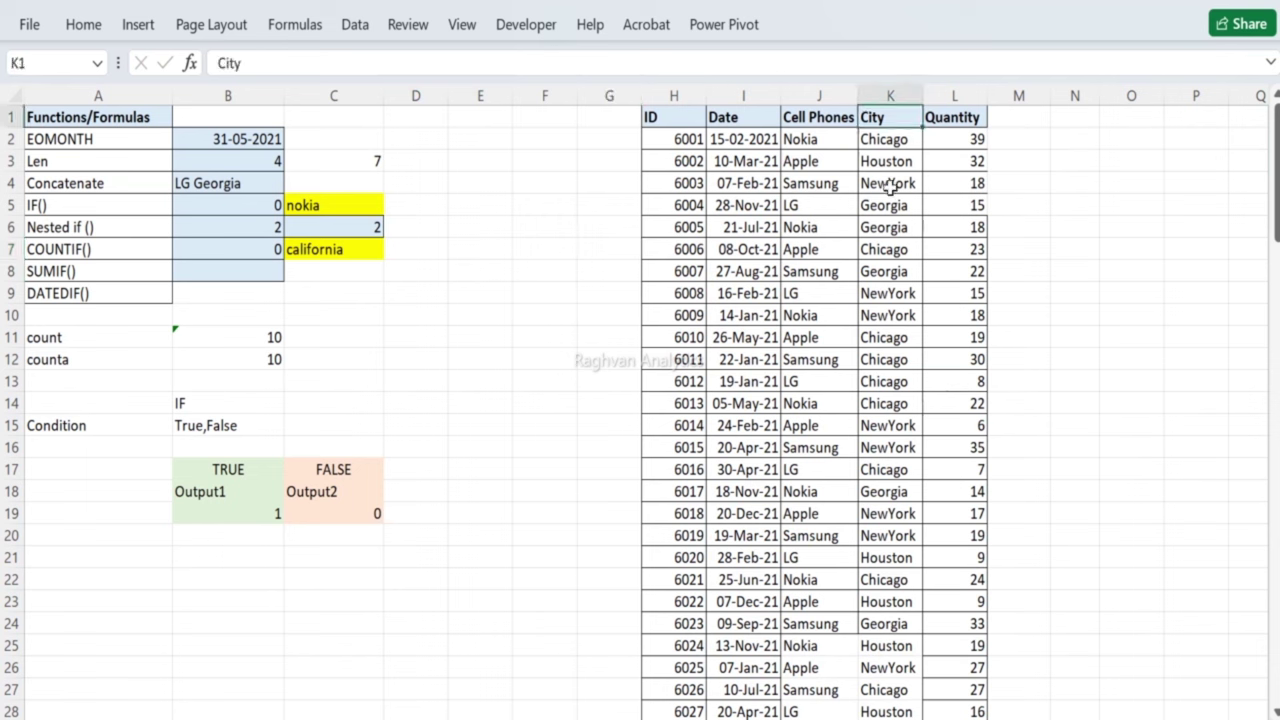
{"action": "left_click", "coordinate": [891, 94]}
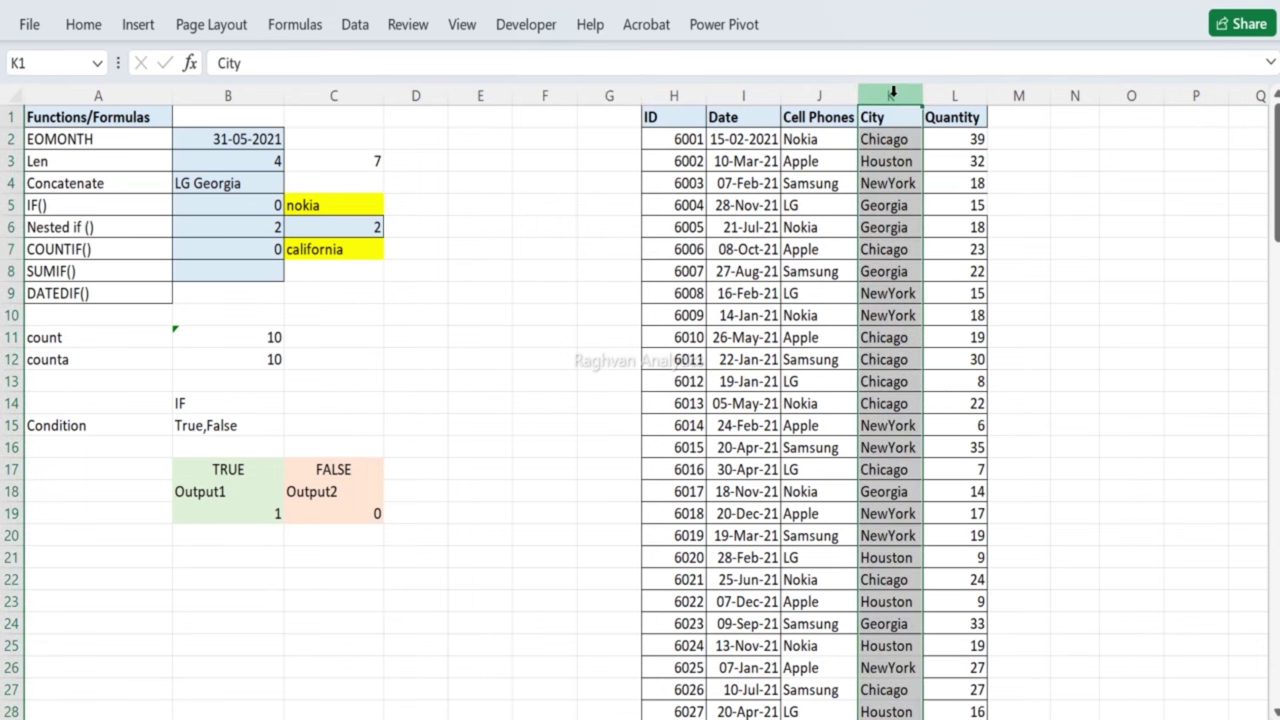
Step: Confirm B7's =COUNTIF(K:K,C7) unchanged, now returning 0
{"action": "left_click", "coordinate": [352, 253]}
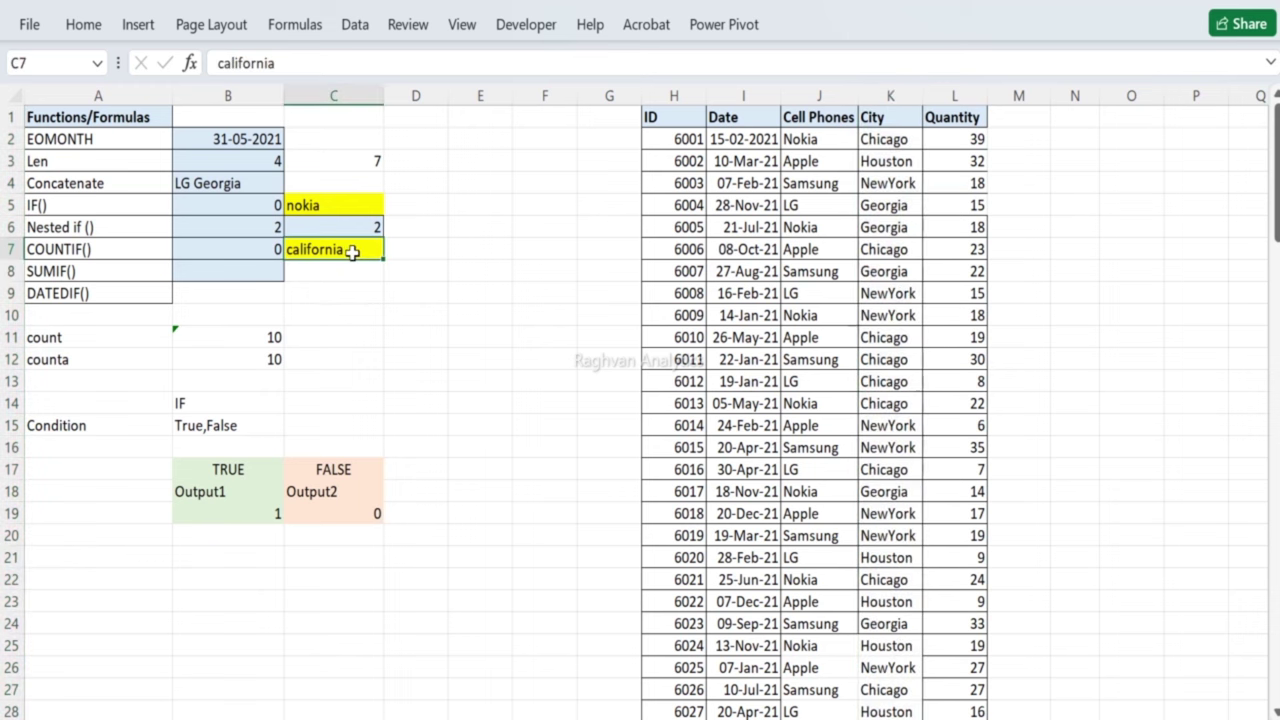
{"action": "double_click", "coordinate": [256, 250]}
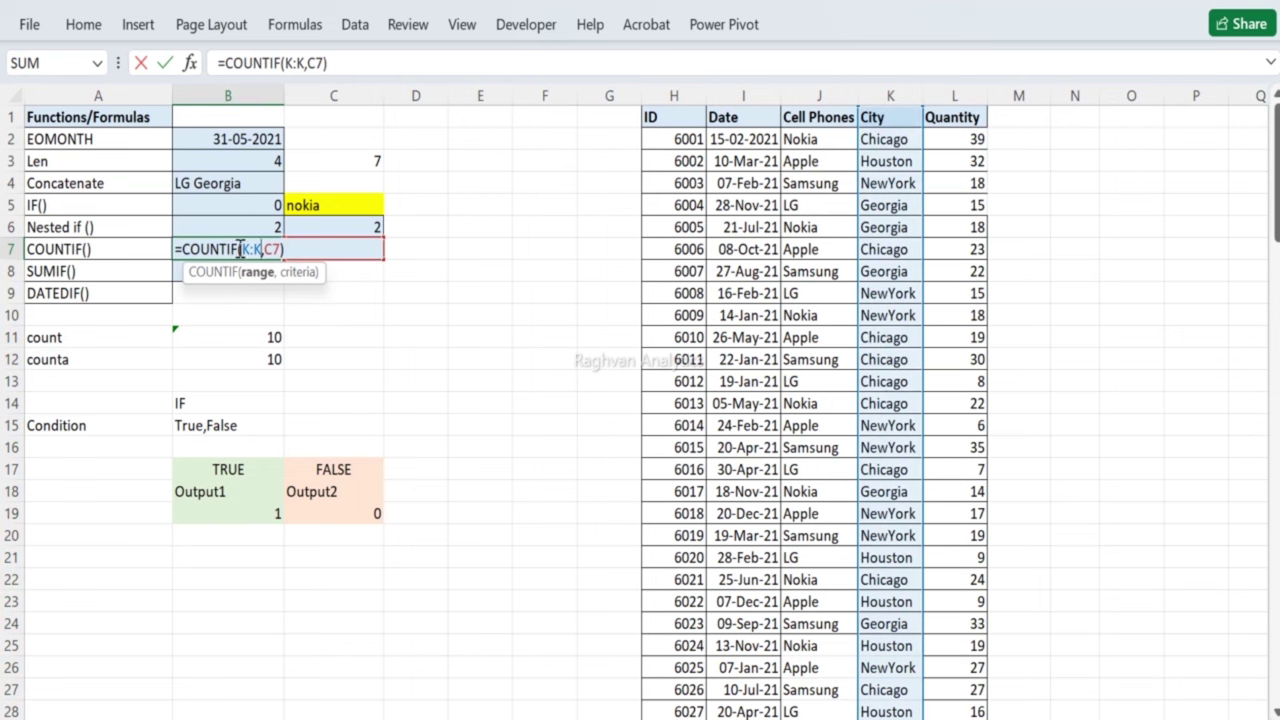
{"action": "key", "text": "ctrl+Return"}
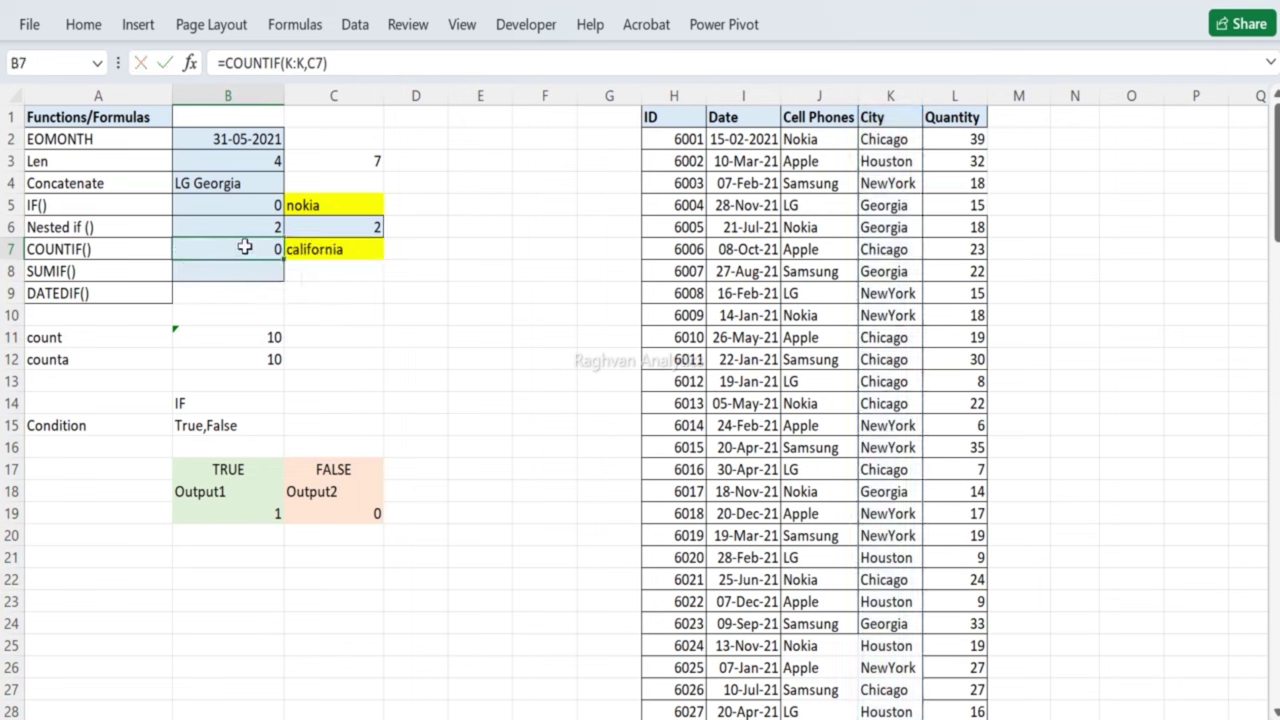
{"action": "left_click", "coordinate": [401, 251]}
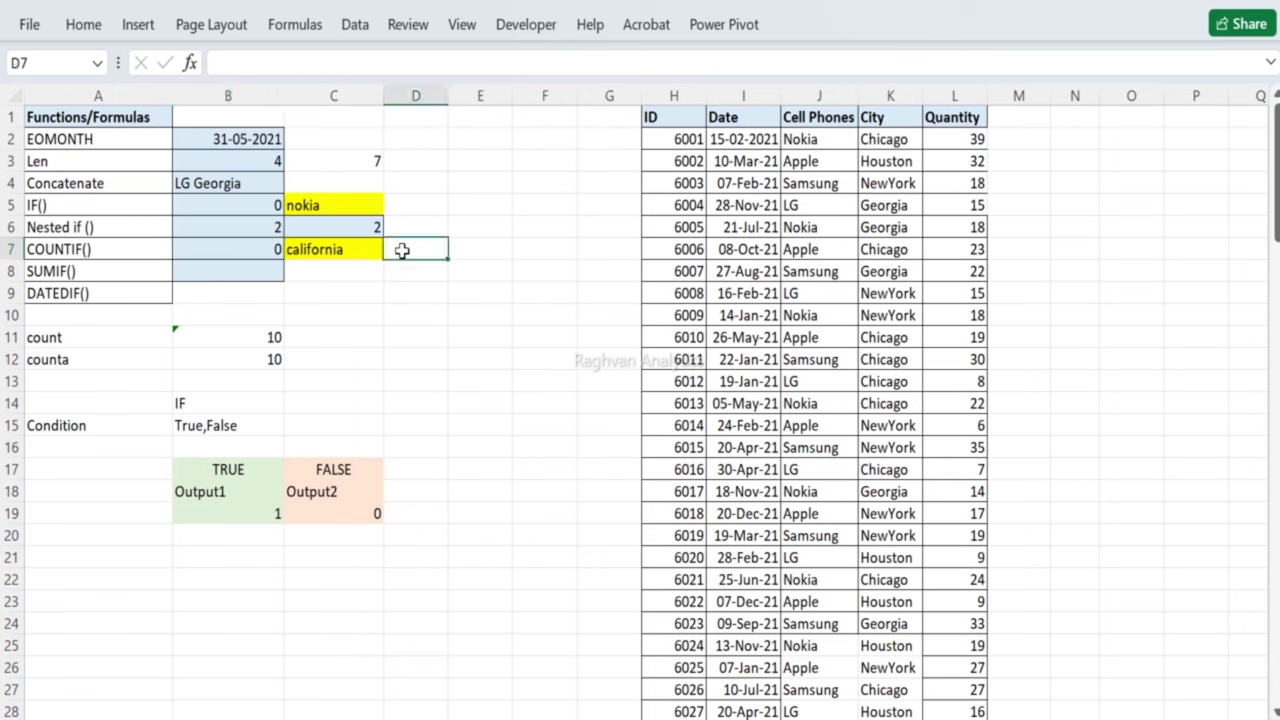
Step: Give cell D7 a yellow fill and a thick outside border
{"action": "left_click", "coordinate": [92, 30]}
{"action": "left_click", "coordinate": [328, 104]}
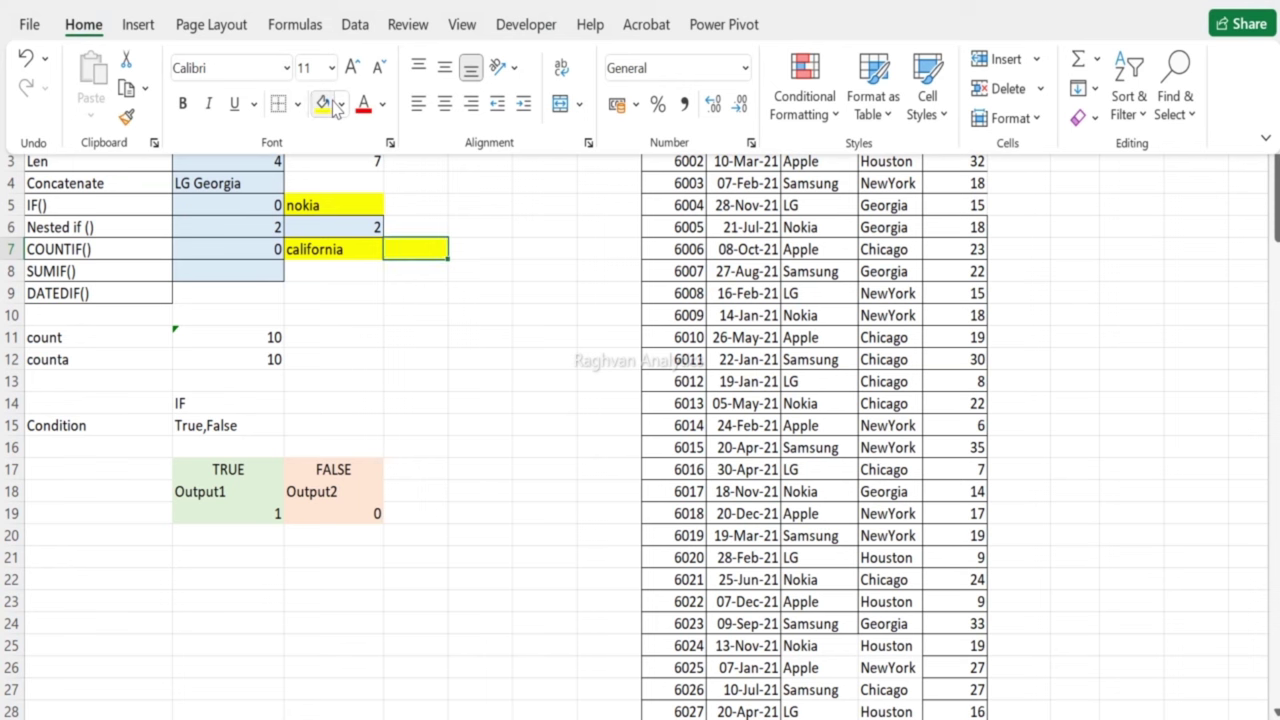
{"action": "left_click", "coordinate": [341, 104]}
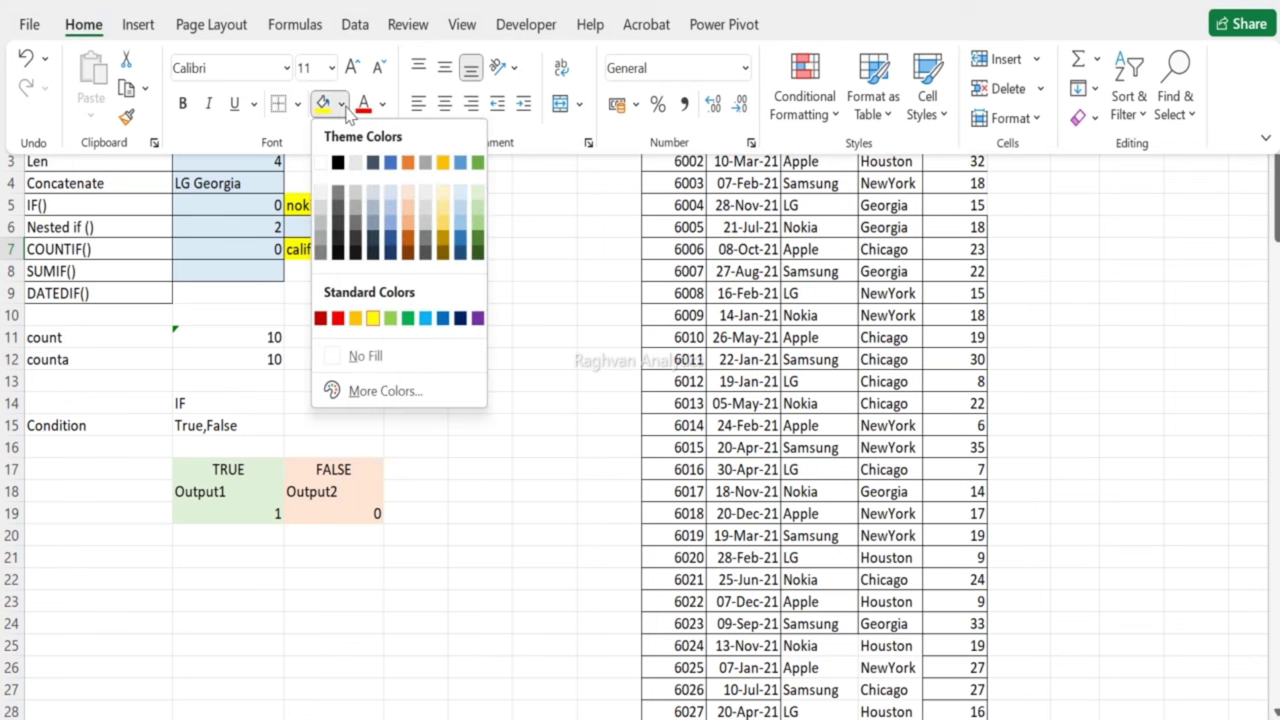
{"action": "left_click", "coordinate": [332, 122]}
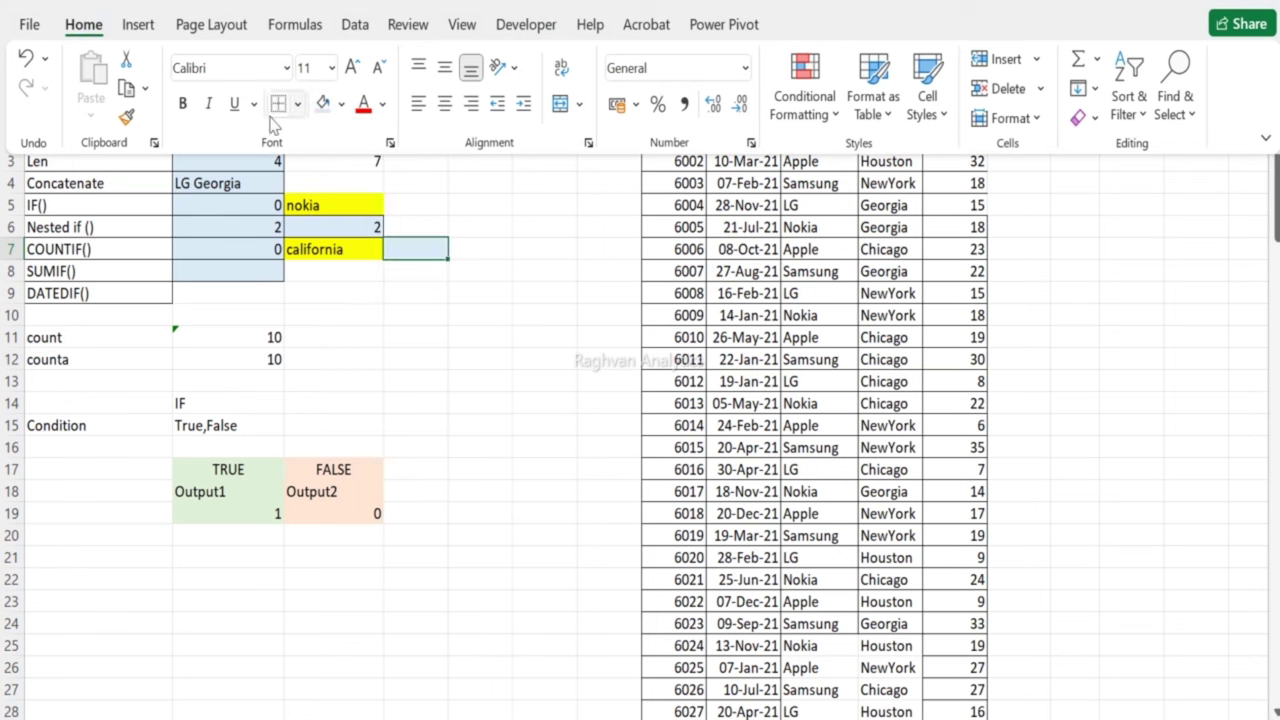
{"action": "left_click", "coordinate": [297, 104]}
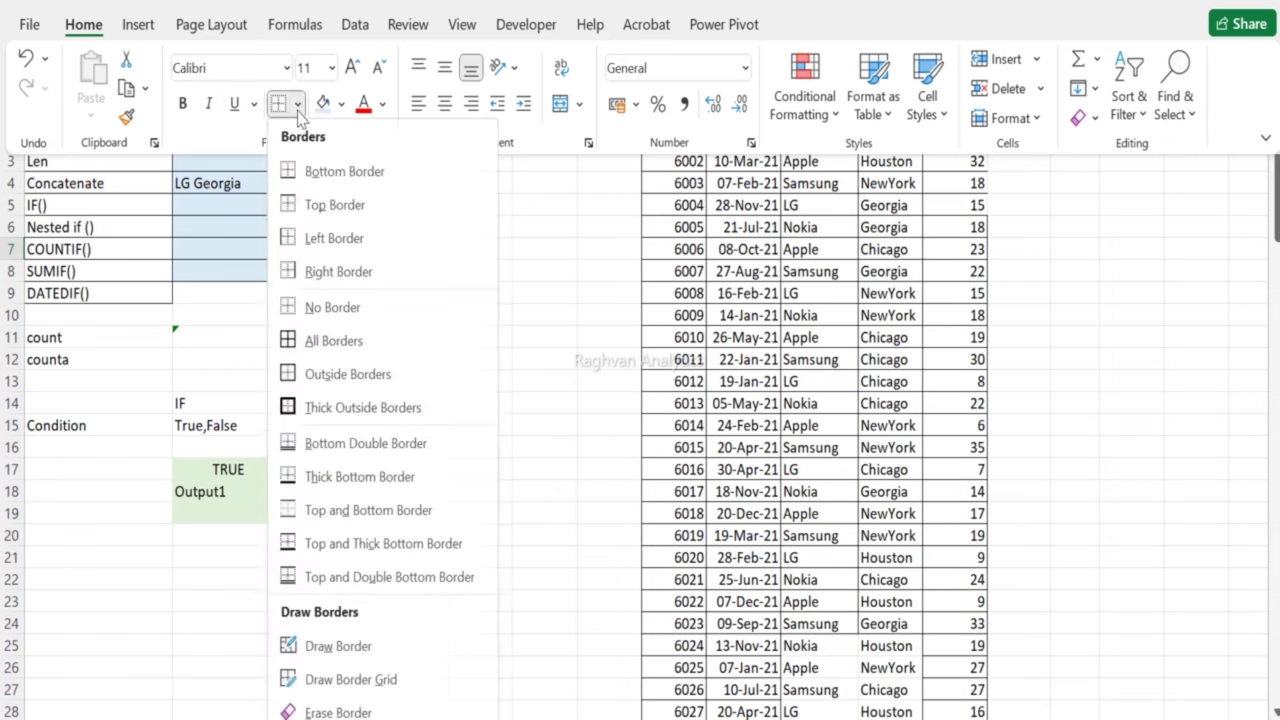
{"action": "left_click", "coordinate": [283, 412]}
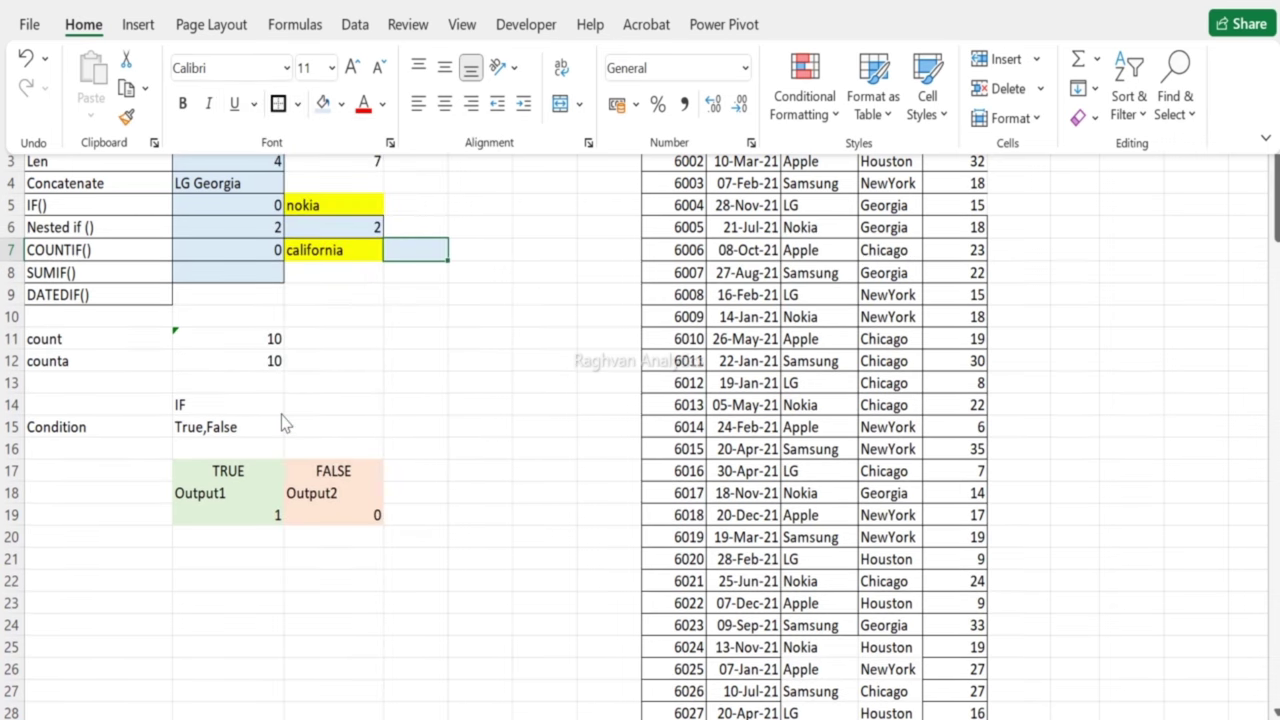
Step: Enter =COUNTIF(K:K,C7) in D7 to count the City column against C7
{"action": "type", "text": "=coun"}
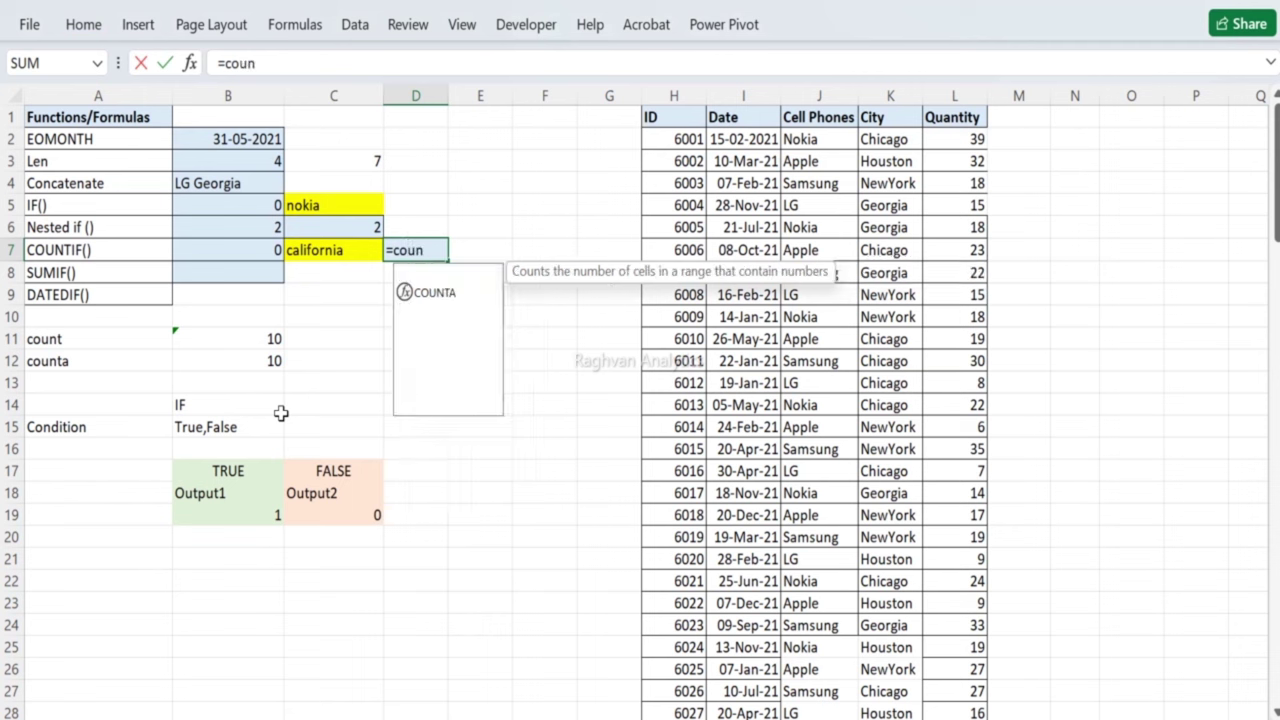
{"action": "type", "text": "tif"}
{"action": "key", "text": "Tab"}
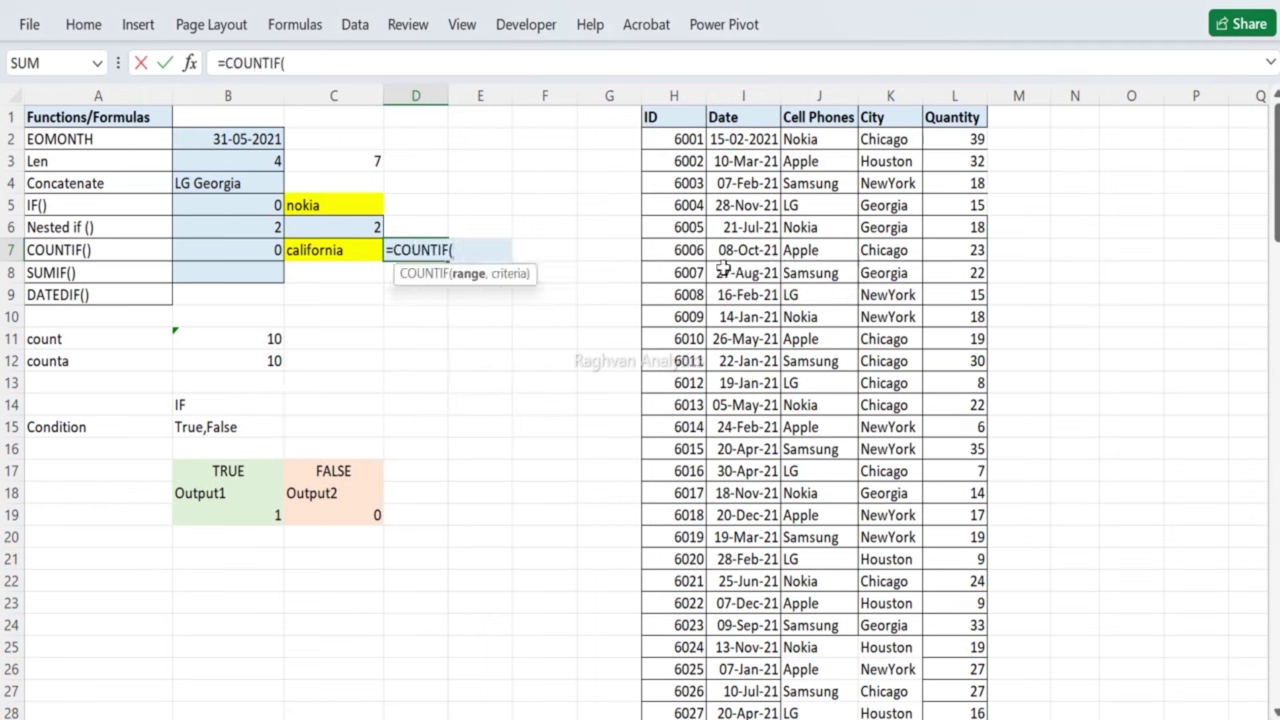
{"action": "left_click", "coordinate": [880, 94]}
{"action": "type", "text": ","}
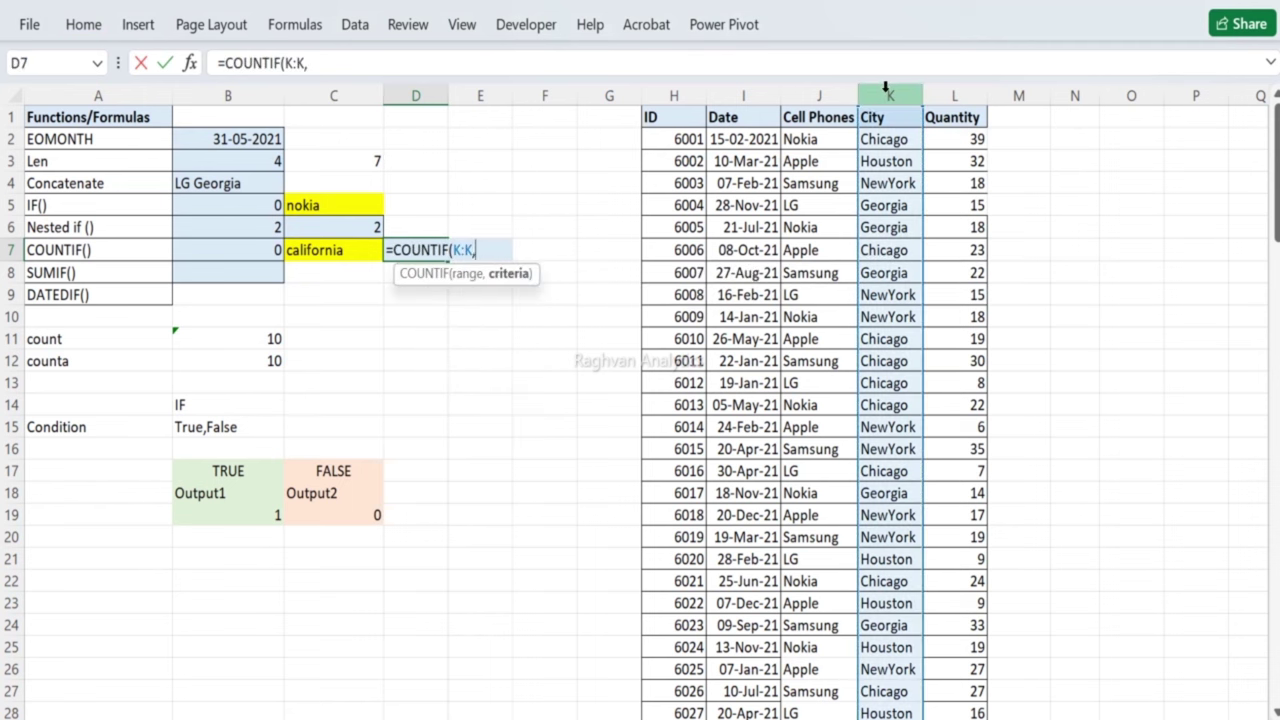
{"action": "left_click", "coordinate": [331, 250]}
{"action": "key", "text": "ctrl+Return"}
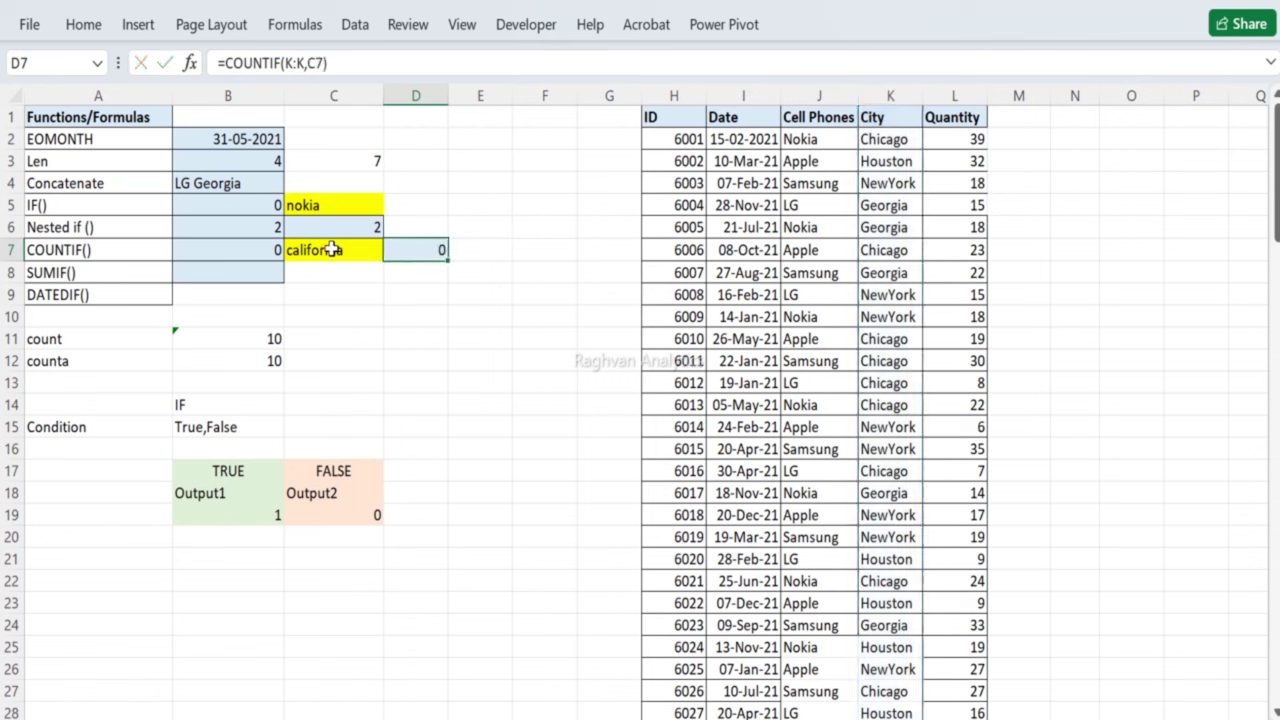
Step: Wrap D7's formula in IF, testing whether COUNTIF(K:K,C7) equals 0
{"action": "double_click", "coordinate": [418, 250]}
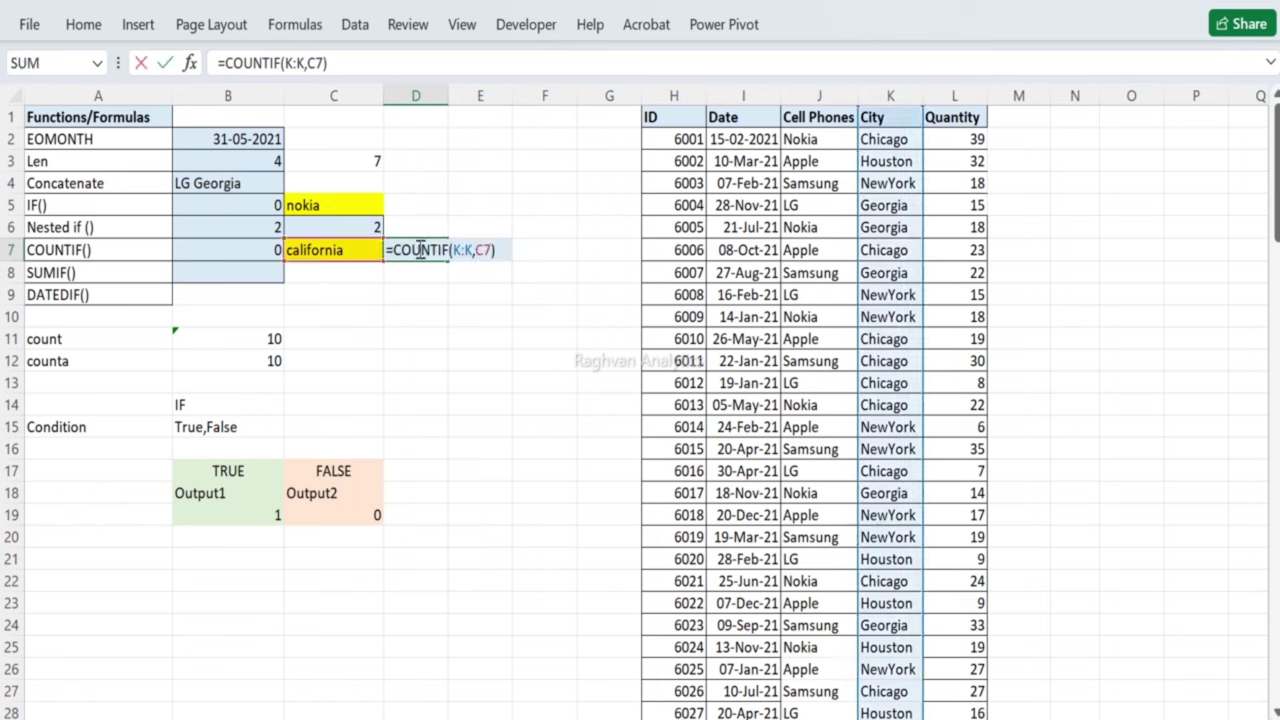
{"action": "left_click", "coordinate": [396, 250]}
{"action": "type", "text": "i"}
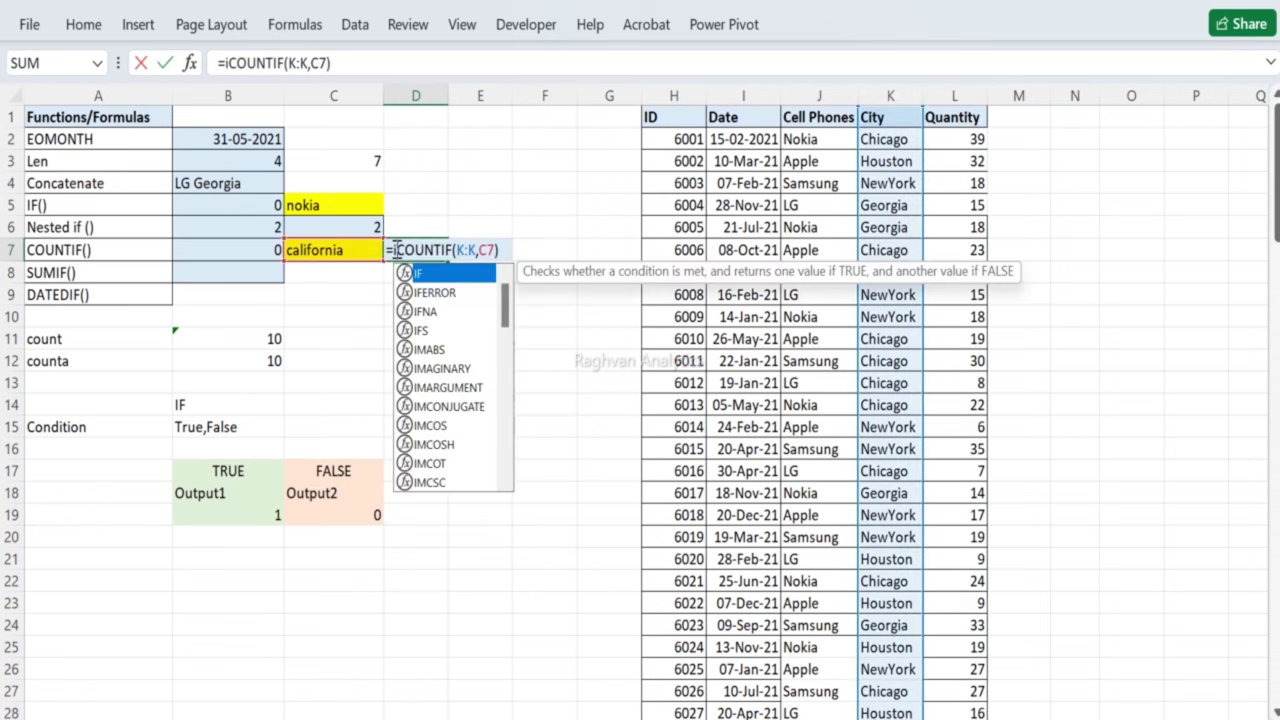
{"action": "type", "text": "f"}
{"action": "key", "text": "Tab"}
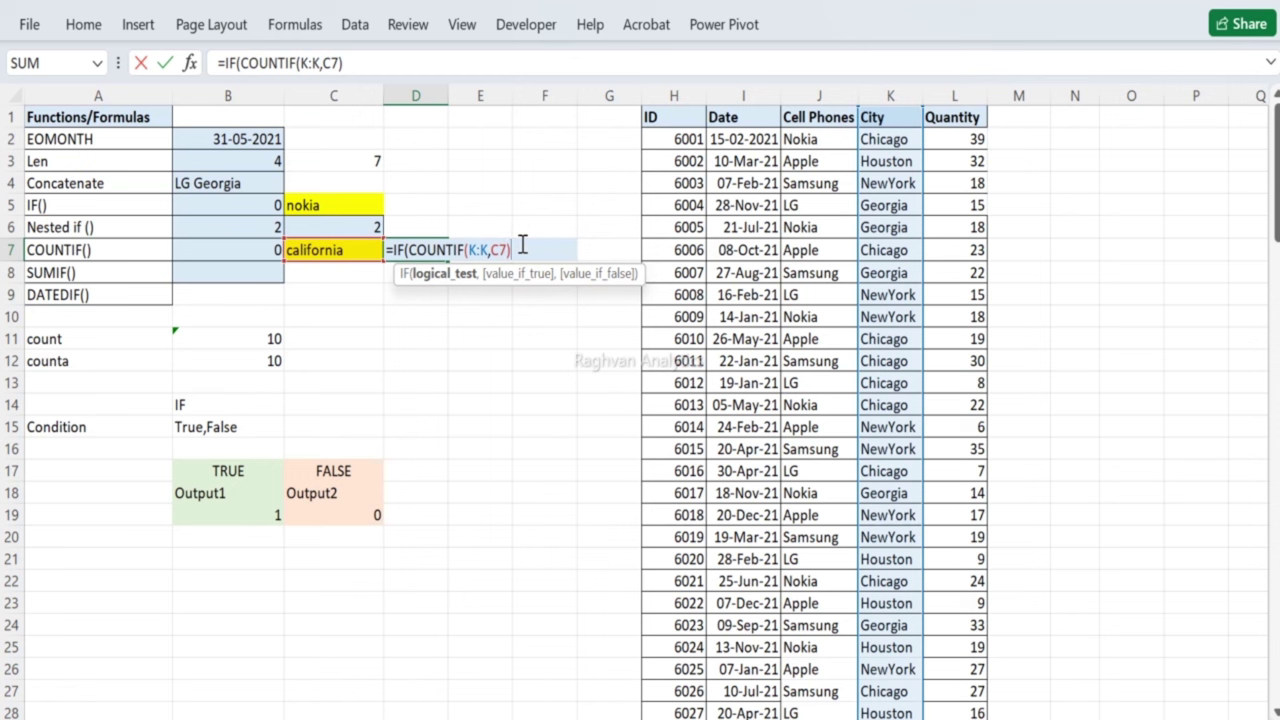
{"action": "type", "text": "0,\"city not found\",countif"}
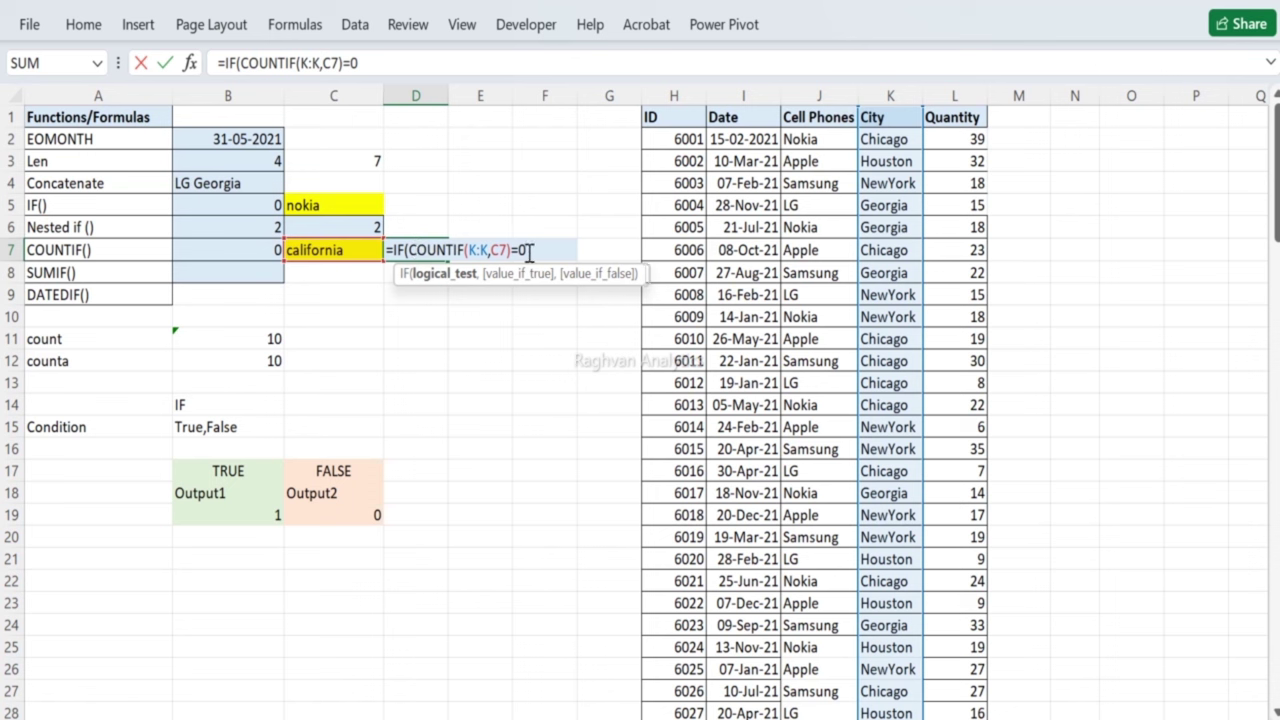
Step: Finish D7 as =IF(COUNTIF(K:K,C7)=0,"city not found",COUNTIF(K:K,C7)) and commit it
{"action": "type", "text": ",\"\""}
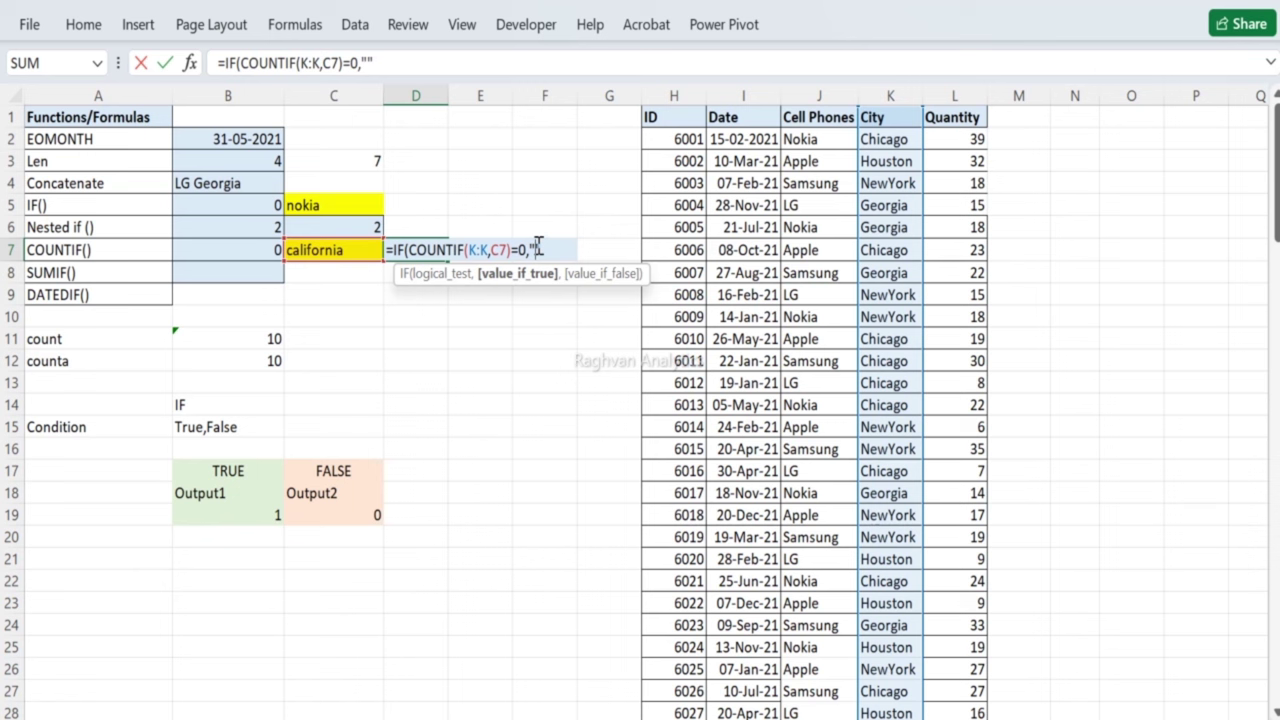
{"action": "type", "text": "city n"}
{"action": "type", "text": "ot foun"}
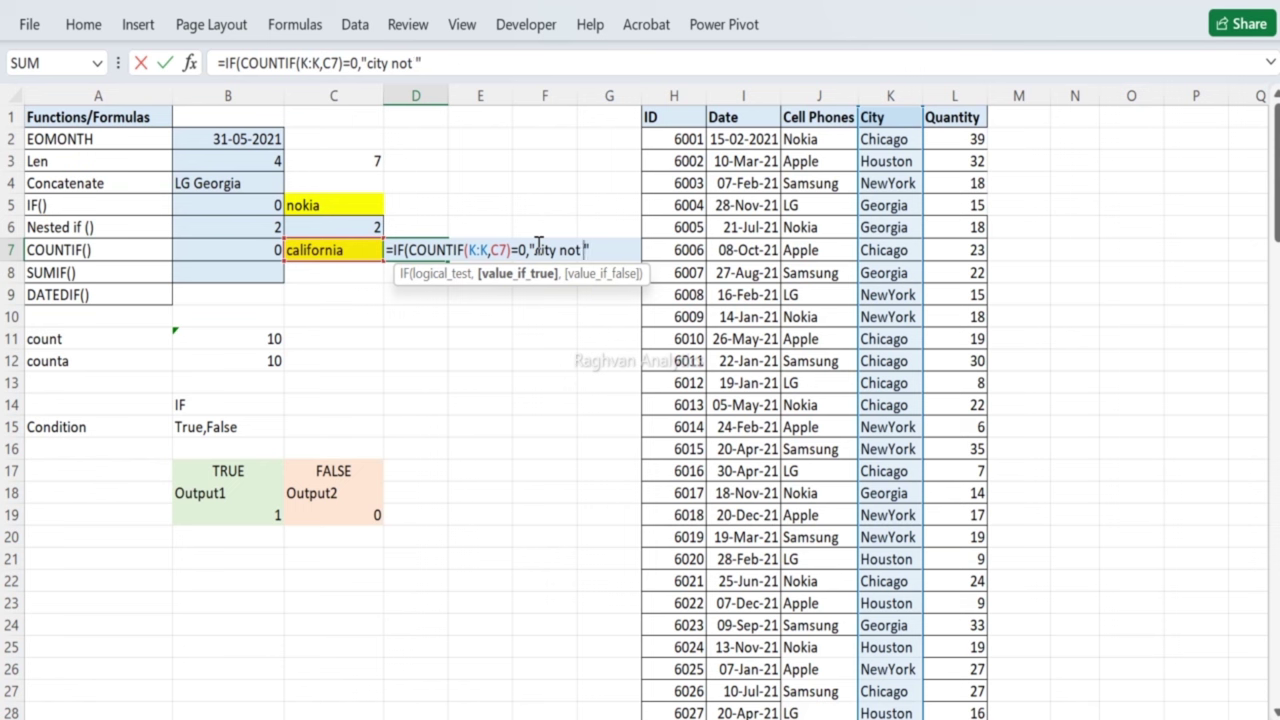
{"action": "type", "text": "d\""}
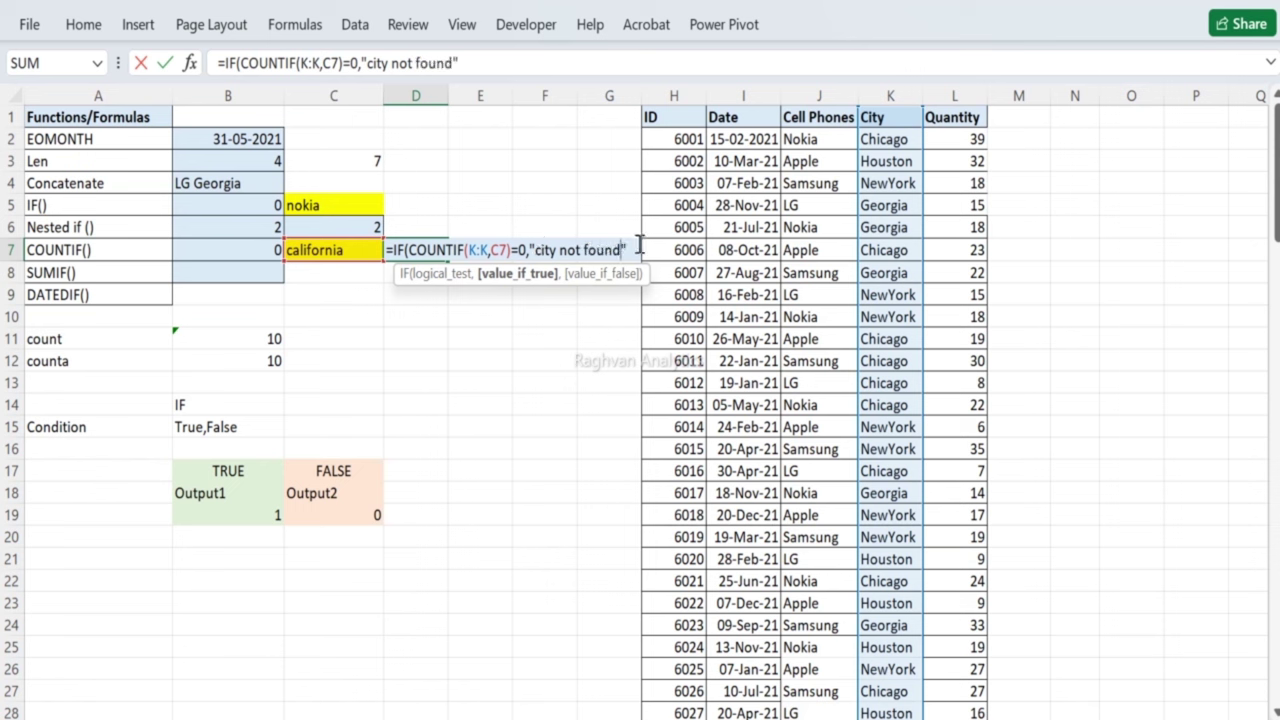
{"action": "type", "text": ","}
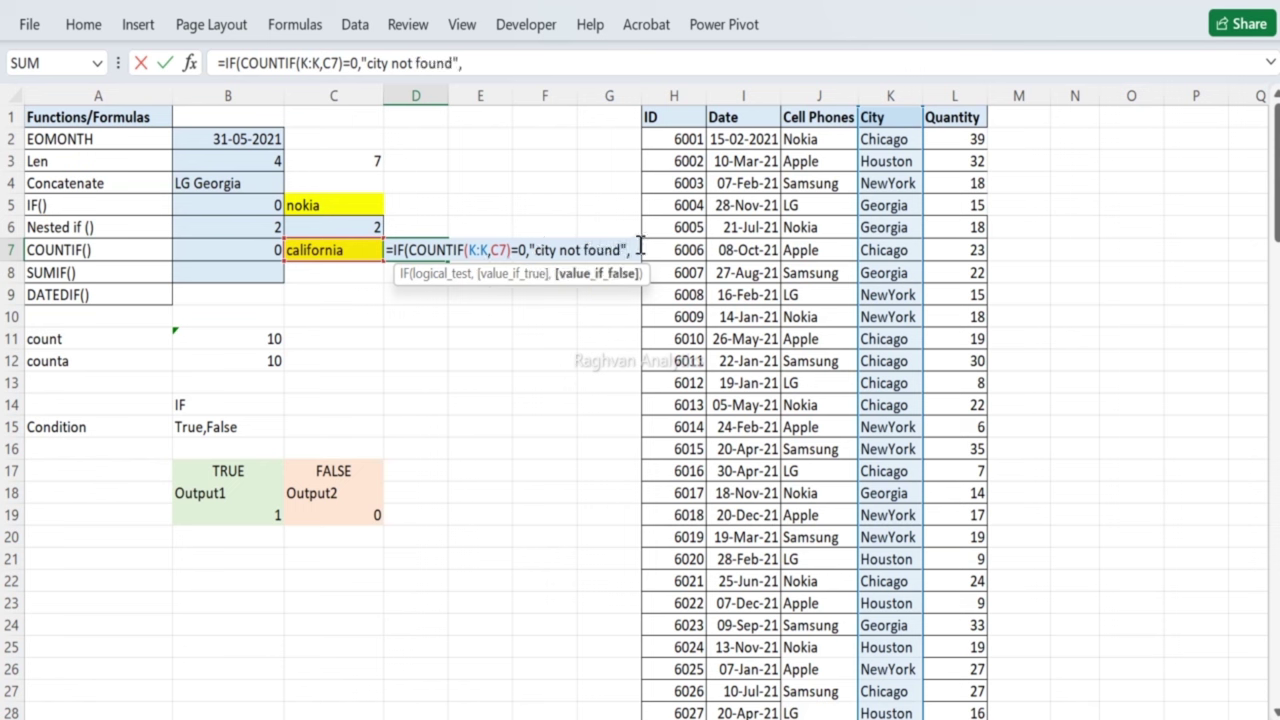
{"action": "type", "text": "countif"}
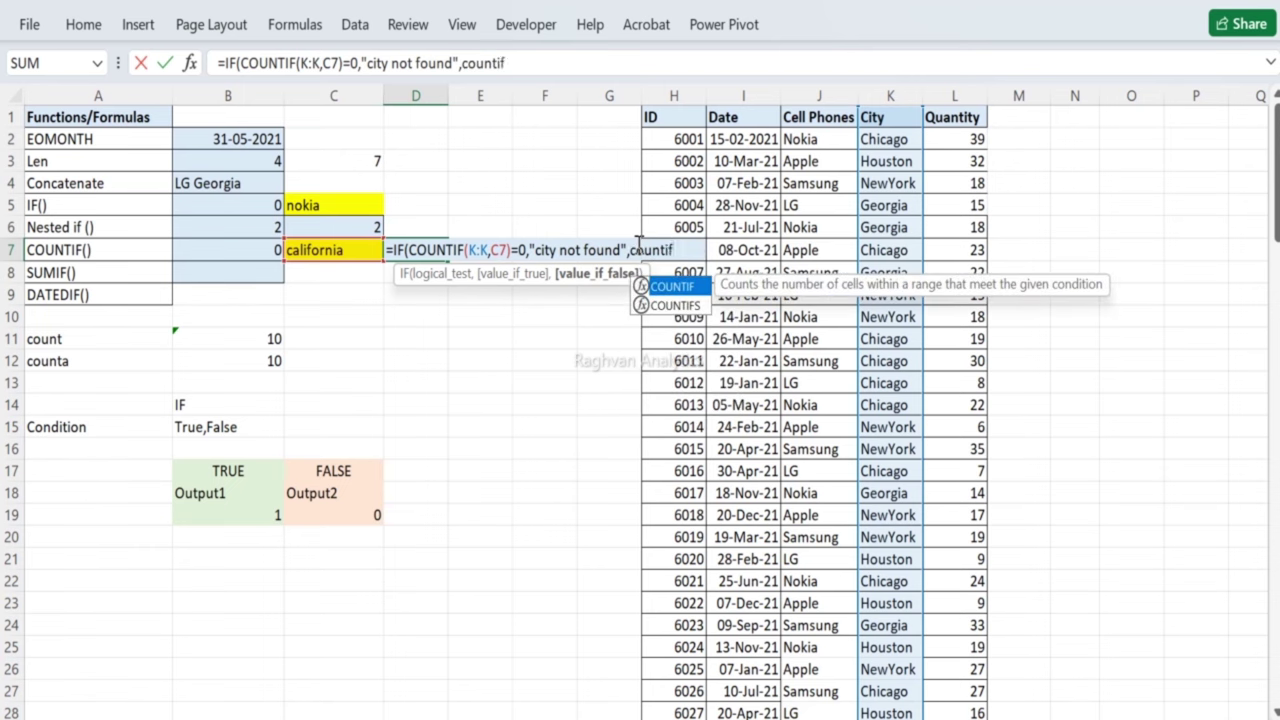
{"action": "key", "text": "Tab"}
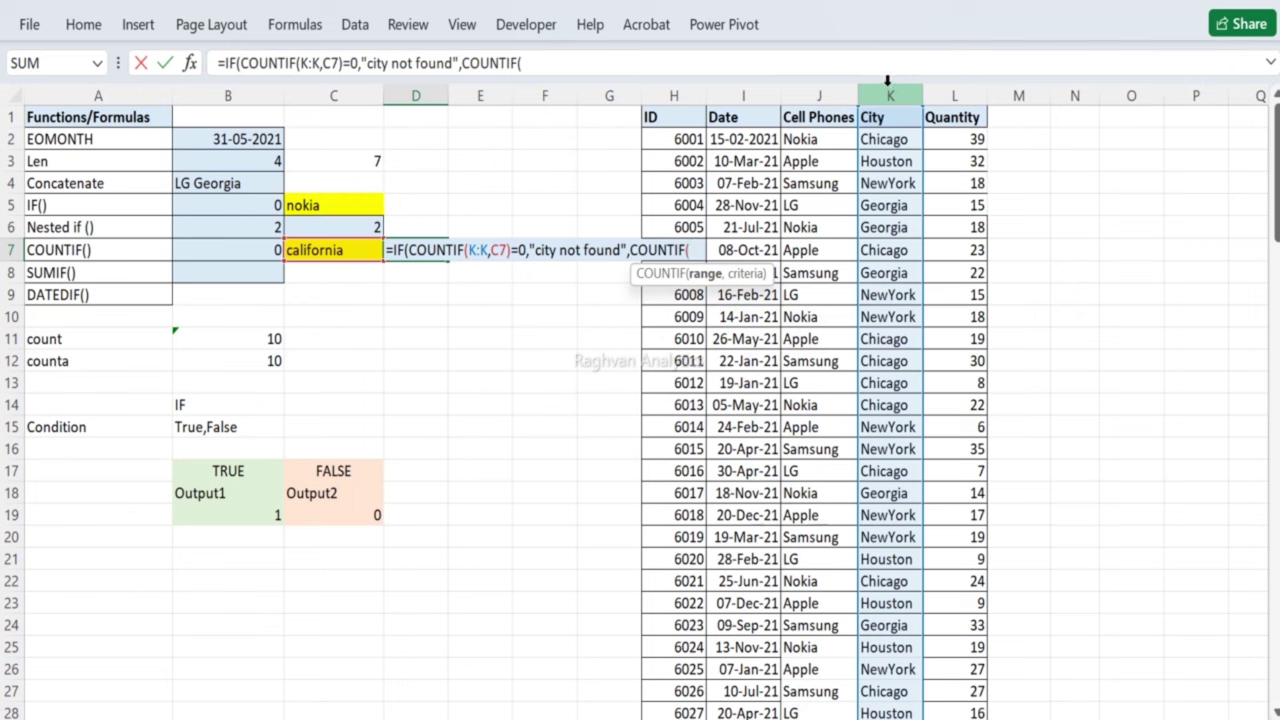
{"action": "left_click", "coordinate": [887, 90]}
{"action": "type", "text": ","}
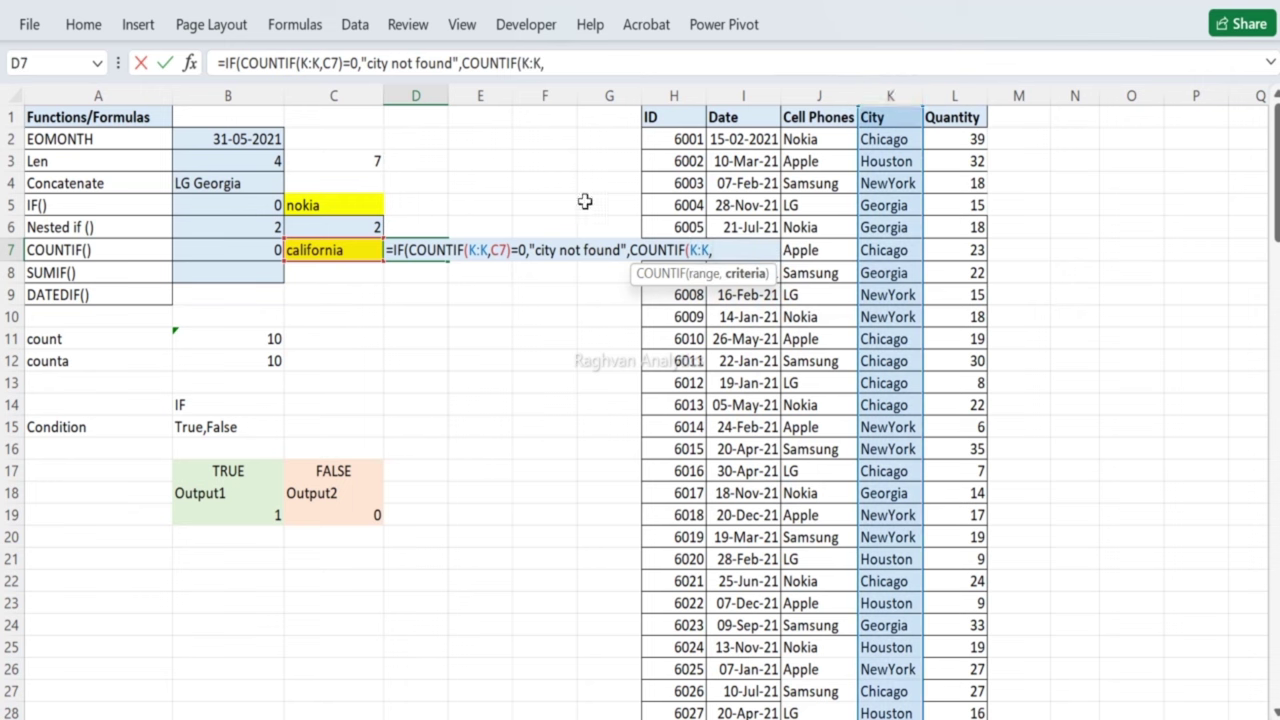
{"action": "left_click", "coordinate": [341, 249]}
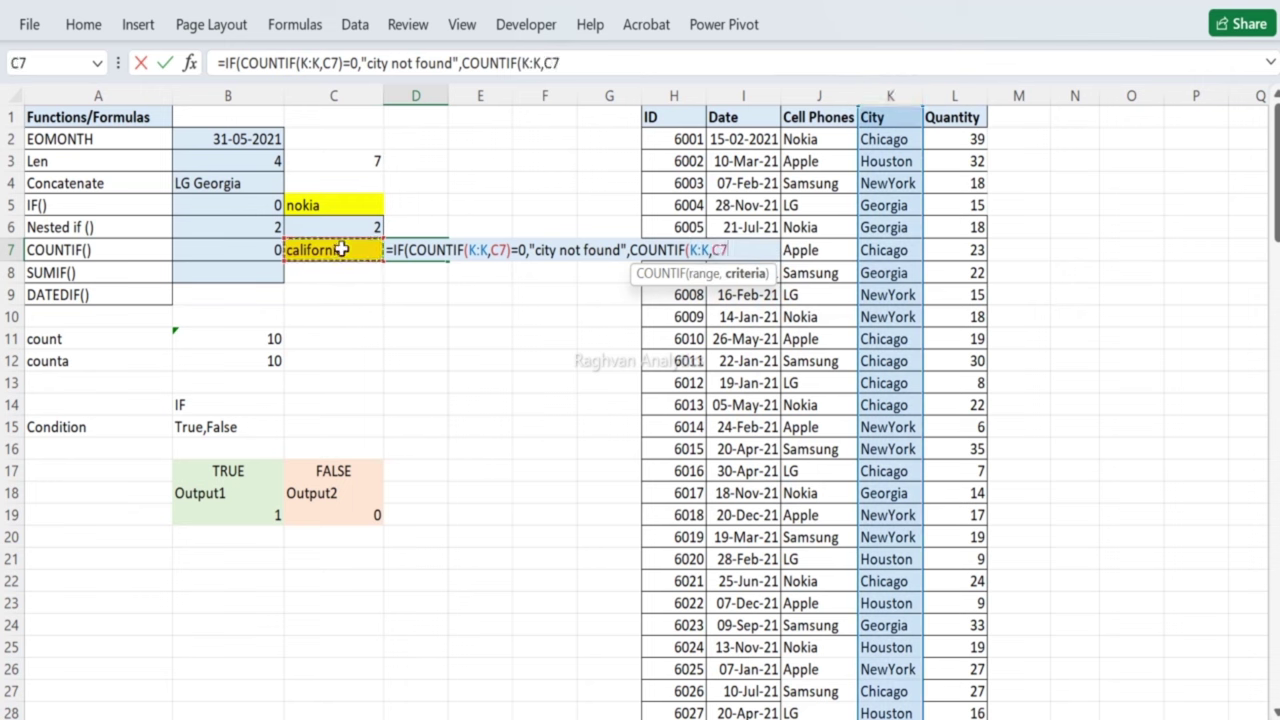
{"action": "type", "text": ")"}
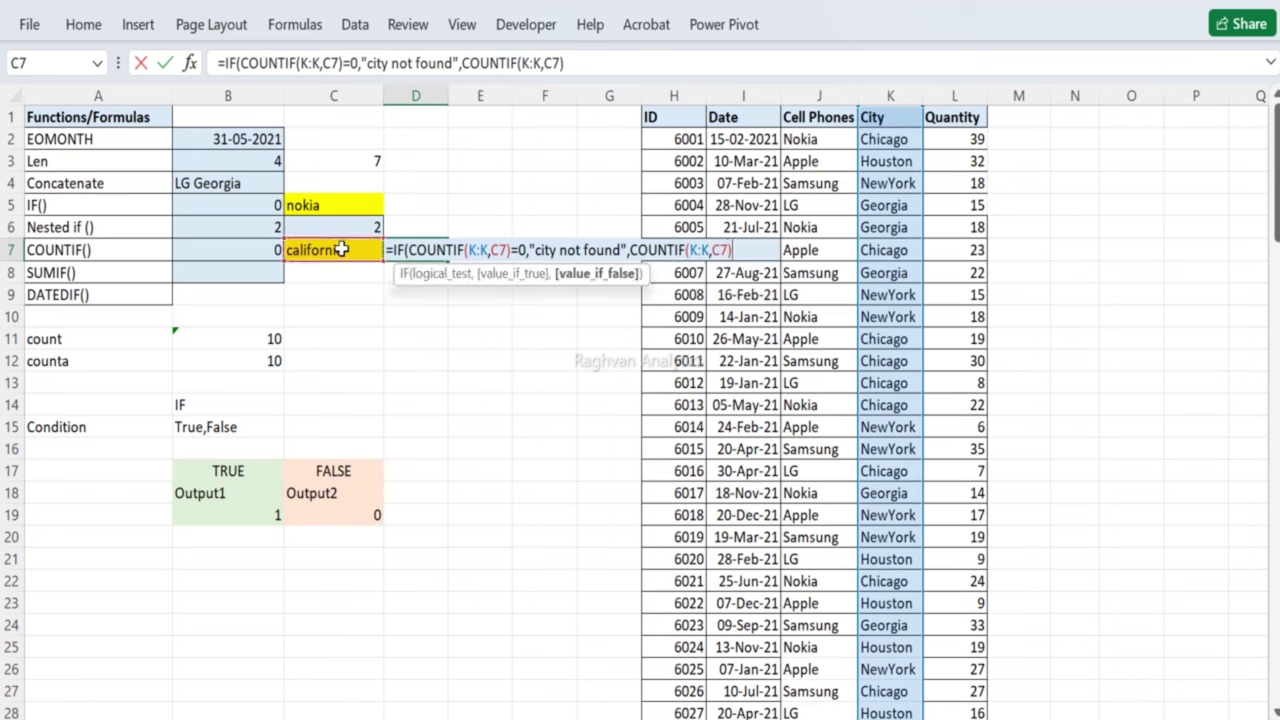
{"action": "type", "text": ")"}
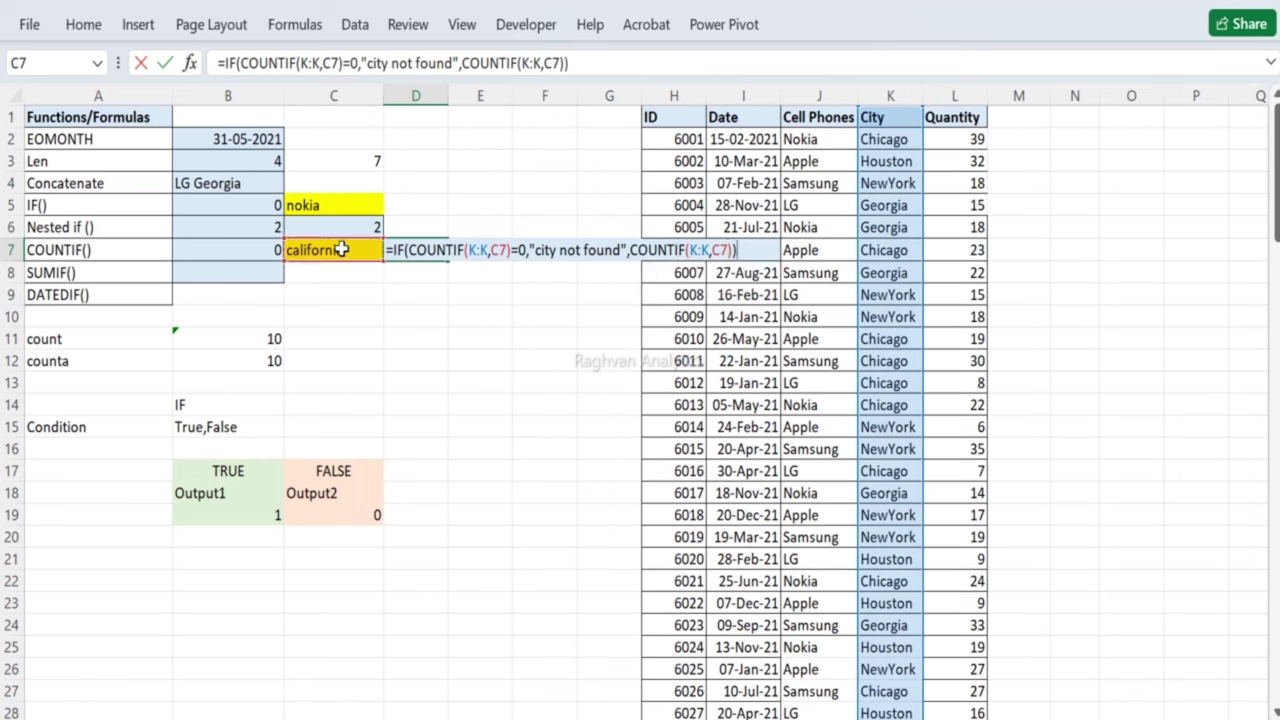
{"action": "key", "text": "Return"}
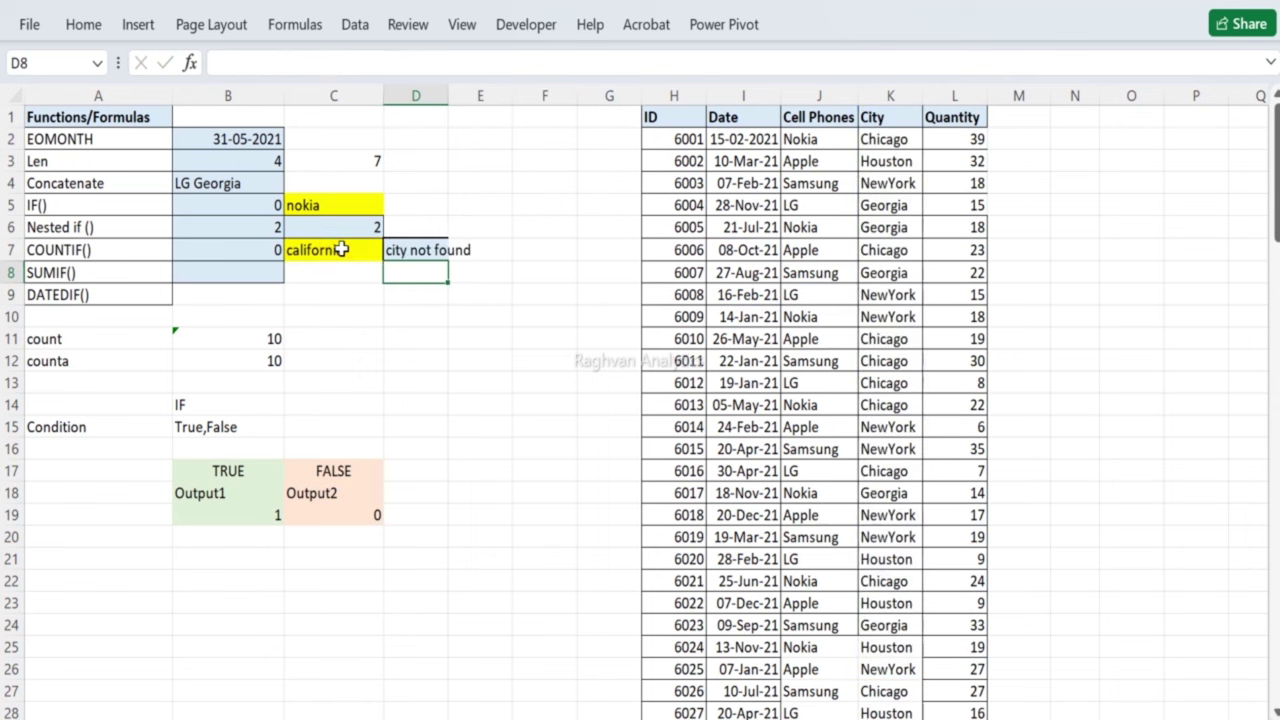
Step: Widen column D and make D7's "city not found" text centred, bold and size 12
{"action": "left_click_drag", "start_coordinate": [446, 89], "coordinate": [507, 89]}
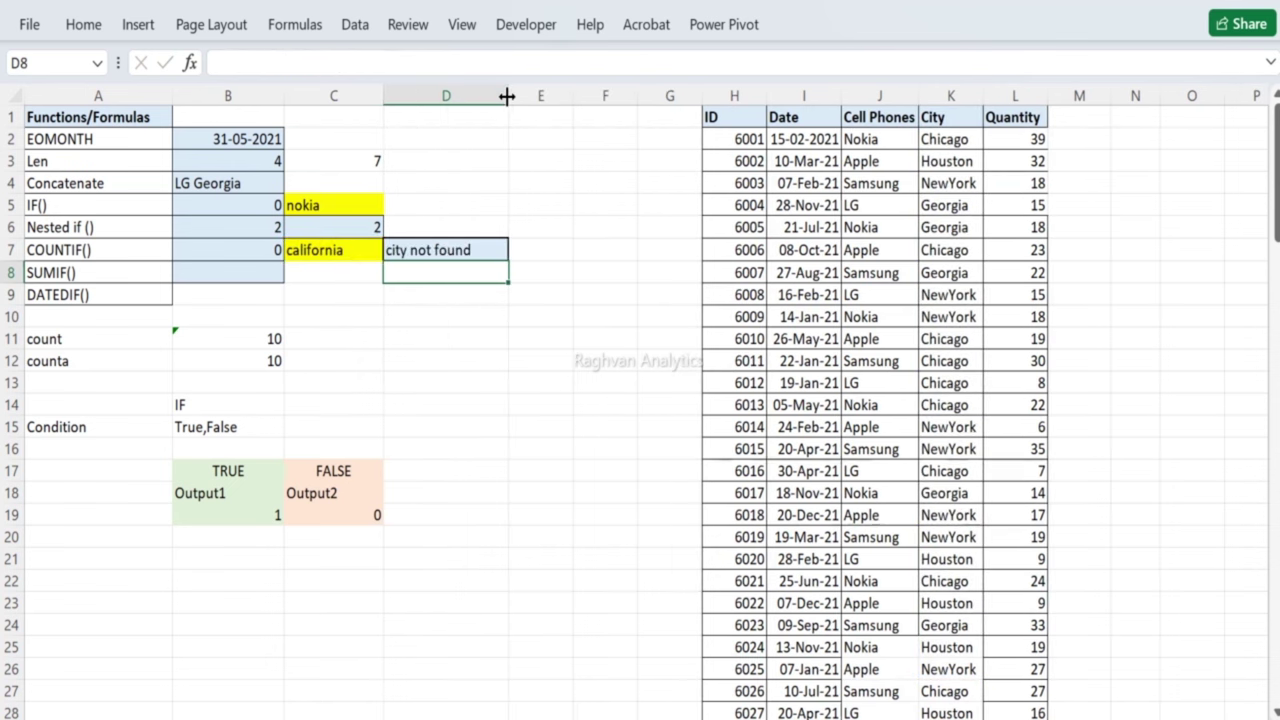
{"action": "left_click", "coordinate": [412, 251]}
{"action": "left_click", "coordinate": [87, 30]}
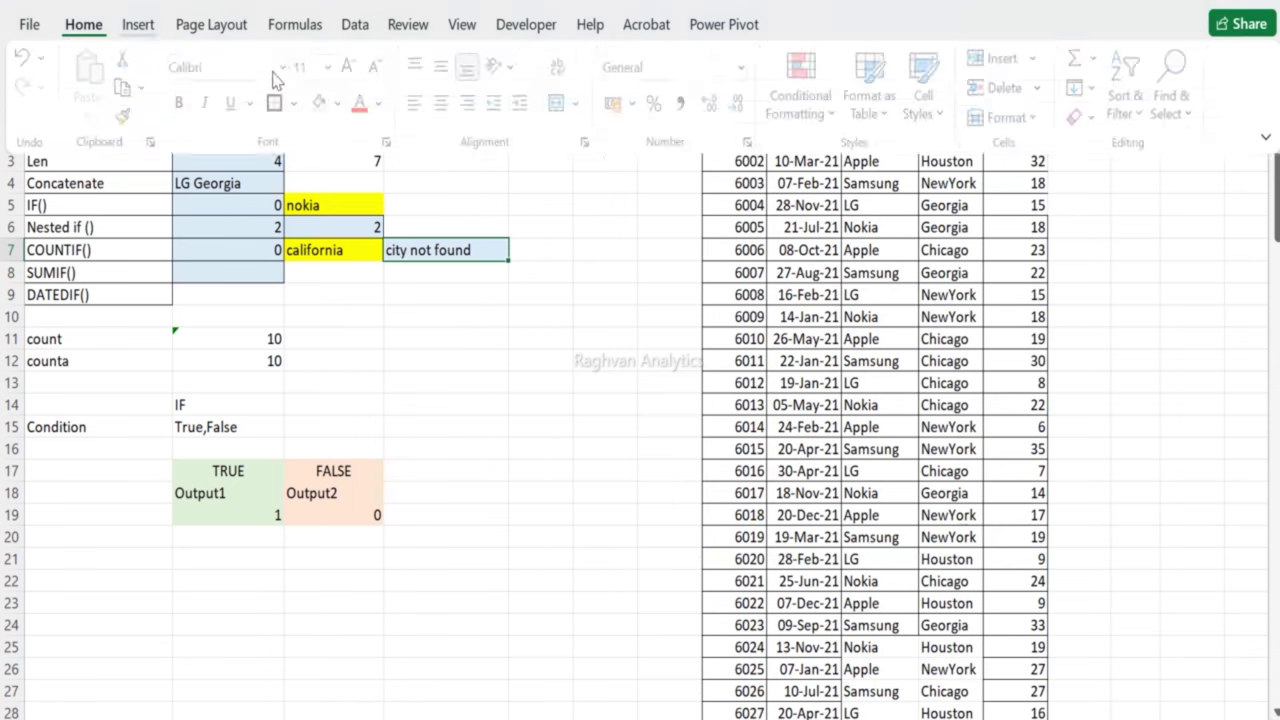
{"action": "left_click", "coordinate": [445, 104]}
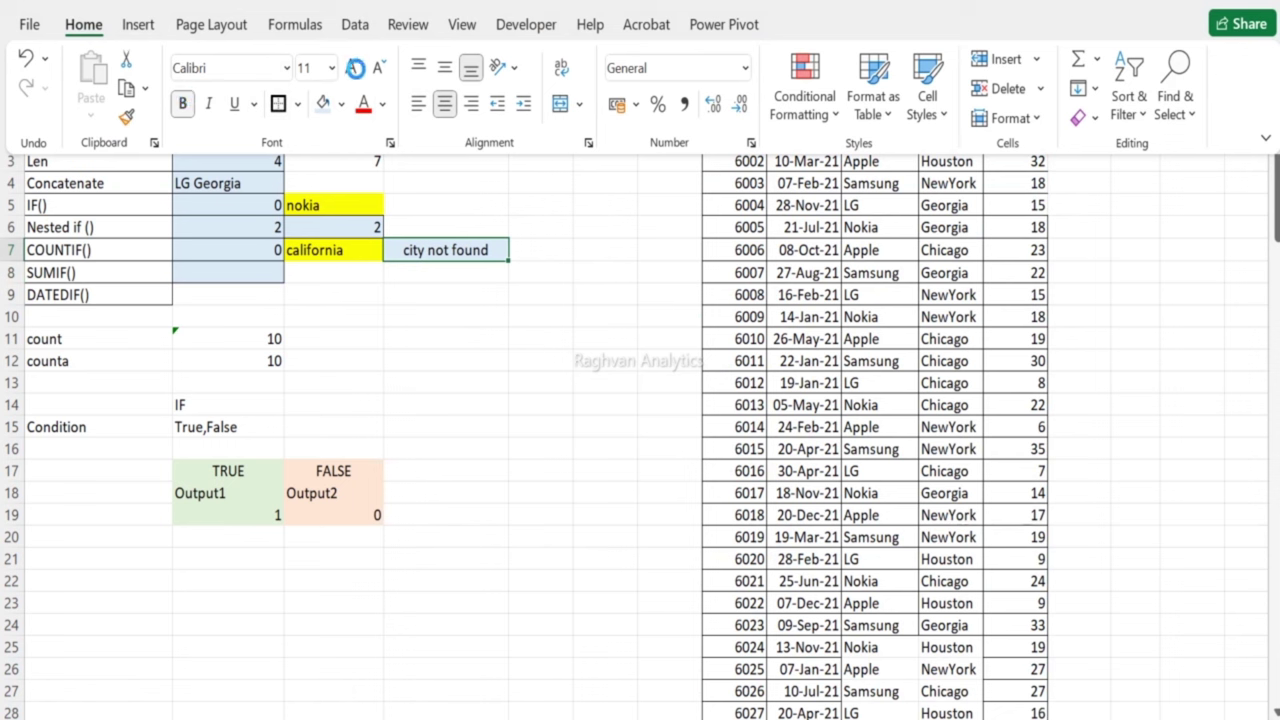
{"action": "left_click", "coordinate": [353, 67]}
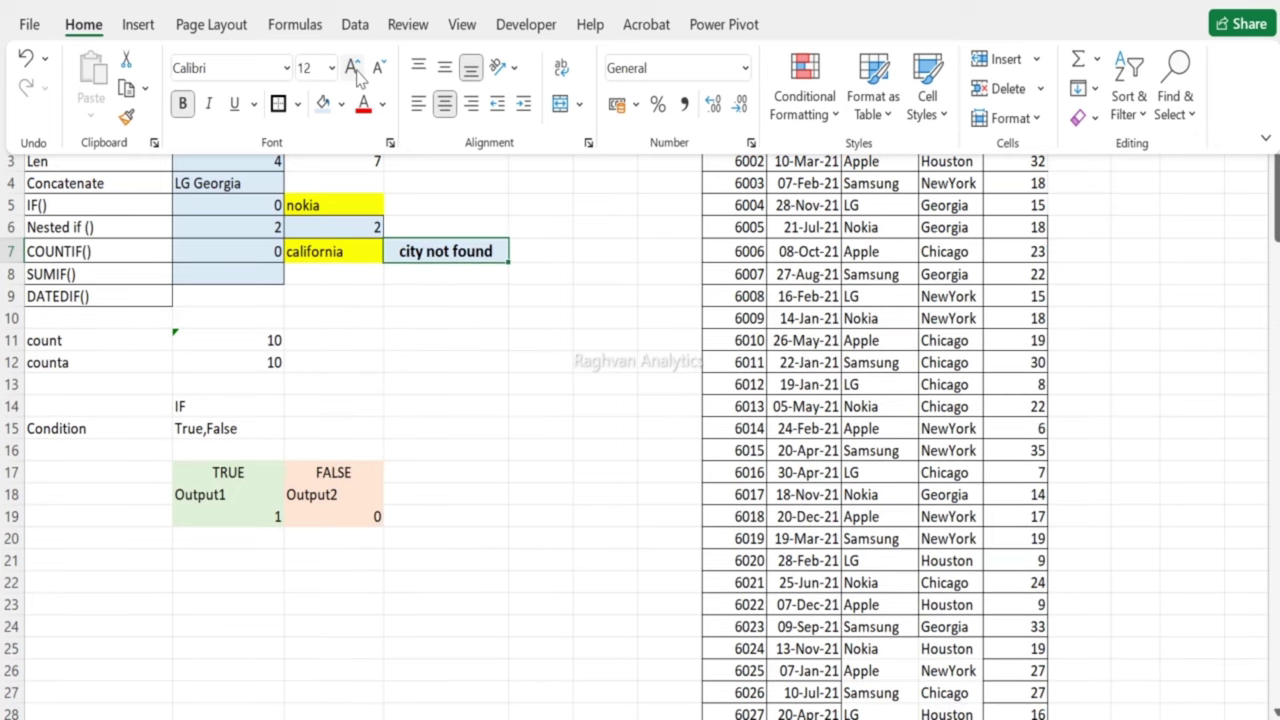
{"action": "key", "text": "ctrl+F1"}
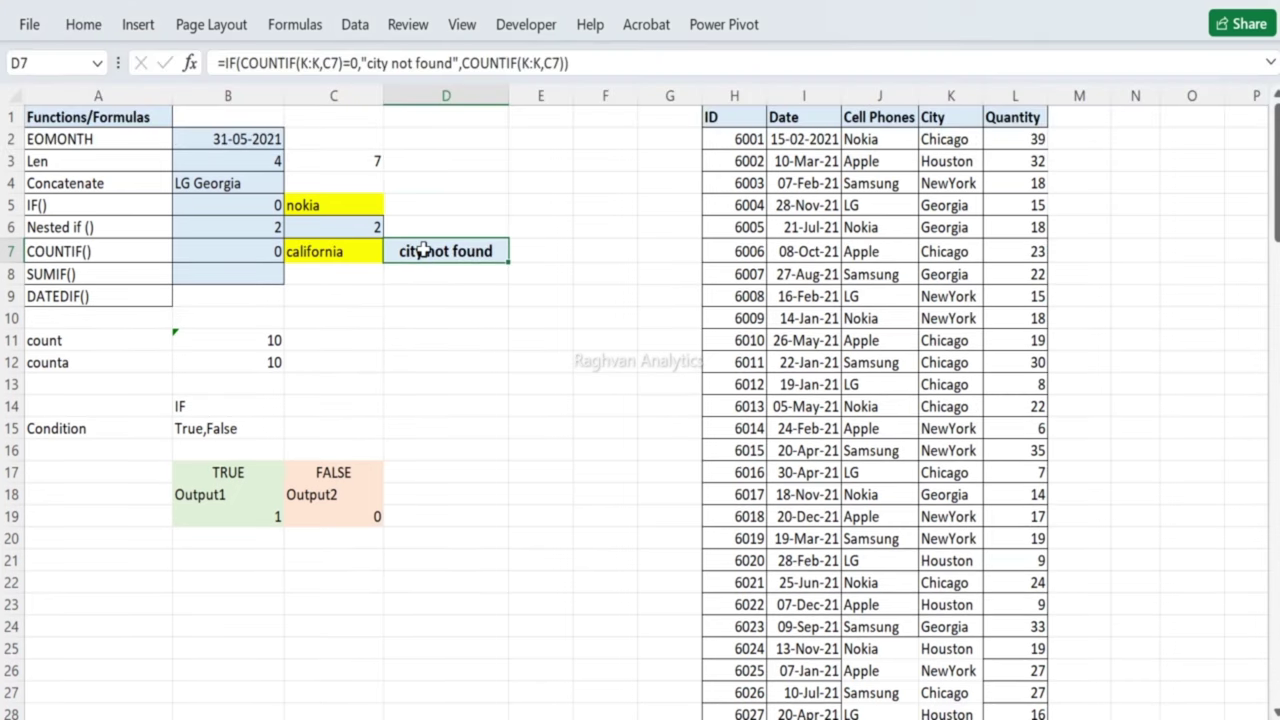
Step: Enter Chicago as the city in C7 to test D7's lookup
{"action": "key", "text": "Left"}
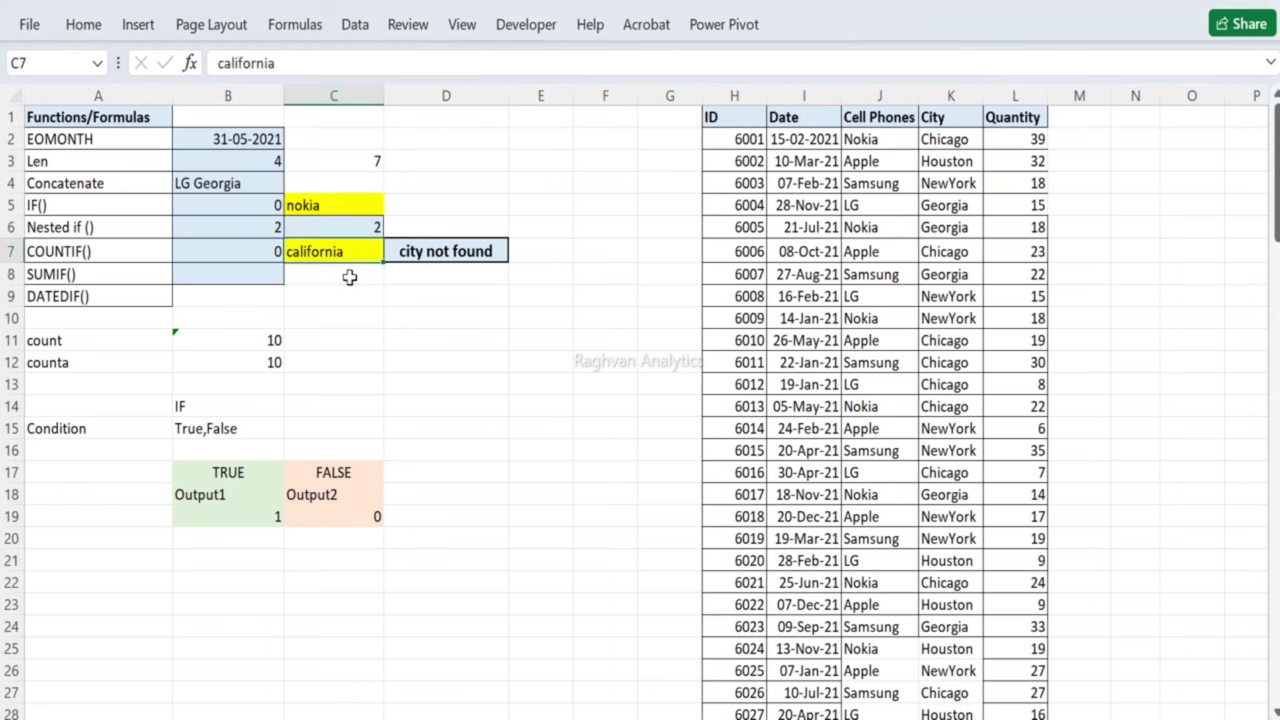
{"action": "key", "text": "Right"}
{"action": "key", "text": "Right"}
{"action": "key", "text": "Right"}
{"action": "key", "text": "Right"}
{"action": "key", "text": "Right"}
{"action": "key", "text": "Right"}
{"action": "key", "text": "Right"}
{"action": "key", "text": "Right"}
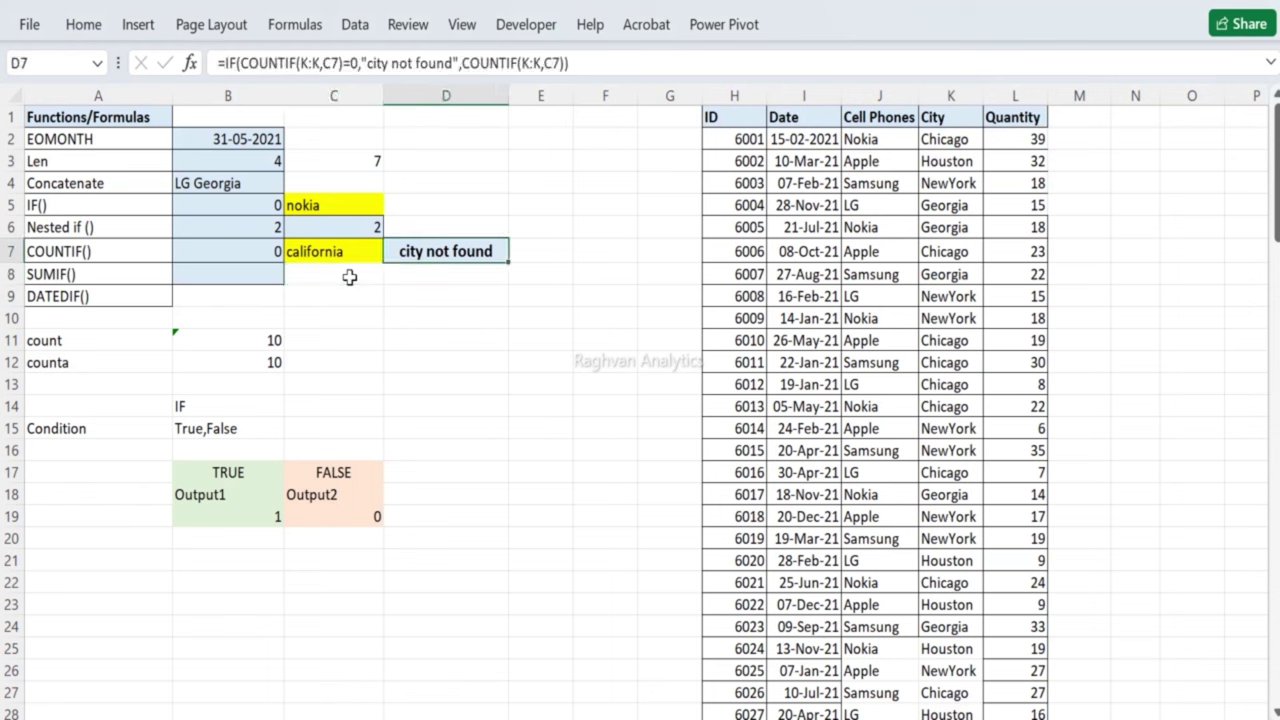
{"action": "key", "text": "Up"}
{"action": "key", "text": "Left"}
{"action": "key", "text": "Home"}
{"action": "key", "text": "Down"}
{"action": "key", "text": "Right"}
{"action": "key", "text": "Right"}
{"action": "key", "text": "Right"}
{"action": "key", "text": "Left"}
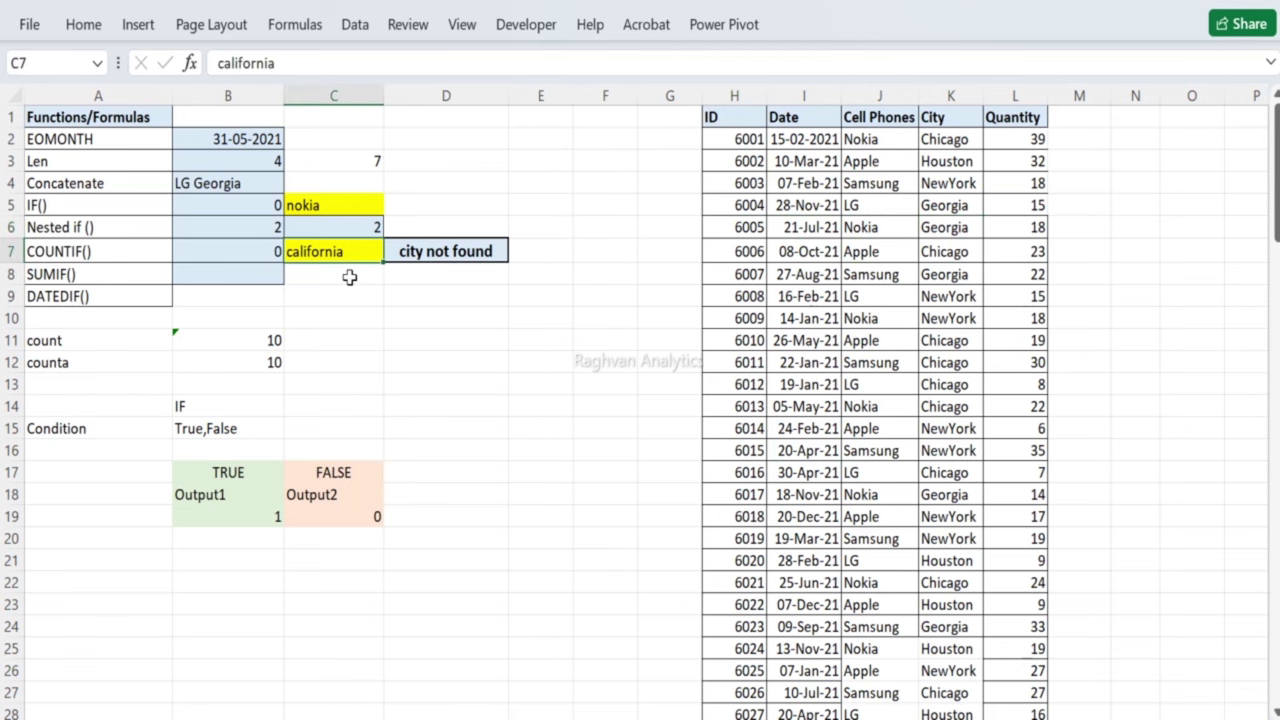
{"action": "type", "text": "Chicago"}
{"action": "key", "text": "Return"}
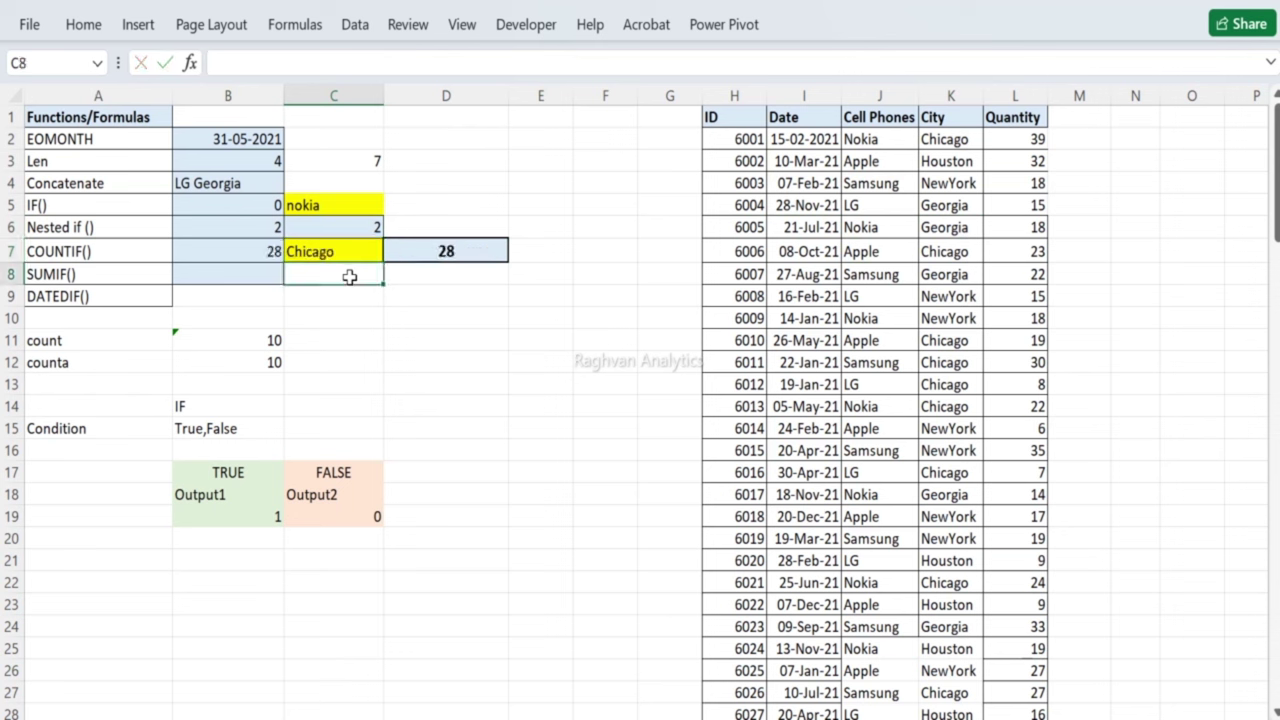
Step: Change C7's city to Houston and check D7's recalculated result
{"action": "key", "text": "Up"}
{"action": "key", "text": "Right"}
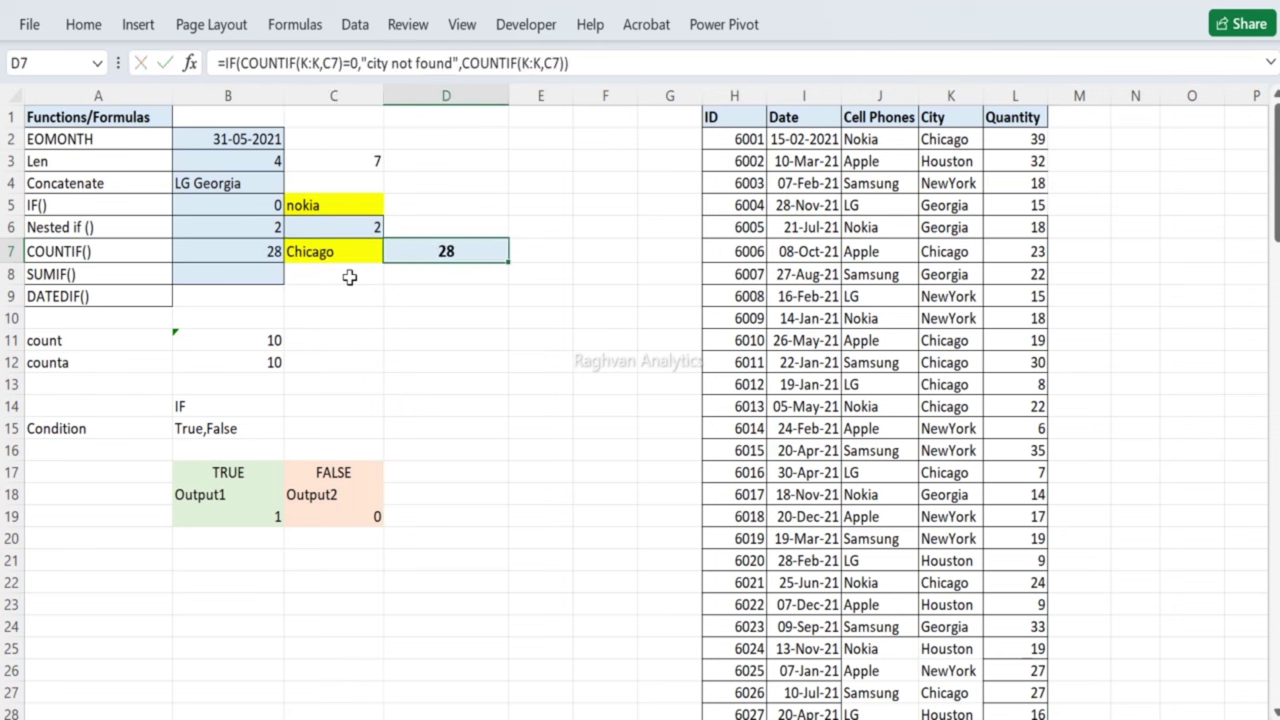
{"action": "key", "text": "Left"}
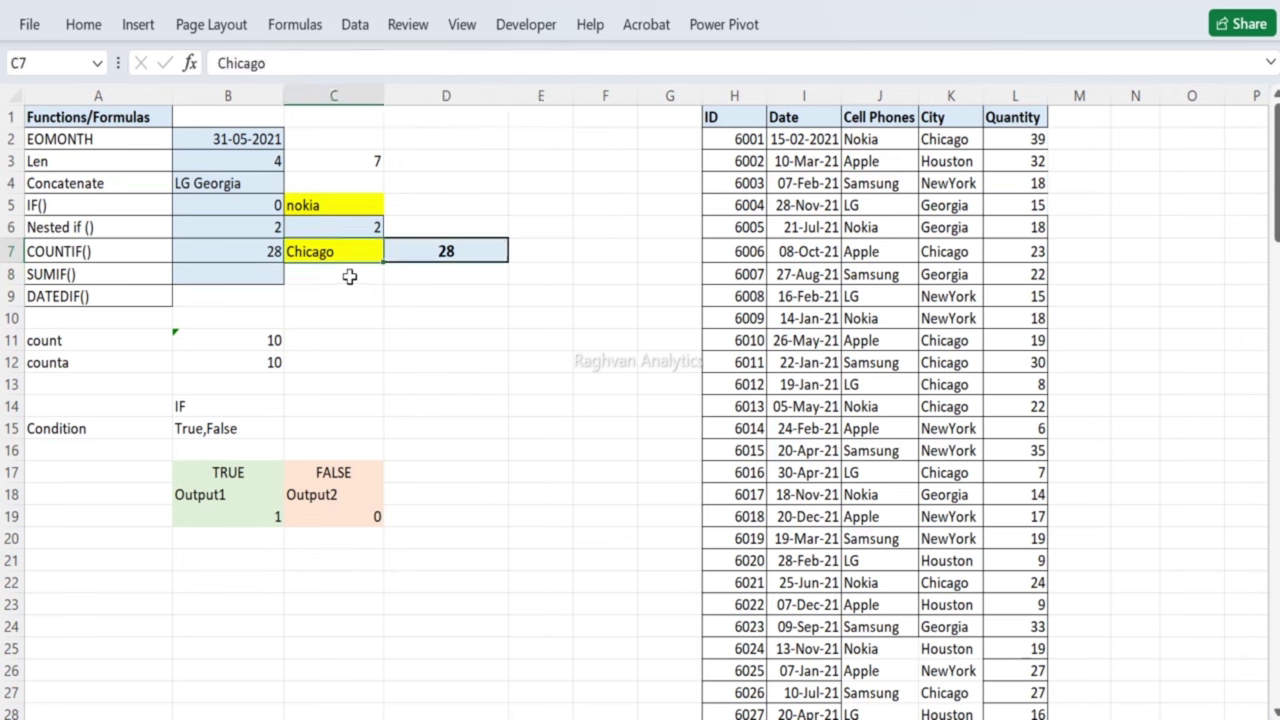
{"action": "type", "text": "Houston"}
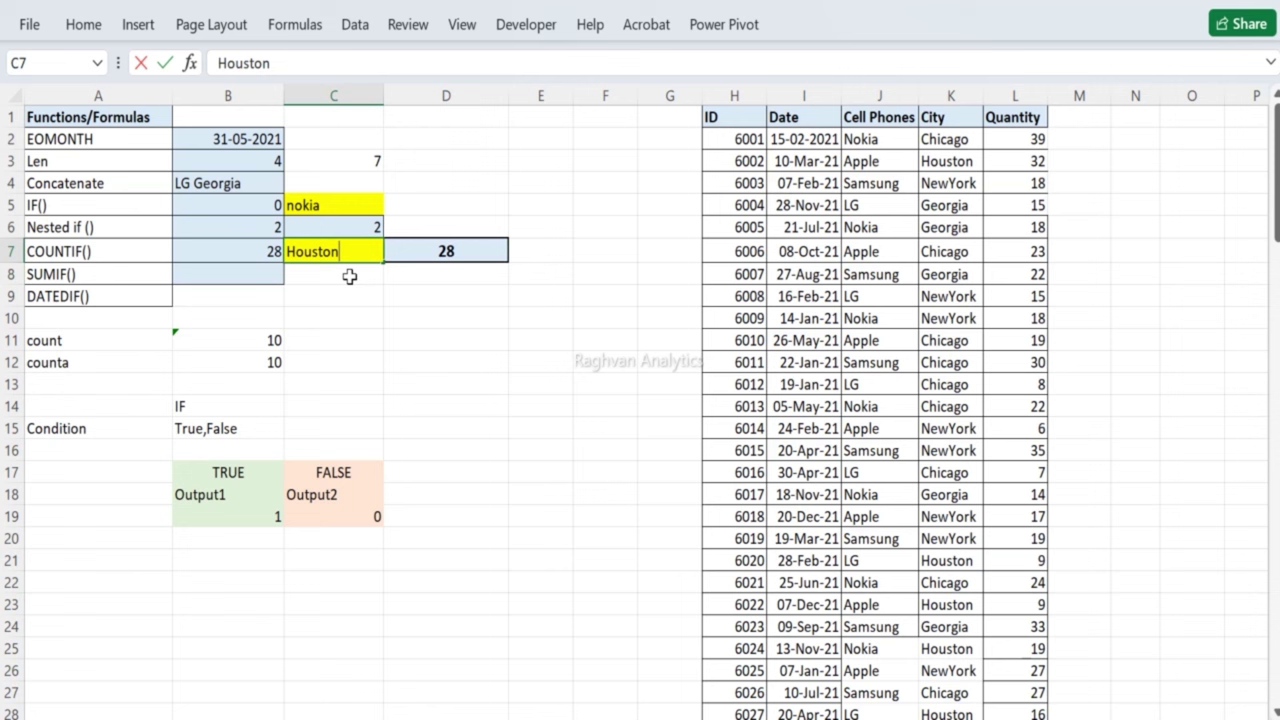
{"action": "key", "text": "Return"}
{"action": "key", "text": "Up"}
{"action": "key", "text": "Right"}
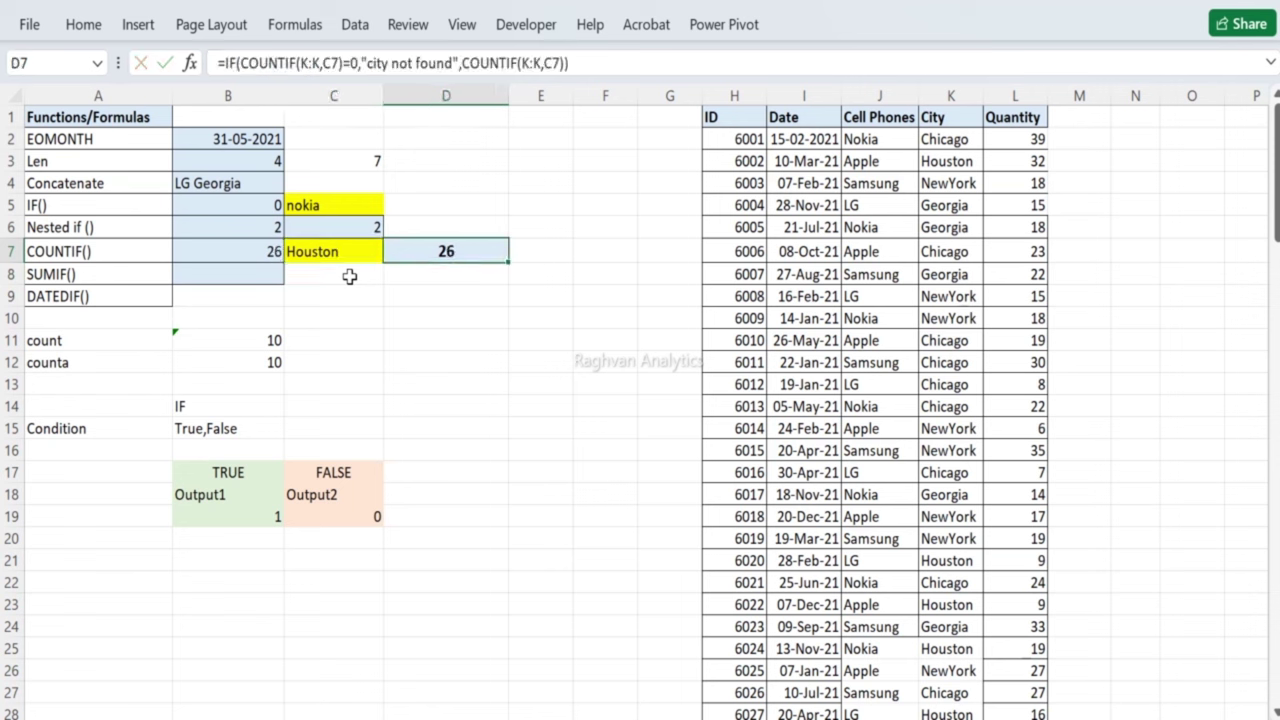
{"action": "key", "text": "Left"}
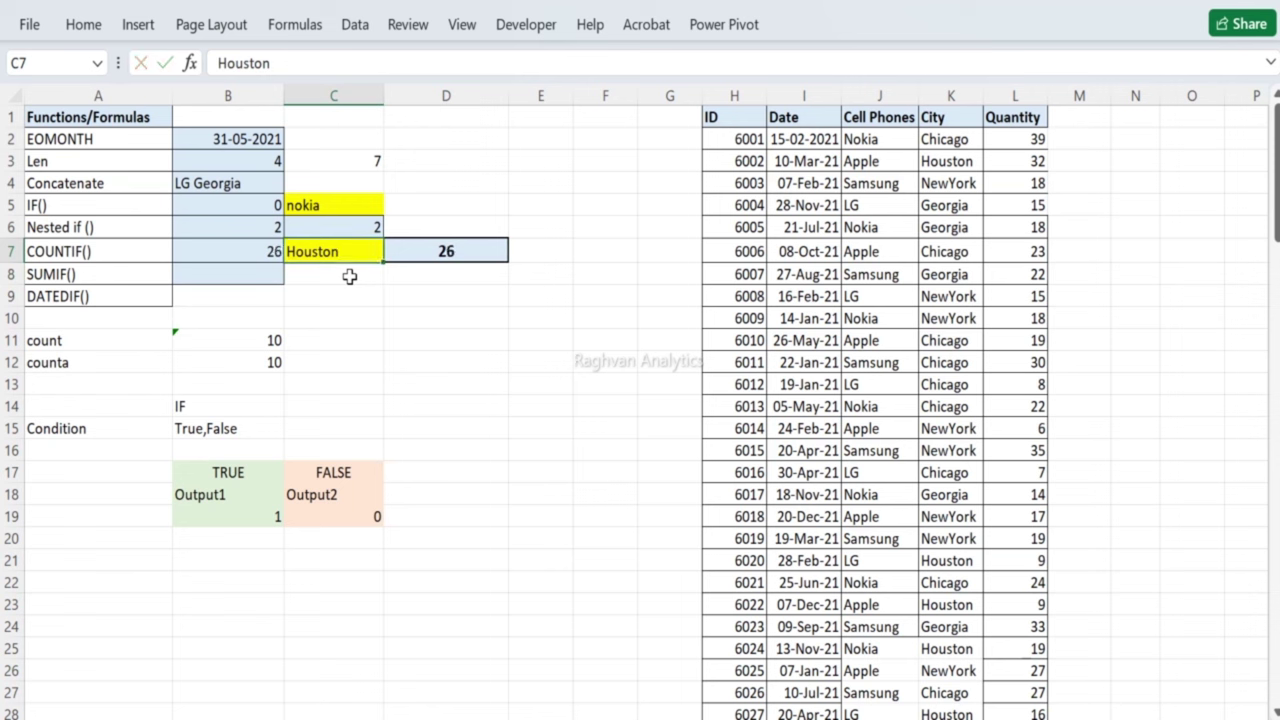
{"action": "key", "text": "Right"}
{"action": "key", "text": "Right"}
{"action": "key", "text": "Right"}
{"action": "key", "text": "Right"}
{"action": "key", "text": "Right"}
{"action": "key", "text": "Right"}
{"action": "key", "text": "Right"}
{"action": "key", "text": "Right"}
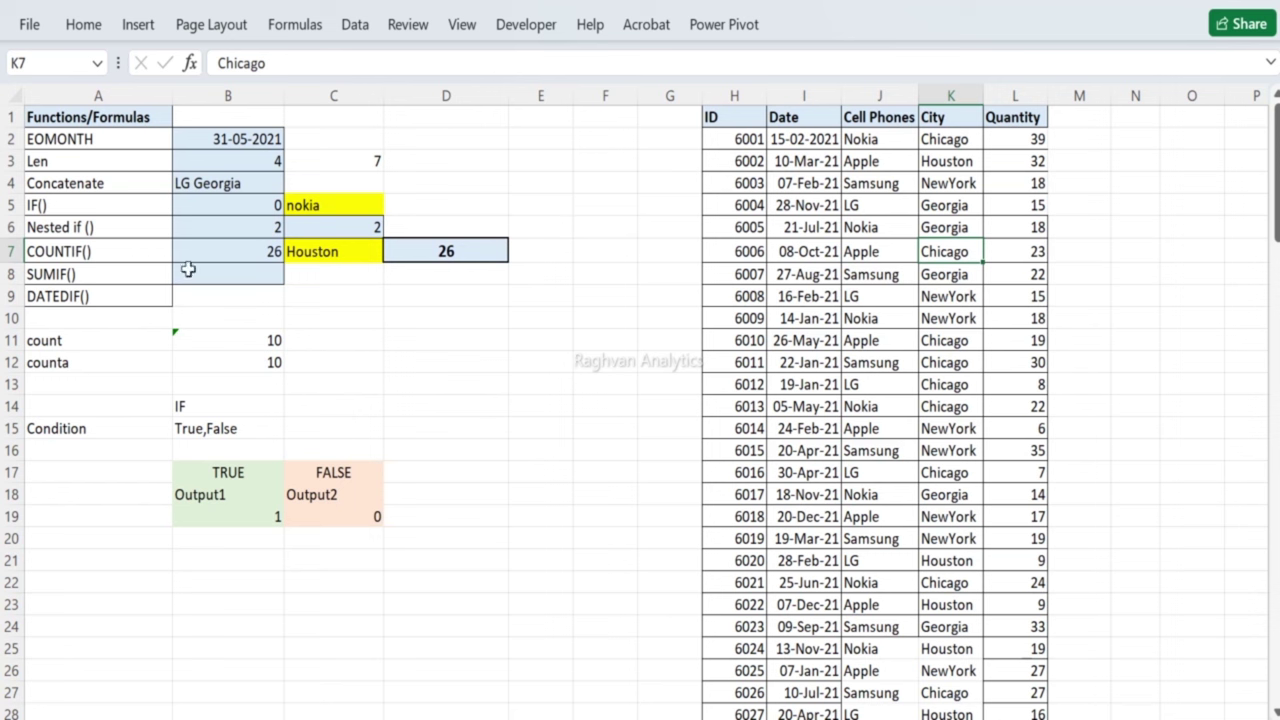
Step: Try newyork and then apple as the city in C7
{"action": "left_click", "coordinate": [329, 248]}
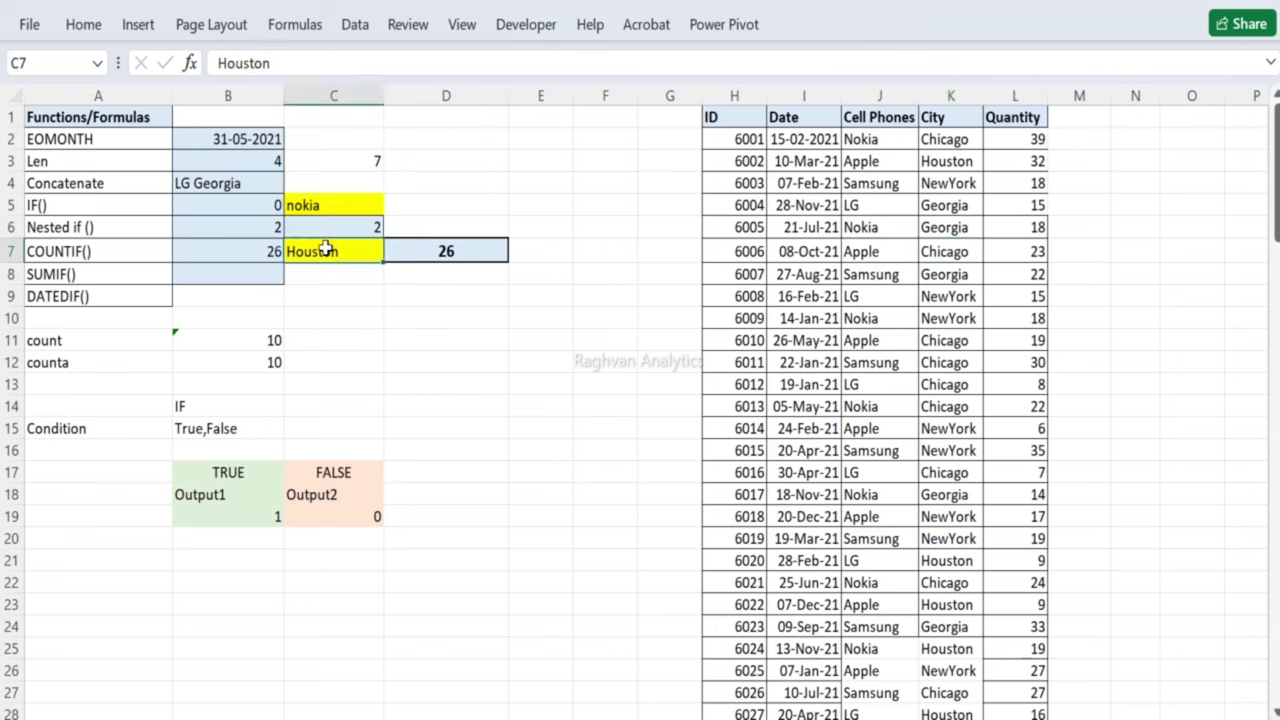
{"action": "type", "text": "newyork"}
{"action": "key", "text": "Return"}
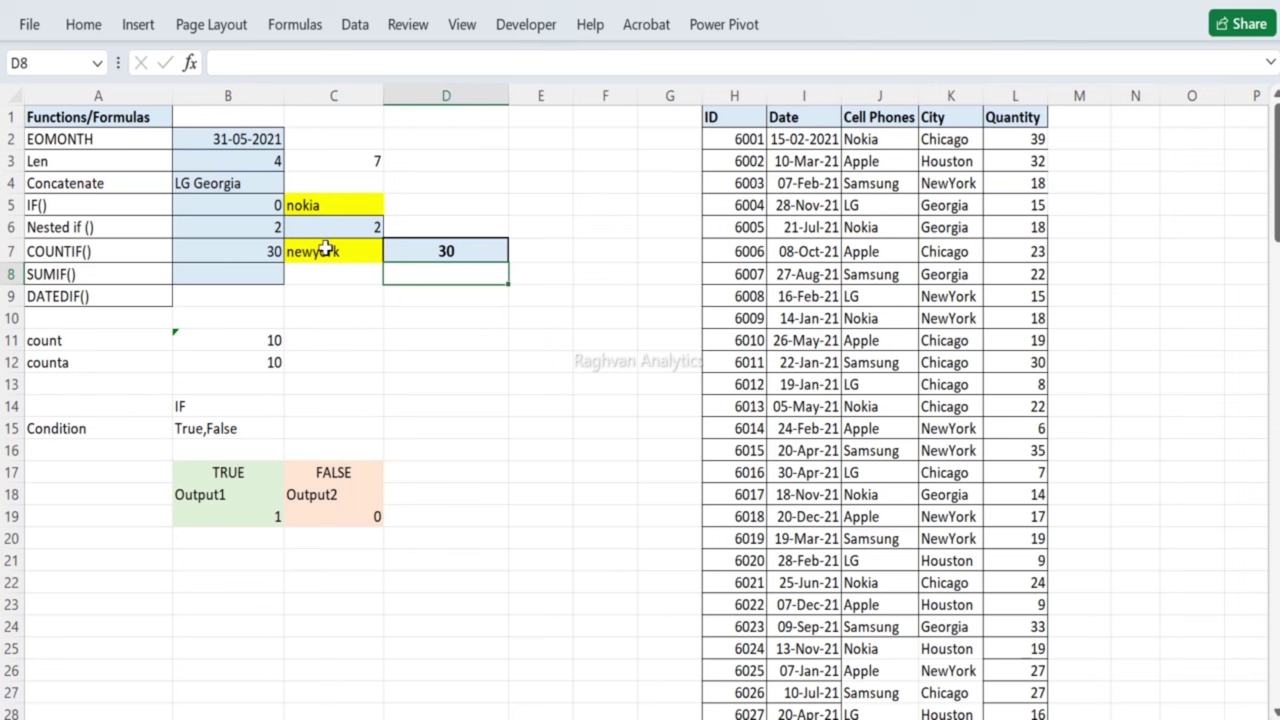
{"action": "left_click", "coordinate": [325, 249]}
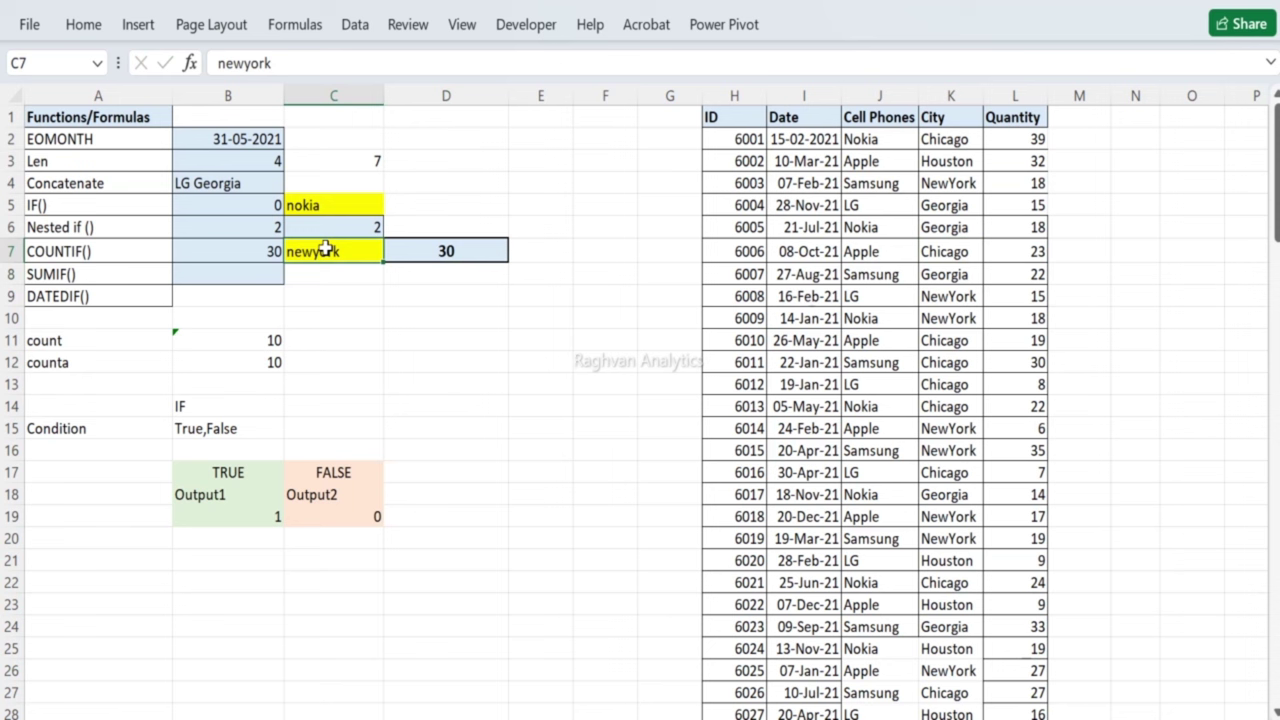
{"action": "type", "text": "apple"}
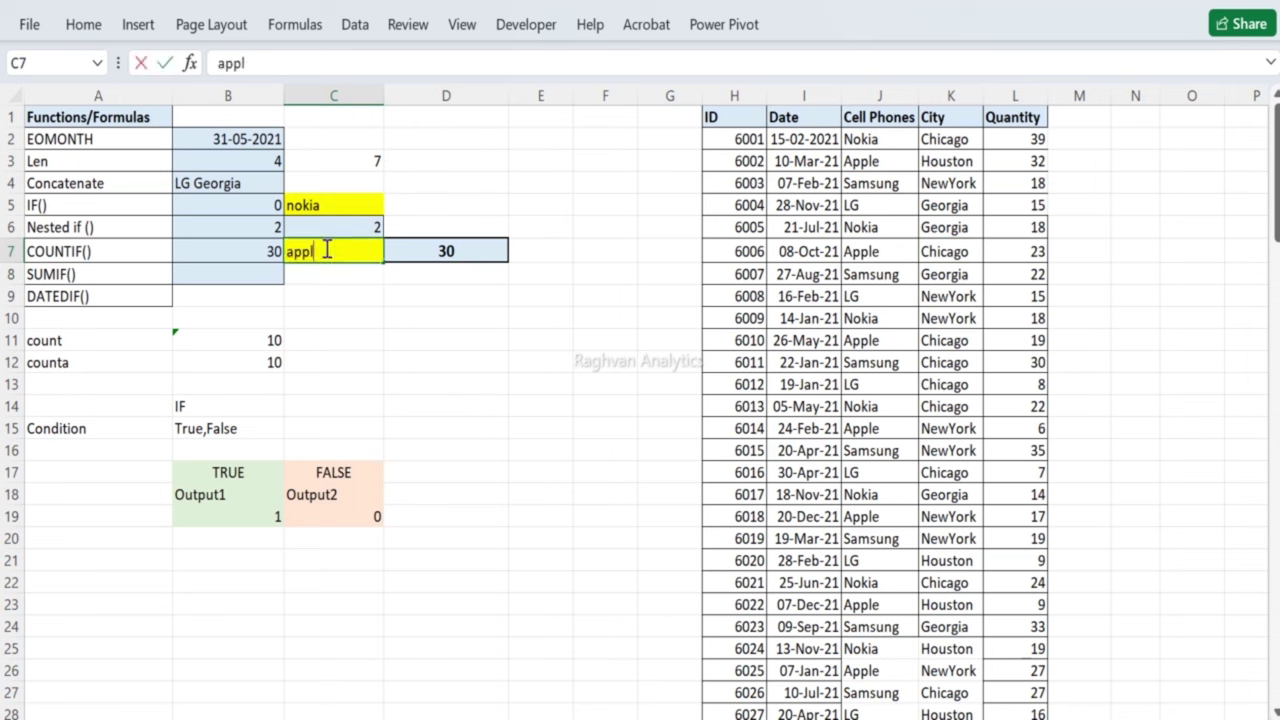
{"action": "key", "text": "Return"}
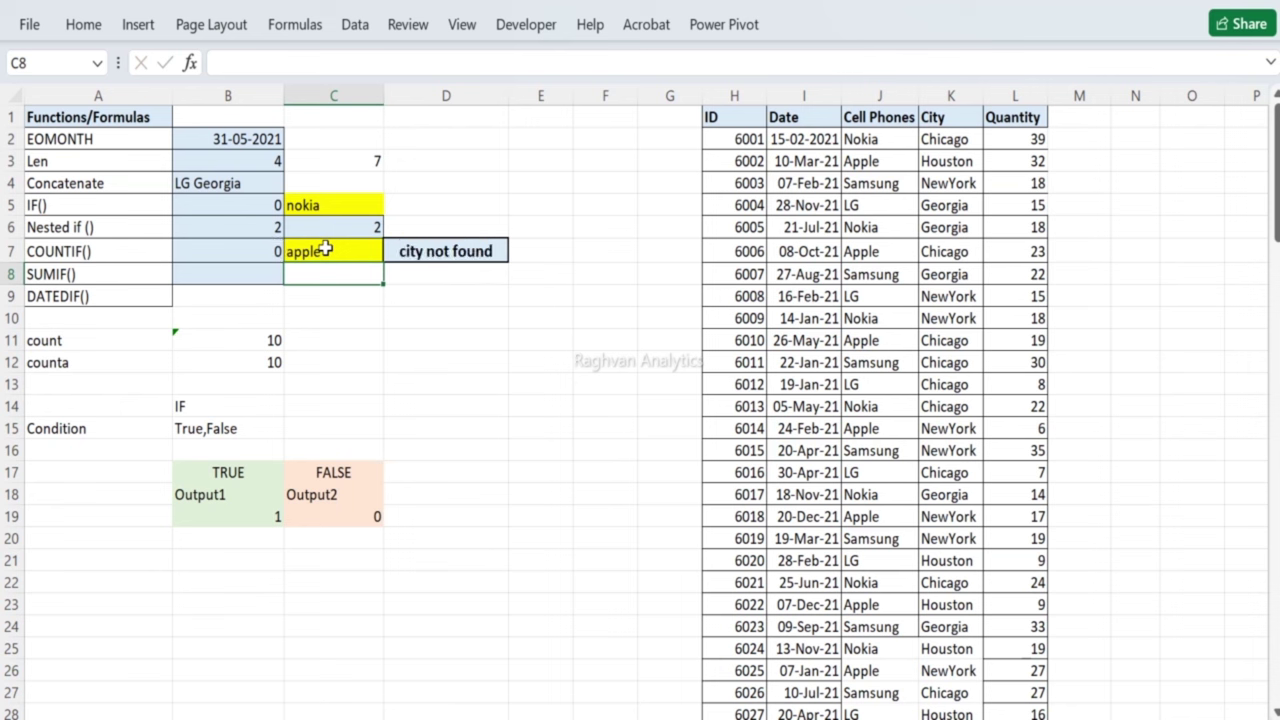
Step: Clear apple from C7, leaving the city cell empty
{"action": "key", "text": "Right"}
{"action": "key", "text": "Right"}
{"action": "key", "text": "Right"}
{"action": "key", "text": "Right"}
{"action": "key", "text": "Right"}
{"action": "key", "text": "Right"}
{"action": "key", "text": "Right"}
{"action": "key", "text": "Right"}
{"action": "key", "text": "Up"}
{"action": "key", "text": "Up"}
{"action": "key", "text": "Left"}
{"action": "key", "text": "Left"}
{"action": "key", "text": "Left"}
{"action": "key", "text": "Left"}
{"action": "key", "text": "Left"}
{"action": "key", "text": "Left"}
{"action": "key", "text": "Left"}
{"action": "key", "text": "Left"}
{"action": "key", "text": "Left"}
{"action": "key", "text": "Down"}
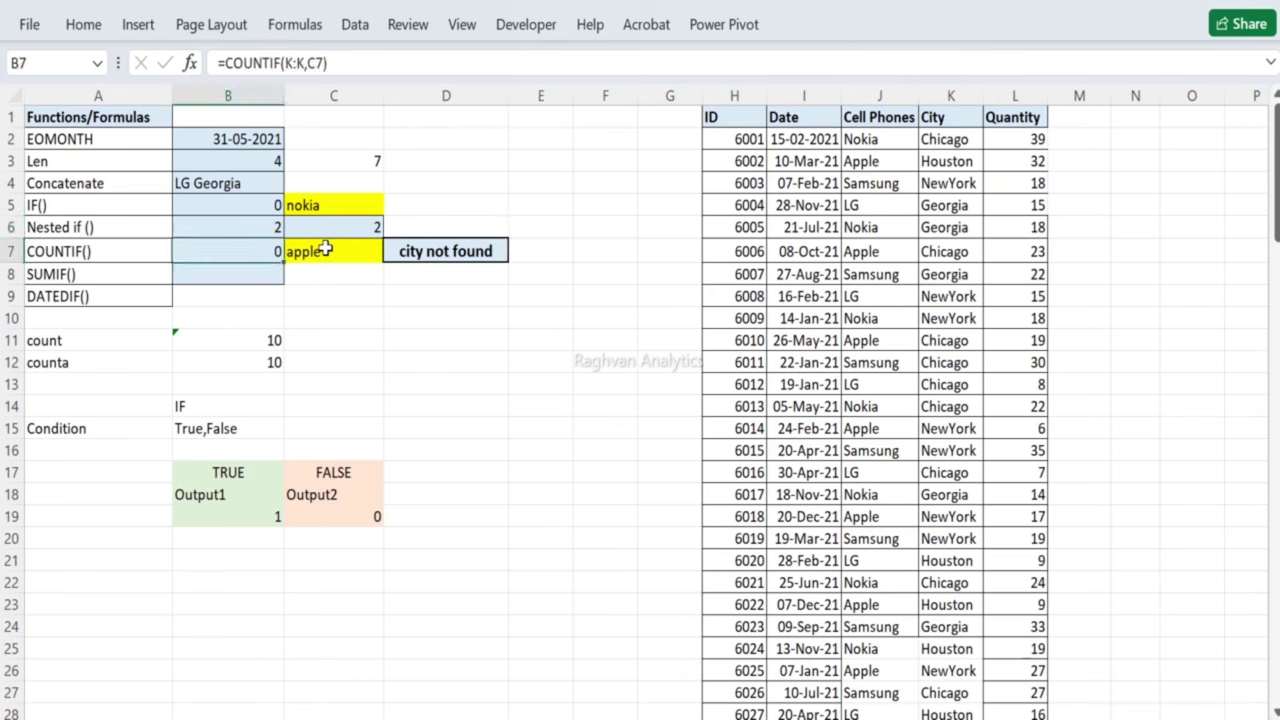
{"action": "key", "text": "Right"}
{"action": "key", "text": "Delete"}
{"action": "key", "text": "Down"}
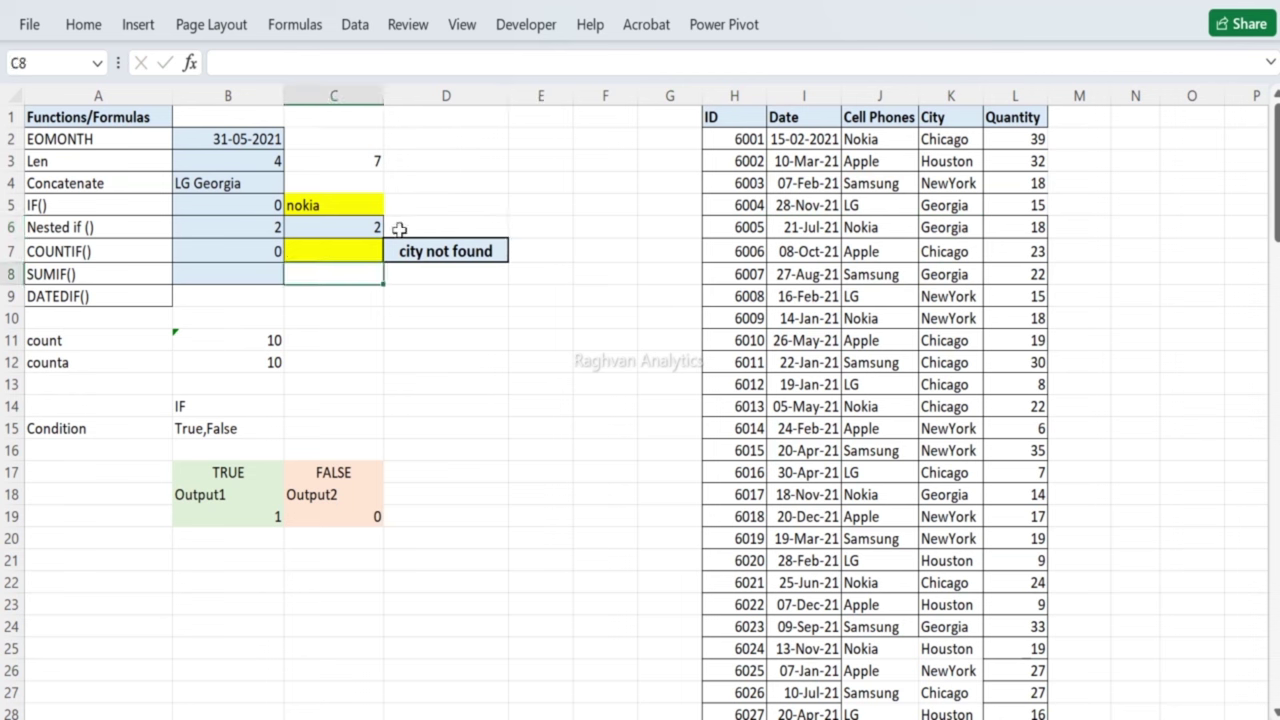
Step: Prefix D7's formula with IF(C7="","", so an empty C7 returns a blank
{"action": "left_click", "coordinate": [345, 254]}
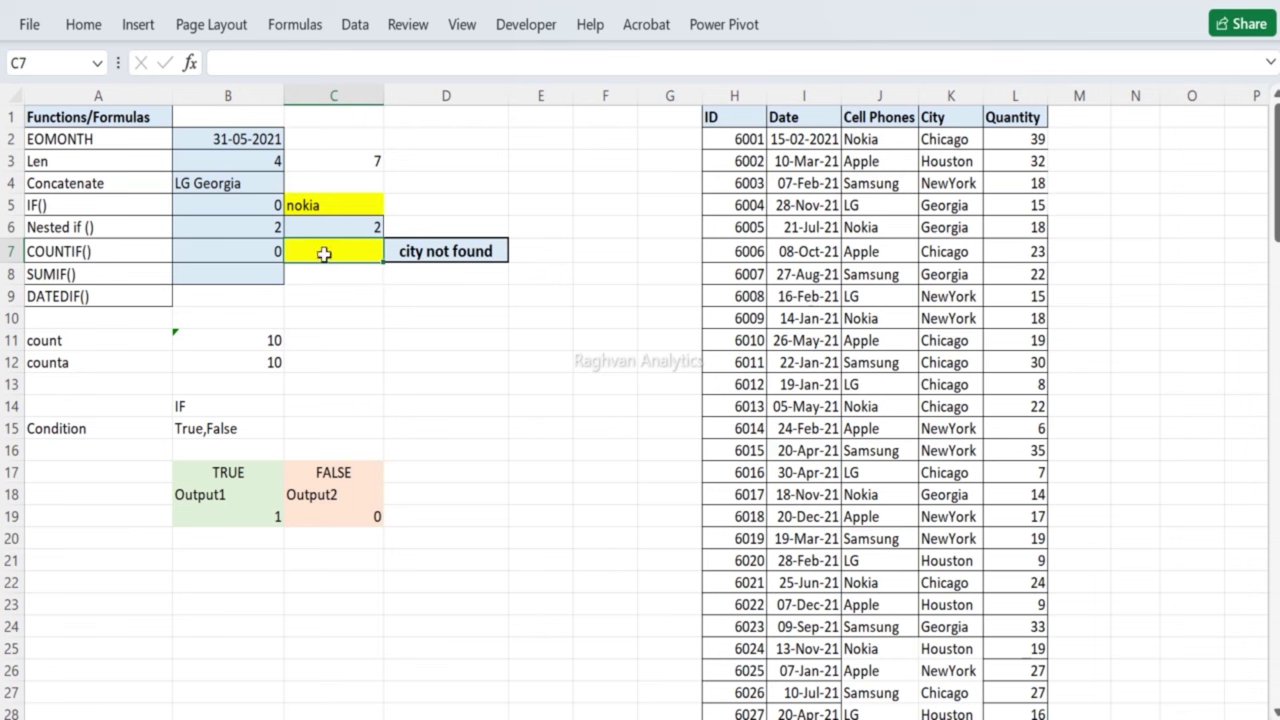
{"action": "left_click", "coordinate": [398, 250]}
{"action": "double_click", "coordinate": [398, 251]}
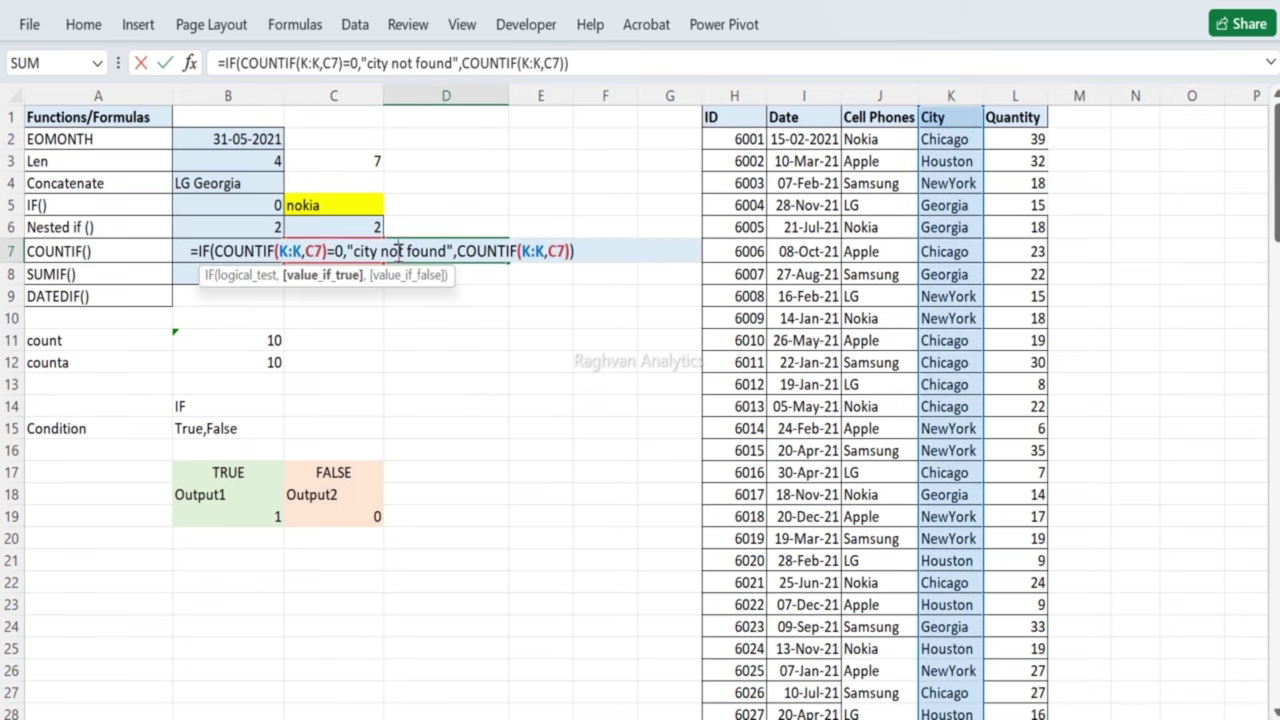
{"action": "left_click", "coordinate": [198, 251]}
{"action": "left_click", "coordinate": [228, 66]}
{"action": "type", "text": "if"}
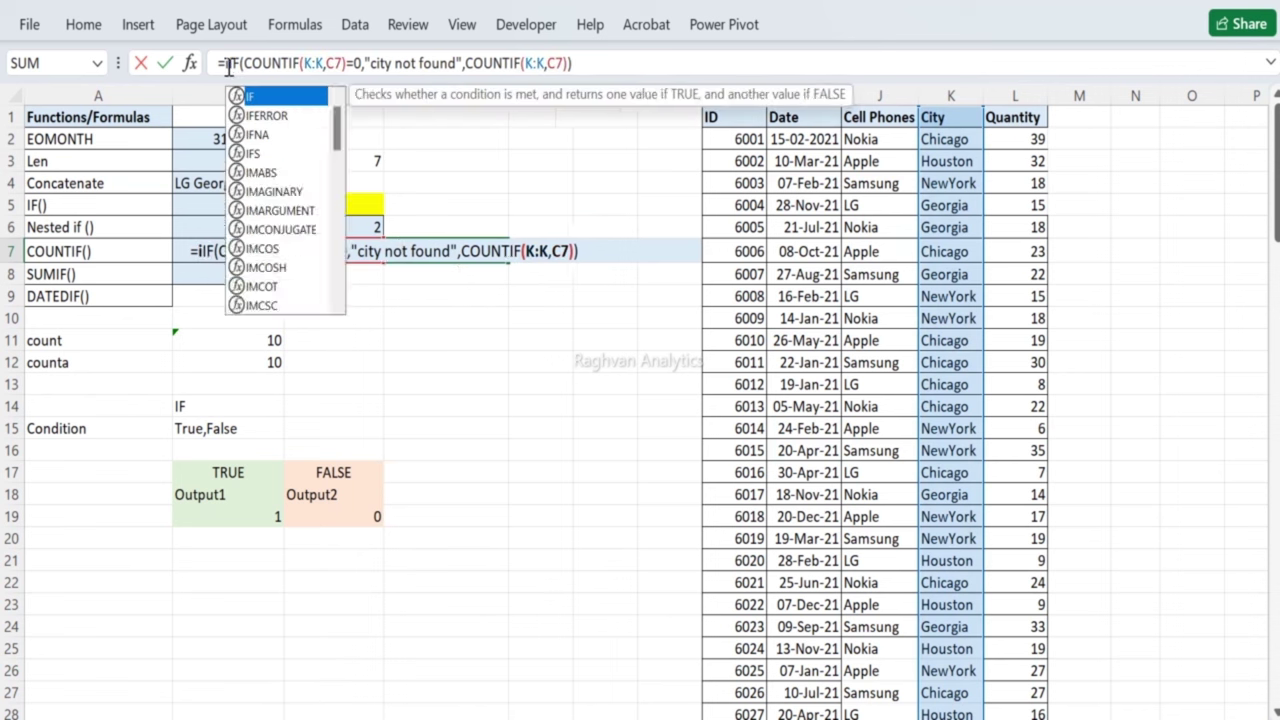
{"action": "key", "text": "Tab"}
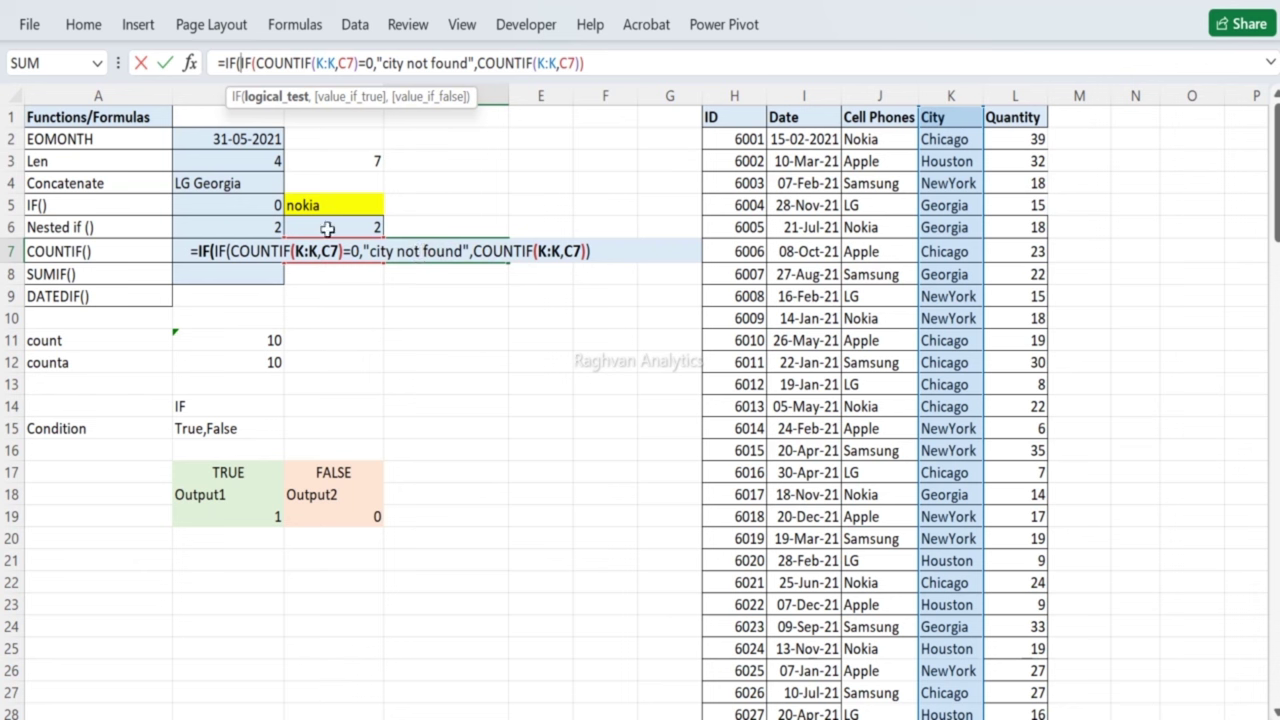
{"action": "left_click", "coordinate": [315, 287]}
{"action": "key", "text": "Up"}
{"action": "key", "text": "Up"}
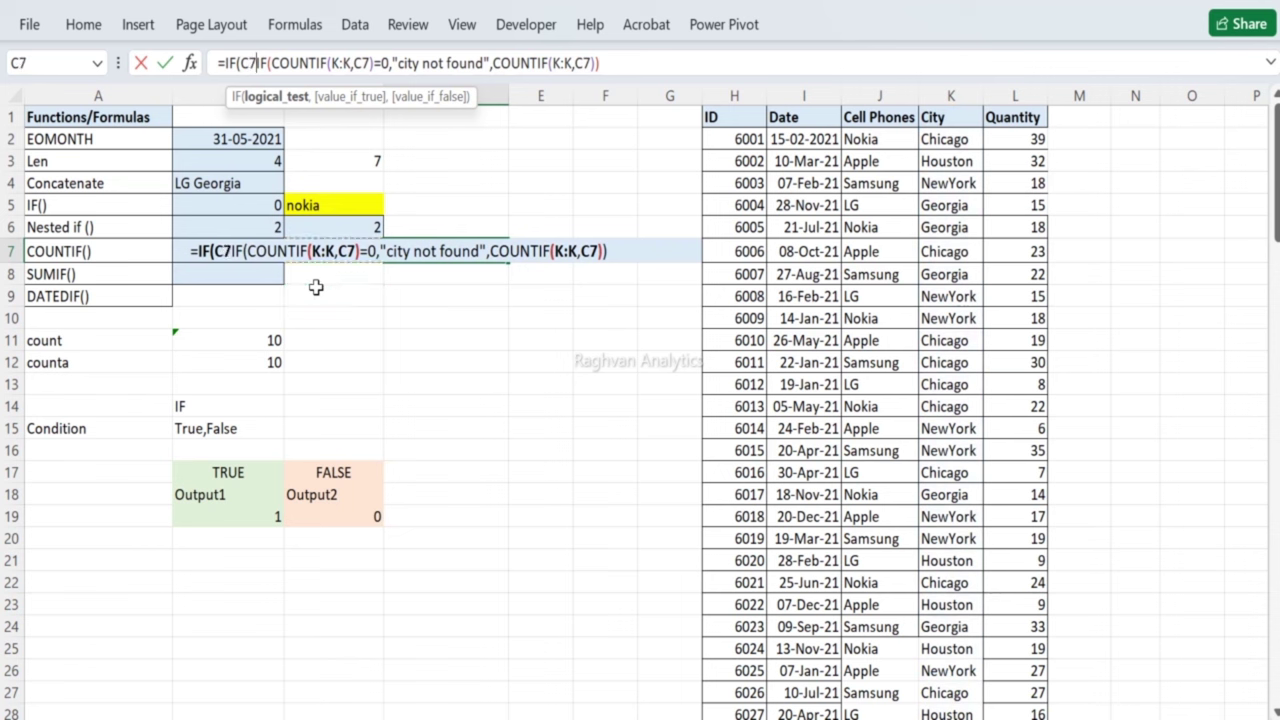
{"action": "type", "text": "="}
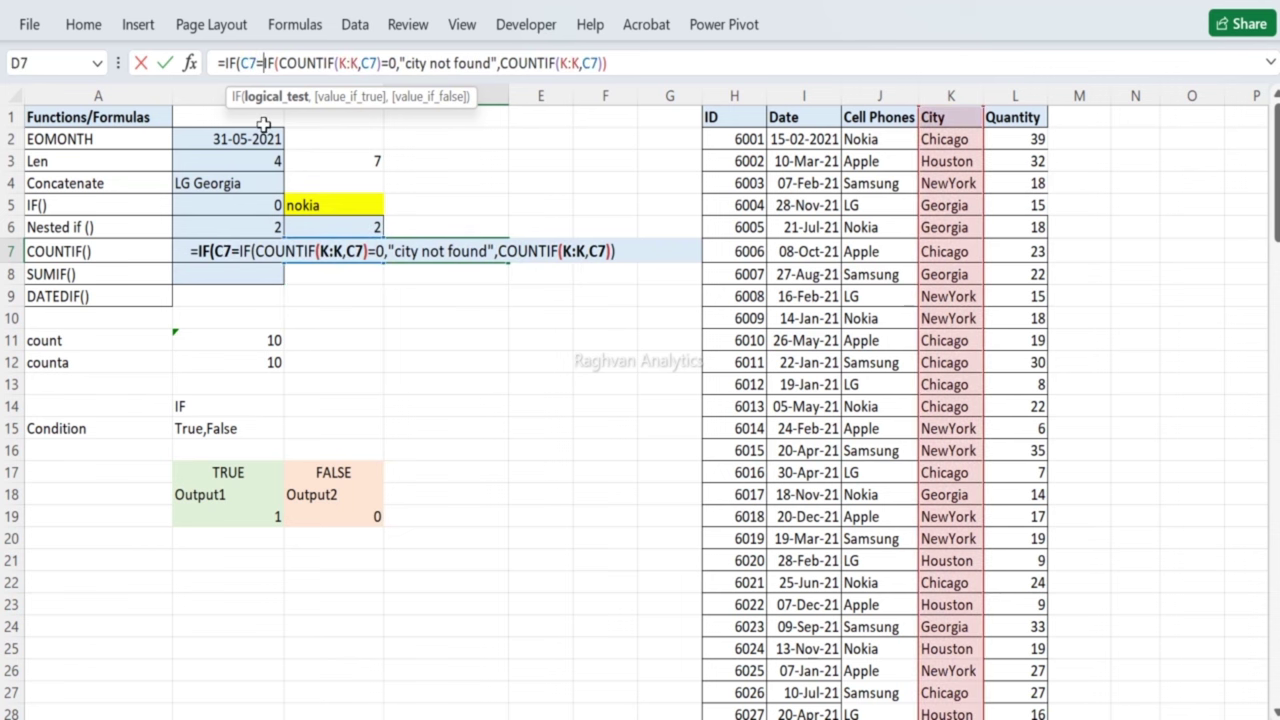
{"action": "type", "text": "\"\","}
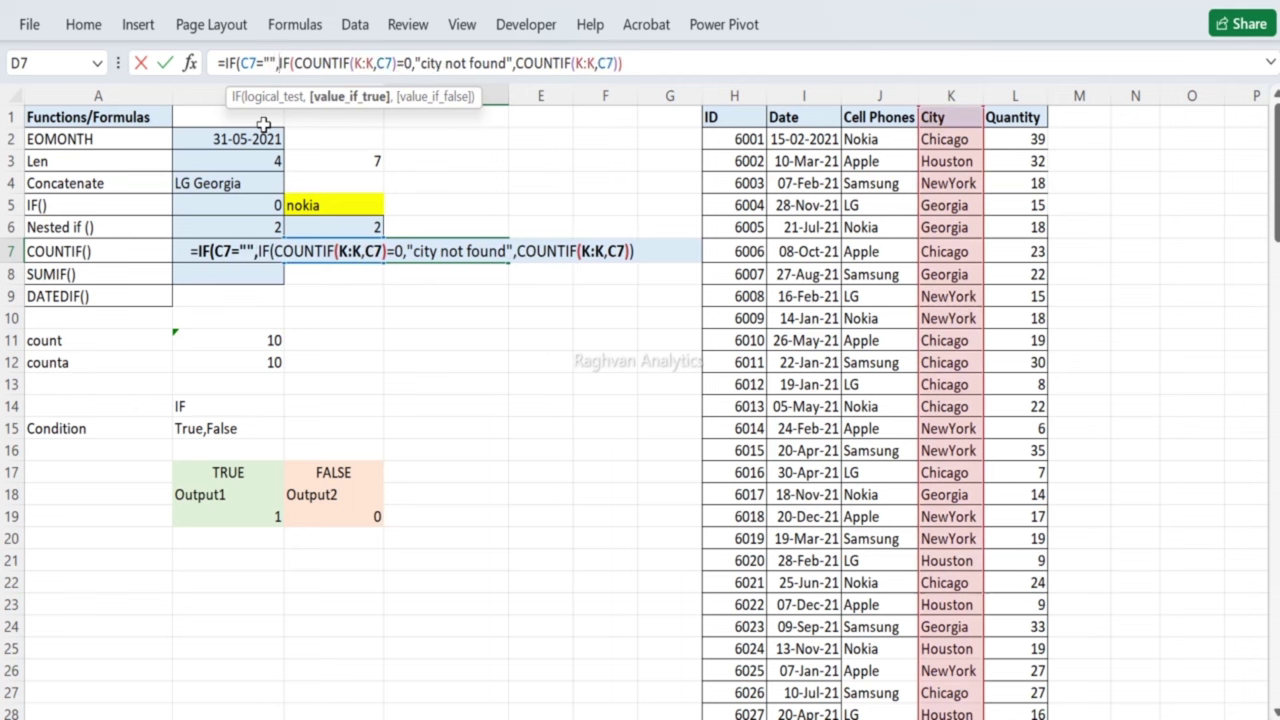
{"action": "type", "text": "\"\","}
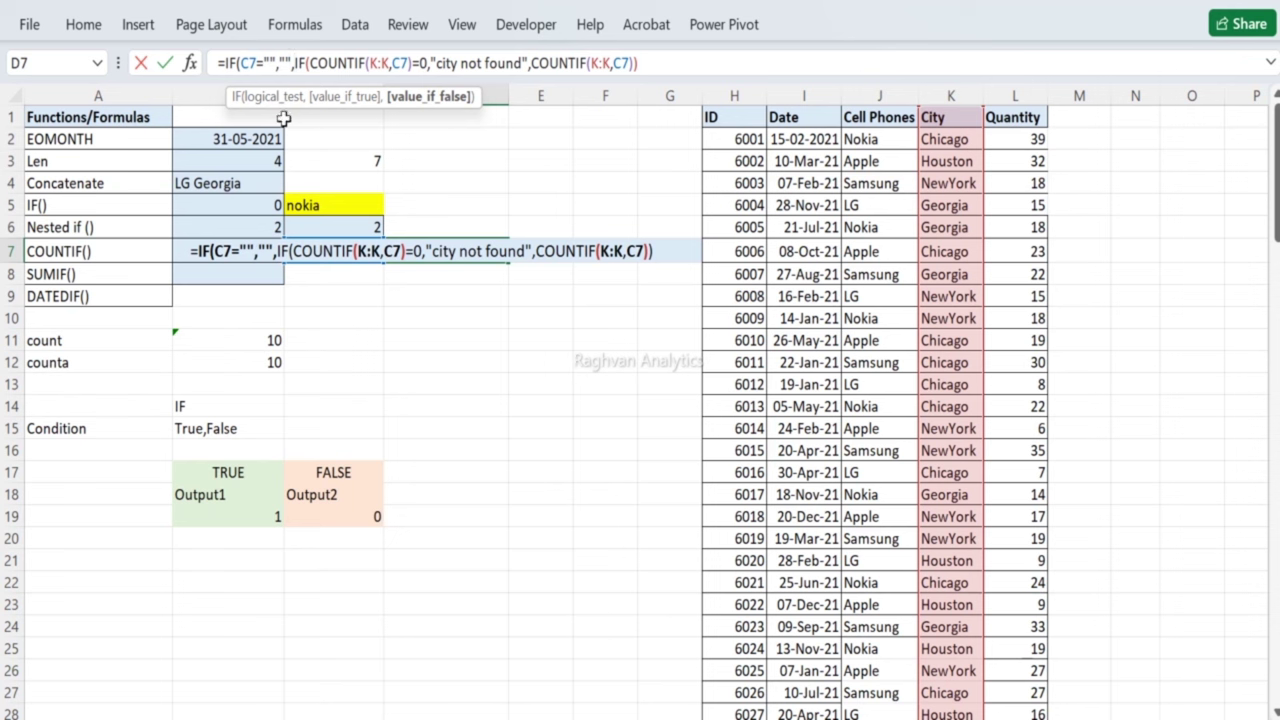
{"action": "left_click", "coordinate": [286, 63]}
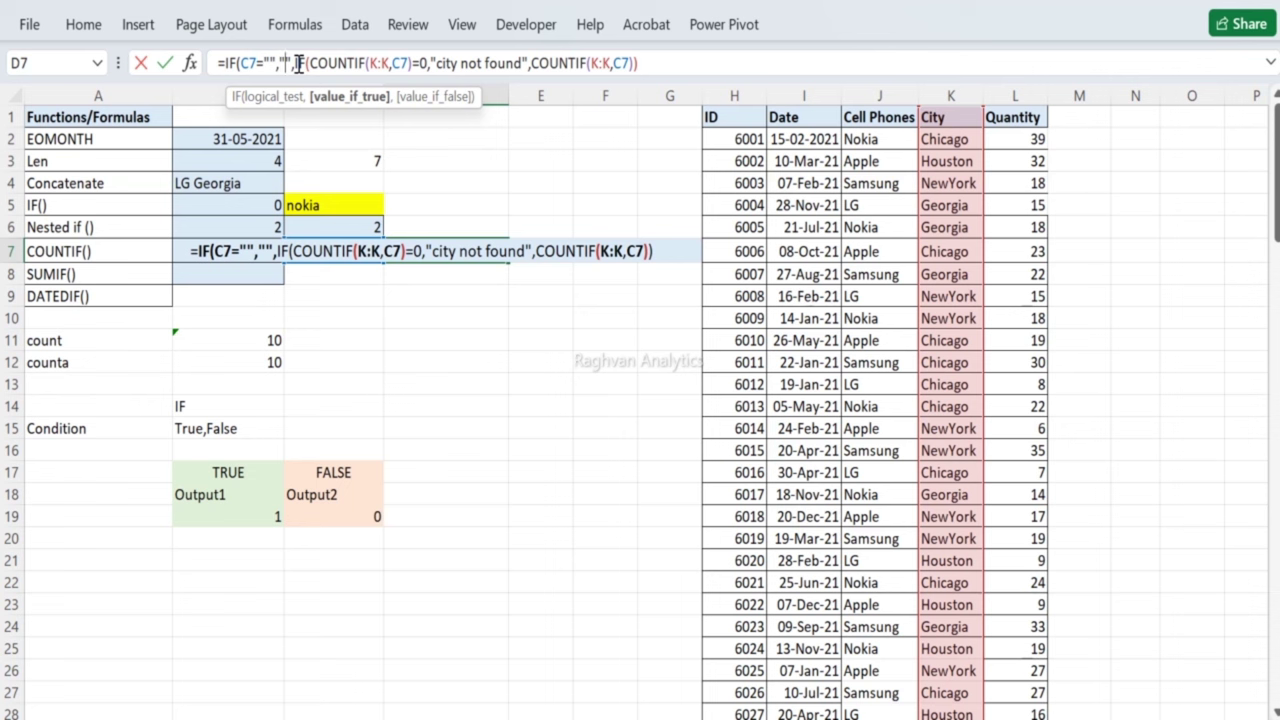
{"action": "key", "text": "Return"}
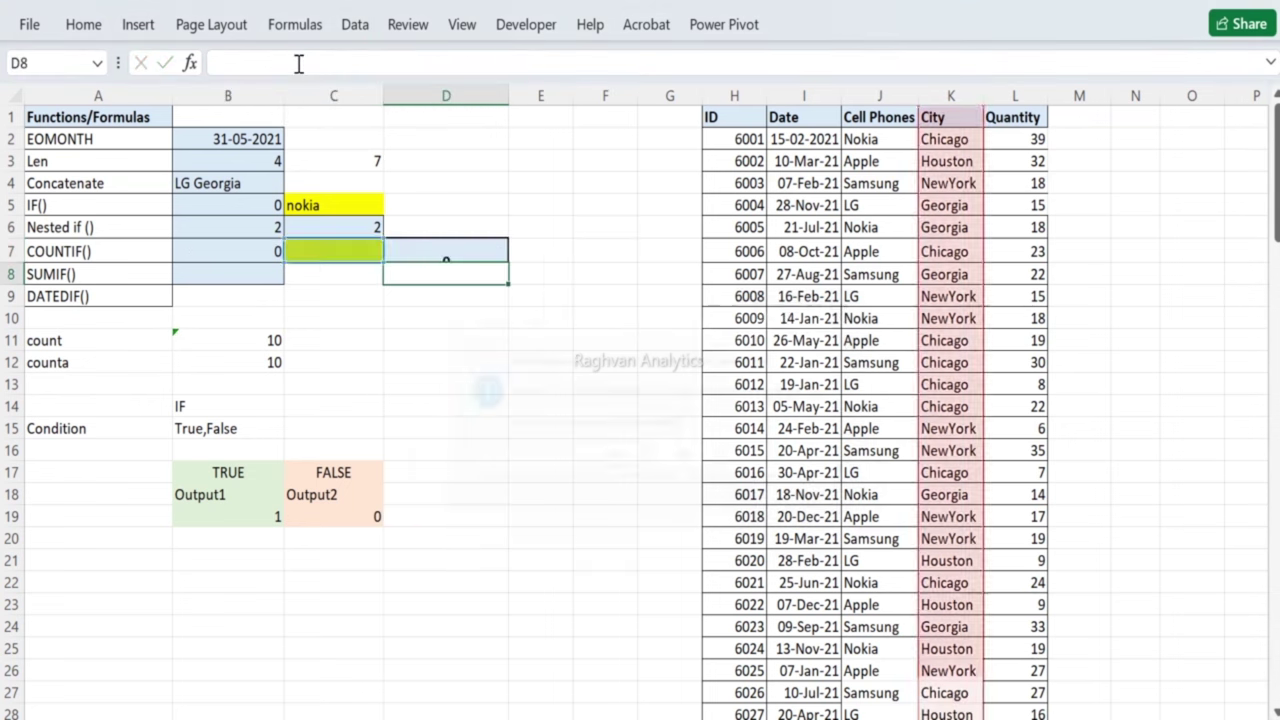
Step: Review D7's formula, then enter 2 as the city in C7
{"action": "left_click", "coordinate": [424, 250]}
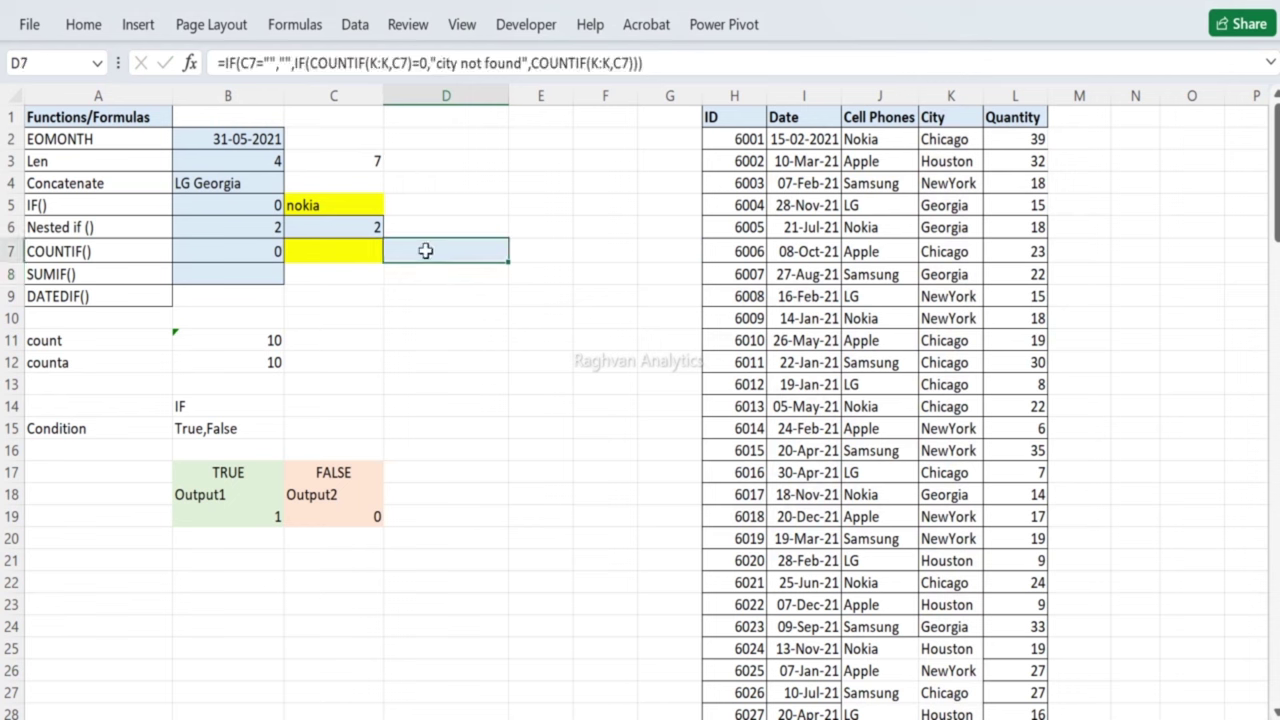
{"action": "left_click", "coordinate": [650, 64]}
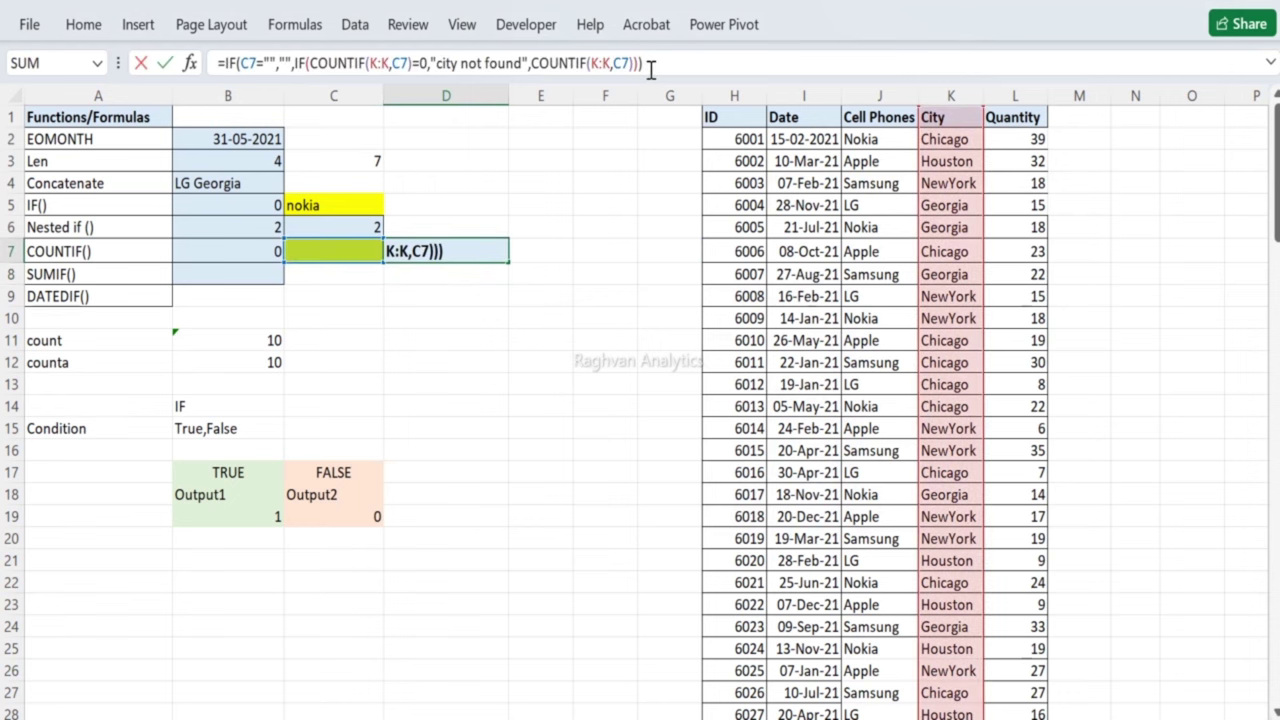
{"action": "key", "text": "Return"}
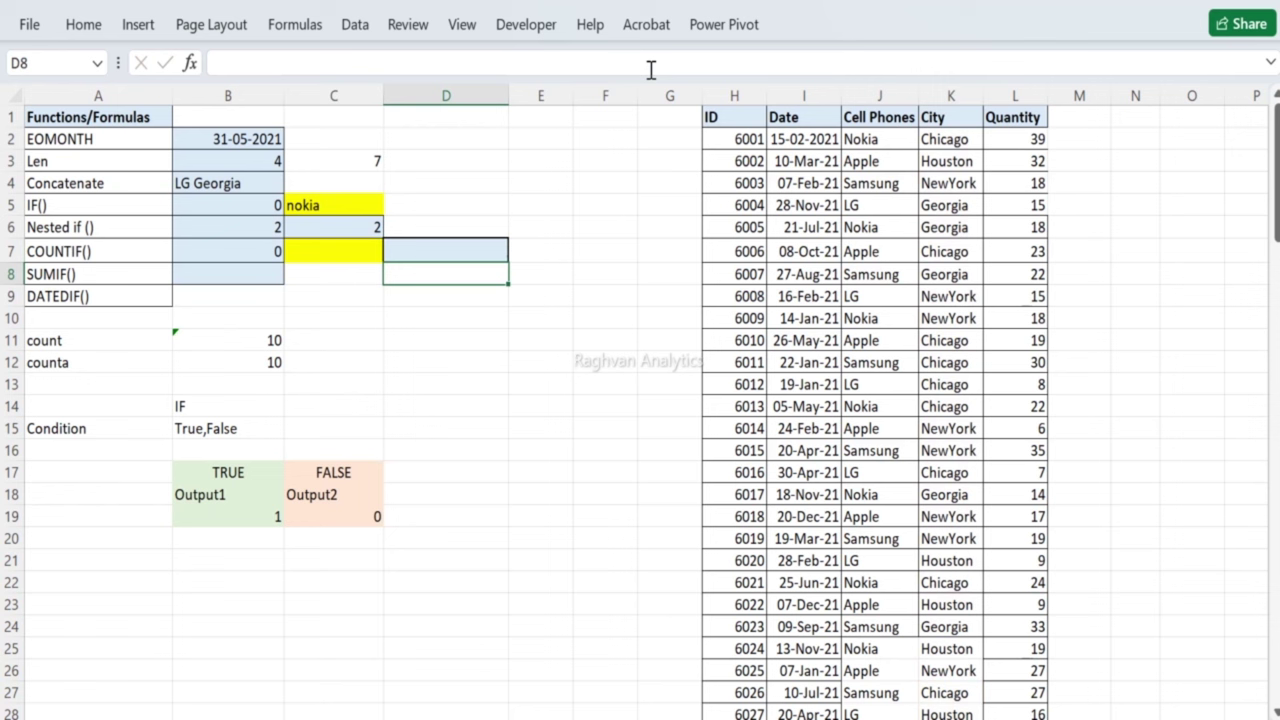
{"action": "key", "text": "Left"}
{"action": "key", "text": "Up"}
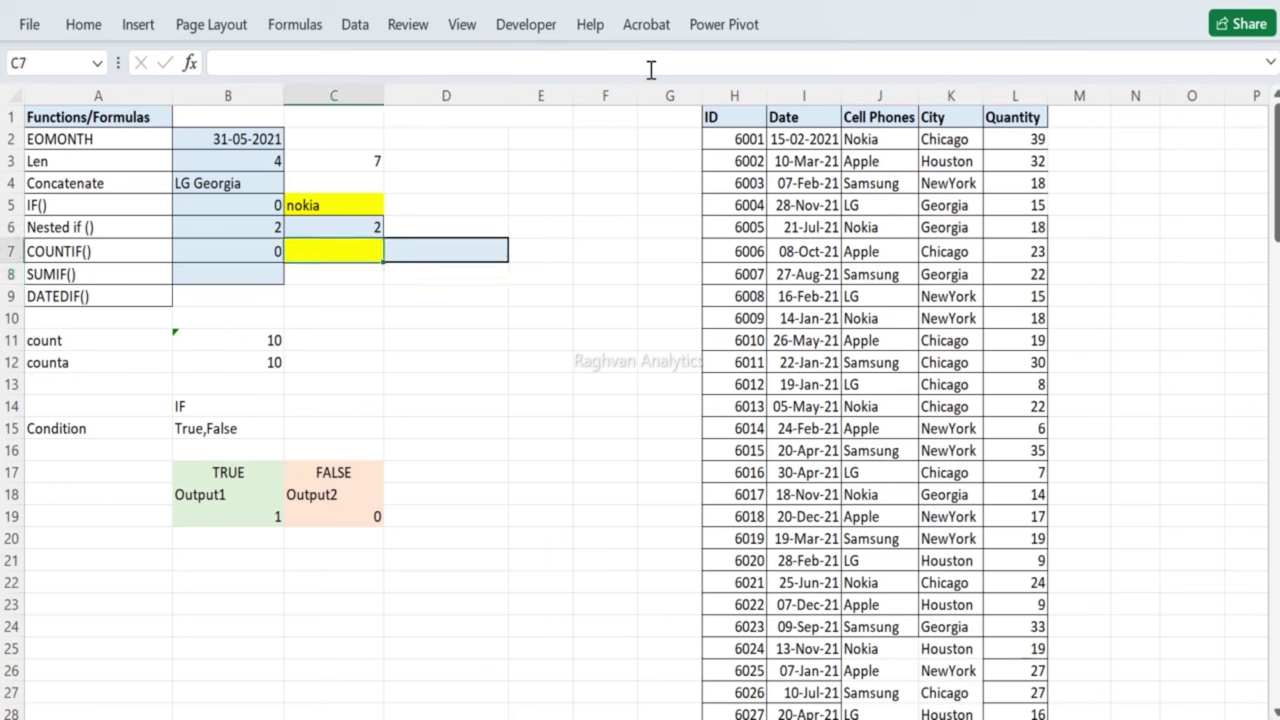
{"action": "type", "text": "2"}
{"action": "key", "text": "Return"}
Step: Try chicago and the misspelled chicagooo as C7's city
{"action": "key", "text": "Right"}
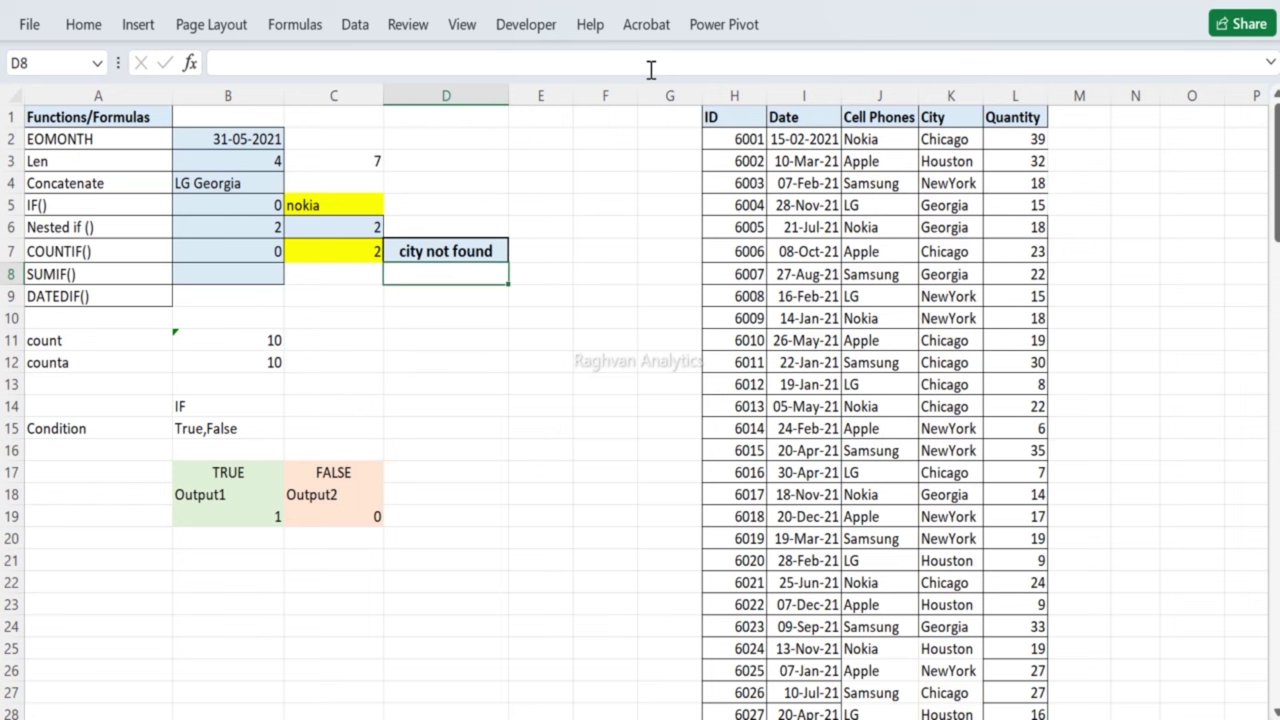
{"action": "key", "text": "Left"}
{"action": "key", "text": "Up"}
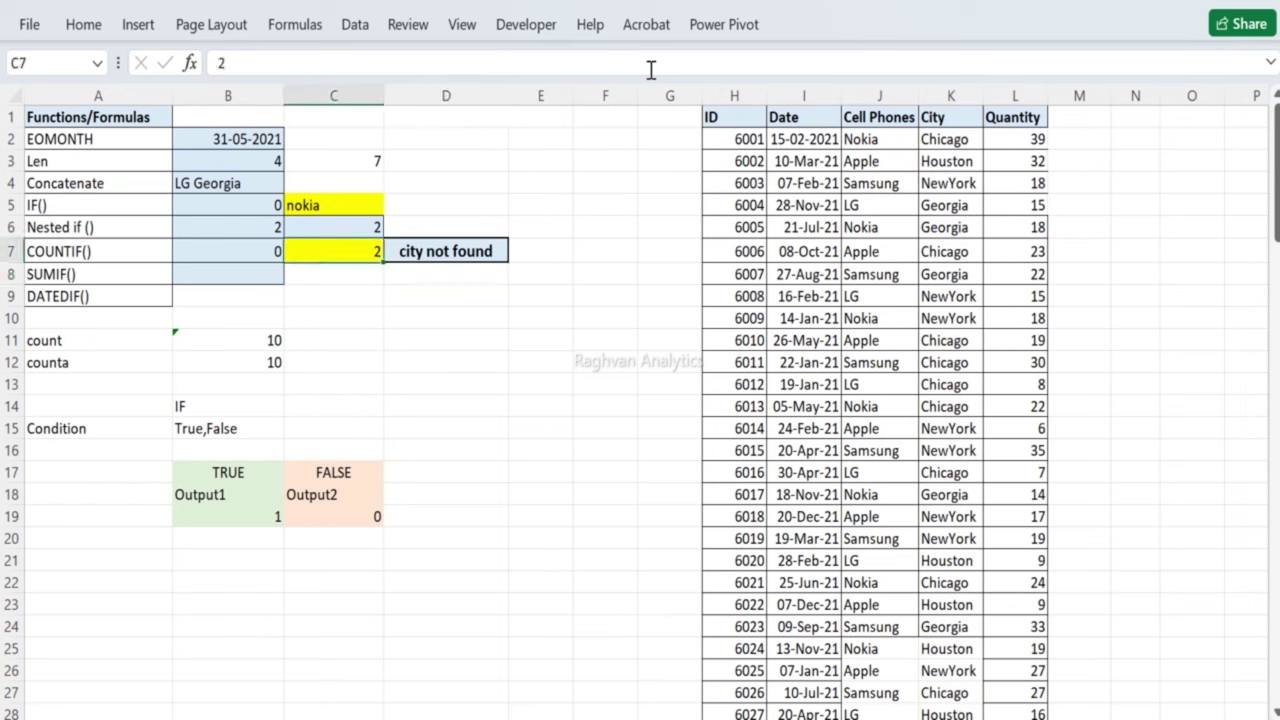
{"action": "type", "text": "chicago"}
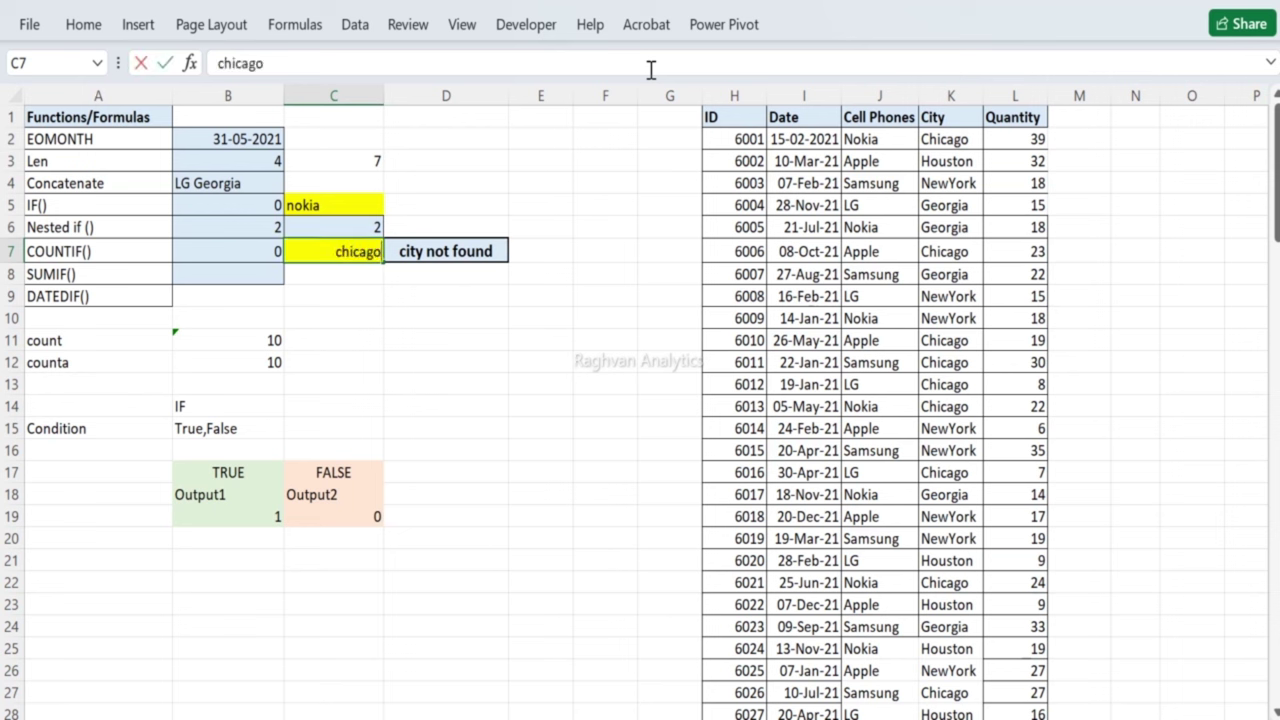
{"action": "key", "text": "Return"}
{"action": "key", "text": "Up"}
{"action": "type", "text": "c"}
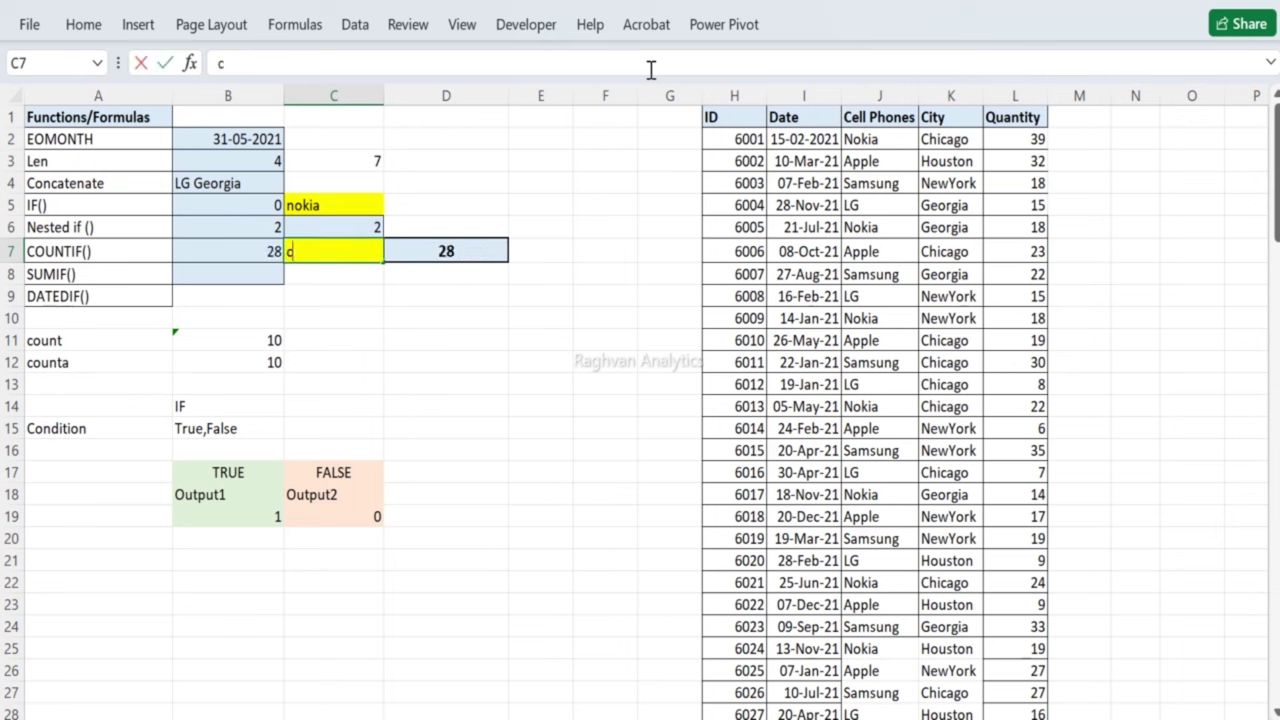
{"action": "type", "text": "hicagooo"}
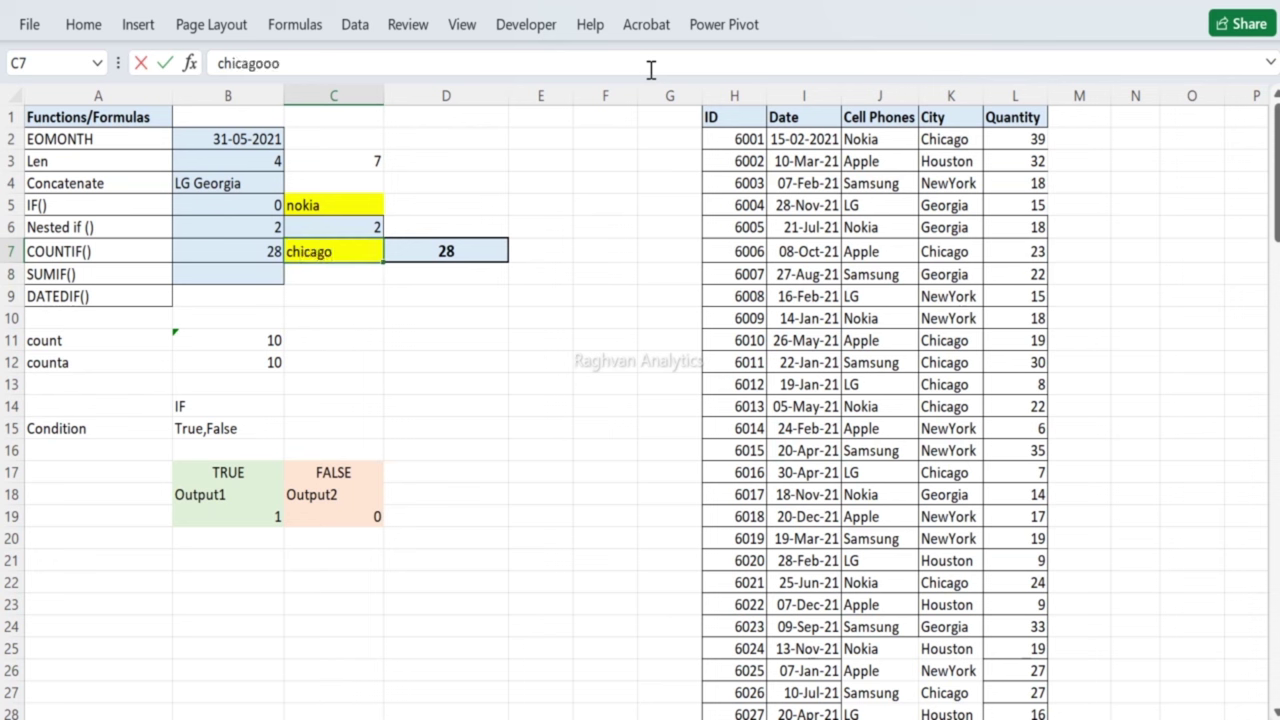
{"action": "key", "text": "Return"}
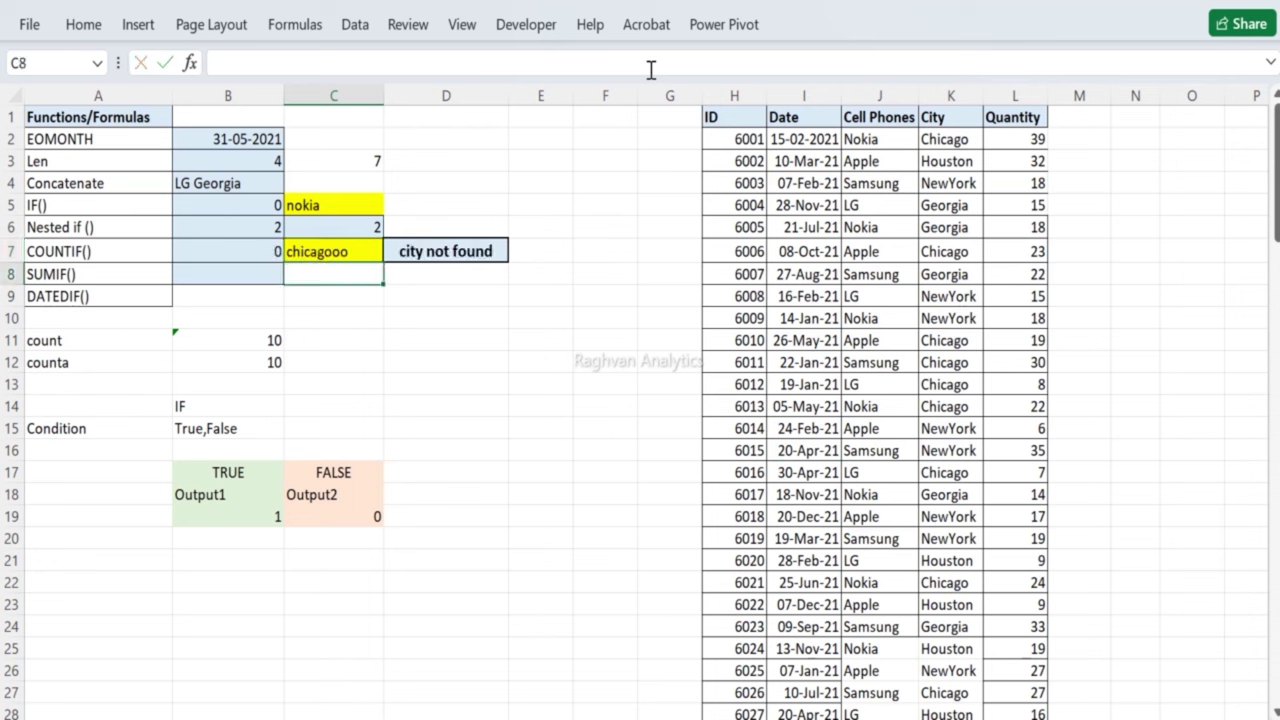
Step: Enter georgia in C7, then clear the cell
{"action": "key", "text": "Up"}
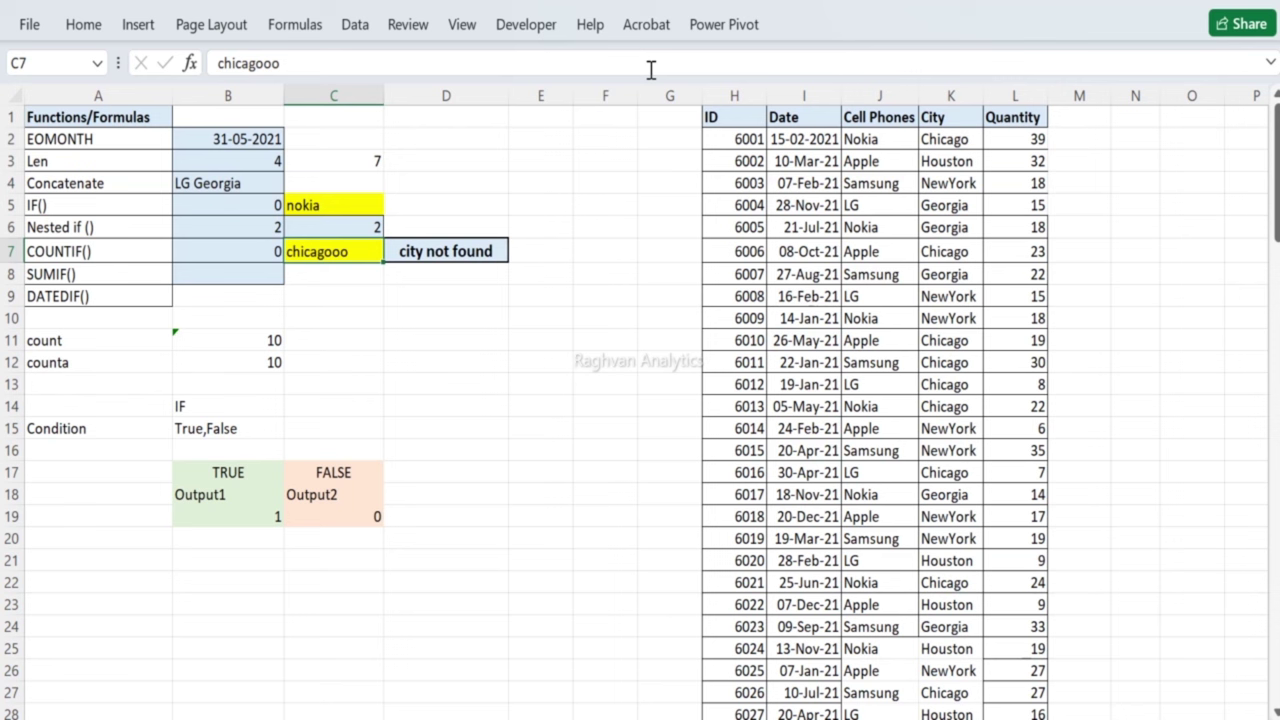
{"action": "type", "text": "georgia"}
{"action": "key", "text": "Return"}
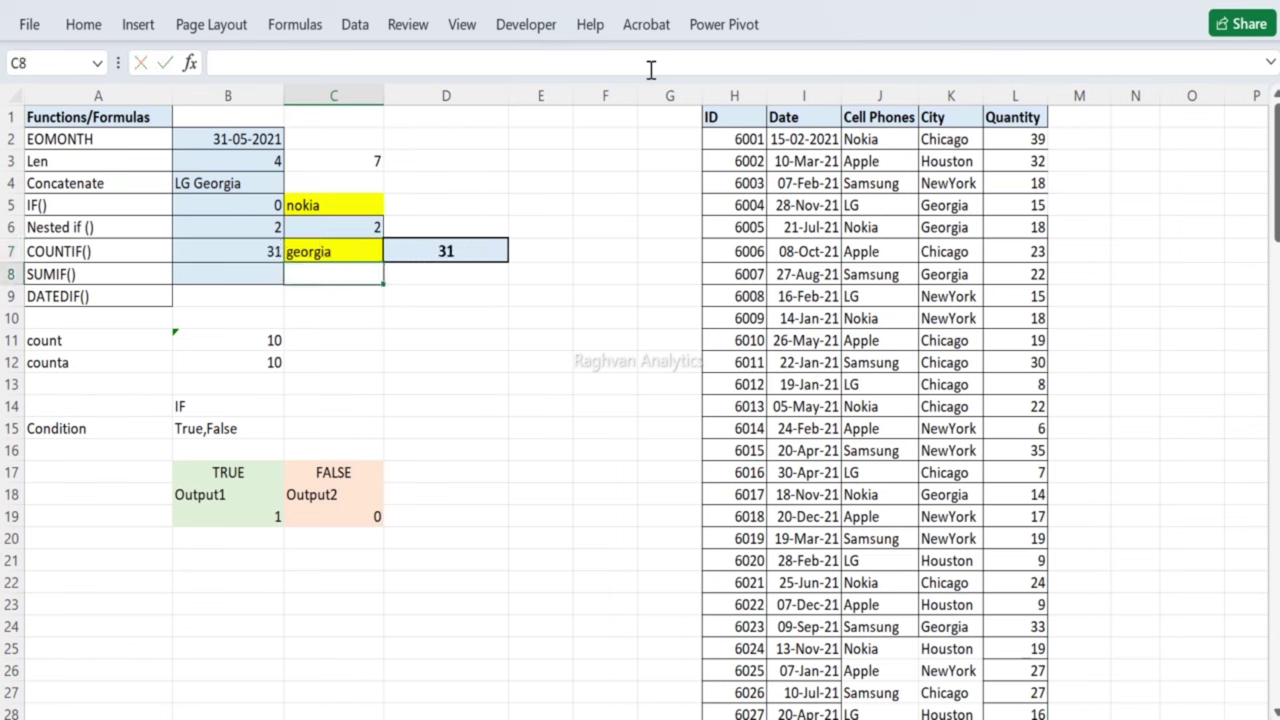
{"action": "key", "text": "Up"}
{"action": "key", "text": "Delete"}
{"action": "key", "text": "Right"}
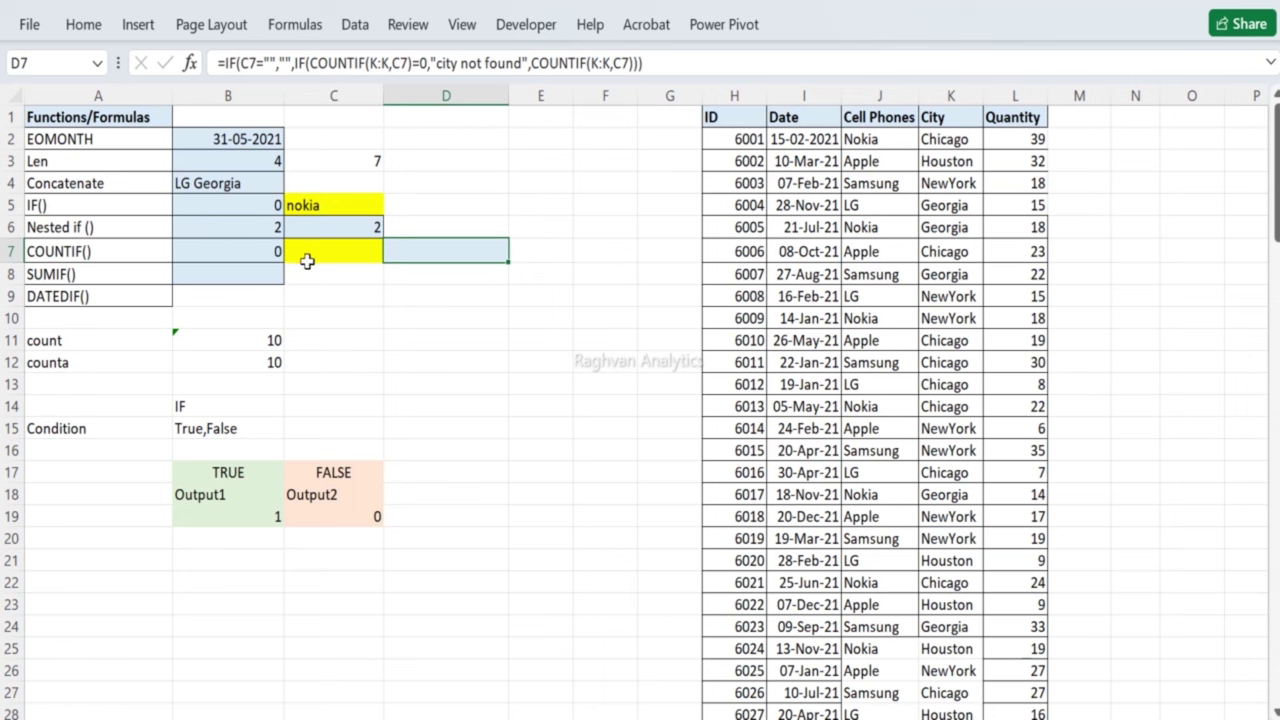
{"action": "key", "text": "Left"}
{"action": "key", "text": "Down"}
{"action": "key", "text": "Left"}
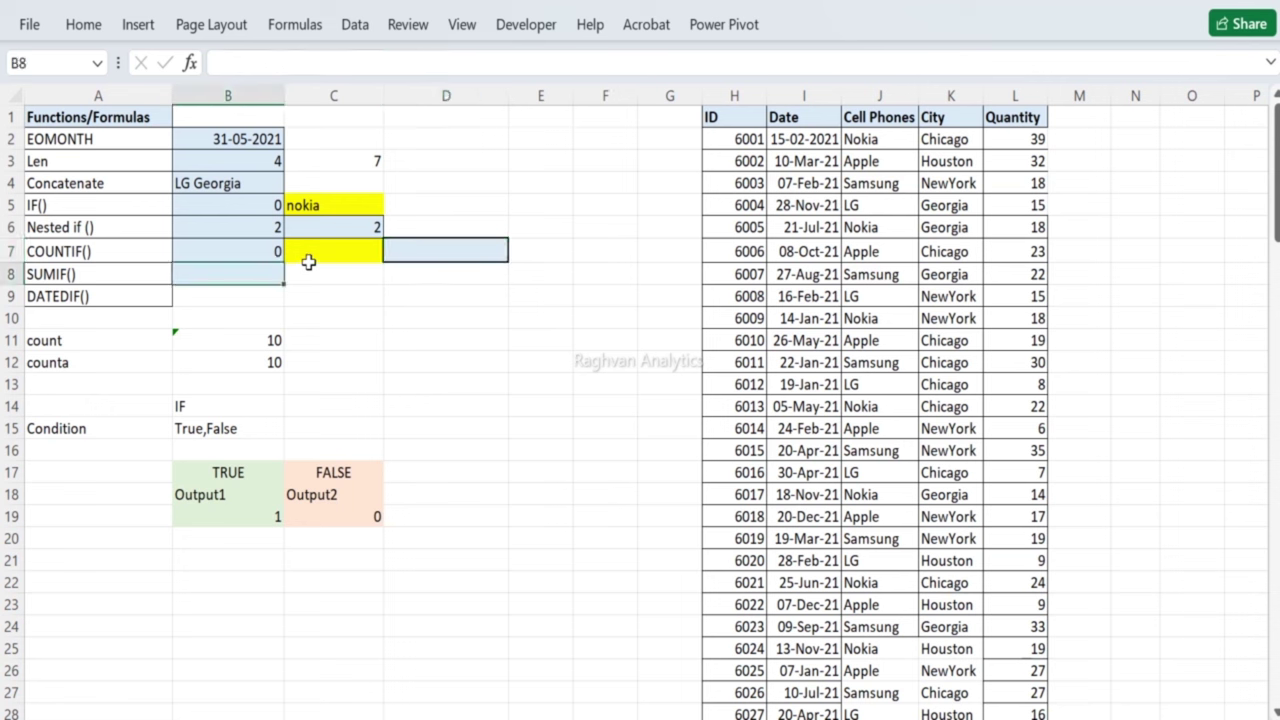
{"action": "key", "text": "Right"}
{"action": "key", "text": "Up"}
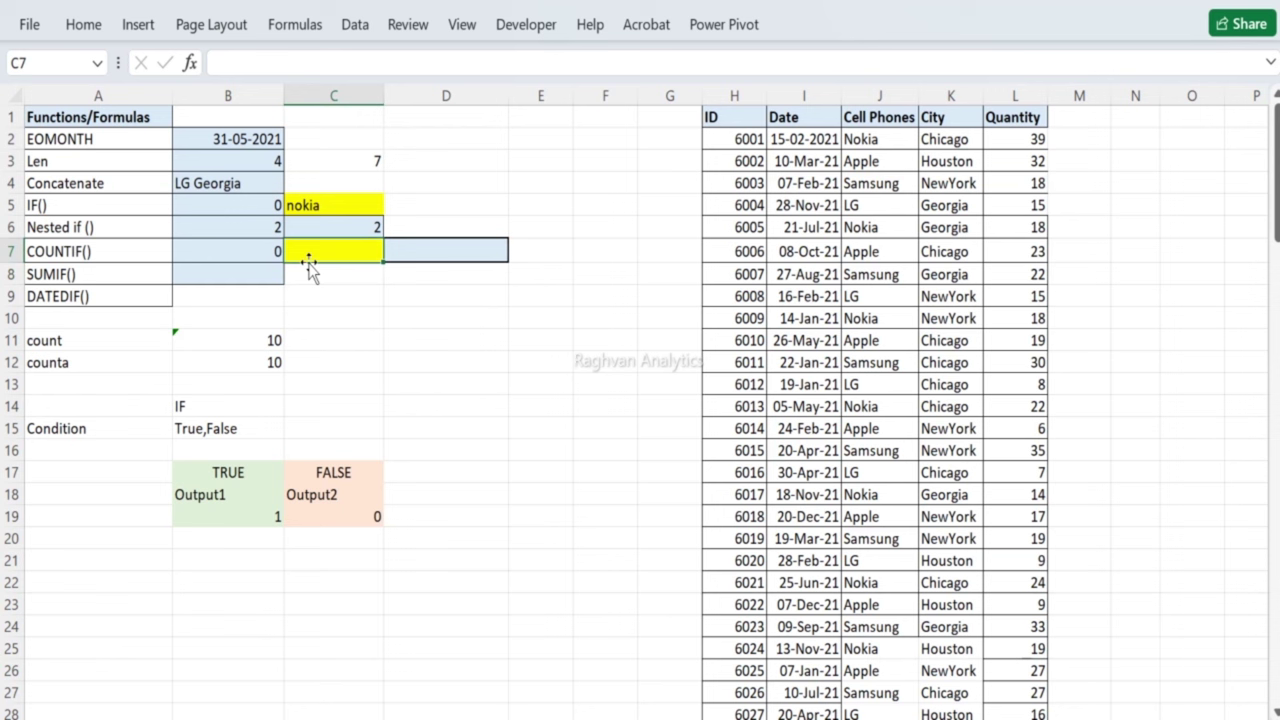
{"action": "key", "text": "Down"}
{"action": "key", "text": "F4"}
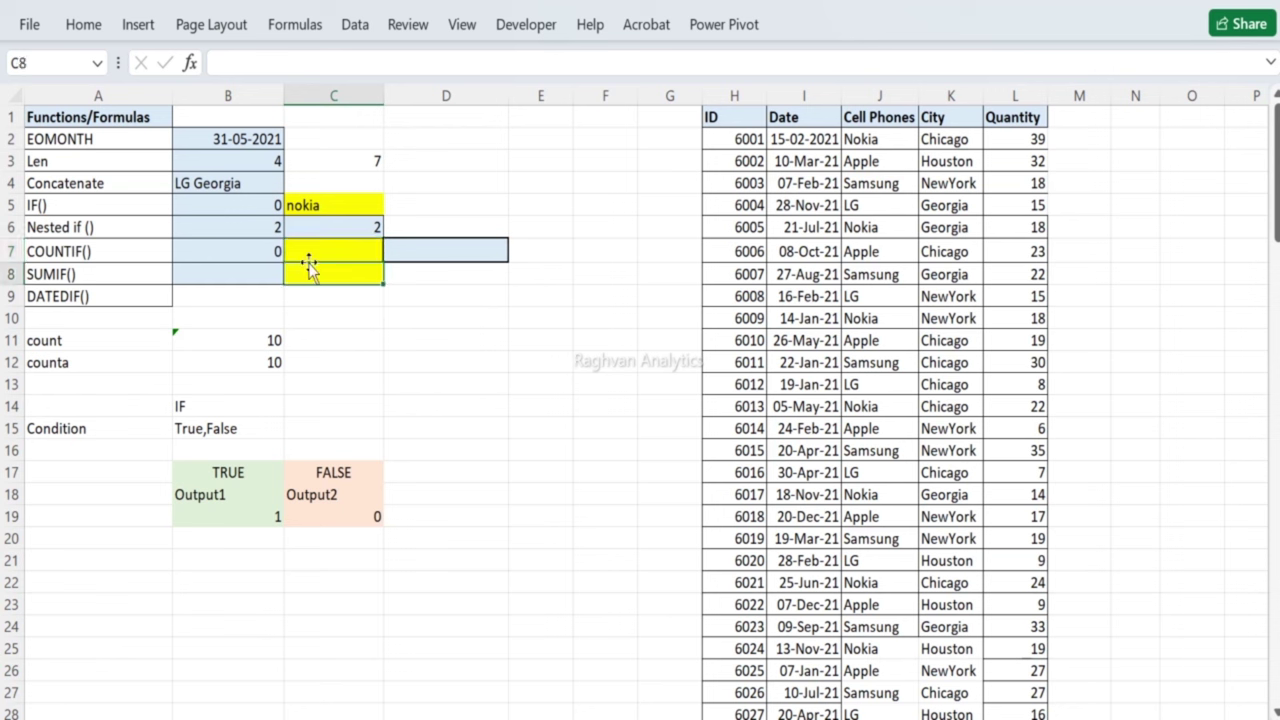
{"action": "key", "text": "Left"}
{"action": "key", "text": "Left"}
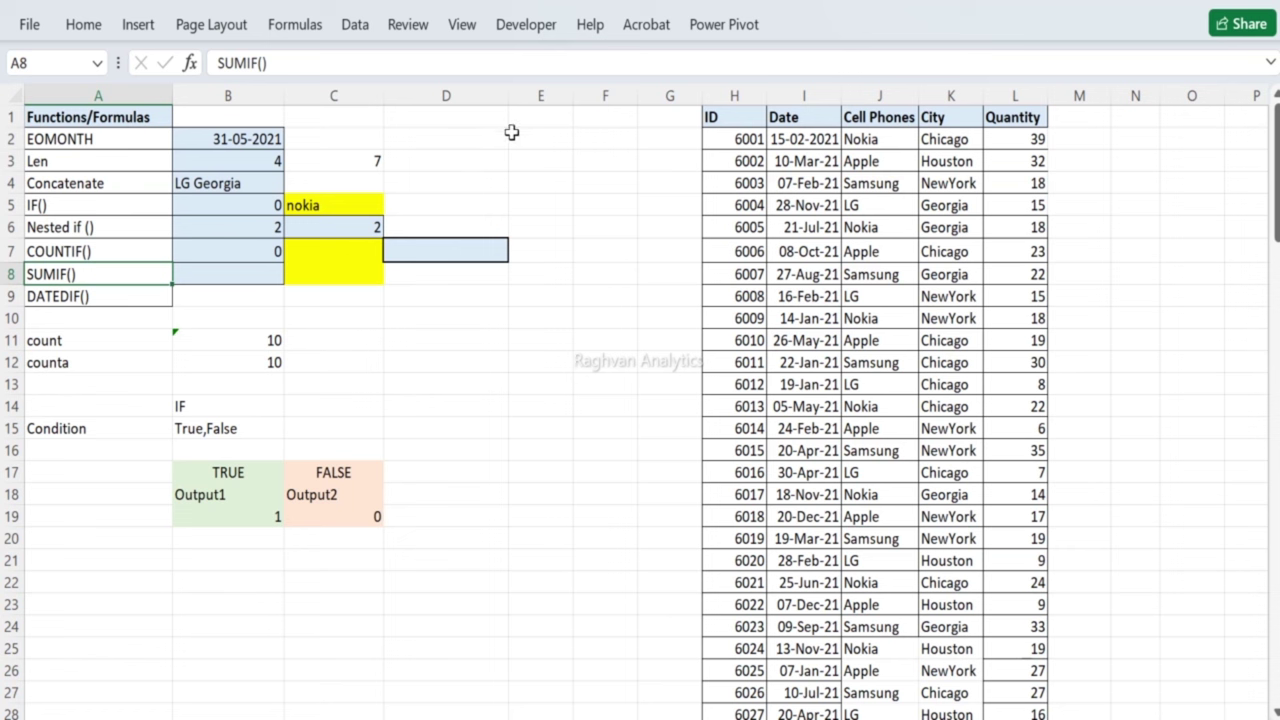
{"action": "left_click", "coordinate": [556, 118]}
{"action": "type", "text": "=SUM("}
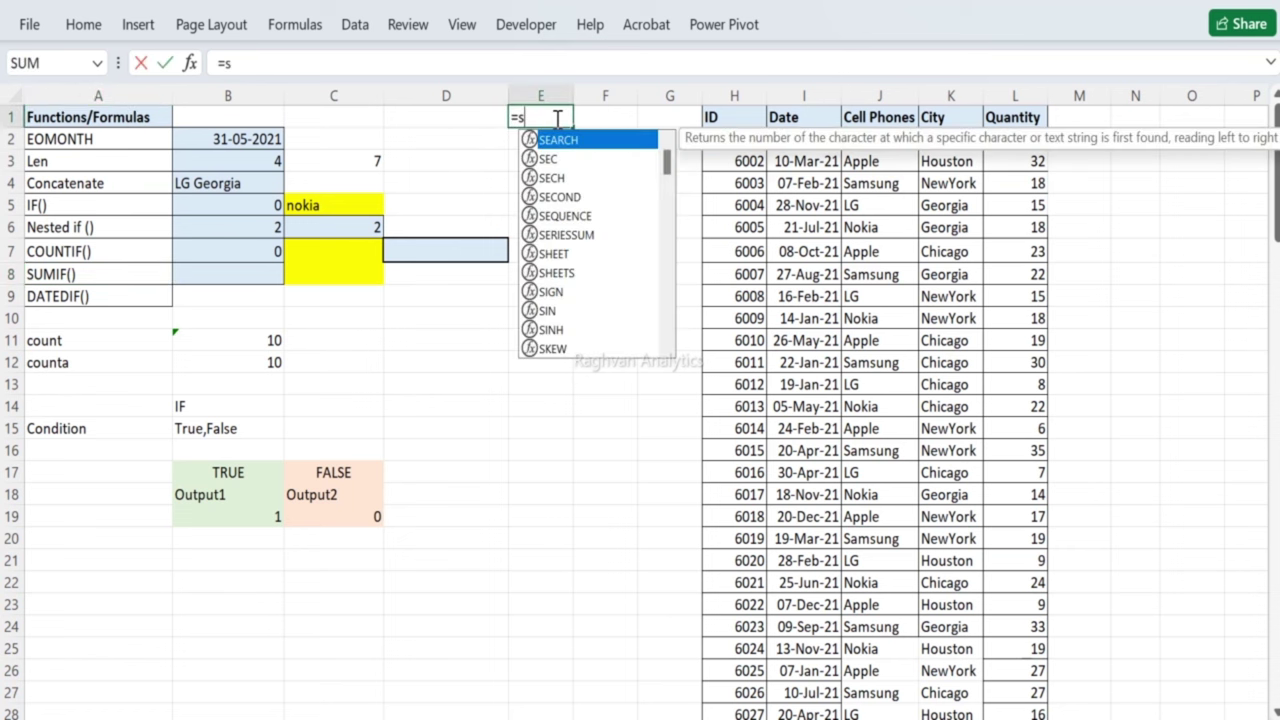
{"action": "left_click_drag", "start_coordinate": [1000, 145], "coordinate": [996, 389]}
{"action": "key", "text": "Return"}
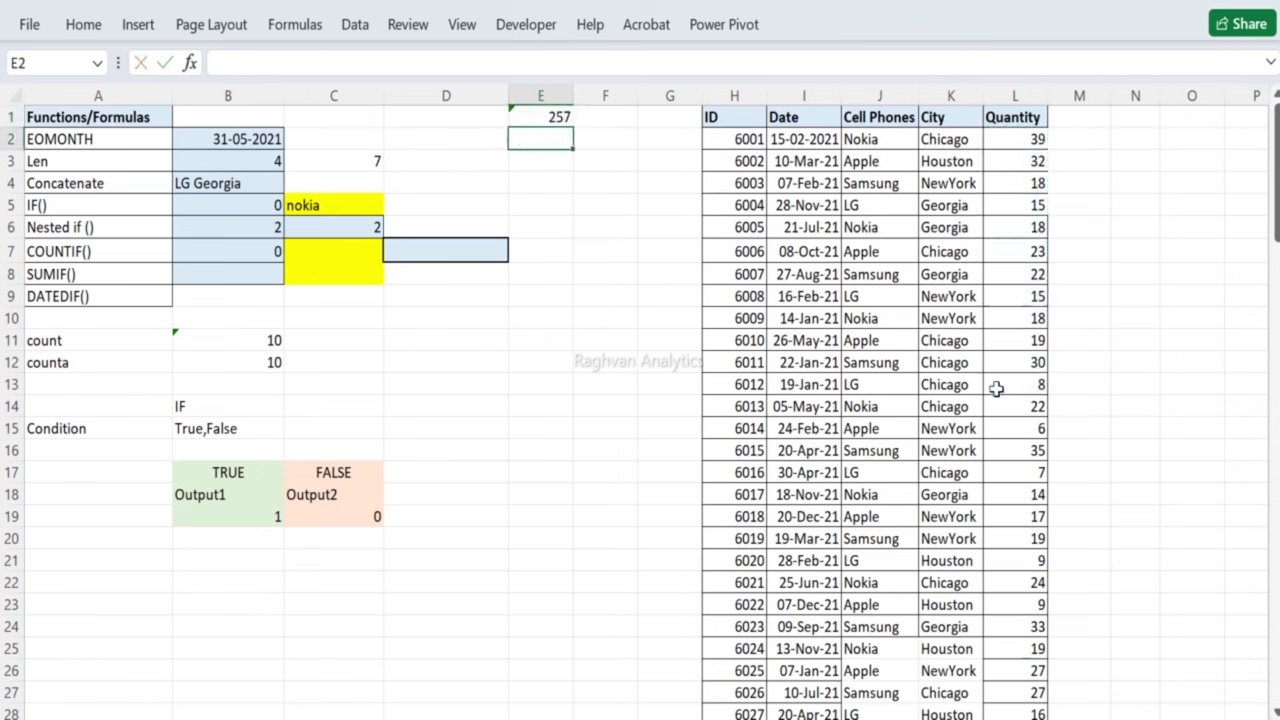
{"action": "key", "text": "Up"}
{"action": "key", "text": "Left"}
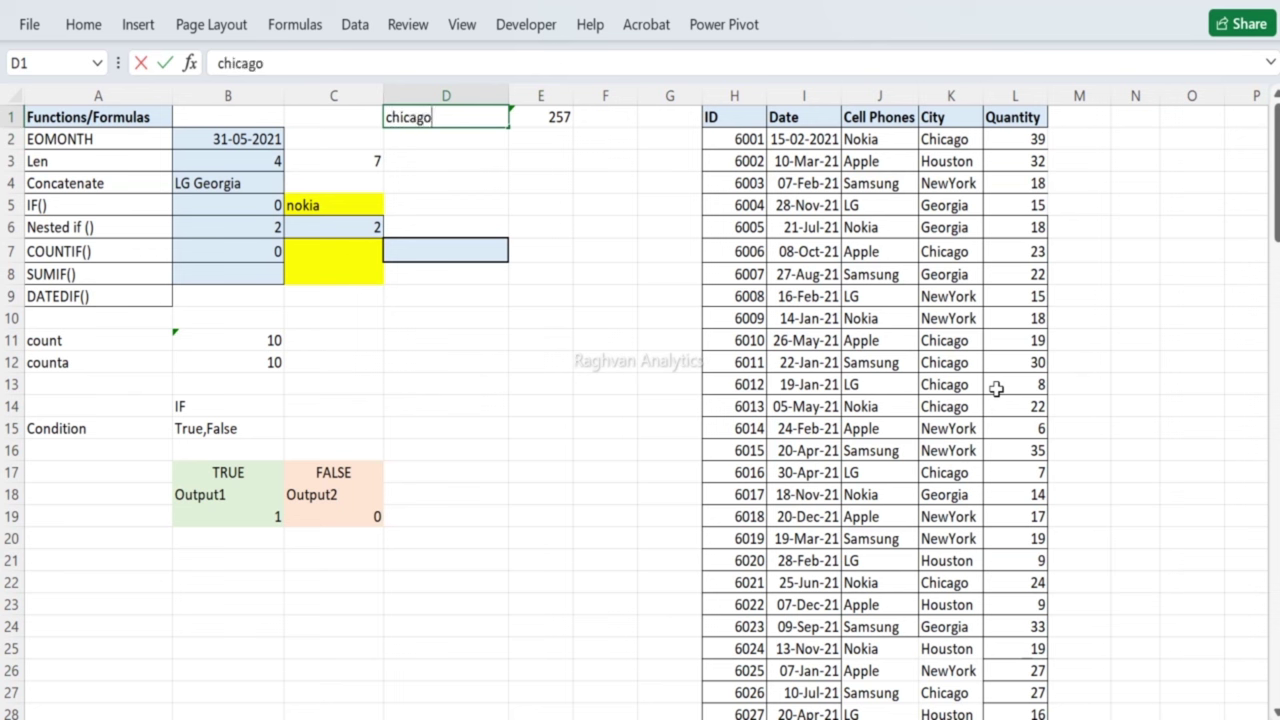
{"action": "key", "text": "Return"}
{"action": "key", "text": "Up"}
{"action": "key", "text": "shift+Right"}
{"action": "key", "text": "Delete"}
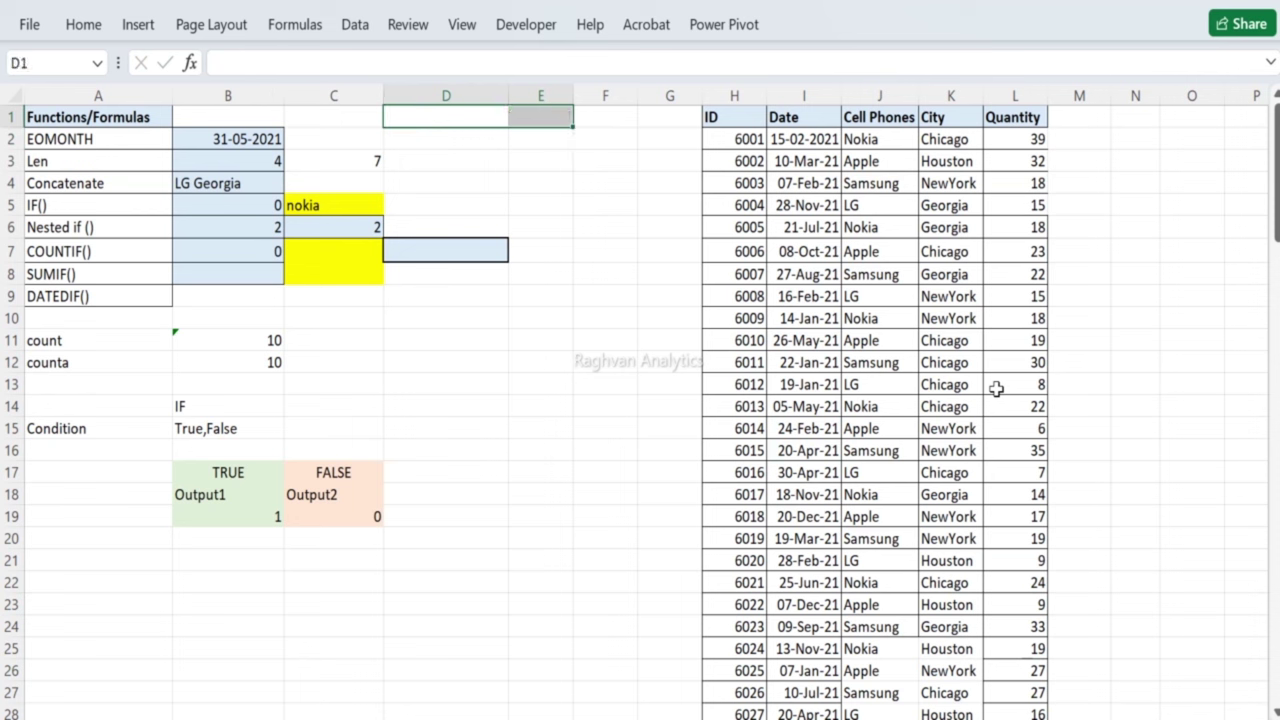
{"action": "key", "text": "Left"}
{"action": "key", "text": "Down"}
{"action": "key", "text": "Down"}
{"action": "key", "text": "Down"}
{"action": "key", "text": "Down"}
{"action": "key", "text": "Down"}
{"action": "key", "text": "Left"}
{"action": "key", "text": "Down"}
{"action": "key", "text": "Down"}
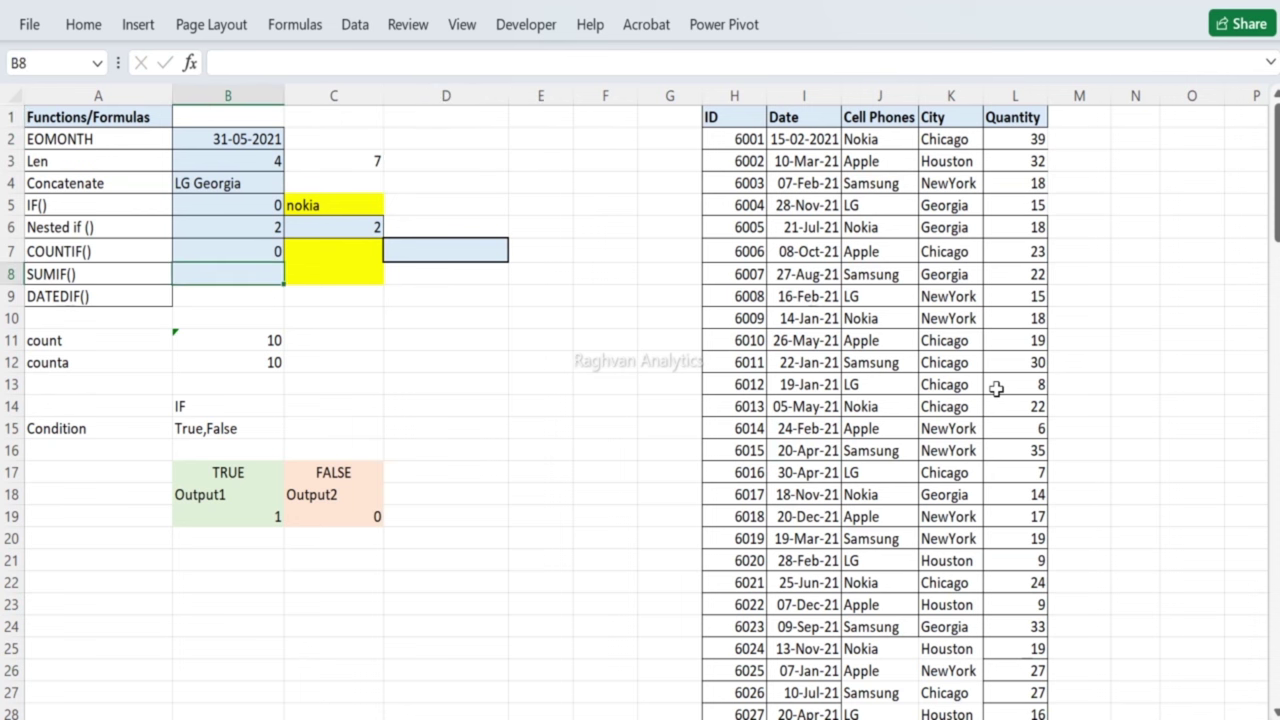
Step: Enter =SUMIF(K:K,C8,L:L) in B8 to total Quantity by the city in C8
{"action": "type", "text": "=sumif("}
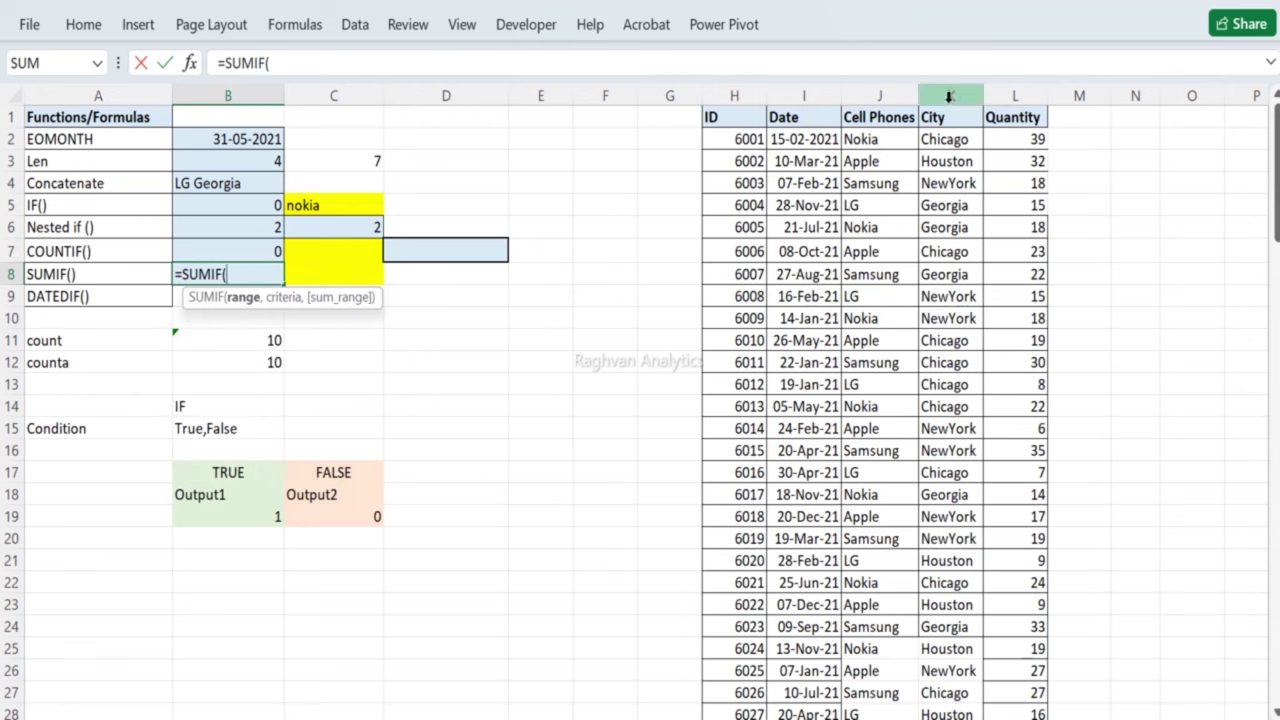
{"action": "left_click_drag", "start_coordinate": [950, 95], "coordinate": [1030, 108]}
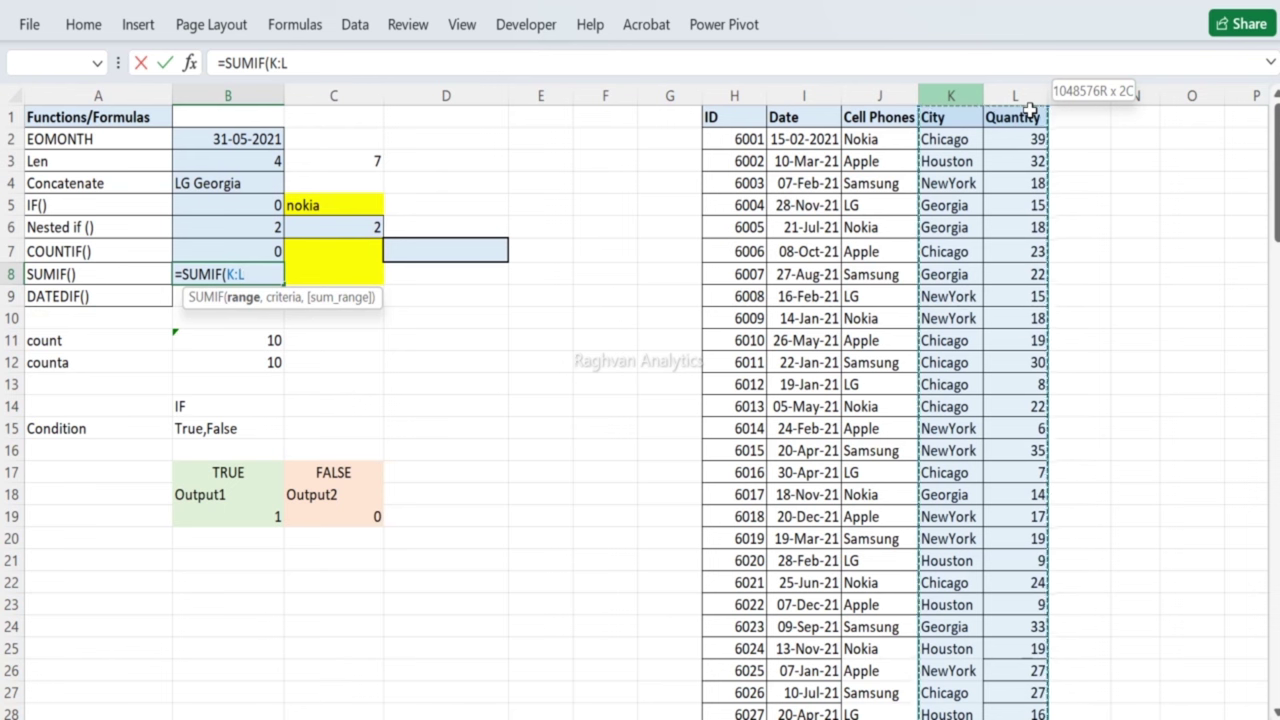
{"action": "left_click_drag", "start_coordinate": [1030, 108], "coordinate": [1030, 108]}
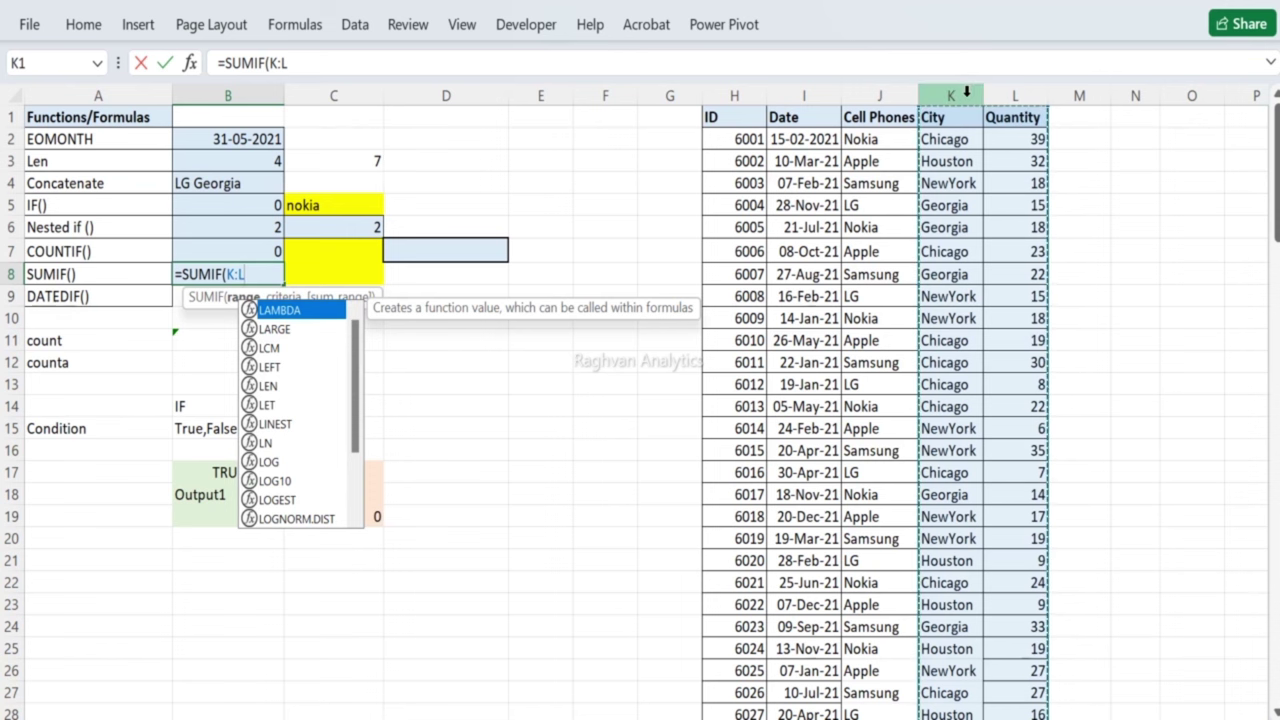
{"action": "left_click", "coordinate": [964, 94]}
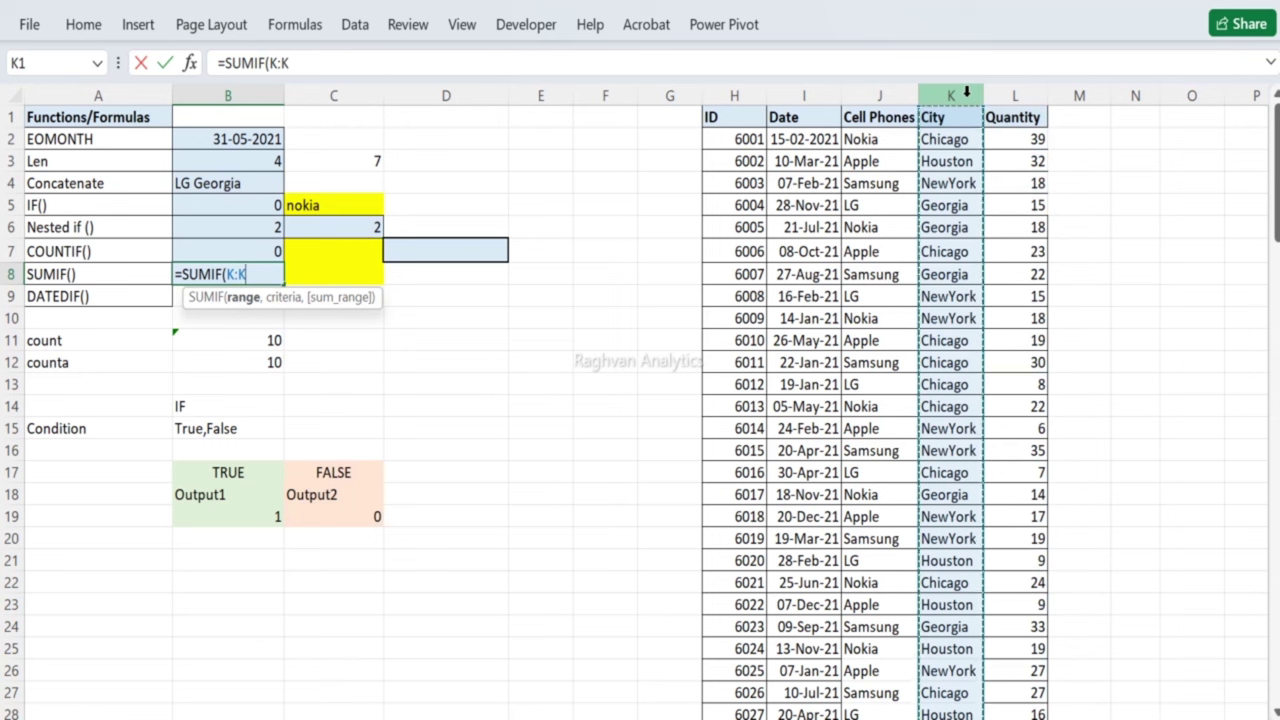
{"action": "mouse_move", "coordinate": [966, 92]}
{"action": "left_mouse_down"}
{"action": "mouse_move", "coordinate": [1014, 92]}
{"action": "mouse_move", "coordinate": [950, 92]}
{"action": "left_mouse_up"}
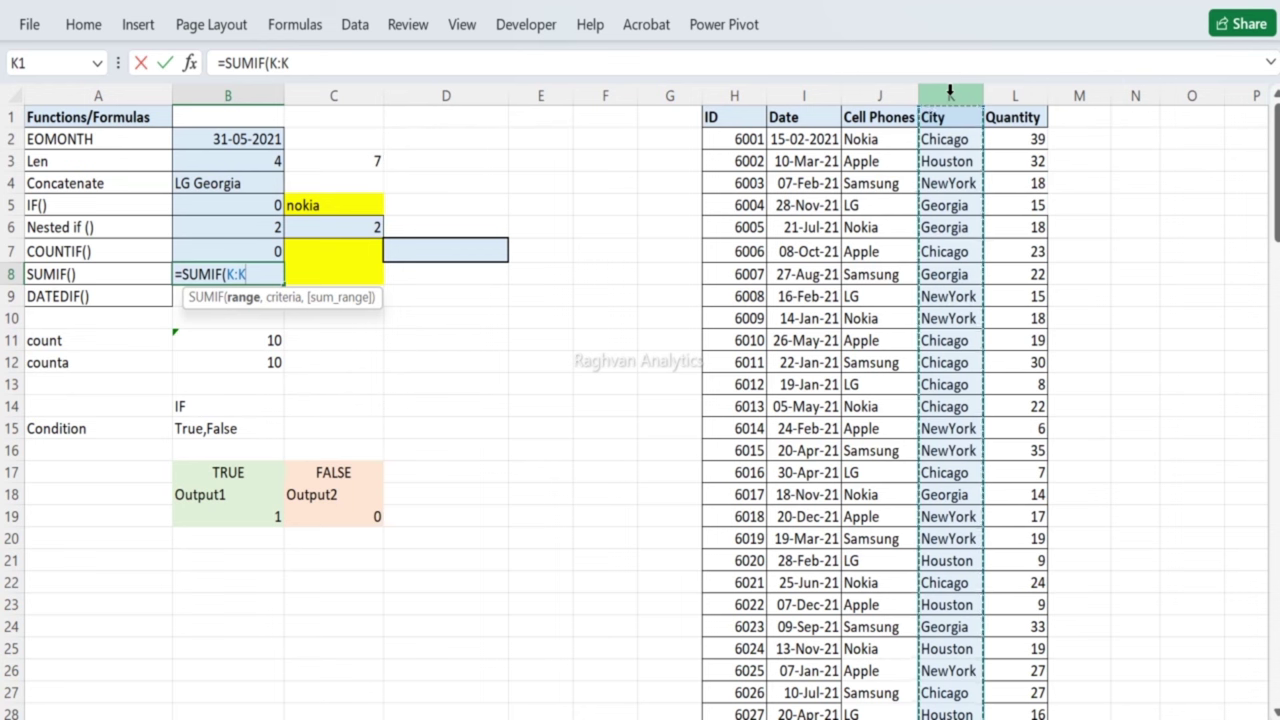
{"action": "type", "text": ","}
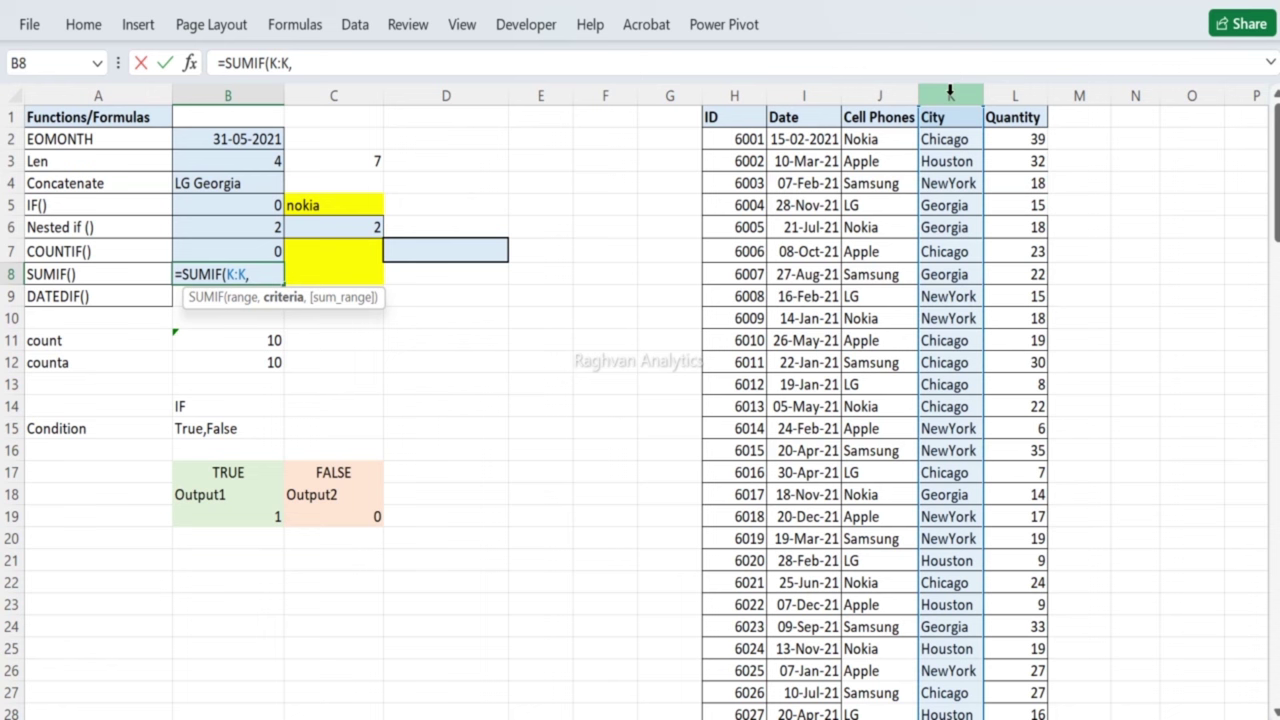
{"action": "left_click", "coordinate": [338, 270]}
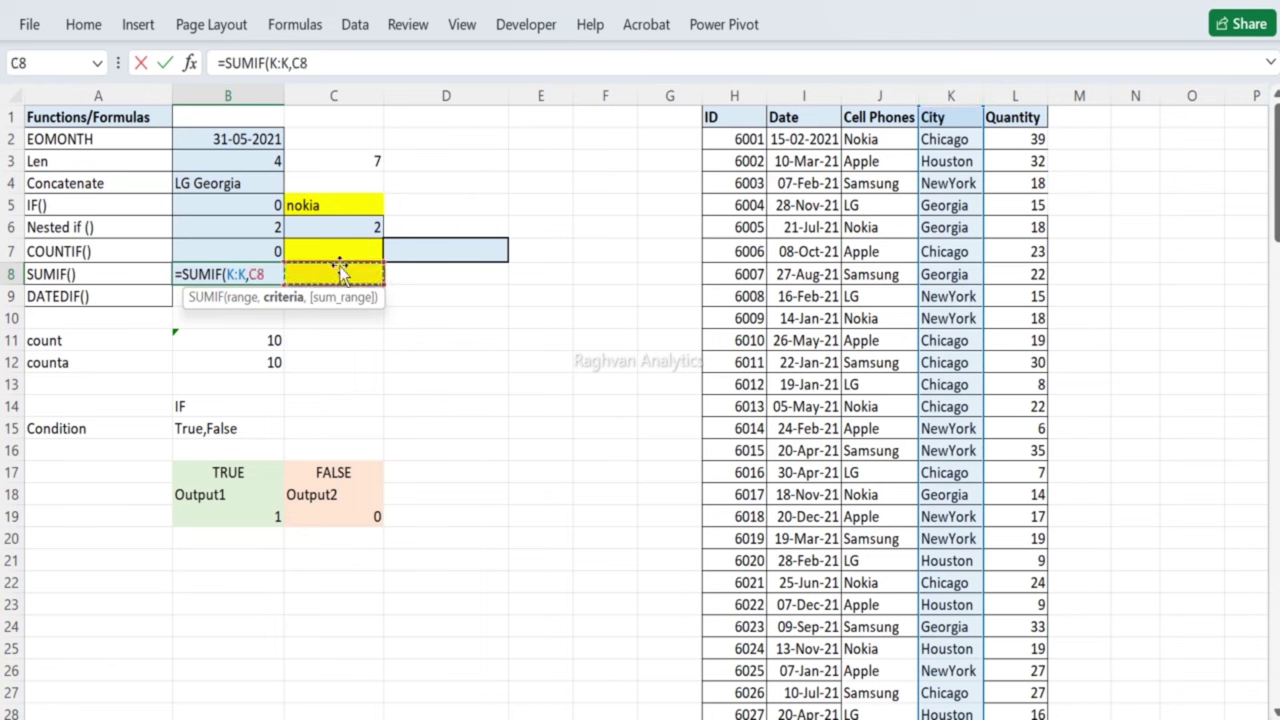
{"action": "type", "text": ","}
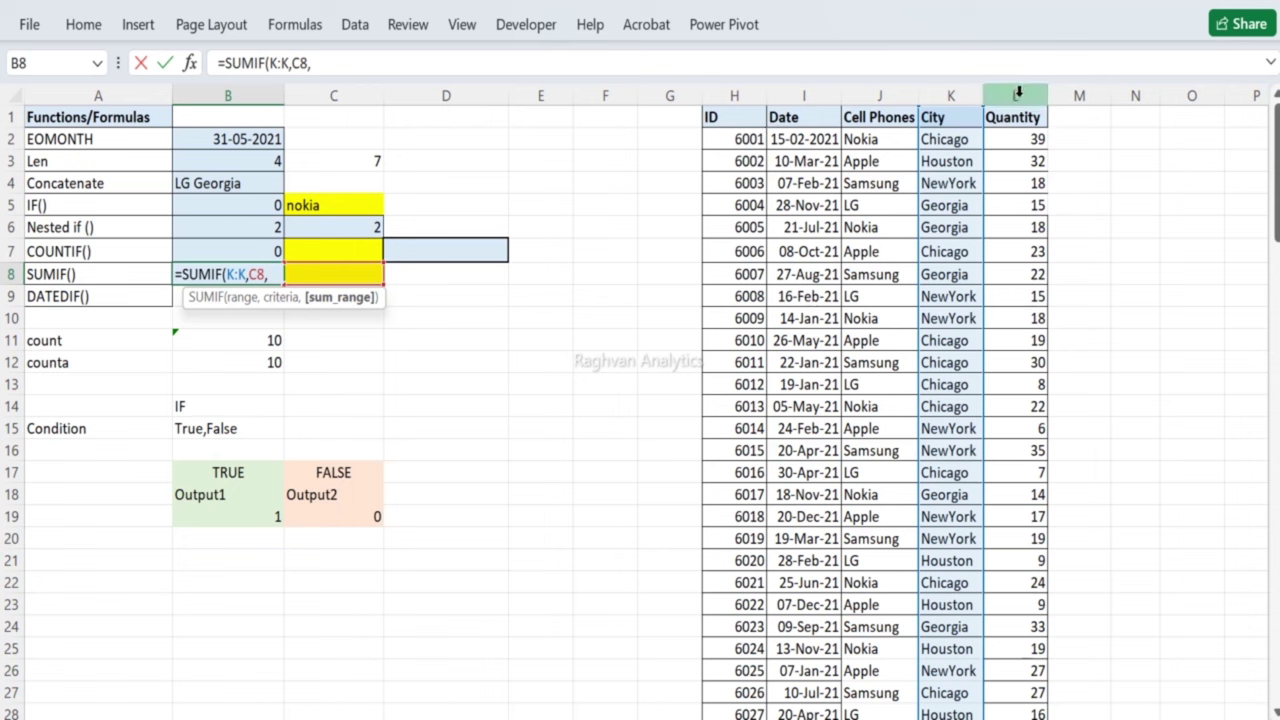
{"action": "left_click", "coordinate": [1018, 92]}
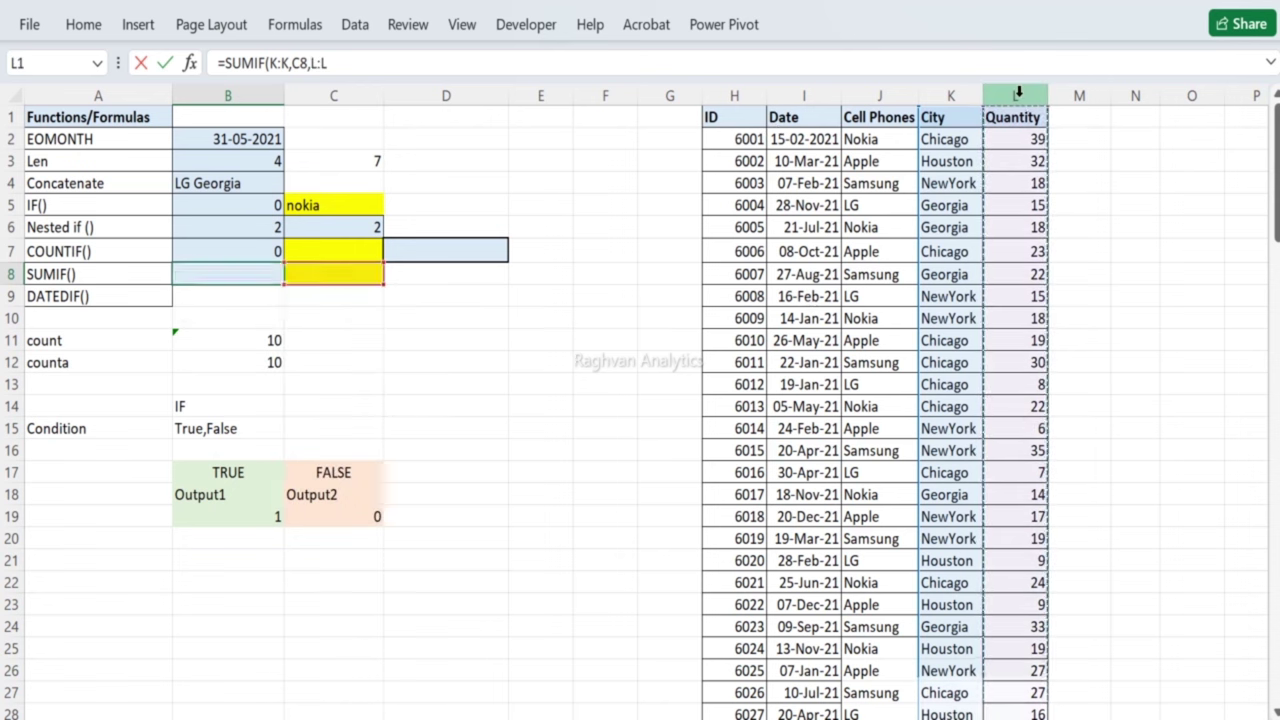
{"action": "key", "text": "Return"}
Step: Type chicago into C8 as the SUMIF criteria, giving 557
{"action": "left_click", "coordinate": [357, 256]}
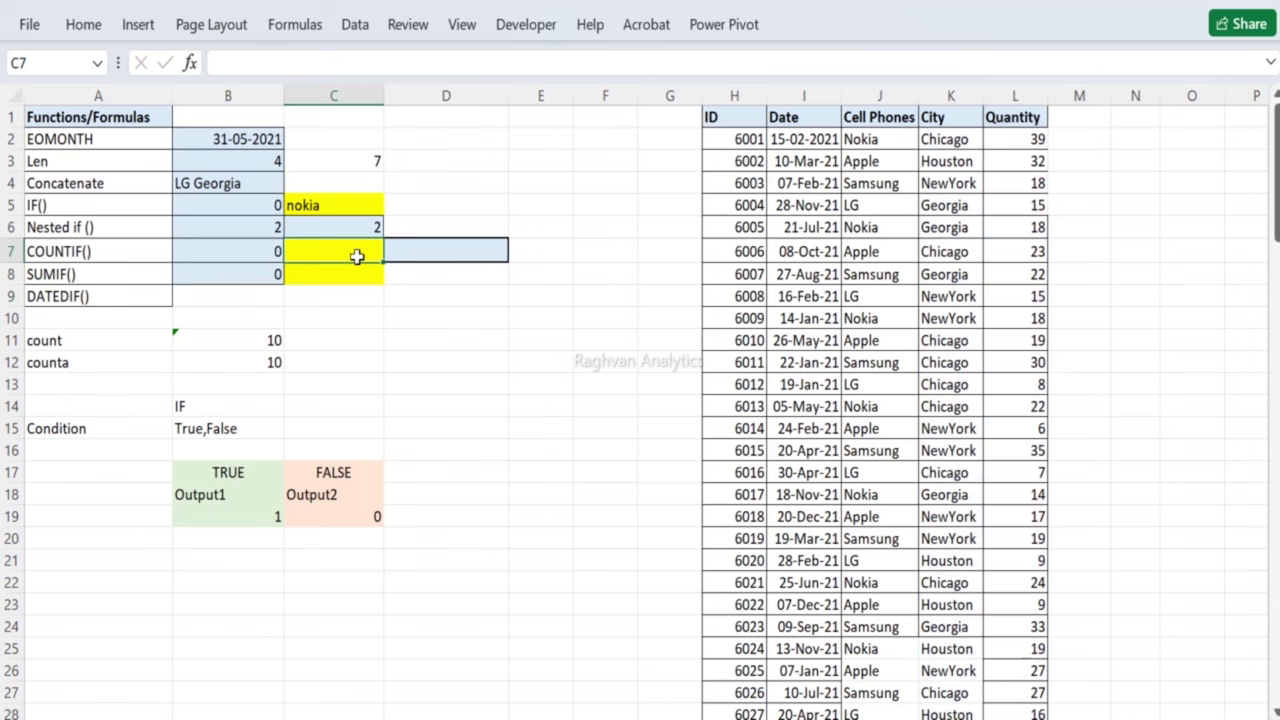
{"action": "left_click_drag", "start_coordinate": [357, 256], "coordinate": [345, 272]}
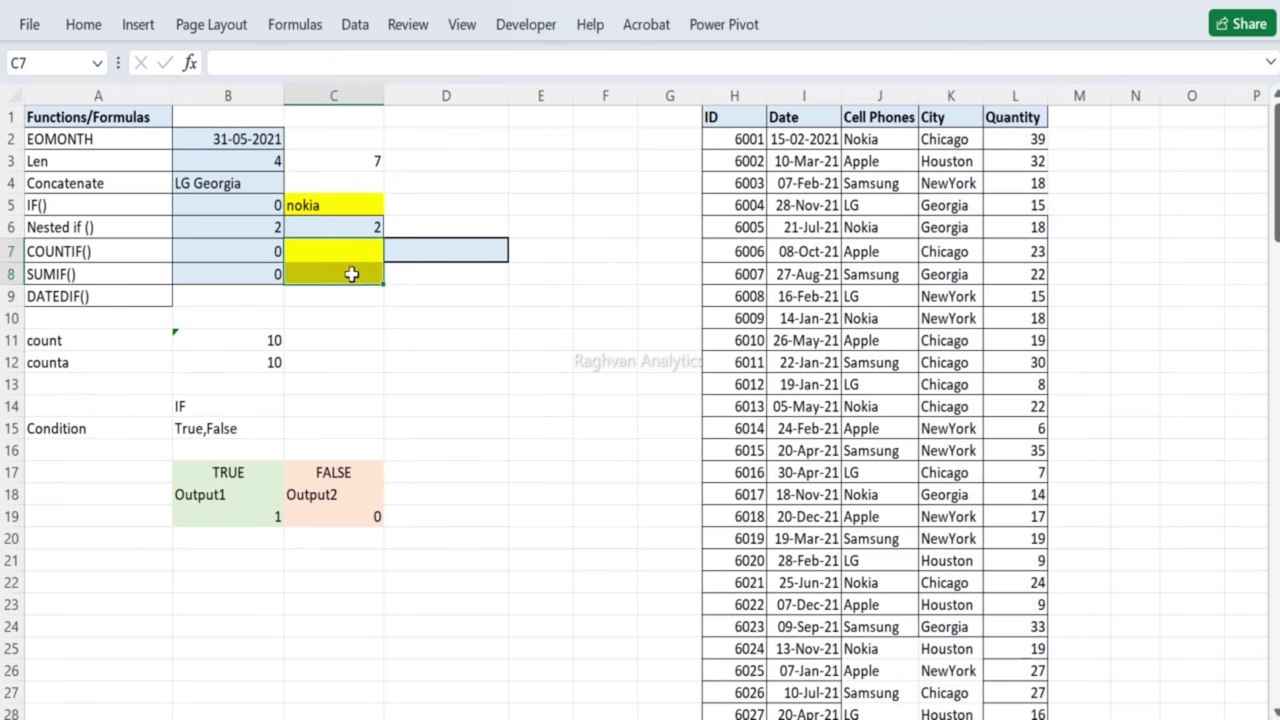
{"action": "left_click", "coordinate": [84, 26]}
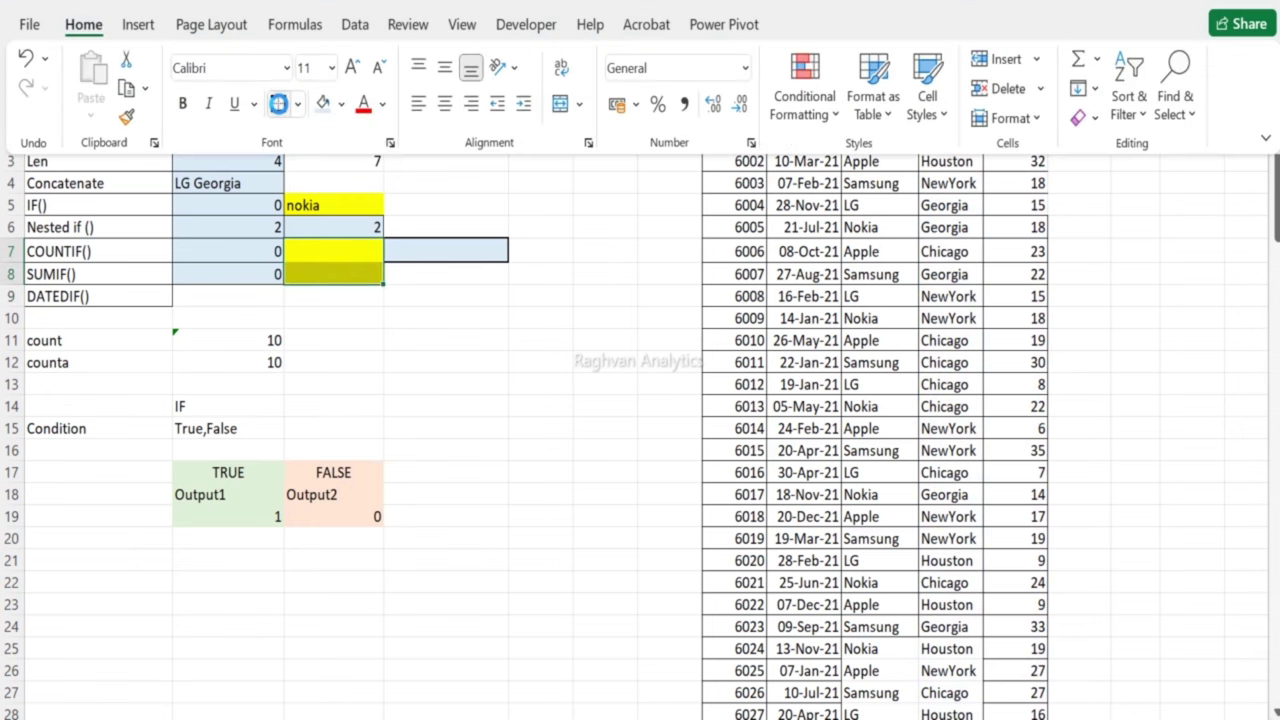
{"action": "left_click", "coordinate": [330, 272]}
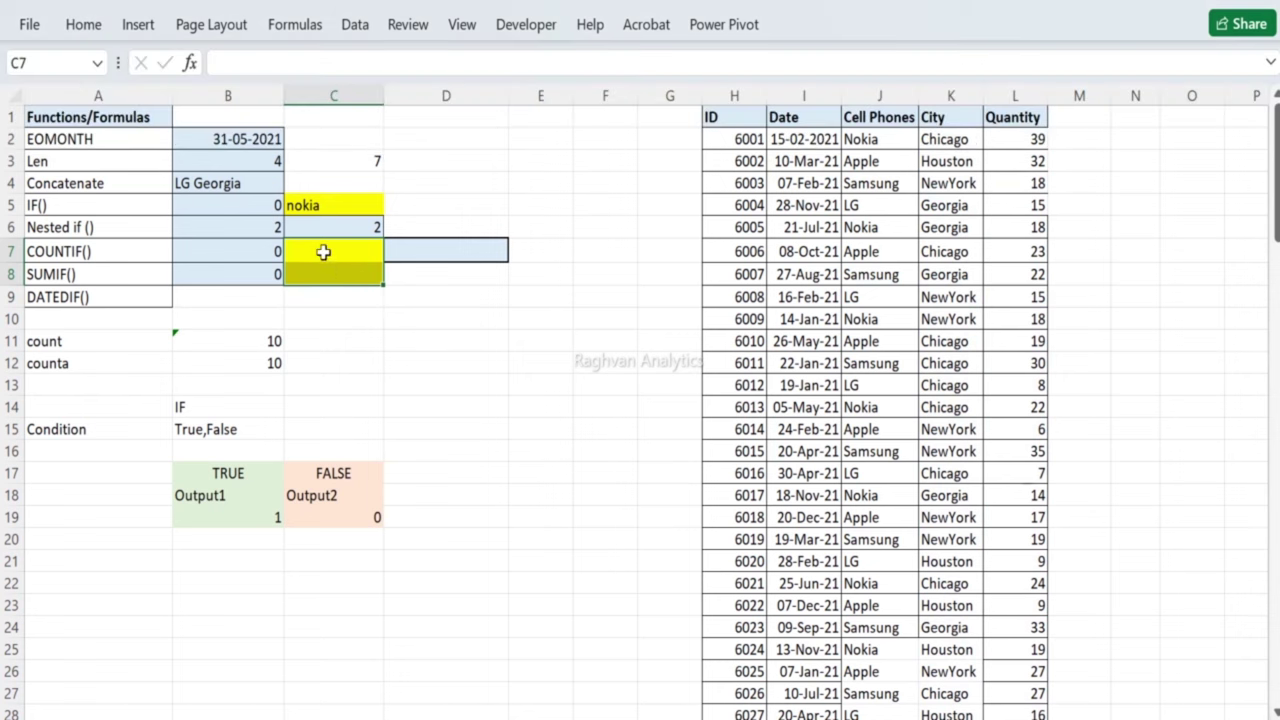
{"action": "key", "text": "Down"}
{"action": "type", "text": "c"}
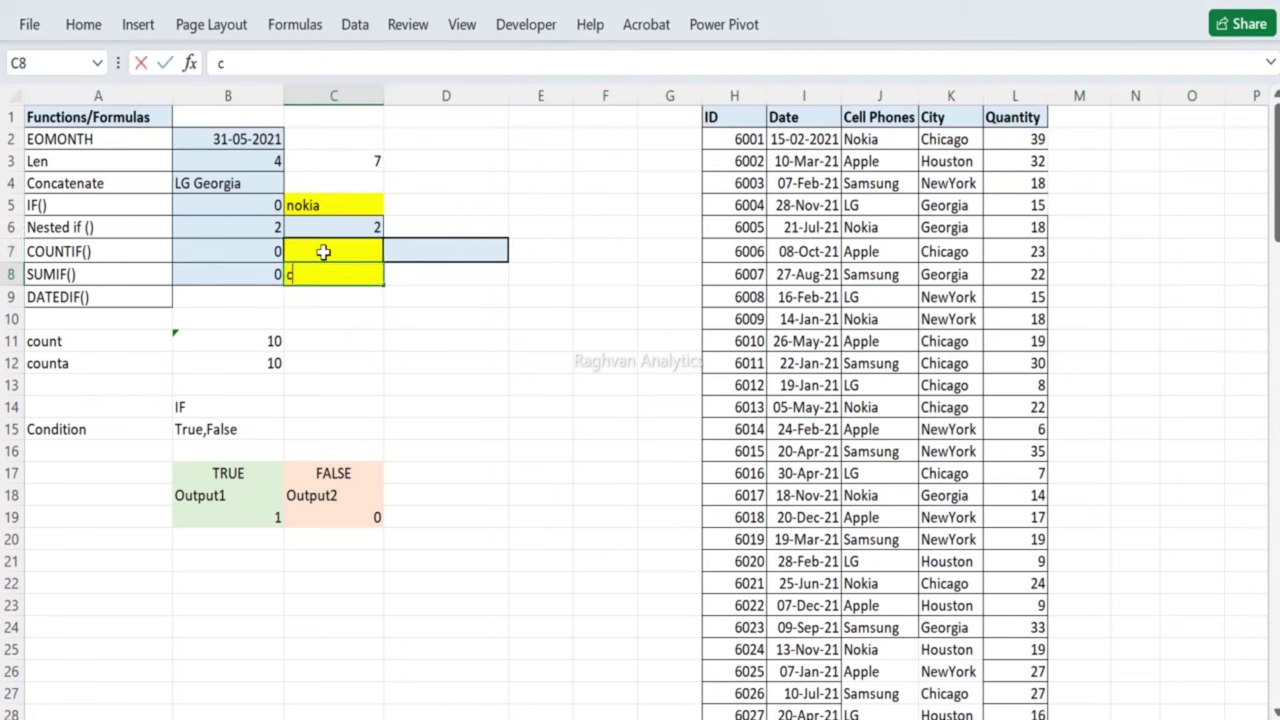
{"action": "type", "text": "hicag"}
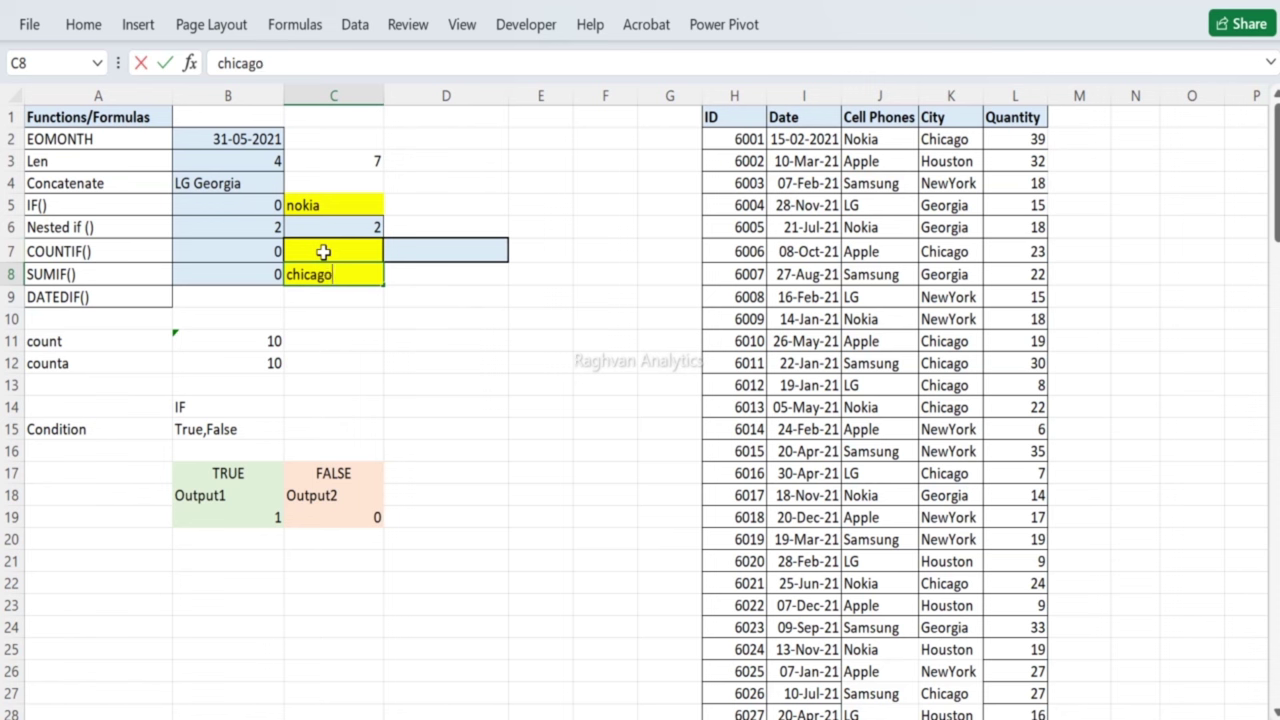
{"action": "type", "text": "o"}
{"action": "key", "text": "Return"}
{"action": "key", "text": "Up"}
{"action": "key", "text": "Left"}
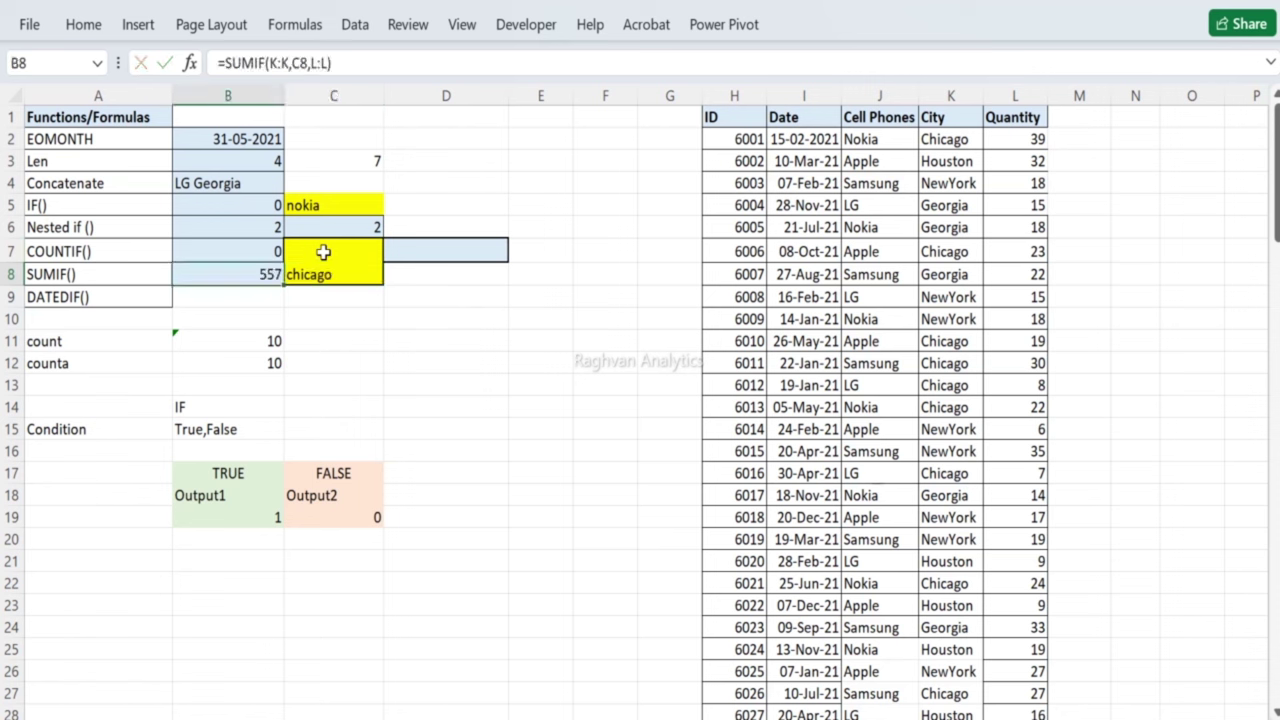
{"action": "key", "text": "Right"}
{"action": "key", "text": "Right"}
{"action": "key", "text": "Right"}
{"action": "key", "text": "Right"}
{"action": "key", "text": "Right"}
{"action": "key", "text": "Right"}
{"action": "key", "text": "Right"}
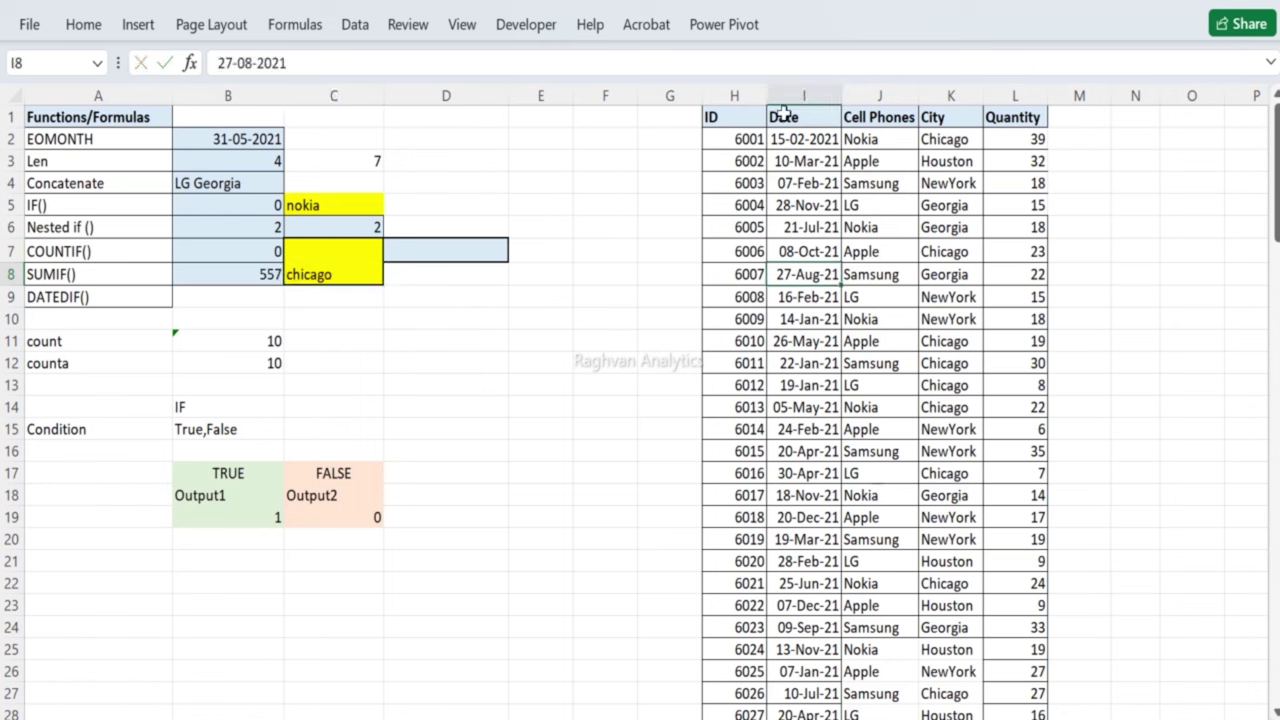
Step: Filter the sales table's City column to Chicago only and select the visible quantities
{"action": "left_click", "coordinate": [803, 117]}
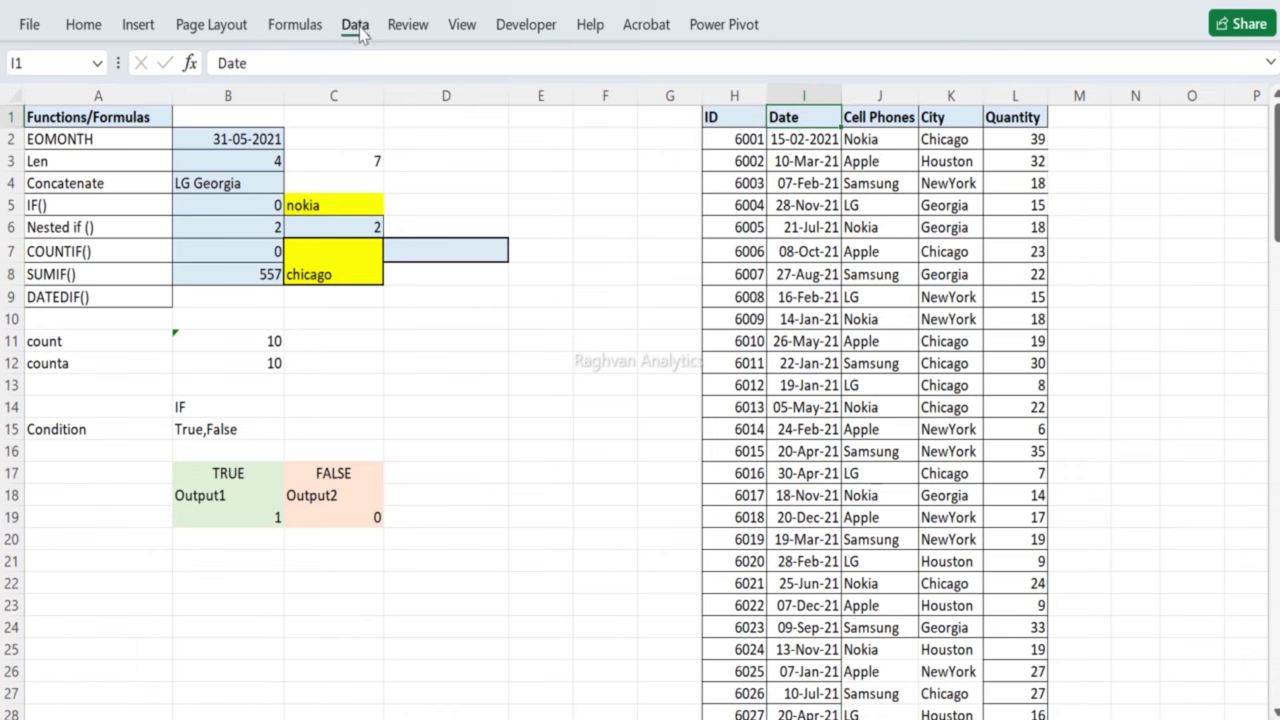
{"action": "left_click", "coordinate": [355, 25]}
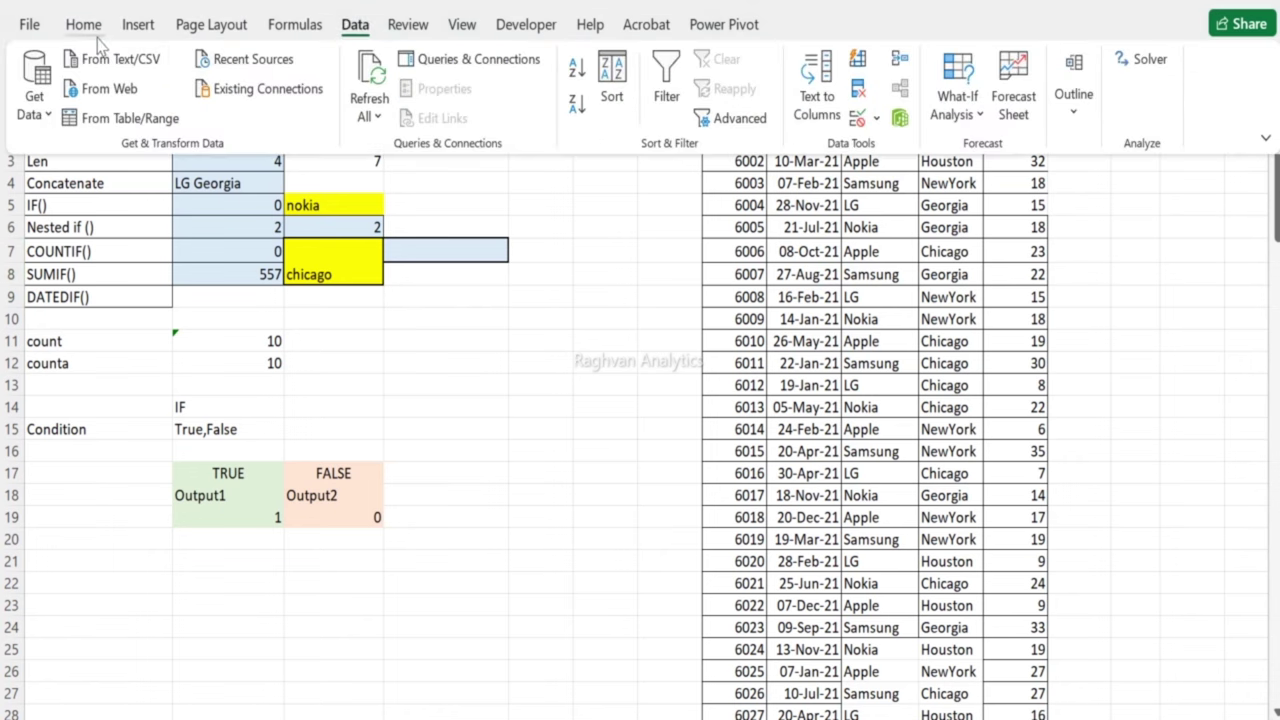
{"action": "left_click", "coordinate": [666, 75]}
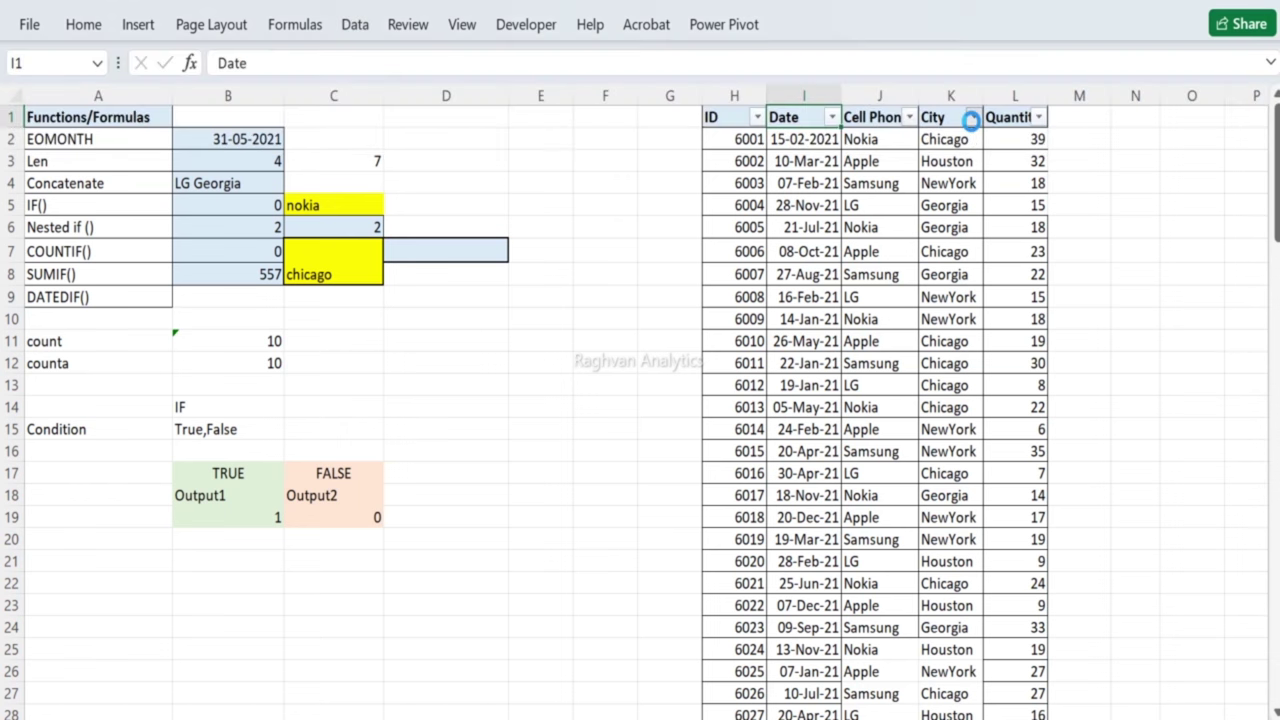
{"action": "left_click", "coordinate": [971, 119]}
{"action": "left_click", "coordinate": [765, 390]}
{"action": "left_click", "coordinate": [766, 412]}
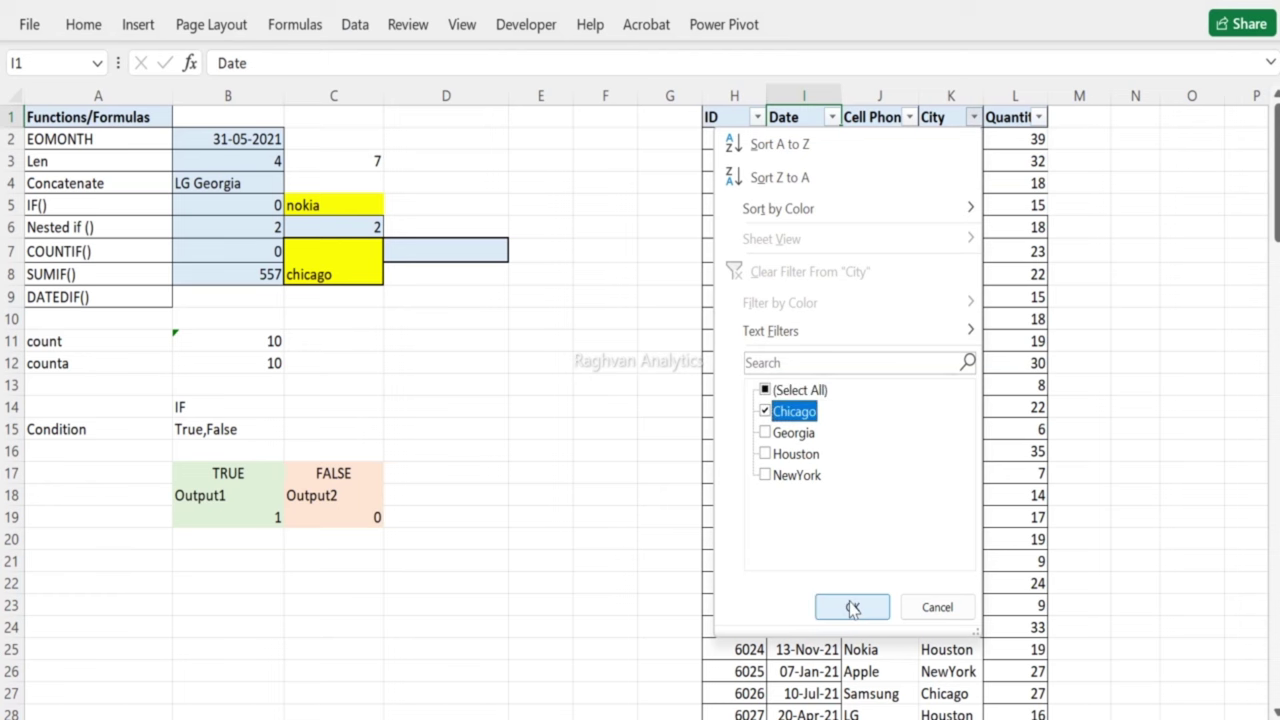
{"action": "left_click", "coordinate": [852, 607]}
{"action": "left_click", "coordinate": [1020, 137]}
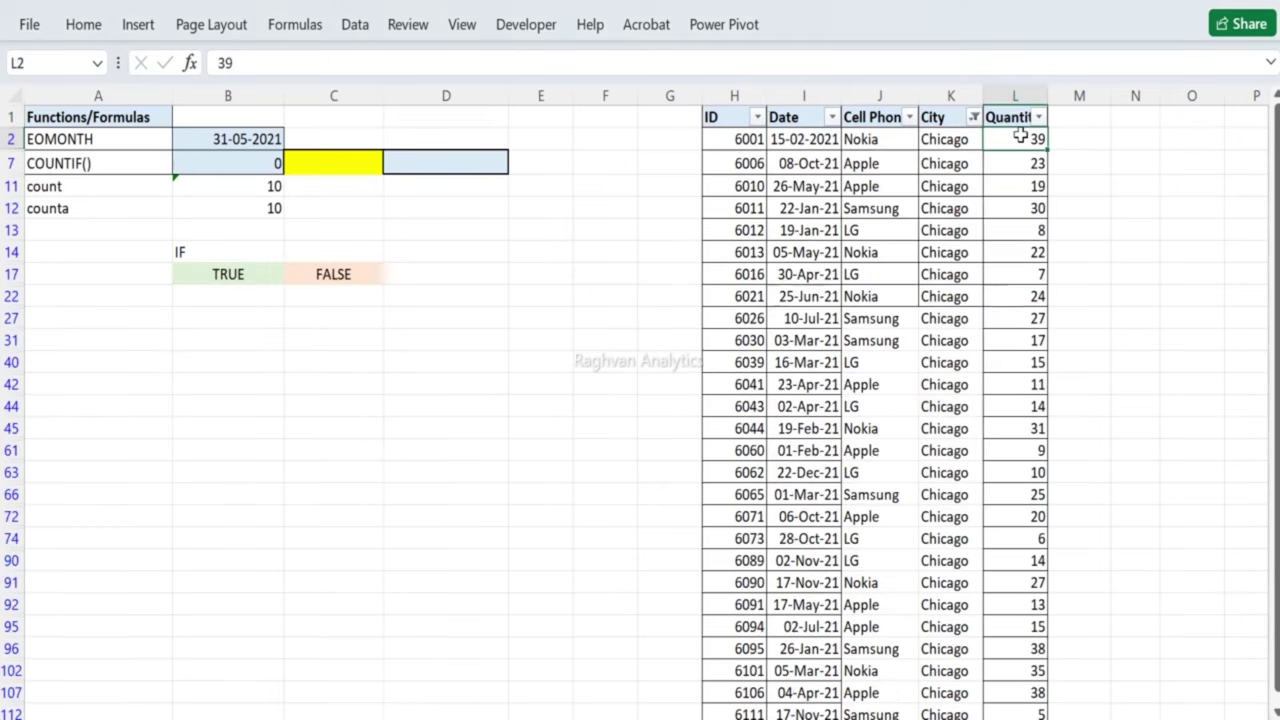
{"action": "key", "text": "ctrl+shift+Down"}
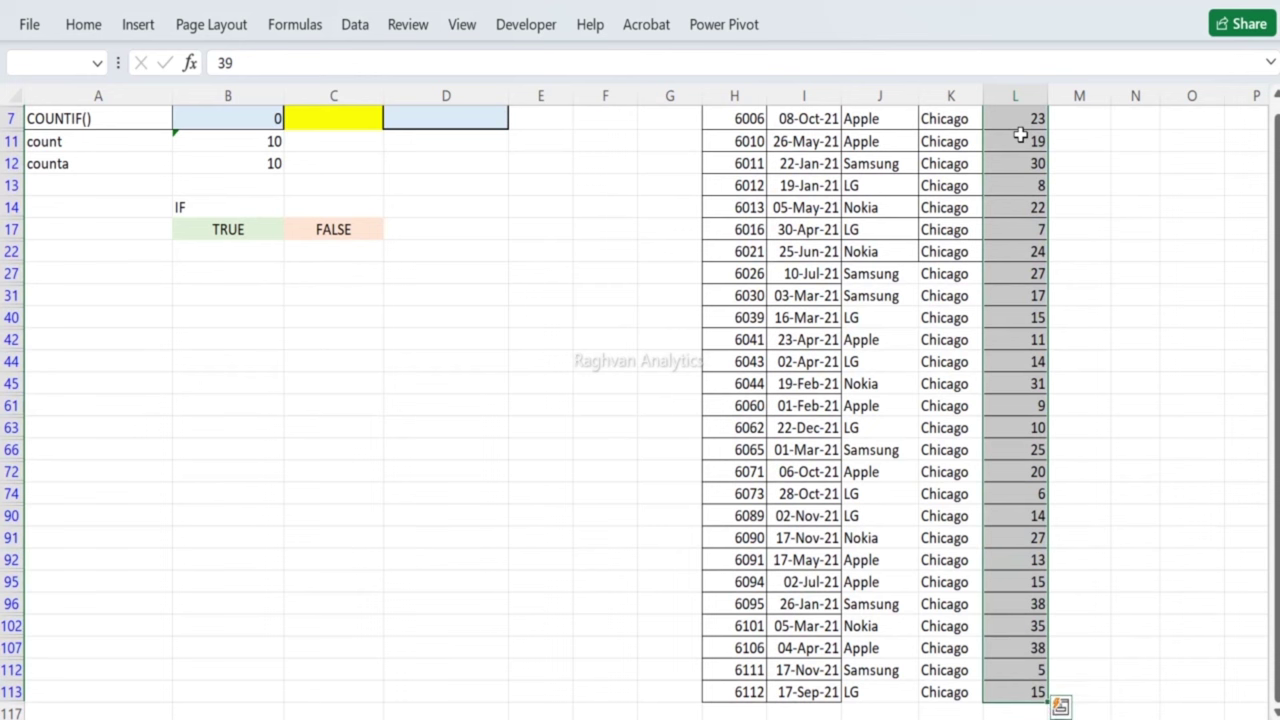
Step: Paste the Chicago quantities into a new sheet and confirm =SUM(A:A) in C2 gives 557
{"action": "key", "text": "ctrl+c"}
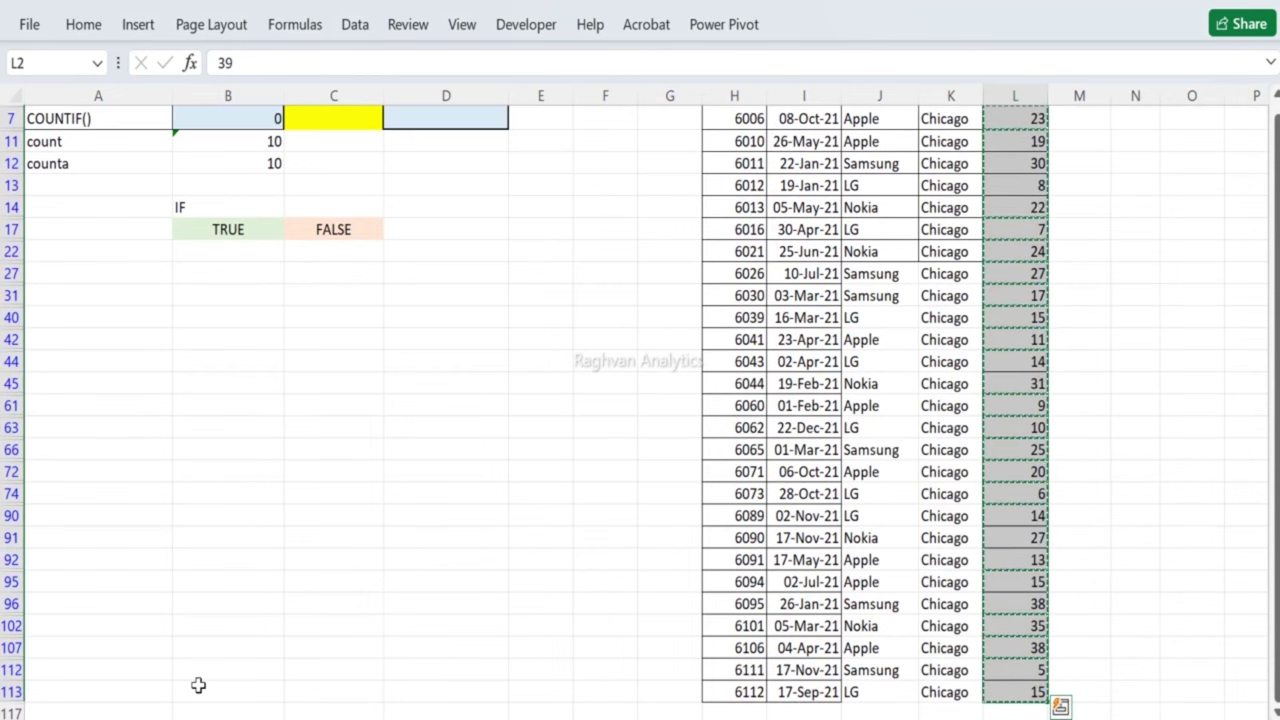
{"action": "key", "text": "shift+F11"}
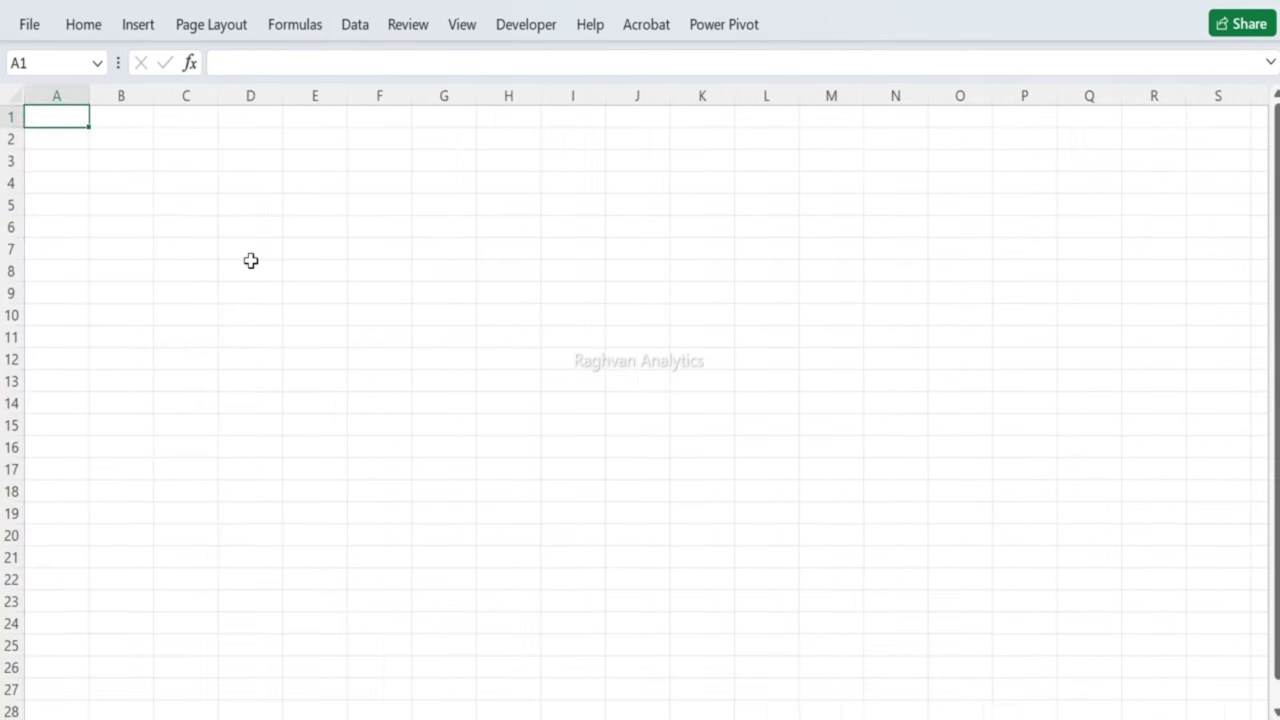
{"action": "key", "text": "ctrl+v"}
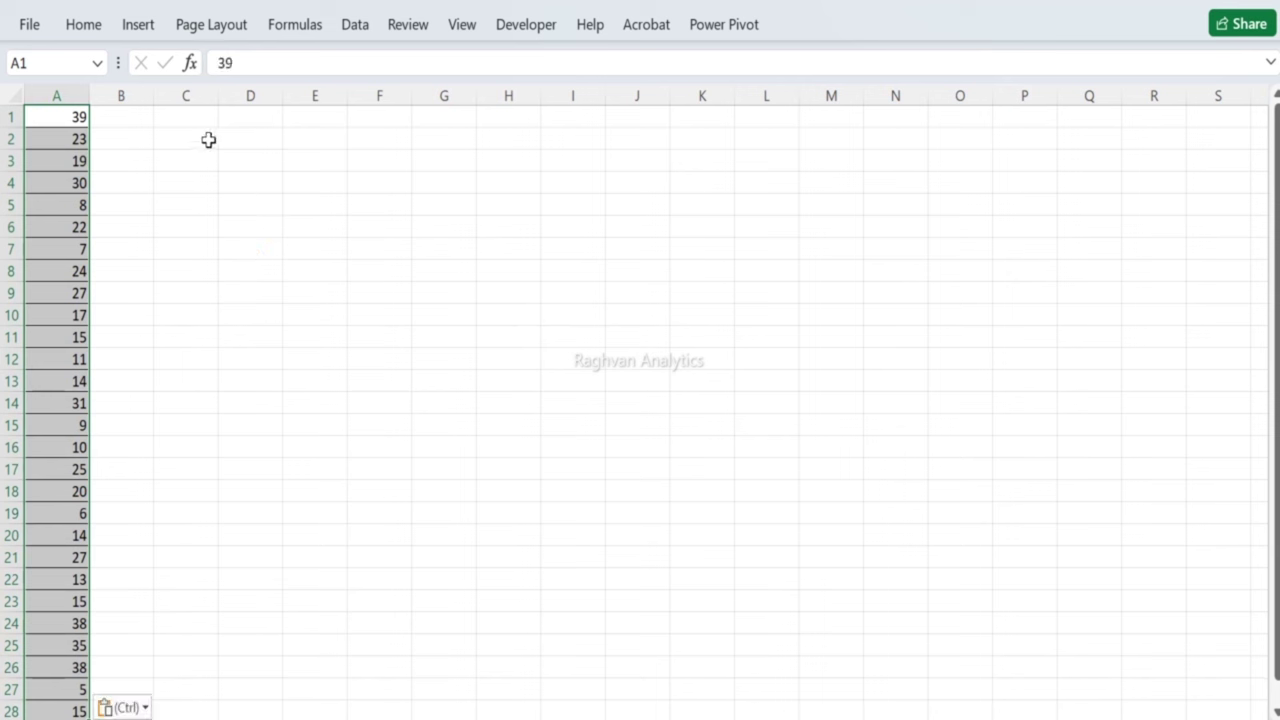
{"action": "left_click", "coordinate": [204, 130]}
{"action": "type", "text": "=sum"}
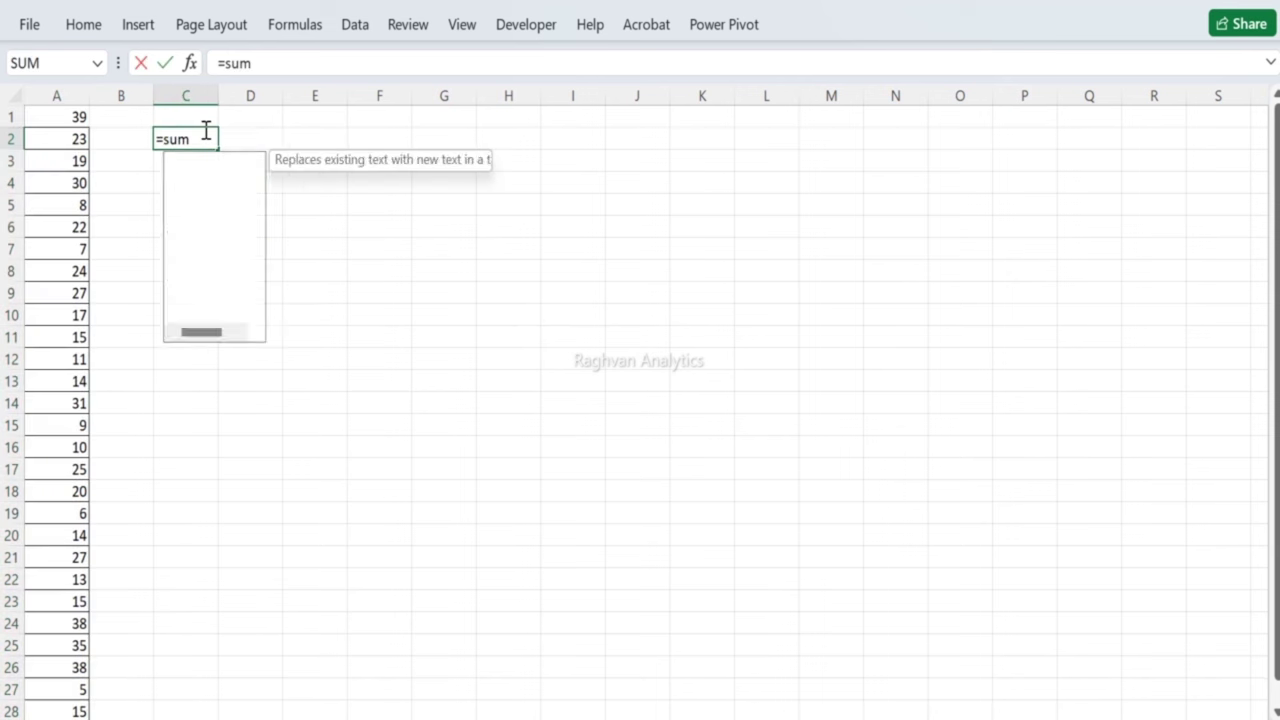
{"action": "key", "text": "Tab"}
{"action": "left_click", "coordinate": [76, 94]}
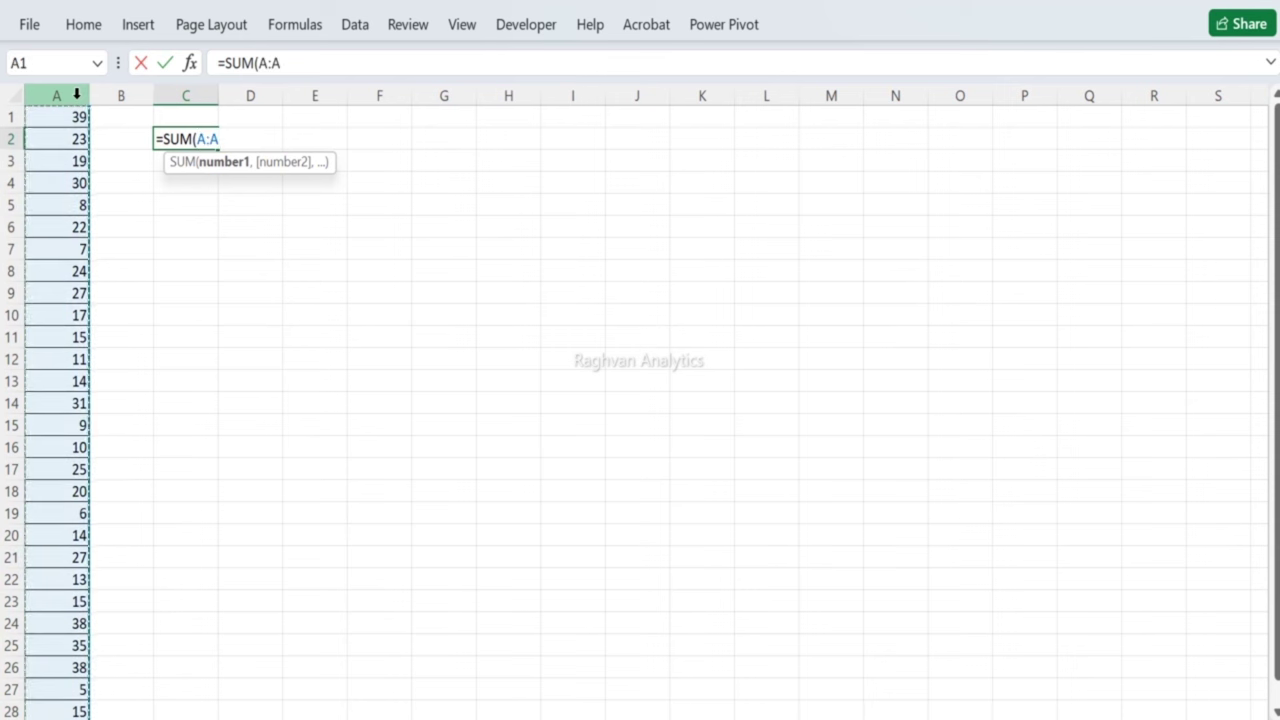
{"action": "key", "text": "Return"}
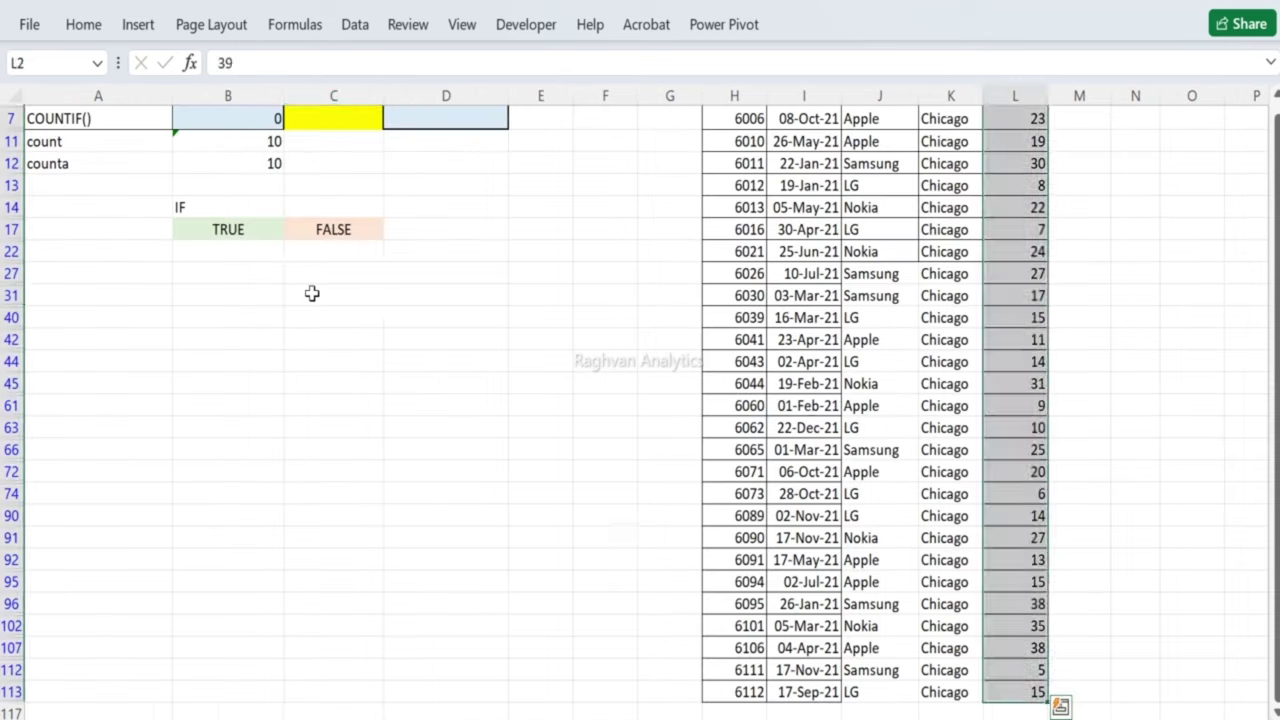
{"action": "left_click", "coordinate": [310, 290]}
{"action": "key", "text": "Up"}
{"action": "key", "text": "Up"}
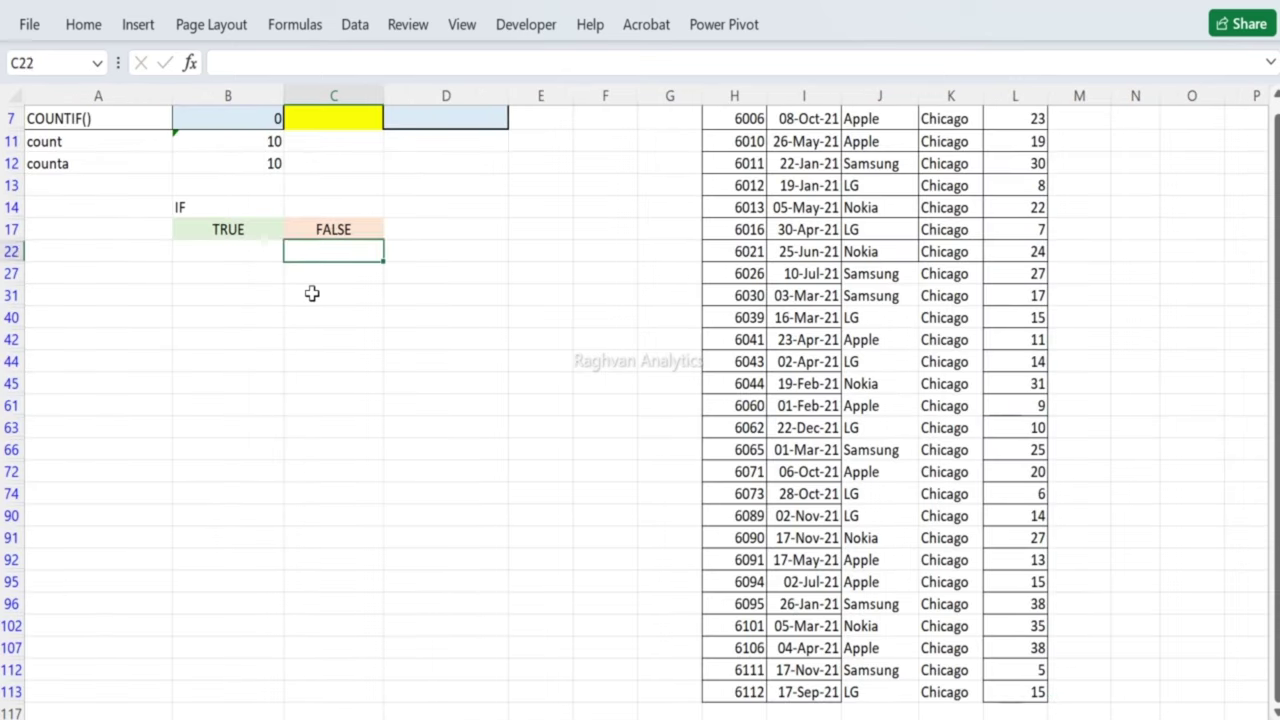
Step: Clear the City filter and turn filtering off on the sales table
{"action": "key", "text": "ctrl+Up"}
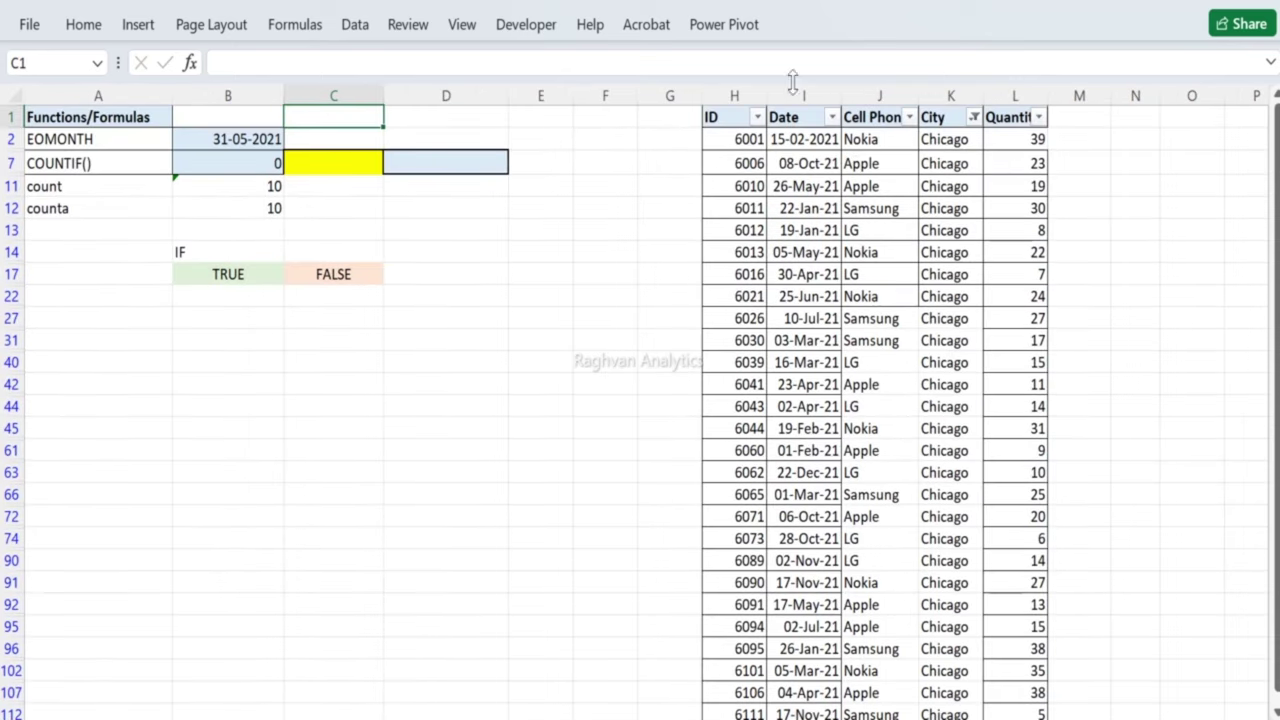
{"action": "left_click", "coordinate": [355, 24]}
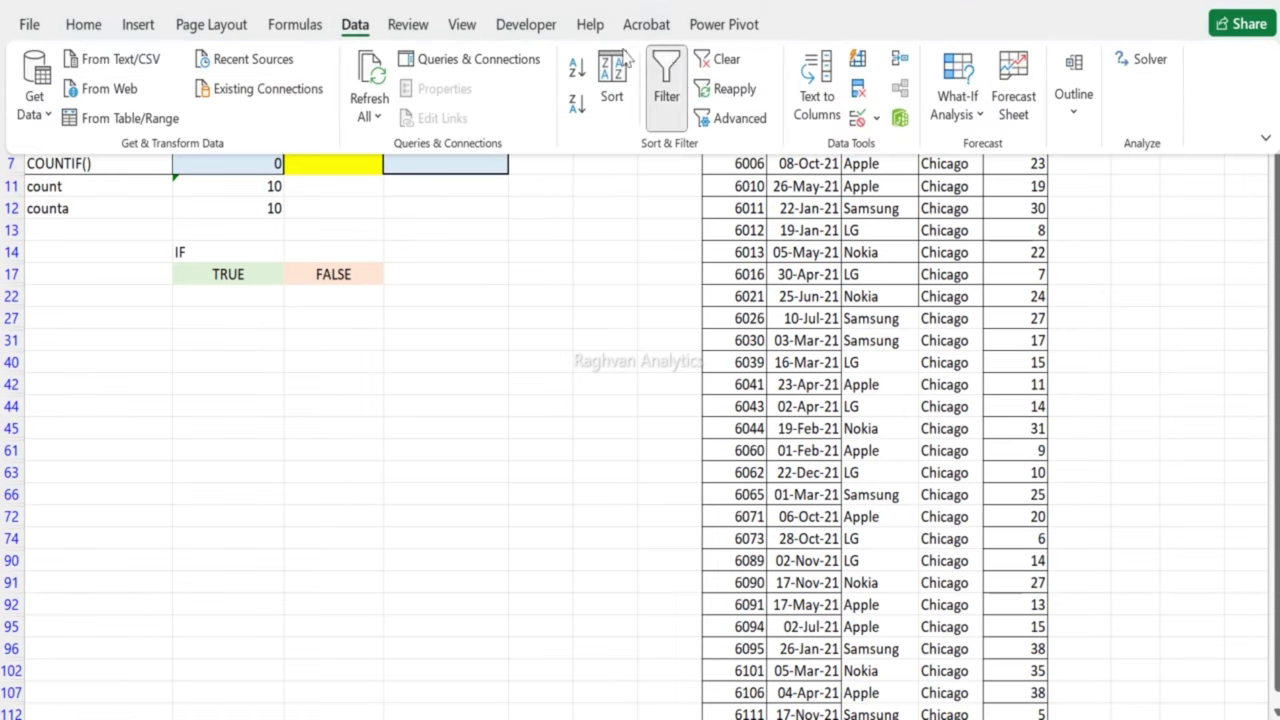
{"action": "left_click", "coordinate": [725, 59]}
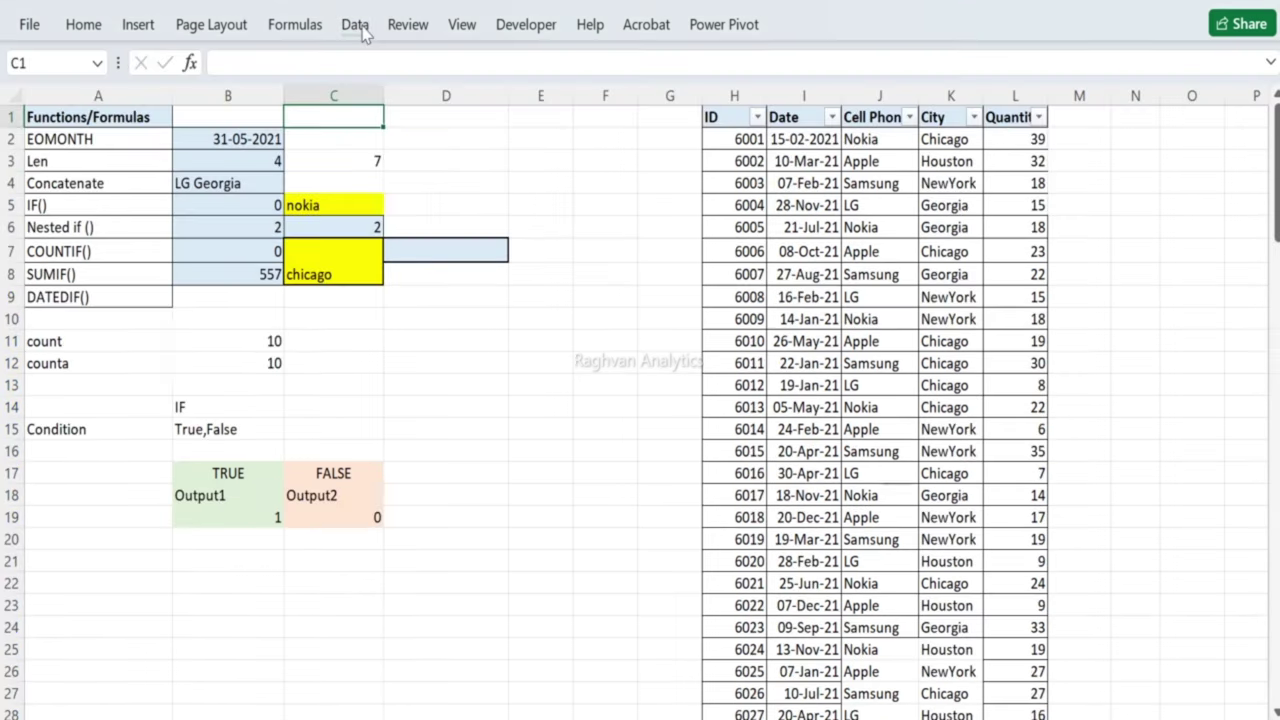
{"action": "left_click", "coordinate": [357, 26]}
{"action": "left_click", "coordinate": [666, 95]}
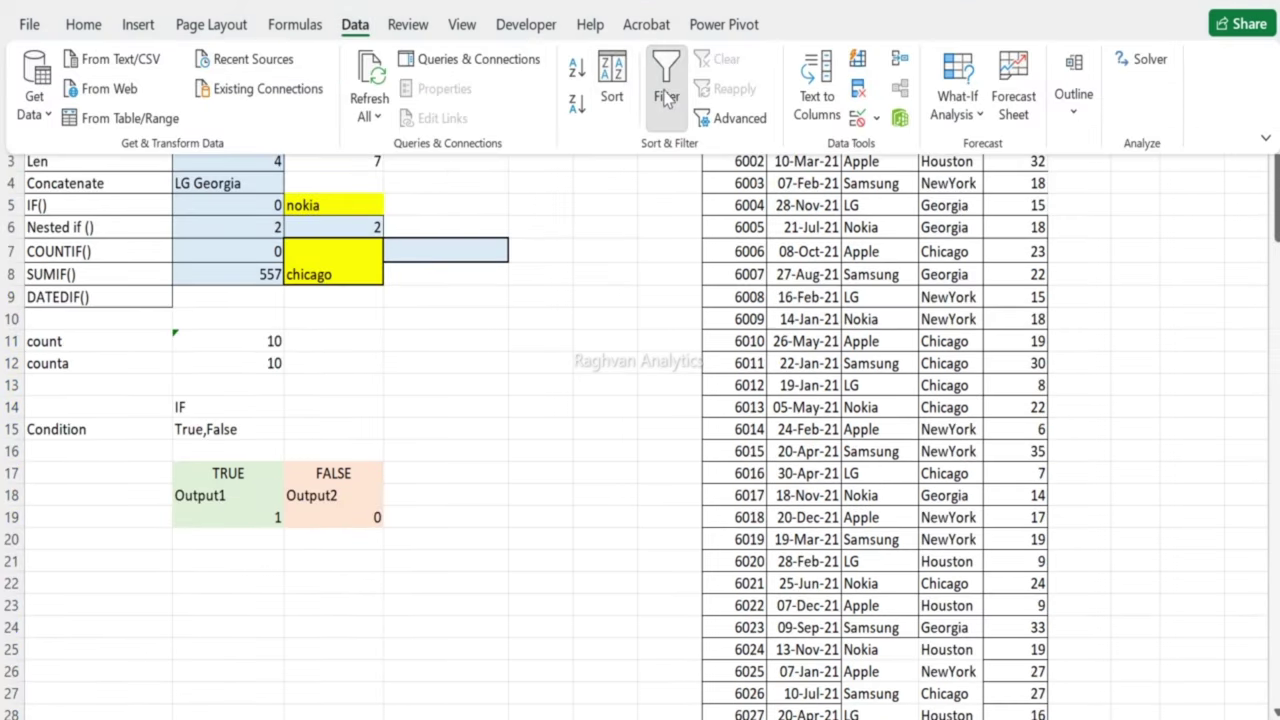
{"action": "left_click", "coordinate": [528, 250]}
Step: Change the SUMIF city in C8 to houston, giving 559, and select C5:C8
{"action": "key", "text": "Left"}
{"action": "key", "text": "Left"}
{"action": "key", "text": "Down"}
{"action": "key", "text": "Left"}
{"action": "key", "text": "Right"}
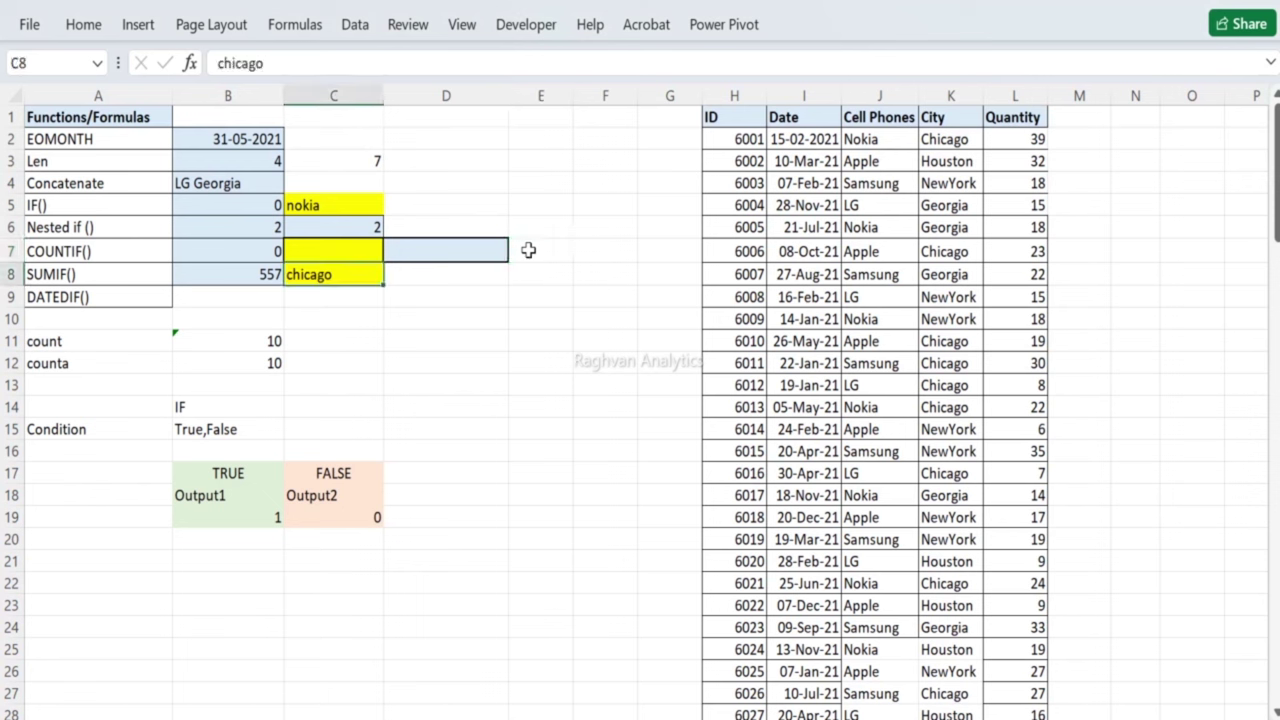
{"action": "type", "text": "houston"}
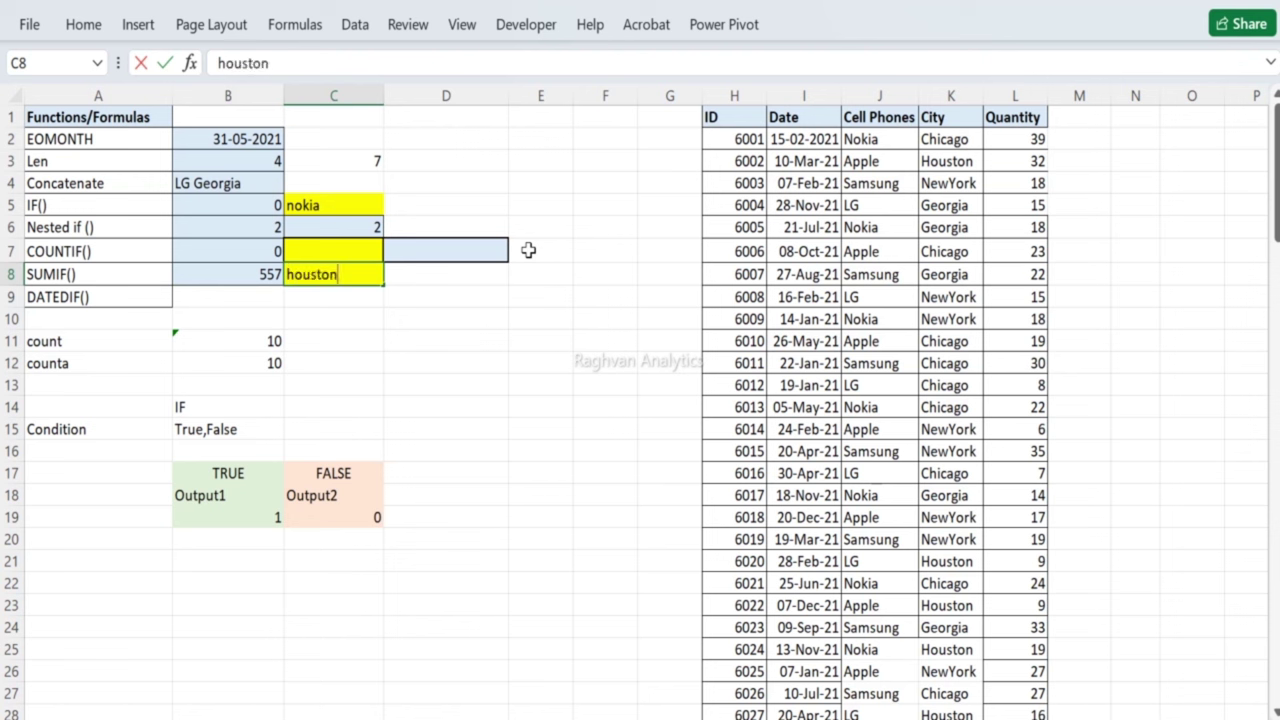
{"action": "key", "text": "Return"}
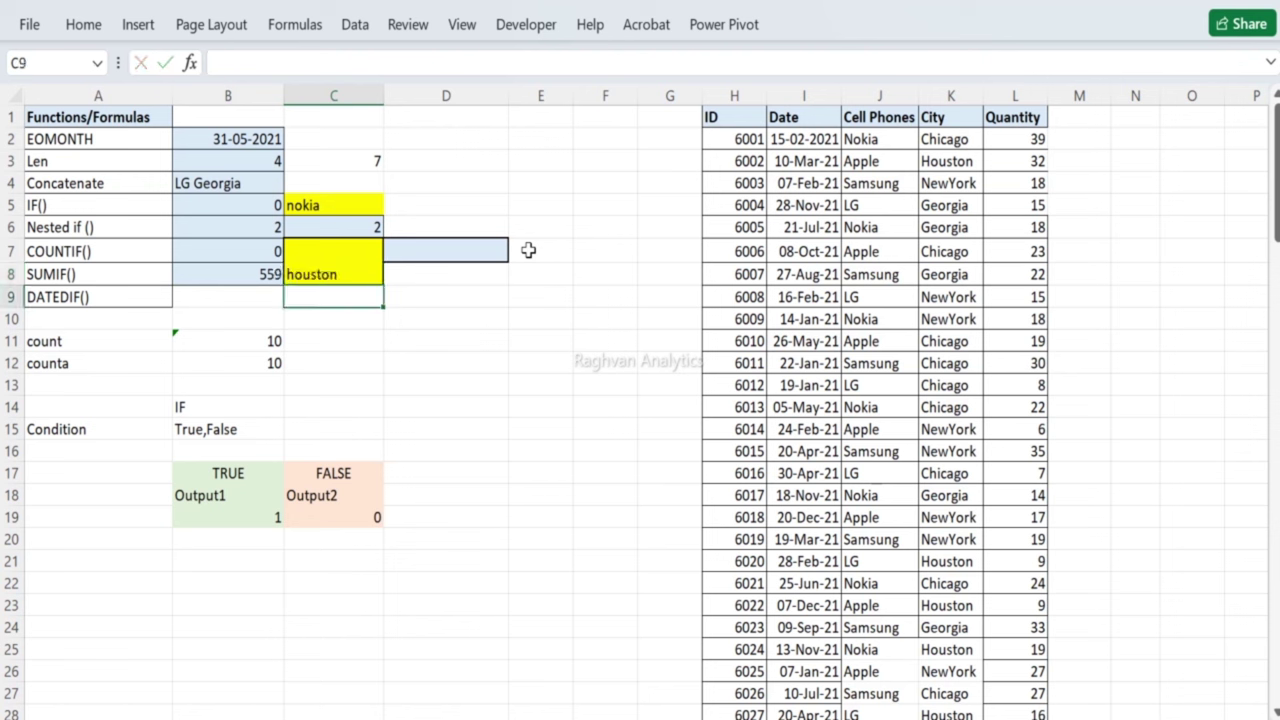
{"action": "key", "text": "Up"}
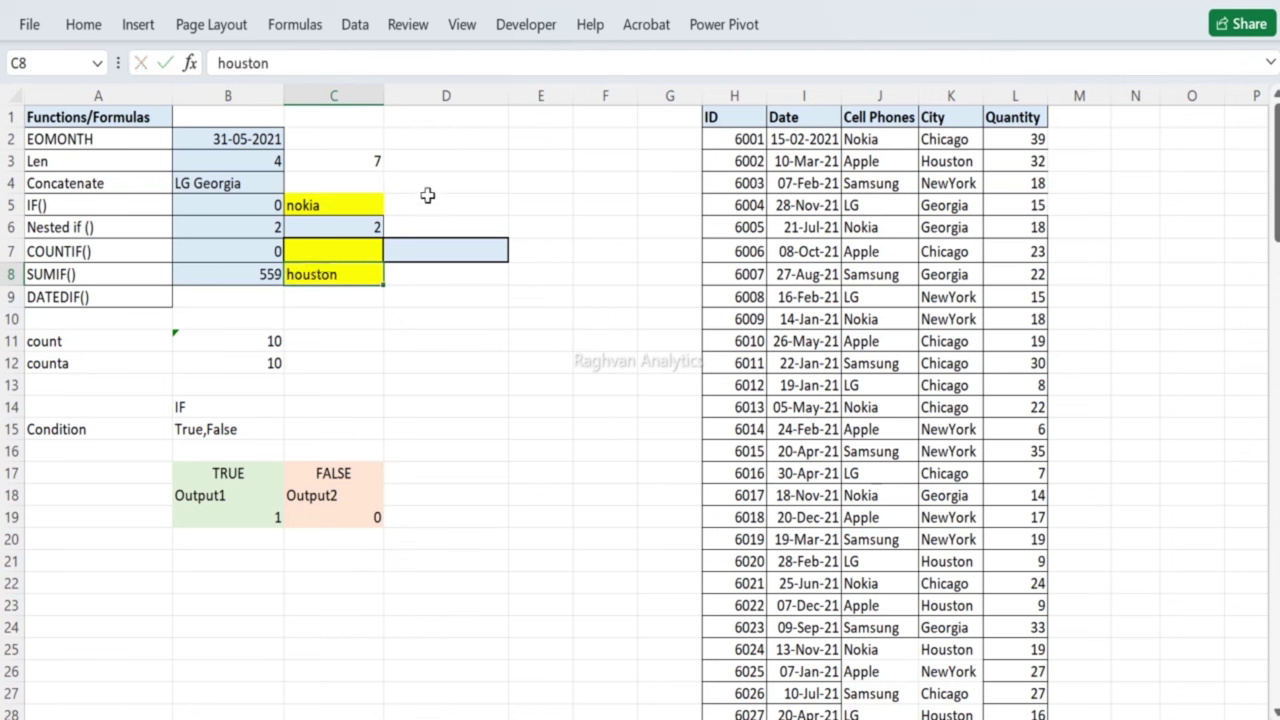
{"action": "left_click_drag", "start_coordinate": [334, 200], "coordinate": [337, 271]}
Step: Put all borders on cells C5:C8
{"action": "left_click", "coordinate": [87, 40]}
{"action": "left_click", "coordinate": [297, 103]}
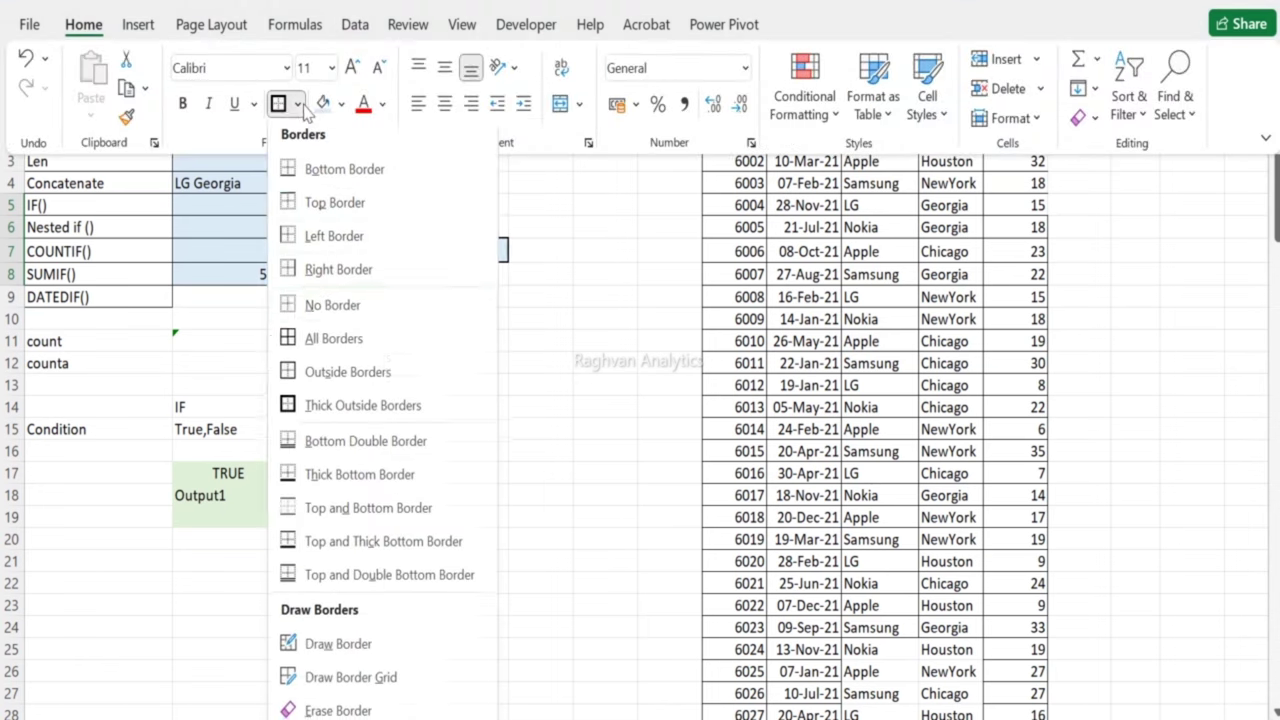
{"action": "left_click", "coordinate": [309, 354]}
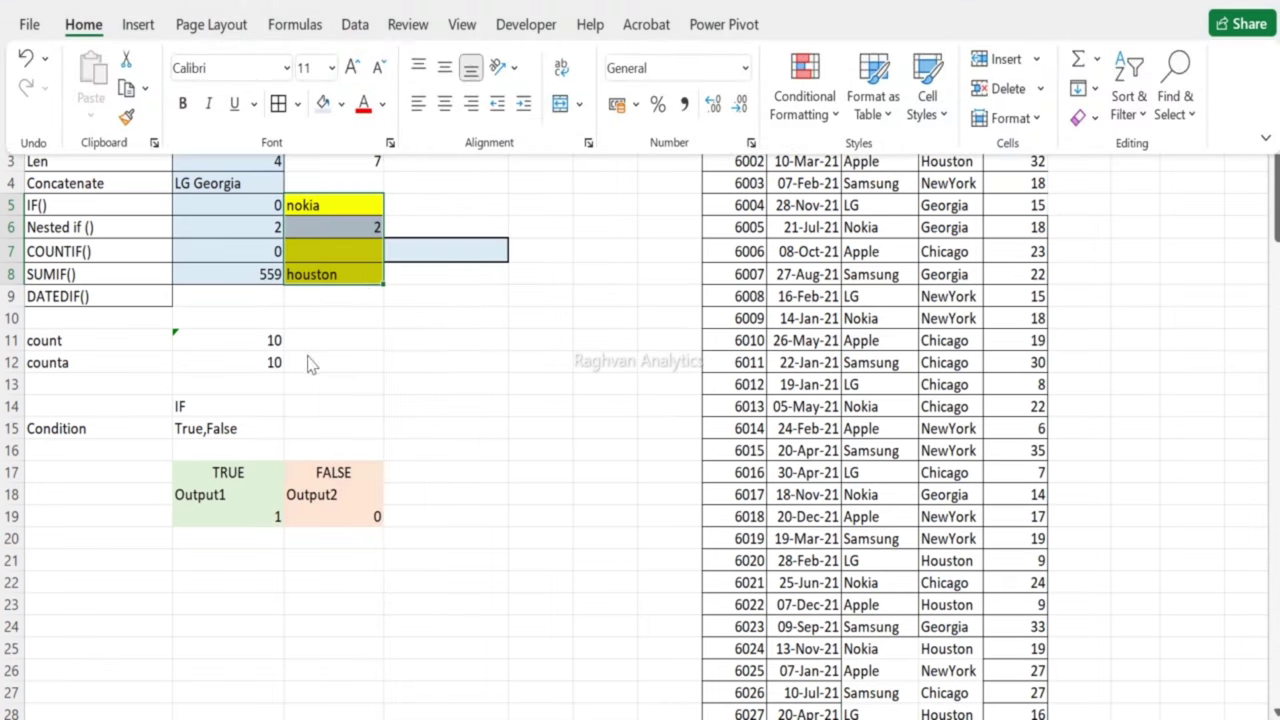
Step: Enter georgia as the SUMIF city in C8, giving 828
{"action": "left_click", "coordinate": [360, 272]}
{"action": "type", "text": "georgia"}
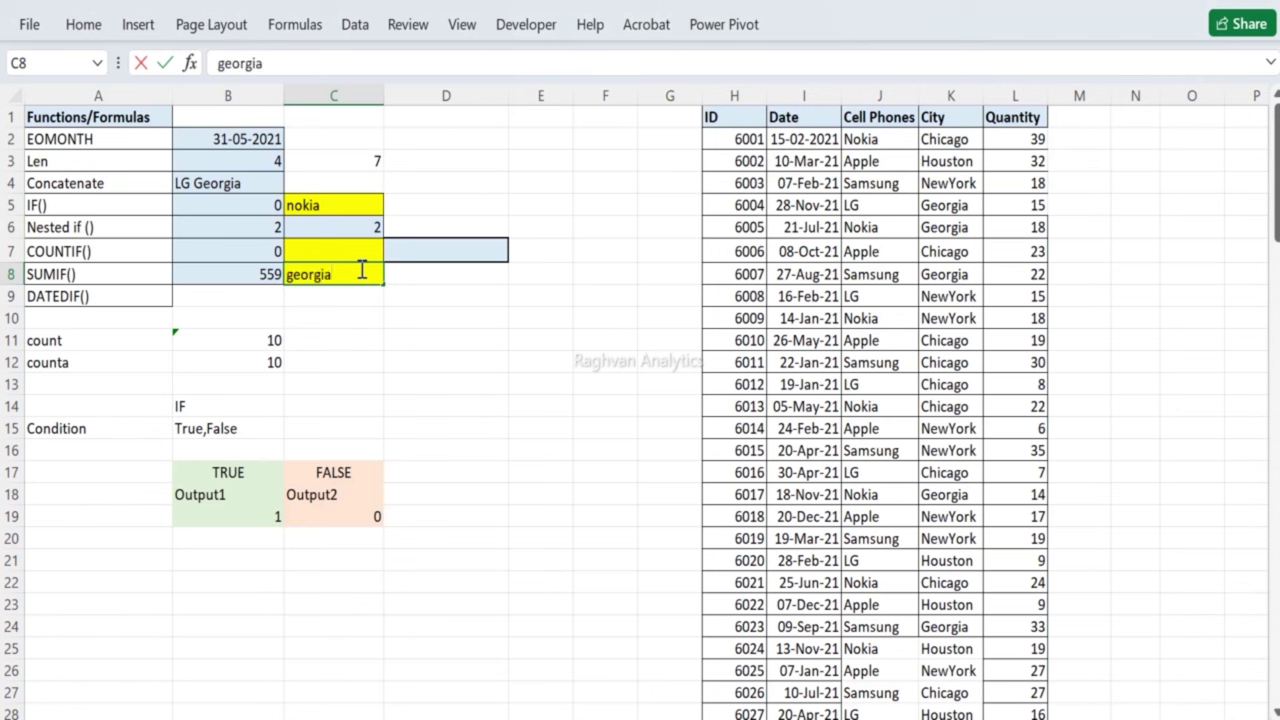
{"action": "key", "text": "Return"}
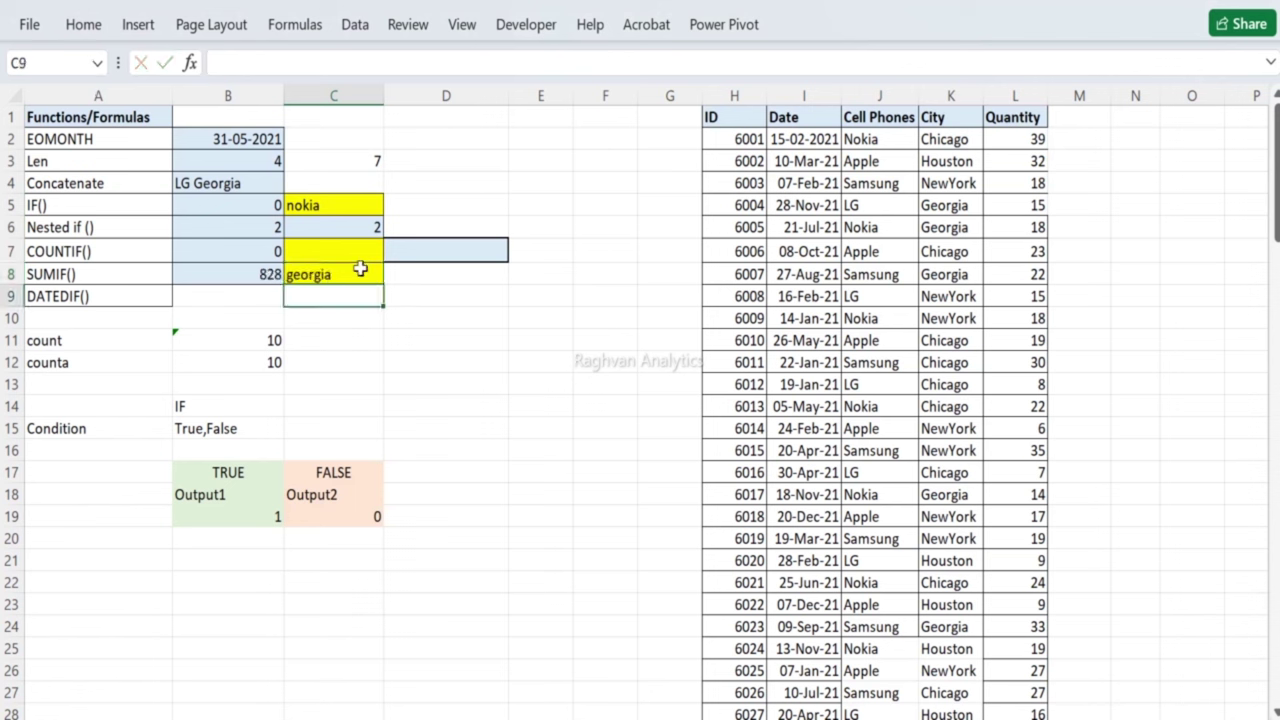
Step: Check the SUMIF formula in B8, then clear C8 so the result becomes 0
{"action": "left_click", "coordinate": [360, 270]}
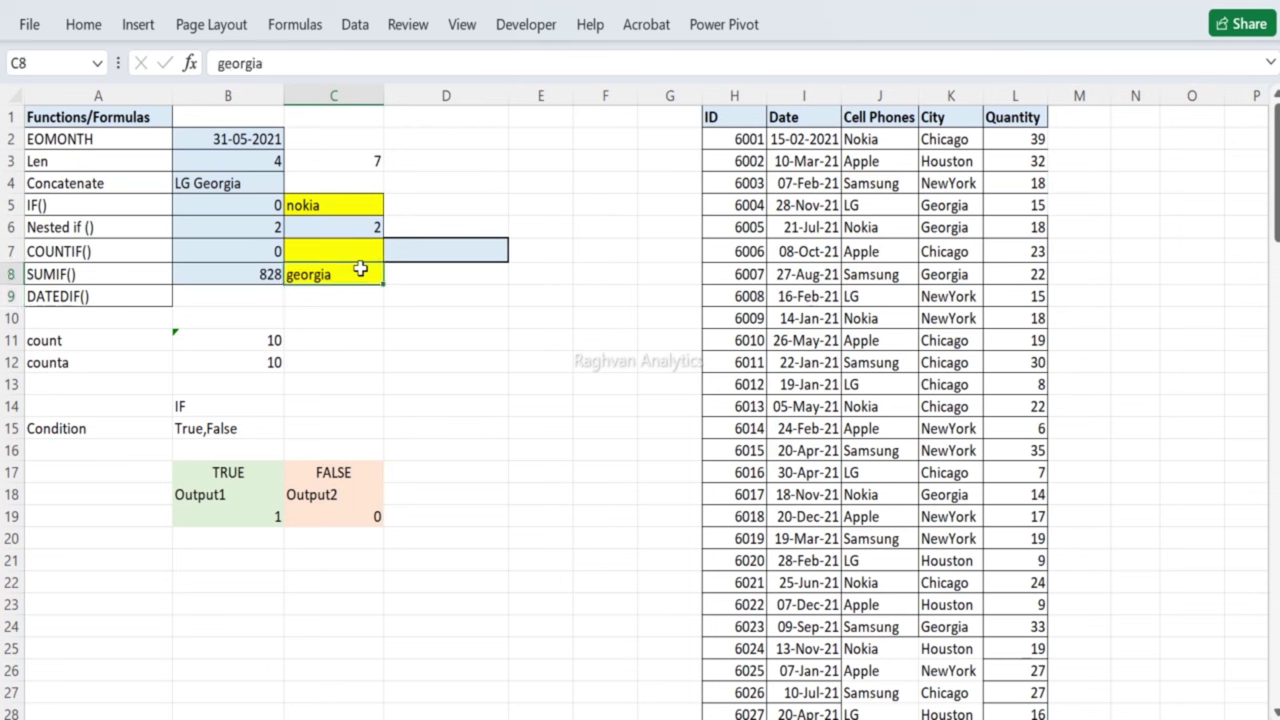
{"action": "key", "text": "ctrl+Right"}
{"action": "key", "text": "ctrl+Right"}
{"action": "key", "text": "Left"}
{"action": "key", "text": "Left"}
{"action": "key", "text": "Home"}
{"action": "key", "text": "Right"}
{"action": "key", "text": "Right"}
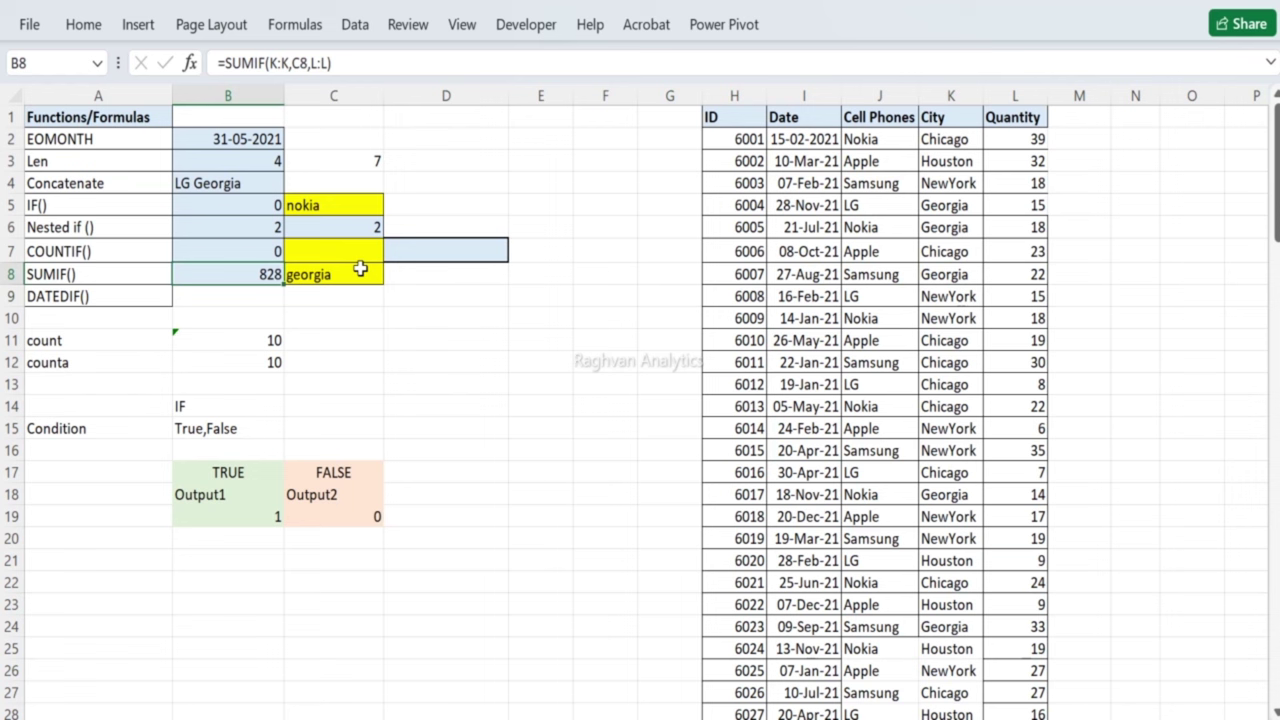
{"action": "key", "text": "Left"}
{"action": "key", "text": "Right"}
{"action": "key", "text": "Delete"}
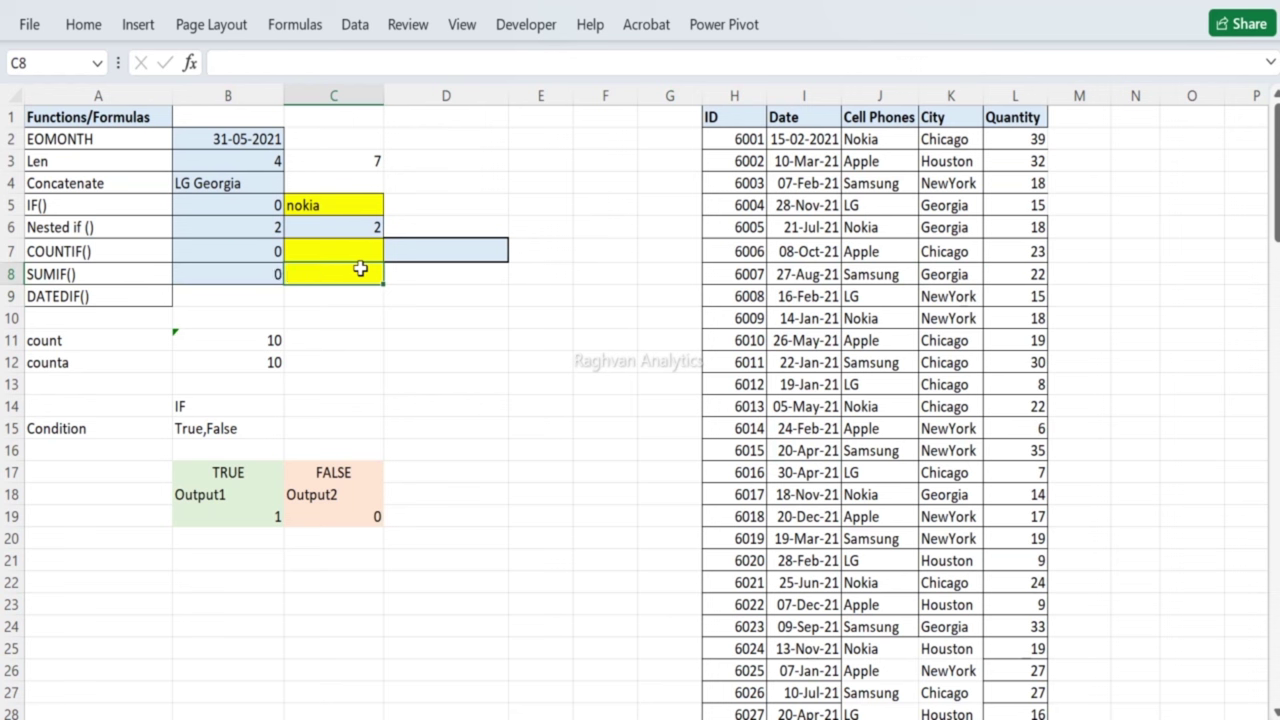
{"action": "key", "text": "Right"}
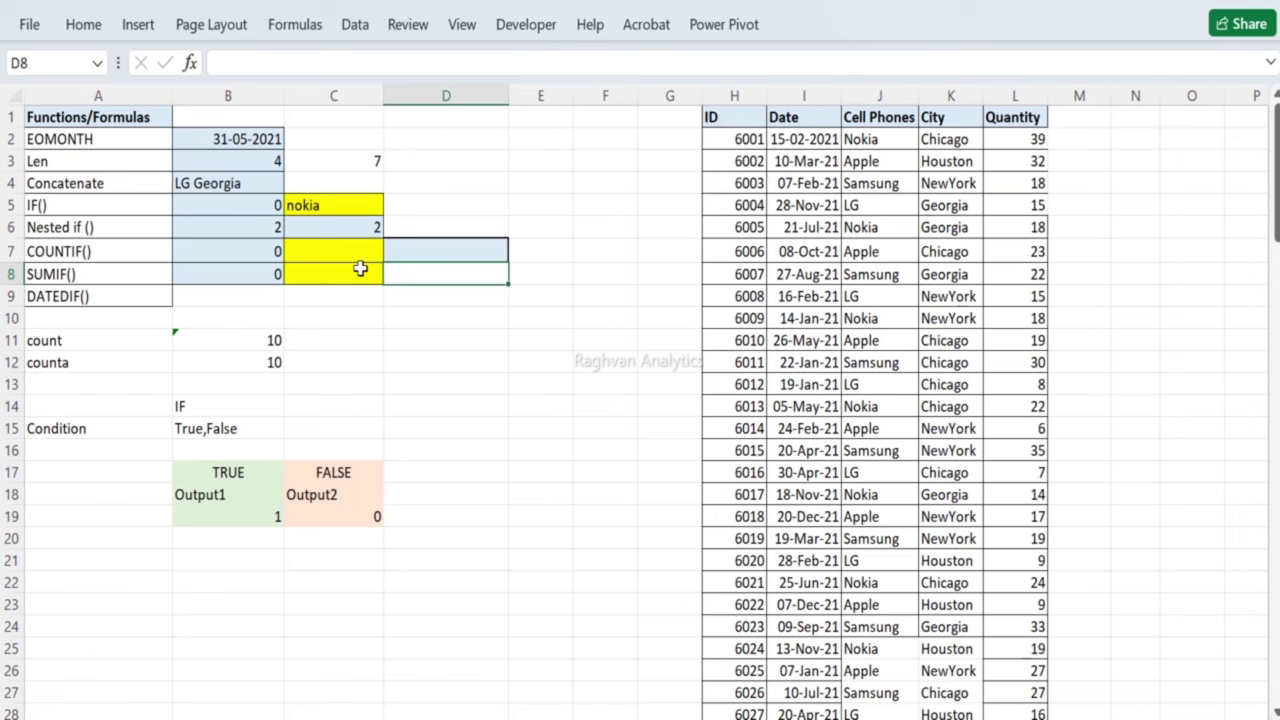
Step: Begin an =IF( formula in D8, modelled on the COUNTIF check in D7
{"action": "key", "text": "Up"}
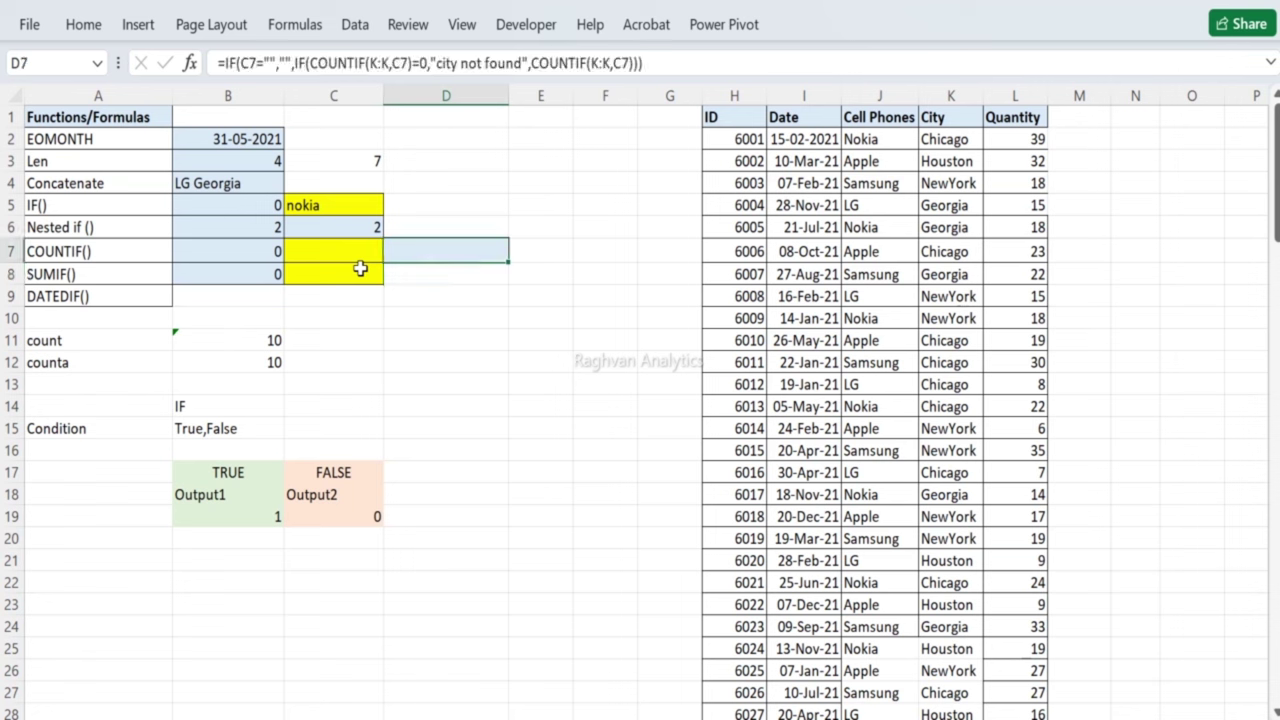
{"action": "left_click", "coordinate": [360, 268]}
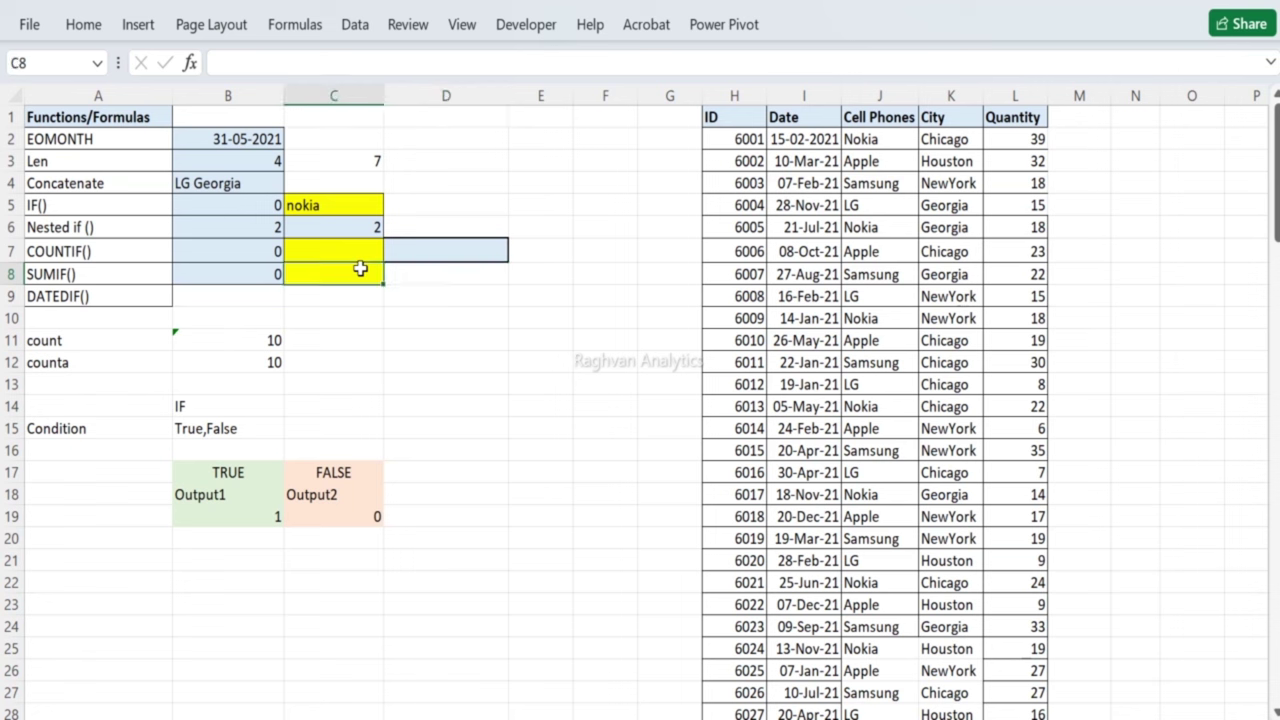
{"action": "key", "text": "Right"}
{"action": "key", "text": "Up"}
{"action": "key", "text": "Down"}
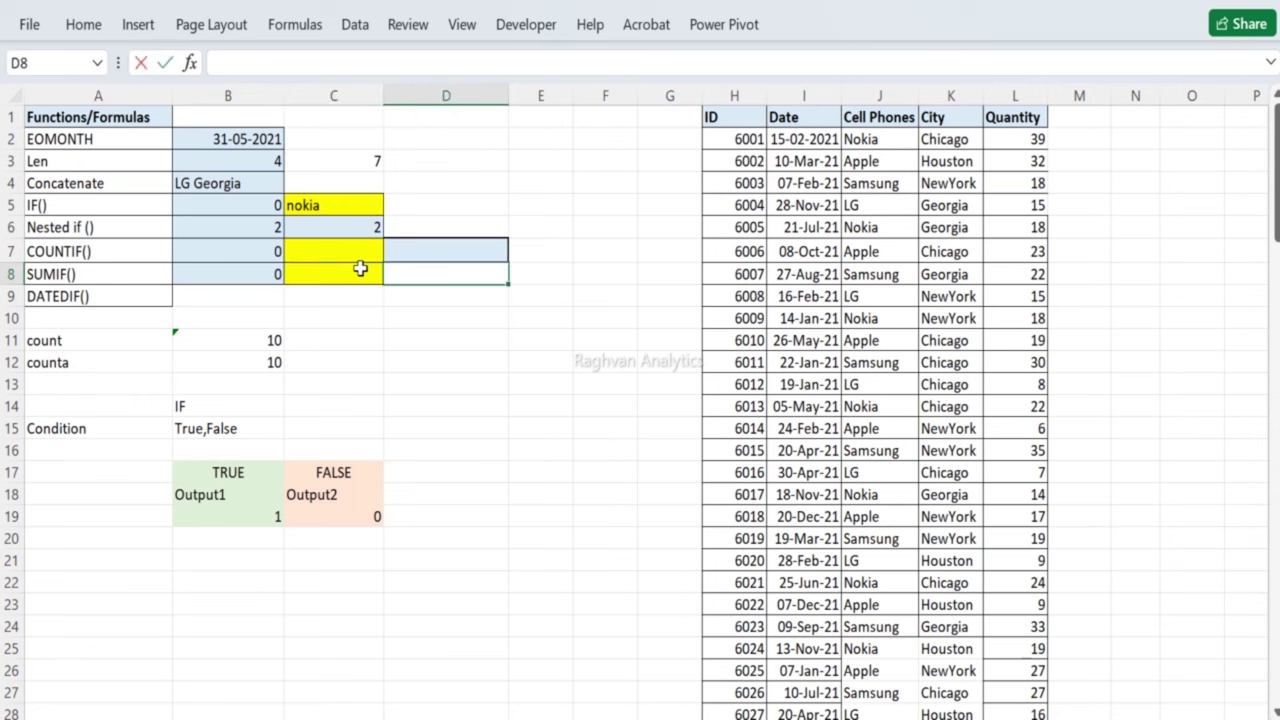
{"action": "type", "text": "=i"}
{"action": "key", "text": "Tab"}
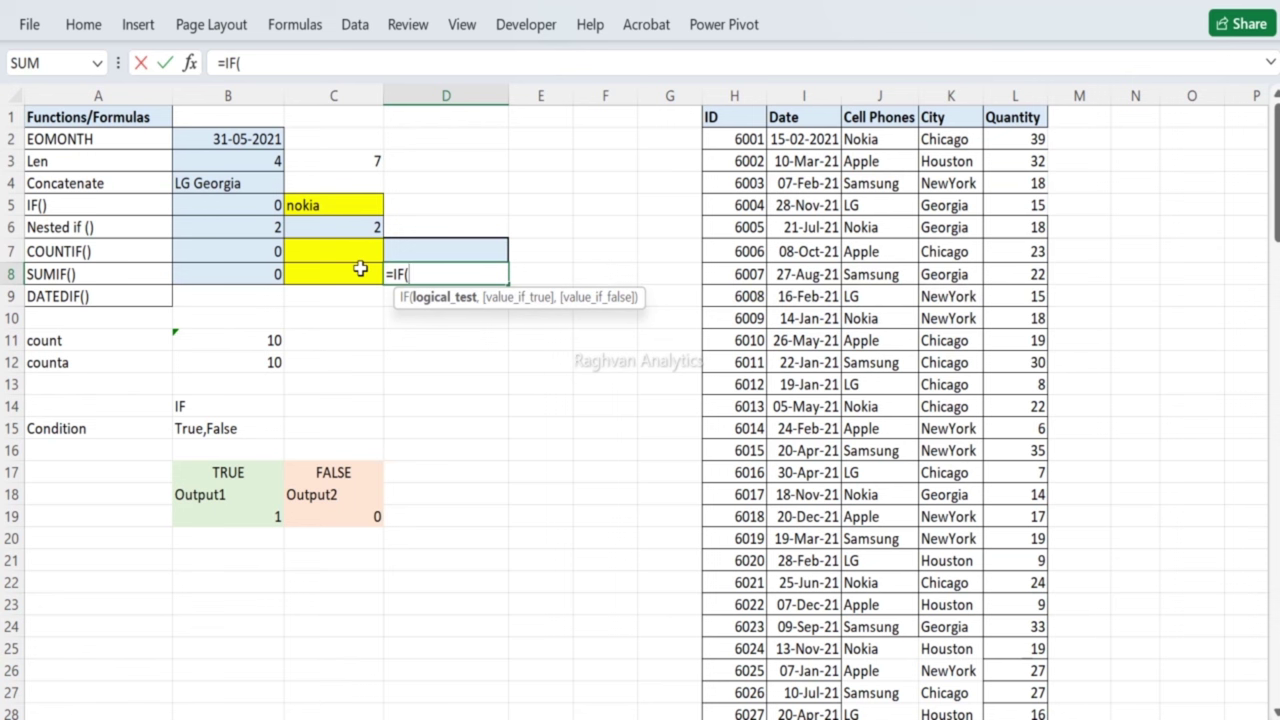
Step: Extend D8 to =IF(C8="","",IF(SUMIF(K:K, replacing a mistaken COUNTIF with SUMIF
{"action": "left_click", "coordinate": [360, 269]}
{"action": "type", "text": "=\"\",\"\""}
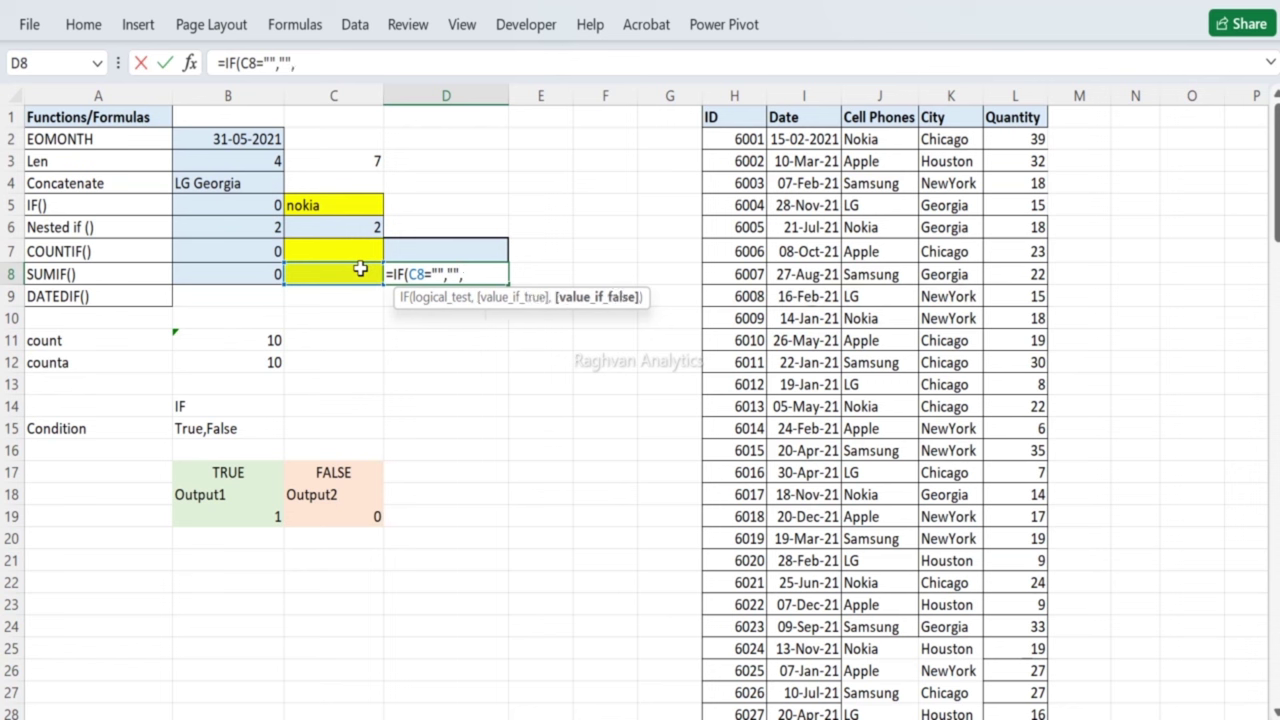
{"action": "type", "text": ",IF("}
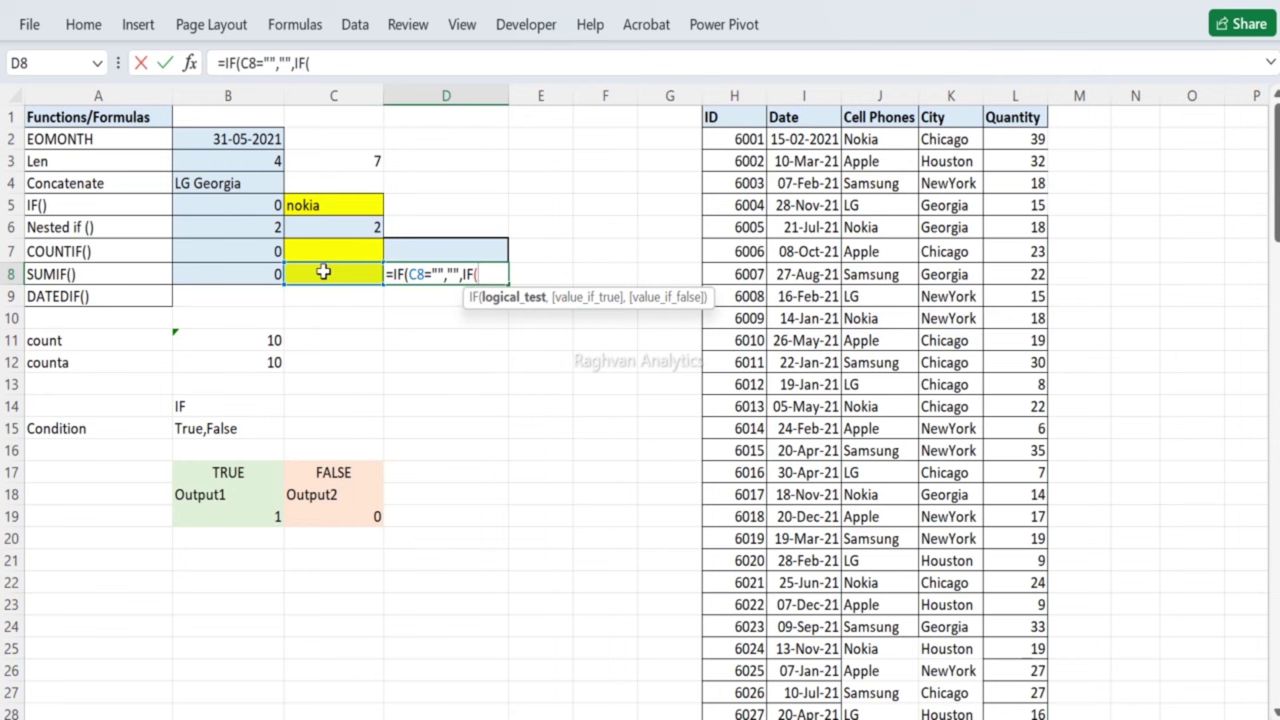
{"action": "type", "text": "counti"}
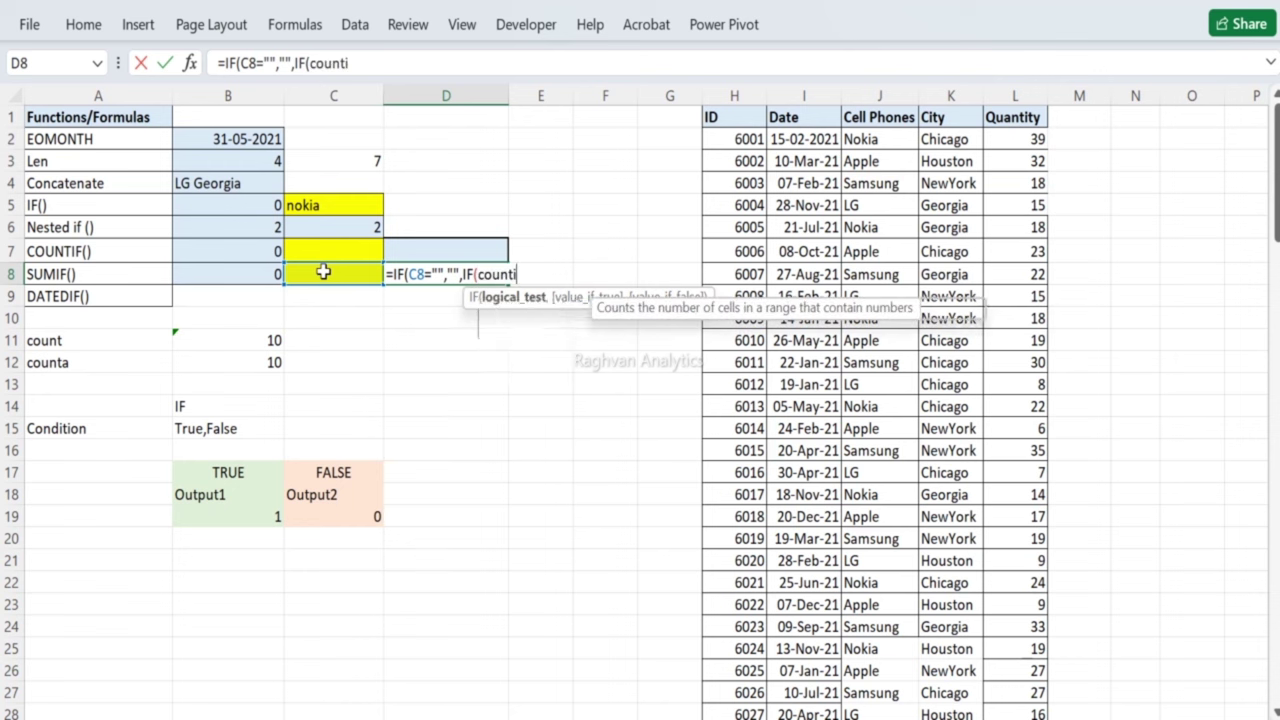
{"action": "key", "text": "Tab"}
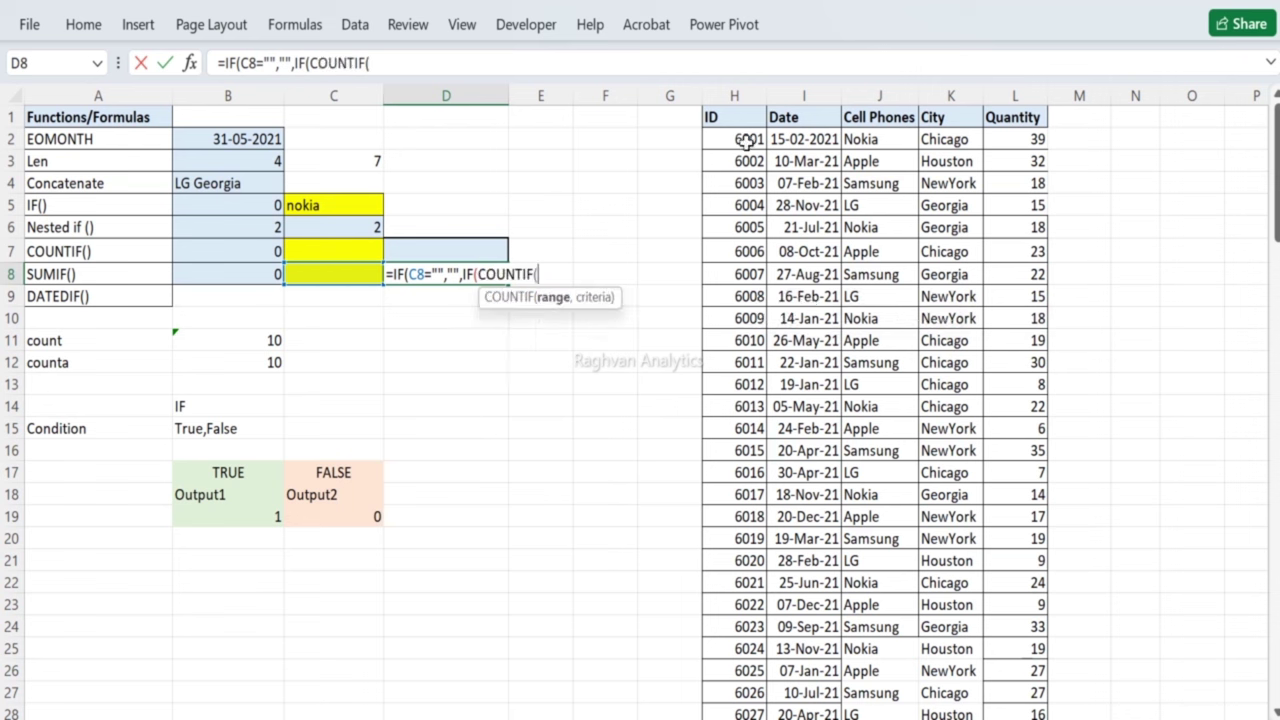
{"action": "key", "text": "BackSpace"}
{"action": "key", "text": "BackSpace"}
{"action": "key", "text": "BackSpace"}
{"action": "key", "text": "BackSpace"}
{"action": "key", "text": "BackSpace"}
{"action": "key", "text": "BackSpace"}
{"action": "key", "text": "BackSpace"}
{"action": "key", "text": "BackSpace"}
{"action": "key", "text": "BackSpace"}
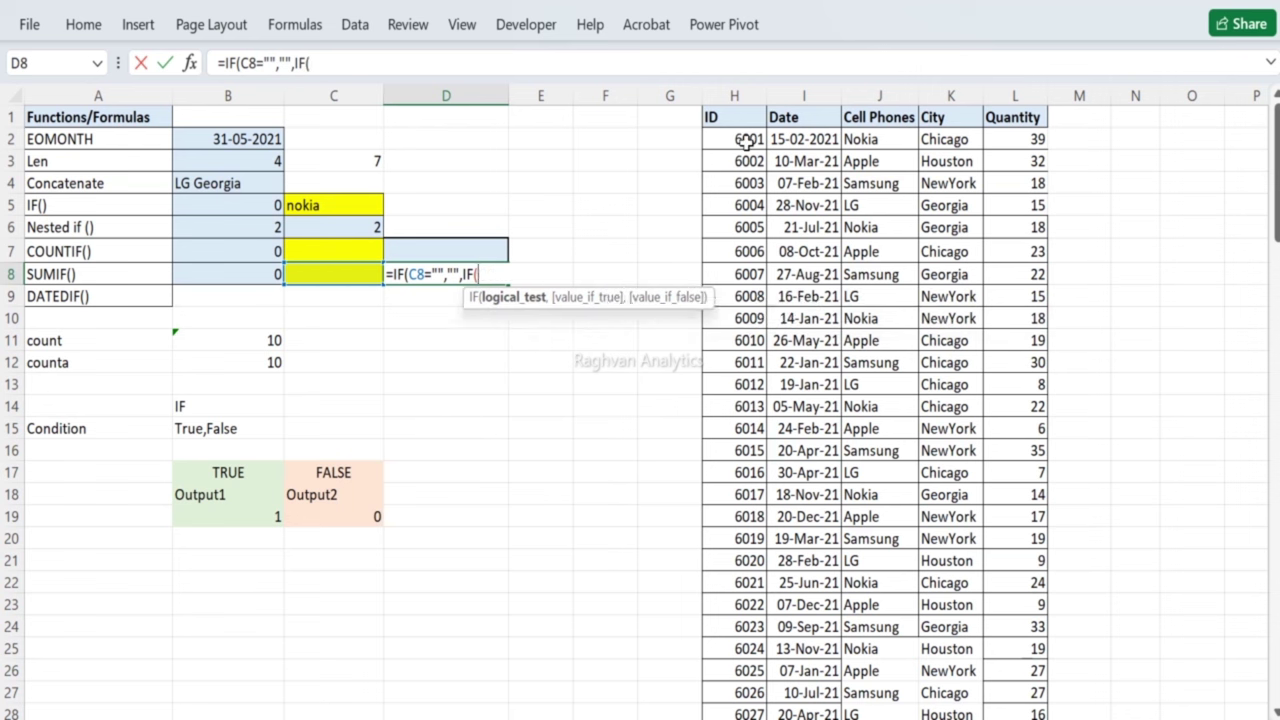
{"action": "type", "text": "(sumif"}
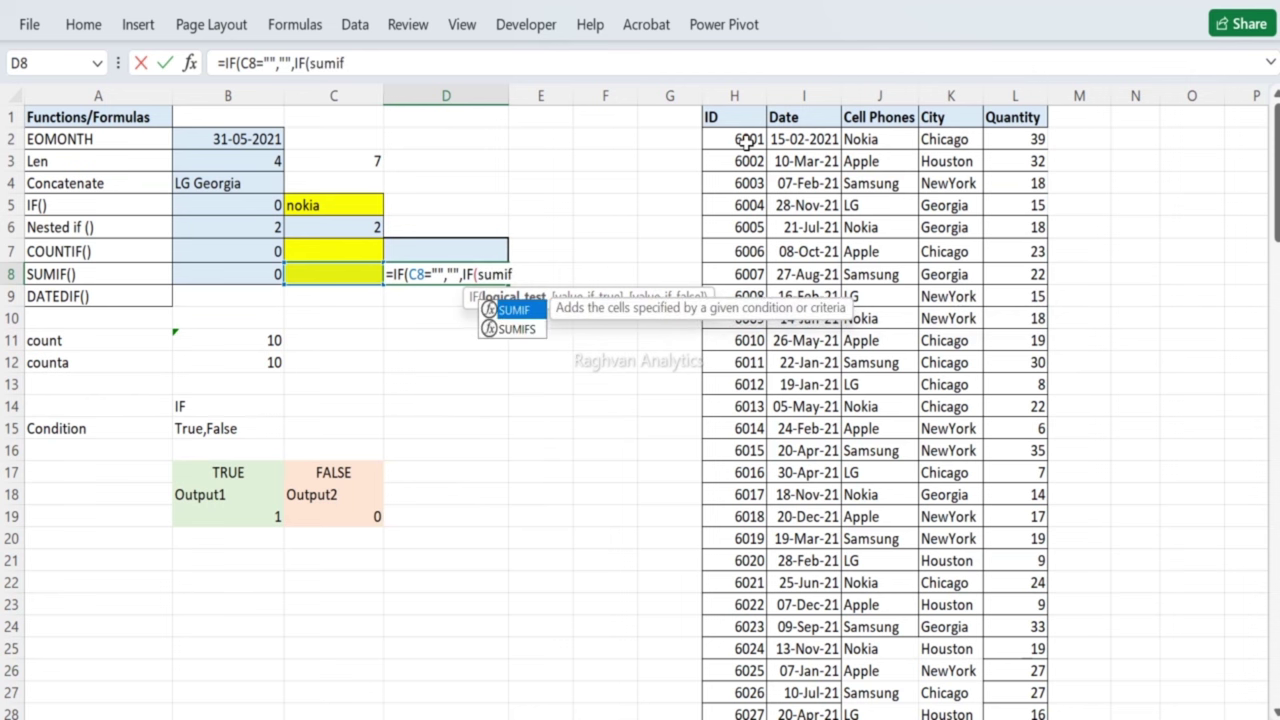
{"action": "key", "text": "Tab"}
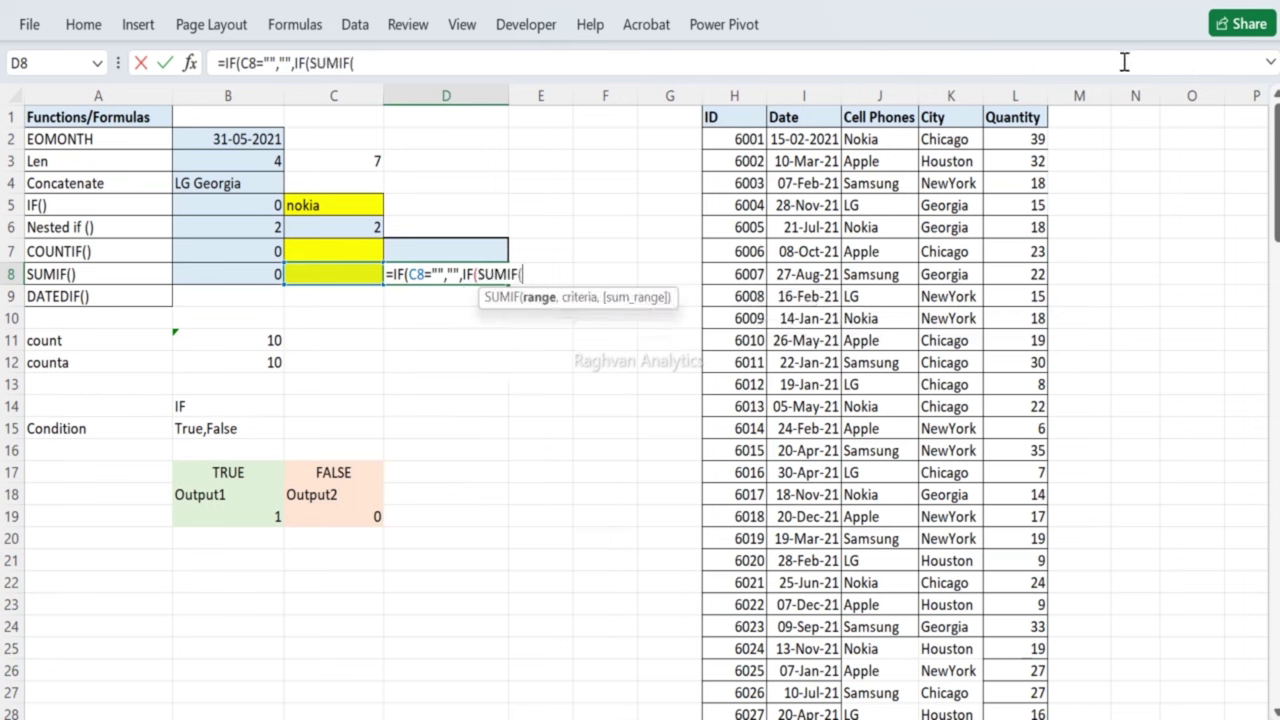
{"action": "left_click", "coordinate": [953, 95]}
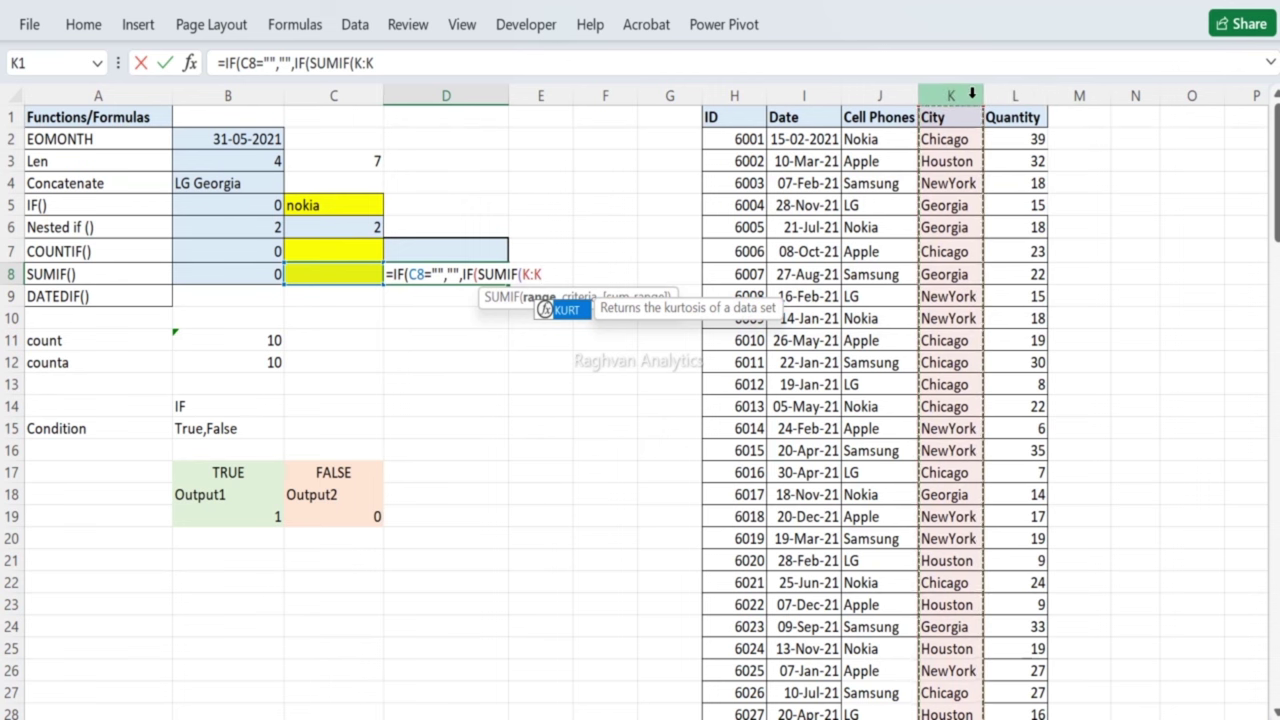
Step: Complete the test SUMIF(K:K,C8,L:L)=0 with "city not found" as its result
{"action": "type", "text": ","}
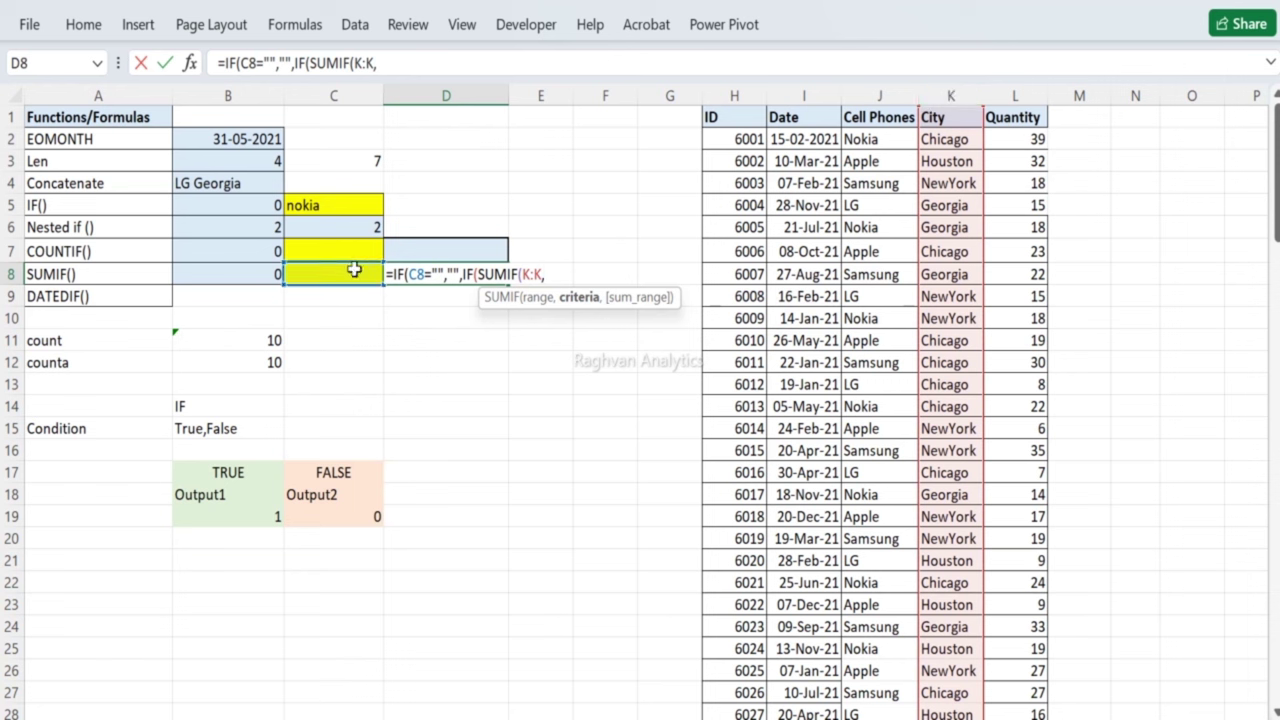
{"action": "left_click", "coordinate": [341, 274]}
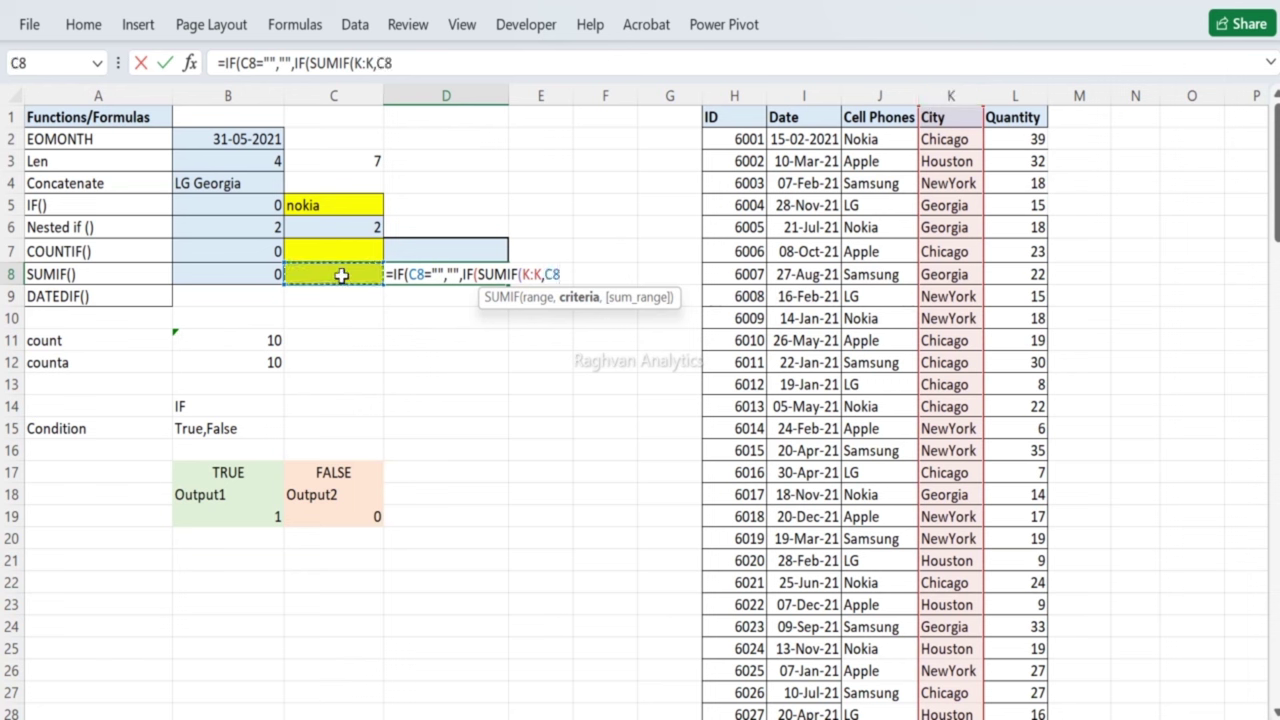
{"action": "type", "text": ","}
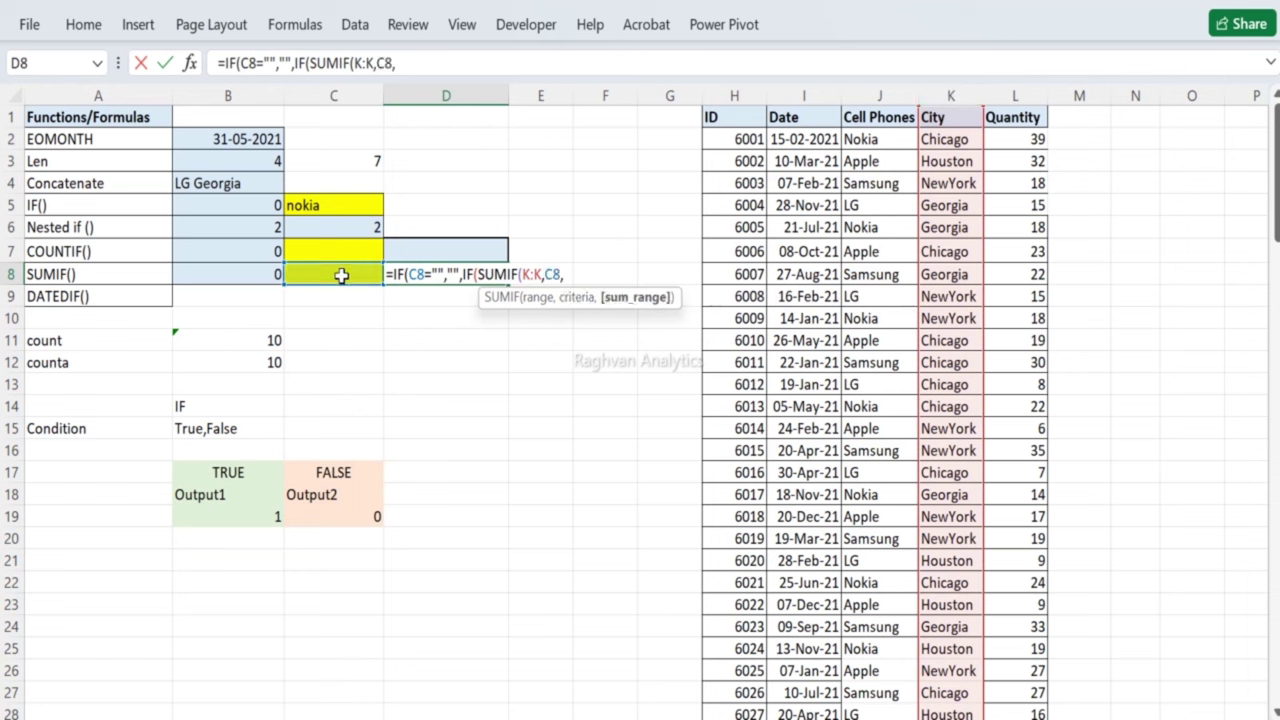
{"action": "left_click", "coordinate": [1003, 92]}
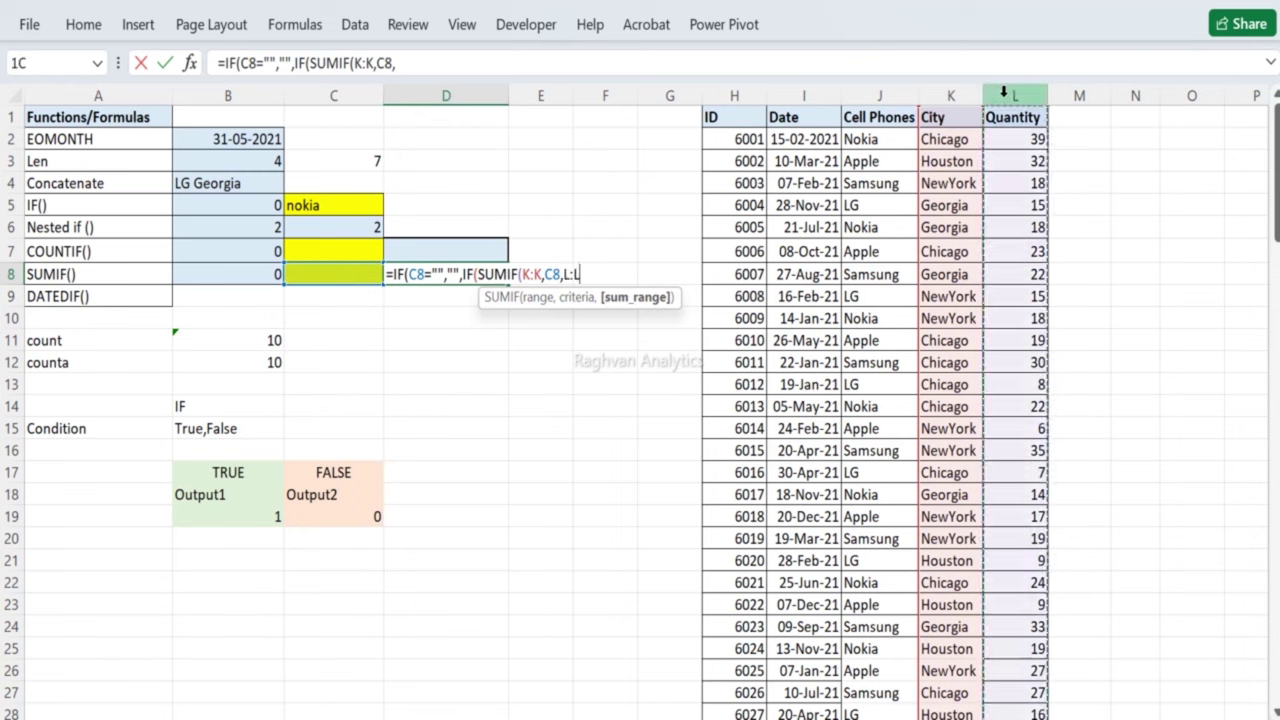
{"action": "type", "text": ")"}
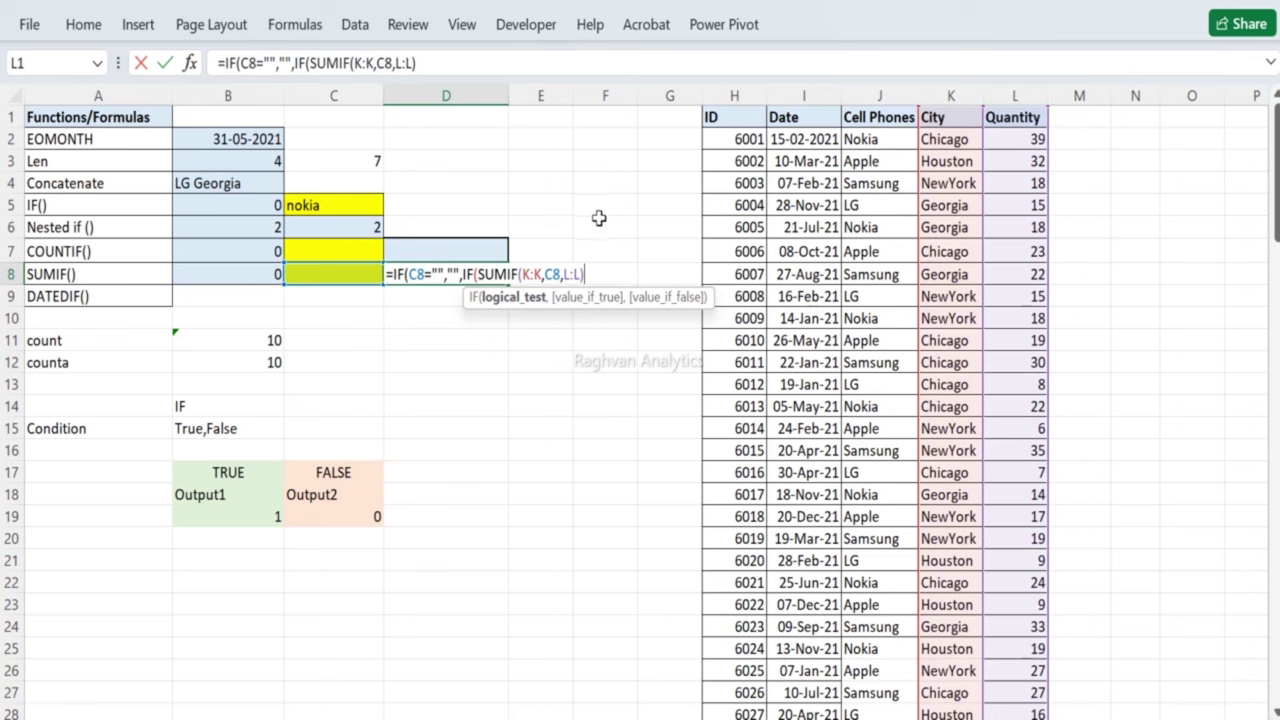
{"action": "type", "text": "=0,\"\""}
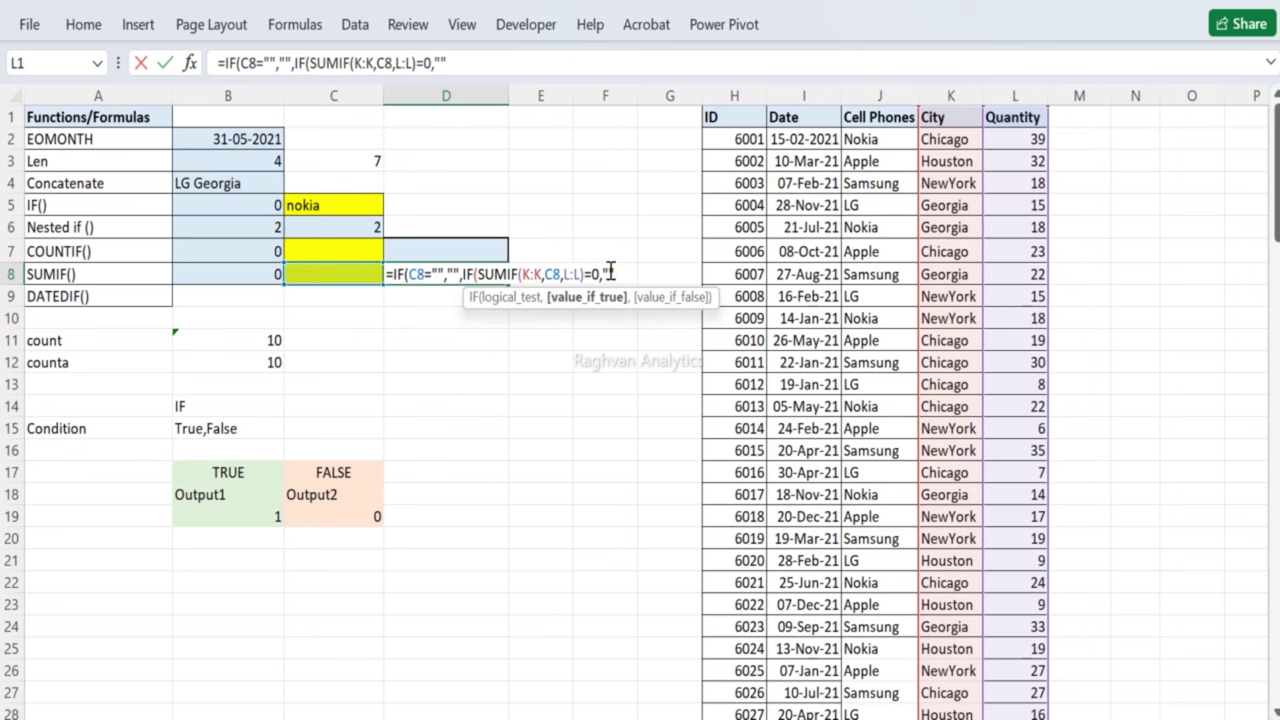
{"action": "type", "text": "city not found"}
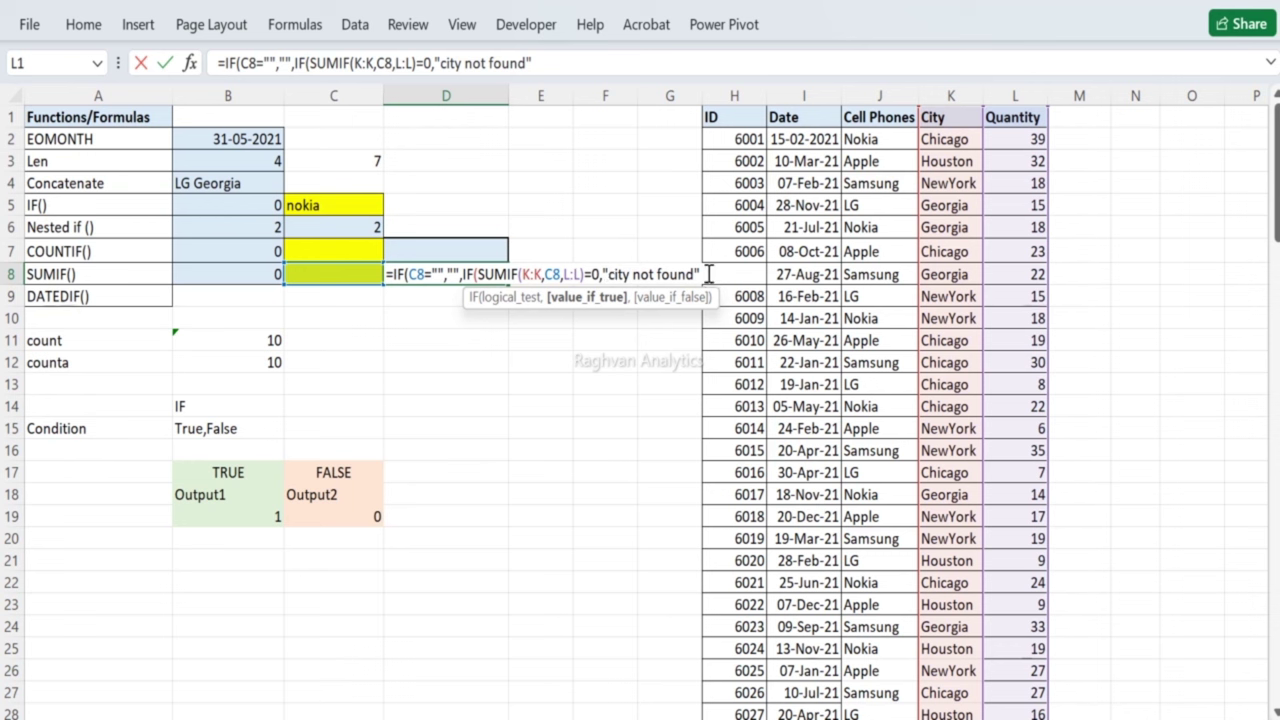
Step: Add SUMIF(K:K,C8,L:L) as the false branch, close the brackets and commit D8
{"action": "type", "text": ","}
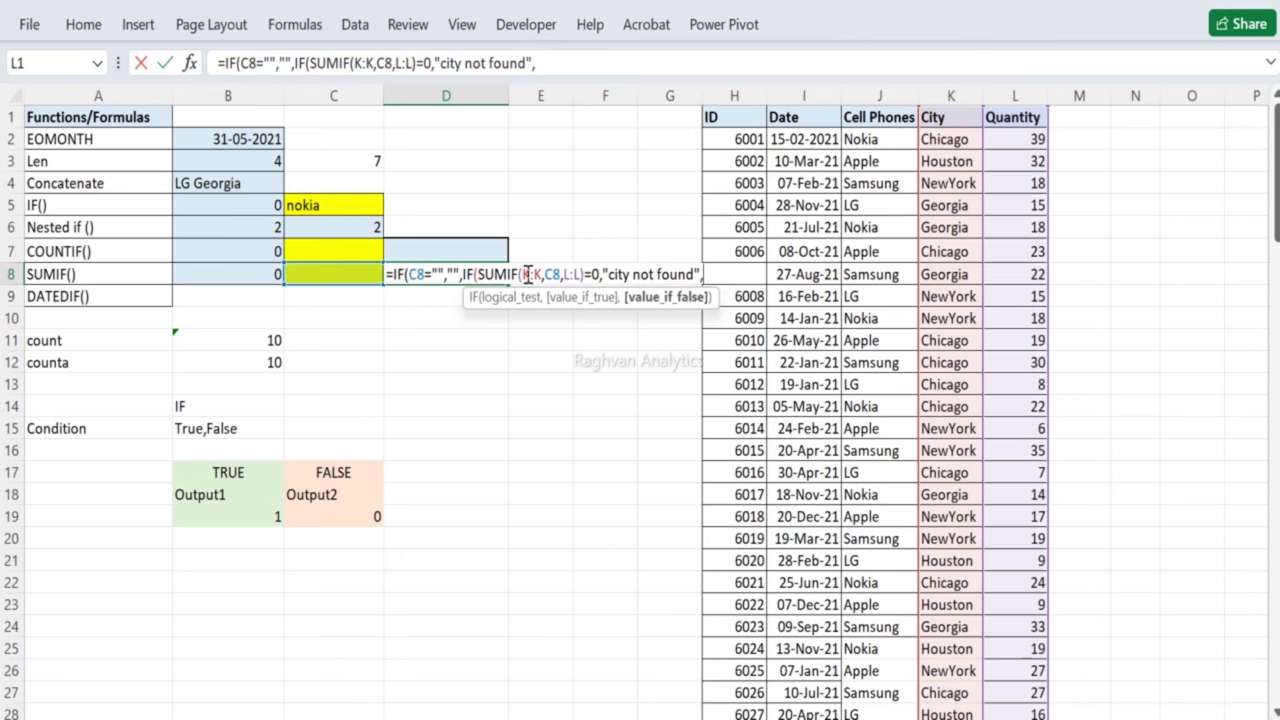
{"action": "type", "text": "sumi"}
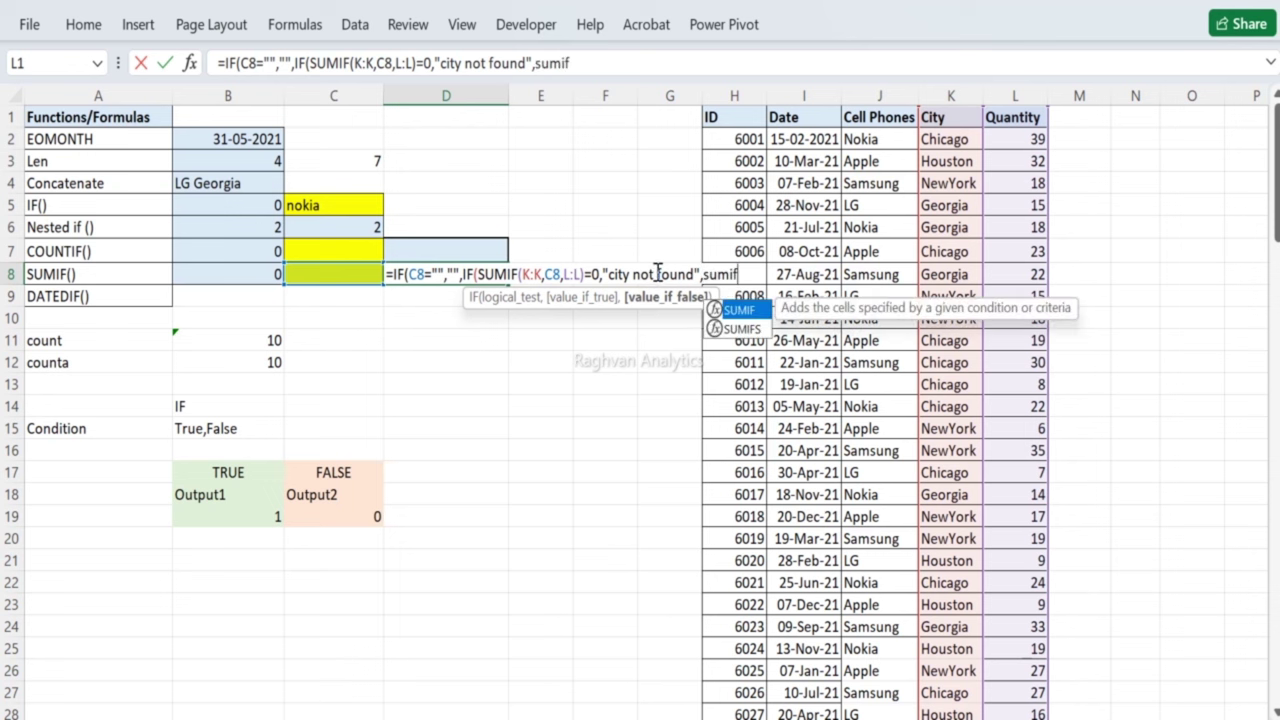
{"action": "type", "text": "f"}
{"action": "key", "text": "Tab"}
{"action": "left_click", "coordinate": [949, 95]}
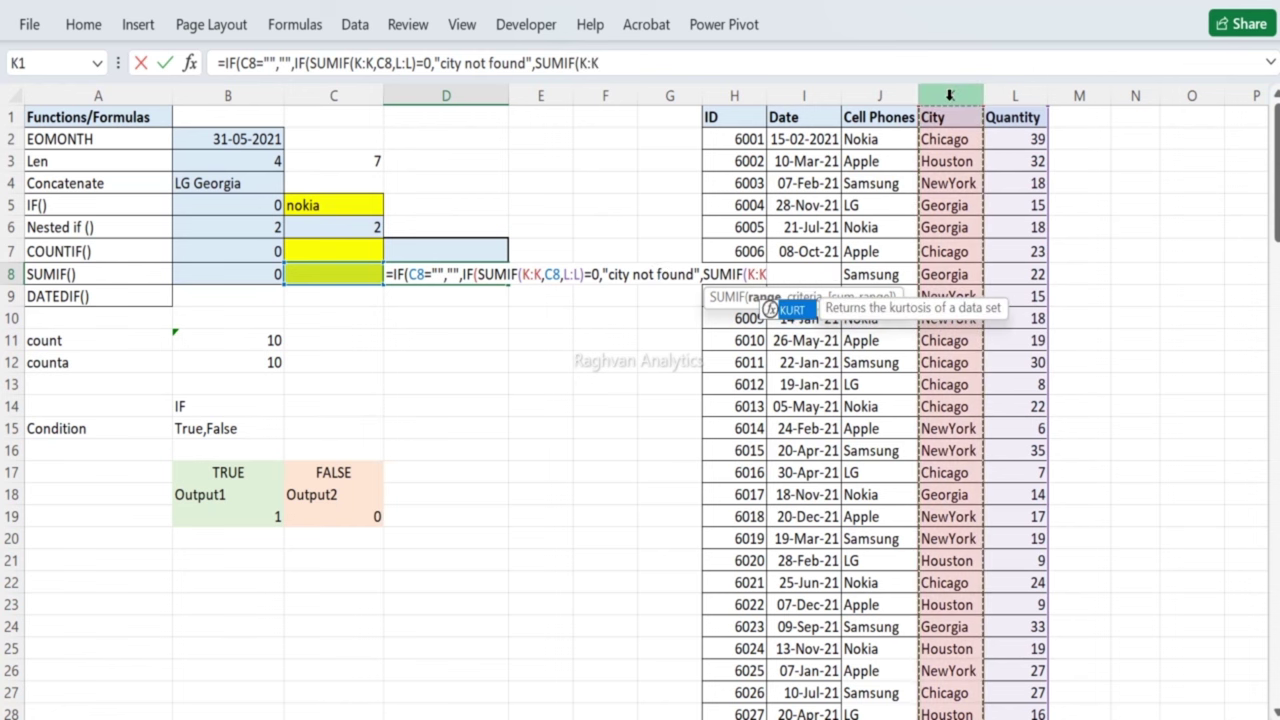
{"action": "type", "text": ","}
{"action": "left_click", "coordinate": [338, 270]}
{"action": "type", "text": ","}
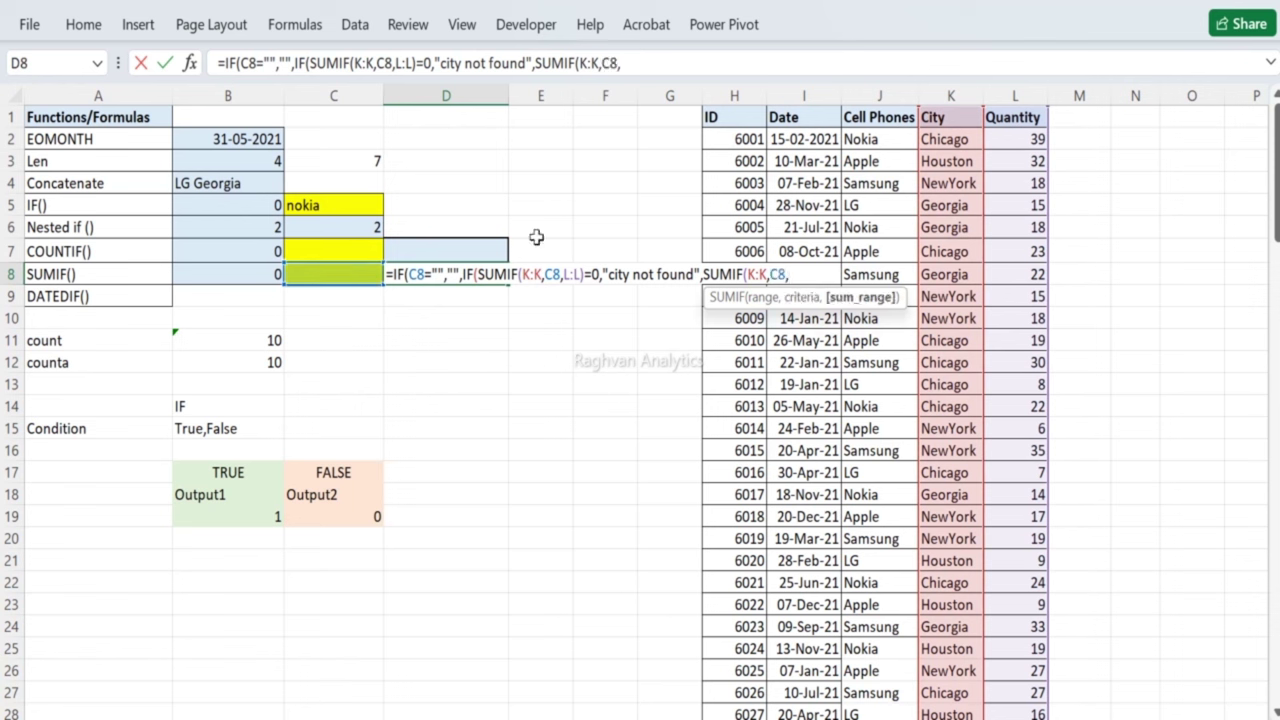
{"action": "left_click", "coordinate": [1010, 94]}
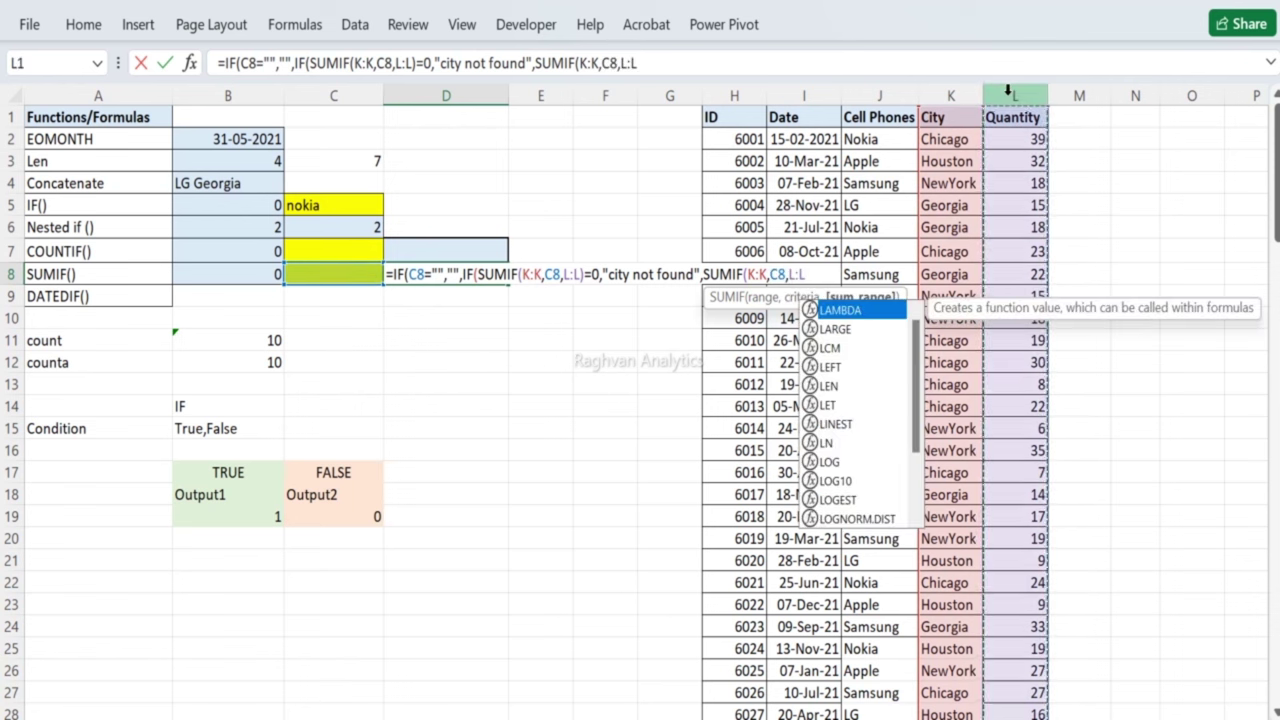
{"action": "type", "text": ")"}
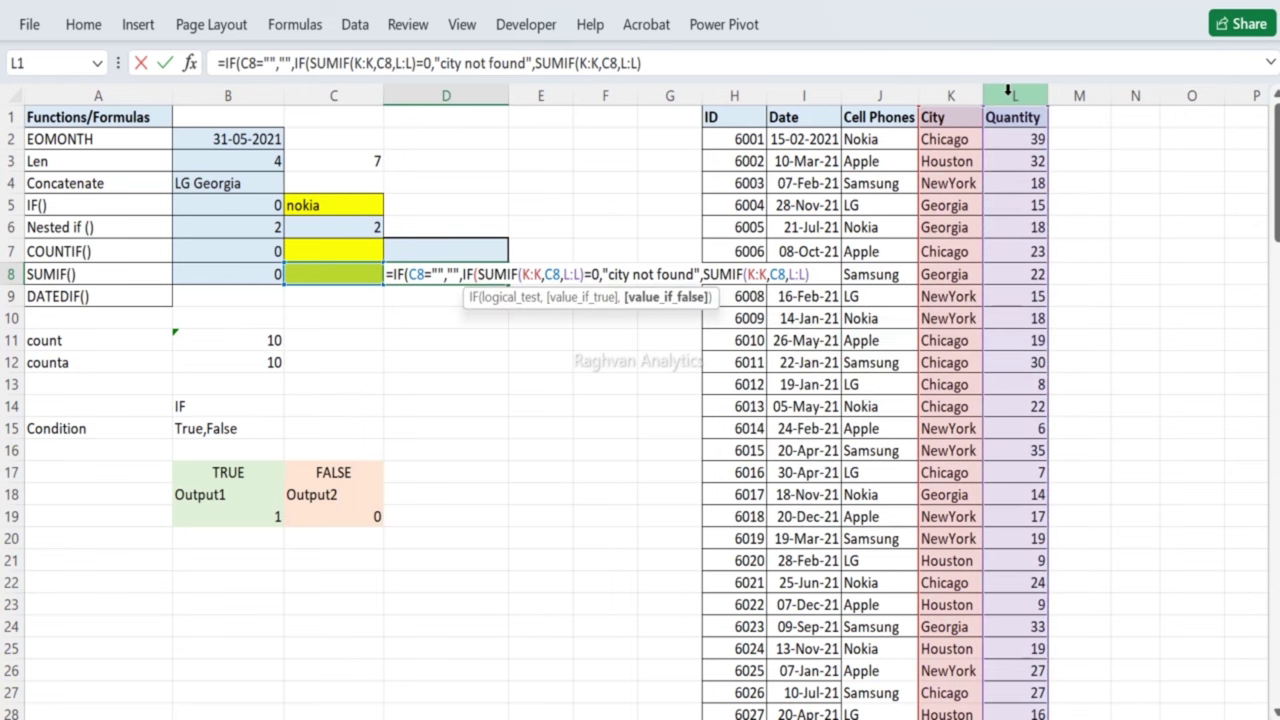
{"action": "type", "text": ")"}
{"action": "key", "text": "Return"}
{"action": "key", "text": "Up"}
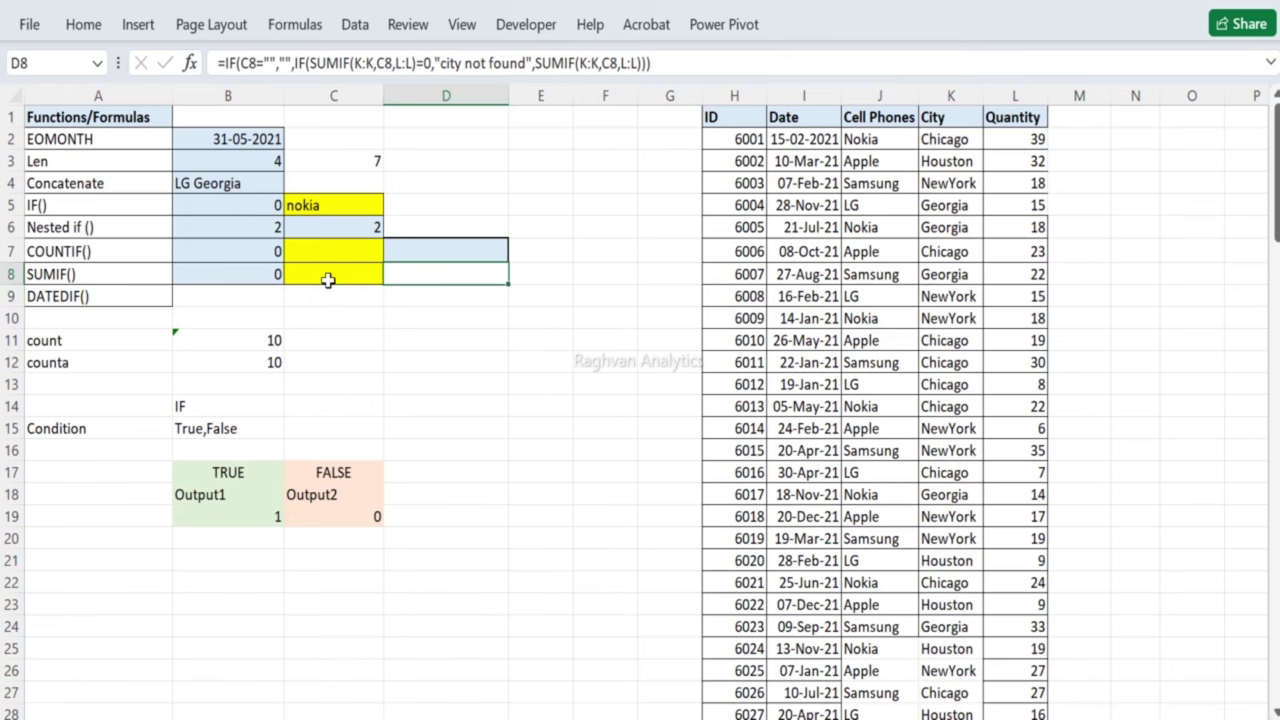
Step: Give D7:D8 a thick outside border and a light blue fill
{"action": "left_click", "coordinate": [80, 30]}
{"action": "left_click", "coordinate": [297, 104]}
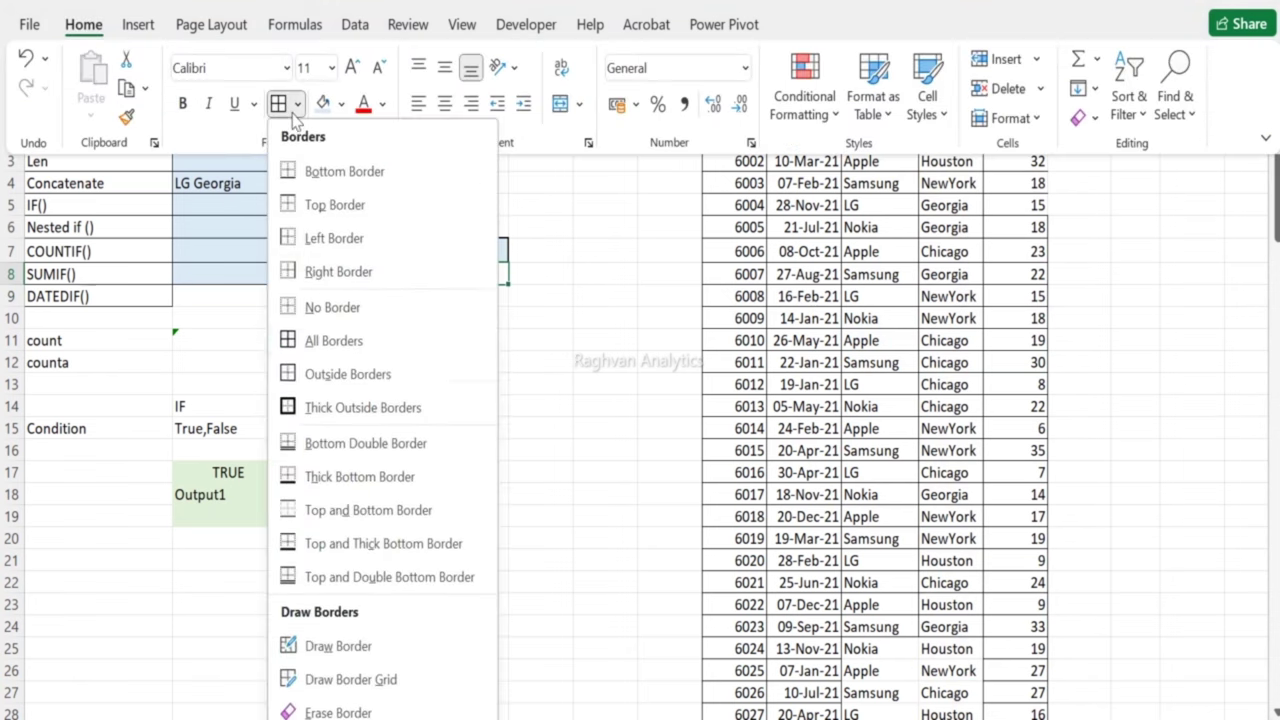
{"action": "left_click", "coordinate": [340, 406]}
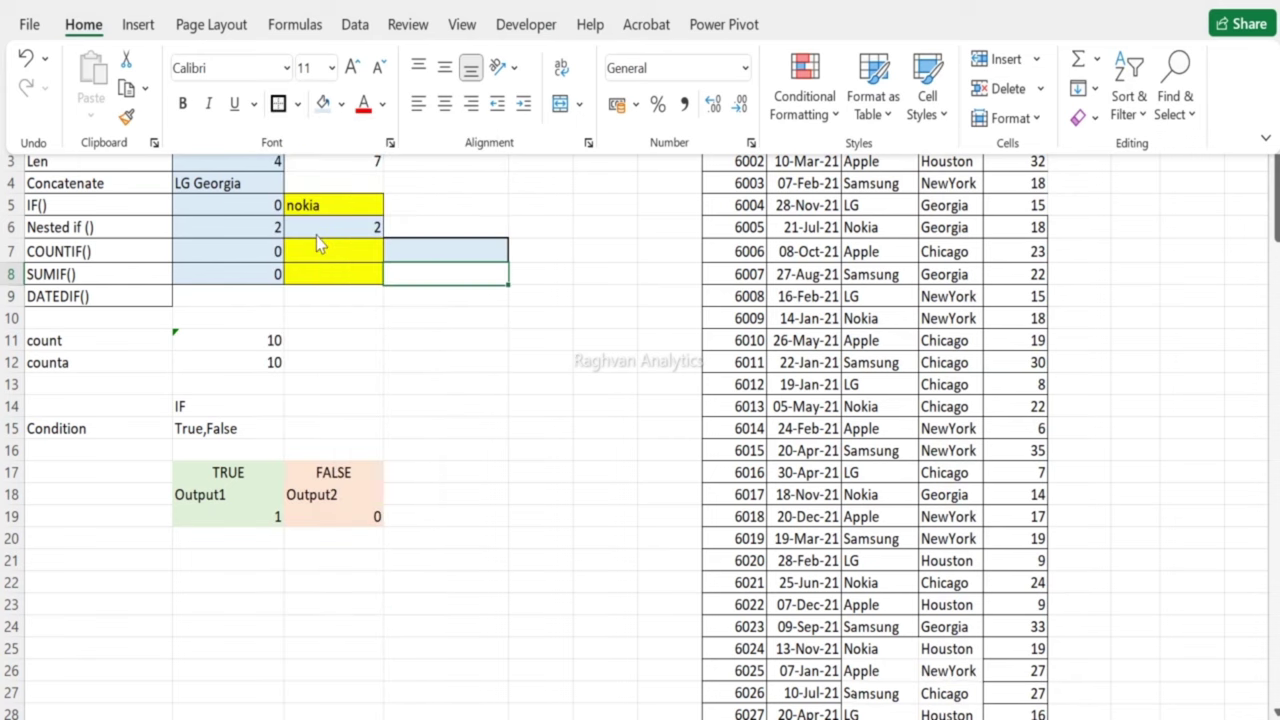
{"action": "left_click", "coordinate": [341, 104]}
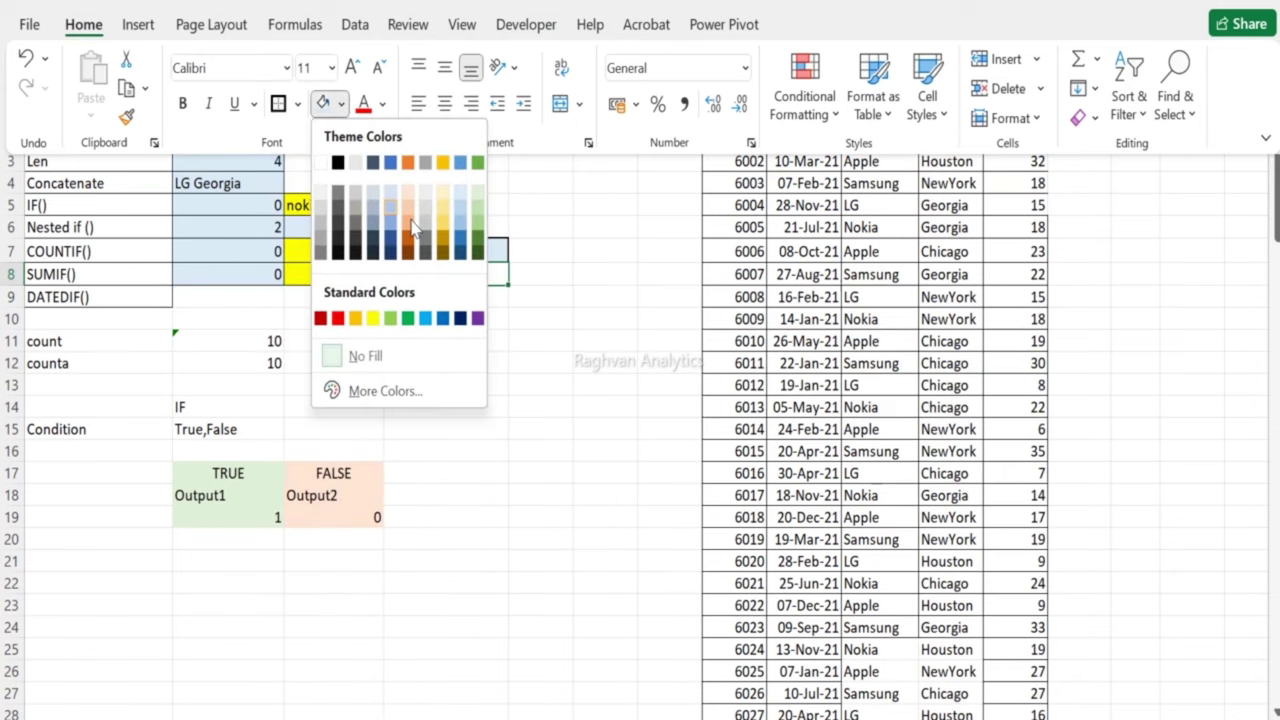
{"action": "left_click", "coordinate": [460, 197]}
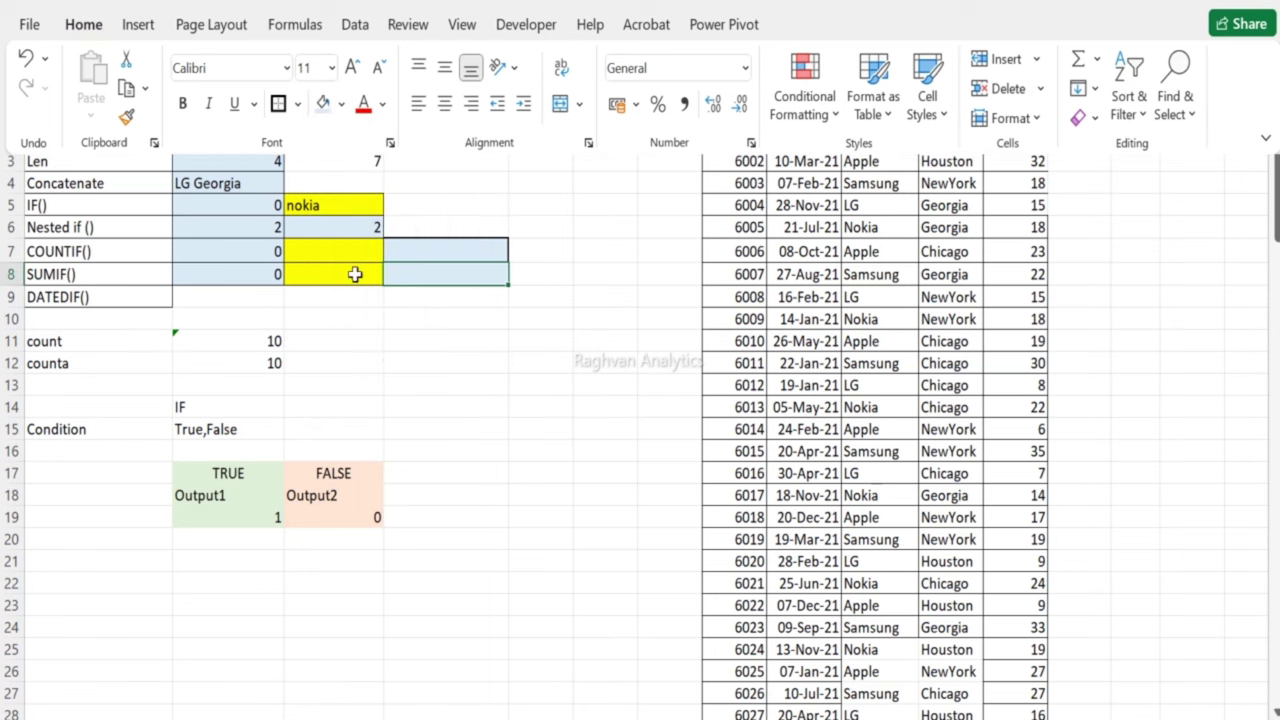
Step: Enter red as the city in C8 so D8 shows "city not found"
{"action": "left_click", "coordinate": [355, 274]}
{"action": "double_click", "coordinate": [355, 274]}
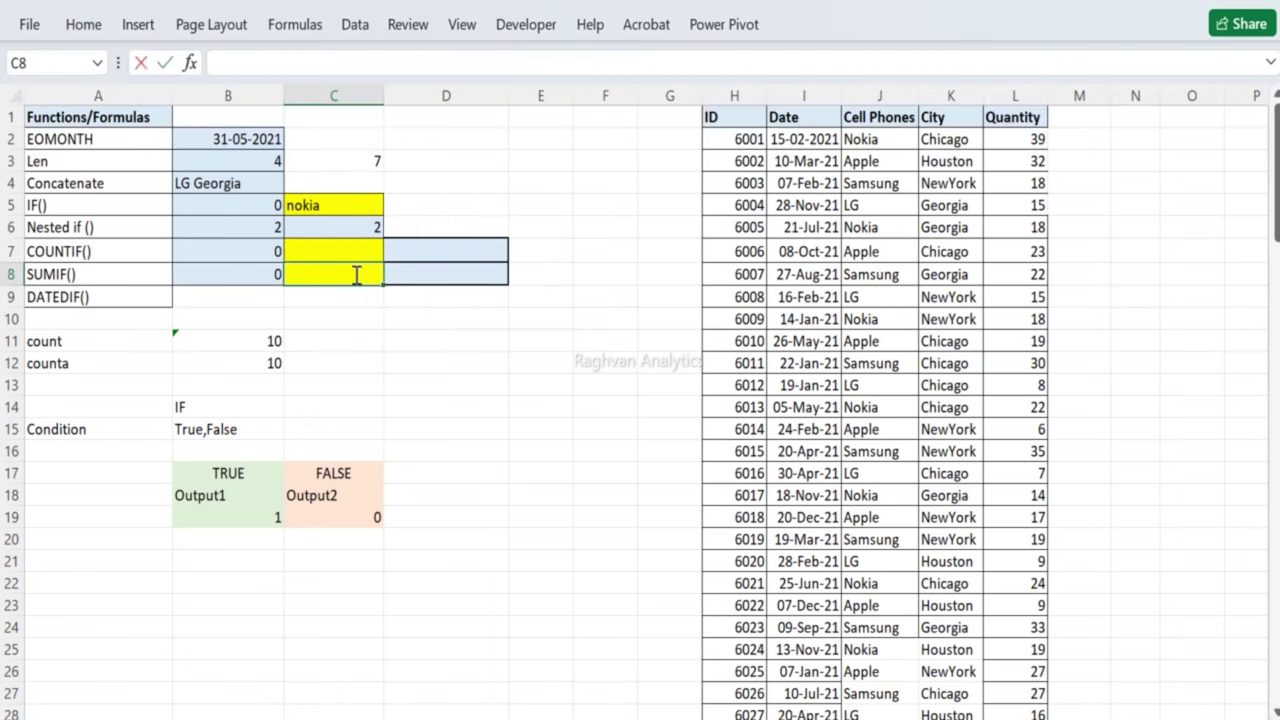
{"action": "type", "text": "red"}
{"action": "key", "text": "Return"}
{"action": "key", "text": "Right"}
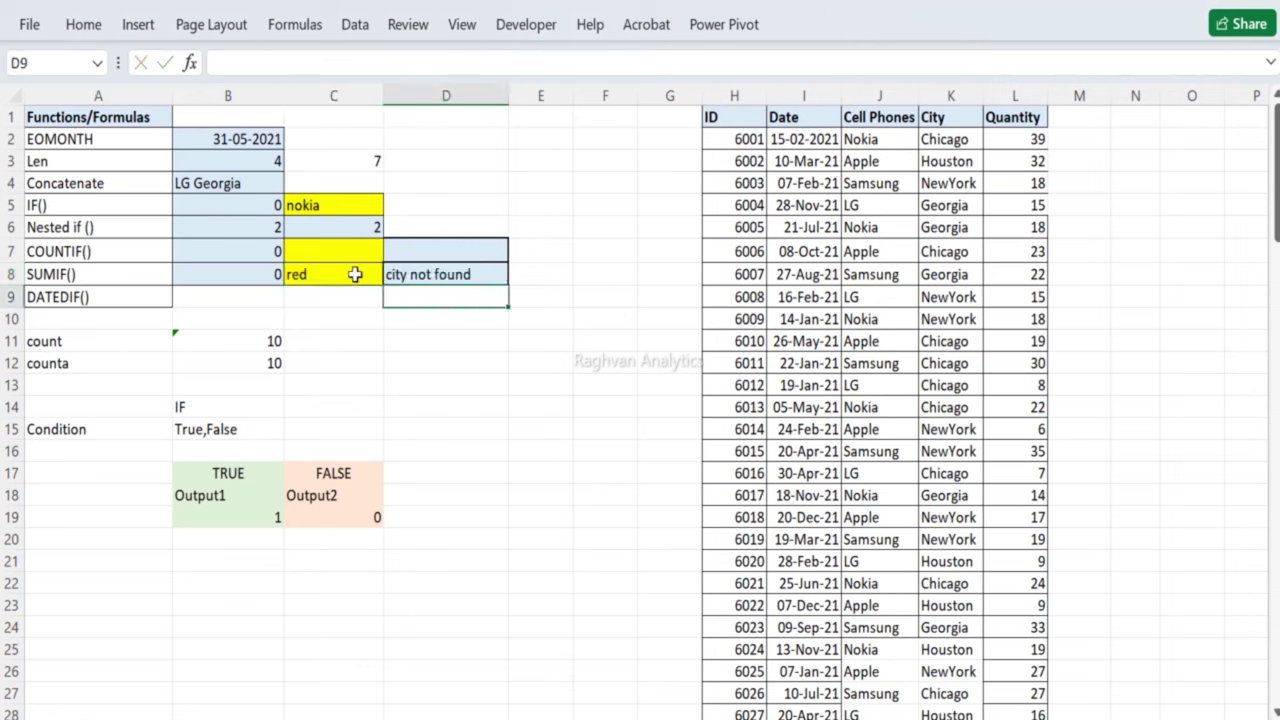
{"action": "left_click", "coordinate": [355, 274]}
Step: Make the "city not found" result in D8 bold
{"action": "key", "text": "Right"}
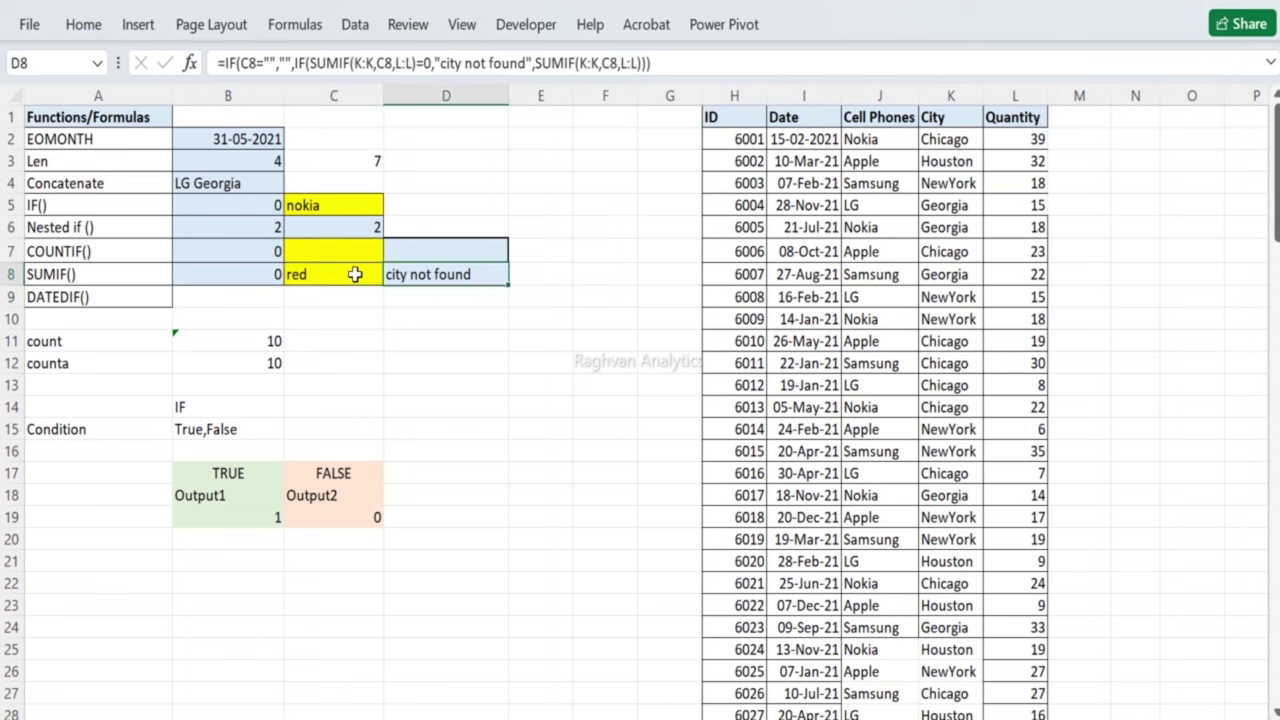
{"action": "left_click", "coordinate": [80, 26]}
{"action": "left_click", "coordinate": [181, 105]}
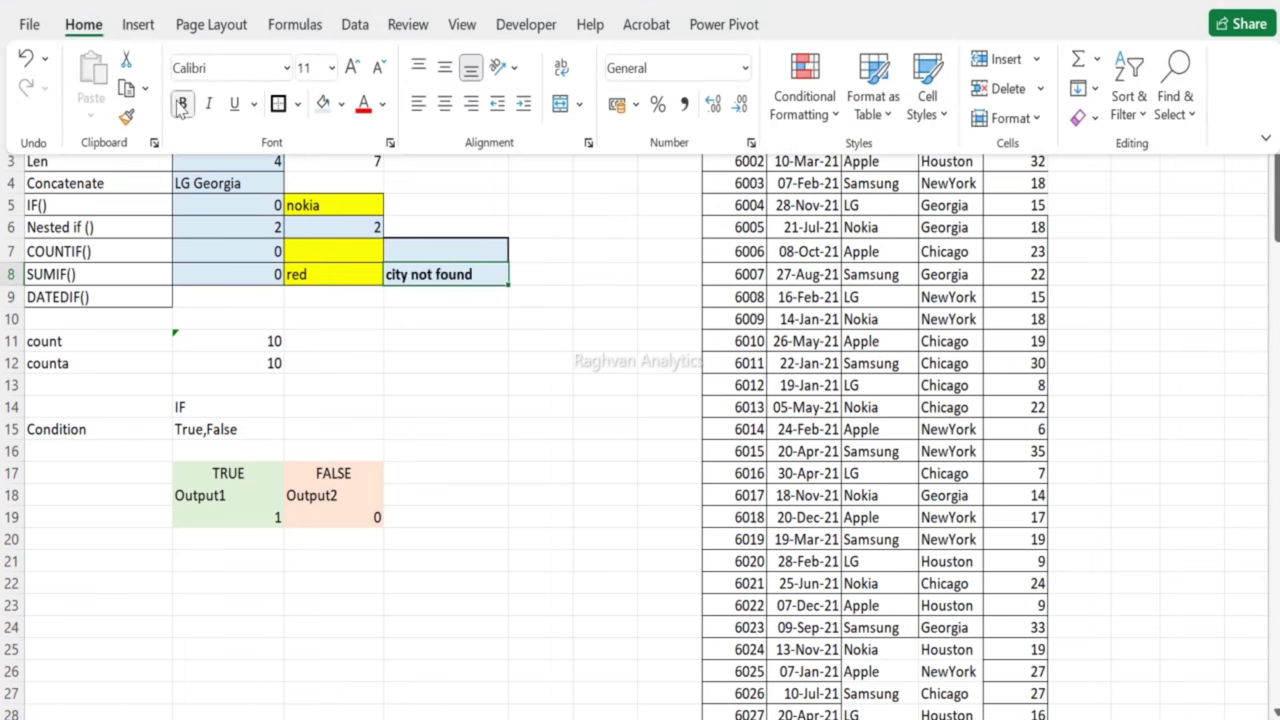
{"action": "left_click", "coordinate": [322, 260]}
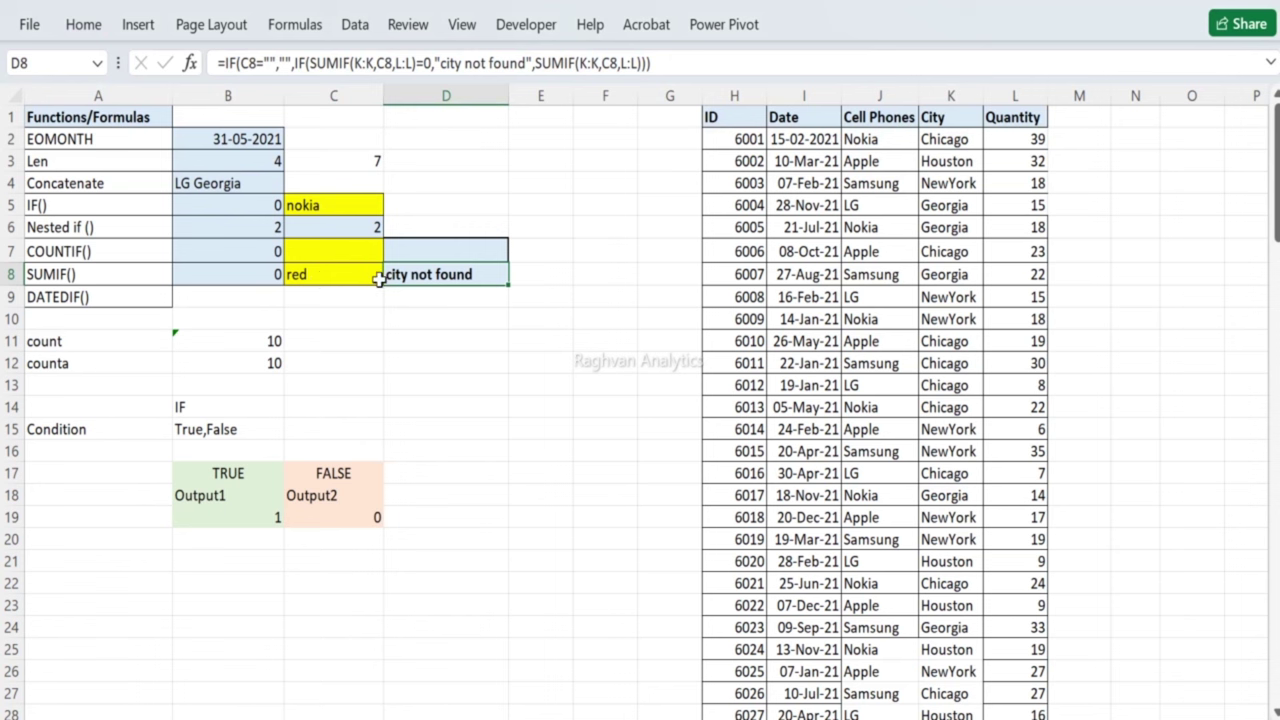
Step: Try green as the city in C8, then clear C8 so D8 shows blank
{"action": "left_click", "coordinate": [356, 277]}
{"action": "type", "text": "gree"}
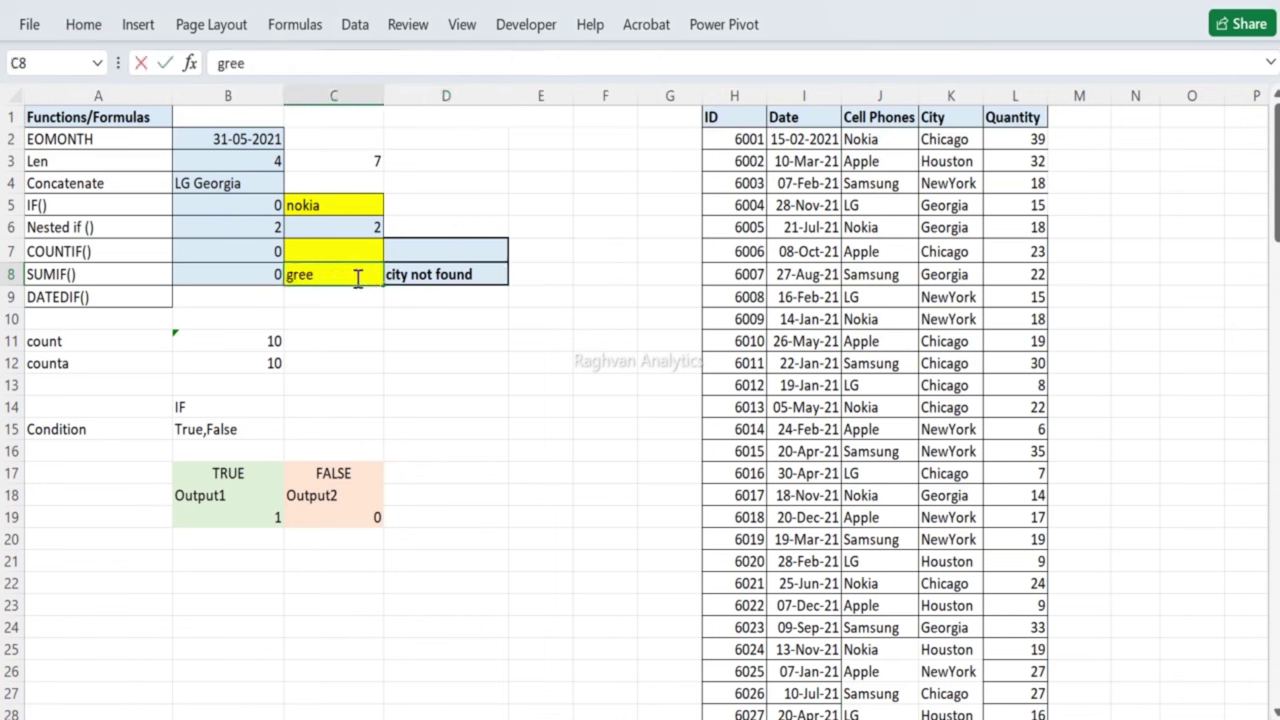
{"action": "type", "text": "n"}
{"action": "key", "text": "Tab"}
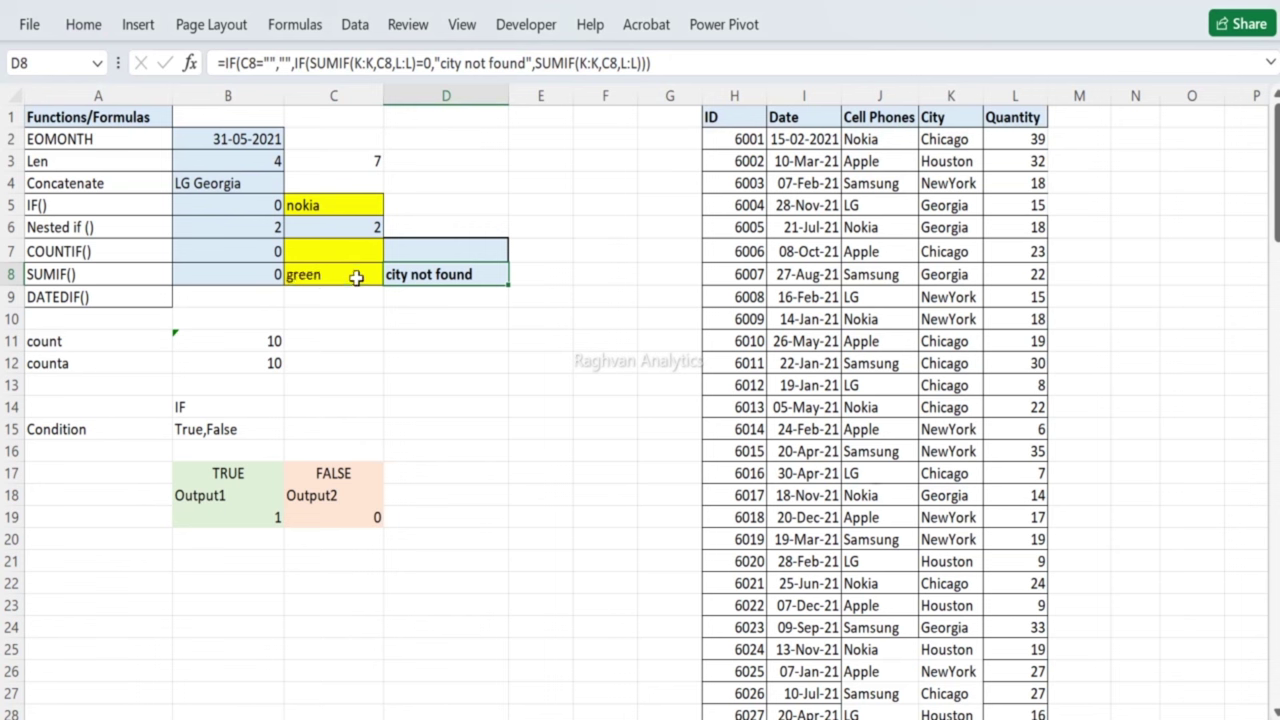
{"action": "left_click", "coordinate": [356, 277]}
{"action": "key", "text": "Delete"}
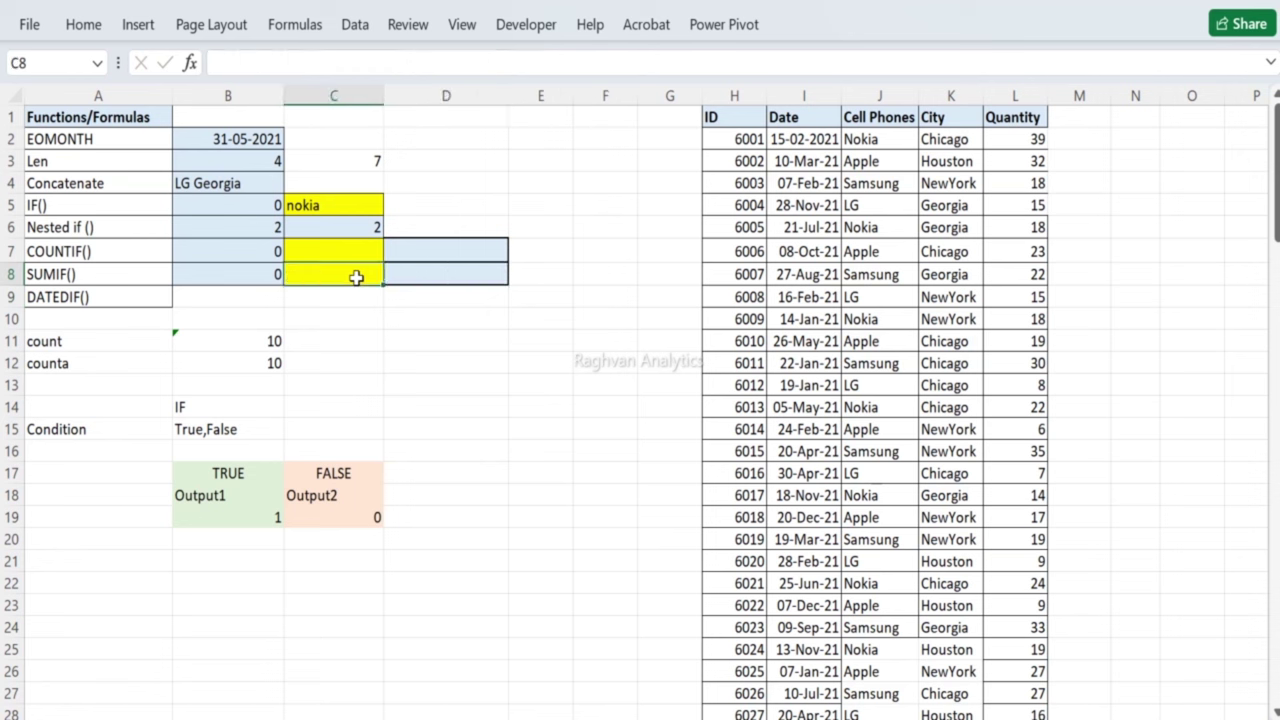
{"action": "key", "text": "Tab"}
{"action": "left_click", "coordinate": [356, 277]}
Step: Label C1 'Inputs' and select C1:C4
{"action": "key", "text": "Up"}
{"action": "key", "text": "Up"}
{"action": "key", "text": "Up"}
{"action": "key", "text": "Up"}
{"action": "key", "text": "Up"}
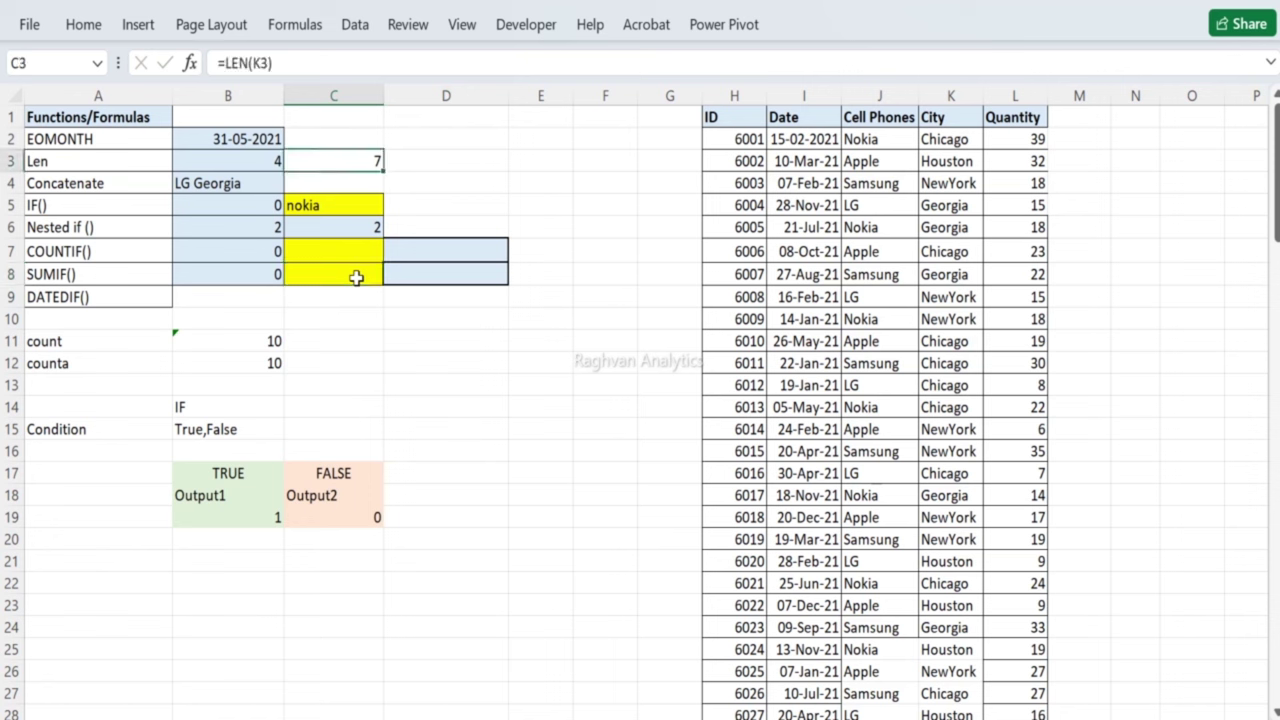
{"action": "key", "text": "Up"}
{"action": "key", "text": "Up"}
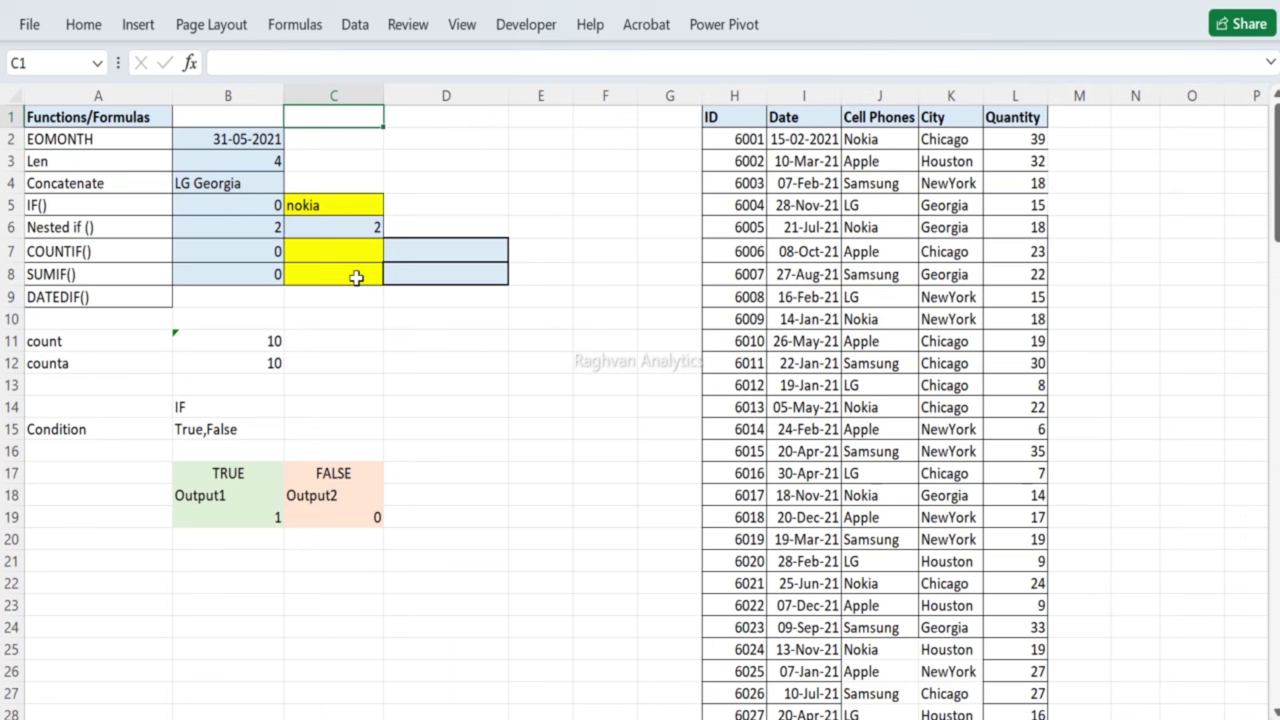
{"action": "type", "text": "Inputs"}
{"action": "key", "text": "shift+Down"}
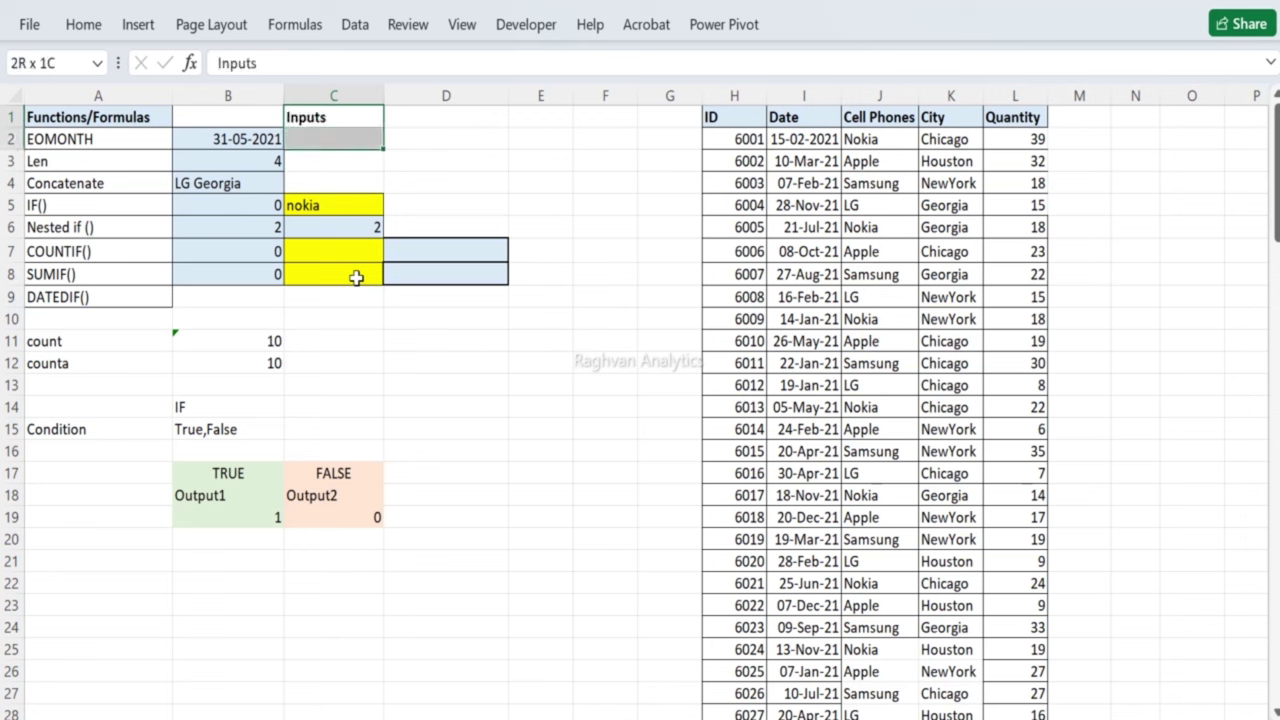
{"action": "key", "text": "shift+Down"}
{"action": "key", "text": "shift+Down"}
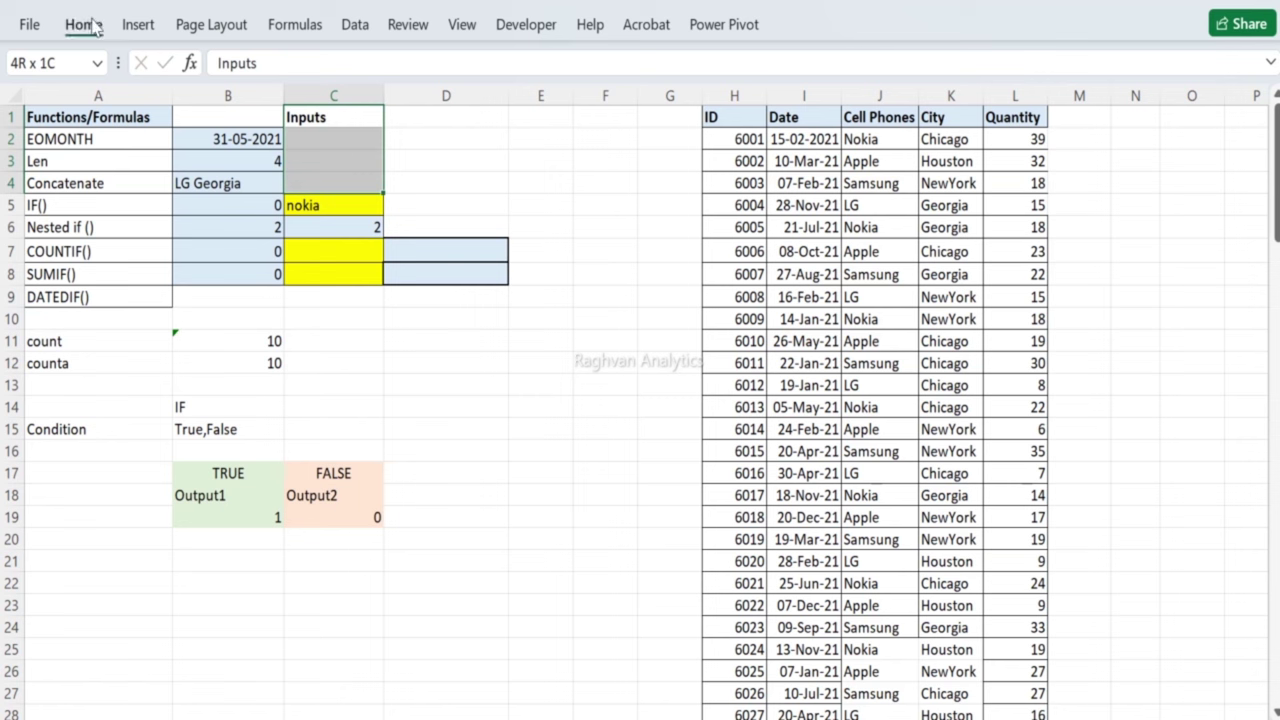
Step: Apply All Borders to C1:C4, leaving the fill colour unchanged
{"action": "left_click", "coordinate": [84, 25]}
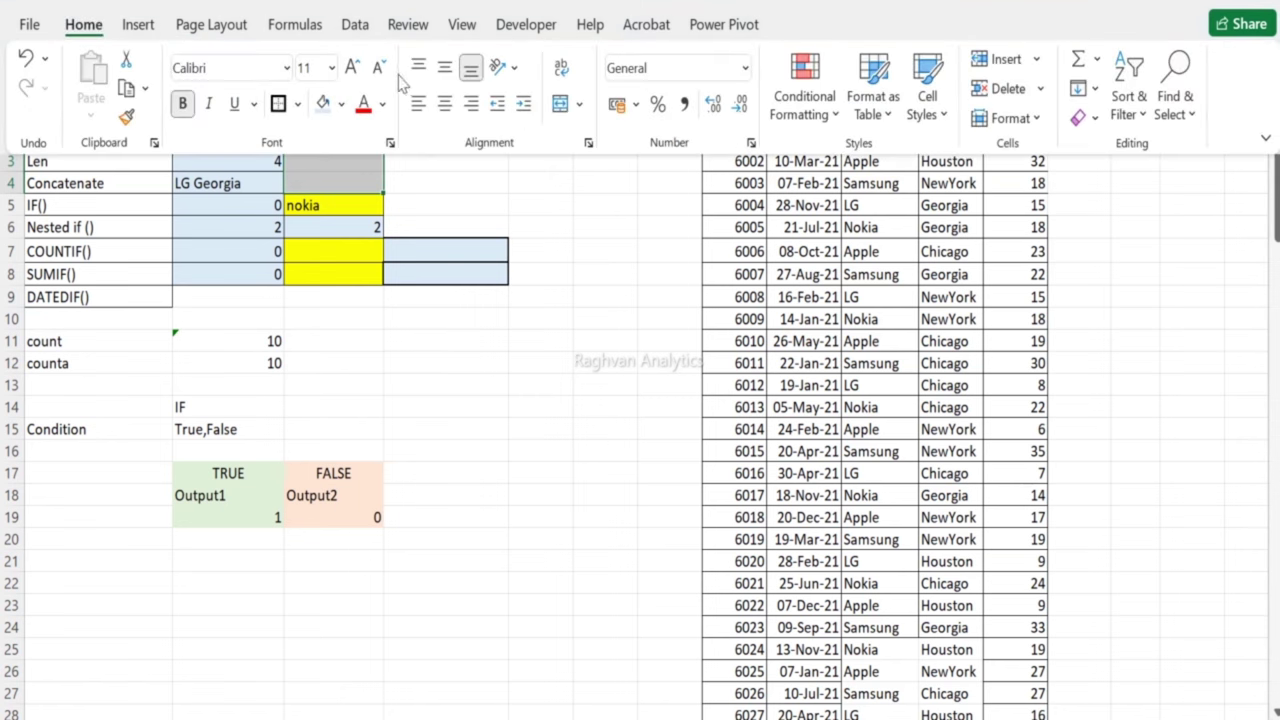
{"action": "left_click", "coordinate": [298, 104]}
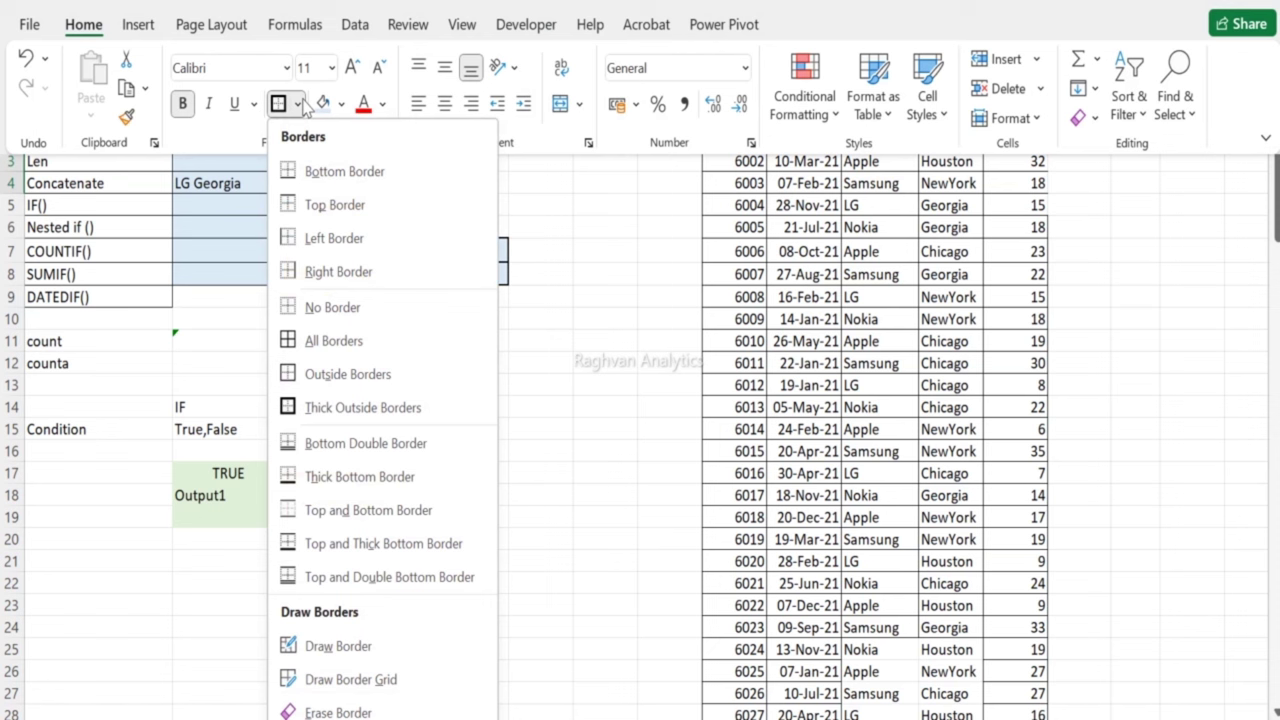
{"action": "left_click", "coordinate": [317, 336]}
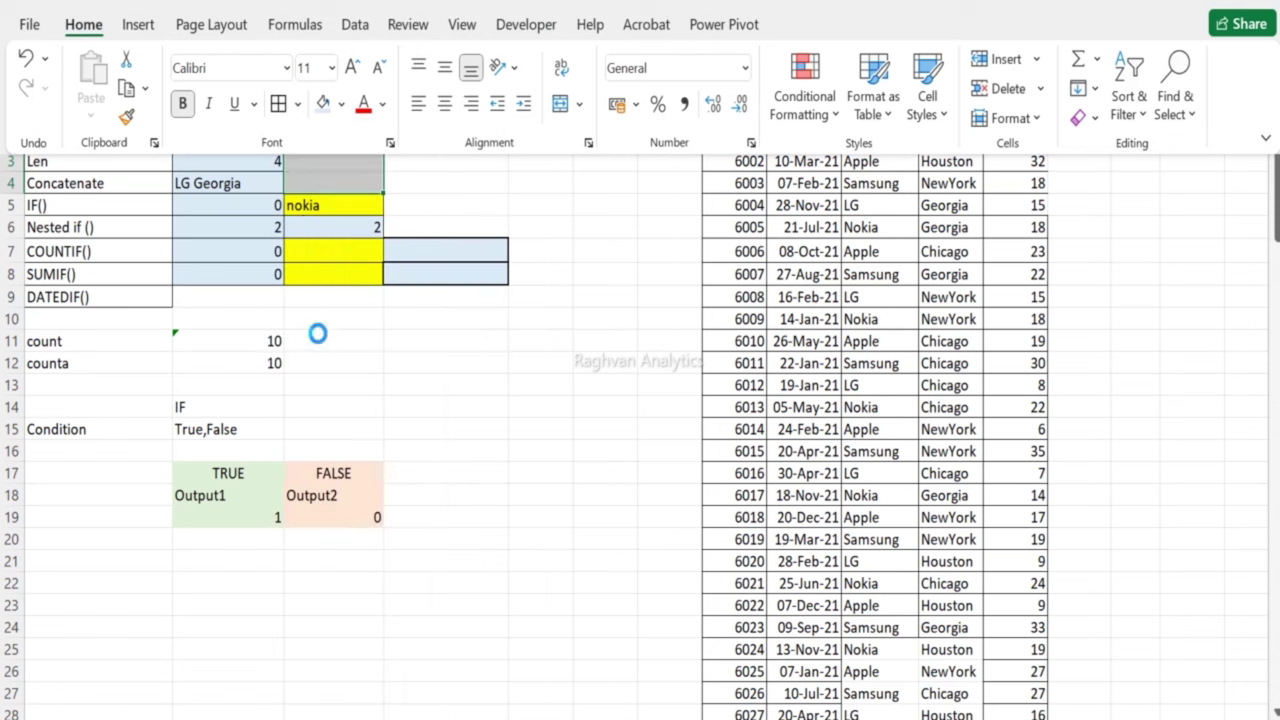
{"action": "left_click", "coordinate": [341, 104]}
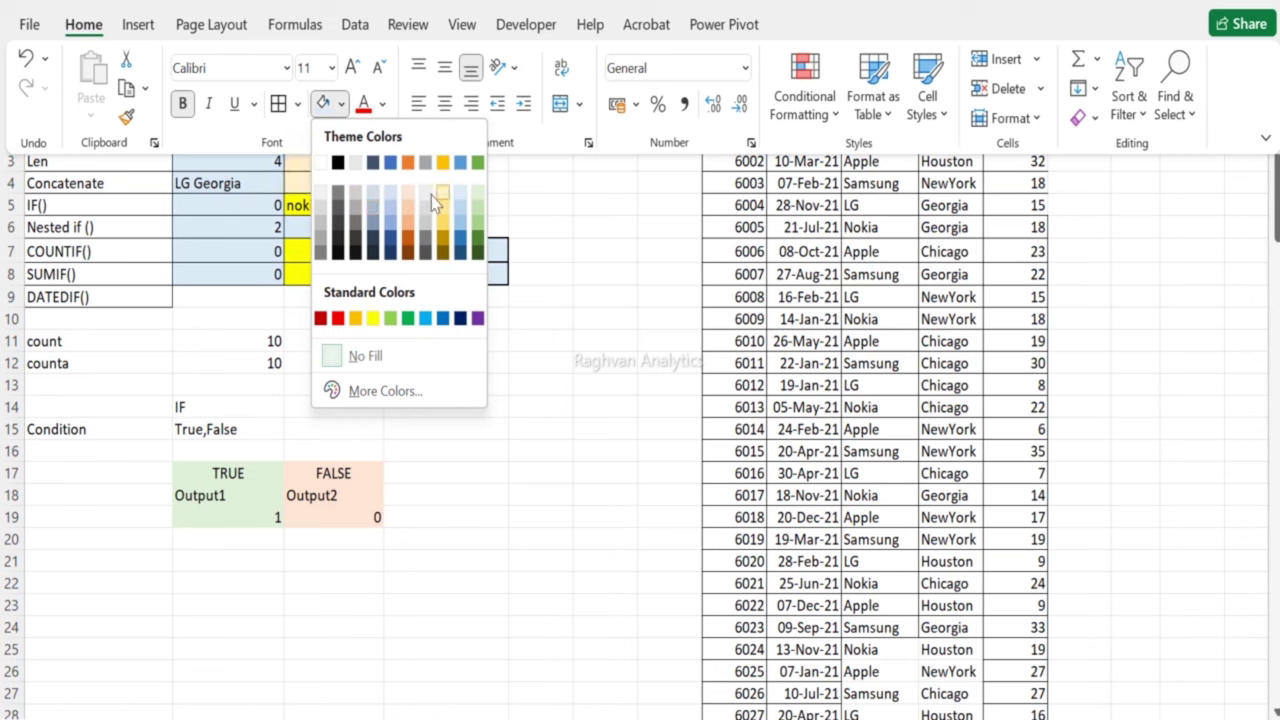
{"action": "key", "text": "Escape"}
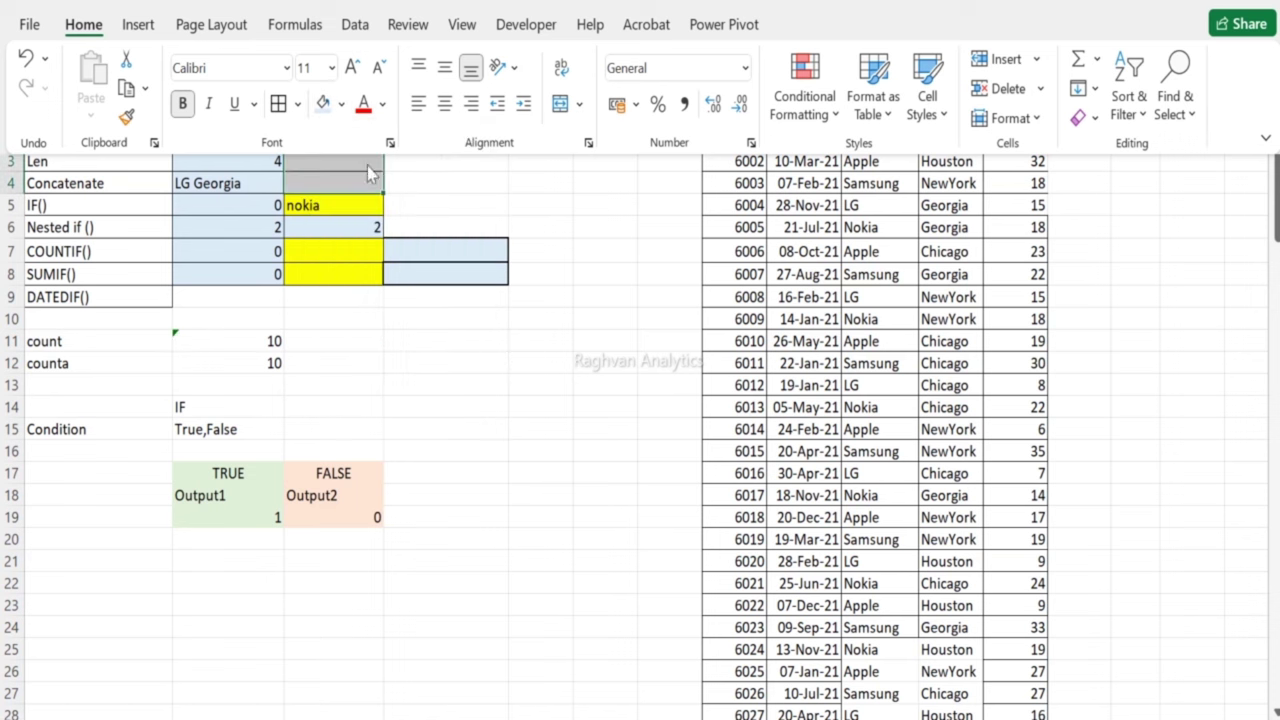
{"action": "key", "text": "Escape"}
{"action": "left_click", "coordinate": [303, 157]}
{"action": "key", "text": "Down"}
{"action": "key", "text": "Down"}
{"action": "key", "text": "Down"}
{"action": "key", "text": "Up"}
{"action": "key", "text": "Up"}
{"action": "key", "text": "Down"}
{"action": "key", "text": "Down"}
{"action": "key", "text": "Down"}
{"action": "key", "text": "Down"}
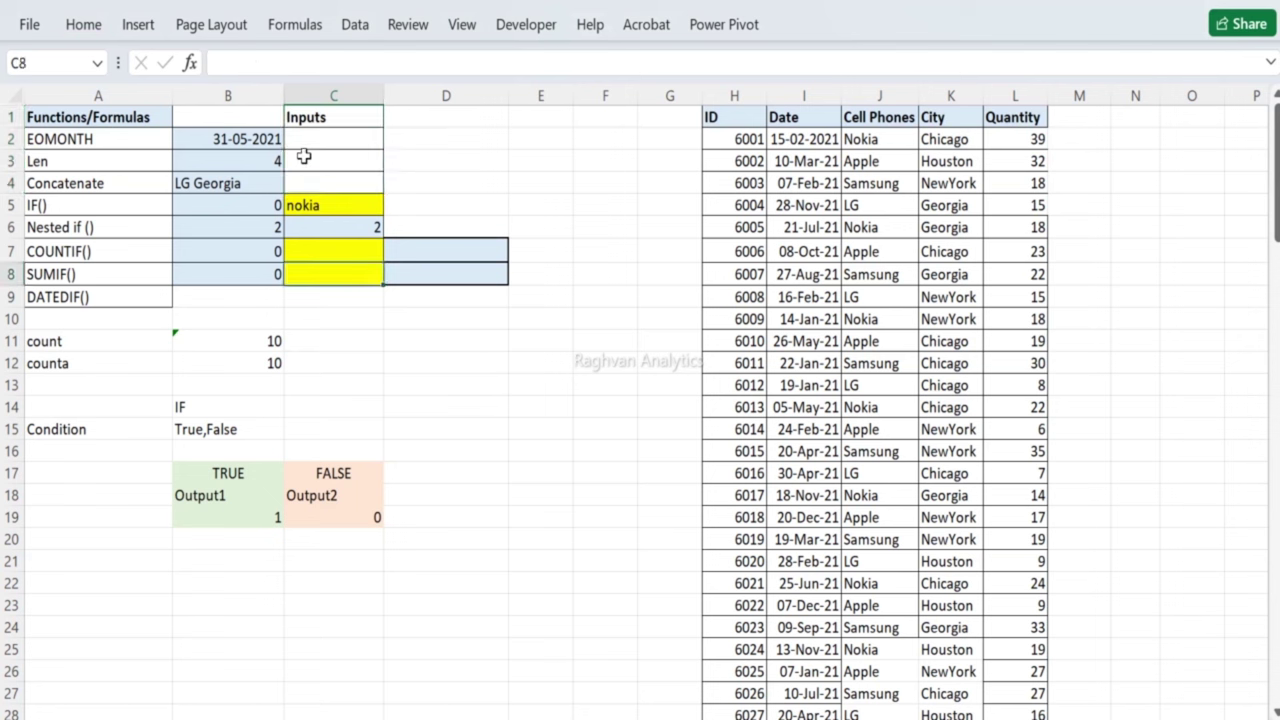
Step: Enter georgia in C8 and houston in C7, giving 828 and 26
{"action": "type", "text": "georgia"}
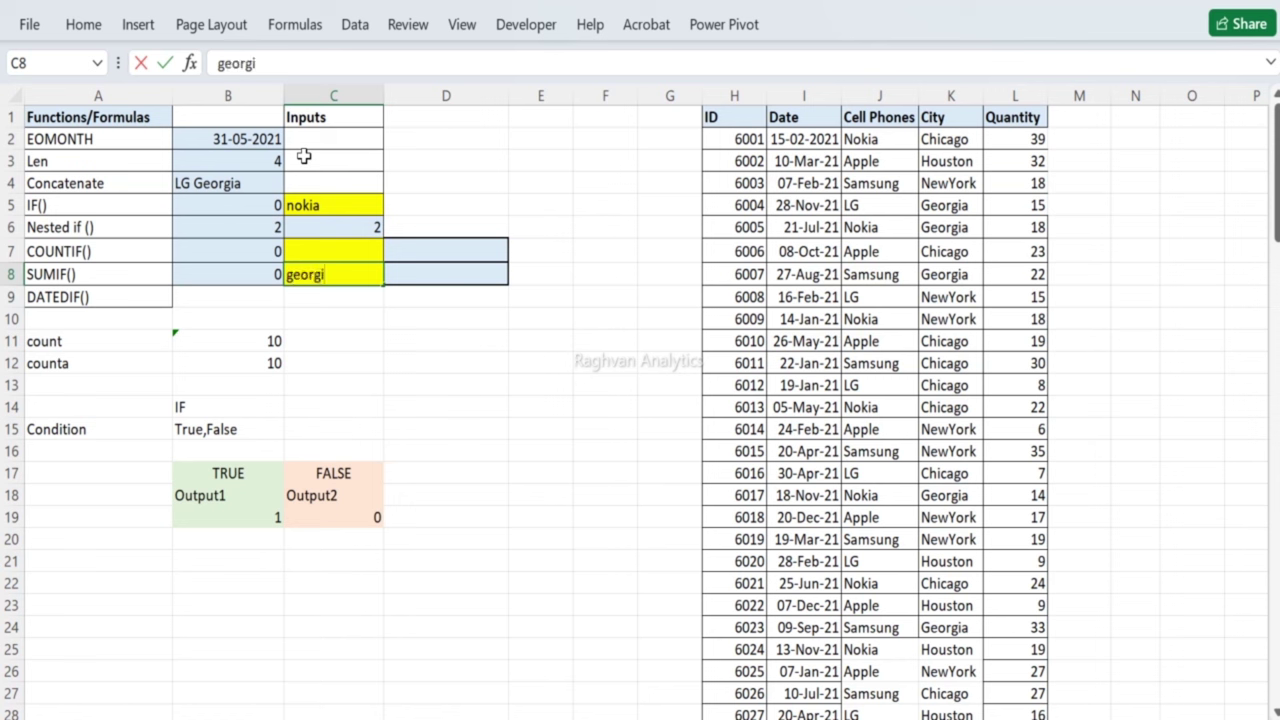
{"action": "key", "text": "Tab"}
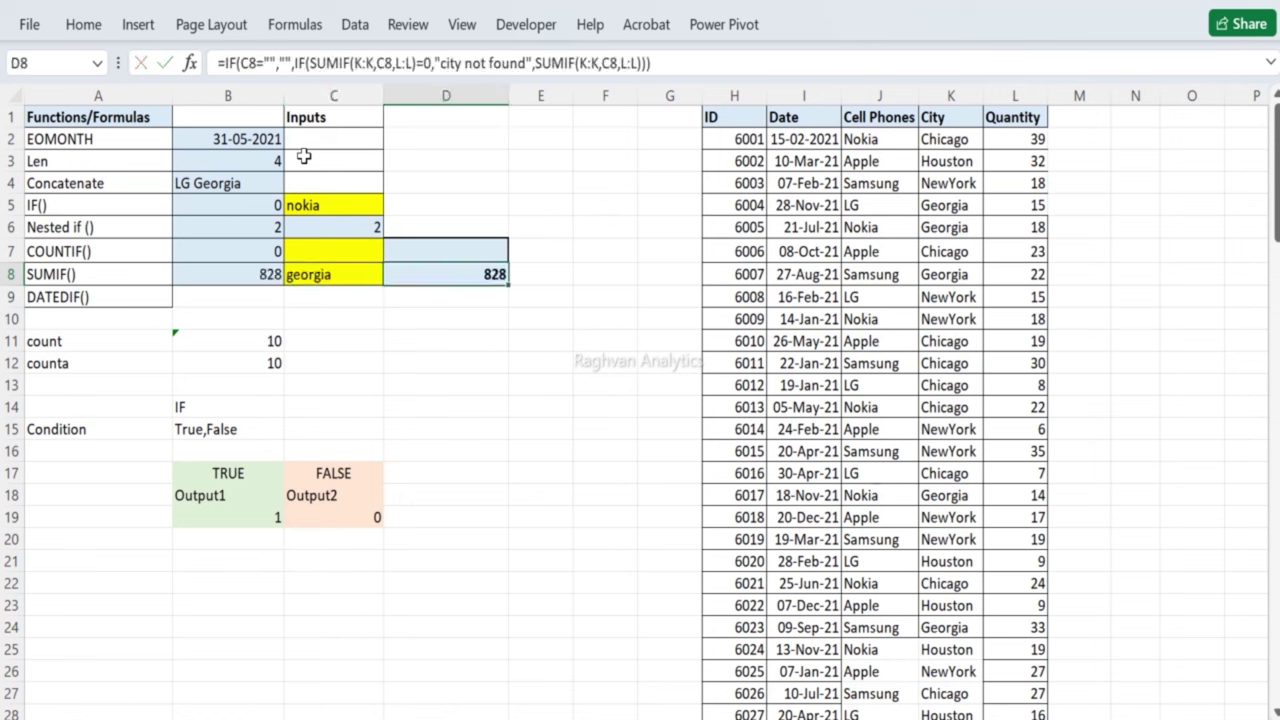
{"action": "key", "text": "Left"}
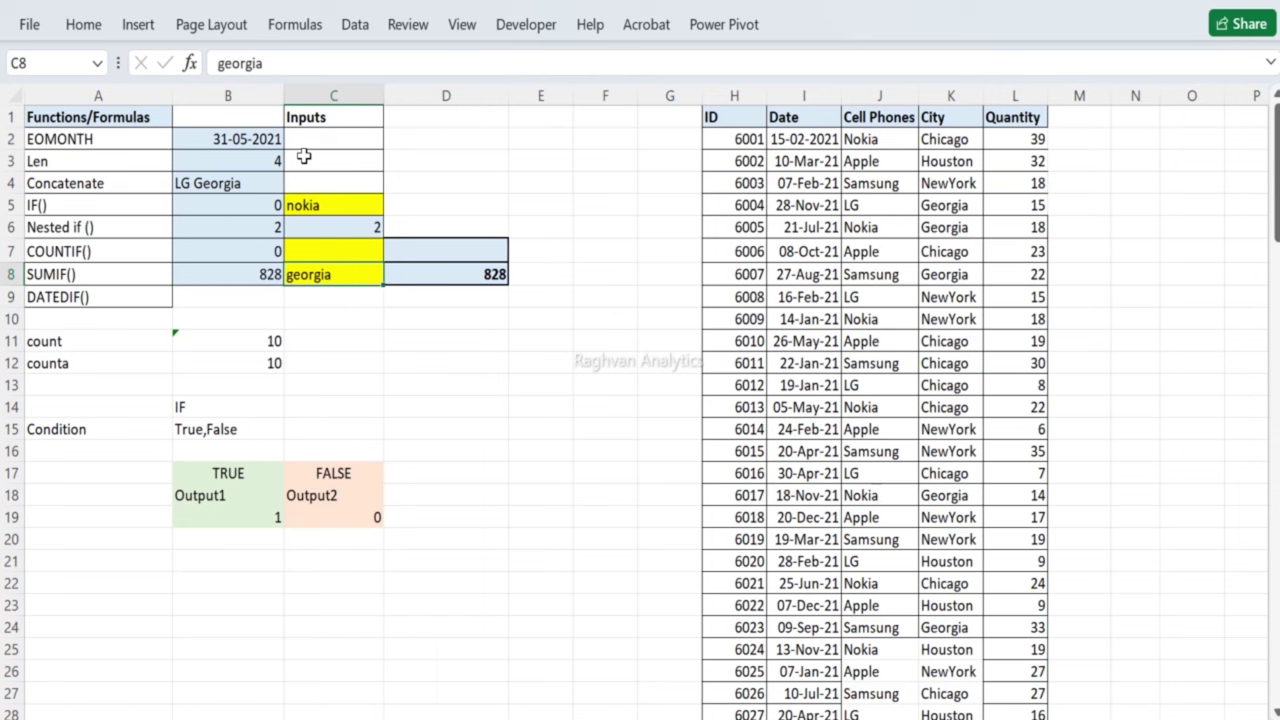
{"action": "key", "text": "Up"}
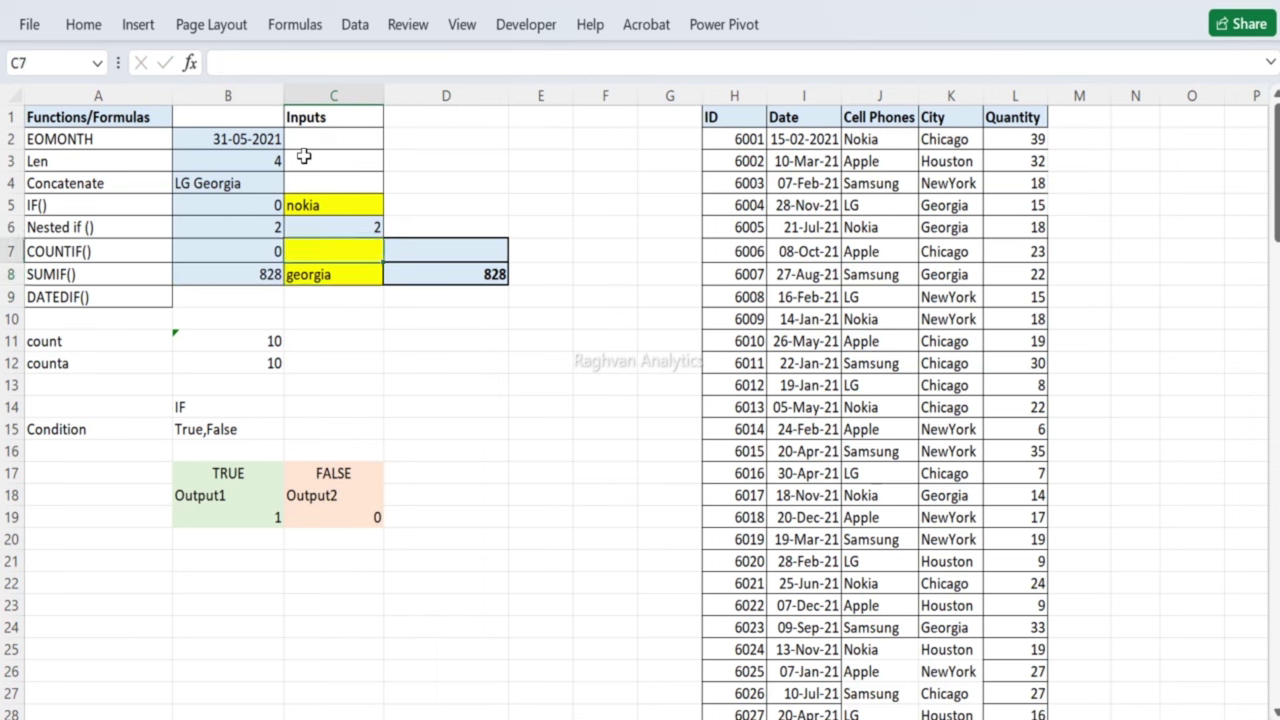
{"action": "type", "text": "houston"}
{"action": "key", "text": "Return"}
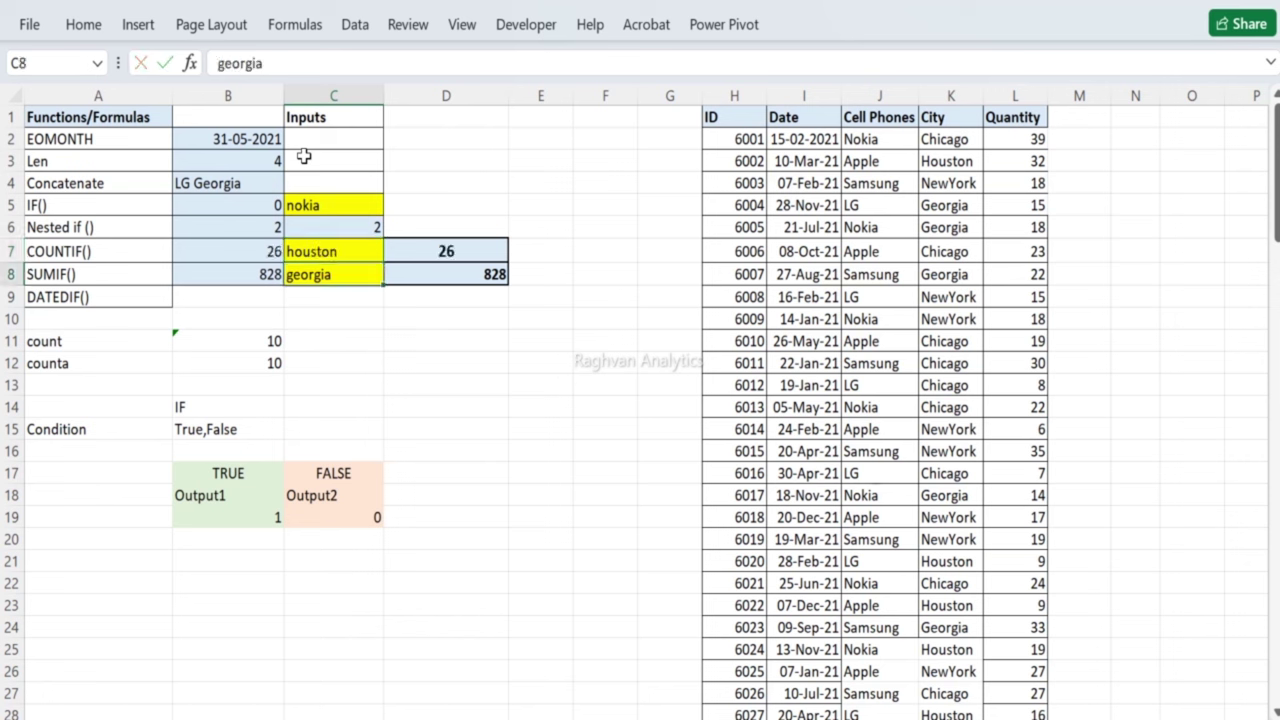
Step: Centre the 828 result in D8, then select the DATEDIF cell B9
{"action": "key", "text": "Right"}
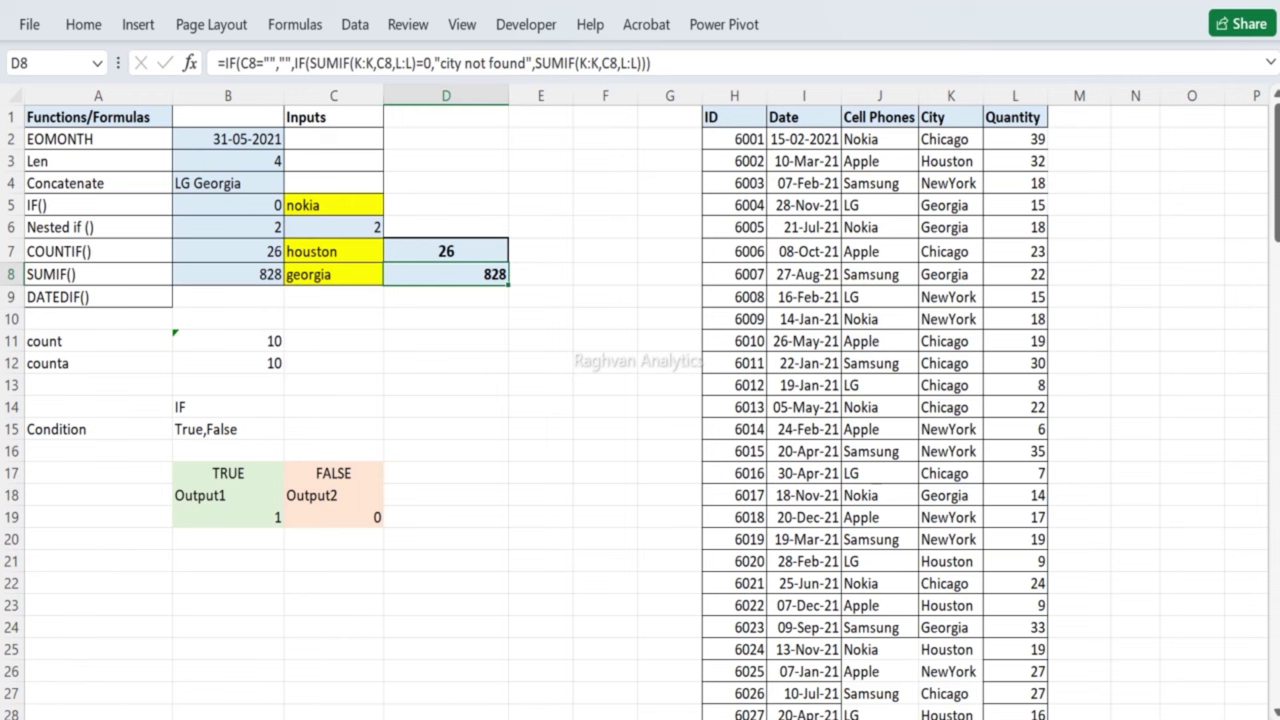
{"action": "left_click", "coordinate": [83, 24]}
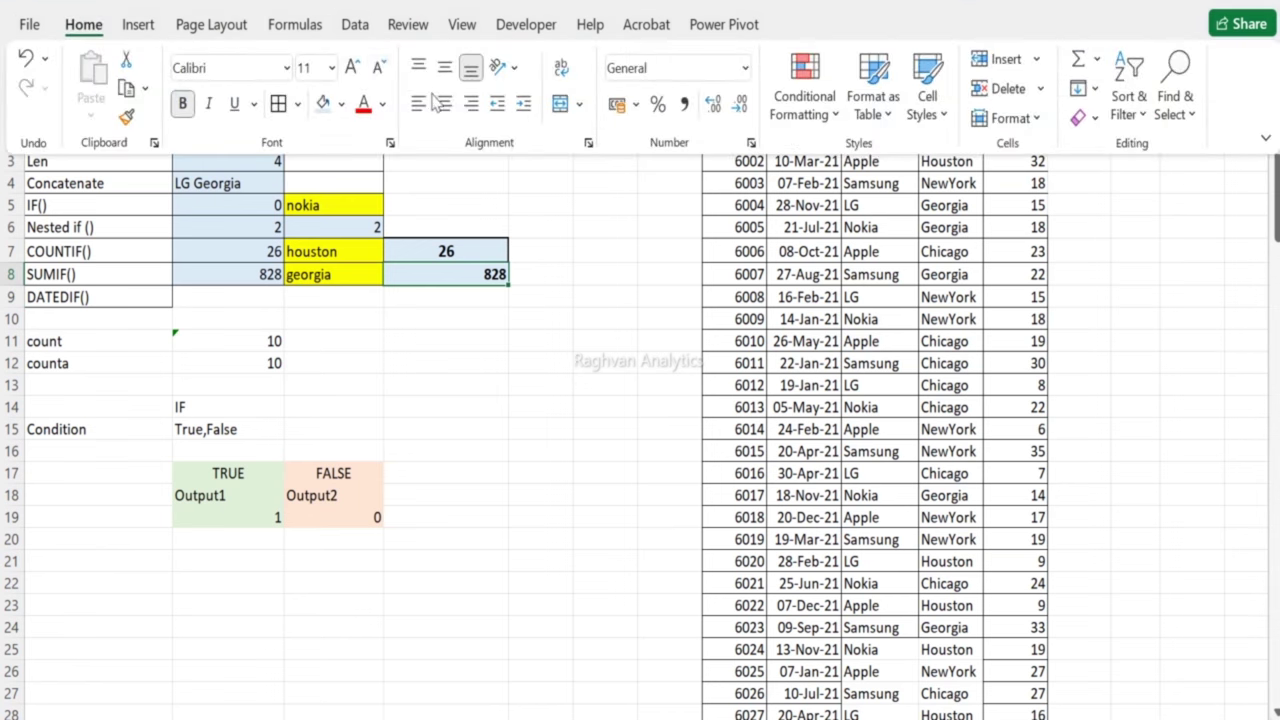
{"action": "left_click", "coordinate": [443, 103]}
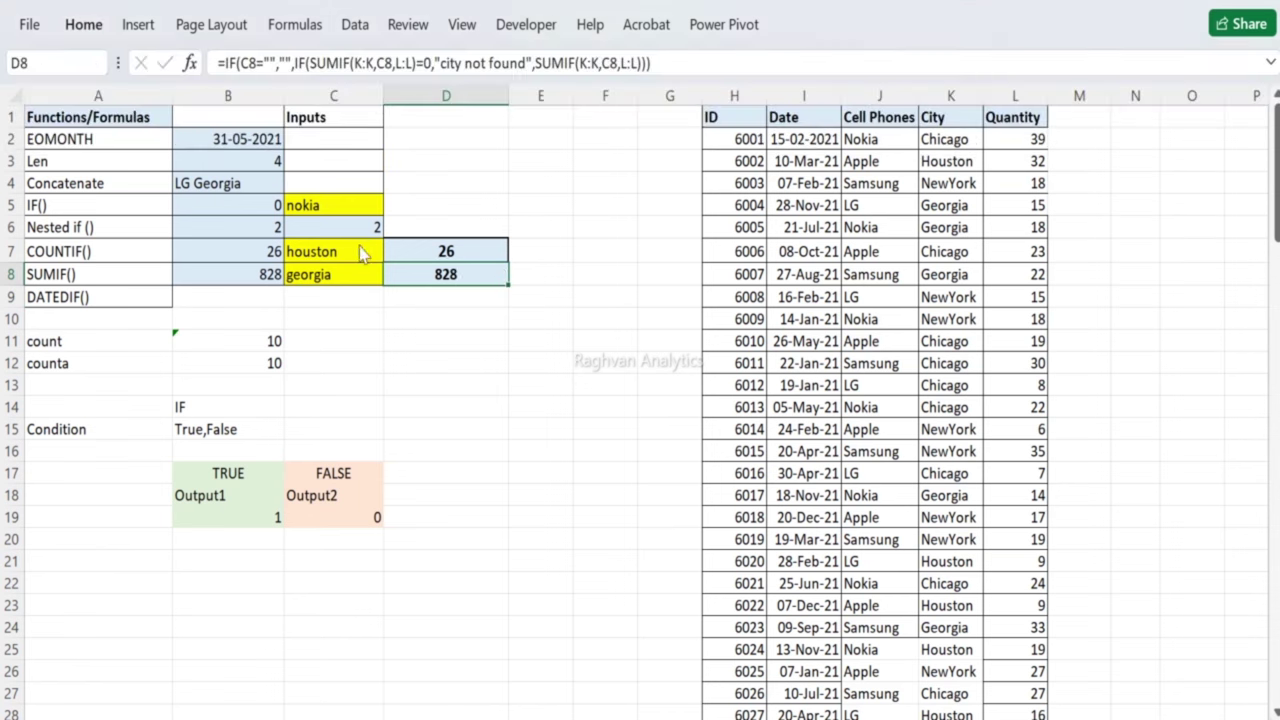
{"action": "left_click", "coordinate": [314, 266]}
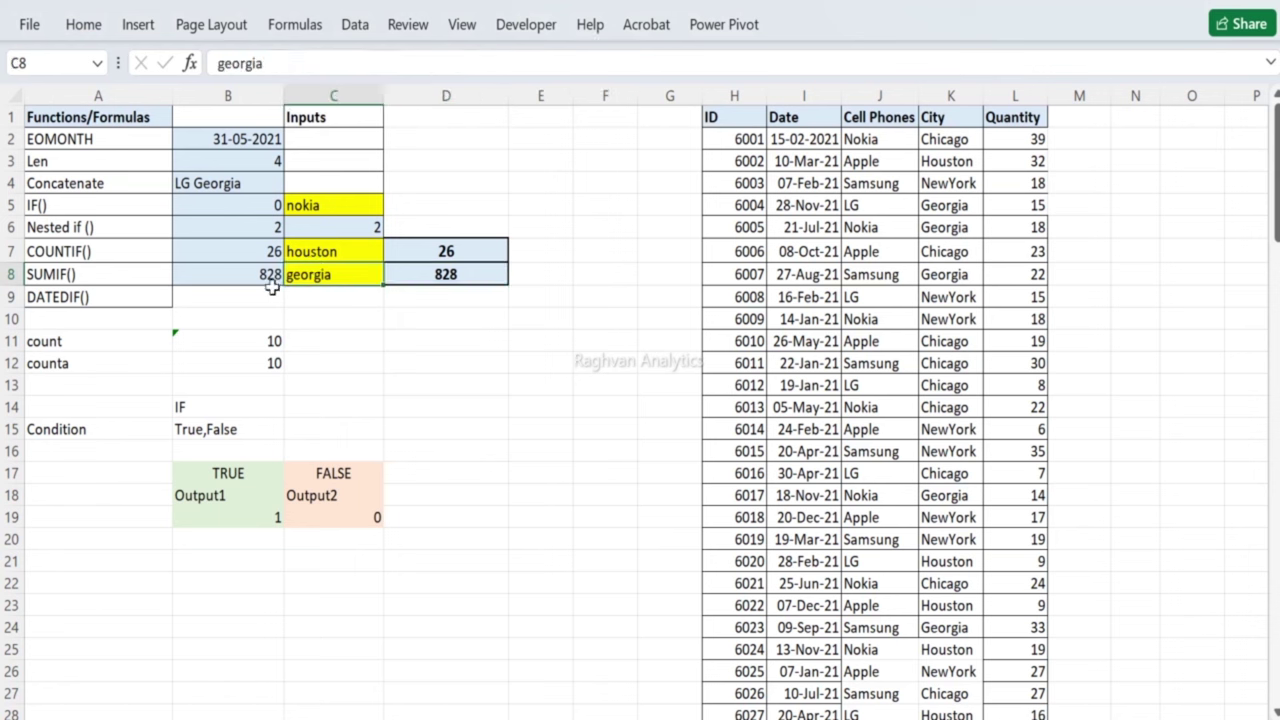
{"action": "left_click", "coordinate": [257, 320]}
{"action": "left_click", "coordinate": [257, 306]}
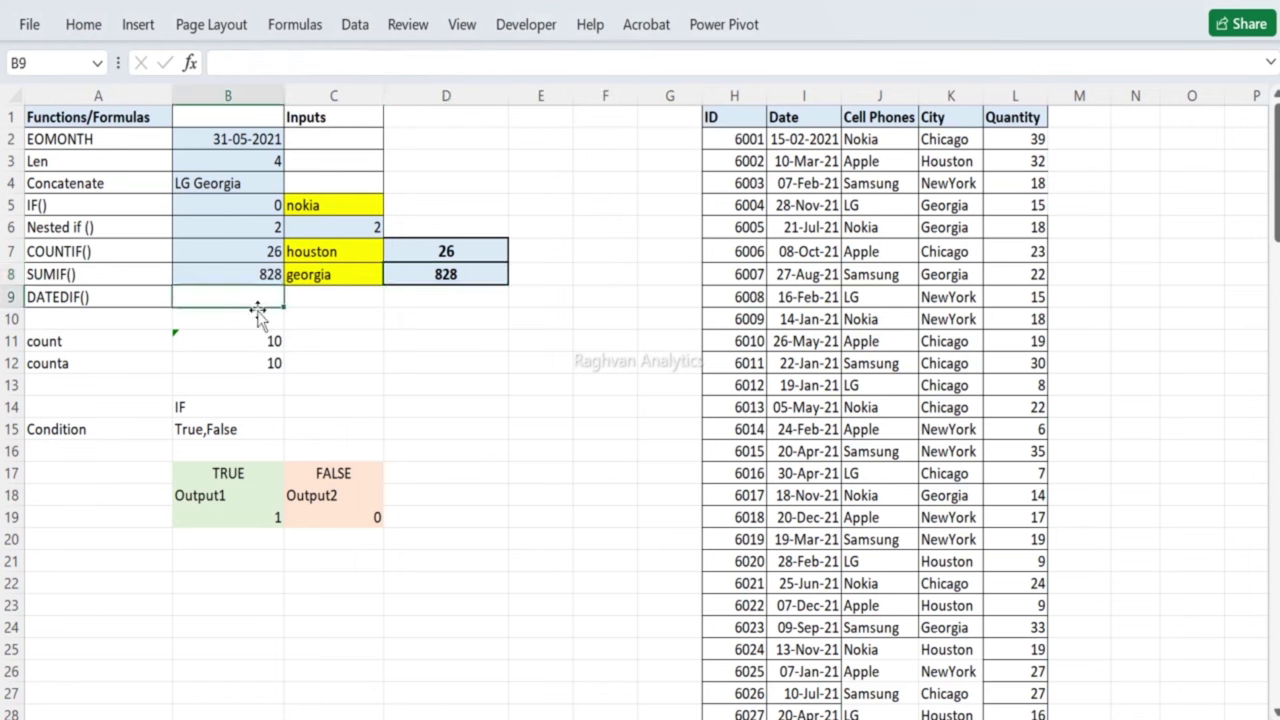
{"action": "left_click", "coordinate": [257, 316]}
{"action": "left_click", "coordinate": [257, 305]}
{"action": "type", "text": "=DATED"}
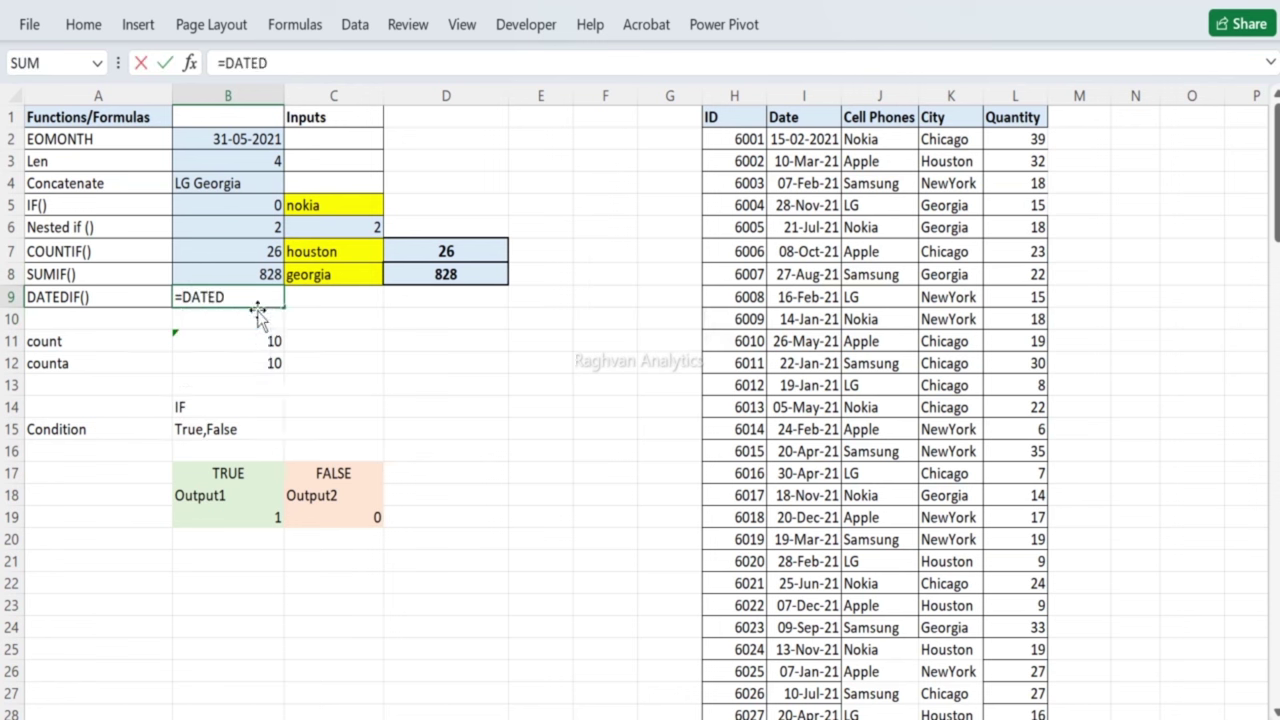
{"action": "type", "text": "IF("}
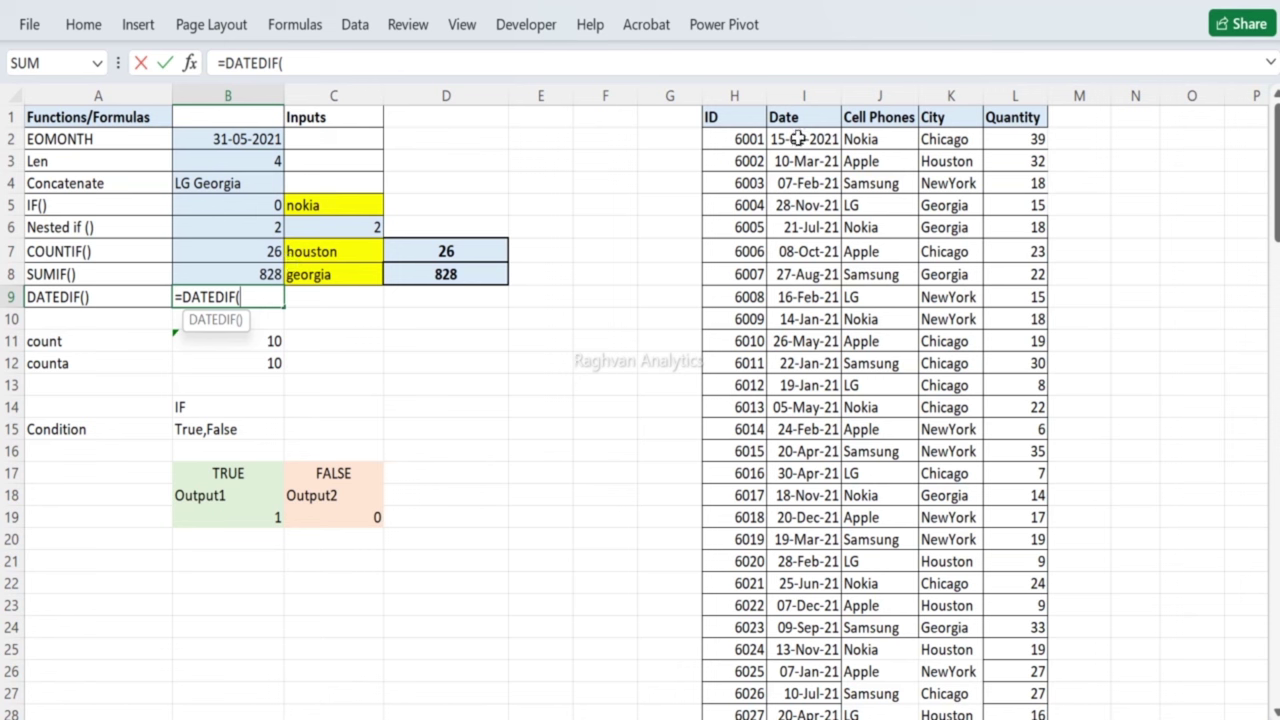
{"action": "key", "text": "Escape"}
{"action": "key", "text": "Down"}
{"action": "key", "text": "Down"}
{"action": "key", "text": "Right"}
{"action": "key", "text": "Right"}
{"action": "key", "text": "Right"}
{"action": "key", "text": "Left"}
Step: Label D11 and C11 'Start date' and C12 'End Date'
{"action": "type", "text": "S"}
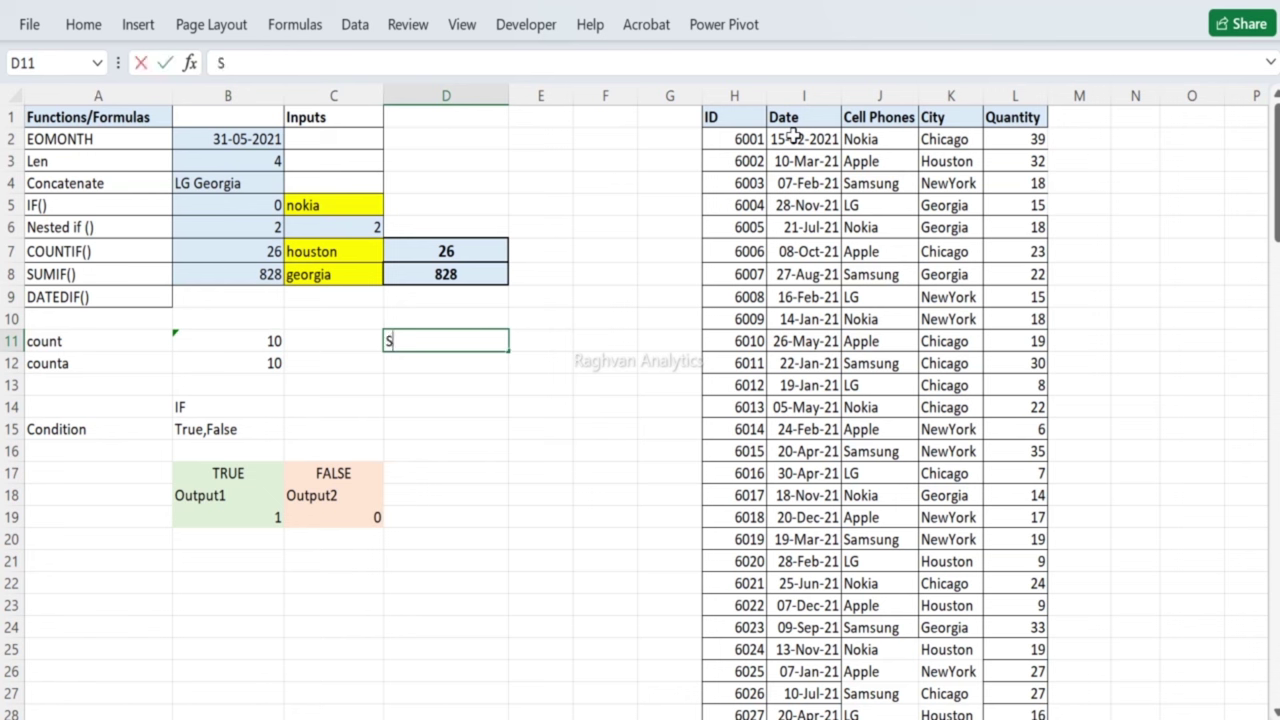
{"action": "type", "text": "tart date"}
{"action": "key", "text": "ctrl+Return"}
{"action": "key", "text": "ctrl+c"}
{"action": "key", "text": "Left"}
{"action": "key", "text": "ctrl+v"}
{"action": "key", "text": "Down"}
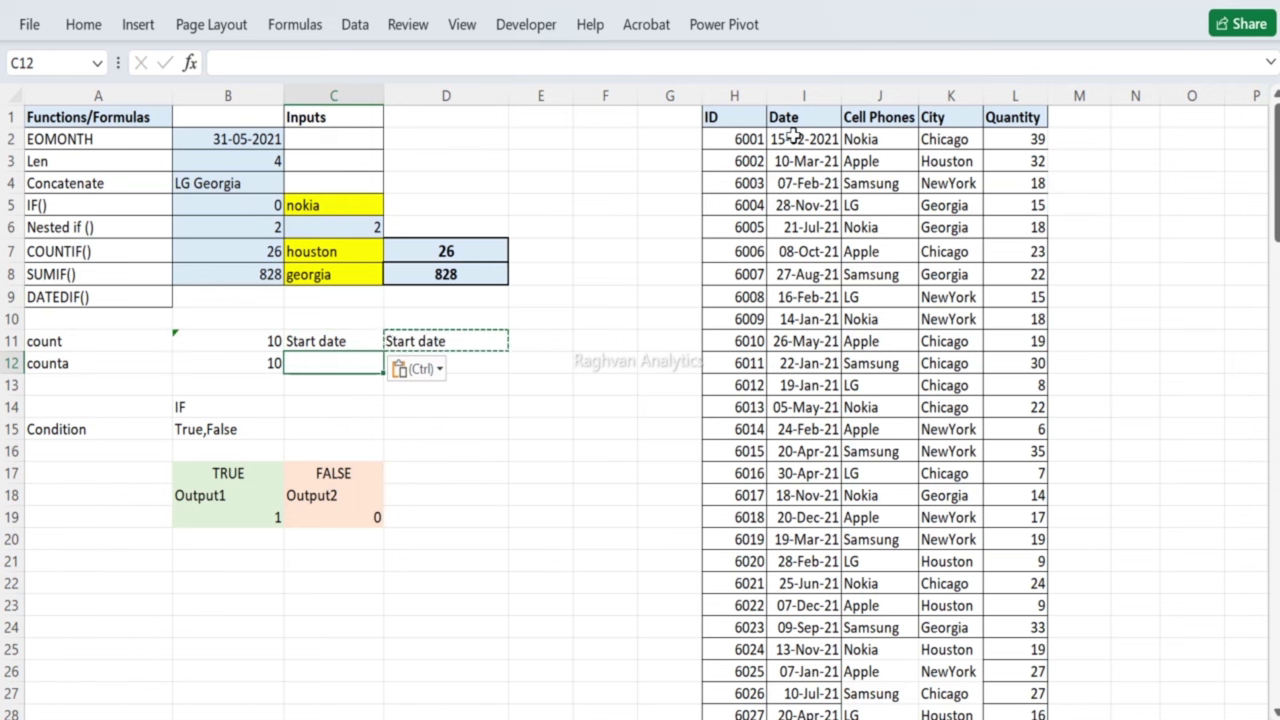
{"action": "type", "text": "End Date"}
{"action": "key", "text": "Return"}
Step: Move the count and counta rows from A11:B12 down to A22:B23
{"action": "key", "text": "Up"}
{"action": "key", "text": "Left"}
{"action": "key", "text": "shift+Up"}
{"action": "key", "text": "shift+Left"}
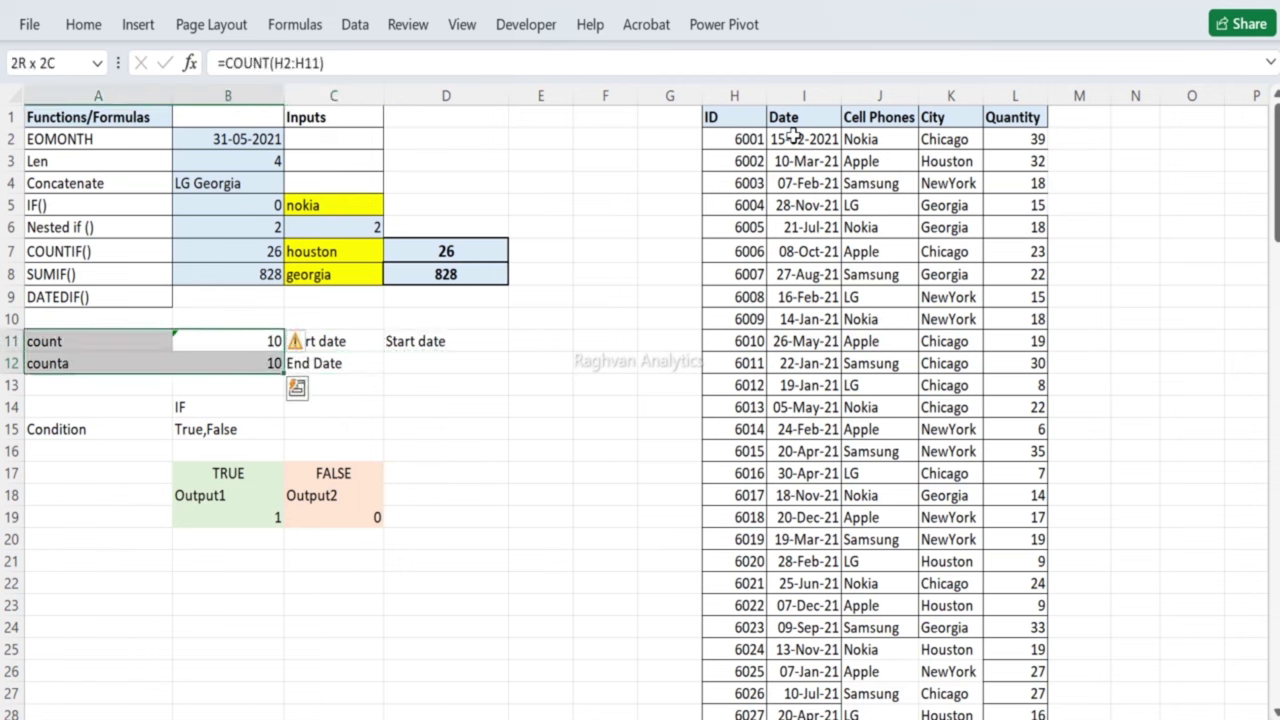
{"action": "key", "text": "ctrl+c"}
{"action": "key", "text": "Down"}
{"action": "key", "text": "Left"}
{"action": "key", "text": "Down"}
{"action": "key", "text": "Down"}
{"action": "key", "text": "Down"}
{"action": "key", "text": "Down"}
{"action": "key", "text": "Down"}
{"action": "key", "text": "Down"}
{"action": "key", "text": "Down"}
{"action": "key", "text": "Down"}
{"action": "key", "text": "Down"}
{"action": "key", "text": "Down"}
{"action": "key", "text": "Down"}
{"action": "key", "text": "Up"}
{"action": "key", "text": "Up"}
{"action": "key", "text": "ctrl+v"}
{"action": "key", "text": "Up"}
{"action": "key", "text": "Up"}
{"action": "key", "text": "Up"}
{"action": "key", "text": "Up"}
{"action": "key", "text": "Up"}
{"action": "key", "text": "Up"}
{"action": "key", "text": "Up"}
{"action": "key", "text": "Up"}
Step: Select the cells of the IF block
{"action": "key", "text": "shift+Right"}
{"action": "key", "text": "shift+Down"}
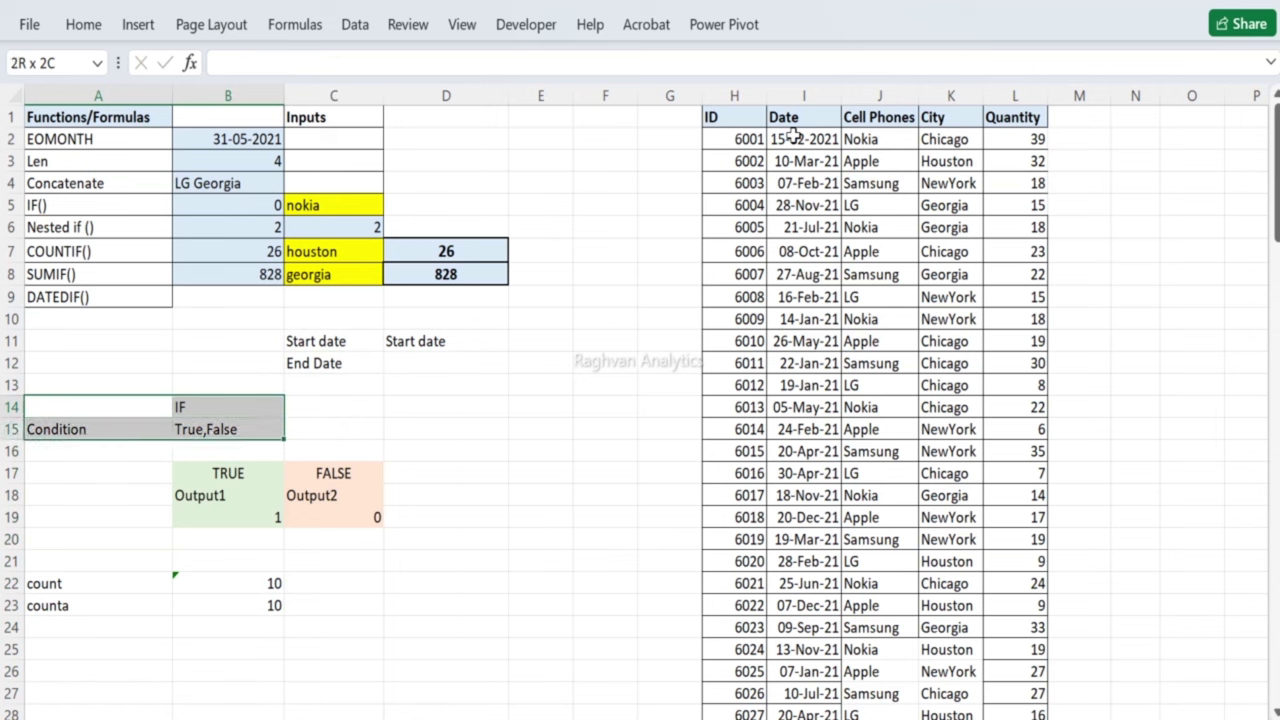
{"action": "key", "text": "shift+Down"}
{"action": "key", "text": "shift+Down"}
{"action": "key", "text": "shift+Down"}
{"action": "key", "text": "shift+Down"}
{"action": "key", "text": "shift+Right"}
Step: Move the IF block down to row 25 and put the count/counta cells back in rows 11–12
{"action": "key", "text": "ctrl+x"}
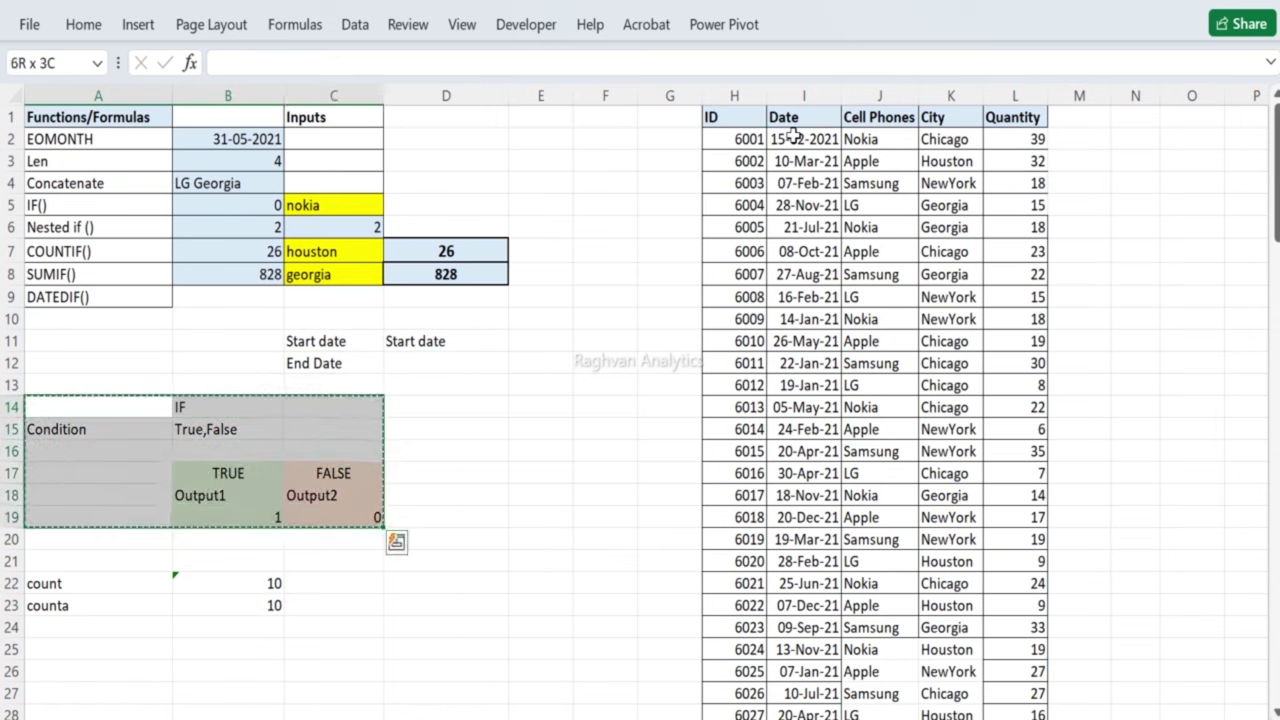
{"action": "key", "text": "Down"}
{"action": "key", "text": "Down"}
{"action": "key", "text": "Down"}
{"action": "key", "text": "Down"}
{"action": "key", "text": "Down"}
{"action": "key", "text": "Down"}
{"action": "key", "text": "Down"}
{"action": "key", "text": "Down"}
{"action": "key", "text": "Down"}
{"action": "key", "text": "Down"}
{"action": "key", "text": "Down"}
{"action": "key", "text": "ctrl+v"}
{"action": "key", "text": "Up"}
{"action": "key", "text": "Up"}
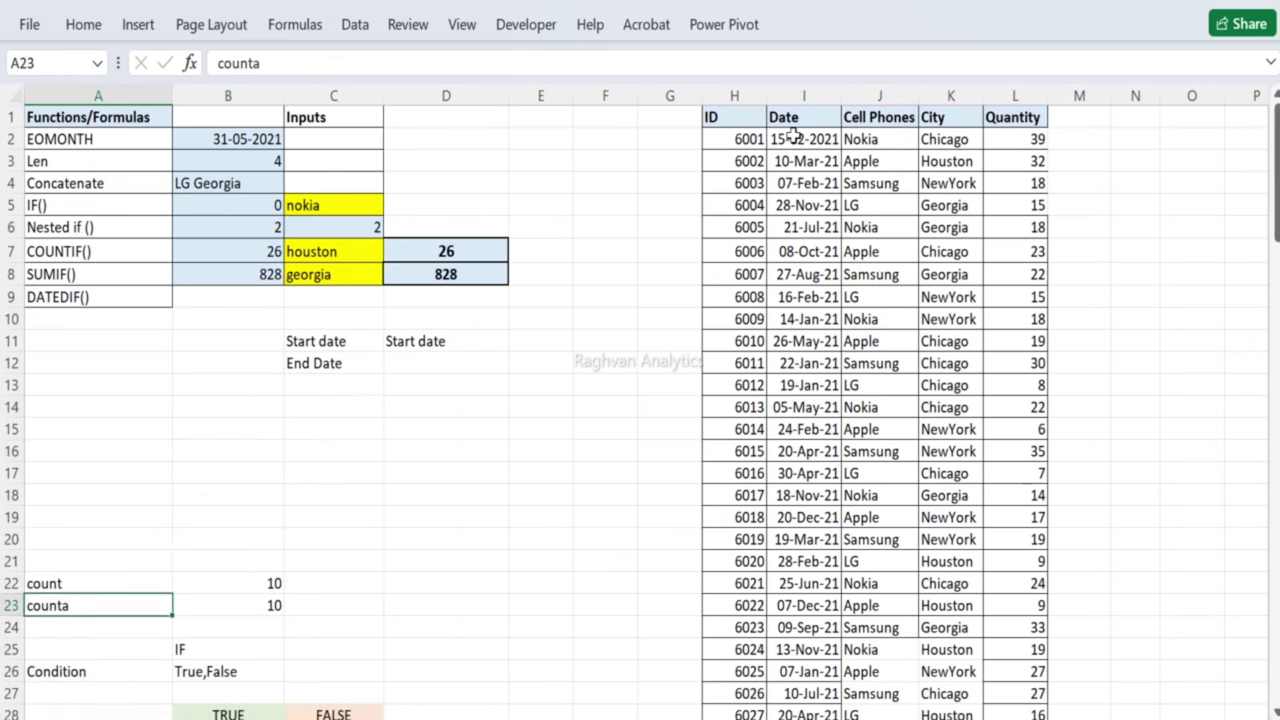
{"action": "key", "text": "shift+Up"}
{"action": "key", "text": "shift+Right"}
{"action": "key", "text": "ctrl+x"}
{"action": "key", "text": "Up"}
{"action": "key", "text": "Up"}
{"action": "key", "text": "Up"}
{"action": "key", "text": "Up"}
{"action": "key", "text": "Up"}
{"action": "key", "text": "Up"}
{"action": "key", "text": "Up"}
{"action": "key", "text": "Up"}
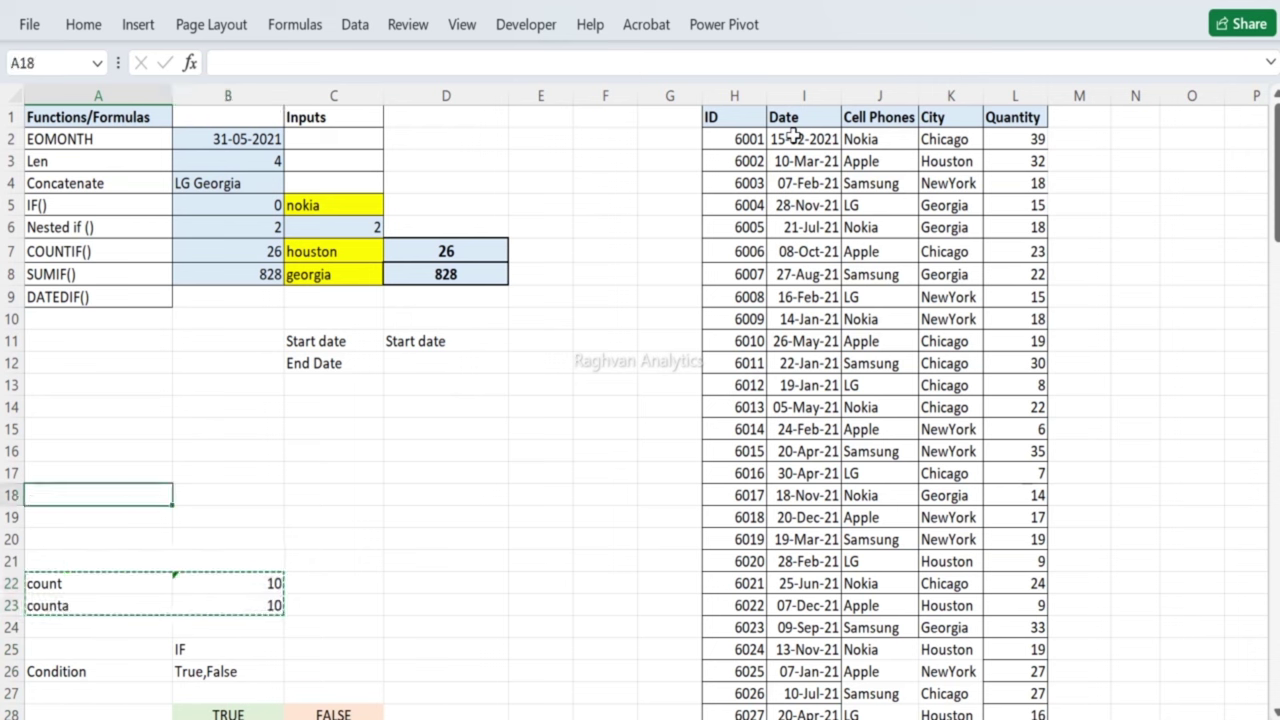
{"action": "key", "text": "Up"}
{"action": "key", "text": "Up"}
{"action": "key", "text": "Up"}
{"action": "key", "text": "Up"}
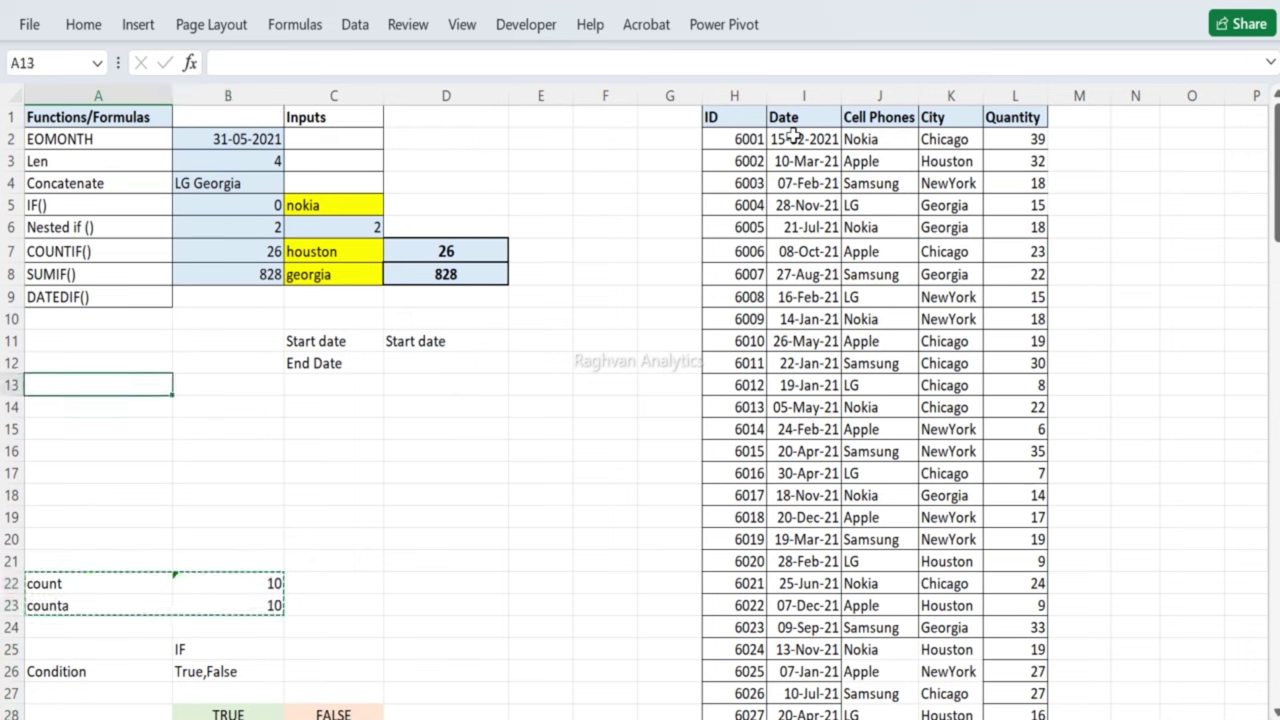
{"action": "key", "text": "Down"}
{"action": "key", "text": "ctrl+v"}
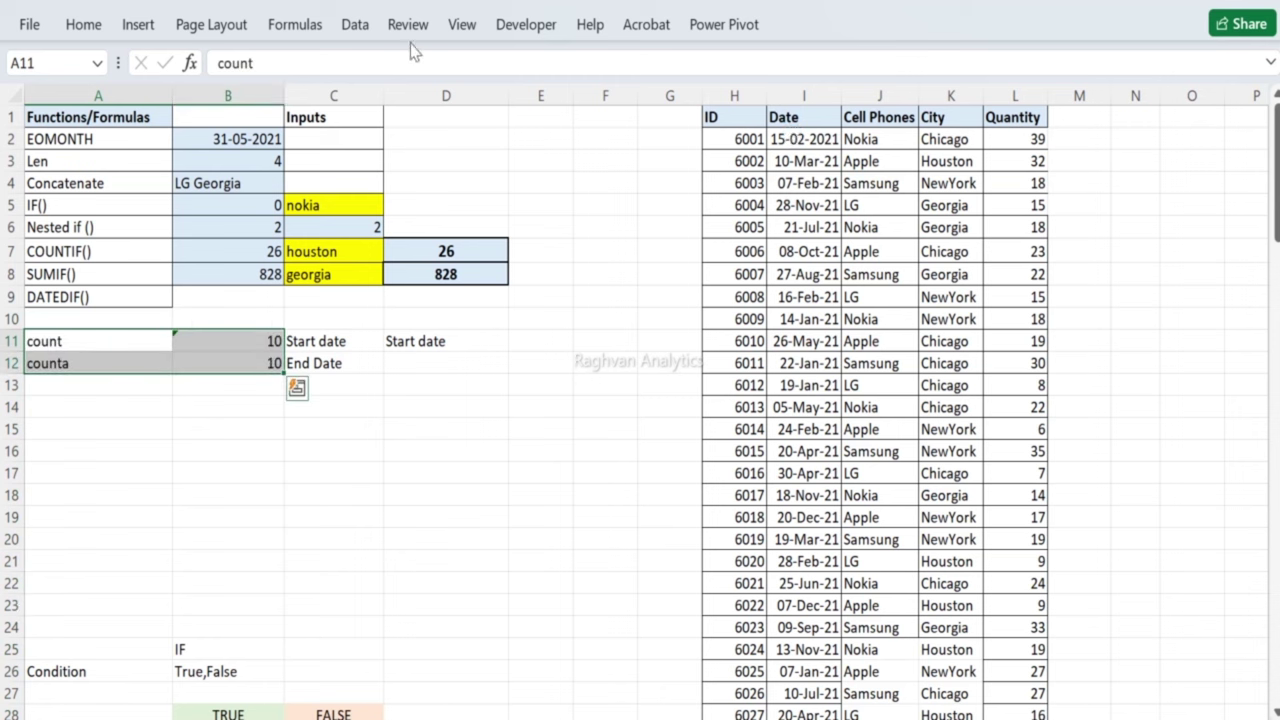
Step: Left-align the count values in B11:B12 and clear the duplicate Start date from D11
{"action": "left_click", "coordinate": [105, 30]}
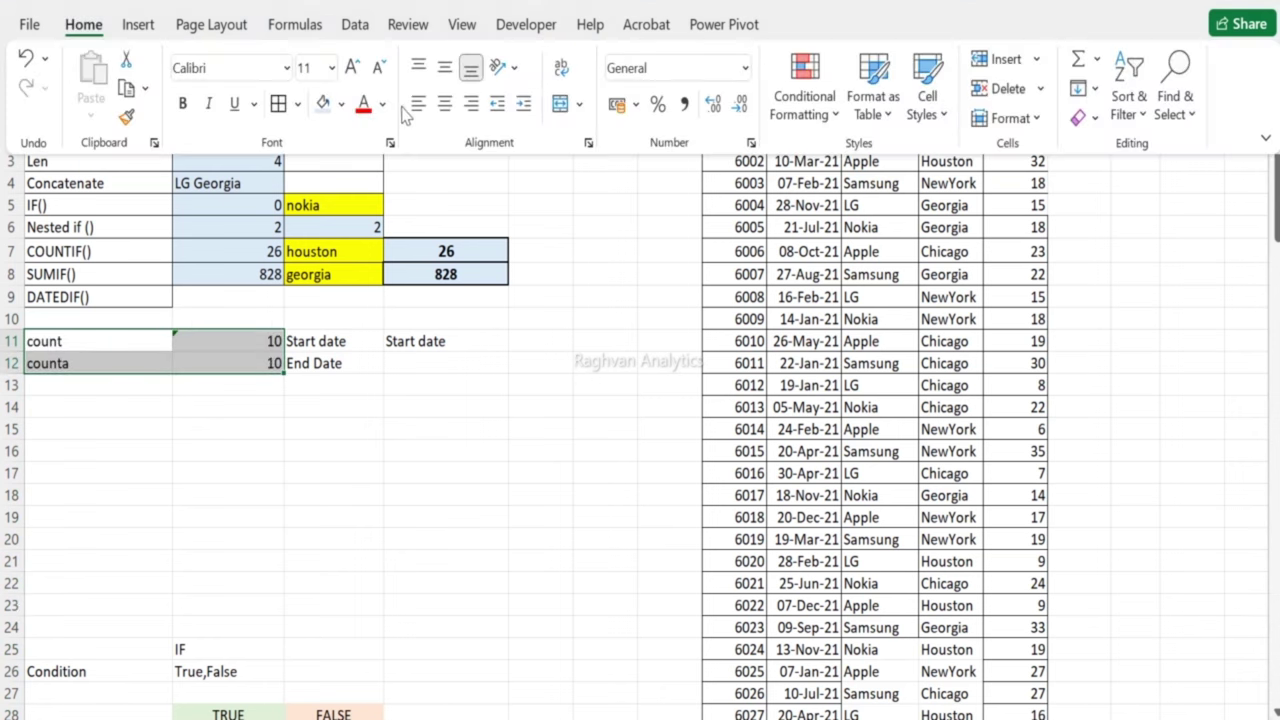
{"action": "left_click", "coordinate": [418, 106]}
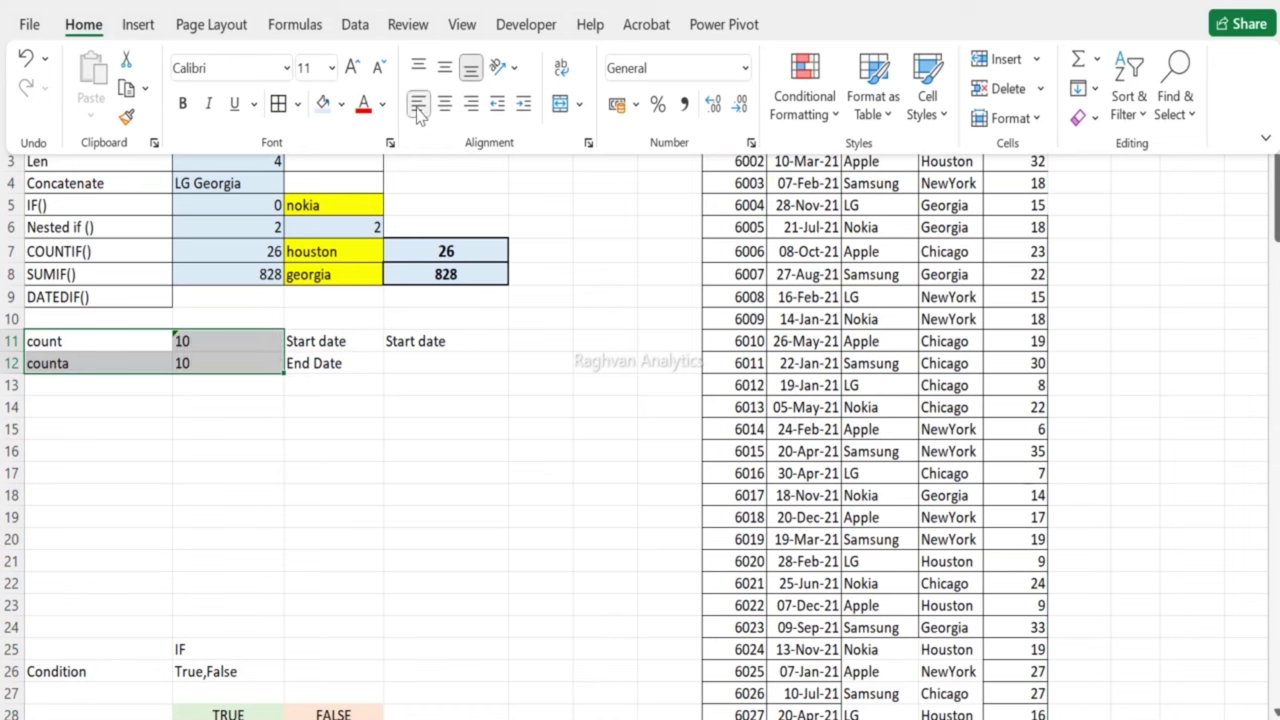
{"action": "left_click", "coordinate": [331, 348]}
{"action": "left_click", "coordinate": [408, 356]}
{"action": "left_click", "coordinate": [423, 336]}
{"action": "key", "text": "Delete"}
Step: Cut the IF block and paste it at A14, directly beneath the count rows
{"action": "key", "text": "Left"}
{"action": "key", "text": "Left"}
{"action": "key", "text": "Left"}
{"action": "key", "text": "Down"}
{"action": "key", "text": "Down"}
{"action": "key", "text": "Down"}
{"action": "key", "text": "Down"}
{"action": "key", "text": "Down"}
{"action": "key", "text": "Down"}
{"action": "key", "text": "Down"}
{"action": "key", "text": "Down"}
{"action": "key", "text": "Down"}
{"action": "key", "text": "Down"}
{"action": "key", "text": "Down"}
{"action": "key", "text": "Down"}
{"action": "key", "text": "Down"}
{"action": "key", "text": "shift+Right"}
{"action": "key", "text": "shift+Down"}
{"action": "key", "text": "shift+Right"}
{"action": "key", "text": "shift+Right"}
{"action": "key", "text": "shift+Down"}
{"action": "key", "text": "shift+Down"}
{"action": "key", "text": "shift+Down"}
{"action": "key", "text": "shift+Down"}
{"action": "key", "text": "shift+Down"}
{"action": "key", "text": "shift+Down"}
{"action": "key", "text": "shift+Down"}
{"action": "key", "text": "shift+Down"}
{"action": "key", "text": "shift+Down"}
{"action": "key", "text": "shift+Down"}
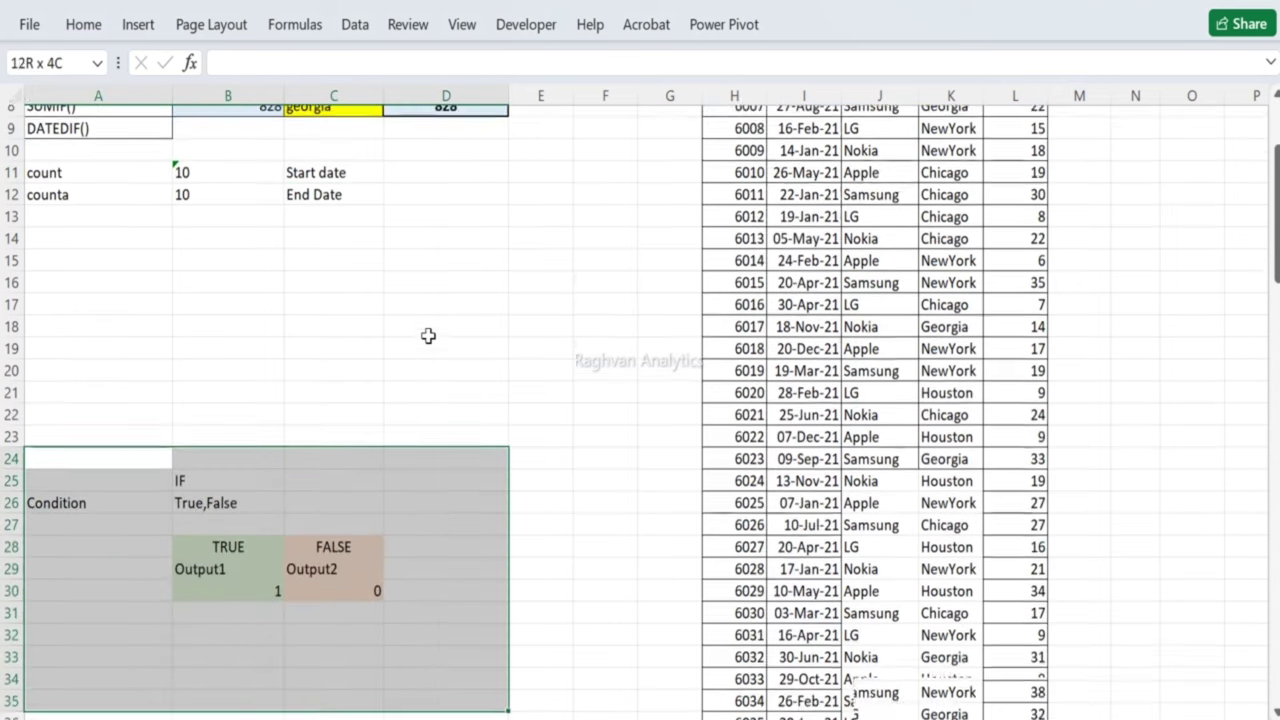
{"action": "key", "text": "shift+Up"}
{"action": "key", "text": "shift+Up"}
{"action": "key", "text": "ctrl+x"}
{"action": "key", "text": "Up"}
{"action": "key", "text": "Up"}
{"action": "key", "text": "Up"}
{"action": "key", "text": "Up"}
{"action": "key", "text": "Up"}
{"action": "key", "text": "Up"}
{"action": "key", "text": "Up"}
{"action": "key", "text": "Up"}
{"action": "key", "text": "Up"}
{"action": "key", "text": "Up"}
{"action": "key", "text": "ctrl+v"}
{"action": "key", "text": "Up"}
{"action": "key", "text": "Up"}
{"action": "key", "text": "Up"}
{"action": "key", "text": "Up"}
{"action": "key", "text": "Up"}
{"action": "key", "text": "Up"}
{"action": "key", "text": "Up"}
{"action": "key", "text": "Up"}
{"action": "key", "text": "Up"}
{"action": "key", "text": "Up"}
{"action": "key", "text": "Up"}
{"action": "key", "text": "Up"}
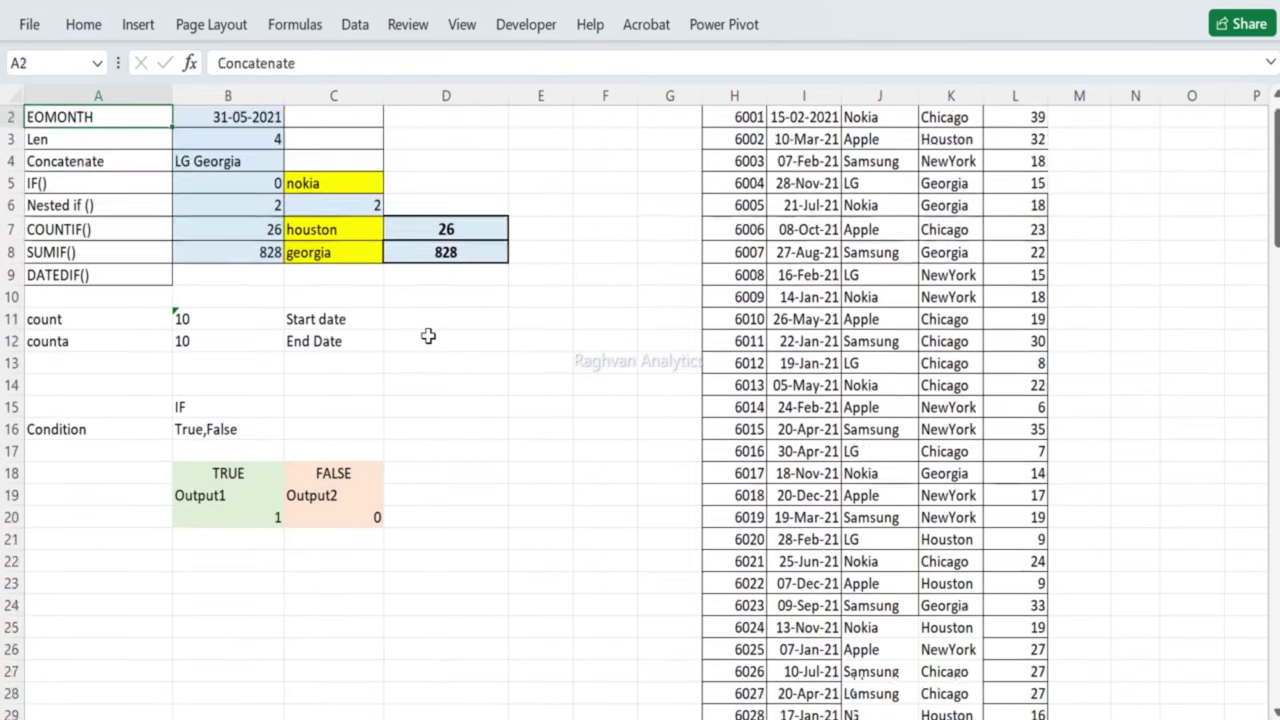
{"action": "key", "text": "Down"}
{"action": "key", "text": "Down"}
{"action": "key", "text": "Down"}
{"action": "key", "text": "Down"}
{"action": "key", "text": "Down"}
{"action": "key", "text": "Down"}
{"action": "key", "text": "Down"}
{"action": "key", "text": "Down"}
{"action": "key", "text": "Down"}
{"action": "key", "text": "Right"}
{"action": "key", "text": "Right"}
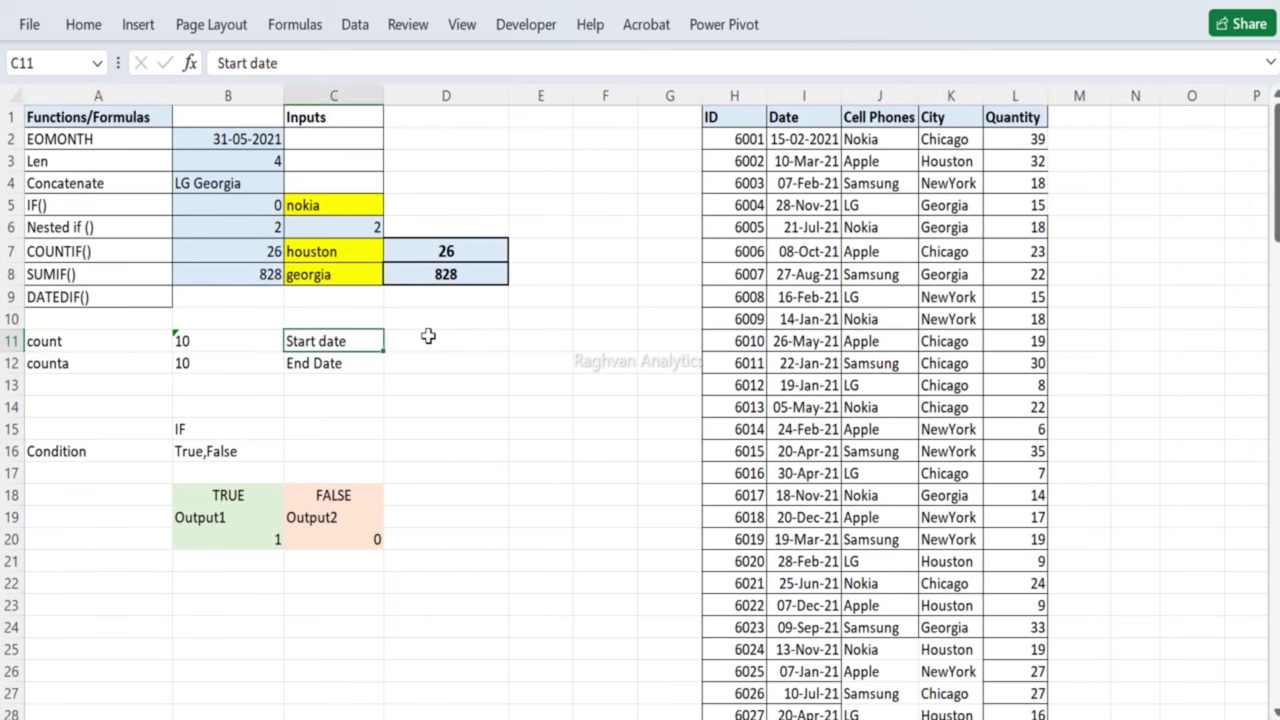
{"action": "key", "text": "shift+Right"}
{"action": "key", "text": "shift+Down"}
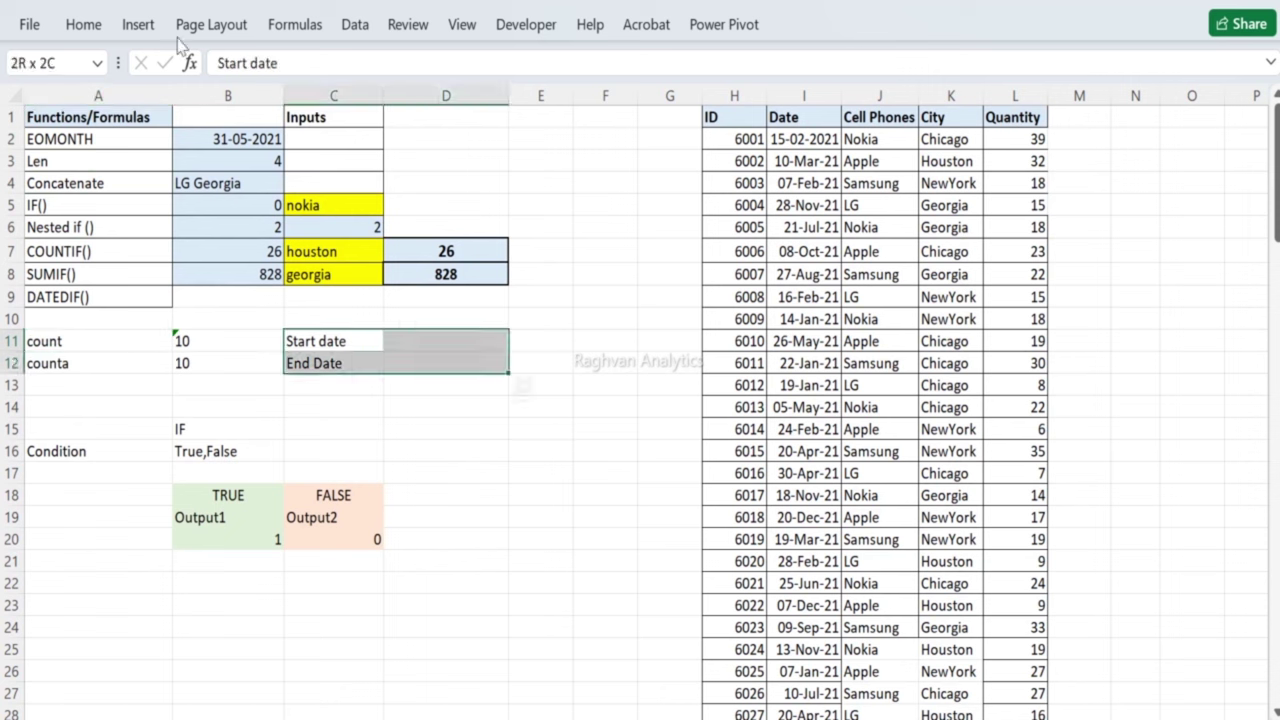
Step: Apply All Borders to the date cells C11:D12
{"action": "left_click", "coordinate": [84, 28]}
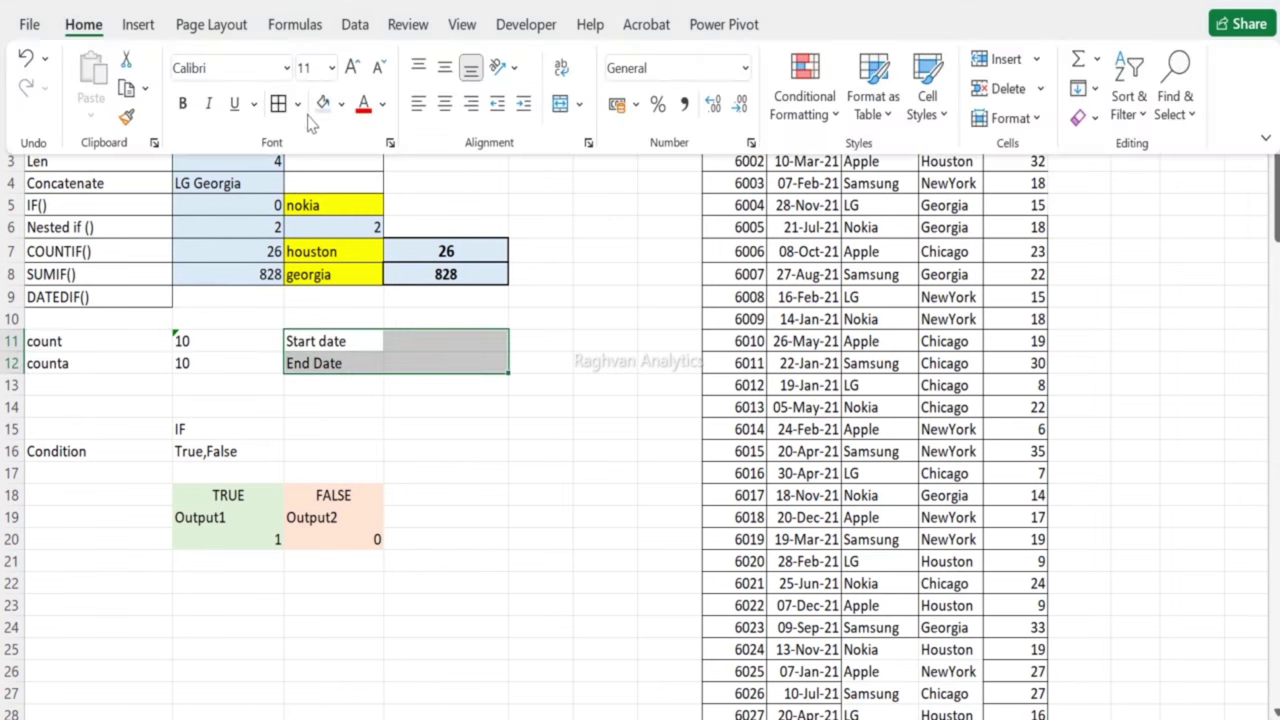
{"action": "left_click", "coordinate": [297, 104]}
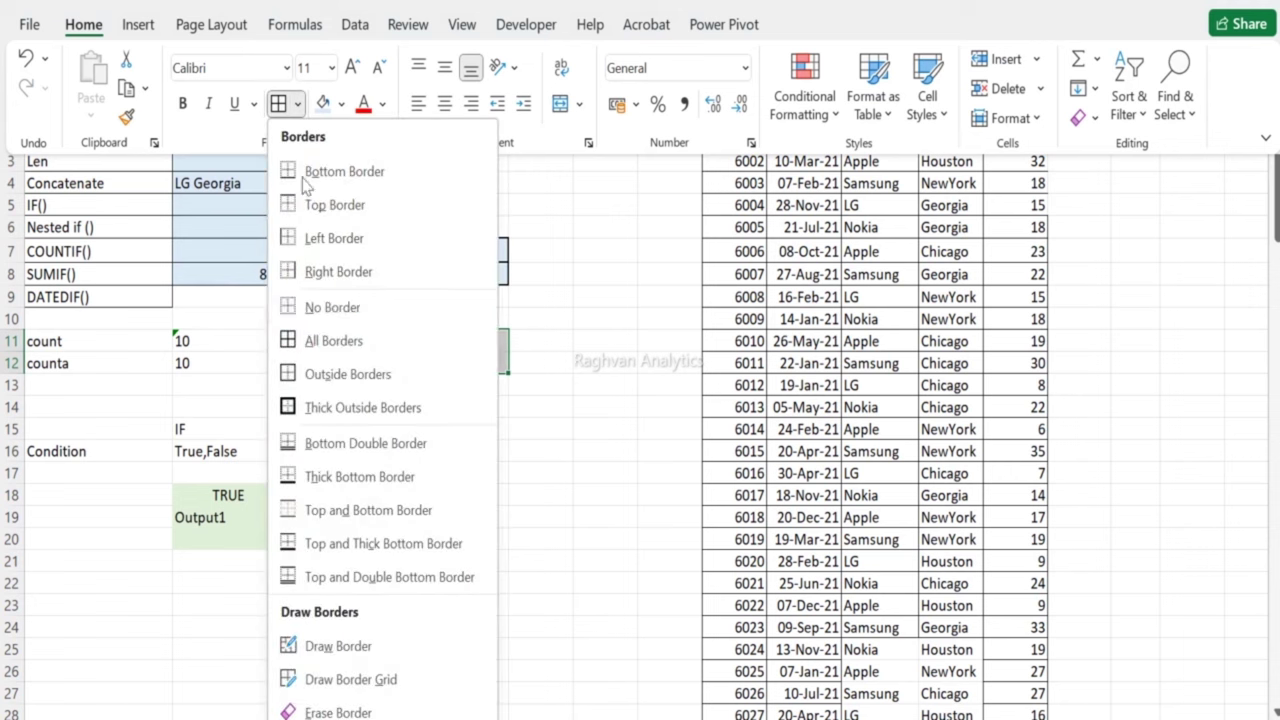
{"action": "left_click", "coordinate": [336, 341]}
Step: Enter a bold 'Datedif()' heading in D10
{"action": "left_click", "coordinate": [416, 319]}
{"action": "type", "text": "Dated"}
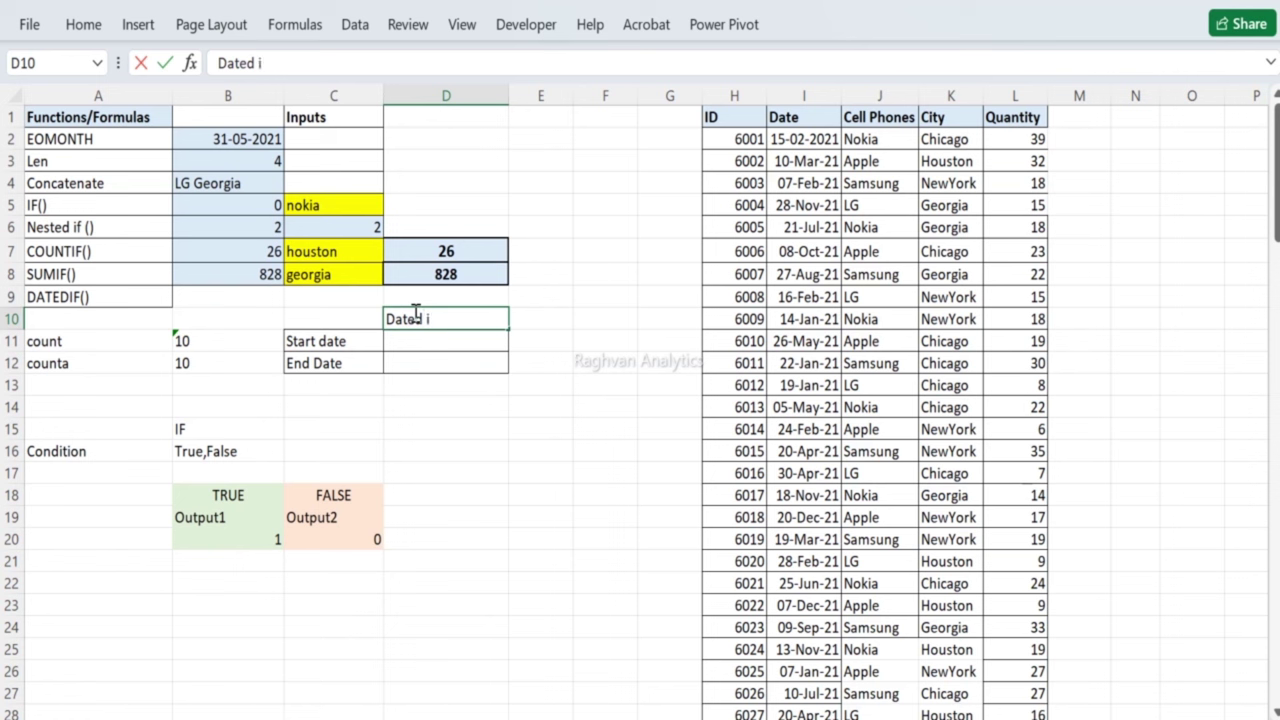
{"action": "type", "text": "if()"}
{"action": "key", "text": "ctrl+b"}
{"action": "key", "text": "Return"}
{"action": "key", "text": "Return"}
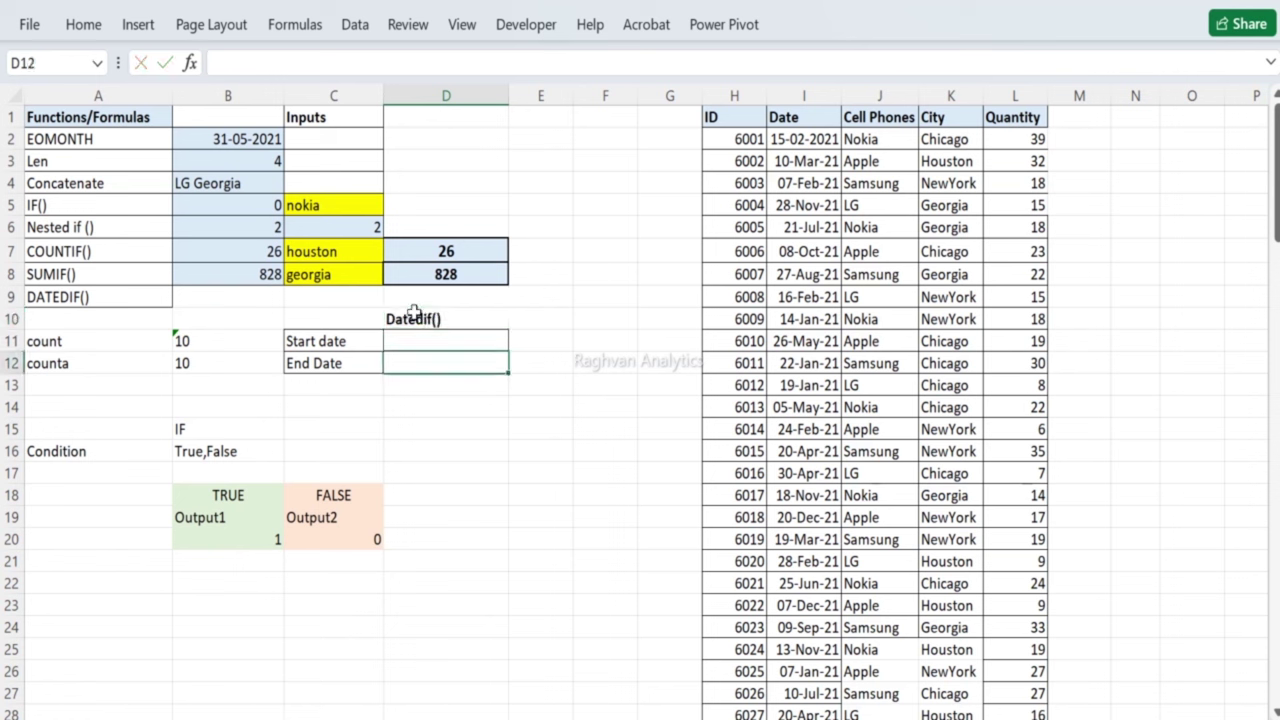
Step: Copy the 15-02-2021 date from I2 into the start date cell D11
{"action": "key", "text": "Up"}
{"action": "key", "text": "Up"}
{"action": "key", "text": "Up"}
{"action": "key", "text": "Up"}
{"action": "key", "text": "Up"}
{"action": "key", "text": "Up"}
{"action": "key", "text": "Up"}
{"action": "key", "text": "Up"}
{"action": "key", "text": "Up"}
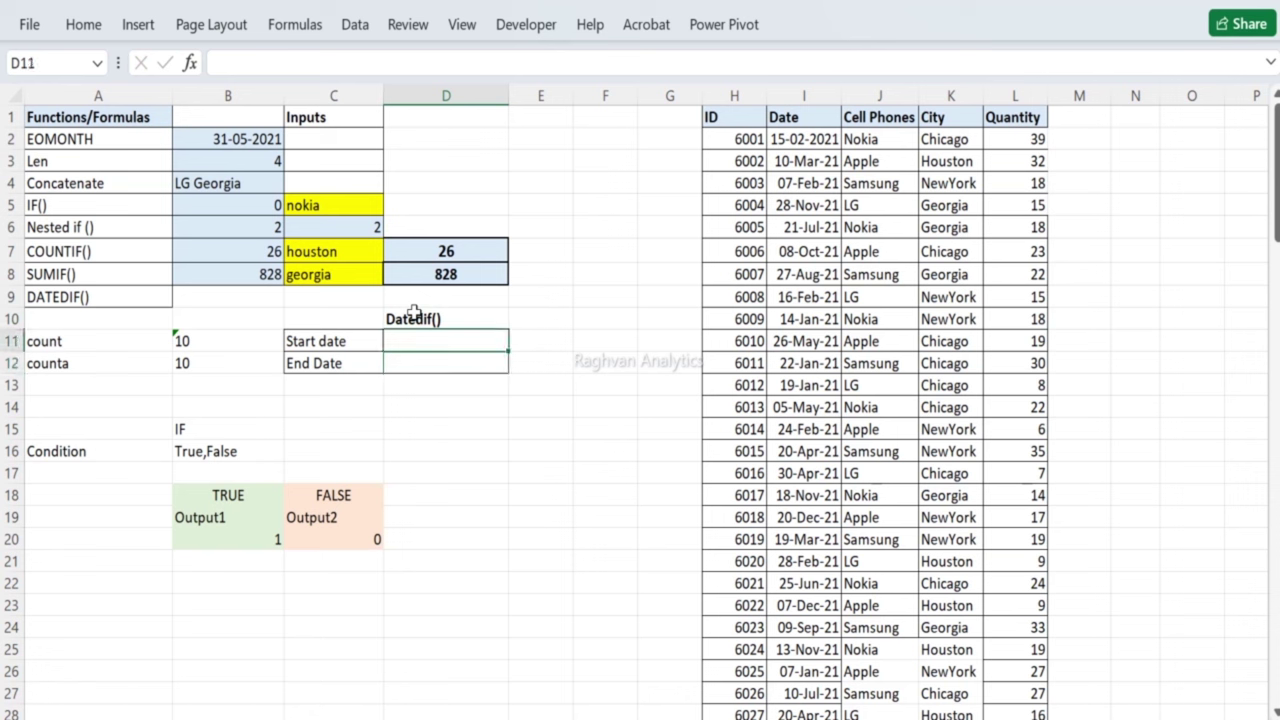
{"action": "key", "text": "Right"}
{"action": "key", "text": "Right"}
{"action": "key", "text": "Right"}
{"action": "key", "text": "Up"}
{"action": "key", "text": "Right"}
{"action": "key", "text": "Right"}
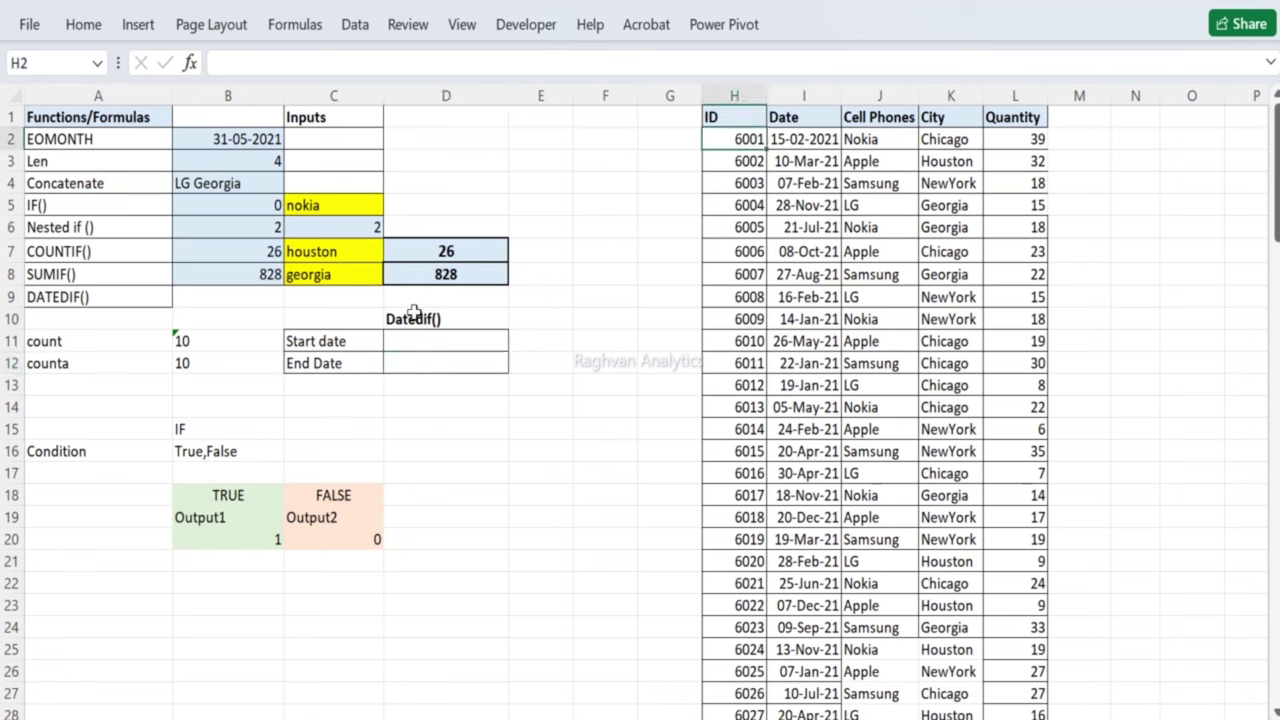
{"action": "key", "text": "Delete"}
{"action": "key", "text": "ctrl+z"}
{"action": "key", "text": "ctrl+c"}
{"action": "key", "text": "Down"}
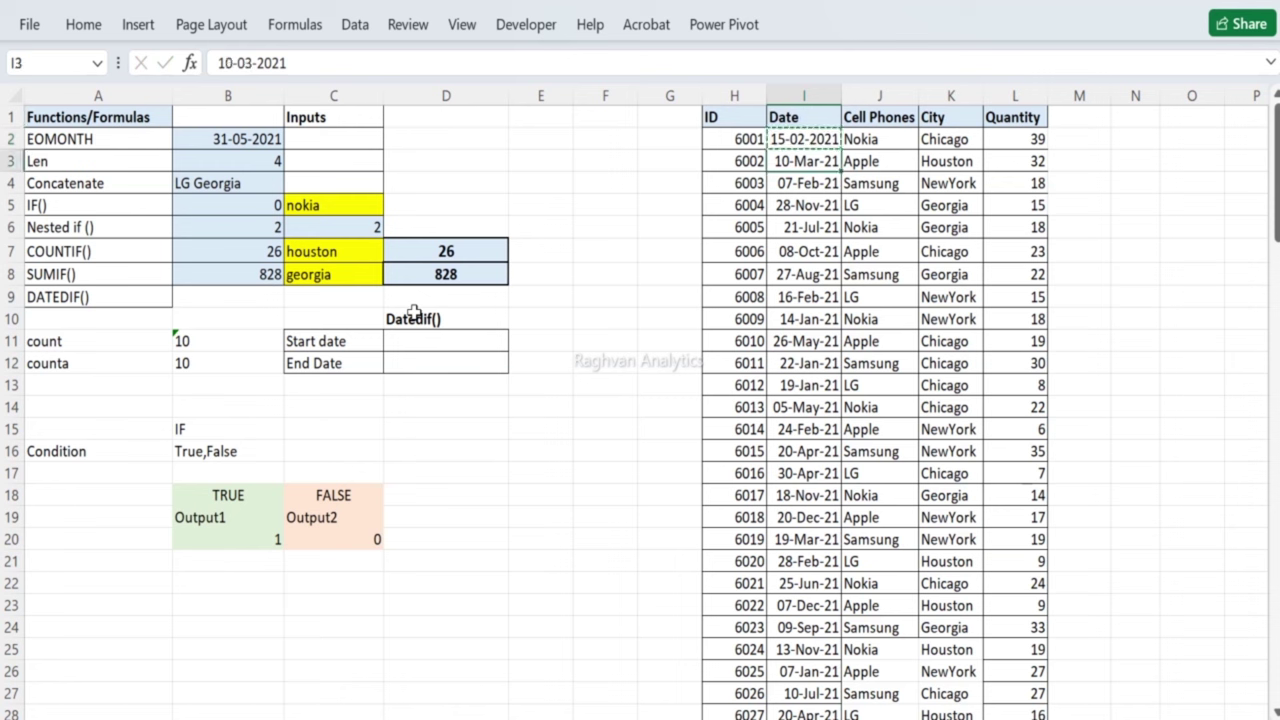
{"action": "key", "text": "Left"}
{"action": "key", "text": "Left"}
{"action": "key", "text": "Left"}
{"action": "key", "text": "Left"}
{"action": "key", "text": "Left"}
{"action": "key", "text": "Down"}
{"action": "key", "text": "Down"}
{"action": "key", "text": "Down"}
{"action": "key", "text": "Down"}
{"action": "key", "text": "Down"}
{"action": "key", "text": "Down"}
{"action": "key", "text": "Down"}
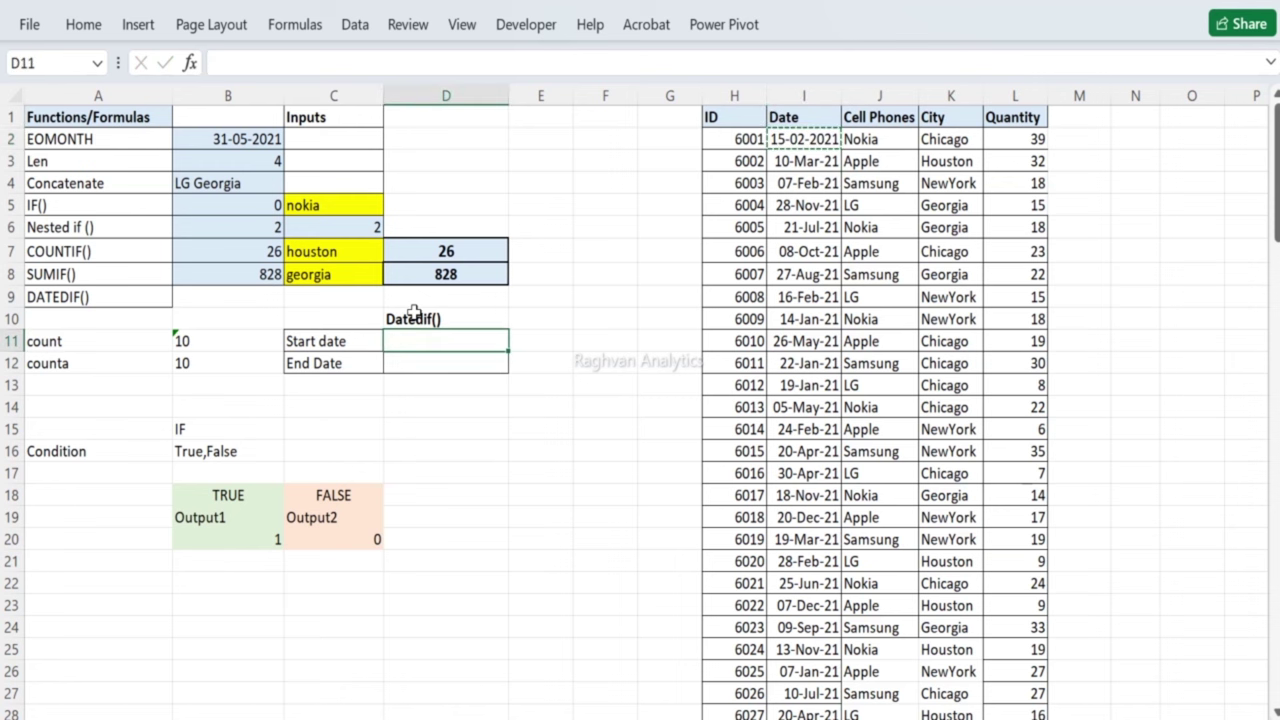
{"action": "key", "text": "ctrl+v"}
{"action": "key", "text": "Down"}
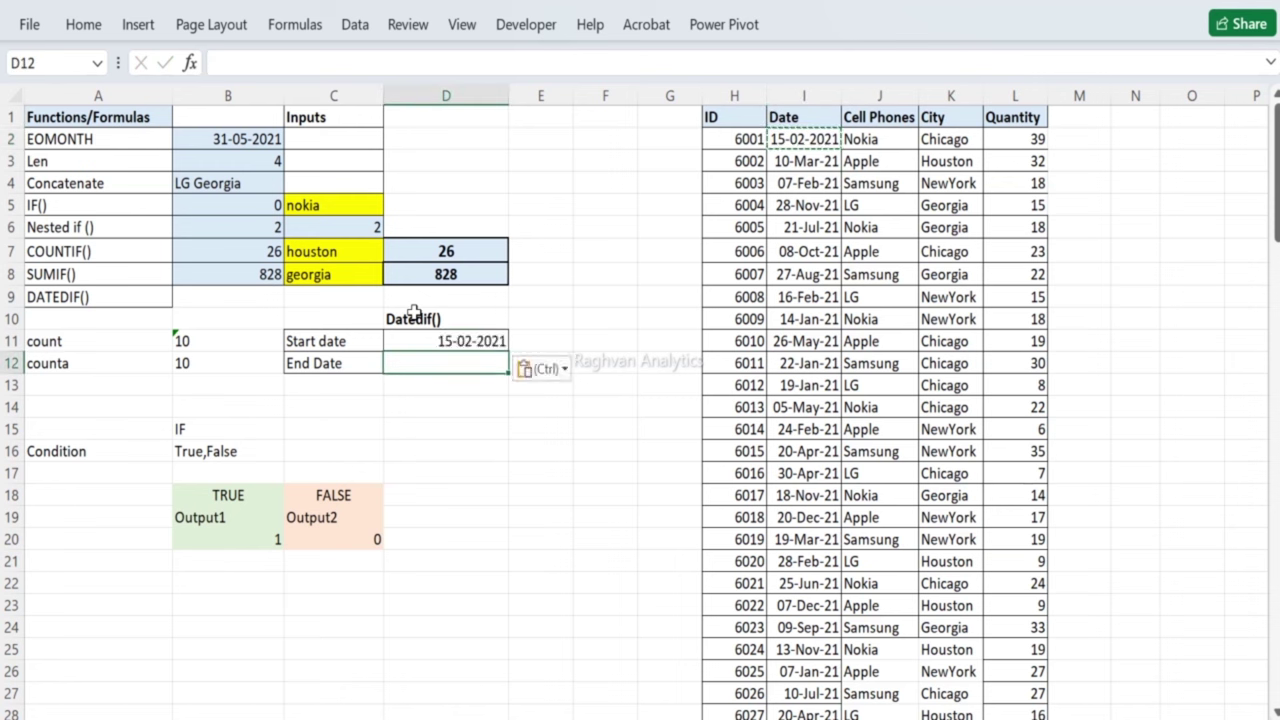
{"action": "key", "text": "ctrl"}
{"action": "key", "text": "Escape"}
{"action": "key", "text": "ctrl"}
{"action": "key", "text": "Escape"}
{"action": "key", "text": "Right"}
{"action": "key", "text": "Right"}
{"action": "key", "text": "Right"}
{"action": "key", "text": "Right"}
{"action": "key", "text": "Right"}
{"action": "key", "text": "Right"}
{"action": "key", "text": "Right"}
{"action": "key", "text": "Right"}
Step: Copy the start date from D11 into the end date cell D12
{"action": "key", "text": "Up"}
{"action": "key", "text": "Left"}
{"action": "key", "text": "Left"}
{"action": "key", "text": "Left"}
{"action": "key", "text": "Left"}
{"action": "key", "text": "Left"}
{"action": "key", "text": "Left"}
{"action": "key", "text": "Left"}
{"action": "key", "text": "Left"}
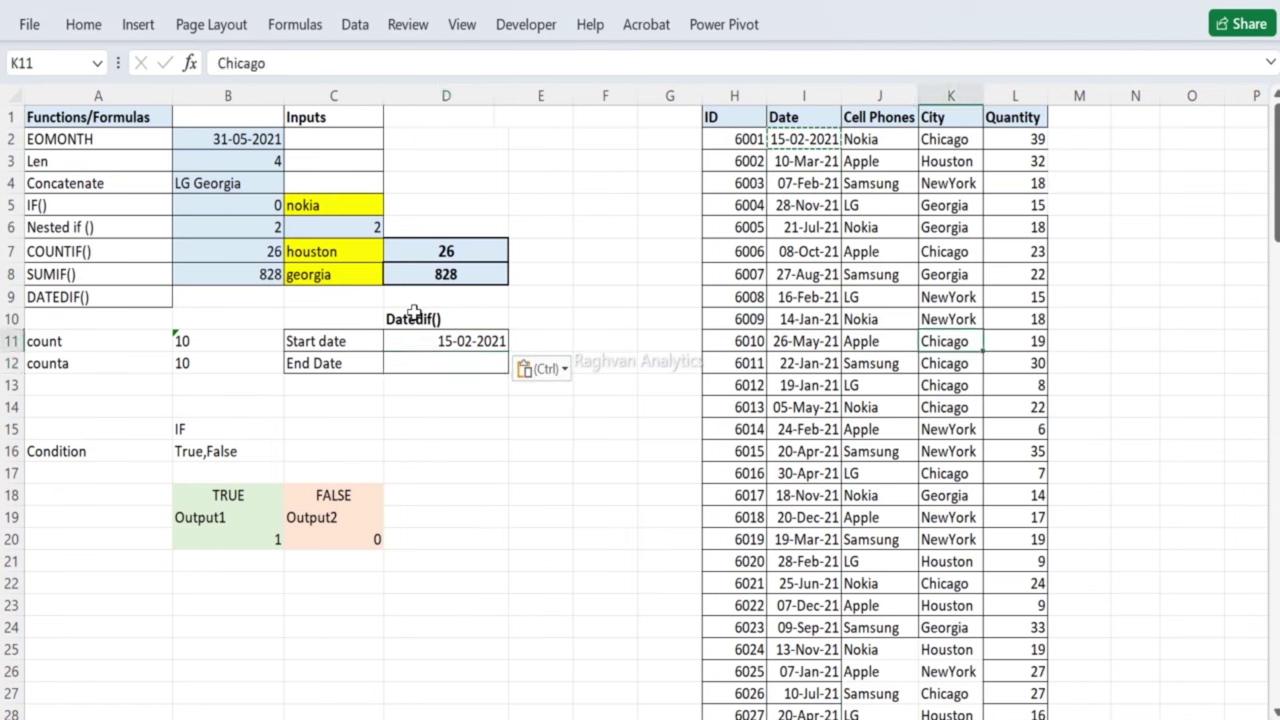
{"action": "key", "text": "Up"}
{"action": "key", "text": "Down"}
{"action": "key", "text": "ctrl+c"}
{"action": "key", "text": "Down"}
{"action": "key", "text": "ctrl+v"}
Step: Change the end date's year so it reads 15-02-2022
{"action": "key", "text": "Escape"}
{"action": "key", "text": "F2"}
{"action": "key", "text": "BackSpace"}
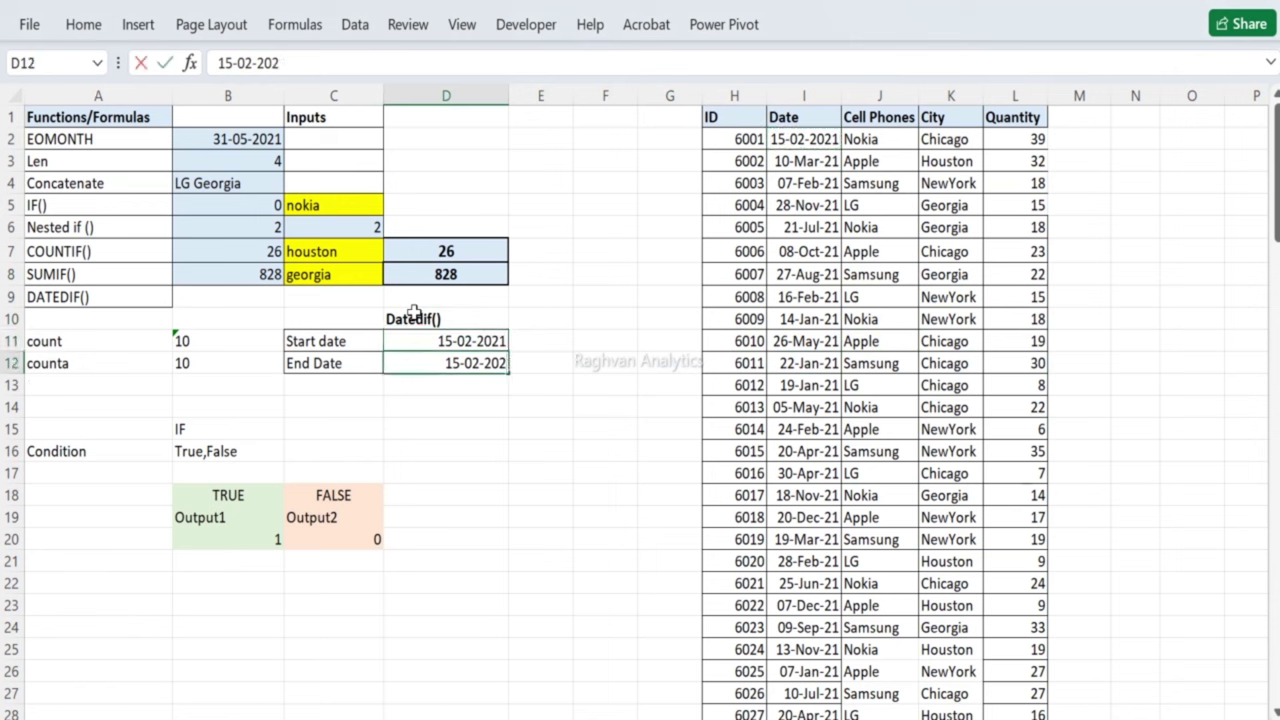
{"action": "type", "text": "2"}
{"action": "key", "text": "Return"}
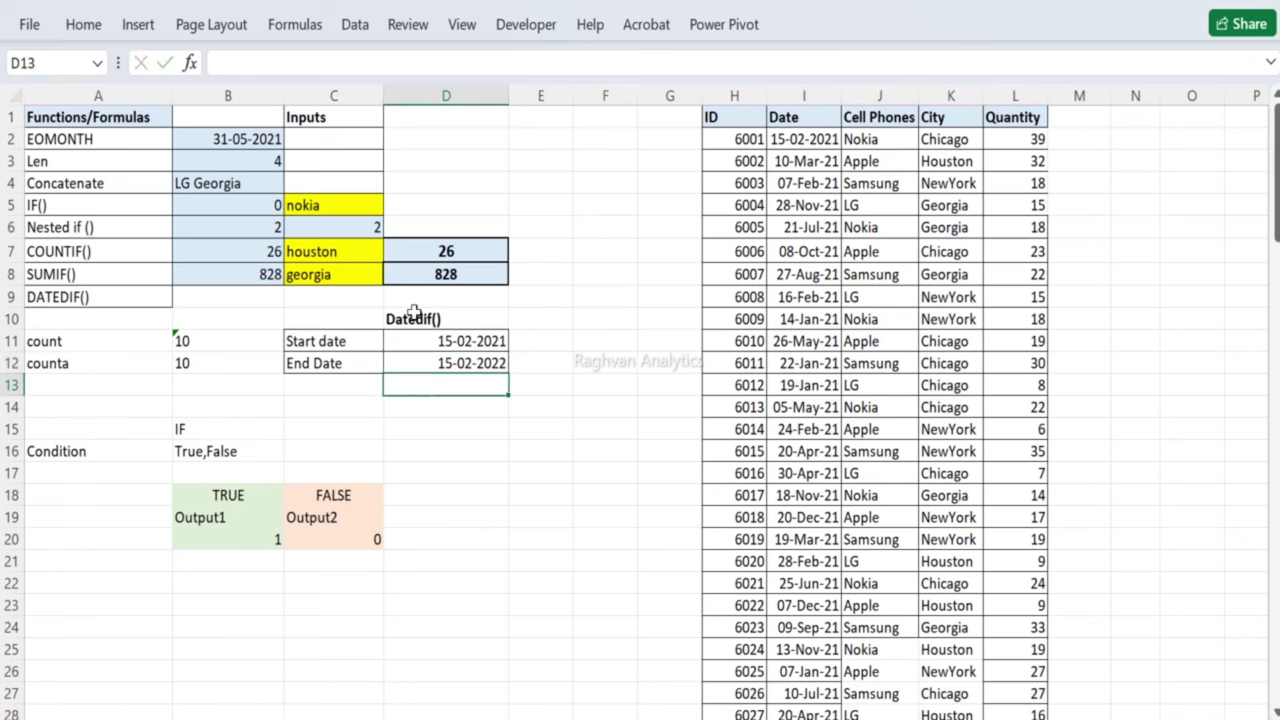
Step: Edit the start date in D11 to 01-01-2021
{"action": "key", "text": "Up"}
{"action": "key", "text": "Up"}
{"action": "key", "text": "F2"}
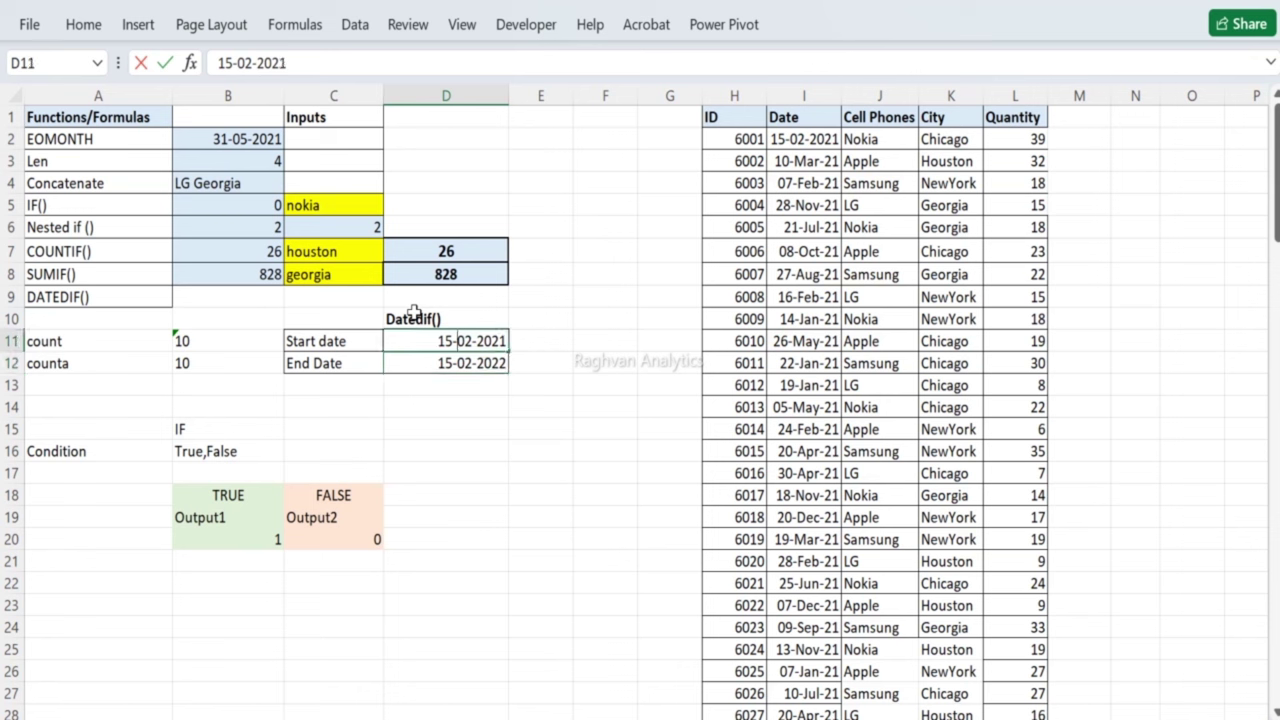
{"action": "key", "text": "Left"}
{"action": "key", "text": "Left"}
{"action": "key", "text": "Left"}
{"action": "key", "text": "Left"}
{"action": "key", "text": "Left"}
{"action": "key", "text": "Left"}
{"action": "key", "text": "Left"}
{"action": "key", "text": "Left"}
{"action": "key", "text": "BackSpace"}
{"action": "key", "text": "BackSpace"}
{"action": "type", "text": "01"}
{"action": "key", "text": "Delete"}
{"action": "type", "text": "1"}
{"action": "key", "text": "Return"}
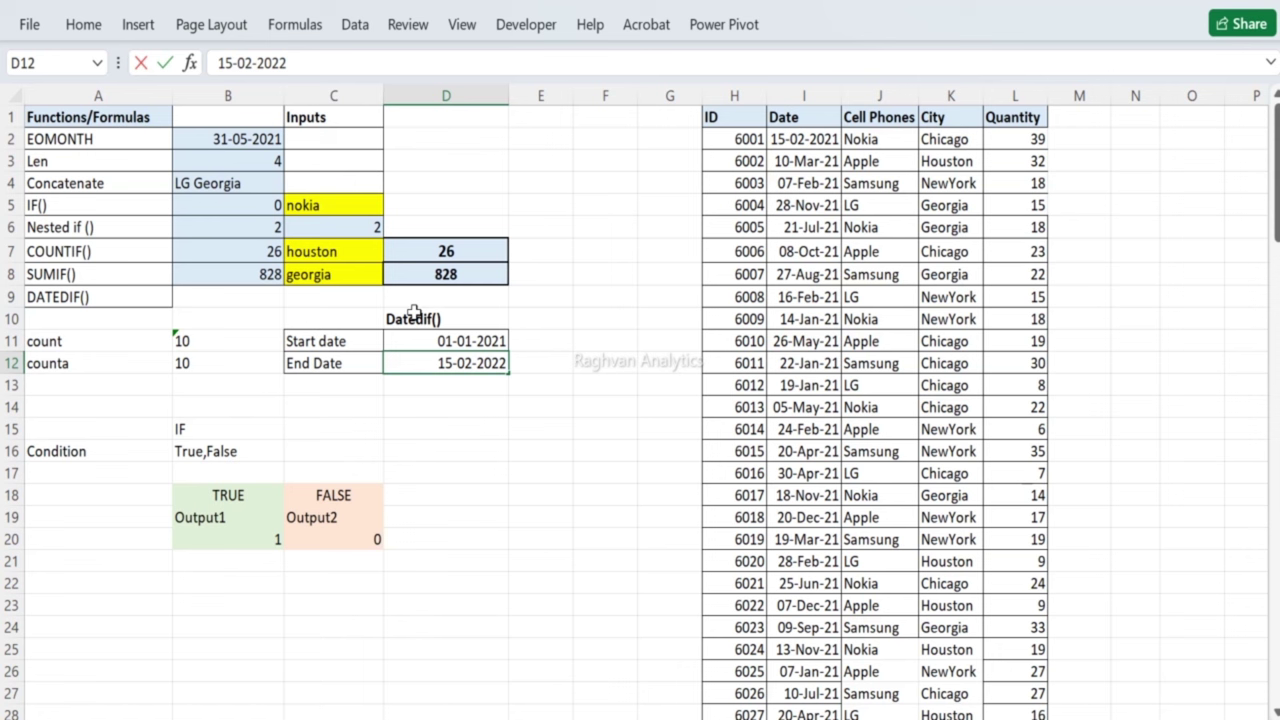
Step: Edit the end date in D12 to 01-10-2022
{"action": "key", "text": "BackSpace"}
{"action": "key", "text": "BackSpace"}
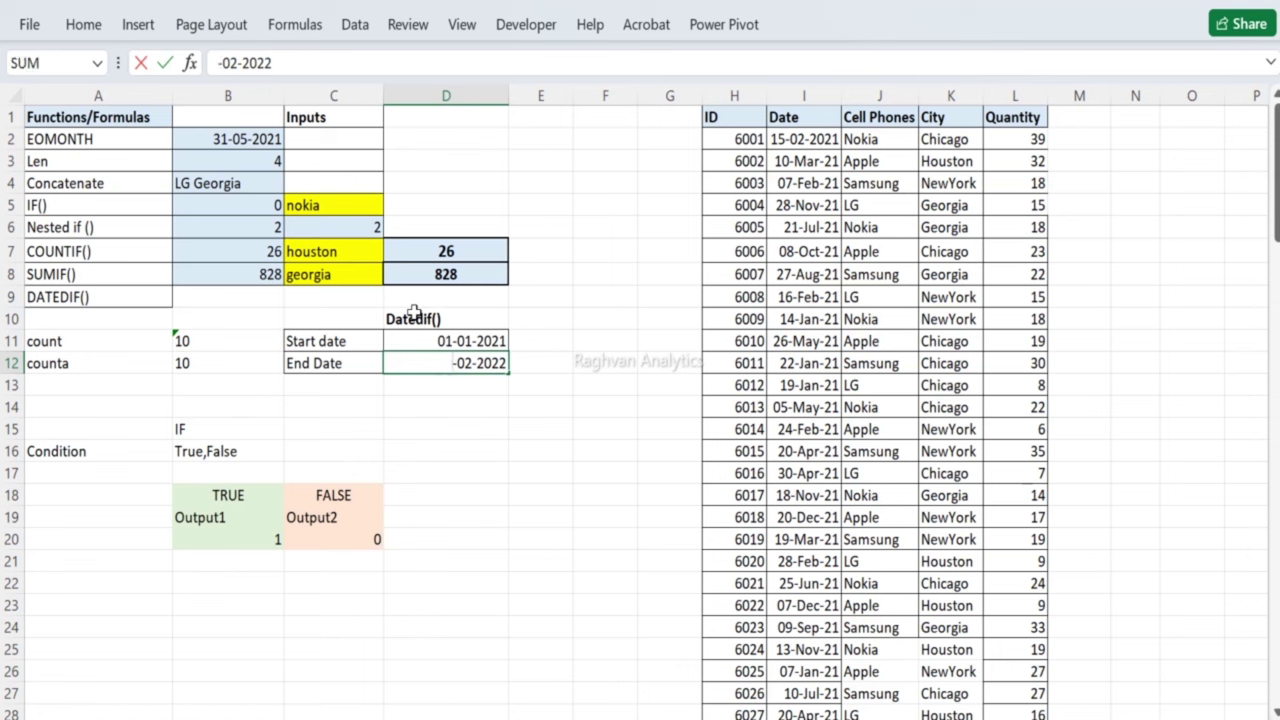
{"action": "type", "text": "01"}
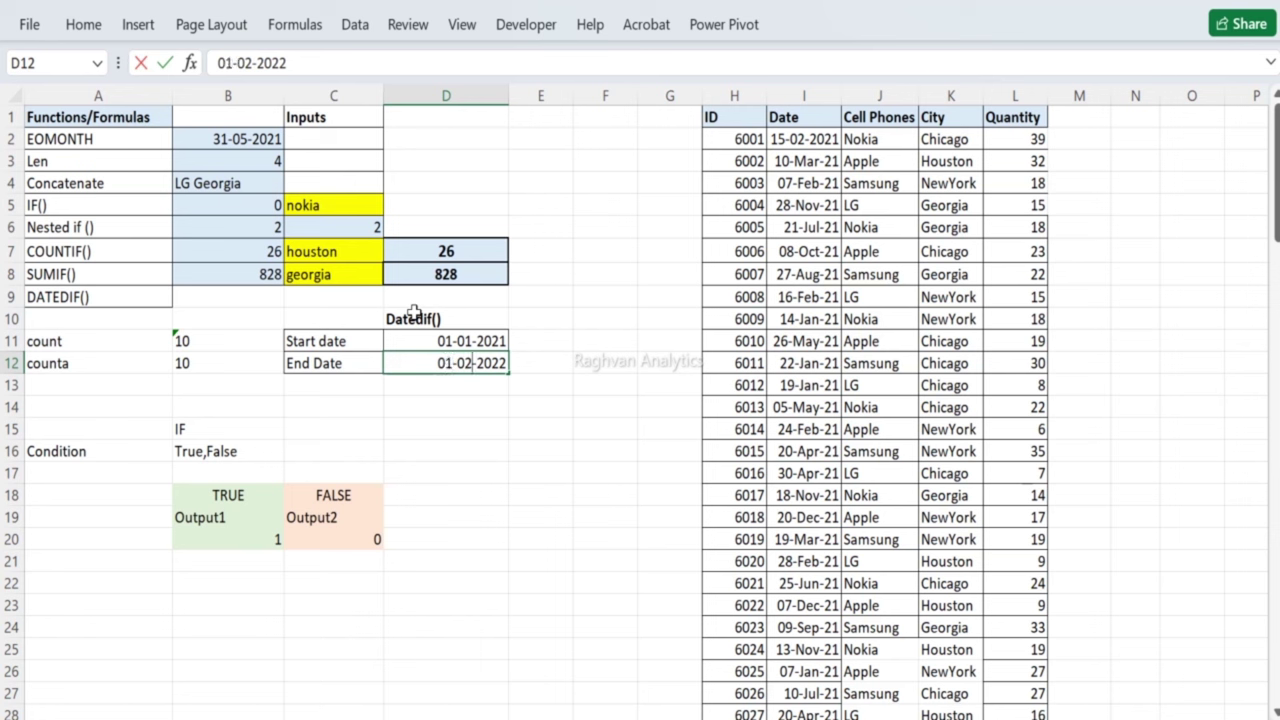
{"action": "key", "text": "BackSpace"}
{"action": "key", "text": "BackSpace"}
{"action": "type", "text": "10"}
{"action": "key", "text": "Return"}
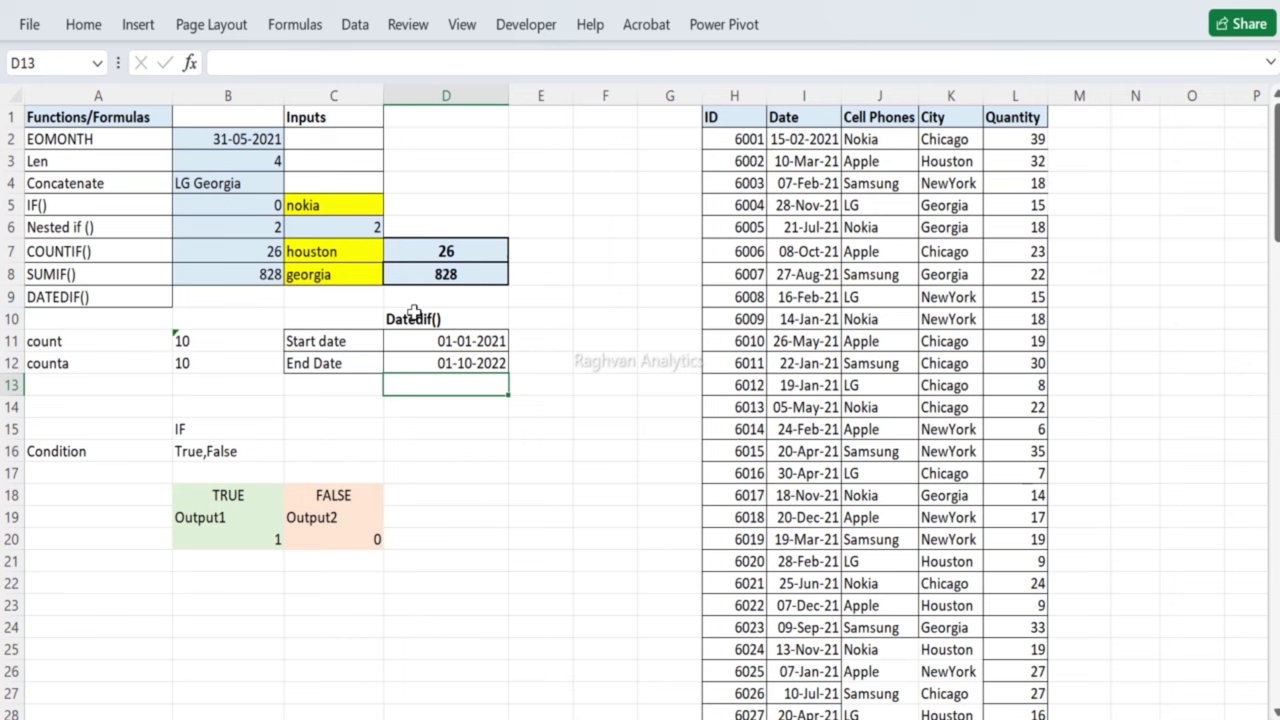
Step: Review the start date 01-01-2021 and end date 01-10-2022 alongside their labels
{"action": "key", "text": "Up"}
{"action": "key", "text": "Up"}
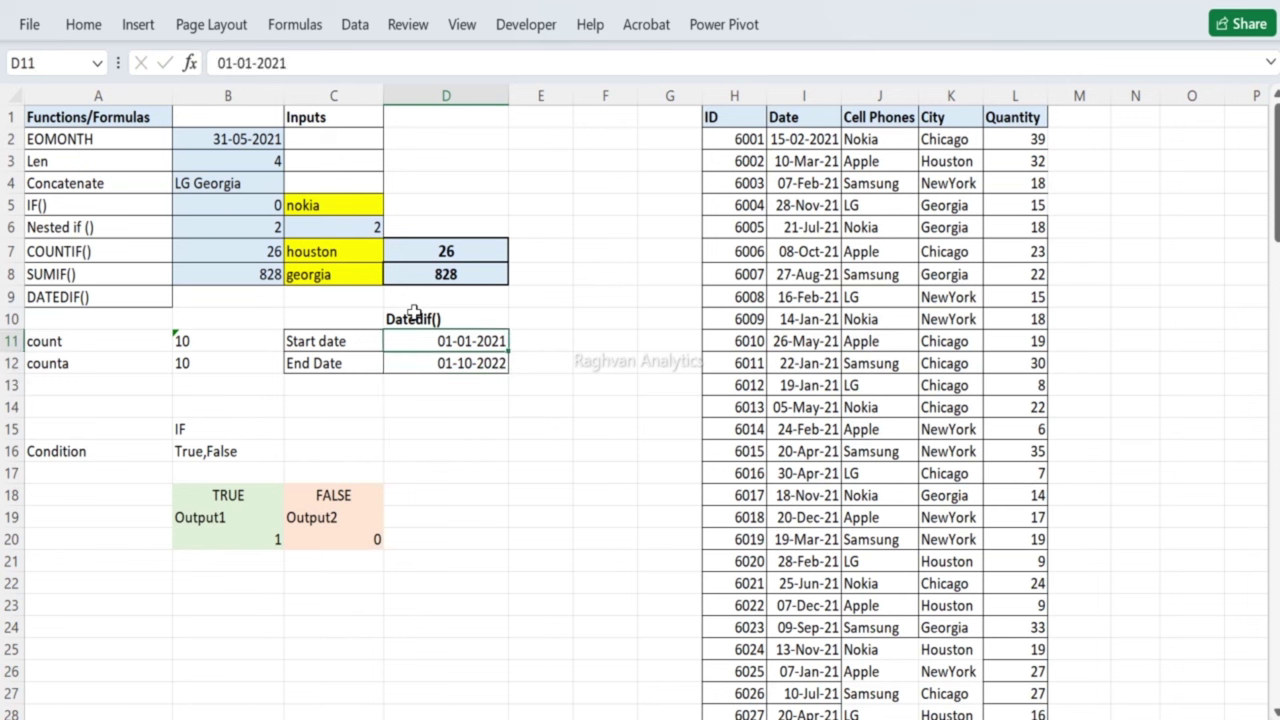
{"action": "key", "text": "Left"}
{"action": "key", "text": "Down"}
{"action": "key", "text": "Up"}
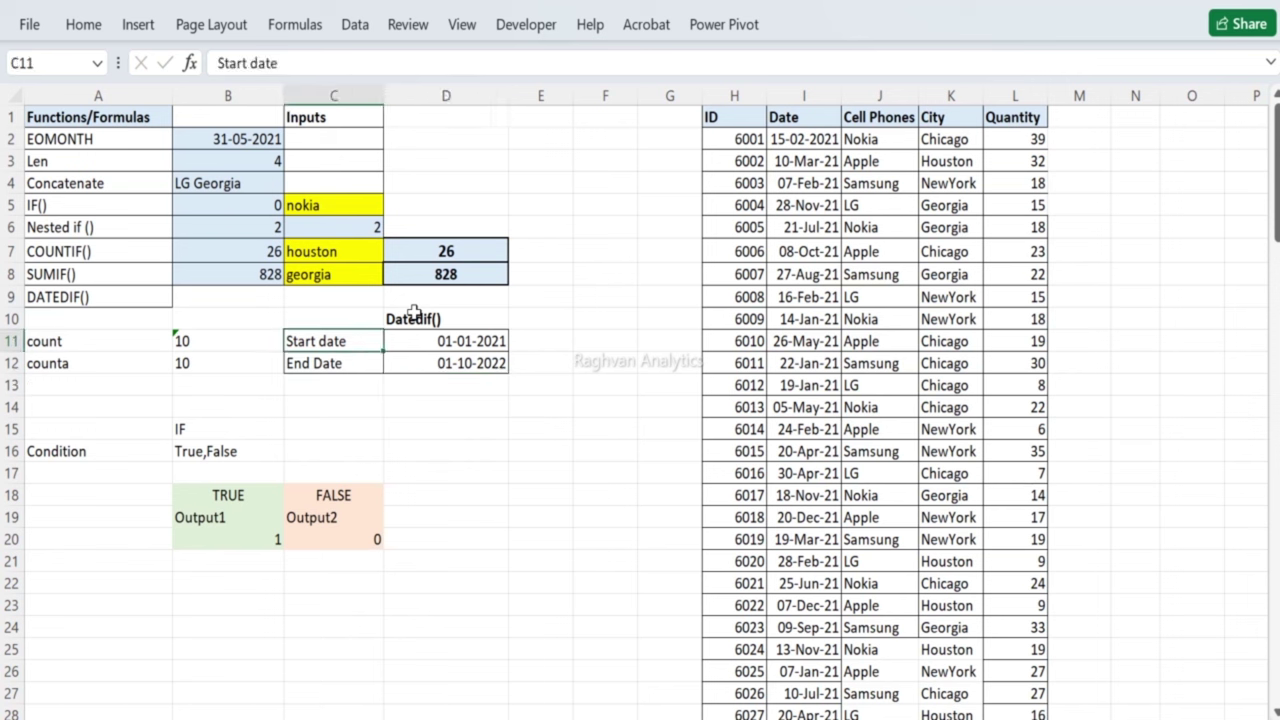
{"action": "key", "text": "Right"}
{"action": "key", "text": "Down"}
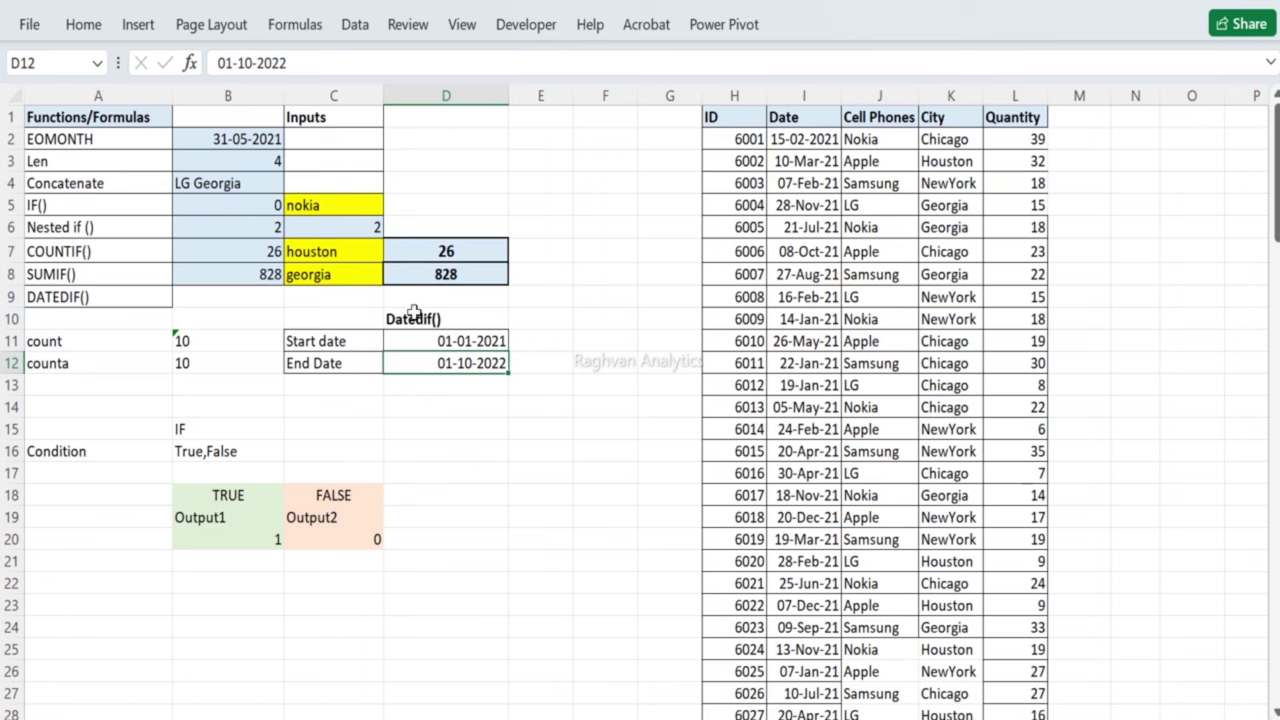
{"action": "key", "text": "Up"}
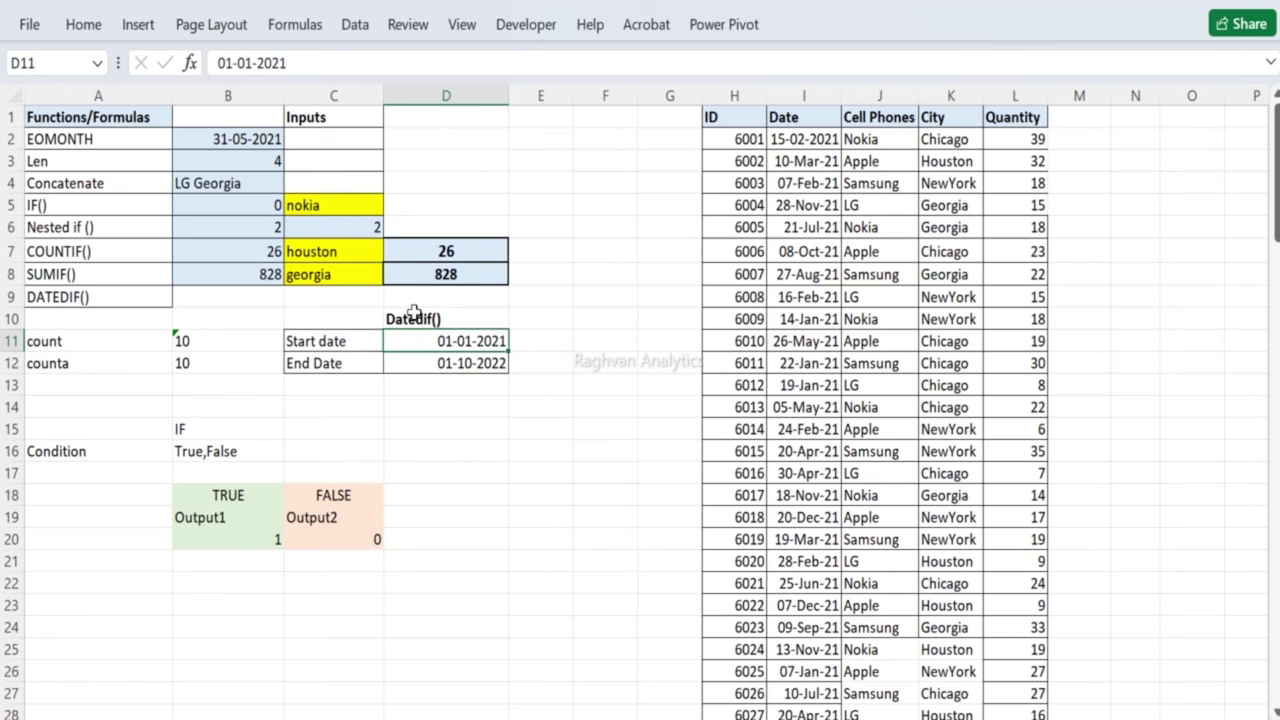
{"action": "key", "text": "Down"}
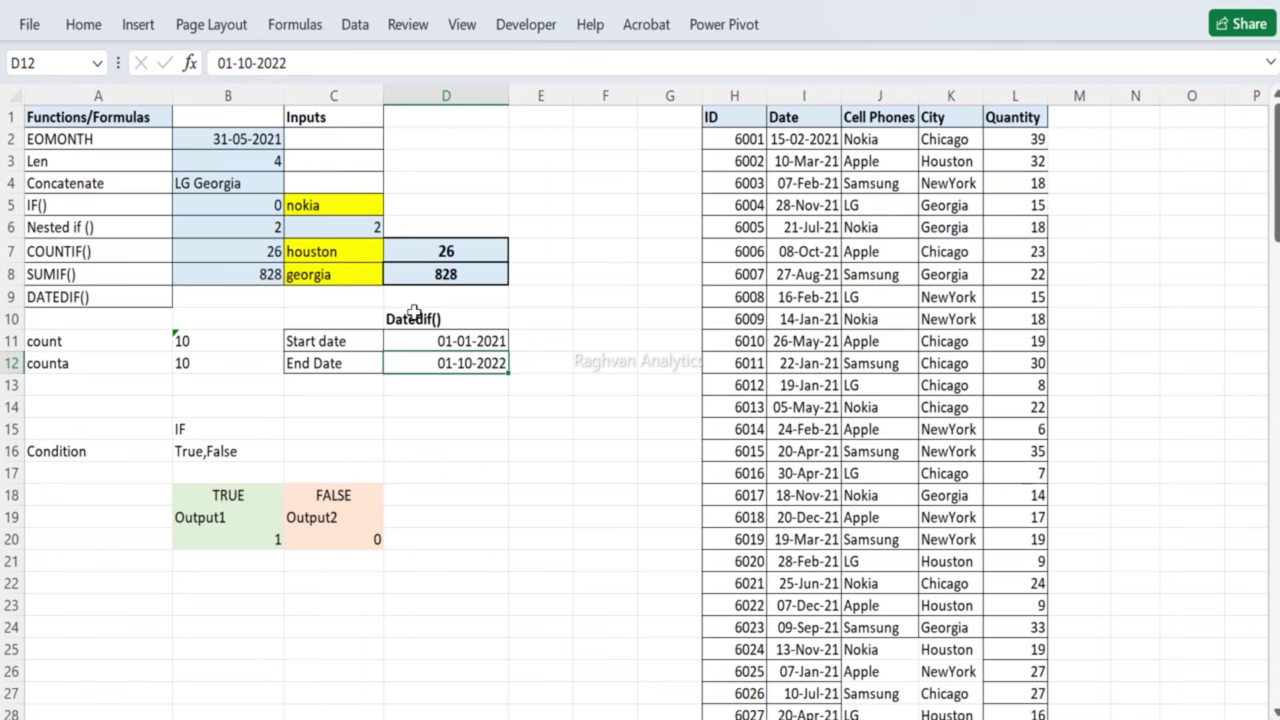
{"action": "key", "text": "Up"}
{"action": "key", "text": "Down"}
{"action": "key", "text": "Up"}
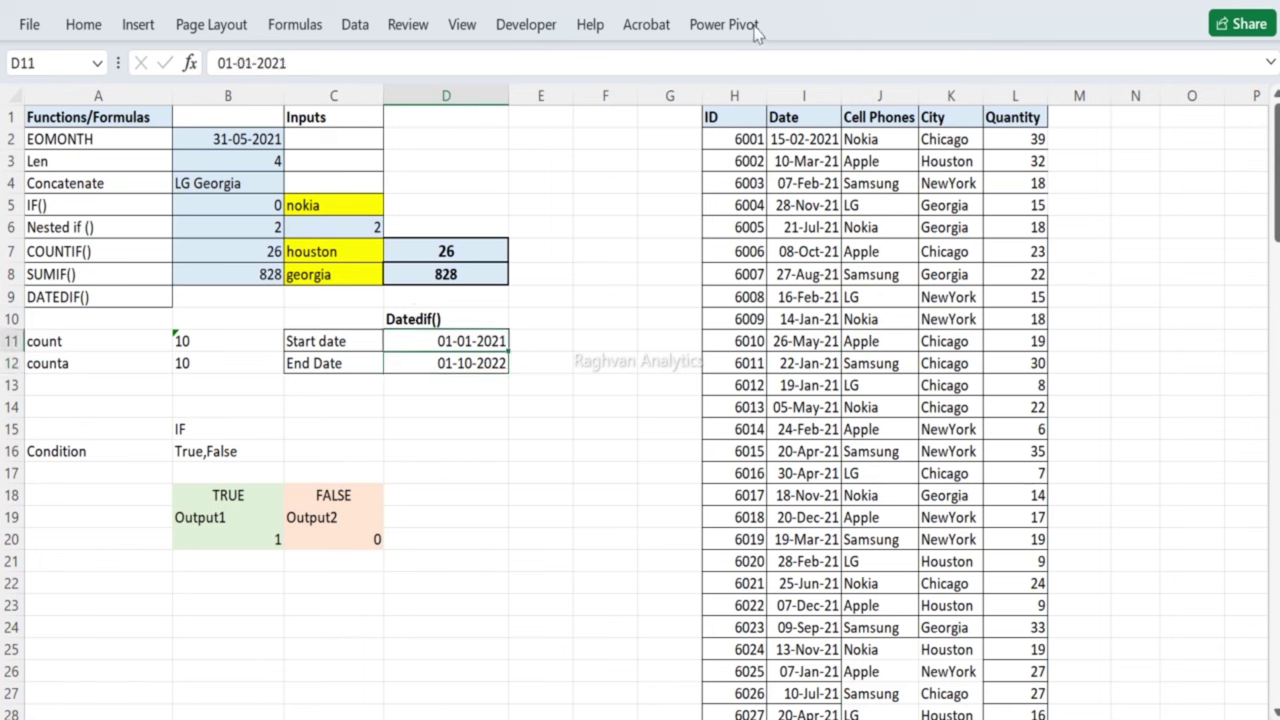
Step: Copy the second order date into I2 and edit it to 15-Feb-21
{"action": "left_click", "coordinate": [797, 163]}
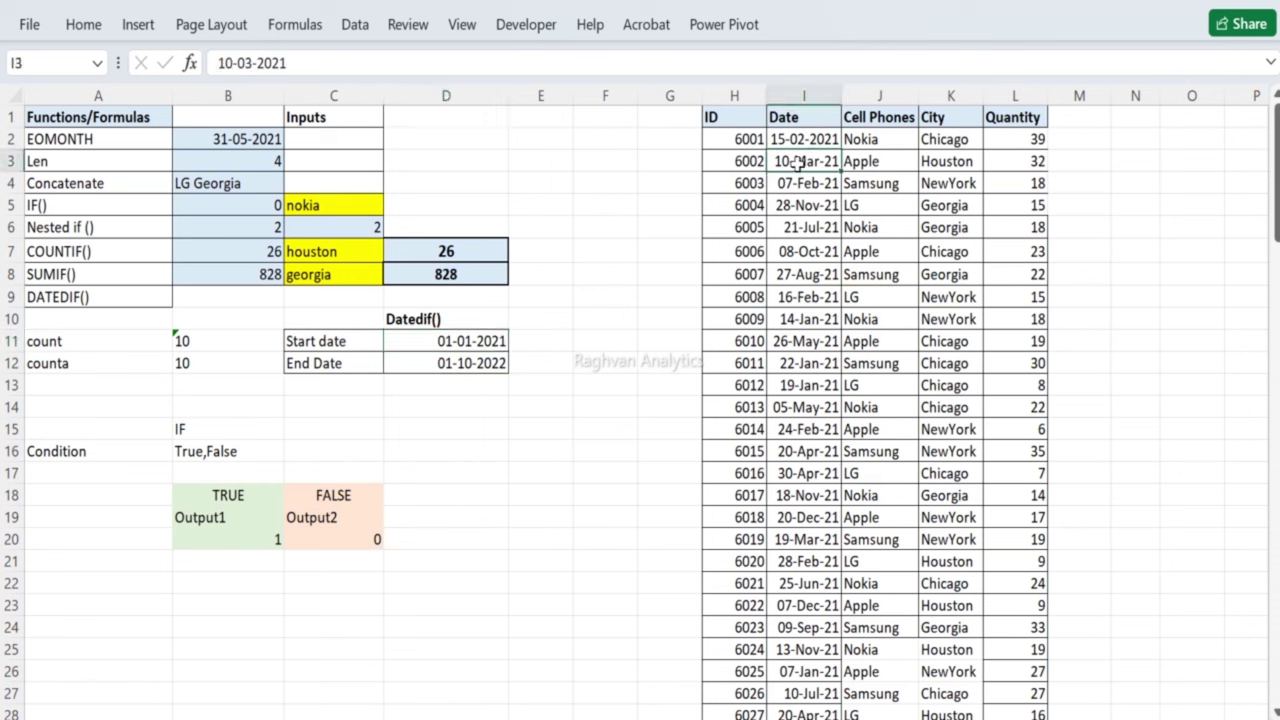
{"action": "key", "text": "ctrl+c"}
{"action": "left_click", "coordinate": [800, 139]}
{"action": "key", "text": "ctrl+v"}
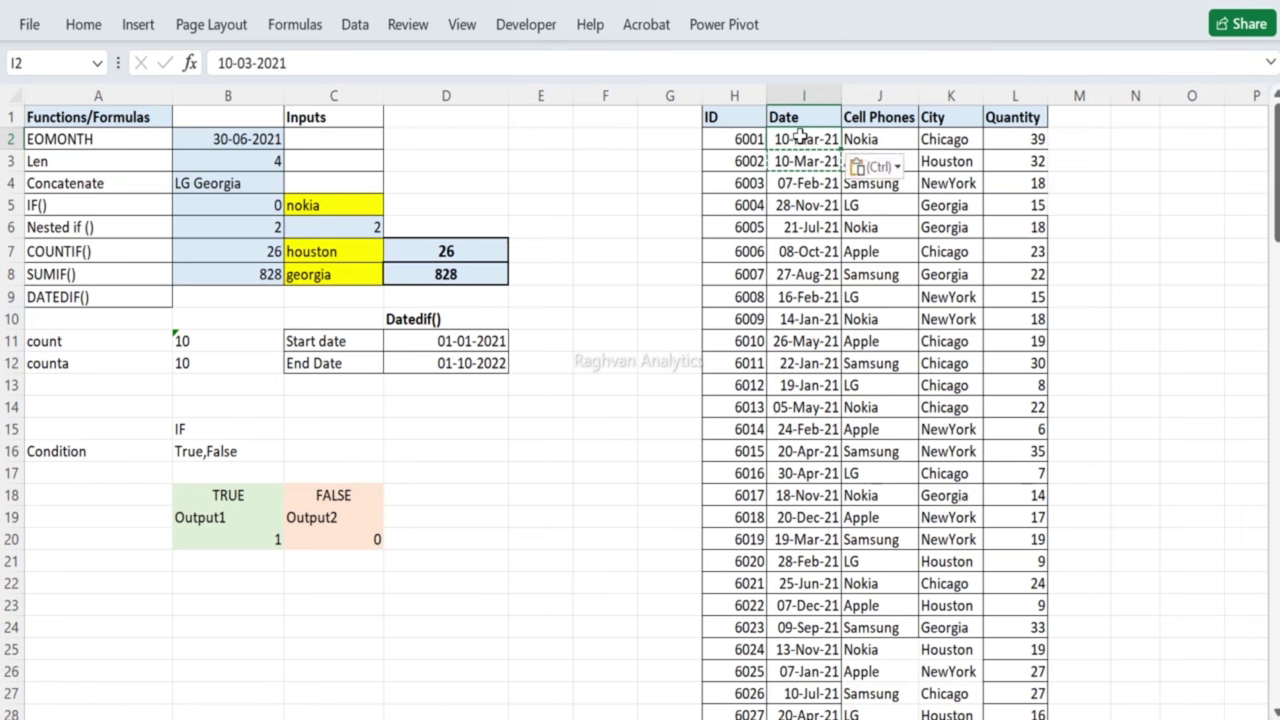
{"action": "double_click", "coordinate": [792, 138]}
{"action": "key", "text": "BackSpace"}
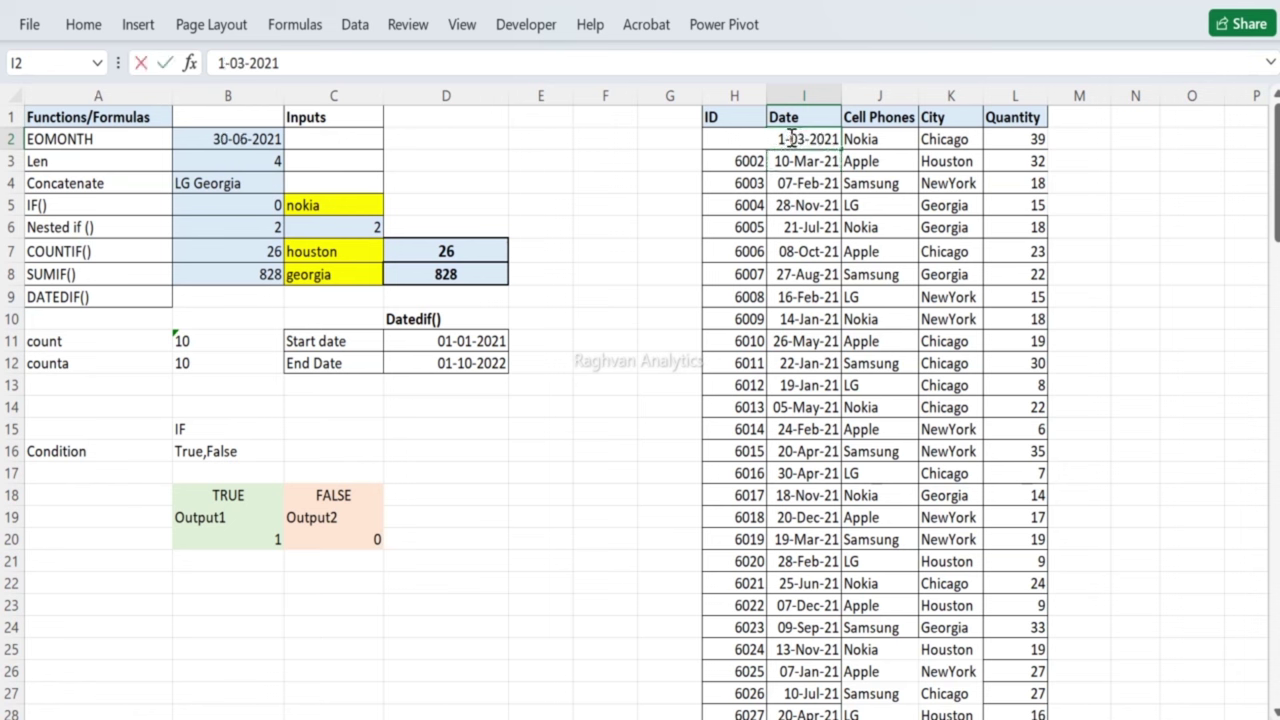
{"action": "type", "text": "5"}
{"action": "key", "text": "BackSpace"}
{"action": "key", "text": "BackSpace"}
{"action": "type", "text": "feb"}
{"action": "key", "text": "Return"}
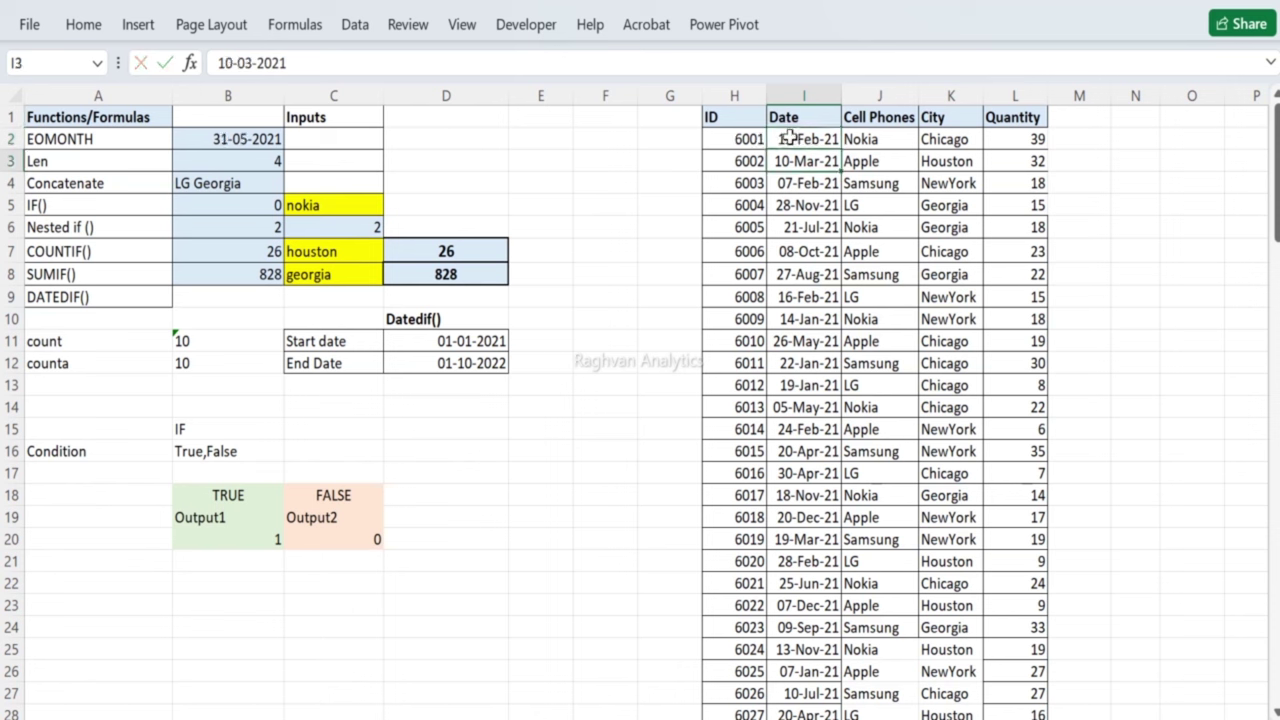
Step: Copy the order dates I2:I3 into D11:D12 as start 15-Feb-21 and end 10-Mar-21
{"action": "left_click_drag", "start_coordinate": [789, 139], "coordinate": [789, 161]}
{"action": "key", "text": "ctrl+c"}
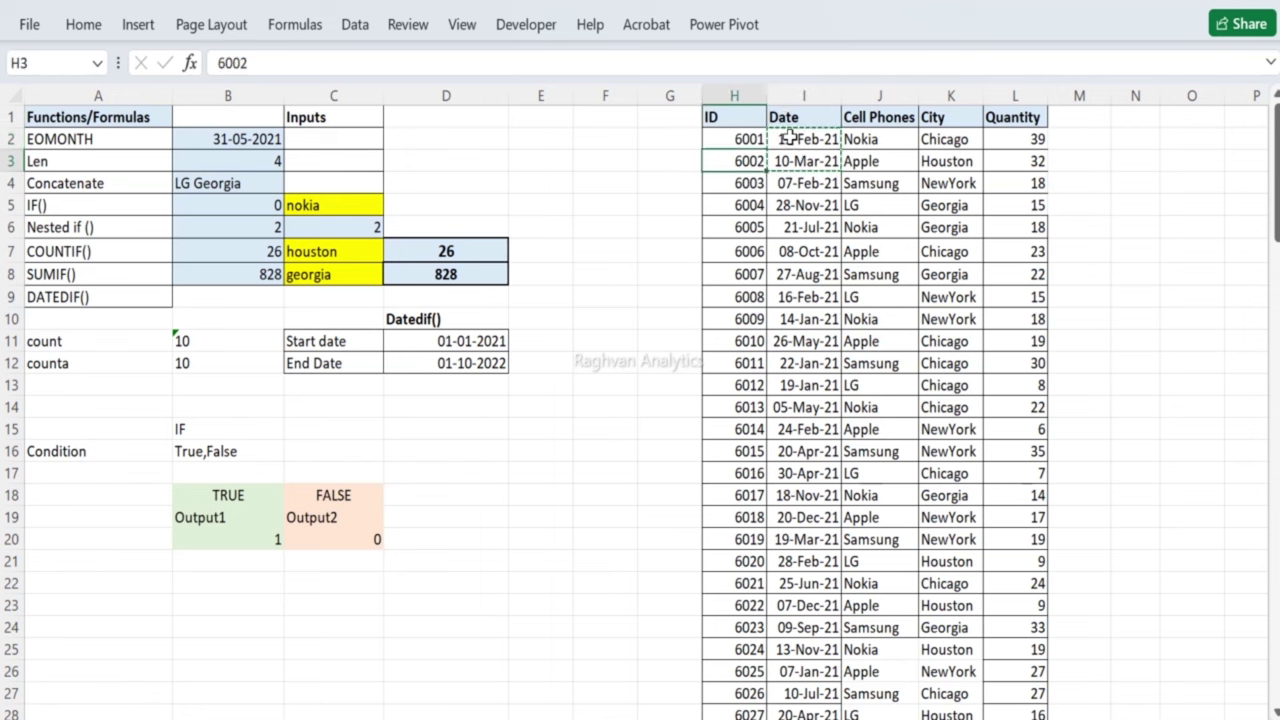
{"action": "left_click", "coordinate": [446, 363]}
{"action": "key", "text": "Up"}
{"action": "key", "text": "ctrl+v"}
{"action": "key", "text": "Escape"}
{"action": "key", "text": "Down"}
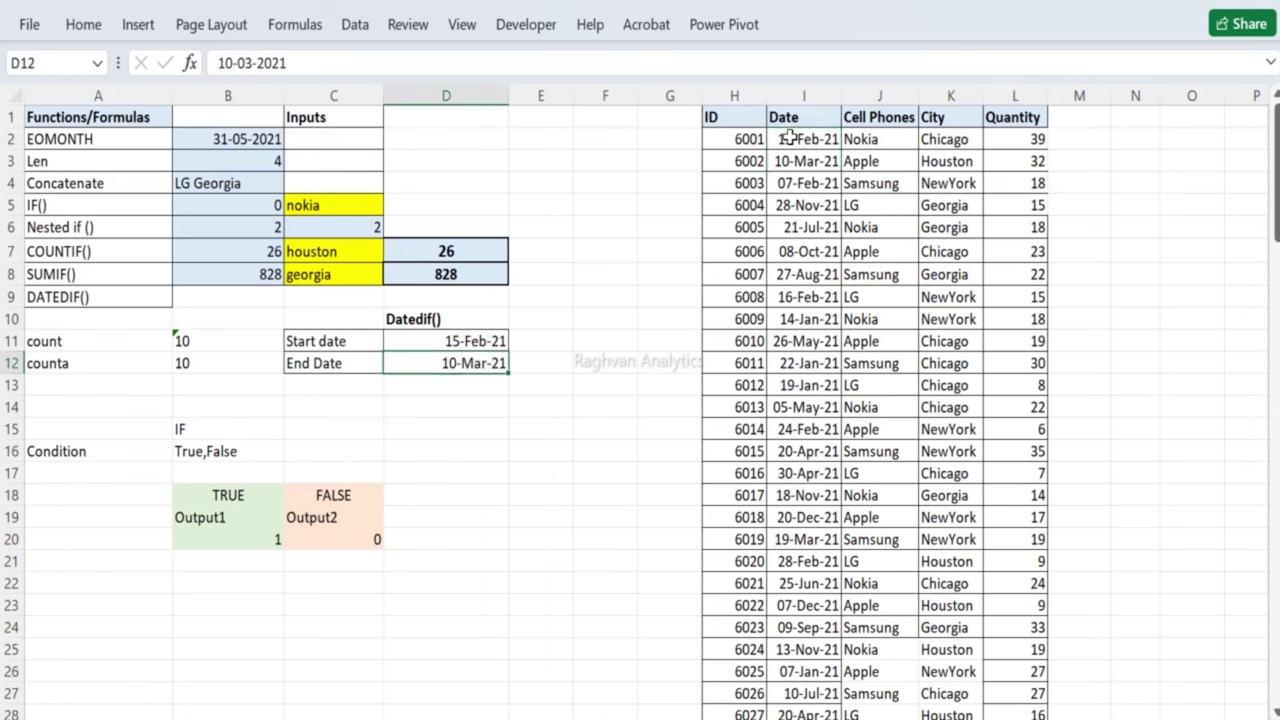
{"action": "key", "text": "Down"}
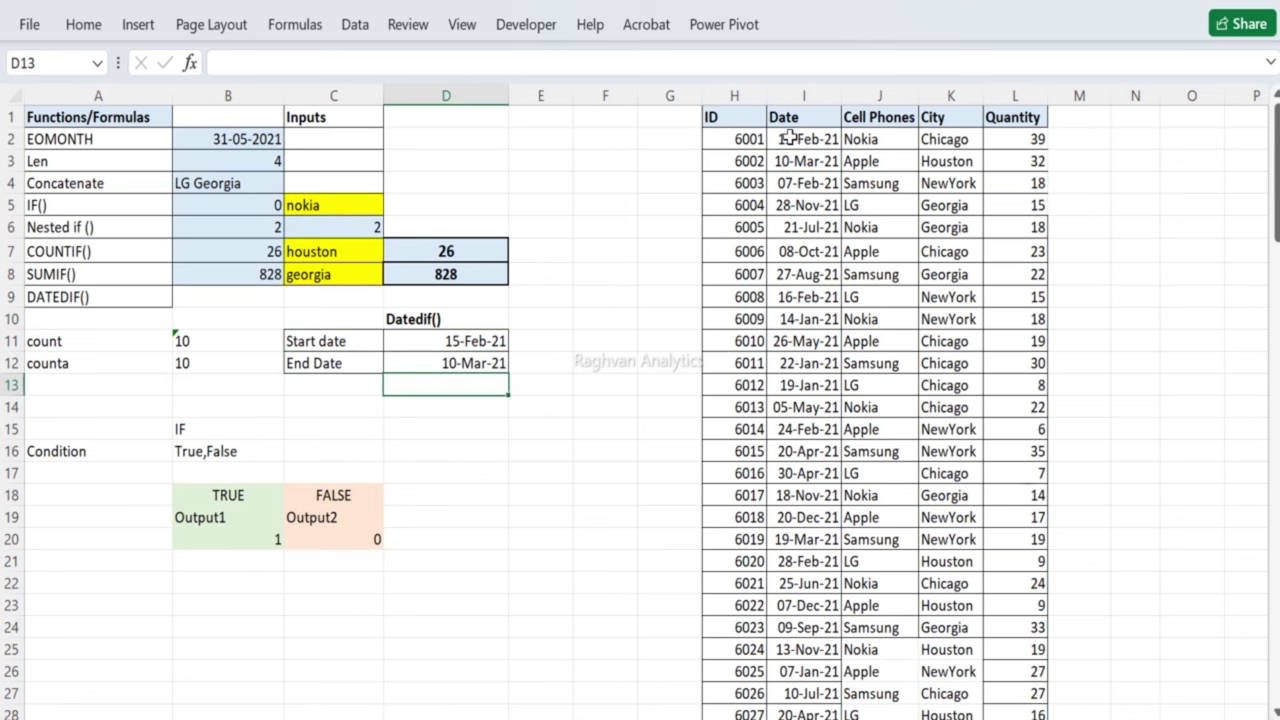
{"action": "key", "text": "Down"}
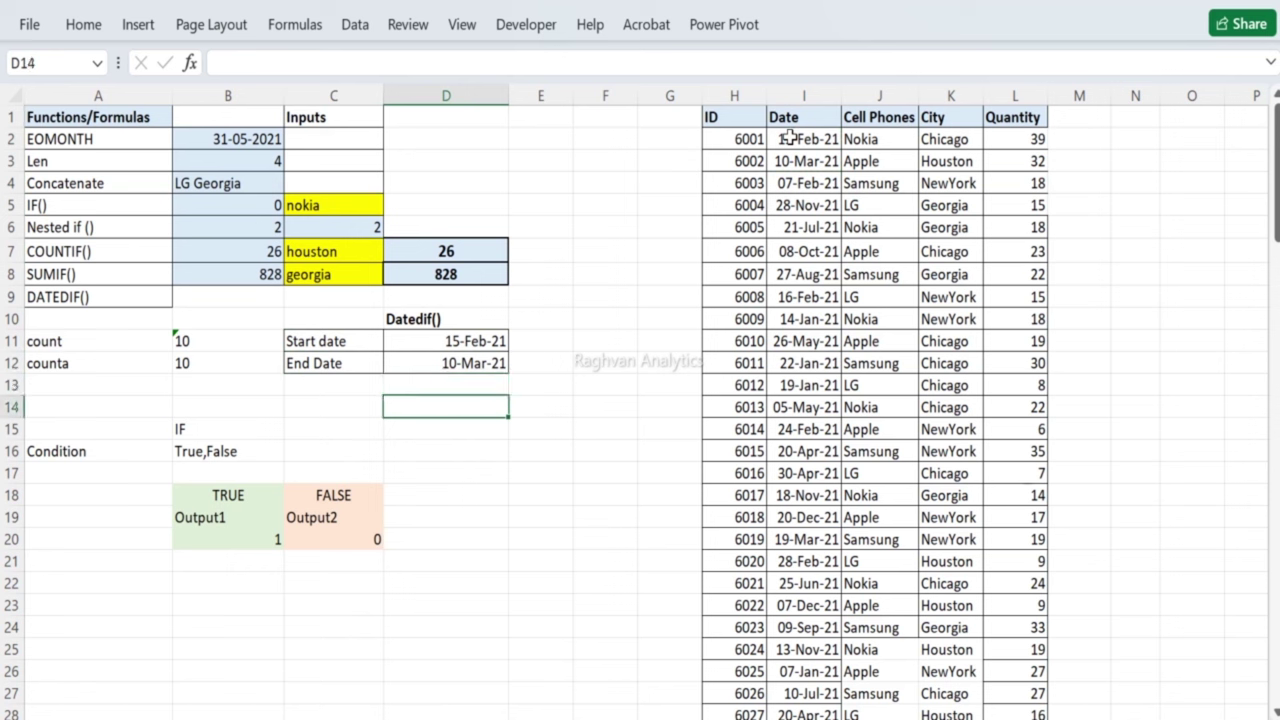
Step: Type the labels Year, Month and Day in D14:D16
{"action": "type", "text": "Year"}
{"action": "key", "text": "Return"}
{"action": "type", "text": "Month"}
{"action": "key", "text": "Return"}
{"action": "type", "text": "Day"}
{"action": "key", "text": "Return"}
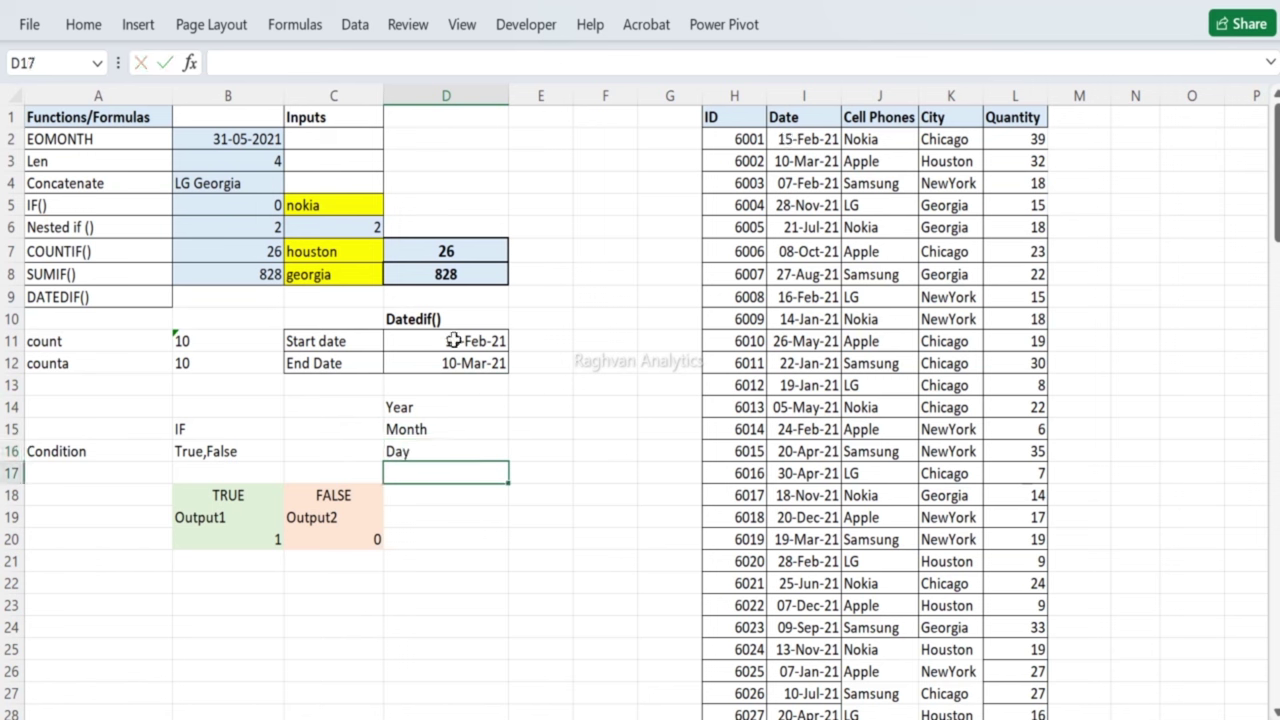
Step: Enter sample values 15, feb and 2021 beside the Day, Month and Year labels
{"action": "left_click", "coordinate": [519, 451]}
{"action": "type", "text": "14"}
{"action": "type", "text": "5"}
{"action": "key", "text": "Return"}
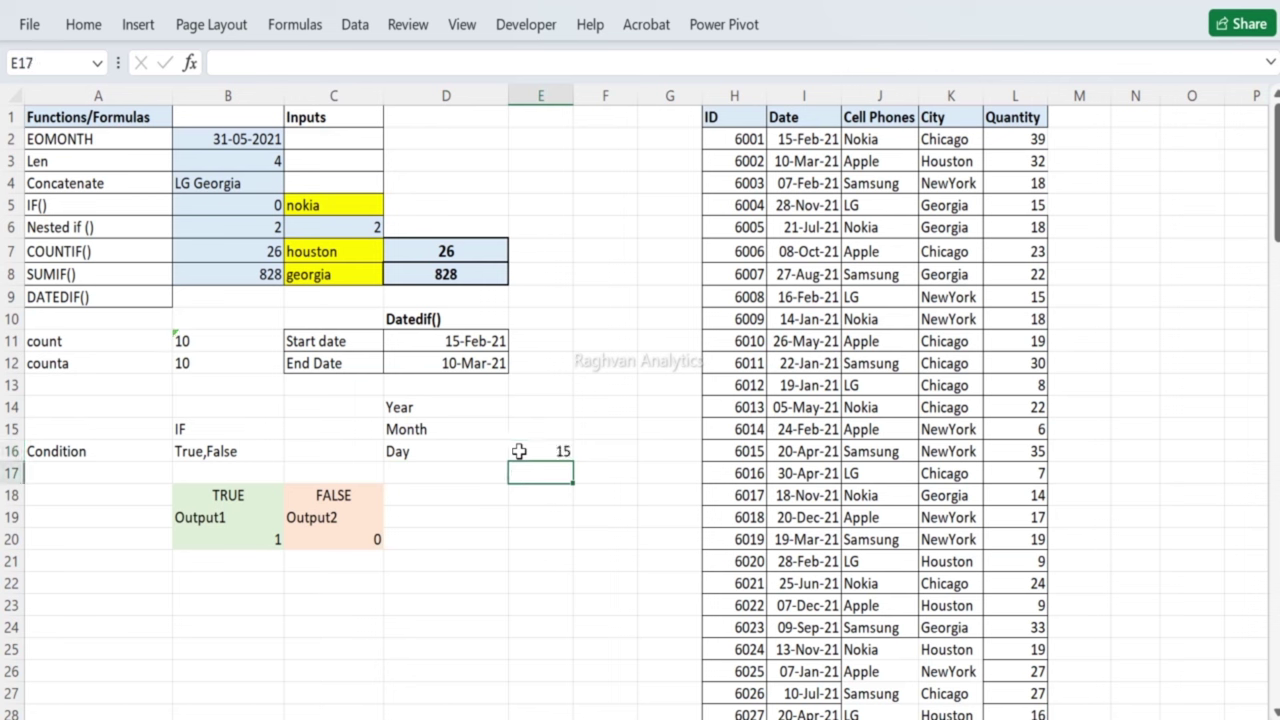
{"action": "key", "text": "Up"}
{"action": "key", "text": "Up"}
{"action": "type", "text": "02"}
{"action": "key", "text": "Return"}
{"action": "key", "text": "Up"}
{"action": "key", "text": "Up"}
{"action": "key", "text": "Down"}
{"action": "type", "text": "feb"}
{"action": "key", "text": "Up"}
{"action": "type", "text": "202"}
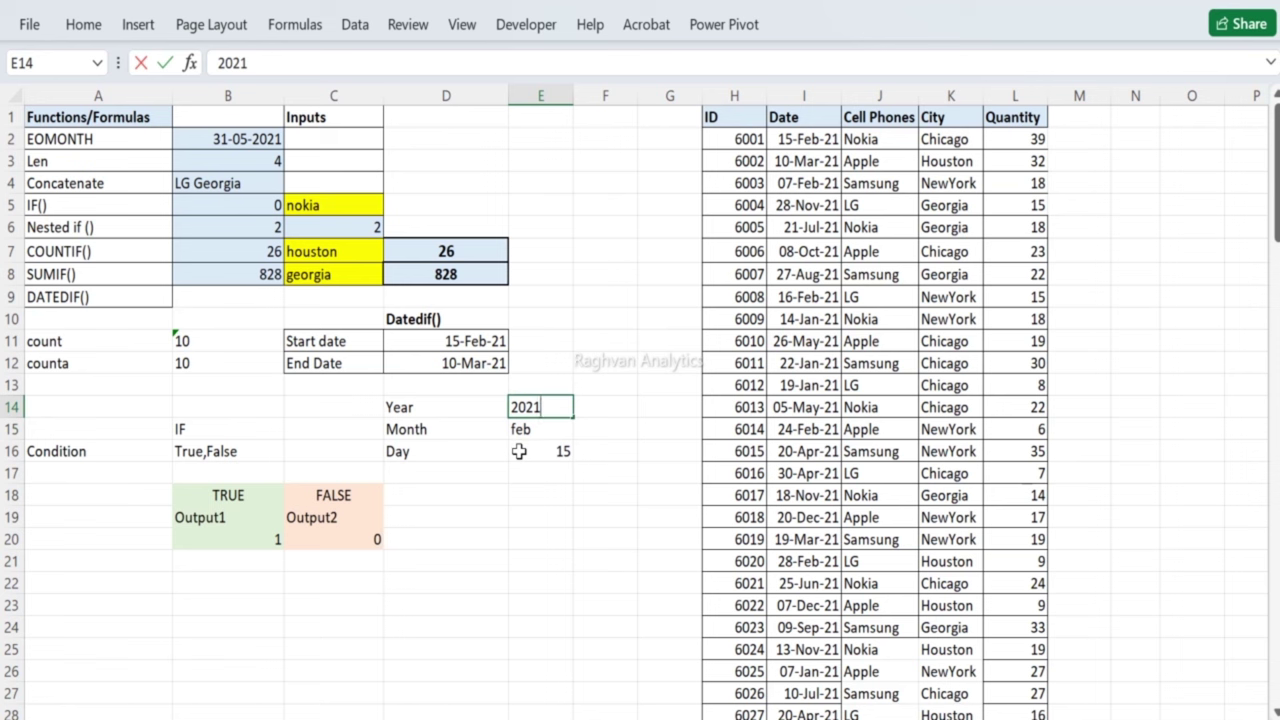
{"action": "type", "text": "1"}
{"action": "key", "text": "Return"}
{"action": "key", "text": "Left"}
{"action": "key", "text": "Up"}
{"action": "key", "text": "Up"}
{"action": "key", "text": "Up"}
{"action": "key", "text": "Up"}
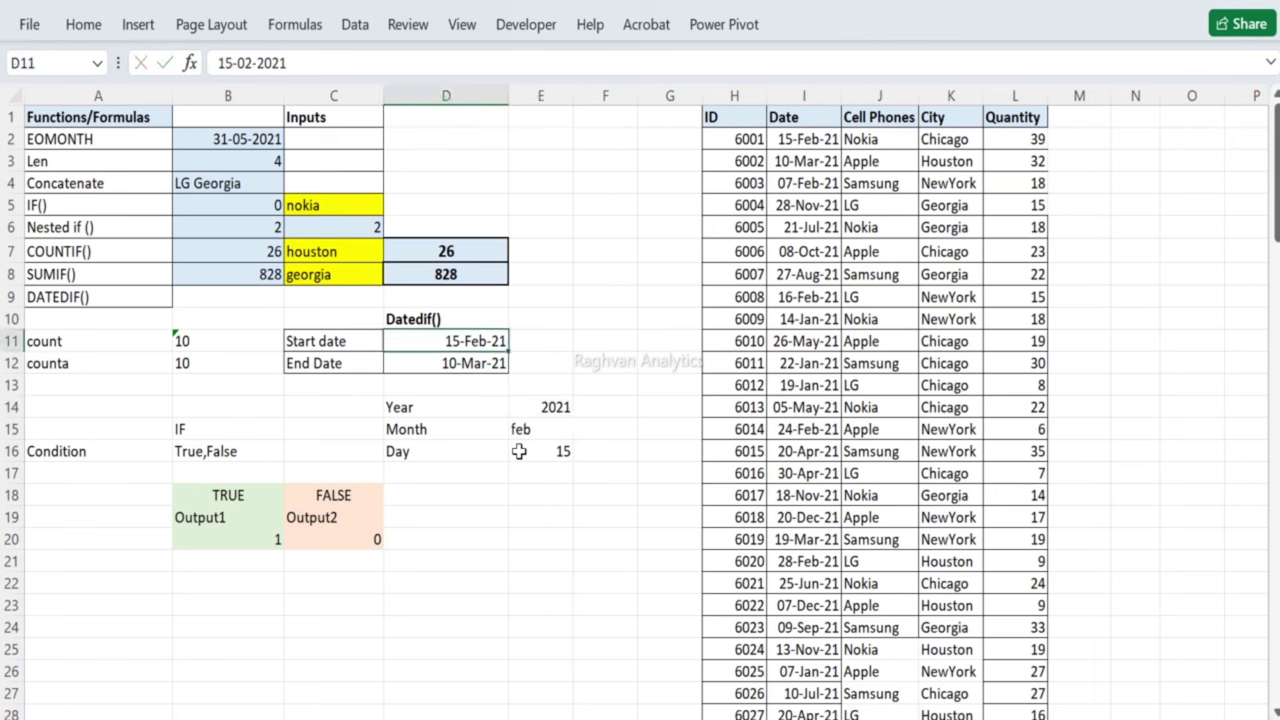
{"action": "key", "text": "Down"}
{"action": "key", "text": "Down"}
{"action": "key", "text": "Down"}
{"action": "key", "text": "Down"}
{"action": "key", "text": "Down"}
{"action": "key", "text": "Left"}
{"action": "key", "text": "Left"}
Step: Cut the IF example block A15:C21 and paste it starting at A23
{"action": "key", "text": "Up"}
{"action": "key", "text": "Left"}
{"action": "key", "text": "shift+Right"}
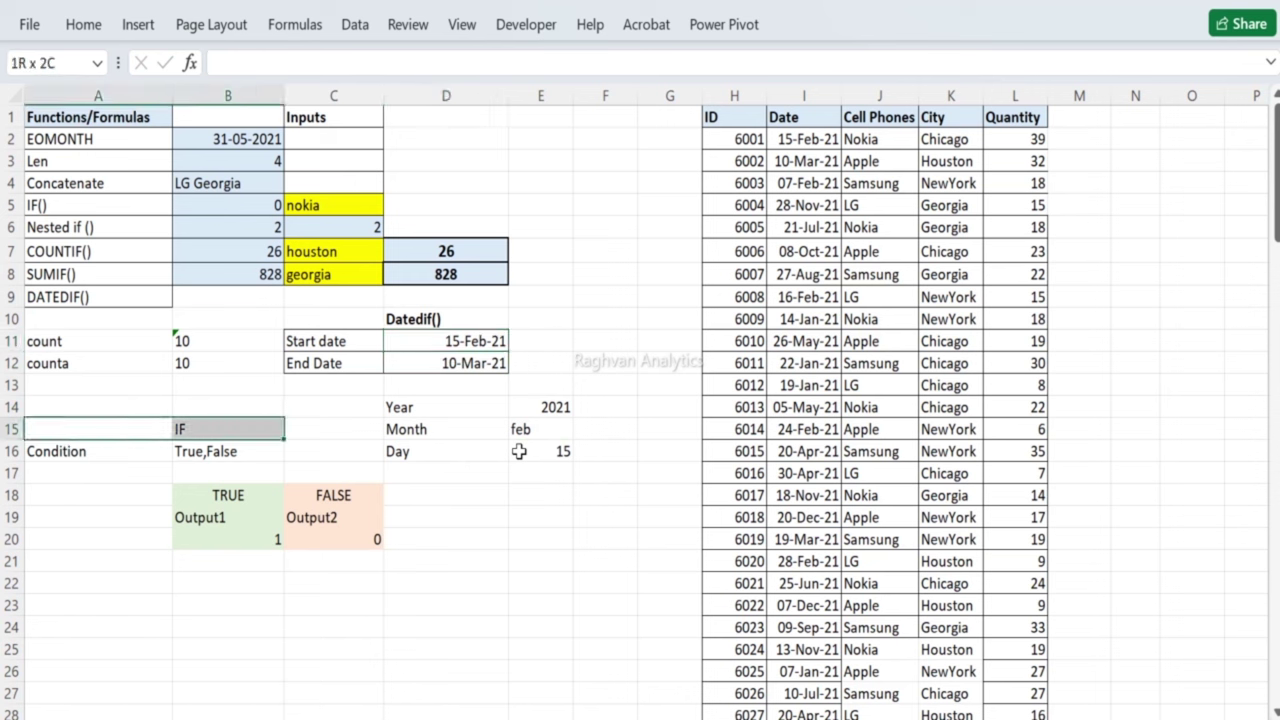
{"action": "key", "text": "shift+Right"}
{"action": "key", "text": "shift+Down"}
{"action": "key", "text": "shift+Down"}
{"action": "key", "text": "shift+Down"}
{"action": "key", "text": "shift+Down"}
{"action": "key", "text": "shift+Down"}
{"action": "key", "text": "shift+Down"}
{"action": "key", "text": "ctrl+c"}
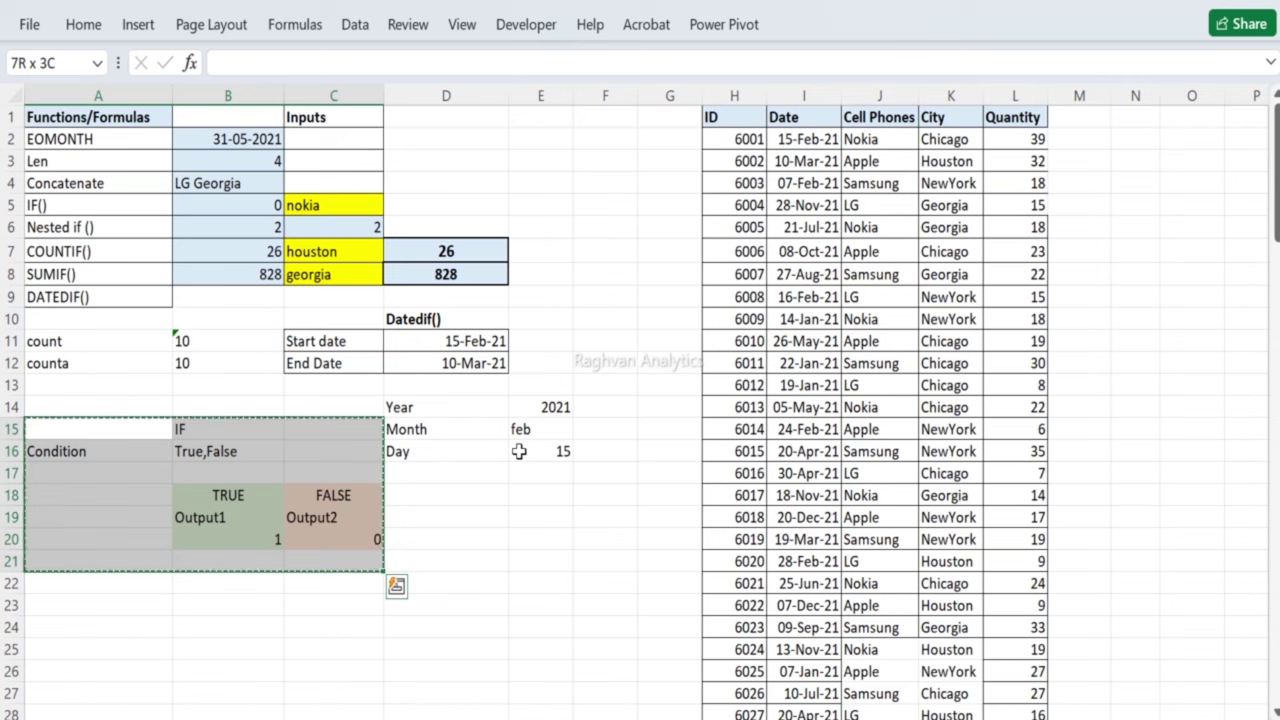
{"action": "key", "text": "Down"}
{"action": "key", "text": "Down"}
{"action": "key", "text": "Down"}
{"action": "key", "text": "Down"}
{"action": "key", "text": "Down"}
{"action": "key", "text": "Down"}
{"action": "key", "text": "Down"}
{"action": "key", "text": "Down"}
{"action": "key", "text": "ctrl+v"}
Step: Move back up through the freed area to the Year, Month and Day labels
{"action": "key", "text": "Up"}
{"action": "key", "text": "Up"}
{"action": "key", "text": "Up"}
{"action": "key", "text": "Up"}
{"action": "key", "text": "Up"}
{"action": "key", "text": "Up"}
{"action": "key", "text": "Up"}
{"action": "key", "text": "Up"}
{"action": "key", "text": "Up"}
{"action": "key", "text": "Up"}
{"action": "key", "text": "Right"}
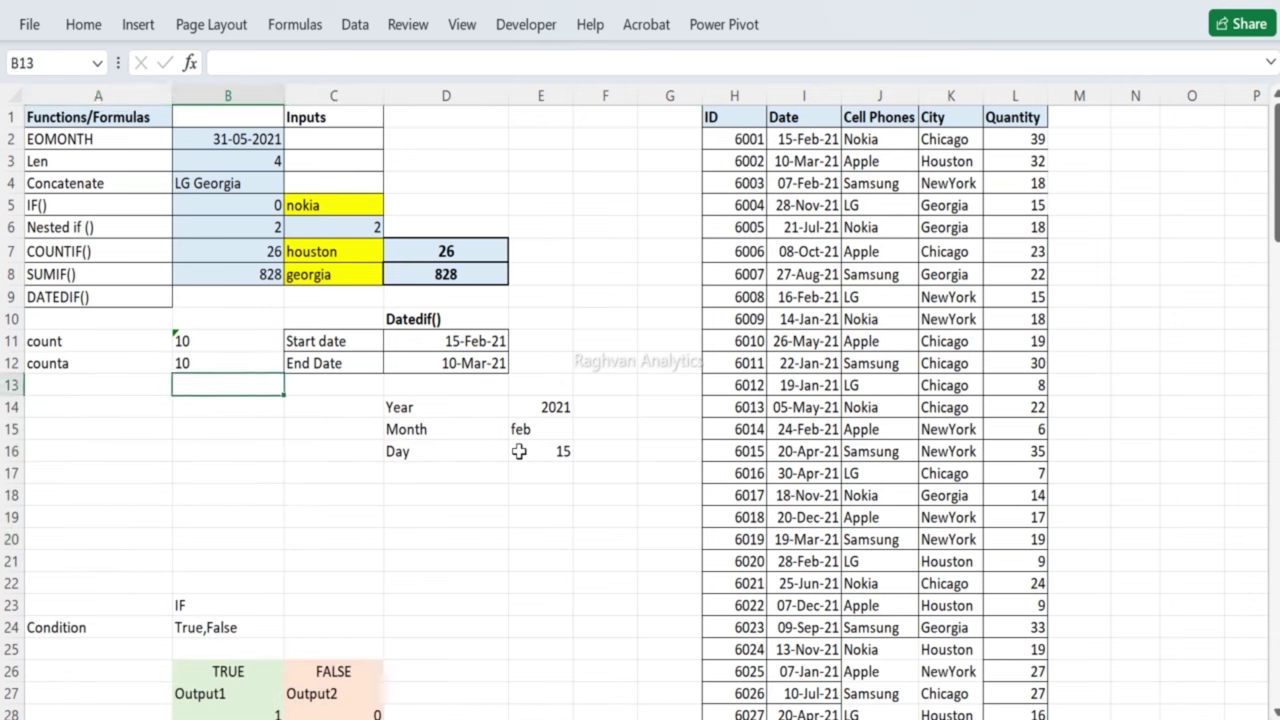
{"action": "key", "text": "Right"}
{"action": "key", "text": "Down"}
{"action": "key", "text": "Right"}
{"action": "key", "text": "Down"}
{"action": "key", "text": "Down"}
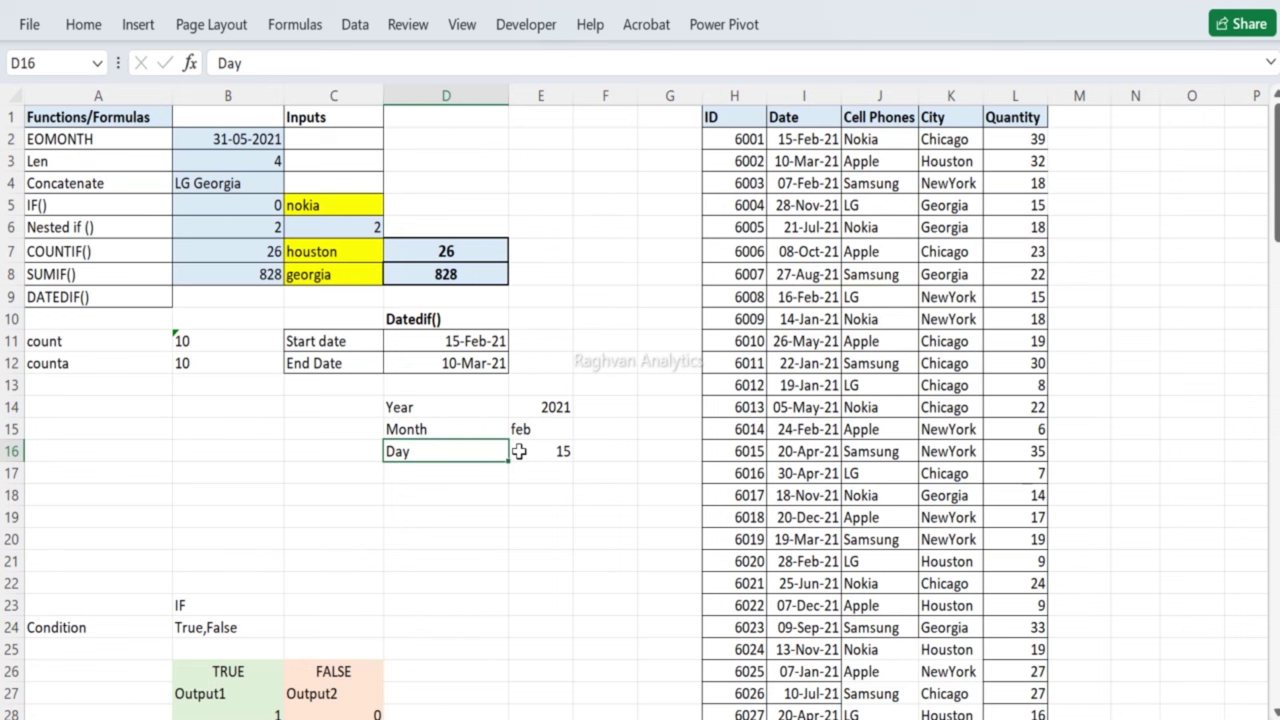
Step: Select the start and end dates, then settle on the empty cell A14
{"action": "left_click", "coordinate": [463, 341]}
{"action": "left_click_drag", "start_coordinate": [463, 341], "coordinate": [458, 368]}
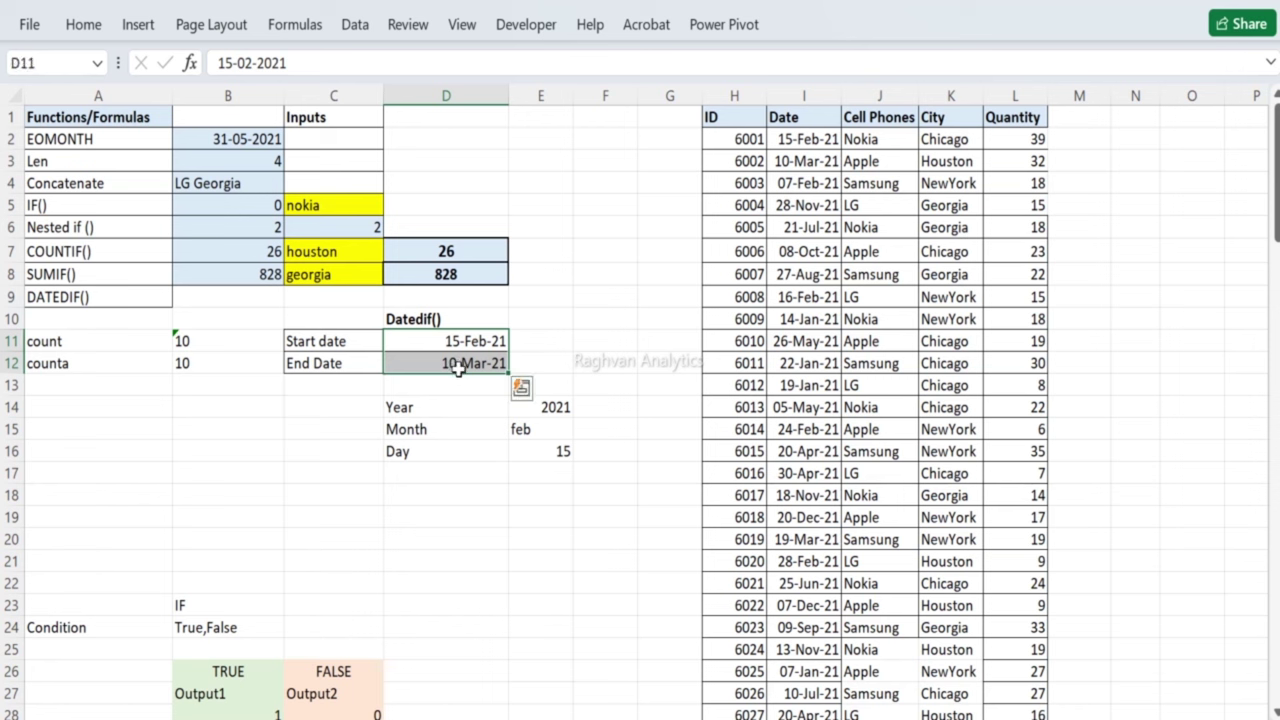
{"action": "left_click_drag", "start_coordinate": [415, 408], "coordinate": [179, 420]}
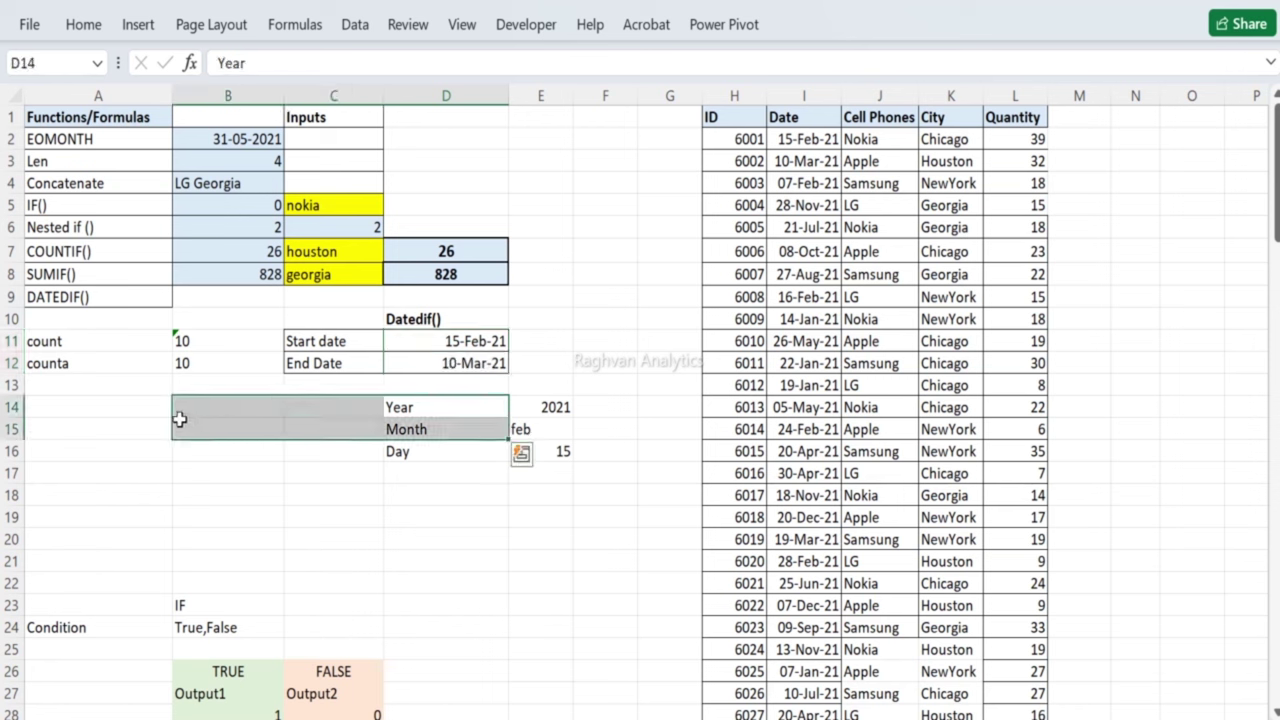
{"action": "left_click", "coordinate": [137, 407]}
{"action": "key", "text": "Up"}
{"action": "key", "text": "Up"}
{"action": "key", "text": "Up"}
{"action": "key", "text": "Up"}
{"action": "key", "text": "Up"}
{"action": "key", "text": "Up"}
{"action": "key", "text": "Up"}
{"action": "key", "text": "Up"}
{"action": "key", "text": "Down"}
{"action": "key", "text": "Down"}
{"action": "key", "text": "Down"}
{"action": "key", "text": "Down"}
{"action": "key", "text": "Down"}
{"action": "key", "text": "Down"}
{"action": "key", "text": "Down"}
{"action": "key", "text": "Down"}
{"action": "key", "text": "Down"}
{"action": "key", "text": "Down"}
{"action": "key", "text": "Up"}
{"action": "key", "text": "Up"}
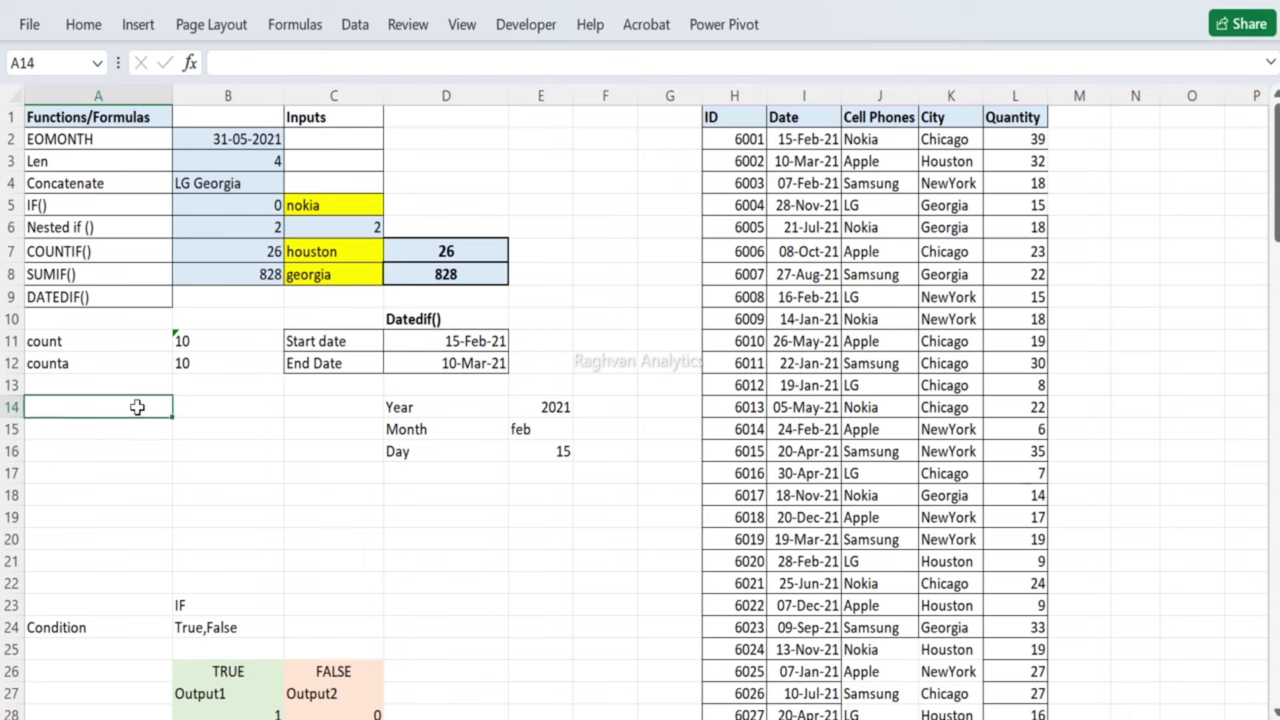
Step: Give A14 a thick outside border and a light green fill
{"action": "left_click", "coordinate": [83, 24]}
{"action": "left_click", "coordinate": [297, 104]}
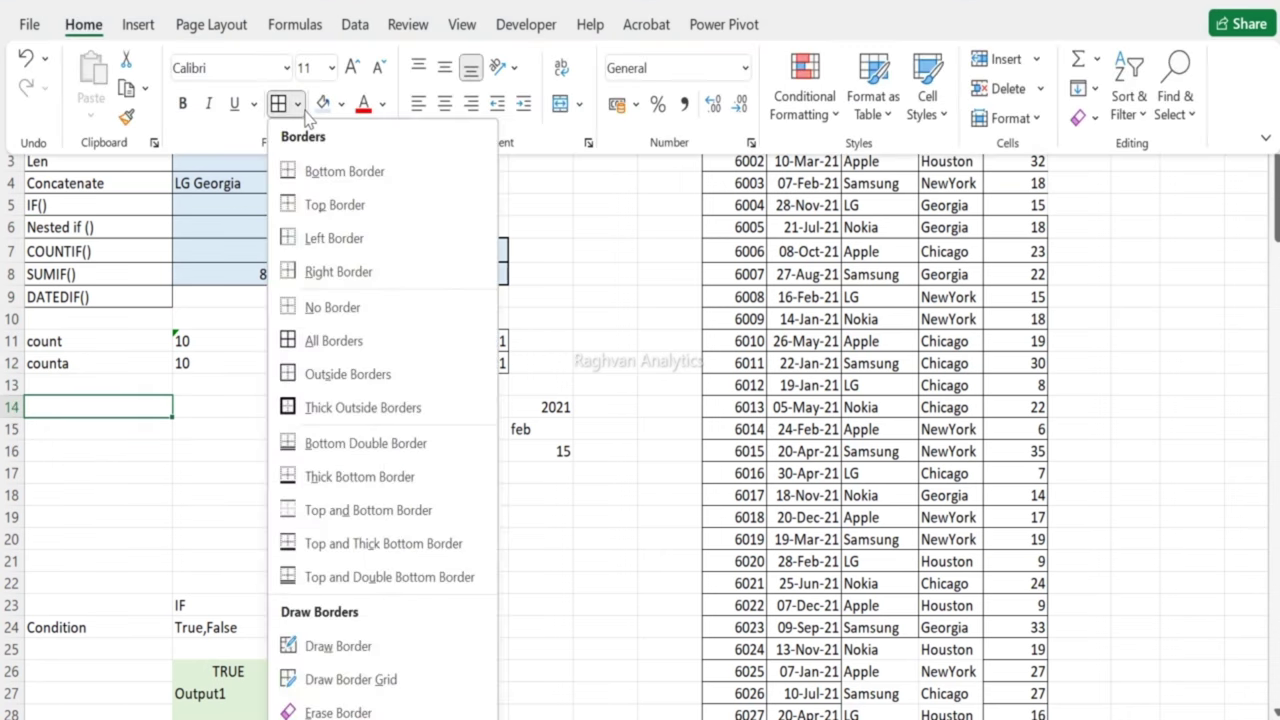
{"action": "left_click", "coordinate": [293, 408]}
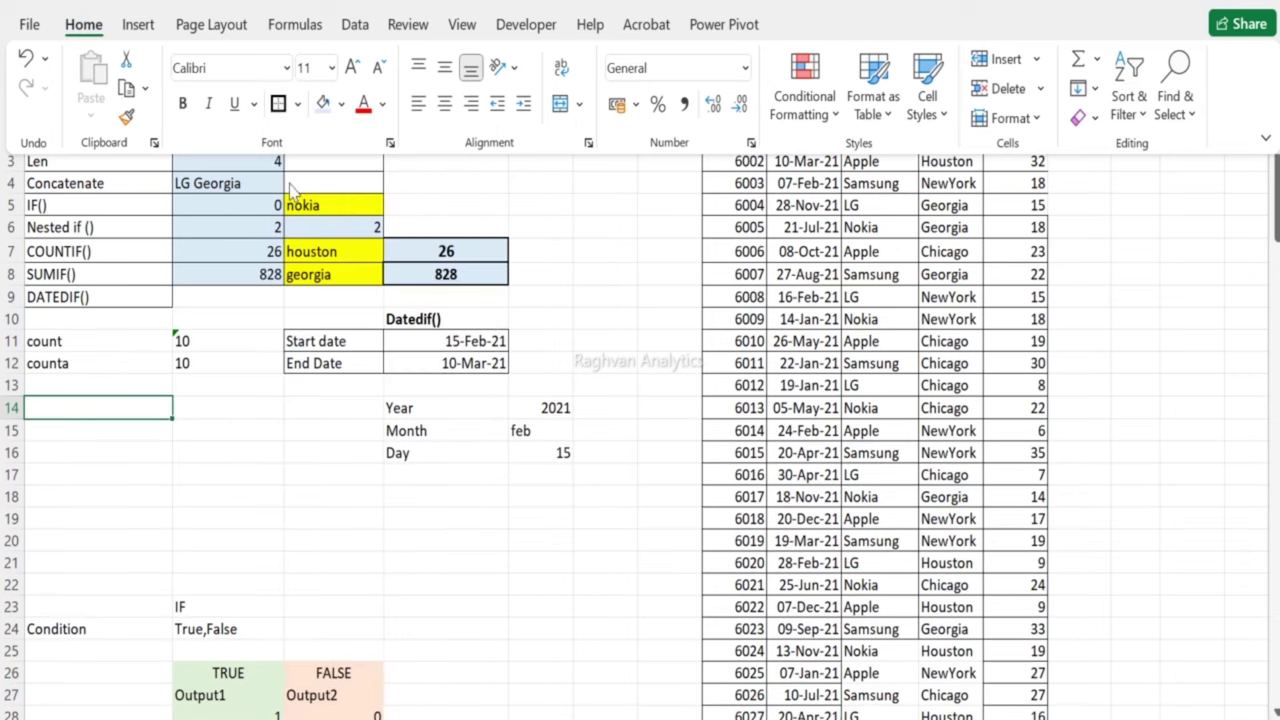
{"action": "left_click", "coordinate": [341, 104]}
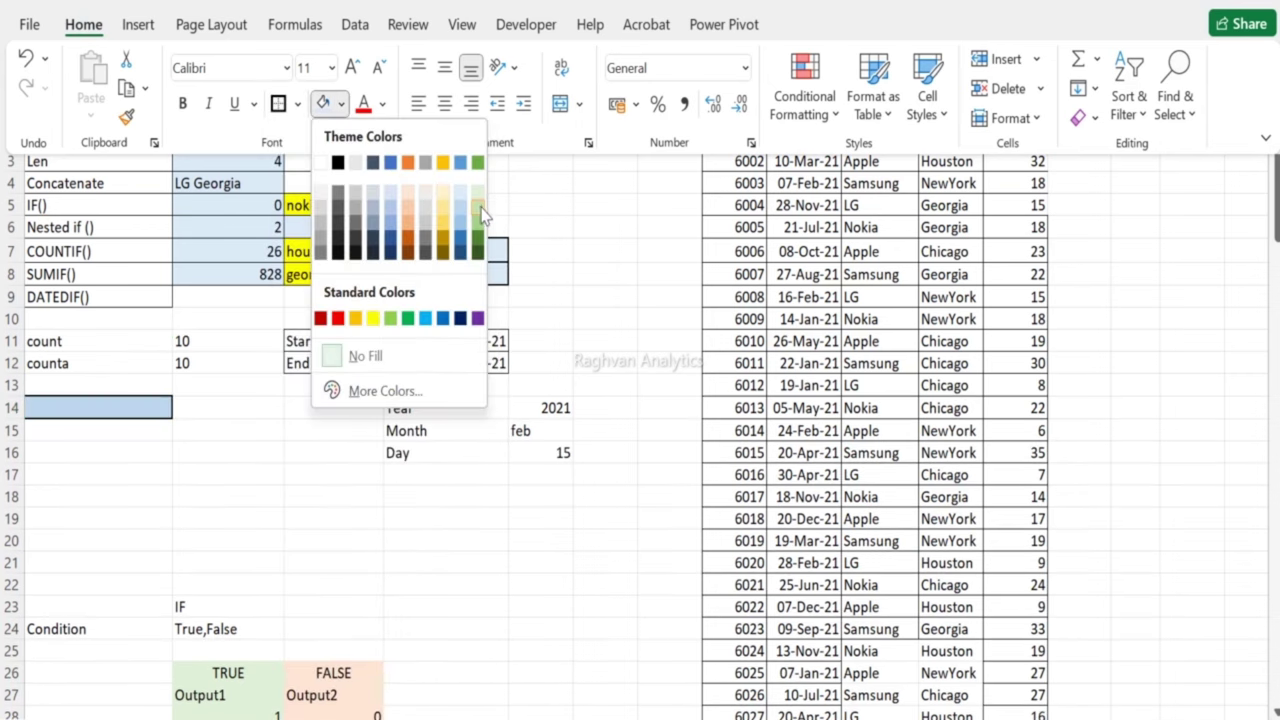
{"action": "left_click", "coordinate": [477, 207]}
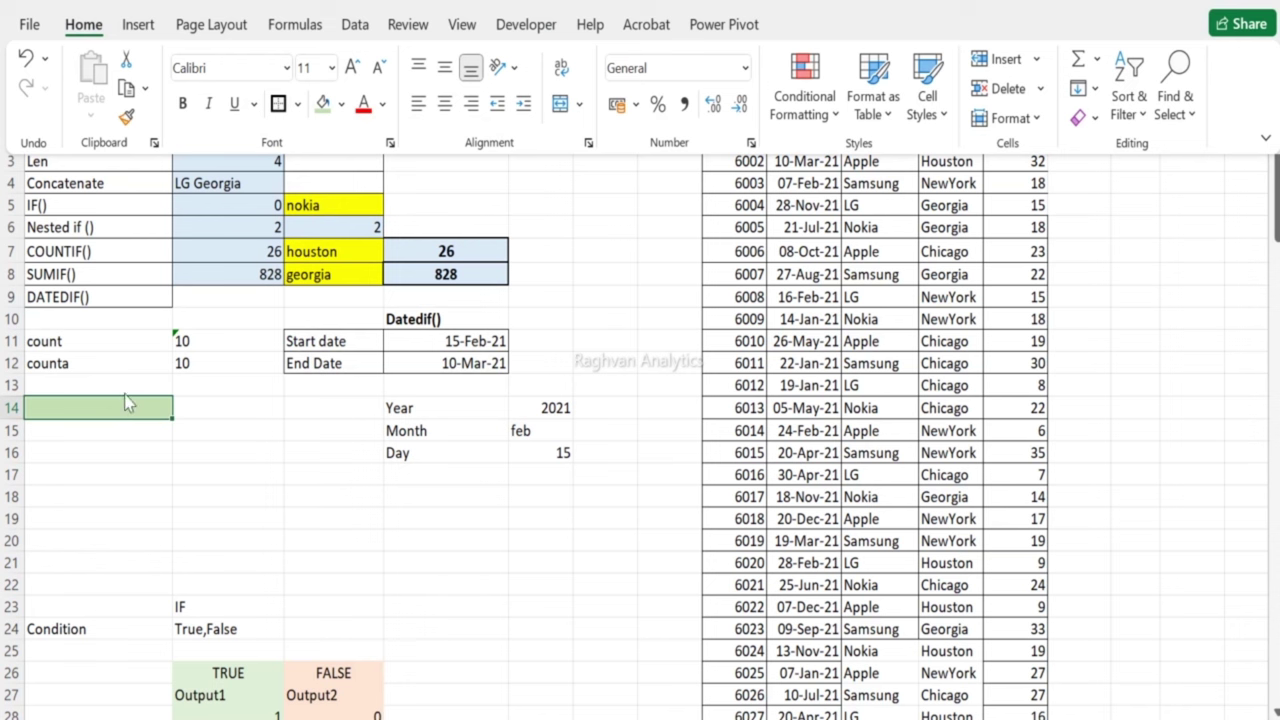
Step: Copy the Datedif() heading into cell A15
{"action": "left_click", "coordinate": [398, 318]}
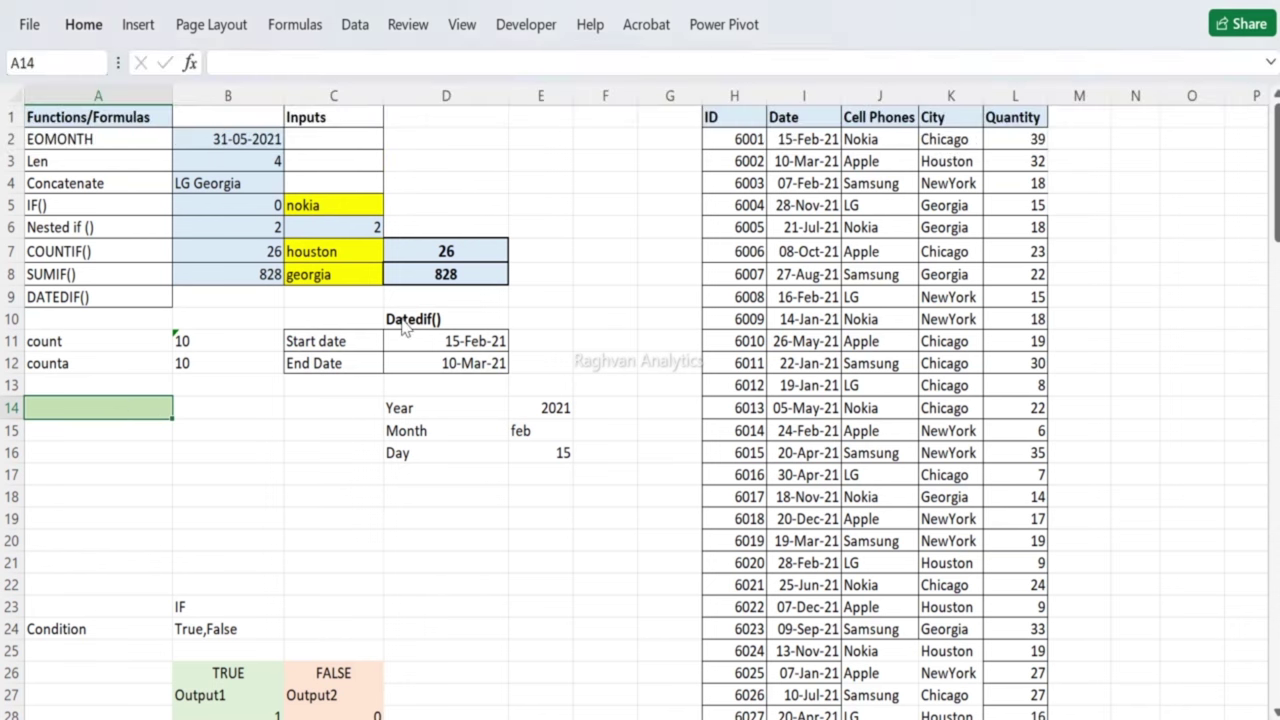
{"action": "left_click", "coordinate": [398, 318]}
{"action": "key", "text": "ctrl+c"}
{"action": "left_click", "coordinate": [123, 424]}
{"action": "key", "text": "ctrl+v"}
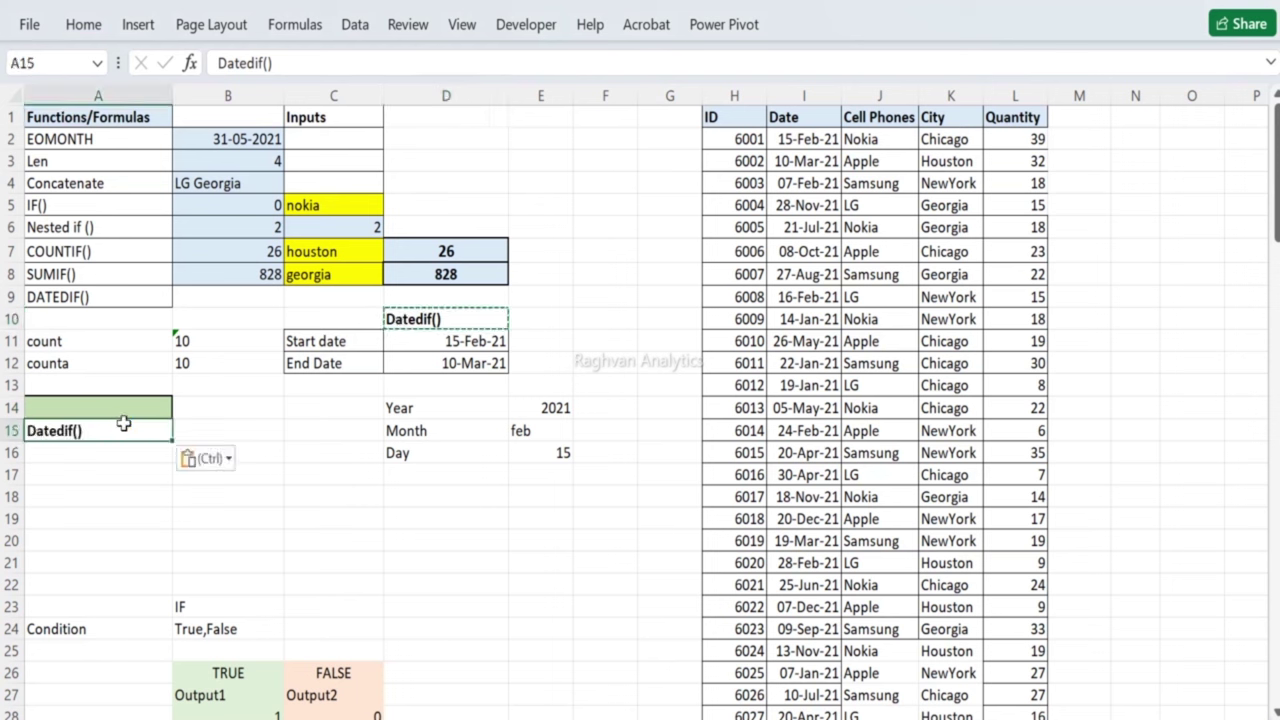
{"action": "key", "text": "Up"}
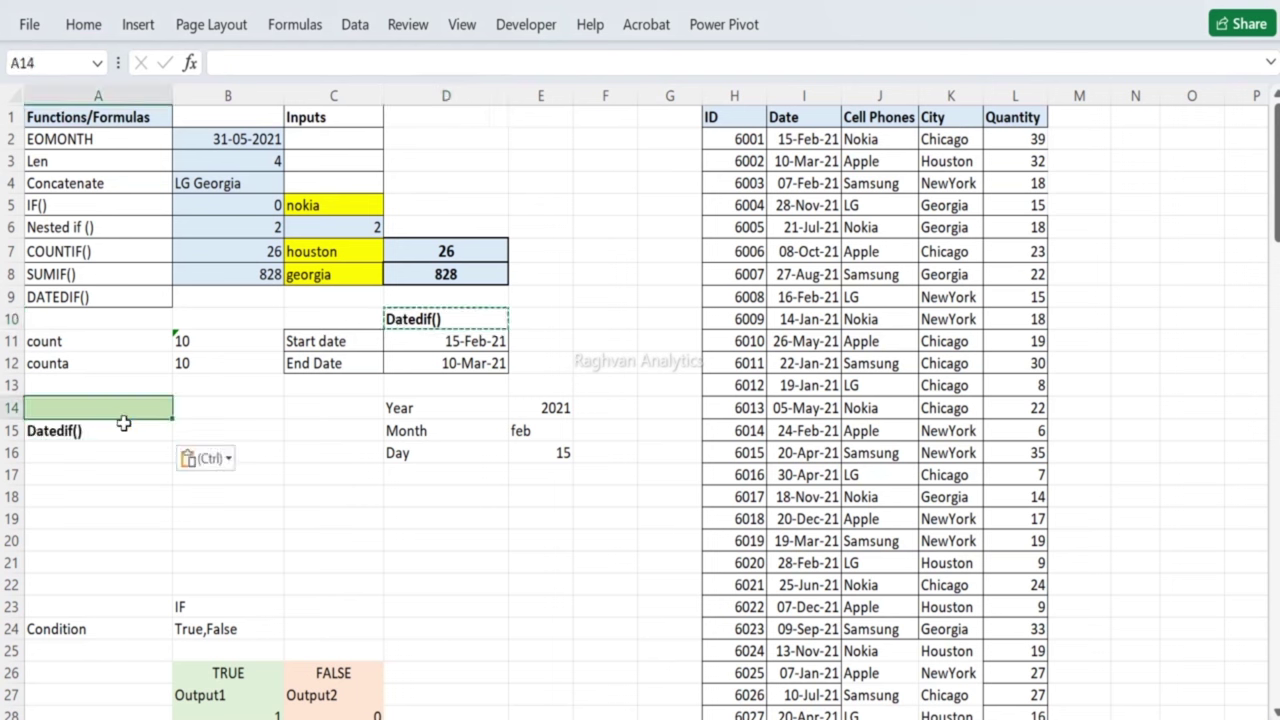
Step: Enter =DATEDIF(D11,D12,"Y") in A14 to count whole years between the dates
{"action": "key", "text": "Escape"}
{"action": "type", "text": "="}
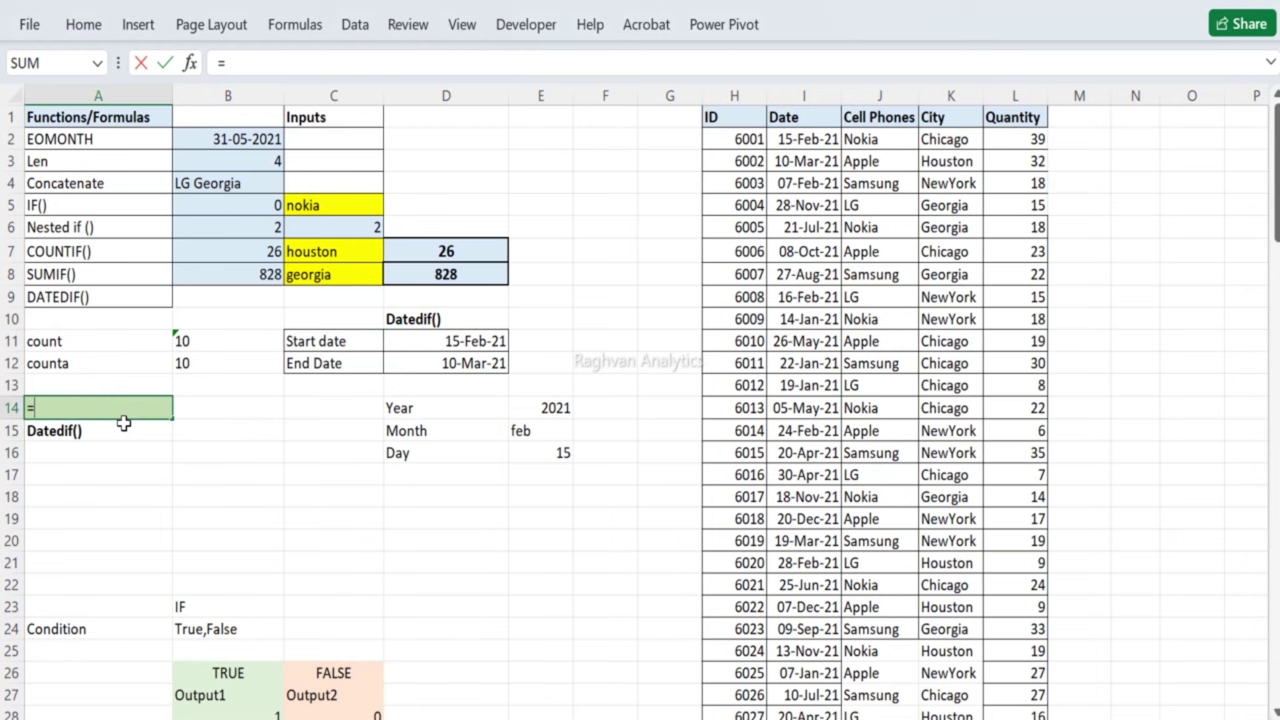
{"action": "type", "text": "DAR"}
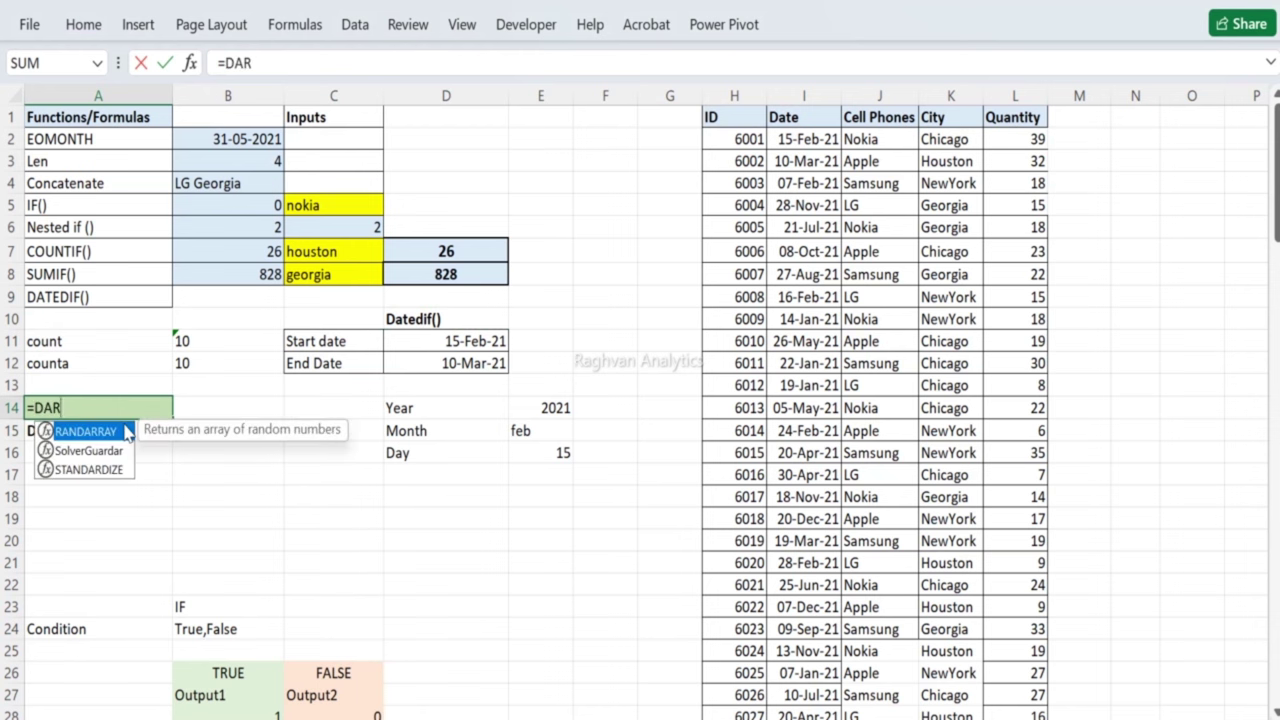
{"action": "key", "text": "BackSpace"}
{"action": "type", "text": "TEDIF"}
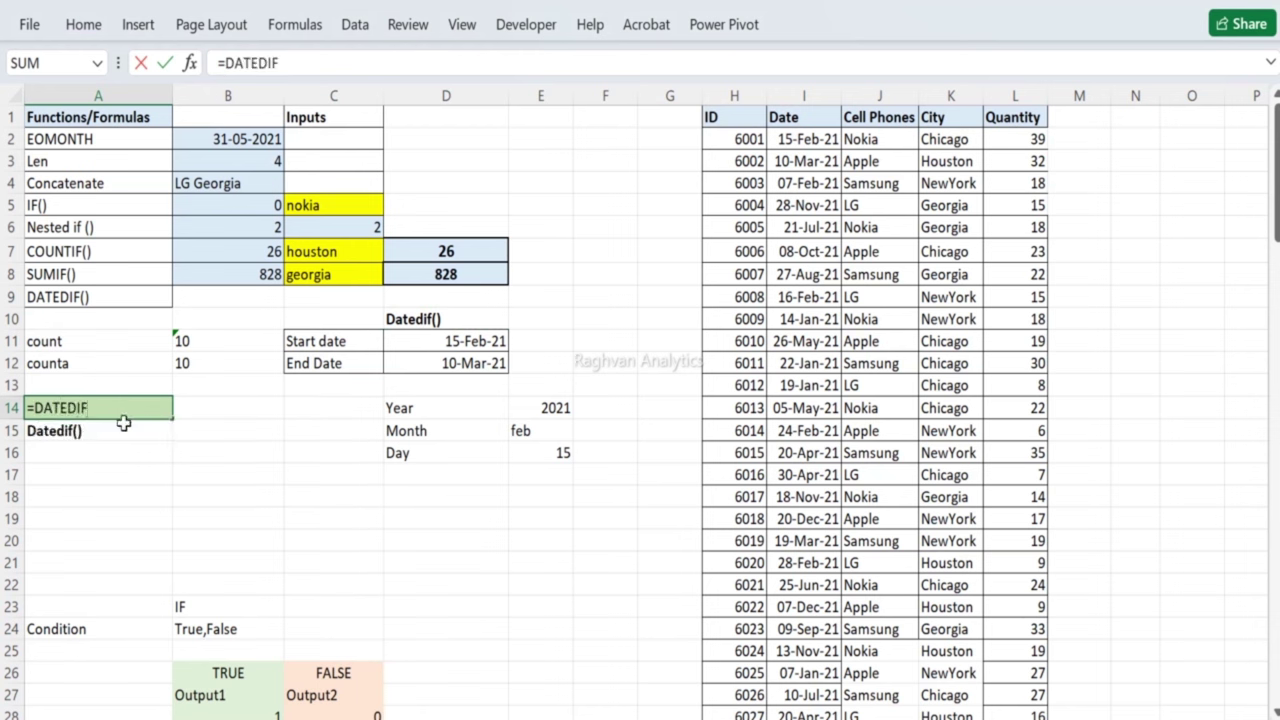
{"action": "type", "text": "("}
{"action": "left_click", "coordinate": [456, 342]}
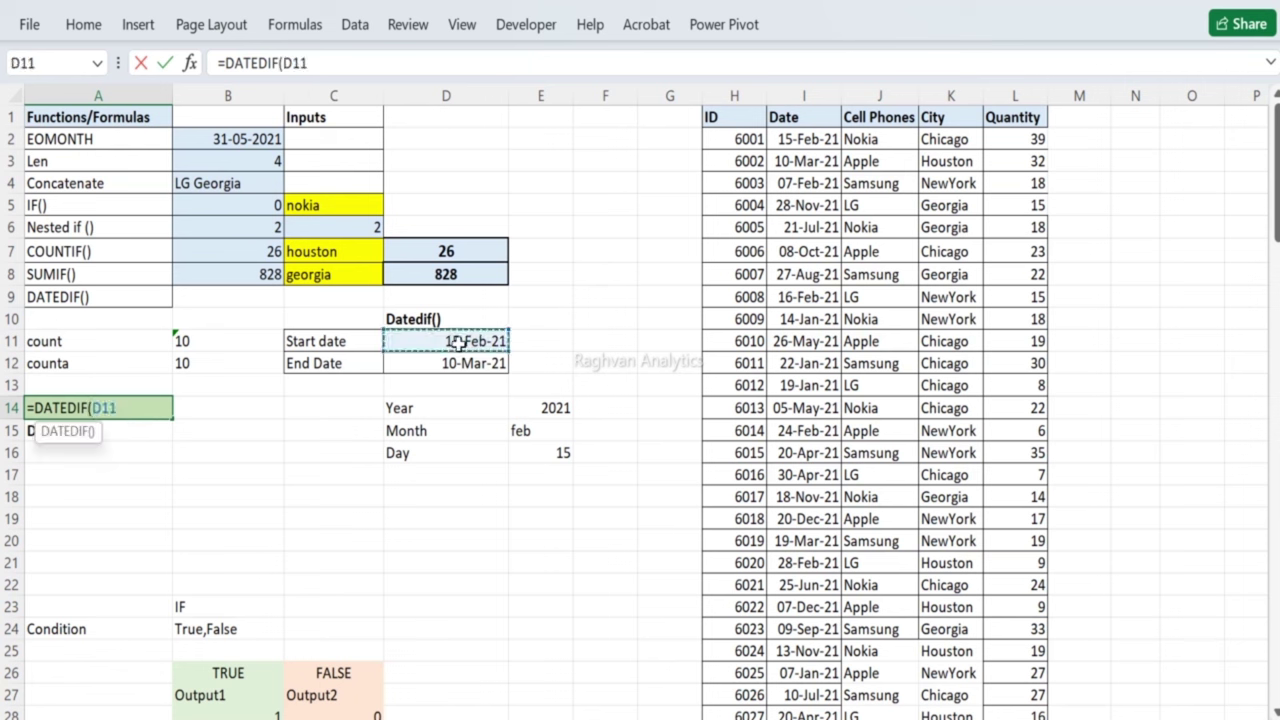
{"action": "type", "text": ","}
{"action": "left_click", "coordinate": [437, 366]}
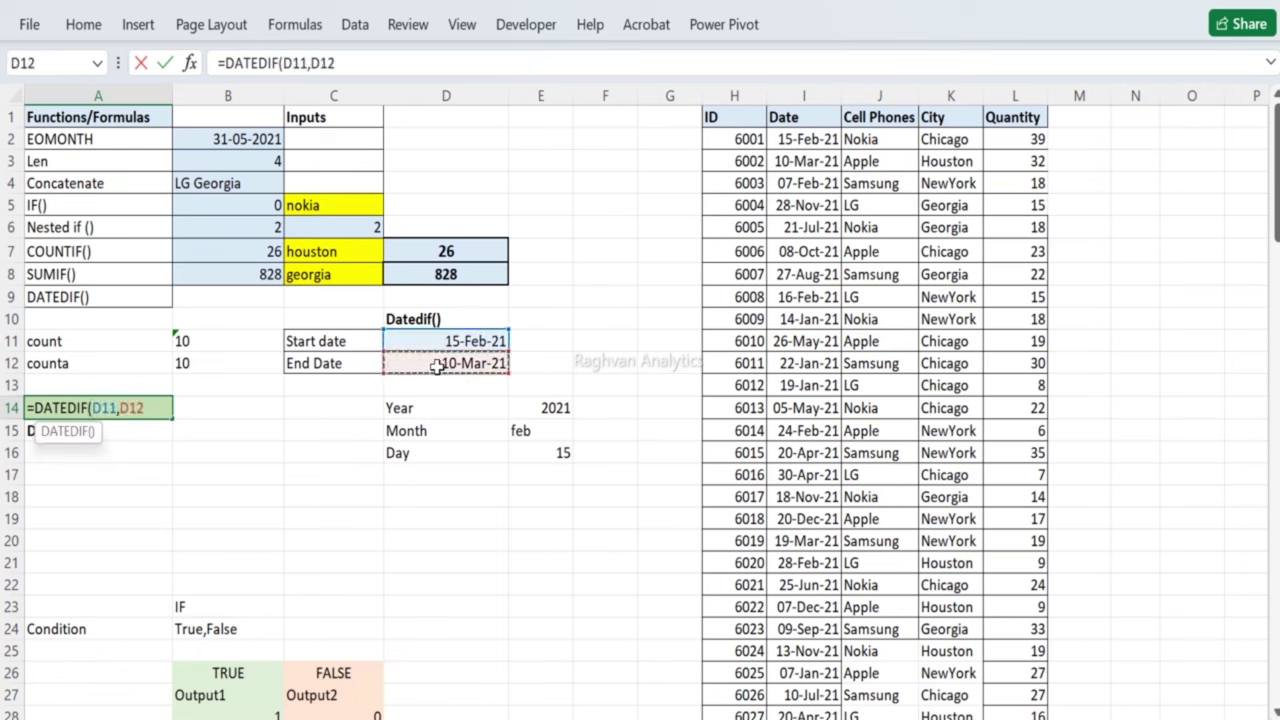
{"action": "type", "text": ","}
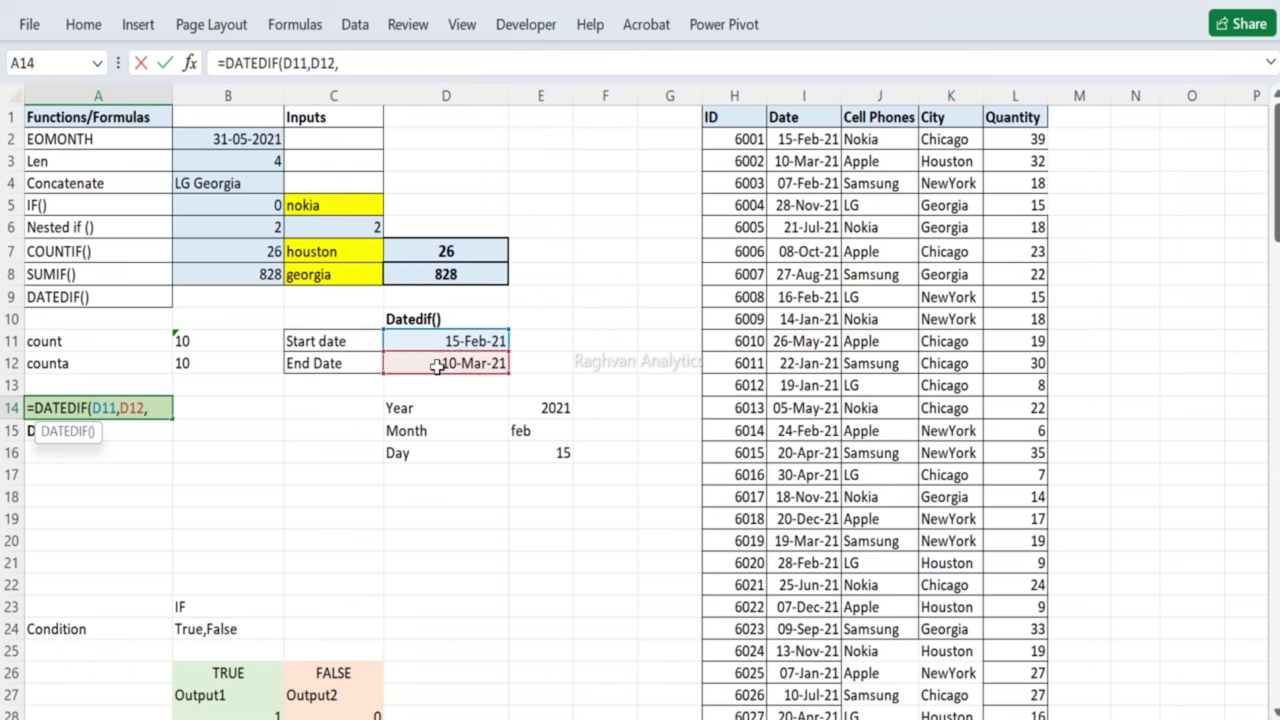
{"action": "type", "text": "\"\""}
{"action": "type", "text": "Y"}
{"action": "type", "text": ")"}
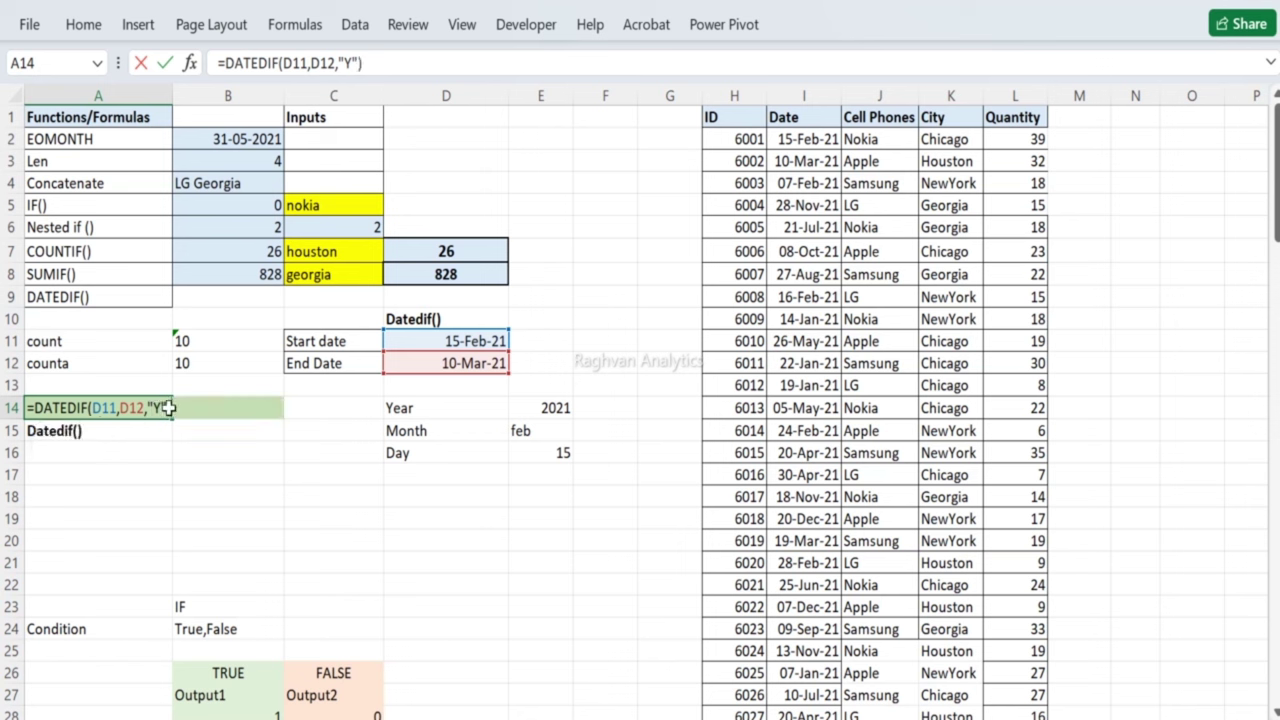
{"action": "key", "text": "Return"}
Step: Centre A14's 0 result and increase its font size three times
{"action": "left_click", "coordinate": [122, 414]}
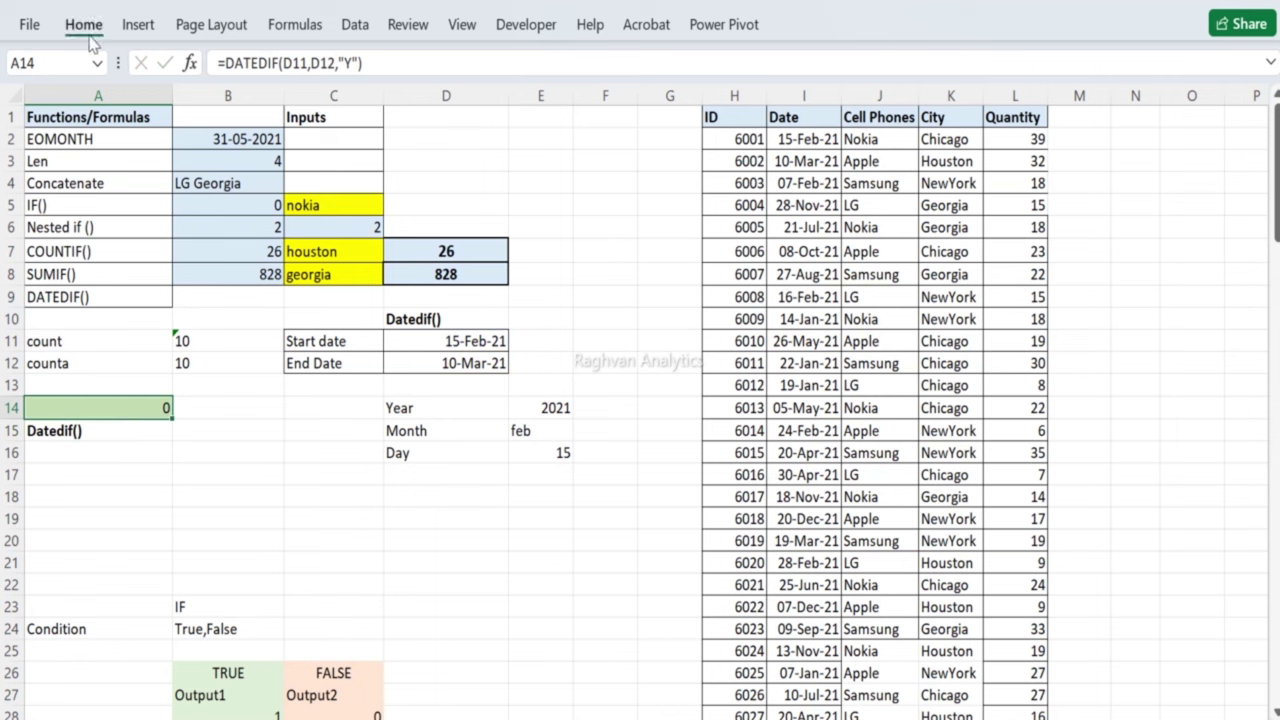
{"action": "left_click", "coordinate": [84, 25]}
{"action": "left_click", "coordinate": [444, 104]}
{"action": "left_click", "coordinate": [84, 25]}
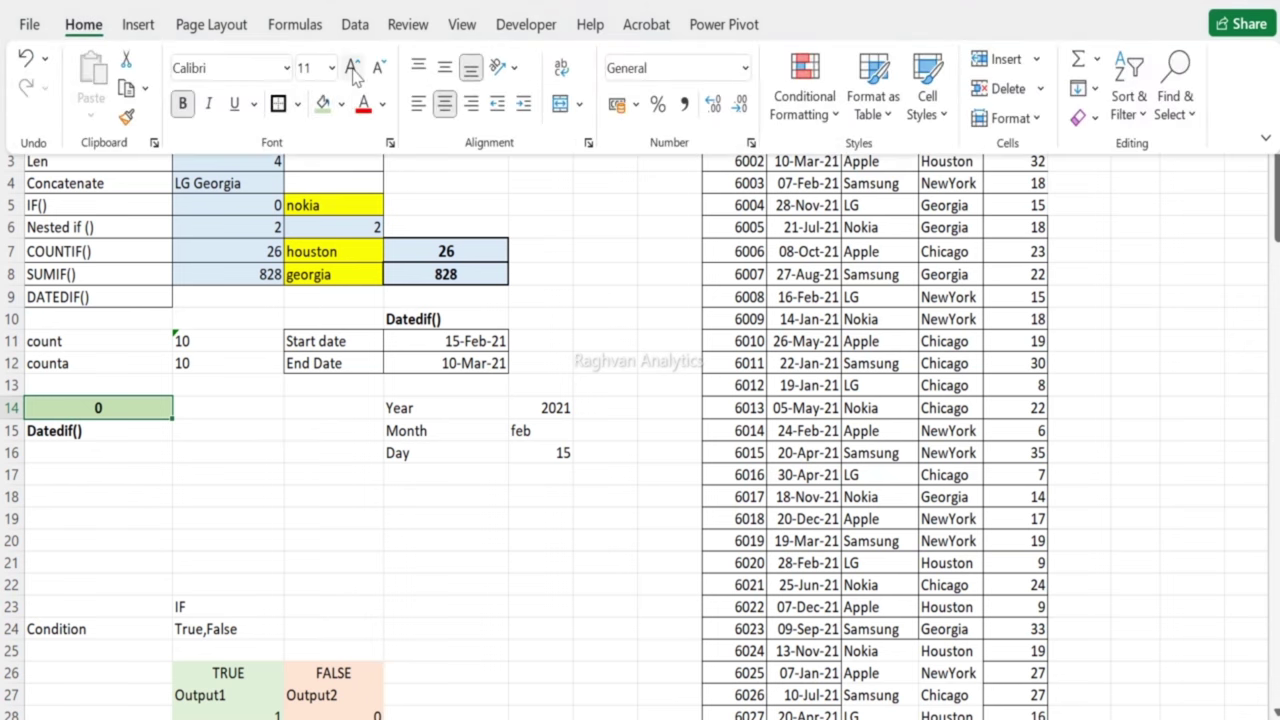
{"action": "left_click", "coordinate": [352, 68]}
{"action": "left_click", "coordinate": [352, 68]}
{"action": "left_click", "coordinate": [268, 481]}
{"action": "left_click", "coordinate": [204, 453]}
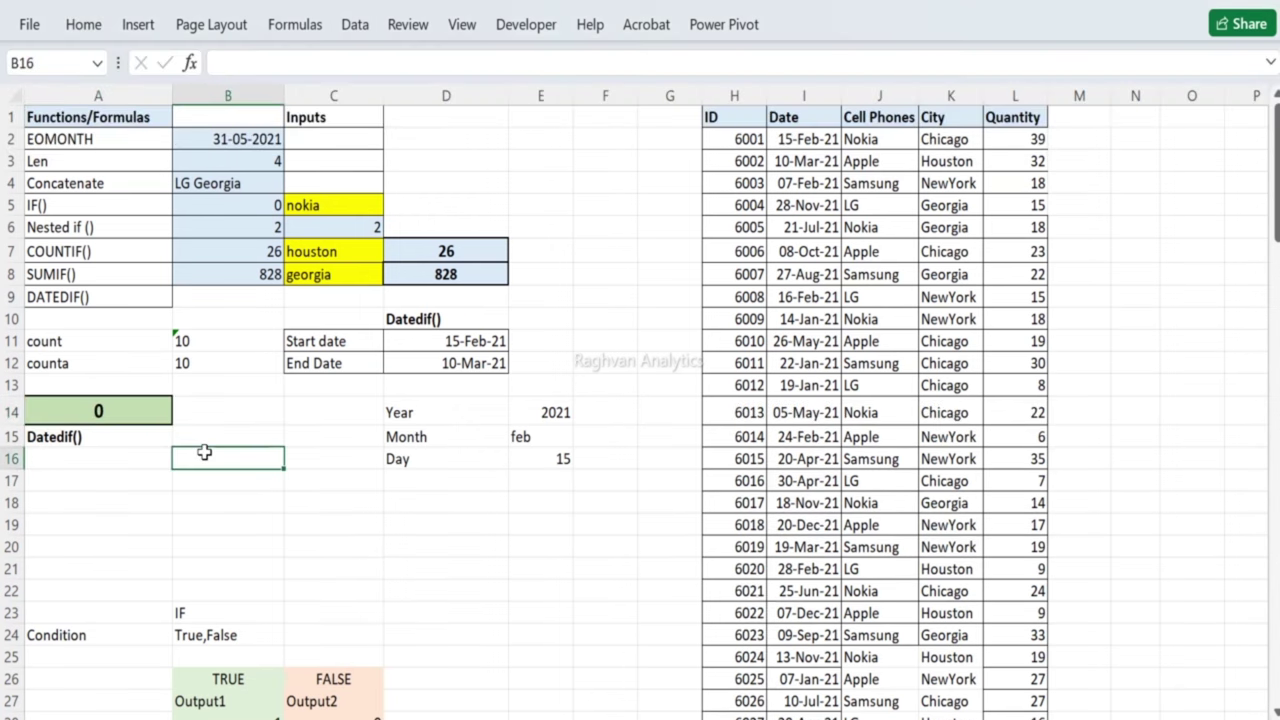
Step: Enter the year unit code "Y" in C14
{"action": "key", "text": "Right"}
{"action": "key", "text": "Right"}
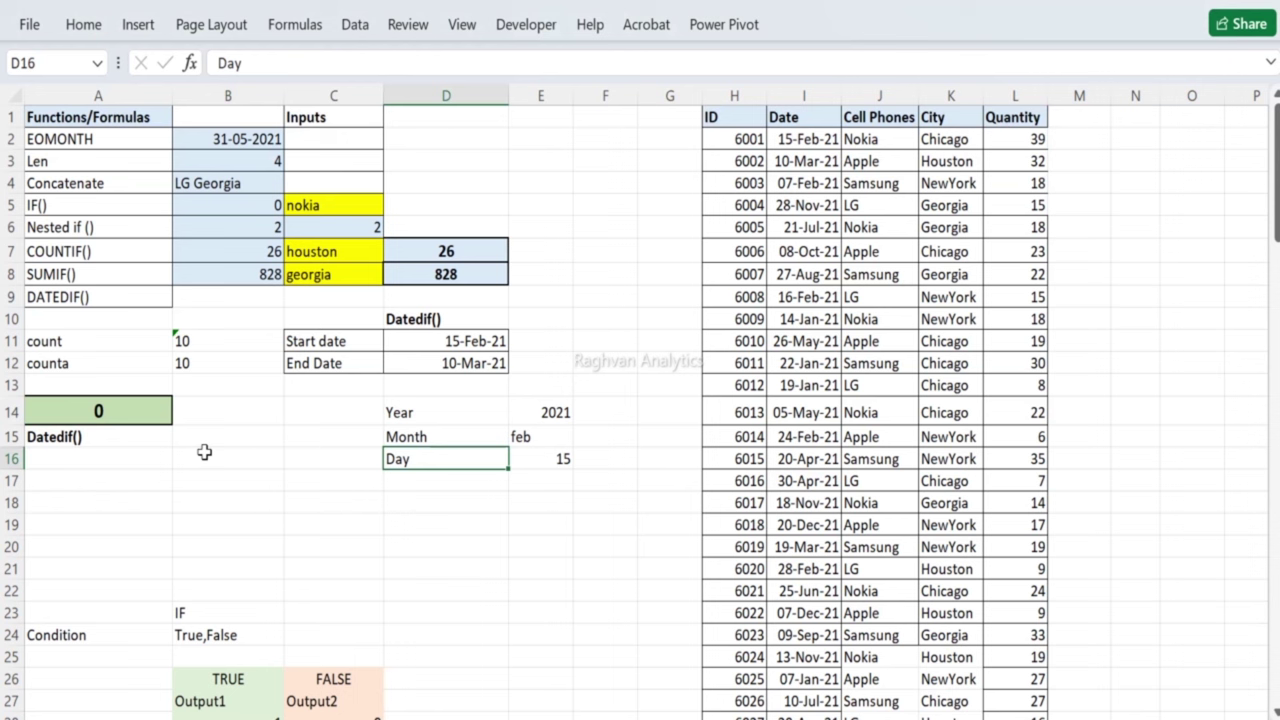
{"action": "key", "text": "Left"}
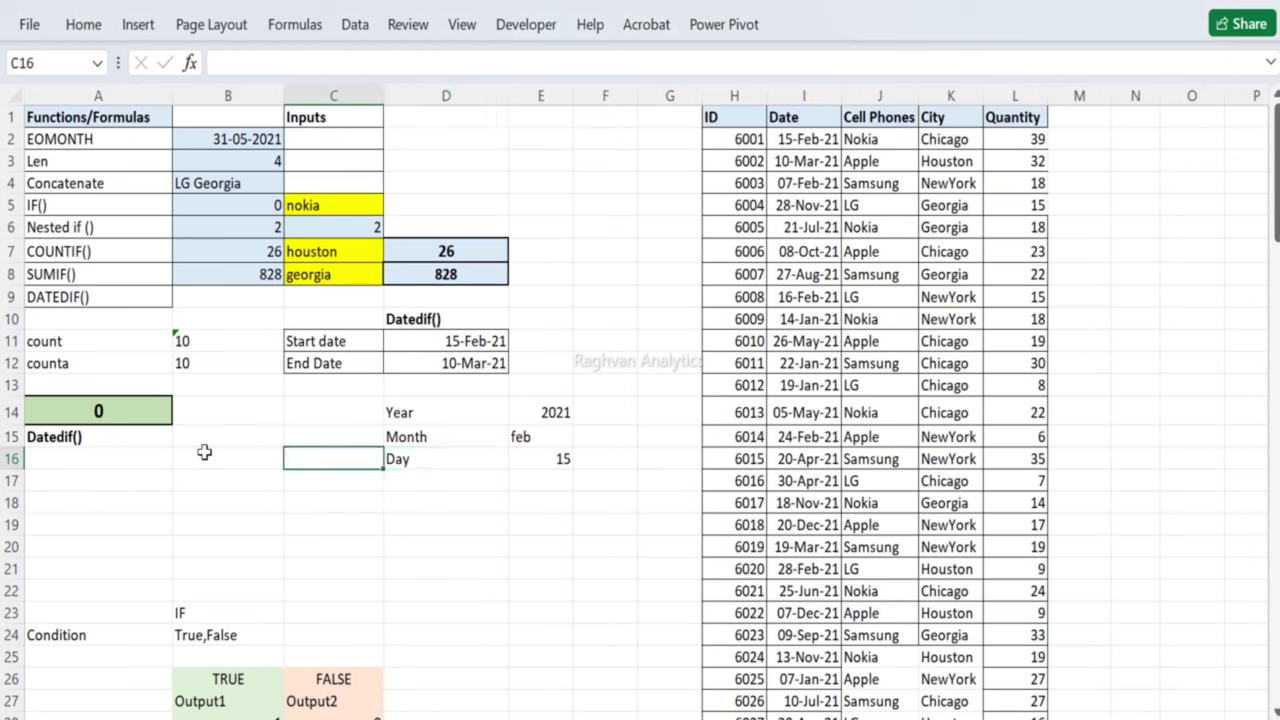
{"action": "left_click", "coordinate": [124, 411]}
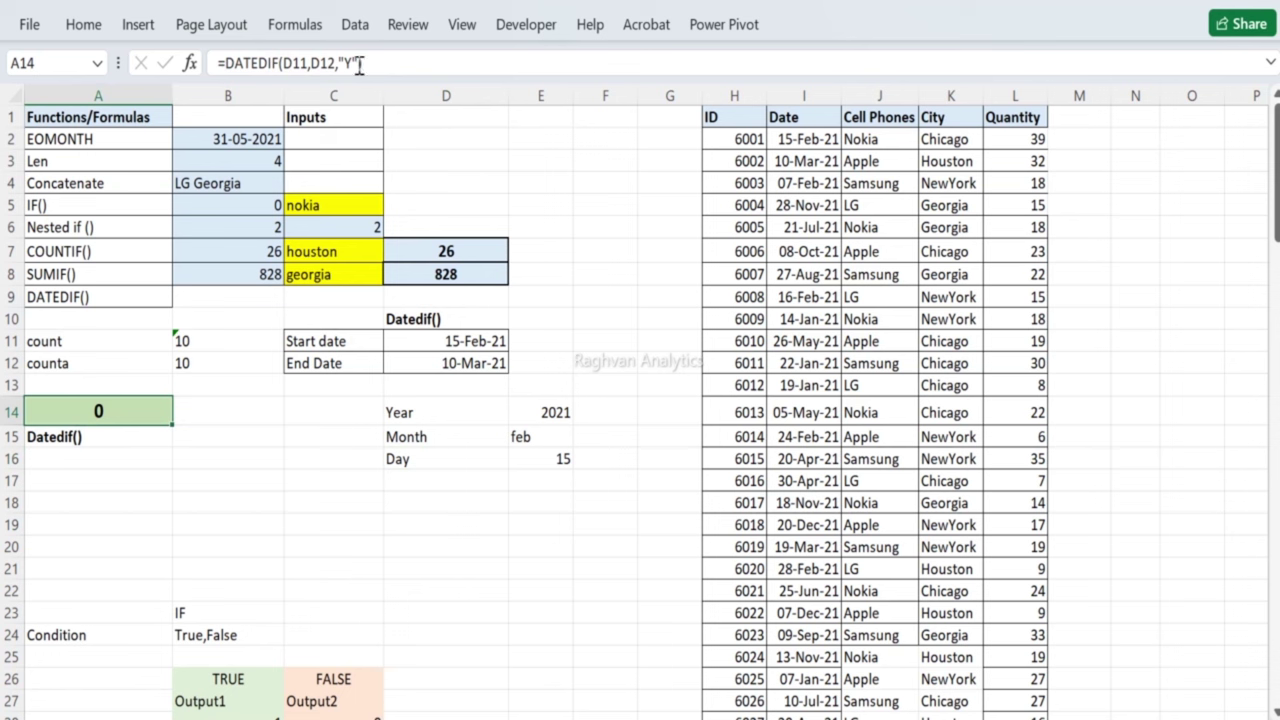
{"action": "left_click", "coordinate": [378, 456]}
{"action": "key", "text": "Up"}
{"action": "key", "text": "Up"}
{"action": "type", "text": "\"\""}
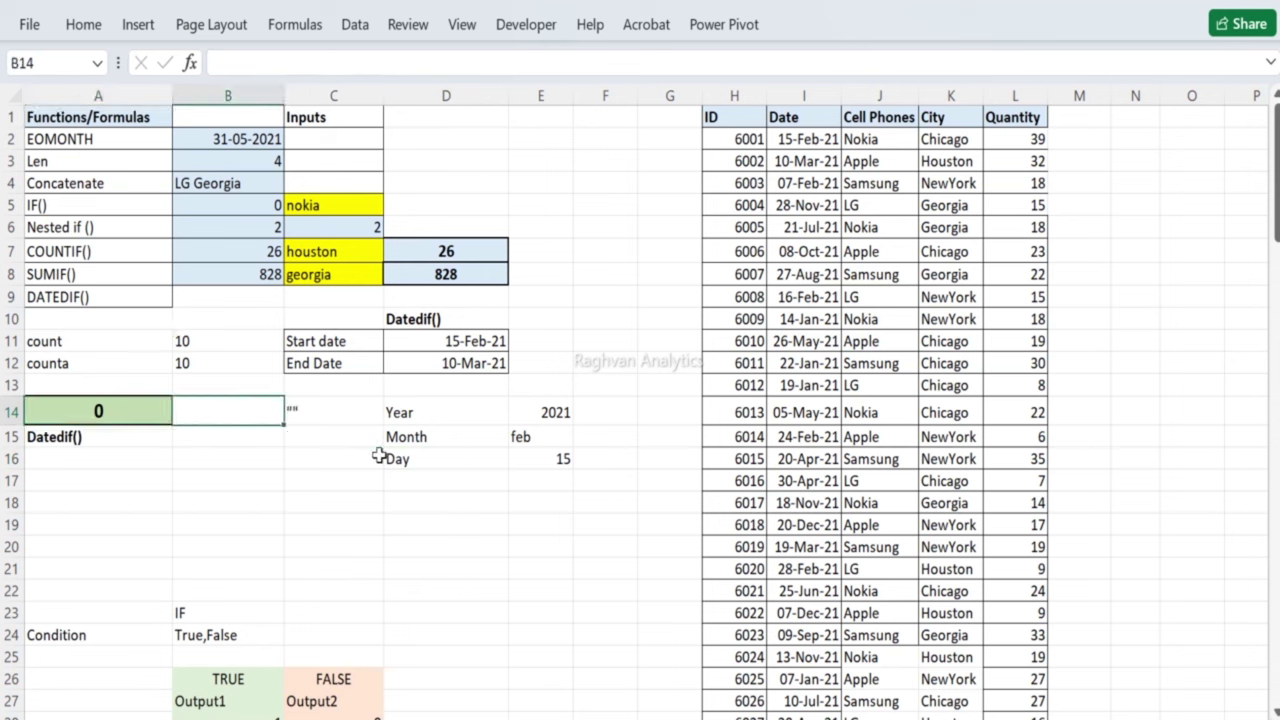
{"action": "key", "text": "Left"}
{"action": "type", "text": "Y"}
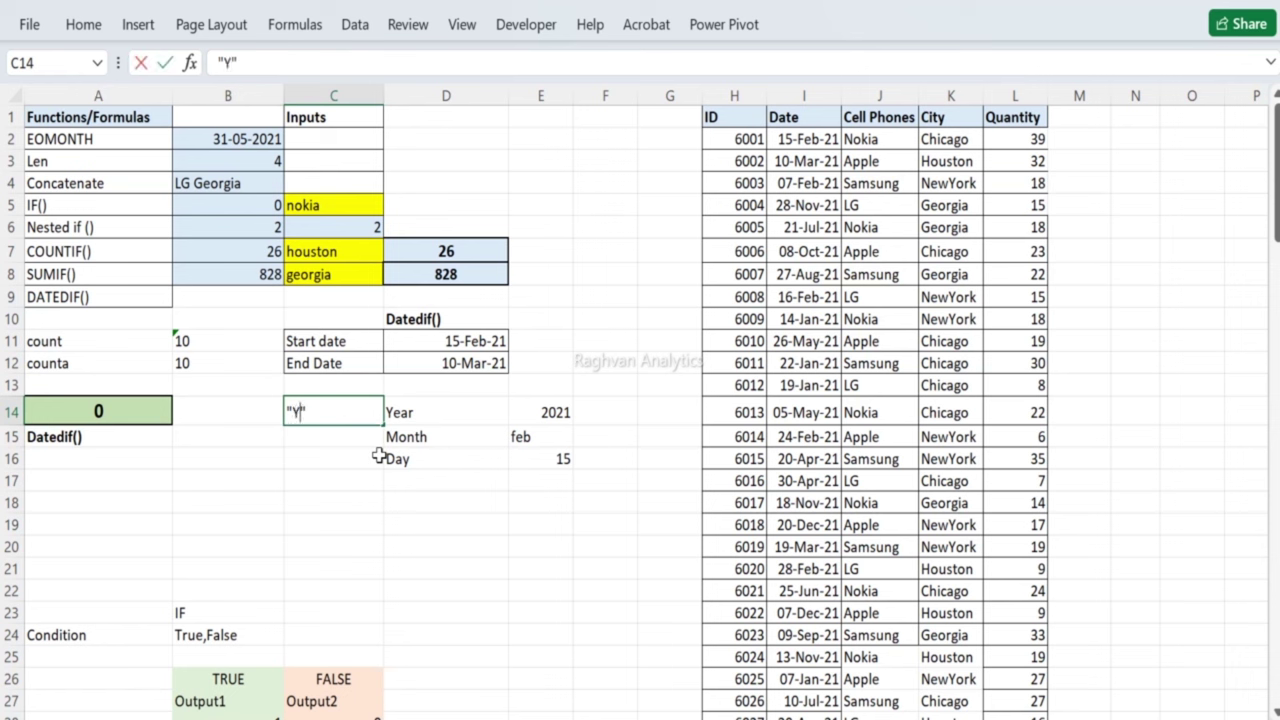
{"action": "key", "text": "Return"}
Step: Enter "M" in C15 and "D" in C16, then select the dates D11:D12
{"action": "type", "text": "\"\""}
{"action": "key", "text": "Left"}
{"action": "key", "text": "Right"}
{"action": "key", "text": "F2"}
{"action": "key", "text": "Left"}
{"action": "type", "text": "M"}
{"action": "key", "text": "Return"}
{"action": "type", "text": "\"\""}
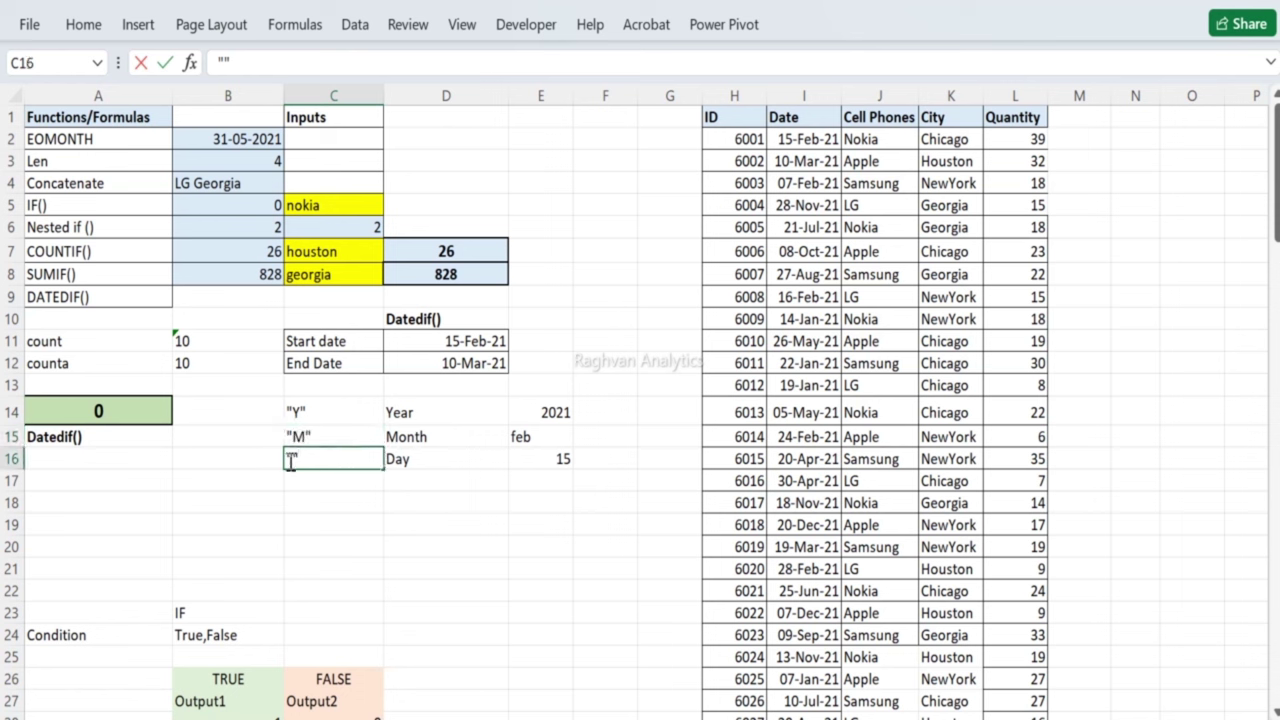
{"action": "key", "text": "Left"}
{"action": "type", "text": "D"}
{"action": "key", "text": "Return"}
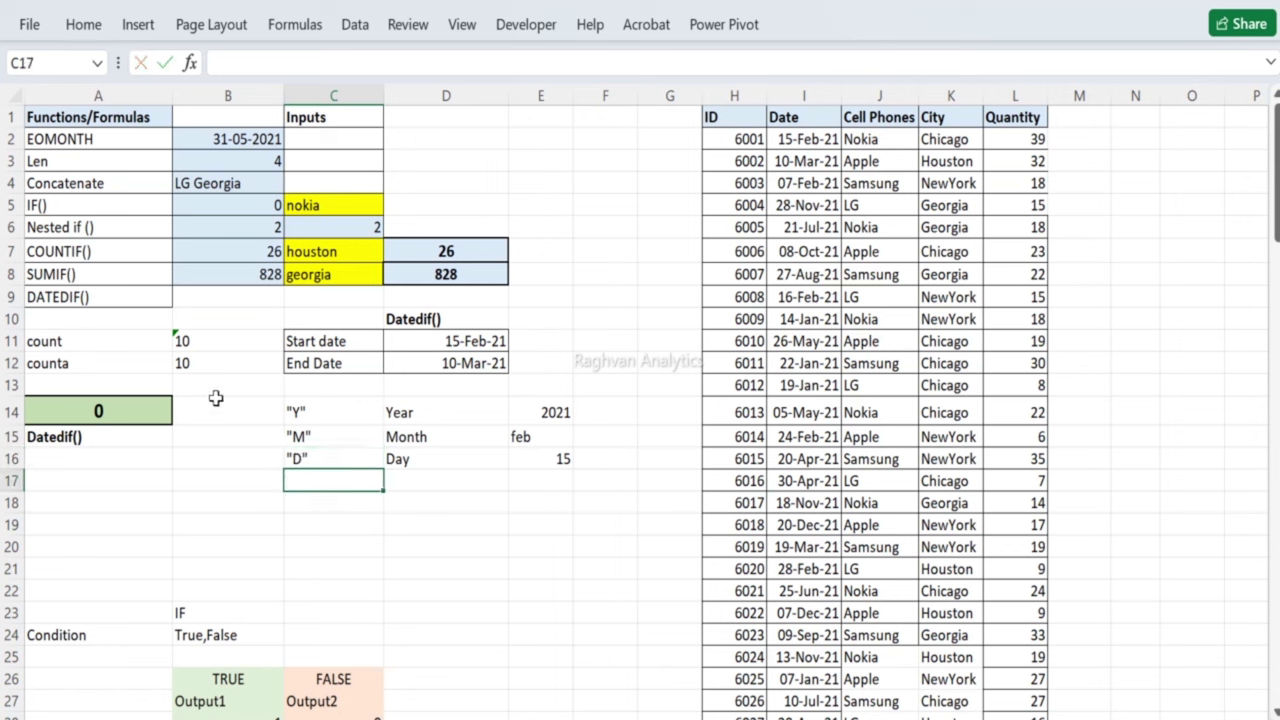
{"action": "left_click_drag", "start_coordinate": [444, 341], "coordinate": [444, 352]}
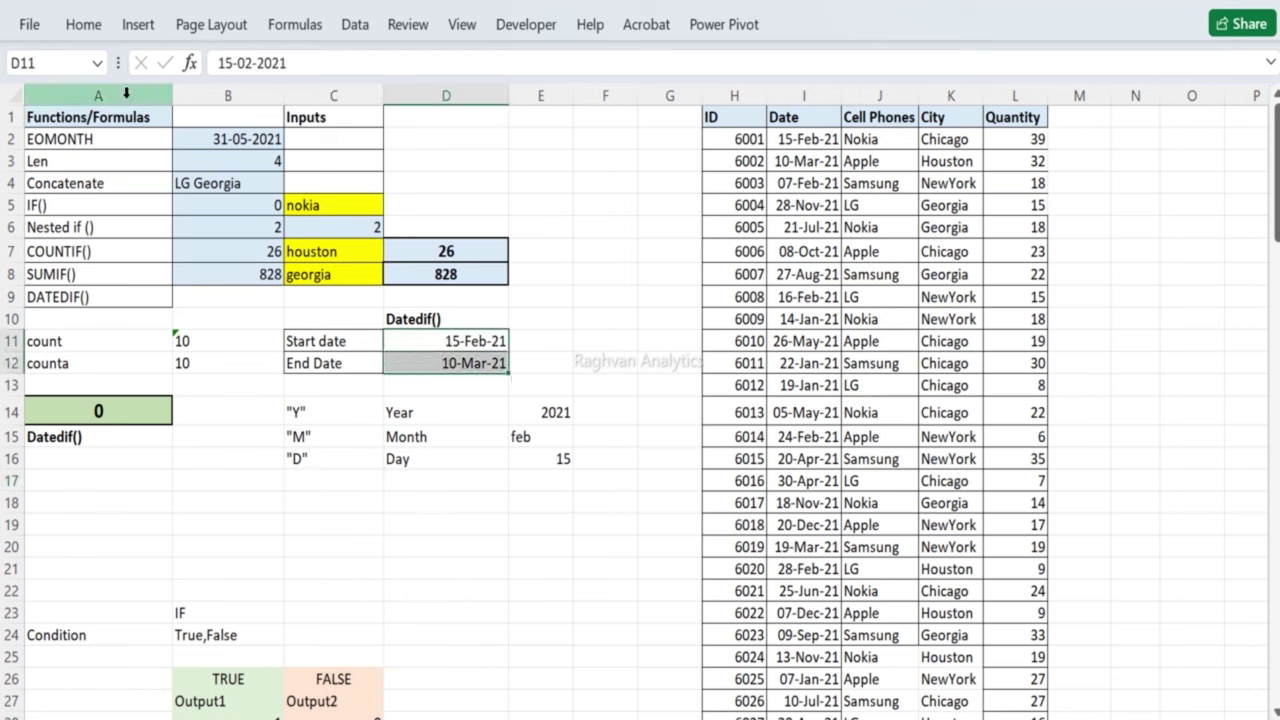
Step: Fill the start and end date cells D11:D12 yellow
{"action": "left_click", "coordinate": [101, 38]}
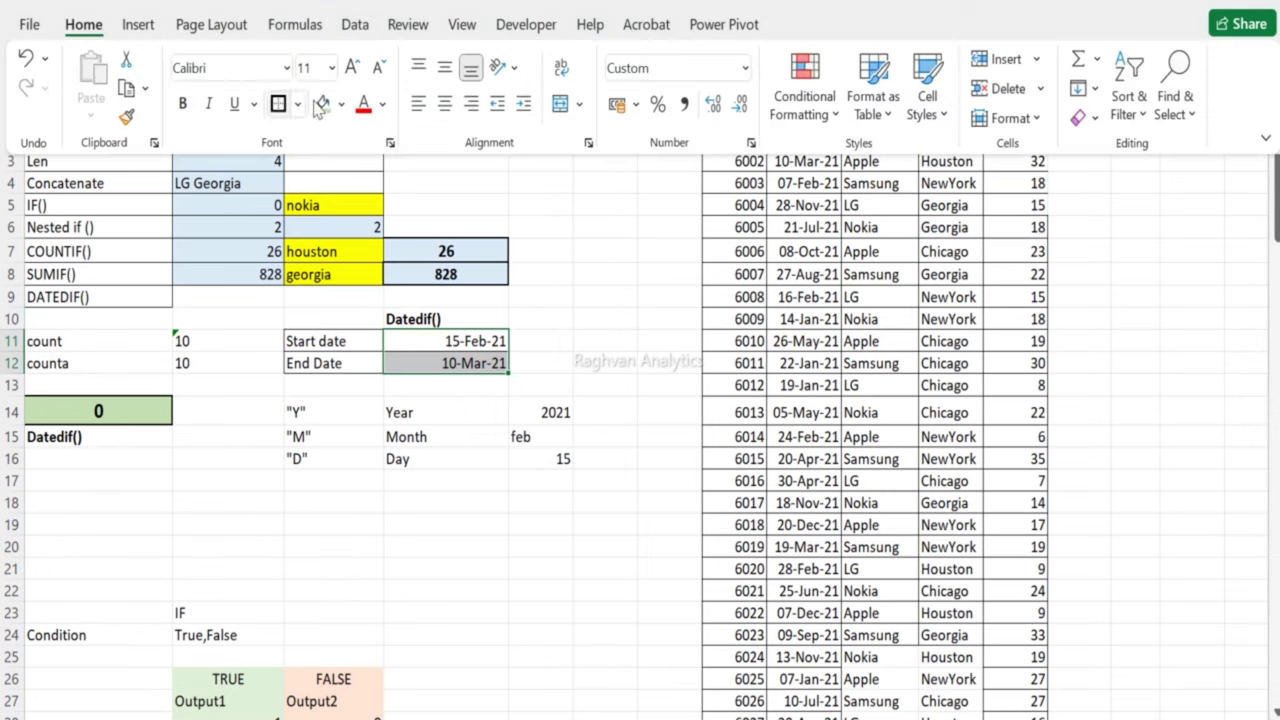
{"action": "left_click", "coordinate": [340, 104]}
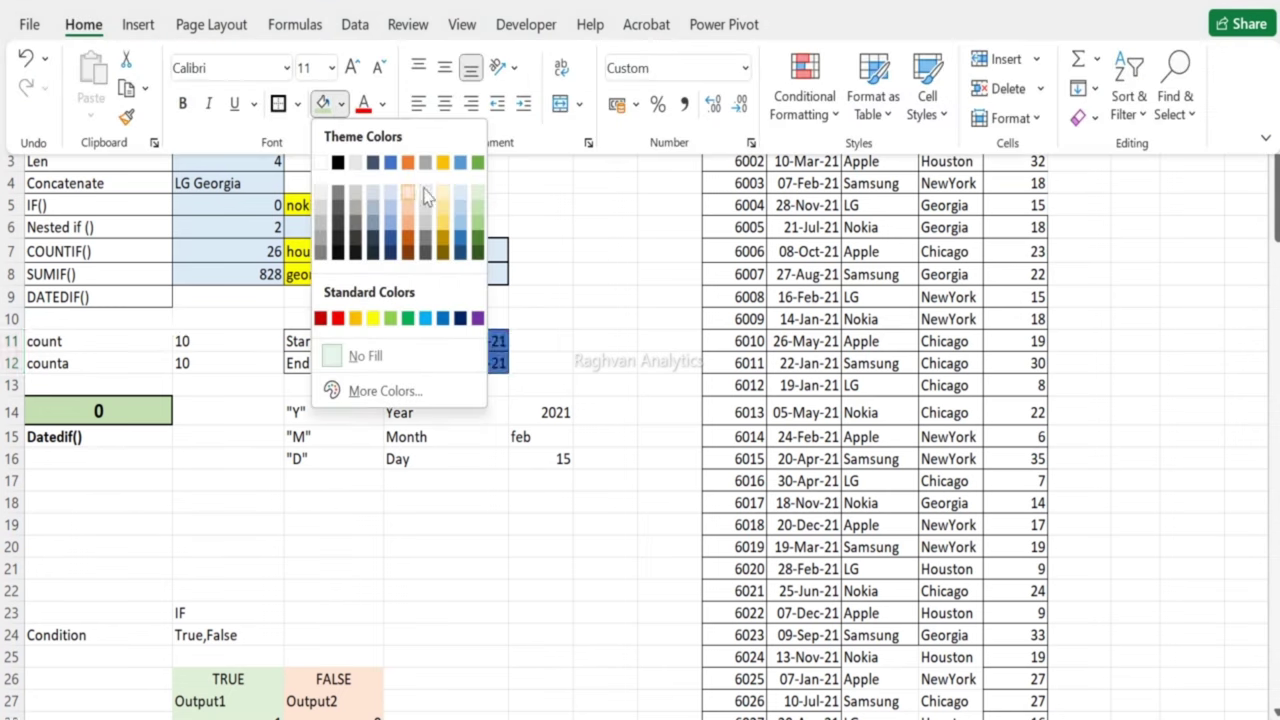
{"action": "left_click", "coordinate": [372, 318]}
Step: Fill the unit code cells C14:C16 (Y, M, D) light green
{"action": "left_click", "coordinate": [336, 415]}
{"action": "left_click_drag", "start_coordinate": [336, 412], "coordinate": [328, 440]}
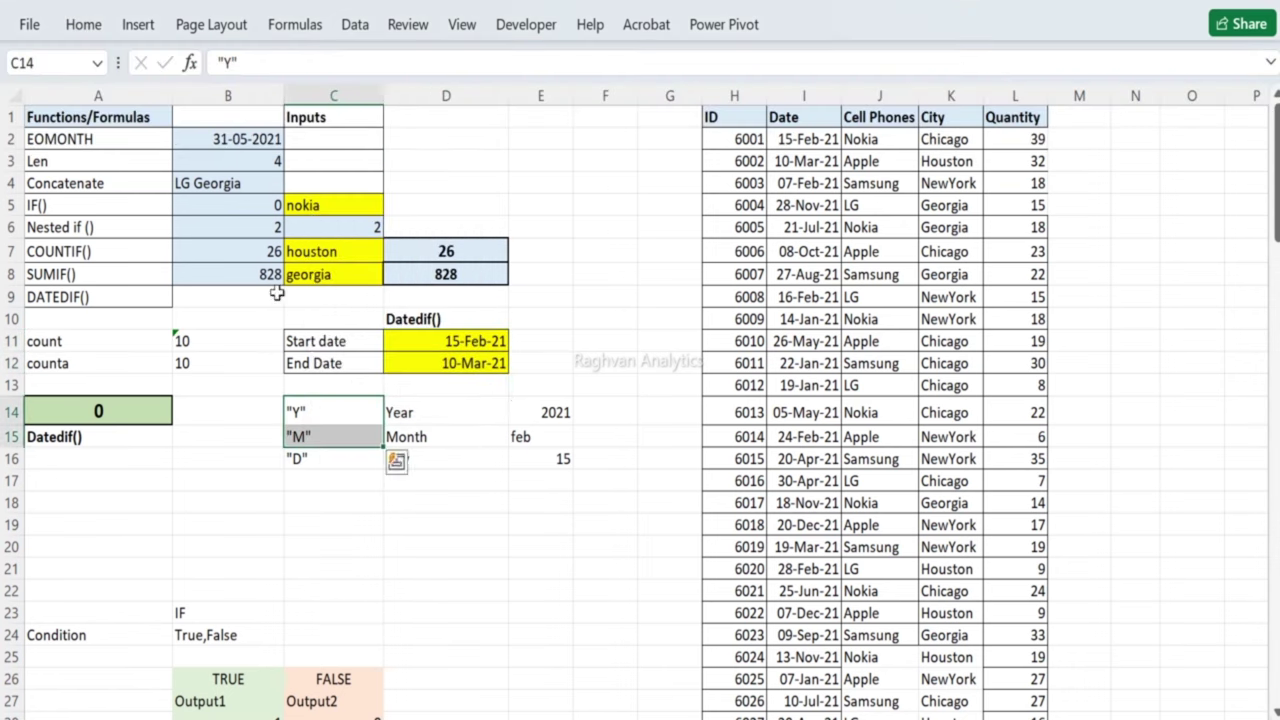
{"action": "left_click", "coordinate": [83, 24]}
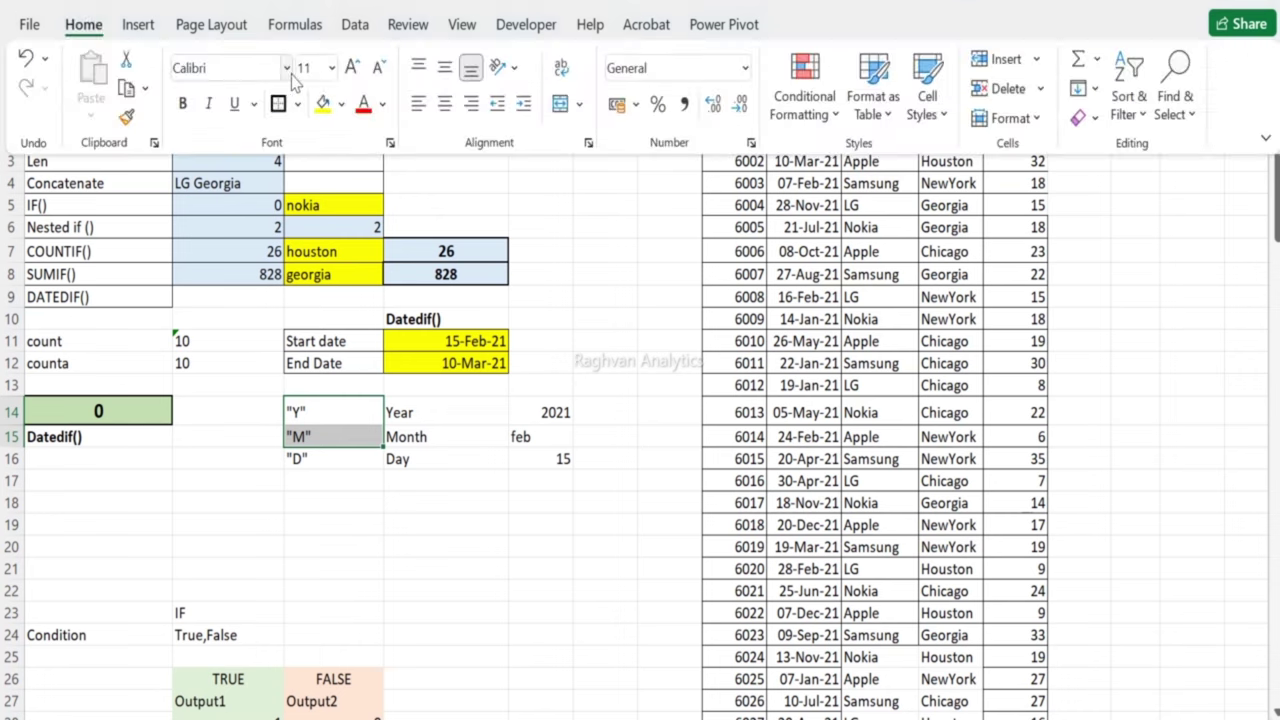
{"action": "left_click", "coordinate": [341, 104]}
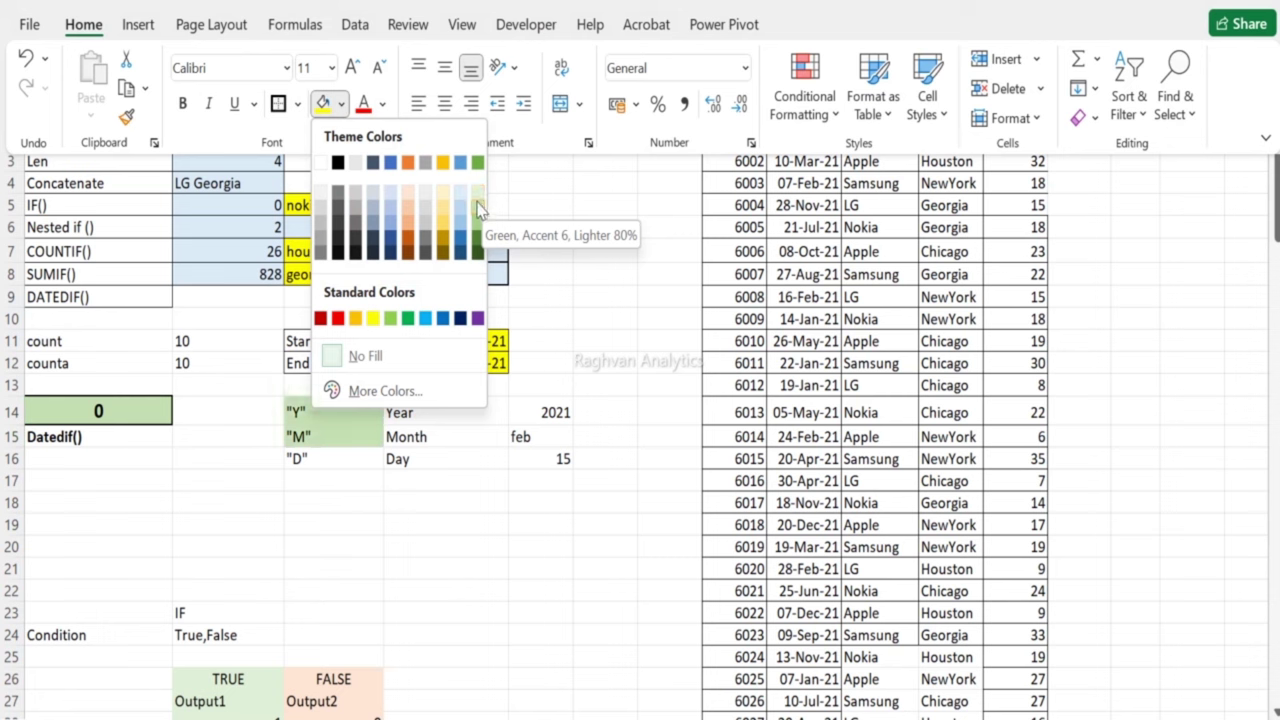
{"action": "left_click", "coordinate": [478, 198]}
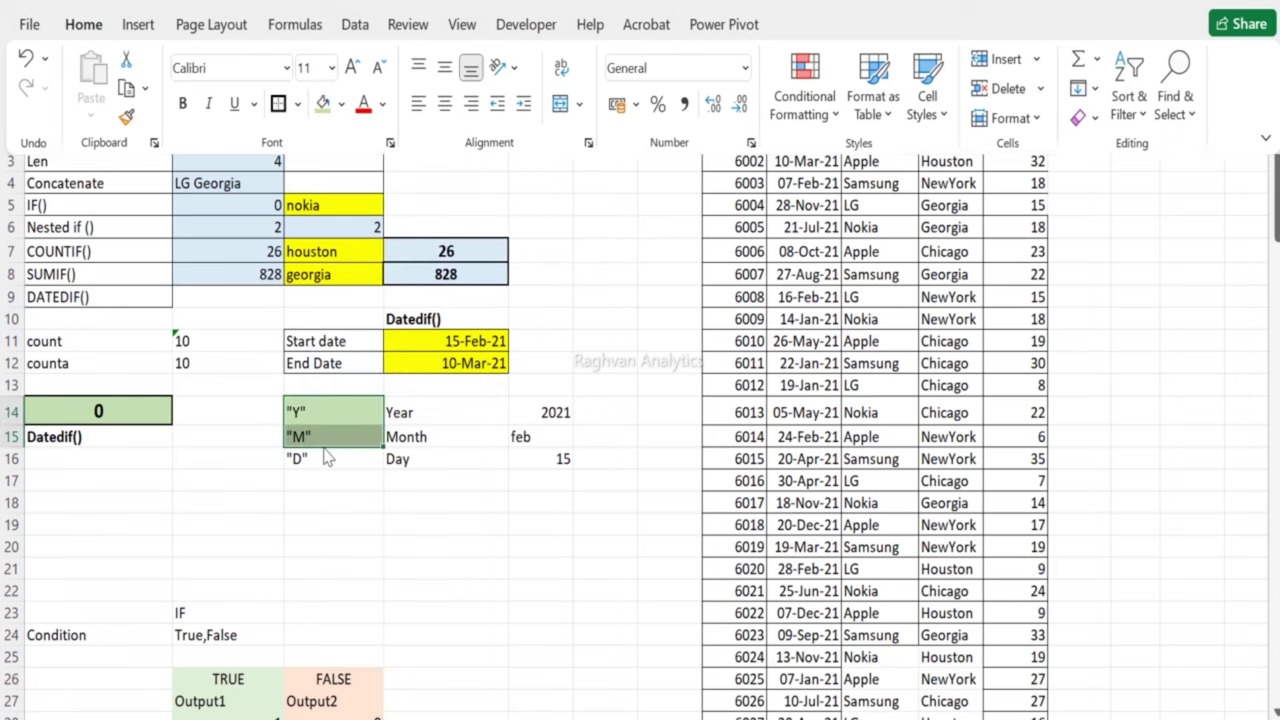
{"action": "left_click", "coordinate": [306, 457]}
{"action": "left_click", "coordinate": [306, 457]}
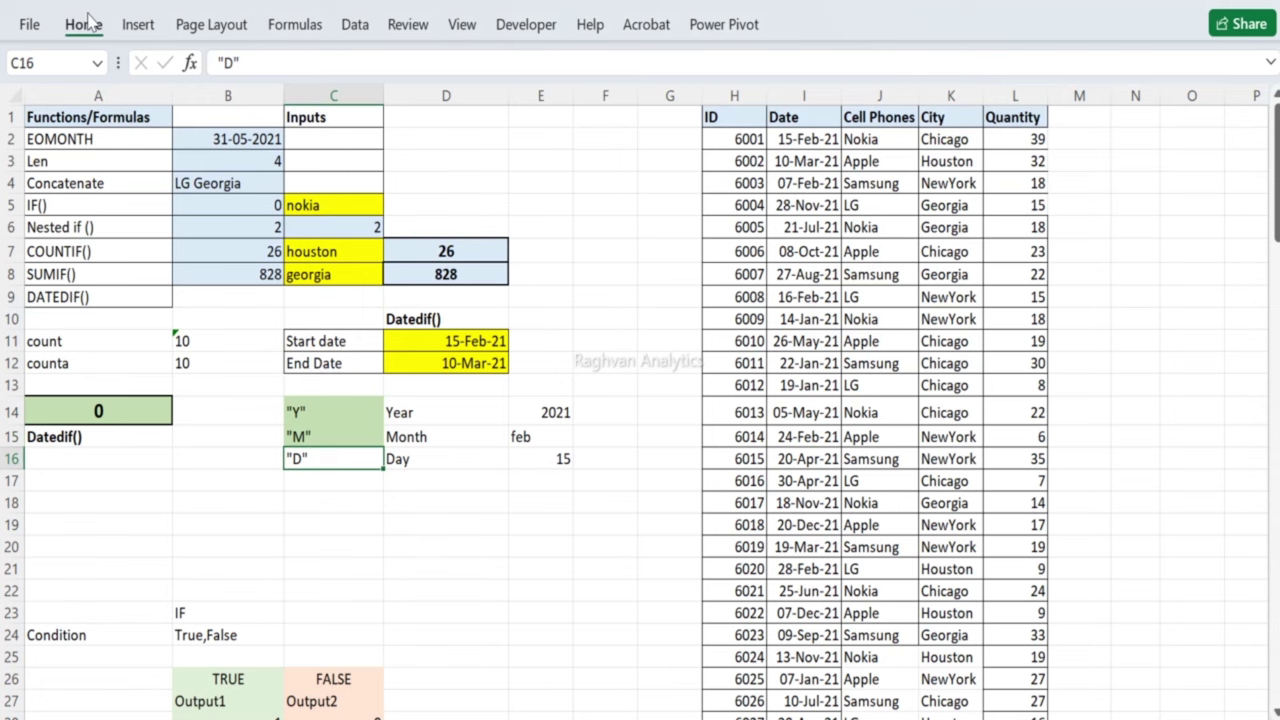
{"action": "left_click", "coordinate": [84, 24]}
{"action": "left_click", "coordinate": [322, 104]}
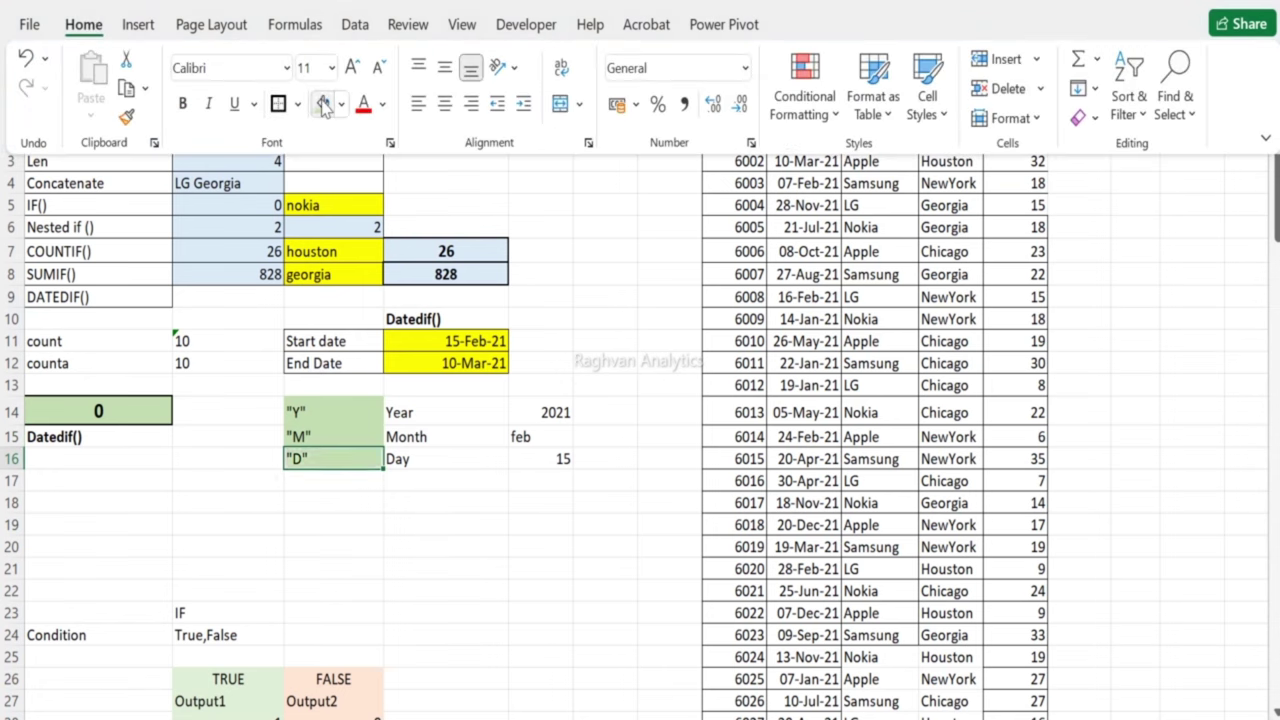
{"action": "left_click", "coordinate": [274, 398]}
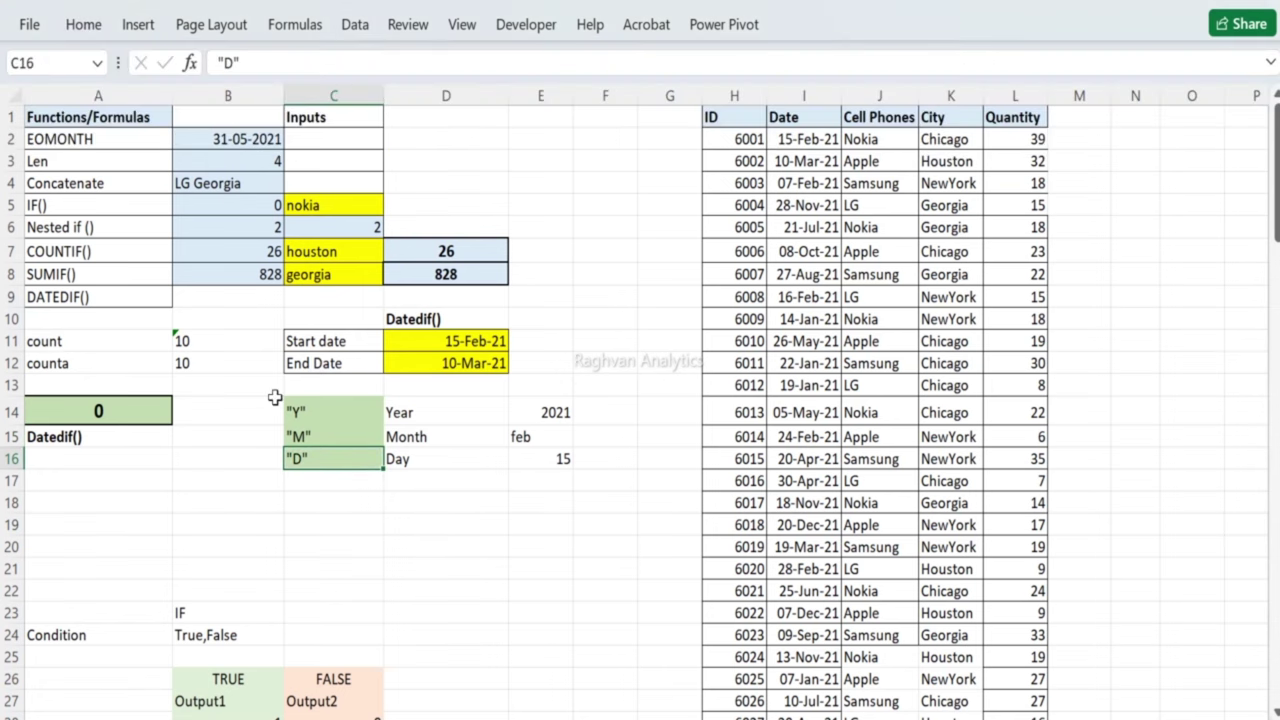
{"action": "left_click", "coordinate": [132, 410]}
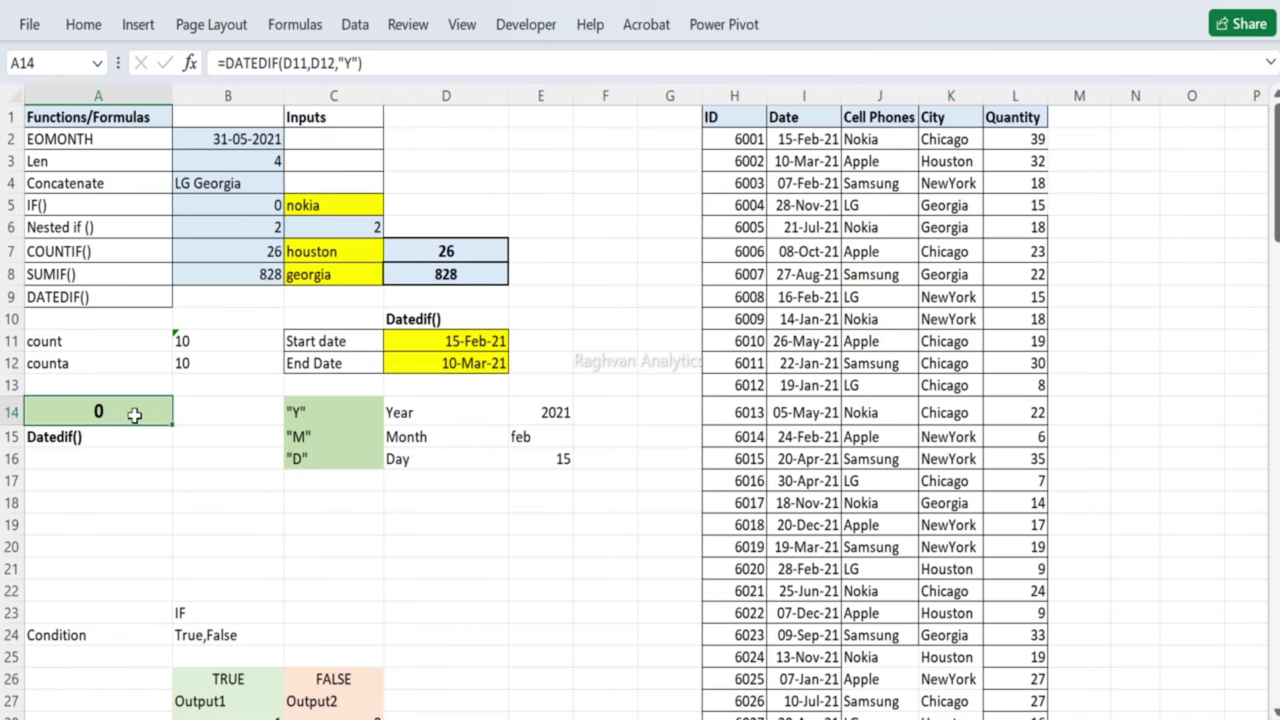
Step: Change the unit in A14's DATEDIF formula from "Y" to "M"
{"action": "double_click", "coordinate": [134, 414]}
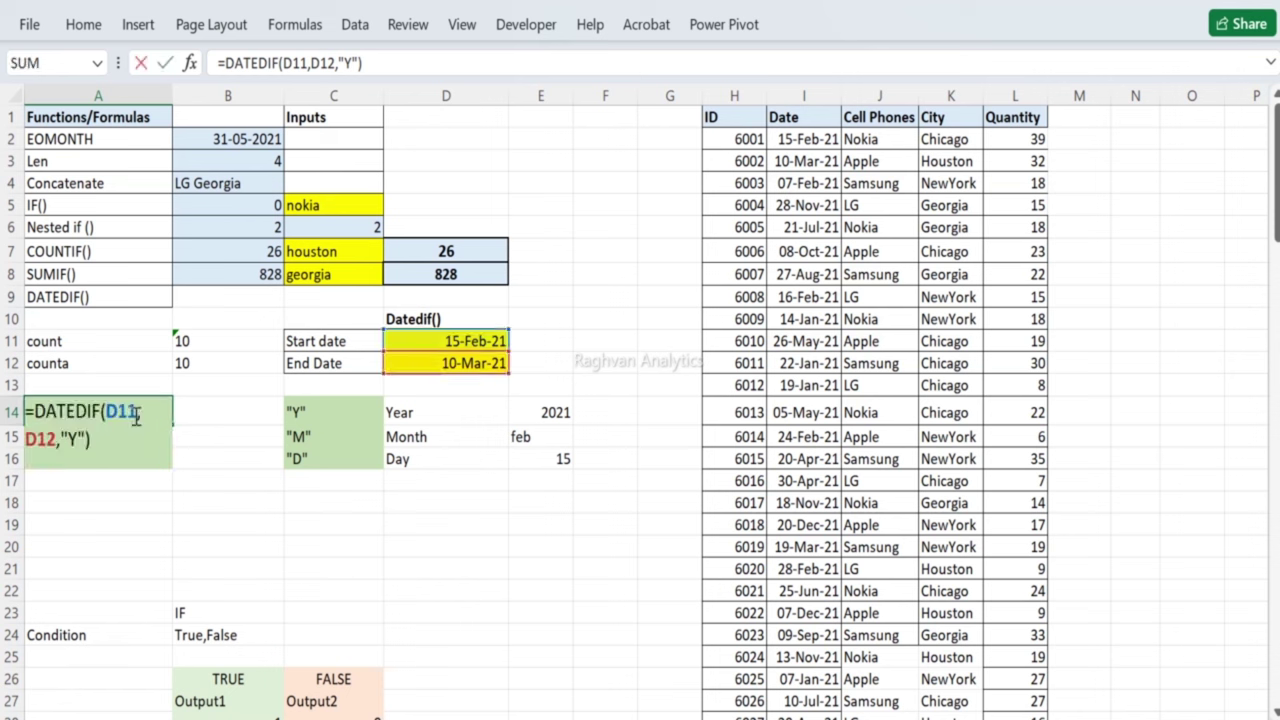
{"action": "left_click", "coordinate": [79, 438]}
{"action": "key", "text": "BackSpace"}
{"action": "type", "text": "M"}
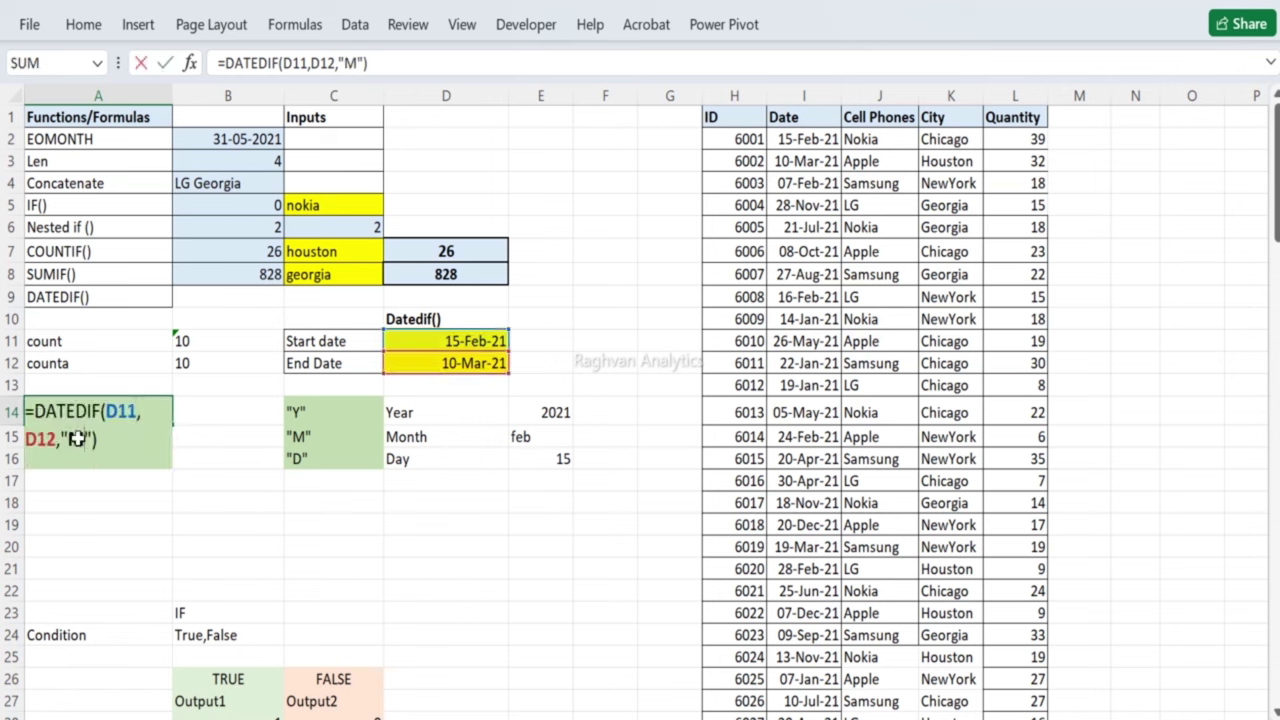
{"action": "key", "text": "Return"}
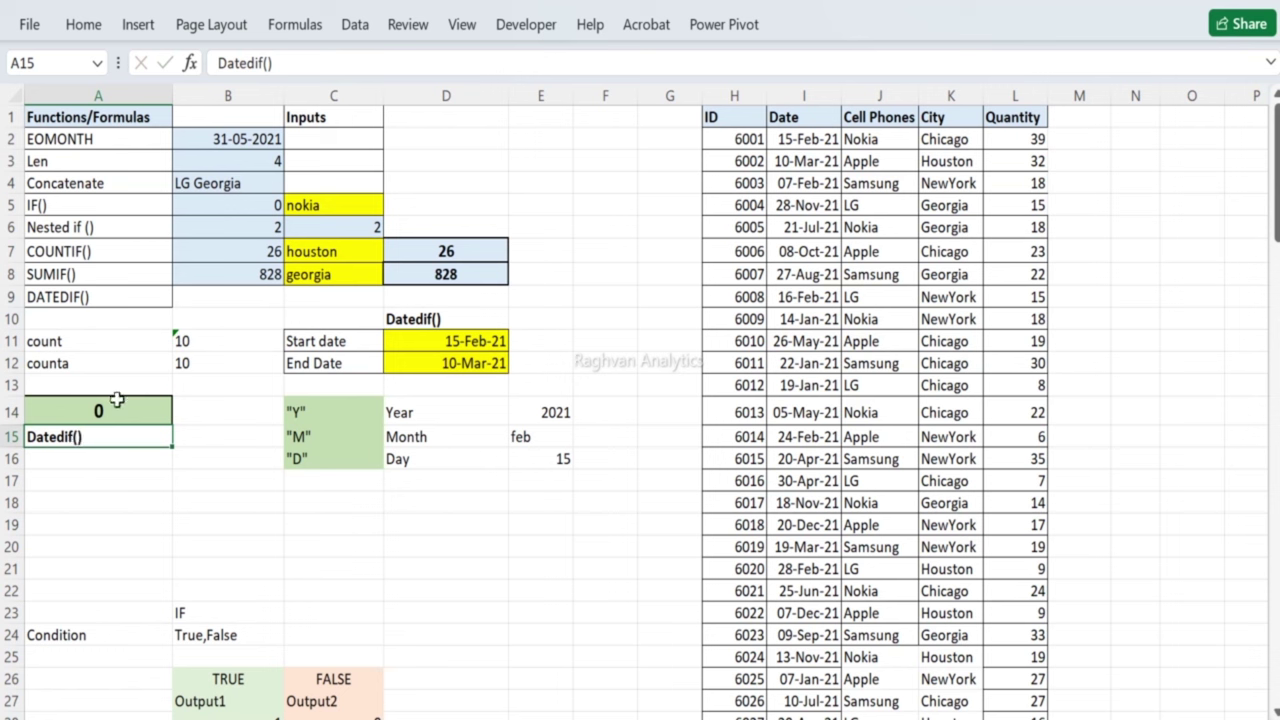
Step: Change A14's DATEDIF unit from "M" to "D" so it shows 23 days
{"action": "double_click", "coordinate": [112, 410]}
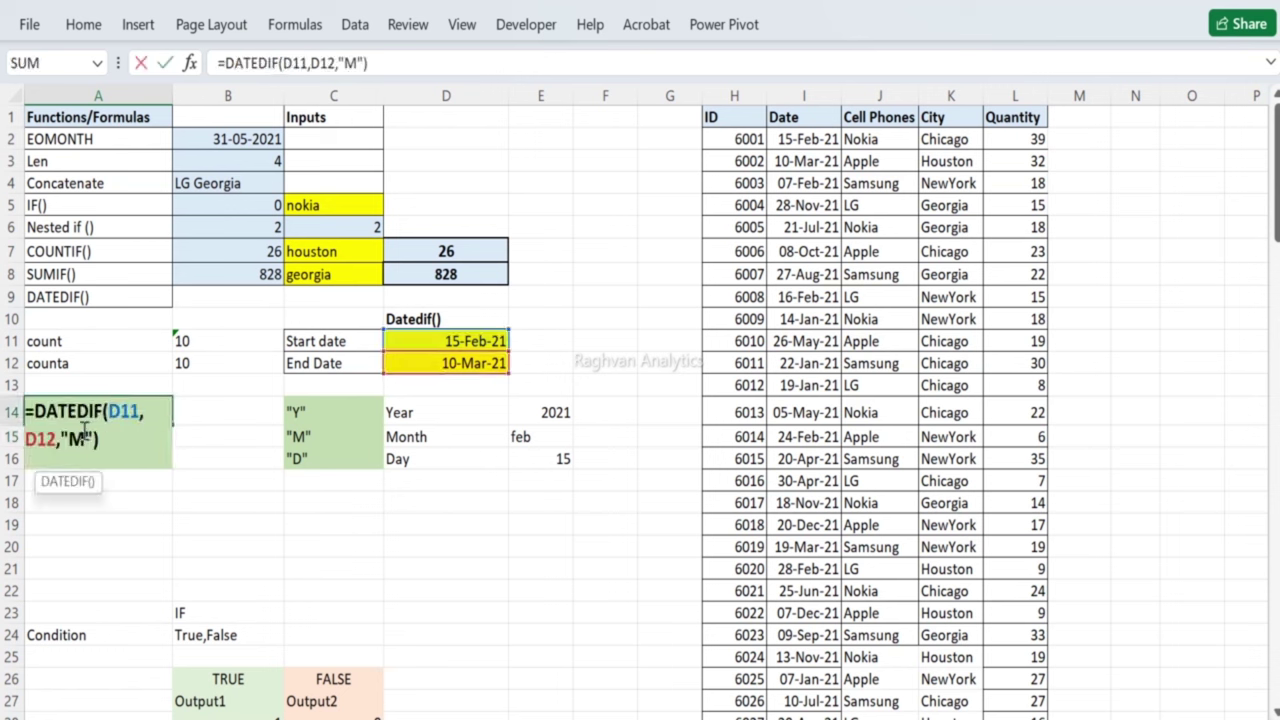
{"action": "key", "text": "BackSpace"}
{"action": "type", "text": "D"}
{"action": "key", "text": "Return"}
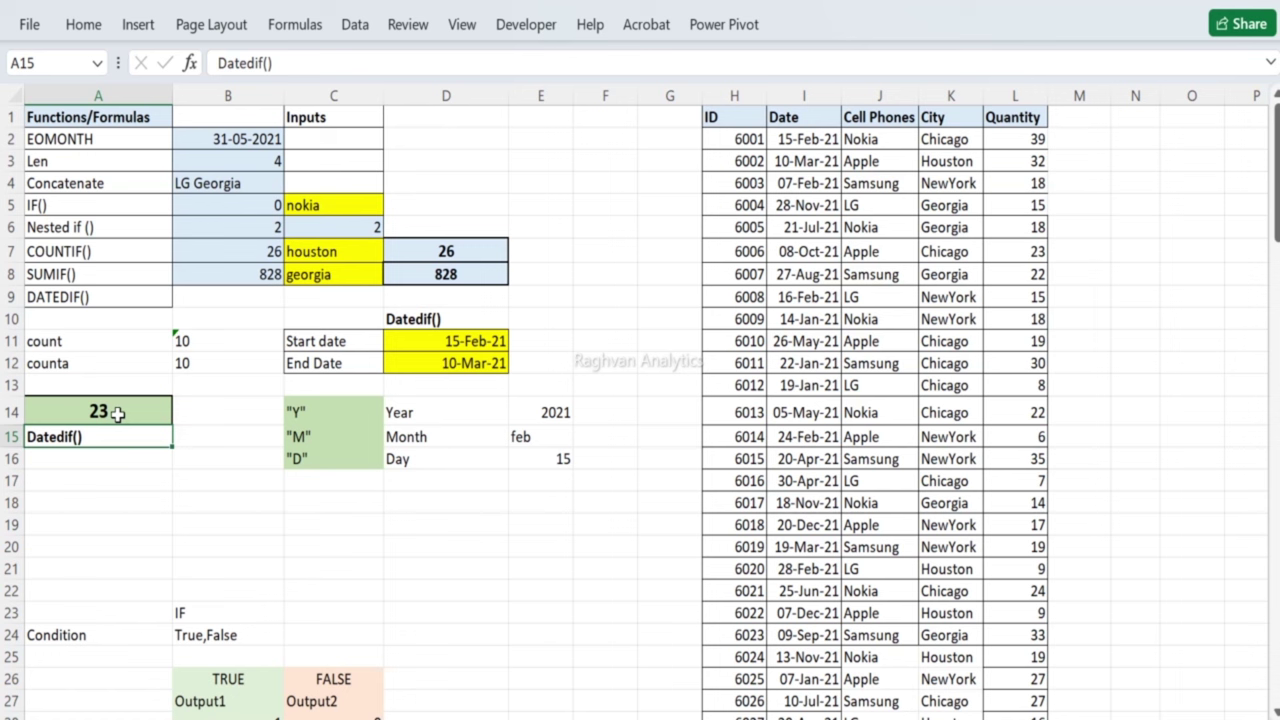
Step: Change the end date in D12 from 10-03-2021 to 10-04-2021
{"action": "double_click", "coordinate": [455, 367]}
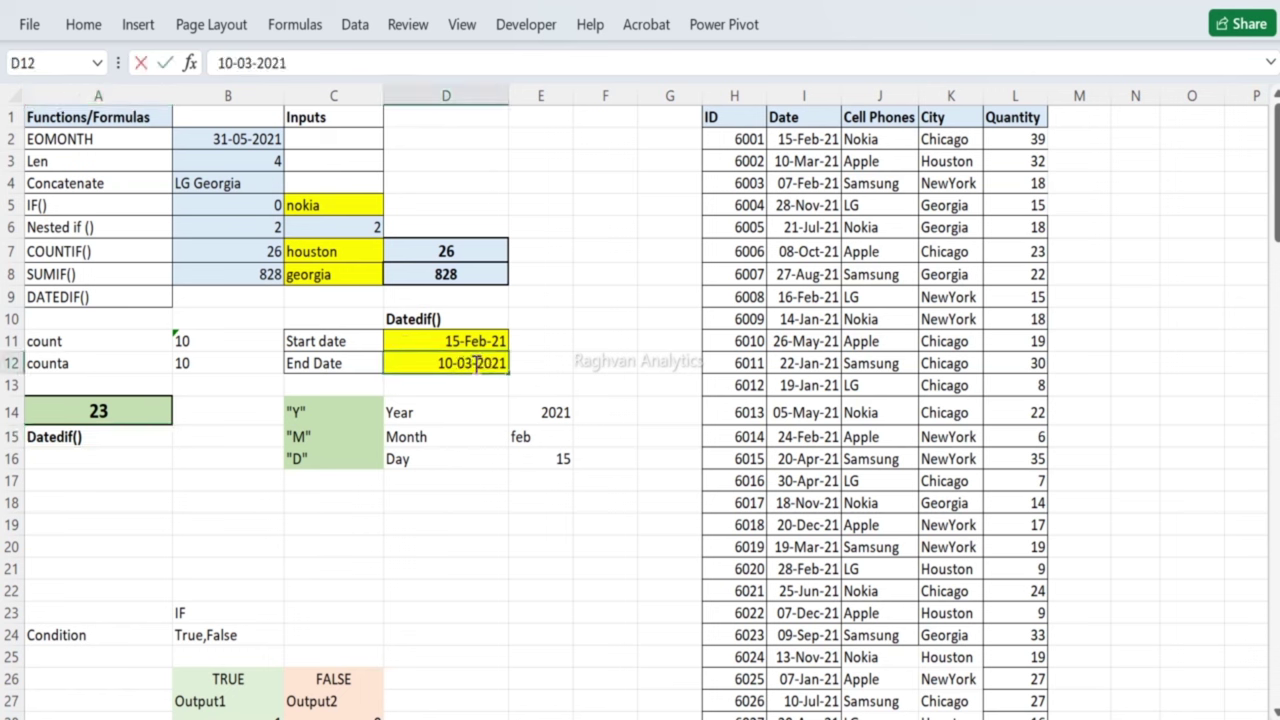
{"action": "key", "text": "BackSpace"}
{"action": "type", "text": "4"}
{"action": "key", "text": "Return"}
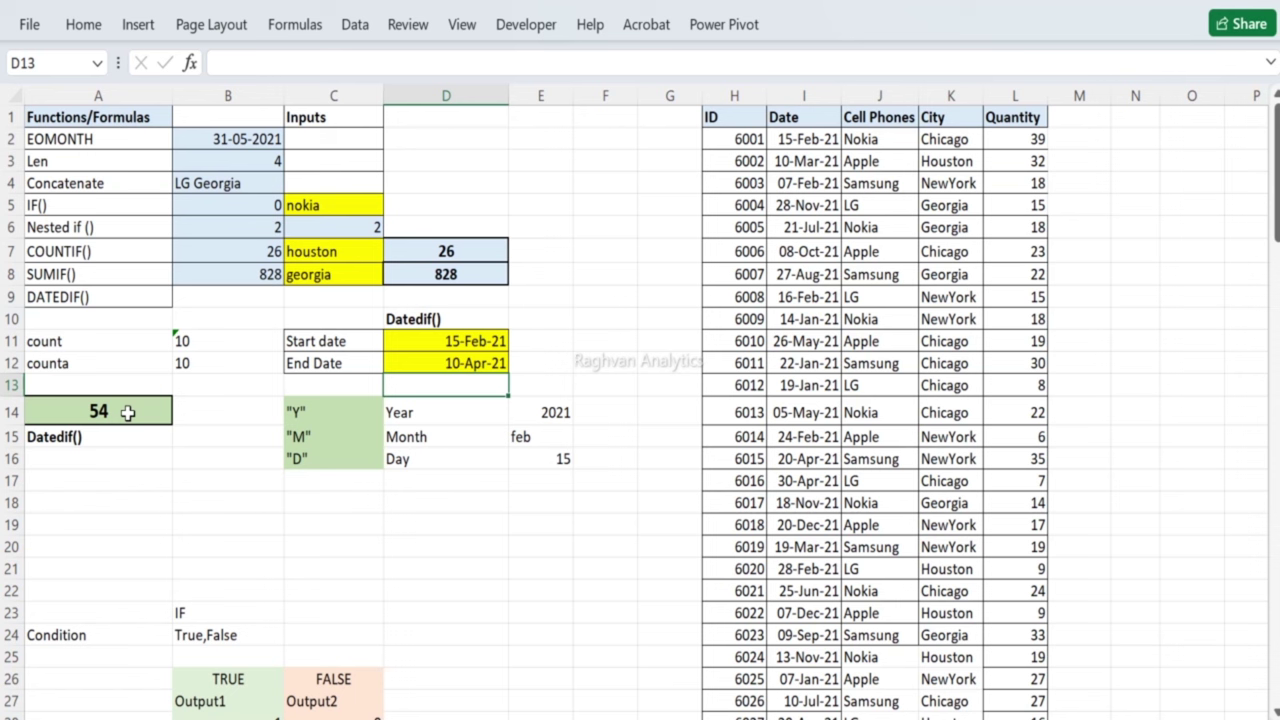
Step: Switch A14's DATEDIF unit from "D" to "M", returning 1 month
{"action": "double_click", "coordinate": [128, 412]}
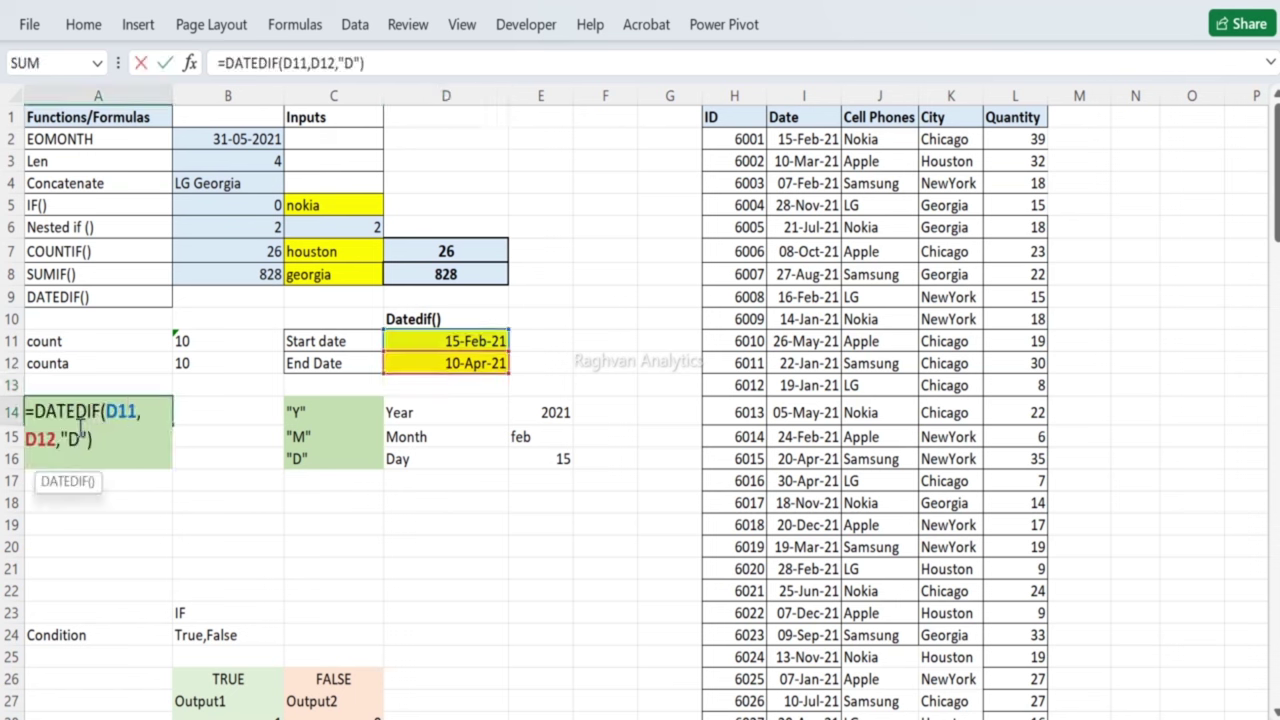
{"action": "key", "text": "BackSpace"}
{"action": "type", "text": "M"}
{"action": "key", "text": "Return"}
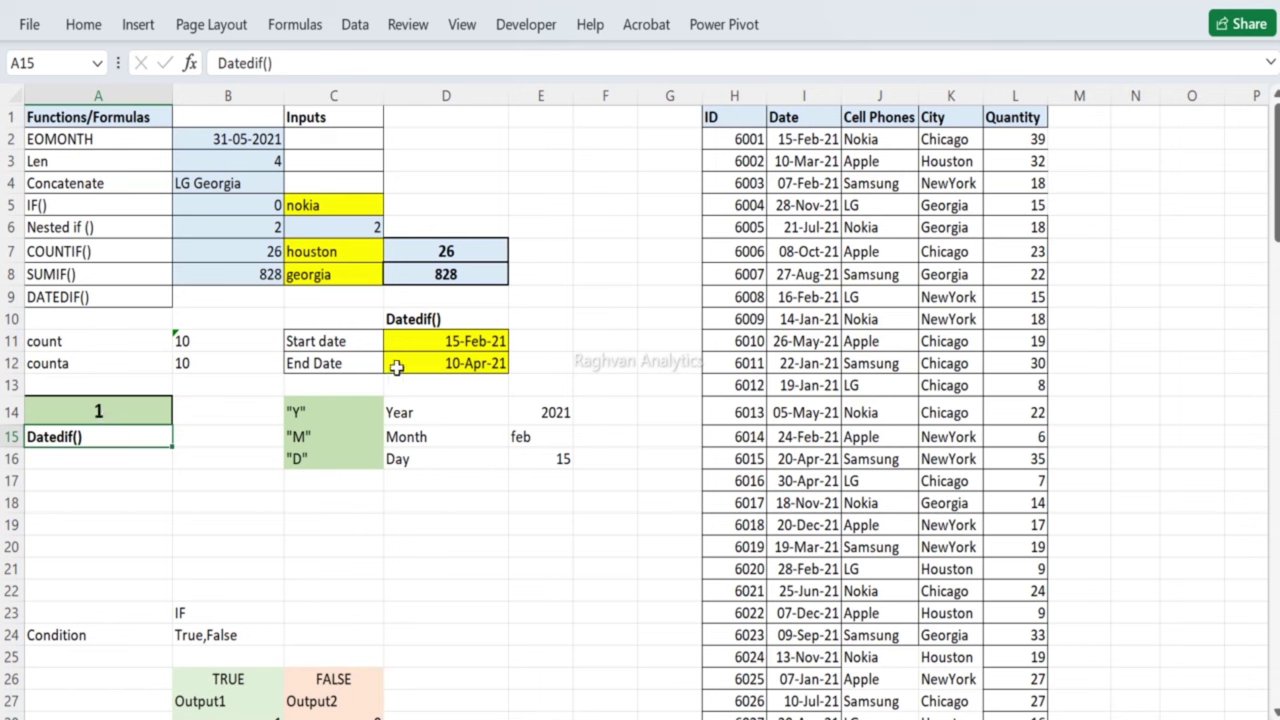
Step: Change the end date in D12 to 10-03-2021, then to 15-03-2021
{"action": "double_click", "coordinate": [453, 363]}
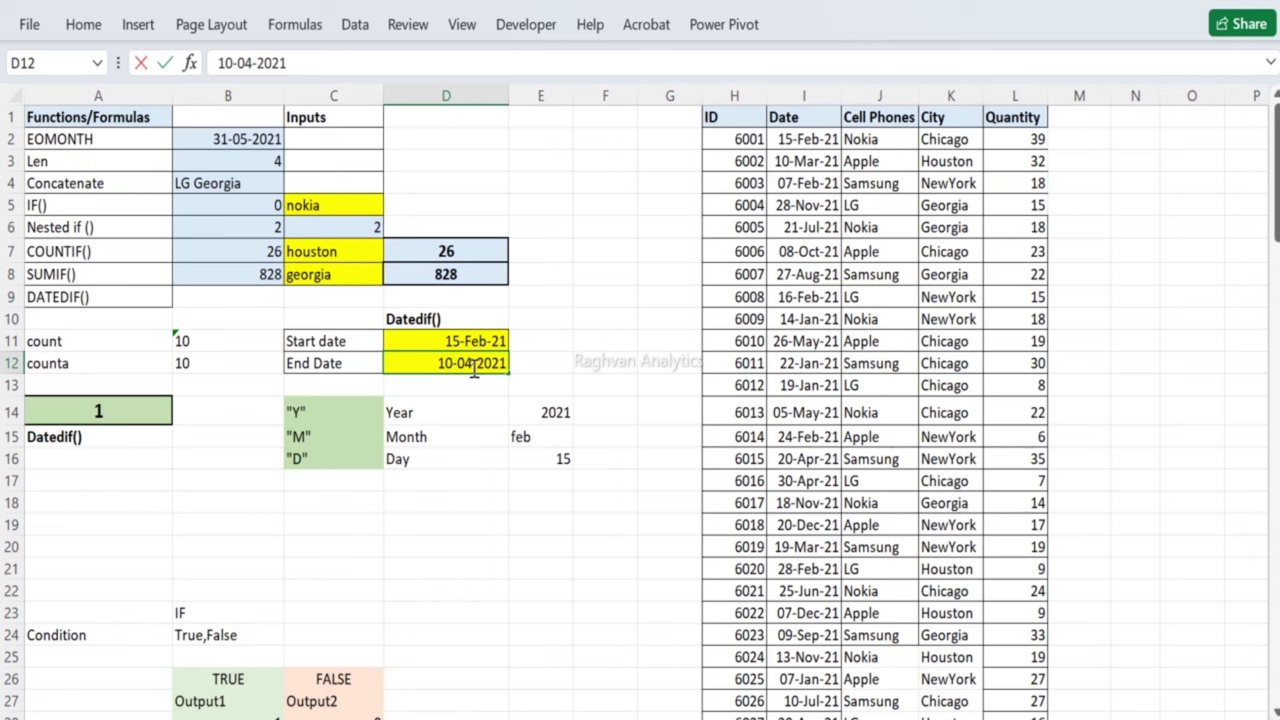
{"action": "key", "text": "BackSpace"}
{"action": "type", "text": "3"}
{"action": "key", "text": "Return"}
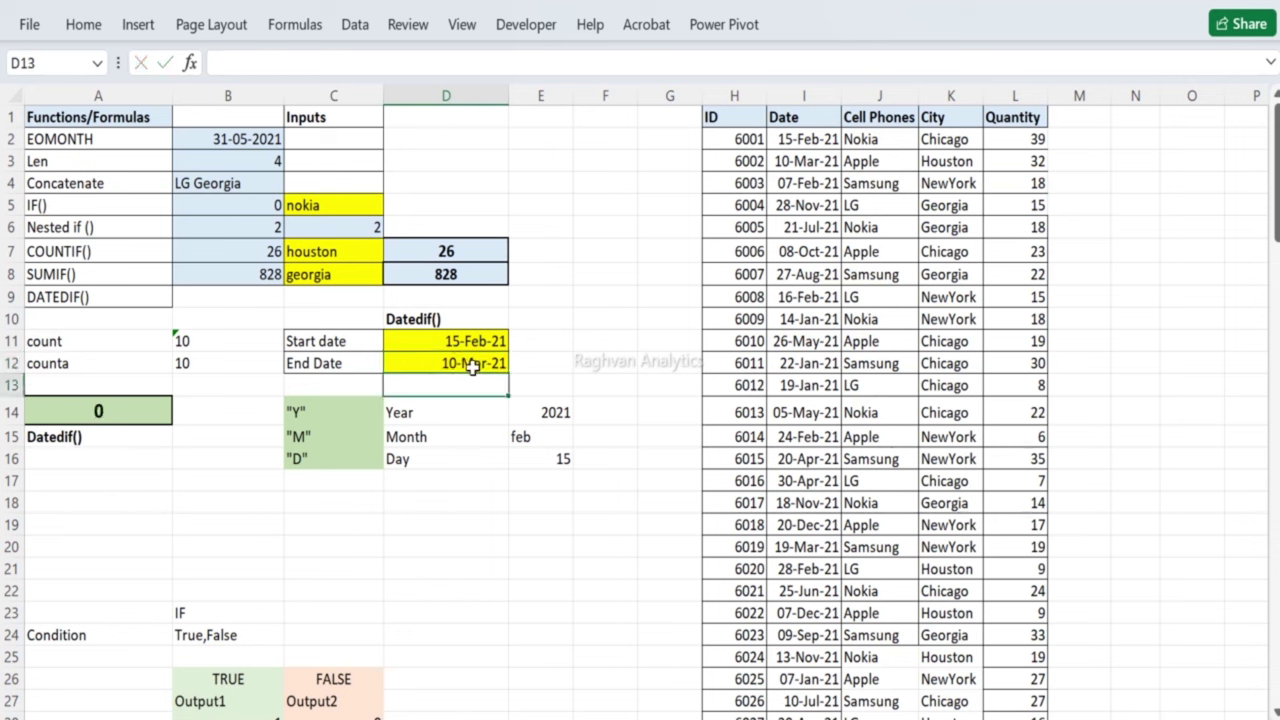
{"action": "double_click", "coordinate": [453, 365]}
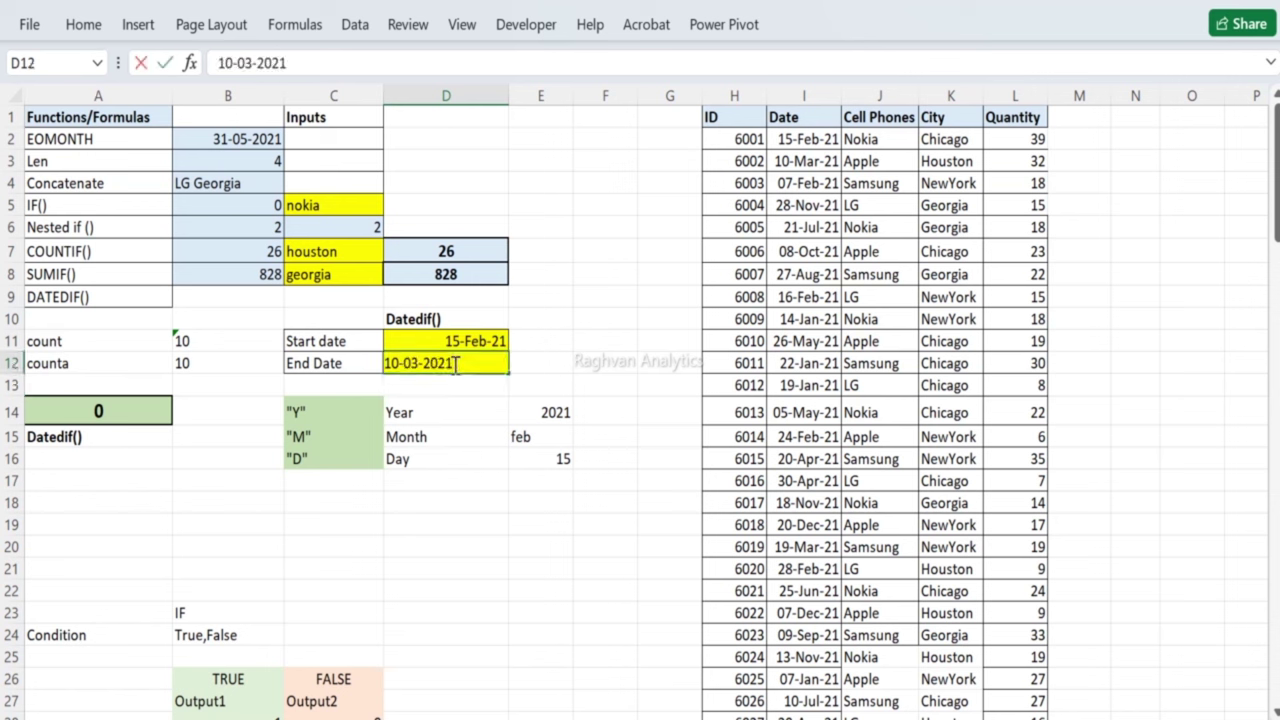
{"action": "left_click", "coordinate": [399, 362]}
{"action": "key", "text": "BackSpace"}
{"action": "type", "text": "5"}
{"action": "key", "text": "Return"}
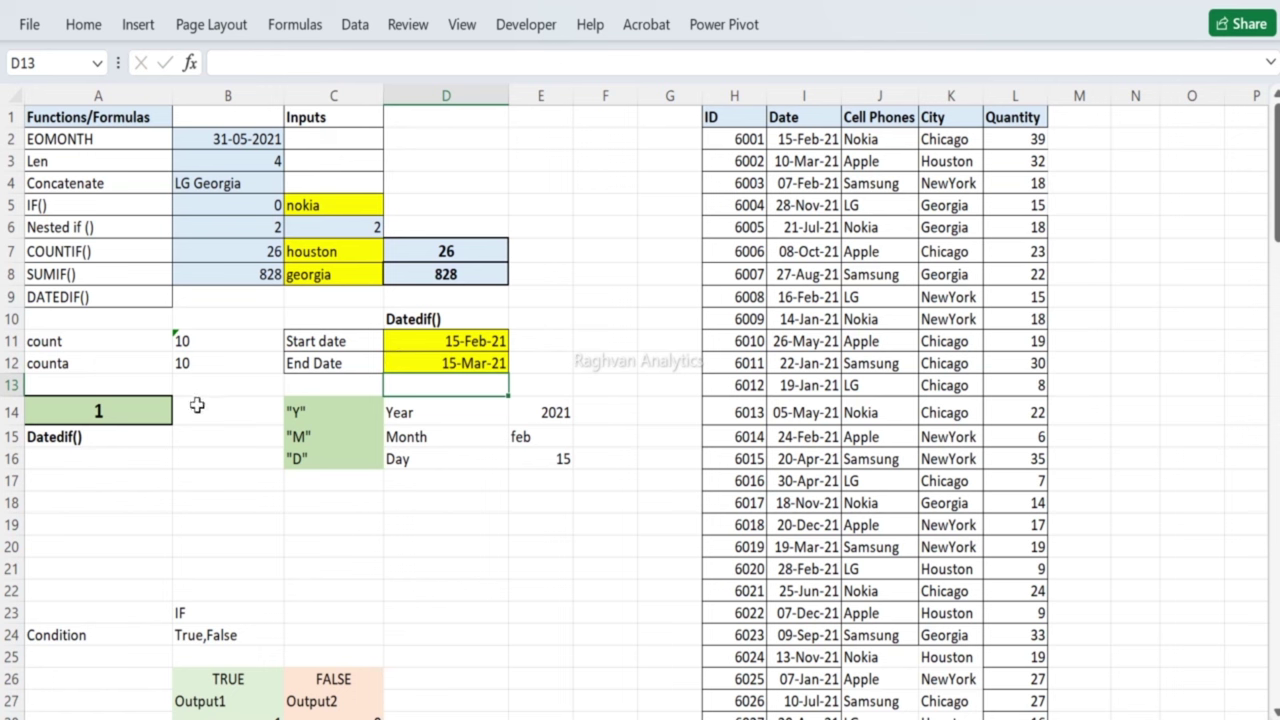
Step: Switch A14's DATEDIF unit from "M" to "D" to show 28 days, then review the formula
{"action": "double_click", "coordinate": [133, 408]}
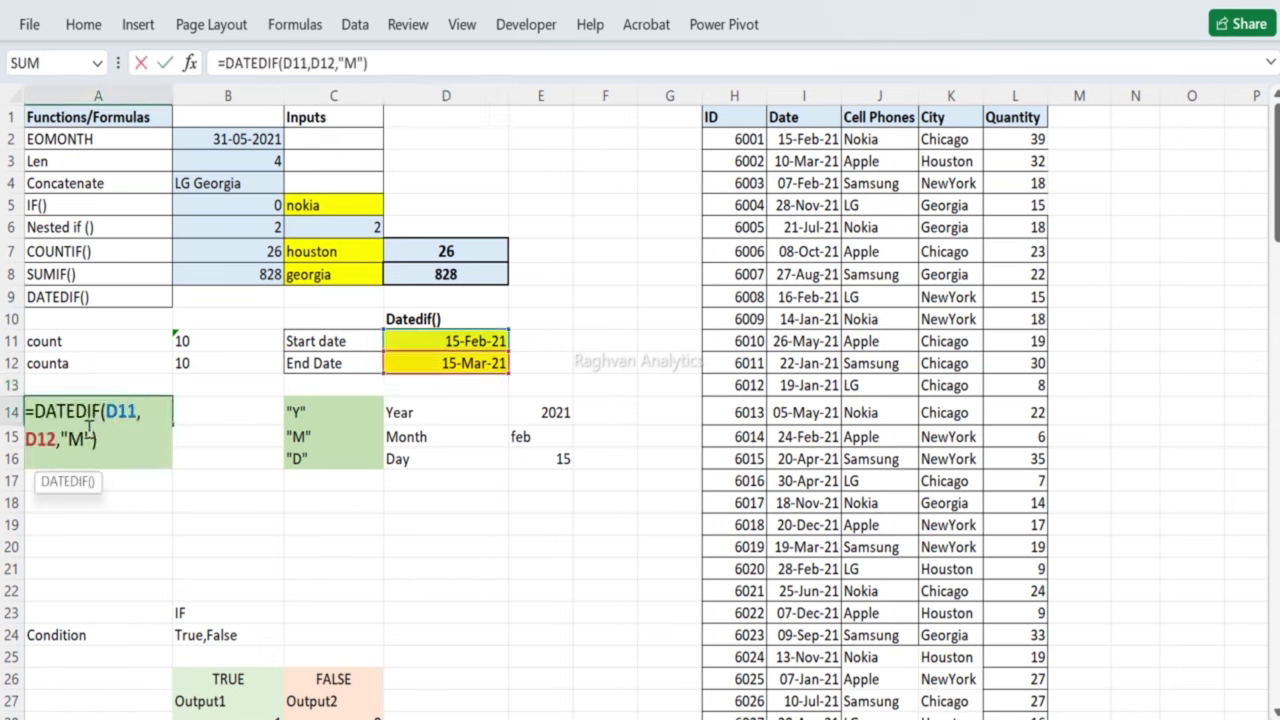
{"action": "double_click", "coordinate": [82, 437]}
{"action": "key", "text": "BackSpace"}
{"action": "type", "text": "D"}
{"action": "key", "text": "Return"}
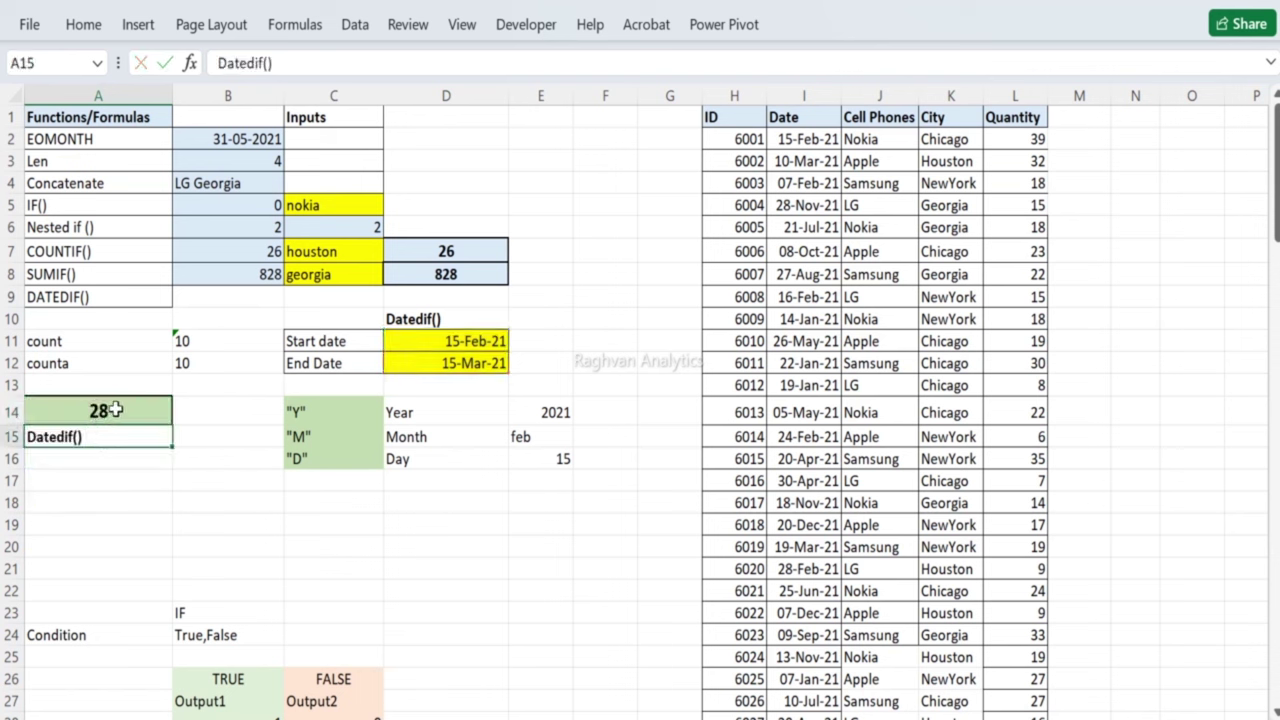
{"action": "double_click", "coordinate": [116, 410]}
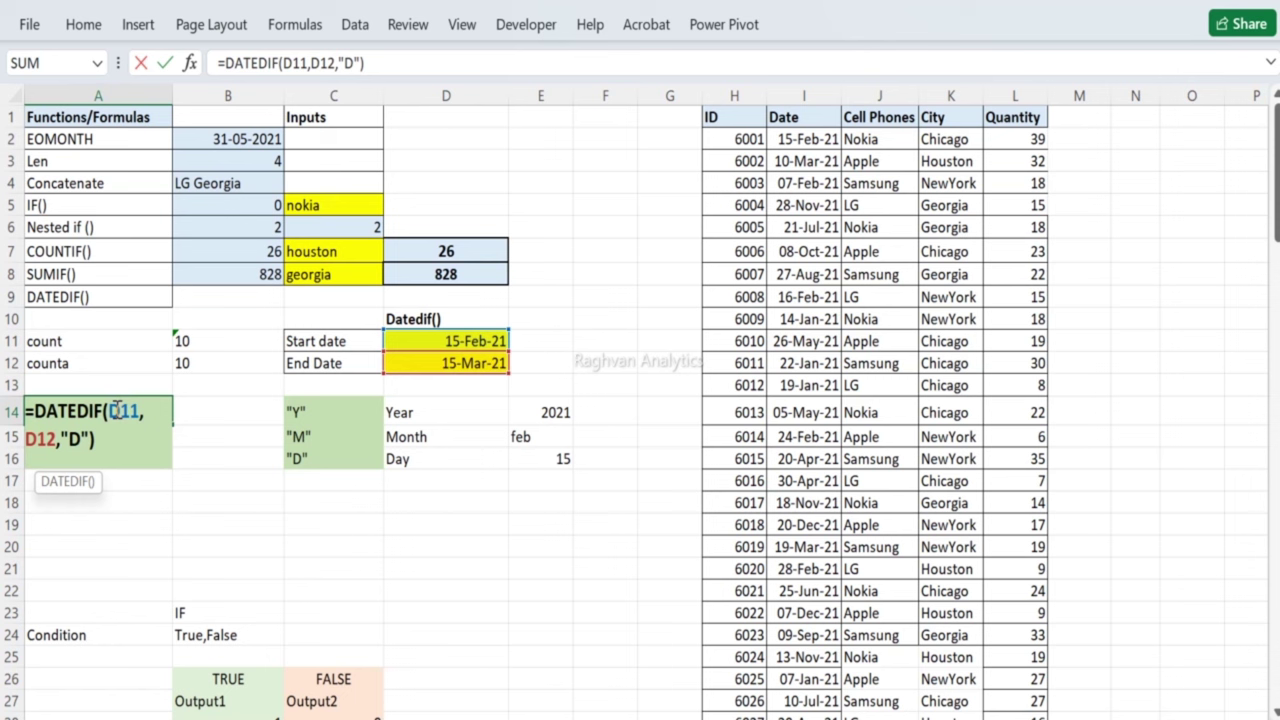
{"action": "key", "text": "Escape"}
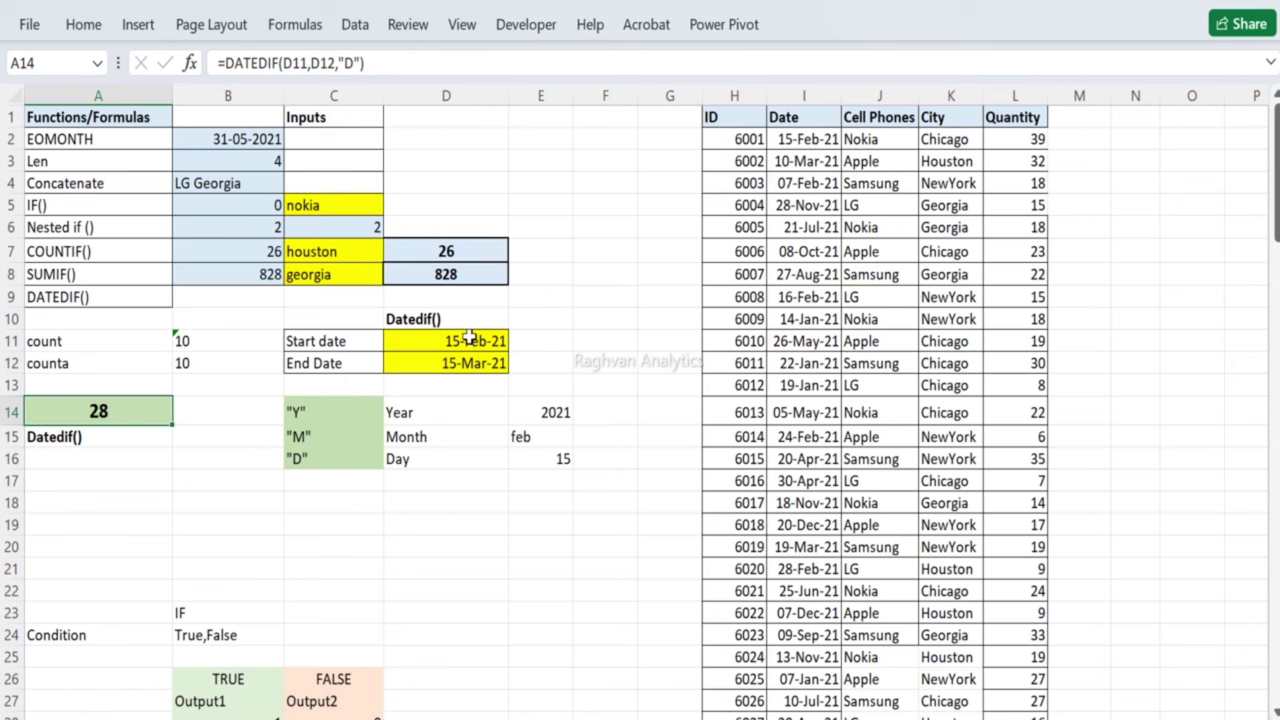
Step: Switch A14's DATEDIF unit back to "M", showing 1 month
{"action": "double_click", "coordinate": [134, 409]}
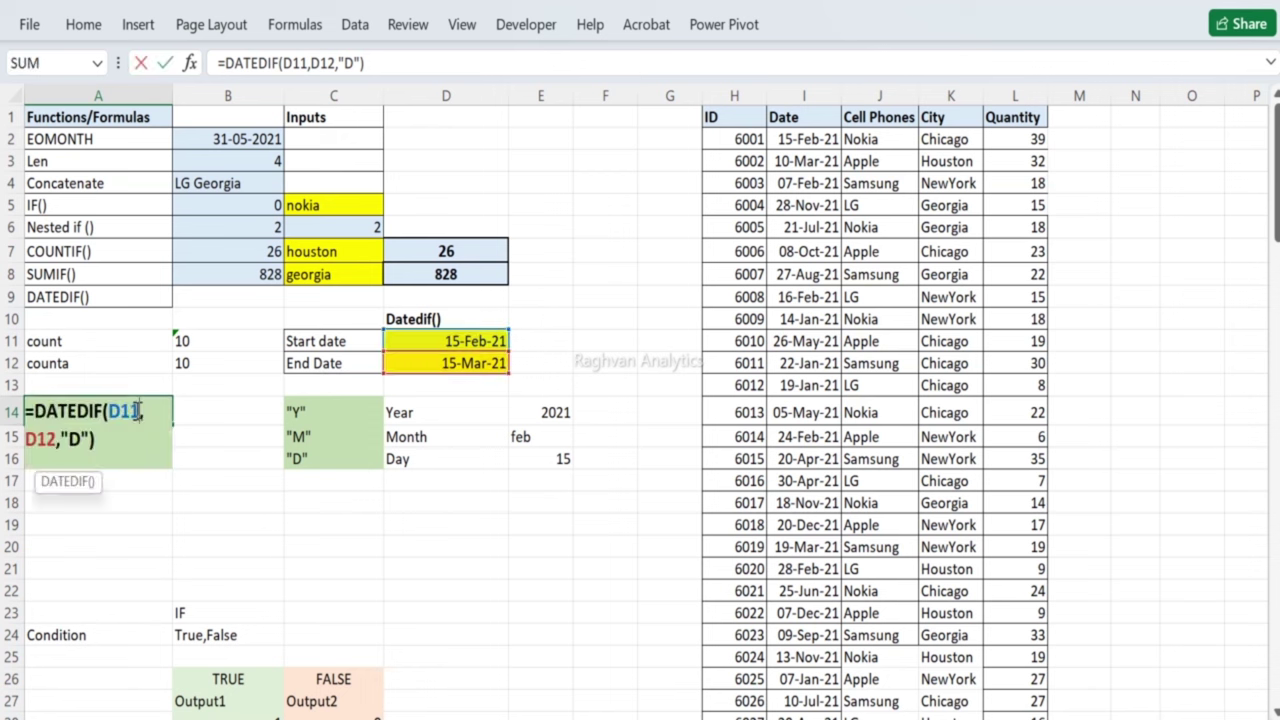
{"action": "left_click", "coordinate": [80, 438]}
{"action": "key", "text": "BackSpace"}
{"action": "type", "text": "M"}
{"action": "key", "text": "Return"}
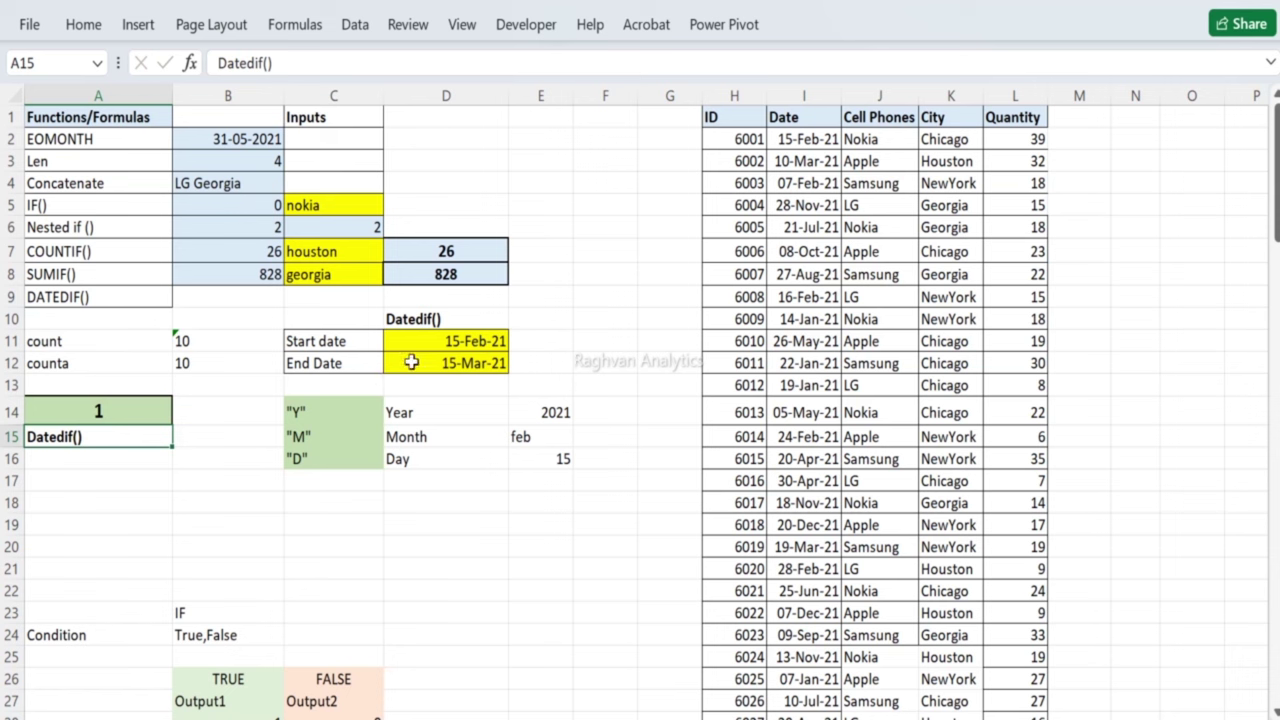
Step: Re-enter the start date in D11 as 15-Feb-21
{"action": "double_click", "coordinate": [452, 341]}
{"action": "key", "text": "BackSpace"}
{"action": "key", "text": "BackSpace"}
{"action": "type", "text": "15"}
{"action": "key", "text": "Return"}
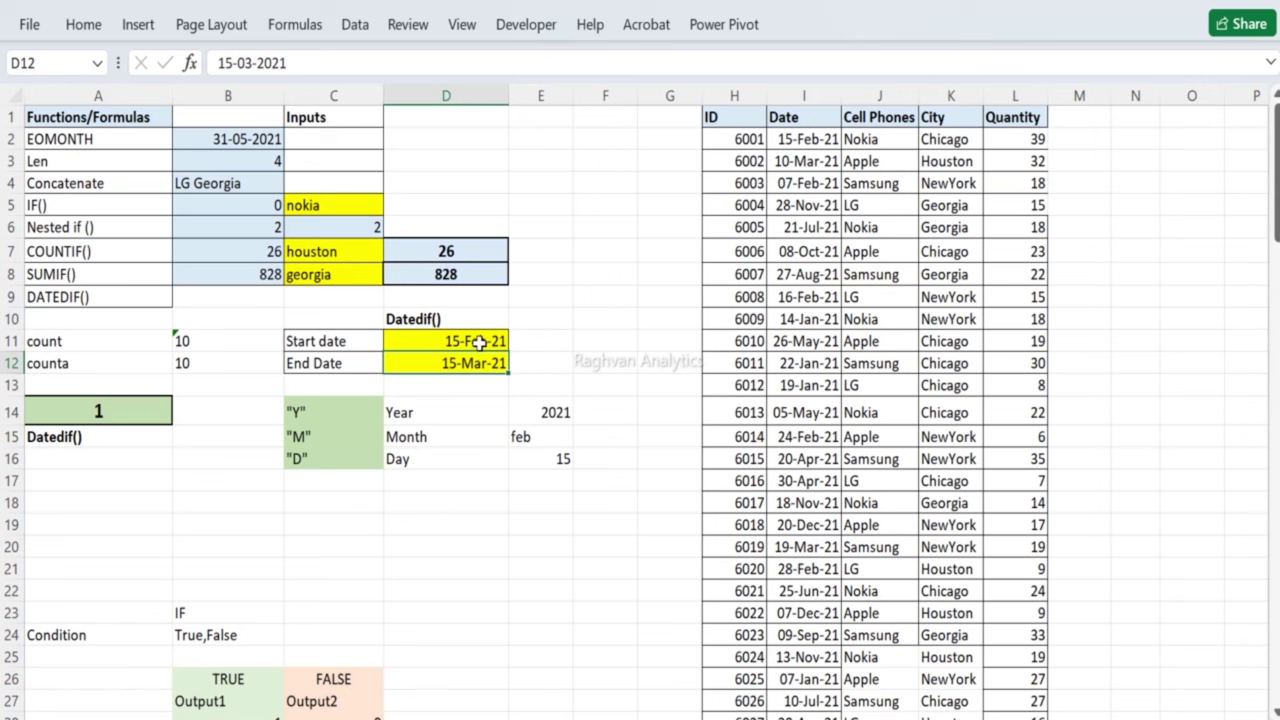
Step: Set the start date D11 to 15-Mar-21 and the end date D12 to 15-Apr-21
{"action": "double_click", "coordinate": [478, 343]}
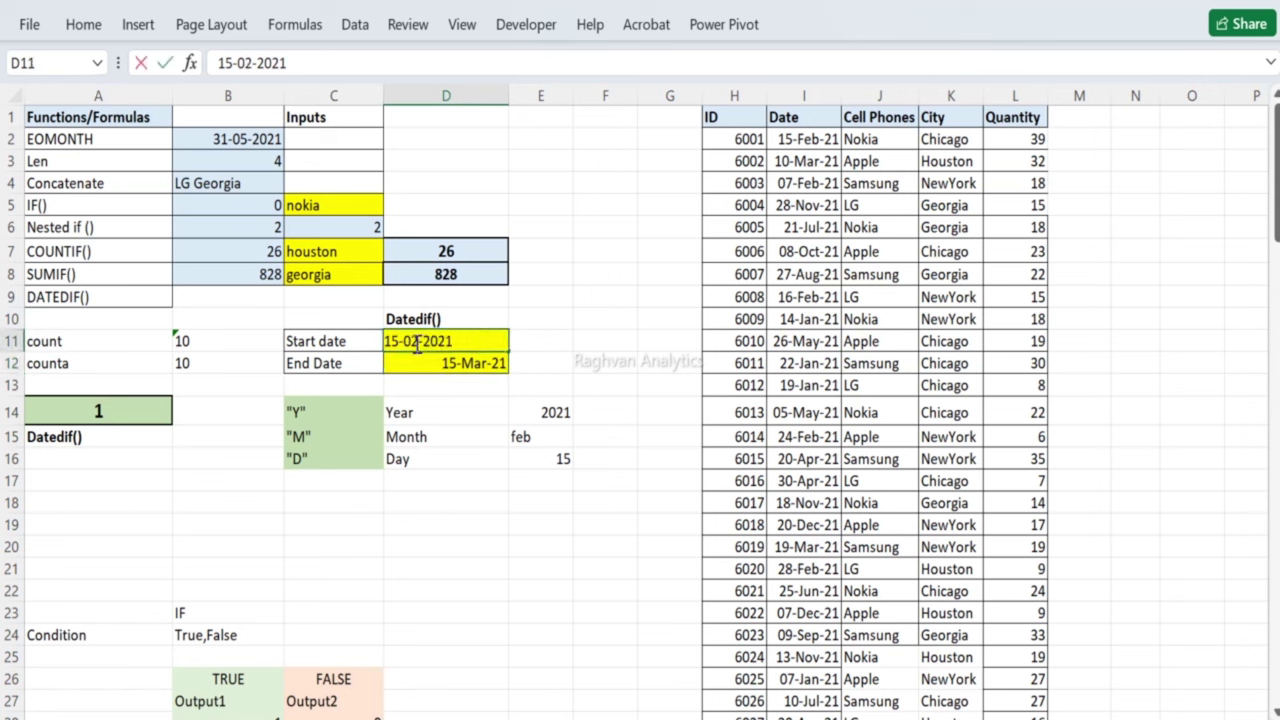
{"action": "key", "text": "BackSpace"}
{"action": "type", "text": "3"}
{"action": "key", "text": "Return"}
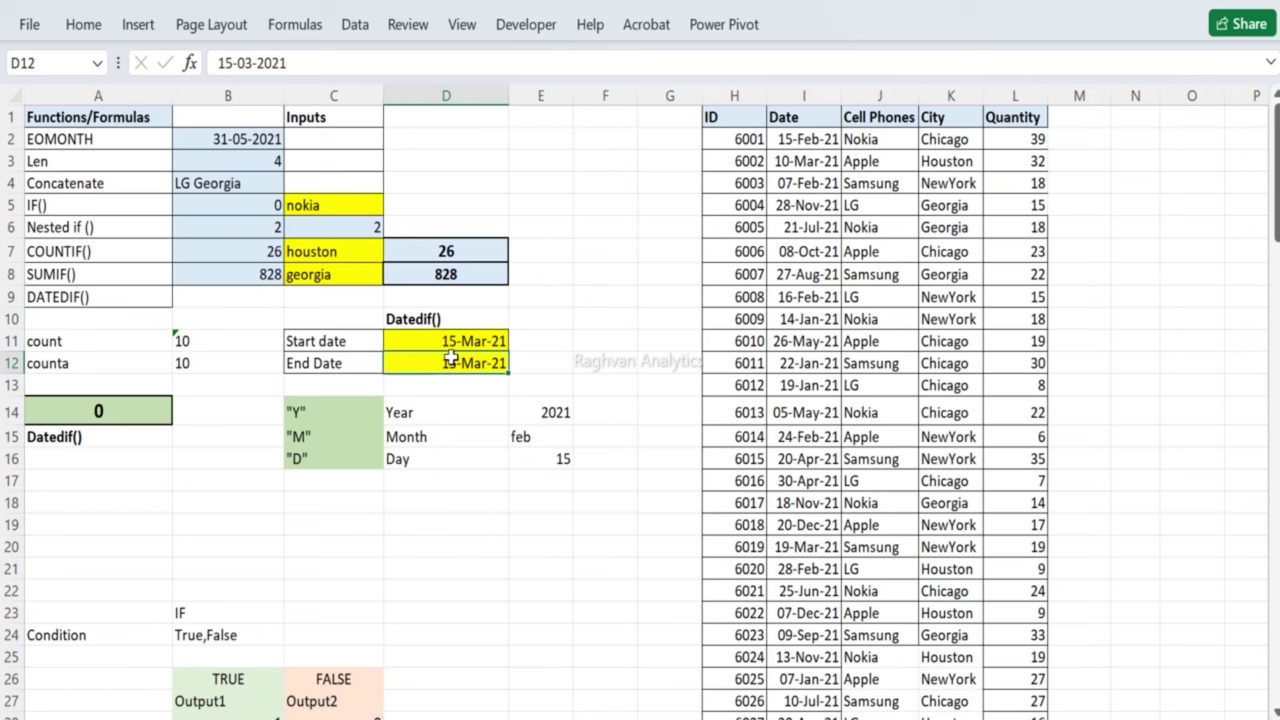
{"action": "double_click", "coordinate": [448, 358]}
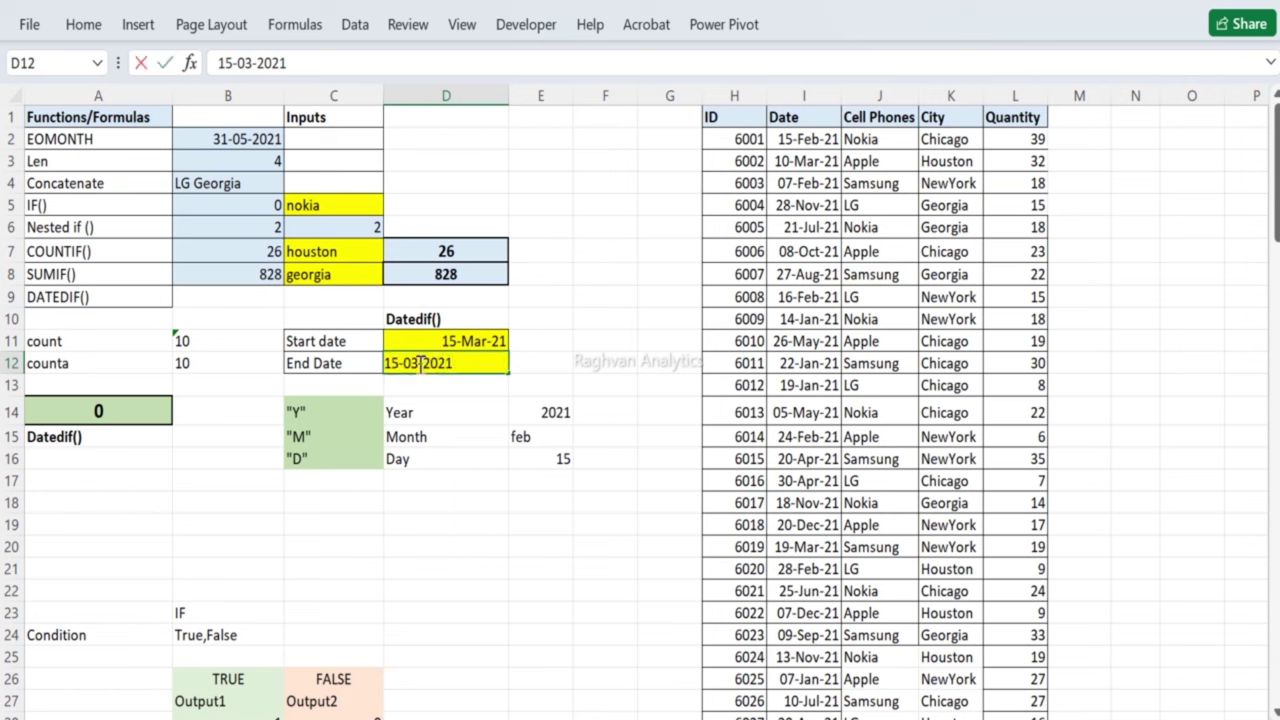
{"action": "key", "text": "BackSpace"}
{"action": "type", "text": "4"}
{"action": "key", "text": "Return"}
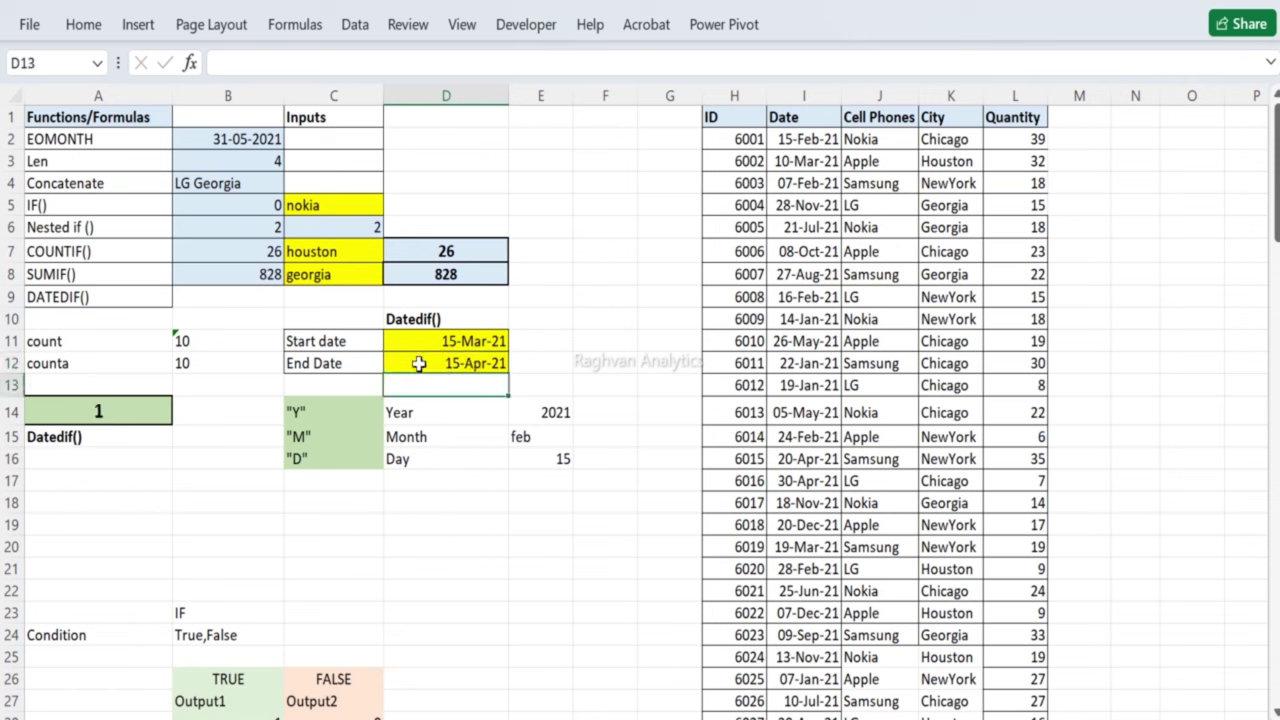
Step: Try the end date 14-Apr-21 in D12, then review the cell
{"action": "double_click", "coordinate": [462, 363]}
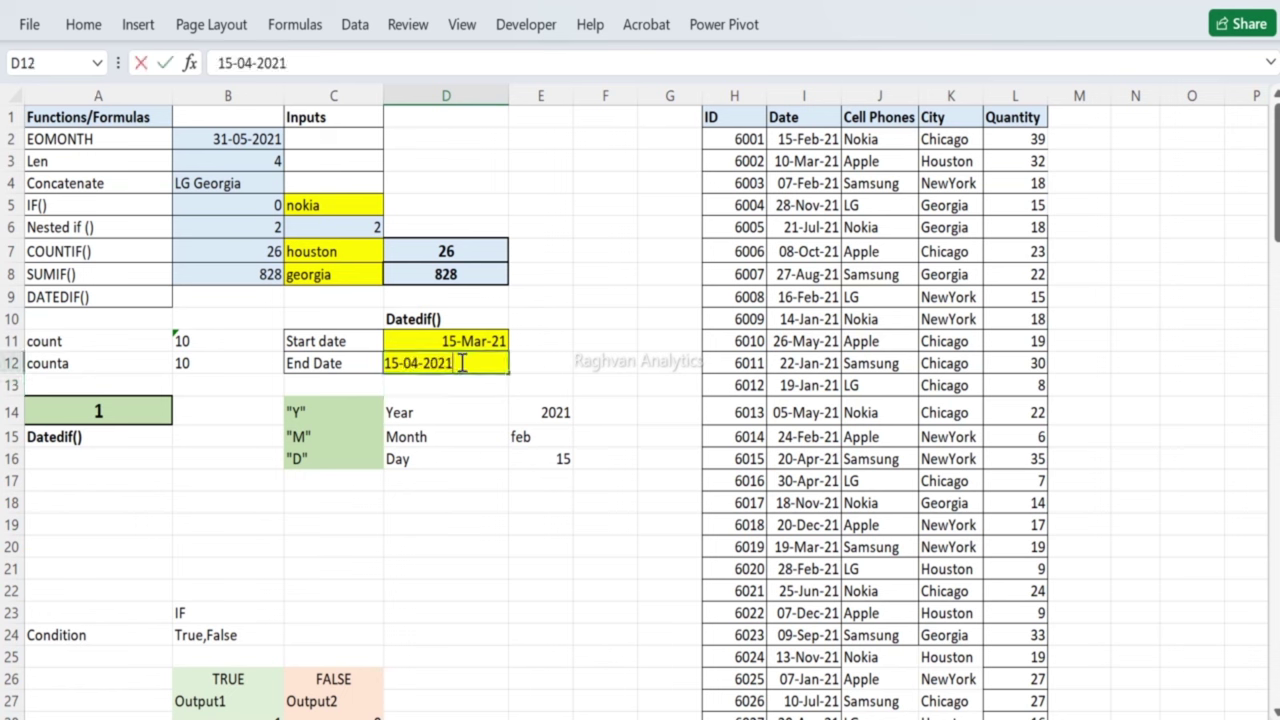
{"action": "key", "text": "BackSpace"}
{"action": "type", "text": "4"}
{"action": "key", "text": "Return"}
{"action": "double_click", "coordinate": [448, 363]}
{"action": "key", "text": "Escape"}
Step: Switch A14's DATEDIF unit from "M" to "D" to count days
{"action": "double_click", "coordinate": [100, 407]}
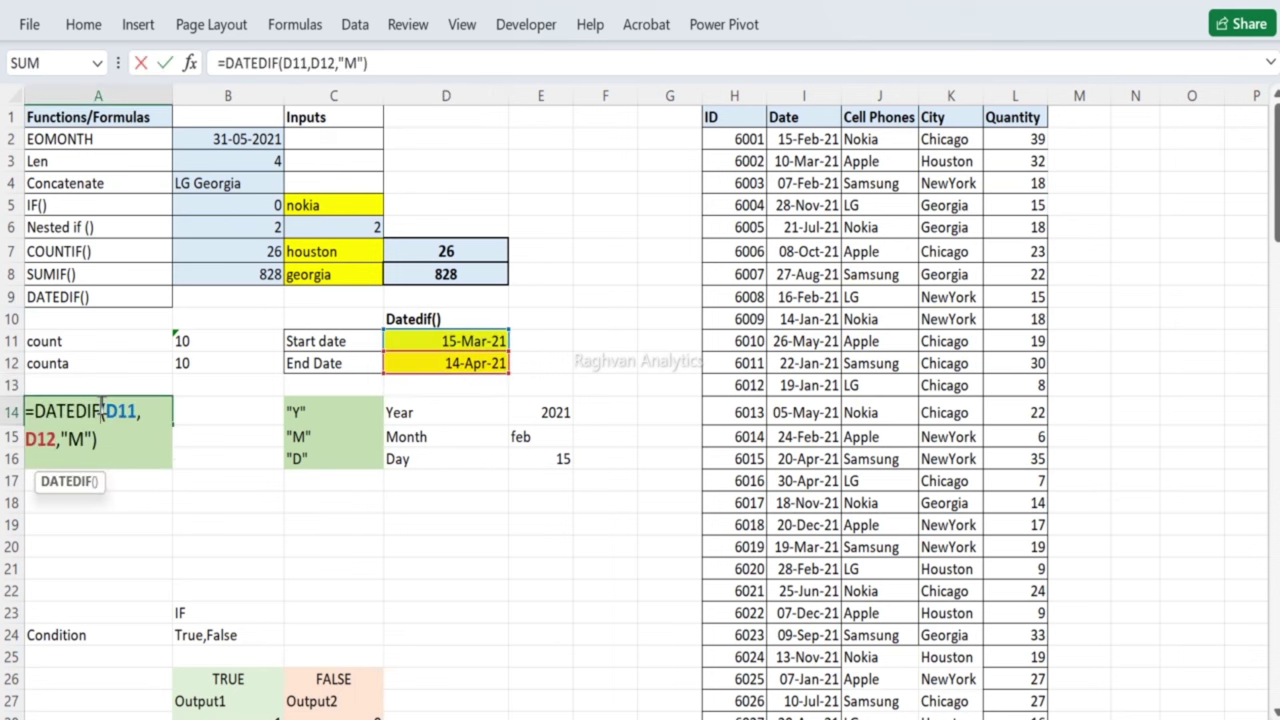
{"action": "key", "text": "BackSpace"}
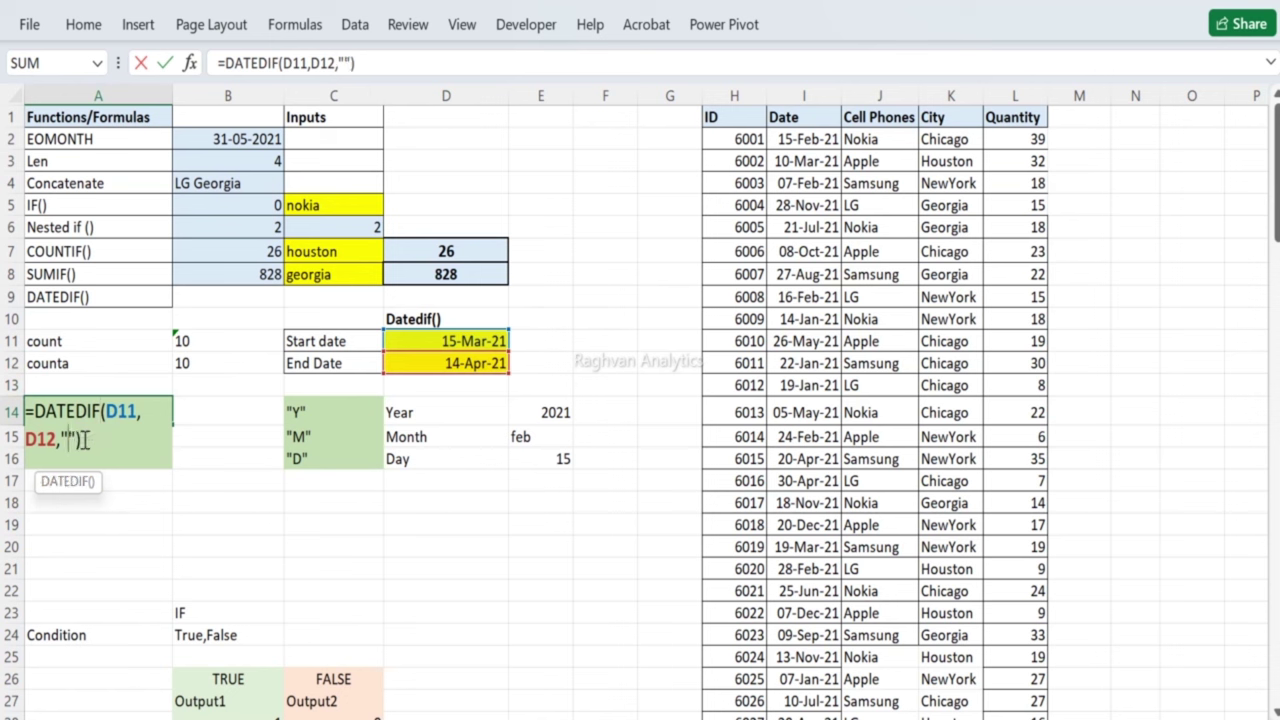
{"action": "type", "text": "D"}
{"action": "key", "text": "Return"}
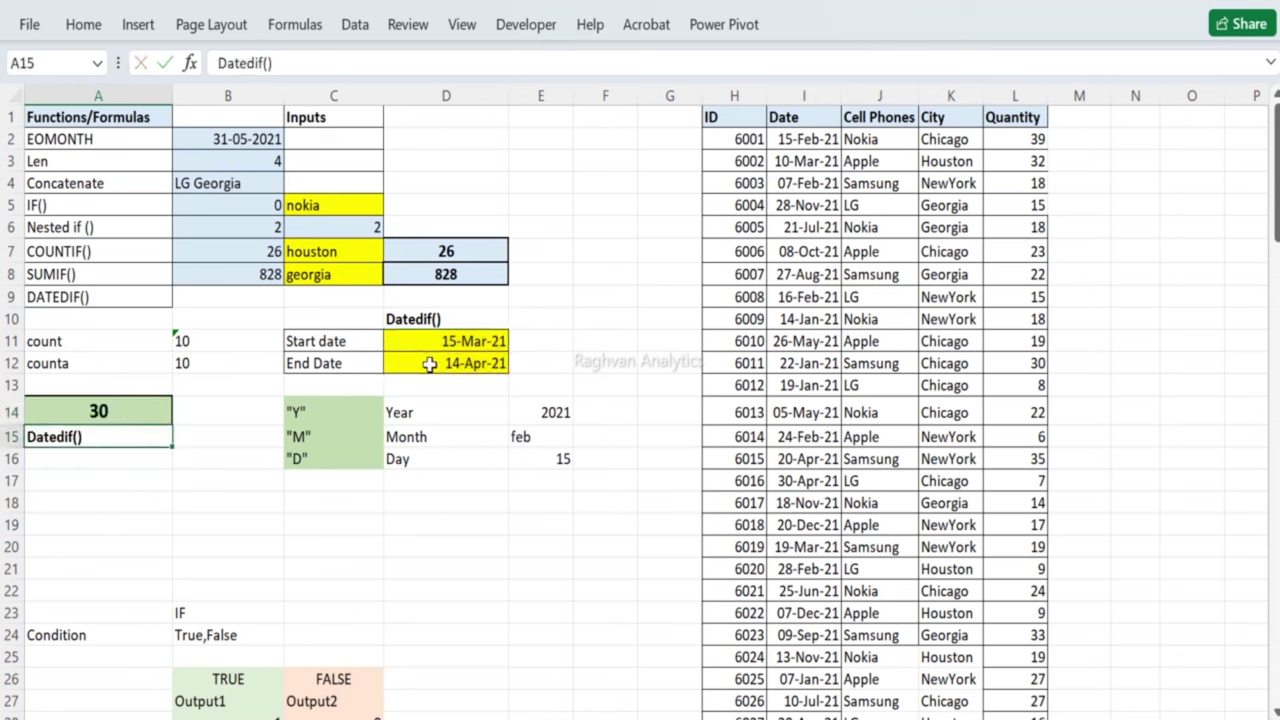
Step: Restore the end date in D12 to 15-Apr-21
{"action": "double_click", "coordinate": [430, 364]}
{"action": "left_click_drag", "start_coordinate": [437, 364], "coordinate": [471, 366]}
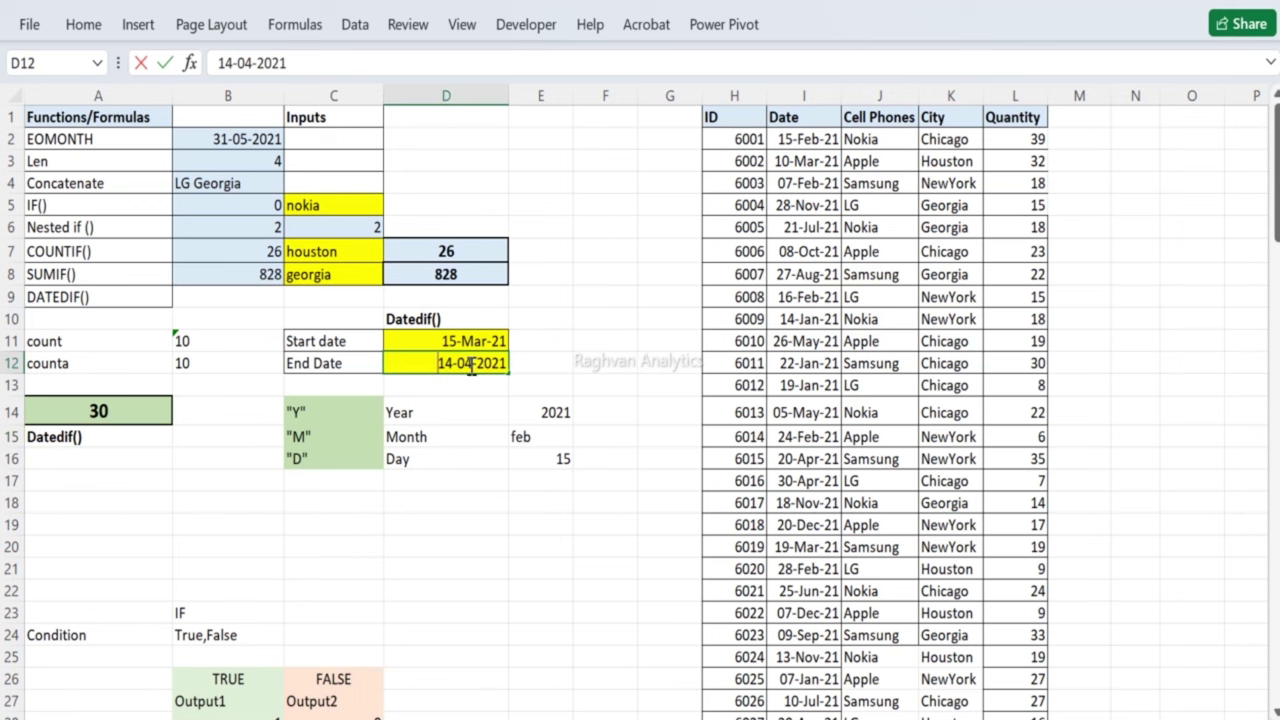
{"action": "key", "text": "BackSpace"}
{"action": "type", "text": "5"}
{"action": "key", "text": "BackSpace"}
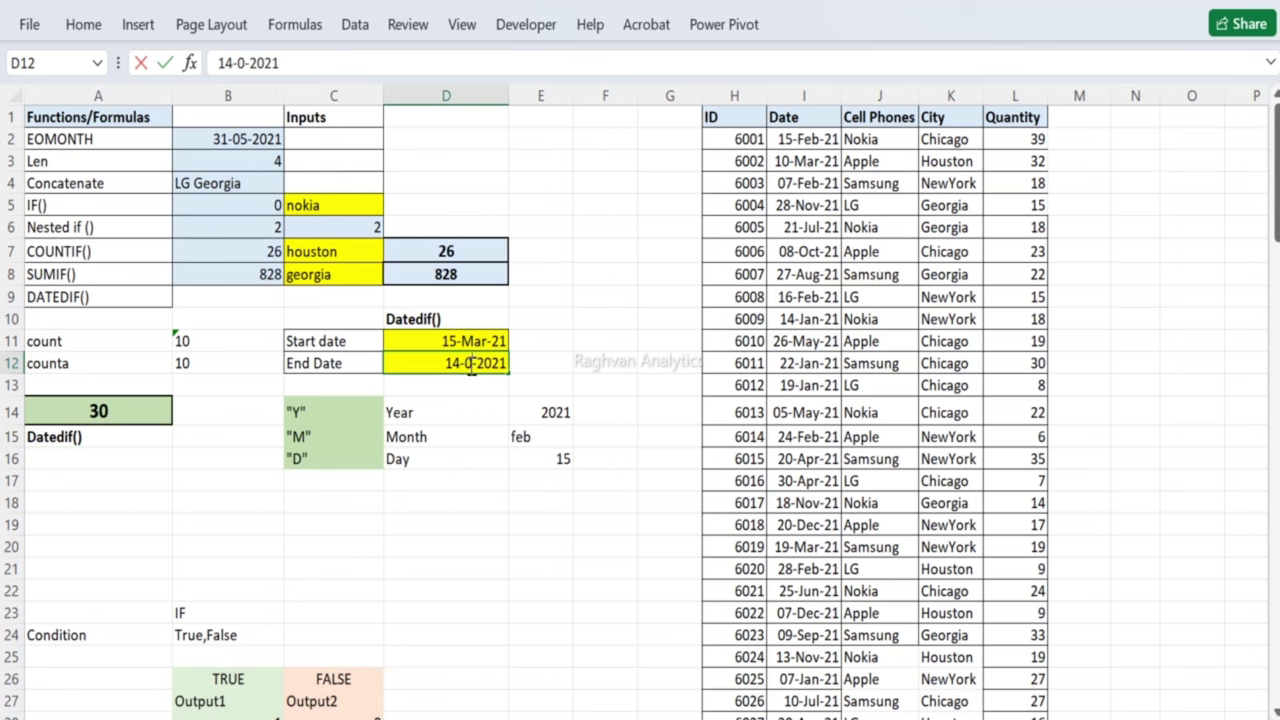
{"action": "type", "text": "4"}
{"action": "key", "text": "BackSpace"}
{"action": "type", "text": "5"}
{"action": "key", "text": "Return"}
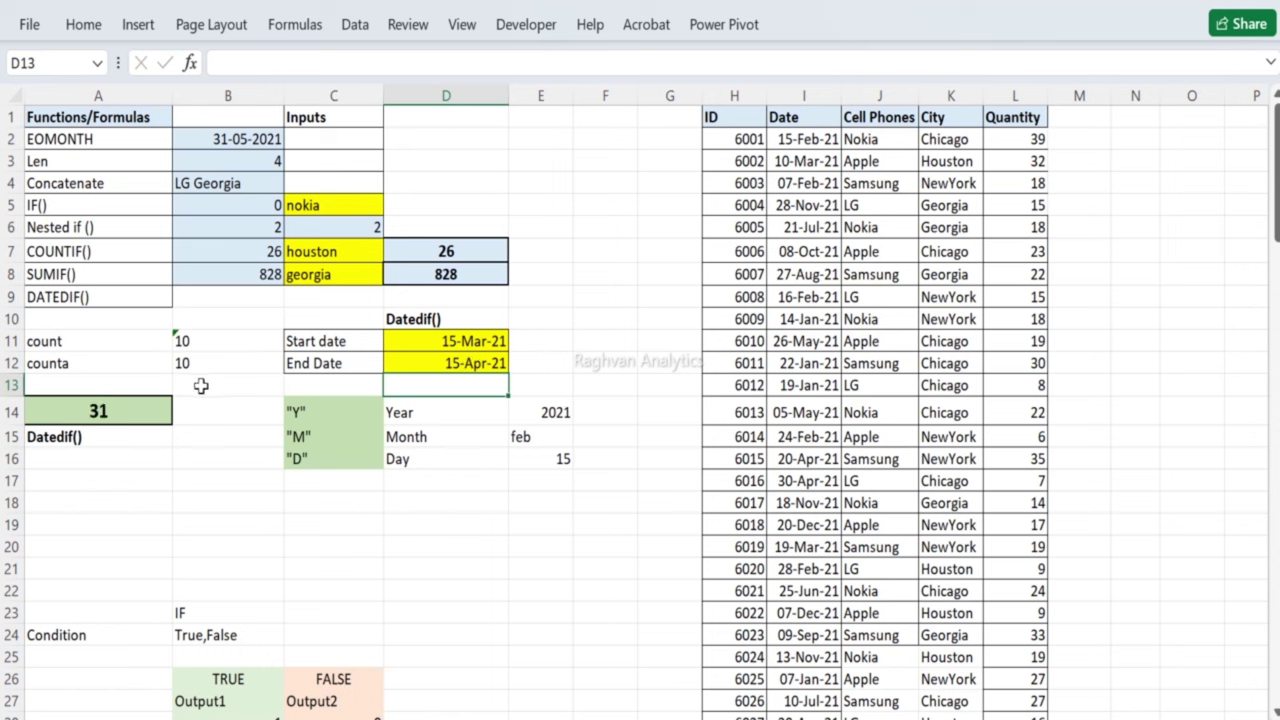
Step: Change A14's DATEDIF unit from "D" to "M", giving 1 month
{"action": "left_click", "coordinate": [124, 405]}
{"action": "double_click", "coordinate": [124, 405]}
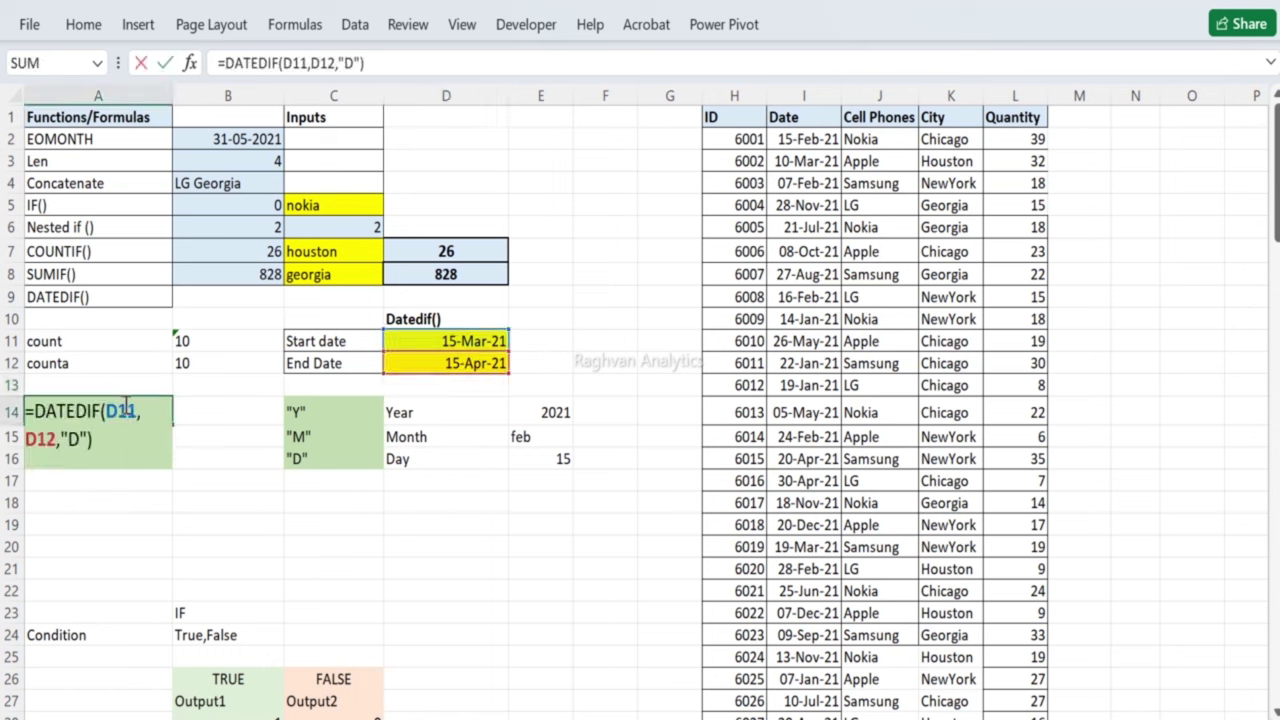
{"action": "key", "text": "BackSpace"}
{"action": "type", "text": "M"}
{"action": "key", "text": "Return"}
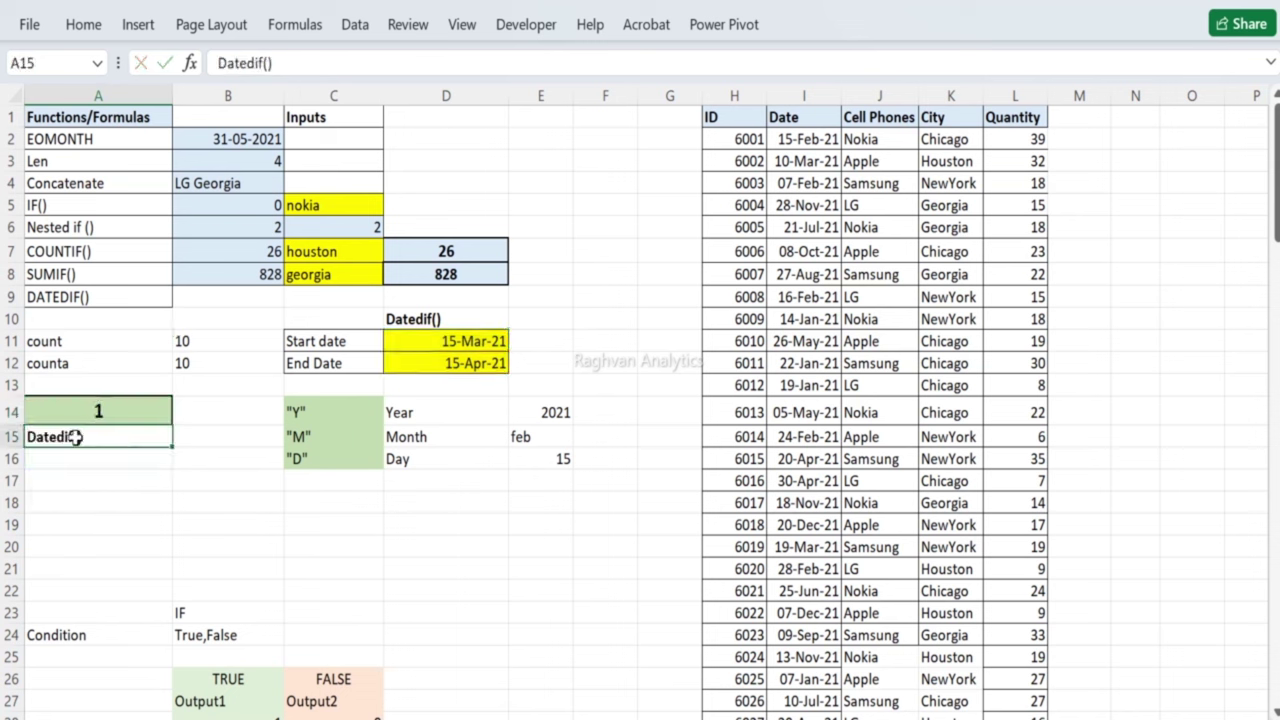
Step: Set the start date D11 to 15-Feb-21 and the end date D12 to 15-Mar-21
{"action": "left_click", "coordinate": [410, 340]}
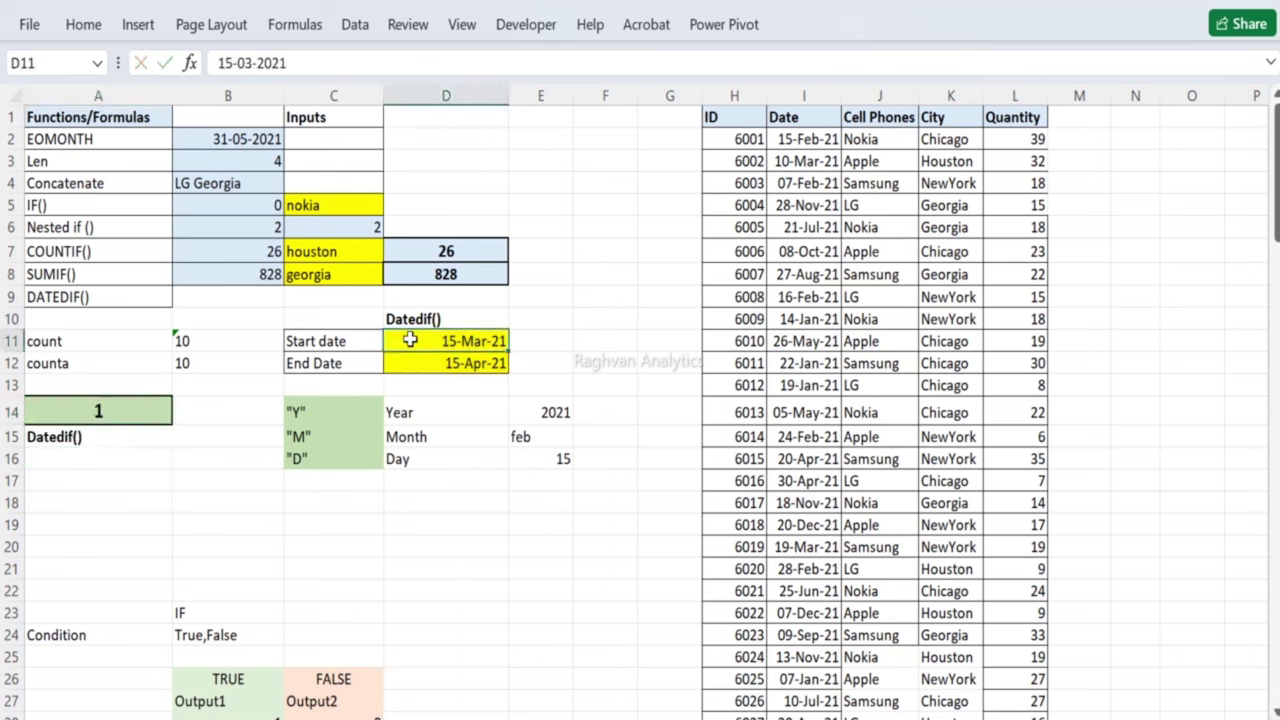
{"action": "double_click", "coordinate": [465, 341]}
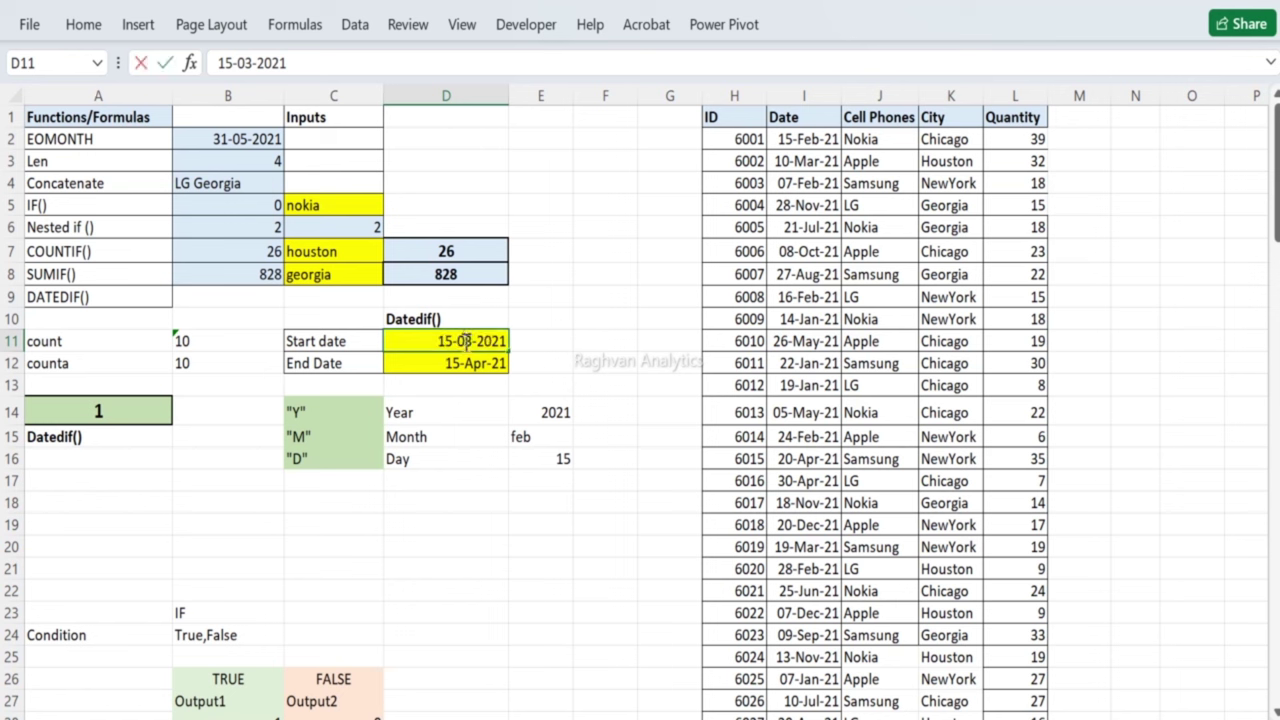
{"action": "key", "text": "BackSpace"}
{"action": "type", "text": "2"}
{"action": "key", "text": "Return"}
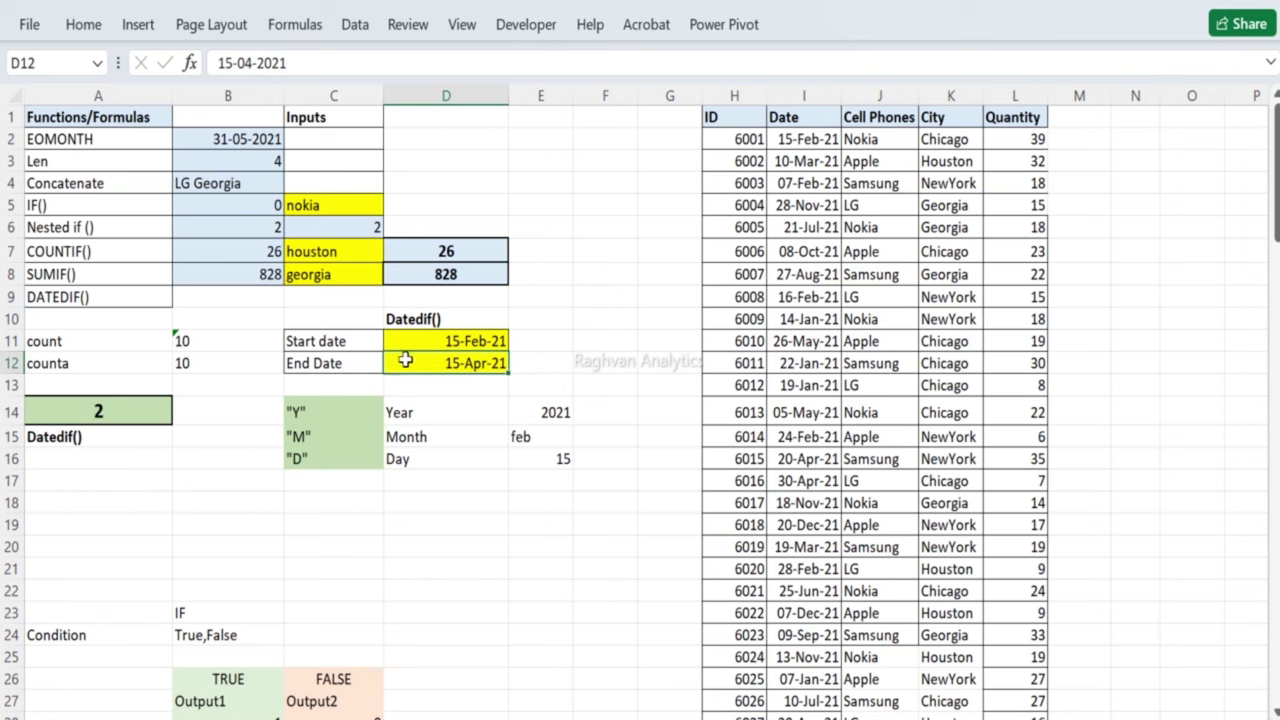
{"action": "double_click", "coordinate": [474, 368]}
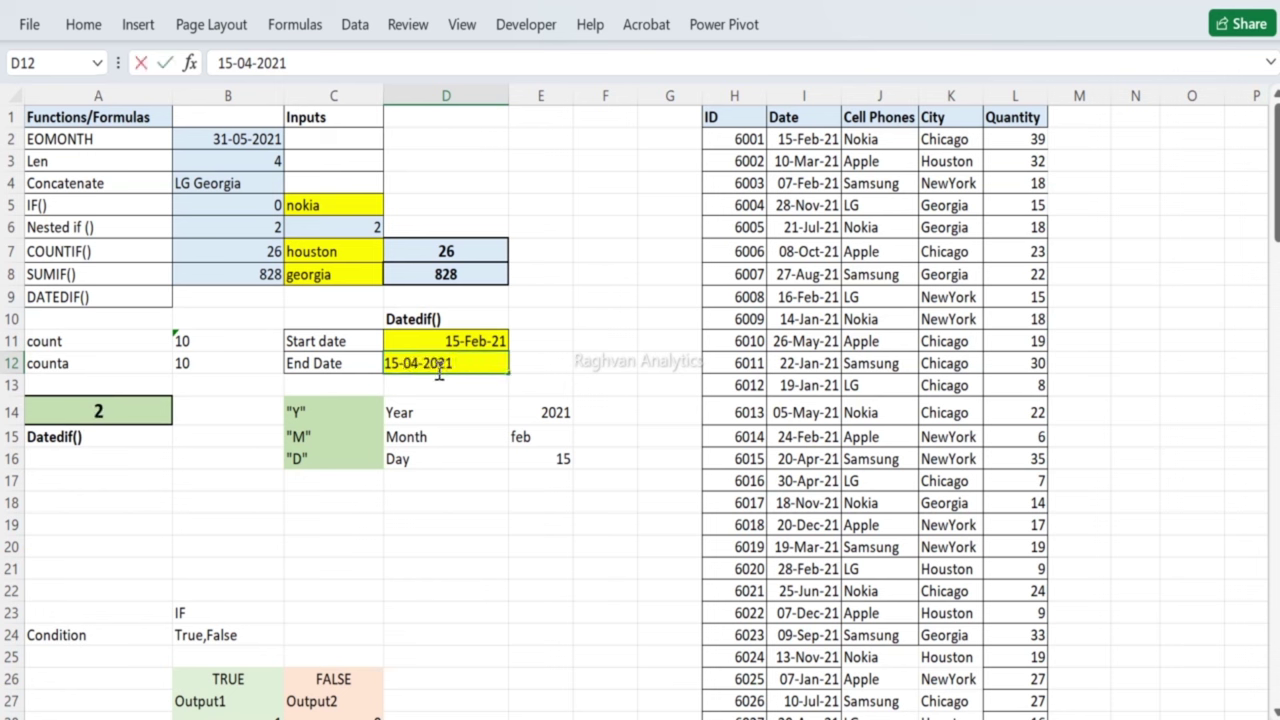
{"action": "left_click", "coordinate": [418, 365]}
{"action": "key", "text": "BackSpace"}
{"action": "type", "text": "3"}
{"action": "key", "text": "Return"}
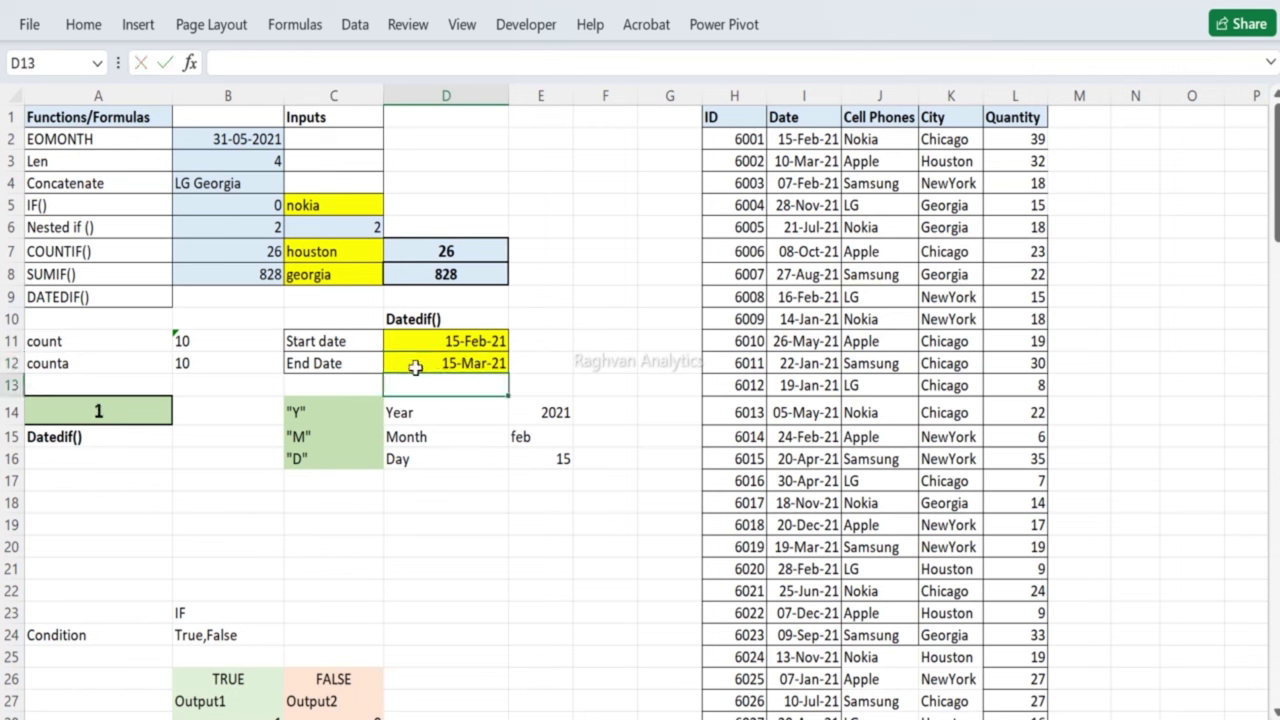
Step: Replace the "M" unit in A14's DATEDIF formula with "D" to count days
{"action": "double_click", "coordinate": [90, 412]}
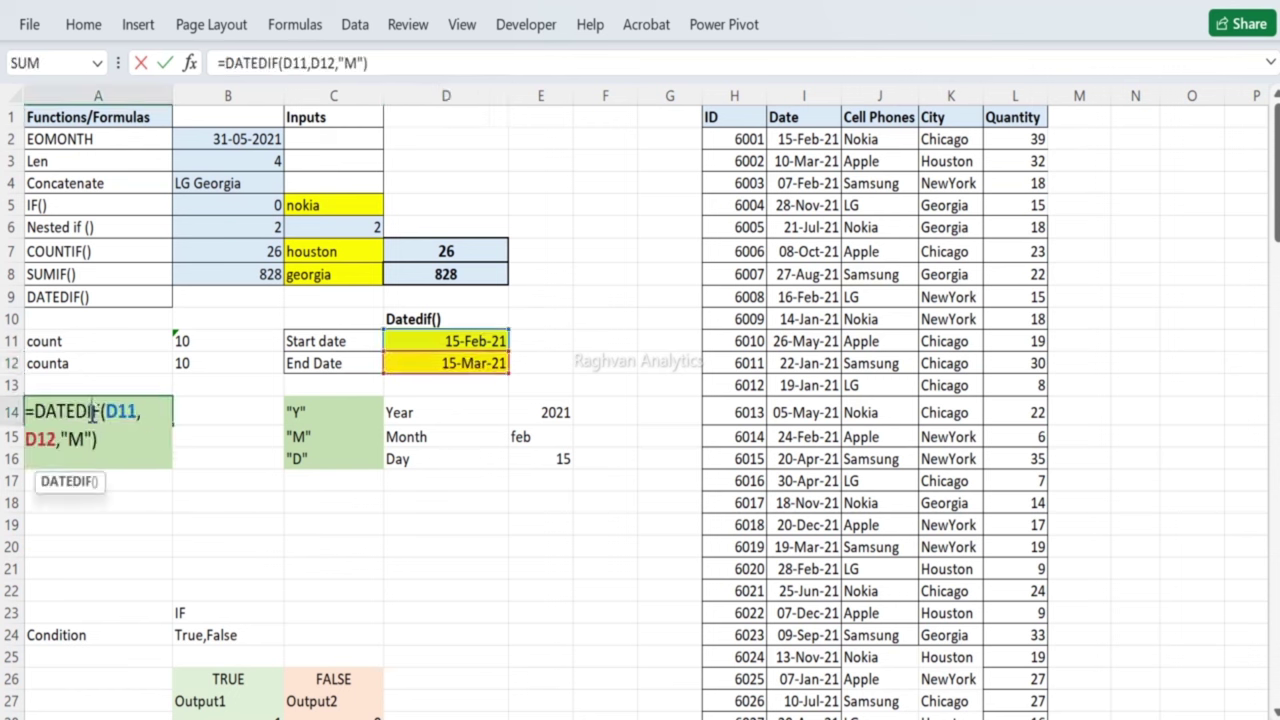
{"action": "double_click", "coordinate": [76, 438]}
{"action": "type", "text": "D"}
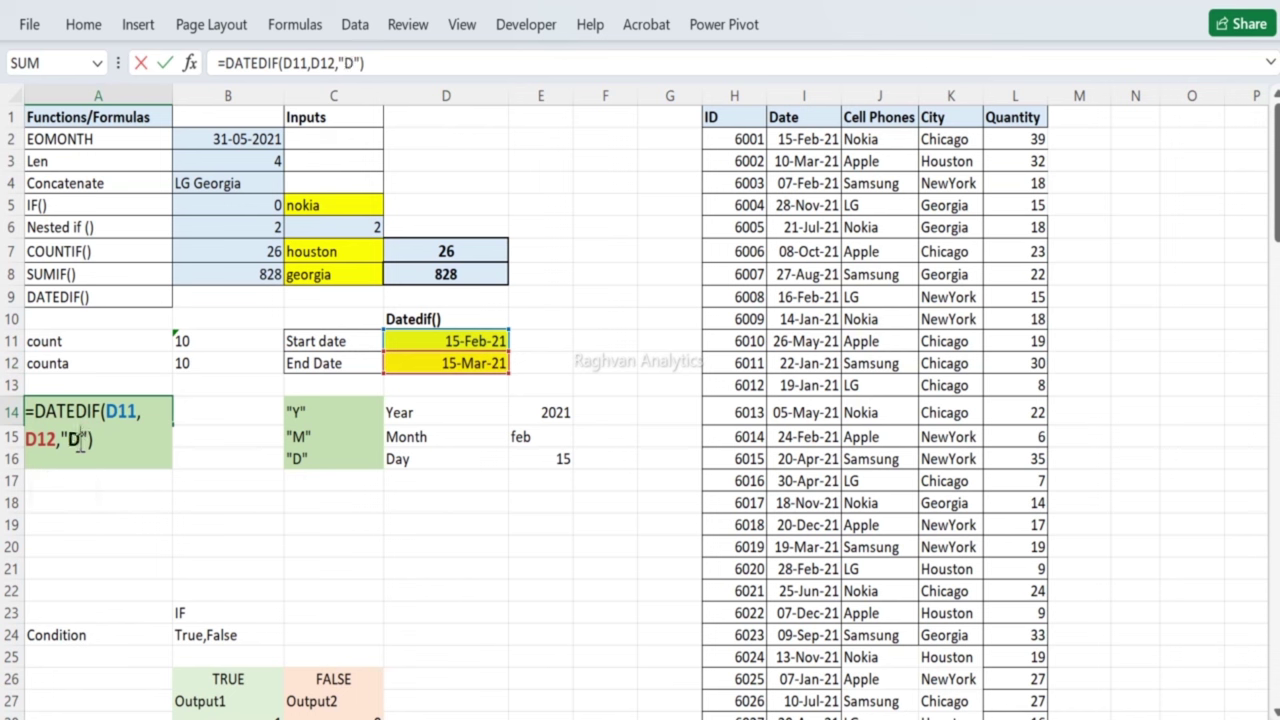
{"action": "key", "text": "Return"}
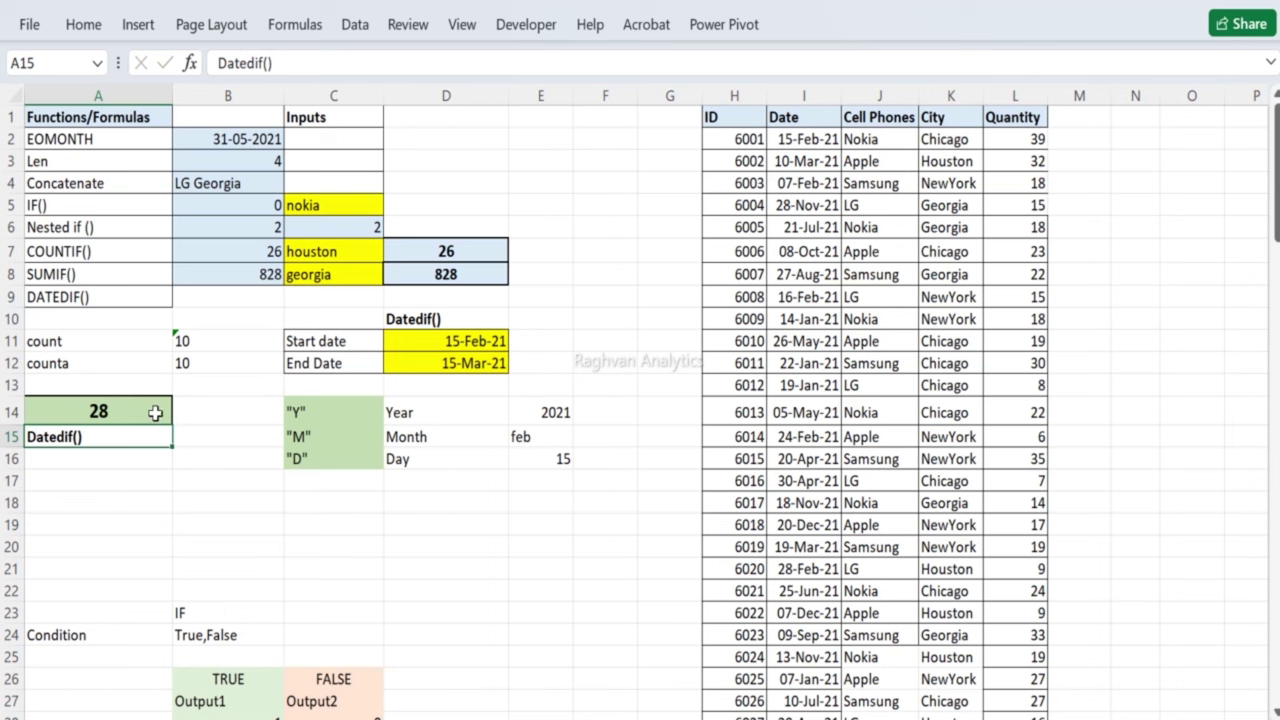
Step: Enter 28 in E11 beside the start date, then reselect A14's DATEDIF result
{"action": "left_click", "coordinate": [424, 342]}
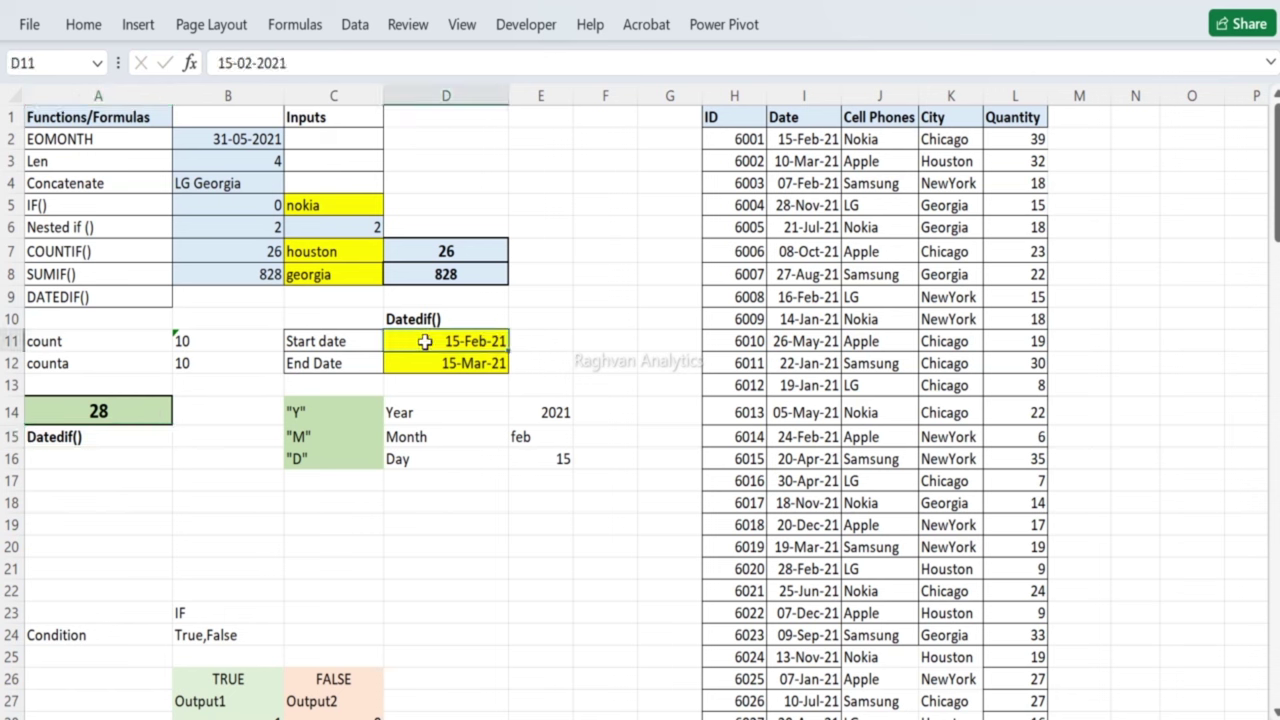
{"action": "left_click", "coordinate": [531, 343]}
{"action": "type", "text": "28"}
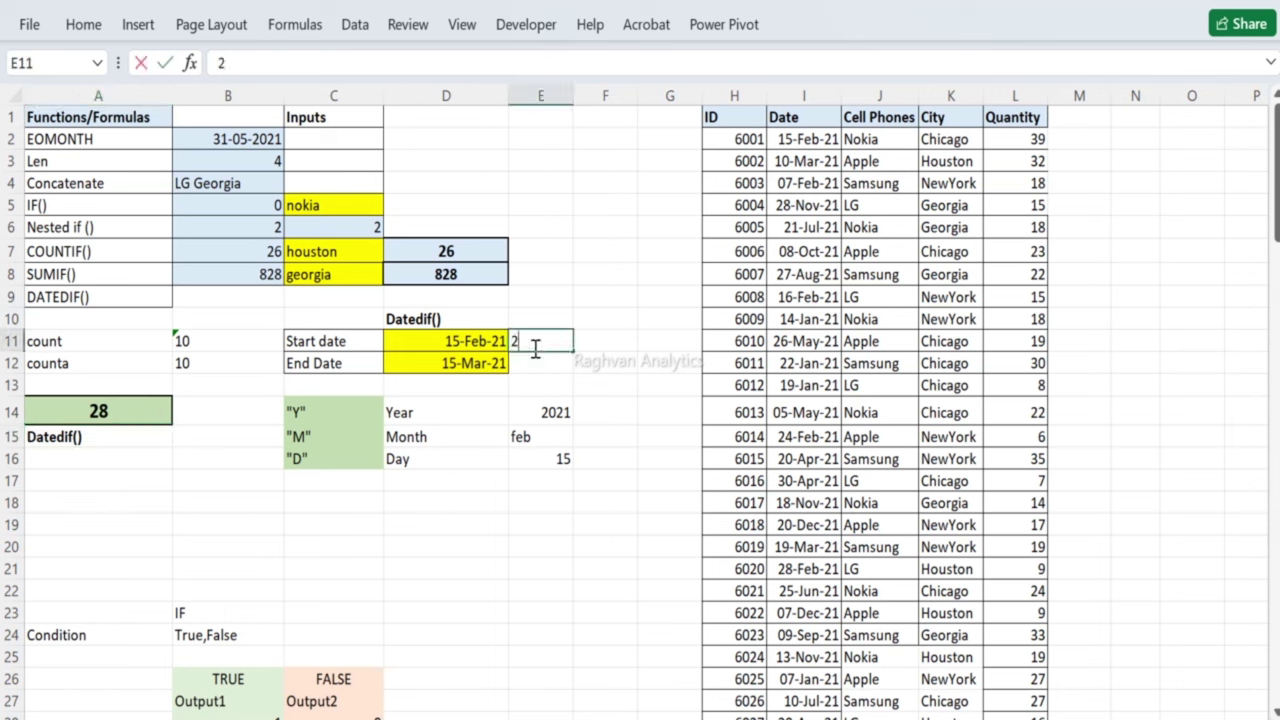
{"action": "key", "text": "Return"}
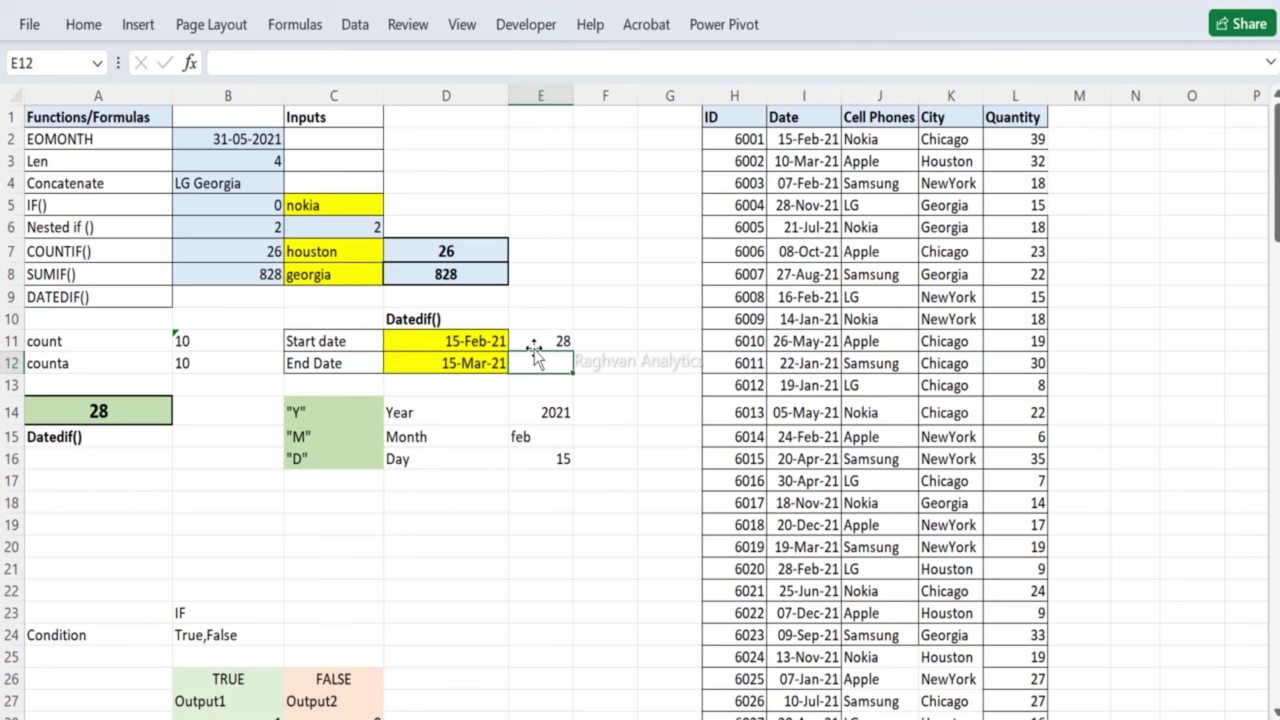
{"action": "left_click", "coordinate": [118, 403]}
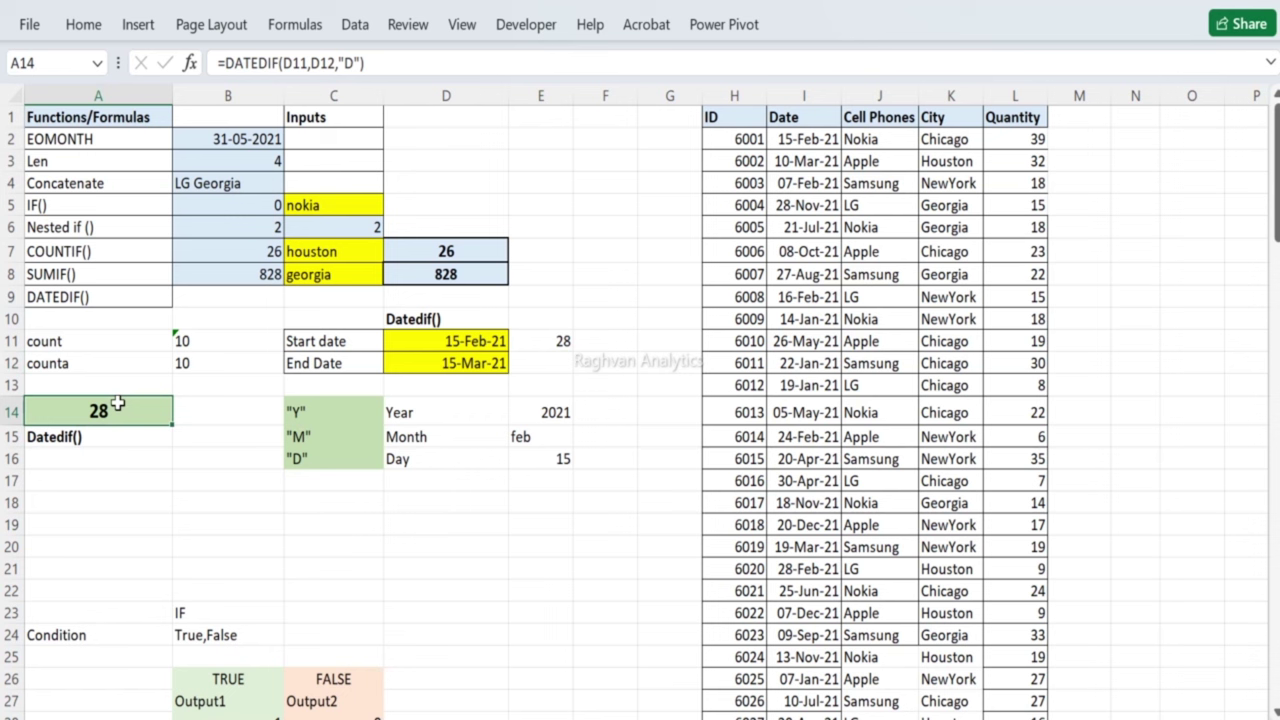
Step: Copy the unit labels Y, M and D from C14:C16 into A18, B18 and C18
{"action": "left_click", "coordinate": [302, 411]}
{"action": "key", "text": "ctrl+c"}
{"action": "left_click", "coordinate": [138, 505]}
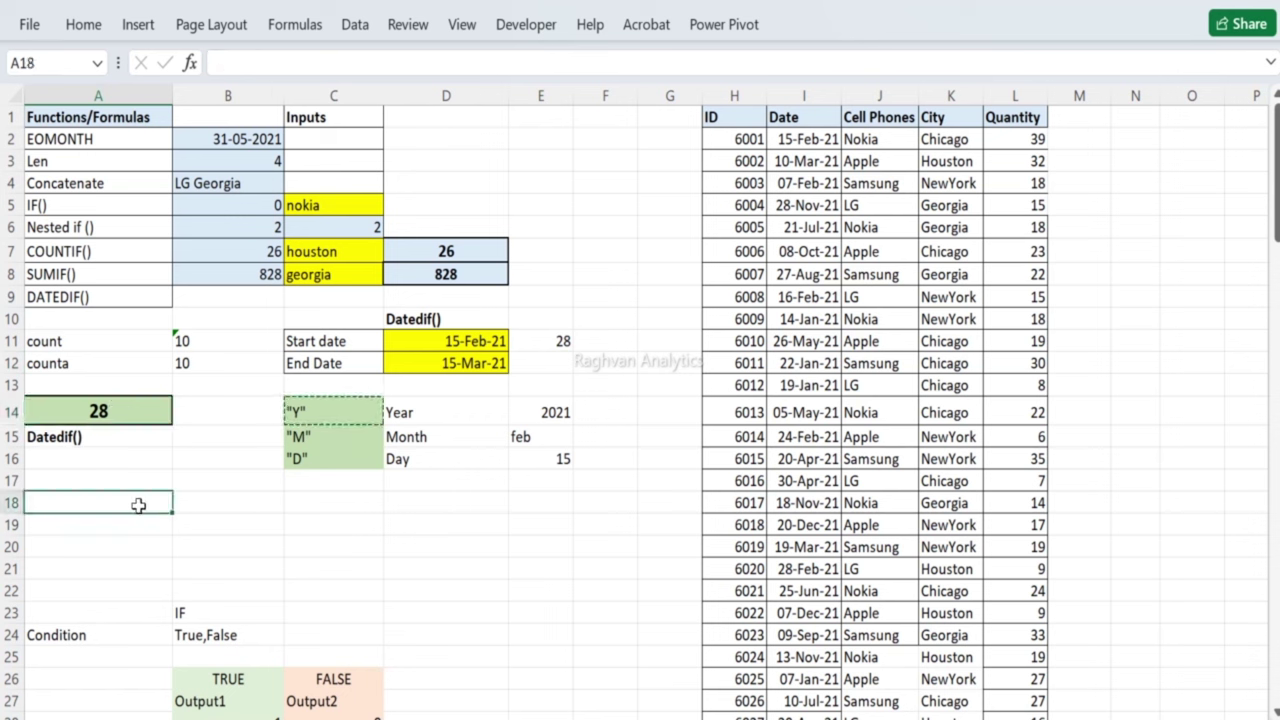
{"action": "key", "text": "ctrl+v"}
{"action": "left_click", "coordinate": [322, 436]}
{"action": "key", "text": "ctrl+c"}
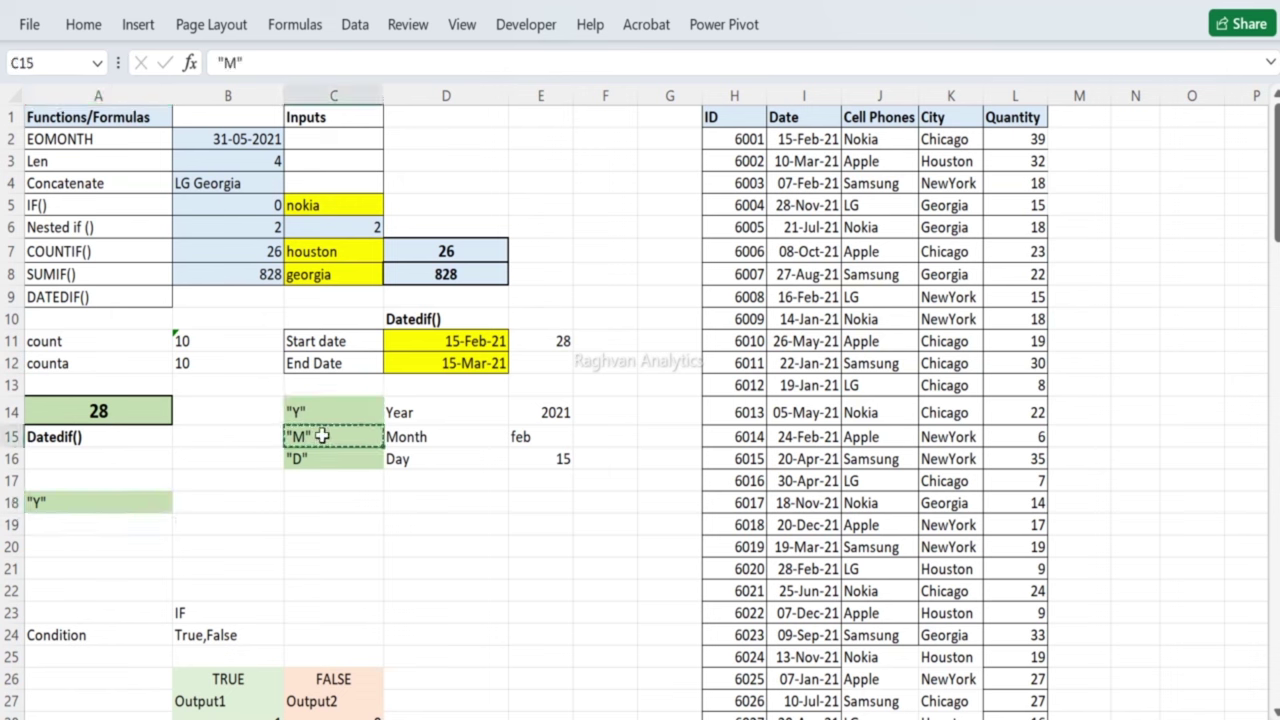
{"action": "left_click", "coordinate": [212, 502]}
{"action": "key", "text": "ctrl+v"}
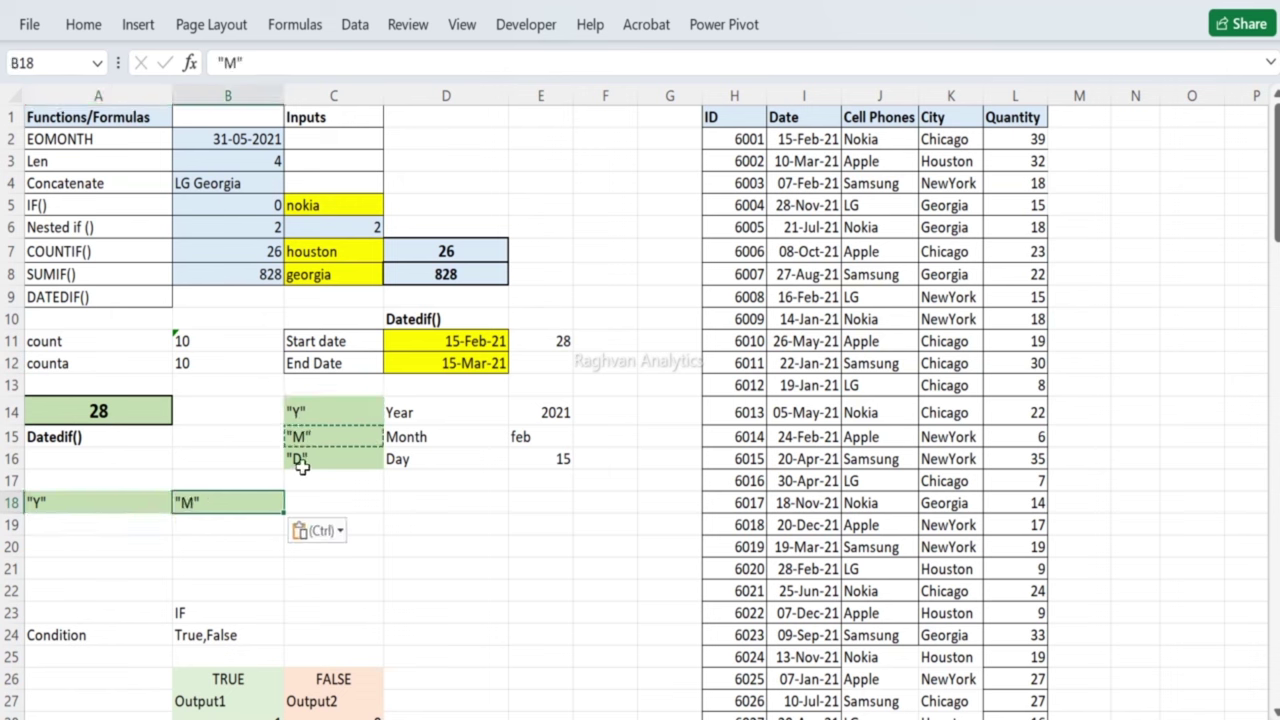
{"action": "left_click", "coordinate": [300, 462]}
{"action": "key", "text": "ctrl+c"}
{"action": "left_click", "coordinate": [307, 505]}
{"action": "key", "text": "ctrl+v"}
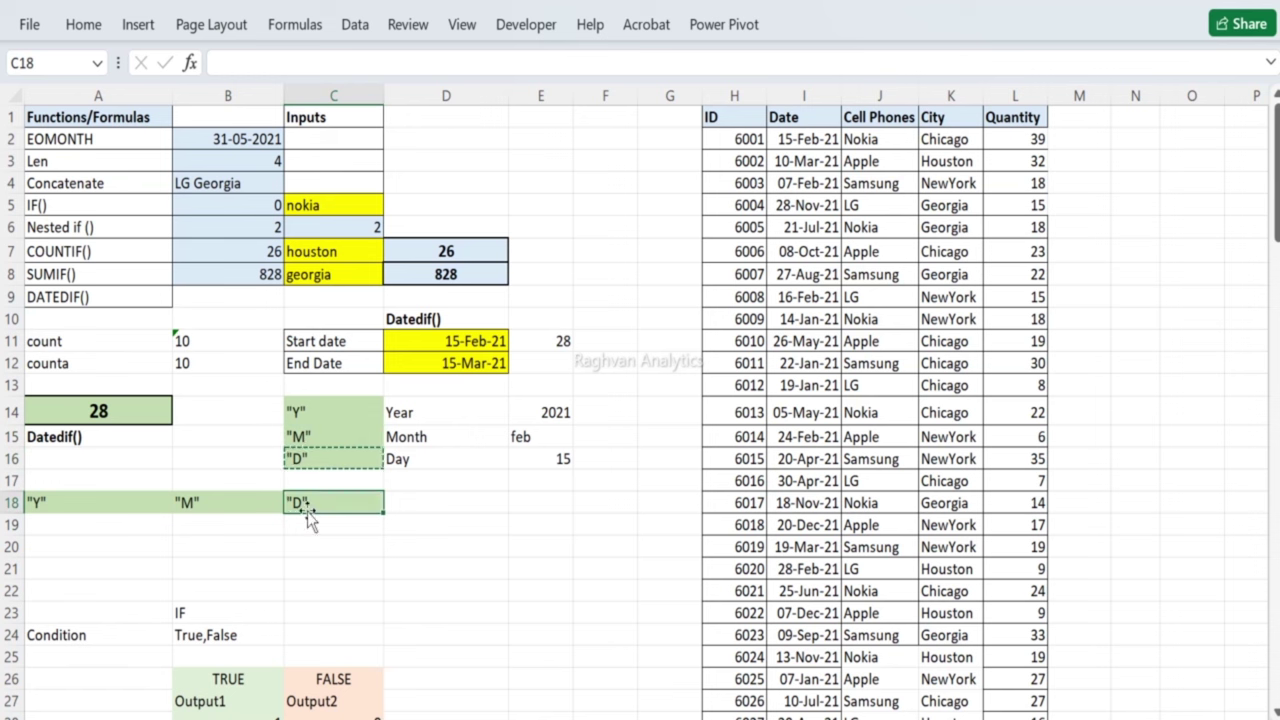
Step: Narrow column A and apply All Borders to the table range A18:C19
{"action": "left_click_drag", "start_coordinate": [120, 505], "coordinate": [312, 534]}
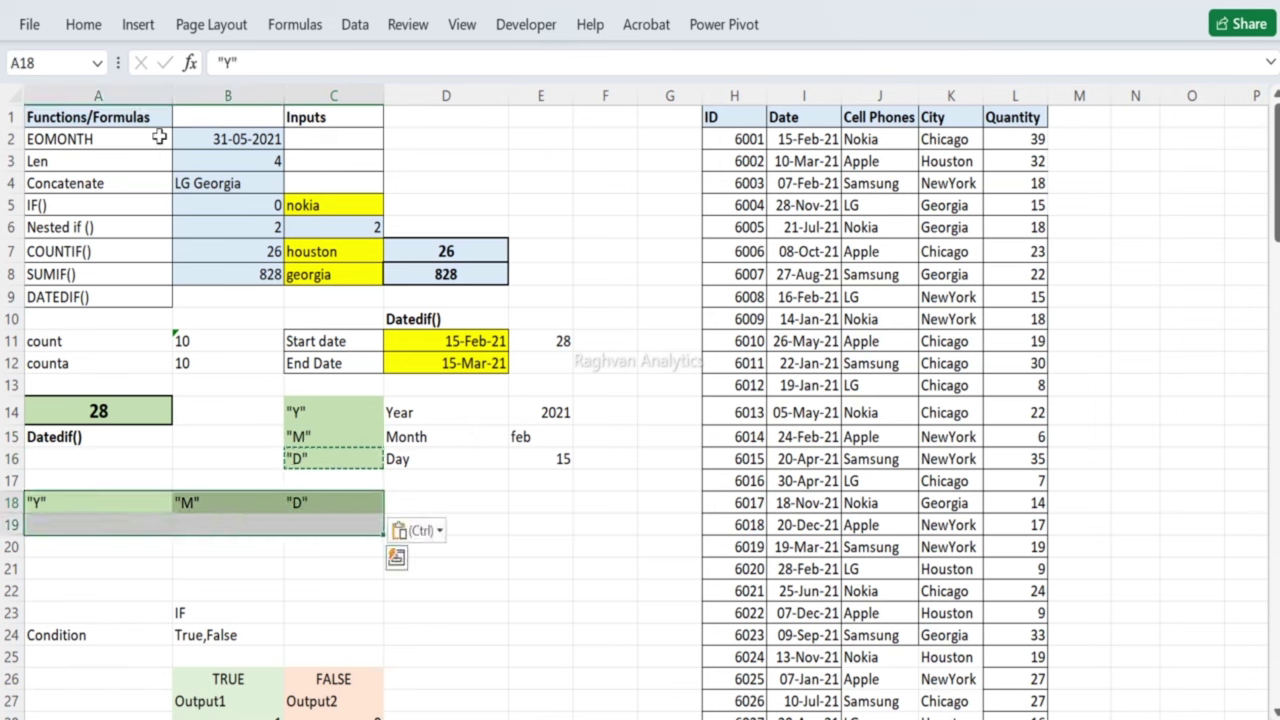
{"action": "left_click_drag", "start_coordinate": [171, 97], "coordinate": [155, 97]}
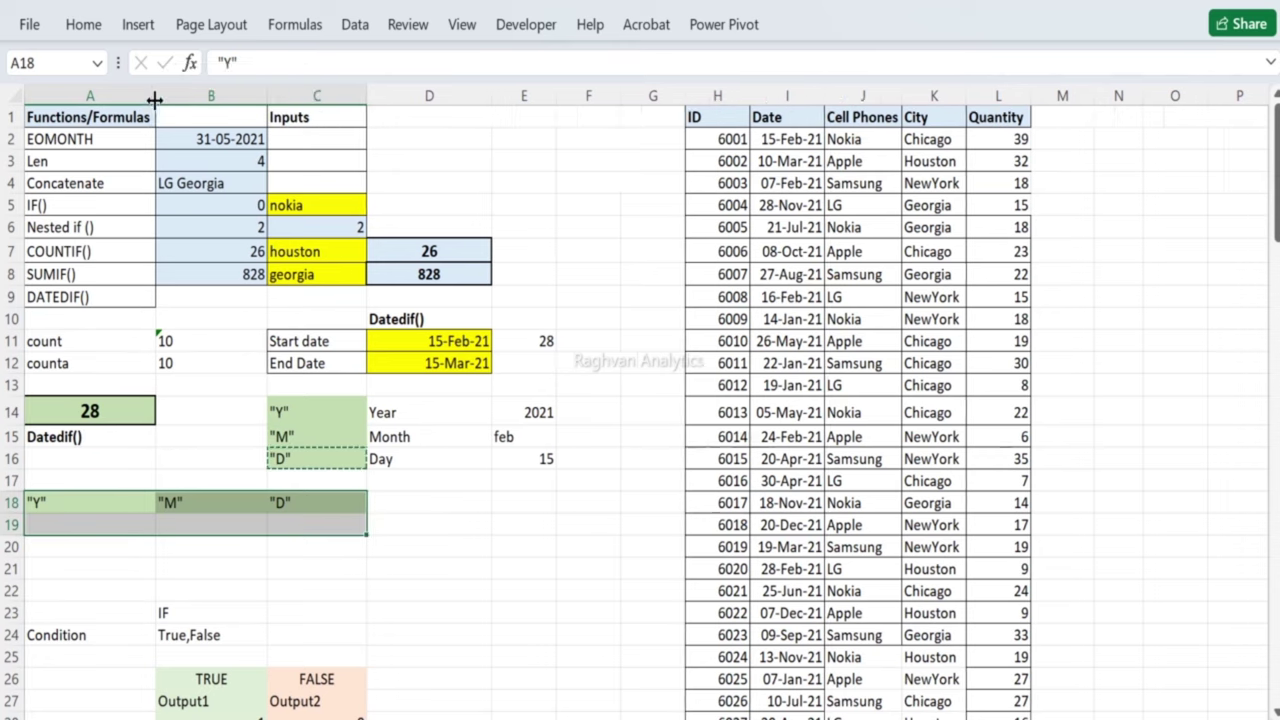
{"action": "left_click", "coordinate": [90, 28]}
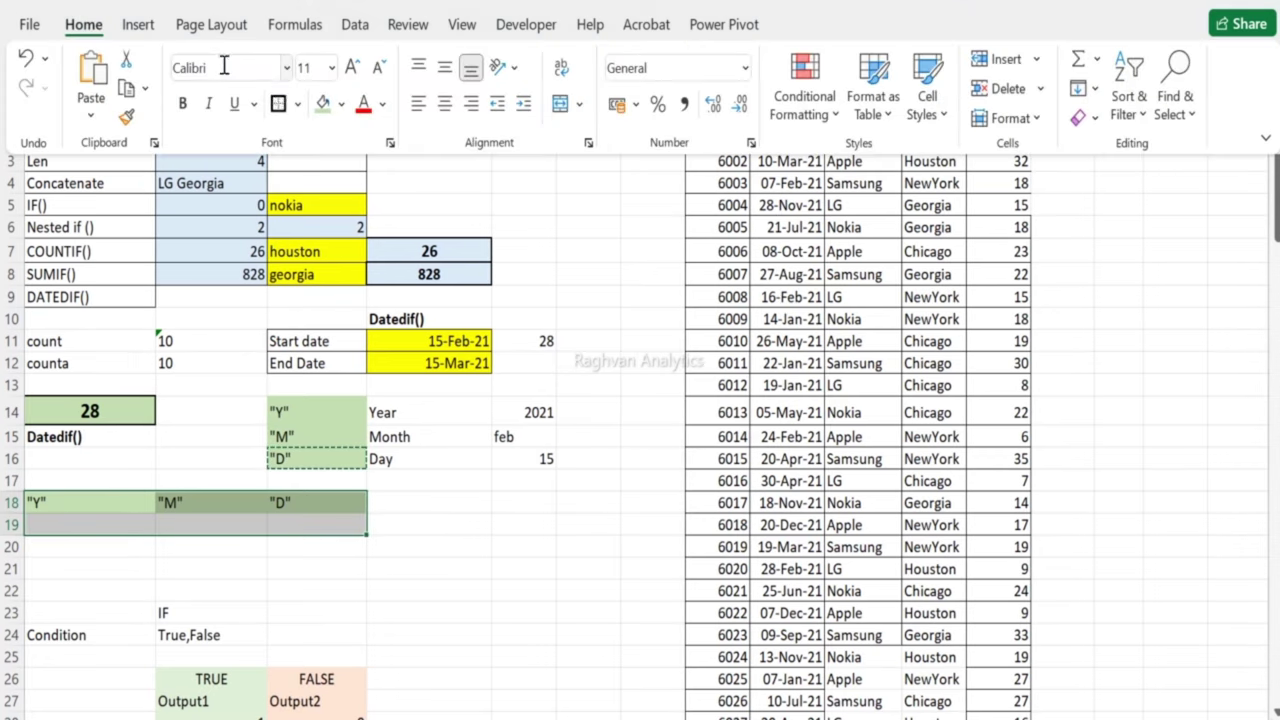
{"action": "left_click", "coordinate": [298, 104]}
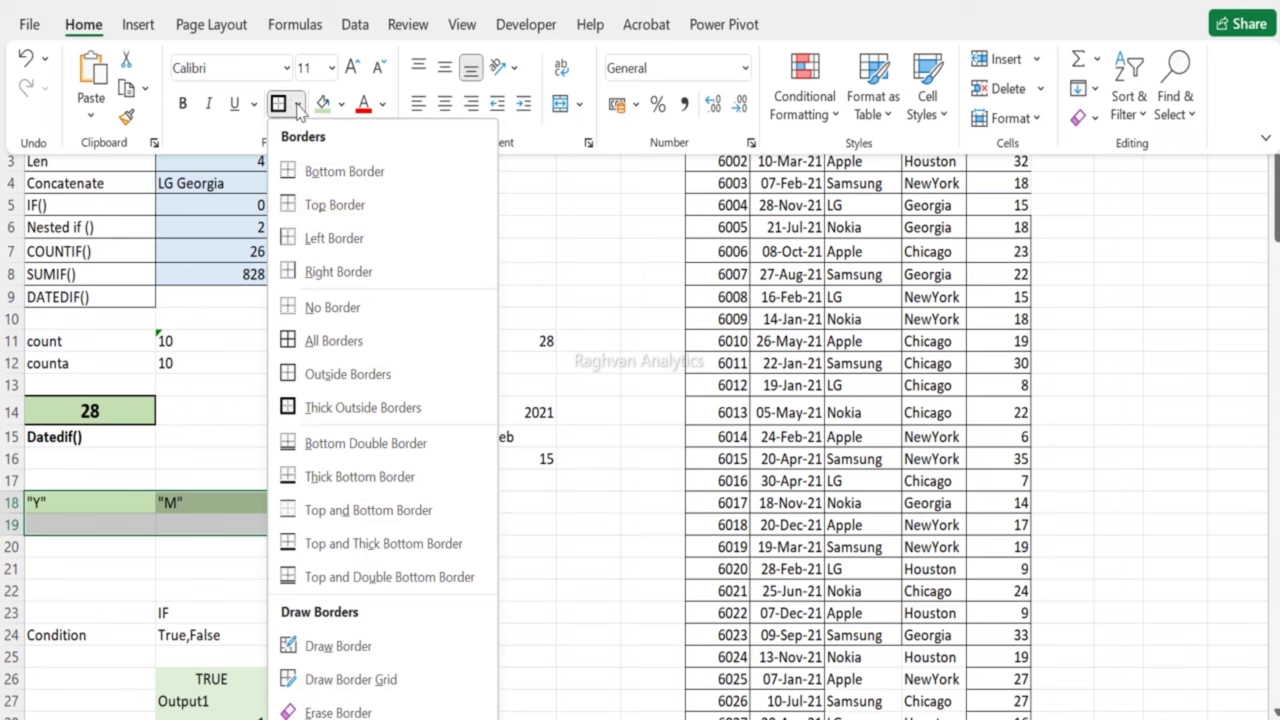
{"action": "left_click", "coordinate": [320, 340]}
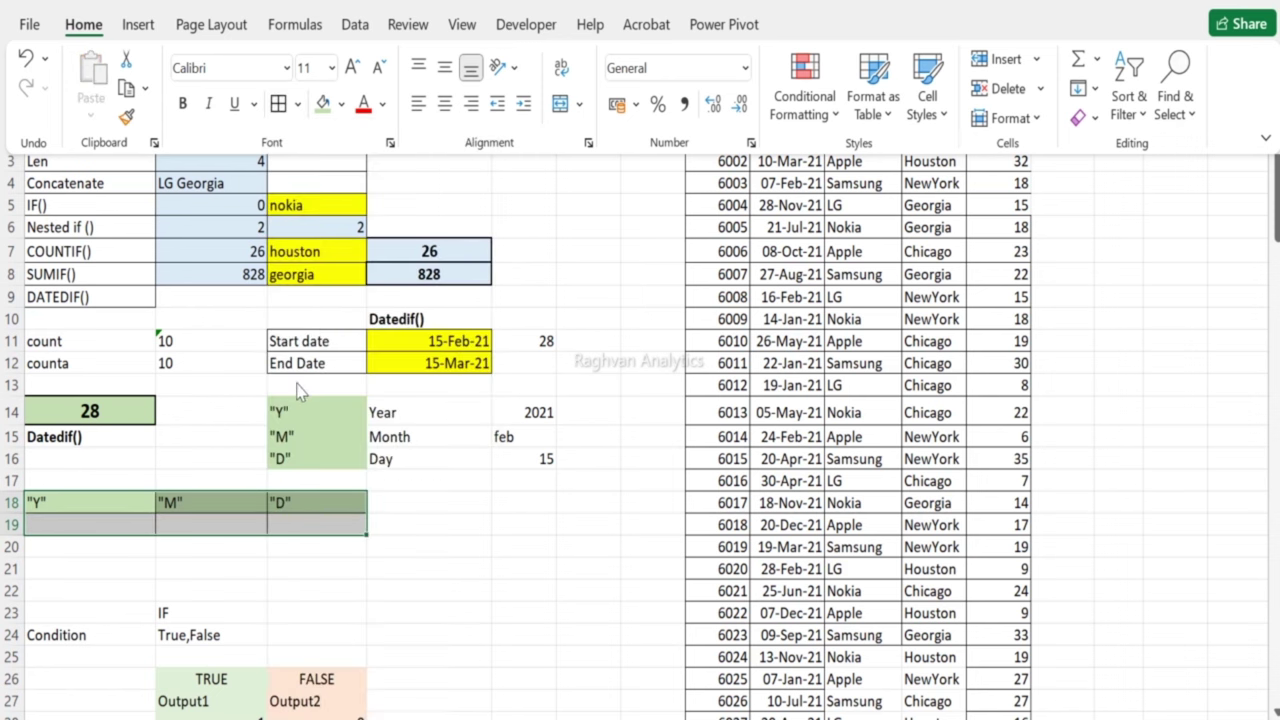
{"action": "left_click", "coordinate": [163, 572]}
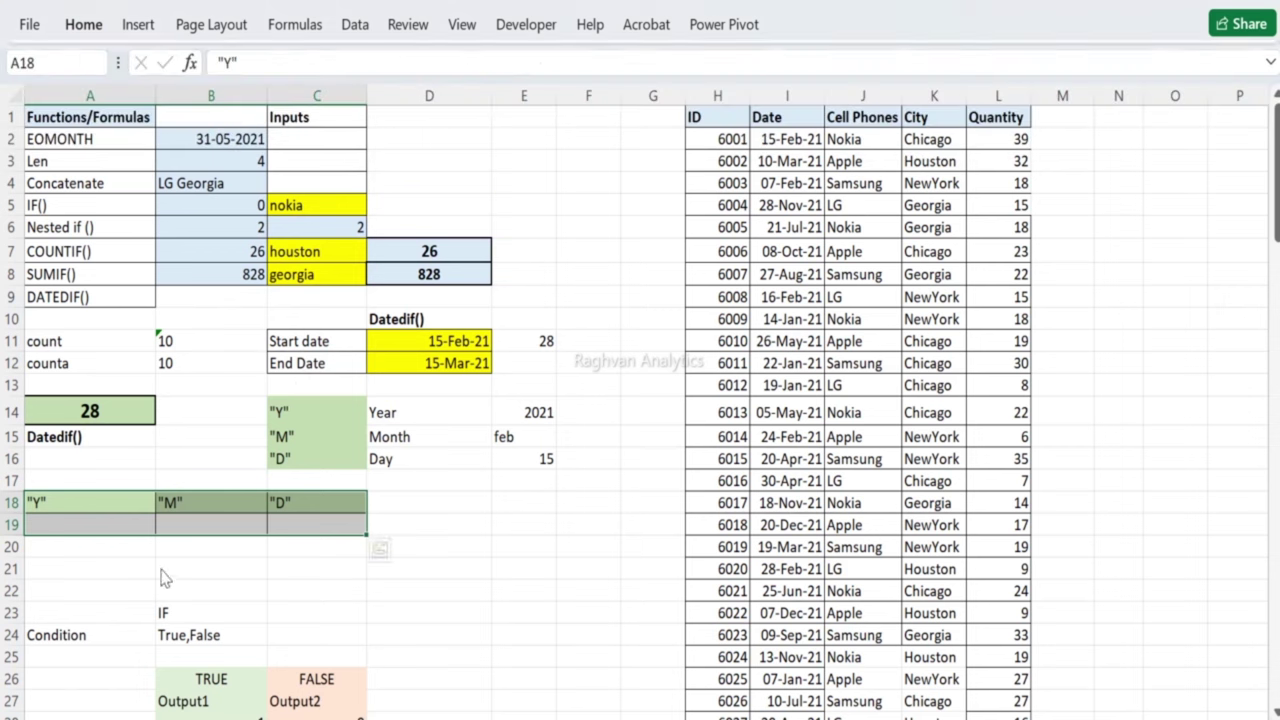
{"action": "left_click", "coordinate": [125, 520]}
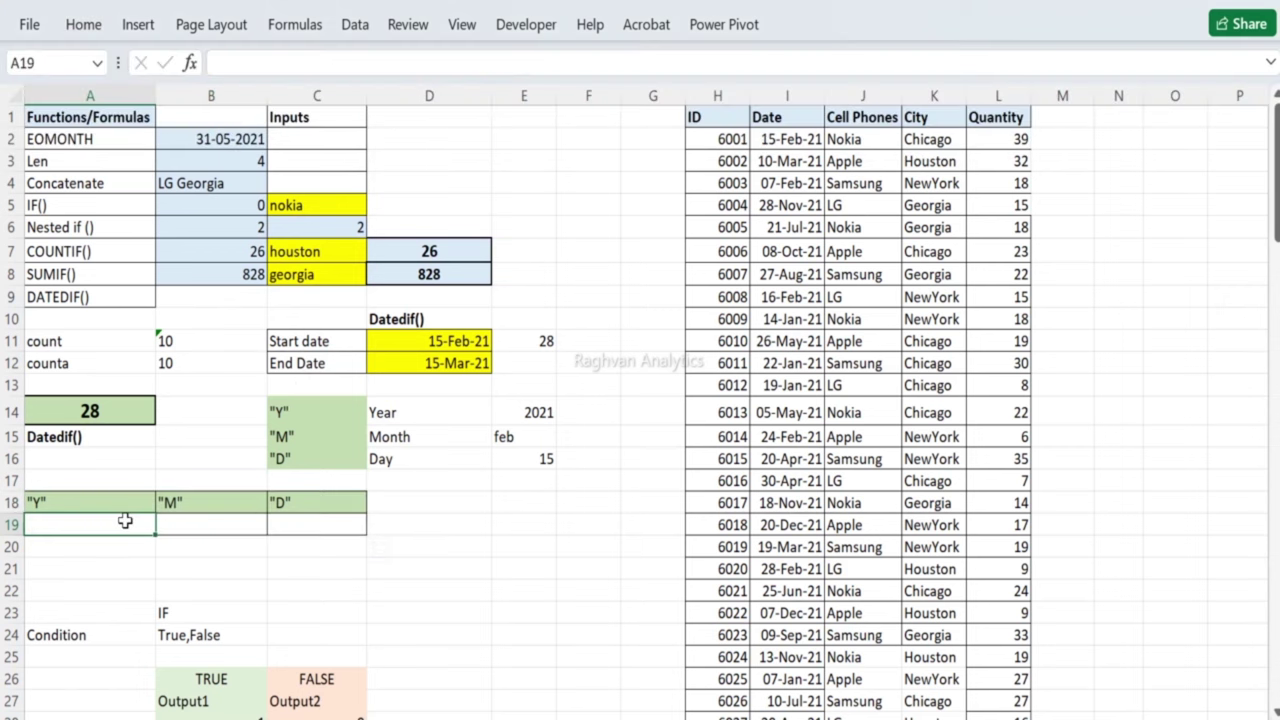
Step: Enter =DATEDIF(D11,D12,A18) in A19, using the Y header as the unit
{"action": "type", "text": "=DATED"}
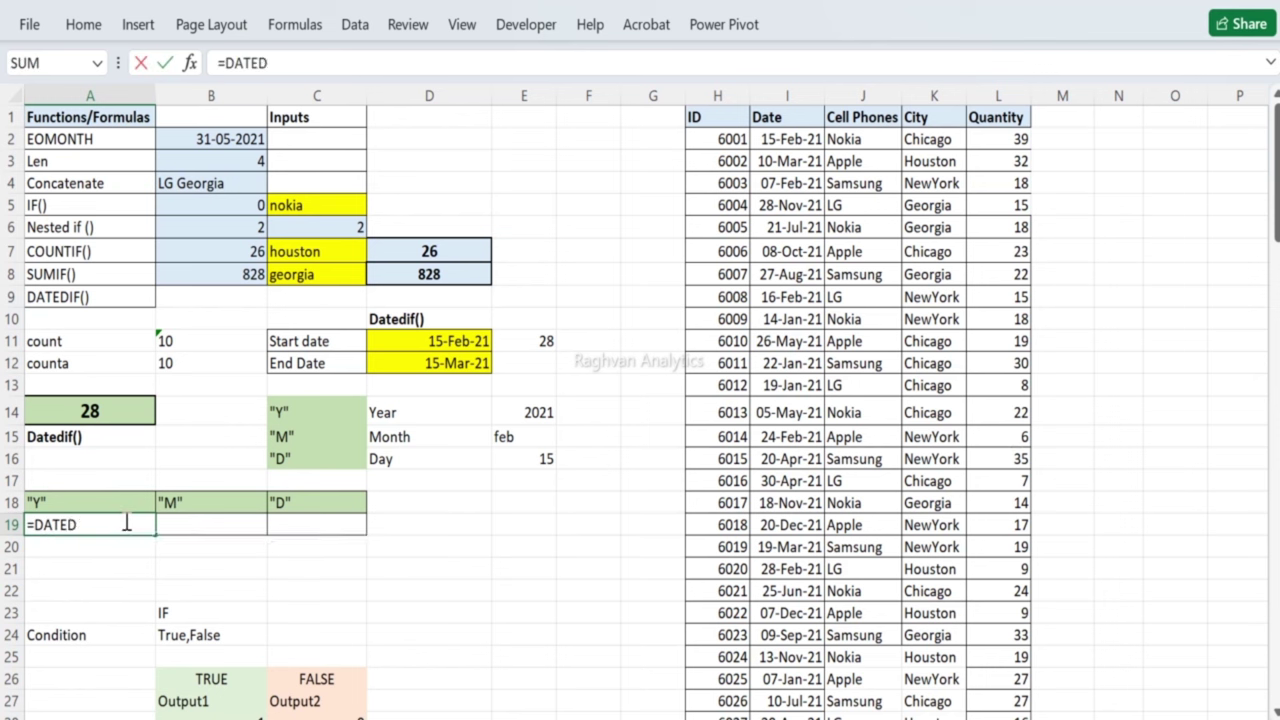
{"action": "type", "text": "IF("}
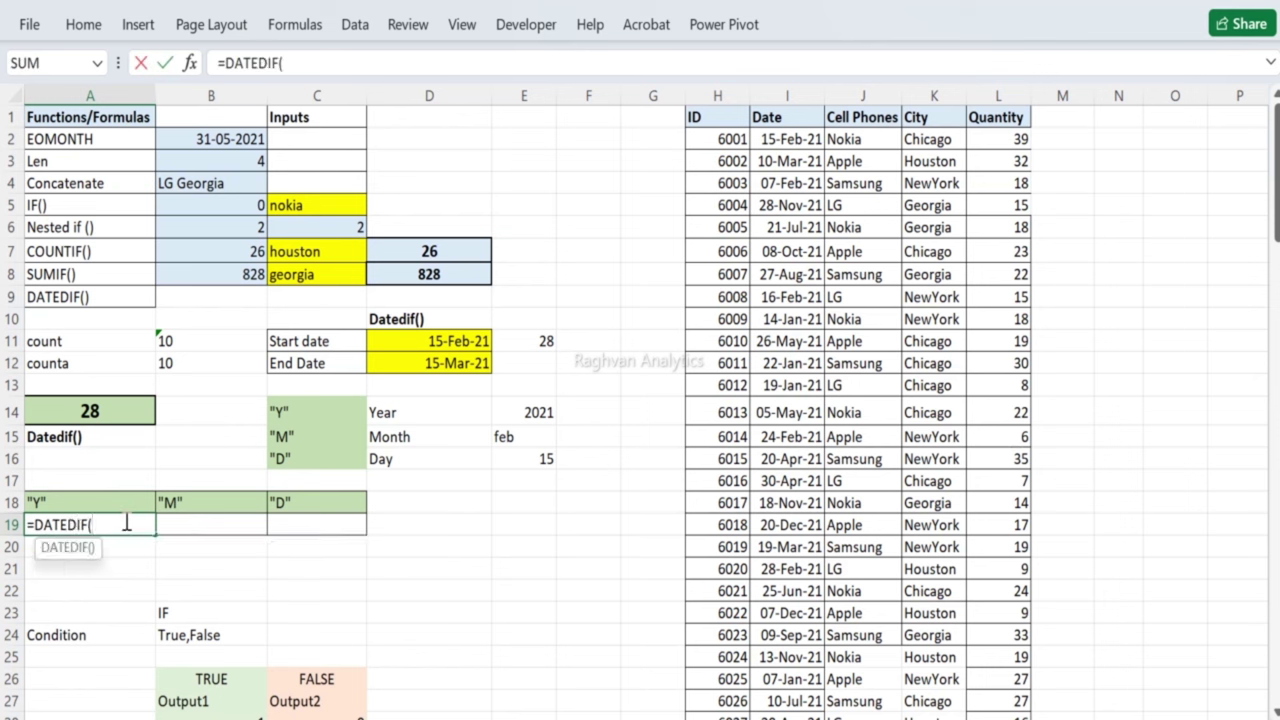
{"action": "left_click", "coordinate": [423, 343]}
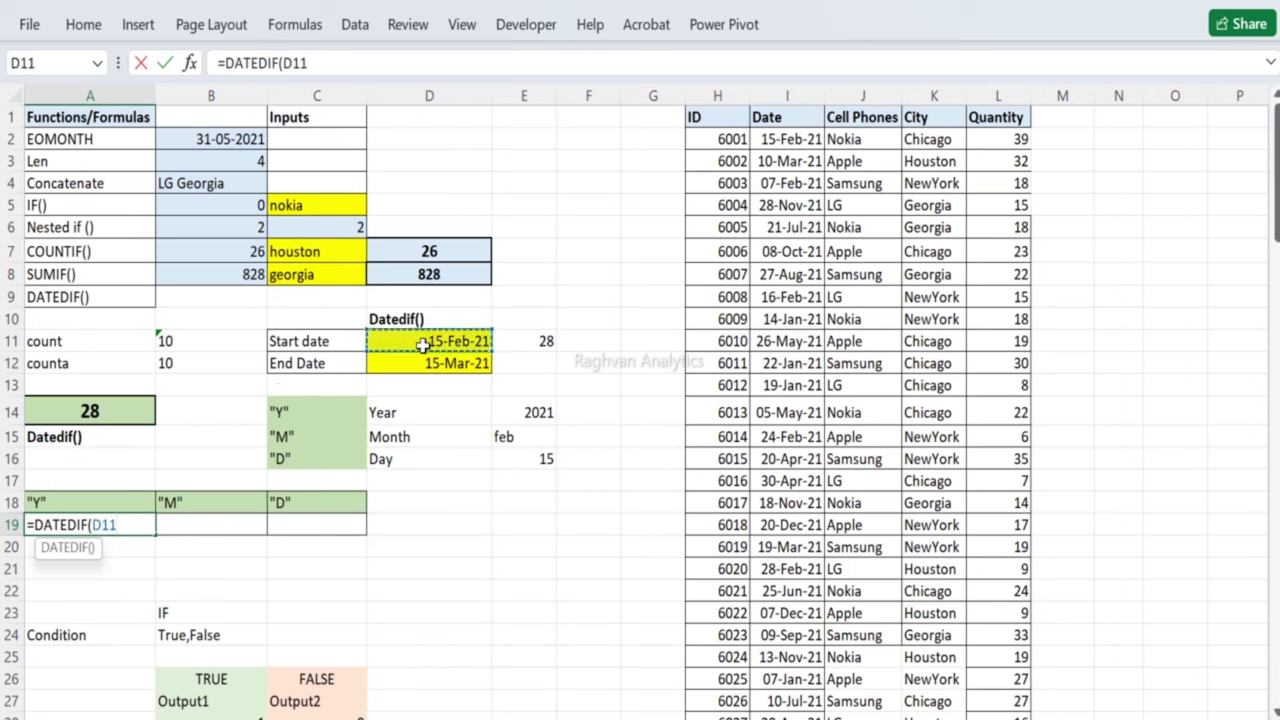
{"action": "type", "text": ","}
{"action": "left_click", "coordinate": [392, 365]}
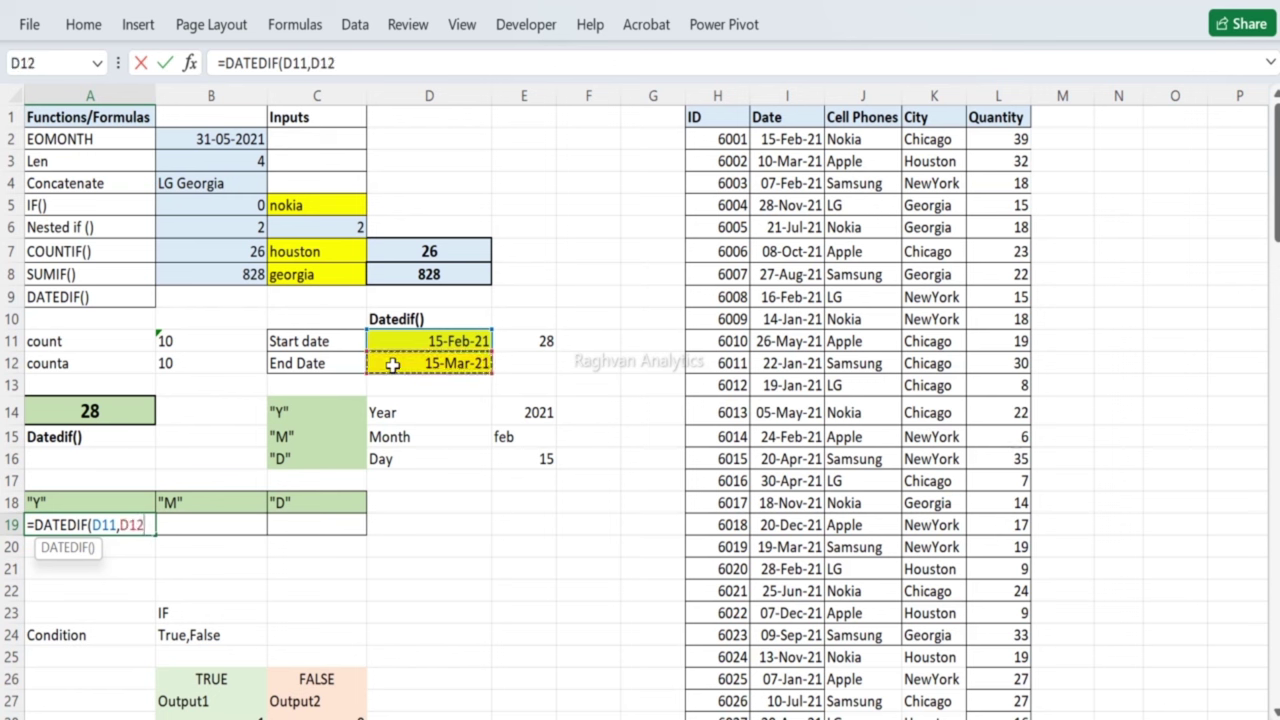
{"action": "type", "text": ","}
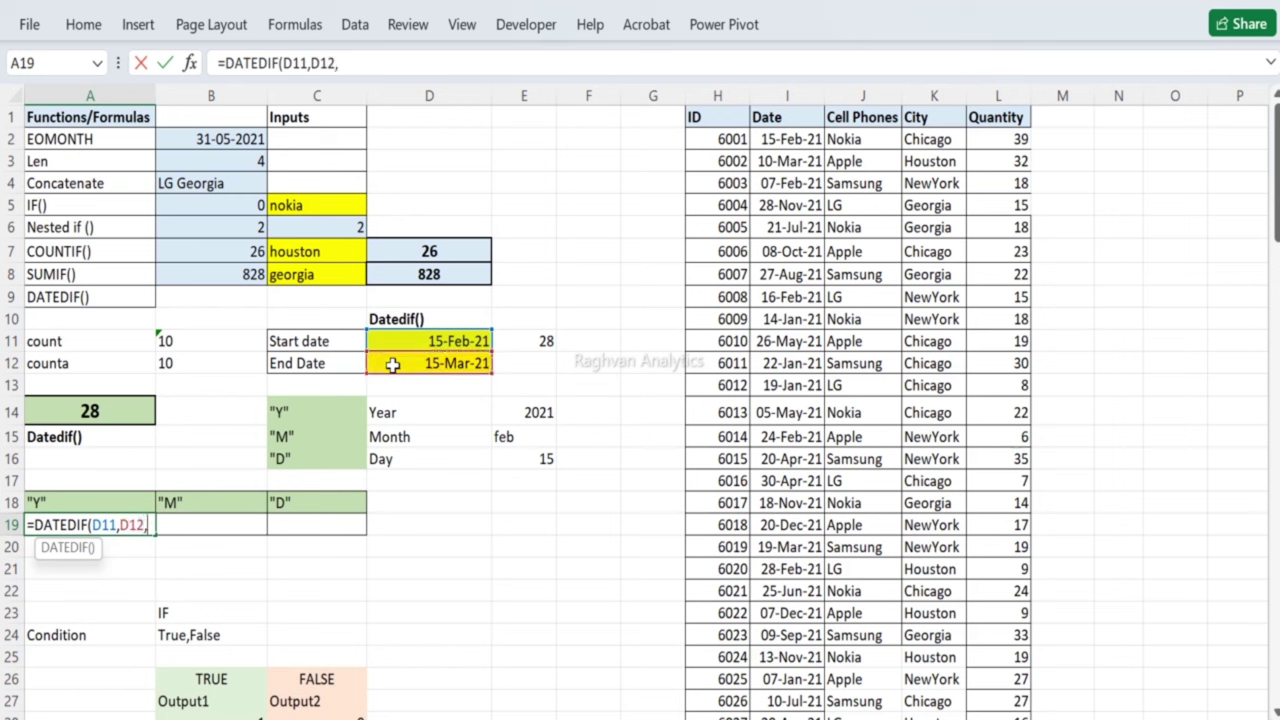
{"action": "left_click", "coordinate": [50, 503]}
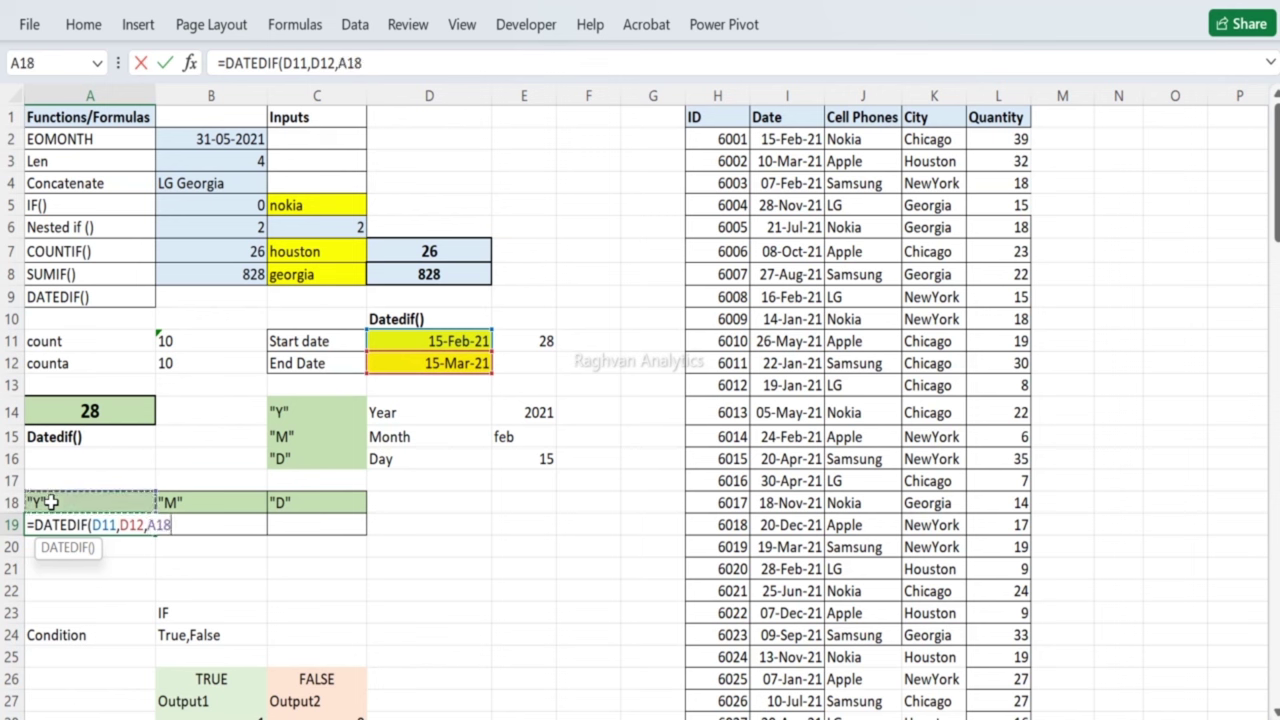
{"action": "key", "text": "Return"}
Step: Copy A19's formula into B19:C19; all three cells show #NUM!
{"action": "left_click", "coordinate": [72, 521]}
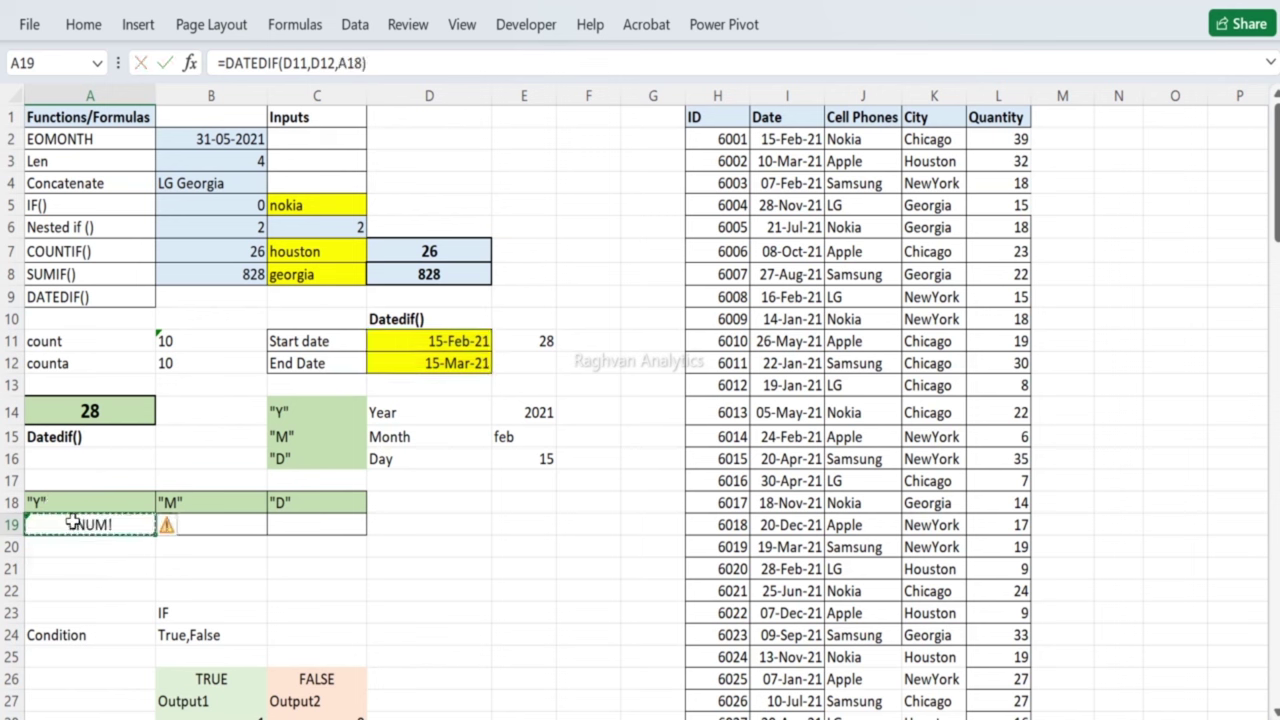
{"action": "left_click", "coordinate": [209, 521]}
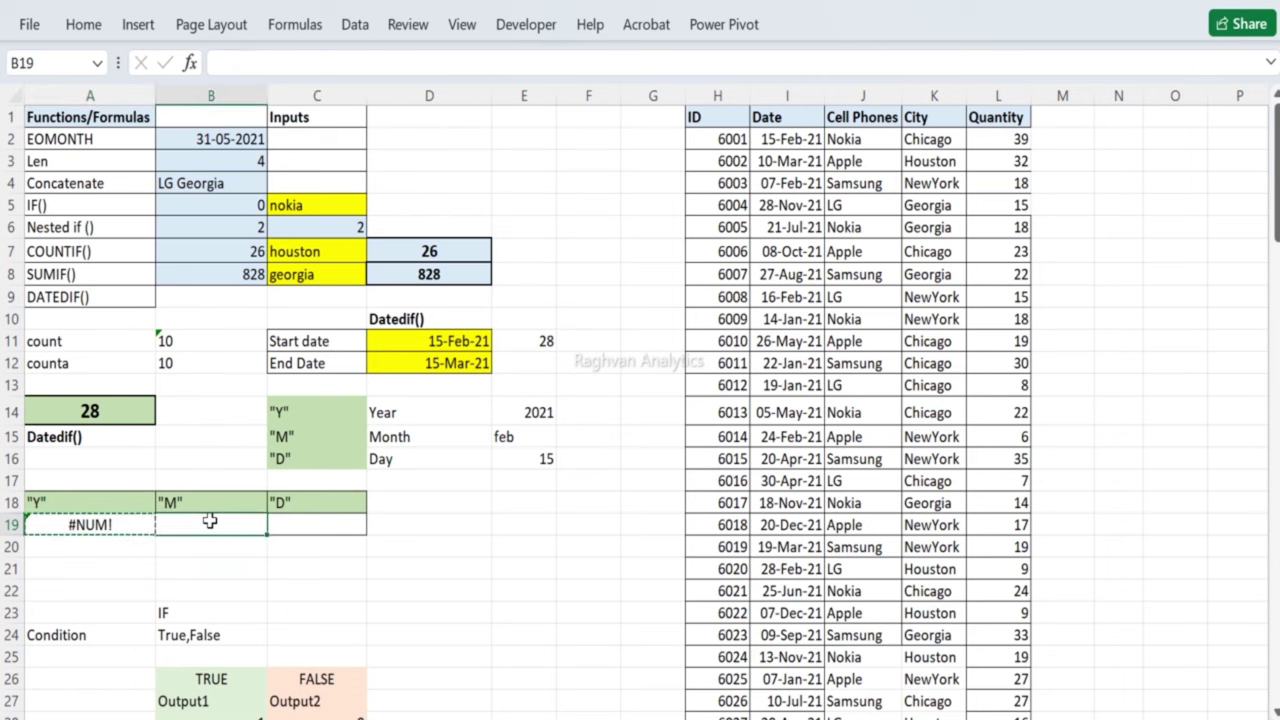
{"action": "left_click_drag", "start_coordinate": [209, 521], "coordinate": [288, 525]}
{"action": "key", "text": "ctrl+v"}
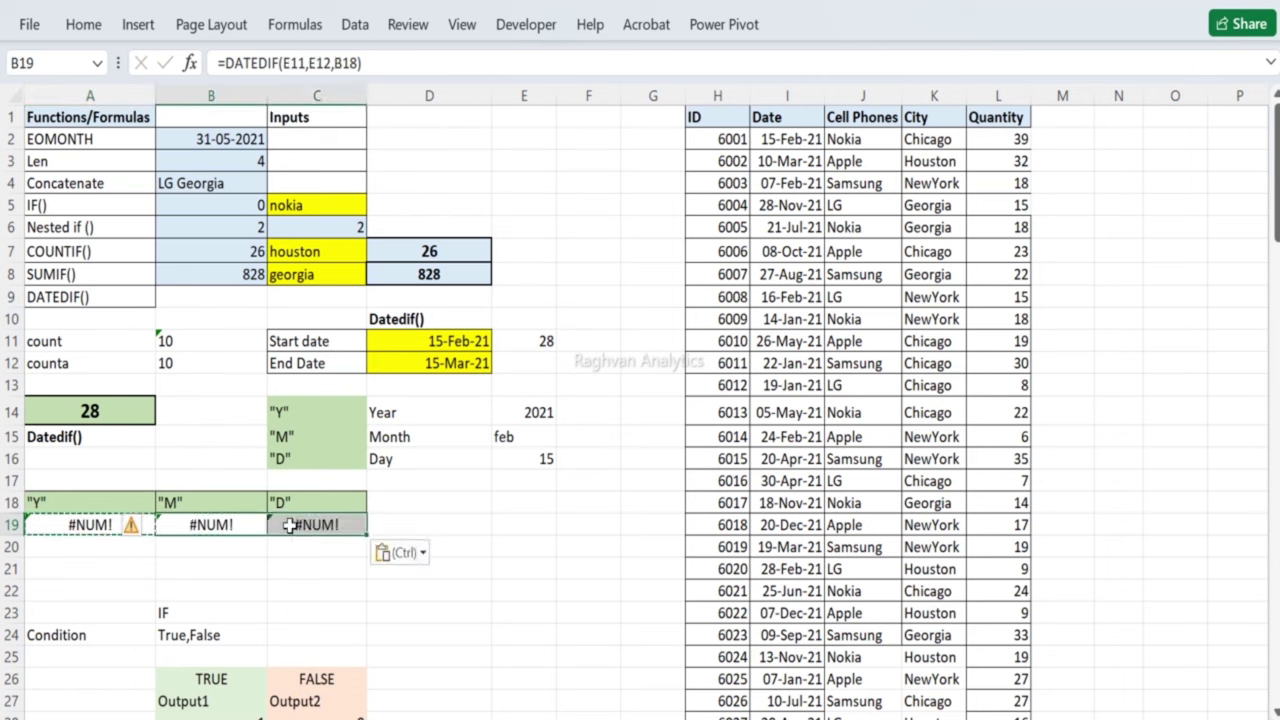
{"action": "left_click", "coordinate": [50, 500]}
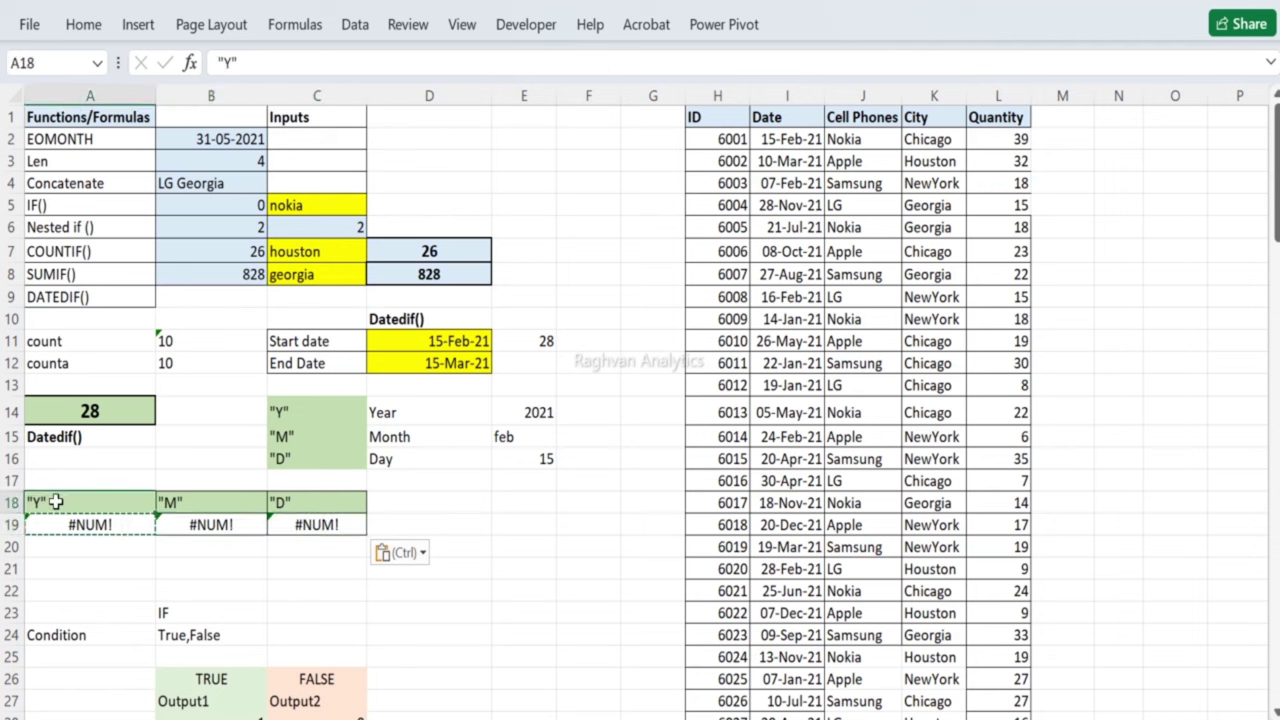
{"action": "left_click", "coordinate": [117, 413]}
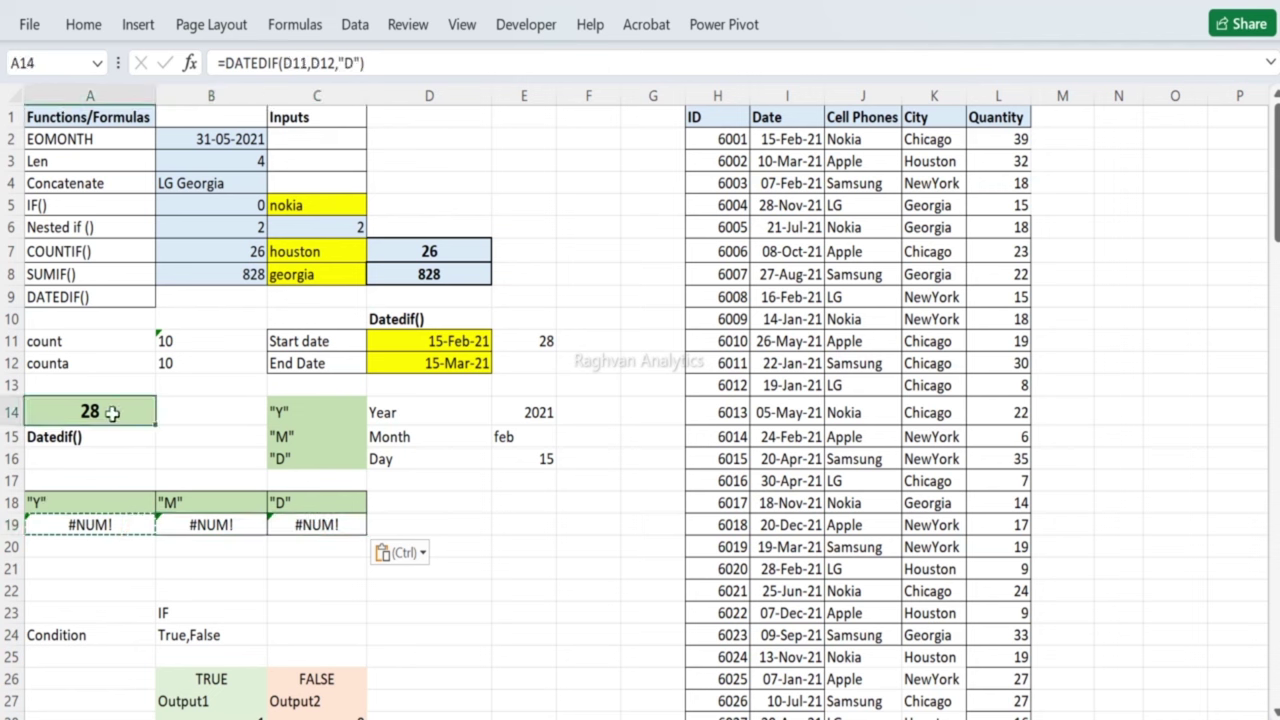
{"action": "left_click", "coordinate": [338, 63]}
{"action": "left_click_drag", "start_coordinate": [338, 63], "coordinate": [360, 63]}
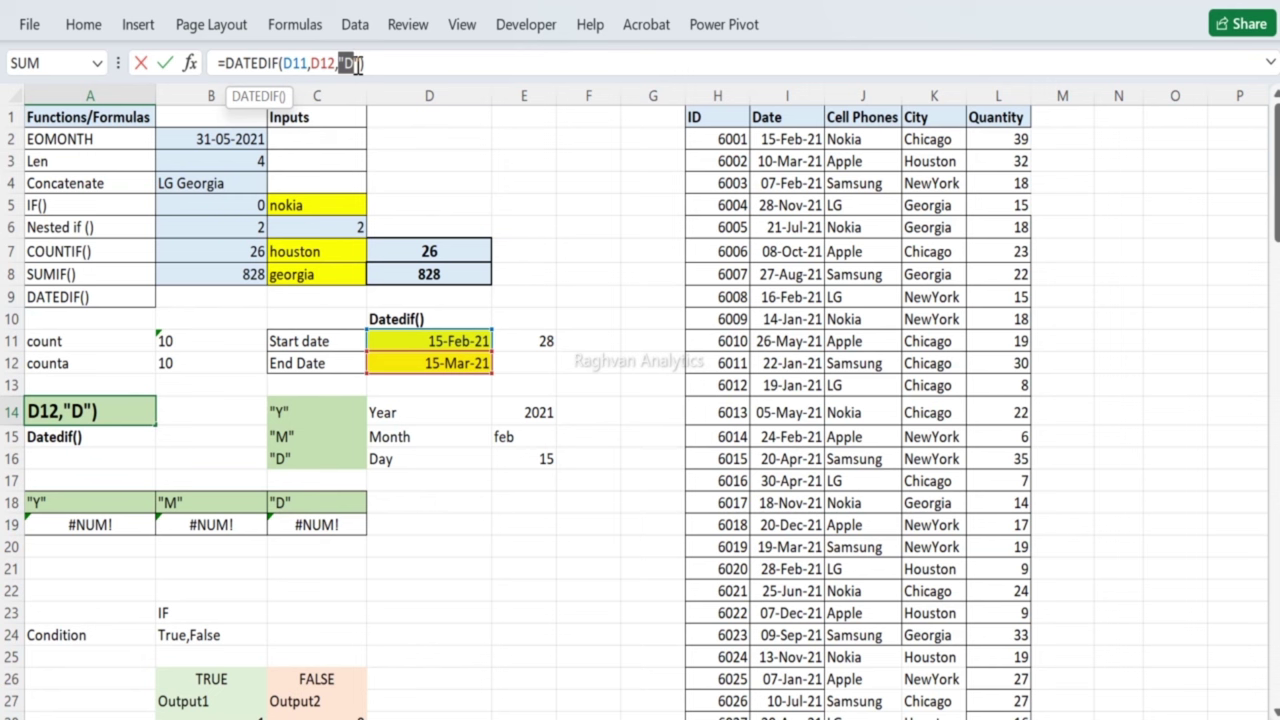
{"action": "key", "text": "Return"}
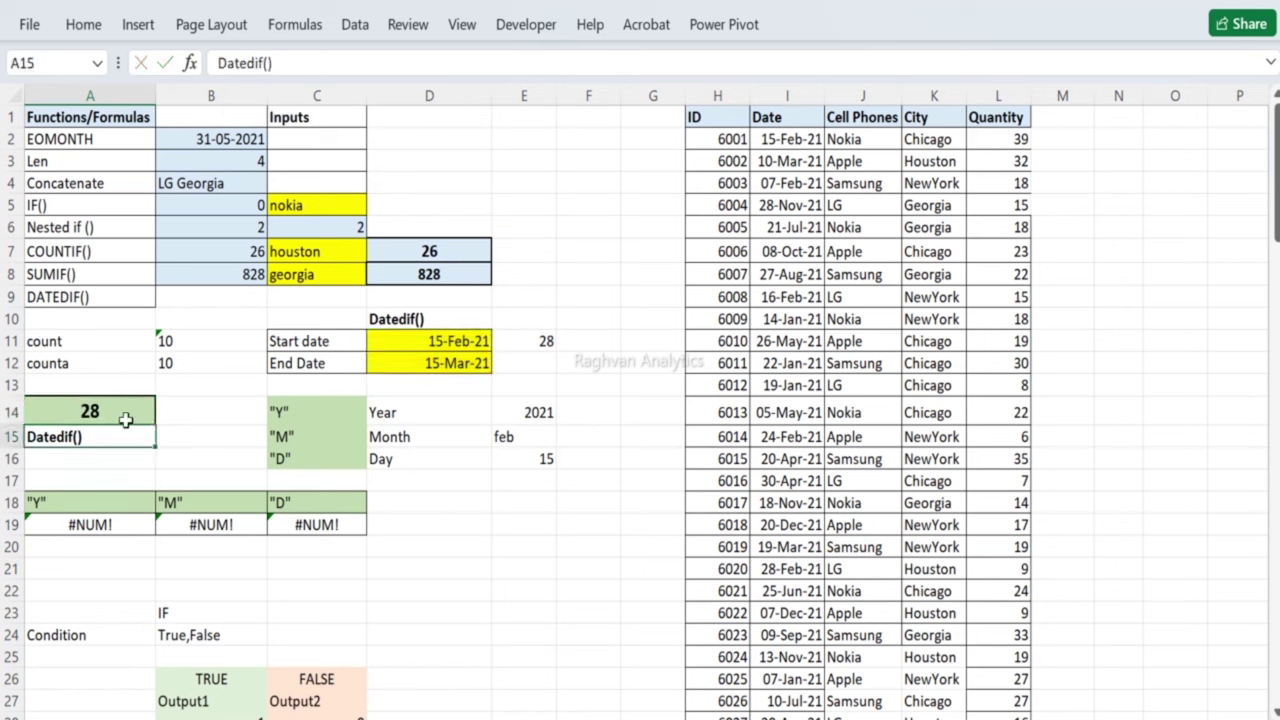
{"action": "left_click", "coordinate": [318, 250]}
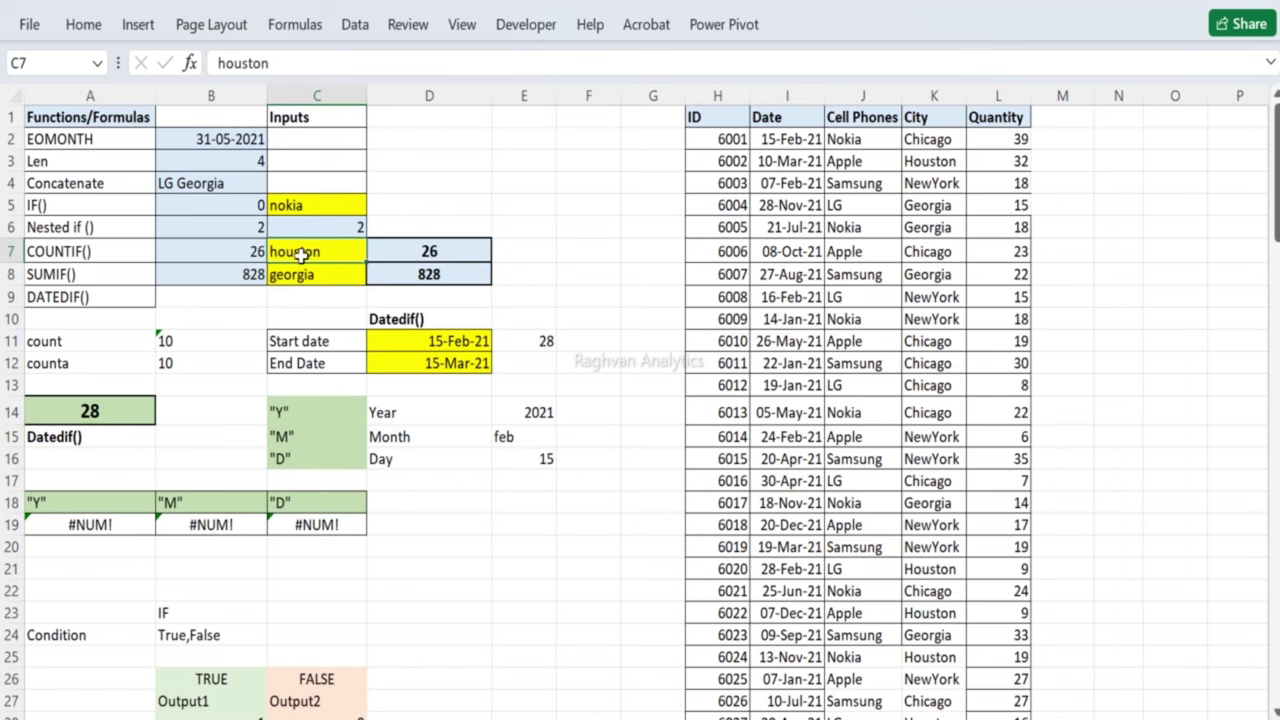
Step: Try moving the A19 result onto the A18 header, then cancel the replace prompt
{"action": "left_click", "coordinate": [80, 523]}
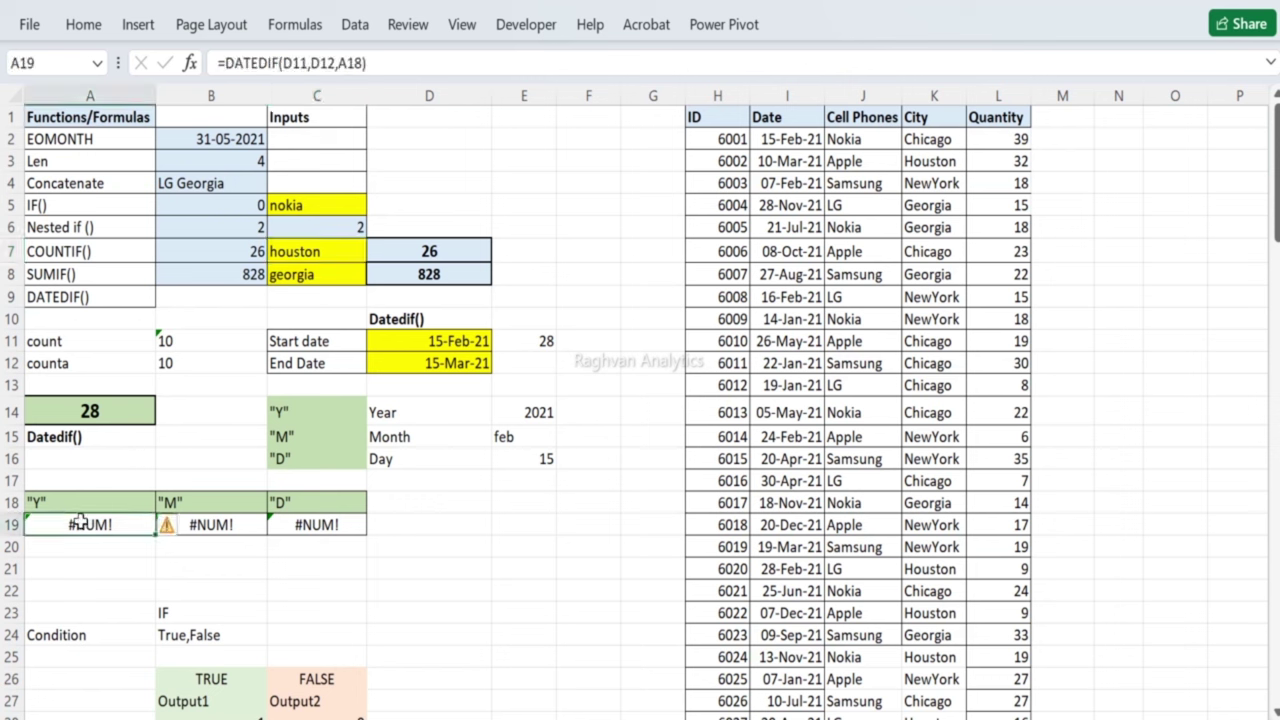
{"action": "mouse_move", "coordinate": [87, 519]}
{"action": "left_mouse_down"}
{"action": "mouse_move", "coordinate": [86, 500]}
{"action": "mouse_move", "coordinate": [92, 512]}
{"action": "left_mouse_up"}
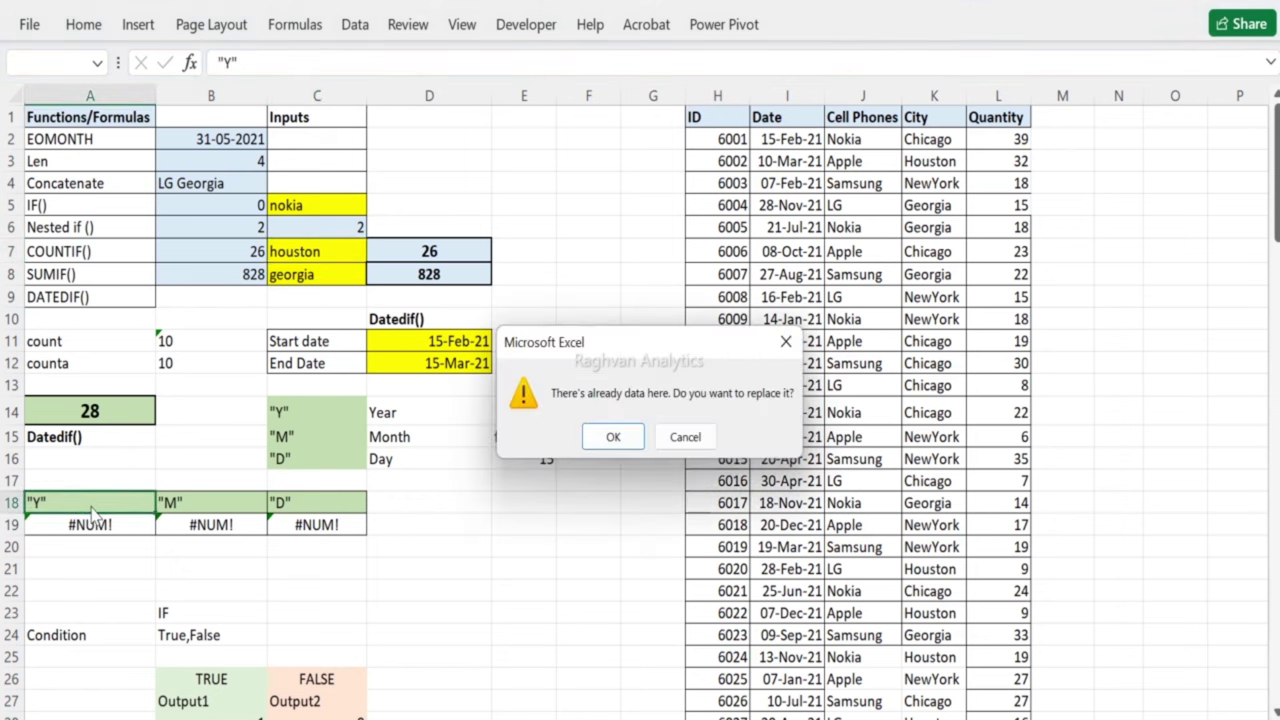
{"action": "key", "text": "Escape"}
Step: Retype the row 18 headers as plain Y, M and D in A18, B18 and C18
{"action": "left_click", "coordinate": [91, 503]}
{"action": "type", "text": "Y"}
{"action": "key", "text": "Return"}
{"action": "left_click", "coordinate": [74, 500]}
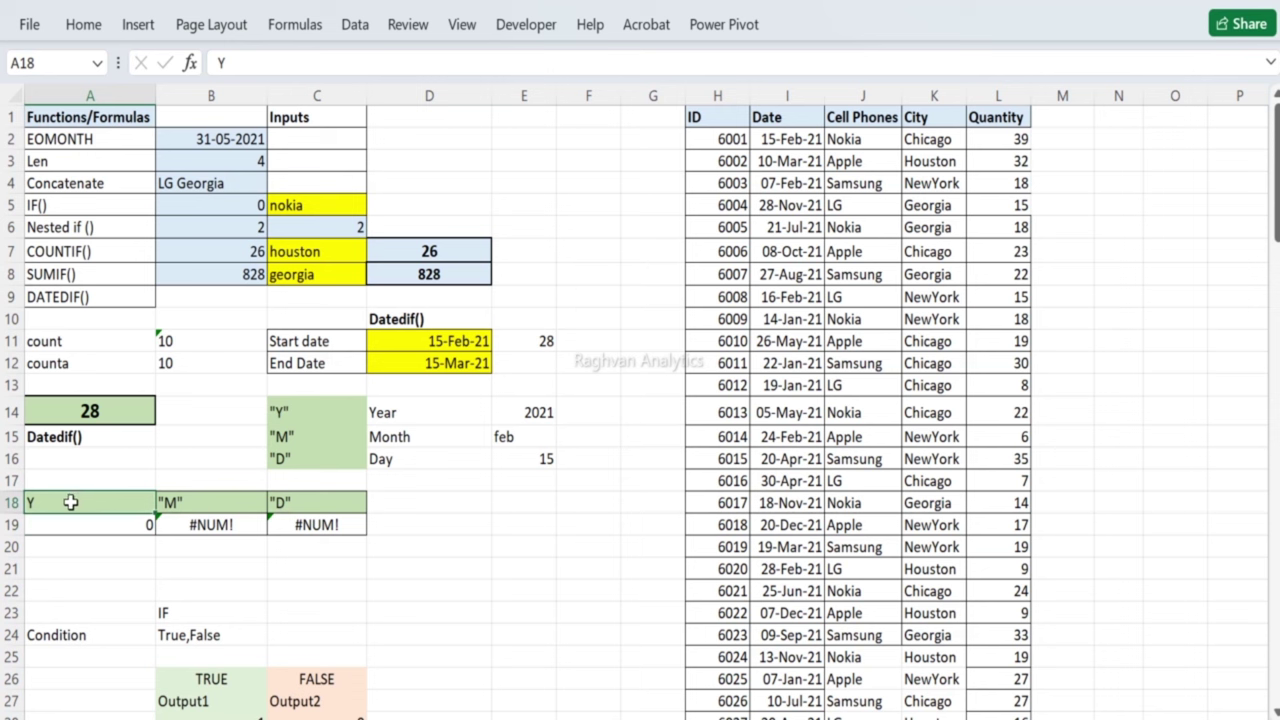
{"action": "left_click", "coordinate": [172, 500]}
{"action": "type", "text": "M"}
{"action": "key", "text": "Return"}
{"action": "key", "text": "Up"}
{"action": "key", "text": "Right"}
{"action": "type", "text": "D"}
{"action": "key", "text": "Return"}
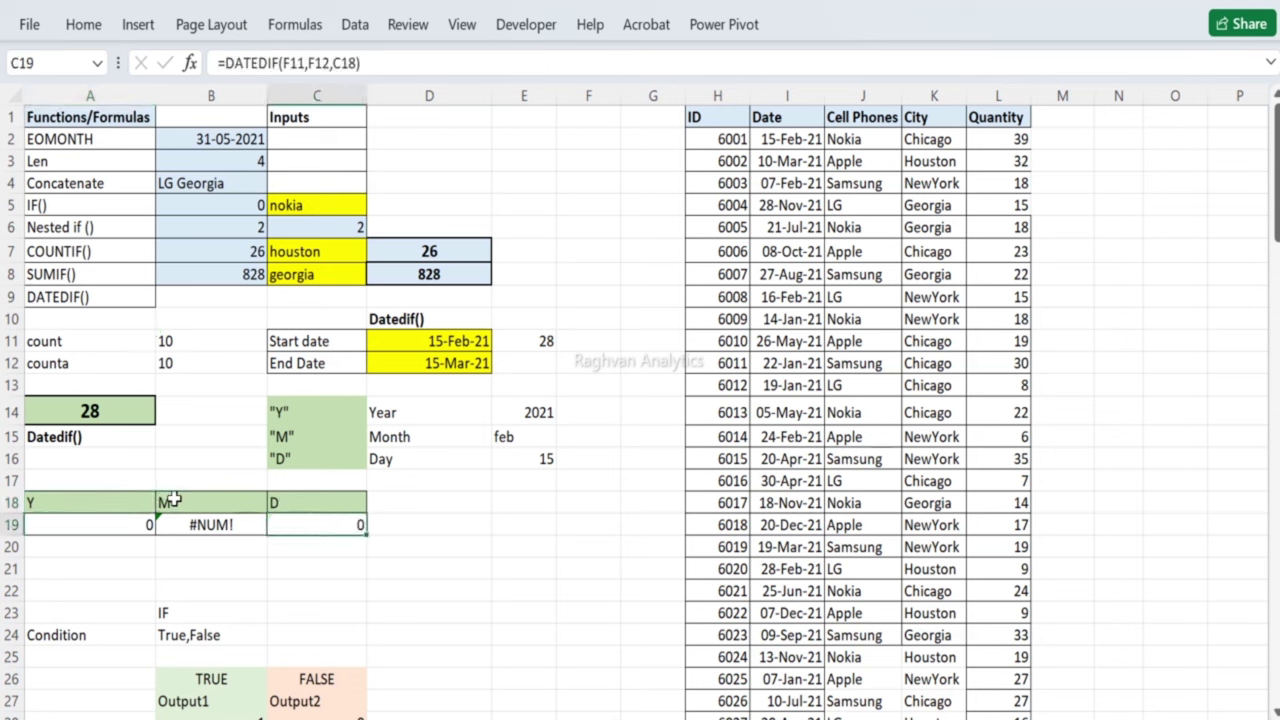
Step: Check the row 19 results: A19 and C19 show 0, while B19 remains #NUM!
{"action": "key", "text": "Left"}
{"action": "key", "text": "Left"}
{"action": "key", "text": "Up"}
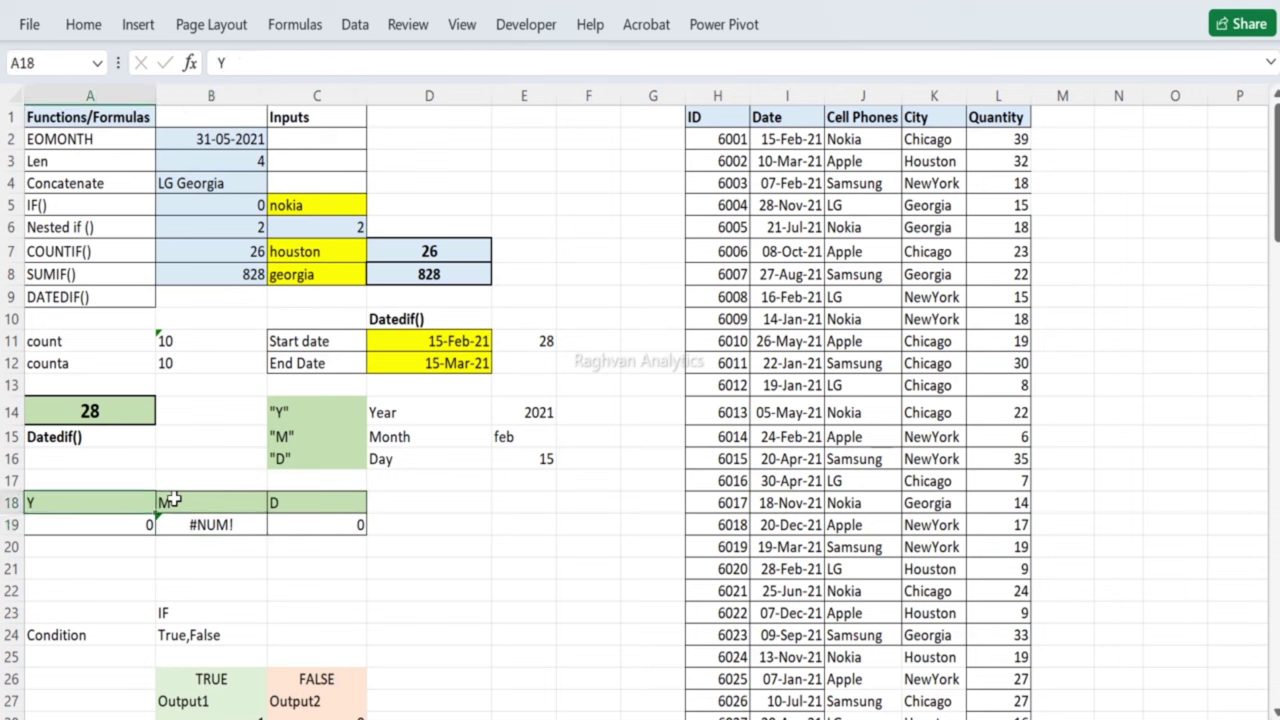
{"action": "key", "text": "Down"}
{"action": "key", "text": "Right"}
{"action": "key", "text": "Right"}
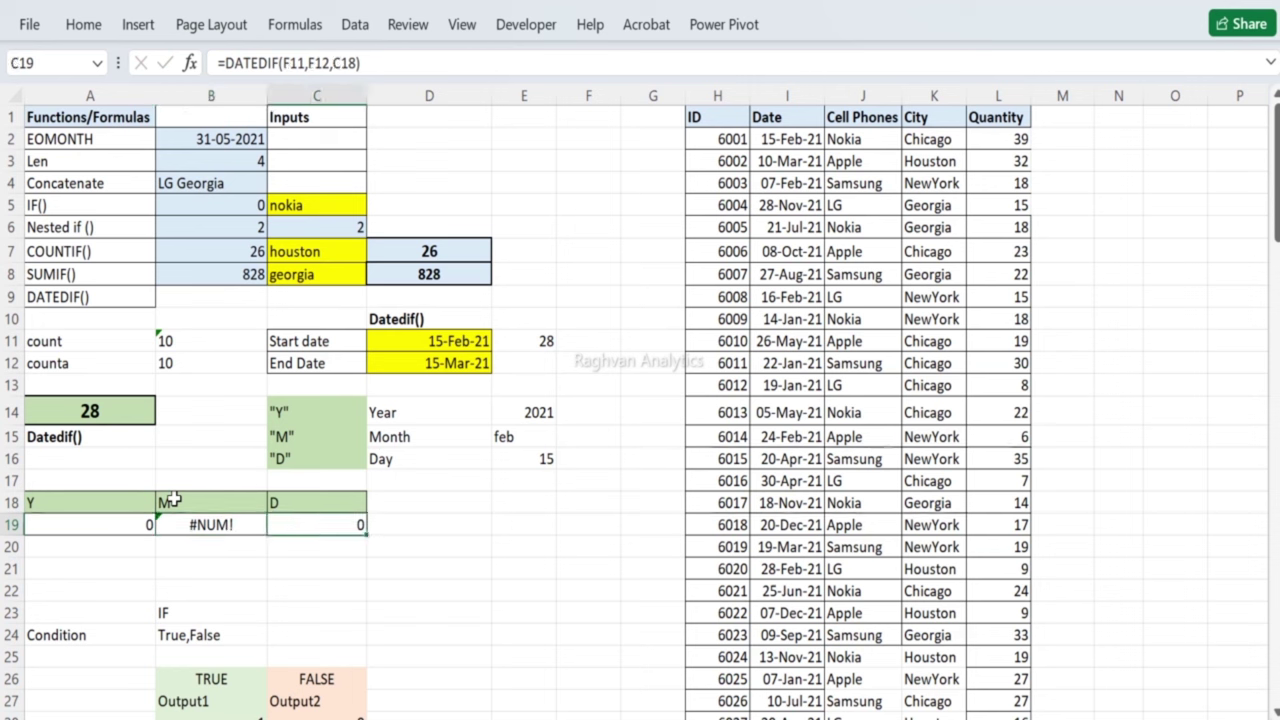
{"action": "key", "text": "Left"}
{"action": "key", "text": "Left"}
{"action": "key", "text": "Right"}
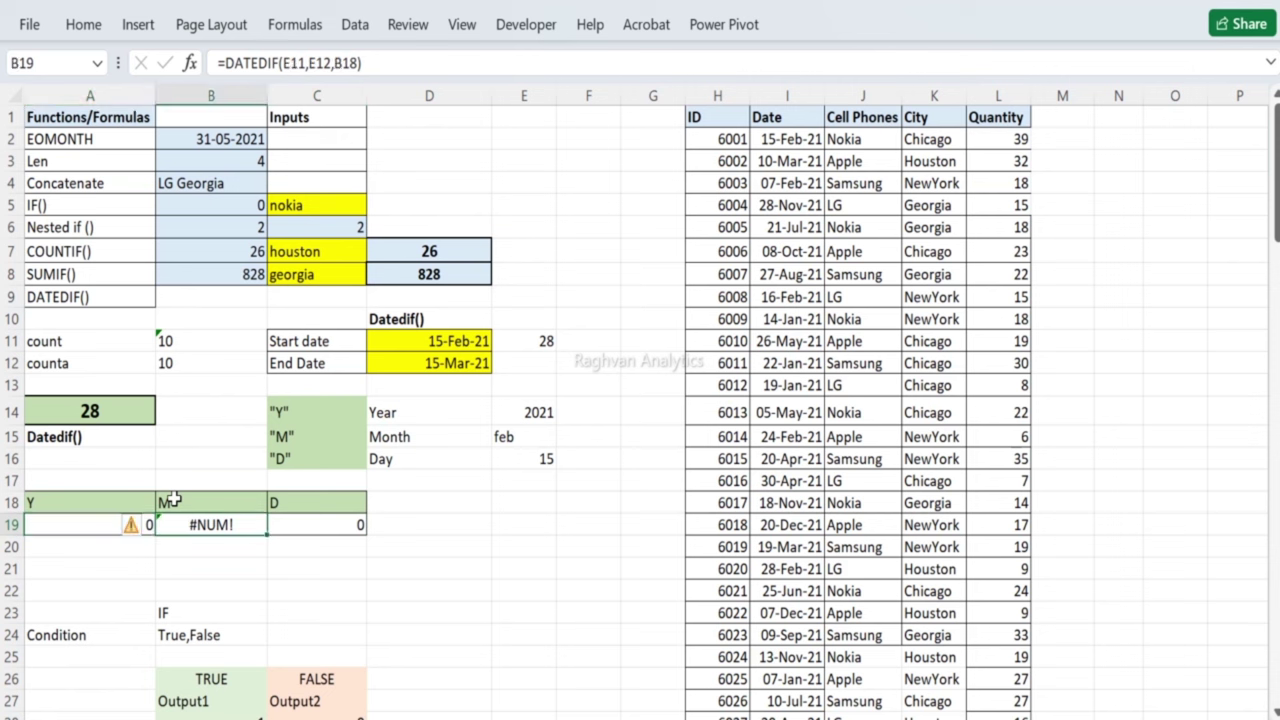
{"action": "key", "text": "Right"}
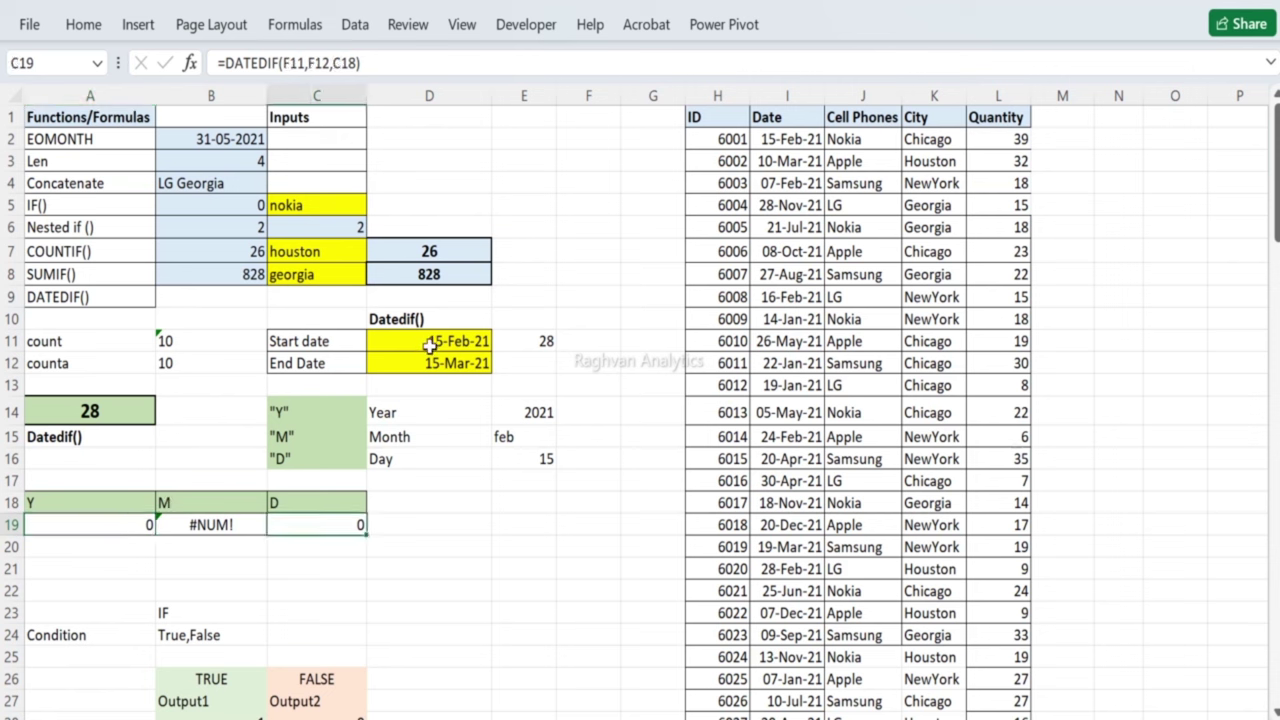
{"action": "left_click", "coordinate": [202, 522]}
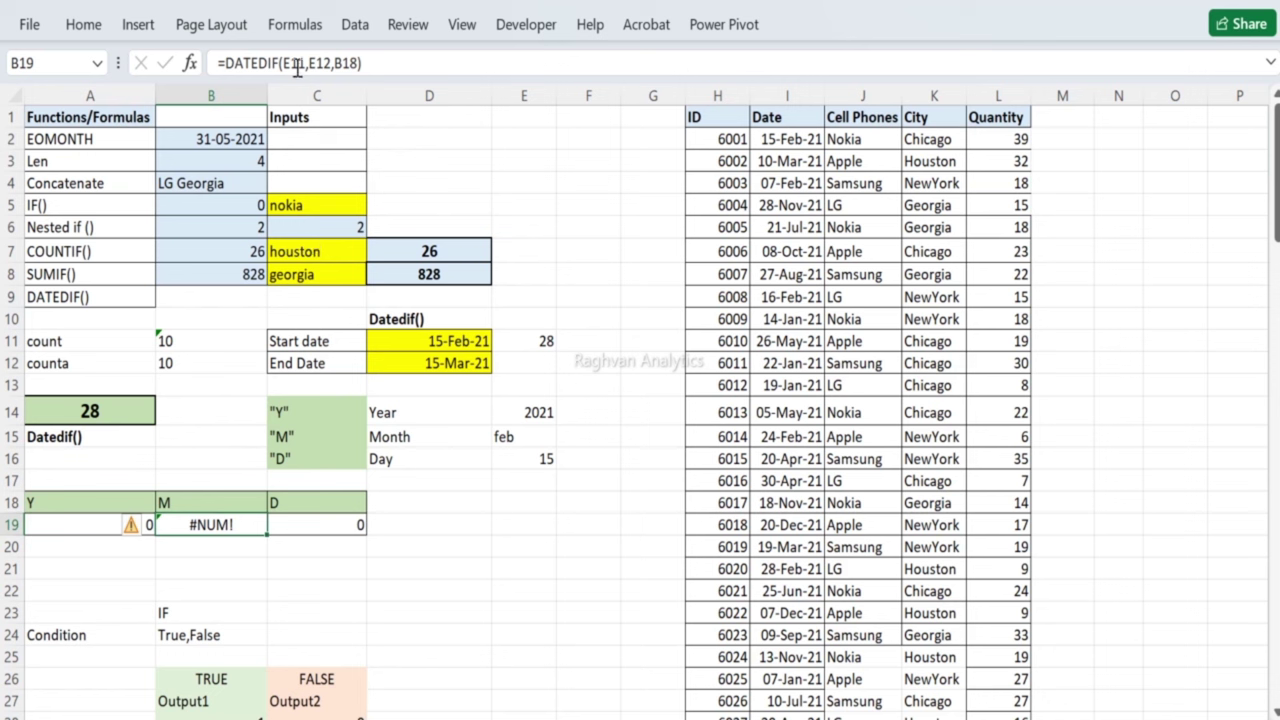
{"action": "left_click", "coordinate": [94, 523]}
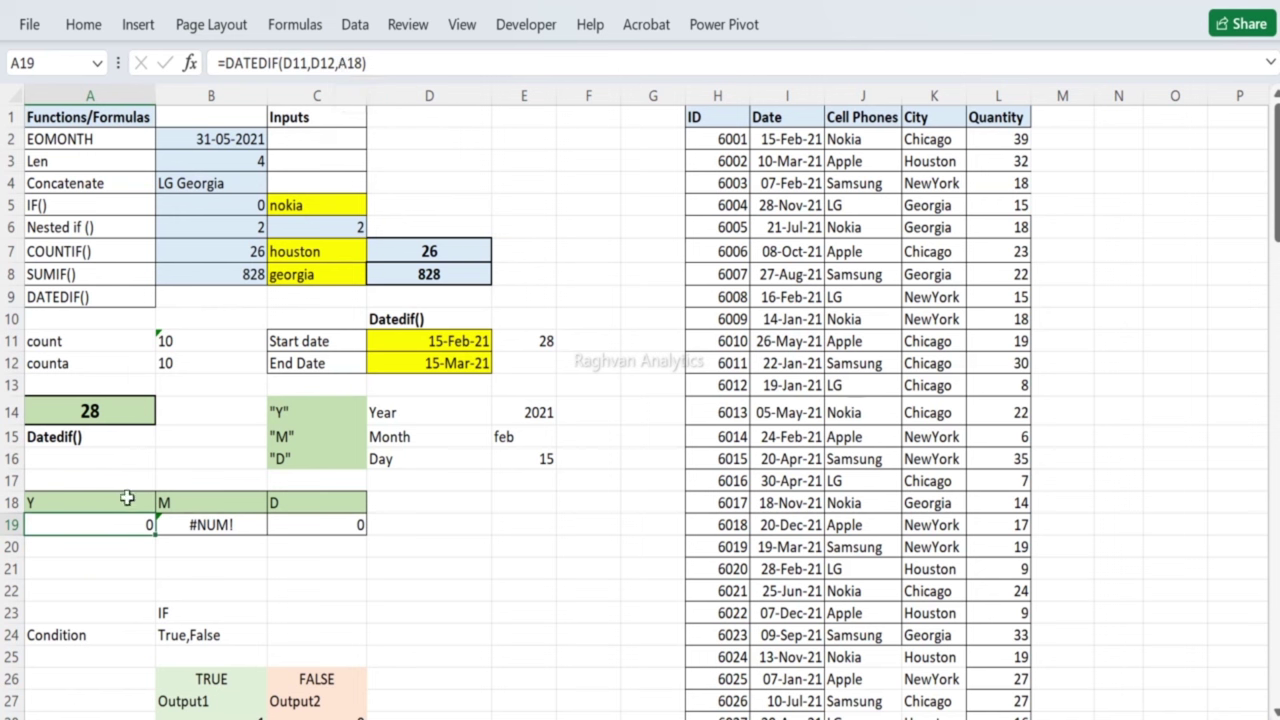
{"action": "left_click", "coordinate": [218, 518]}
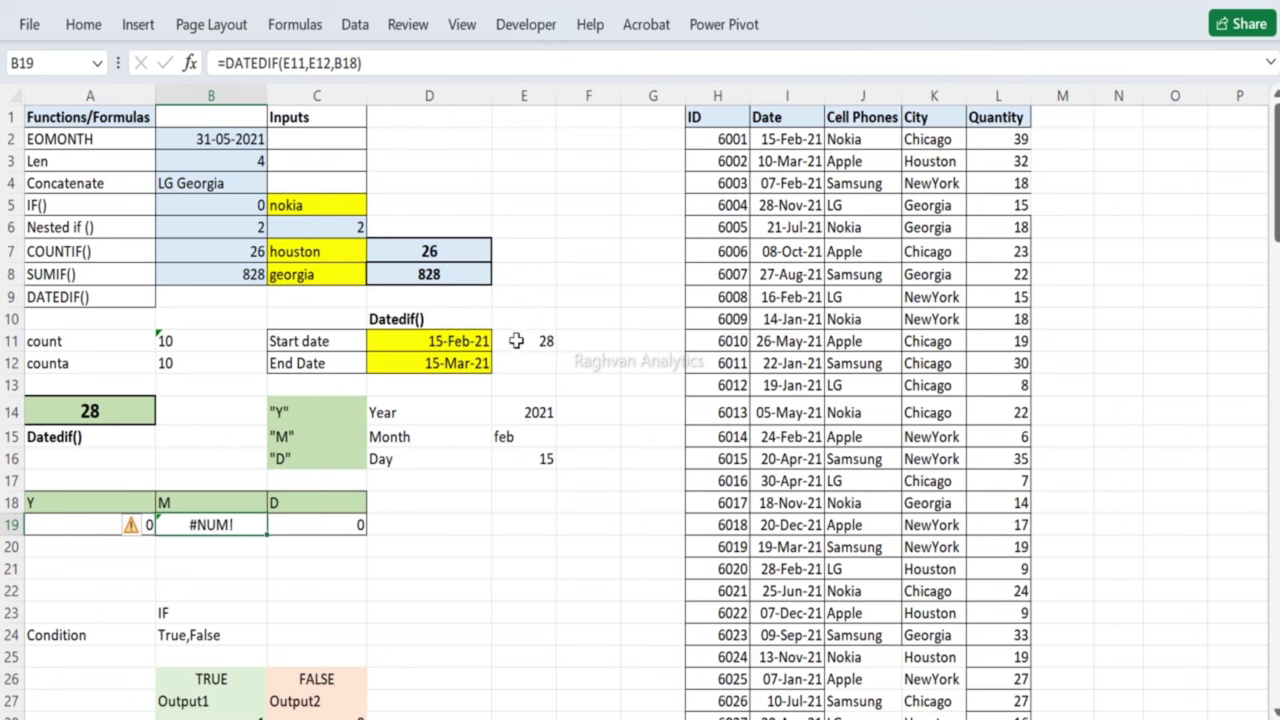
{"action": "left_click", "coordinate": [516, 341]}
{"action": "left_click", "coordinate": [457, 342]}
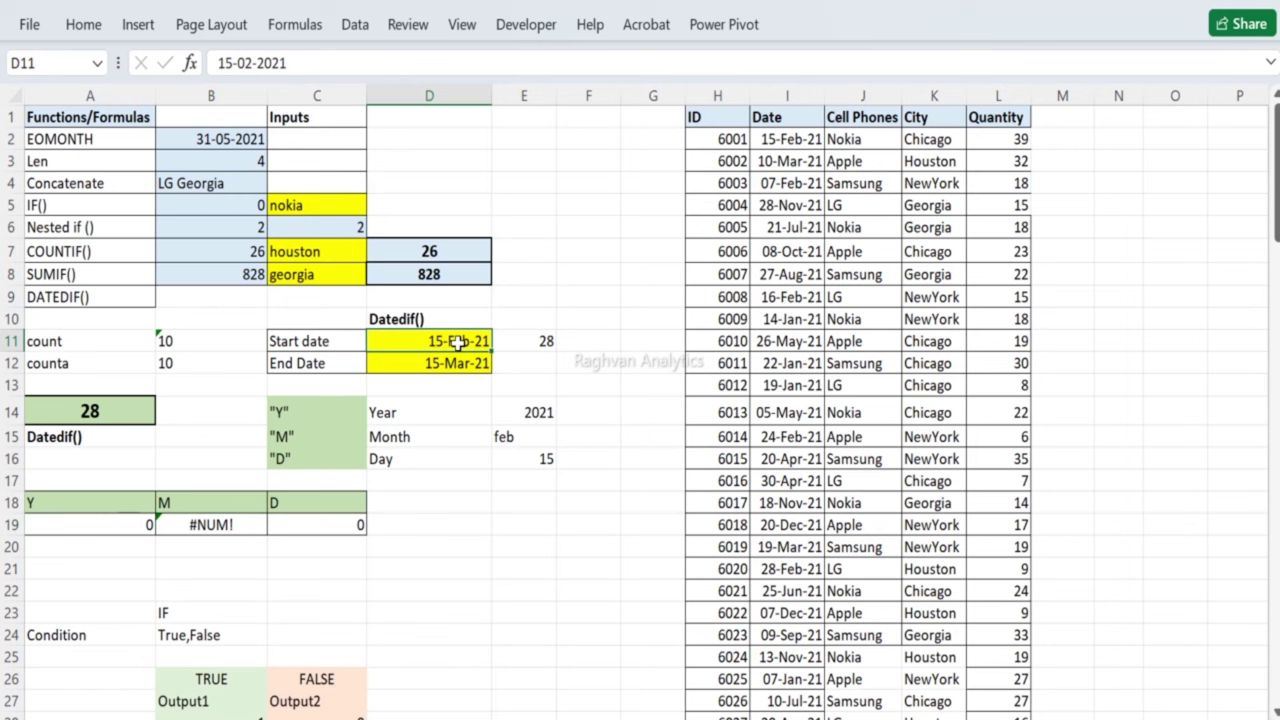
Step: Edit the A19 formula so the date references become absolute $D$11 and $D$12
{"action": "left_click", "coordinate": [127, 519]}
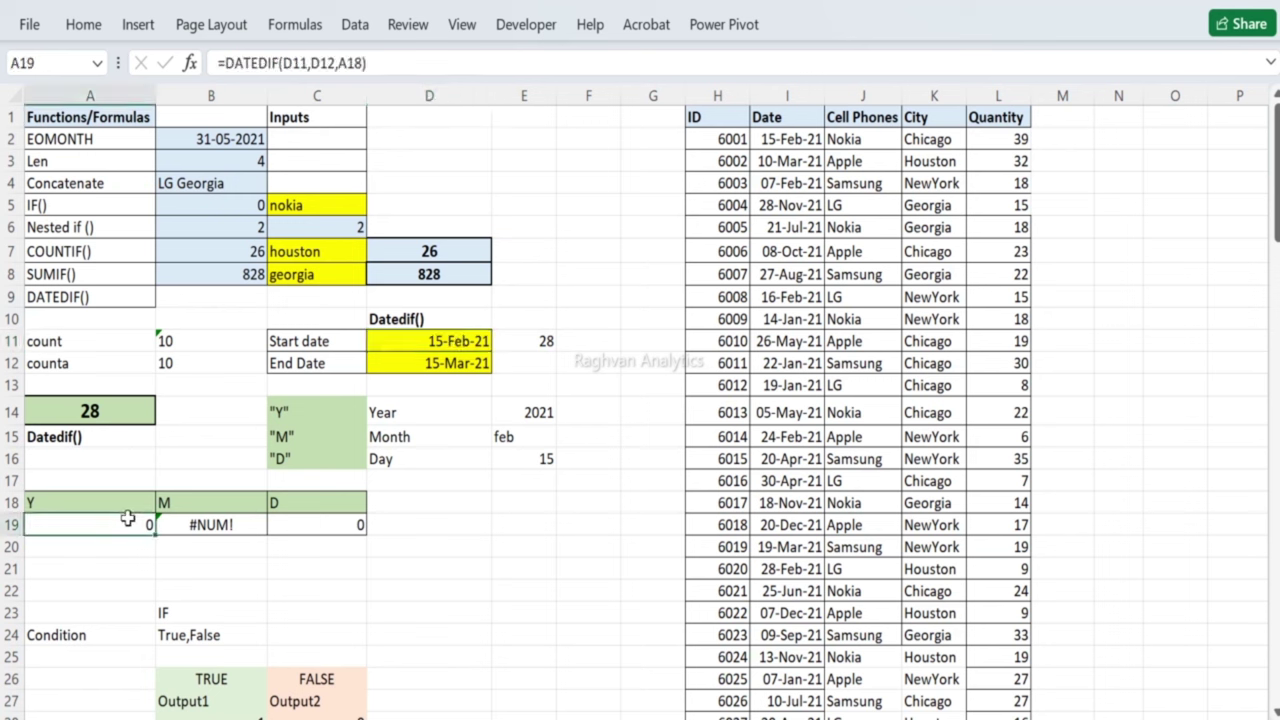
{"action": "left_click_drag", "start_coordinate": [306, 62], "coordinate": [281, 64]}
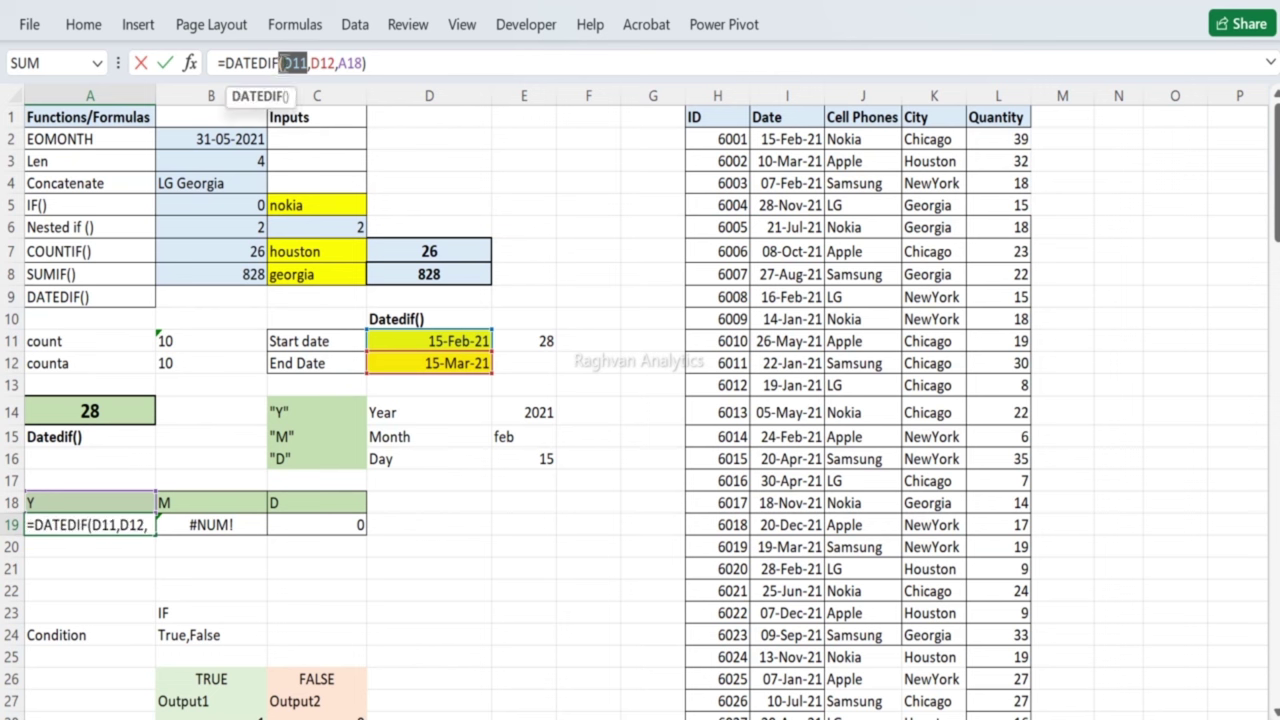
{"action": "left_click", "coordinate": [283, 62]}
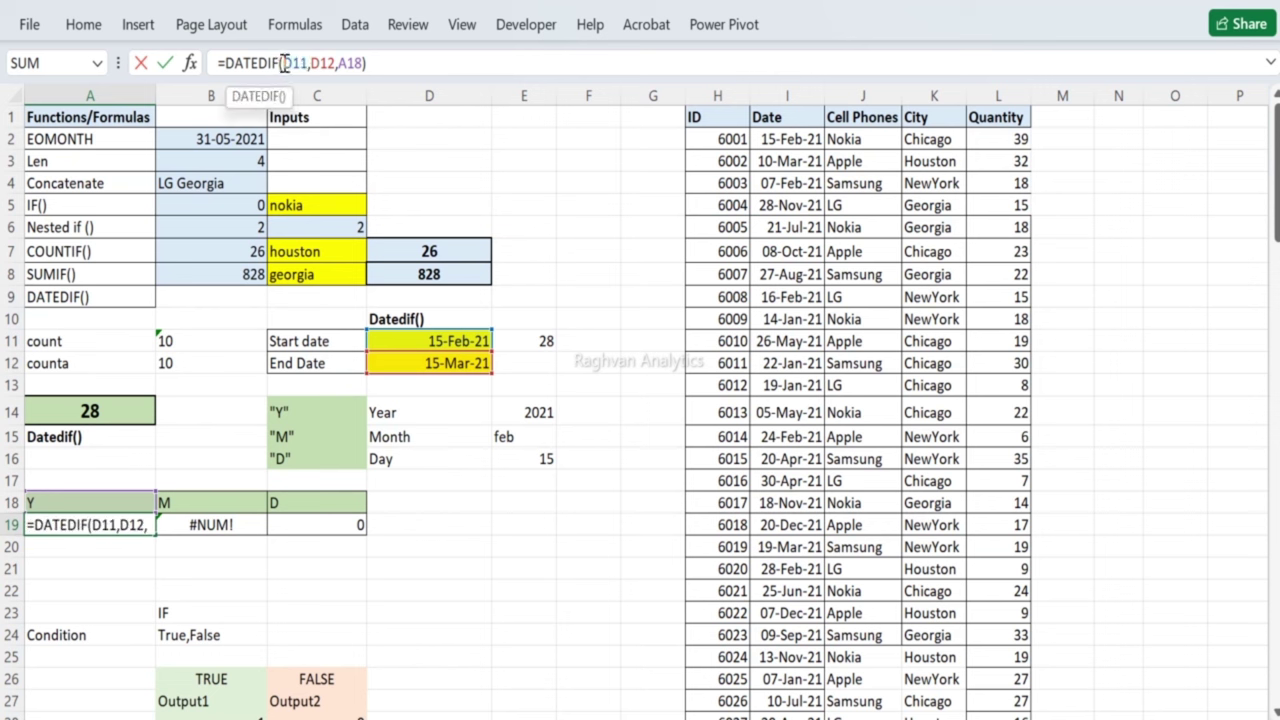
{"action": "left_click_drag", "start_coordinate": [284, 62], "coordinate": [310, 62]}
{"action": "key", "text": "F4"}
{"action": "left_click_drag", "start_coordinate": [324, 62], "coordinate": [345, 64]}
{"action": "key", "text": "F4"}
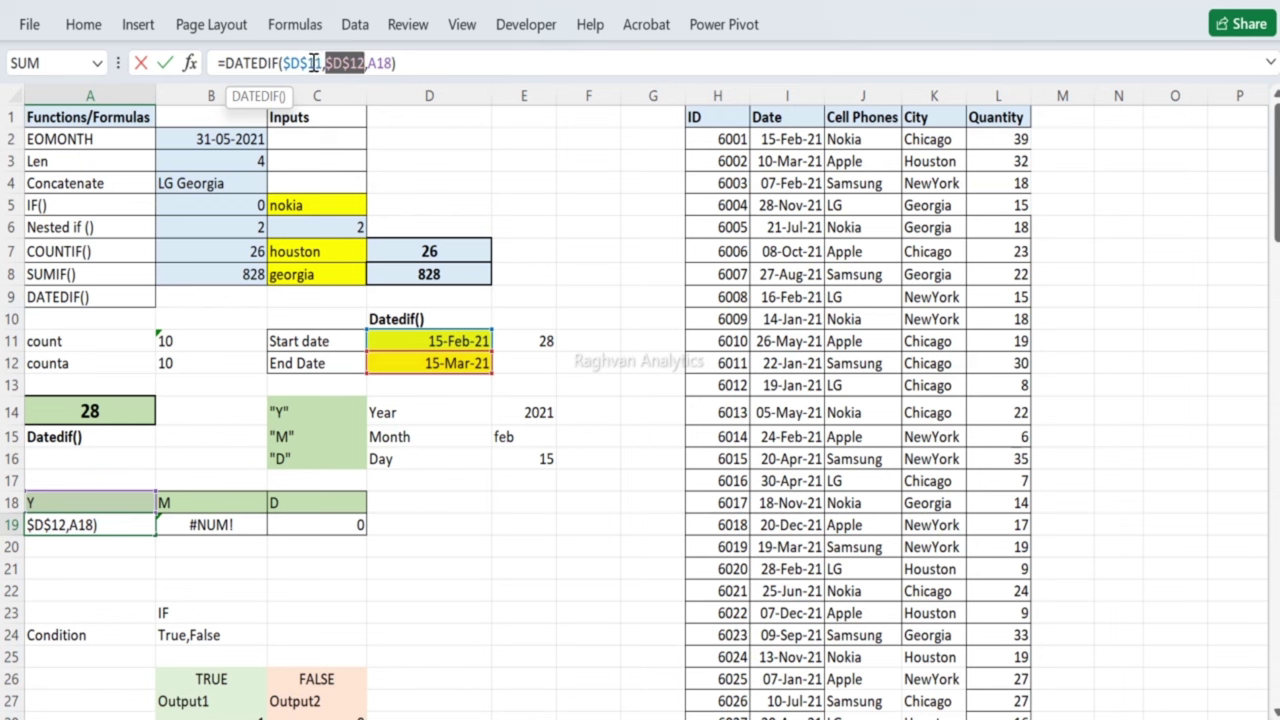
{"action": "left_click", "coordinate": [329, 63]}
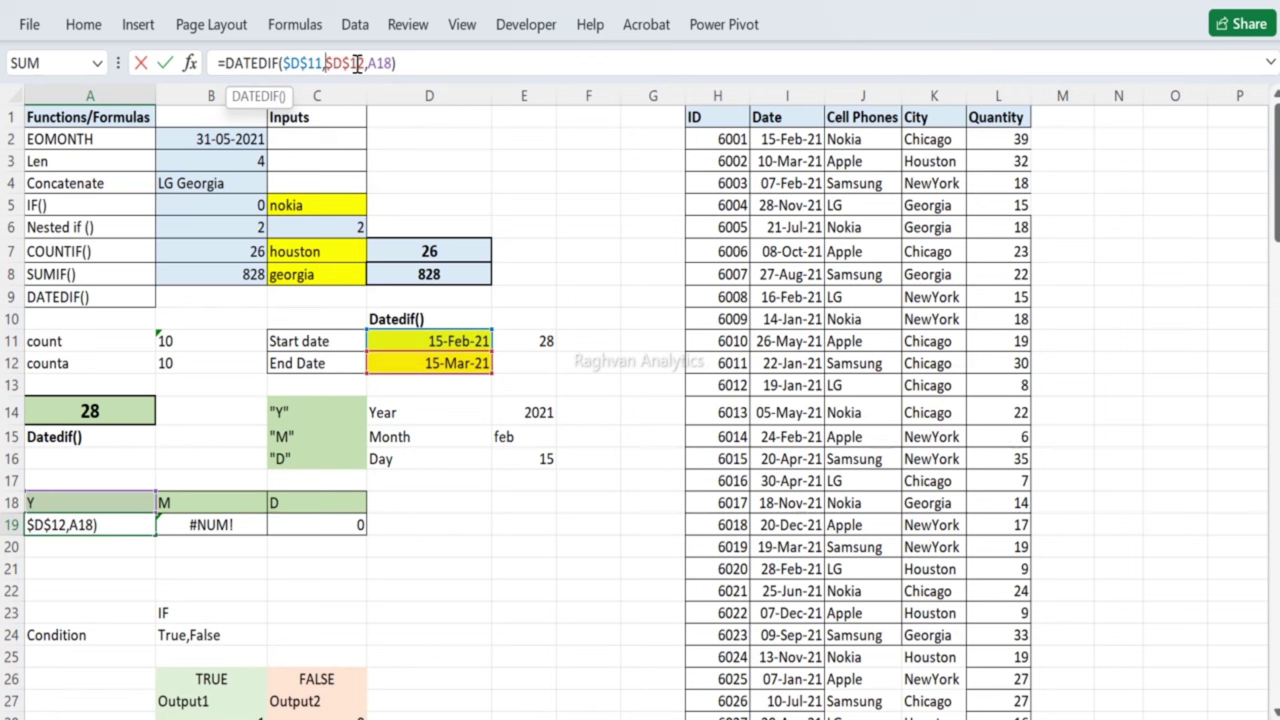
{"action": "key", "text": "Return"}
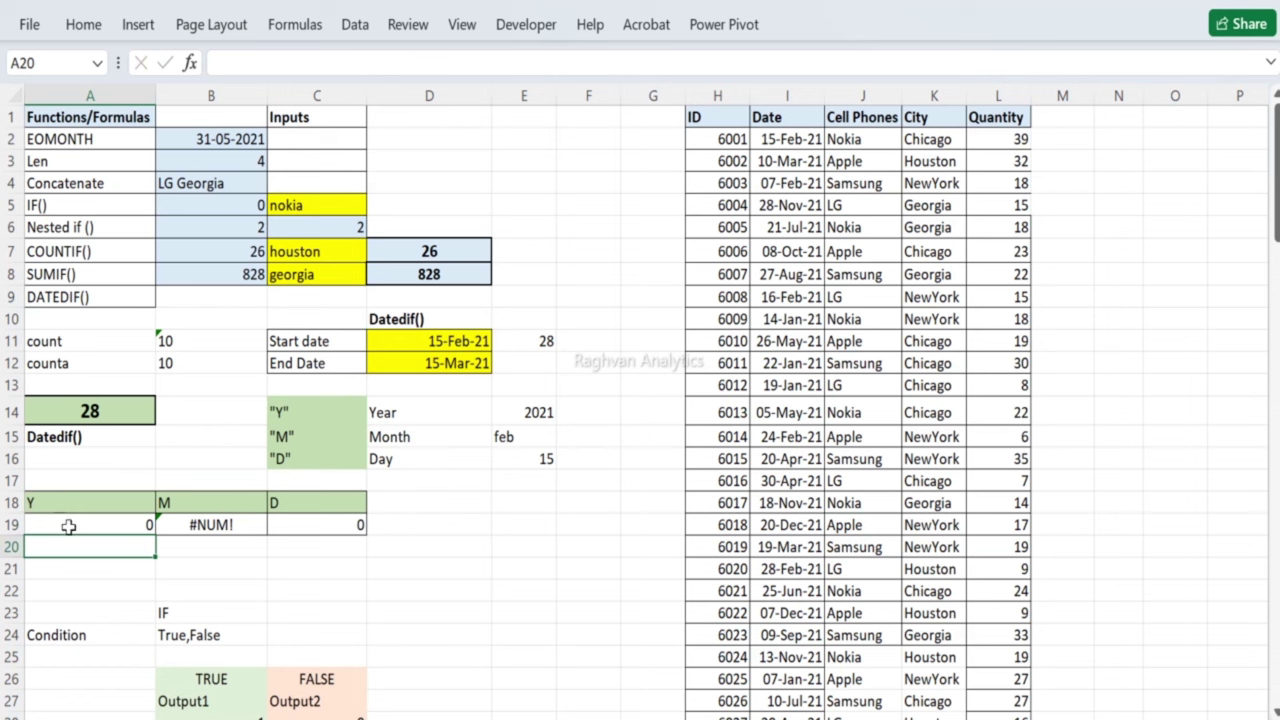
Step: Copy the A19 formula into B19:C19, giving results 0, 1 and 28
{"action": "left_click", "coordinate": [68, 526]}
{"action": "left_click_drag", "start_coordinate": [173, 526], "coordinate": [287, 517]}
{"action": "key", "text": "ctrl+v"}
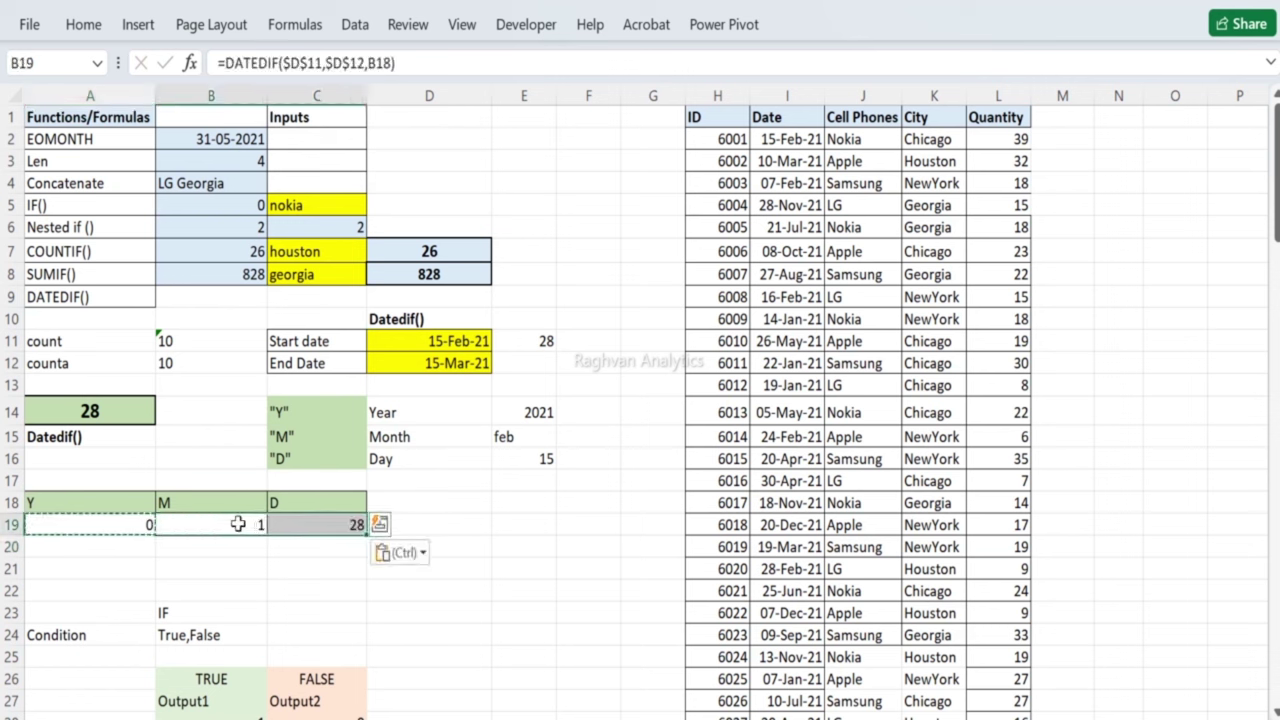
{"action": "left_click", "coordinate": [238, 524]}
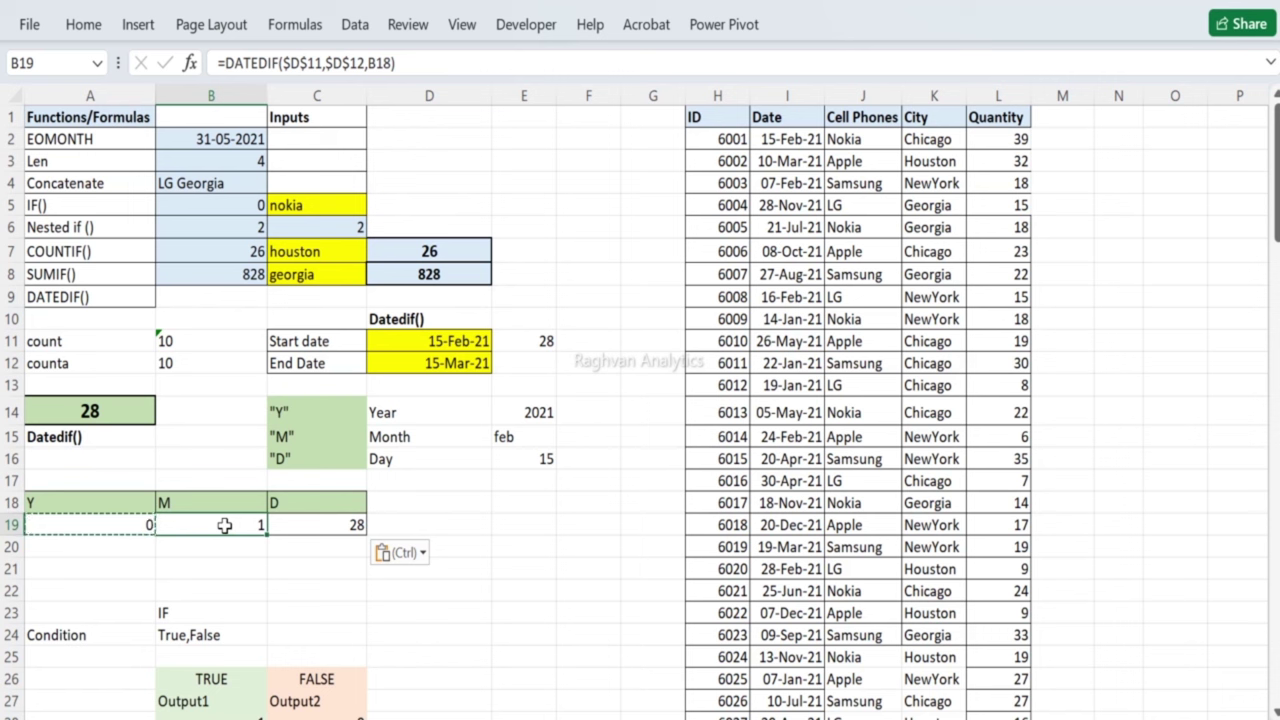
{"action": "left_click", "coordinate": [318, 522]}
{"action": "key", "text": "Escape"}
{"action": "left_click", "coordinate": [140, 524]}
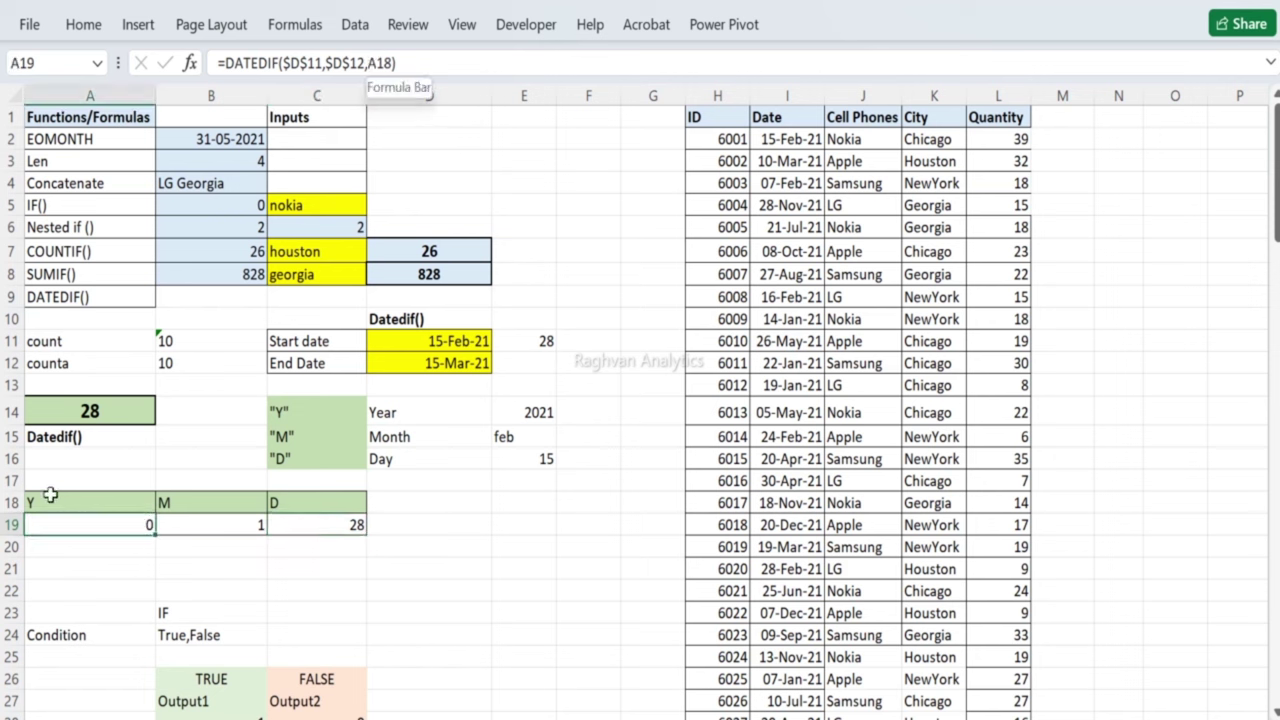
{"action": "left_click", "coordinate": [187, 522]}
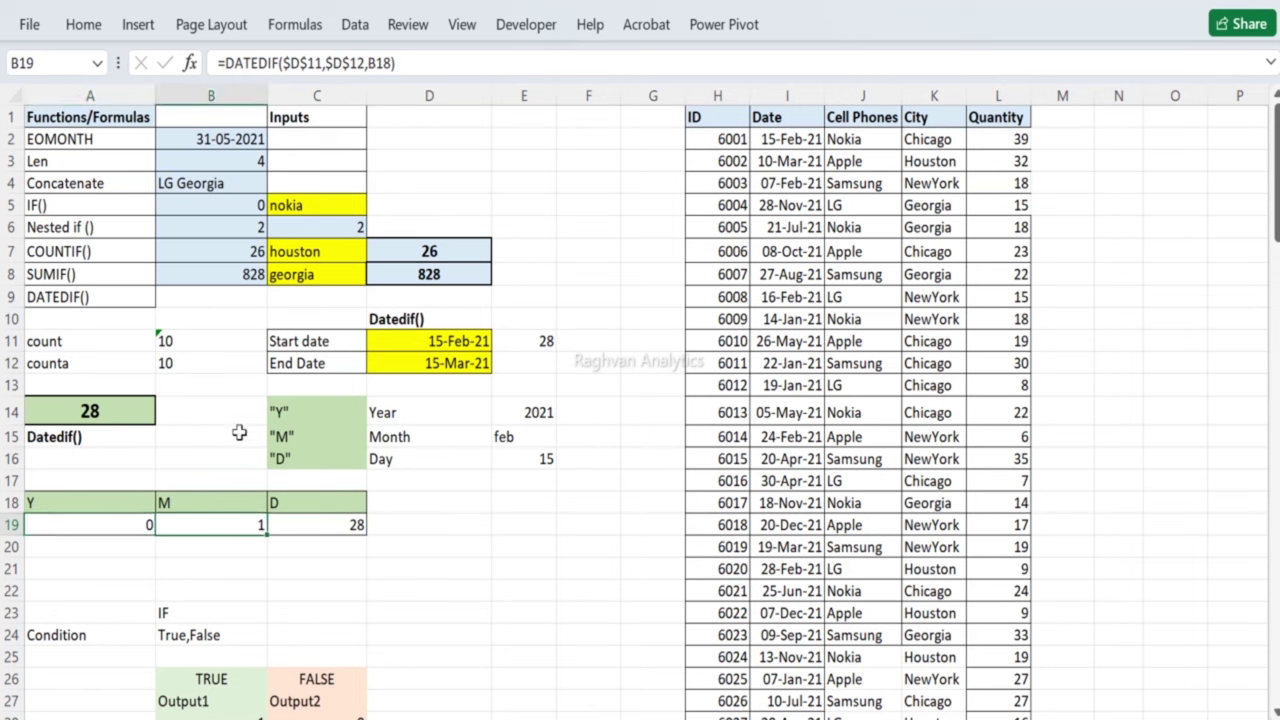
{"action": "left_click", "coordinate": [290, 495]}
Step: Shift the Y/M/D block A18:C19 down one row to A19:C20
{"action": "left_click", "coordinate": [90, 505]}
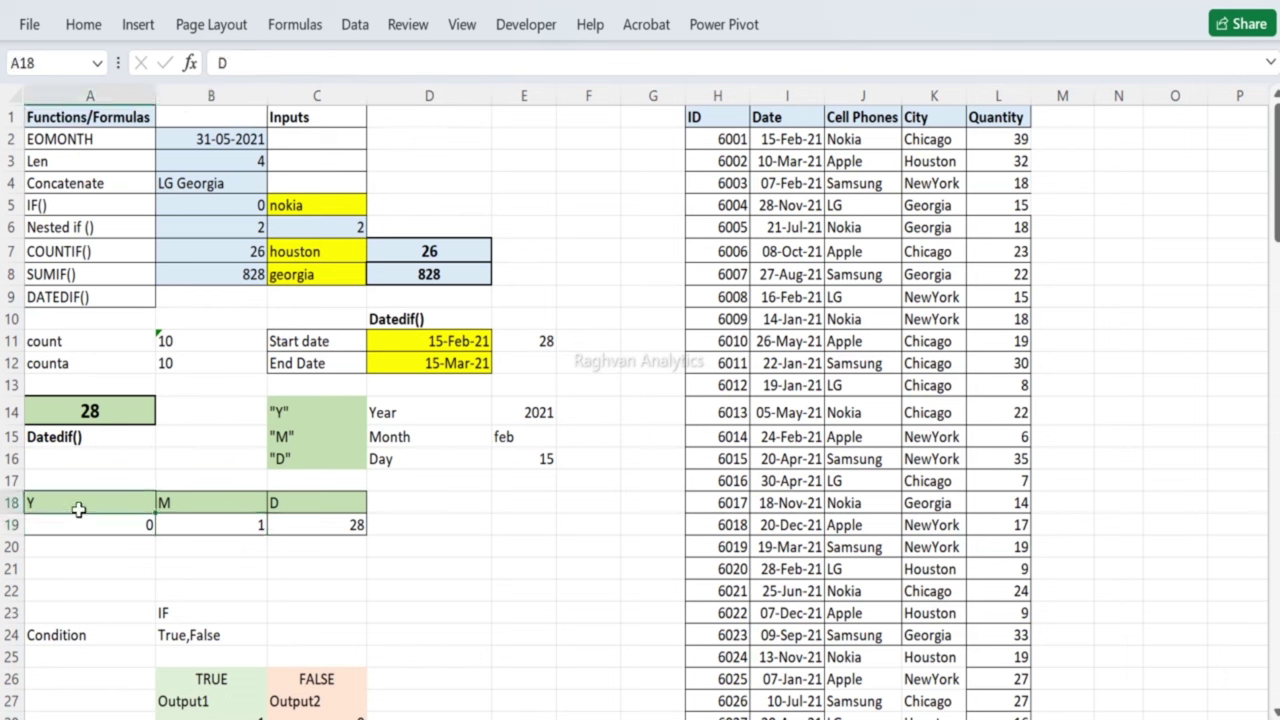
{"action": "key", "text": "shift+Right"}
{"action": "key", "text": "shift+Down"}
{"action": "key", "text": "shift+Right"}
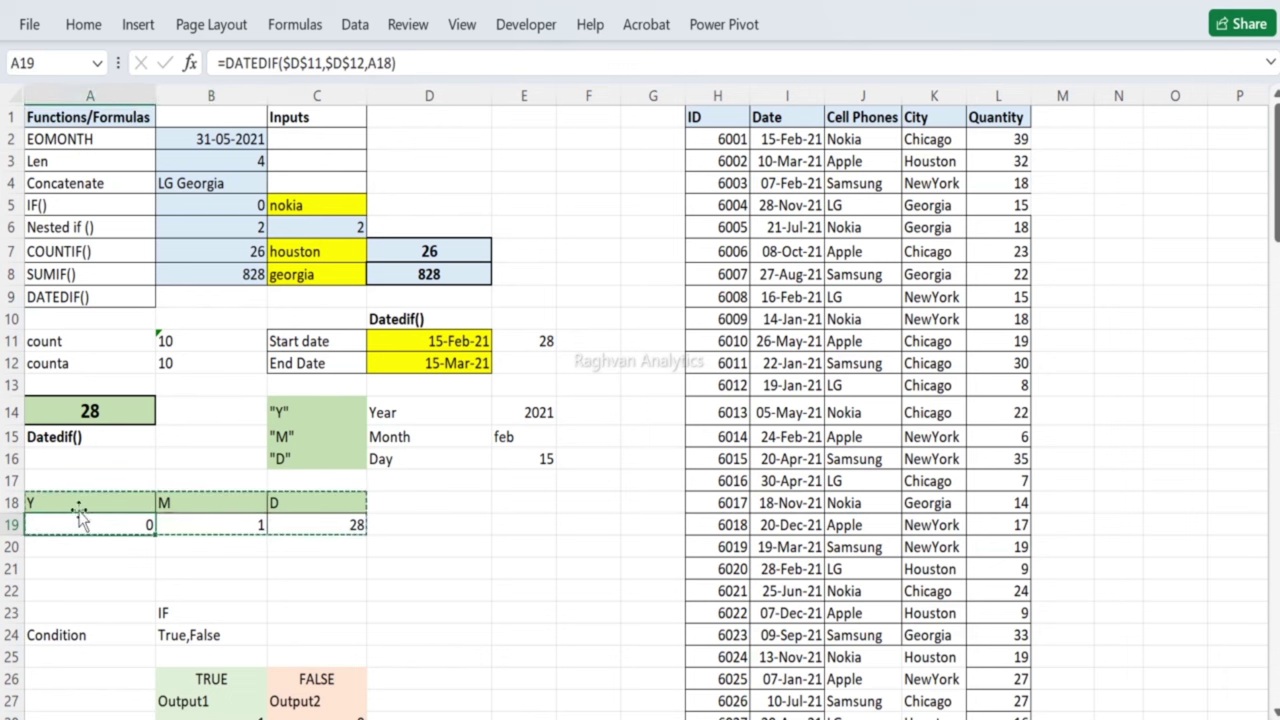
{"action": "key", "text": "ctrl+shift+plus"}
Step: Label A18, B18 and C18 as year, month and day
{"action": "type", "text": "year"}
{"action": "key", "text": "Return"}
{"action": "key", "text": "Up"}
{"action": "key", "text": "Right"}
{"action": "type", "text": "m"}
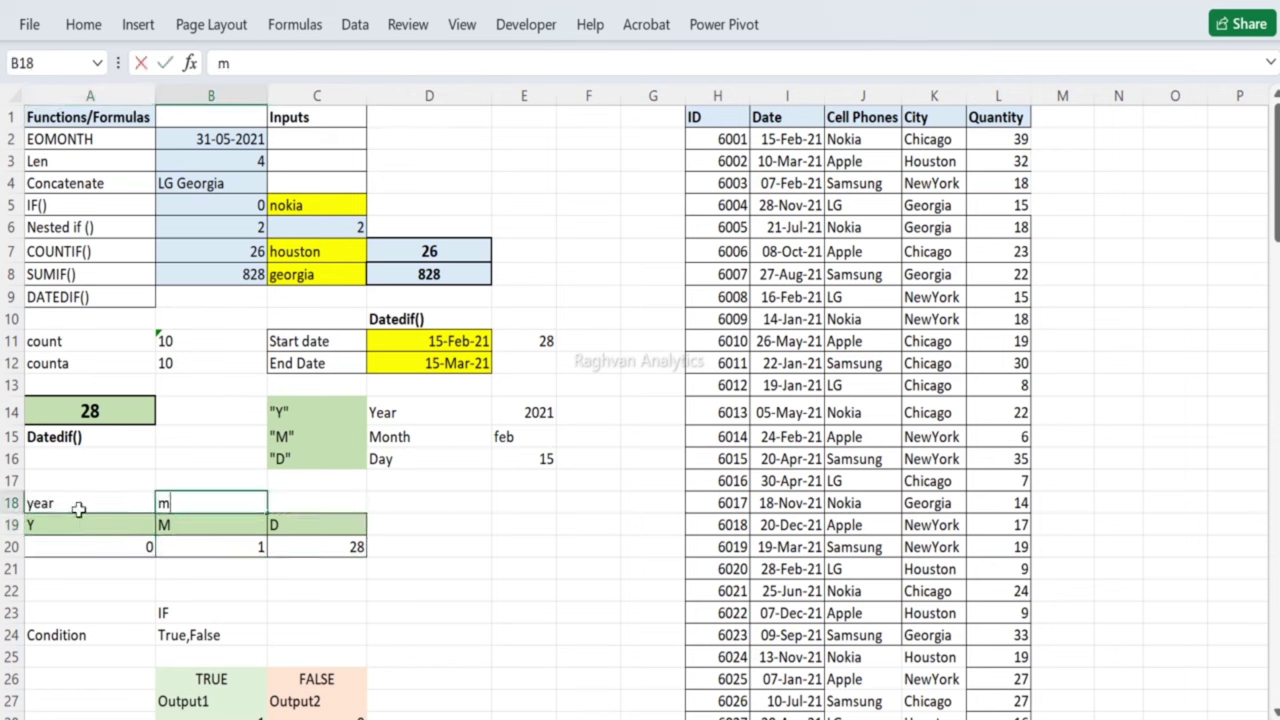
{"action": "type", "text": "onth"}
{"action": "key", "text": "Return"}
{"action": "key", "text": "Up"}
{"action": "key", "text": "Right"}
{"action": "type", "text": "day"}
{"action": "key", "text": "Return"}
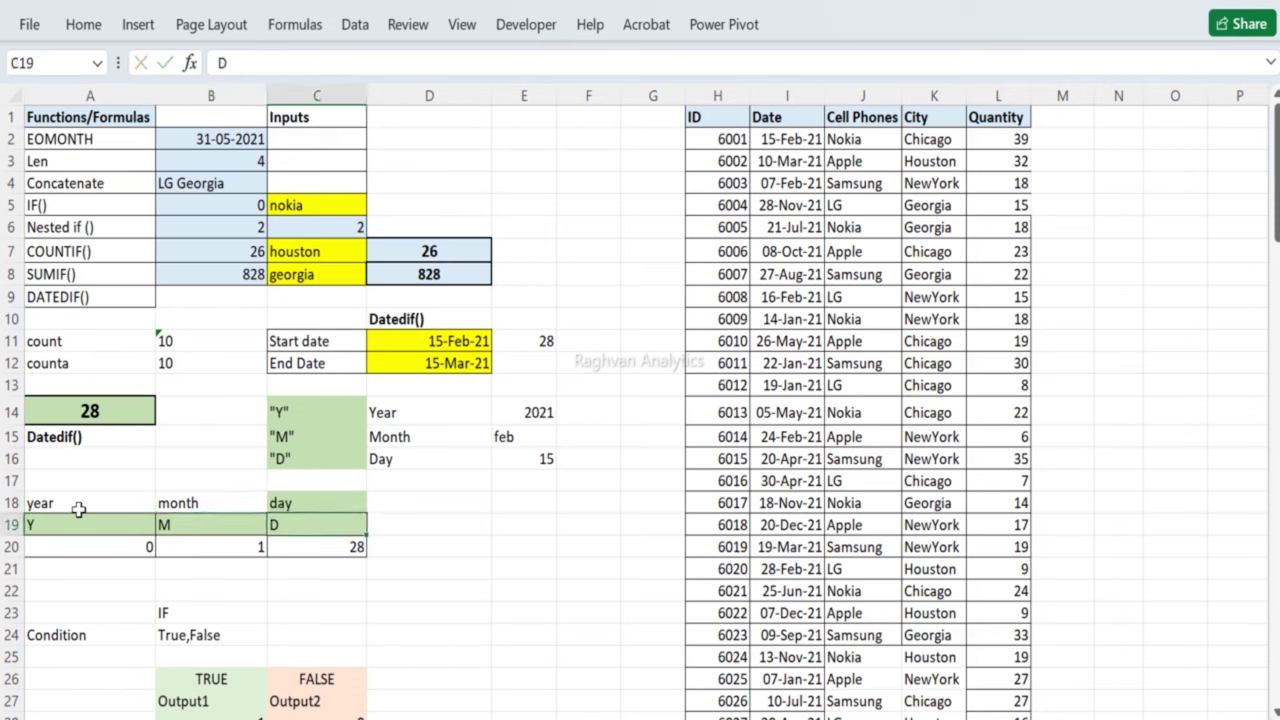
{"action": "key", "text": "Up"}
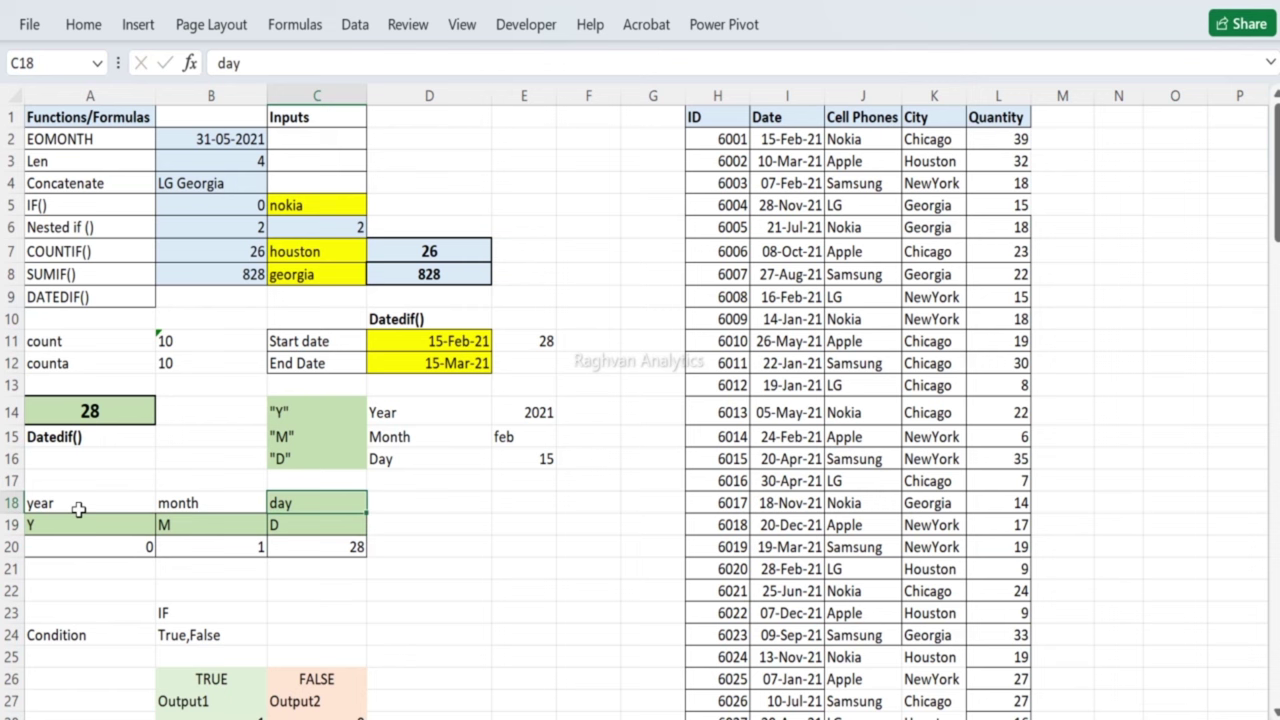
Step: Set the day label in C18 to No Fill, removing its green fill
{"action": "left_click", "coordinate": [84, 25]}
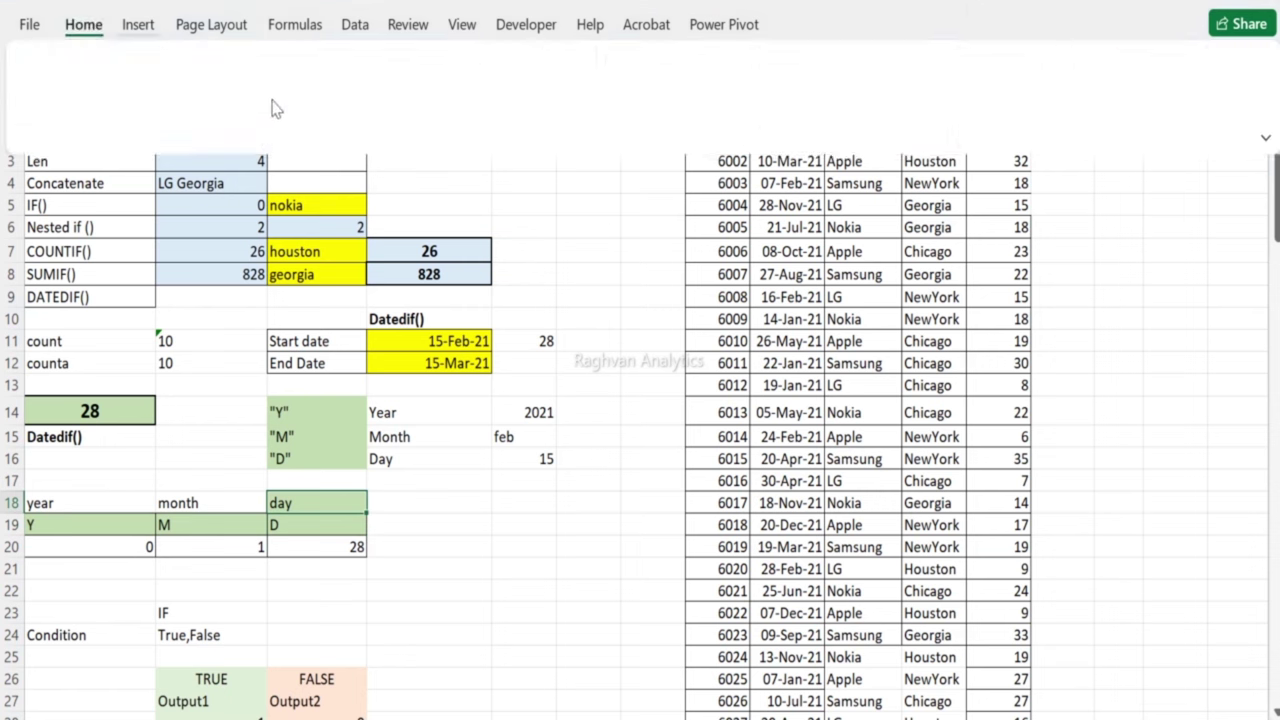
{"action": "left_click", "coordinate": [341, 104]}
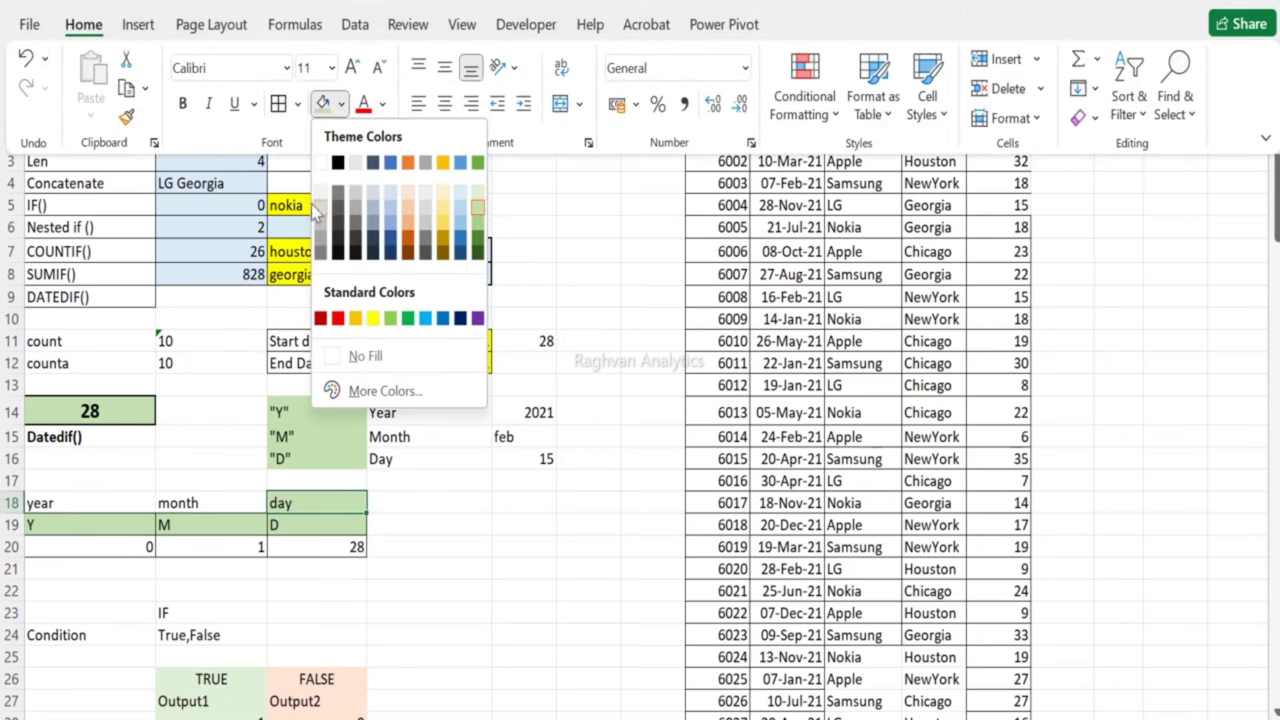
{"action": "left_click", "coordinate": [336, 367]}
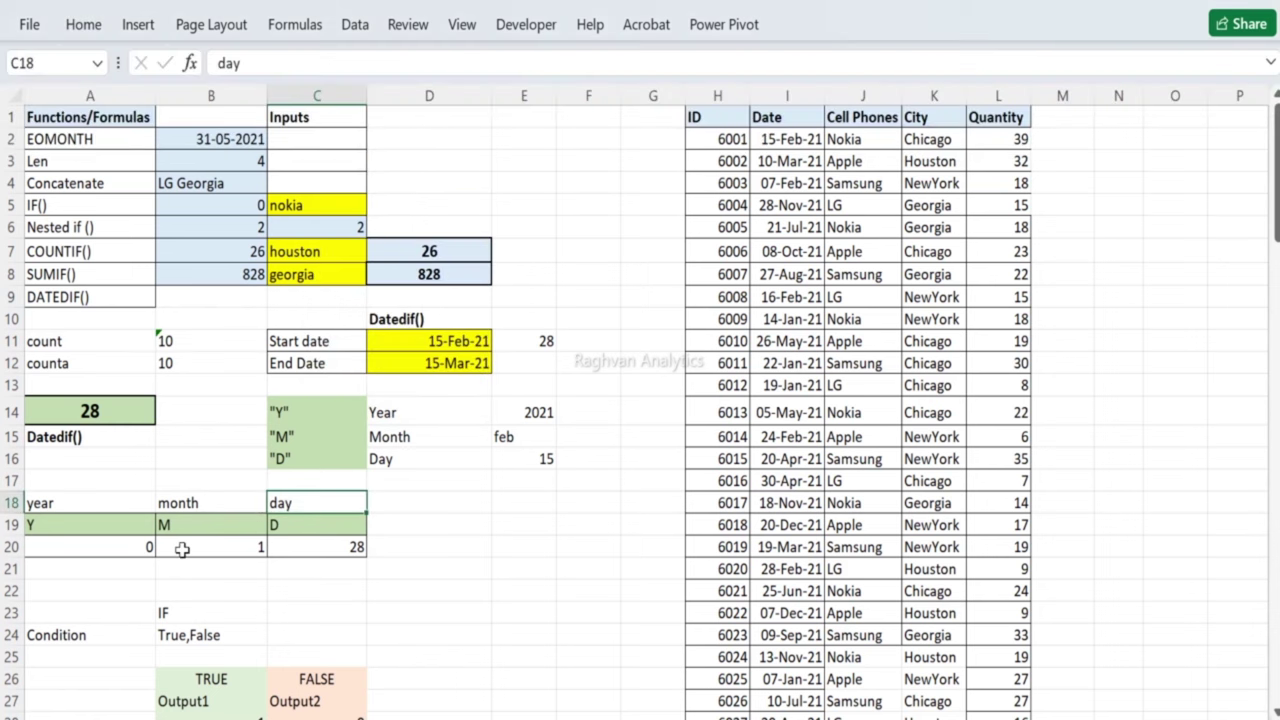
{"action": "key", "text": "Left"}
{"action": "key", "text": "Left"}
{"action": "key", "text": "Right"}
{"action": "key", "text": "Up"}
{"action": "key", "text": "Up"}
{"action": "key", "text": "Up"}
{"action": "key", "text": "Up"}
{"action": "key", "text": "Up"}
{"action": "key", "text": "Up"}
{"action": "key", "text": "Right"}
{"action": "key", "text": "Right"}
{"action": "key", "text": "Up"}
{"action": "key", "text": "Down"}
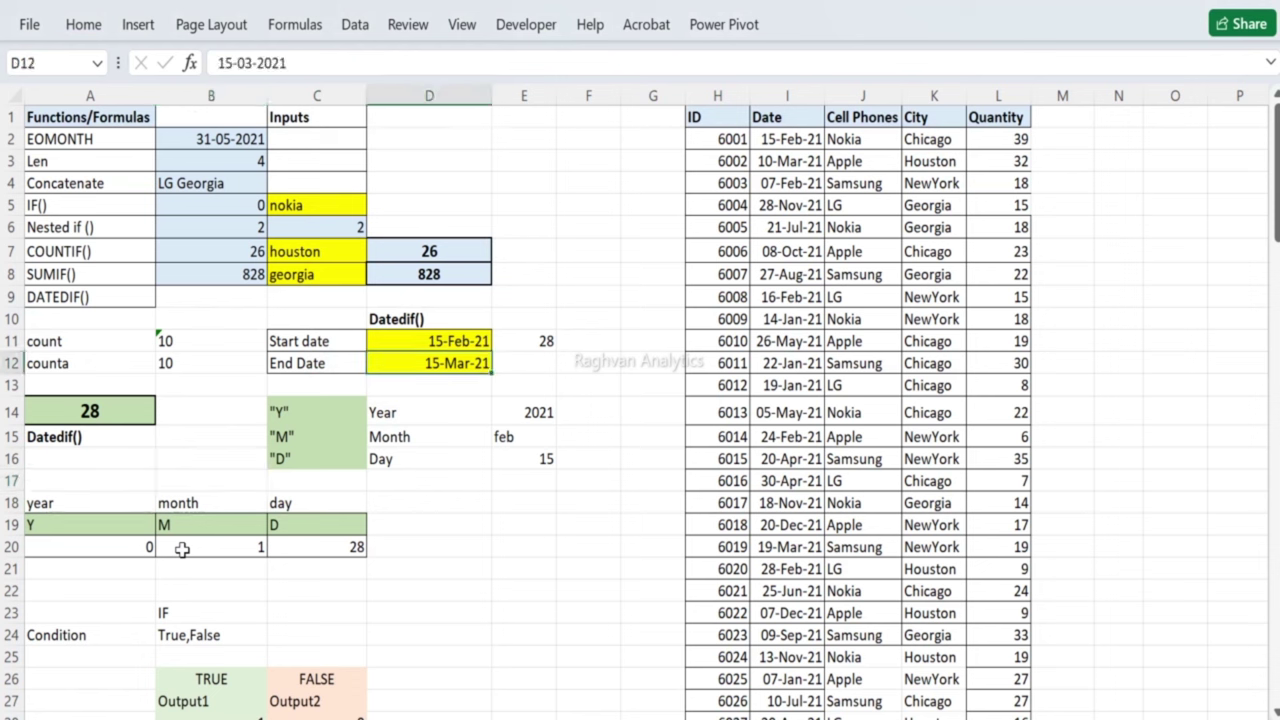
{"action": "left_click", "coordinate": [88, 547]}
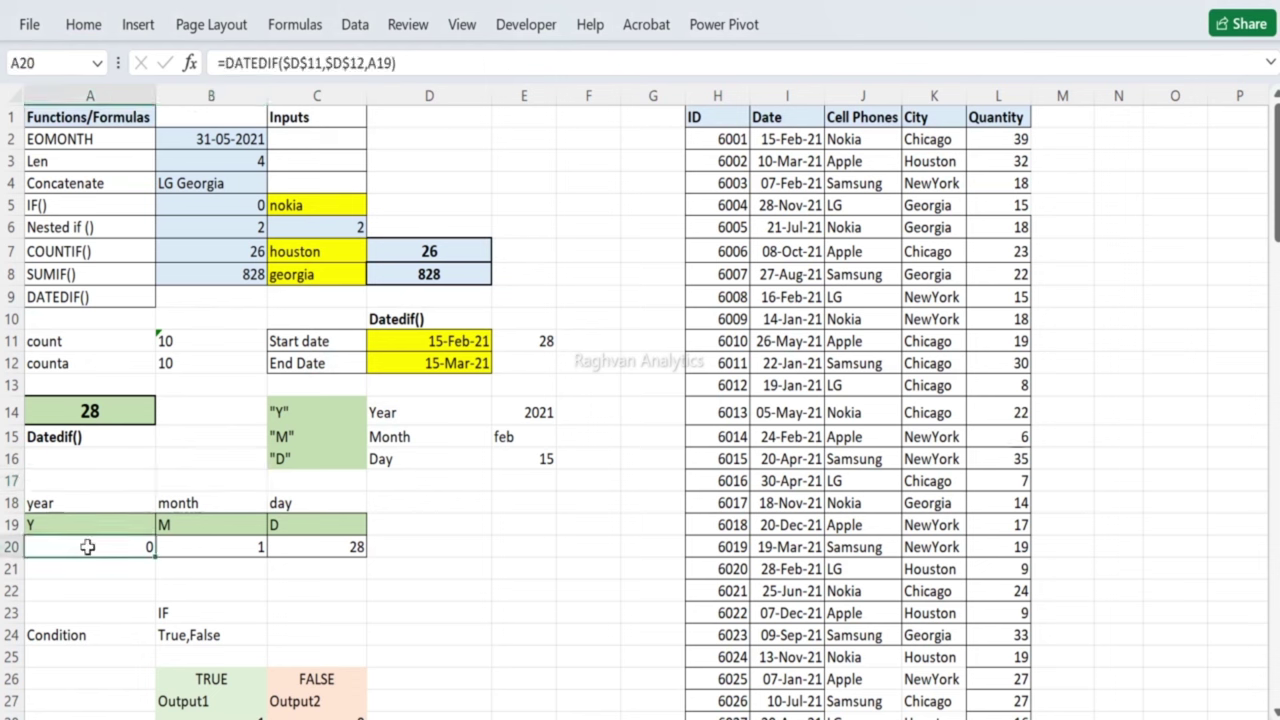
{"action": "left_click", "coordinate": [470, 392]}
{"action": "left_click_drag", "start_coordinate": [299, 414], "coordinate": [533, 457]}
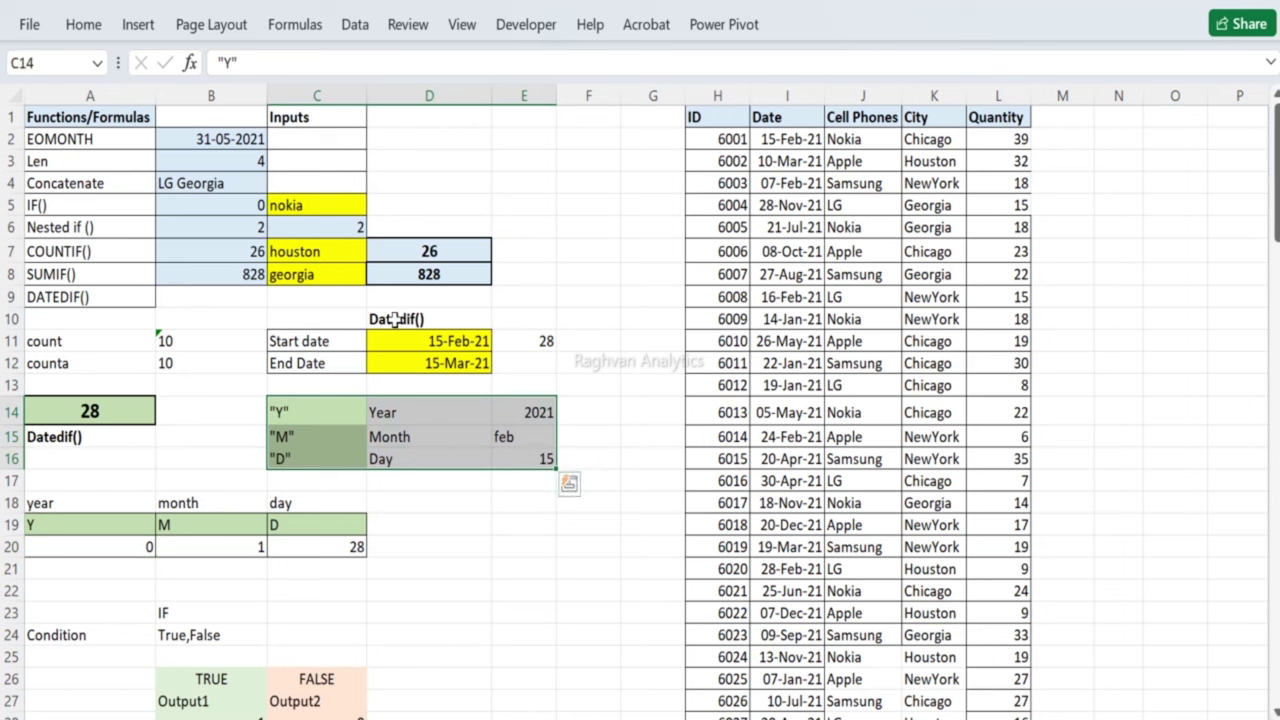
{"action": "left_click", "coordinate": [396, 319]}
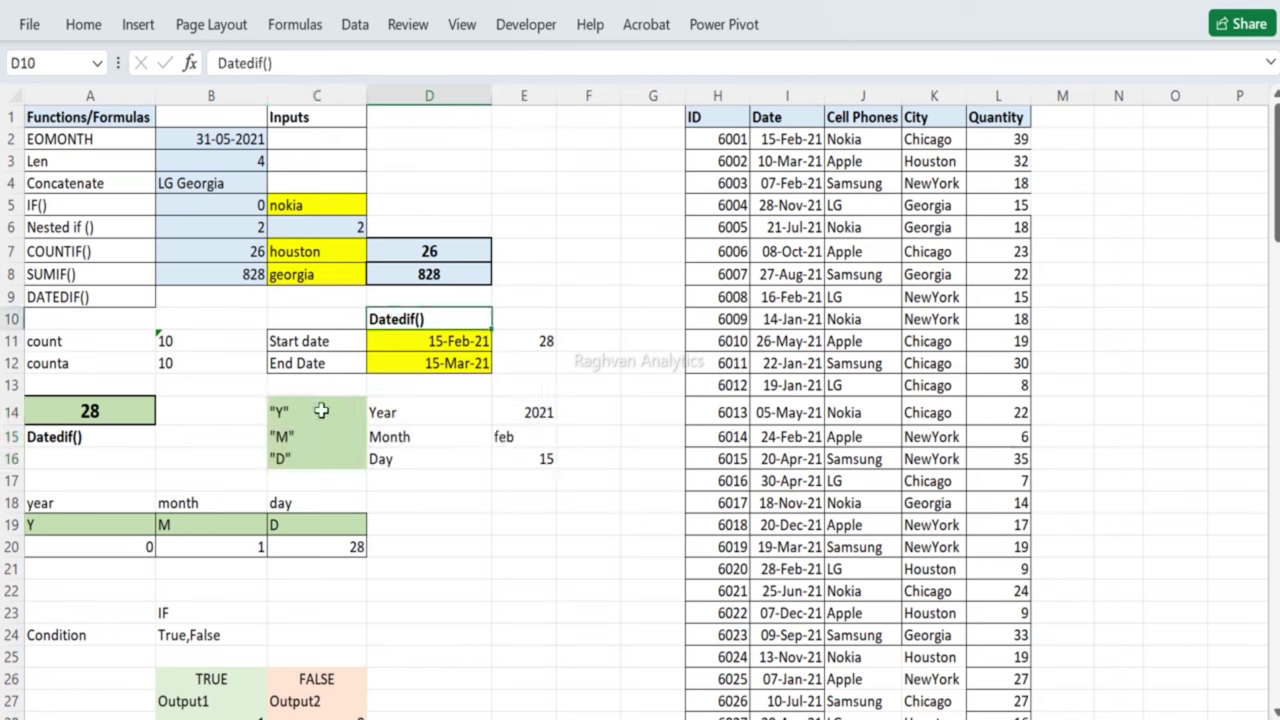
{"action": "left_click_drag", "start_coordinate": [299, 411], "coordinate": [543, 457]}
{"action": "left_click", "coordinate": [441, 323]}
{"action": "left_click", "coordinate": [431, 341]}
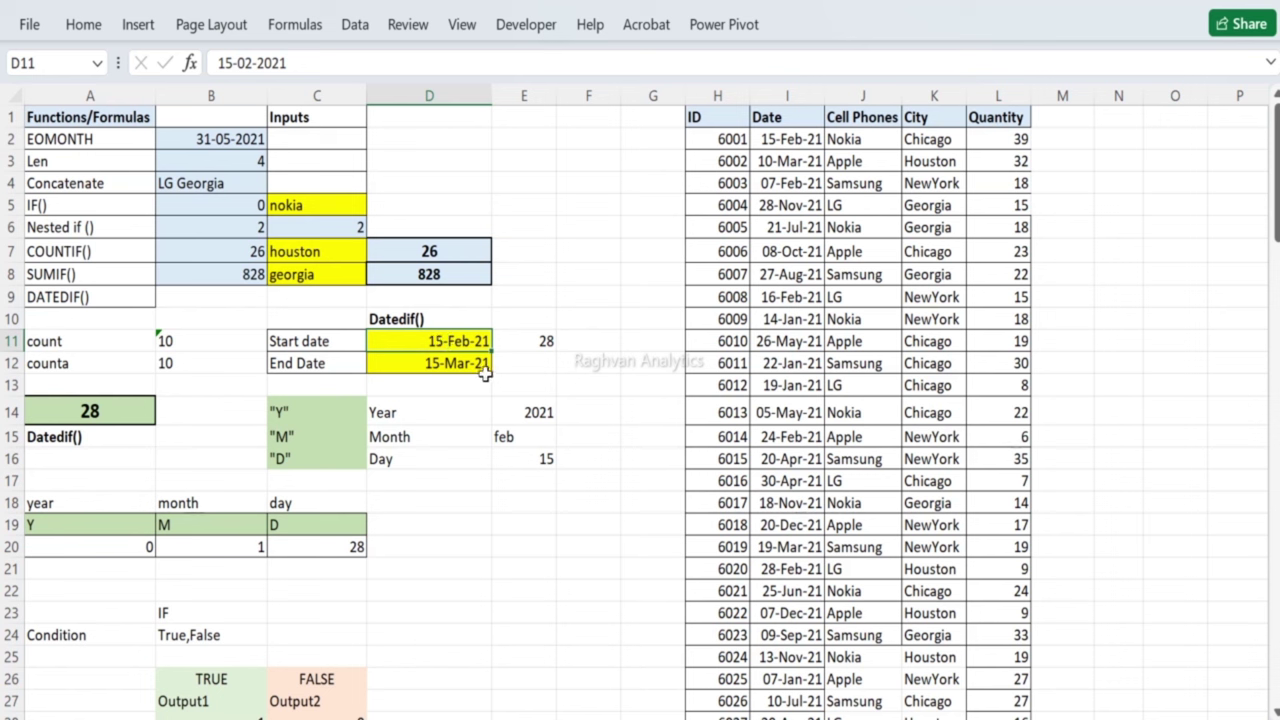
Step: Change the end date from 15-Mar-21 to 15-Mar-22, then check the A20 and B20 formulas
{"action": "left_click", "coordinate": [458, 364]}
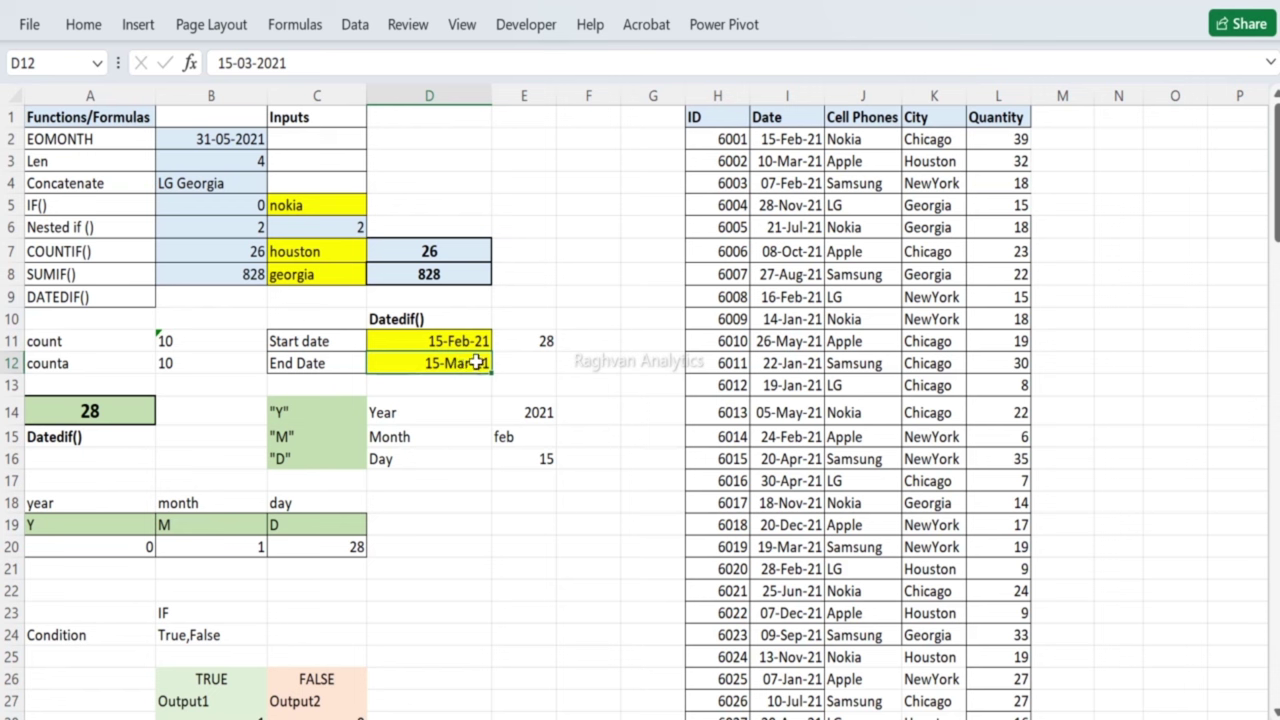
{"action": "double_click", "coordinate": [487, 364]}
{"action": "key", "text": "BackSpace"}
{"action": "type", "text": "2"}
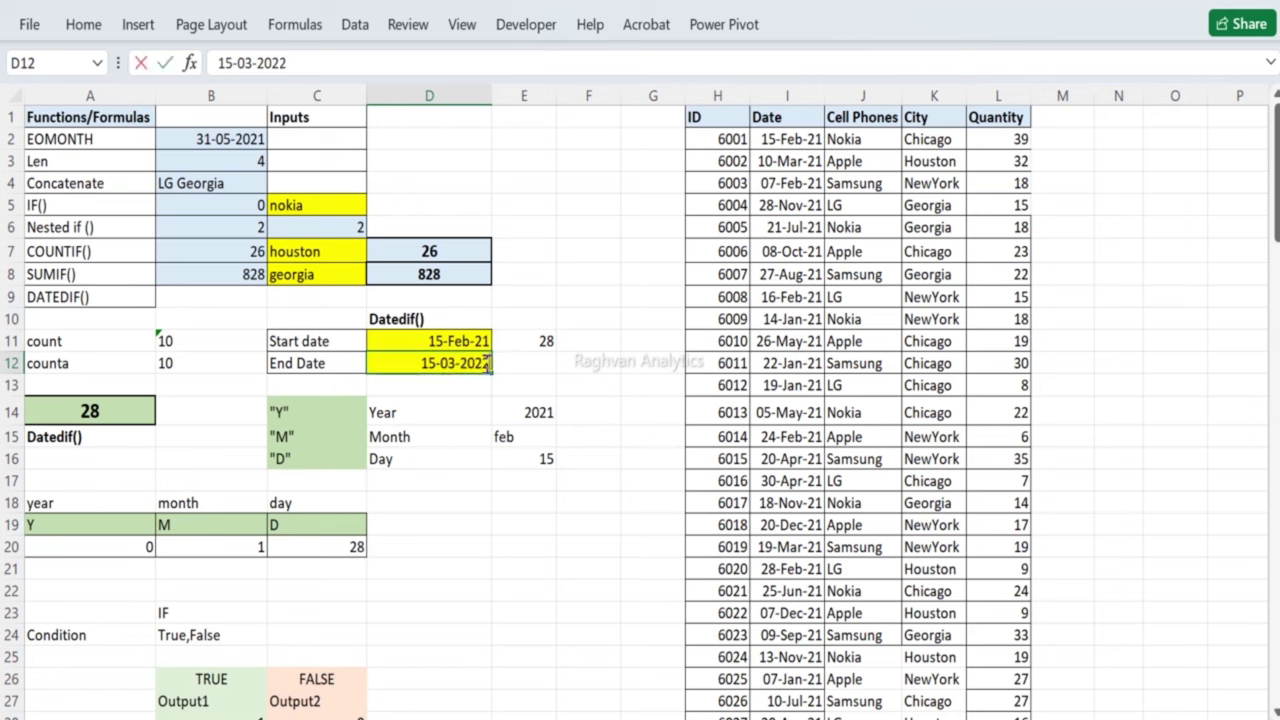
{"action": "key", "text": "Return"}
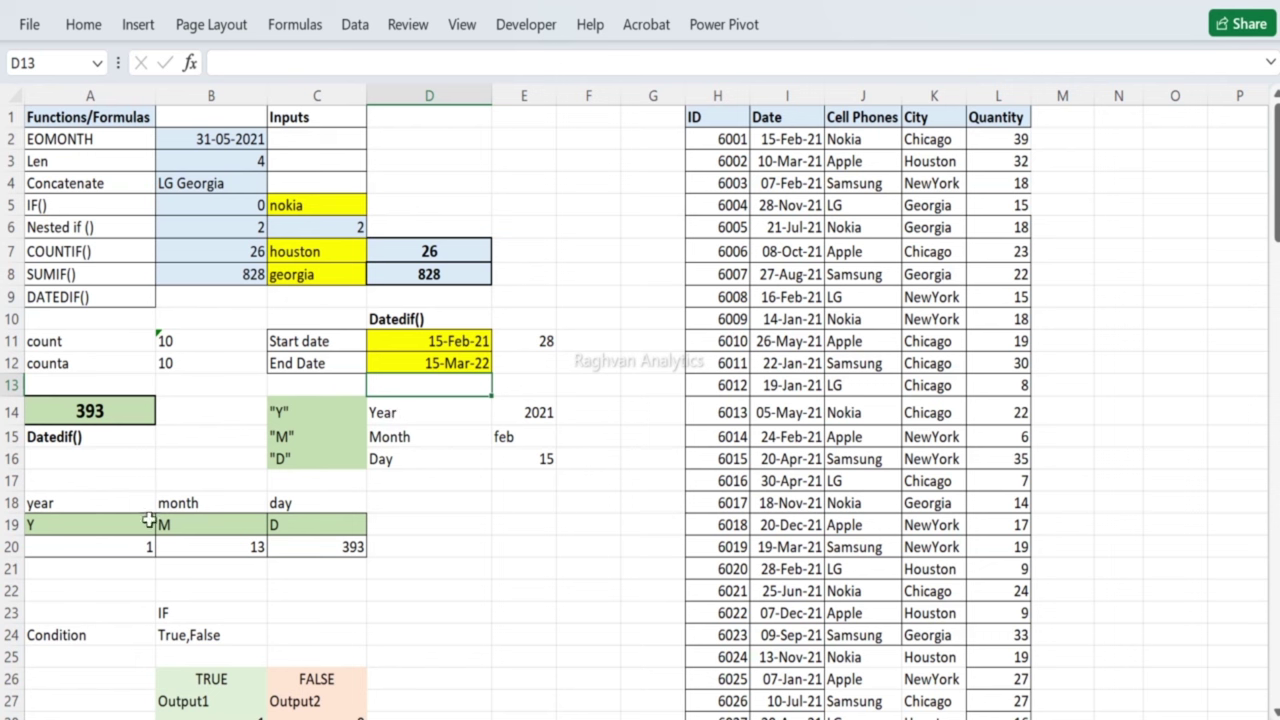
{"action": "left_click", "coordinate": [121, 546]}
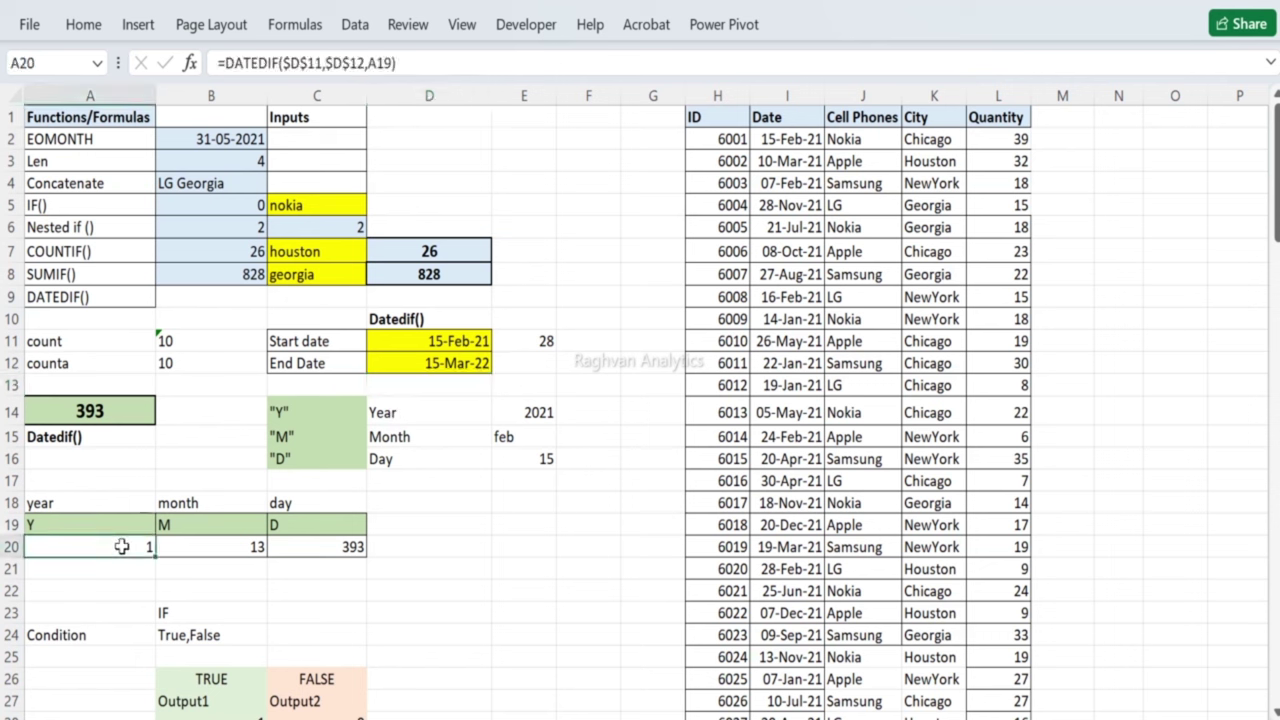
{"action": "left_click", "coordinate": [215, 547]}
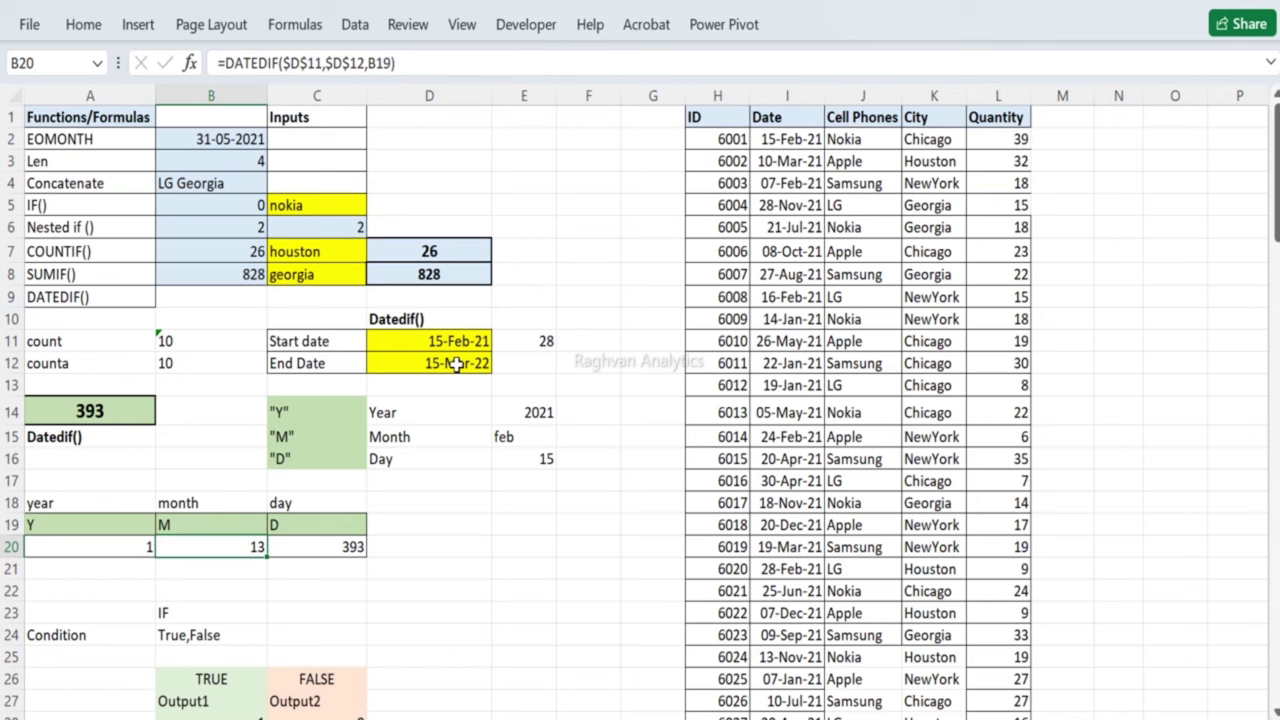
Step: Change the end date in D12 to 15-Feb-22
{"action": "double_click", "coordinate": [455, 365]}
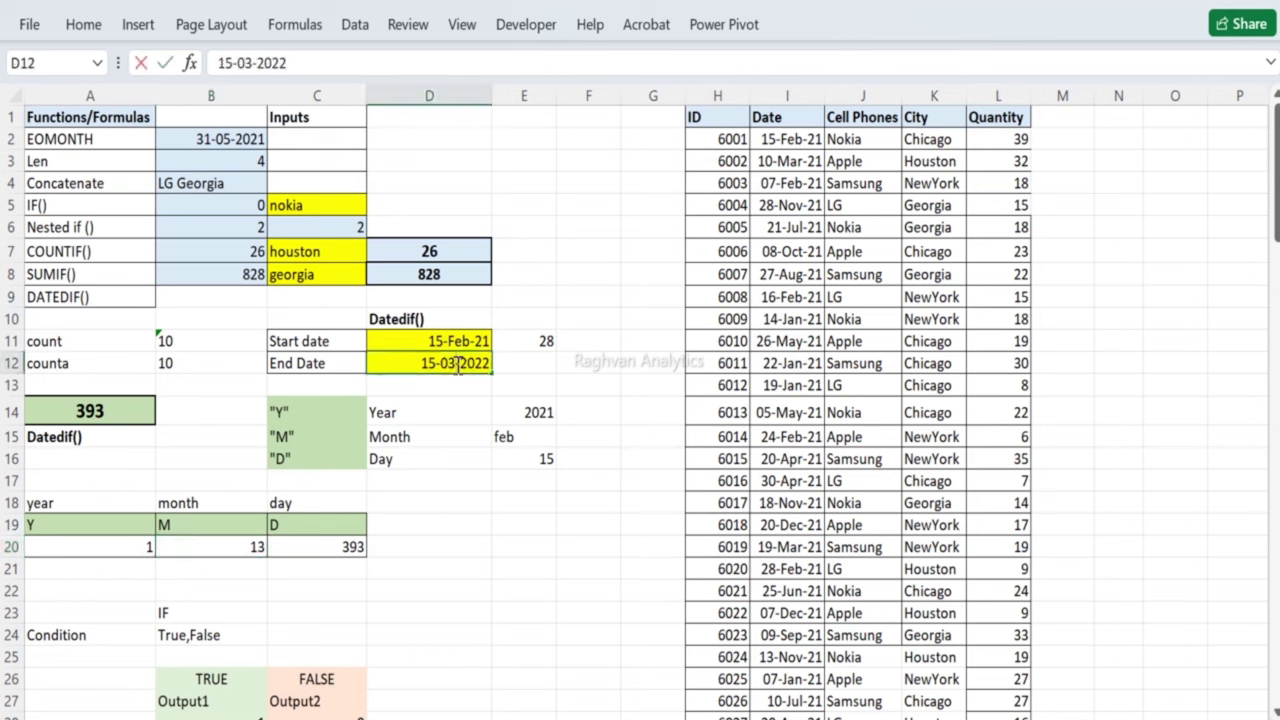
{"action": "key", "text": "BackSpace"}
{"action": "type", "text": "2"}
{"action": "key", "text": "Return"}
Step: Change the end date to 15-Jan-22 and check the month result in B20
{"action": "double_click", "coordinate": [460, 365]}
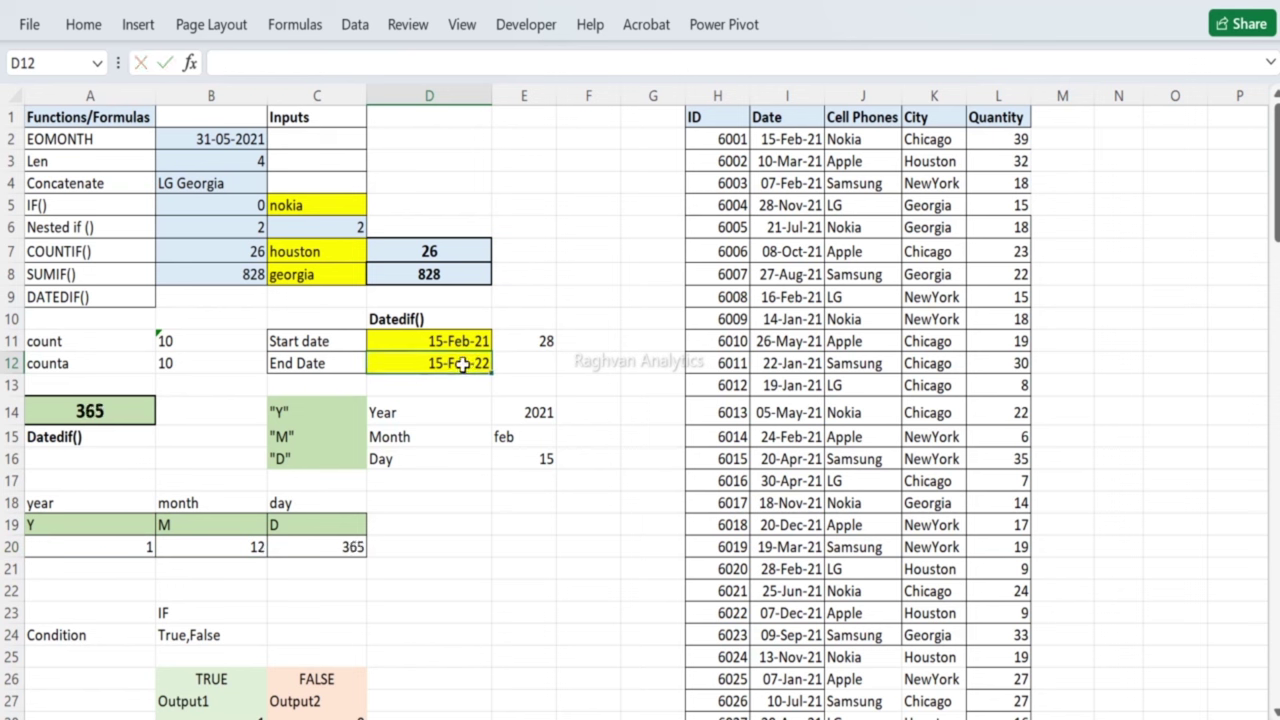
{"action": "key", "text": "BackSpace"}
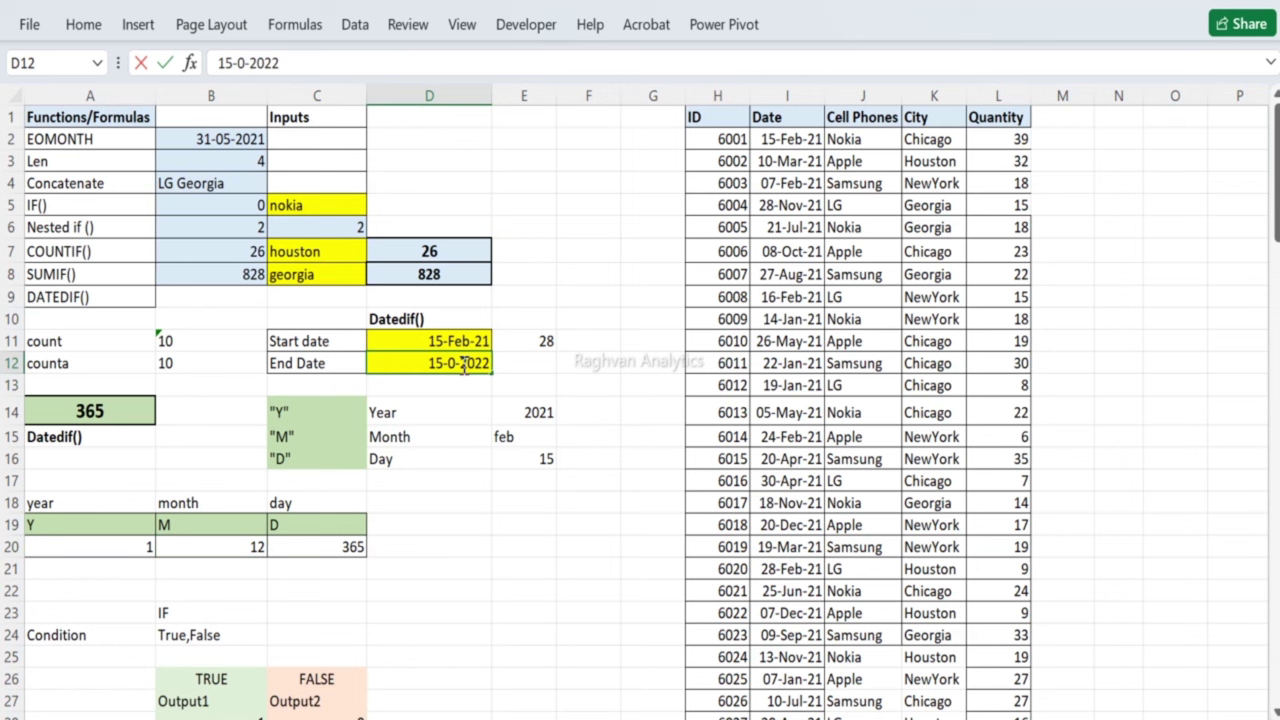
{"action": "type", "text": "1"}
{"action": "key", "text": "Return"}
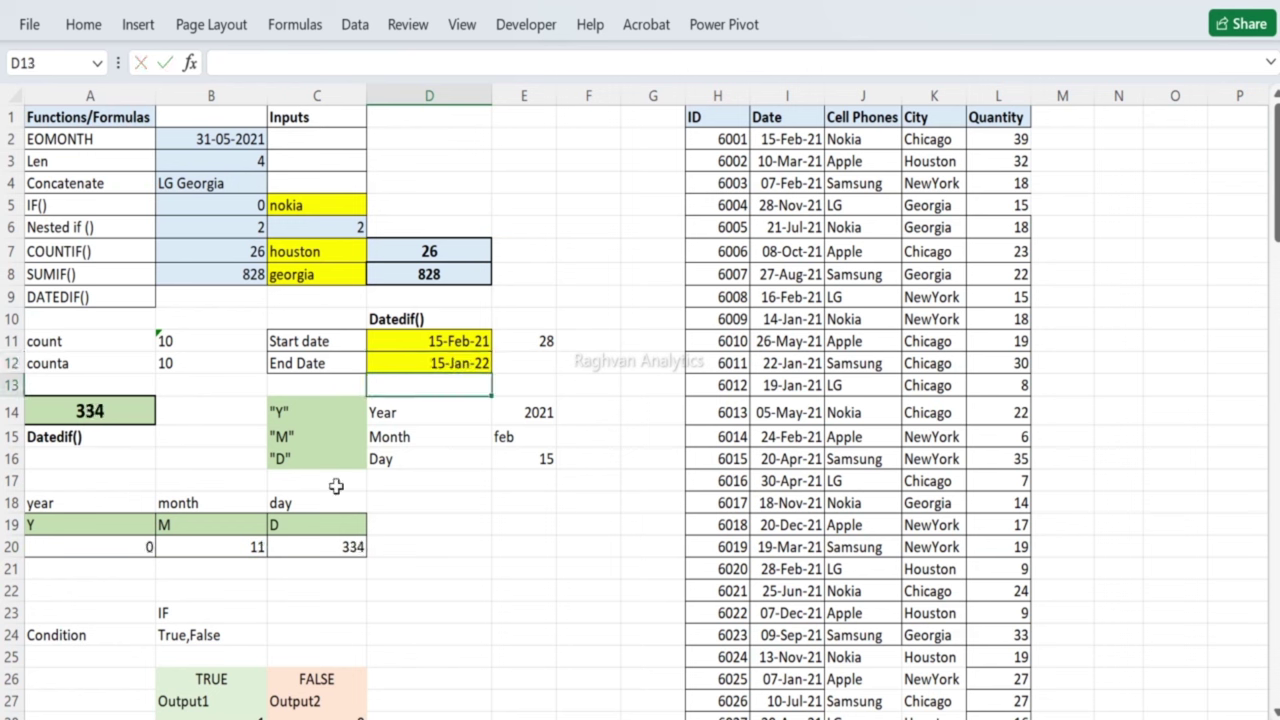
{"action": "left_click", "coordinate": [222, 551]}
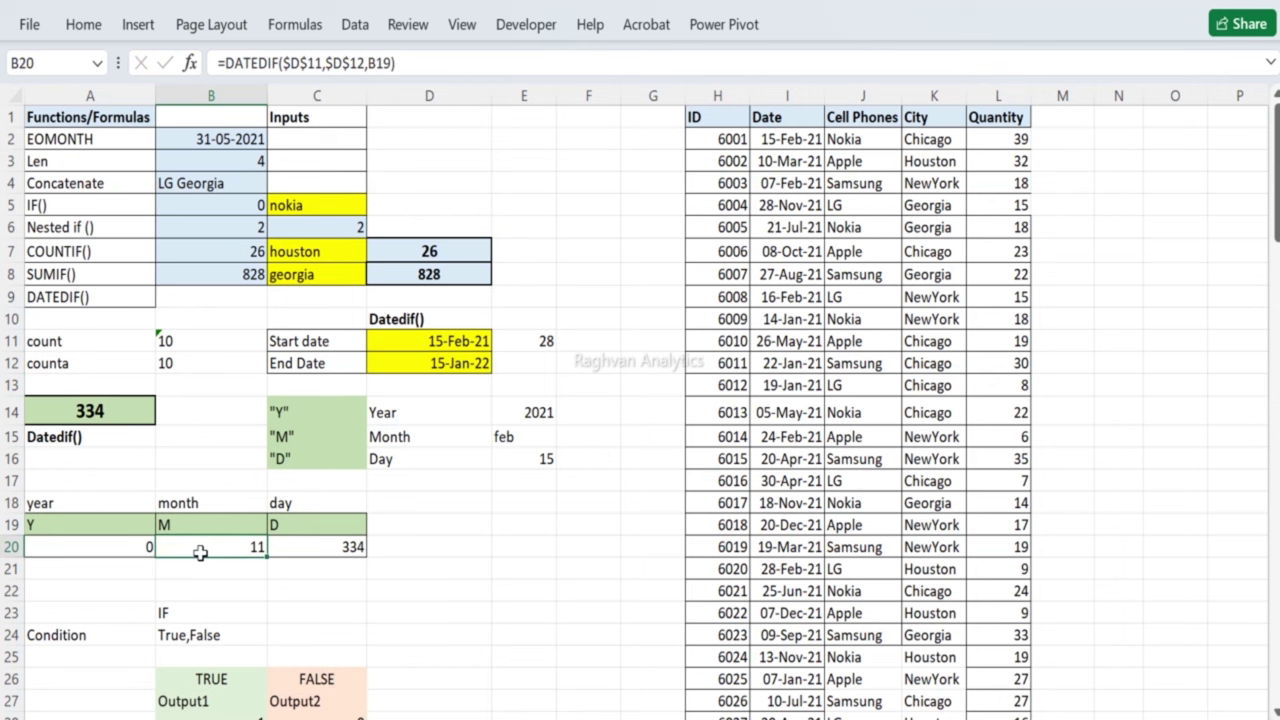
Step: Change the end date's day to 20, making it 20-Jan-22
{"action": "double_click", "coordinate": [440, 364]}
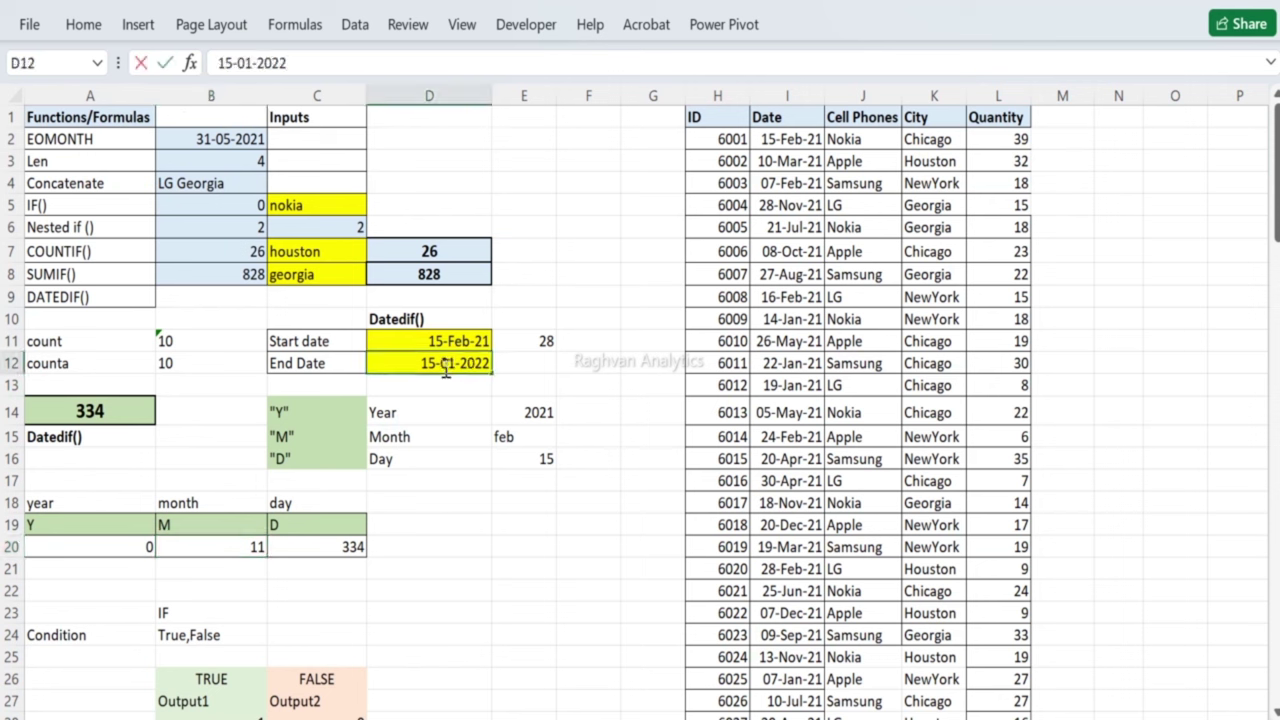
{"action": "key", "text": "BackSpace"}
{"action": "key", "text": "BackSpace"}
{"action": "type", "text": "20"}
{"action": "key", "text": "Return"}
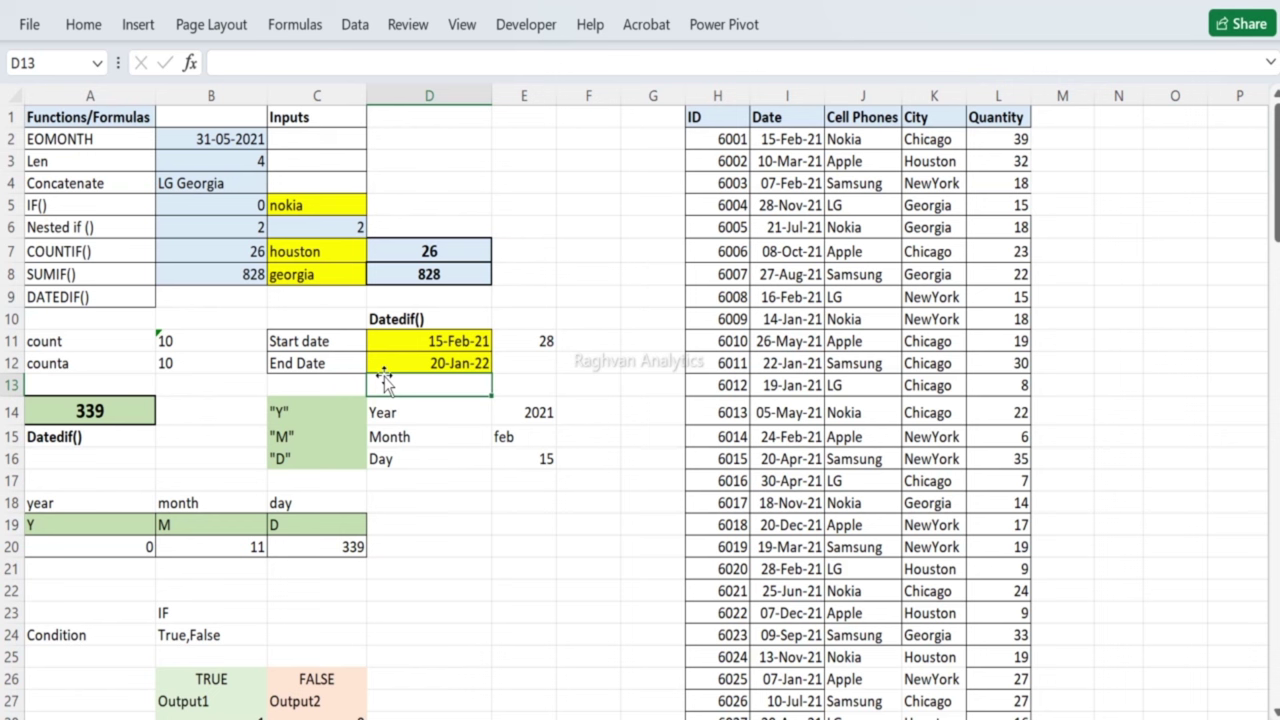
Step: Change the end date's month to aug, making it 20-Aug-22
{"action": "double_click", "coordinate": [455, 362]}
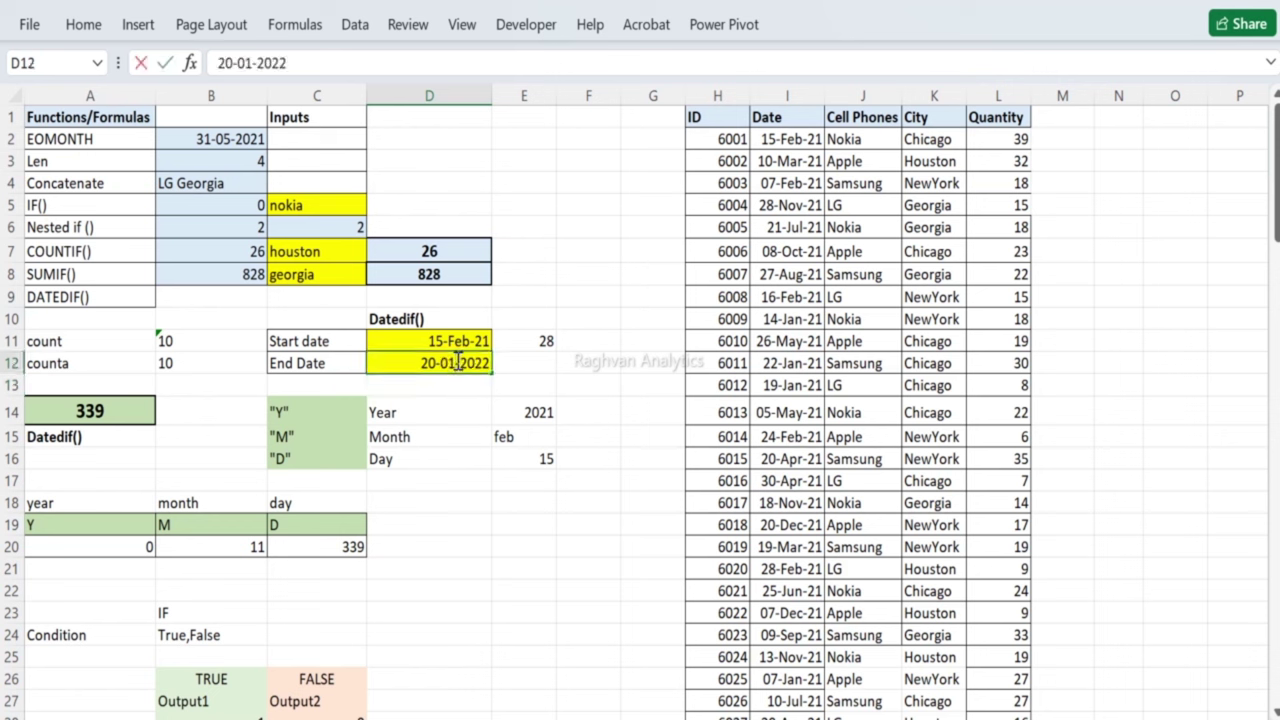
{"action": "key", "text": "BackSpace"}
{"action": "key", "text": "BackSpace"}
{"action": "type", "text": "aug"}
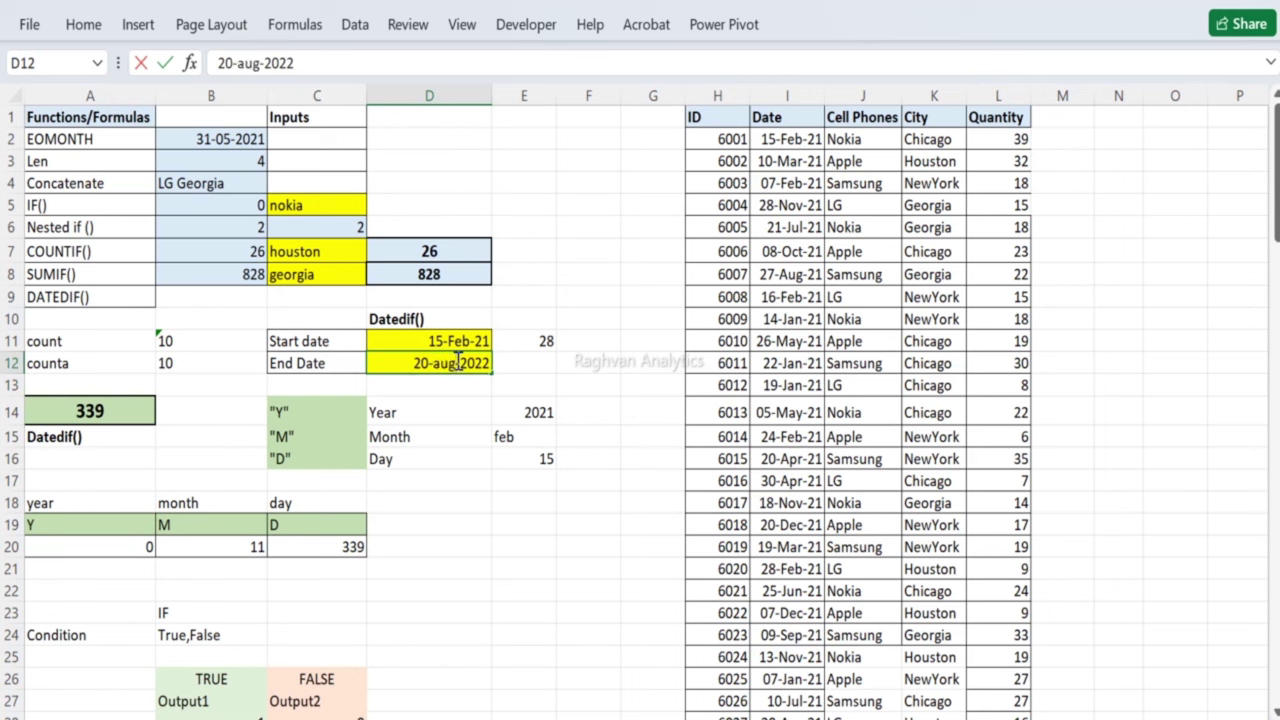
{"action": "key", "text": "Return"}
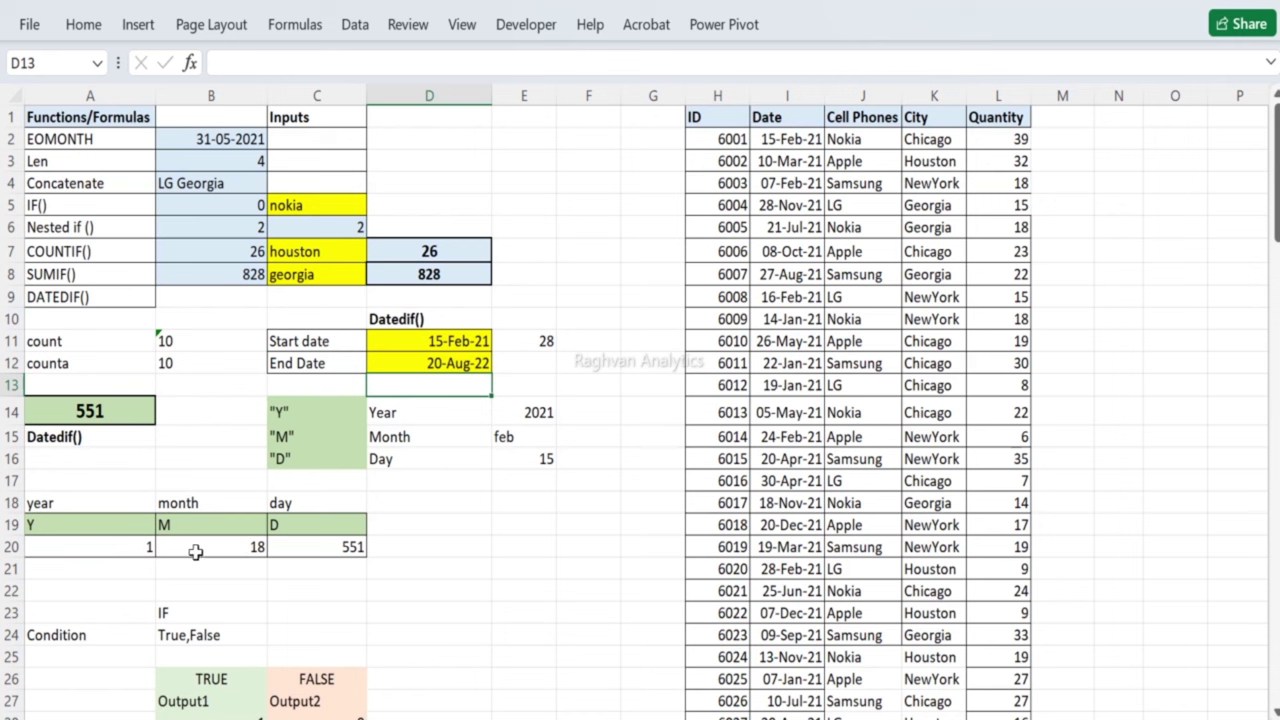
Step: Re-enter the end date with month 08 and year 2023, giving 20-Aug-23
{"action": "double_click", "coordinate": [453, 361]}
{"action": "key", "text": "BackSpace"}
{"action": "key", "text": "BackSpace"}
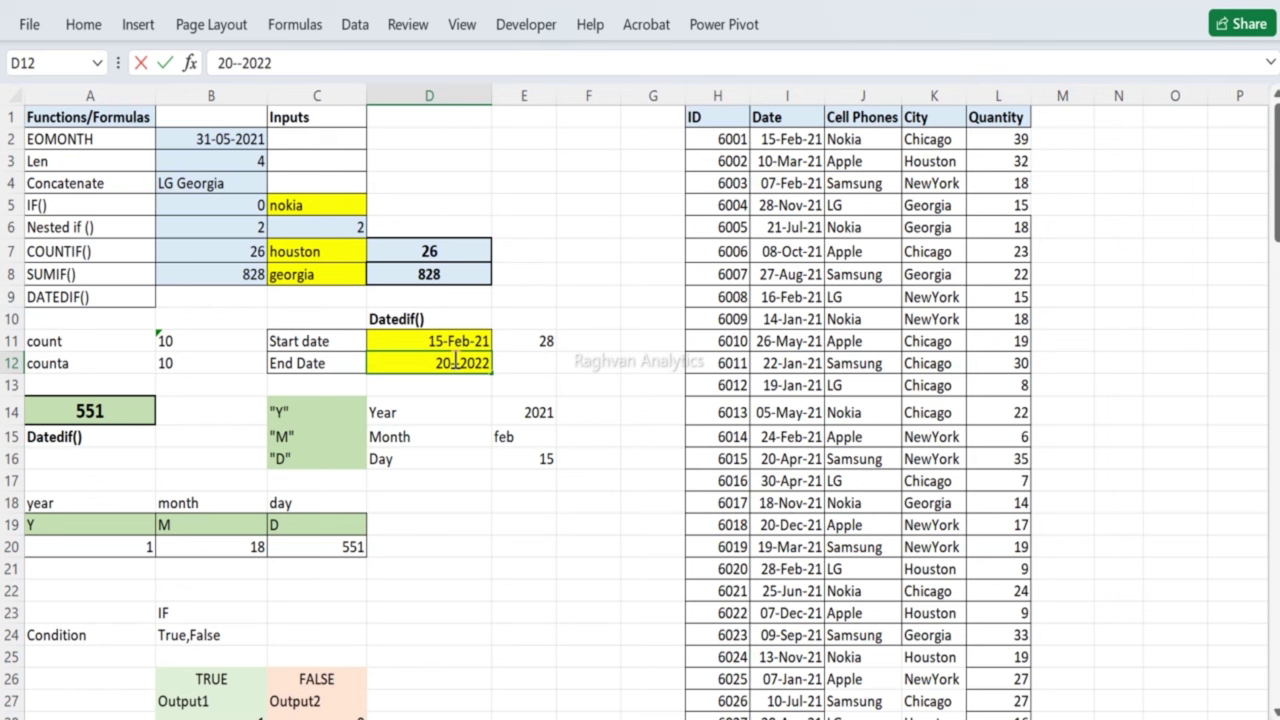
{"action": "type", "text": "08"}
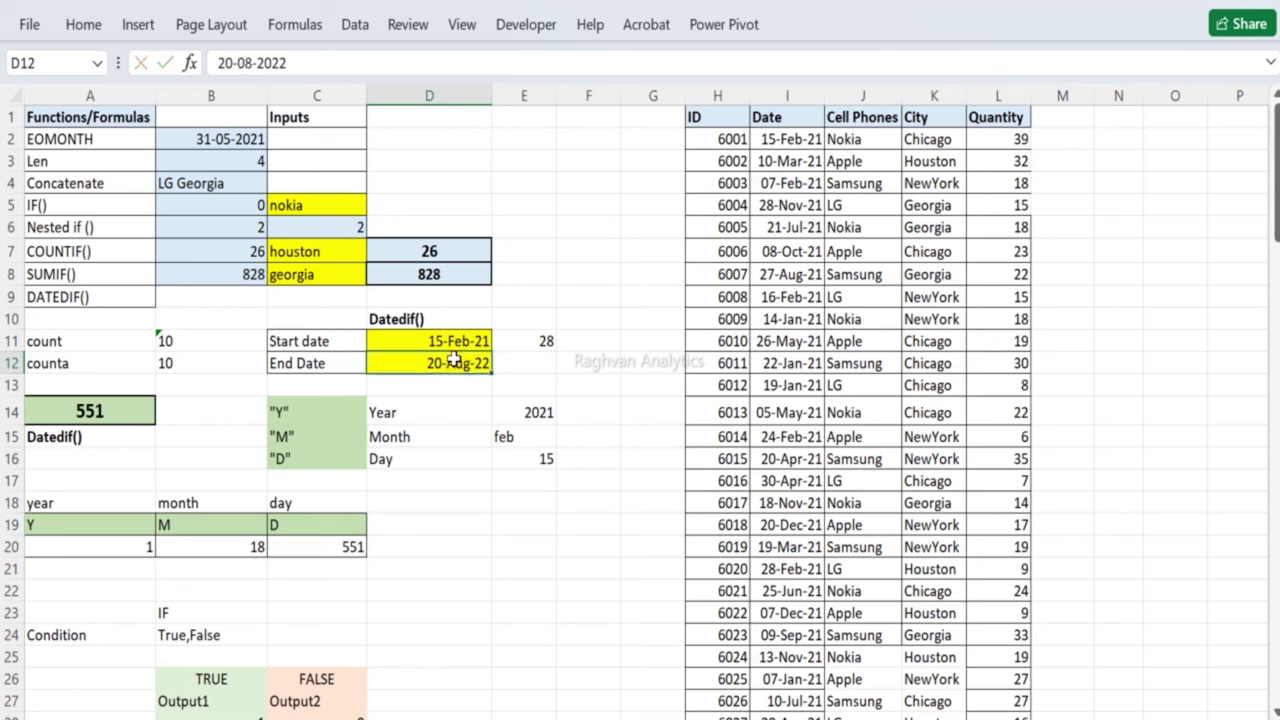
{"action": "key", "text": "BackSpace"}
{"action": "type", "text": "3"}
{"action": "key", "text": "Return"}
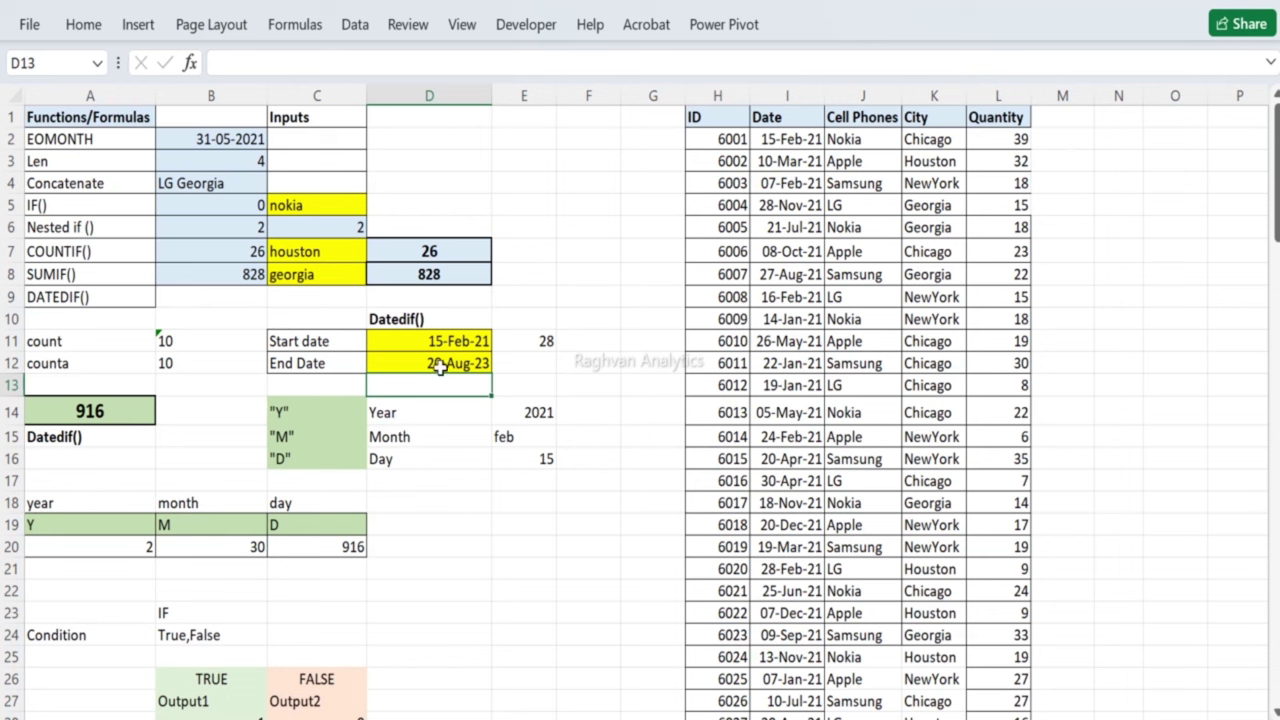
Step: Replace the month 08 with feb, making the end date 20-Feb-2023
{"action": "double_click", "coordinate": [457, 363]}
{"action": "left_click_drag", "start_coordinate": [457, 363], "coordinate": [441, 363]}
{"action": "type", "text": "feb"}
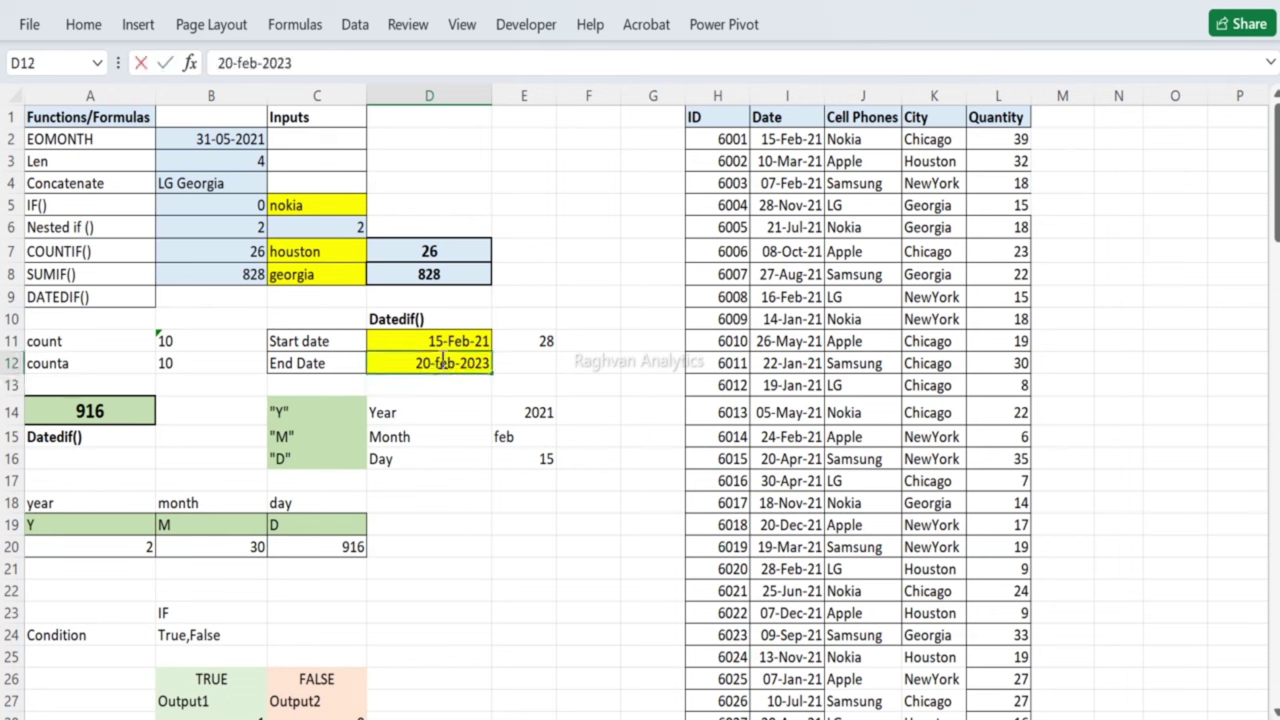
{"action": "key", "text": "Return"}
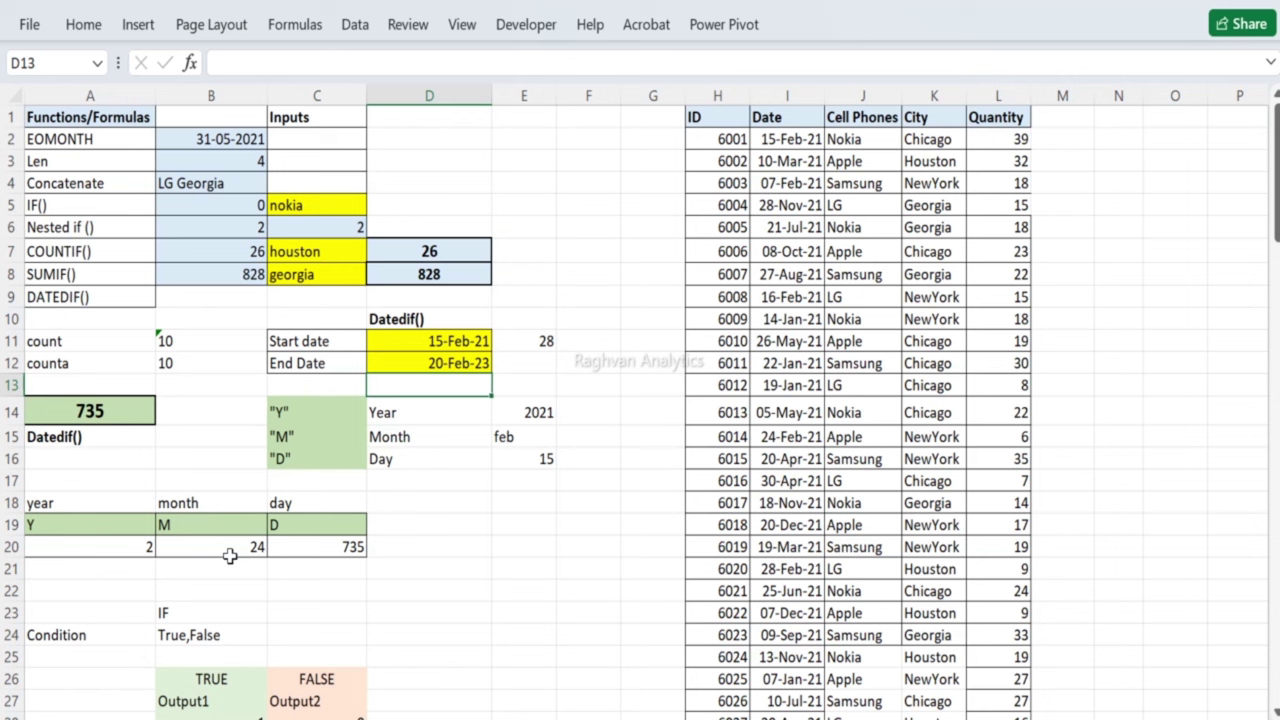
{"action": "left_click", "coordinate": [103, 547]}
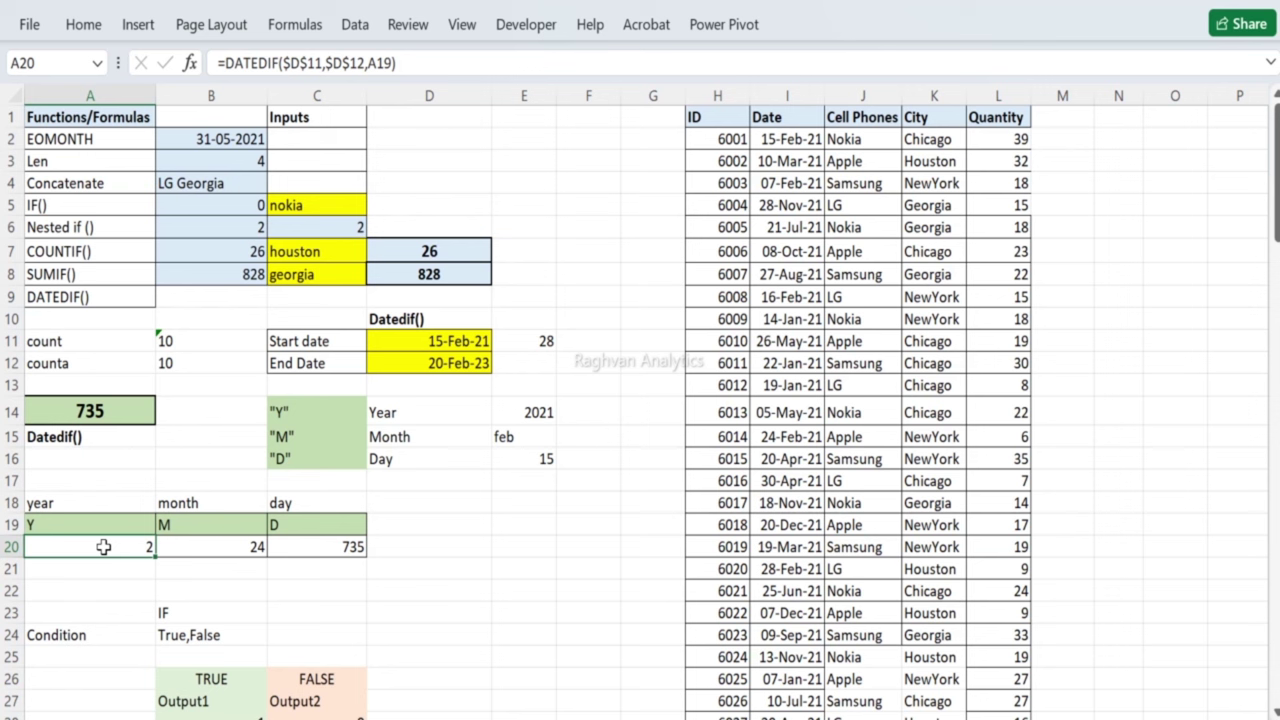
{"action": "left_click", "coordinate": [186, 543]}
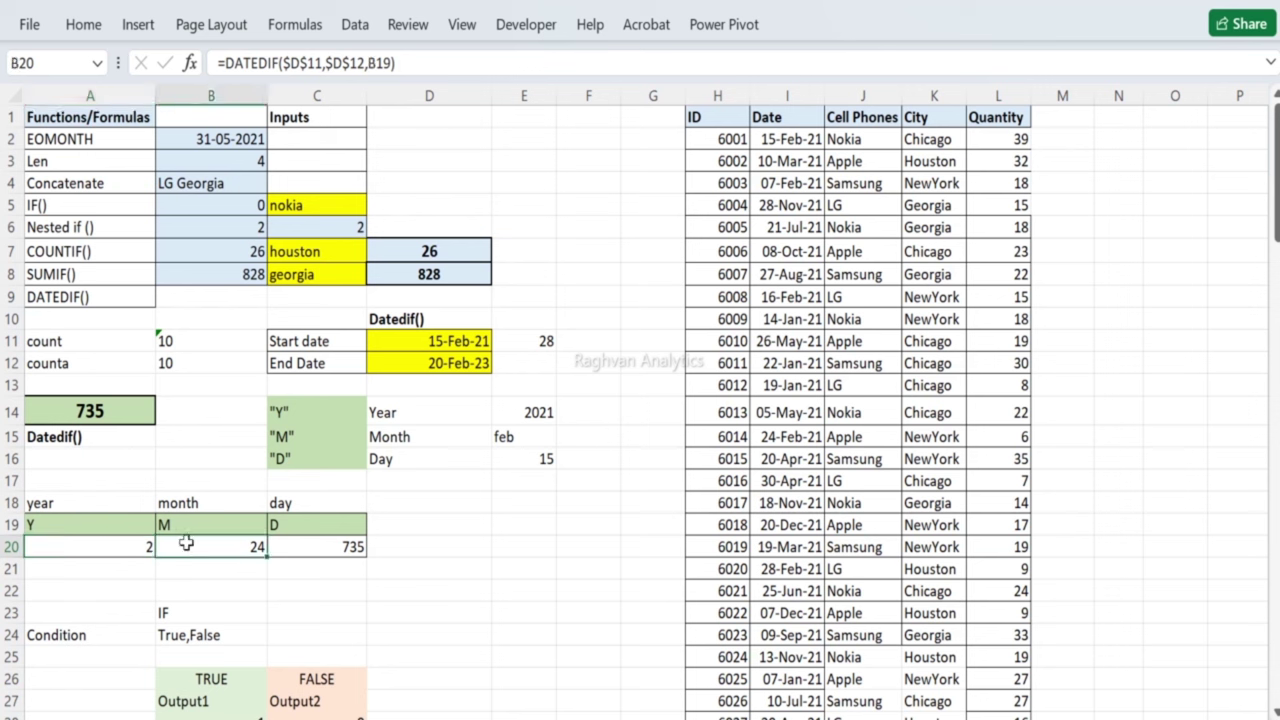
{"action": "left_click", "coordinate": [352, 548]}
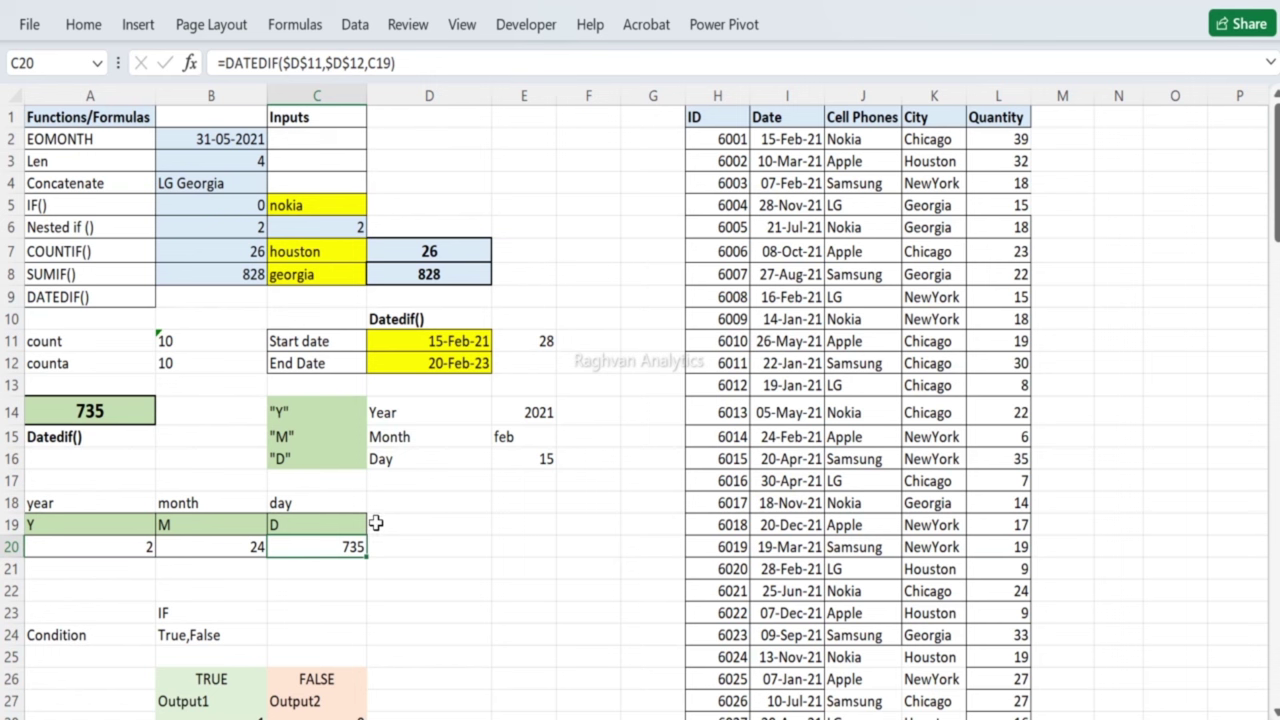
{"action": "left_click", "coordinate": [142, 528]}
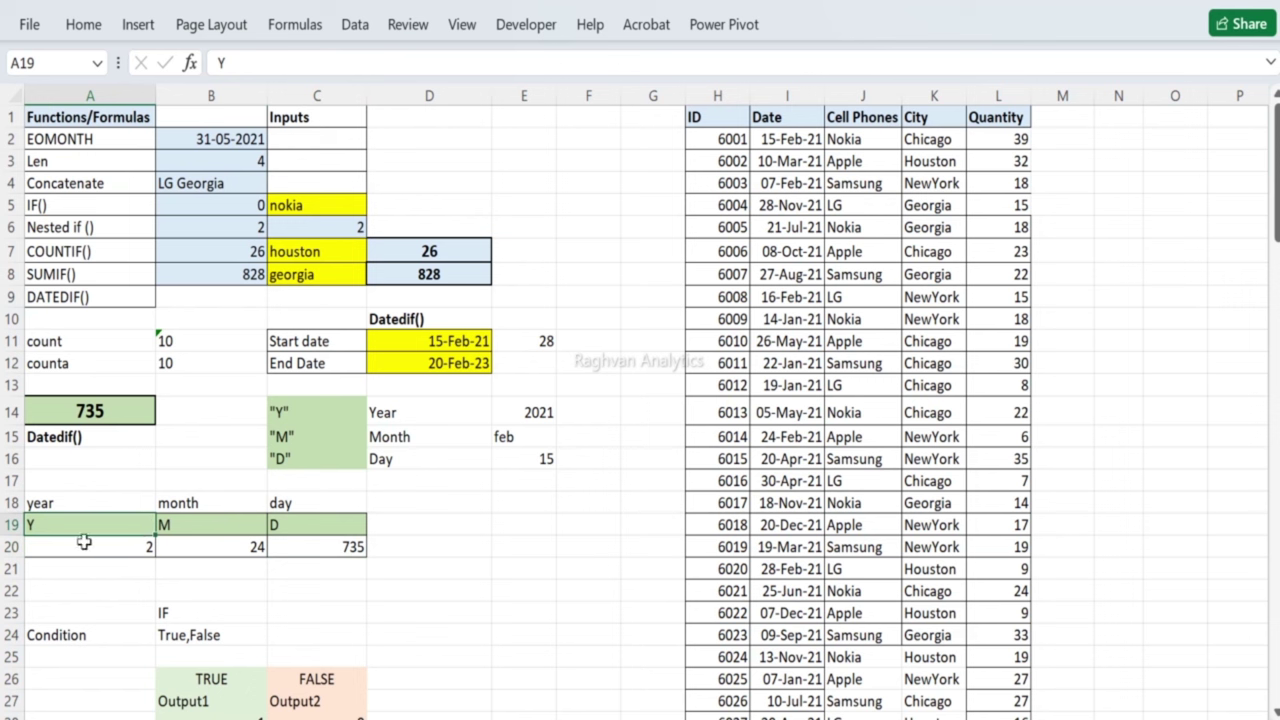
{"action": "left_click", "coordinate": [107, 549]}
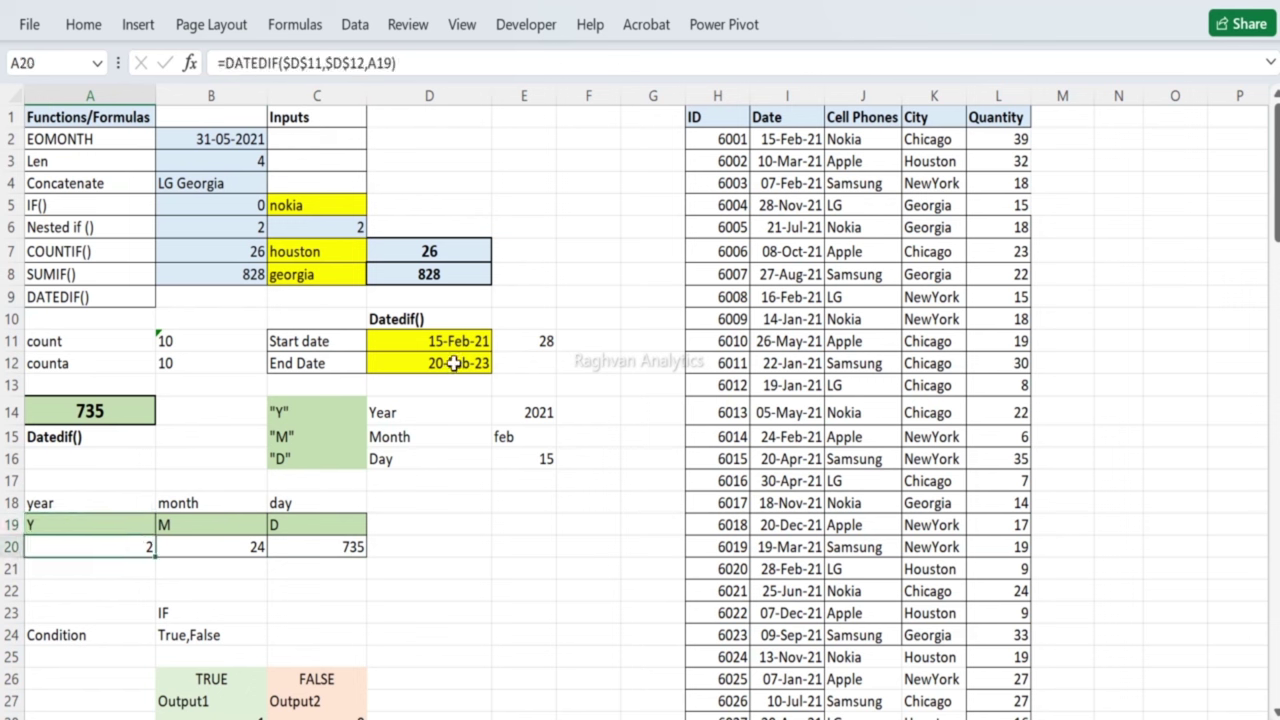
{"action": "left_click", "coordinate": [229, 549]}
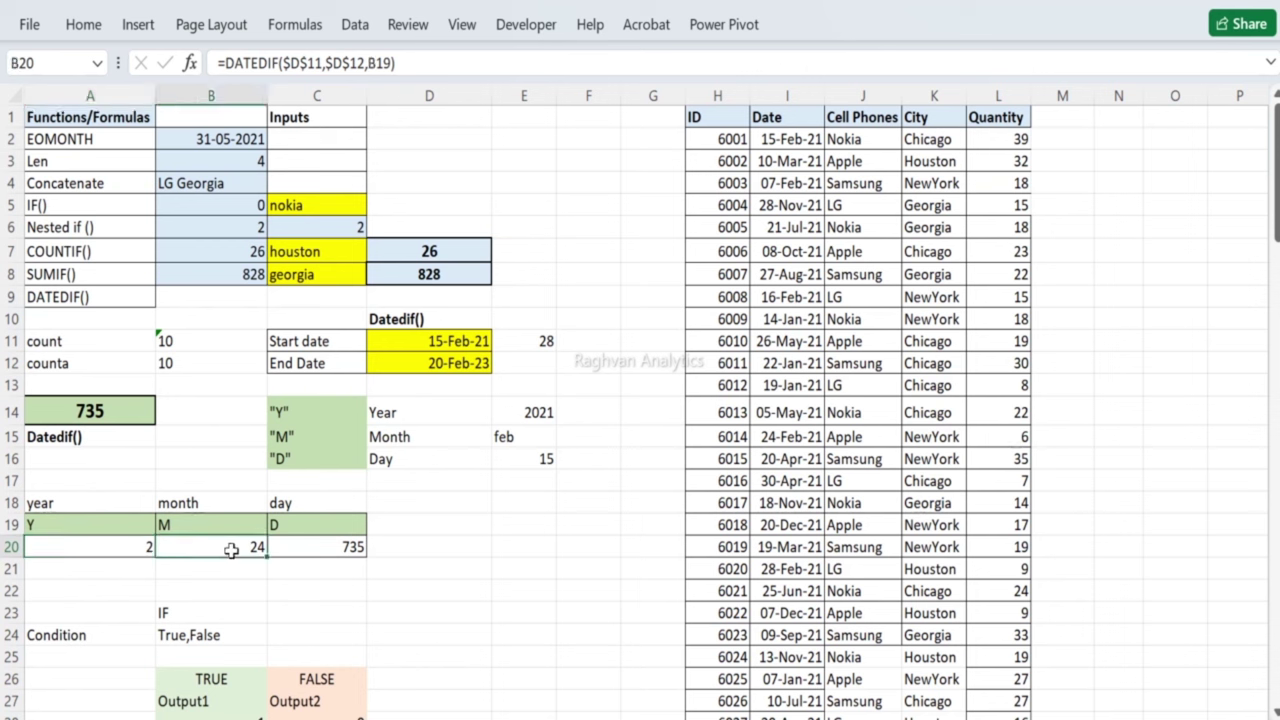
{"action": "left_click", "coordinate": [114, 543]}
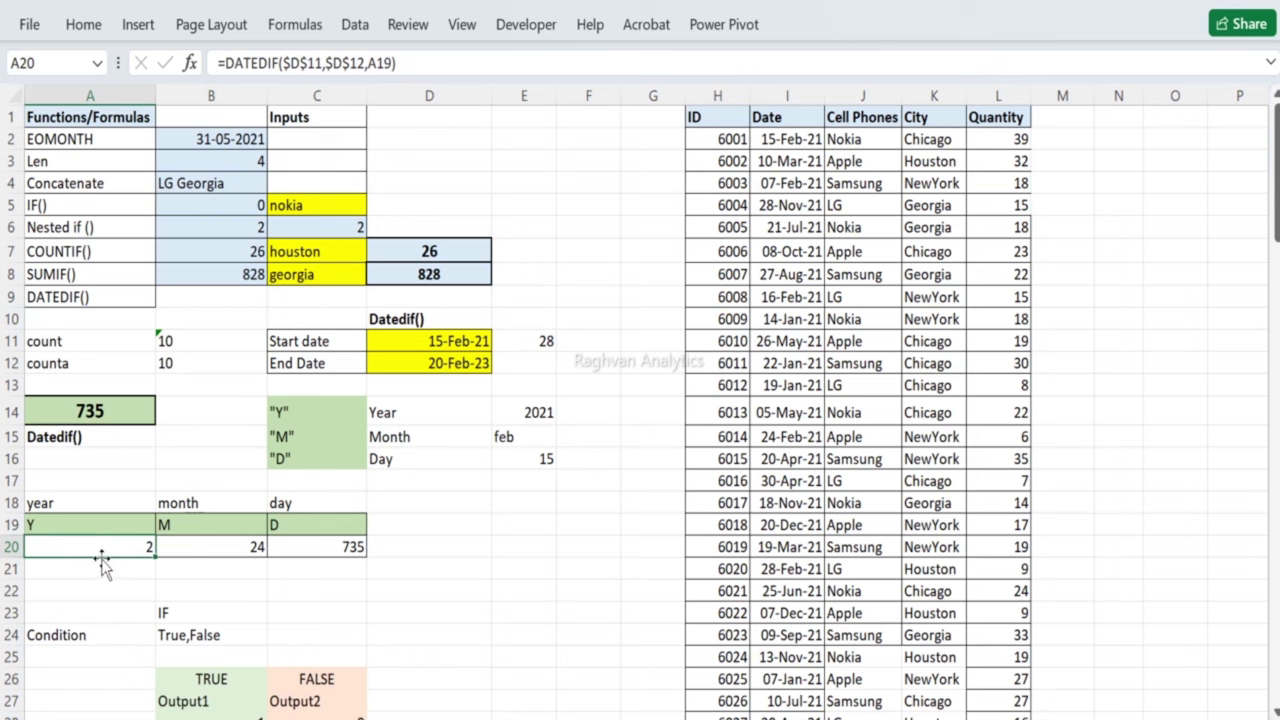
Step: Enter 365 in cell D19
{"action": "left_click", "coordinate": [421, 542]}
{"action": "key", "text": "Up"}
{"action": "type", "text": "365"}
{"action": "key", "text": "Return"}
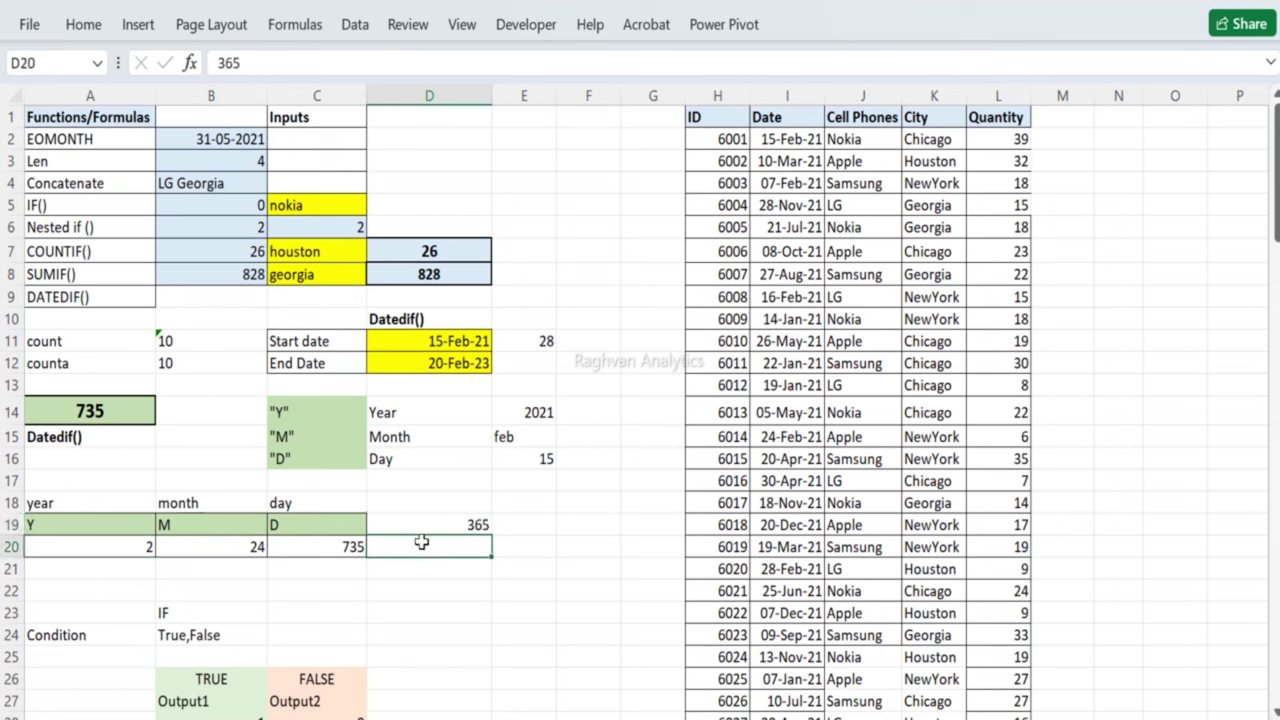
Step: Enter =A20*D19 in D20 to get 730 days for the years
{"action": "type", "text": "="}
{"action": "key", "text": "Left"}
{"action": "key", "text": "Left"}
{"action": "key", "text": "Left"}
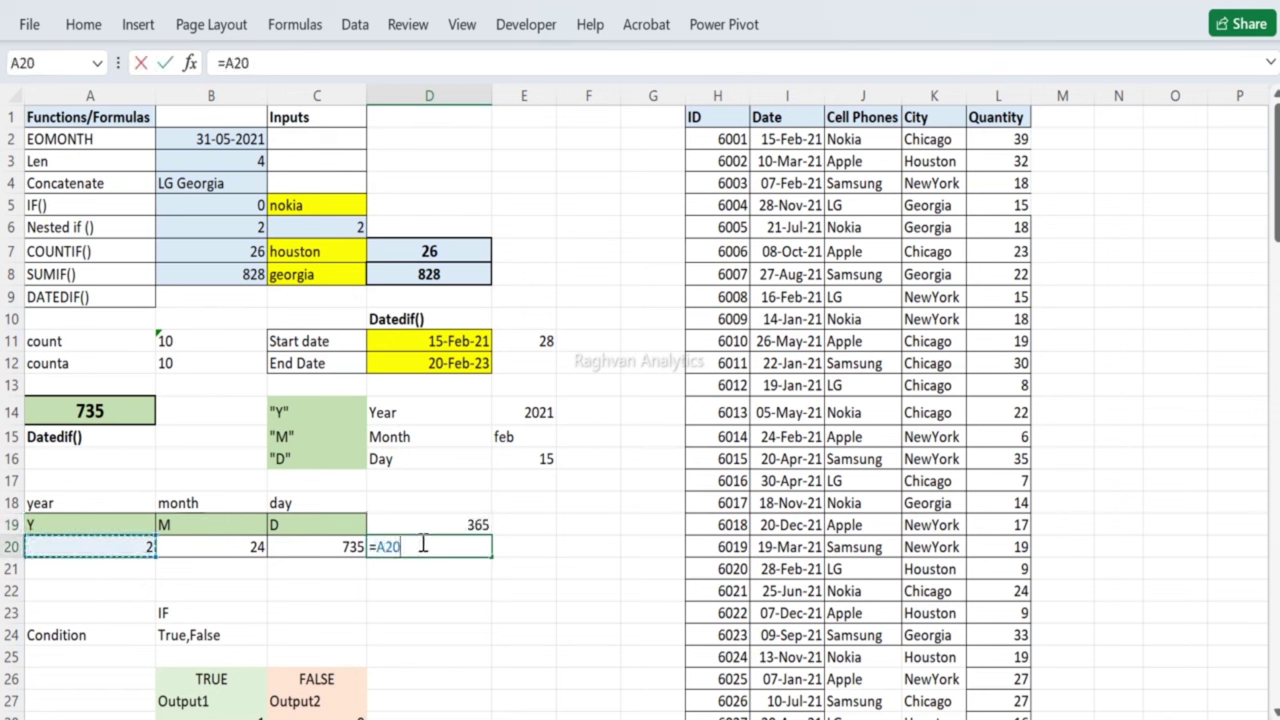
{"action": "type", "text": "*"}
{"action": "key", "text": "Right"}
{"action": "key", "text": "Left"}
{"action": "key", "text": "Up"}
{"action": "key", "text": "Return"}
Step: Enter =C20-D20 in E20, leaving a 5-day remainder
{"action": "left_click", "coordinate": [535, 552]}
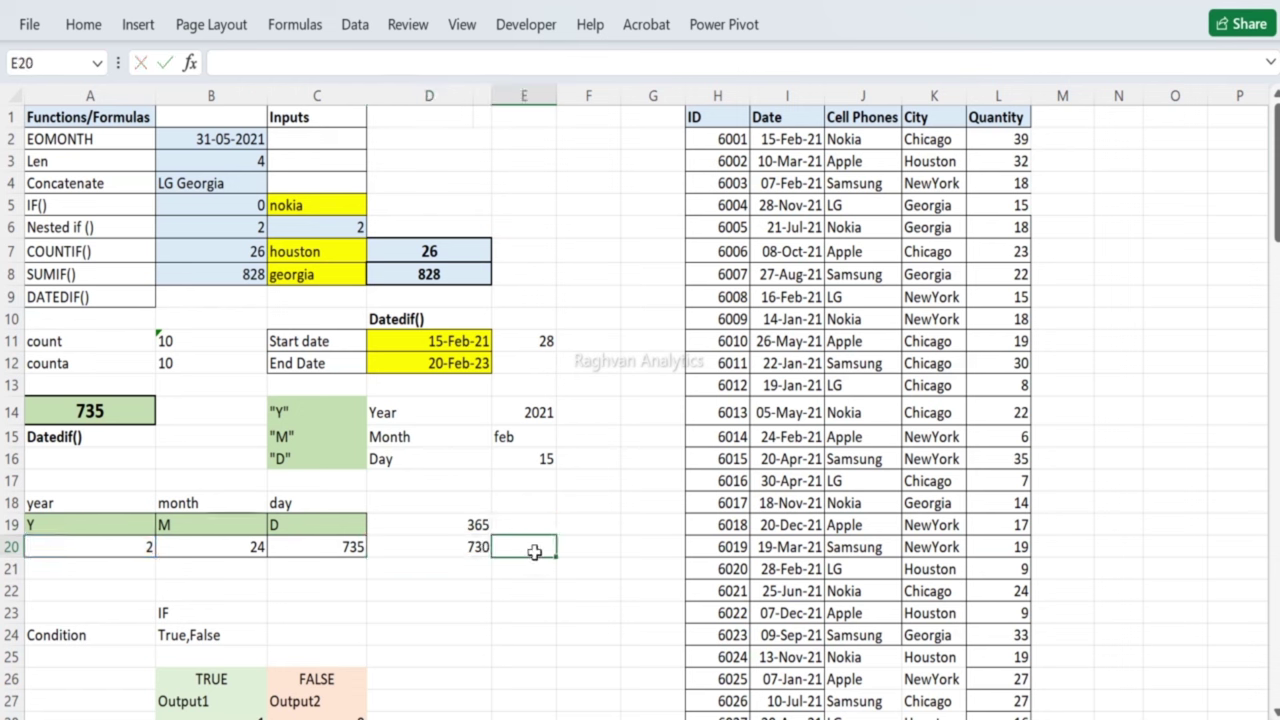
{"action": "type", "text": "="}
{"action": "key", "text": "Left"}
{"action": "key", "text": "Left"}
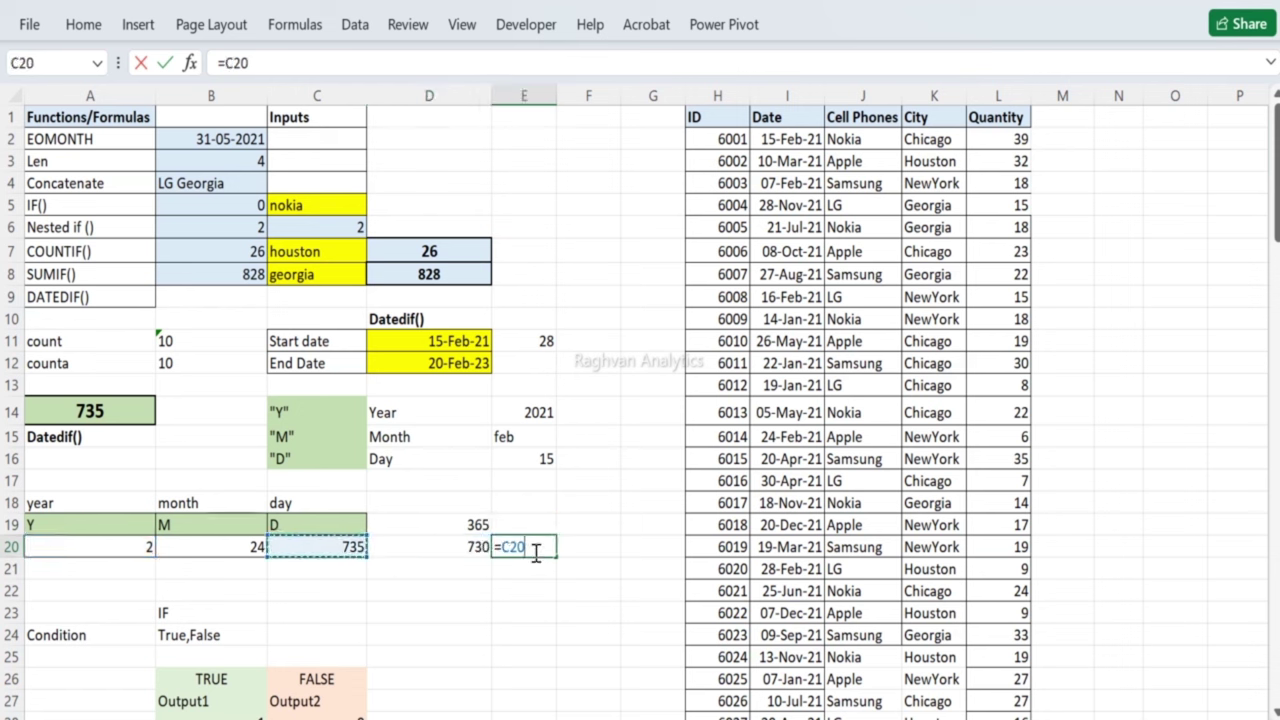
{"action": "type", "text": "-"}
{"action": "key", "text": "Left"}
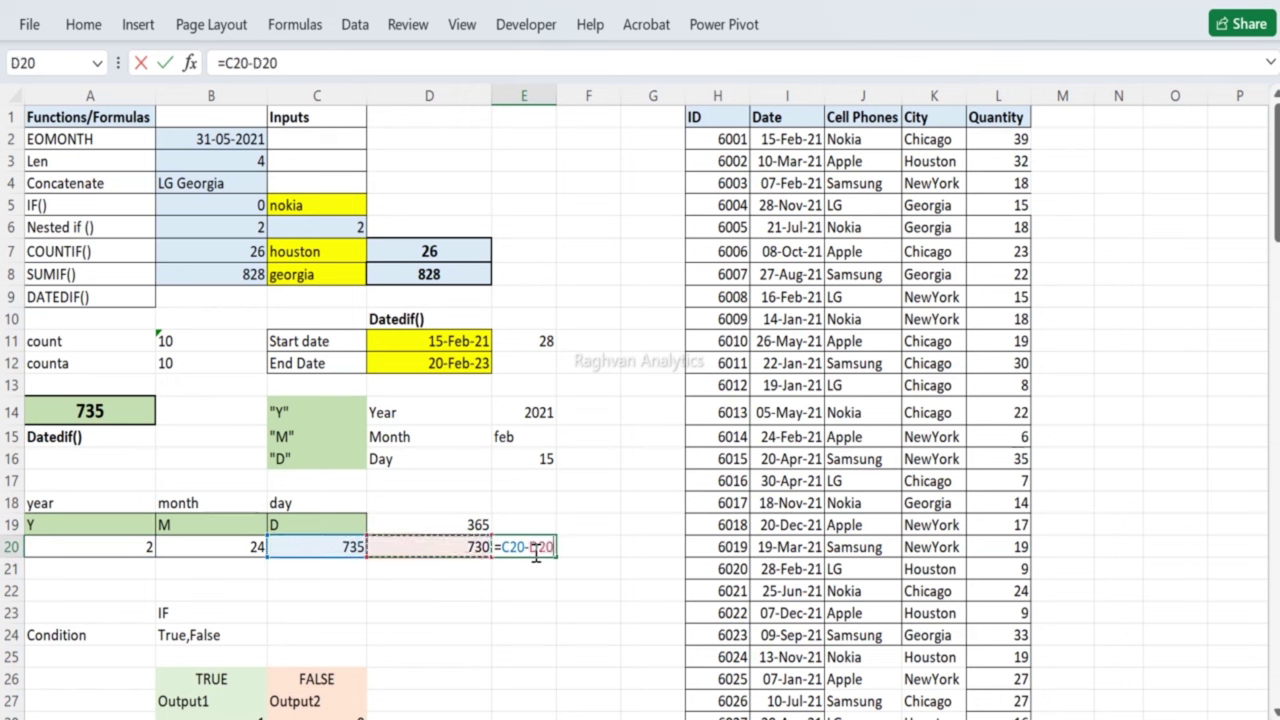
{"action": "key", "text": "Return"}
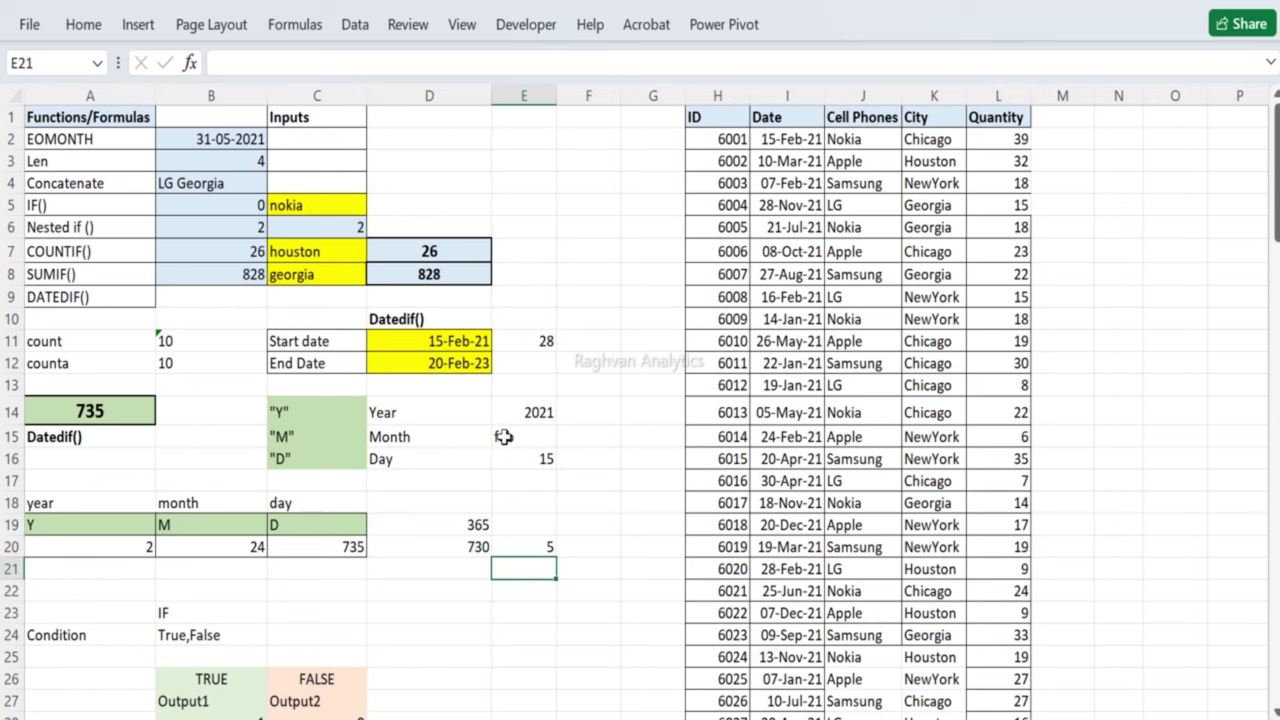
Step: Replace the end date's month 02 with Aug, making it 20-Aug-23
{"action": "double_click", "coordinate": [458, 363]}
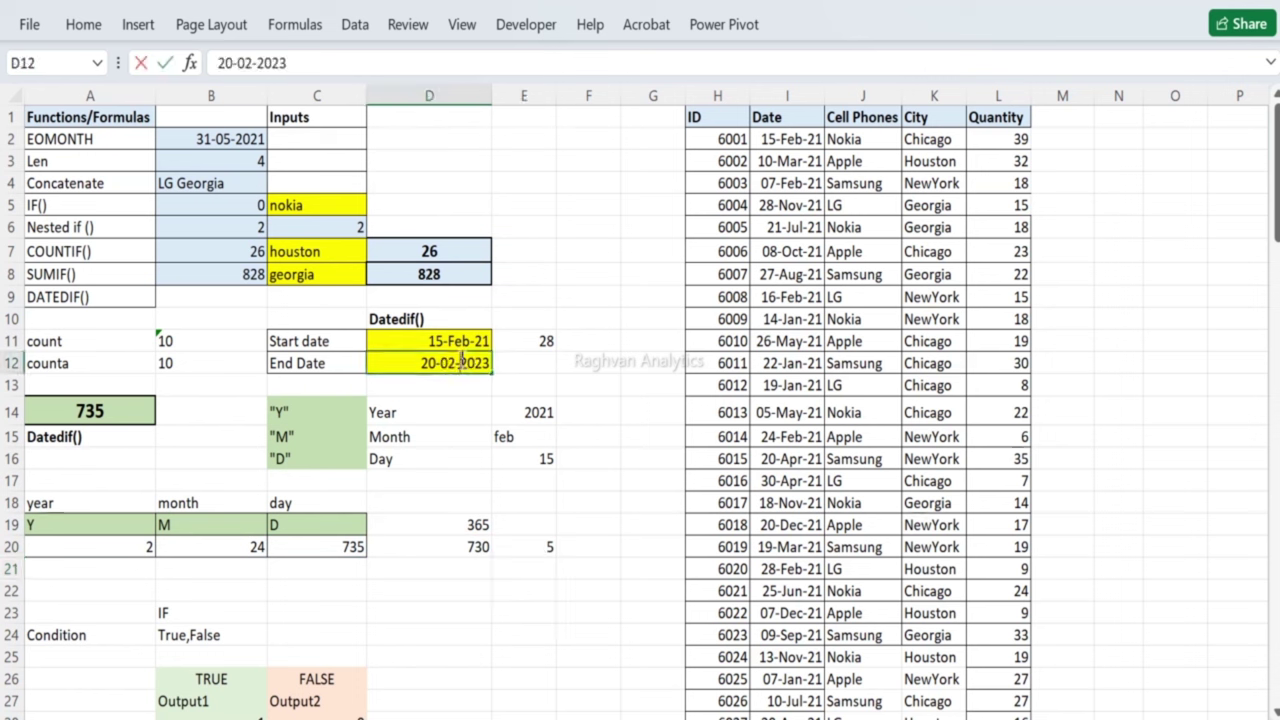
{"action": "key", "text": "BackSpace"}
{"action": "key", "text": "BackSpace"}
{"action": "type", "text": "Aug"}
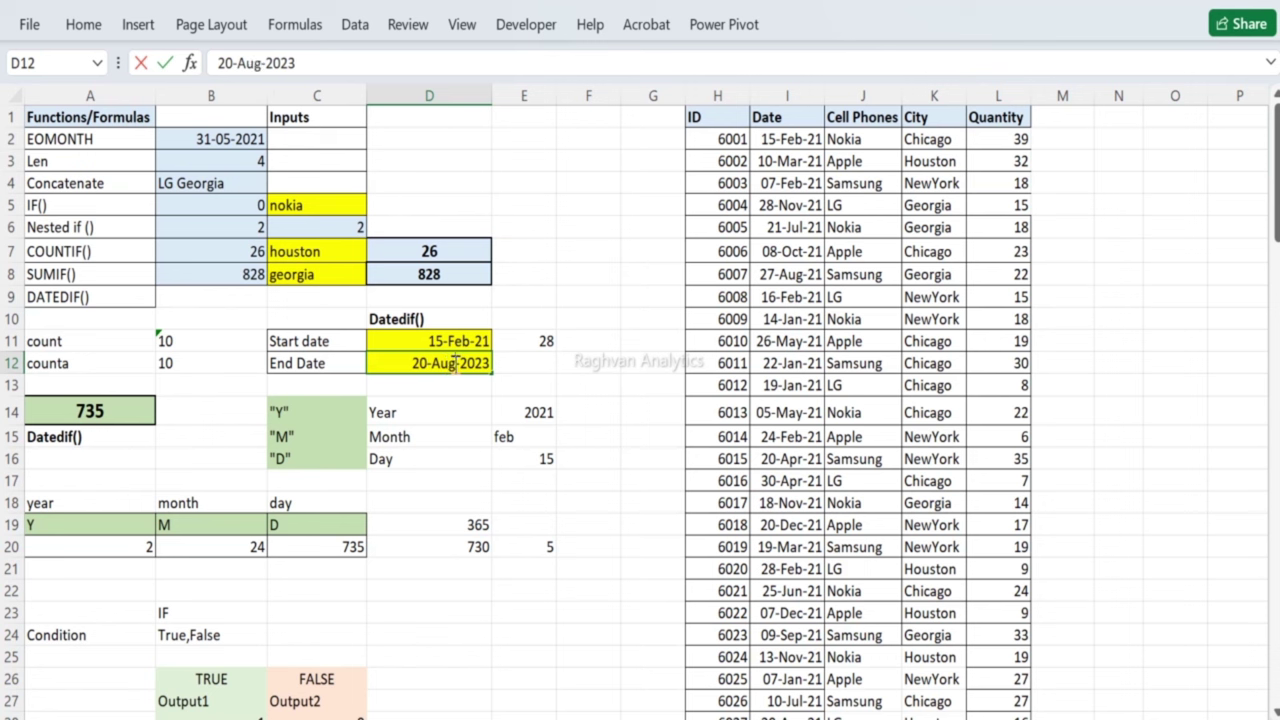
{"action": "key", "text": "Return"}
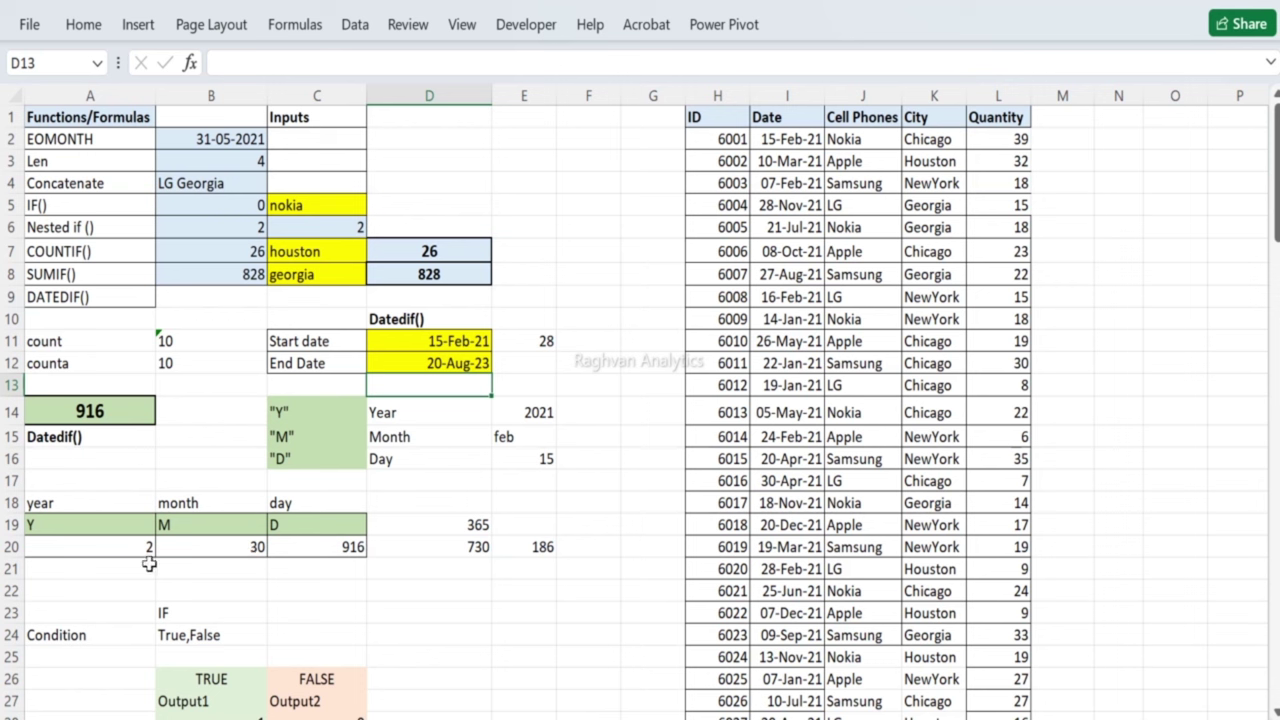
Step: Move the 186 difference from E20 into D21 beneath 730
{"action": "left_click", "coordinate": [482, 566]}
{"action": "double_click", "coordinate": [484, 566]}
{"action": "type", "text": "="}
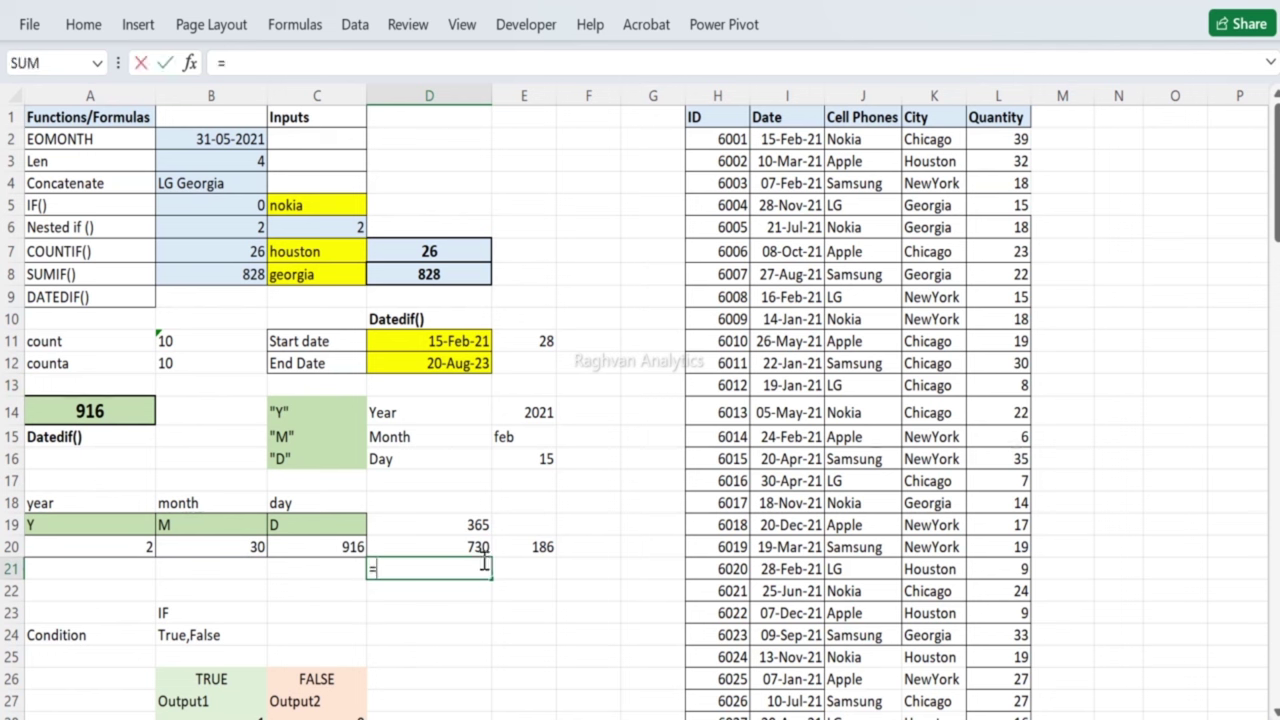
{"action": "key", "text": "Escape"}
{"action": "key", "text": "Up"}
{"action": "key", "text": "Right"}
{"action": "key", "text": "Up"}
{"action": "key", "text": "Right"}
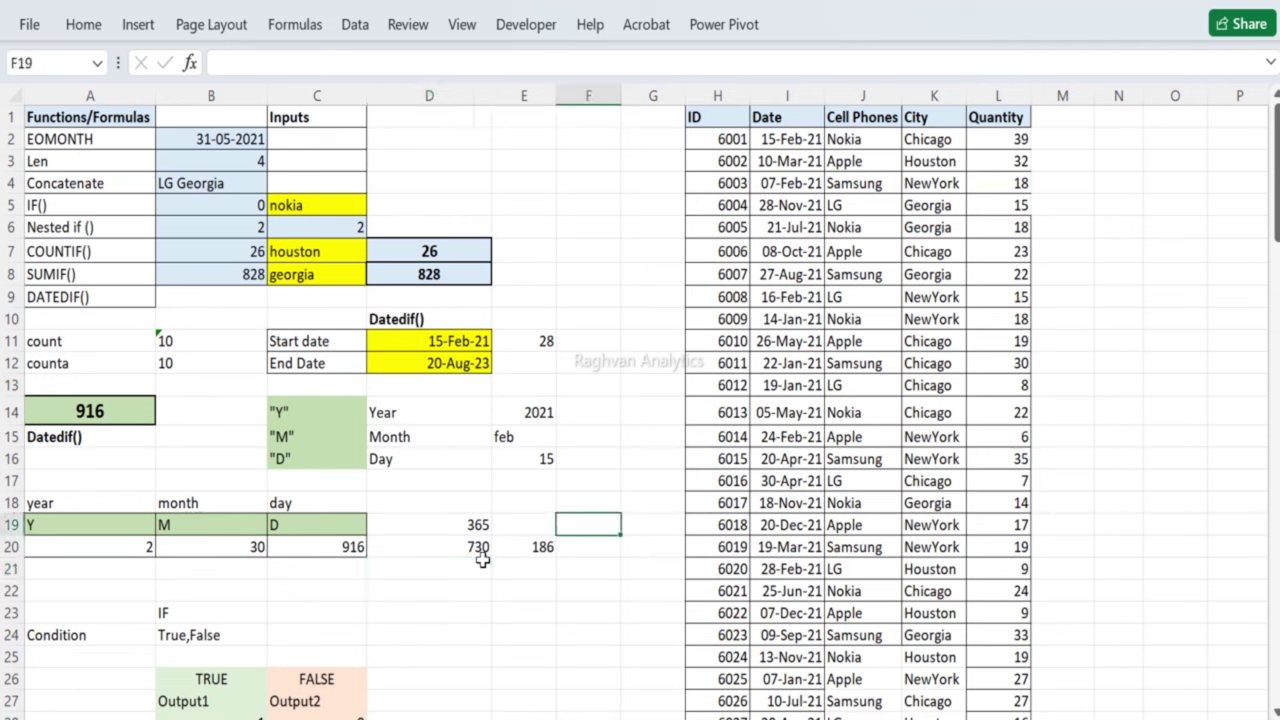
{"action": "key", "text": "Down"}
{"action": "key", "text": "Left"}
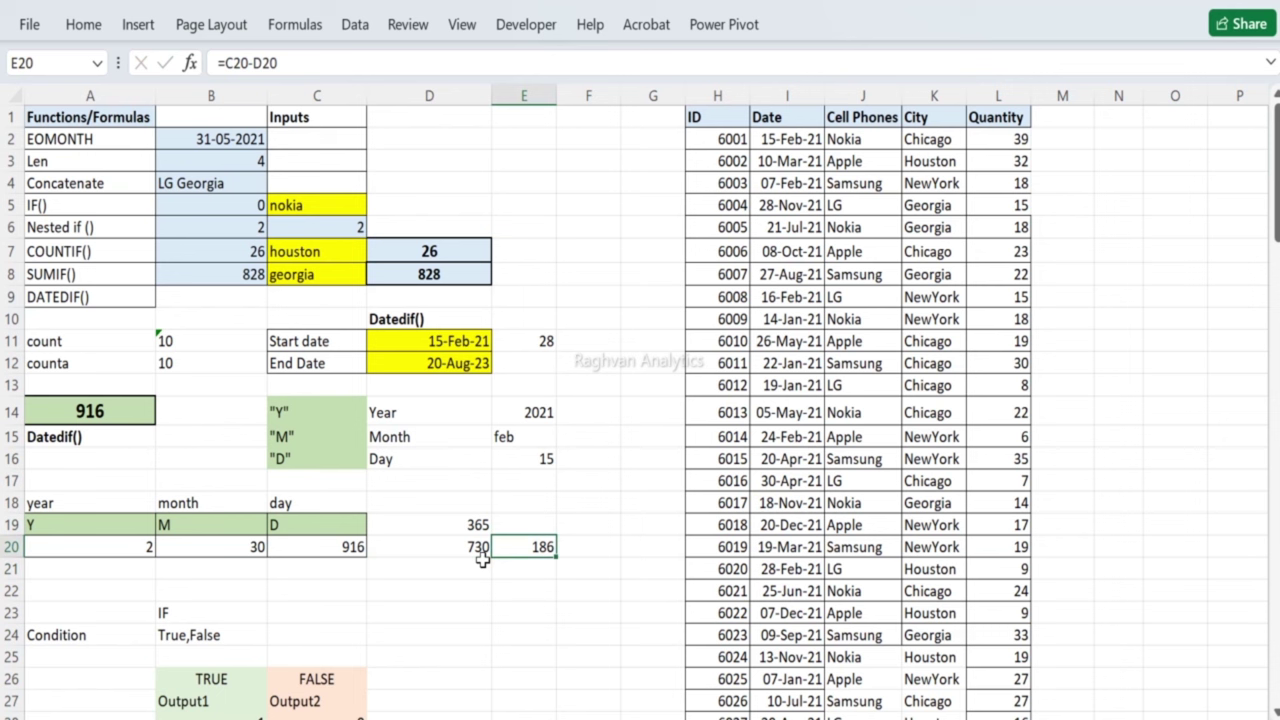
{"action": "left_click_drag", "start_coordinate": [482, 560], "coordinate": [482, 568]}
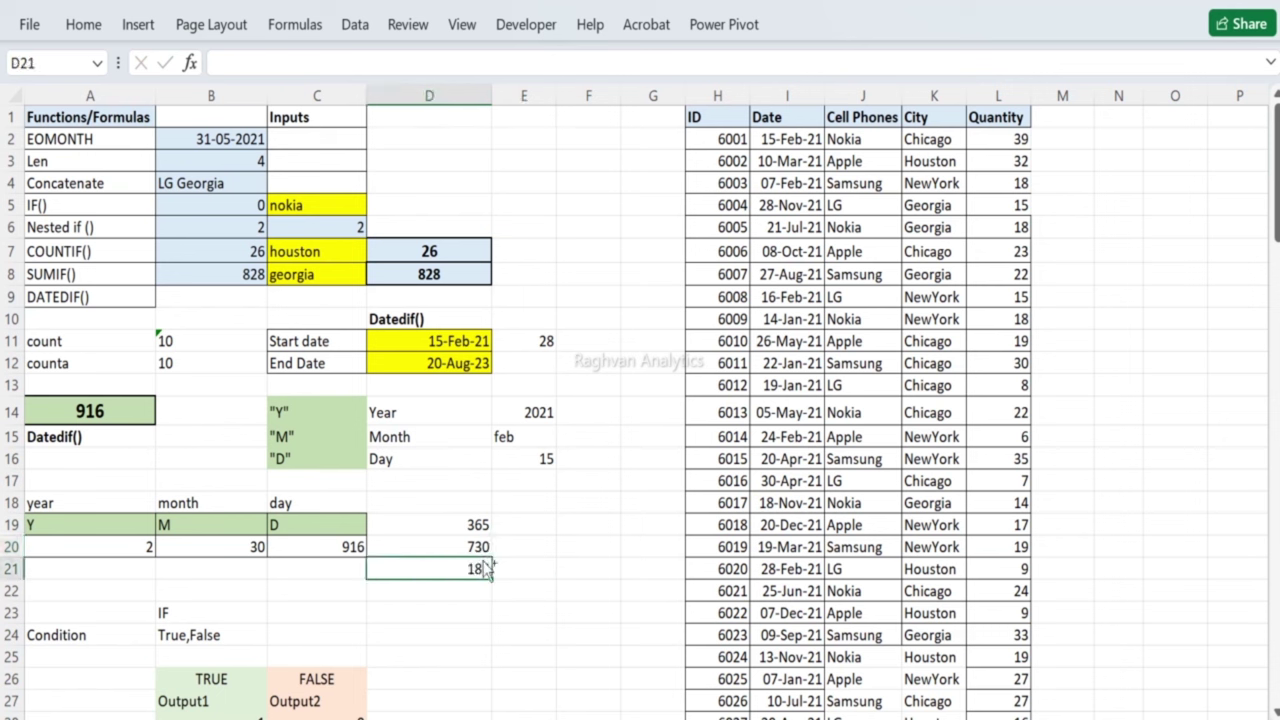
Step: Give cell D21 a light-green fill
{"action": "left_click", "coordinate": [84, 24]}
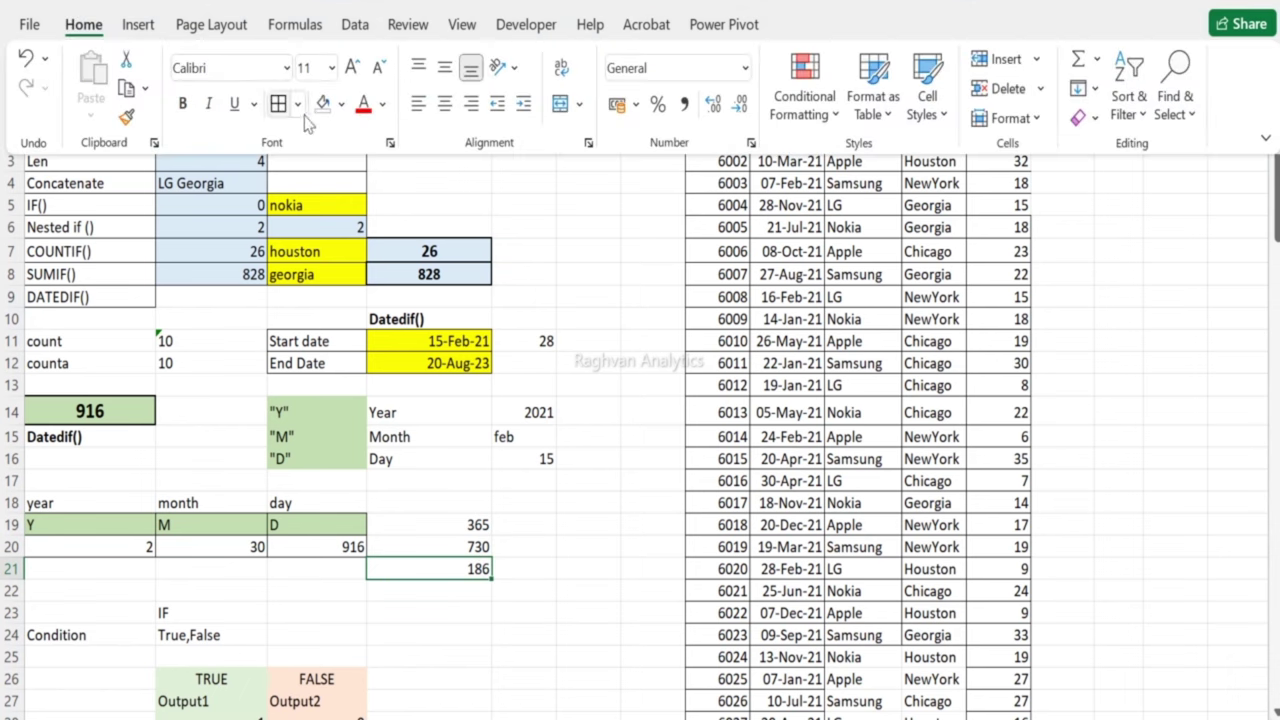
{"action": "left_click", "coordinate": [341, 104]}
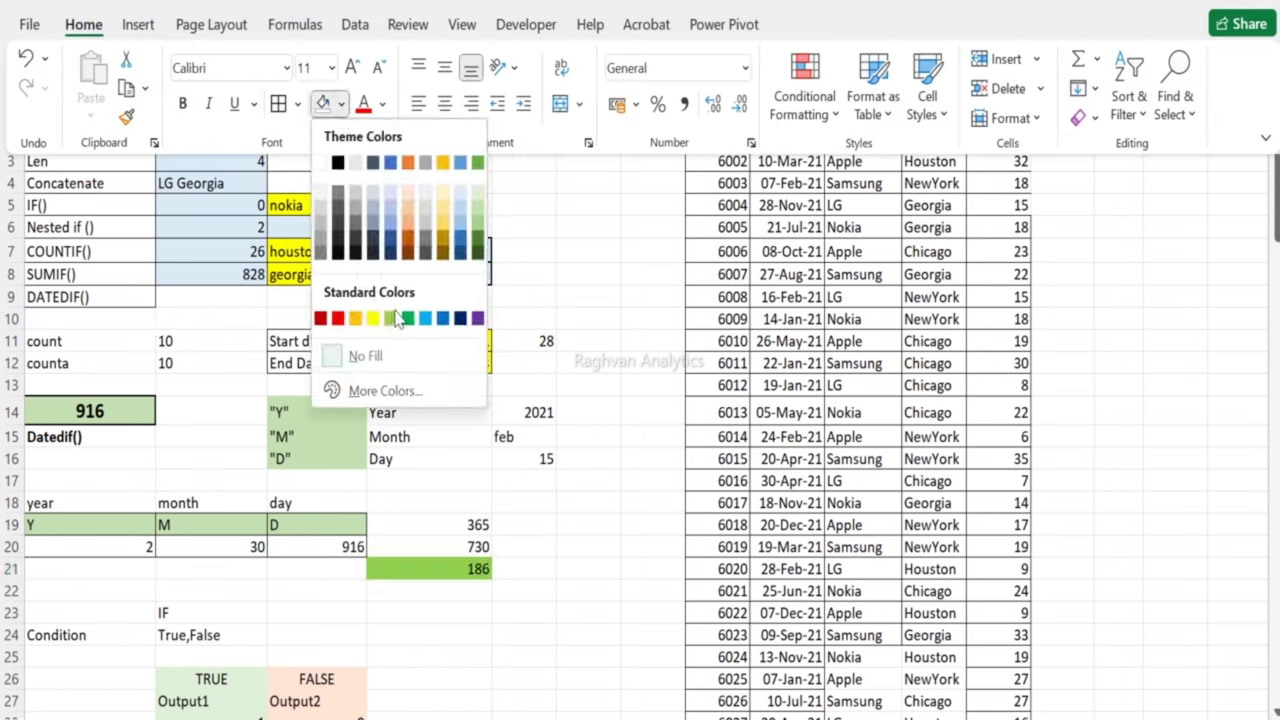
{"action": "left_click", "coordinate": [479, 200]}
{"action": "key", "text": "shift+Up"}
{"action": "key", "text": "shift+Up"}
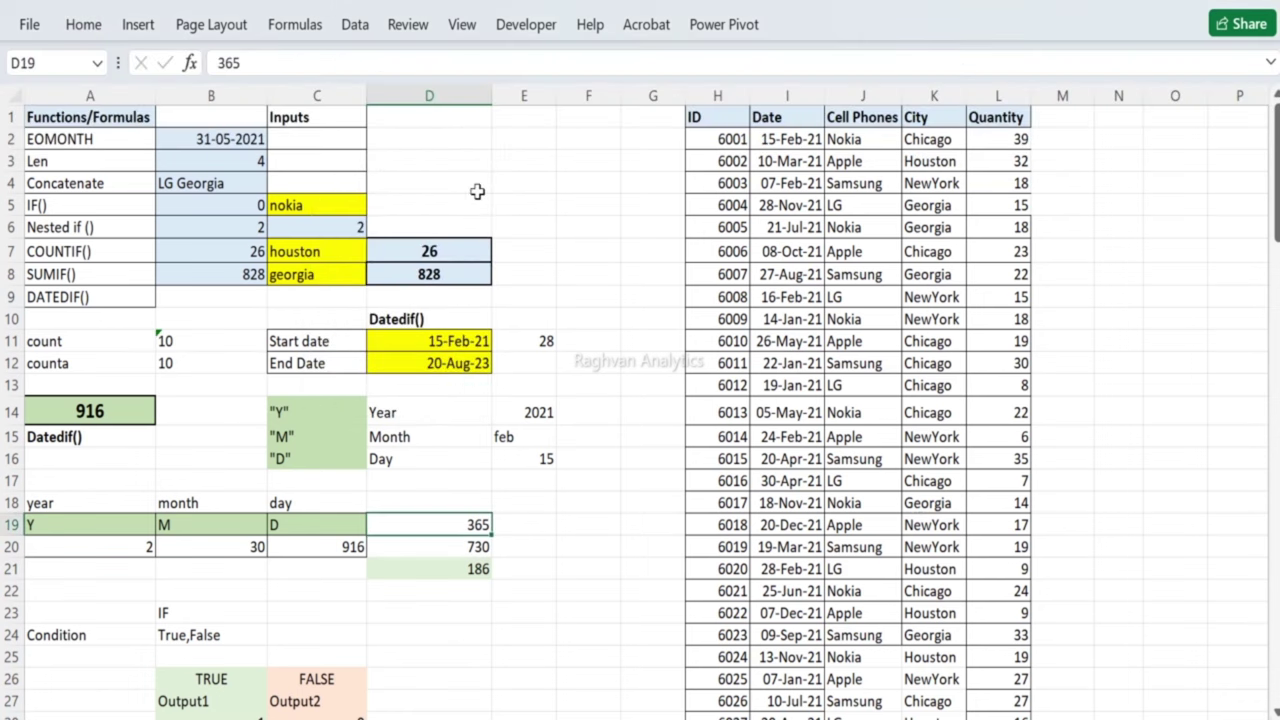
Step: Undo the recent edit, then type a 30,31,28 note in D19 and clear it again
{"action": "key", "text": "ctrl+z"}
{"action": "key", "text": "ctrl+y"}
{"action": "key", "text": "ctrl+z"}
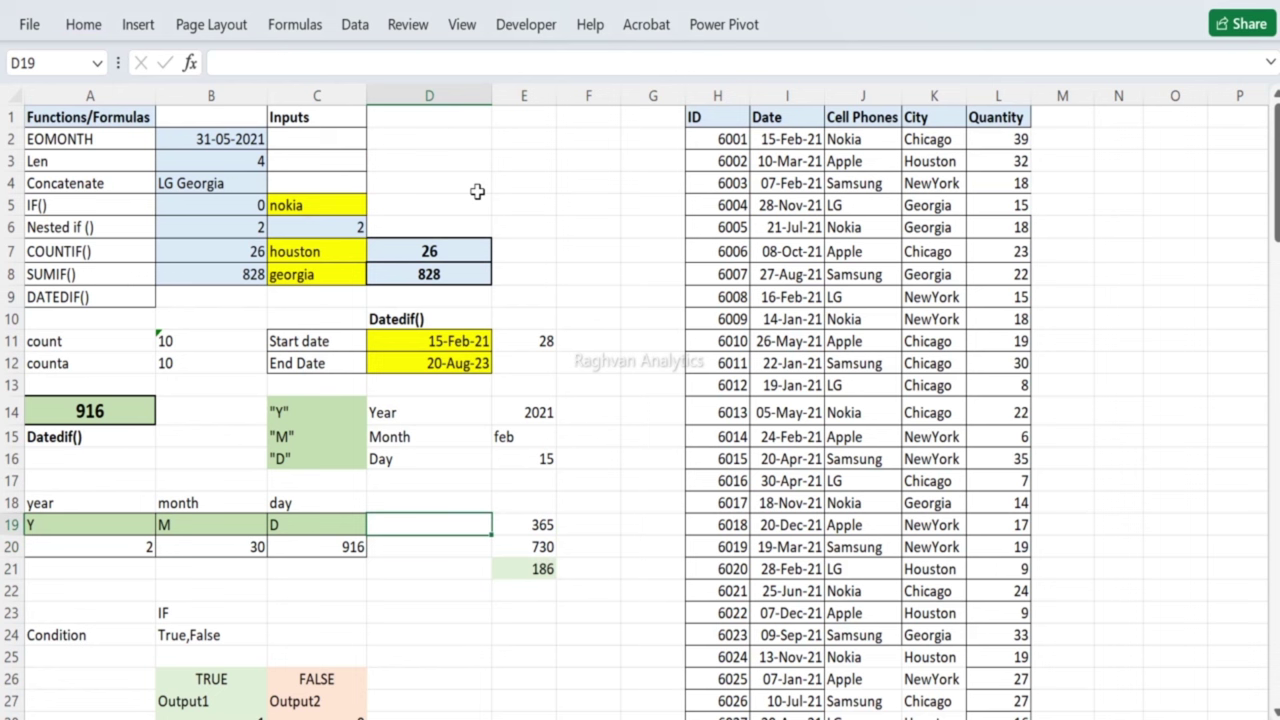
{"action": "type", "text": "30,31,28"}
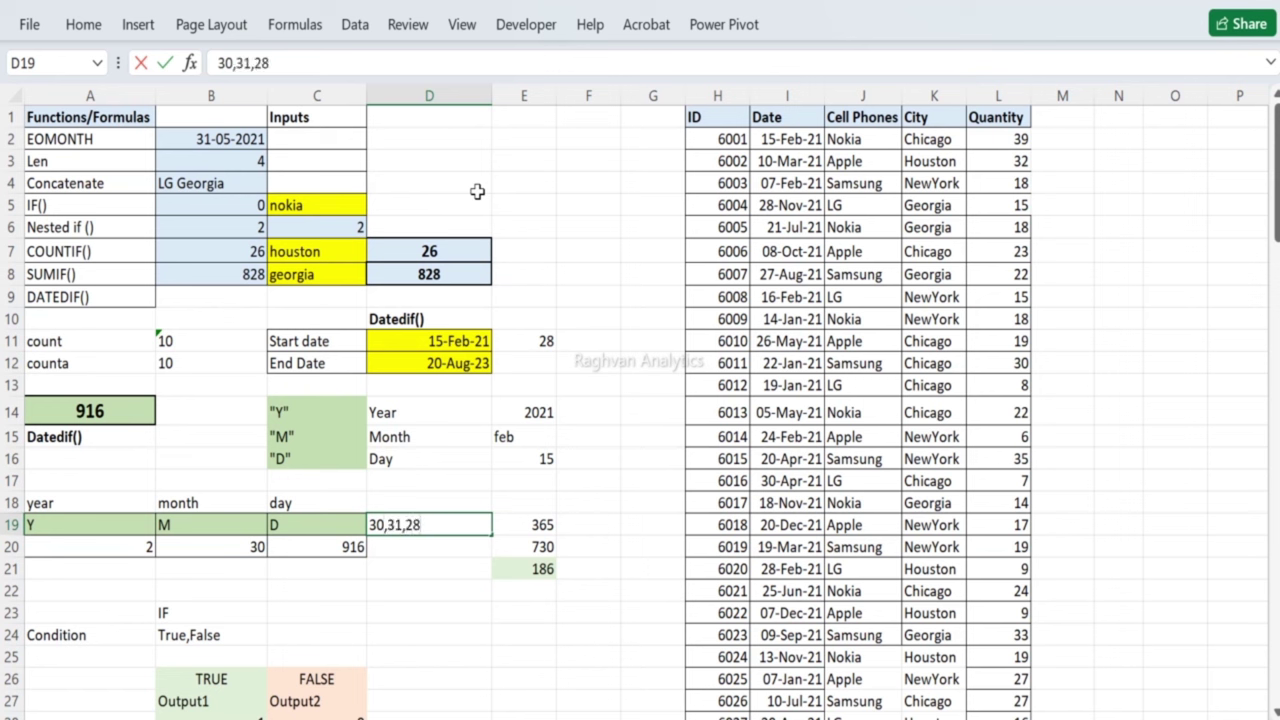
{"action": "key", "text": "ctrl+Return"}
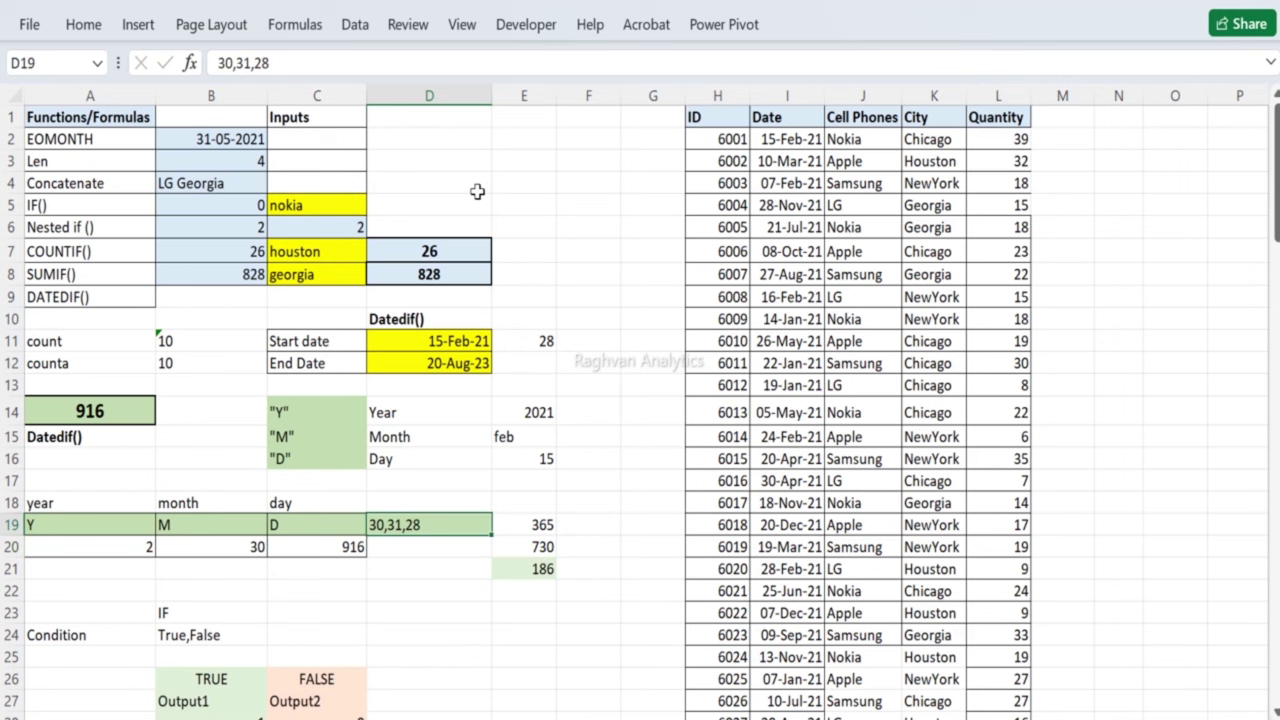
{"action": "key", "text": "Delete"}
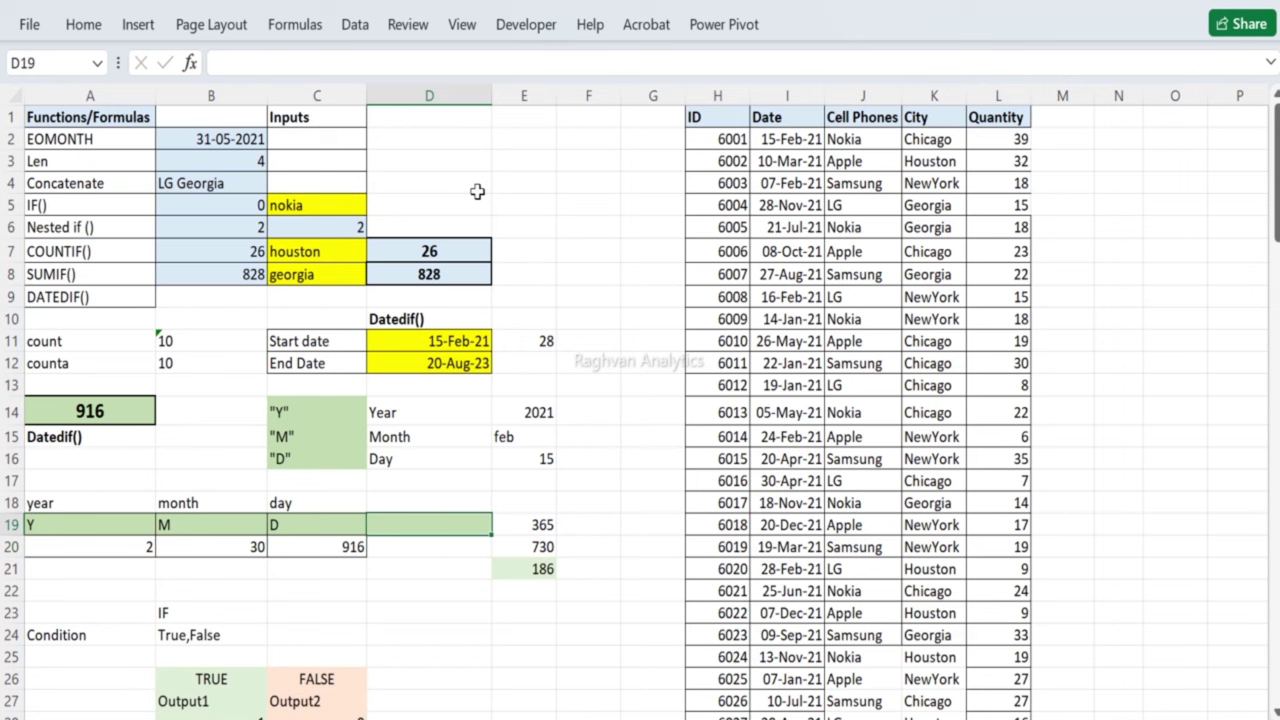
Step: Copy the 365, 730 and 186 values from E19:E21 into D19:D21
{"action": "key", "text": "Right"}
{"action": "key", "text": "shift+Down"}
{"action": "key", "text": "shift+Down"}
{"action": "key", "text": "ctrl+c"}
{"action": "key", "text": "Left"}
{"action": "key", "text": "shift+Down"}
{"action": "key", "text": "shift+Down"}
{"action": "key", "text": "ctrl+v"}
Step: Cut the calculation values from D19:D21 and paste them at E19, leaving D19 empty
{"action": "key", "text": "Left"}
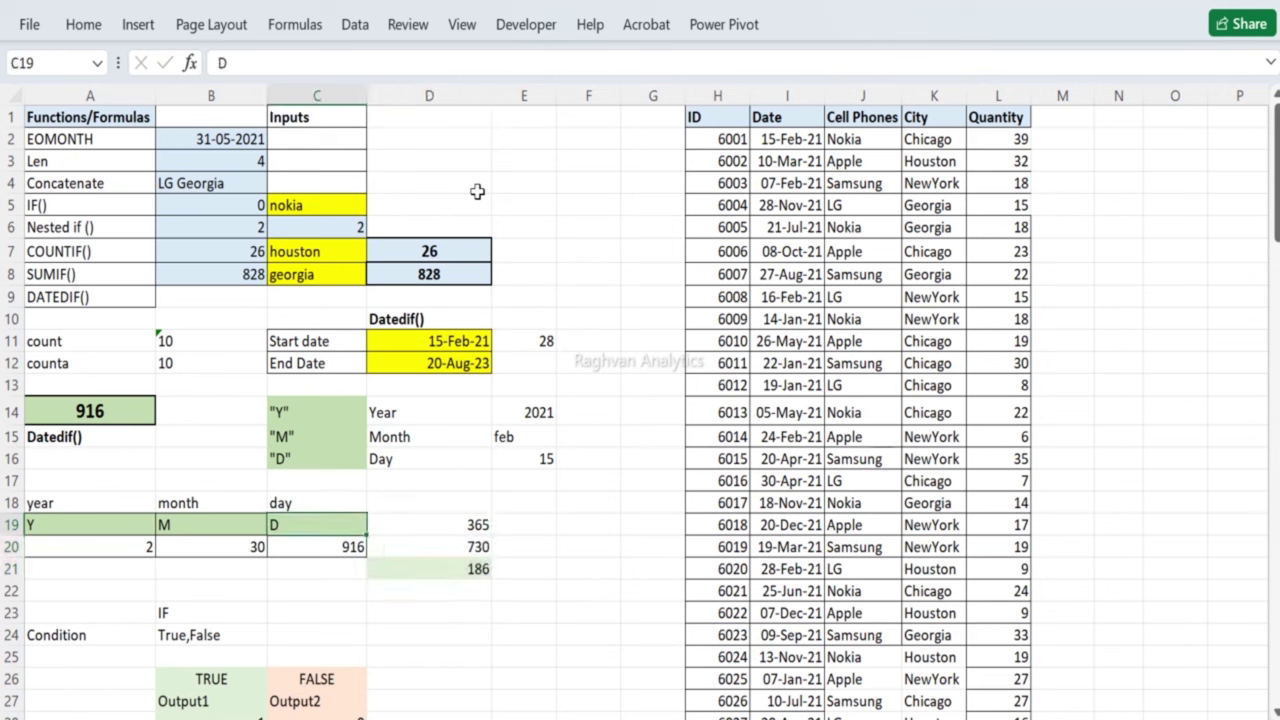
{"action": "key", "text": "Left"}
{"action": "key", "text": "Right"}
{"action": "key", "text": "Right"}
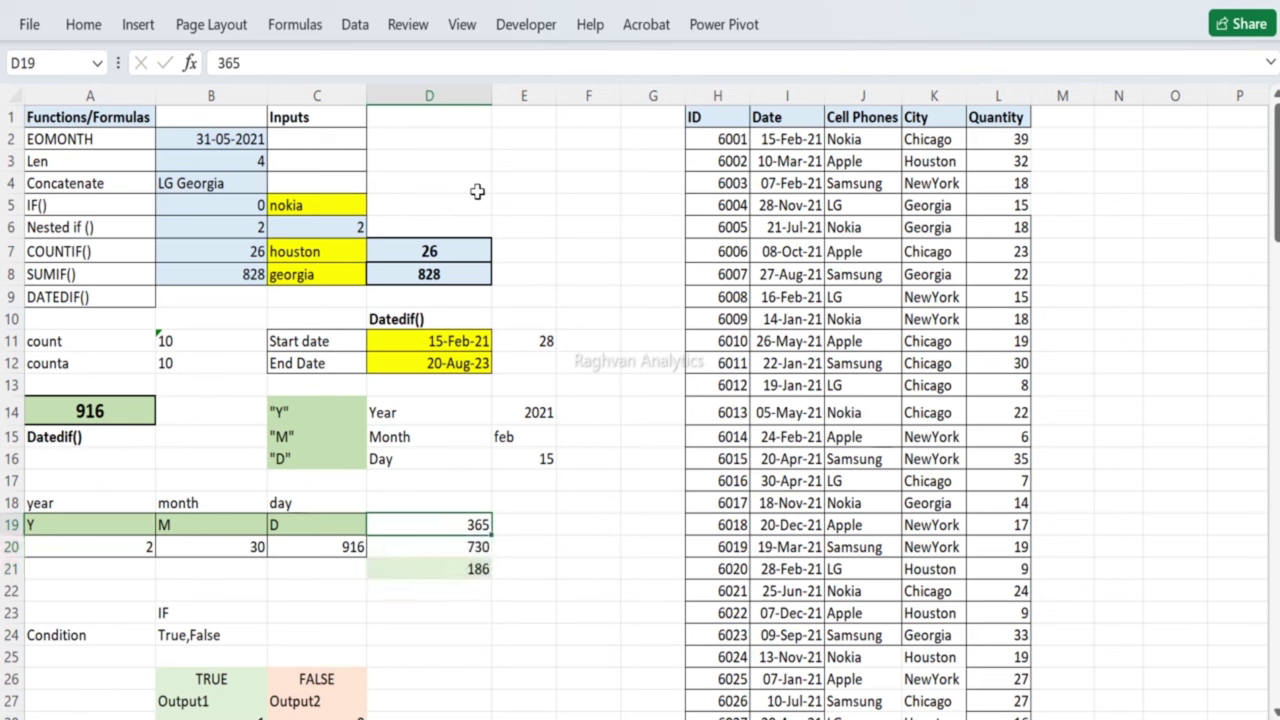
{"action": "key", "text": "shift+Down"}
{"action": "key", "text": "shift+Down"}
{"action": "key", "text": "ctrl+x"}
{"action": "key", "text": "Right"}
{"action": "key", "text": "ctrl+v"}
{"action": "key", "text": "Left"}
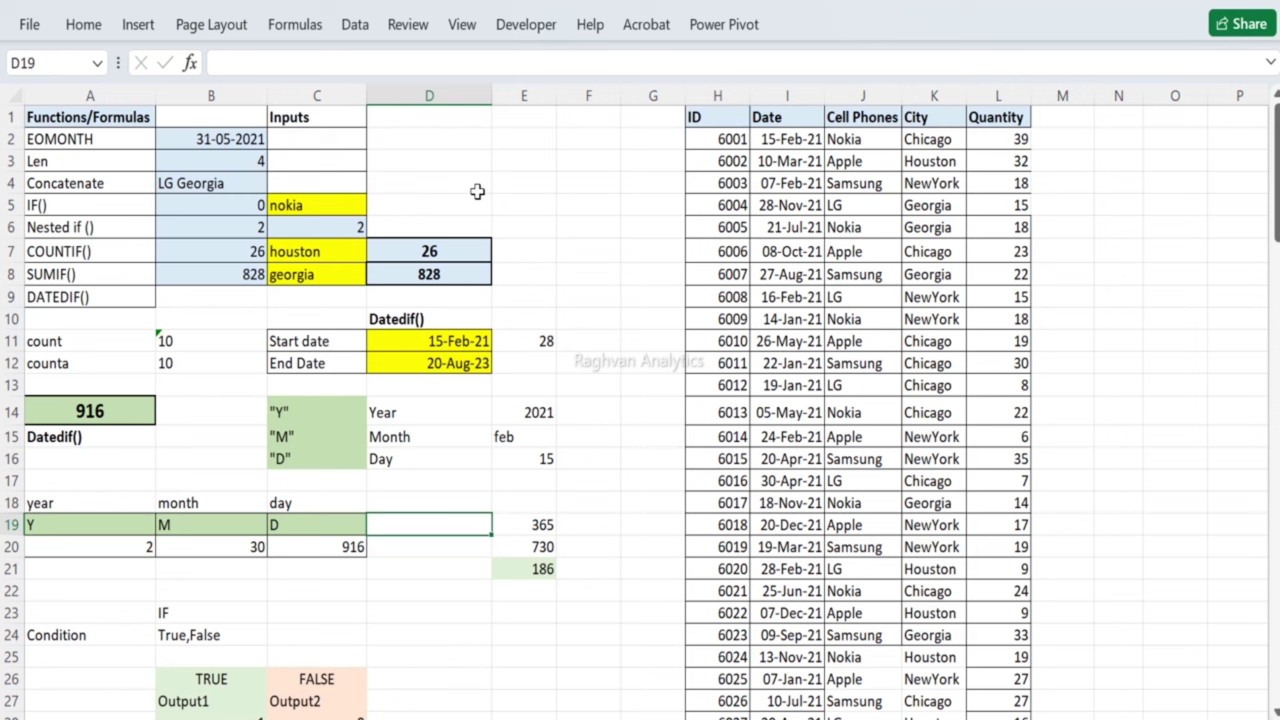
Step: Enter =A20*12 in D19 so it shows 24
{"action": "type", "text": "="}
{"action": "key", "text": "Left"}
{"action": "key", "text": "Left"}
{"action": "key", "text": "Left"}
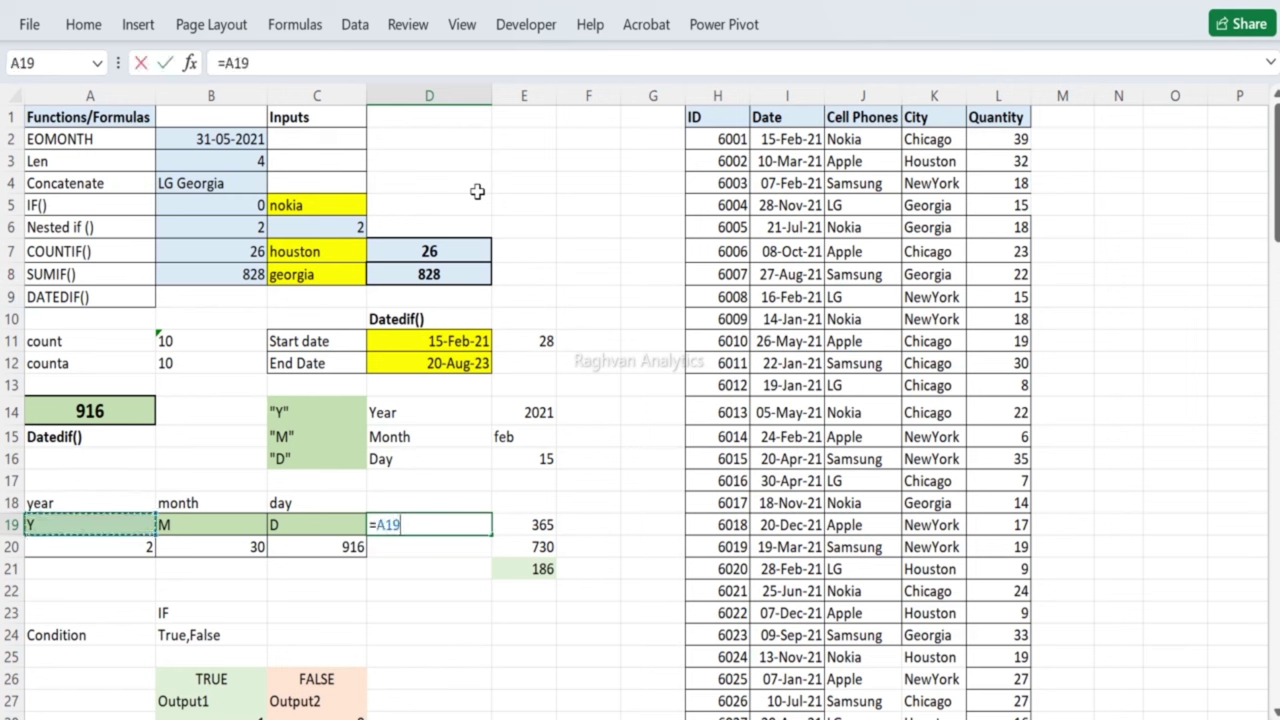
{"action": "key", "text": "Down"}
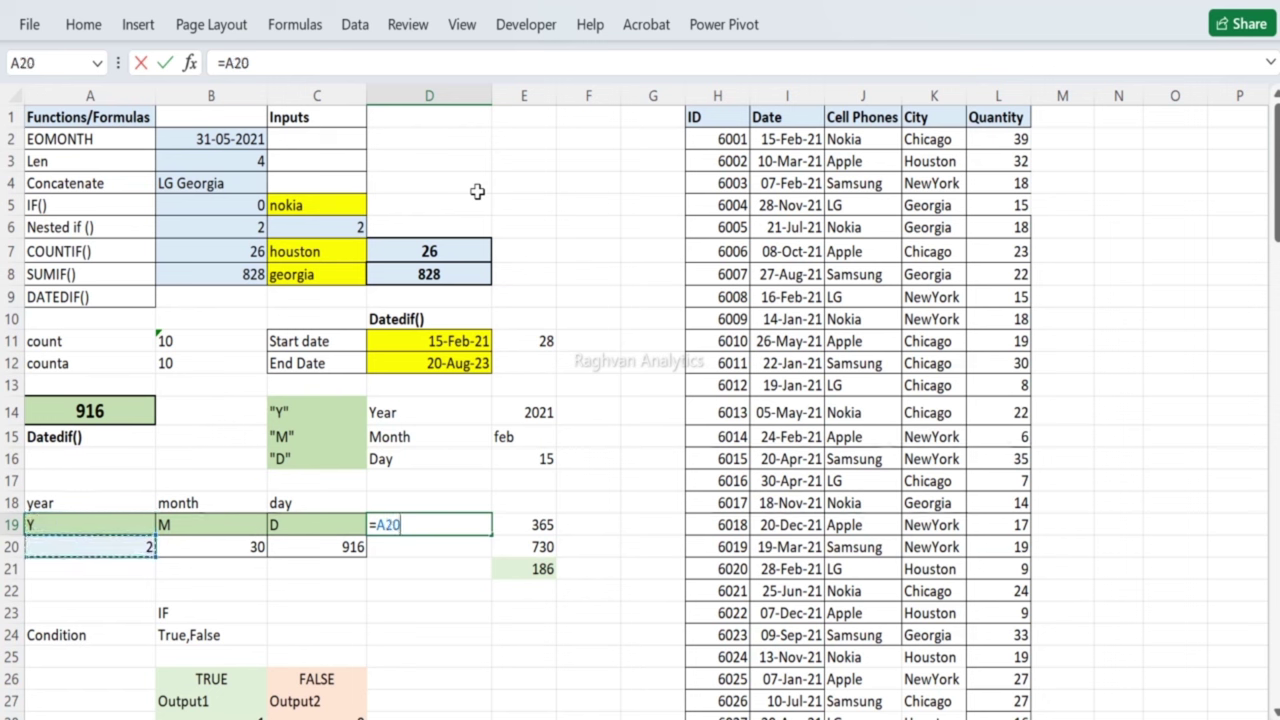
{"action": "key", "text": "Escape"}
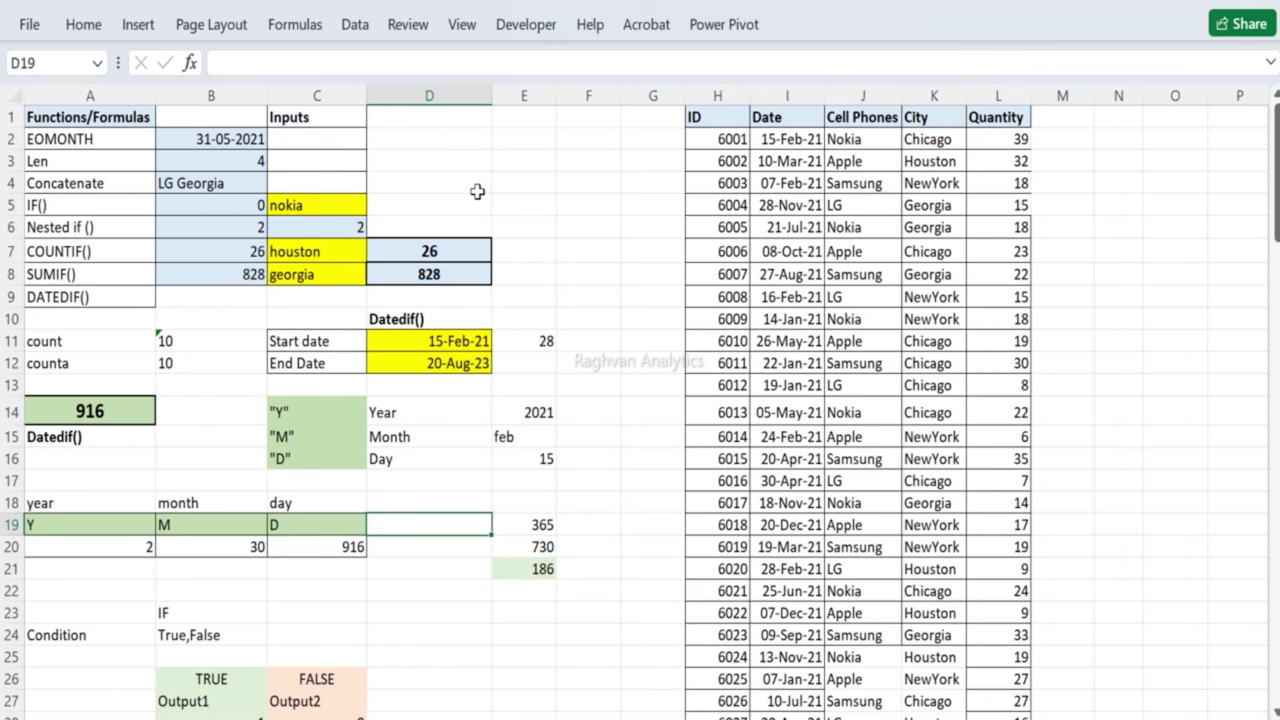
{"action": "type", "text": "="}
{"action": "key", "text": "Left"}
{"action": "key", "text": "Left"}
{"action": "key", "text": "Left"}
{"action": "key", "text": "Down"}
{"action": "type", "text": "*12"}
{"action": "key", "text": "Return"}
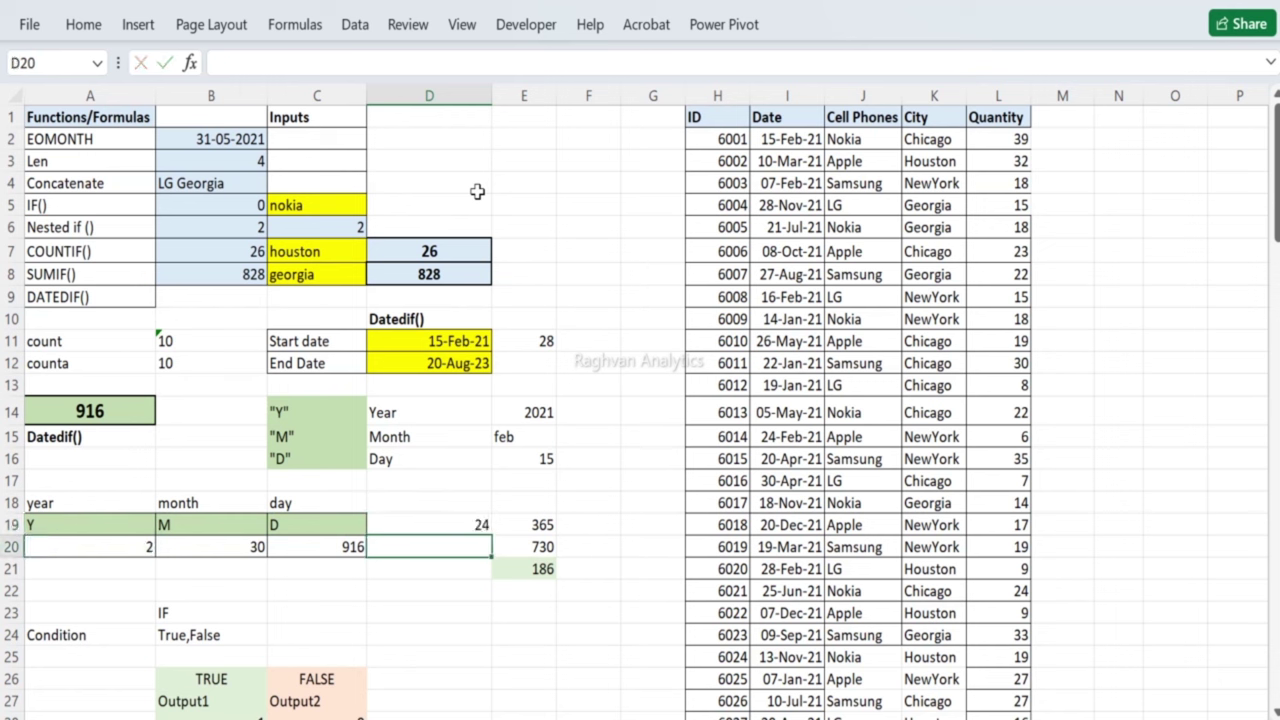
Step: Enter =B20 in D20 (30) and =D20-D19 in D21, giving 6
{"action": "type", "text": "="}
{"action": "key", "text": "Left"}
{"action": "key", "text": "Left"}
{"action": "key", "text": "Return"}
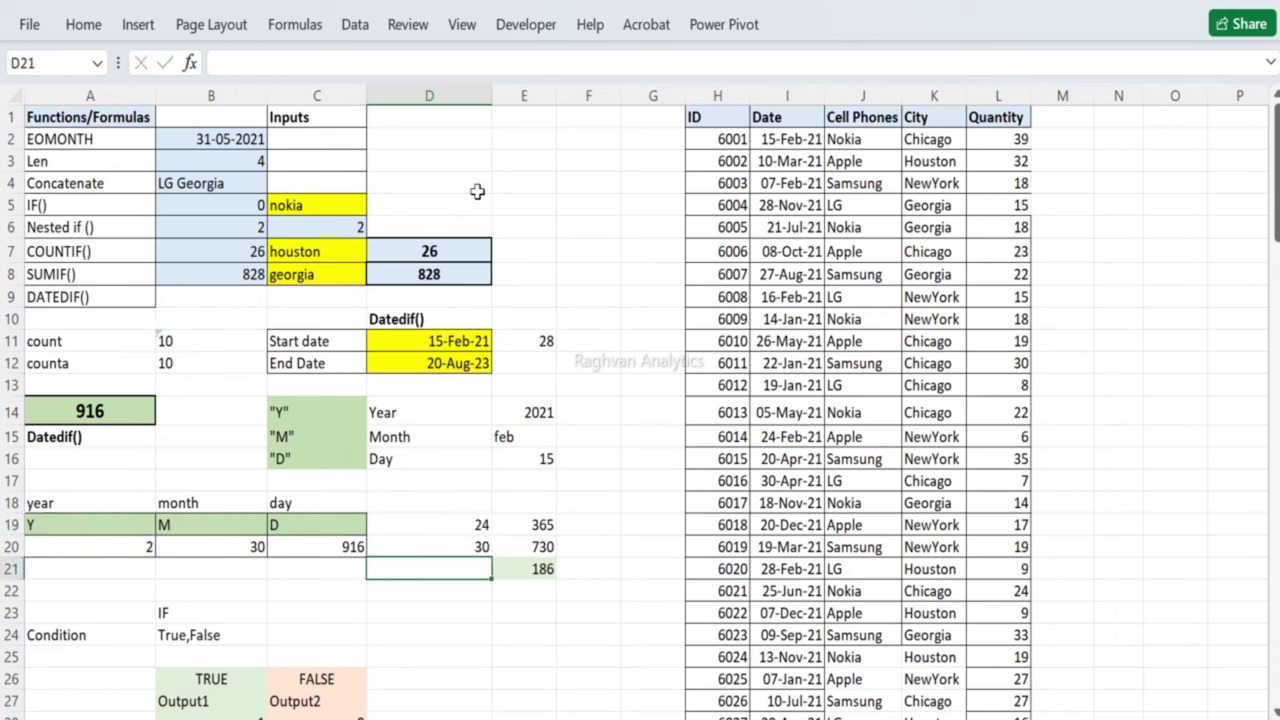
{"action": "type", "text": "="}
{"action": "key", "text": "Up"}
{"action": "type", "text": "-"}
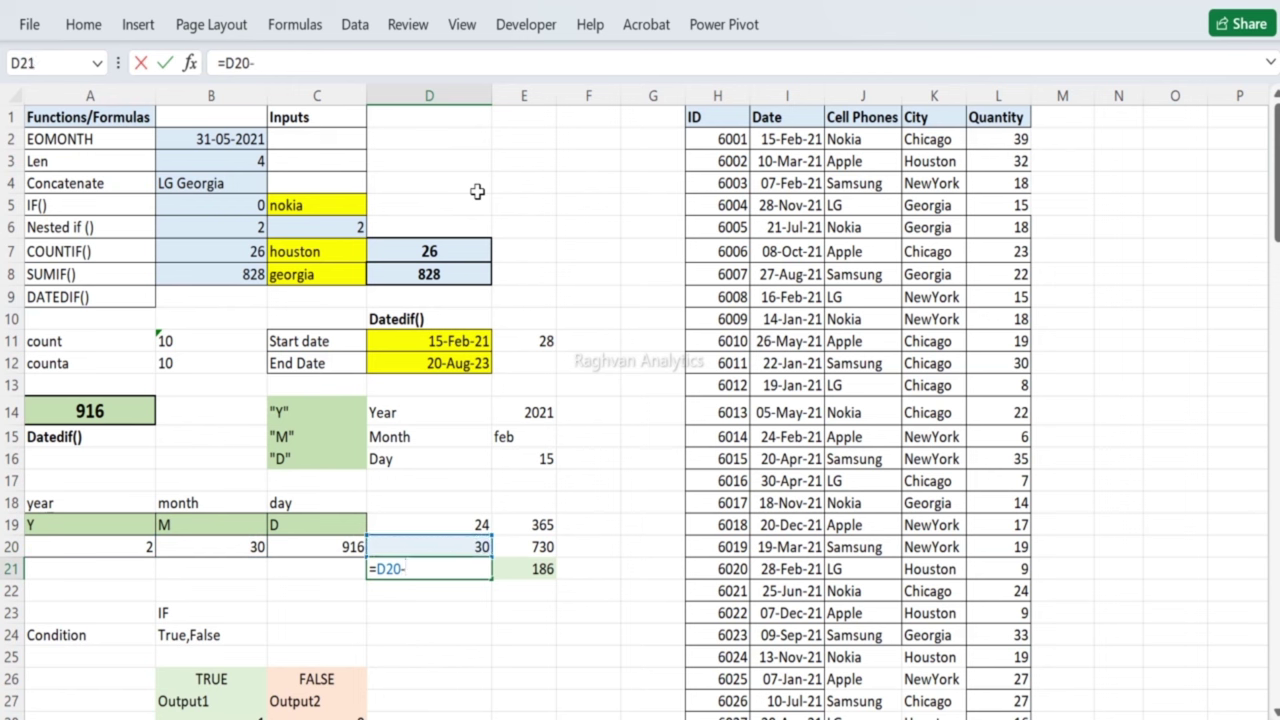
{"action": "key", "text": "Up"}
{"action": "key", "text": "Up"}
{"action": "key", "text": "Return"}
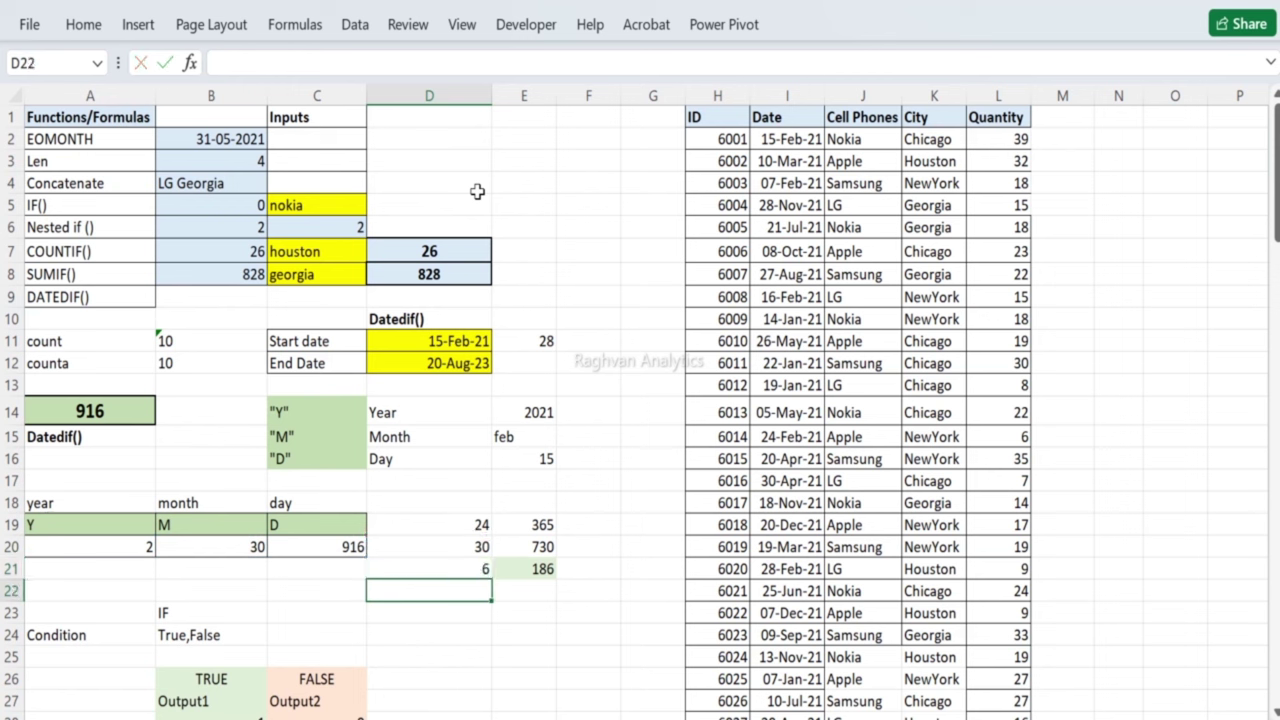
Step: Check E21's formula against its neighbouring cells in row 21
{"action": "key", "text": "Up"}
{"action": "key", "text": "Right"}
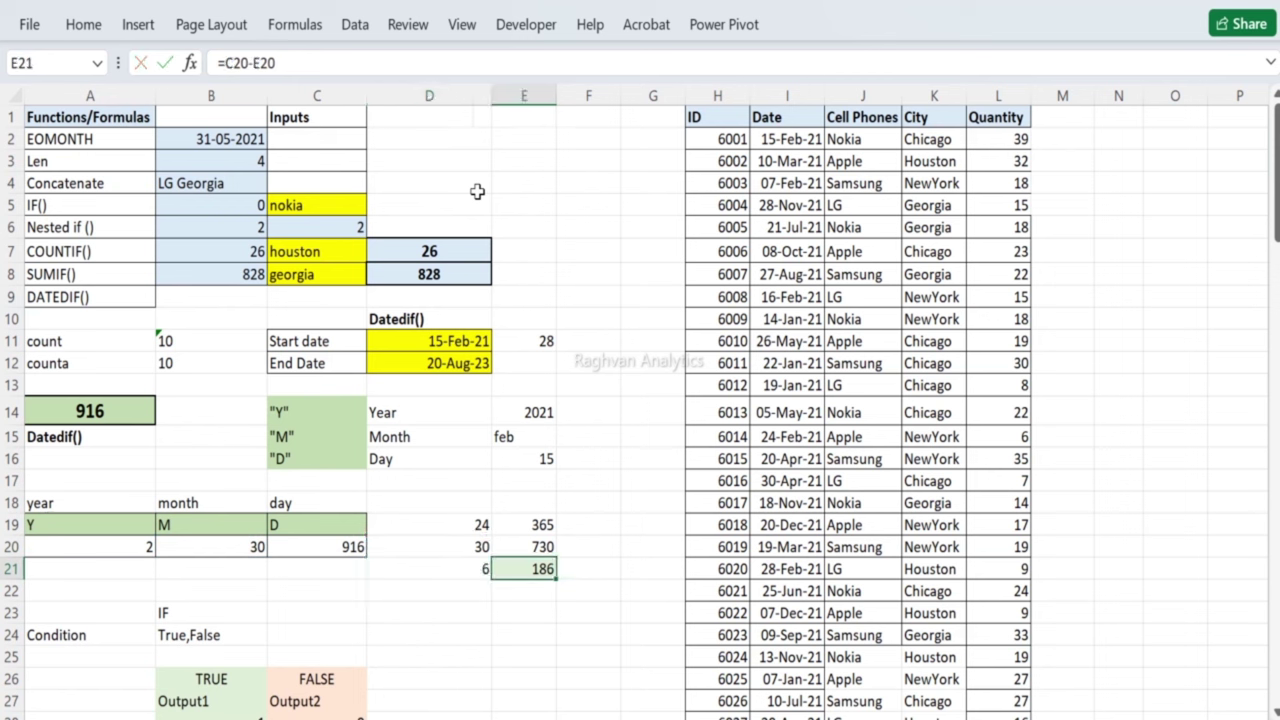
{"action": "key", "text": "Left"}
{"action": "key", "text": "Right"}
{"action": "key", "text": "Right"}
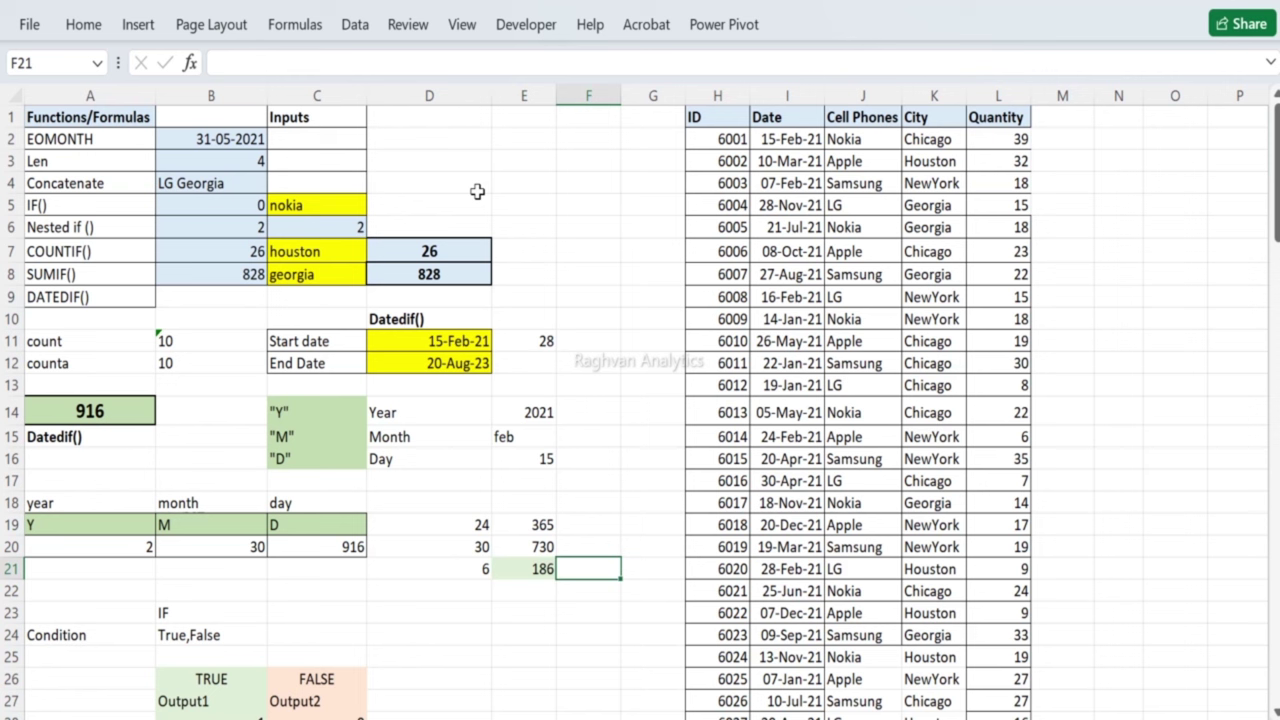
Step: Review E21's formula, then add a 30,31,28 note in D18 and delete it
{"action": "key", "text": "Left"}
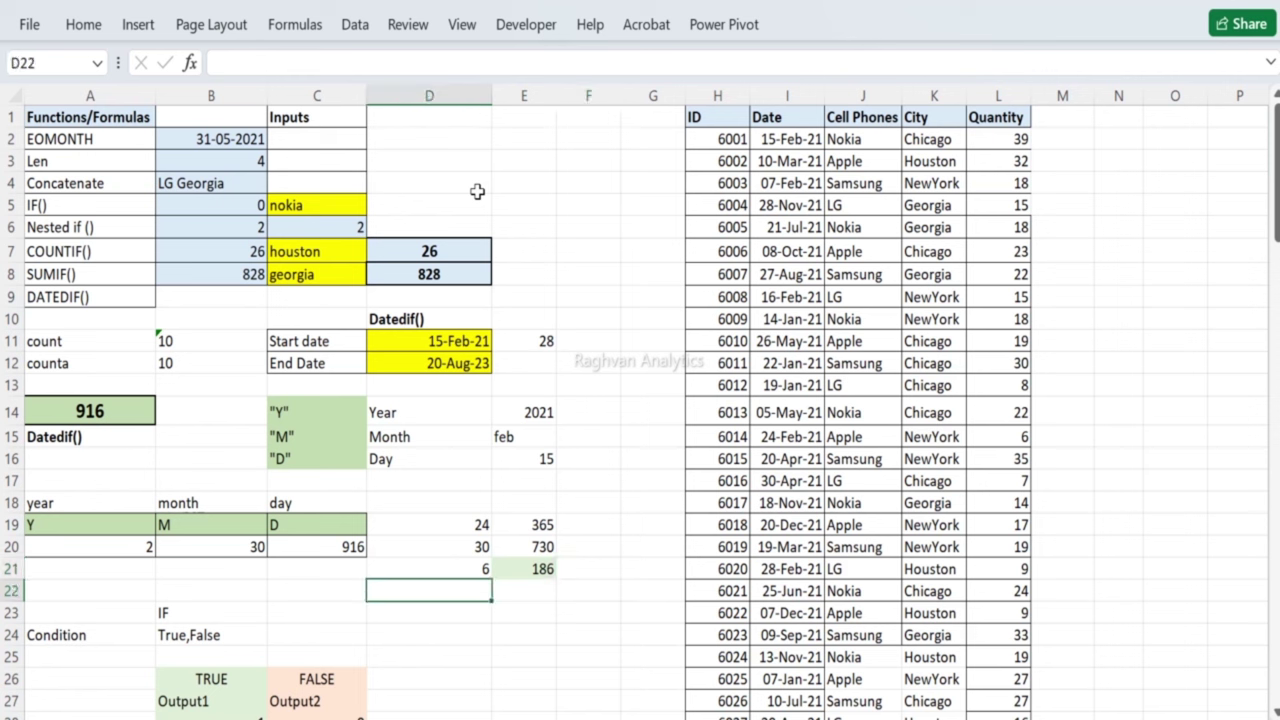
{"action": "type", "text": "="}
{"action": "key", "text": "Escape"}
{"action": "key", "text": "Up"}
{"action": "key", "text": "Up"}
{"action": "key", "text": "Up"}
{"action": "key", "text": "Up"}
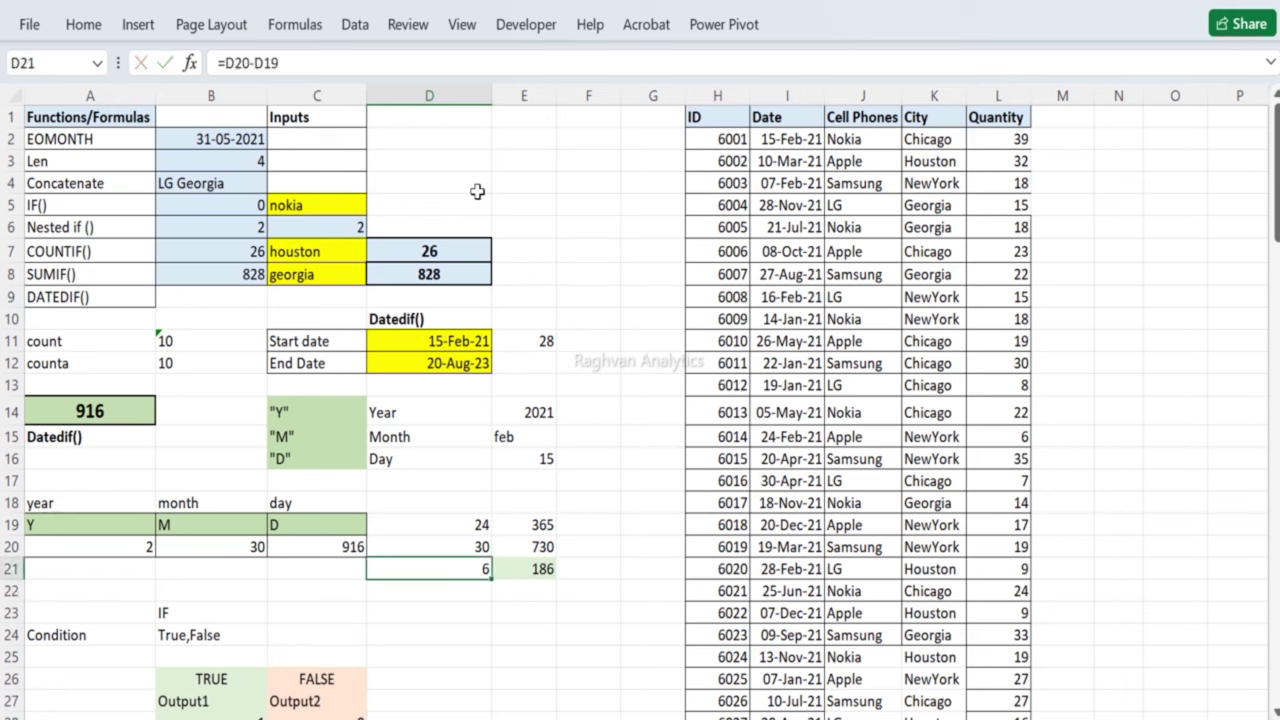
{"action": "type", "text": "30,"}
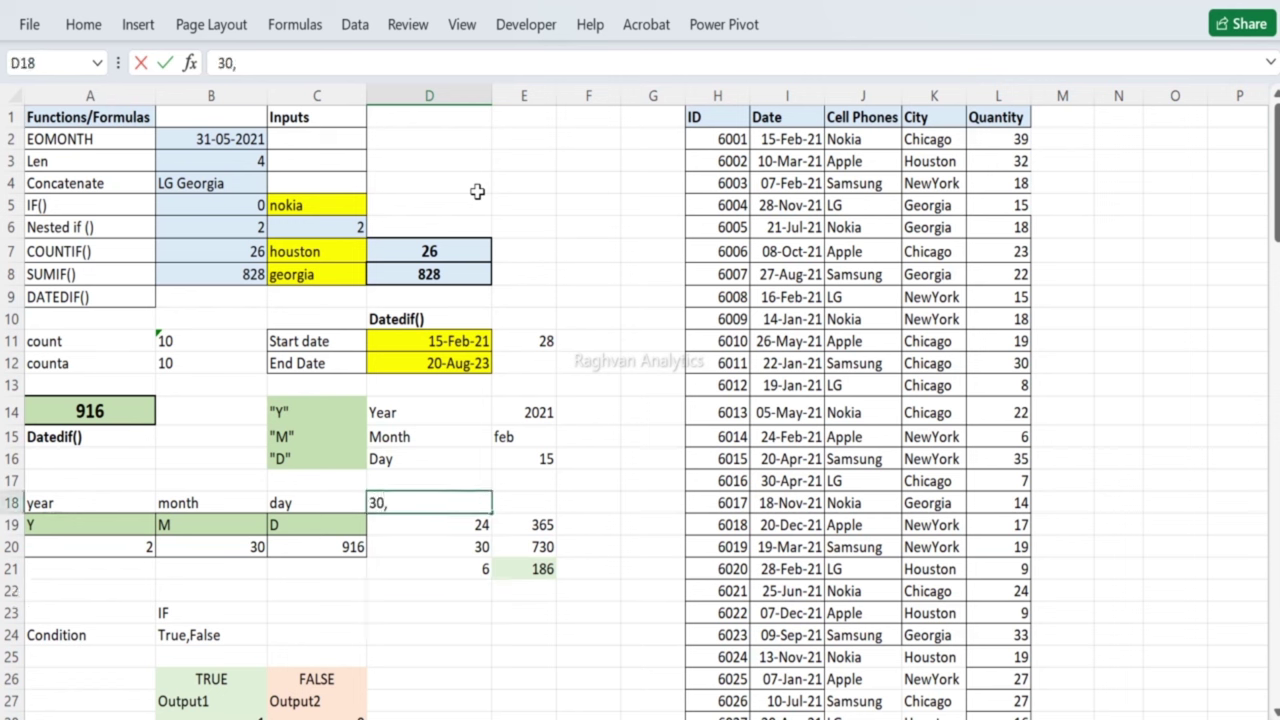
{"action": "type", "text": "31,28"}
{"action": "key", "text": "Return"}
{"action": "key", "text": "Up"}
{"action": "key", "text": "Delete"}
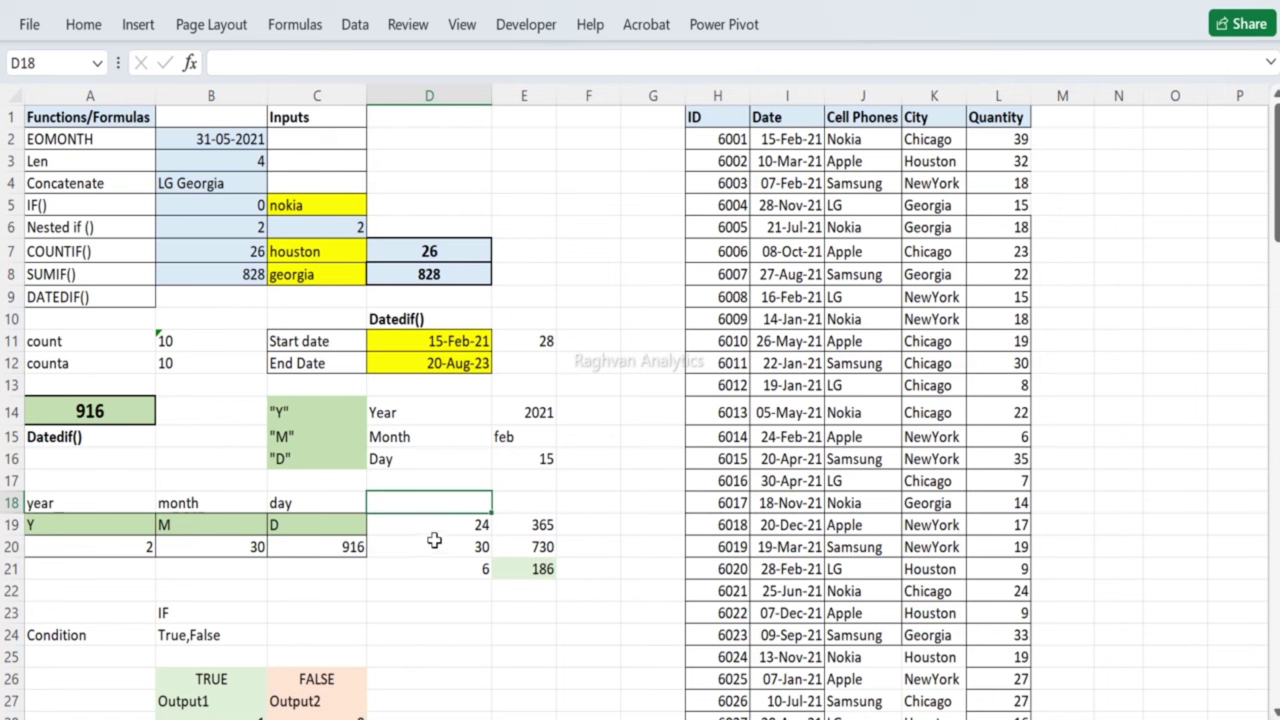
Step: Move the IF example block A23:C28 down to start at A31, then return to A1
{"action": "left_click_drag", "start_coordinate": [434, 535], "coordinate": [511, 563]}
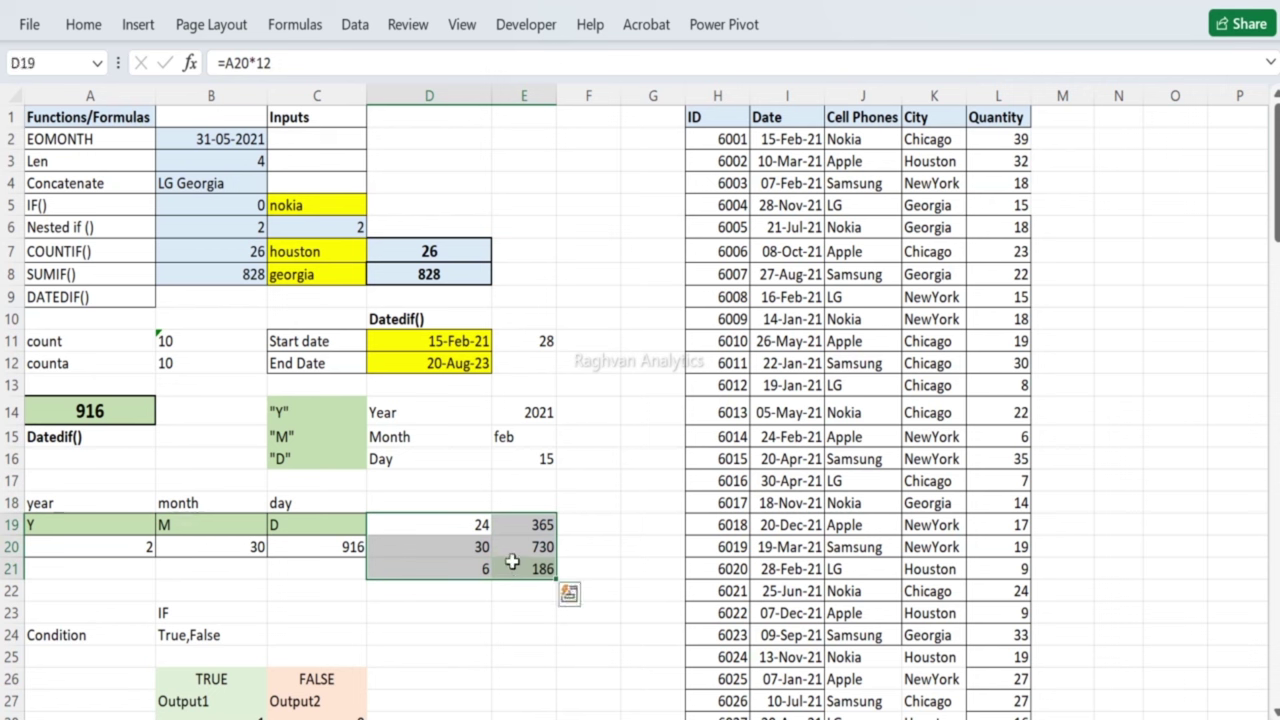
{"action": "key", "text": "Left"}
{"action": "key", "text": "Left"}
{"action": "key", "text": "Left"}
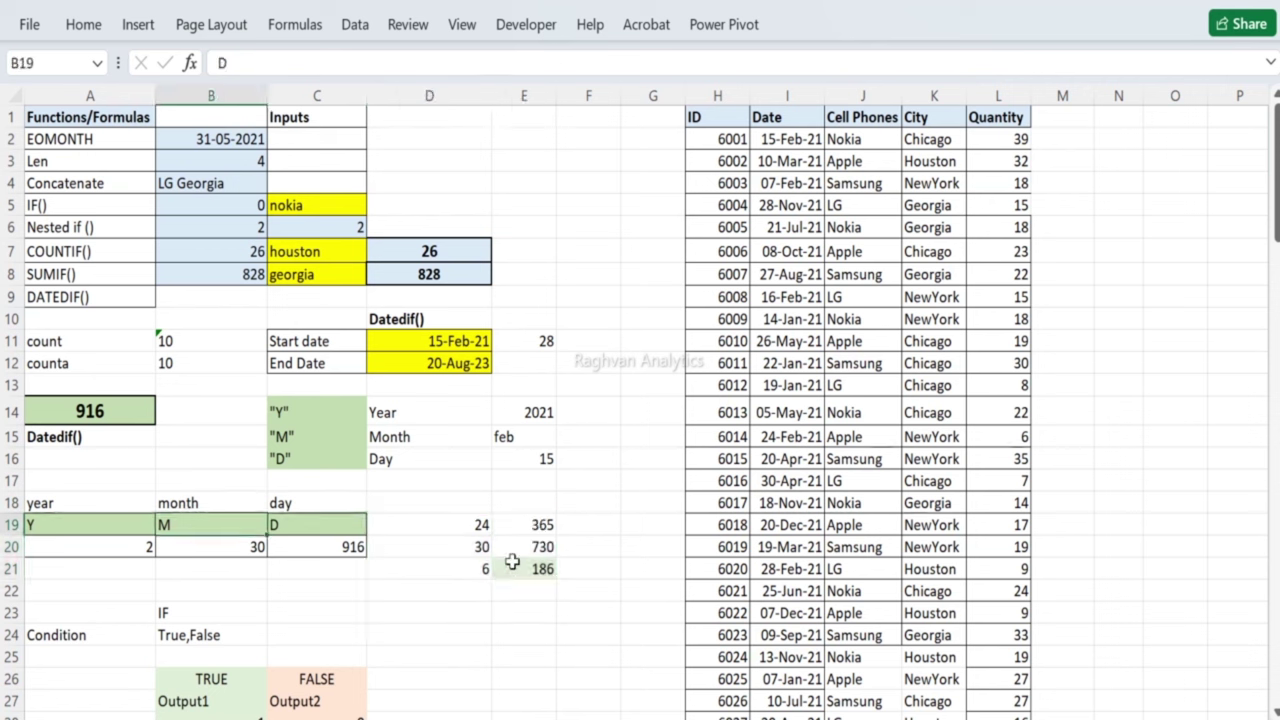
{"action": "key", "text": "Down"}
{"action": "key", "text": "Down"}
{"action": "key", "text": "Down"}
{"action": "key", "text": "Down"}
{"action": "key", "text": "Down"}
{"action": "key", "text": "Down"}
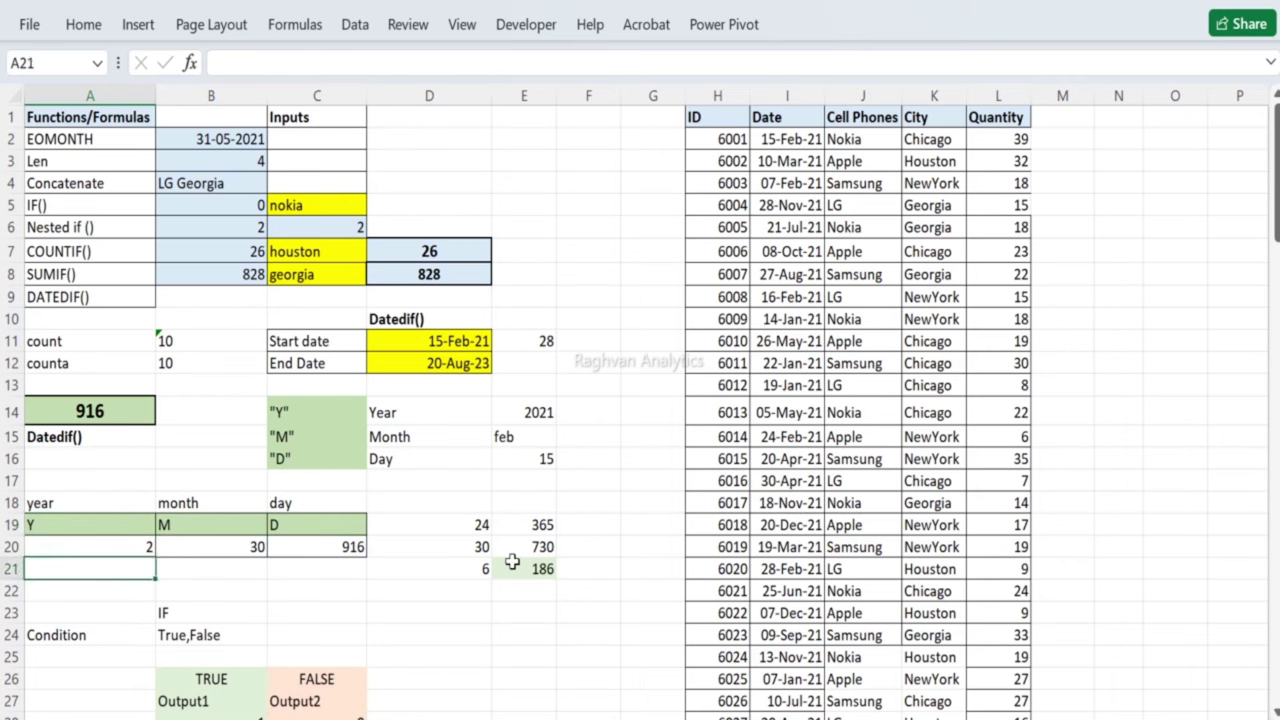
{"action": "key", "text": "Up"}
{"action": "key", "text": "Up"}
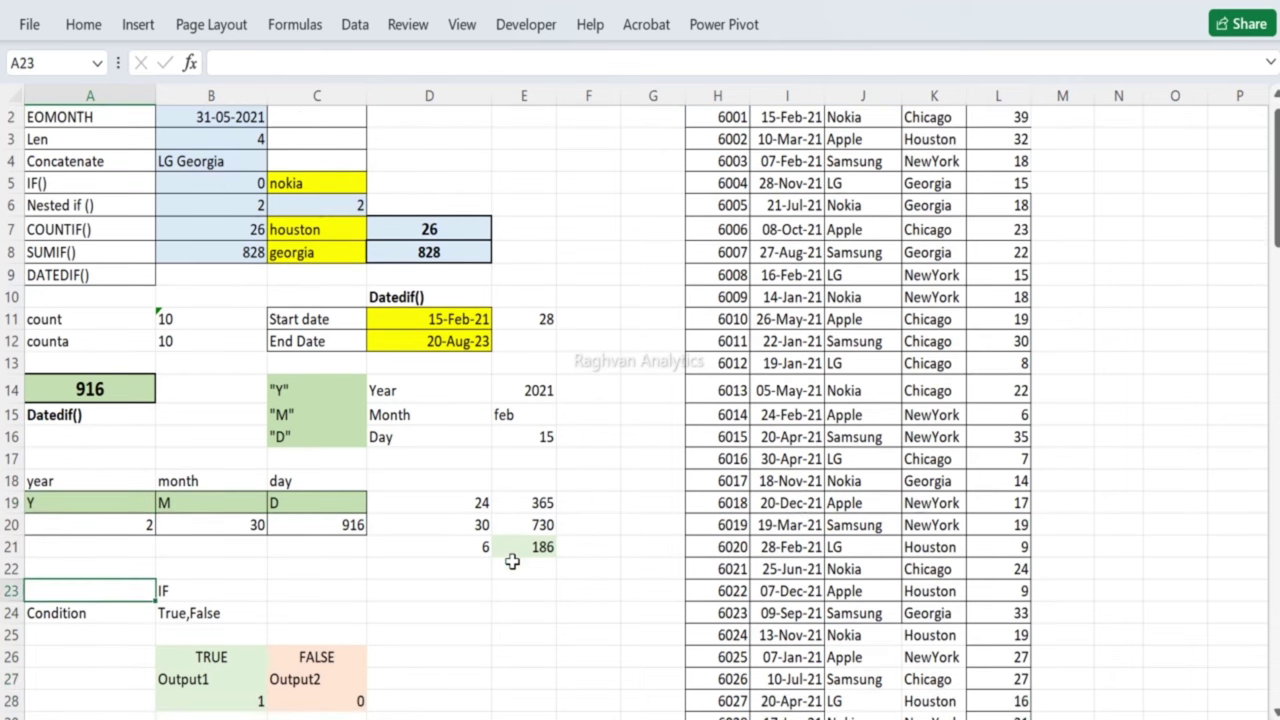
{"action": "key", "text": "shift+Right"}
{"action": "key", "text": "shift+Right"}
{"action": "key", "text": "shift+Down"}
{"action": "key", "text": "shift+Down"}
{"action": "key", "text": "shift+Down"}
{"action": "key", "text": "shift+Down"}
{"action": "key", "text": "shift+Down"}
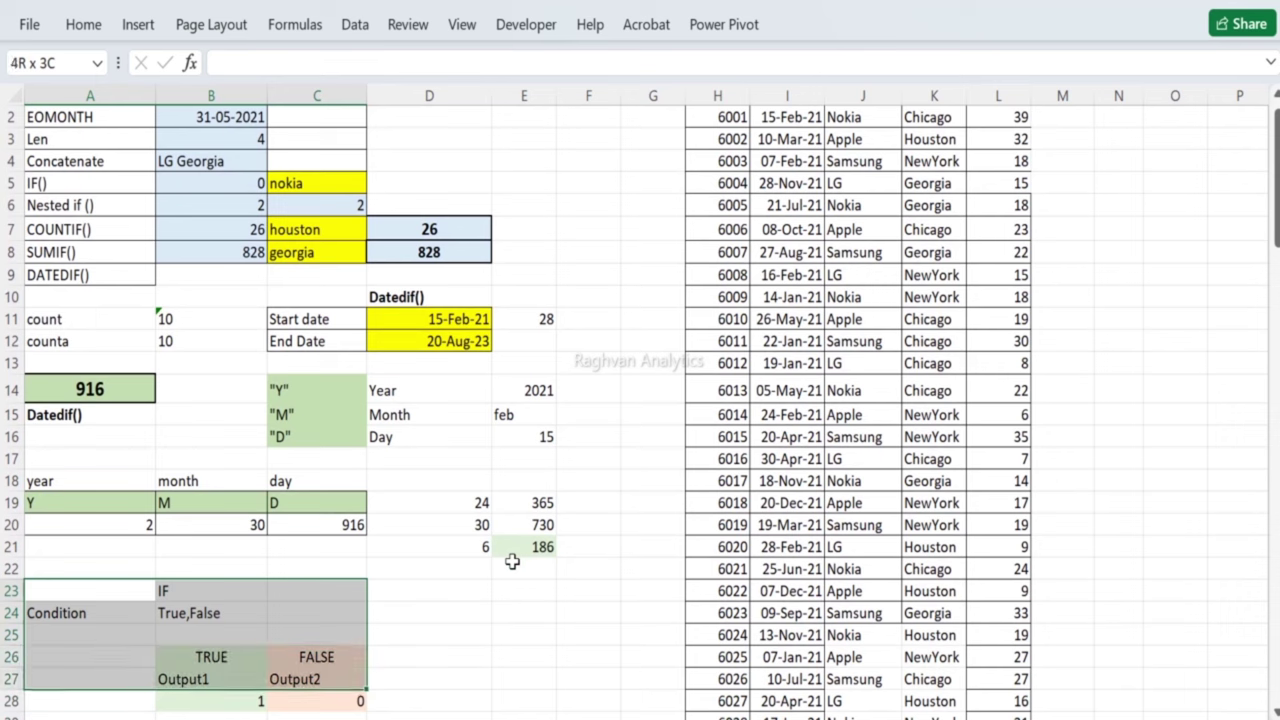
{"action": "key", "text": "ctrl+c"}
{"action": "key", "text": "Down"}
{"action": "key", "text": "Down"}
{"action": "key", "text": "Down"}
{"action": "key", "text": "Down"}
{"action": "key", "text": "Down"}
{"action": "key", "text": "Down"}
{"action": "key", "text": "Down"}
{"action": "key", "text": "Down"}
{"action": "key", "text": "Down"}
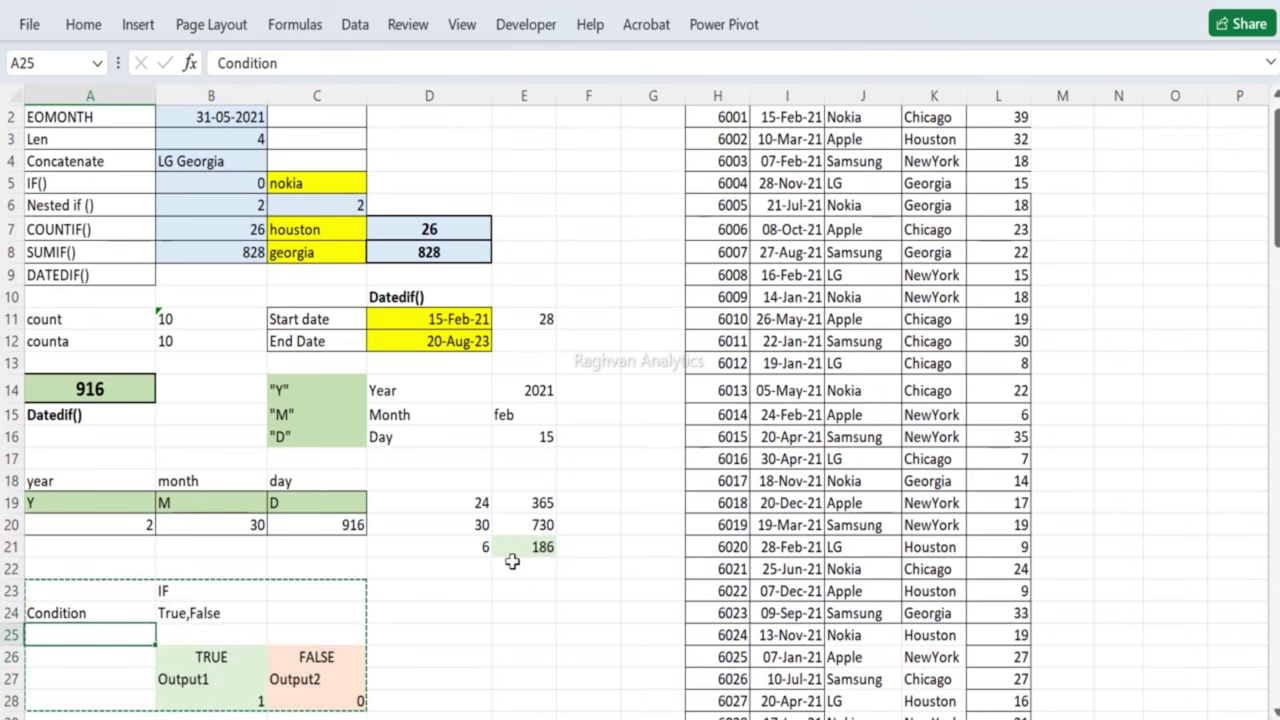
{"action": "key", "text": "Up"}
{"action": "key", "text": "ctrl+v"}
{"action": "key", "text": "Up"}
{"action": "key", "text": "Up"}
{"action": "key", "text": "Up"}
{"action": "key", "text": "Up"}
{"action": "key", "text": "Up"}
{"action": "key", "text": "Up"}
{"action": "key", "text": "Up"}
{"action": "key", "text": "Up"}
{"action": "key", "text": "Up"}
{"action": "key", "text": "Up"}
{"action": "key", "text": "Up"}
{"action": "key", "text": "Up"}
{"action": "key", "text": "Up"}
{"action": "key", "text": "Up"}
{"action": "key", "text": "Up"}
{"action": "key", "text": "Up"}
{"action": "key", "text": "Up"}
{"action": "key", "text": "Up"}
{"action": "key", "text": "ctrl+Home"}
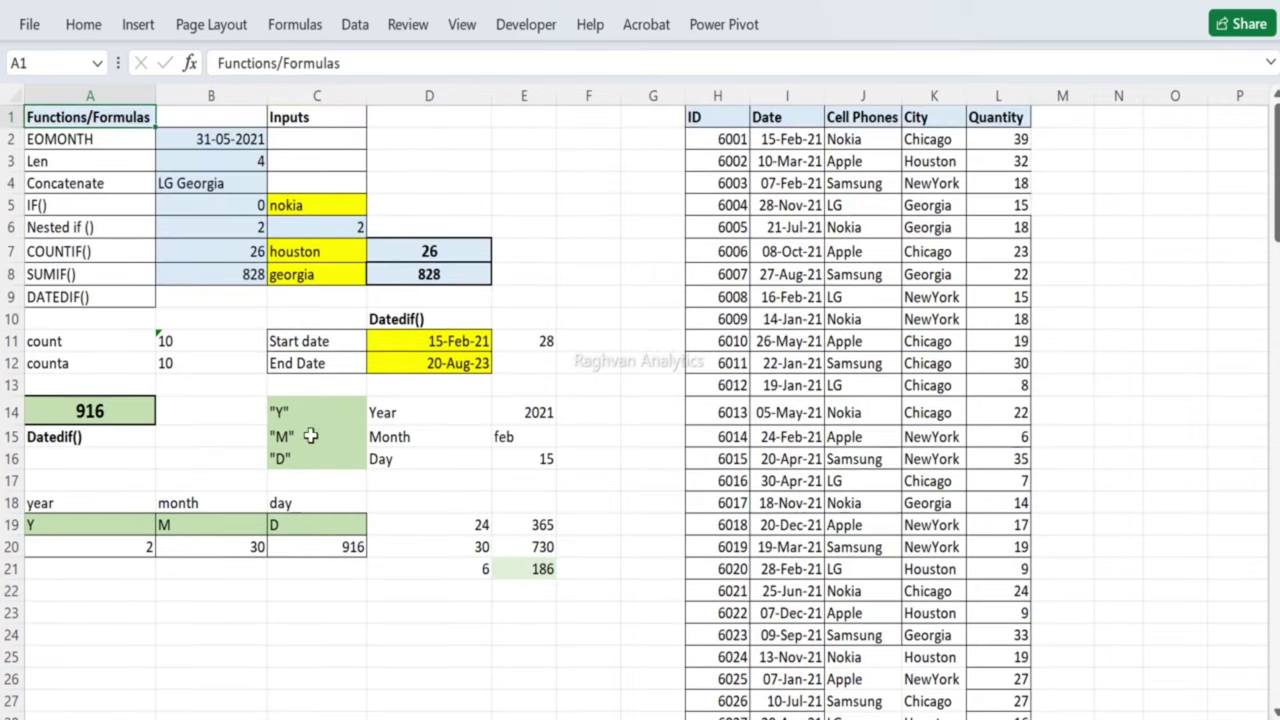
{"action": "left_click", "coordinate": [294, 460]}
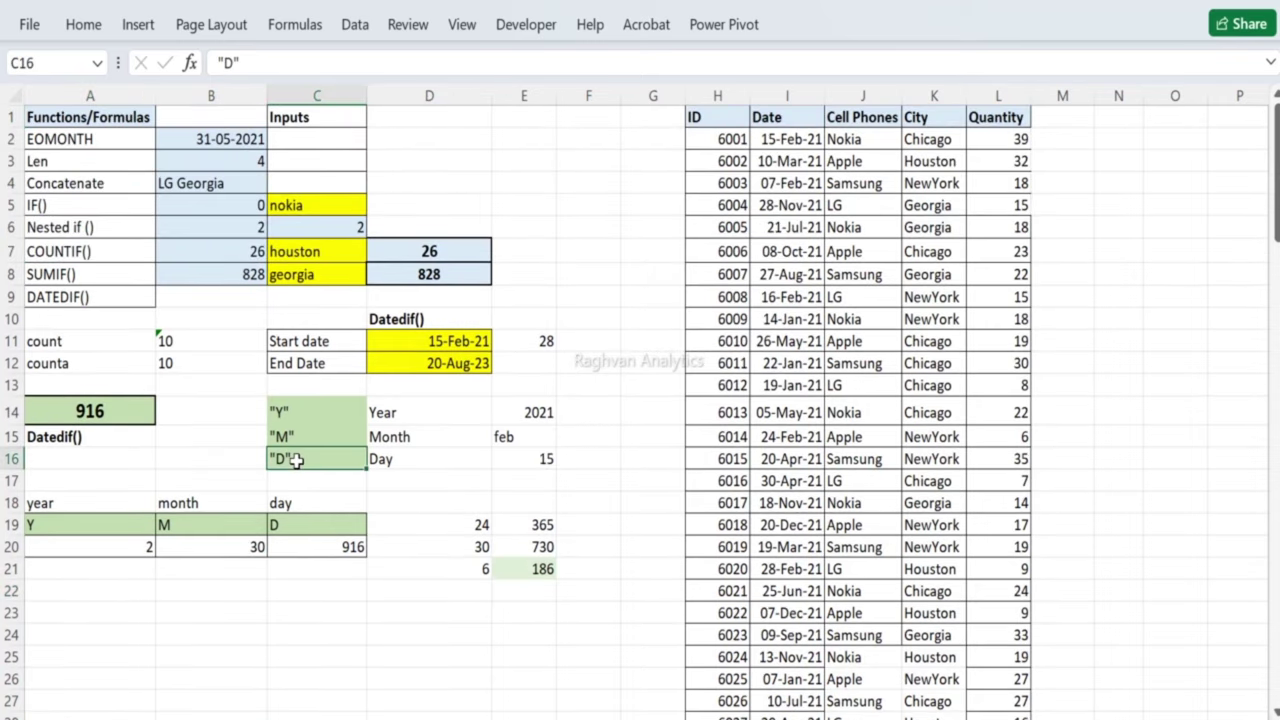
{"action": "left_click_drag", "start_coordinate": [108, 526], "coordinate": [336, 543]}
{"action": "left_click", "coordinate": [336, 543]}
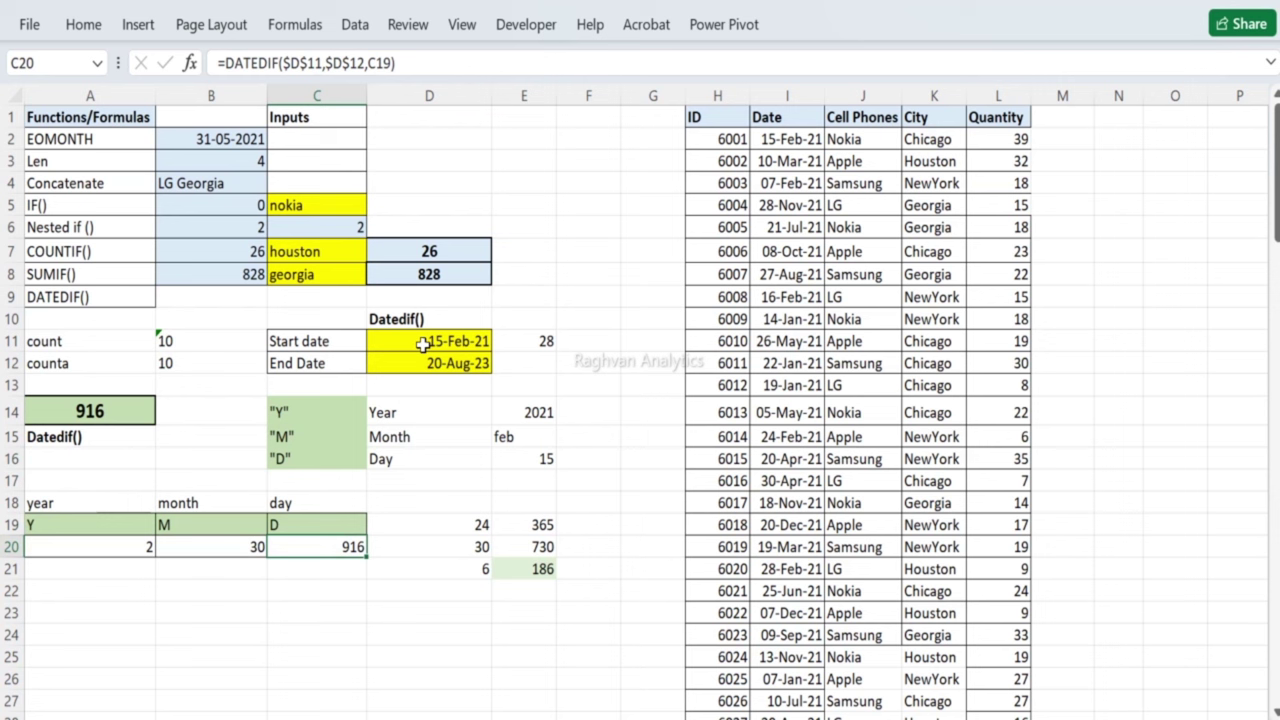
{"action": "left_click", "coordinate": [332, 530]}
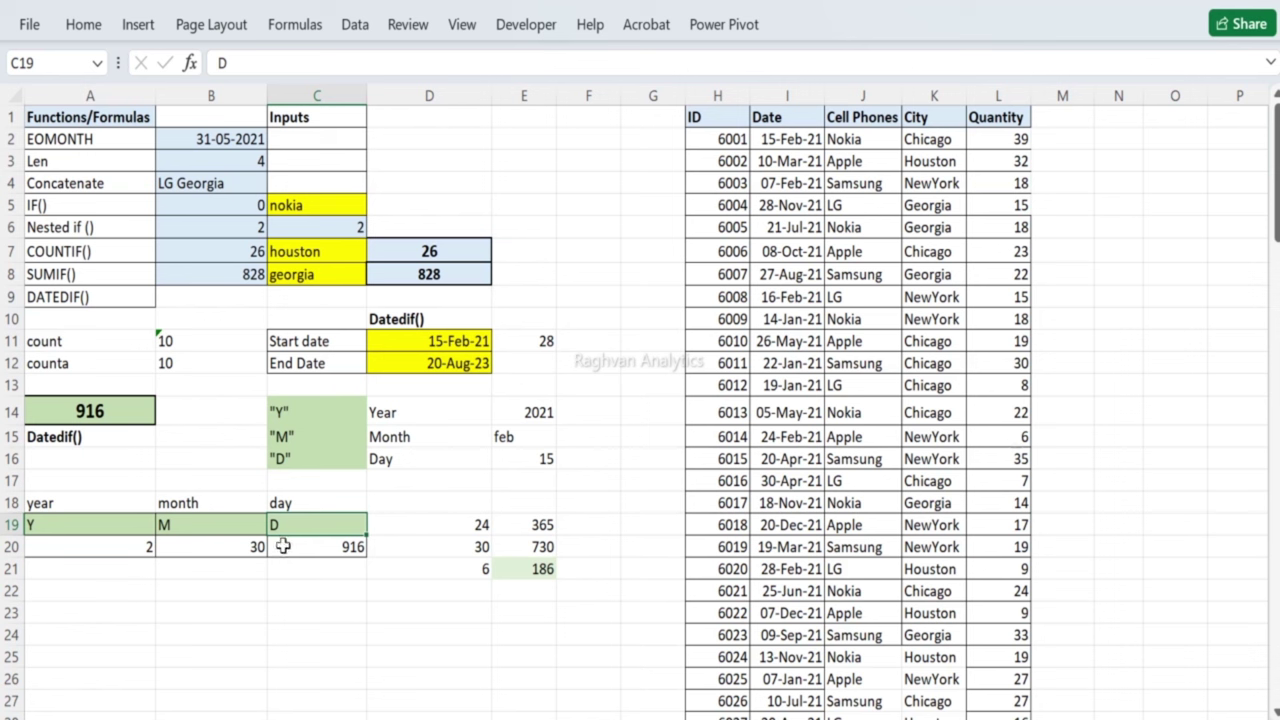
{"action": "left_click", "coordinate": [537, 548]}
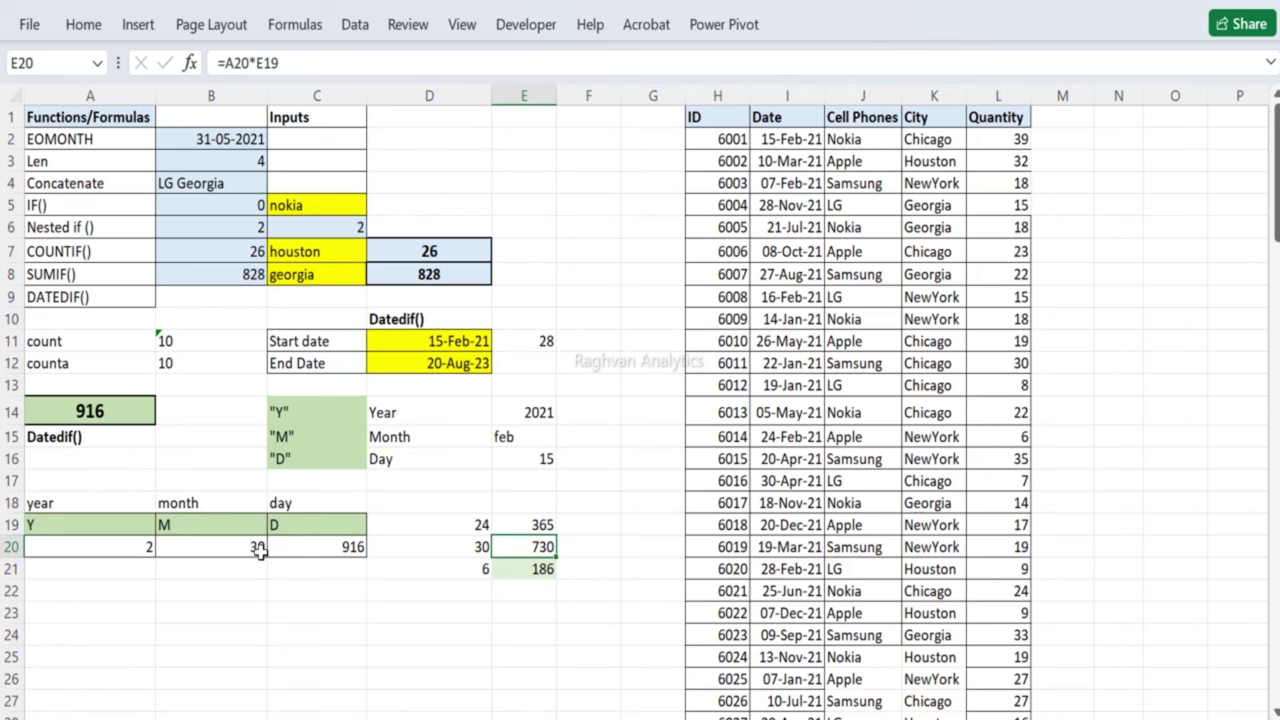
{"action": "left_click", "coordinate": [202, 554]}
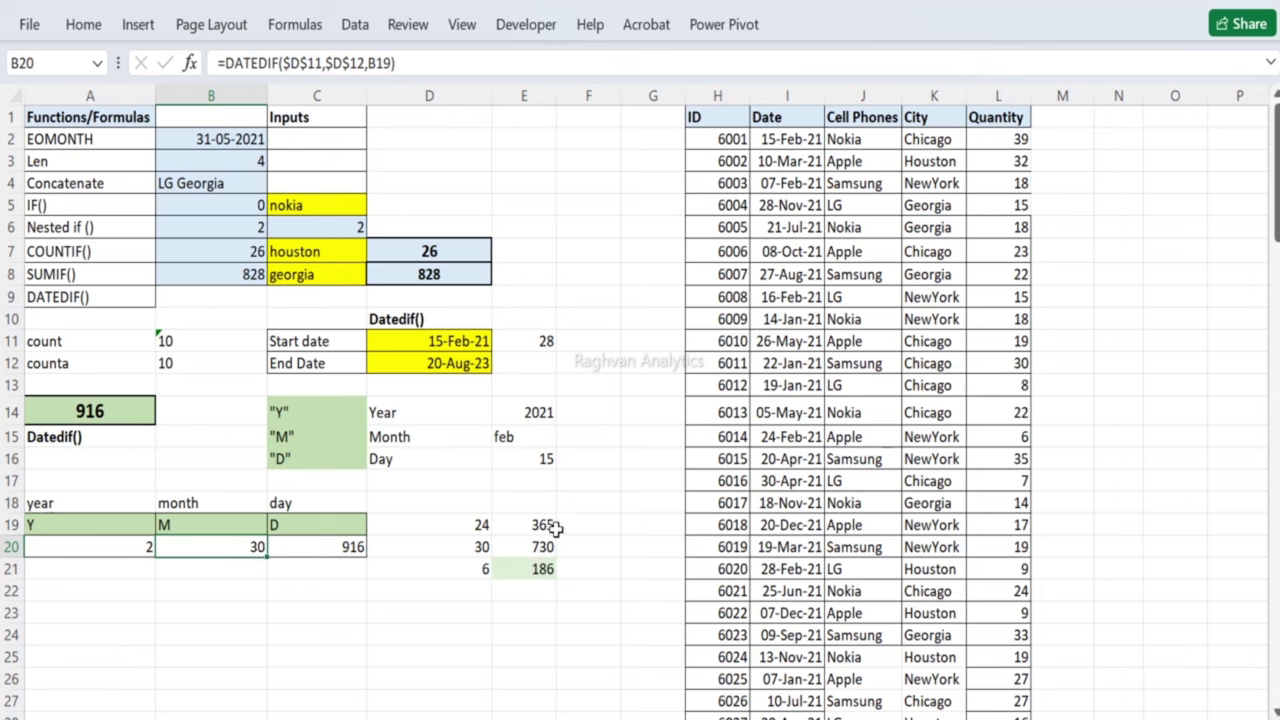
{"action": "left_click_drag", "start_coordinate": [473, 520], "coordinate": [541, 590]}
Step: Delete the helper calculations and discard a started formula in D20
{"action": "key", "text": "Delete"}
{"action": "key", "text": "Left"}
{"action": "key", "text": "Down"}
{"action": "key", "text": "Right"}
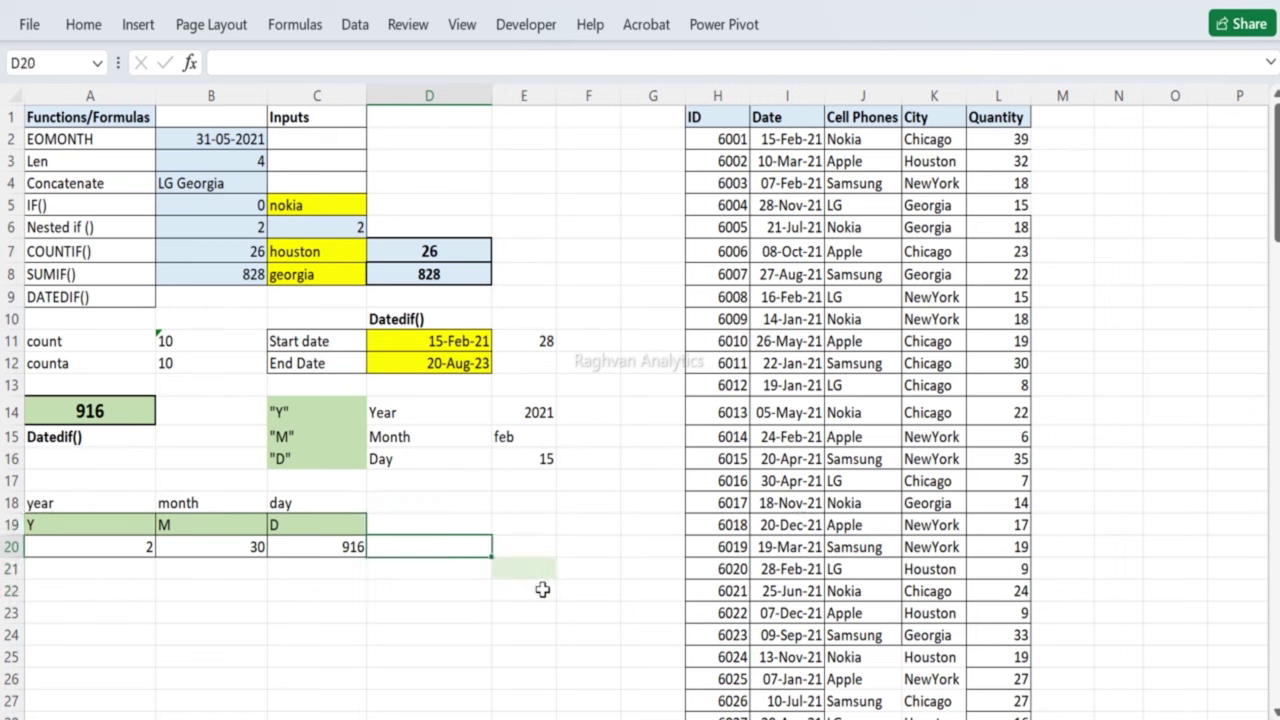
{"action": "type", "text": "="}
{"action": "key", "text": "Left"}
{"action": "key", "text": "Left"}
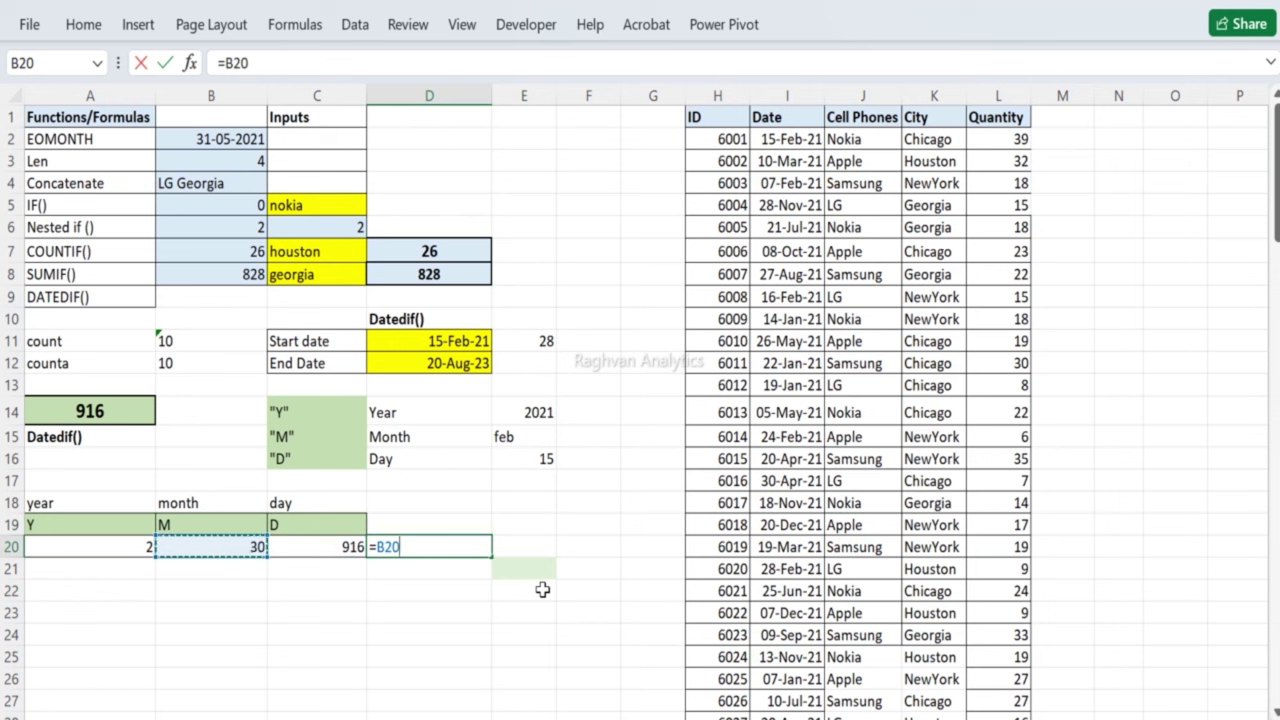
{"action": "type", "text": "*"}
{"action": "key", "text": "Escape"}
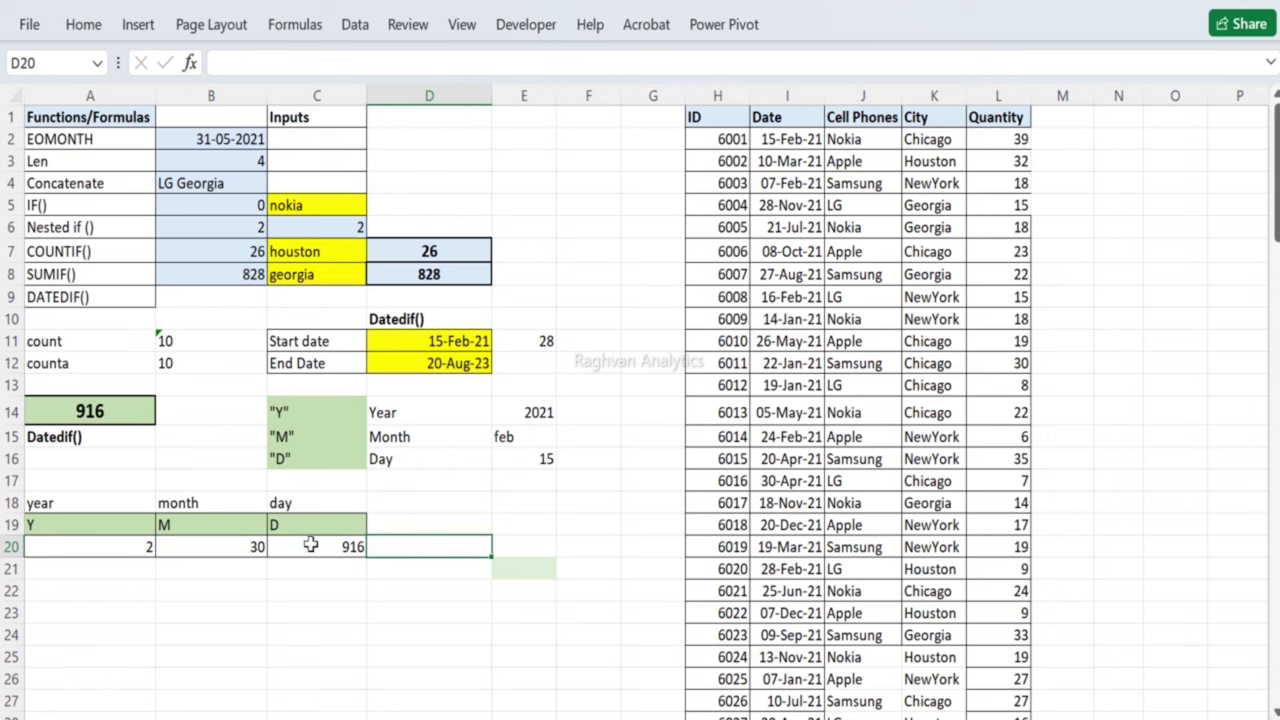
Step: Inspect the months formula in B20, then add and delete a 28days note in C21
{"action": "left_click", "coordinate": [243, 545]}
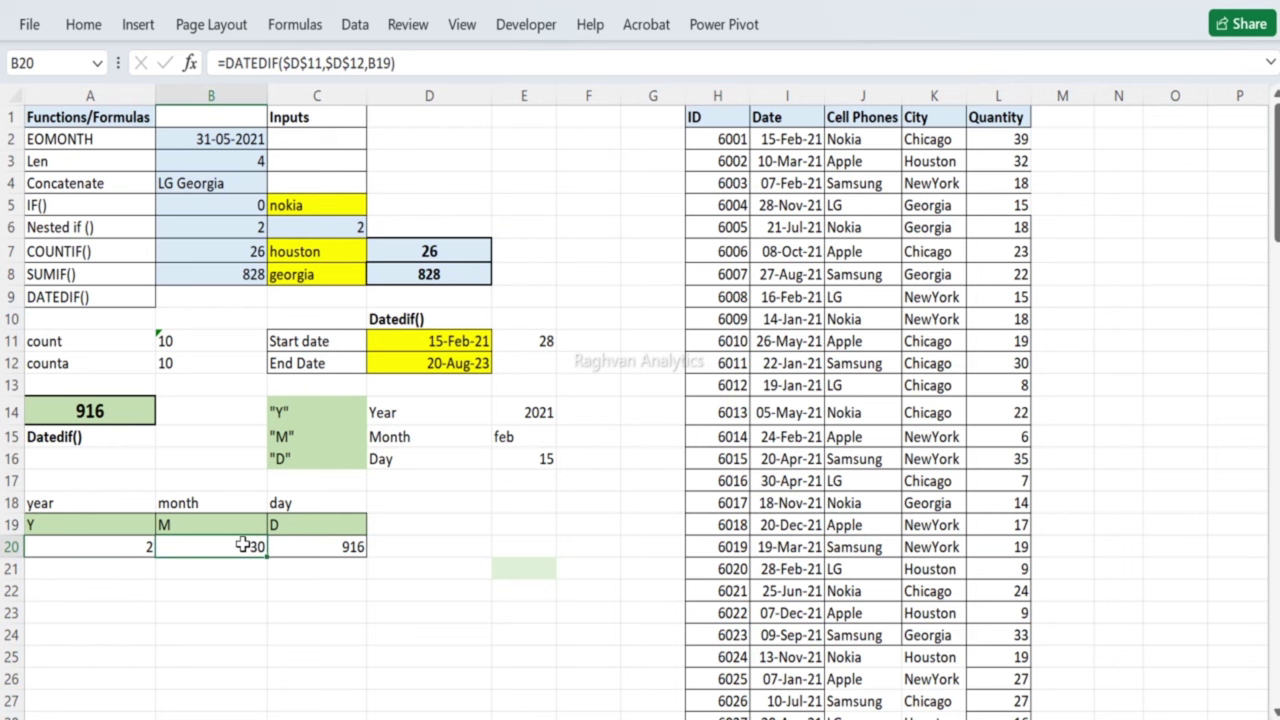
{"action": "key", "text": "Down"}
{"action": "key", "text": "Right"}
{"action": "type", "text": "28days"}
{"action": "key", "text": "Return"}
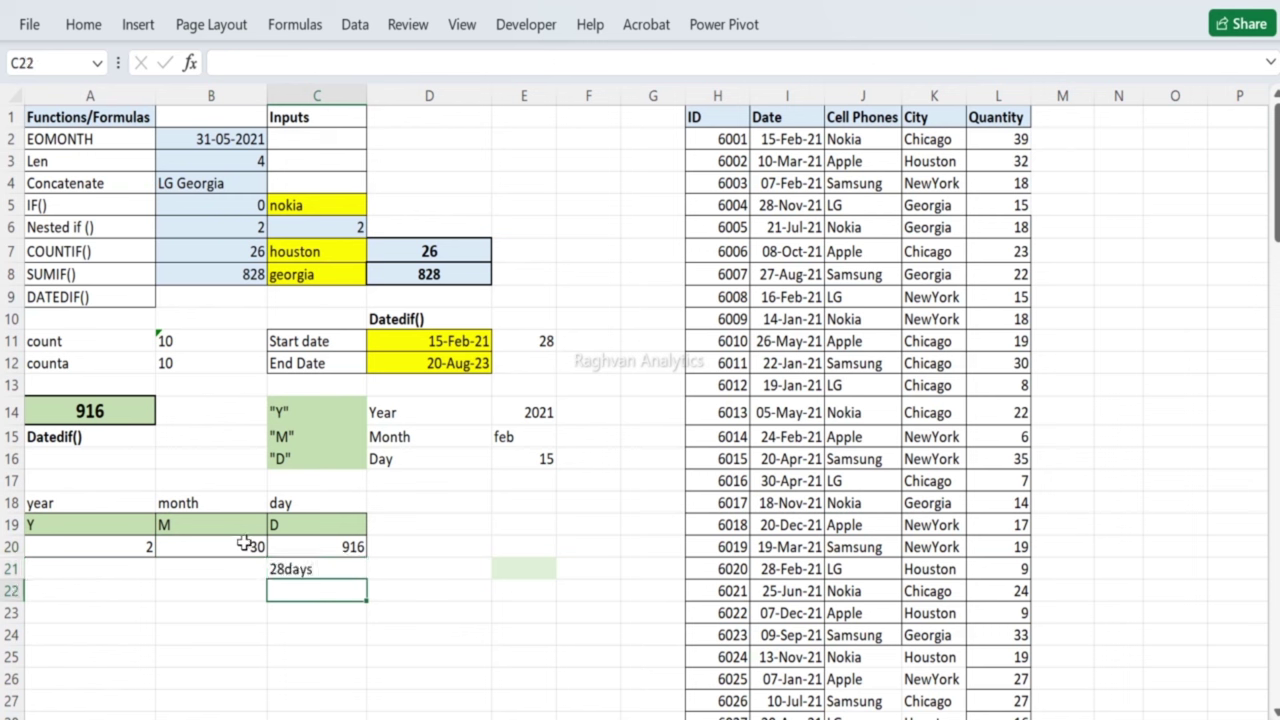
{"action": "left_click", "coordinate": [244, 547]}
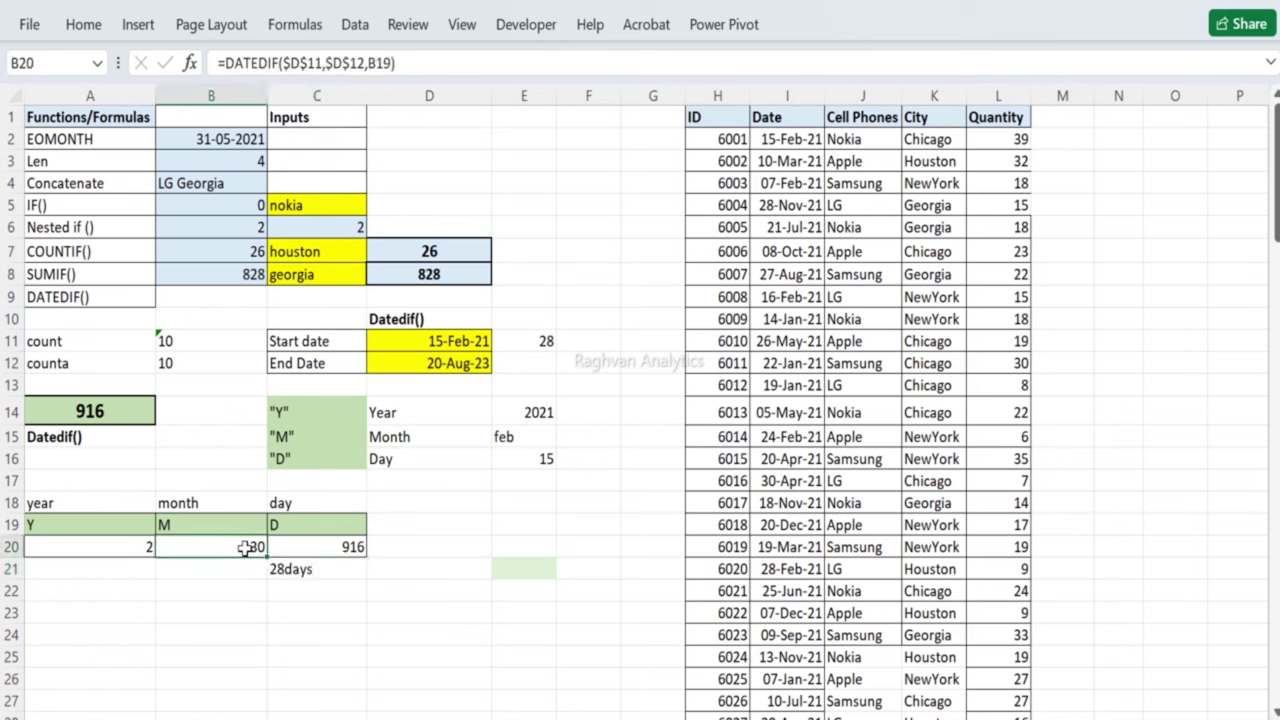
{"action": "left_click", "coordinate": [296, 569]}
{"action": "key", "text": "Delete"}
Step: Compare the year and month DATEDIF formulas in A20 and B20
{"action": "key", "text": "Left"}
{"action": "key", "text": "Up"}
{"action": "key", "text": "Left"}
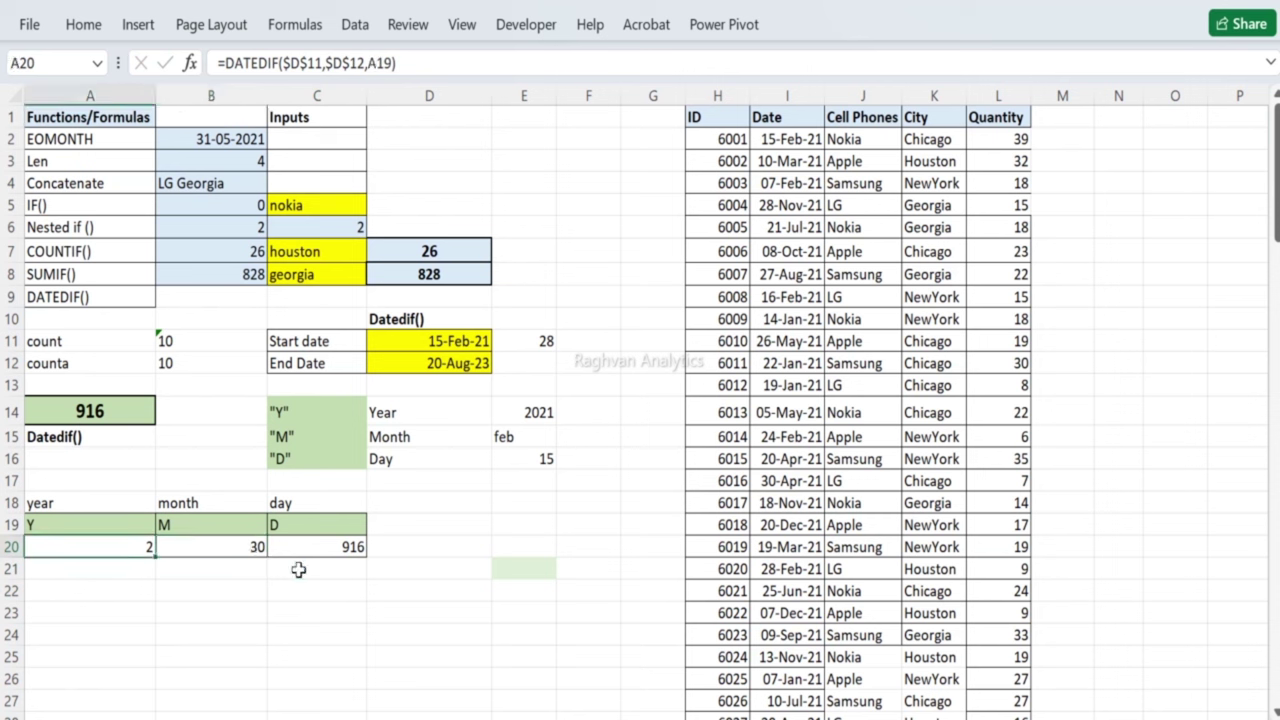
{"action": "key", "text": "Down"}
{"action": "key", "text": "Right"}
{"action": "key", "text": "Left"}
{"action": "key", "text": "Up"}
{"action": "key", "text": "Right"}
{"action": "key", "text": "Left"}
{"action": "key", "text": "Right"}
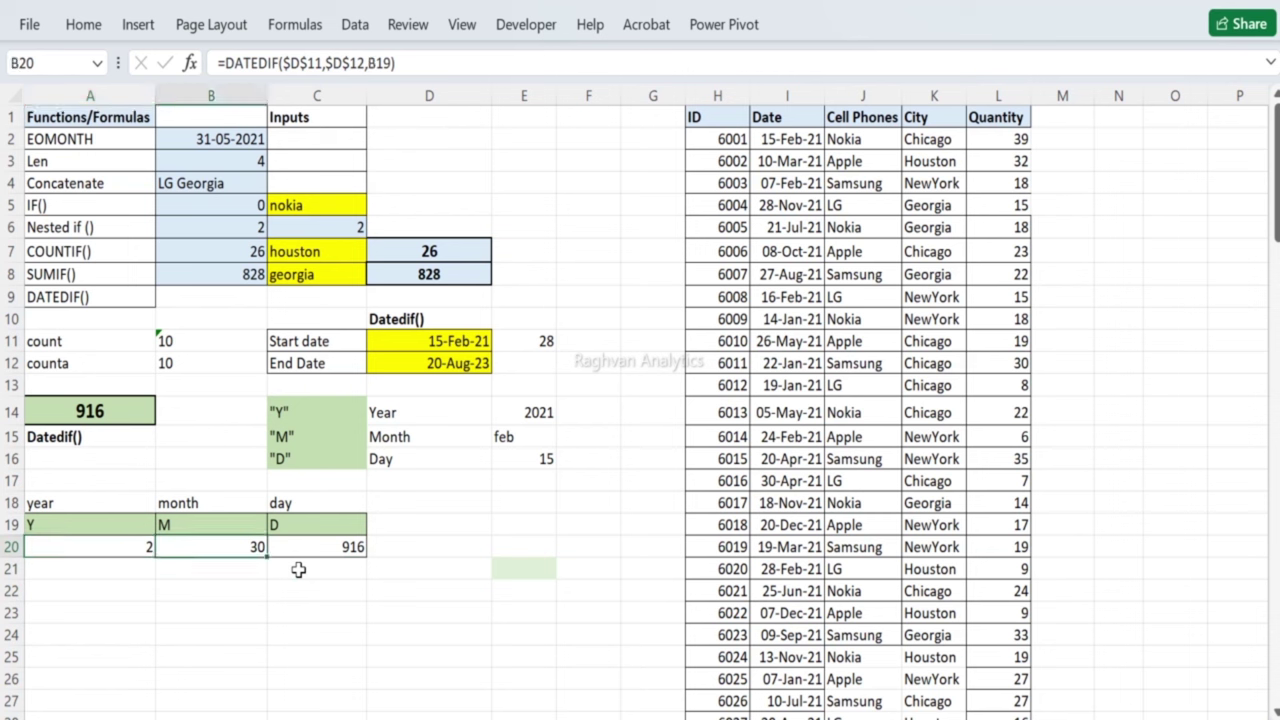
{"action": "key", "text": "Left"}
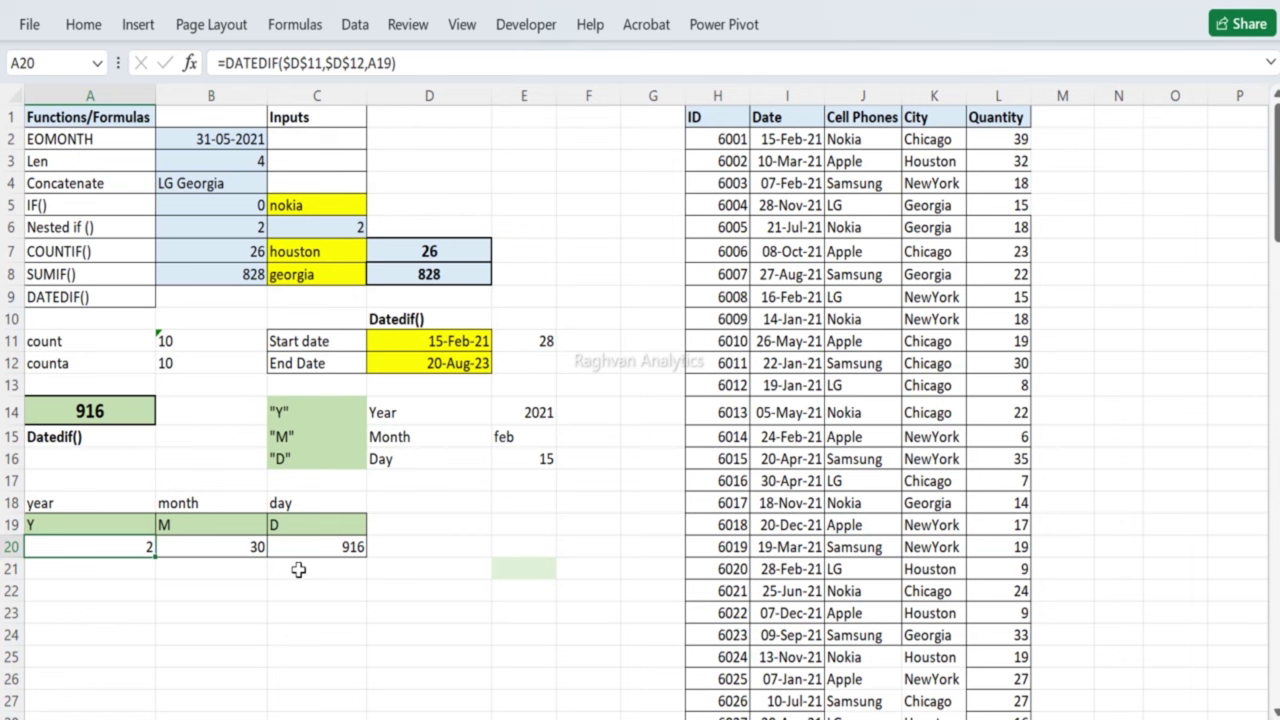
Step: Enter 6months in B21 and 2 in A21 under the month and year results
{"action": "key", "text": "Down"}
{"action": "key", "text": "Right"}
{"action": "type", "text": "6"}
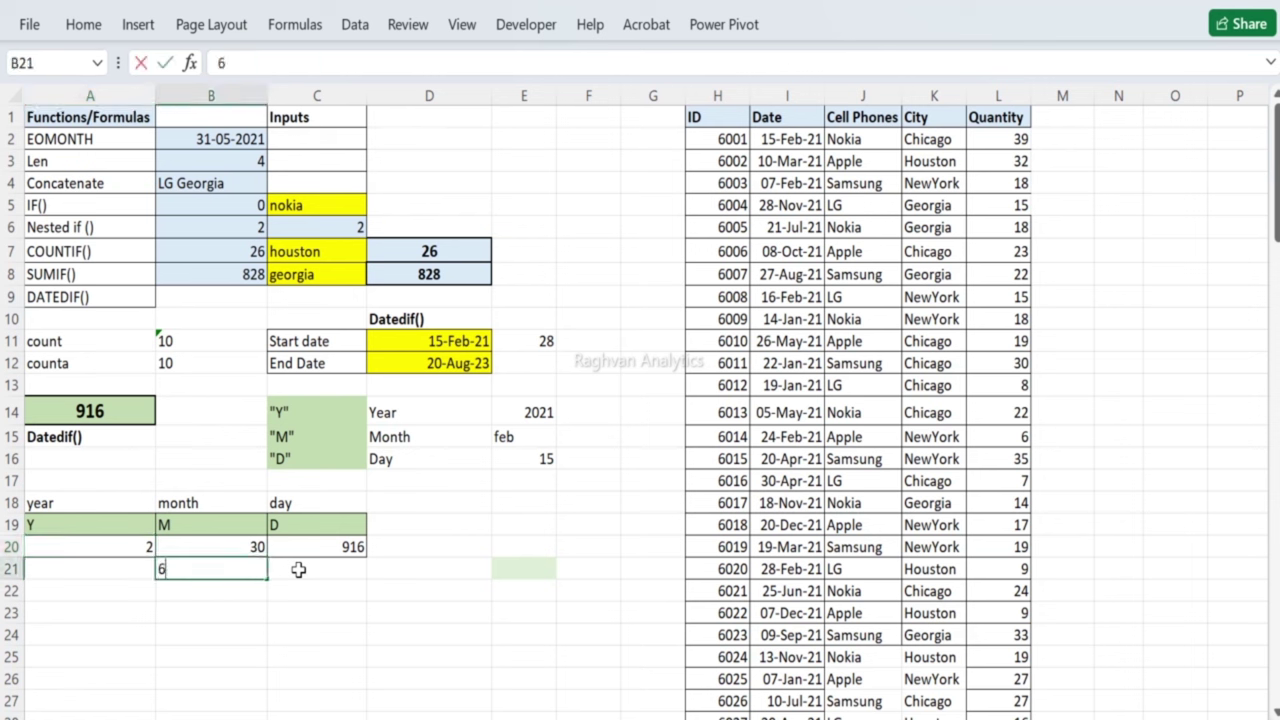
{"action": "type", "text": "months"}
{"action": "key", "text": "Return"}
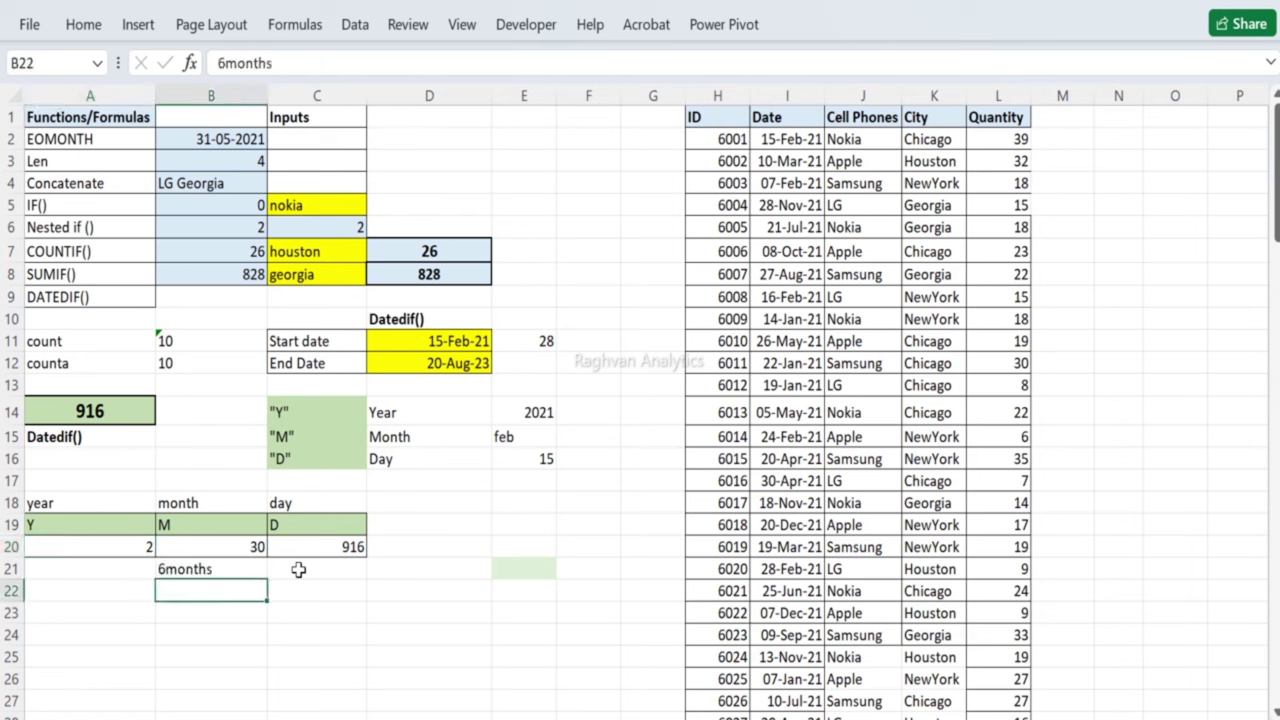
{"action": "key", "text": "Up"}
{"action": "key", "text": "Left"}
{"action": "type", "text": "2"}
{"action": "key", "text": "Return"}
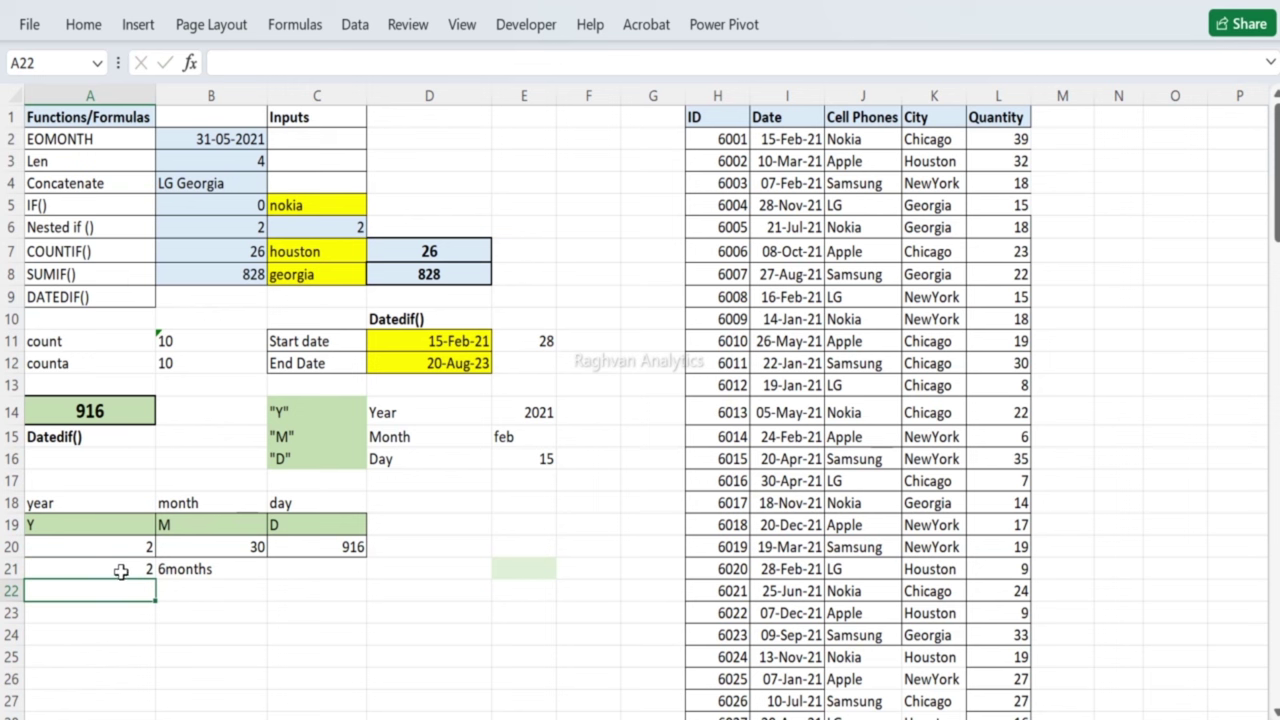
{"action": "left_click", "coordinate": [314, 567]}
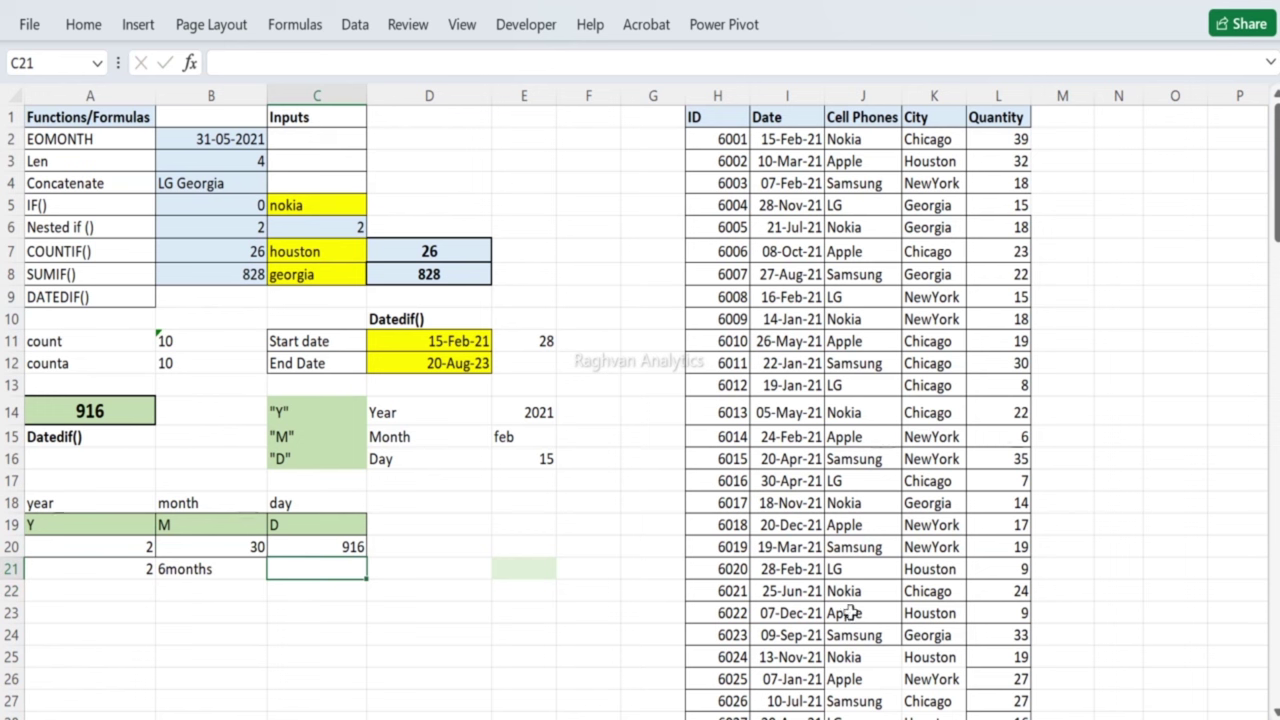
{"action": "key", "text": "Left"}
{"action": "key", "text": "Left"}
{"action": "key", "text": "Down"}
{"action": "key", "text": "Down"}
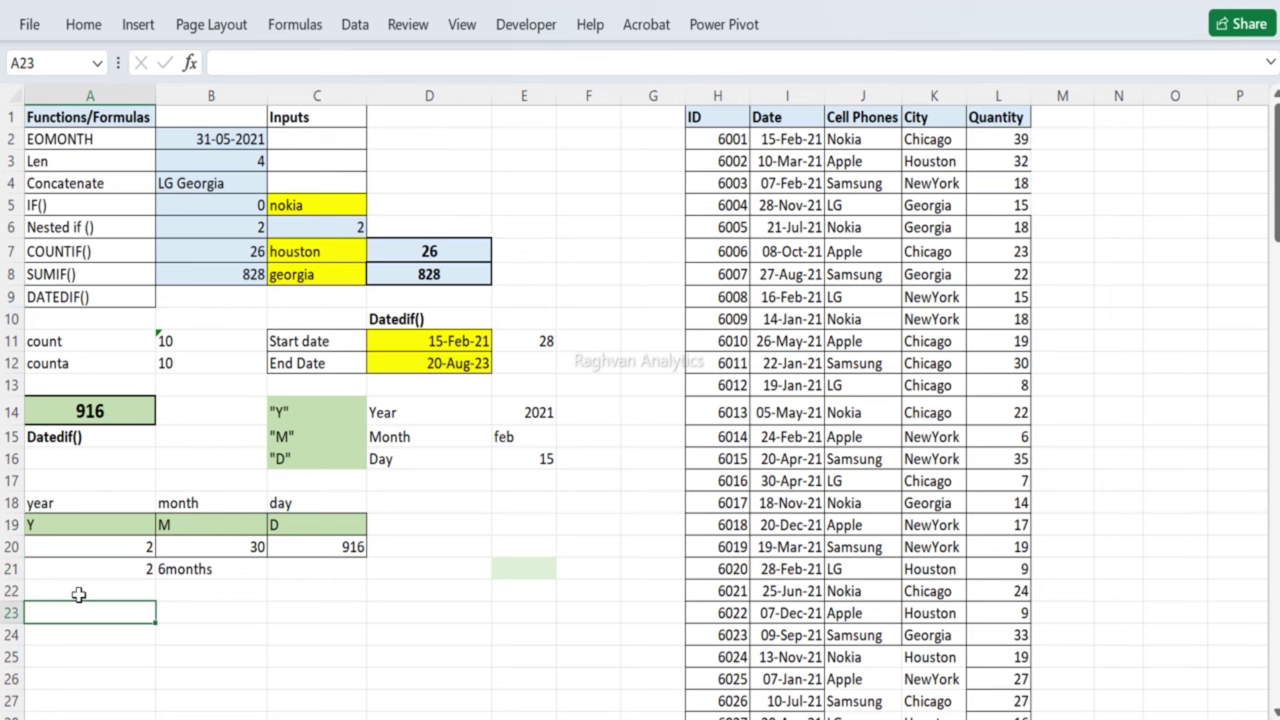
Step: Type the YM and YD headers in B23 and C23
{"action": "key", "text": "Right"}
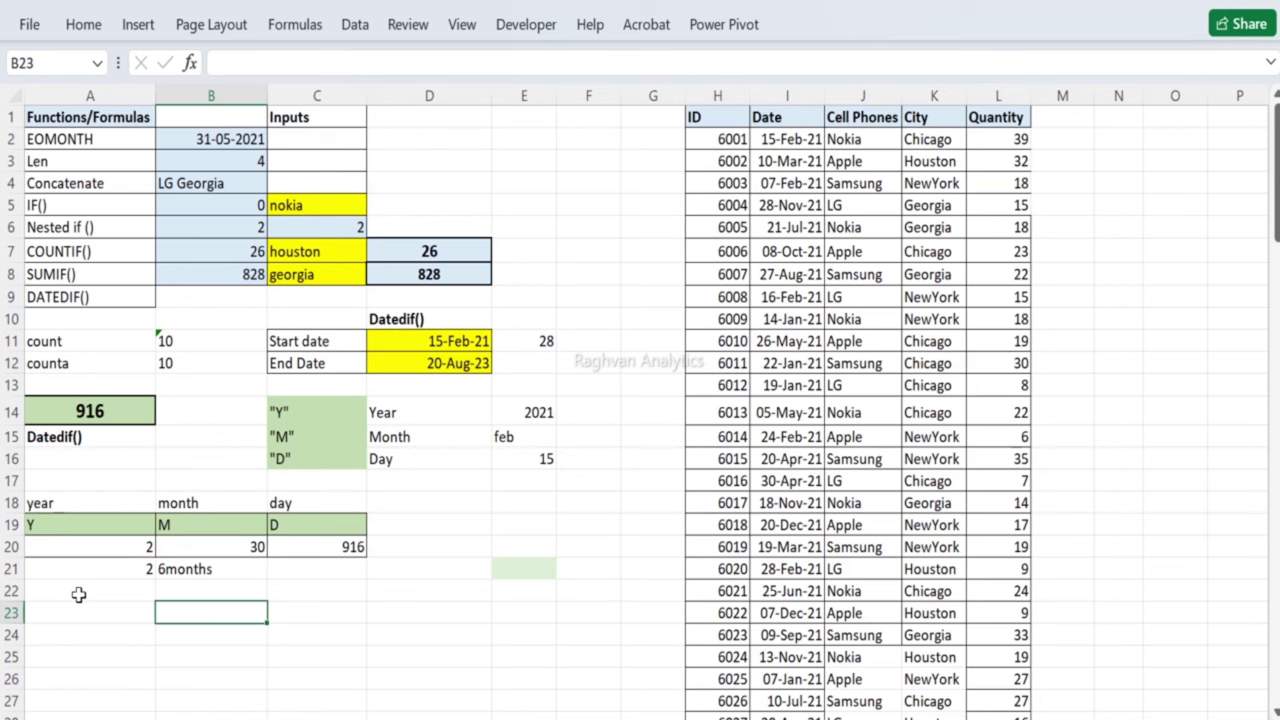
{"action": "type", "text": "YM"}
{"action": "key", "text": "Return"}
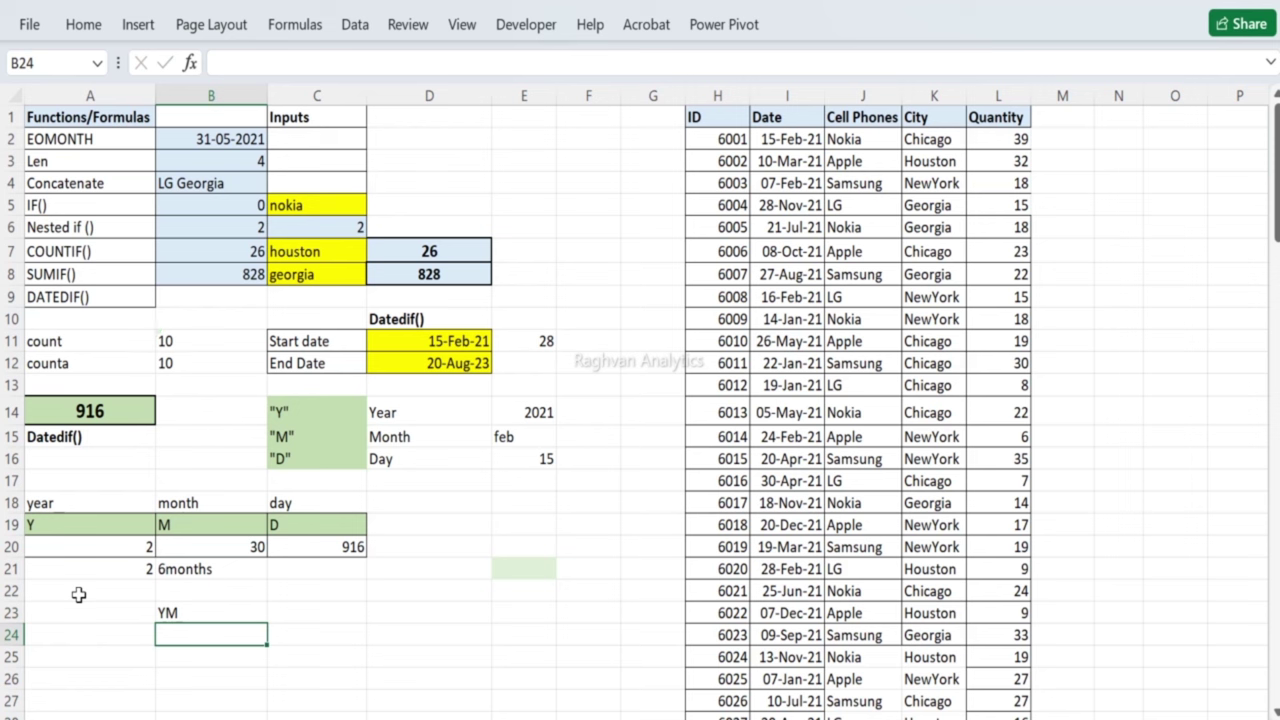
{"action": "key", "text": "Up"}
{"action": "key", "text": "Right"}
{"action": "type", "text": "YD"}
{"action": "key", "text": "Return"}
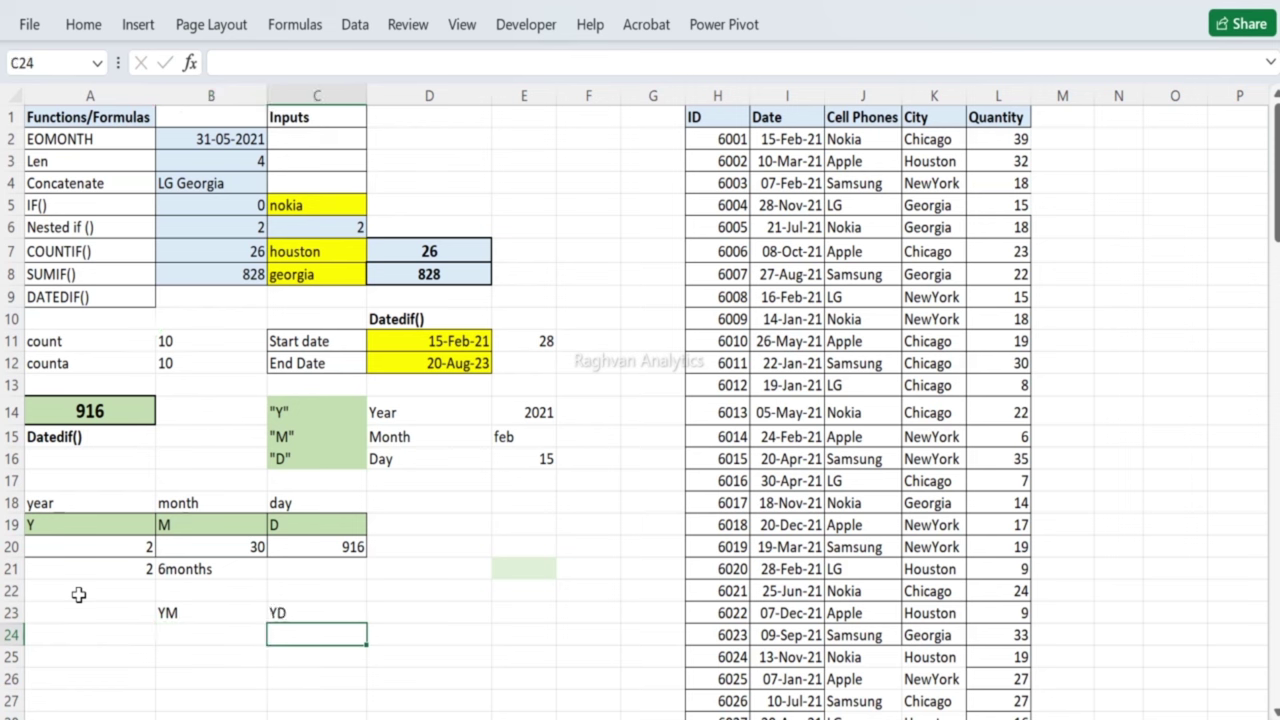
{"action": "key", "text": "Up"}
{"action": "key", "text": "Left"}
{"action": "key", "text": "Left"}
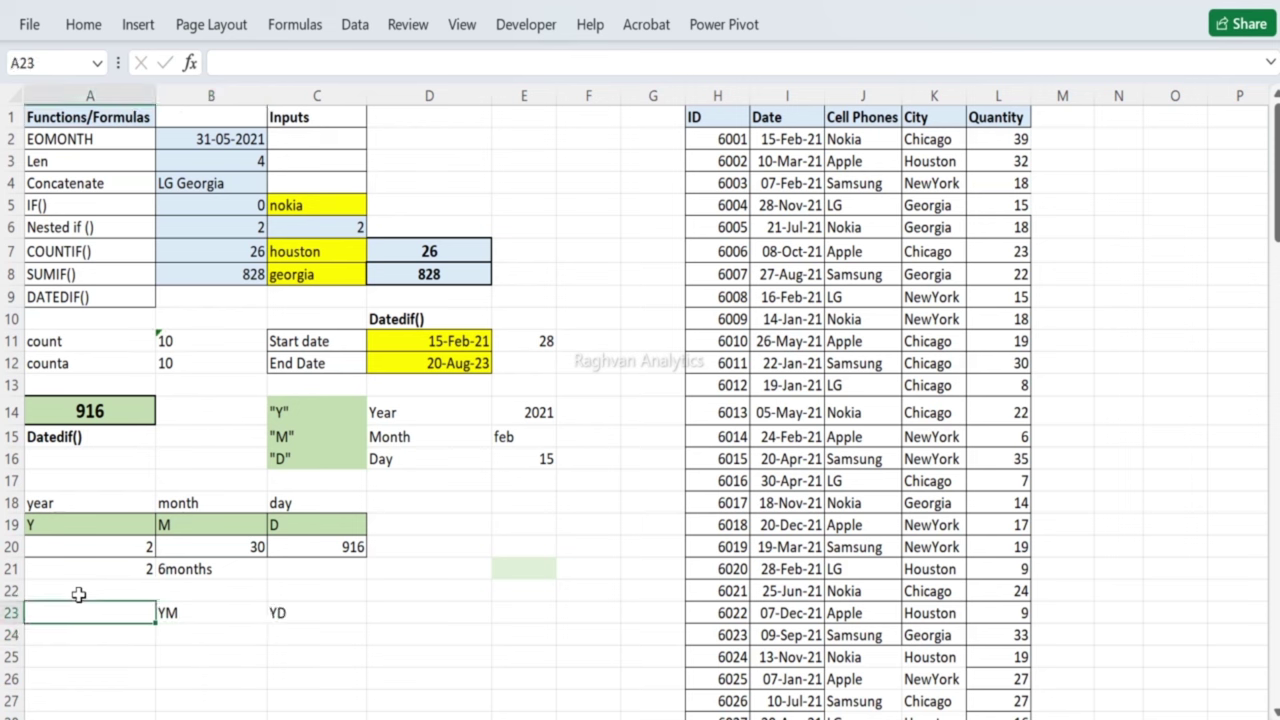
Step: Apply All Borders to the new table range A23:C24
{"action": "key", "text": "shift+Right"}
{"action": "key", "text": "shift+Down"}
{"action": "key", "text": "shift+Right"}
{"action": "left_click", "coordinate": [89, 25]}
{"action": "left_click", "coordinate": [278, 104]}
Step: Type the Y header in A23
{"action": "left_click", "coordinate": [110, 612]}
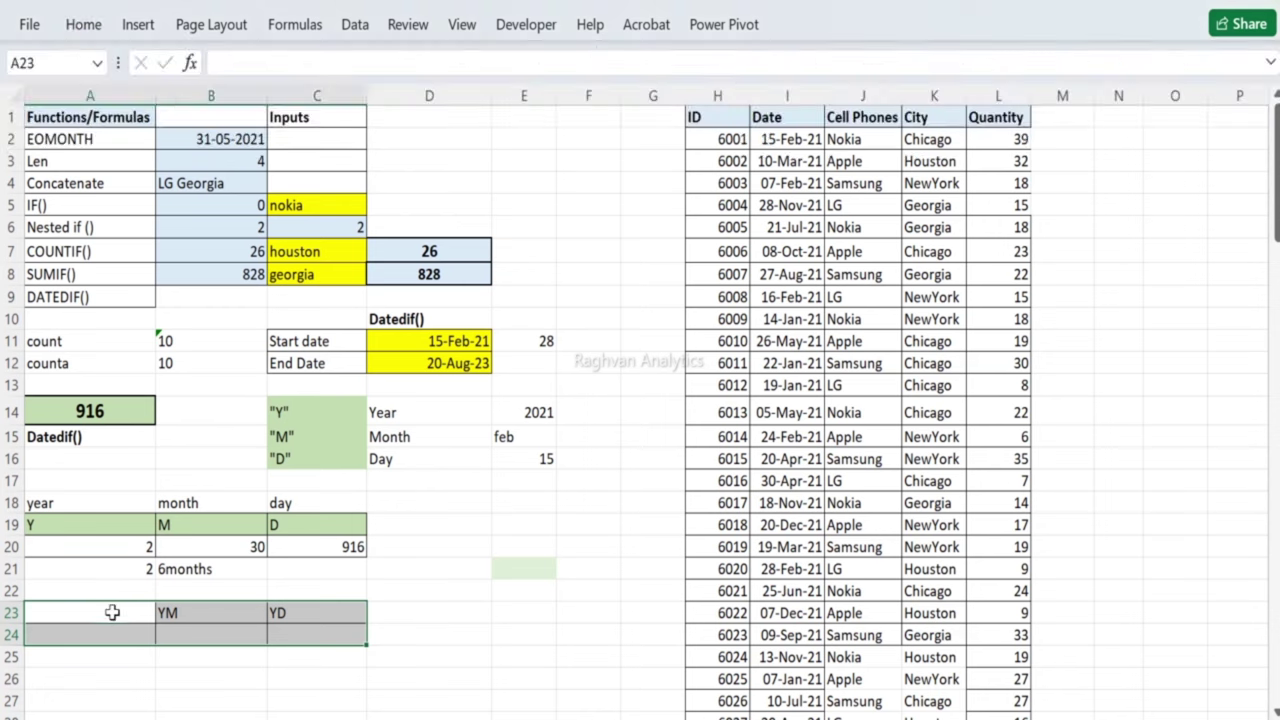
{"action": "type", "text": "U"}
{"action": "key", "text": "BackSpace"}
{"action": "type", "text": "Y"}
{"action": "key", "text": "Return"}
Step: Copy the A20 DATEDIF formula into A24:C24, returning 2, 6 and 186
{"action": "key", "text": "Up"}
{"action": "key", "text": "Up"}
{"action": "key", "text": "Up"}
{"action": "key", "text": "Up"}
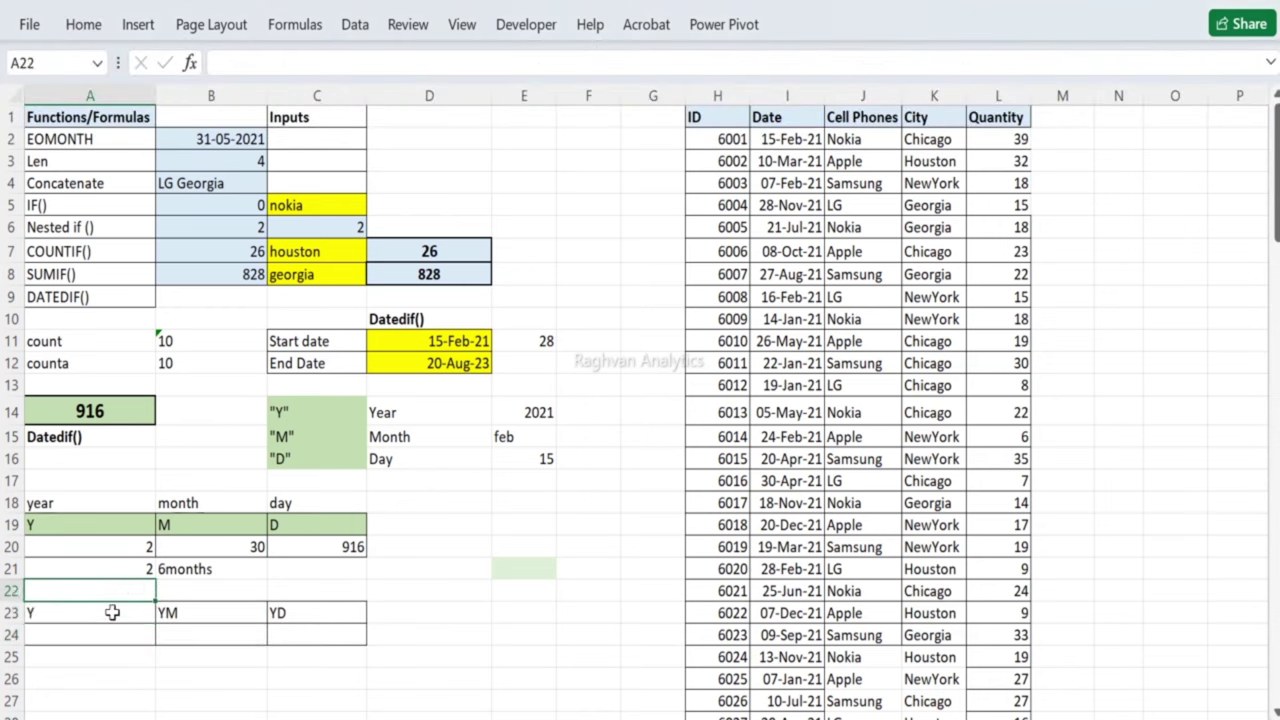
{"action": "key", "text": "ctrl+c"}
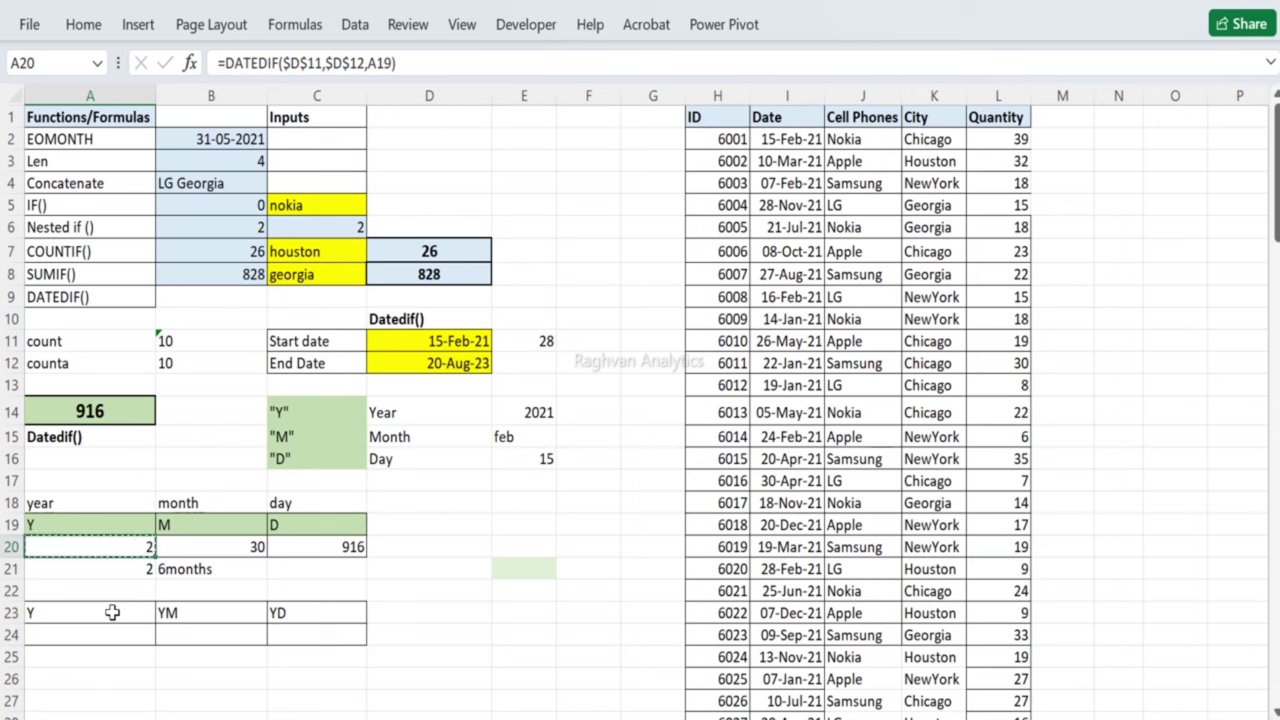
{"action": "key", "text": "Down"}
{"action": "key", "text": "Down"}
{"action": "key", "text": "Down"}
{"action": "key", "text": "Down"}
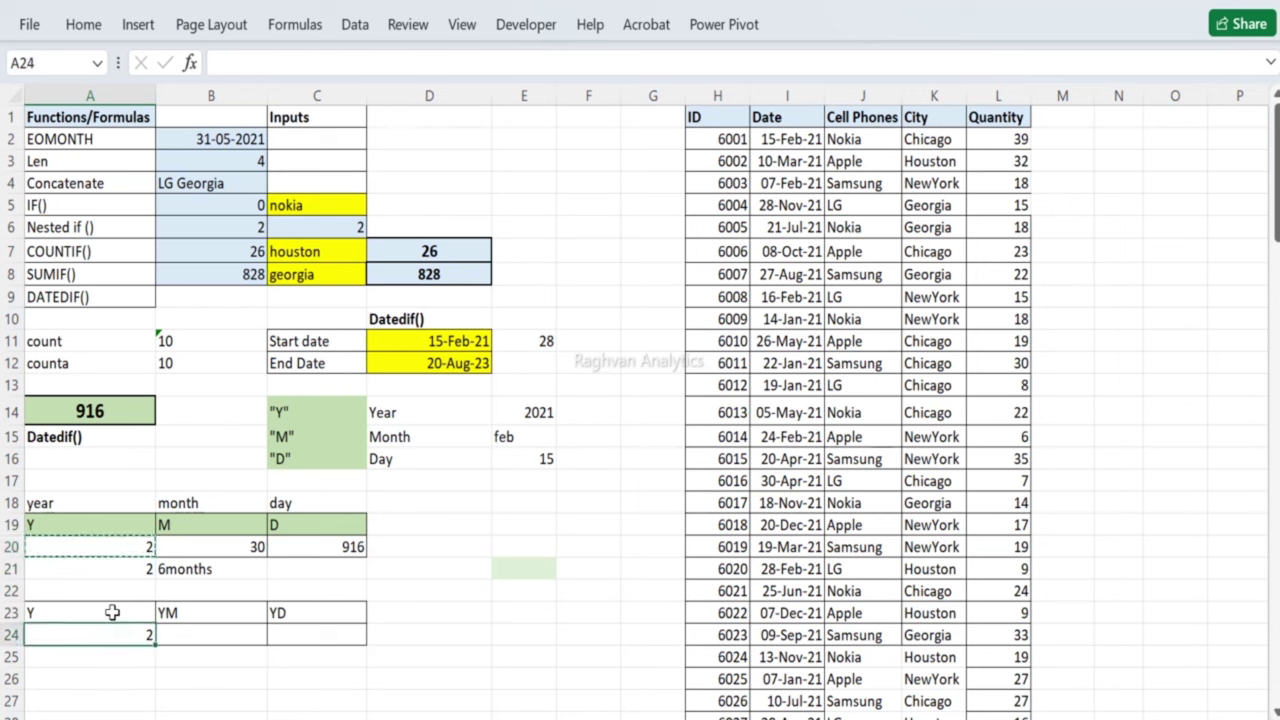
{"action": "key", "text": "ctrl+v"}
{"action": "key", "text": "Right"}
{"action": "key", "text": "ctrl+v"}
{"action": "key", "text": "Right"}
{"action": "key", "text": "ctrl+v"}
{"action": "key", "text": "Left"}
{"action": "key", "text": "Left"}
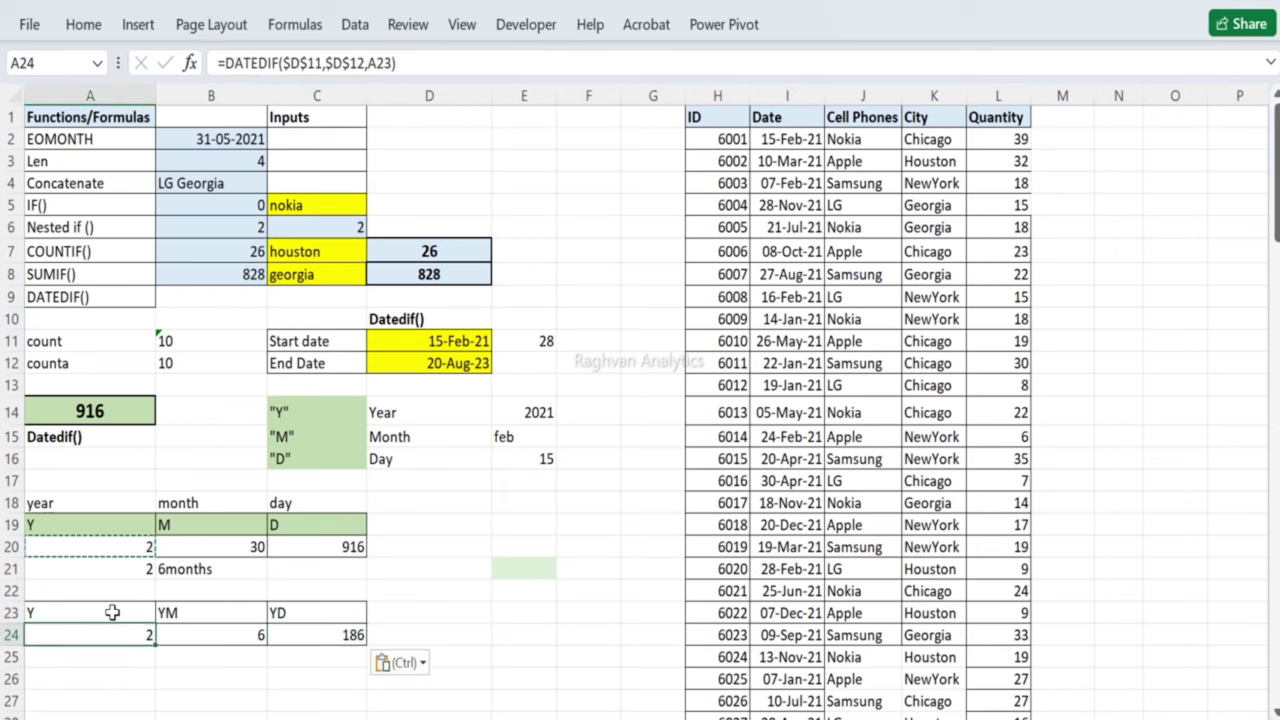
{"action": "left_click", "coordinate": [36, 614]}
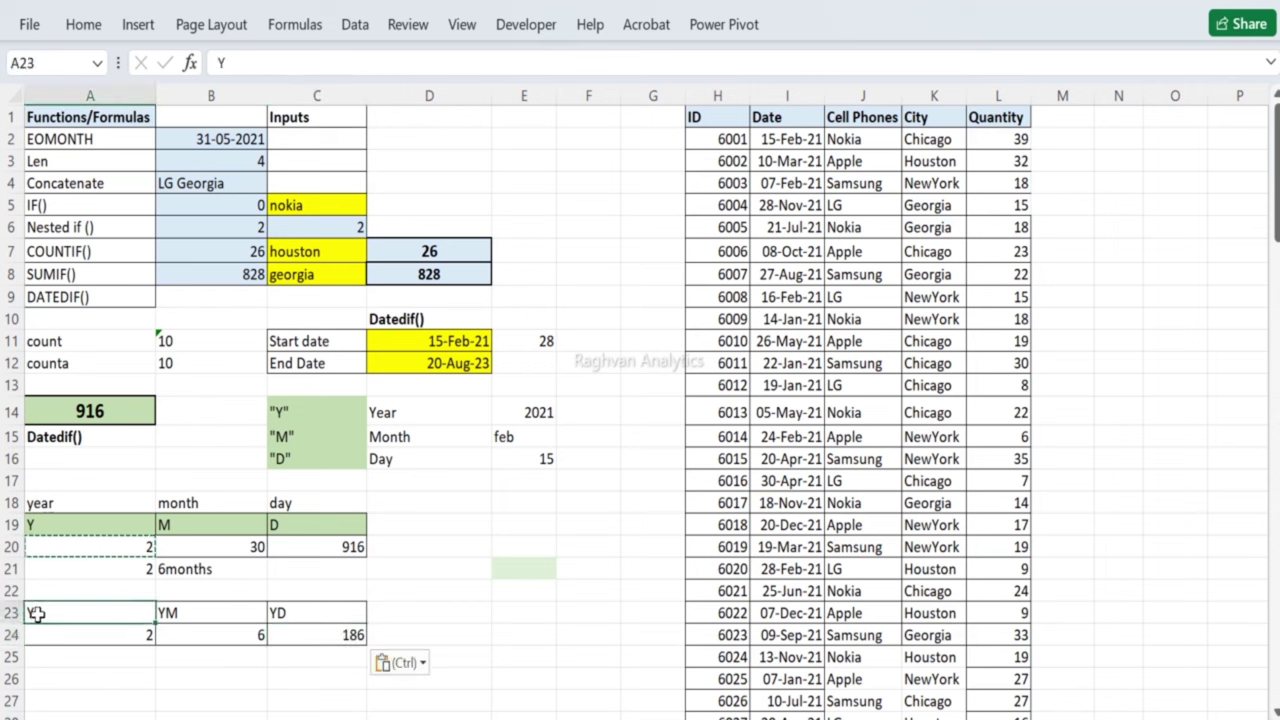
{"action": "left_click", "coordinate": [200, 628]}
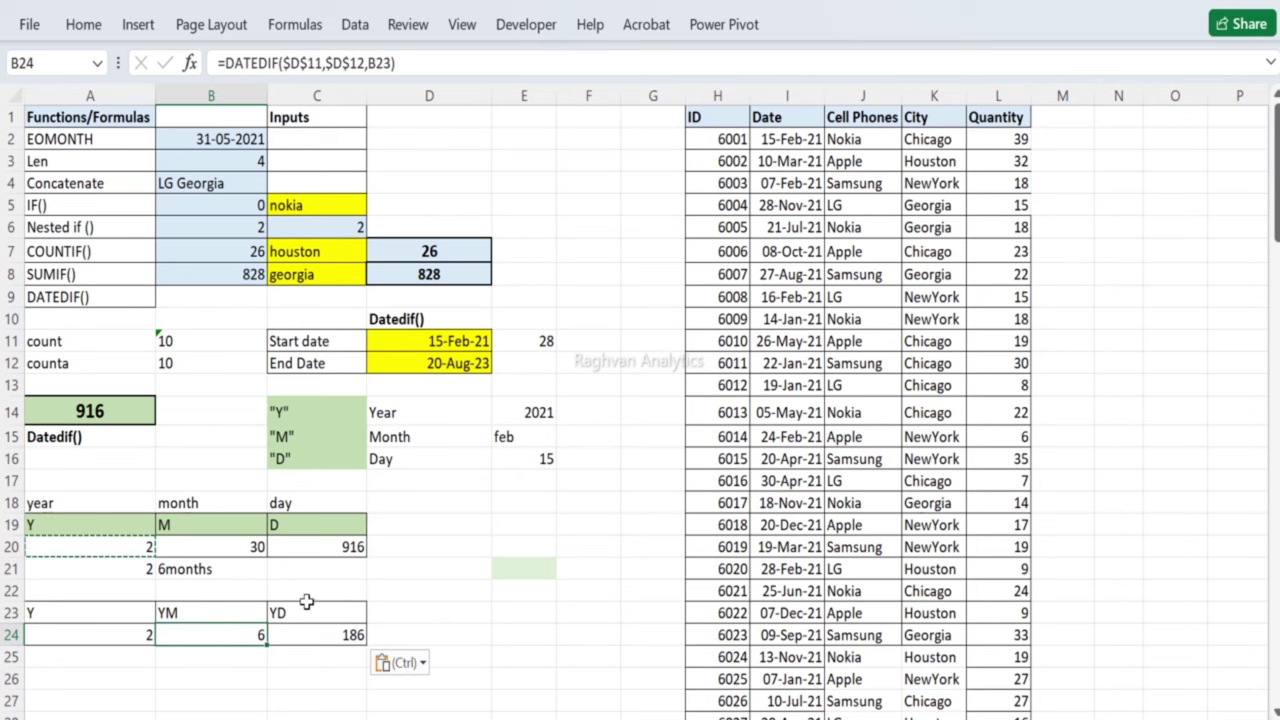
Step: Fill the Y, YM and YD header cells A23:C23 with green
{"action": "left_click_drag", "start_coordinate": [100, 607], "coordinate": [290, 610]}
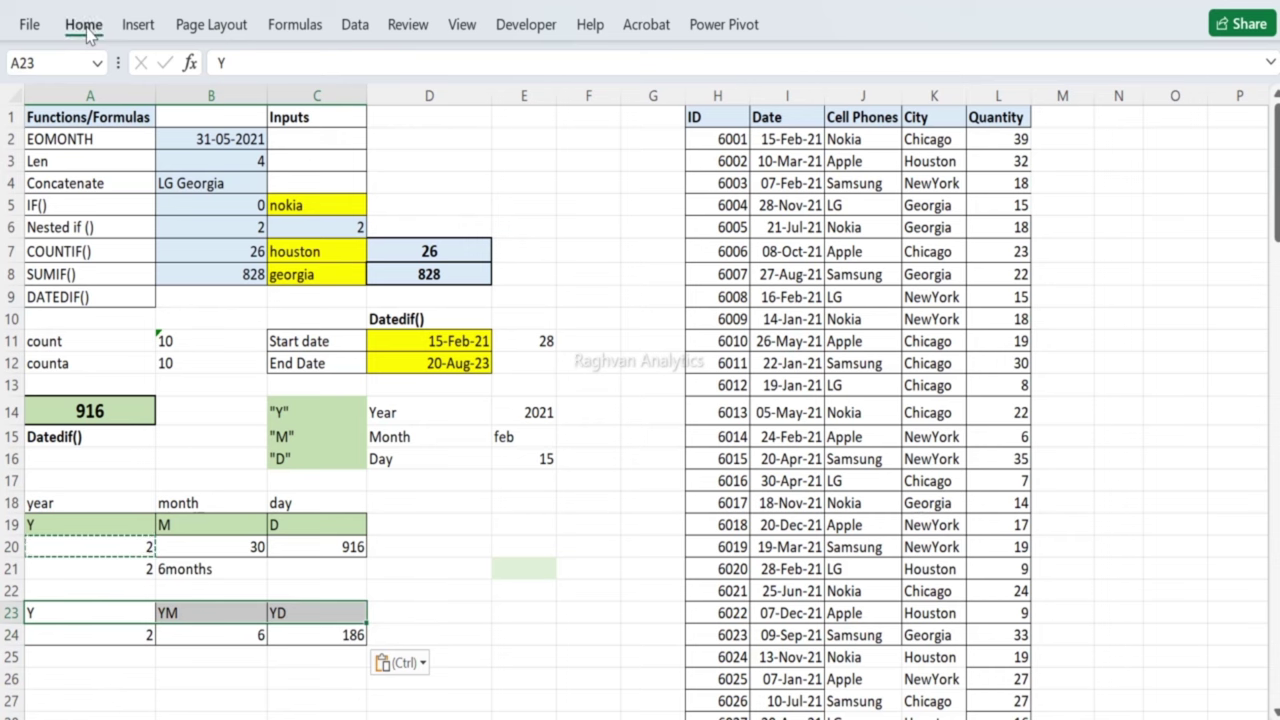
{"action": "left_click", "coordinate": [83, 24]}
{"action": "left_click", "coordinate": [323, 103]}
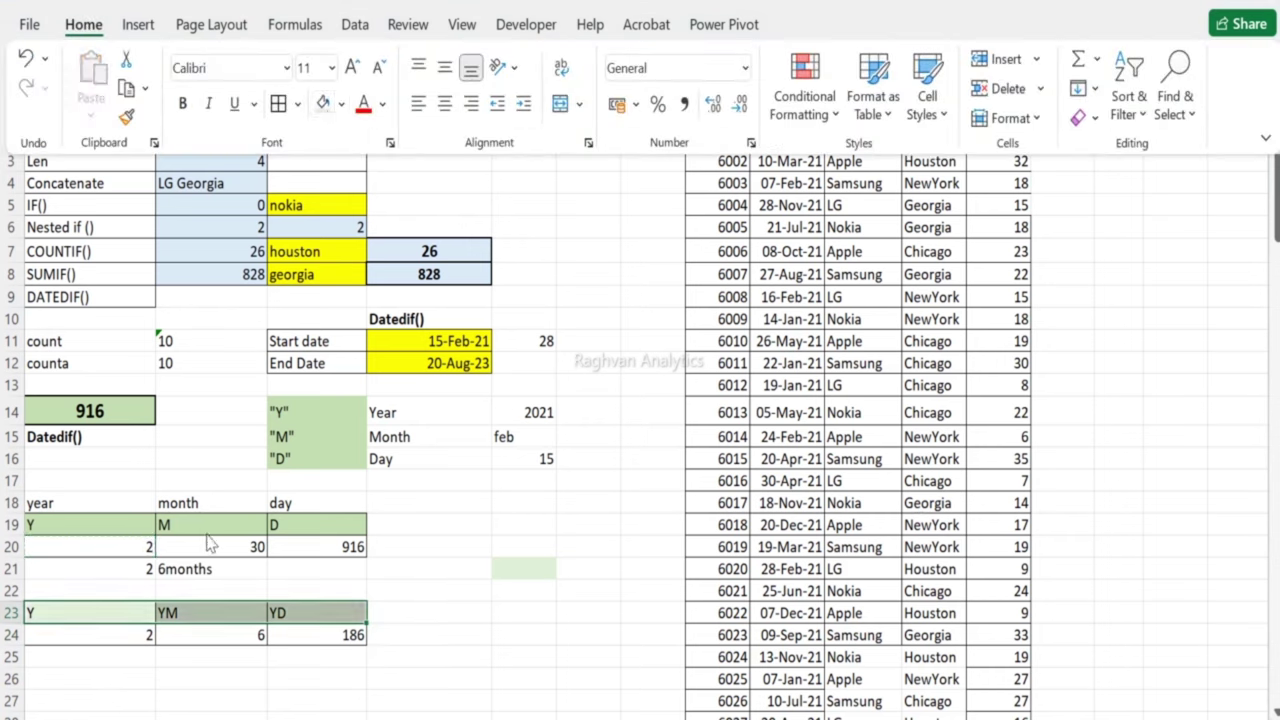
Step: Label D24 'Correct Result' beside the new DATEDIF values
{"action": "left_click", "coordinate": [135, 634]}
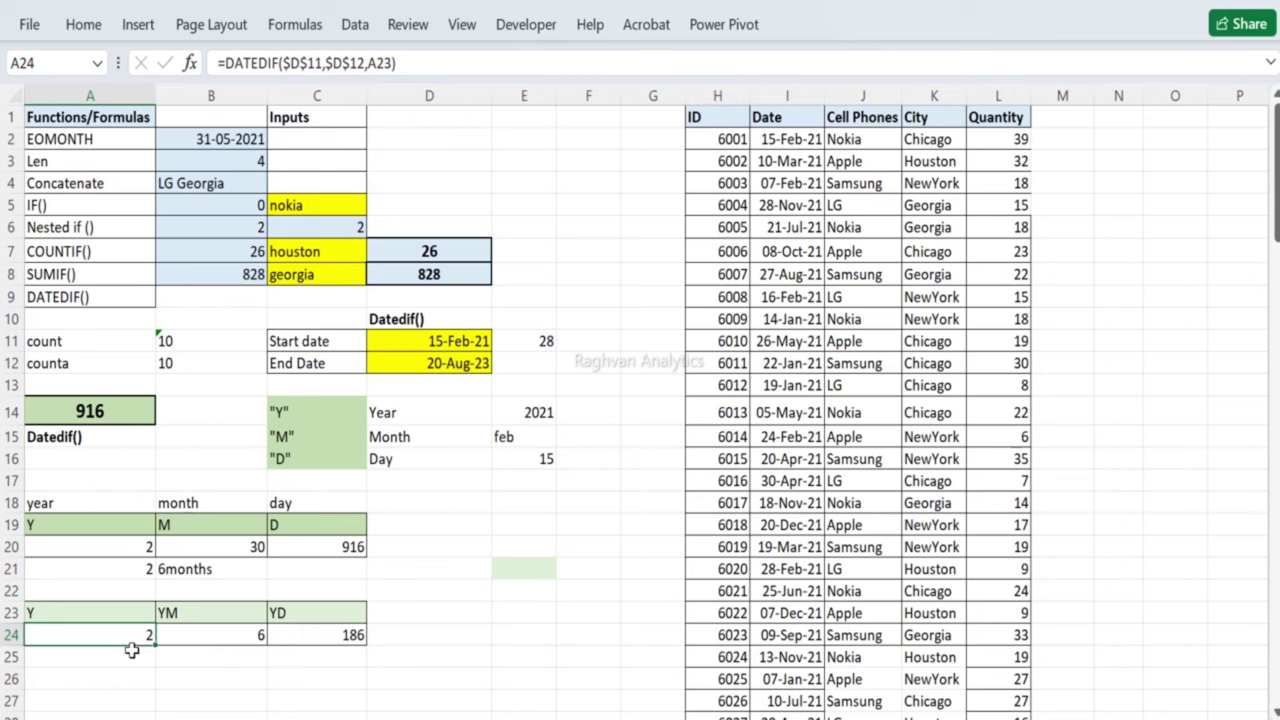
{"action": "left_click", "coordinate": [409, 634]}
{"action": "type", "text": "Correct Result"}
{"action": "key", "text": "Return"}
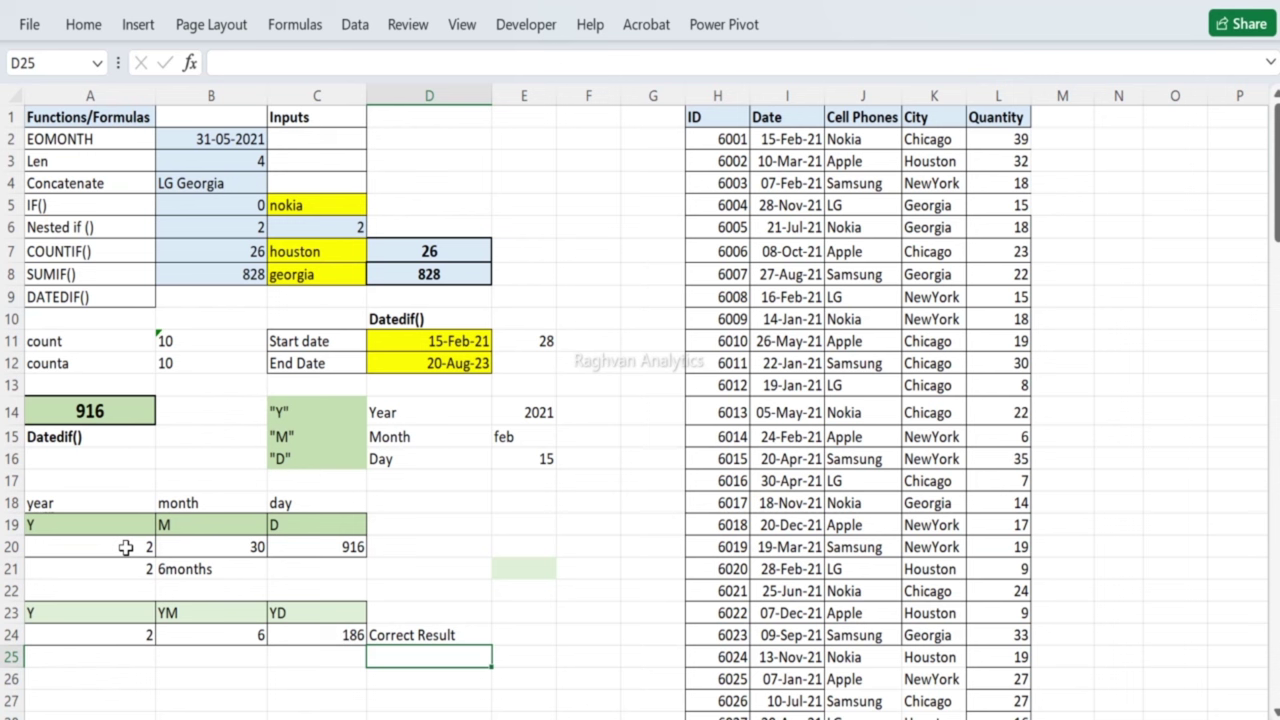
{"action": "left_click", "coordinate": [126, 547]}
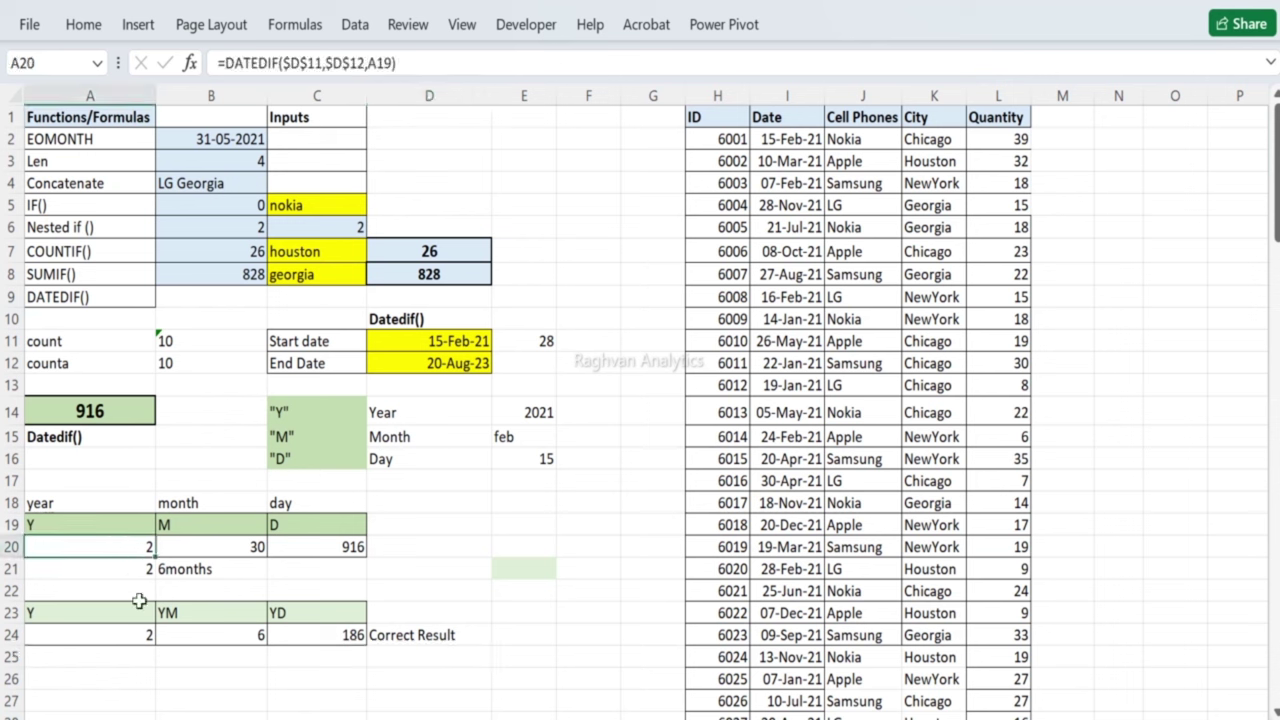
{"action": "left_click", "coordinate": [227, 547]}
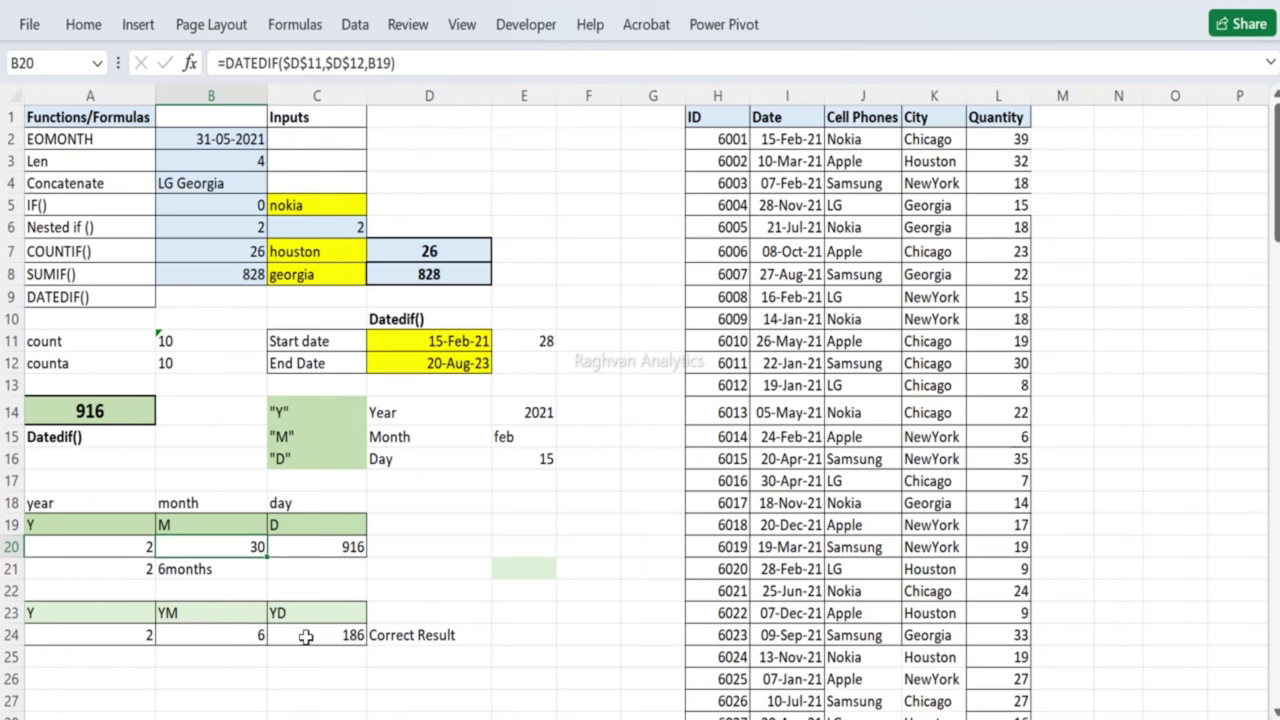
{"action": "left_click", "coordinate": [306, 637]}
{"action": "left_click", "coordinate": [320, 568]}
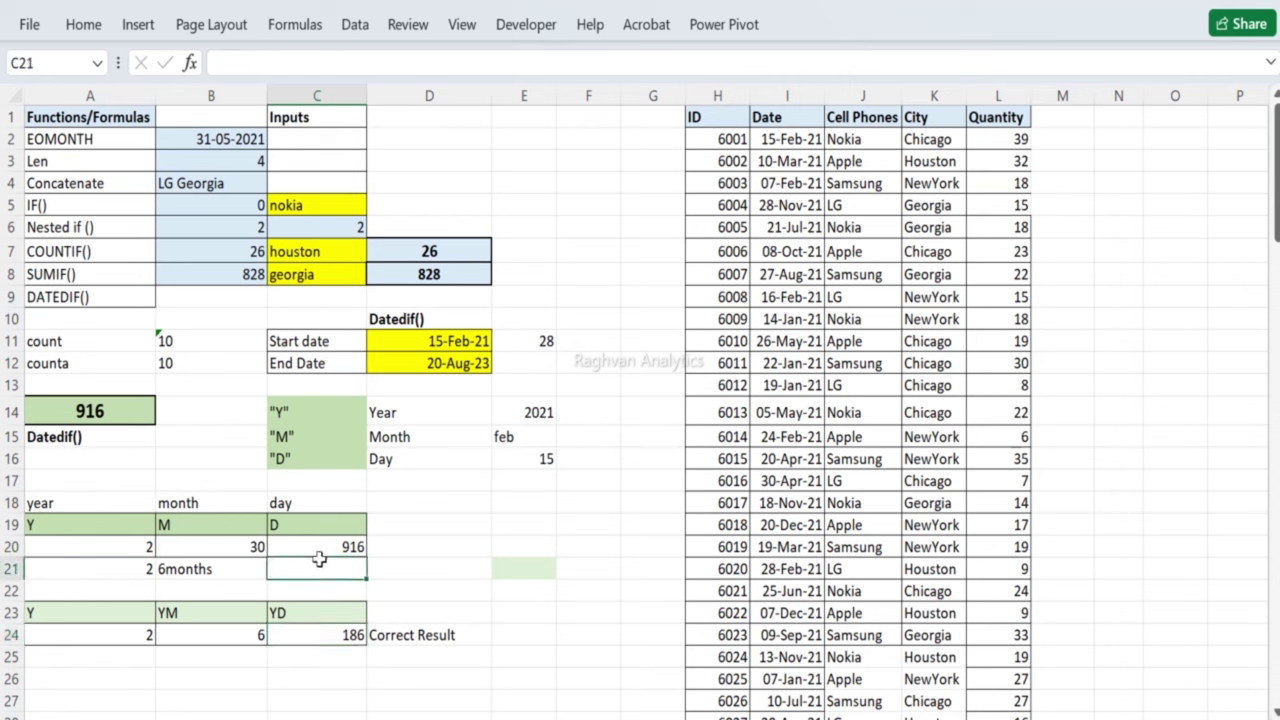
{"action": "left_click", "coordinate": [314, 546]}
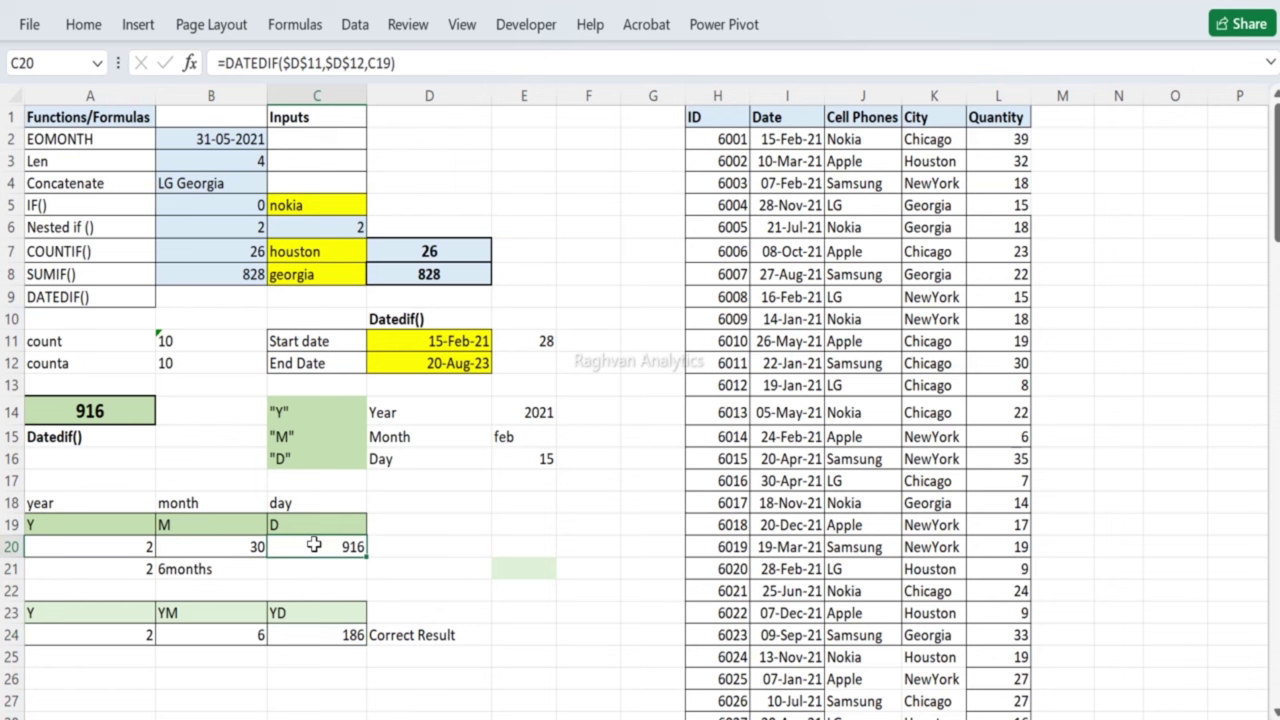
{"action": "left_click", "coordinate": [293, 632]}
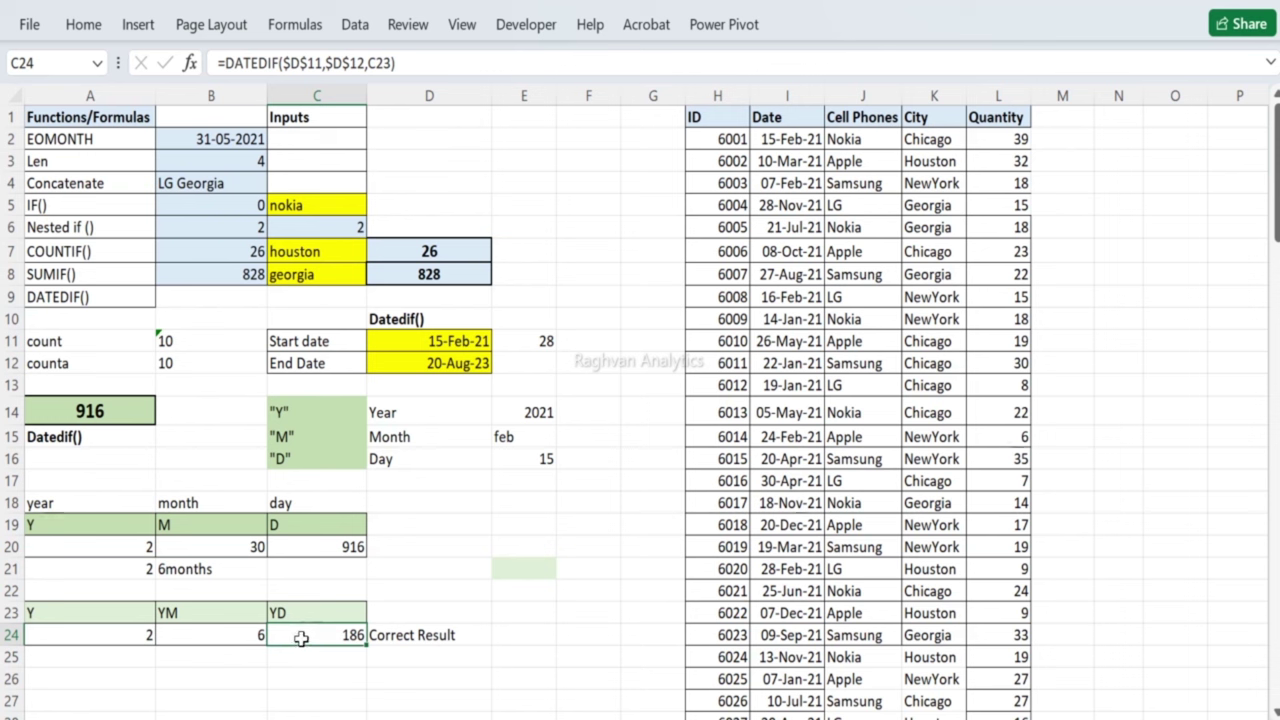
Step: Copy the 15-Feb-21 start date into the end date cell so both tables return 0
{"action": "left_click", "coordinate": [432, 363]}
{"action": "left_click", "coordinate": [428, 341]}
{"action": "key", "text": "ctrl+c"}
{"action": "key", "text": "Down"}
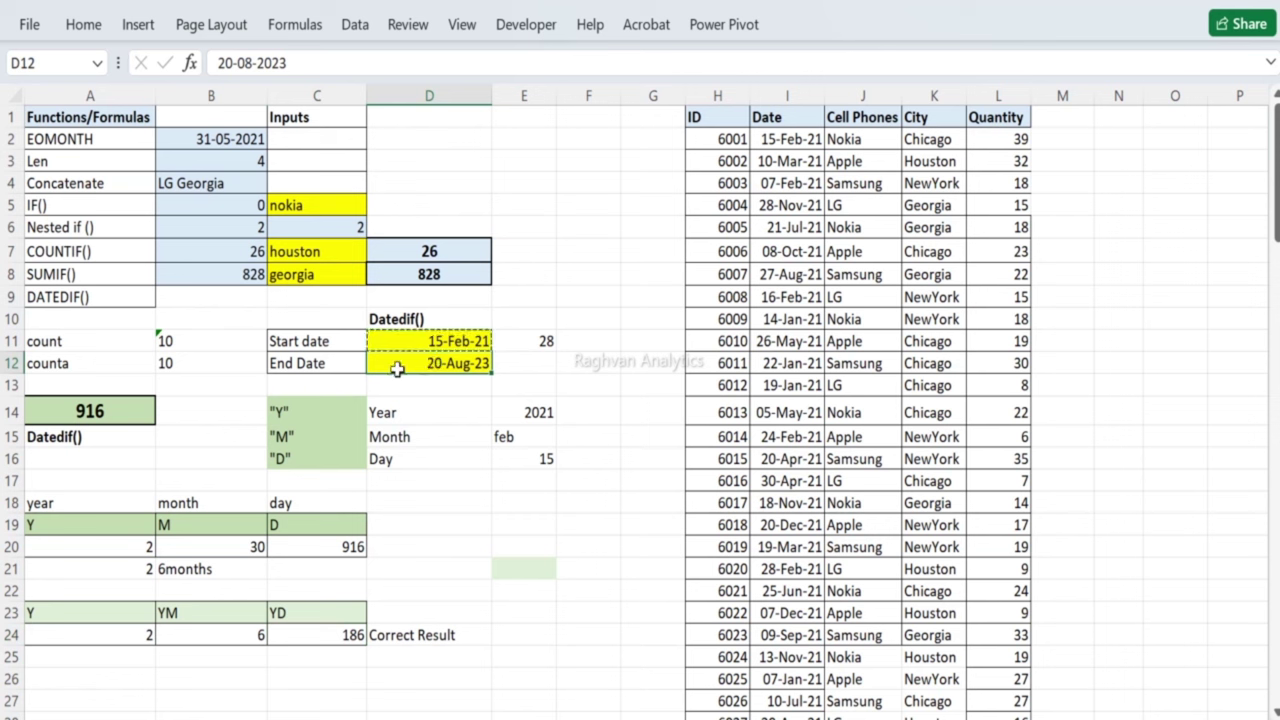
{"action": "left_click", "coordinate": [432, 334]}
{"action": "key", "text": "Down"}
{"action": "key", "text": "ctrl+v"}
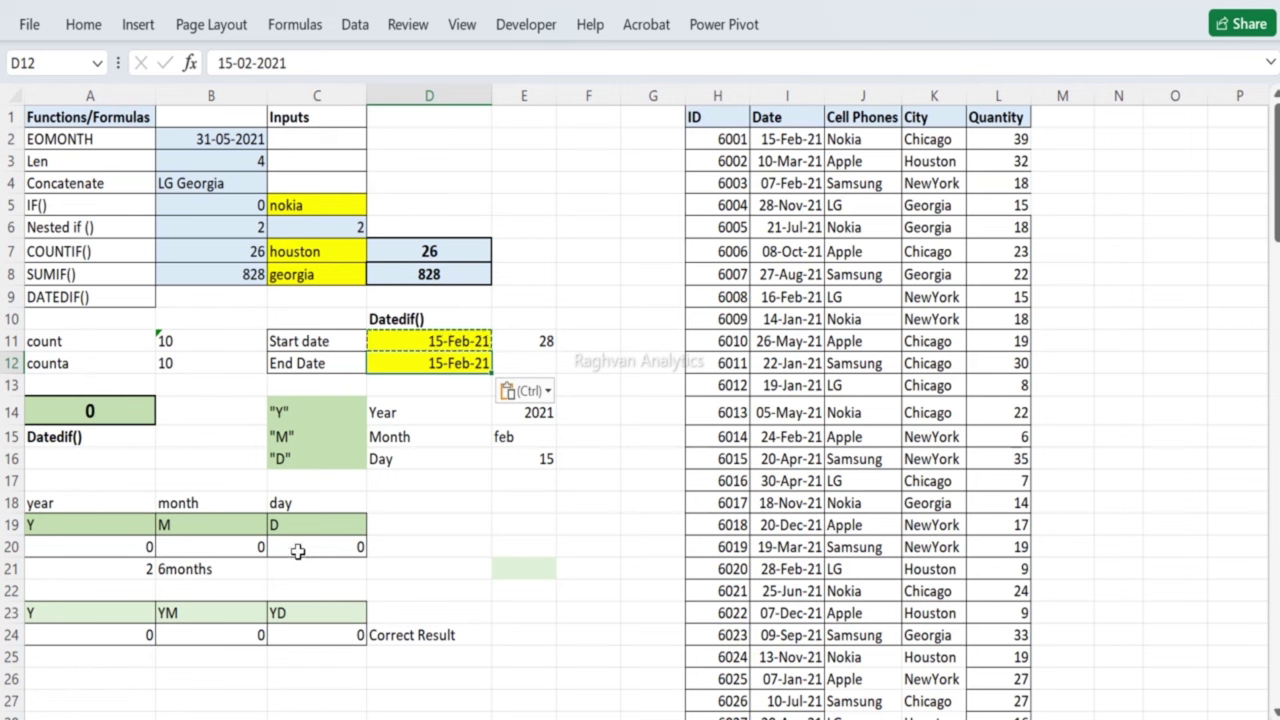
Step: Enlarge the year, month and day results in A20:C20 and A24:C24 to font size 16
{"action": "left_click_drag", "start_coordinate": [104, 541], "coordinate": [313, 551]}
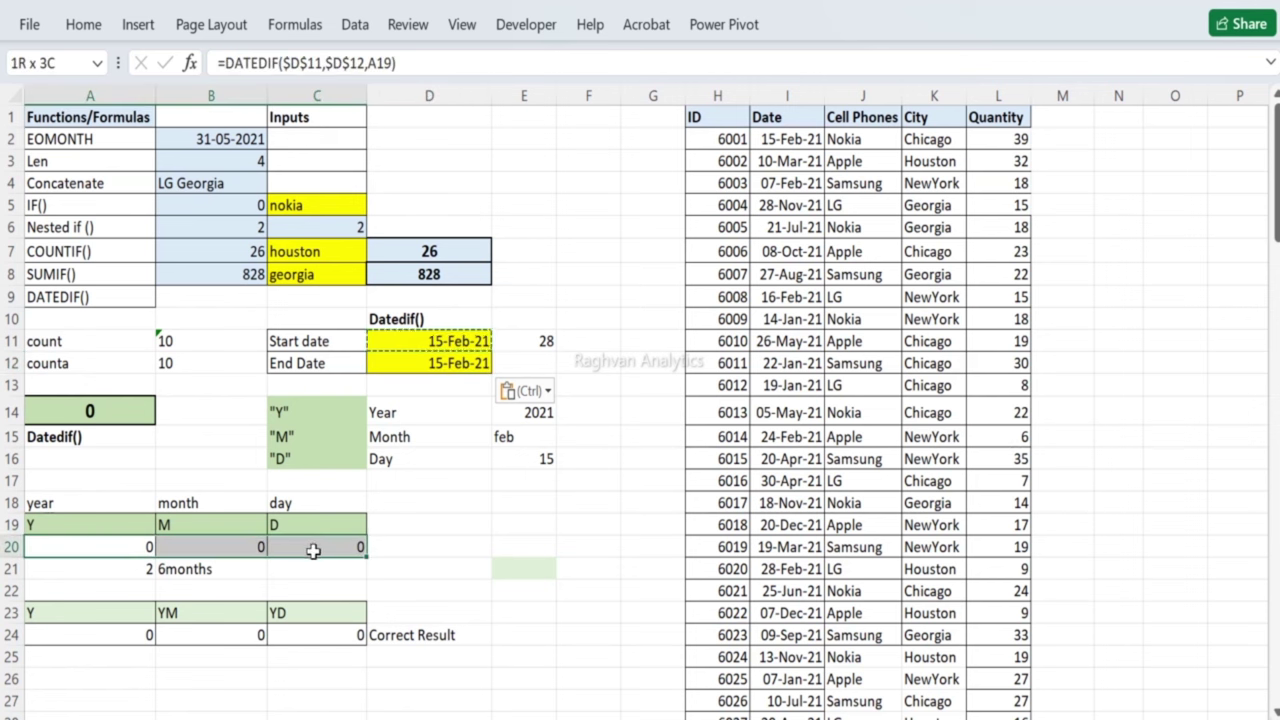
{"action": "left_click", "coordinate": [90, 628], "text": "ctrl"}
{"action": "left_click_drag", "start_coordinate": [90, 628], "coordinate": [306, 634]}
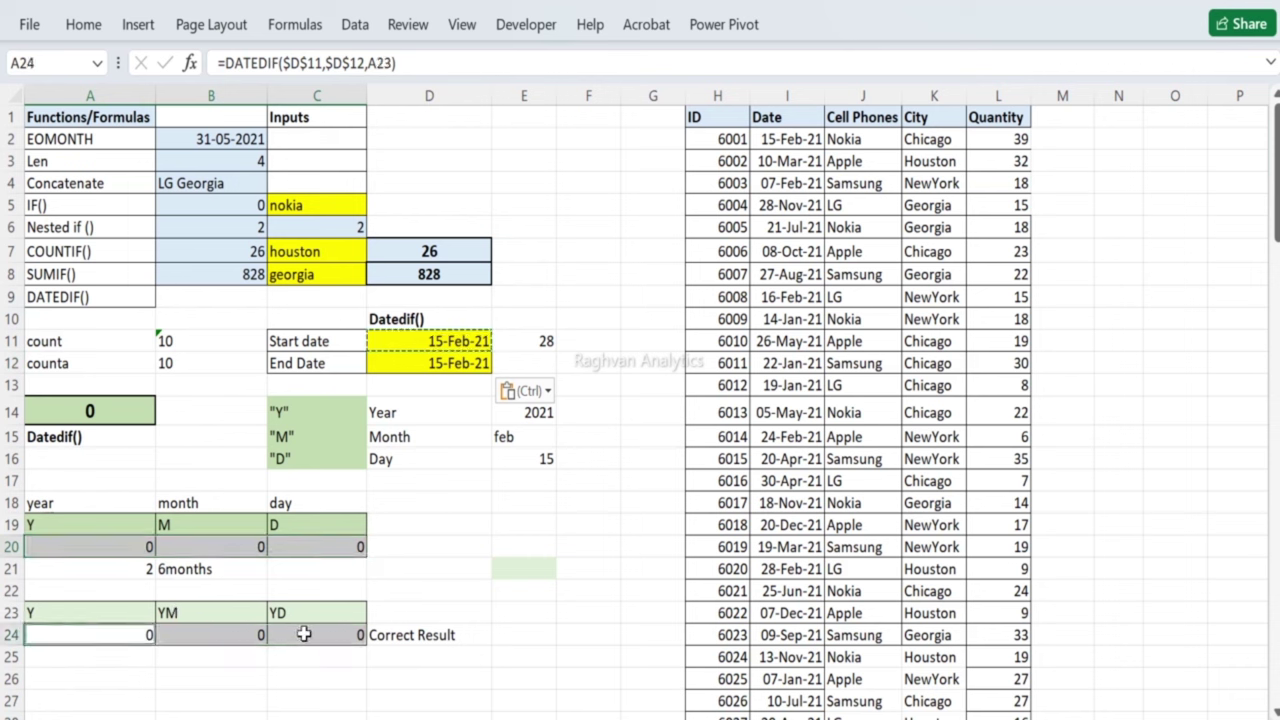
{"action": "key", "text": "ctrl"}
{"action": "left_click", "coordinate": [78, 27]}
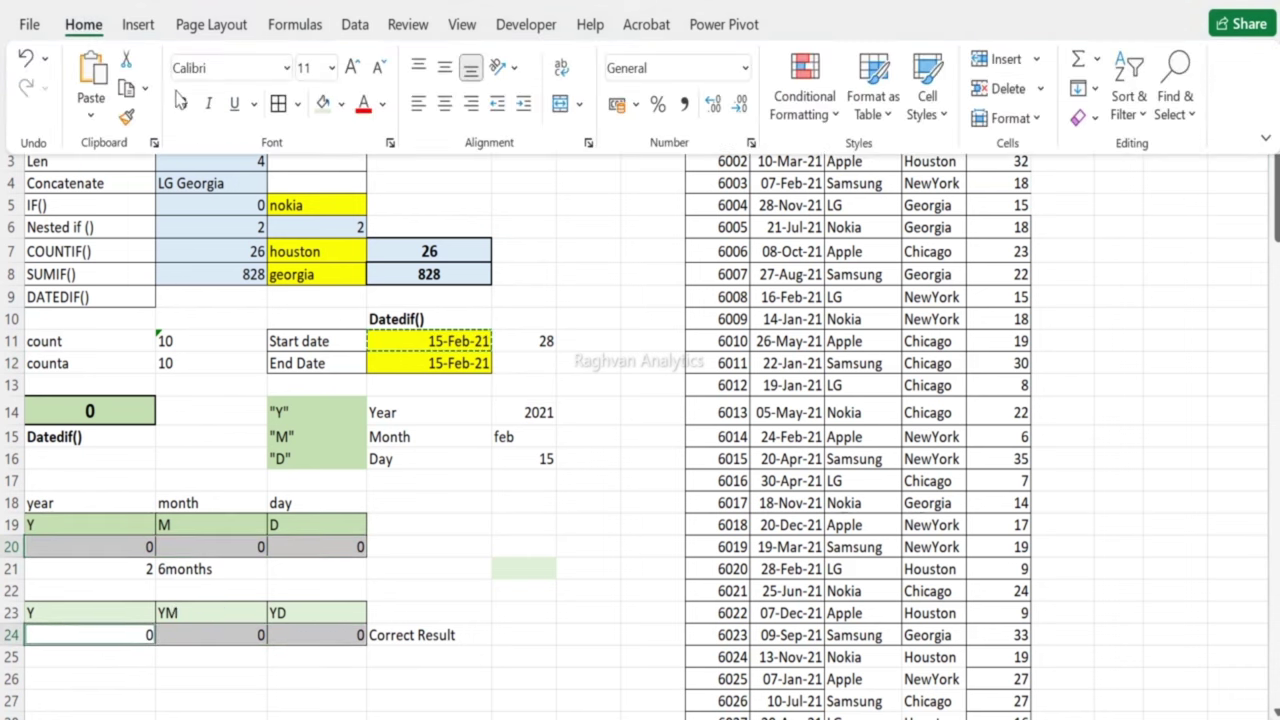
{"action": "left_click", "coordinate": [351, 68]}
{"action": "left_click", "coordinate": [351, 68]}
{"action": "left_click", "coordinate": [351, 68]}
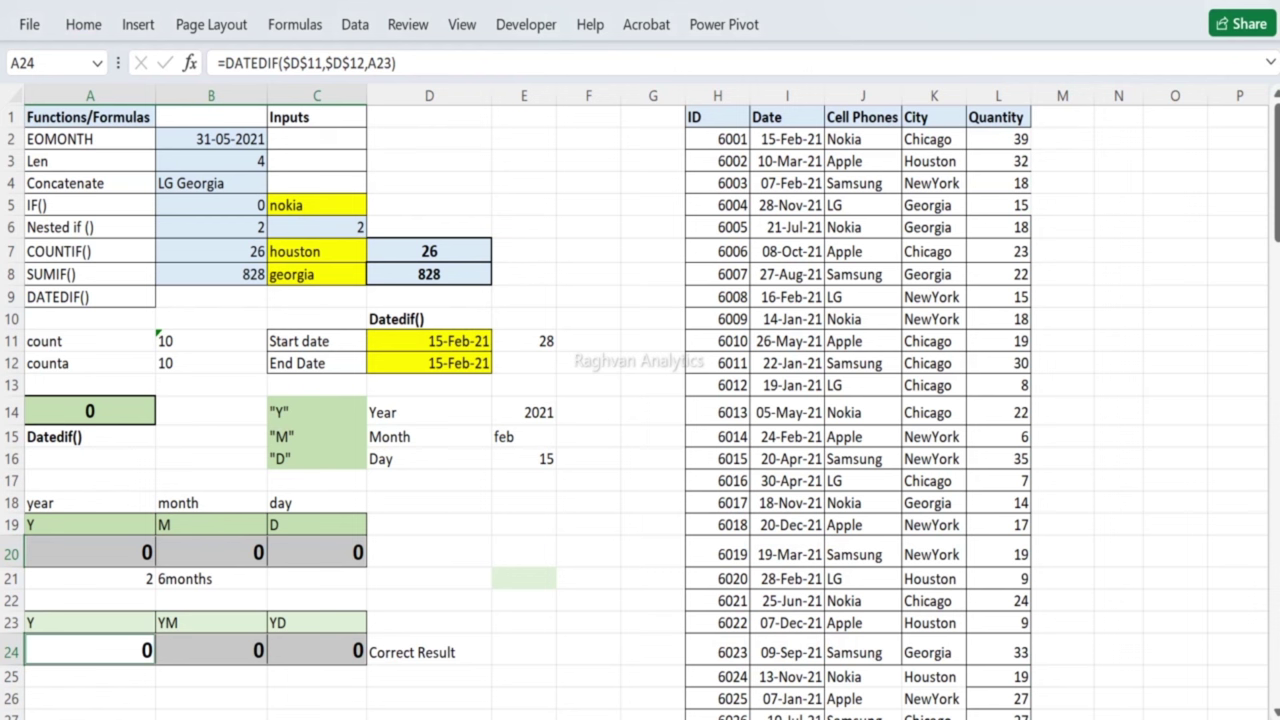
Step: Test the DATEDIF results with end dates 16-Feb-21, 17-Feb-21 and 28-Feb-21 in D12
{"action": "left_click", "coordinate": [424, 363]}
{"action": "double_click", "coordinate": [445, 364]}
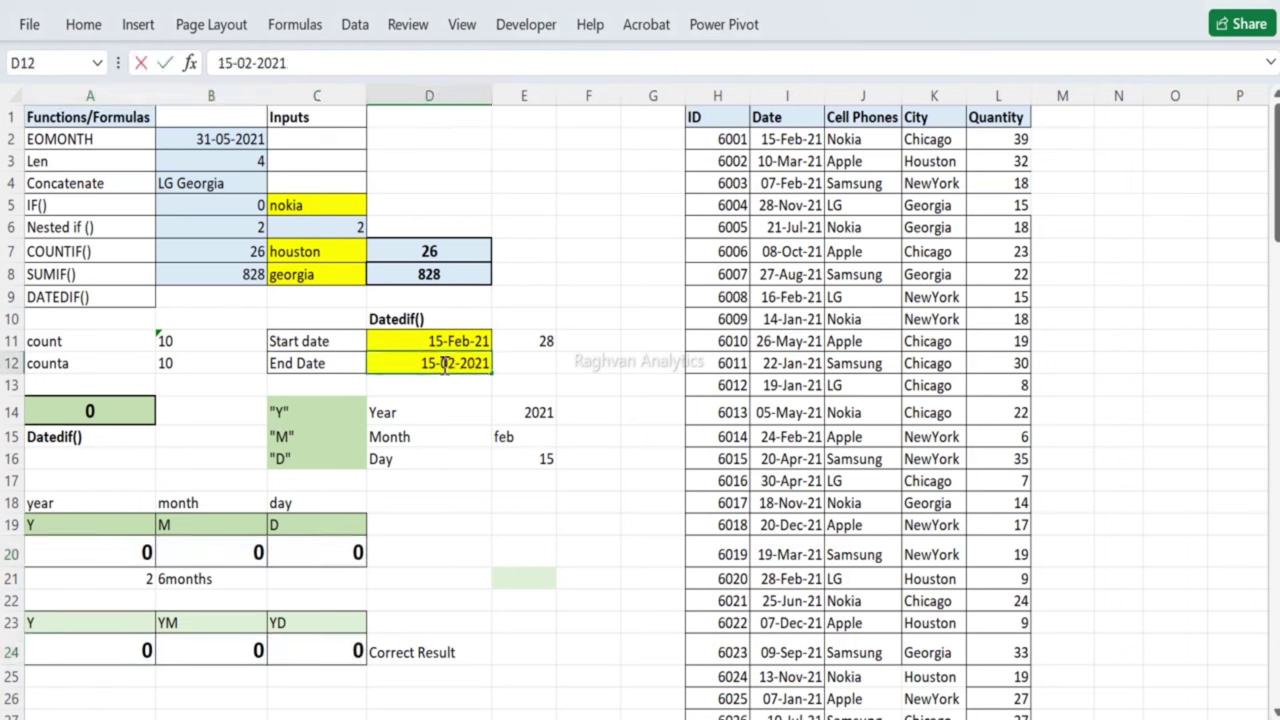
{"action": "key", "text": "BackSpace"}
{"action": "type", "text": "6"}
{"action": "key", "text": "Return"}
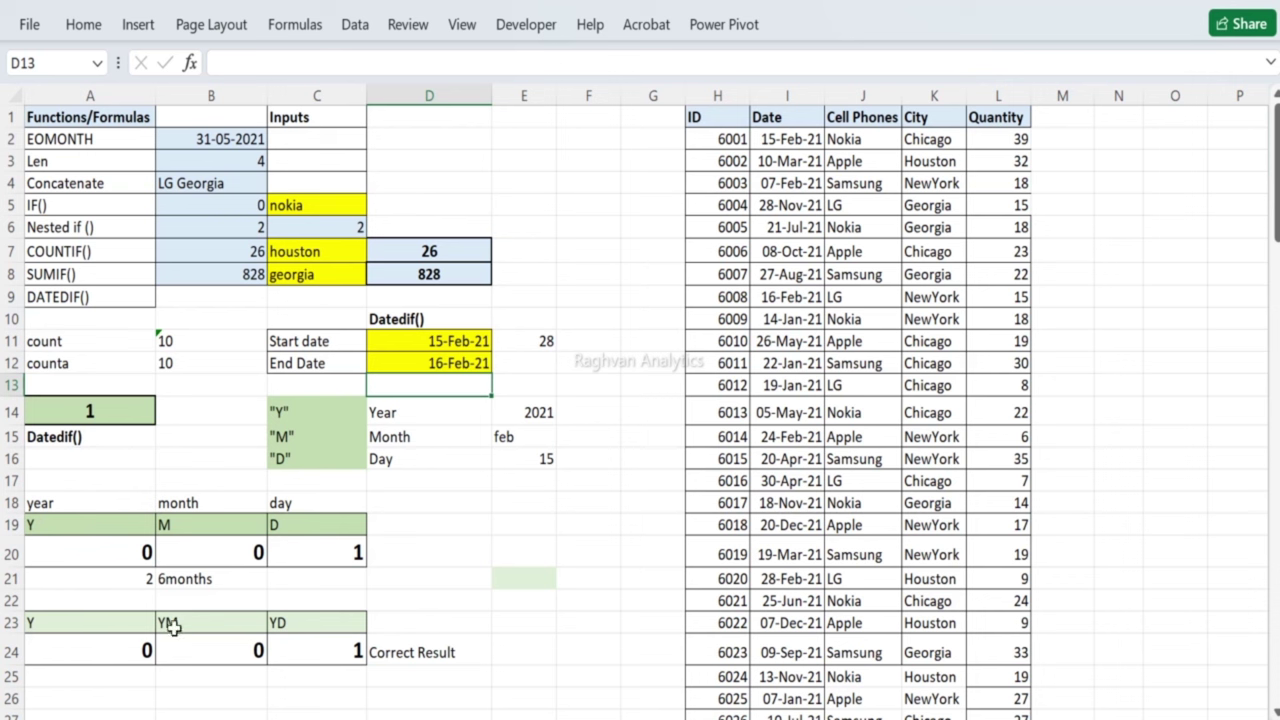
{"action": "double_click", "coordinate": [437, 363]}
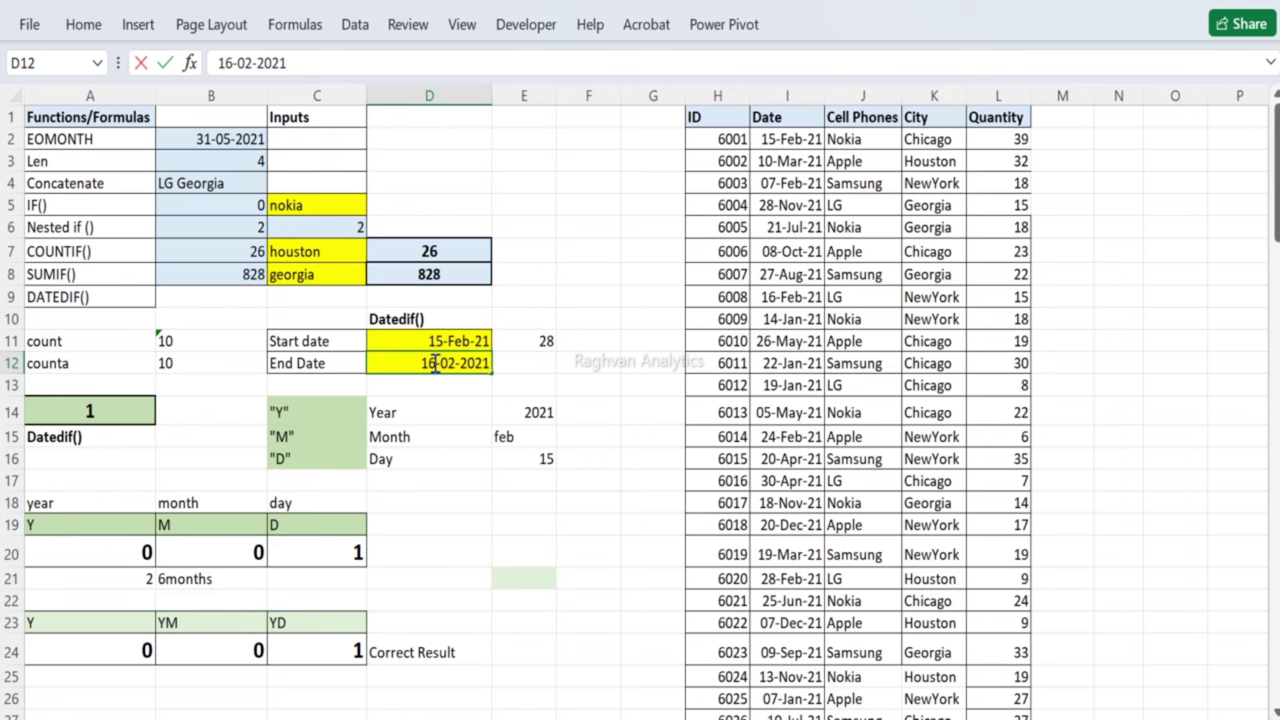
{"action": "key", "text": "BackSpace"}
{"action": "type", "text": "7"}
{"action": "key", "text": "Return"}
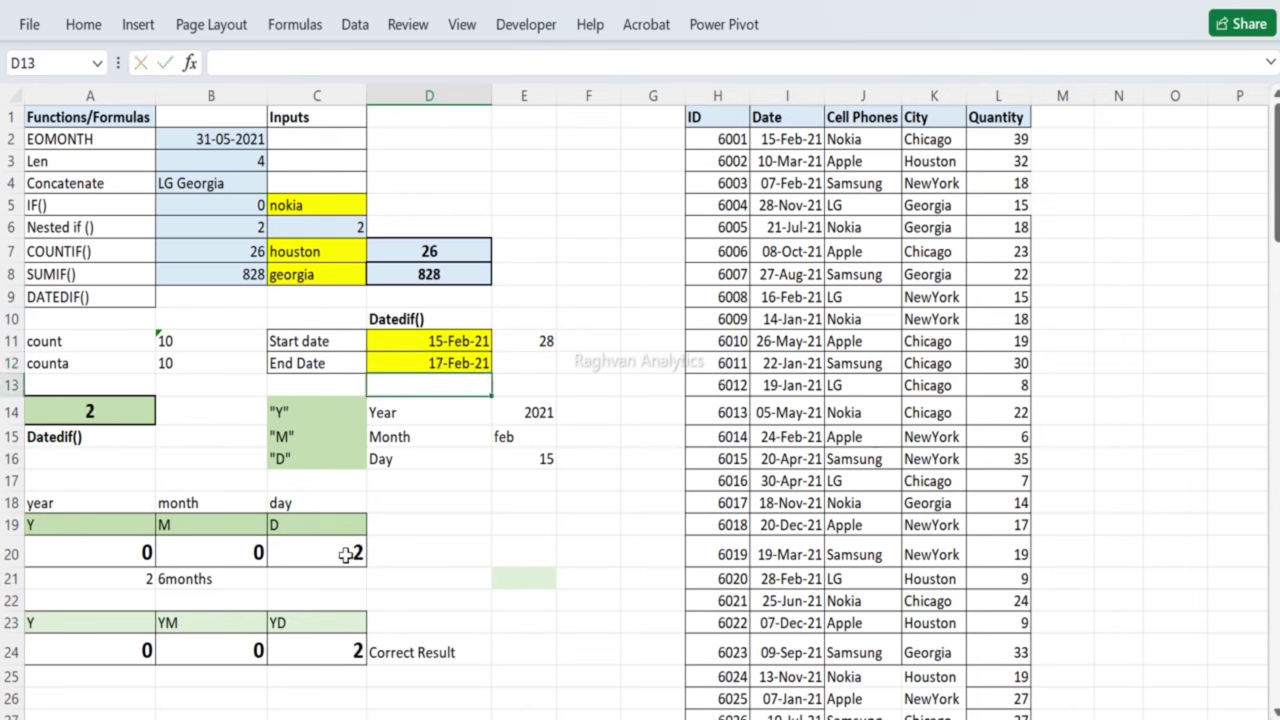
{"action": "double_click", "coordinate": [437, 365]}
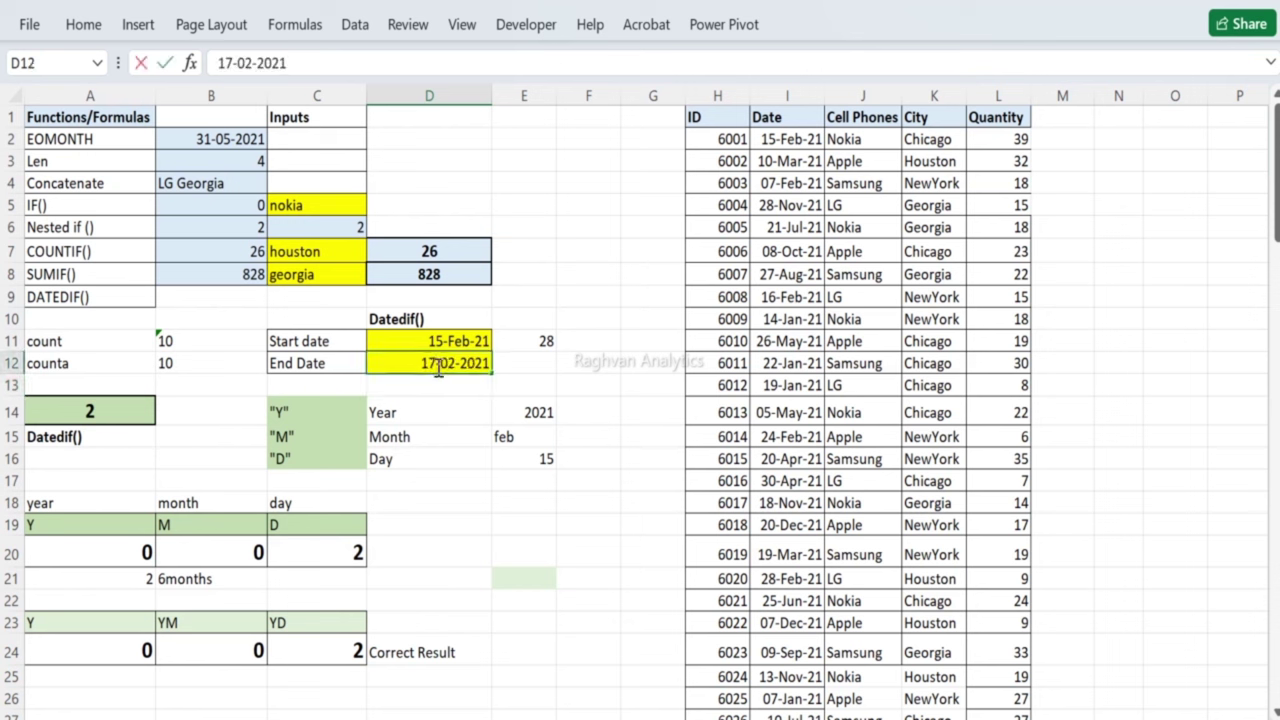
{"action": "key", "text": "BackSpace"}
{"action": "key", "text": "BackSpace"}
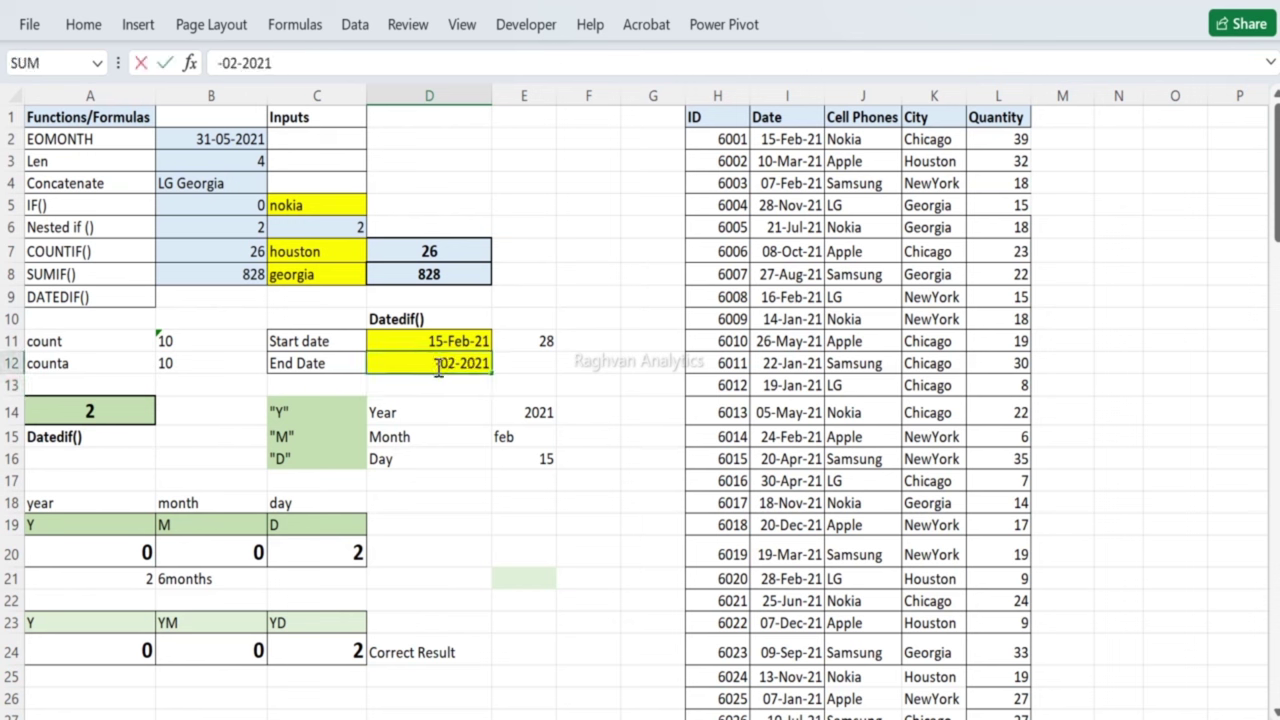
{"action": "type", "text": "28"}
{"action": "key", "text": "Return"}
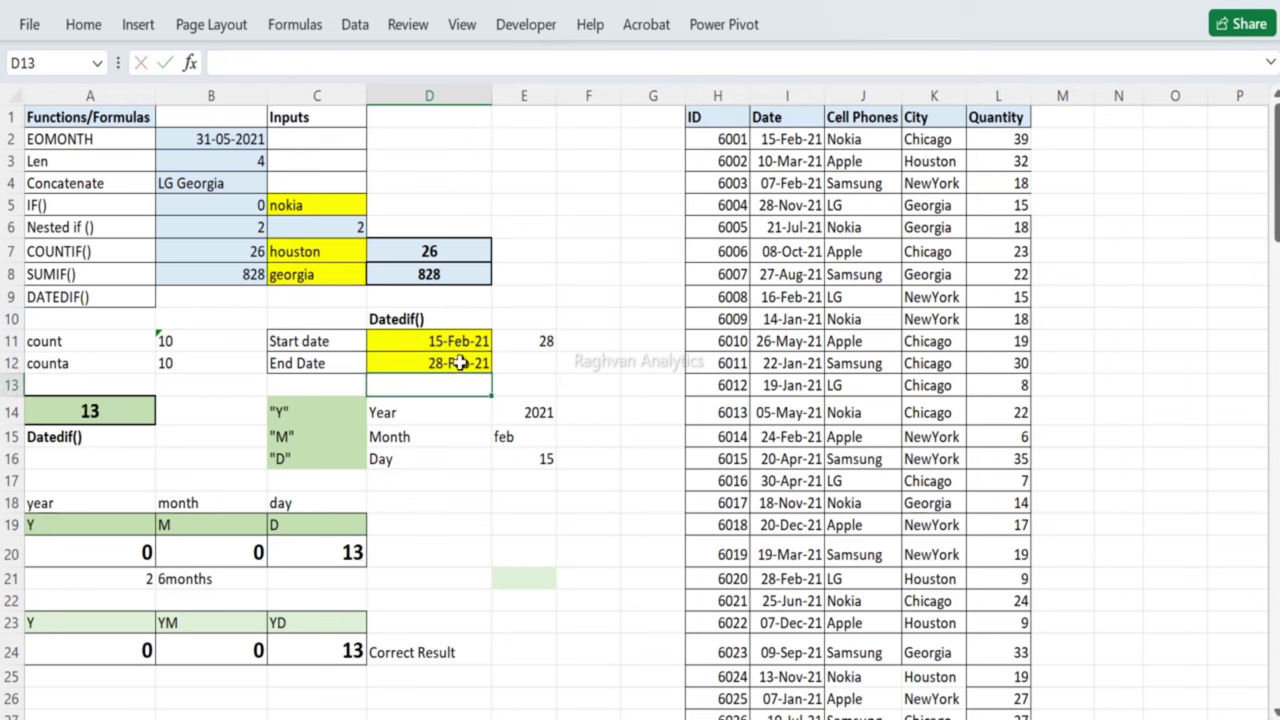
Step: Change the end date to 01-Mar-21, then to 14-Mar-21
{"action": "double_click", "coordinate": [438, 364]}
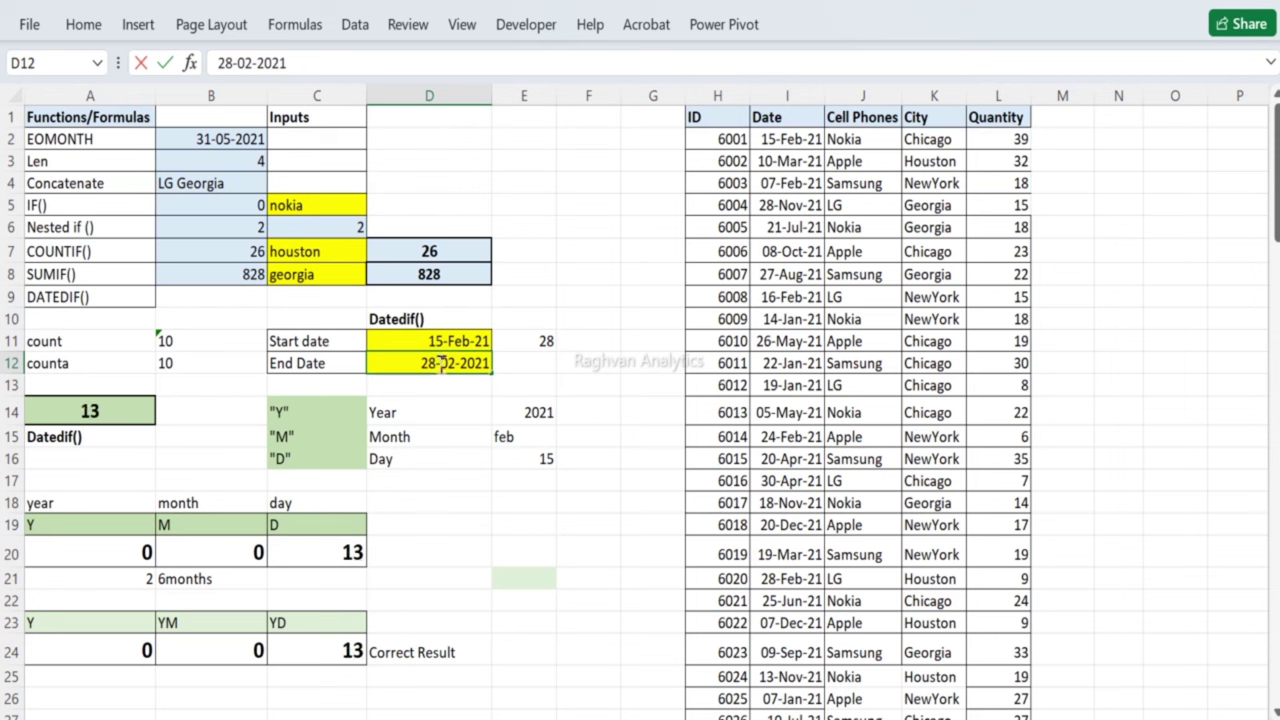
{"action": "double_click", "coordinate": [422, 363]}
{"action": "type", "text": "01"}
{"action": "key", "text": "Right"}
{"action": "key", "text": "Right"}
{"action": "key", "text": "Delete"}
{"action": "type", "text": "3"}
{"action": "key", "text": "Return"}
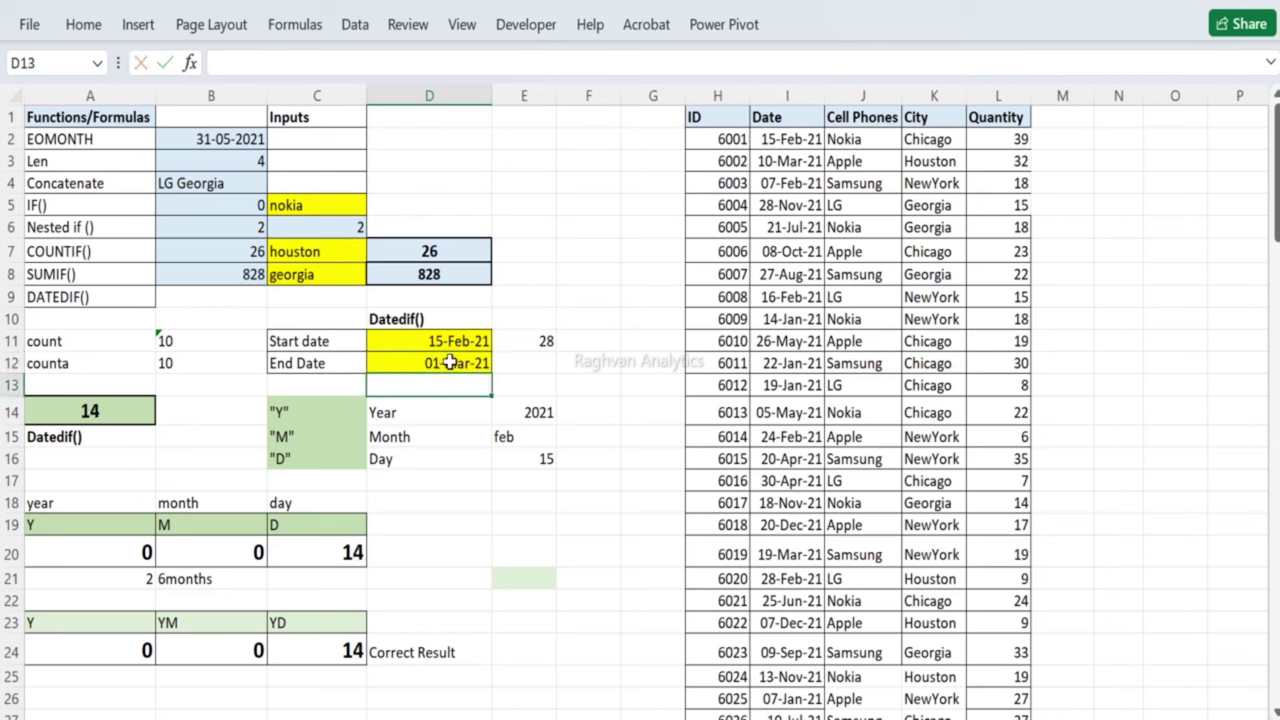
{"action": "left_click", "coordinate": [440, 363]}
{"action": "double_click", "coordinate": [438, 363]}
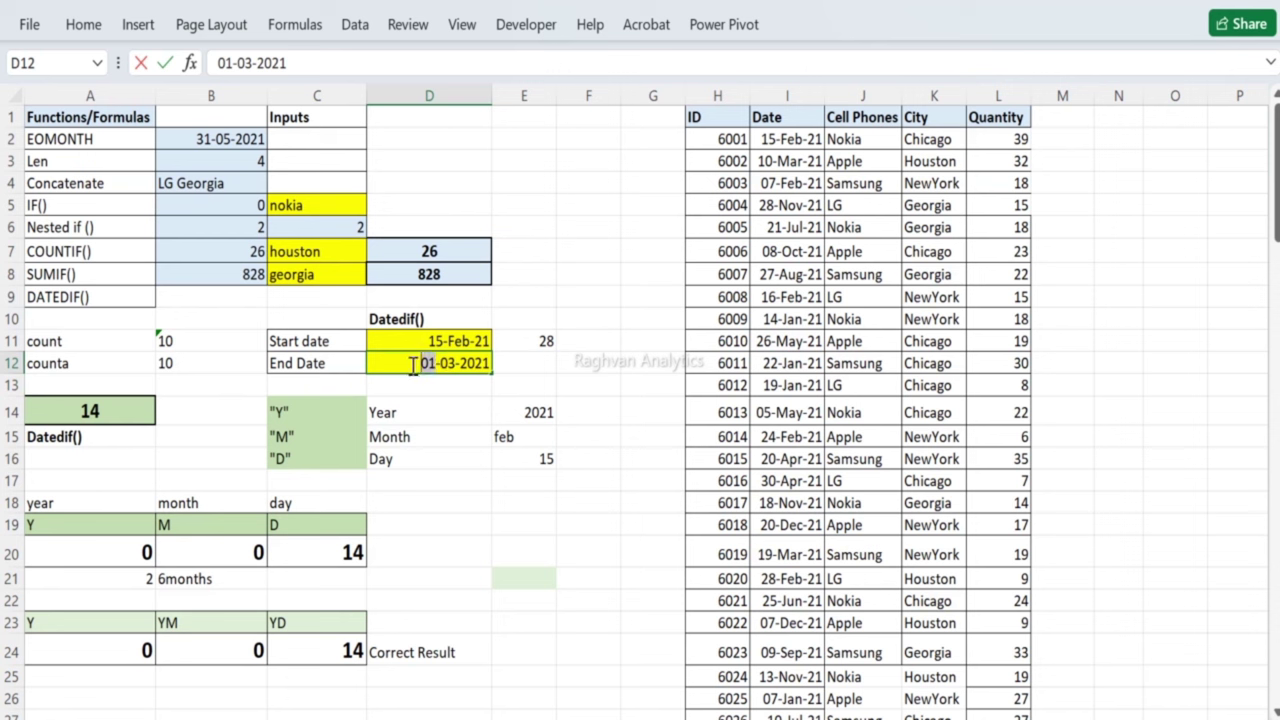
{"action": "key", "text": "BackSpace"}
{"action": "type", "text": "4"}
{"action": "key", "text": "Return"}
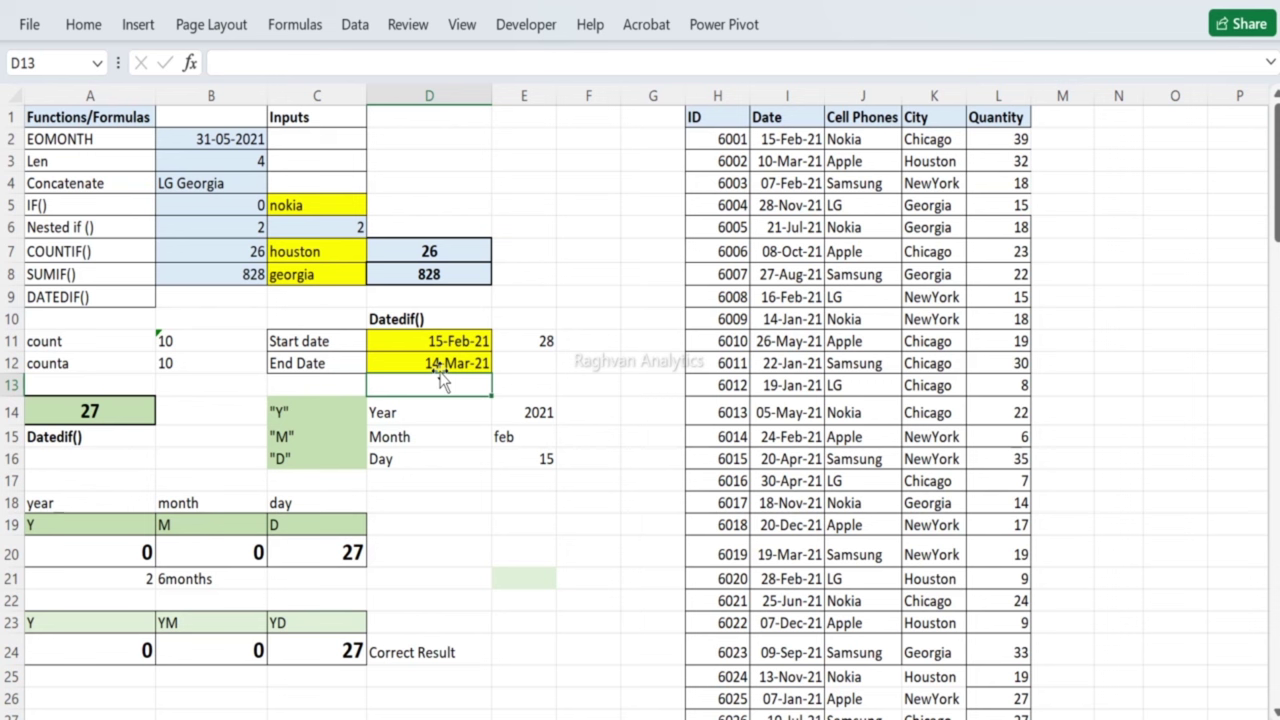
Step: Set the end date to 15-Mar-21, discard the stray D13 entry, and inspect the YD formula
{"action": "double_click", "coordinate": [436, 363]}
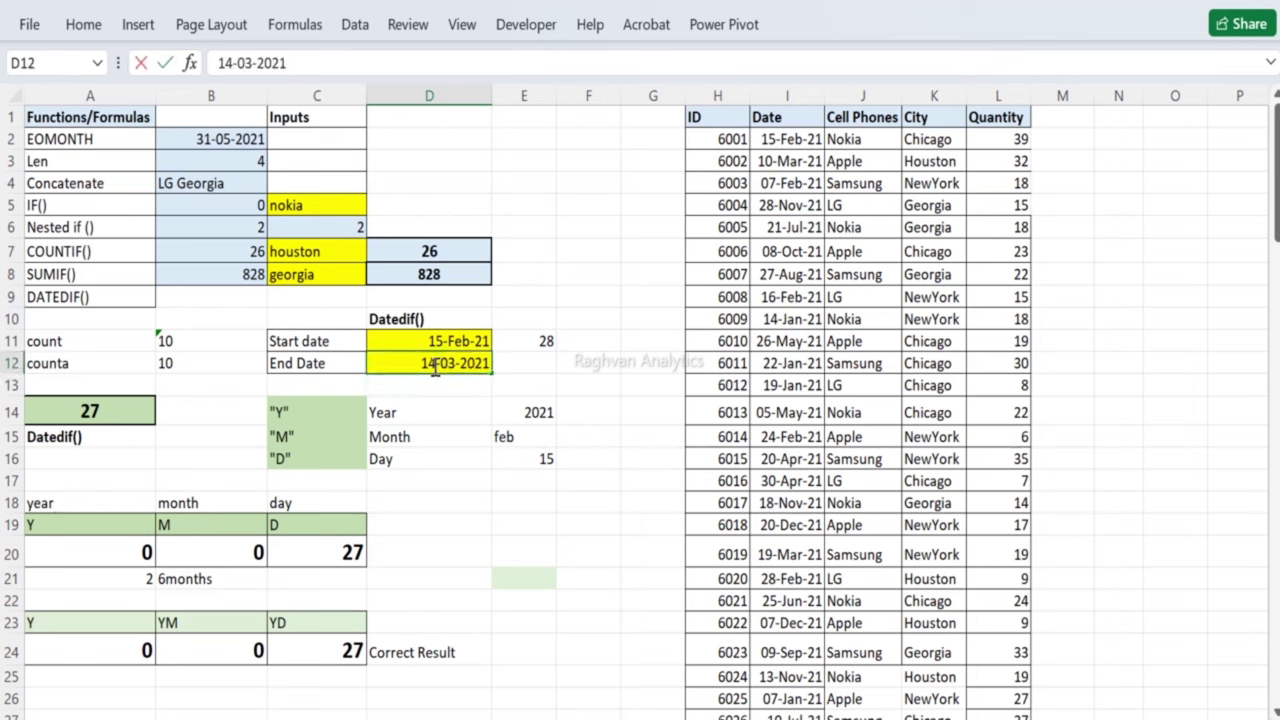
{"action": "key", "text": "BackSpace"}
{"action": "type", "text": "5"}
{"action": "key", "text": "Return"}
{"action": "type", "text": "\\"}
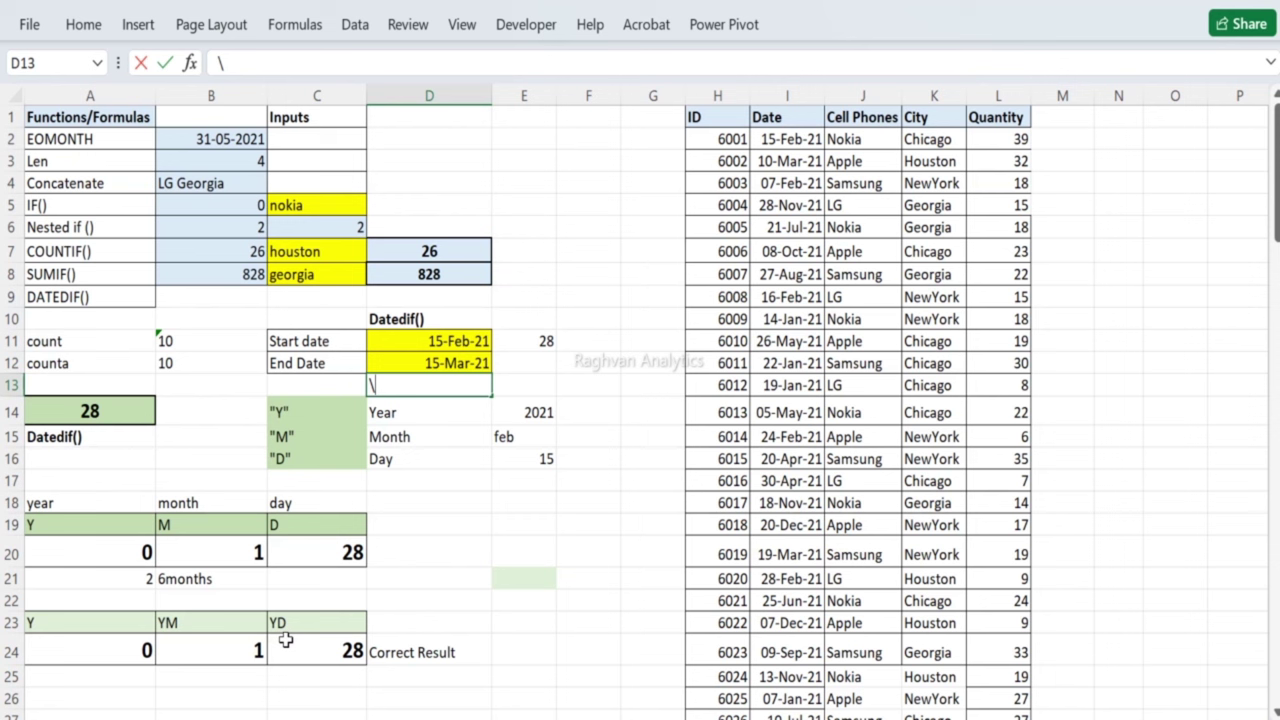
{"action": "key", "text": "Escape"}
{"action": "left_click", "coordinate": [285, 641]}
Step: Replace the YD unit in C23 with MD
{"action": "left_click", "coordinate": [285, 622]}
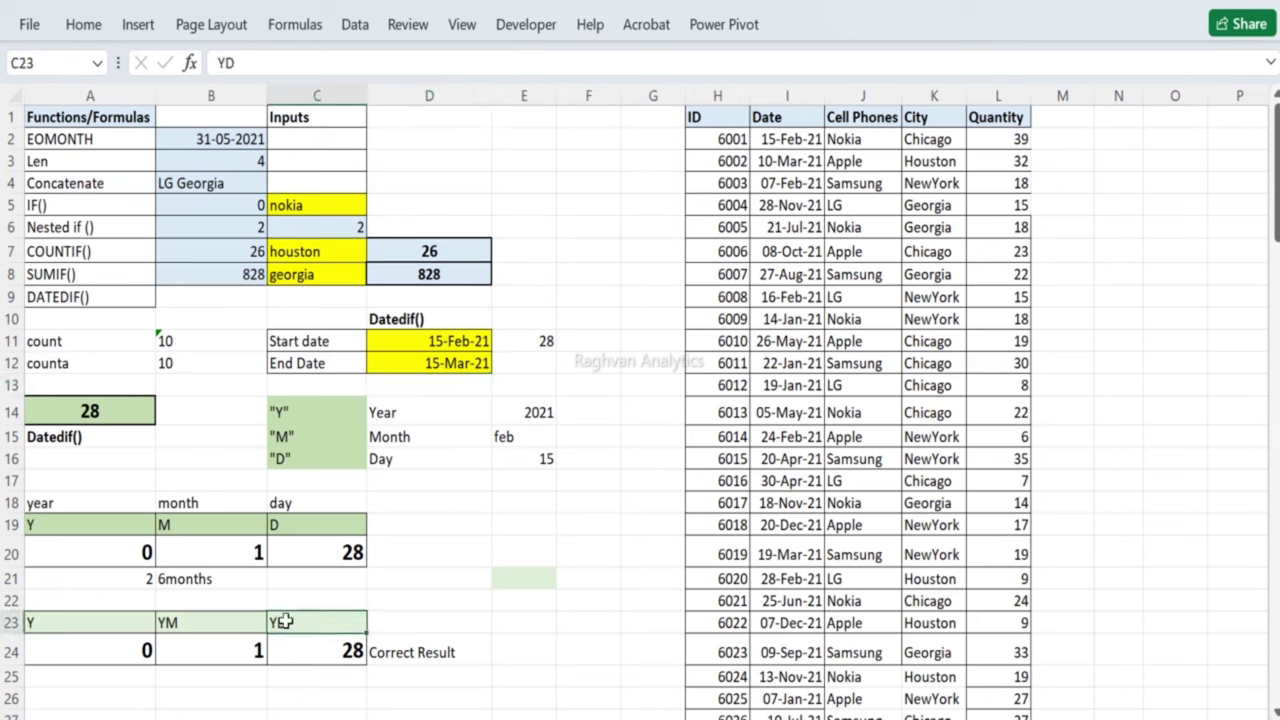
{"action": "type", "text": "MD"}
{"action": "key", "text": "Return"}
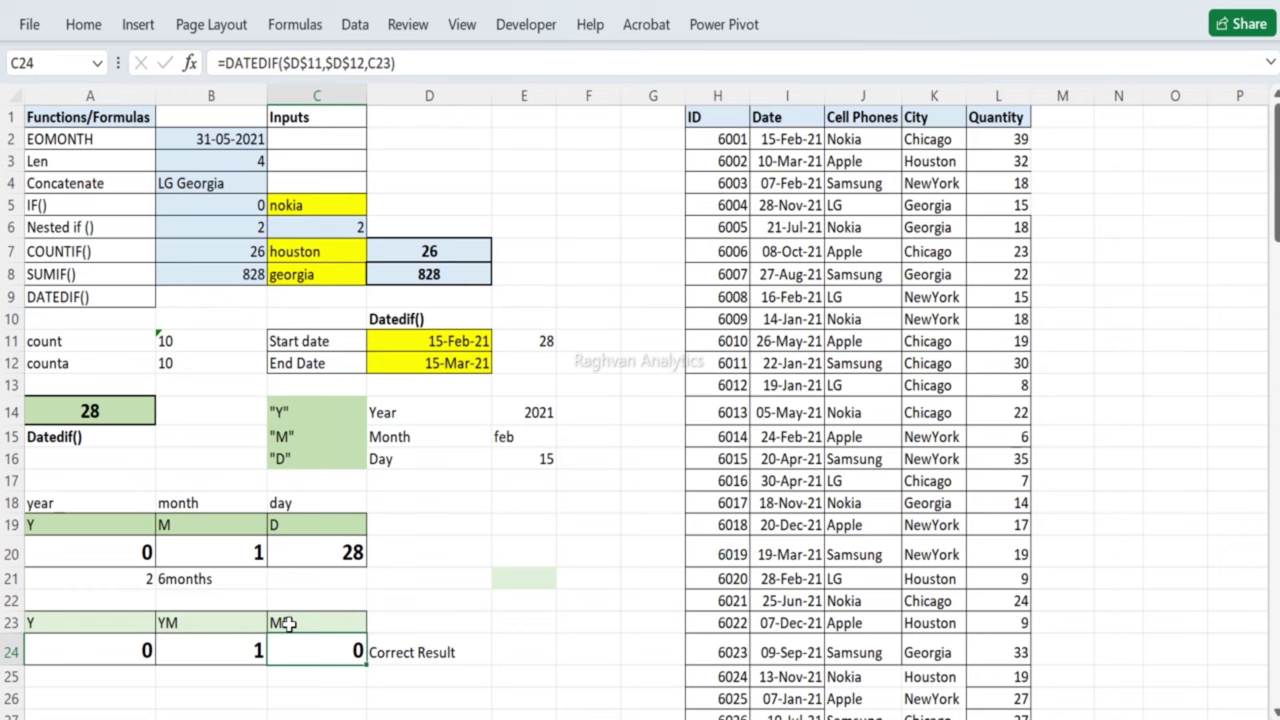
Step: Walk through the Month label, DATEDIF() heading, and the Y/YM/MD and Y/M/D unit labels
{"action": "left_click", "coordinate": [429, 437]}
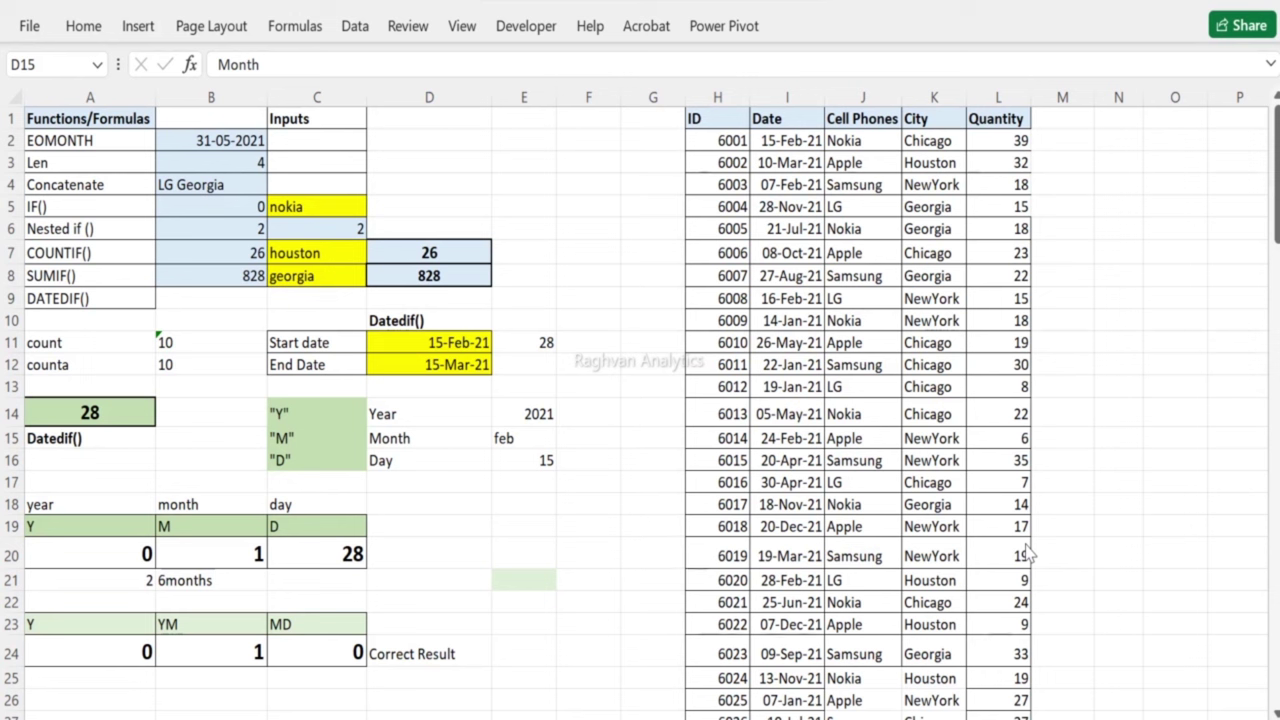
{"action": "left_click", "coordinate": [89, 293]}
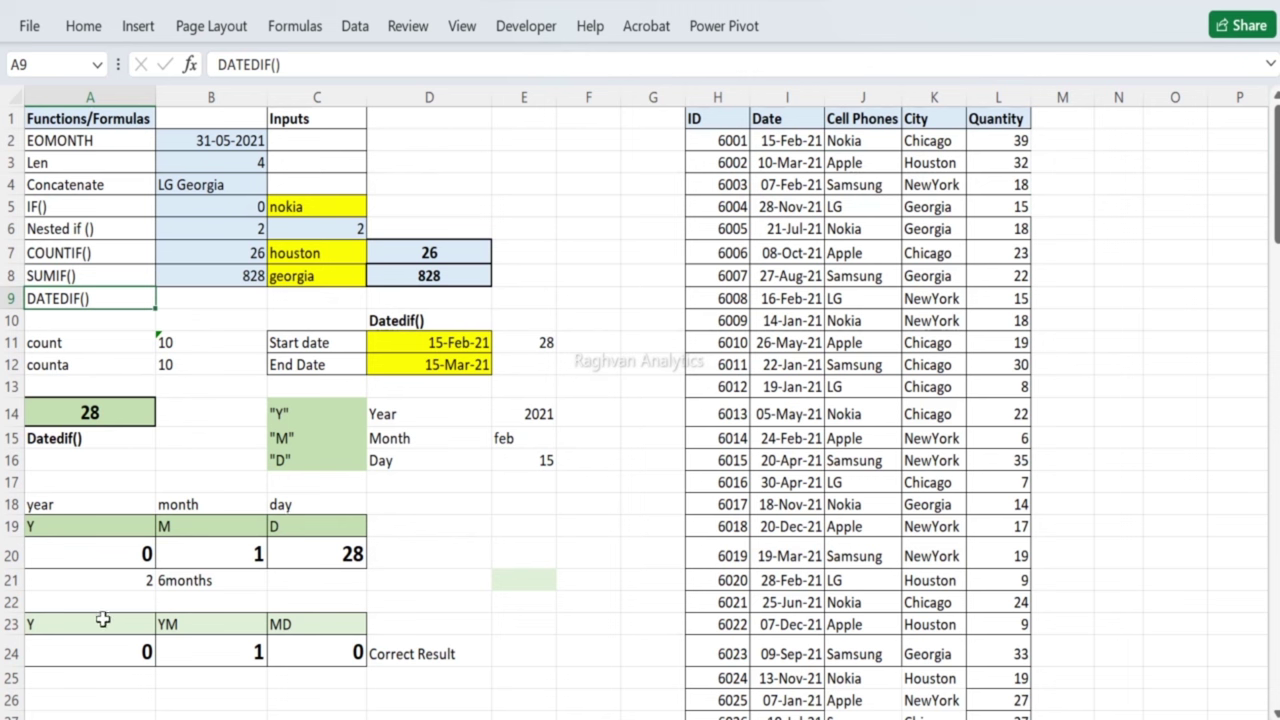
{"action": "left_click", "coordinate": [103, 621]}
{"action": "left_click_drag", "start_coordinate": [103, 621], "coordinate": [205, 618]}
{"action": "left_click", "coordinate": [205, 619]}
{"action": "left_click", "coordinate": [280, 624]}
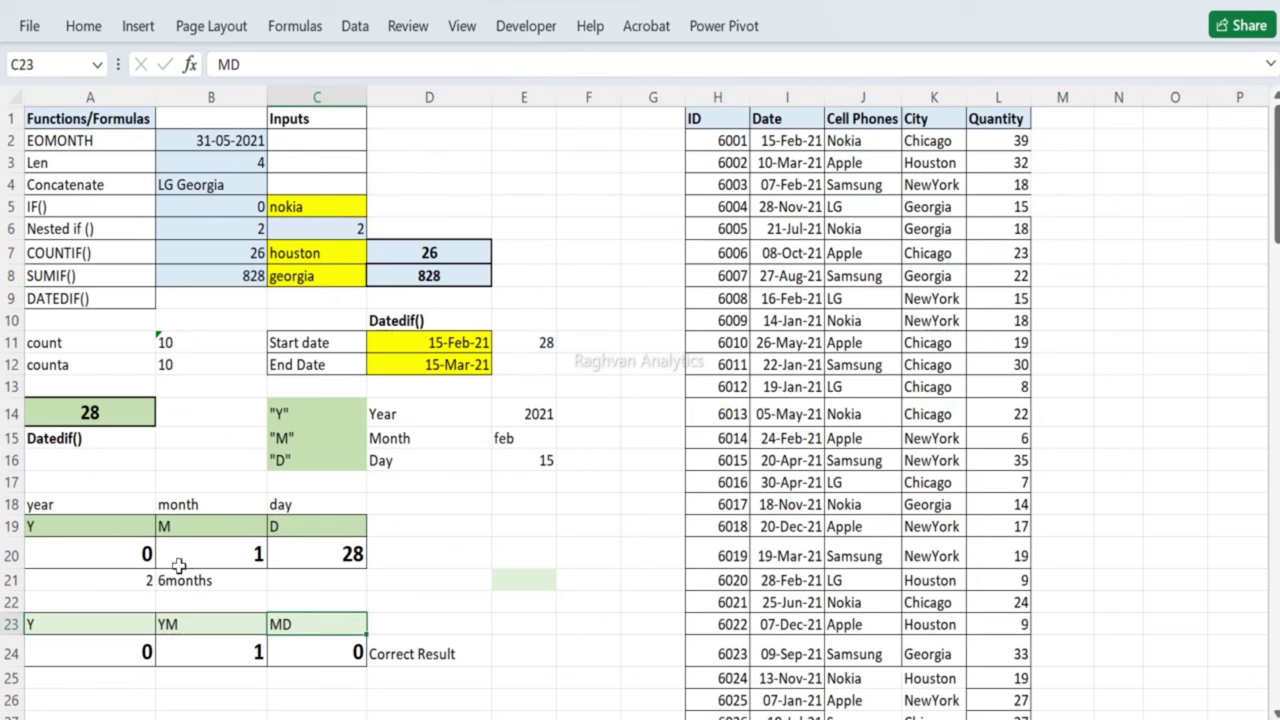
{"action": "left_click_drag", "start_coordinate": [118, 527], "coordinate": [337, 549]}
{"action": "left_click", "coordinate": [91, 533]}
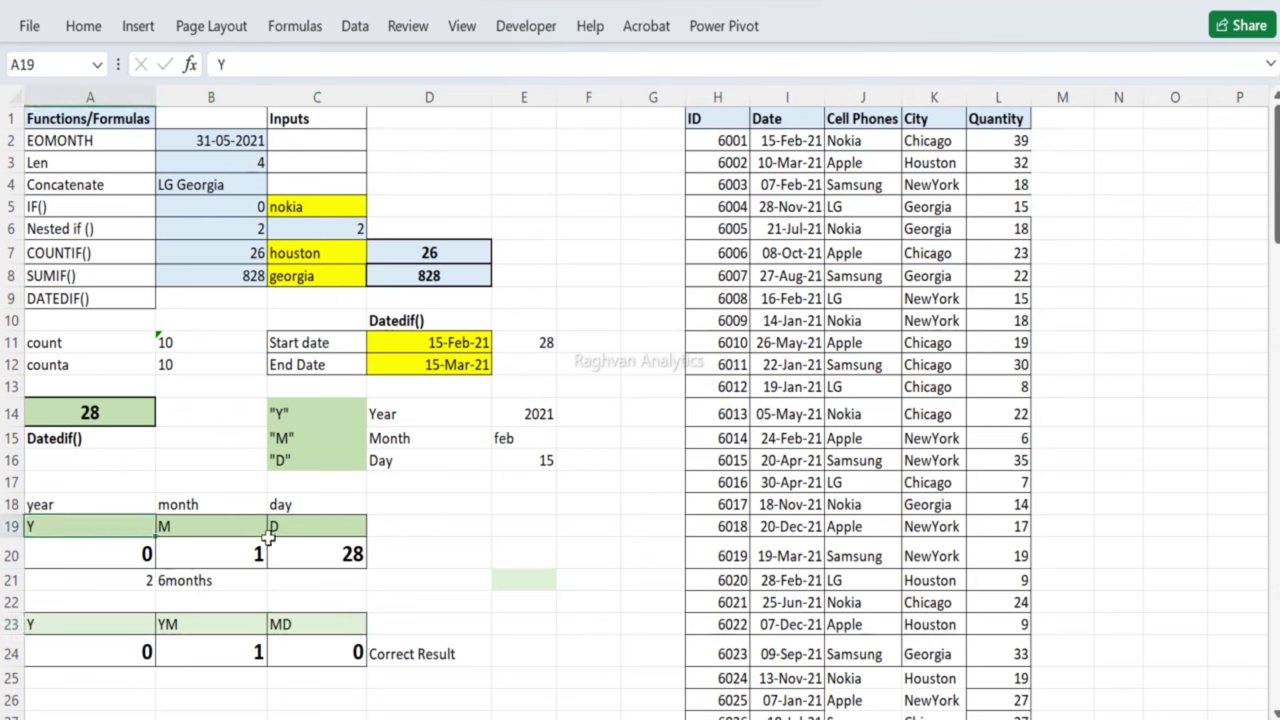
{"action": "left_click", "coordinate": [178, 527]}
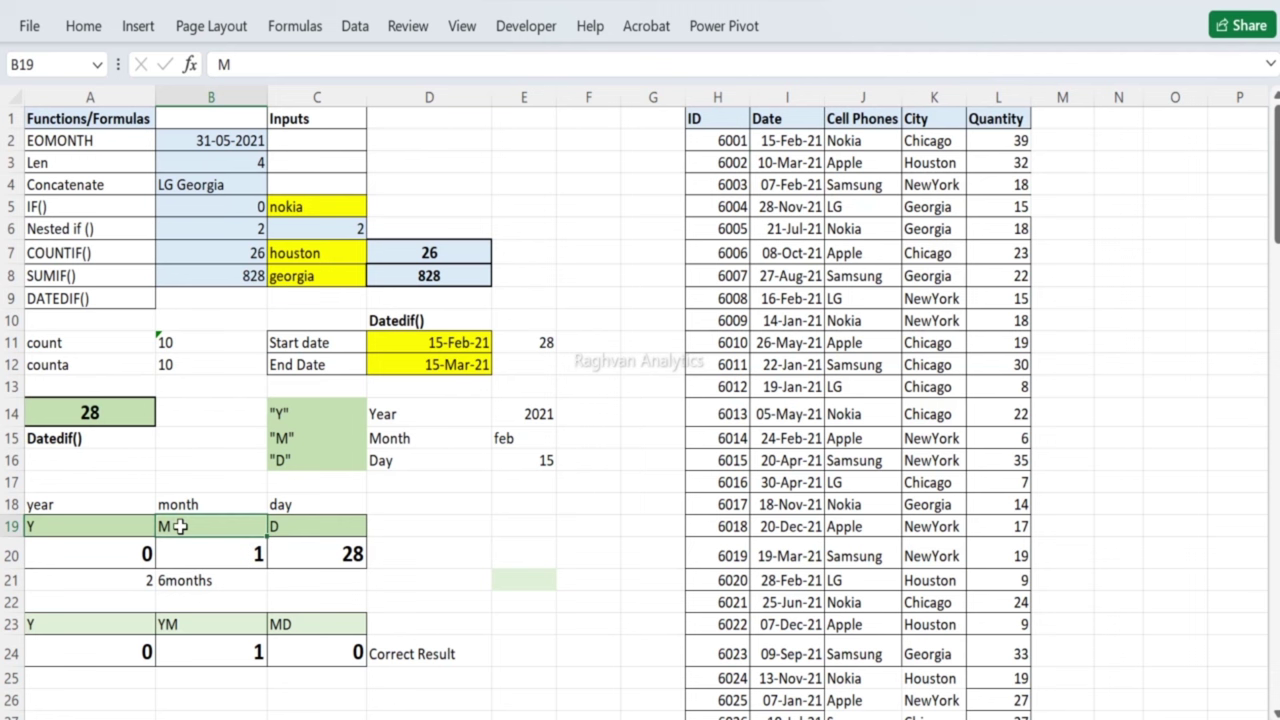
{"action": "left_click", "coordinate": [324, 529]}
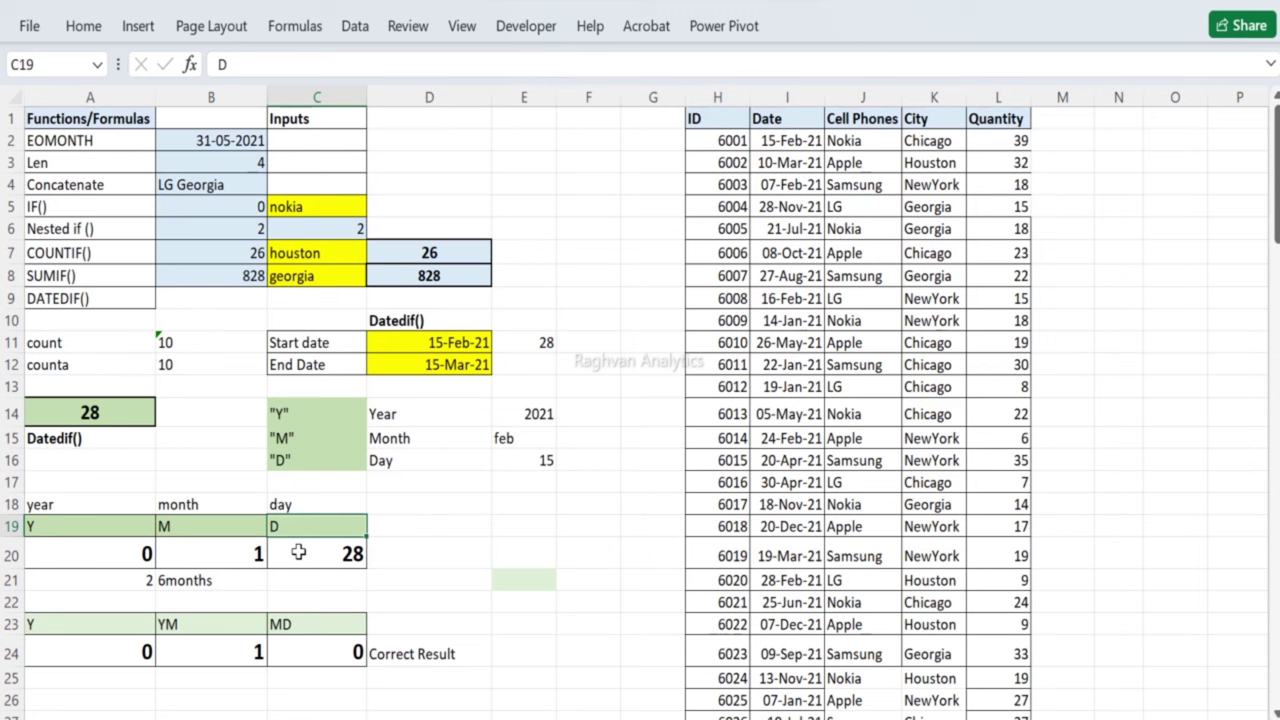
Step: Change the End Date in D12 to 15-Apr-21
{"action": "double_click", "coordinate": [462, 366]}
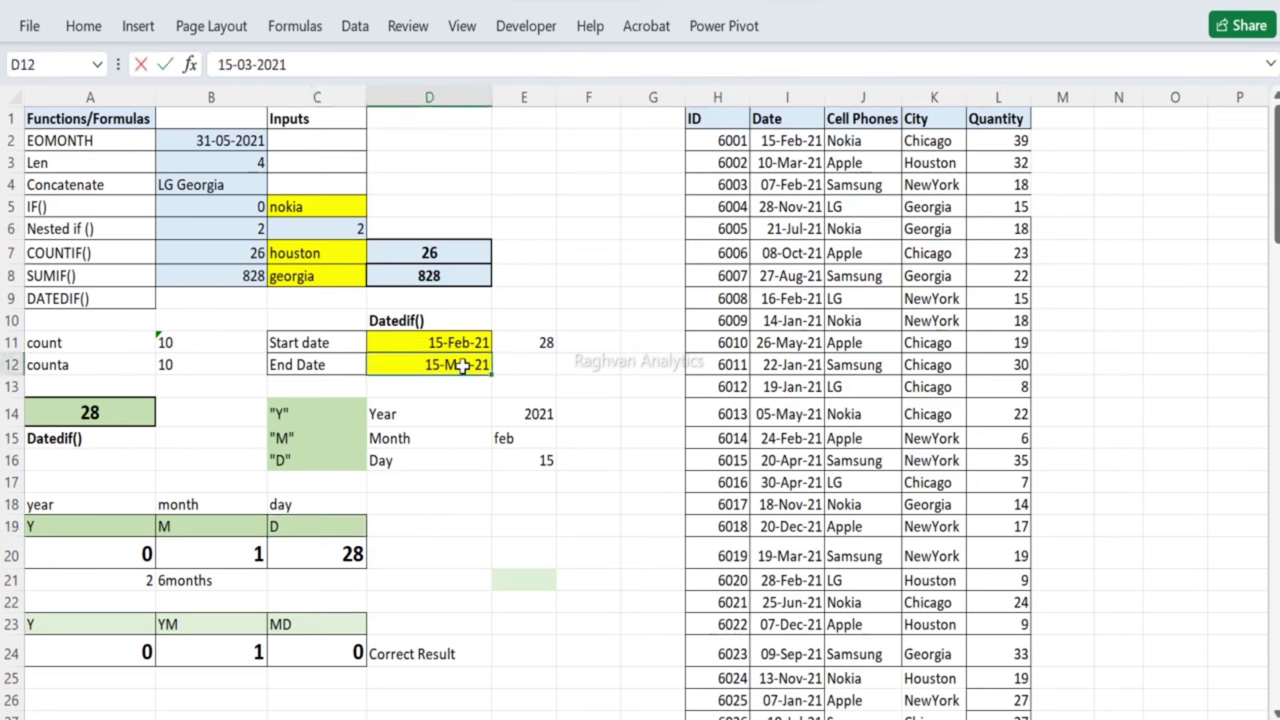
{"action": "double_click", "coordinate": [450, 366]}
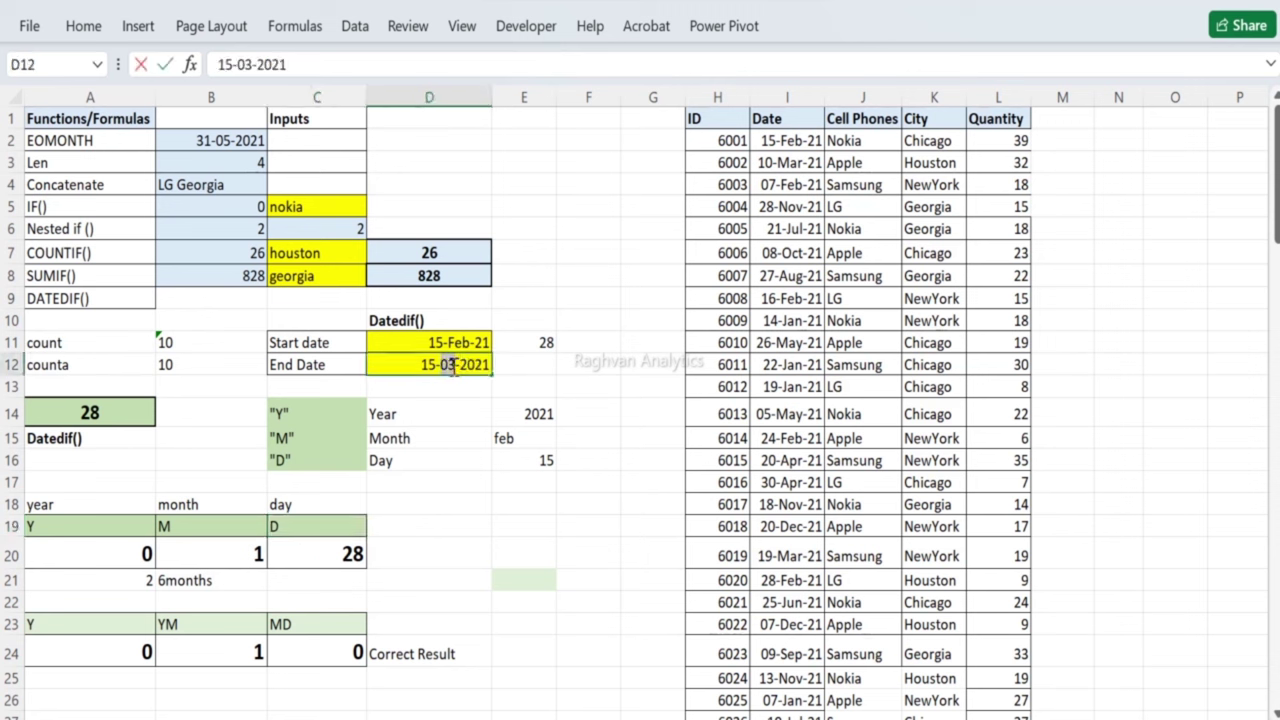
{"action": "key", "text": "BackSpace"}
{"action": "type", "text": "04"}
{"action": "key", "text": "Return"}
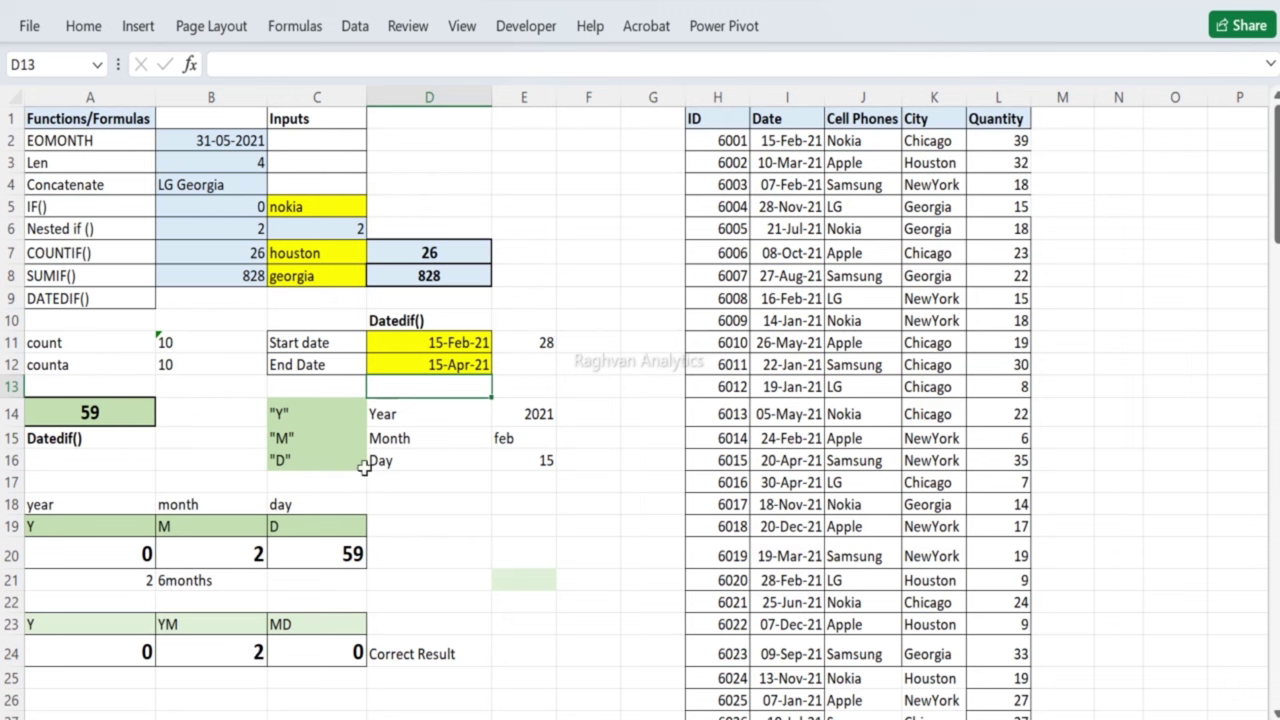
Step: Copy the 15-Feb-21 Start Date from D11 into the End Date cell D12
{"action": "left_click", "coordinate": [449, 364]}
{"action": "left_click", "coordinate": [441, 343]}
{"action": "key", "text": "ctrl+c"}
{"action": "key", "text": "Down"}
{"action": "key", "text": "ctrl+v"}
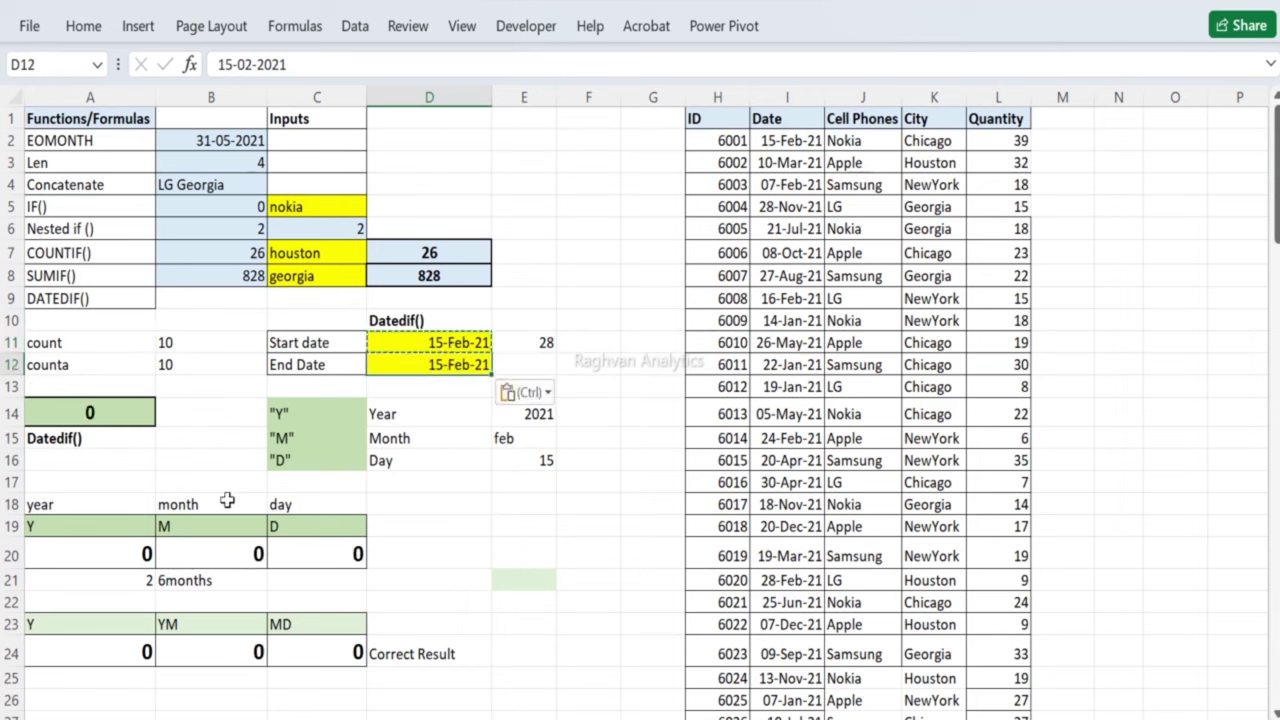
Step: Move the End Date to 16-Feb-21, undoing an accidental truncated entry
{"action": "double_click", "coordinate": [445, 366]}
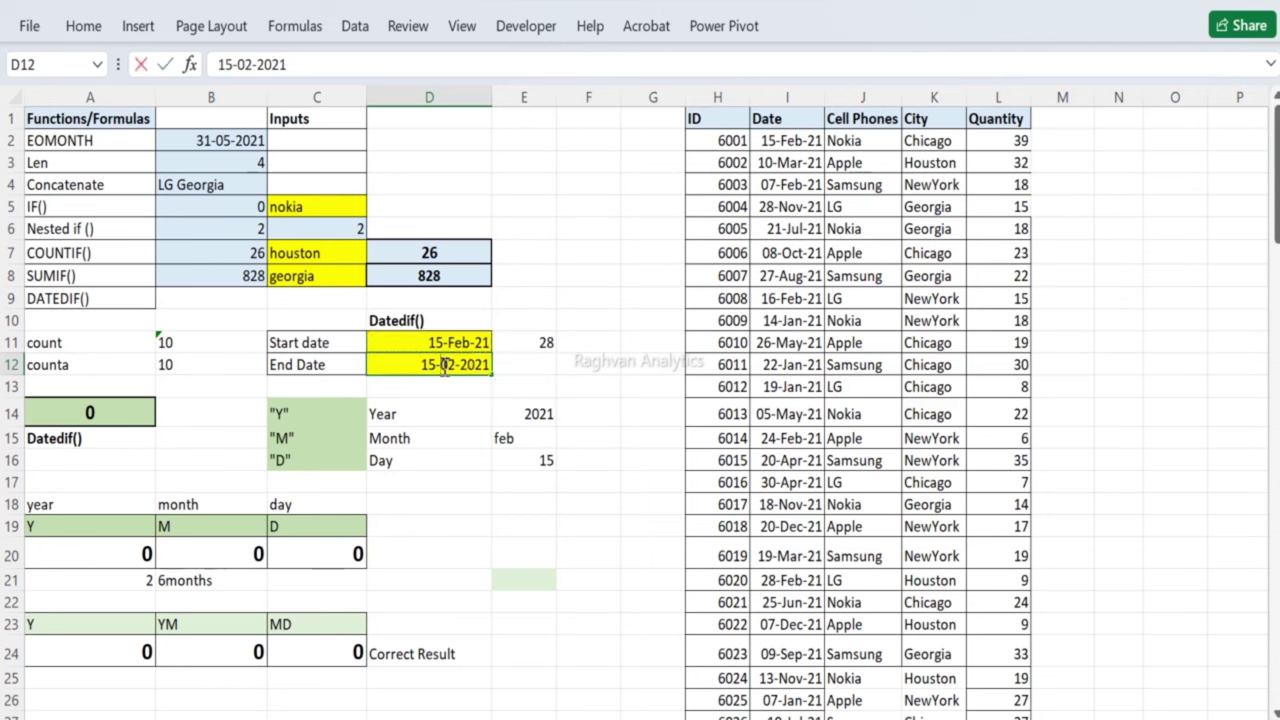
{"action": "key", "text": "BackSpace"}
{"action": "type", "text": "6"}
{"action": "key", "text": "Return"}
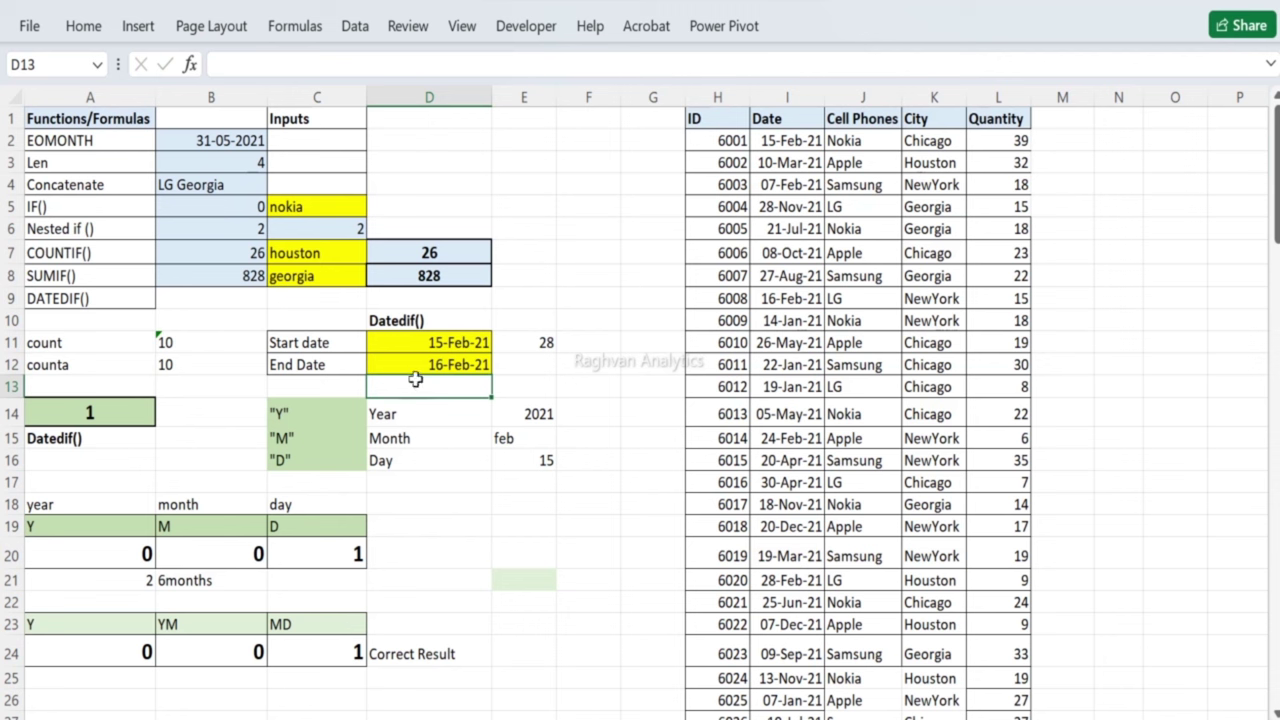
{"action": "double_click", "coordinate": [428, 364]}
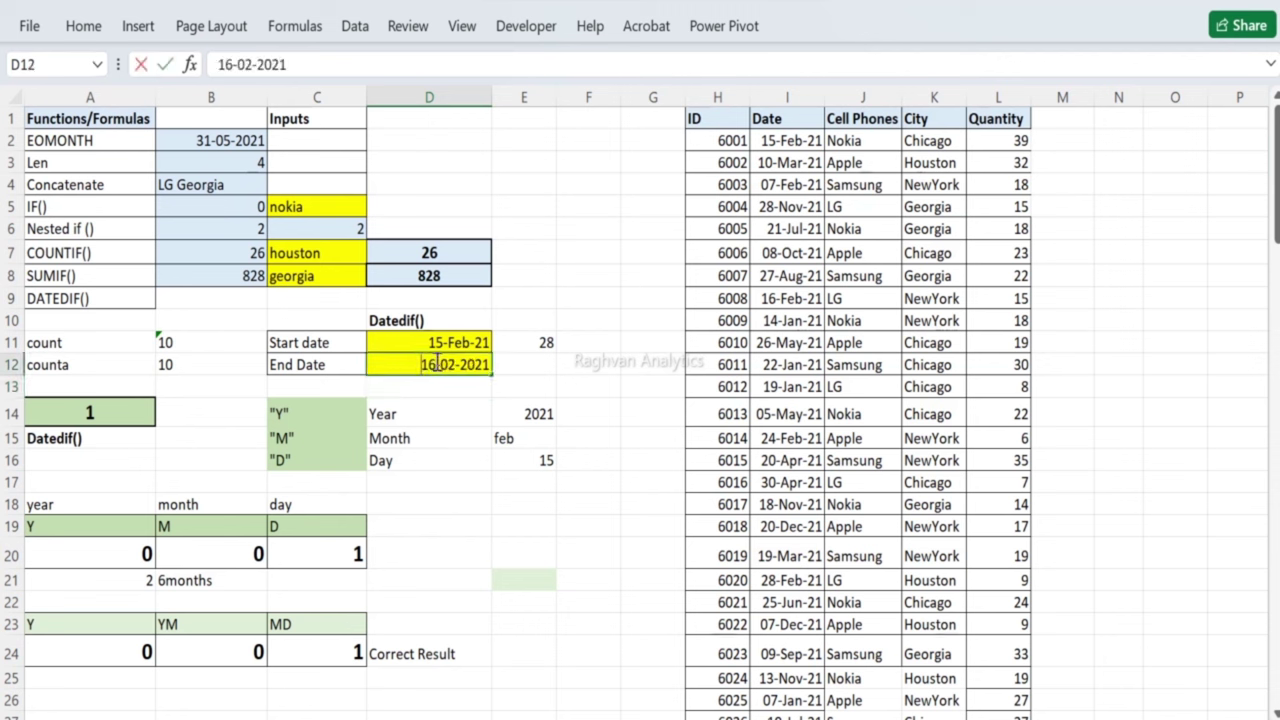
{"action": "key", "text": "BackSpace"}
{"action": "key", "text": "Return"}
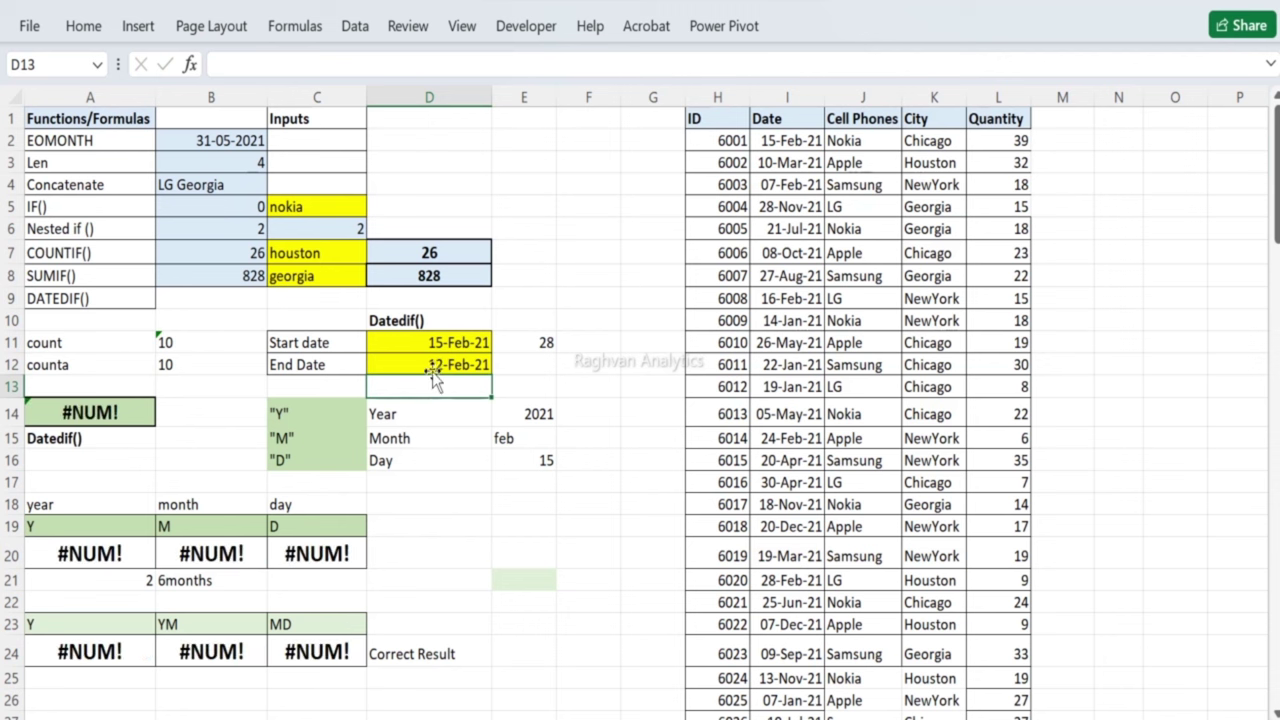
{"action": "key", "text": "ctrl+z"}
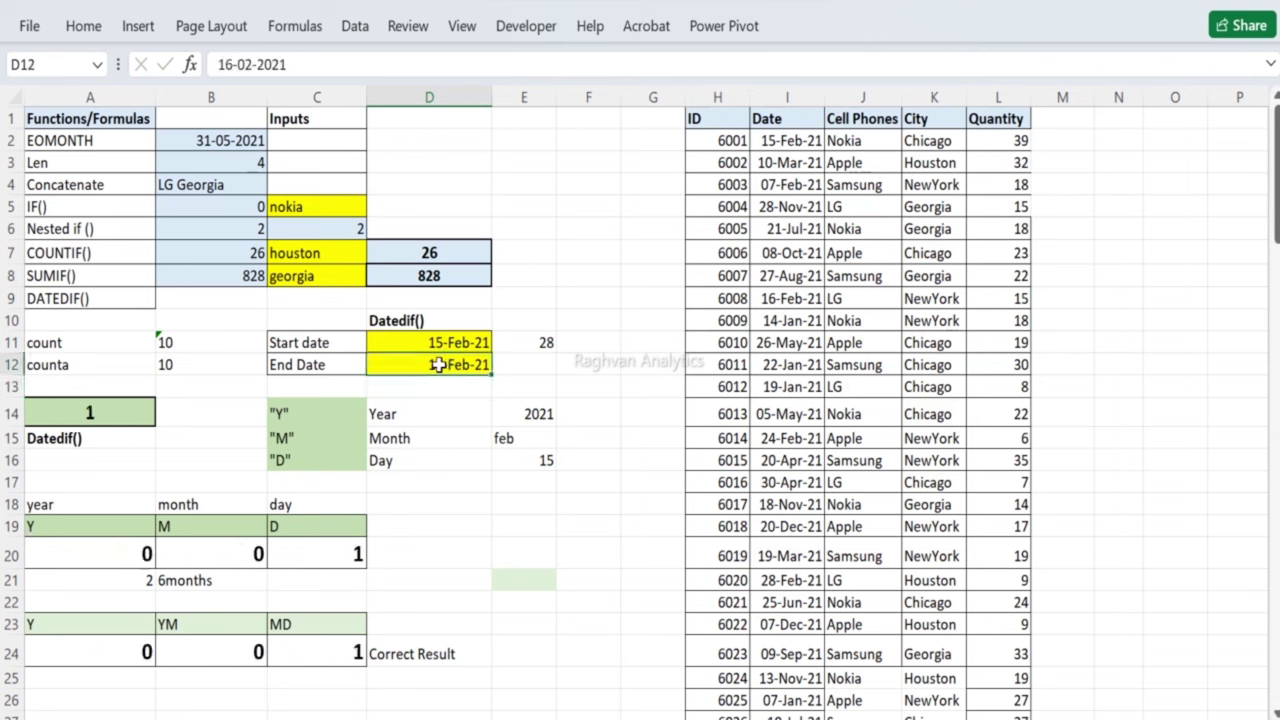
Step: Advance the End Date one day at a time to 17, 18 and 19 Feb 2021
{"action": "double_click", "coordinate": [438, 364]}
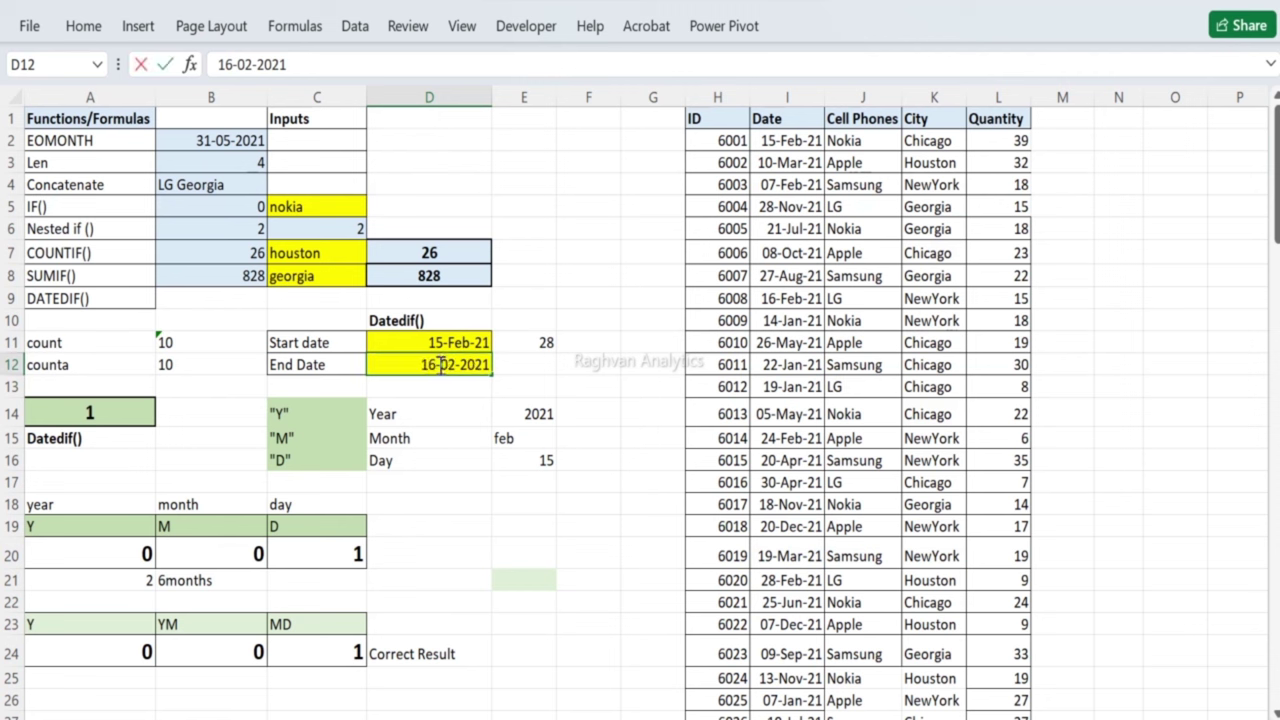
{"action": "key", "text": "BackSpace"}
{"action": "type", "text": "7"}
{"action": "key", "text": "Return"}
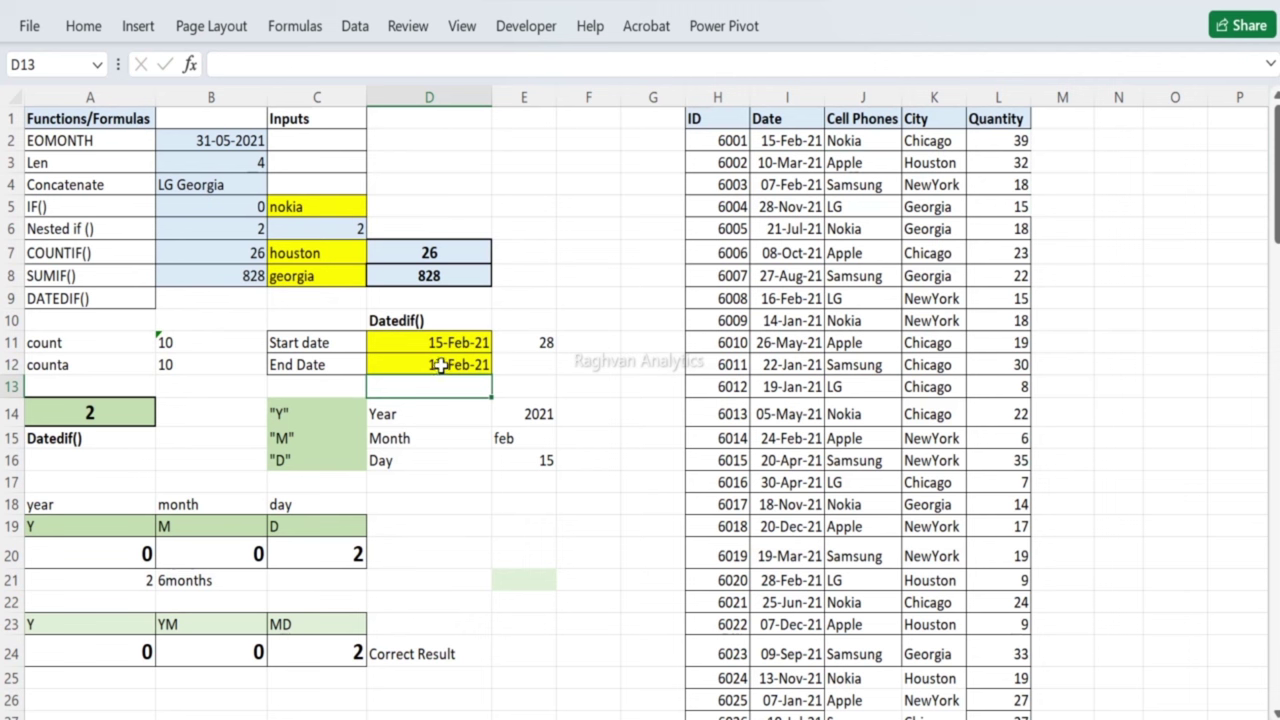
{"action": "double_click", "coordinate": [440, 364]}
{"action": "key", "text": "BackSpace"}
{"action": "type", "text": "8"}
{"action": "key", "text": "Return"}
{"action": "left_click", "coordinate": [437, 364]}
{"action": "double_click", "coordinate": [437, 364]}
{"action": "key", "text": "BackSpace"}
{"action": "type", "text": "9"}
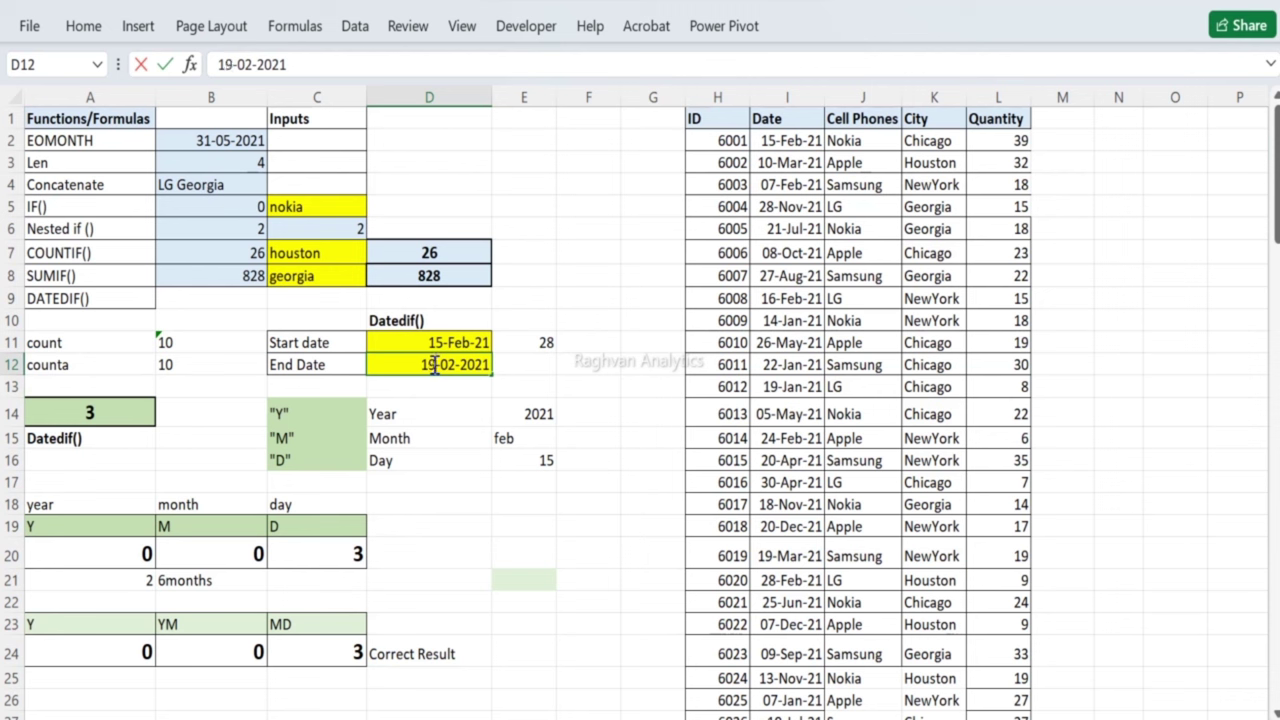
{"action": "key", "text": "Return"}
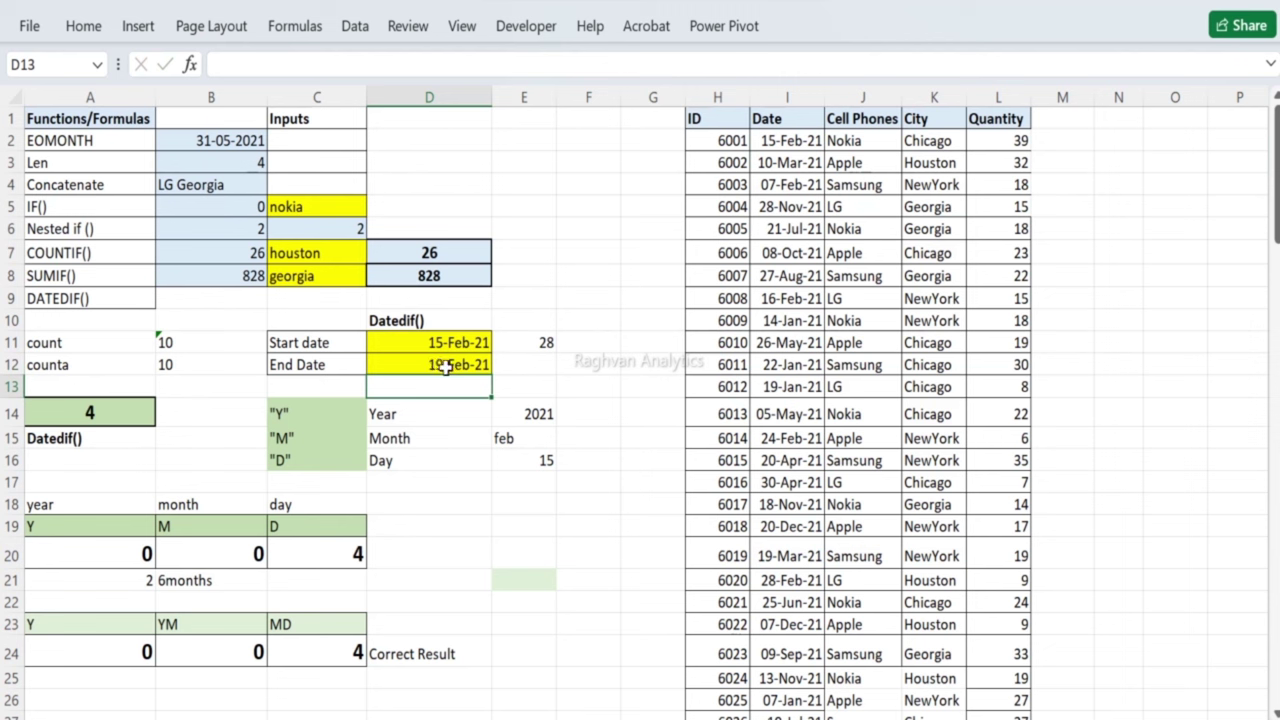
Step: Change the End Date to 14-Mar-21 so the D and MD results show 27
{"action": "double_click", "coordinate": [437, 365]}
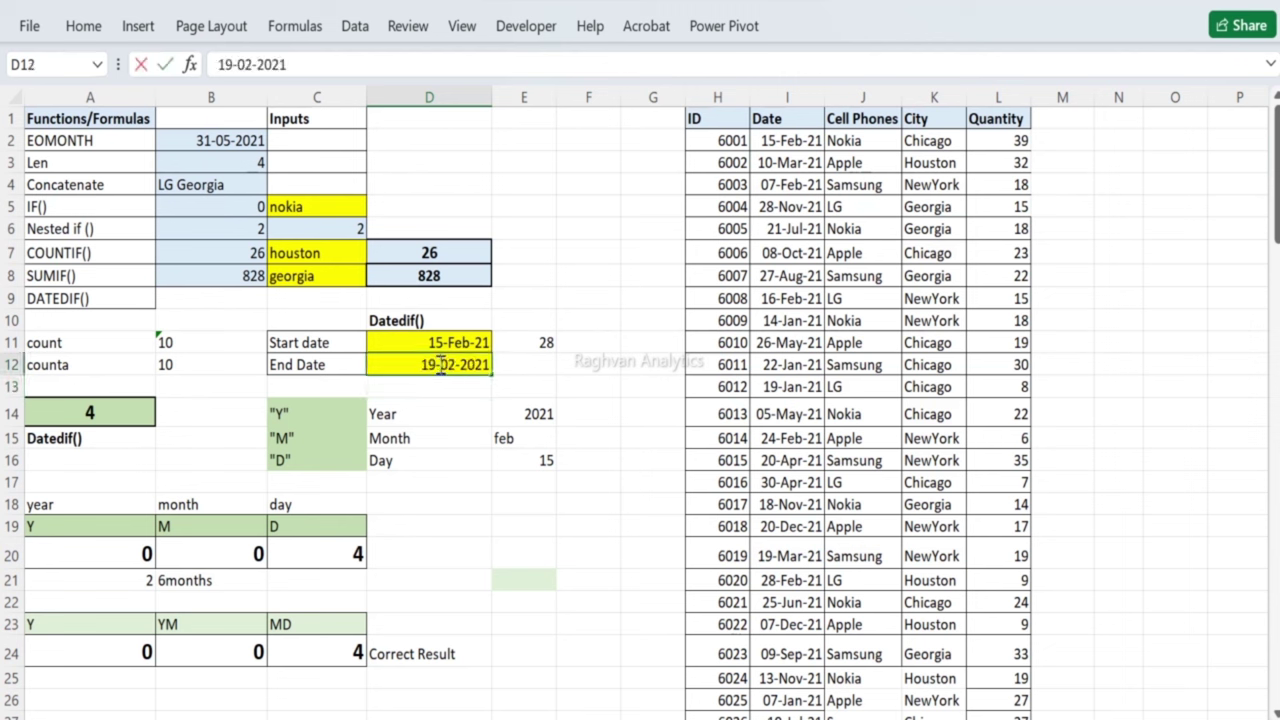
{"action": "key", "text": "BackSpace"}
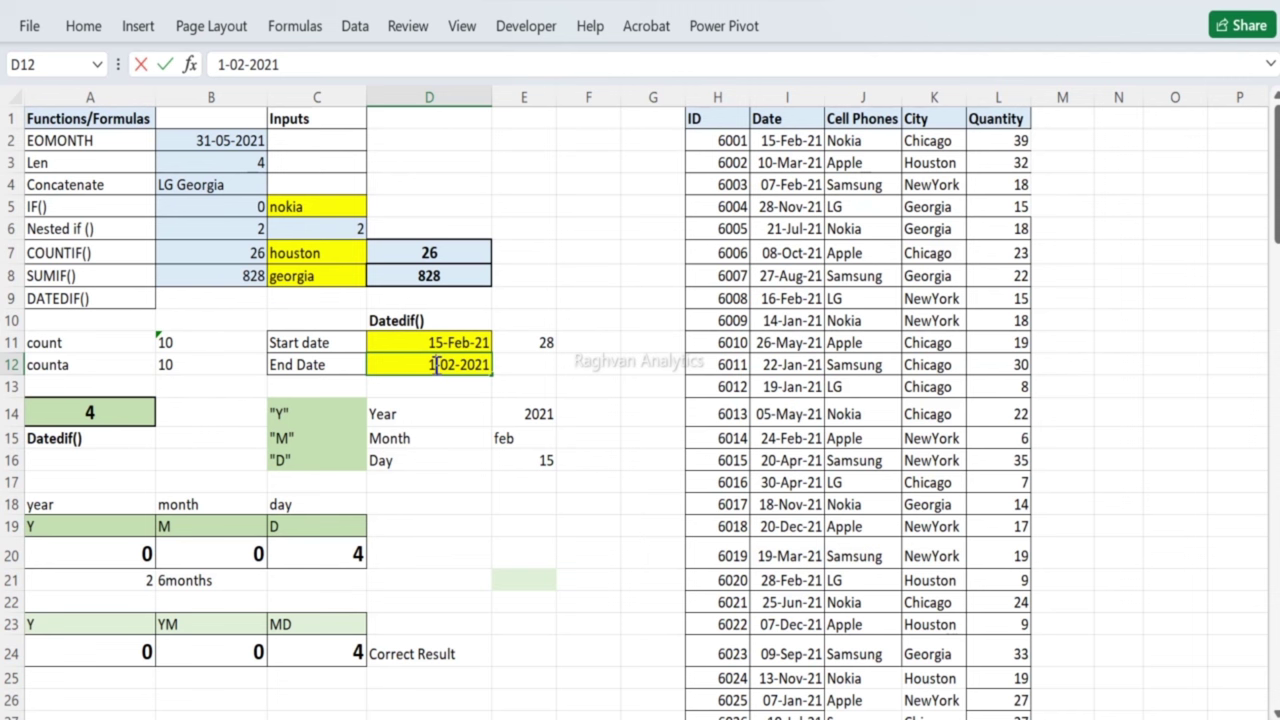
{"action": "type", "text": "4"}
{"action": "key", "text": "BackSpace"}
{"action": "type", "text": "3"}
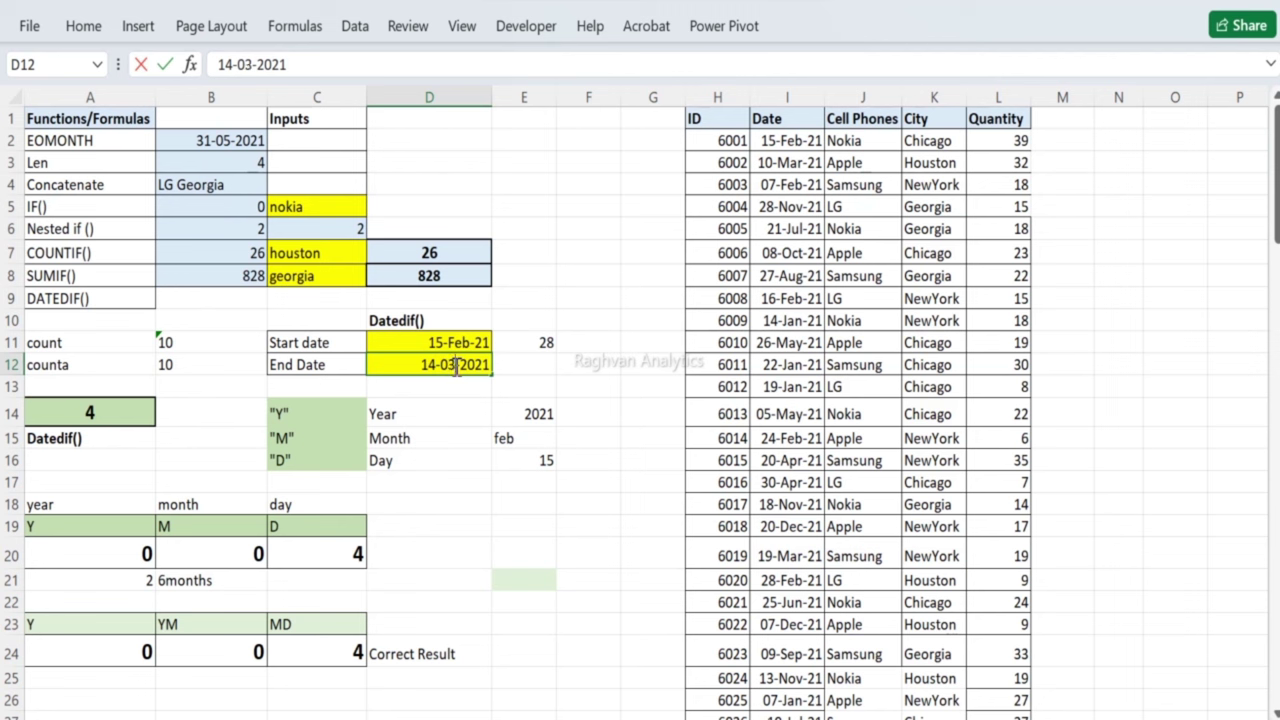
{"action": "key", "text": "Return"}
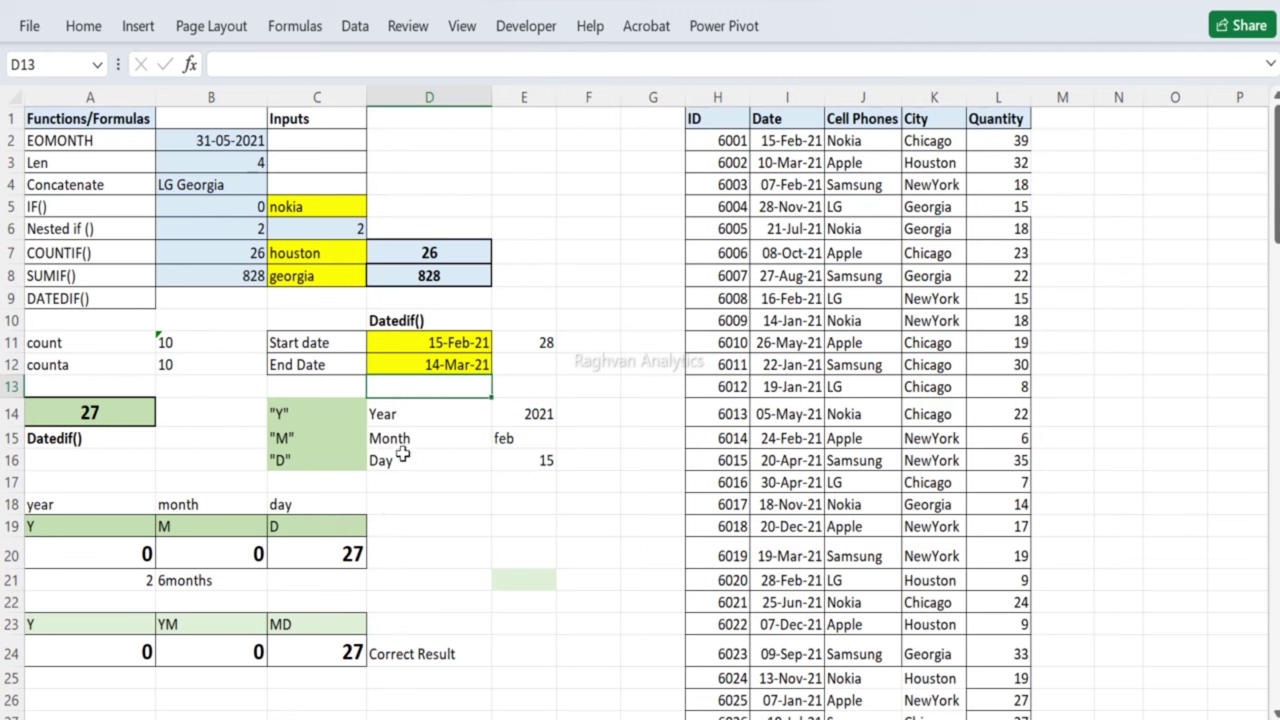
Step: Set the End Date back to 15-Mar-21
{"action": "double_click", "coordinate": [433, 366]}
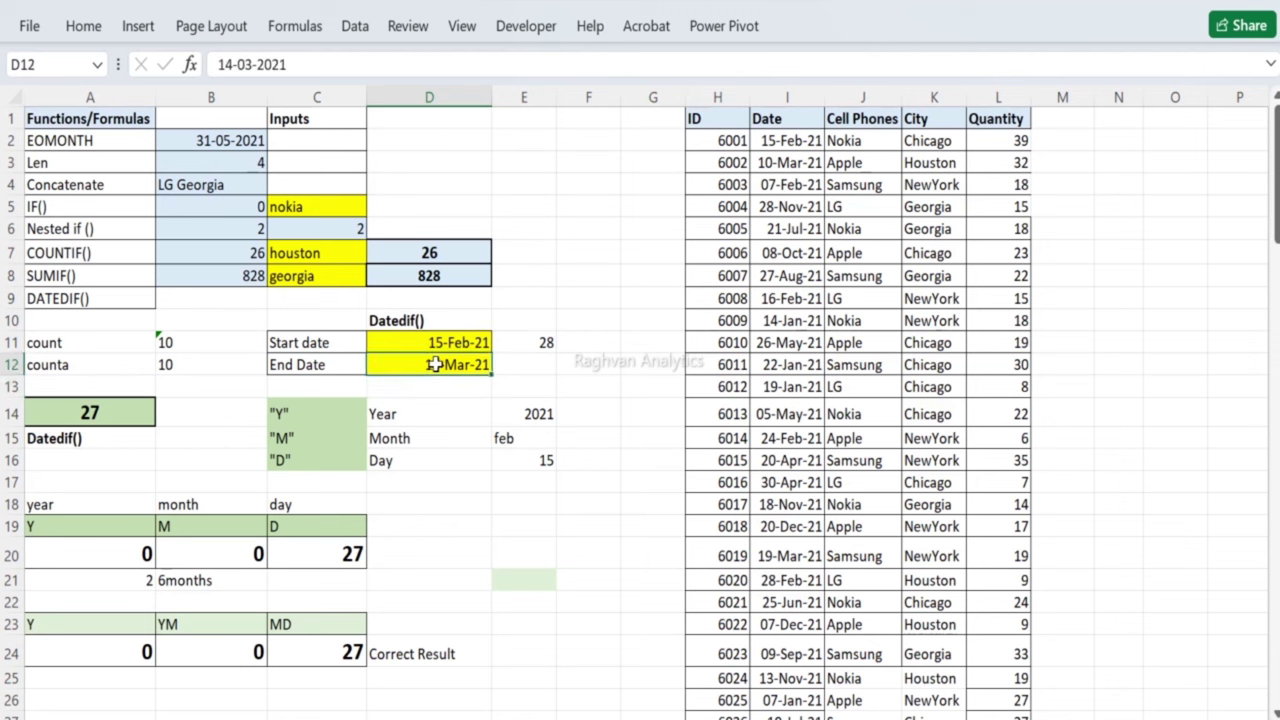
{"action": "key", "text": "BackSpace"}
{"action": "type", "text": "5"}
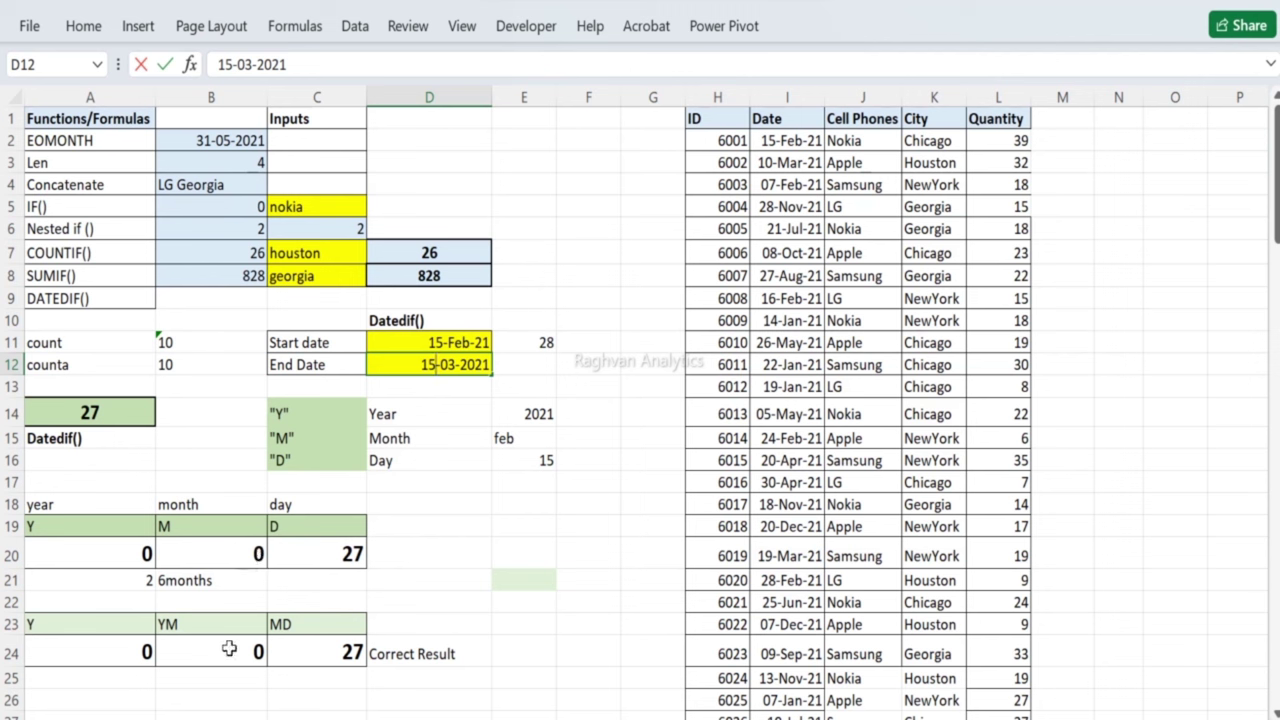
{"action": "key", "text": "Return"}
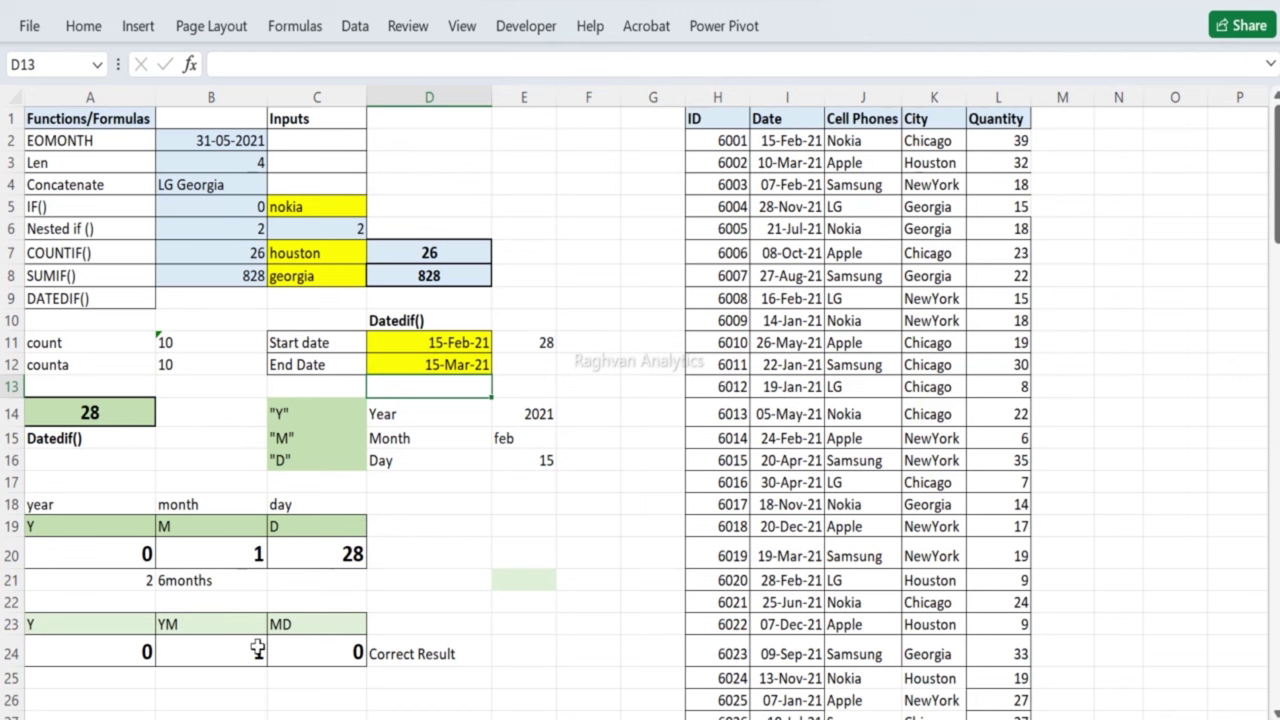
Step: Change the Start Date to 01-Feb-21, then to 01-Jan-21
{"action": "double_click", "coordinate": [441, 342]}
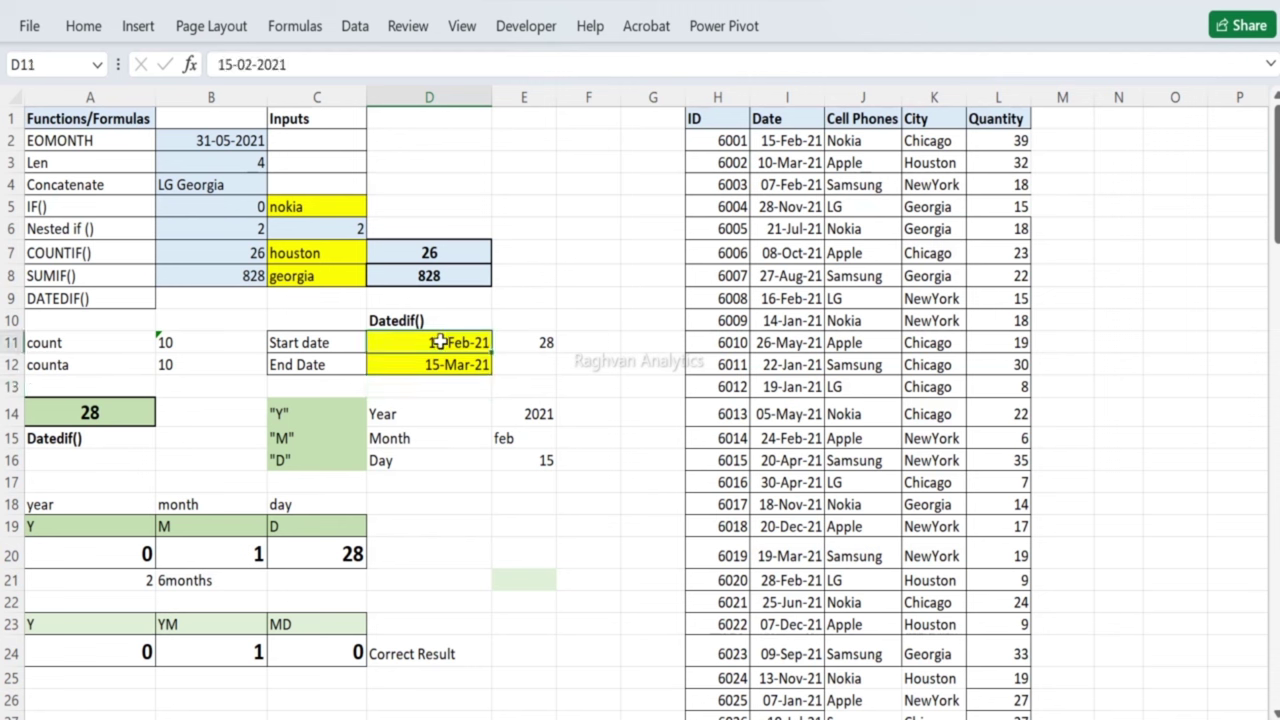
{"action": "key", "text": "BackSpace"}
{"action": "key", "text": "BackSpace"}
{"action": "type", "text": "01"}
{"action": "key", "text": "Tab"}
{"action": "left_click", "coordinate": [452, 342]}
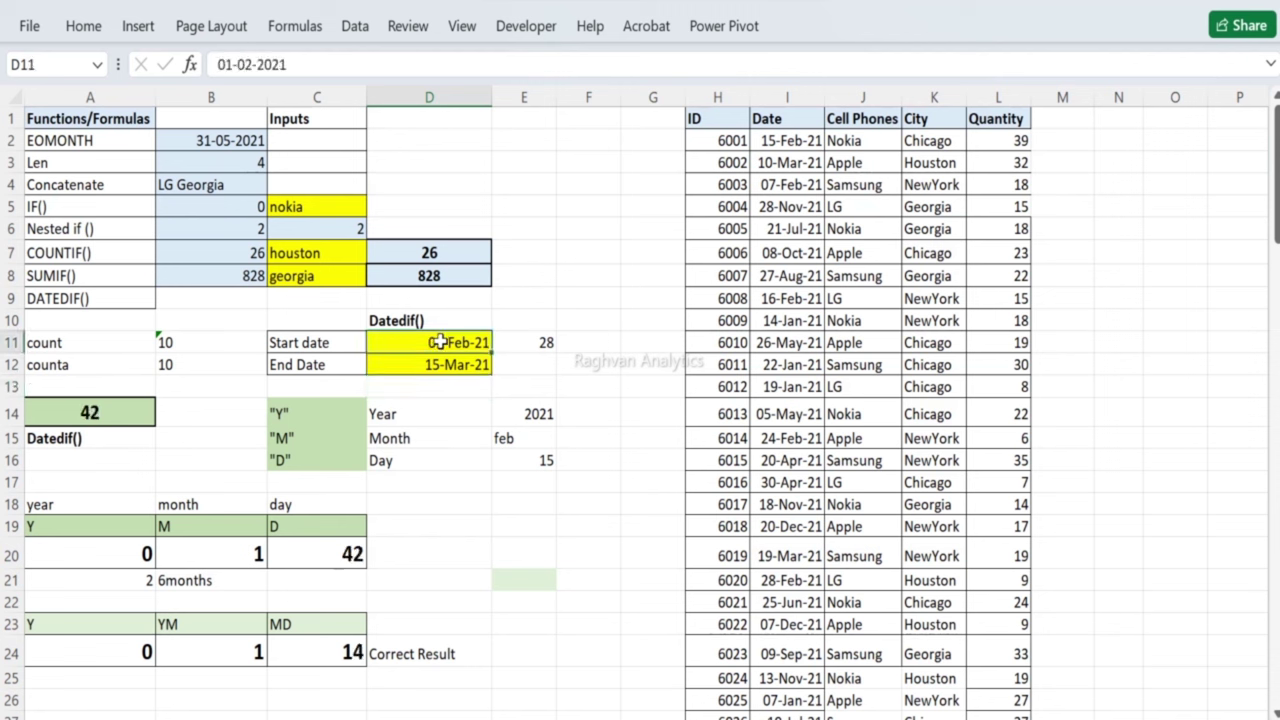
{"action": "double_click", "coordinate": [467, 341]}
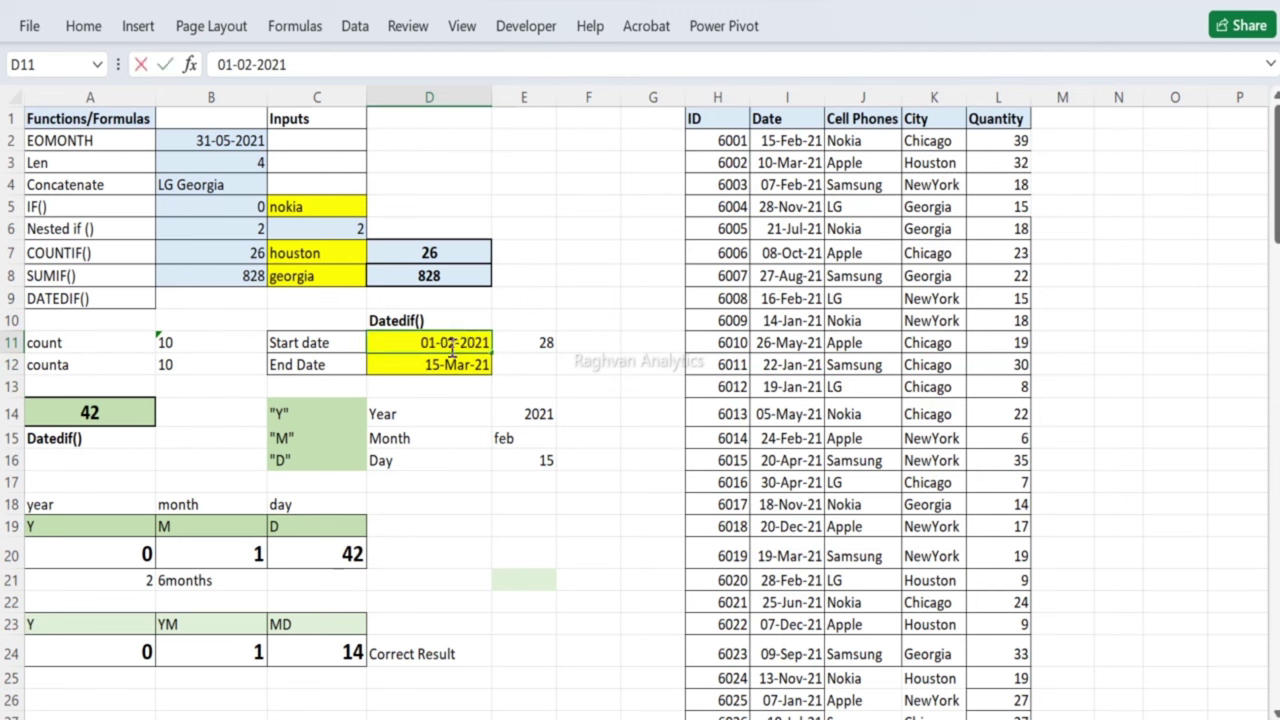
{"action": "key", "text": "BackSpace"}
{"action": "type", "text": "1"}
{"action": "key", "text": "Return"}
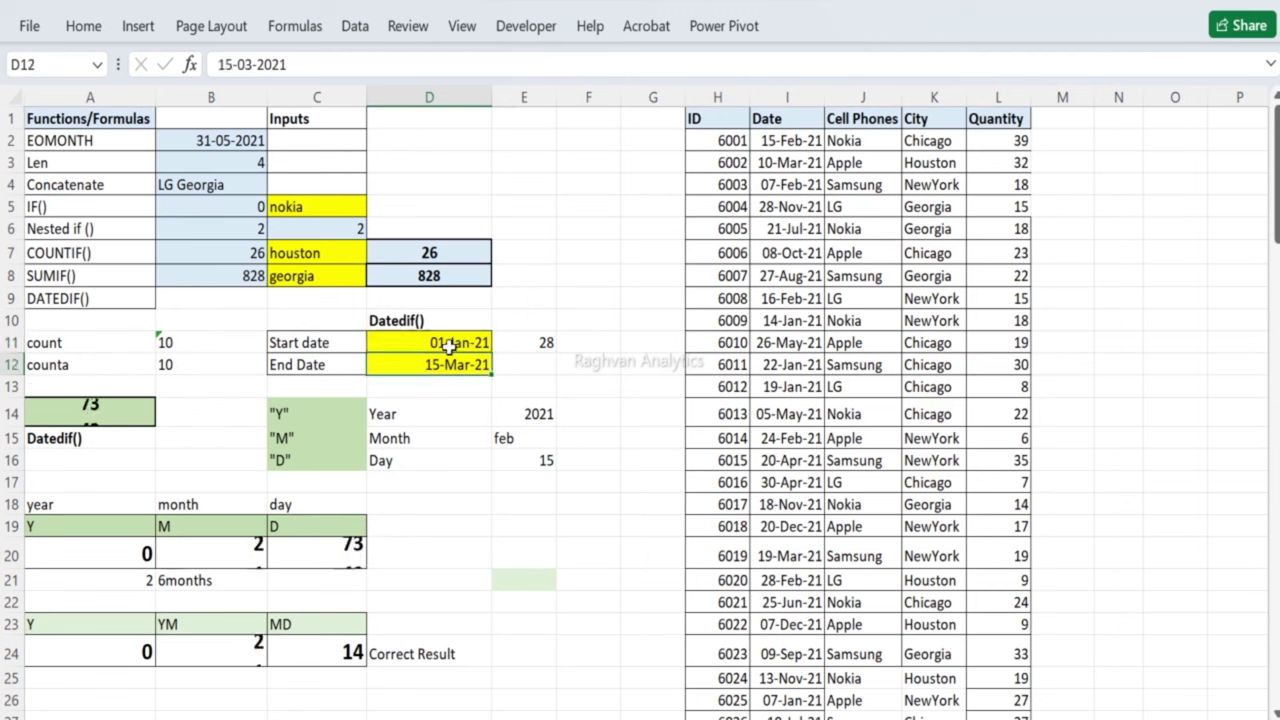
Step: Set the End Date to 01-Mar-21, giving 2 months and 59 days
{"action": "double_click", "coordinate": [430, 366]}
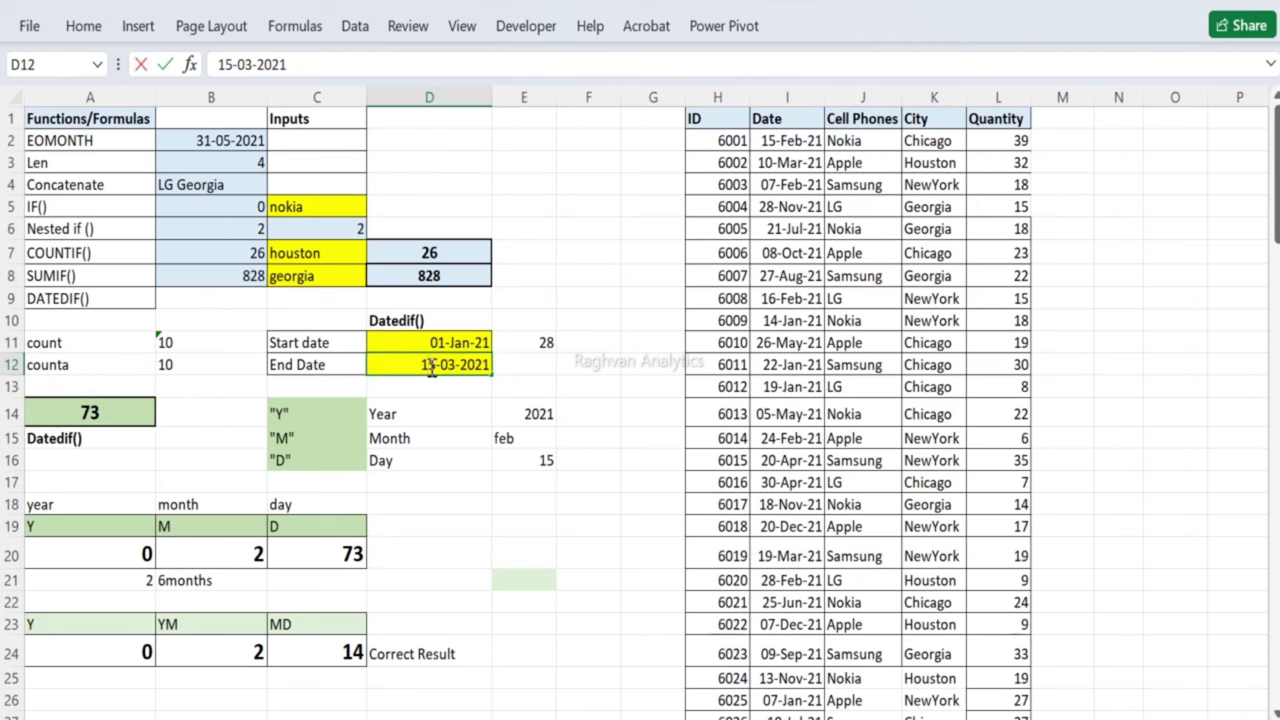
{"action": "key", "text": "BackSpace"}
{"action": "key", "text": "BackSpace"}
{"action": "type", "text": "01"}
{"action": "key", "text": "Return"}
Step: Copy the 01-Jan-21 Start Date into the End Date so every result returns 0
{"action": "key", "text": "Up"}
{"action": "key", "text": "Up"}
{"action": "key", "text": "ctrl+c"}
{"action": "key", "text": "Down"}
{"action": "key", "text": "ctrl+v"}
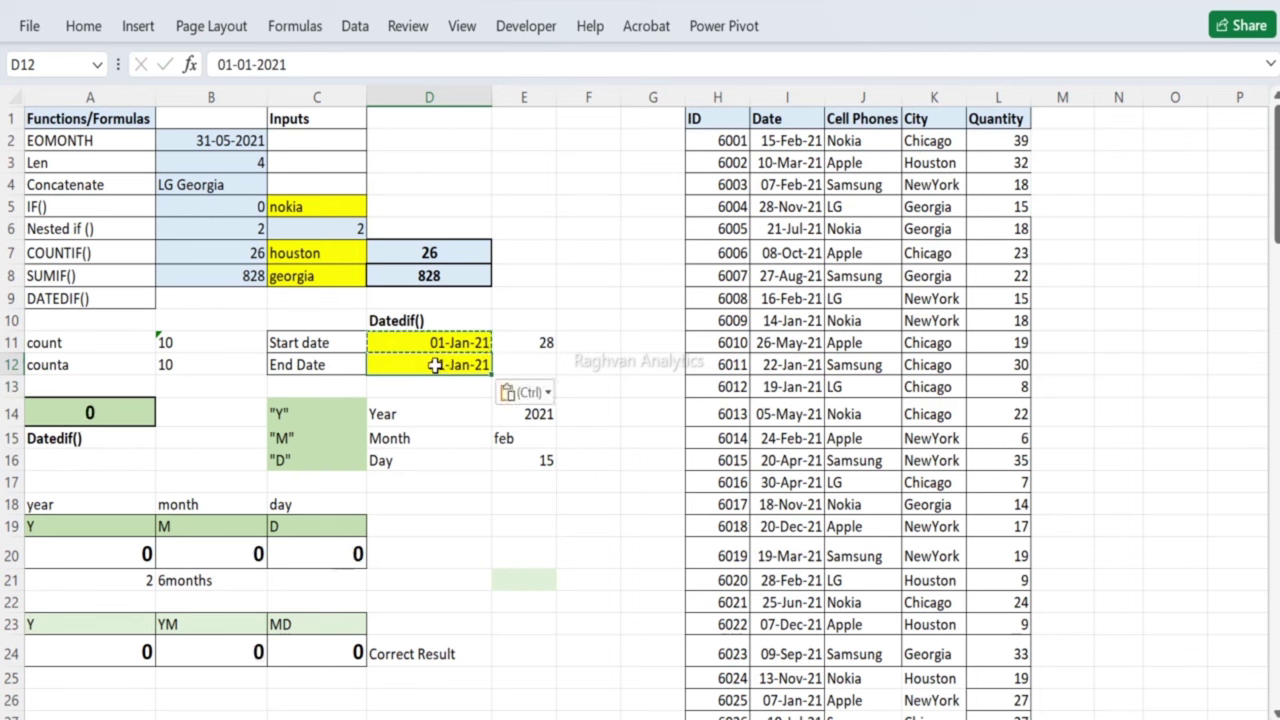
Step: Step the End Date to 02-Jan-21 and then 03-Jan-21
{"action": "key", "text": "Escape"}
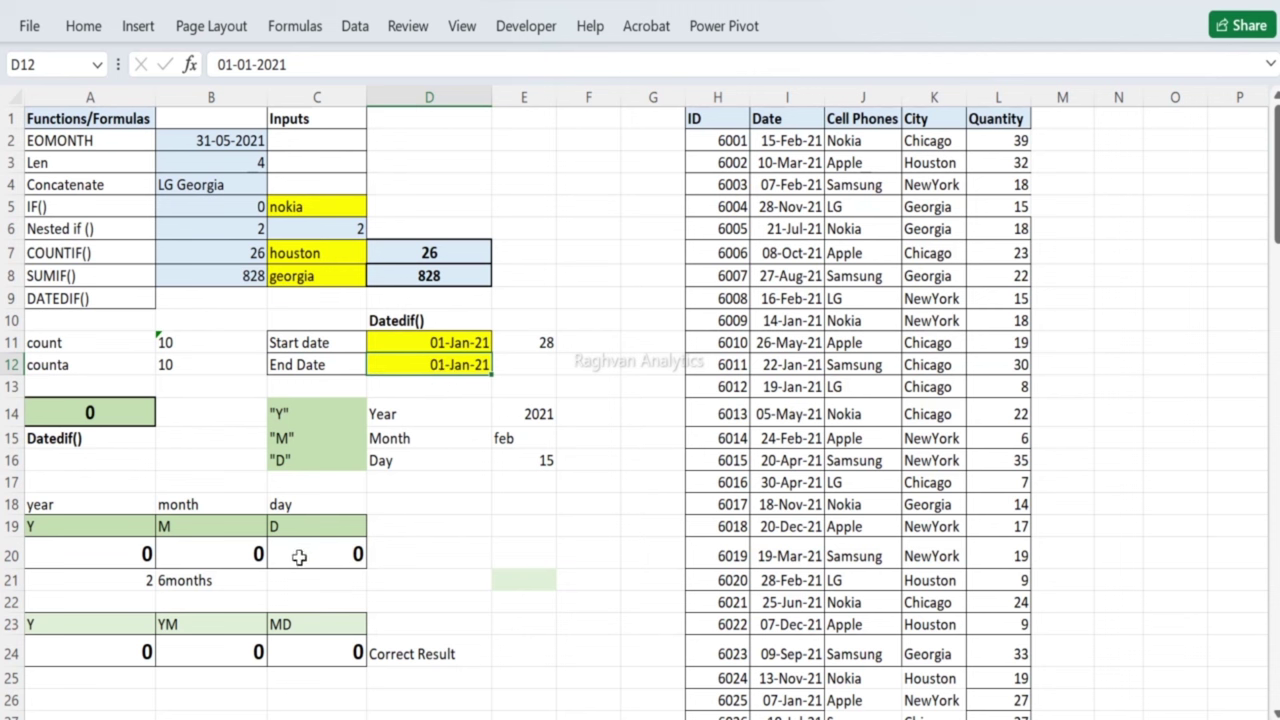
{"action": "double_click", "coordinate": [443, 362]}
{"action": "key", "text": "BackSpace"}
{"action": "type", "text": "2"}
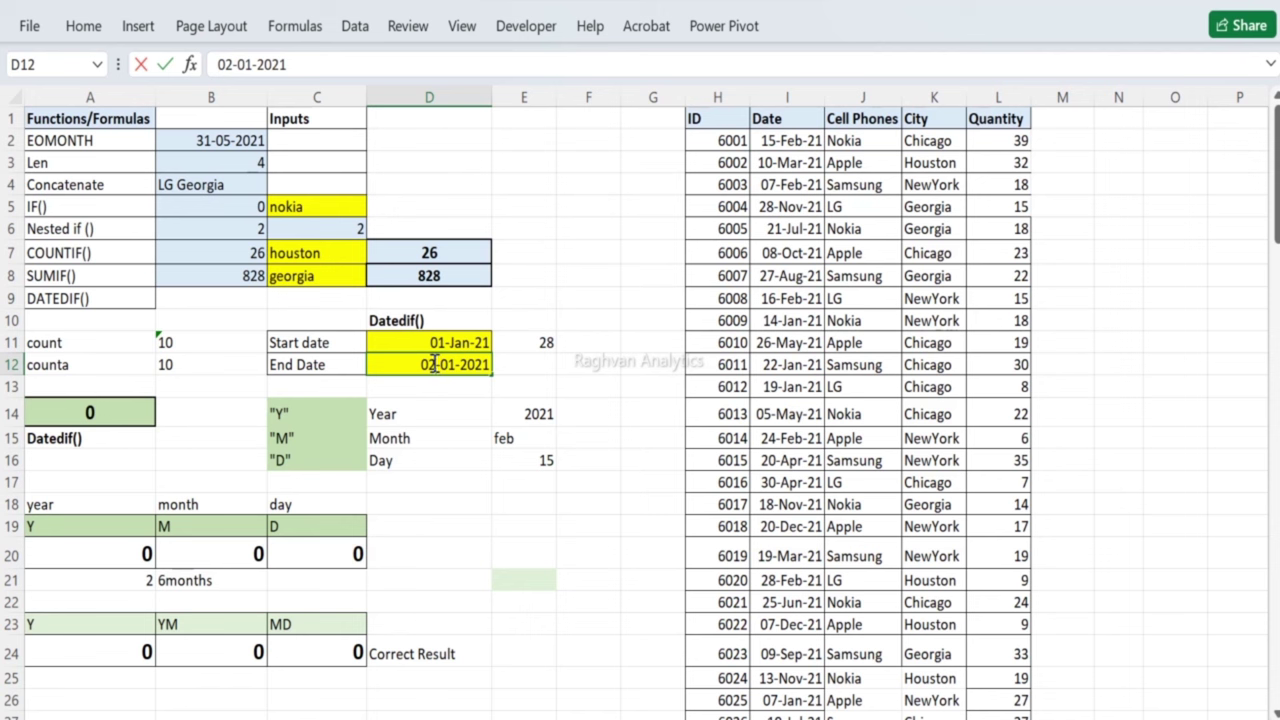
{"action": "key", "text": "Return"}
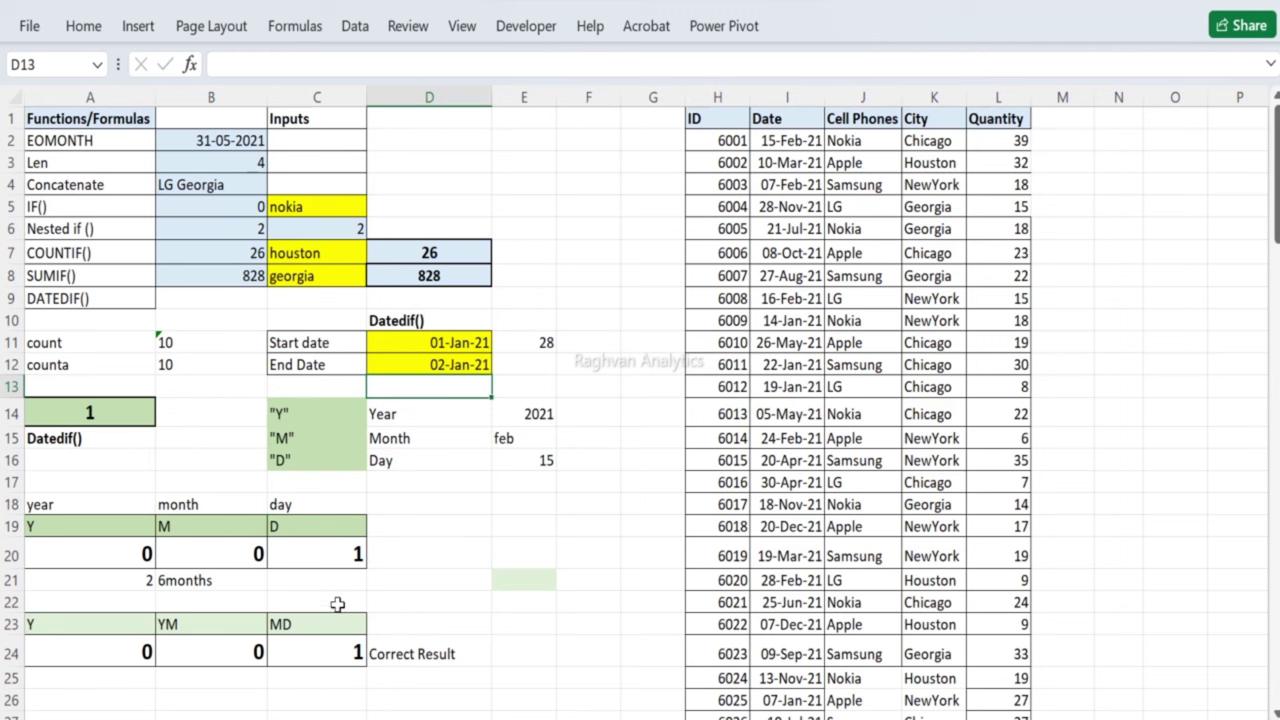
{"action": "double_click", "coordinate": [440, 364]}
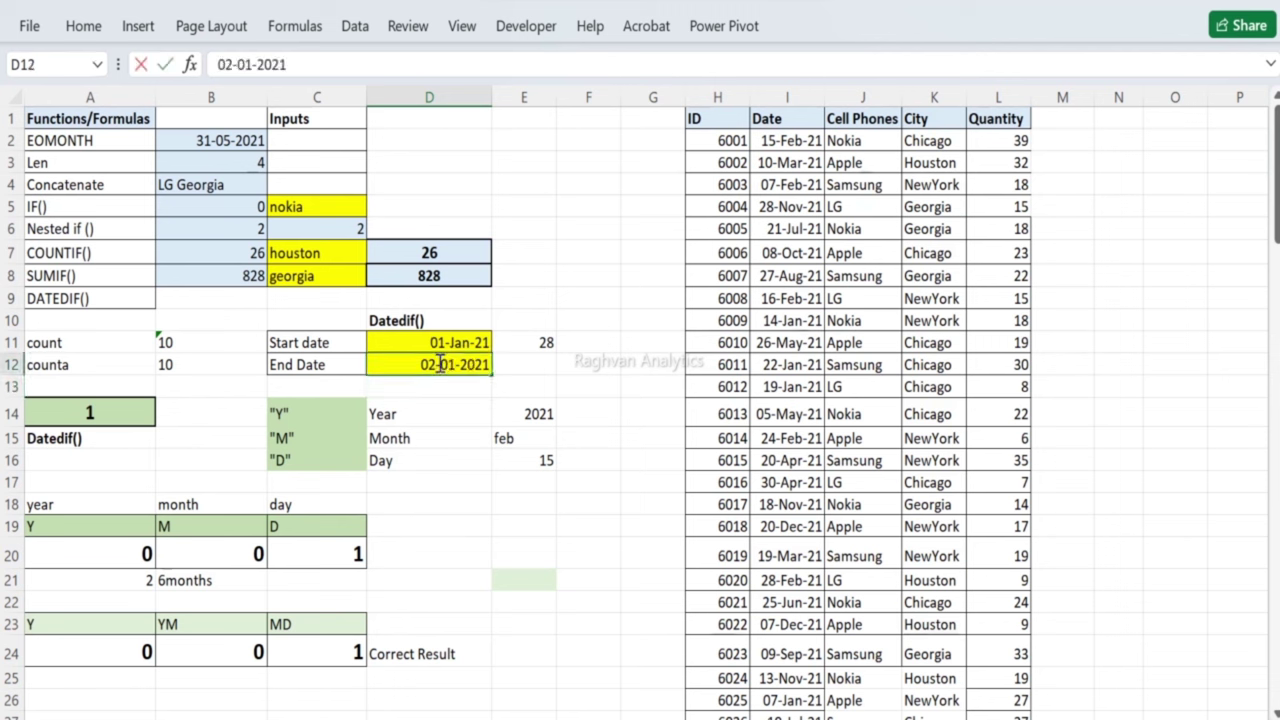
{"action": "key", "text": "BackSpace"}
{"action": "type", "text": "3"}
{"action": "key", "text": "Return"}
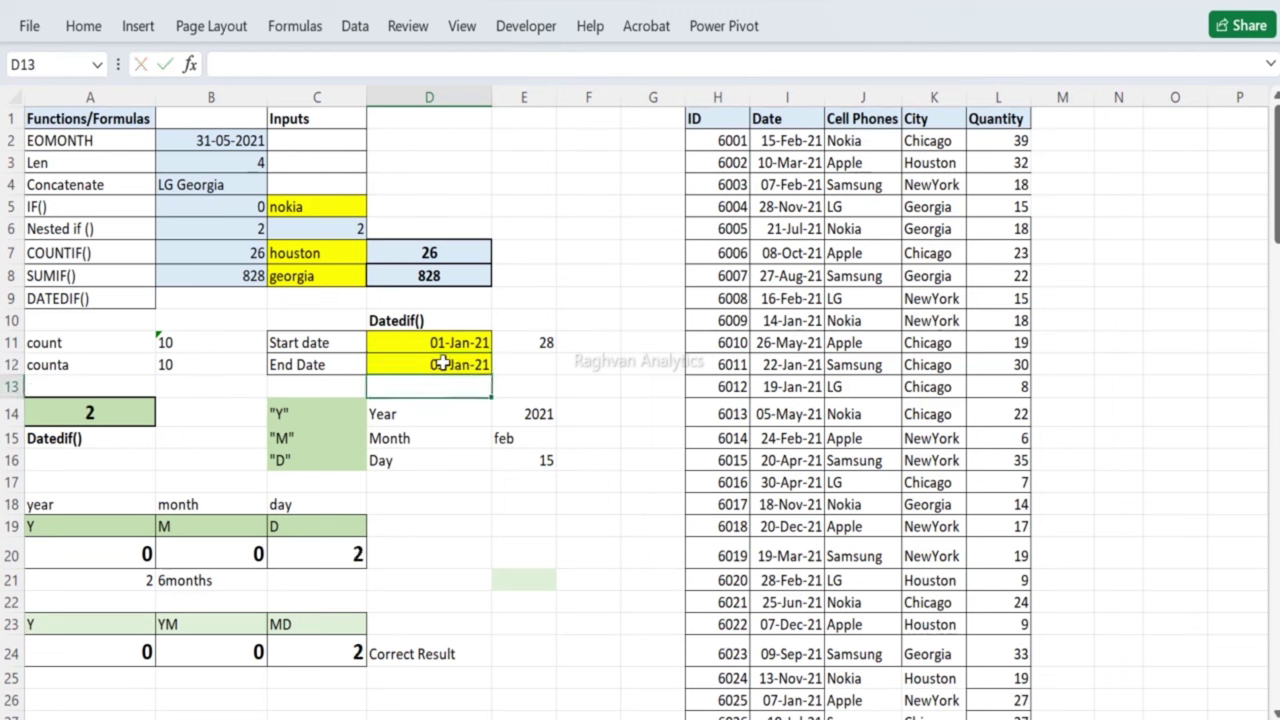
Step: Move the End Date to 04-Jan-21, then jump to 30-Jan-21
{"action": "left_click", "coordinate": [434, 358]}
{"action": "double_click", "coordinate": [438, 368]}
{"action": "key", "text": "BackSpace"}
{"action": "type", "text": "4"}
{"action": "key", "text": "Return"}
{"action": "double_click", "coordinate": [438, 364]}
{"action": "key", "text": "BackSpace"}
{"action": "key", "text": "BackSpace"}
{"action": "type", "text": "30"}
{"action": "key", "text": "Return"}
Step: Set the End Date to 31-Jan-21, then 01-Feb-21 for 31 days and 1 month
{"action": "left_click", "coordinate": [440, 364]}
{"action": "double_click", "coordinate": [441, 364]}
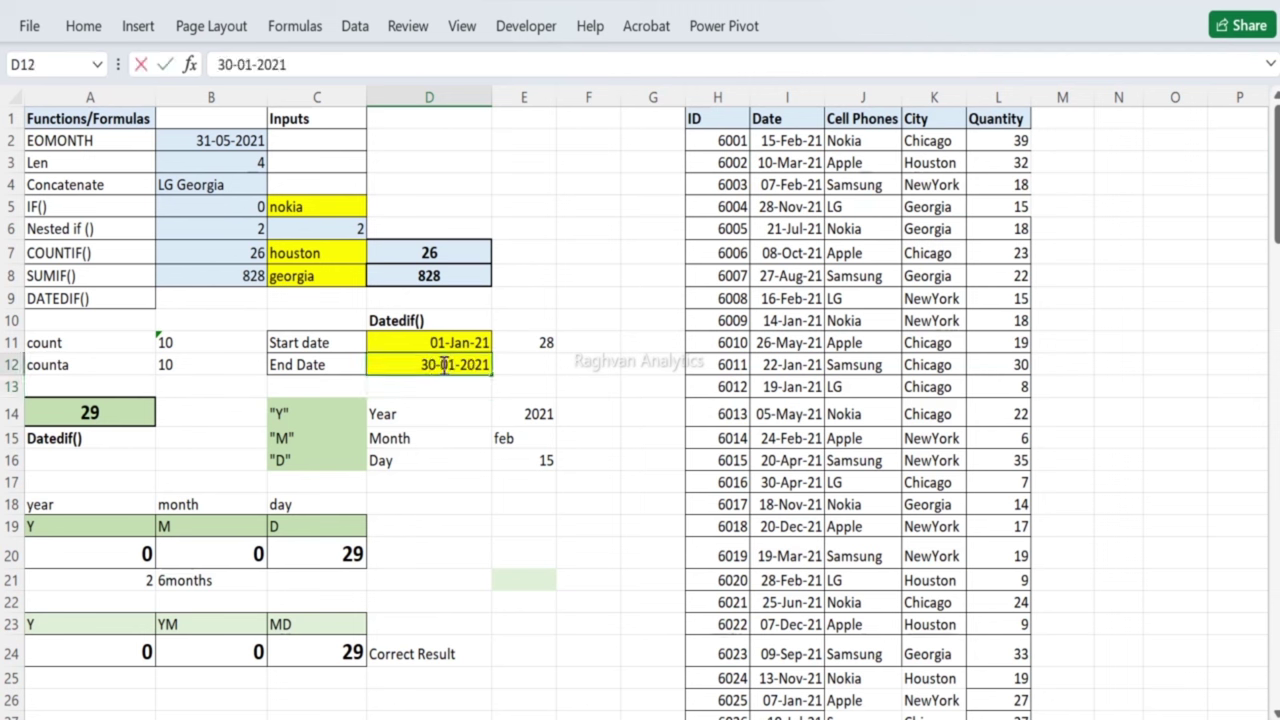
{"action": "key", "text": "BackSpace"}
{"action": "key", "text": "BackSpace"}
{"action": "type", "text": "31"}
{"action": "key", "text": "Return"}
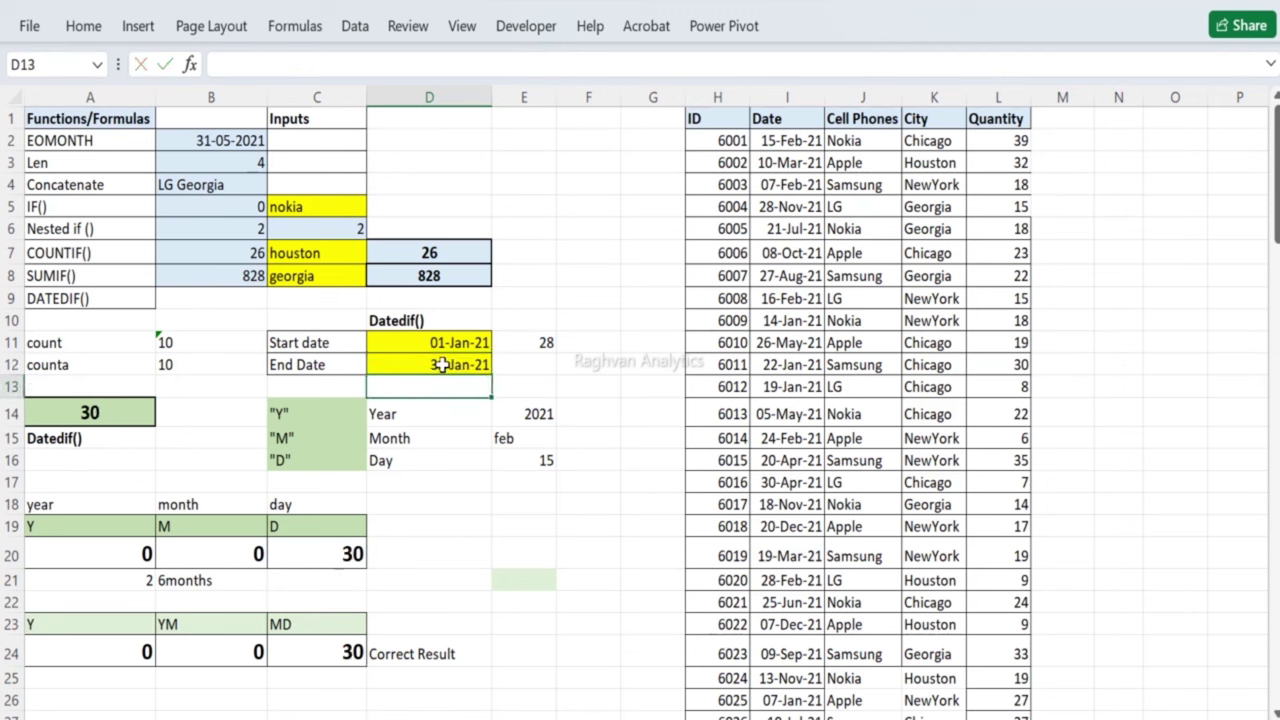
{"action": "double_click", "coordinate": [442, 365]}
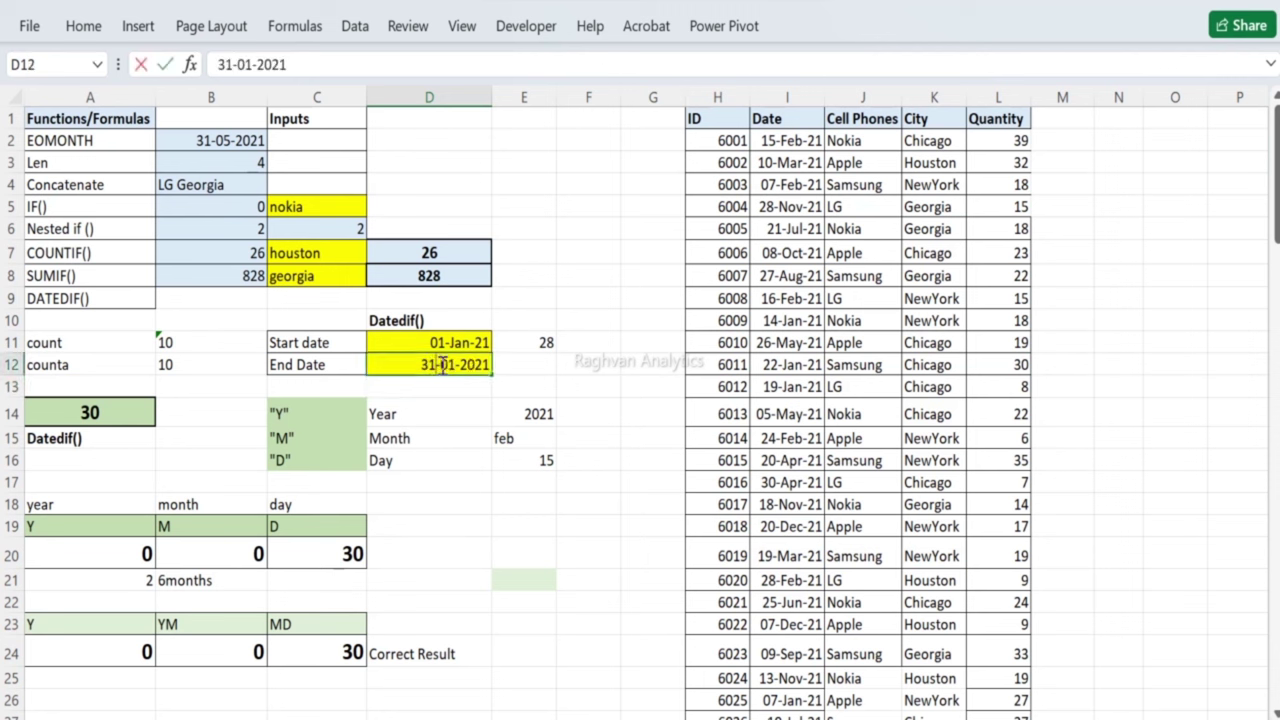
{"action": "key", "text": "BackSpace"}
{"action": "key", "text": "BackSpace"}
{"action": "type", "text": "01"}
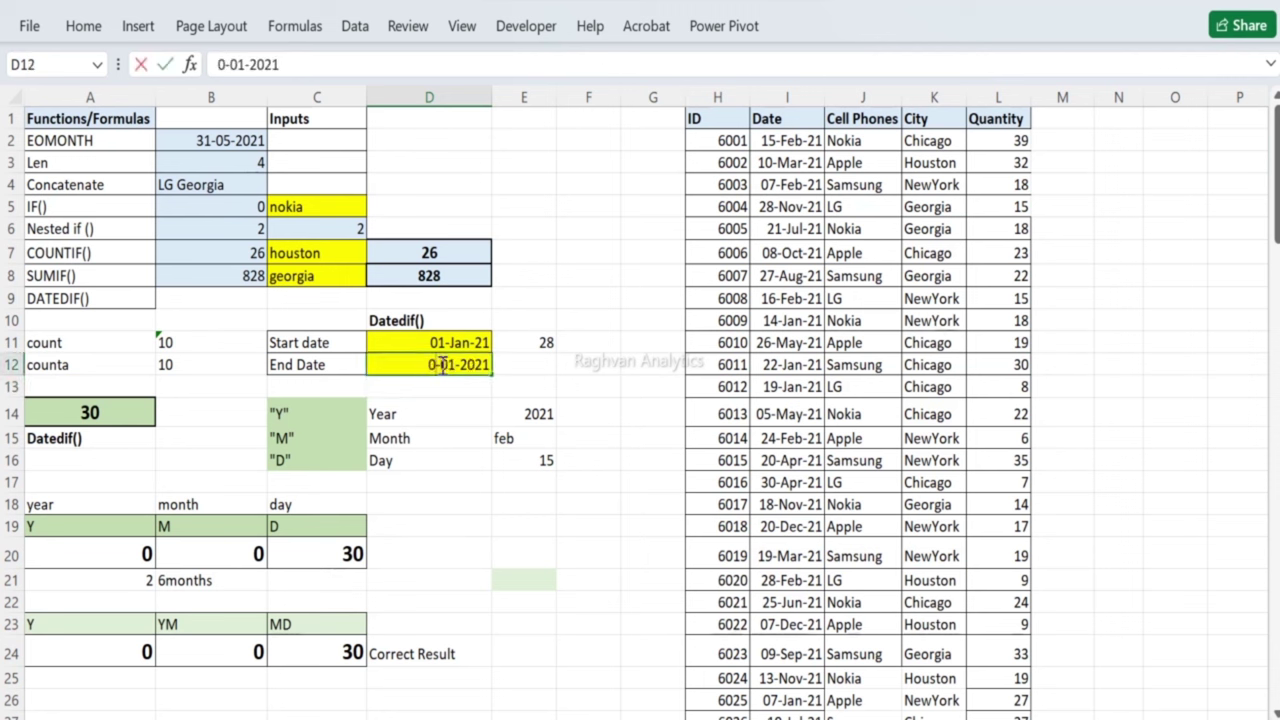
{"action": "key", "text": "BackSpace"}
{"action": "type", "text": "2"}
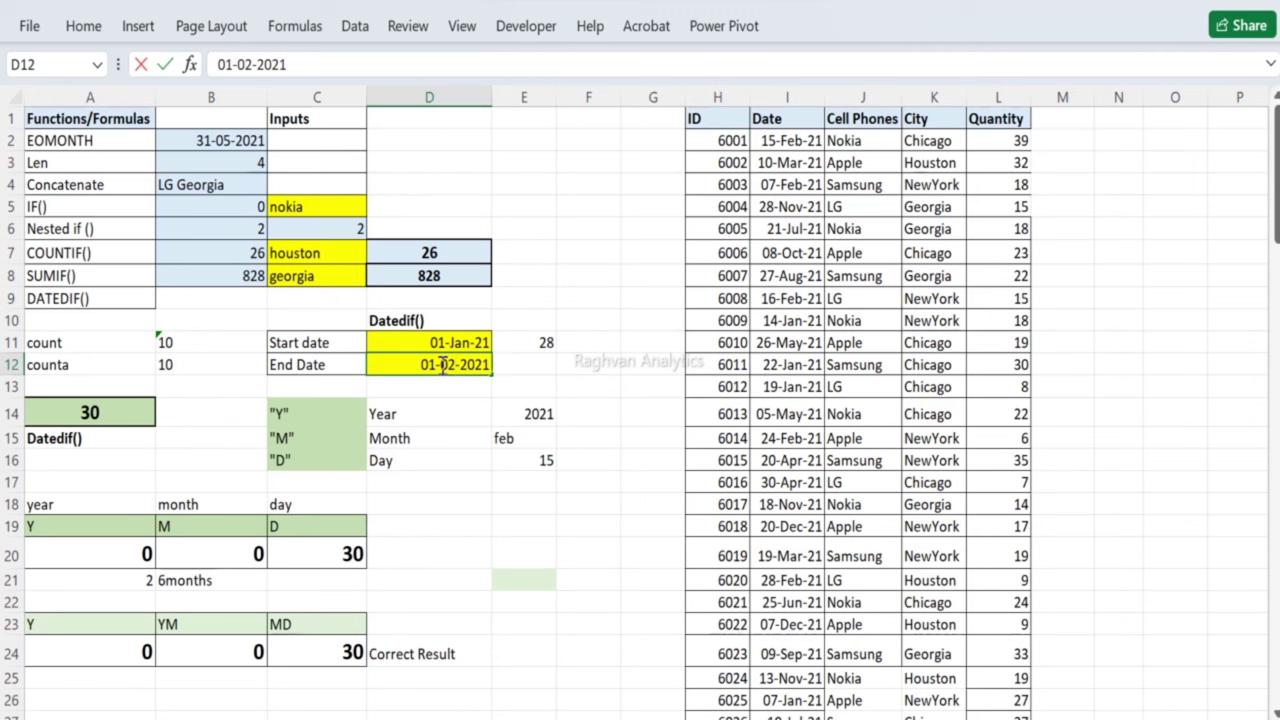
{"action": "key", "text": "Return"}
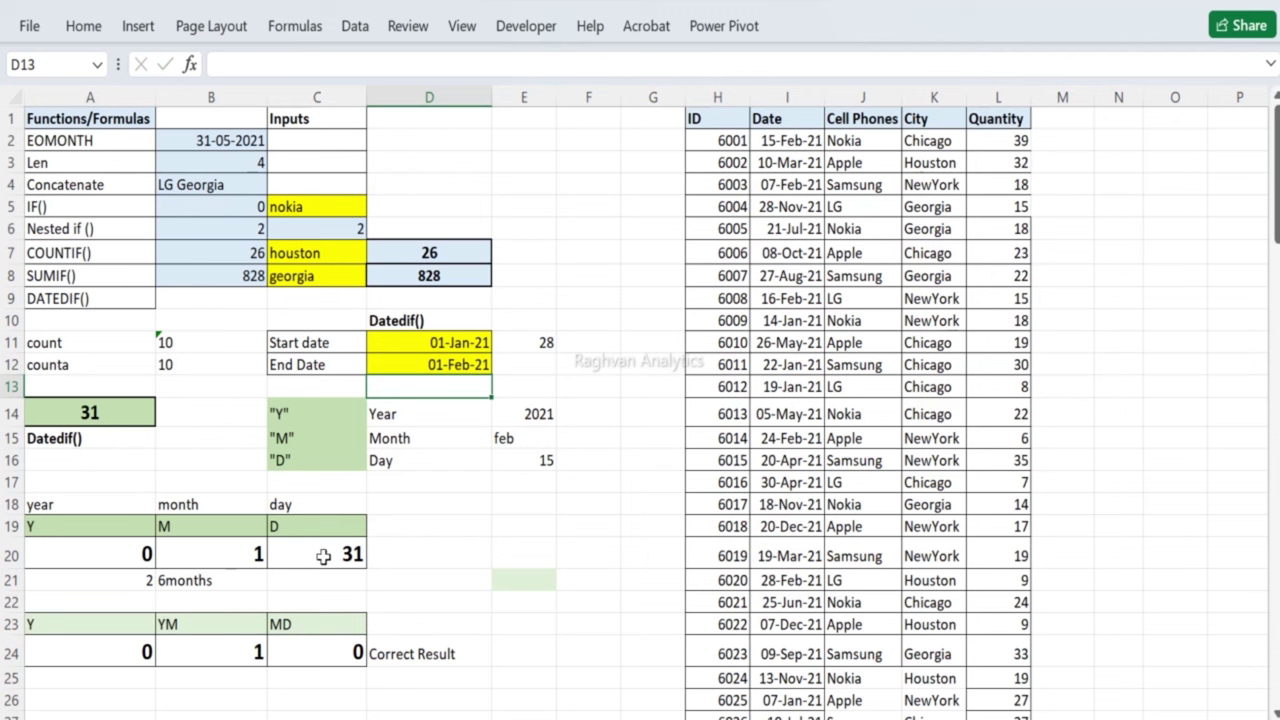
Step: Clear the leftover 2 and 6months values from A21:B21
{"action": "left_click", "coordinate": [323, 556]}
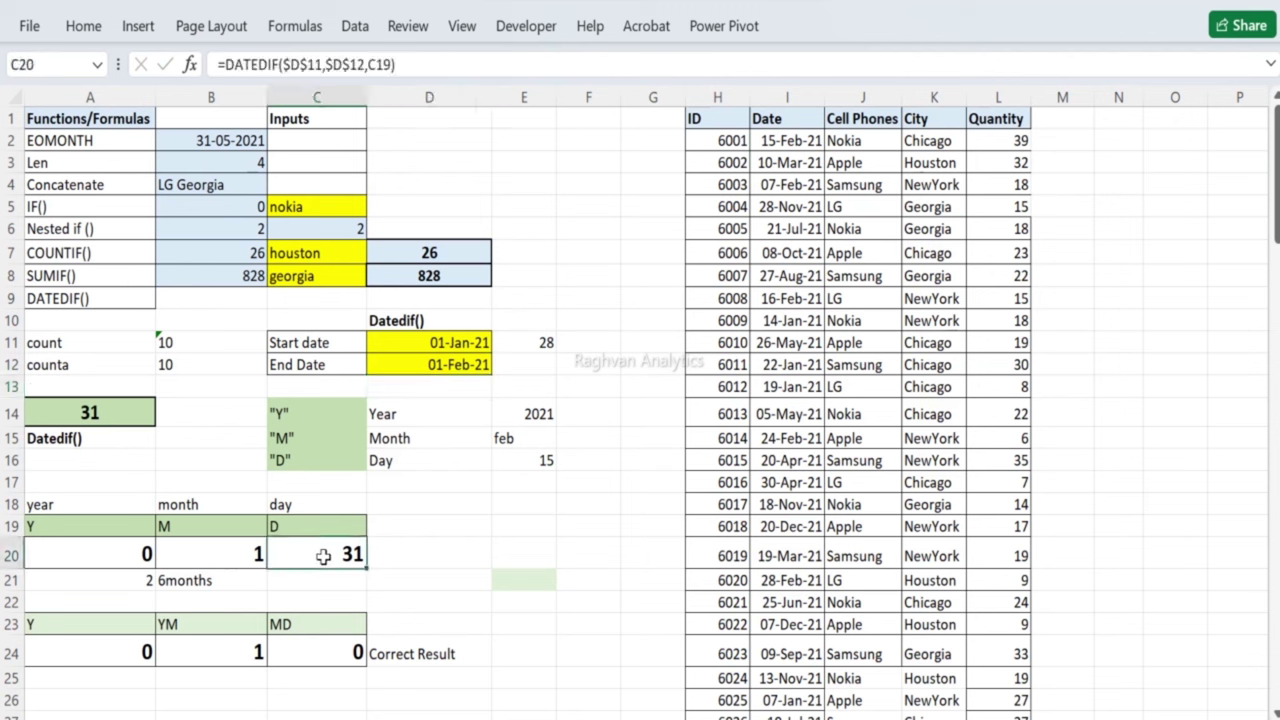
{"action": "left_click_drag", "start_coordinate": [150, 582], "coordinate": [203, 587]}
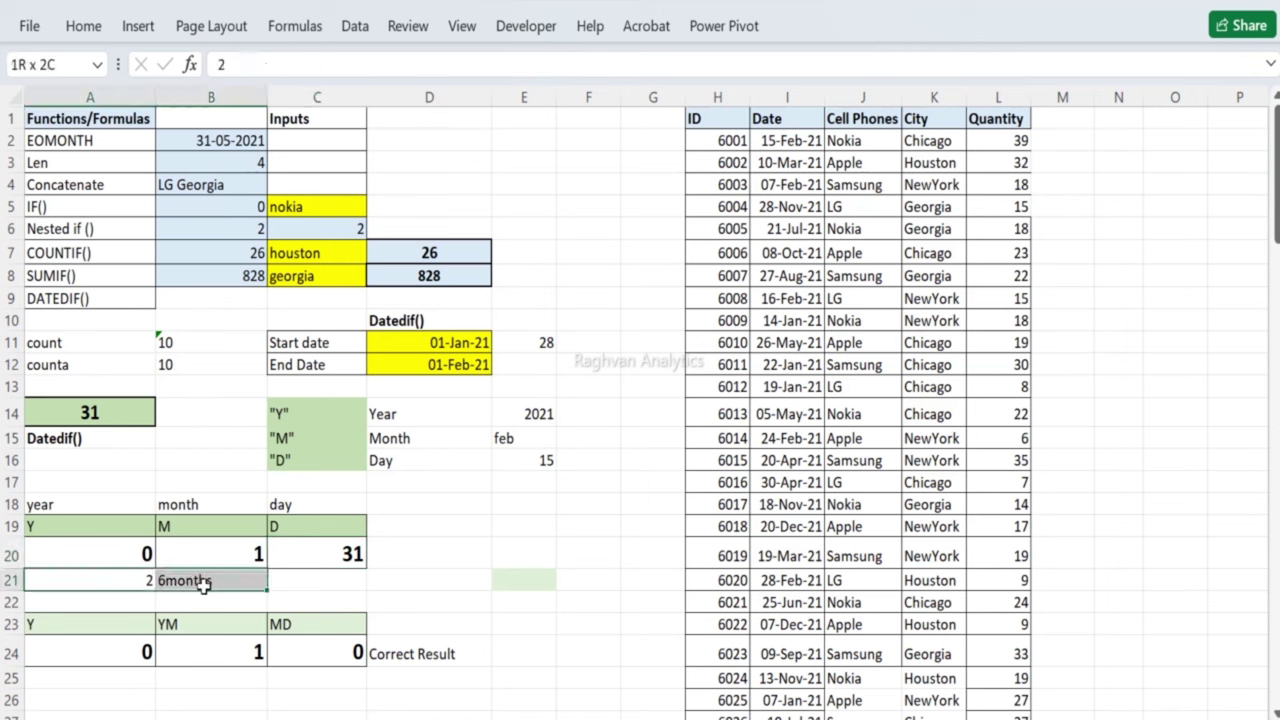
{"action": "key", "text": "Delete"}
{"action": "left_click", "coordinate": [309, 583]}
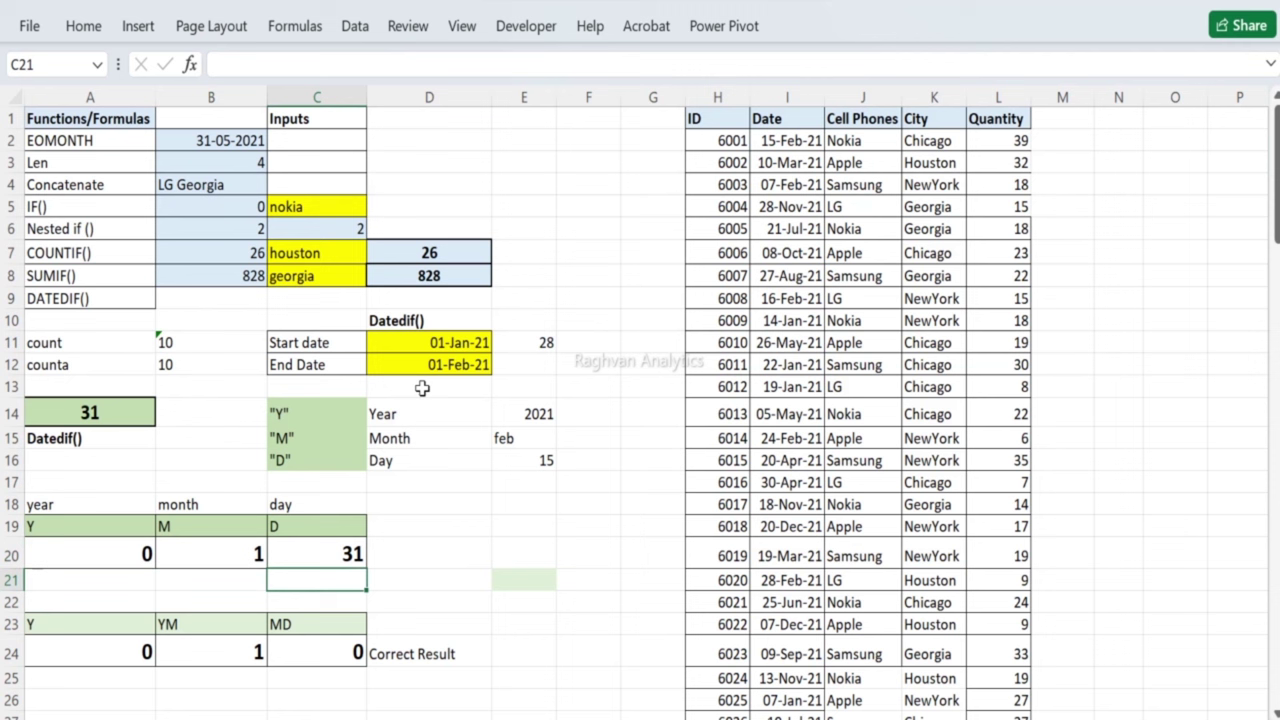
Step: Review the DATEDIF formulas in C20, B20 and C24 against the two dates
{"action": "left_click_drag", "start_coordinate": [439, 343], "coordinate": [436, 358]}
{"action": "left_click", "coordinate": [437, 423]}
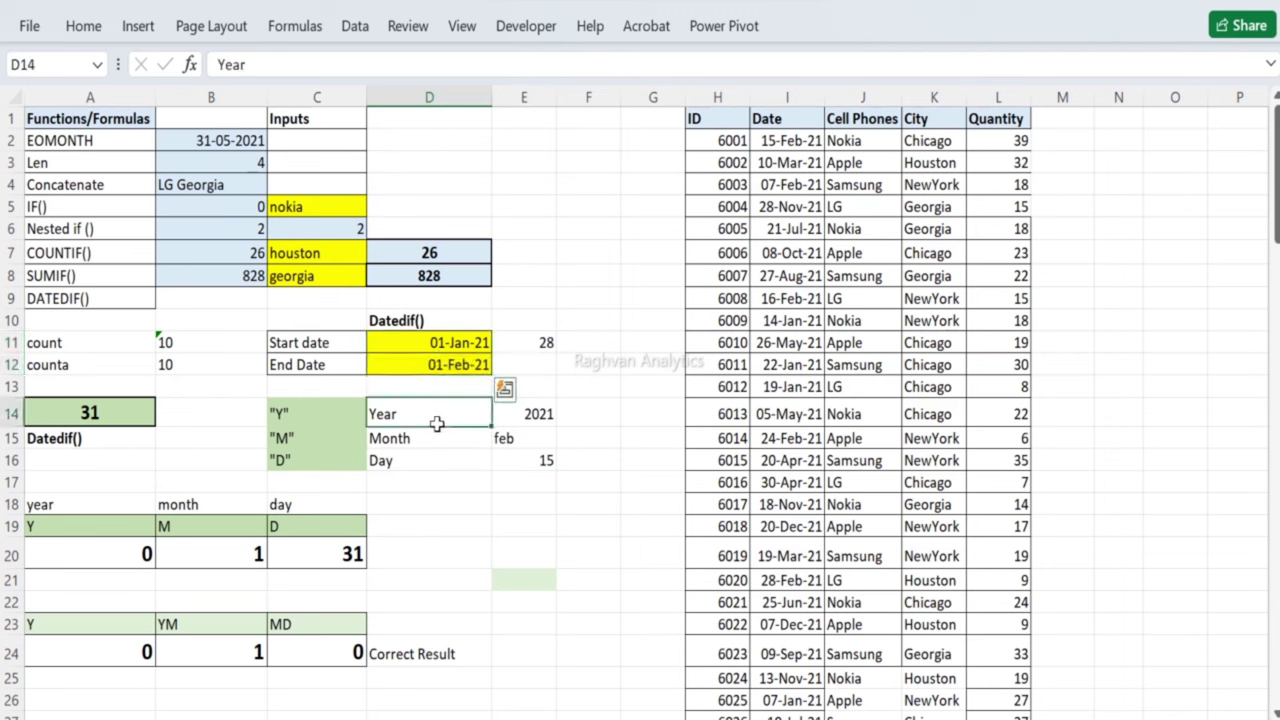
{"action": "left_click", "coordinate": [309, 560]}
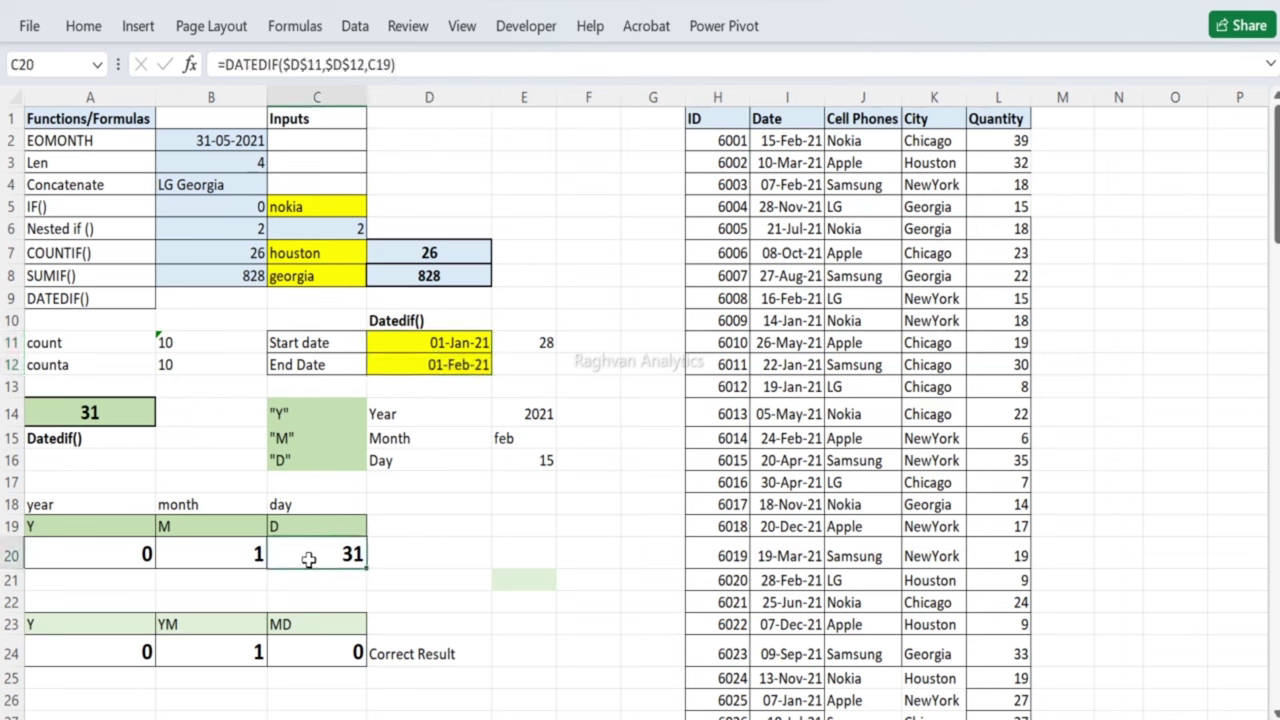
{"action": "left_click", "coordinate": [232, 545]}
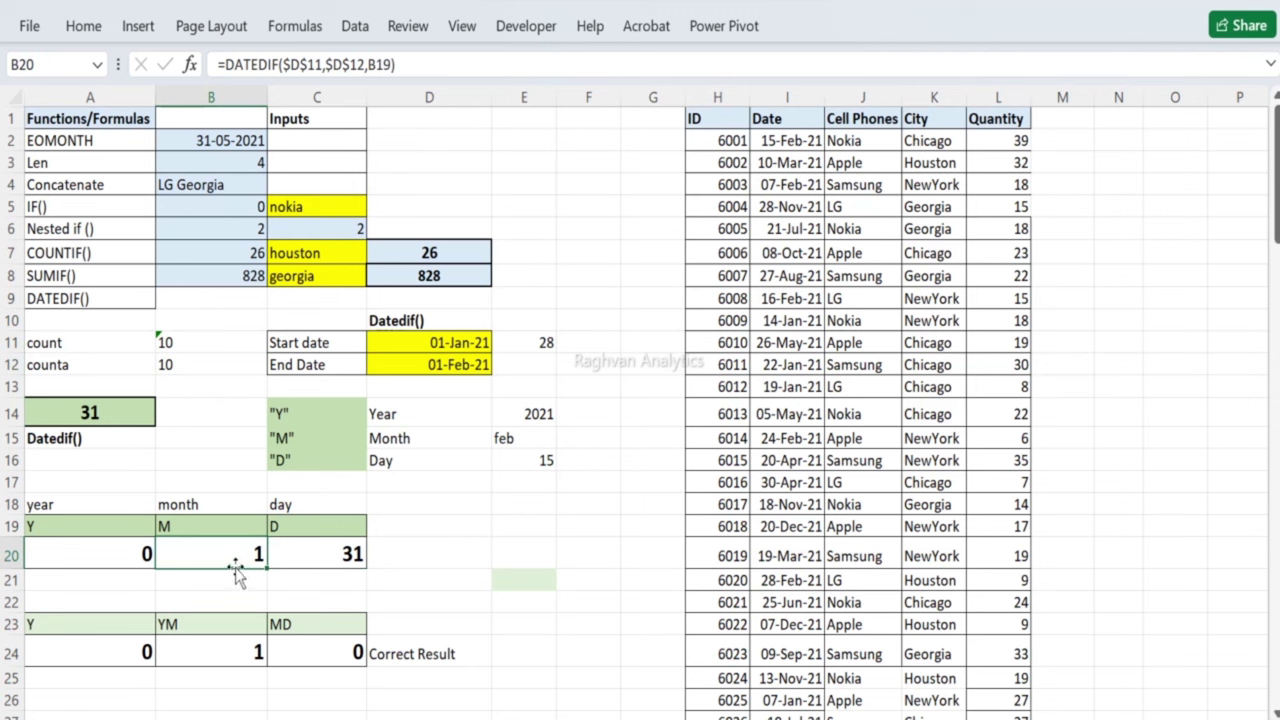
{"action": "left_click", "coordinate": [316, 546]}
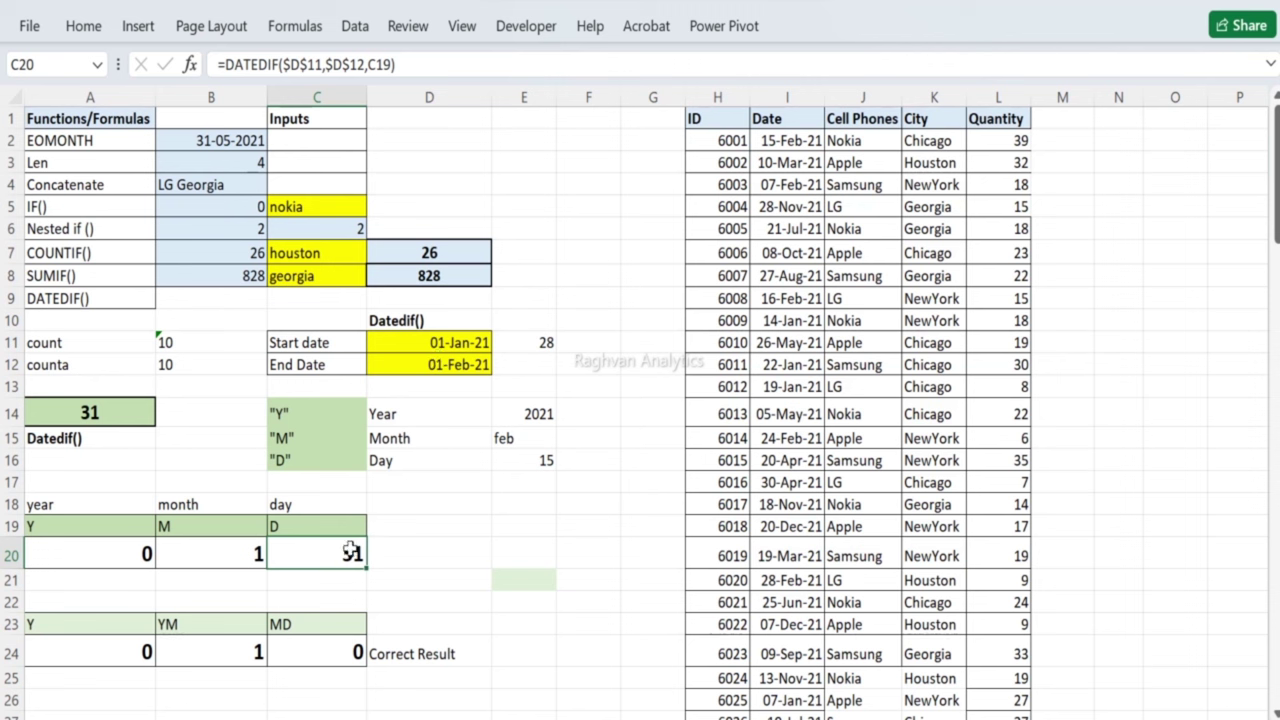
{"action": "left_click", "coordinate": [300, 662]}
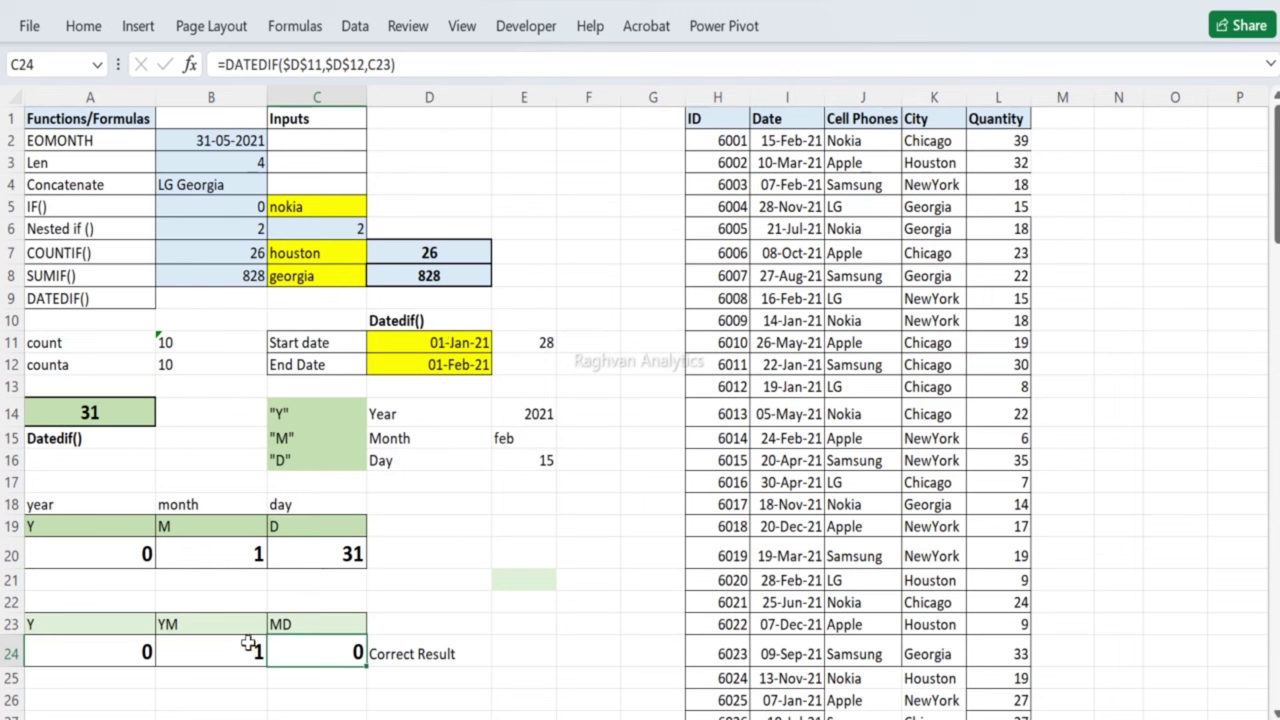
Step: Set the End Date to 02-Feb-21 (D 32, MD 1) and delete the 28 from E11
{"action": "double_click", "coordinate": [443, 366]}
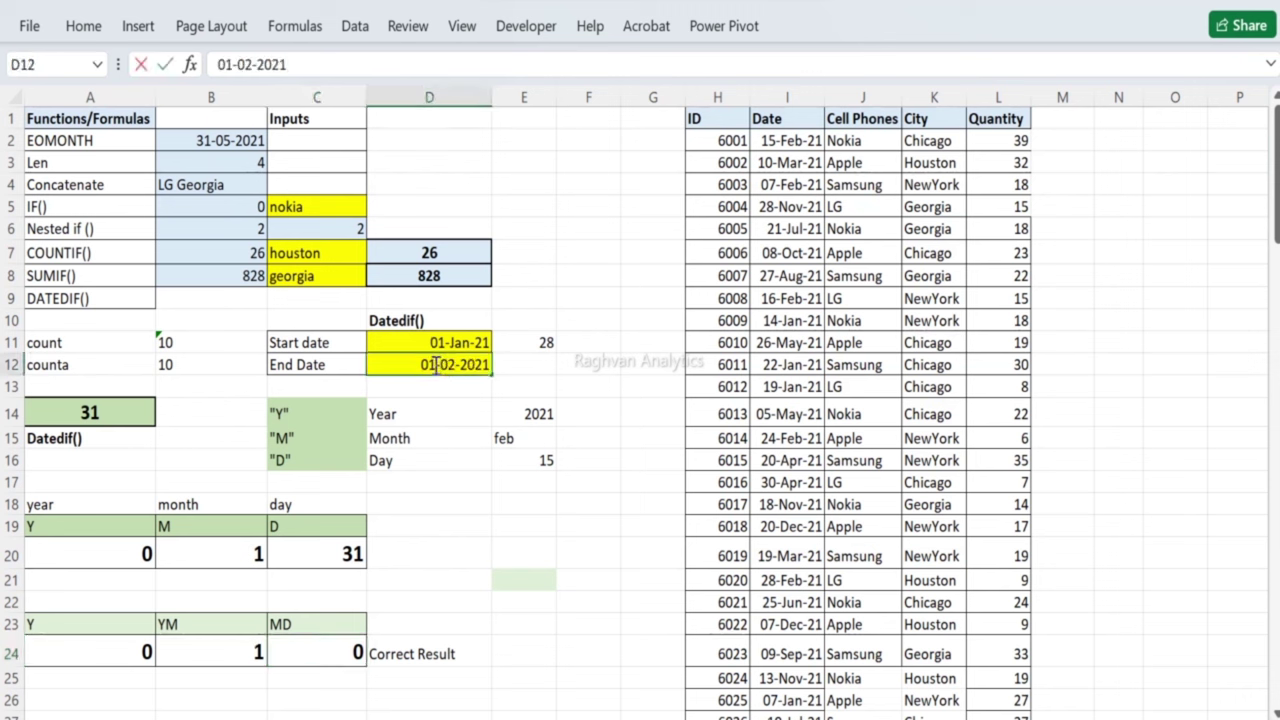
{"action": "key", "text": "BackSpace"}
{"action": "type", "text": "2"}
{"action": "key", "text": "Return"}
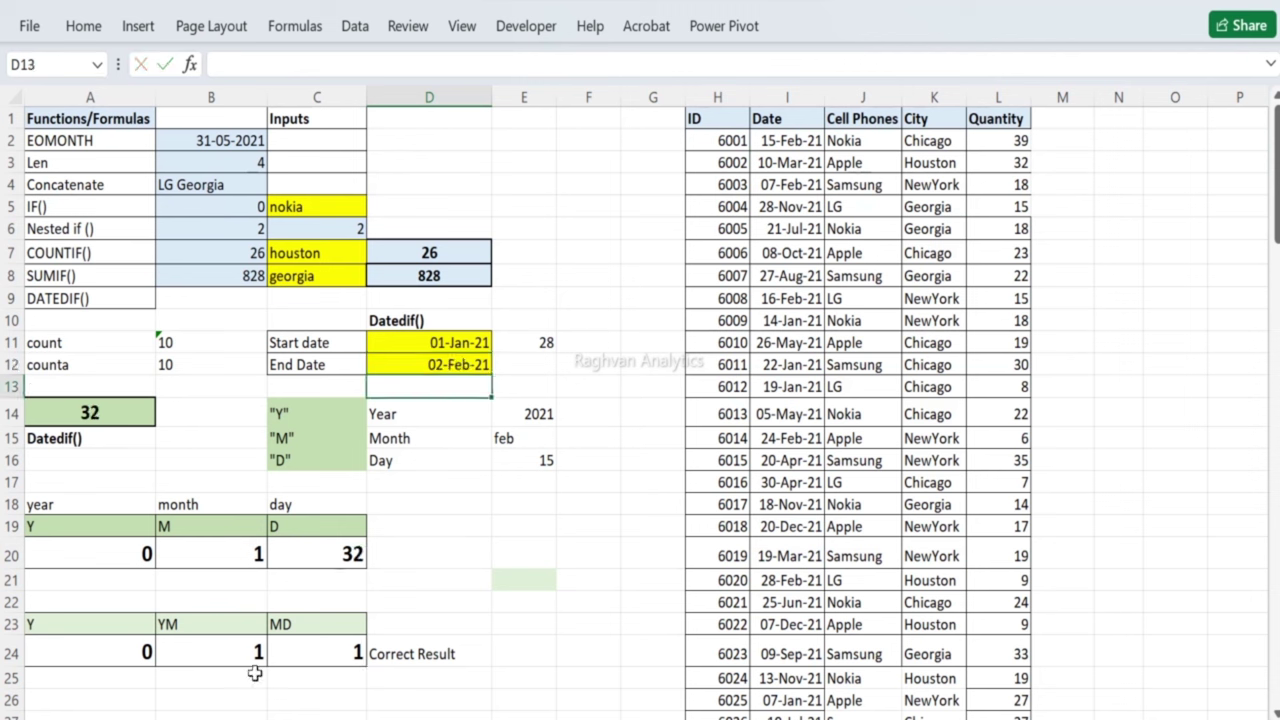
{"action": "left_click_drag", "start_coordinate": [258, 652], "coordinate": [320, 650]}
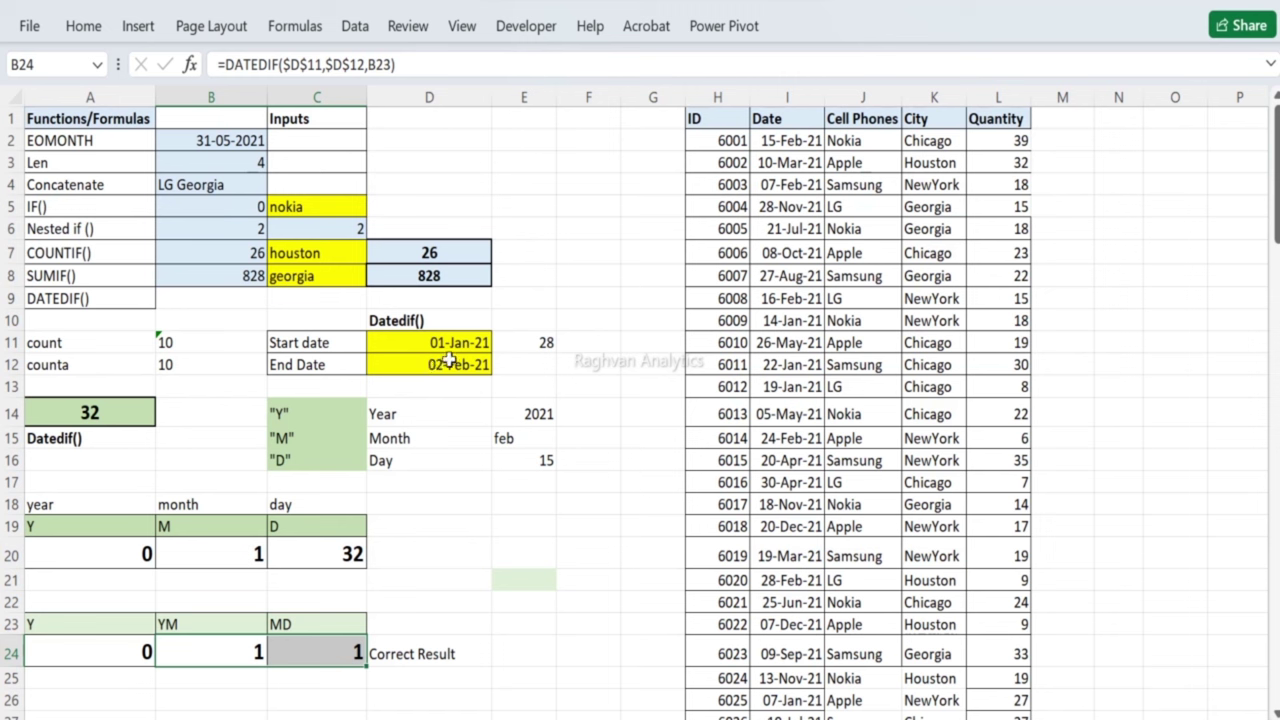
{"action": "left_click", "coordinate": [524, 342]}
{"action": "key", "text": "Delete"}
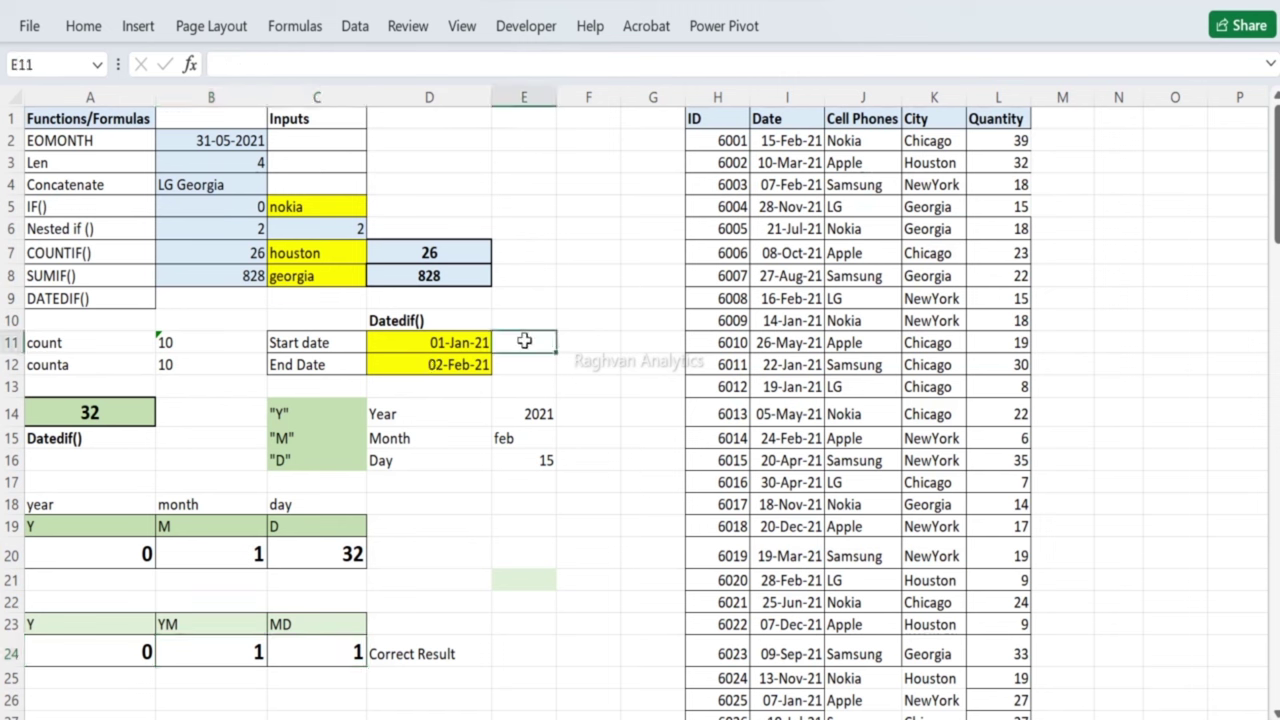
Step: Write the note 'Jan month has 31 days' in E11 beside the Start Date
{"action": "type", "text": "31"}
{"action": "key", "text": "Return"}
{"action": "double_click", "coordinate": [522, 343]}
{"action": "key", "text": "Right"}
{"action": "type", "text": "Jan"}
{"action": "type", "text": "month g"}
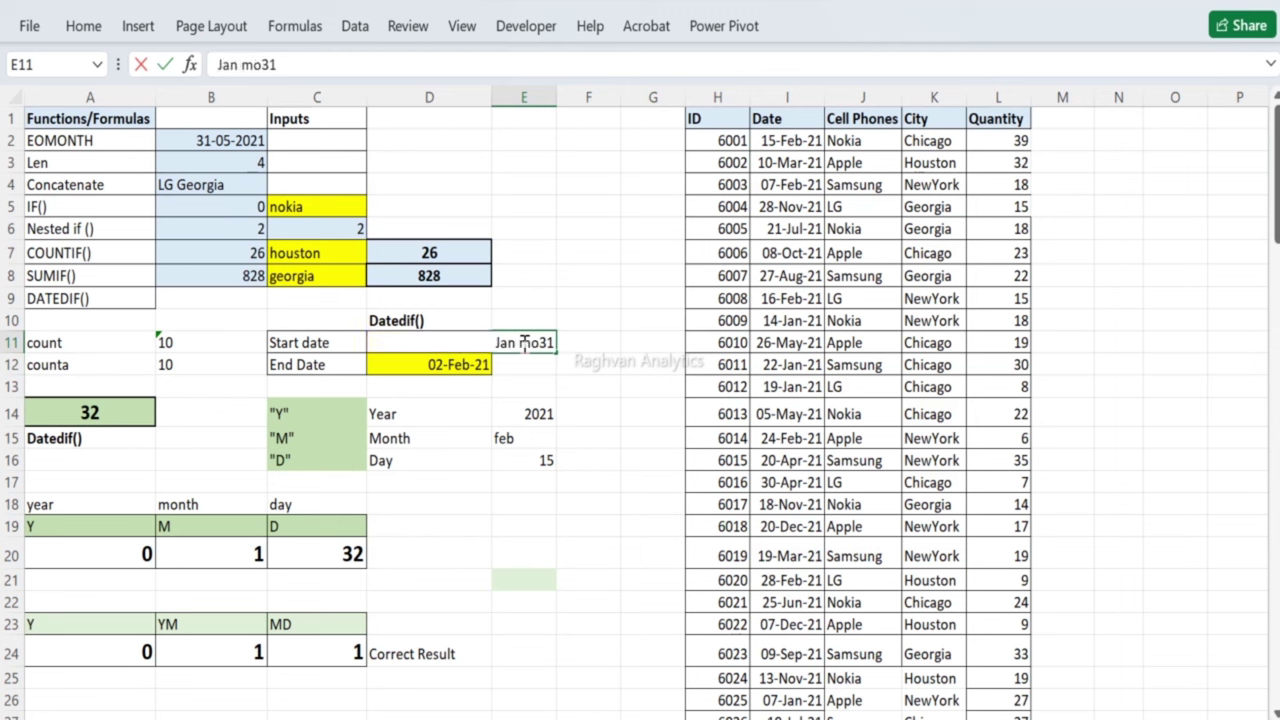
{"action": "key", "text": "BackSpace"}
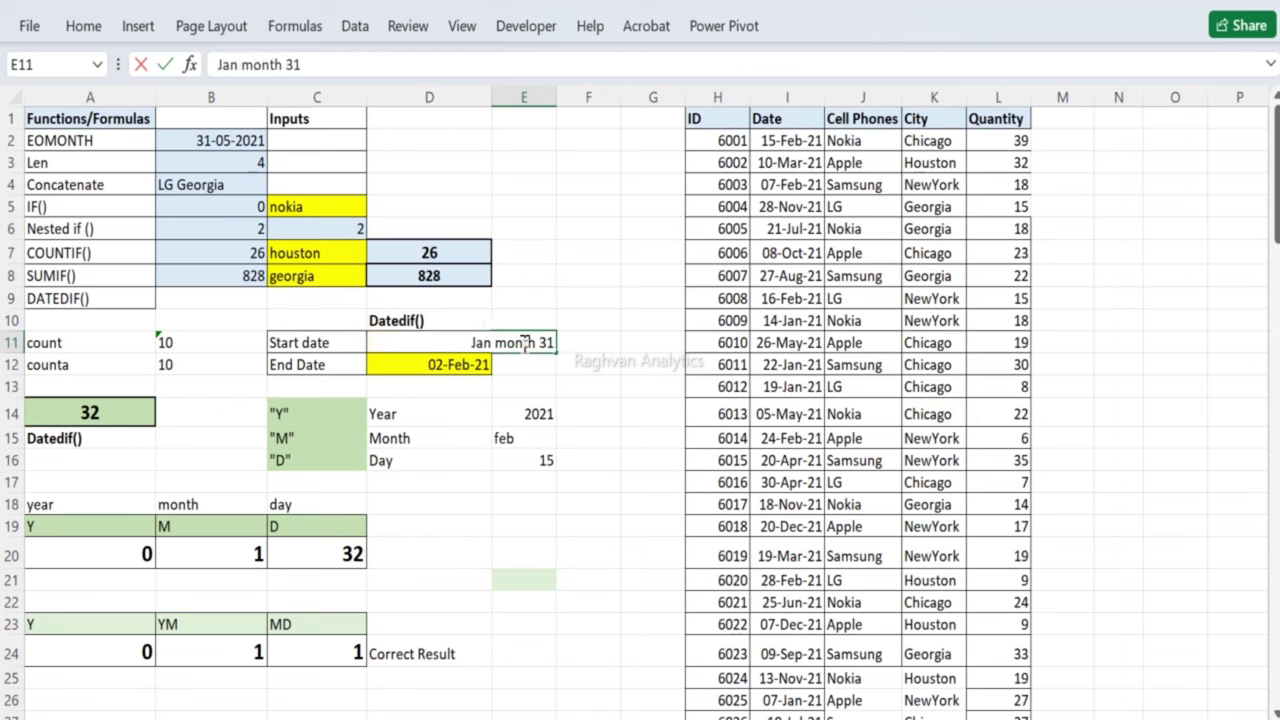
{"action": "type", "text": "has"}
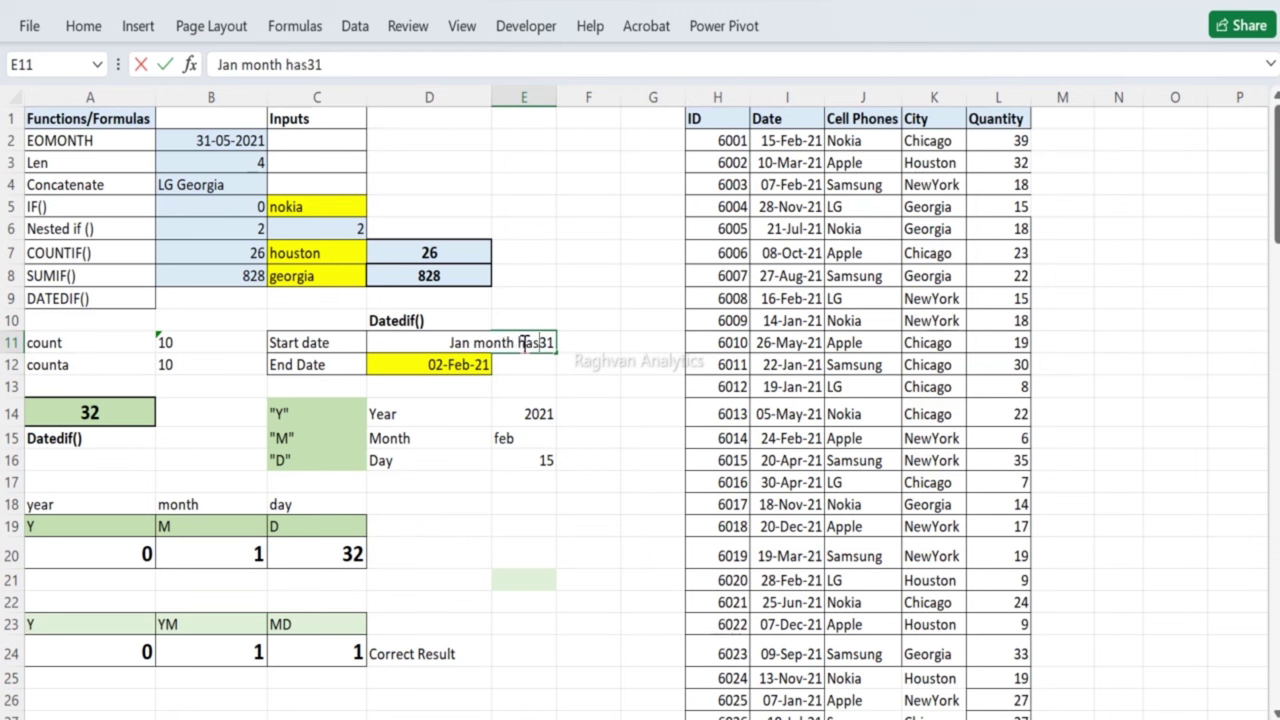
{"action": "key", "text": "End"}
{"action": "type", "text": "da"}
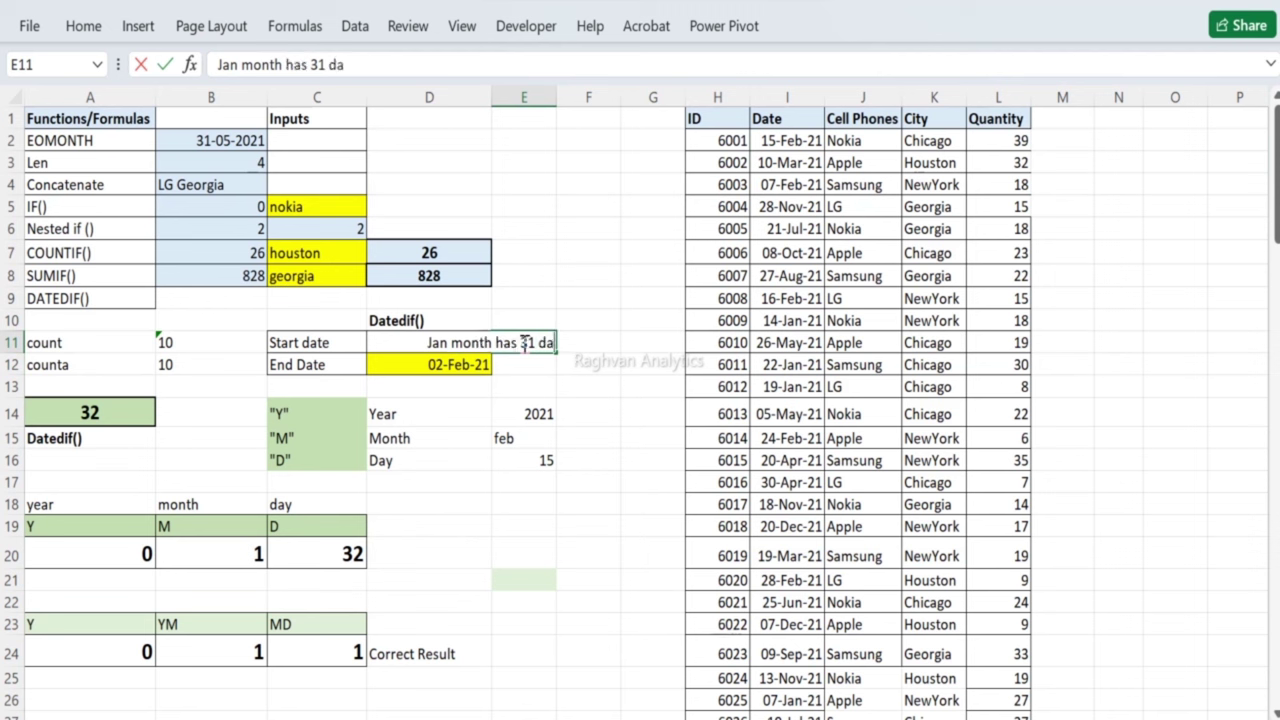
{"action": "type", "text": "ys"}
{"action": "key", "text": "Return"}
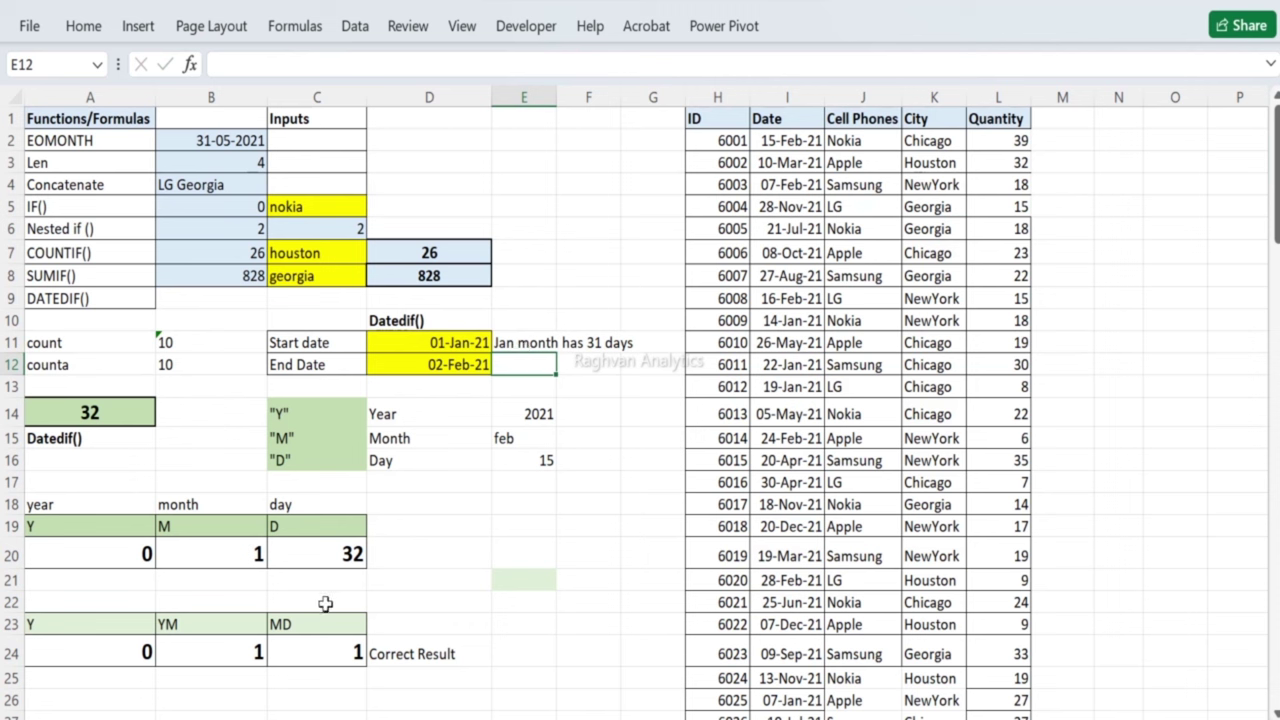
Step: Inspect the C20 day-count and B24 YM formulas and the row-24 results
{"action": "left_click", "coordinate": [343, 560]}
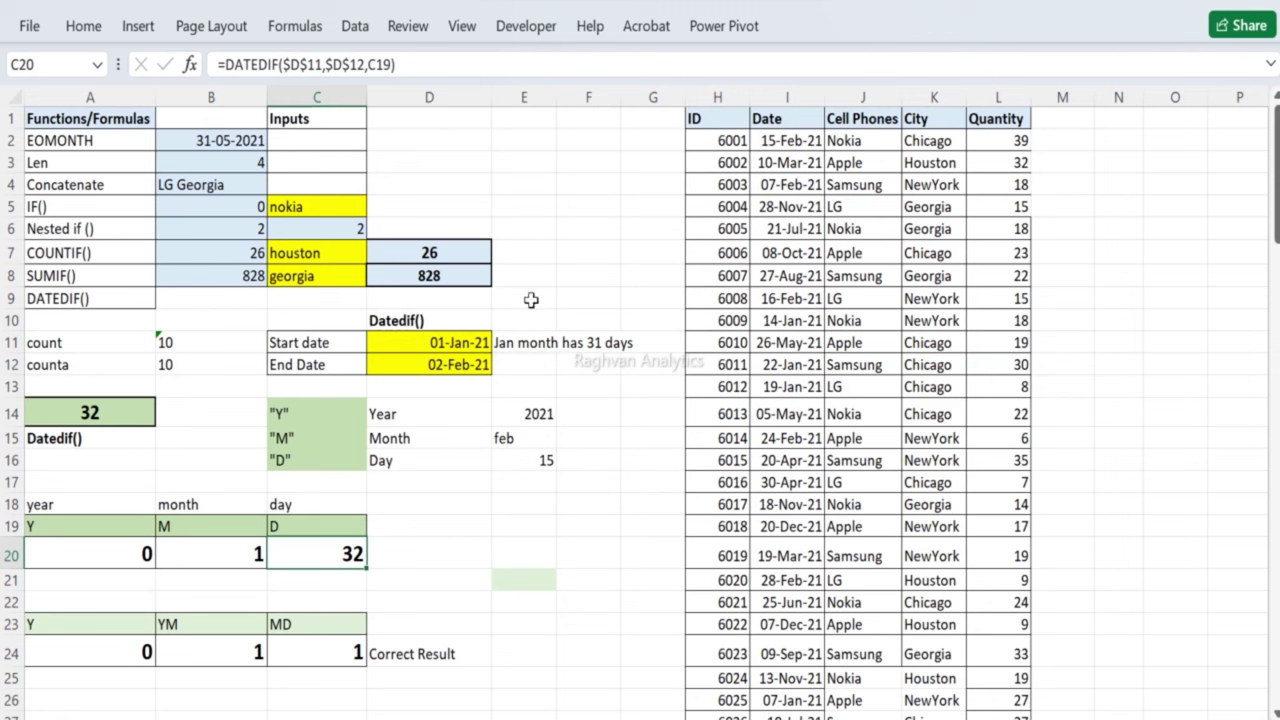
{"action": "left_click", "coordinate": [244, 646]}
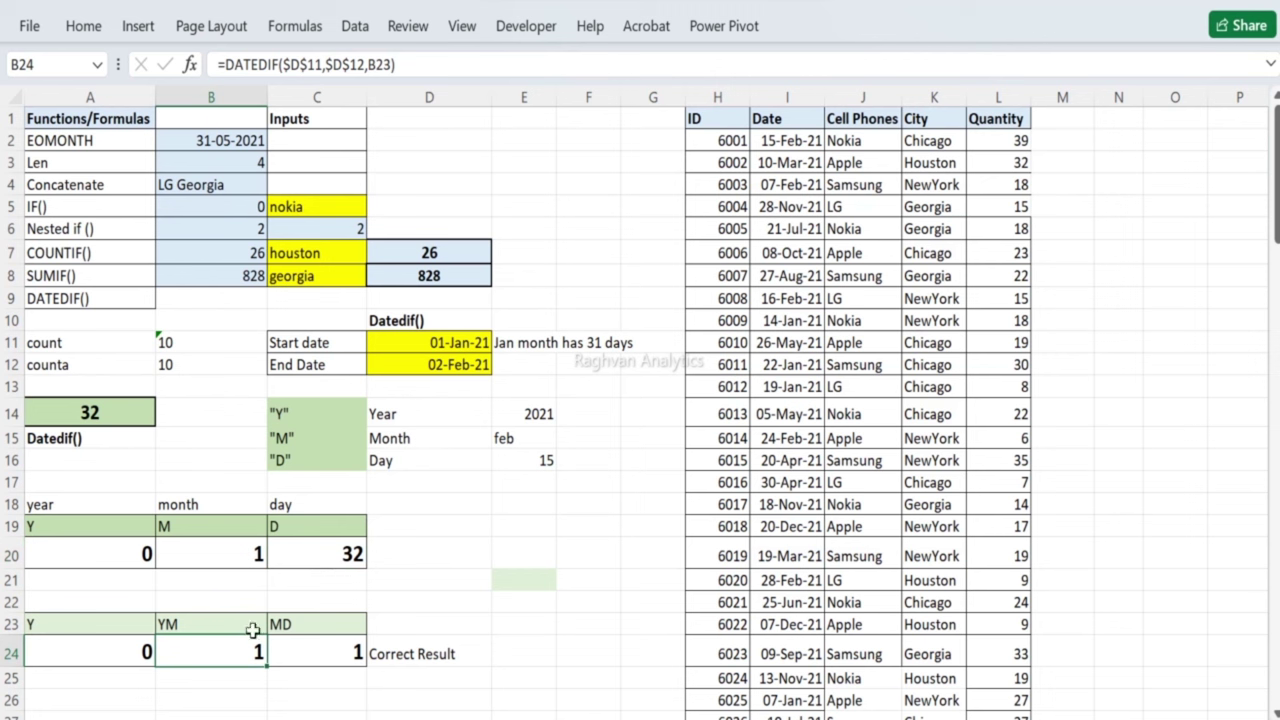
{"action": "left_click_drag", "start_coordinate": [237, 654], "coordinate": [307, 658]}
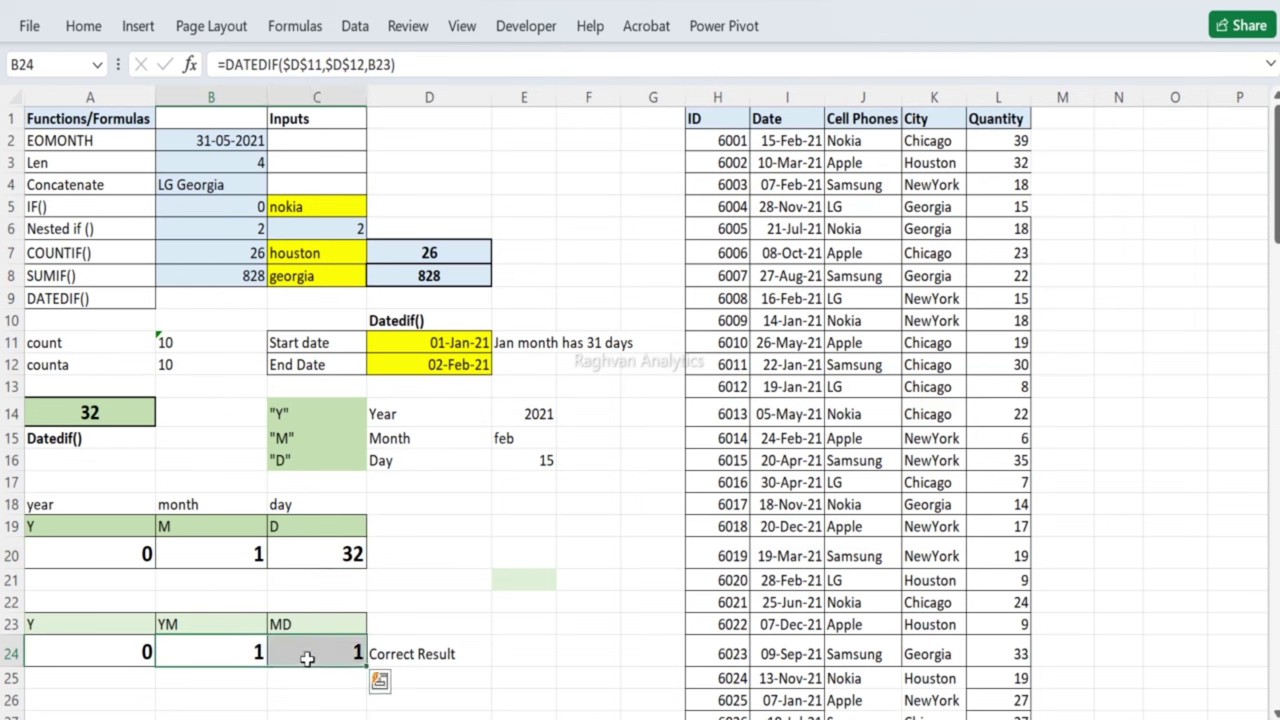
Step: Change the End Date to 03-Feb-21, then recheck the B20 and C20 formulas
{"action": "double_click", "coordinate": [437, 367]}
{"action": "key", "text": "BackSpace"}
{"action": "type", "text": "3-"}
{"action": "key", "text": "Return"}
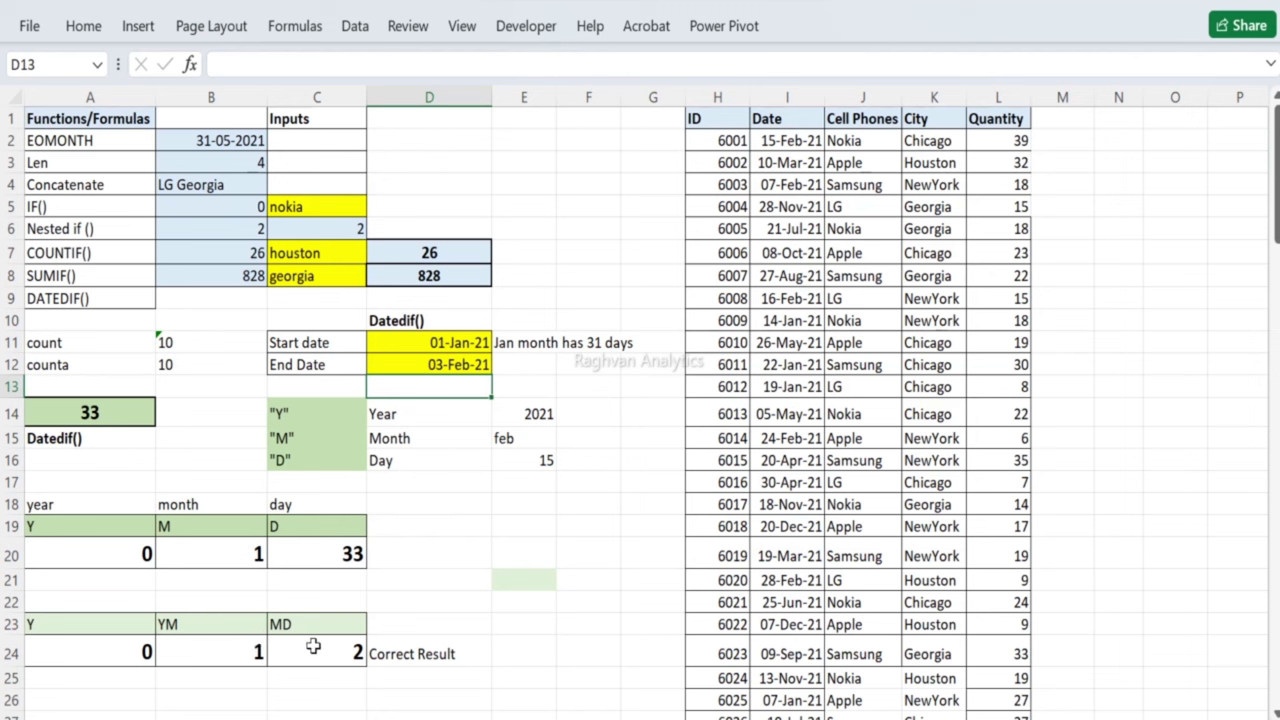
{"action": "left_click", "coordinate": [240, 560]}
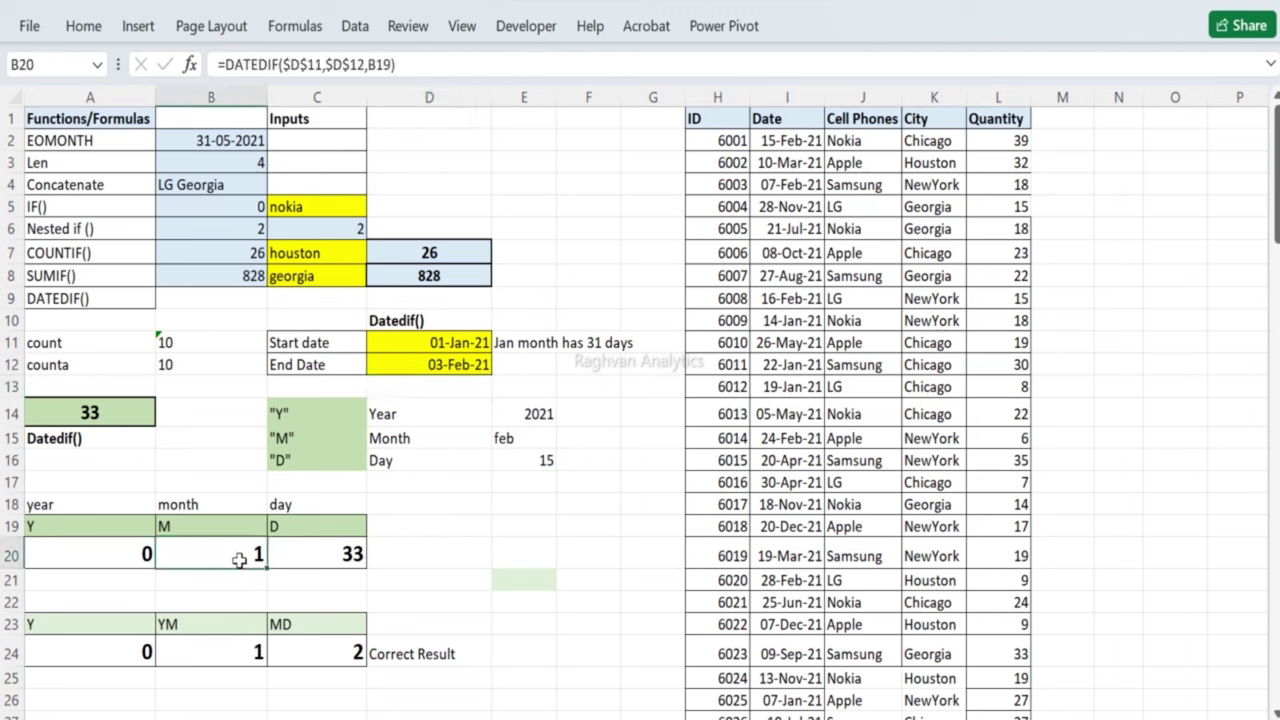
{"action": "left_click", "coordinate": [340, 554]}
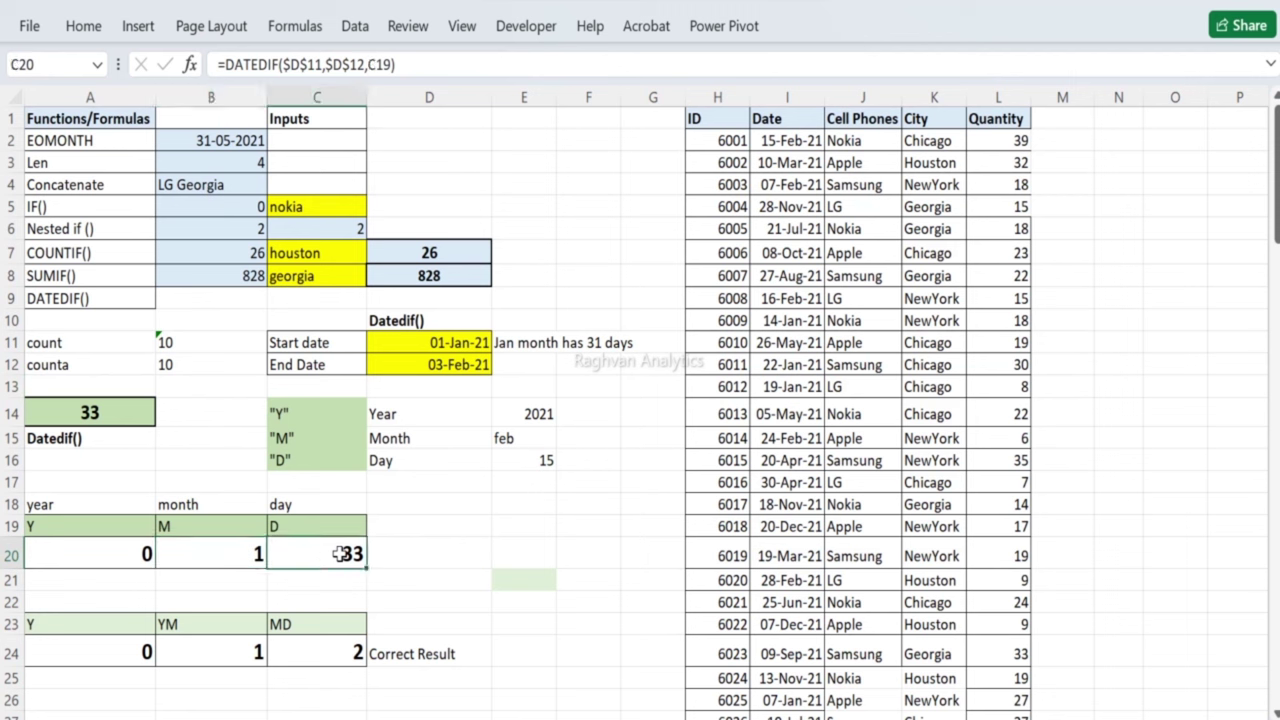
Step: Move the End Date to 04-Feb-21
{"action": "double_click", "coordinate": [443, 364]}
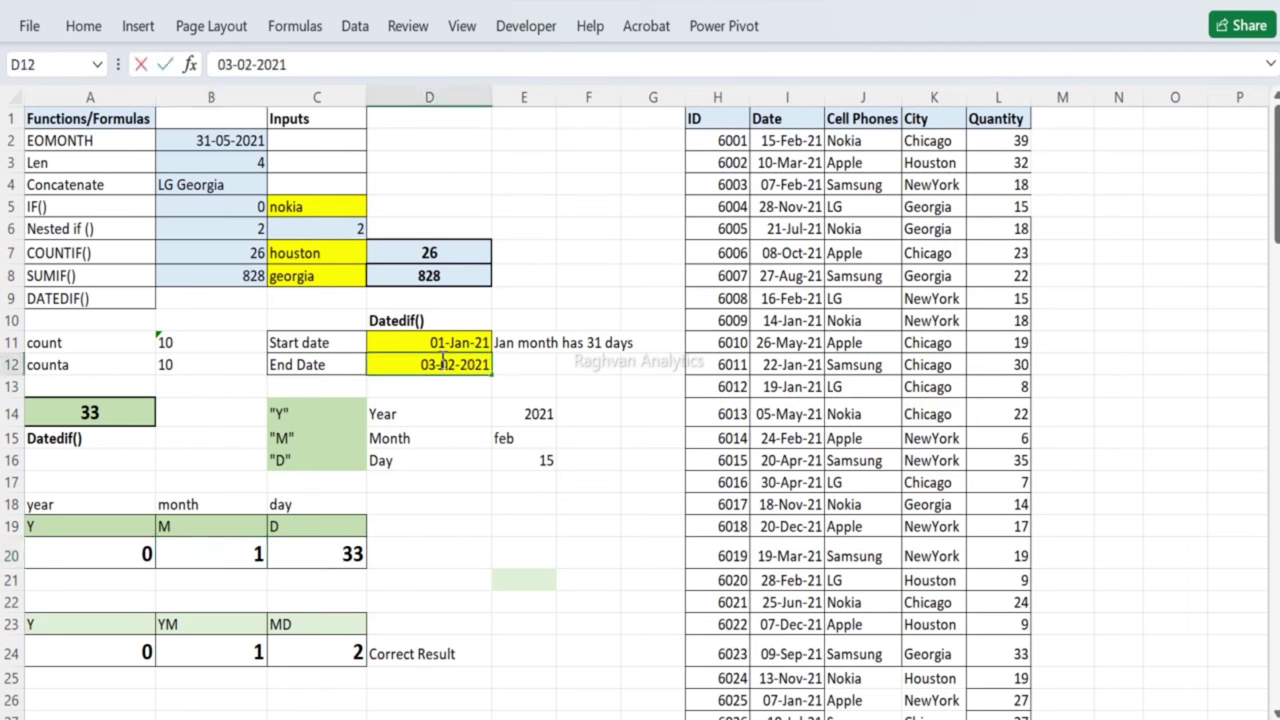
{"action": "key", "text": "BackSpace"}
{"action": "type", "text": "4"}
{"action": "key", "text": "Return"}
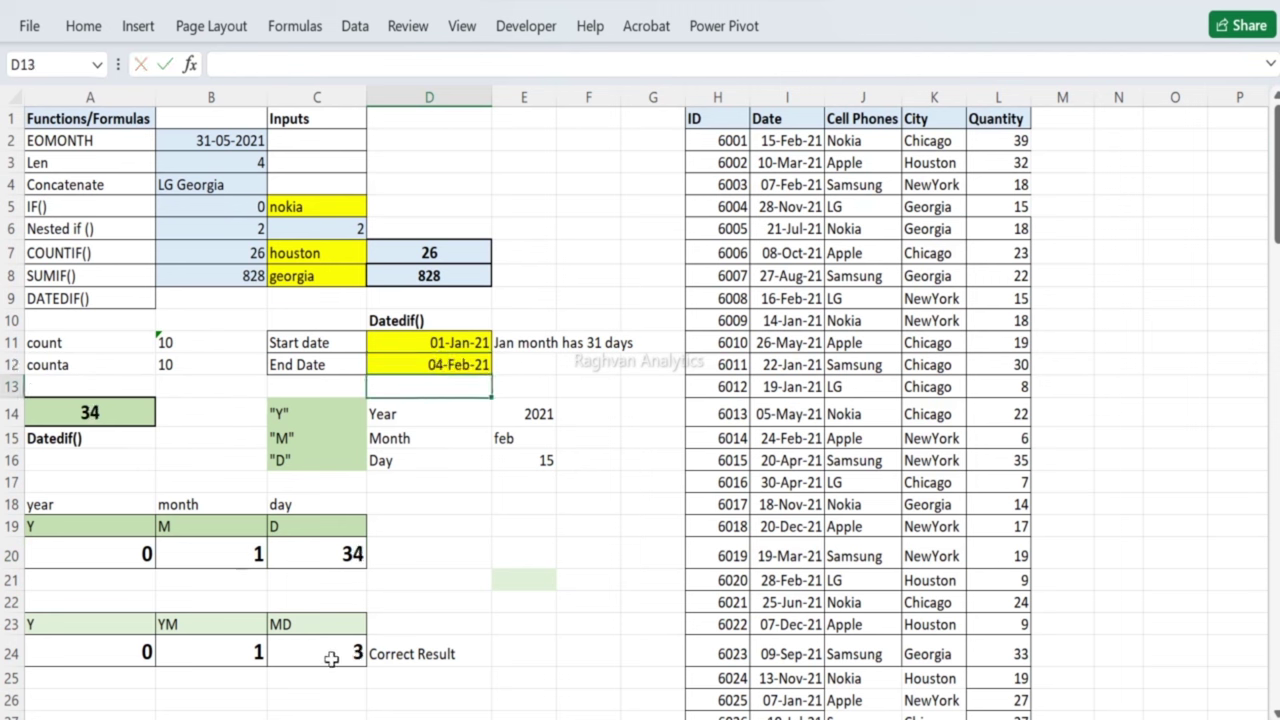
Step: Change the End Date to 04-Oct-21 and check the results: D 276, M 9, MD 3
{"action": "double_click", "coordinate": [453, 365]}
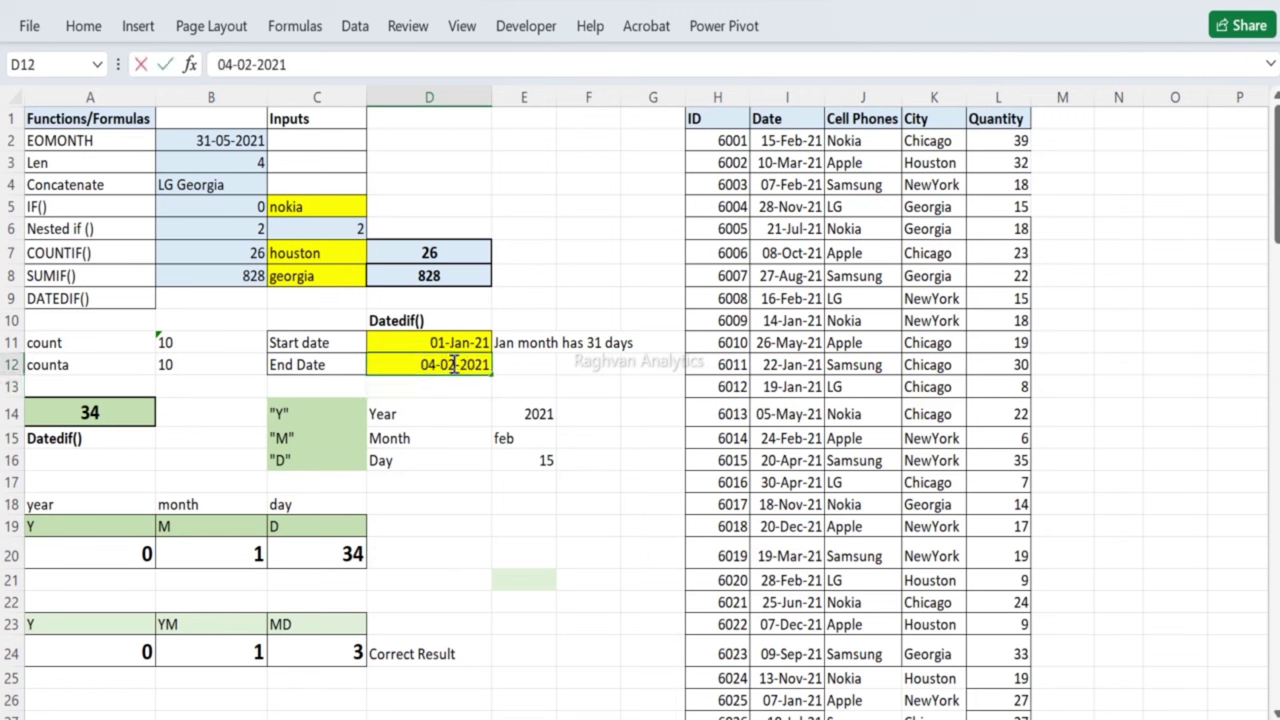
{"action": "key", "text": "BackSpace"}
{"action": "key", "text": "BackSpace"}
{"action": "type", "text": "1"}
{"action": "type", "text": "0"}
{"action": "key", "text": "Return"}
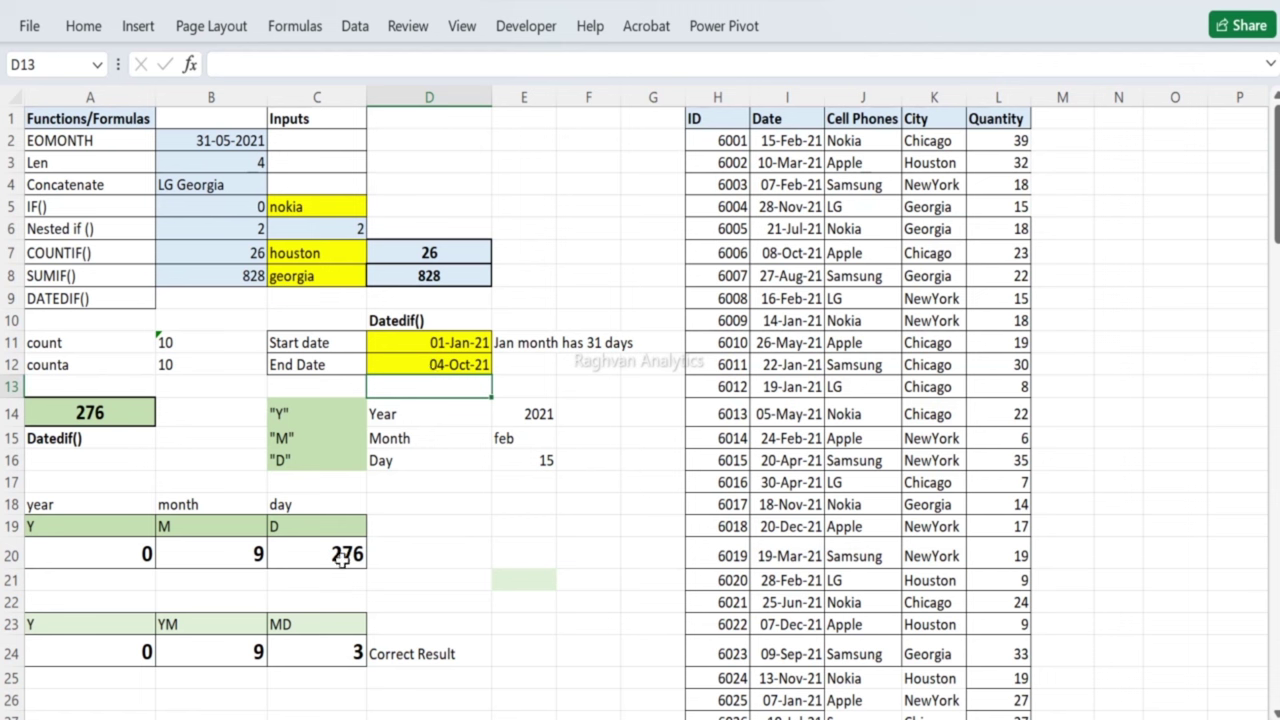
{"action": "left_click", "coordinate": [341, 561]}
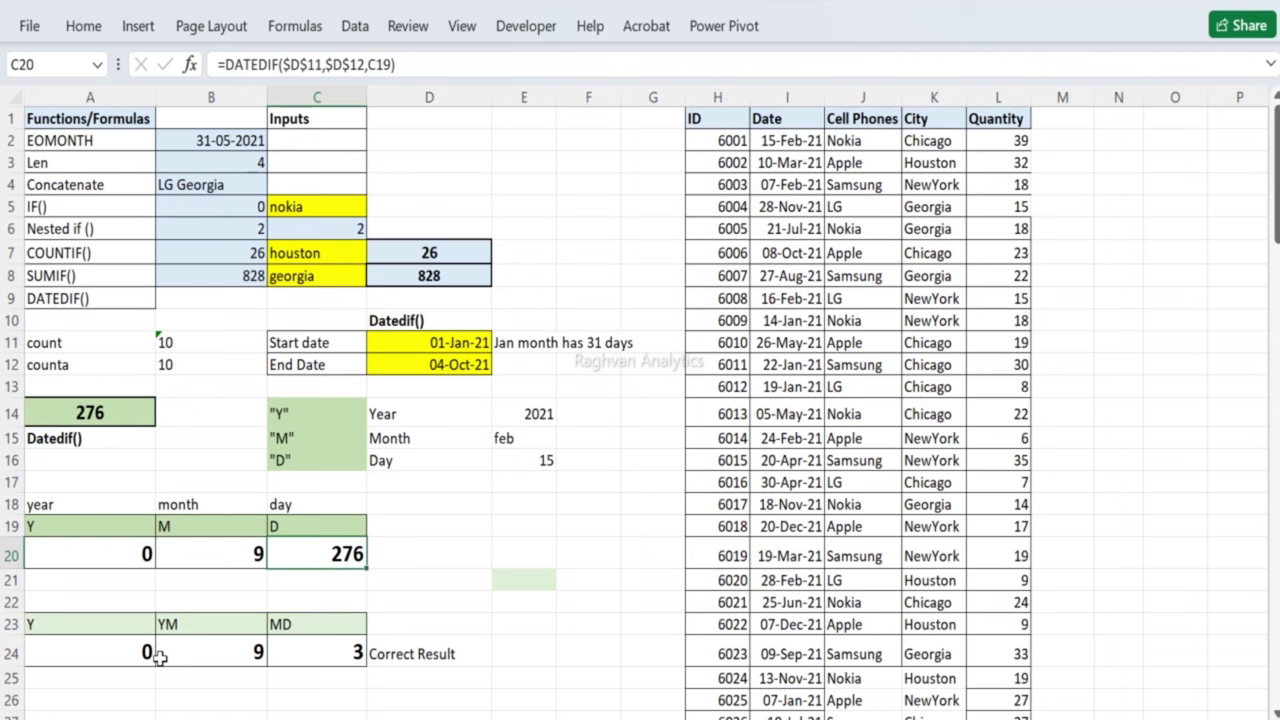
{"action": "left_click_drag", "start_coordinate": [100, 645], "coordinate": [326, 638]}
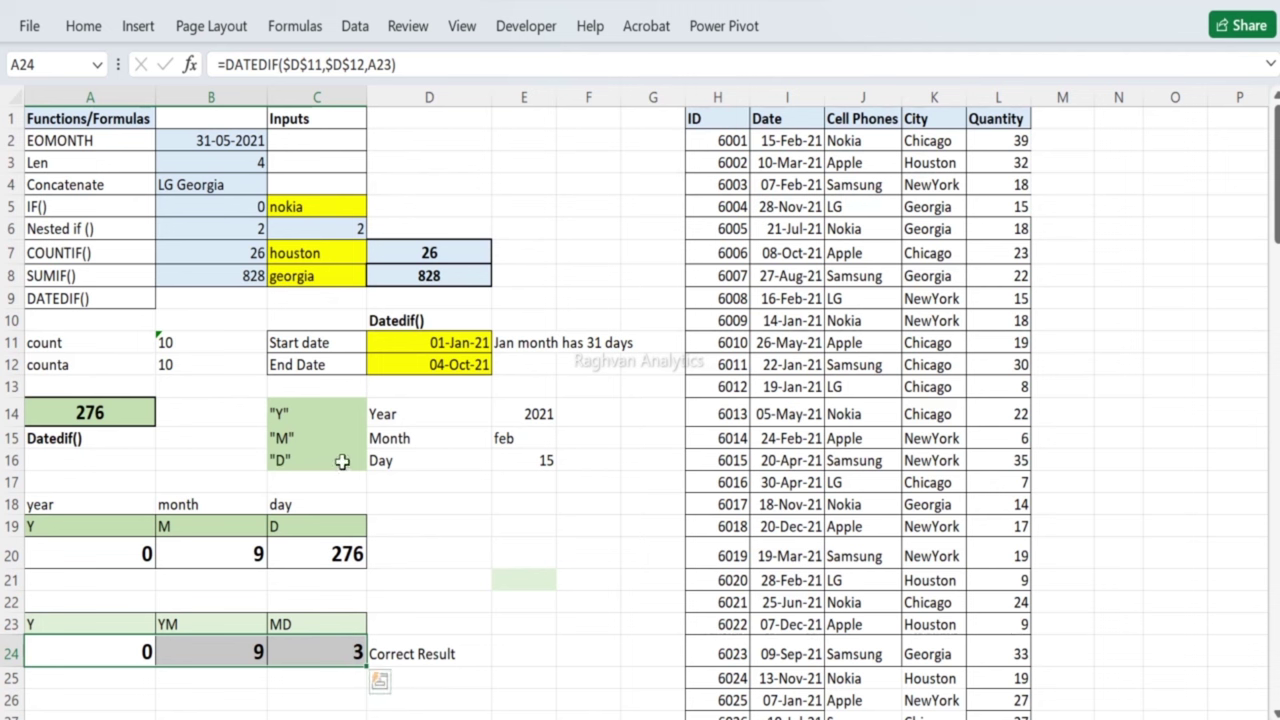
{"action": "left_click", "coordinate": [450, 368]}
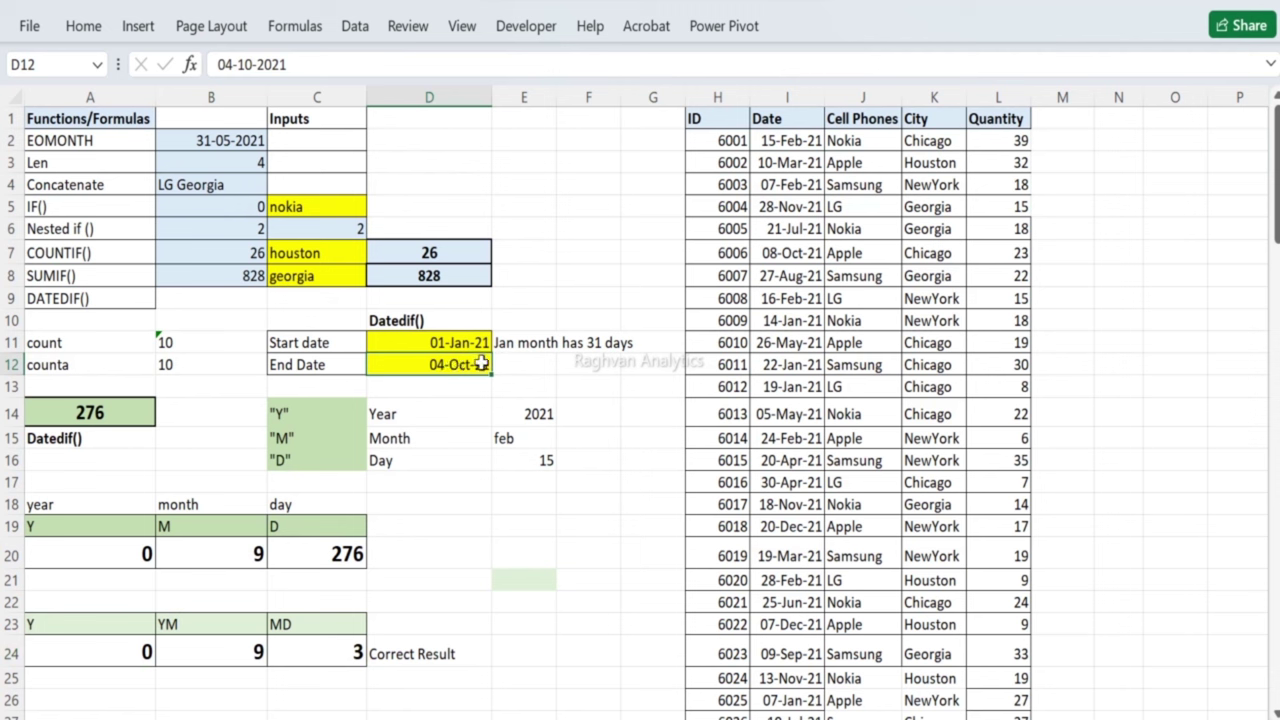
Step: Change the End Date in D12 to 04-Oct-22
{"action": "double_click", "coordinate": [482, 364]}
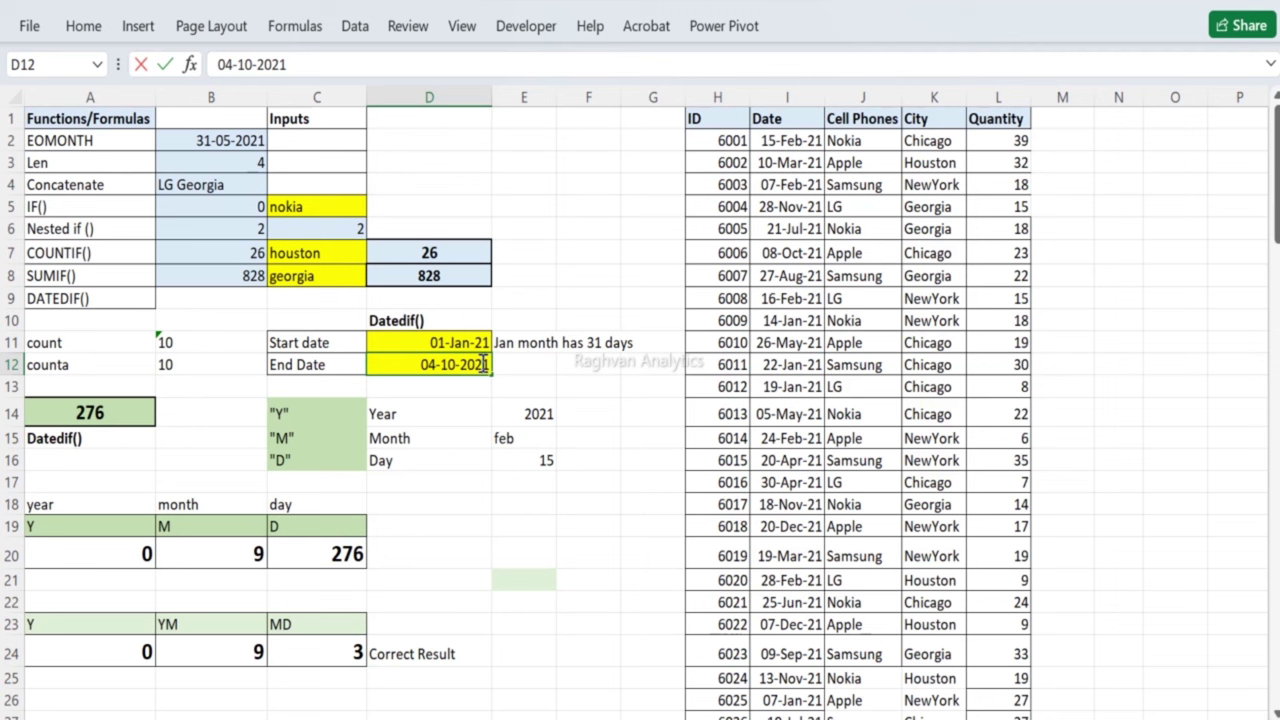
{"action": "key", "text": "BackSpace"}
{"action": "type", "text": "2"}
{"action": "key", "text": "Return"}
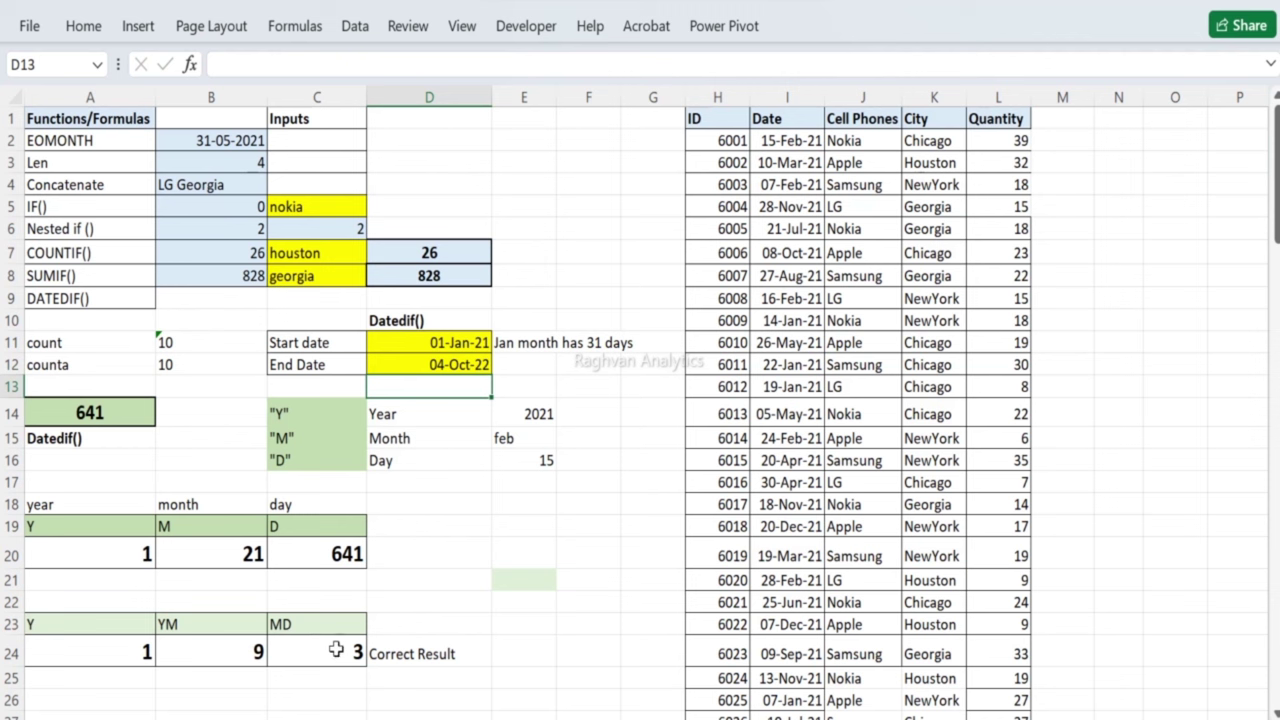
Step: Review the DATEDIF formulas in A20, B20 and A24 and the Y, YM, MD labels in row 23
{"action": "left_click", "coordinate": [105, 547]}
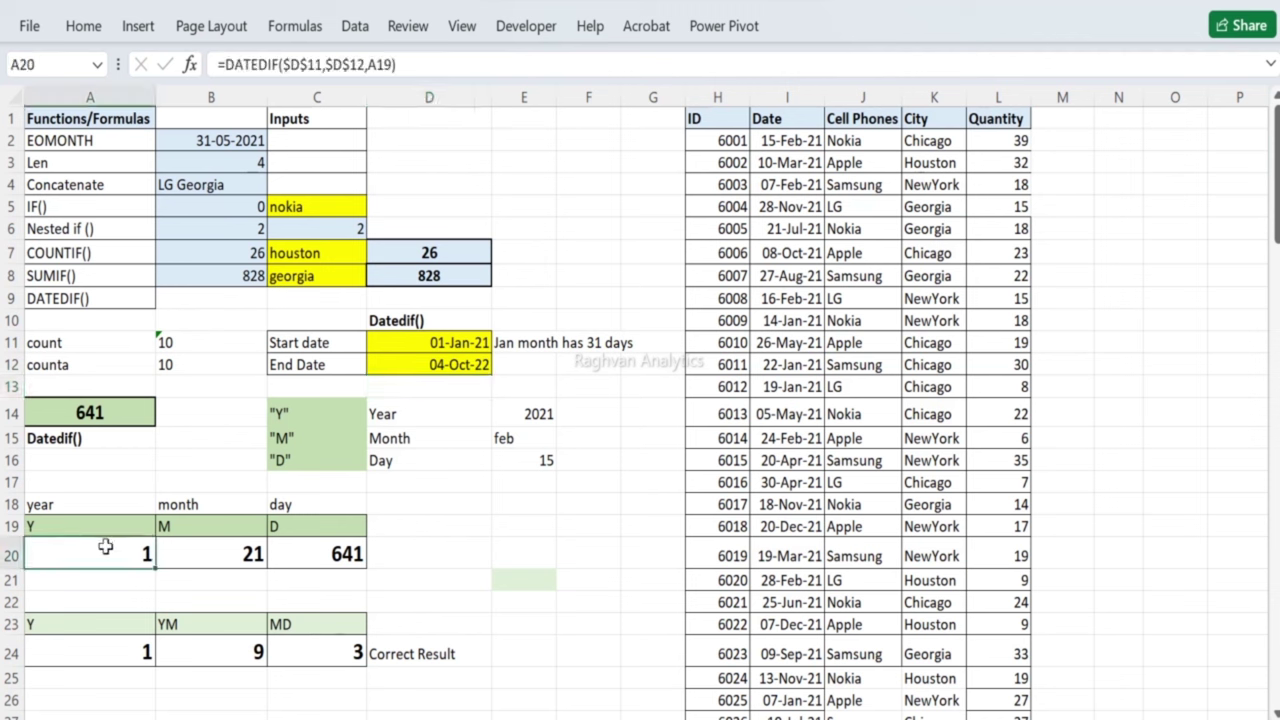
{"action": "left_click", "coordinate": [183, 546]}
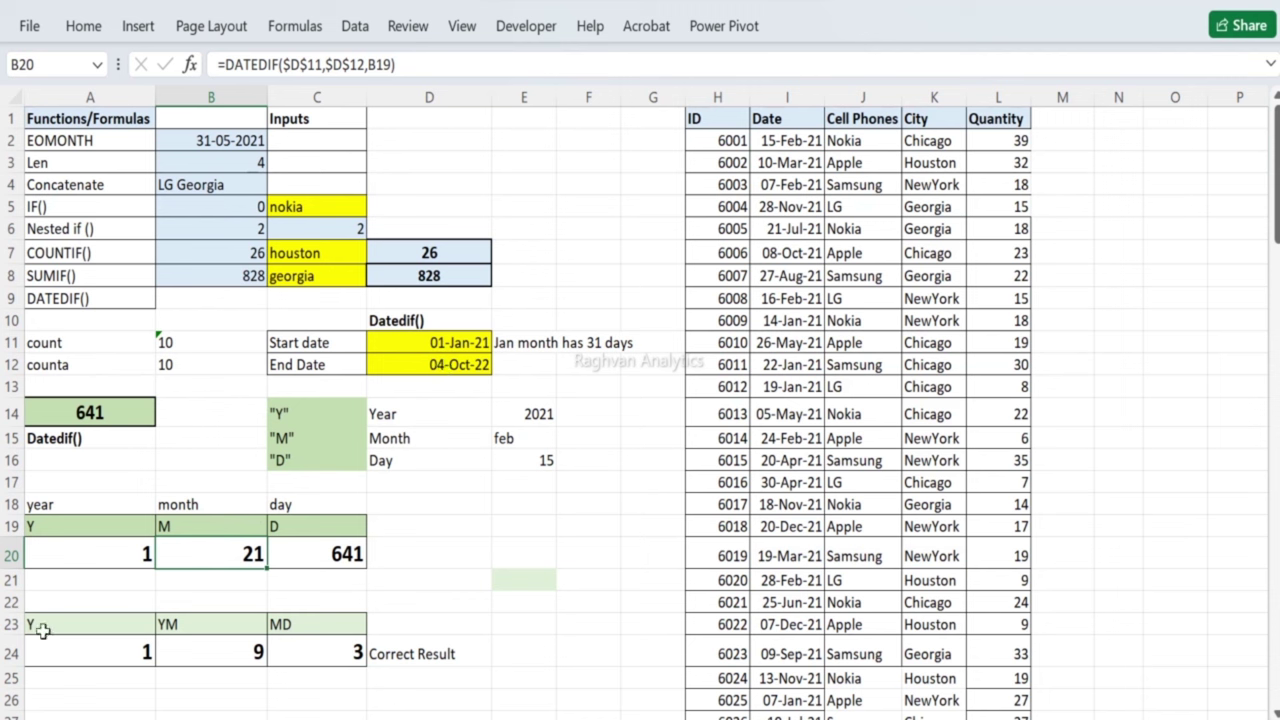
{"action": "left_click_drag", "start_coordinate": [45, 628], "coordinate": [314, 622]}
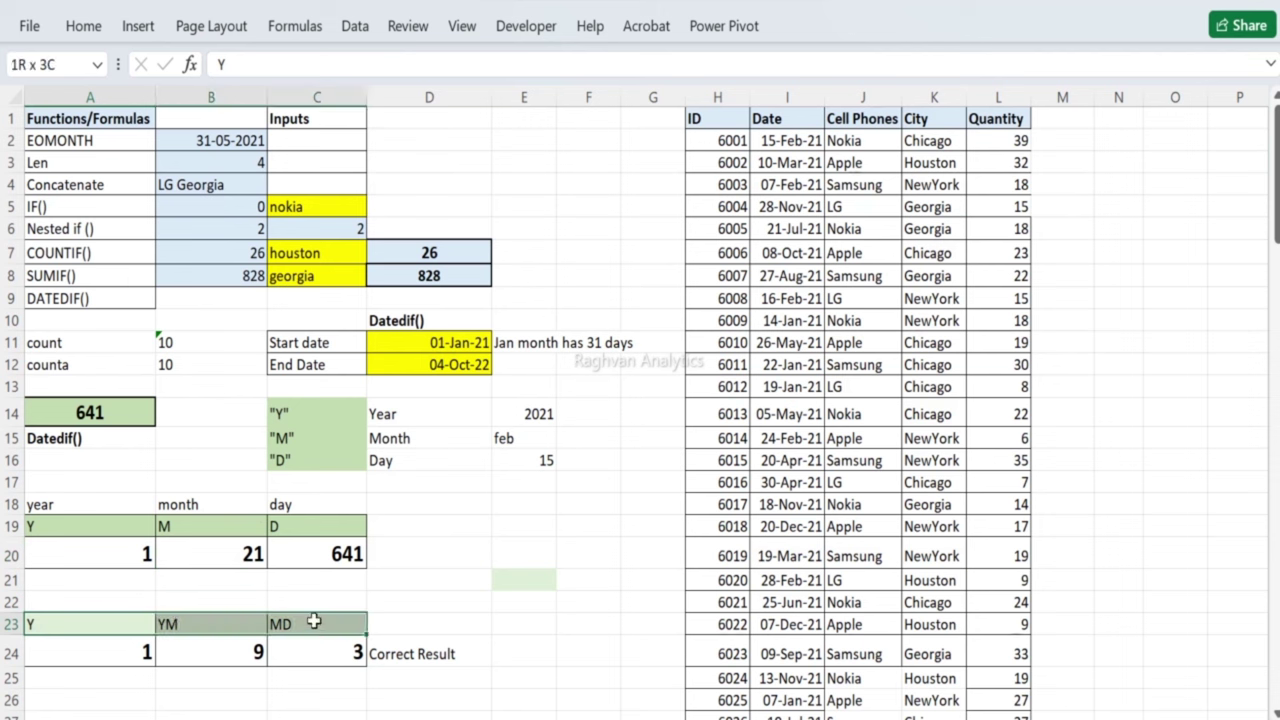
{"action": "left_click", "coordinate": [112, 647]}
{"action": "left_click", "coordinate": [130, 624]}
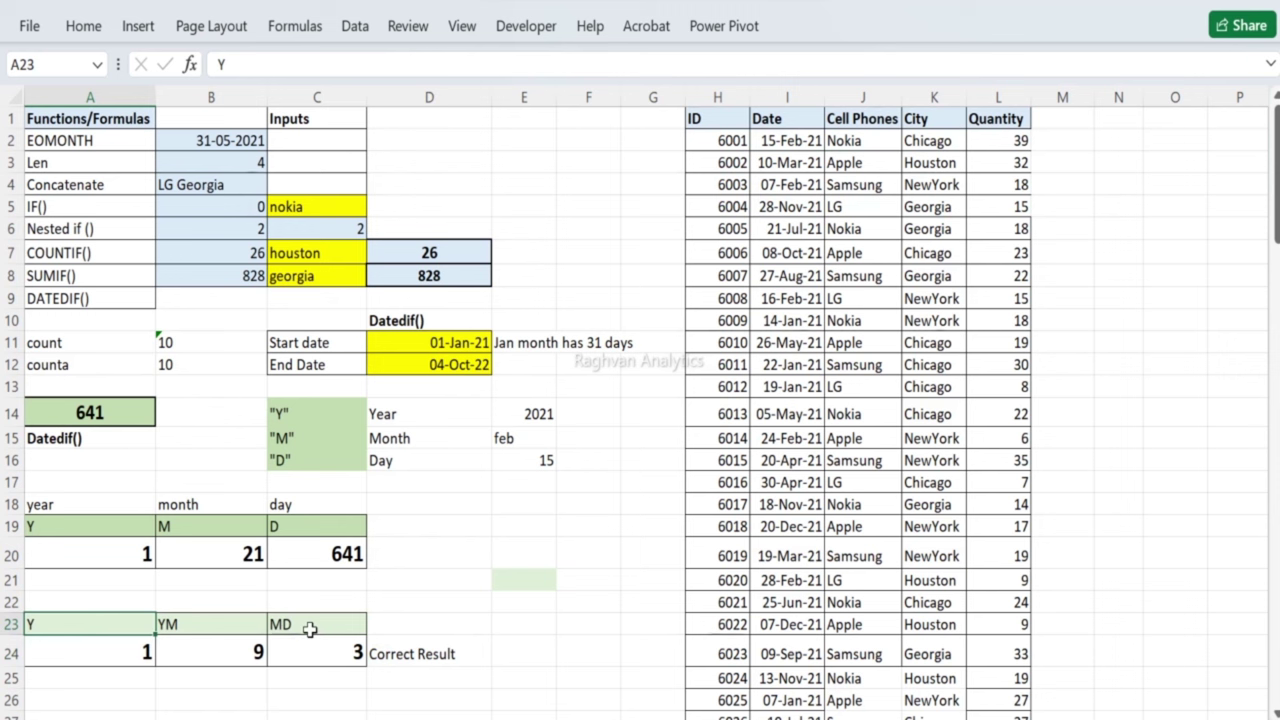
Step: Change the End Date in D12 to 04-Oct-23, giving Y 2, M 33 and D 1006
{"action": "double_click", "coordinate": [484, 366]}
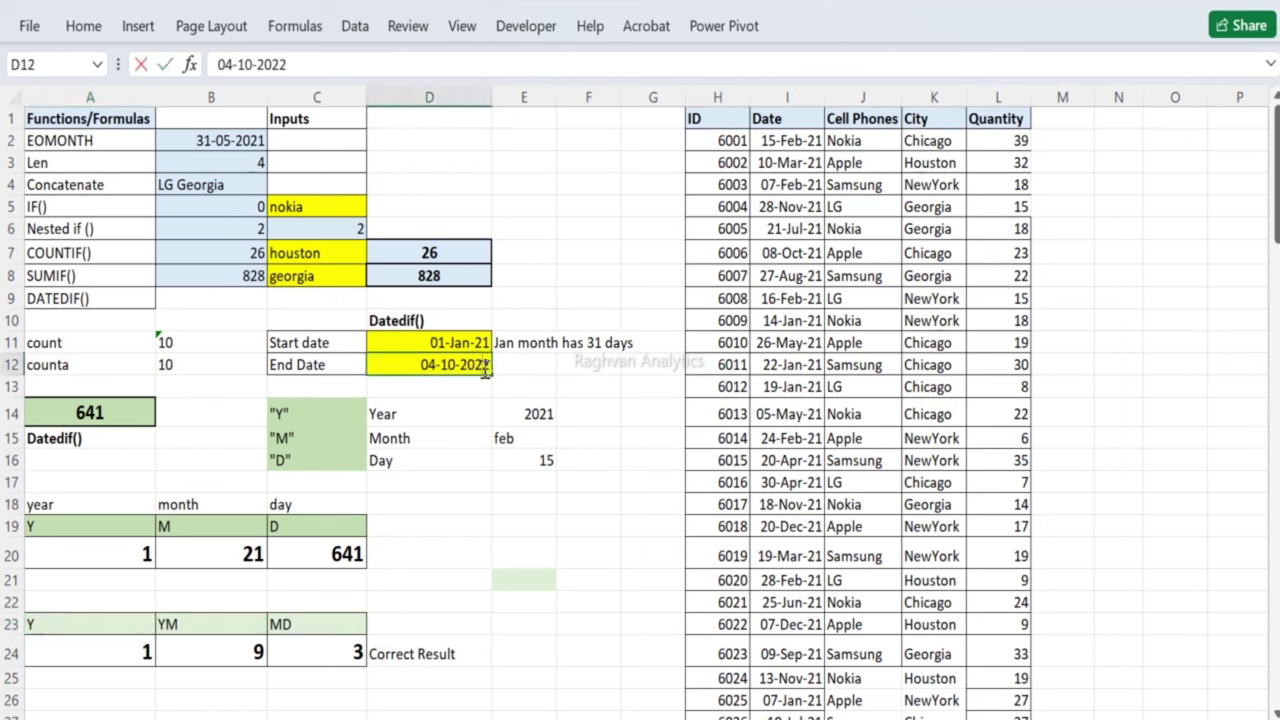
{"action": "key", "text": "BackSpace"}
{"action": "type", "text": "2"}
{"action": "key", "text": "BackSpace"}
{"action": "type", "text": "3"}
{"action": "key", "text": "Return"}
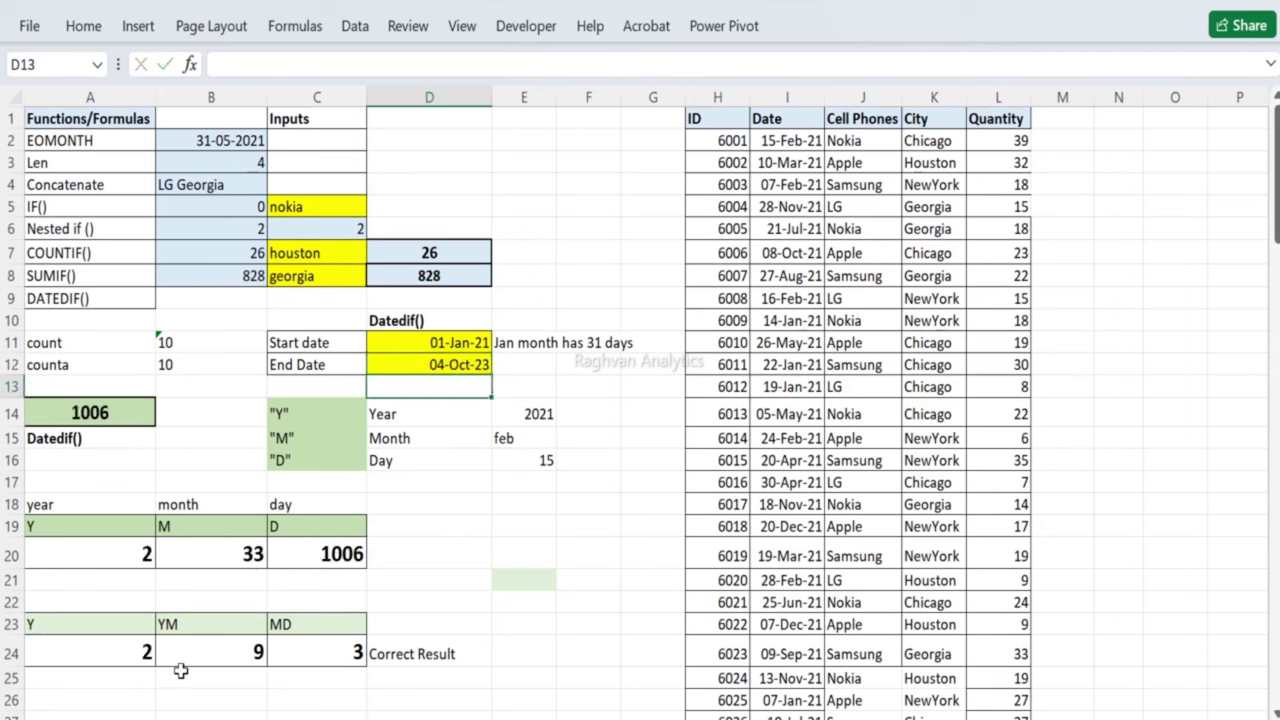
{"action": "left_click", "coordinate": [130, 680]}
{"action": "scroll", "coordinate": [130, 680], "scroll_direction": "down", "scroll_amount": 1}
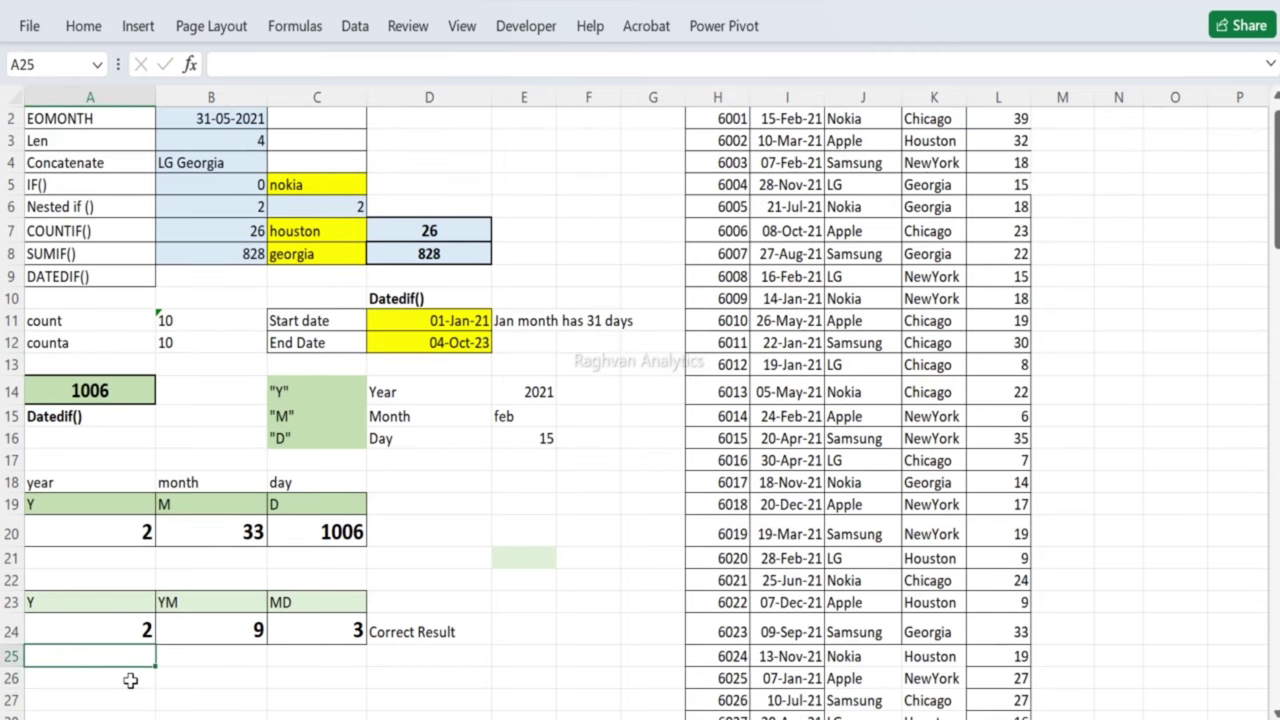
Step: In E24, start a CONCATENATE formula joining A24 with the text ' Years '
{"action": "key", "text": "Up"}
{"action": "key", "text": "Up"}
{"action": "key", "text": "Up"}
{"action": "key", "text": "Up"}
{"action": "key", "text": "Up"}
{"action": "key", "text": "Up"}
{"action": "key", "text": "Up"}
{"action": "key", "text": "Up"}
{"action": "key", "text": "Up"}
{"action": "key", "text": "Up"}
{"action": "key", "text": "Down"}
{"action": "key", "text": "Down"}
{"action": "key", "text": "Down"}
{"action": "key", "text": "Down"}
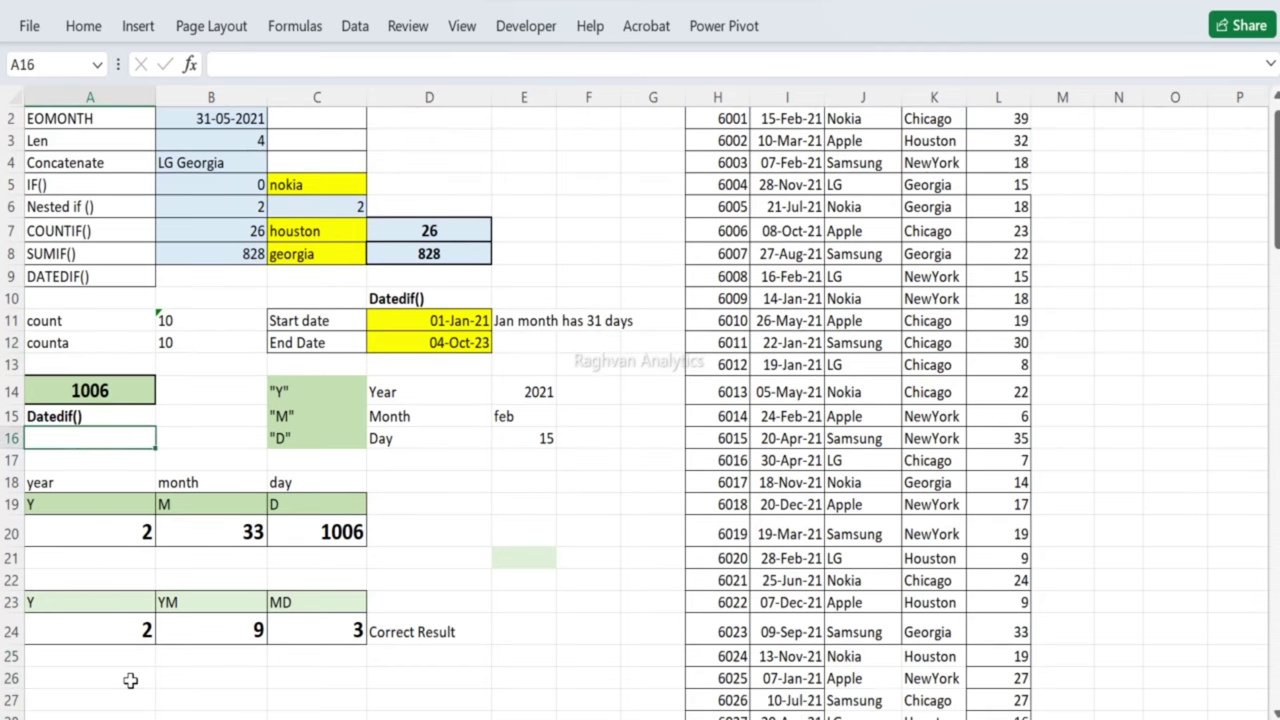
{"action": "key", "text": "Down"}
{"action": "key", "text": "Down"}
{"action": "key", "text": "Down"}
{"action": "key", "text": "Down"}
{"action": "key", "text": "Down"}
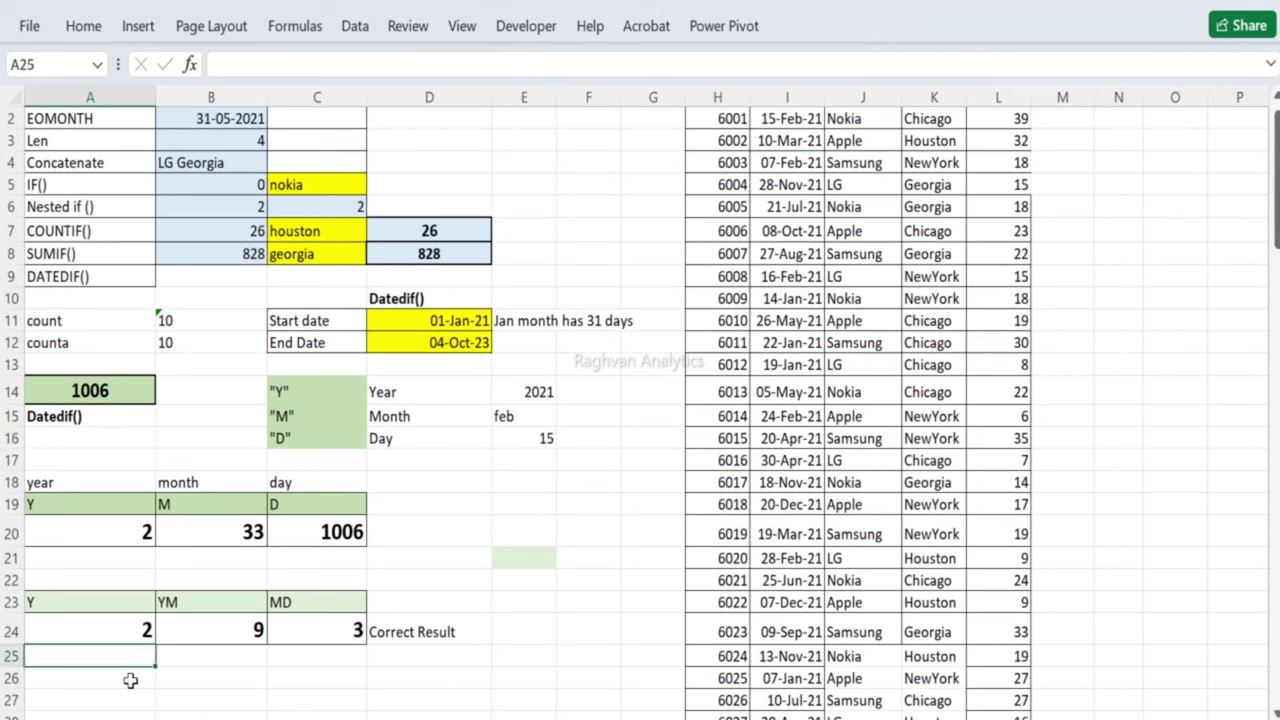
{"action": "key", "text": "Right"}
{"action": "key", "text": "Right"}
{"action": "key", "text": "Right"}
{"action": "key", "text": "Right"}
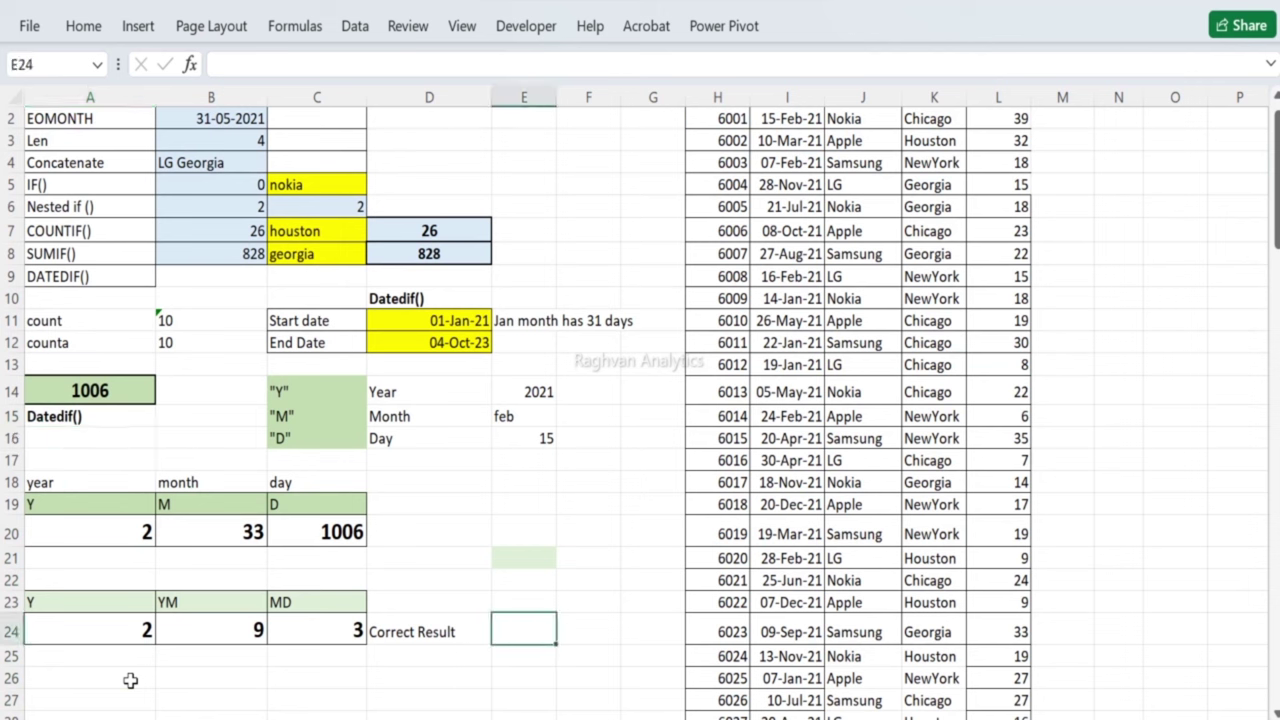
{"action": "type", "text": "="}
{"action": "type", "text": "cok"}
{"action": "key", "text": "BackSpace"}
{"action": "type", "text": "n"}
{"action": "key", "text": "Down"}
{"action": "key", "text": "Down"}
{"action": "key", "text": "Down"}
{"action": "key", "text": "Down"}
{"action": "key", "text": "Tab"}
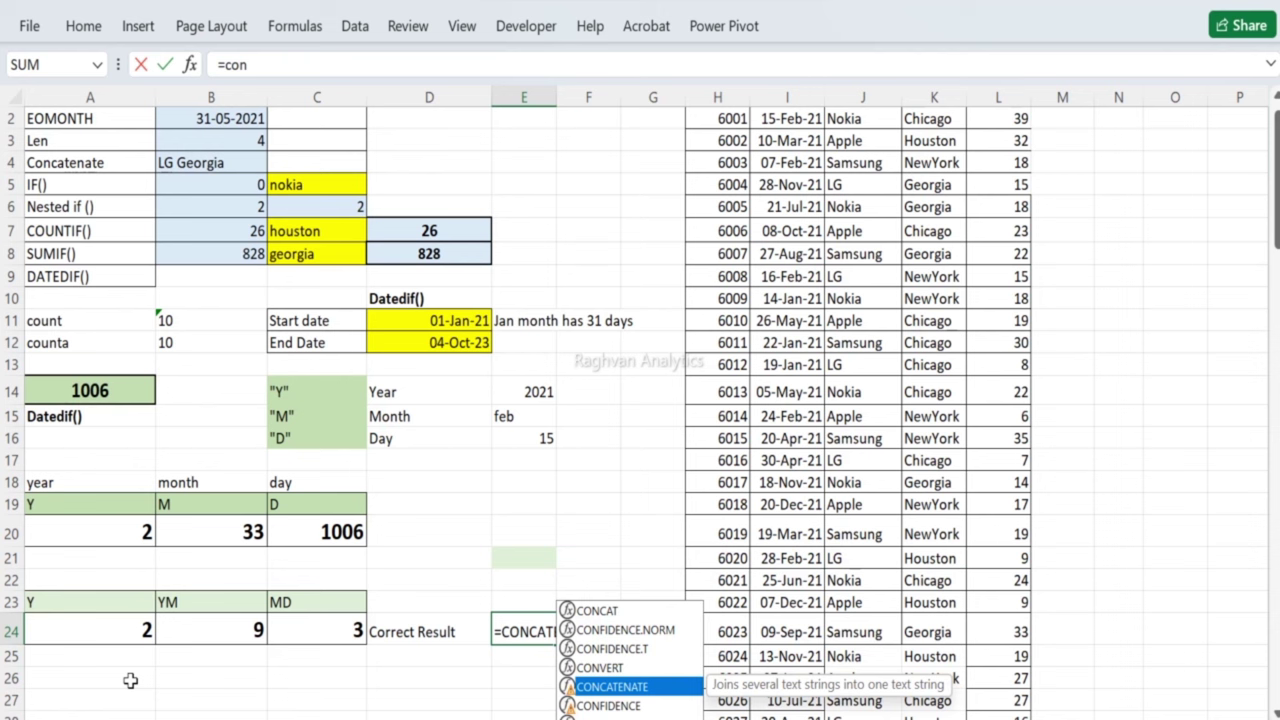
{"action": "key", "text": "Left"}
{"action": "key", "text": "Left"}
{"action": "key", "text": "Left"}
{"action": "key", "text": "Left"}
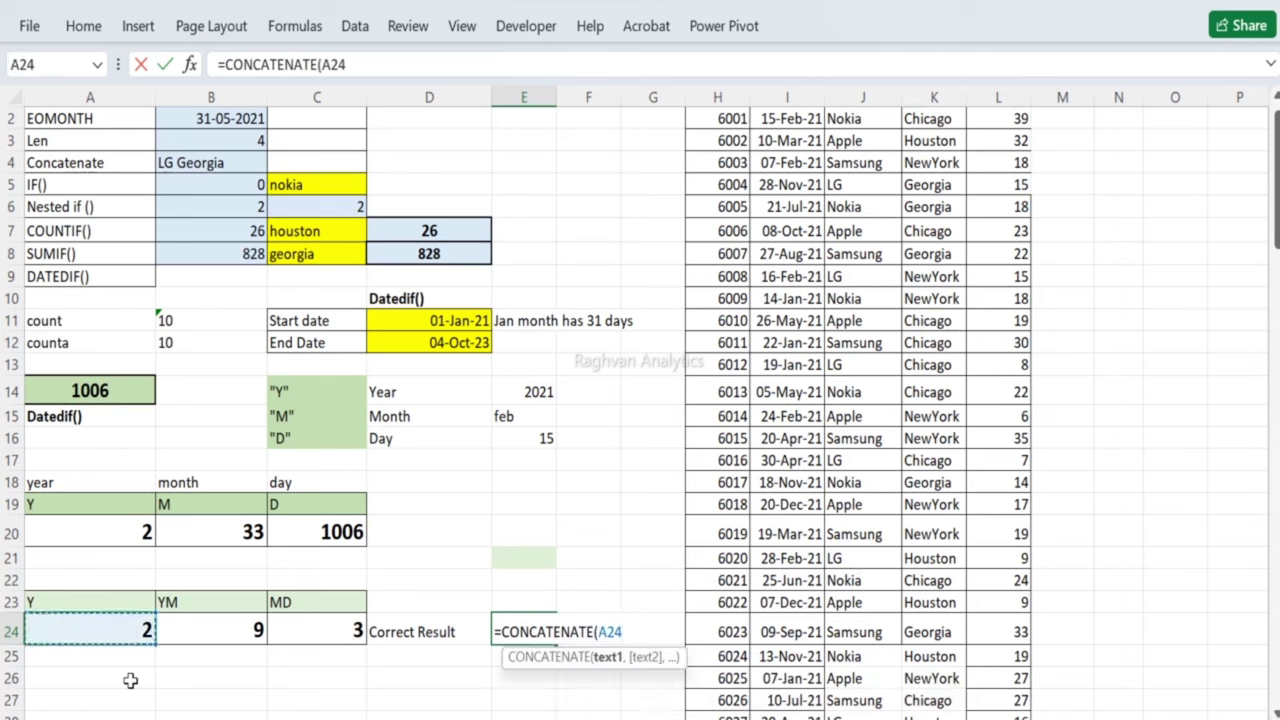
{"action": "type", "text": ","}
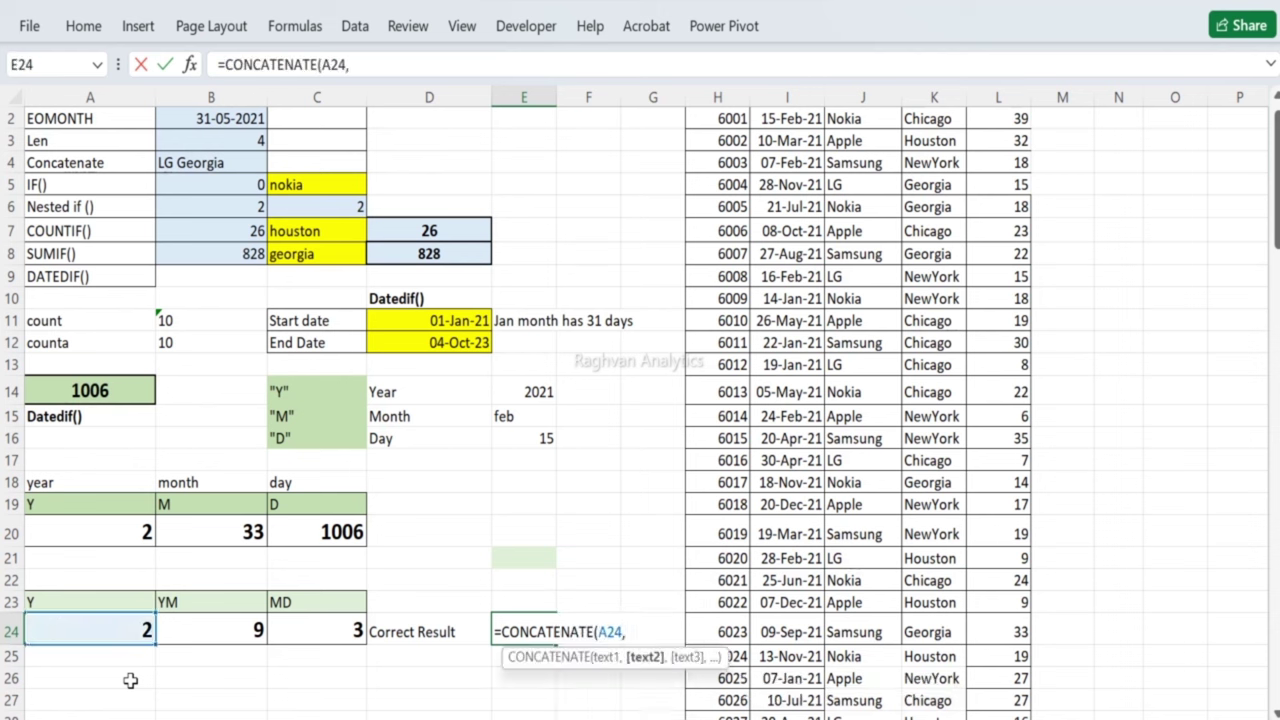
{"action": "type", "text": "\"\""}
{"action": "type", "text": "Years"}
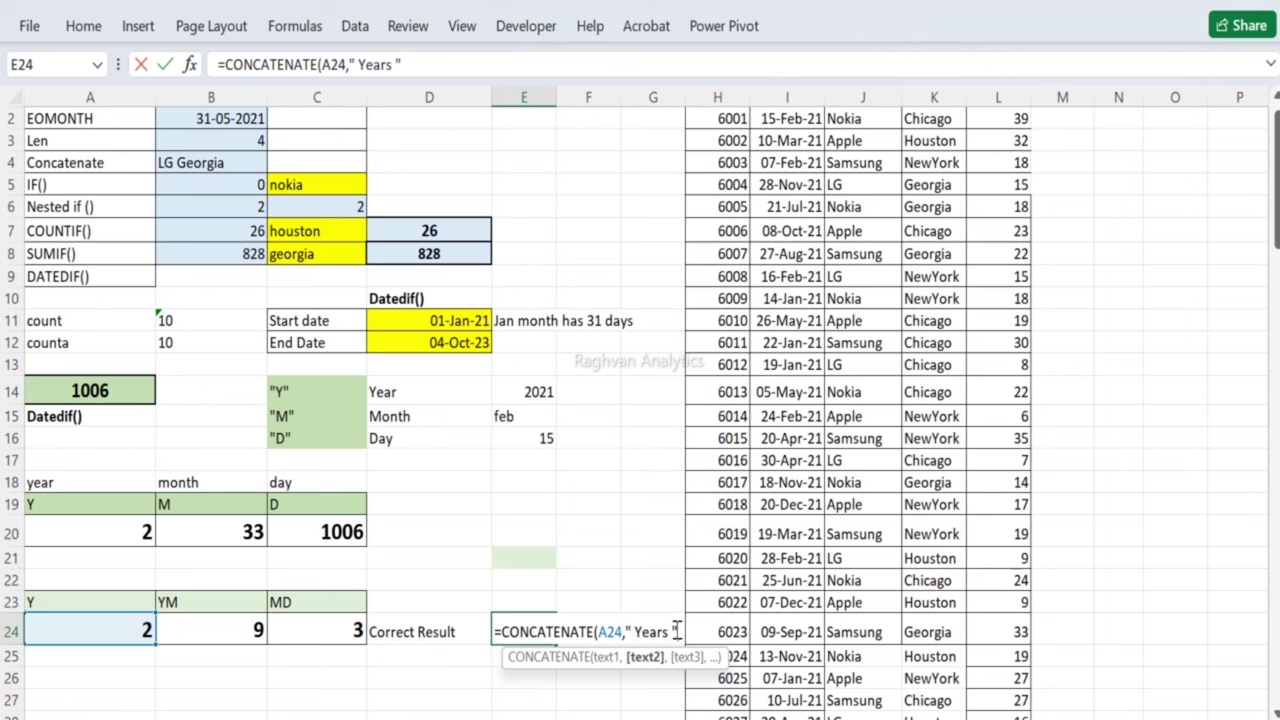
{"action": "type", "text": " ,"}
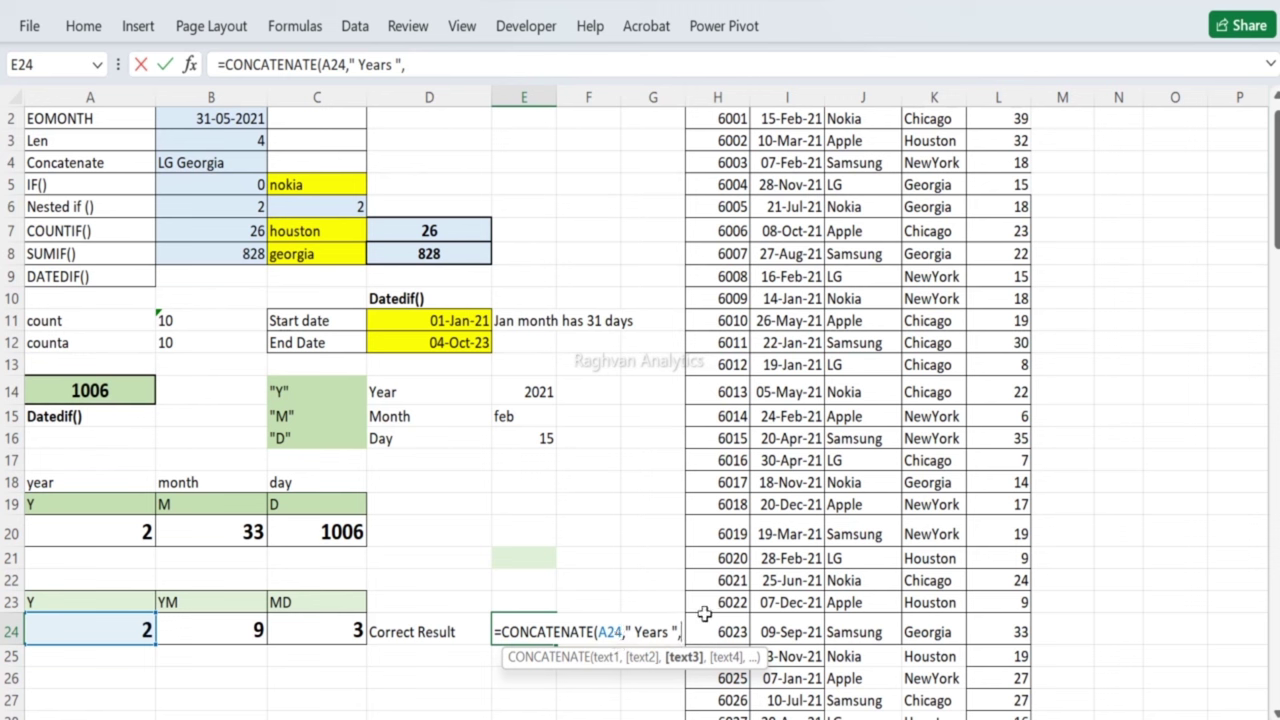
Step: Add B24 with ' Months ' and C24 with ' Days ', close and enter, showing 2 Years 9 Months 3 Days
{"action": "left_click", "coordinate": [236, 627]}
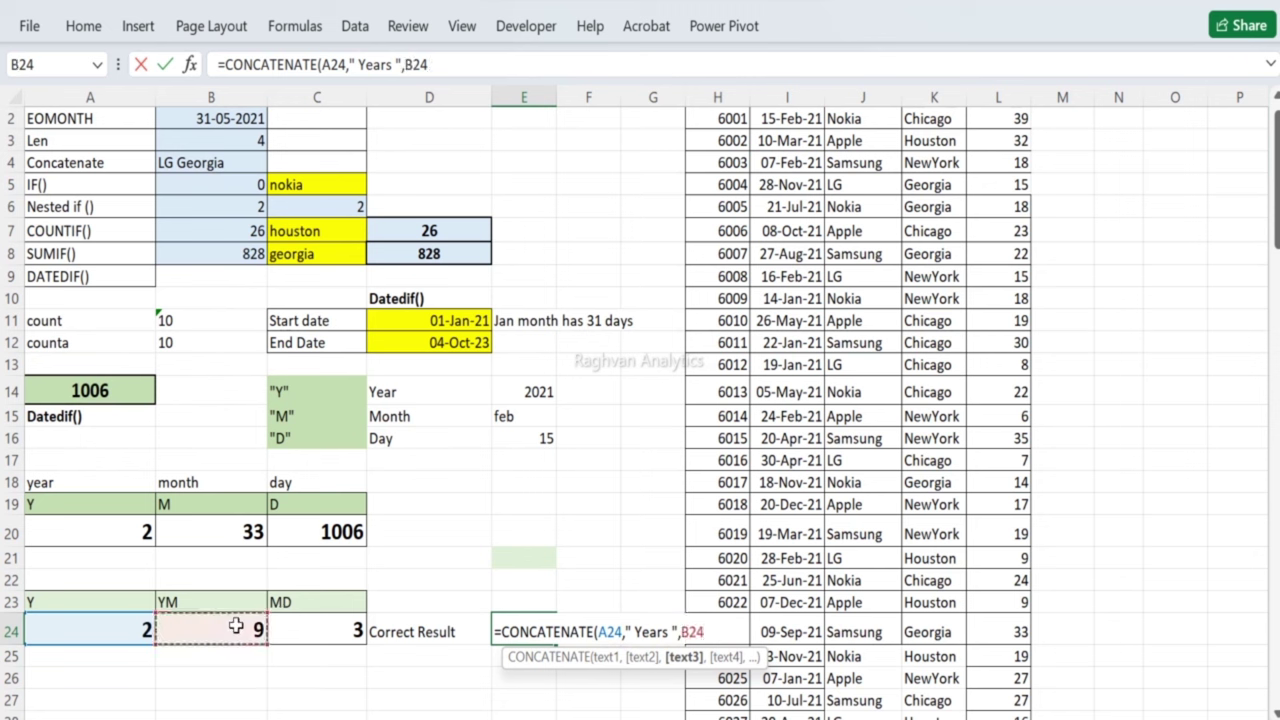
{"action": "type", "text": ",\"\""}
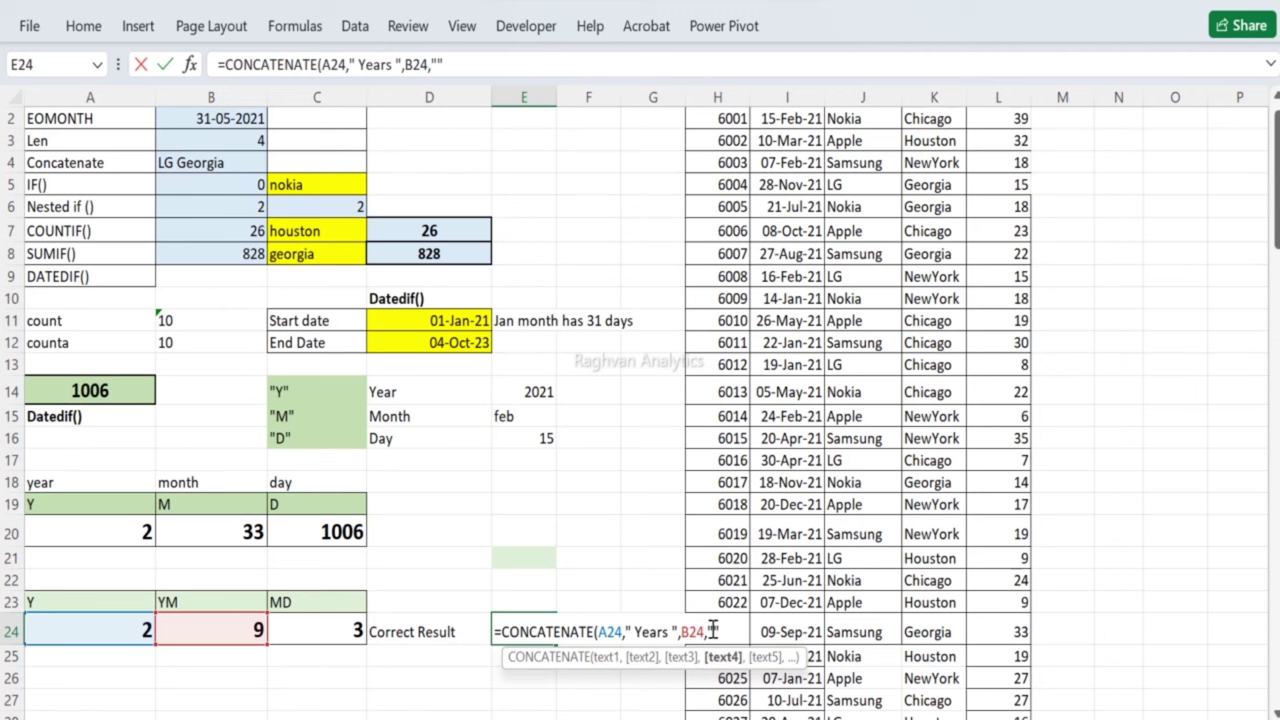
{"action": "type", "text": "Months\""}
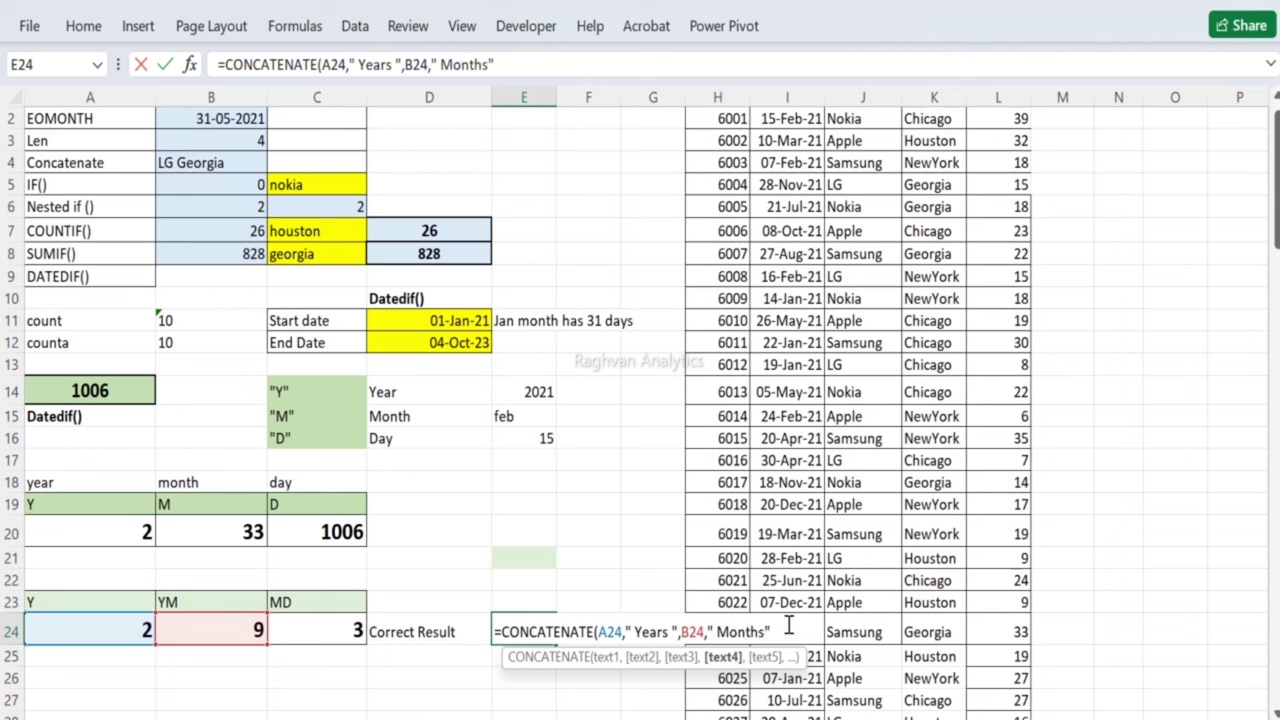
{"action": "type", "text": ","}
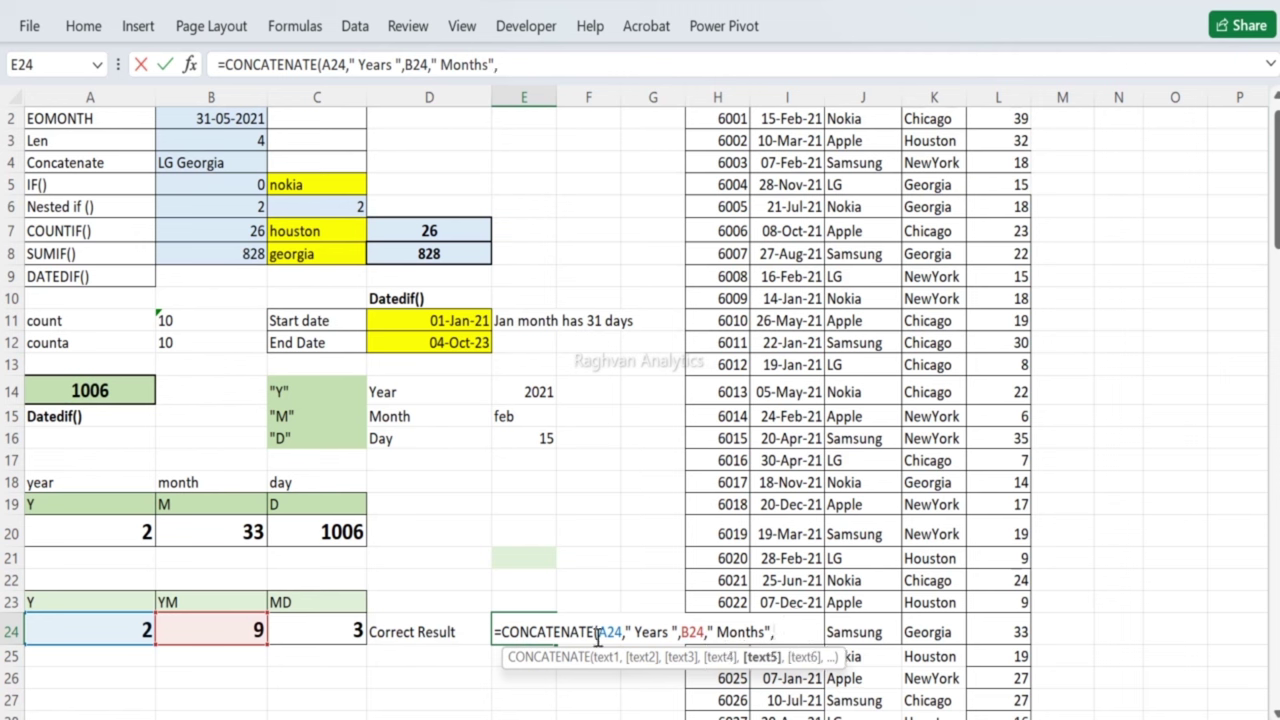
{"action": "left_click", "coordinate": [343, 631]}
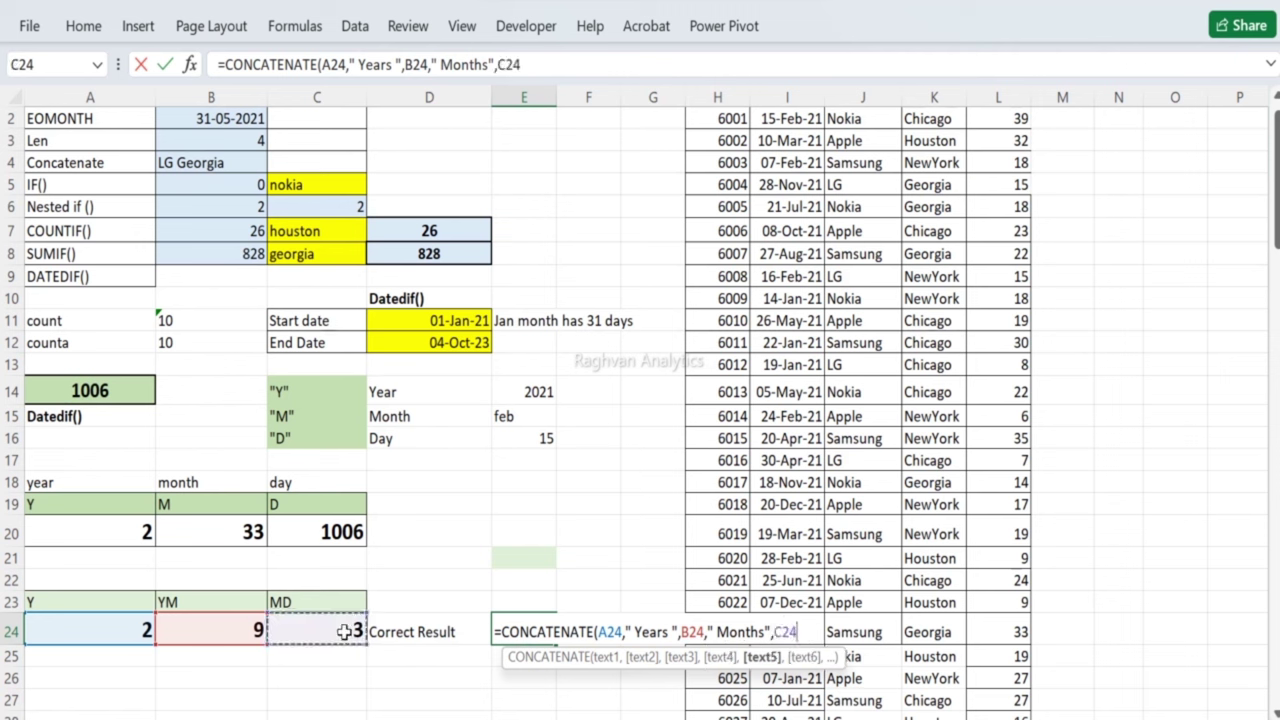
{"action": "type", "text": ","}
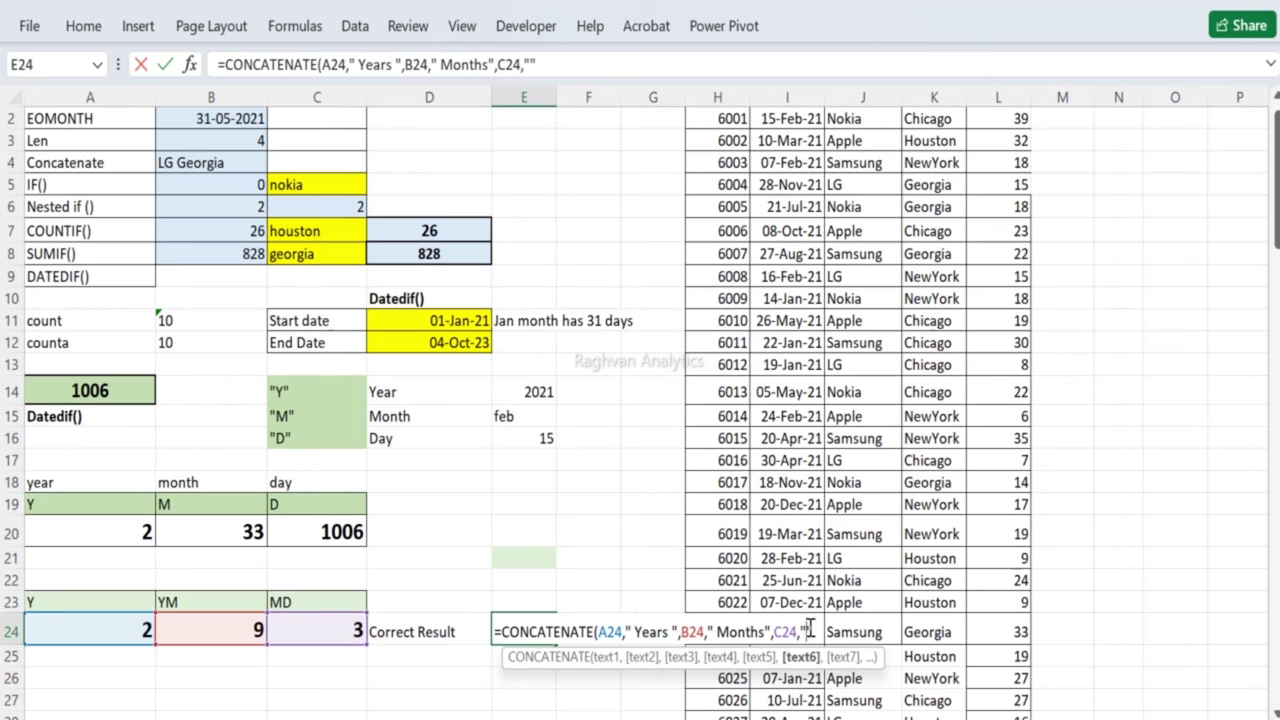
{"action": "type", "text": "Days"}
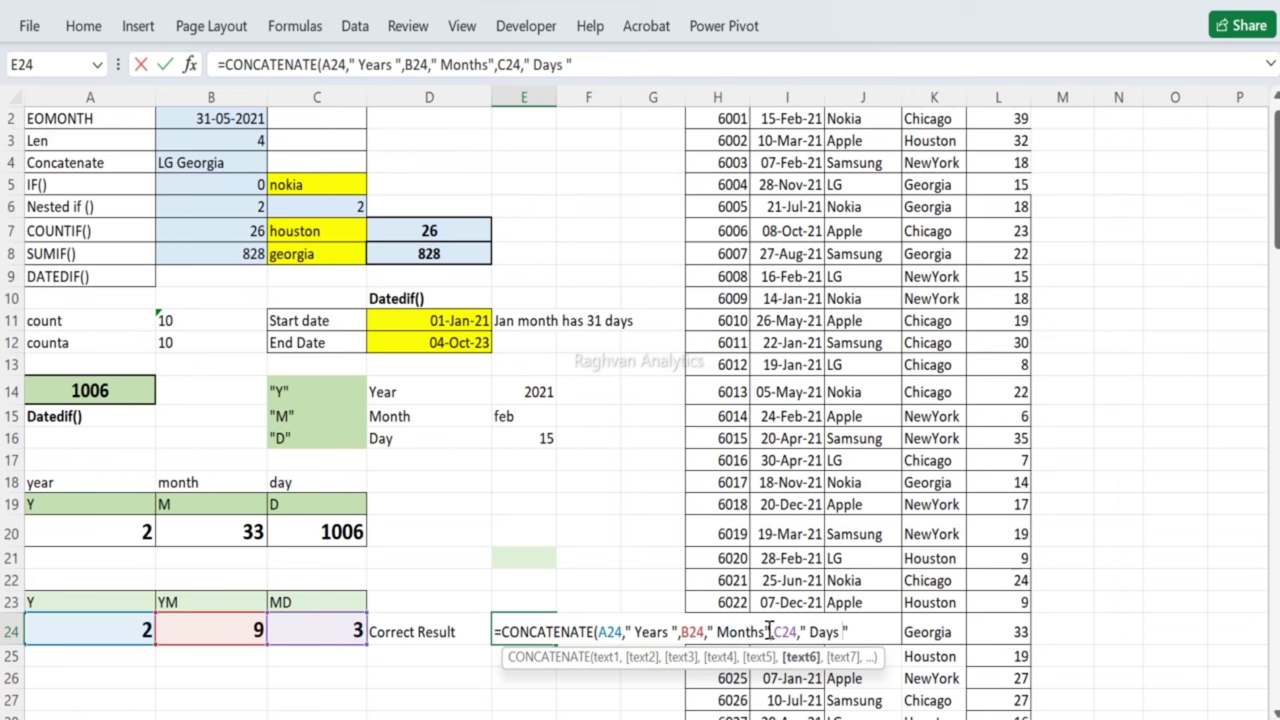
{"action": "left_click", "coordinate": [763, 630]}
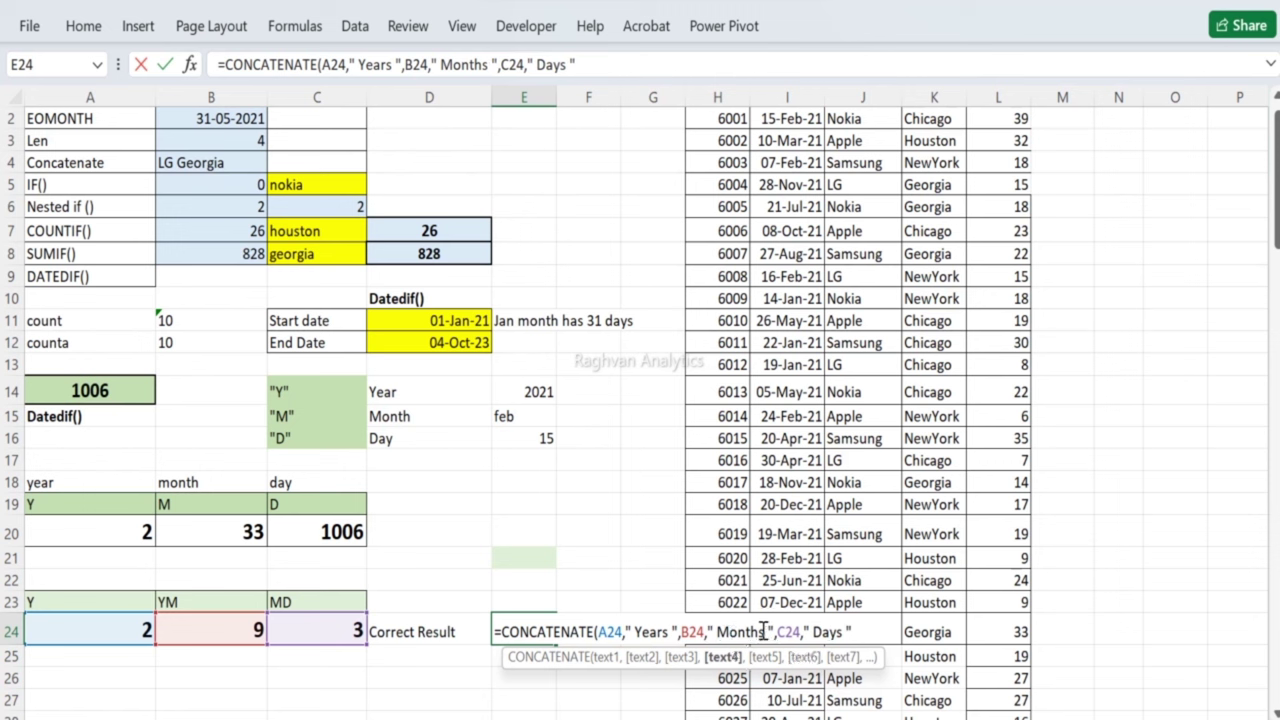
{"action": "left_click", "coordinate": [868, 626]}
{"action": "type", "text": ")"}
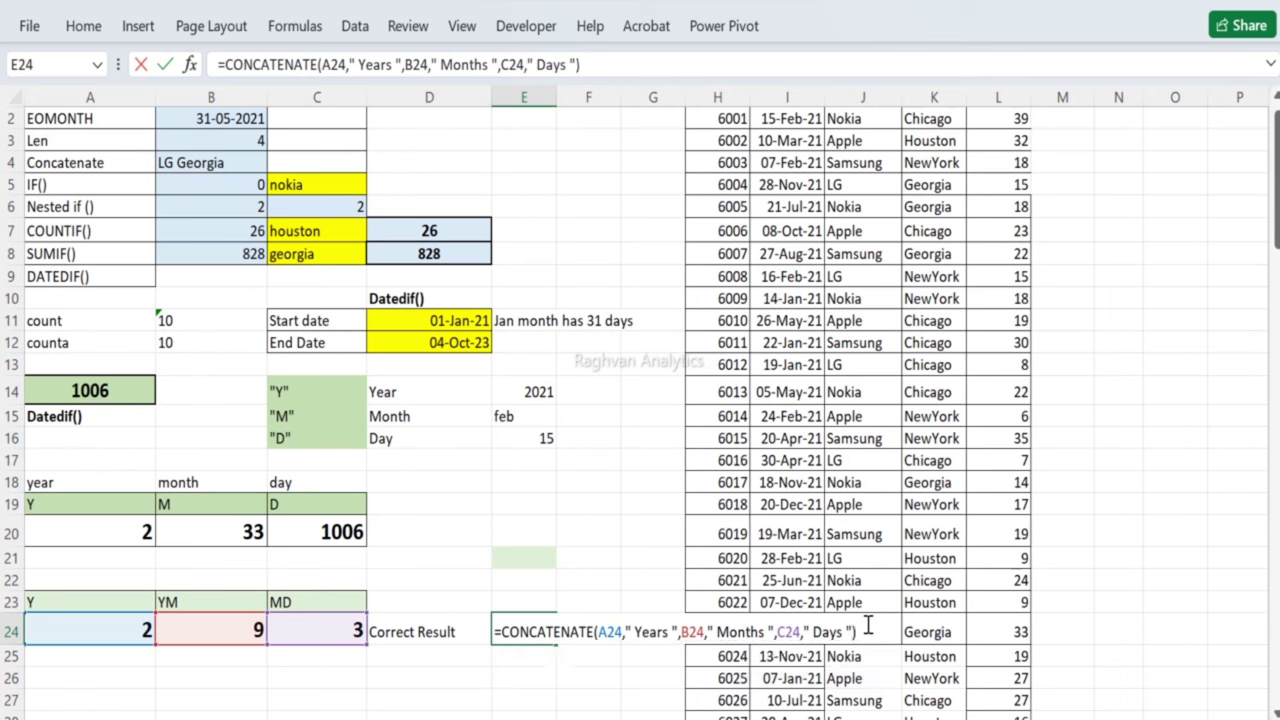
{"action": "key", "text": "Return"}
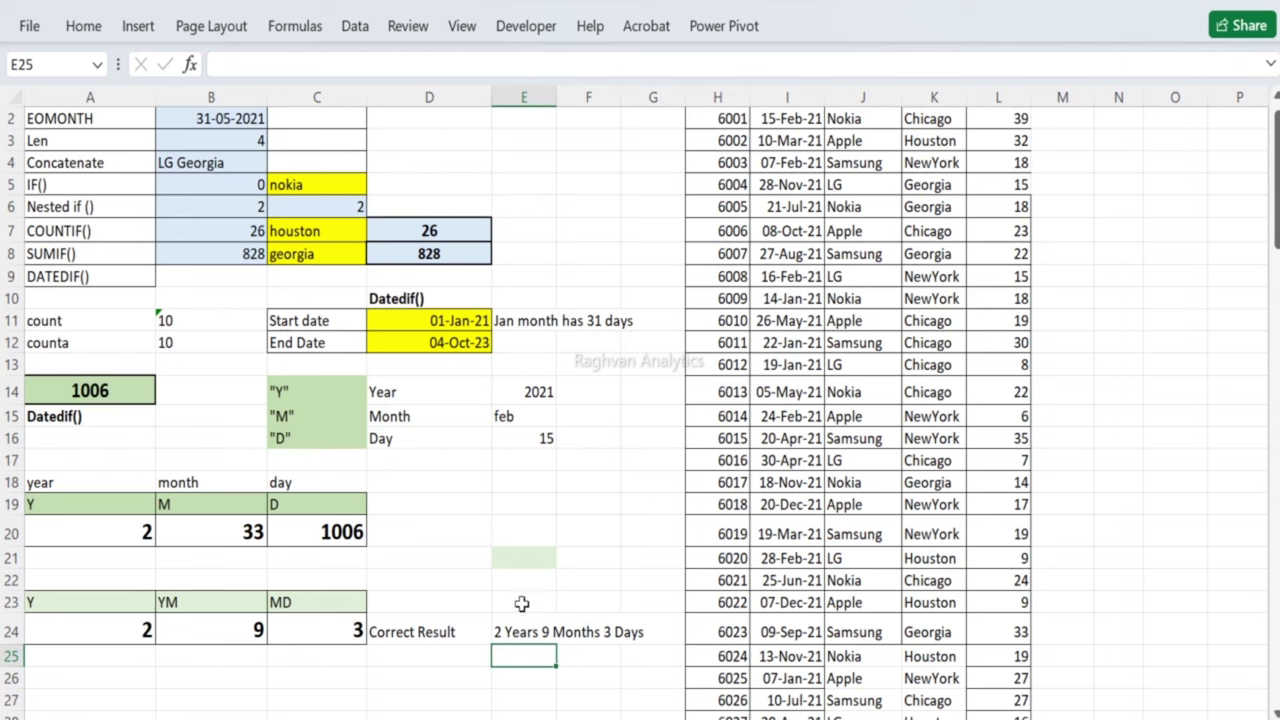
{"action": "left_click", "coordinate": [522, 342]}
Step: Link E12 to E24's tenure text with =E24 and make it bold
{"action": "type", "text": "="}
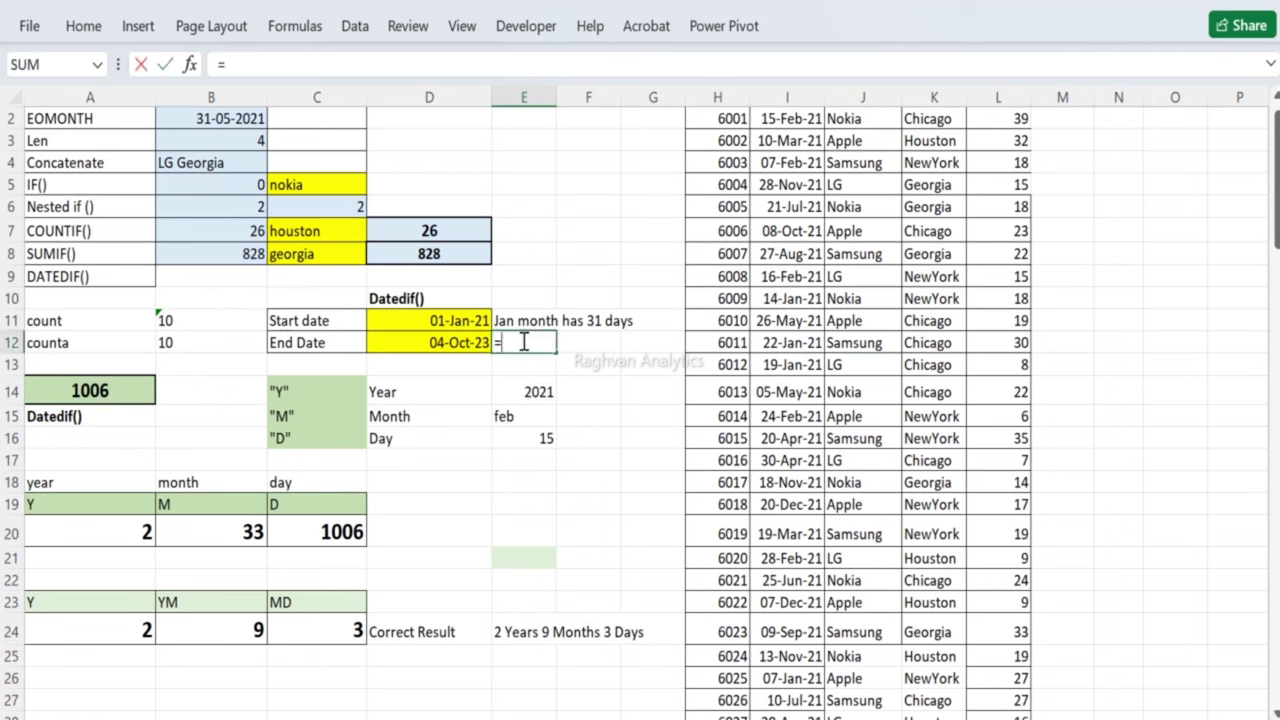
{"action": "left_click", "coordinate": [510, 626]}
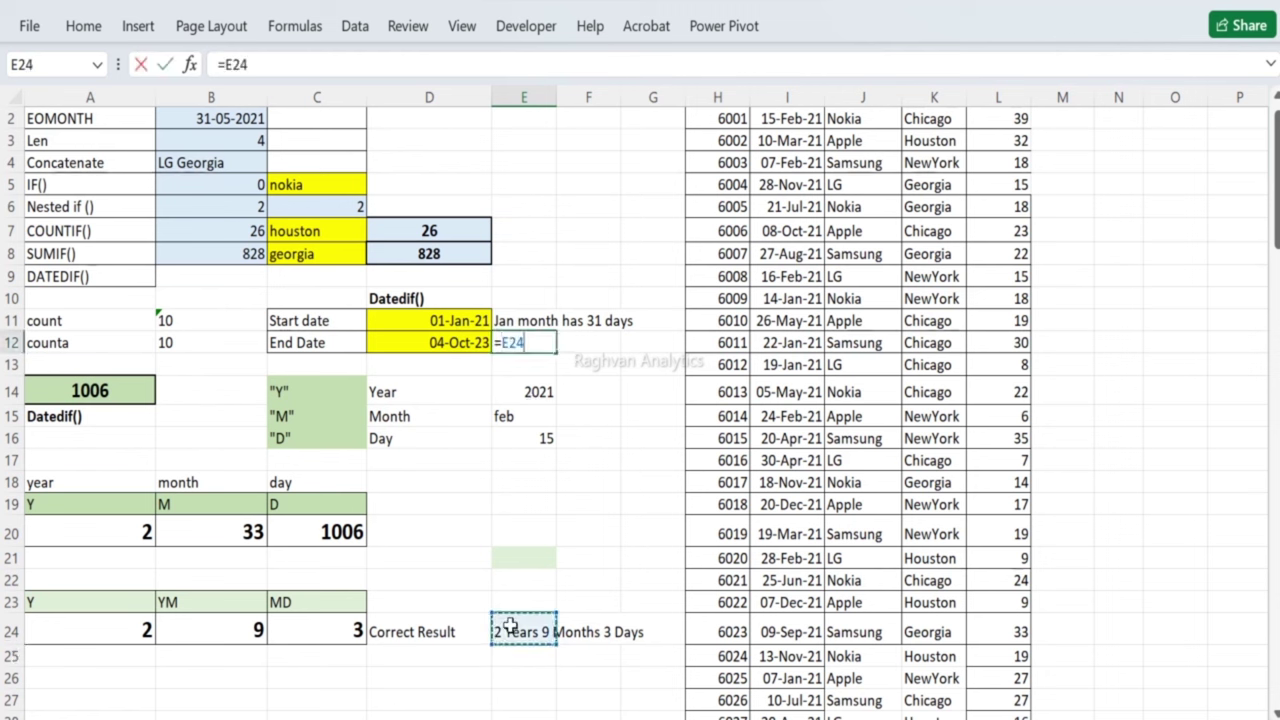
{"action": "key", "text": "Return"}
{"action": "left_click", "coordinate": [518, 342]}
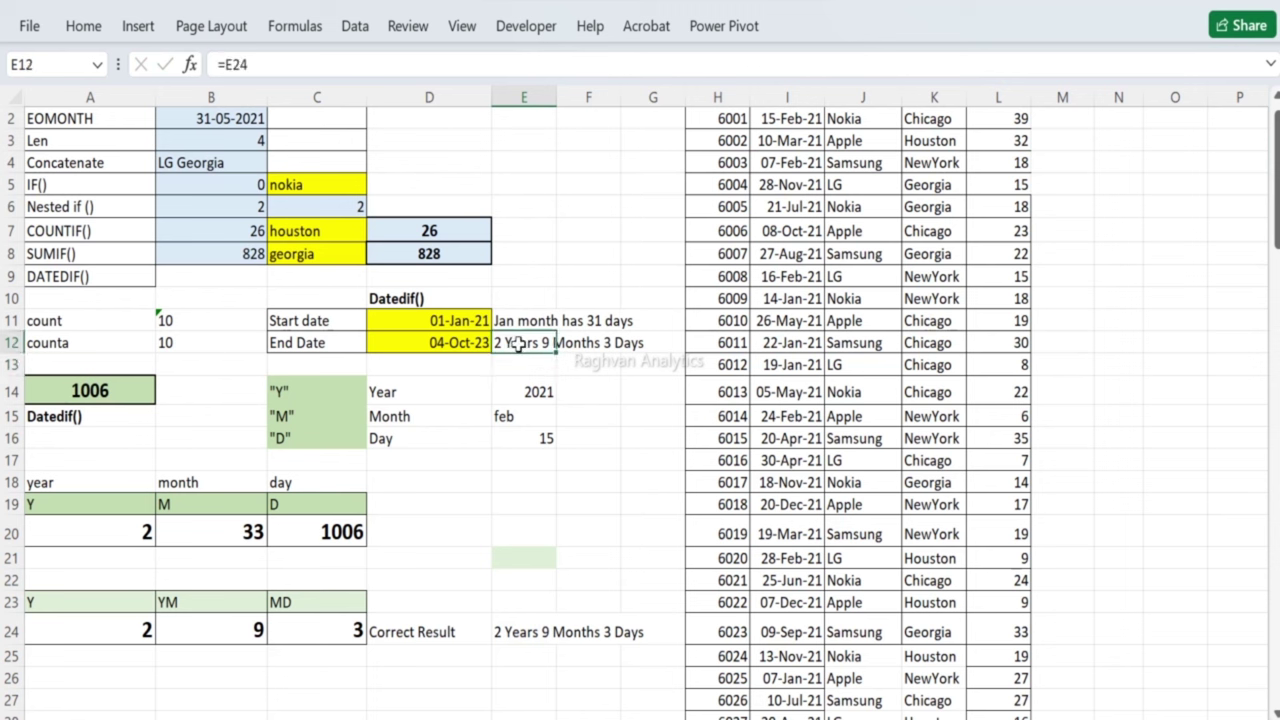
{"action": "key", "text": "ctrl+b"}
Step: Change the End Date in D12 to 04-Oct-24
{"action": "left_click", "coordinate": [510, 379]}
{"action": "key", "text": "Left"}
{"action": "key", "text": "Up"}
{"action": "key", "text": "Up"}
{"action": "key", "text": "Up"}
{"action": "key", "text": "Down"}
{"action": "key", "text": "F2"}
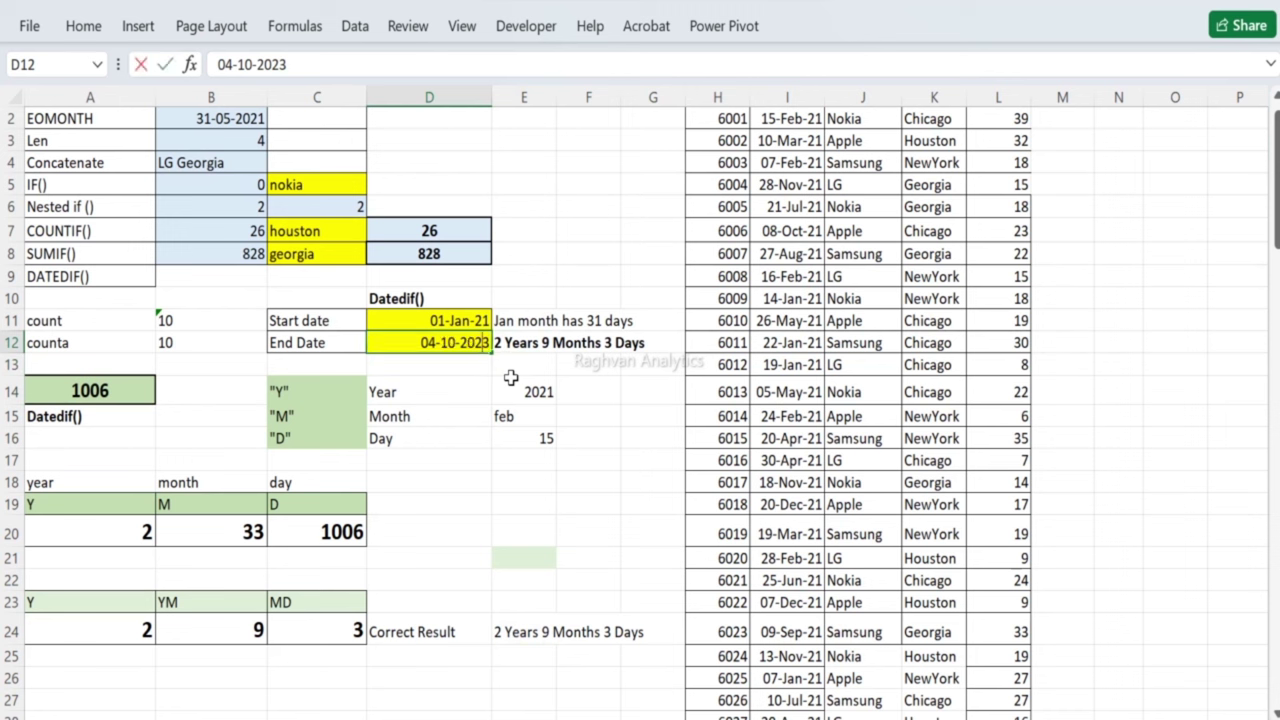
{"action": "key", "text": "BackSpace"}
{"action": "type", "text": "4"}
{"action": "key", "text": "ctrl+Return"}
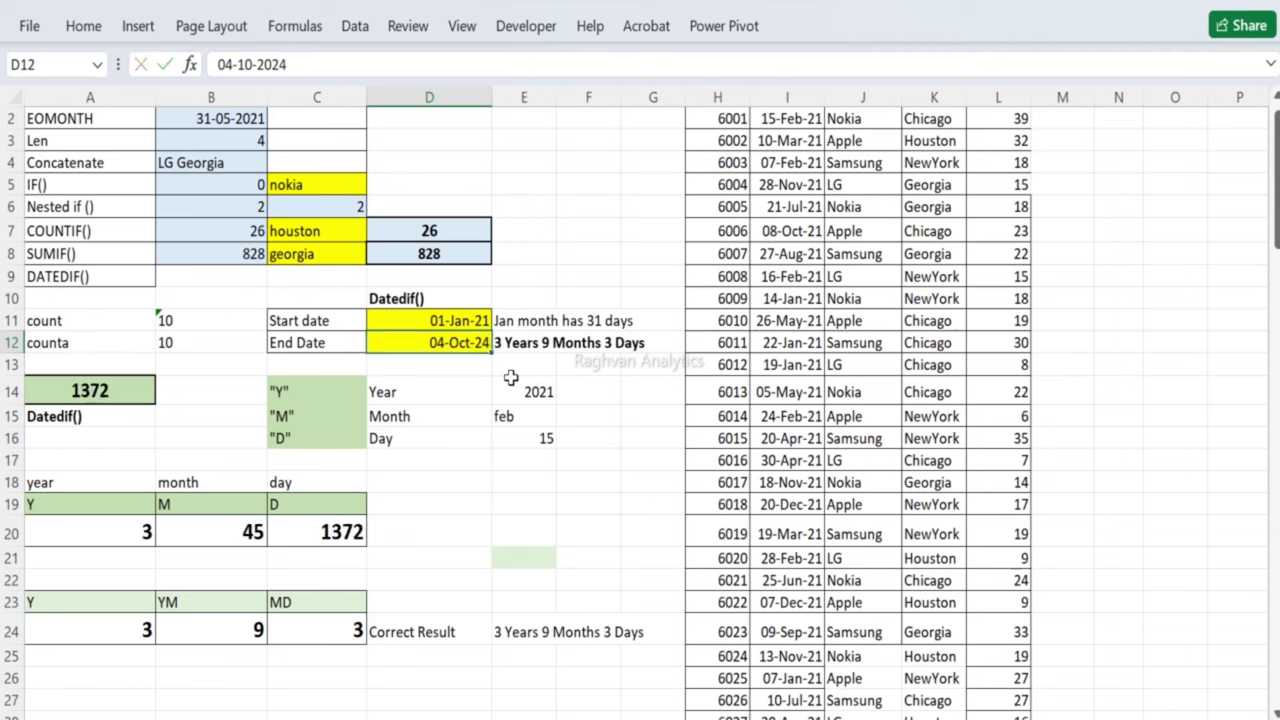
Step: Increase E12's font size three steps and widen column G to show the full tenure text
{"action": "left_click", "coordinate": [516, 343]}
{"action": "left_click", "coordinate": [88, 30]}
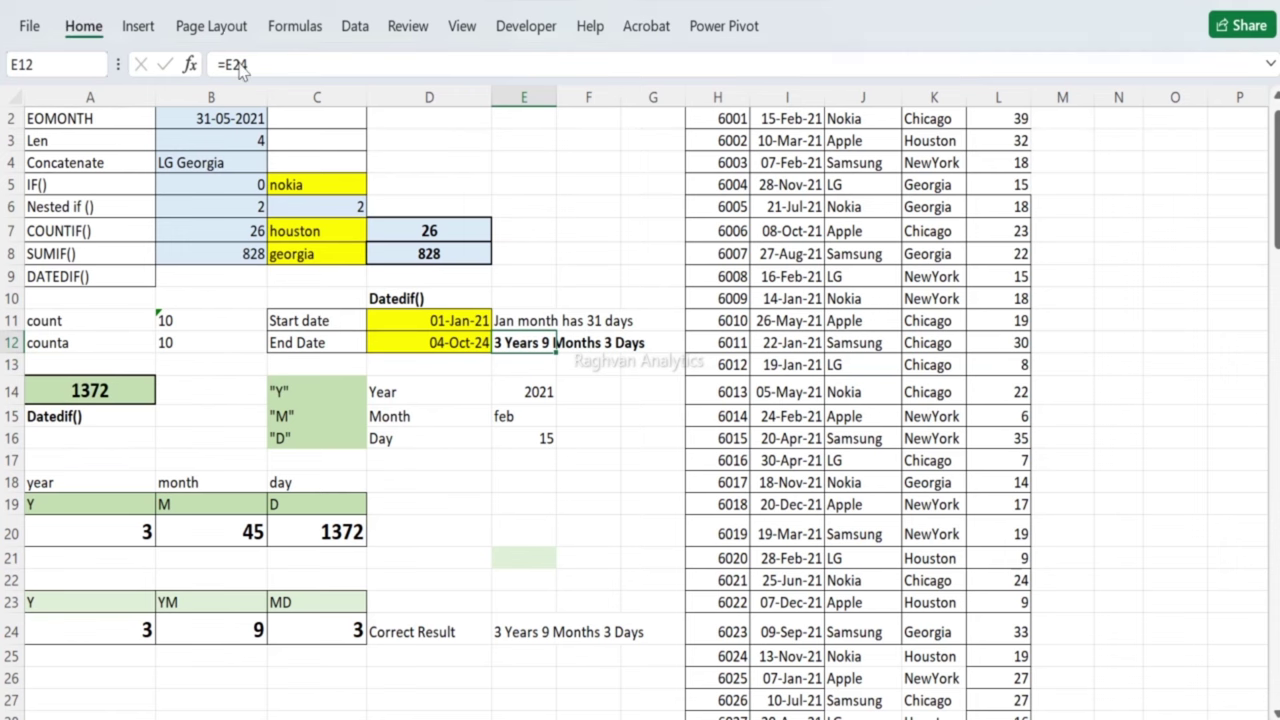
{"action": "left_click", "coordinate": [84, 26]}
{"action": "left_click", "coordinate": [351, 69]}
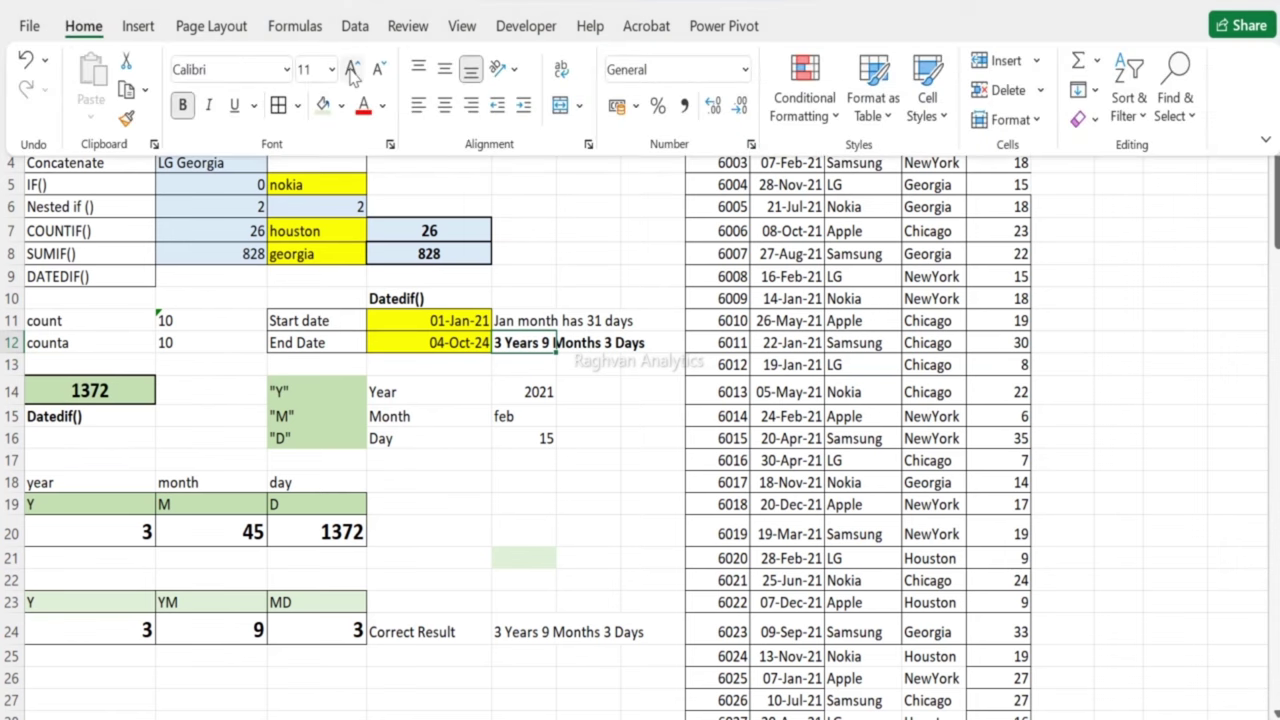
{"action": "left_click", "coordinate": [351, 69]}
{"action": "left_click", "coordinate": [351, 69]}
{"action": "left_click", "coordinate": [595, 172]}
{"action": "left_click_drag", "start_coordinate": [689, 100], "coordinate": [775, 99]}
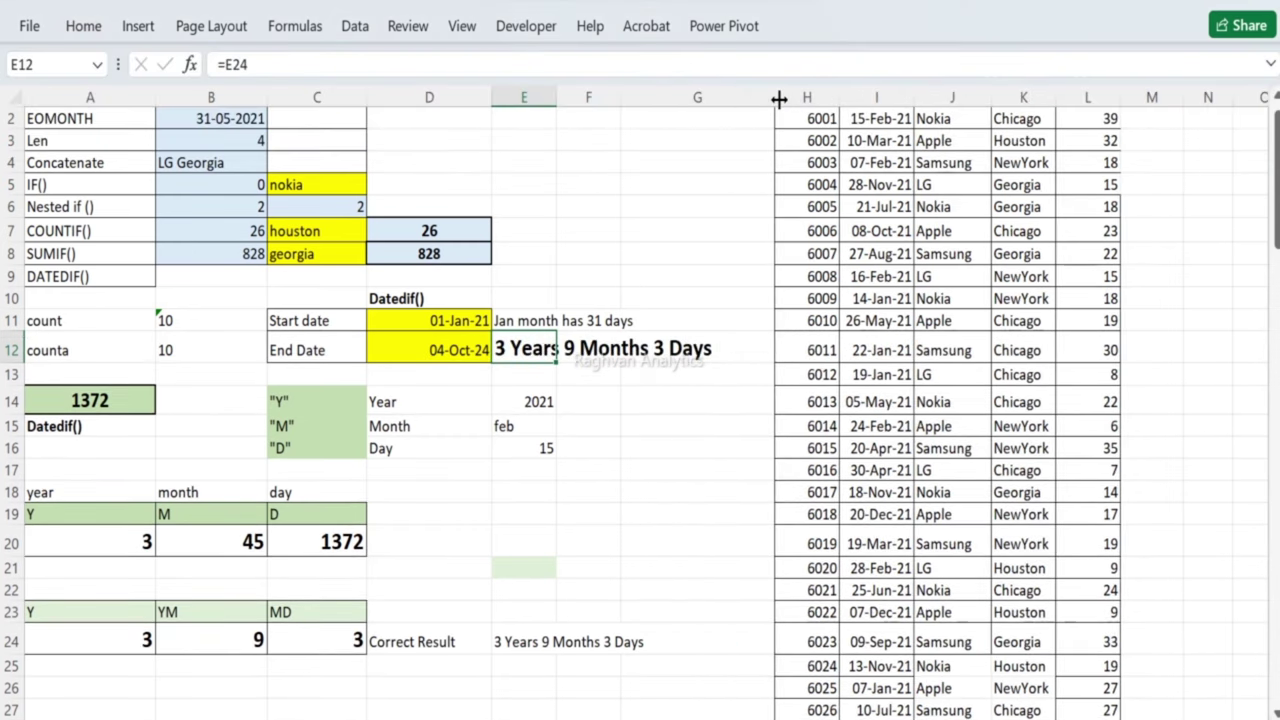
Step: Change the End Date month in D12 to June, making it 04-Jun-24
{"action": "left_click", "coordinate": [450, 349]}
{"action": "key", "text": "Left"}
{"action": "key", "text": "Right"}
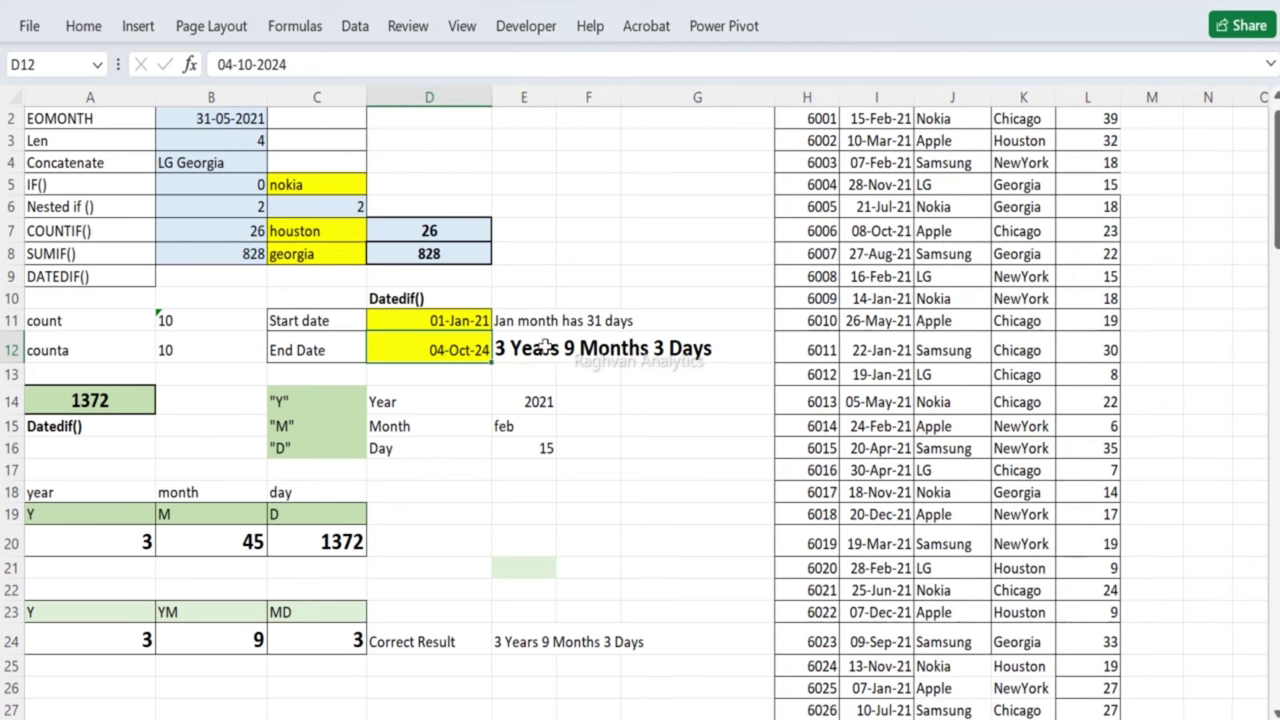
{"action": "double_click", "coordinate": [459, 350]}
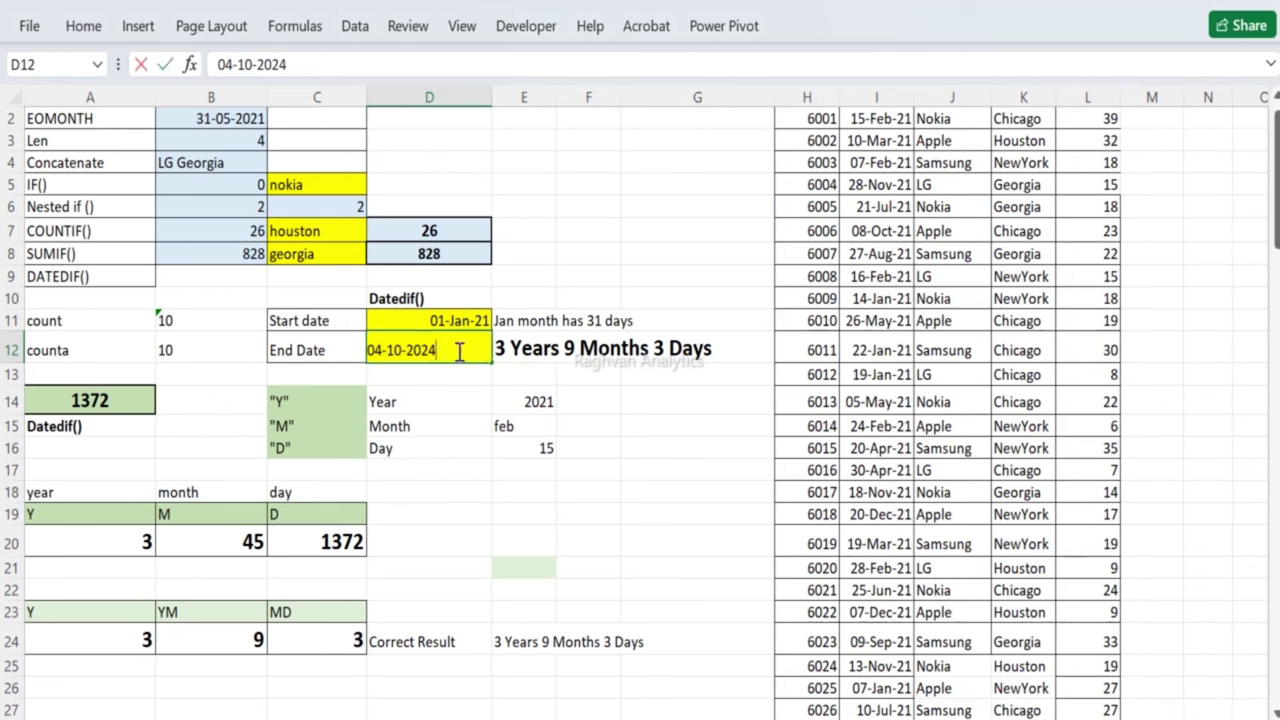
{"action": "left_click", "coordinate": [403, 348]}
{"action": "key", "text": "BackSpace"}
{"action": "key", "text": "BackSpace"}
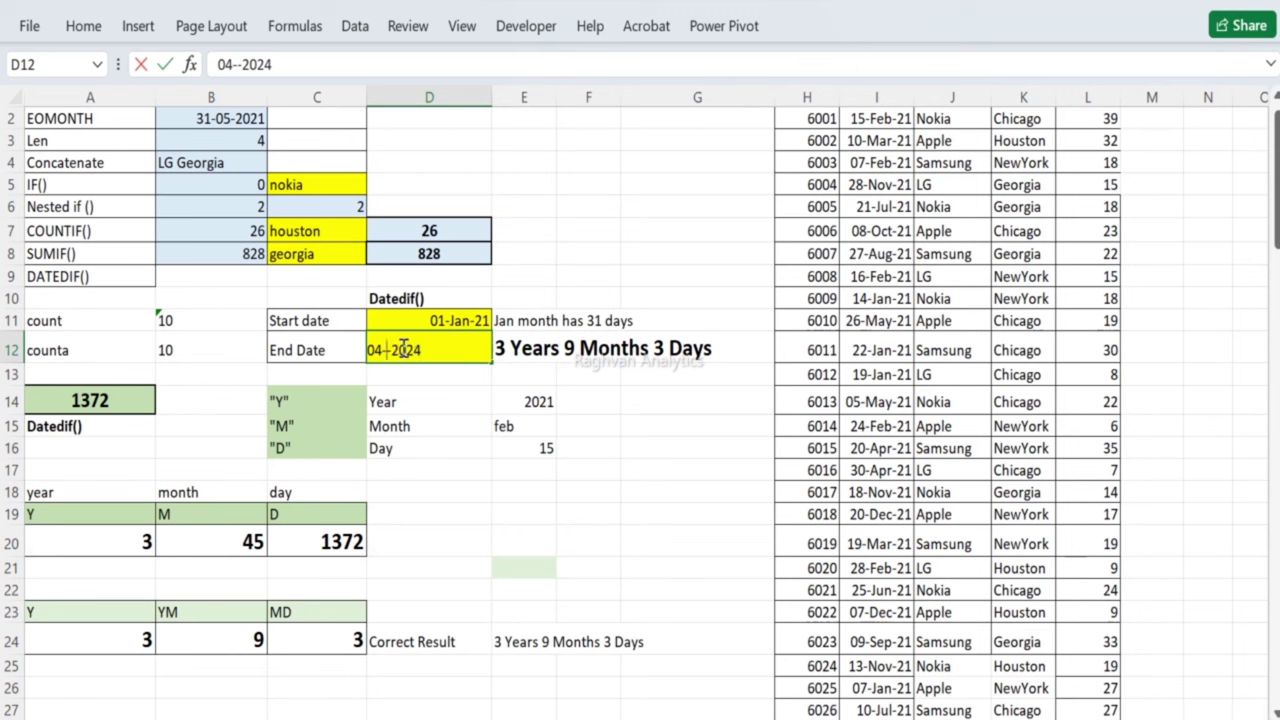
{"action": "type", "text": "06"}
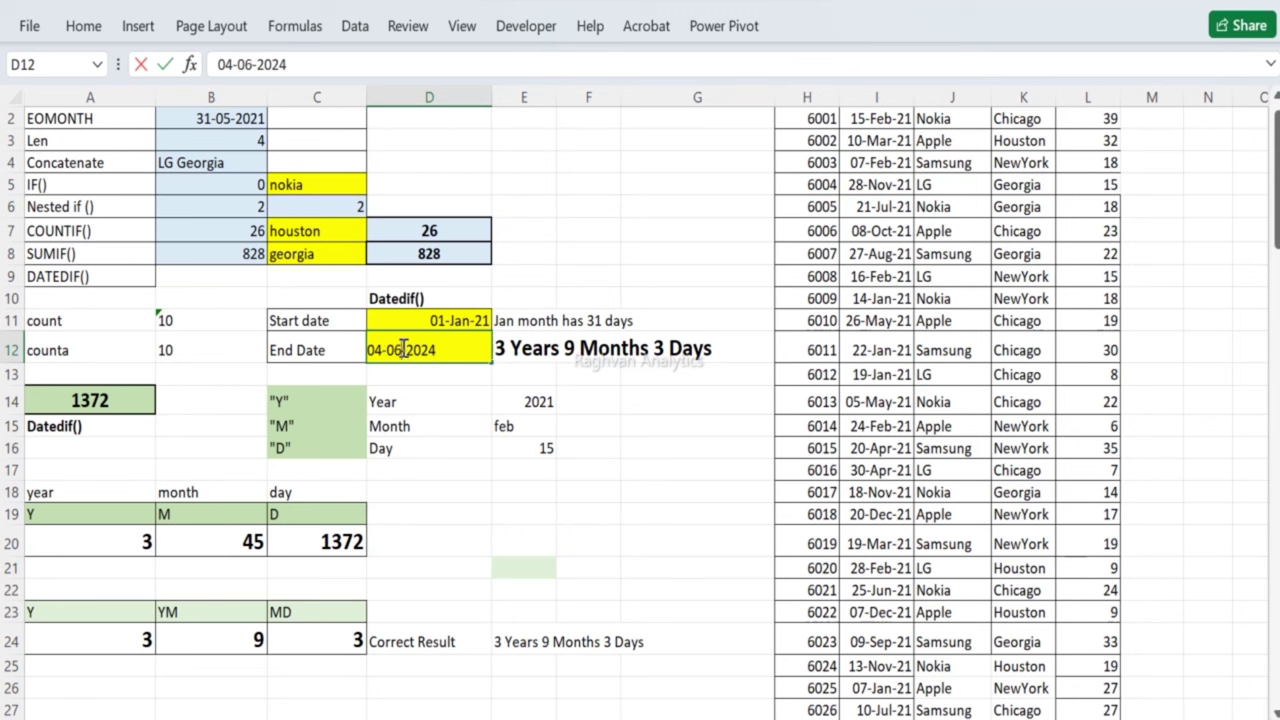
{"action": "key", "text": "Return"}
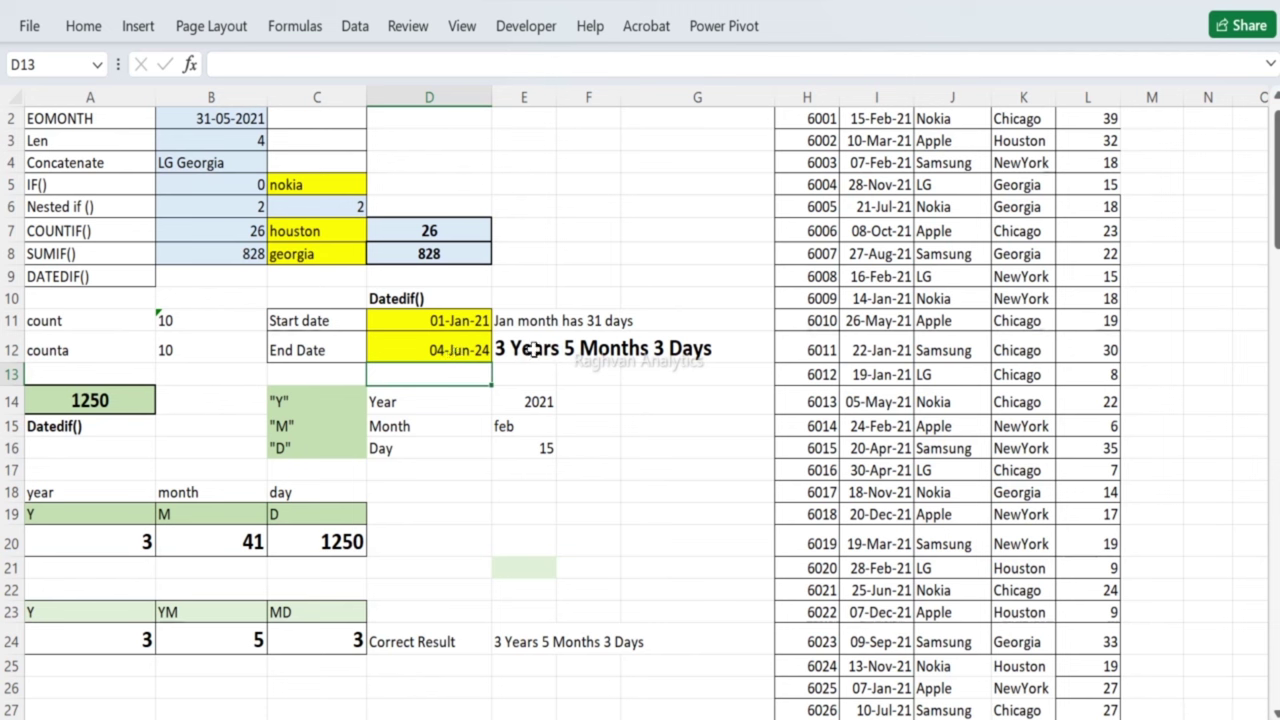
Step: Change the End Date to 05-Jun-27 so the tenure reads 6 Years 5 Months 4 Days
{"action": "left_click", "coordinate": [430, 353]}
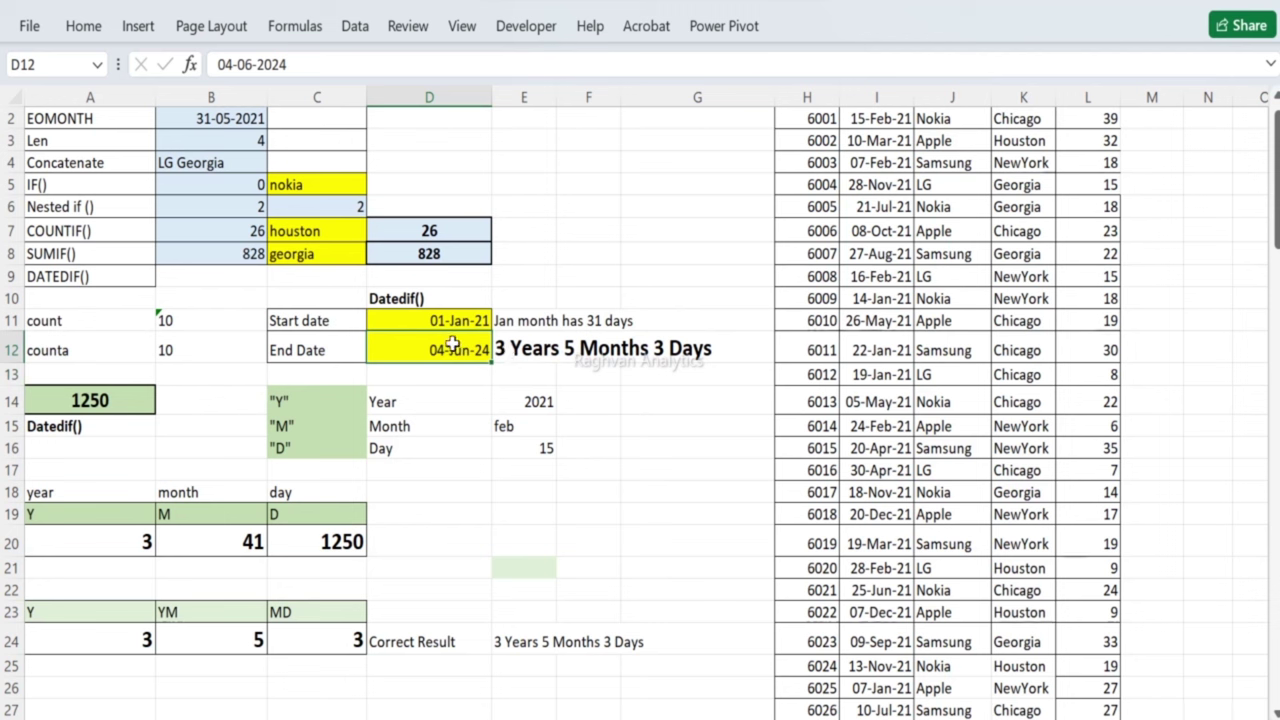
{"action": "double_click", "coordinate": [452, 345]}
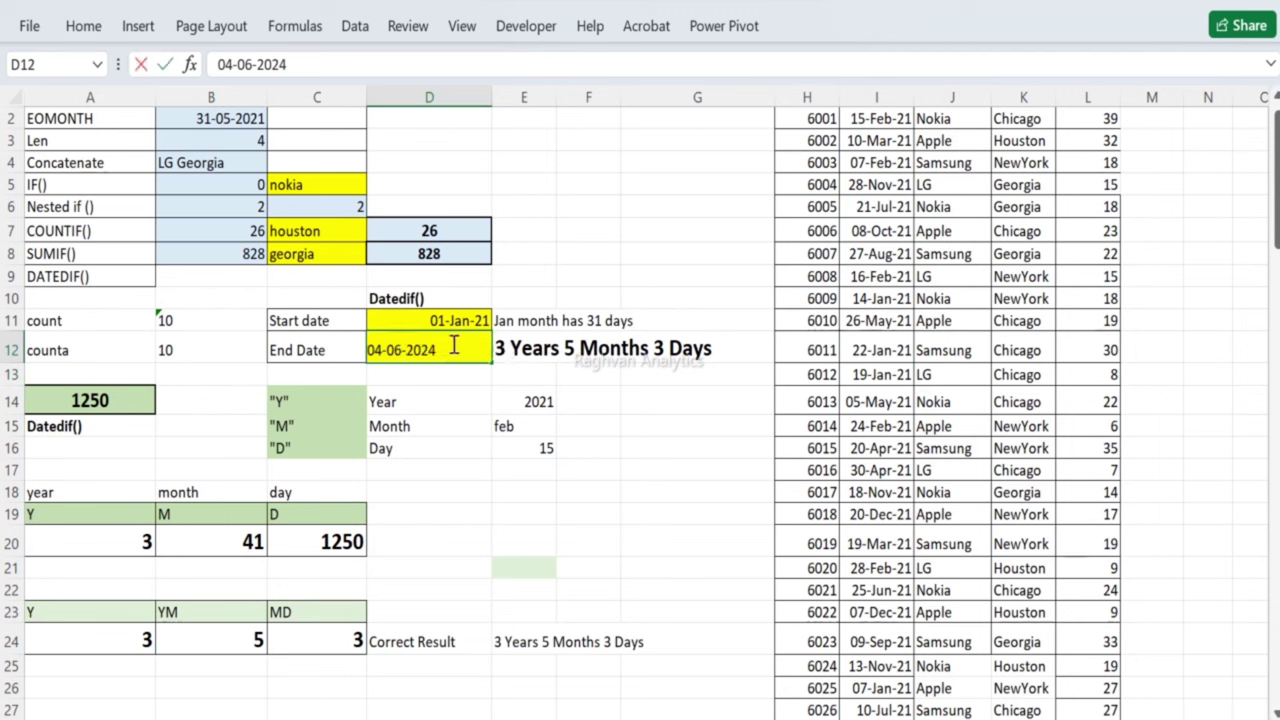
{"action": "key", "text": "BackSpace"}
{"action": "left_click", "coordinate": [381, 347]}
{"action": "key", "text": "BackSpace"}
{"action": "type", "text": "5"}
{"action": "key", "text": "Return"}
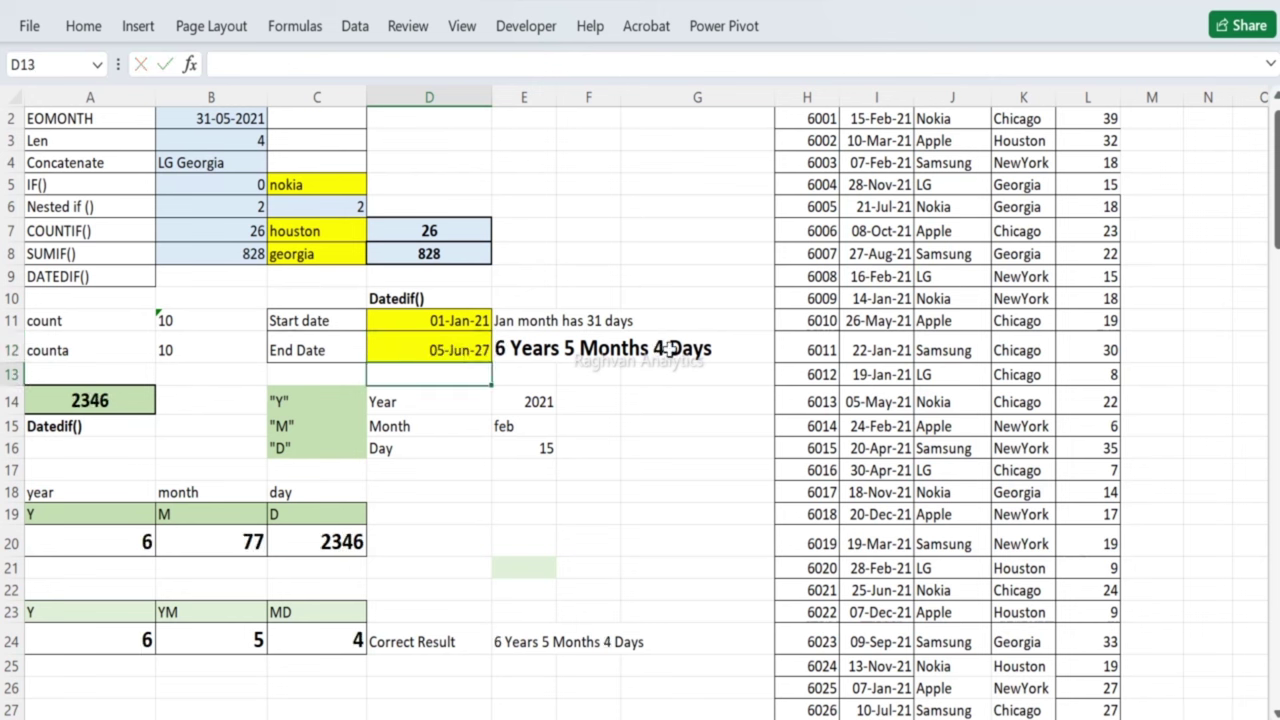
{"action": "left_click", "coordinate": [113, 540]}
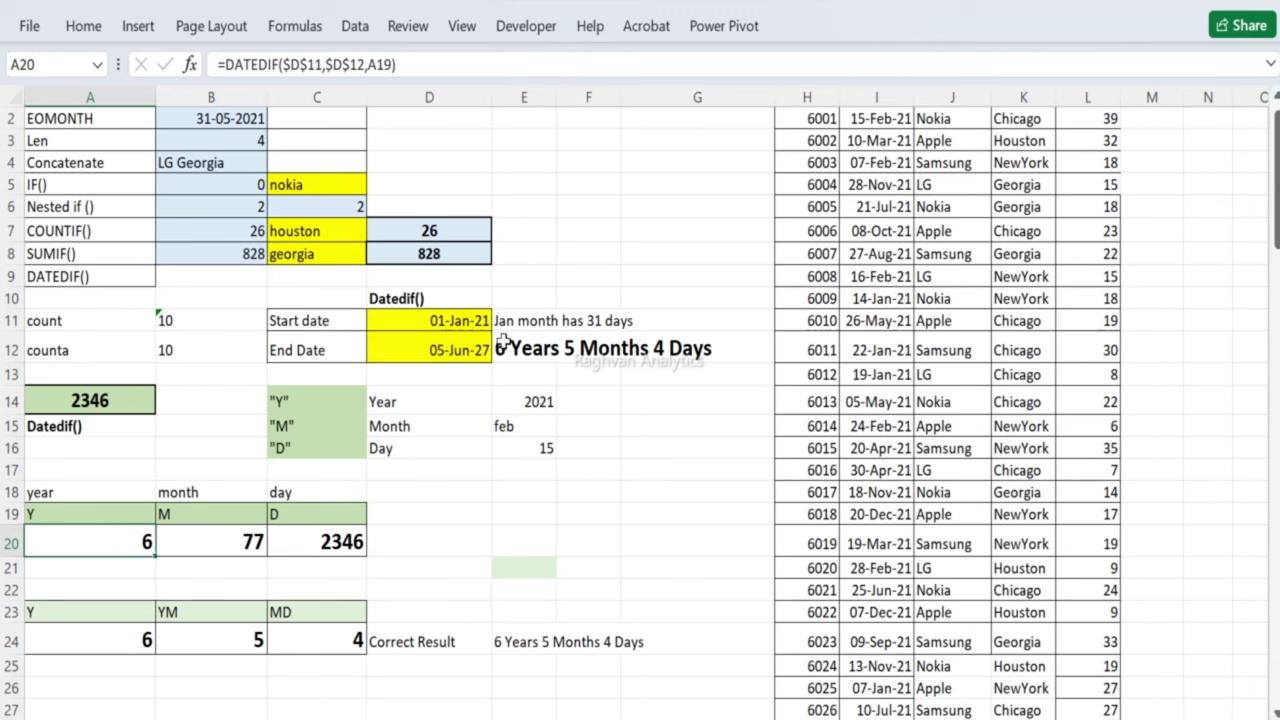
{"action": "left_click", "coordinate": [200, 535]}
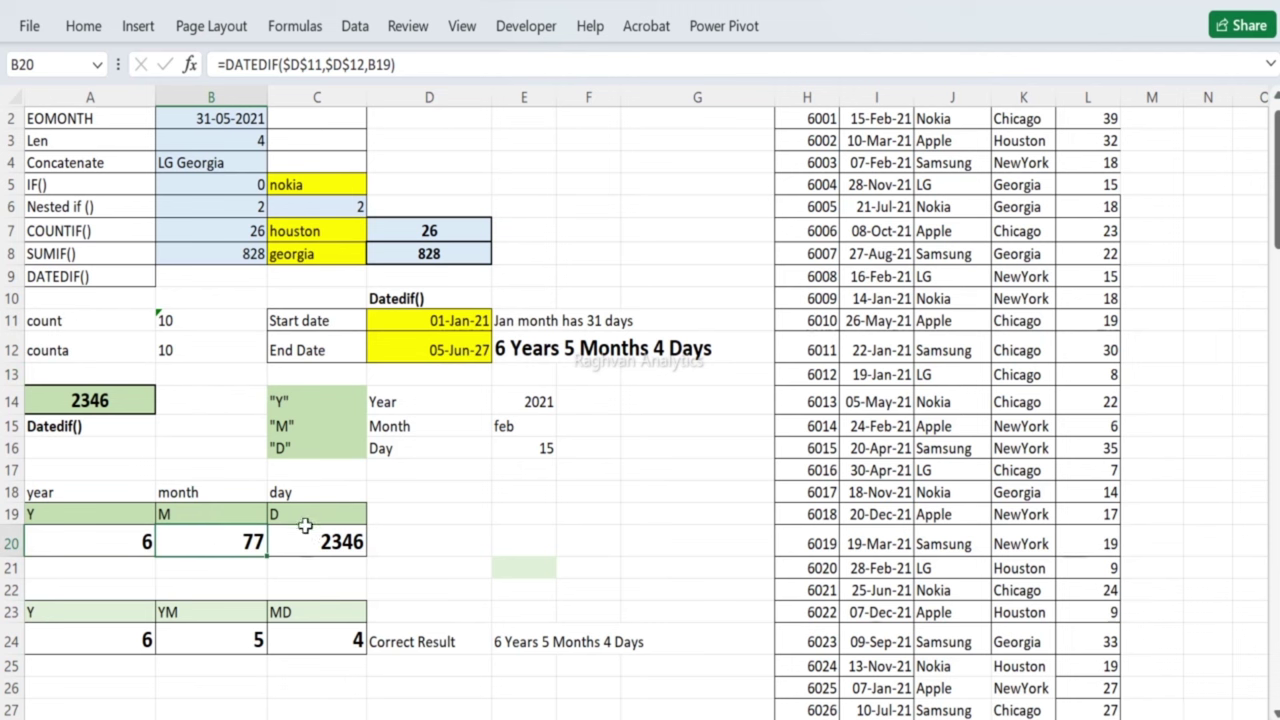
{"action": "left_click", "coordinate": [126, 537]}
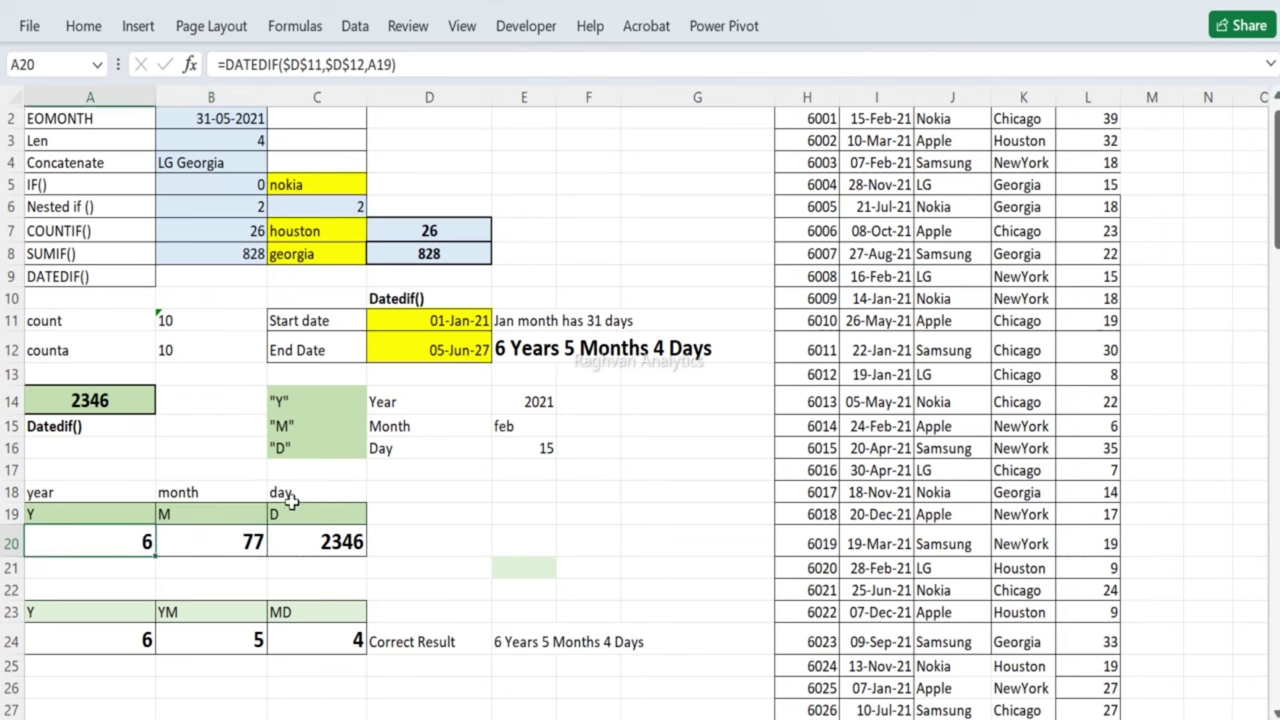
{"action": "left_click", "coordinate": [221, 543]}
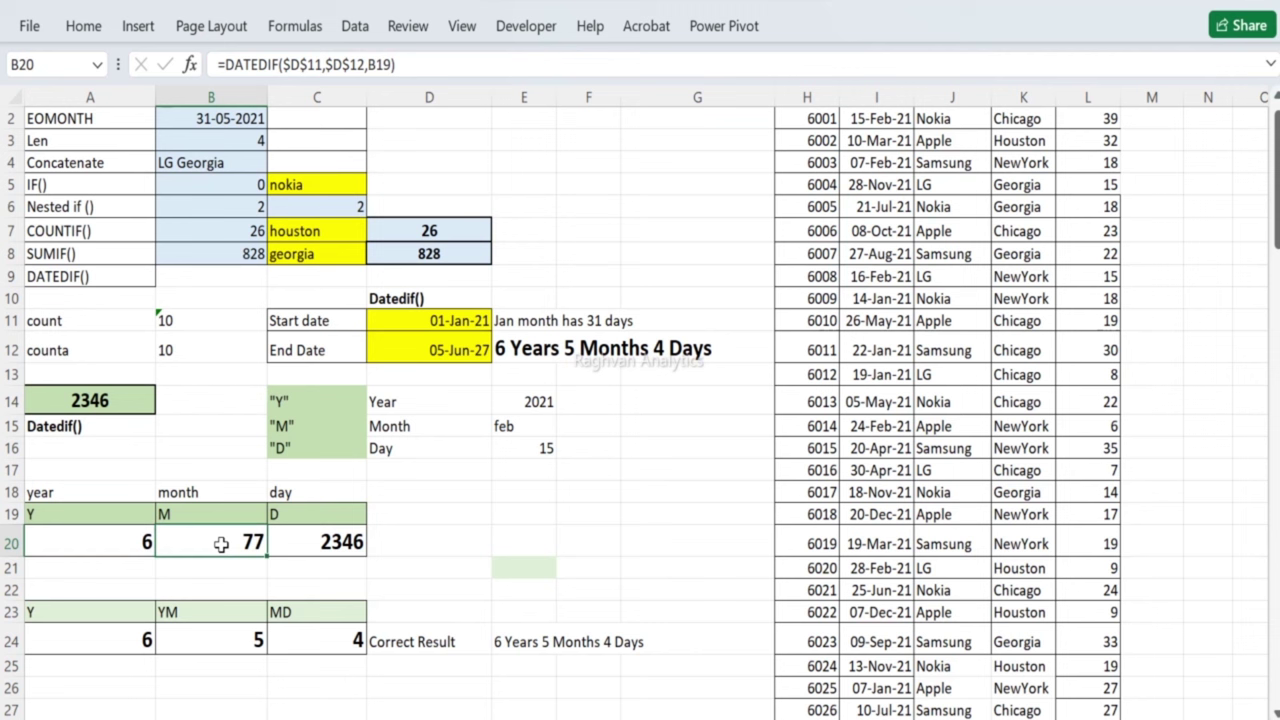
{"action": "left_click", "coordinate": [314, 541]}
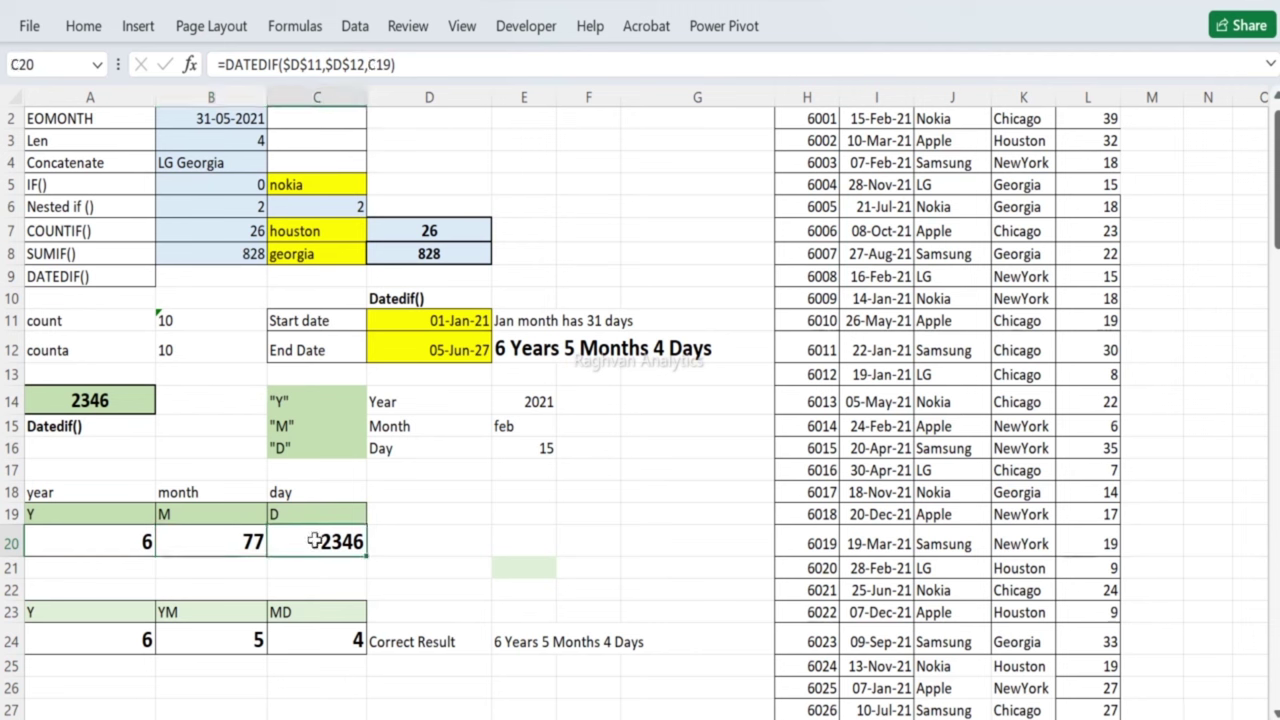
{"action": "left_click_drag", "start_coordinate": [123, 638], "coordinate": [350, 637]}
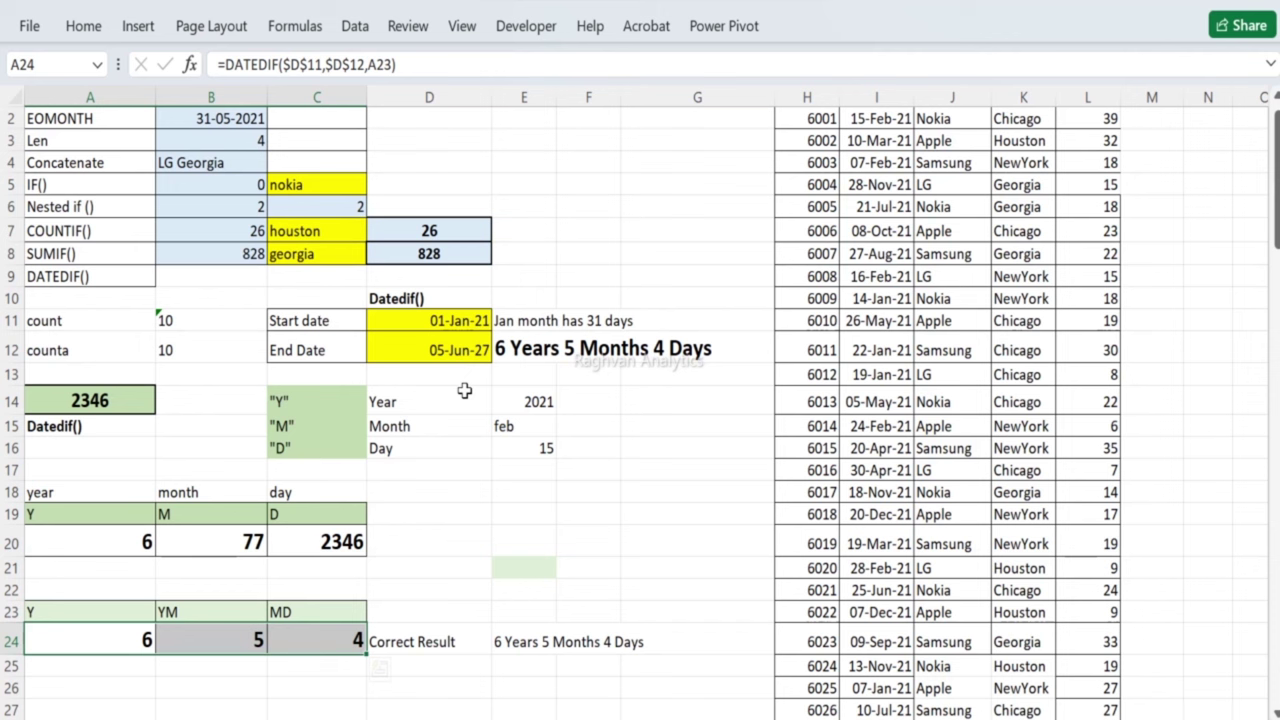
{"action": "left_click", "coordinate": [464, 390]}
{"action": "left_click", "coordinate": [533, 370]}
{"action": "key", "text": "Up"}
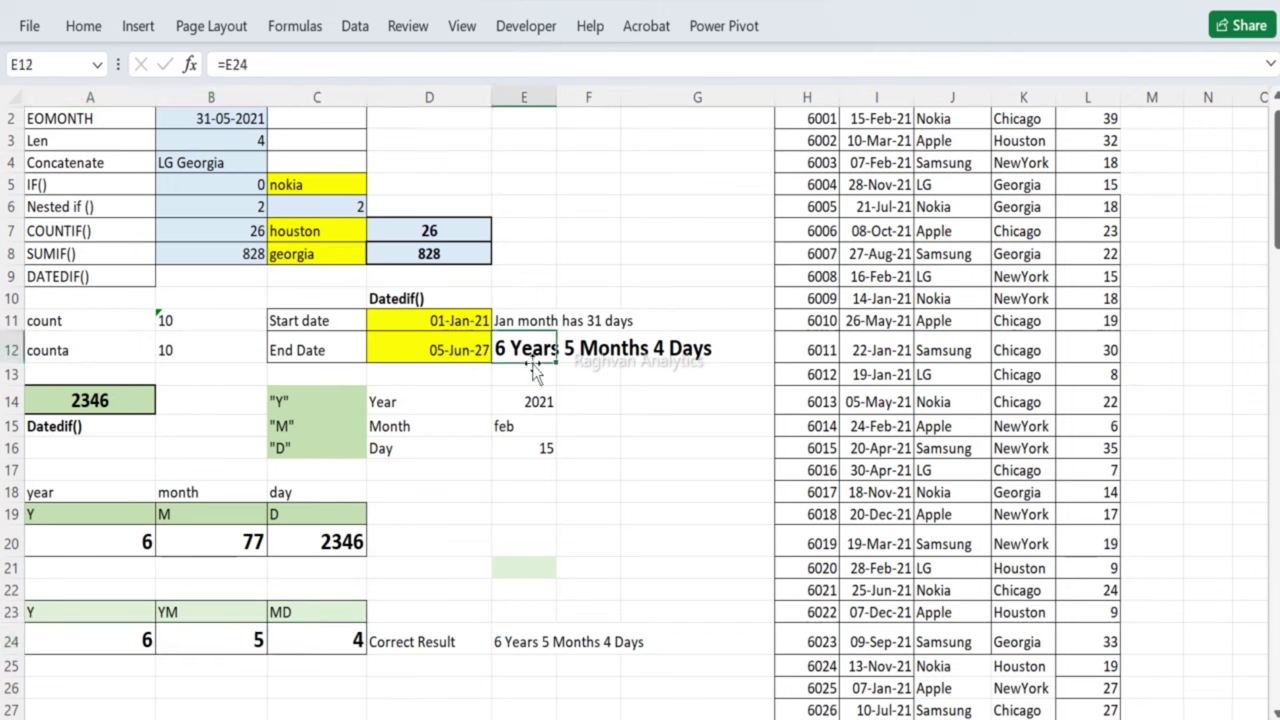
{"action": "key", "text": "Left"}
{"action": "key", "text": "Left"}
{"action": "key", "text": "Left"}
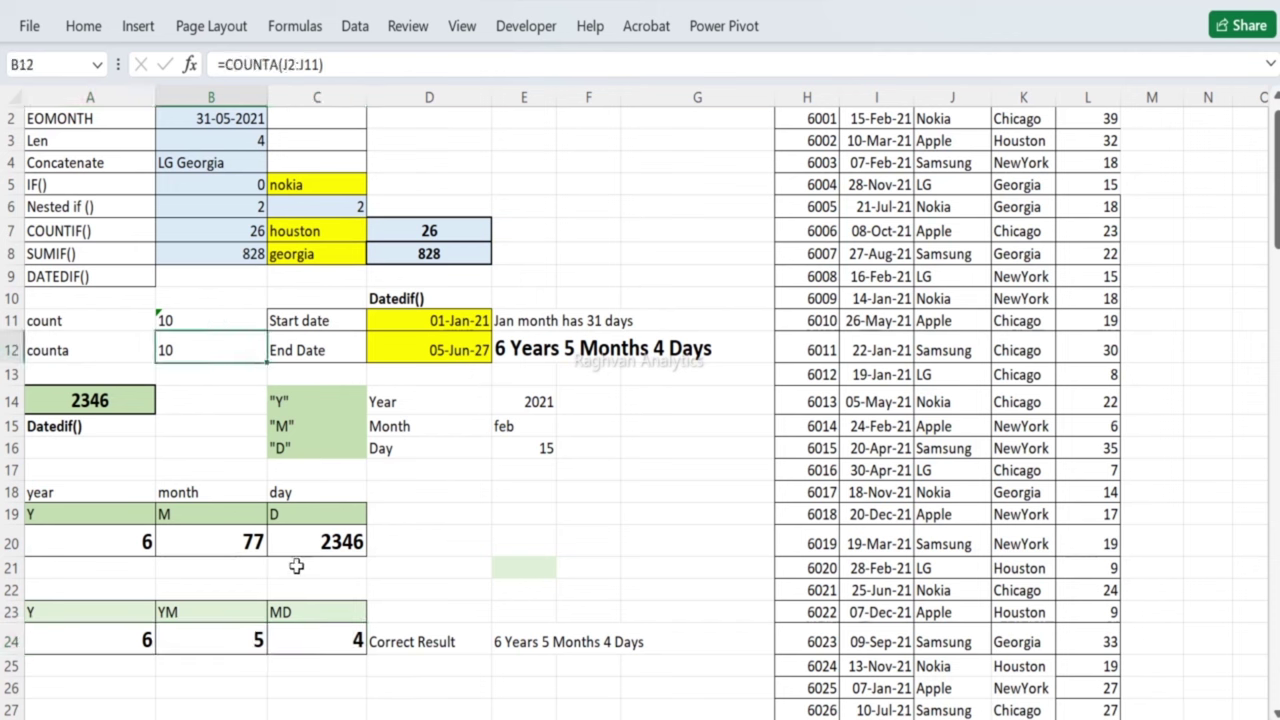
{"action": "left_click", "coordinate": [411, 510]}
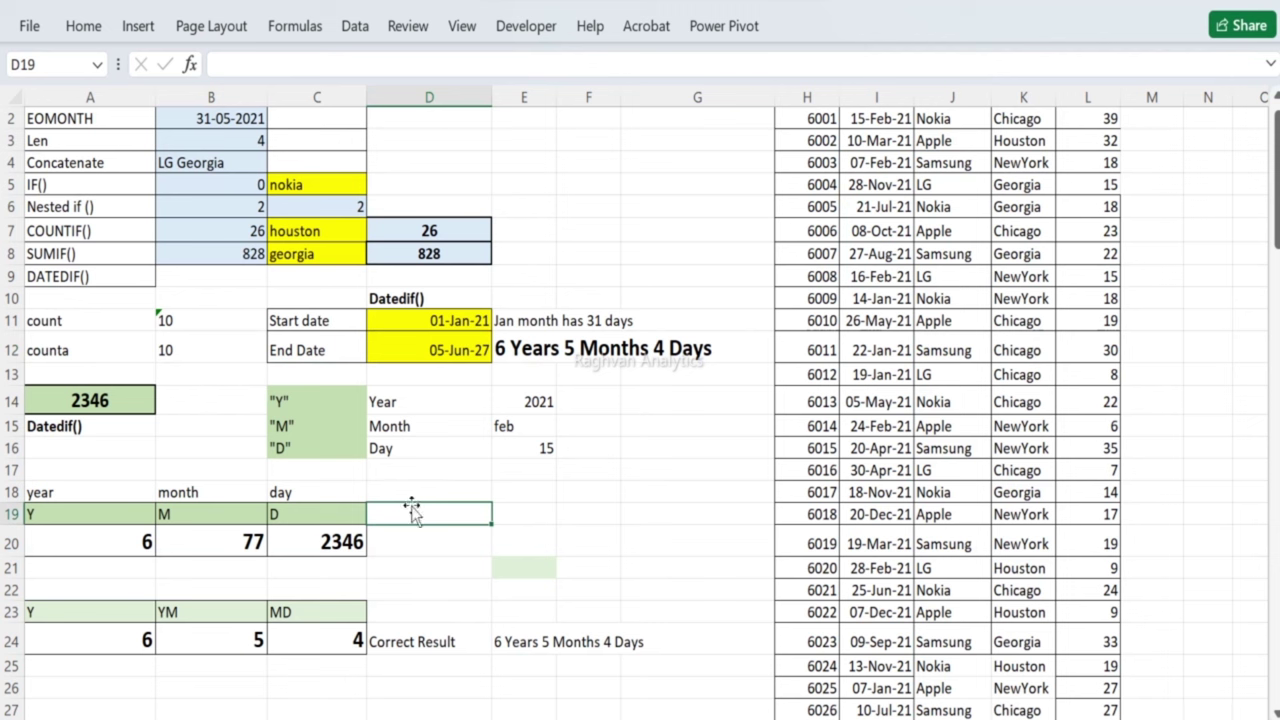
{"action": "left_click", "coordinate": [500, 349]}
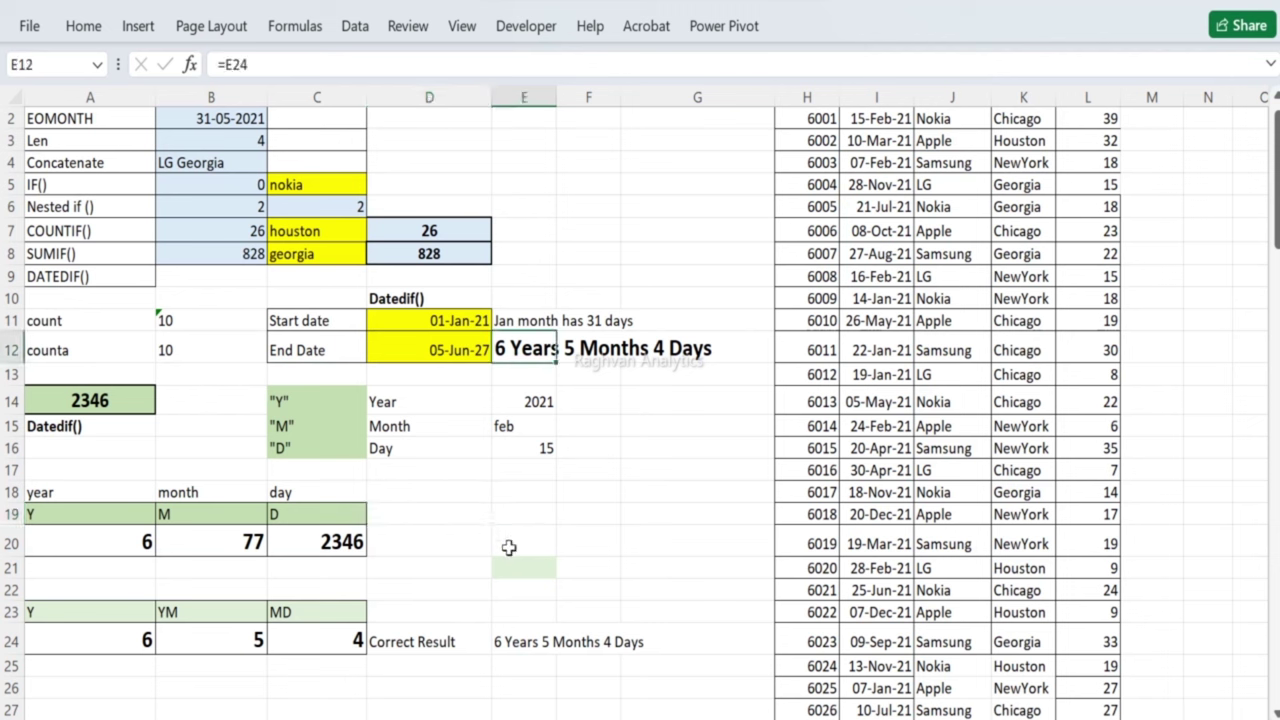
{"action": "left_click", "coordinate": [516, 636]}
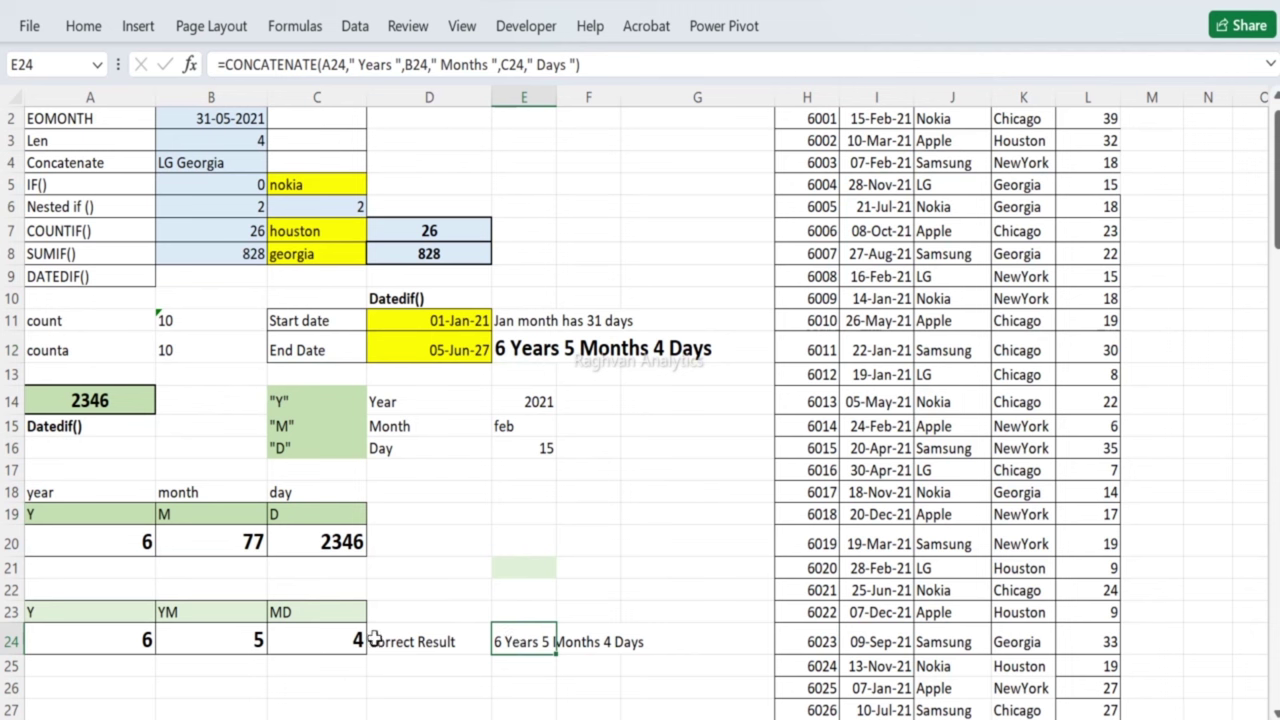
{"action": "left_click", "coordinate": [326, 637]}
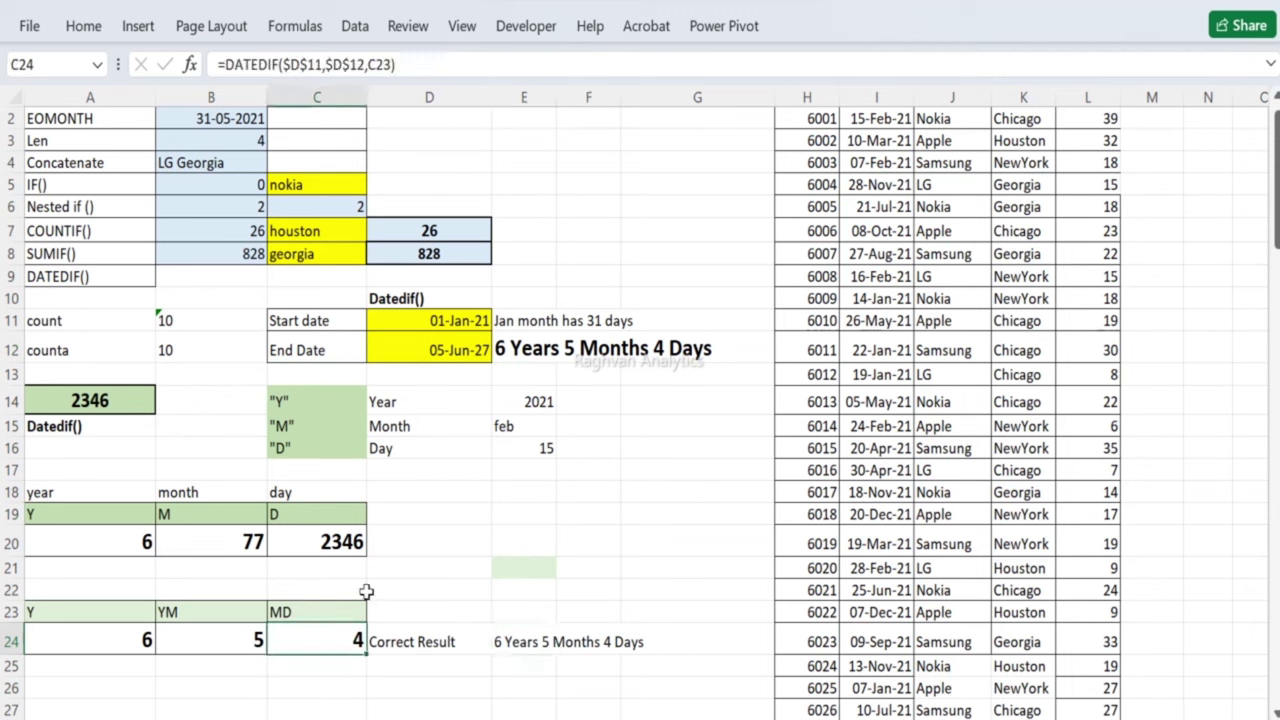
{"action": "left_click", "coordinate": [453, 531]}
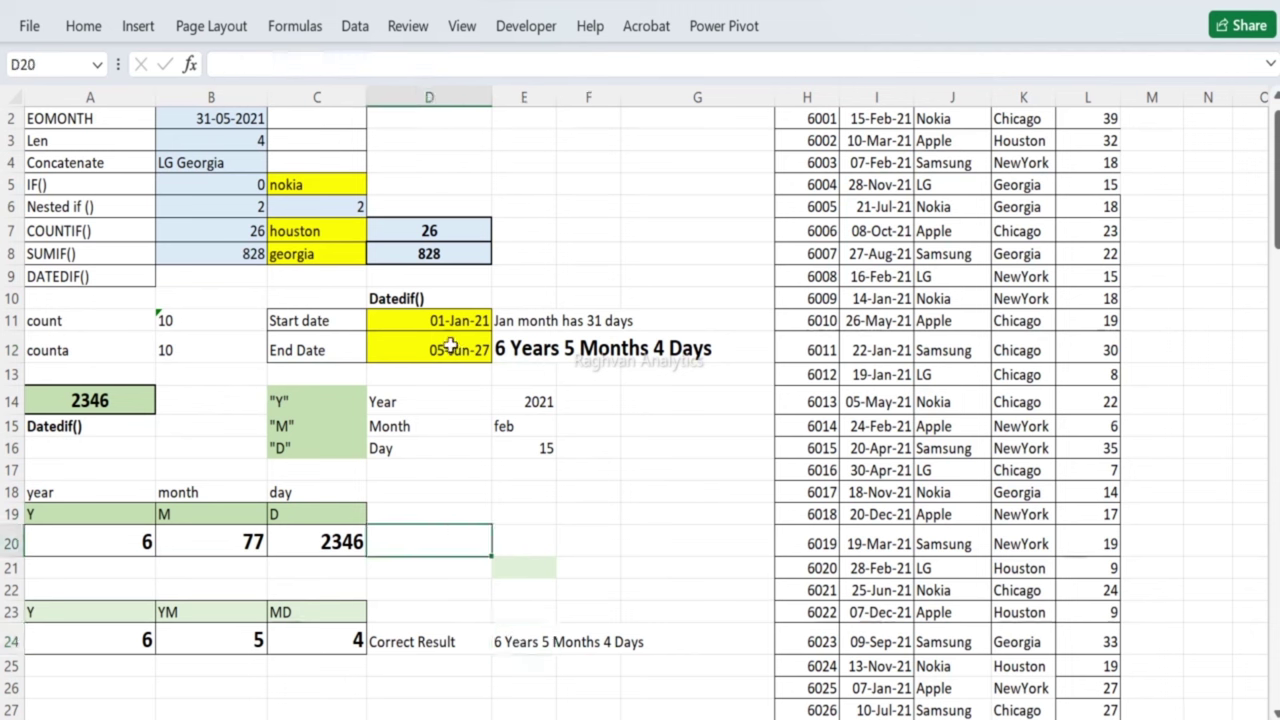
{"action": "left_click_drag", "start_coordinate": [449, 326], "coordinate": [444, 350]}
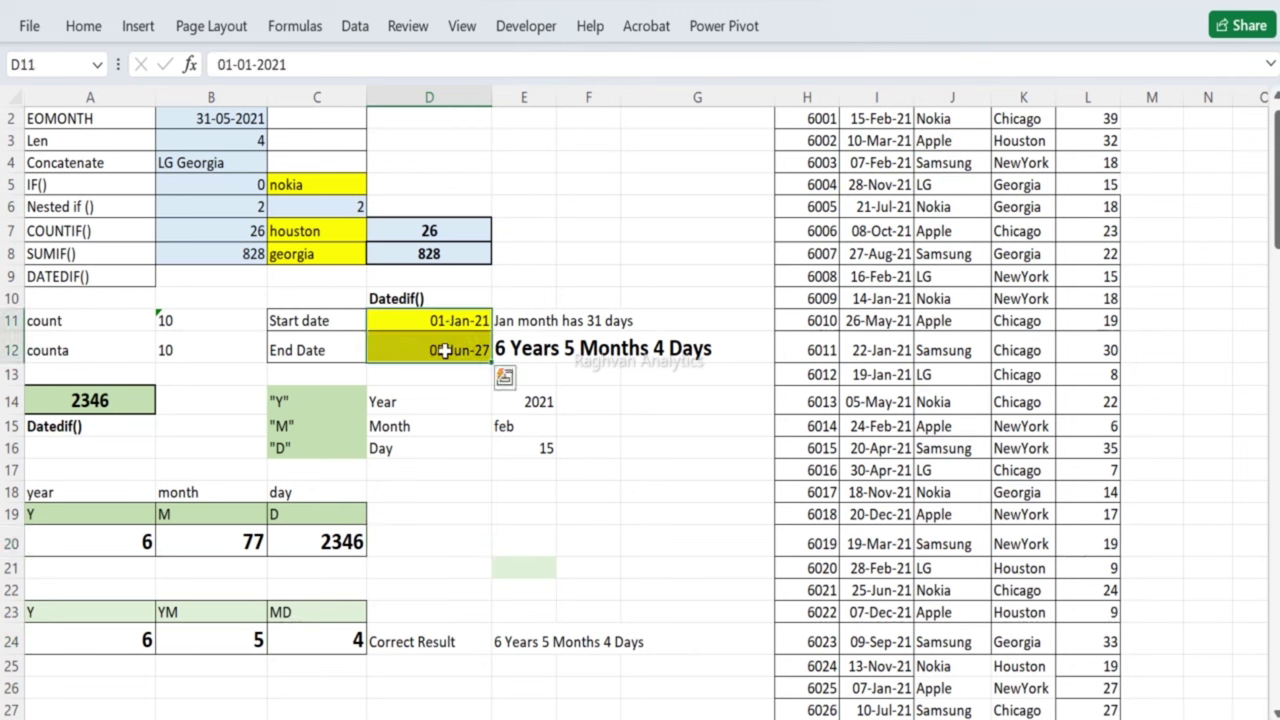
{"action": "left_click", "coordinate": [570, 190]}
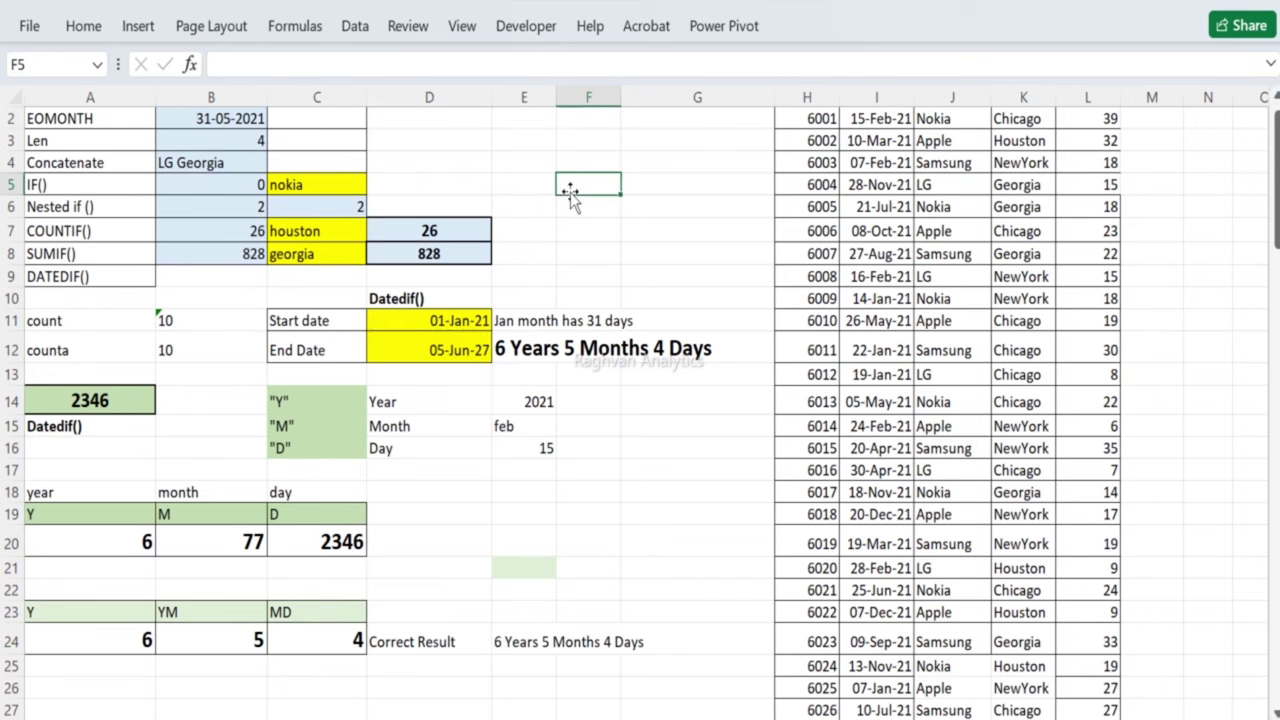
Step: Enter the heading Tenure in F4
{"action": "key", "text": "Up"}
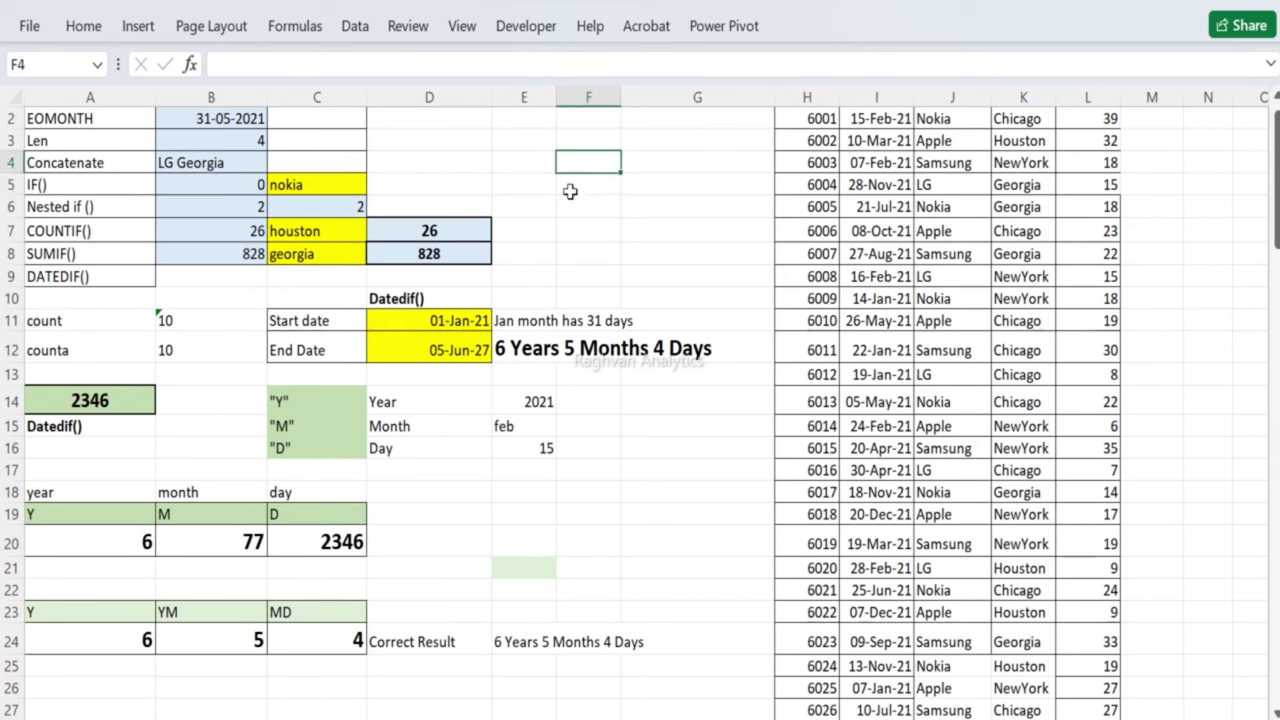
{"action": "type", "text": "Tenure"}
{"action": "key", "text": "Return"}
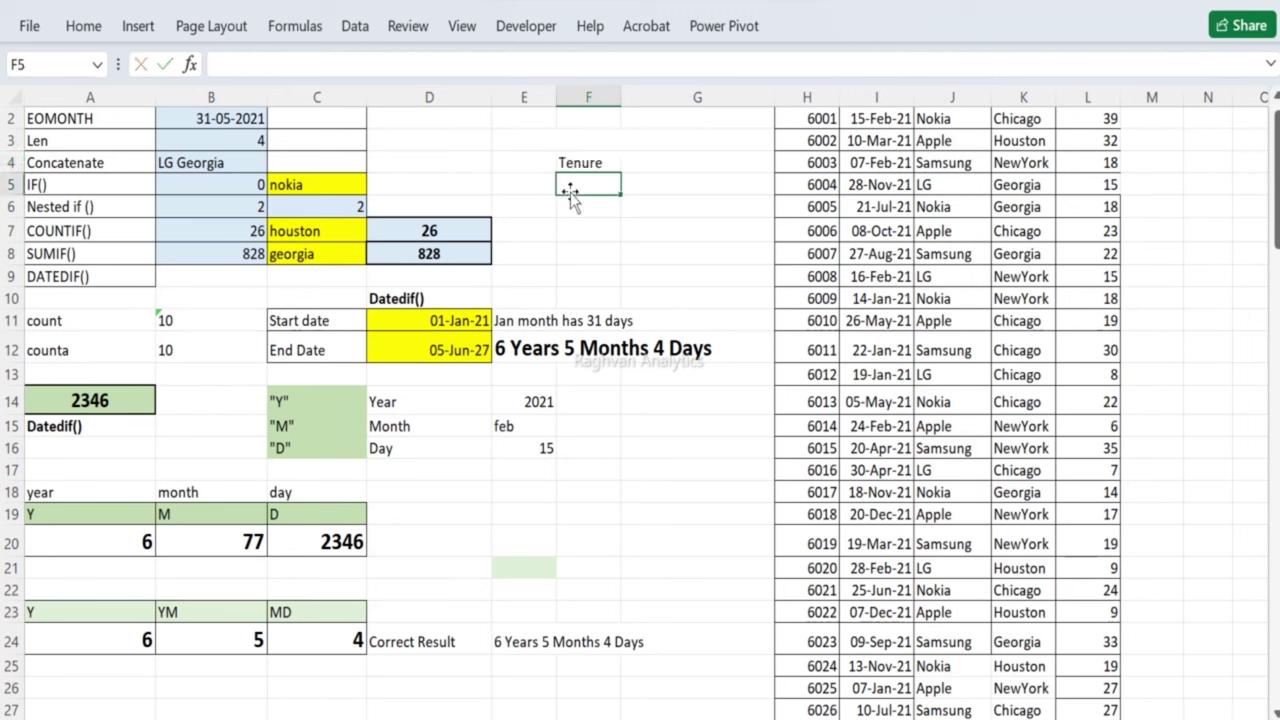
Step: Copy the example Start and End dates from D11:D12
{"action": "key", "text": "Up"}
{"action": "key", "text": "Left"}
{"action": "key", "text": "Down"}
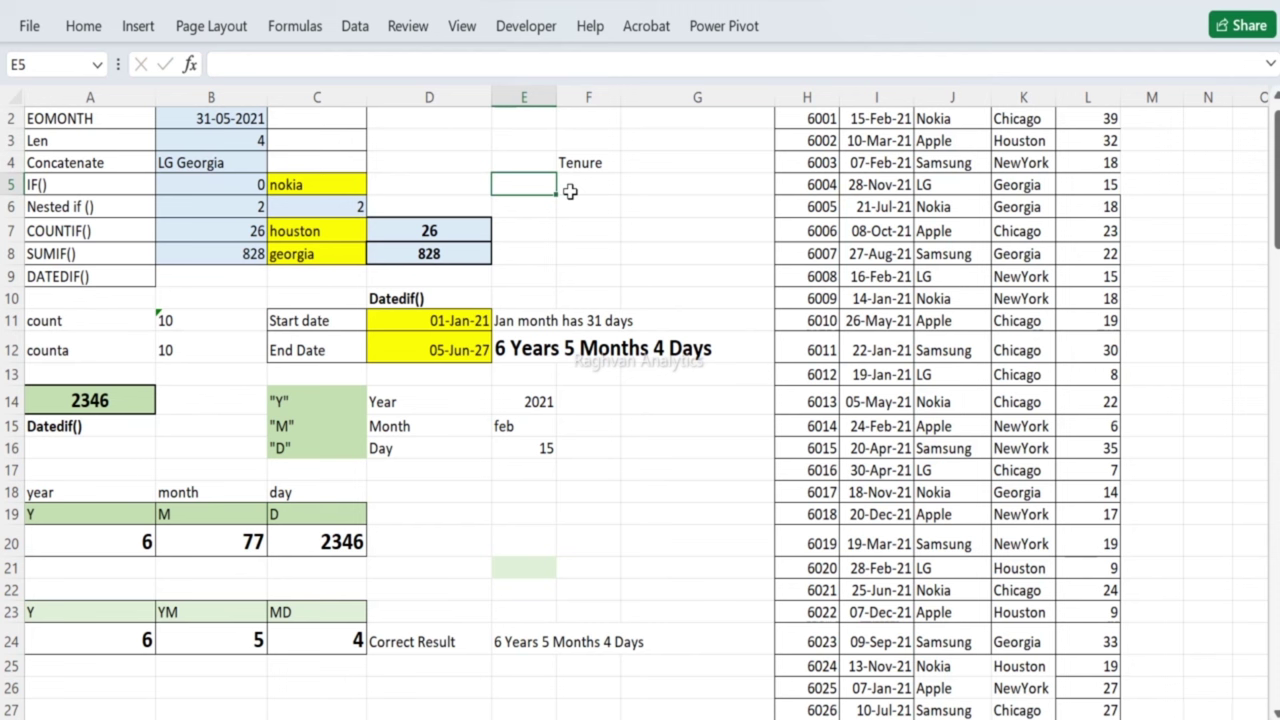
{"action": "left_click", "coordinate": [569, 192]}
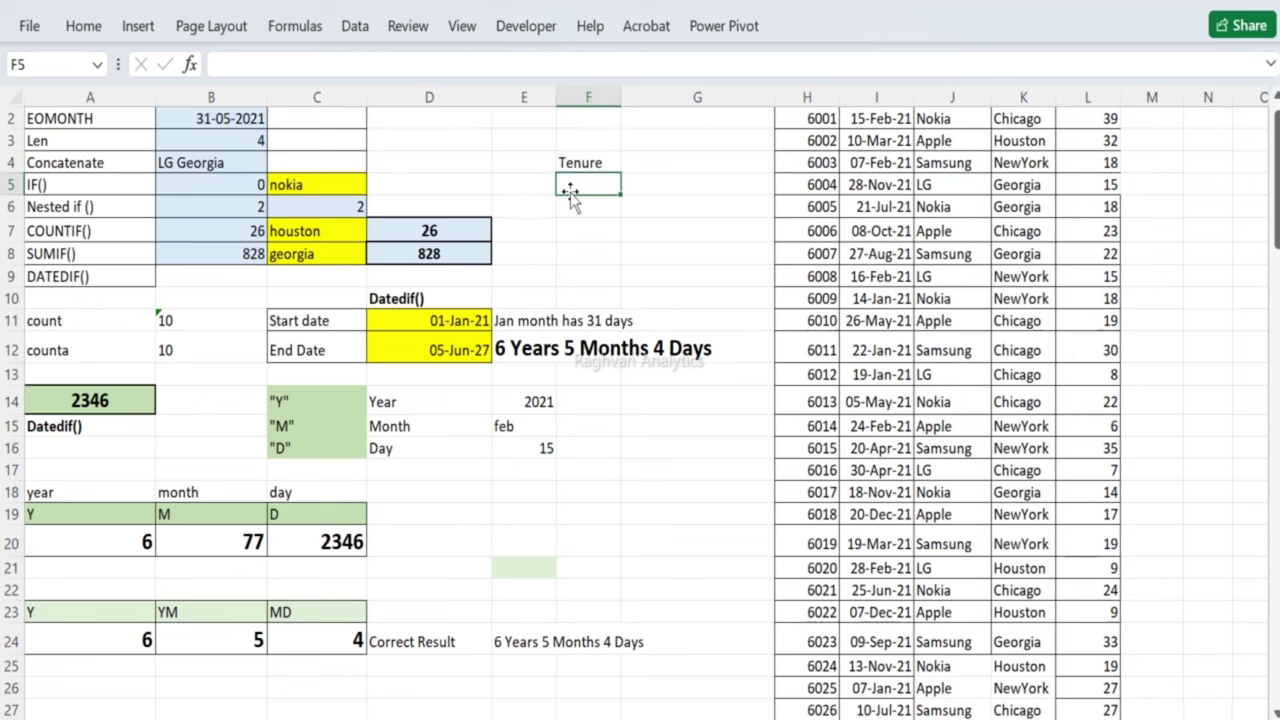
{"action": "key", "text": "Down"}
{"action": "key", "text": "Down"}
{"action": "key", "text": "Down"}
{"action": "key", "text": "Down"}
{"action": "key", "text": "Down"}
{"action": "key", "text": "Left"}
{"action": "key", "text": "Left"}
{"action": "key", "text": "Left"}
{"action": "key", "text": "Left"}
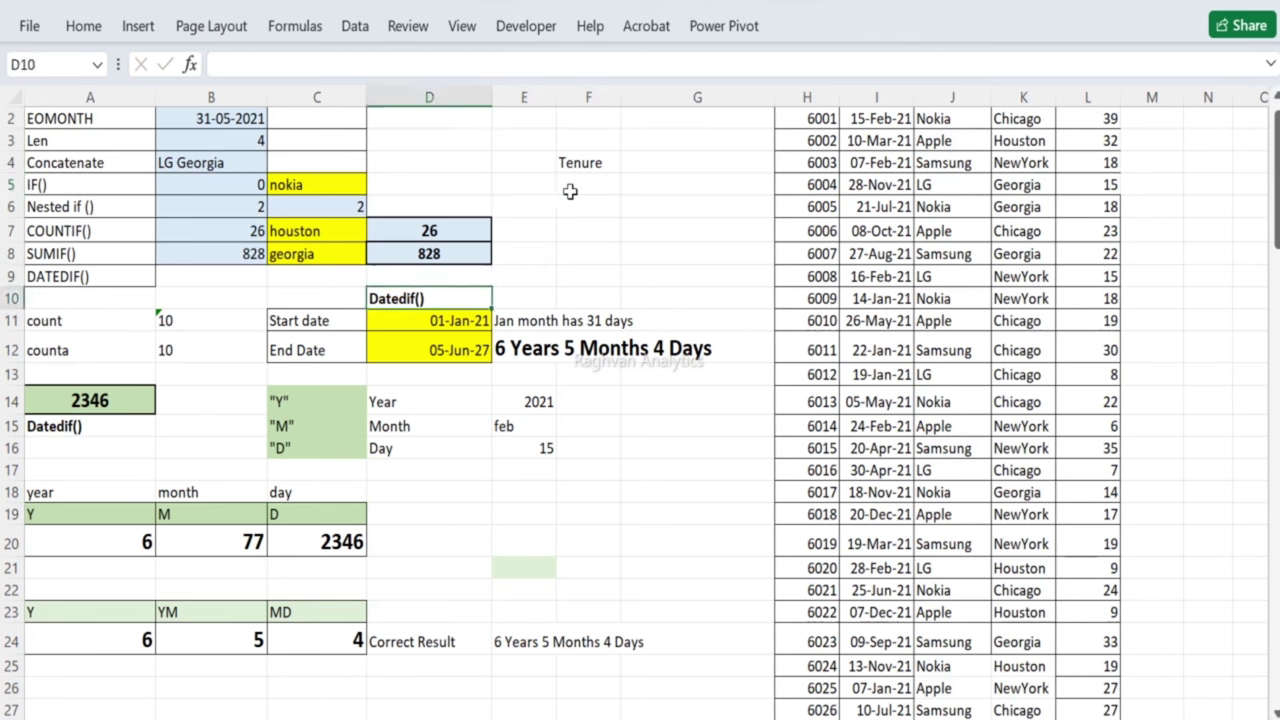
{"action": "key", "text": "Down"}
{"action": "key", "text": "Right"}
{"action": "key", "text": "Right"}
{"action": "key", "text": "Down"}
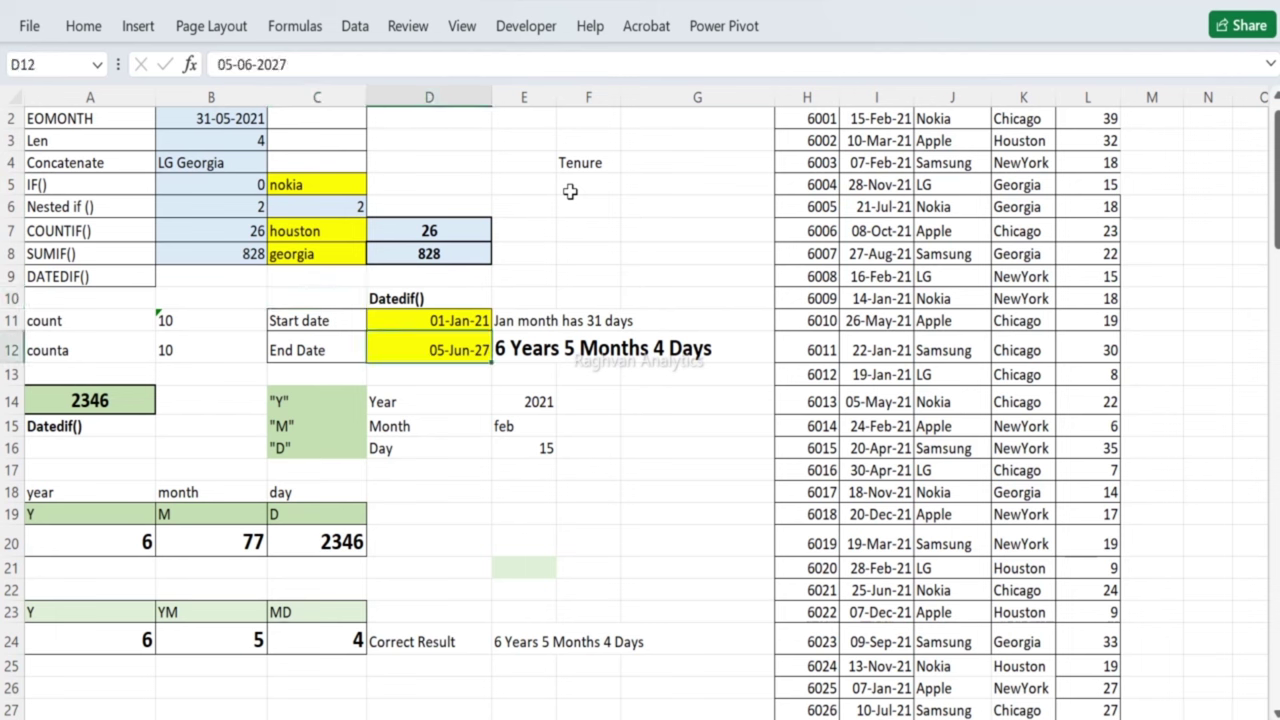
{"action": "key", "text": "Up"}
{"action": "key", "text": "shift+Down"}
{"action": "key", "text": "ctrl+c"}
{"action": "key", "text": "Up"}
{"action": "key", "text": "Up"}
{"action": "key", "text": "Up"}
{"action": "key", "text": "Up"}
{"action": "key", "text": "Up"}
{"action": "key", "text": "Up"}
{"action": "key", "text": "Right"}
{"action": "key", "text": "Right"}
{"action": "key", "text": "Right"}
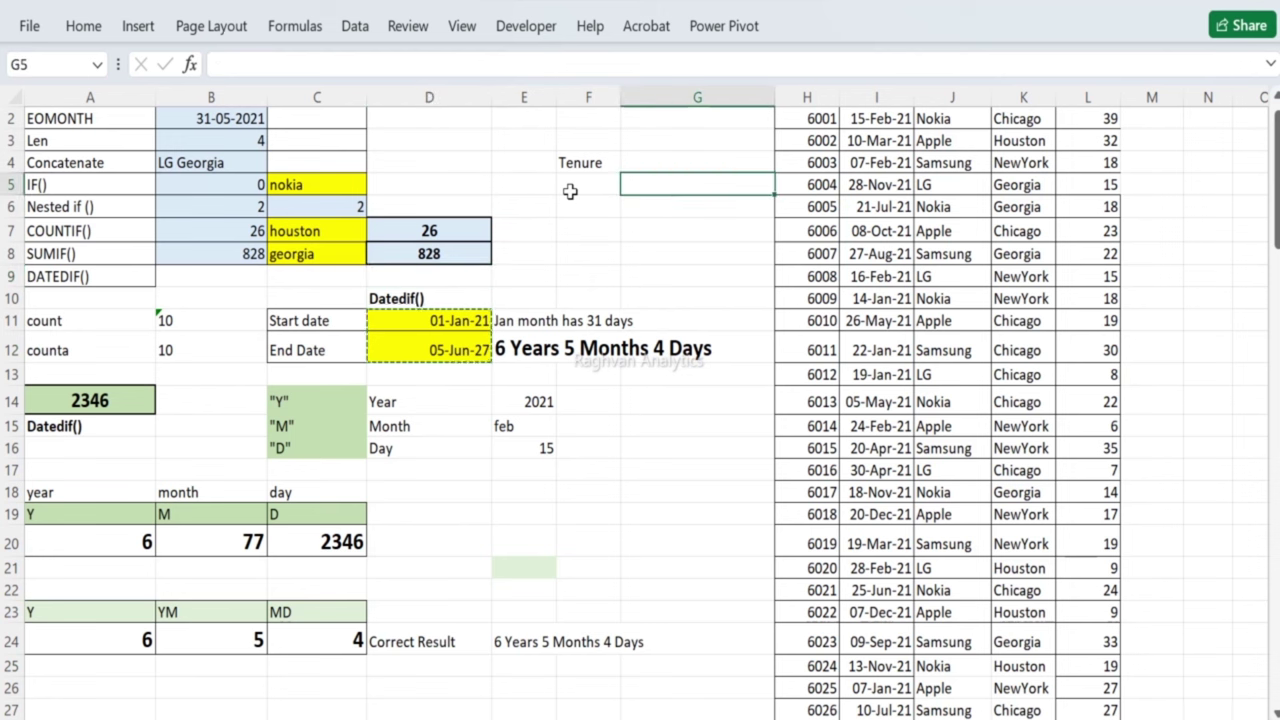
Step: Enter the date 01-Jan-2015 in F5 under the Tenure heading
{"action": "left_click", "coordinate": [569, 191]}
{"action": "type", "text": "01"}
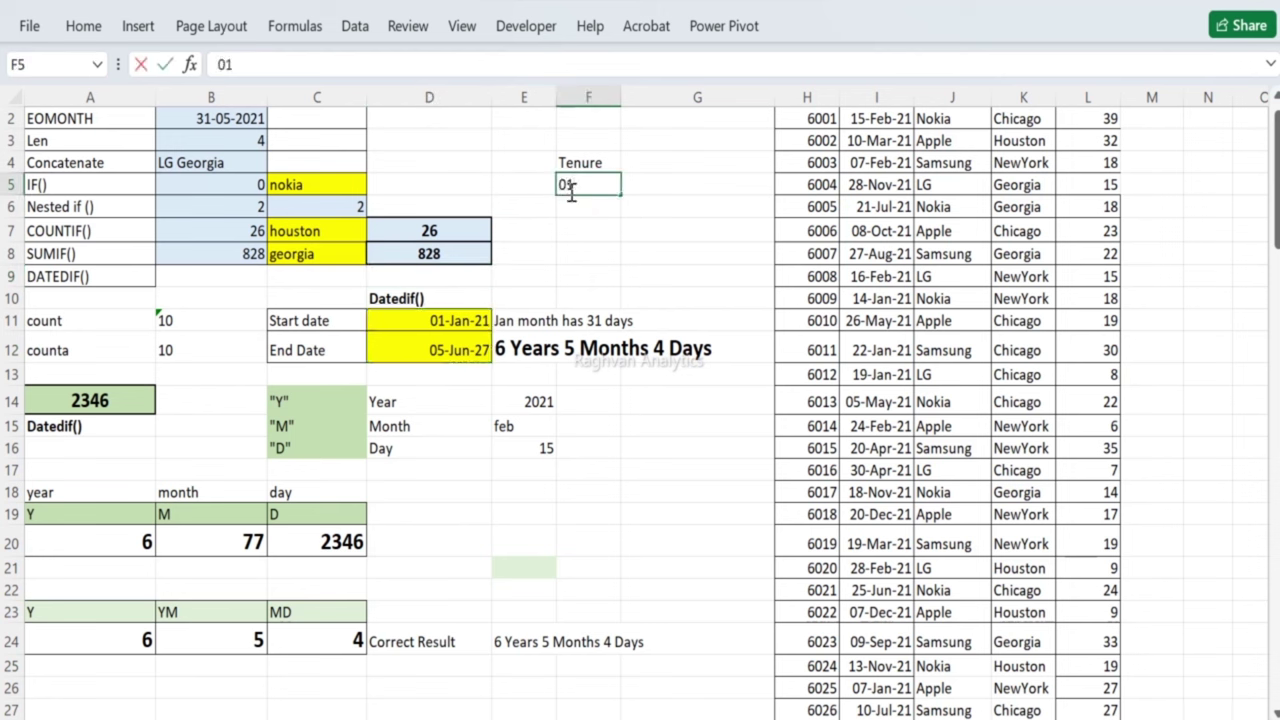
{"action": "type", "text": "-Jan-20"}
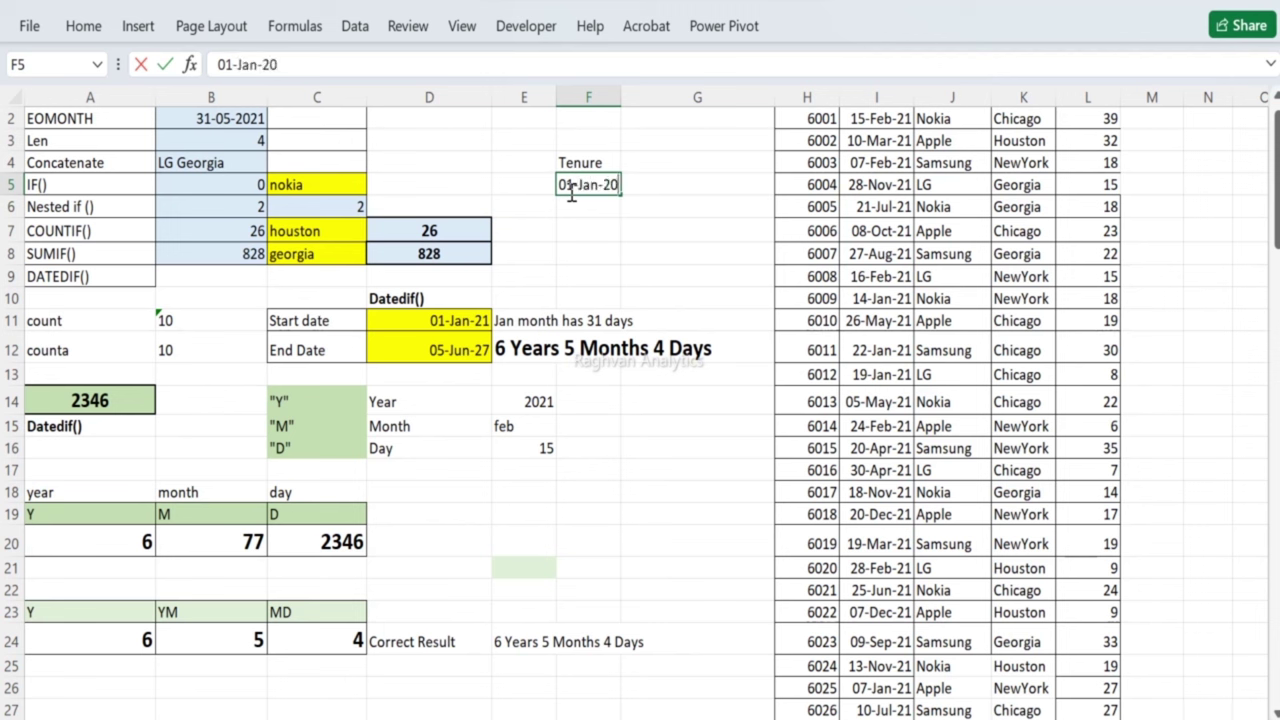
{"action": "type", "text": "15"}
{"action": "key", "text": "Tab"}
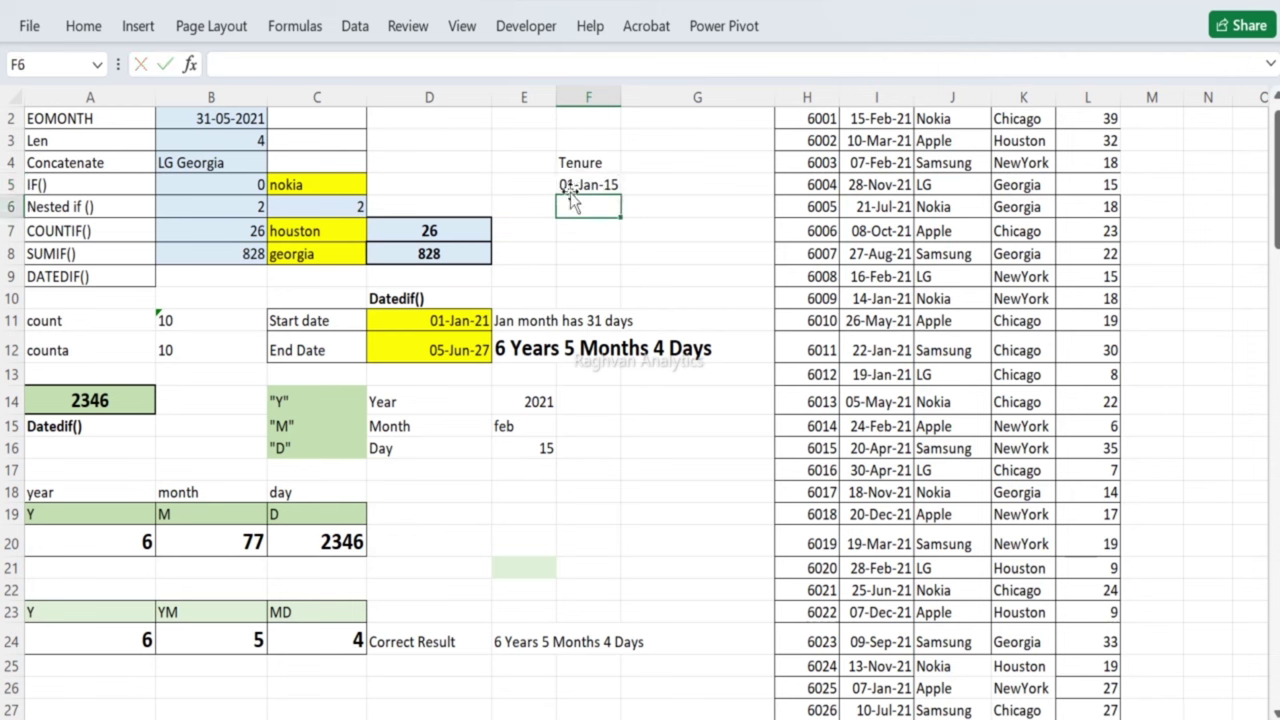
Step: Copy the Tenure heading and its date from F4:F5 into E4:E5
{"action": "left_click", "coordinate": [570, 195]}
{"action": "left_click_drag", "start_coordinate": [568, 192], "coordinate": [571, 200]}
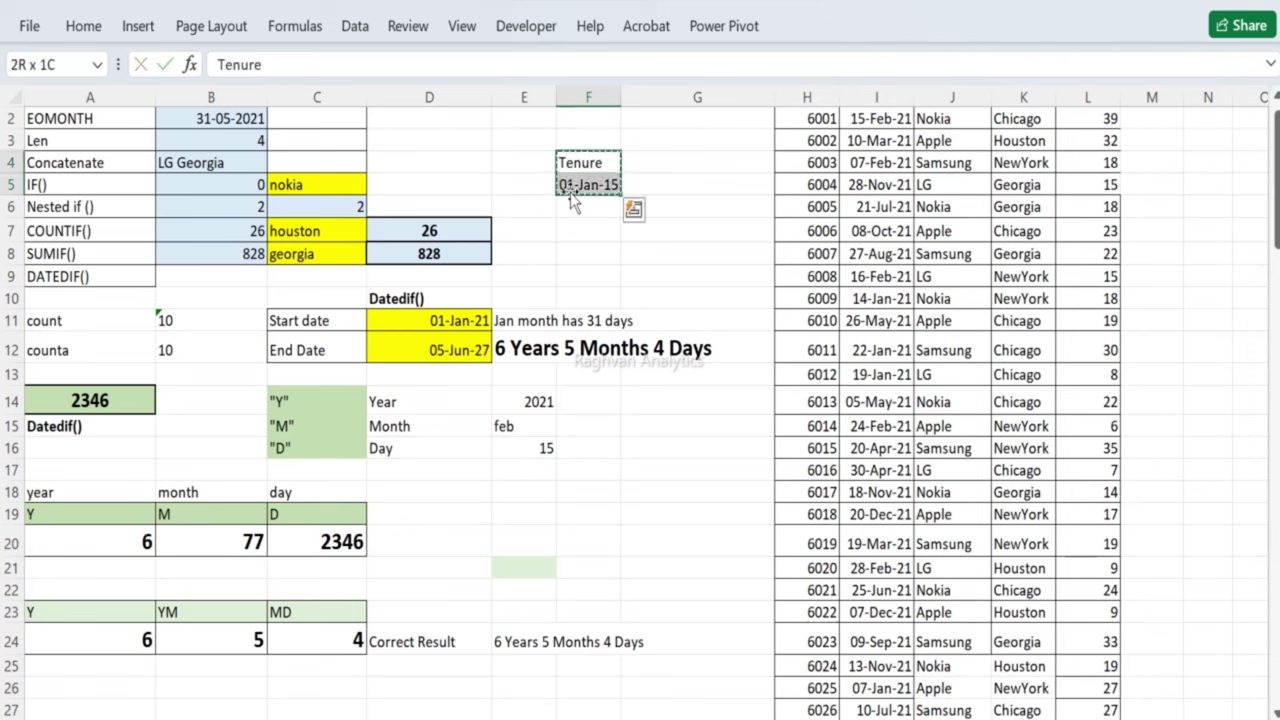
{"action": "key", "text": "ctrl+c"}
{"action": "key", "text": "Left"}
{"action": "key", "text": "ctrl+v"}
{"action": "key", "text": "Right"}
Step: Change the date in F5 to 01-Jan-19
{"action": "left_click", "coordinate": [572, 200]}
{"action": "key", "text": "F2"}
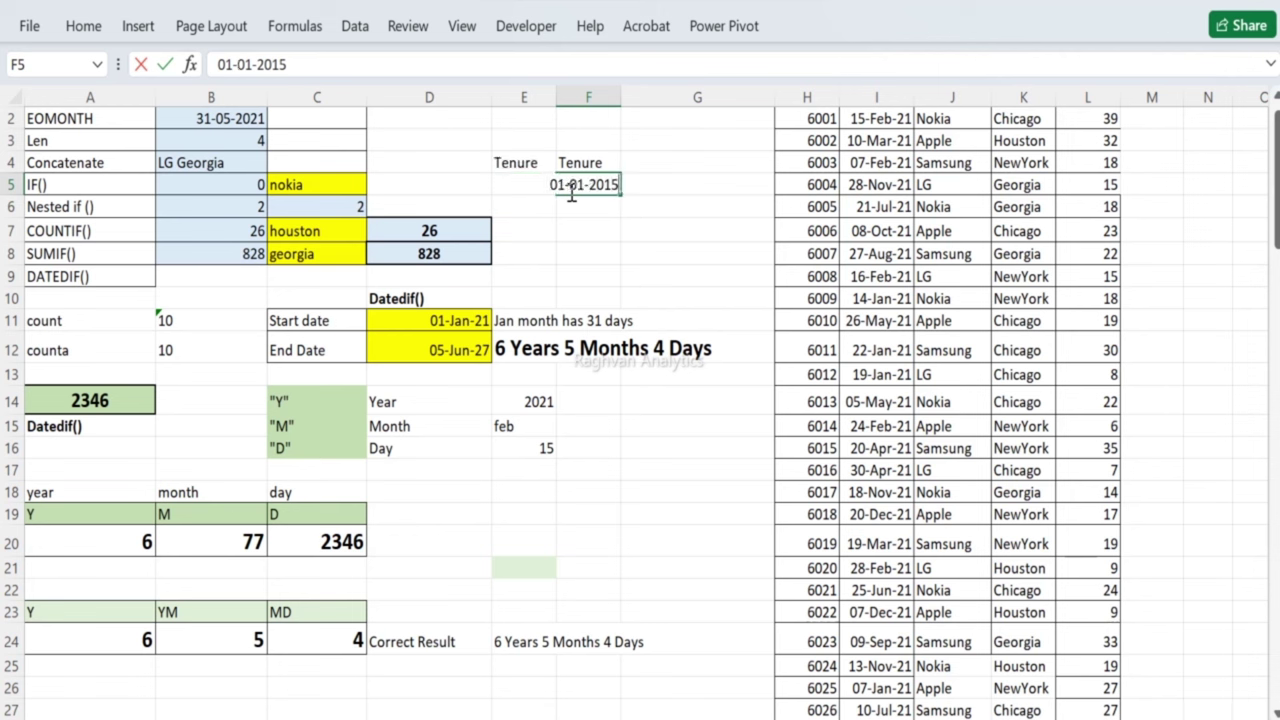
{"action": "key", "text": "BackSpace"}
{"action": "type", "text": "9"}
{"action": "key", "text": "Return"}
{"action": "key", "text": "Up"}
{"action": "key", "text": "Right"}
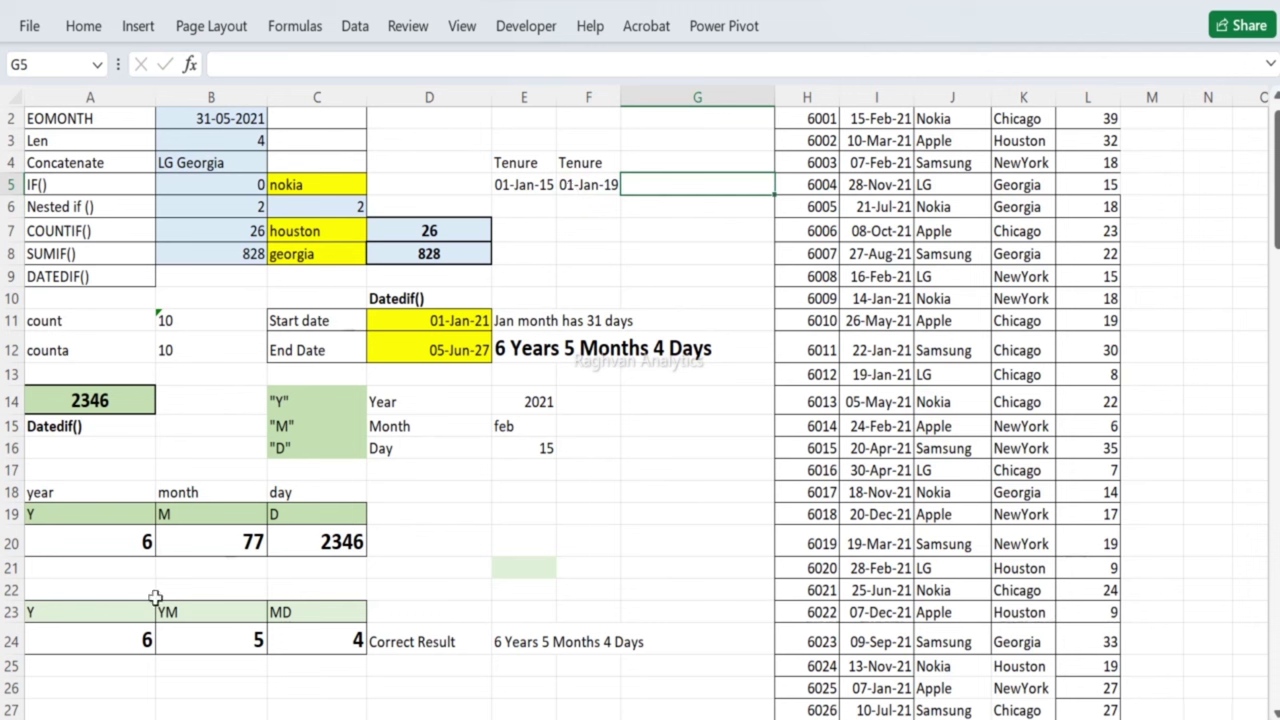
{"action": "left_click", "coordinate": [120, 631]}
{"action": "mouse_move", "coordinate": [120, 634]}
{"action": "left_mouse_down"}
{"action": "mouse_move", "coordinate": [220, 634]}
{"action": "mouse_move", "coordinate": [126, 634]}
{"action": "left_mouse_up"}
{"action": "left_click", "coordinate": [166, 646]}
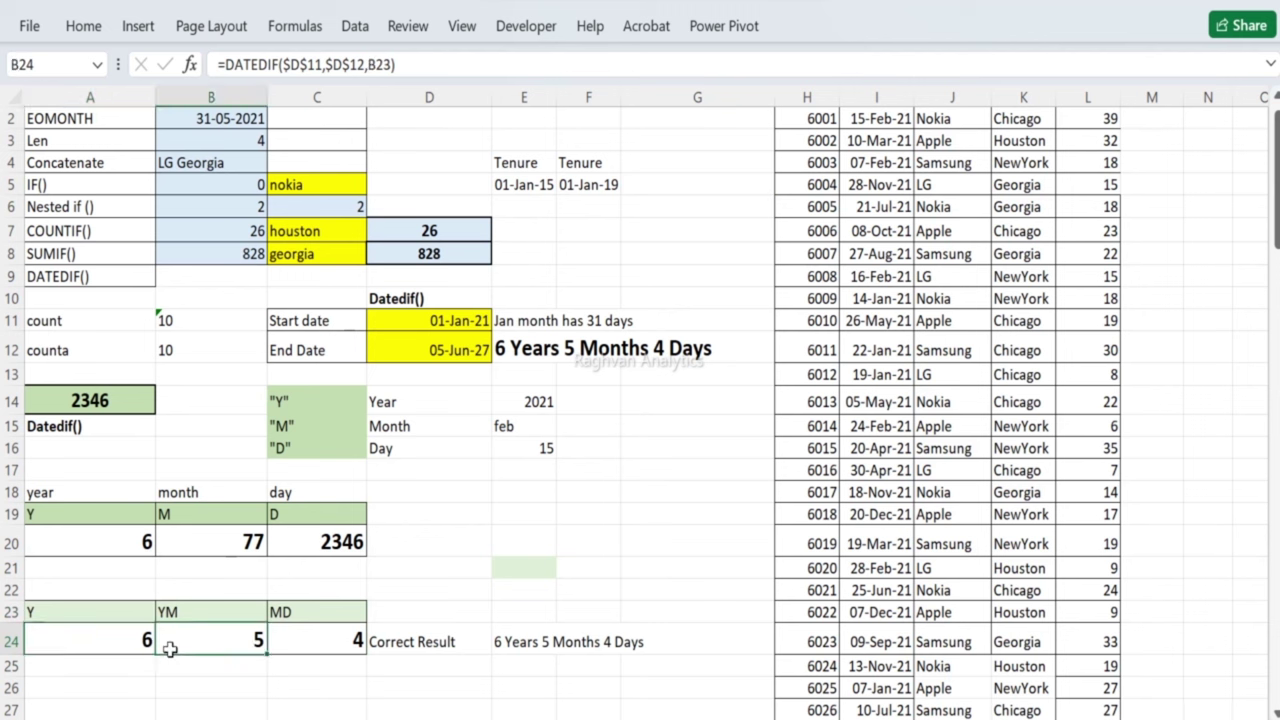
{"action": "left_click", "coordinate": [291, 628]}
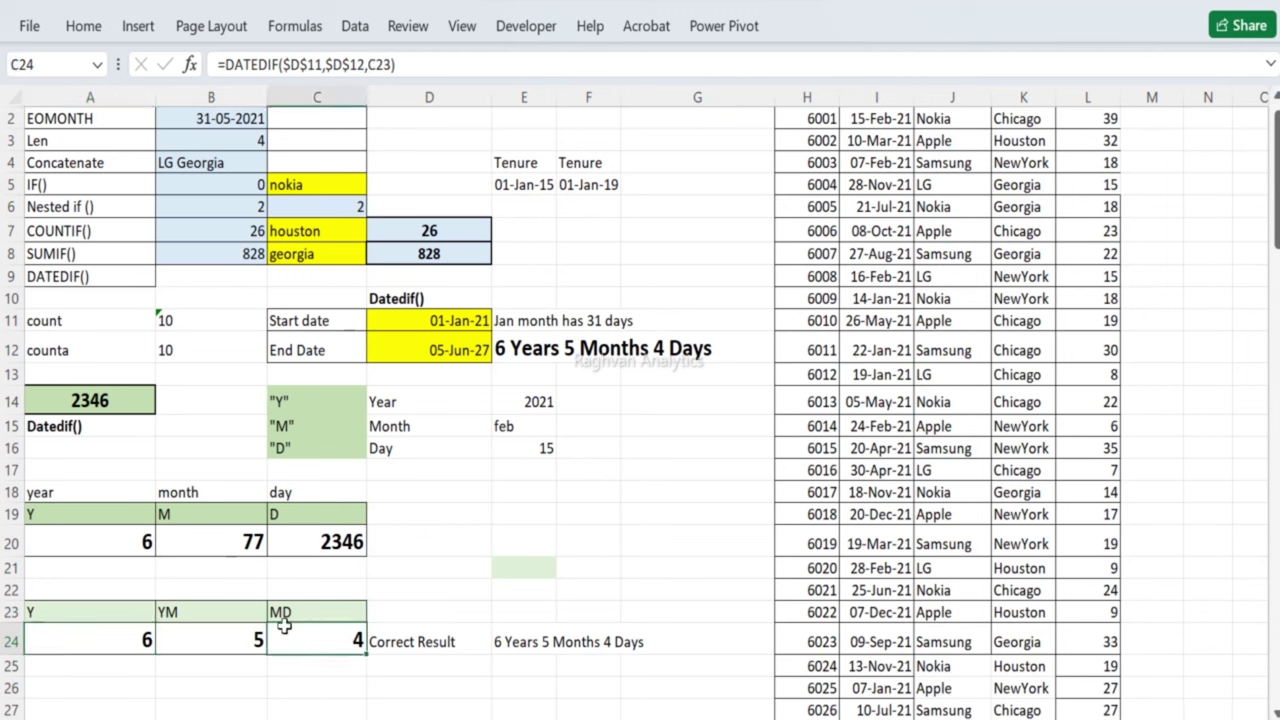
{"action": "left_click", "coordinate": [636, 190]}
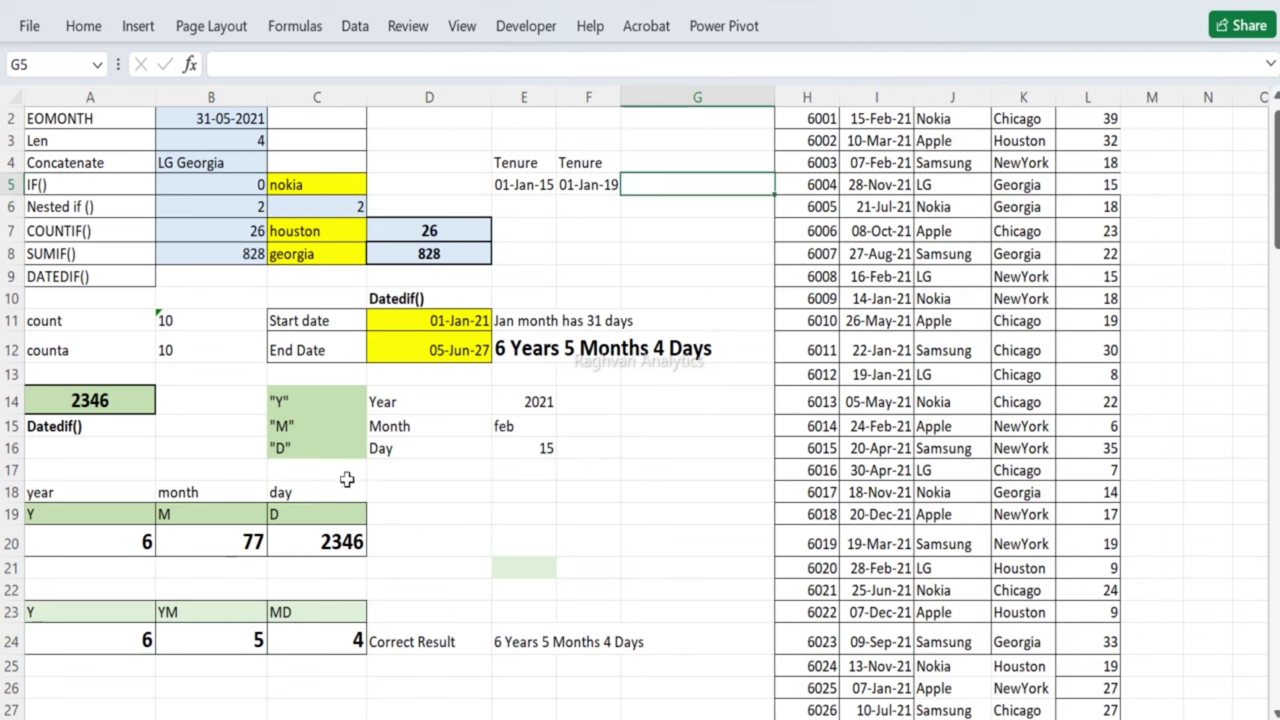
{"action": "left_click", "coordinate": [130, 640]}
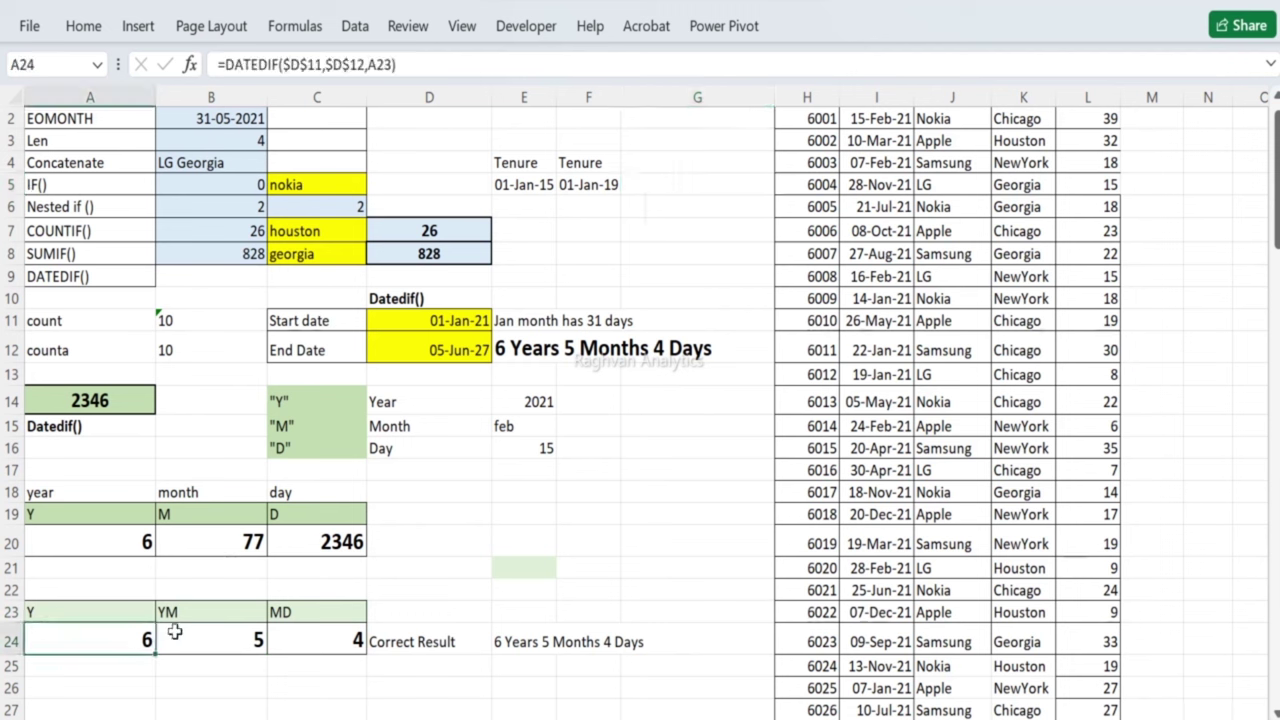
{"action": "left_click", "coordinate": [222, 628]}
{"action": "left_click", "coordinate": [318, 634]}
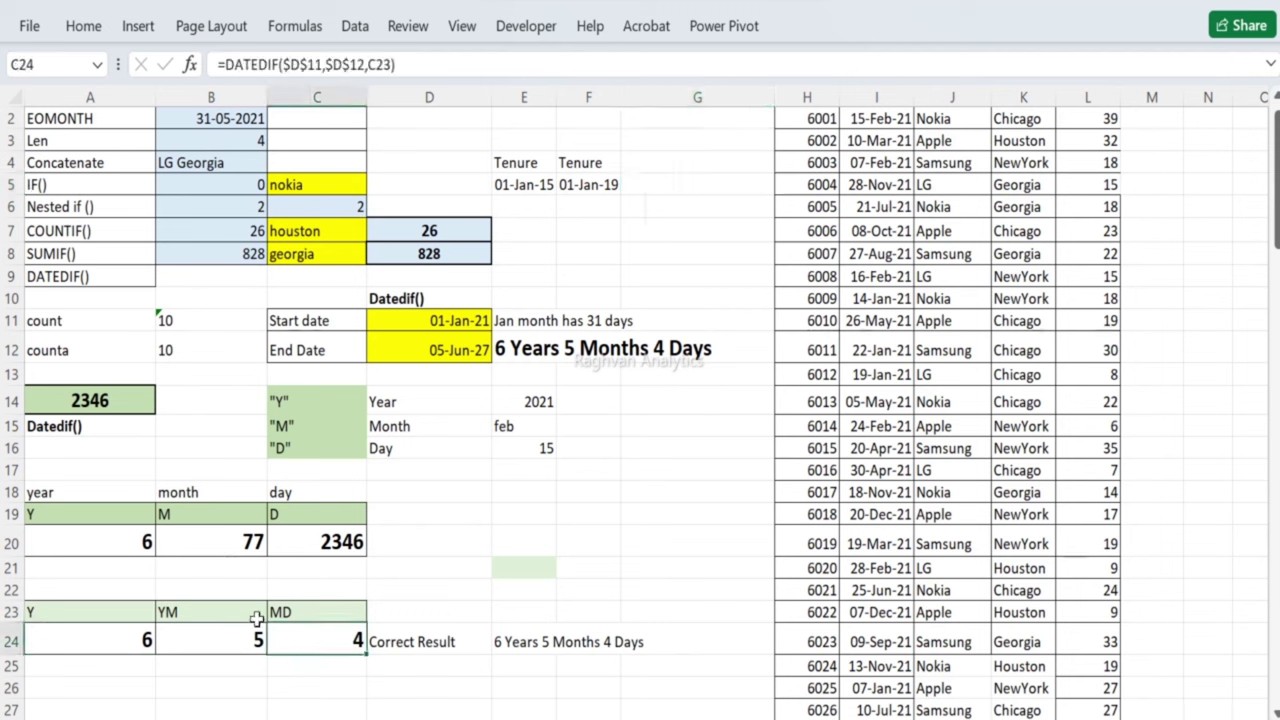
{"action": "left_click", "coordinate": [126, 636]}
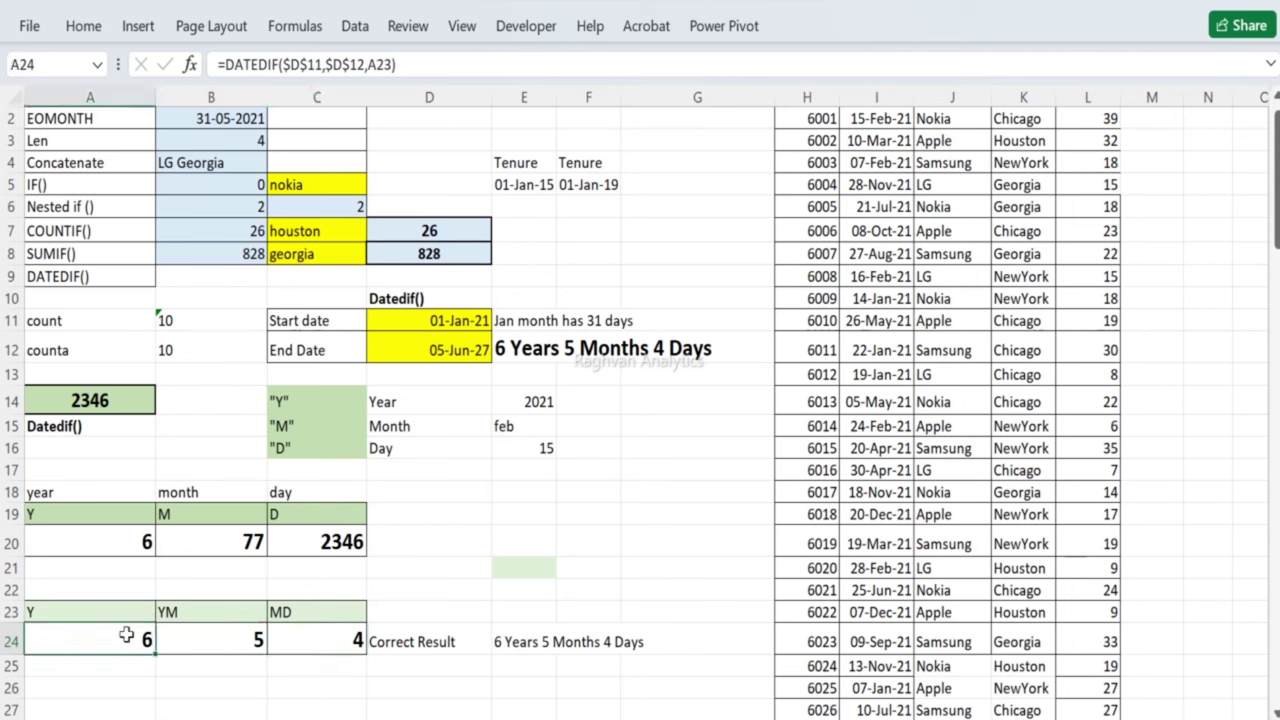
{"action": "left_click", "coordinate": [644, 186]}
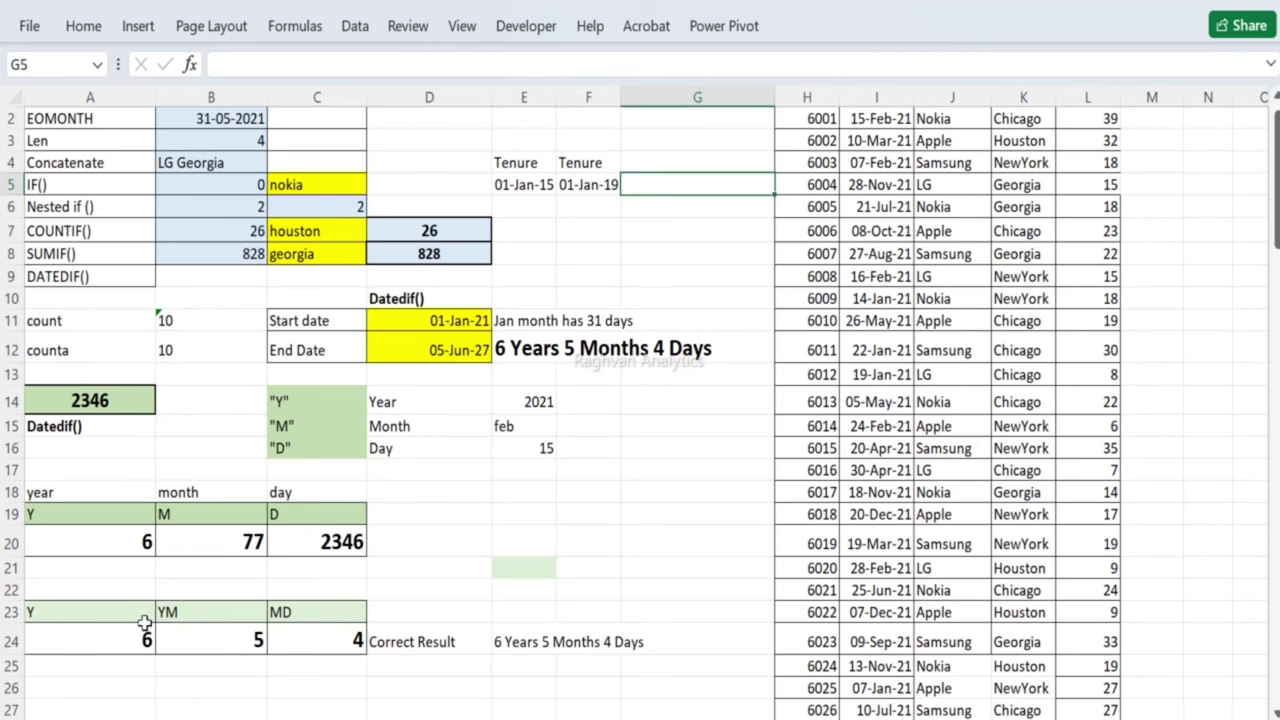
{"action": "left_click_drag", "start_coordinate": [117, 637], "coordinate": [321, 637]}
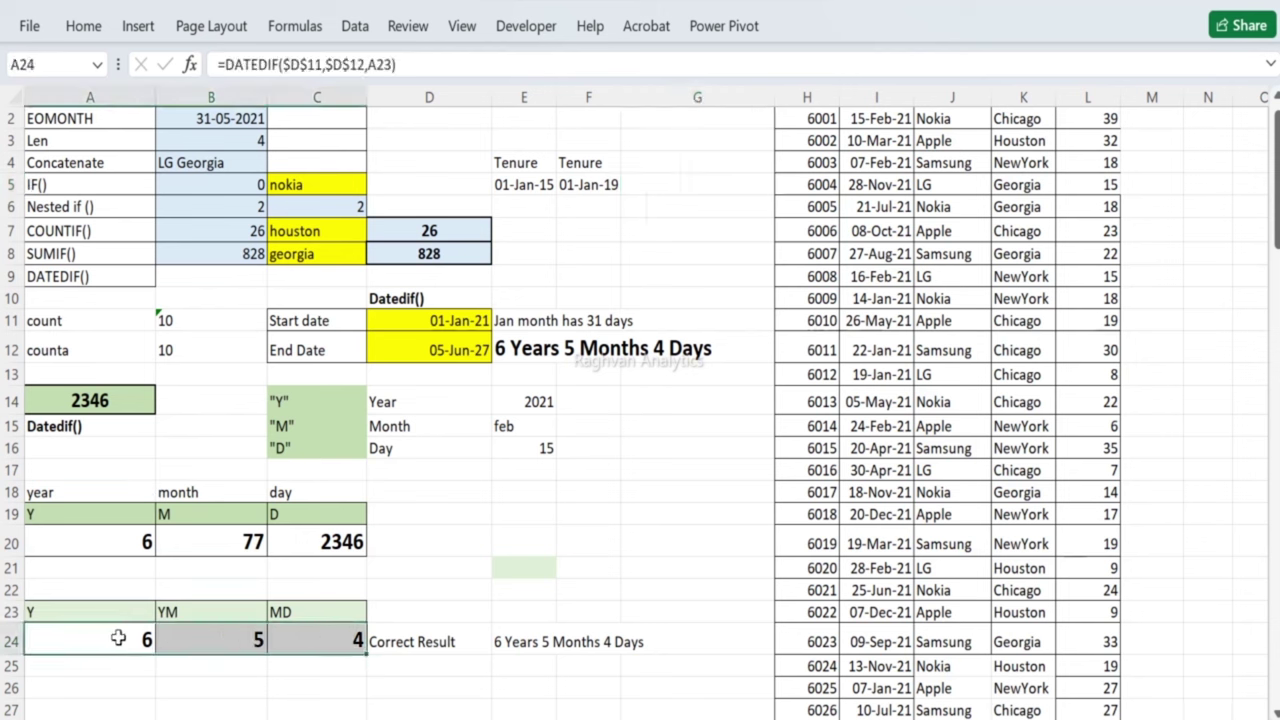
{"action": "left_click", "coordinate": [668, 182]}
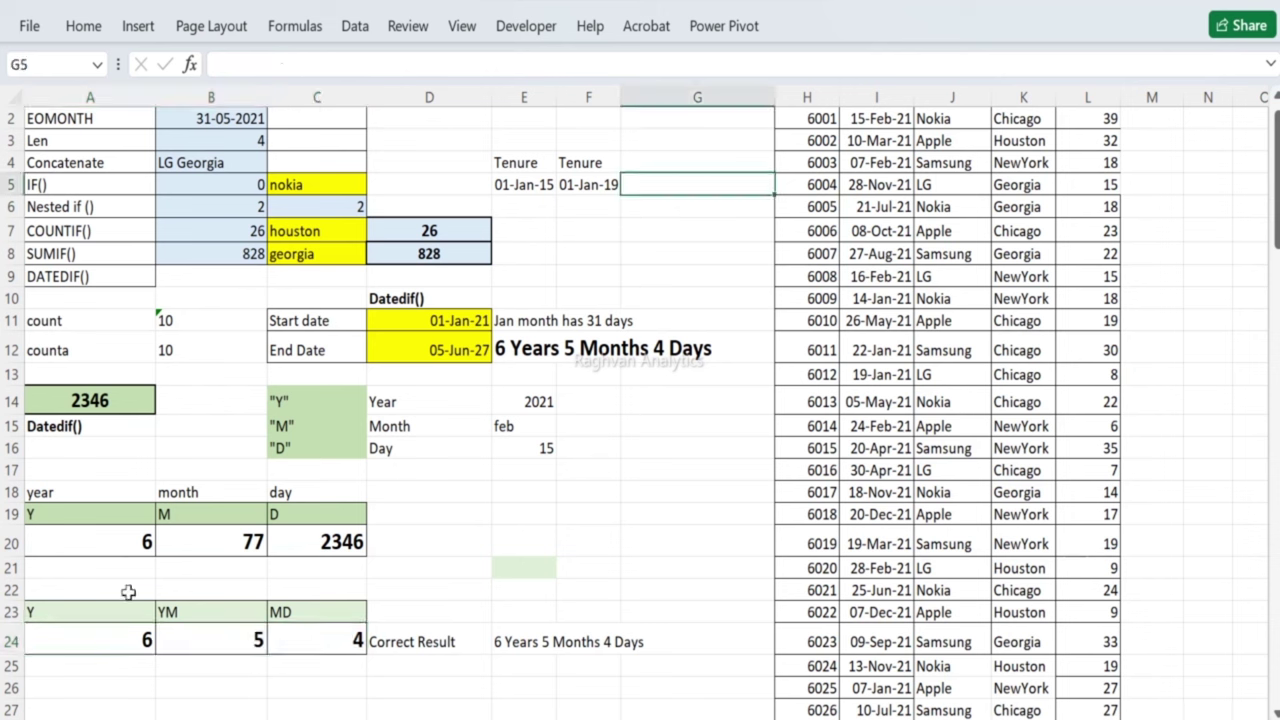
{"action": "left_click", "coordinate": [103, 640]}
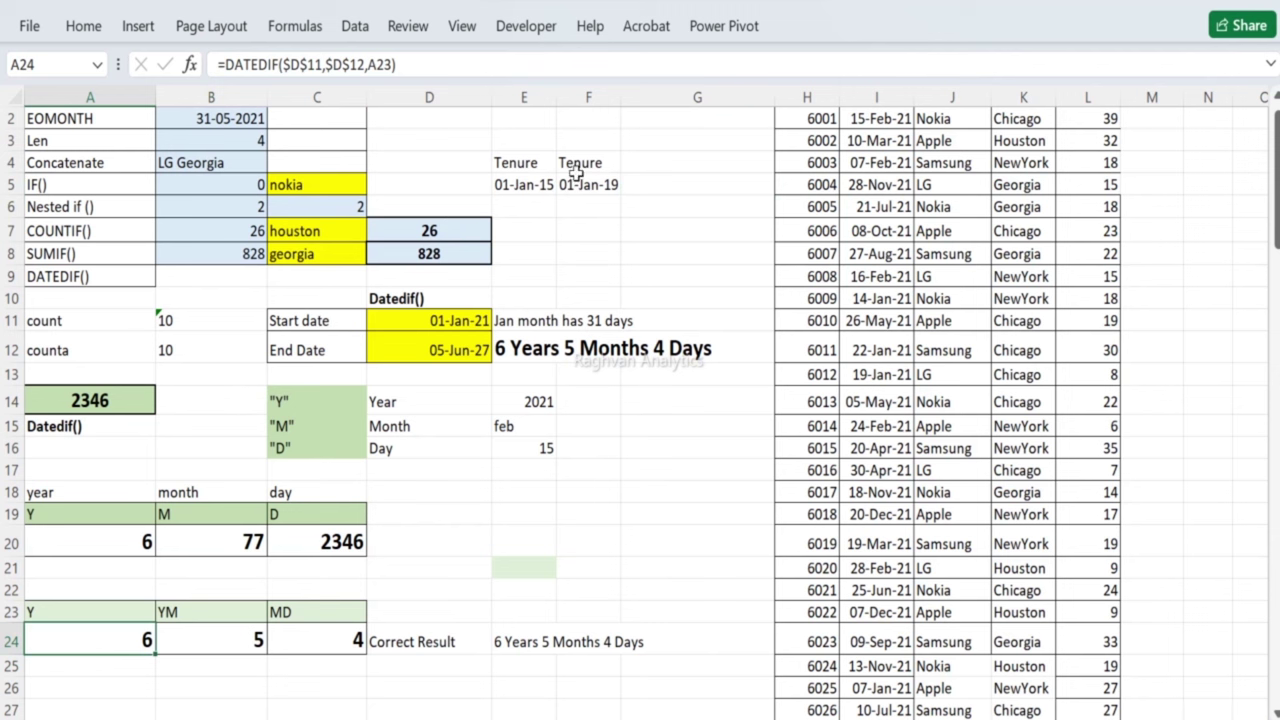
Step: Enter =DATEDIF(E5,F5,"Y") in G5, returning 4 whole years
{"action": "left_click", "coordinate": [645, 177]}
{"action": "type", "text": "=dat"}
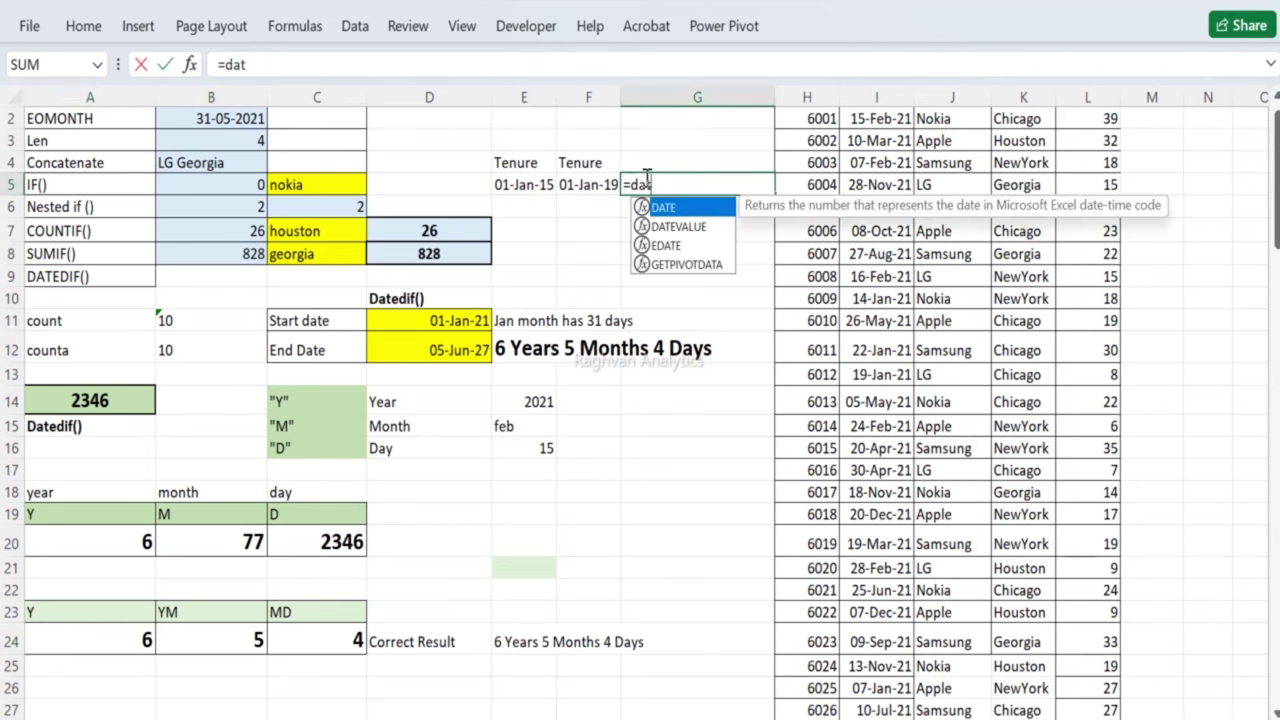
{"action": "key", "text": "BackSpace"}
{"action": "key", "text": "BackSpace"}
{"action": "key", "text": "BackSpace"}
{"action": "type", "text": "D"}
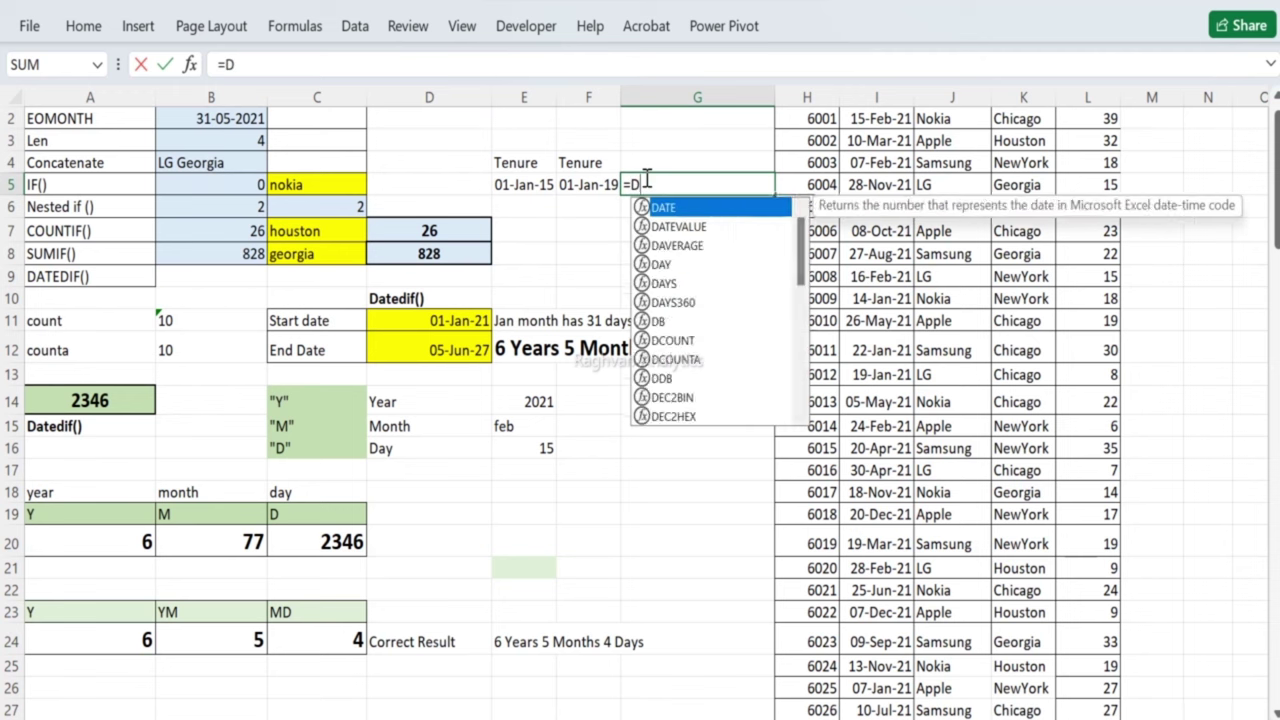
{"action": "type", "text": "ATEDIF("}
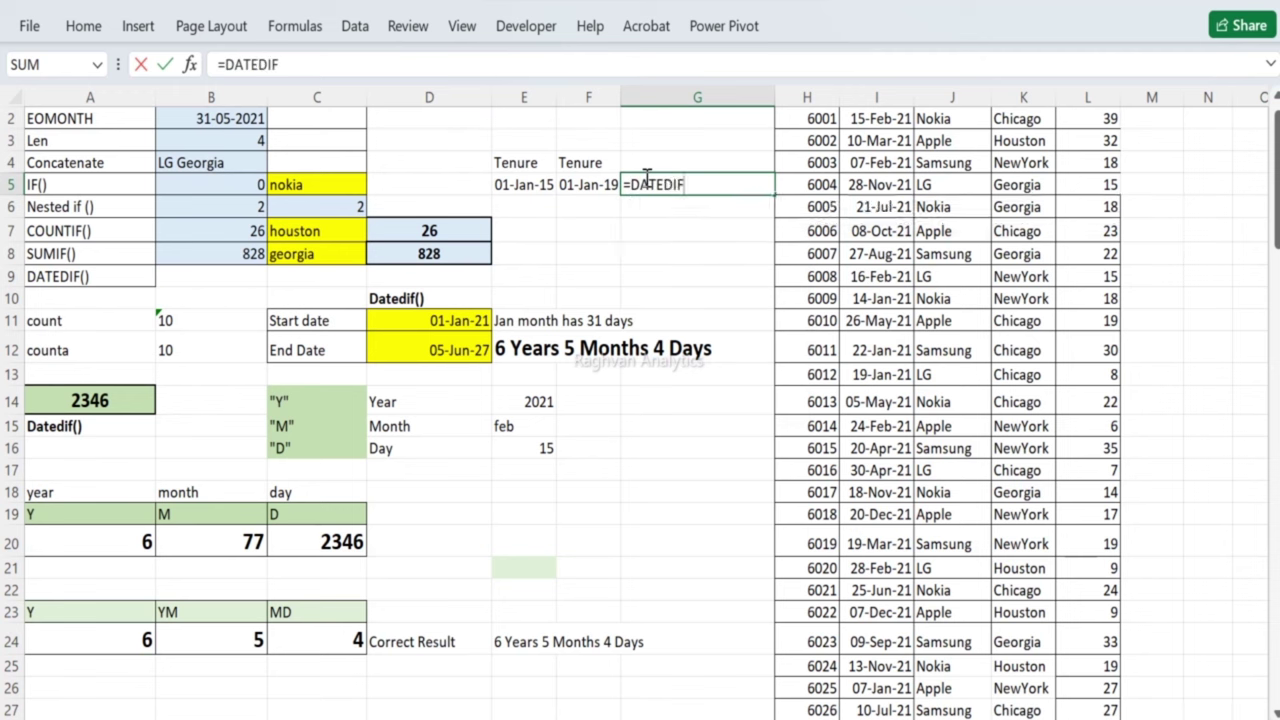
{"action": "left_click", "coordinate": [516, 186]}
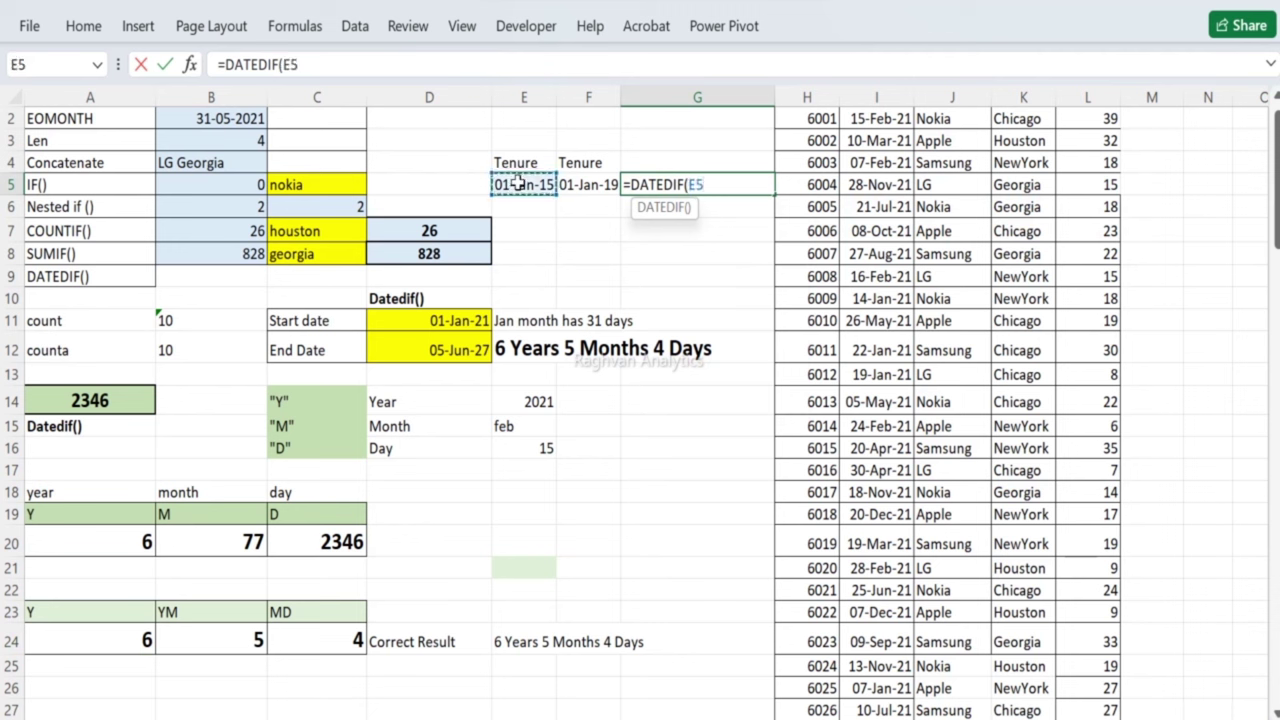
{"action": "type", "text": ","}
{"action": "left_click", "coordinate": [583, 186]}
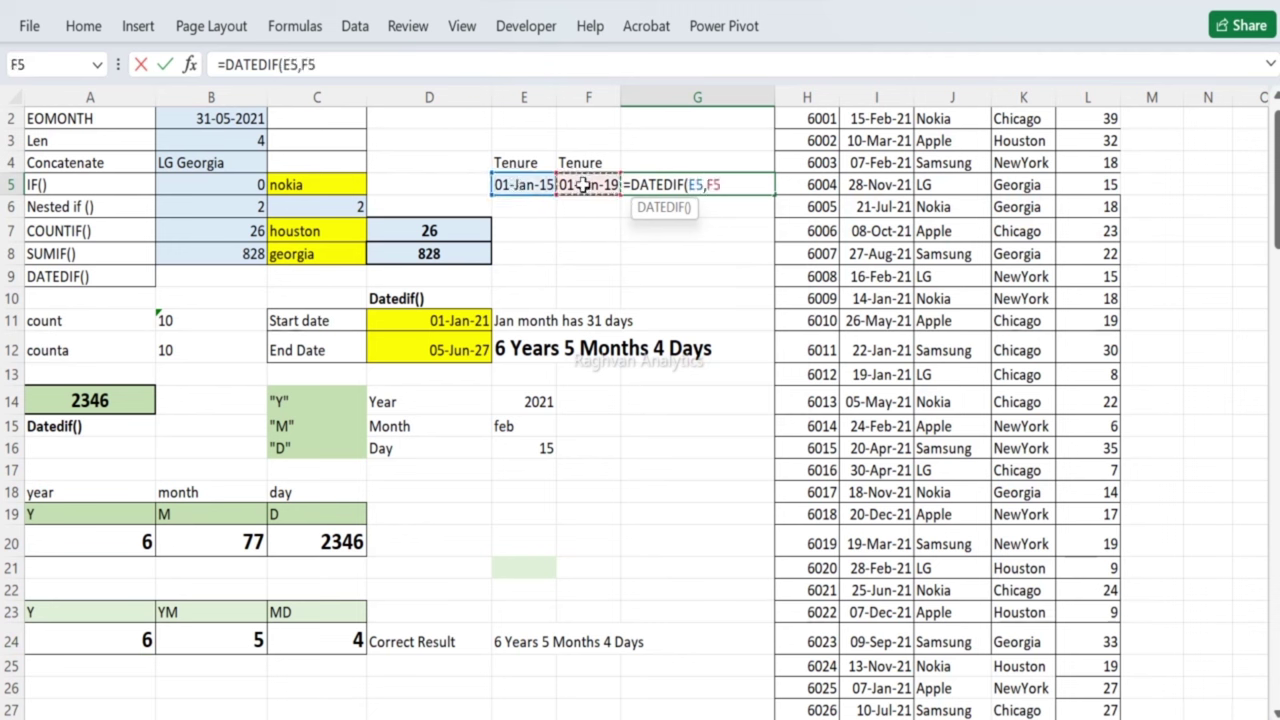
{"action": "type", "text": ","}
{"action": "type", "text": "\"\""}
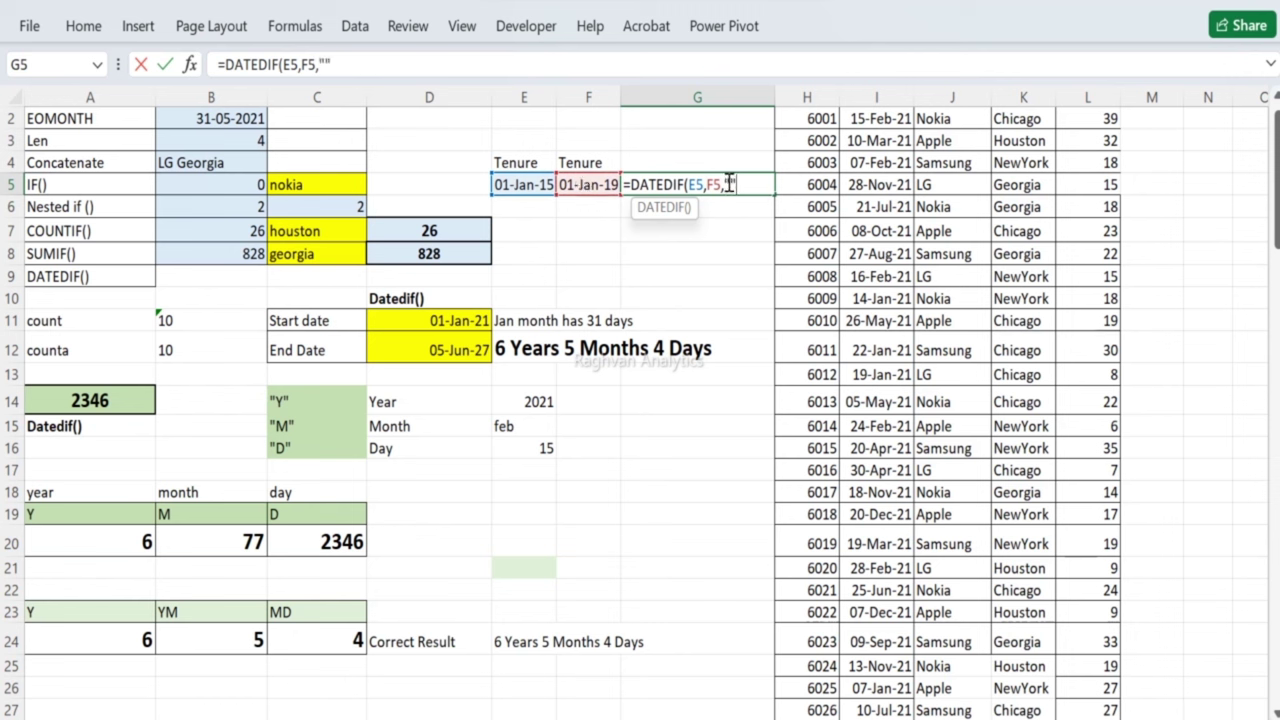
{"action": "type", "text": "Y"}
{"action": "type", "text": ")"}
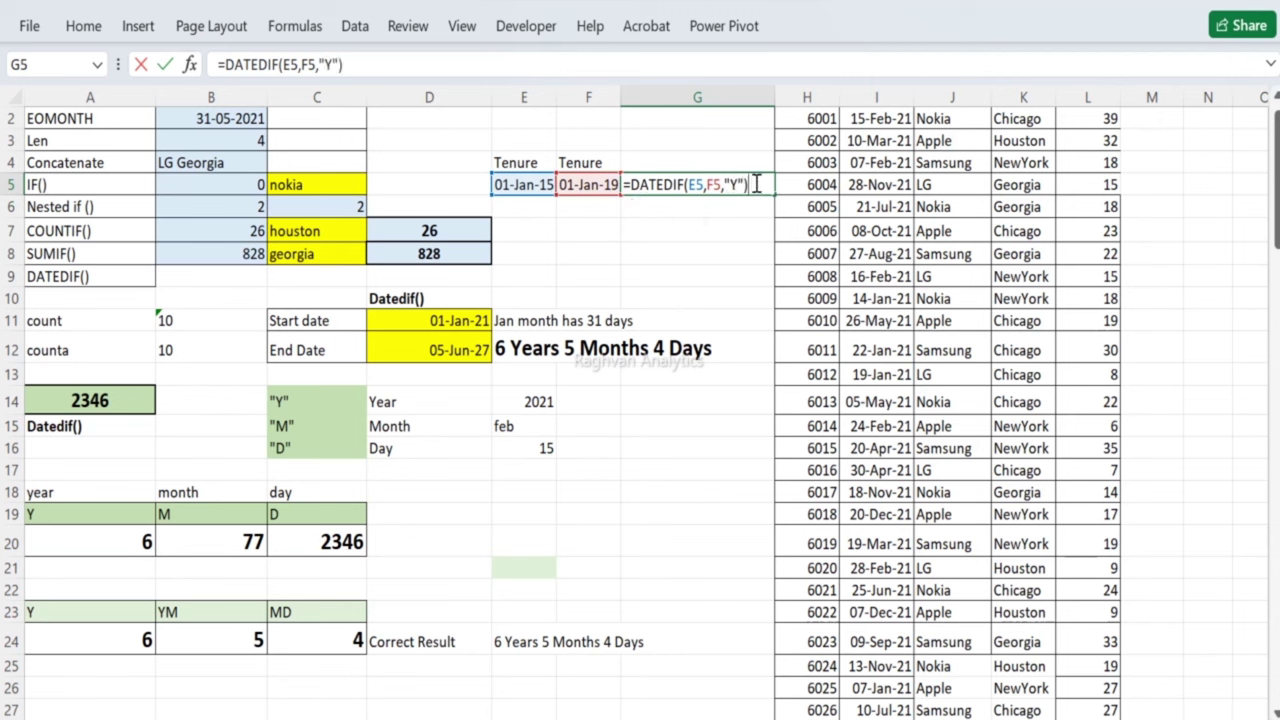
{"action": "key", "text": "Return"}
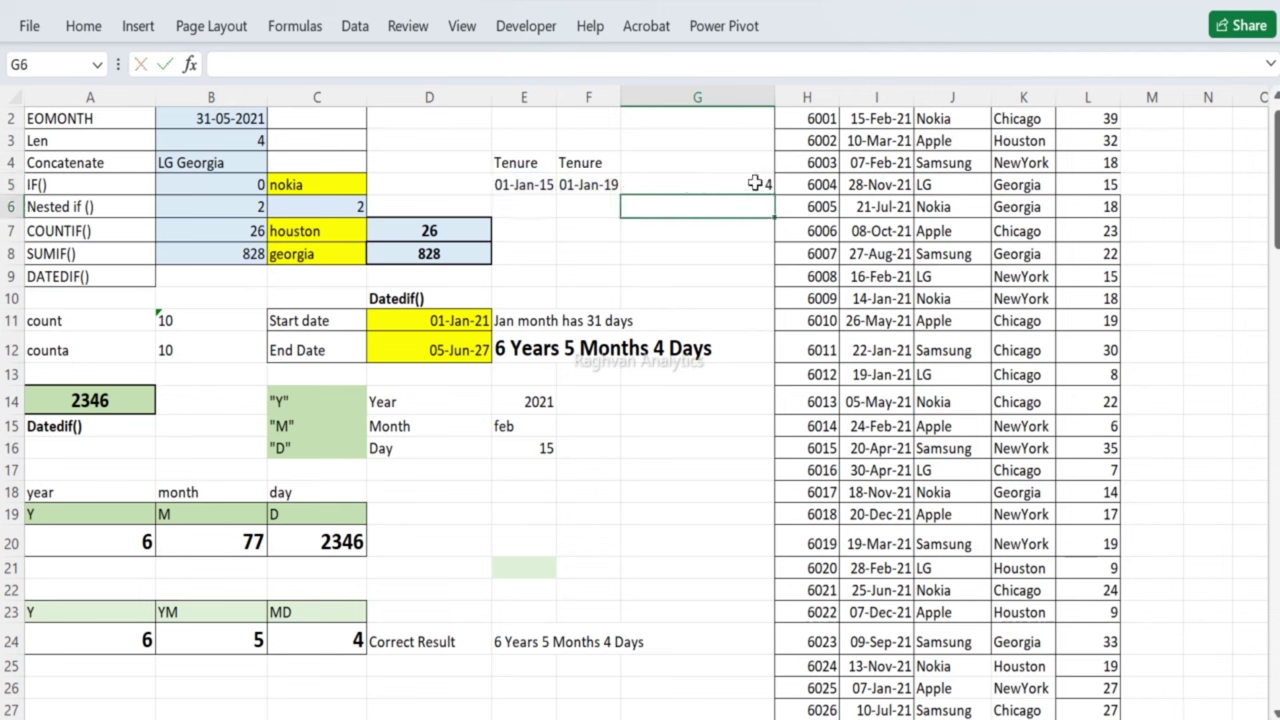
{"action": "left_click", "coordinate": [655, 184]}
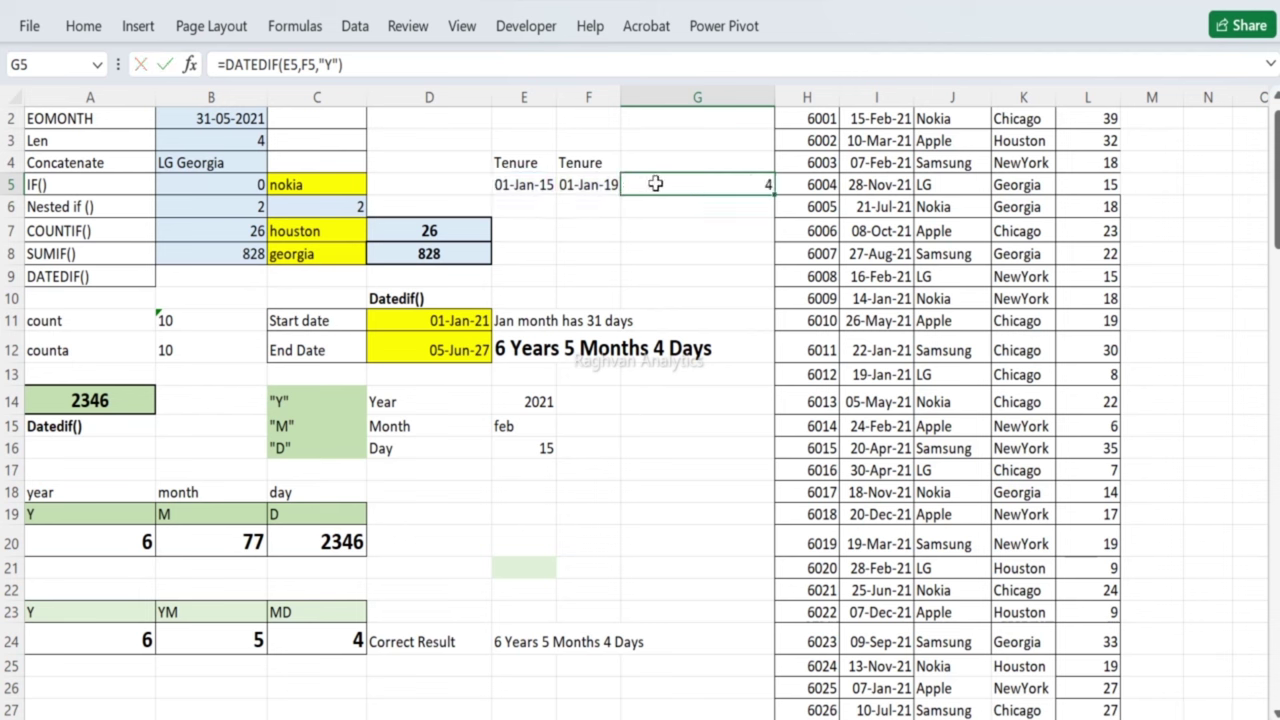
Step: Wrap G5's DATEDIF in CONCATENATE and add two more copies of the DATEDIF expression
{"action": "left_click", "coordinate": [394, 63]}
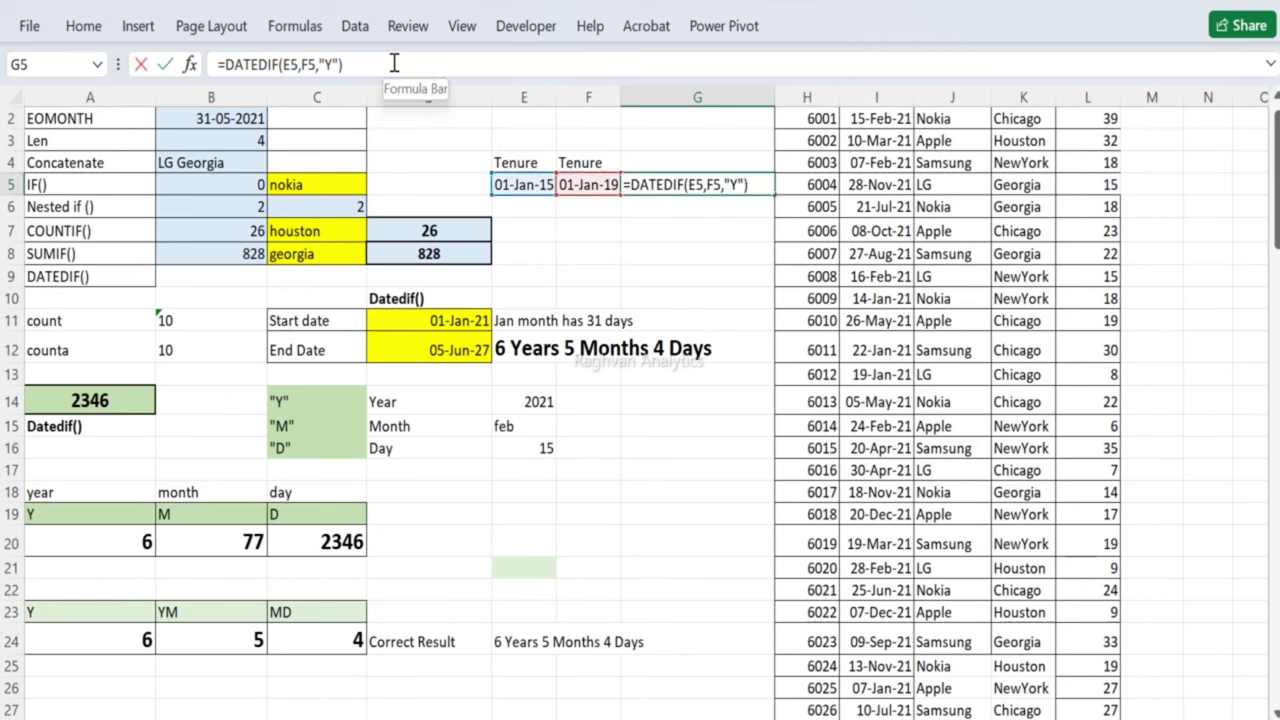
{"action": "left_click", "coordinate": [229, 63]}
{"action": "type", "text": "con"}
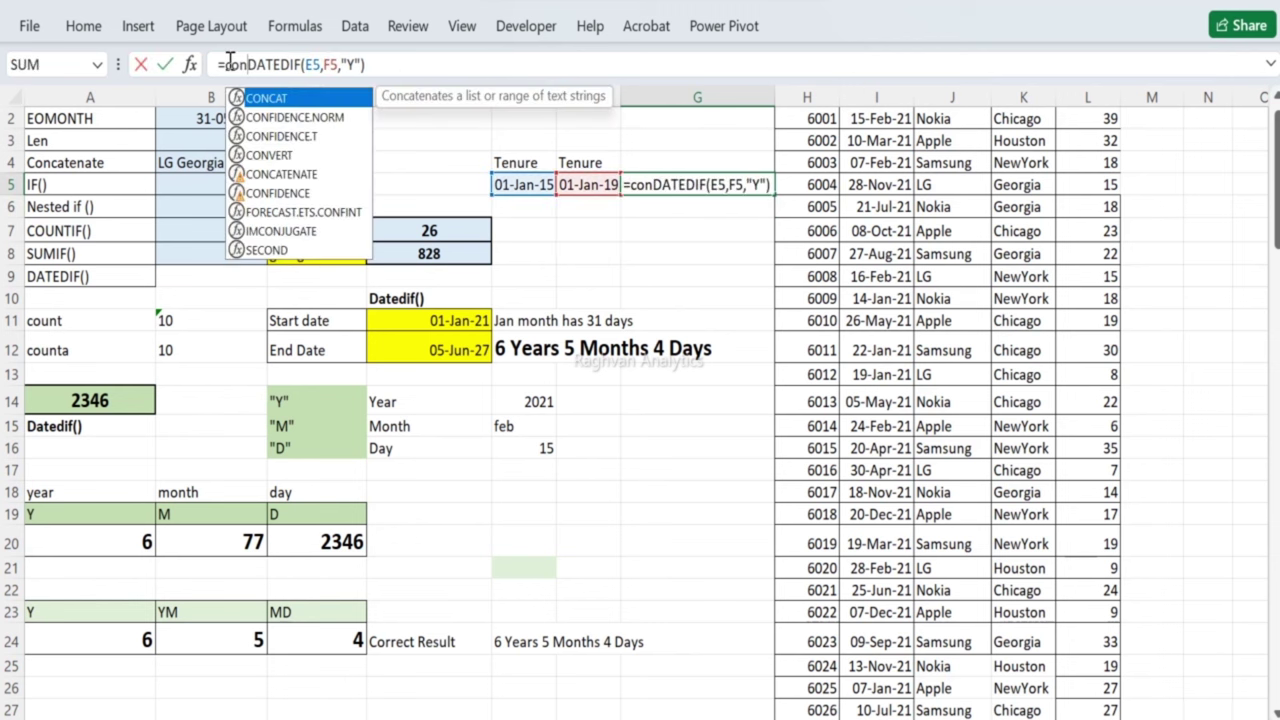
{"action": "key", "text": "Down"}
{"action": "key", "text": "Down"}
{"action": "key", "text": "Down"}
{"action": "key", "text": "Down"}
{"action": "key", "text": "Tab"}
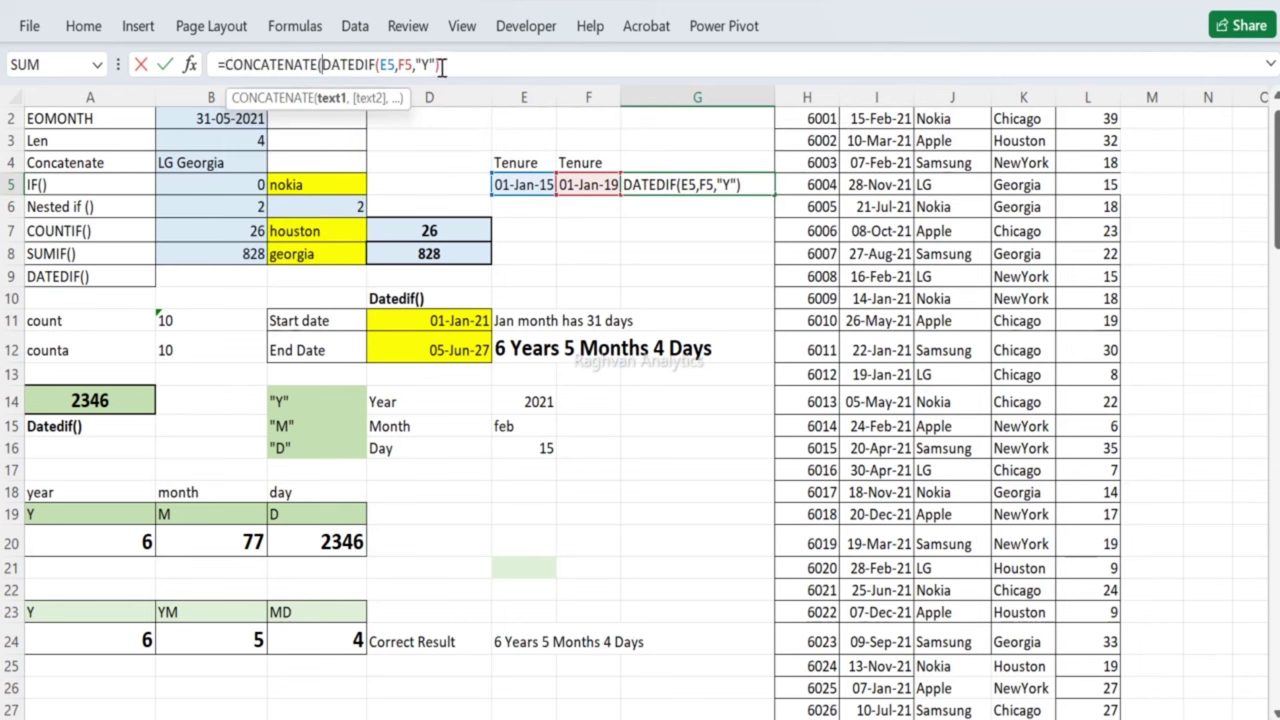
{"action": "left_click_drag", "start_coordinate": [438, 63], "coordinate": [322, 63]}
{"action": "key", "text": "ctrl+c"}
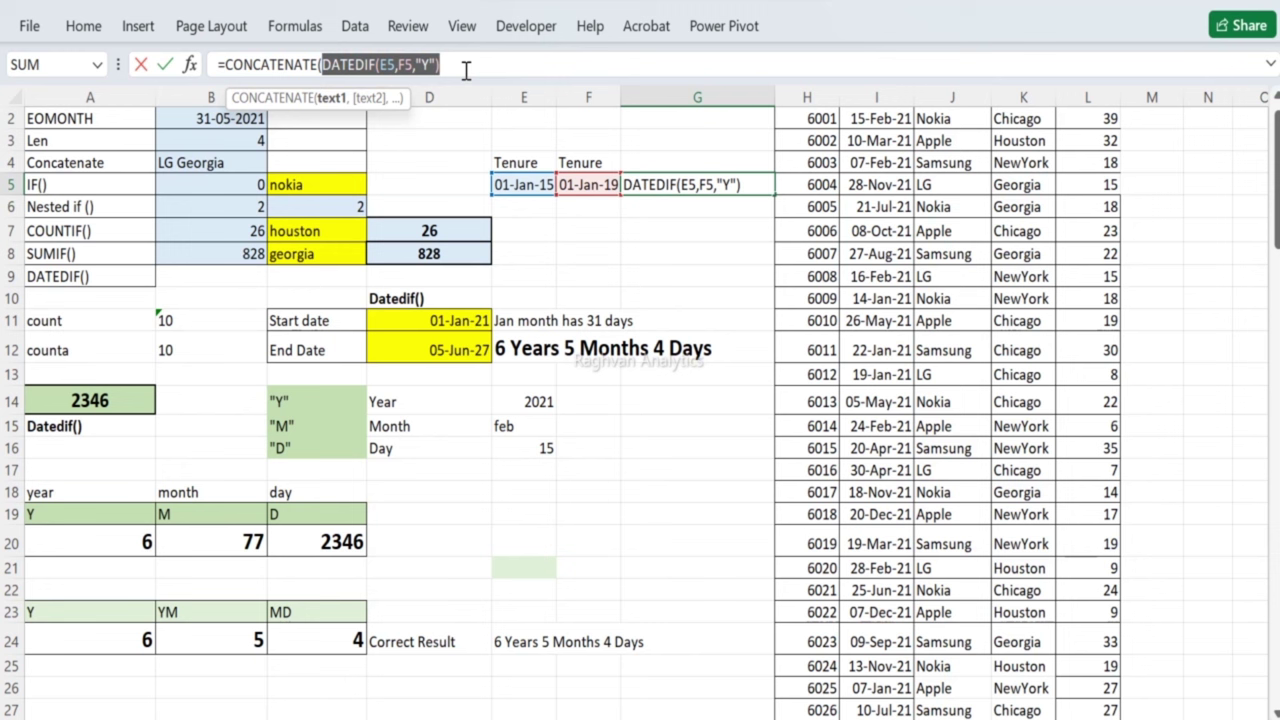
{"action": "left_click", "coordinate": [463, 66]}
{"action": "type", "text": ","}
{"action": "key", "text": "ctrl+v"}
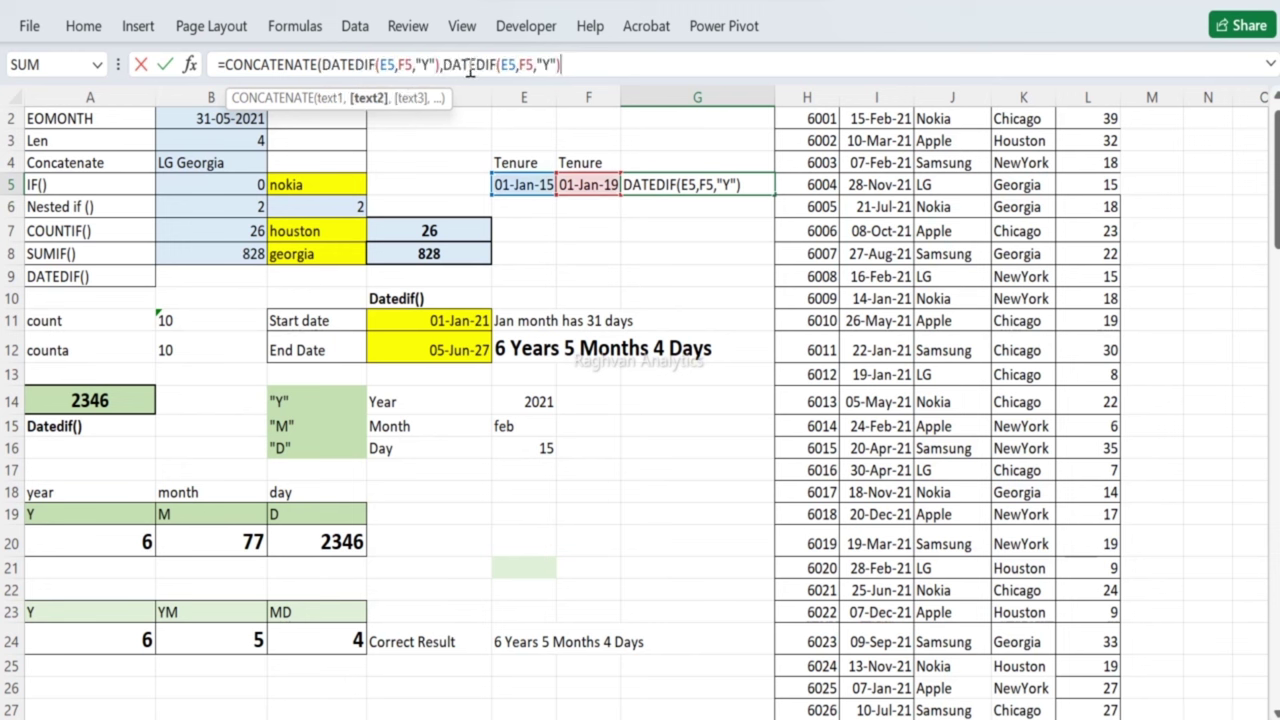
{"action": "type", "text": ","}
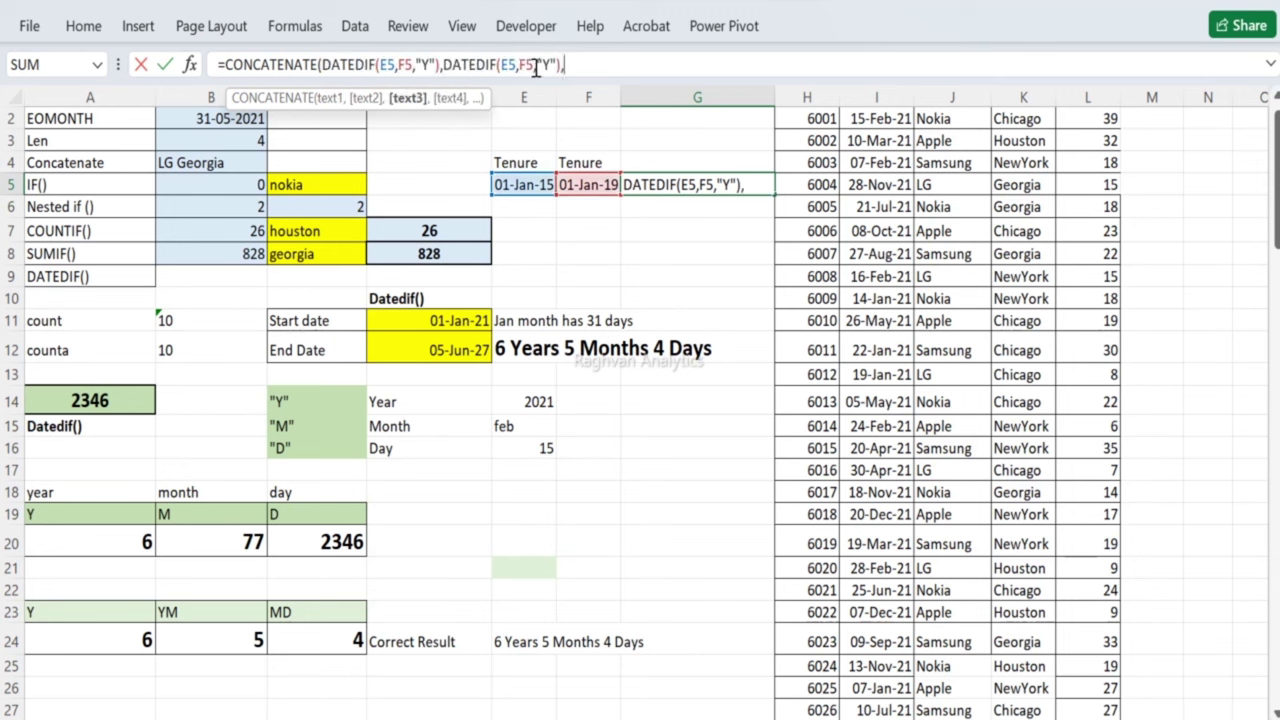
{"action": "key", "text": "ctrl+v"}
Step: Change the copies' units to YM and MD, and add the missing closing parenthesis
{"action": "left_click", "coordinate": [550, 65]}
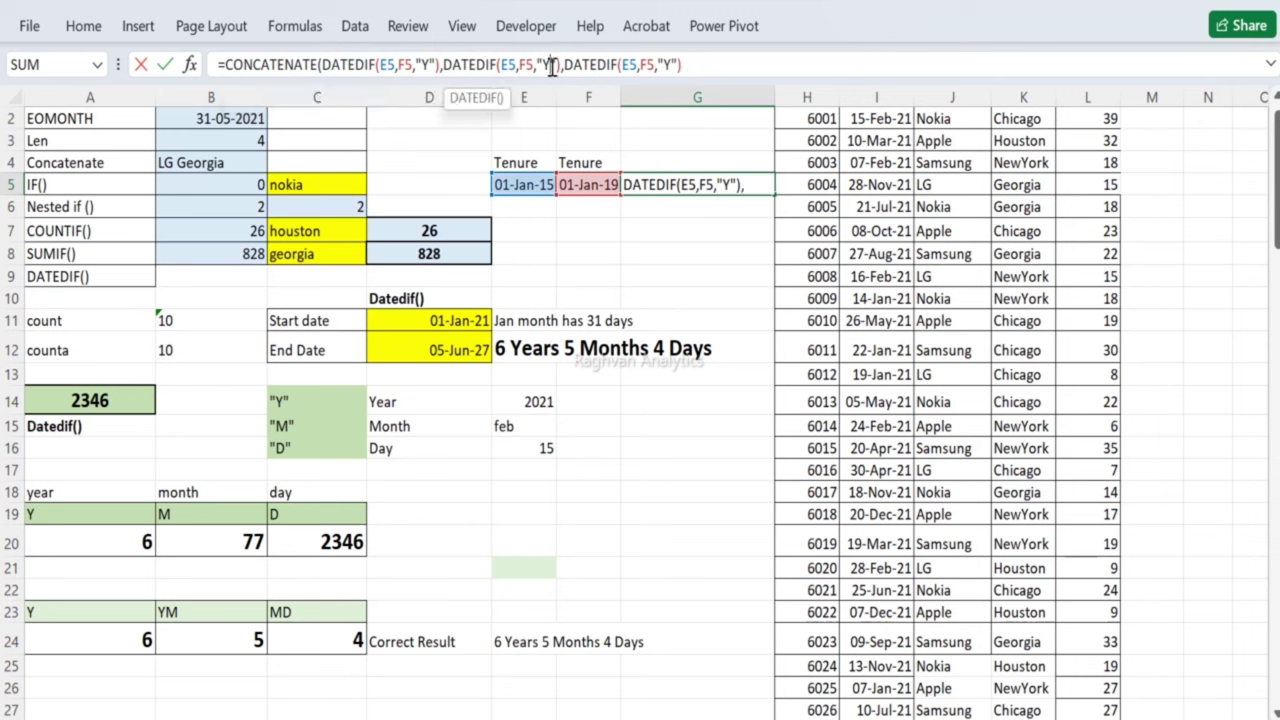
{"action": "type", "text": "M"}
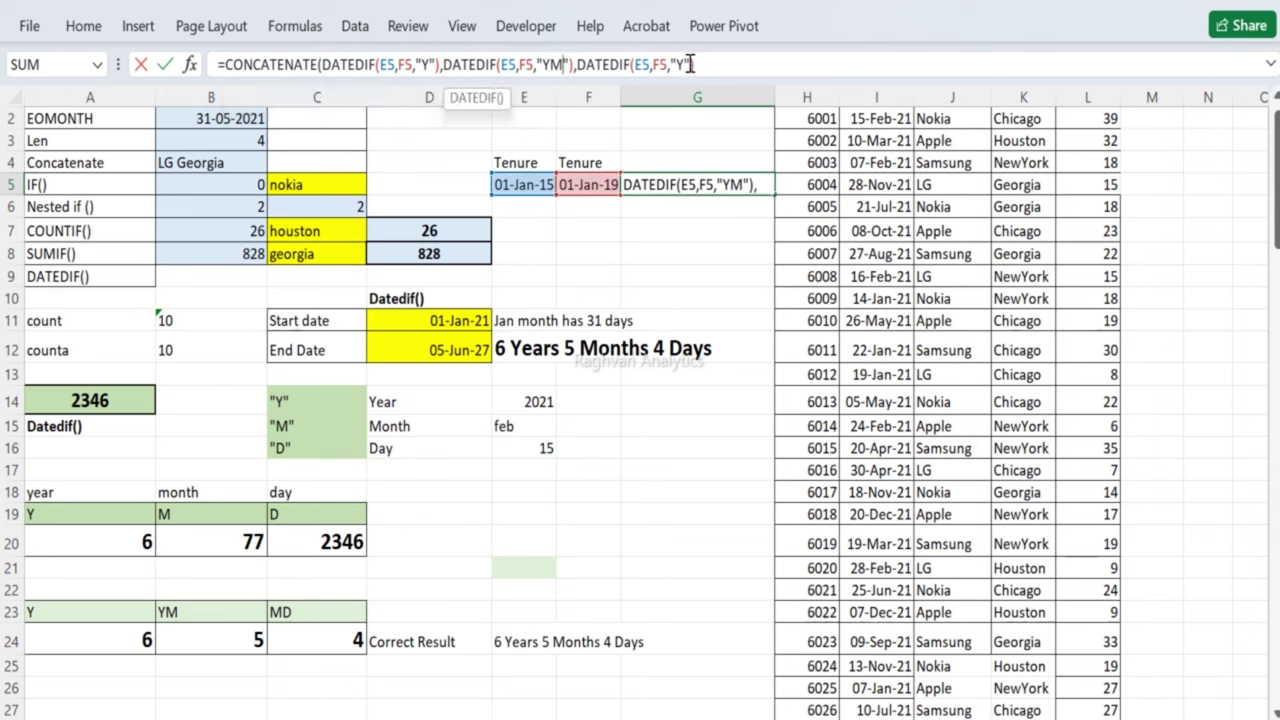
{"action": "left_click", "coordinate": [689, 64]}
{"action": "key", "text": "BackSpace"}
{"action": "type", "text": "MD"}
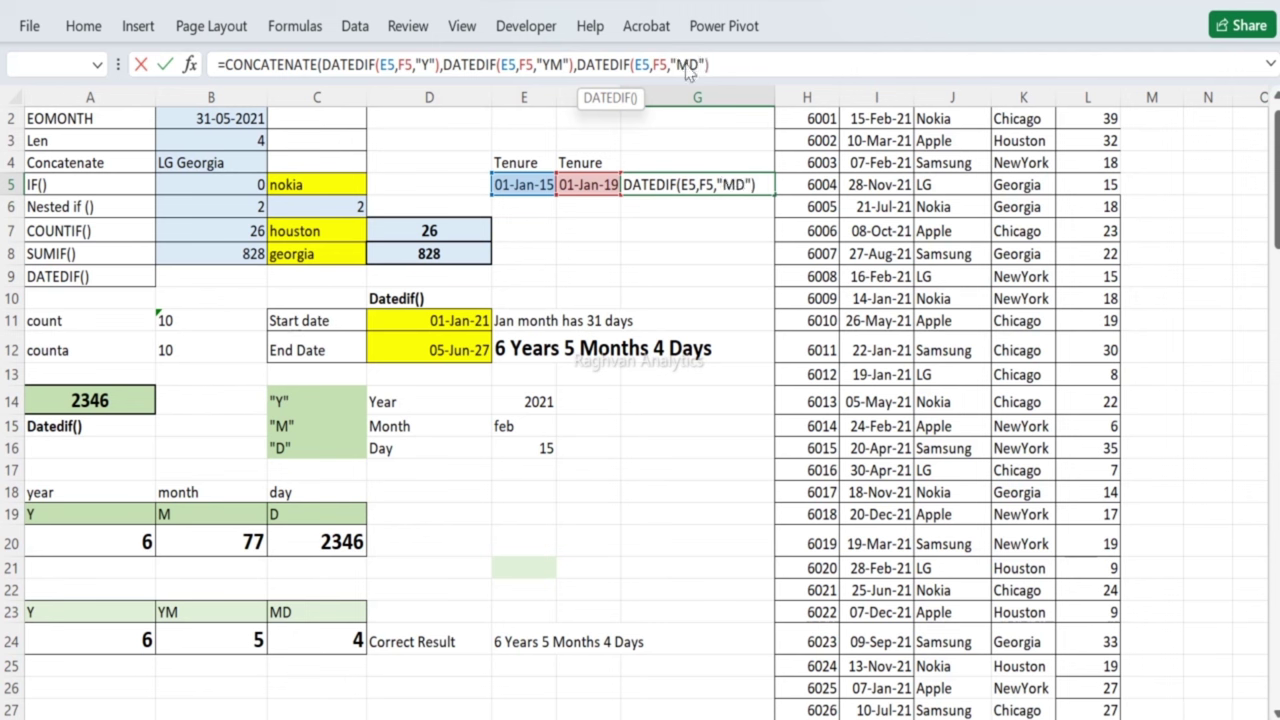
{"action": "key", "text": "Return"}
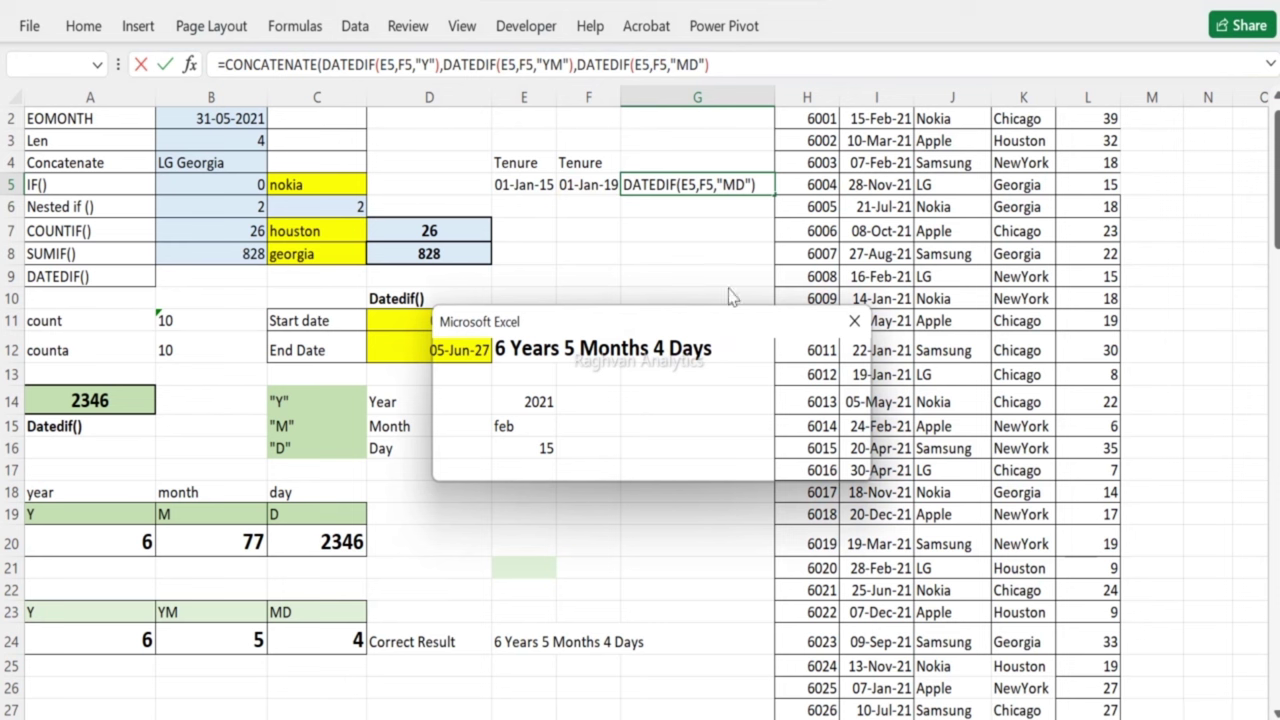
{"action": "left_click", "coordinate": [851, 323]}
{"action": "left_click", "coordinate": [648, 440]}
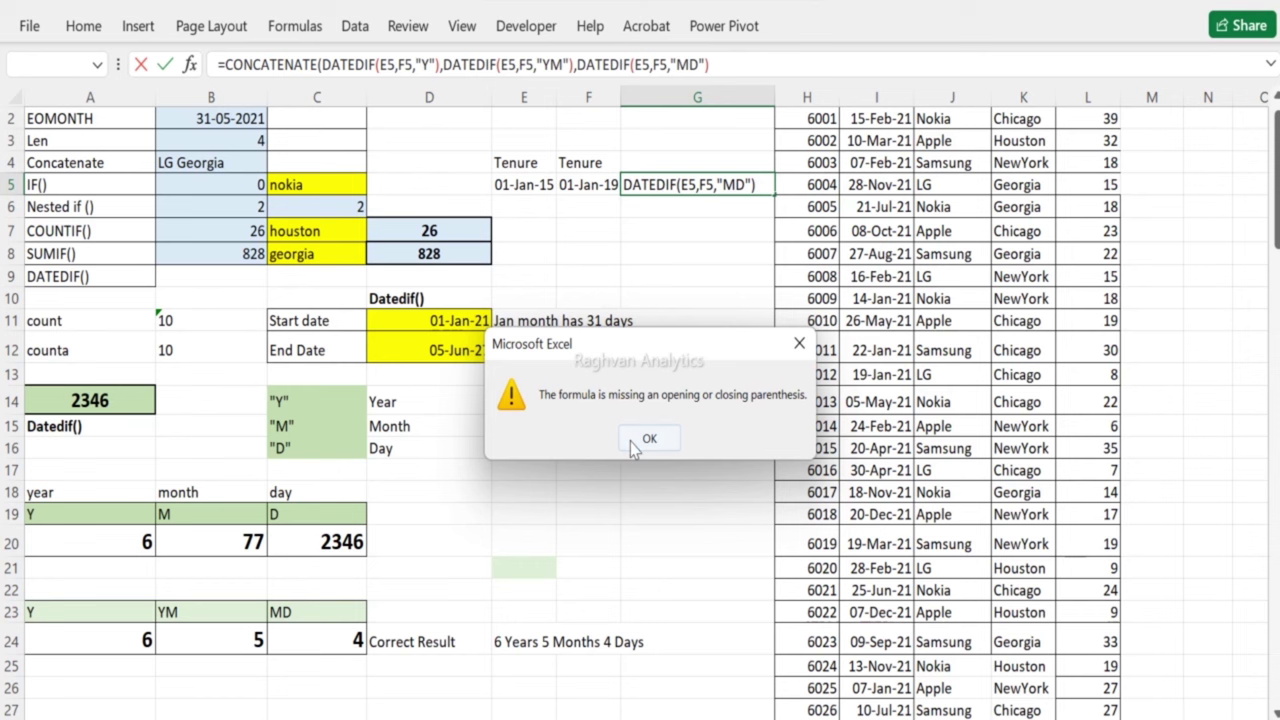
{"action": "left_click", "coordinate": [718, 64]}
{"action": "type", "text": ")"}
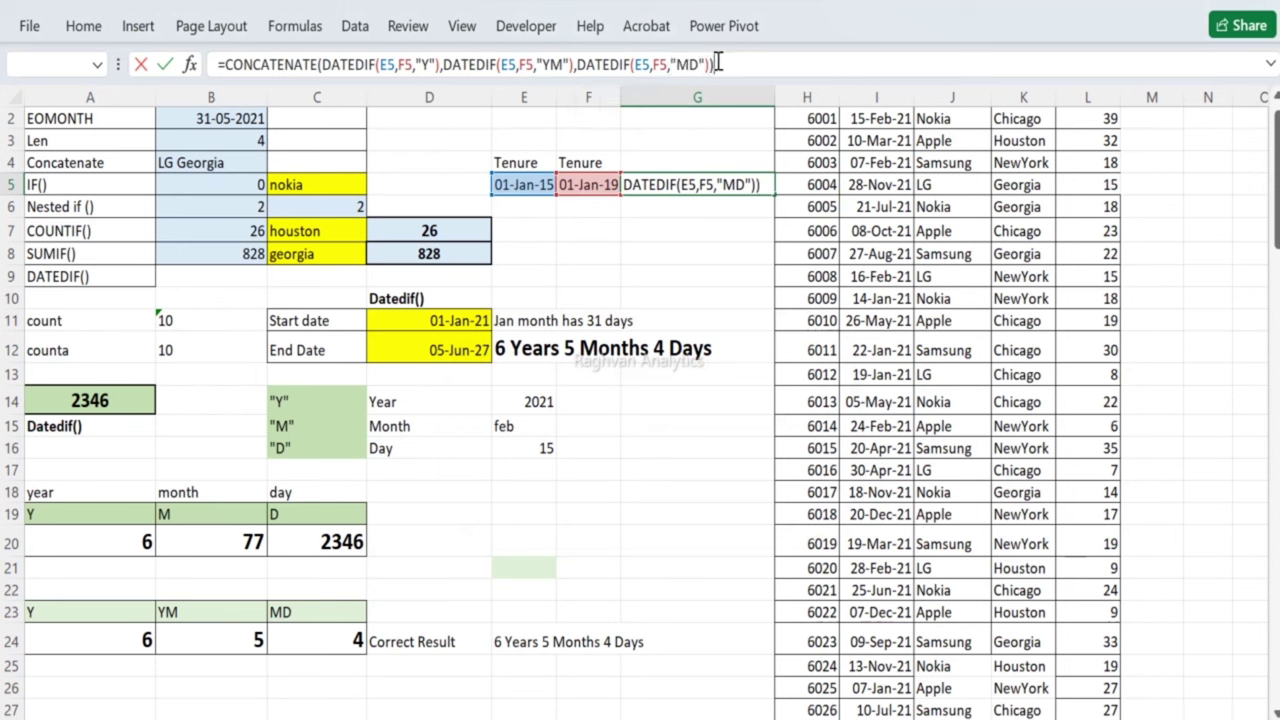
{"action": "key", "text": "Return"}
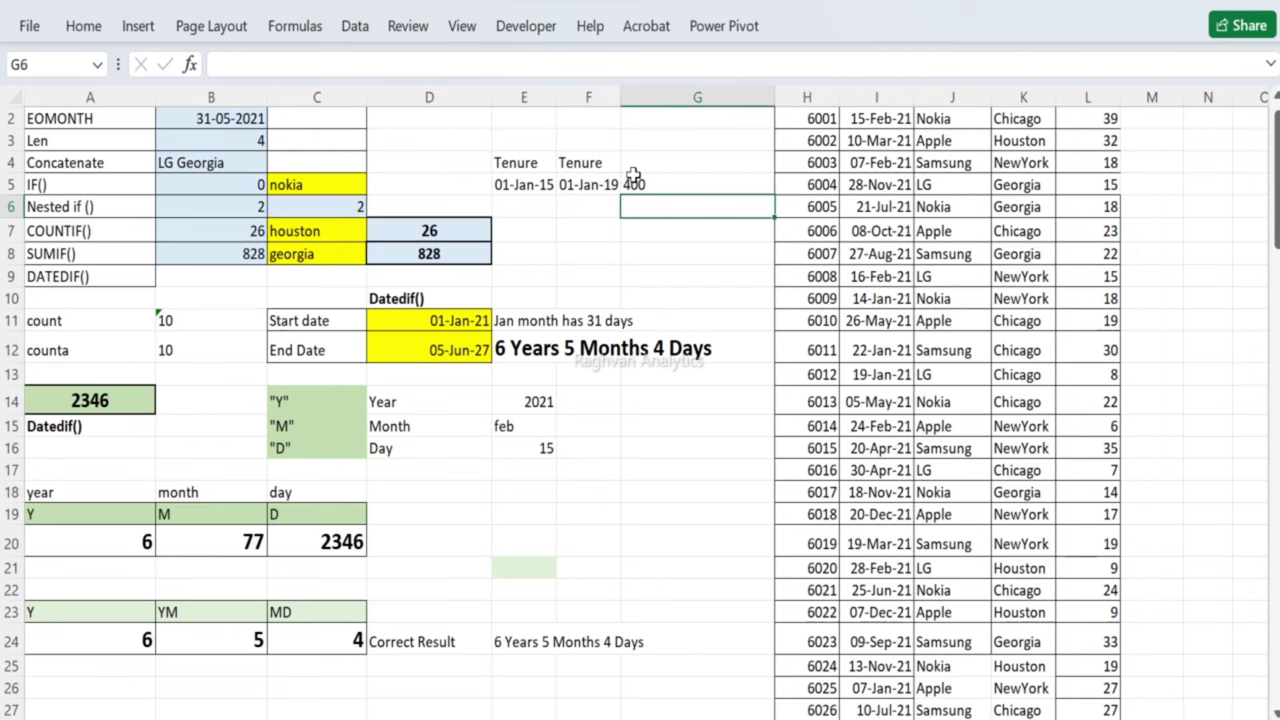
Step: Insert " " separators between the three DATEDIF results so G5 shows 4 0 0
{"action": "left_click", "coordinate": [629, 184]}
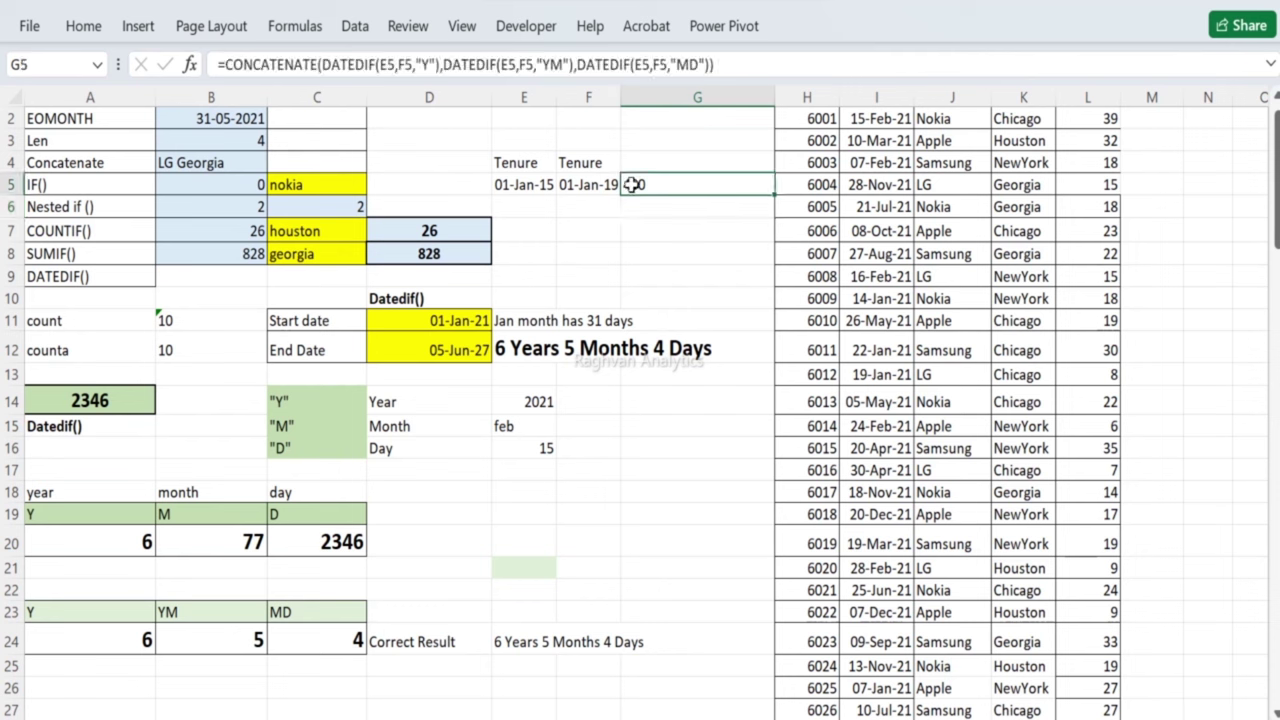
{"action": "left_click", "coordinate": [442, 64]}
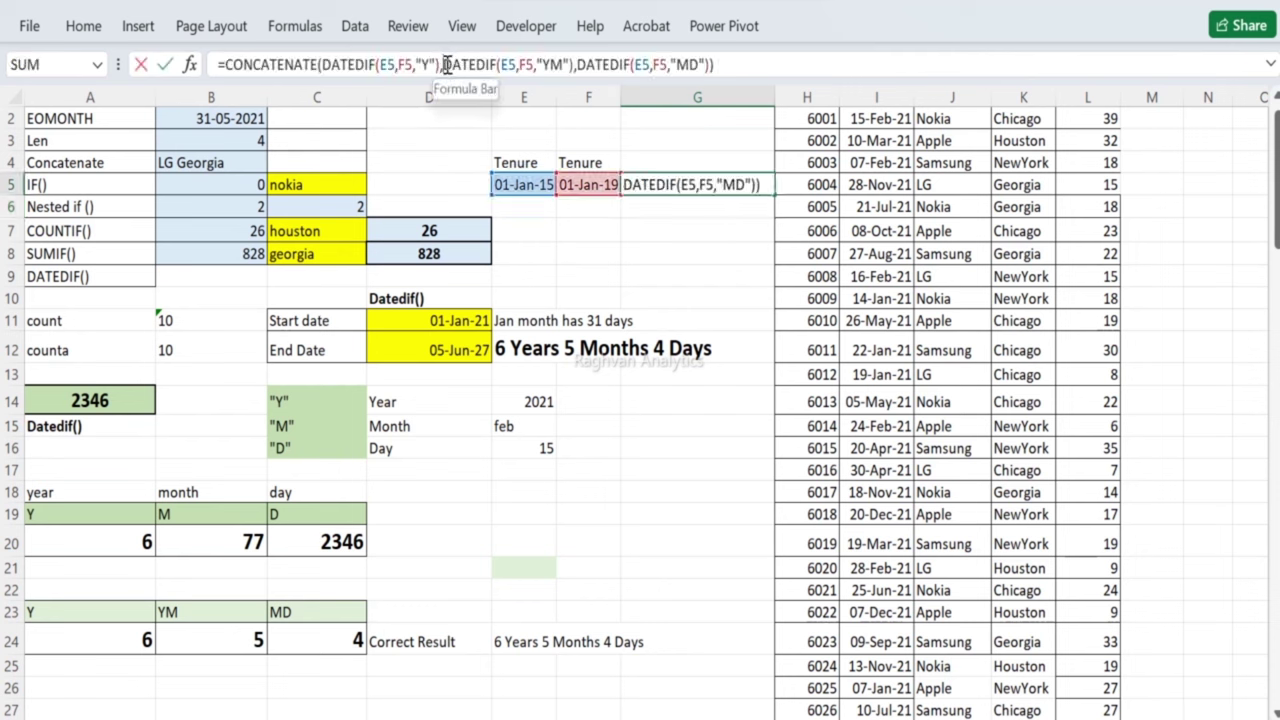
{"action": "type", "text": ","}
{"action": "key", "text": "Left"}
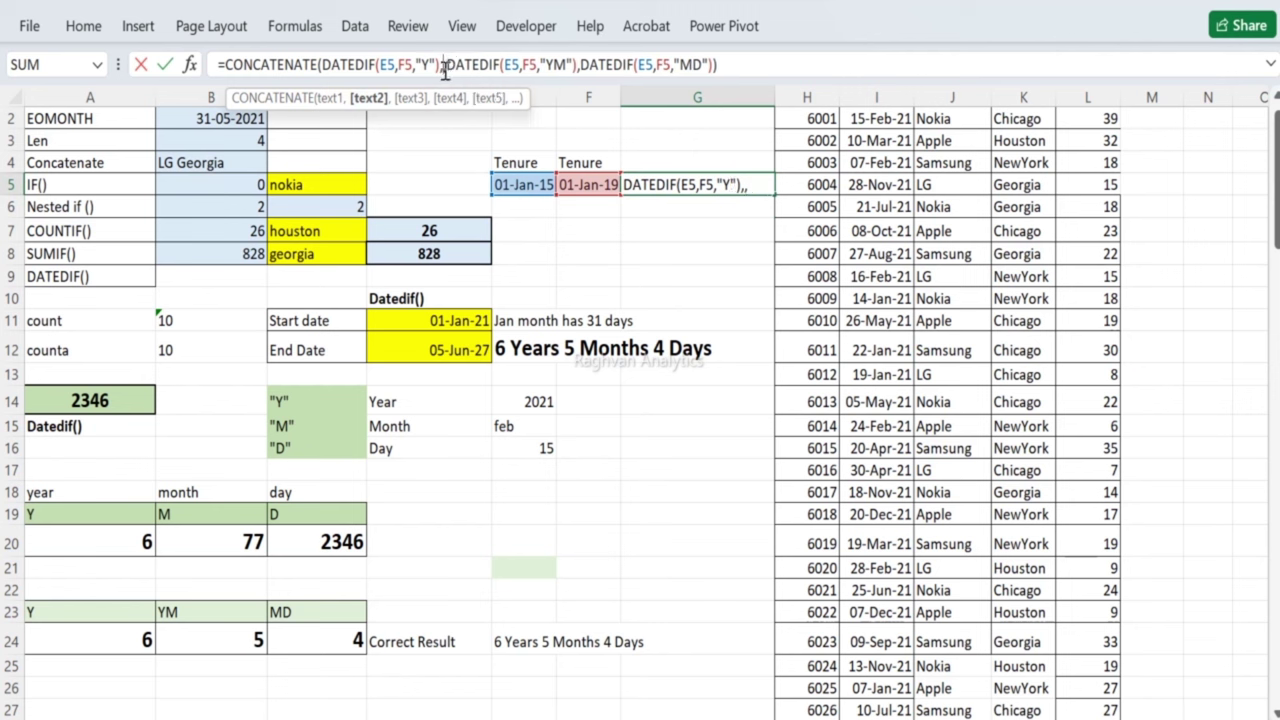
{"action": "type", "text": "\"\""}
{"action": "key", "text": "BackSpace"}
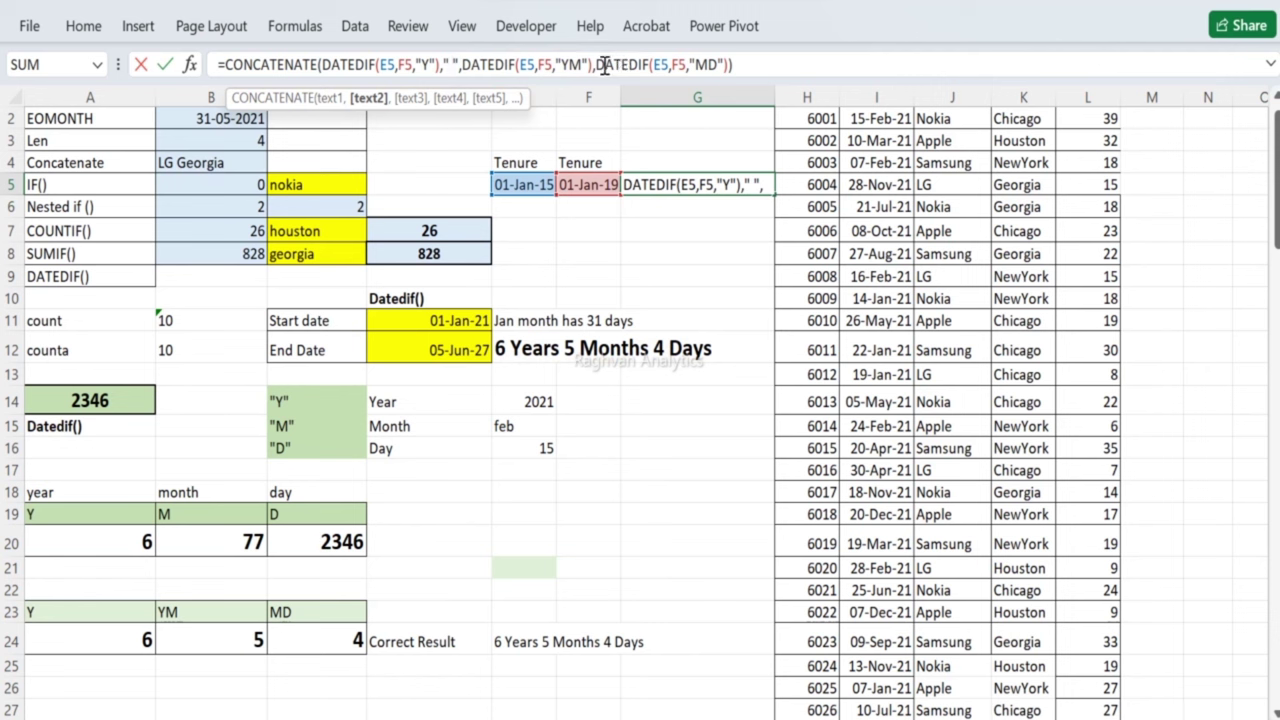
{"action": "left_click", "coordinate": [597, 64]}
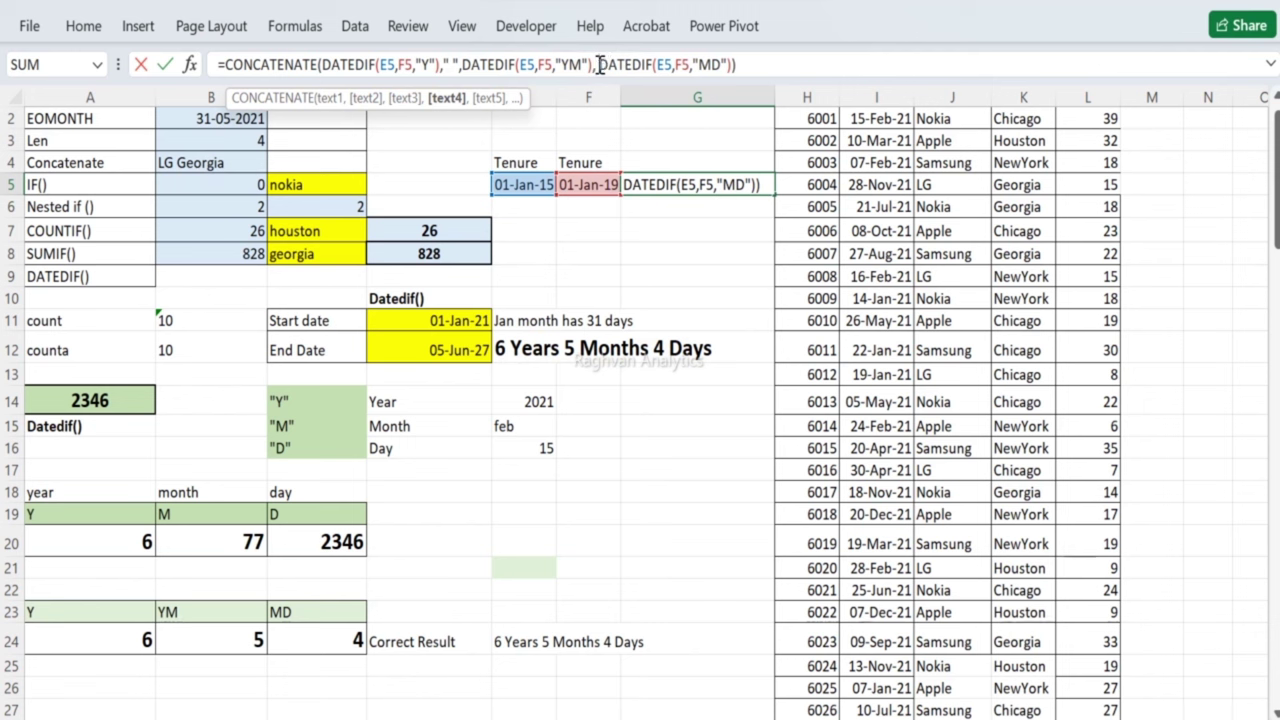
{"action": "type", "text": "\"\","}
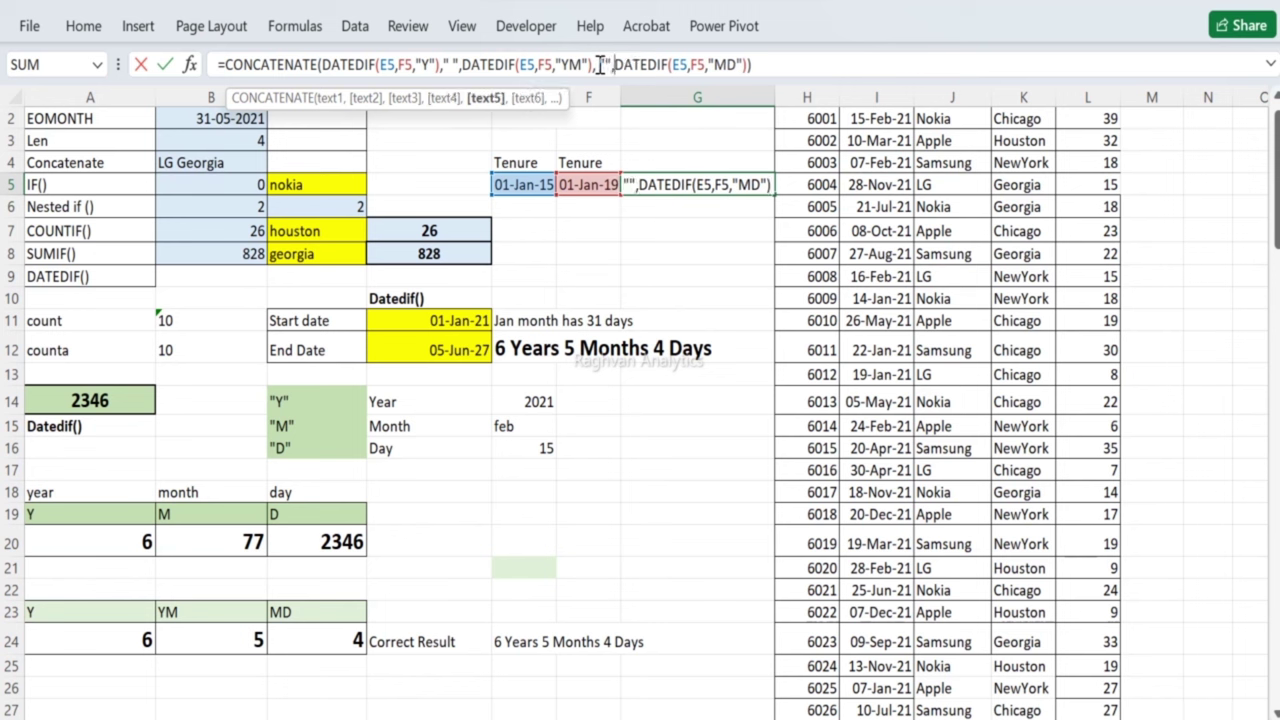
{"action": "key", "text": "Left"}
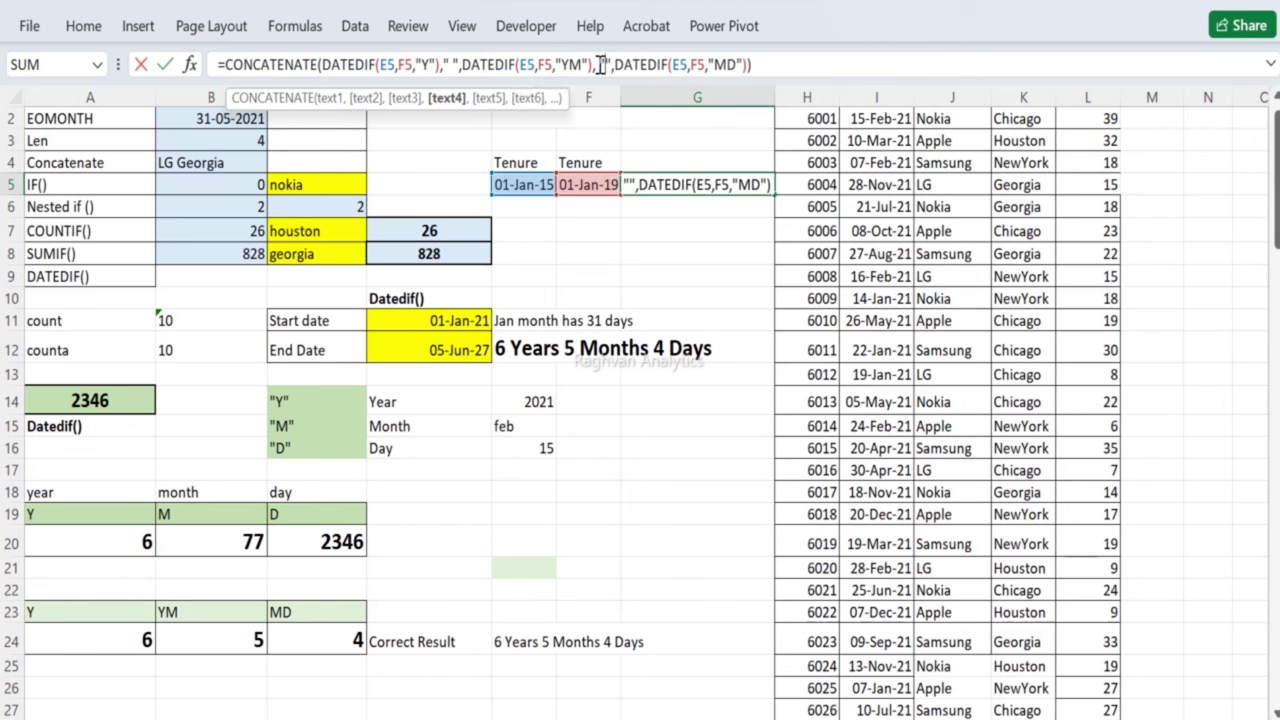
{"action": "key", "text": "Return"}
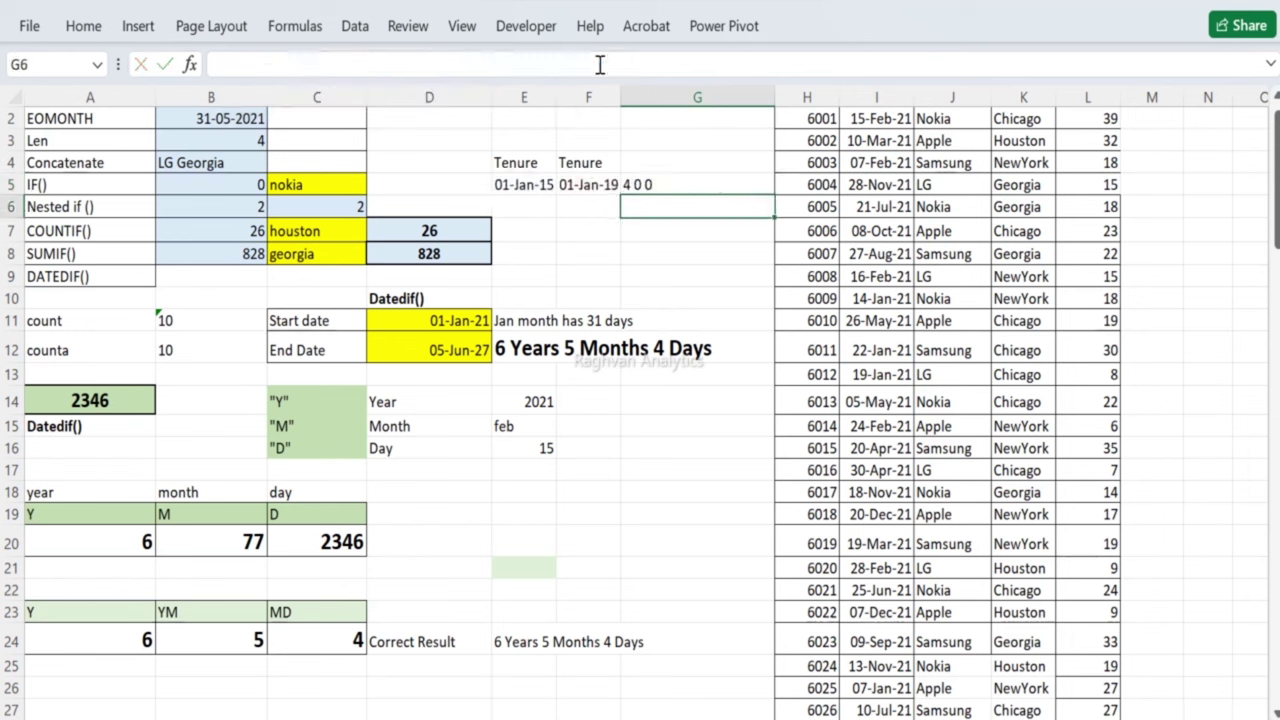
Step: Change the leaving date in F5 to 05-01-2019
{"action": "key", "text": "Up"}
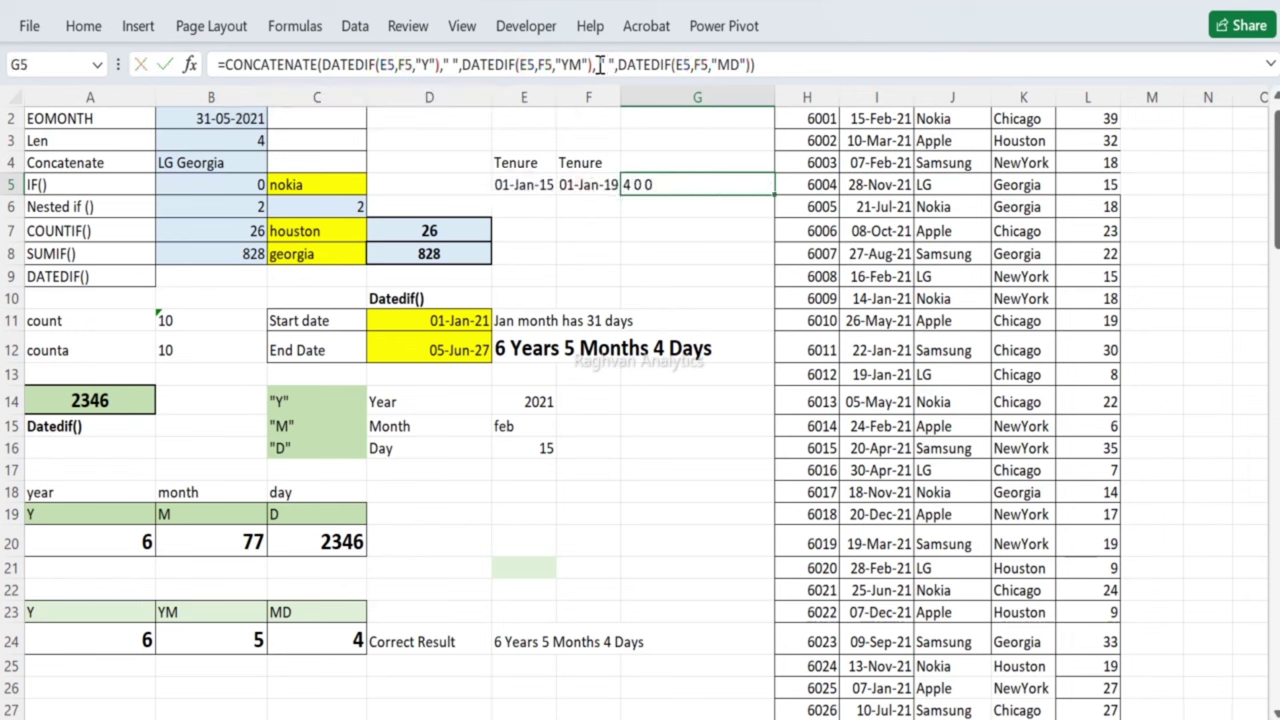
{"action": "key", "text": "Left"}
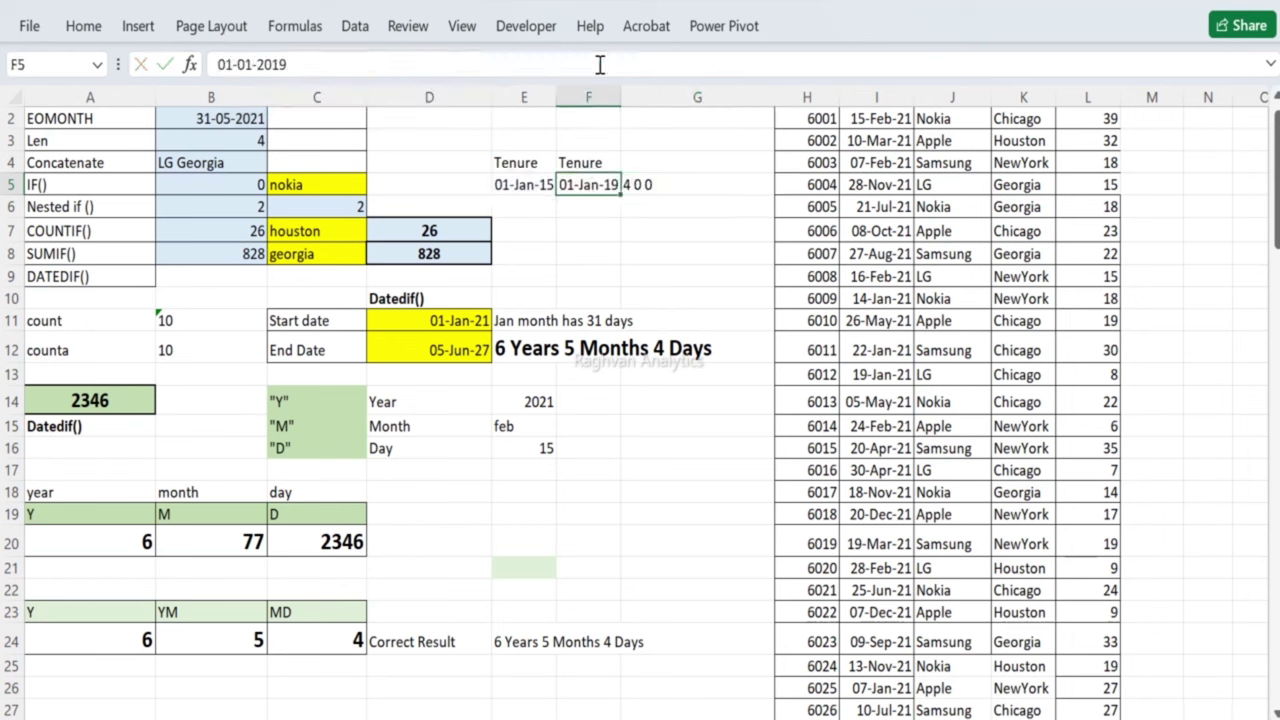
{"action": "key", "text": "F2"}
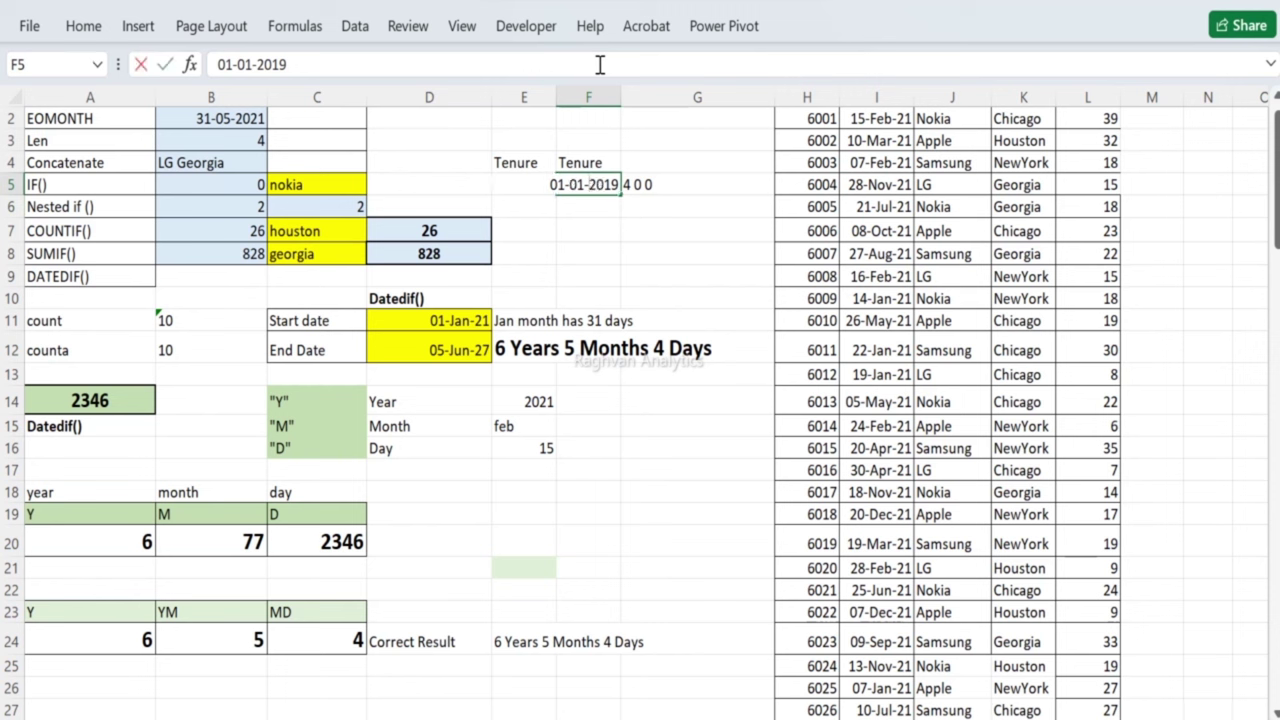
{"action": "key", "text": "BackSpace"}
{"action": "type", "text": "5"}
{"action": "key", "text": "Return"}
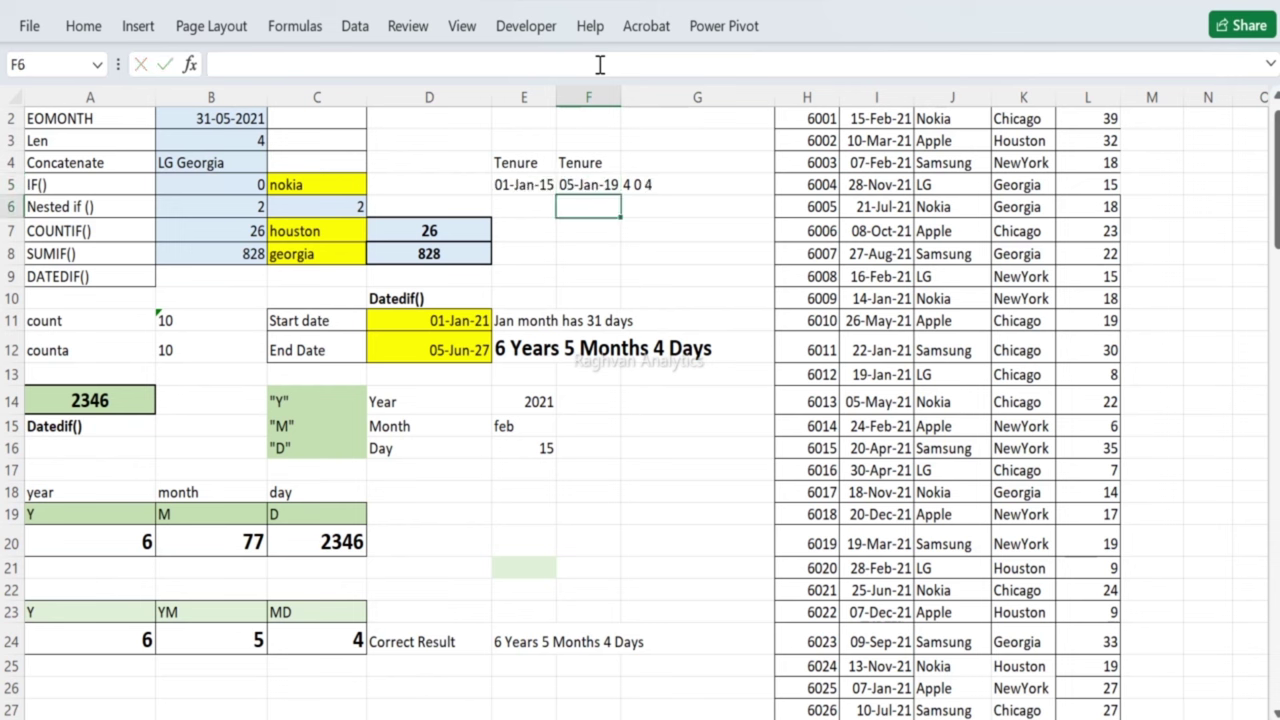
{"action": "key", "text": "Right"}
{"action": "key", "text": "Up"}
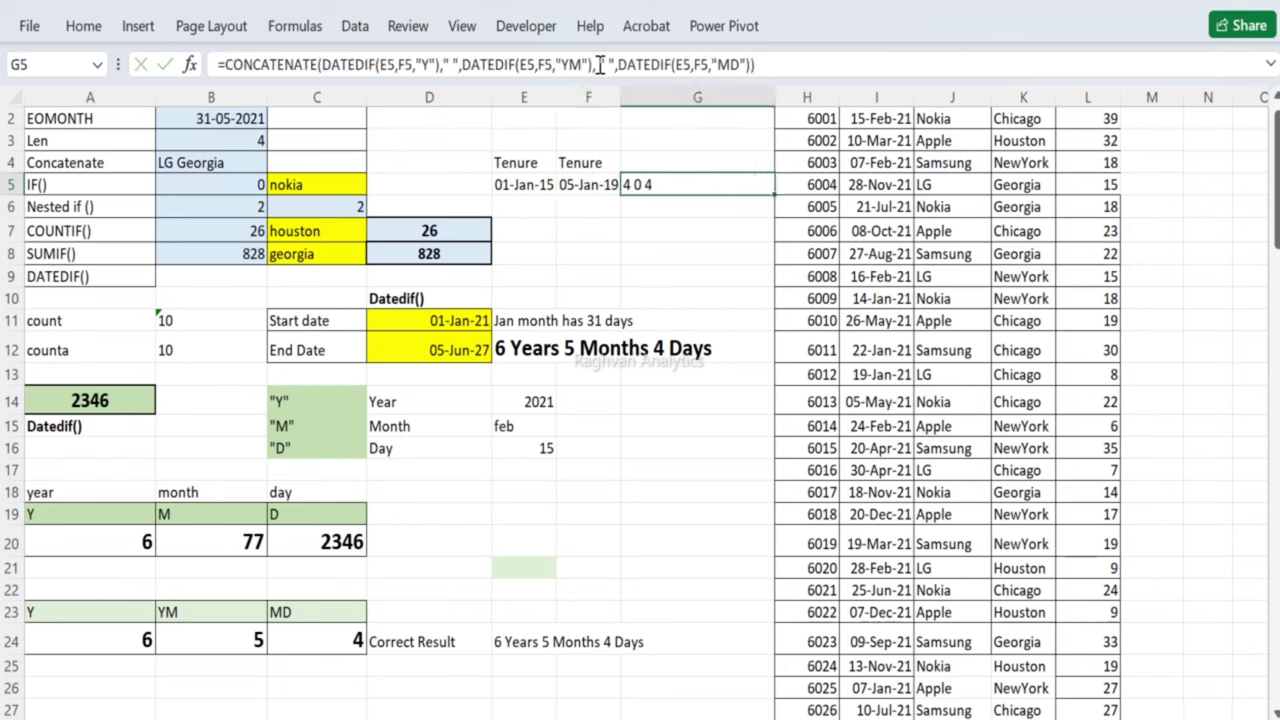
{"action": "key", "text": "Left"}
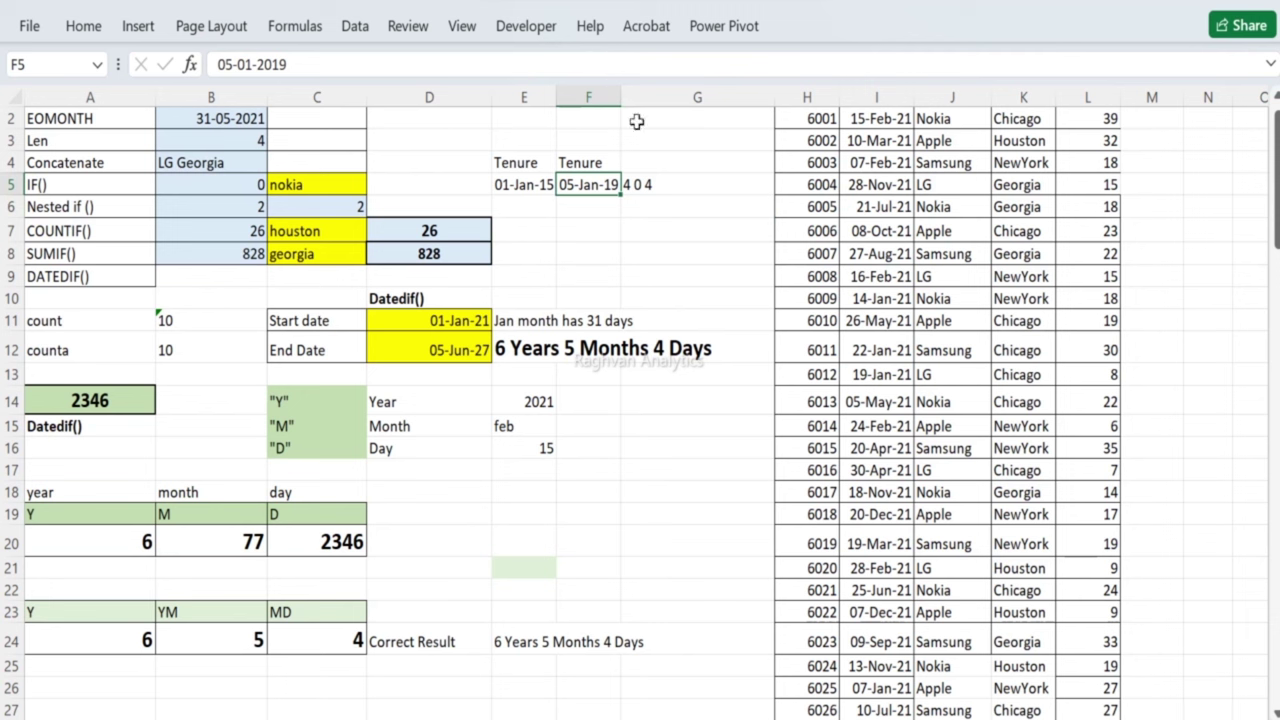
Step: Enter the headings DOJ, DOL and Tenure in E4, F4 and G4
{"action": "left_click", "coordinate": [642, 160]}
{"action": "left_click", "coordinate": [530, 164]}
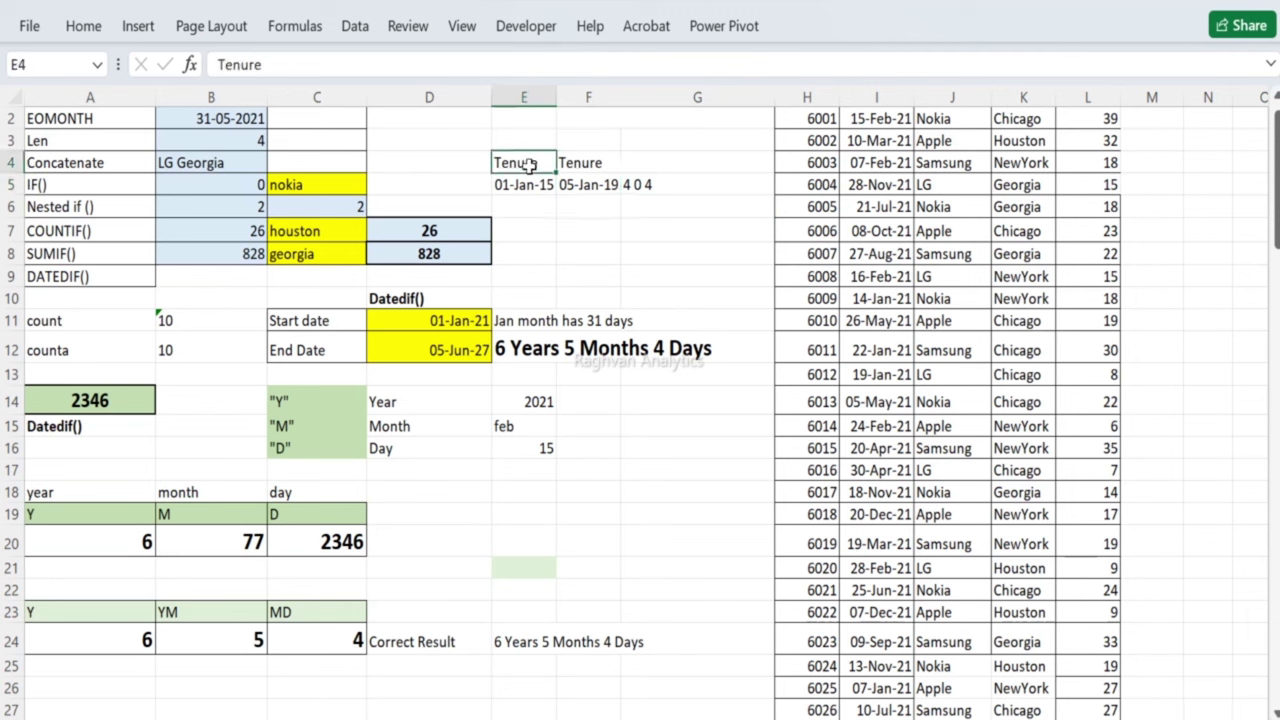
{"action": "type", "text": "DOJ"}
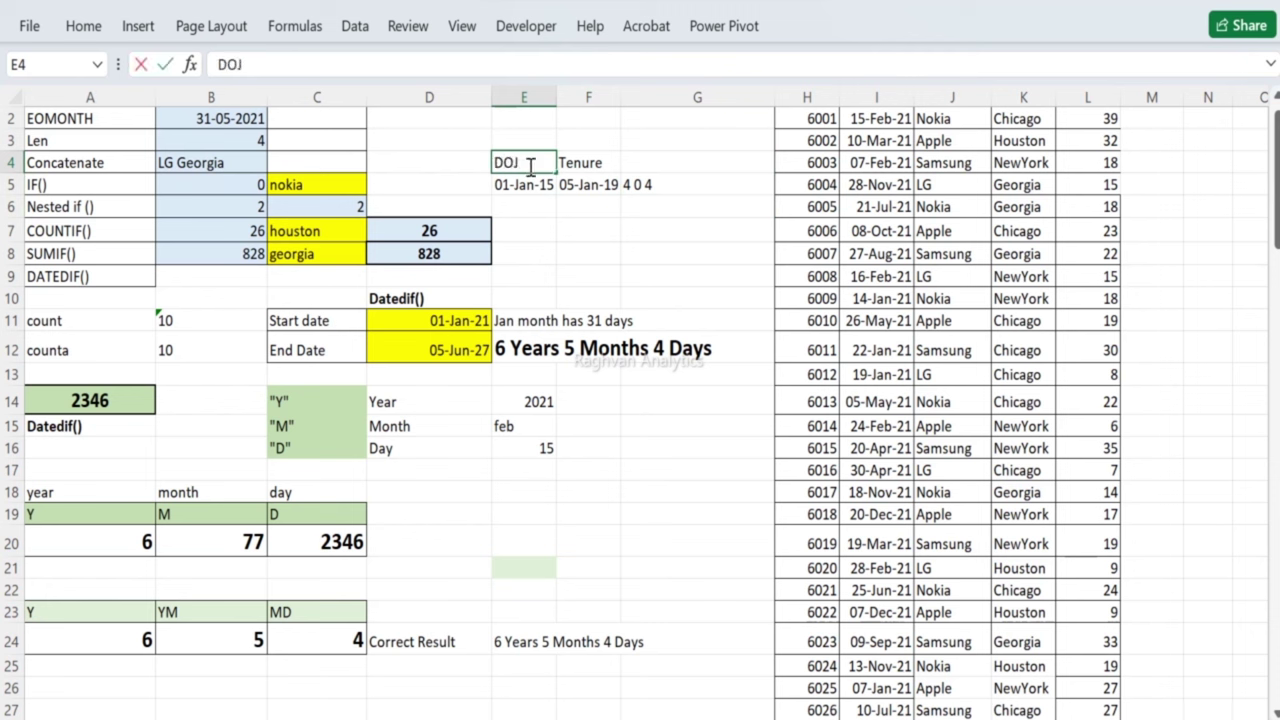
{"action": "key", "text": "Tab"}
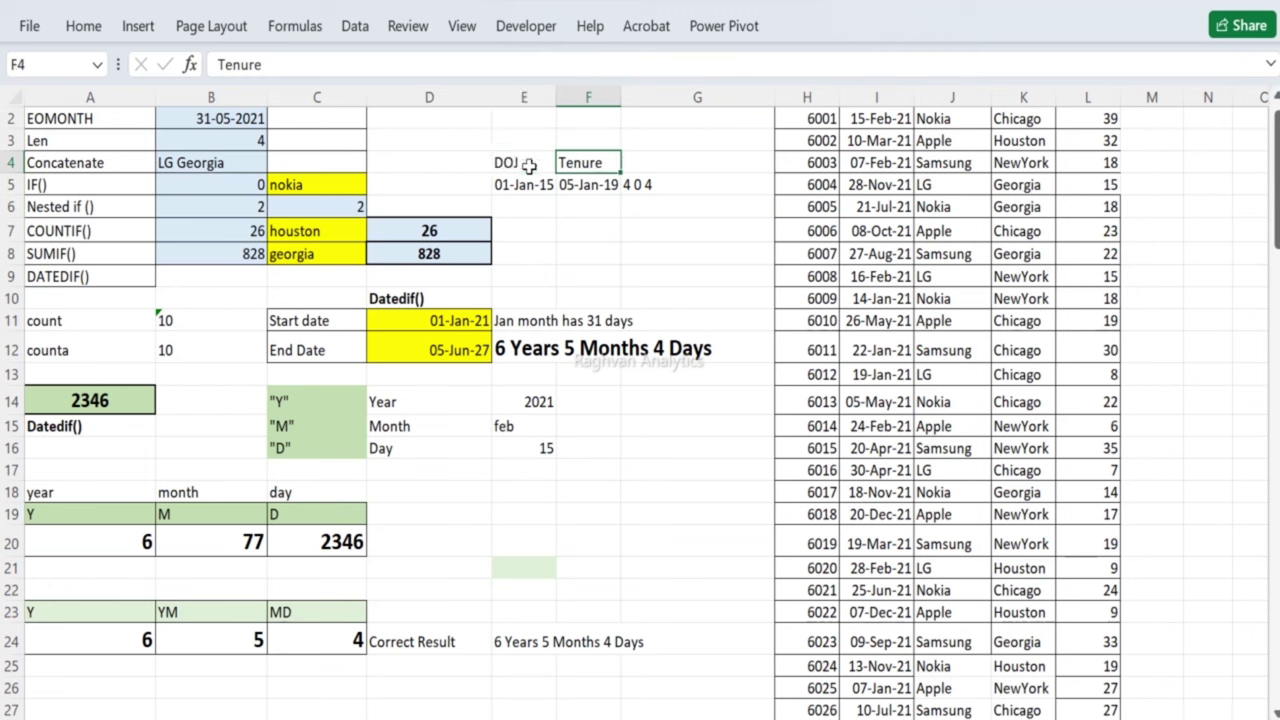
{"action": "type", "text": "DOL"}
{"action": "key", "text": "Return"}
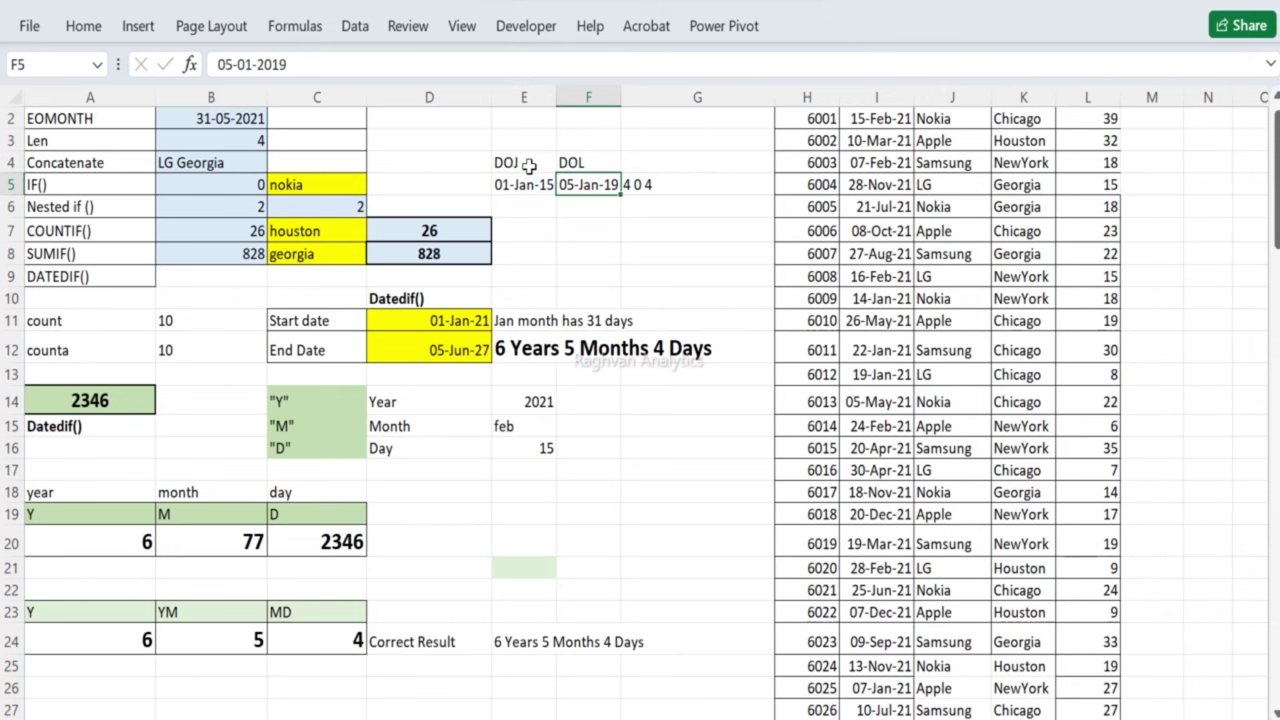
{"action": "key", "text": "Up"}
{"action": "key", "text": "Right"}
{"action": "type", "text": "Te"}
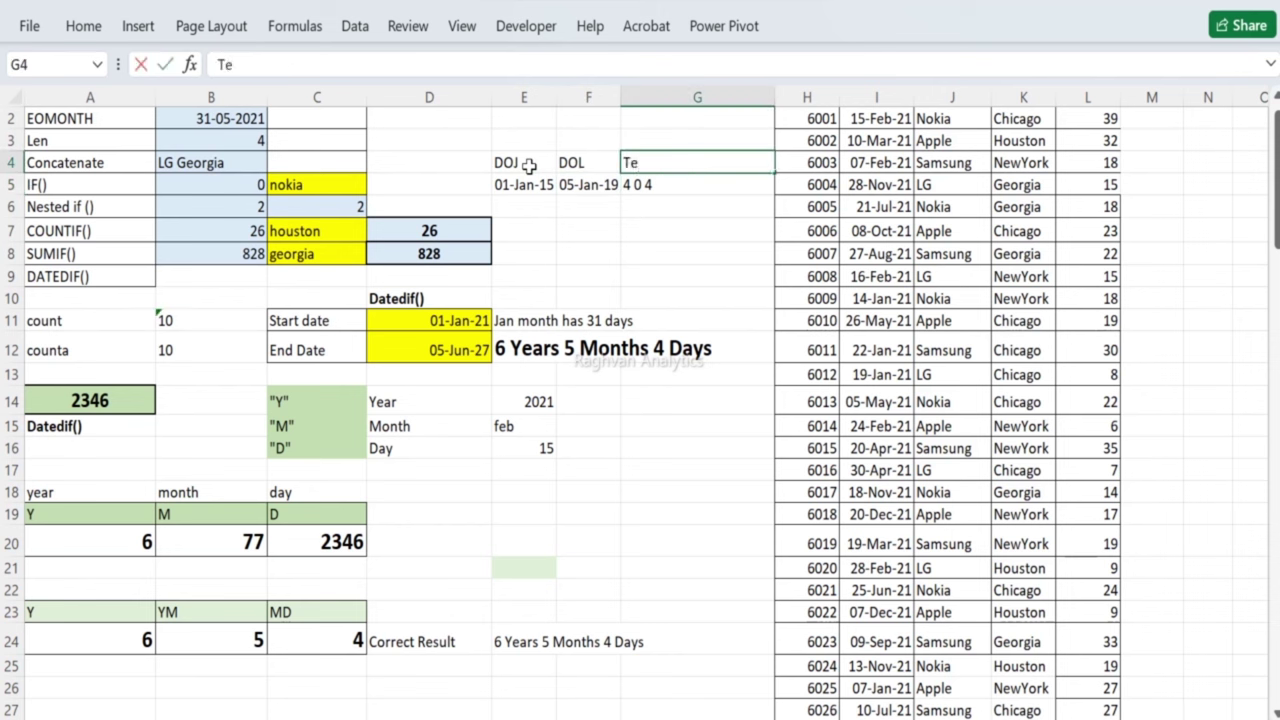
{"action": "type", "text": "nure"}
{"action": "key", "text": "Return"}
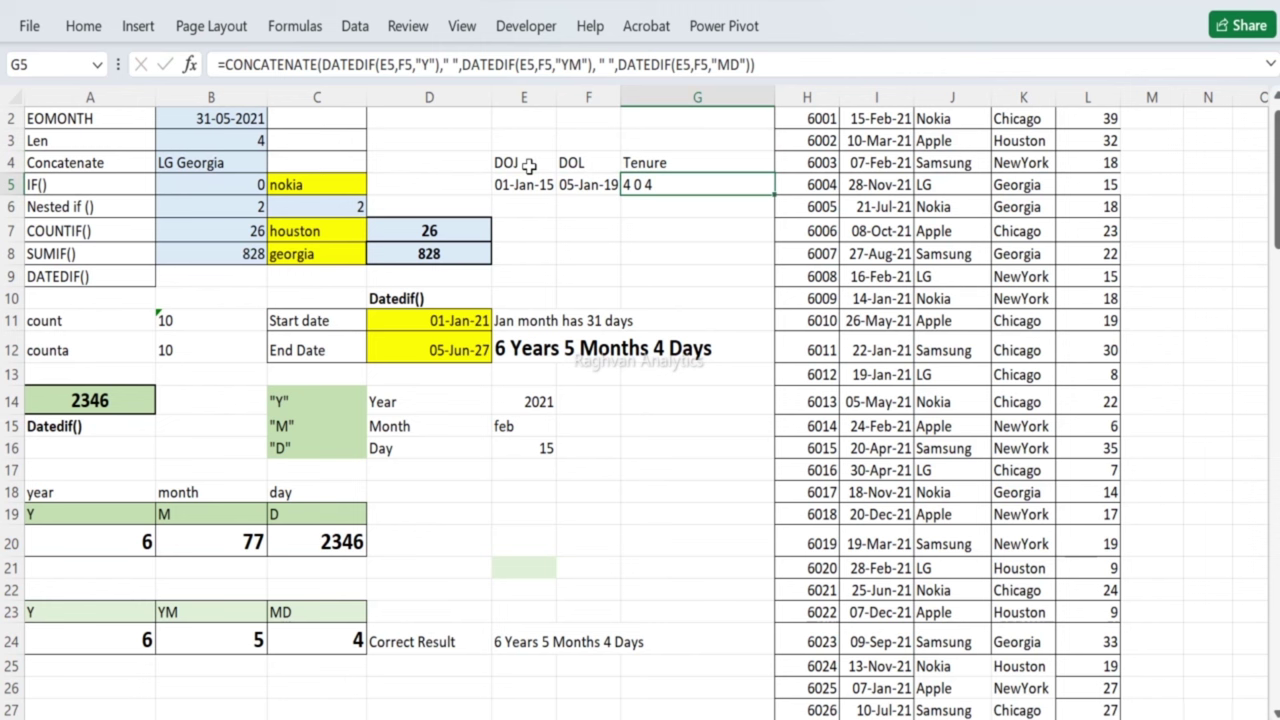
{"action": "key", "text": "Left"}
{"action": "key", "text": "Right"}
Step: Type 'years' and 'months' into G5's CONCATENATE separator strings
{"action": "double_click", "coordinate": [637, 181]}
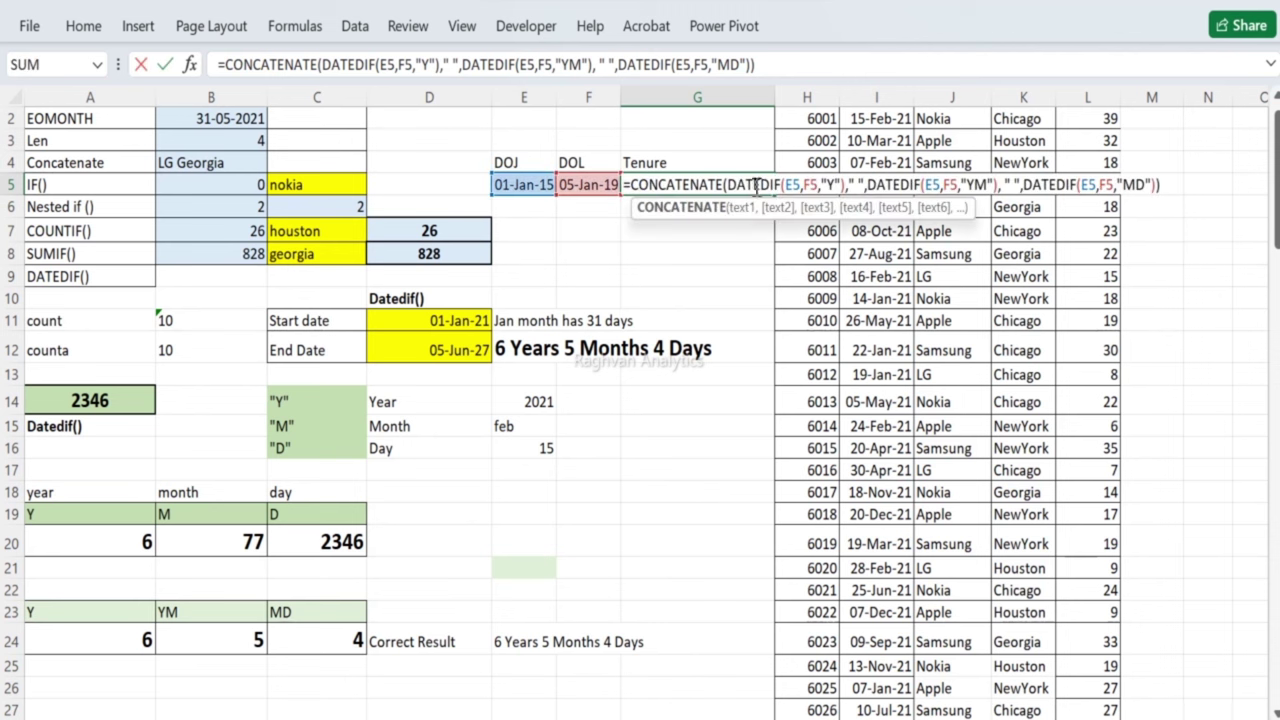
{"action": "left_click", "coordinate": [855, 184]}
{"action": "type", "text": "years"}
{"action": "key", "text": "Right"}
{"action": "key", "text": "Right"}
{"action": "key", "text": "Right"}
{"action": "key", "text": "Right"}
{"action": "key", "text": "Right"}
{"action": "key", "text": "Right"}
{"action": "key", "text": "Right"}
{"action": "key", "text": "Right"}
{"action": "key", "text": "Right"}
{"action": "key", "text": "Right"}
{"action": "key", "text": "Right"}
{"action": "key", "text": "Right"}
{"action": "key", "text": "Right"}
{"action": "key", "text": "Right"}
{"action": "key", "text": "Right"}
{"action": "key", "text": "Right"}
{"action": "key", "text": "Right"}
{"action": "key", "text": "Right"}
{"action": "key", "text": "Right"}
{"action": "key", "text": "Right"}
{"action": "type", "text": "months"}
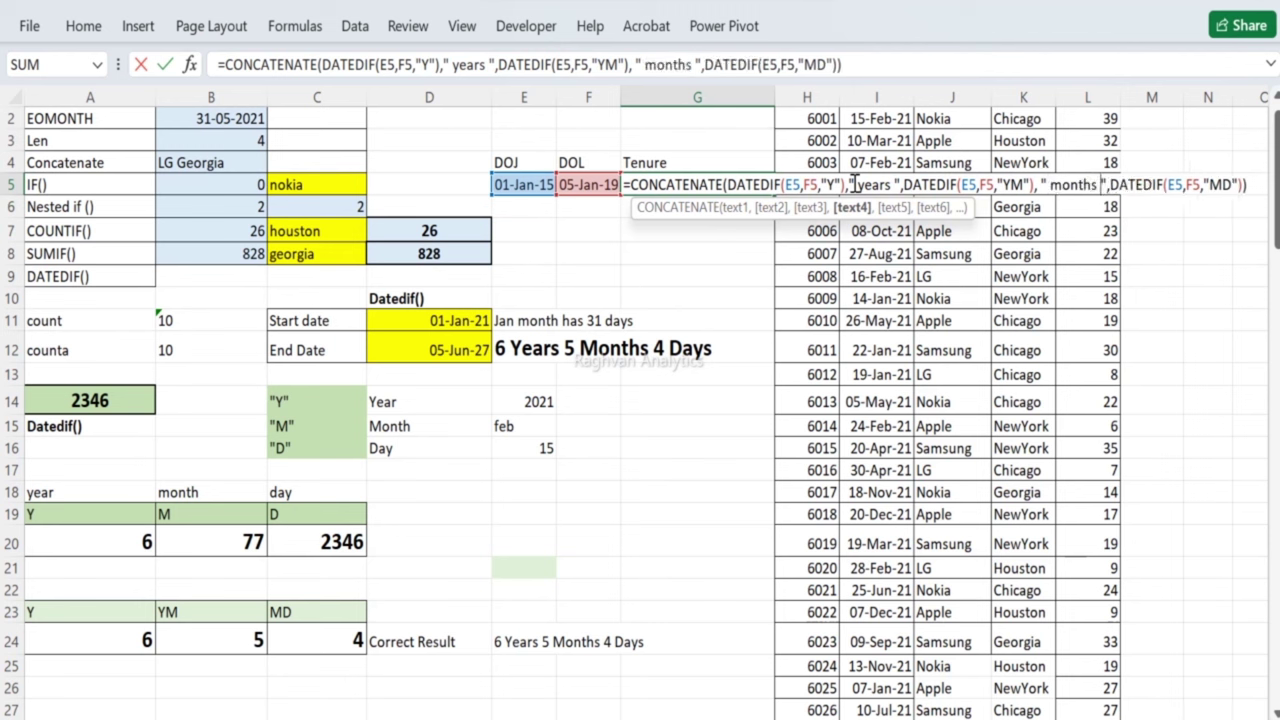
{"action": "key", "text": "Right"}
{"action": "key", "text": "Right"}
{"action": "key", "text": "Right"}
{"action": "key", "text": "Right"}
{"action": "key", "text": "Right"}
{"action": "key", "text": "Right"}
{"action": "key", "text": "Right"}
{"action": "key", "text": "Right"}
{"action": "key", "text": "Right"}
{"action": "key", "text": "Left"}
{"action": "key", "text": "Left"}
{"action": "key", "text": "Left"}
{"action": "key", "text": "Left"}
{"action": "key", "text": "Left"}
{"action": "key", "text": "Left"}
{"action": "key", "text": "Left"}
{"action": "key", "text": "Left"}
{"action": "key", "text": "Left"}
Step: Capitalise the label as 'Months' and append a ' Days' argument, giving 4 years 0 Months 4 Days
{"action": "key", "text": "shift+Left"}
{"action": "key", "text": "shift+Left"}
{"action": "key", "text": "shift+Left"}
{"action": "key", "text": "shift+Left"}
{"action": "key", "text": "shift+Left"}
{"action": "key", "text": "shift+Left"}
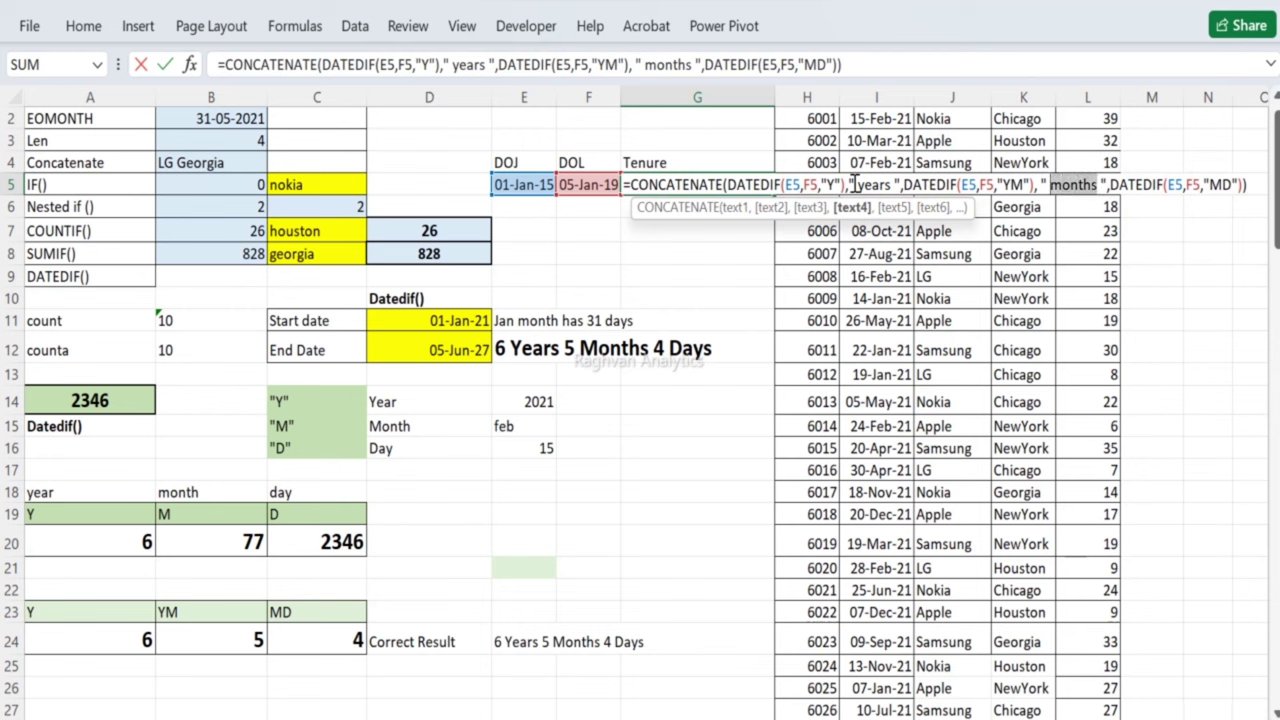
{"action": "type", "text": "Days"}
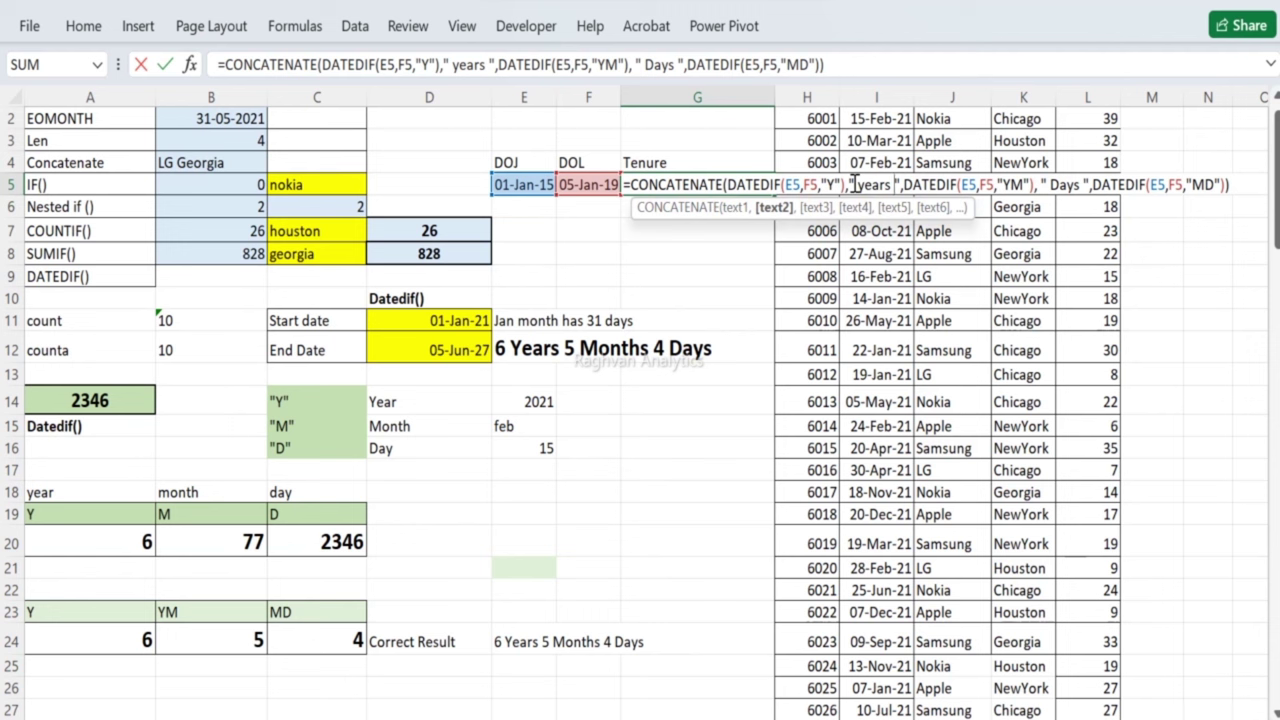
{"action": "key", "text": "shift+Right"}
{"action": "key", "text": "shift+Right"}
{"action": "key", "text": "Right"}
{"action": "key", "text": "Right"}
{"action": "key", "text": "Right"}
{"action": "key", "text": "Right"}
{"action": "key", "text": "Right"}
{"action": "key", "text": "Right"}
{"action": "key", "text": "Right"}
{"action": "key", "text": "Right"}
{"action": "key", "text": "Right"}
{"action": "key", "text": "Right"}
{"action": "key", "text": "Right"}
{"action": "key", "text": "Right"}
{"action": "key", "text": "Right"}
{"action": "key", "text": "Right"}
{"action": "key", "text": "Right"}
{"action": "key", "text": "Right"}
{"action": "key", "text": "Right"}
{"action": "key", "text": "Right"}
{"action": "key", "text": "Right"}
{"action": "key", "text": "Right"}
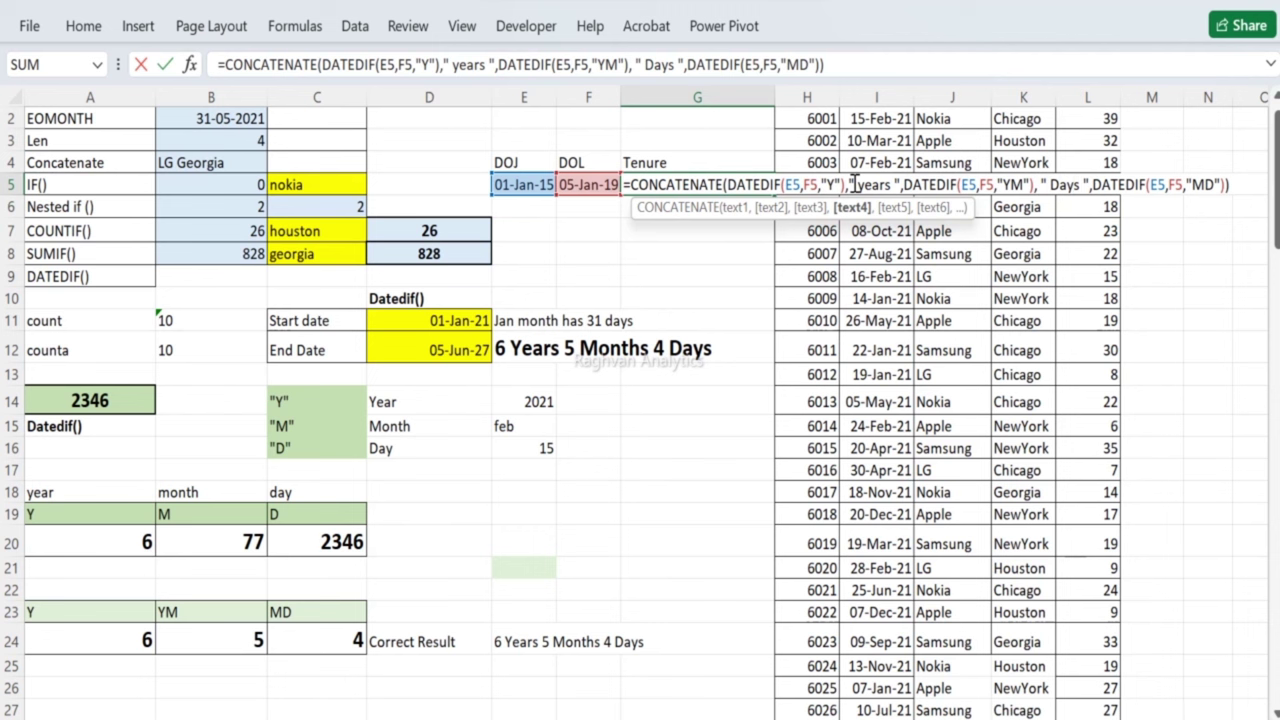
{"action": "key", "text": "shift+Left"}
{"action": "key", "text": "shift+Left"}
{"action": "key", "text": "shift+Left"}
{"action": "key", "text": "shift+Left"}
{"action": "type", "text": "Months"}
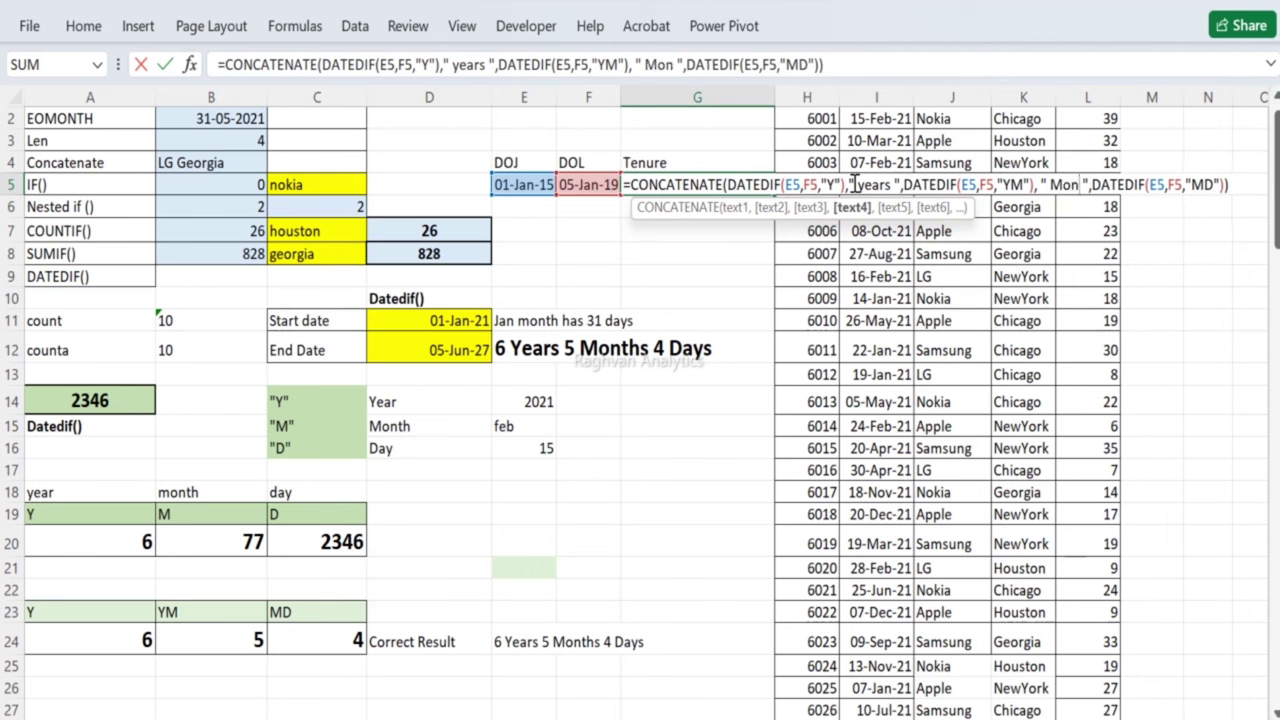
{"action": "key", "text": "Right"}
{"action": "key", "text": "Right"}
{"action": "key", "text": "Right"}
{"action": "key", "text": "Right"}
{"action": "key", "text": "Right"}
{"action": "key", "text": "Right"}
{"action": "key", "text": "Right"}
{"action": "key", "text": "Right"}
{"action": "key", "text": "Right"}
{"action": "key", "text": "Right"}
{"action": "key", "text": "Right"}
{"action": "key", "text": "Right"}
{"action": "key", "text": "Right"}
{"action": "key", "text": "Right"}
{"action": "key", "text": "Right"}
{"action": "key", "text": "Right"}
{"action": "key", "text": "Right"}
{"action": "key", "text": "Right"}
{"action": "key", "text": "Right"}
{"action": "key", "text": "Right"}
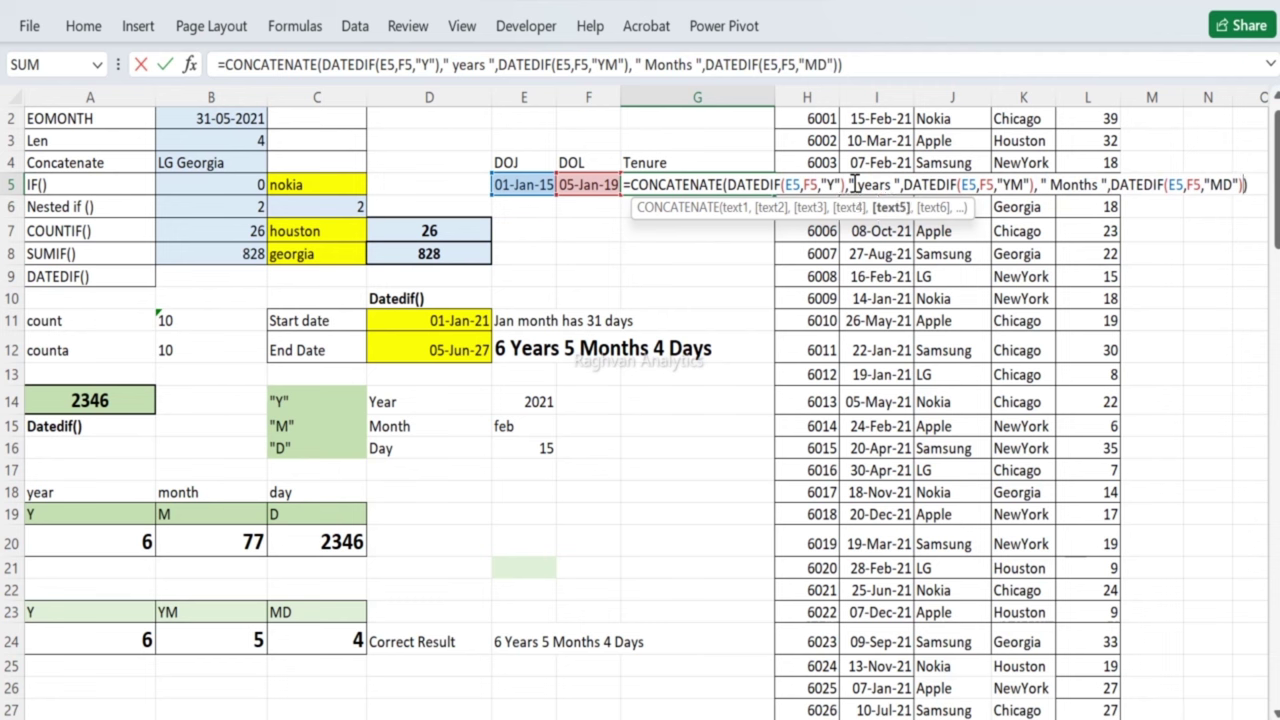
{"action": "type", "text": ",\" Da\""}
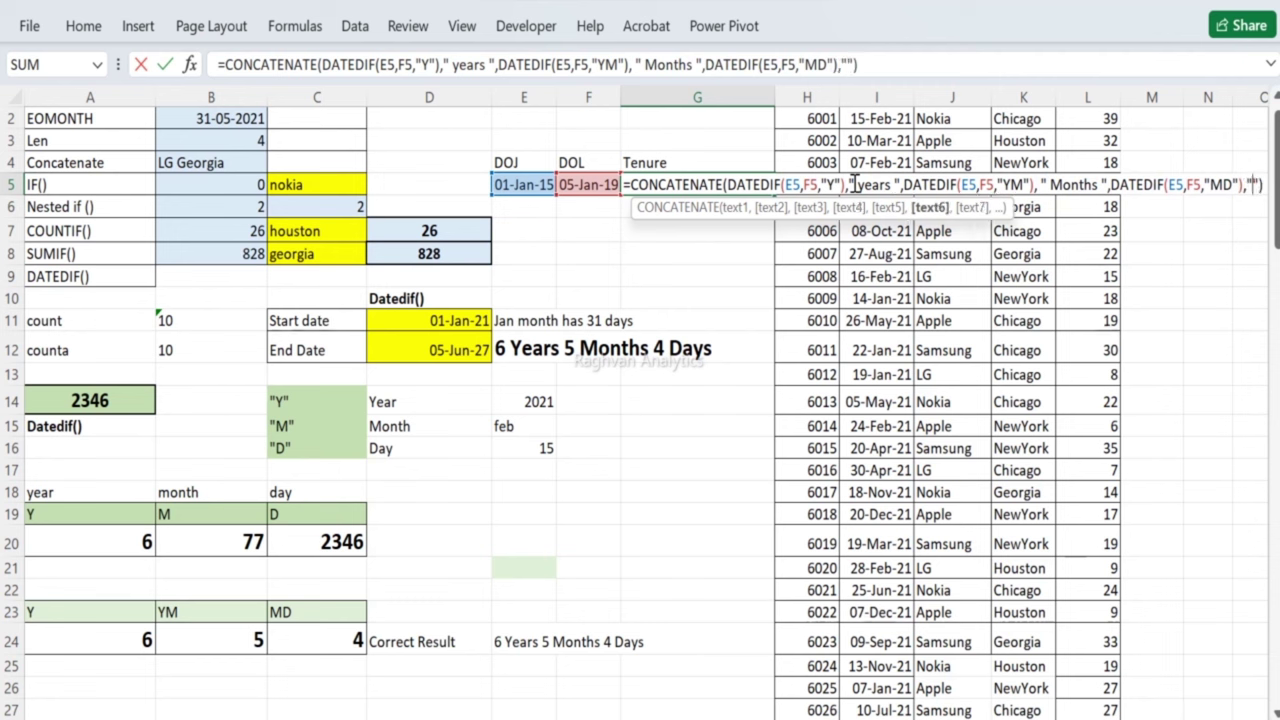
{"action": "type", "text": "ys"}
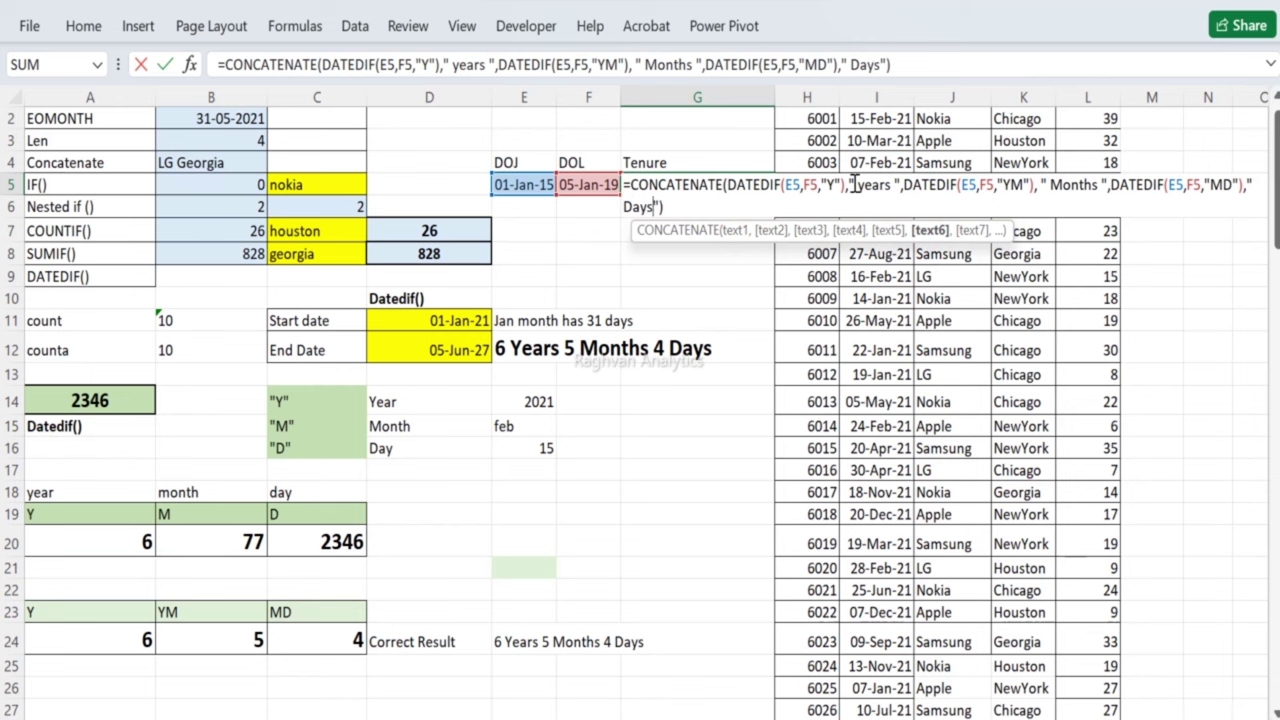
{"action": "key", "text": "Return"}
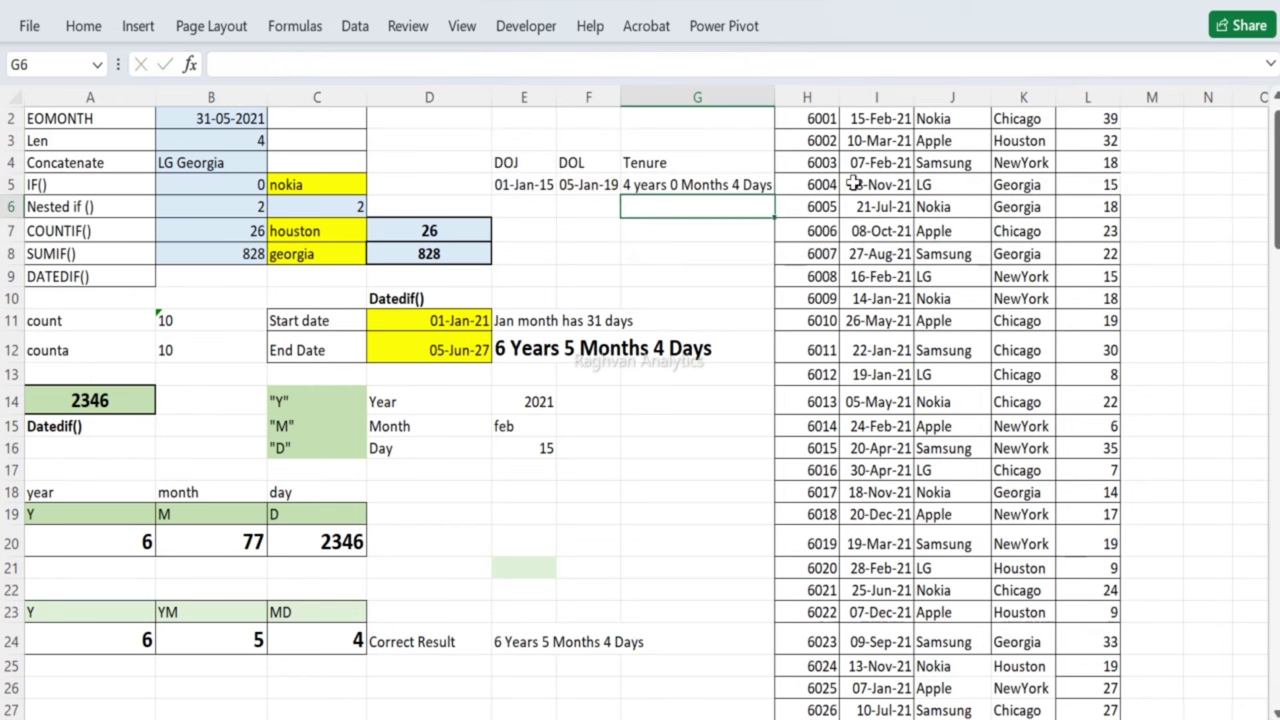
Step: Widen columns E–G and copy the E5:F5 dates into rows 6–8
{"action": "left_click_drag", "start_coordinate": [774, 91], "coordinate": [802, 91]}
{"action": "left_click_drag", "start_coordinate": [556, 91], "coordinate": [570, 91]}
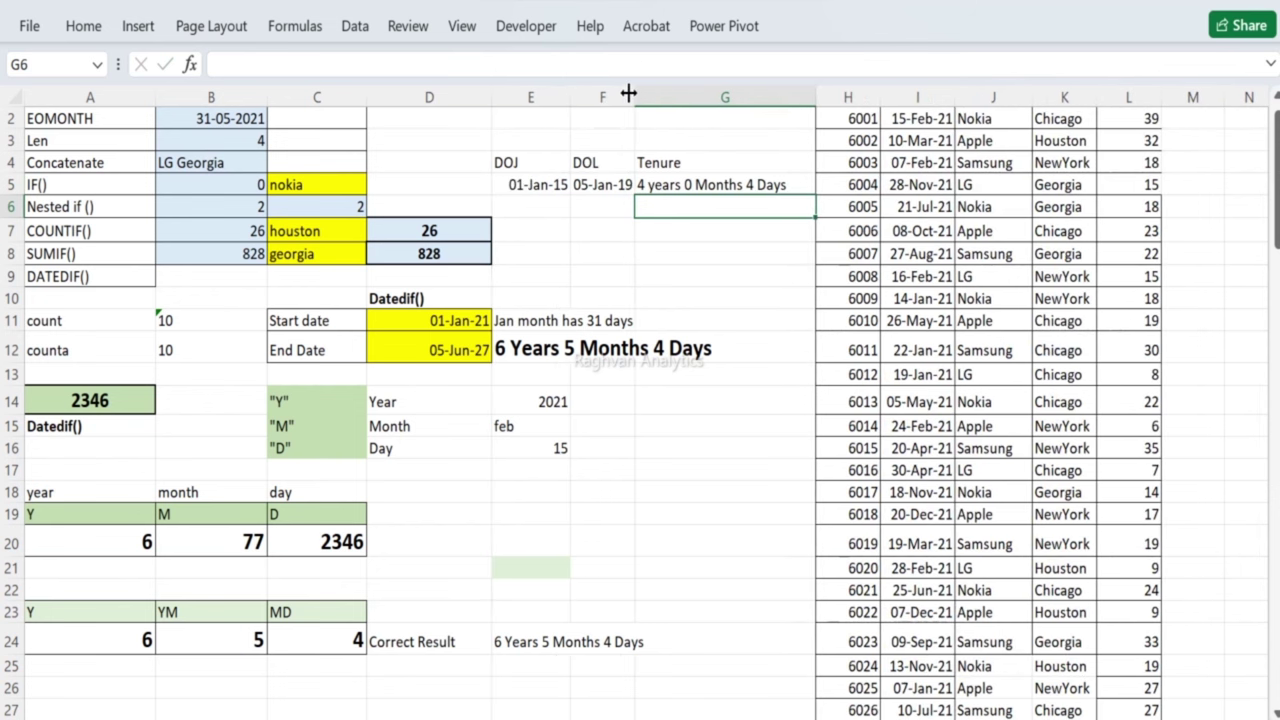
{"action": "left_click_drag", "start_coordinate": [634, 91], "coordinate": [646, 91]}
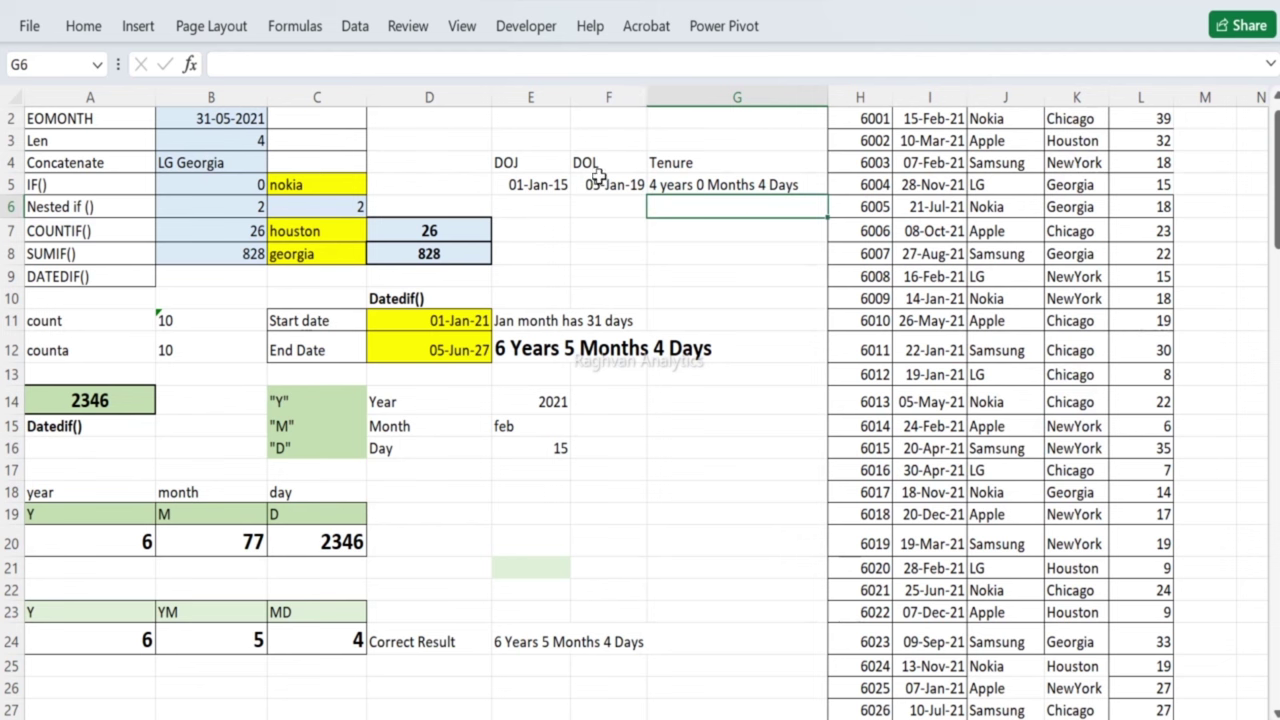
{"action": "left_click", "coordinate": [598, 176]}
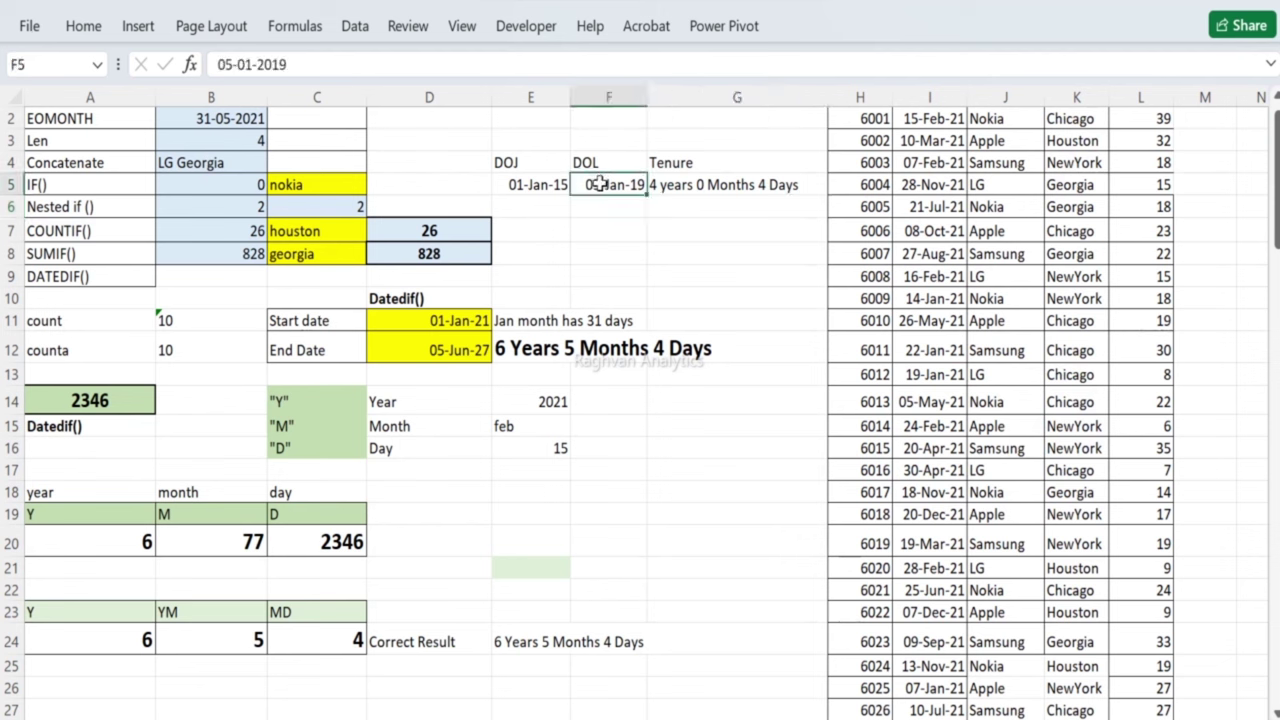
{"action": "left_click_drag", "start_coordinate": [538, 184], "coordinate": [597, 184]}
{"action": "key", "text": "ctrl+c"}
{"action": "key", "text": "Down"}
{"action": "key", "text": "ctrl+v"}
{"action": "key", "text": "Down"}
{"action": "key", "text": "ctrl+v"}
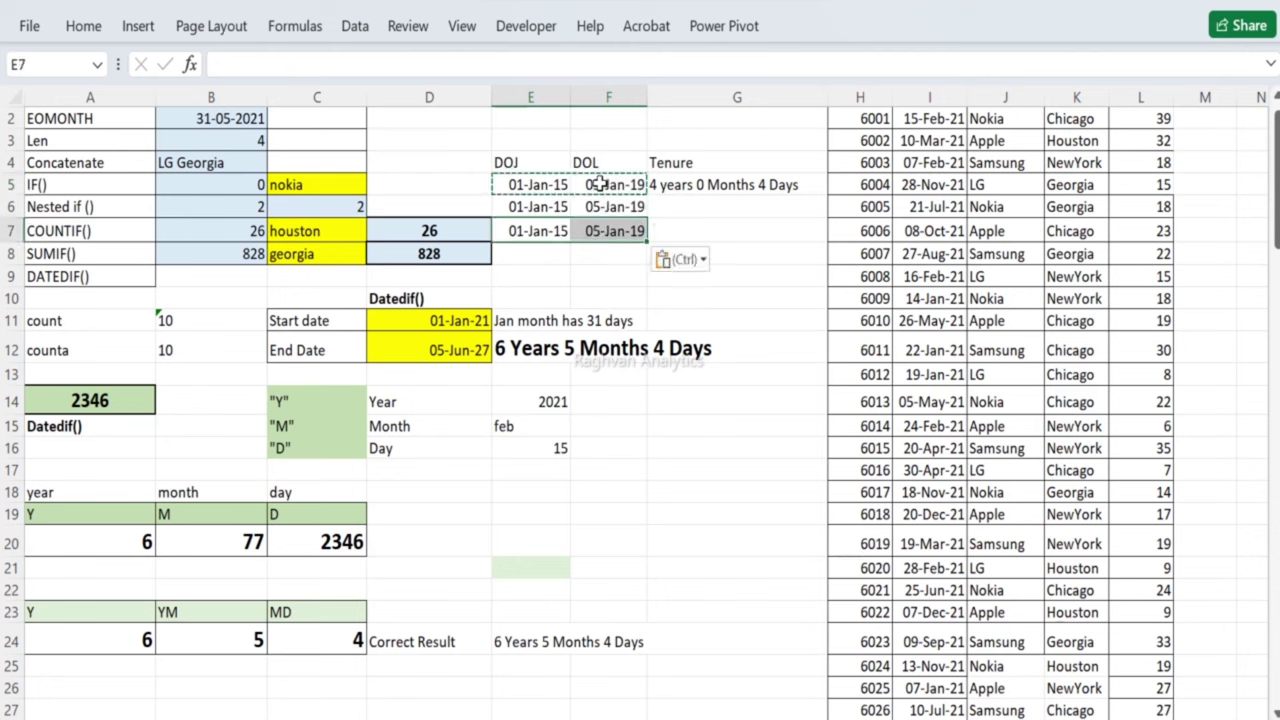
{"action": "key", "text": "Down"}
{"action": "key", "text": "ctrl+v"}
Step: Copy the tenure formula from G5 into G6:G8
{"action": "key", "text": "Right"}
{"action": "key", "text": "Right"}
{"action": "key", "text": "Up"}
{"action": "key", "text": "Up"}
{"action": "key", "text": "Up"}
{"action": "key", "text": "ctrl+c"}
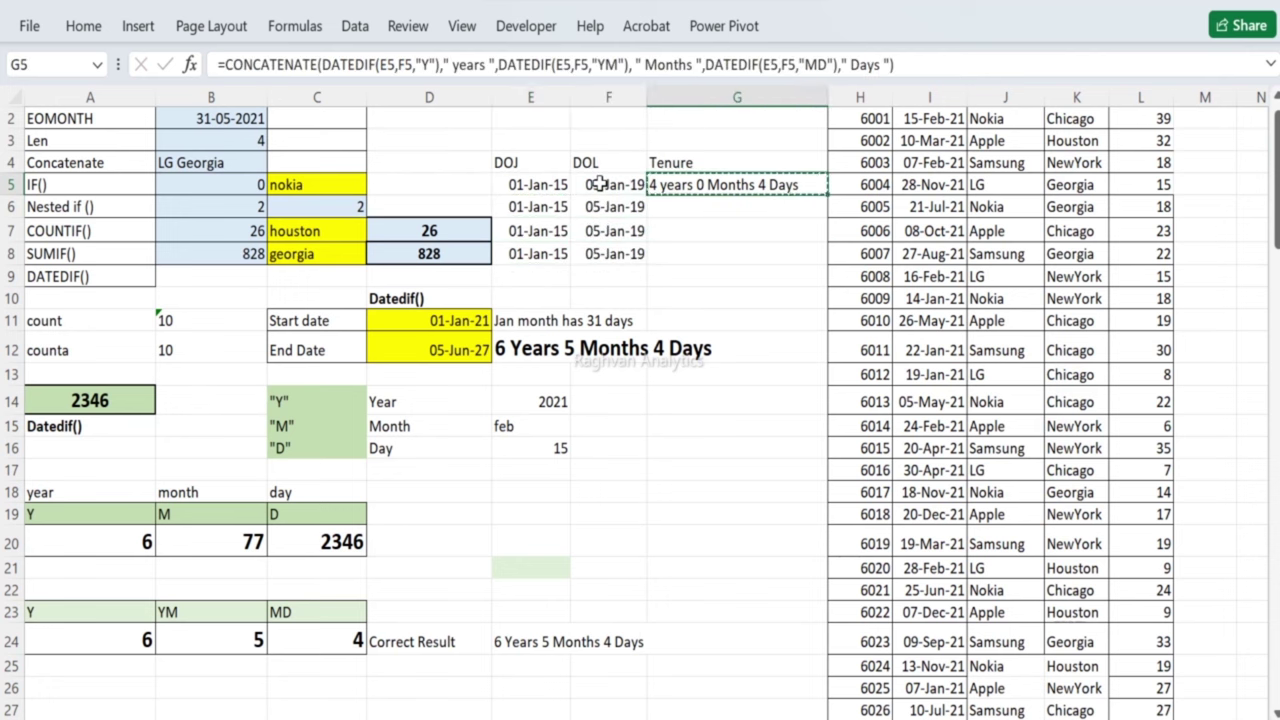
{"action": "key", "text": "Down"}
{"action": "key", "text": "shift+Down"}
{"action": "key", "text": "shift+Down"}
{"action": "key", "text": "ctrl+v"}
Step: Change the leaving date in F6 to 01-Jun-15
{"action": "left_click", "coordinate": [591, 203]}
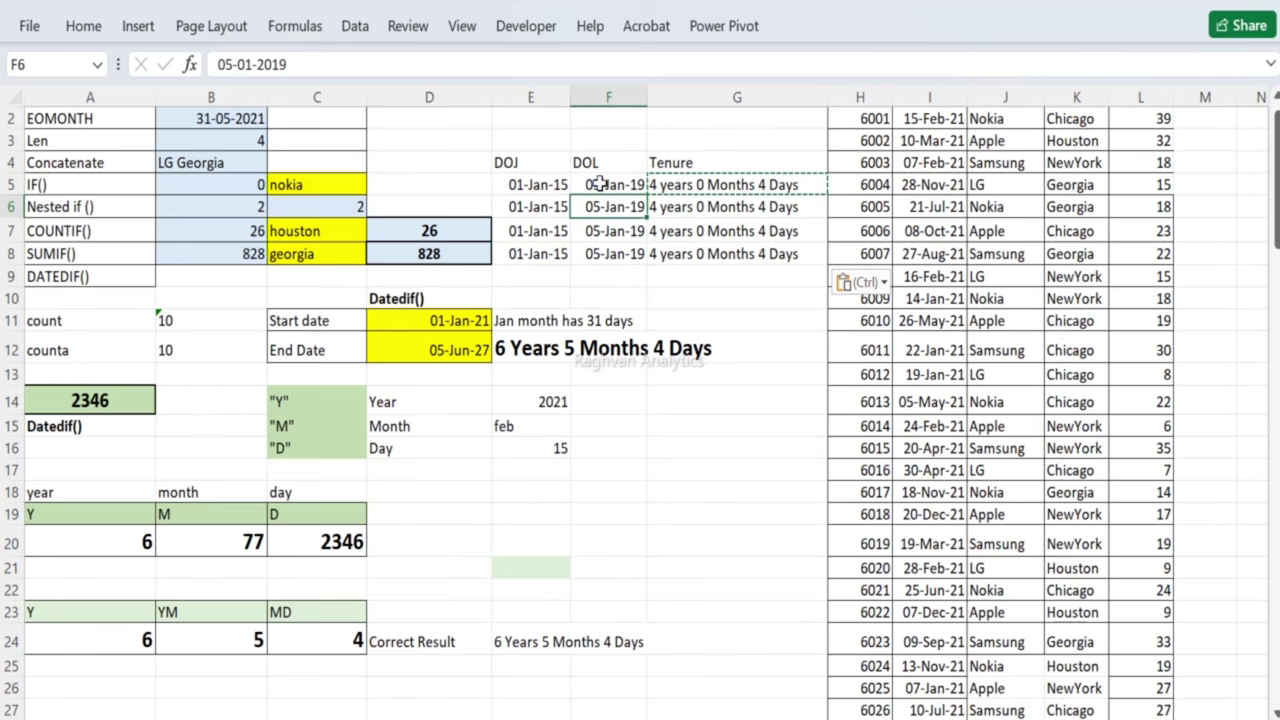
{"action": "left_click", "coordinate": [550, 206]}
{"action": "left_click", "coordinate": [600, 206]}
{"action": "left_click", "coordinate": [553, 206]}
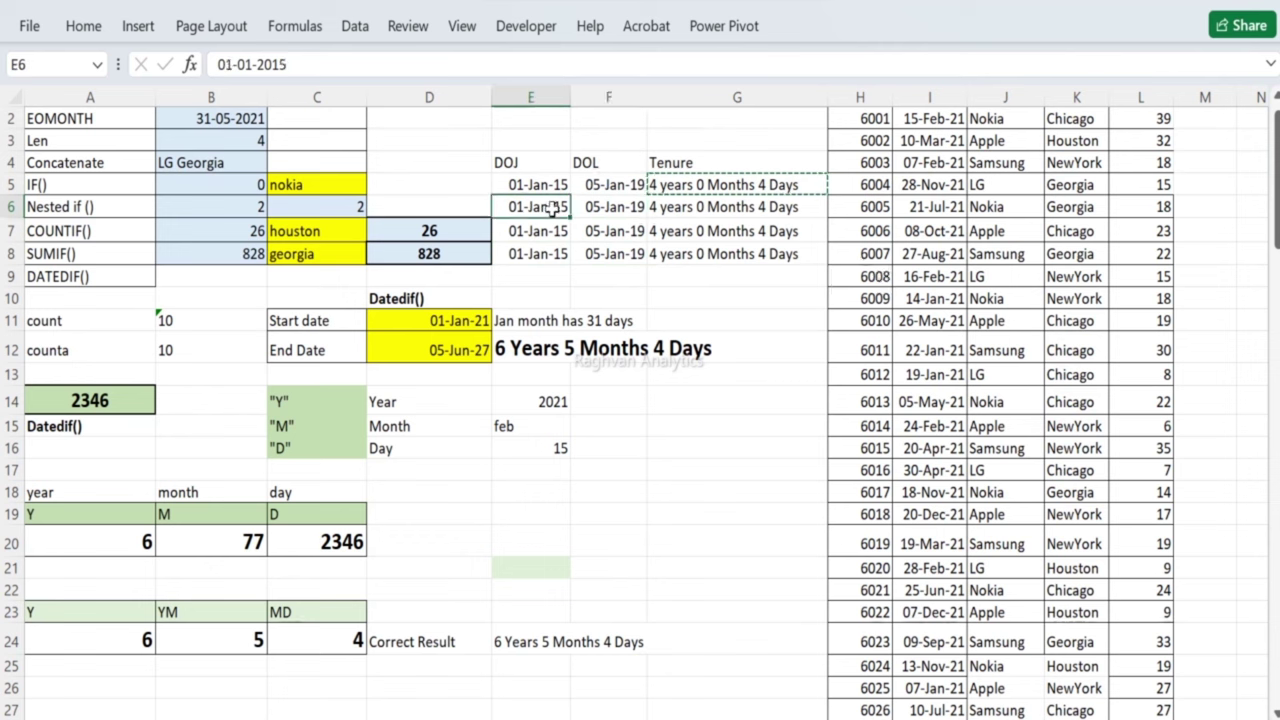
{"action": "key", "text": "ctrl+c"}
{"action": "key", "text": "Right"}
{"action": "key", "text": "ctrl+v"}
{"action": "double_click", "coordinate": [612, 206]}
{"action": "key", "text": "BackSpace"}
{"action": "type", "text": "6"}
{"action": "key", "text": "Return"}
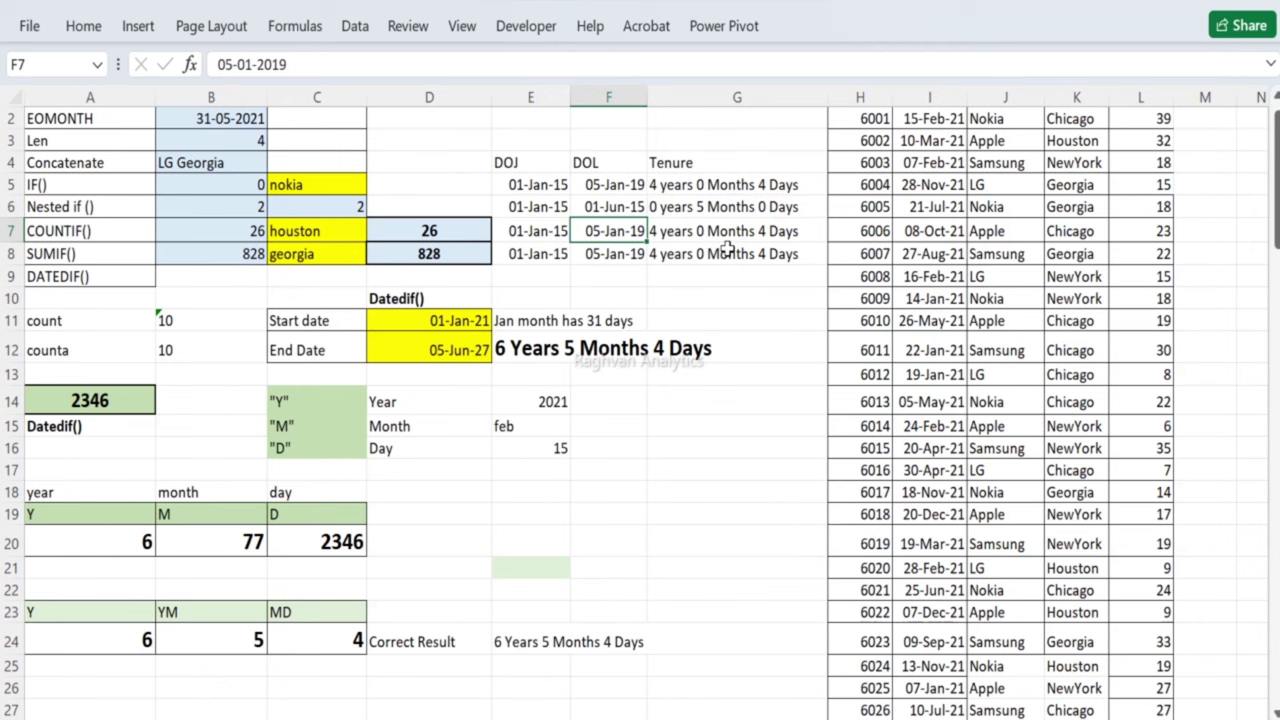
{"action": "left_click", "coordinate": [764, 228]}
{"action": "key", "text": "Down"}
{"action": "left_click", "coordinate": [764, 228]}
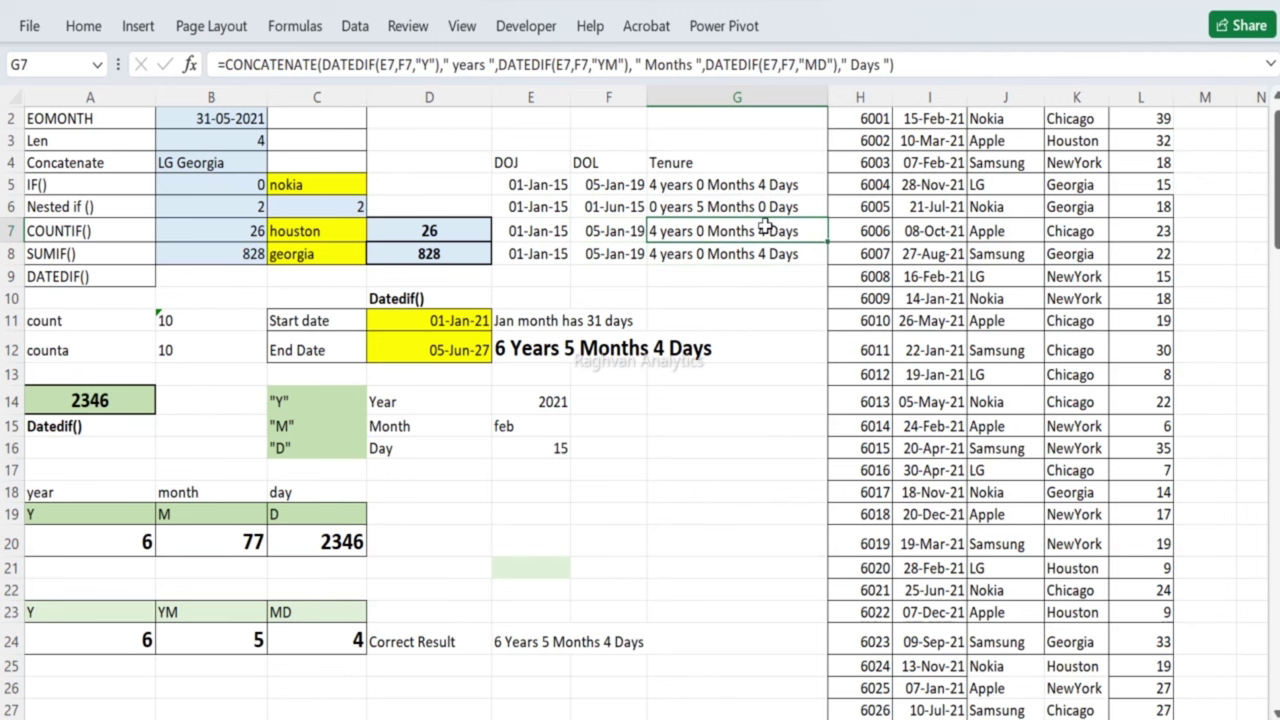
{"action": "key", "text": "Up"}
{"action": "key", "text": "Up"}
{"action": "key", "text": "Up"}
{"action": "key", "text": "Up"}
{"action": "key", "text": "Down"}
{"action": "key", "text": "Left"}
{"action": "key", "text": "Left"}
{"action": "key", "text": "Home"}
{"action": "key", "text": "Up"}
{"action": "key", "text": "Up"}
{"action": "key", "text": "Up"}
{"action": "key", "text": "Down"}
{"action": "key", "text": "Down"}
{"action": "key", "text": "Down"}
{"action": "key", "text": "Down"}
{"action": "key", "text": "Down"}
{"action": "key", "text": "Down"}
{"action": "key", "text": "Down"}
{"action": "key", "text": "Down"}
{"action": "key", "text": "Down"}
{"action": "key", "text": "Down"}
{"action": "key", "text": "Down"}
{"action": "key", "text": "Down"}
{"action": "key", "text": "Down"}
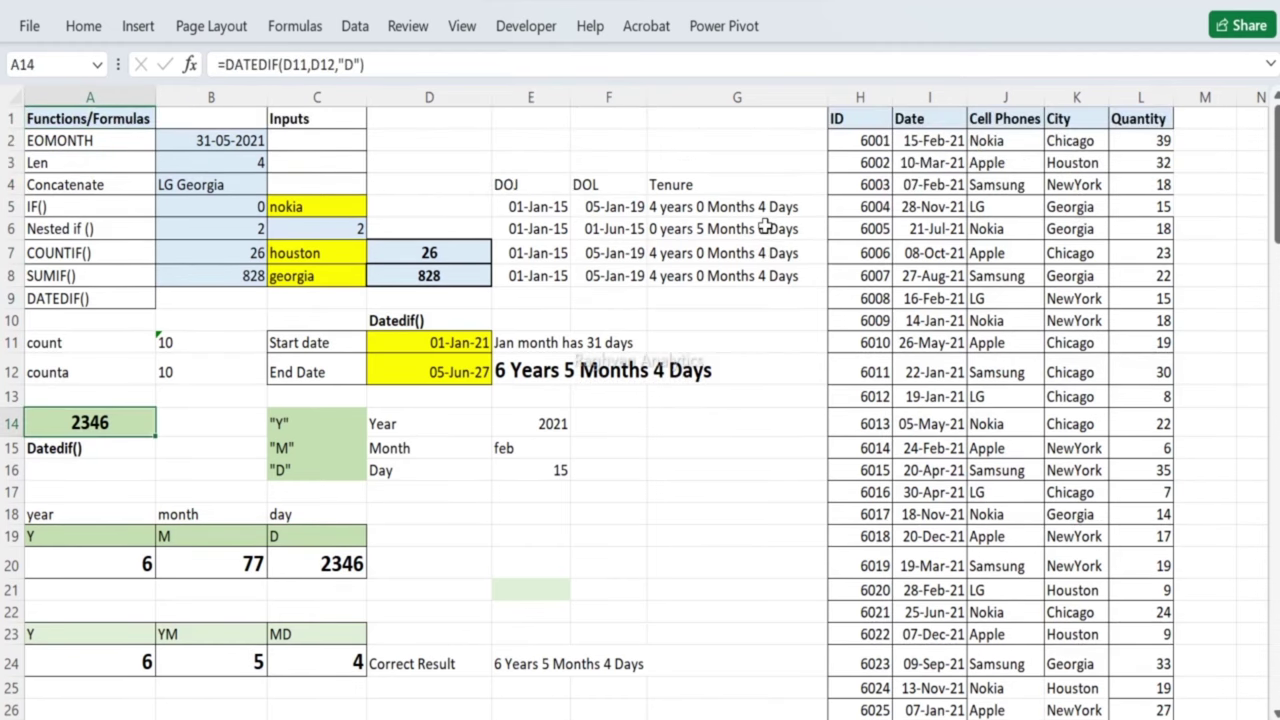
{"action": "key", "text": "Up"}
{"action": "key", "text": "Up"}
{"action": "key", "text": "Up"}
{"action": "key", "text": "Up"}
{"action": "key", "text": "Up"}
{"action": "key", "text": "Up"}
{"action": "key", "text": "Up"}
{"action": "key", "text": "Up"}
{"action": "key", "text": "Up"}
{"action": "key", "text": "Up"}
{"action": "key", "text": "Up"}
{"action": "key", "text": "Up"}
{"action": "key", "text": "Up"}
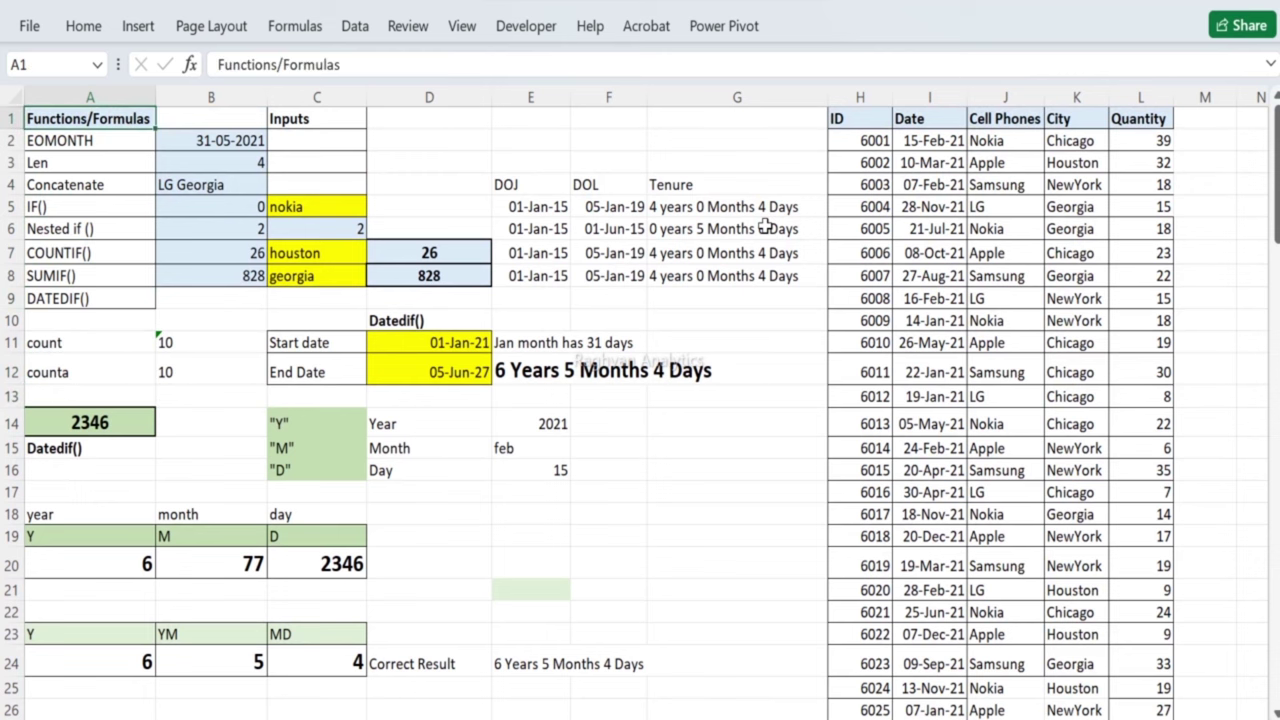
{"action": "left_click", "coordinate": [97, 143]}
{"action": "left_click", "coordinate": [160, 143]}
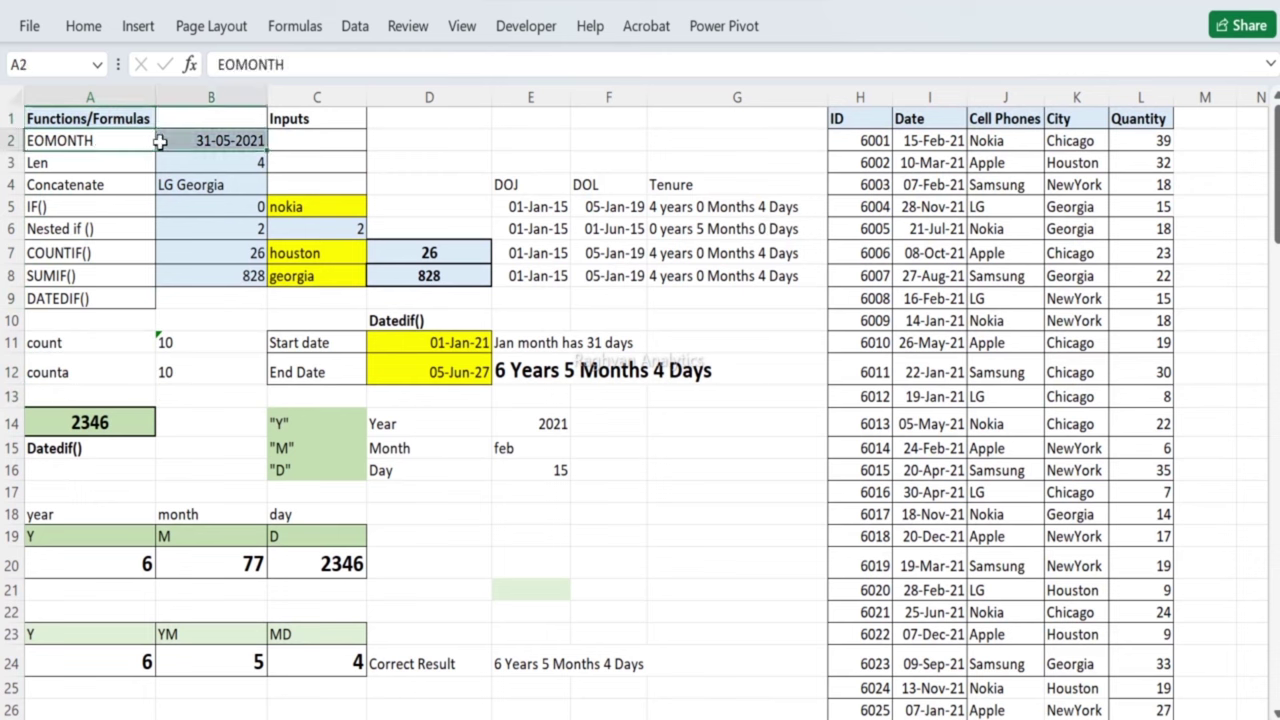
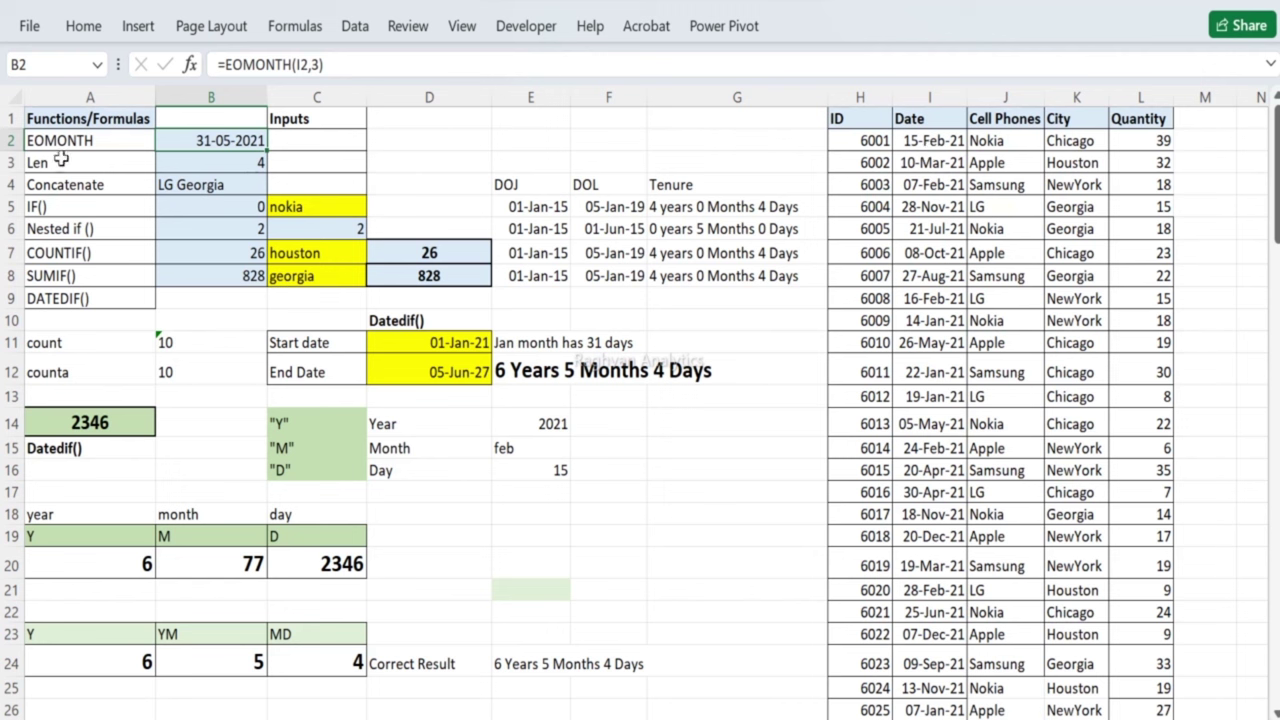
Step: Review the LEN, CONCATENATE, IF and DATEDIF formulas and the IF TRUE/FALSE example cells
{"action": "left_click", "coordinate": [196, 168]}
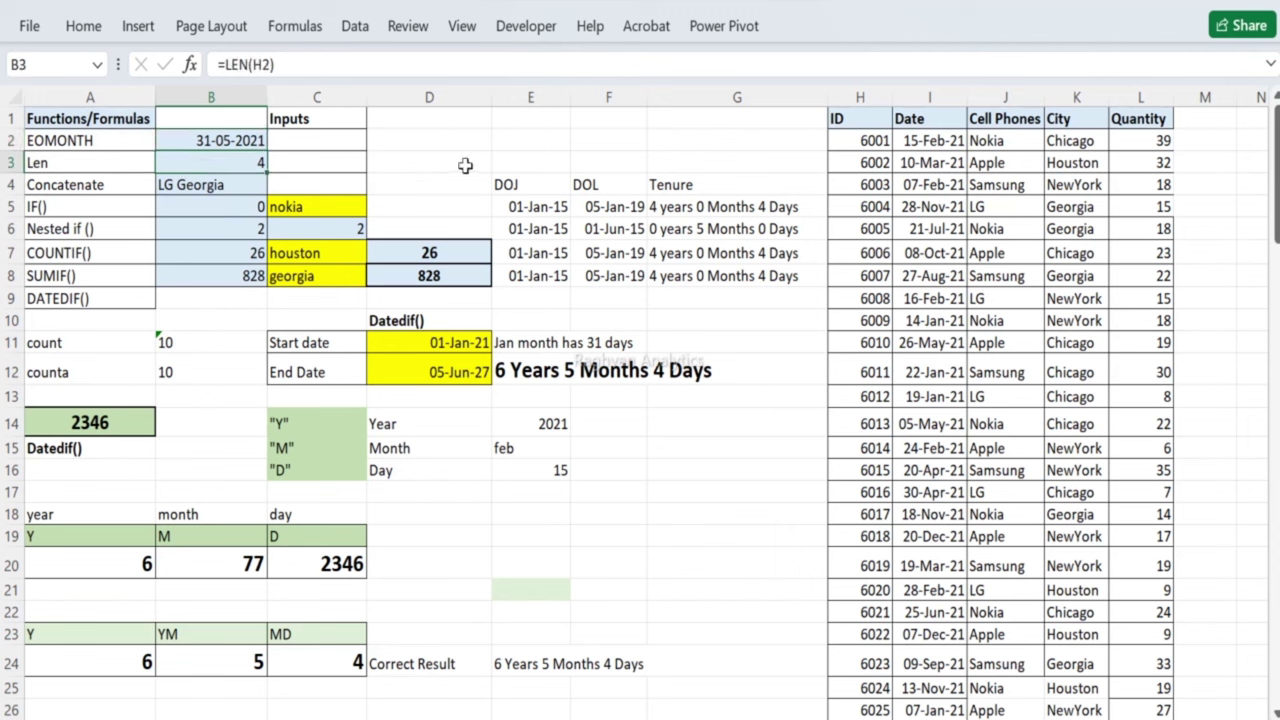
{"action": "left_click", "coordinate": [201, 191]}
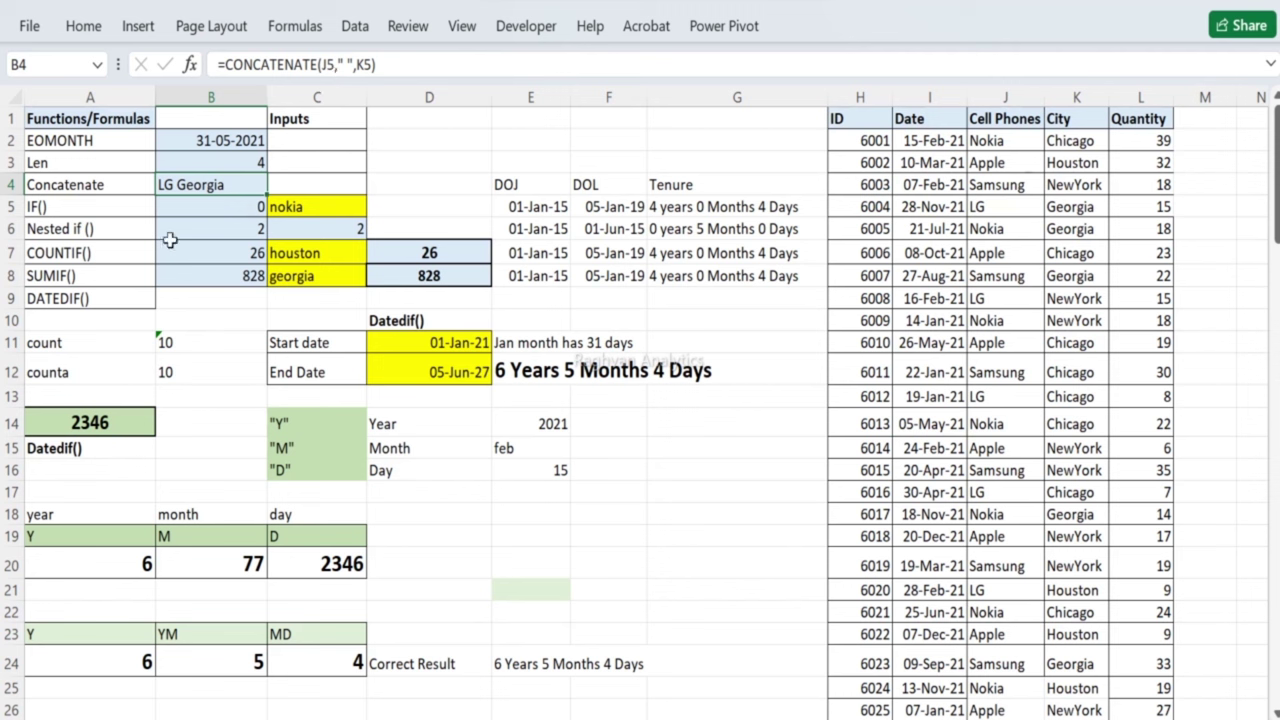
{"action": "left_click", "coordinate": [207, 200]}
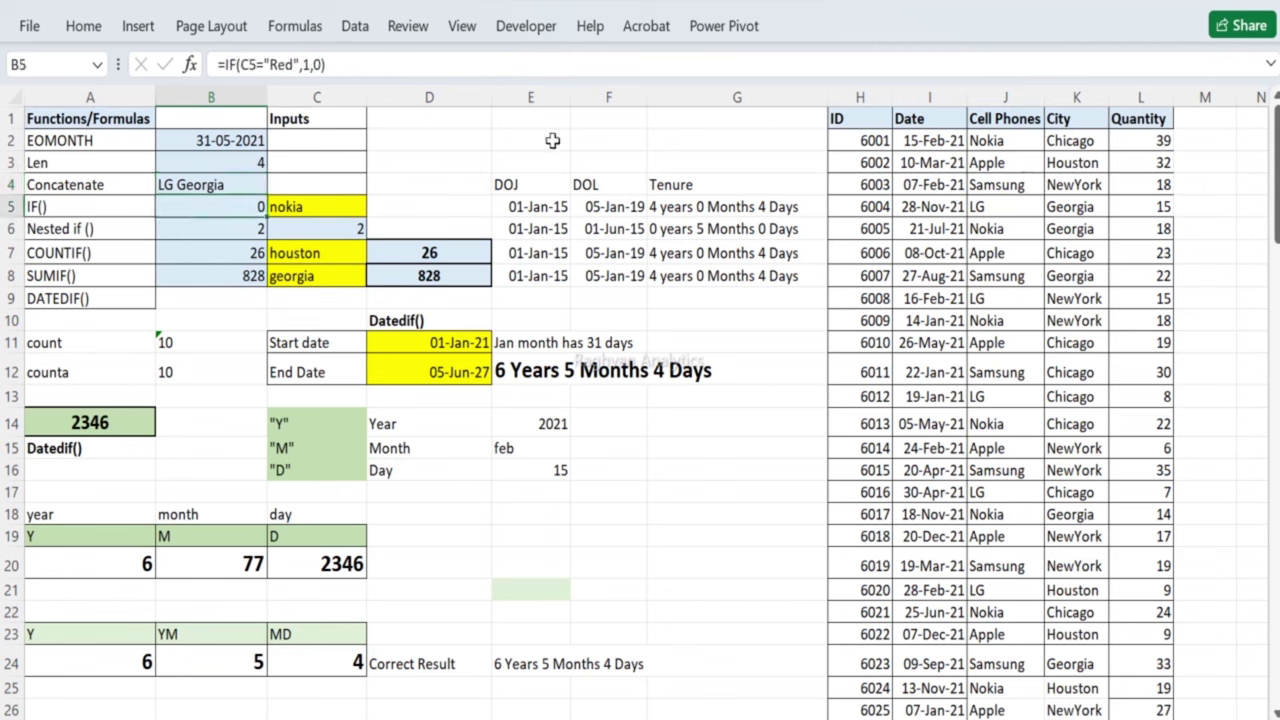
{"action": "left_click", "coordinate": [703, 207]}
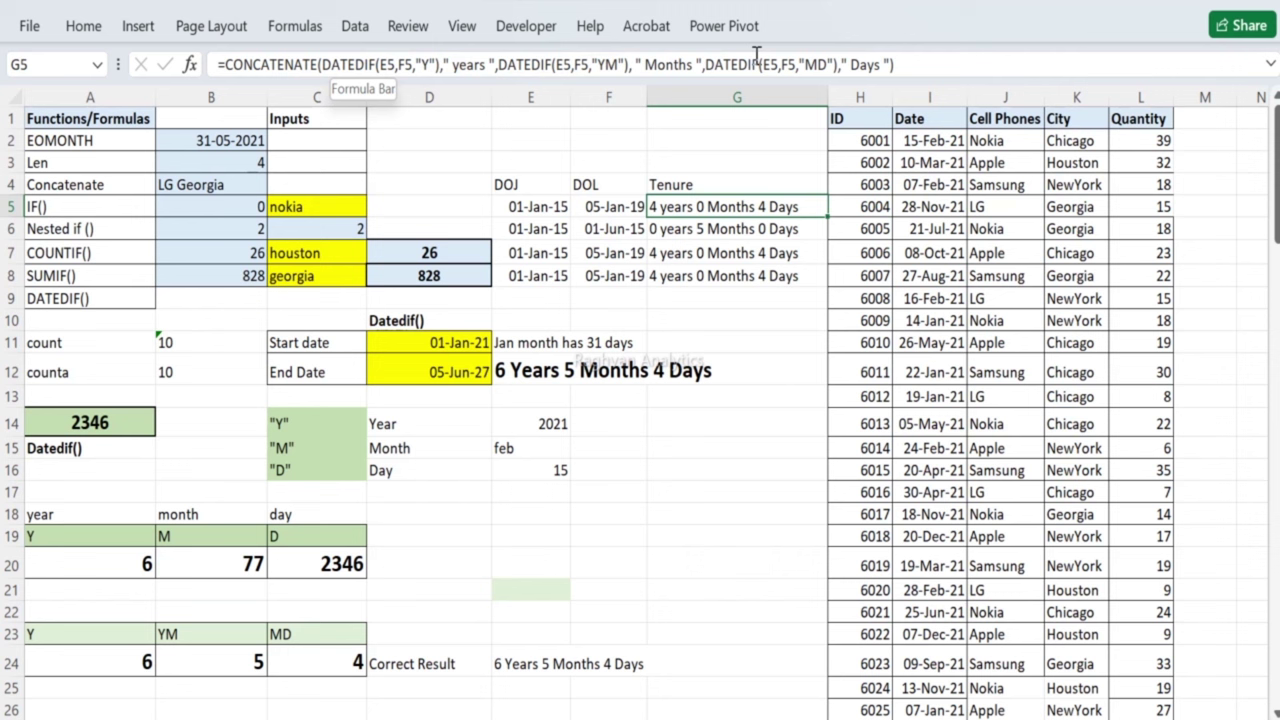
{"action": "left_click", "coordinate": [201, 201]}
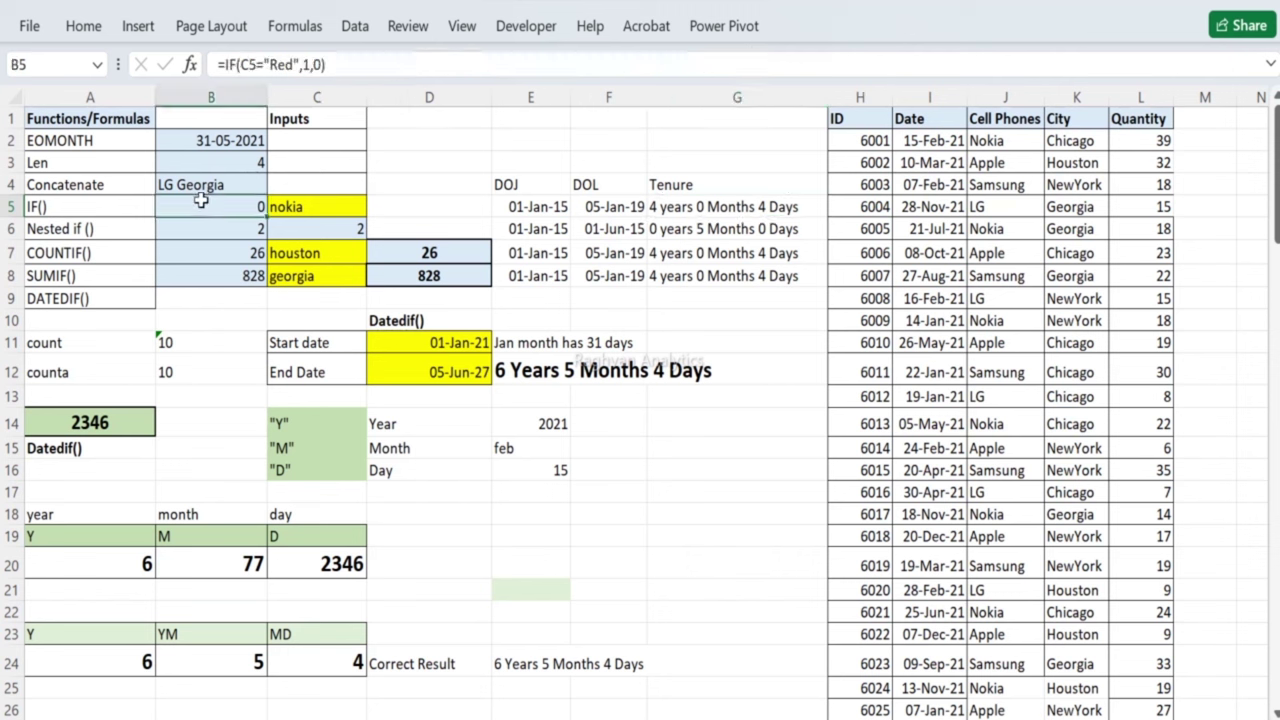
{"action": "left_click", "coordinate": [209, 486]}
{"action": "key", "text": "Down"}
{"action": "key", "text": "Down"}
{"action": "key", "text": "Down"}
{"action": "key", "text": "Down"}
{"action": "key", "text": "Down"}
{"action": "key", "text": "Down"}
{"action": "key", "text": "Down"}
{"action": "key", "text": "Down"}
{"action": "key", "text": "Down"}
{"action": "key", "text": "Down"}
{"action": "key", "text": "Down"}
{"action": "key", "text": "Down"}
{"action": "key", "text": "Down"}
{"action": "key", "text": "Down"}
{"action": "key", "text": "Down"}
{"action": "key", "text": "Down"}
{"action": "key", "text": "Down"}
{"action": "key", "text": "Down"}
{"action": "key", "text": "Down"}
{"action": "key", "text": "Down"}
{"action": "key", "text": "Down"}
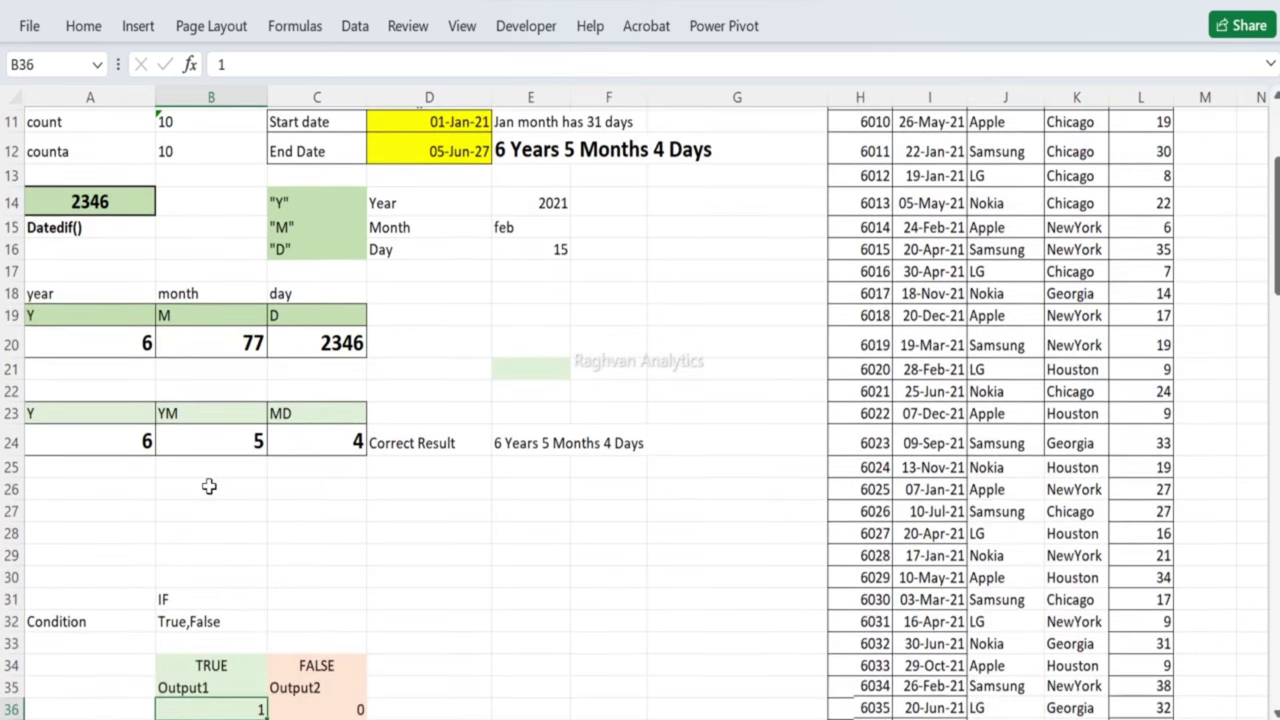
{"action": "left_click", "coordinate": [179, 546]}
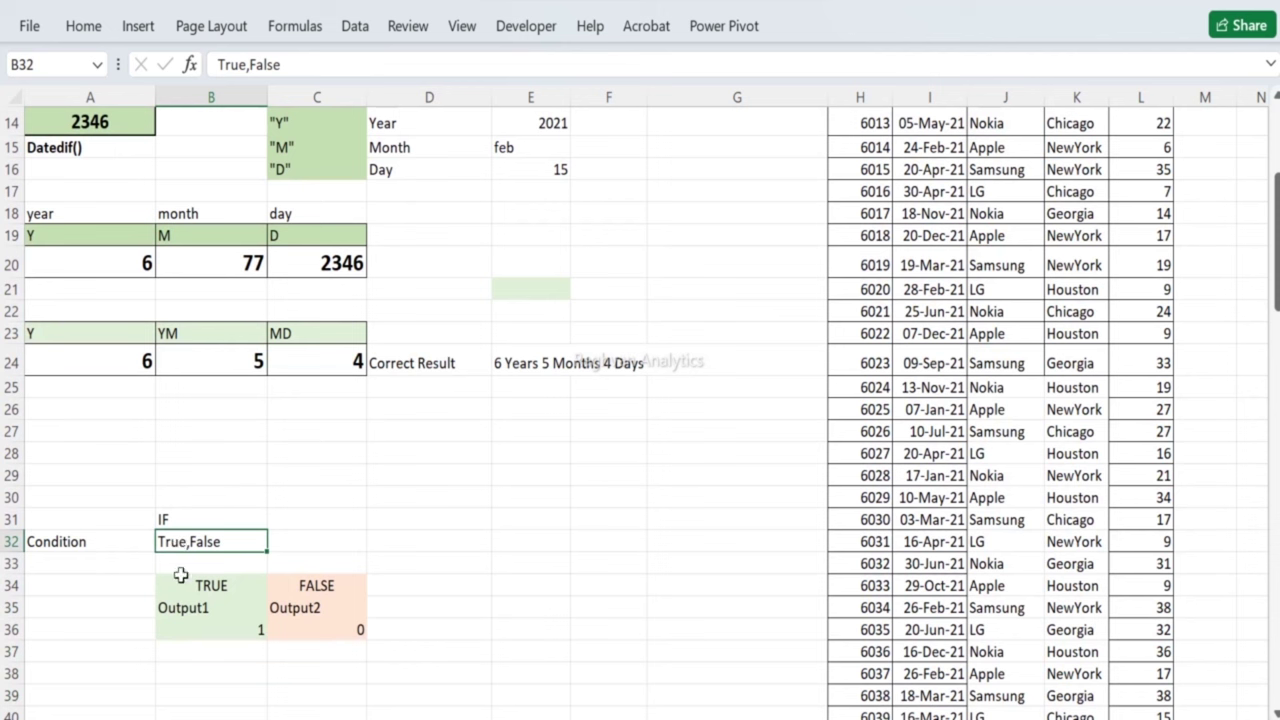
{"action": "left_click_drag", "start_coordinate": [178, 609], "coordinate": [180, 654]}
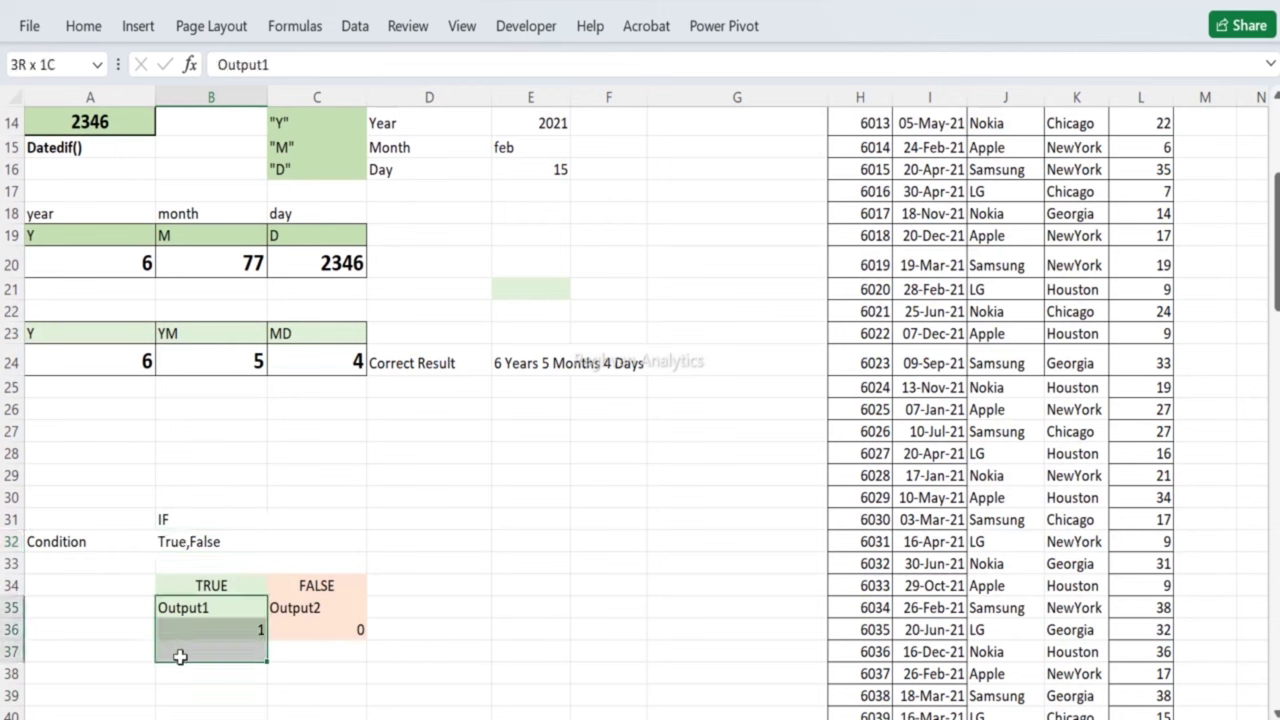
{"action": "left_click", "coordinate": [308, 585]}
{"action": "left_click_drag", "start_coordinate": [308, 585], "coordinate": [306, 626]}
{"action": "key", "text": "Up"}
{"action": "key", "text": "Up"}
{"action": "key", "text": "Up"}
{"action": "key", "text": "Up"}
{"action": "key", "text": "Up"}
{"action": "key", "text": "Up"}
{"action": "key", "text": "Up"}
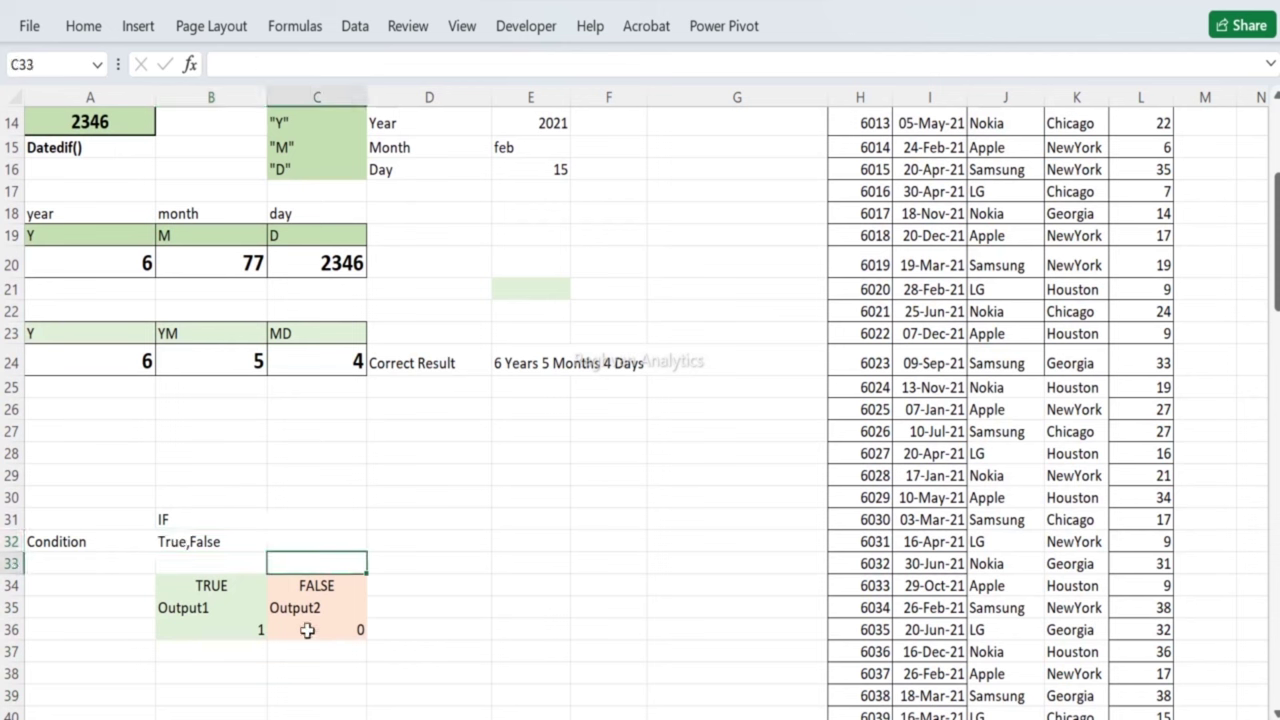
{"action": "key", "text": "Up"}
{"action": "key", "text": "Up"}
{"action": "key", "text": "Up"}
{"action": "key", "text": "Up"}
{"action": "key", "text": "Up"}
{"action": "key", "text": "Up"}
{"action": "key", "text": "Up"}
{"action": "key", "text": "Up"}
{"action": "key", "text": "Up"}
{"action": "key", "text": "Up"}
{"action": "key", "text": "Up"}
{"action": "key", "text": "Up"}
{"action": "key", "text": "Up"}
{"action": "key", "text": "Up"}
{"action": "key", "text": "Up"}
{"action": "key", "text": "Up"}
{"action": "key", "text": "Up"}
{"action": "key", "text": "Up"}
{"action": "key", "text": "Up"}
{"action": "key", "text": "Up"}
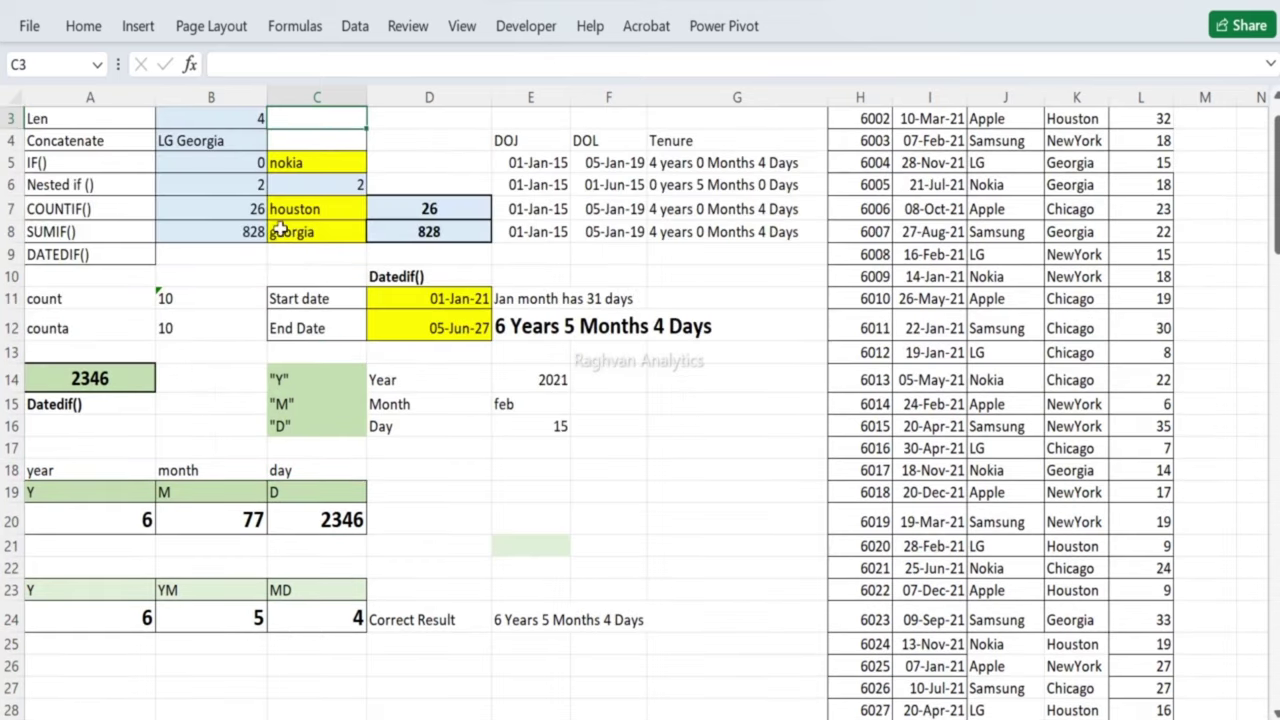
Step: Review the COUNTIF formulas in B7 and D7 and the SUMIF formulas in B8 and D8
{"action": "left_click", "coordinate": [215, 208]}
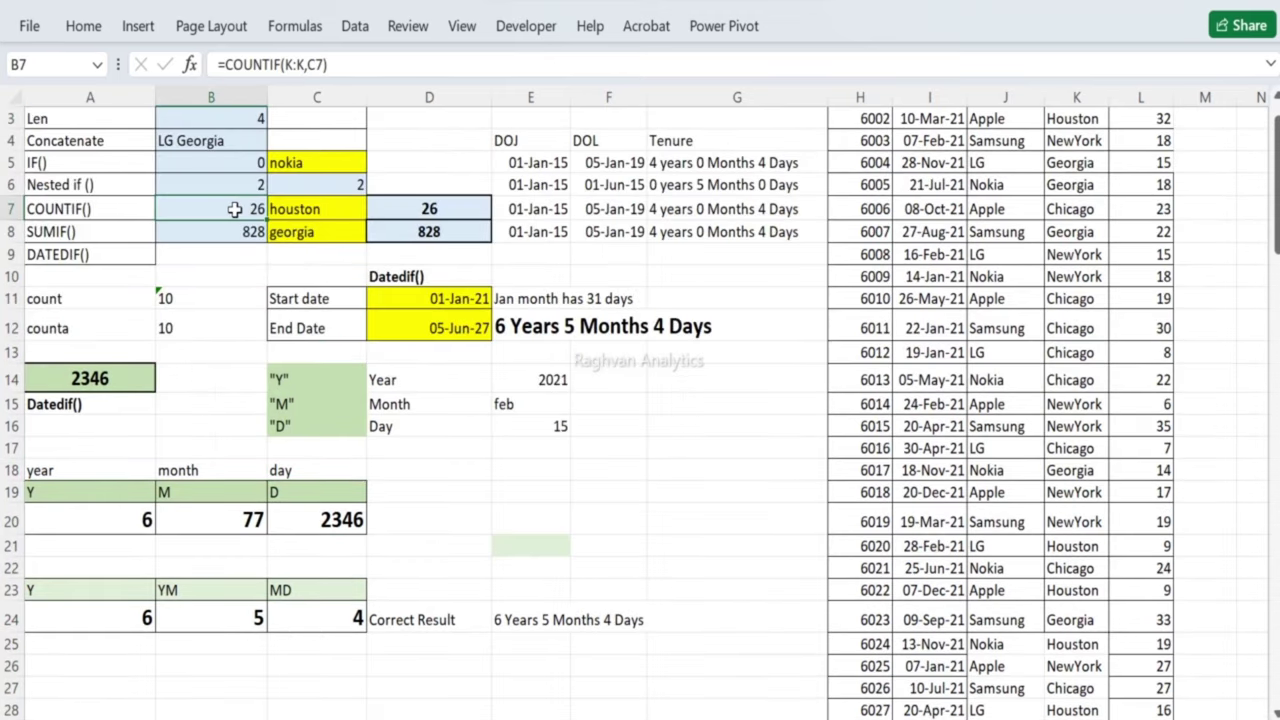
{"action": "left_click", "coordinate": [302, 214]}
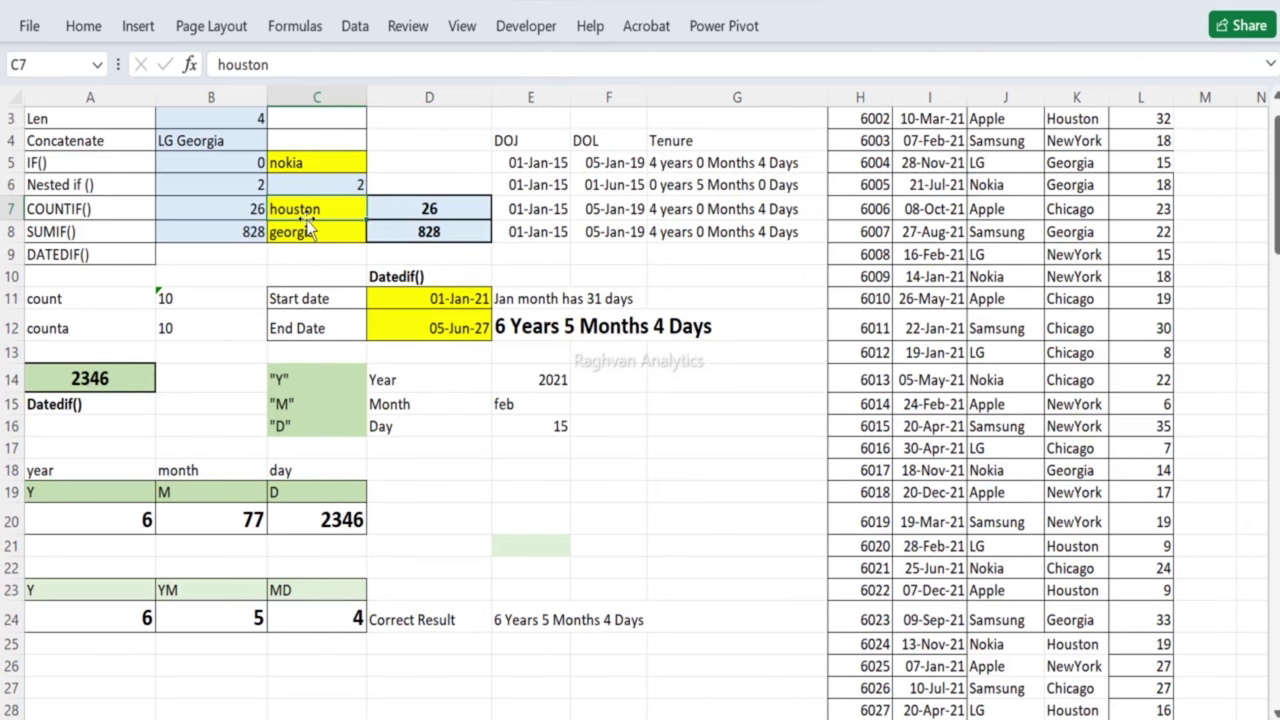
{"action": "left_click", "coordinate": [1077, 98]}
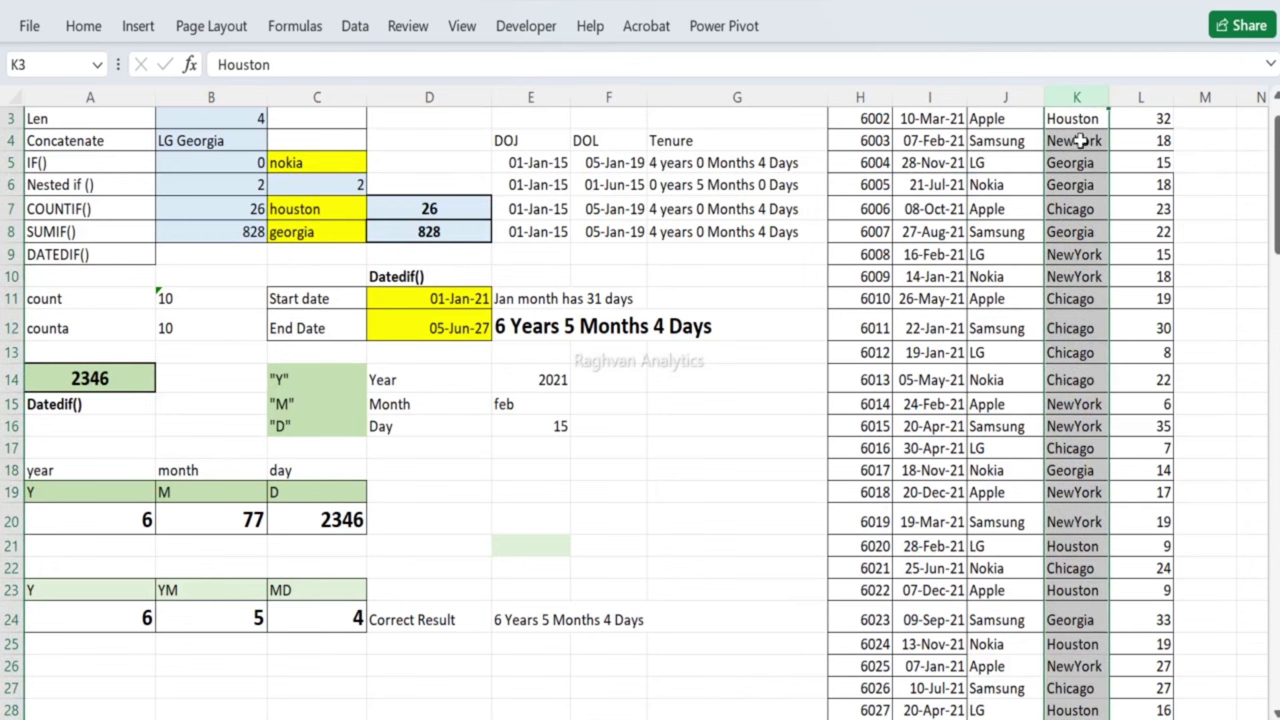
{"action": "left_click", "coordinate": [399, 207]}
{"action": "left_click", "coordinate": [86, 227]}
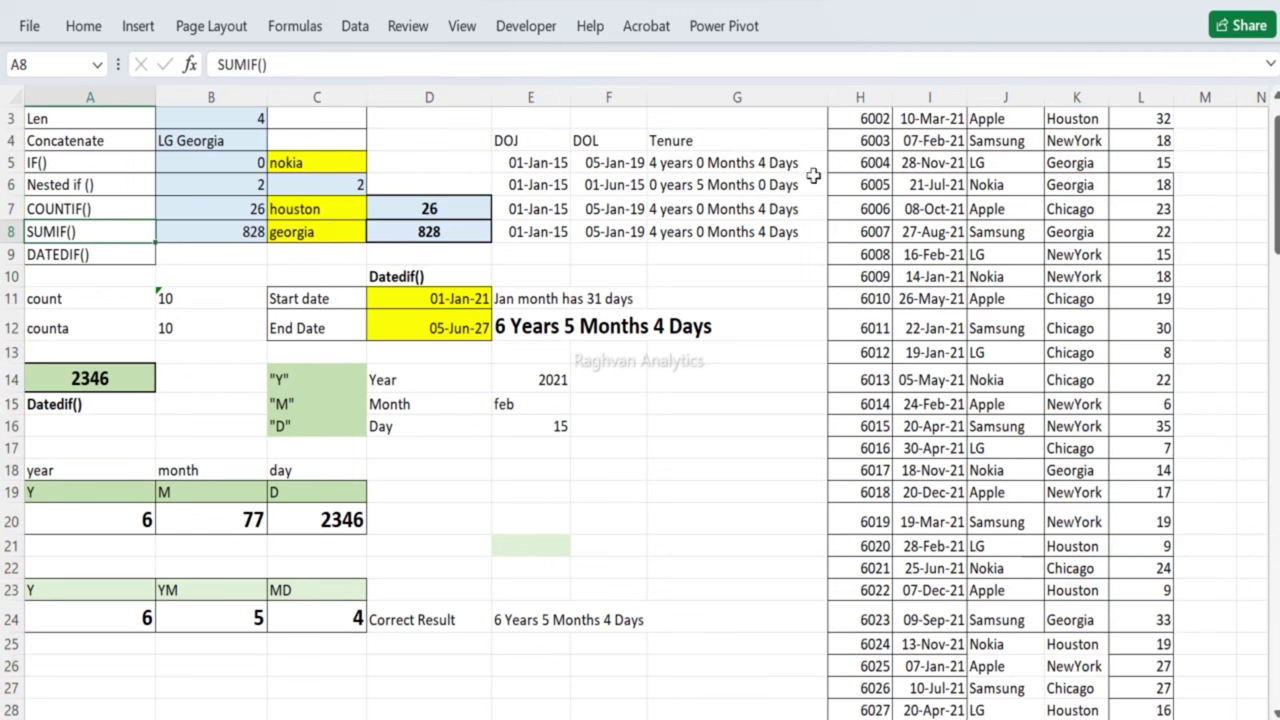
{"action": "left_click", "coordinate": [418, 233]}
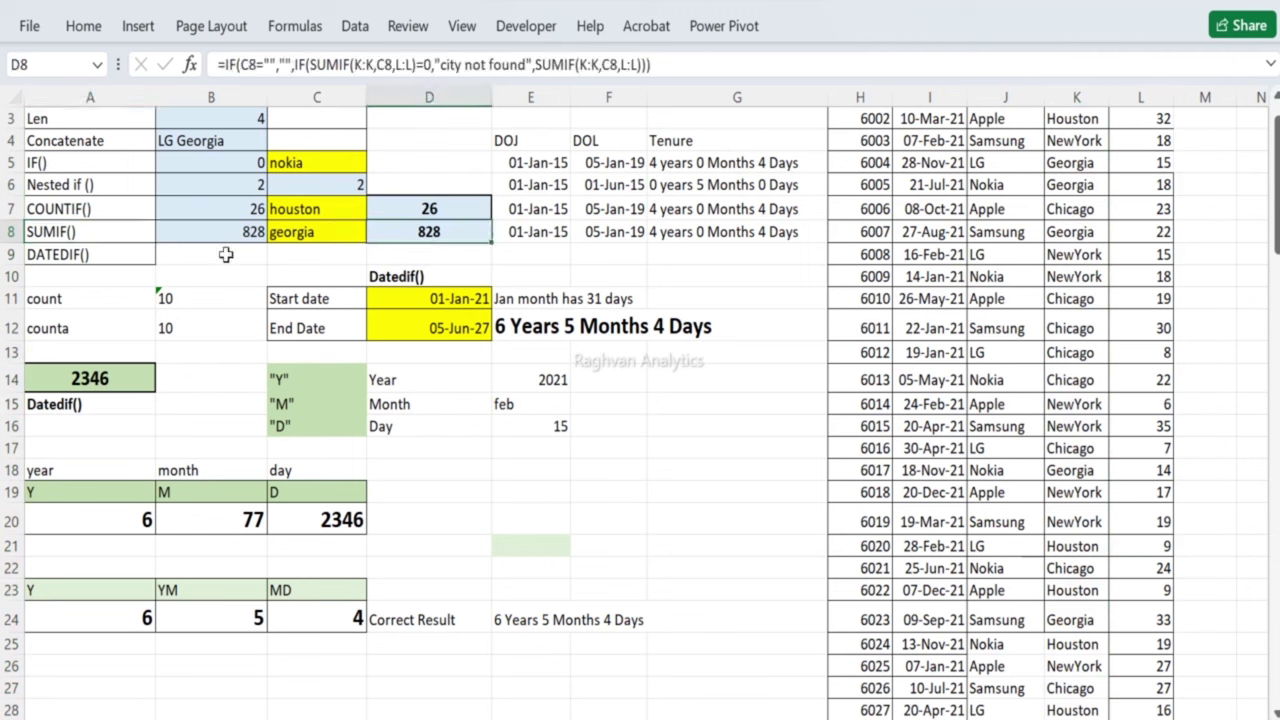
{"action": "left_click", "coordinate": [281, 247]}
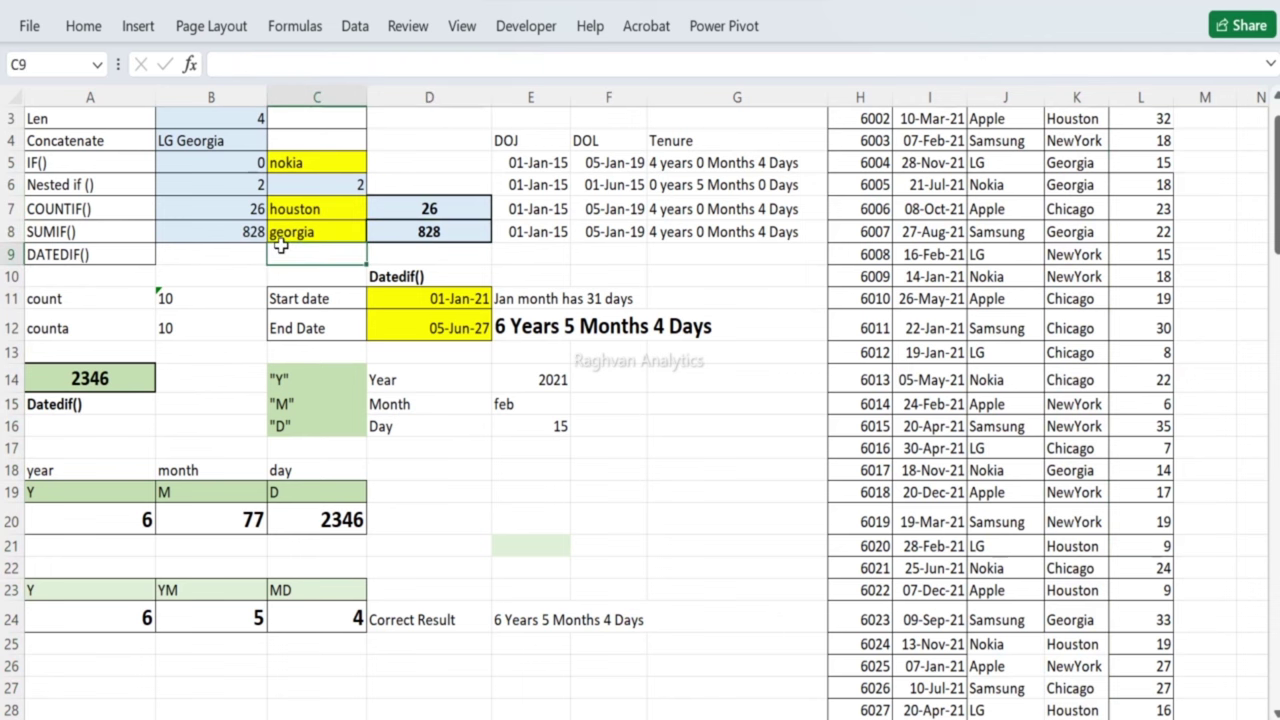
{"action": "left_click", "coordinate": [224, 240]}
{"action": "scroll", "coordinate": [226, 262], "scroll_direction": "up", "scroll_amount": 1}
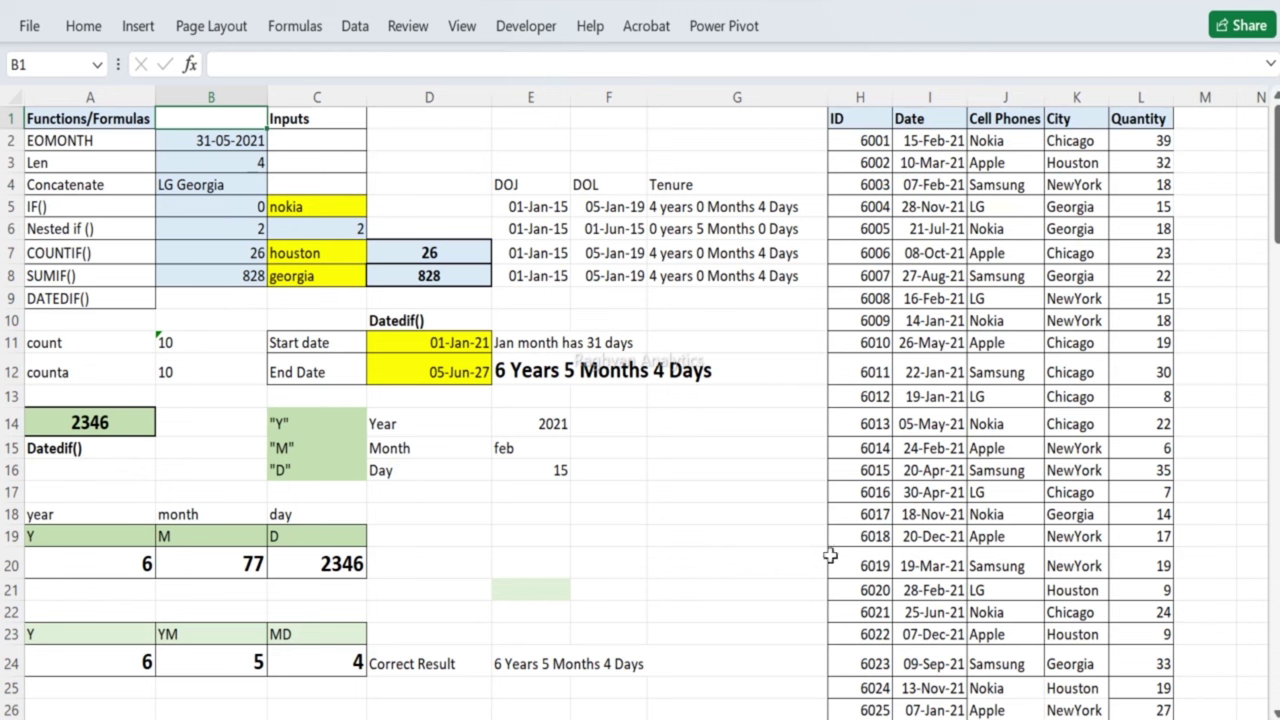
Step: Start a 'Please rea' note in G18, then cancel it so the cell stays empty
{"action": "left_click", "coordinate": [716, 507]}
{"action": "type", "text": "Please"}
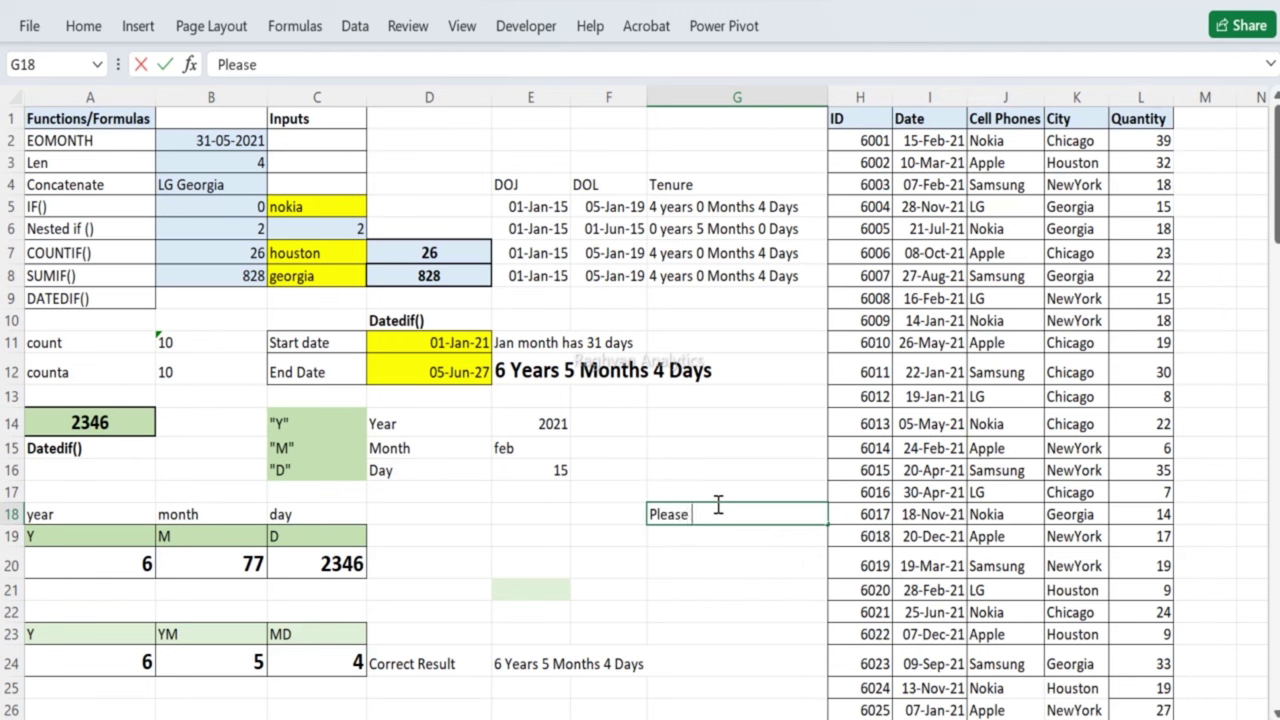
{"action": "type", "text": " rea"}
{"action": "key", "text": "BackSpace"}
{"action": "key", "text": "BackSpace"}
{"action": "key", "text": "Escape"}
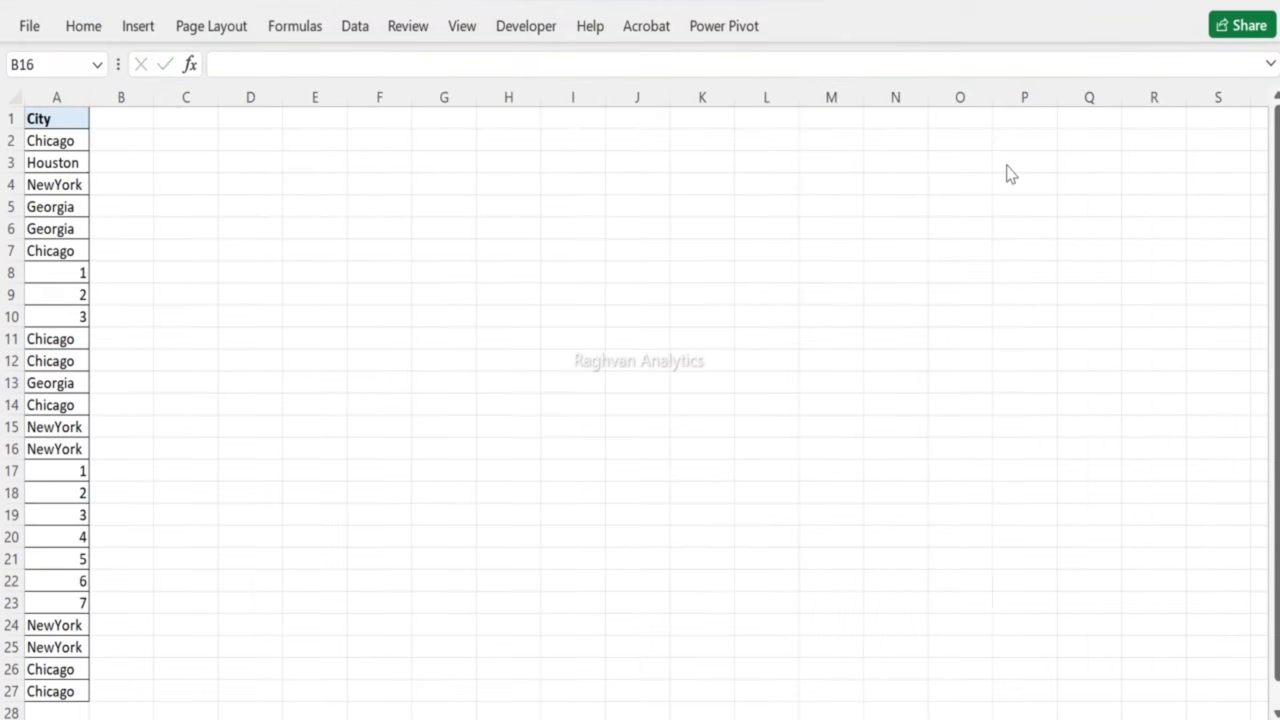
Step: Enter the heading 'Remove Duplicate' in cell E1
{"action": "left_click", "coordinate": [267, 133]}
{"action": "key", "text": "Up"}
{"action": "key", "text": "Right"}
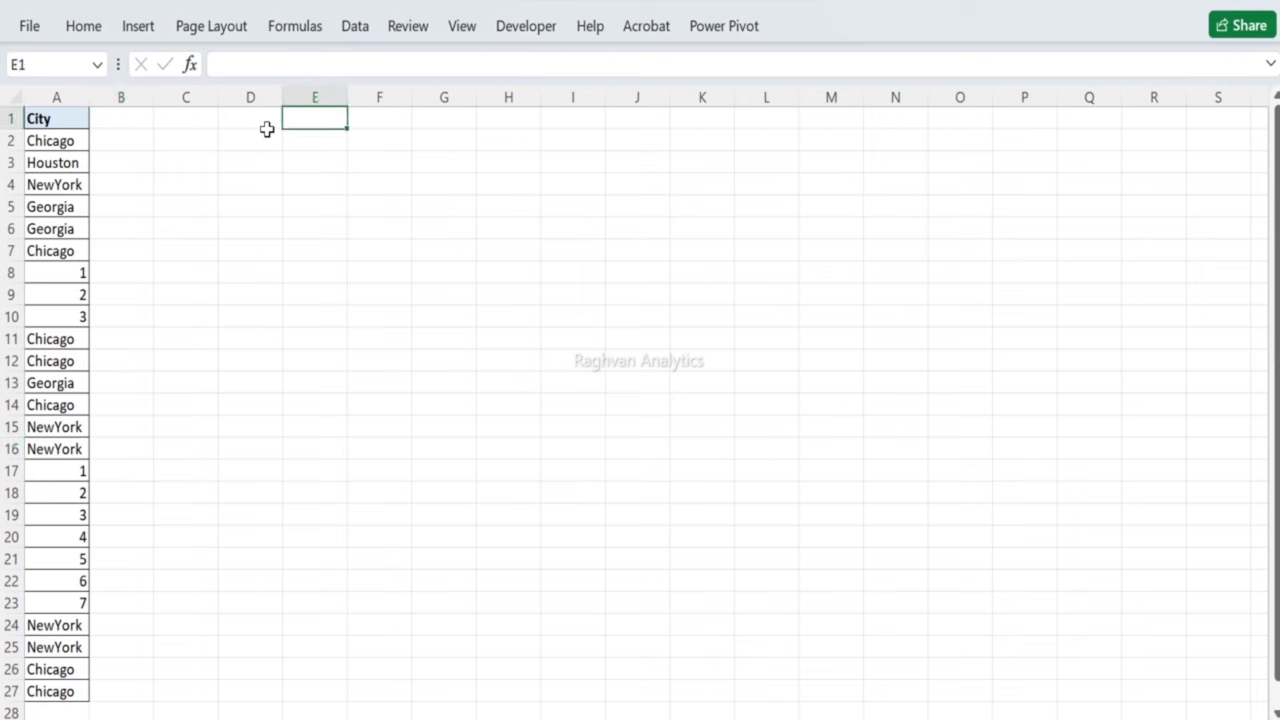
{"action": "key", "text": "F2"}
{"action": "type", "text": "Remove Dupl"}
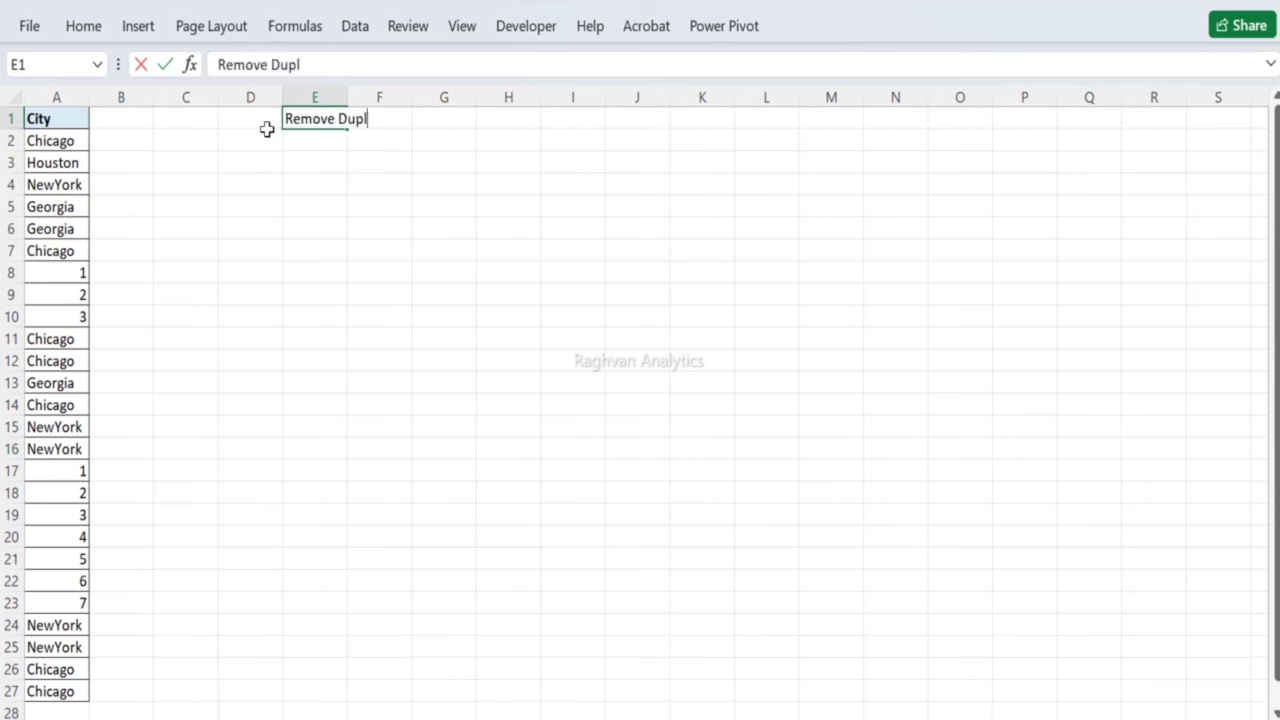
{"action": "type", "text": "icates"}
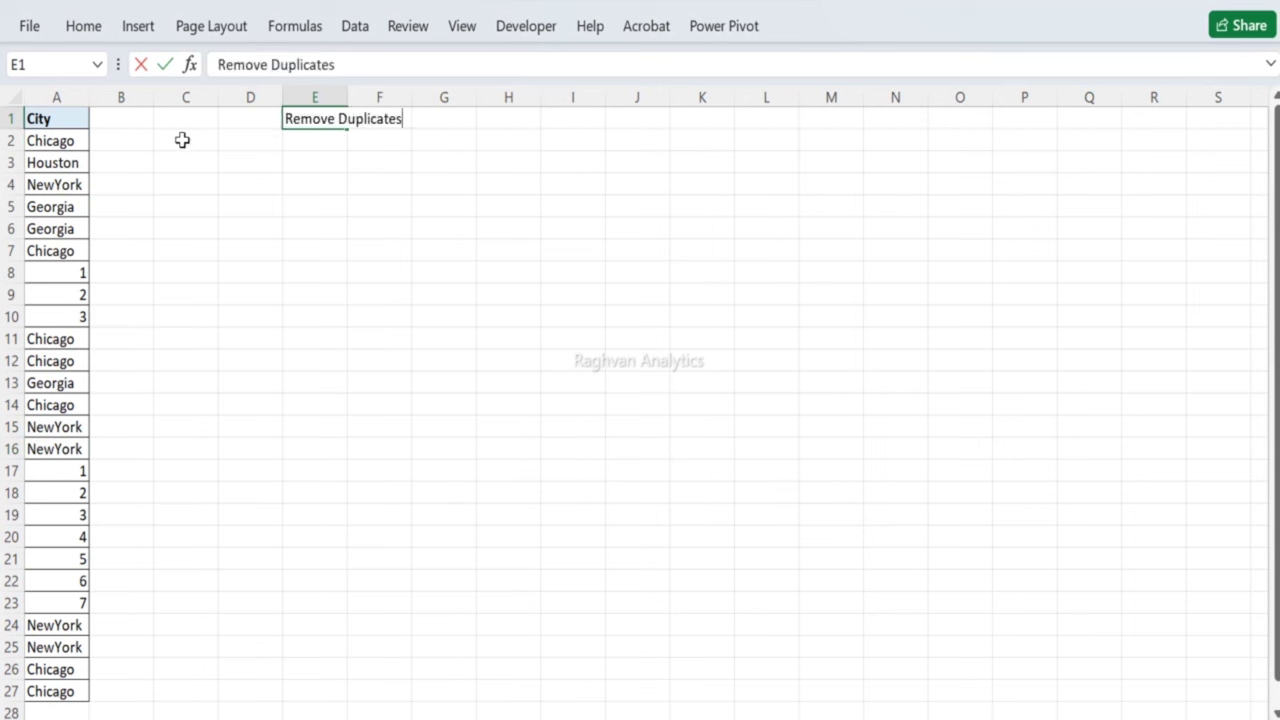
{"action": "left_click", "coordinate": [75, 140]}
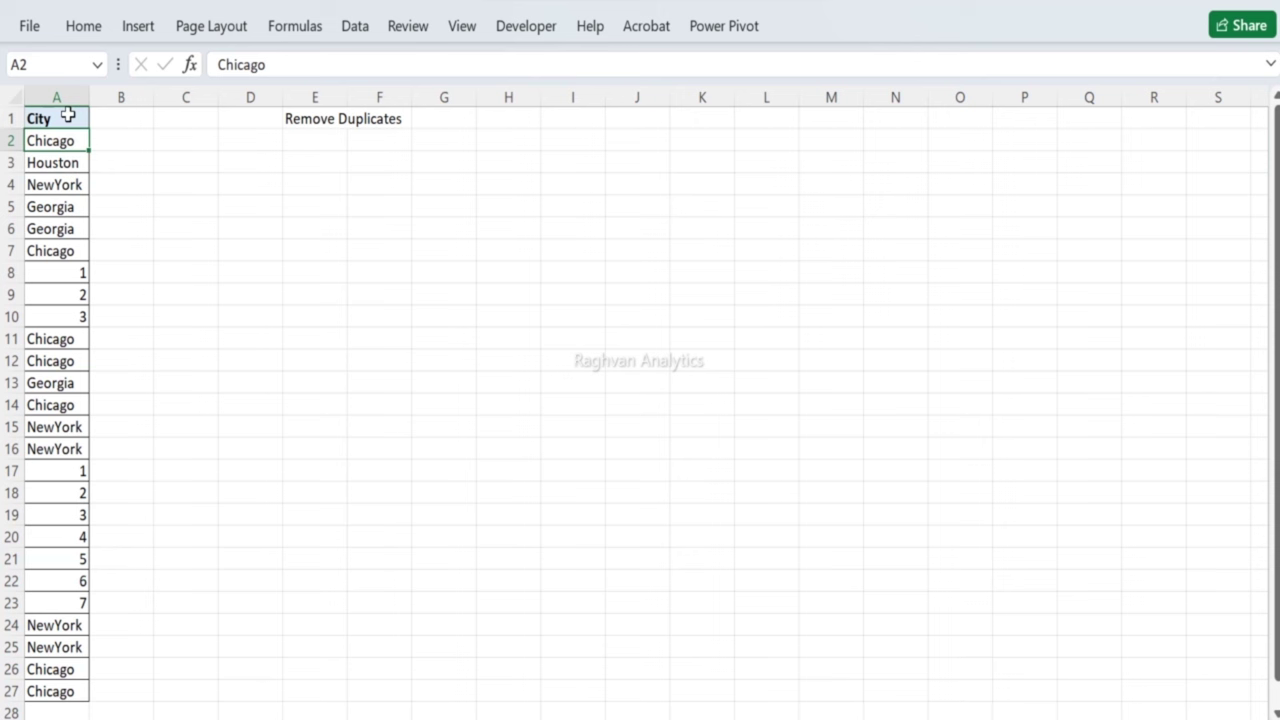
Step: Copy the City list A1:A27 and pick I1 as its destination
{"action": "left_click", "coordinate": [67, 116]}
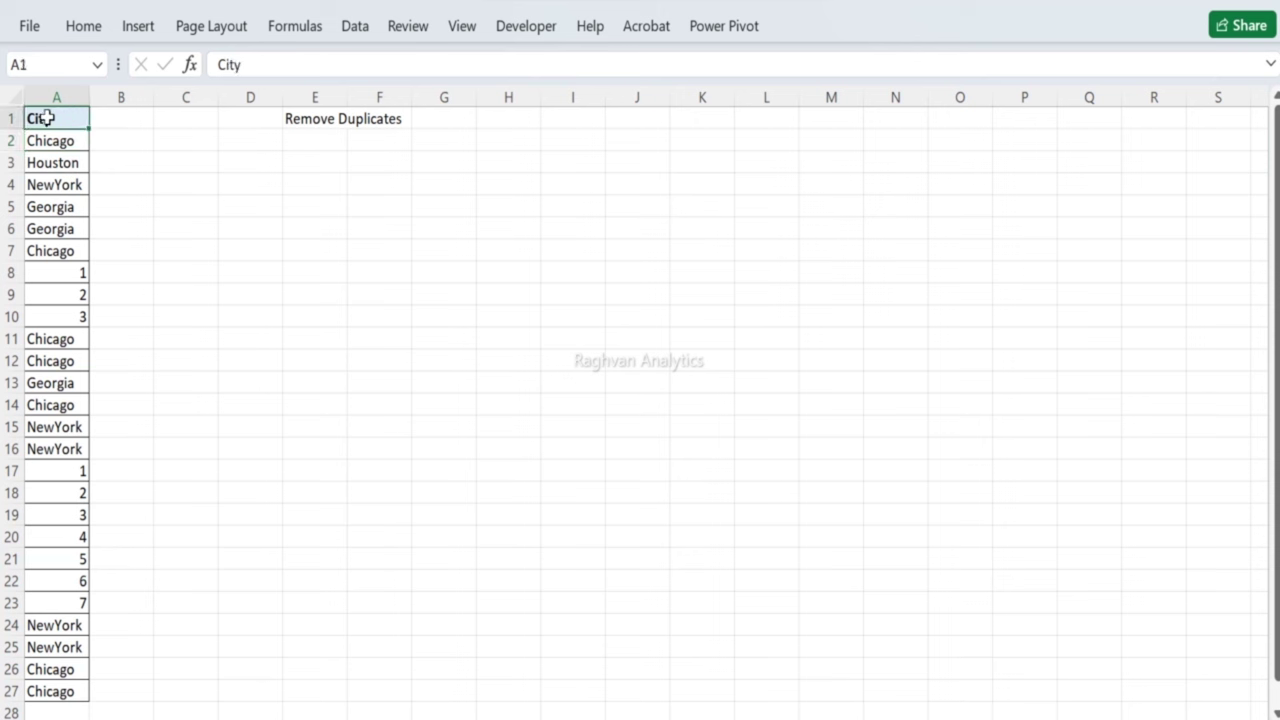
{"action": "key", "text": "ctrl+shift+Down"}
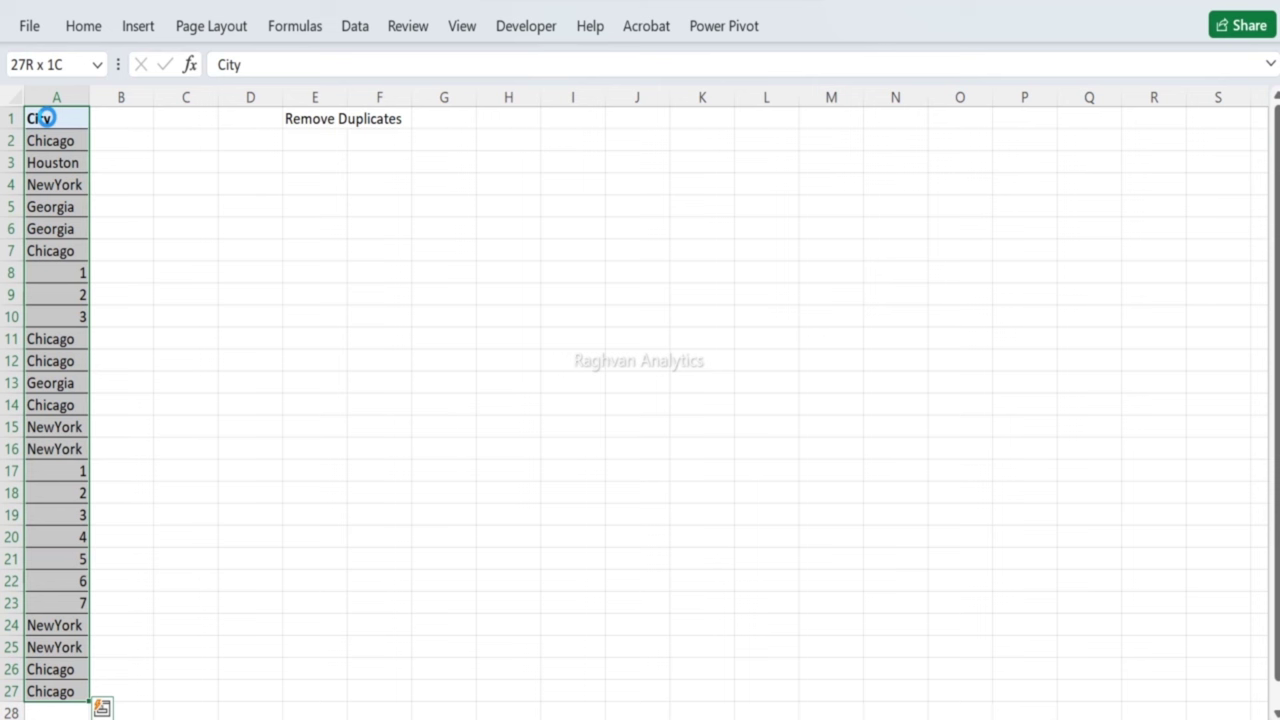
{"action": "key", "text": "ctrl+c"}
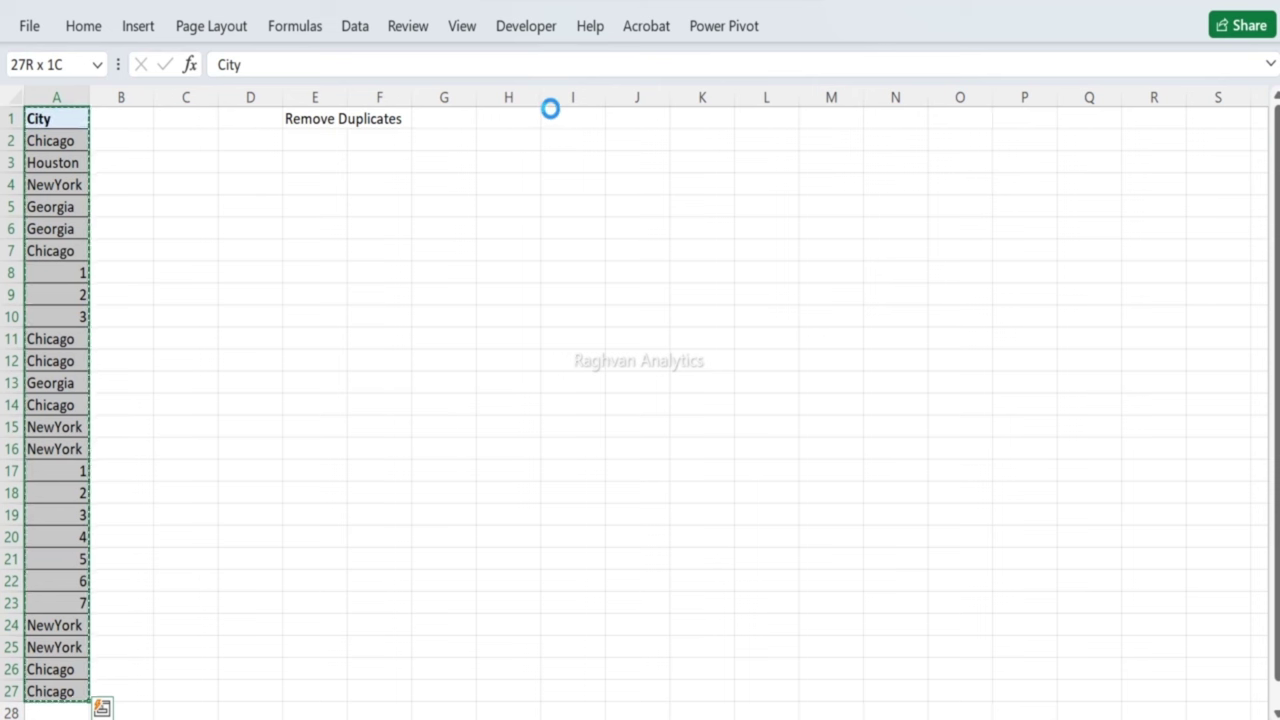
{"action": "left_click", "coordinate": [572, 119]}
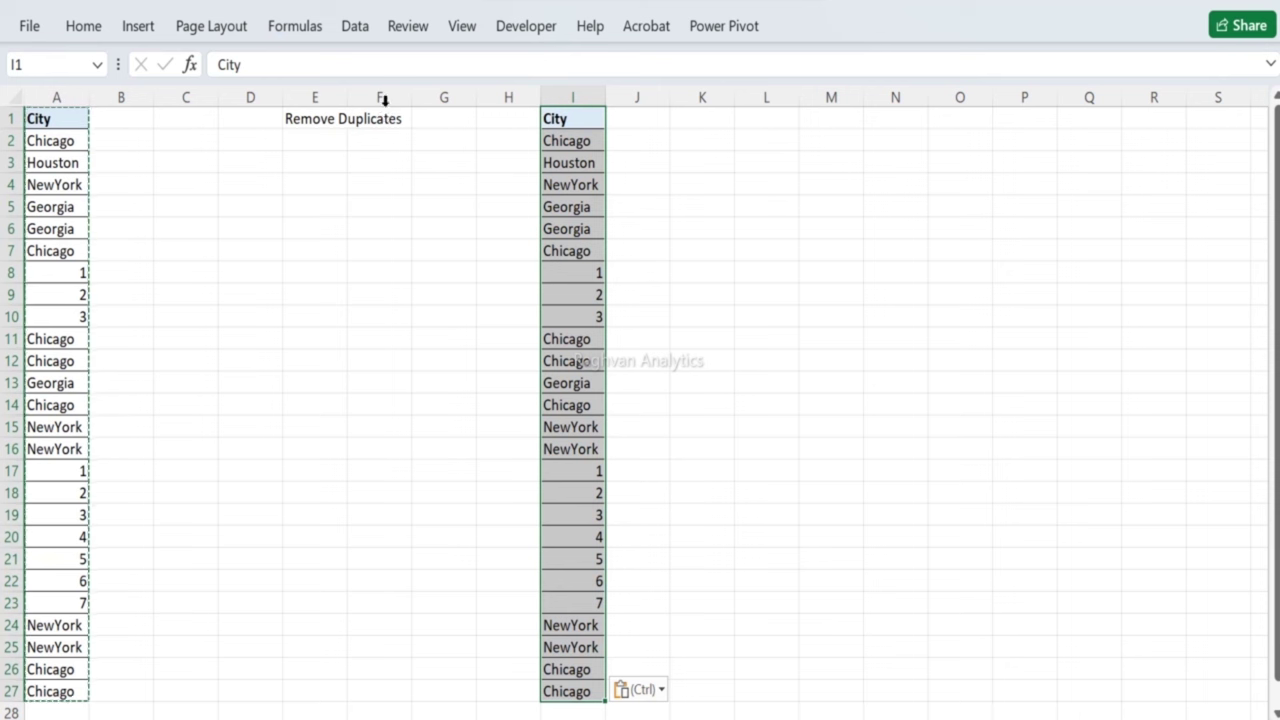
Step: Run Remove Duplicates on the column I City copy, removing 15 duplicates and keeping 11 unique values
{"action": "left_click", "coordinate": [361, 35]}
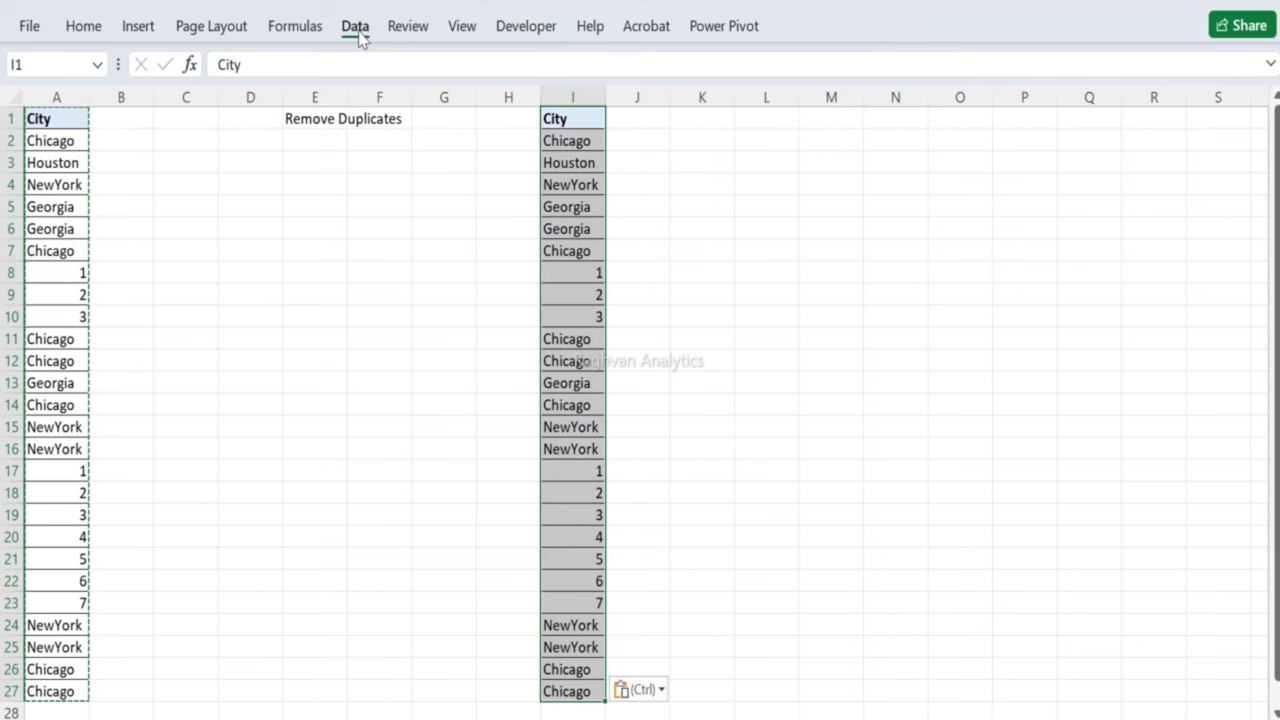
{"action": "left_click", "coordinate": [358, 30]}
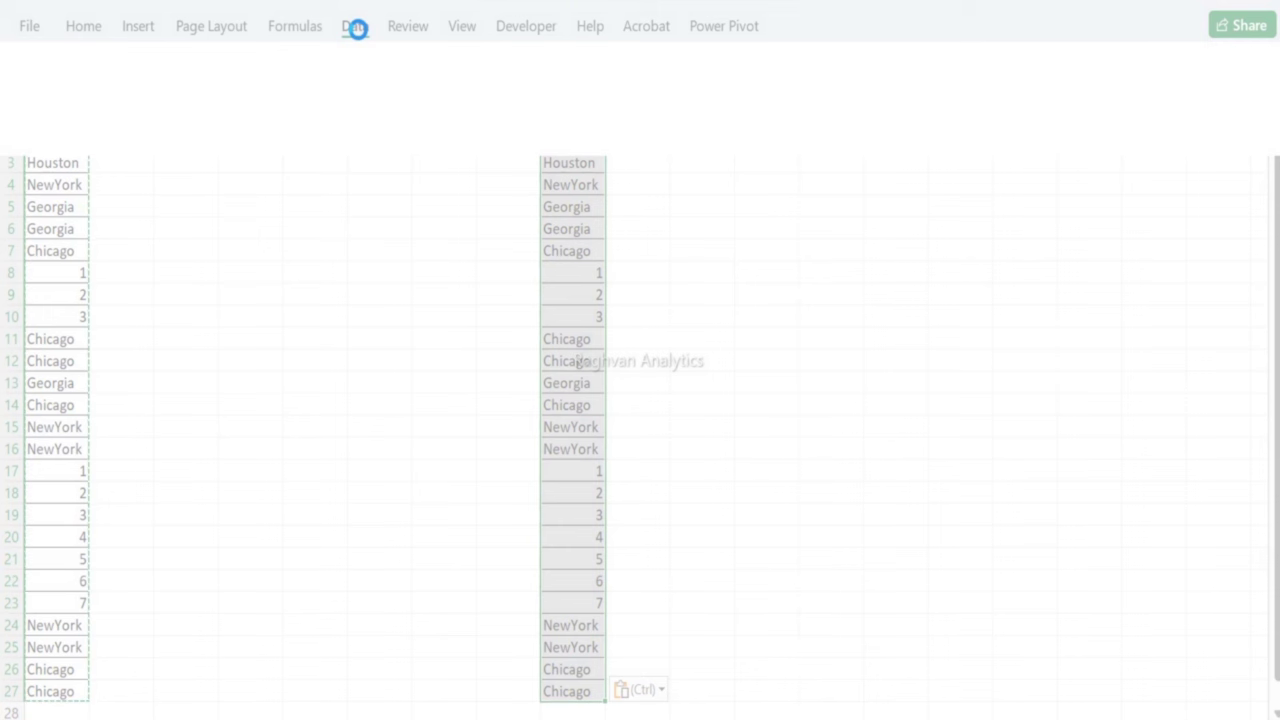
{"action": "key", "text": "Escape"}
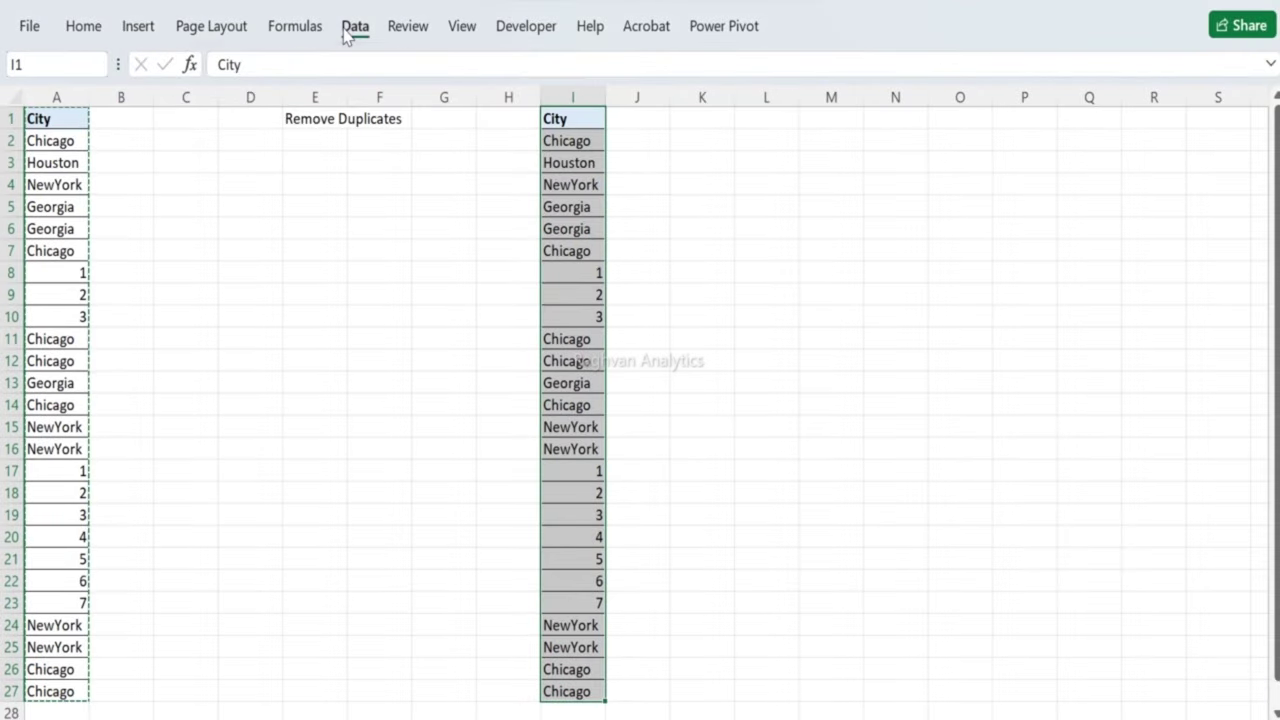
{"action": "left_click", "coordinate": [352, 32]}
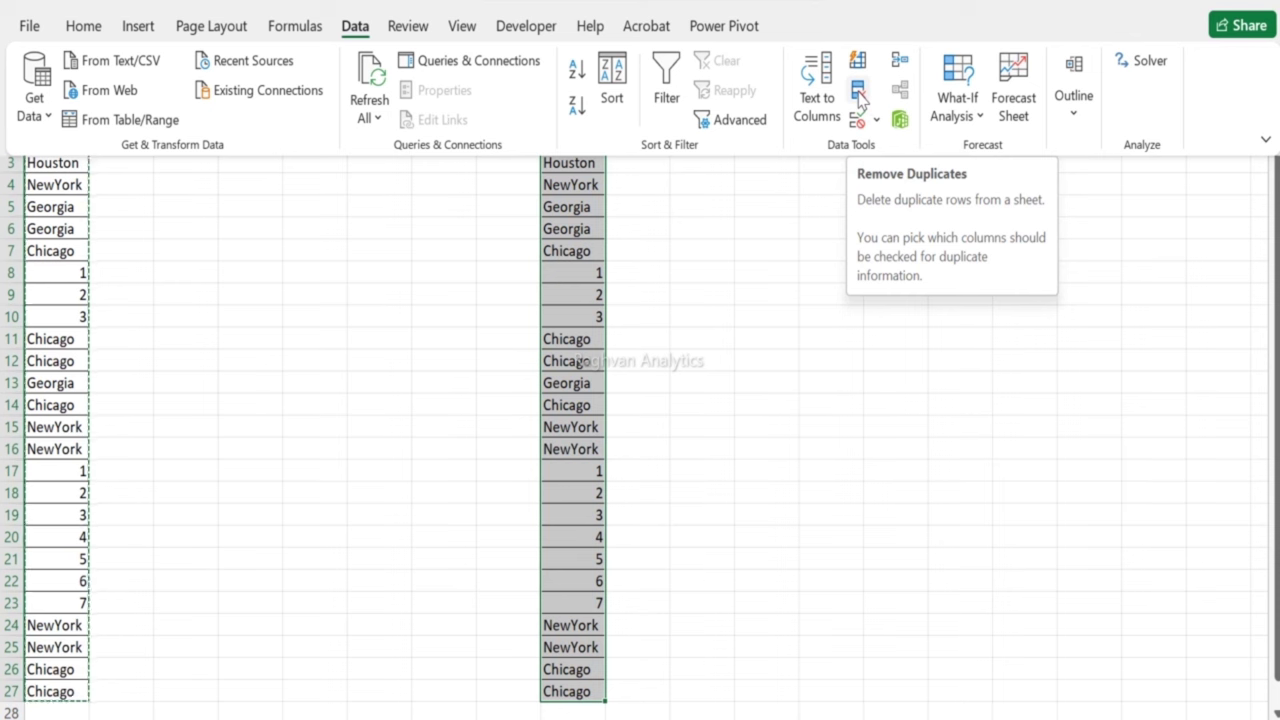
{"action": "left_click", "coordinate": [859, 94]}
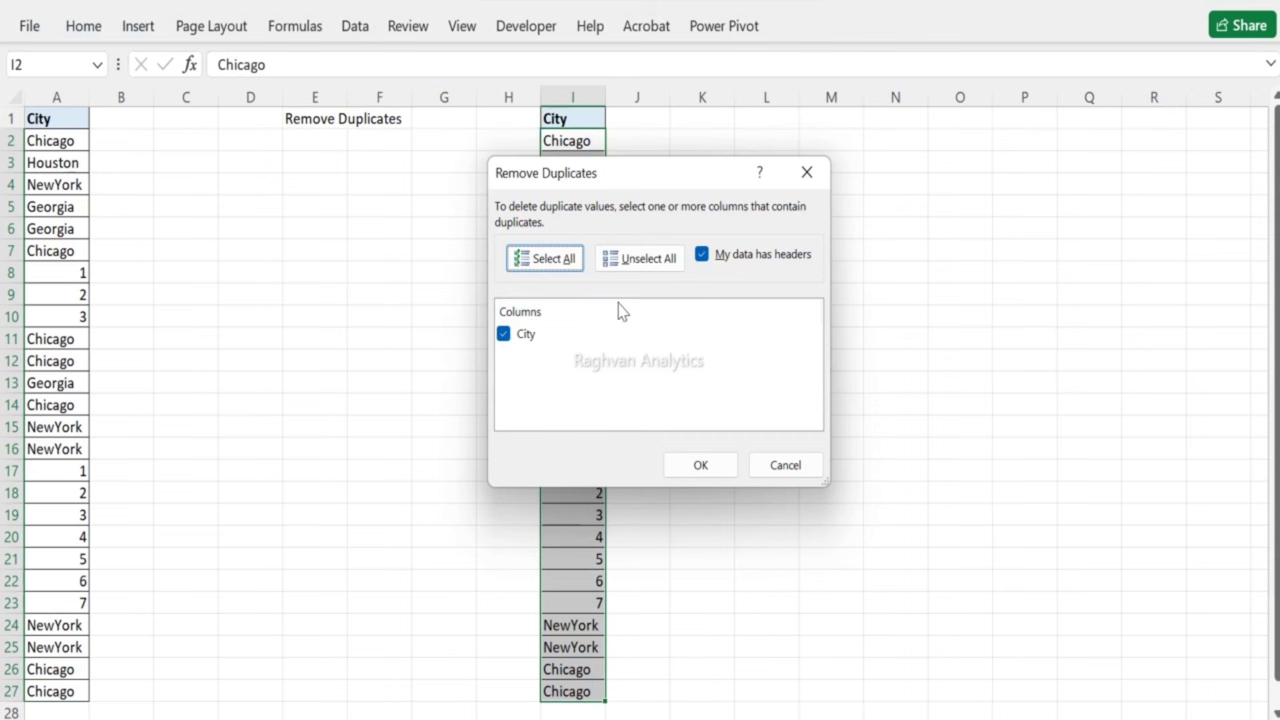
{"action": "left_click", "coordinate": [721, 467]}
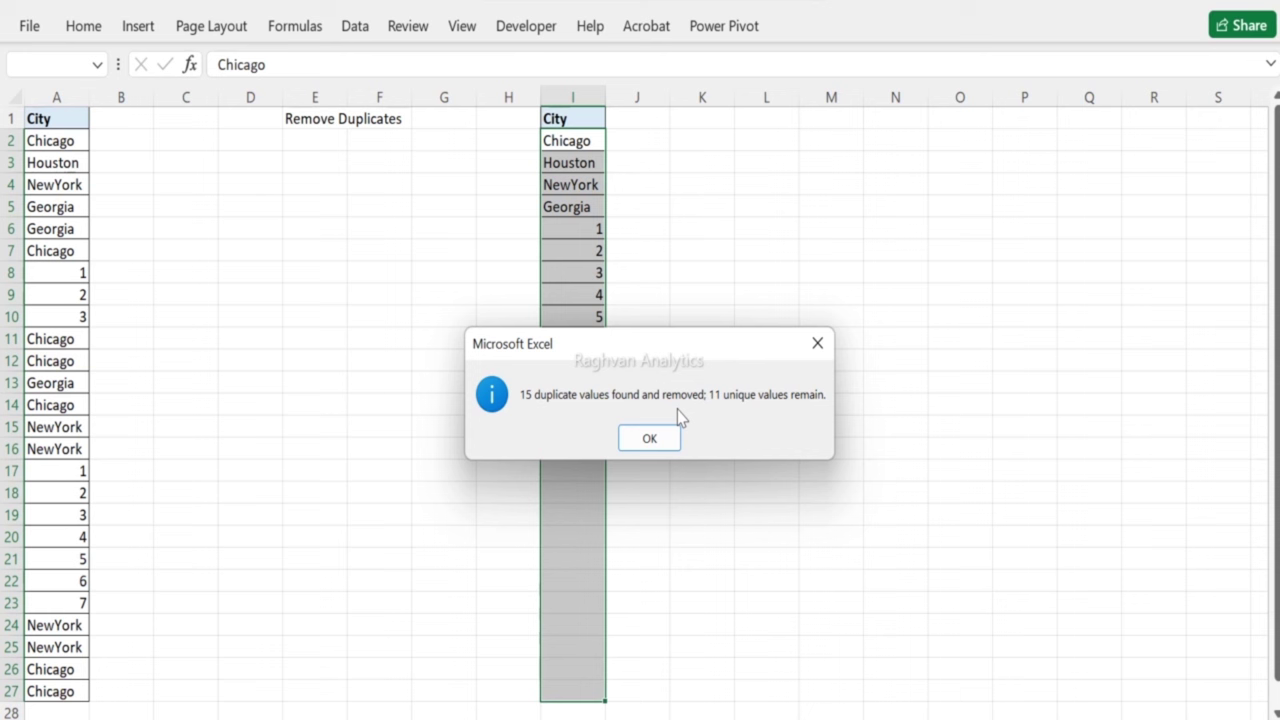
{"action": "left_click", "coordinate": [652, 440]}
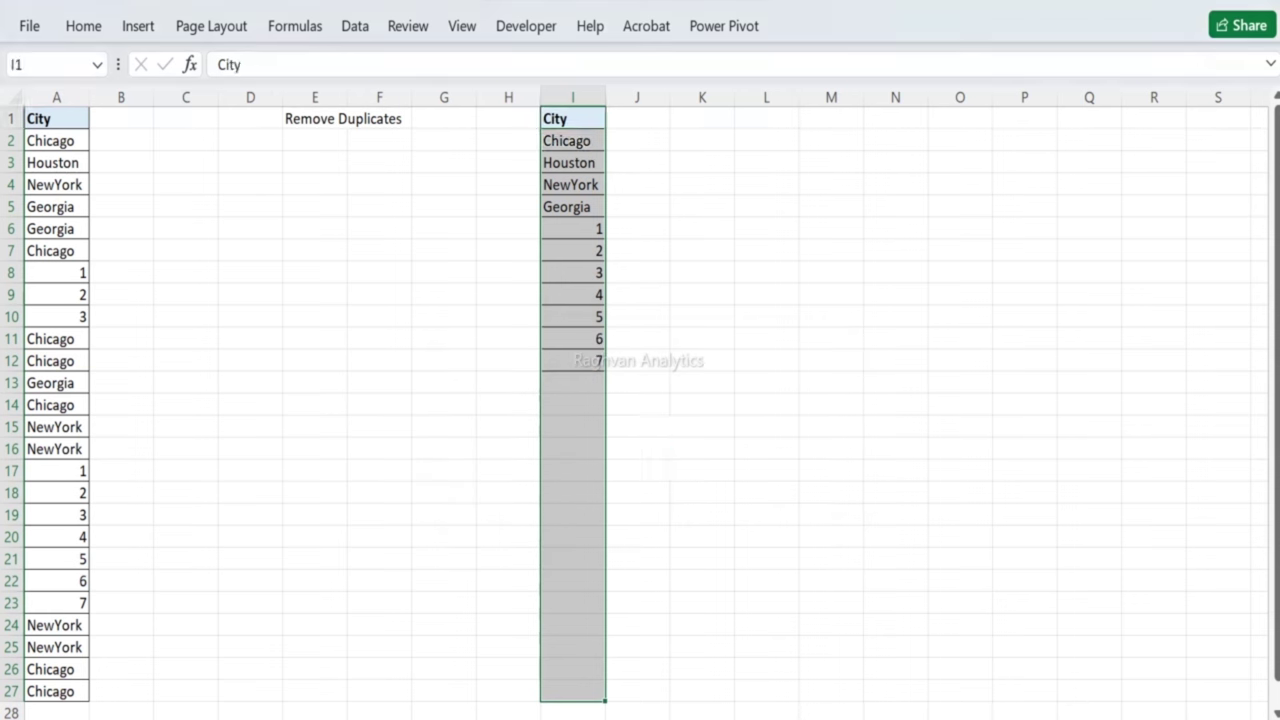
Step: Check the cleaned column I list and enter 'how many unique Value exist in data set' in E2
{"action": "left_click", "coordinate": [689, 301]}
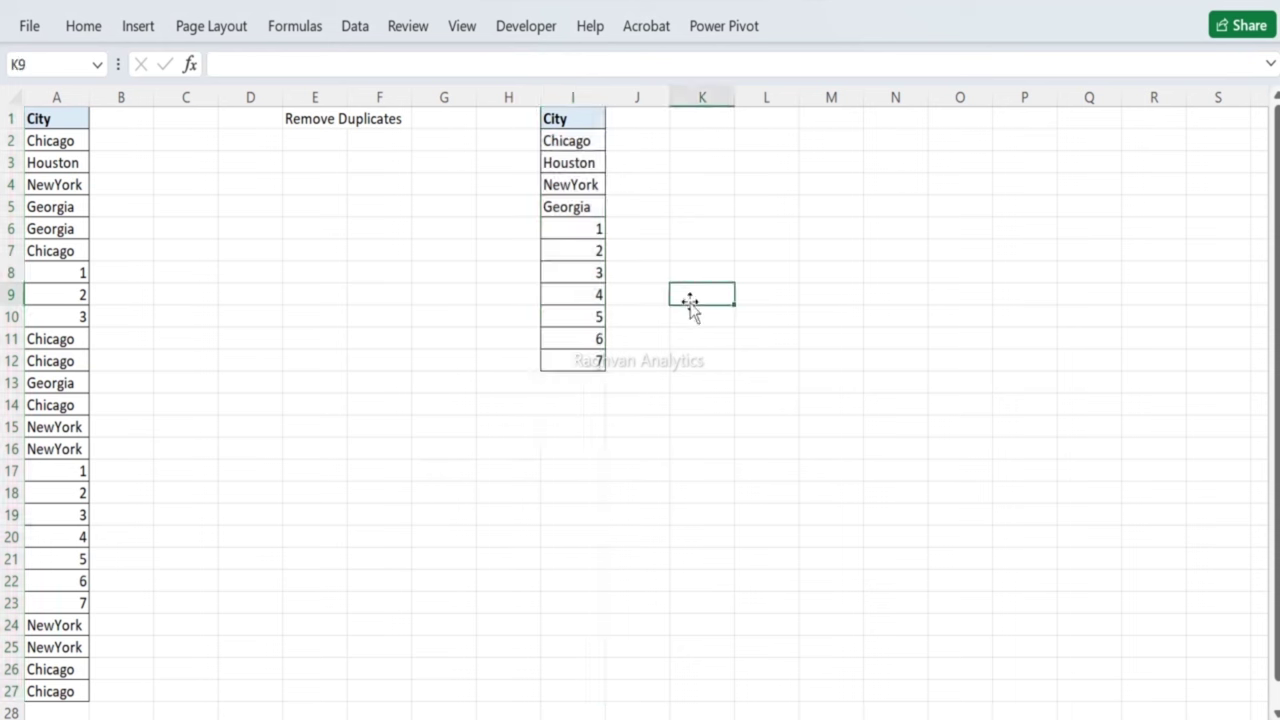
{"action": "left_click", "coordinate": [592, 162]}
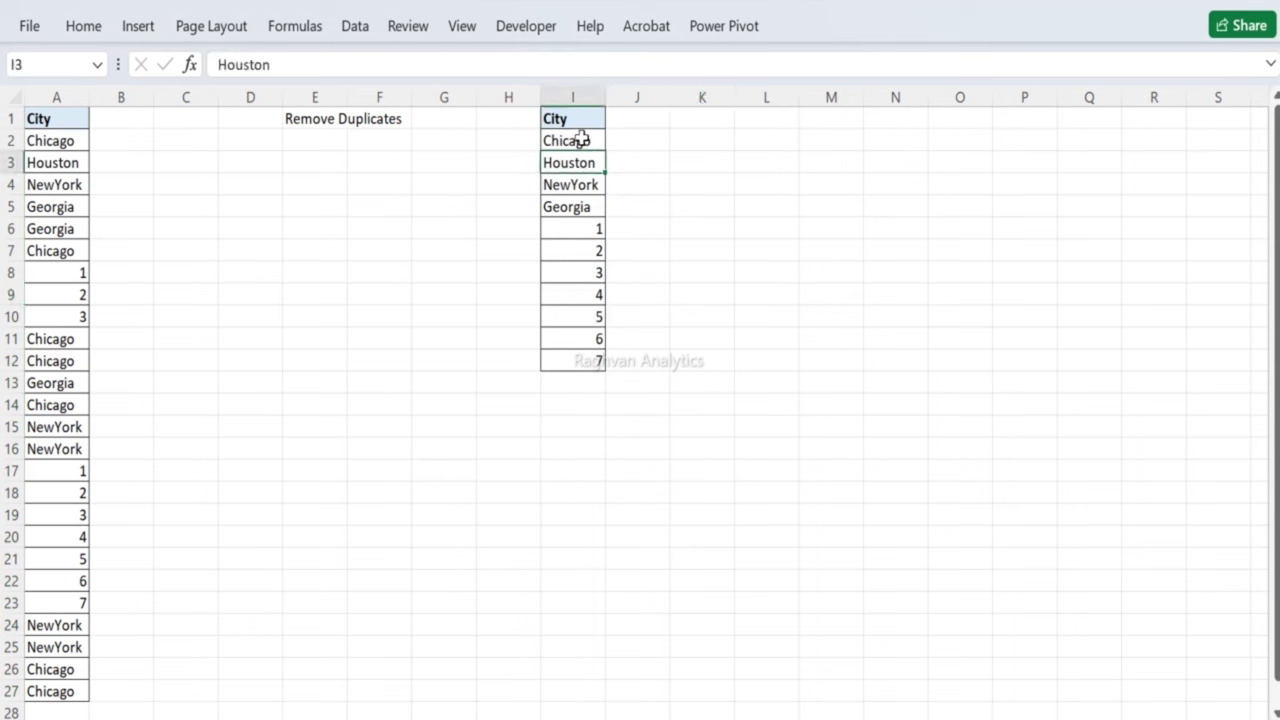
{"action": "left_click_drag", "start_coordinate": [582, 140], "coordinate": [571, 354]}
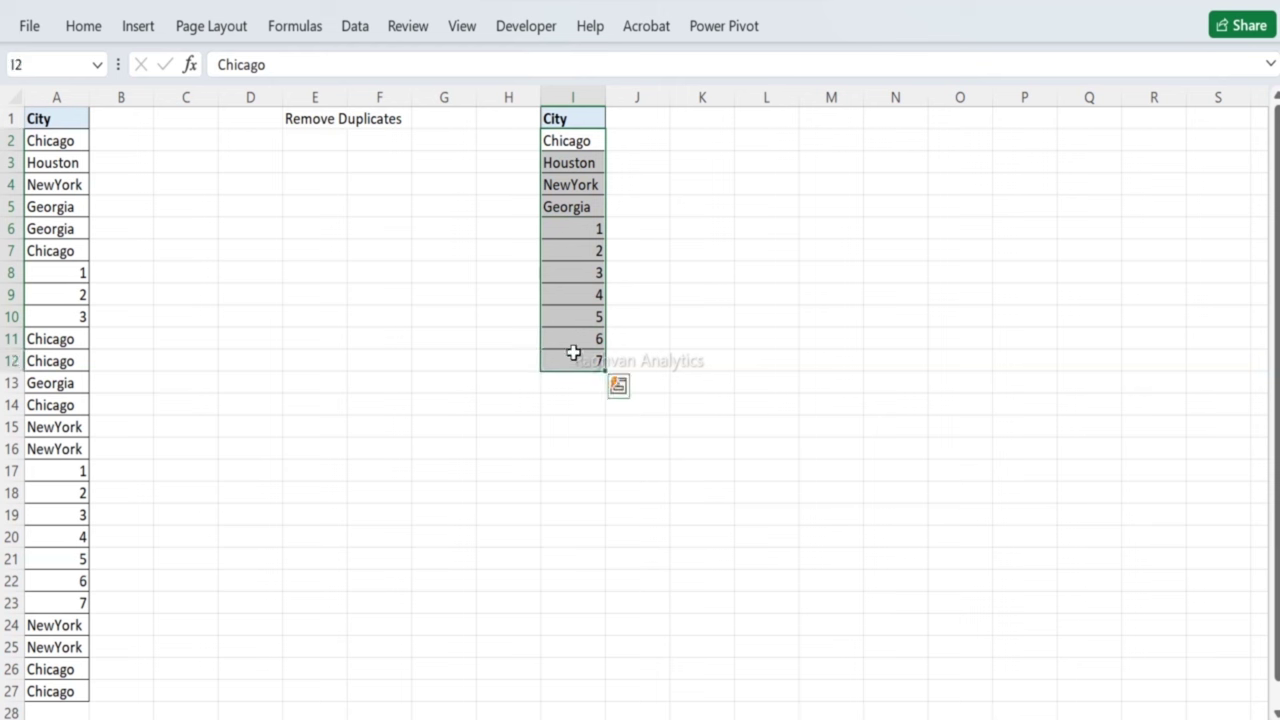
{"action": "left_click", "coordinate": [312, 119]}
{"action": "left_click", "coordinate": [305, 136]}
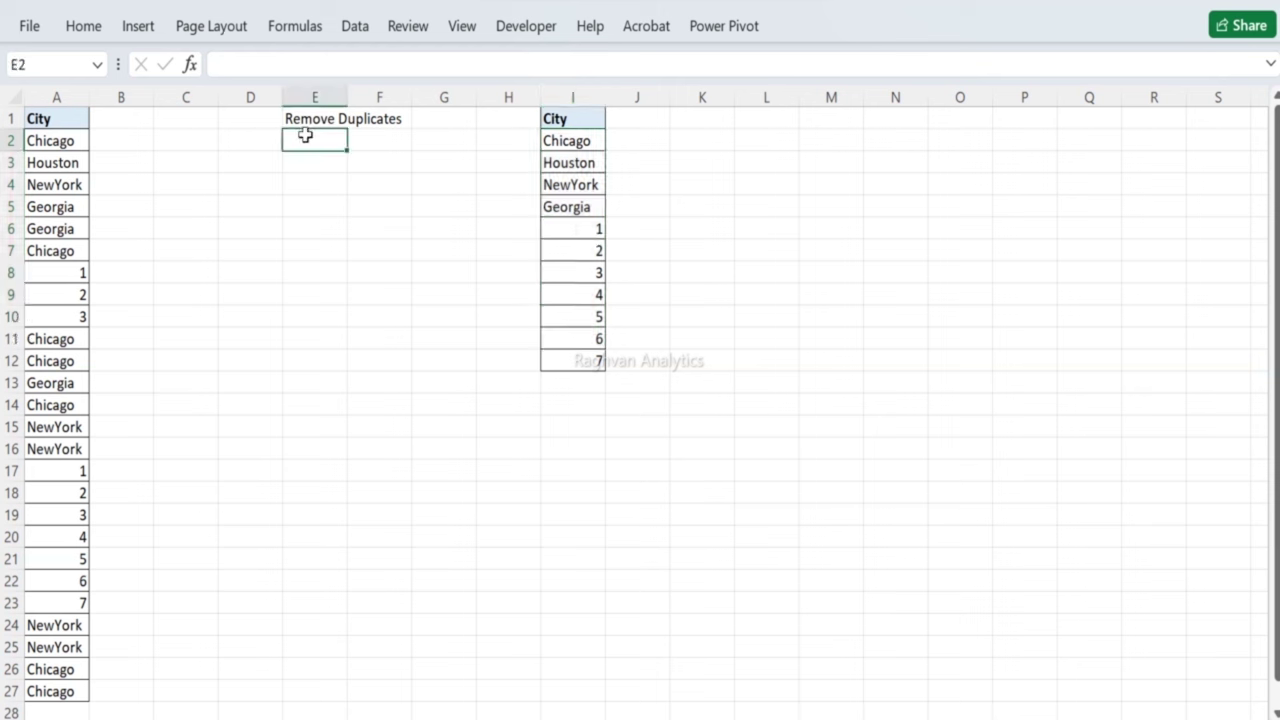
{"action": "type", "text": "how man"}
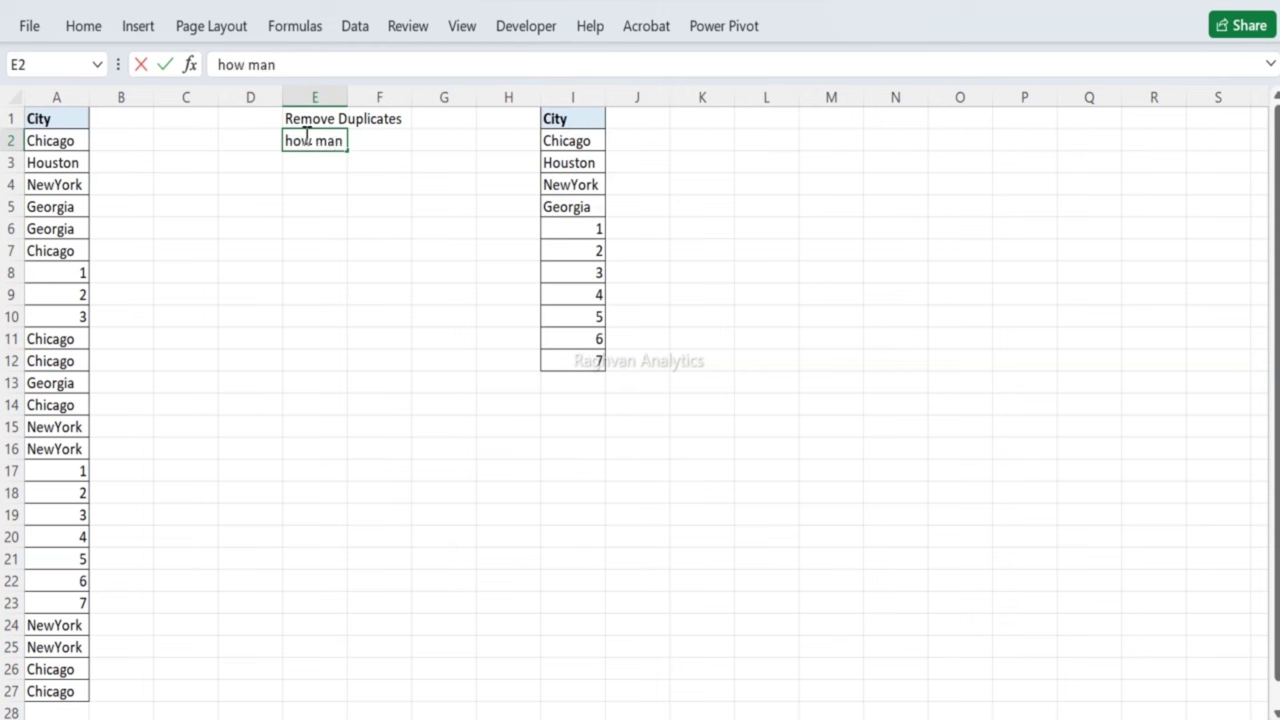
{"action": "type", "text": "y unique Value exist in data set"}
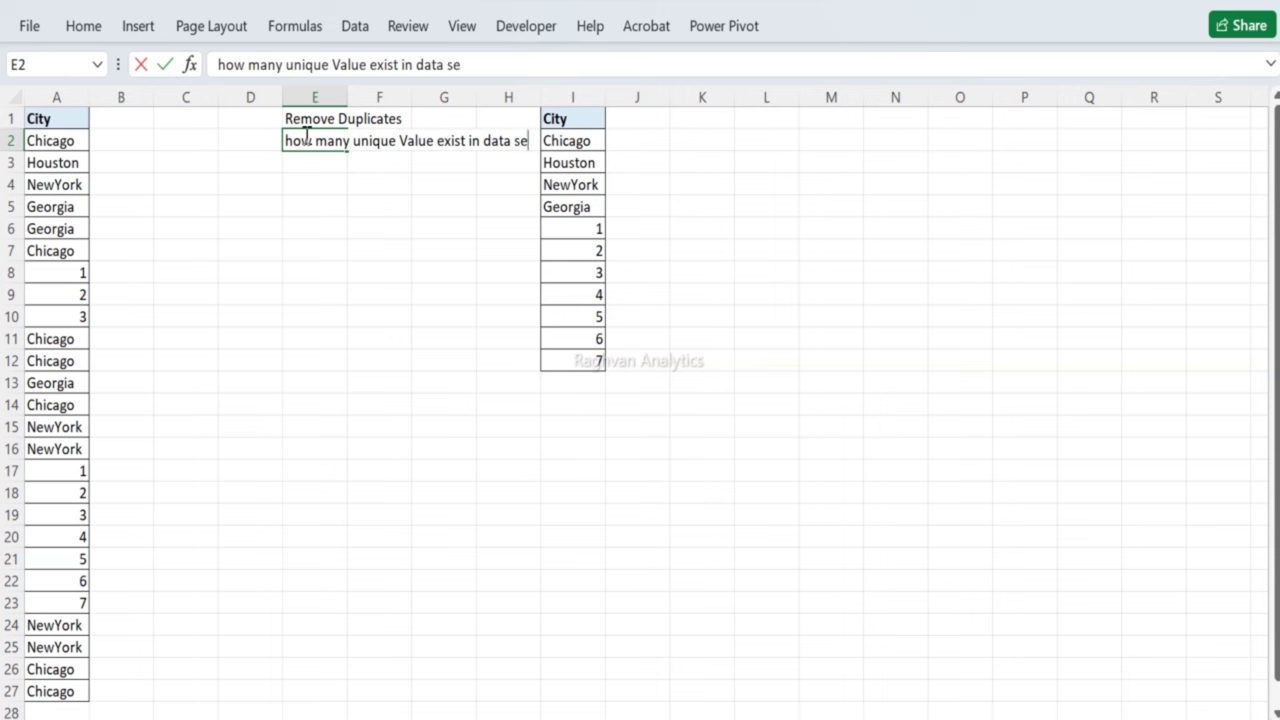
{"action": "key", "text": "Return"}
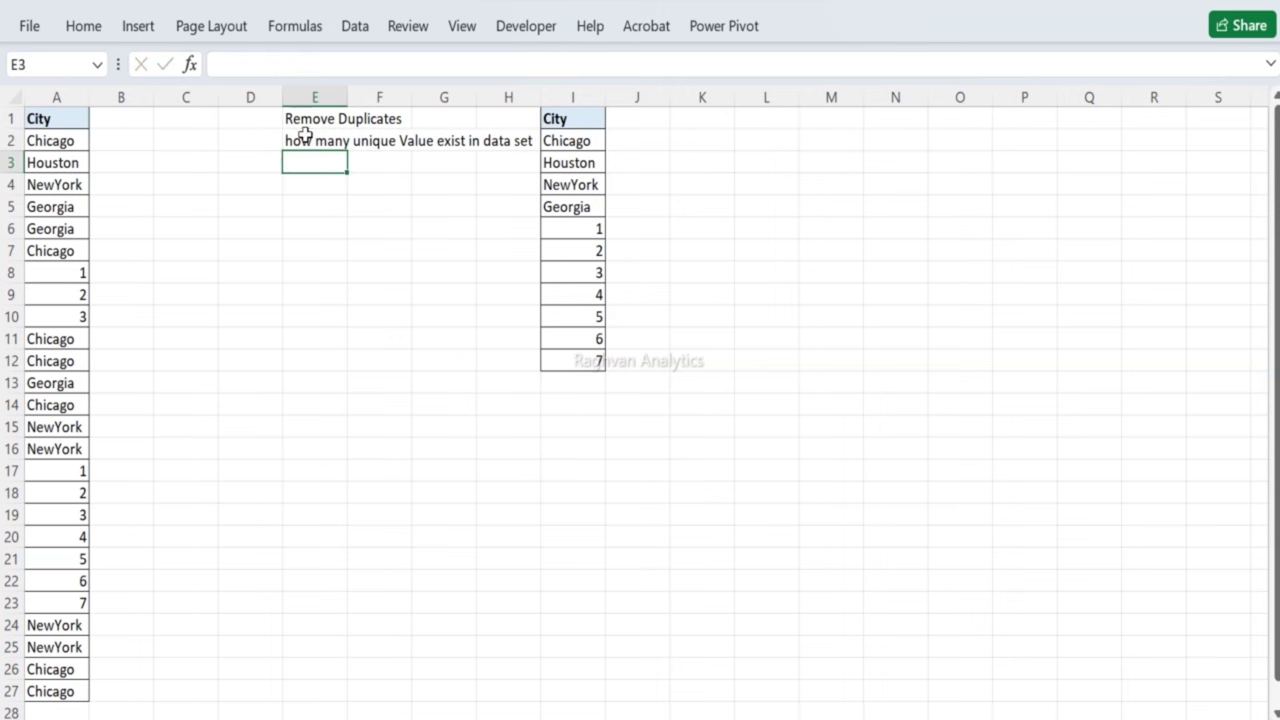
Step: Number the two tasks 1 and 2 in D1:D2 and widen column H
{"action": "key", "text": "Left"}
{"action": "key", "text": "Up"}
{"action": "key", "text": "Up"}
{"action": "type", "text": "1"}
{"action": "key", "text": "Return"}
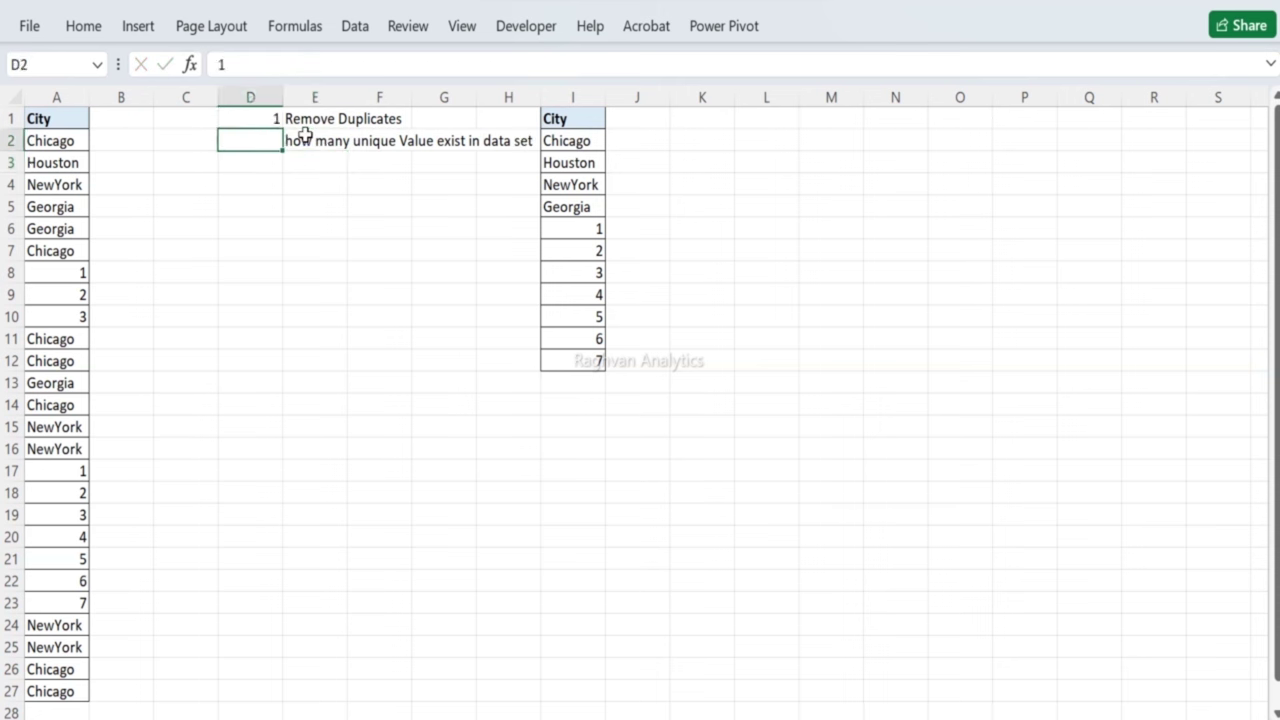
{"action": "type", "text": "2"}
{"action": "key", "text": "Return"}
{"action": "key", "text": "Return"}
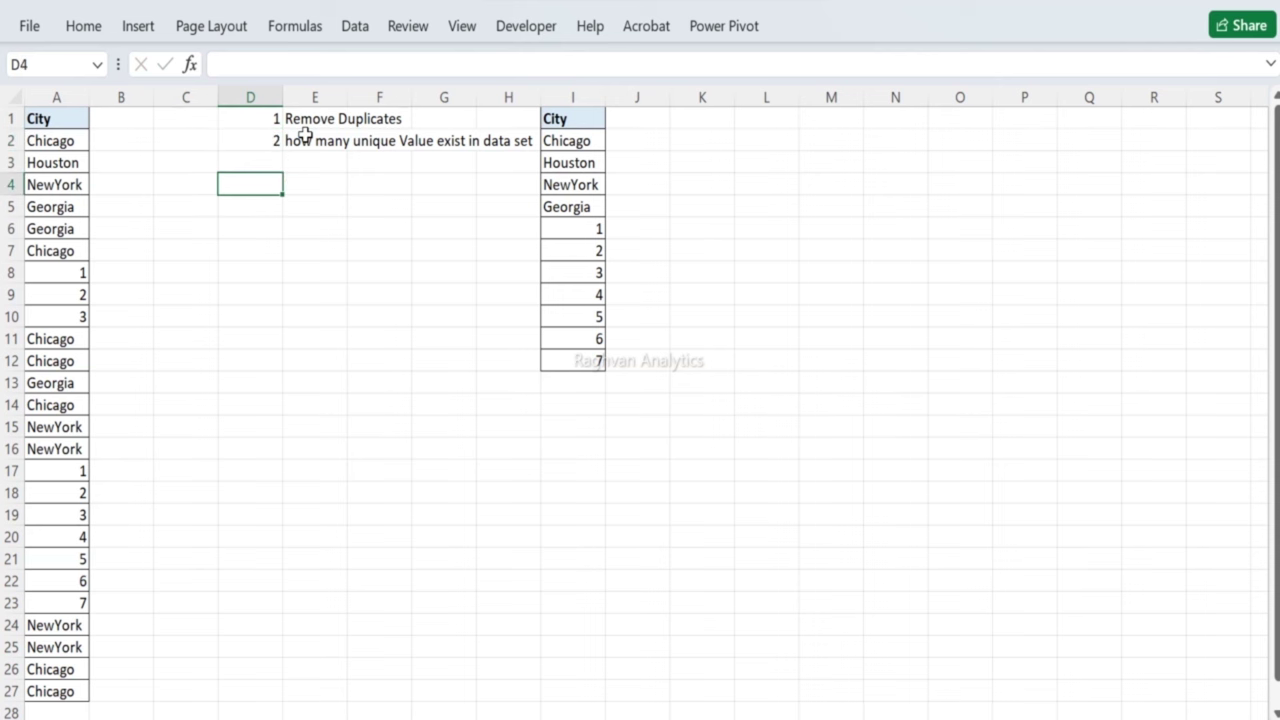
{"action": "left_click_drag", "start_coordinate": [539, 103], "coordinate": [567, 100]}
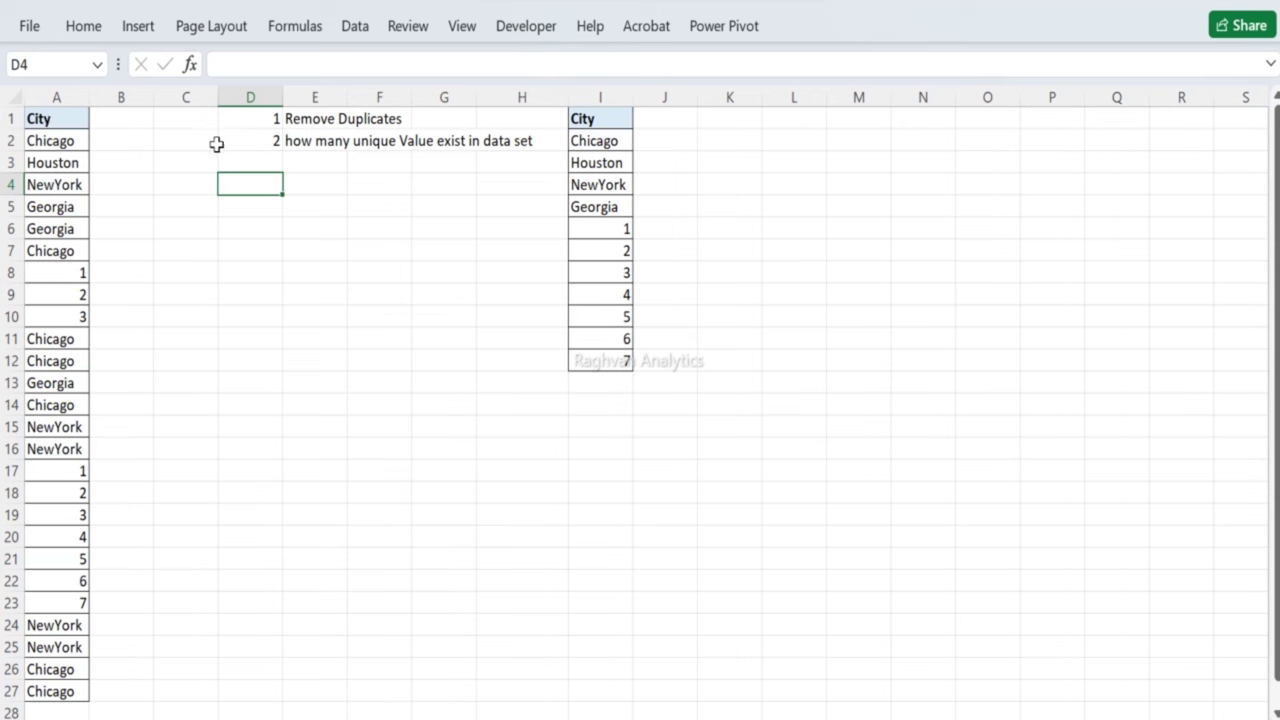
Step: Return to the City header in A1 and select the full list A1:A27
{"action": "key", "text": "Up"}
{"action": "key", "text": "Up"}
{"action": "key", "text": "Down"}
{"action": "key", "text": "Right"}
{"action": "key", "text": "Up"}
{"action": "key", "text": "Left"}
{"action": "key", "text": "Left"}
{"action": "key", "text": "Right"}
{"action": "key", "text": "Left"}
{"action": "key", "text": "Left"}
{"action": "key", "text": "Right"}
{"action": "key", "text": "Left"}
{"action": "key", "text": "Up"}
{"action": "key", "text": "Left"}
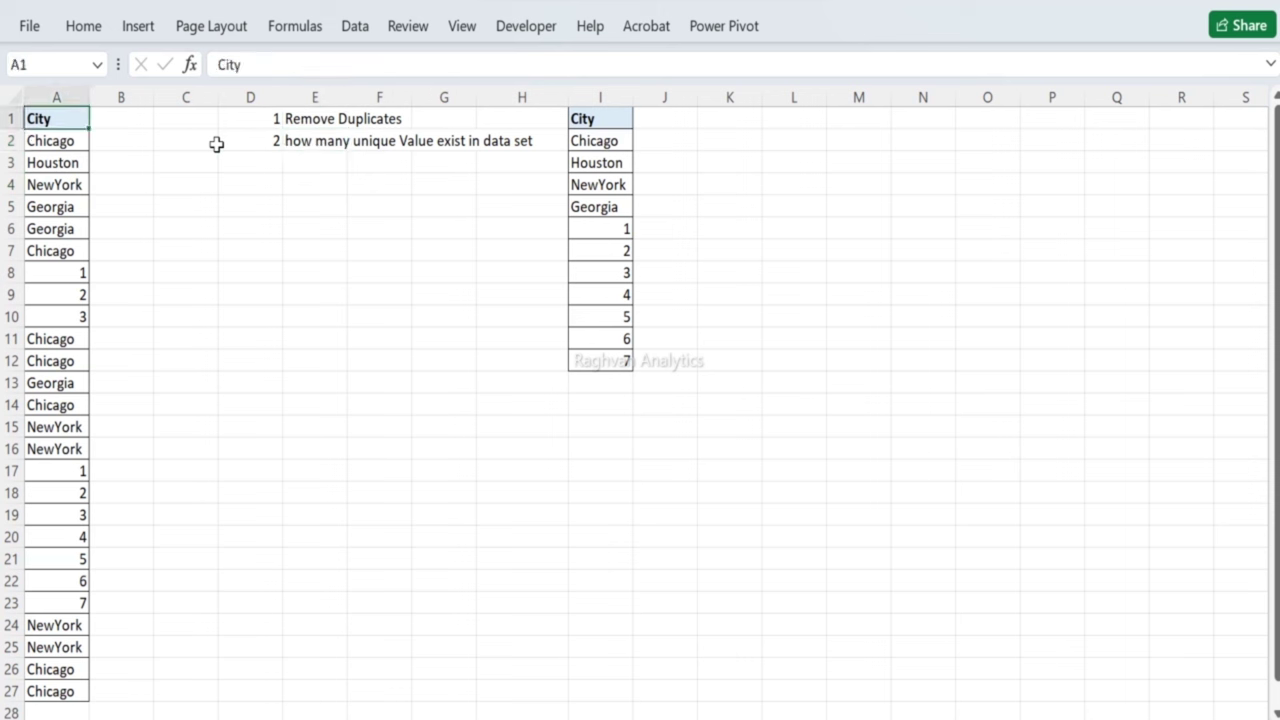
{"action": "key", "text": "Down"}
{"action": "key", "text": "Right"}
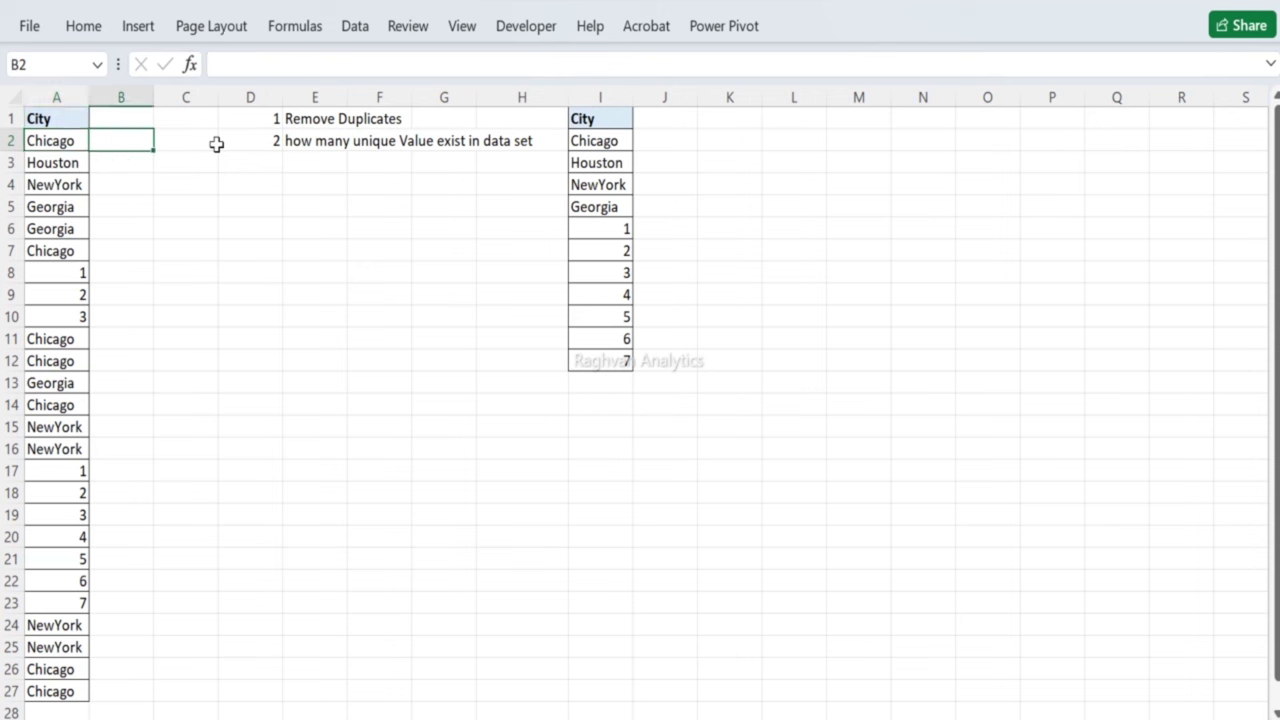
{"action": "key", "text": "Left"}
{"action": "key", "text": "Up"}
{"action": "key", "text": "ctrl+shift+Down"}
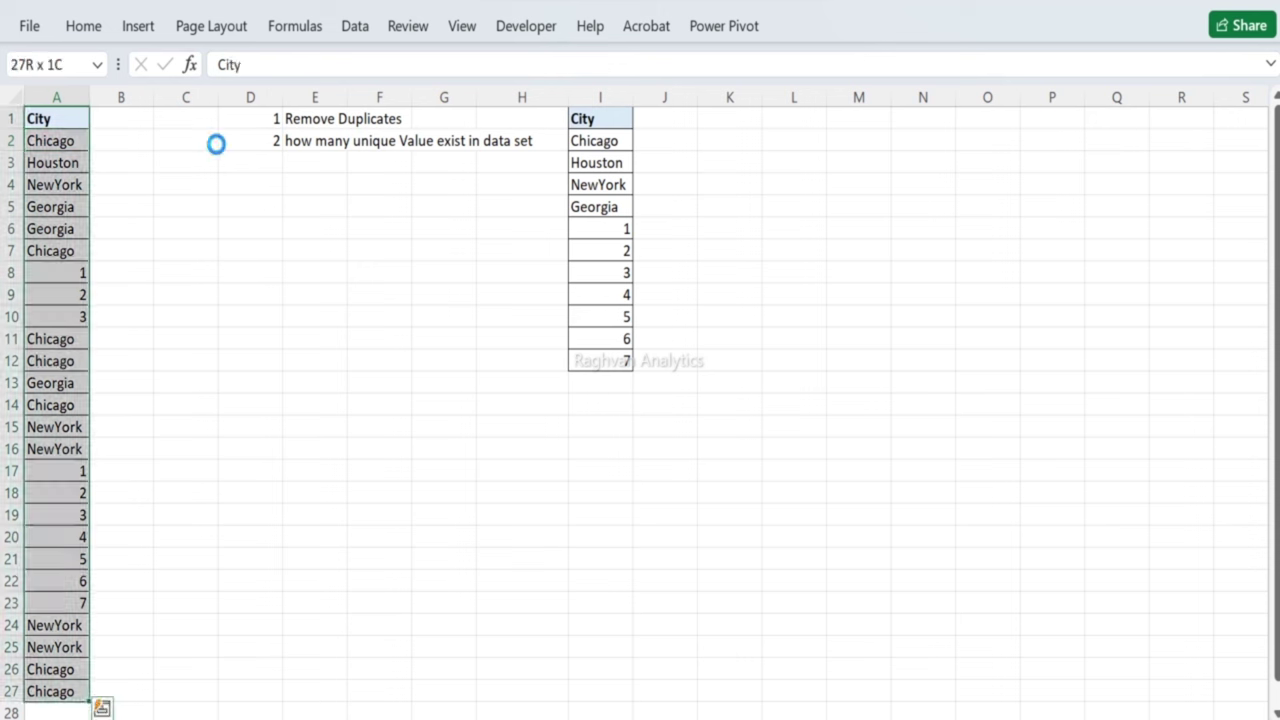
Step: Paste a copy of the City list into column L and begin editing M2
{"action": "key", "text": "ctrl+c"}
{"action": "key", "text": "Right"}
{"action": "key", "text": "Right"}
{"action": "key", "text": "Right"}
{"action": "key", "text": "Right"}
{"action": "key", "text": "Right"}
{"action": "key", "text": "Right"}
{"action": "key", "text": "Right"}
{"action": "key", "text": "Right"}
{"action": "key", "text": "Right"}
{"action": "key", "text": "Right"}
{"action": "key", "text": "Right"}
{"action": "key", "text": "ctrl+v"}
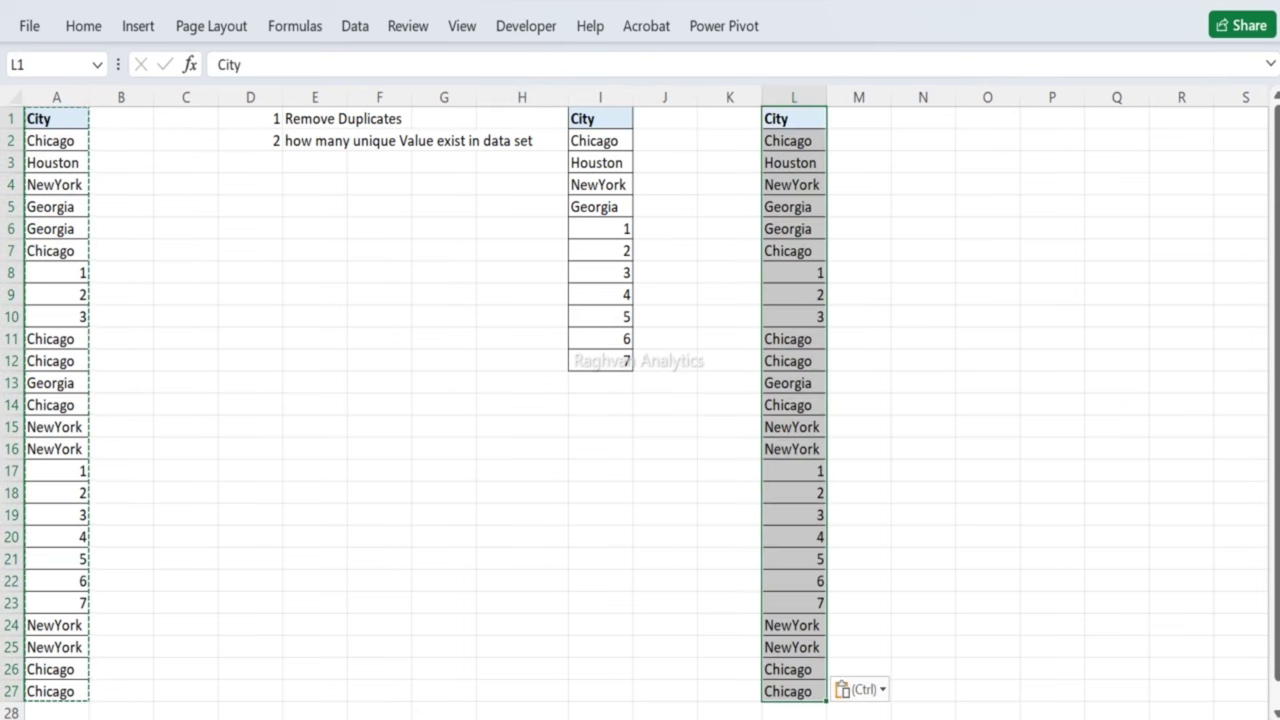
{"action": "left_click", "coordinate": [846, 140]}
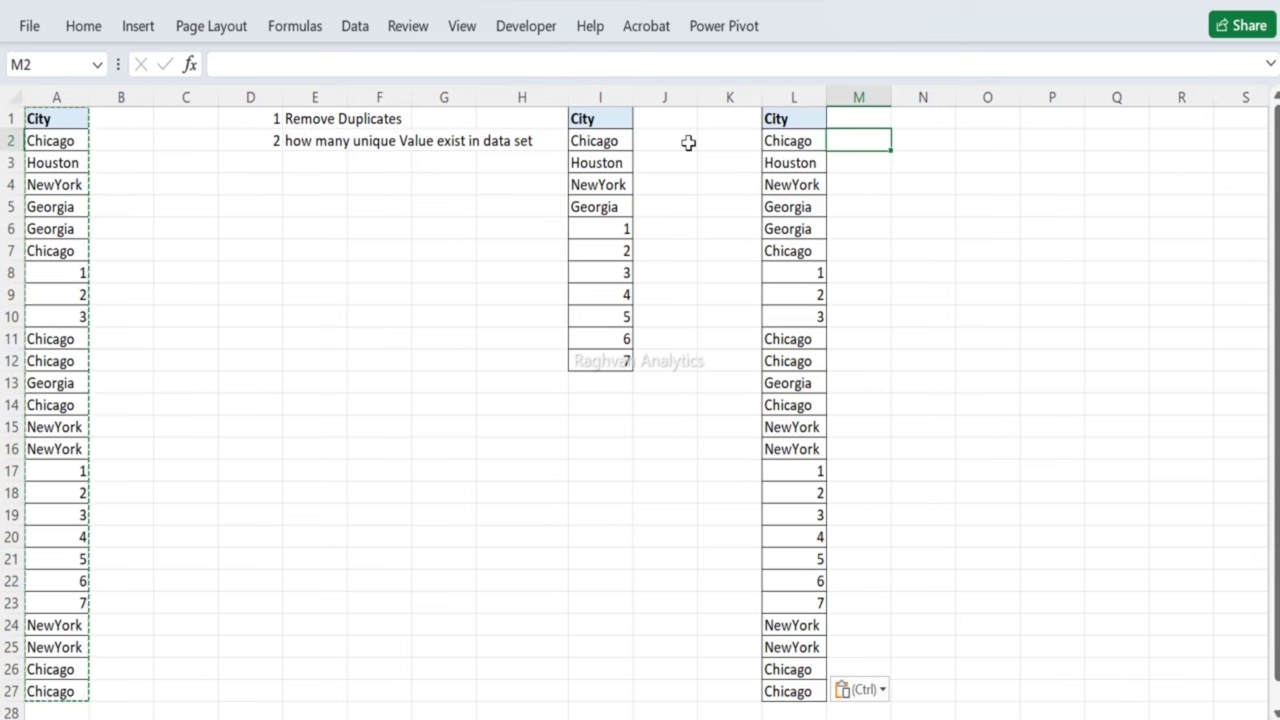
{"action": "key", "text": "F2"}
Step: Enter =COUNTIF($L$2:$L$27,L2) in M2, locking the range with F4
{"action": "type", "text": "=co"}
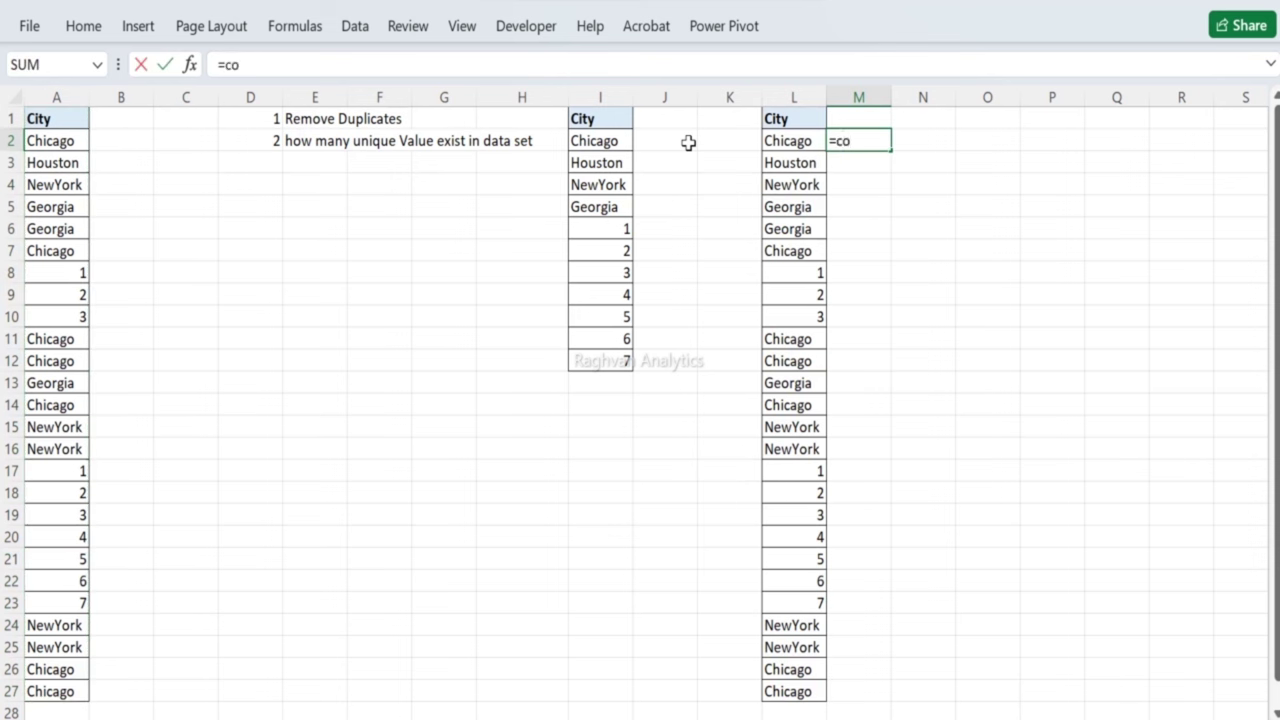
{"action": "type", "text": "untif"}
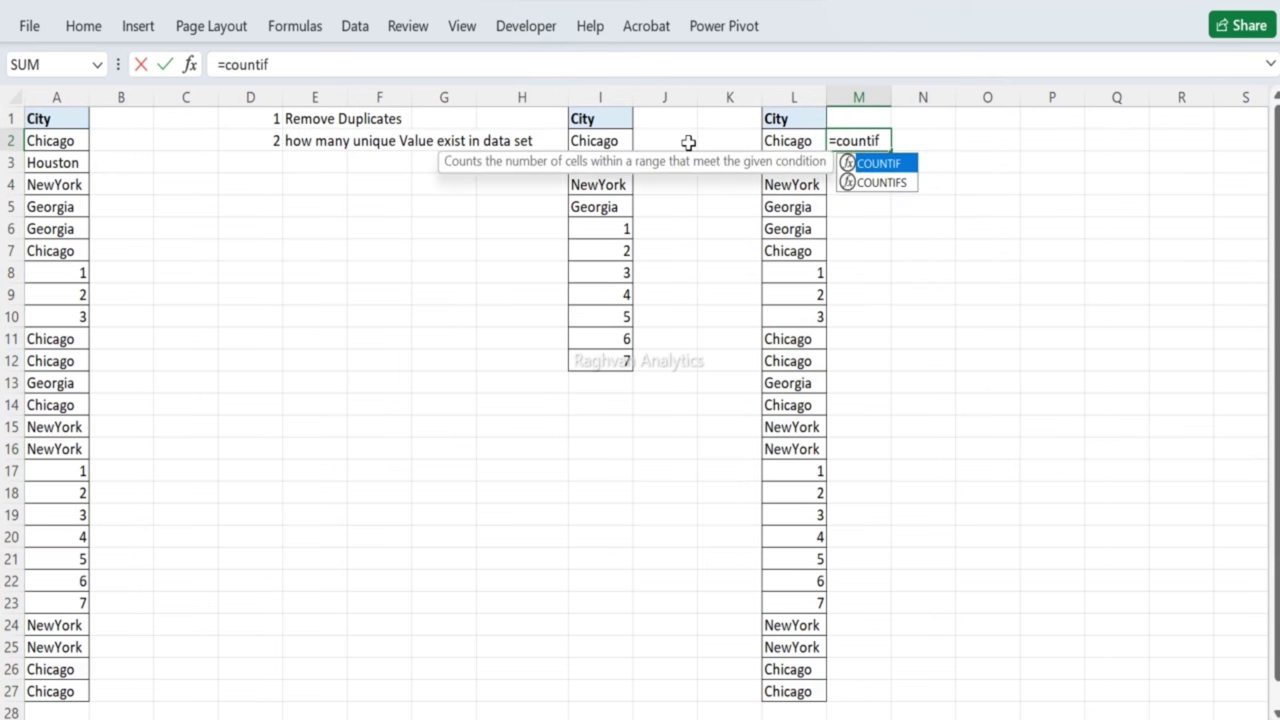
{"action": "key", "text": "Tab"}
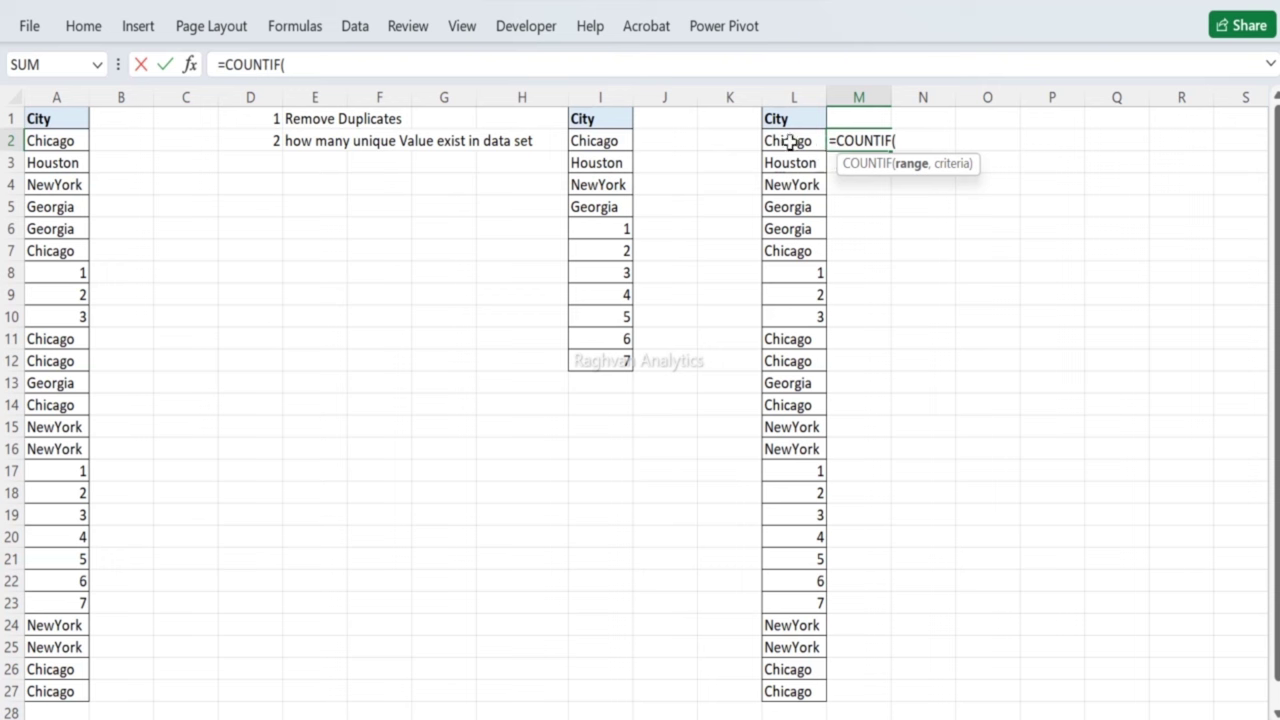
{"action": "left_click", "coordinate": [768, 134]}
{"action": "key", "text": "ctrl+shift+Down"}
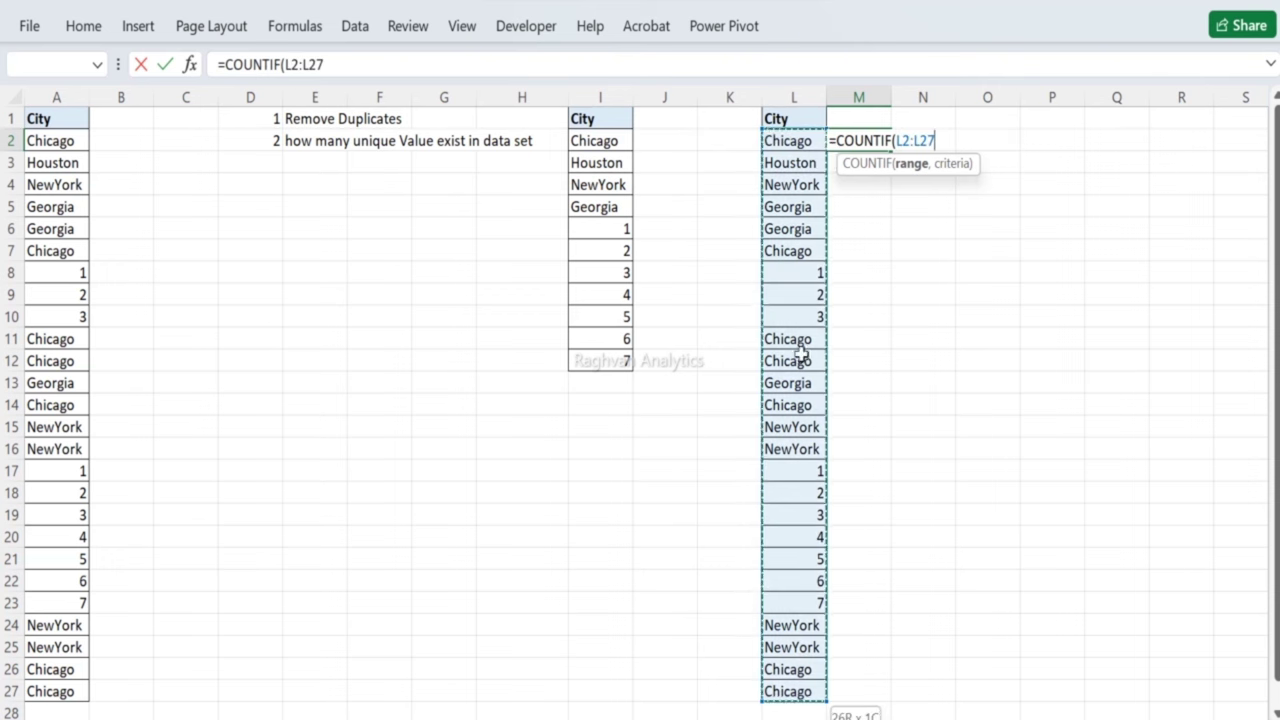
{"action": "type", "text": ","}
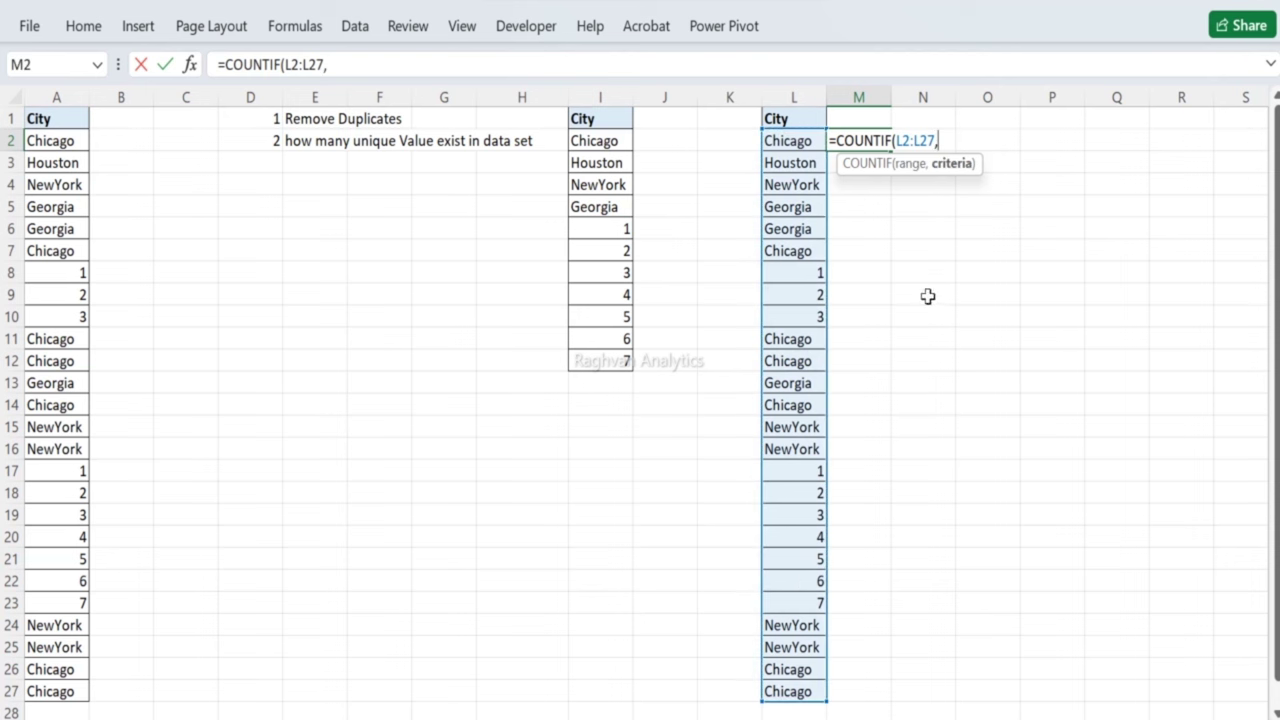
{"action": "left_click_drag", "start_coordinate": [937, 141], "coordinate": [898, 132]}
{"action": "key", "text": "F4"}
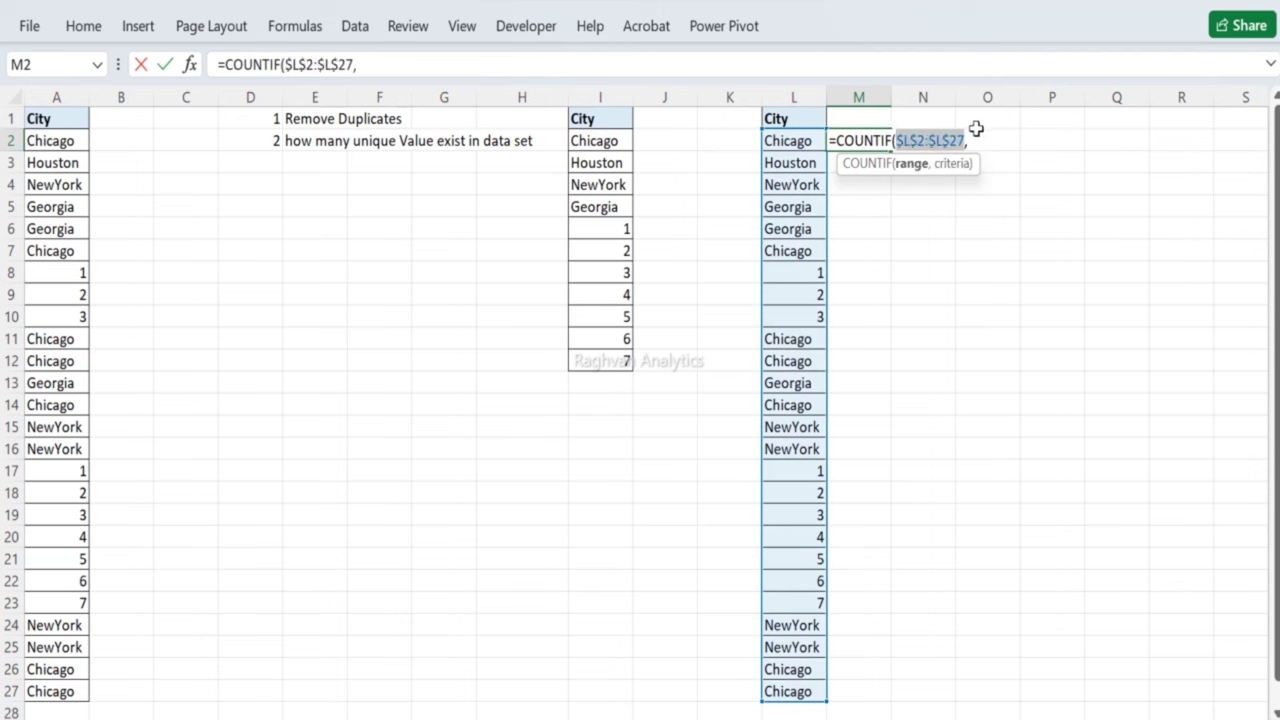
{"action": "left_click", "coordinate": [975, 140]}
{"action": "left_click", "coordinate": [805, 140]}
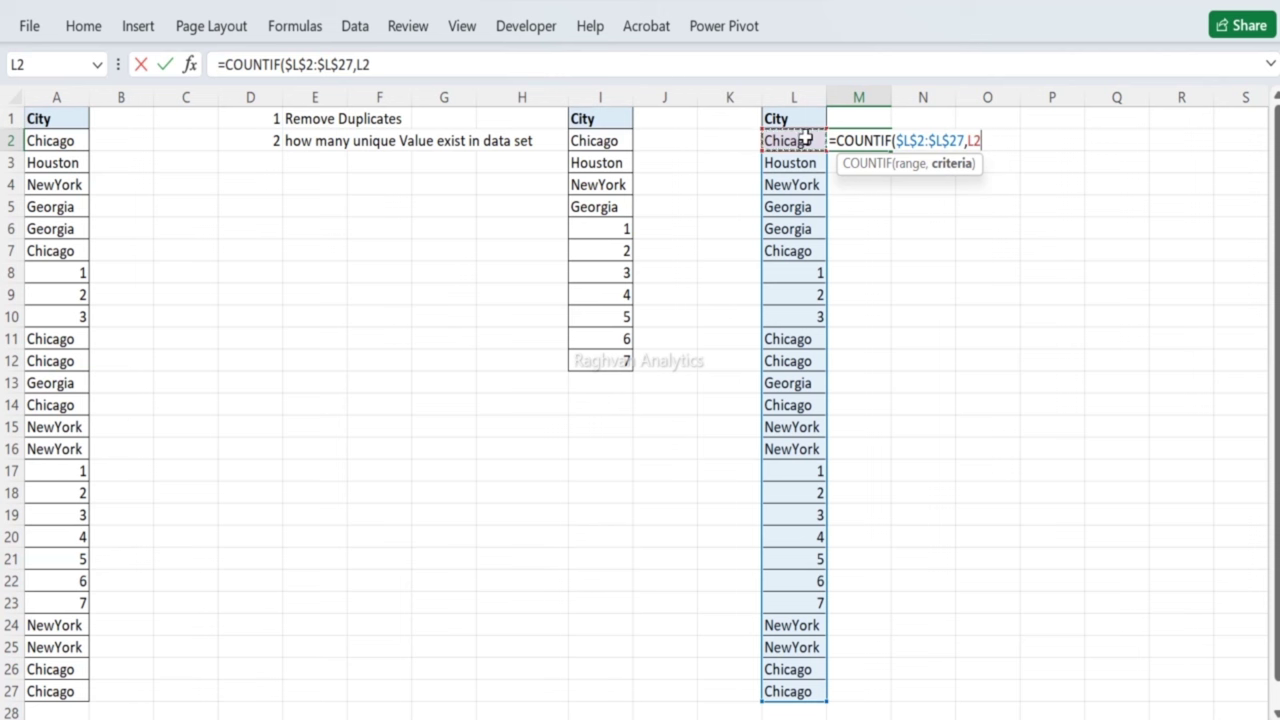
{"action": "key", "text": "Return"}
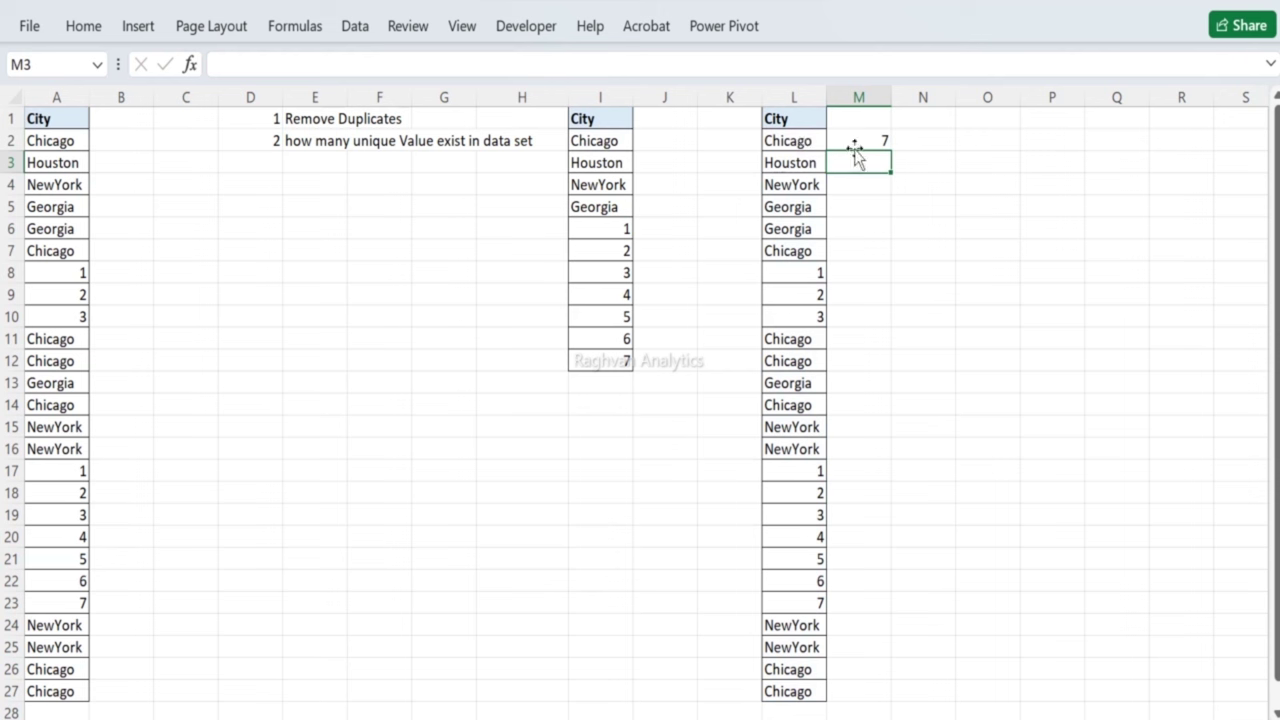
Step: Copy the M2 COUNTIF formula down into M3:M27
{"action": "left_click", "coordinate": [868, 140]}
{"action": "key", "text": "ctrl+c"}
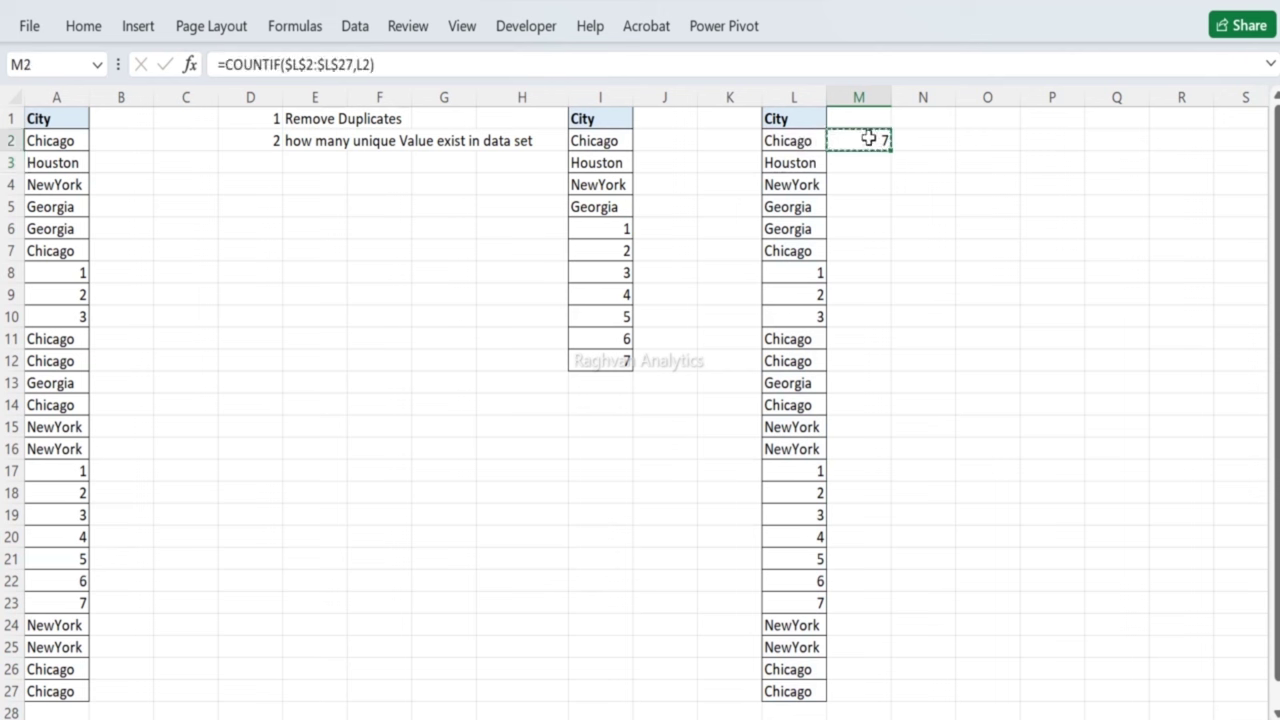
{"action": "key", "text": "Down"}
{"action": "key", "text": "shift+Down"}
{"action": "key", "text": "shift+Down"}
{"action": "key", "text": "shift+Down"}
{"action": "key", "text": "shift+Down"}
{"action": "key", "text": "shift+Down"}
{"action": "key", "text": "shift+Down"}
{"action": "key", "text": "shift+Down"}
{"action": "key", "text": "shift+Down"}
{"action": "key", "text": "shift+Down"}
{"action": "key", "text": "shift+Down"}
{"action": "key", "text": "shift+Down"}
{"action": "key", "text": "shift+Down"}
{"action": "key", "text": "shift+Down"}
{"action": "key", "text": "shift+Down"}
{"action": "key", "text": "shift+Down"}
{"action": "key", "text": "shift+Down"}
{"action": "key", "text": "shift+Down"}
{"action": "key", "text": "shift+Down"}
{"action": "key", "text": "shift+Down"}
{"action": "key", "text": "shift+Down"}
{"action": "key", "text": "shift+Down"}
{"action": "key", "text": "shift+Down"}
{"action": "key", "text": "shift+Down"}
{"action": "key", "text": "shift+Down"}
{"action": "key", "text": "shift+Down"}
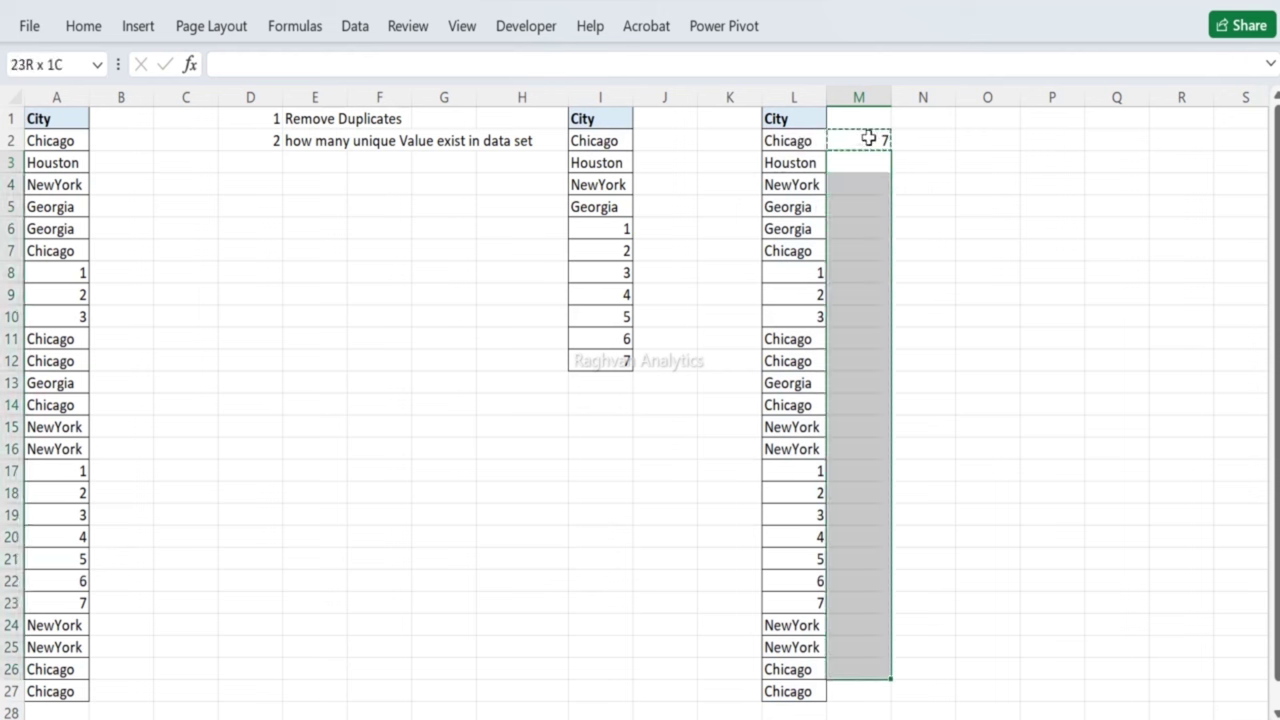
{"action": "key", "text": "ctrl+v"}
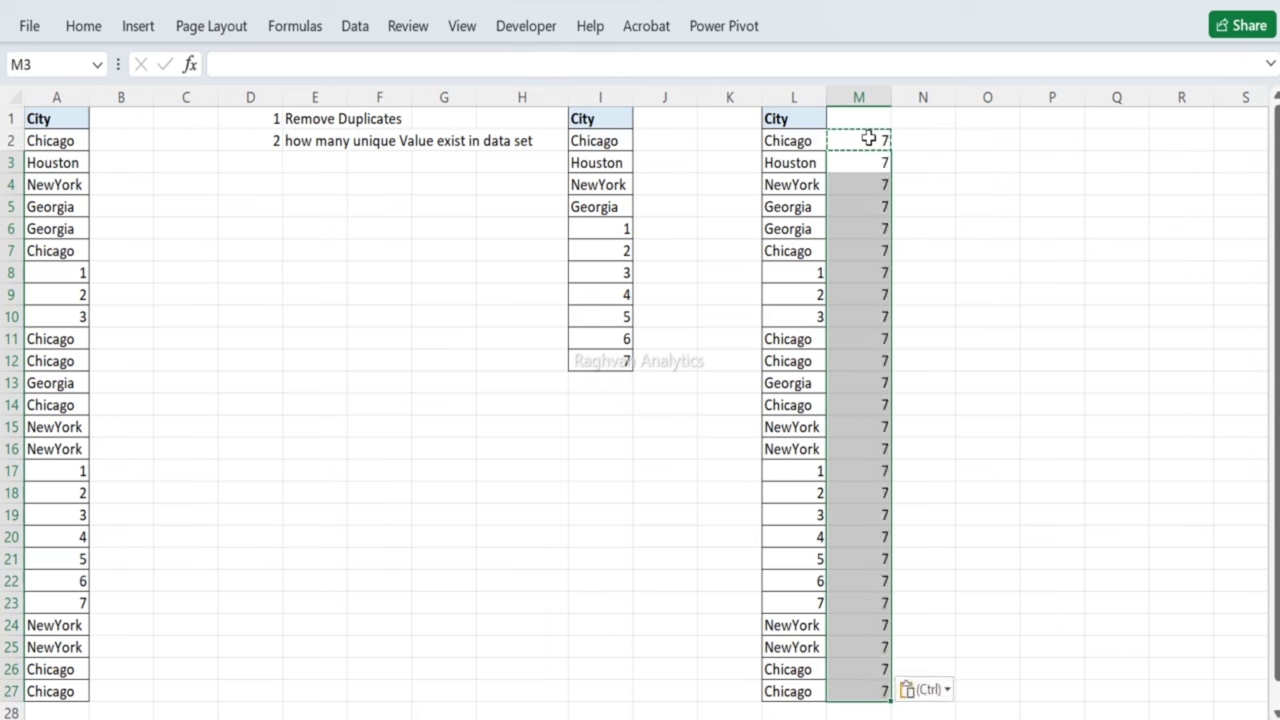
Step: Check the per-row counts next to the City entries in columns L and M
{"action": "left_click", "coordinate": [868, 140]}
{"action": "key", "text": "Up"}
{"action": "key", "text": "Down"}
{"action": "key", "text": "Down"}
{"action": "key", "text": "Left"}
{"action": "key", "text": "Right"}
{"action": "key", "text": "Left"}
{"action": "key", "text": "Down"}
{"action": "key", "text": "Down"}
{"action": "key", "text": "Down"}
{"action": "key", "text": "Down"}
{"action": "key", "text": "Down"}
{"action": "key", "text": "Down"}
{"action": "key", "text": "Down"}
{"action": "key", "text": "Down"}
{"action": "key", "text": "Down"}
{"action": "key", "text": "Down"}
{"action": "key", "text": "Down"}
{"action": "key", "text": "Down"}
{"action": "key", "text": "Down"}
{"action": "key", "text": "Down"}
{"action": "key", "text": "Down"}
{"action": "key", "text": "Down"}
{"action": "key", "text": "Down"}
{"action": "key", "text": "Down"}
{"action": "key", "text": "Down"}
{"action": "key", "text": "Down"}
{"action": "key", "text": "Down"}
{"action": "key", "text": "Down"}
{"action": "key", "text": "Up"}
{"action": "key", "text": "Up"}
{"action": "key", "text": "Up"}
{"action": "key", "text": "Up"}
{"action": "key", "text": "Up"}
{"action": "key", "text": "Up"}
{"action": "key", "text": "Up"}
{"action": "key", "text": "Up"}
{"action": "key", "text": "Up"}
{"action": "key", "text": "Up"}
{"action": "key", "text": "Up"}
{"action": "key", "text": "Up"}
{"action": "key", "text": "Up"}
{"action": "key", "text": "Up"}
{"action": "key", "text": "Up"}
{"action": "key", "text": "Up"}
{"action": "key", "text": "Up"}
{"action": "key", "text": "Up"}
{"action": "key", "text": "Up"}
{"action": "key", "text": "Up"}
{"action": "key", "text": "Up"}
{"action": "key", "text": "Up"}
{"action": "key", "text": "Up"}
{"action": "key", "text": "Up"}
Step: Add the heading 'unique Value' in M1 and select columns L and M
{"action": "key", "text": "Right"}
{"action": "key", "text": "shift+Left"}
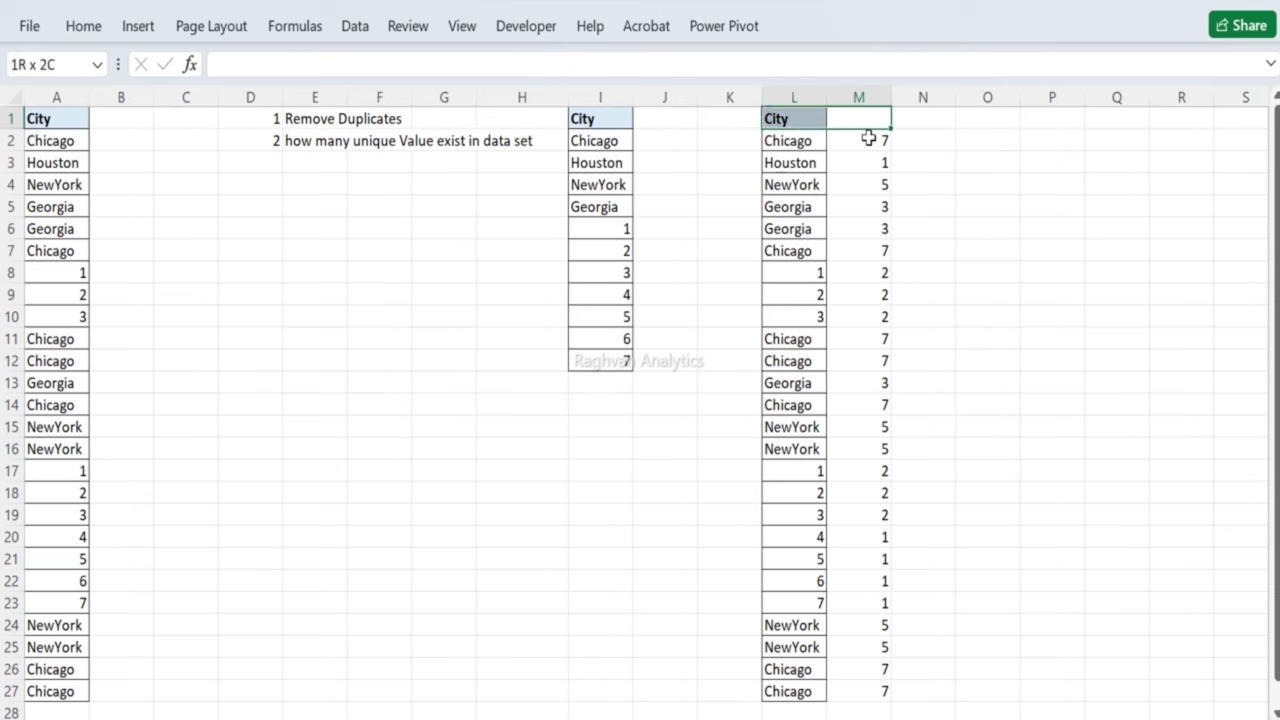
{"action": "key", "text": "shift+Down"}
{"action": "key", "text": "shift+Down"}
{"action": "key", "text": "Up"}
{"action": "key", "text": "Right"}
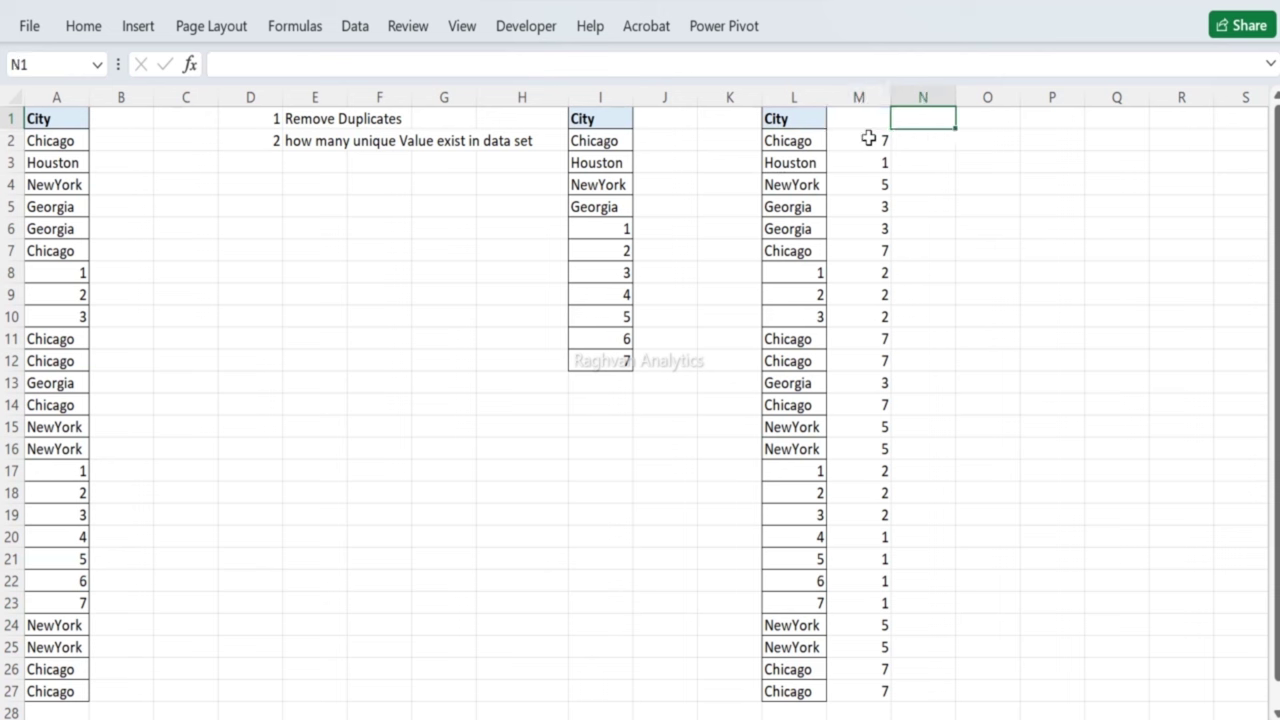
{"action": "key", "text": "Left"}
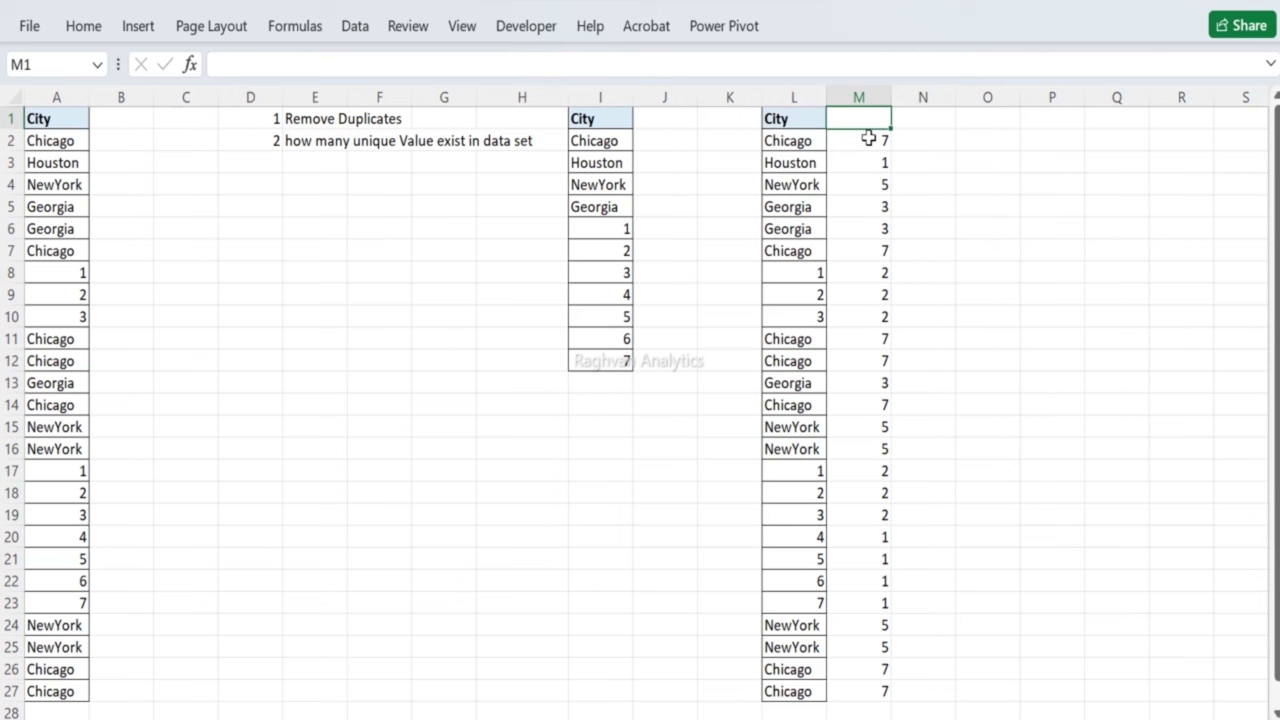
{"action": "type", "text": "unique Value"}
{"action": "key", "text": "Return"}
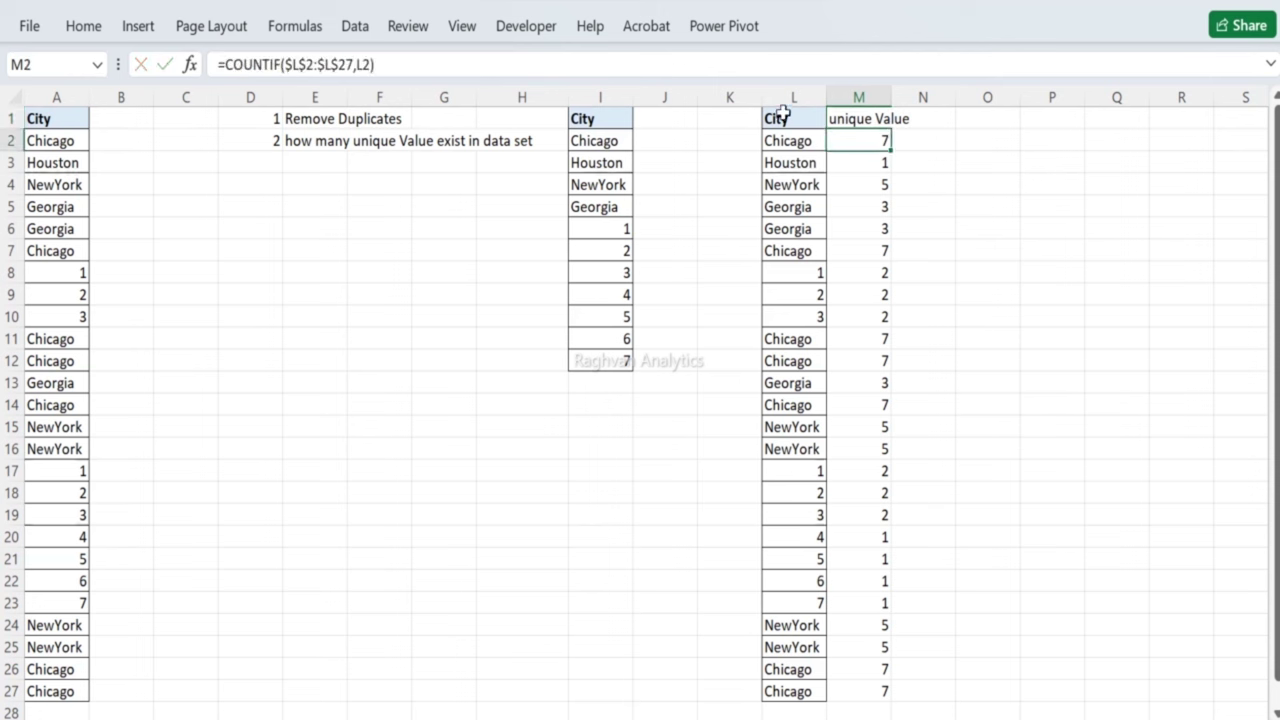
{"action": "left_click_drag", "start_coordinate": [786, 95], "coordinate": [876, 93]}
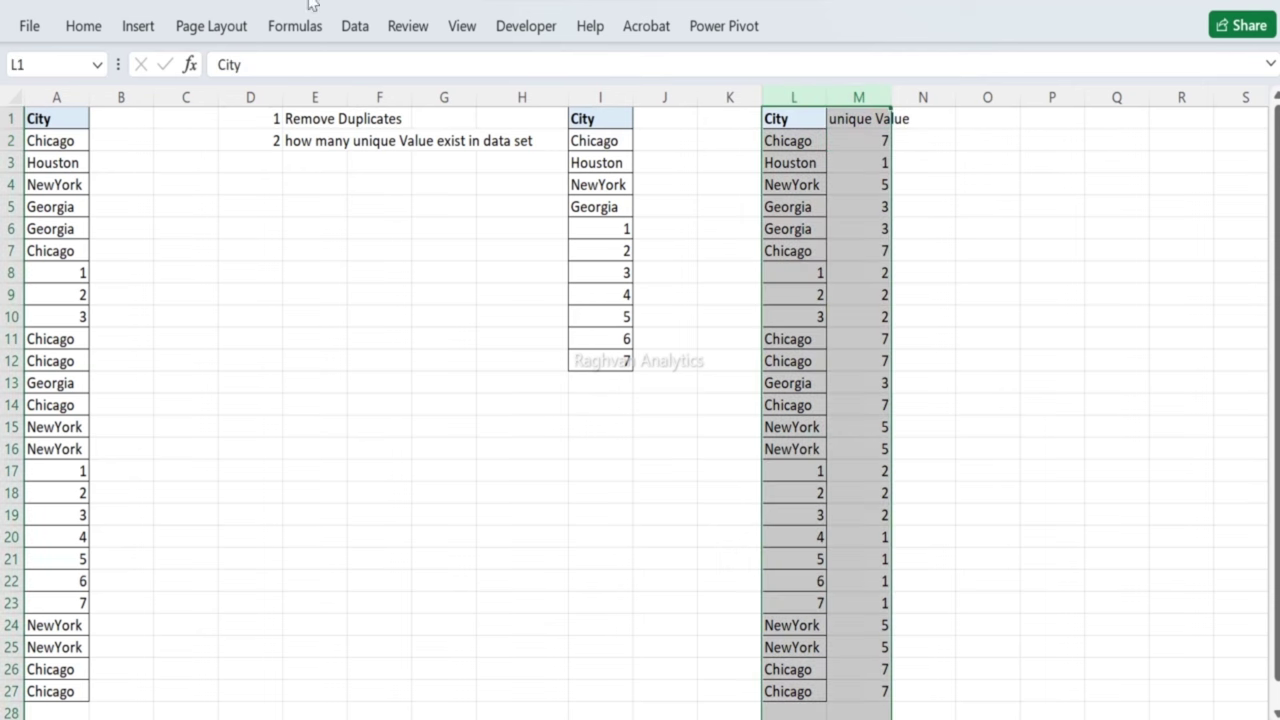
Step: Turn on Data Filter and filter the unique Value column to show only 1
{"action": "left_click", "coordinate": [355, 28]}
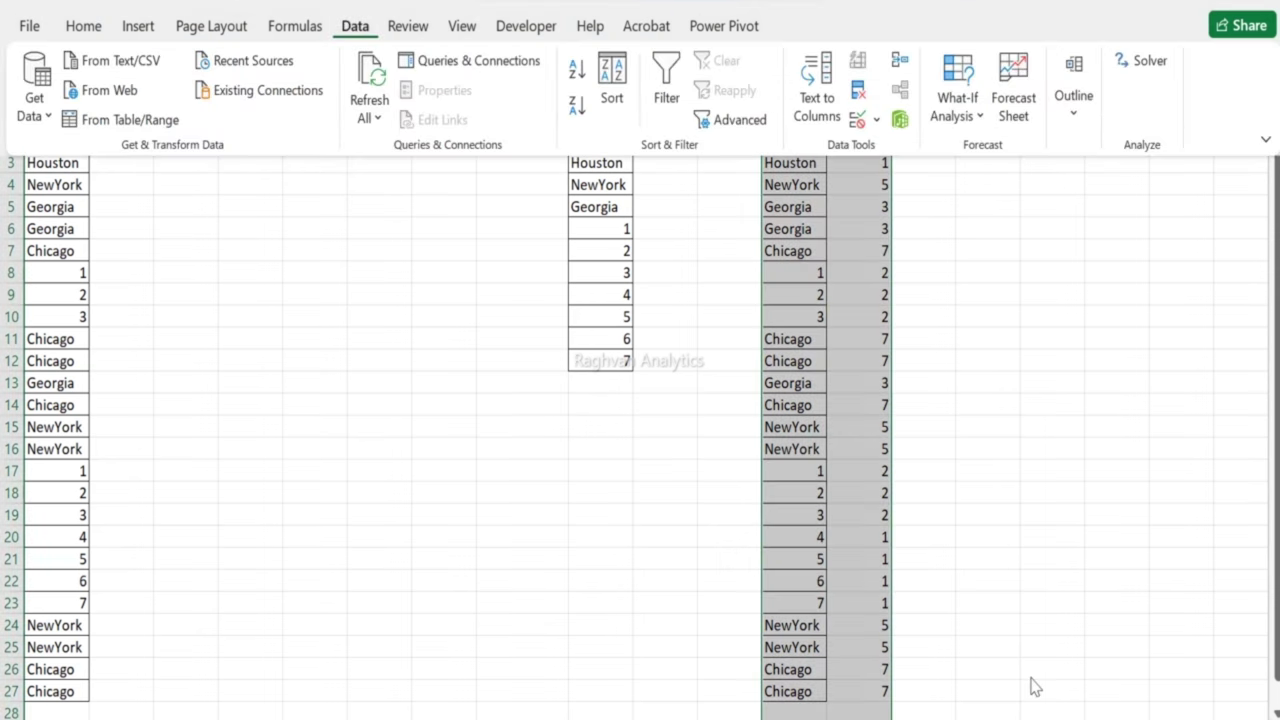
{"action": "key", "text": "Escape"}
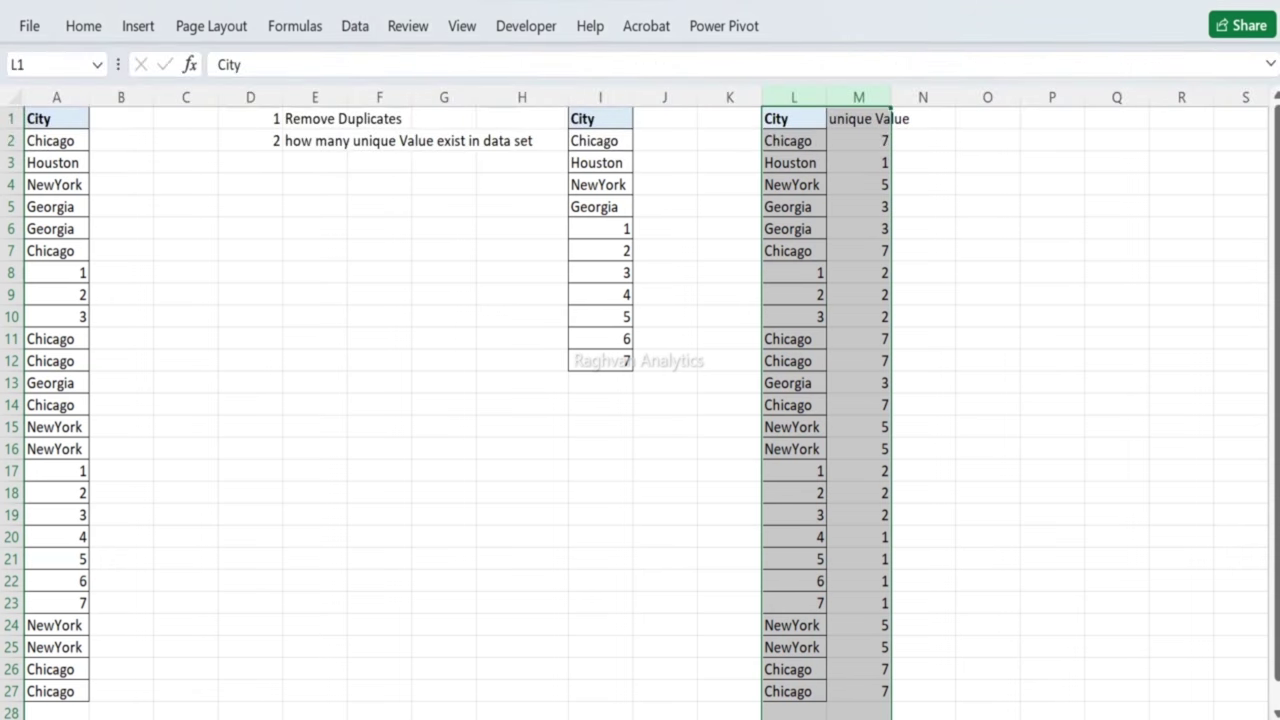
{"action": "left_click", "coordinate": [357, 28]}
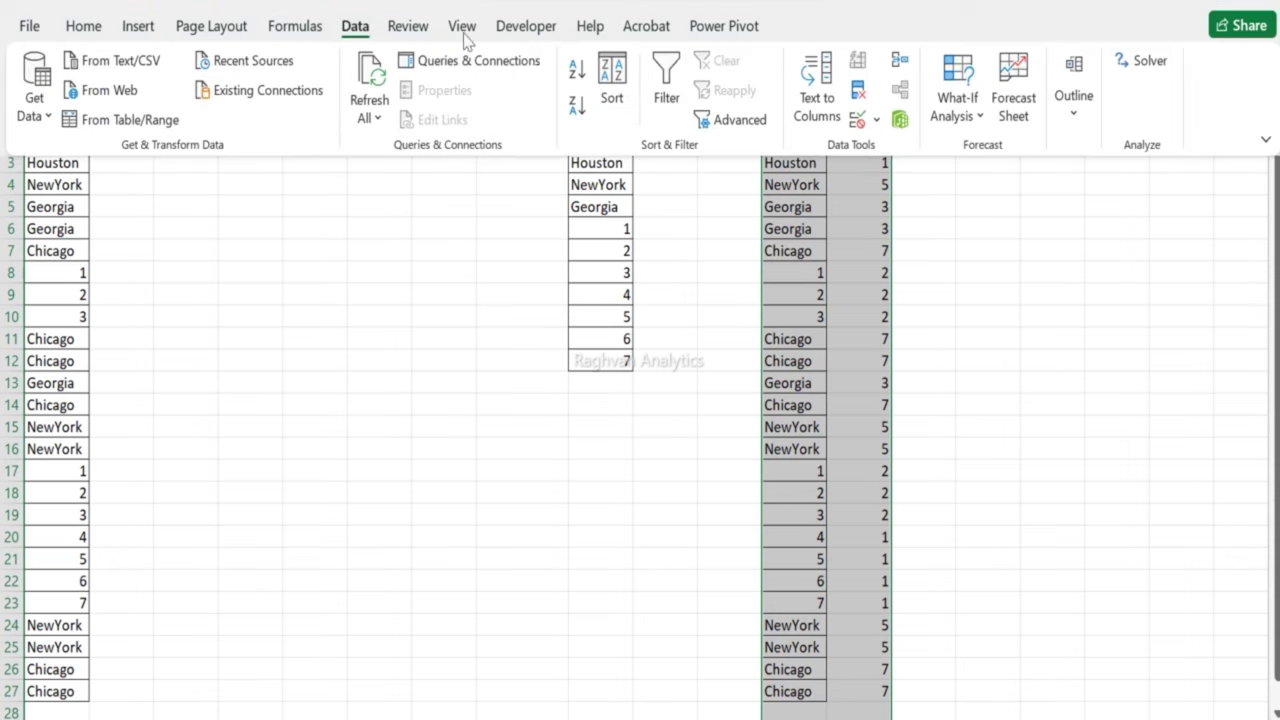
{"action": "left_click", "coordinate": [668, 100]}
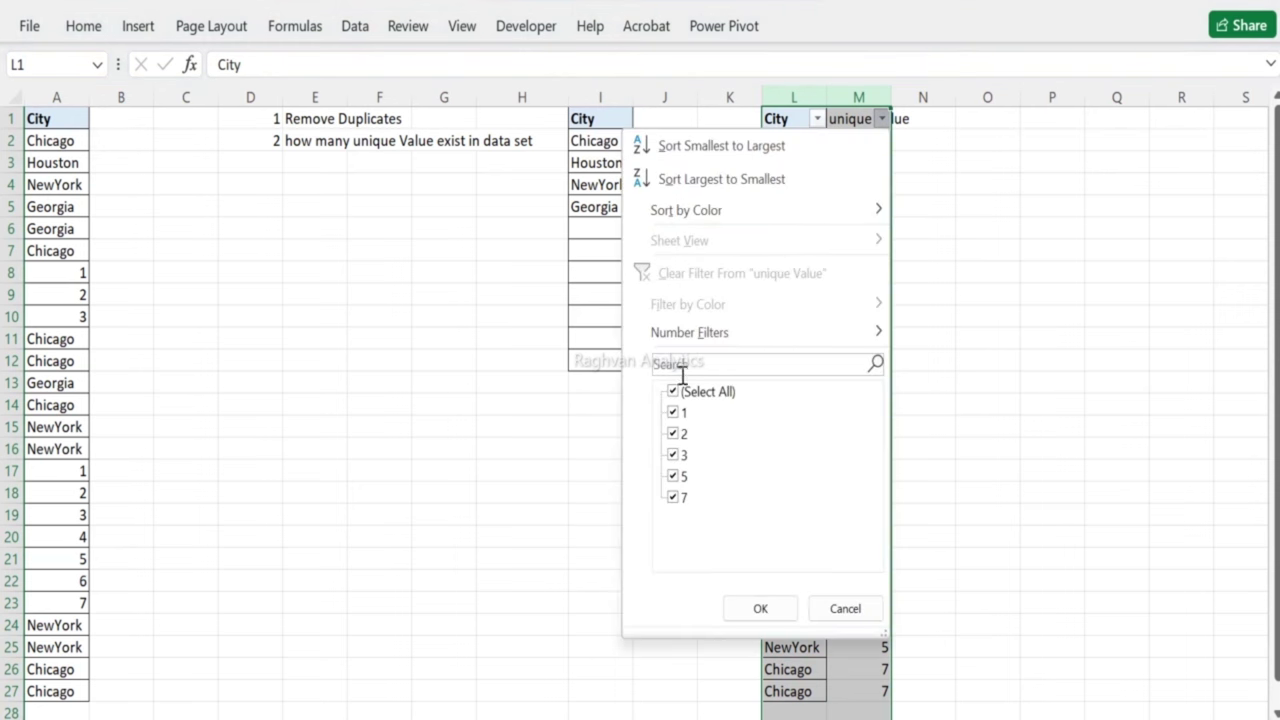
{"action": "left_click", "coordinate": [674, 393]}
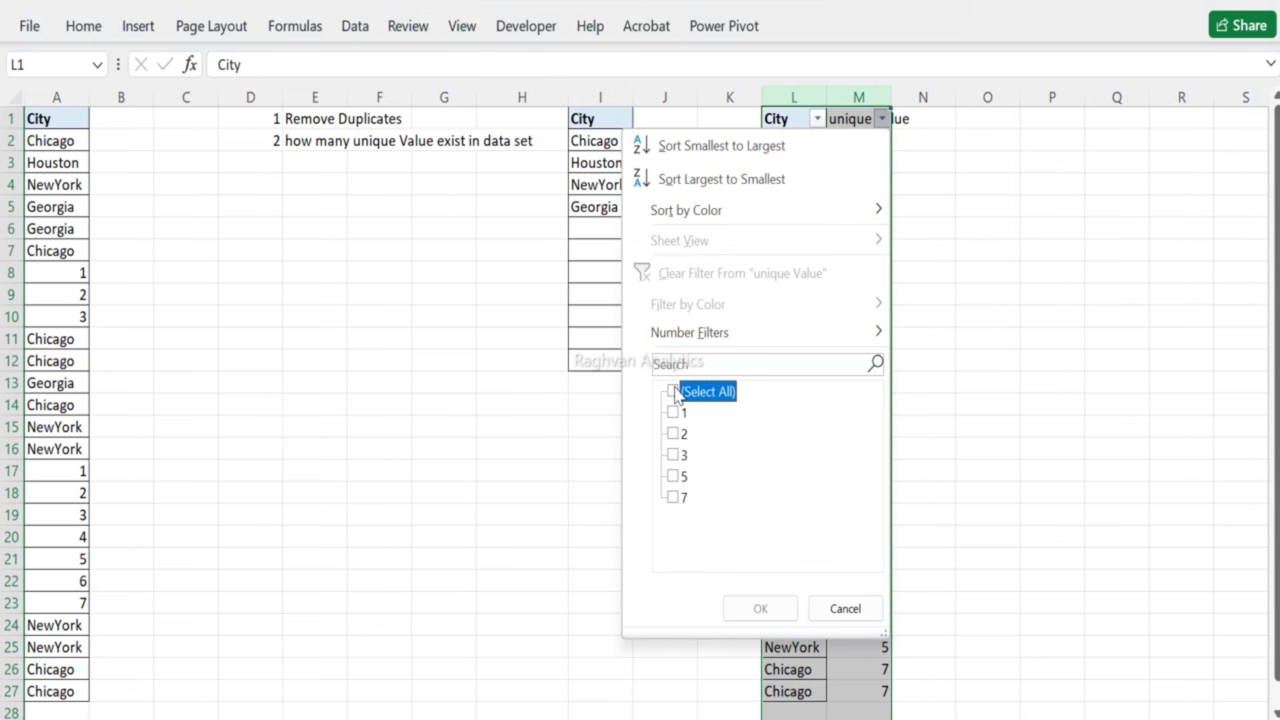
{"action": "left_click", "coordinate": [671, 412]}
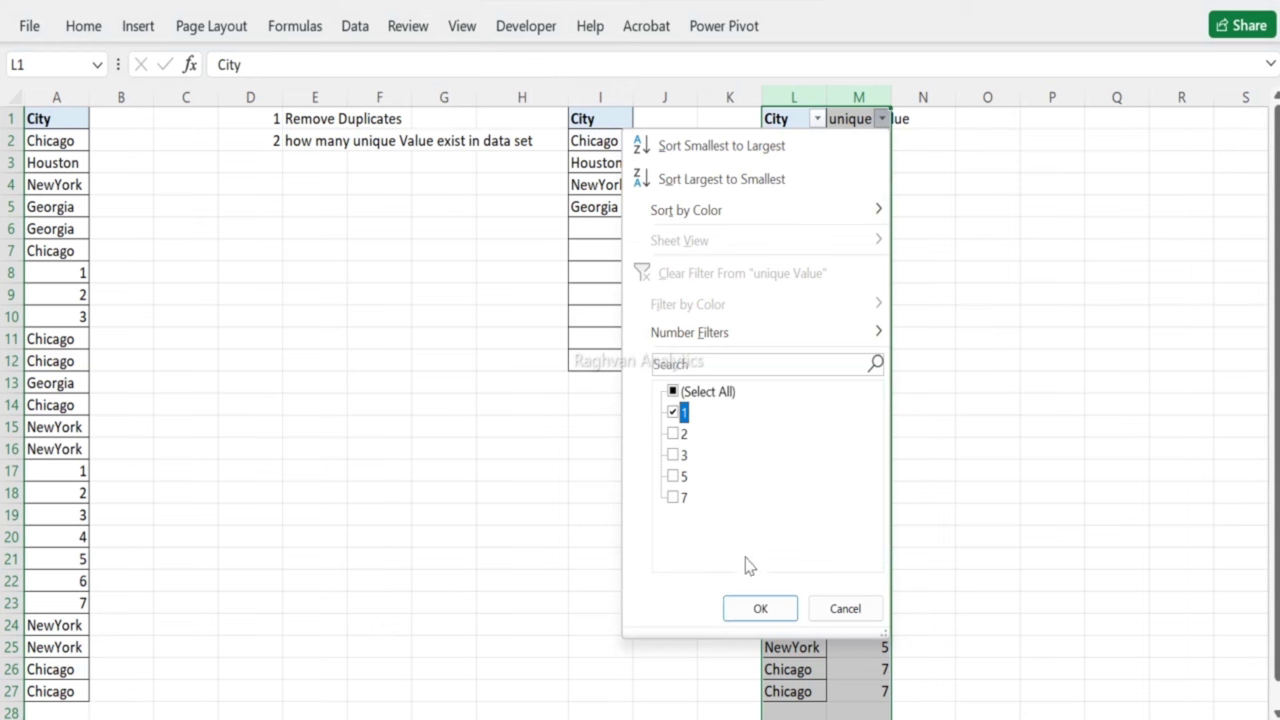
{"action": "left_click", "coordinate": [758, 608]}
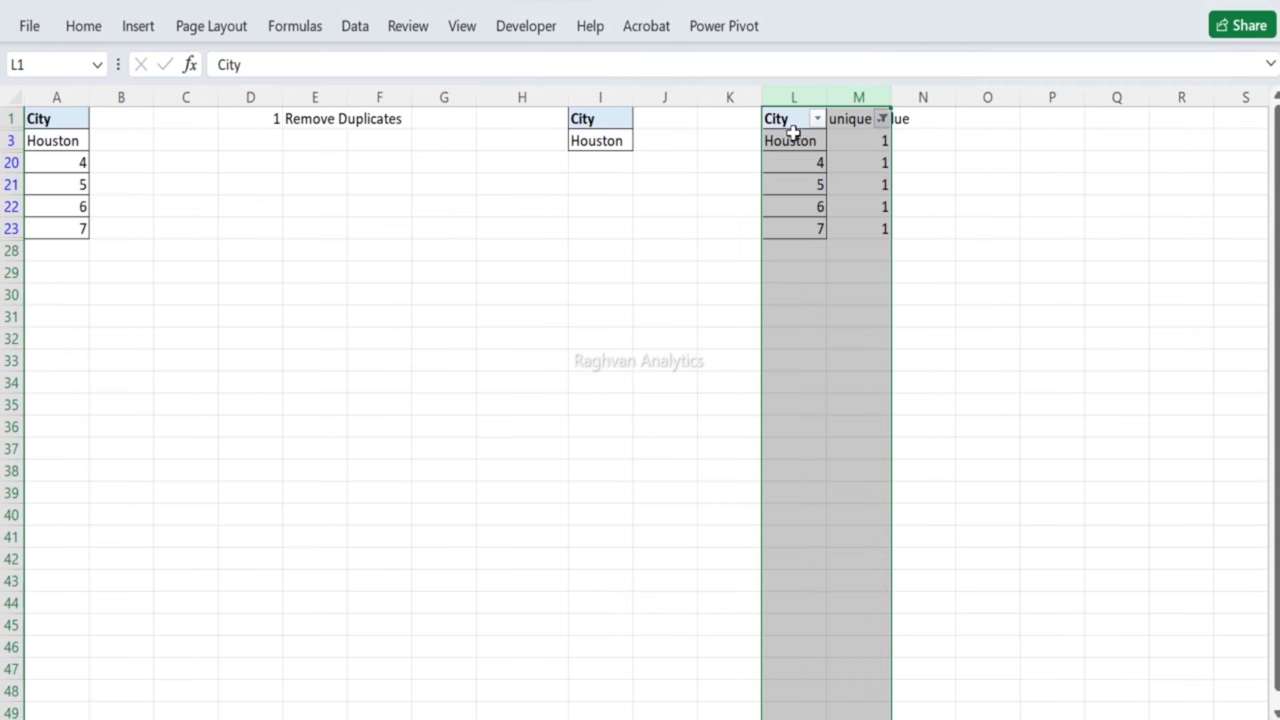
Step: Copy the filtered City entries (Houston, 4, 5, 6, 7) and switch to the blank sheet
{"action": "left_click_drag", "start_coordinate": [794, 118], "coordinate": [811, 223]}
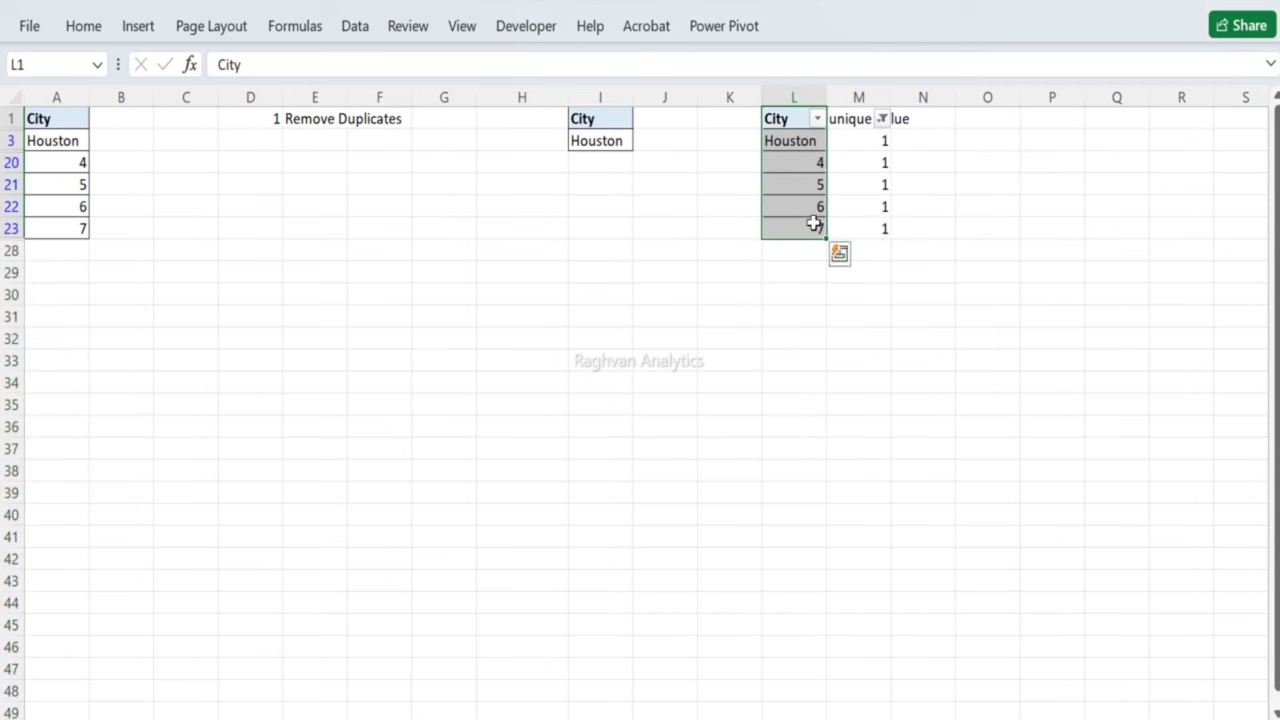
{"action": "key", "text": "ctrl+c"}
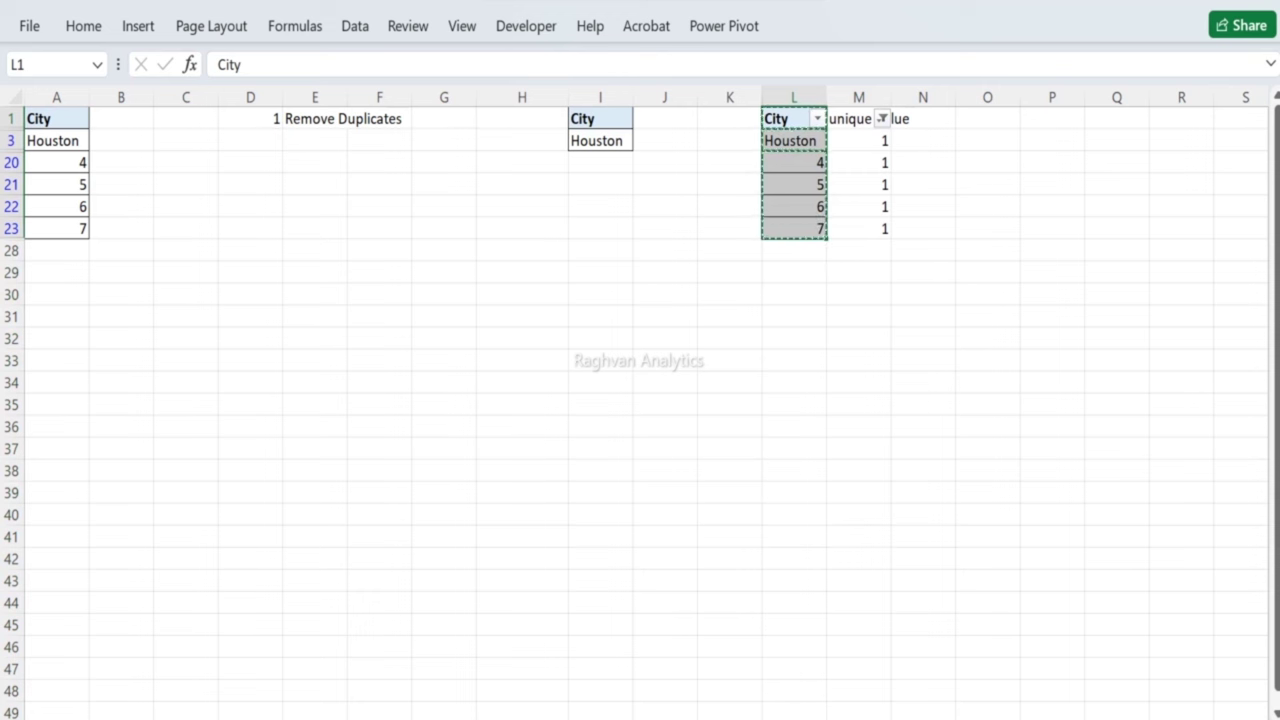
{"action": "left_click", "coordinate": [155, 719]}
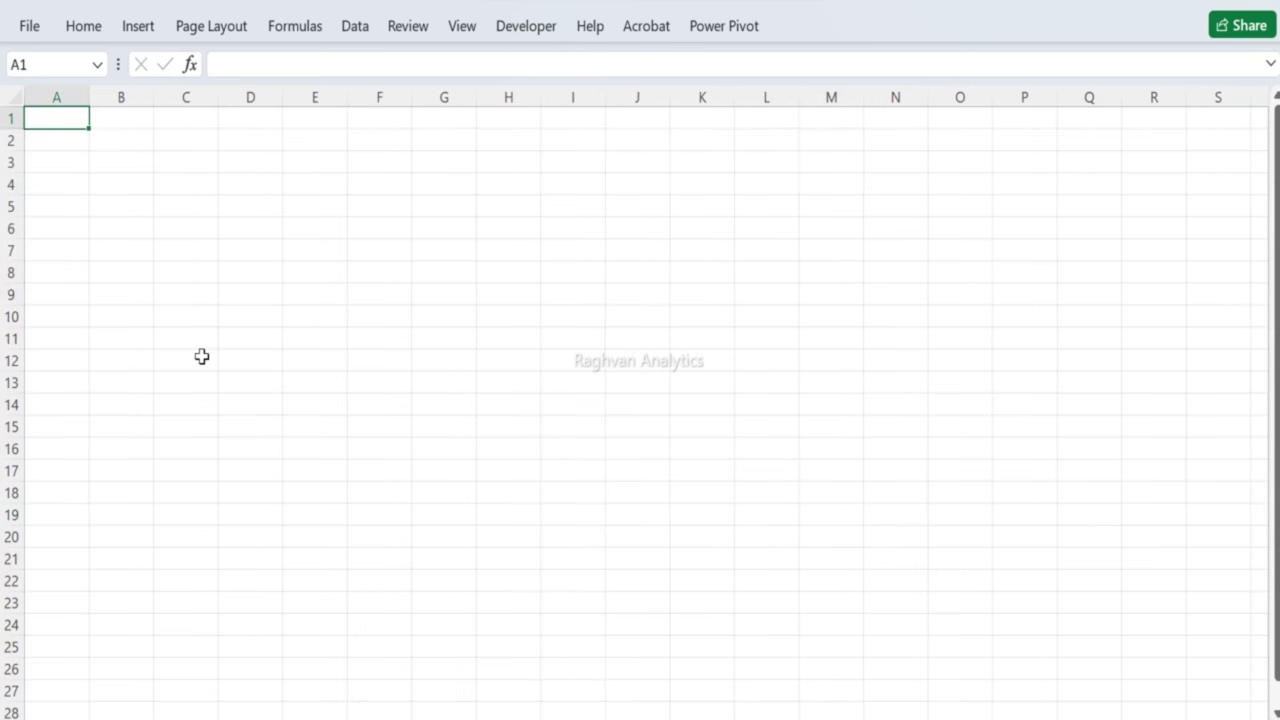
Step: Paste the single-occurrence entries into A1, then refilter the count column to 2, 3, 5 and 7
{"action": "key", "text": "ctrl+v"}
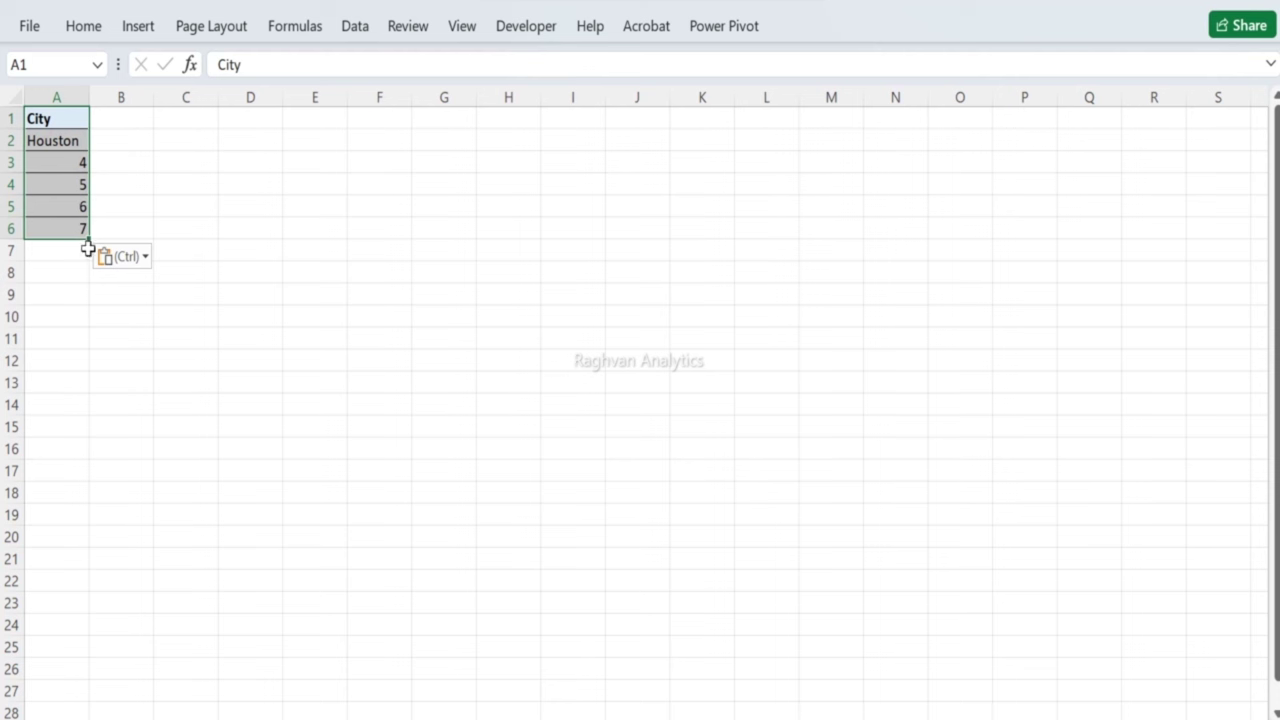
{"action": "key", "text": "Escape"}
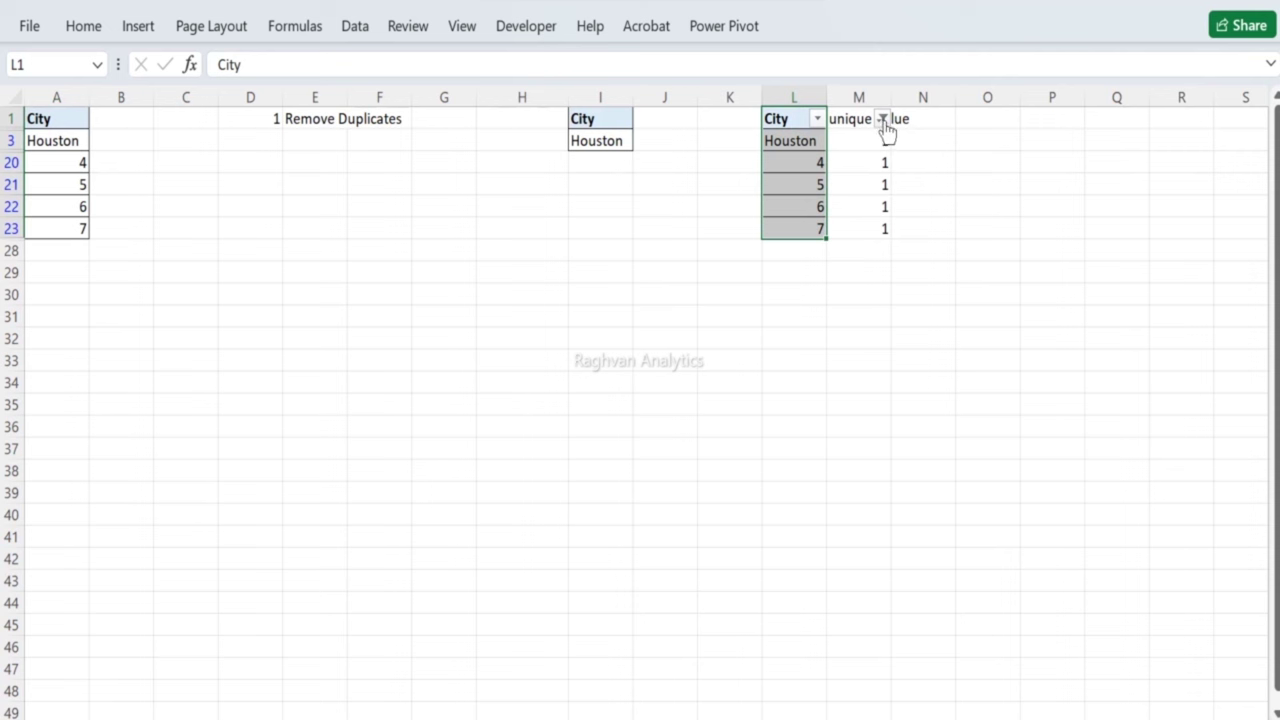
{"action": "left_click", "coordinate": [883, 120]}
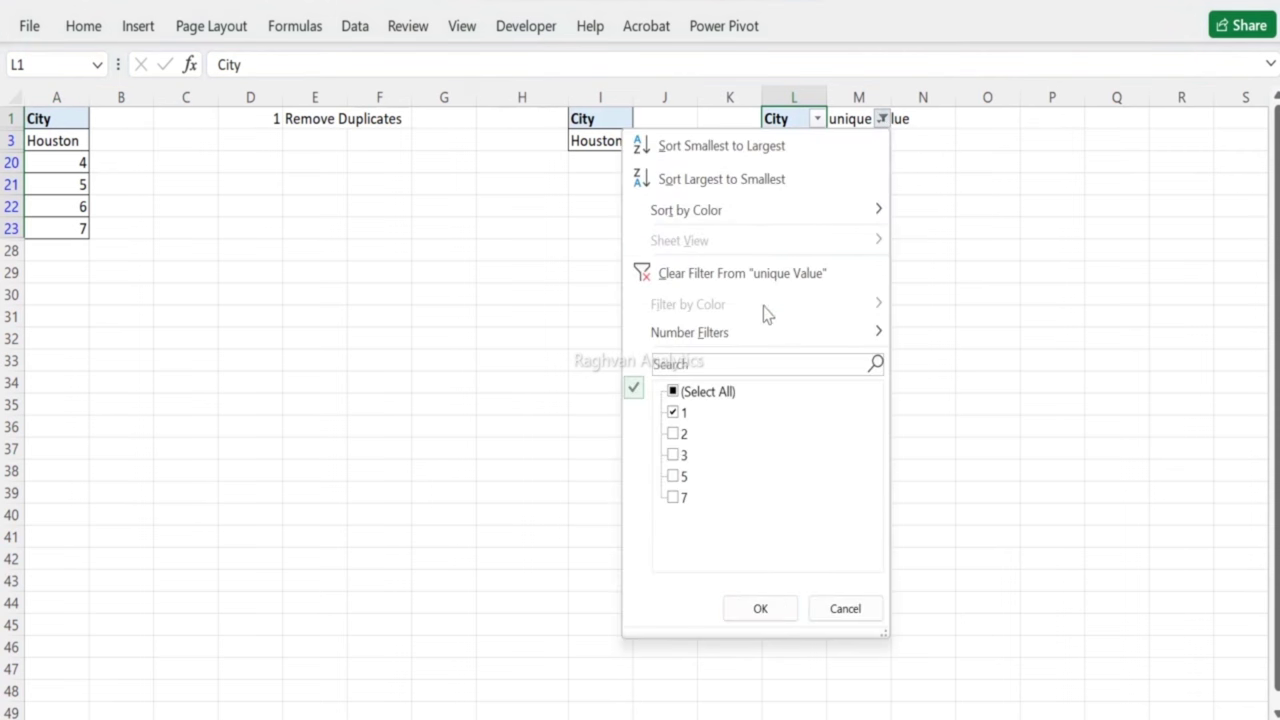
{"action": "left_click", "coordinate": [680, 413]}
{"action": "left_click", "coordinate": [673, 434]}
{"action": "left_click", "coordinate": [674, 455]}
{"action": "left_click", "coordinate": [677, 477]}
{"action": "left_click", "coordinate": [676, 499]}
{"action": "left_click", "coordinate": [759, 610]}
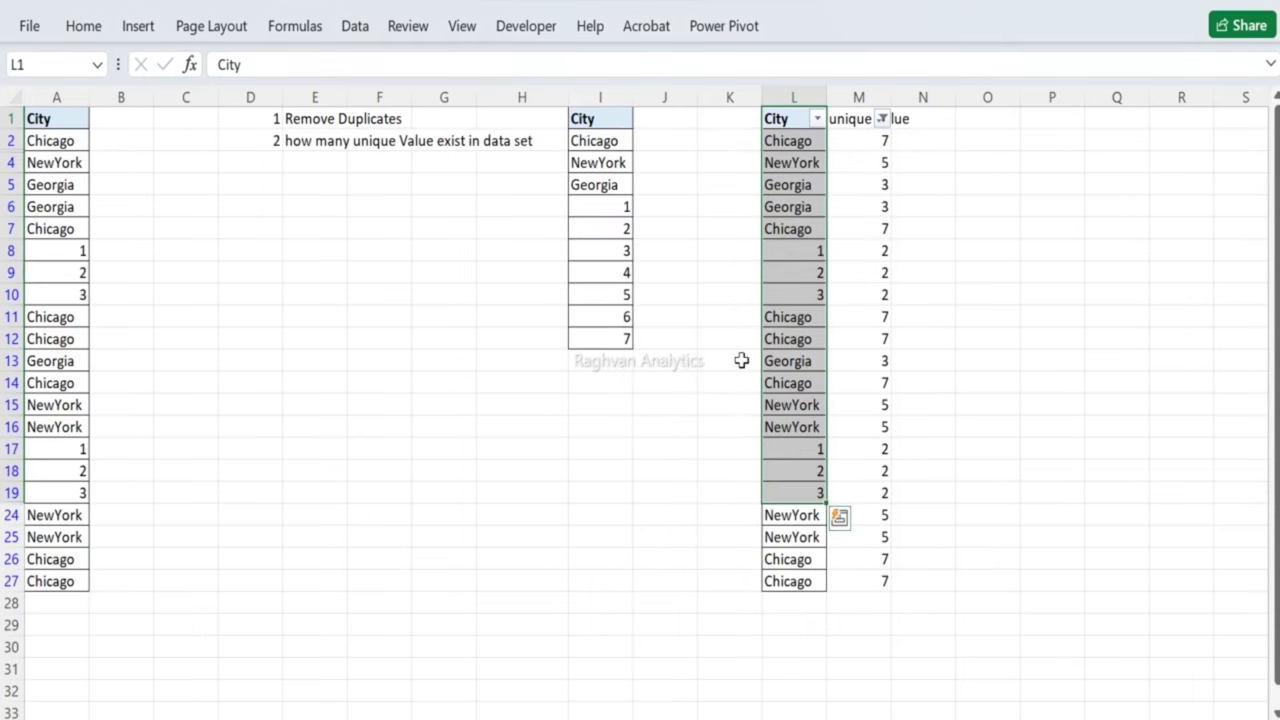
Step: Copy the repeated City entries from L2:L27 into D1 of the new sheet
{"action": "left_click", "coordinate": [780, 271]}
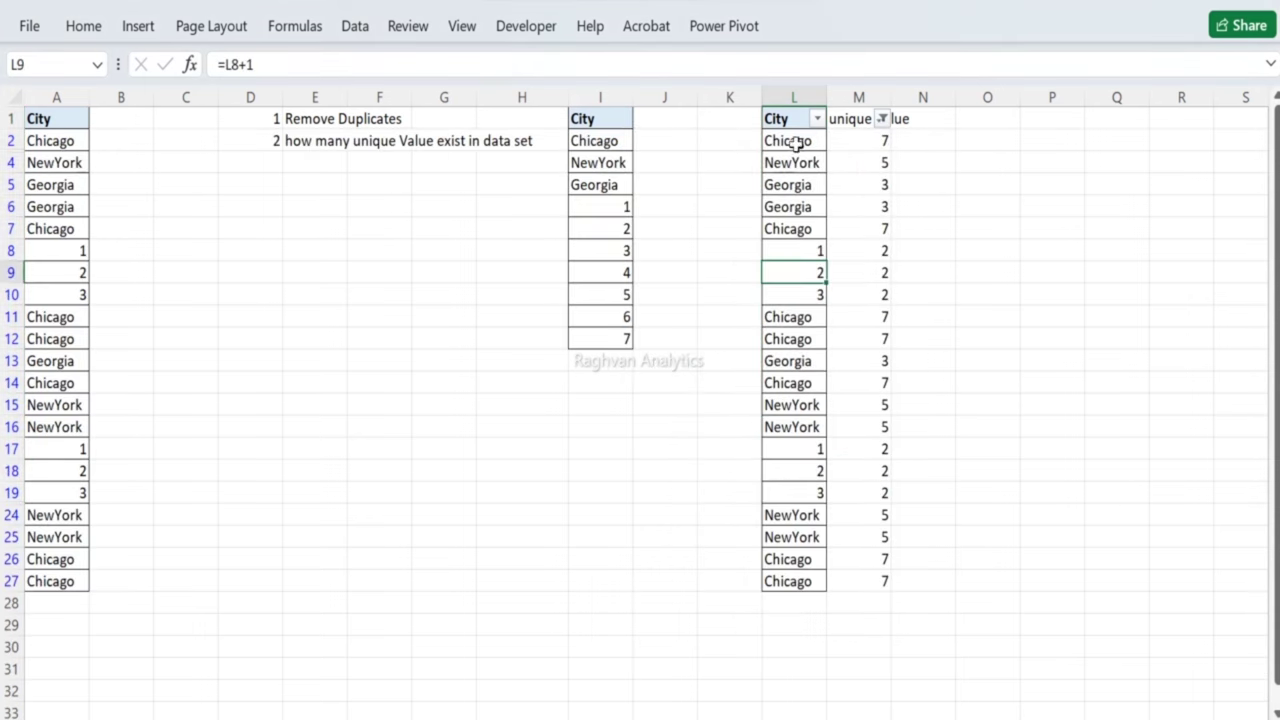
{"action": "left_click_drag", "start_coordinate": [794, 141], "coordinate": [797, 580]}
{"action": "key", "text": "ctrl+c"}
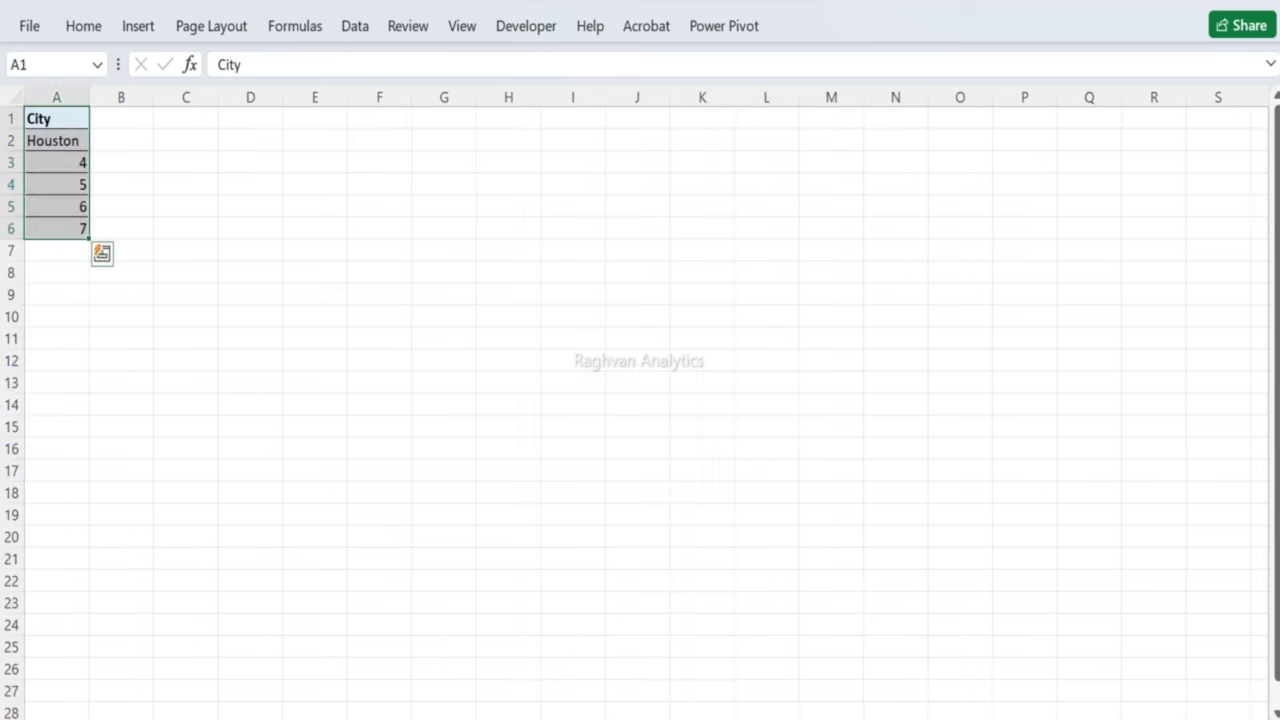
{"action": "left_click", "coordinate": [256, 127]}
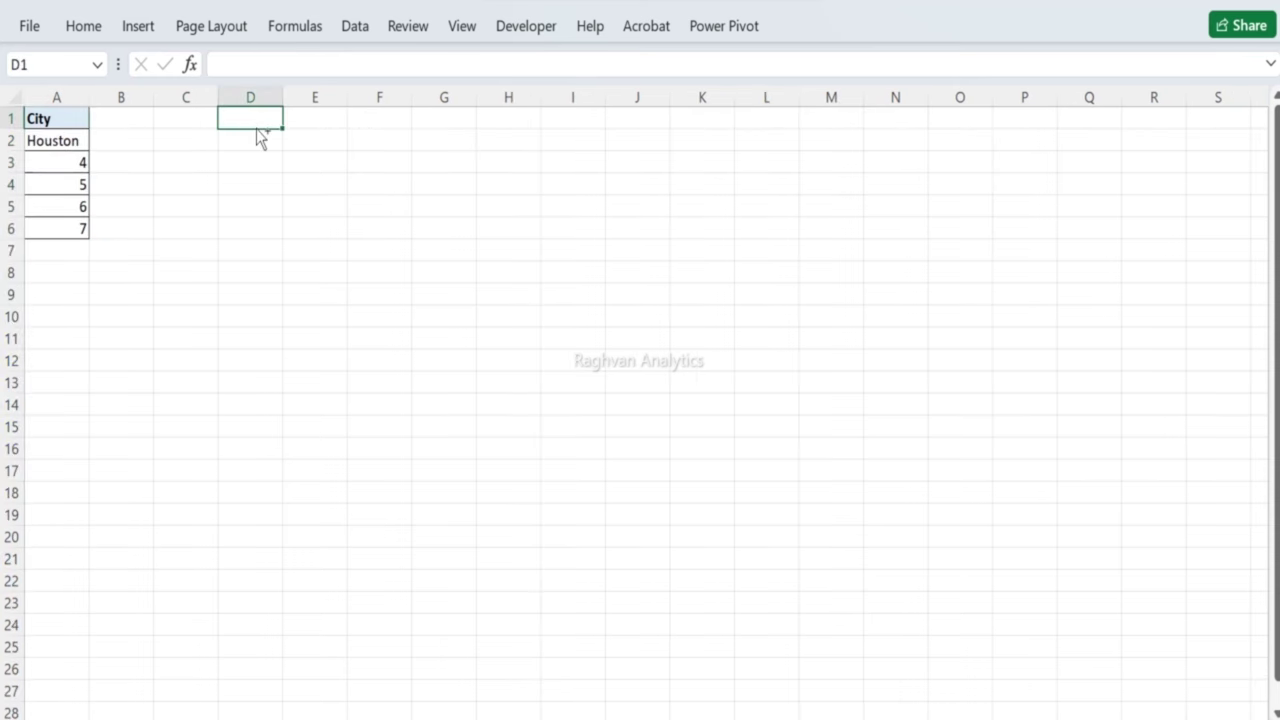
{"action": "key", "text": "ctrl+v"}
Step: Label the single-occurrence values Unique in B2:B6
{"action": "left_click", "coordinate": [118, 148]}
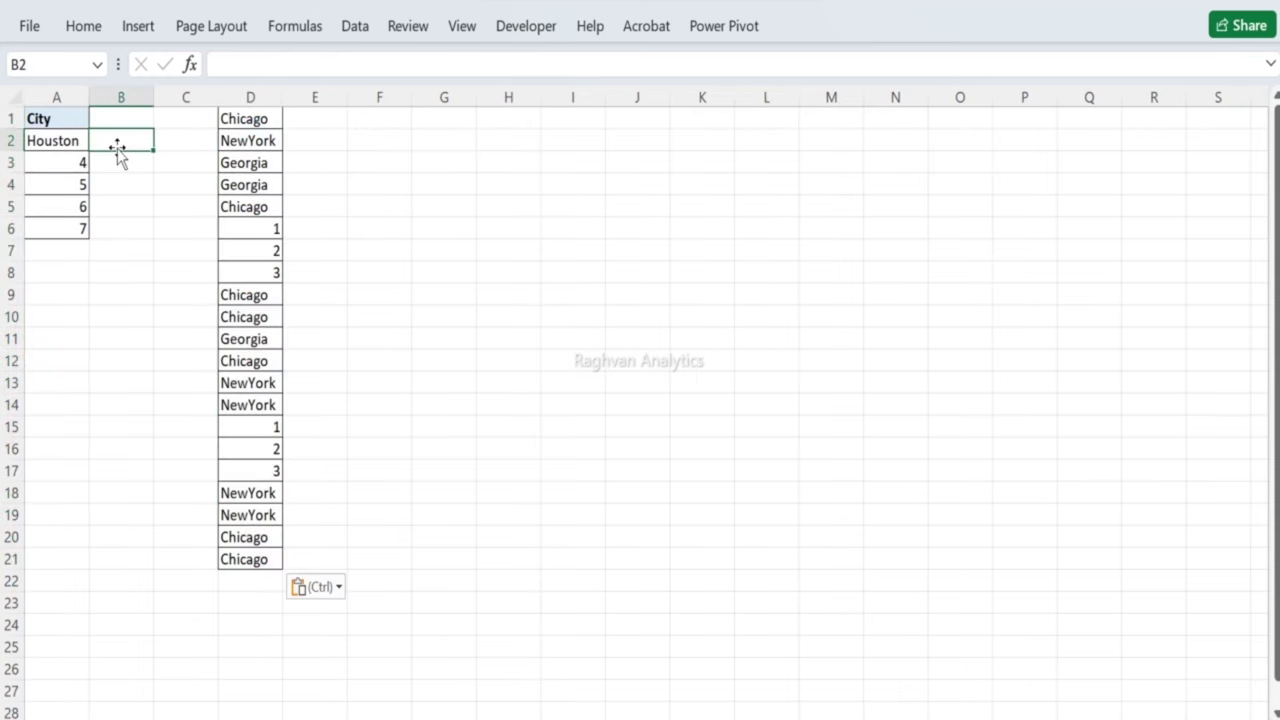
{"action": "double_click", "coordinate": [117, 148]}
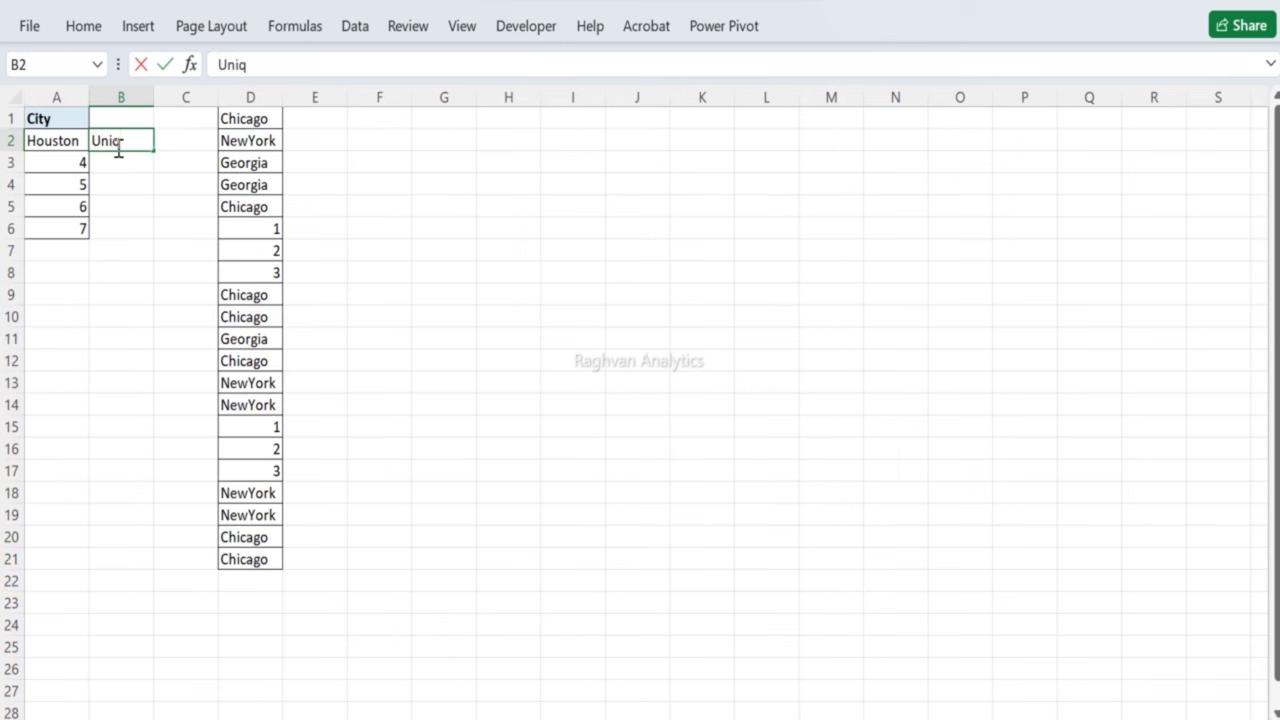
{"action": "key", "text": "Return"}
{"action": "left_click", "coordinate": [118, 145]}
{"action": "key", "text": "ctrl+c"}
{"action": "key", "text": "shift+Down"}
{"action": "key", "text": "shift+Down"}
{"action": "key", "text": "shift+Down"}
{"action": "key", "text": "shift+Down"}
{"action": "key", "text": "ctrl+v"}
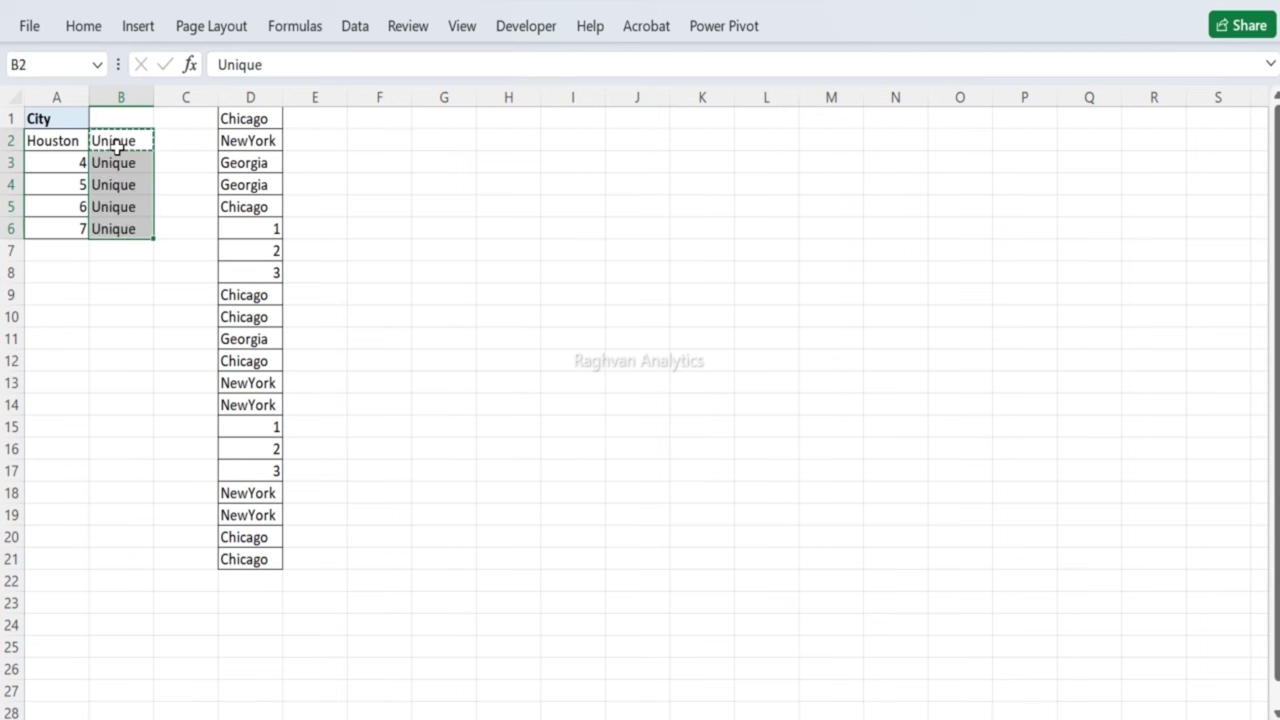
{"action": "key", "text": "ctrl+Right"}
Step: Enter the Duplicates heading in cell E1
{"action": "key", "text": "Up"}
{"action": "key", "text": "Right"}
{"action": "key", "text": "F2"}
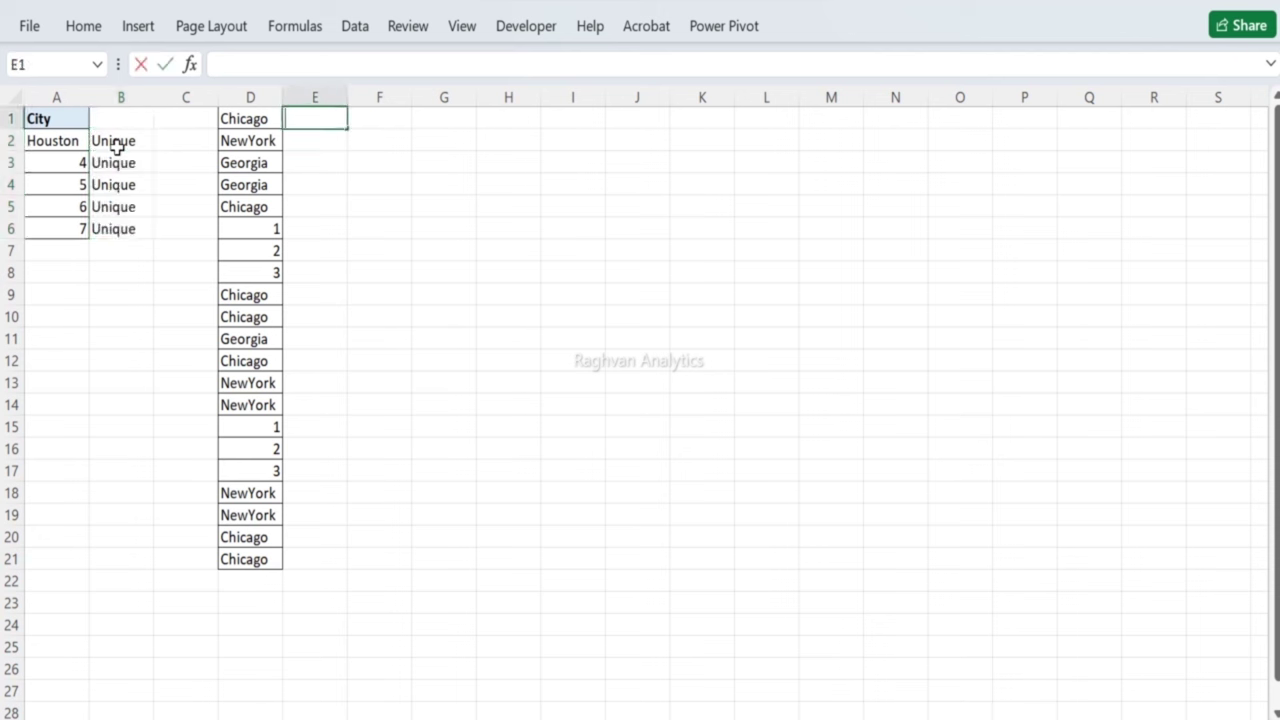
{"action": "key", "text": "ctrl+Return"}
{"action": "key", "text": "shift+Down"}
{"action": "key", "text": "shift+Down"}
{"action": "key", "text": "shift+Down"}
{"action": "key", "text": "shift+Down"}
{"action": "key", "text": "shift+Down"}
{"action": "key", "text": "shift+Down"}
{"action": "key", "text": "shift+Down"}
{"action": "key", "text": "shift+Down"}
{"action": "key", "text": "shift+Down"}
{"action": "key", "text": "shift+Down"}
{"action": "key", "text": "shift+Down"}
{"action": "key", "text": "shift+Down"}
{"action": "key", "text": "shift+Down"}
{"action": "key", "text": "shift+Down"}
{"action": "key", "text": "shift+Down"}
{"action": "key", "text": "shift+Down"}
{"action": "key", "text": "shift+Down"}
{"action": "key", "text": "shift+Down"}
{"action": "key", "text": "shift+Down"}
{"action": "key", "text": "shift+Down"}
Step: Fill Duplicates down E1:E21 and widen column E to fit it
{"action": "key", "text": "shift+Up"}
{"action": "key", "text": "ctrl+d"}
{"action": "key", "text": "Up"}
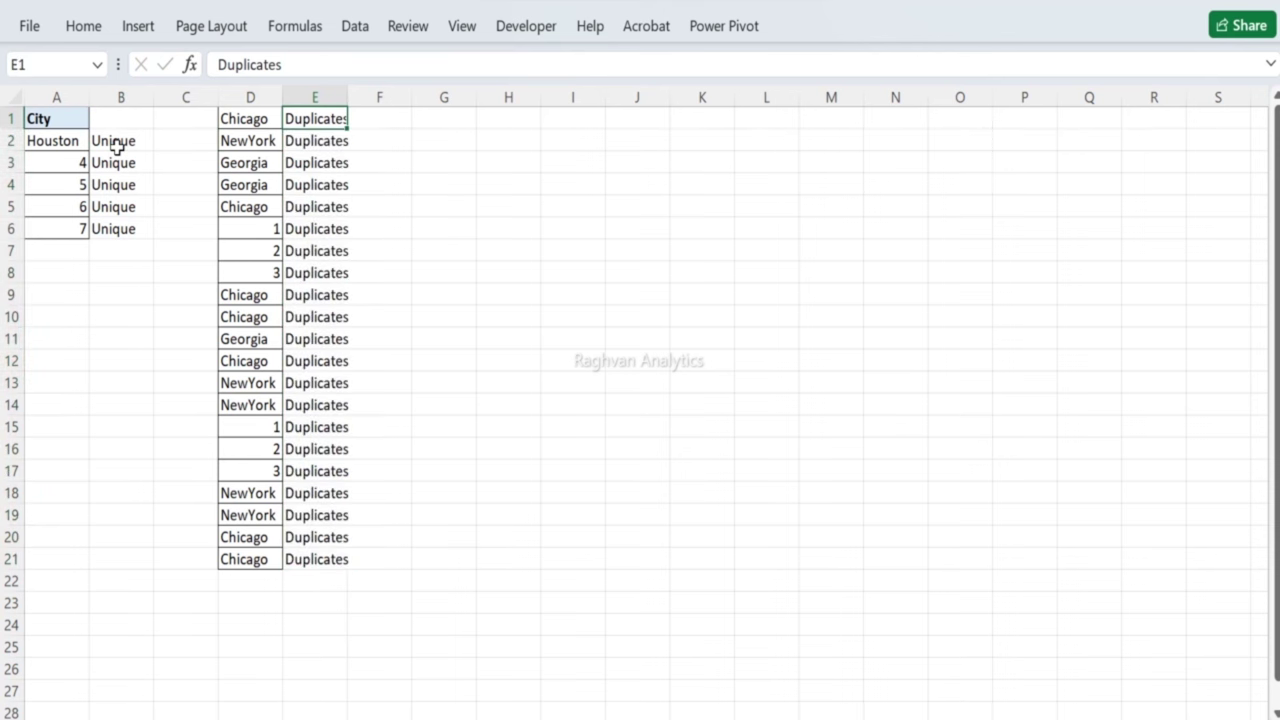
{"action": "left_click_drag", "start_coordinate": [345, 86], "coordinate": [379, 91]}
Step: Enter =COUNTA(E1:E21) in F1, which returns 21
{"action": "left_click", "coordinate": [403, 115]}
{"action": "type", "text": "=counta"}
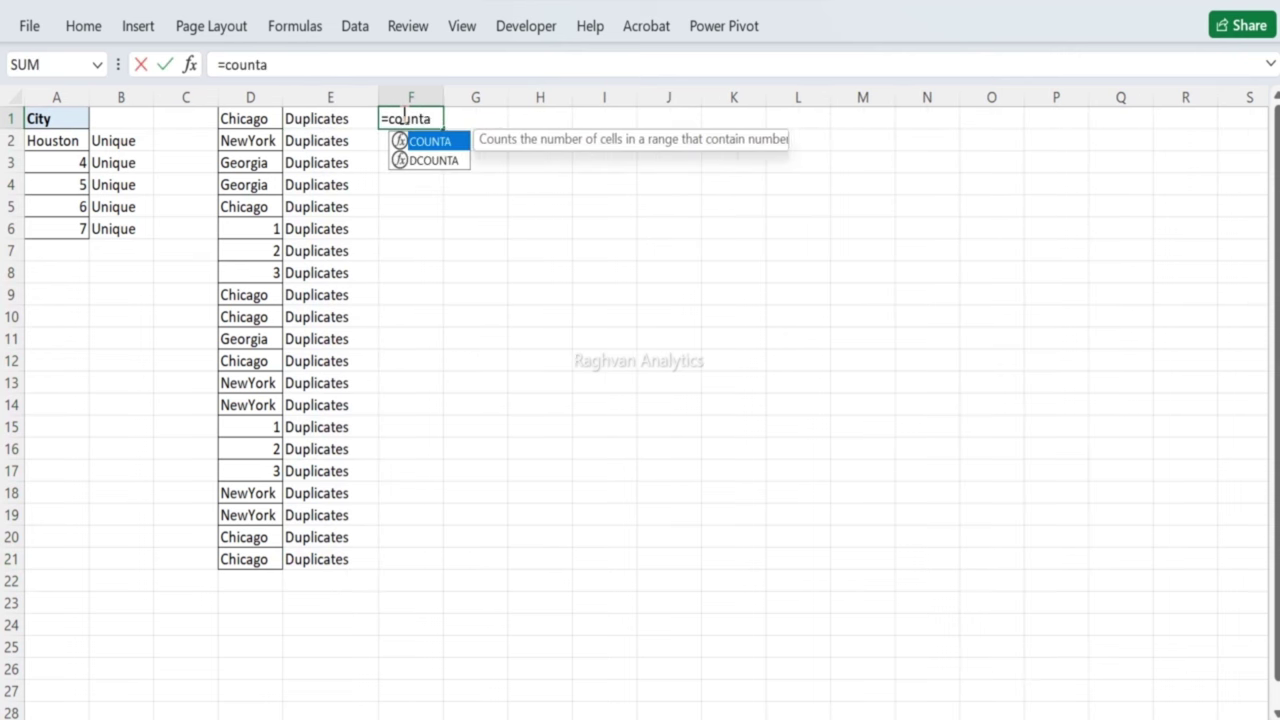
{"action": "key", "text": "Tab"}
{"action": "key", "text": "Left"}
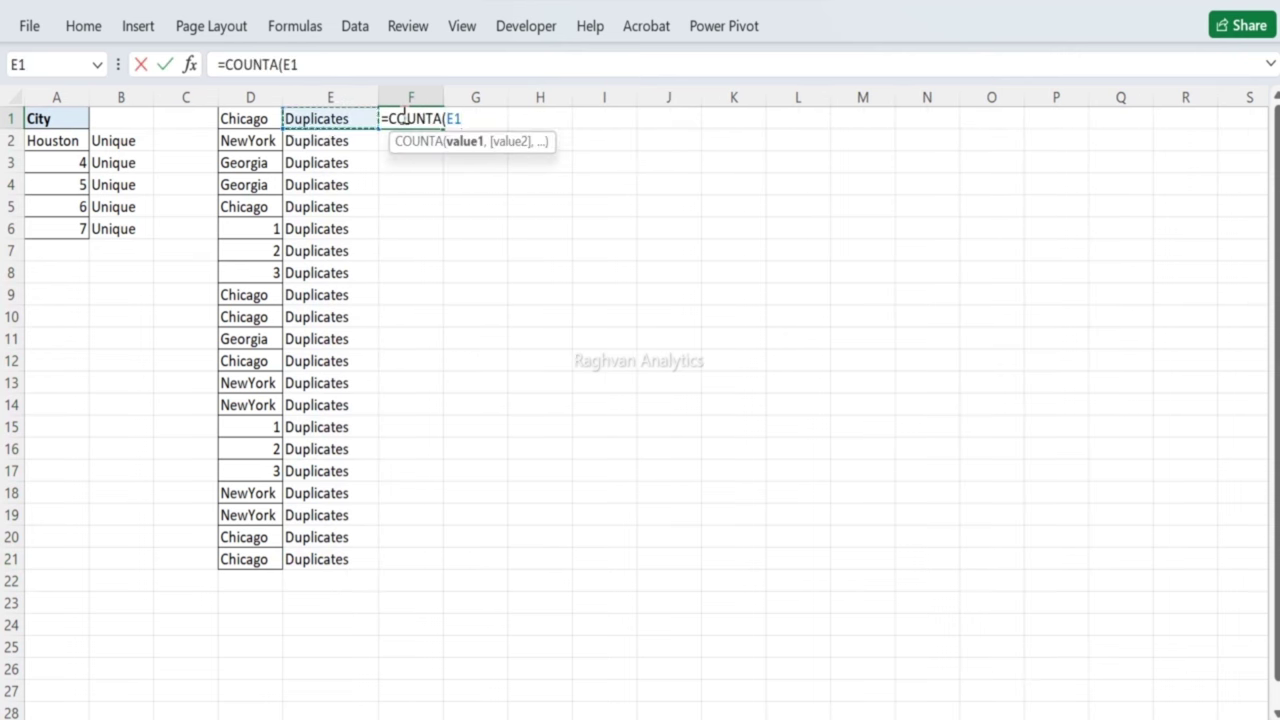
{"action": "key", "text": "ctrl+shift+Down"}
{"action": "key", "text": "Return"}
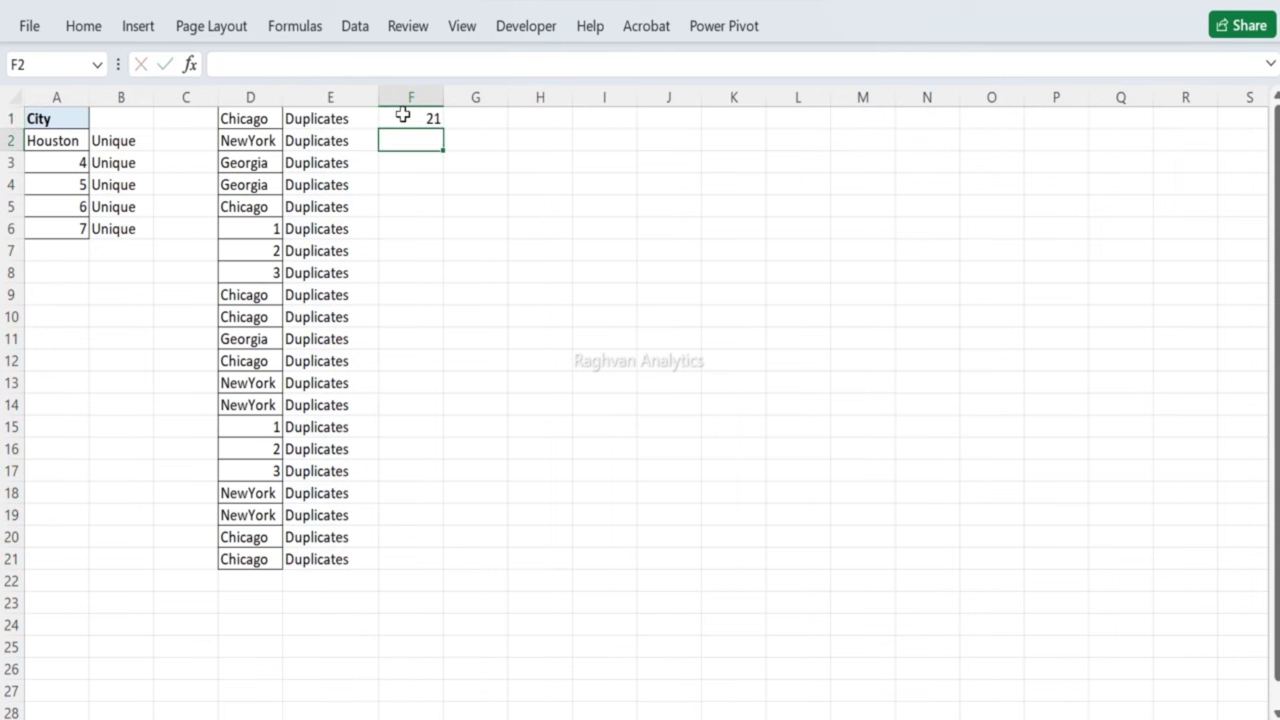
{"action": "key", "text": "Left"}
{"action": "key", "text": "Left"}
{"action": "key", "text": "Left"}
{"action": "key", "text": "Left"}
{"action": "key", "text": "Right"}
{"action": "key", "text": "Right"}
{"action": "key", "text": "Right"}
{"action": "key", "text": "Right"}
{"action": "key", "text": "Right"}
{"action": "key", "text": "Up"}
{"action": "key", "text": "Left"}
{"action": "key", "text": "Left"}
{"action": "key", "text": "Left"}
{"action": "key", "text": "Left"}
{"action": "key", "text": "Left"}
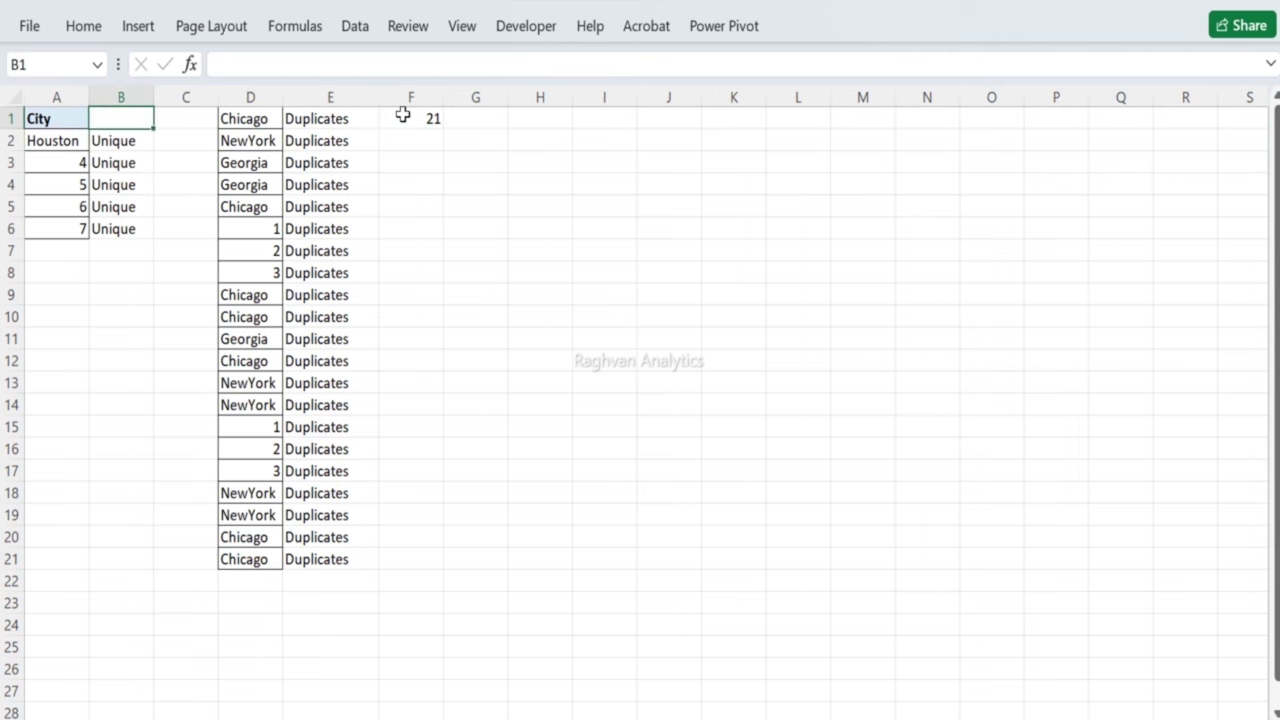
Step: Enter =COUNTA(B2:B6) in B1 to count the 5 Unique entries
{"action": "type", "text": "=coun"}
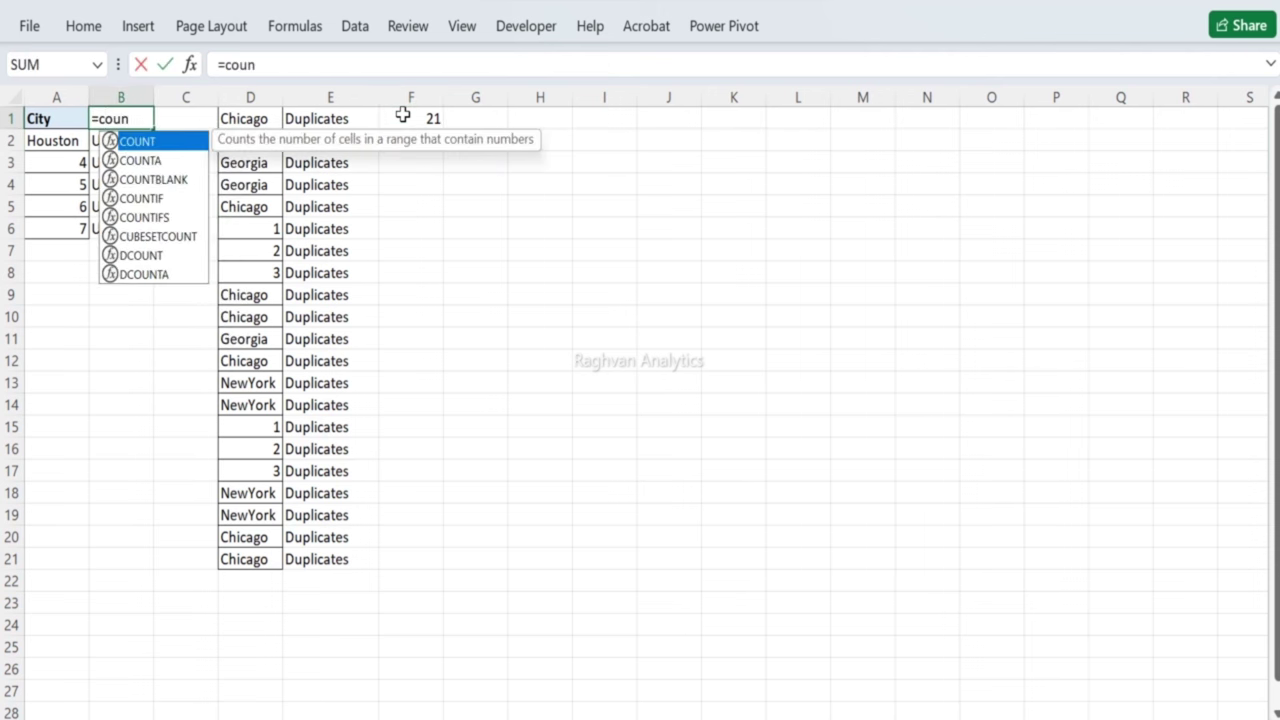
{"action": "type", "text": "ta"}
{"action": "key", "text": "Tab"}
{"action": "key", "text": "Down"}
{"action": "key", "text": "Left"}
{"action": "key", "text": "Right"}
{"action": "key", "text": "shift+Down"}
{"action": "key", "text": "shift+Down"}
{"action": "key", "text": "shift+Down"}
{"action": "key", "text": "shift+Down"}
{"action": "key", "text": "Return"}
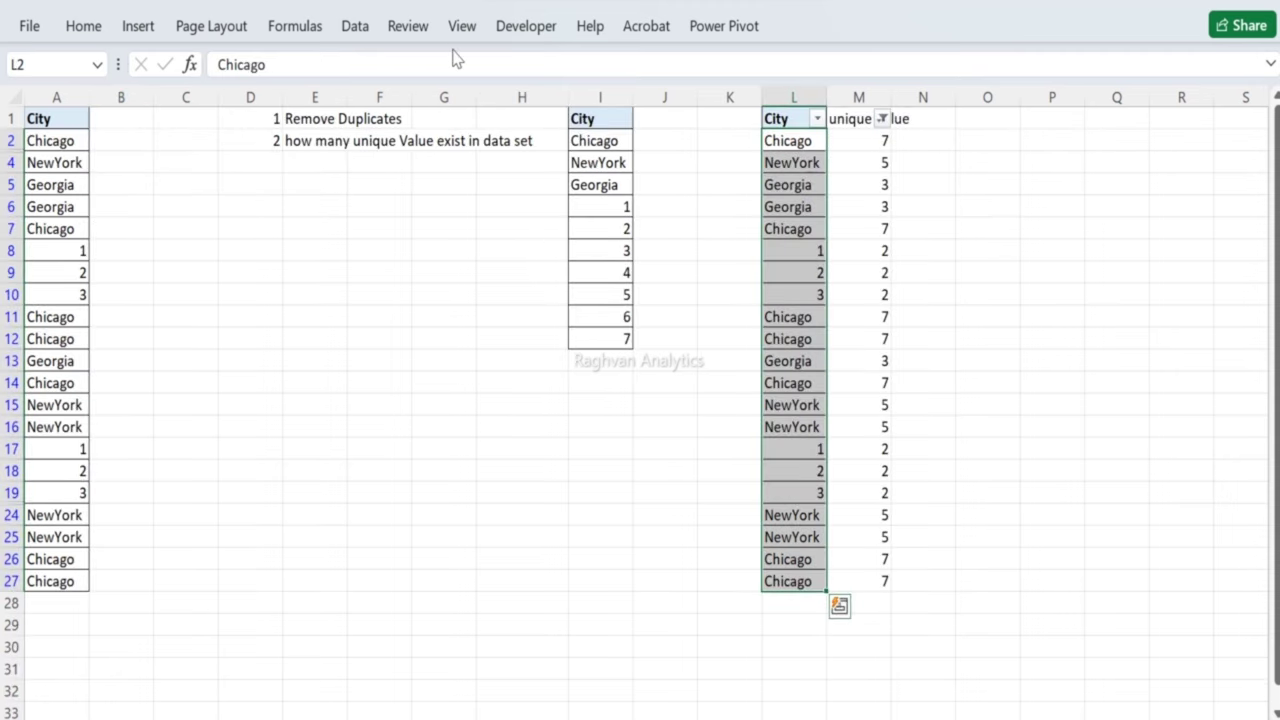
Step: Clear the filter and fill a 1, 2, … number series down column B
{"action": "left_click", "coordinate": [353, 27]}
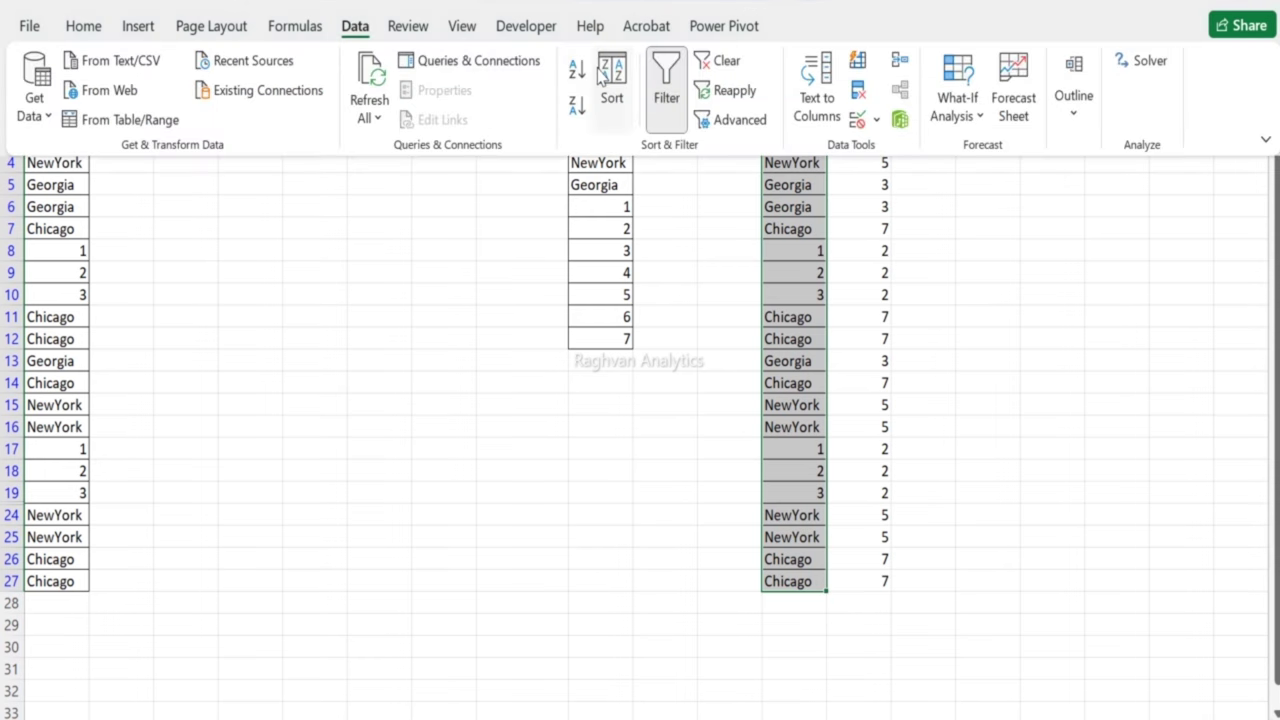
{"action": "left_click", "coordinate": [667, 110]}
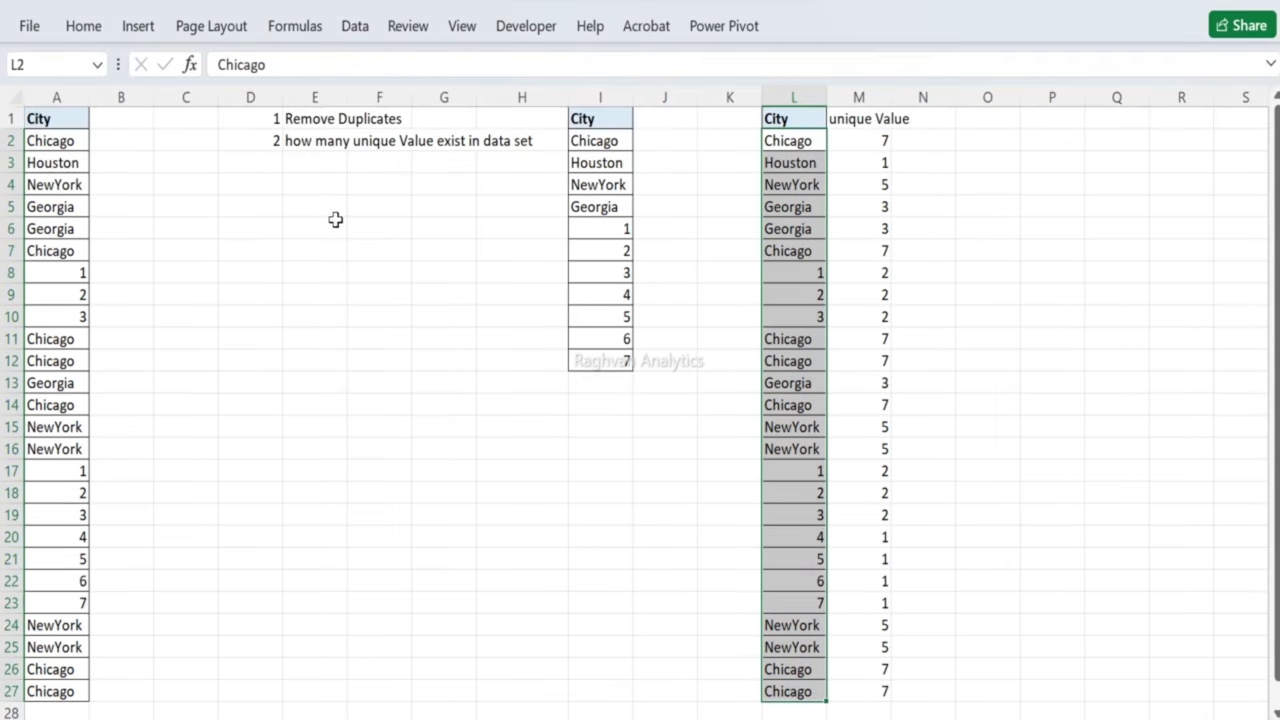
{"action": "left_click", "coordinate": [120, 140]}
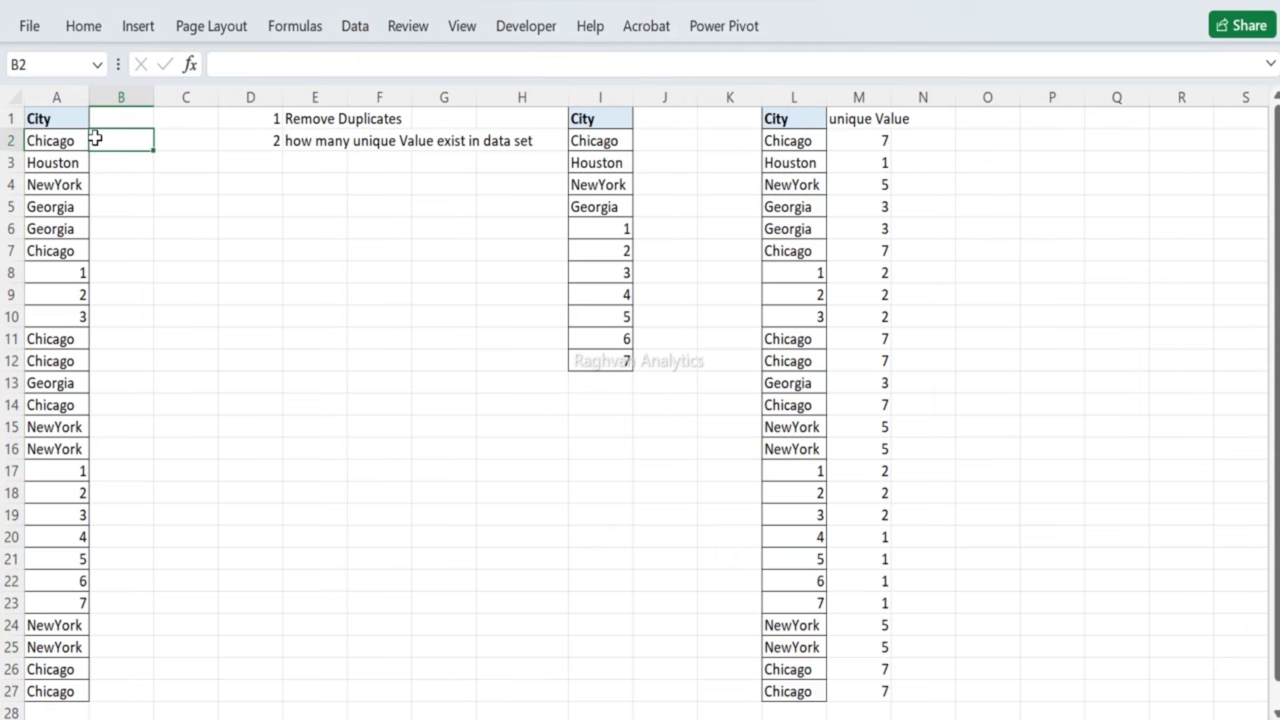
{"action": "type", "text": "1"}
{"action": "key", "text": "Return"}
{"action": "type", "text": "2"}
{"action": "key", "text": "Return"}
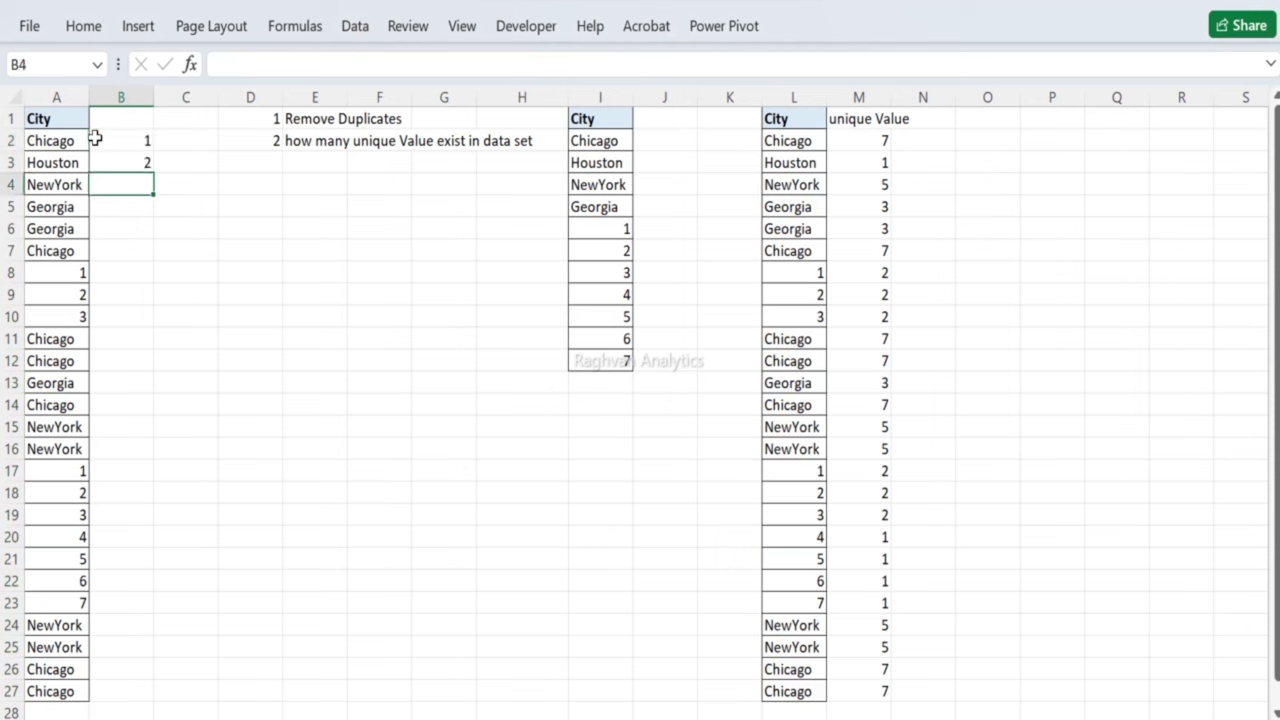
{"action": "left_click_drag", "start_coordinate": [100, 140], "coordinate": [126, 543]}
{"action": "key", "text": "ctrl+Up"}
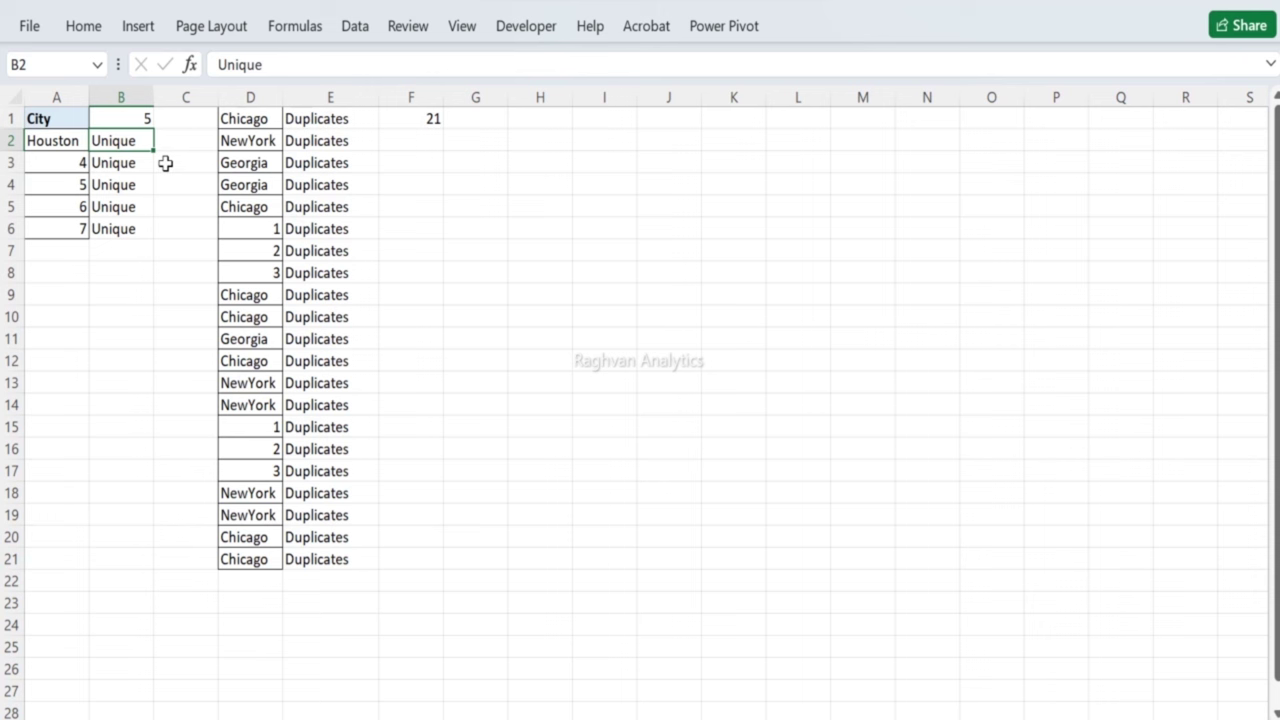
Step: Copy D1:D21 to H1 and remove the duplicate values from it
{"action": "left_click_drag", "start_coordinate": [262, 116], "coordinate": [246, 551]}
{"action": "key", "text": "ctrl+c"}
{"action": "left_click", "coordinate": [546, 122]}
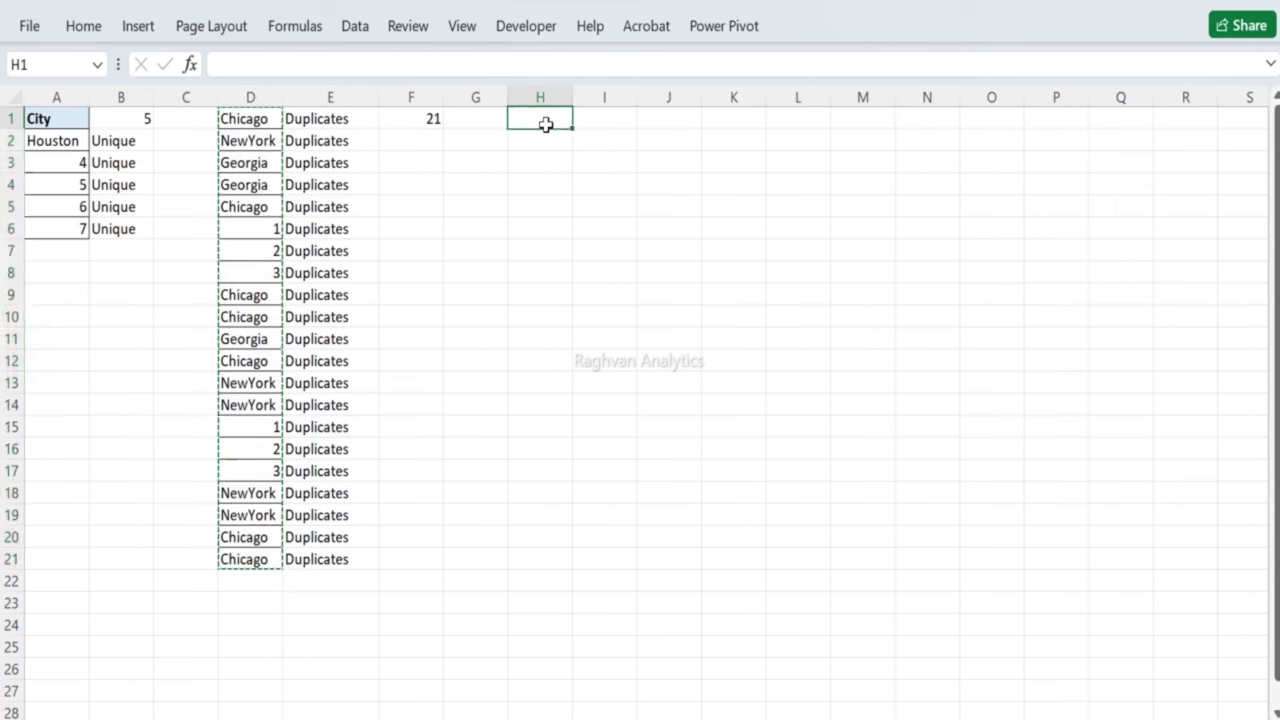
{"action": "key", "text": "ctrl+v"}
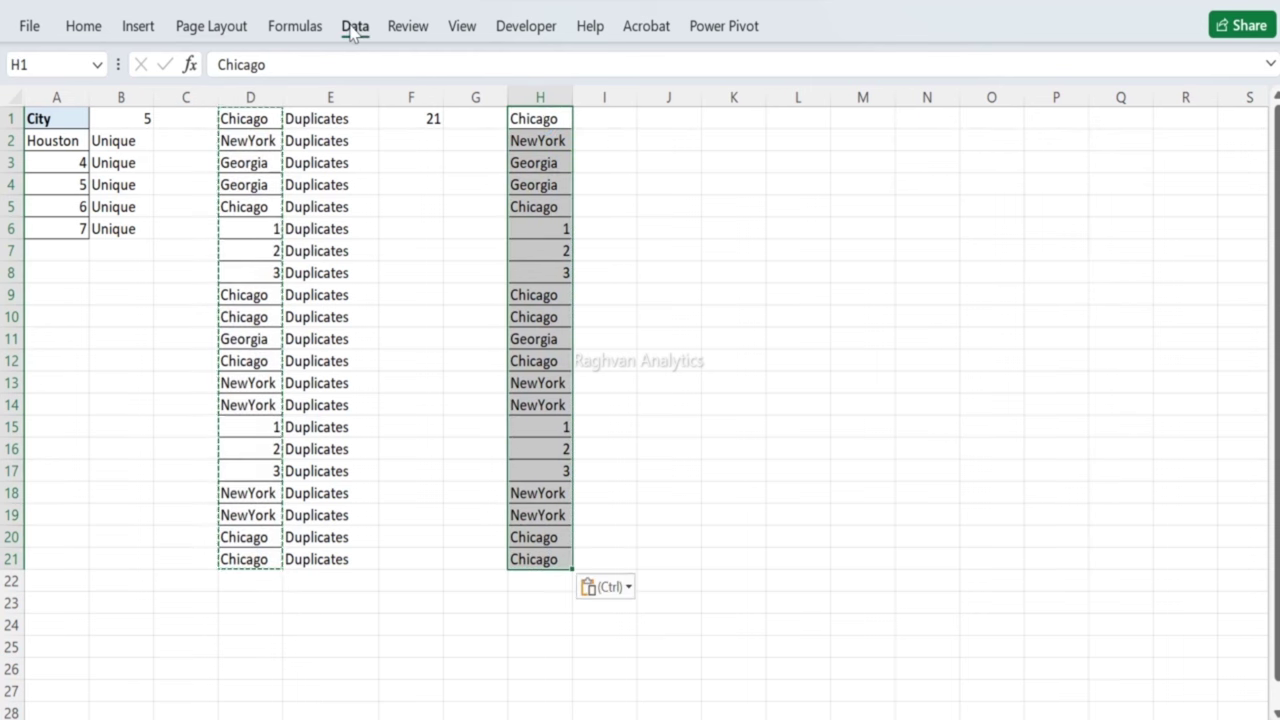
{"action": "left_click", "coordinate": [353, 28]}
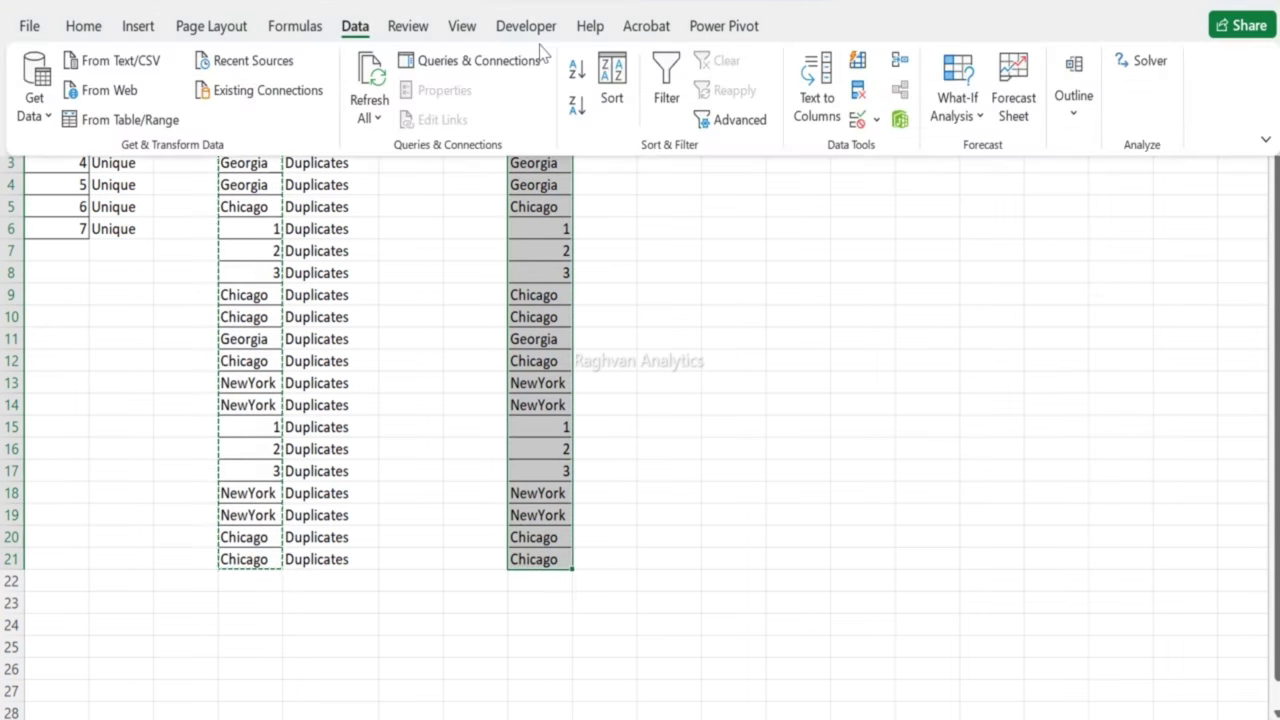
{"action": "left_click", "coordinate": [855, 91]}
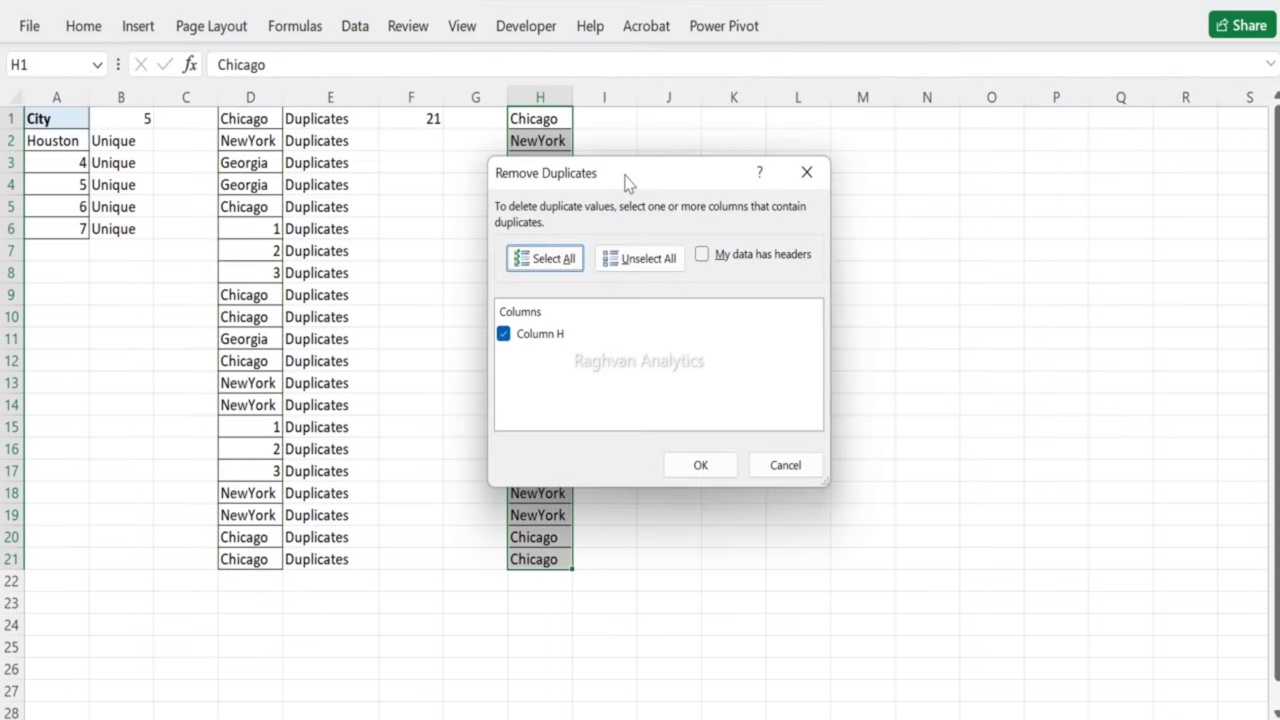
{"action": "left_click", "coordinate": [724, 465]}
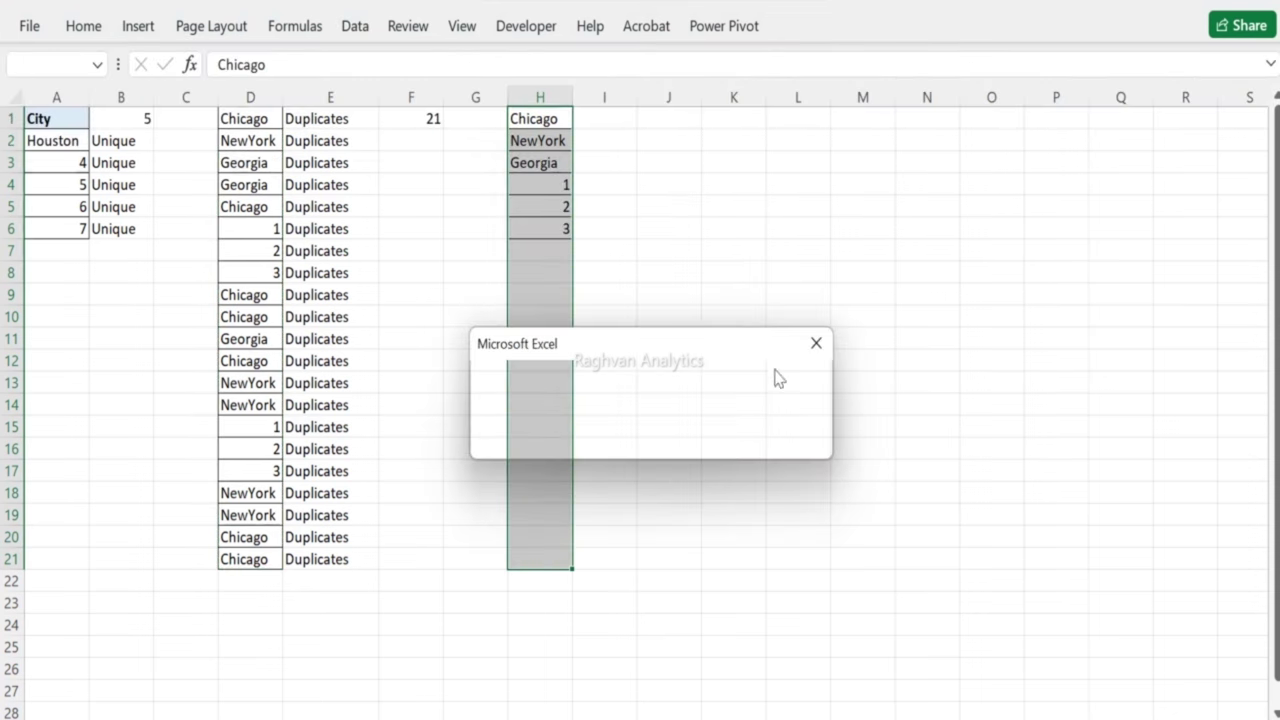
{"action": "left_click", "coordinate": [814, 343]}
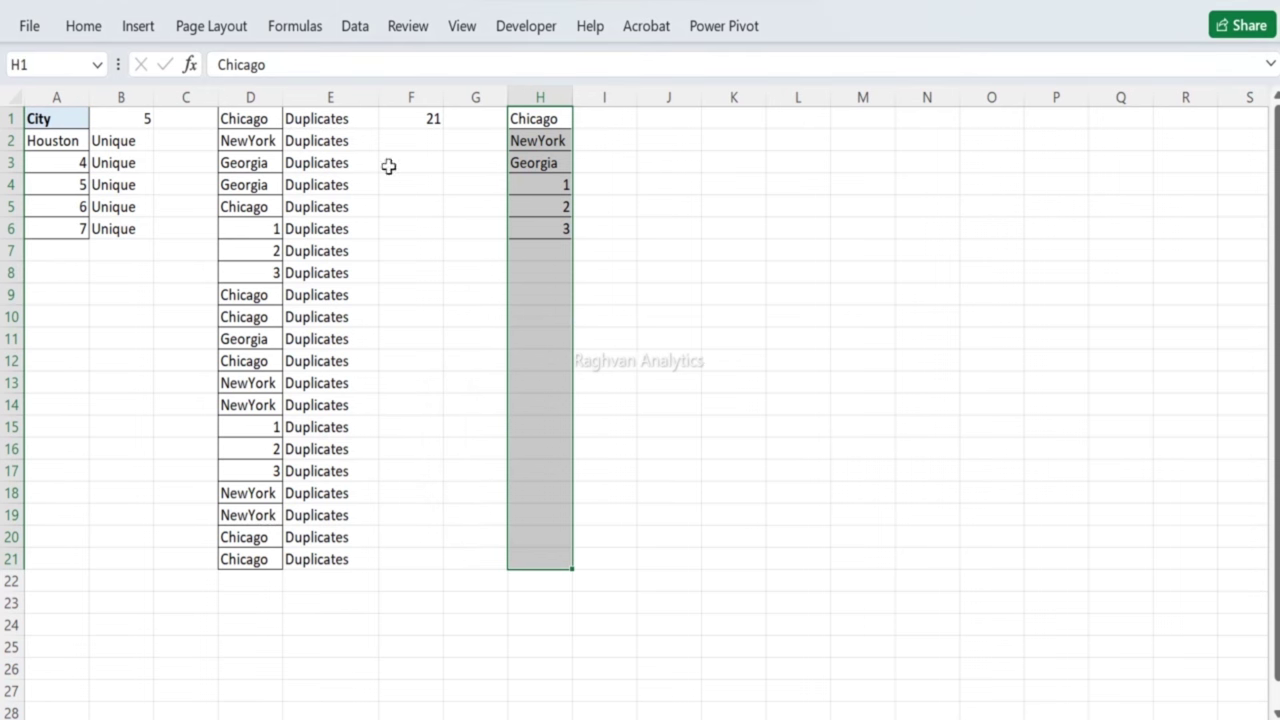
Step: Copy the Duplicates label from E1 into I1
{"action": "left_click", "coordinate": [300, 116]}
{"action": "key", "text": "ctrl+c"}
{"action": "left_click", "coordinate": [603, 116]}
{"action": "key", "text": "ctrl+v"}
{"action": "key", "text": "shift+Down"}
{"action": "key", "text": "shift+Down"}
{"action": "key", "text": "shift+Down"}
{"action": "key", "text": "shift+Down"}
{"action": "key", "text": "shift+Down"}
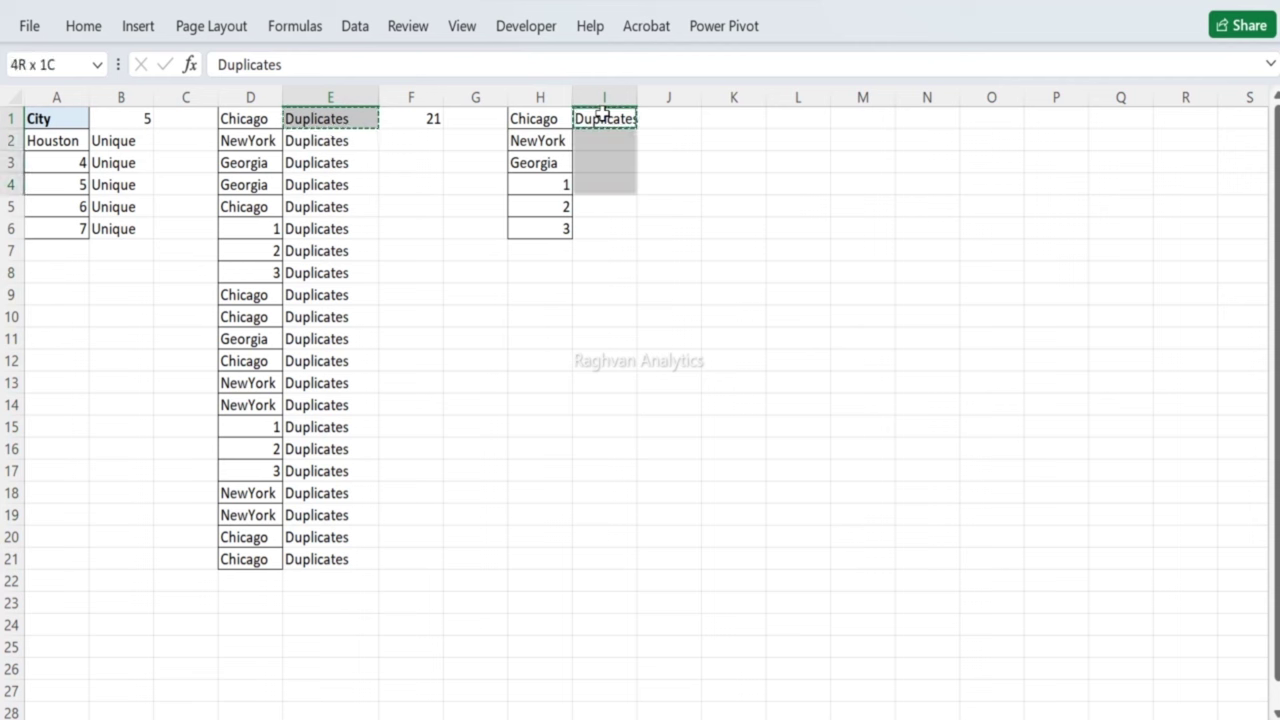
{"action": "key", "text": "ctrl+v"}
{"action": "key", "text": "Return"}
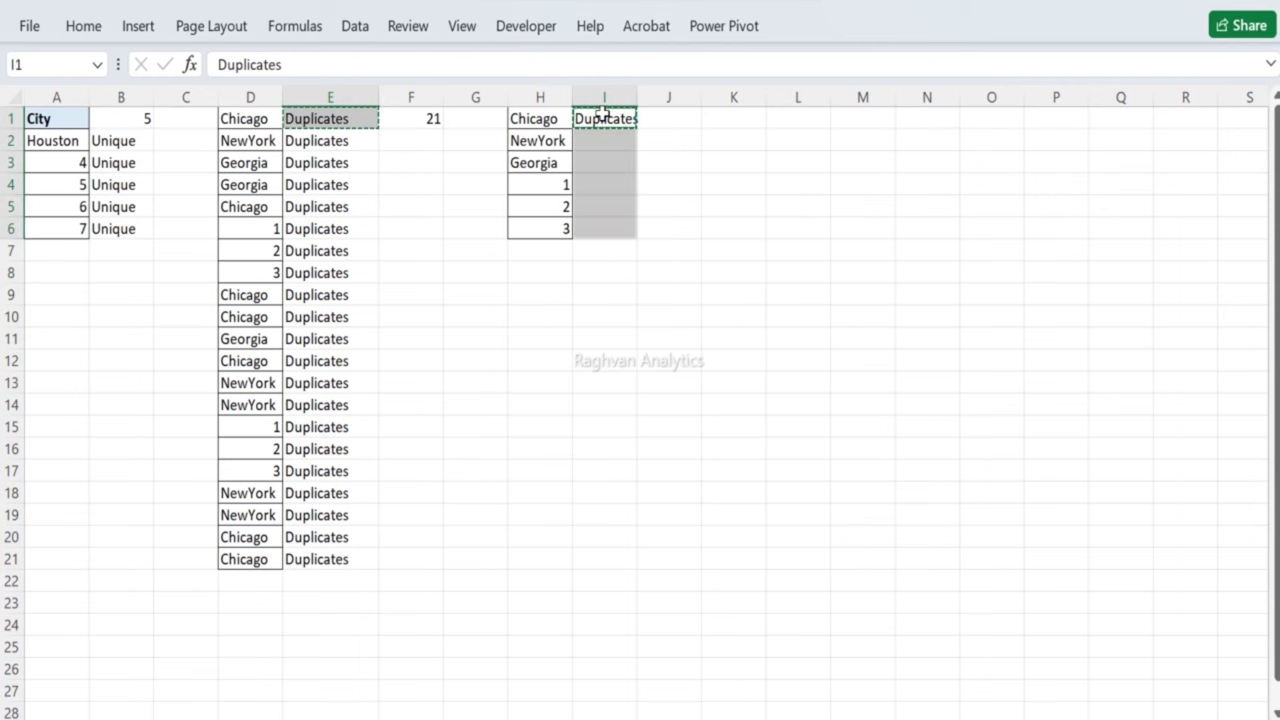
Step: Fill Duplicates down I2:I6 and autofit column I
{"action": "left_click", "coordinate": [603, 116]}
{"action": "key", "text": "Escape"}
{"action": "key", "text": "ctrl+c"}
{"action": "key", "text": "Down"}
{"action": "key", "text": "shift+Down"}
{"action": "key", "text": "shift+Down"}
{"action": "key", "text": "shift+Down"}
{"action": "key", "text": "shift+Down"}
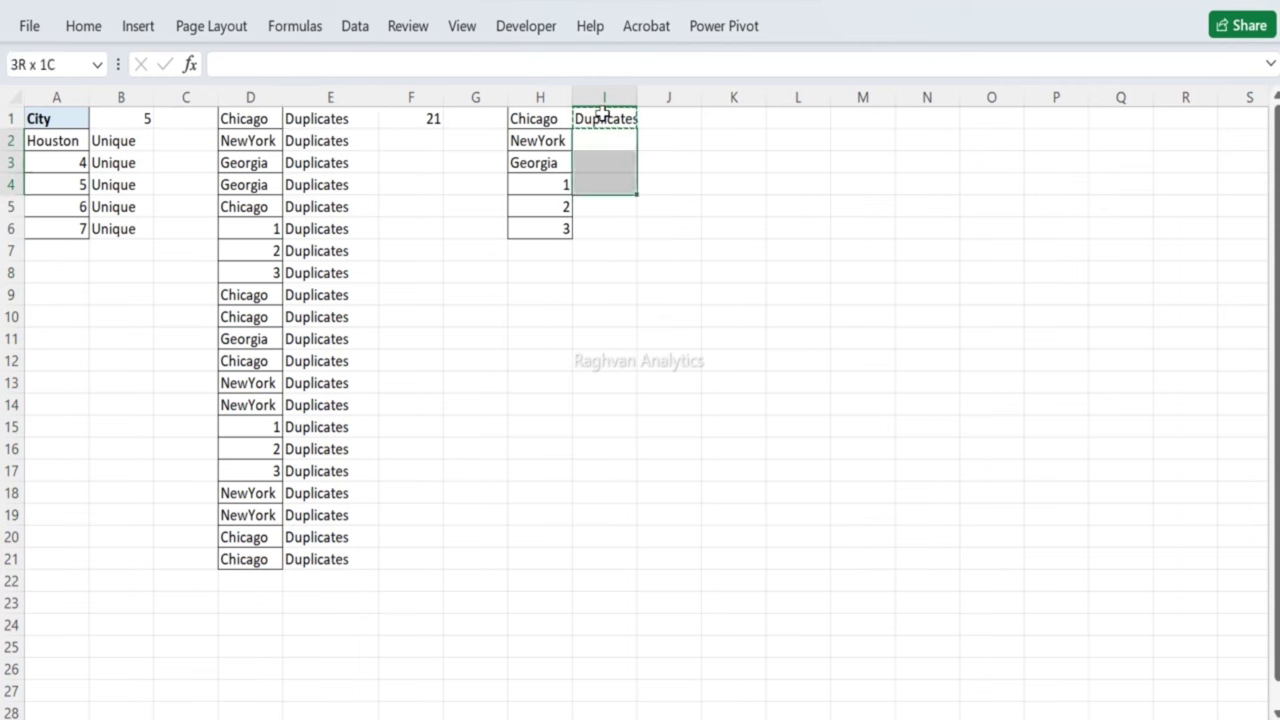
{"action": "key", "text": "ctrl+v"}
{"action": "key", "text": "Escape"}
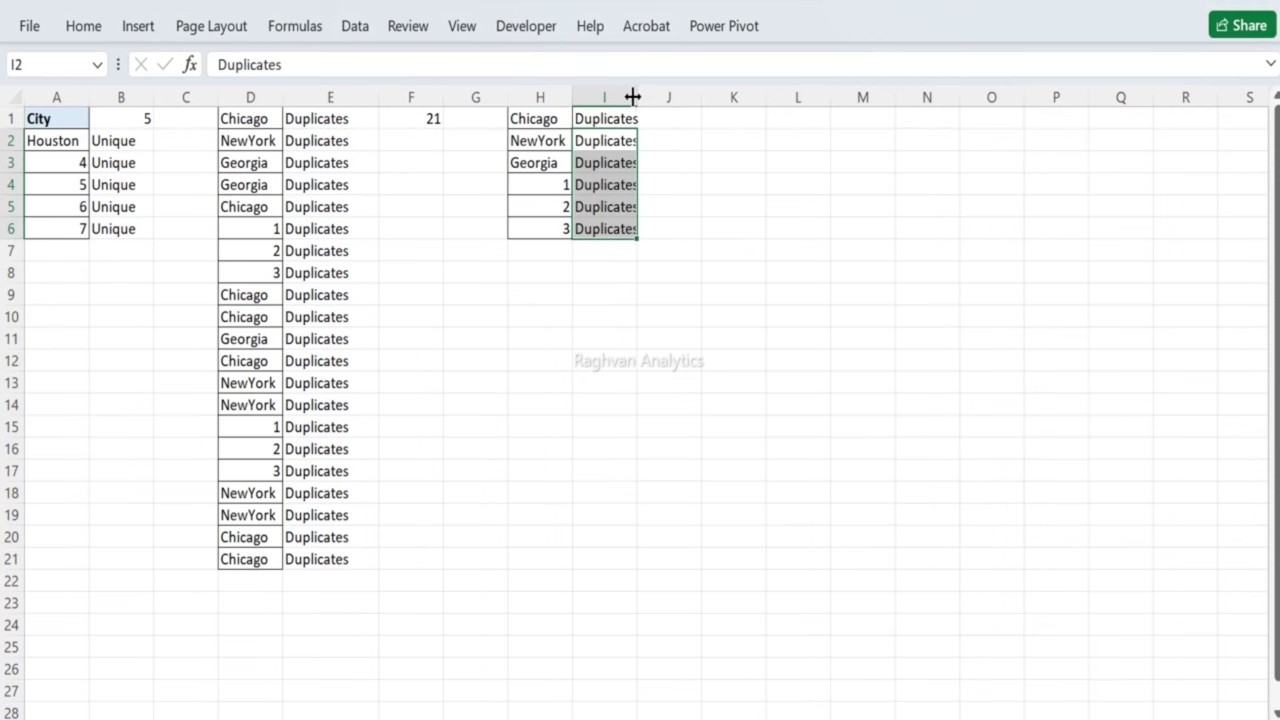
{"action": "double_click", "coordinate": [633, 96]}
Step: Enter =COUNTA(I2:I6) in J1, returning 5
{"action": "left_click", "coordinate": [671, 110]}
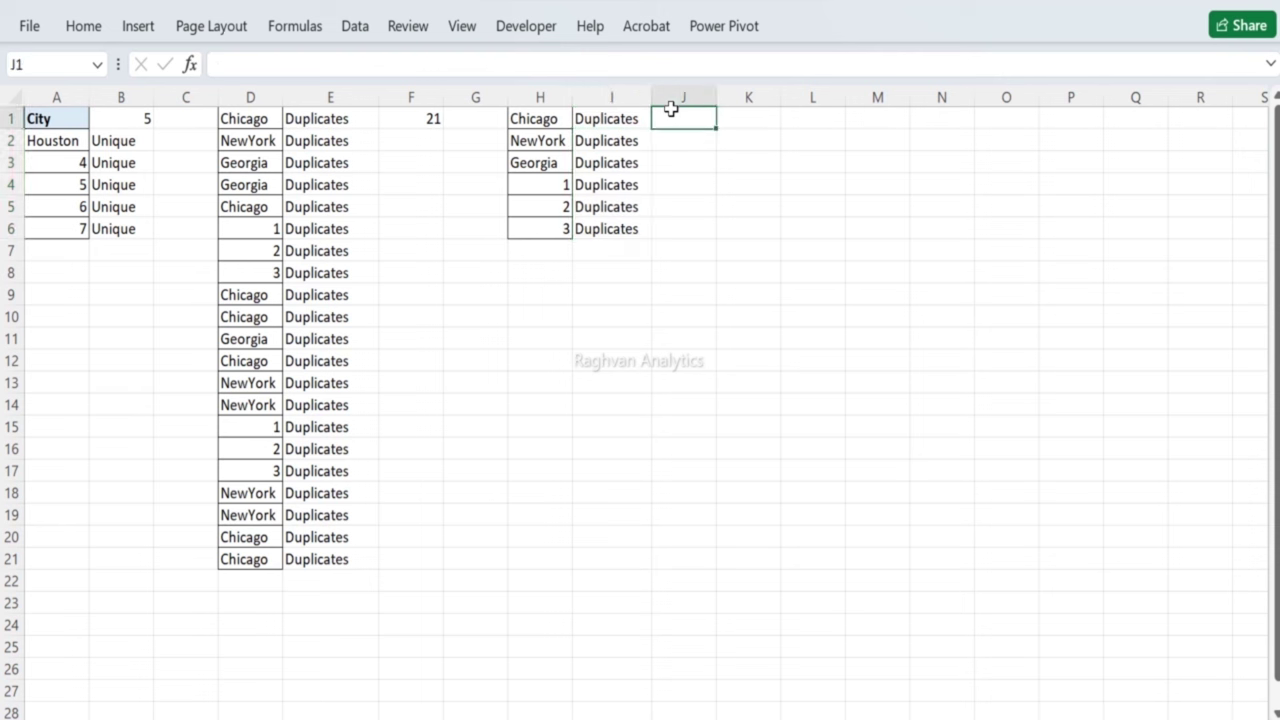
{"action": "type", "text": "=coun"}
{"action": "key", "text": "Tab"}
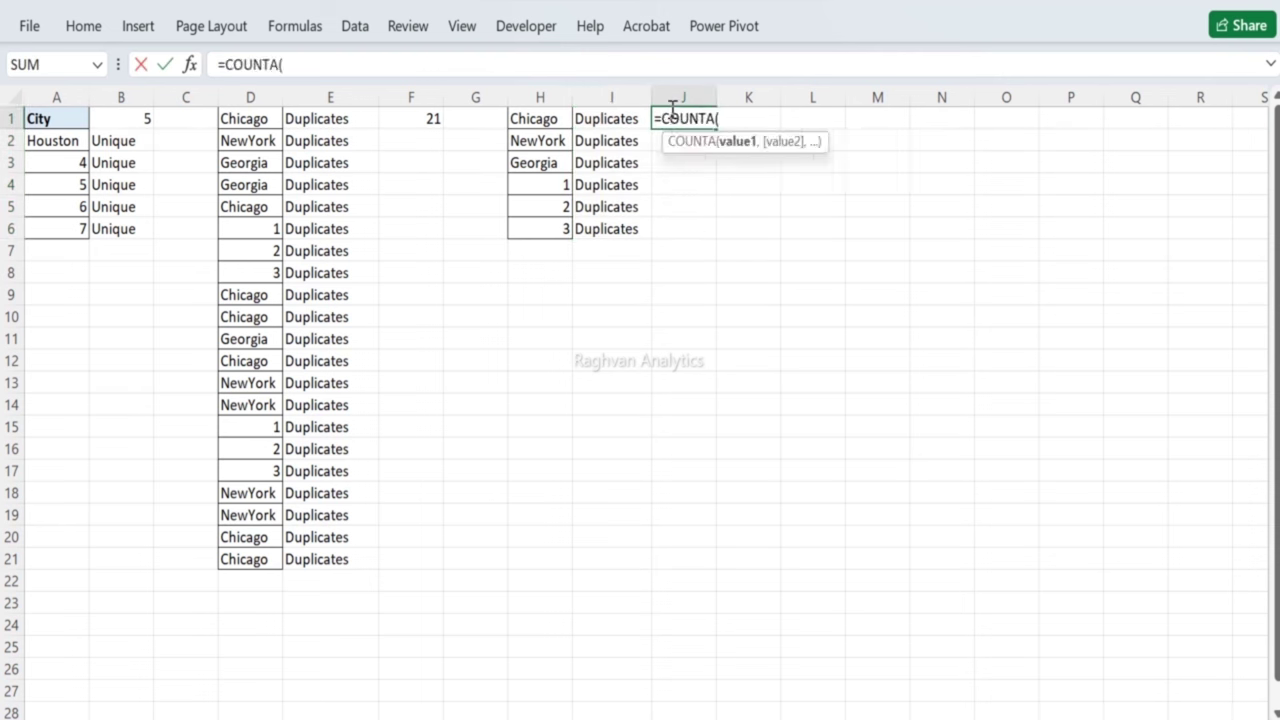
{"action": "key", "text": "Left"}
{"action": "key", "text": "Down"}
{"action": "key", "text": "shift+Down"}
{"action": "key", "text": "shift+Down"}
{"action": "key", "text": "shift+Down"}
{"action": "key", "text": "shift+Down"}
{"action": "key", "text": "Return"}
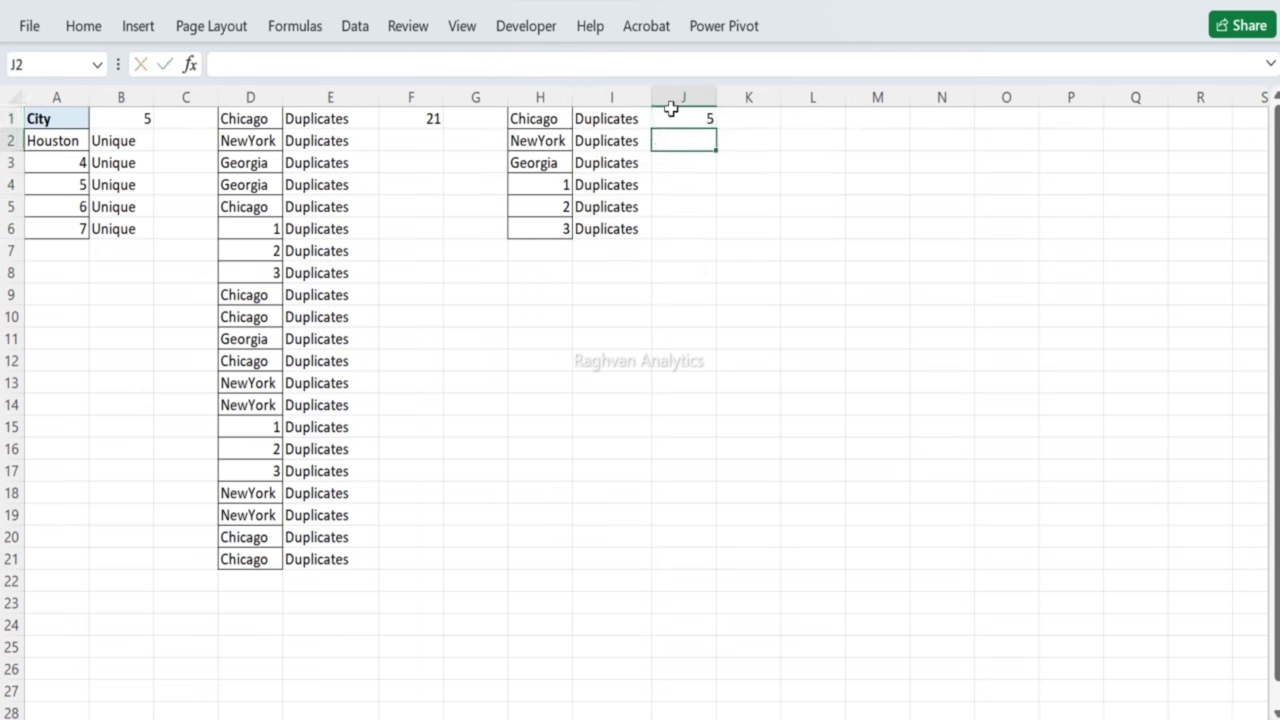
Step: Change the J1 formula's range from column I to H2:H6
{"action": "key", "text": "Up"}
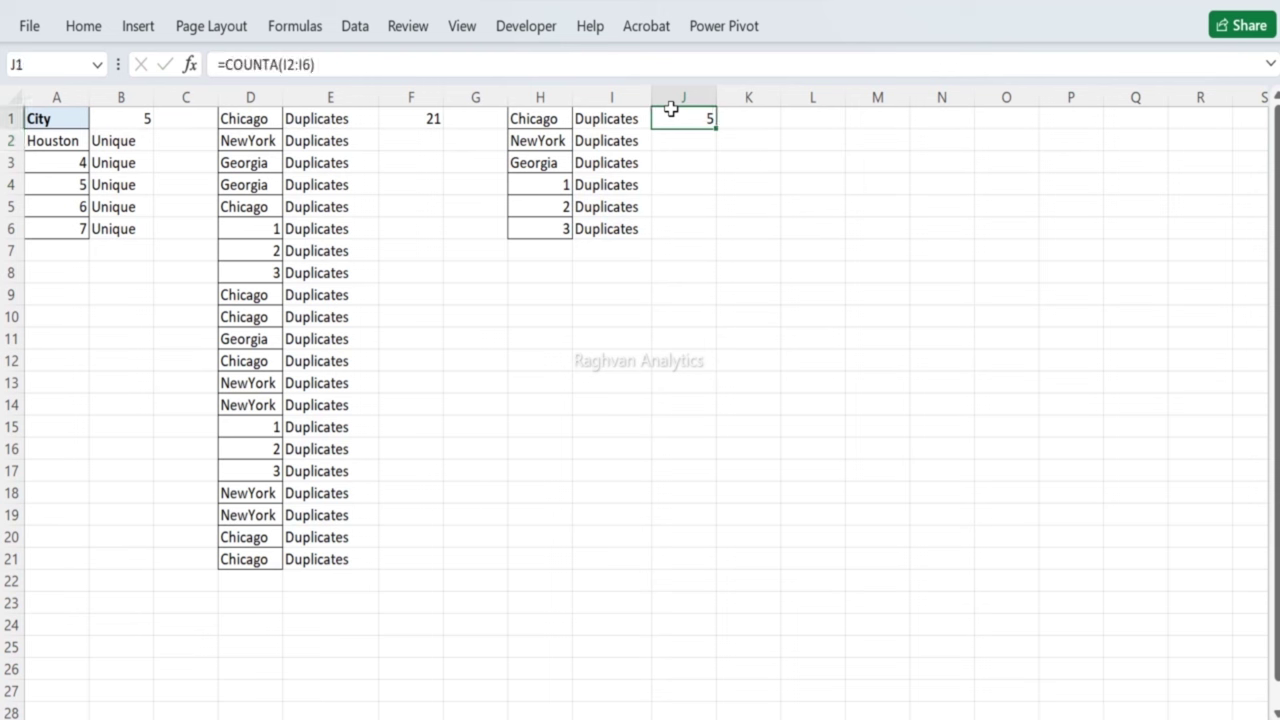
{"action": "key", "text": "Left"}
{"action": "key", "text": "Down"}
{"action": "key", "text": "shift+Down"}
{"action": "key", "text": "shift+Down"}
{"action": "key", "text": "shift+Down"}
{"action": "key", "text": "shift+Down"}
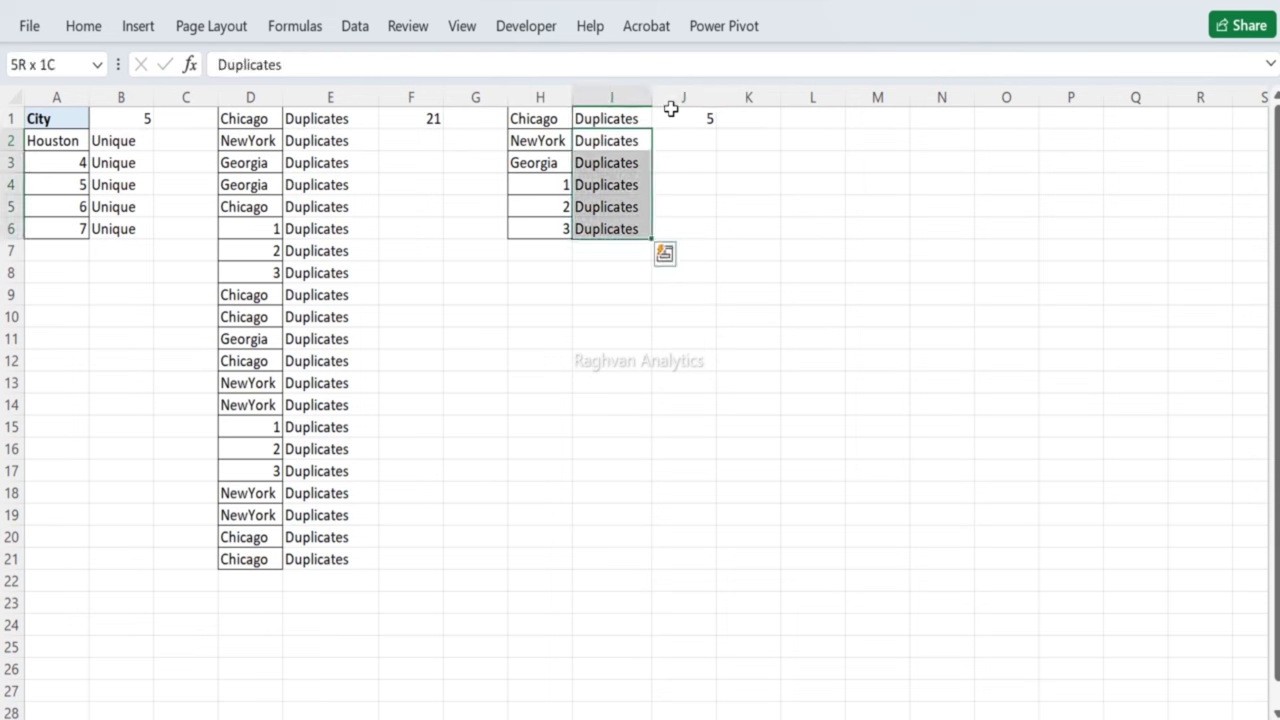
{"action": "left_click", "coordinate": [671, 112]}
{"action": "double_click", "coordinate": [672, 112]}
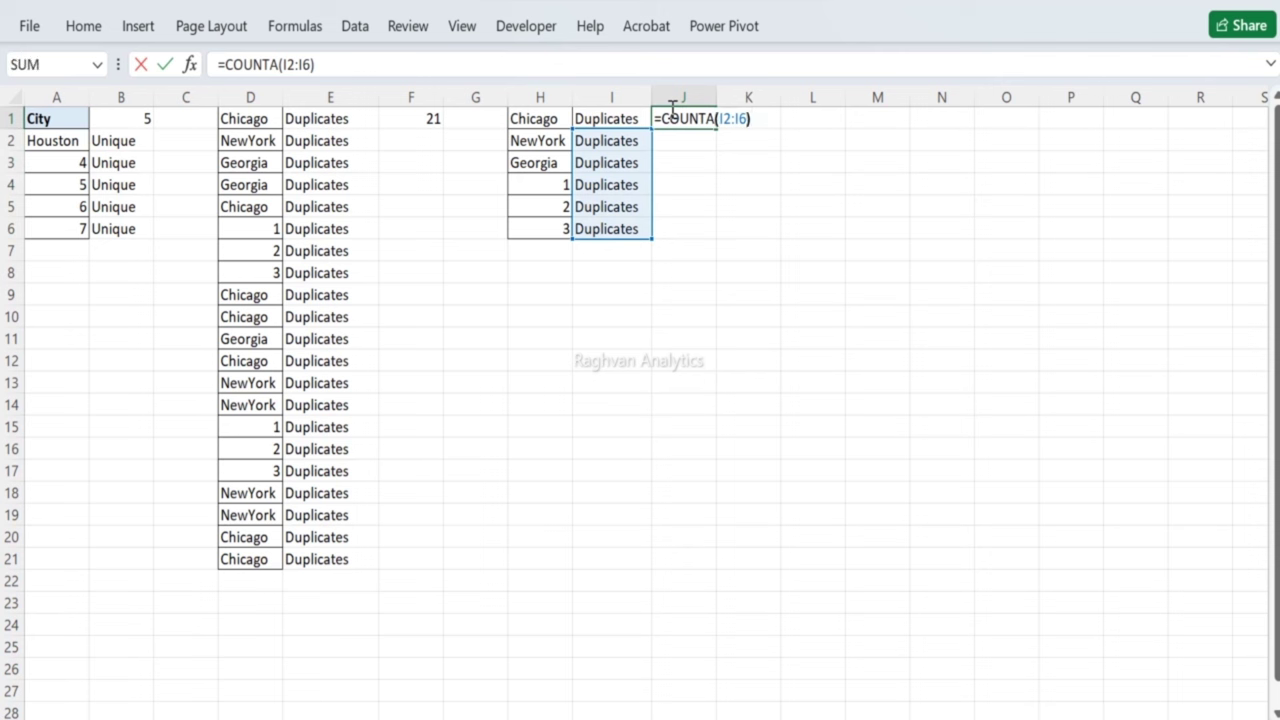
{"action": "key", "text": "Delete"}
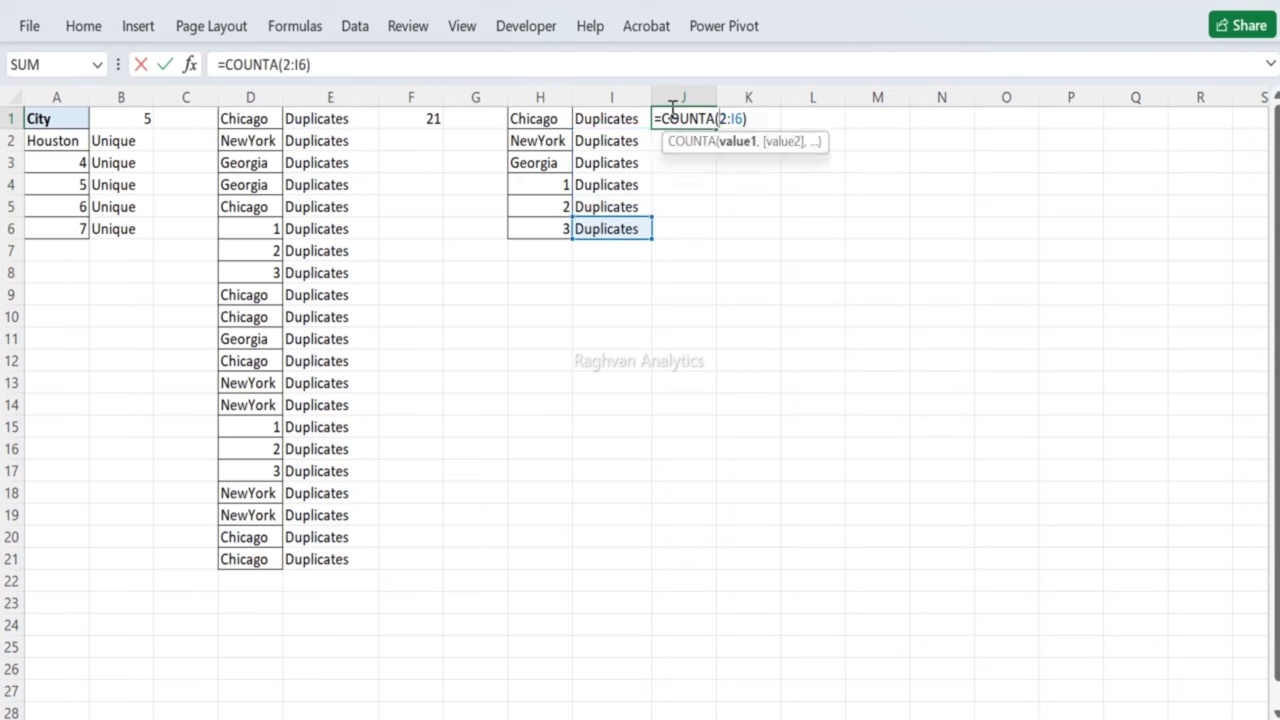
{"action": "type", "text": "H"}
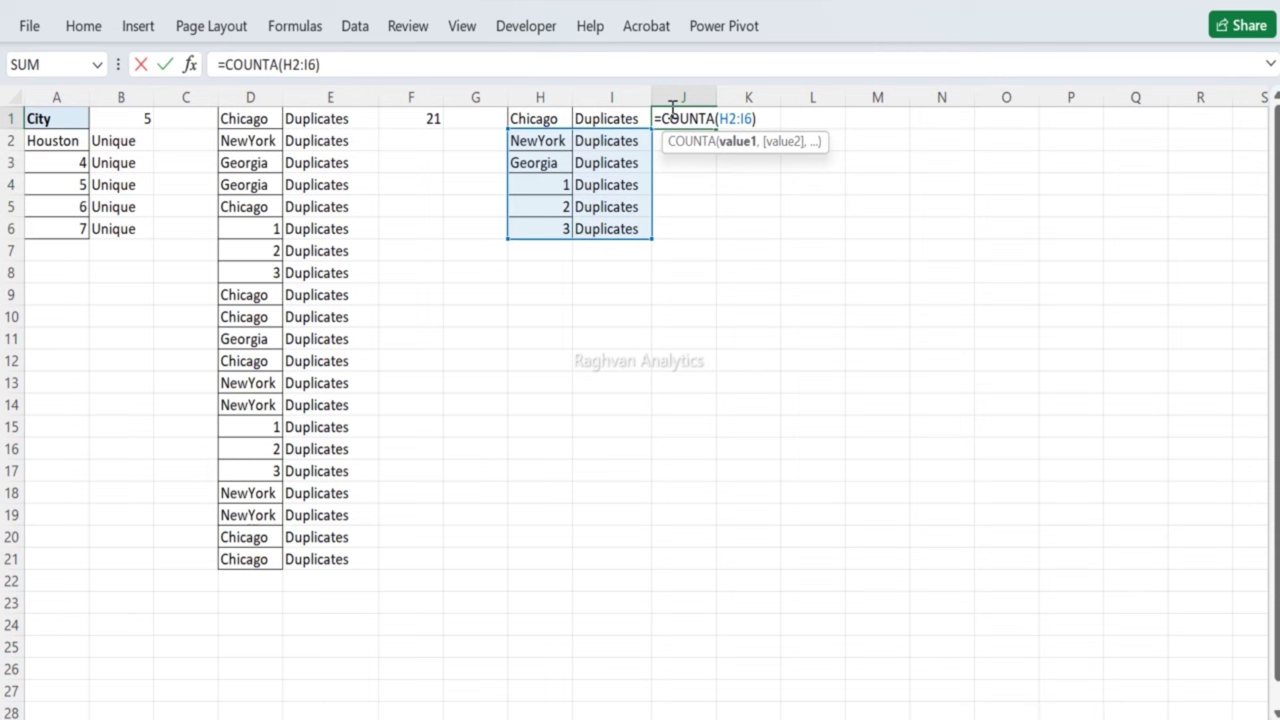
{"action": "key", "text": "Delete"}
{"action": "type", "text": "H"}
{"action": "key", "text": "Return"}
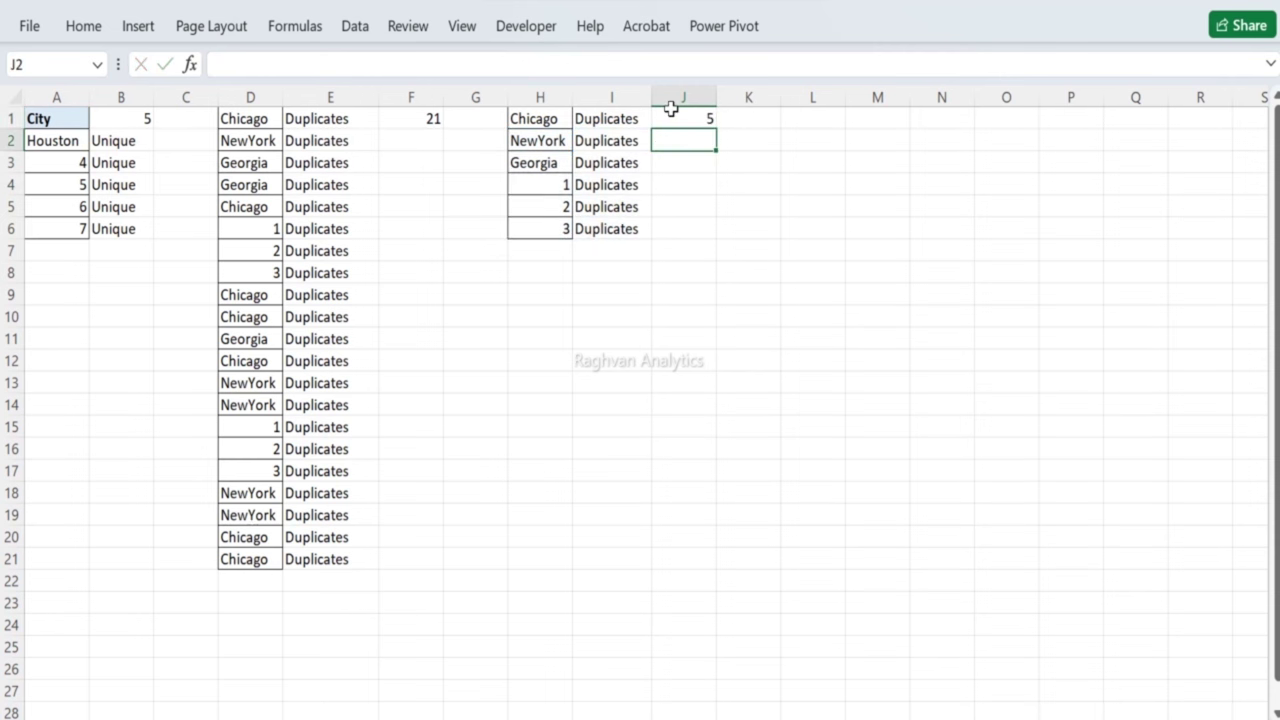
Step: Shift the column H duplicate list down one row to free up H1
{"action": "key", "text": "Left"}
{"action": "key", "text": "Left"}
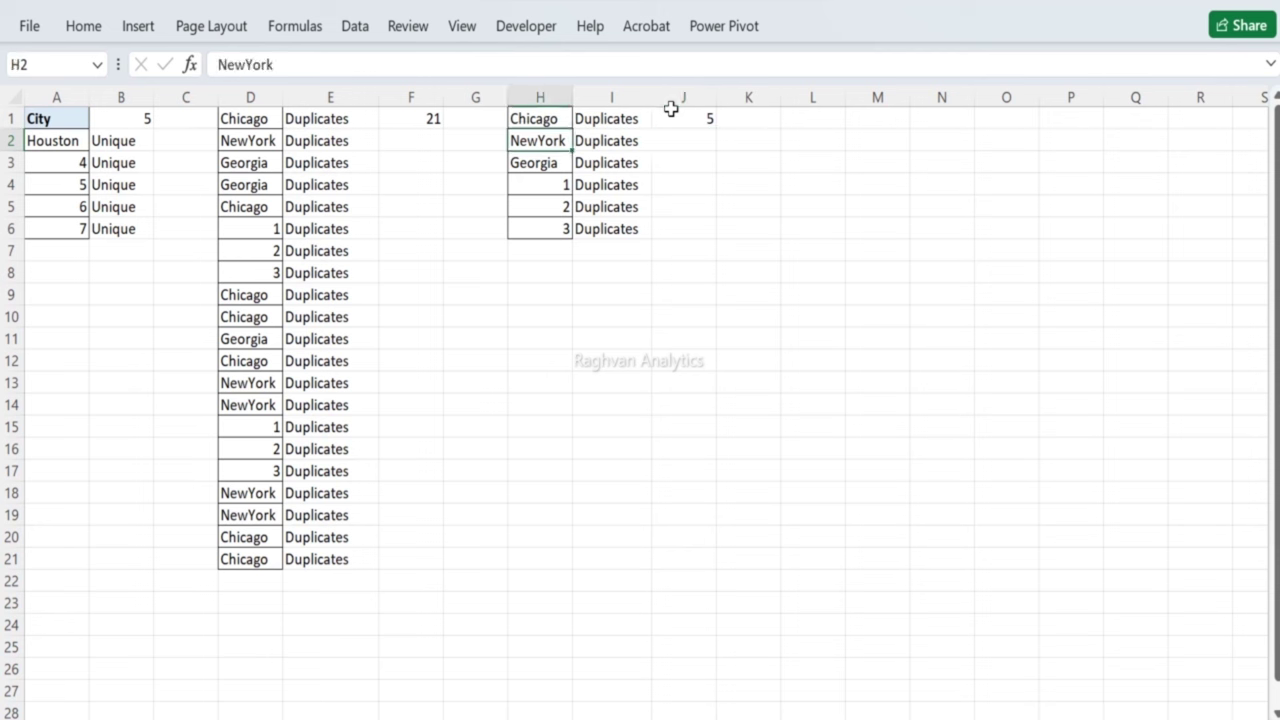
{"action": "key", "text": "Down"}
{"action": "key", "text": "Down"}
{"action": "key", "text": "Down"}
{"action": "key", "text": "Up"}
{"action": "key", "text": "Up"}
{"action": "key", "text": "Up"}
{"action": "key", "text": "Up"}
{"action": "key", "text": "Right"}
{"action": "key", "text": "Right"}
{"action": "key", "text": "Left"}
{"action": "key", "text": "Left"}
{"action": "key", "text": "ctrl+shift+Down"}
{"action": "key", "text": "ctrl+c"}
{"action": "key", "text": "Down"}
{"action": "key", "text": "ctrl+v"}
{"action": "key", "text": "Up"}
{"action": "key", "text": "Left"}
{"action": "key", "text": "Left"}
Step: Copy the City header from A1 into H1
{"action": "key", "text": "Home"}
{"action": "key", "text": "ctrl+c"}
{"action": "key", "text": "Right"}
{"action": "key", "text": "Right"}
{"action": "key", "text": "Right"}
{"action": "key", "text": "Right"}
{"action": "key", "text": "Right"}
{"action": "key", "text": "Right"}
{"action": "key", "text": "Right"}
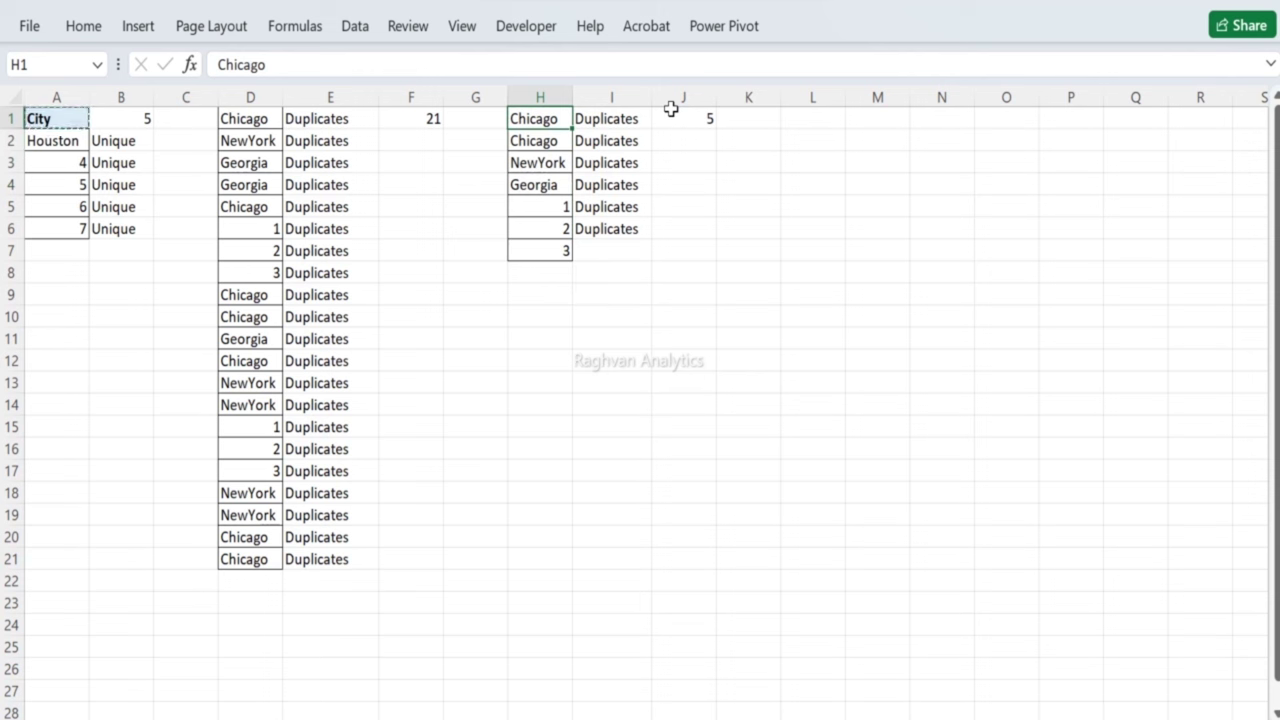
{"action": "key", "text": "ctrl+v"}
{"action": "key", "text": "Left"}
{"action": "key", "text": "Left"}
{"action": "key", "text": "Left"}
{"action": "key", "text": "Left"}
{"action": "key", "text": "Right"}
{"action": "key", "text": "Right"}
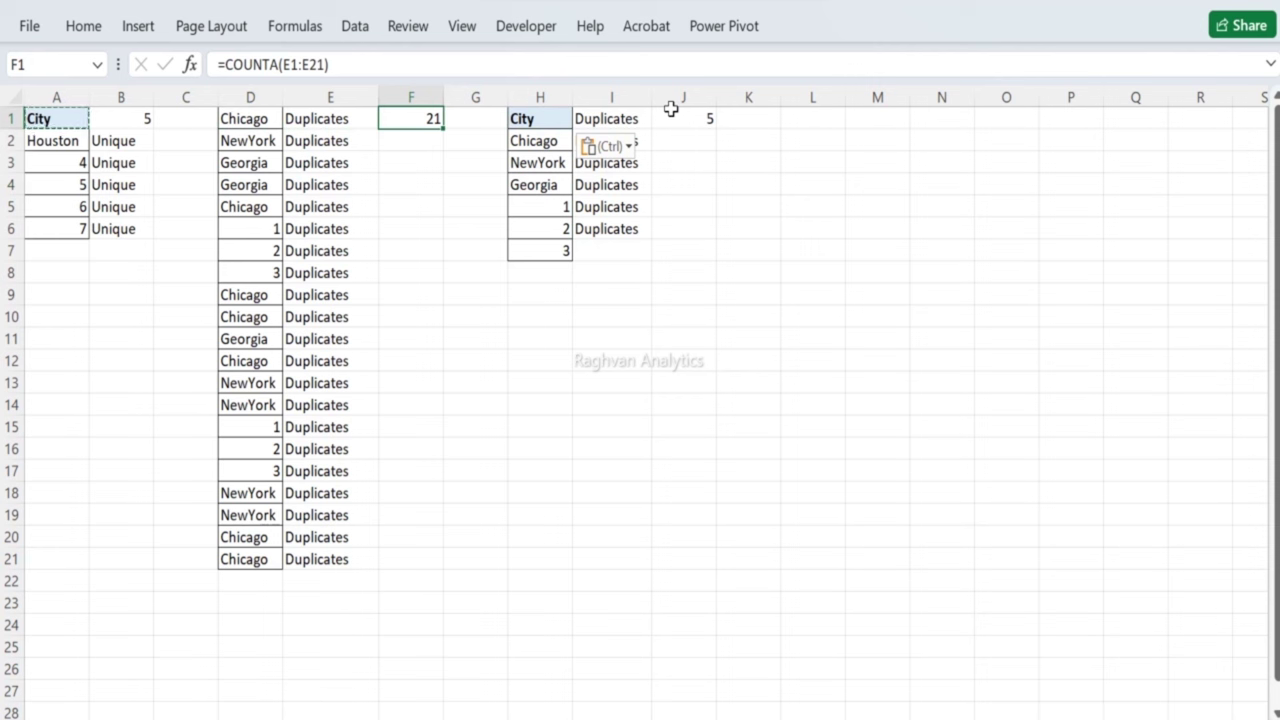
{"action": "key", "text": "Right"}
{"action": "key", "text": "Right"}
Step: Shift the columns D and E block down one row
{"action": "key", "text": "Left"}
{"action": "key", "text": "Left"}
{"action": "key", "text": "Left"}
{"action": "key", "text": "Left"}
{"action": "key", "text": "shift+Right"}
{"action": "key", "text": "ctrl+shift+Down"}
{"action": "key", "text": "ctrl+c"}
{"action": "key", "text": "Down"}
{"action": "key", "text": "ctrl+v"}
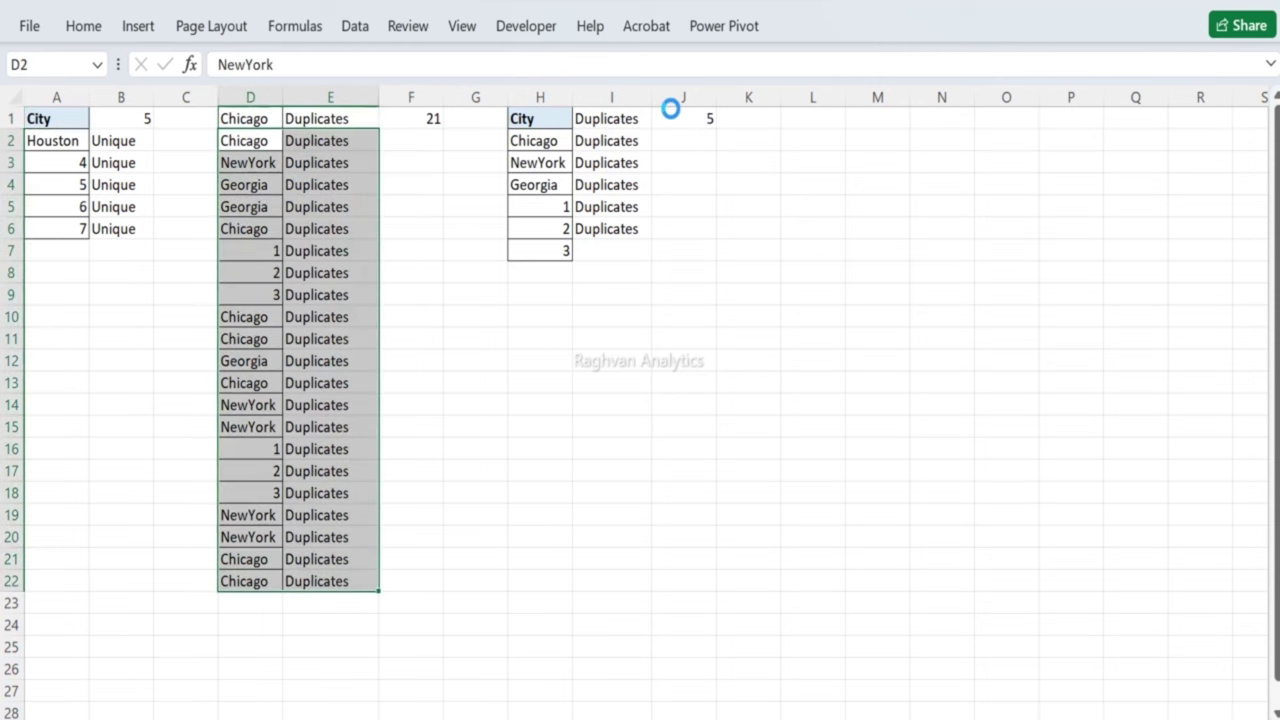
Step: Head columns D and E with City, renaming E1 to City_D
{"action": "key", "text": "Up"}
{"action": "key", "text": "Right"}
{"action": "key", "text": "Left"}
{"action": "key", "text": "Left"}
{"action": "key", "text": "Left"}
{"action": "key", "text": "Left"}
{"action": "key", "text": "ctrl+c"}
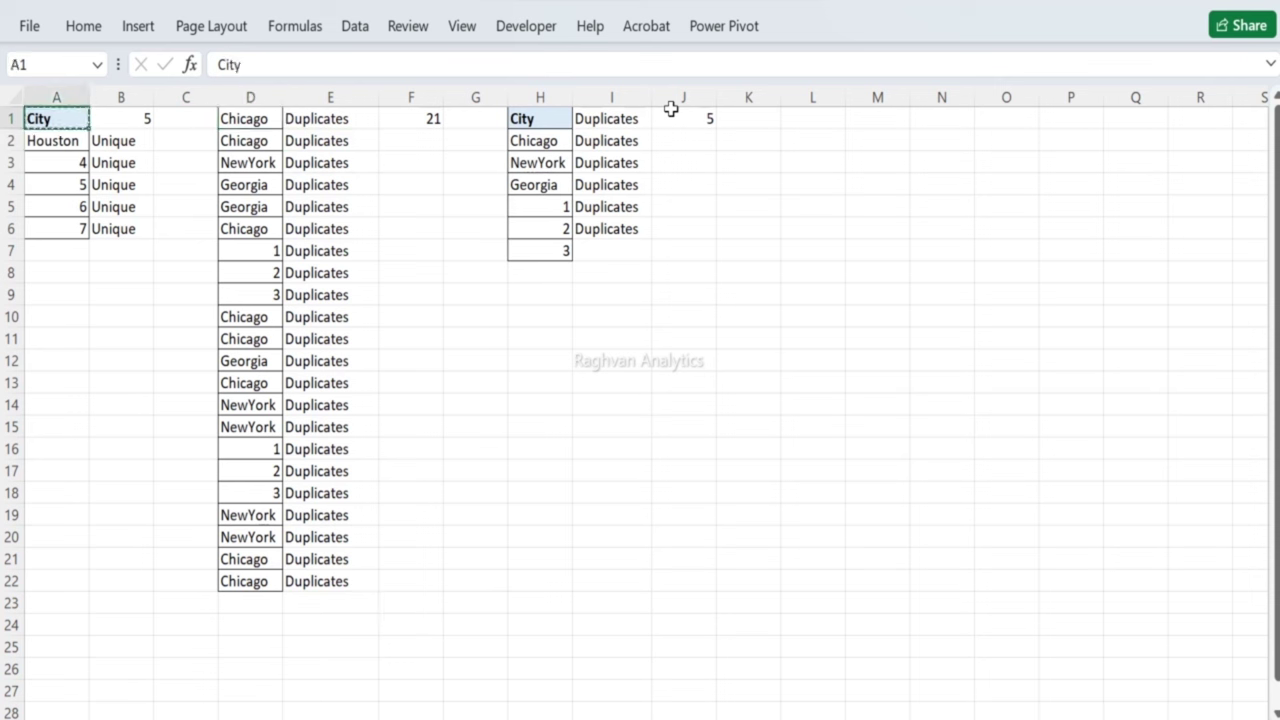
{"action": "key", "text": "Right"}
{"action": "key", "text": "Right"}
{"action": "key", "text": "Right"}
{"action": "key", "text": "ctrl+v"}
{"action": "key", "text": "Right"}
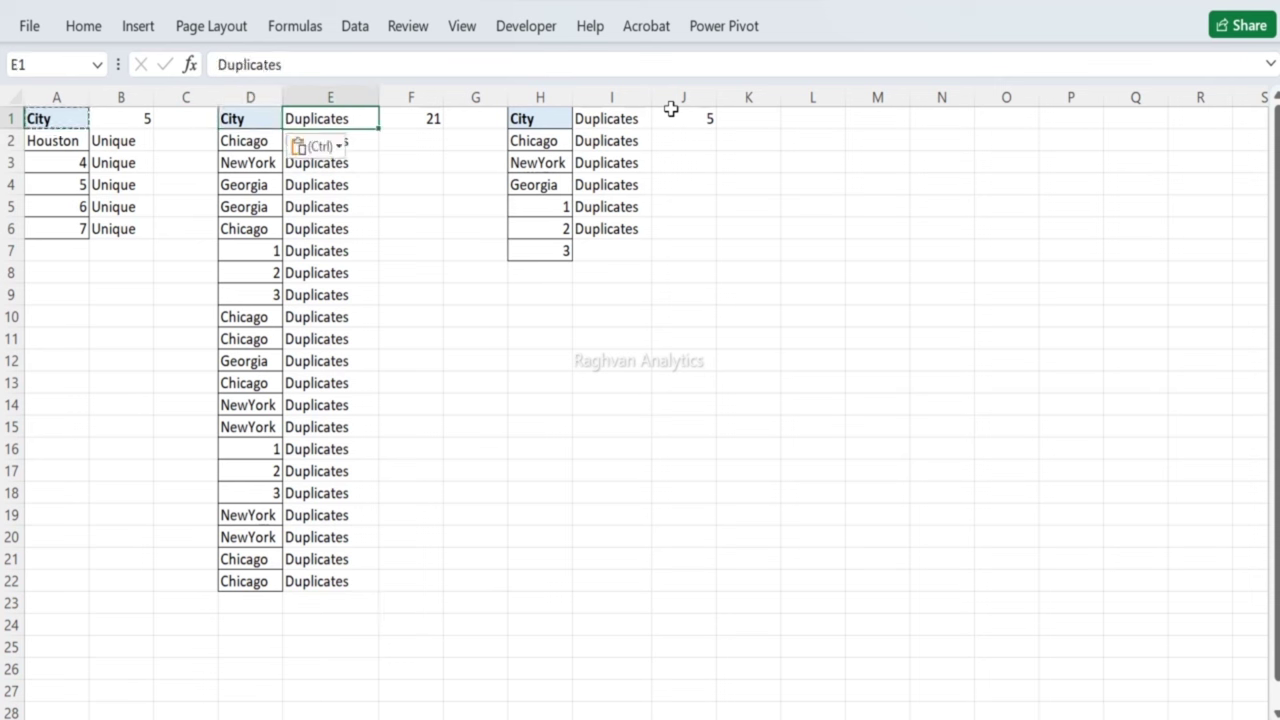
{"action": "key", "text": "ctrl+v"}
{"action": "key", "text": "Right"}
{"action": "key", "text": "Right"}
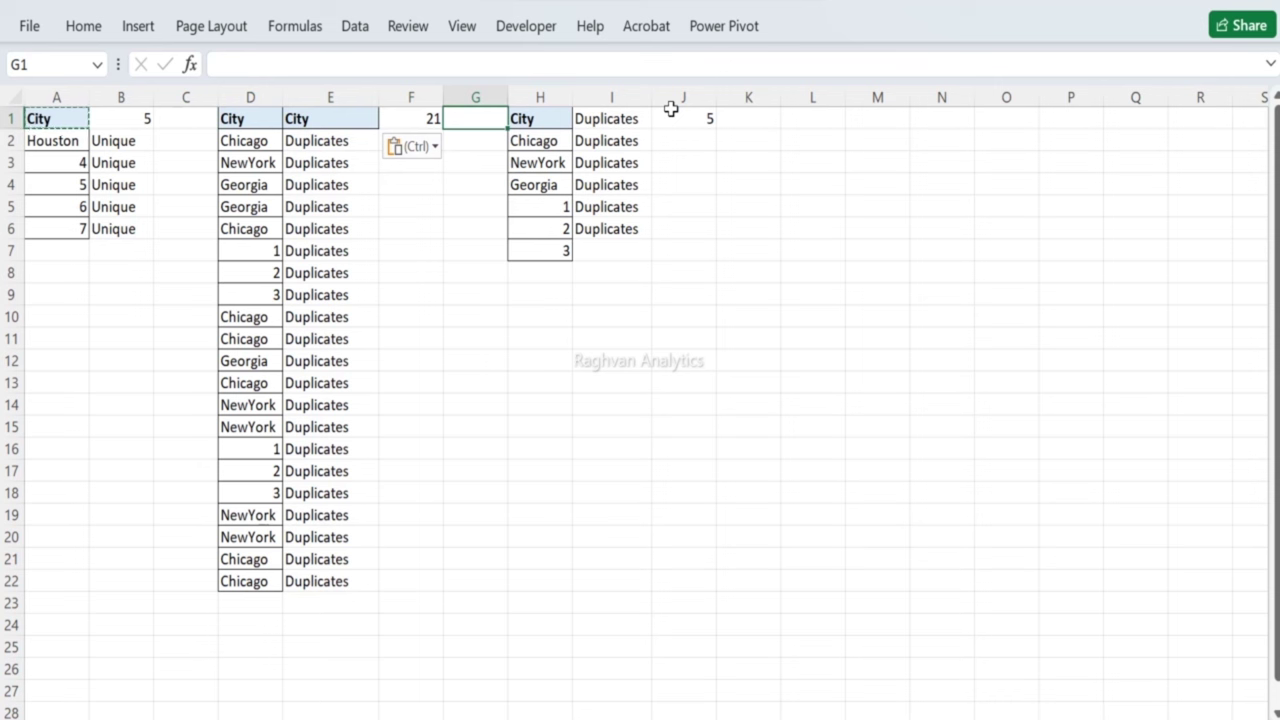
{"action": "key", "text": "Left"}
{"action": "key", "text": "Left"}
{"action": "key", "text": "F2"}
{"action": "type", "text": "_D"}
{"action": "key", "text": "Return"}
{"action": "key", "text": "Up"}
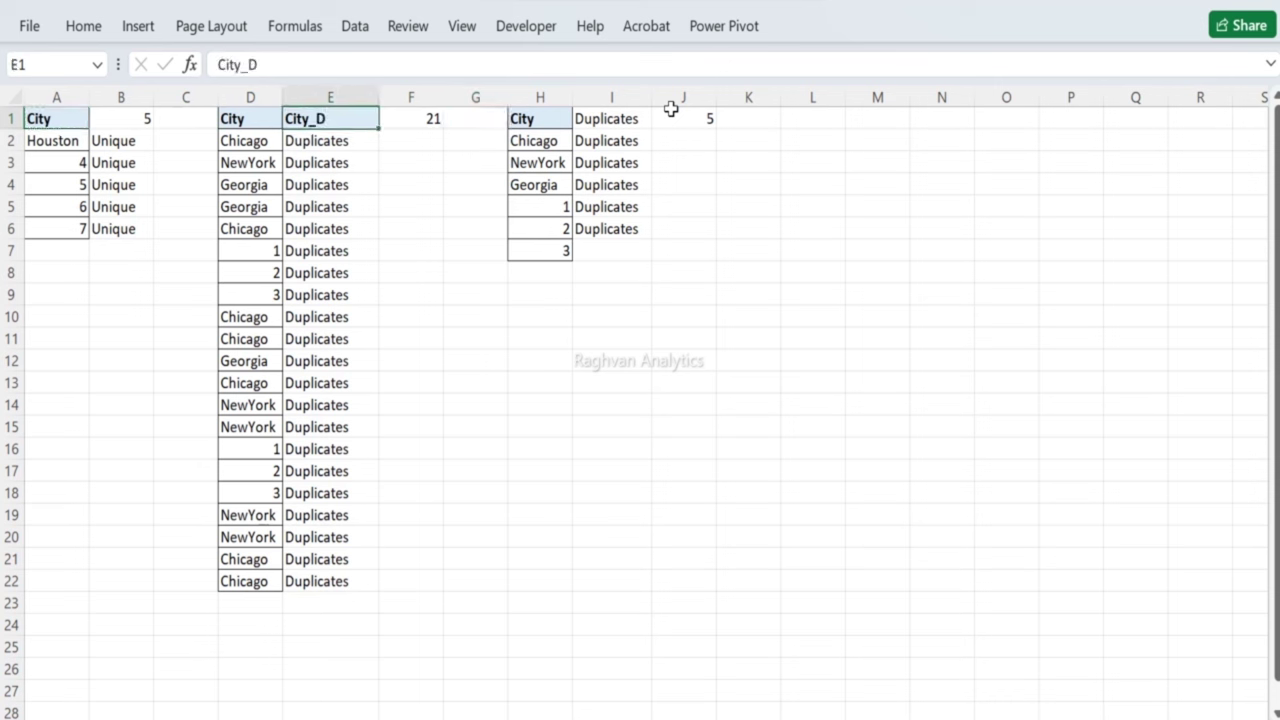
Step: Change F1 to =COUNTA(D2:D22) so it counts all 21 cities
{"action": "key", "text": "Right"}
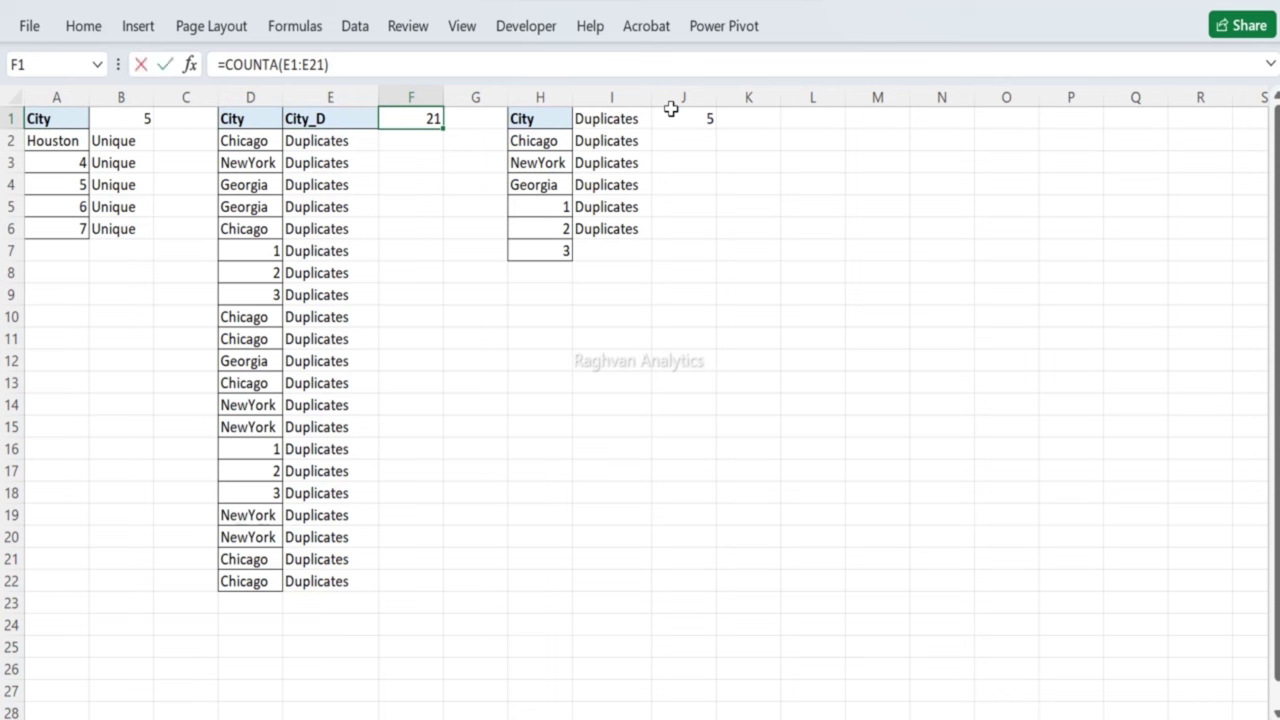
{"action": "key", "text": "F2"}
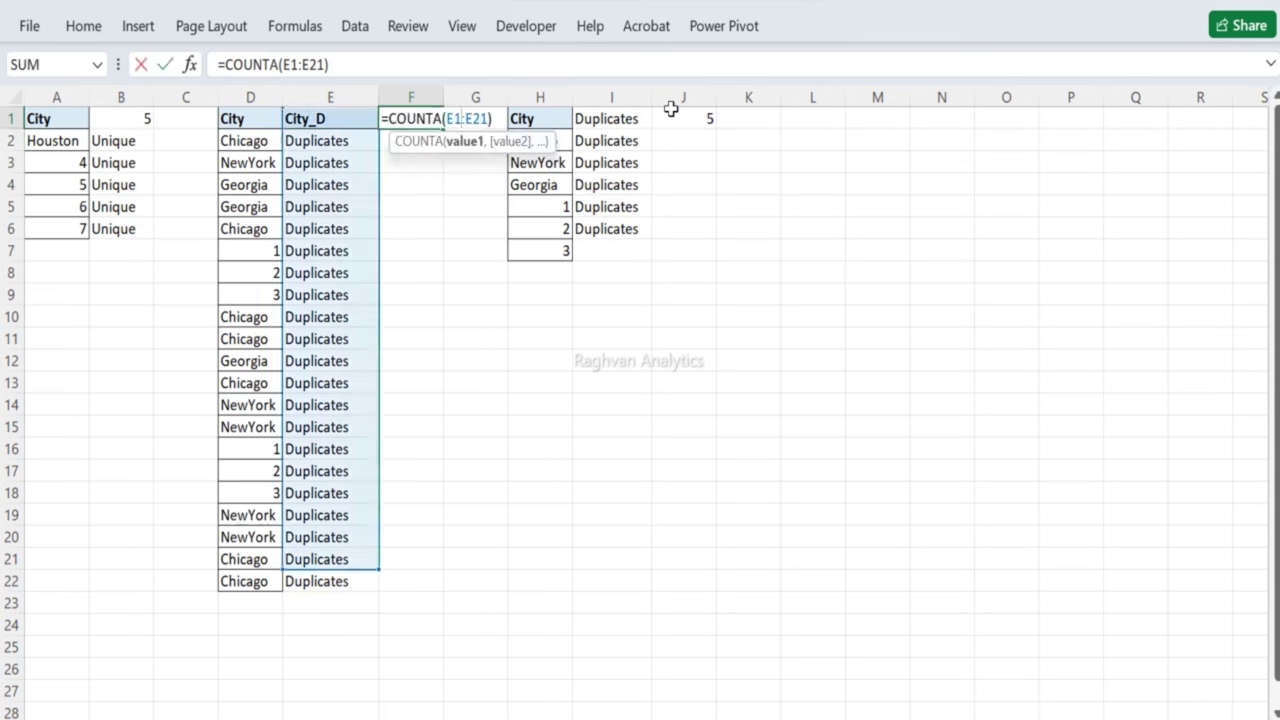
{"action": "key", "text": "BackSpace"}
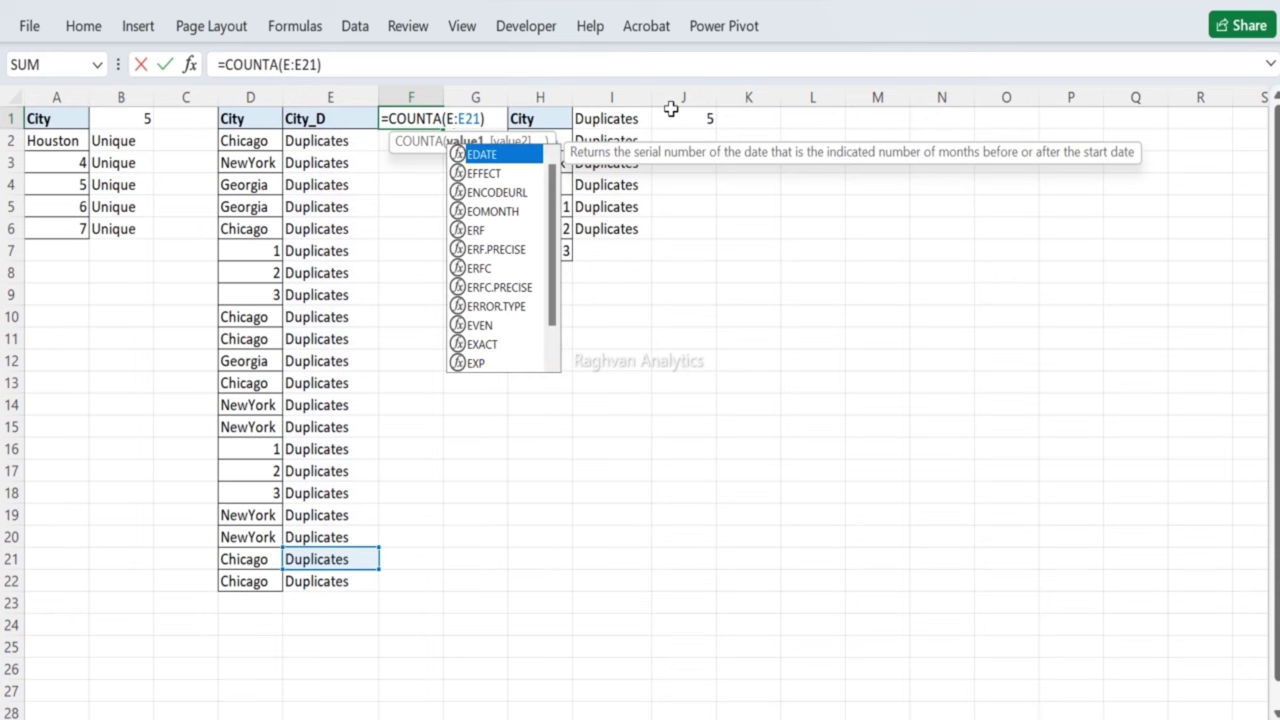
{"action": "key", "text": "BackSpace"}
{"action": "type", "text": "D2"}
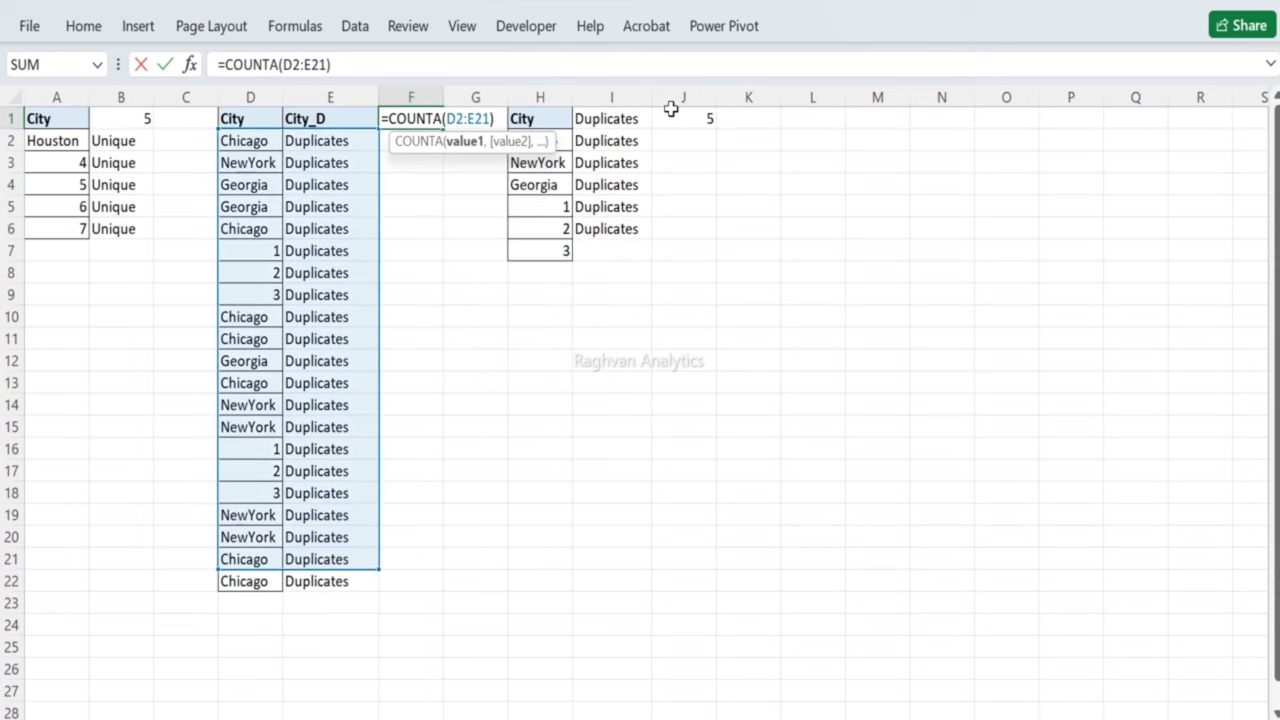
{"action": "key", "text": "BackSpace"}
{"action": "key", "text": "BackSpace"}
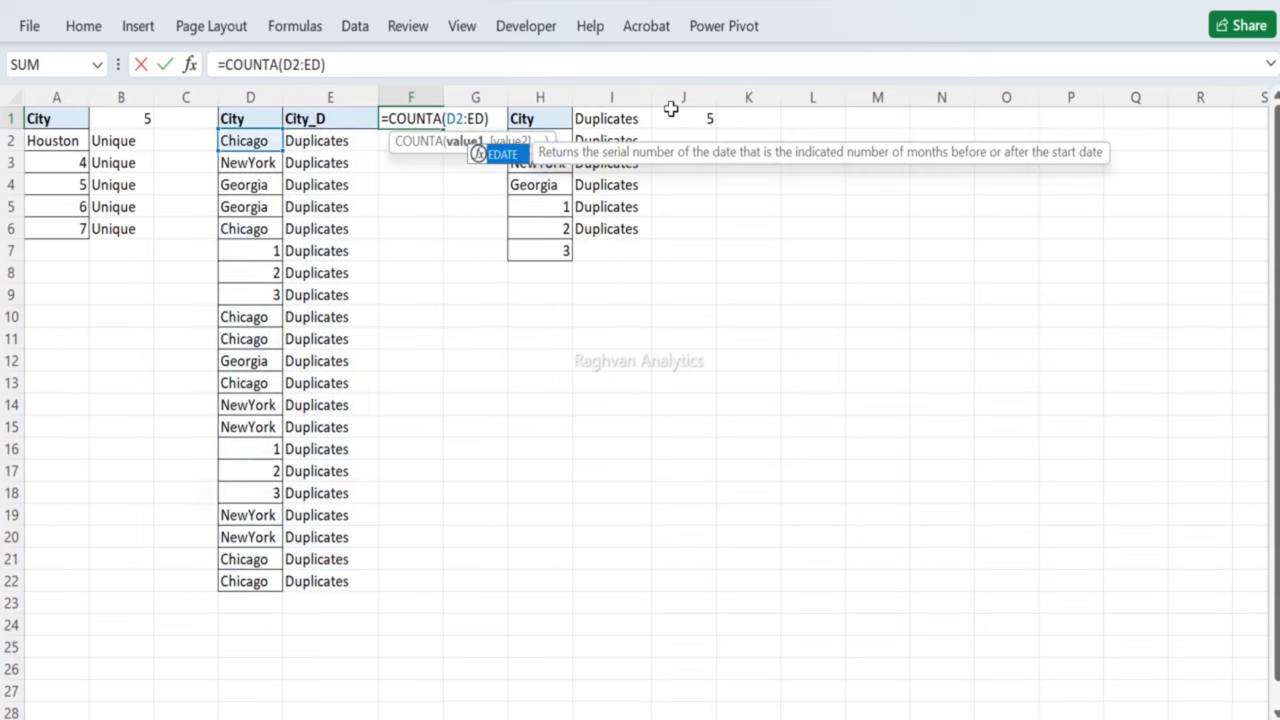
{"action": "type", "text": "22"}
{"action": "key", "text": "Return"}
{"action": "key", "text": "Up"}
{"action": "key", "text": "F2"}
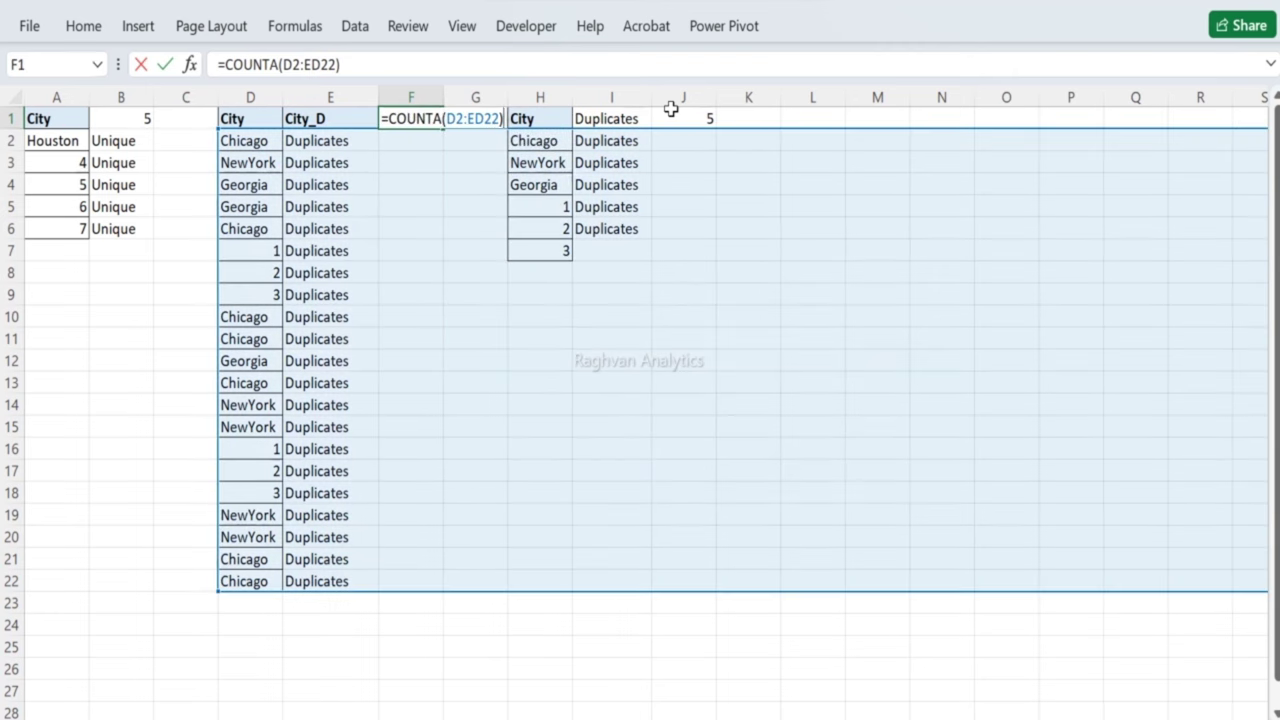
{"action": "key", "text": "Left"}
{"action": "key", "text": "Left"}
{"action": "key", "text": "Left"}
{"action": "key", "text": "Left"}
{"action": "key", "text": "BackSpace"}
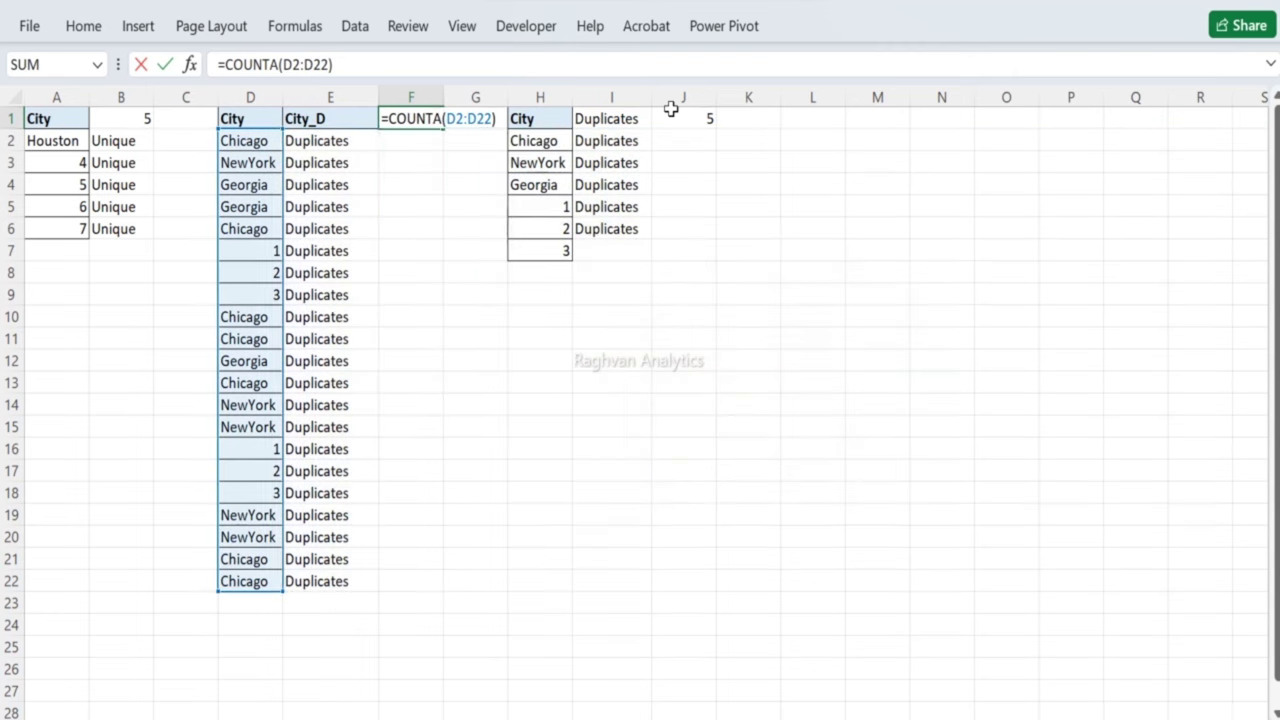
{"action": "key", "text": "Return"}
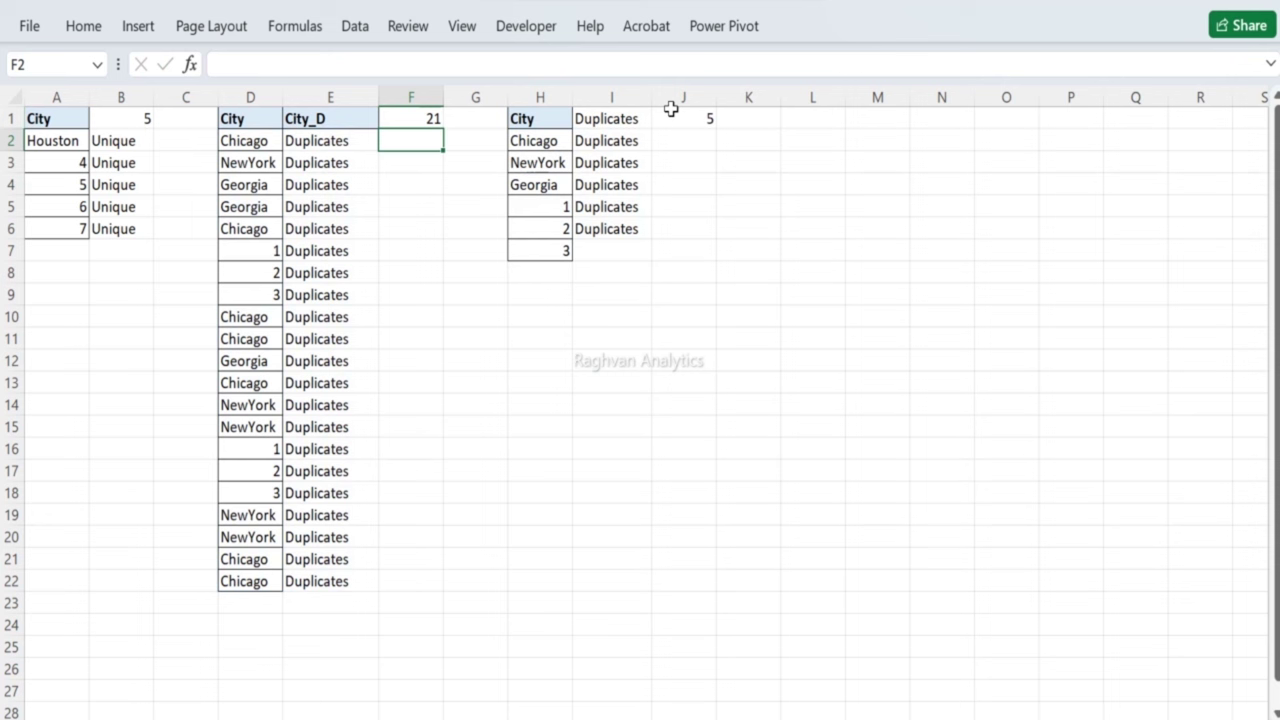
Step: Copy City_D into I1 and fill I6:I7 with Duplicates
{"action": "key", "text": "Right"}
{"action": "key", "text": "Right"}
{"action": "key", "text": "Right"}
{"action": "key", "text": "Up"}
{"action": "key", "text": "Left"}
{"action": "key", "text": "Left"}
{"action": "key", "text": "Left"}
{"action": "key", "text": "Left"}
{"action": "key", "text": "ctrl+c"}
{"action": "key", "text": "Right"}
{"action": "key", "text": "Right"}
{"action": "key", "text": "Right"}
{"action": "key", "text": "Right"}
{"action": "key", "text": "ctrl+v"}
{"action": "key", "text": "Down"}
{"action": "key", "text": "Down"}
{"action": "key", "text": "Down"}
{"action": "key", "text": "Down"}
{"action": "key", "text": "Down"}
{"action": "key", "text": "ctrl+v"}
{"action": "key", "text": "Up"}
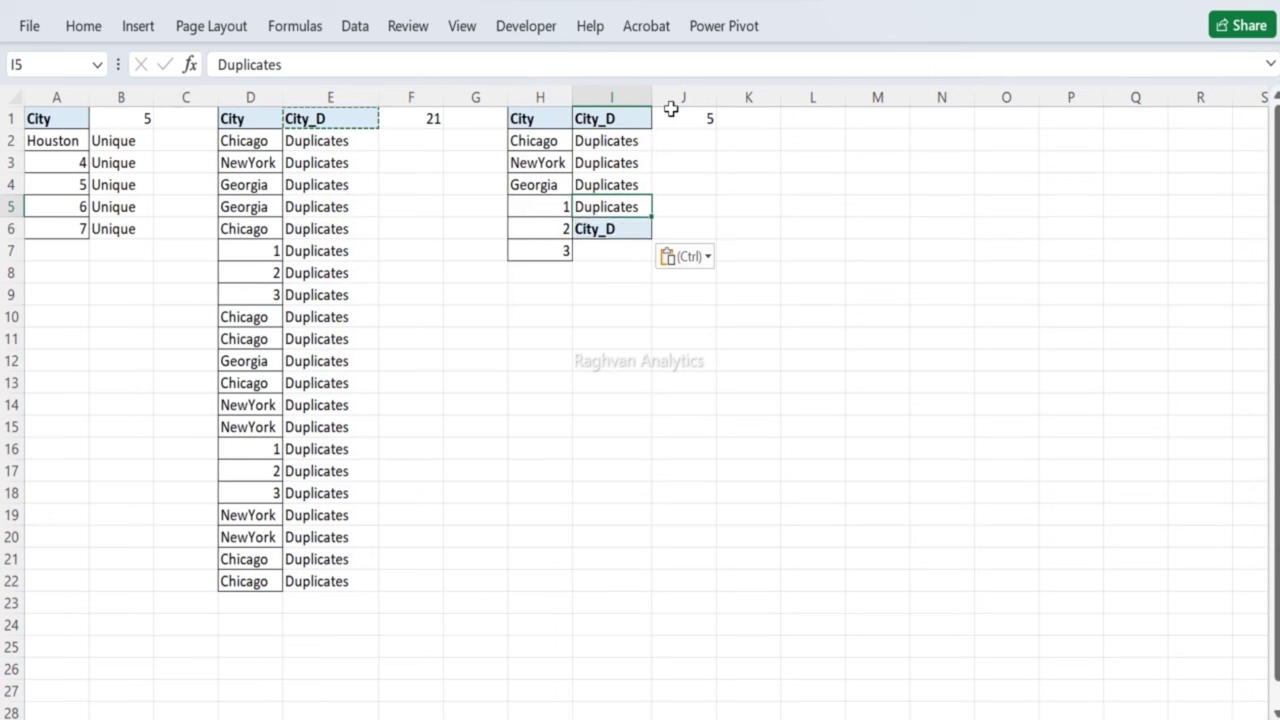
{"action": "key", "text": "ctrl+c"}
{"action": "key", "text": "Down"}
{"action": "key", "text": "shift+Down"}
{"action": "key", "text": "ctrl+v"}
{"action": "key", "text": "Up"}
Step: Edit J1 to =COUNTA(H2:H7) so it returns 6
{"action": "key", "text": "Left"}
{"action": "key", "text": "Up"}
{"action": "key", "text": "Up"}
{"action": "key", "text": "Up"}
{"action": "key", "text": "ctrl+shift+Down"}
{"action": "key", "text": "Right"}
{"action": "key", "text": "Up"}
{"action": "key", "text": "Right"}
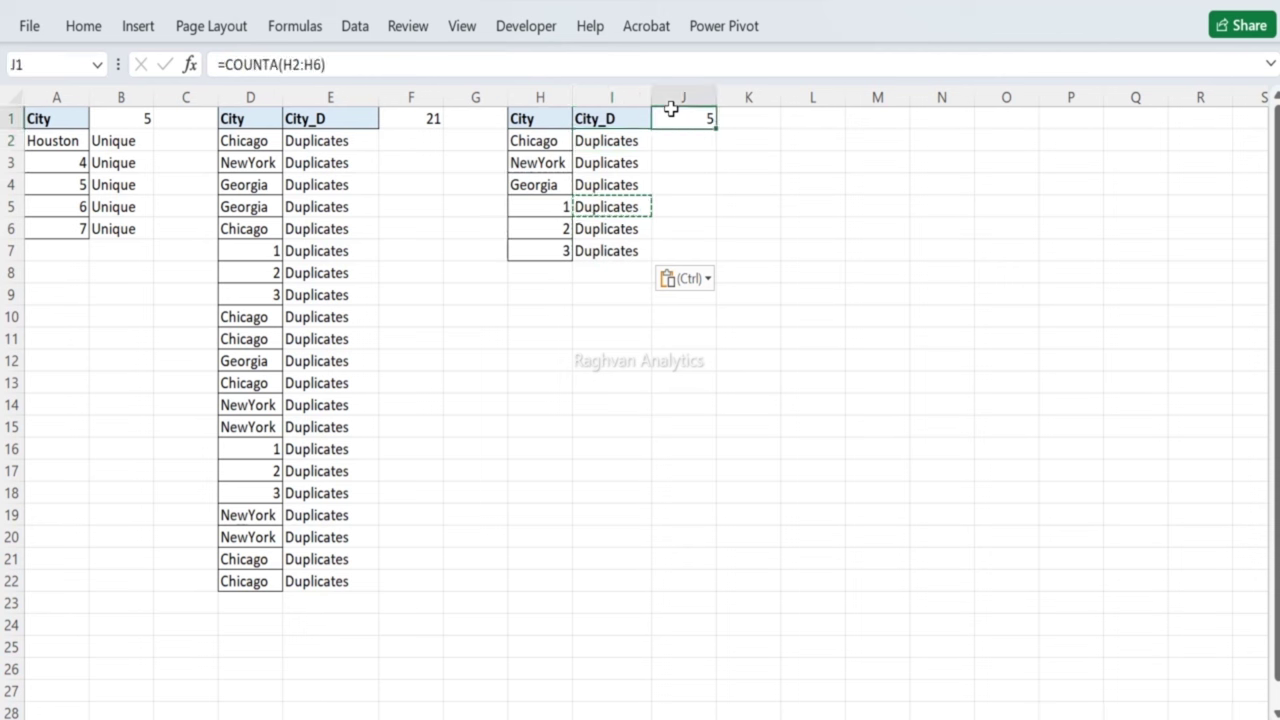
{"action": "key", "text": "F2"}
{"action": "key", "text": "BackSpace"}
{"action": "type", "text": "7"}
{"action": "key", "text": "Return"}
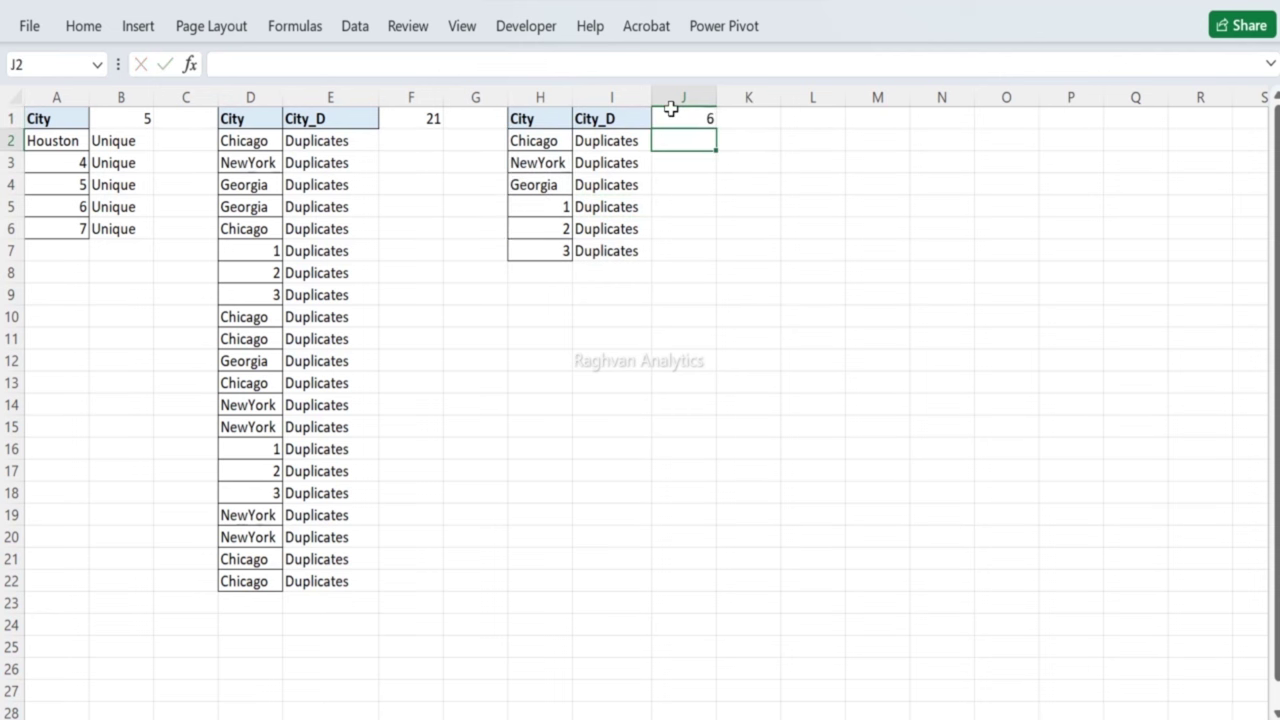
Step: Review the results: 5 unique, 21 duplicates, 6 distinct duplicates
{"action": "key", "text": "Left"}
{"action": "key", "text": "Left"}
{"action": "key", "text": "Left"}
{"action": "key", "text": "Left"}
{"action": "key", "text": "Left"}
{"action": "key", "text": "Left"}
{"action": "key", "text": "Left"}
{"action": "key", "text": "Left"}
{"action": "key", "text": "Left"}
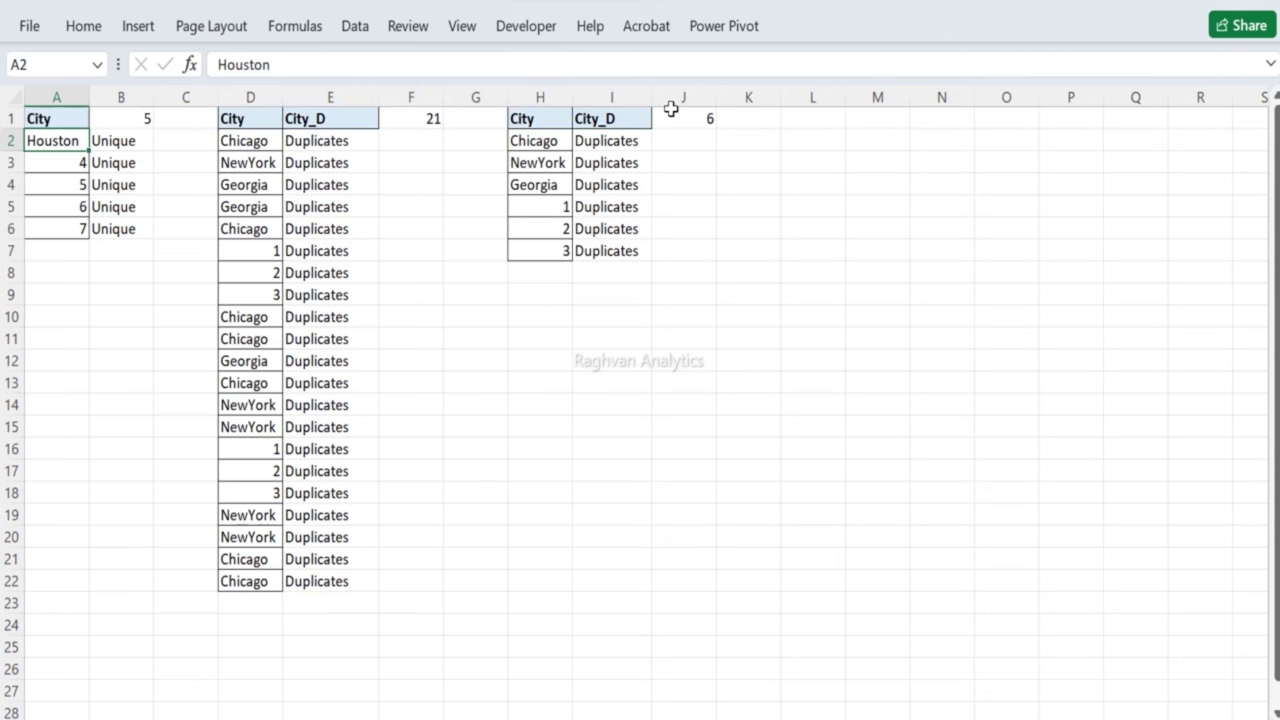
{"action": "key", "text": "Right"}
{"action": "key", "text": "Right"}
{"action": "key", "text": "Right"}
{"action": "key", "text": "Right"}
{"action": "key", "text": "Right"}
{"action": "key", "text": "Right"}
{"action": "key", "text": "Right"}
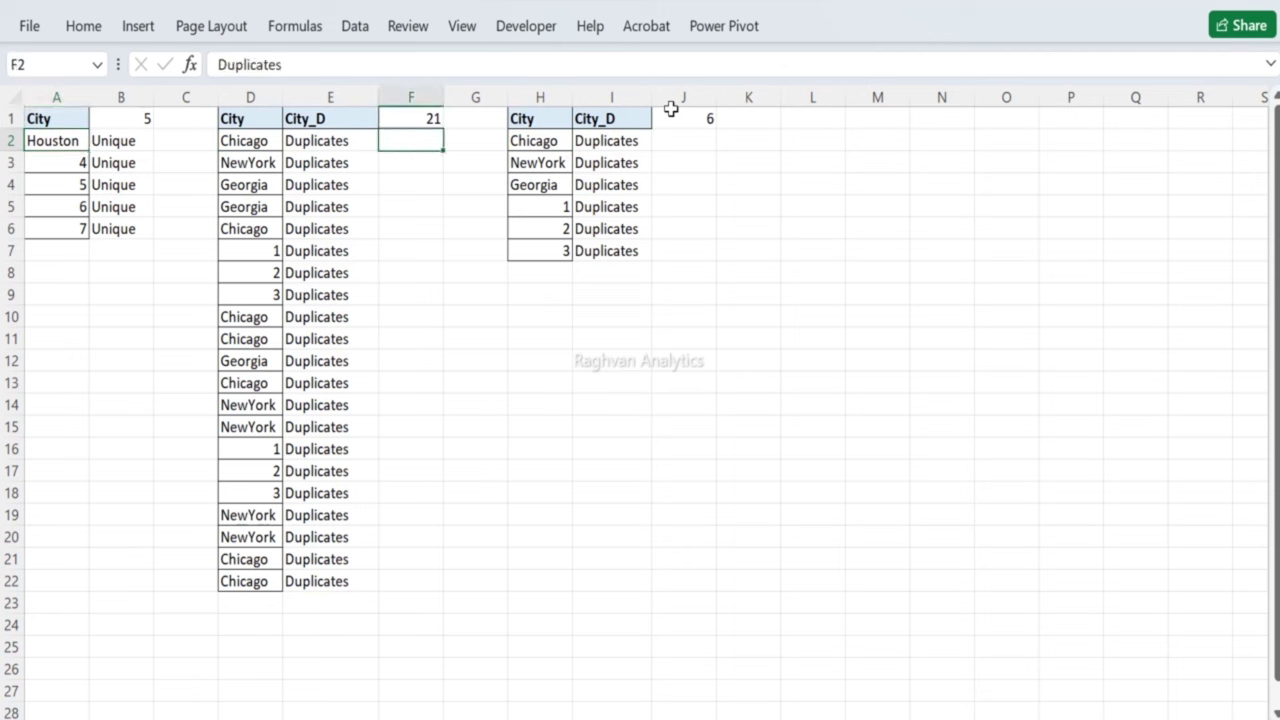
{"action": "key", "text": "Down"}
{"action": "key", "text": "Down"}
{"action": "key", "text": "Down"}
{"action": "key", "text": "Down"}
{"action": "key", "text": "Down"}
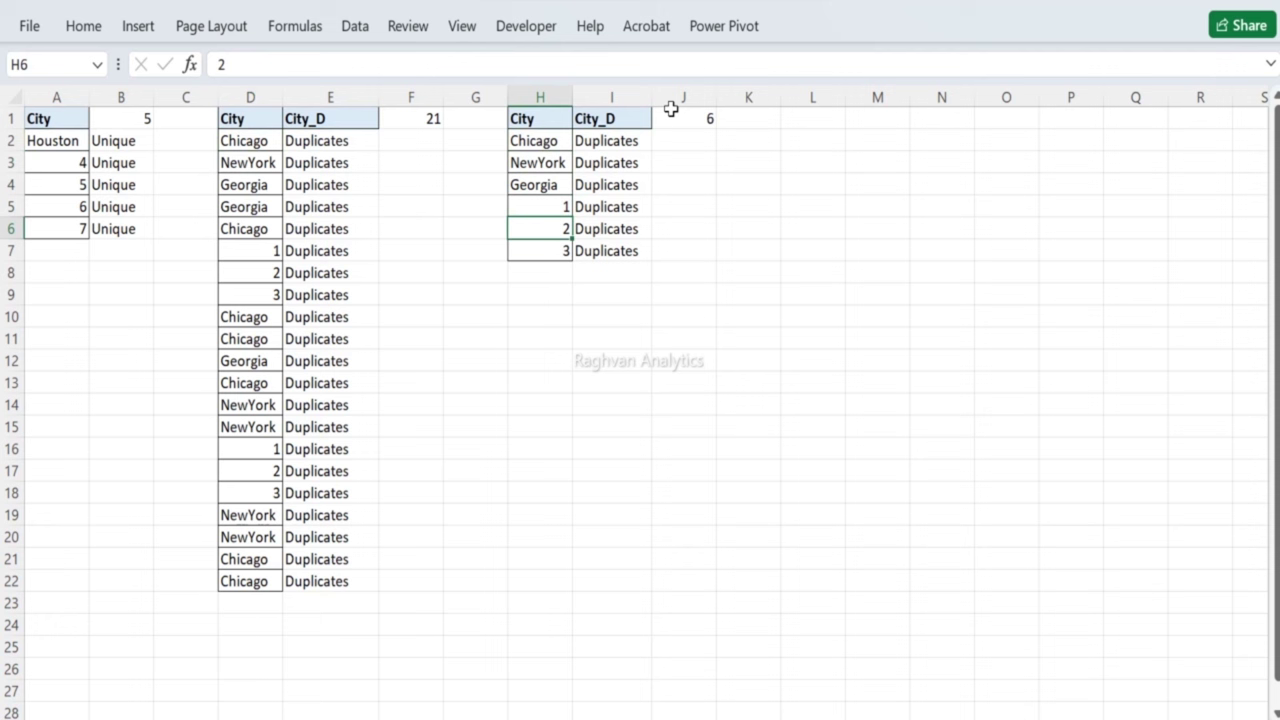
{"action": "key", "text": "Up"}
{"action": "key", "text": "Up"}
{"action": "key", "text": "Up"}
{"action": "key", "text": "Up"}
{"action": "key", "text": "Up"}
{"action": "key", "text": "Up"}
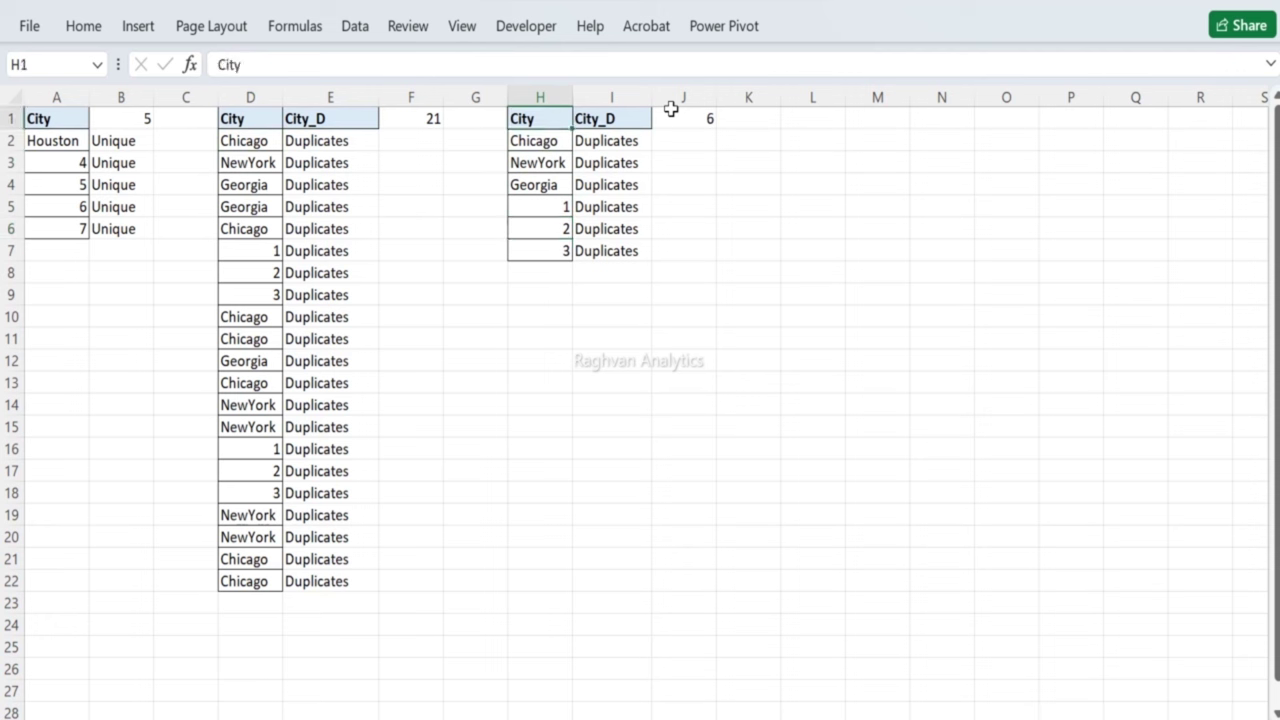
{"action": "key", "text": "Left"}
{"action": "key", "text": "Left"}
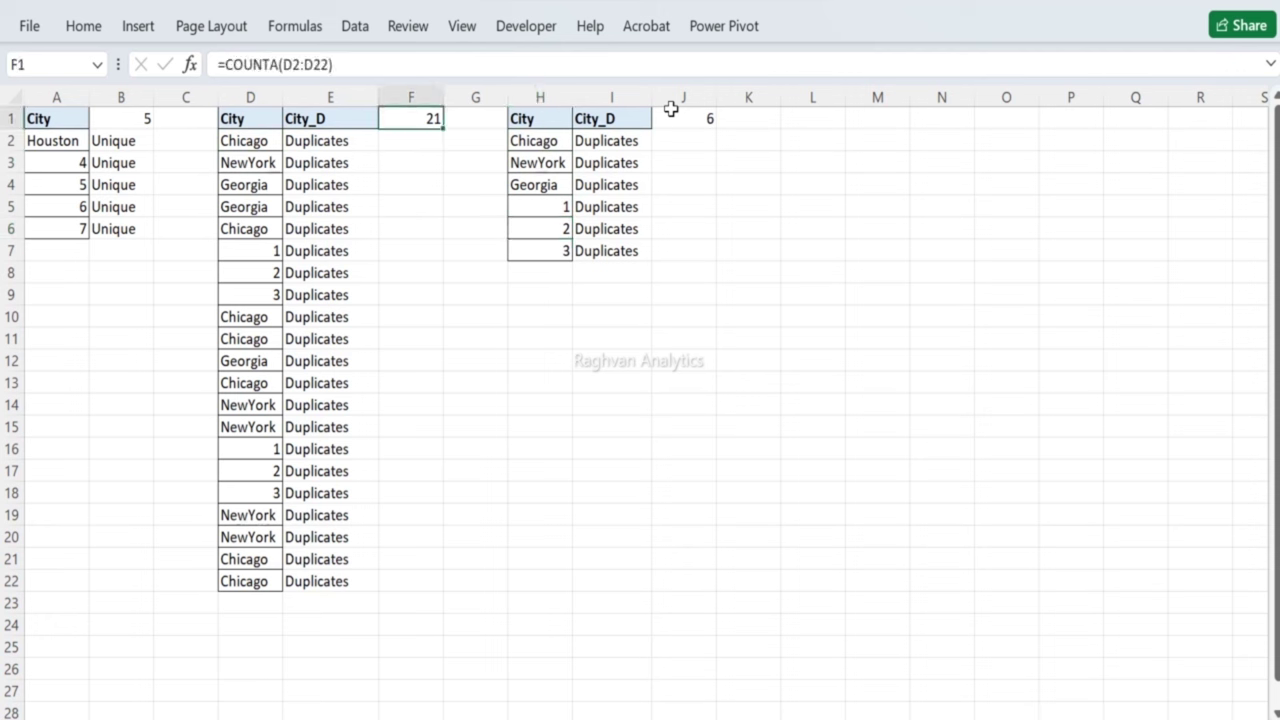
{"action": "key", "text": "Right"}
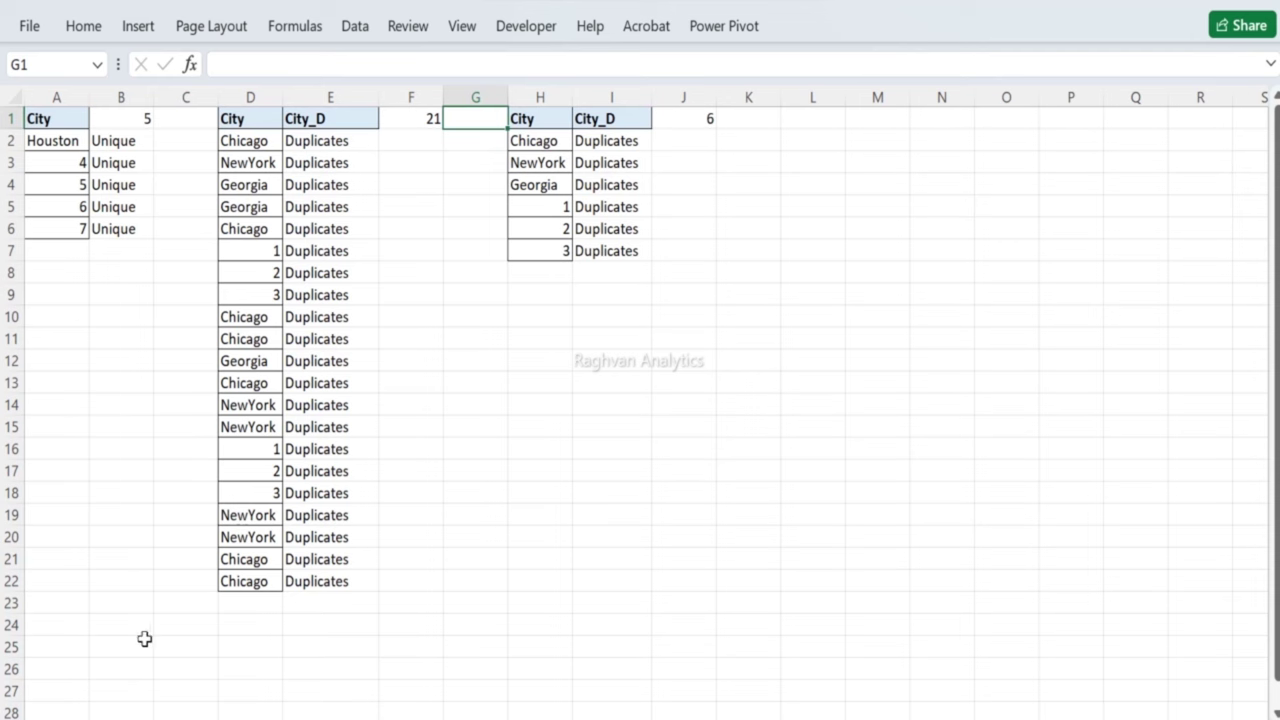
Step: Copy the source sheet's City list and numbers into O1:P27, heading P1 'SN'
{"action": "key", "text": "ctrl+Page_Down"}
{"action": "key", "text": "Left"}
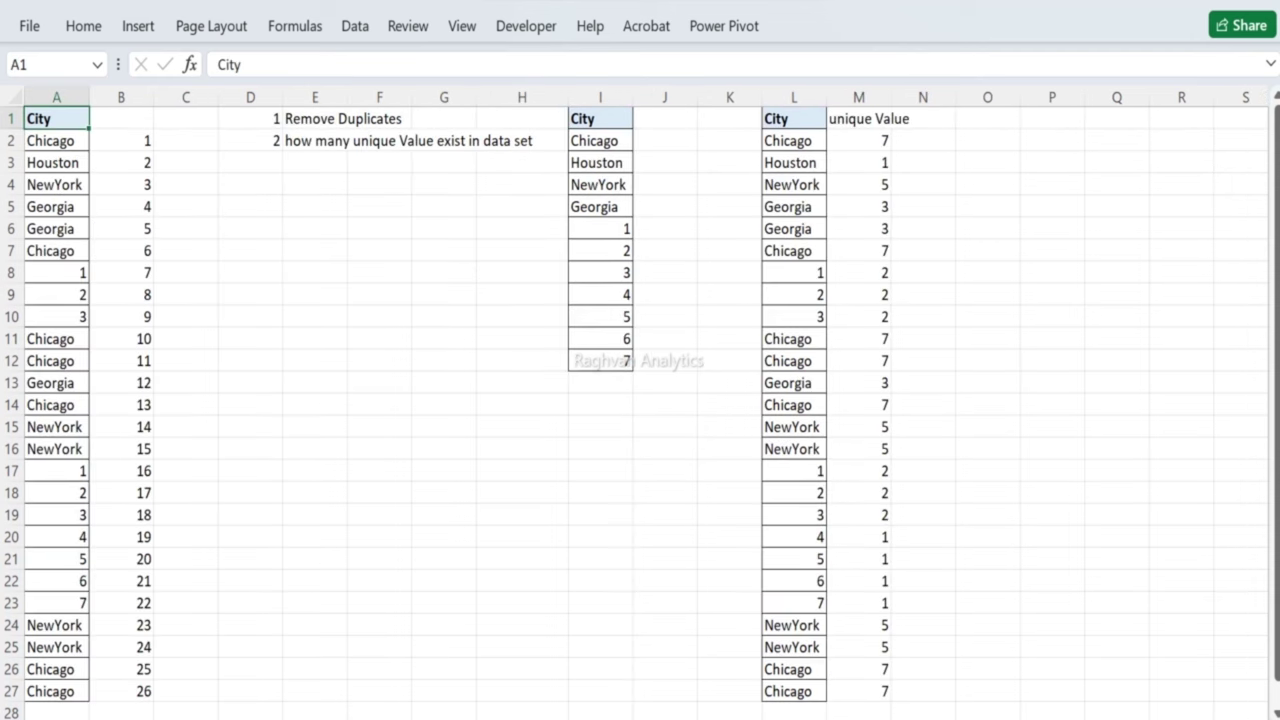
{"action": "key", "text": "shift+Right"}
{"action": "key", "text": "ctrl+shift+Down"}
{"action": "key", "text": "ctrl+c"}
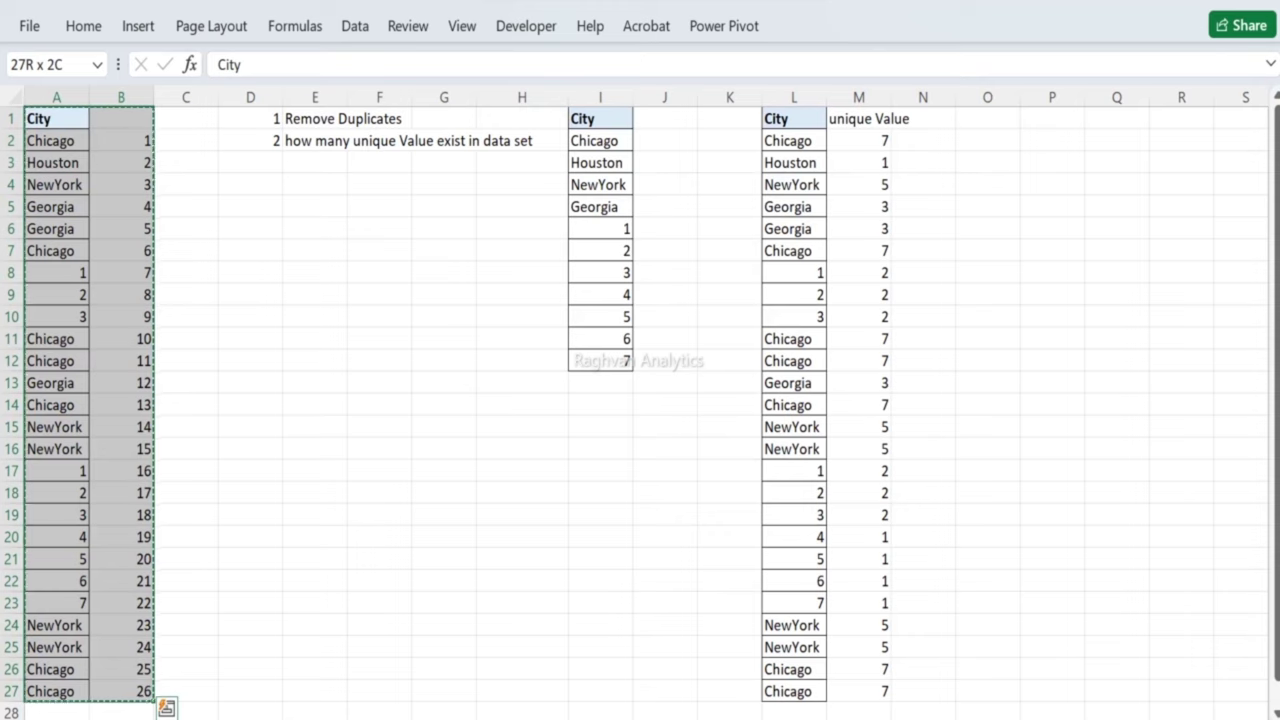
{"action": "key", "text": "ctrl+Page_Up"}
{"action": "key", "text": "Right"}
{"action": "key", "text": "Right"}
{"action": "key", "text": "Right"}
{"action": "key", "text": "Right"}
{"action": "key", "text": "Right"}
{"action": "key", "text": "Right"}
{"action": "key", "text": "Right"}
{"action": "key", "text": "Left"}
{"action": "key", "text": "Left"}
{"action": "key", "text": "Right"}
{"action": "key", "text": "Right"}
{"action": "key", "text": "ctrl+v"}
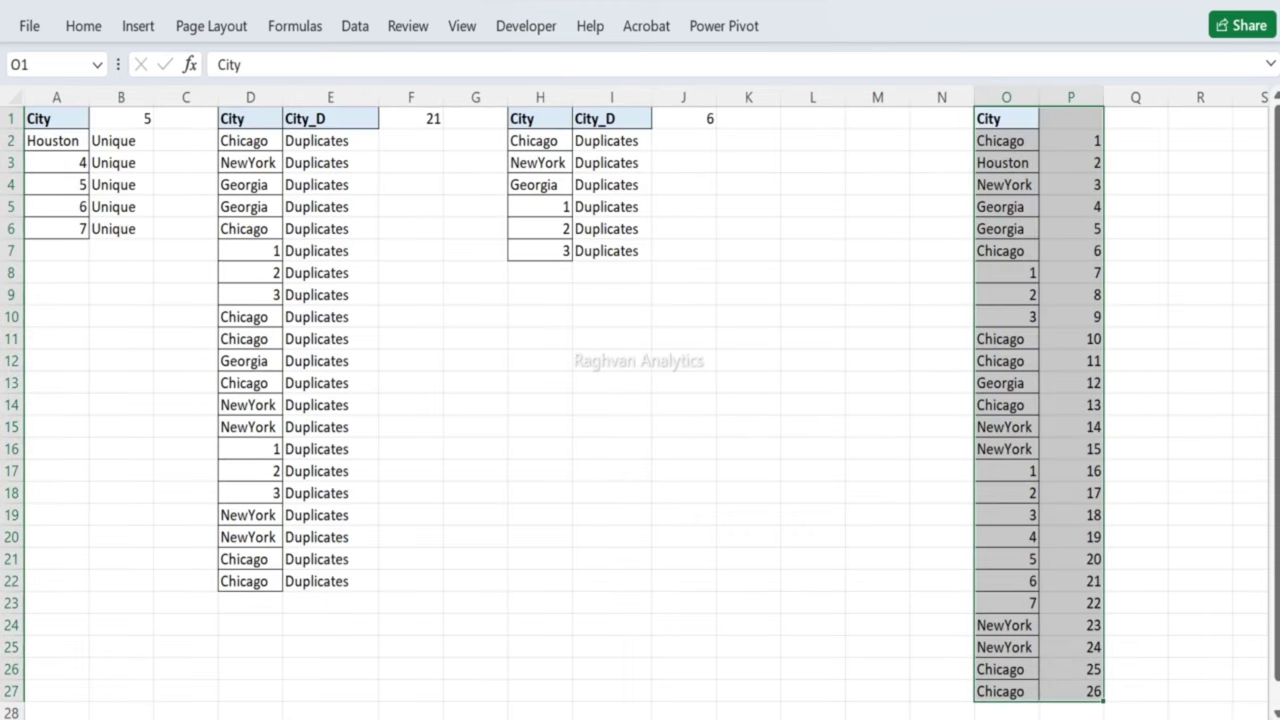
{"action": "key", "text": "Right"}
{"action": "type", "text": "SN"}
{"action": "key", "text": "Return"}
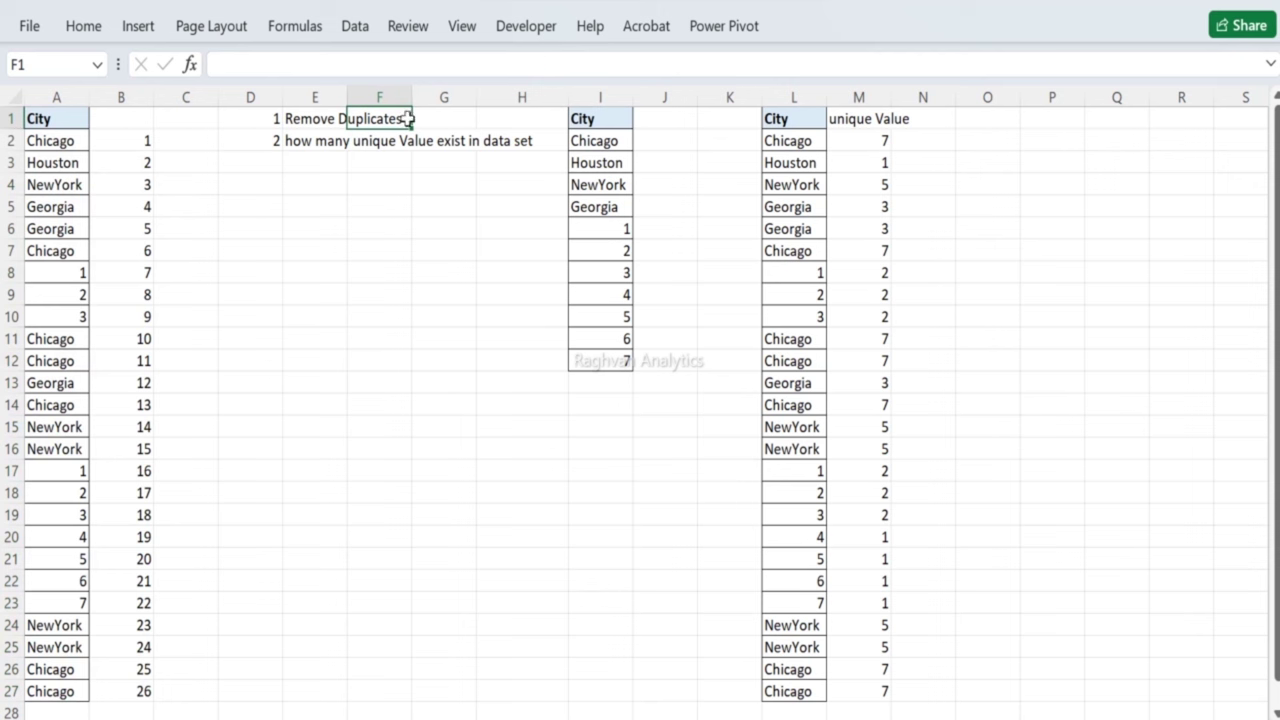
{"action": "left_click", "coordinate": [310, 118]}
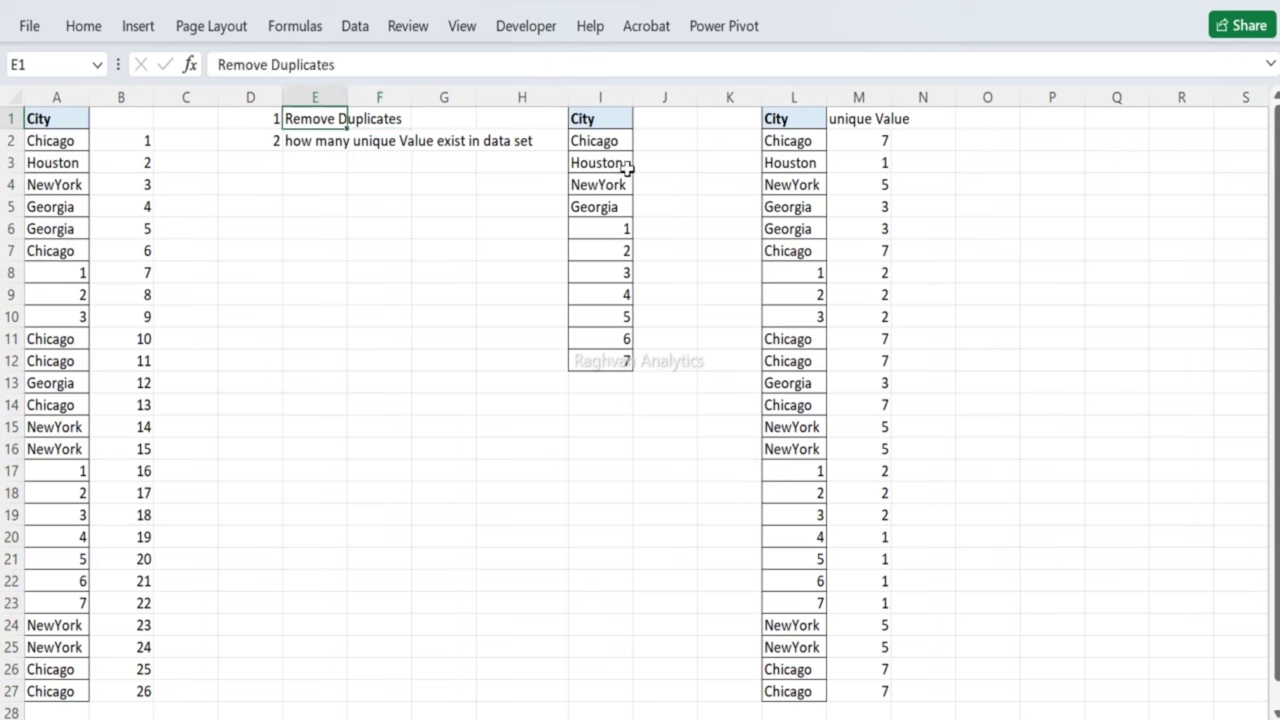
{"action": "left_click", "coordinate": [610, 119]}
{"action": "left_click_drag", "start_coordinate": [610, 119], "coordinate": [608, 360]}
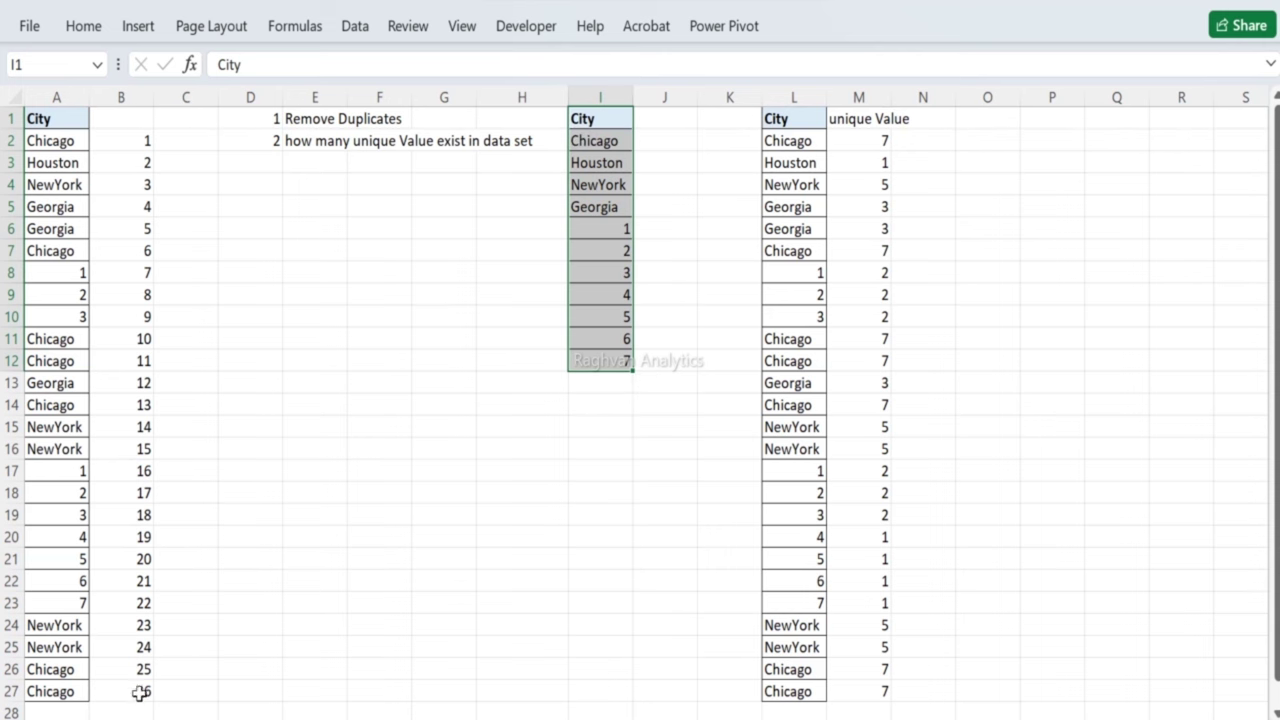
{"action": "key", "text": "ctrl+Page_Down"}
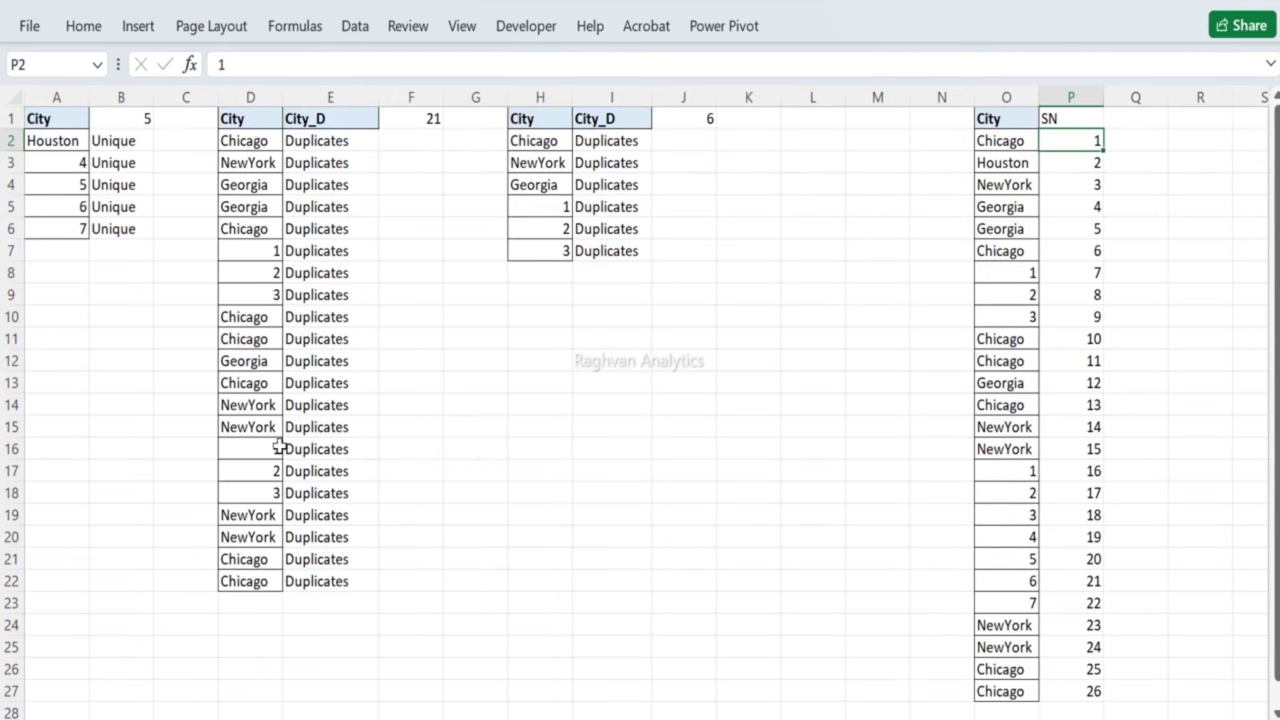
{"action": "key", "text": "ctrl+Page_Up"}
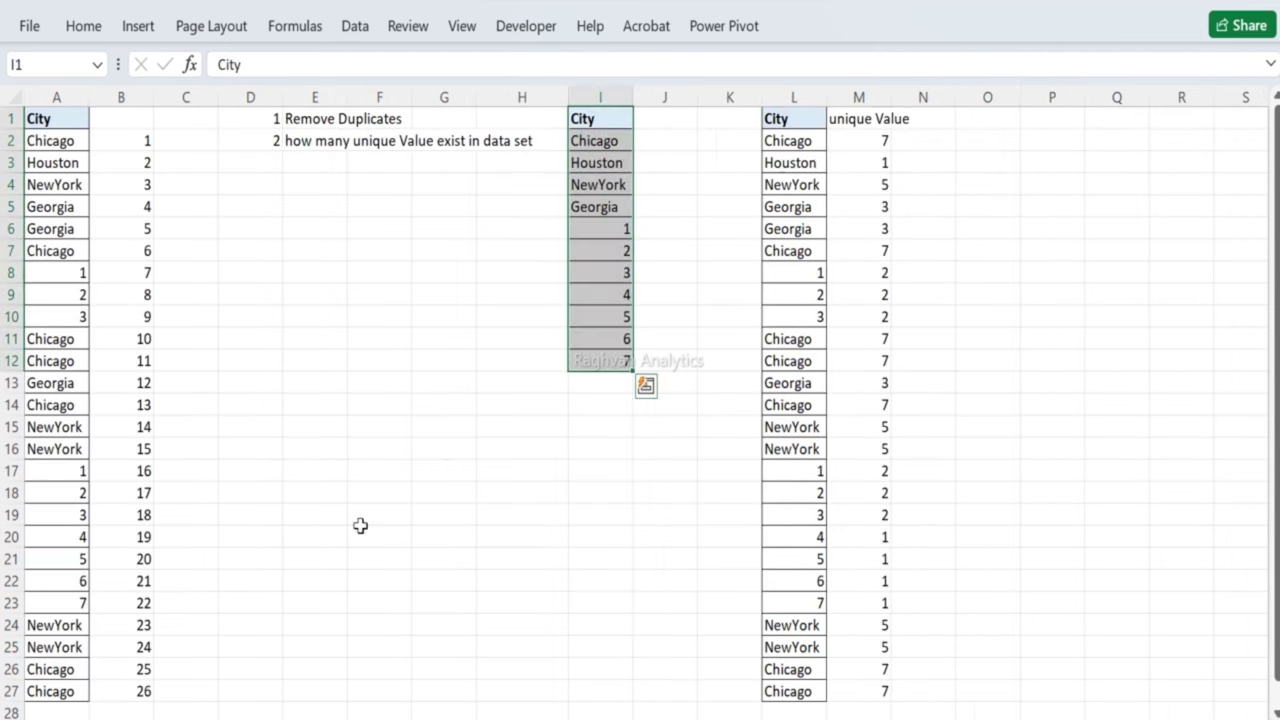
{"action": "left_click", "coordinate": [861, 137]}
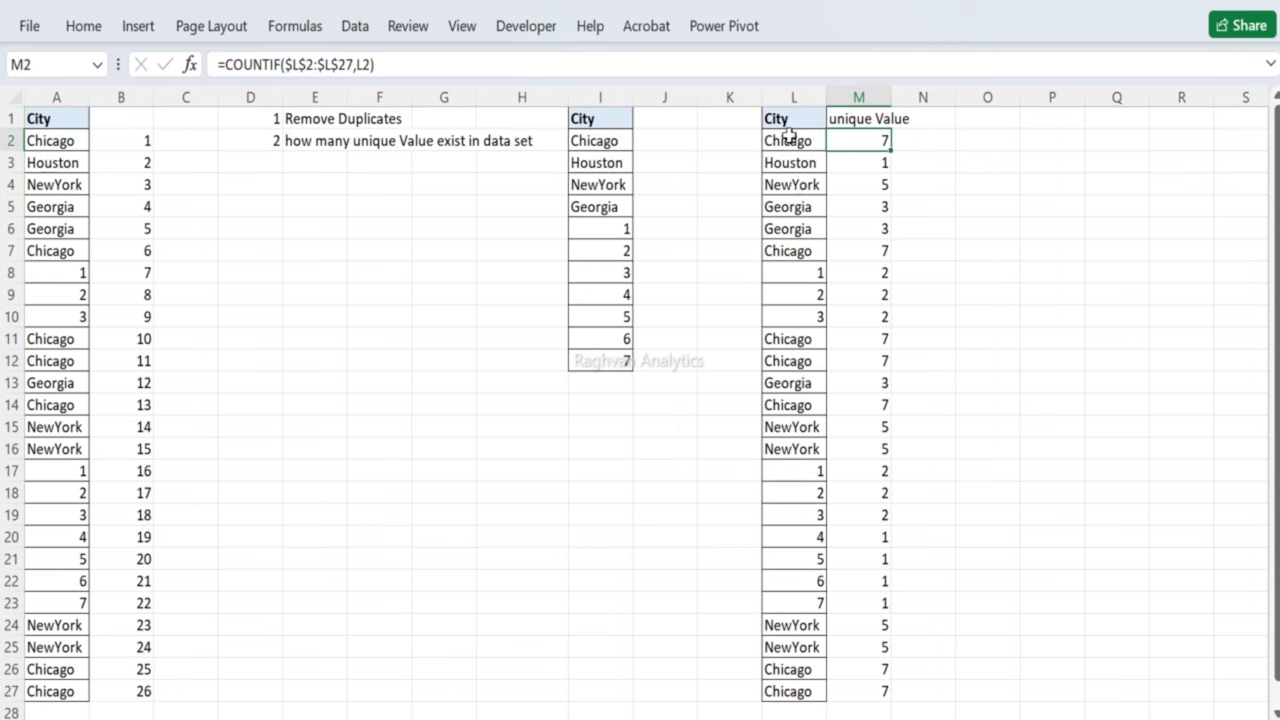
{"action": "left_click", "coordinate": [870, 162]}
{"action": "key", "text": "Down"}
{"action": "key", "text": "Down"}
{"action": "key", "text": "Left"}
{"action": "key", "text": "Up"}
{"action": "key", "text": "Up"}
{"action": "key", "text": "Up"}
{"action": "key", "text": "Right"}
{"action": "key", "text": "Left"}
{"action": "key", "text": "Right"}
{"action": "key", "text": "Left"}
{"action": "key", "text": "Right"}
{"action": "key", "text": "Down"}
{"action": "key", "text": "Down"}
{"action": "key", "text": "Down"}
{"action": "key", "text": "Down"}
{"action": "key", "text": "Down"}
{"action": "key", "text": "Down"}
{"action": "key", "text": "Down"}
{"action": "key", "text": "Down"}
{"action": "key", "text": "Down"}
{"action": "key", "text": "Left"}
{"action": "key", "text": "Right"}
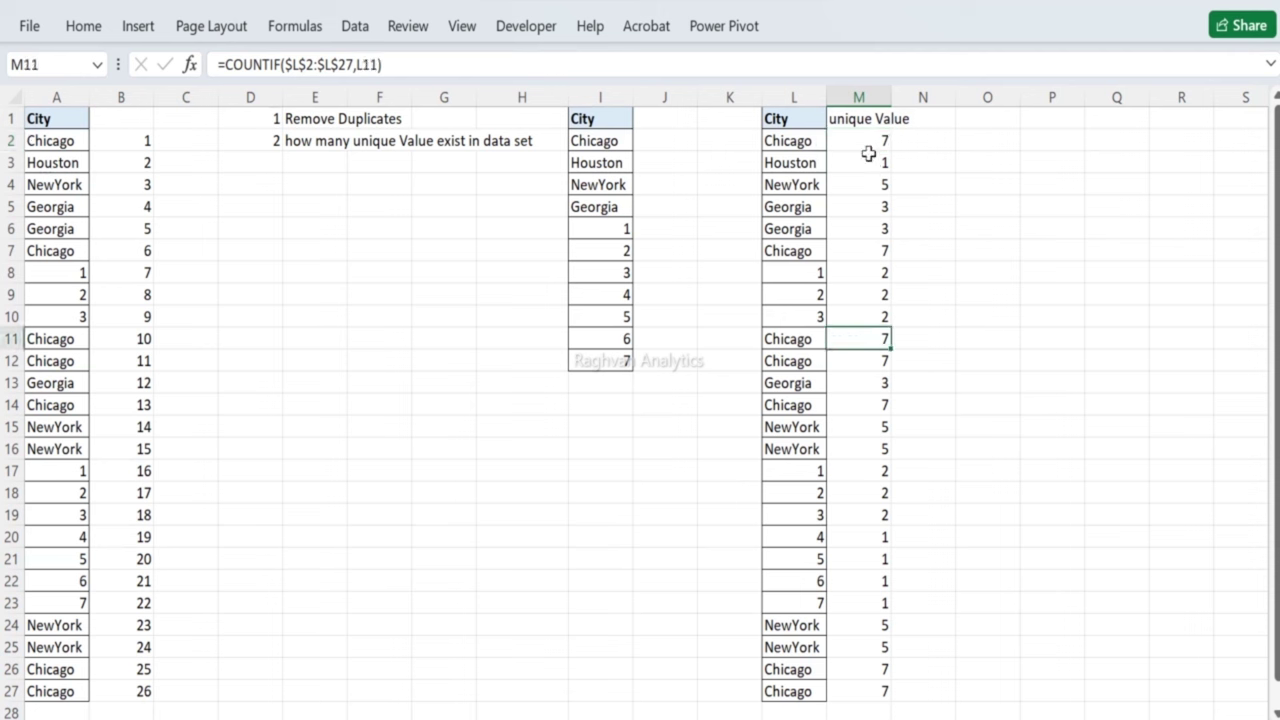
{"action": "key", "text": "Left"}
{"action": "key", "text": "Right"}
{"action": "key", "text": "Left"}
{"action": "key", "text": "Up"}
{"action": "key", "text": "Up"}
{"action": "key", "text": "Up"}
{"action": "key", "text": "Up"}
{"action": "key", "text": "Up"}
{"action": "key", "text": "Up"}
{"action": "key", "text": "Up"}
{"action": "key", "text": "Up"}
{"action": "key", "text": "Up"}
{"action": "key", "text": "Down"}
{"action": "key", "text": "Down"}
{"action": "key", "text": "Down"}
{"action": "key", "text": "Down"}
{"action": "key", "text": "Down"}
{"action": "key", "text": "Down"}
{"action": "key", "text": "Down"}
{"action": "key", "text": "Down"}
{"action": "key", "text": "Down"}
{"action": "key", "text": "Down"}
{"action": "key", "text": "Down"}
{"action": "key", "text": "Down"}
{"action": "key", "text": "Down"}
{"action": "key", "text": "Down"}
{"action": "key", "text": "Down"}
{"action": "key", "text": "Down"}
{"action": "key", "text": "Down"}
{"action": "key", "text": "Down"}
{"action": "key", "text": "Down"}
{"action": "key", "text": "Down"}
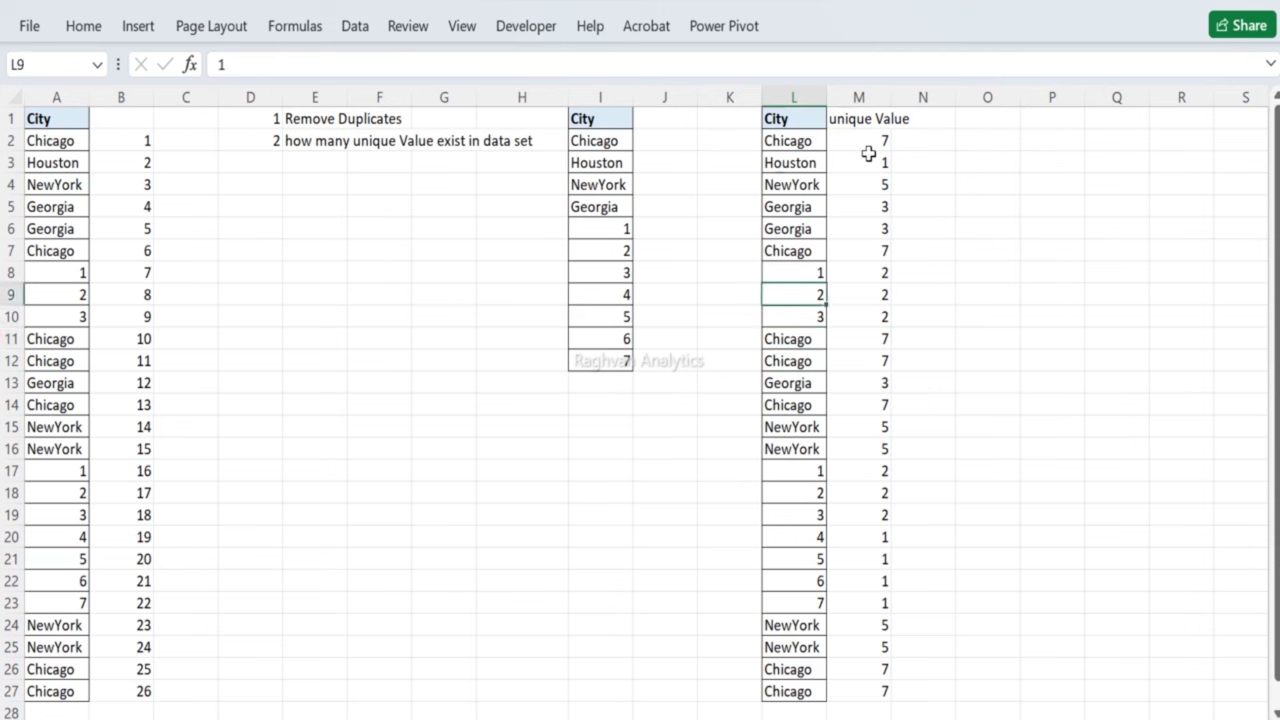
{"action": "key", "text": "Up"}
{"action": "key", "text": "Up"}
{"action": "key", "text": "Up"}
{"action": "key", "text": "Up"}
{"action": "key", "text": "Up"}
{"action": "key", "text": "Up"}
{"action": "key", "text": "Up"}
{"action": "key", "text": "Up"}
{"action": "key", "text": "Up"}
{"action": "key", "text": "Up"}
{"action": "key", "text": "Up"}
{"action": "key", "text": "Up"}
{"action": "key", "text": "Up"}
{"action": "key", "text": "Up"}
{"action": "key", "text": "Up"}
{"action": "key", "text": "Up"}
{"action": "key", "text": "Up"}
{"action": "key", "text": "Up"}
{"action": "key", "text": "Up"}
{"action": "key", "text": "Up"}
{"action": "key", "text": "Down"}
{"action": "key", "text": "Down"}
{"action": "key", "text": "Down"}
{"action": "key", "text": "Down"}
{"action": "key", "text": "Down"}
{"action": "key", "text": "Down"}
{"action": "key", "text": "Down"}
{"action": "key", "text": "Down"}
{"action": "key", "text": "Down"}
{"action": "key", "text": "Down"}
{"action": "key", "text": "Down"}
{"action": "key", "text": "Right"}
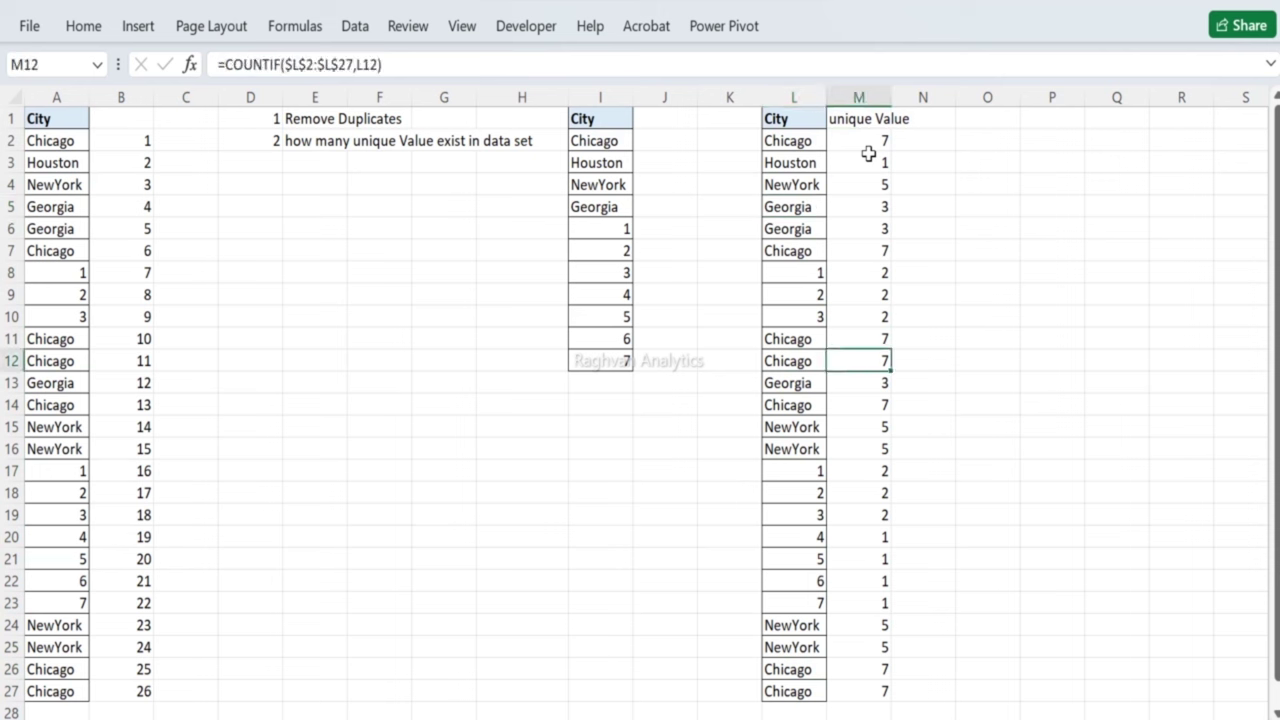
{"action": "key", "text": "Left"}
{"action": "key", "text": "Right"}
{"action": "key", "text": "Up"}
{"action": "key", "text": "Up"}
{"action": "key", "text": "Up"}
{"action": "key", "text": "Left"}
{"action": "key", "text": "Up"}
{"action": "key", "text": "Up"}
{"action": "key", "text": "Up"}
{"action": "key", "text": "Up"}
{"action": "key", "text": "Up"}
{"action": "key", "text": "Up"}
{"action": "key", "text": "Up"}
{"action": "key", "text": "Down"}
{"action": "key", "text": "Down"}
{"action": "key", "text": "Down"}
{"action": "key", "text": "Down"}
{"action": "key", "text": "Down"}
{"action": "key", "text": "Down"}
{"action": "key", "text": "Down"}
{"action": "key", "text": "Down"}
{"action": "key", "text": "Down"}
{"action": "key", "text": "Down"}
{"action": "key", "text": "Down"}
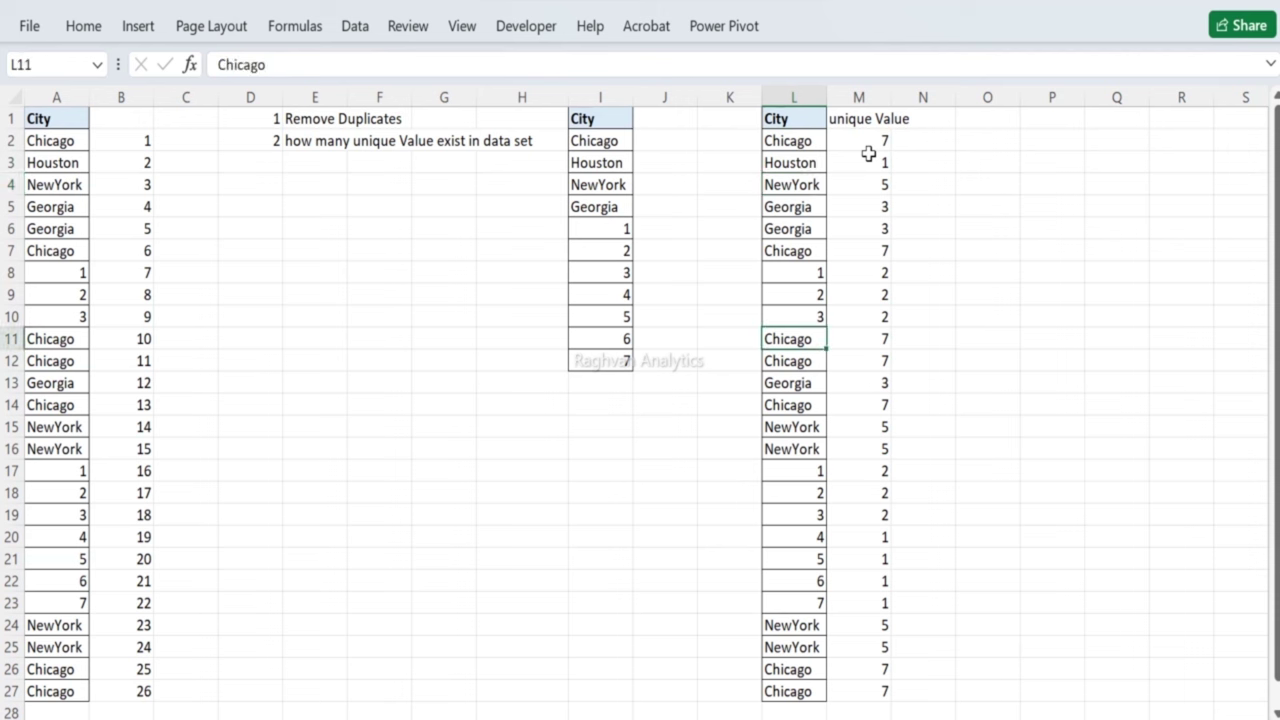
{"action": "key", "text": "Right"}
{"action": "key", "text": "Up"}
{"action": "key", "text": "Down"}
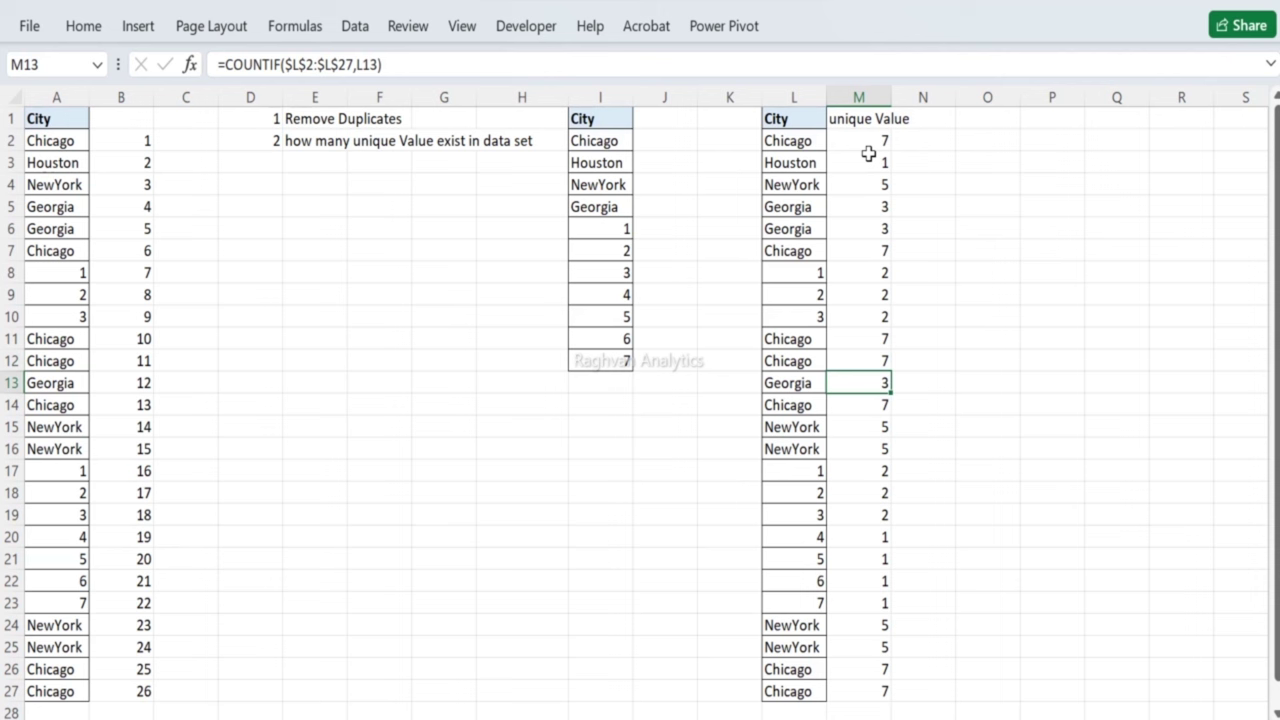
{"action": "key", "text": "Down"}
{"action": "key", "text": "Down"}
{"action": "key", "text": "Up"}
{"action": "key", "text": "Up"}
{"action": "key", "text": "Up"}
{"action": "key", "text": "Up"}
{"action": "key", "text": "Up"}
{"action": "key", "text": "Up"}
{"action": "key", "text": "Up"}
{"action": "key", "text": "Up"}
{"action": "key", "text": "Up"}
{"action": "key", "text": "Up"}
{"action": "key", "text": "Up"}
{"action": "key", "text": "Up"}
{"action": "key", "text": "Up"}
{"action": "key", "text": "Up"}
{"action": "key", "text": "Up"}
{"action": "key", "text": "Up"}
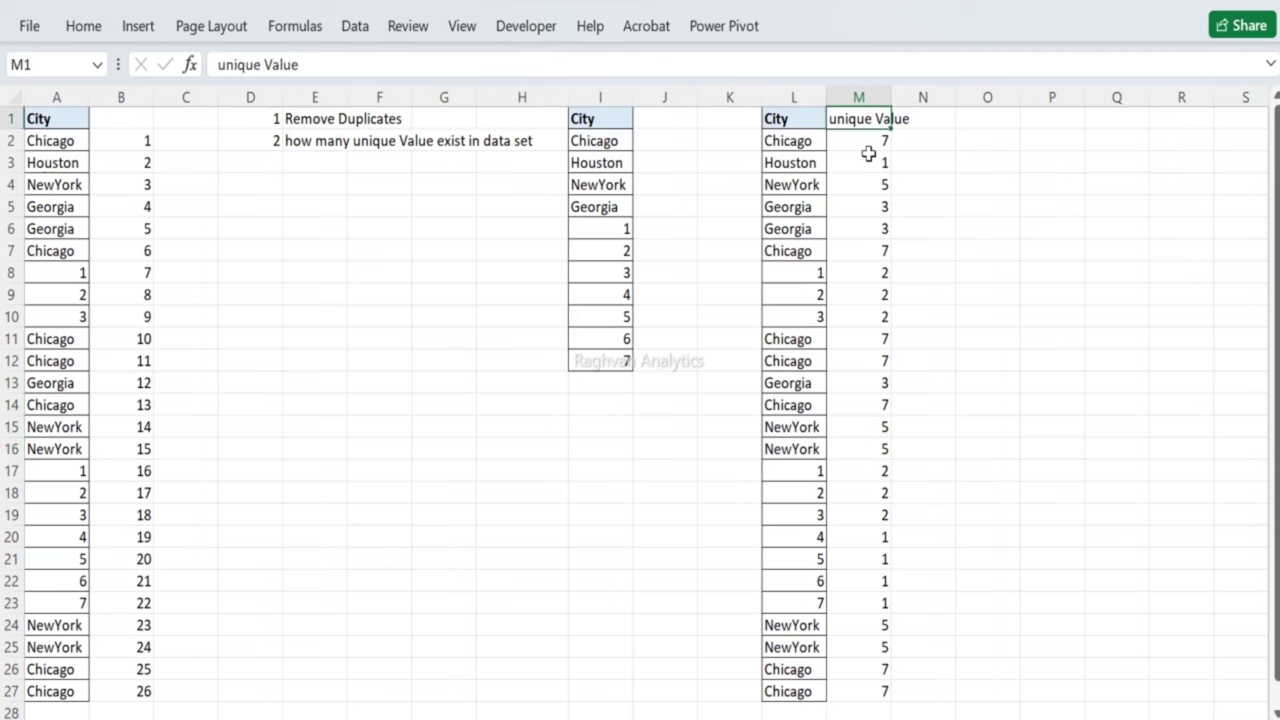
{"action": "key", "text": "Down"}
{"action": "key", "text": "Down"}
{"action": "key", "text": "Up"}
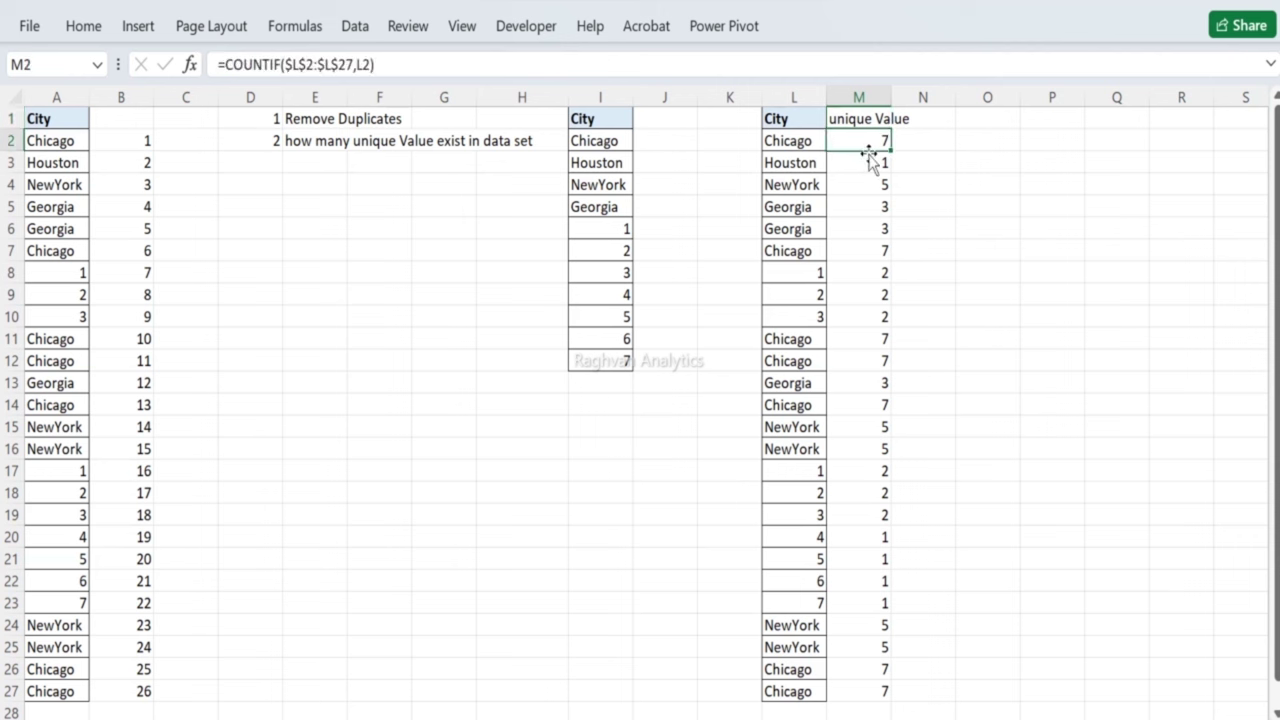
{"action": "key", "text": "Up"}
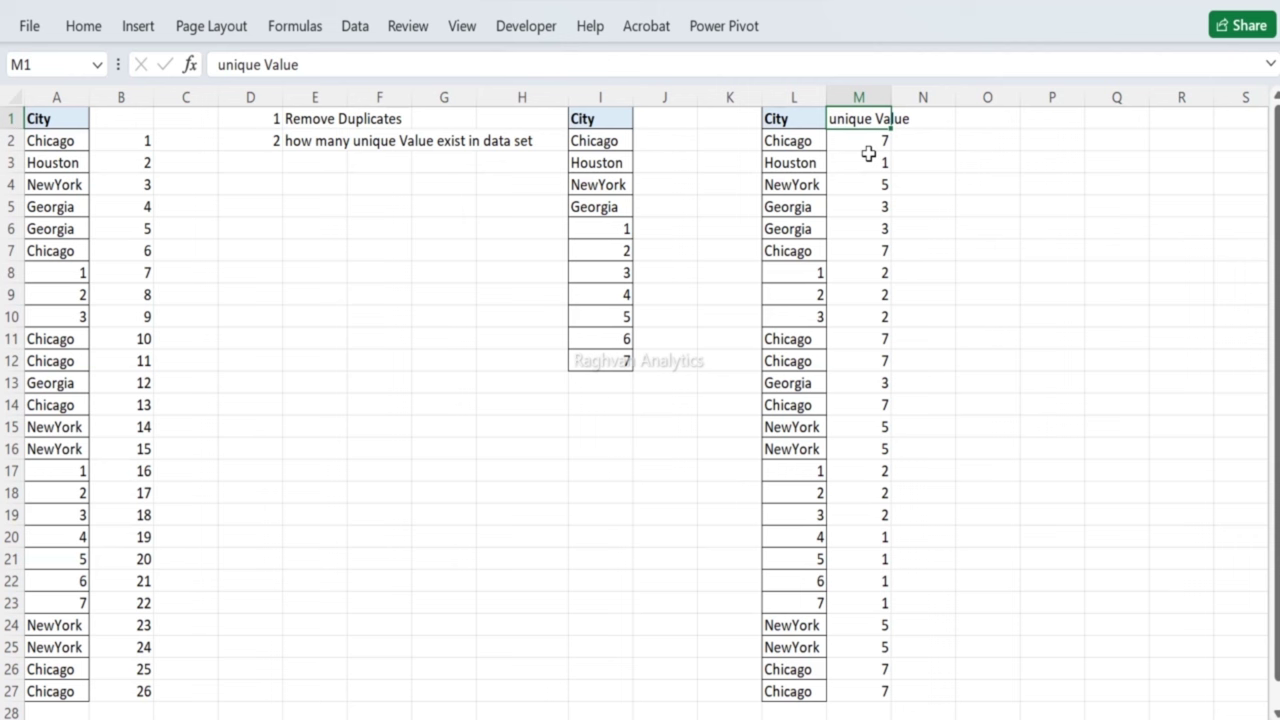
{"action": "key", "text": "Down"}
{"action": "key", "text": "Down"}
{"action": "key", "text": "Left"}
{"action": "key", "text": "Right"}
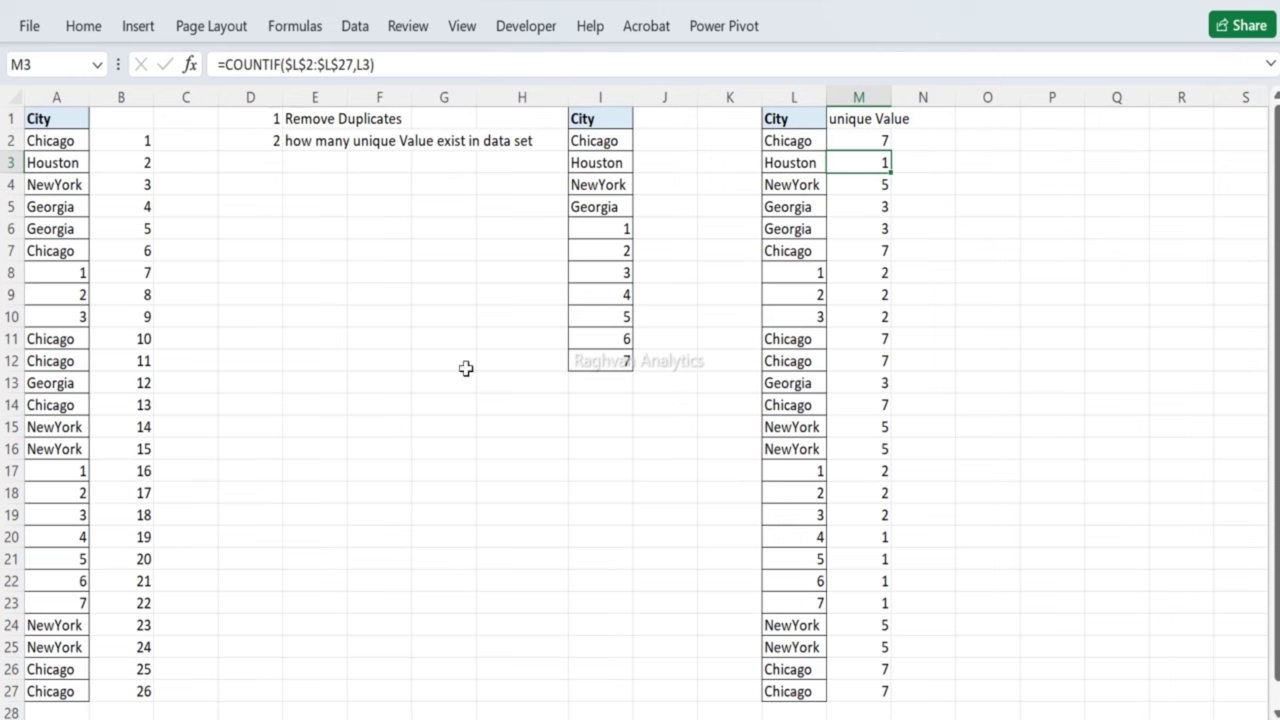
{"action": "left_click", "coordinate": [156, 718]}
{"action": "left_click_drag", "start_coordinate": [803, 110], "coordinate": [866, 116]}
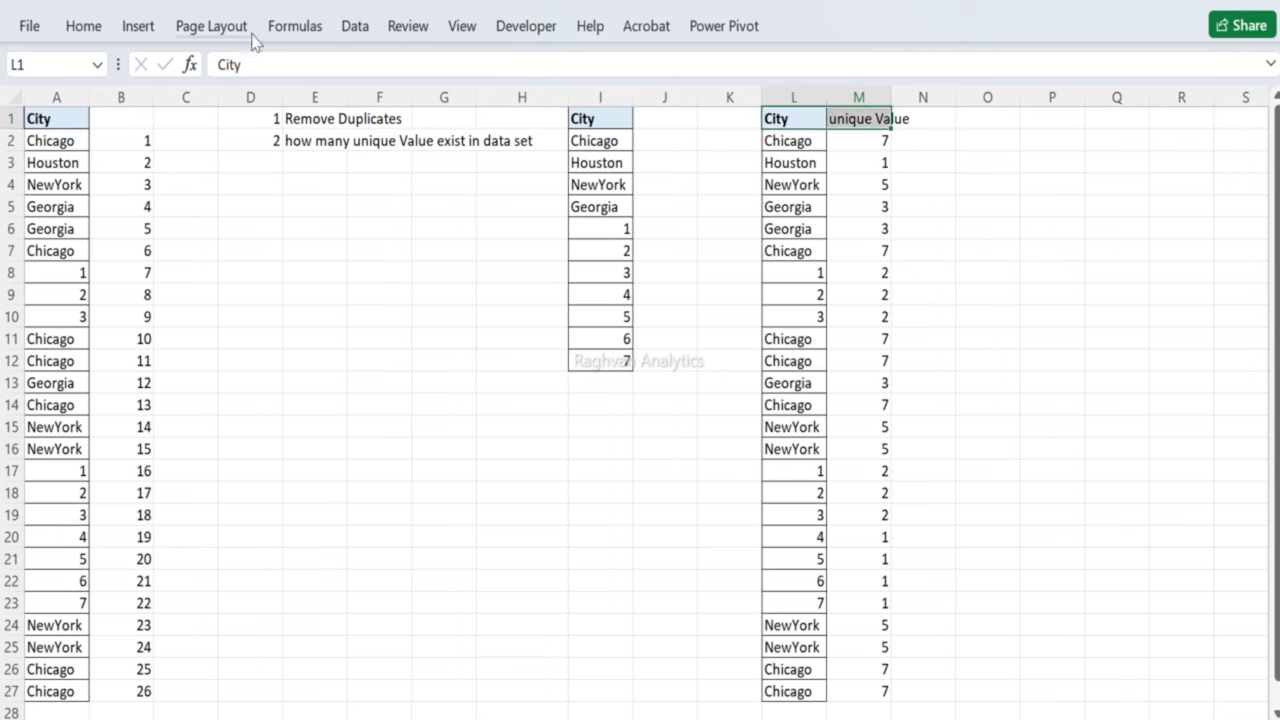
Step: Turn on filtering and filter unique Value to hide cities that appear once
{"action": "left_click", "coordinate": [352, 37]}
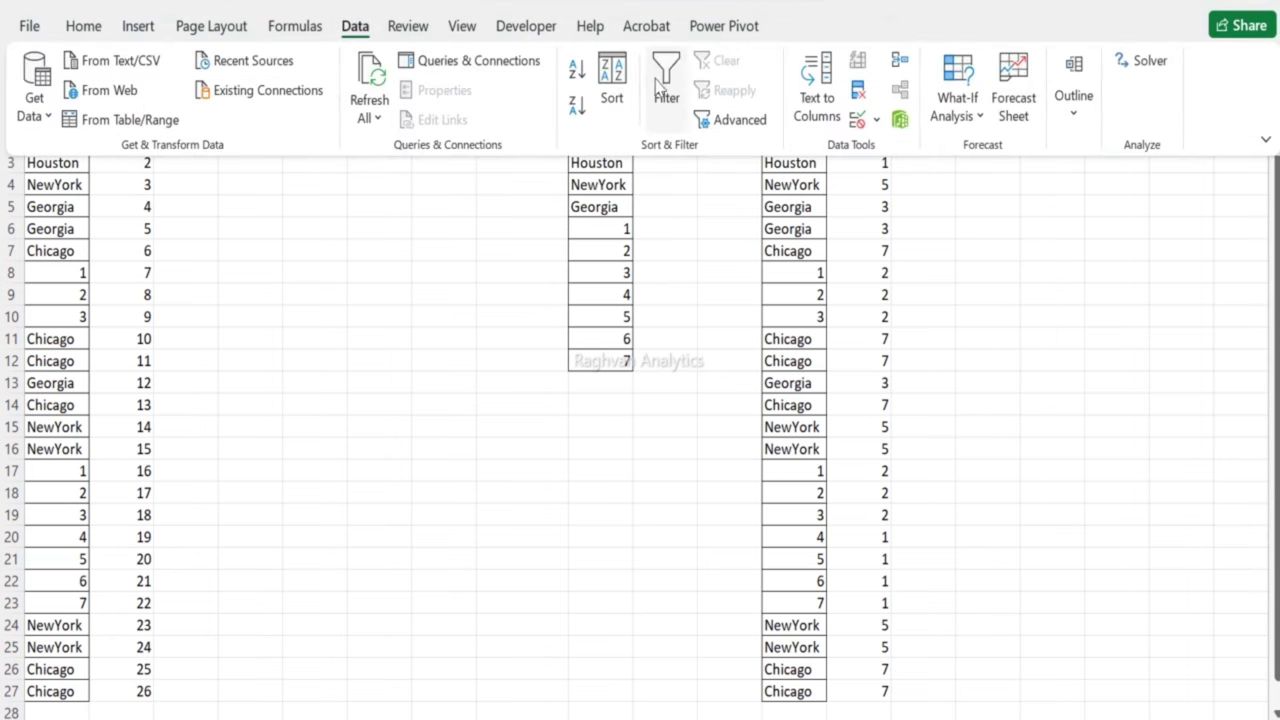
{"action": "left_click", "coordinate": [665, 97]}
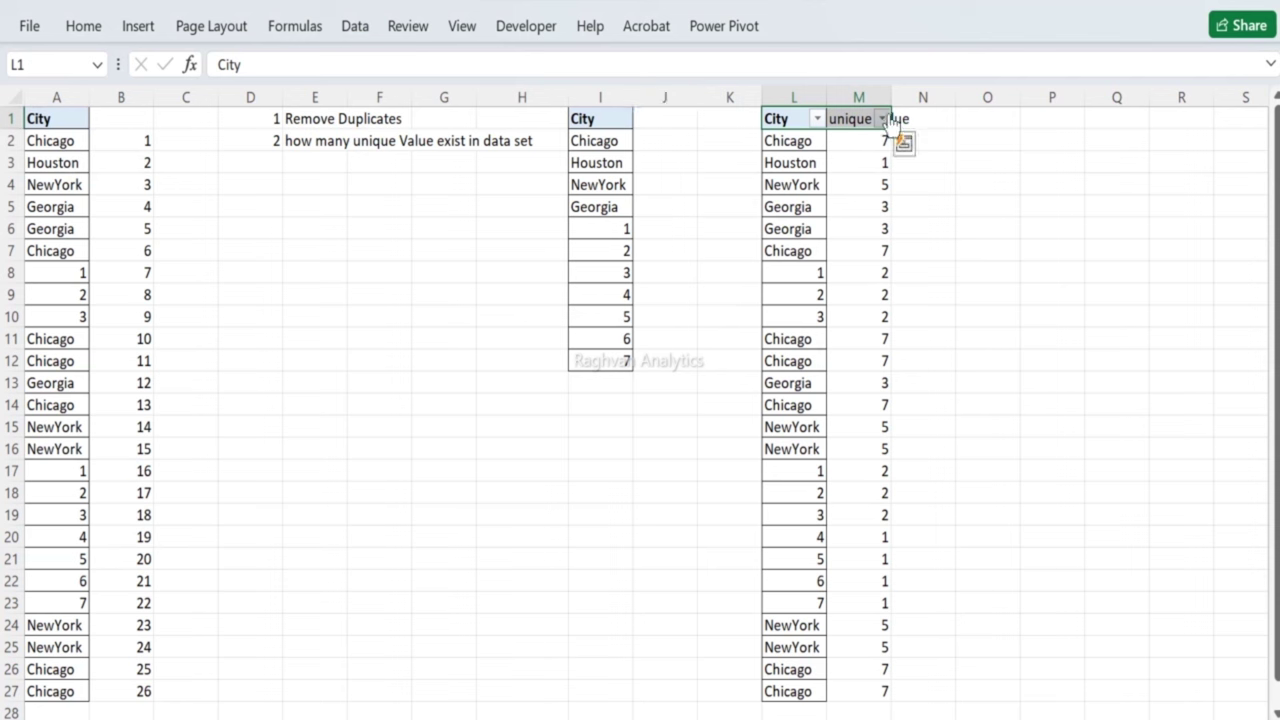
{"action": "left_click", "coordinate": [882, 119]}
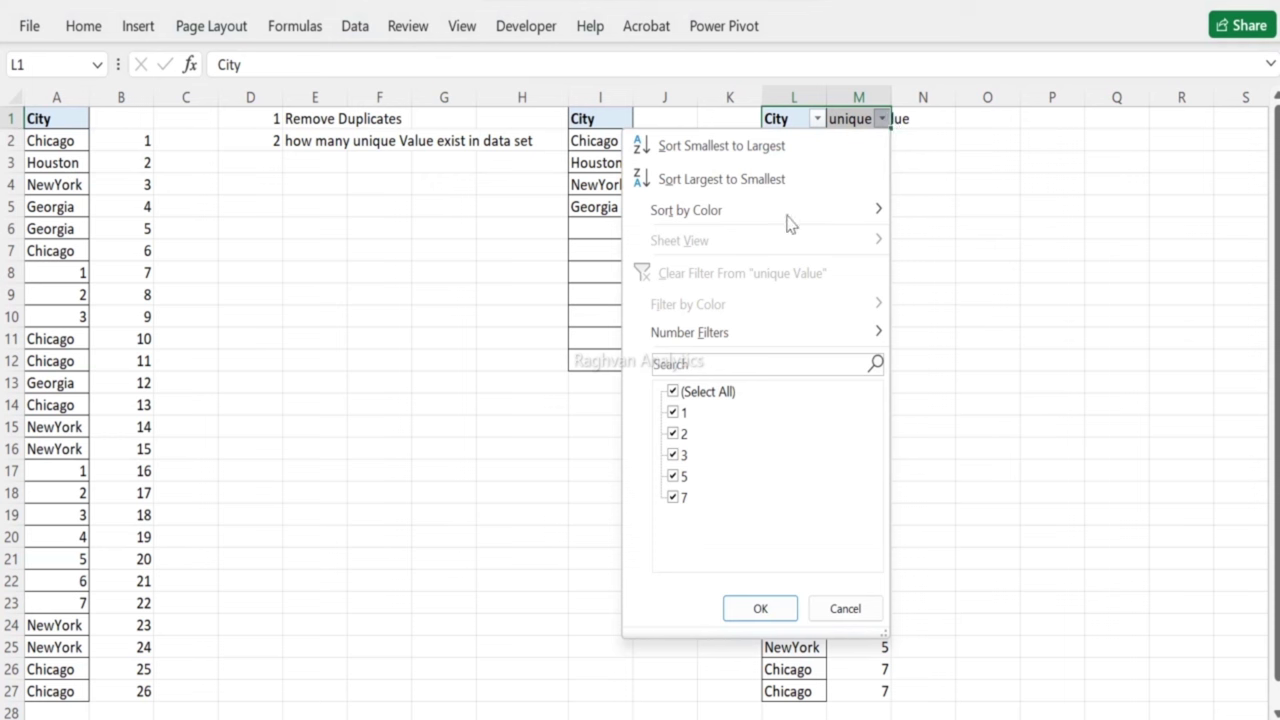
{"action": "left_click", "coordinate": [676, 393]}
{"action": "left_click", "coordinate": [675, 434]}
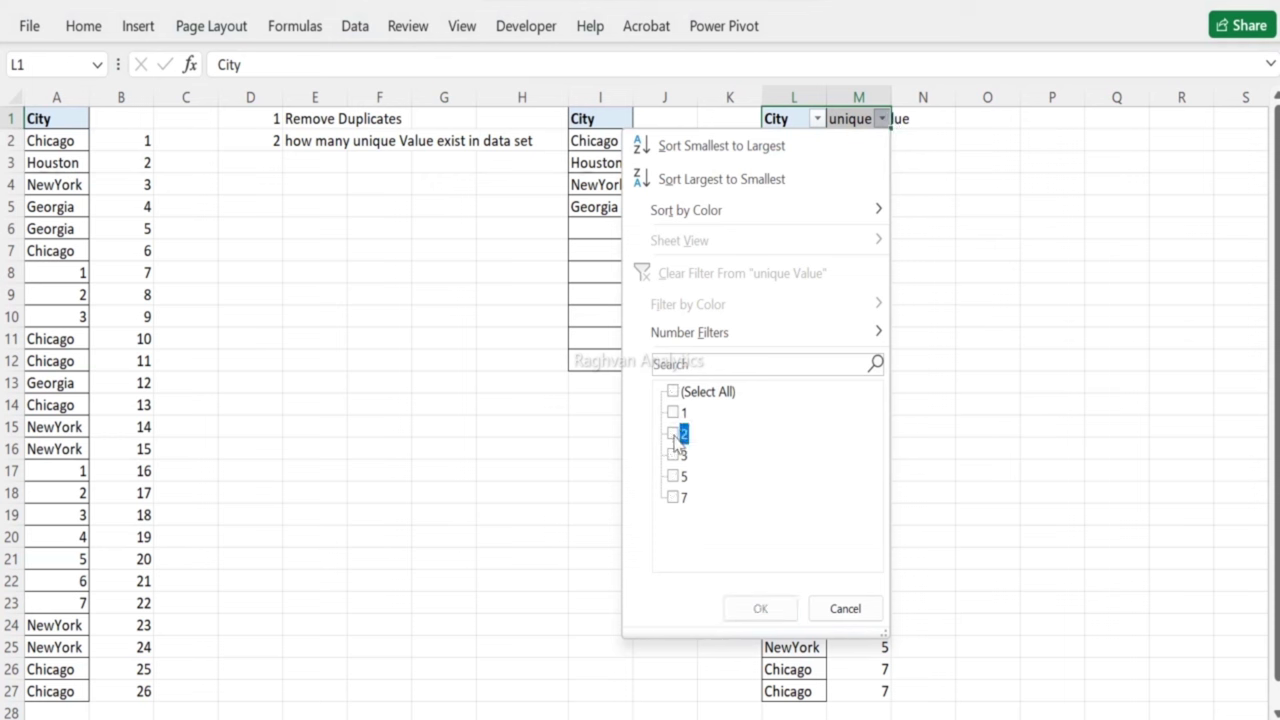
{"action": "left_click", "coordinate": [676, 456]}
{"action": "left_click", "coordinate": [676, 477]}
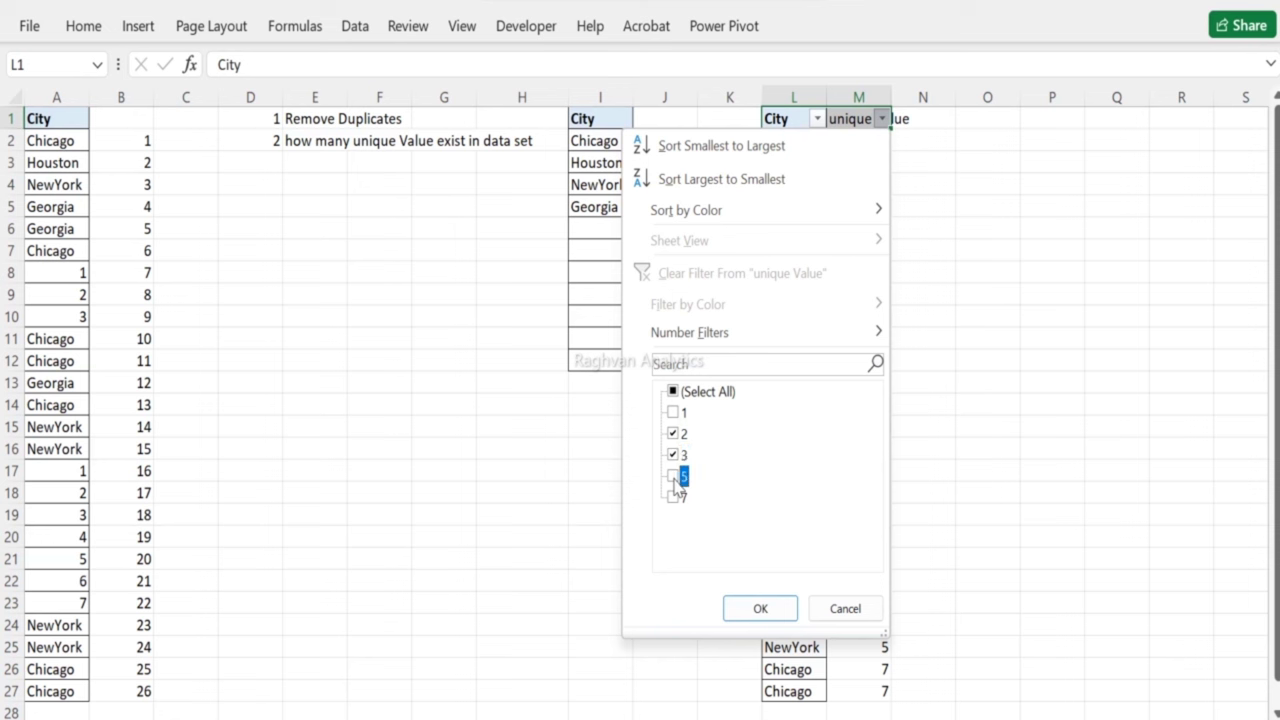
{"action": "left_click", "coordinate": [676, 498]}
{"action": "left_click", "coordinate": [678, 394]}
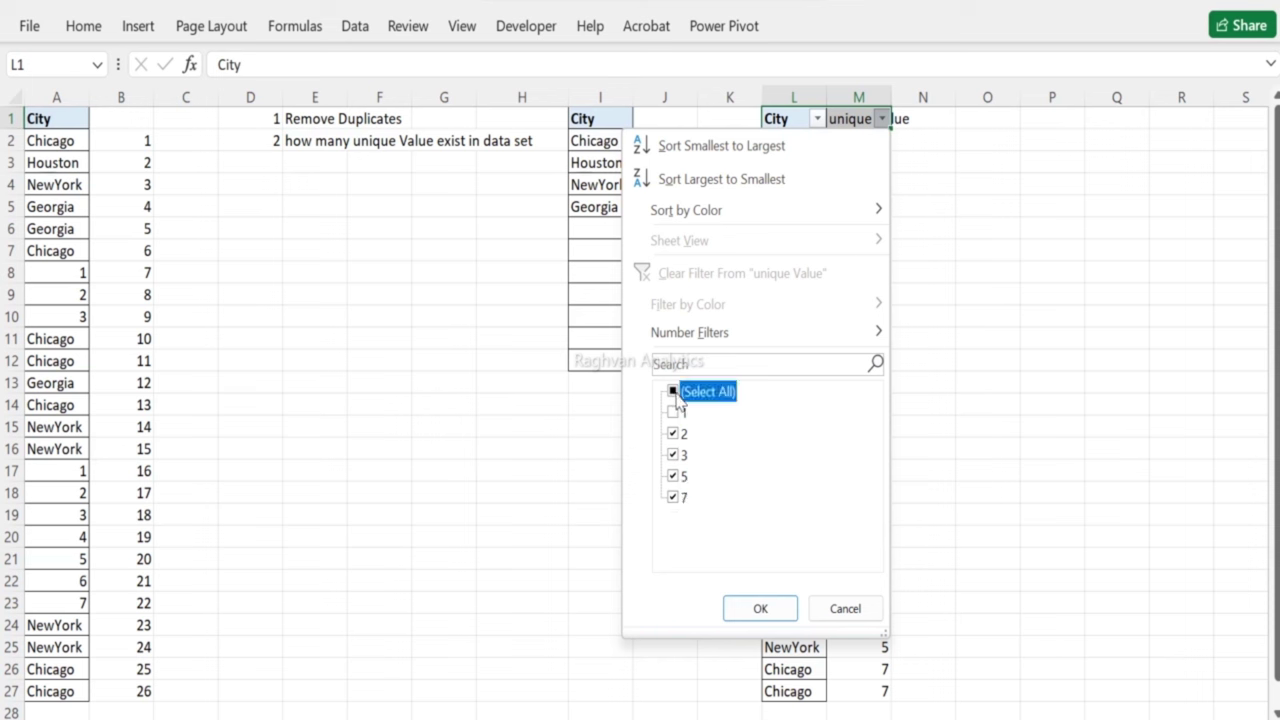
{"action": "left_click", "coordinate": [677, 394]}
{"action": "left_click", "coordinate": [676, 394]}
{"action": "left_click", "coordinate": [673, 414]}
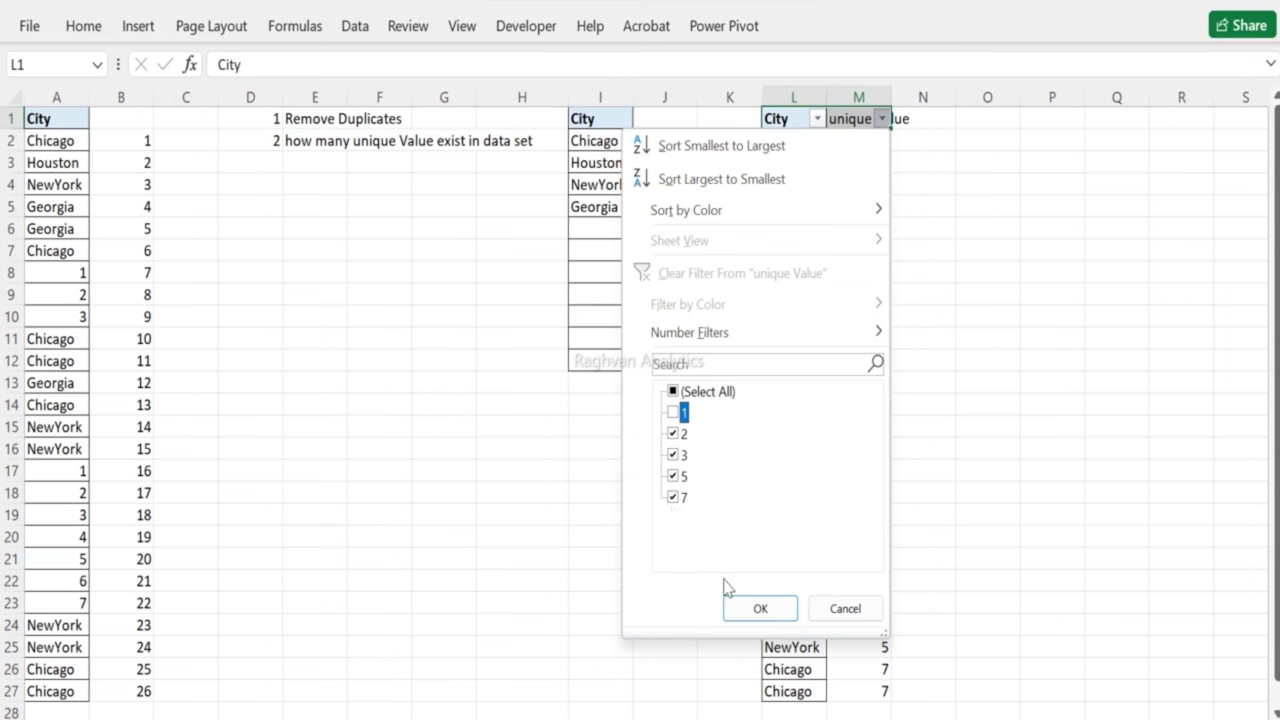
{"action": "left_click", "coordinate": [758, 608]}
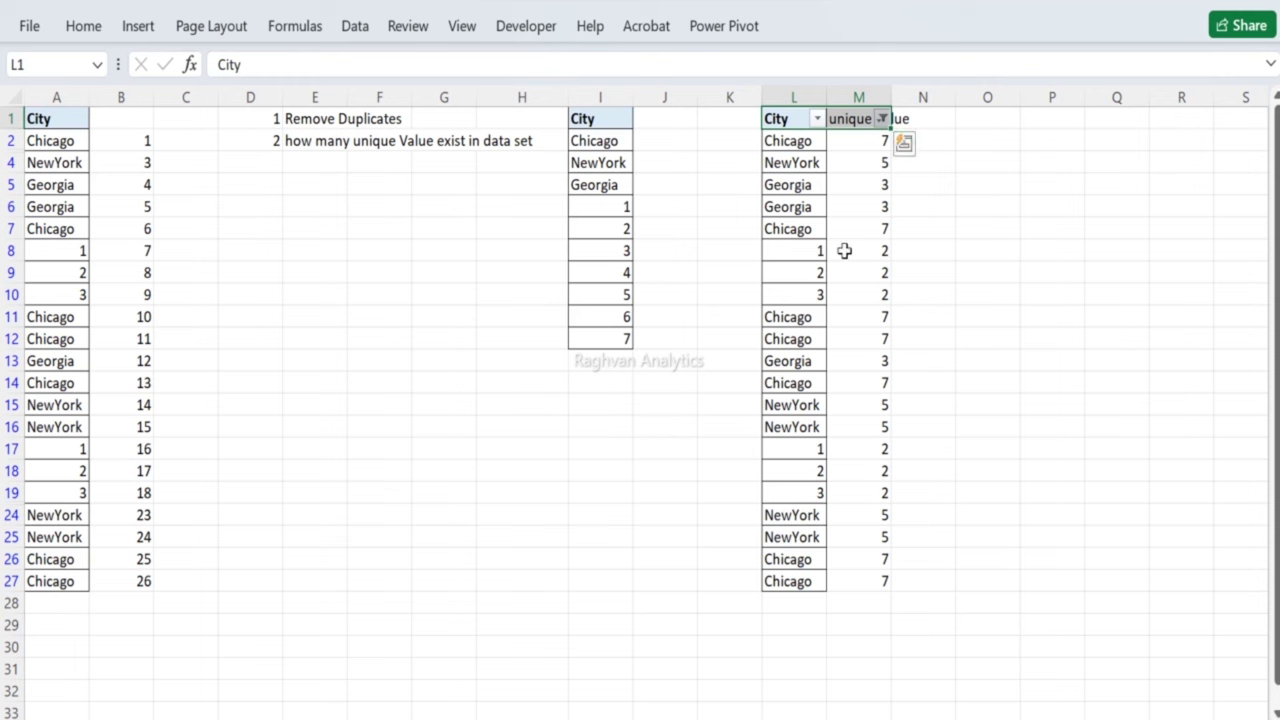
Step: Refilter unique Value to show only cities with a count of 1
{"action": "left_click", "coordinate": [883, 118]}
{"action": "left_click", "coordinate": [678, 393]}
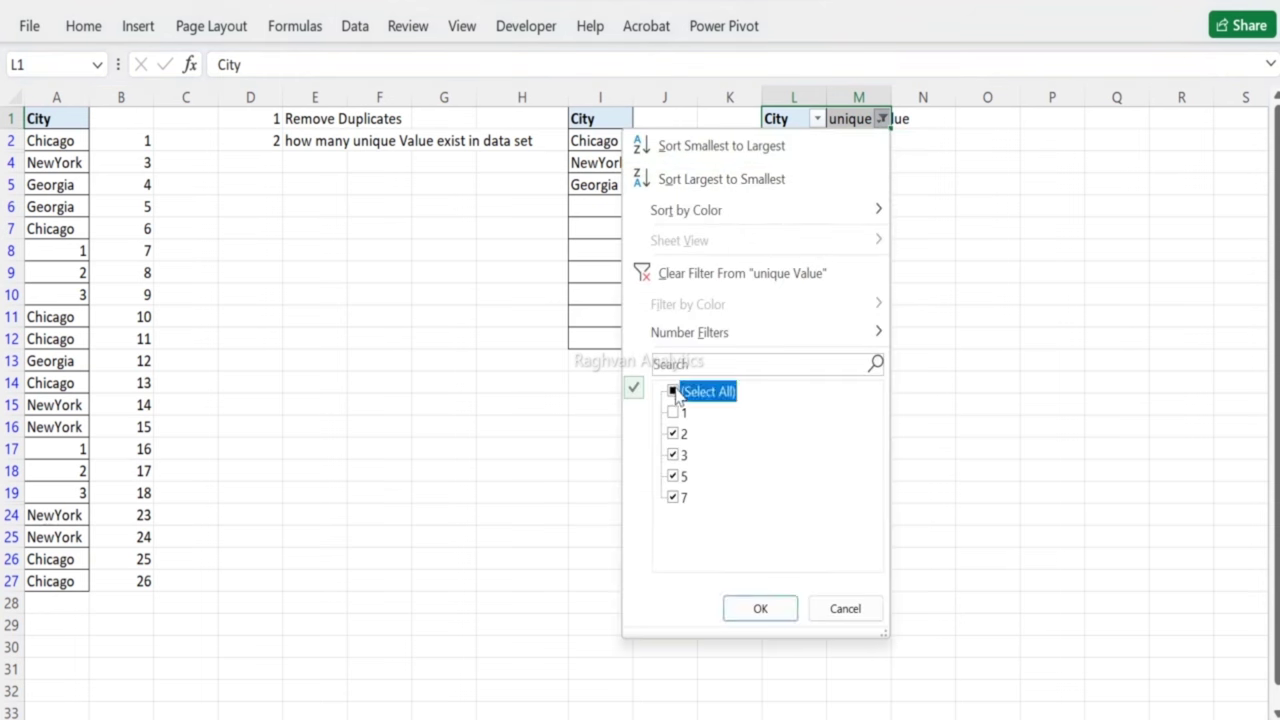
{"action": "left_click", "coordinate": [675, 392]}
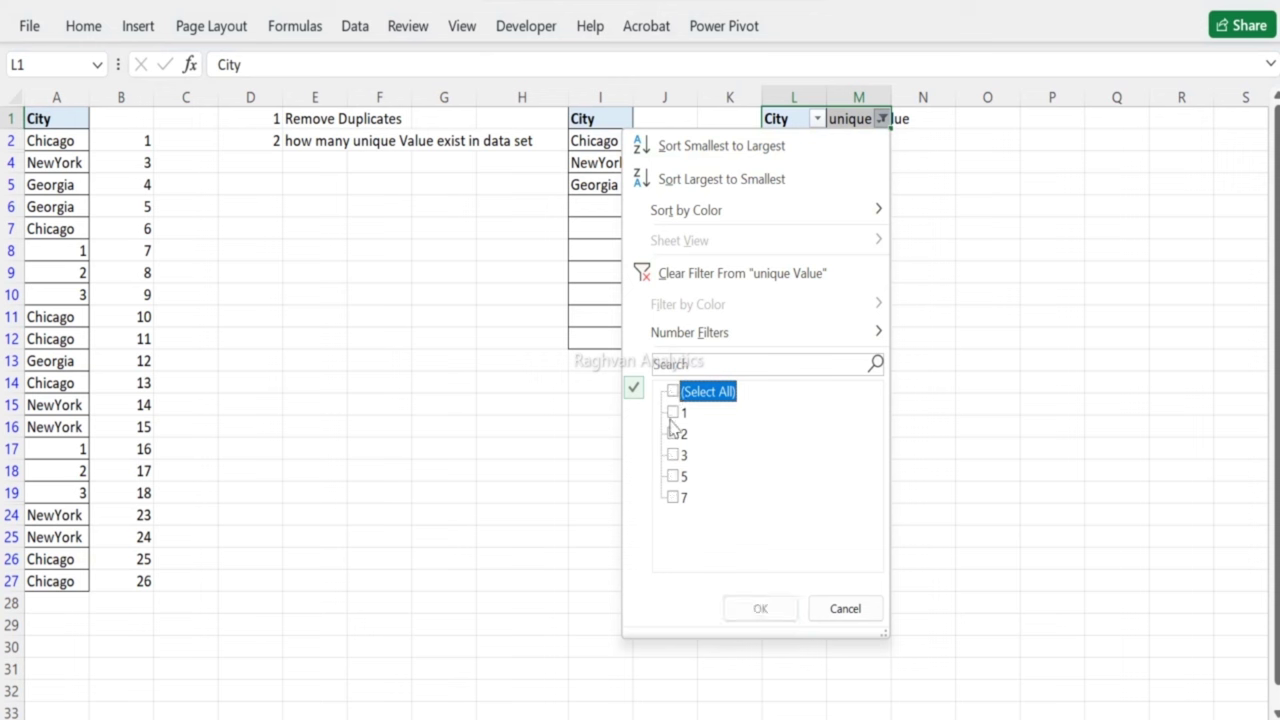
{"action": "left_click", "coordinate": [673, 412]}
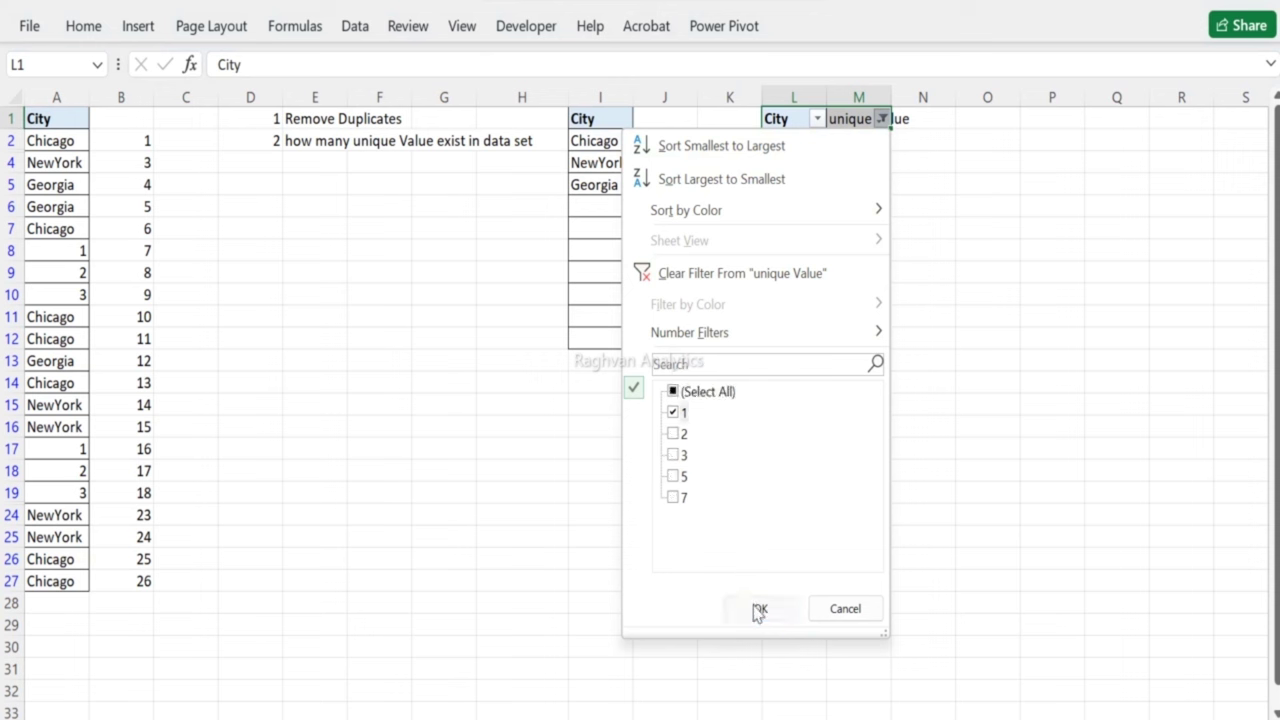
{"action": "left_click", "coordinate": [758, 608]}
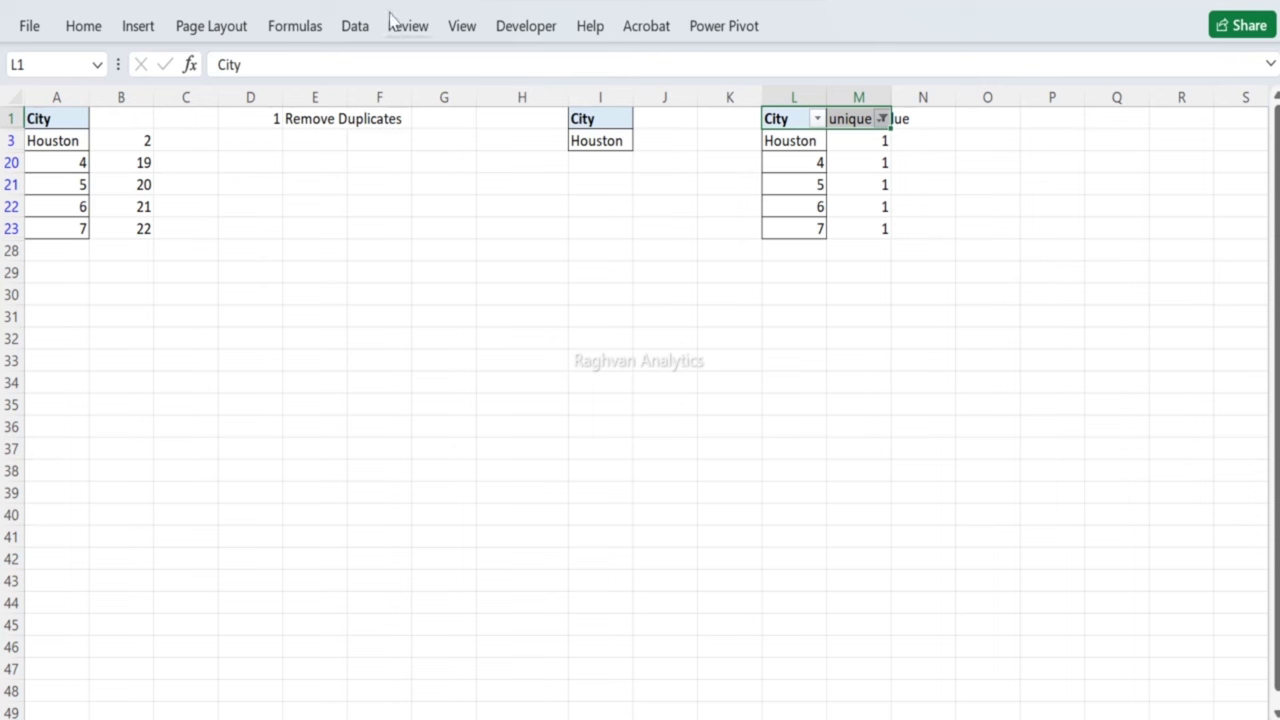
Step: Remove the filter and widen column M to fit its header
{"action": "left_click", "coordinate": [356, 26]}
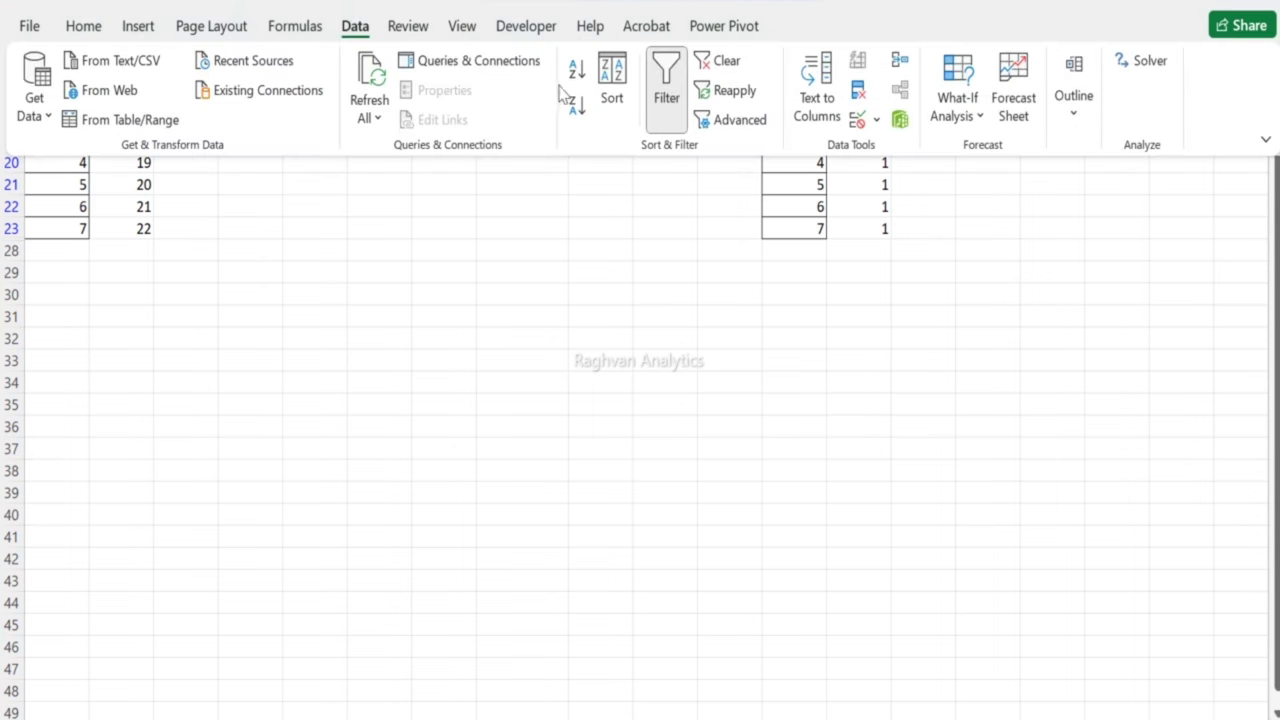
{"action": "left_click", "coordinate": [666, 97]}
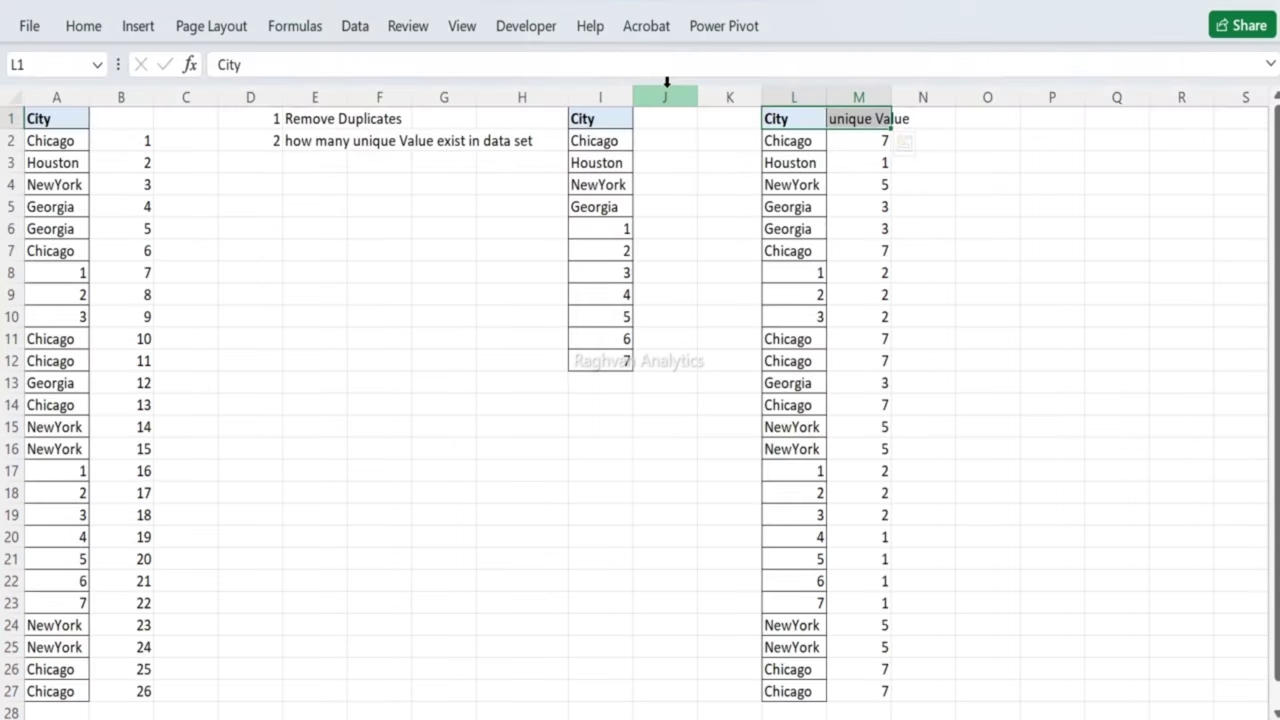
{"action": "left_click", "coordinate": [803, 141]}
{"action": "key", "text": "Right"}
{"action": "left_click_drag", "start_coordinate": [891, 96], "coordinate": [921, 96]}
Step: Head column N 'IF' and enter =IF(M2=1,1,0) in N2
{"action": "left_click", "coordinate": [946, 116]}
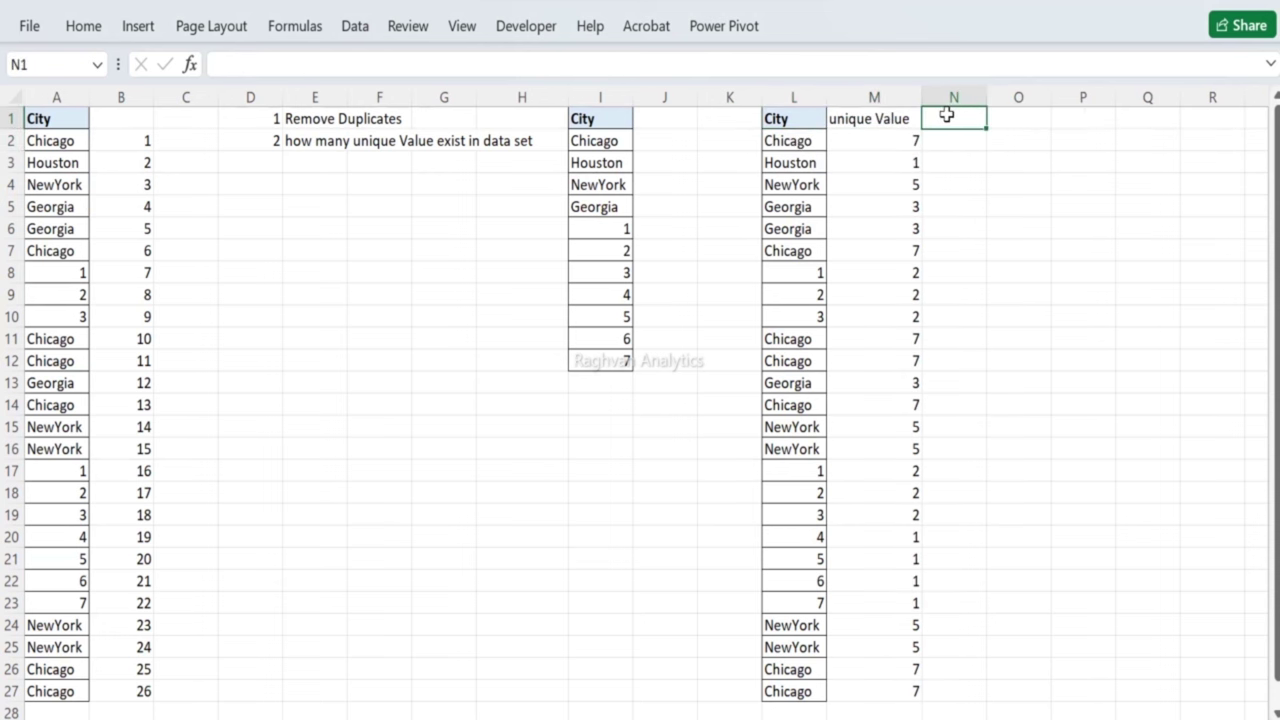
{"action": "type", "text": "IF"}
{"action": "key", "text": "Return"}
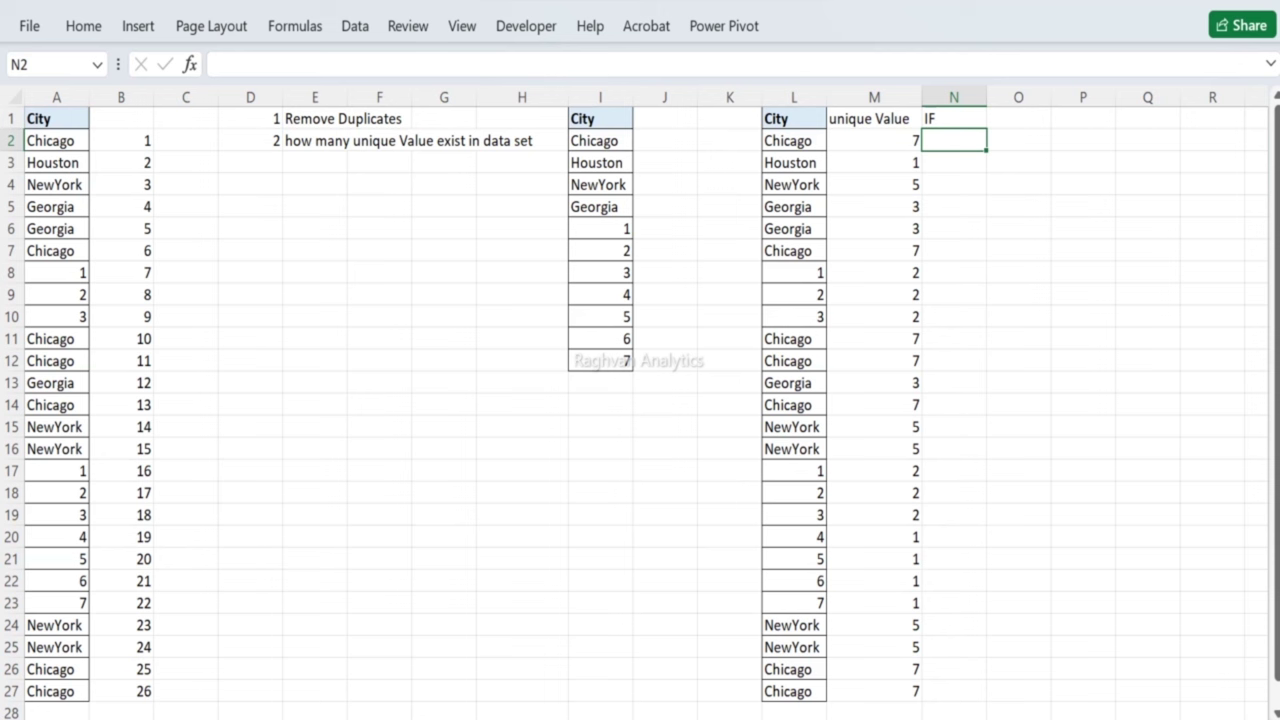
{"action": "type", "text": "=if"}
{"action": "key", "text": "Tab"}
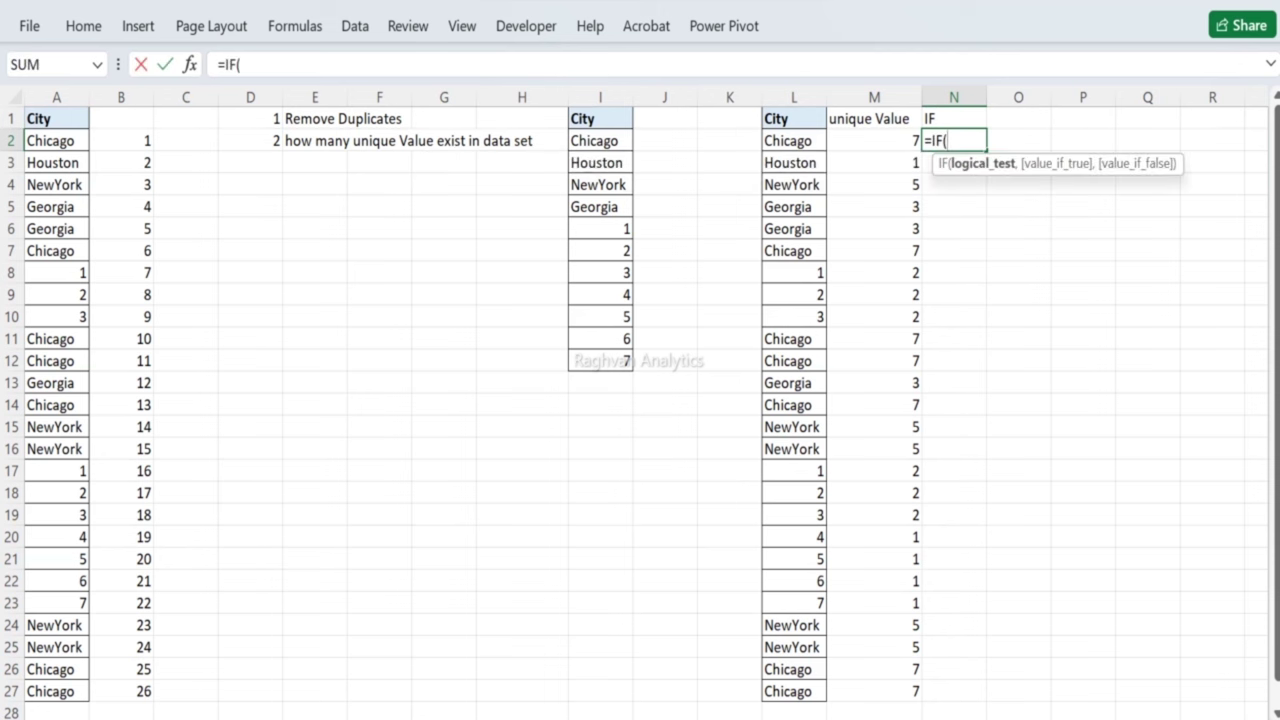
{"action": "left_click", "coordinate": [880, 135]}
{"action": "type", "text": "="}
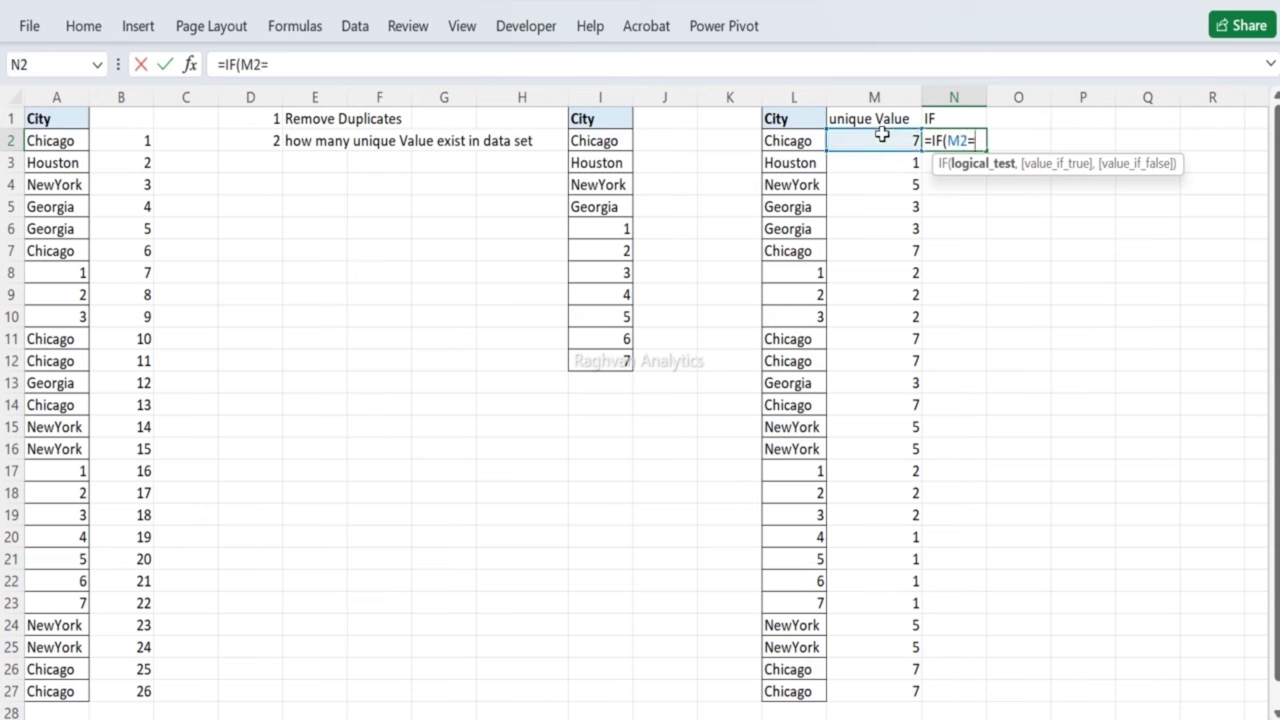
{"action": "type", "text": "1,1,"}
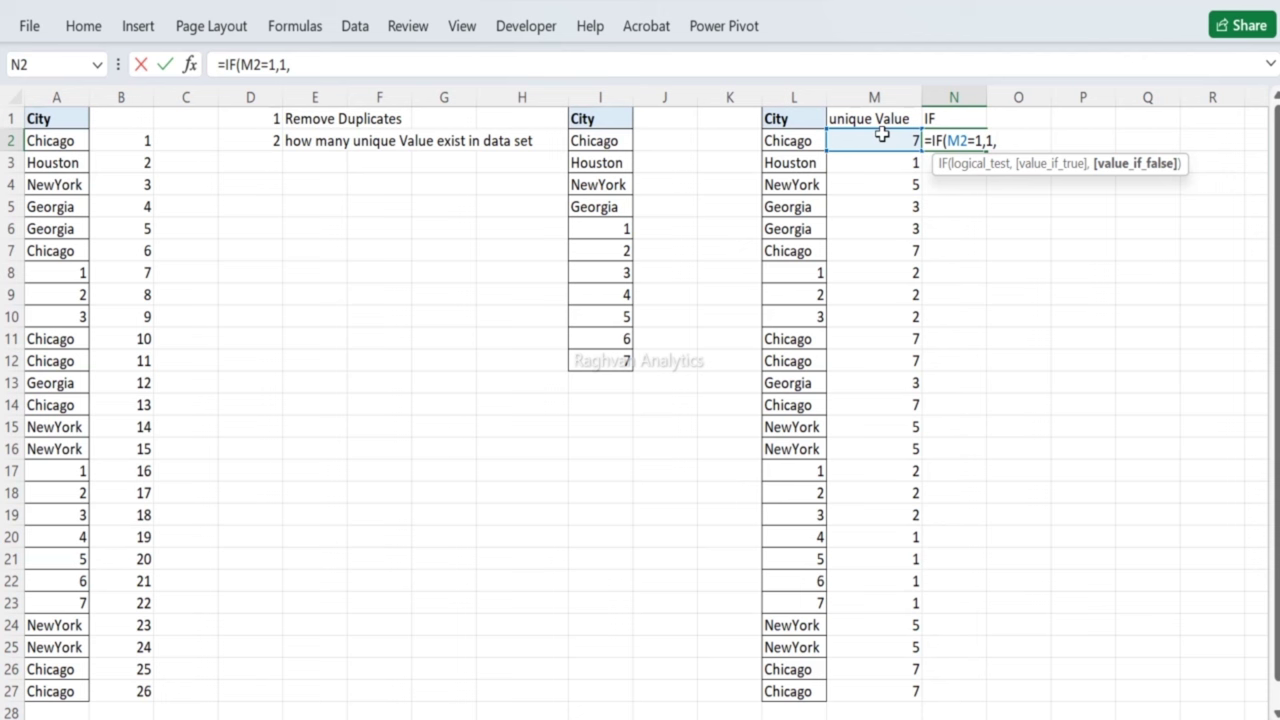
{"action": "type", "text": "0"}
{"action": "key", "text": "Return"}
Step: Copy the IF formula from N2 down through N27
{"action": "key", "text": "Up"}
{"action": "key", "text": "ctrl+c"}
{"action": "key", "text": "Left"}
{"action": "key", "text": "ctrl+Down"}
{"action": "key", "text": "Right"}
{"action": "key", "text": "ctrl+shift+Up"}
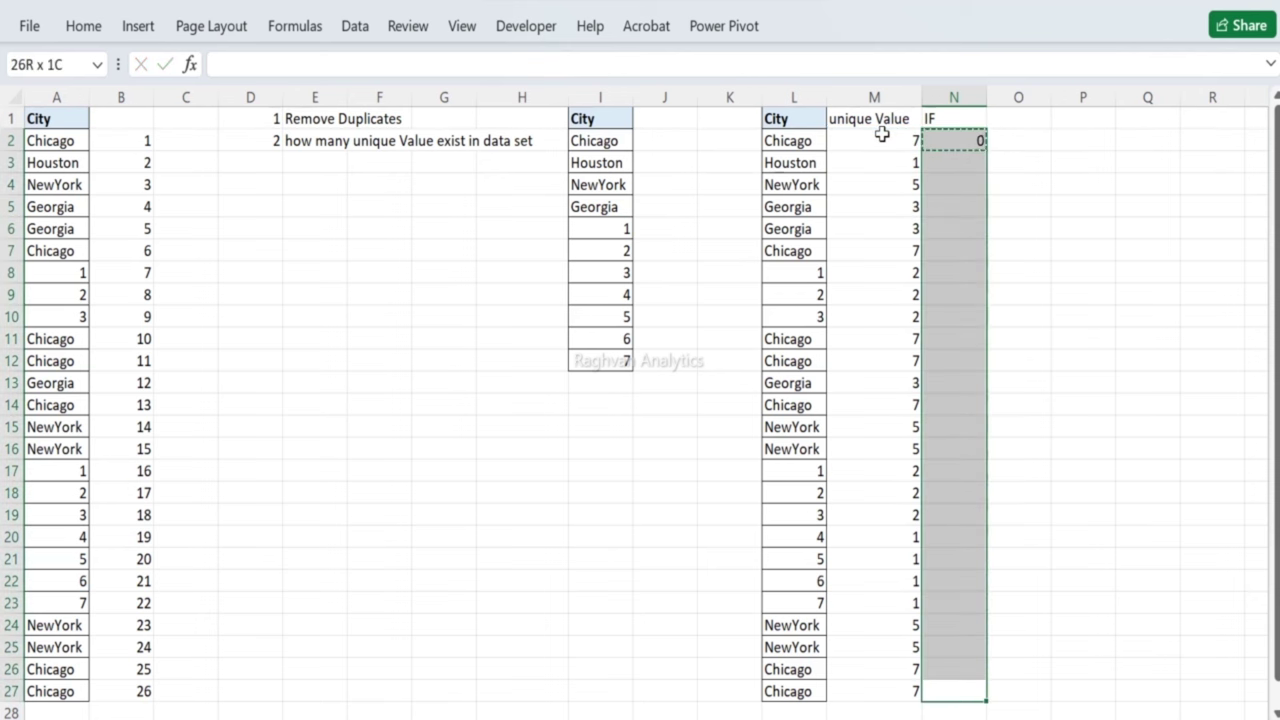
{"action": "key", "text": "ctrl+f"}
{"action": "key", "text": "Escape"}
{"action": "key", "text": "Up"}
{"action": "key", "text": "ctrl+Up"}
{"action": "key", "text": "ctrl+c"}
{"action": "key", "text": "Down"}
{"action": "key", "text": "shift+Down"}
{"action": "key", "text": "Up"}
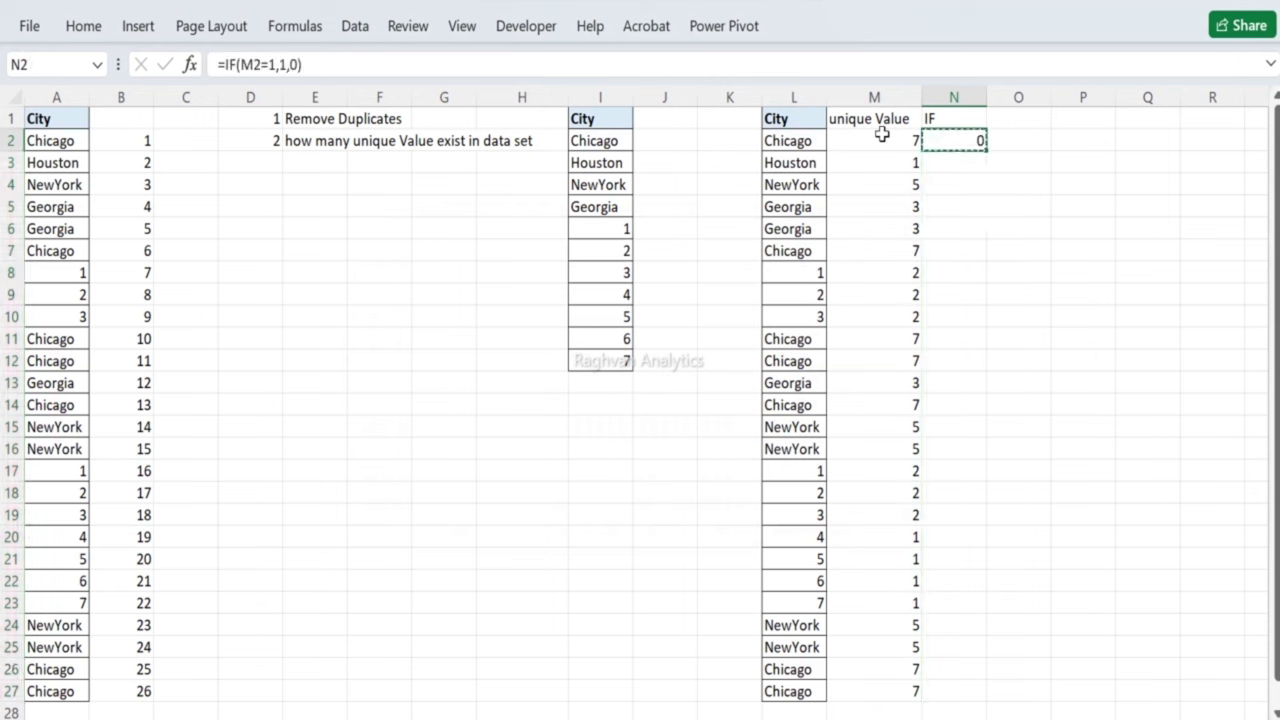
{"action": "key", "text": "Down"}
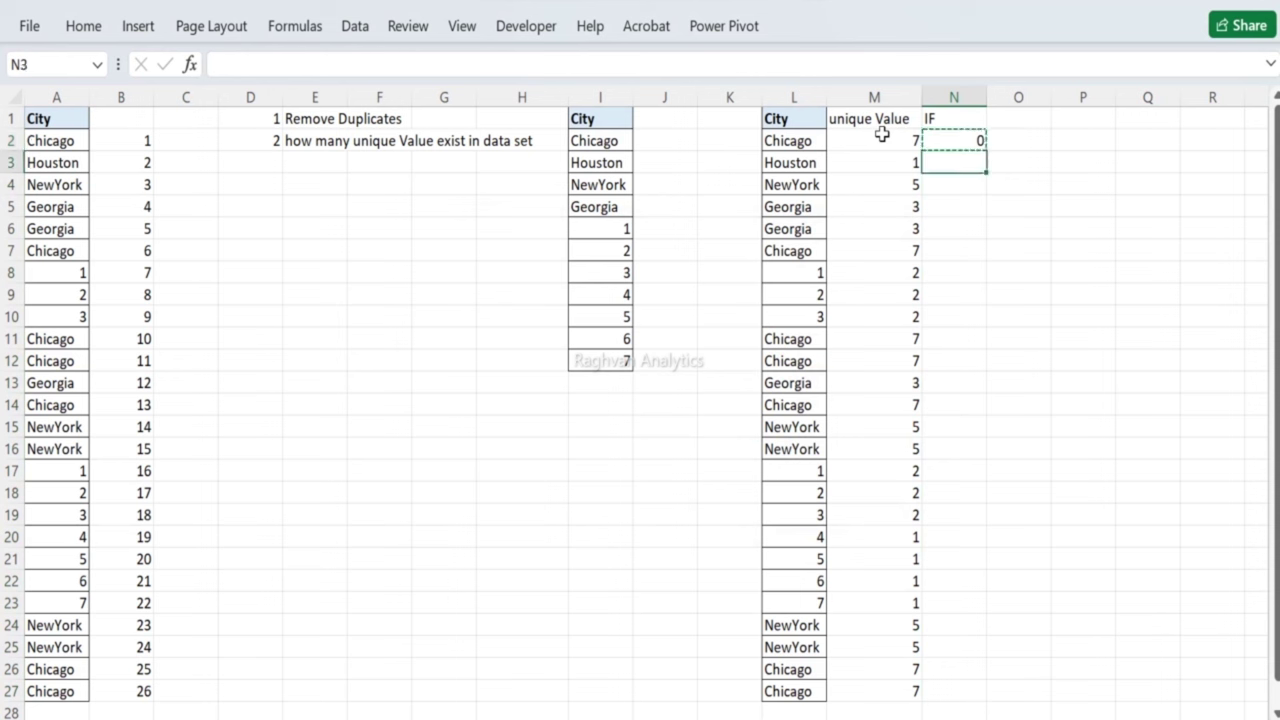
{"action": "key", "text": "shift+Down"}
{"action": "key", "text": "shift+Down"}
{"action": "key", "text": "shift+Down"}
{"action": "key", "text": "shift+Down"}
{"action": "key", "text": "shift+Down"}
{"action": "key", "text": "shift+Down"}
{"action": "key", "text": "shift+Down"}
{"action": "key", "text": "shift+Down"}
{"action": "key", "text": "shift+Down"}
{"action": "key", "text": "shift+Down"}
{"action": "key", "text": "shift+Down"}
{"action": "key", "text": "shift+Down"}
{"action": "key", "text": "shift+Down"}
{"action": "key", "text": "shift+Down"}
{"action": "key", "text": "shift+Down"}
{"action": "key", "text": "shift+Down"}
{"action": "key", "text": "shift+Down"}
{"action": "key", "text": "shift+Down"}
{"action": "key", "text": "shift+Down"}
{"action": "key", "text": "shift+Down"}
{"action": "key", "text": "shift+Down"}
{"action": "key", "text": "shift+Down"}
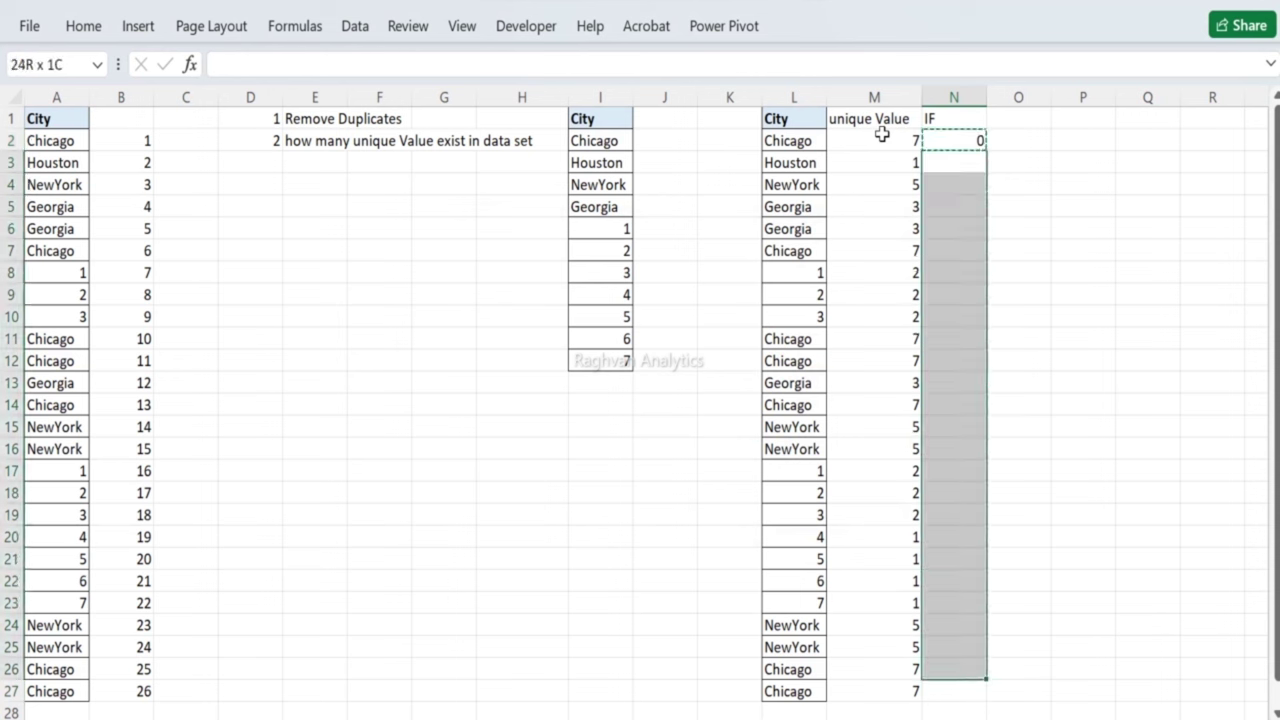
{"action": "key", "text": "ctrl+v"}
{"action": "key", "text": "ctrl+Up"}
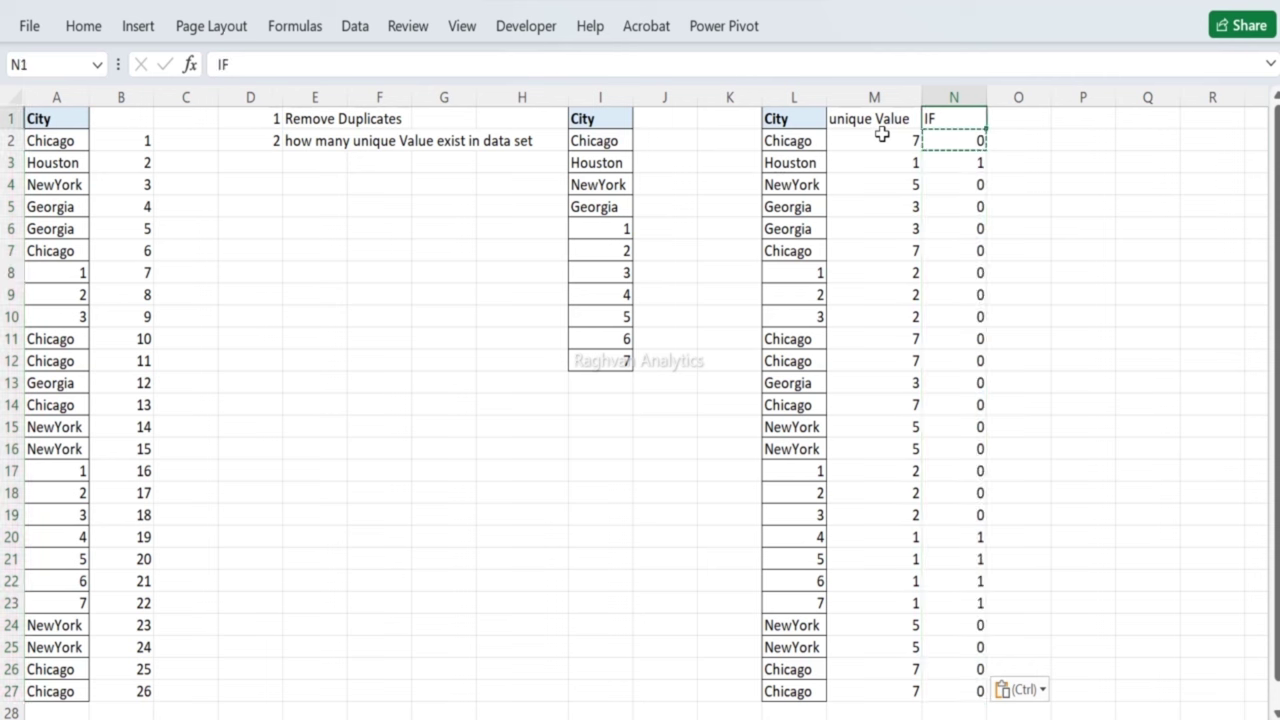
{"action": "key", "text": "ctrl+a"}
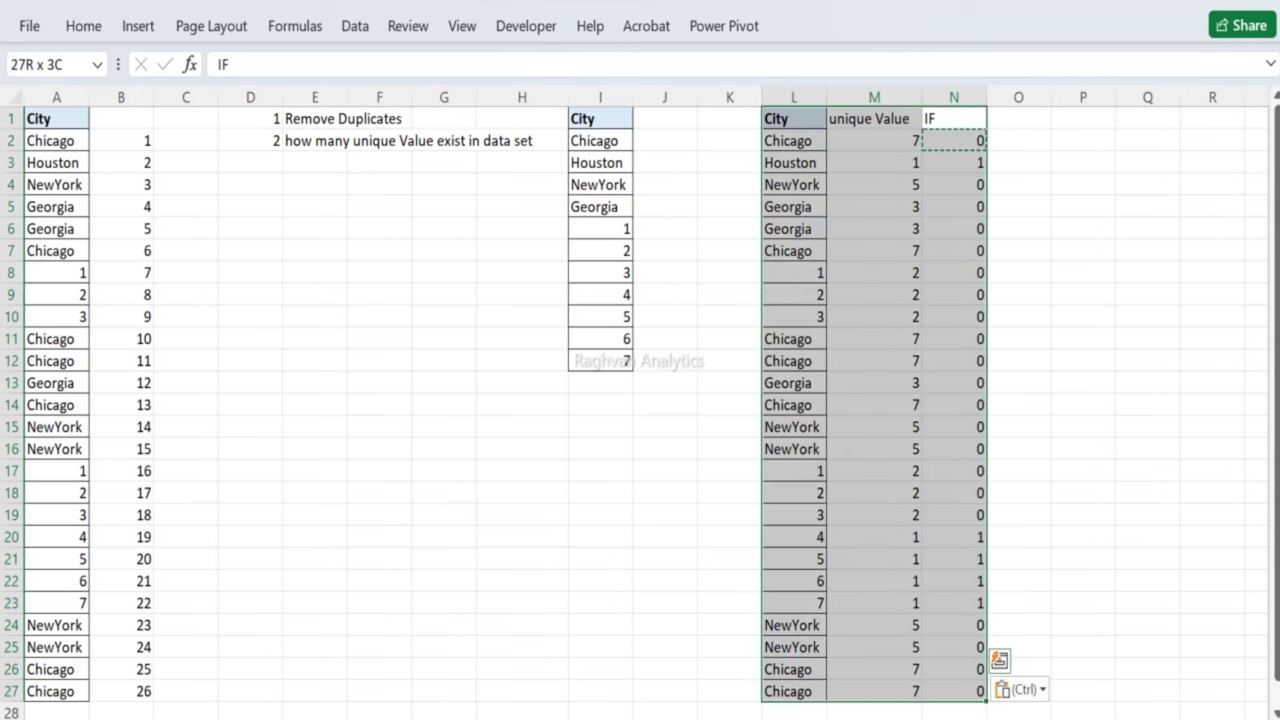
Step: Change N2's formula to =IF(M2=1,"Unique Value","Duplicate")
{"action": "left_click", "coordinate": [350, 30]}
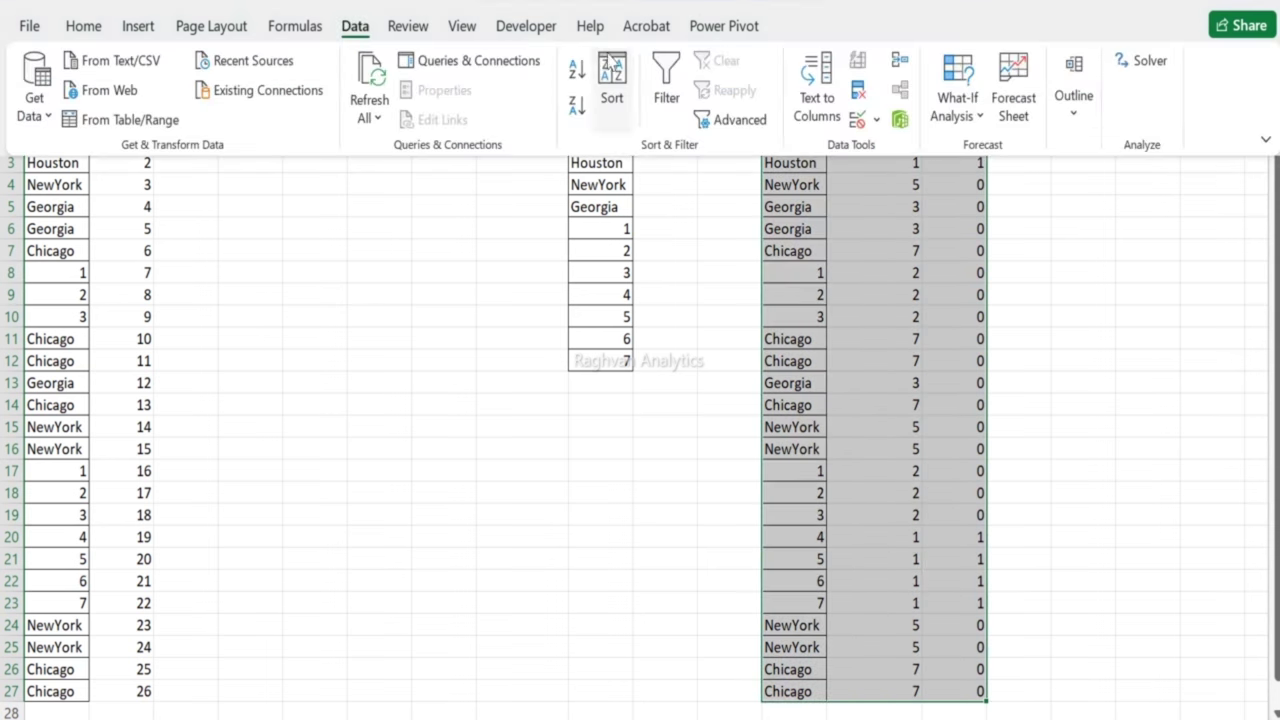
{"action": "left_click", "coordinate": [943, 180]}
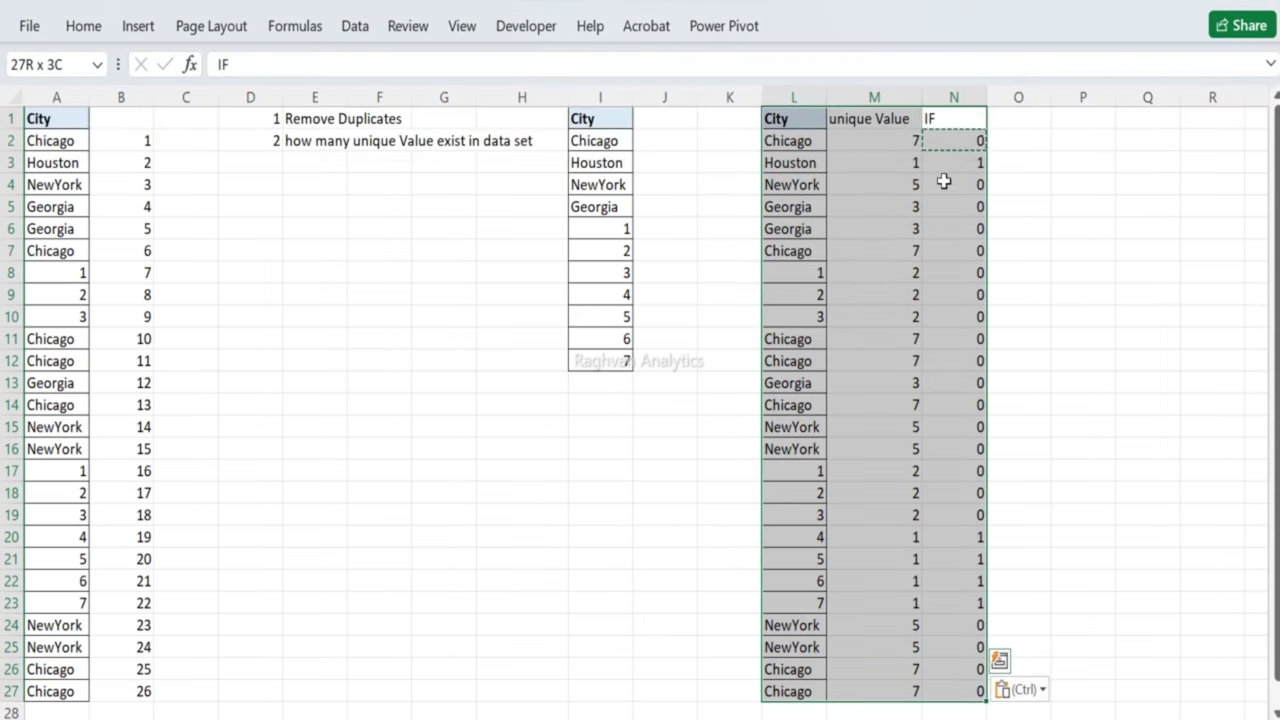
{"action": "left_click", "coordinate": [973, 141]}
{"action": "double_click", "coordinate": [973, 141]}
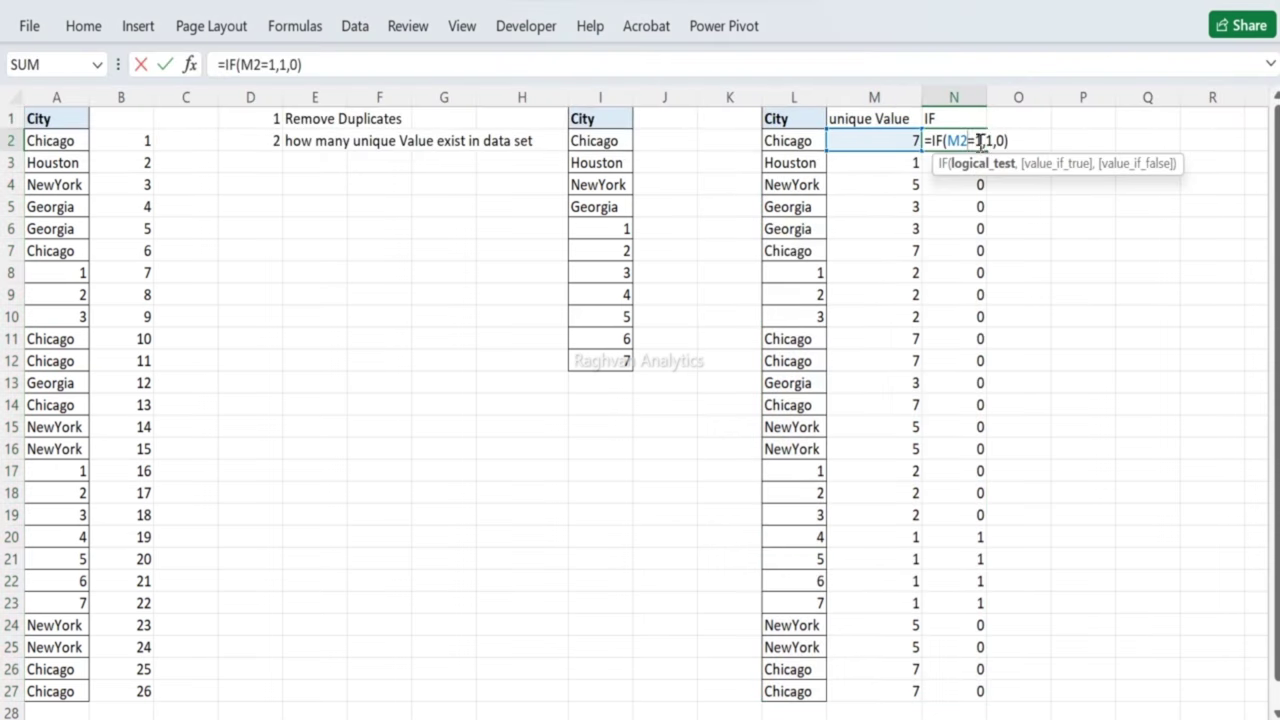
{"action": "left_click", "coordinate": [1003, 141]}
{"action": "key", "text": "BackSpace"}
{"action": "type", "text": "\"\""}
{"action": "left_click", "coordinate": [1004, 141]}
{"action": "type", "text": "Duplcua"}
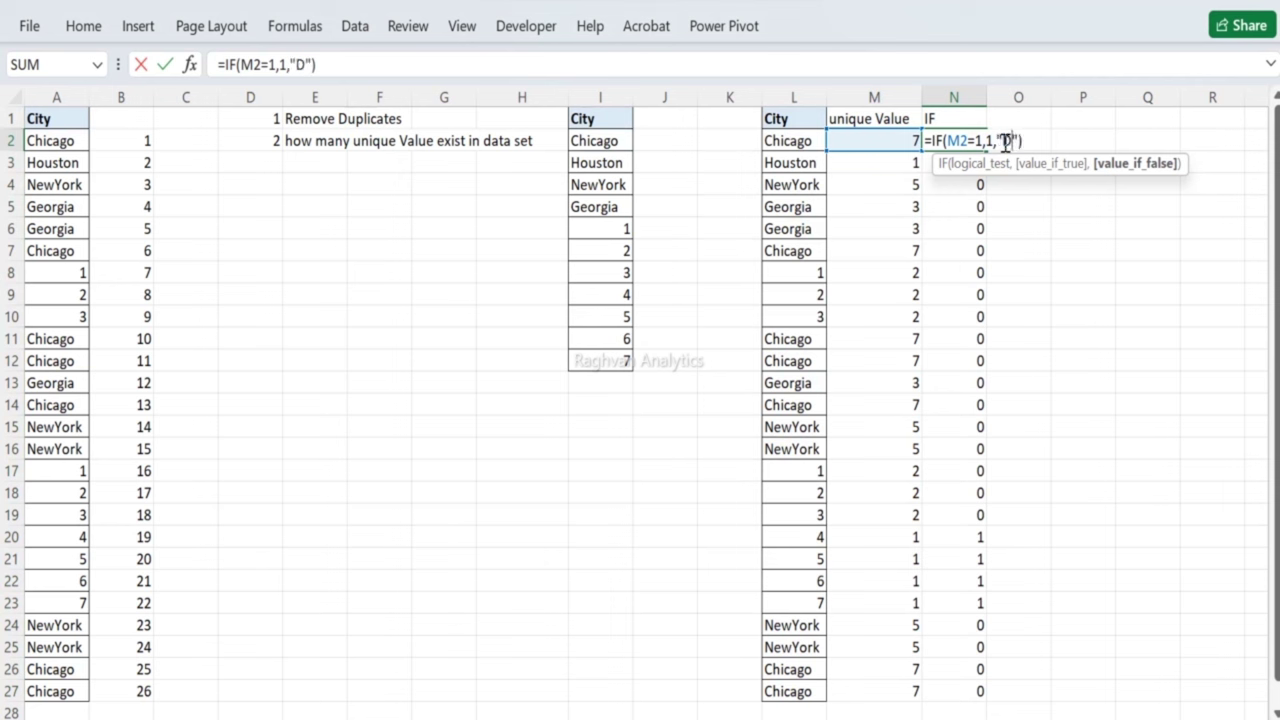
{"action": "type", "text": "te"}
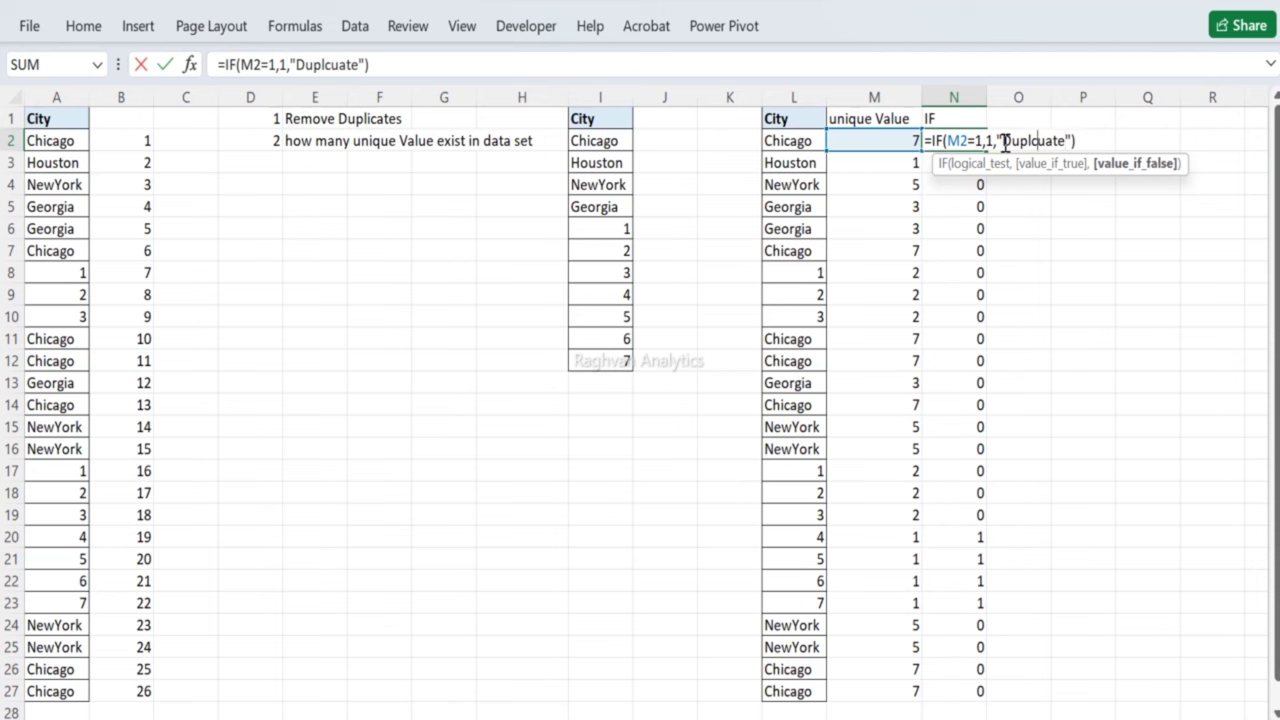
{"action": "type", "text": "i"}
{"action": "key", "text": "BackSpace"}
{"action": "key", "text": "Left"}
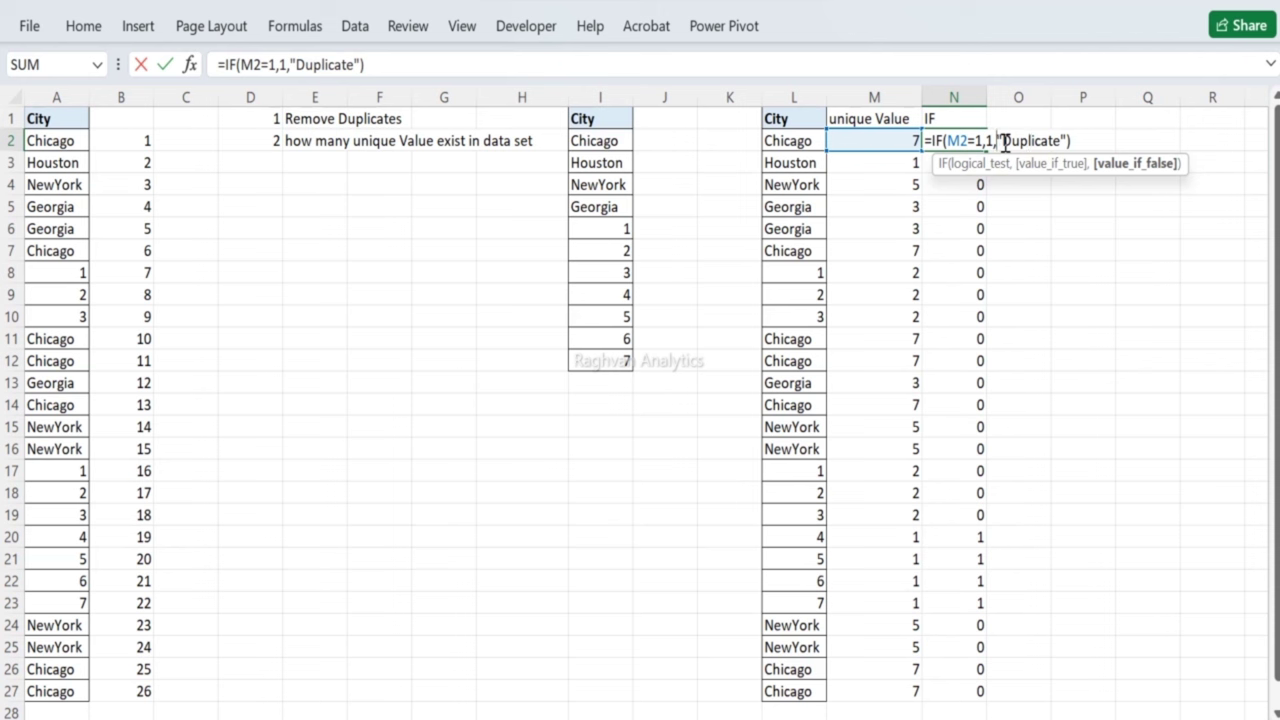
{"action": "key", "text": "Left"}
{"action": "key", "text": "BackSpace"}
{"action": "type", "text": "\"\""}
{"action": "type", "text": "Uniq"}
{"action": "type", "text": "ue Value"}
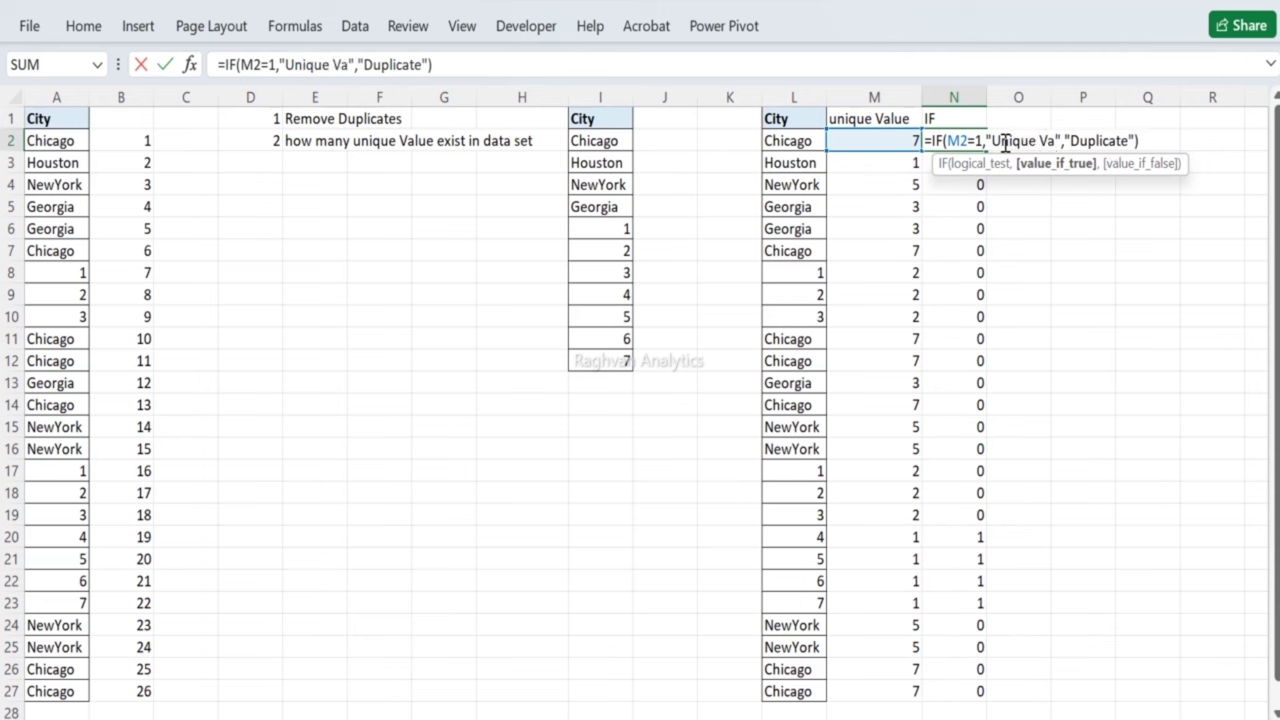
{"action": "key", "text": "Return"}
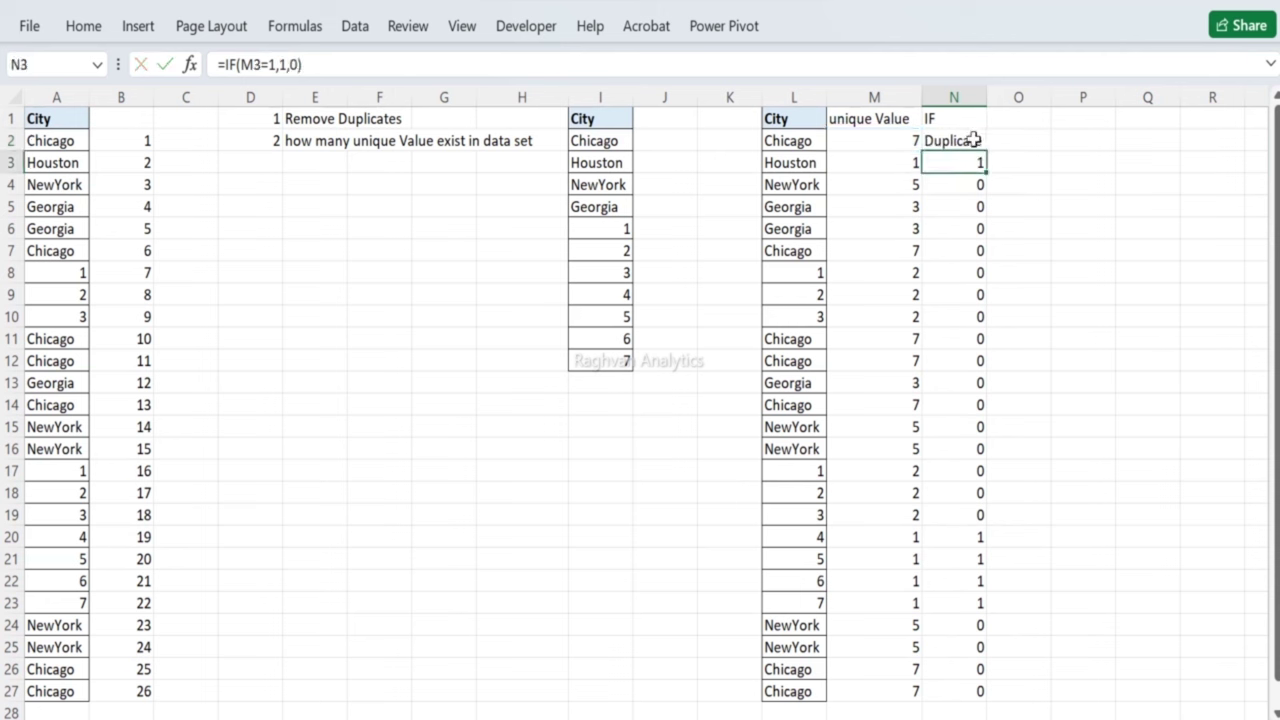
Step: Fill the new formula down to N27 and widen column N to fit the labels
{"action": "left_click", "coordinate": [974, 139]}
{"action": "key", "text": "ctrl+c"}
{"action": "key", "text": "ctrl+shift+Down"}
{"action": "key", "text": "ctrl+v"}
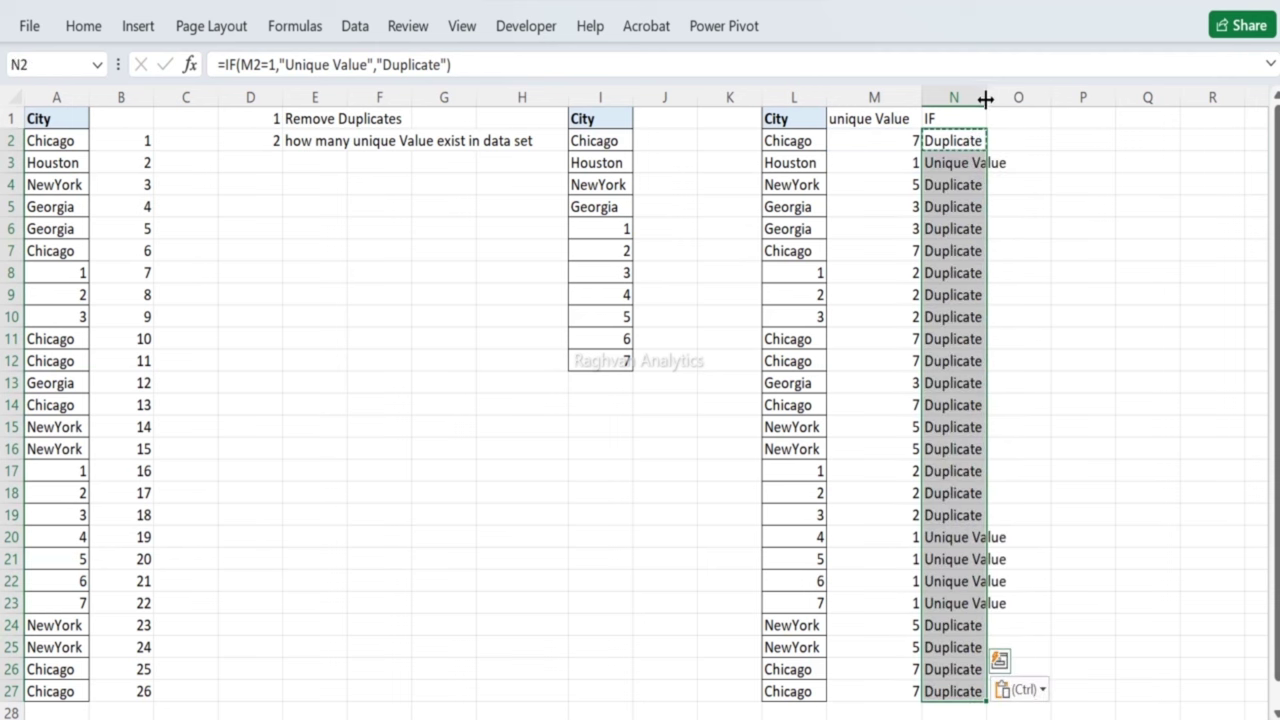
{"action": "left_click_drag", "start_coordinate": [986, 97], "coordinate": [1027, 99]}
Step: Select the count and IF results in M2:N27
{"action": "left_click", "coordinate": [969, 116]}
{"action": "key", "text": "Down"}
{"action": "key", "text": "ctrl+shift+Down"}
{"action": "left_click", "coordinate": [878, 150]}
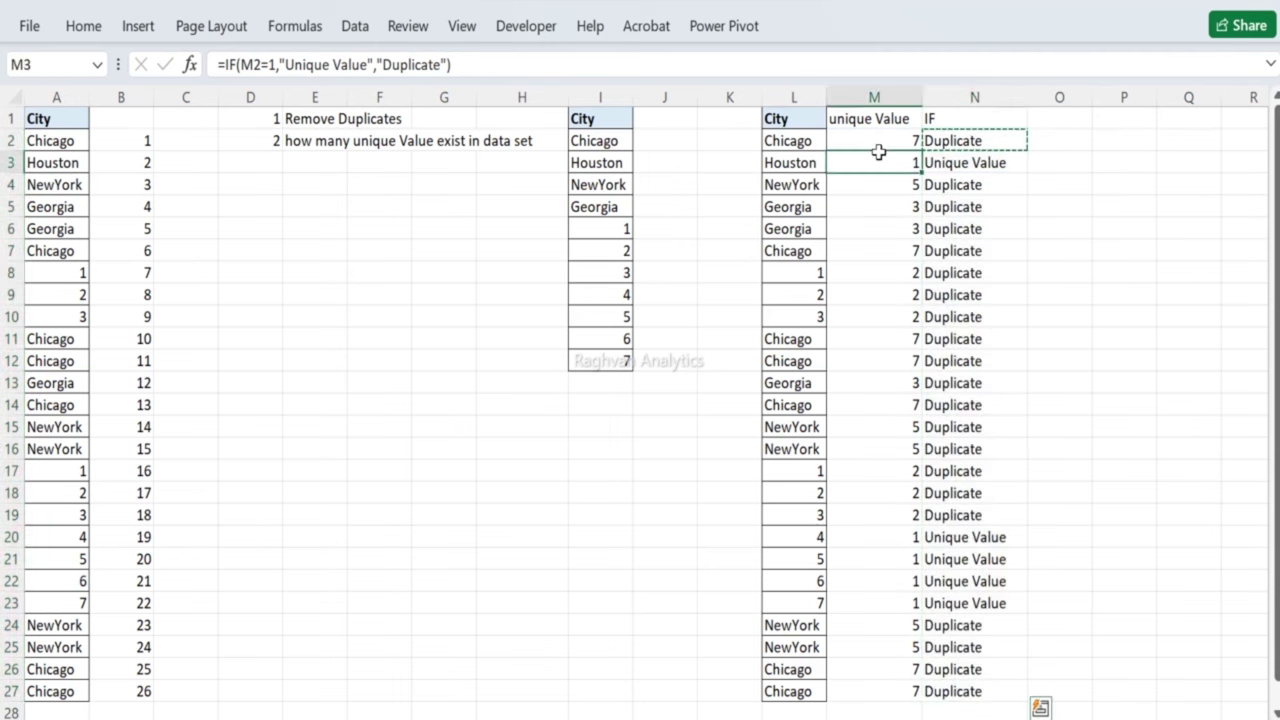
{"action": "key", "text": "Right"}
{"action": "key", "text": "ctrl+Down"}
{"action": "key", "text": "ctrl+Up"}
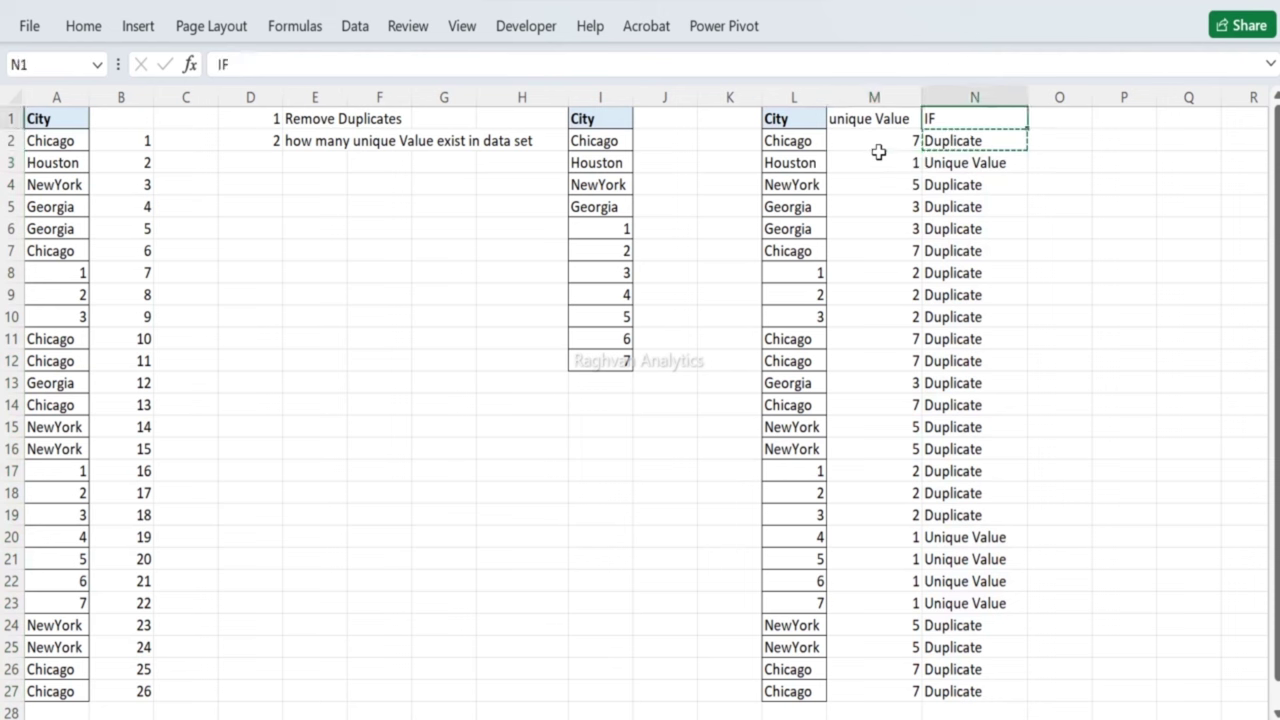
{"action": "left_click", "coordinate": [877, 149]}
{"action": "key", "text": "shift+Right"}
{"action": "key", "text": "ctrl+shift+Down"}
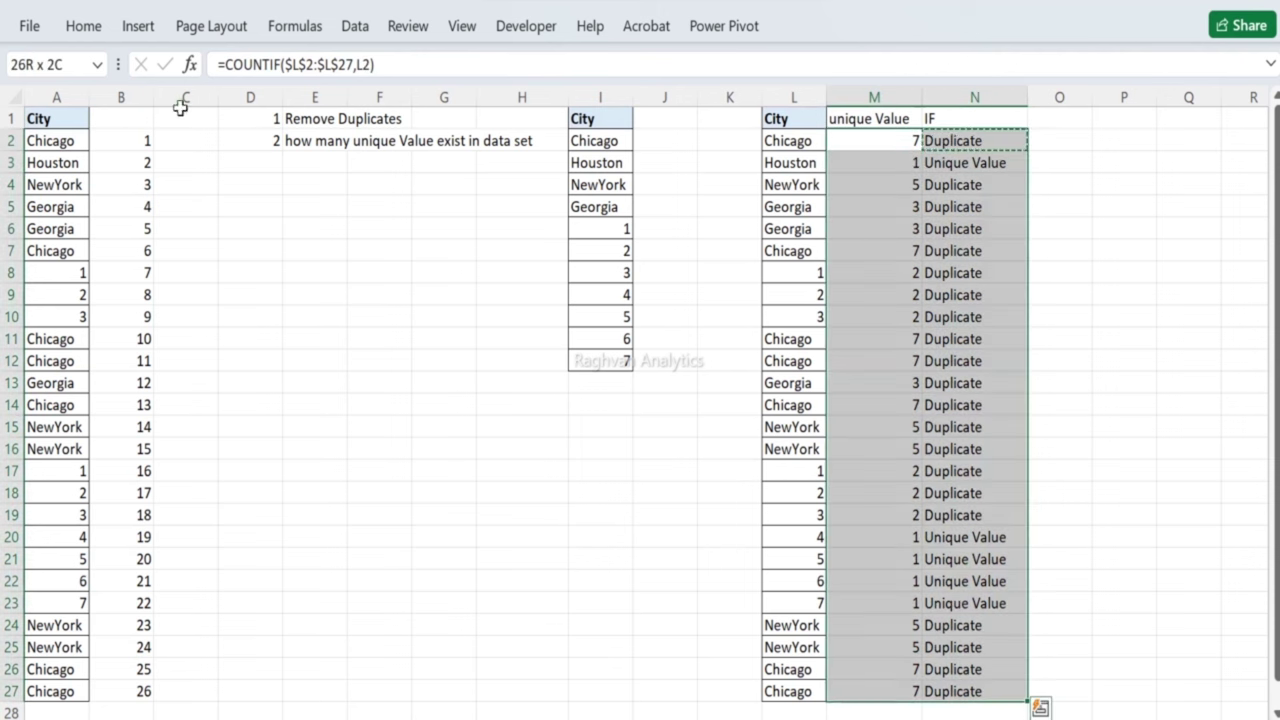
Step: Give M2:N27 a grey fill and All Borders
{"action": "left_click", "coordinate": [83, 26]}
{"action": "left_click", "coordinate": [83, 26]}
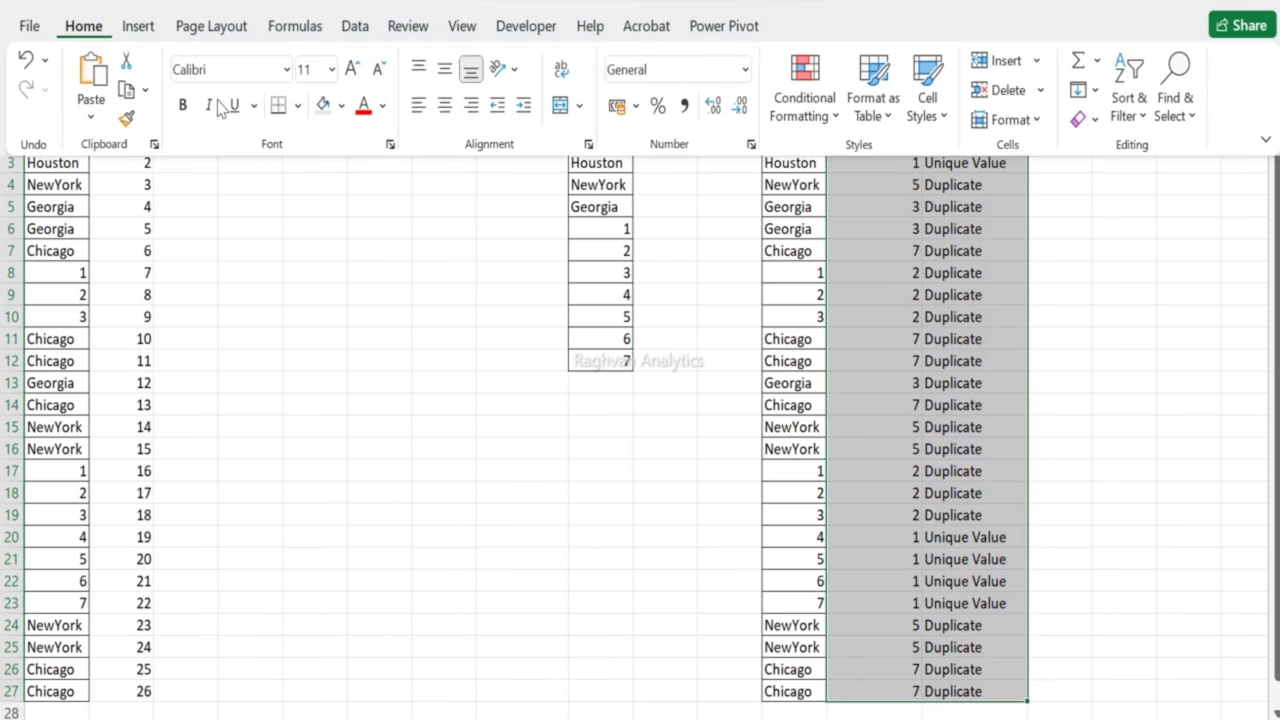
{"action": "left_click", "coordinate": [342, 106]}
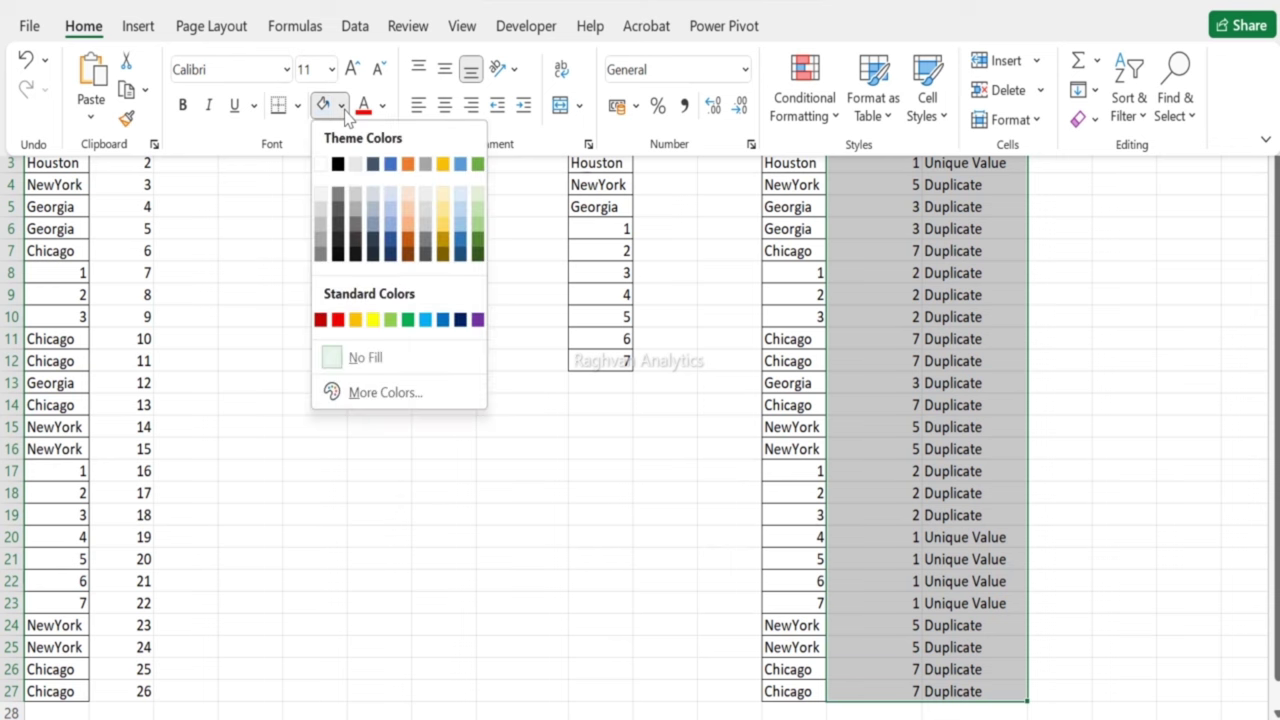
{"action": "left_click", "coordinate": [319, 209]}
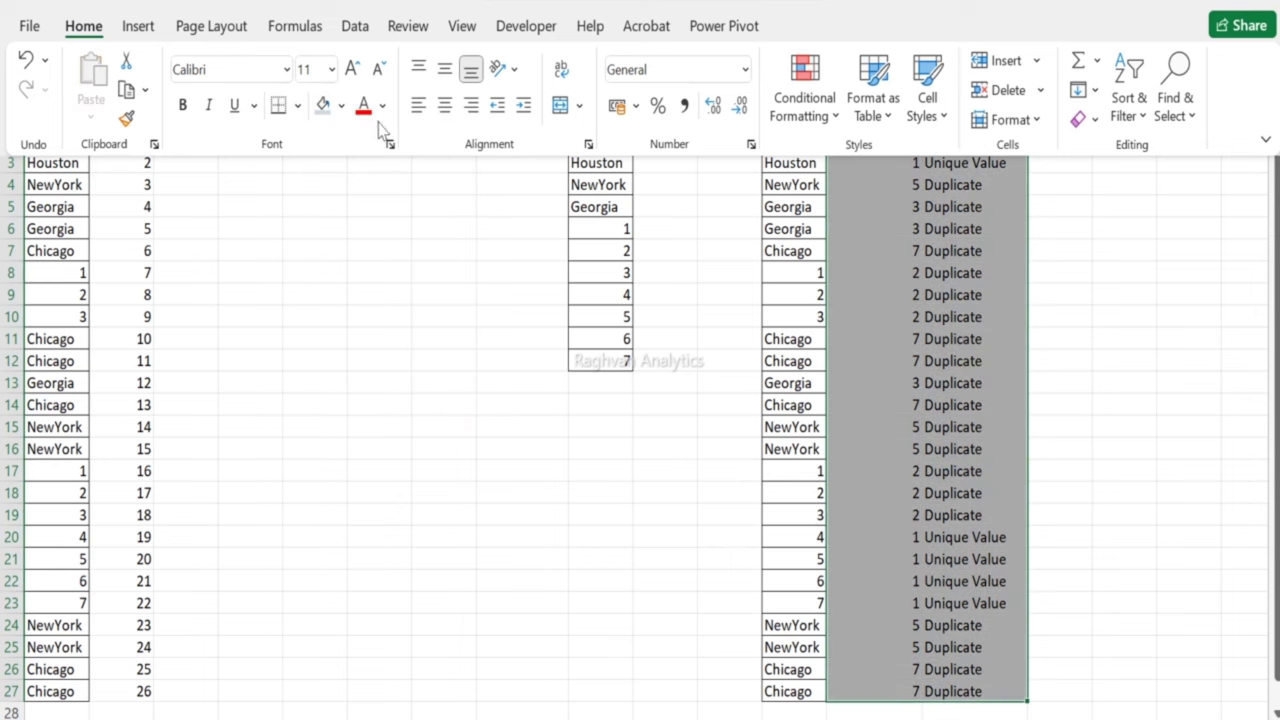
{"action": "left_click", "coordinate": [297, 106]}
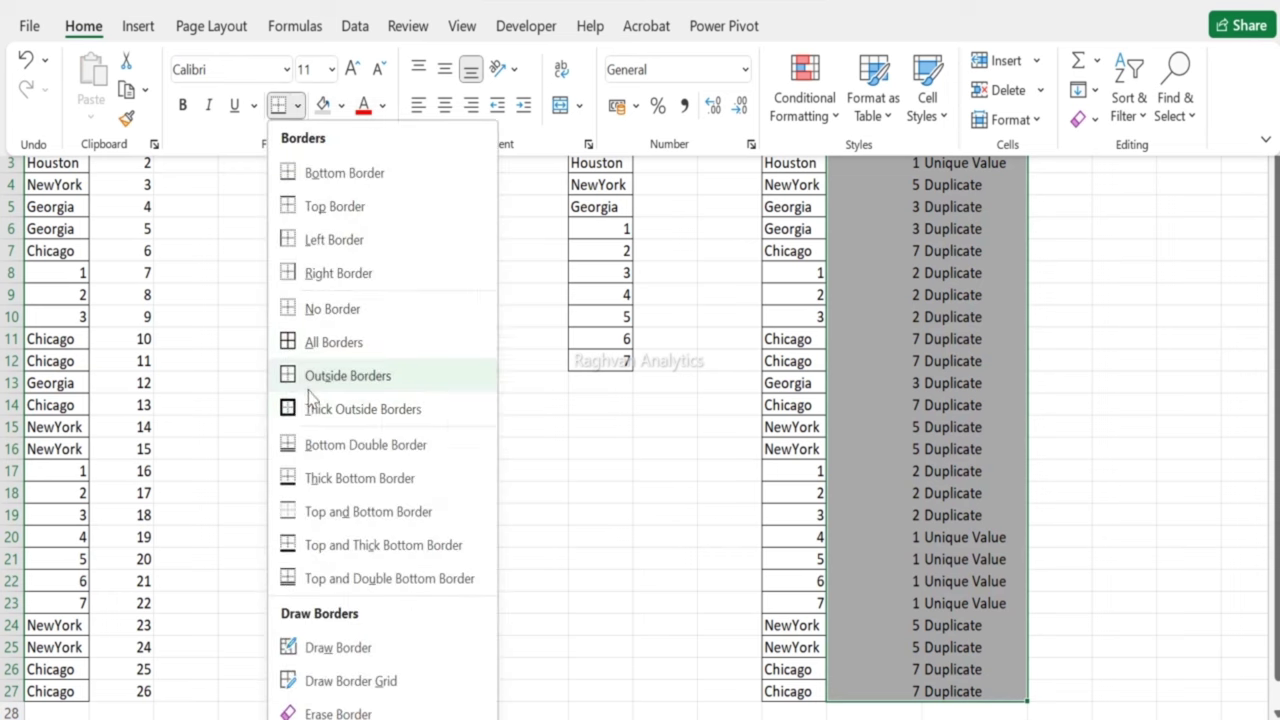
{"action": "left_click", "coordinate": [333, 343]}
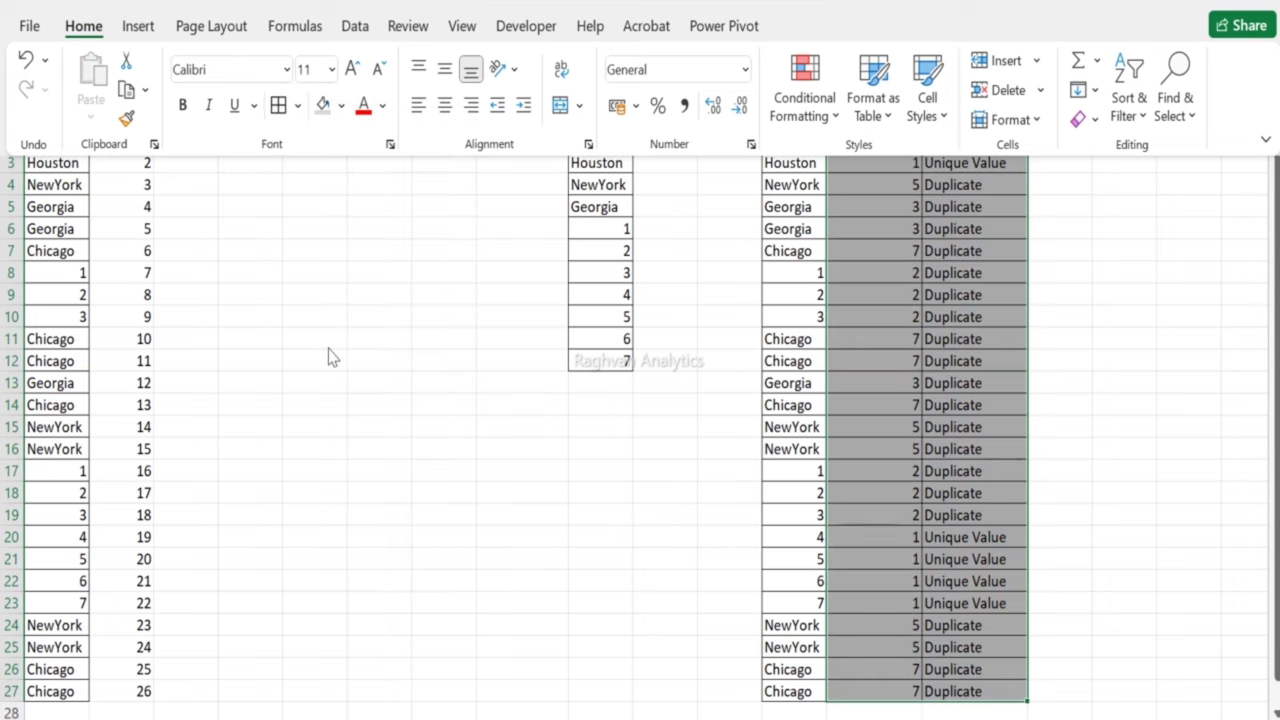
{"action": "key", "text": "Left"}
{"action": "key", "text": "Left"}
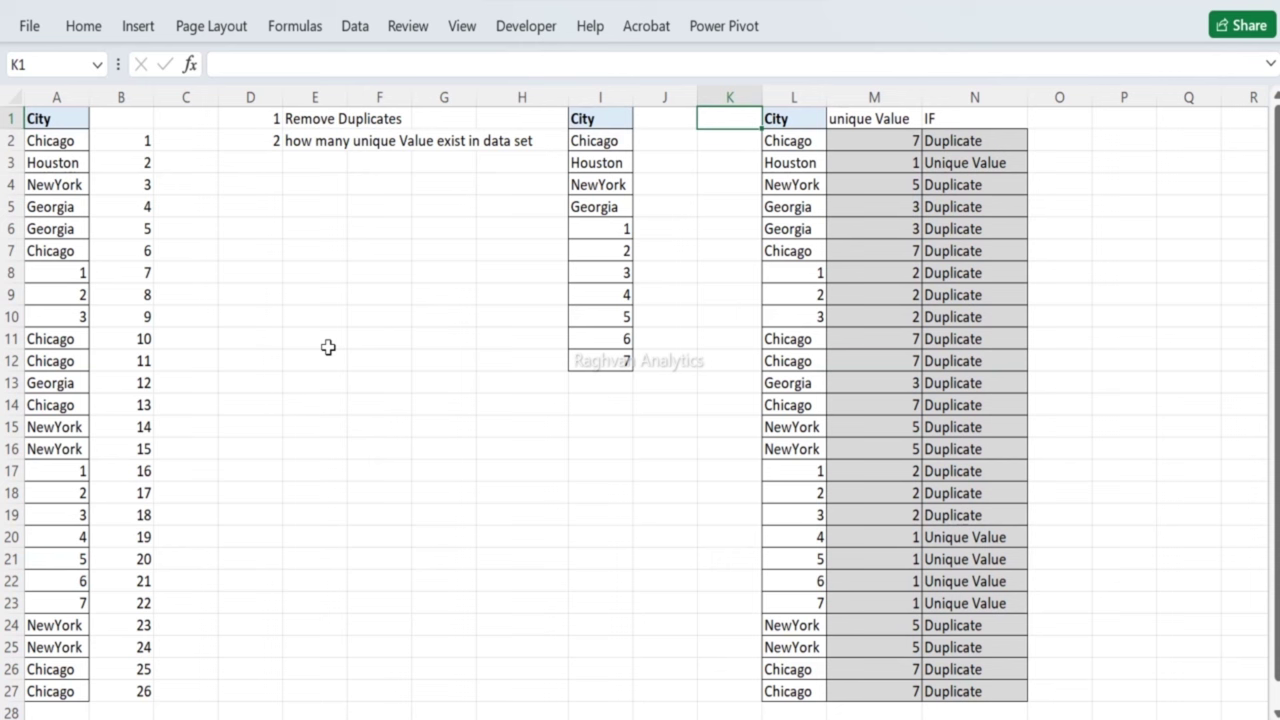
Step: Turn on filtering for the city table headers L1:N1
{"action": "key", "text": "Right"}
{"action": "key", "text": "shift+Right"}
{"action": "key", "text": "shift+Right"}
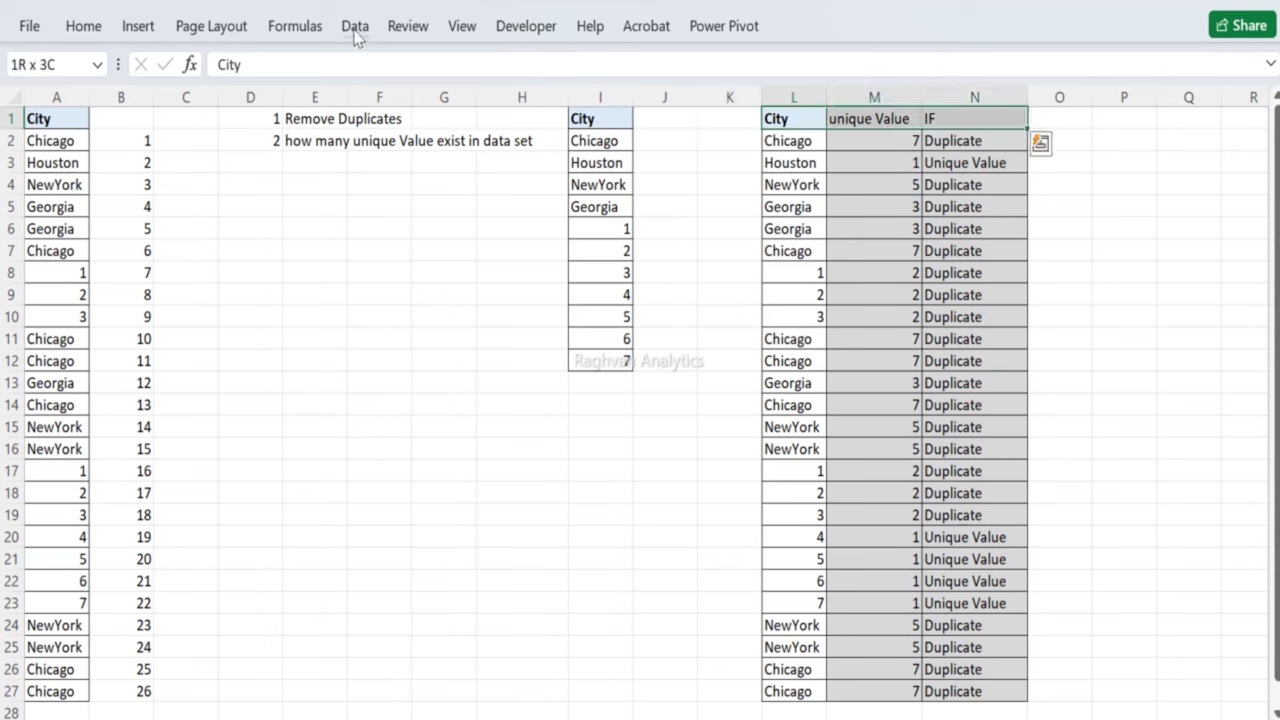
{"action": "left_click", "coordinate": [354, 30]}
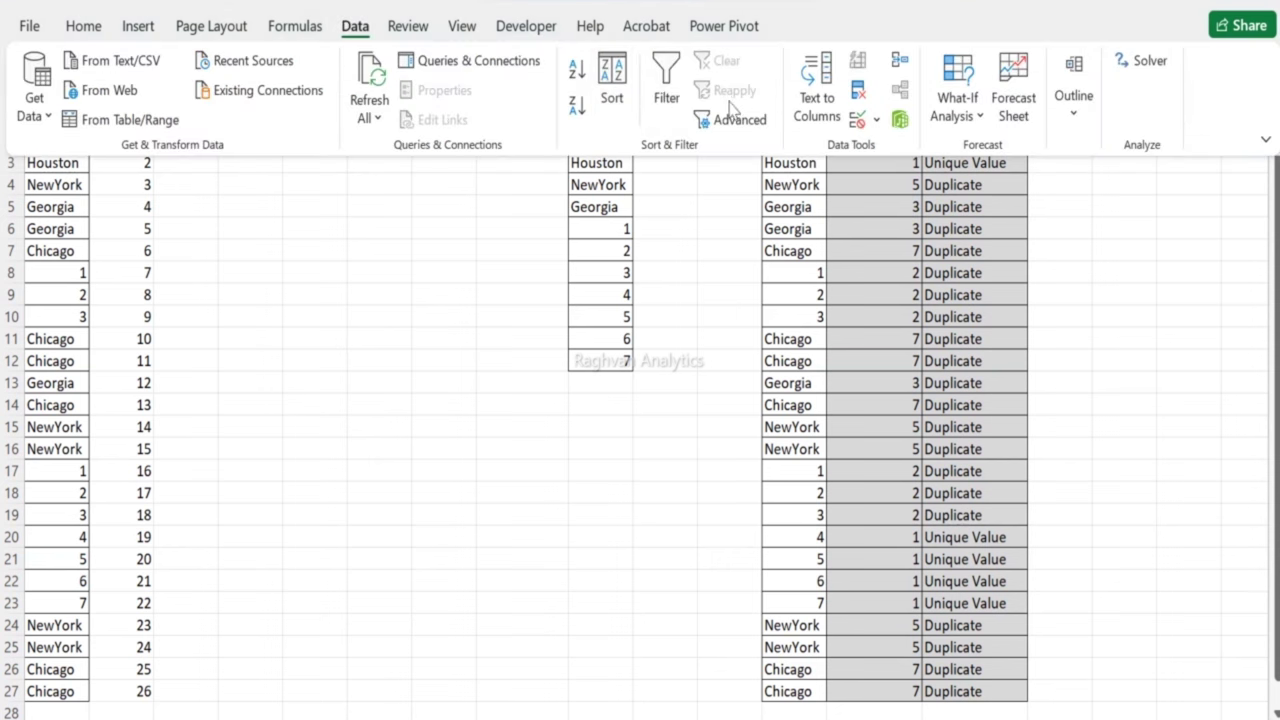
{"action": "left_click", "coordinate": [668, 105]}
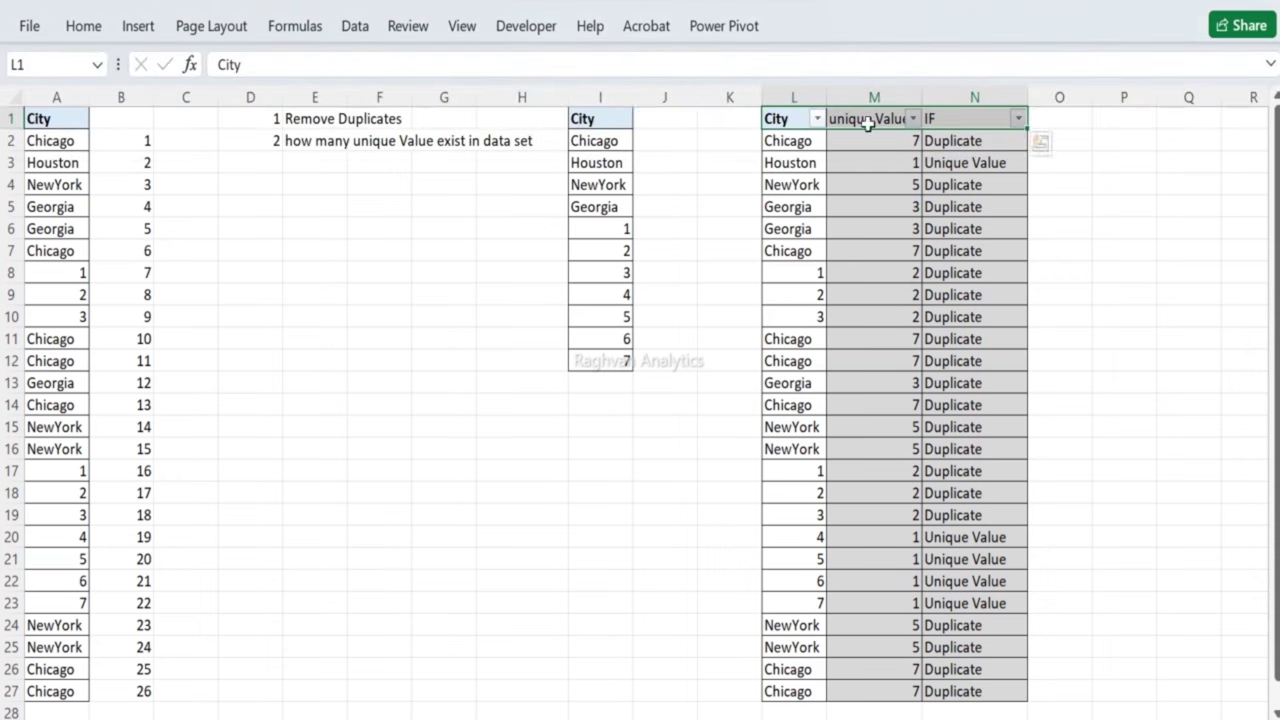
Step: Filter the IF column to show only Unique Value rows
{"action": "left_click", "coordinate": [1017, 121]}
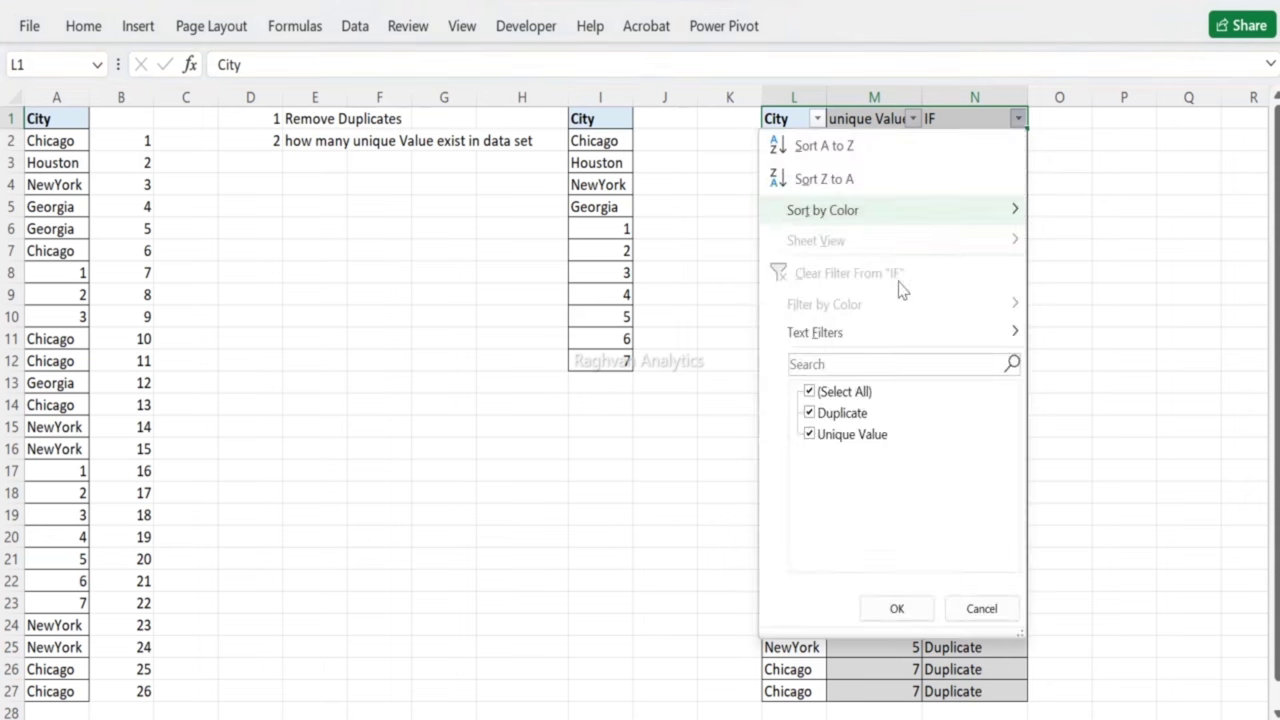
{"action": "left_click", "coordinate": [812, 435]}
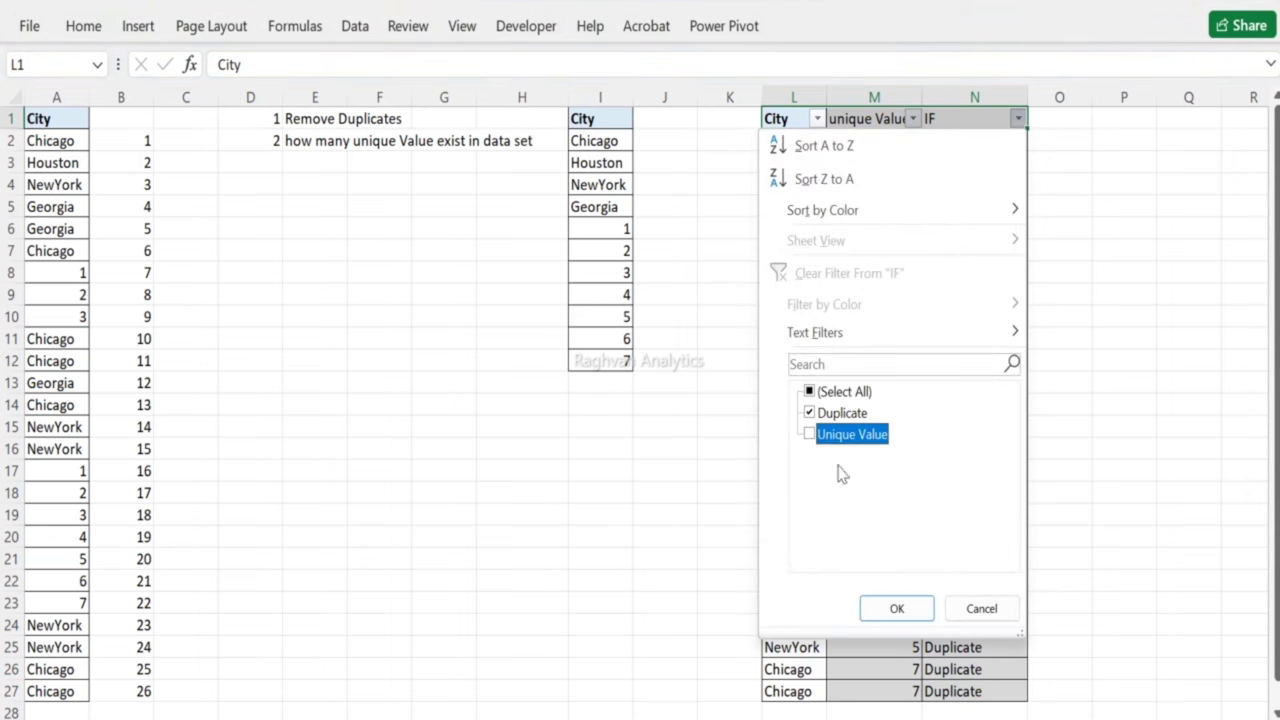
{"action": "left_click", "coordinate": [918, 610]}
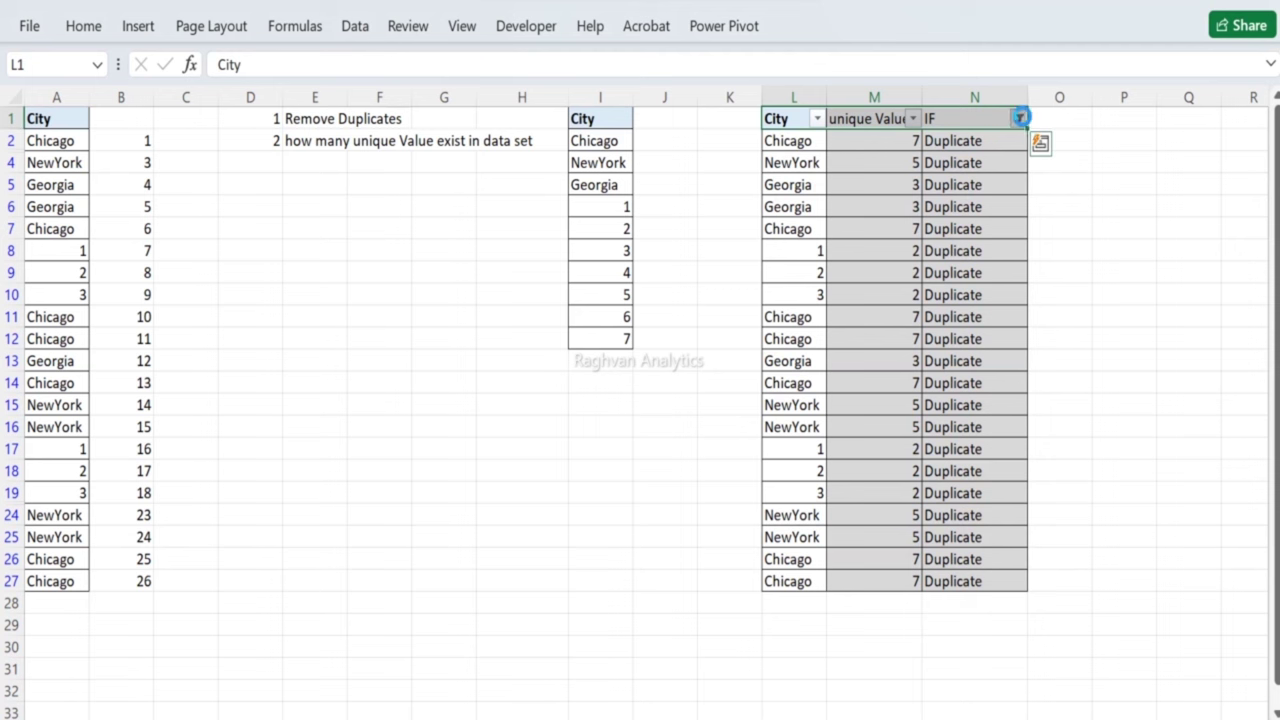
{"action": "left_click", "coordinate": [1018, 118]}
{"action": "left_click", "coordinate": [810, 412]}
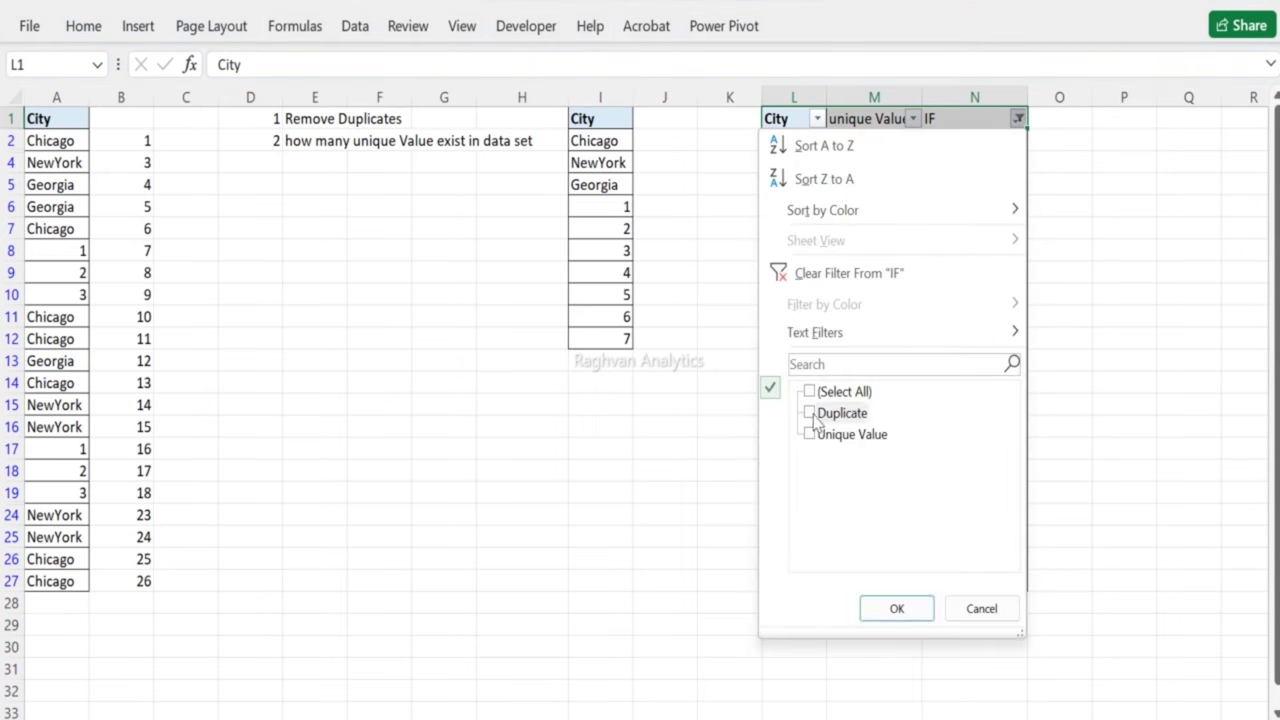
{"action": "left_click", "coordinate": [811, 436]}
{"action": "left_click", "coordinate": [893, 608]}
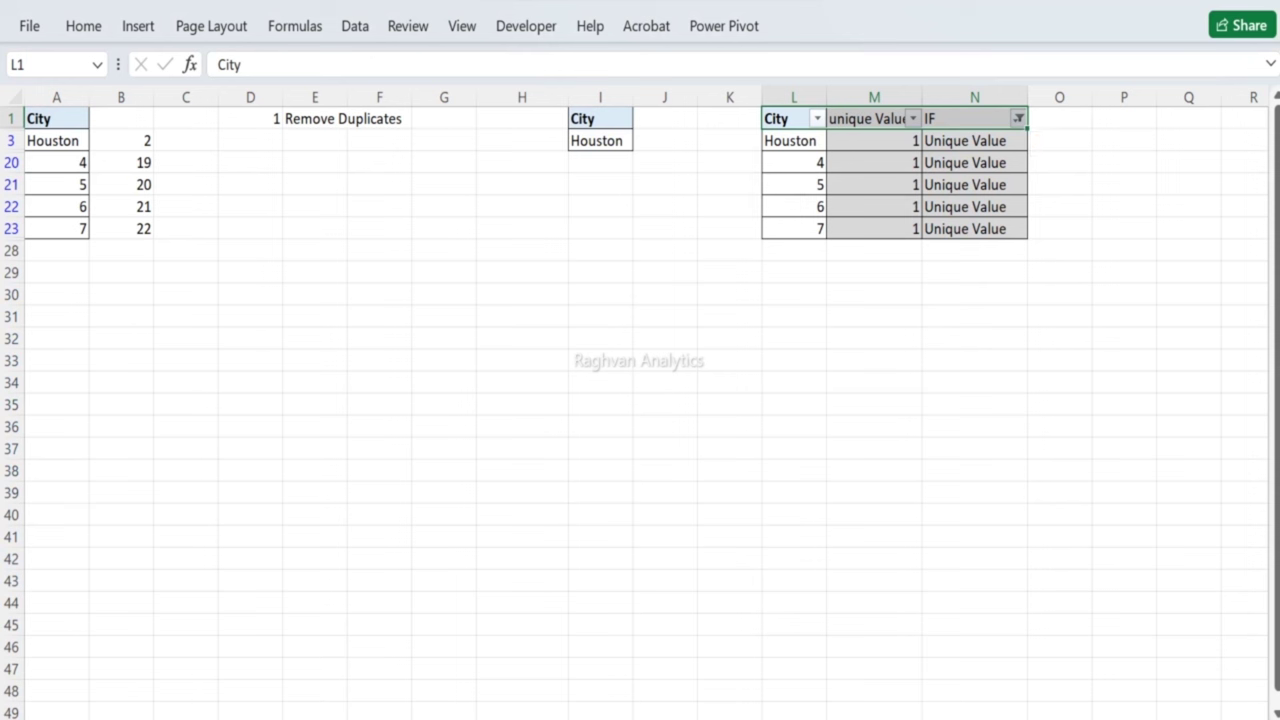
{"action": "left_click", "coordinate": [358, 35]}
Step: Turn off the filter so all 26 city rows show again
{"action": "left_click", "coordinate": [665, 85]}
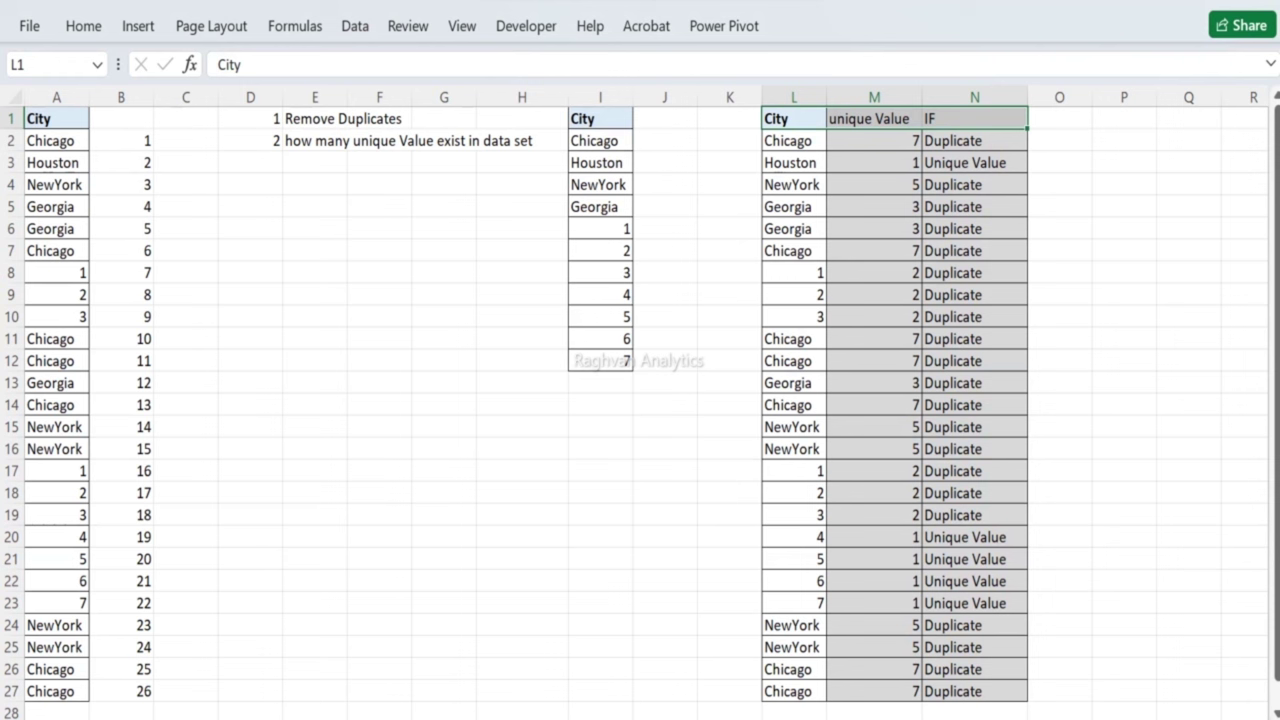
{"action": "left_click", "coordinate": [315, 162]}
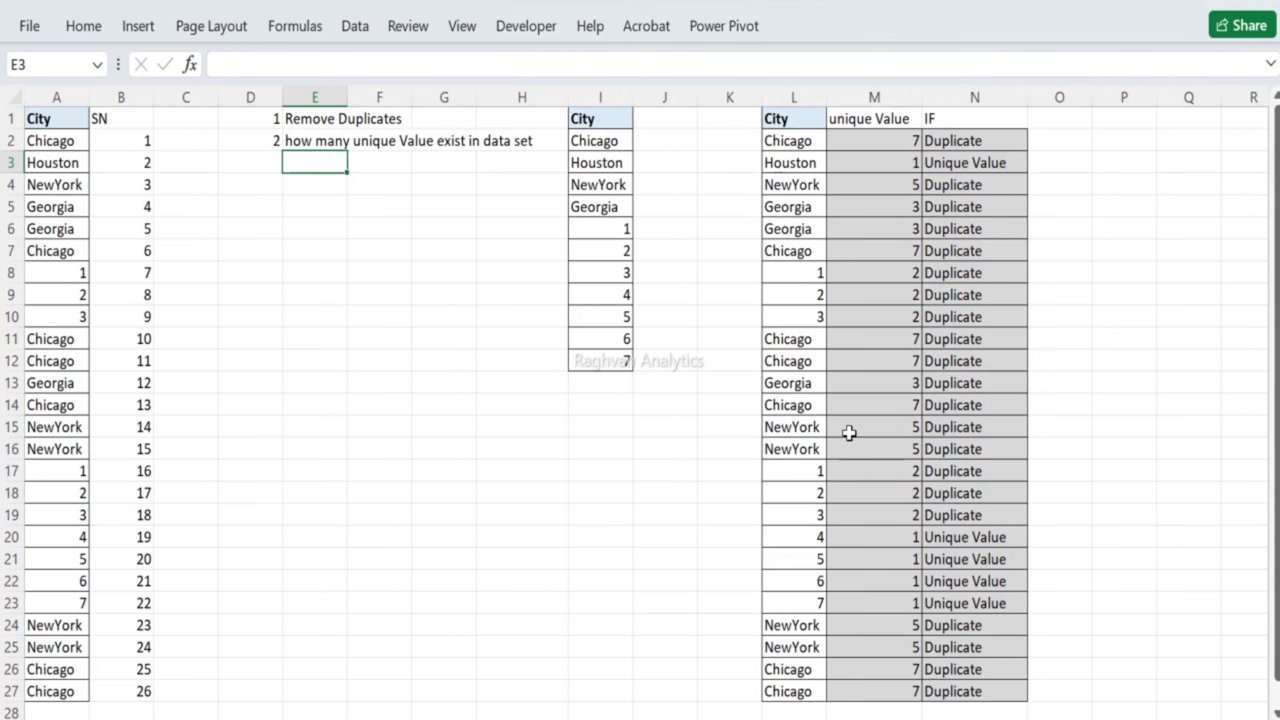
{"action": "left_click", "coordinate": [314, 140]}
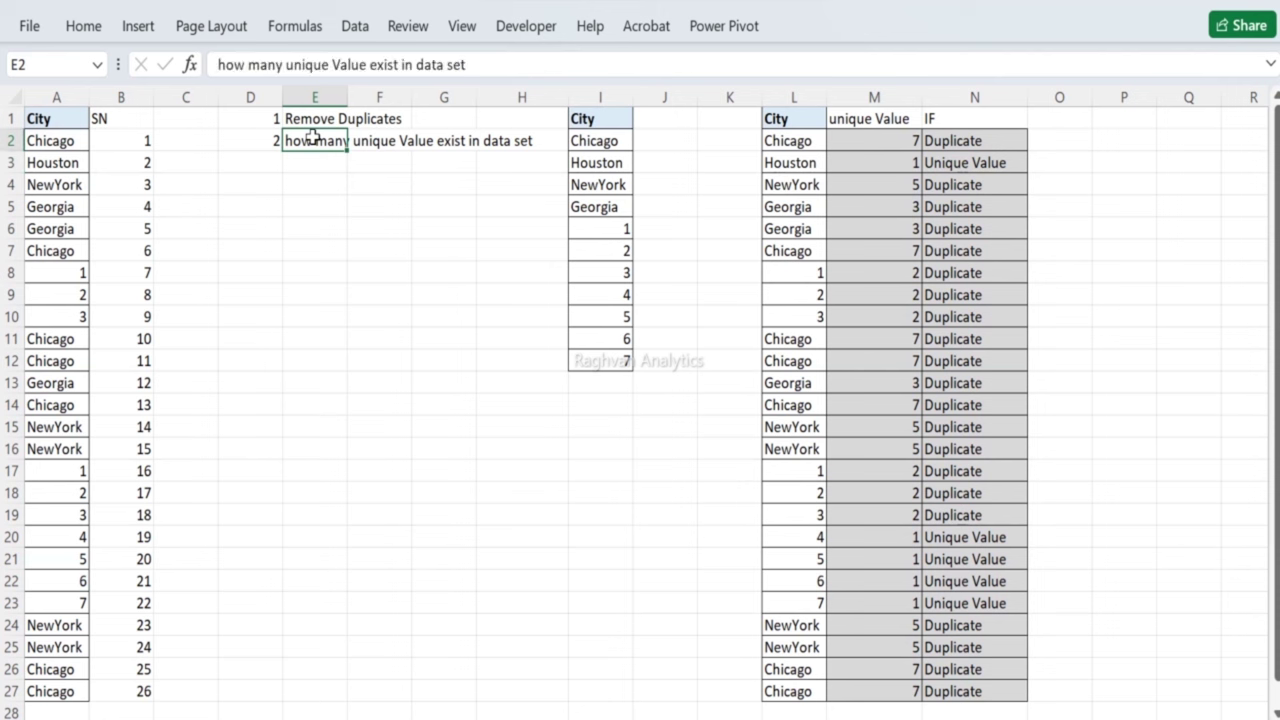
{"action": "left_click", "coordinate": [807, 228]}
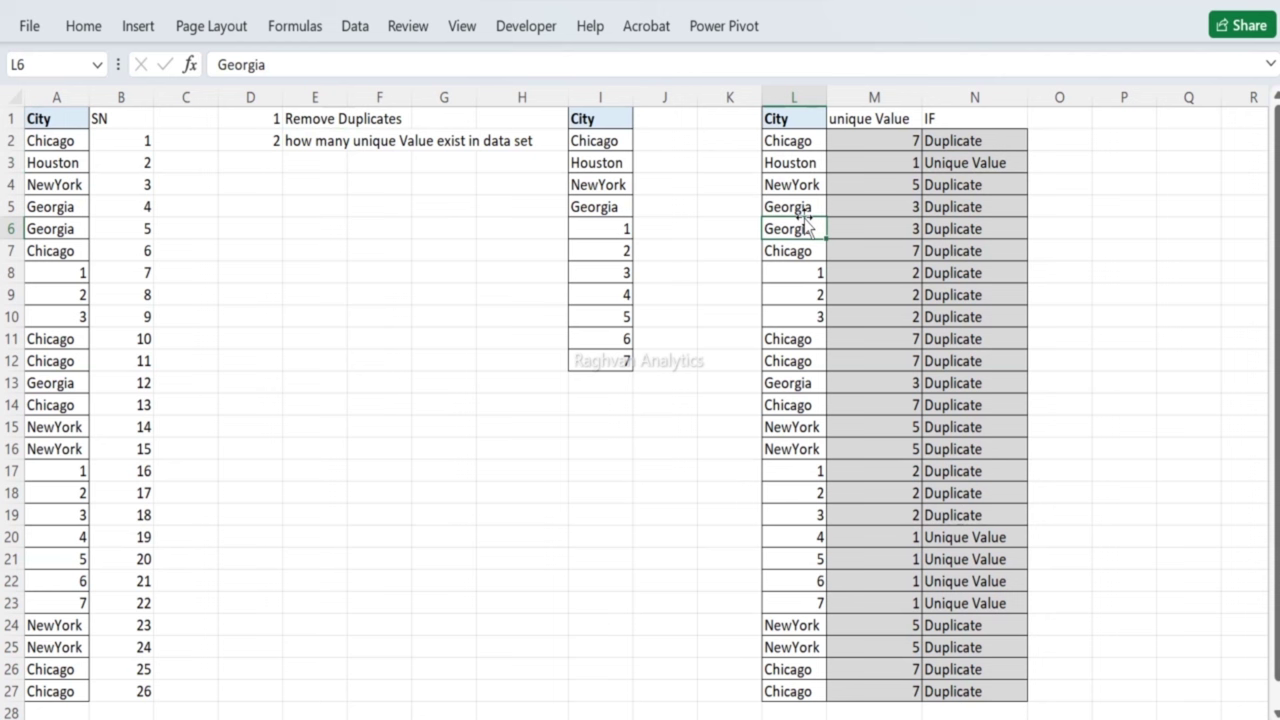
Step: Review the COUNTIF results in column M and the IF formulas in column N
{"action": "left_click_drag", "start_coordinate": [868, 138], "coordinate": [871, 266]}
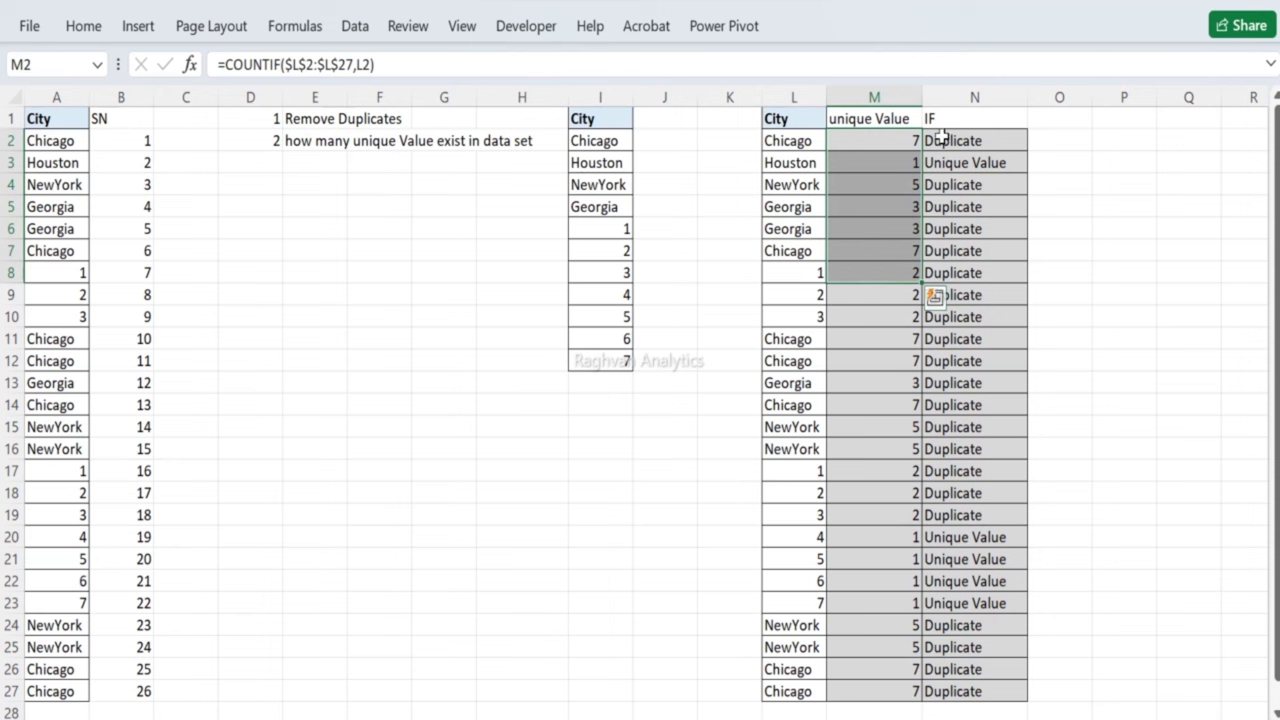
{"action": "left_click", "coordinate": [938, 136]}
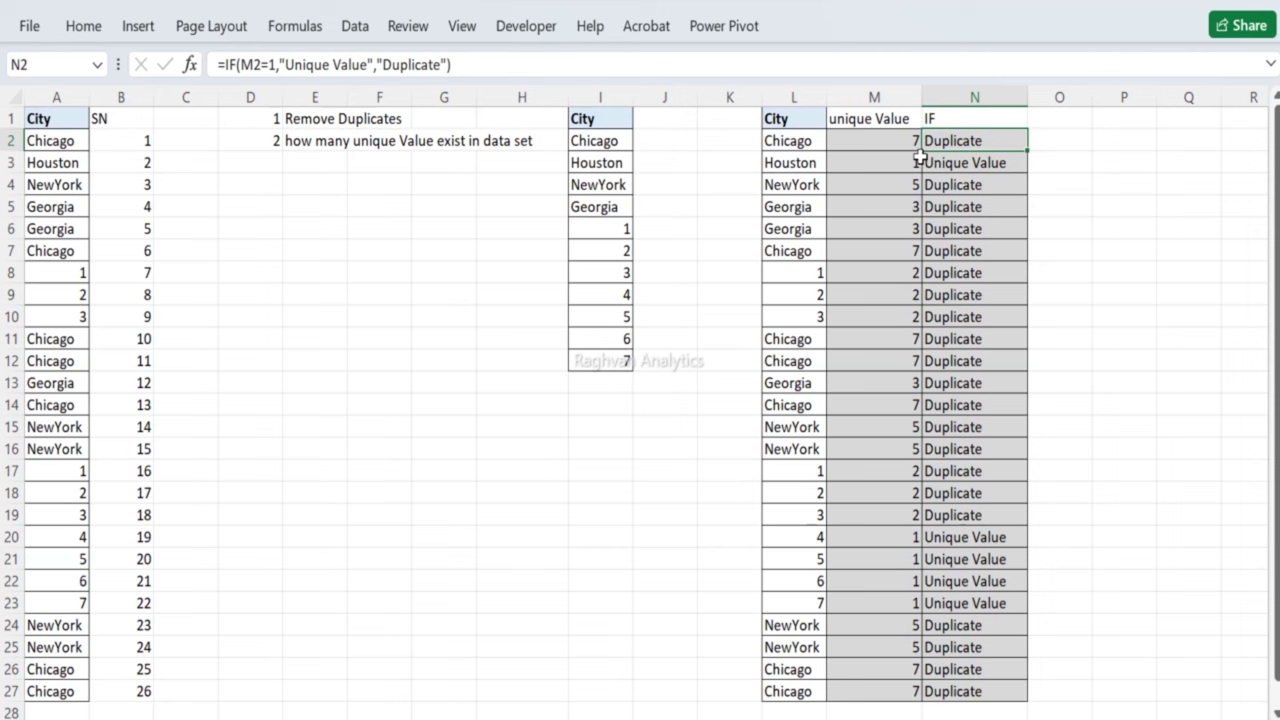
{"action": "left_click", "coordinate": [884, 140]}
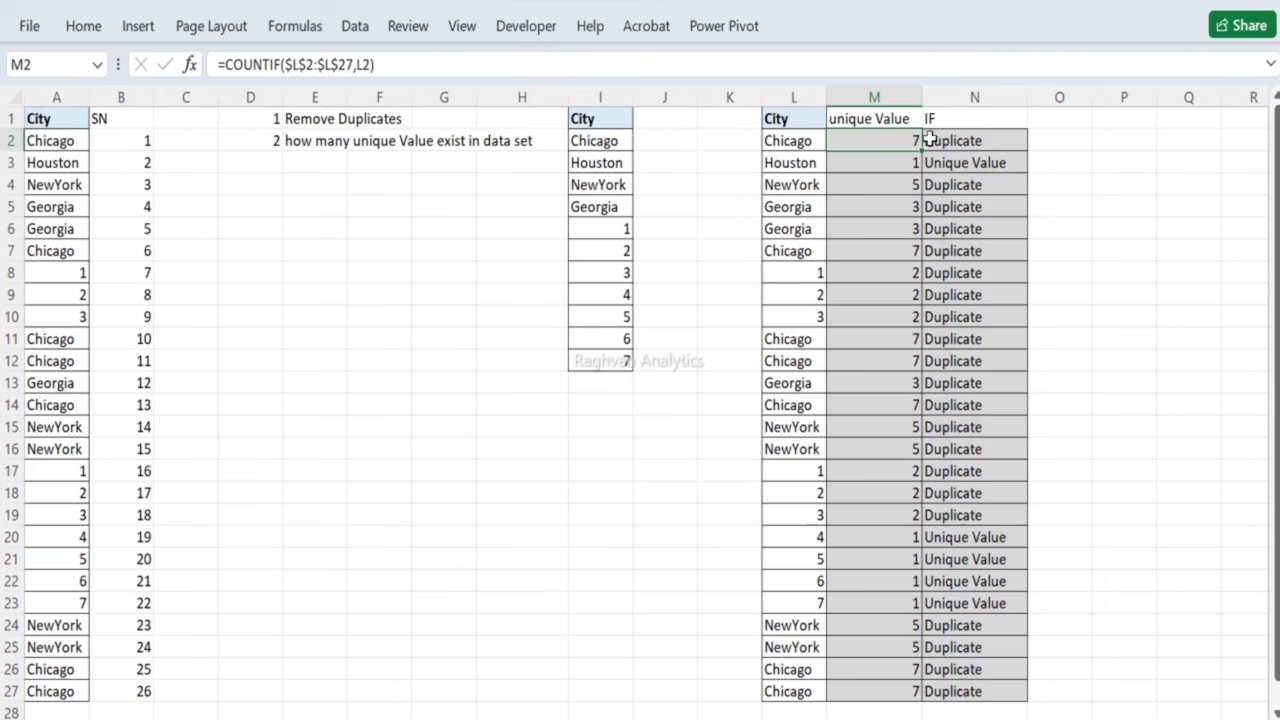
{"action": "left_click", "coordinate": [931, 141]}
{"action": "left_click", "coordinate": [937, 160]}
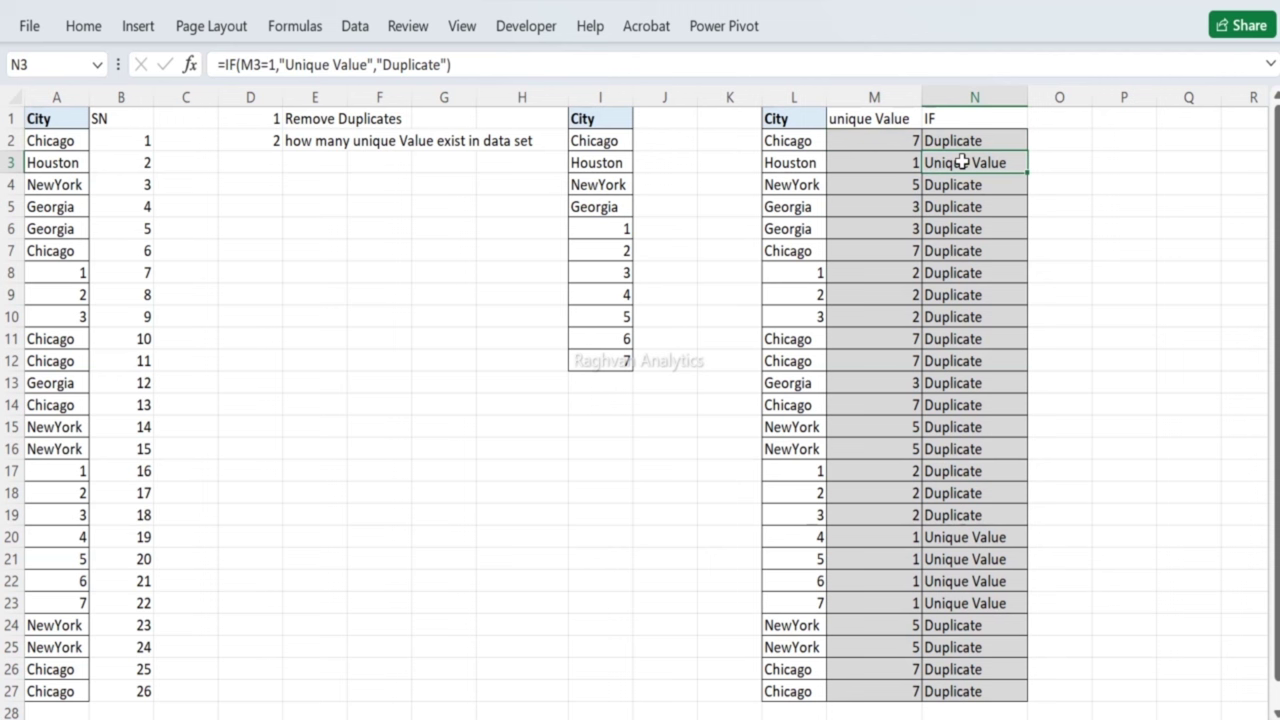
{"action": "left_click_drag", "start_coordinate": [945, 140], "coordinate": [946, 354]}
{"action": "left_click", "coordinate": [700, 268]}
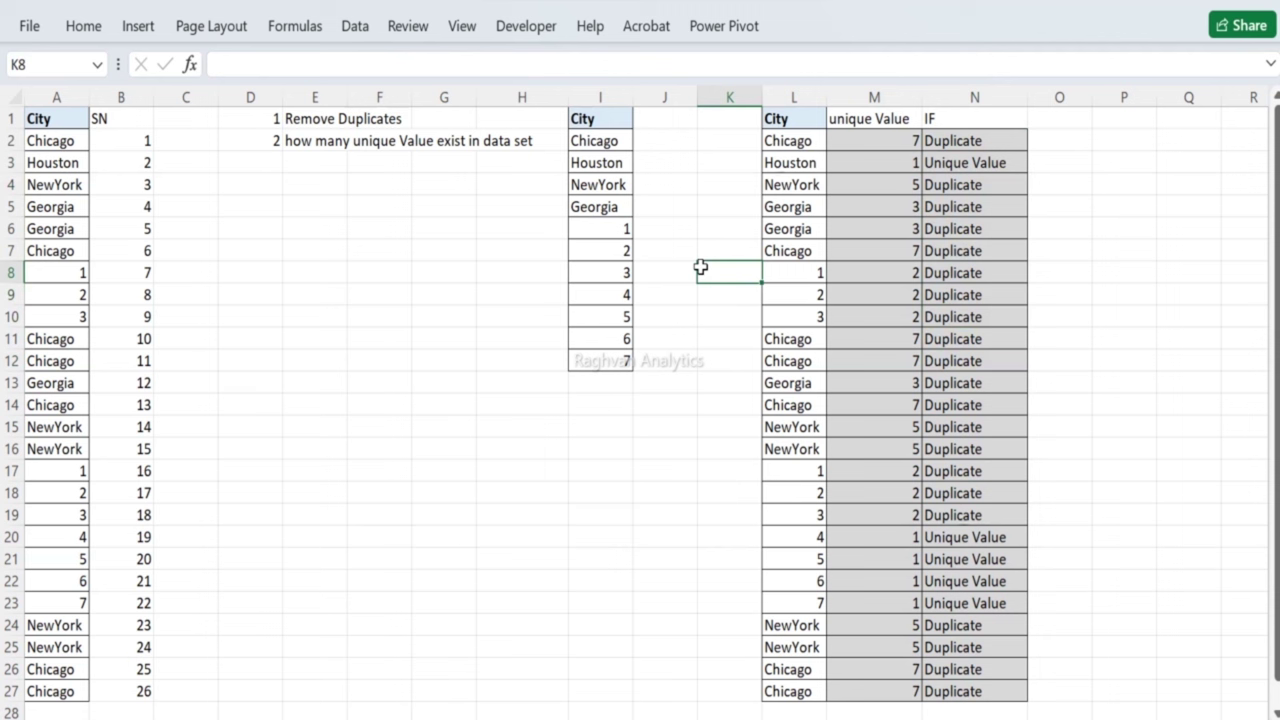
{"action": "left_click", "coordinate": [498, 255]}
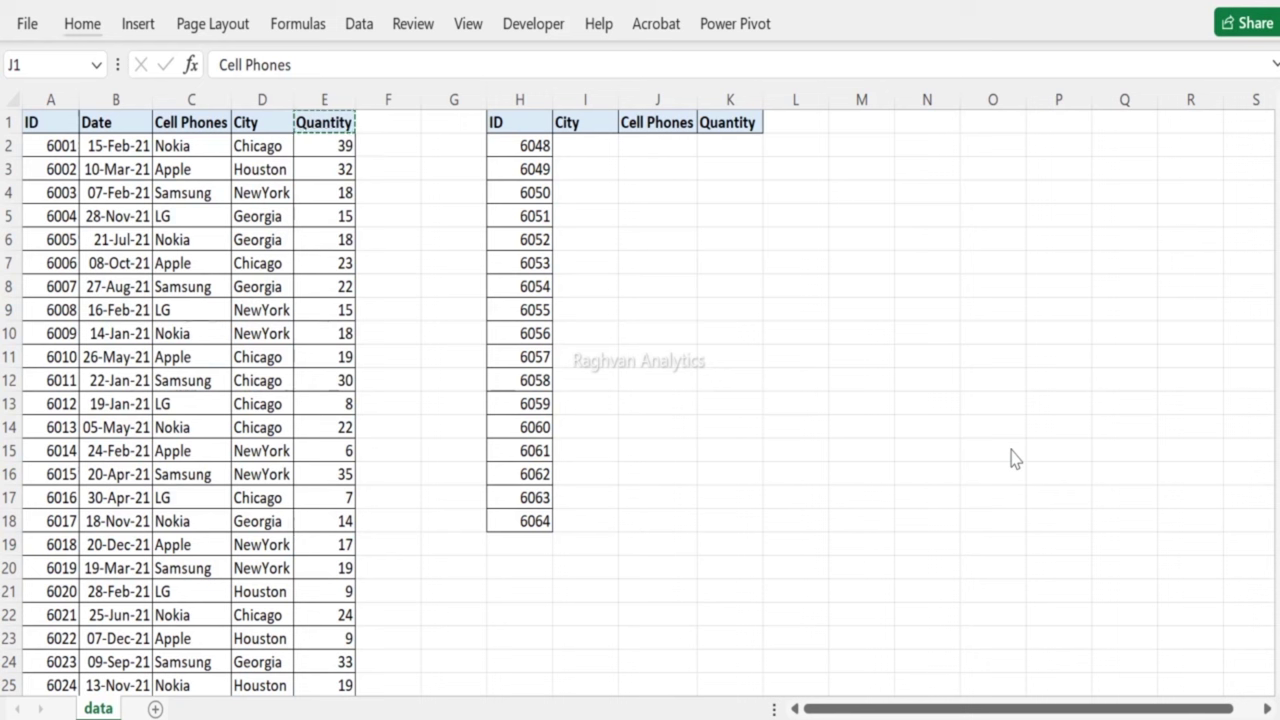
Step: Enter the bold title 'VlookUp' in O1
{"action": "key", "text": "Escape"}
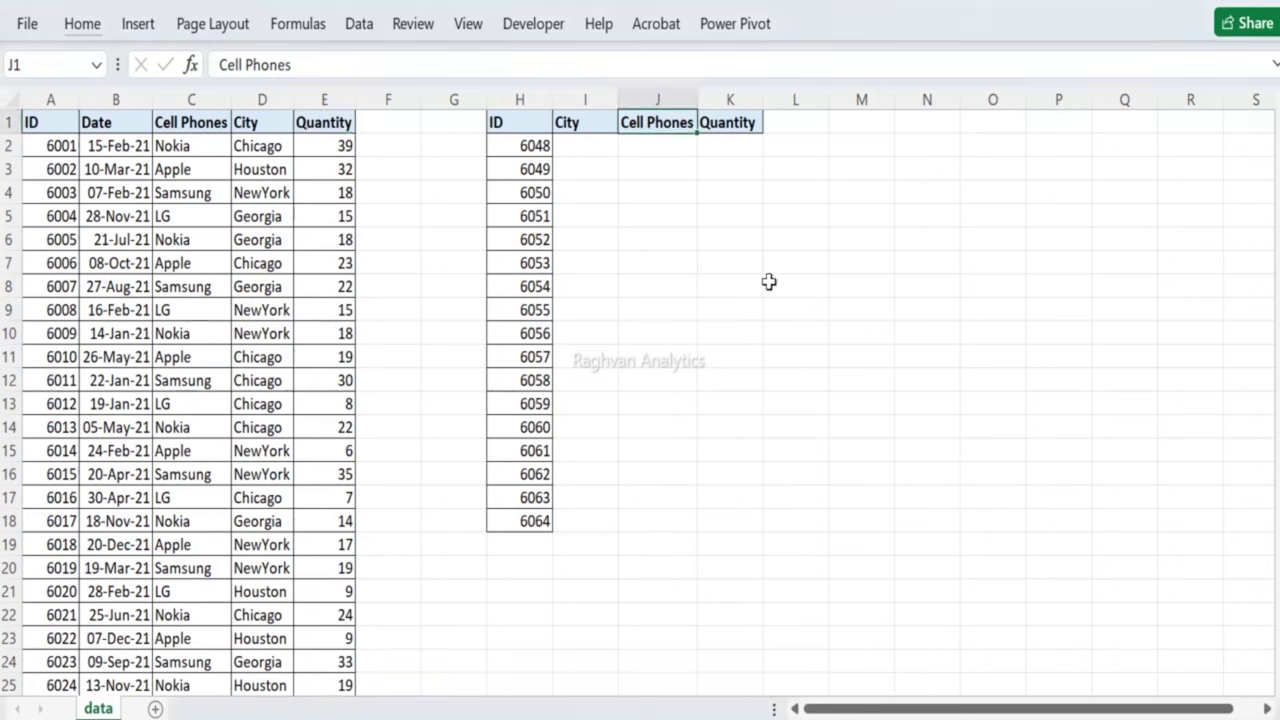
{"action": "key", "text": "Left"}
{"action": "key", "text": "Left"}
{"action": "key", "text": "Right"}
{"action": "key", "text": "Right"}
{"action": "key", "text": "Right"}
{"action": "key", "text": "Right"}
{"action": "key", "text": "Right"}
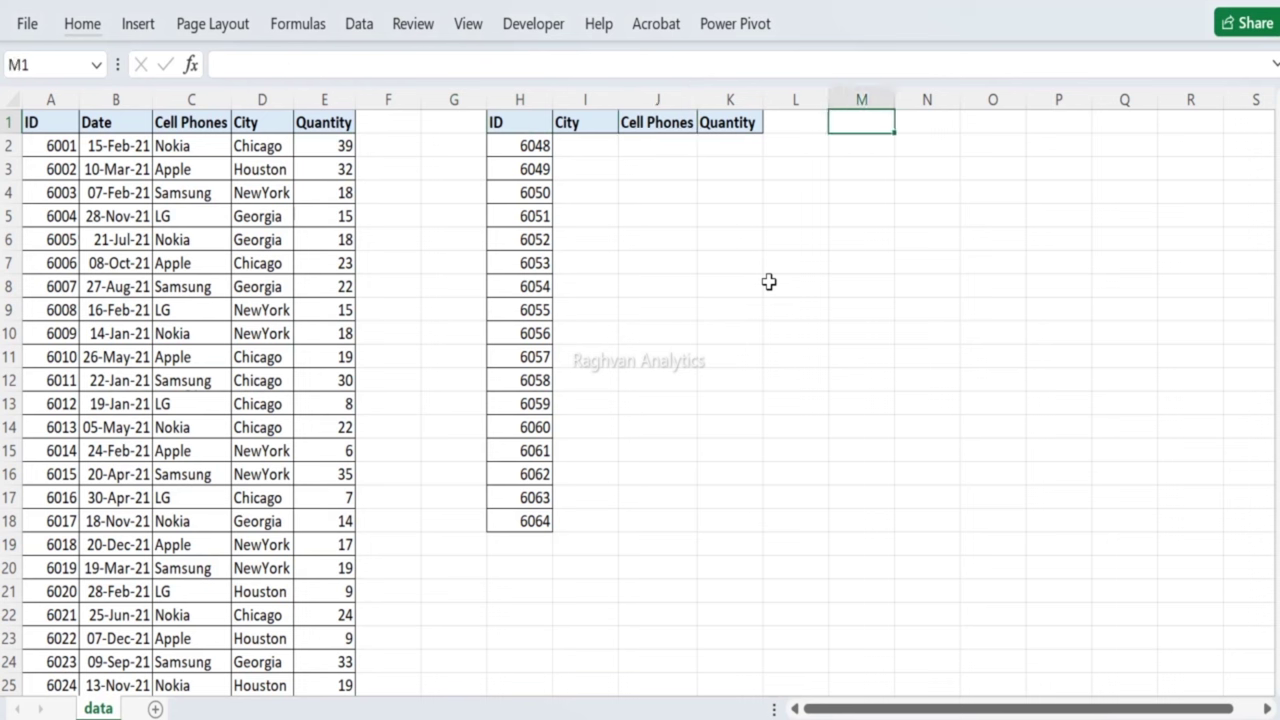
{"action": "key", "text": "Right"}
{"action": "key", "text": "Right"}
{"action": "type", "text": "Vlo"}
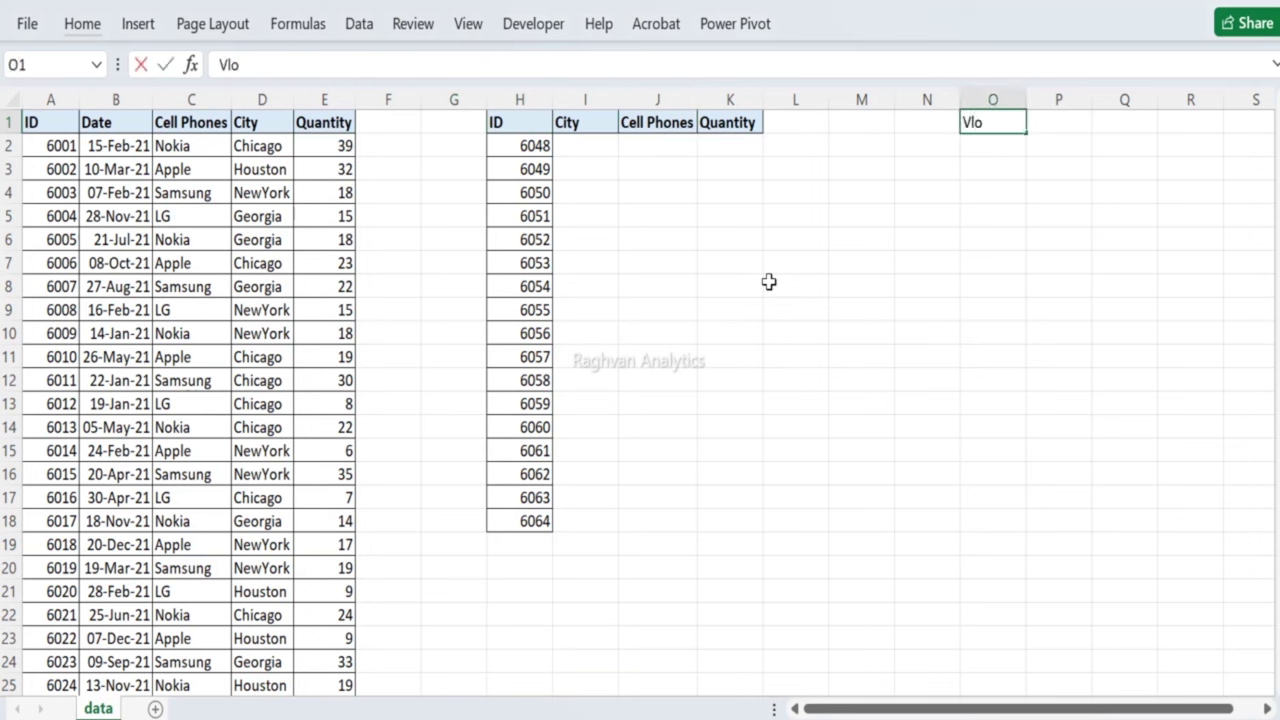
{"action": "type", "text": "okUp"}
{"action": "key", "text": "Return"}
{"action": "key", "text": "Up"}
{"action": "key", "text": "ctrl+b"}
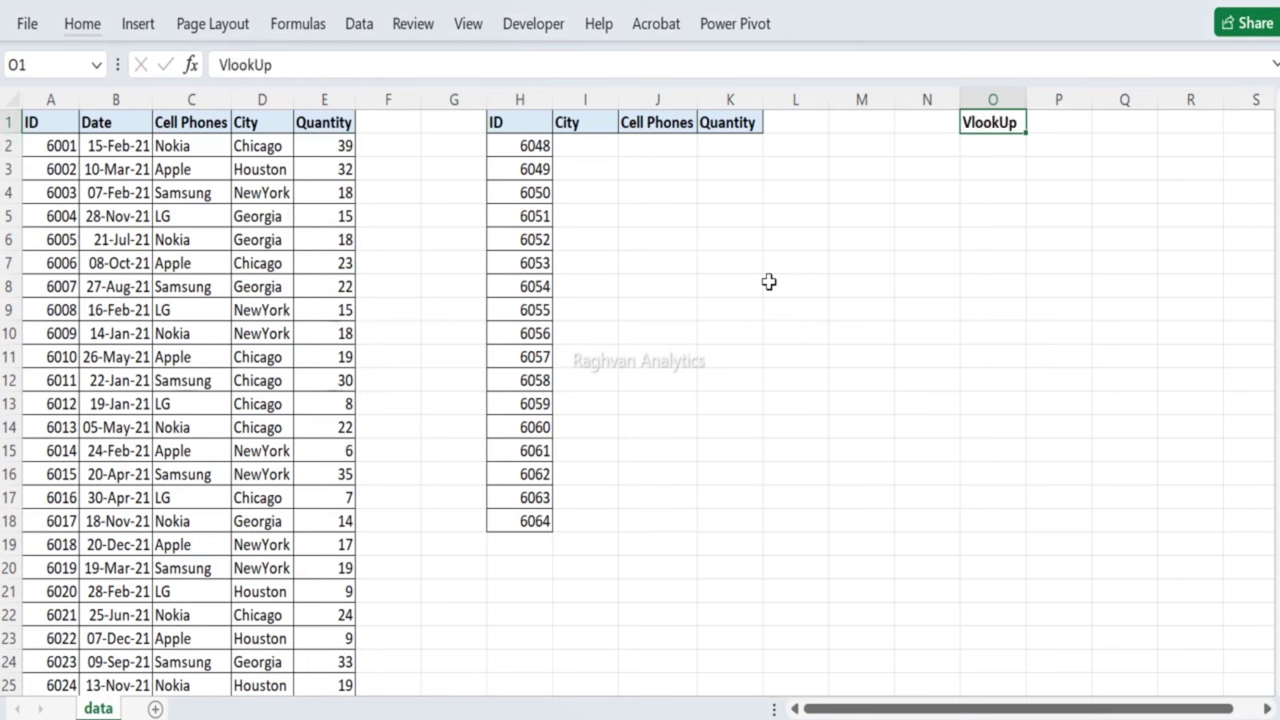
Step: Add the label 'Match' in O2 beneath VlookUp
{"action": "key", "text": "Down"}
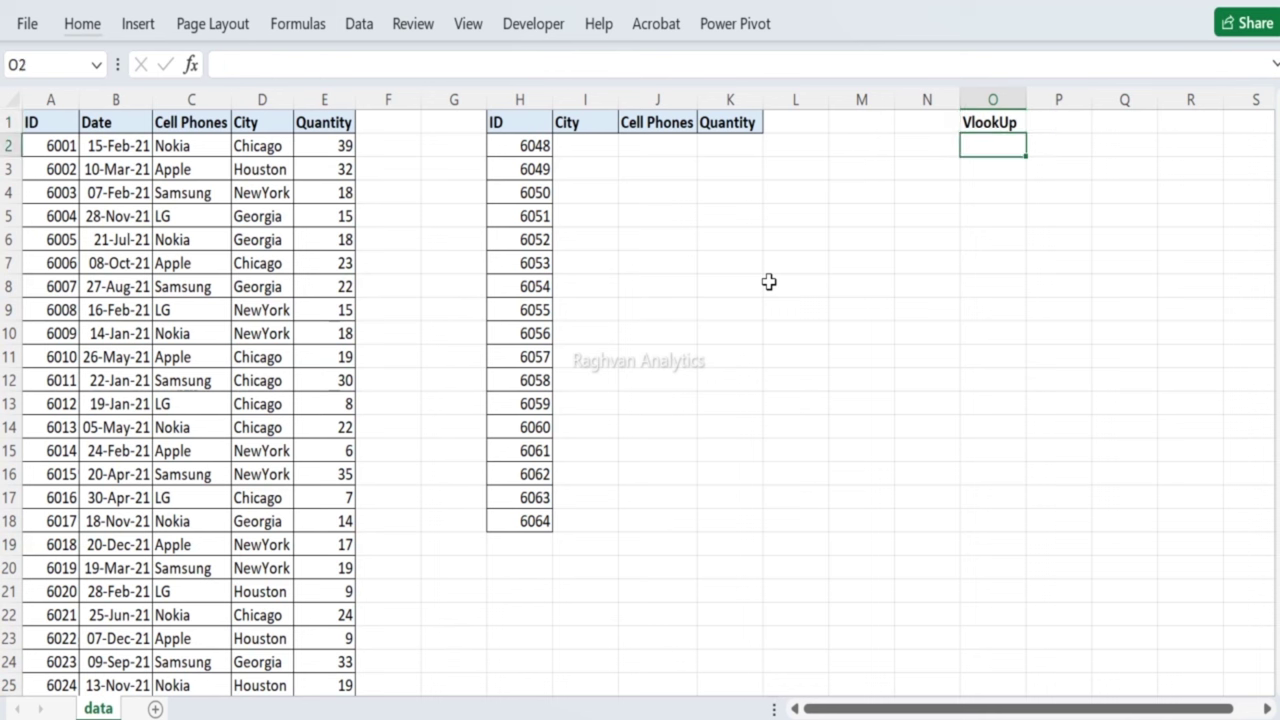
{"action": "type", "text": "Match"}
{"action": "key", "text": "Return"}
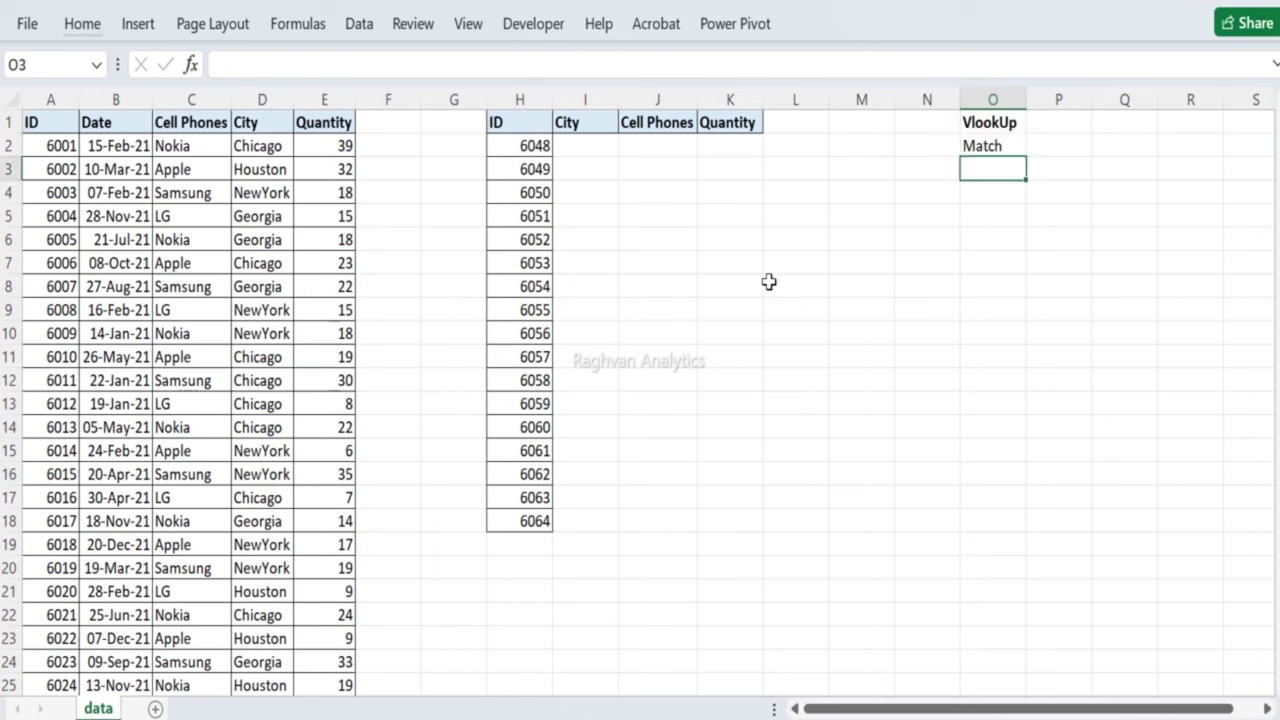
{"action": "key", "text": "Left"}
{"action": "key", "text": "Left"}
{"action": "key", "text": "Left"}
{"action": "key", "text": "Left"}
{"action": "key", "text": "Left"}
{"action": "key", "text": "Up"}
{"action": "key", "text": "Left"}
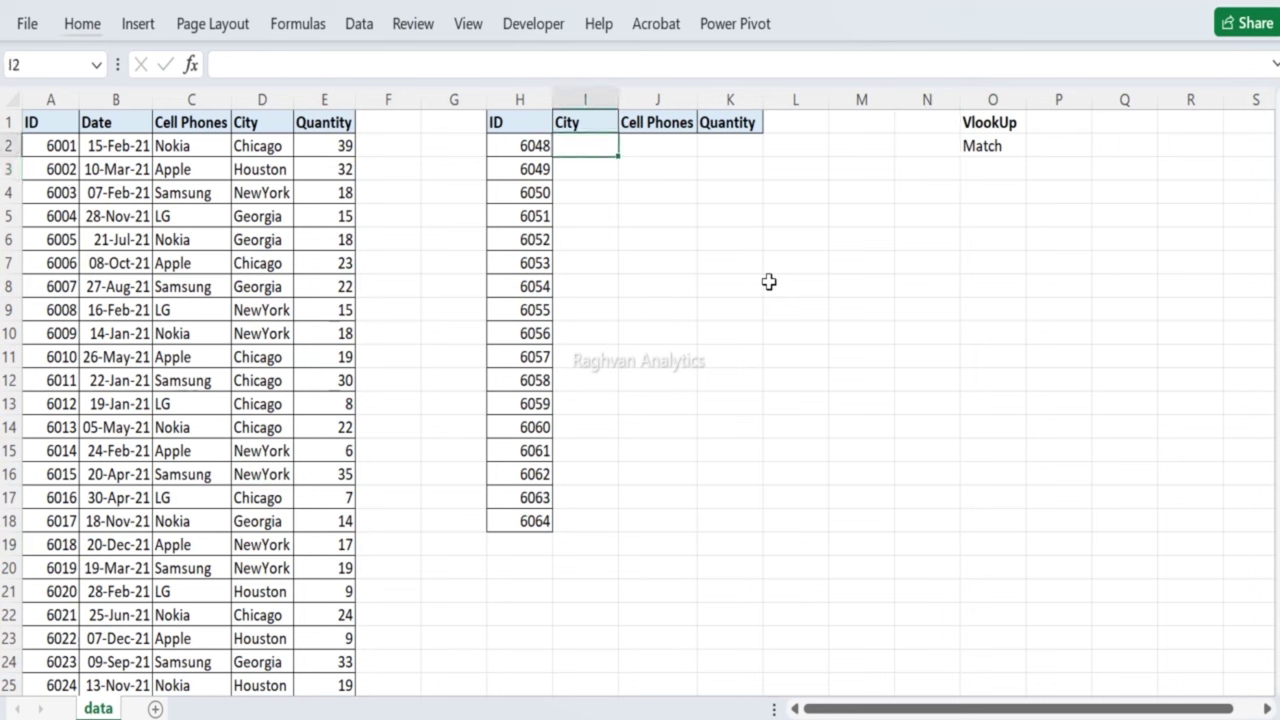
Step: Select the four lookup table headers beside the ID list
{"action": "key", "text": "Left"}
{"action": "key", "text": "Down"}
{"action": "key", "text": "Down"}
{"action": "key", "text": "Left"}
{"action": "key", "text": "Home"}
{"action": "key", "text": "Up"}
{"action": "key", "text": "Up"}
{"action": "key", "text": "Up"}
{"action": "key", "text": "Right"}
{"action": "key", "text": "Right"}
{"action": "key", "text": "Right"}
{"action": "key", "text": "Right"}
{"action": "key", "text": "Right"}
{"action": "key", "text": "Right"}
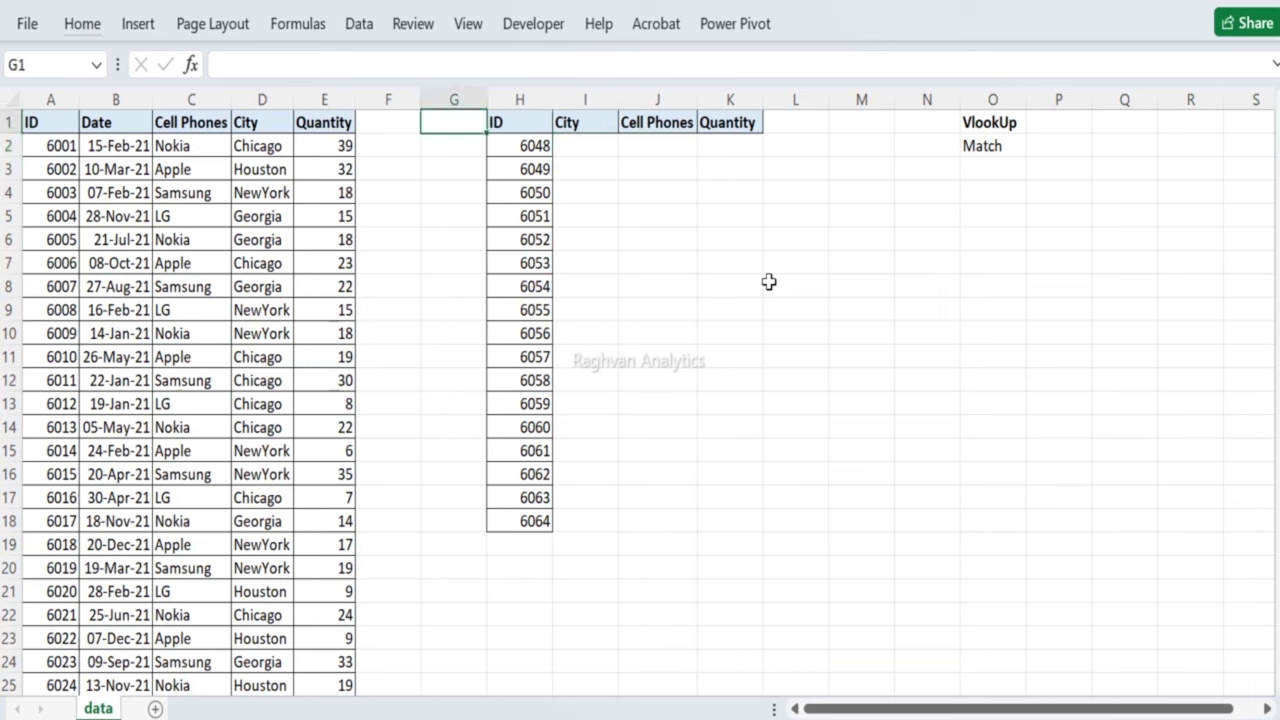
{"action": "key", "text": "Right"}
{"action": "key", "text": "Right"}
{"action": "key", "text": "Left"}
{"action": "key", "text": "shift+Right"}
{"action": "key", "text": "shift+Right"}
{"action": "key", "text": "shift+Right"}
{"action": "key", "text": "Down"}
{"action": "key", "text": "Up"}
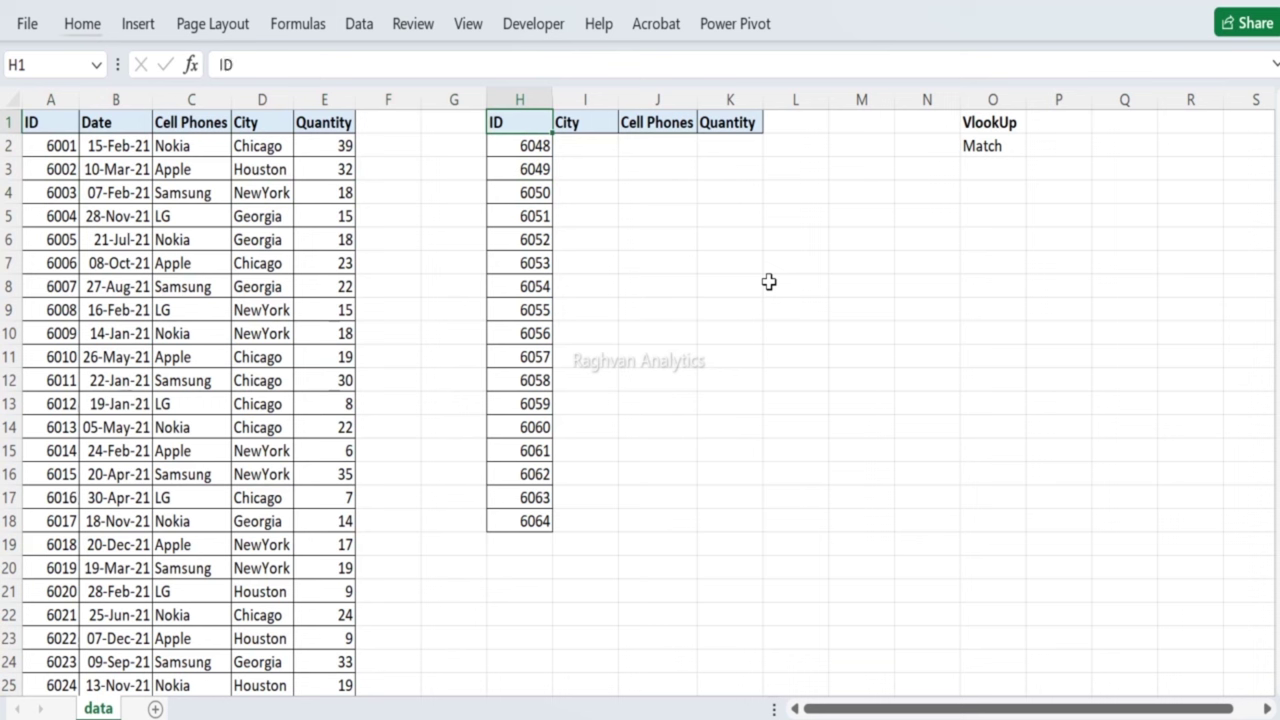
{"action": "key", "text": "shift+Right"}
{"action": "key", "text": "shift+Right"}
{"action": "key", "text": "shift+Right"}
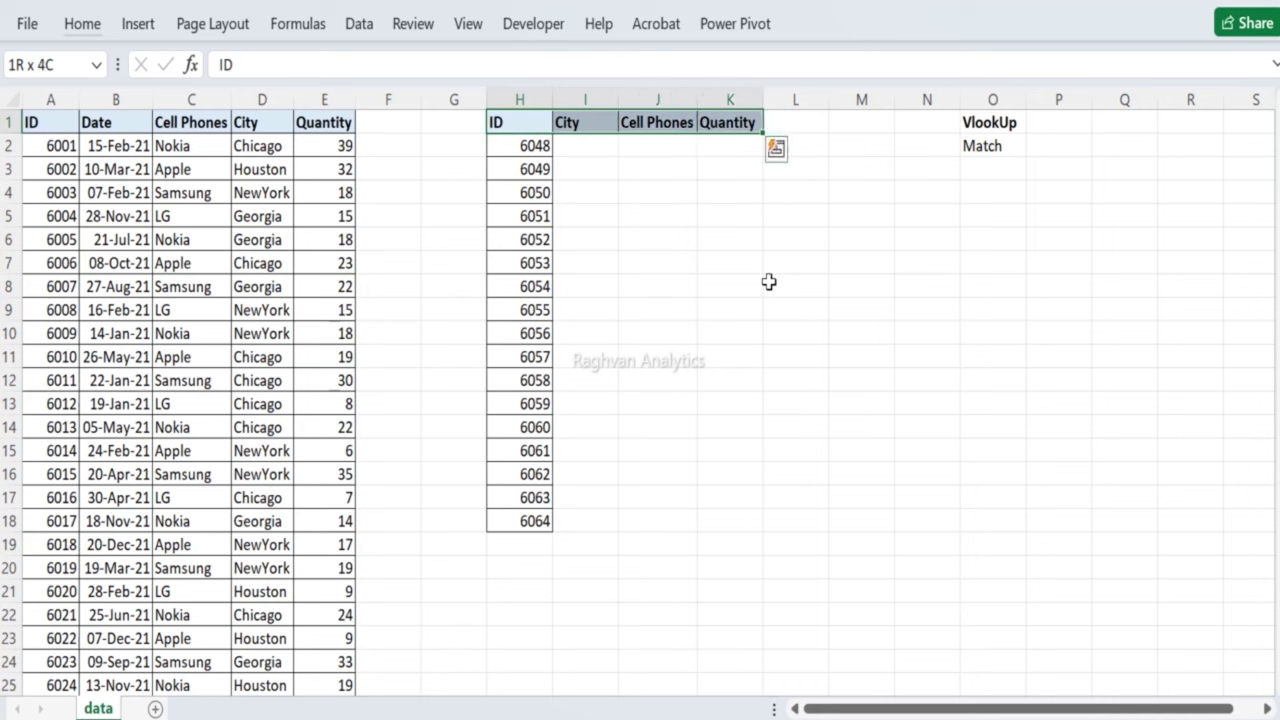
{"action": "left_click", "coordinate": [603, 169]}
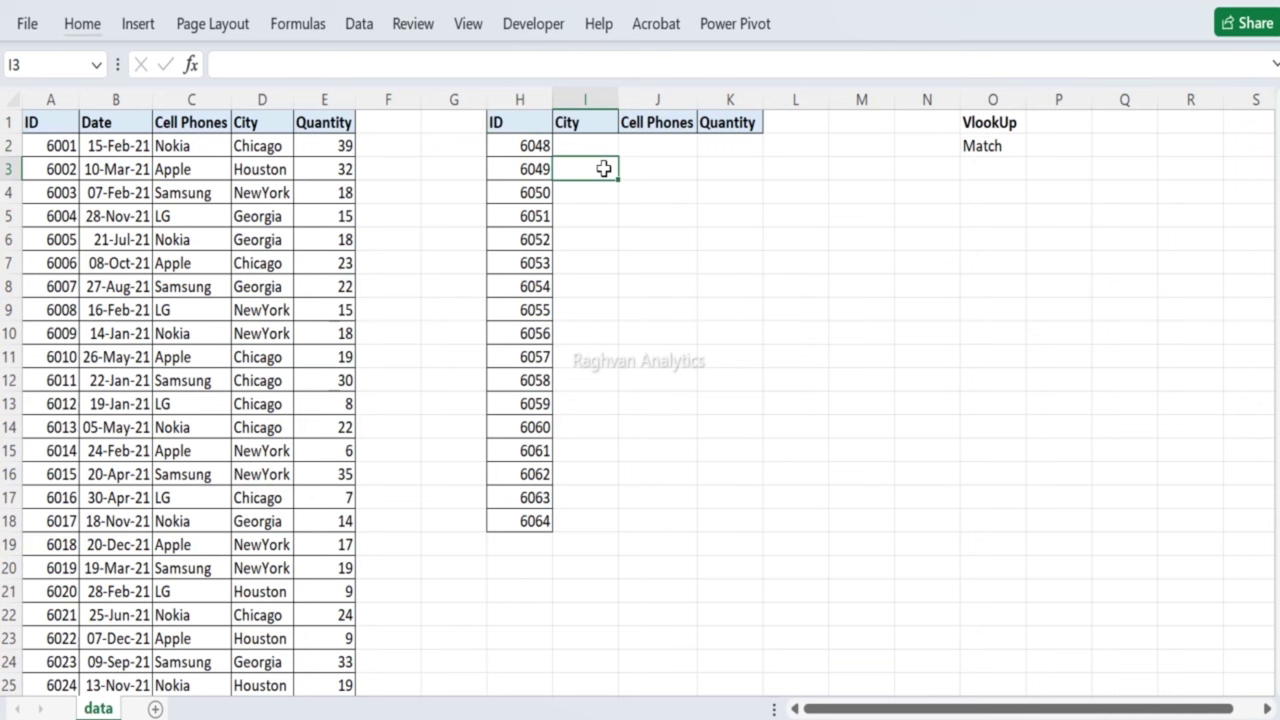
Step: Copy the first ID, 6048, and paste it into Find and Replace as the search term
{"action": "key", "text": "Left"}
{"action": "key", "text": "Up"}
{"action": "key", "text": "Down"}
{"action": "key", "text": "Down"}
{"action": "key", "text": "Down"}
{"action": "key", "text": "Down"}
{"action": "key", "text": "Down"}
{"action": "key", "text": "Down"}
{"action": "key", "text": "Down"}
{"action": "key", "text": "Down"}
{"action": "key", "text": "Down"}
{"action": "key", "text": "Down"}
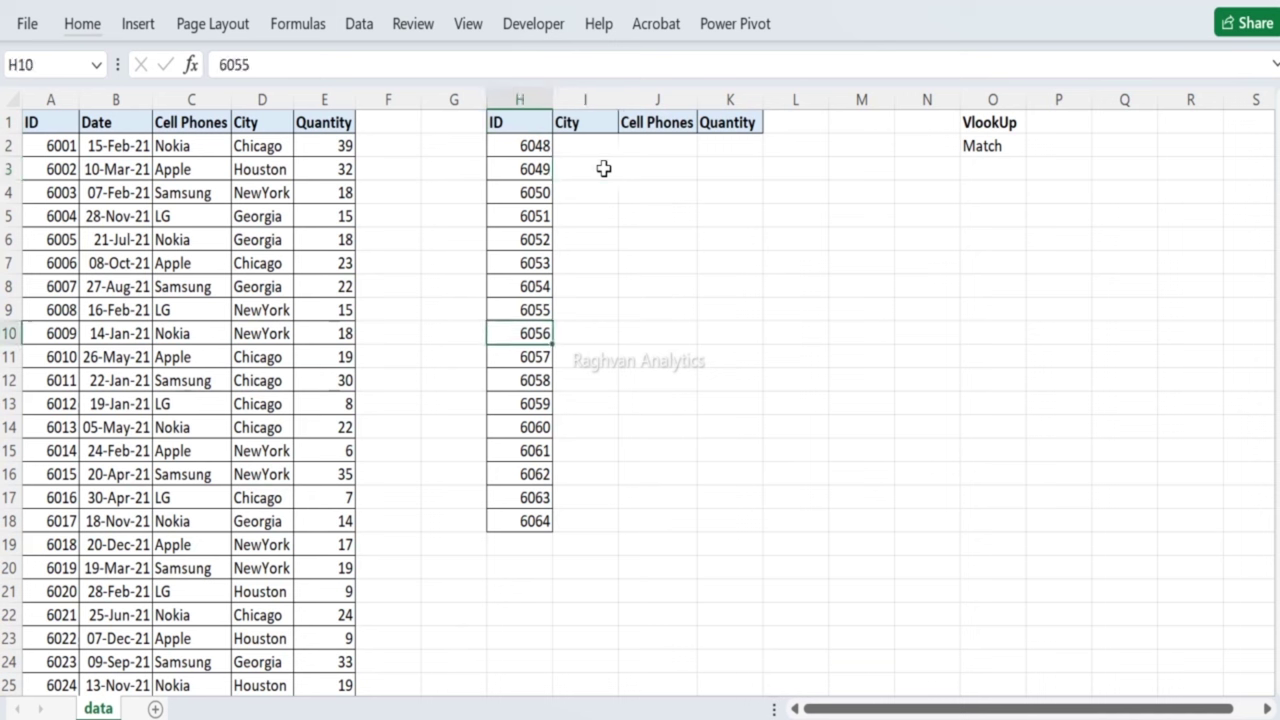
{"action": "key", "text": "Up"}
{"action": "key", "text": "Up"}
{"action": "key", "text": "Up"}
{"action": "key", "text": "Up"}
{"action": "key", "text": "Up"}
{"action": "key", "text": "Up"}
{"action": "key", "text": "Up"}
{"action": "key", "text": "Up"}
{"action": "key", "text": "Up"}
{"action": "key", "text": "Up"}
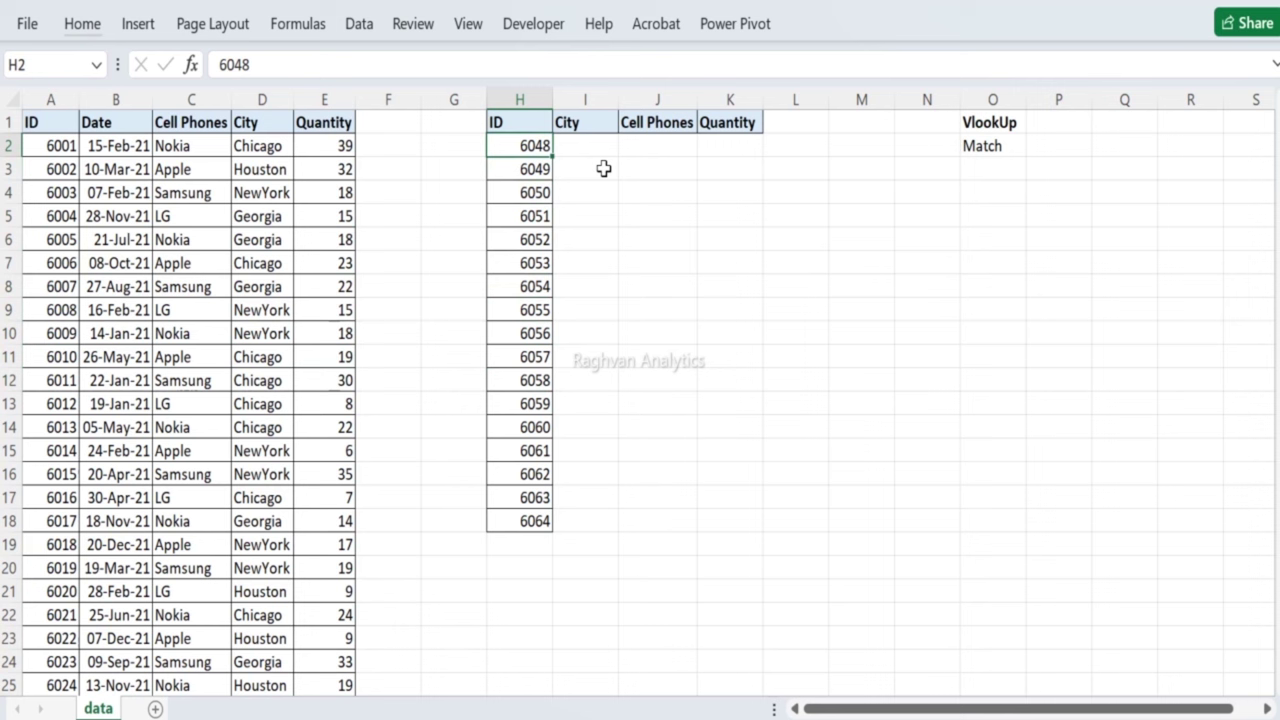
{"action": "key", "text": "ctrl+c"}
{"action": "key", "text": "ctrl+f"}
{"action": "key", "text": "ctrl+v"}
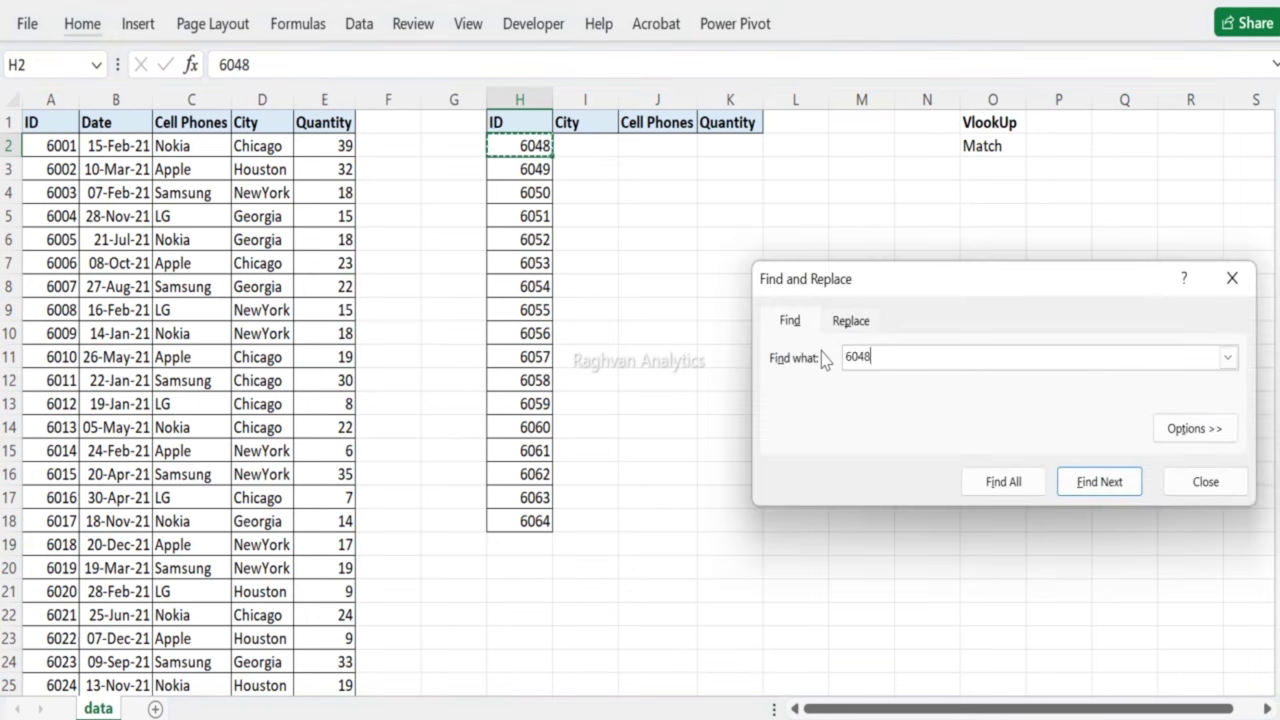
Step: Locate 6048 in the main data and close the search
{"action": "left_click", "coordinate": [1094, 490]}
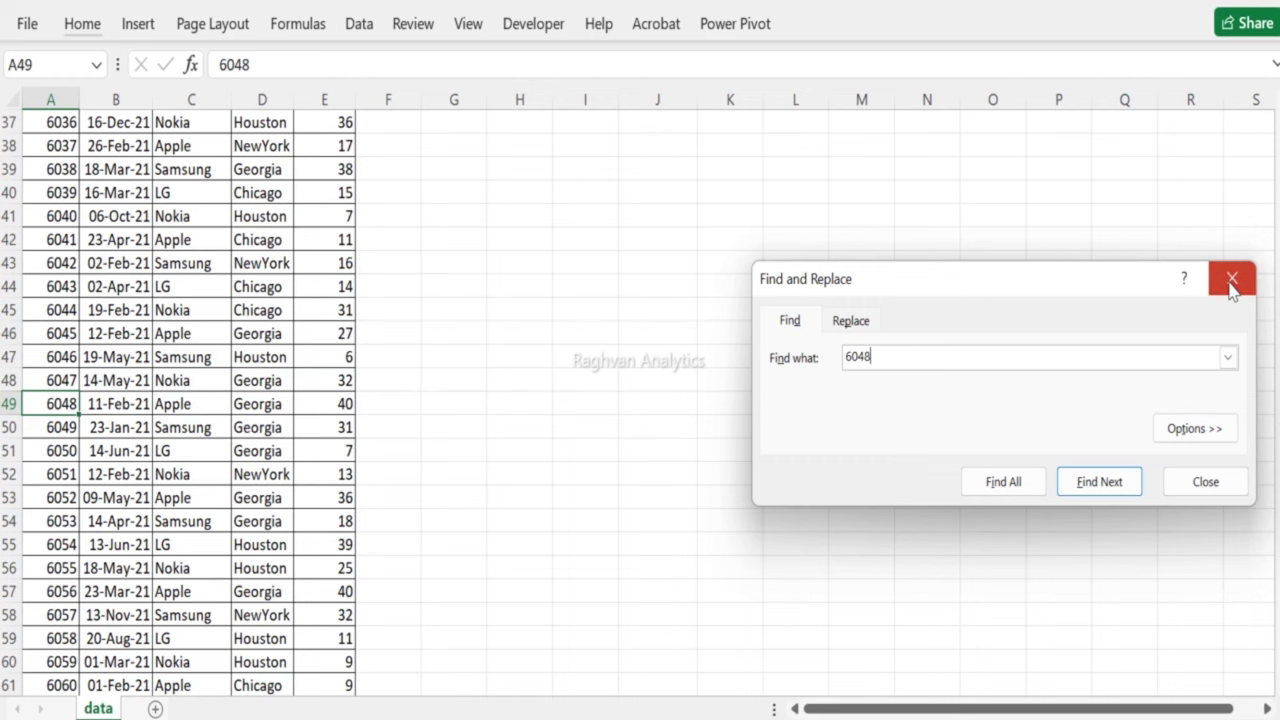
{"action": "left_click", "coordinate": [1232, 281]}
{"action": "left_click", "coordinate": [914, 213]}
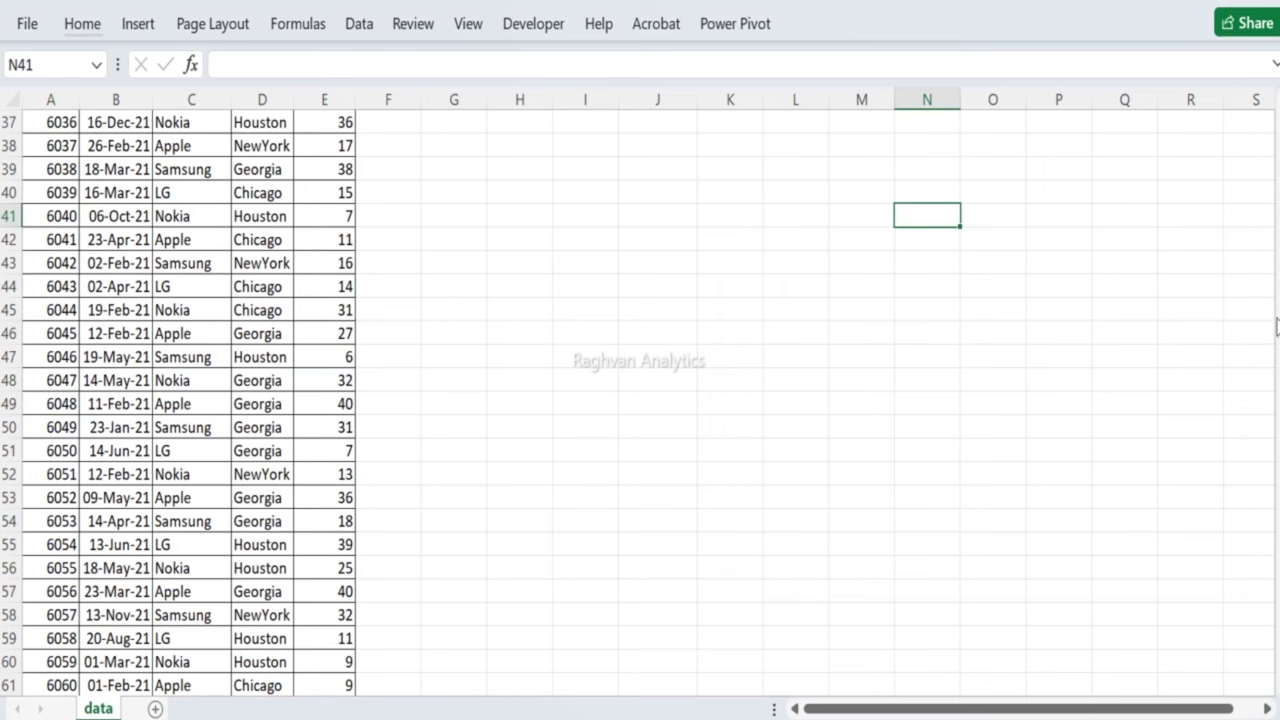
{"action": "left_click_drag", "start_coordinate": [1276, 300], "coordinate": [1276, 225]}
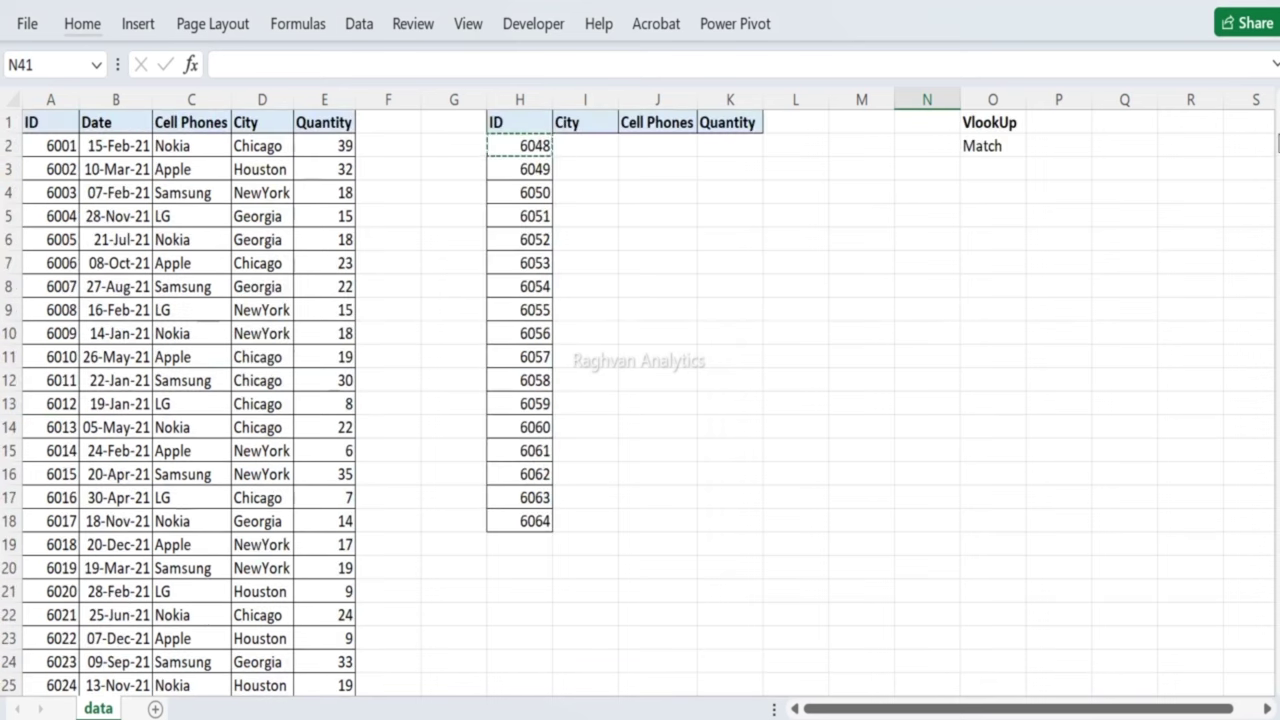
Step: Search the main data for ID 6049, then close Find and return to the top
{"action": "left_click", "coordinate": [548, 169]}
{"action": "key", "text": "ctrl+c"}
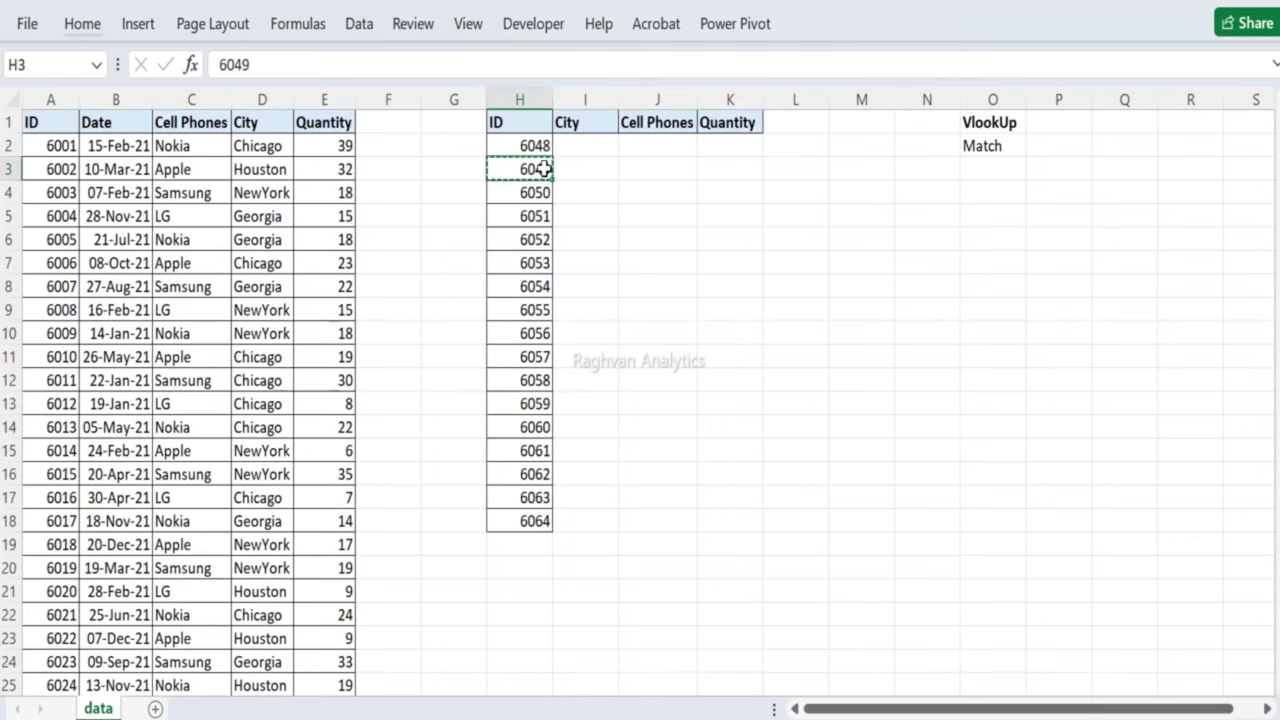
{"action": "key", "text": "ctrl+f"}
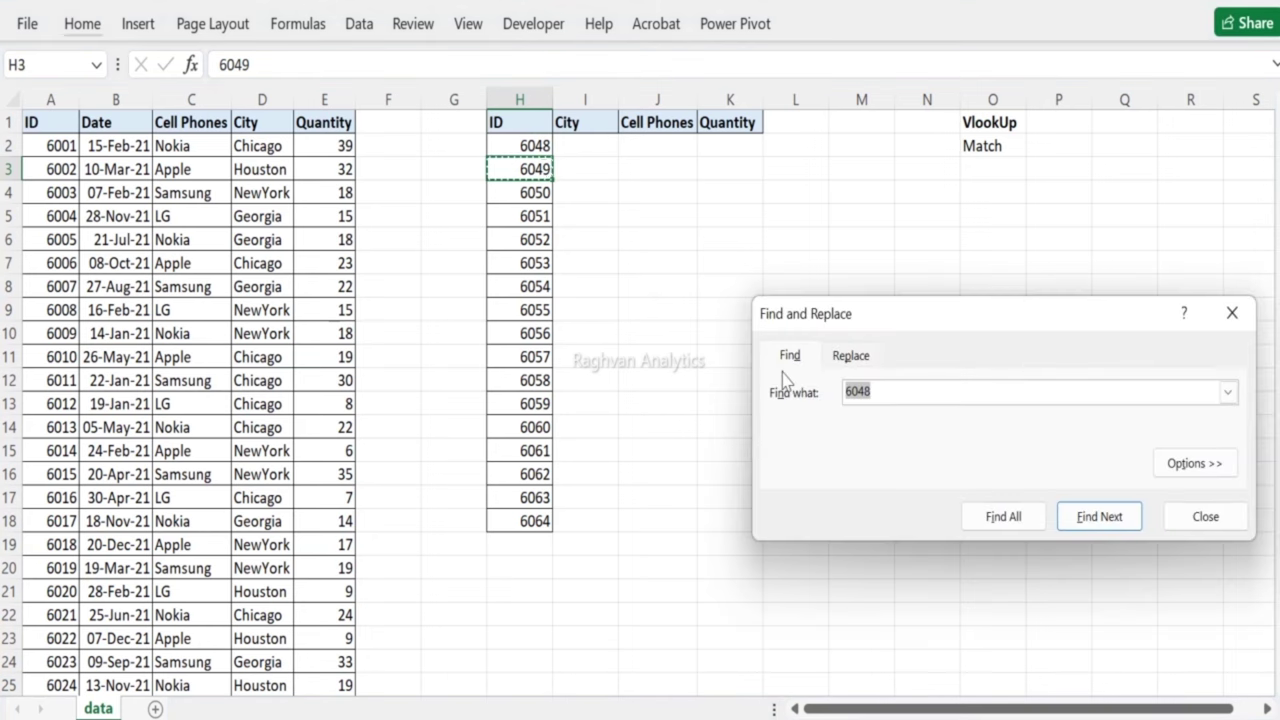
{"action": "left_click", "coordinate": [1078, 528]}
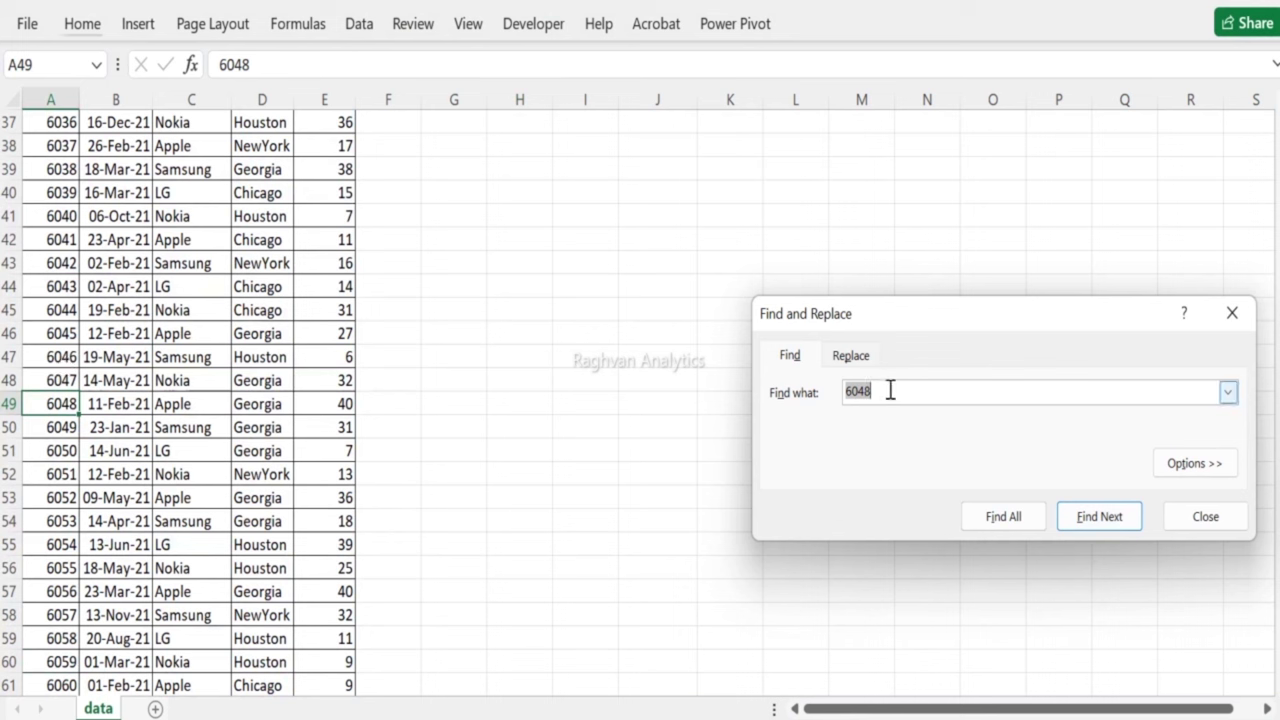
{"action": "type", "text": "6049"}
{"action": "left_click", "coordinate": [1099, 516]}
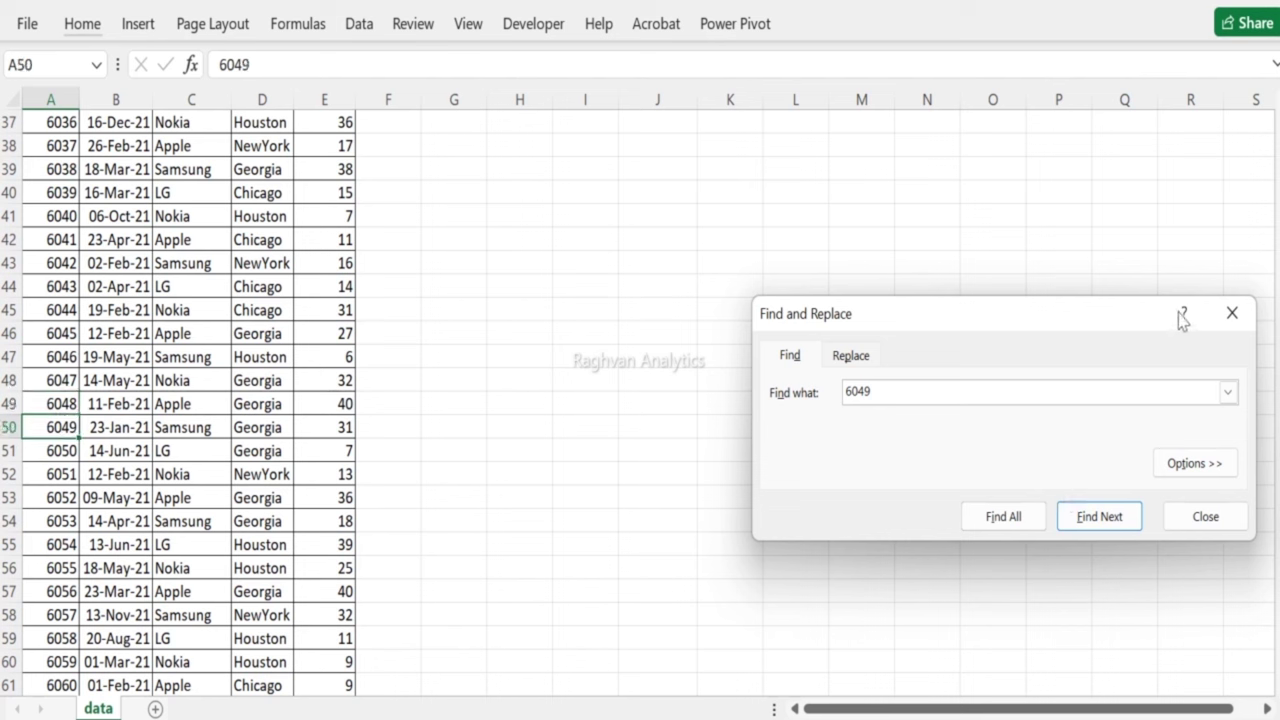
{"action": "left_click", "coordinate": [1232, 313]}
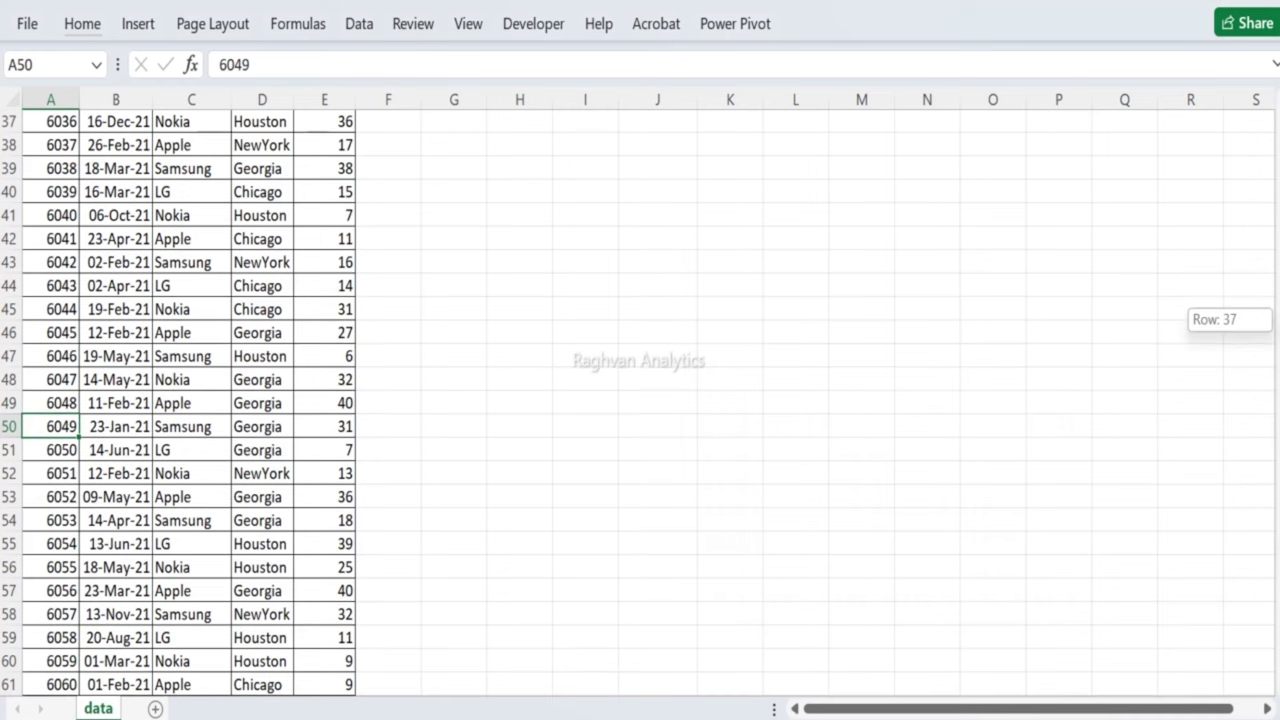
{"action": "scroll", "coordinate": [1230, 330], "scroll_direction": "up", "scroll_amount": 12}
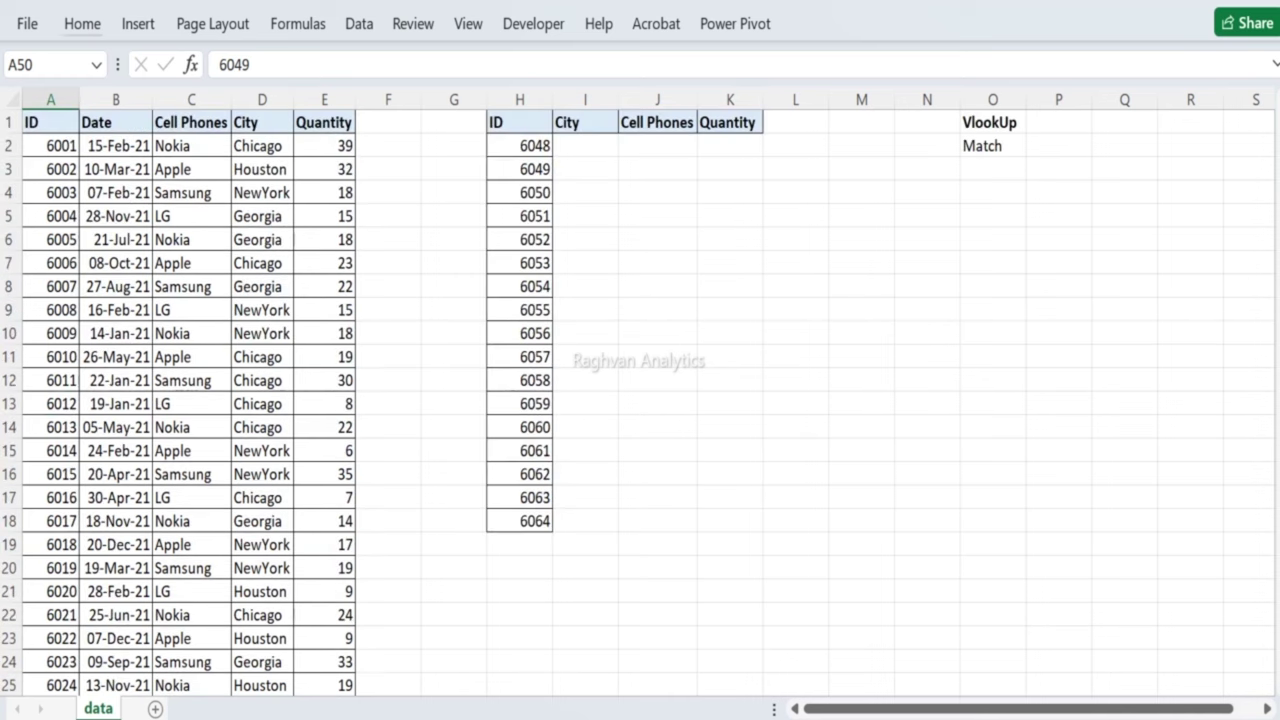
{"action": "left_click", "coordinate": [795, 363]}
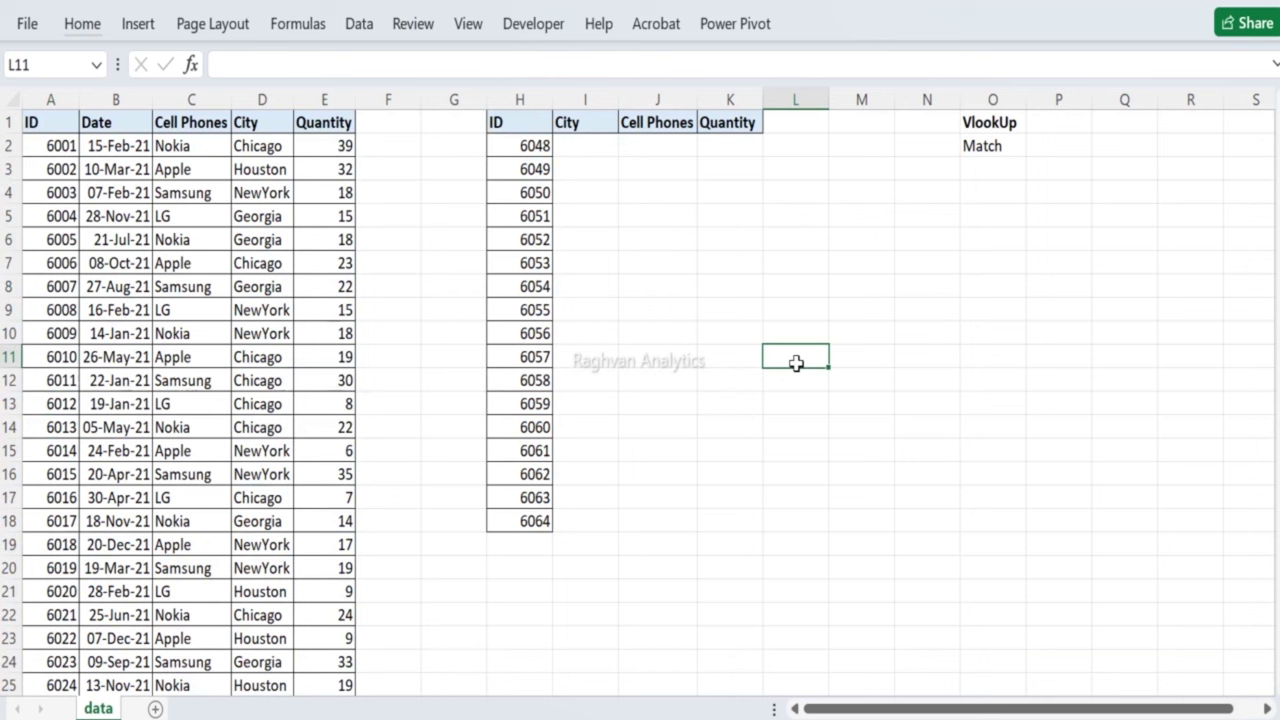
Step: Start a VLOOKUP formula in cell I2, the first City cell
{"action": "key", "text": "Left"}
{"action": "key", "text": "Up"}
{"action": "key", "text": "Left"}
{"action": "key", "text": "Up"}
{"action": "key", "text": "Up"}
{"action": "key", "text": "Up"}
{"action": "key", "text": "Up"}
{"action": "key", "text": "Up"}
{"action": "key", "text": "Up"}
{"action": "key", "text": "Up"}
{"action": "key", "text": "Up"}
{"action": "key", "text": "Up"}
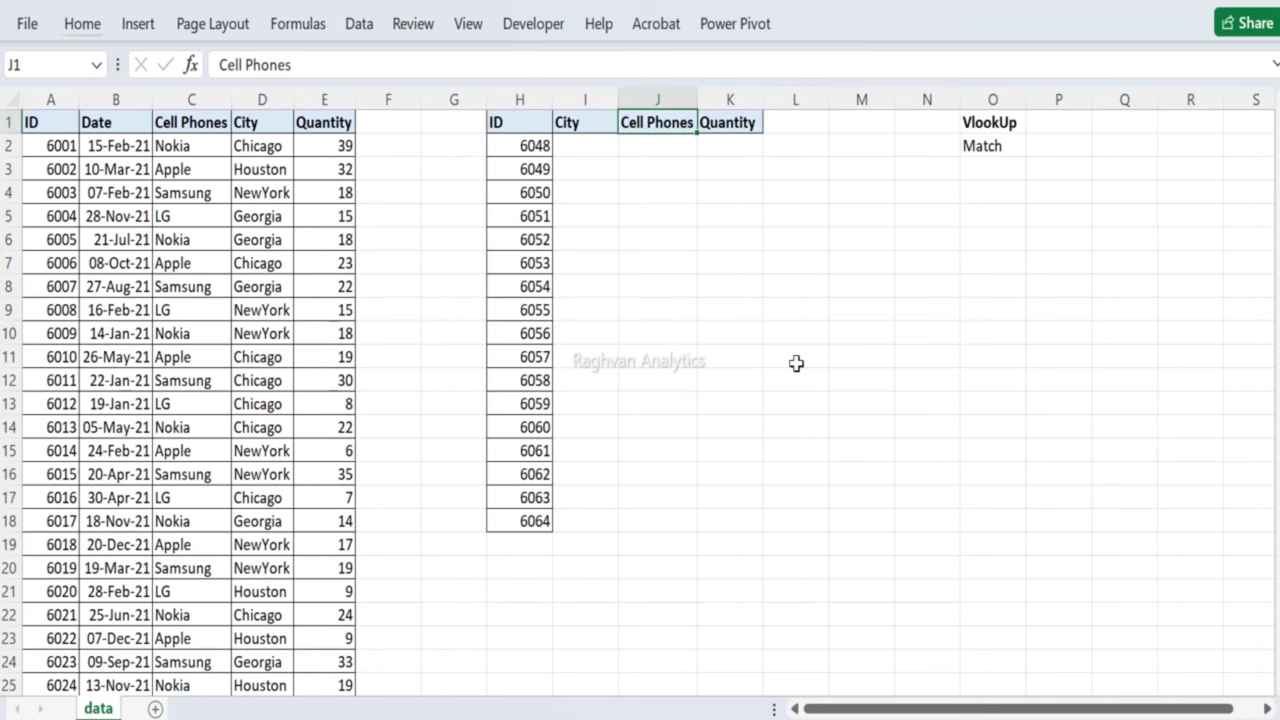
{"action": "left_click", "coordinate": [599, 156]}
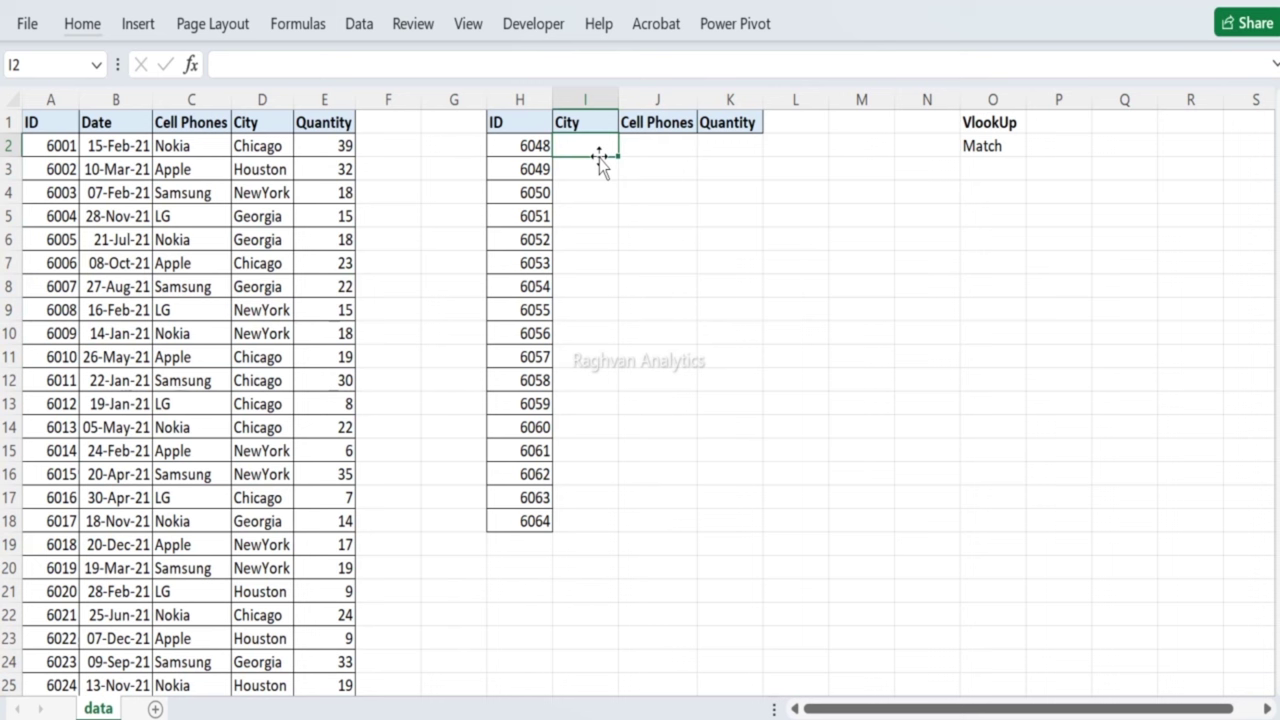
{"action": "type", "text": "=vl"}
{"action": "key", "text": "Tab"}
Step: Enter H2 as the lookup value and the locked range $A:$E as the table
{"action": "key", "text": "Left"}
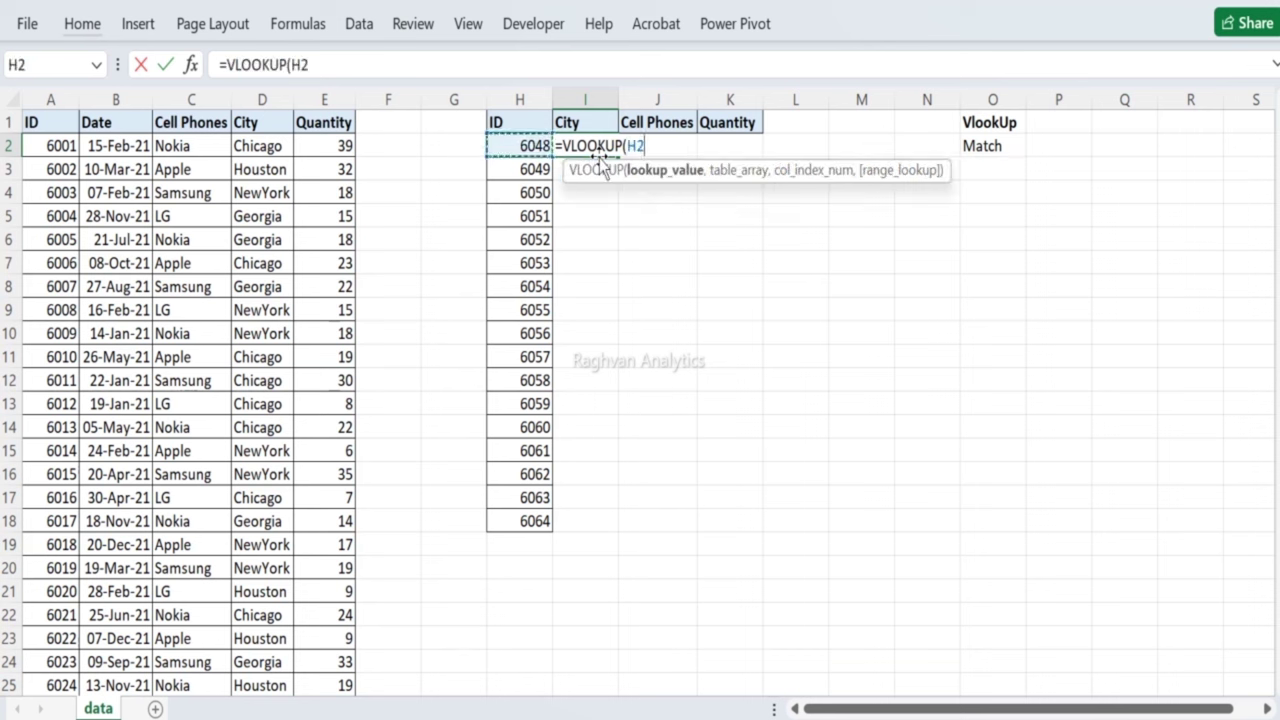
{"action": "type", "text": ","}
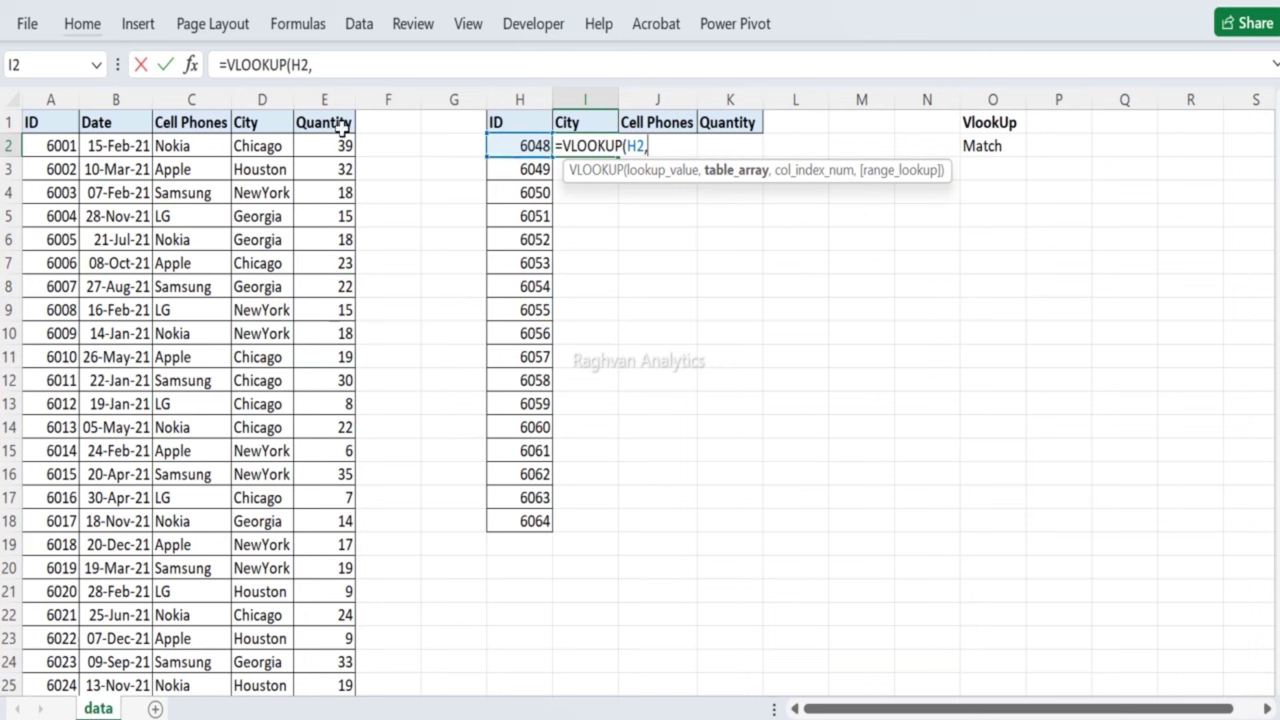
{"action": "left_click_drag", "start_coordinate": [39, 90], "coordinate": [313, 125]}
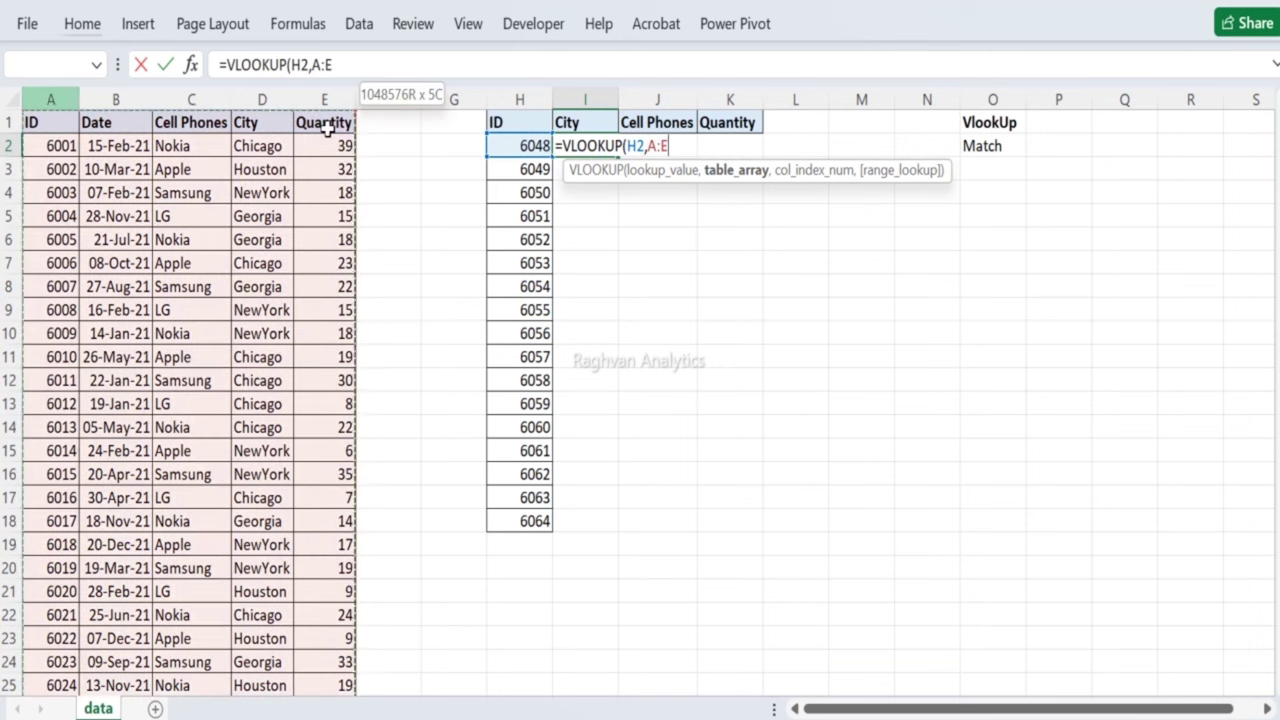
{"action": "mouse_move", "coordinate": [326, 127]}
{"action": "left_mouse_down"}
{"action": "mouse_move", "coordinate": [37, 100]}
{"action": "mouse_move", "coordinate": [318, 122]}
{"action": "left_mouse_up"}
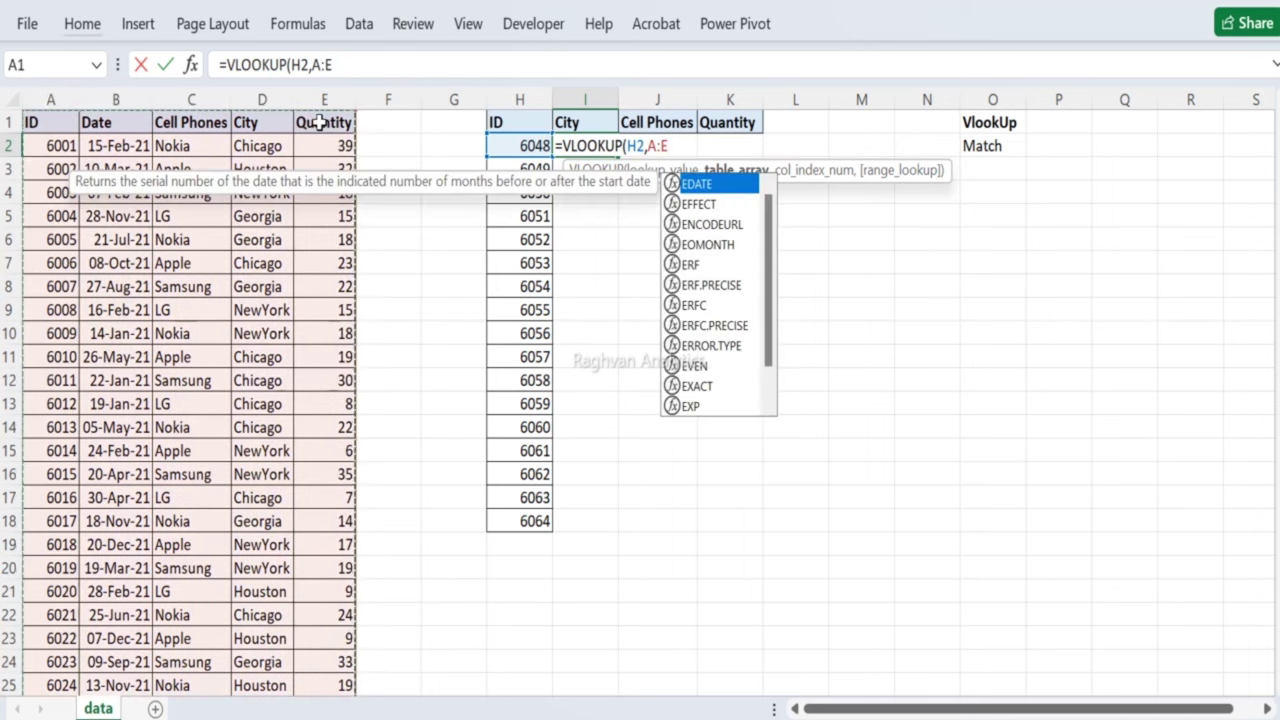
{"action": "key", "text": "F4"}
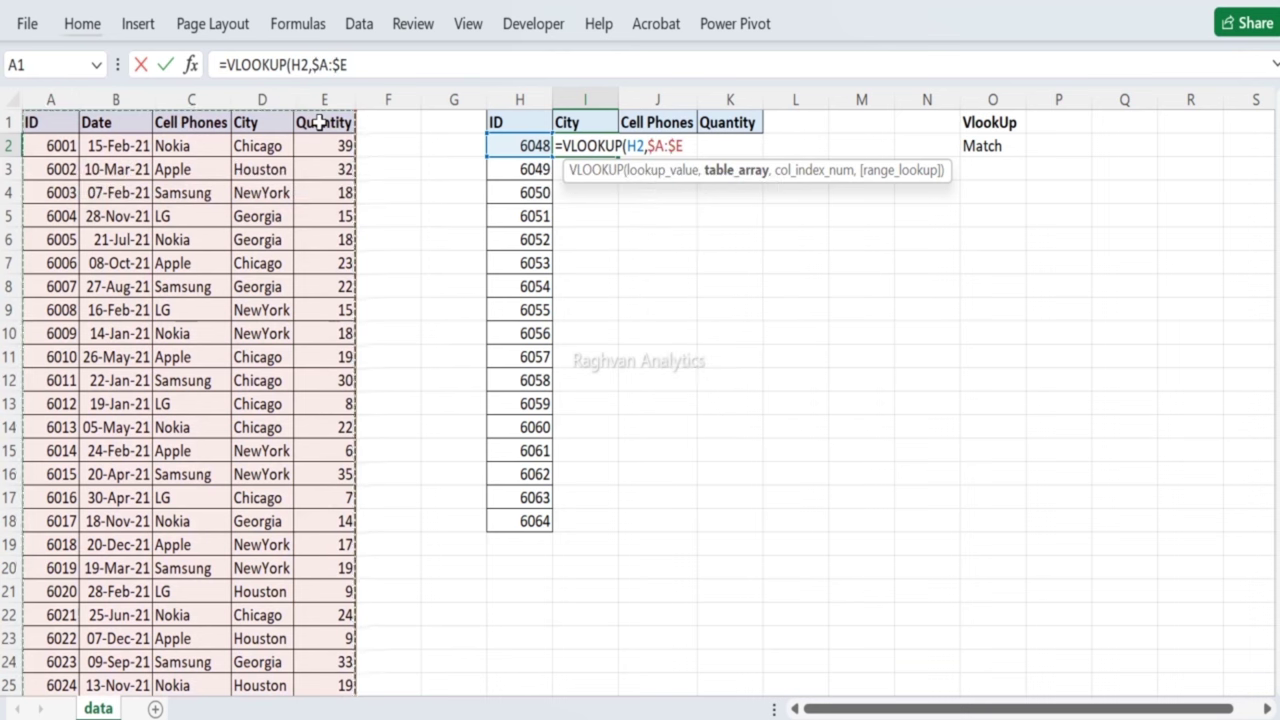
{"action": "type", "text": ",4,0"}
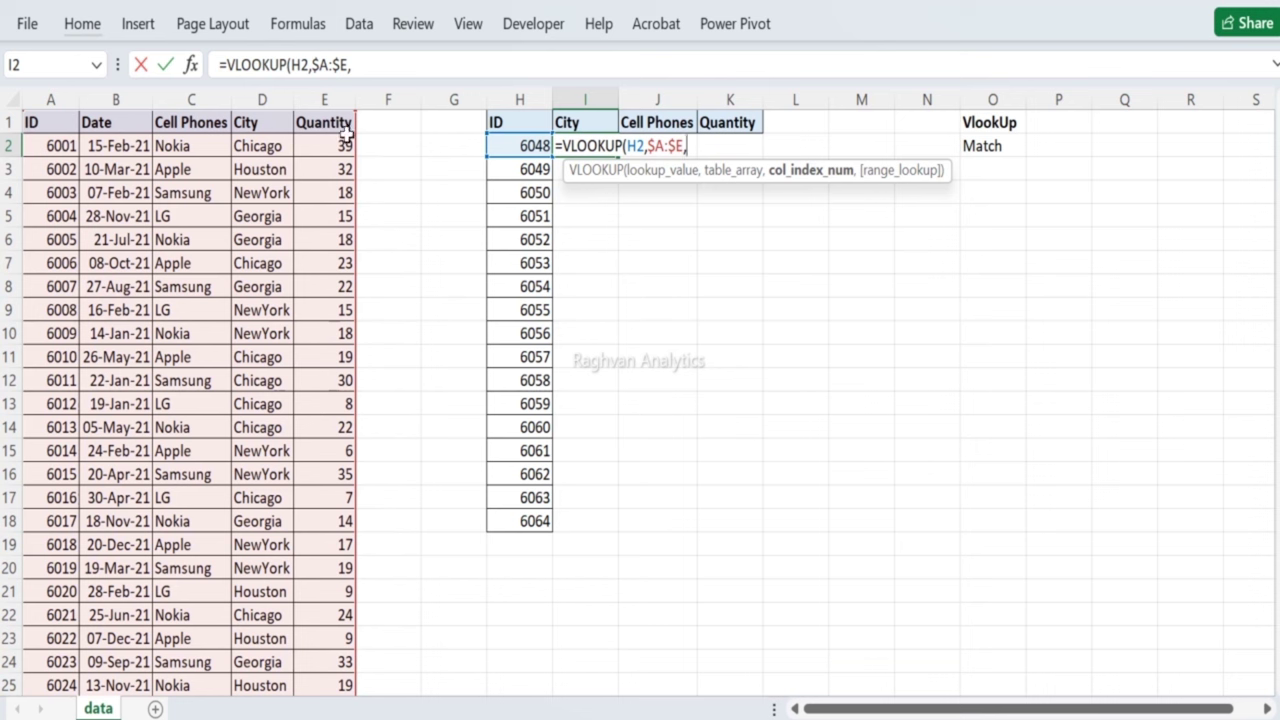
Step: Complete I2 as =VLOOKUP(H2,$A:$E,4,0) and fill it down through I18
{"action": "type", "text": ",0"}
{"action": "key", "text": "Return"}
{"action": "key", "text": "Up"}
{"action": "key", "text": "ctrl+c"}
{"action": "key", "text": "shift+Down"}
{"action": "key", "text": "shift+Down"}
{"action": "key", "text": "shift+Down"}
{"action": "key", "text": "shift+Down"}
{"action": "key", "text": "shift+Down"}
{"action": "key", "text": "shift+Down"}
{"action": "key", "text": "shift+Down"}
{"action": "key", "text": "shift+Down"}
{"action": "key", "text": "shift+Down"}
{"action": "key", "text": "shift+Down"}
{"action": "key", "text": "shift+Down"}
{"action": "key", "text": "shift+Down"}
{"action": "key", "text": "shift+Down"}
{"action": "key", "text": "shift+Down"}
{"action": "key", "text": "shift+Down"}
{"action": "key", "text": "shift+Down"}
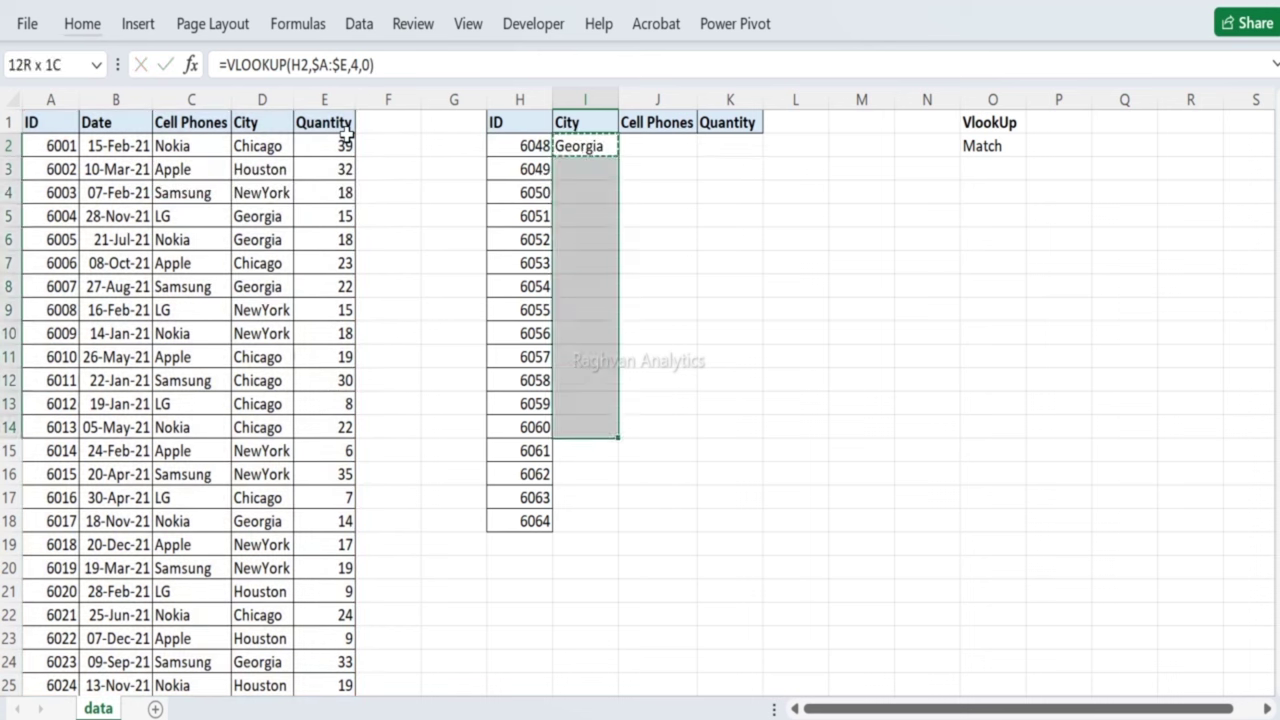
{"action": "key", "text": "ctrl+v"}
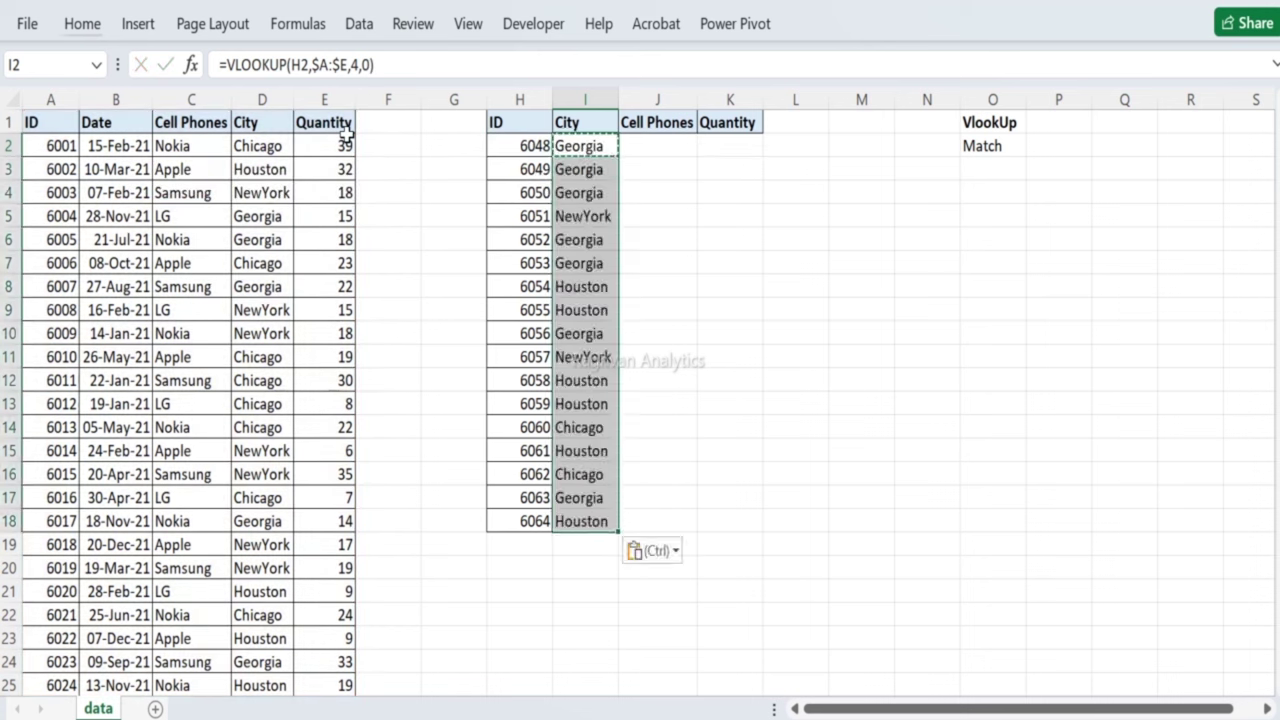
{"action": "key", "text": "Escape"}
{"action": "key", "text": "Right"}
{"action": "key", "text": "Left"}
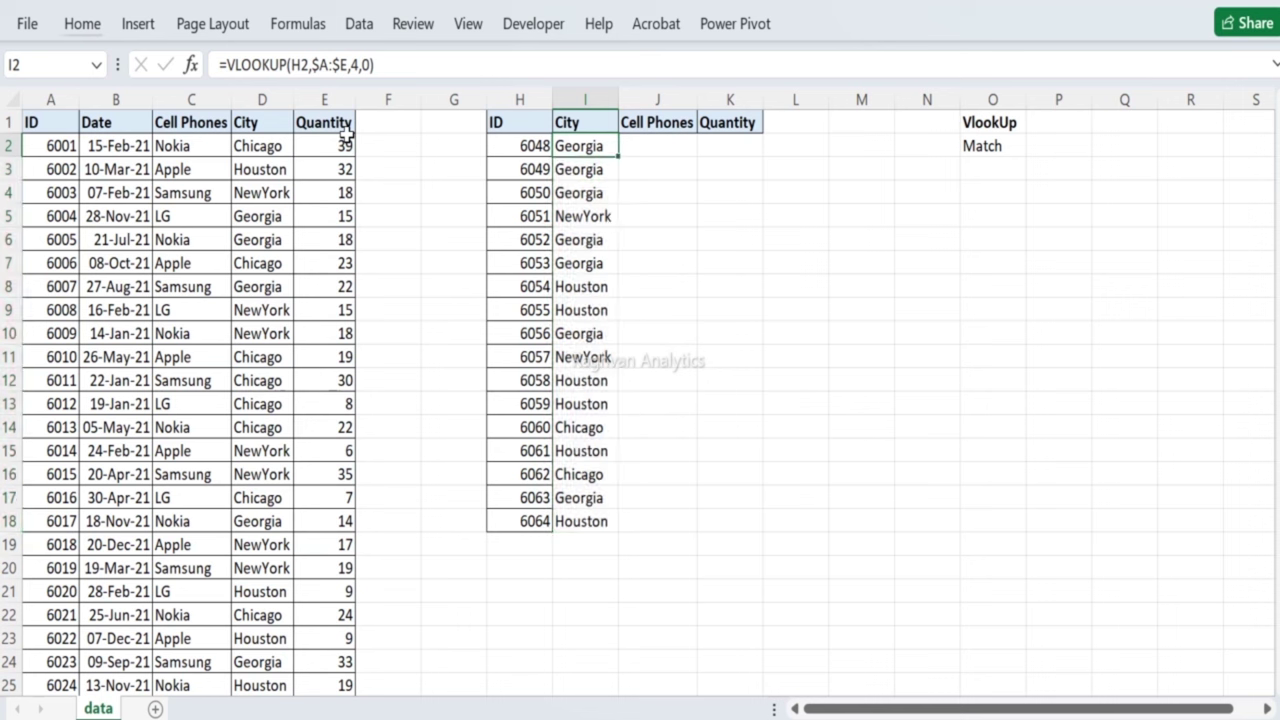
{"action": "key", "text": "Right"}
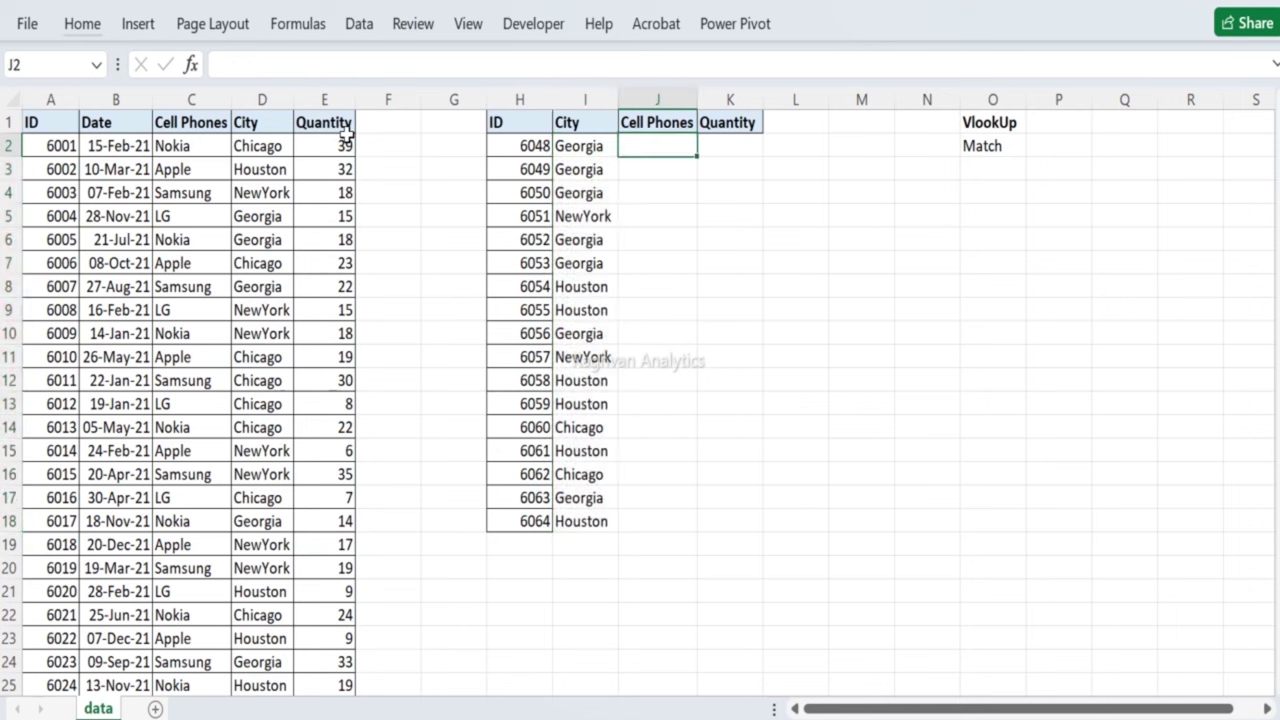
Step: Copy the City formula from I2 into J2:K18
{"action": "key", "text": "Left"}
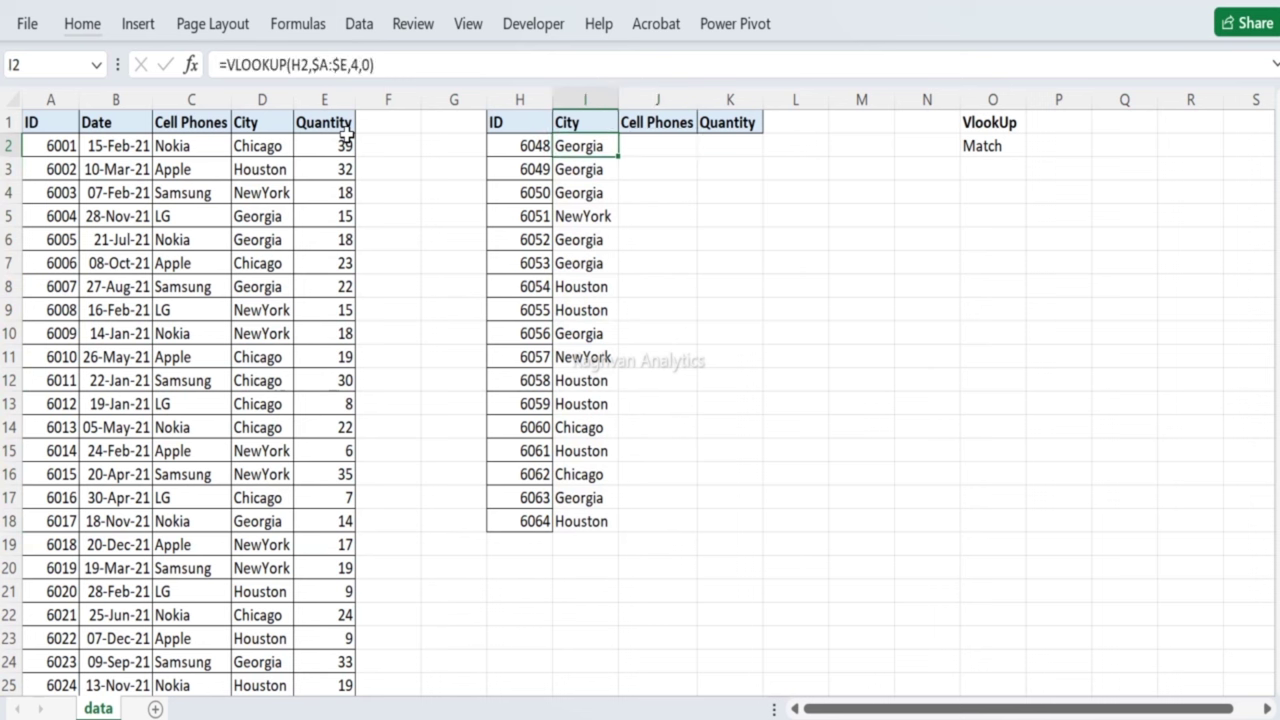
{"action": "key", "text": "ctrl+c"}
{"action": "key", "text": "Right"}
{"action": "key", "text": "shift+Right"}
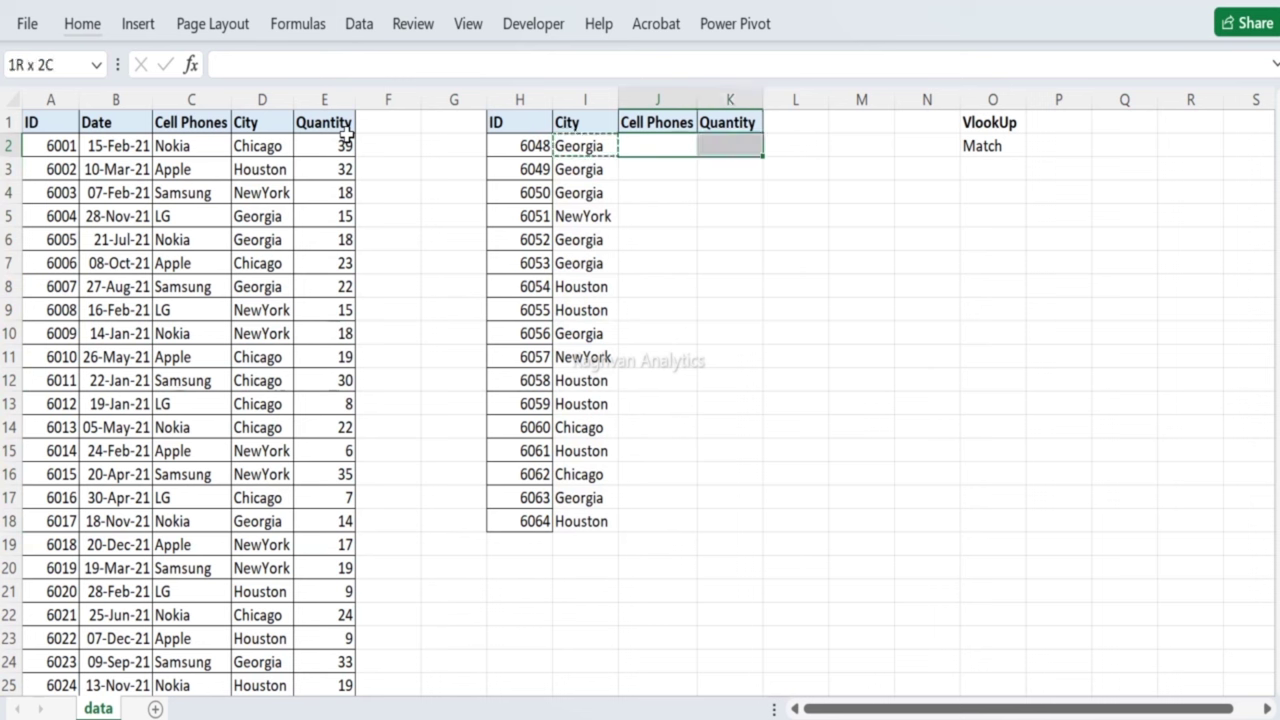
{"action": "key", "text": "shift+Down"}
{"action": "key", "text": "shift+Down"}
{"action": "key", "text": "shift+Down"}
{"action": "key", "text": "shift+Down"}
{"action": "key", "text": "shift+Down"}
{"action": "key", "text": "shift+Down"}
{"action": "key", "text": "shift+Down"}
{"action": "key", "text": "shift+Down"}
{"action": "key", "text": "shift+Down"}
{"action": "key", "text": "shift+Down"}
{"action": "key", "text": "shift+Down"}
{"action": "key", "text": "shift+Down"}
{"action": "key", "text": "shift+Down"}
{"action": "key", "text": "shift+Down"}
{"action": "key", "text": "shift+Down"}
{"action": "key", "text": "shift+Down"}
{"action": "key", "text": "shift+Down"}
{"action": "key", "text": "shift+Up"}
{"action": "key", "text": "ctrl+v"}
{"action": "key", "text": "Escape"}
{"action": "key", "text": "Left"}
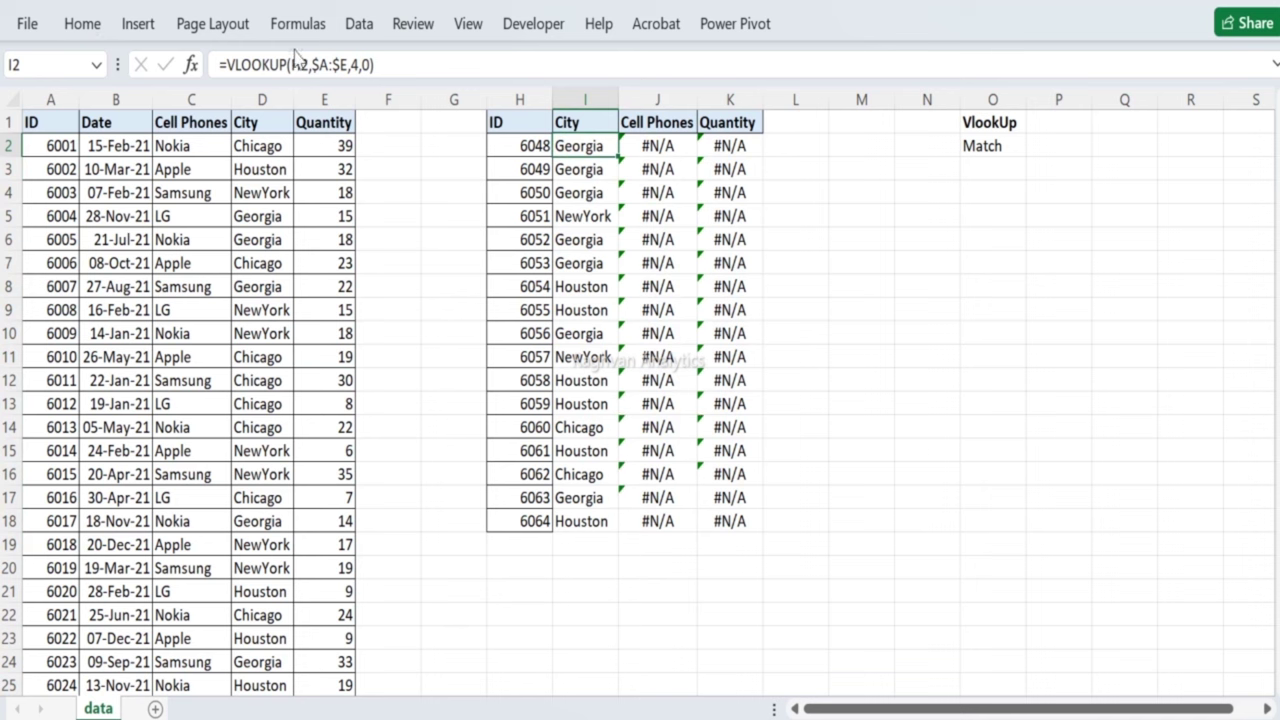
Step: Change I2 to =VLOOKUP($H2,$A:$E,4,0) so the ID column stays fixed
{"action": "left_click", "coordinate": [295, 64]}
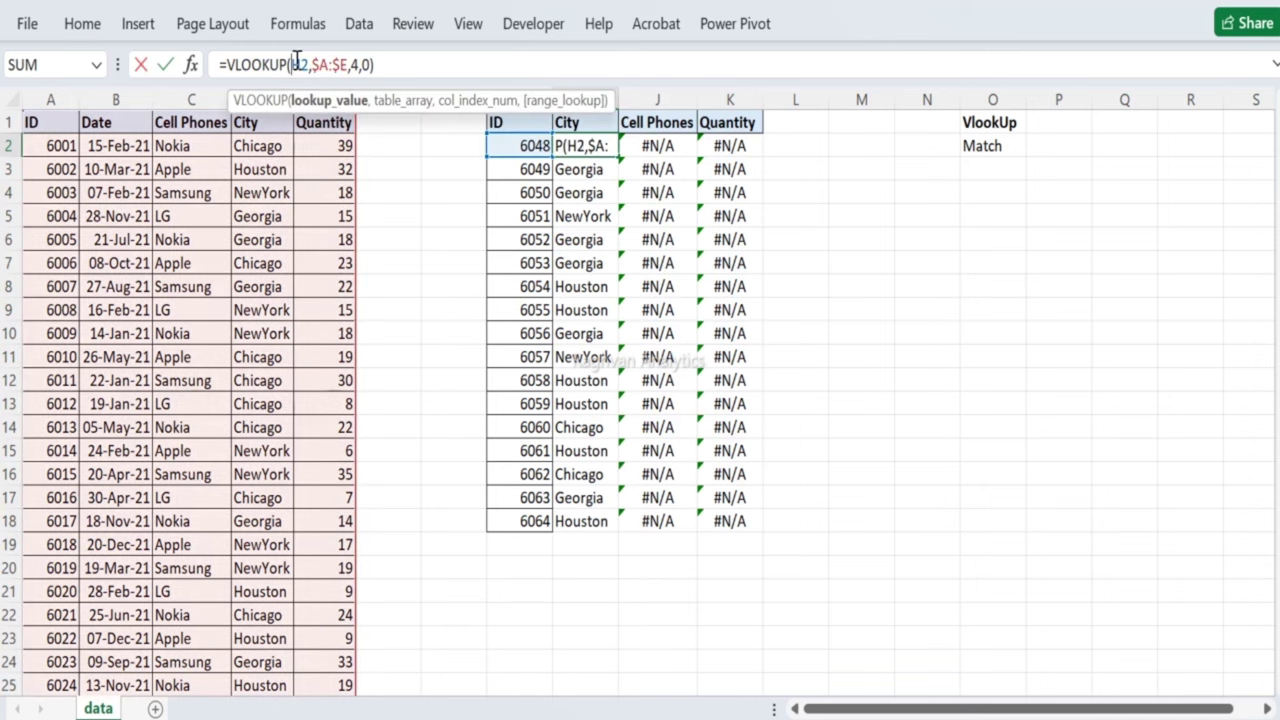
{"action": "type", "text": "$"}
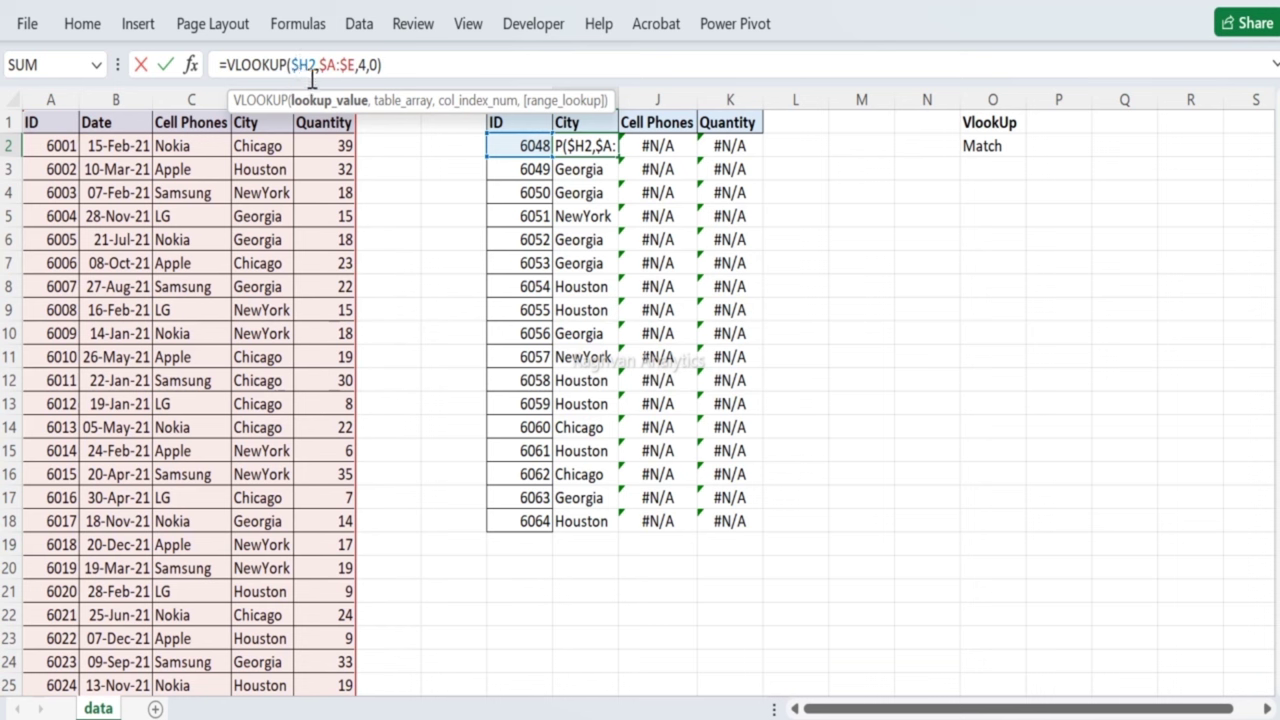
{"action": "key", "text": "Return"}
{"action": "key", "text": "Up"}
Step: Paste the anchored formula across I2:K18 and check cells J2 and K2
{"action": "key", "text": "ctrl+c"}
{"action": "key", "text": "ctrl+shift+Down"}
{"action": "key", "text": "ctrl+v"}
{"action": "key", "text": "shift+Right"}
{"action": "key", "text": "shift+Right"}
{"action": "key", "text": "ctrl+v"}
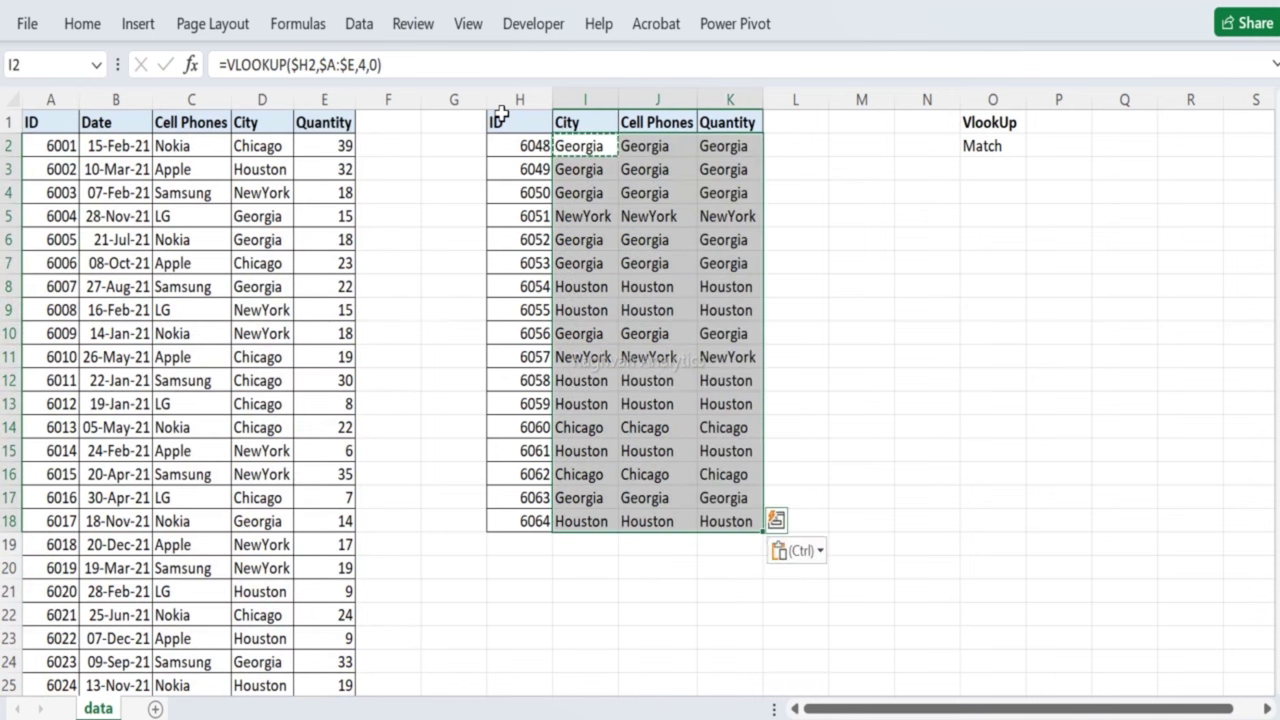
{"action": "key", "text": "Escape"}
{"action": "key", "text": "Right"}
{"action": "key", "text": "Right"}
{"action": "key", "text": "Left"}
{"action": "key", "text": "Right"}
{"action": "key", "text": "Left"}
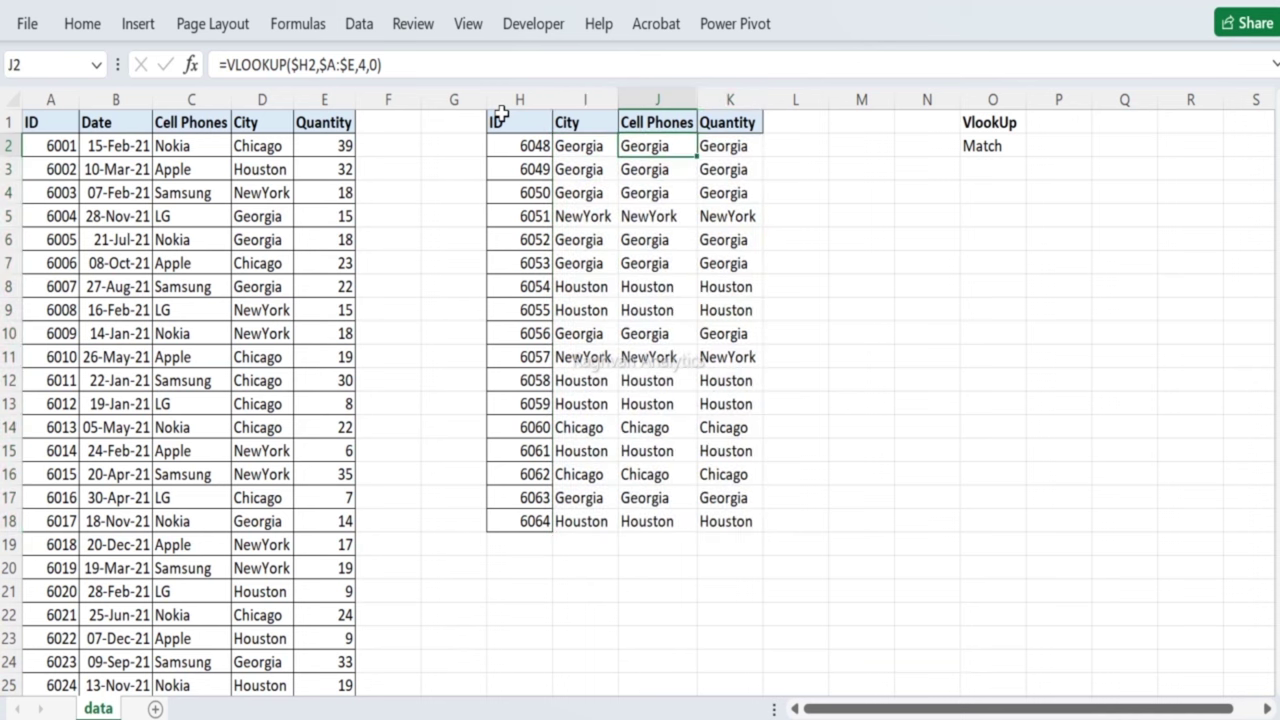
{"action": "key", "text": "Left"}
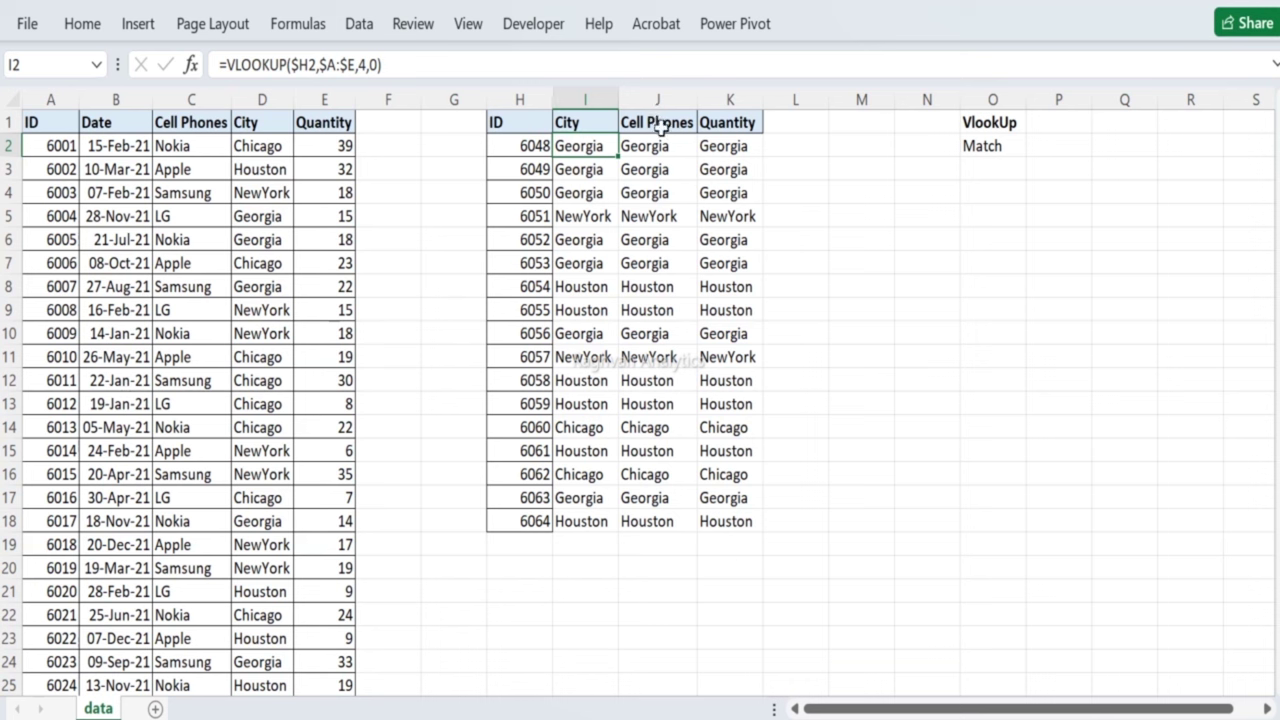
Step: Change J2's column index to 3 to return phone brands and fill it down to J18
{"action": "key", "text": "Right"}
{"action": "key", "text": "F2"}
{"action": "key", "text": "Left"}
{"action": "key", "text": "Left"}
{"action": "key", "text": "Left"}
{"action": "key", "text": "BackSpace"}
{"action": "type", "text": "3"}
{"action": "key", "text": "ctrl+Return"}
{"action": "key", "text": "ctrl+c"}
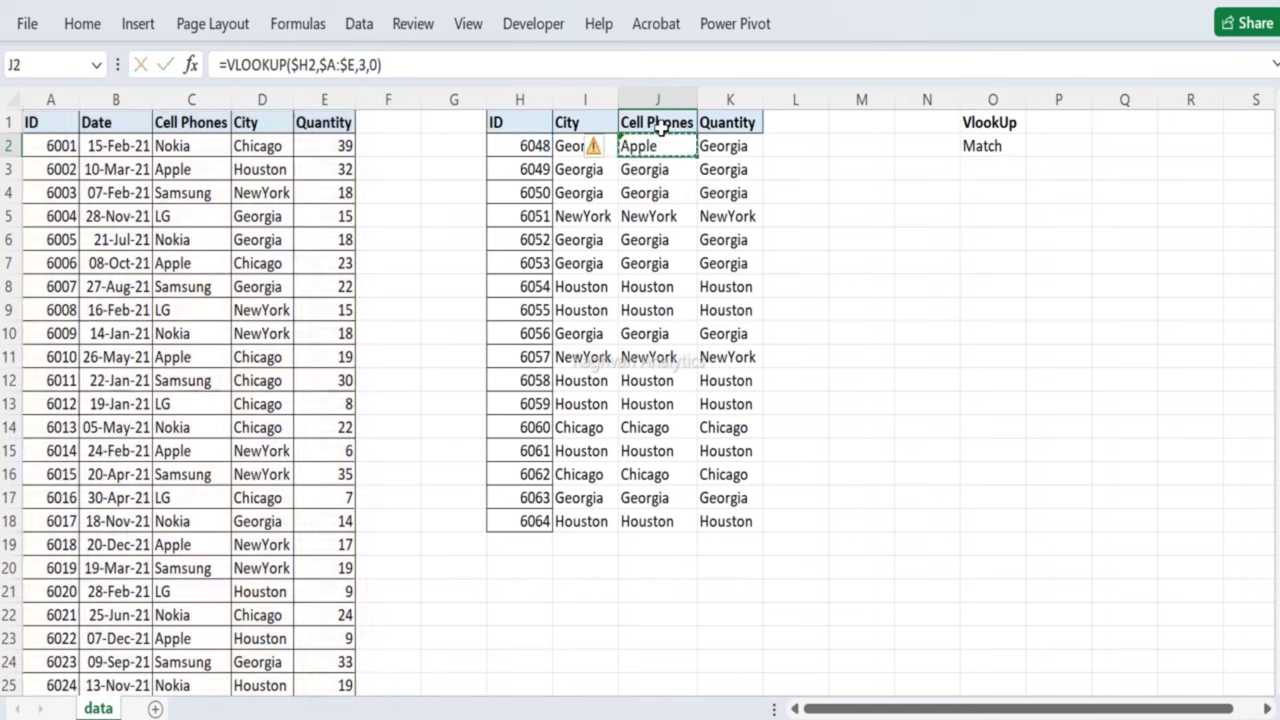
{"action": "key", "text": "ctrl+shift+Down"}
{"action": "key", "text": "ctrl+v"}
{"action": "key", "text": "Down"}
{"action": "key", "text": "Up"}
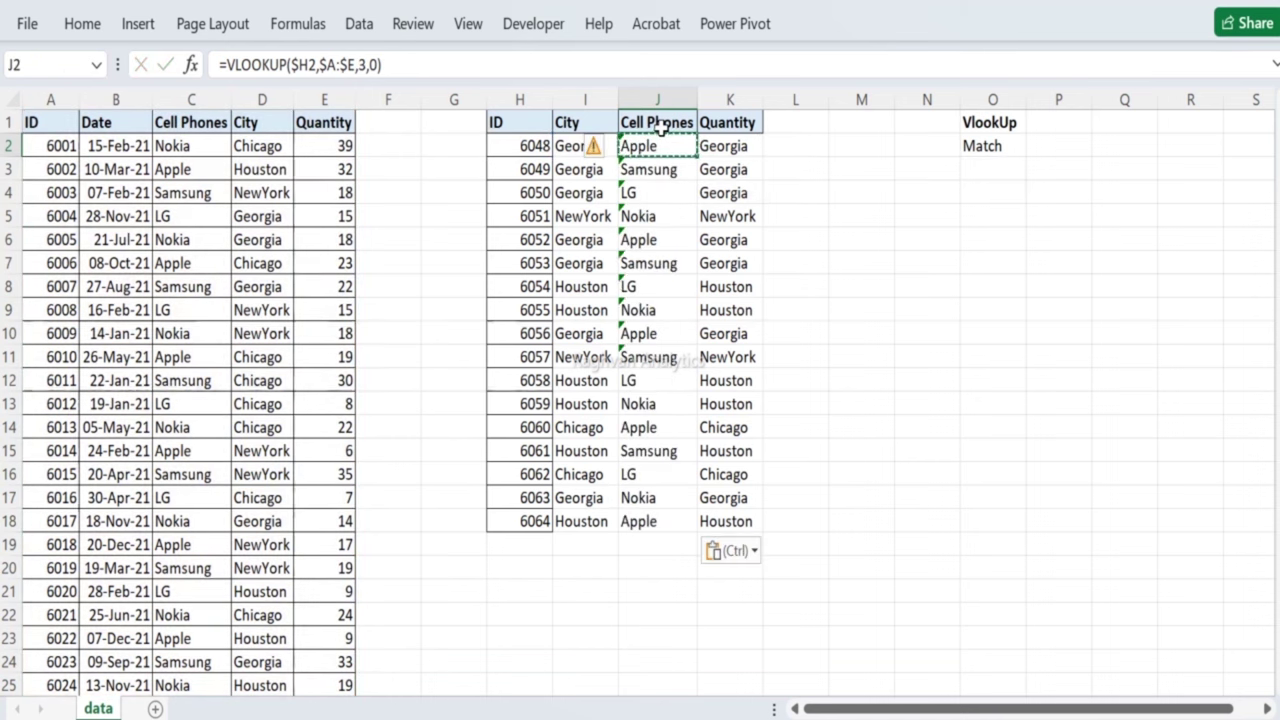
Step: Change K2's column index to 5 to return quantities and fill it down to K18
{"action": "key", "text": "Right"}
{"action": "key", "text": "F2"}
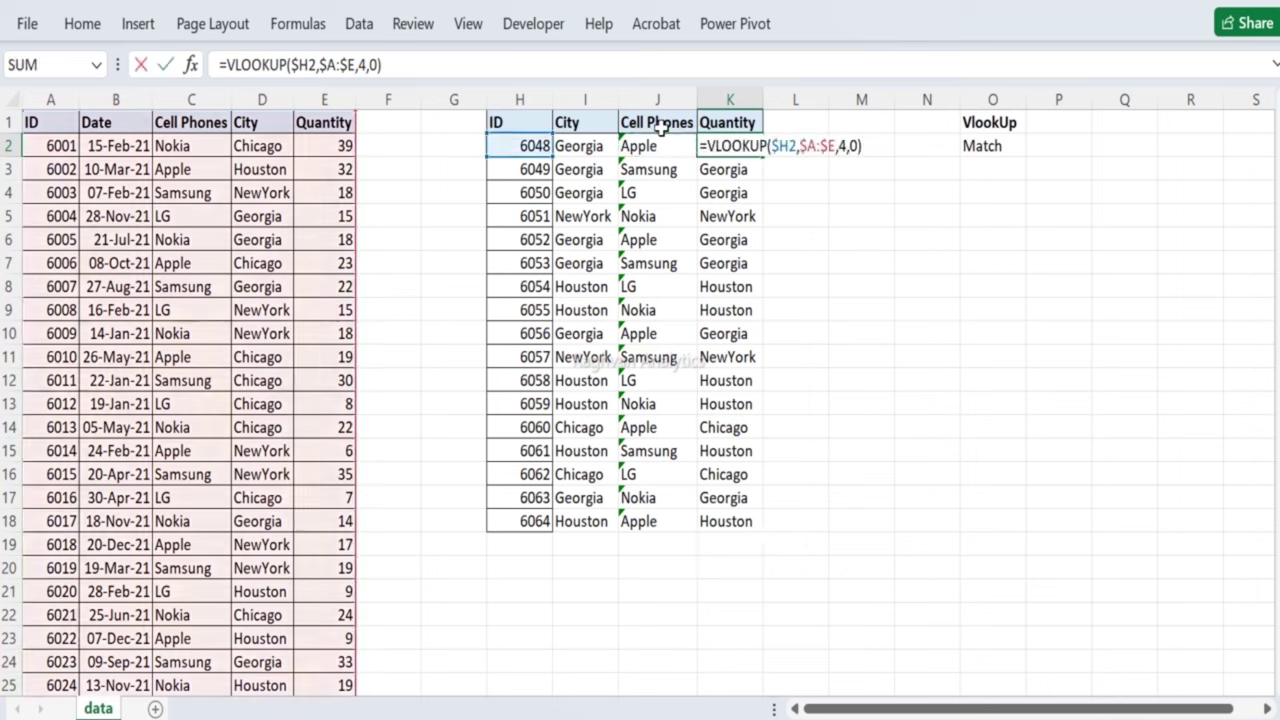
{"action": "key", "text": "Left"}
{"action": "key", "text": "Left"}
{"action": "key", "text": "Left"}
{"action": "key", "text": "BackSpace"}
{"action": "type", "text": "5"}
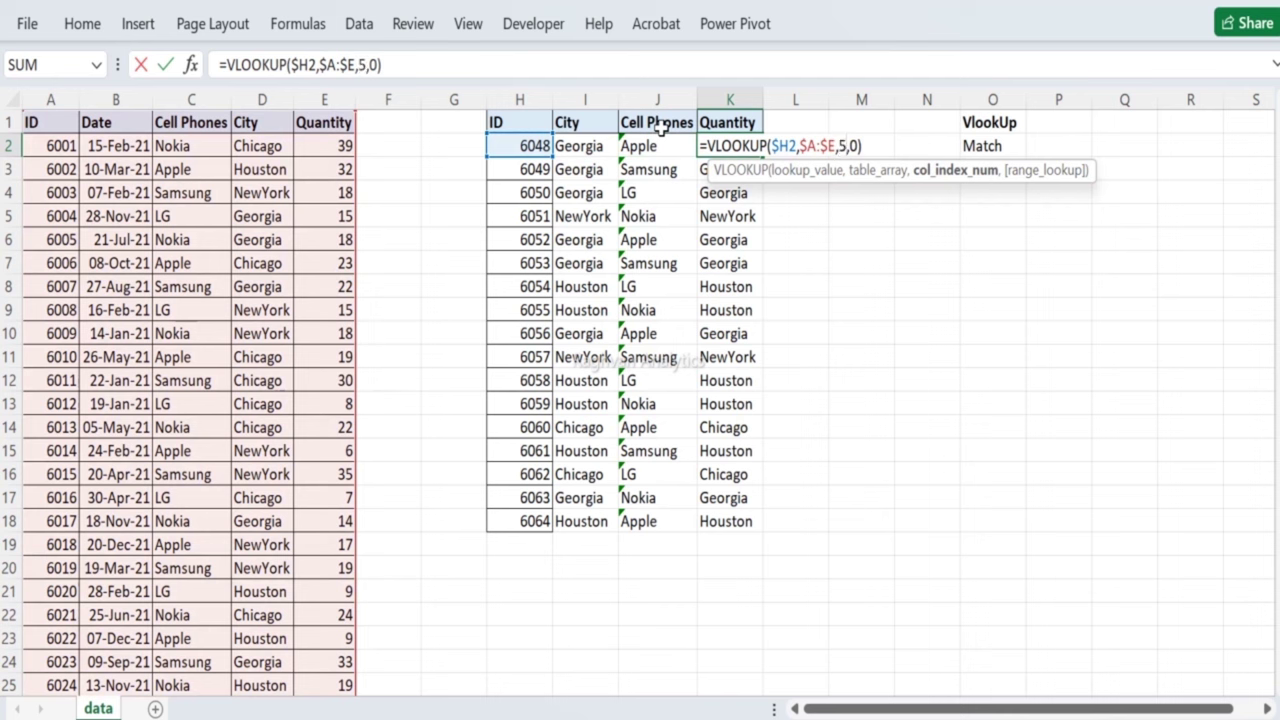
{"action": "key", "text": "Return"}
{"action": "key", "text": "Up"}
{"action": "key", "text": "ctrl+c"}
{"action": "key", "text": "shift+Up"}
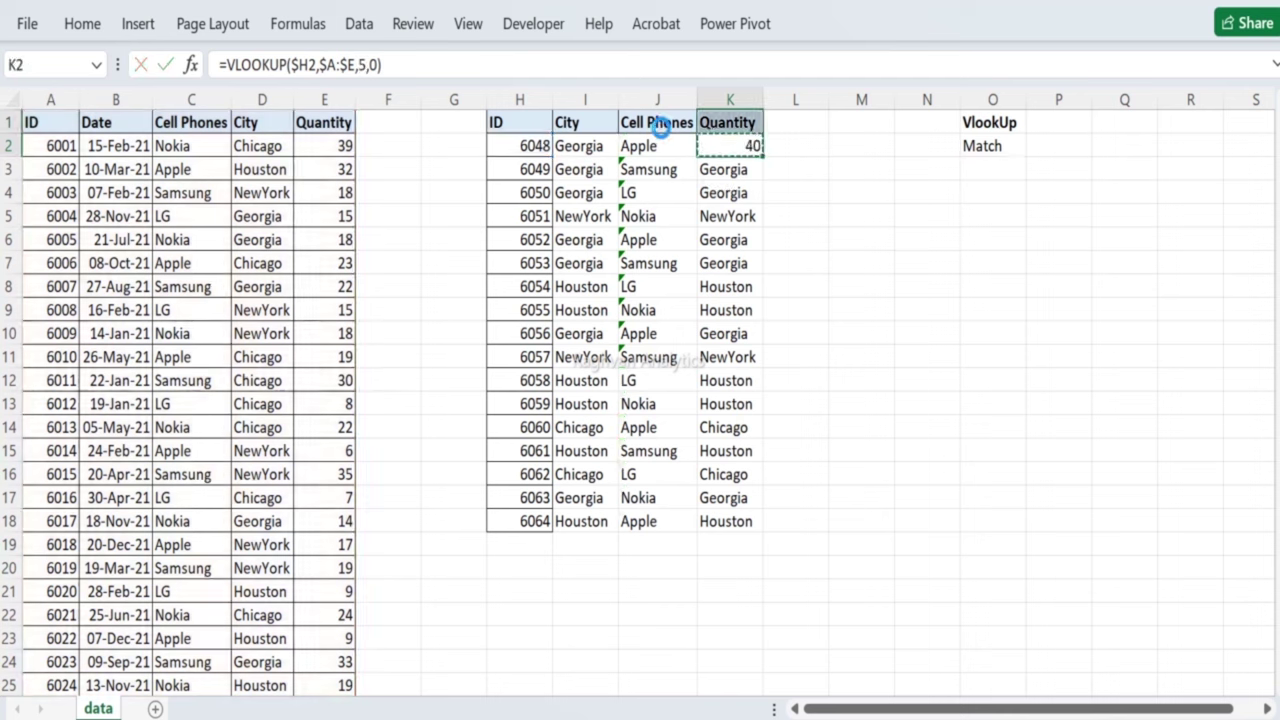
{"action": "key", "text": "ctrl+v"}
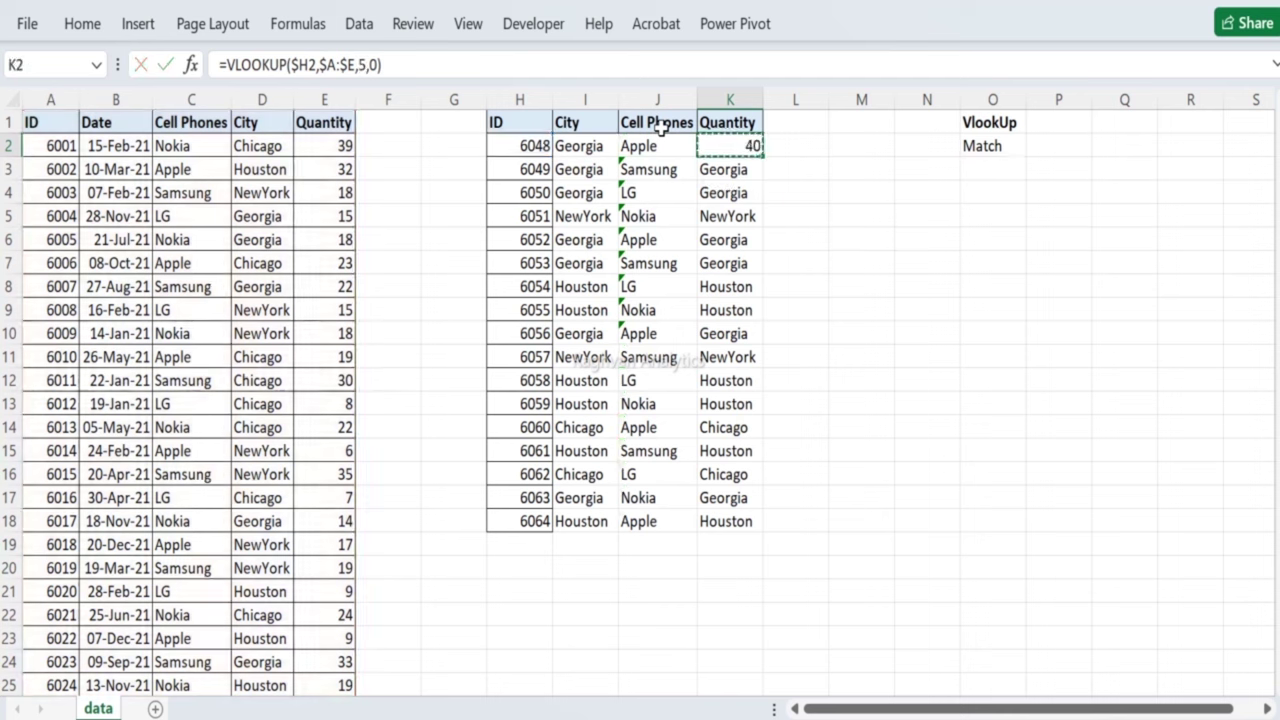
{"action": "key", "text": "ctrl+shift+Down"}
{"action": "key", "text": "ctrl+v"}
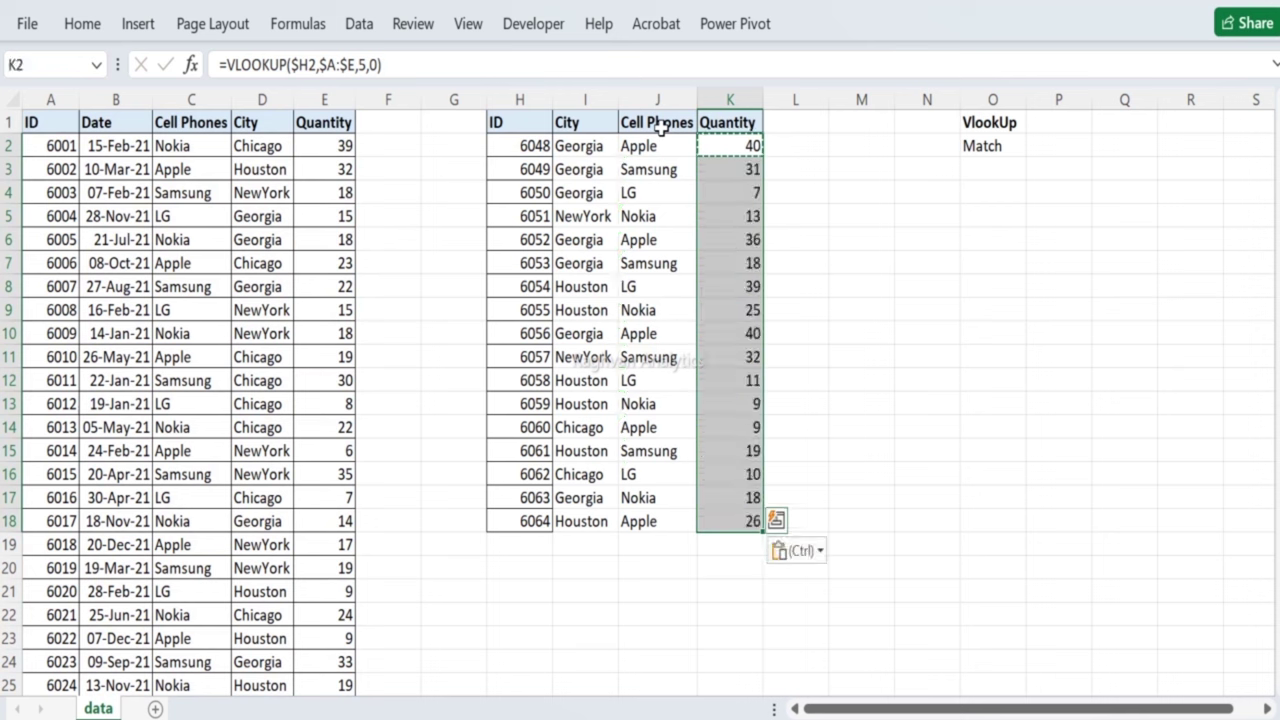
{"action": "key", "text": "Escape"}
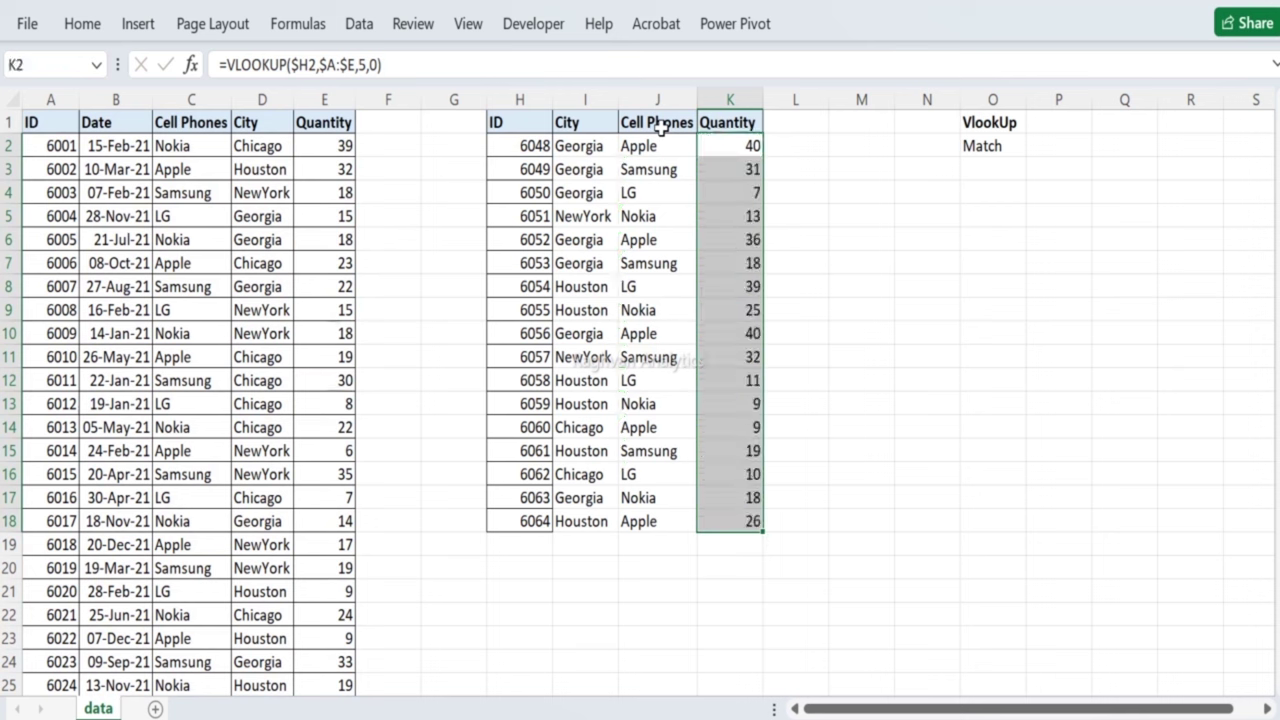
{"action": "key", "text": "shift+Left"}
{"action": "key", "text": "shift+Left"}
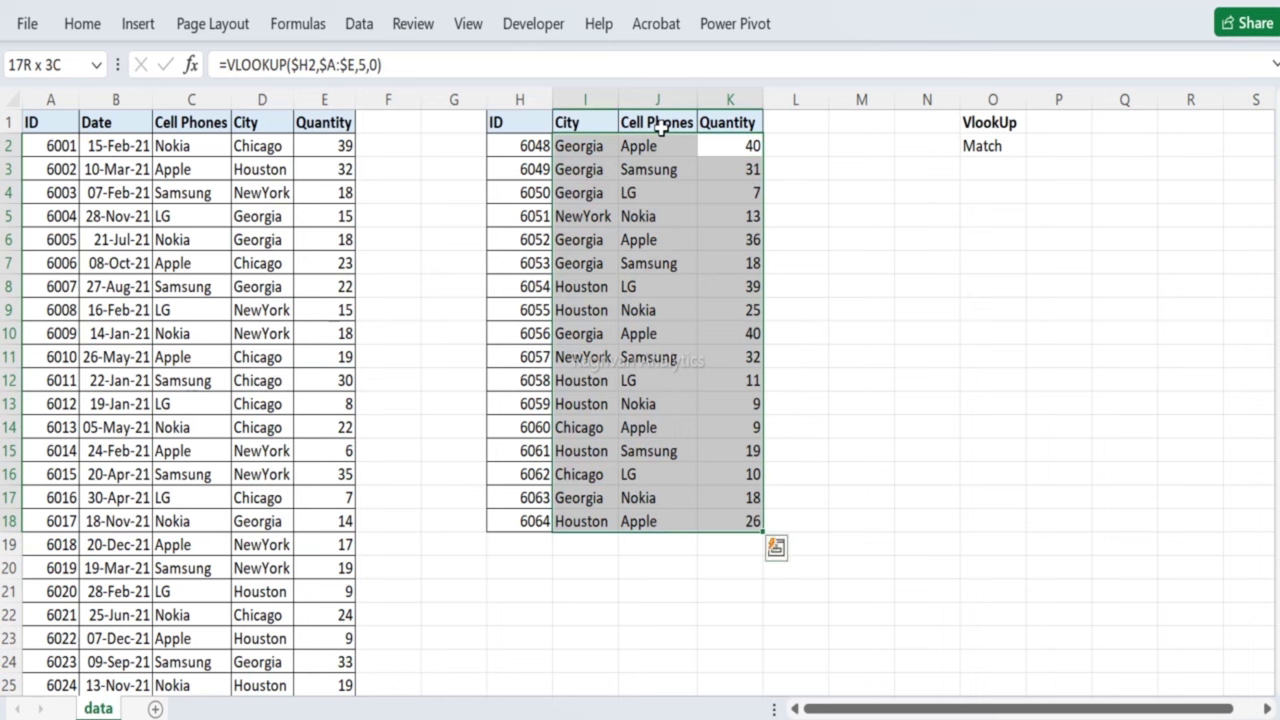
Step: Fill the result range I2:K18 with light grey
{"action": "left_click", "coordinate": [89, 31]}
{"action": "left_click", "coordinate": [345, 108]}
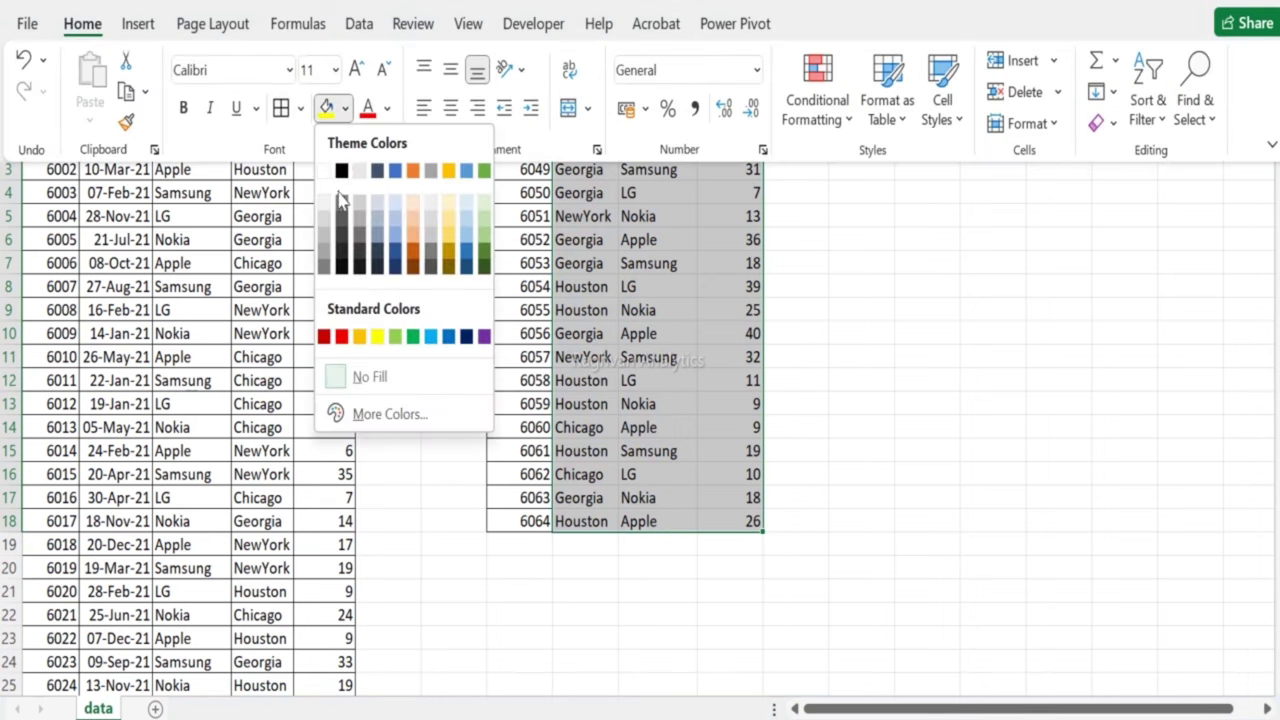
{"action": "left_click", "coordinate": [325, 216]}
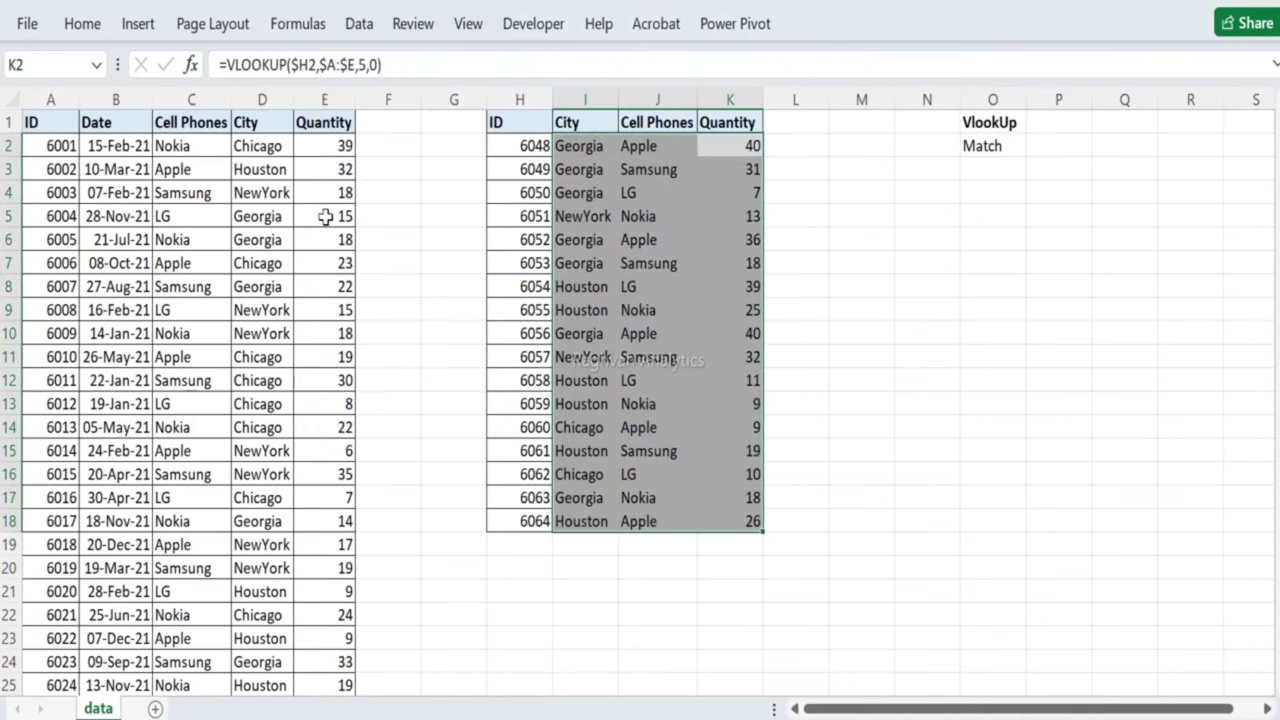
Step: Apply All Borders to every cell in I2:K18
{"action": "left_click", "coordinate": [84, 24]}
{"action": "left_click", "coordinate": [301, 110]}
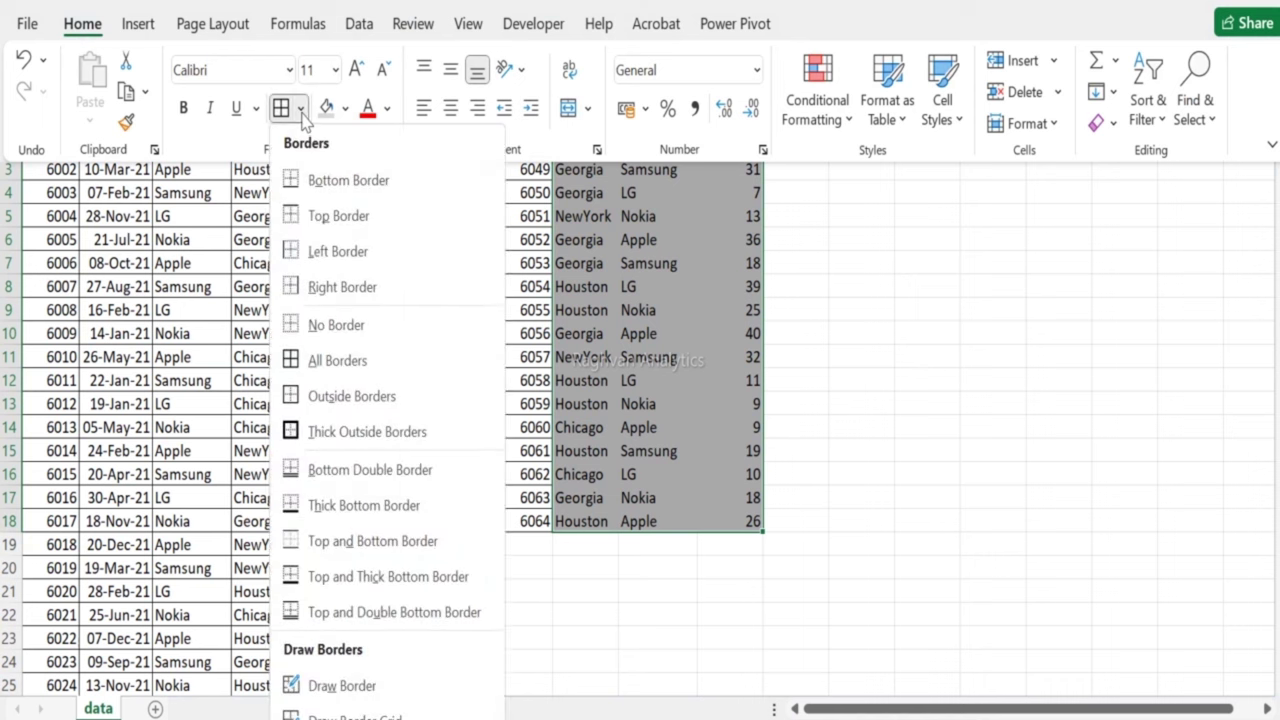
{"action": "left_click", "coordinate": [329, 359]}
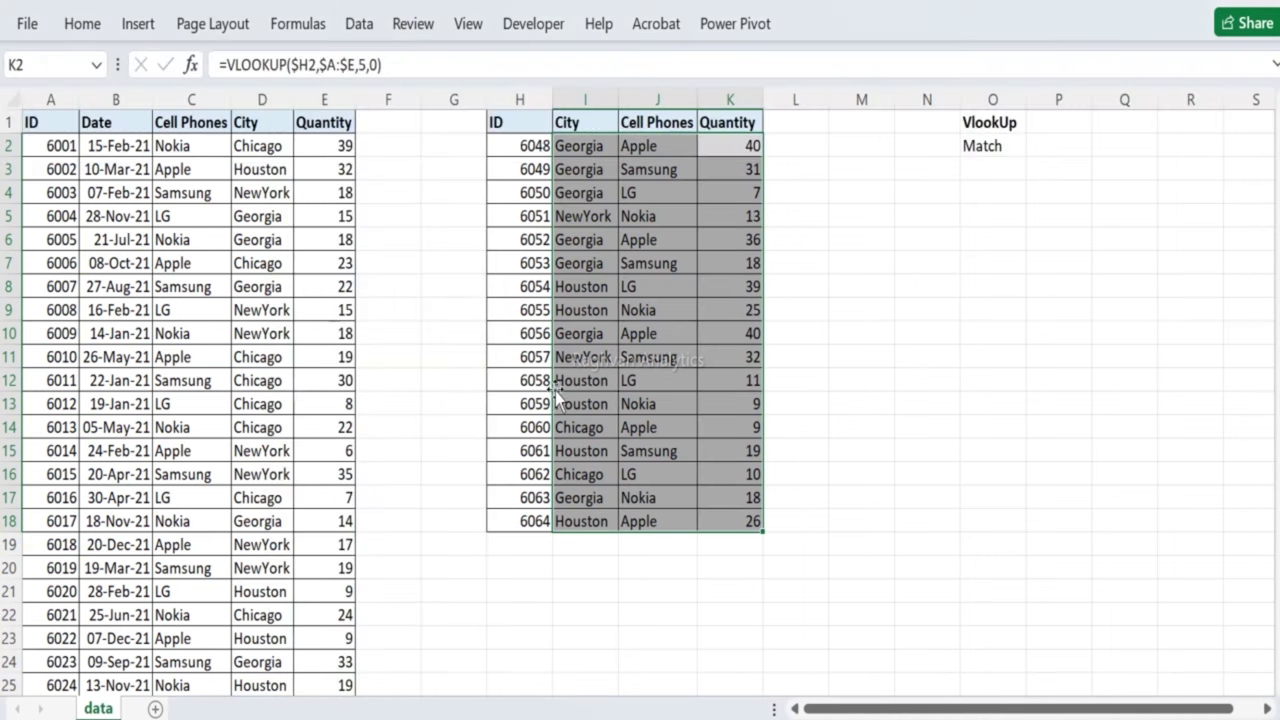
{"action": "key", "text": "Right"}
{"action": "key", "text": "Right"}
{"action": "key", "text": "Right"}
{"action": "key", "text": "Right"}
{"action": "key", "text": "ctrl+b"}
{"action": "key", "text": "Down"}
{"action": "key", "text": "Up"}
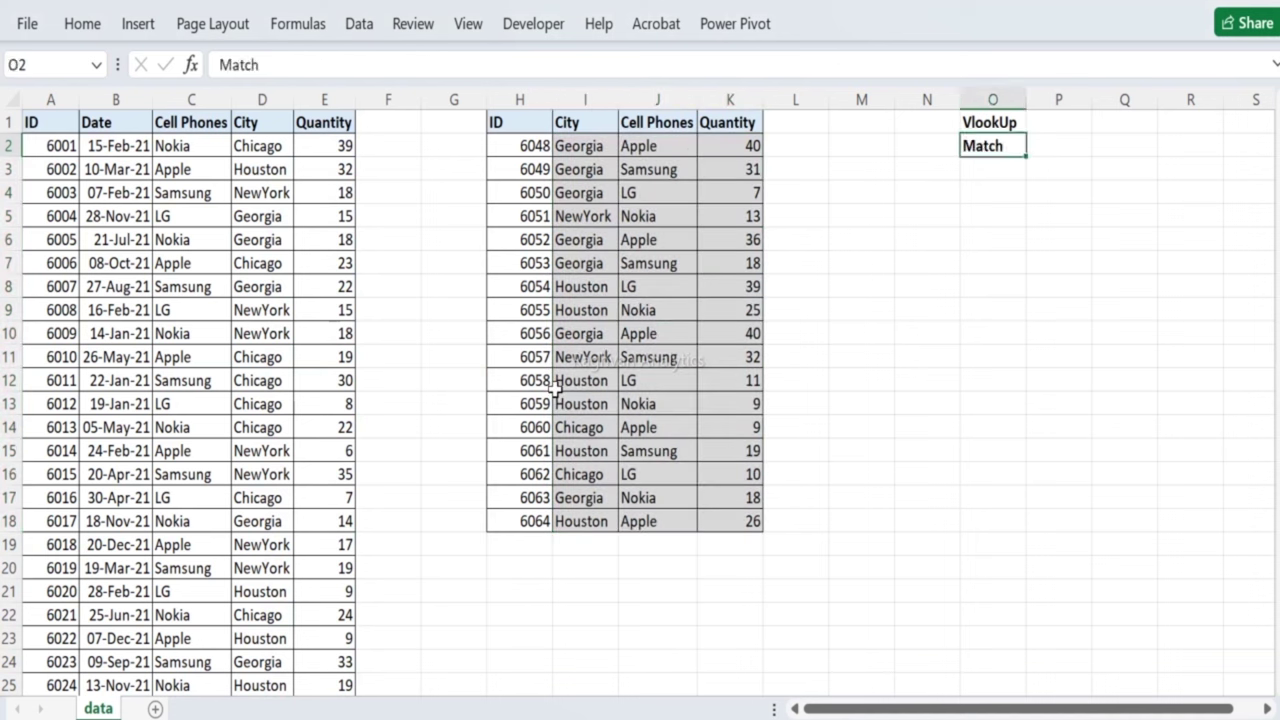
{"action": "key", "text": "Left"}
{"action": "key", "text": "Left"}
{"action": "key", "text": "Left"}
{"action": "key", "text": "Left"}
{"action": "key", "text": "Left"}
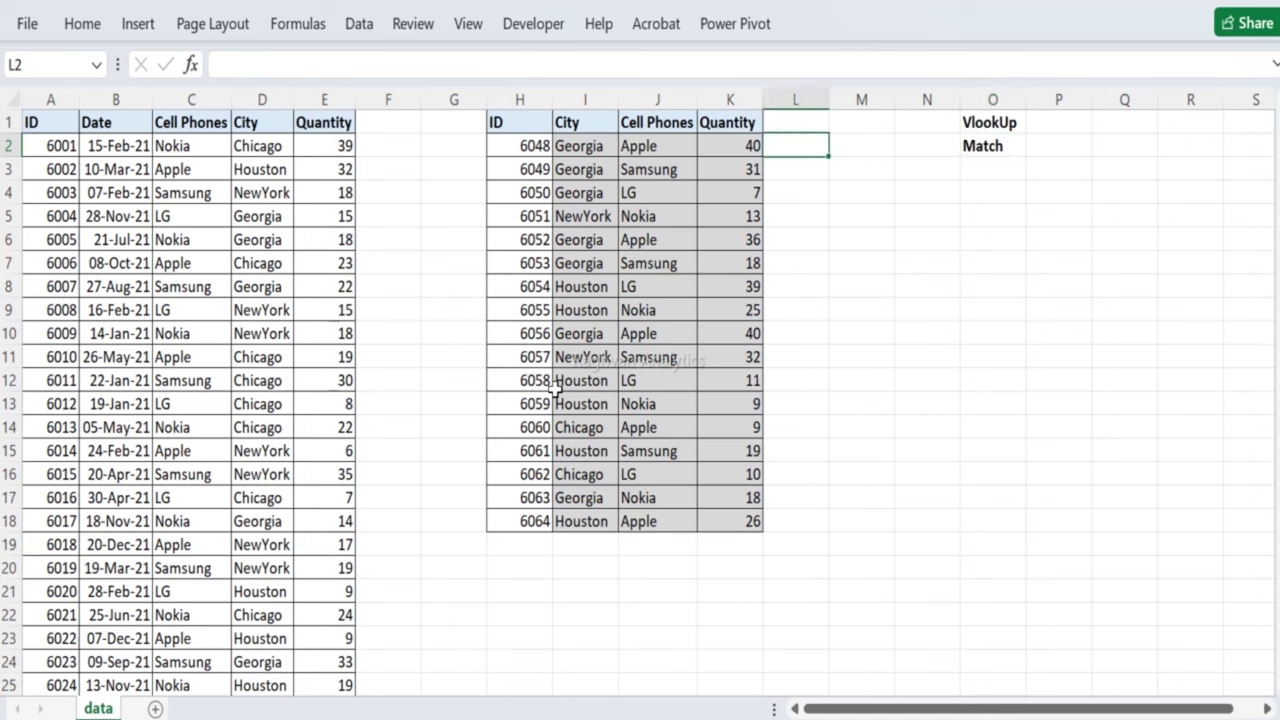
{"action": "key", "text": "Left"}
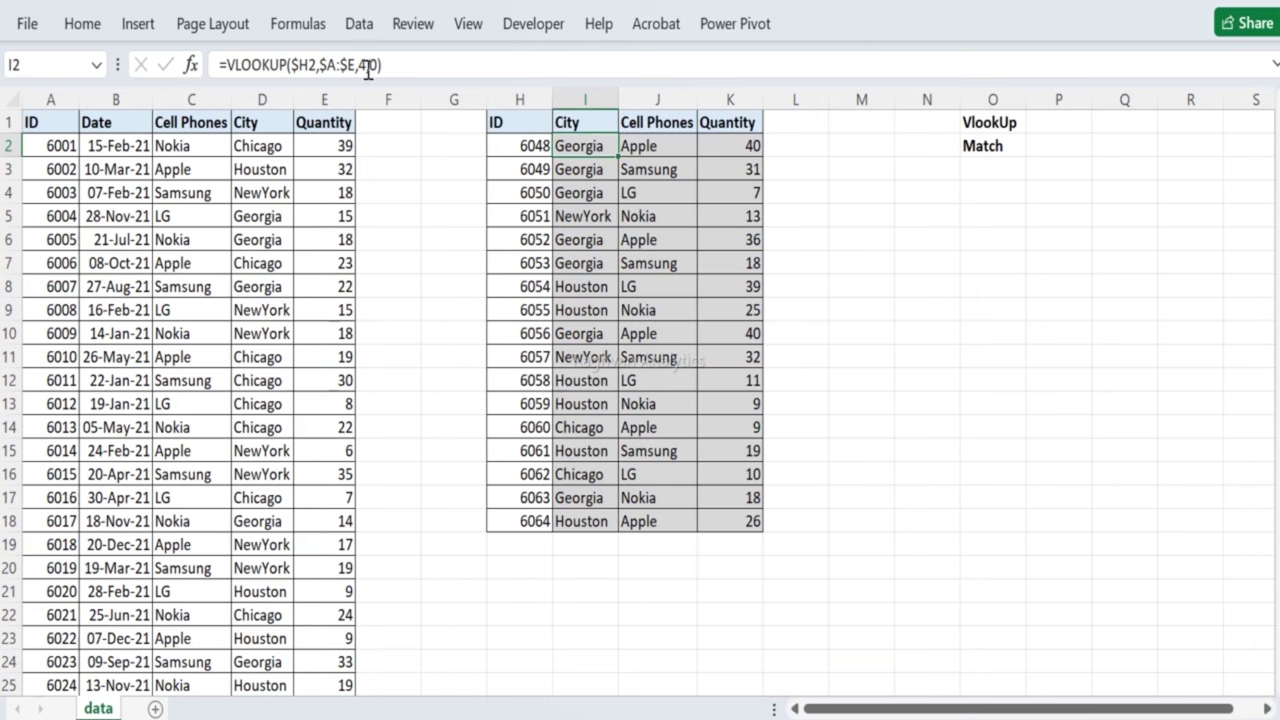
{"action": "key", "text": "Right"}
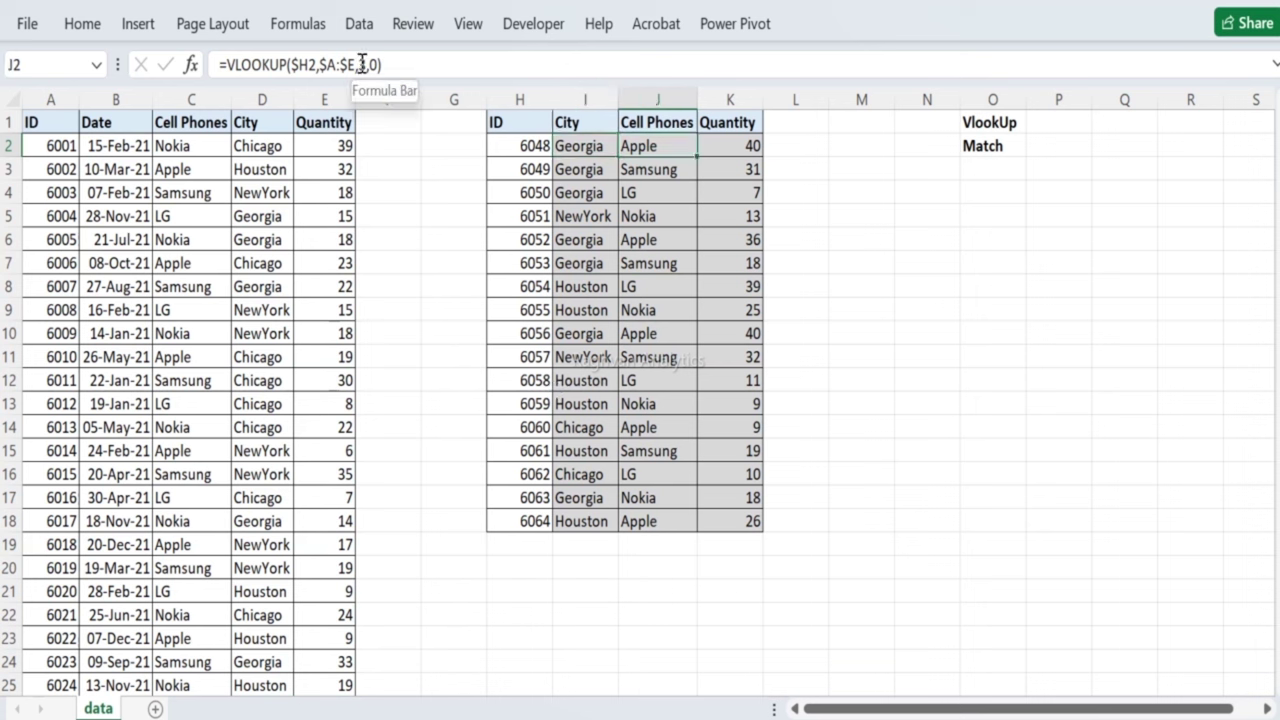
{"action": "double_click", "coordinate": [363, 64]}
{"action": "key", "text": "Escape"}
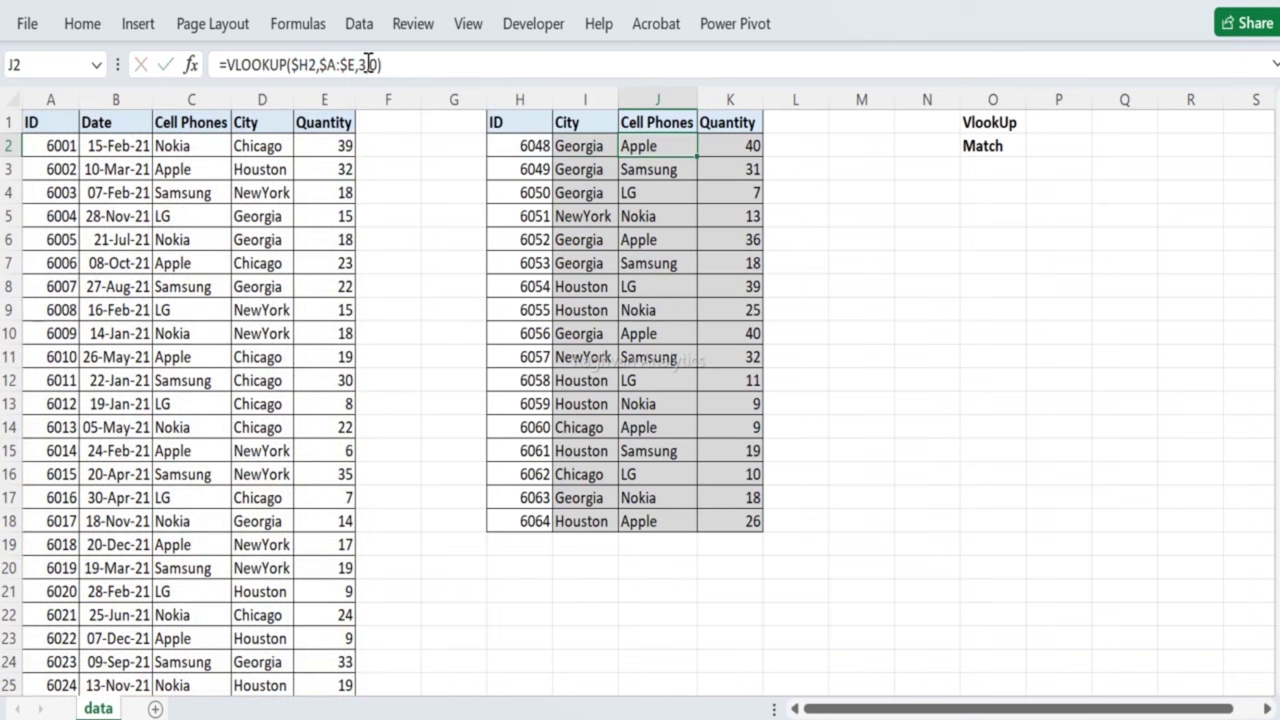
{"action": "left_click", "coordinate": [732, 146]}
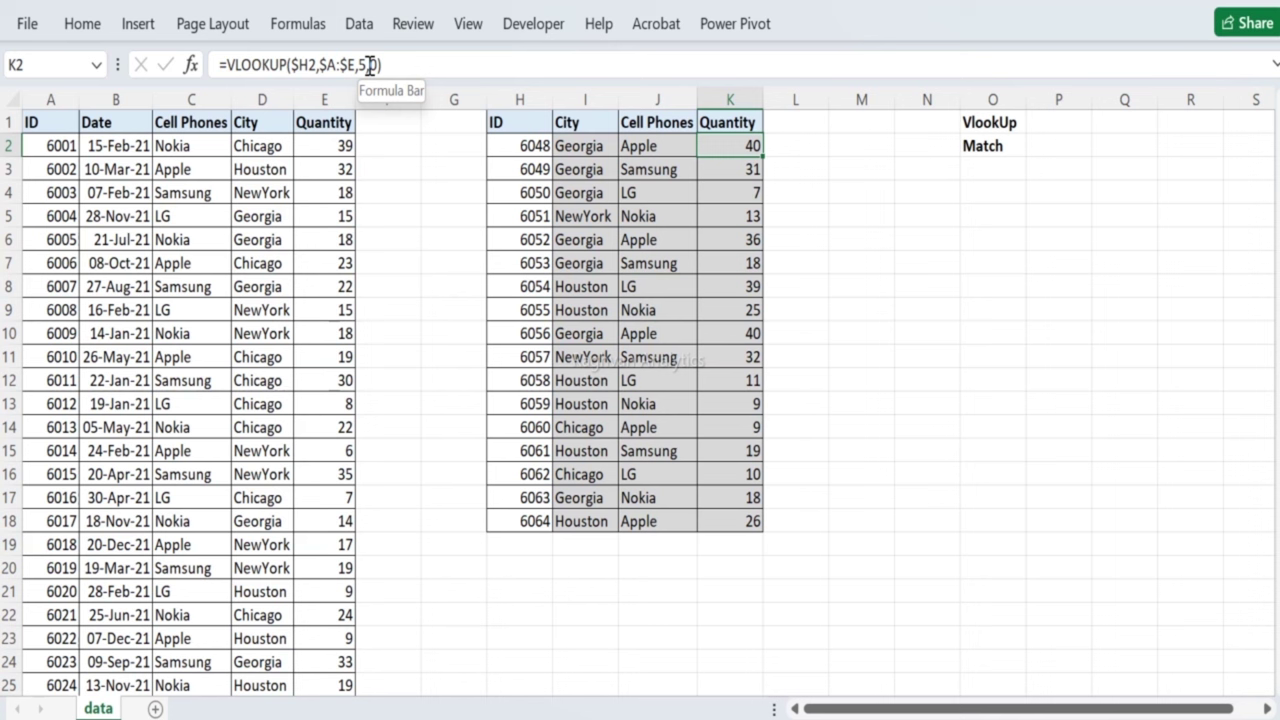
{"action": "key", "text": "Up"}
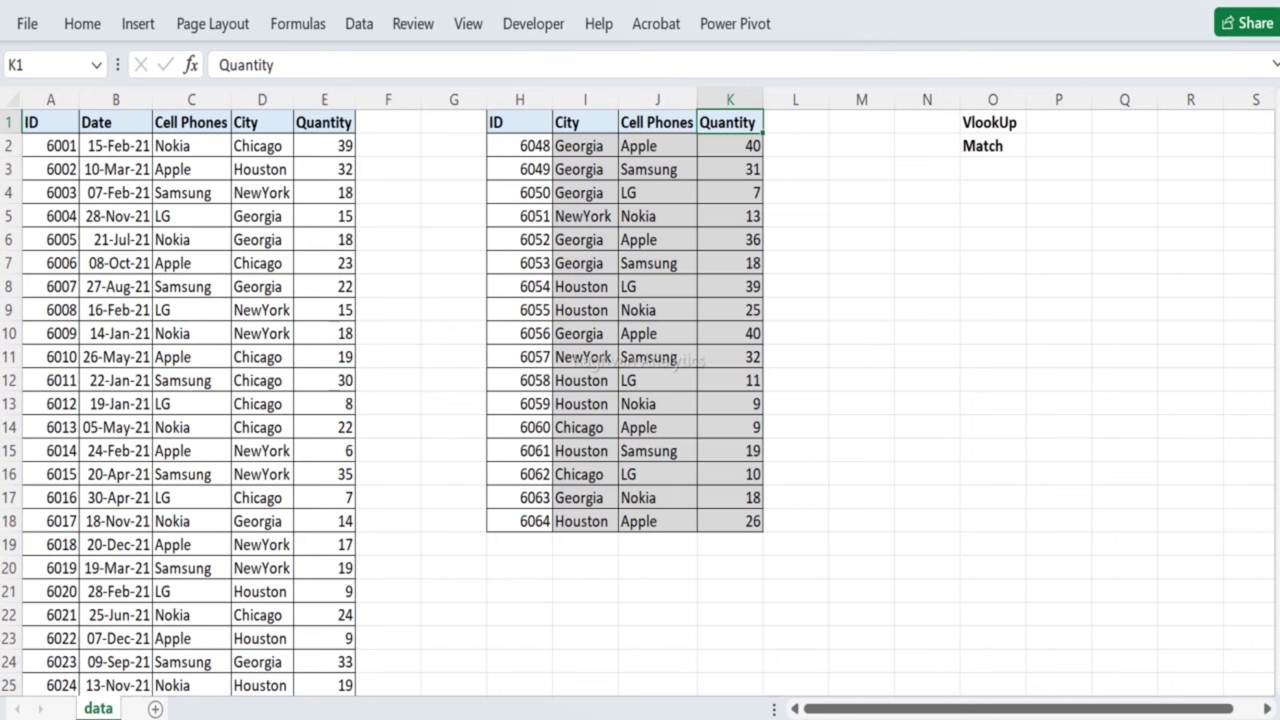
{"action": "left_click", "coordinate": [765, 237]}
{"action": "key", "text": "Left"}
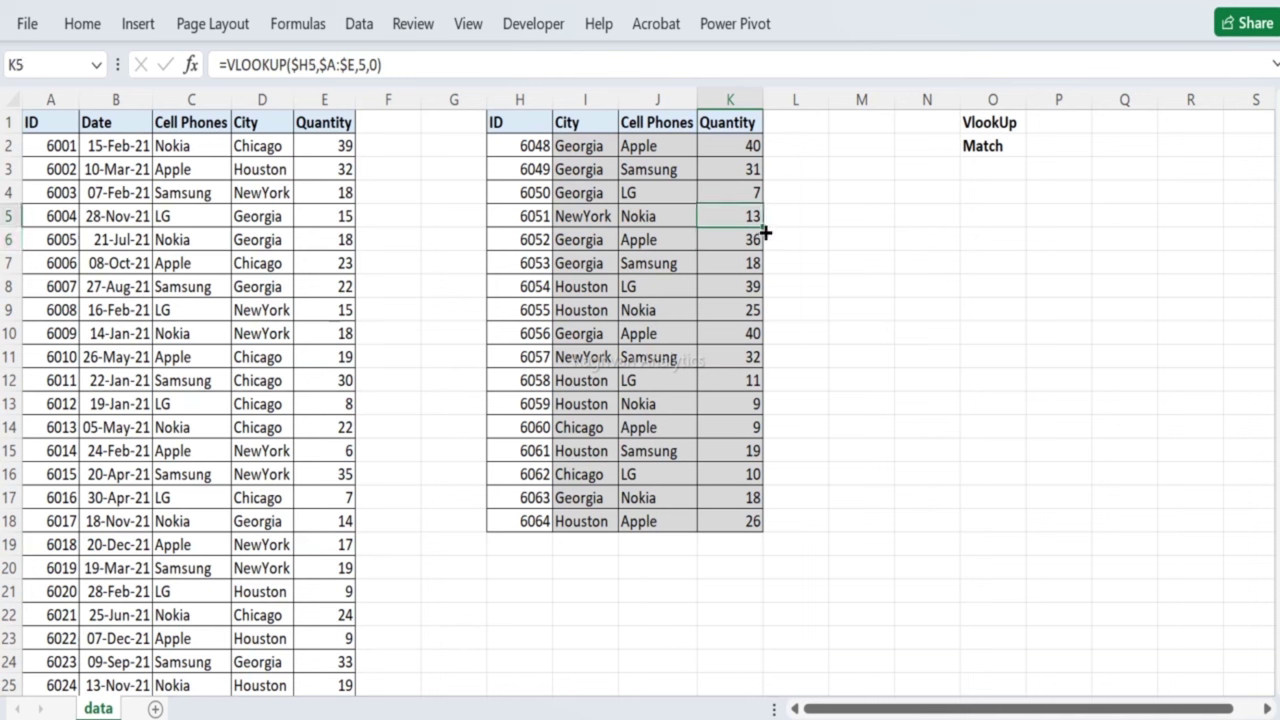
{"action": "mouse_move", "coordinate": [988, 126]}
{"action": "left_mouse_down"}
{"action": "mouse_move", "coordinate": [994, 178]}
{"action": "mouse_move", "coordinate": [988, 148]}
{"action": "left_mouse_up"}
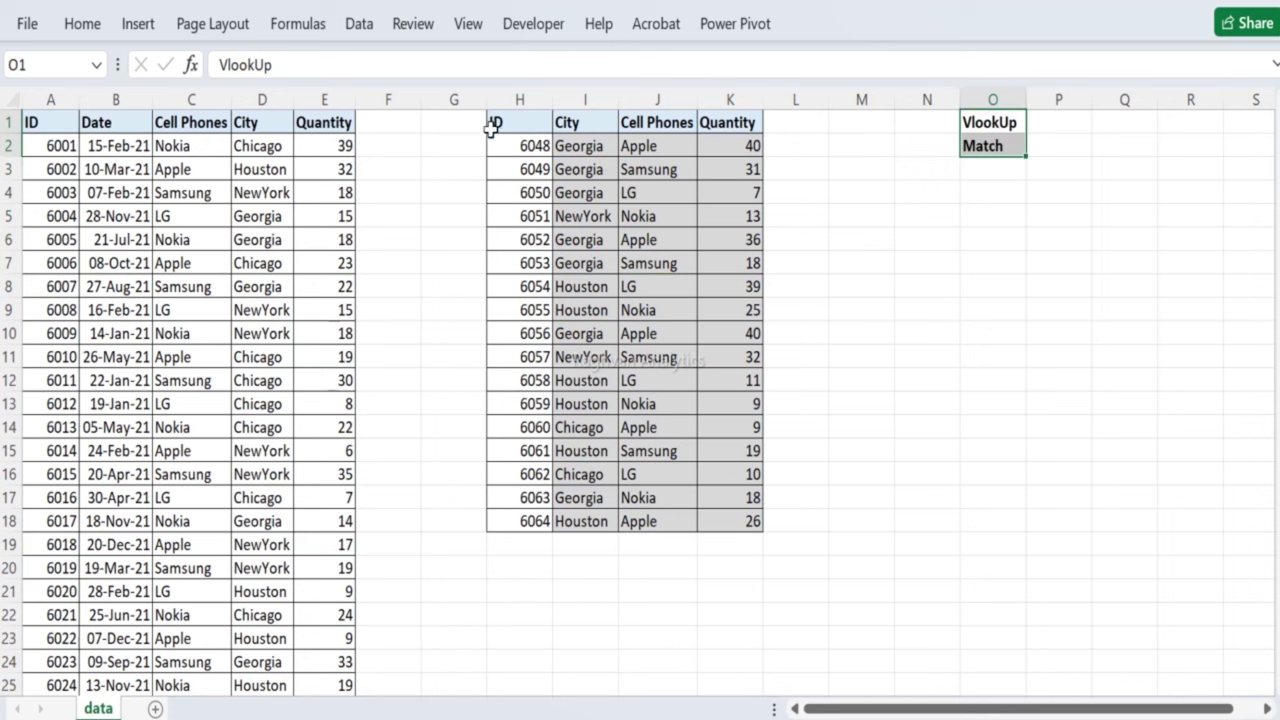
{"action": "left_click_drag", "start_coordinate": [508, 122], "coordinate": [528, 511]}
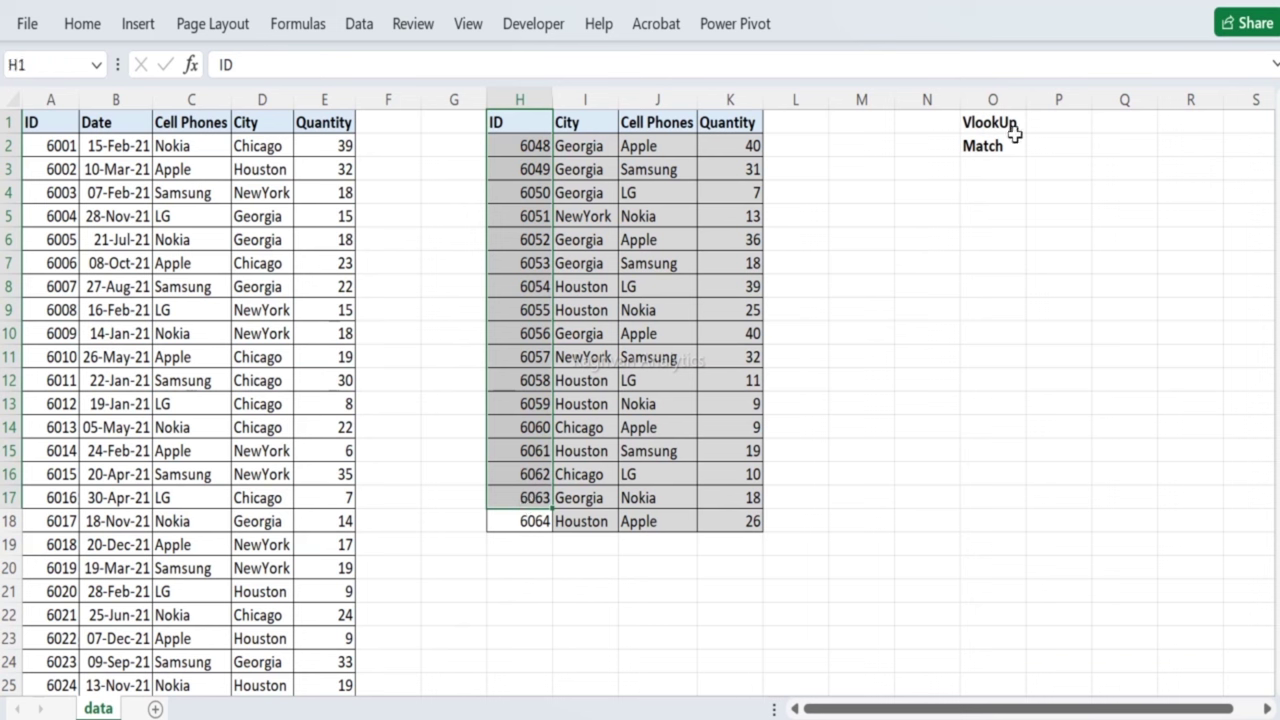
{"action": "left_click_drag", "start_coordinate": [563, 120], "coordinate": [705, 121]}
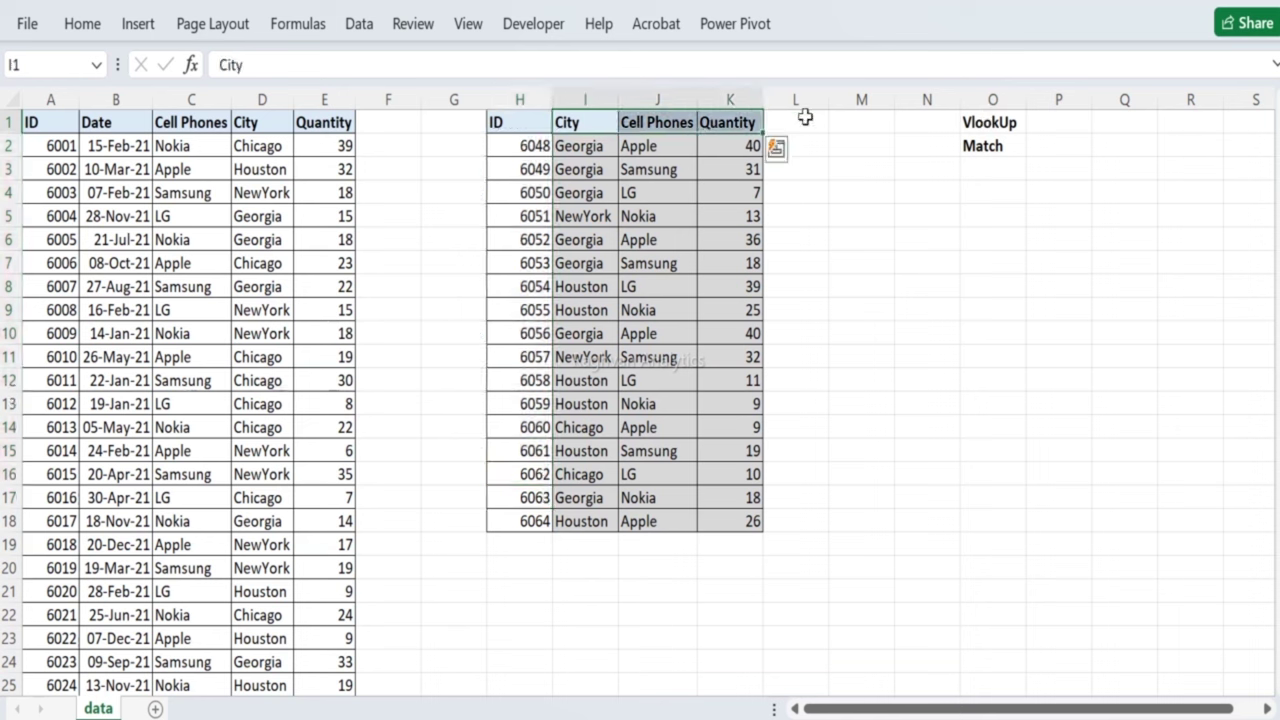
Step: Copy the City, Cell Phones and Quantity headers from I1:K1 into L1:N1
{"action": "left_click", "coordinate": [803, 120]}
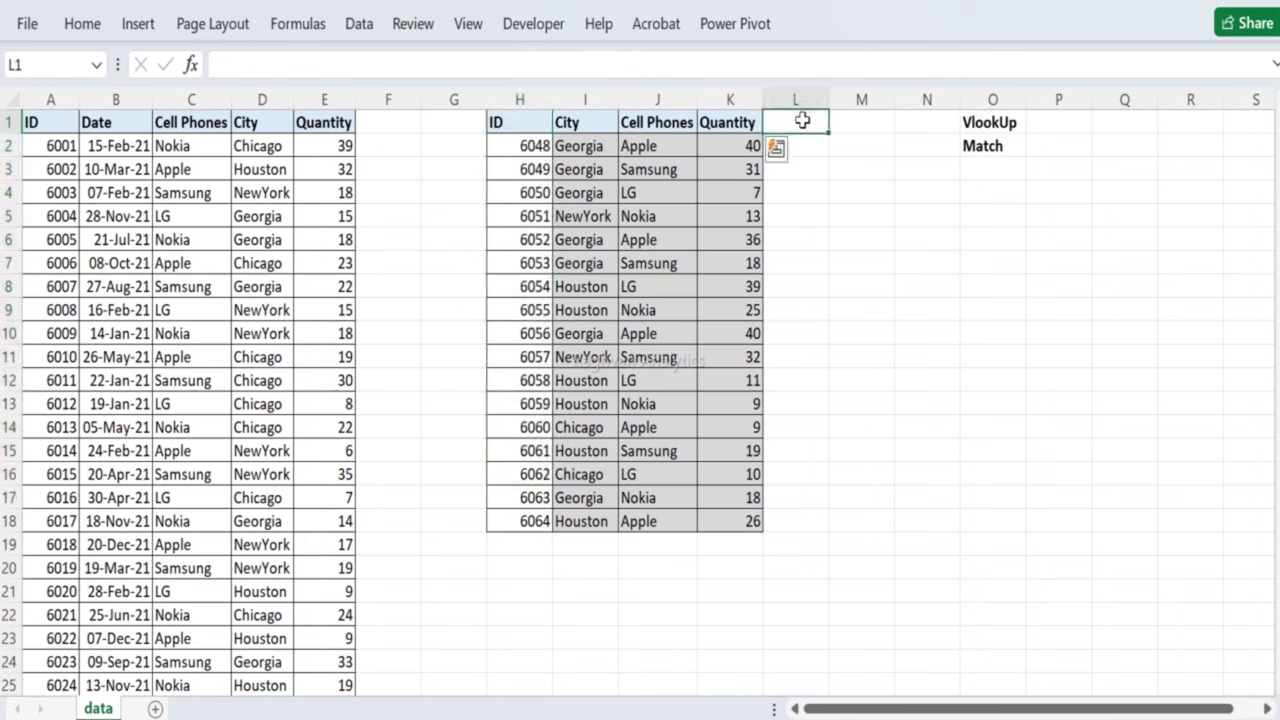
{"action": "left_click", "coordinate": [596, 127]}
{"action": "key", "text": "ctrl+shift+Right"}
{"action": "key", "text": "ctrl+c"}
{"action": "key", "text": "ctrl+Right"}
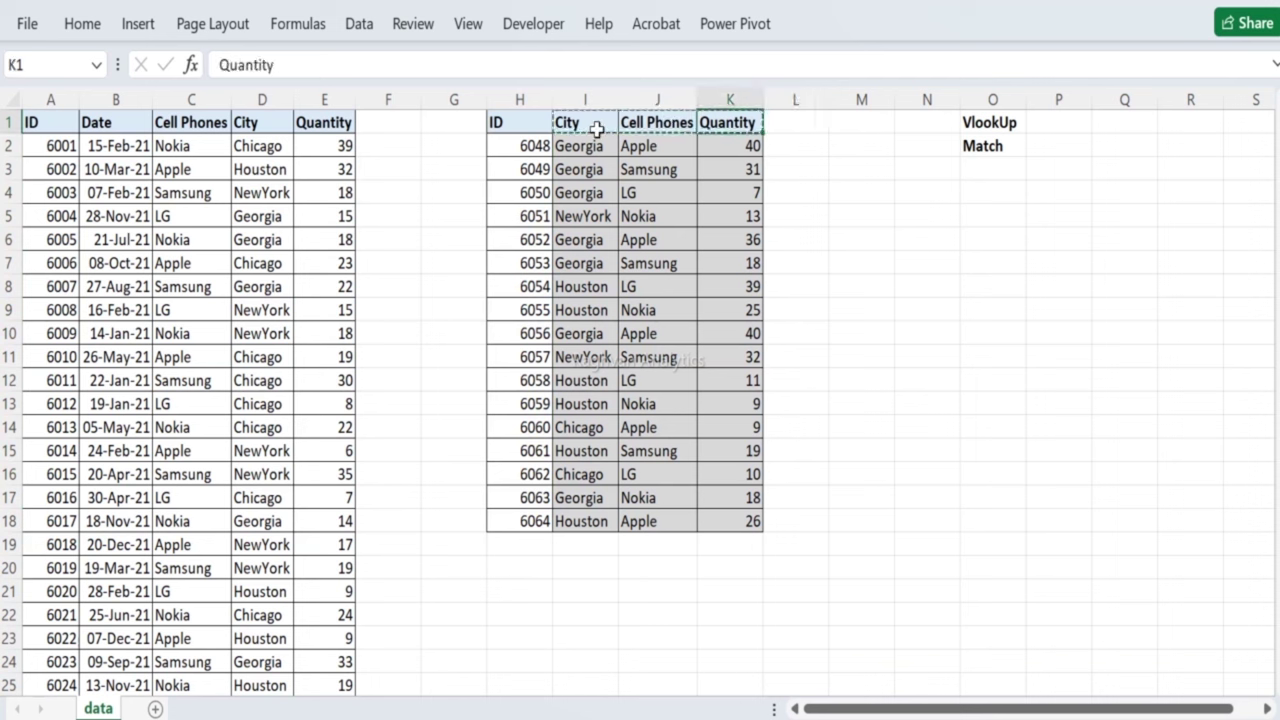
{"action": "key", "text": "Right"}
{"action": "key", "text": "ctrl+v"}
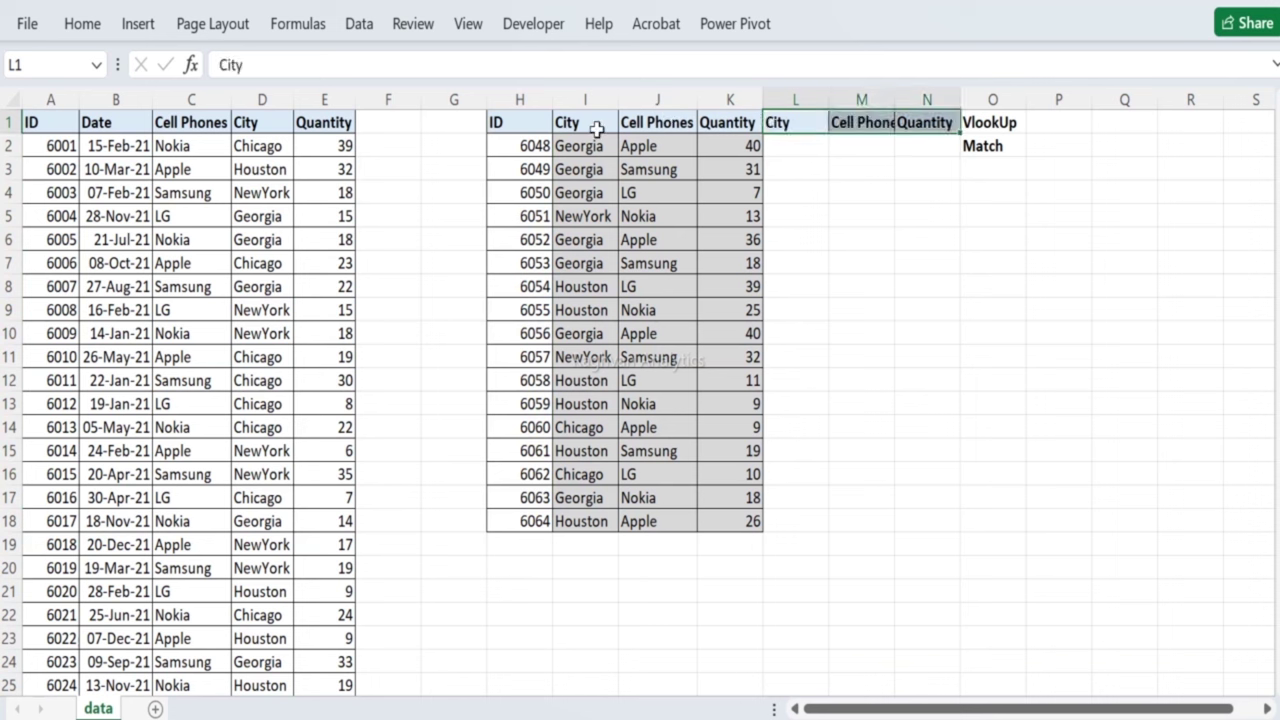
Step: Widen column M so the Cell Phones header shows in full
{"action": "left_click_drag", "start_coordinate": [894, 100], "coordinate": [922, 100]}
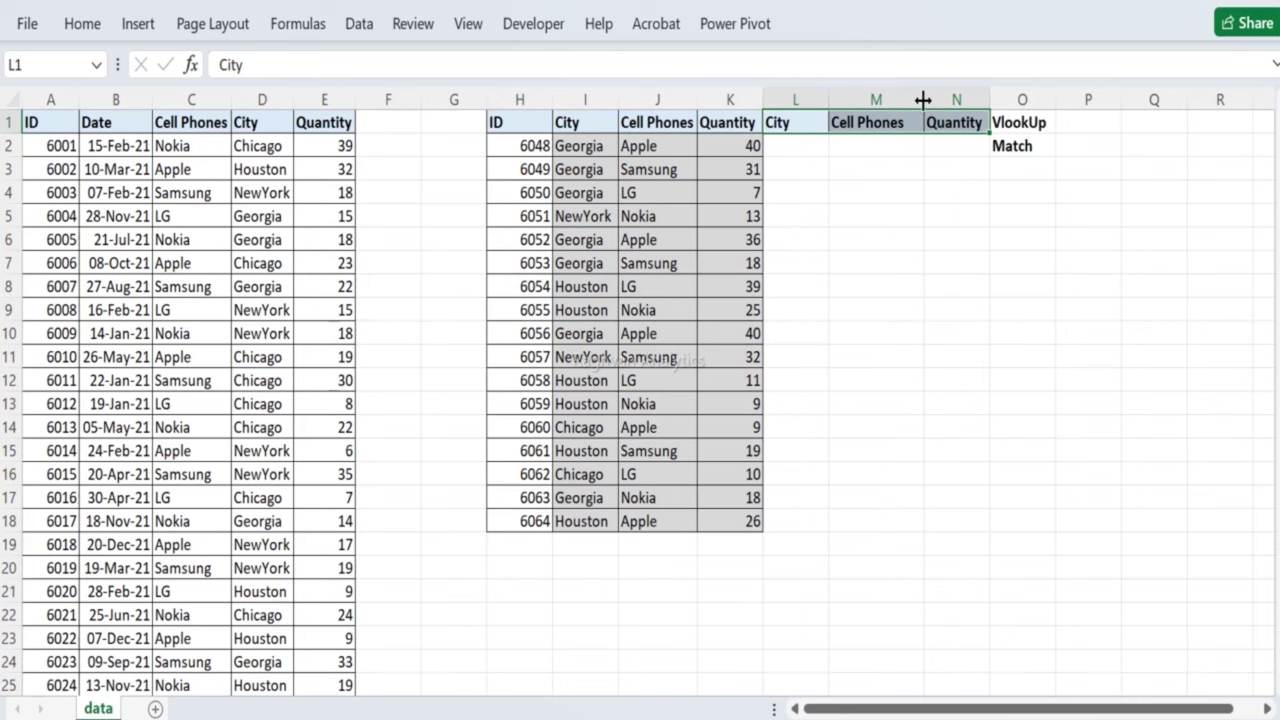
{"action": "key", "text": "Down"}
{"action": "key", "text": "Right"}
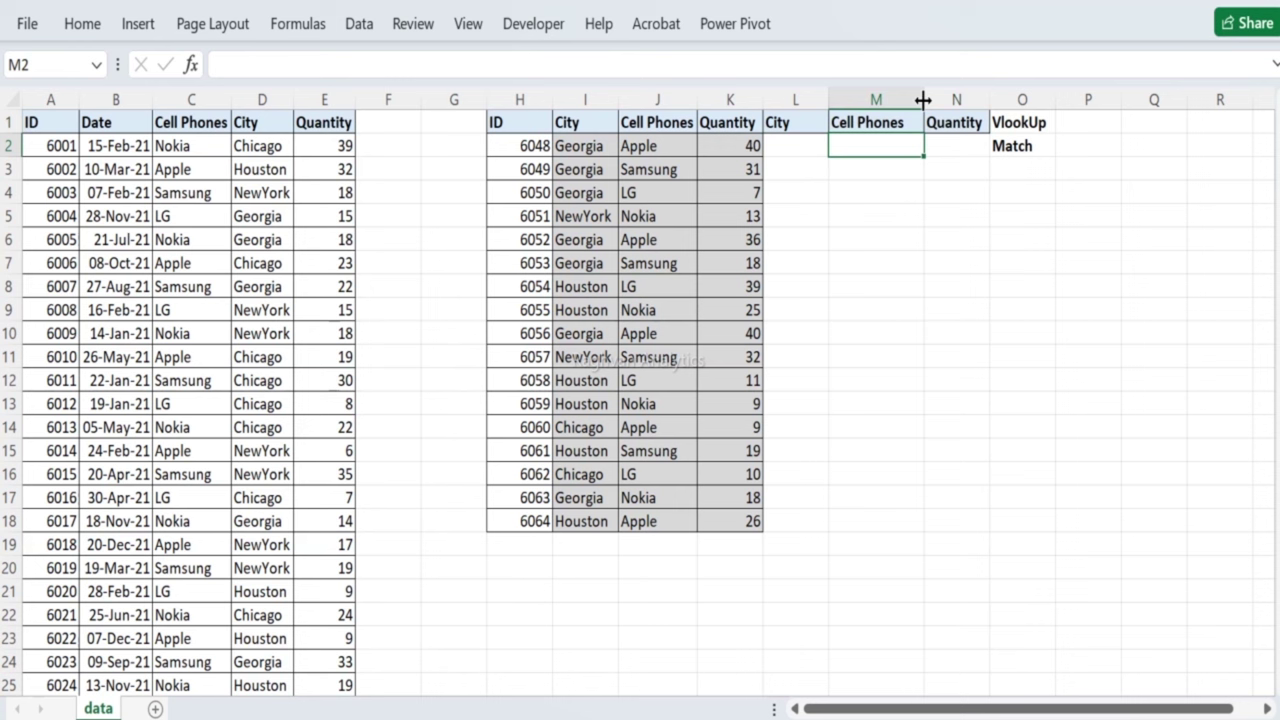
{"action": "key", "text": "Left"}
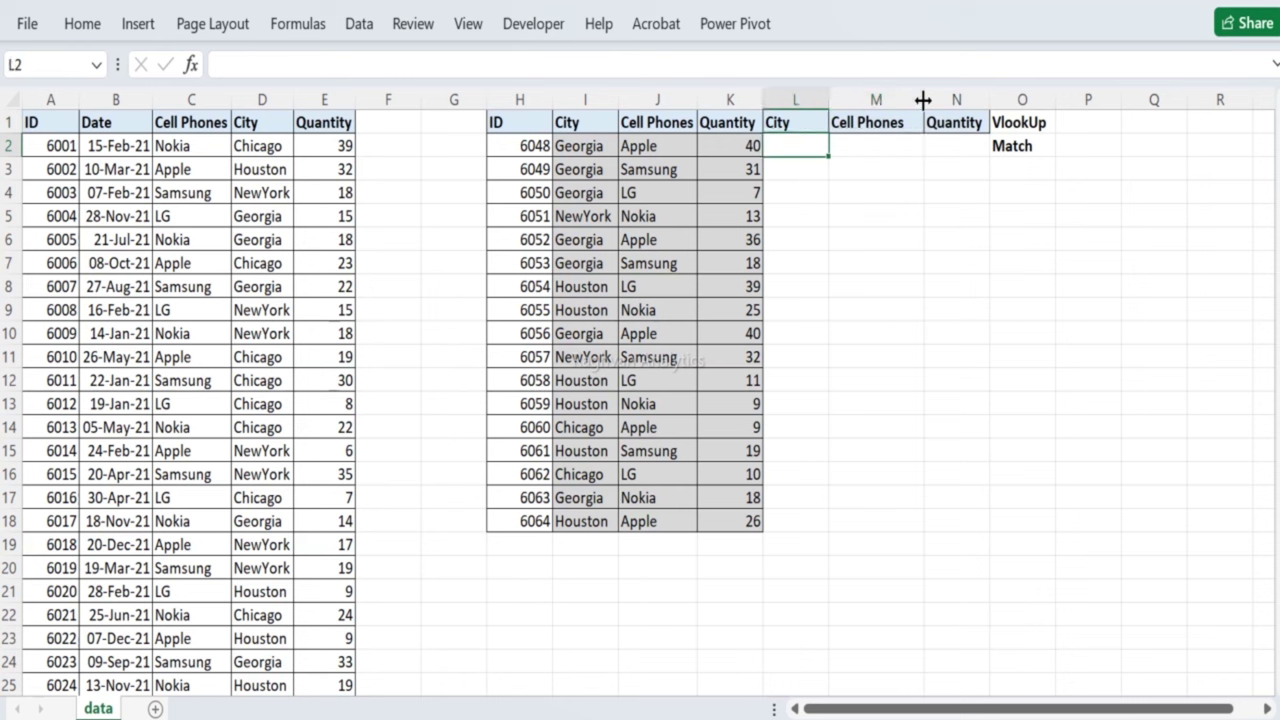
Step: Type =VLOOKUP($H2,$A:$E, in L2 and begin a nested MATCH for the column index
{"action": "type", "text": "=vl"}
{"action": "key", "text": "Tab"}
{"action": "key", "text": "Left"}
{"action": "key", "text": "Left"}
{"action": "key", "text": "Left"}
{"action": "key", "text": "Left"}
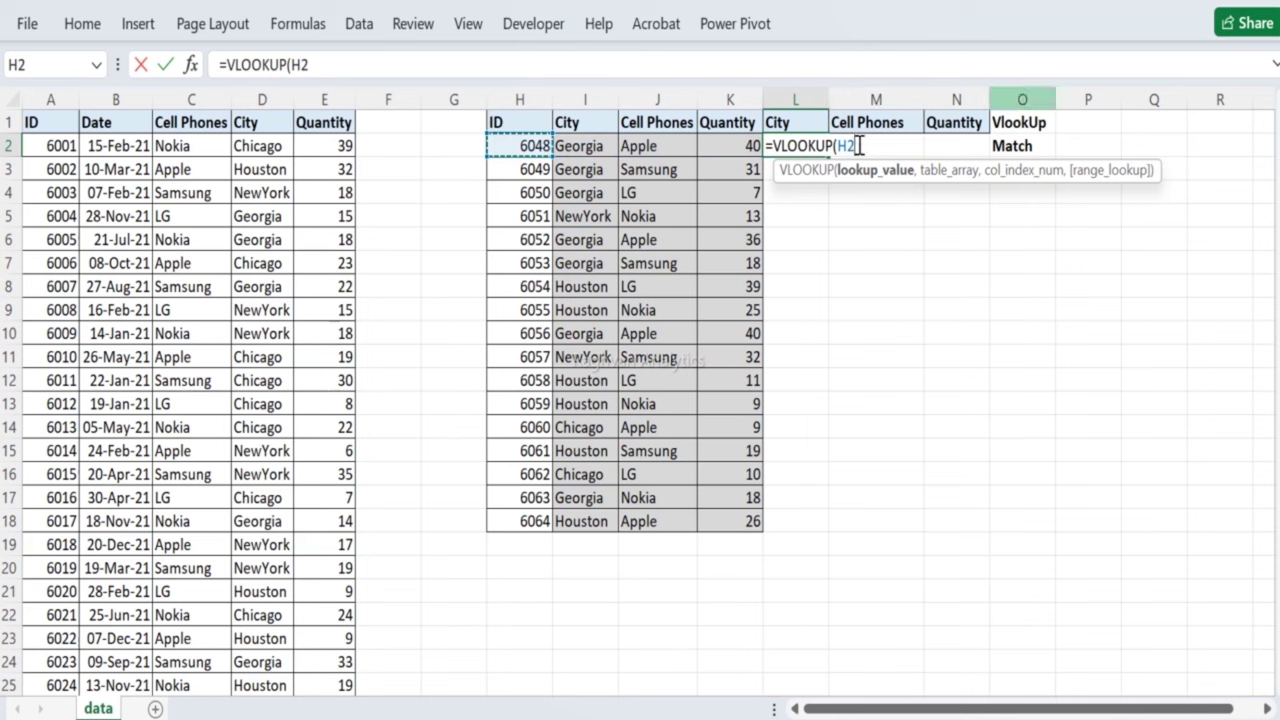
{"action": "left_click", "coordinate": [838, 147]}
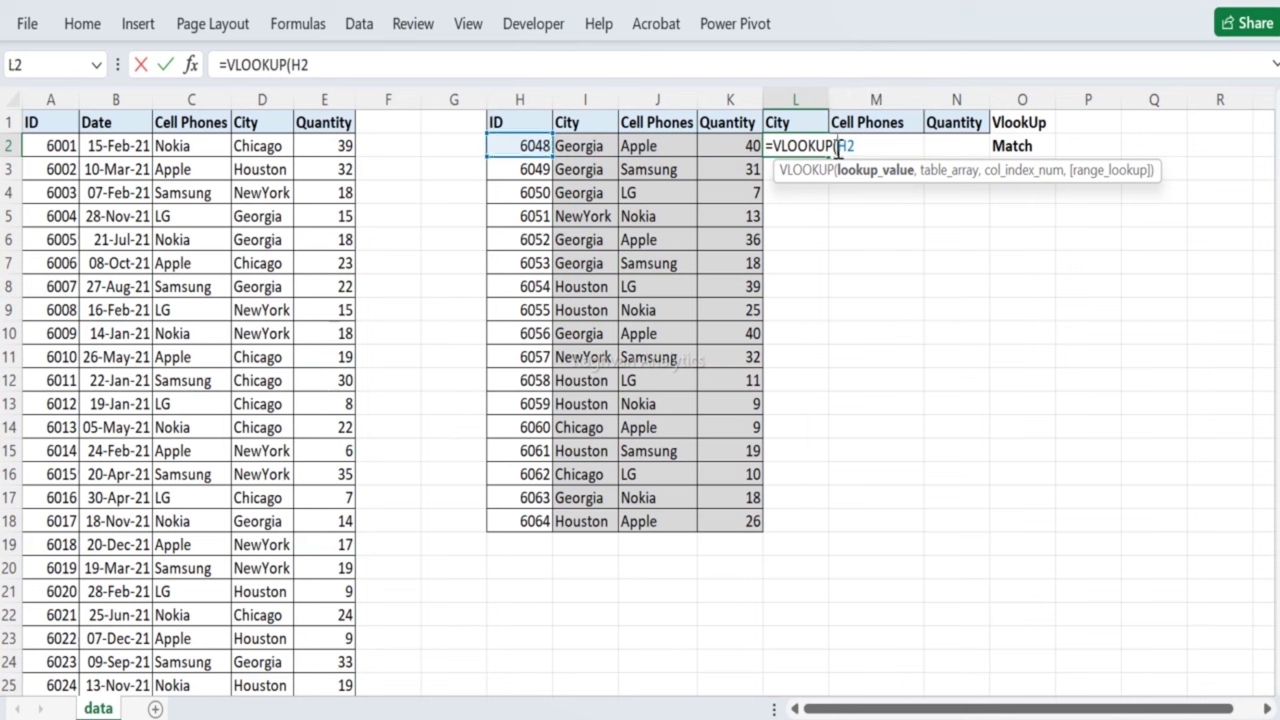
{"action": "type", "text": "$"}
{"action": "type", "text": ","}
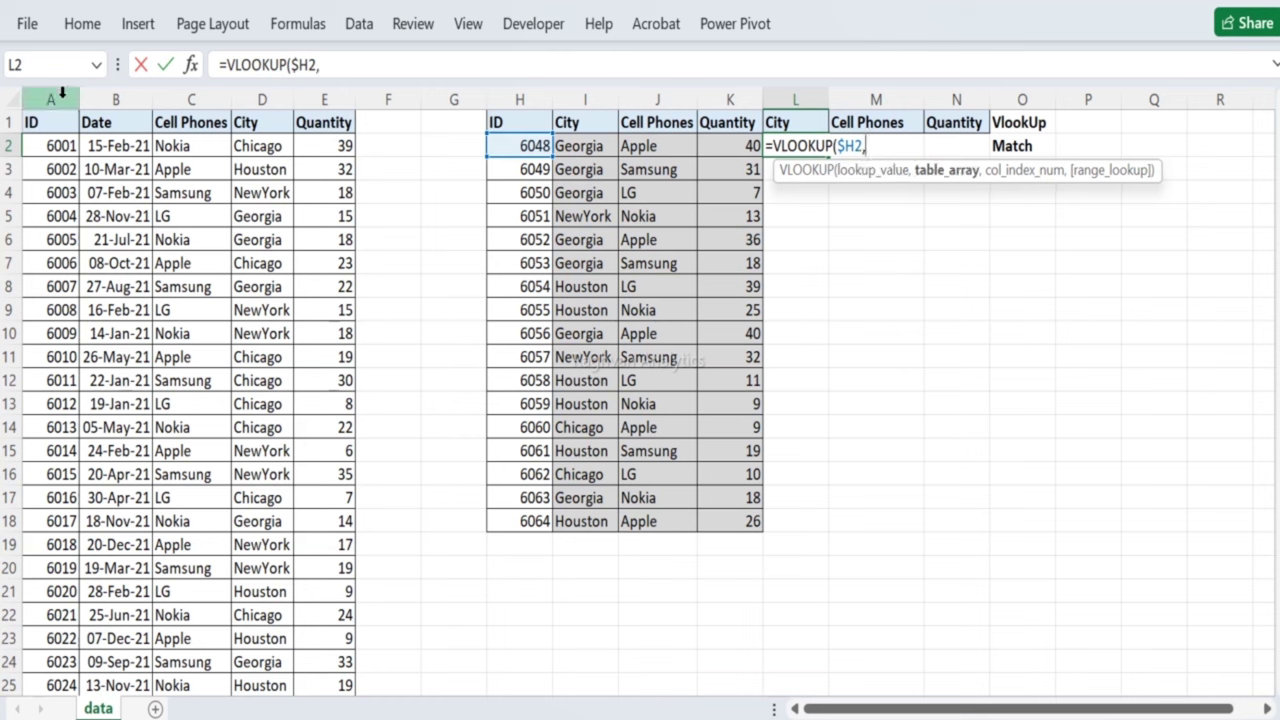
{"action": "left_click_drag", "start_coordinate": [62, 93], "coordinate": [316, 115]}
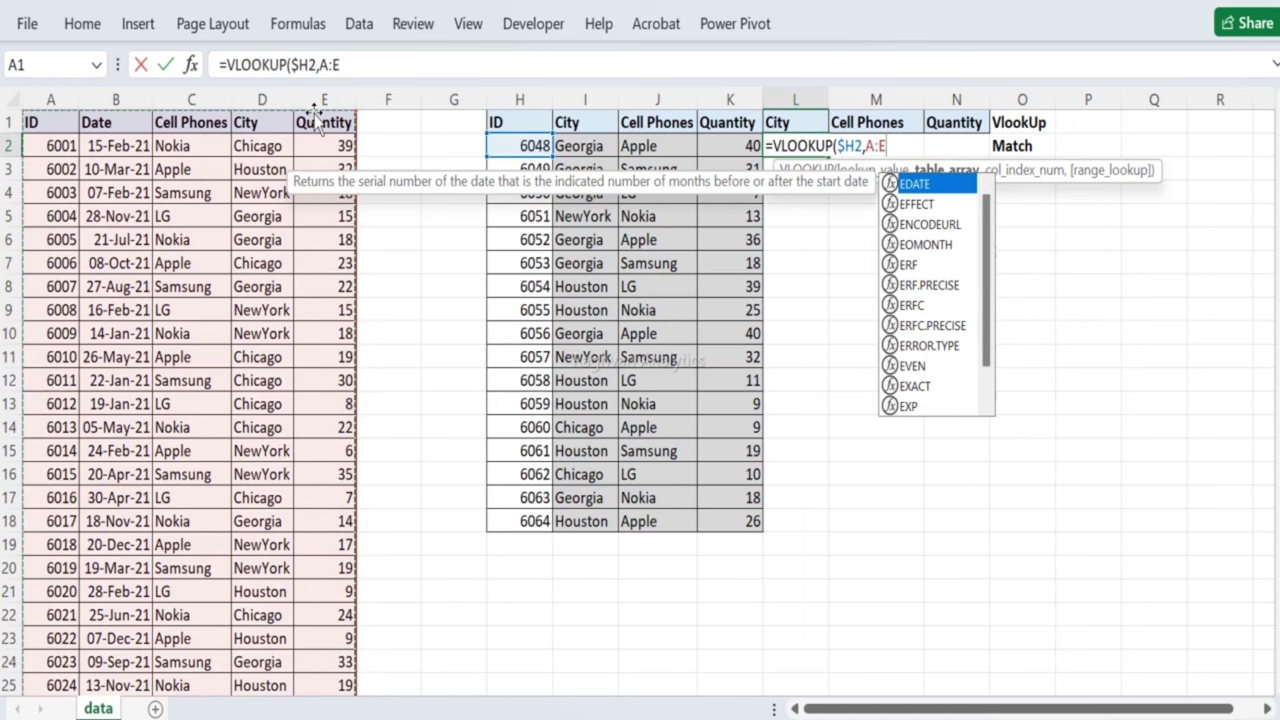
{"action": "key", "text": "F4"}
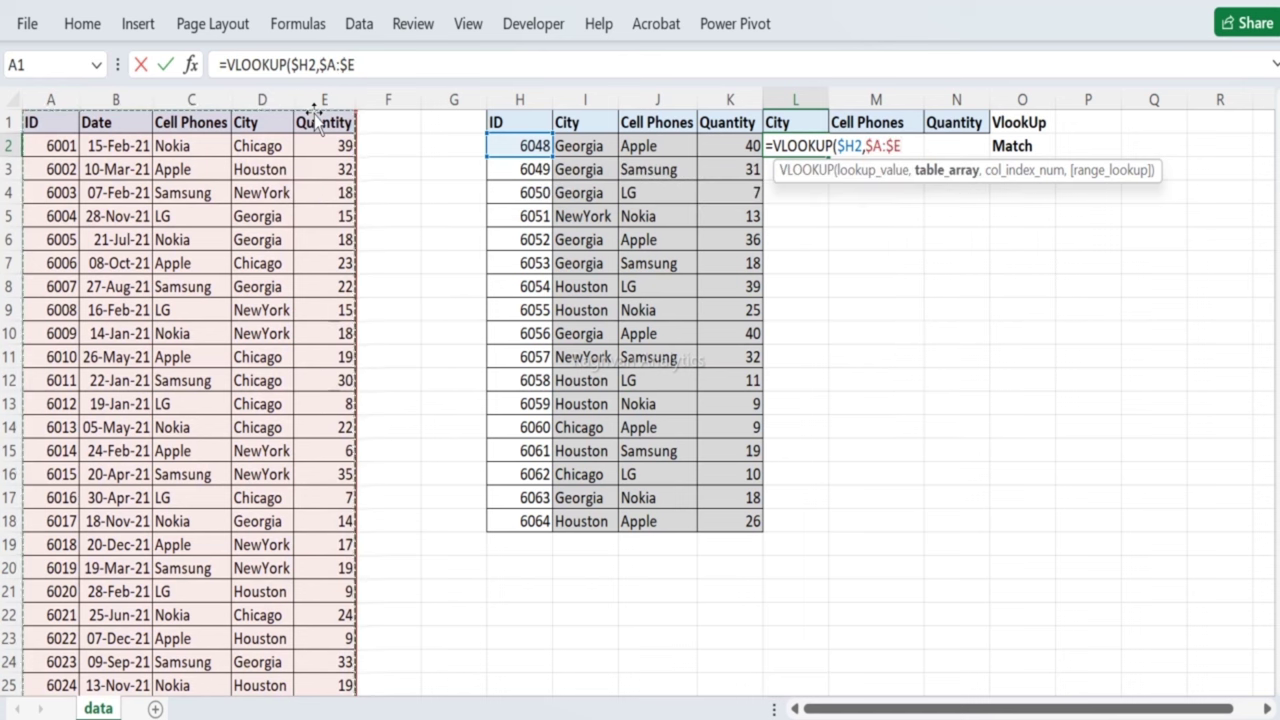
{"action": "type", "text": ","}
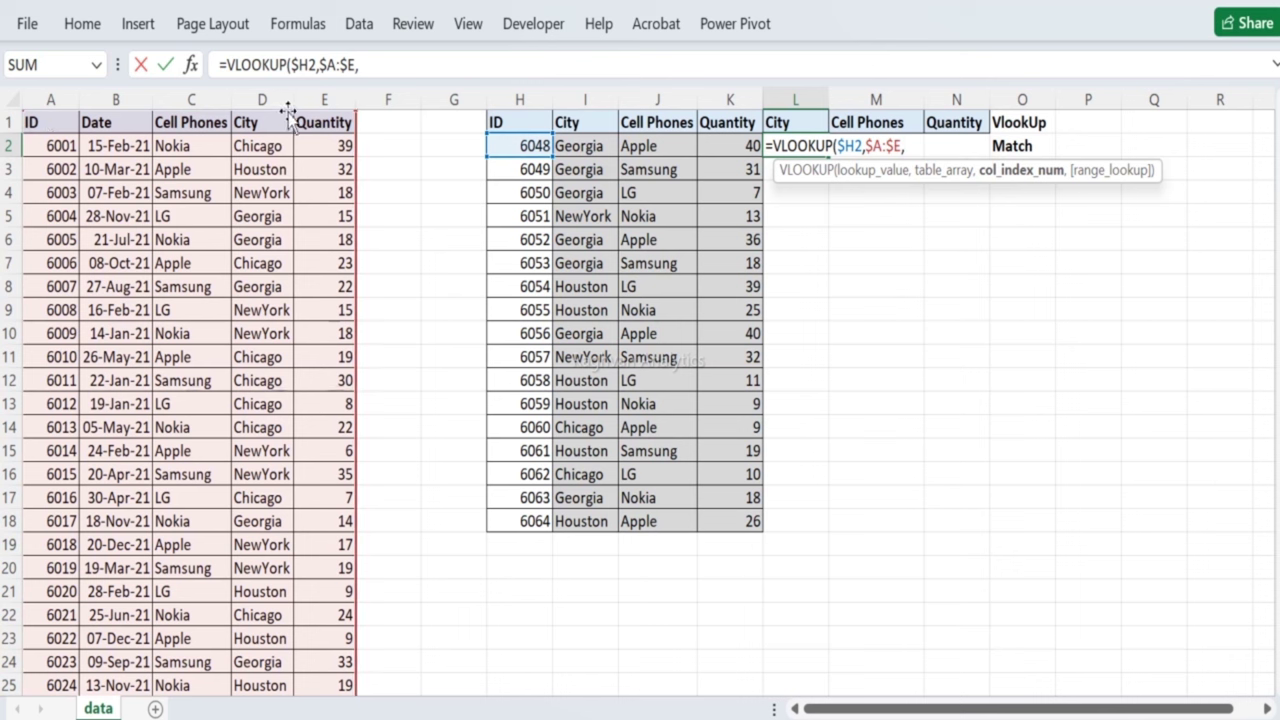
{"action": "type", "text": "matc"}
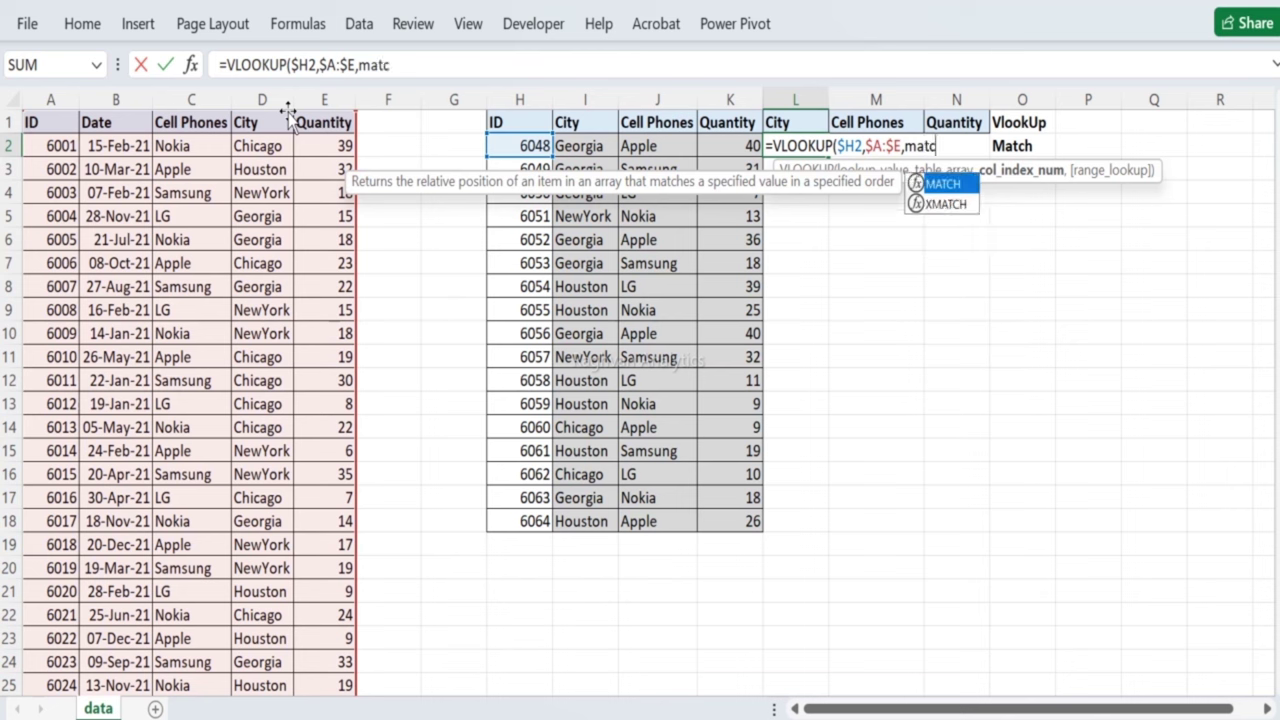
{"action": "type", "text": "h"}
{"action": "key", "text": "Tab"}
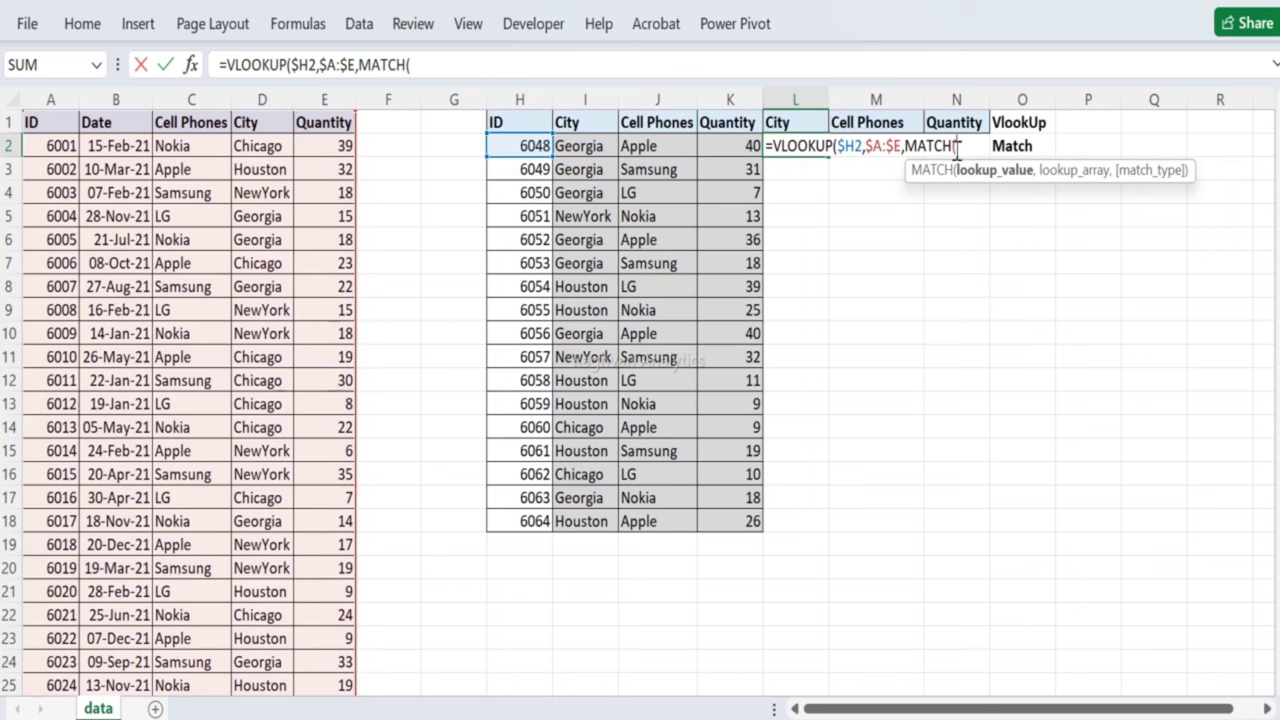
Step: Give MATCH a lookup value and the header row A1:E1 as its lookup array
{"action": "left_click", "coordinate": [37, 147]}
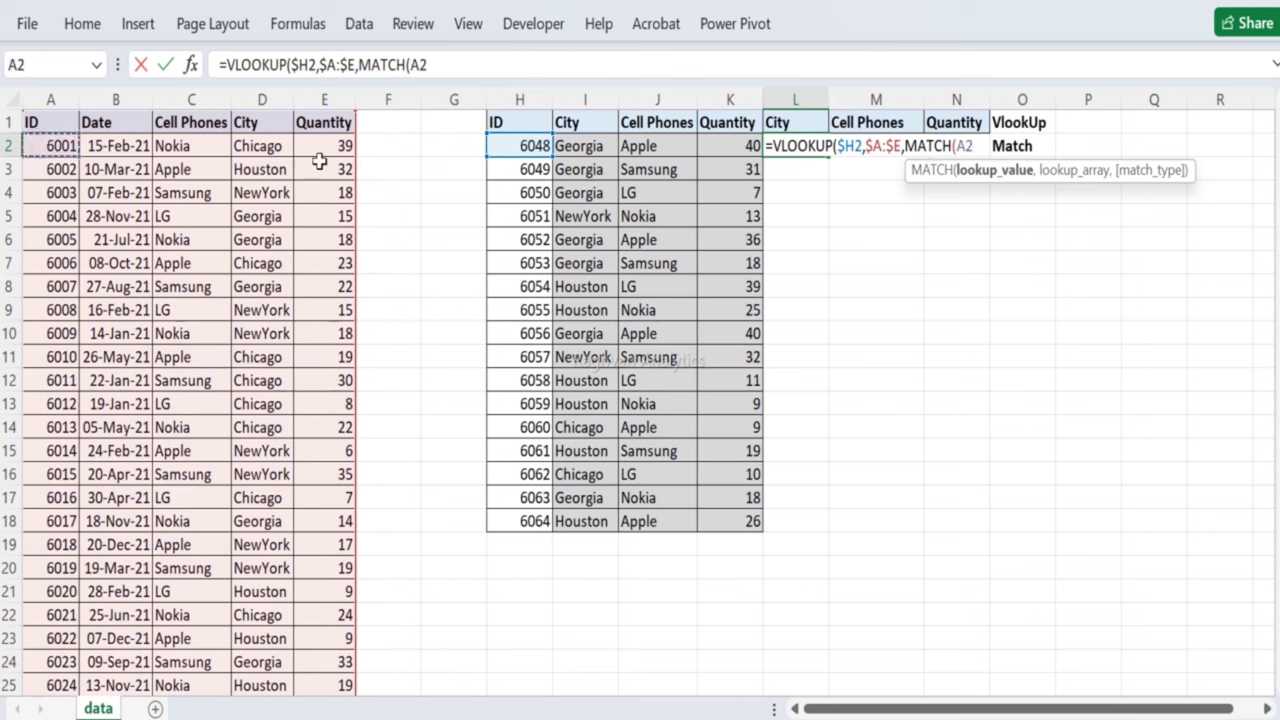
{"action": "left_click", "coordinate": [513, 146]}
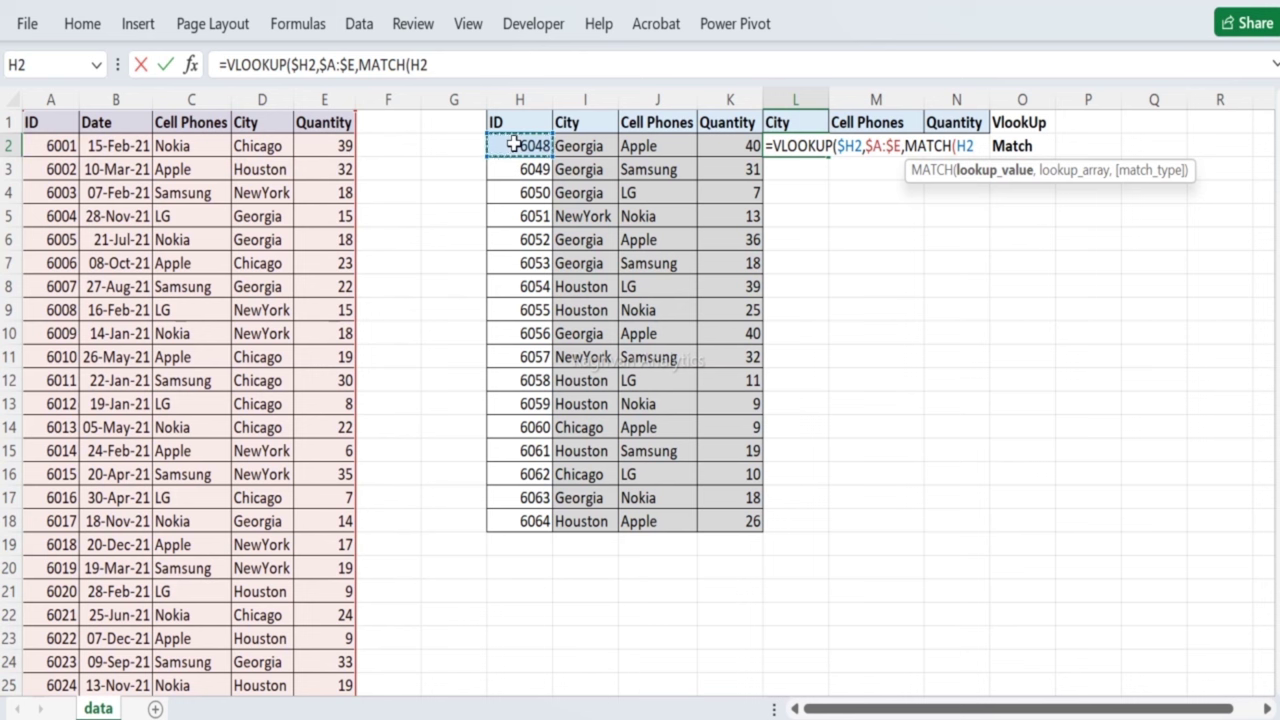
{"action": "left_click", "coordinate": [958, 147]}
{"action": "type", "text": "$E"}
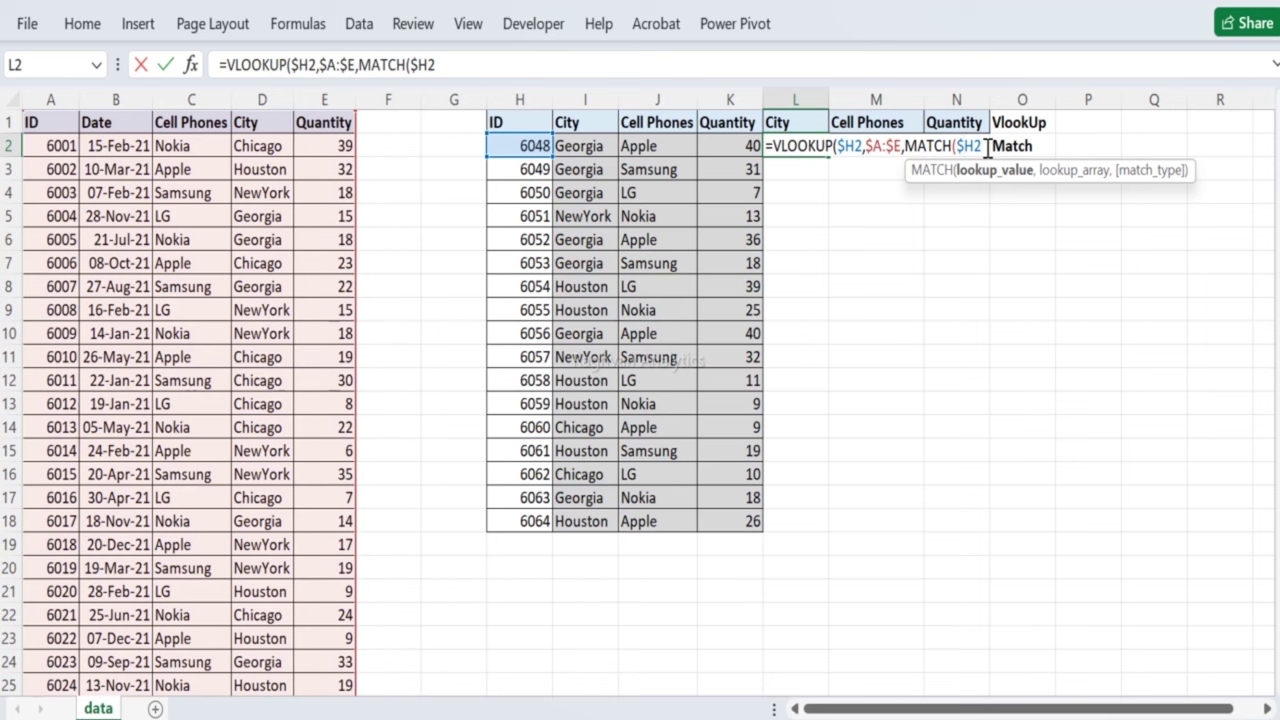
{"action": "type", "text": ","}
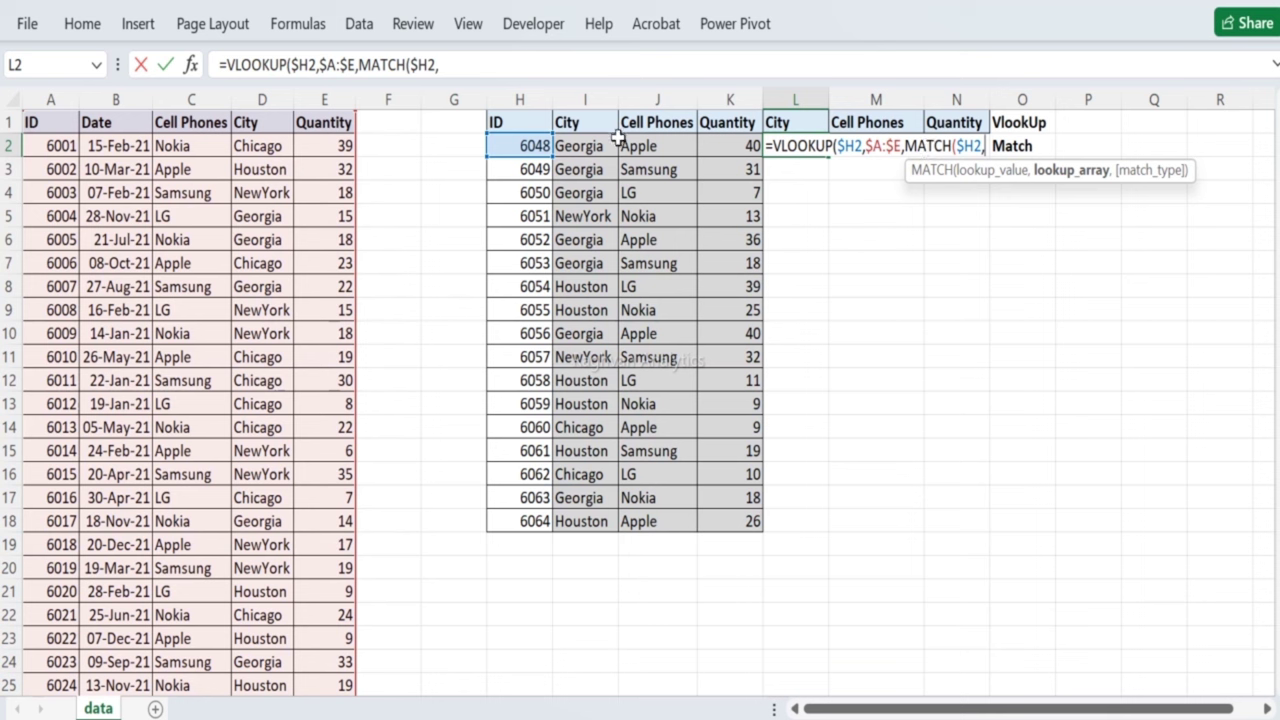
{"action": "left_click", "coordinate": [52, 120]}
{"action": "left_click_drag", "start_coordinate": [55, 117], "coordinate": [325, 117]}
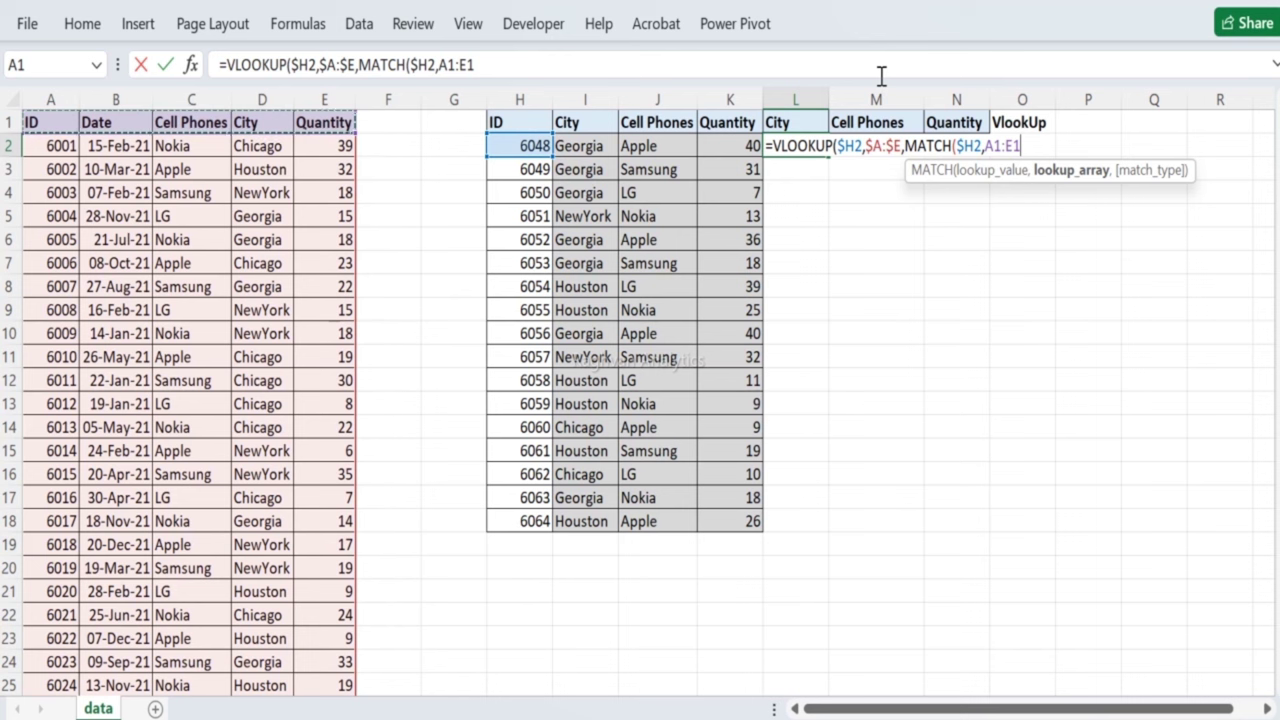
Step: Make the header range absolute, then abandon the unfinished formula so L2 stays empty
{"action": "type", "text": ","}
{"action": "key", "text": "BackSpace"}
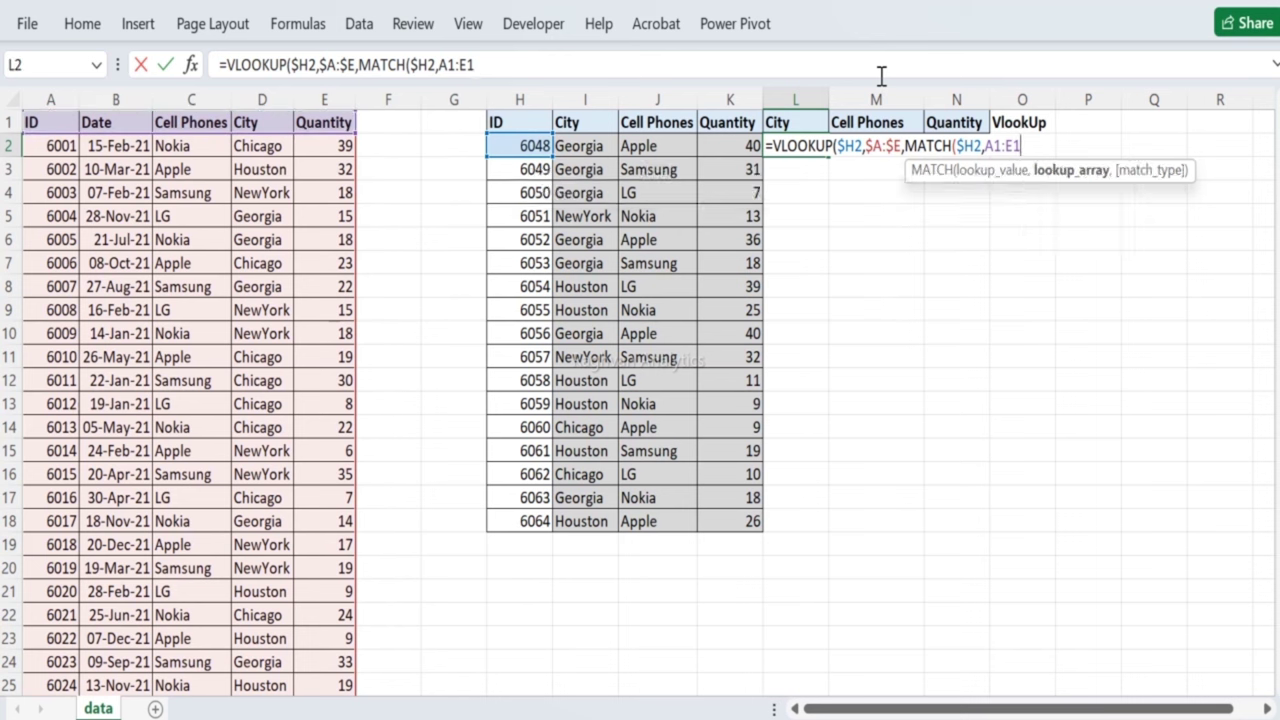
{"action": "key", "text": "F4"}
{"action": "left_click_drag", "start_coordinate": [985, 146], "coordinate": [1059, 150]}
{"action": "key", "text": "F4"}
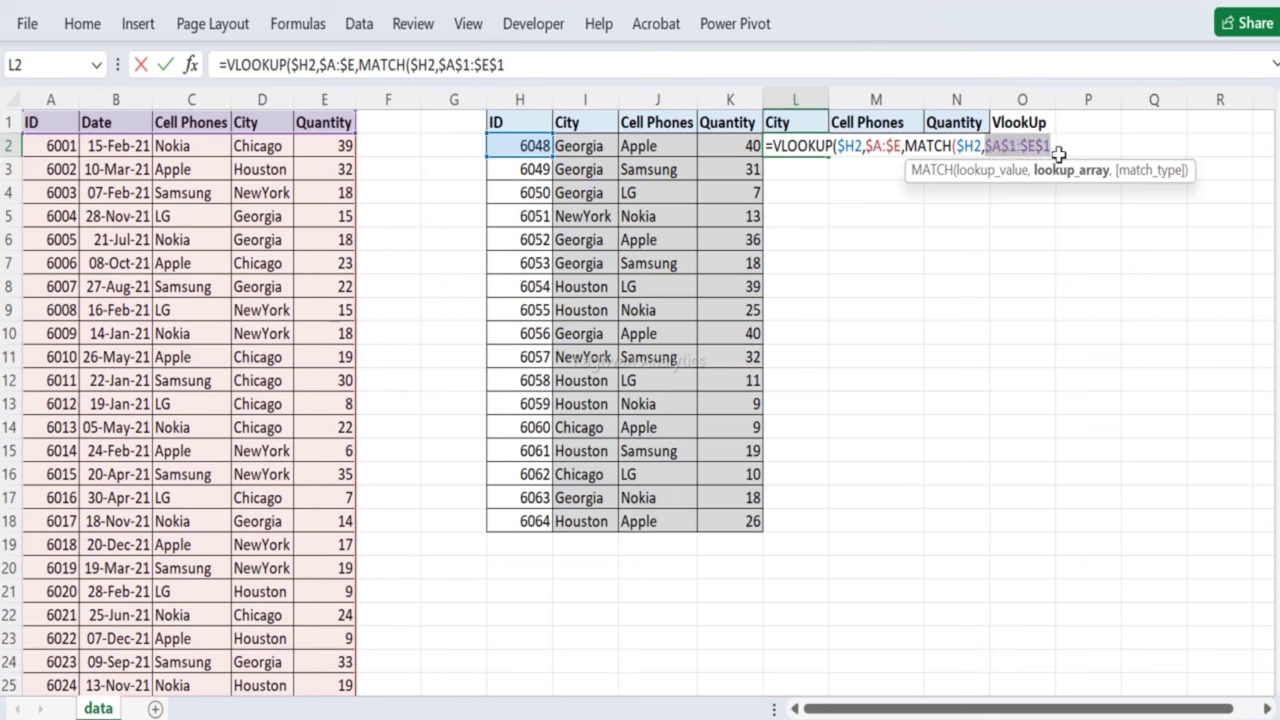
{"action": "left_click", "coordinate": [1060, 150]}
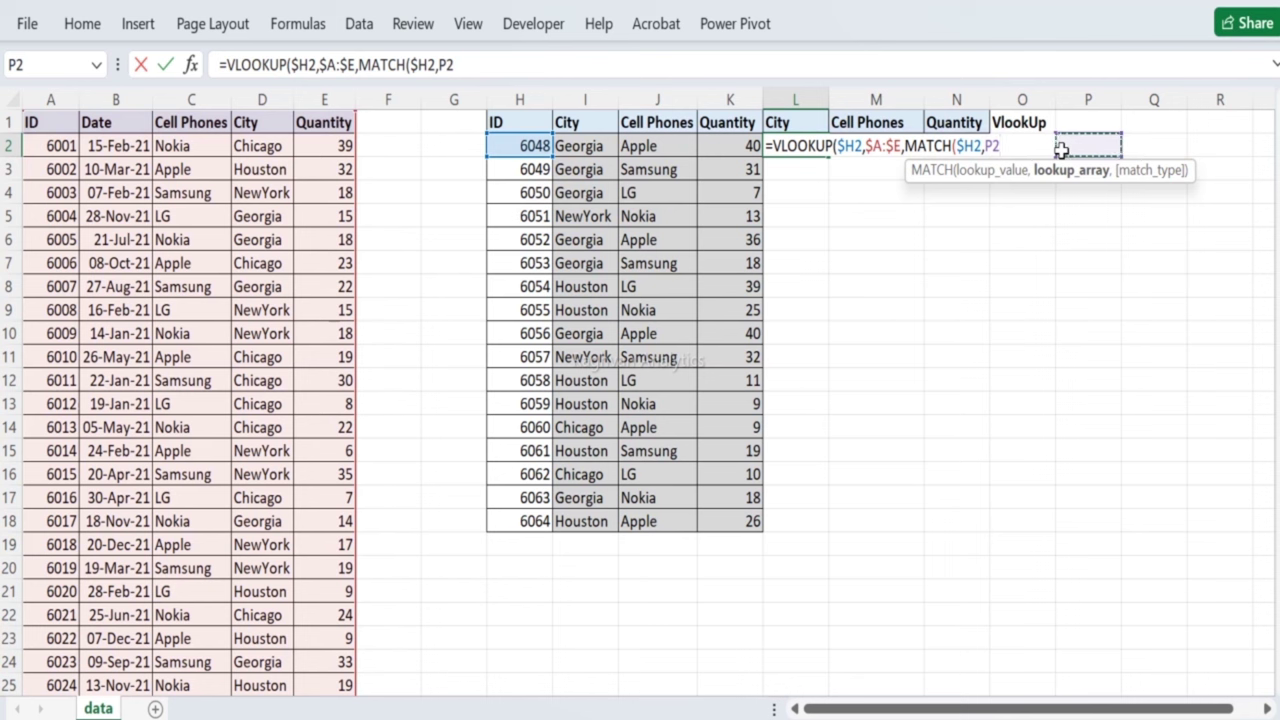
{"action": "key", "text": "Escape"}
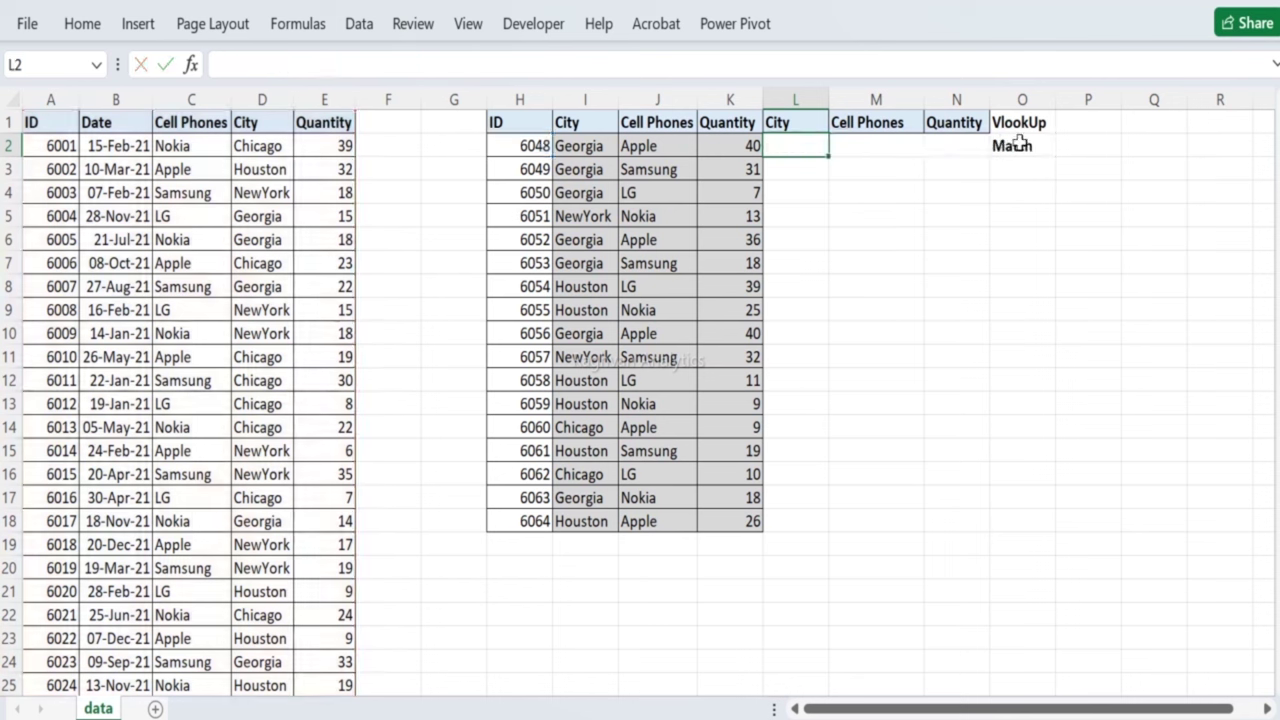
Step: Enter a VLOOKUP in L2 looking up $H2 with column index 4 and exact match 0
{"action": "type", "text": "=vl"}
{"action": "key", "text": "Tab"}
{"action": "key", "text": "Left"}
{"action": "key", "text": "Left"}
{"action": "key", "text": "Left"}
{"action": "key", "text": "Left"}
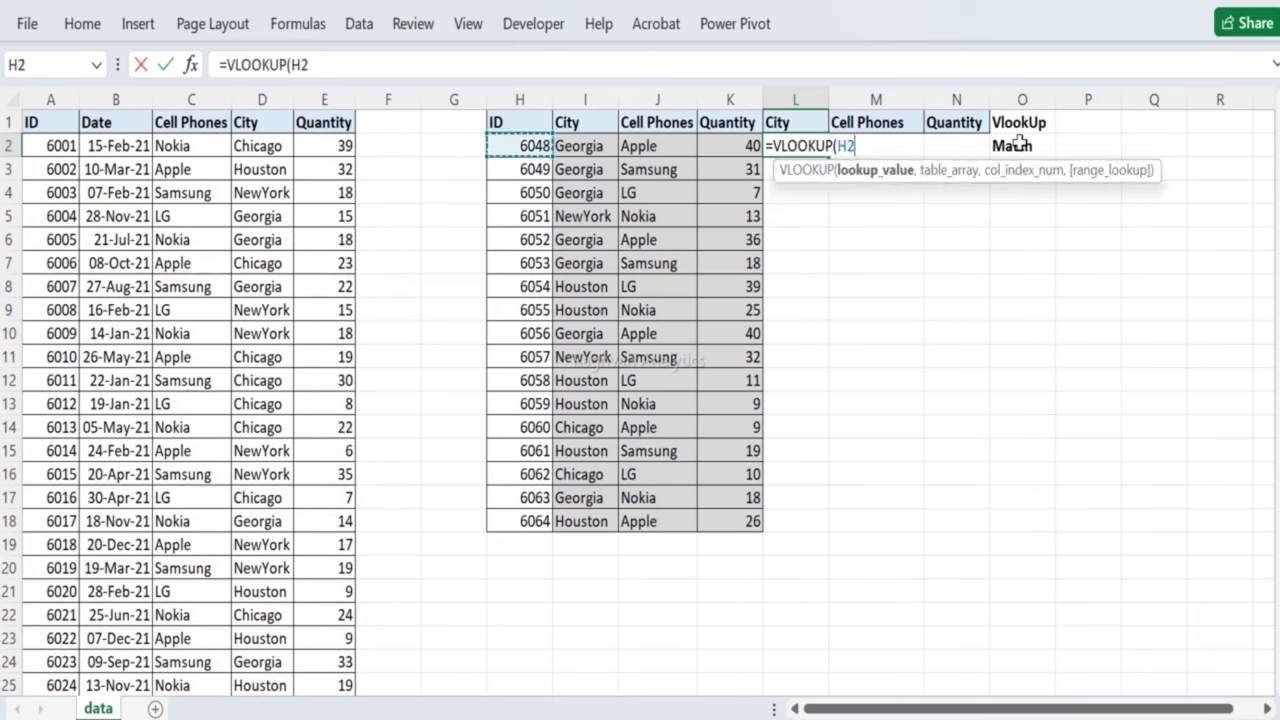
{"action": "left_click", "coordinate": [839, 146]}
{"action": "type", "text": "$H2"}
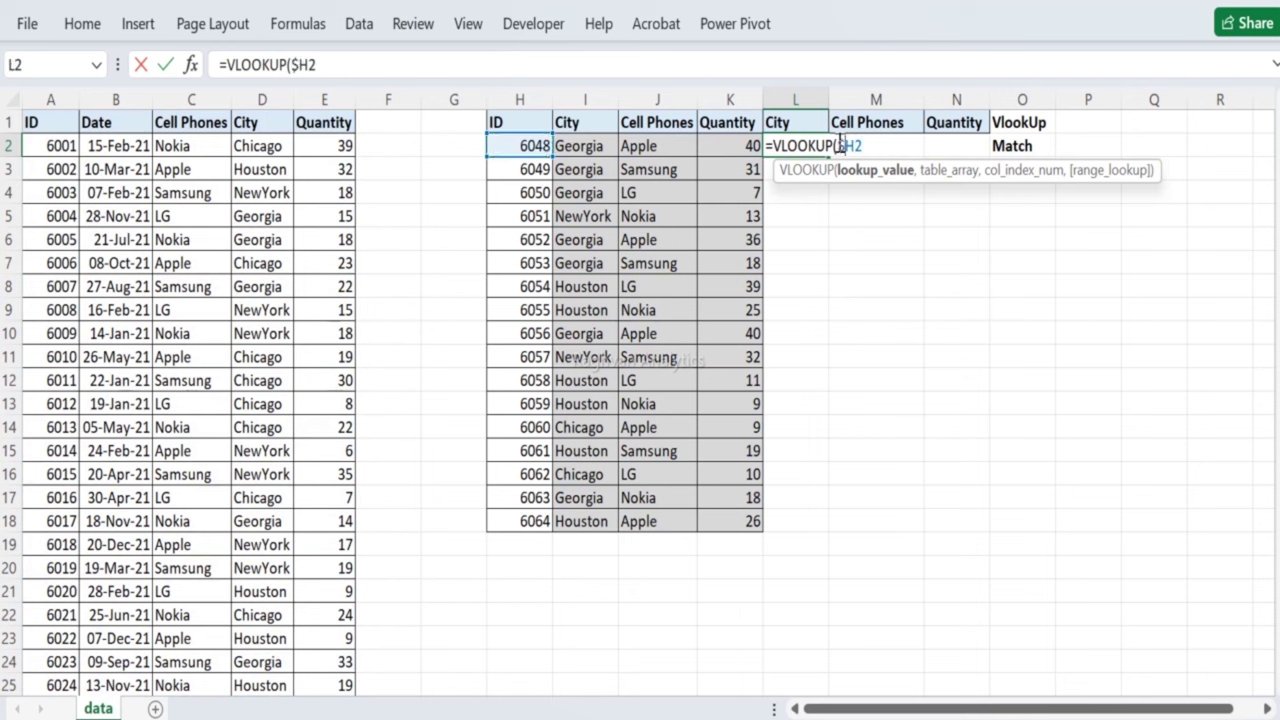
{"action": "type", "text": ","}
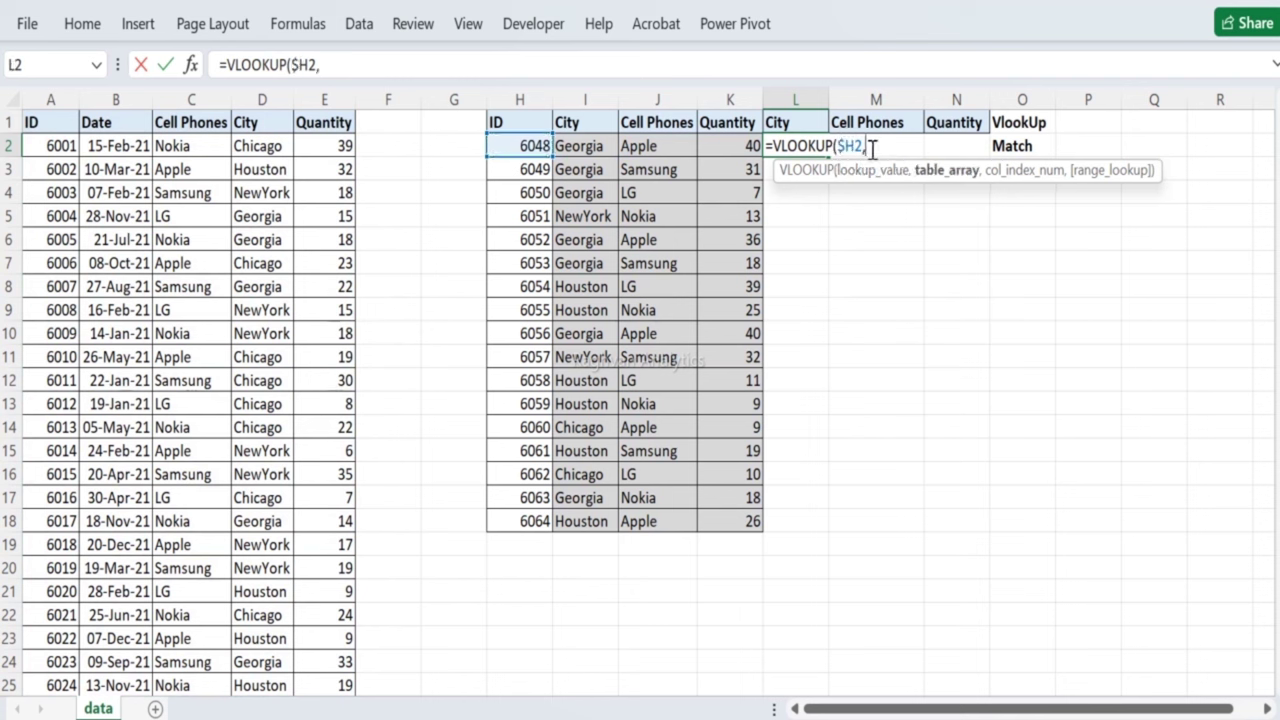
{"action": "left_click", "coordinate": [46, 100]}
{"action": "left_click_drag", "start_coordinate": [131, 101], "coordinate": [318, 120]}
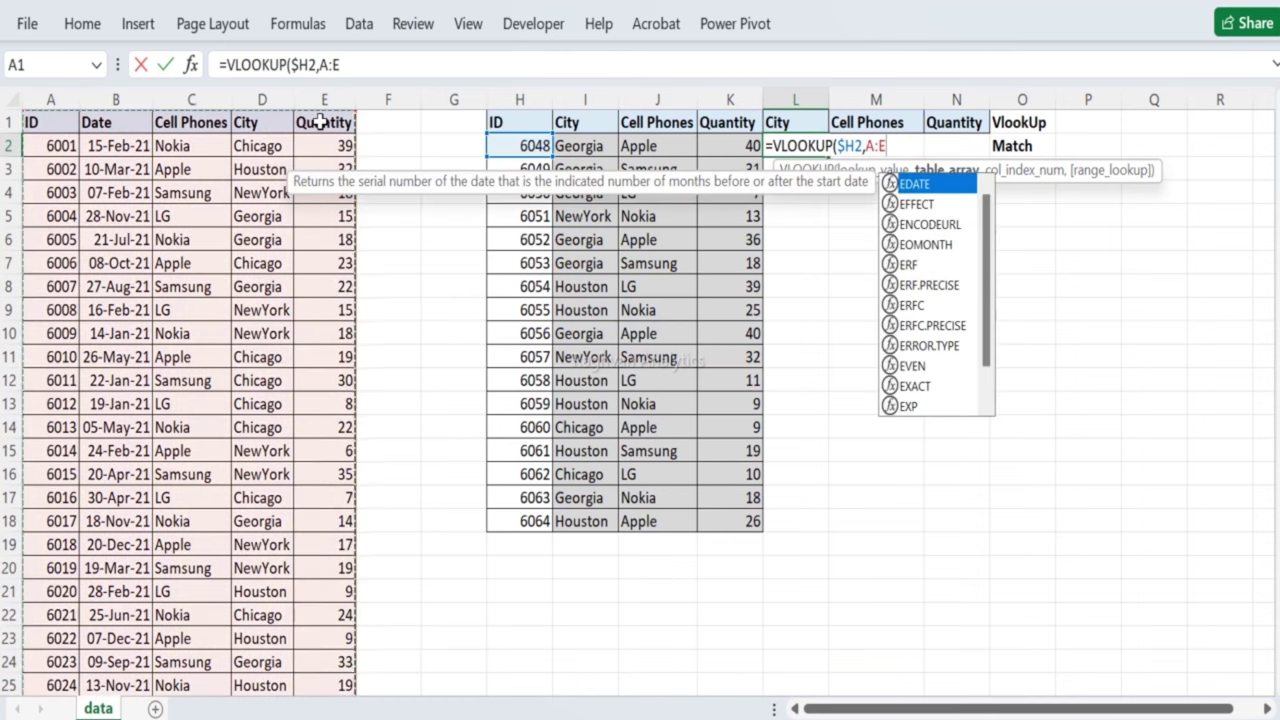
{"action": "key", "text": "F4"}
{"action": "left_click", "coordinate": [318, 121]}
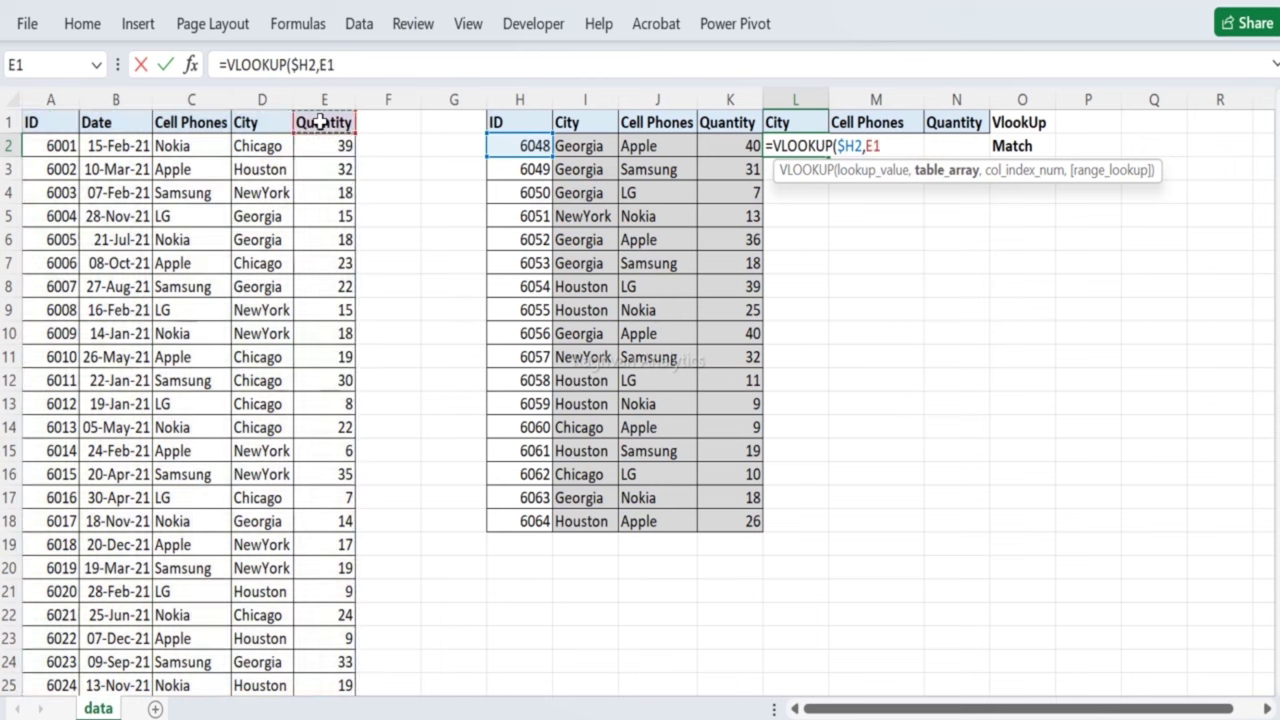
{"action": "type", "text": ","}
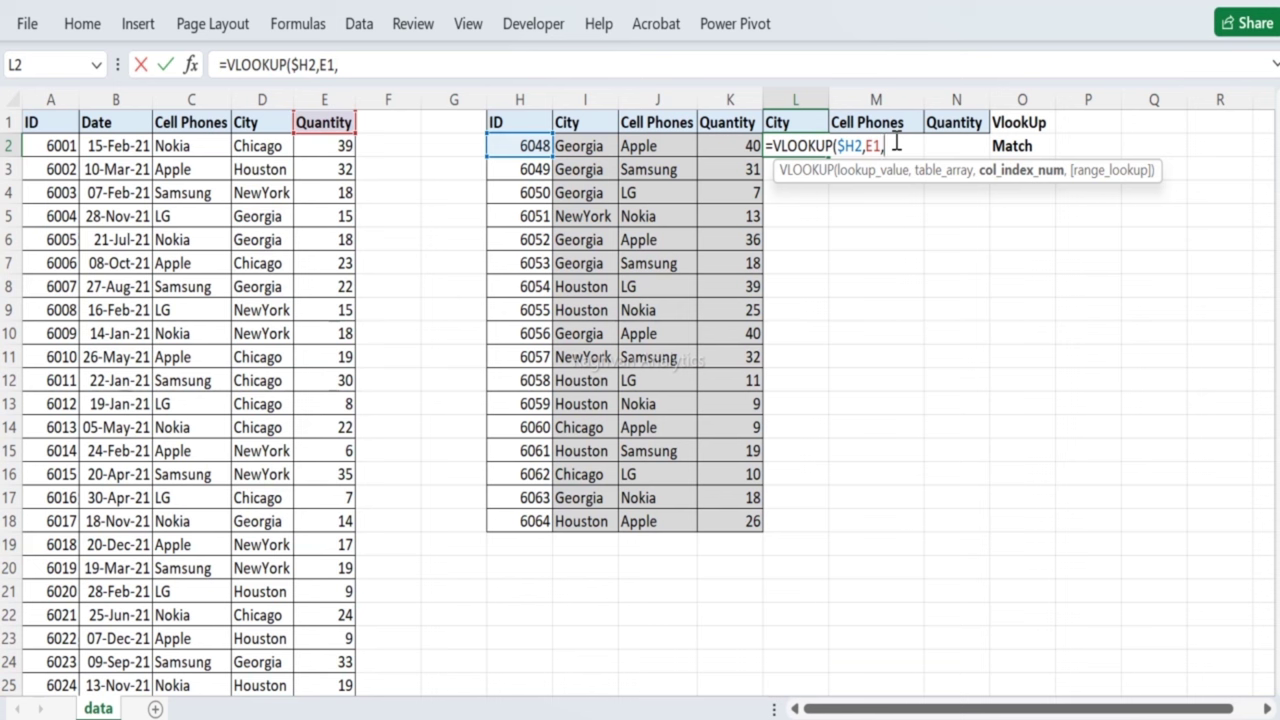
{"action": "type", "text": "4,0"}
{"action": "key", "text": "Return"}
Step: Replace the stray E1 reference with the table range $A:$E so L2 returns Georgia
{"action": "key", "text": "Up"}
{"action": "key", "text": "F2"}
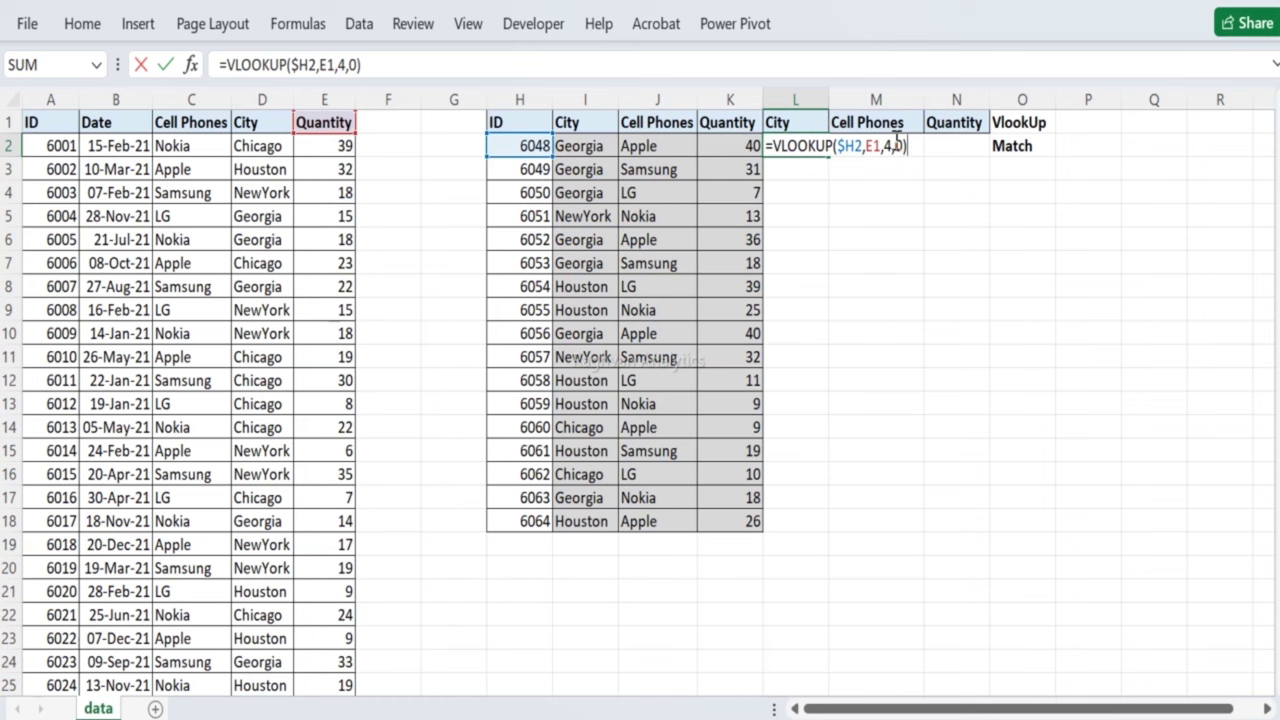
{"action": "key", "text": "Left"}
{"action": "key", "text": "Left"}
{"action": "key", "text": "Left"}
{"action": "key", "text": "Left"}
{"action": "key", "text": "Left"}
{"action": "key", "text": "BackSpace"}
{"action": "key", "text": "BackSpace"}
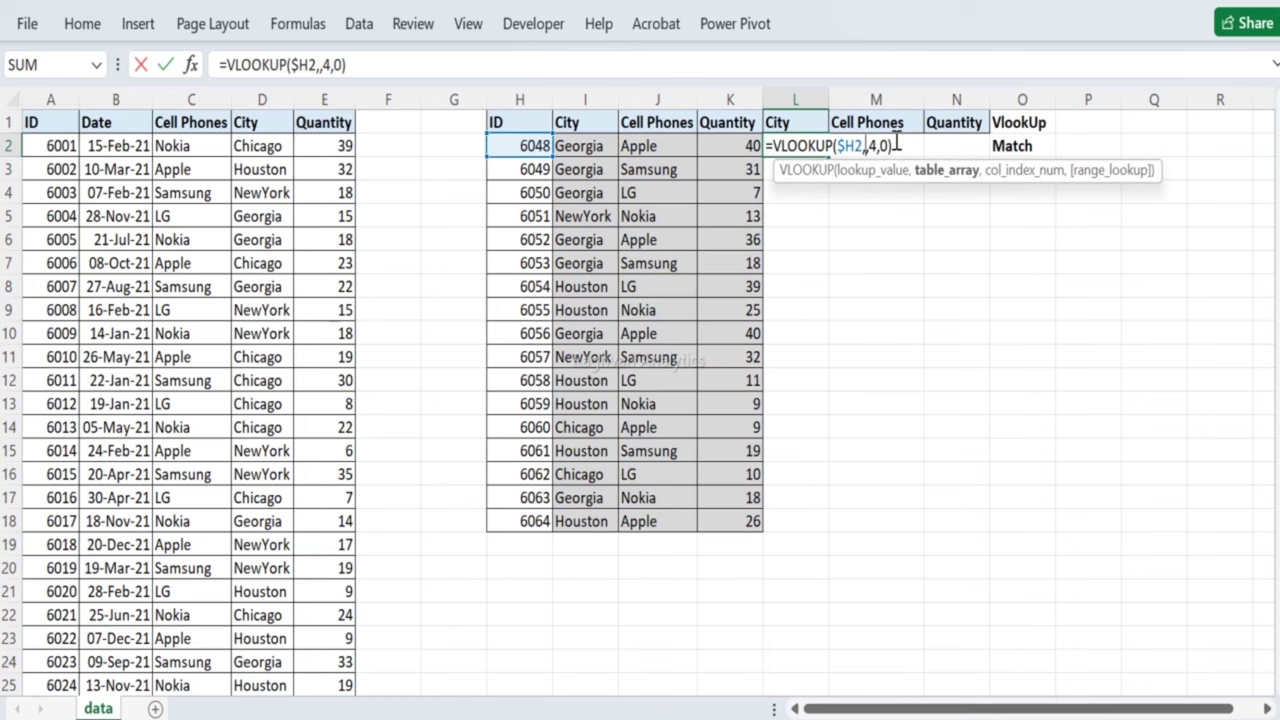
{"action": "left_click_drag", "start_coordinate": [40, 100], "coordinate": [338, 117]}
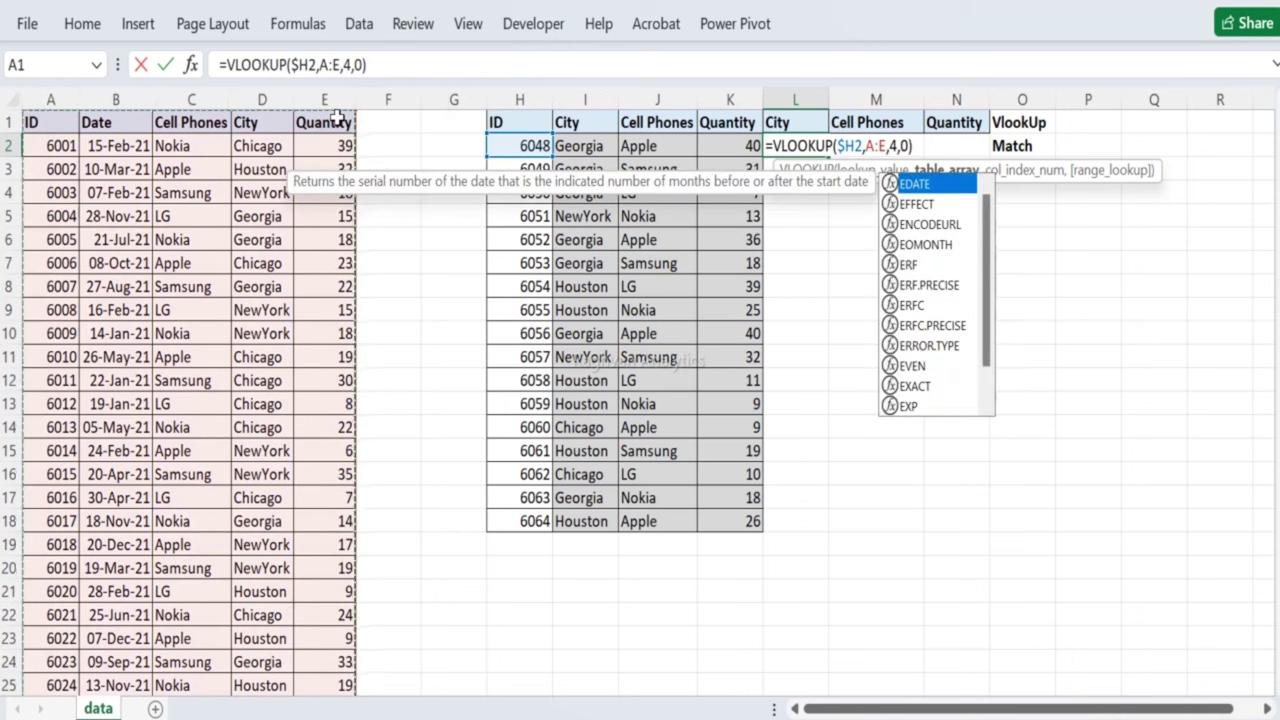
{"action": "key", "text": "F4"}
{"action": "key", "text": "Return"}
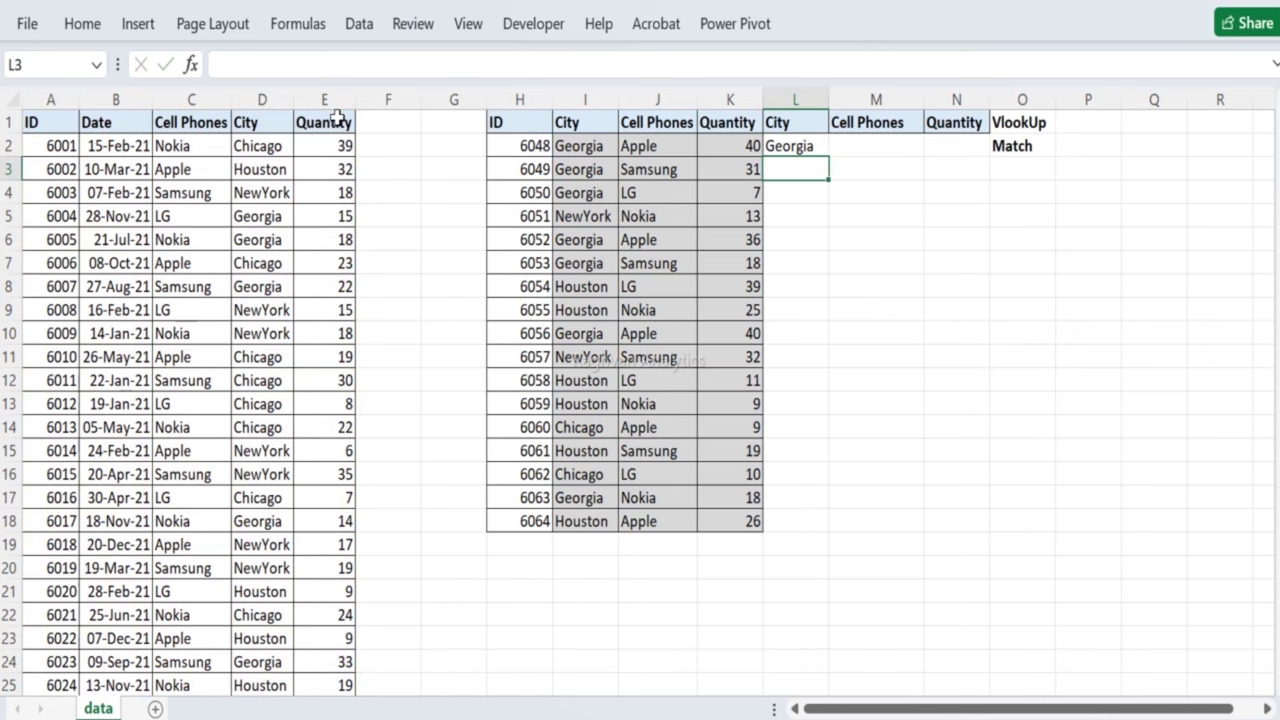
{"action": "key", "text": "Up"}
{"action": "key", "text": "ctrl+c"}
{"action": "key", "text": "Right"}
{"action": "key", "text": "ctrl+v"}
{"action": "key", "text": "Escape"}
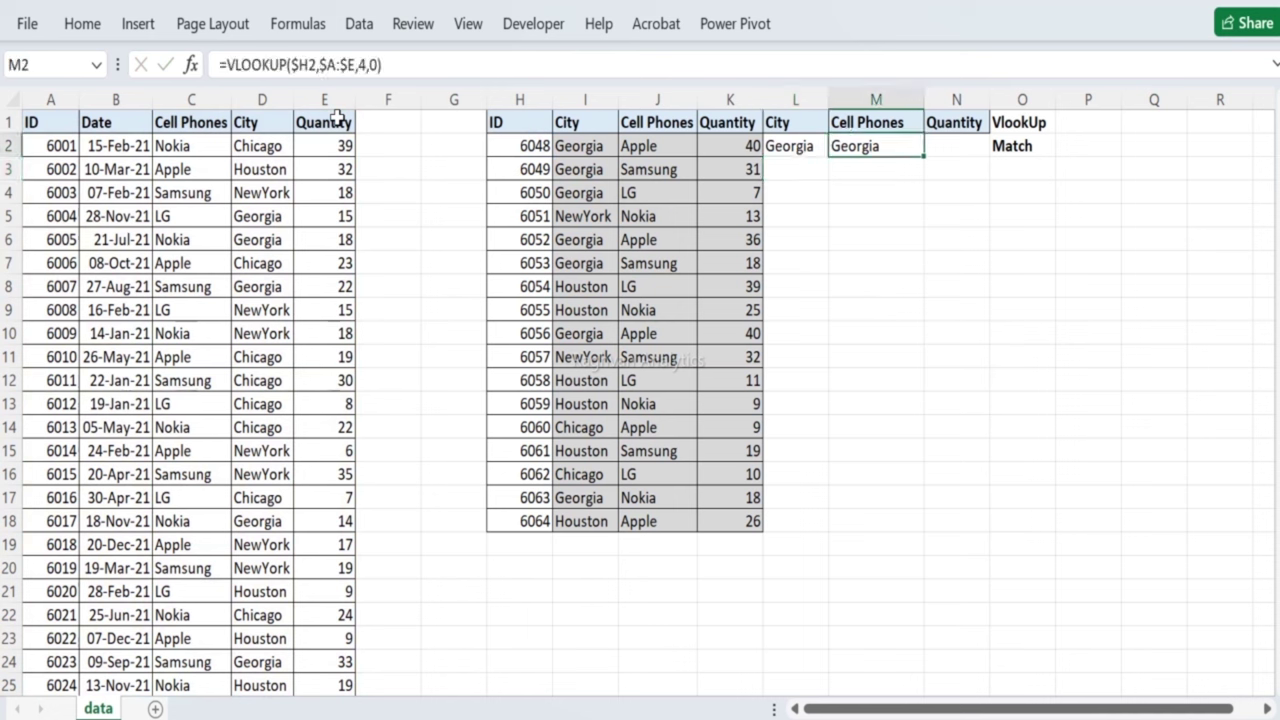
{"action": "key", "text": "F2"}
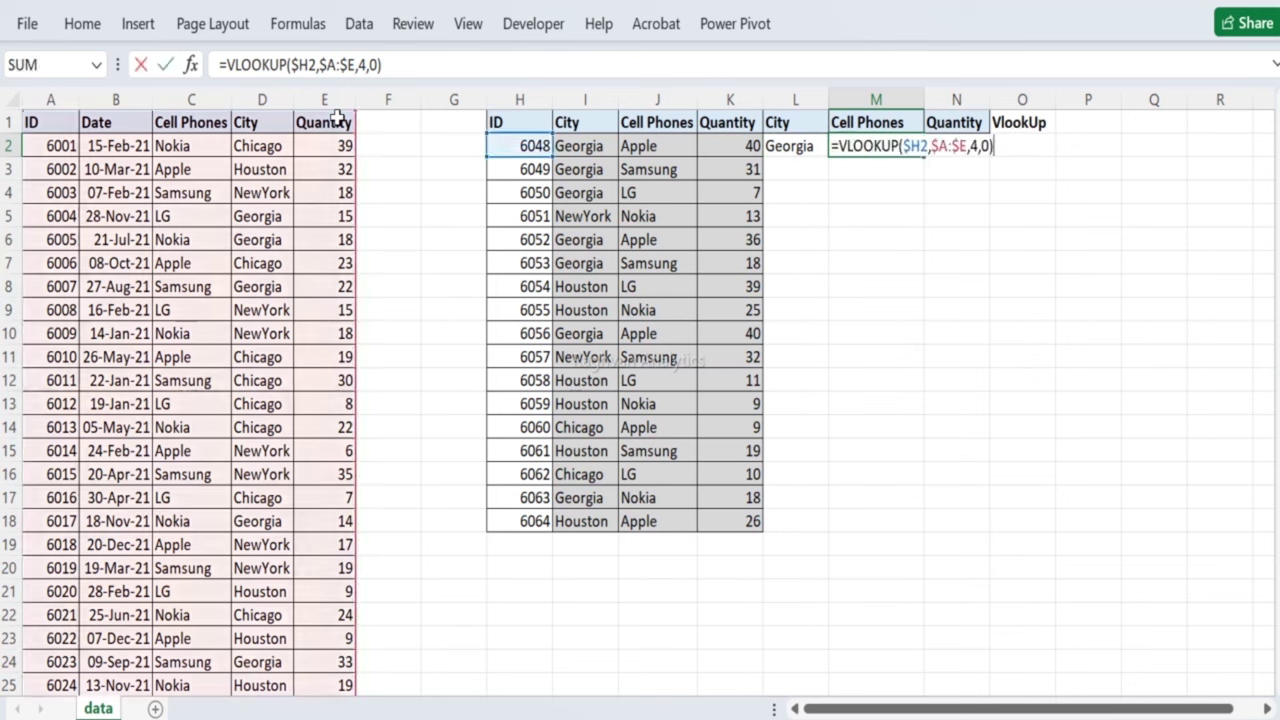
{"action": "key", "text": "Left"}
{"action": "key", "text": "Left"}
{"action": "key", "text": "Left"}
{"action": "key", "text": "Left"}
{"action": "key", "text": "Left"}
{"action": "key", "text": "Left"}
{"action": "key", "text": "Left"}
{"action": "key", "text": "Left"}
{"action": "key", "text": "Left"}
{"action": "key", "text": "Left"}
{"action": "key", "text": "Left"}
{"action": "key", "text": "Left"}
{"action": "key", "text": "Left"}
{"action": "key", "text": "Left"}
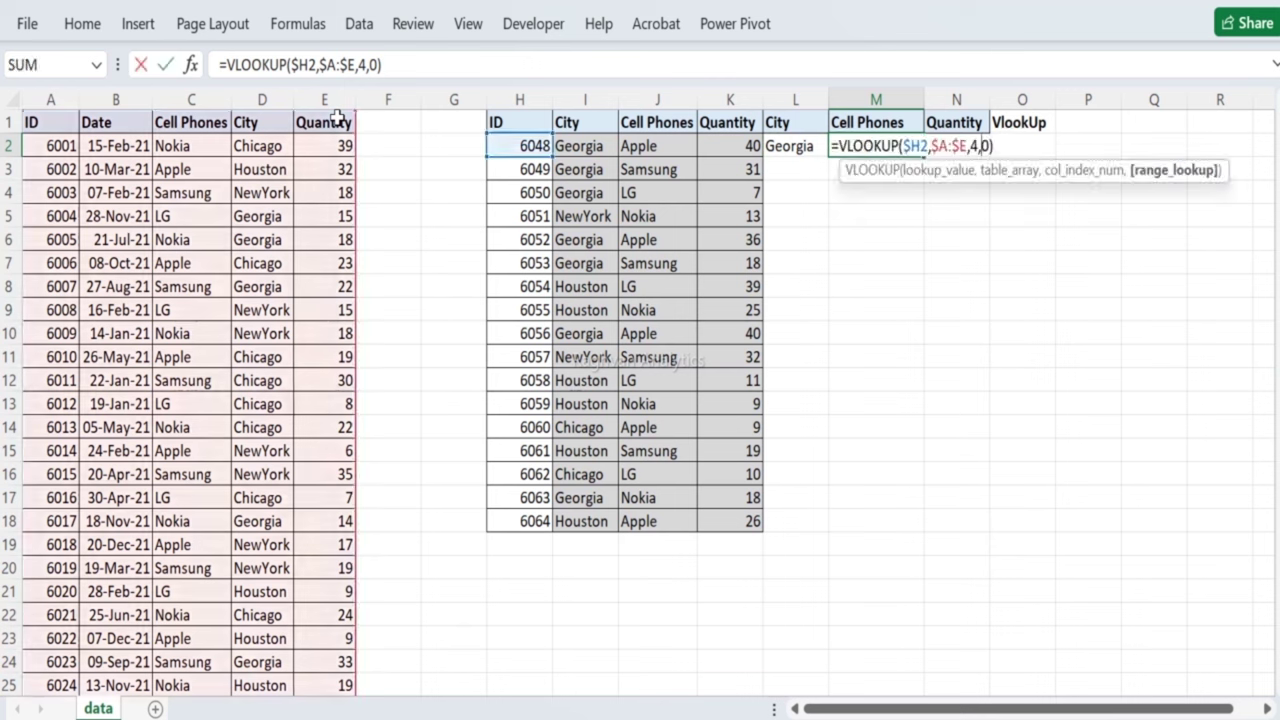
{"action": "key", "text": "Left"}
{"action": "key", "text": "Left"}
{"action": "key", "text": "Delete"}
{"action": "type", "text": "3"}
{"action": "key", "text": "Return"}
{"action": "key", "text": "Up"}
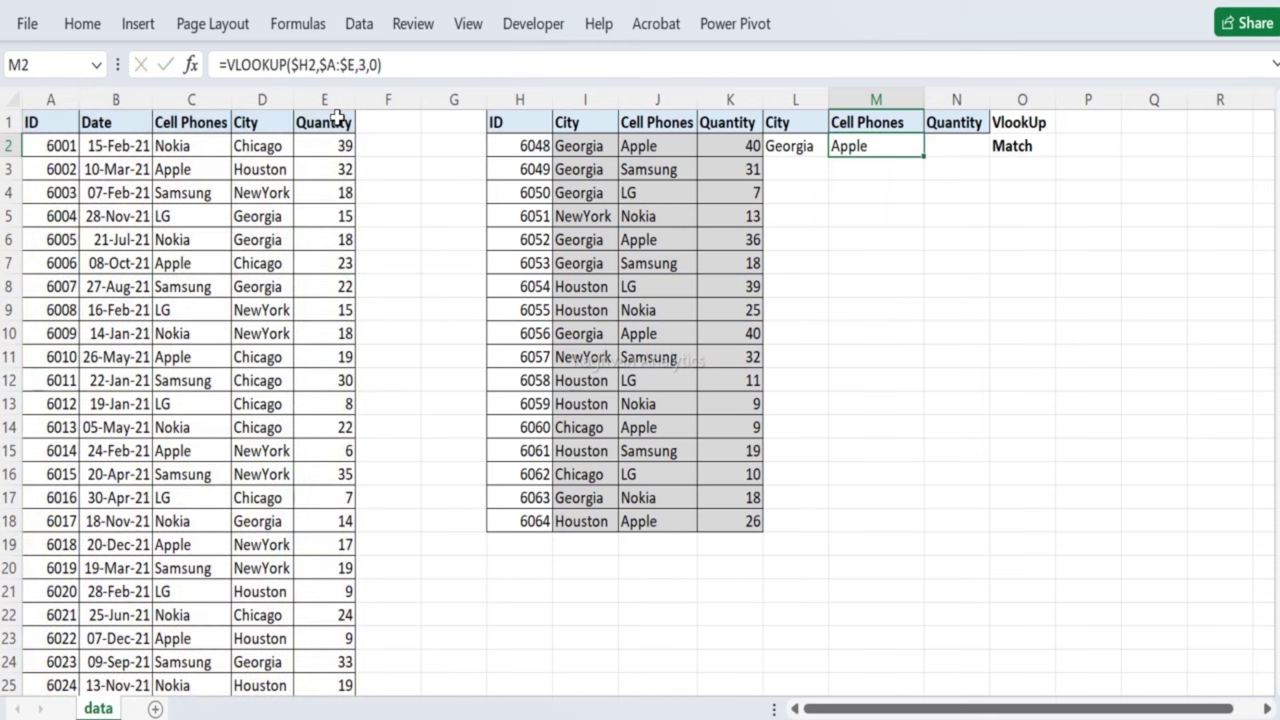
{"action": "key", "text": "Delete"}
{"action": "key", "text": "Left"}
{"action": "key", "text": "F2"}
Step: Replace L2's fixed column index 4 with a MATCH function looking up the absolute $H2
{"action": "key", "text": "Left"}
{"action": "key", "text": "Left"}
{"action": "key", "text": "Left"}
{"action": "key", "text": "BackSpace"}
{"action": "type", "text": "matc"}
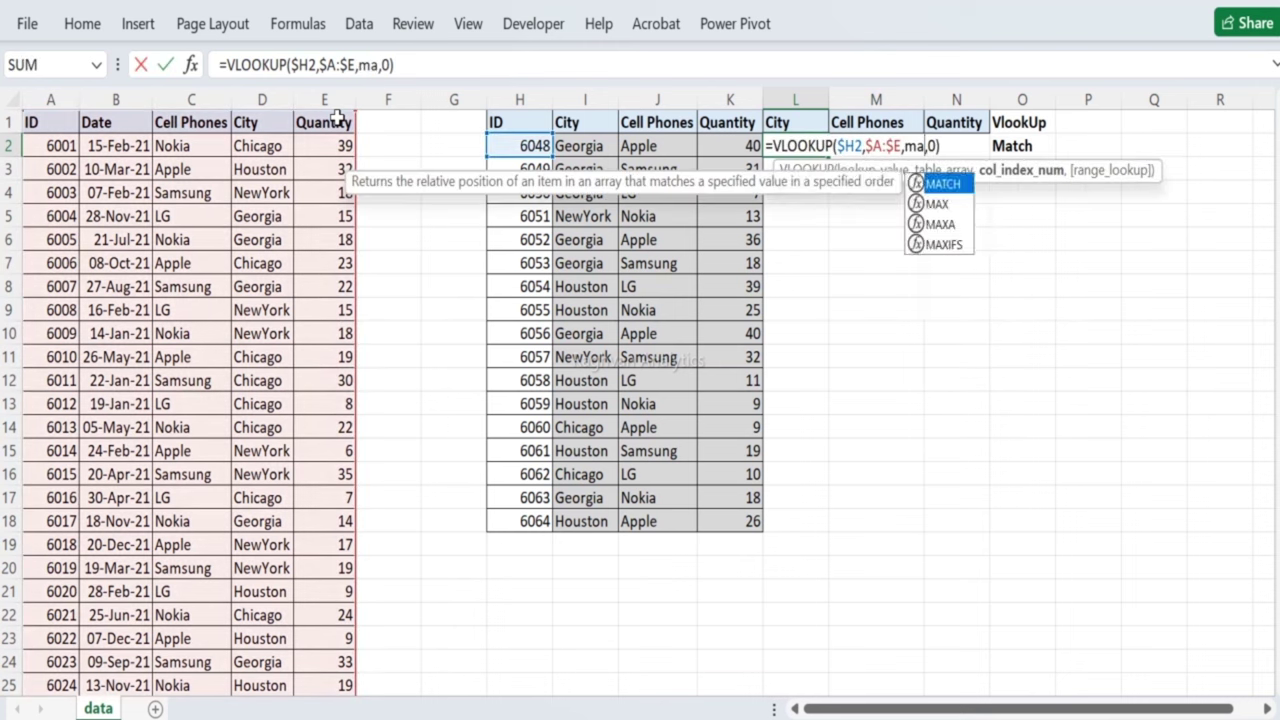
{"action": "type", "text": "h"}
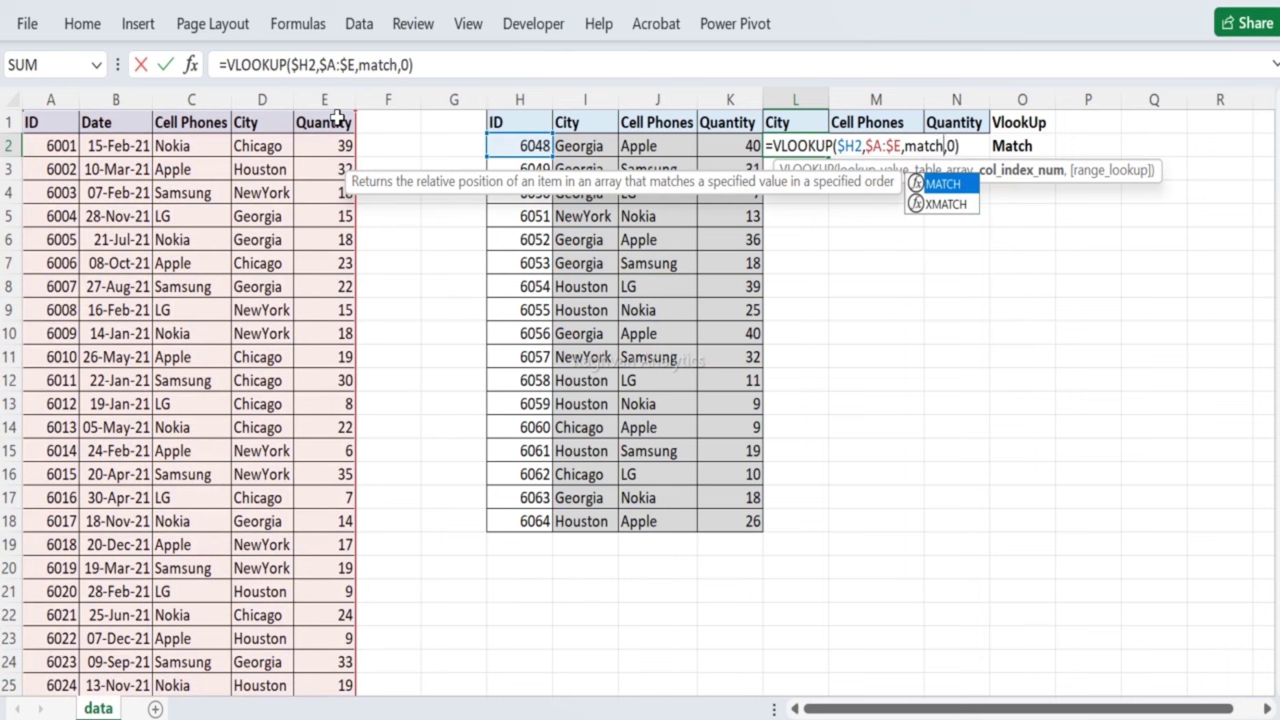
{"action": "key", "text": "Tab"}
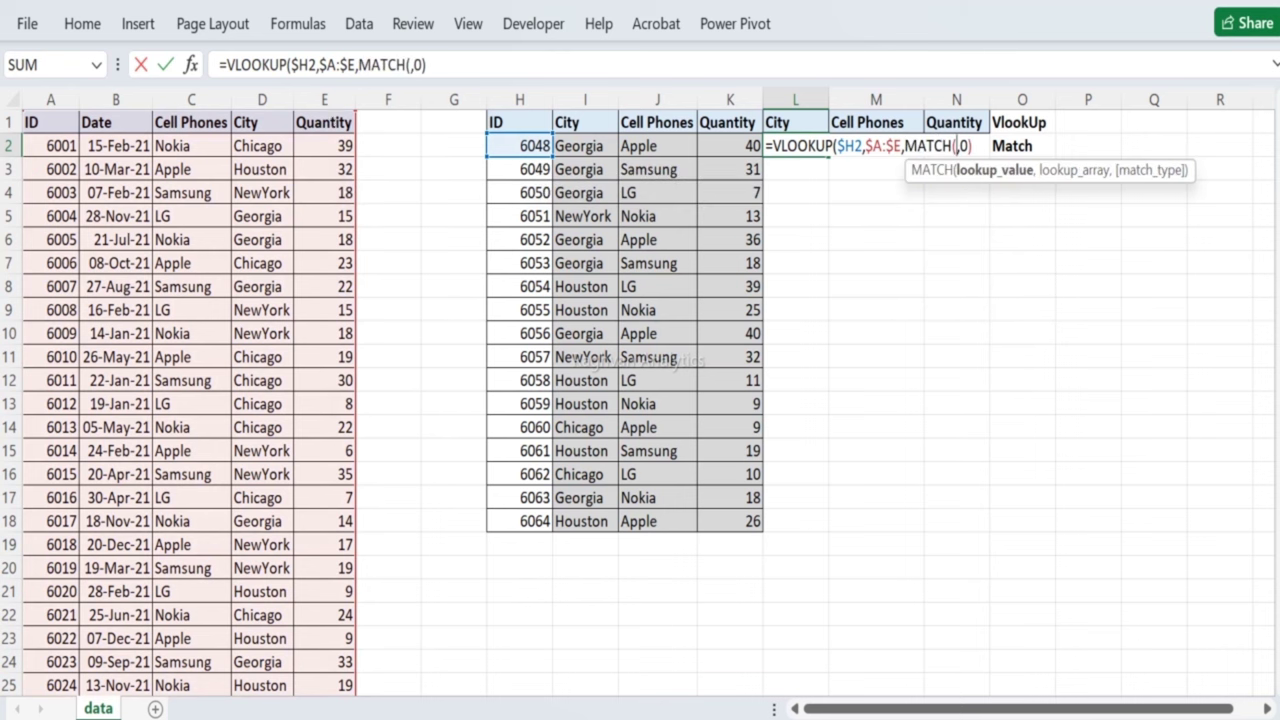
{"action": "left_click", "coordinate": [512, 150]}
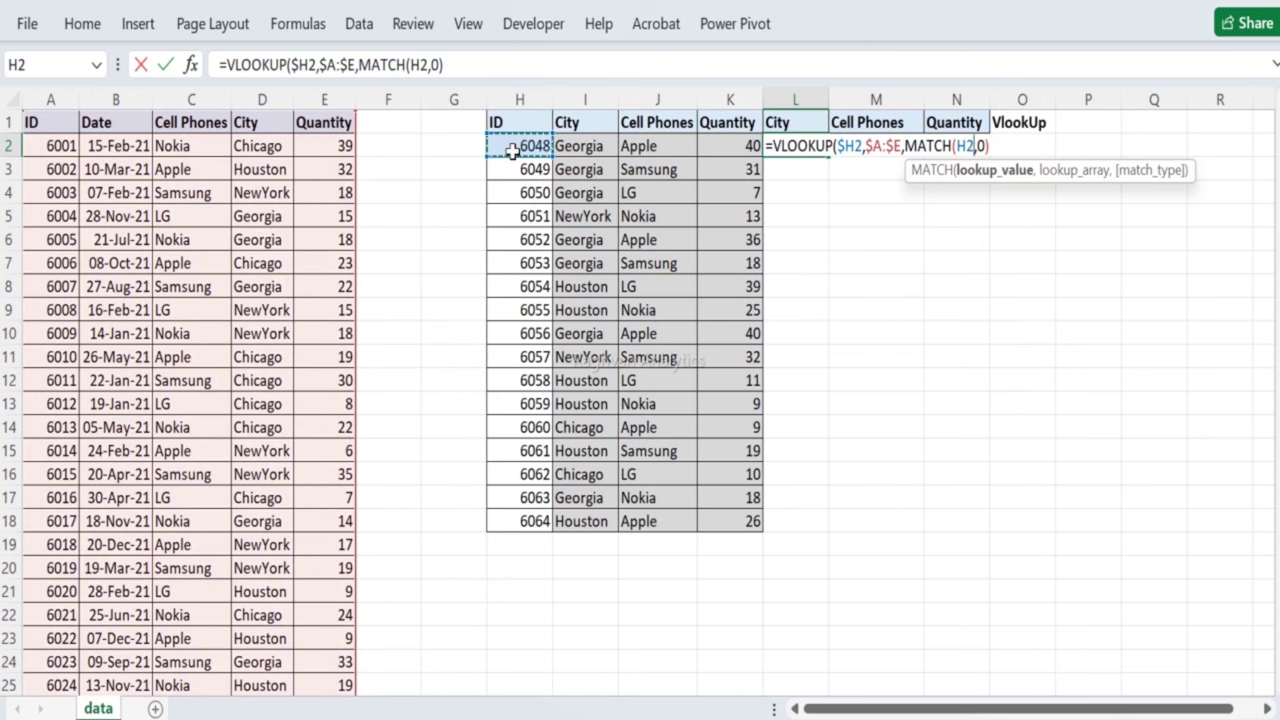
{"action": "key", "text": "F4"}
{"action": "key", "text": "F4"}
{"action": "key", "text": "F4"}
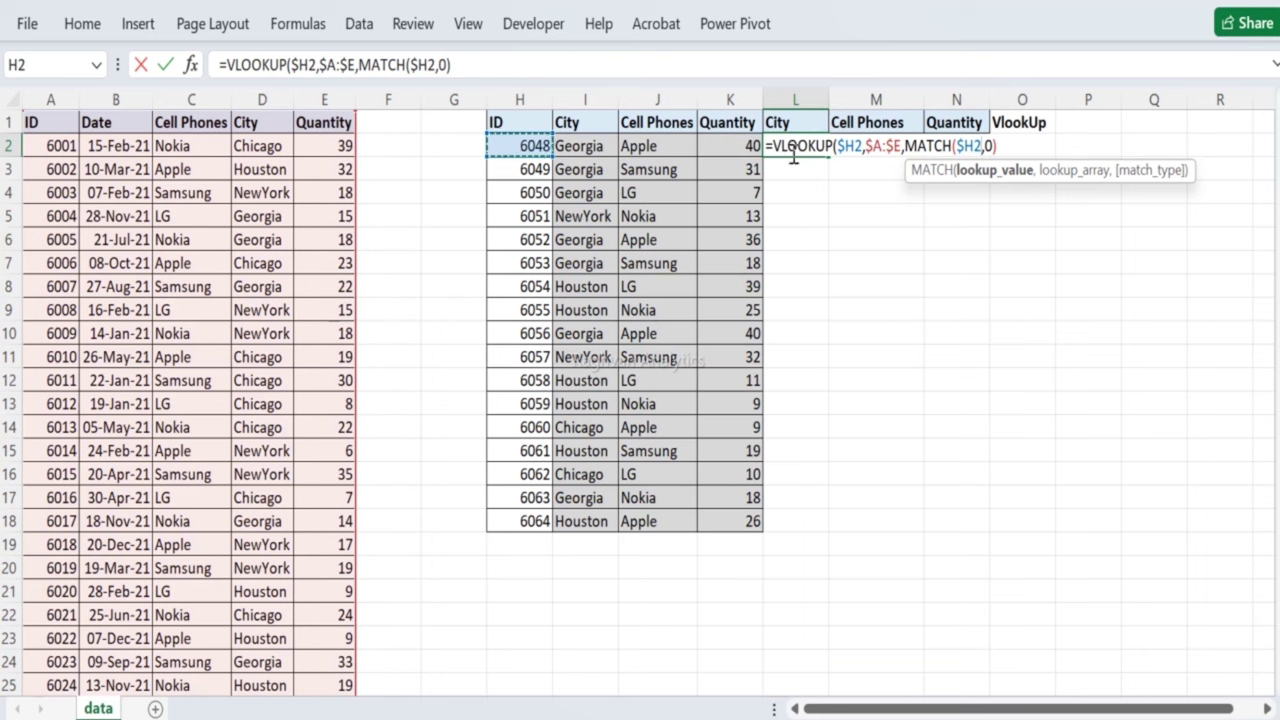
{"action": "left_click", "coordinate": [985, 146]}
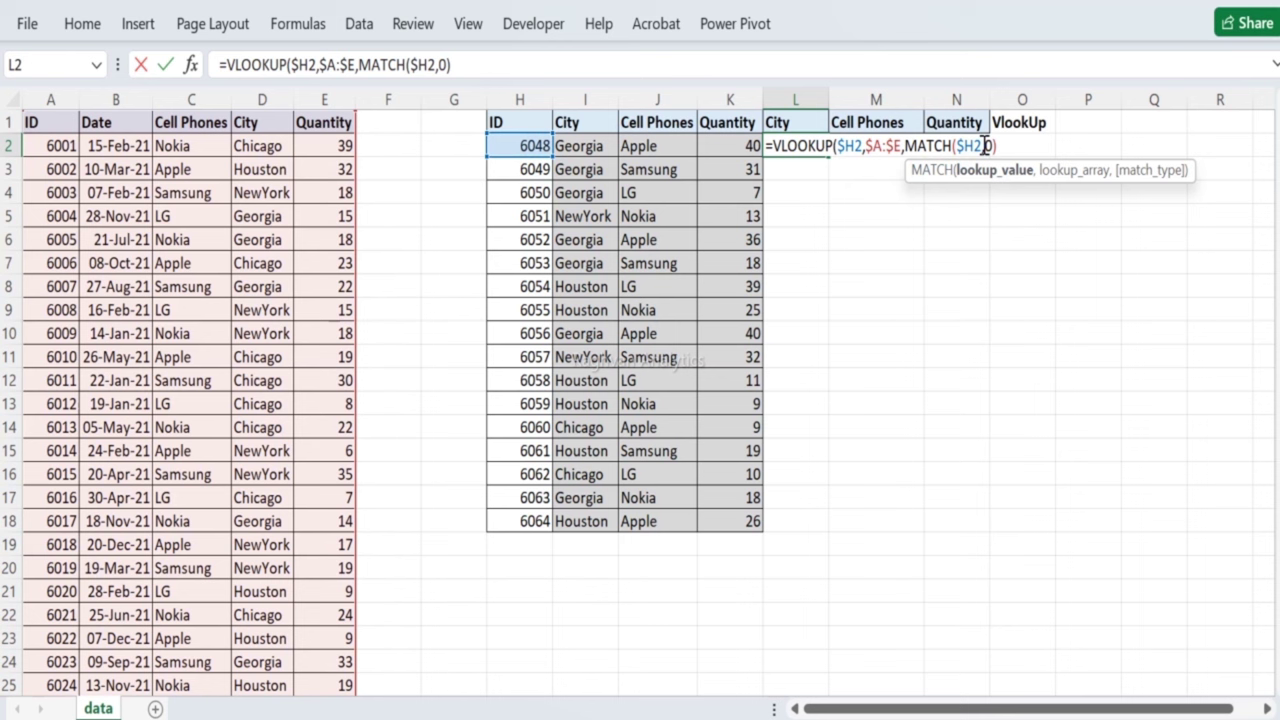
{"action": "key", "text": "Right"}
{"action": "key", "text": "Delete"}
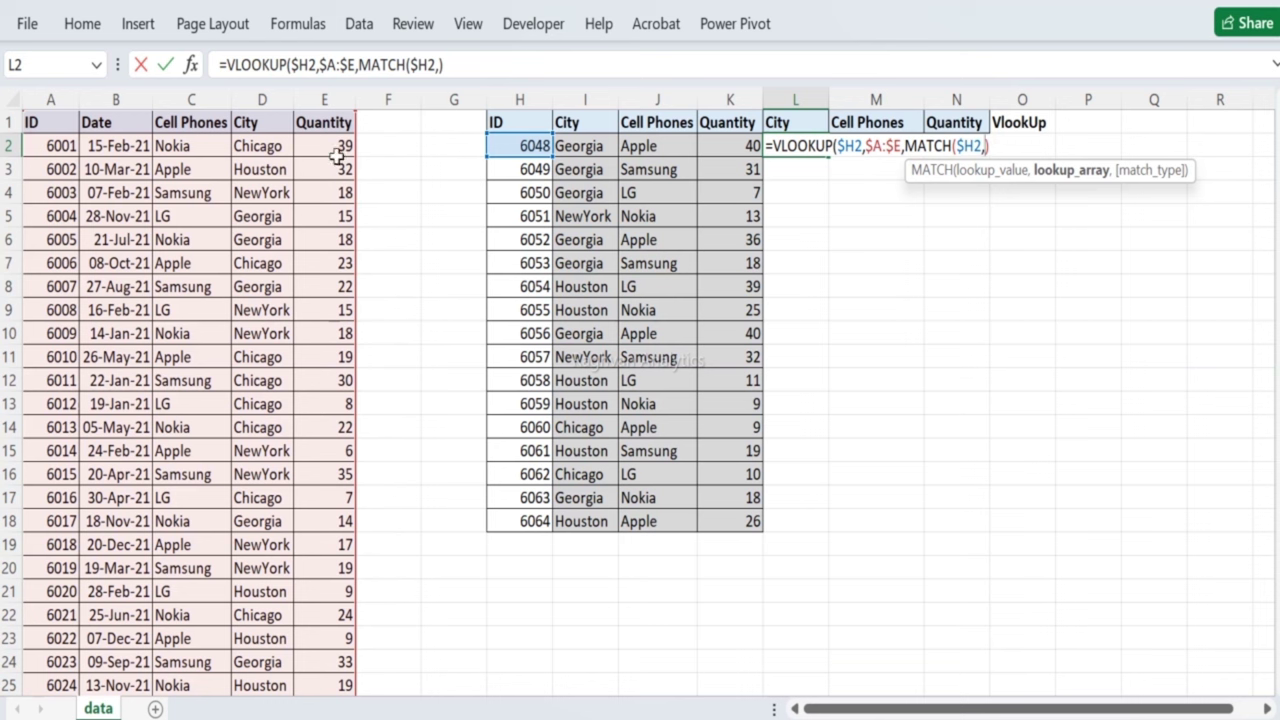
Step: Finish MATCH over $A$1:$E$1 with exact match and commit L2's corrected VLOOKUP formula
{"action": "left_click", "coordinate": [44, 121]}
{"action": "left_click_drag", "start_coordinate": [44, 121], "coordinate": [333, 124]}
{"action": "key", "text": "F4"}
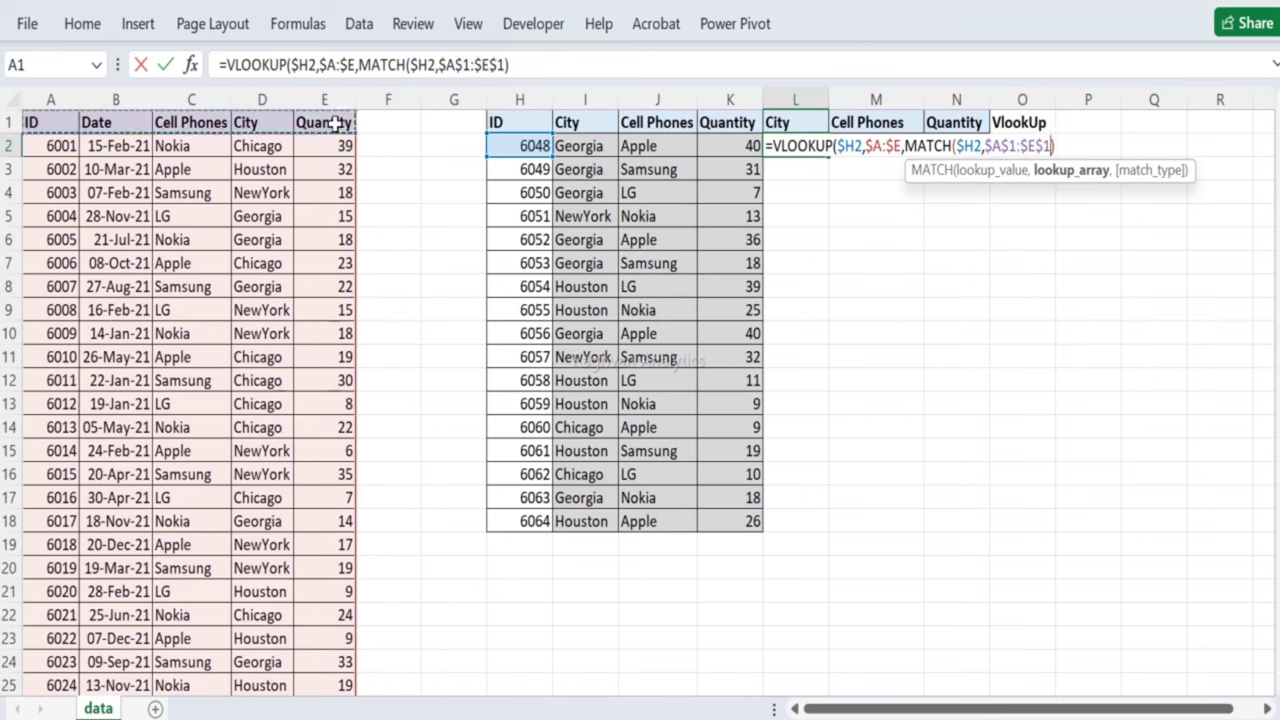
{"action": "type", "text": ",0"}
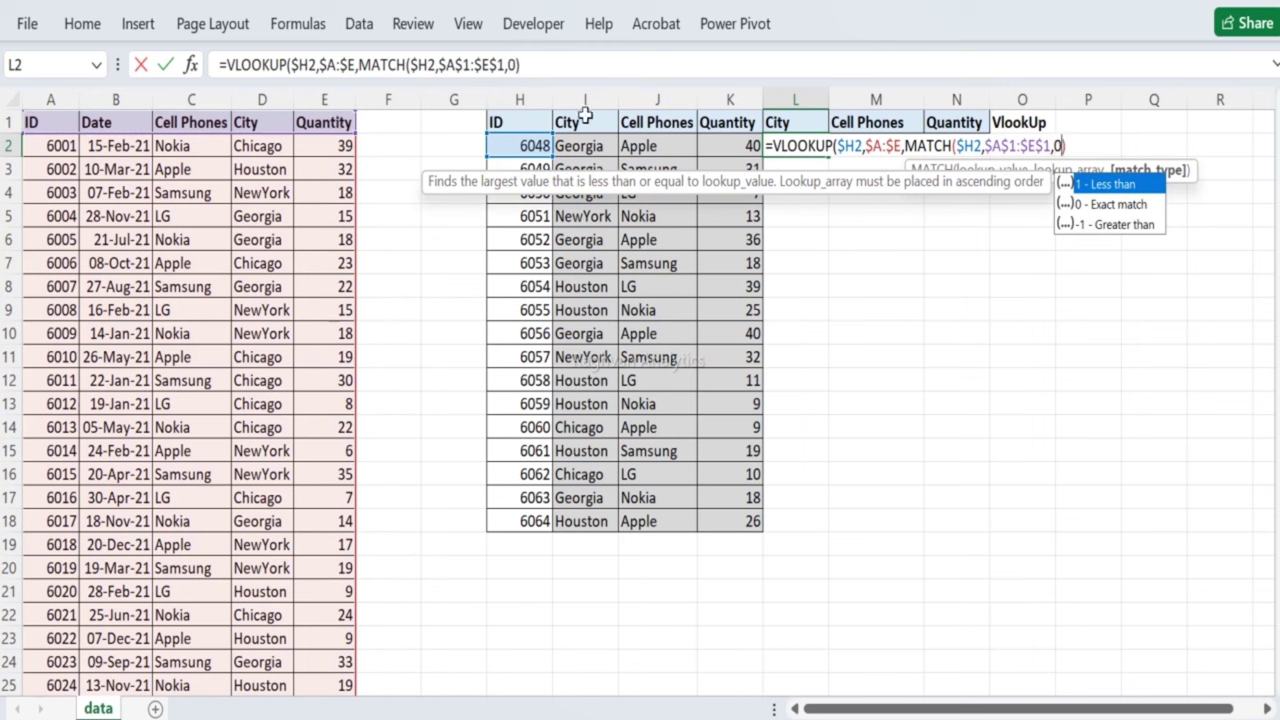
{"action": "left_click", "coordinate": [1070, 146]}
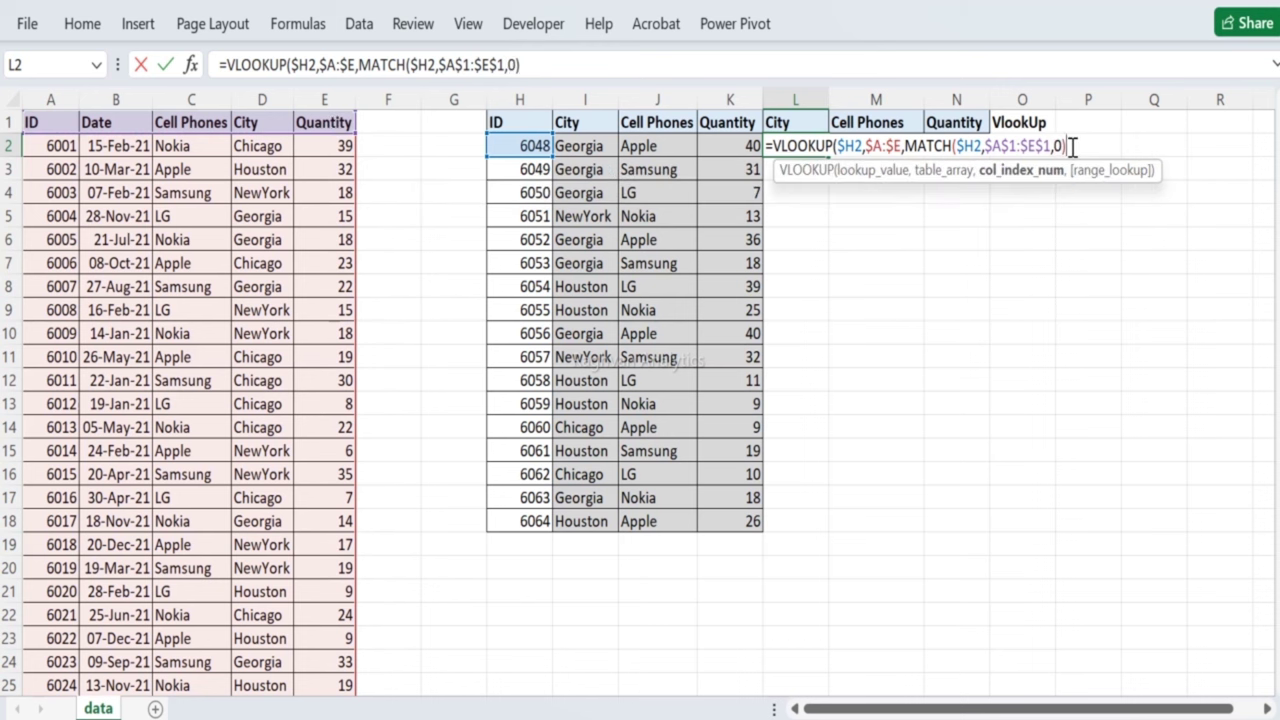
{"action": "type", "text": ",0"}
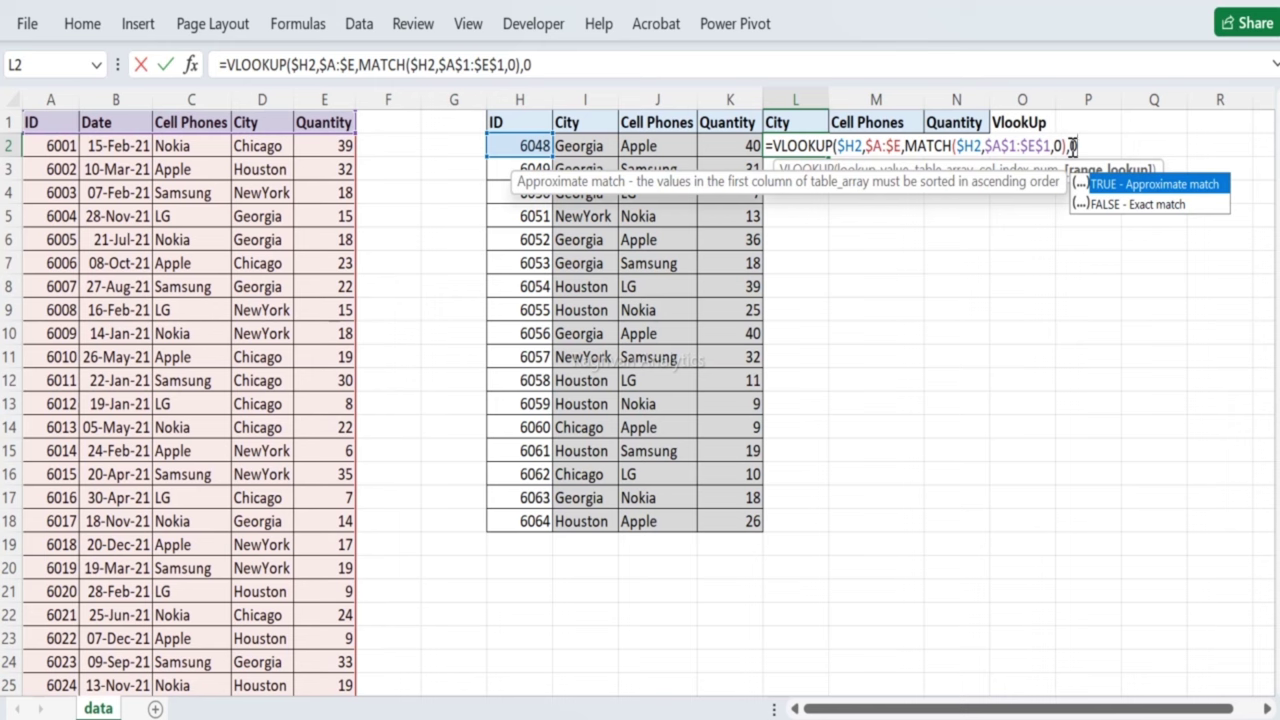
{"action": "key", "text": "Return"}
{"action": "key", "text": "Return"}
{"action": "key", "text": "Up"}
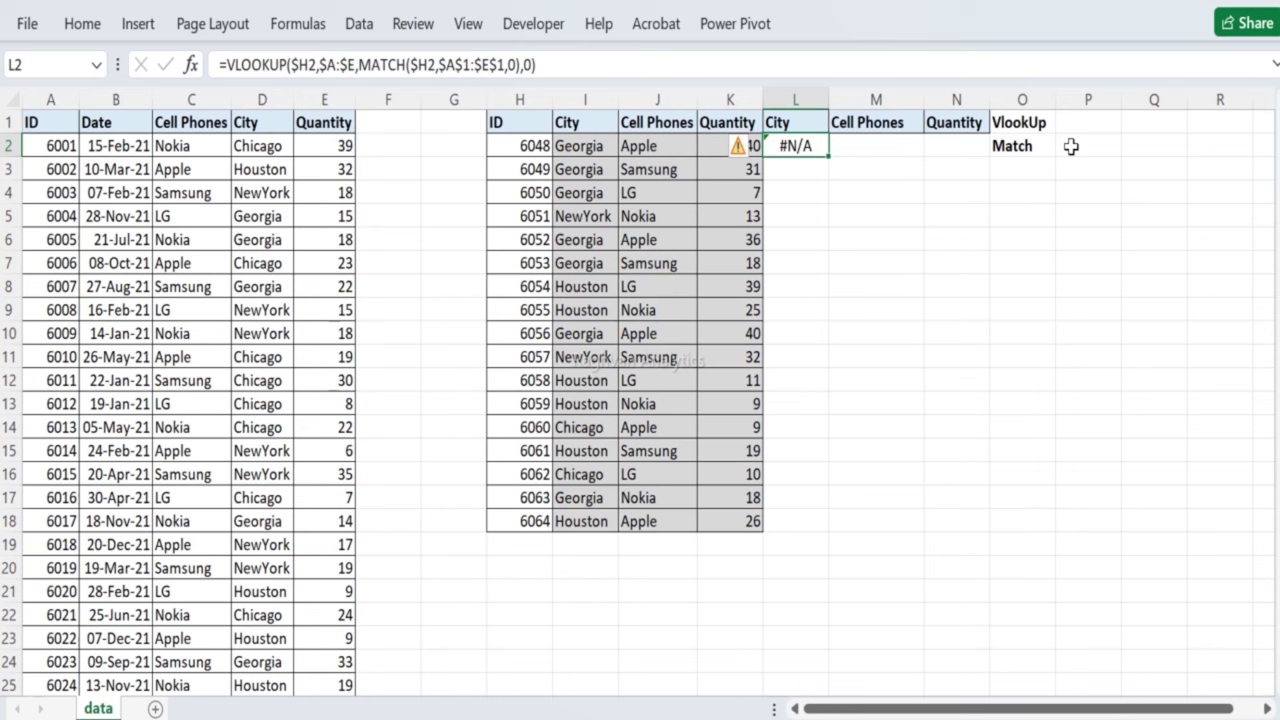
Step: Copy L2's formula across L2:N18, where every cell returns #N/A
{"action": "key", "text": "ctrl+c"}
{"action": "key", "text": "Right"}
{"action": "key", "text": "shift+Right"}
{"action": "key", "text": "shift+Down"}
{"action": "key", "text": "shift+Down"}
{"action": "key", "text": "shift+Down"}
{"action": "key", "text": "shift+Down"}
{"action": "key", "text": "shift+Down"}
{"action": "key", "text": "shift+Down"}
{"action": "key", "text": "shift+Down"}
{"action": "key", "text": "shift+Down"}
{"action": "key", "text": "shift+Down"}
{"action": "key", "text": "shift+Down"}
{"action": "key", "text": "shift+Down"}
{"action": "key", "text": "shift+Down"}
{"action": "key", "text": "shift+Down"}
{"action": "key", "text": "shift+Down"}
{"action": "key", "text": "shift+Down"}
{"action": "key", "text": "shift+Down"}
{"action": "key", "text": "shift+Down"}
{"action": "key", "text": "shift+Down"}
{"action": "key", "text": "shift+Down"}
{"action": "key", "text": "shift+Down"}
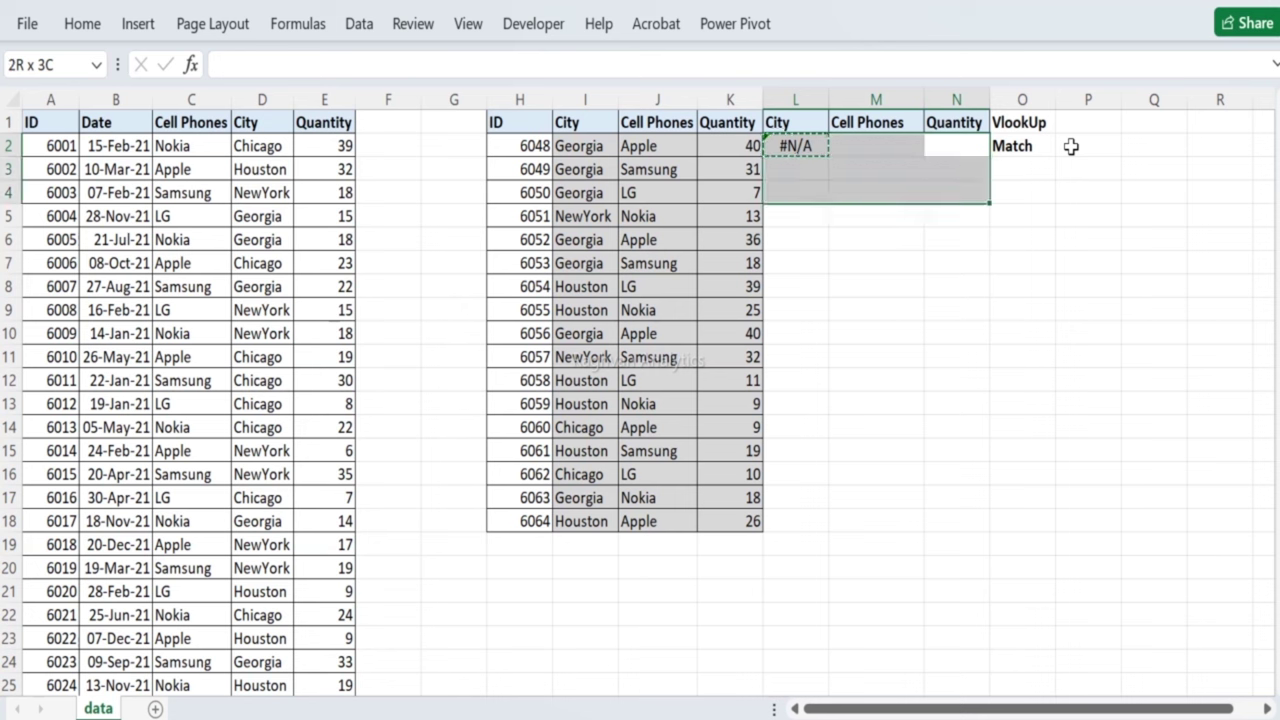
{"action": "key", "text": "shift+Up"}
{"action": "key", "text": "shift+Up"}
{"action": "key", "text": "shift+Up"}
{"action": "key", "text": "shift+Up"}
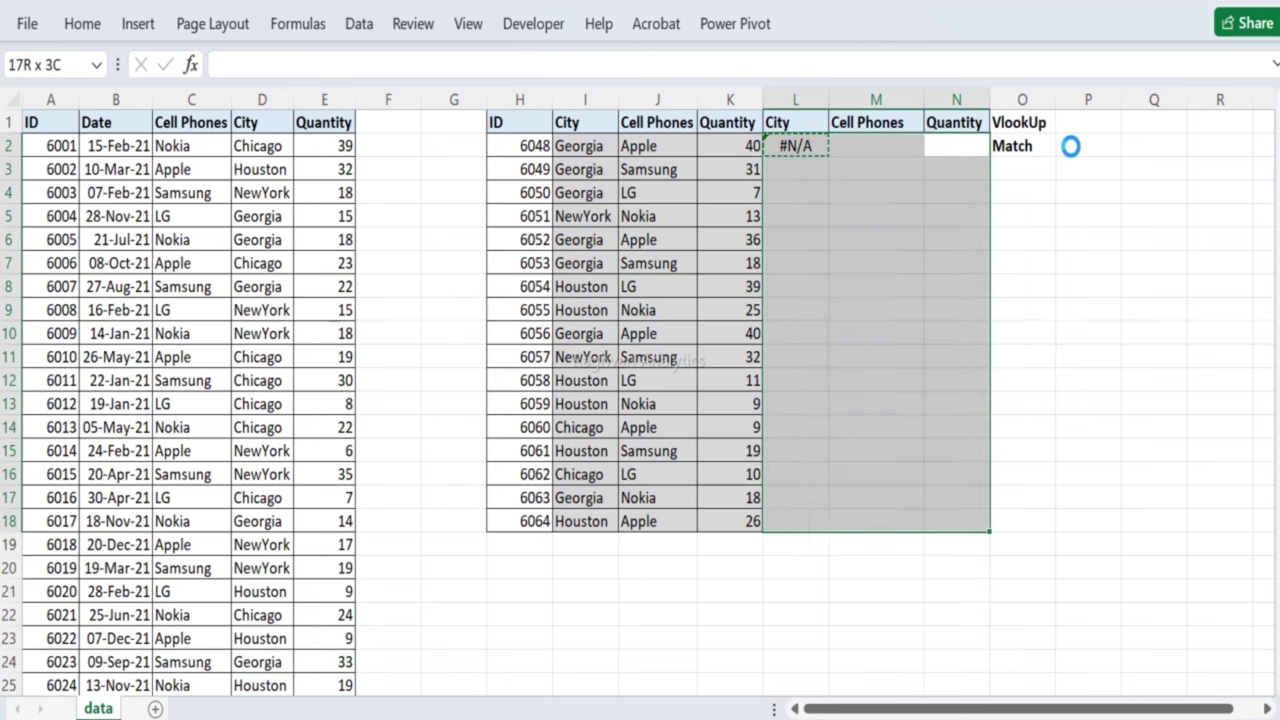
{"action": "key", "text": "ctrl+v"}
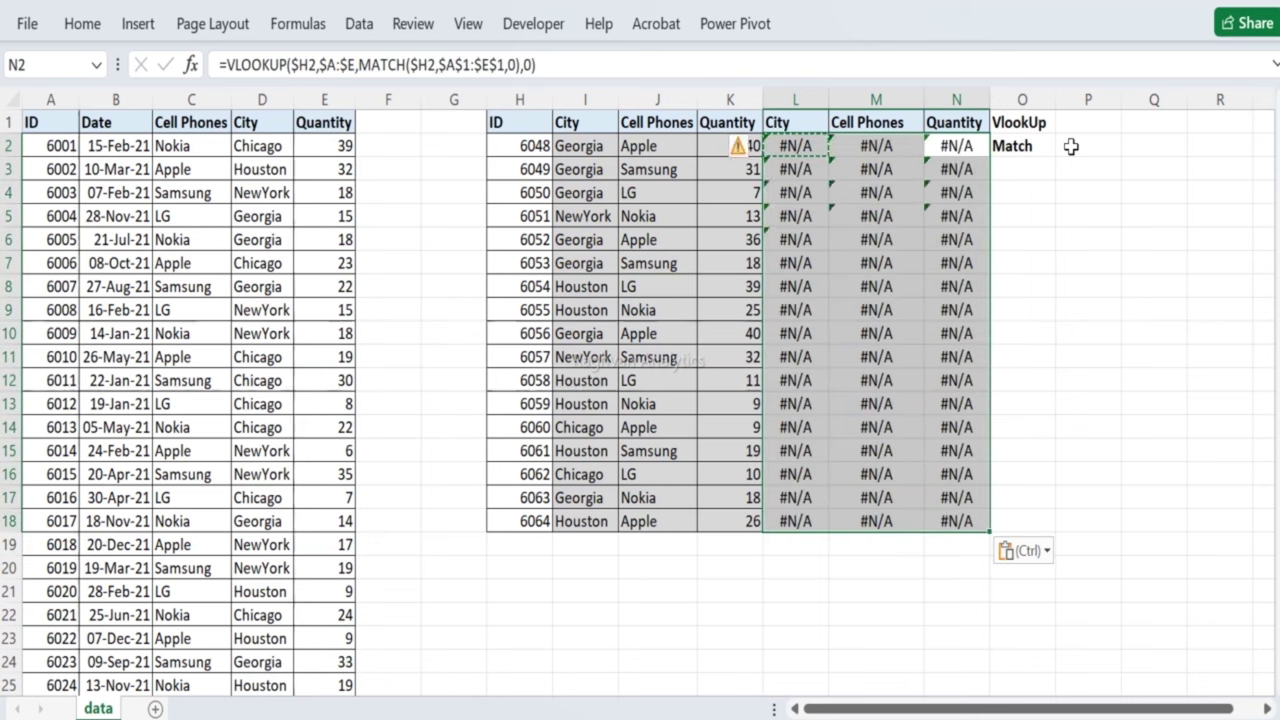
{"action": "key", "text": "Escape"}
{"action": "key", "text": "Left"}
{"action": "key", "text": "Left"}
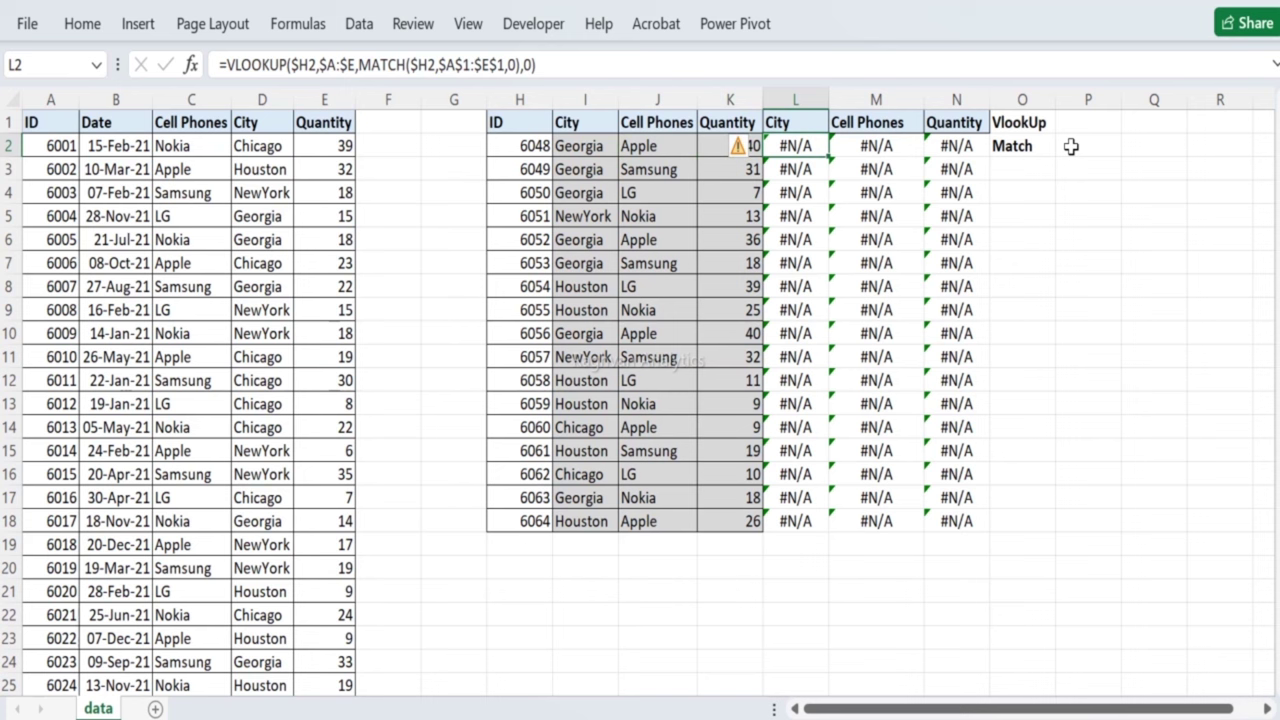
Step: Swap MATCH's lookup value in L2 from $H2 to the L$1 header so L2 returns Georgia
{"action": "key", "text": "F2"}
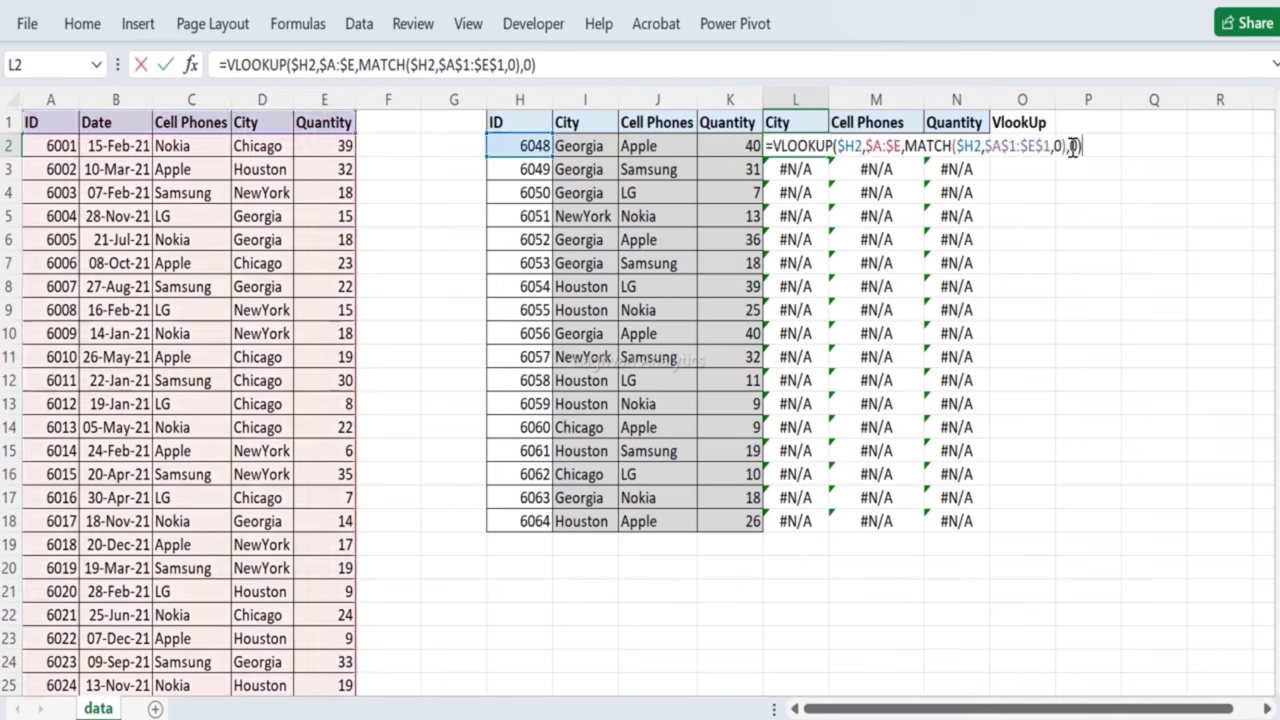
{"action": "key", "text": "Left"}
{"action": "key", "text": "Left"}
{"action": "key", "text": "Left"}
{"action": "key", "text": "BackSpace"}
{"action": "key", "text": "BackSpace"}
{"action": "key", "text": "BackSpace"}
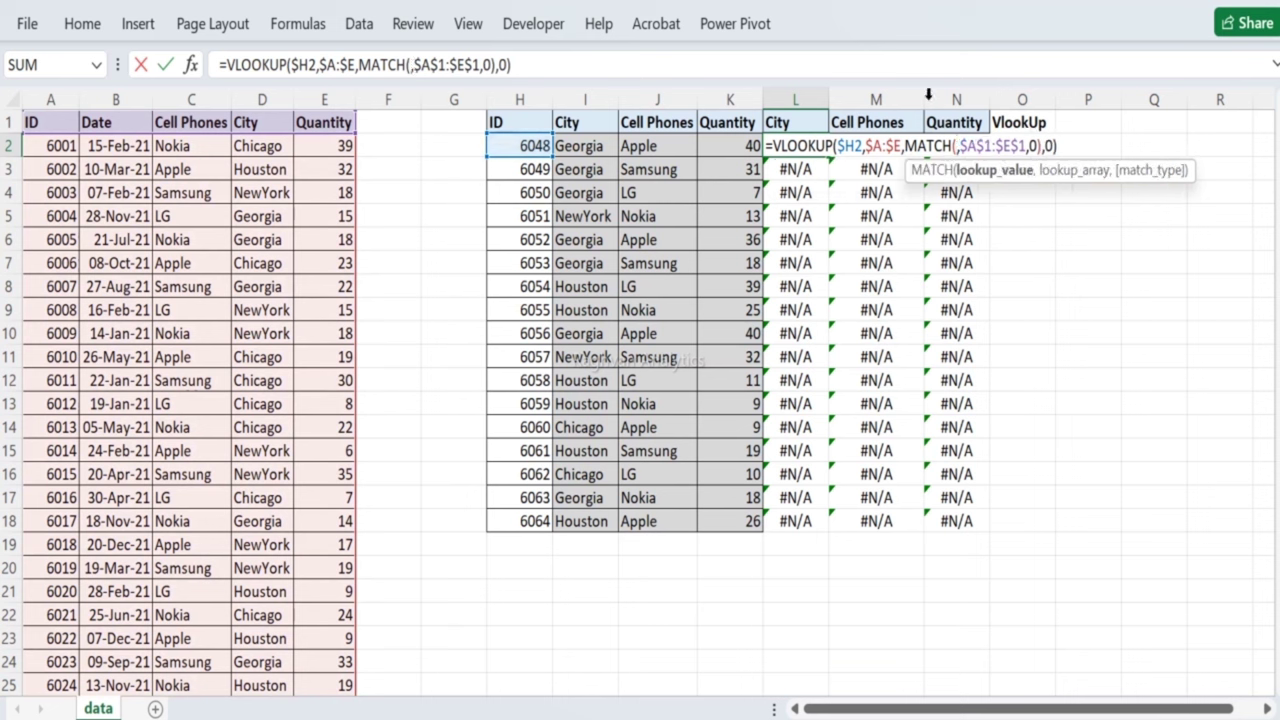
{"action": "left_click", "coordinate": [777, 120]}
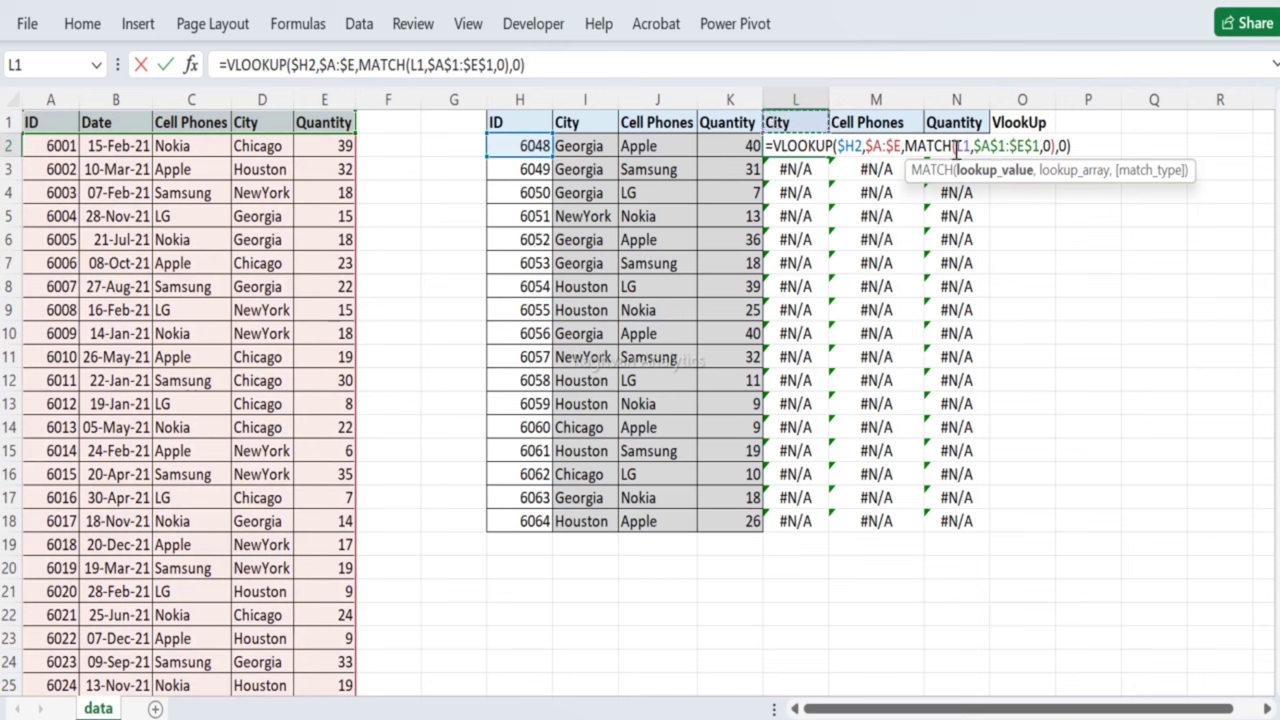
{"action": "left_click", "coordinate": [962, 147]}
{"action": "type", "text": "$"}
{"action": "key", "text": "ctrl+Return"}
{"action": "key", "text": "ctrl+c"}
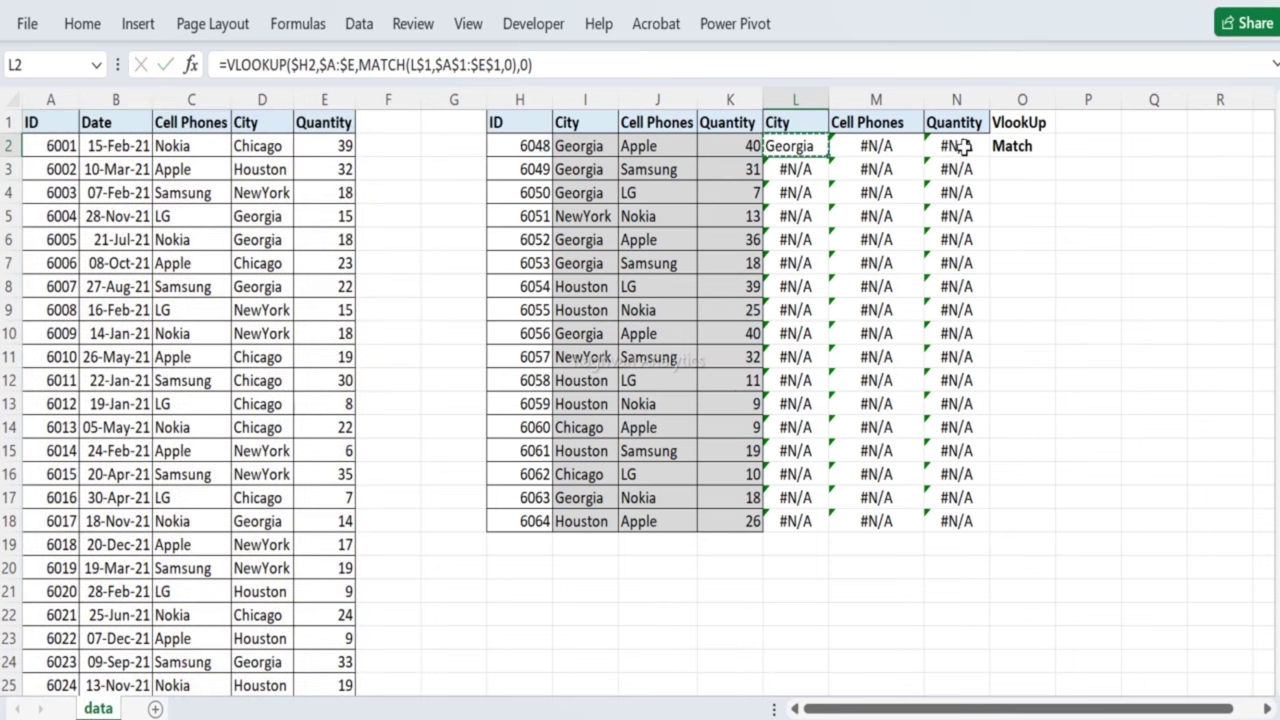
Step: Paste the corrected formula into L2:N18 and review the results across columns L to N
{"action": "key", "text": "ctrl+shift+Right"}
{"action": "key", "text": "ctrl+shift+Down"}
{"action": "key", "text": "shift+Left"}
{"action": "key", "text": "ctrl+v"}
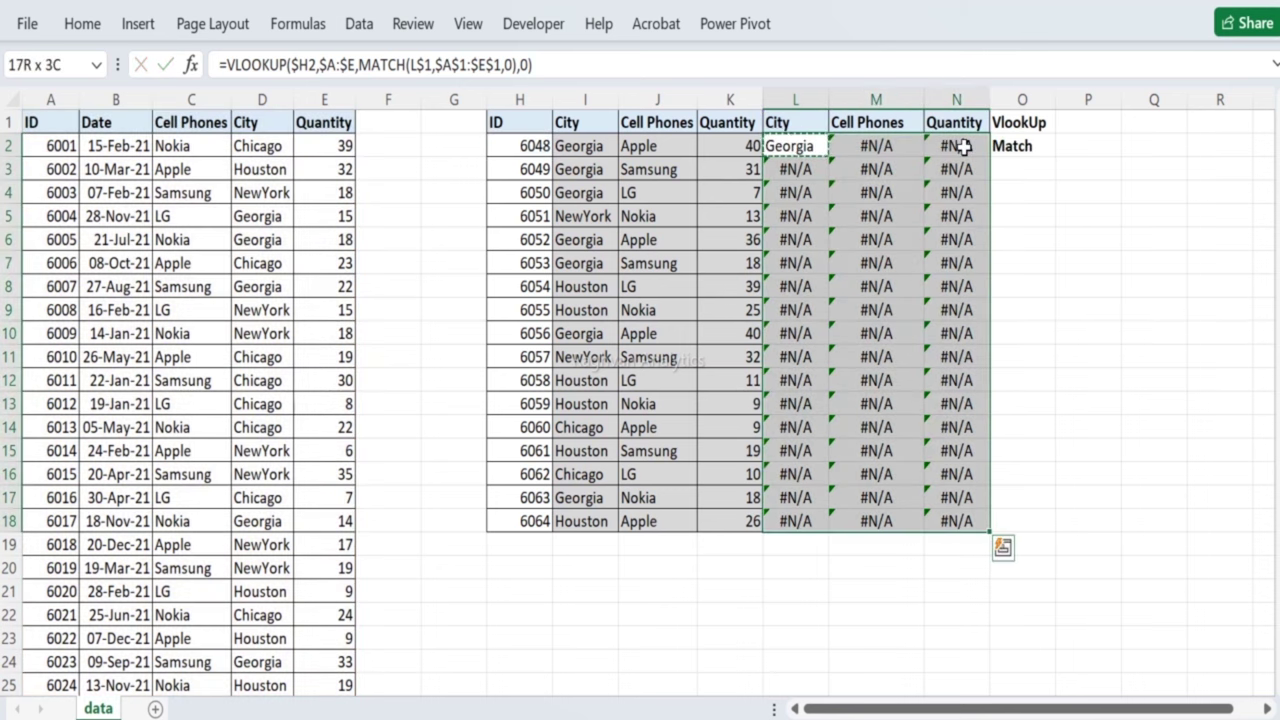
{"action": "key", "text": "Escape"}
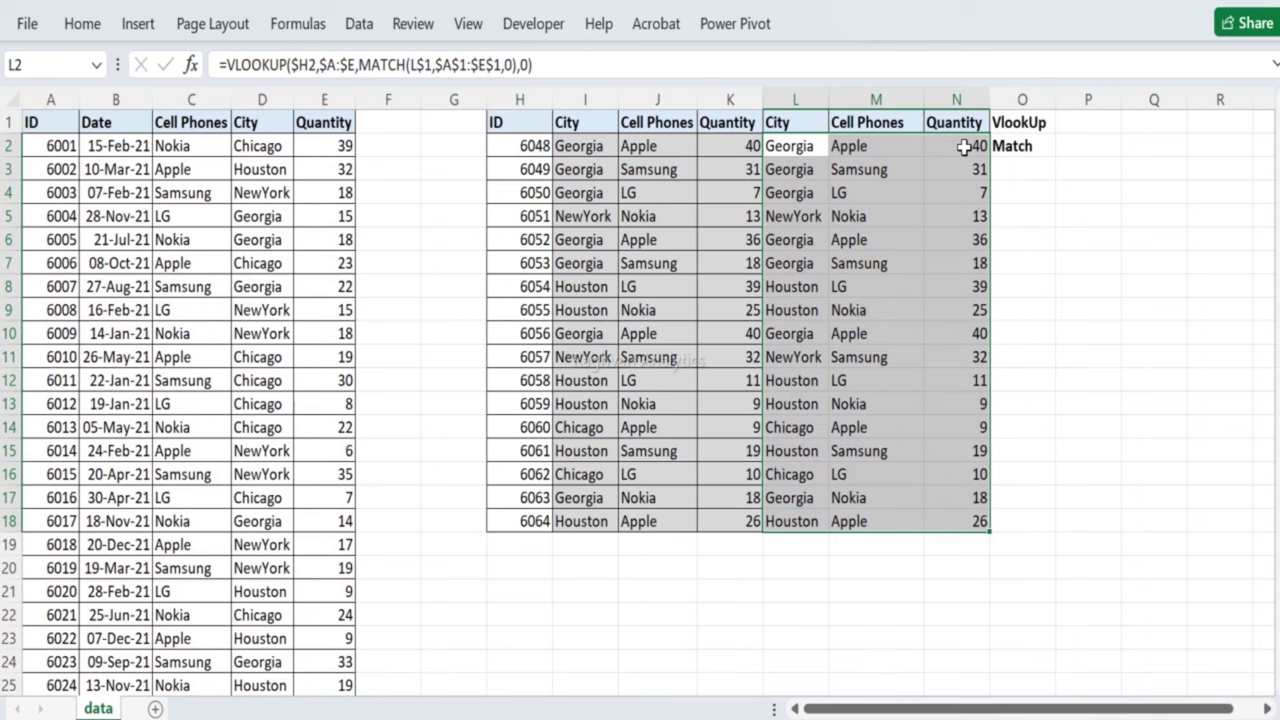
{"action": "key", "text": "Left"}
{"action": "key", "text": "Left"}
{"action": "key", "text": "Right"}
{"action": "key", "text": "Right"}
{"action": "key", "text": "Right"}
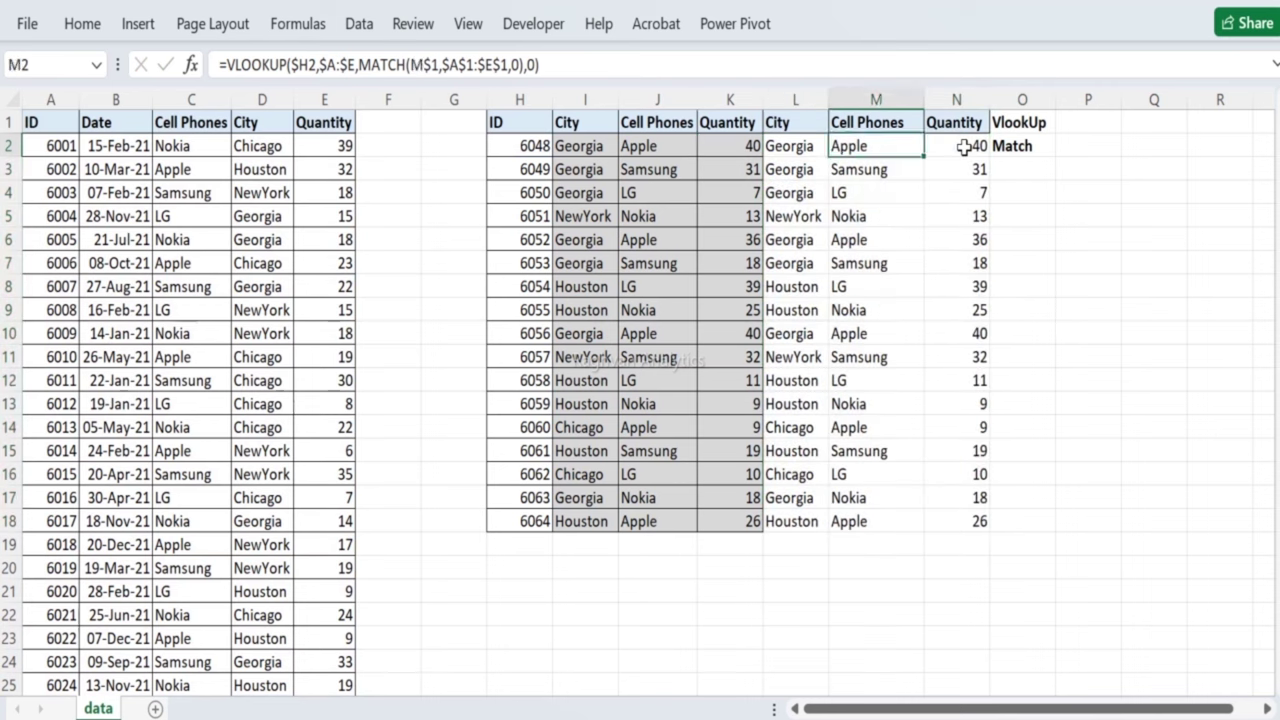
{"action": "key", "text": "Right"}
{"action": "key", "text": "Down"}
{"action": "key", "text": "Down"}
{"action": "key", "text": "Down"}
{"action": "key", "text": "Down"}
{"action": "key", "text": "Down"}
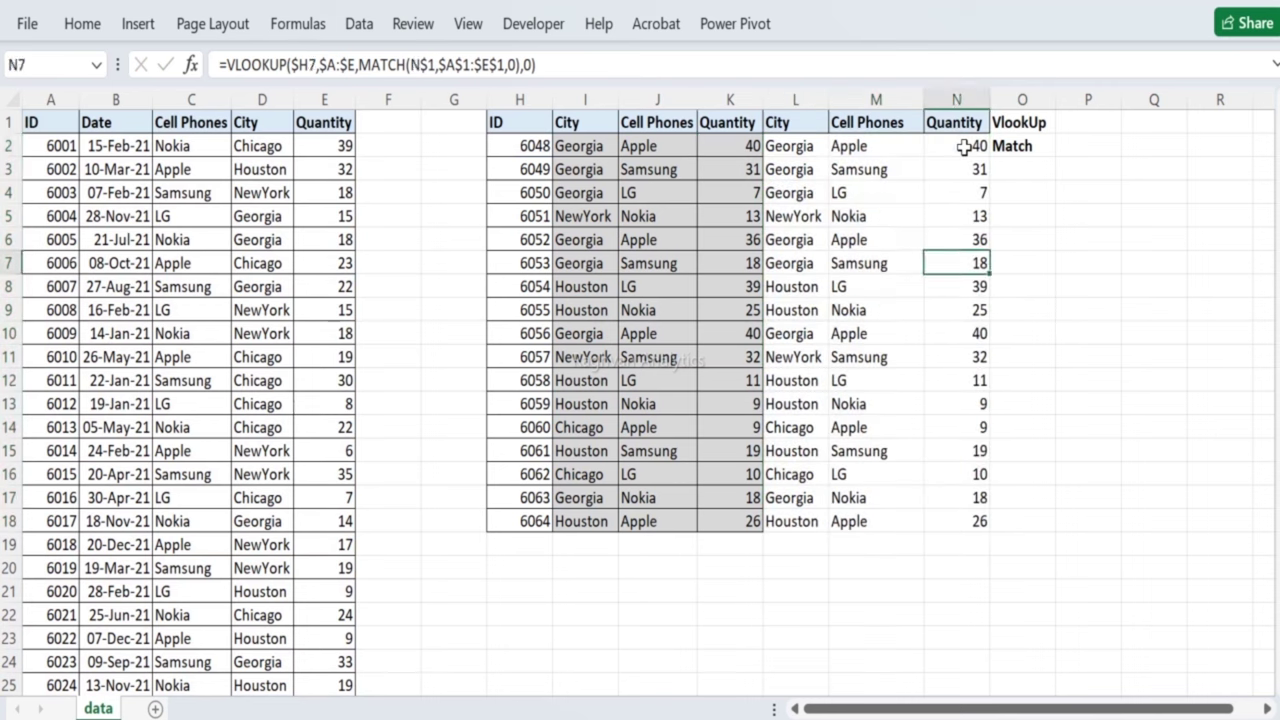
{"action": "key", "text": "Left"}
{"action": "key", "text": "Left"}
{"action": "key", "text": "Right"}
{"action": "key", "text": "Up"}
{"action": "key", "text": "Up"}
{"action": "key", "text": "Up"}
{"action": "key", "text": "Up"}
{"action": "key", "text": "Up"}
{"action": "key", "text": "Up"}
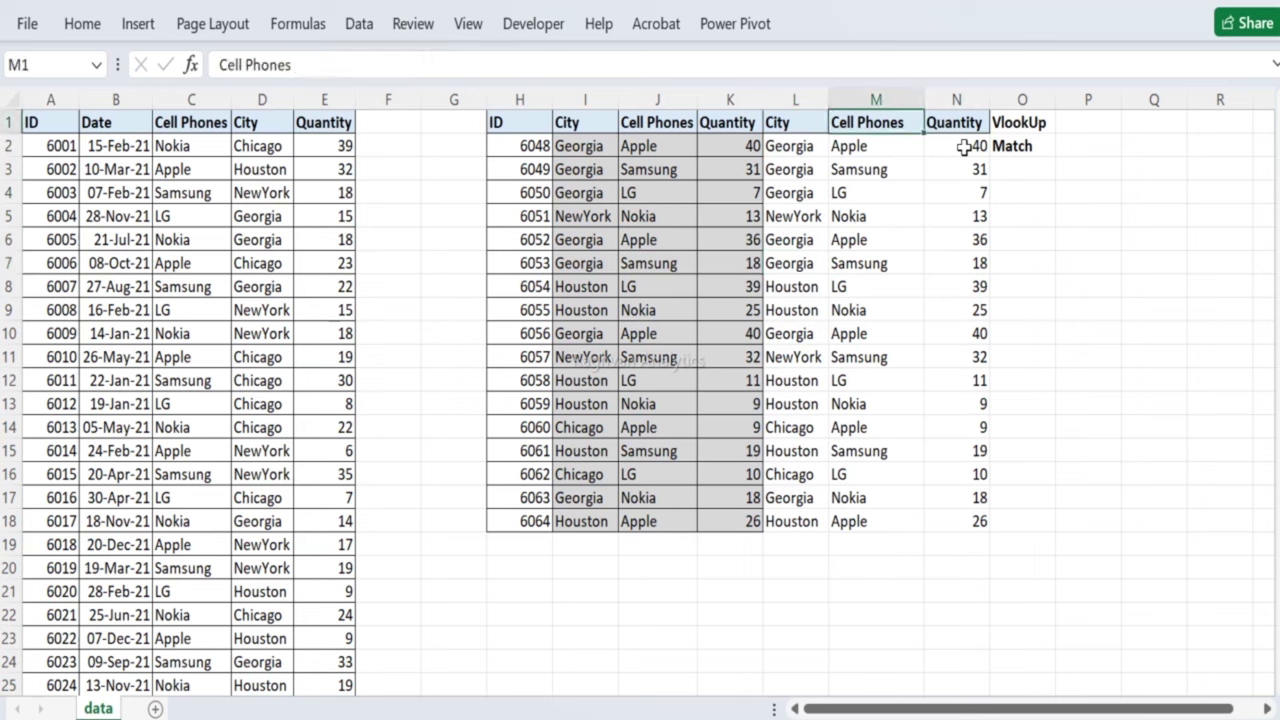
{"action": "key", "text": "Right"}
{"action": "key", "text": "Right"}
{"action": "key", "text": "Left"}
{"action": "key", "text": "Left"}
{"action": "key", "text": "Left"}
{"action": "key", "text": "Down"}
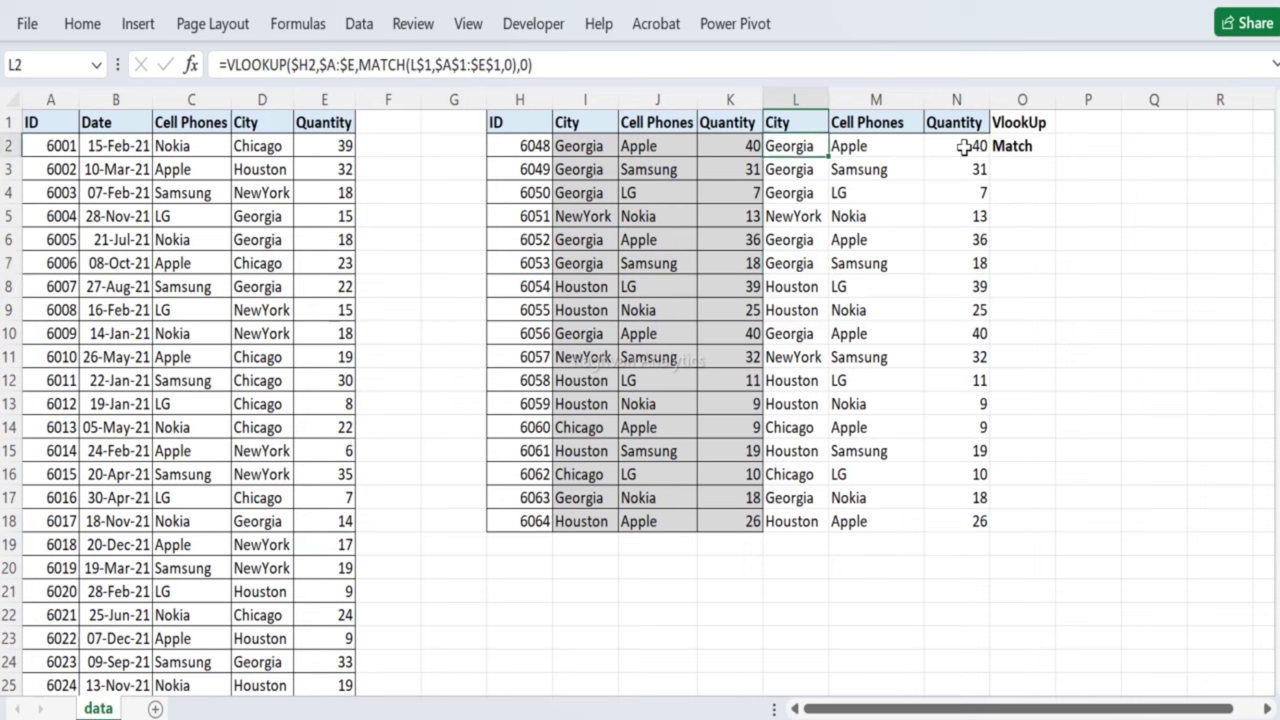
{"action": "key", "text": "Right"}
{"action": "key", "text": "Right"}
Step: Move the VlookUp and Match labels from O1:O2 to R1:R2
{"action": "key", "text": "Right"}
{"action": "key", "text": "Left"}
{"action": "key", "text": "Left"}
{"action": "key", "text": "Left"}
{"action": "key", "text": "Left"}
{"action": "key", "text": "Left"}
{"action": "key", "text": "Right"}
{"action": "key", "text": "Right"}
{"action": "key", "text": "Up"}
{"action": "key", "text": "Right"}
{"action": "key", "text": "Right"}
{"action": "key", "text": "Right"}
{"action": "key", "text": "shift+Down"}
{"action": "key", "text": "ctrl+c"}
{"action": "key", "text": "Right"}
{"action": "key", "text": "Right"}
{"action": "key", "text": "Right"}
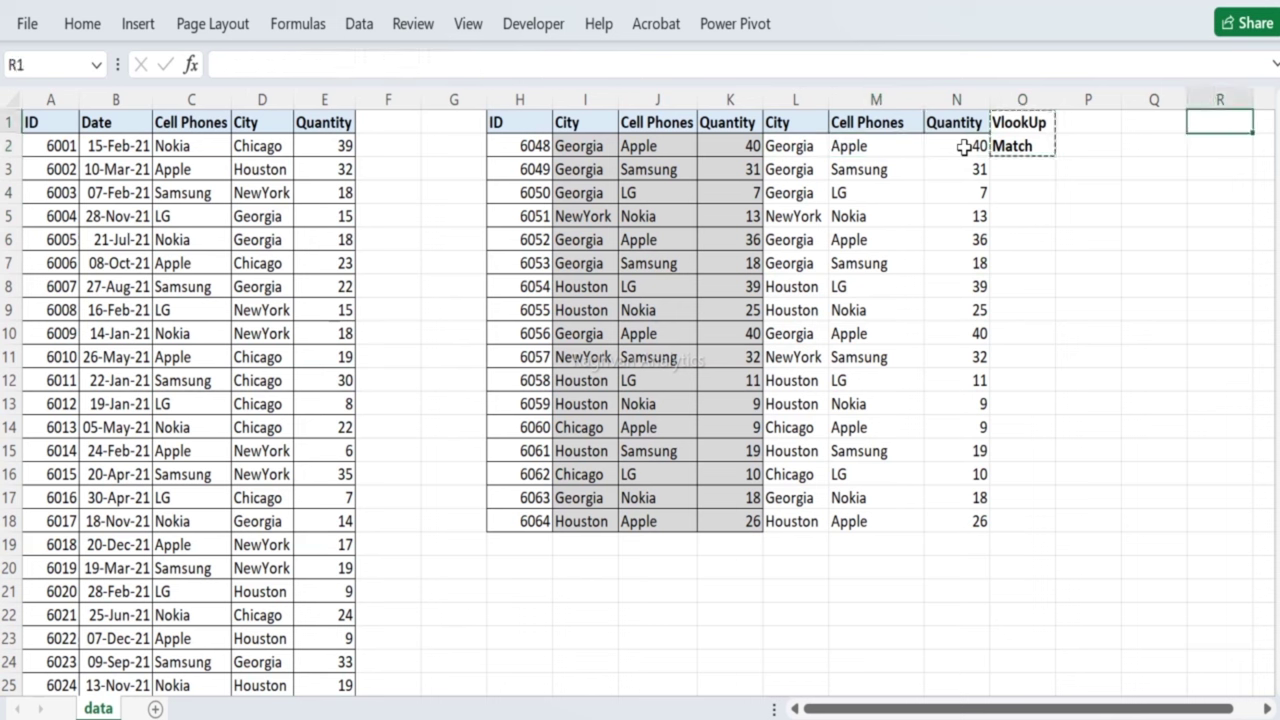
{"action": "key", "text": "ctrl+v"}
{"action": "key", "text": "Left"}
{"action": "key", "text": "Left"}
{"action": "key", "text": "Left"}
{"action": "key", "text": "shift+Down"}
{"action": "key", "text": "Delete"}
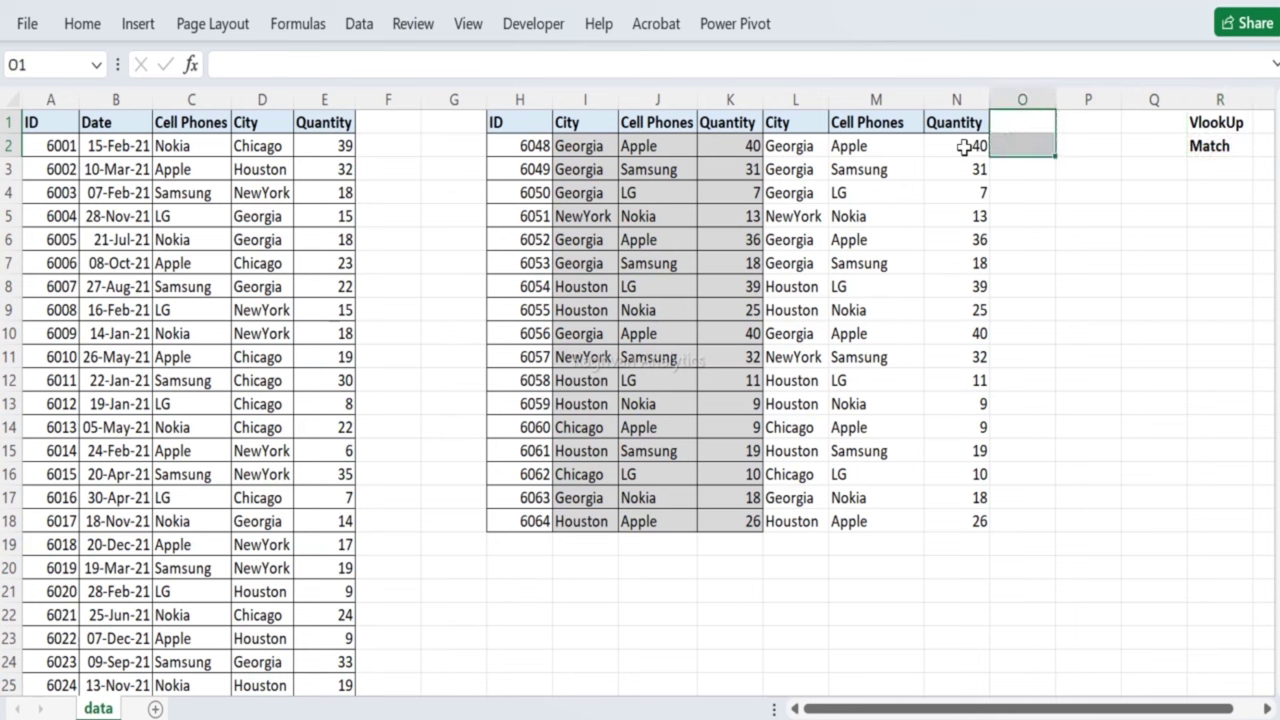
Step: Clear the lookup results from L2:N18, leaving only the headers
{"action": "key", "text": "Left"}
{"action": "key", "text": "Left"}
{"action": "key", "text": "Down"}
{"action": "key", "text": "Left"}
{"action": "key", "text": "shift+Right"}
{"action": "key", "text": "shift+Right"}
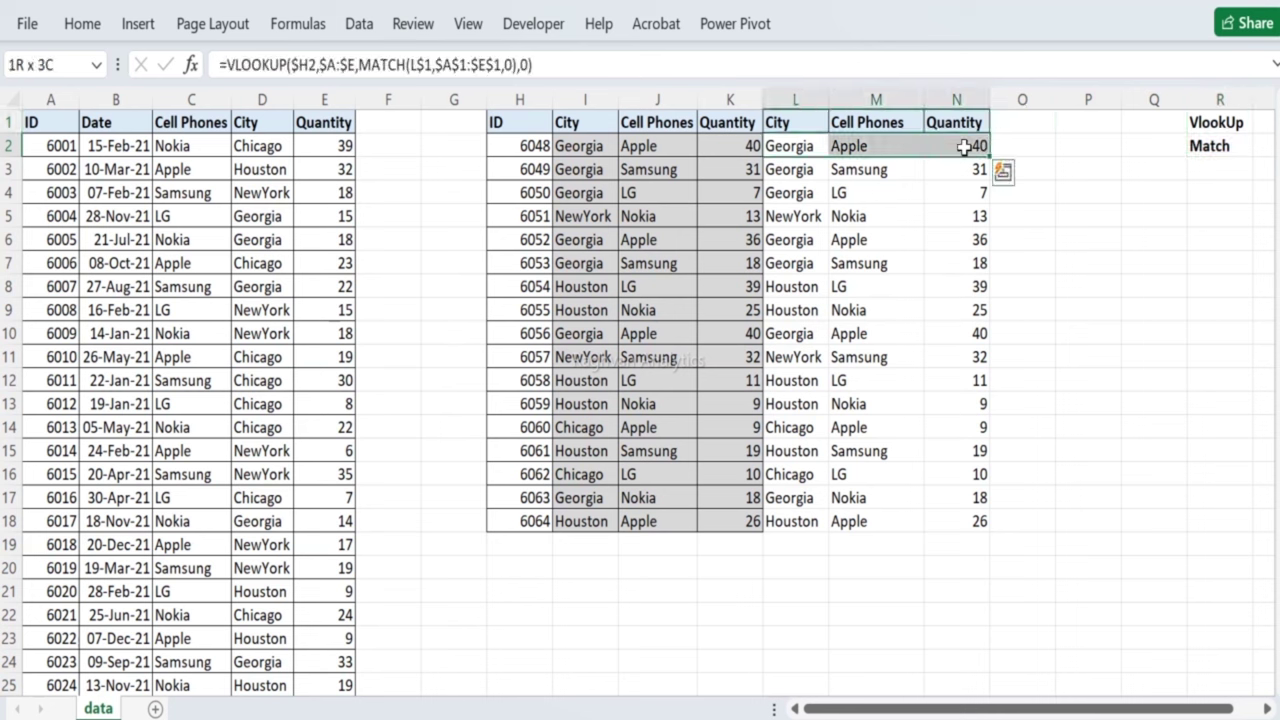
{"action": "key", "text": "ctrl+shift+Down"}
{"action": "key", "text": "Delete"}
{"action": "key", "text": "Left"}
{"action": "key", "text": "Right"}
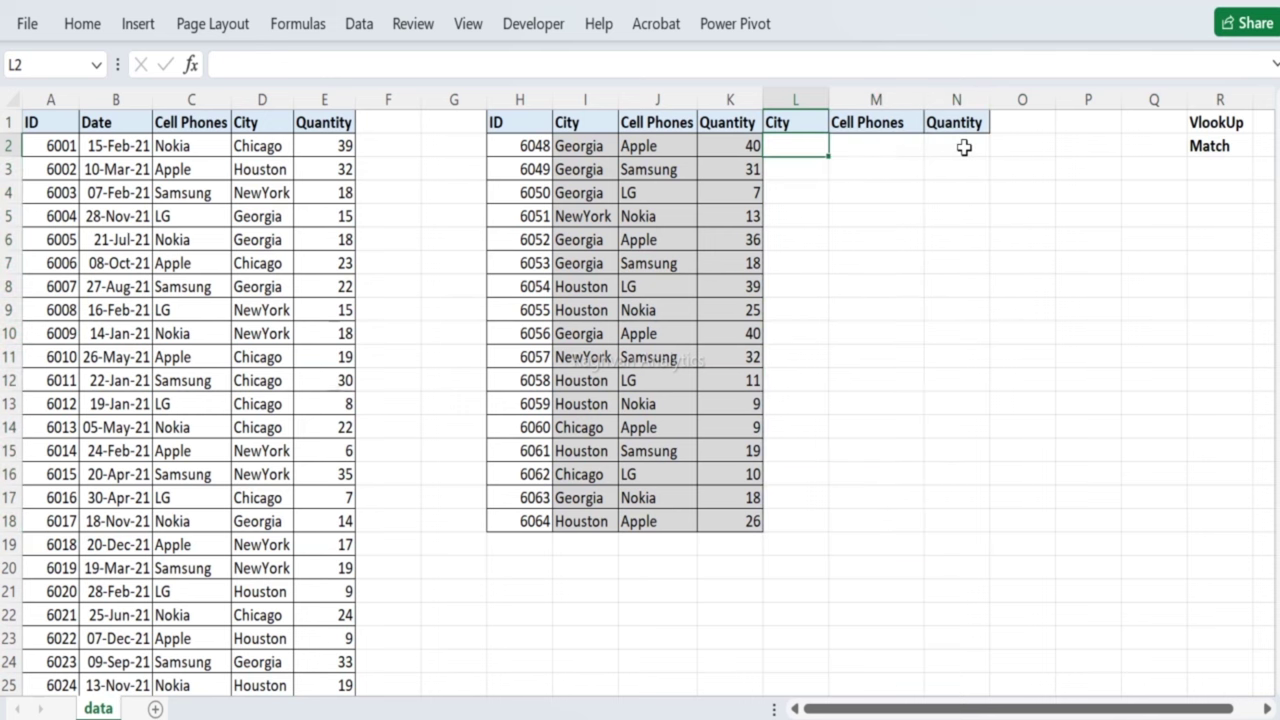
Step: Enter =VLOOKUP($H2,$A:$E,4,0) in L2
{"action": "type", "text": "=vl"}
{"action": "key", "text": "Tab"}
{"action": "key", "text": "Left"}
{"action": "key", "text": "Left"}
{"action": "key", "text": "Left"}
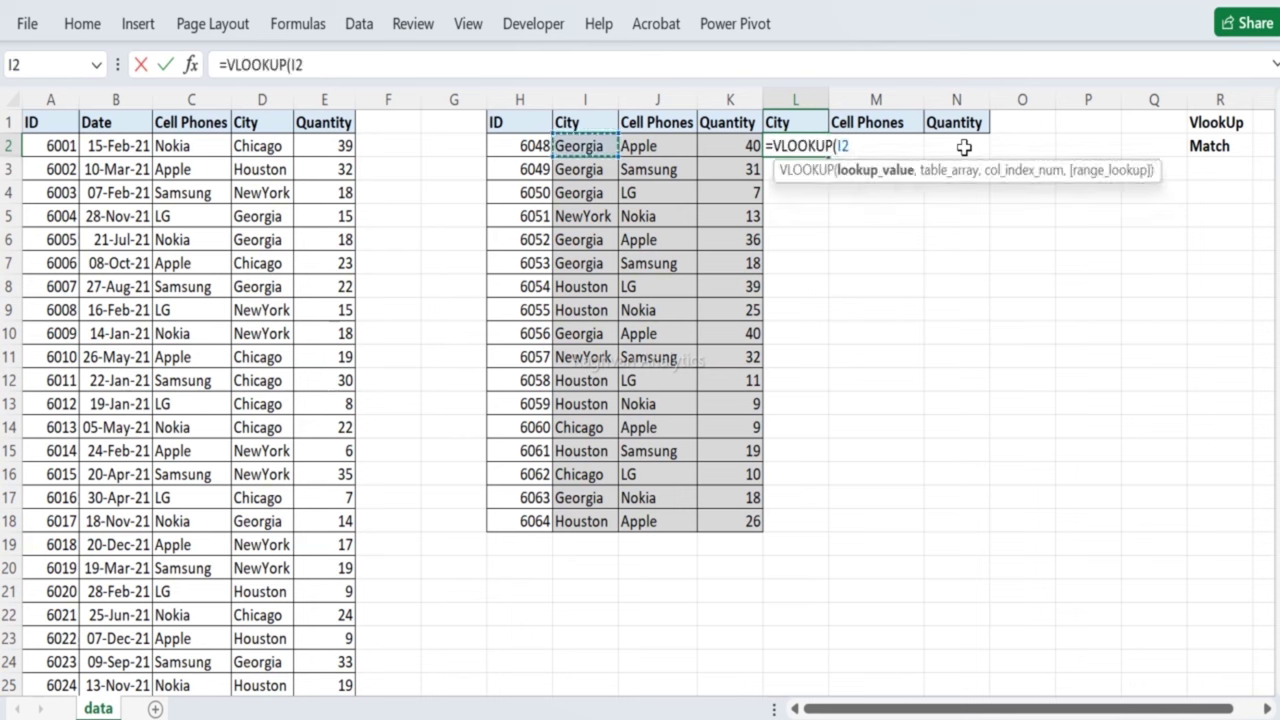
{"action": "key", "text": "Left"}
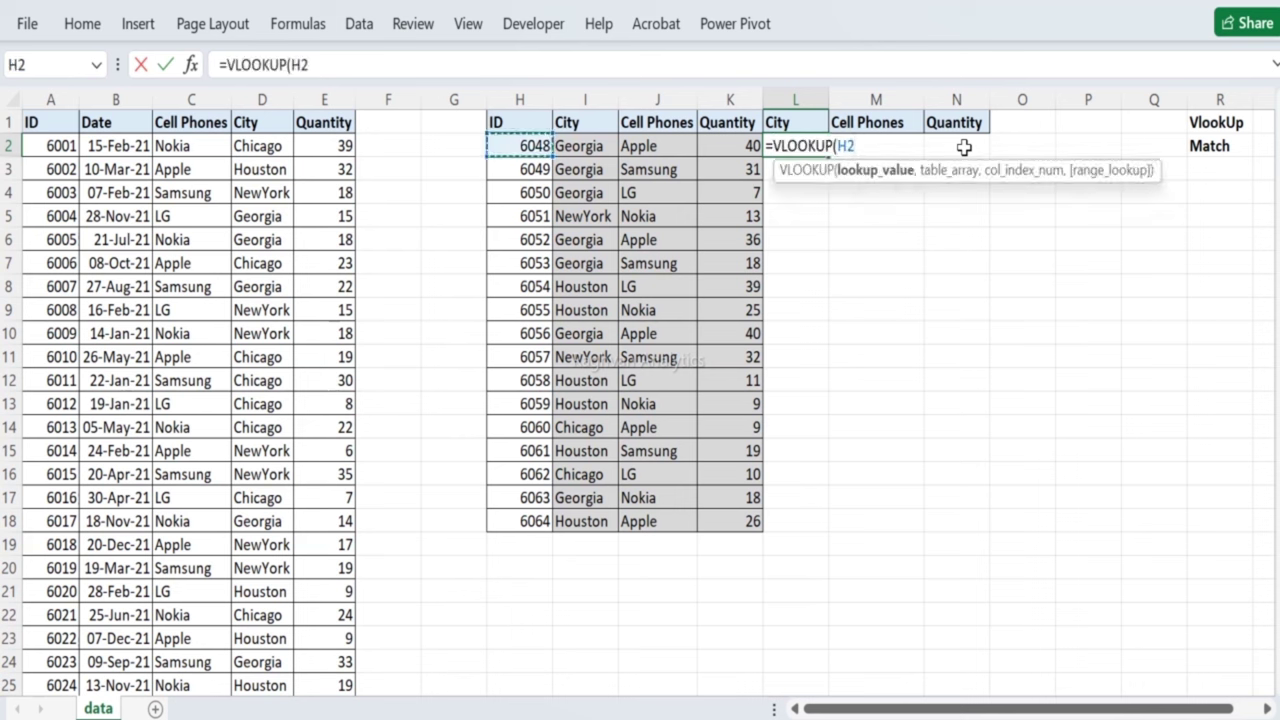
{"action": "left_click", "coordinate": [840, 147]}
{"action": "type", "text": "$H2"}
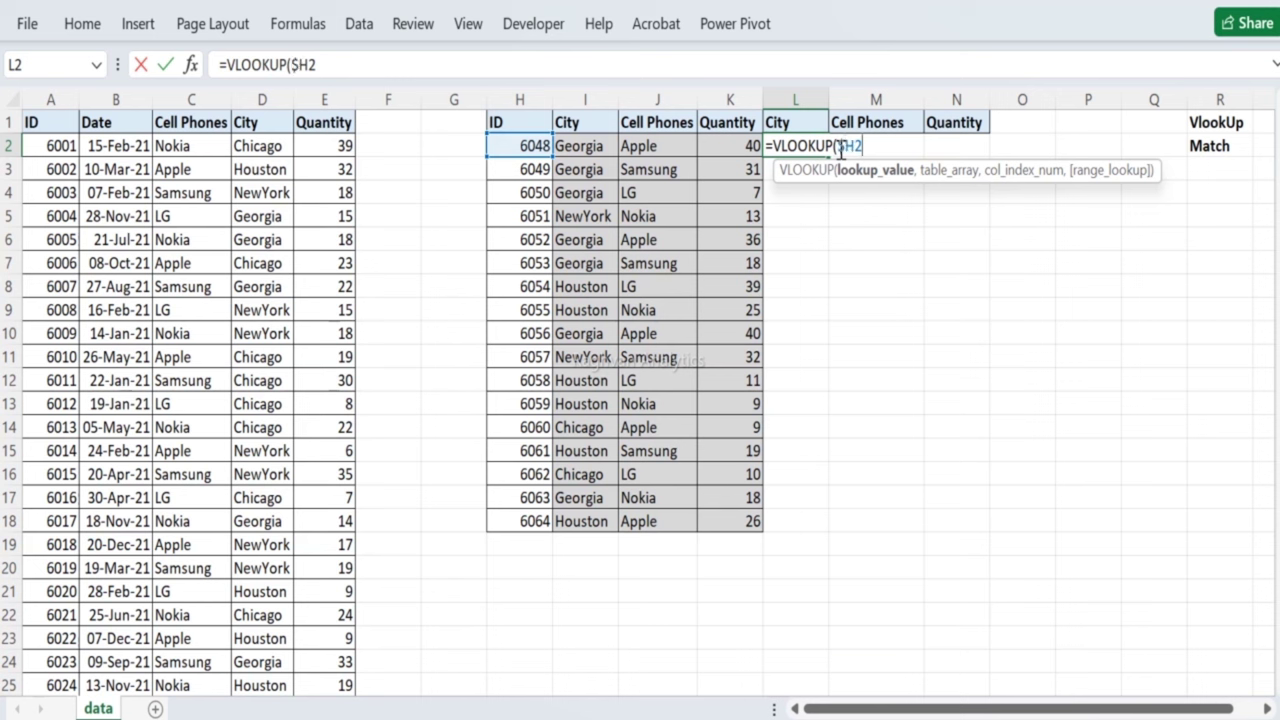
{"action": "type", "text": ","}
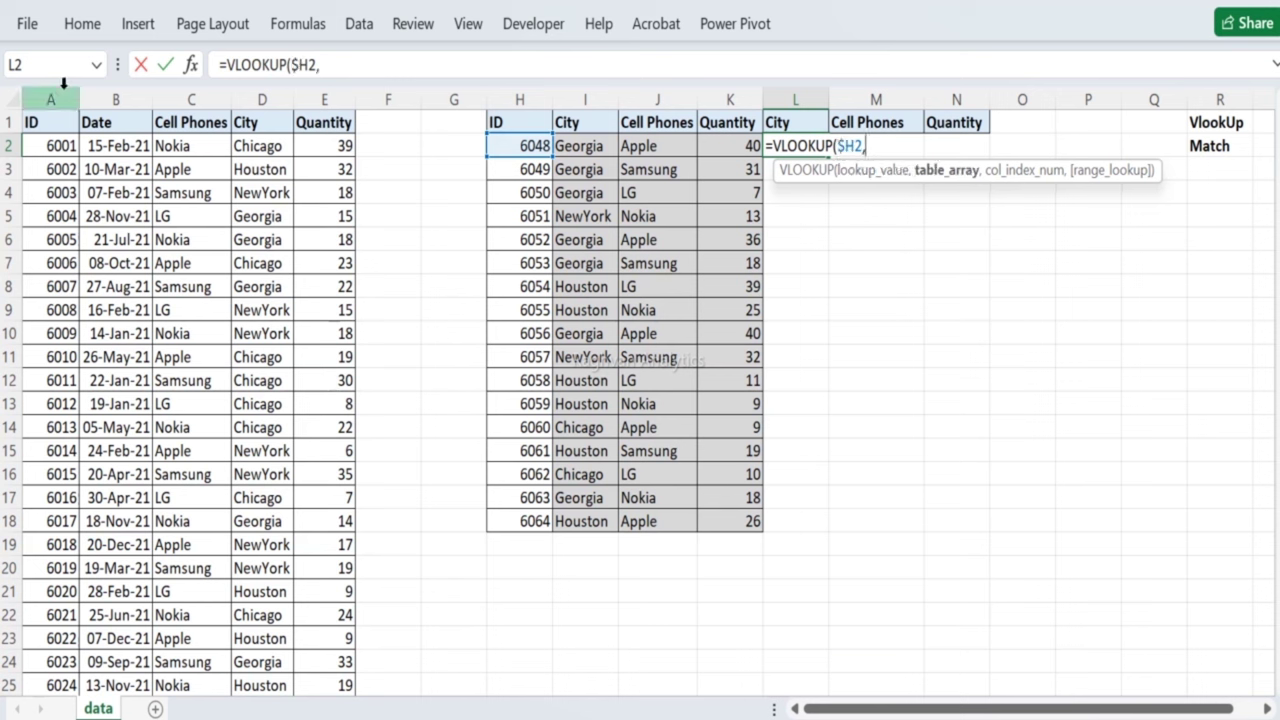
{"action": "left_click_drag", "start_coordinate": [46, 92], "coordinate": [320, 94]}
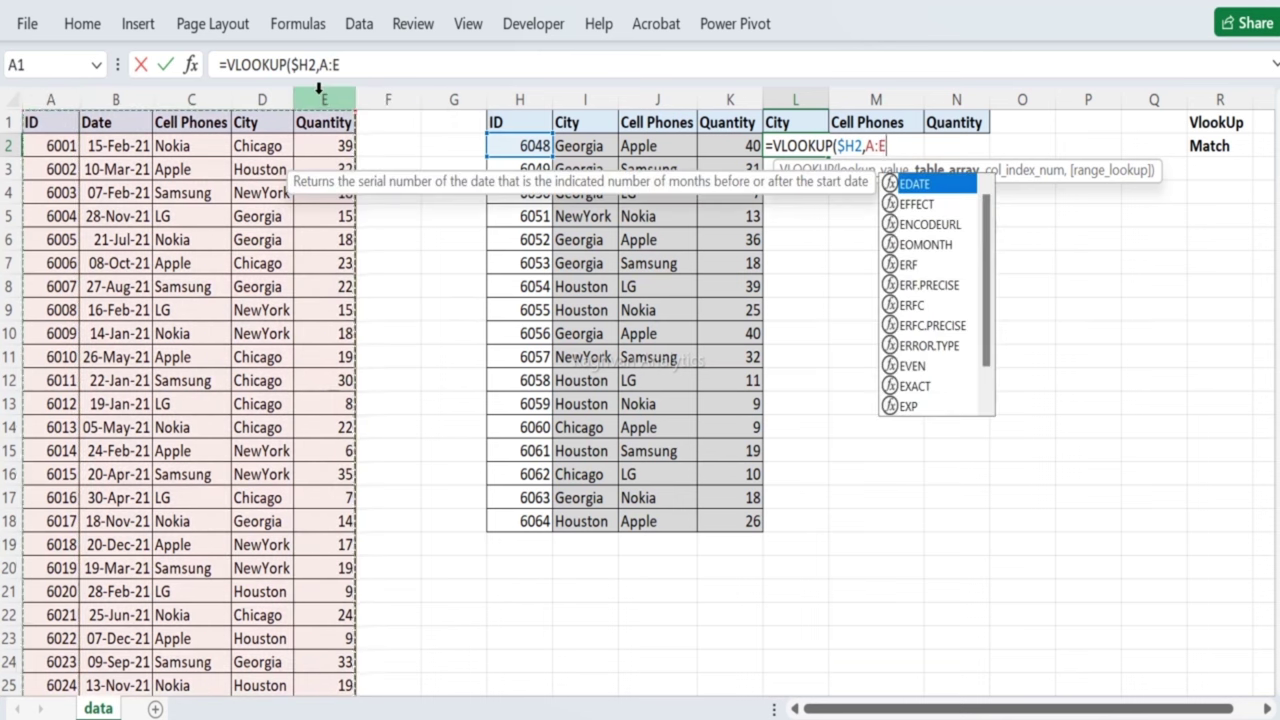
{"action": "key", "text": "F4"}
{"action": "type", "text": ","}
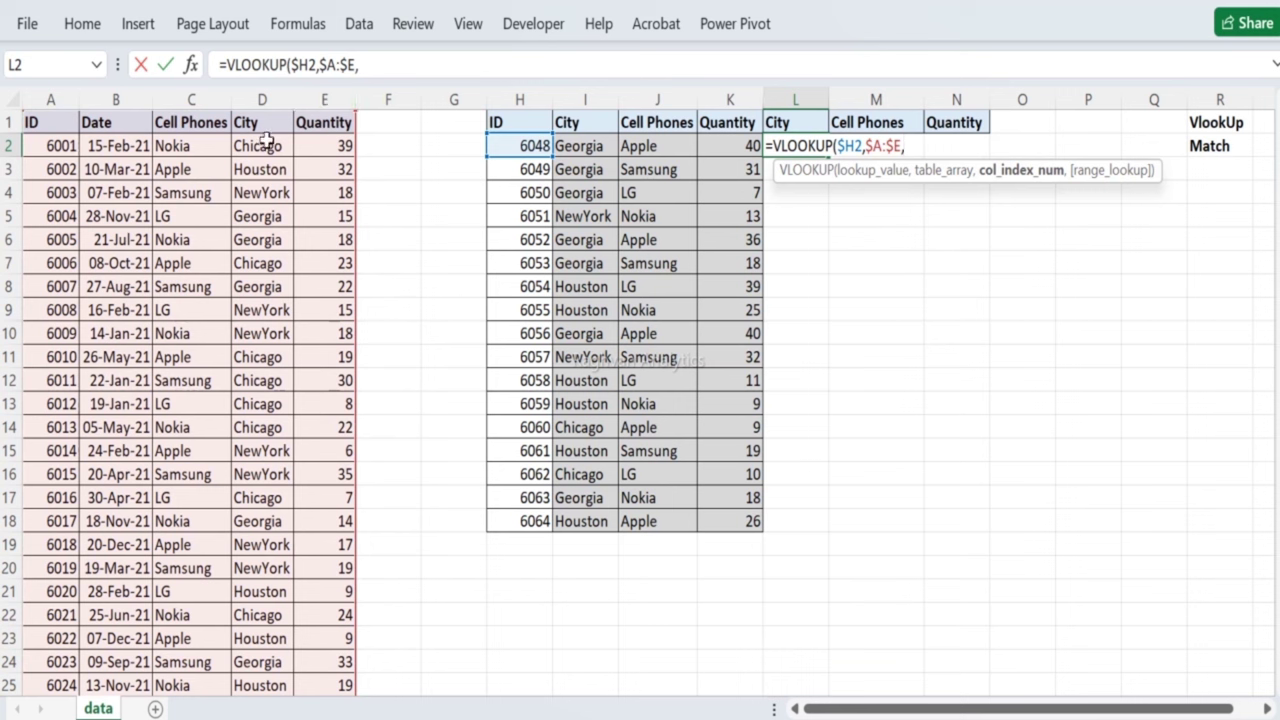
{"action": "type", "text": "4,"}
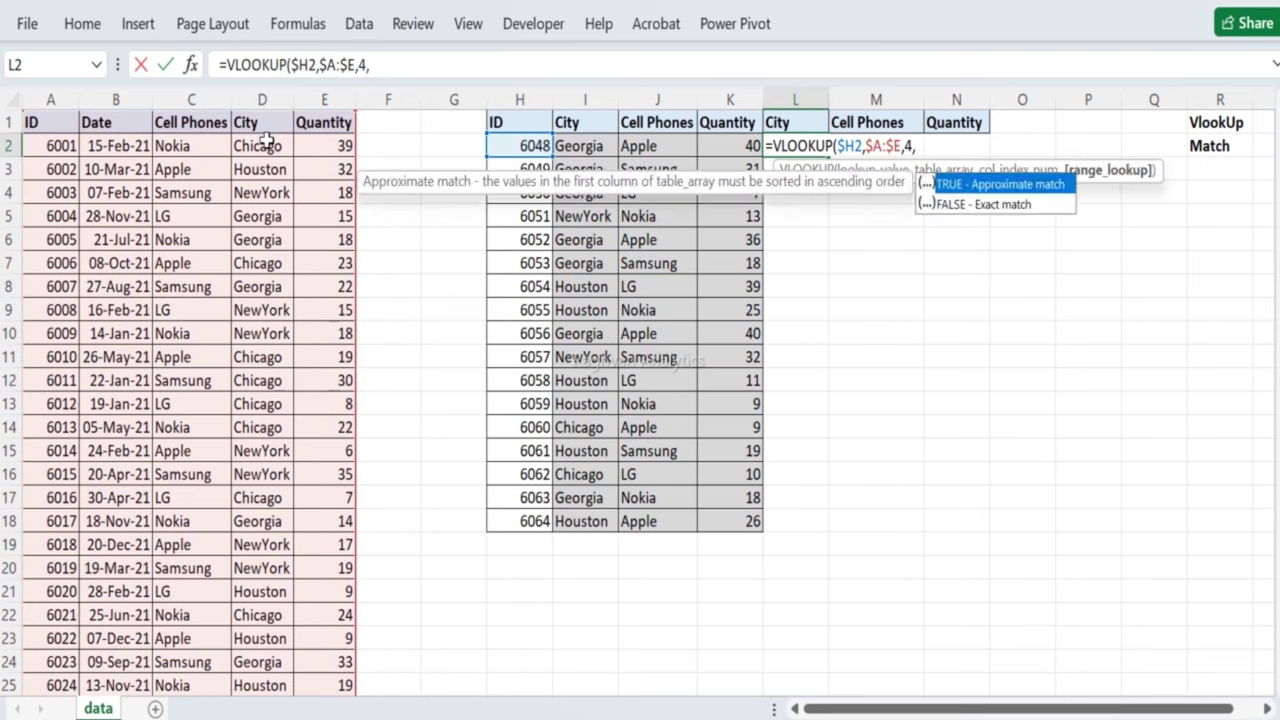
{"action": "key", "text": "Return"}
{"action": "key", "text": "Up"}
Step: Copy L2's formula across L2:N18 so all three columns show city names
{"action": "key", "text": "ctrl+c"}
{"action": "key", "text": "shift+Right"}
{"action": "key", "text": "shift+Right"}
{"action": "key", "text": "shift+Down"}
{"action": "key", "text": "shift+Down"}
{"action": "key", "text": "shift+Down"}
{"action": "key", "text": "shift+Down"}
{"action": "key", "text": "shift+Down"}
{"action": "key", "text": "shift+Down"}
{"action": "key", "text": "shift+Down"}
{"action": "key", "text": "shift+Down"}
{"action": "key", "text": "shift+Down"}
{"action": "key", "text": "shift+Down"}
{"action": "key", "text": "shift+Down"}
{"action": "key", "text": "shift+Down"}
{"action": "key", "text": "shift+Down"}
{"action": "key", "text": "shift+Down"}
{"action": "key", "text": "shift+Down"}
{"action": "key", "text": "shift+Down"}
{"action": "key", "text": "ctrl+v"}
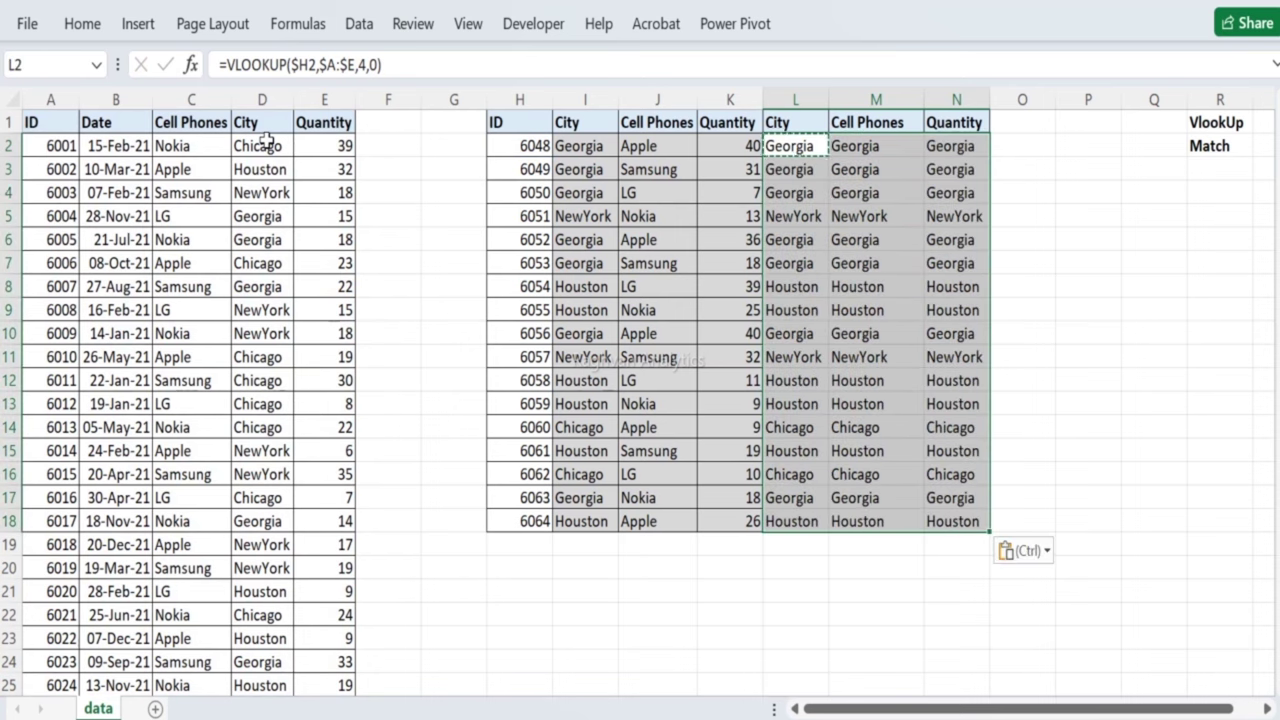
{"action": "key", "text": "Right"}
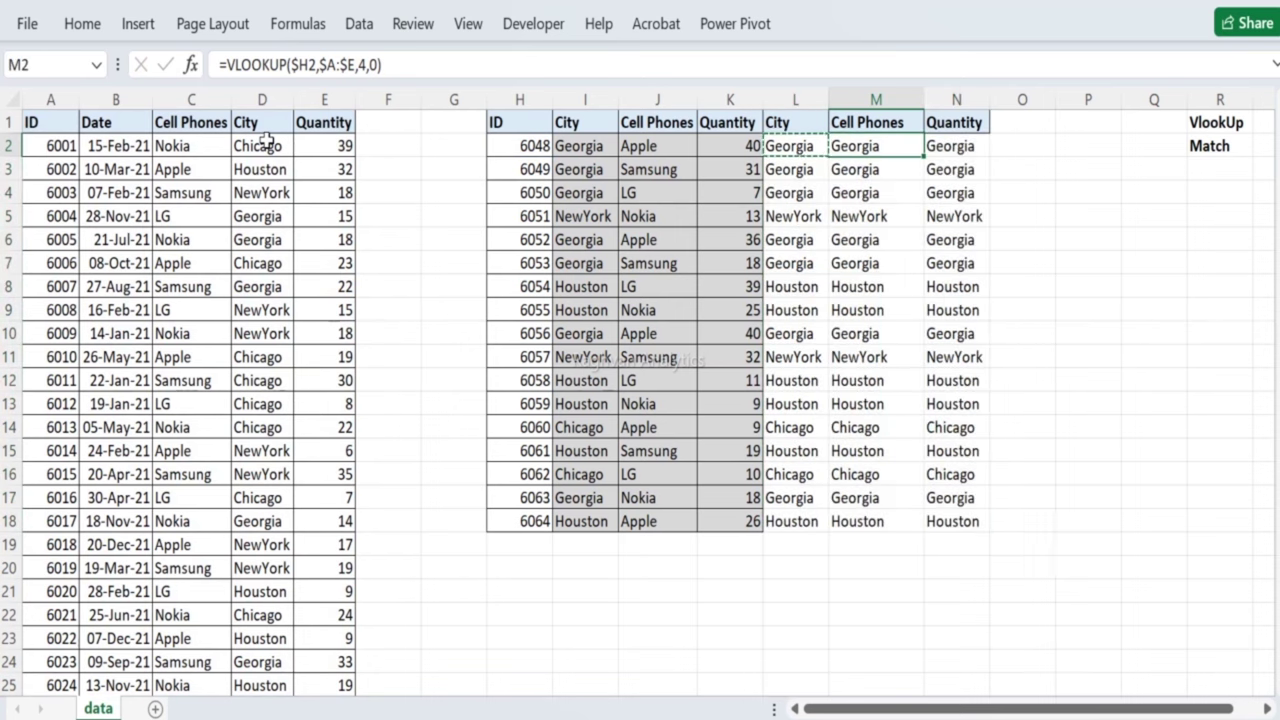
{"action": "key", "text": "F2"}
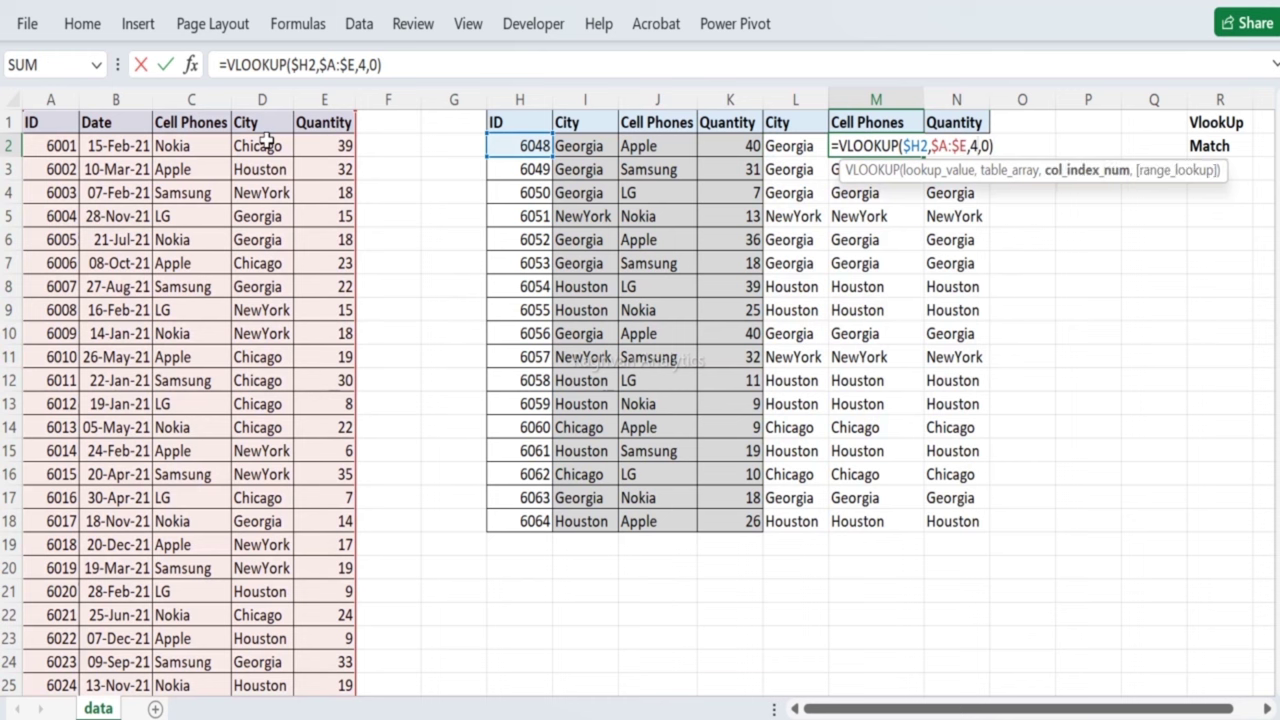
Step: Change M2's column index to 3 and fill it down to M18 for phone brands
{"action": "key", "text": "BackSpace"}
{"action": "type", "text": "3"}
{"action": "key", "text": "Return"}
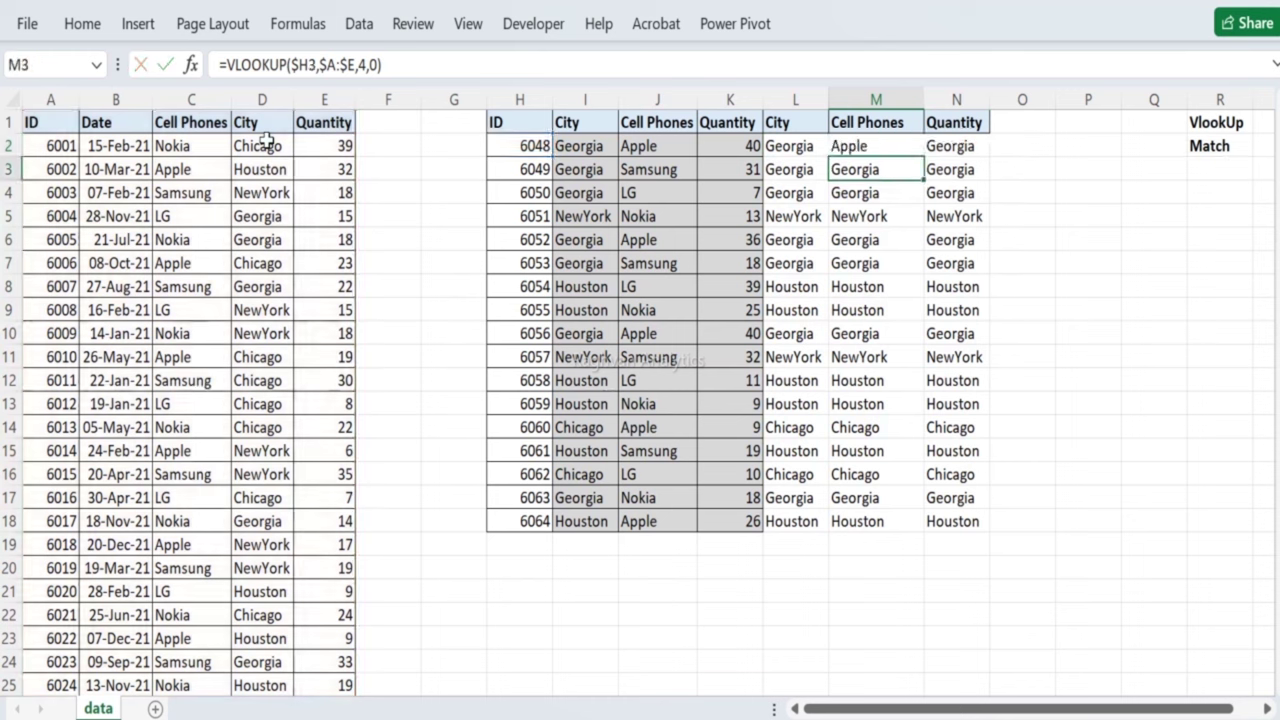
{"action": "key", "text": "Up"}
{"action": "key", "text": "ctrl+shift+Down"}
{"action": "key", "text": "ctrl+d"}
Step: Change N2's column index to 5 and copy it down to N18 for quantities
{"action": "key", "text": "Right"}
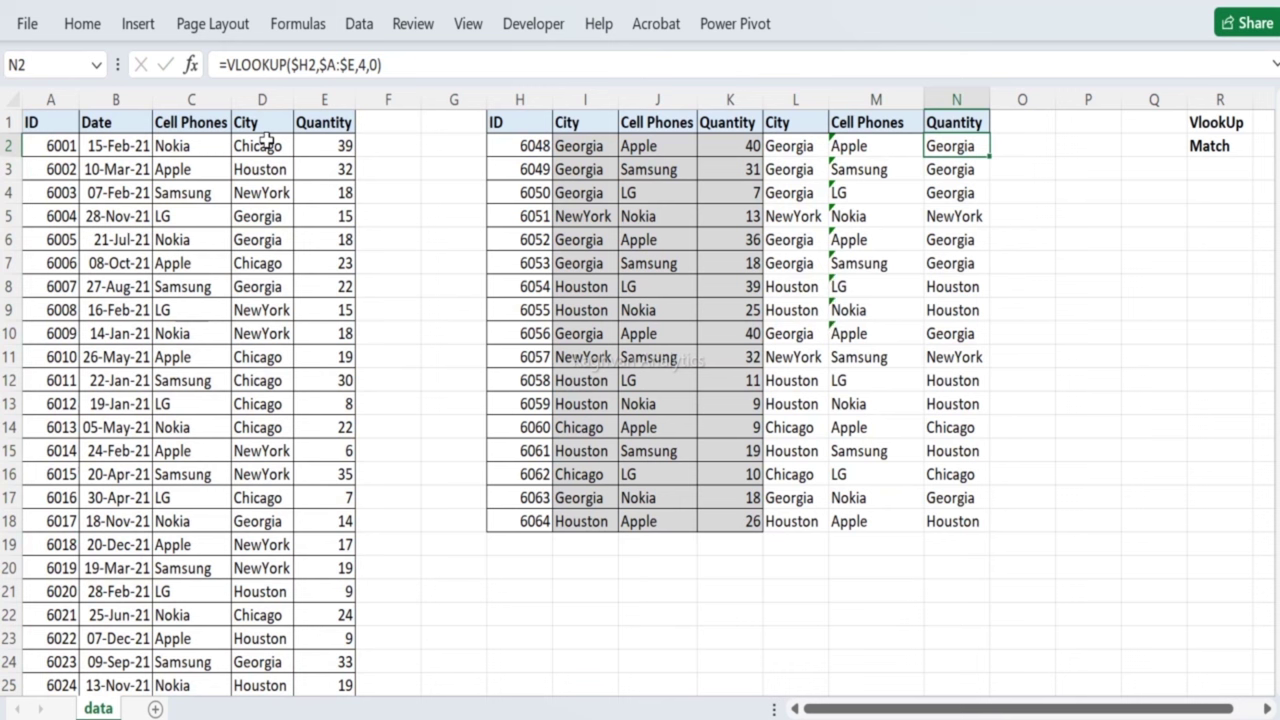
{"action": "key", "text": "F2"}
{"action": "key", "text": "BackSpace"}
{"action": "type", "text": "5"}
{"action": "key", "text": "Return"}
{"action": "key", "text": "Up"}
{"action": "key", "text": "ctrl+c"}
{"action": "key", "text": "ctrl+shift+Down"}
{"action": "key", "text": "ctrl+v"}
{"action": "key", "text": "Escape"}
Step: Review the City, Cell Phones and Quantity headers and row 2 results, ending at the ID header
{"action": "key", "text": "Left"}
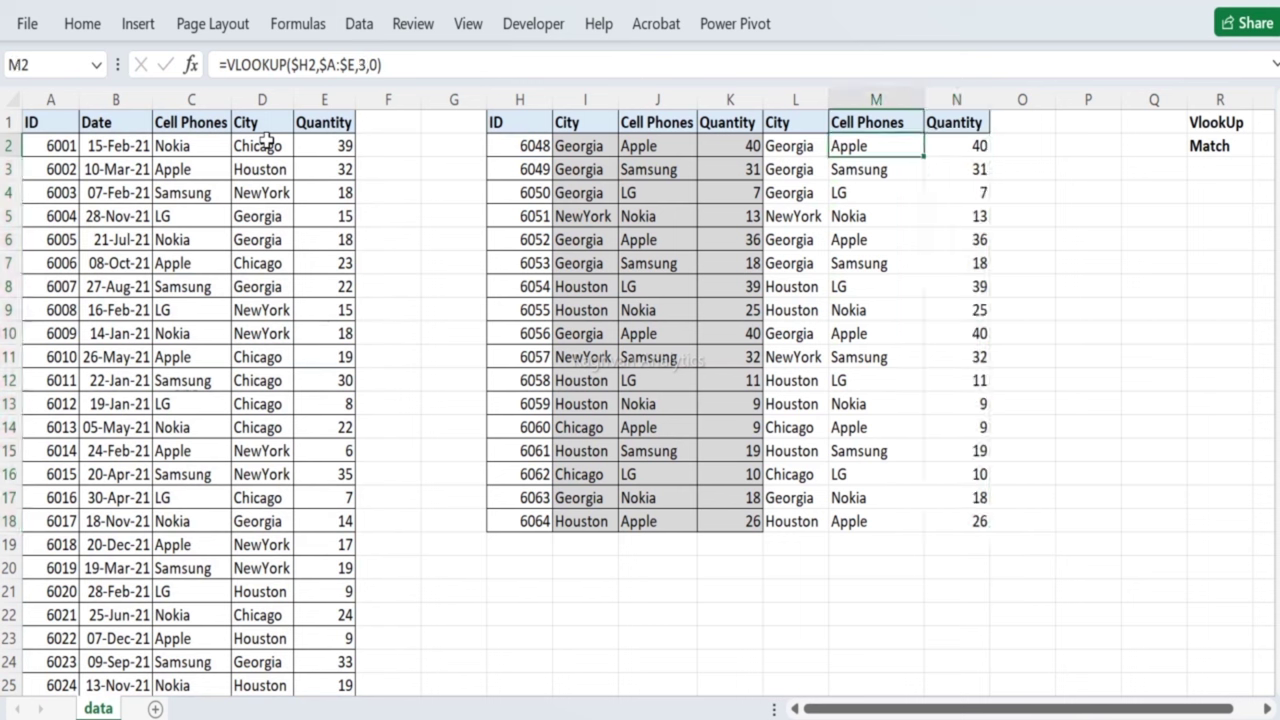
{"action": "key", "text": "Left"}
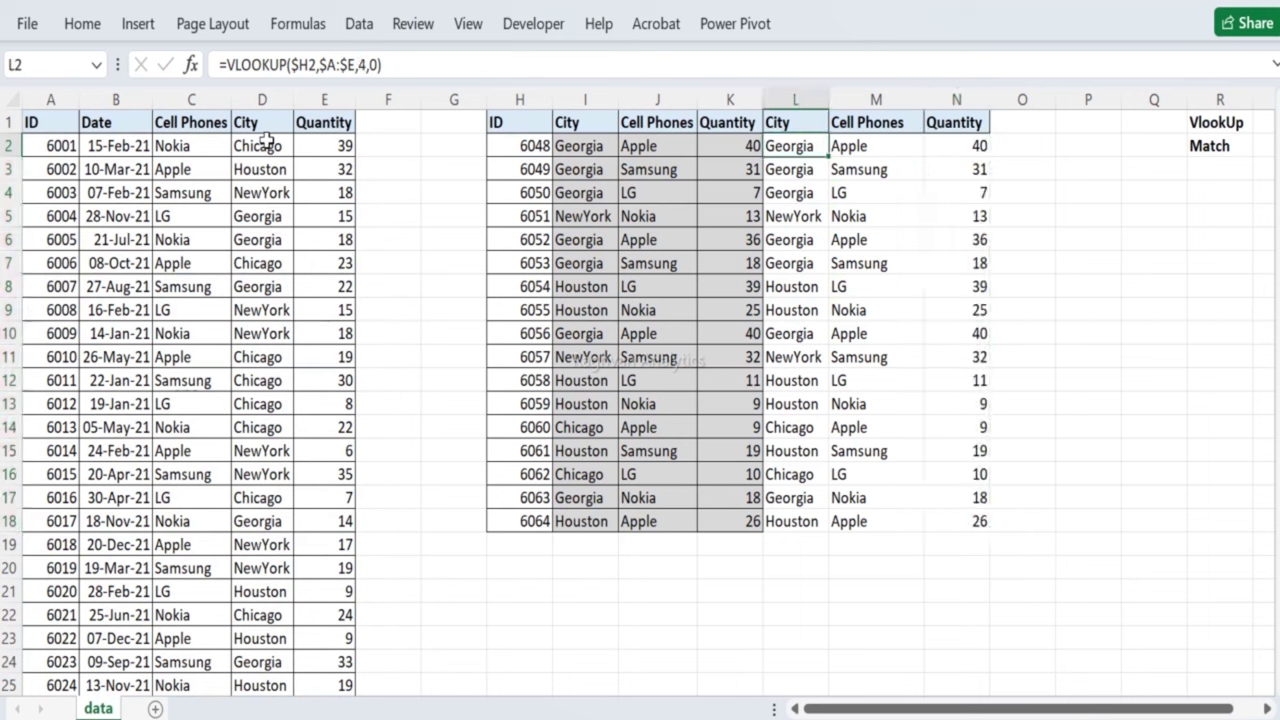
{"action": "key", "text": "Up"}
{"action": "key", "text": "Right"}
{"action": "key", "text": "Left"}
{"action": "key", "text": "Right"}
{"action": "key", "text": "Right"}
{"action": "key", "text": "Left"}
{"action": "key", "text": "Left"}
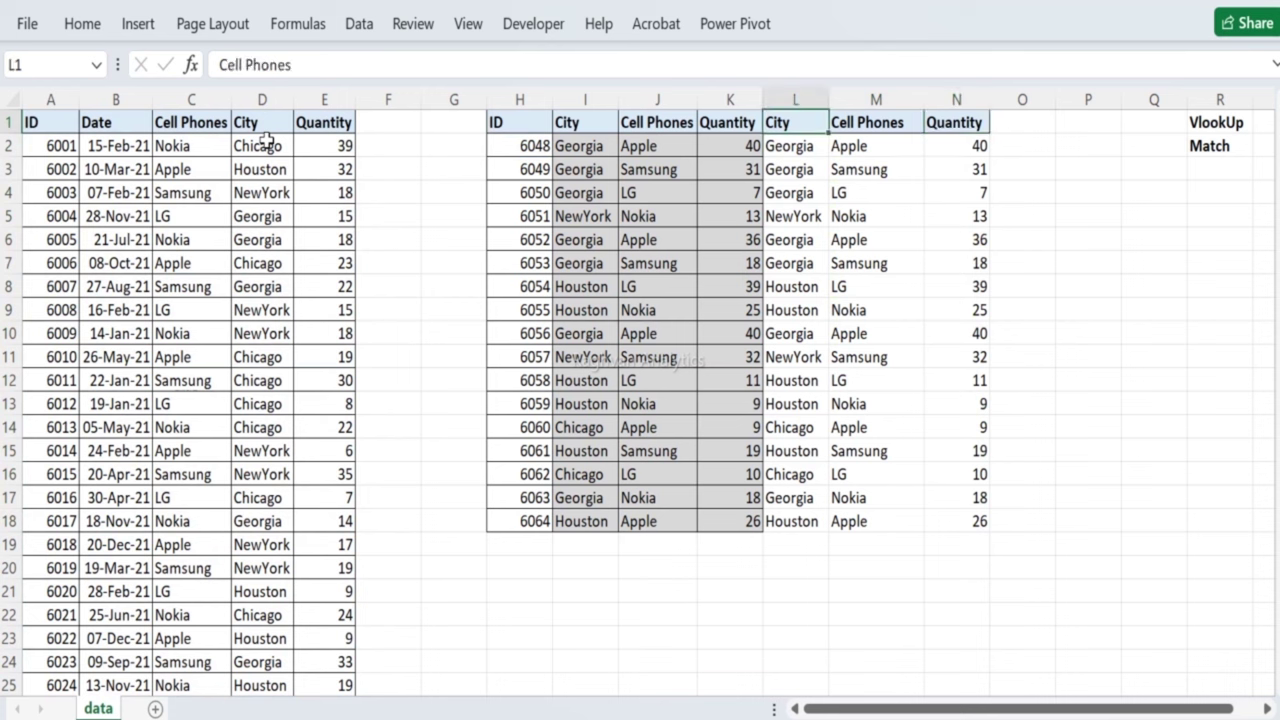
{"action": "key", "text": "Right"}
{"action": "key", "text": "Right"}
{"action": "key", "text": "Right"}
{"action": "key", "text": "Left"}
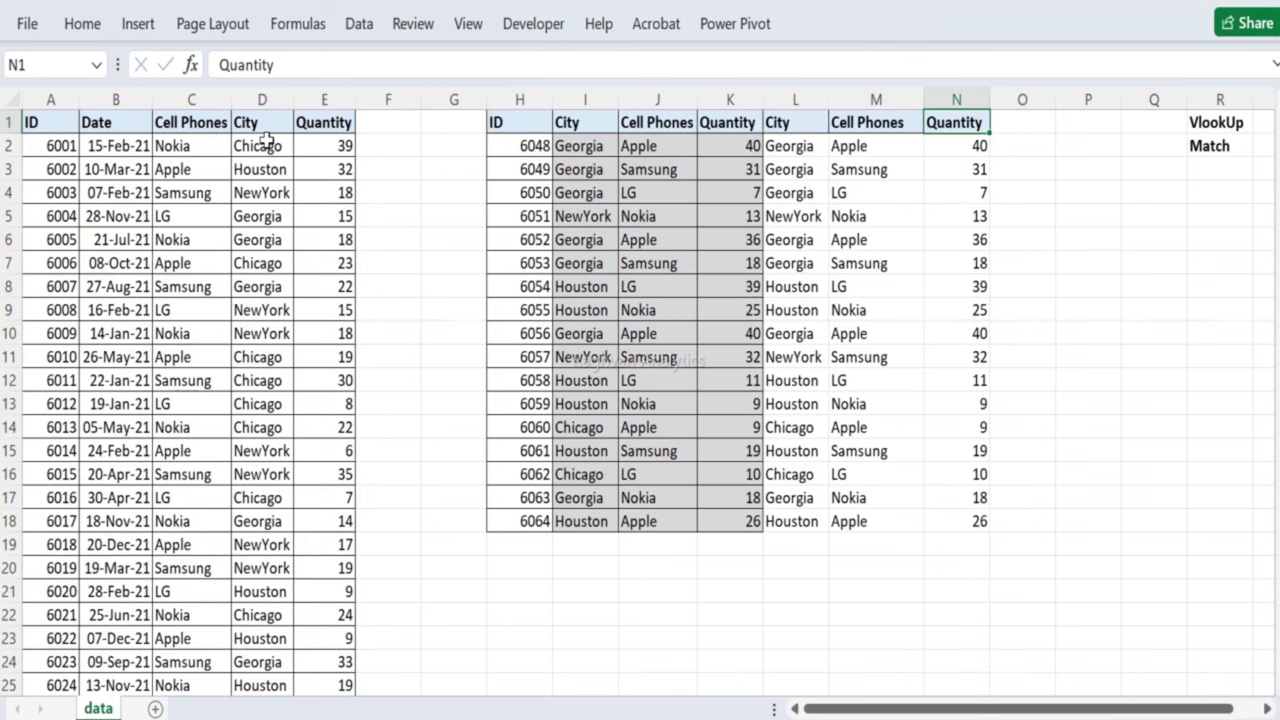
{"action": "key", "text": "Right"}
{"action": "key", "text": "Right"}
{"action": "key", "text": "Right"}
{"action": "key", "text": "Right"}
{"action": "key", "text": "Right"}
{"action": "key", "text": "Right"}
{"action": "key", "text": "Right"}
{"action": "key", "text": "Right"}
{"action": "key", "text": "Right"}
{"action": "key", "text": "Right"}
{"action": "key", "text": "Right"}
{"action": "key", "text": "Right"}
{"action": "key", "text": "Right"}
{"action": "key", "text": "Left"}
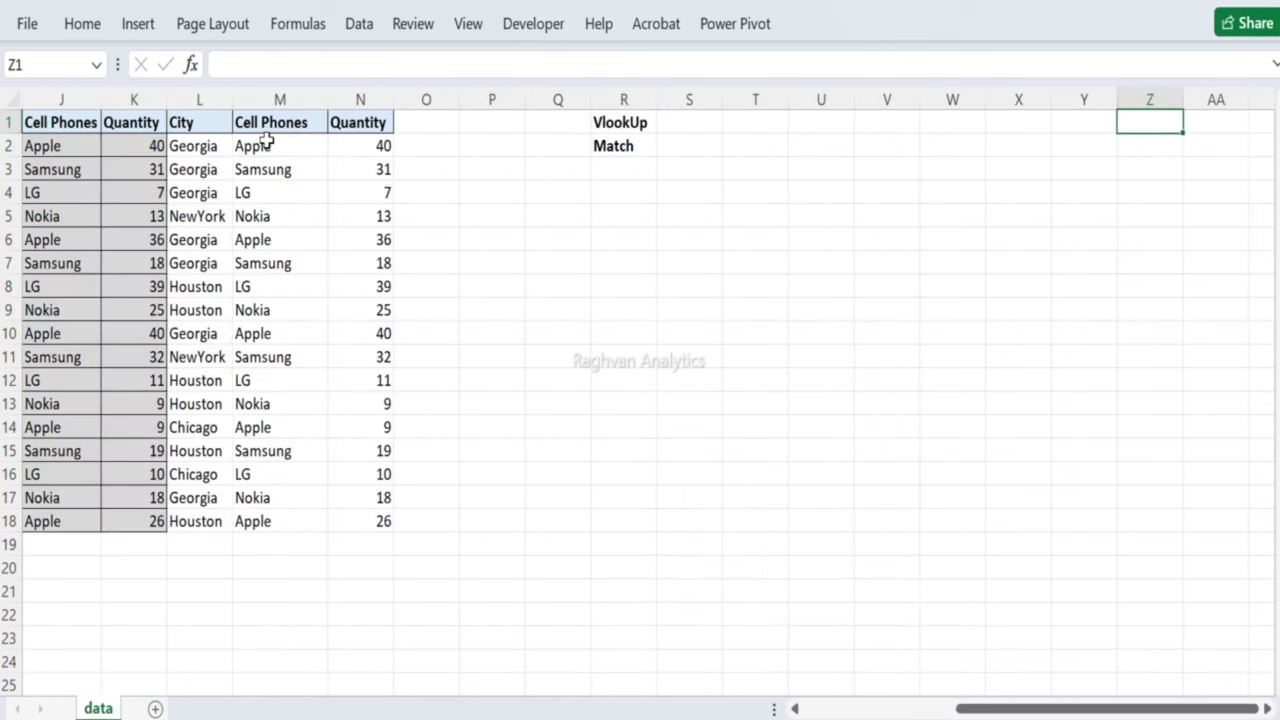
{"action": "key", "text": "Left"}
{"action": "key", "text": "Left"}
{"action": "key", "text": "Left"}
{"action": "key", "text": "Left"}
{"action": "key", "text": "Left"}
{"action": "key", "text": "Left"}
{"action": "key", "text": "Left"}
{"action": "key", "text": "Left"}
{"action": "key", "text": "Left"}
{"action": "key", "text": "Left"}
{"action": "key", "text": "Left"}
{"action": "key", "text": "Left"}
{"action": "key", "text": "Left"}
{"action": "key", "text": "Left"}
{"action": "key", "text": "Left"}
{"action": "key", "text": "Left"}
{"action": "key", "text": "Left"}
{"action": "key", "text": "Left"}
{"action": "key", "text": "Left"}
{"action": "key", "text": "Left"}
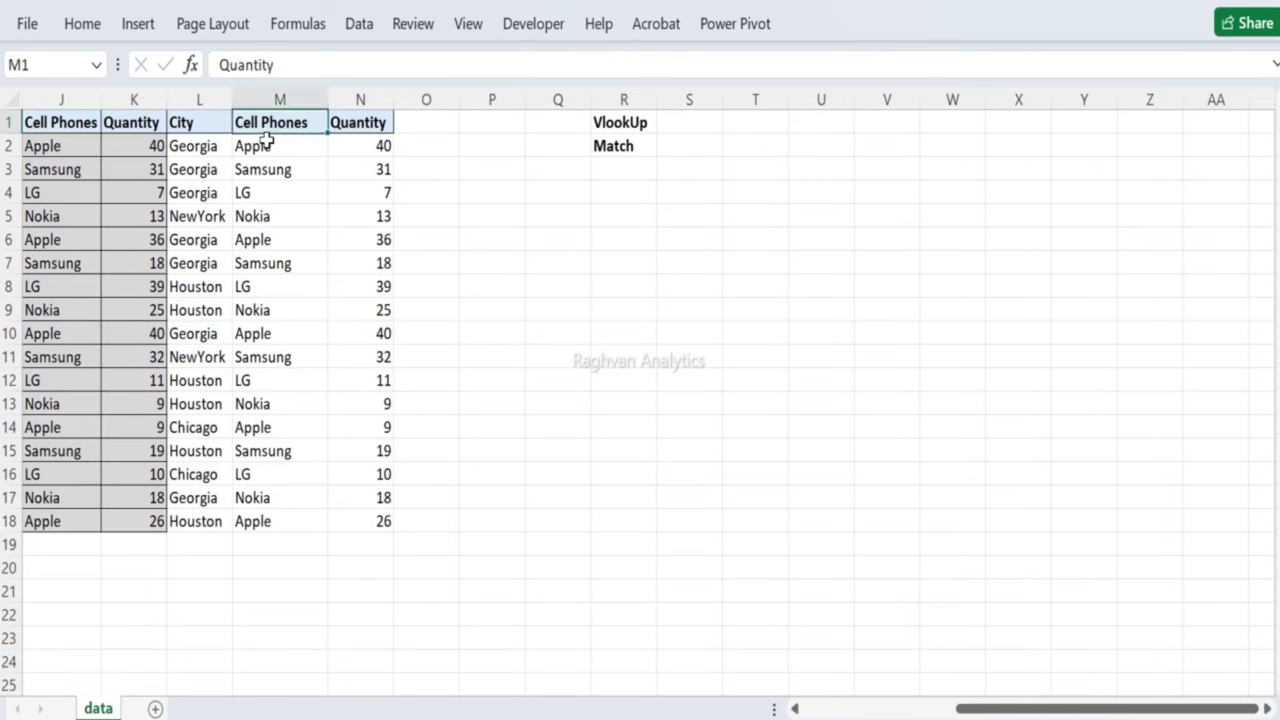
{"action": "key", "text": "Left"}
{"action": "key", "text": "Left"}
{"action": "key", "text": "Left"}
{"action": "key", "text": "Left"}
{"action": "key", "text": "Left"}
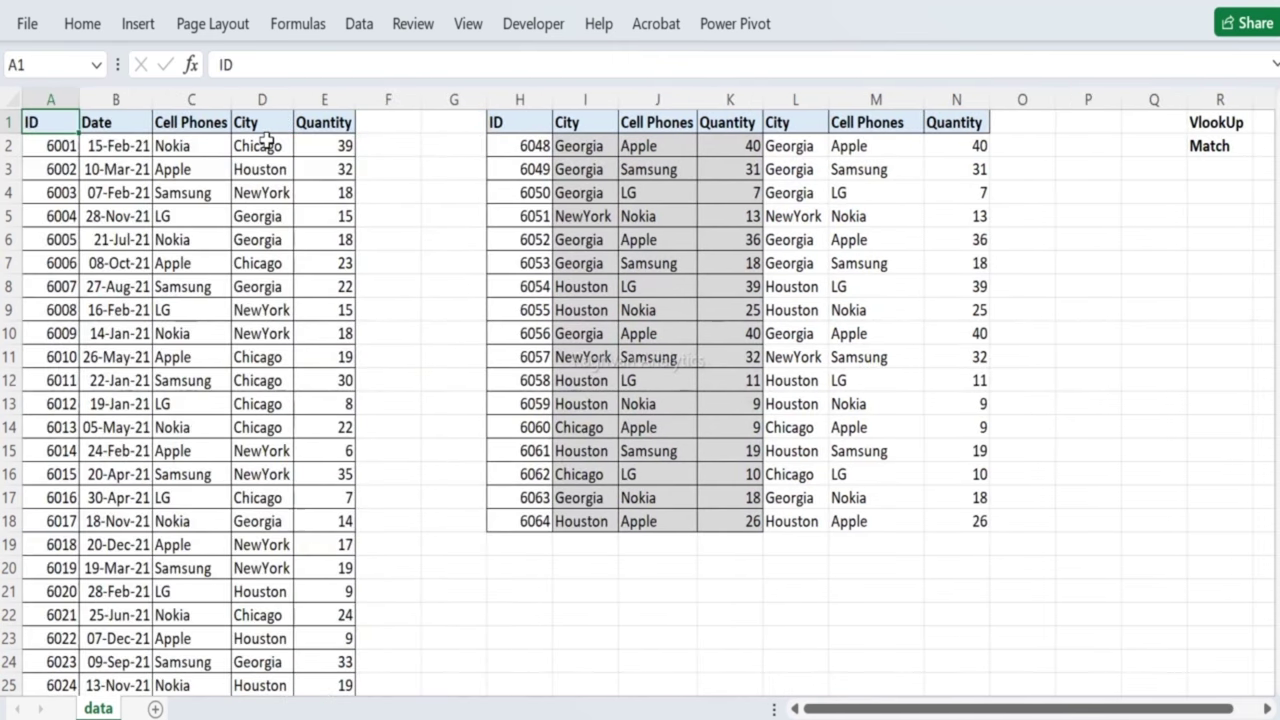
{"action": "key", "text": "Right"}
{"action": "key", "text": "Right"}
{"action": "key", "text": "Right"}
{"action": "key", "text": "Right"}
{"action": "key", "text": "Right"}
{"action": "key", "text": "Right"}
{"action": "key", "text": "Right"}
{"action": "key", "text": "Right"}
{"action": "key", "text": "Right"}
{"action": "key", "text": "Down"}
{"action": "key", "text": "Right"}
{"action": "key", "text": "Right"}
{"action": "key", "text": "Right"}
{"action": "key", "text": "Right"}
{"action": "key", "text": "Right"}
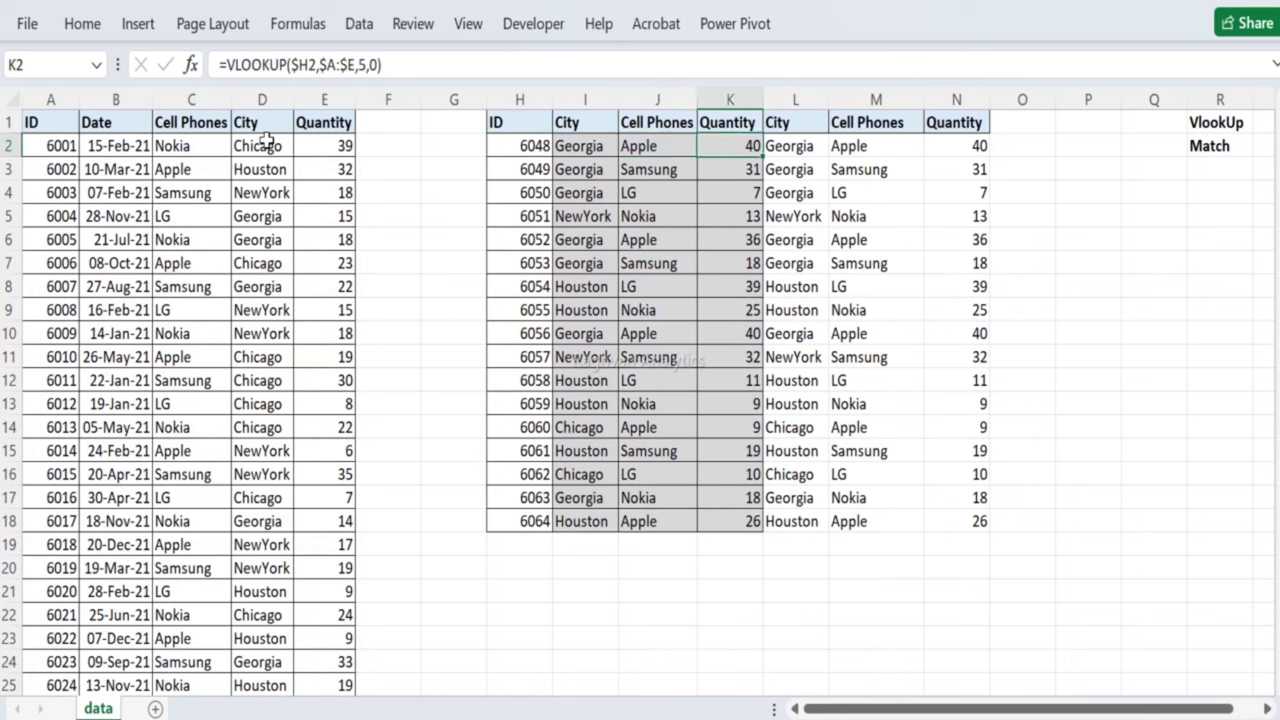
{"action": "key", "text": "Right"}
{"action": "key", "text": "Right"}
{"action": "key", "text": "Right"}
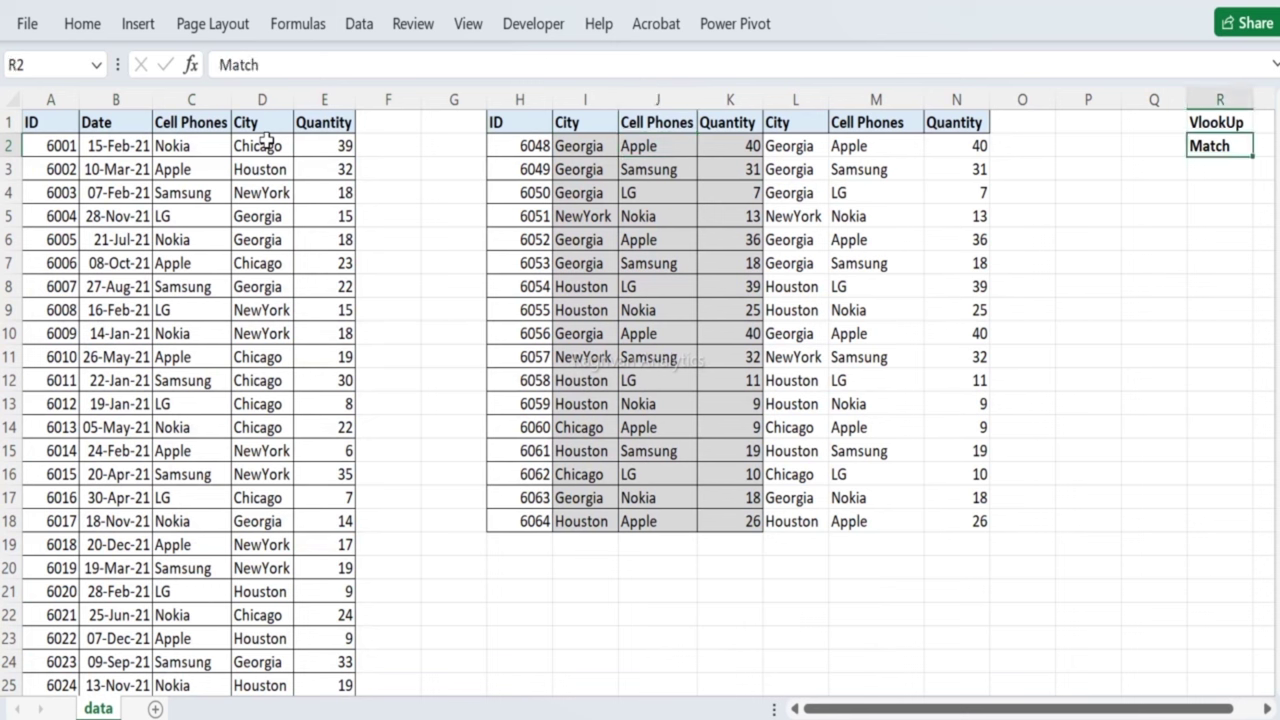
{"action": "key", "text": "Left"}
{"action": "key", "text": "Left"}
{"action": "key", "text": "Left"}
{"action": "key", "text": "Left"}
{"action": "key", "text": "Left"}
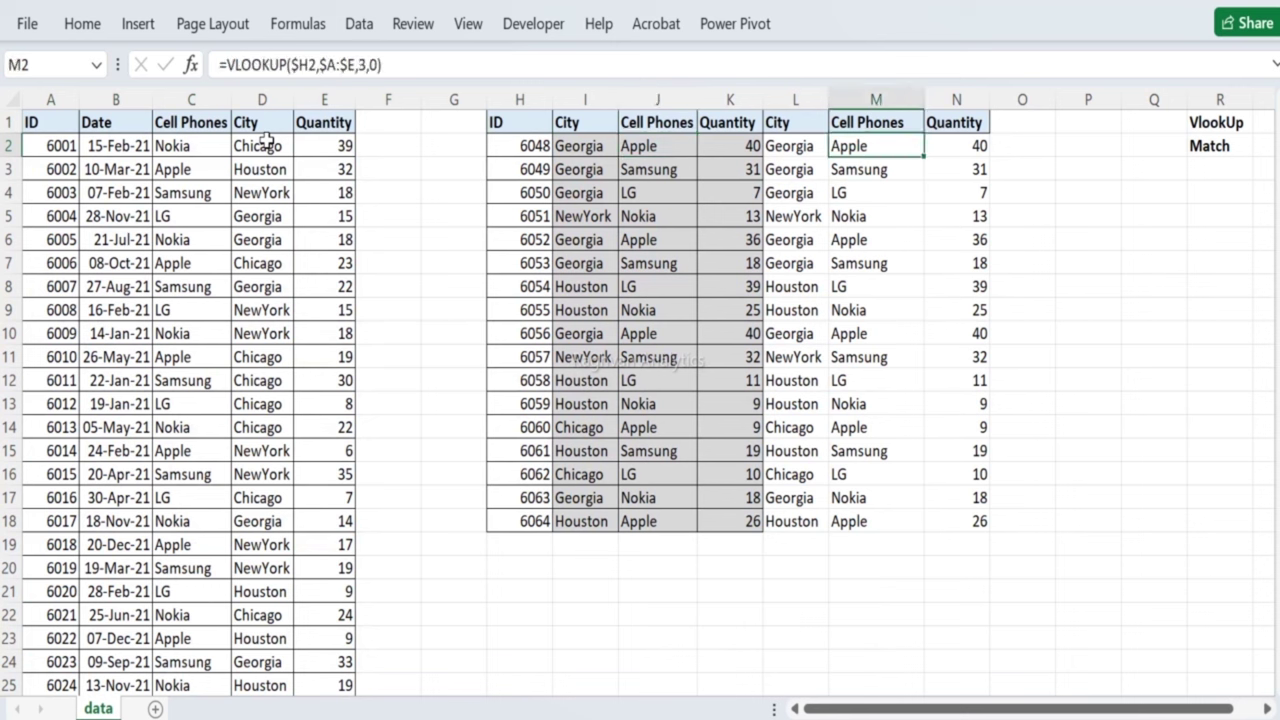
{"action": "key", "text": "Left"}
{"action": "key", "text": "Right"}
{"action": "key", "text": "Right"}
{"action": "key", "text": "Right"}
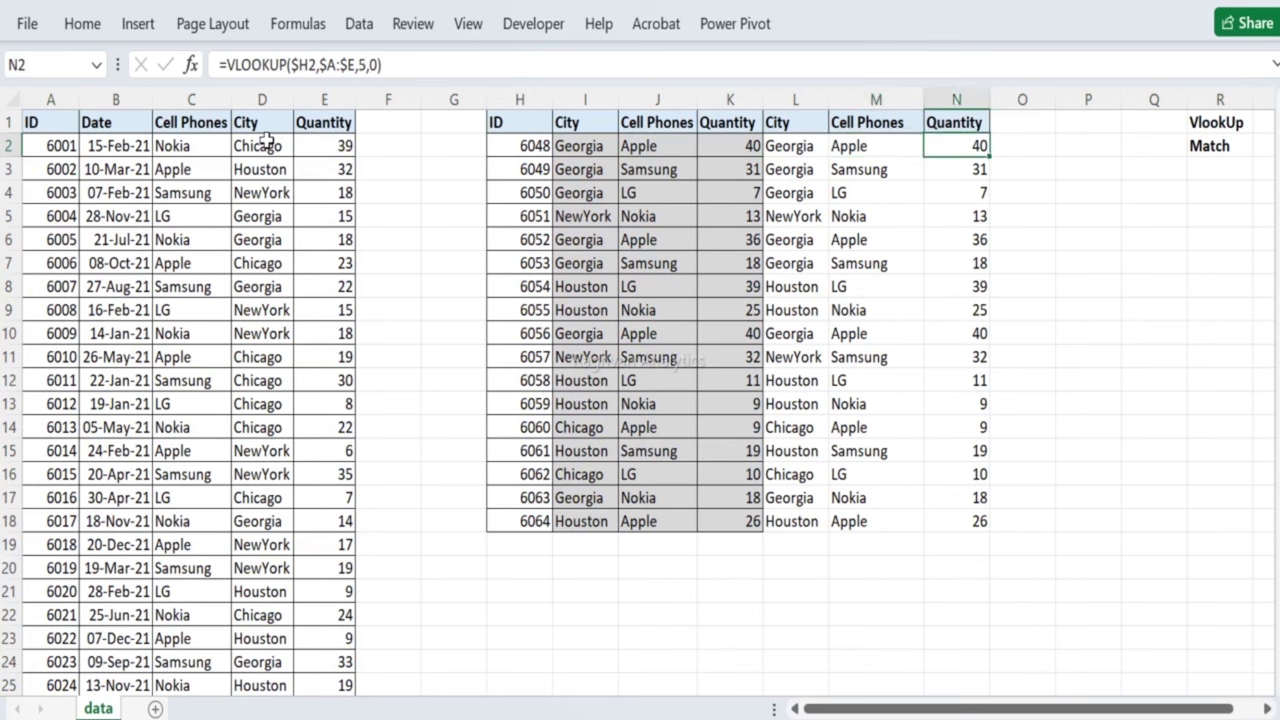
{"action": "key", "text": "Right"}
{"action": "key", "text": "Right"}
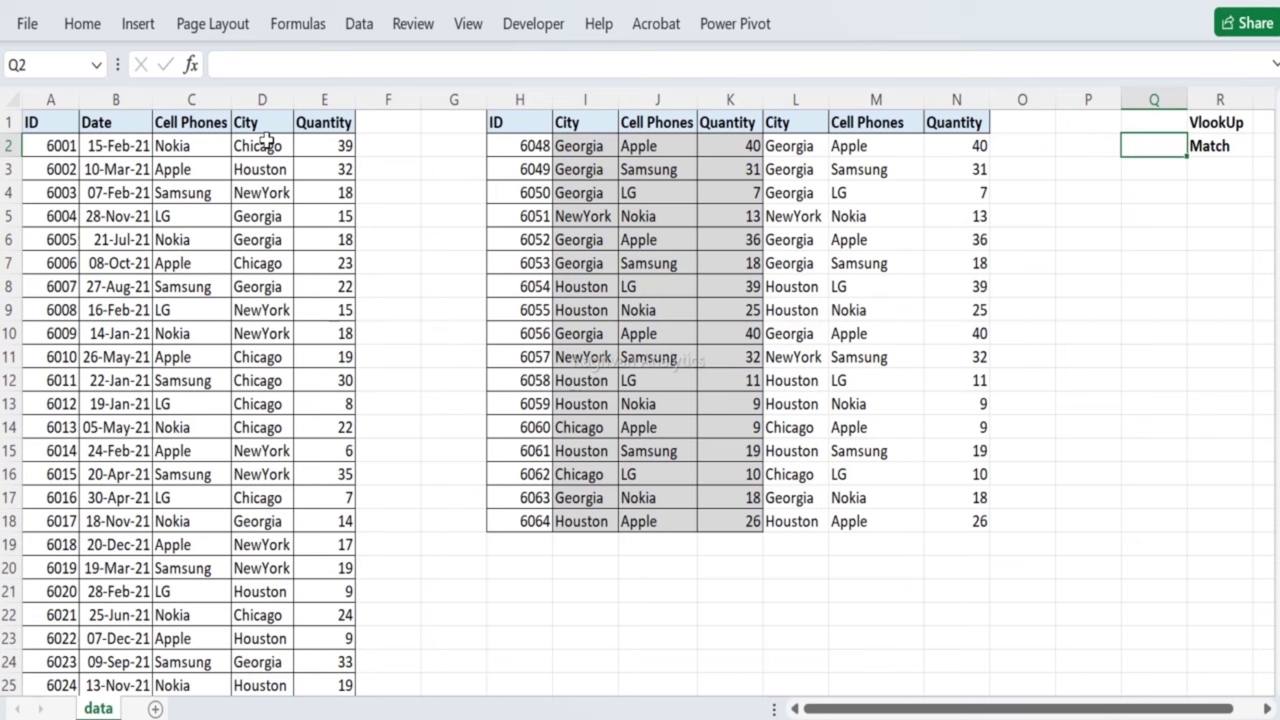
{"action": "key", "text": "Left"}
{"action": "key", "text": "Left"}
{"action": "key", "text": "Left"}
{"action": "key", "text": "Left"}
{"action": "key", "text": "Left"}
{"action": "key", "text": "Left"}
{"action": "key", "text": "Left"}
{"action": "key", "text": "Left"}
{"action": "key", "text": "Left"}
{"action": "key", "text": "Left"}
{"action": "key", "text": "Left"}
{"action": "key", "text": "Left"}
{"action": "key", "text": "Left"}
{"action": "key", "text": "Left"}
{"action": "key", "text": "Left"}
{"action": "key", "text": "Left"}
{"action": "key", "text": "Up"}
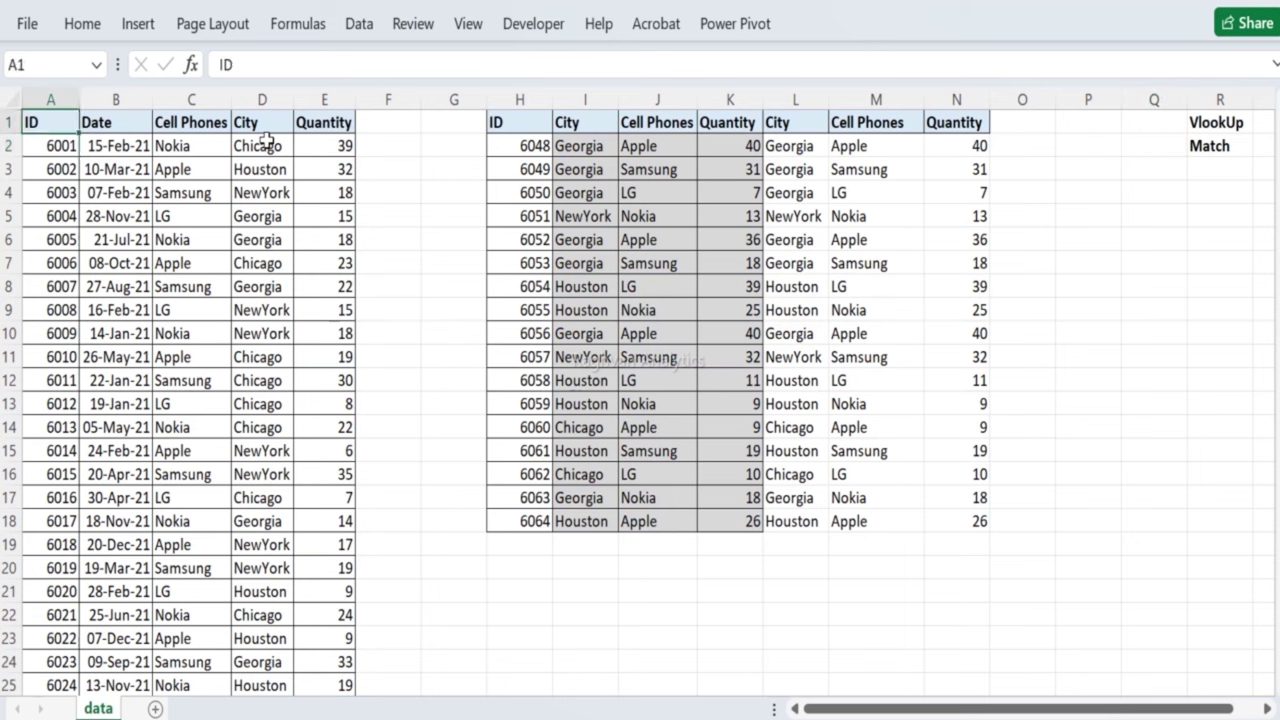
{"action": "key", "text": "Right"}
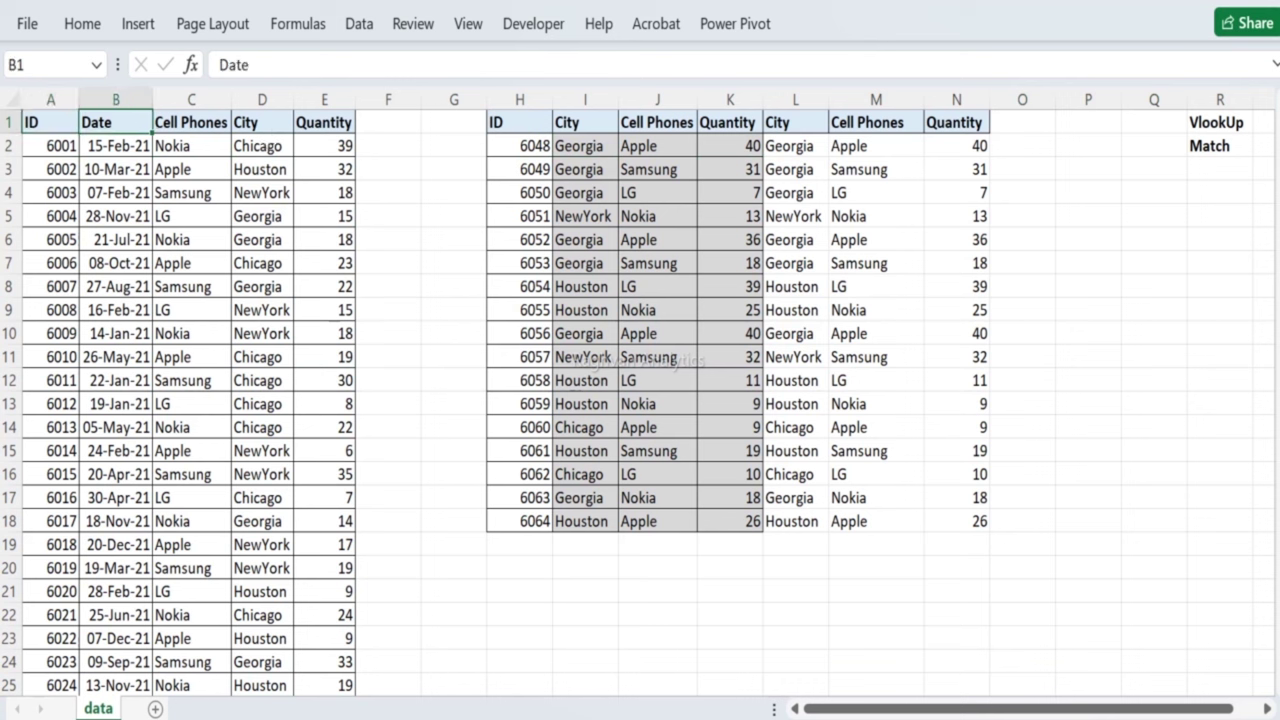
{"action": "left_click", "coordinate": [64, 119]}
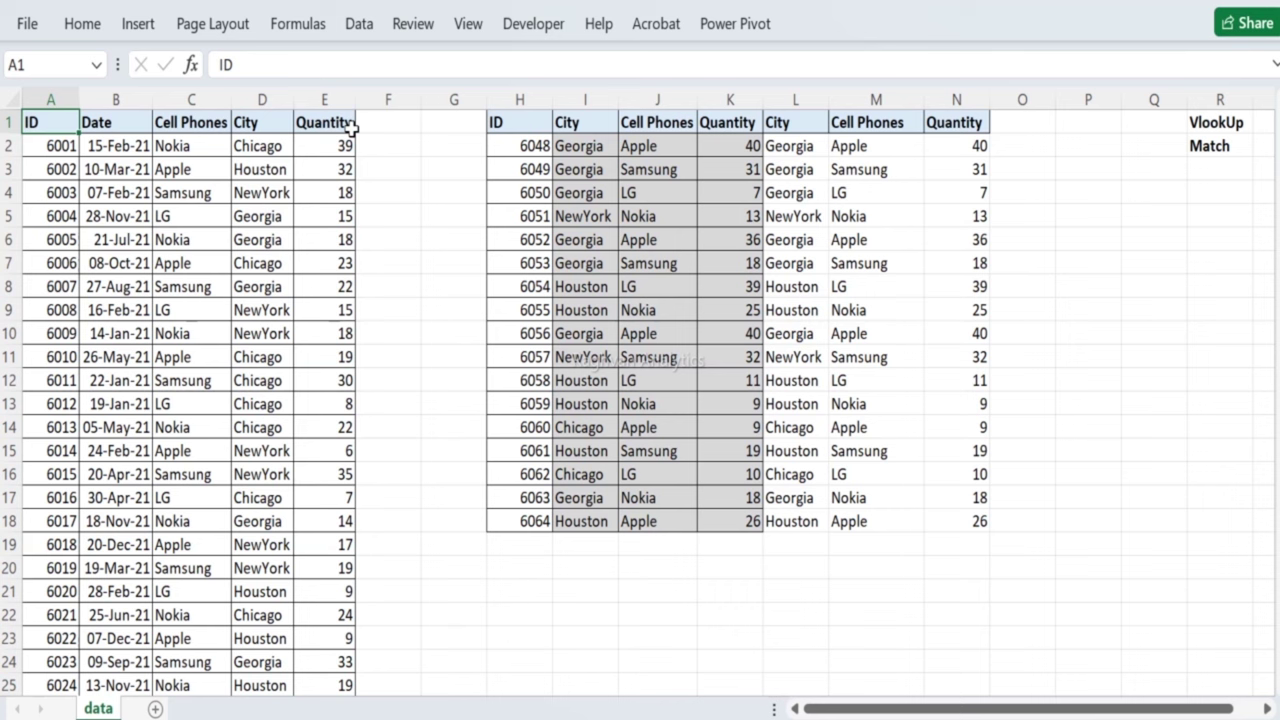
Step: Clear the old Cell Phones and Quantity results in M2:N18
{"action": "key", "text": "Right"}
{"action": "key", "text": "Right"}
{"action": "key", "text": "Right"}
{"action": "key", "text": "Right"}
{"action": "key", "text": "Right"}
{"action": "key", "text": "Right"}
{"action": "key", "text": "Right"}
{"action": "key", "text": "Right"}
{"action": "key", "text": "Right"}
{"action": "key", "text": "Right"}
{"action": "key", "text": "Right"}
{"action": "key", "text": "Right"}
{"action": "key", "text": "Down"}
{"action": "key", "text": "Left"}
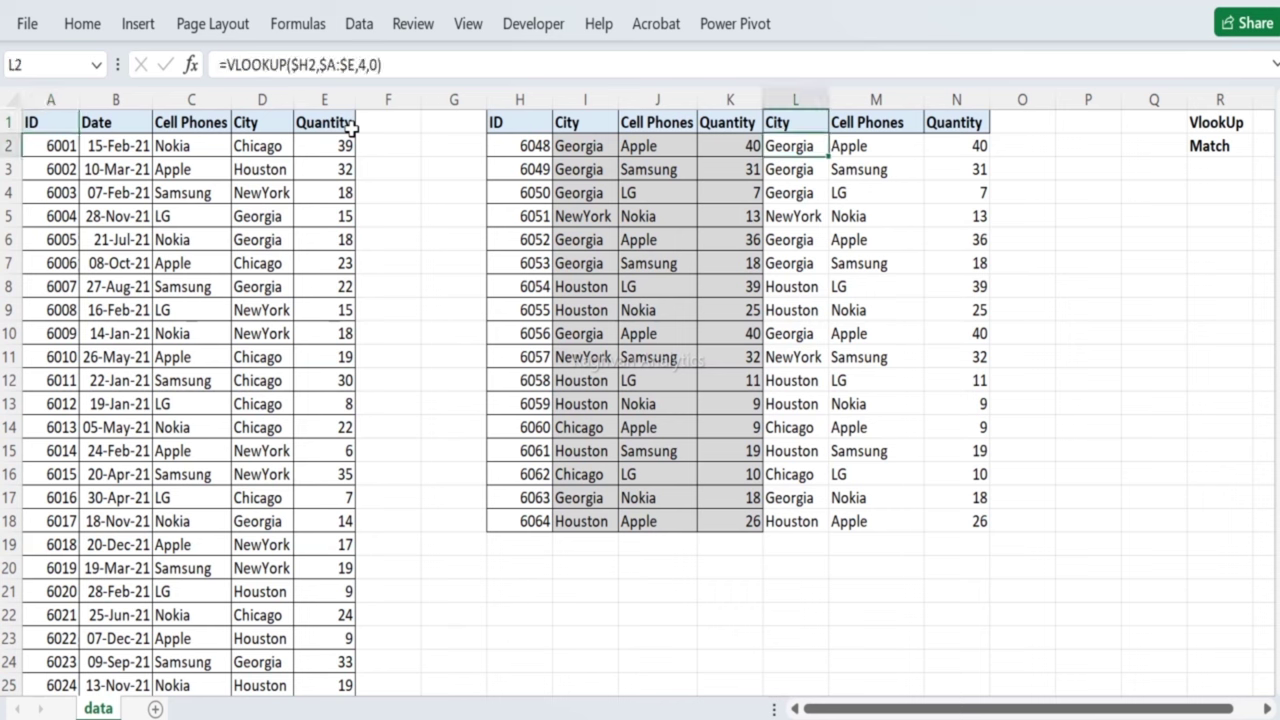
{"action": "key", "text": "Right"}
{"action": "key", "text": "Left"}
{"action": "key", "text": "Right"}
{"action": "key", "text": "shift+Right"}
{"action": "key", "text": "ctrl+shift+Down"}
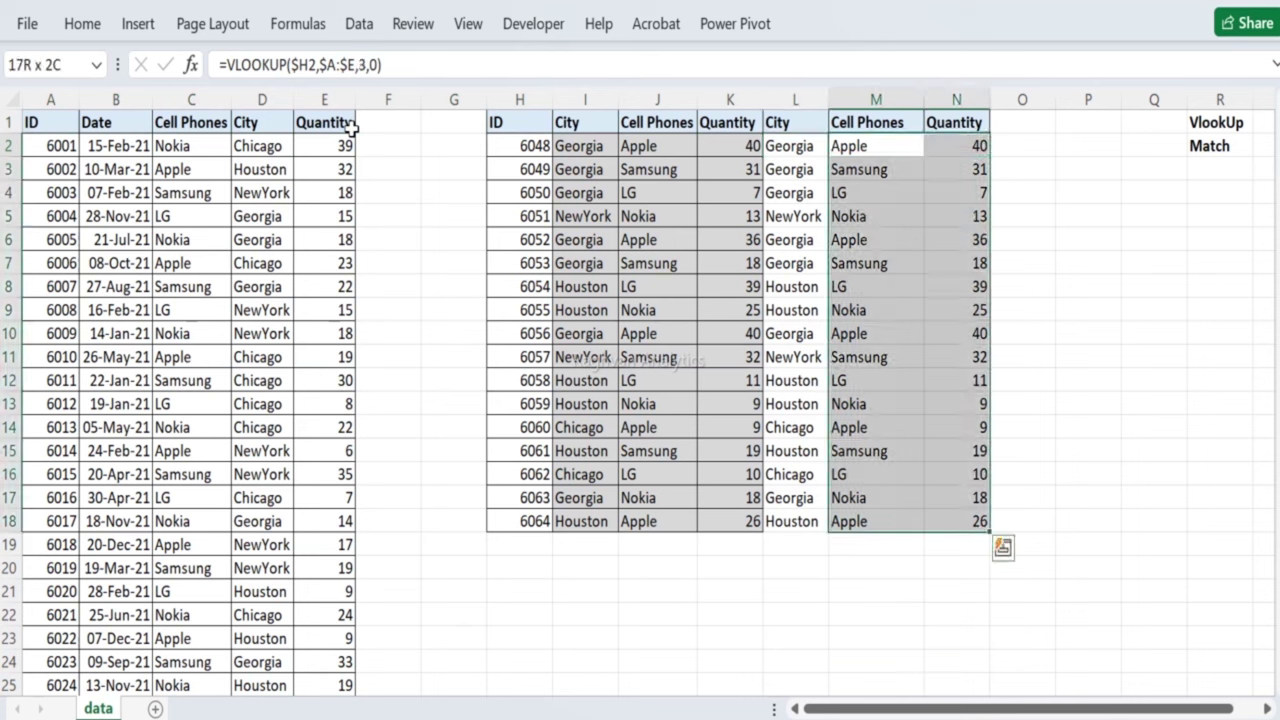
{"action": "key", "text": "Delete"}
Step: Clear the old City results in L3:L18, keeping the L2 formula
{"action": "key", "text": "Left"}
{"action": "key", "text": "Down"}
{"action": "key", "text": "ctrl+shift+Down"}
{"action": "key", "text": "Delete"}
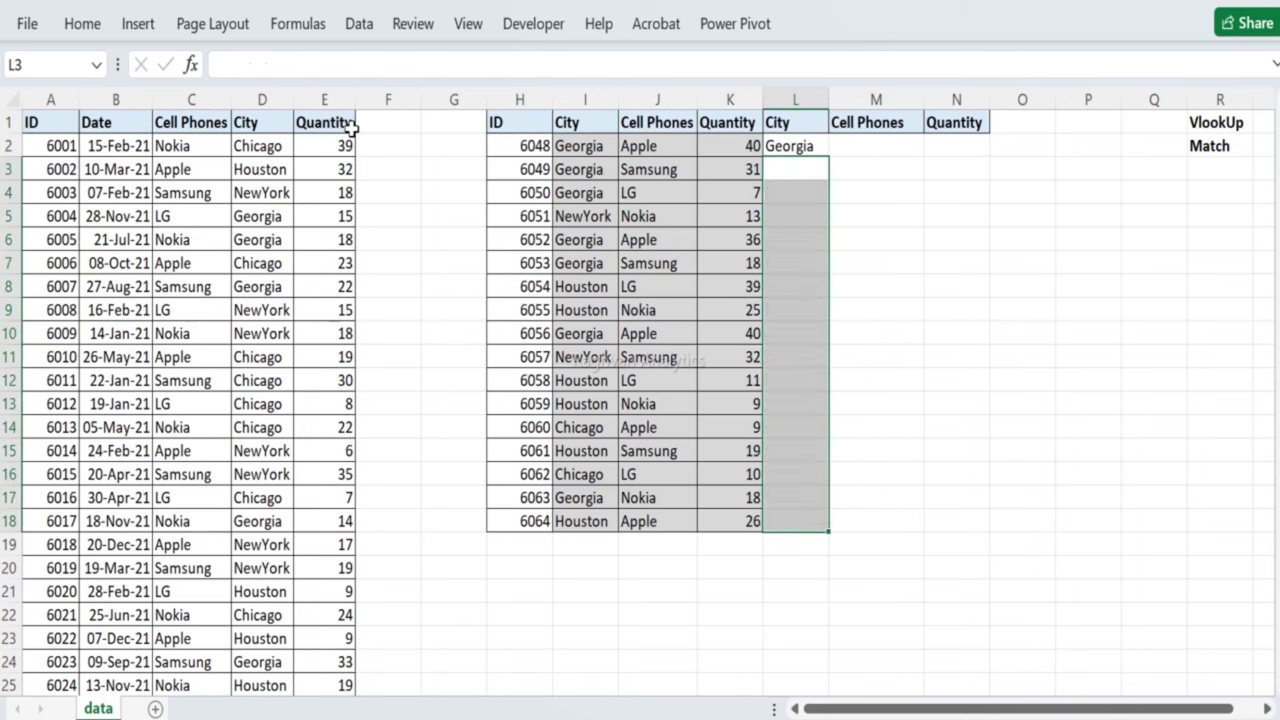
{"action": "key", "text": "Up"}
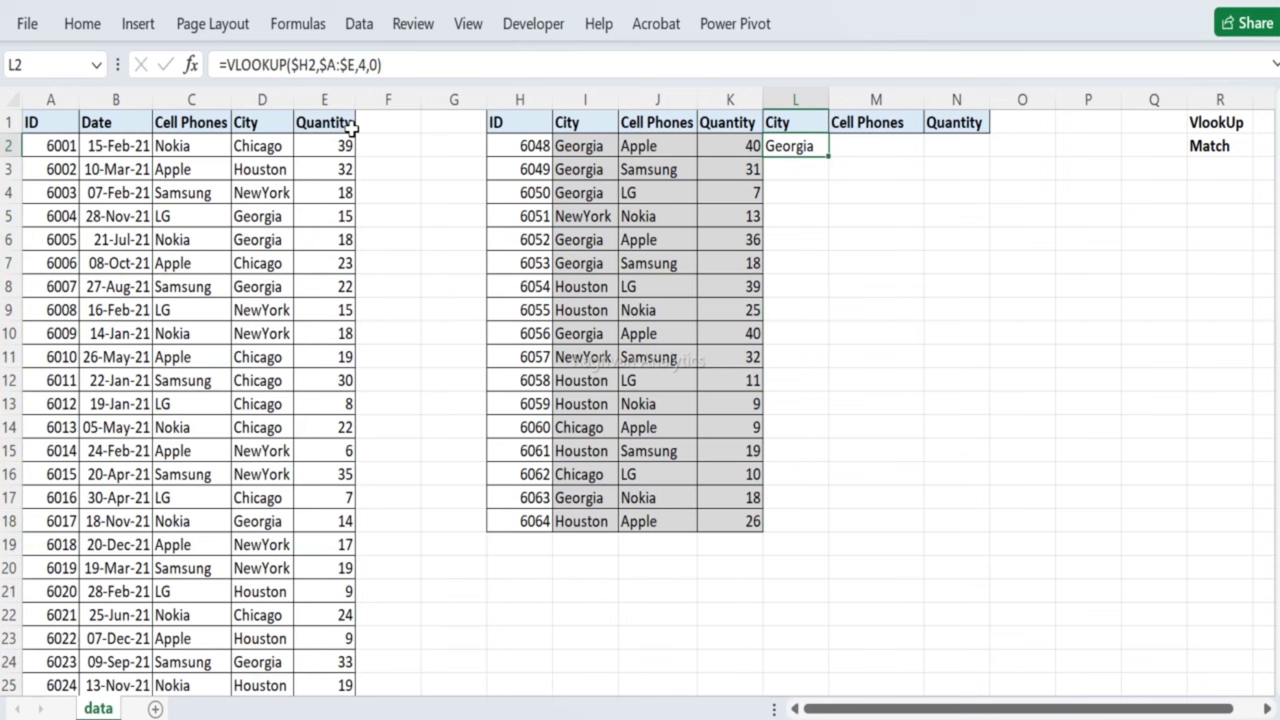
Step: In L2's VLOOKUP, replace the column index 4 with MATCH(L$1, …)
{"action": "left_click", "coordinate": [366, 64]}
{"action": "key", "text": "BackSpace"}
{"action": "type", "text": "Matc"}
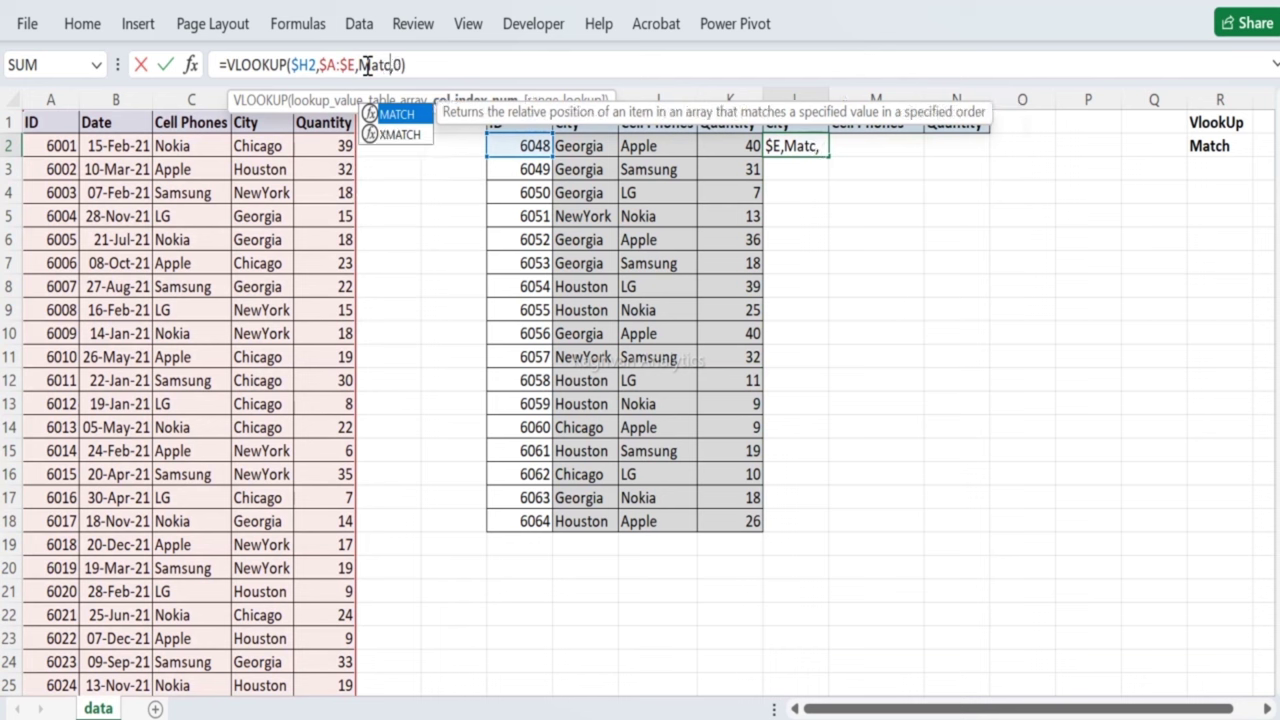
{"action": "key", "text": "Tab"}
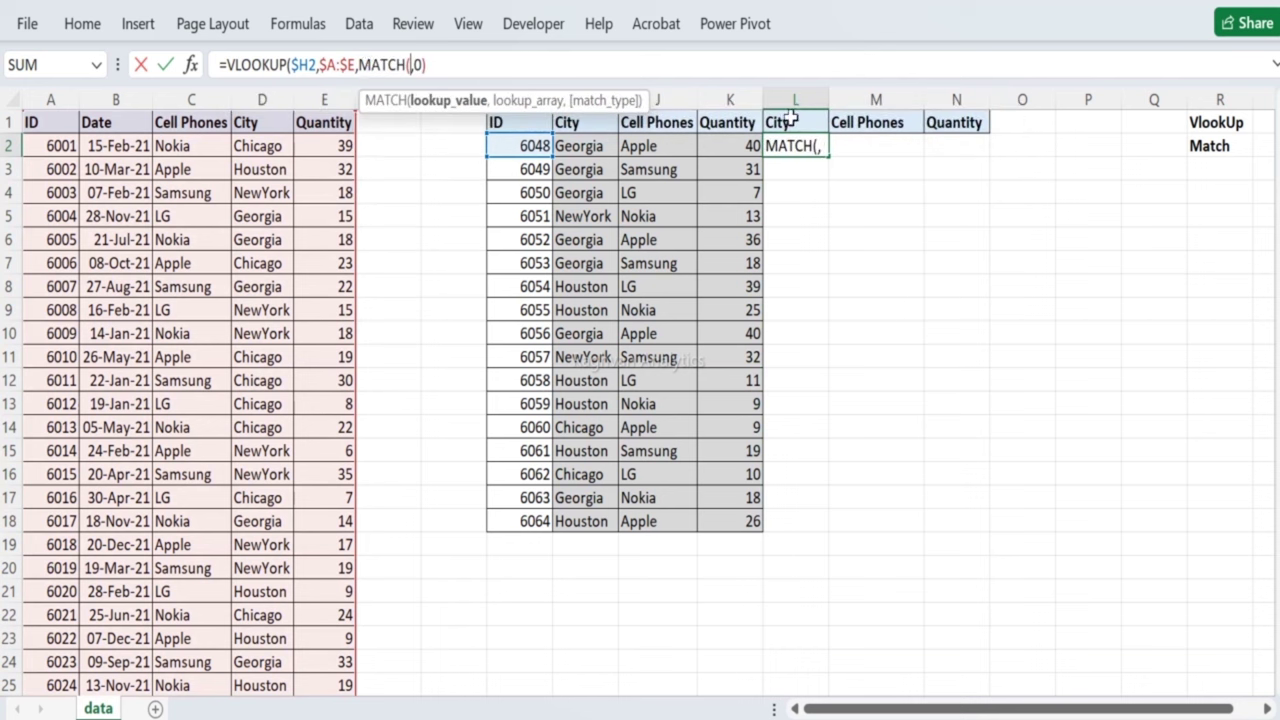
{"action": "left_click", "coordinate": [790, 117]}
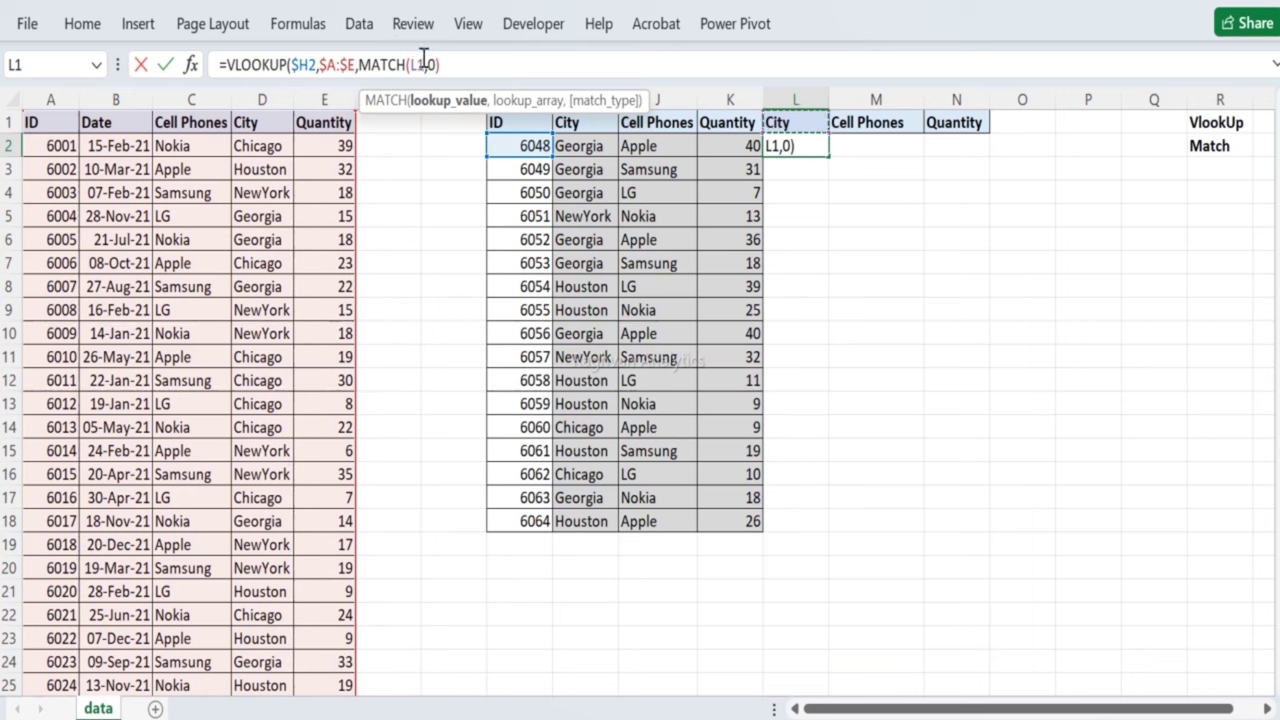
{"action": "left_click", "coordinate": [416, 64]}
{"action": "type", "text": "$"}
{"action": "key", "text": "Right"}
{"action": "key", "text": "Right"}
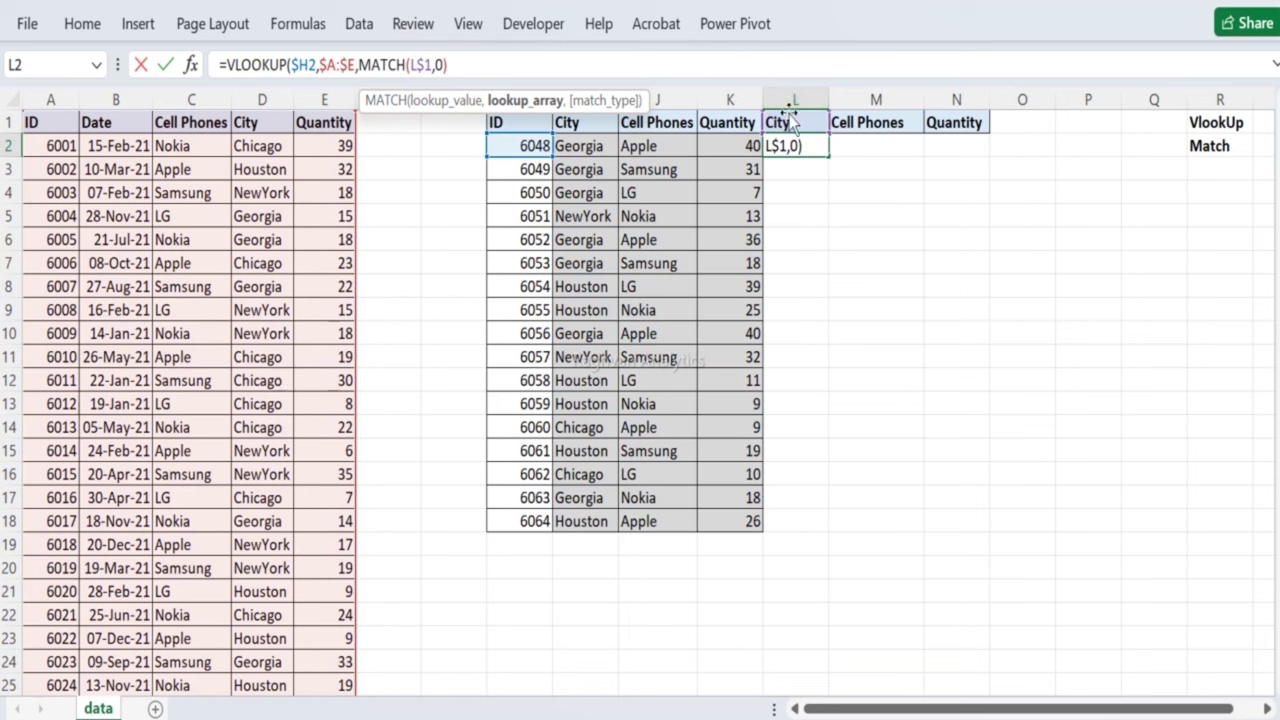
Step: Complete the formula as MATCH(L$1,$A$1:$E$1,0),0) and commit it
{"action": "left_click_drag", "start_coordinate": [47, 120], "coordinate": [262, 333]}
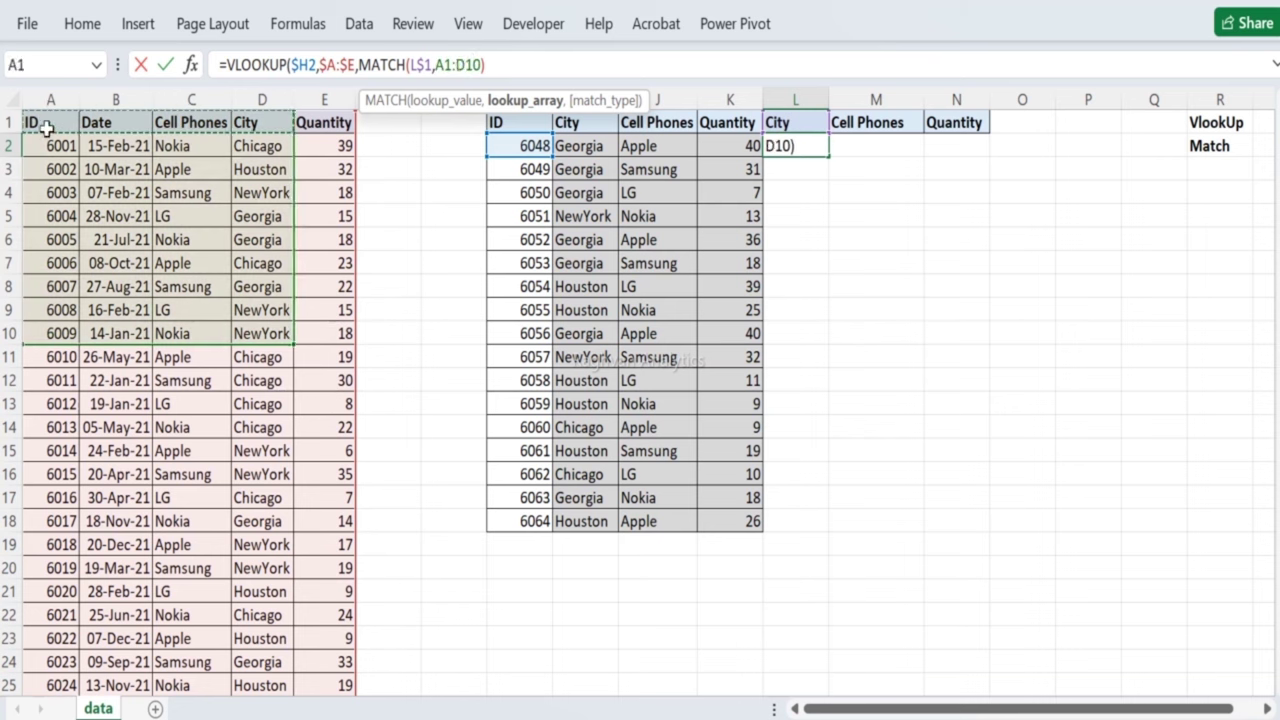
{"action": "left_click_drag", "start_coordinate": [47, 133], "coordinate": [191, 333]}
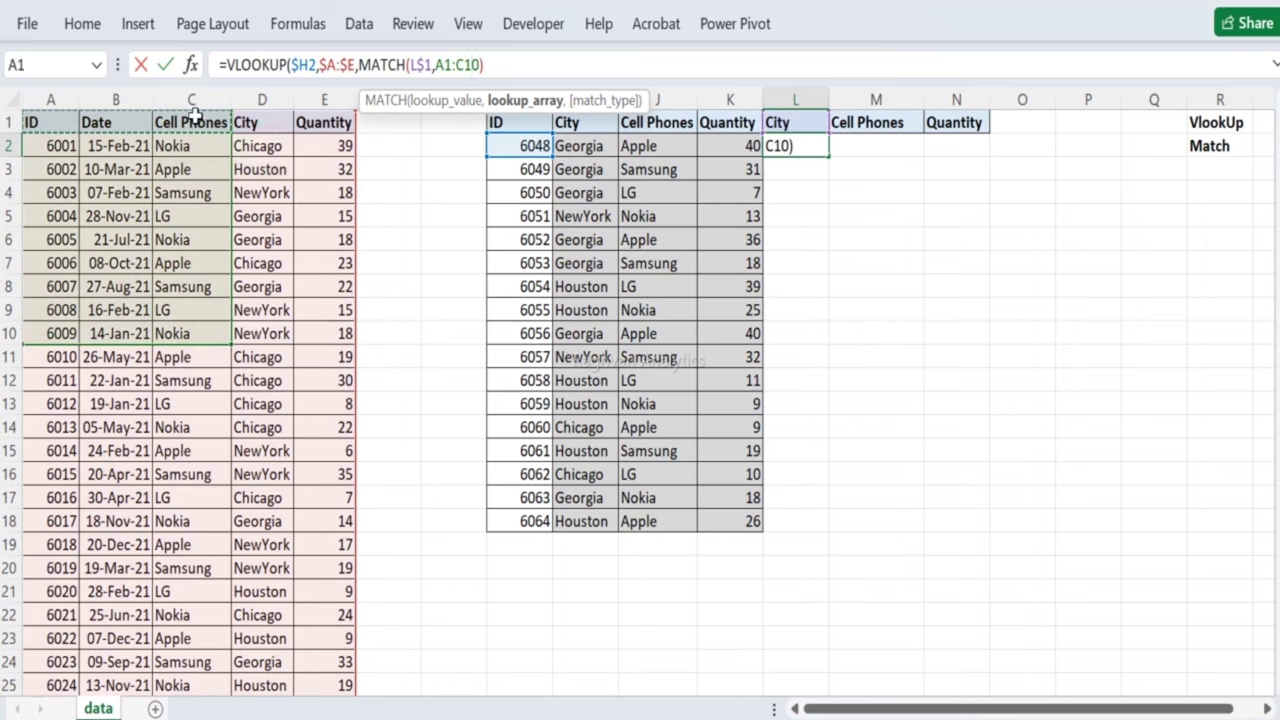
{"action": "left_click", "coordinate": [122, 184]}
{"action": "left_click_drag", "start_coordinate": [40, 122], "coordinate": [335, 120]}
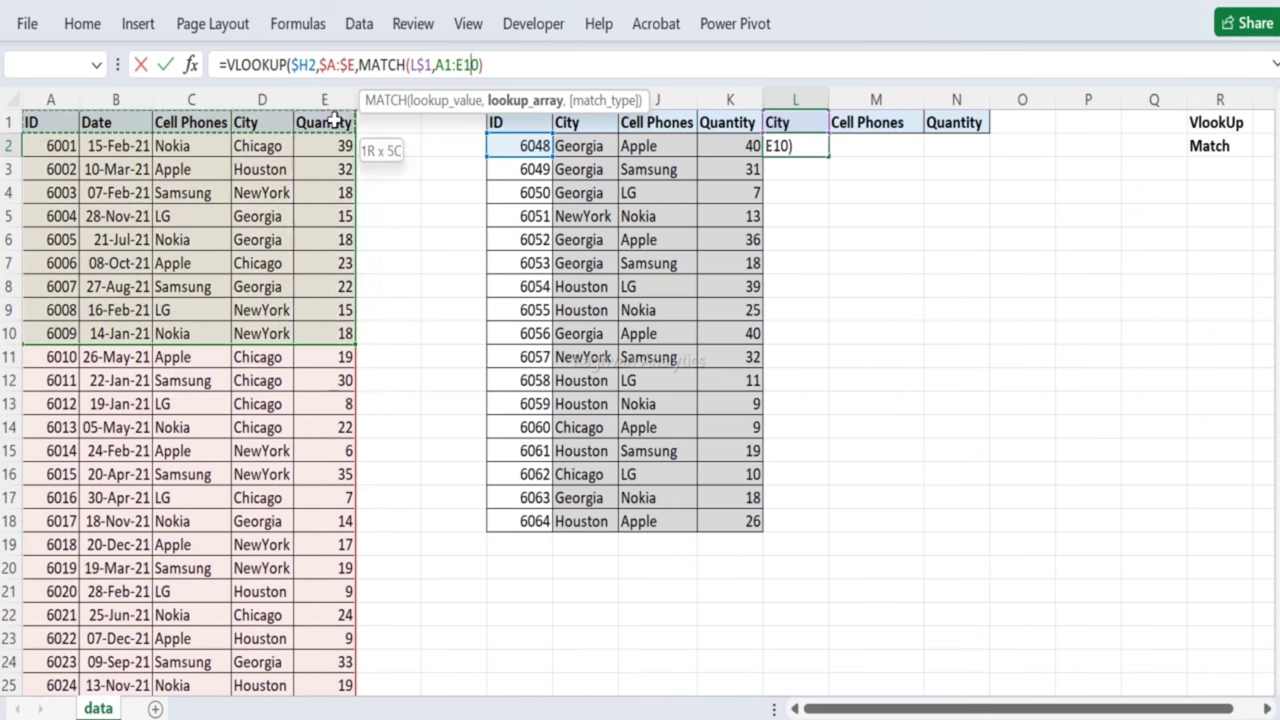
{"action": "left_click", "coordinate": [237, 357]}
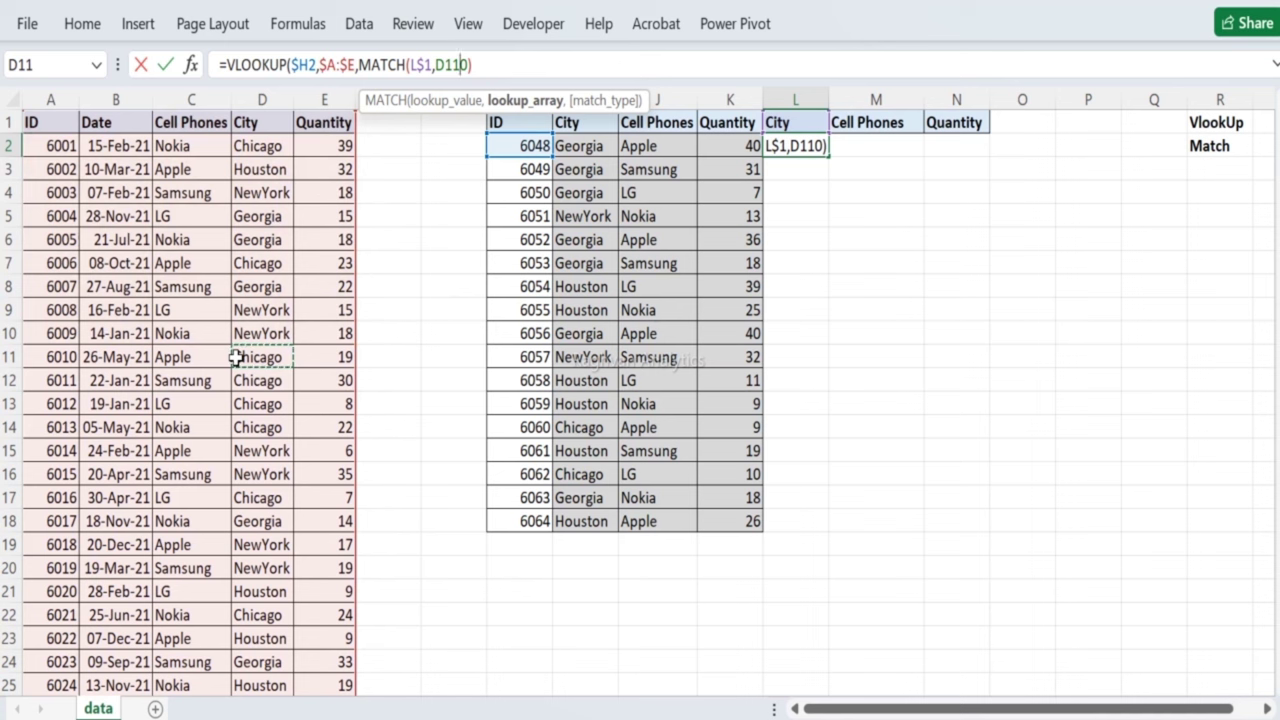
{"action": "left_click", "coordinate": [479, 64]}
{"action": "key", "text": "BackSpace"}
{"action": "key", "text": "BackSpace"}
{"action": "key", "text": "BackSpace"}
{"action": "key", "text": "BackSpace"}
{"action": "key", "text": "BackSpace"}
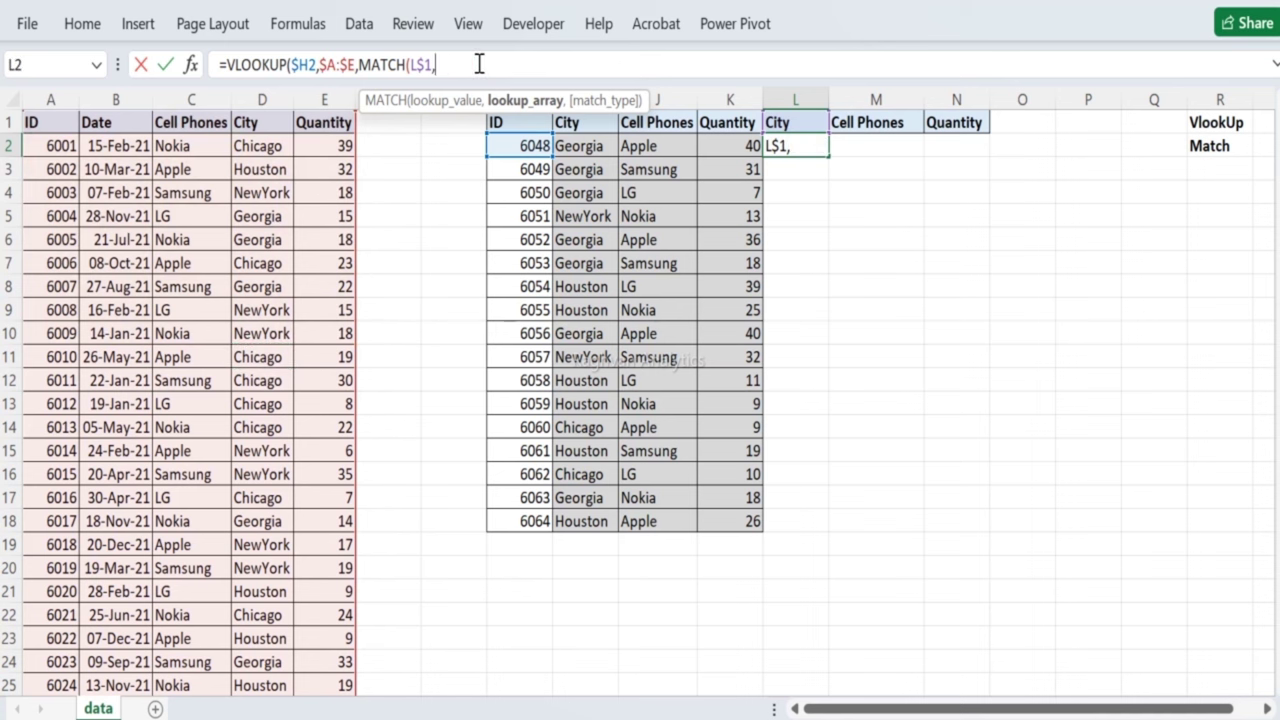
{"action": "left_click_drag", "start_coordinate": [54, 123], "coordinate": [342, 123]}
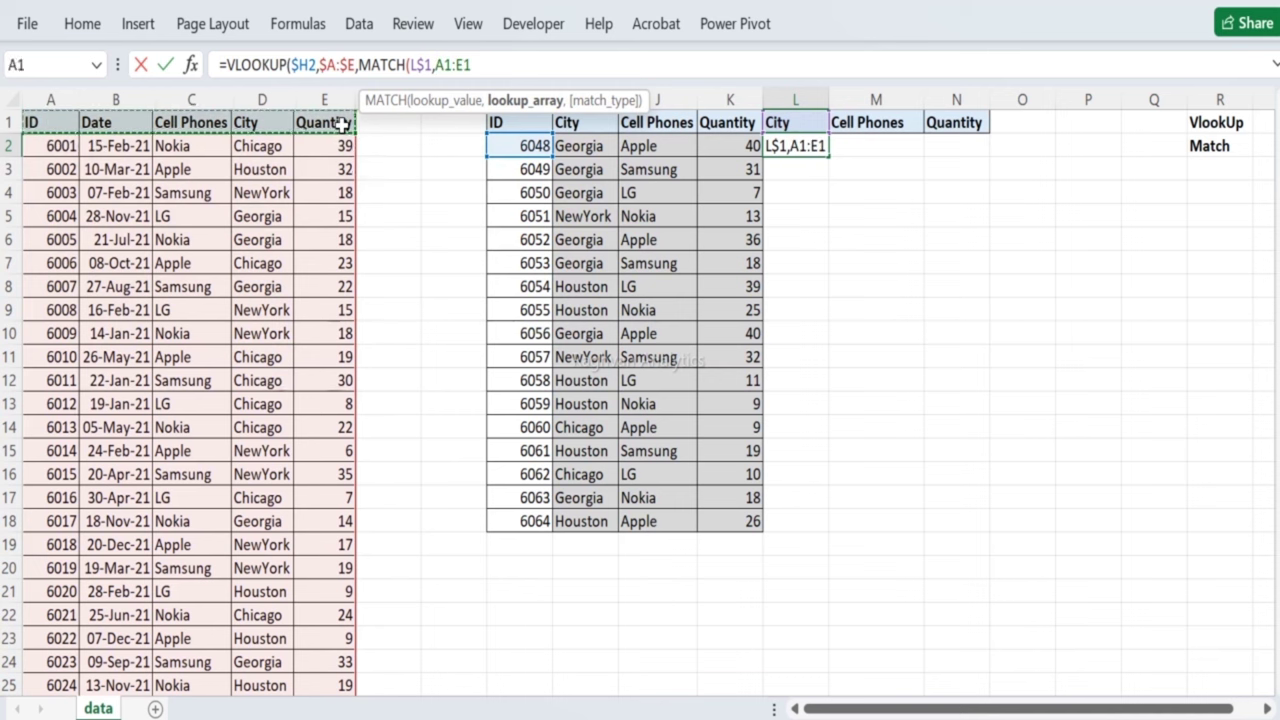
{"action": "key", "text": "F4"}
{"action": "type", "text": ","}
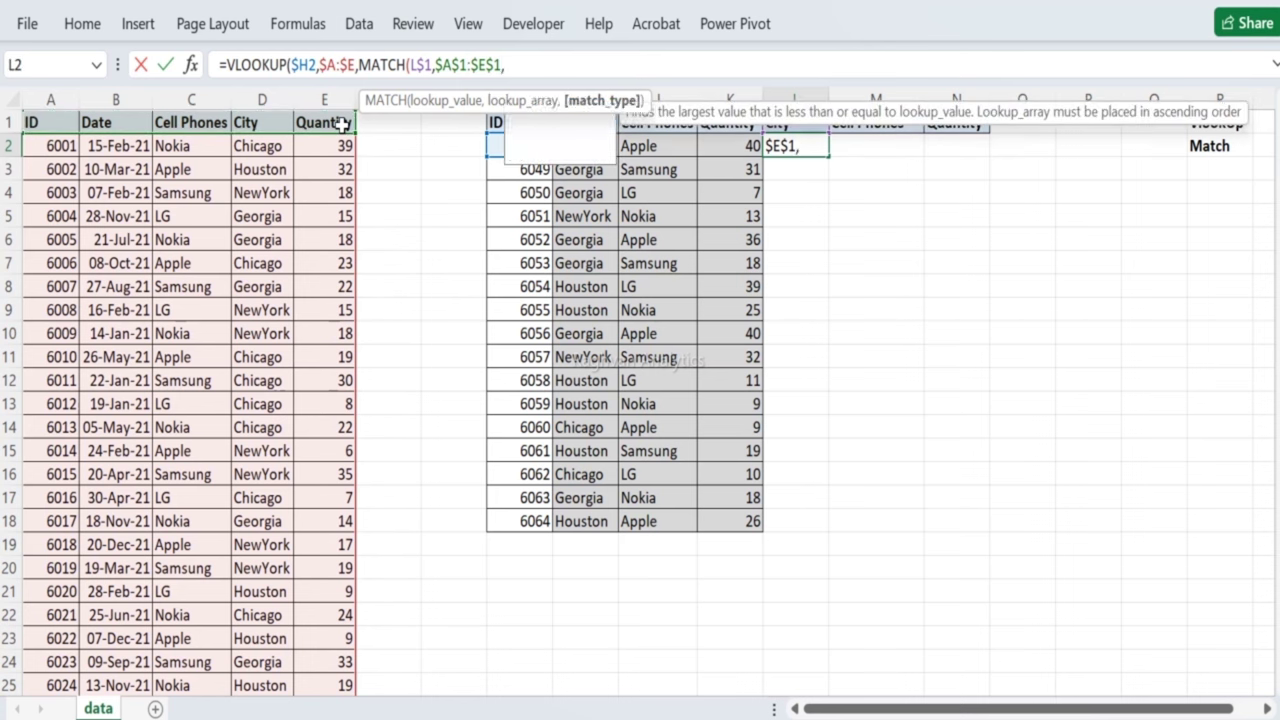
{"action": "type", "text": "0"}
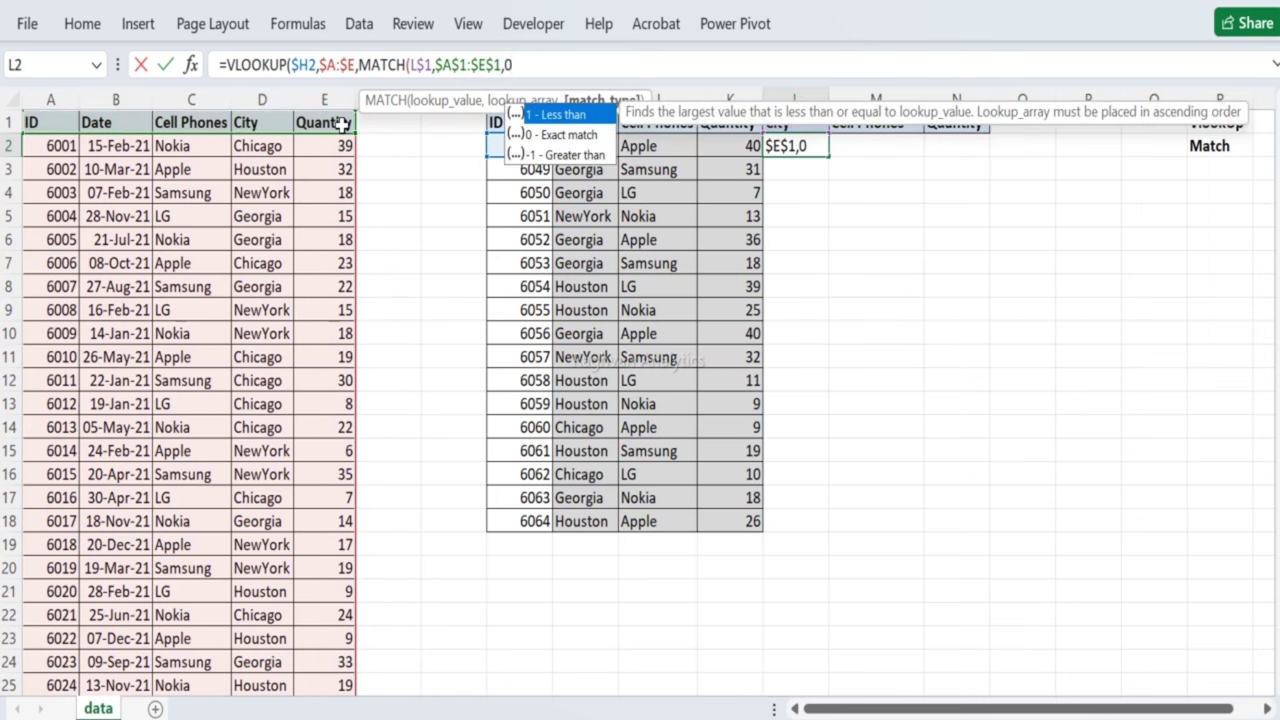
{"action": "type", "text": "),0)"}
{"action": "key", "text": "Return"}
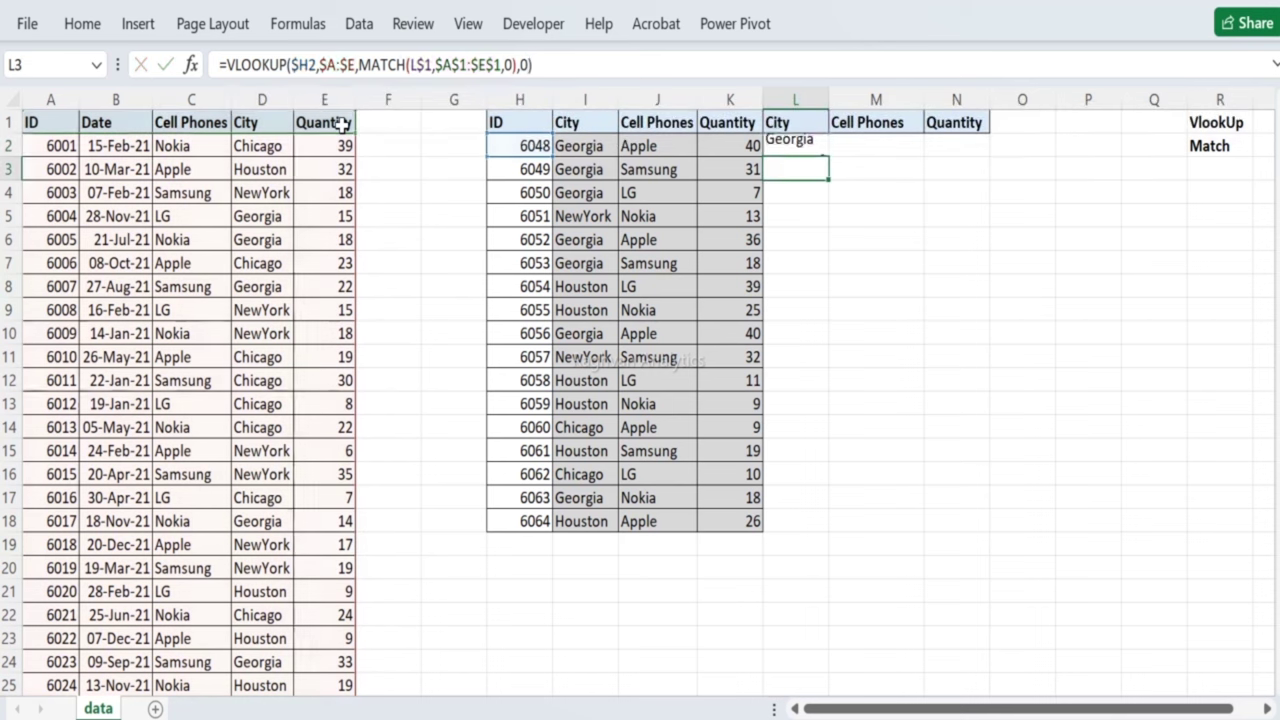
Step: Copy L2's lookup formula and paste it across L2:N18
{"action": "key", "text": "Up"}
{"action": "key", "text": "ctrl+c"}
{"action": "key", "text": "shift+Right"}
{"action": "key", "text": "shift+Right"}
{"action": "key", "text": "shift+Down"}
{"action": "key", "text": "shift+Down"}
{"action": "key", "text": "shift+Down"}
{"action": "key", "text": "shift+Down"}
{"action": "key", "text": "shift+Down"}
{"action": "key", "text": "shift+Down"}
{"action": "key", "text": "shift+Down"}
{"action": "key", "text": "shift+Down"}
{"action": "key", "text": "shift+Down"}
{"action": "key", "text": "shift+Down"}
{"action": "key", "text": "shift+Down"}
{"action": "key", "text": "shift+Down"}
{"action": "key", "text": "shift+Down"}
{"action": "key", "text": "shift+Down"}
{"action": "key", "text": "shift+Down"}
{"action": "key", "text": "shift+Down"}
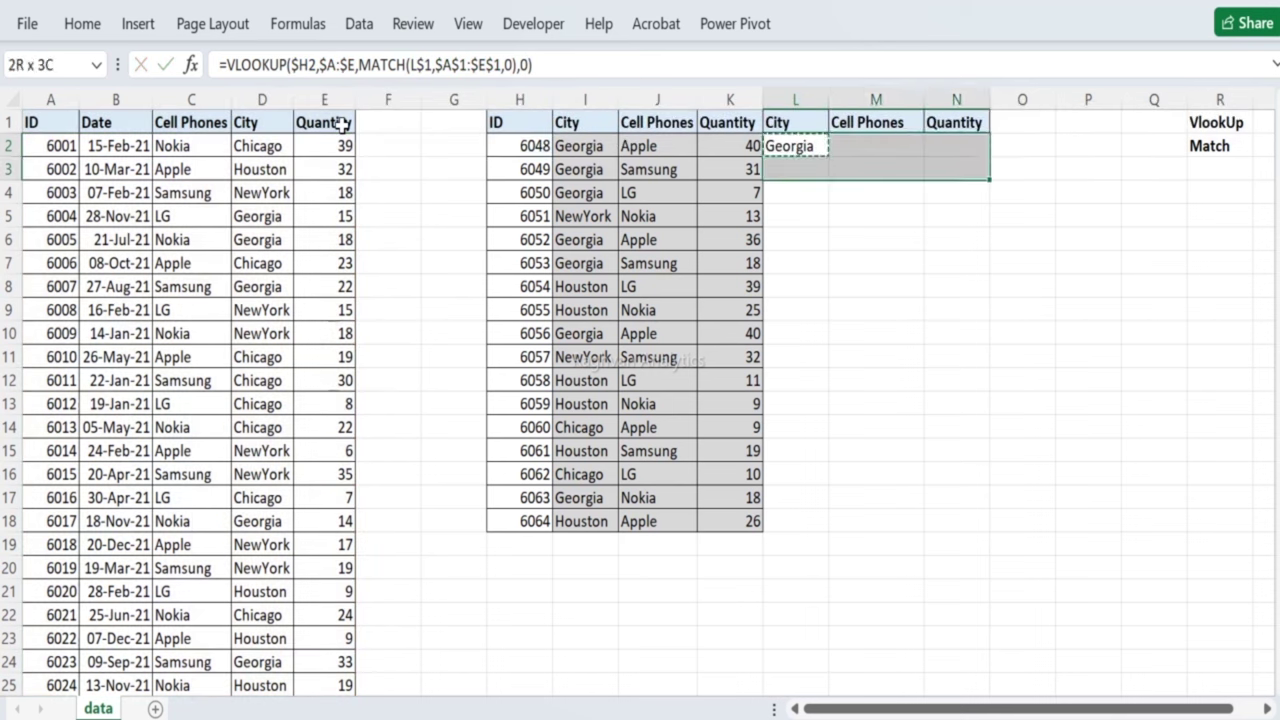
{"action": "key", "text": "ctrl+v"}
{"action": "key", "text": "Escape"}
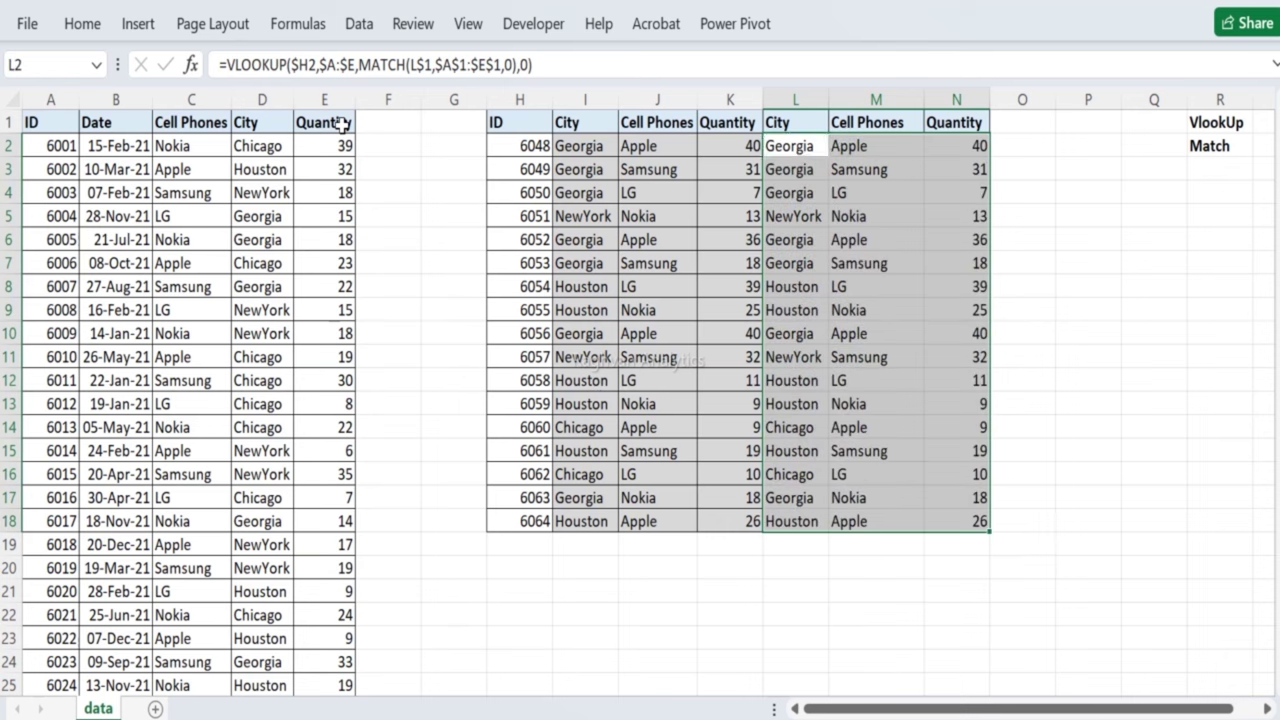
{"action": "key", "text": "shift+BackSpace"}
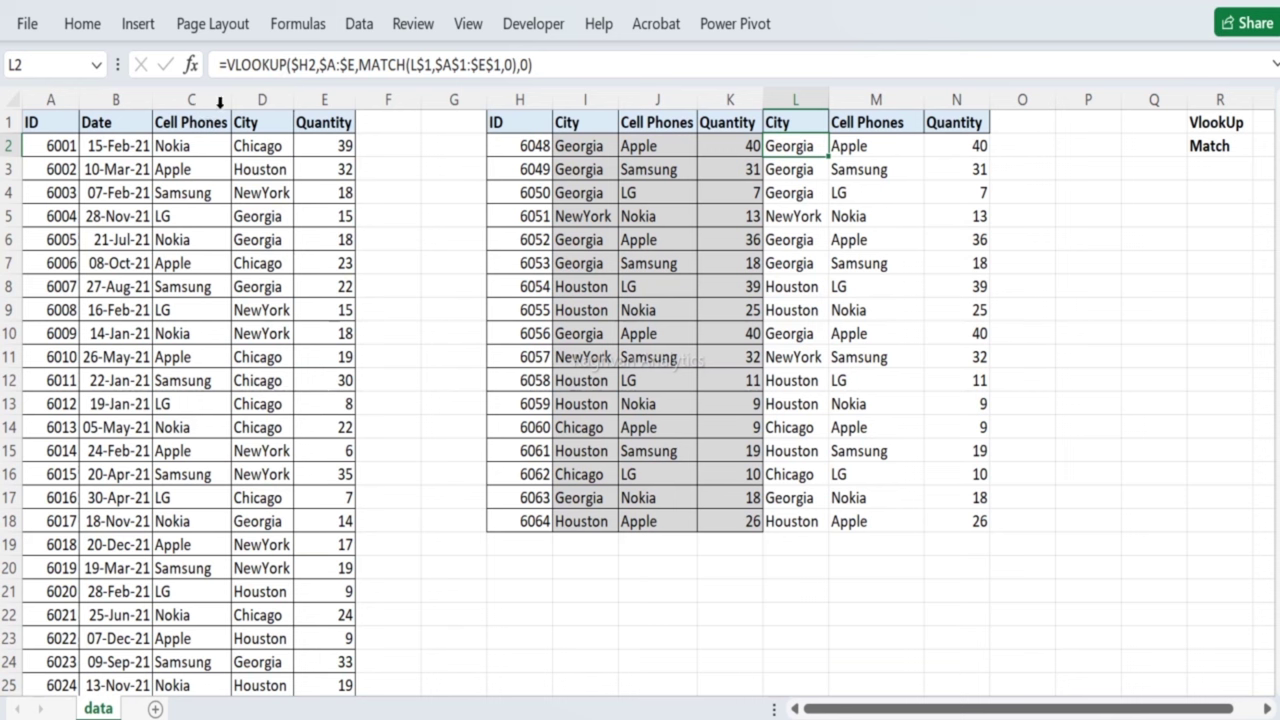
{"action": "left_click", "coordinate": [58, 121]}
{"action": "left_click", "coordinate": [110, 118]}
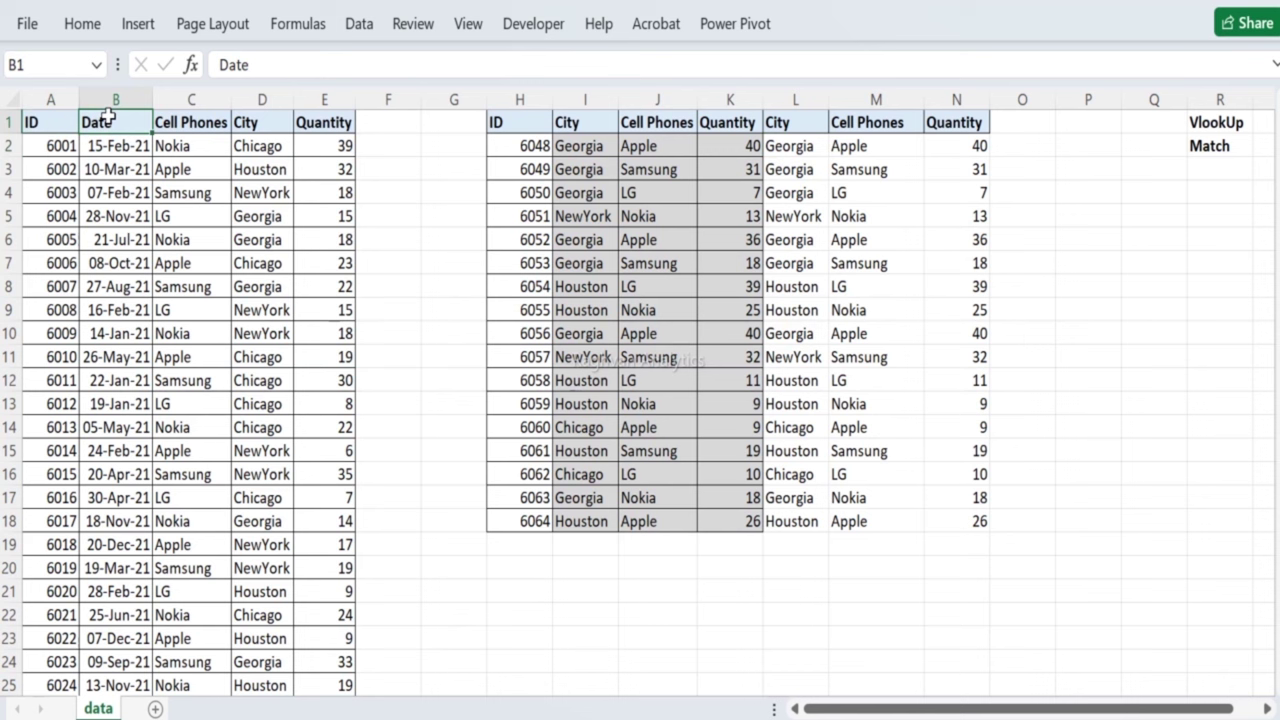
{"action": "left_click", "coordinate": [166, 120]}
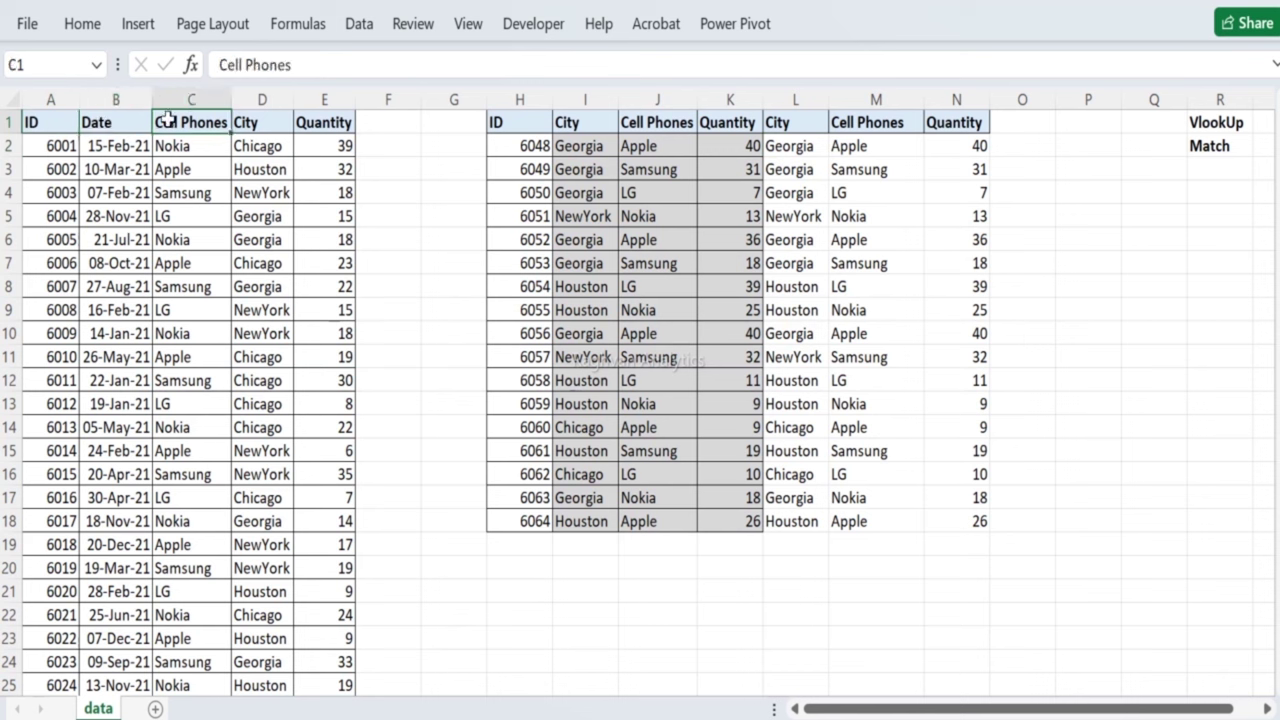
{"action": "left_click", "coordinate": [247, 121]}
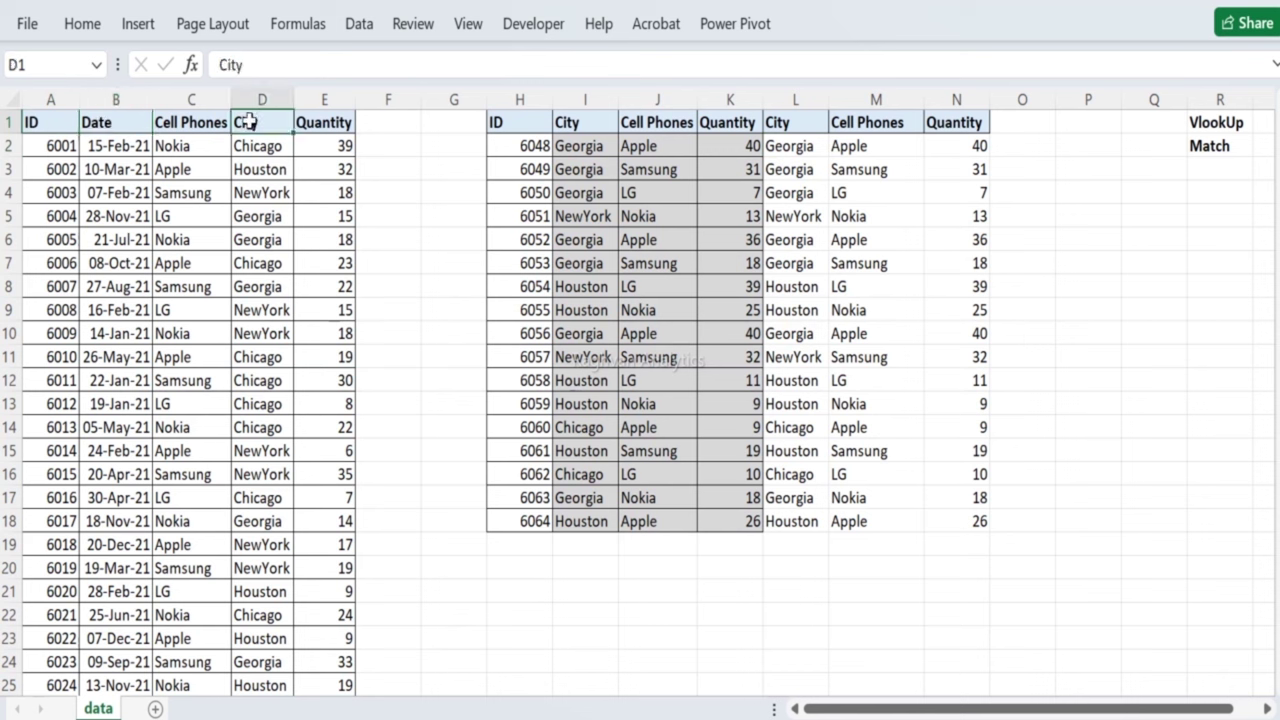
{"action": "left_click", "coordinate": [789, 149]}
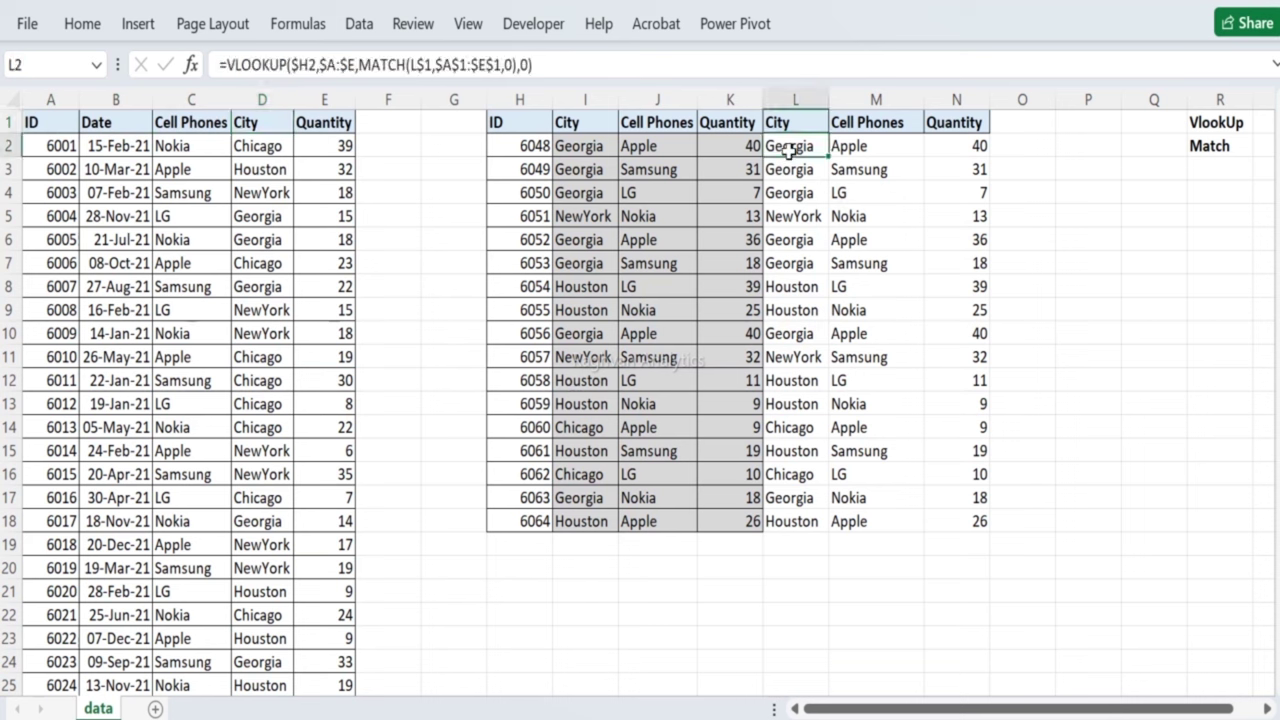
{"action": "left_click", "coordinate": [253, 121]}
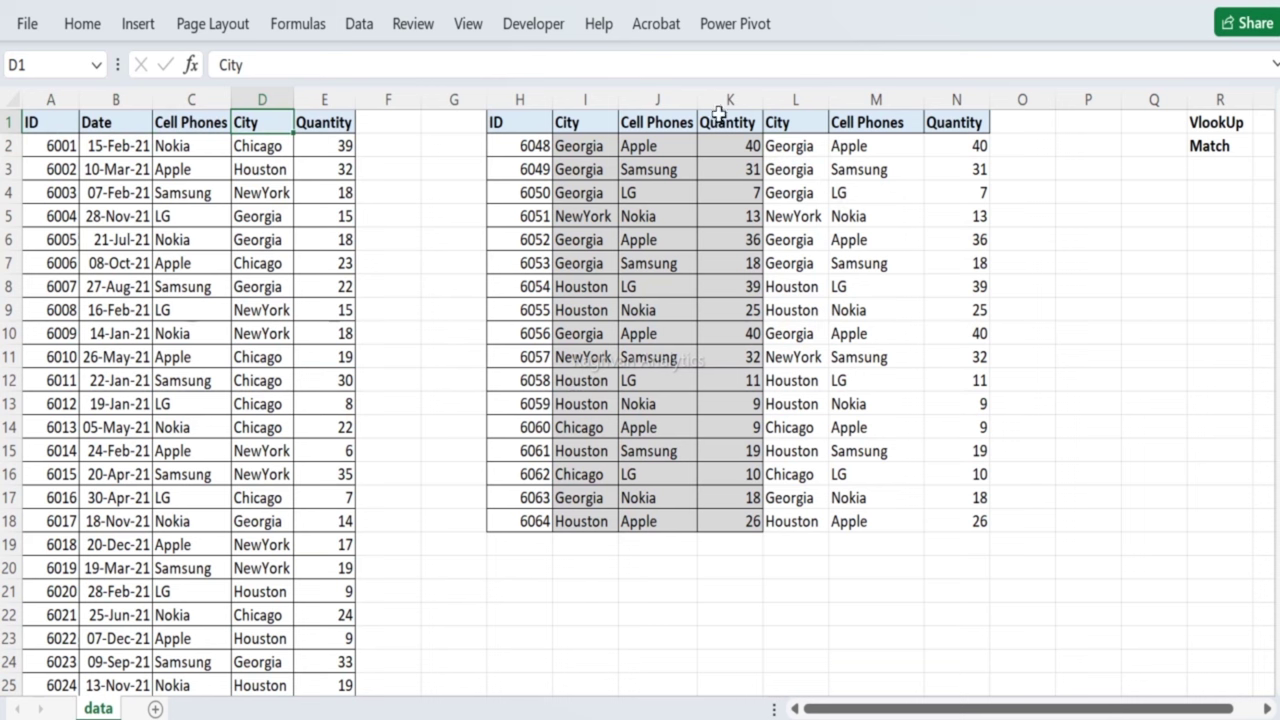
{"action": "left_click", "coordinate": [793, 145]}
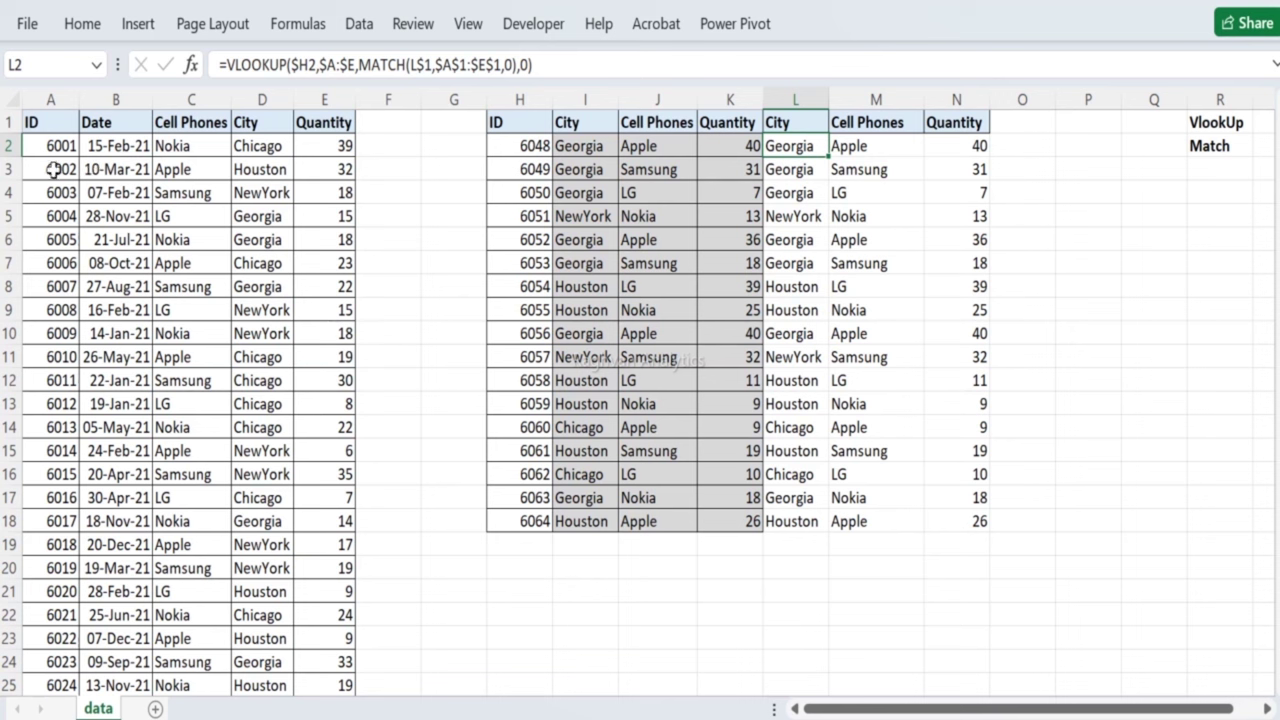
{"action": "key", "text": "ctrl+f"}
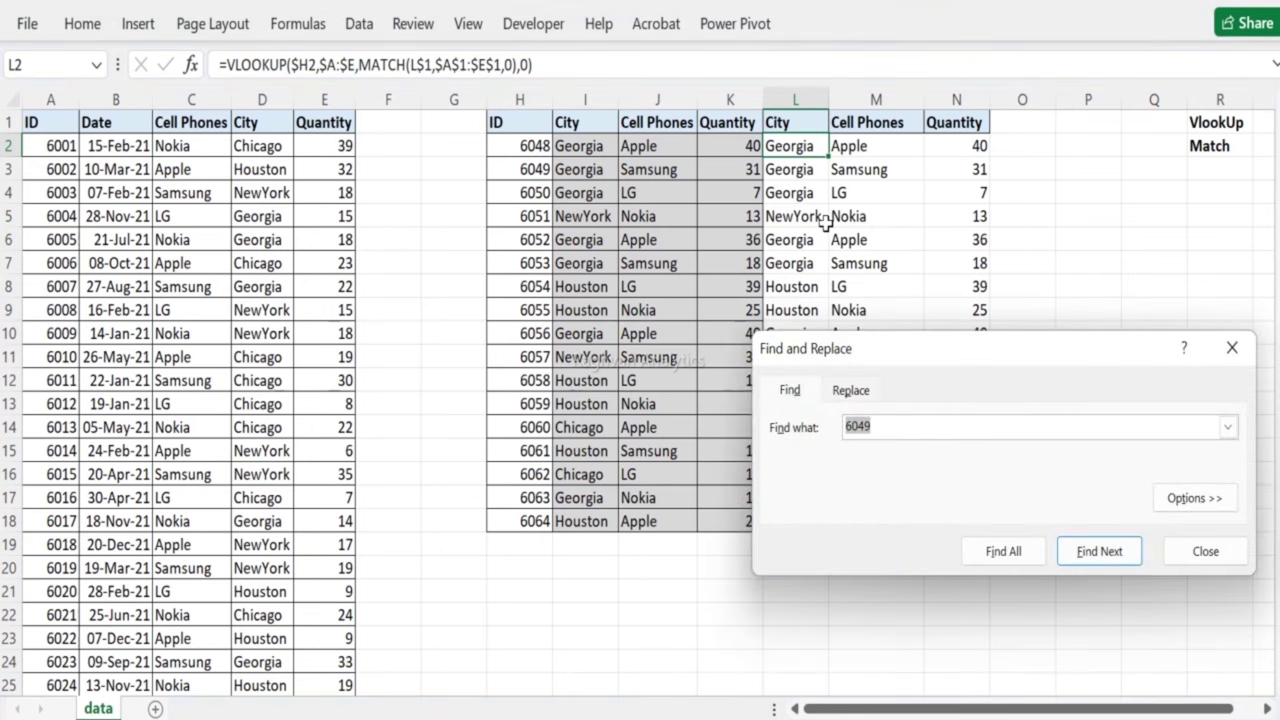
{"action": "type", "text": "6"}
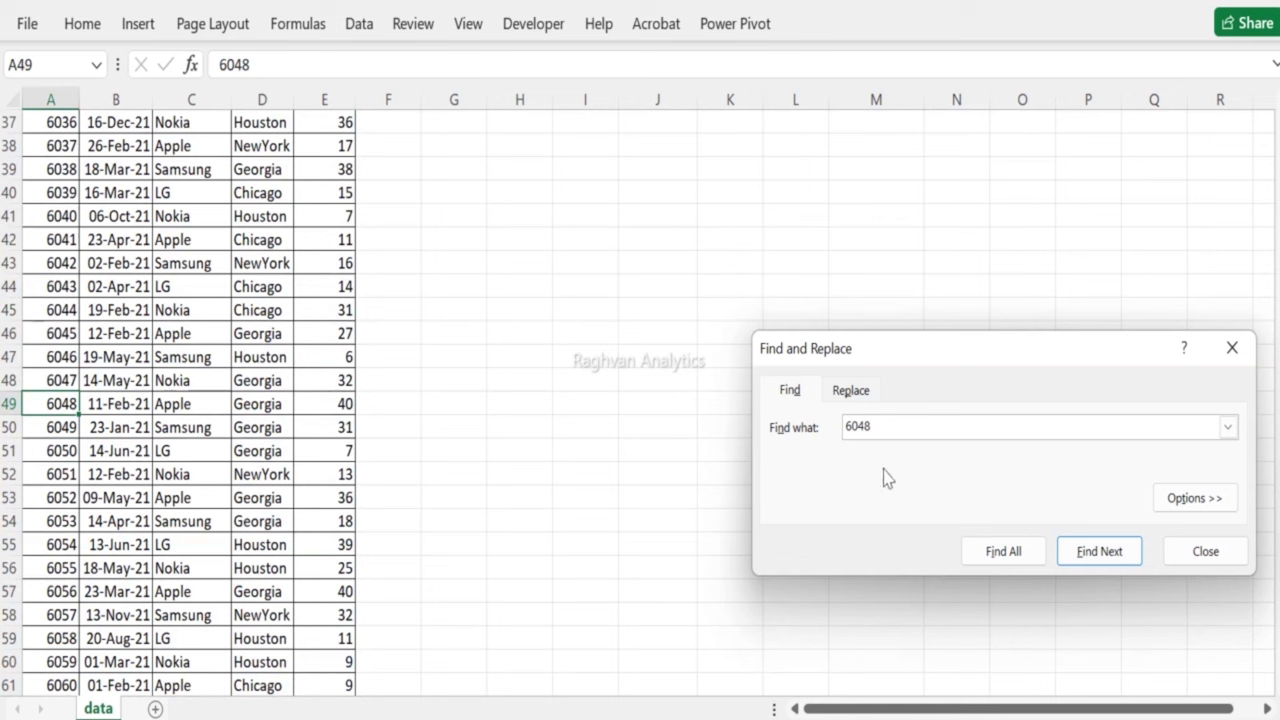
{"action": "key", "text": "Escape"}
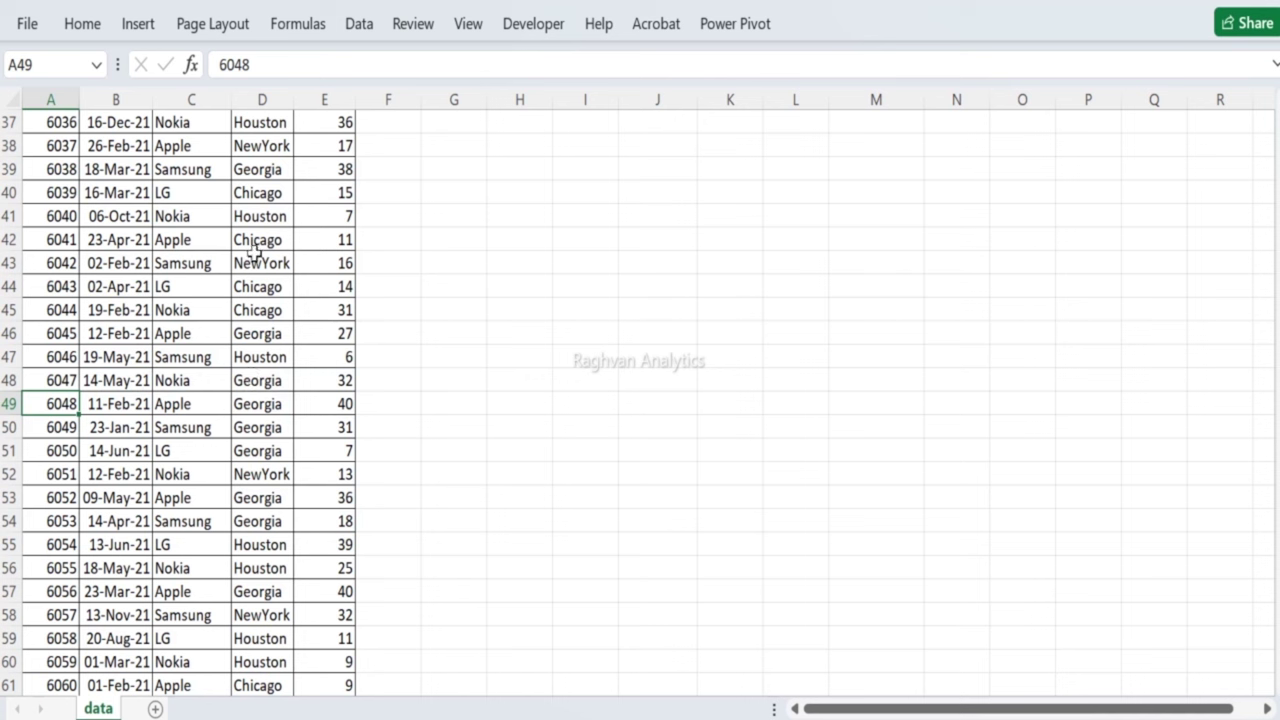
{"action": "left_click", "coordinate": [266, 388]}
{"action": "key", "text": "ctrl+Up"}
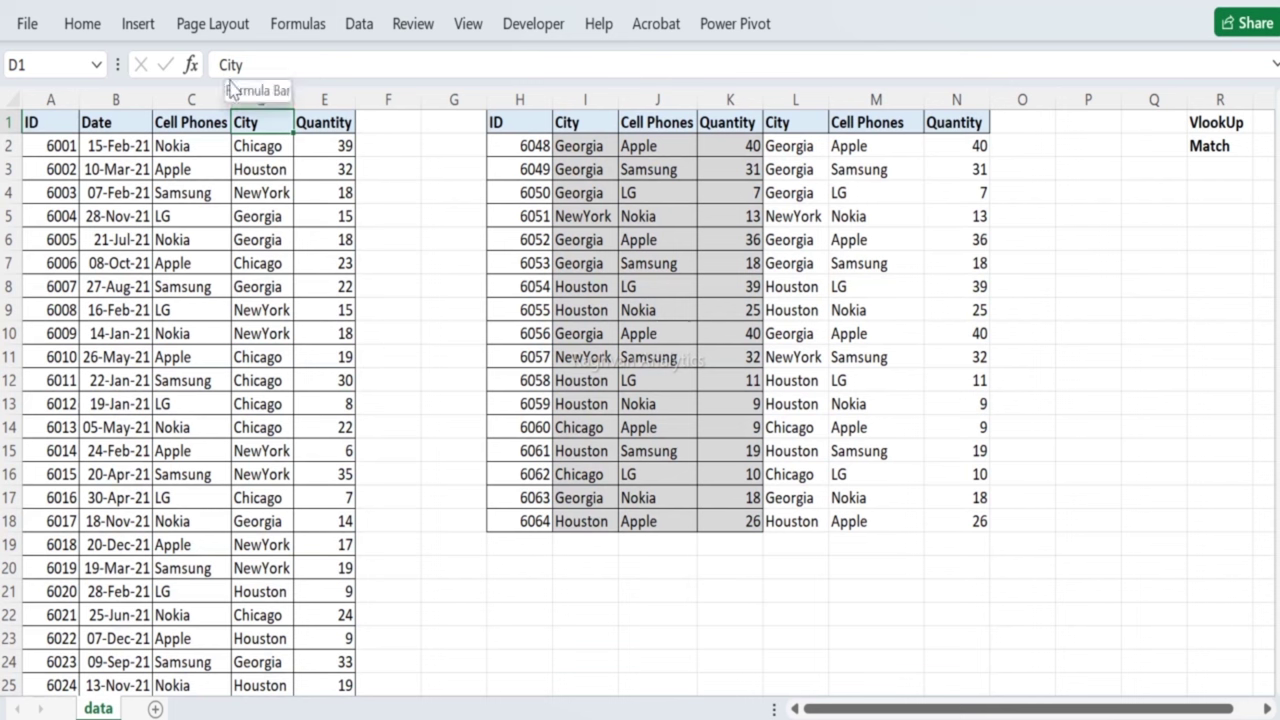
{"action": "left_click", "coordinate": [777, 148]}
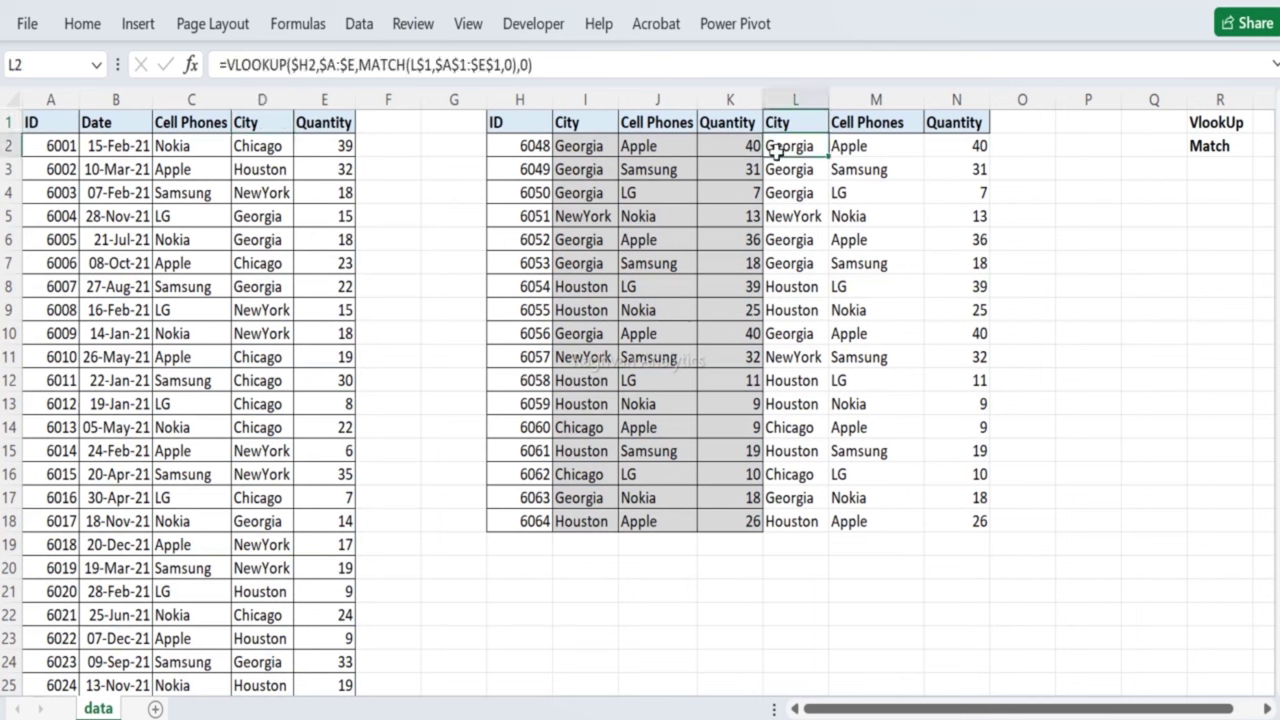
{"action": "key", "text": "Right"}
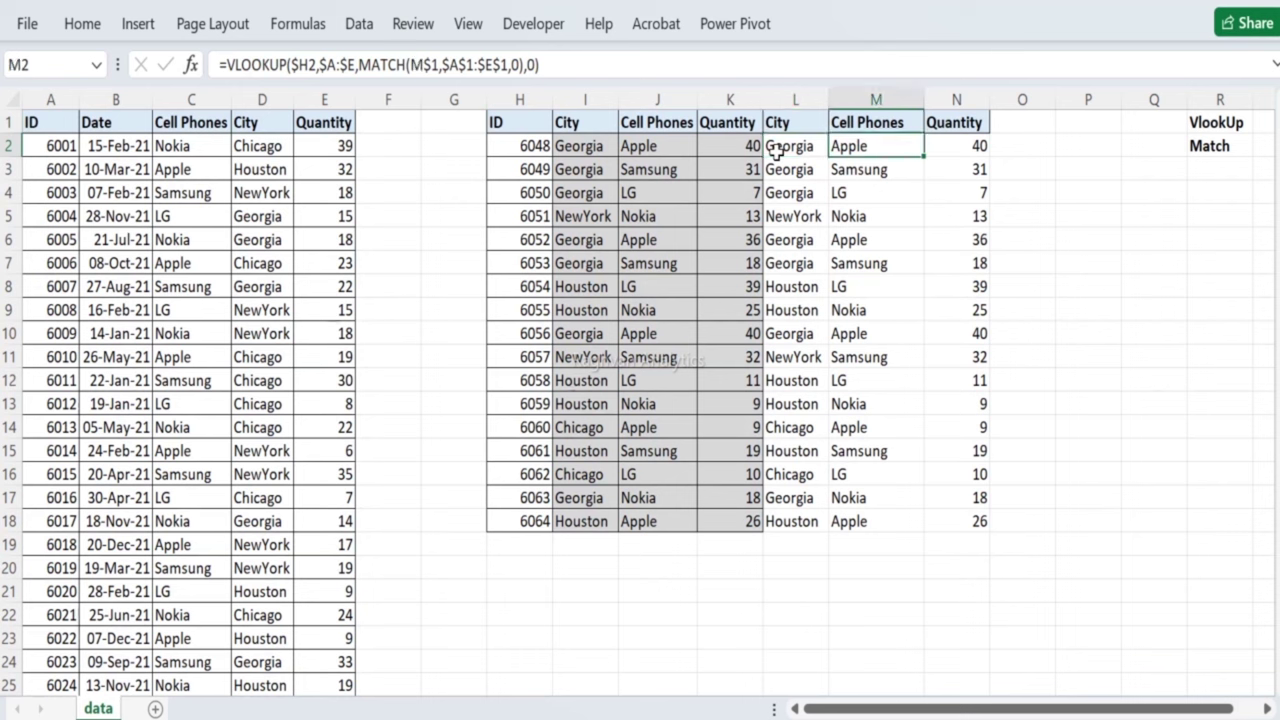
{"action": "key", "text": "Right"}
{"action": "key", "text": "ctrl+Down"}
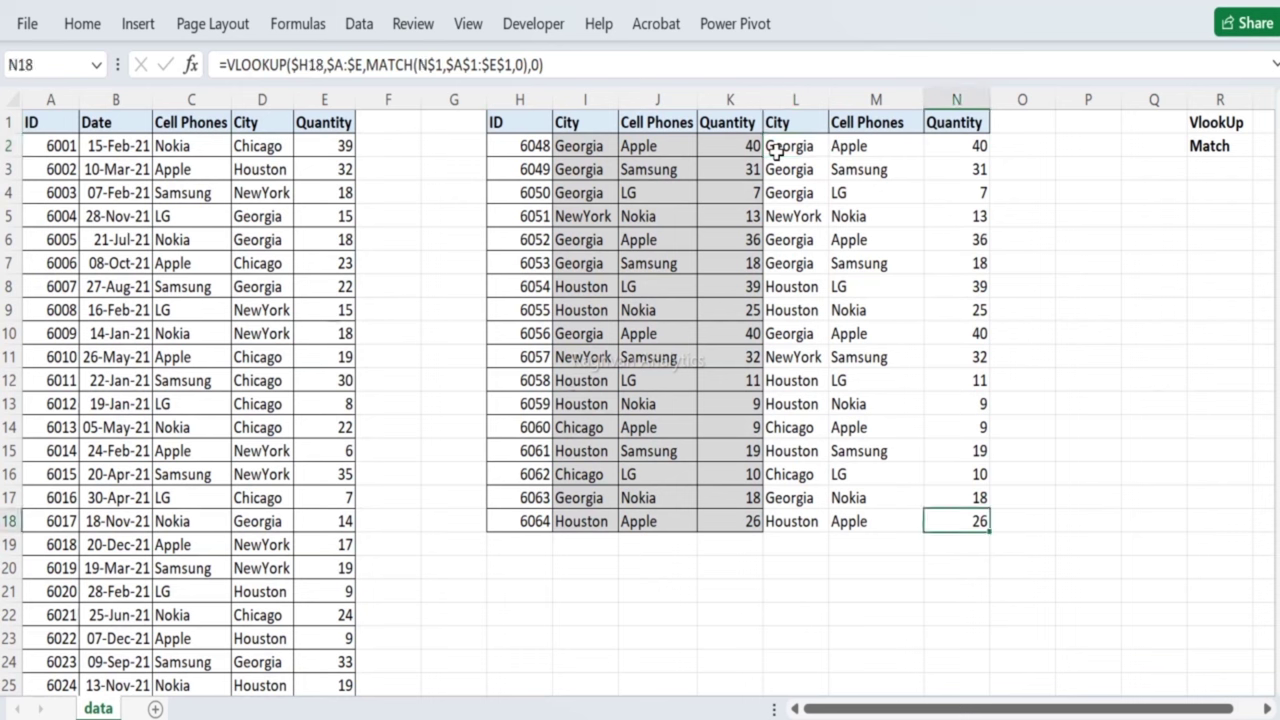
{"action": "key", "text": "ctrl+Up"}
{"action": "key", "text": "ctrl+Left"}
{"action": "key", "text": "ctrl+Left"}
{"action": "key", "text": "ctrl+Left"}
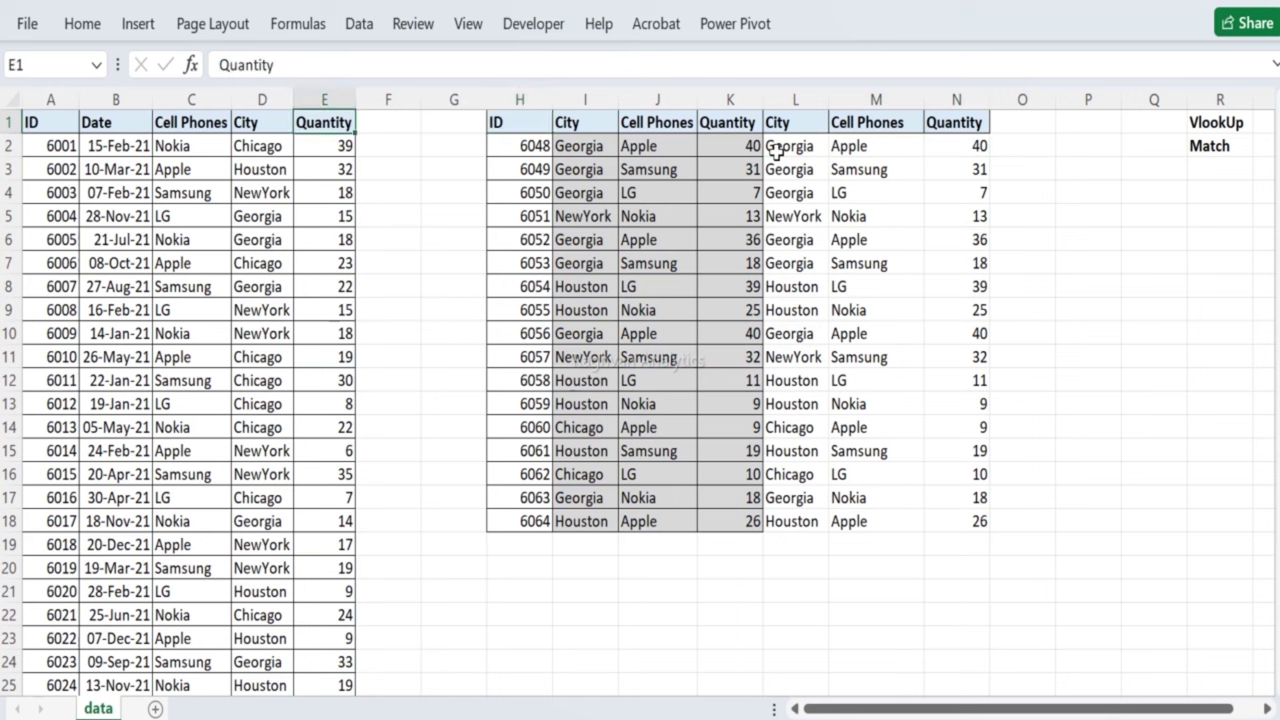
{"action": "key", "text": "Right"}
{"action": "key", "text": "Right"}
{"action": "key", "text": "Right"}
{"action": "key", "text": "Right"}
{"action": "key", "text": "Right"}
{"action": "key", "text": "Right"}
{"action": "key", "text": "Right"}
{"action": "key", "text": "Right"}
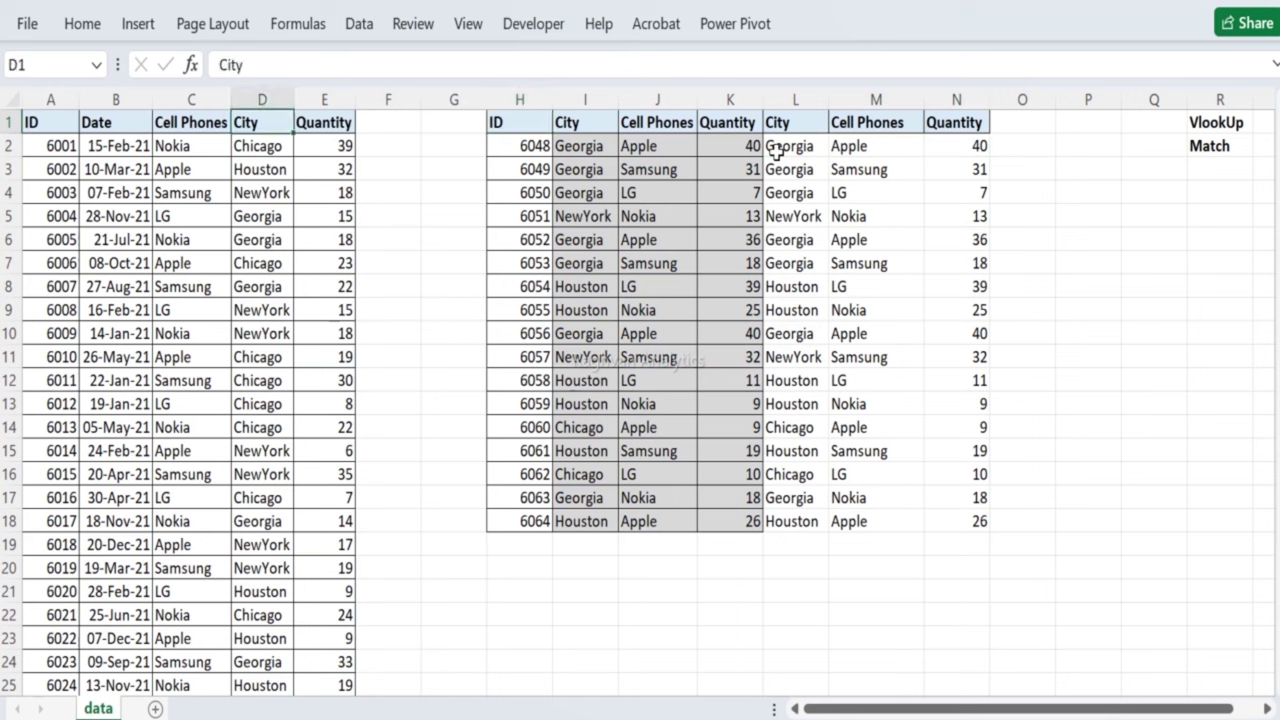
{"action": "key", "text": "ctrl+Down"}
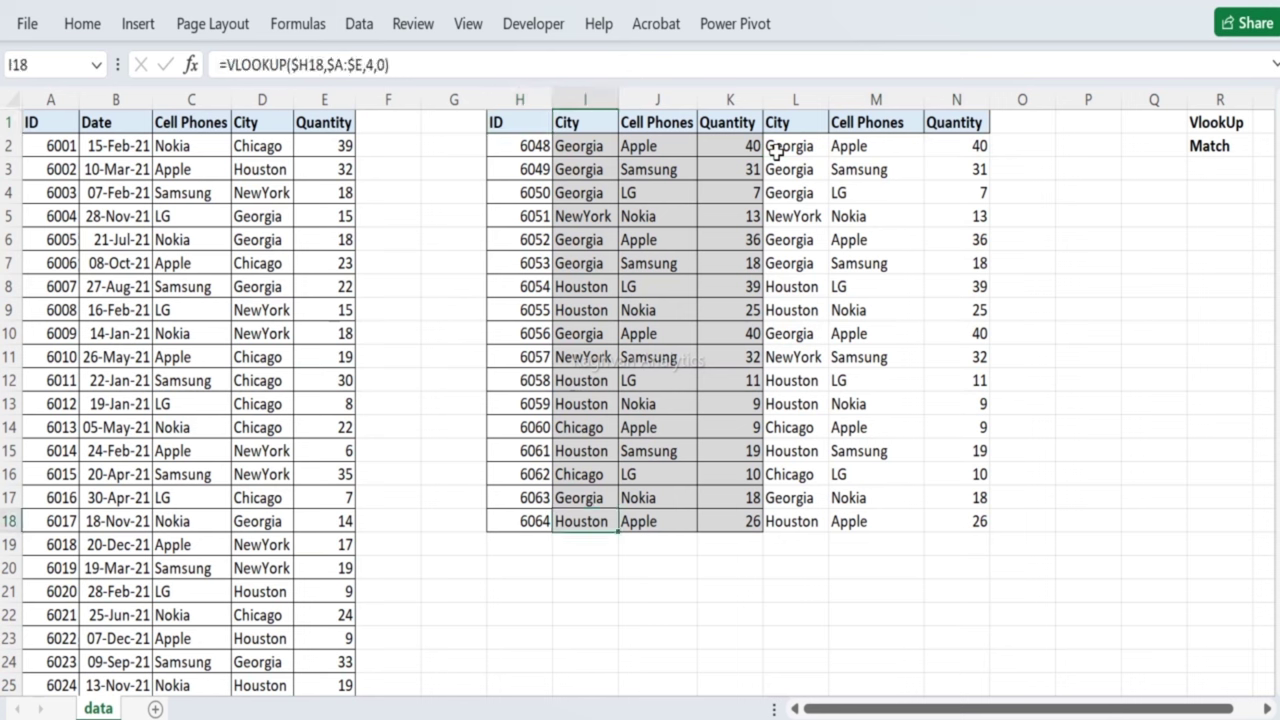
{"action": "key", "text": "ctrl+Up"}
{"action": "key", "text": "ctrl+Left"}
{"action": "key", "text": "ctrl+Left"}
{"action": "key", "text": "ctrl+Left"}
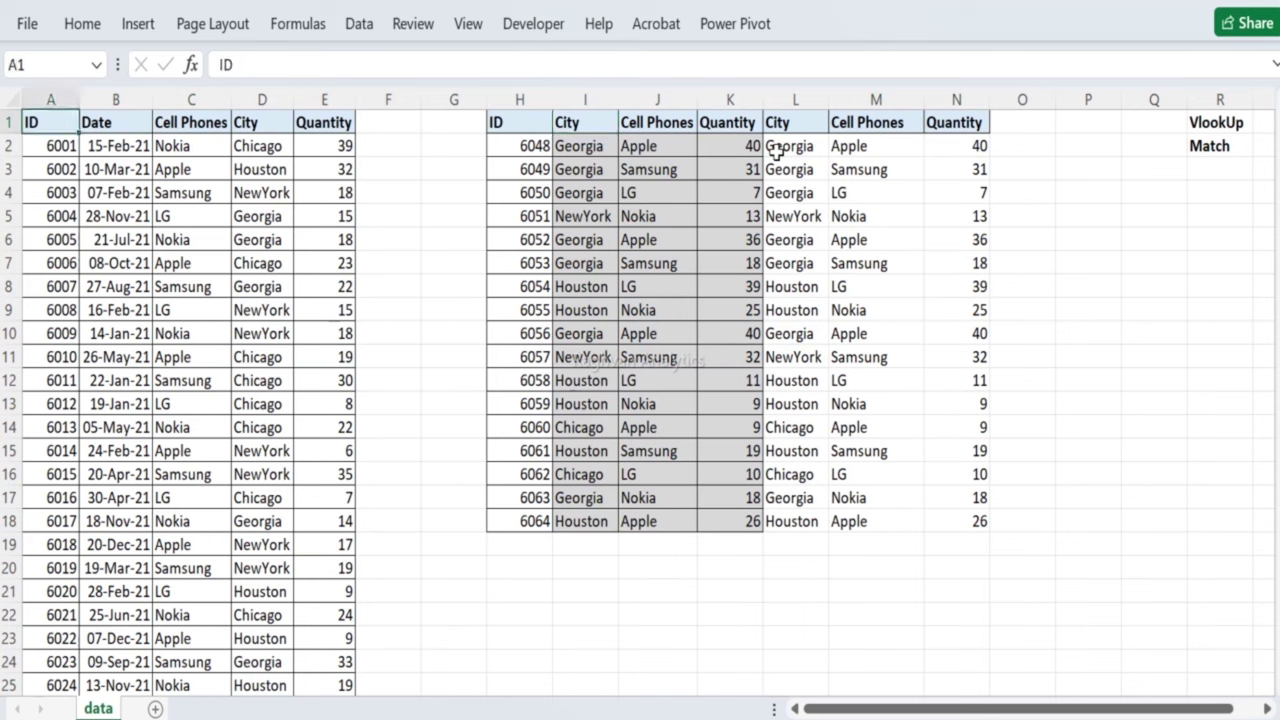